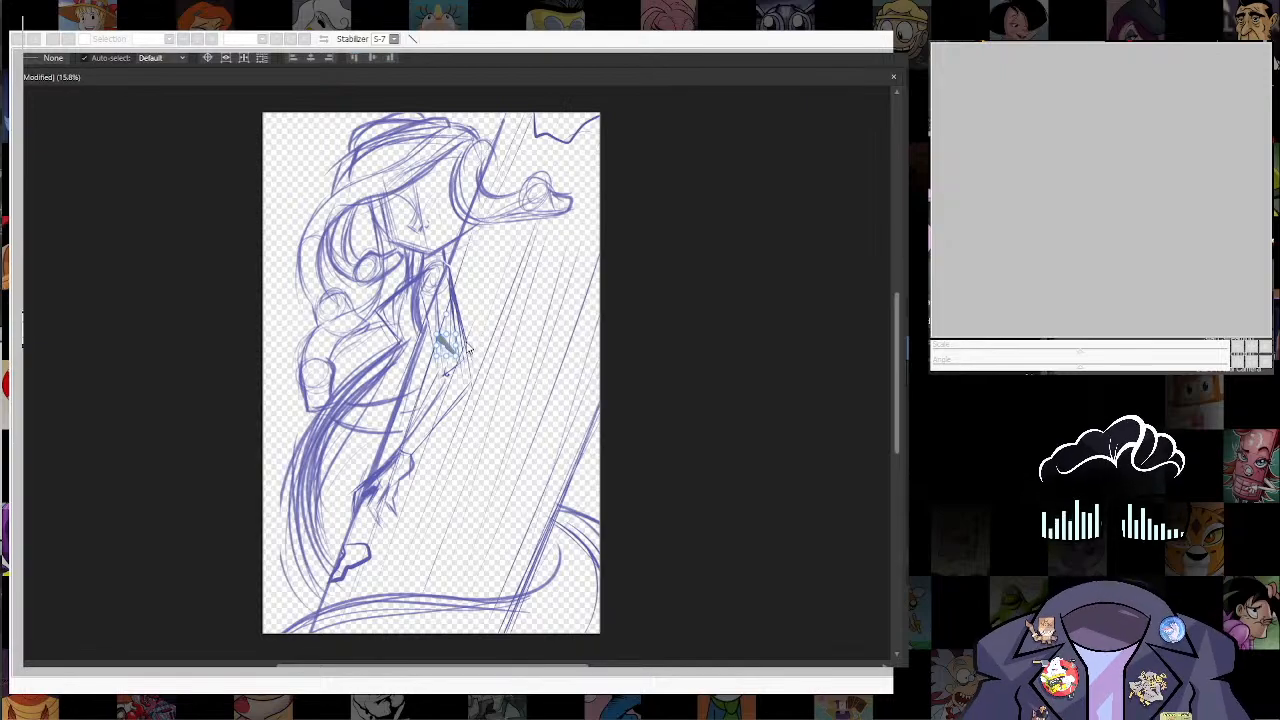
Step: Enlarge the grey arm shape and rotate it into place over the sketched upper arm
{"action": "left_click_drag", "start_coordinate": [450, 345], "coordinate": [558, 214]}
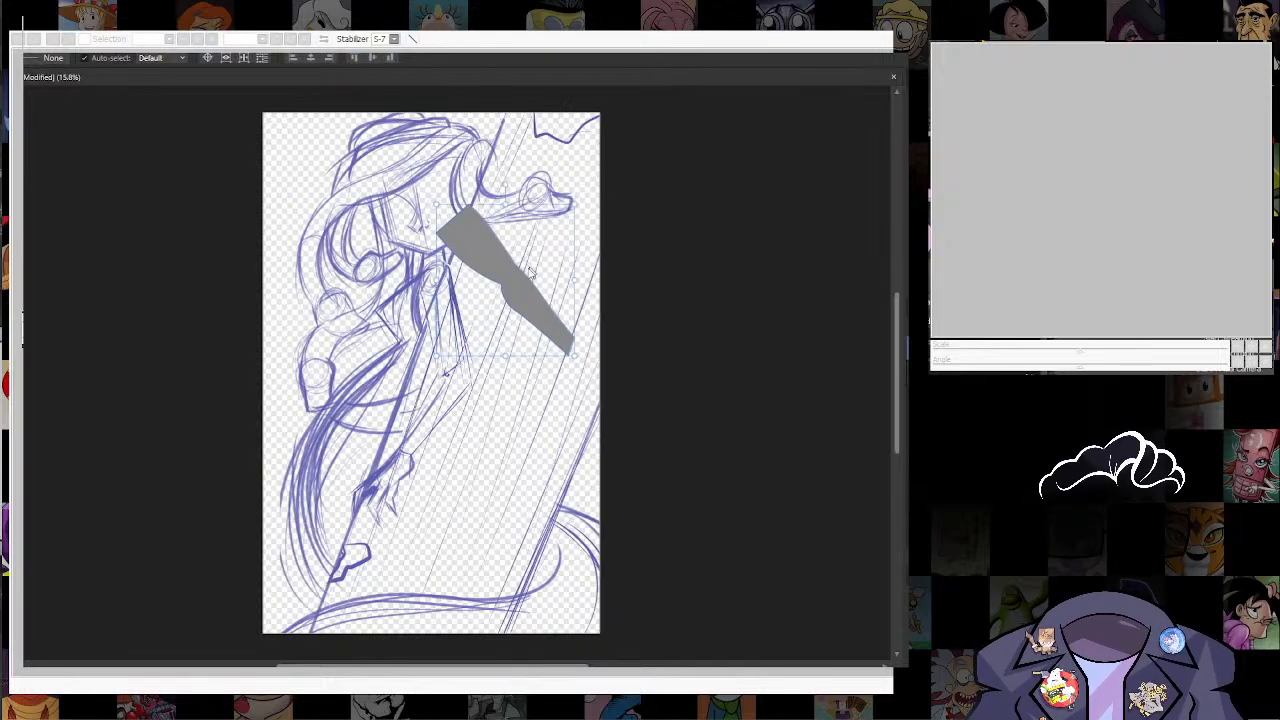
{"action": "left_click_drag", "start_coordinate": [513, 307], "coordinate": [453, 397]}
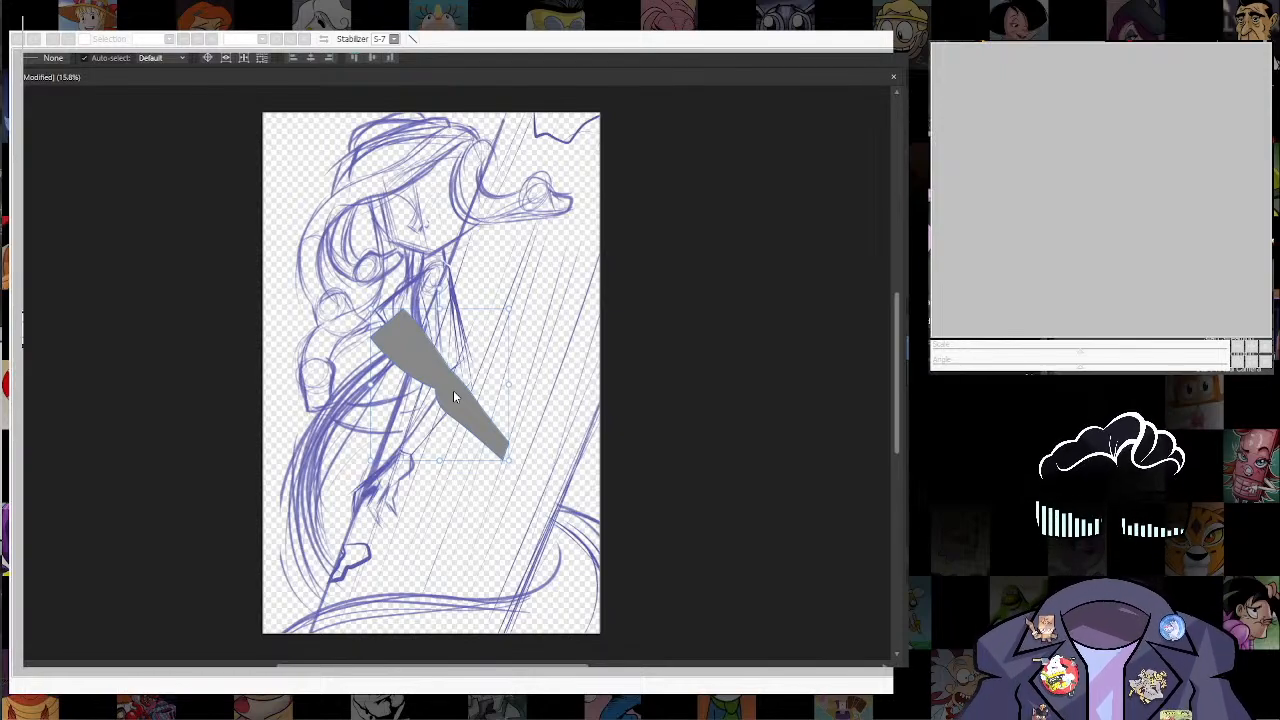
{"action": "left_click_drag", "start_coordinate": [365, 305], "coordinate": [431, 247]}
Step: Bring the sketch layer in front of the grey arm shape and reselect the arm
{"action": "left_click_drag", "start_coordinate": [975, 372], "coordinate": [975, 336]}
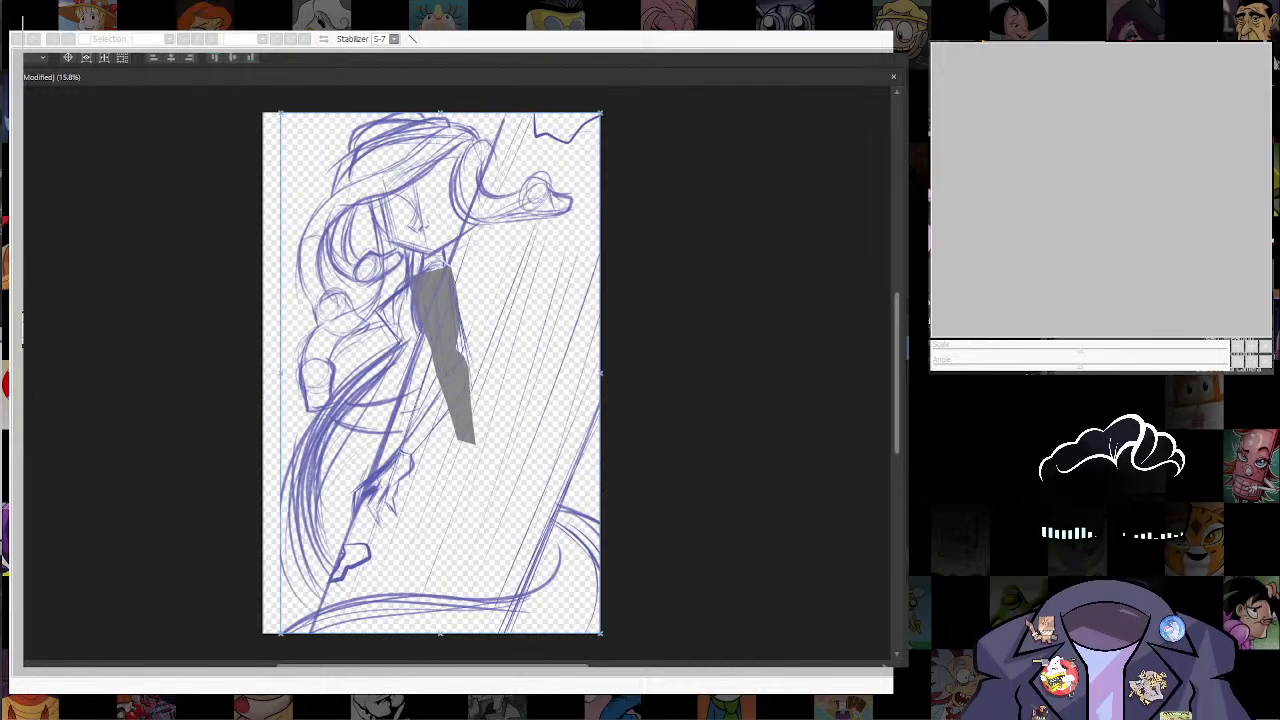
{"action": "key", "text": "ctrl+shift+l"}
{"action": "left_click", "coordinate": [1180, 90]}
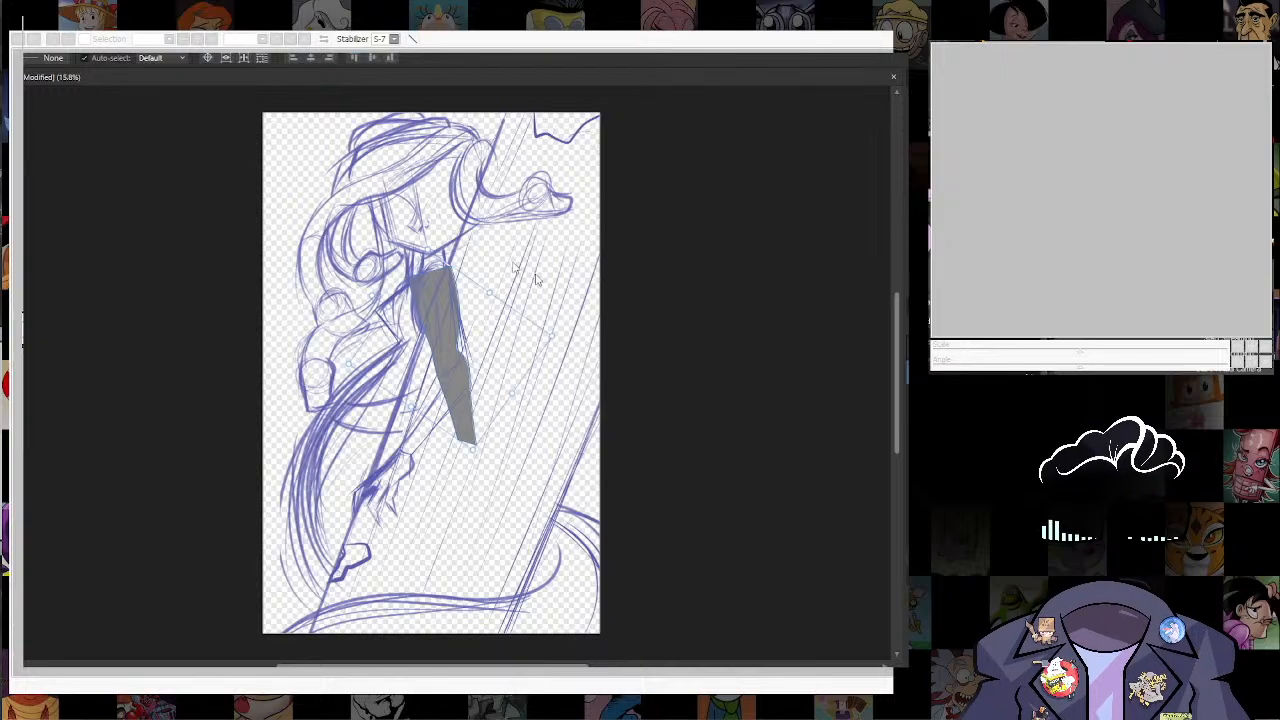
Step: Round the shoulder end of the grey arm shape and break its outline at the two elbow nodes
{"action": "scroll", "coordinate": [403, 312], "scroll_direction": "up", "scroll_amount": 3}
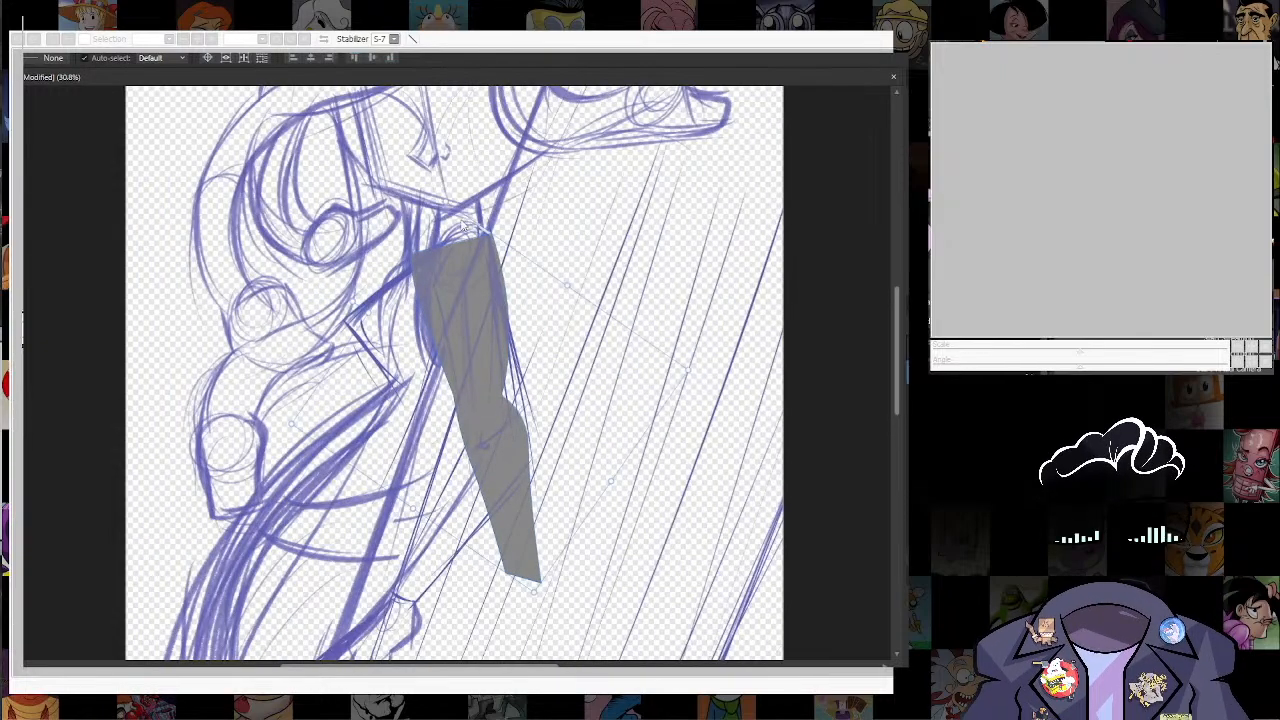
{"action": "key", "text": "a"}
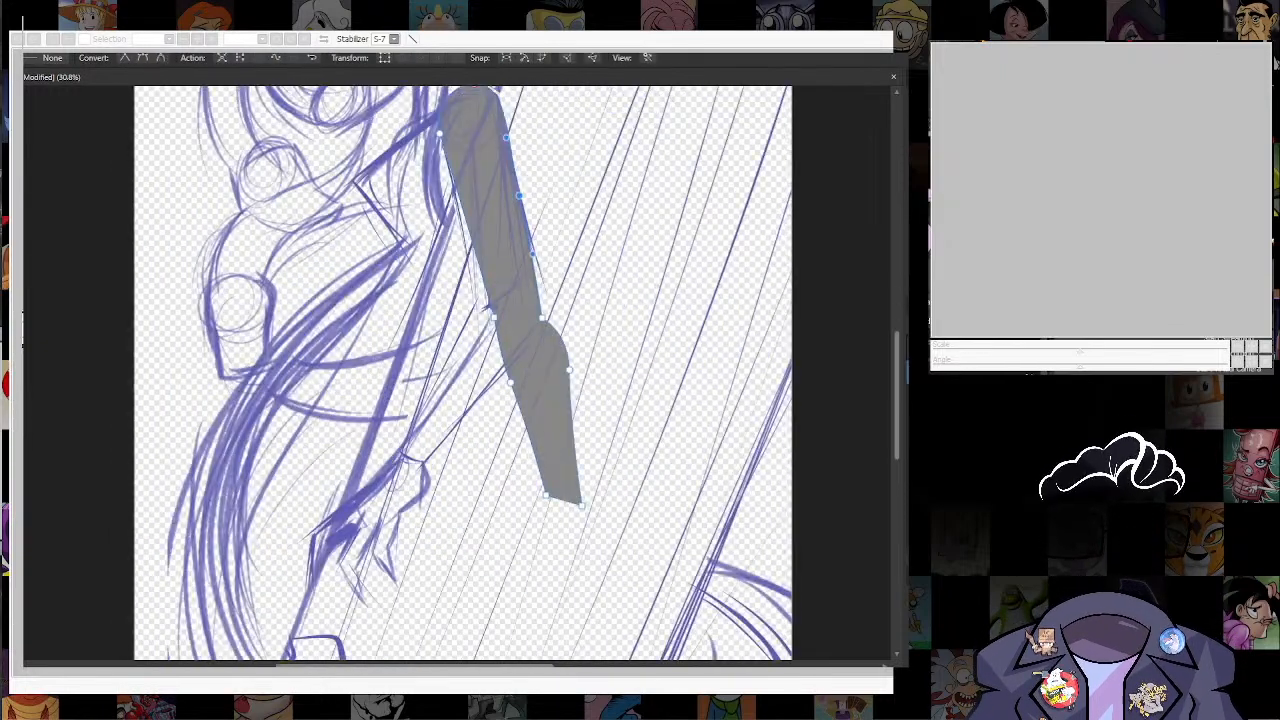
{"action": "left_click", "coordinate": [542, 318]}
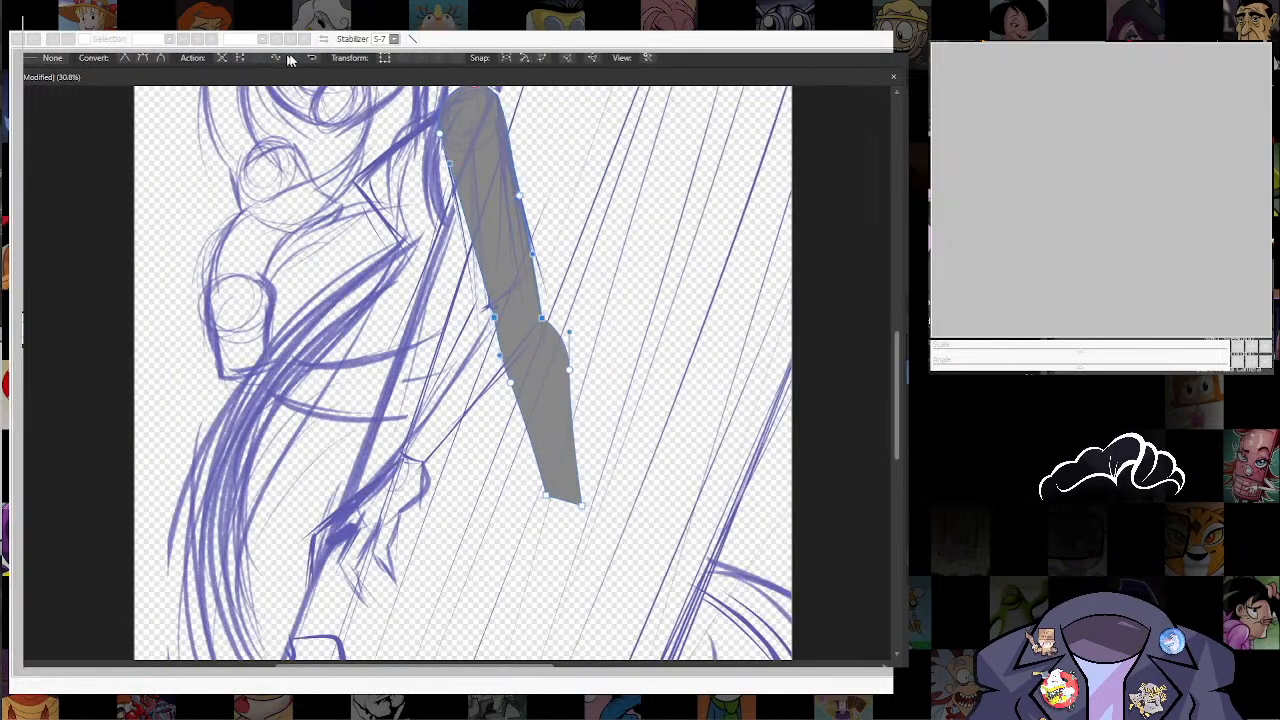
{"action": "left_click", "coordinate": [240, 57]}
{"action": "left_click", "coordinate": [603, 311]}
{"action": "key", "text": "v"}
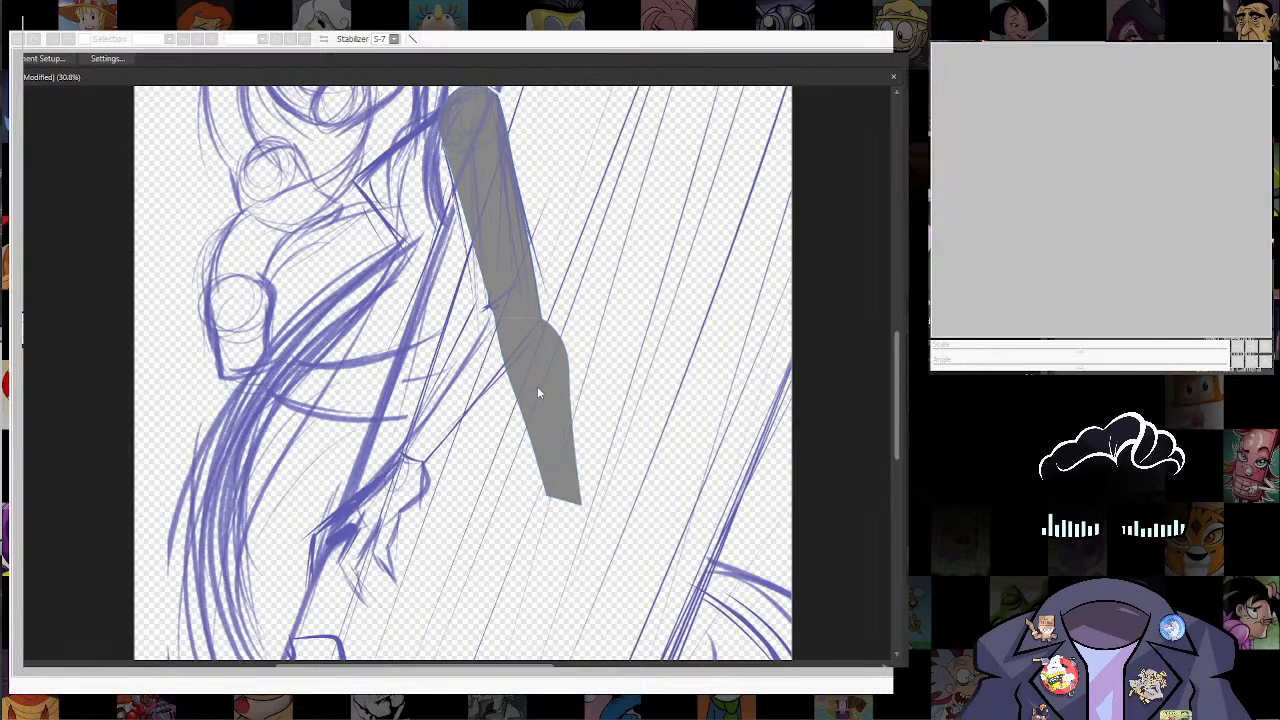
Step: Rotate the separated forearm piece to follow the sketched forearm and align it with the upper arm at the elbow
{"action": "left_click", "coordinate": [537, 386]}
{"action": "left_click_drag", "start_coordinate": [509, 289], "coordinate": [622, 314]}
{"action": "left_click_drag", "start_coordinate": [545, 390], "coordinate": [453, 377]}
{"action": "key", "text": "a"}
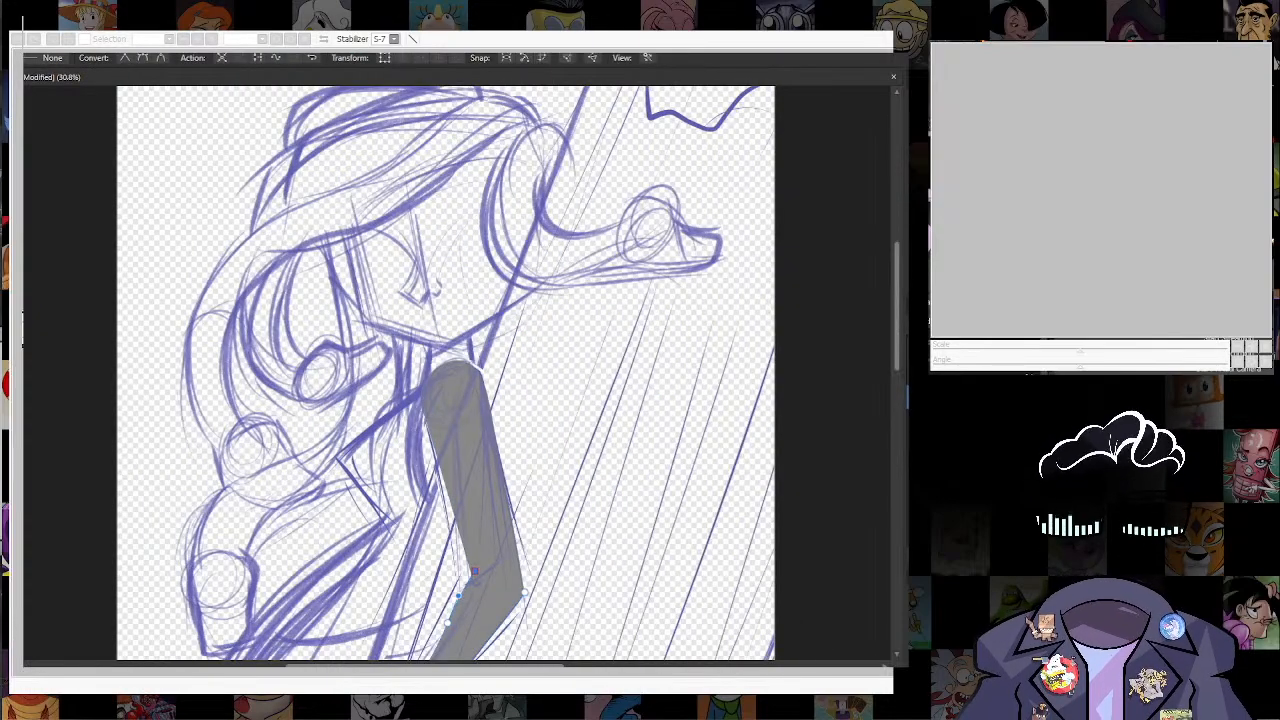
Step: Lower the opacity of the sketch layer so its lines are paler
{"action": "left_click", "coordinate": [1276, 62]}
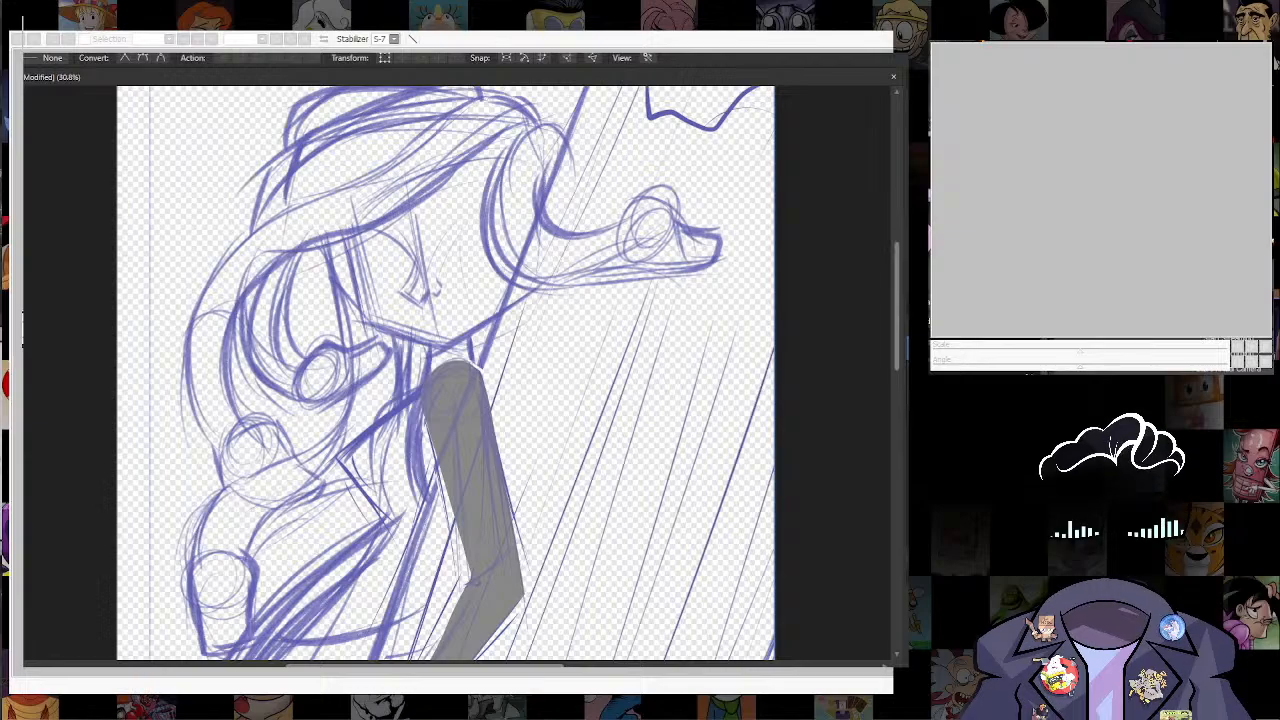
{"action": "left_click_drag", "start_coordinate": [985, 341], "coordinate": [945, 341]}
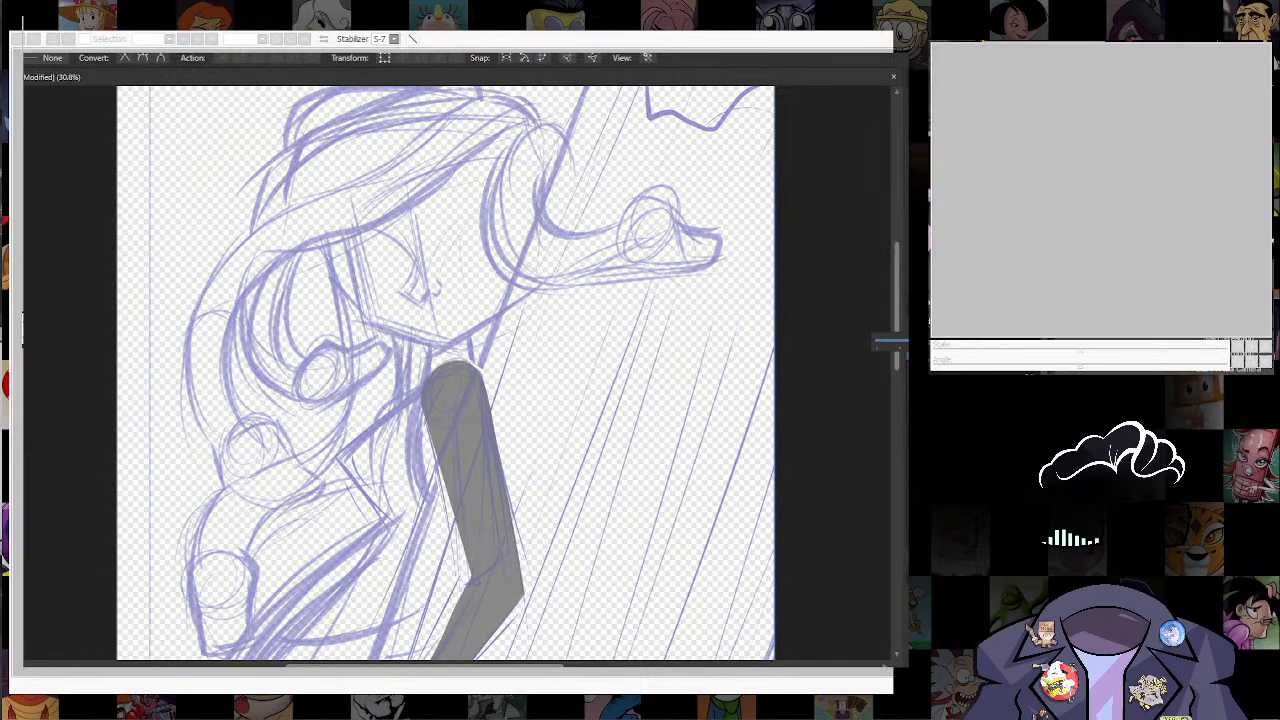
{"action": "scroll", "coordinate": [476, 368], "scroll_direction": "up", "scroll_amount": 5}
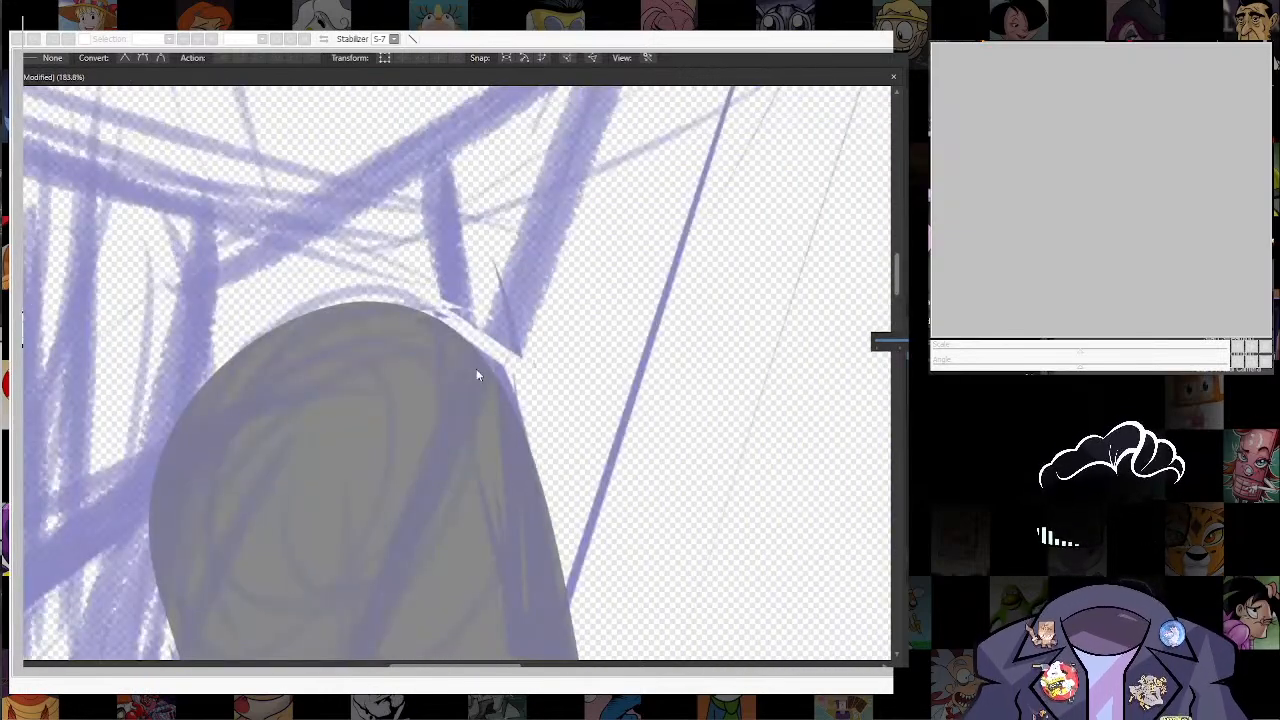
{"action": "scroll", "coordinate": [527, 405], "scroll_direction": "down", "scroll_amount": 6}
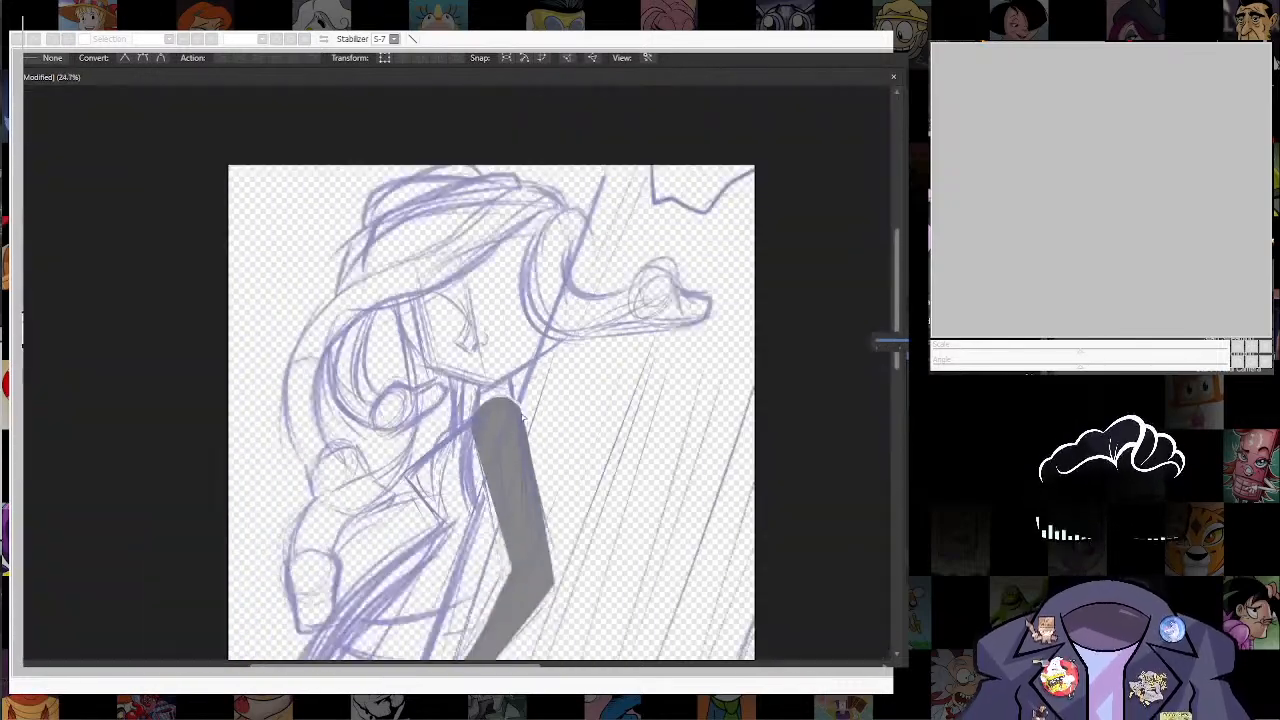
Step: Join the upper arm and forearm into a single outline at the inner elbow
{"action": "left_click", "coordinate": [514, 488]}
{"action": "scroll", "coordinate": [521, 502], "scroll_direction": "down", "scroll_amount": 2}
{"action": "left_click_drag", "start_coordinate": [521, 504], "coordinate": [542, 361]}
{"action": "scroll", "coordinate": [520, 430], "scroll_direction": "up", "scroll_amount": 2}
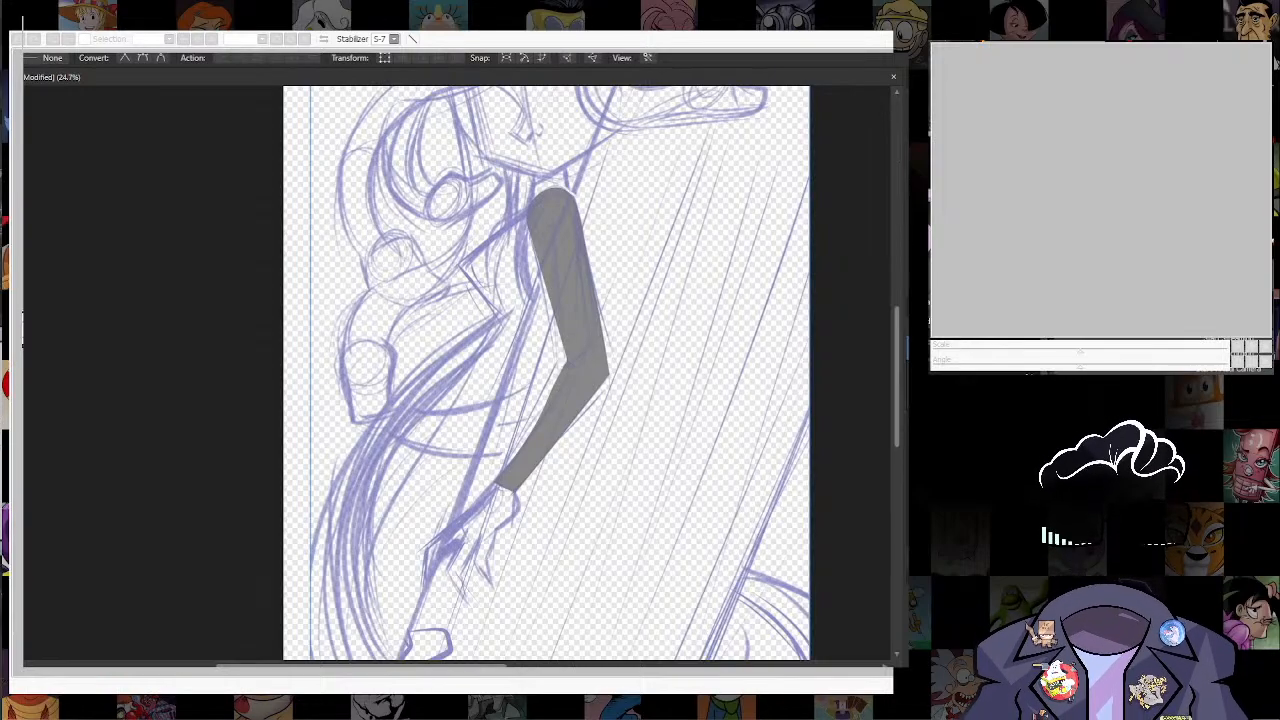
{"action": "left_click", "coordinate": [574, 319]}
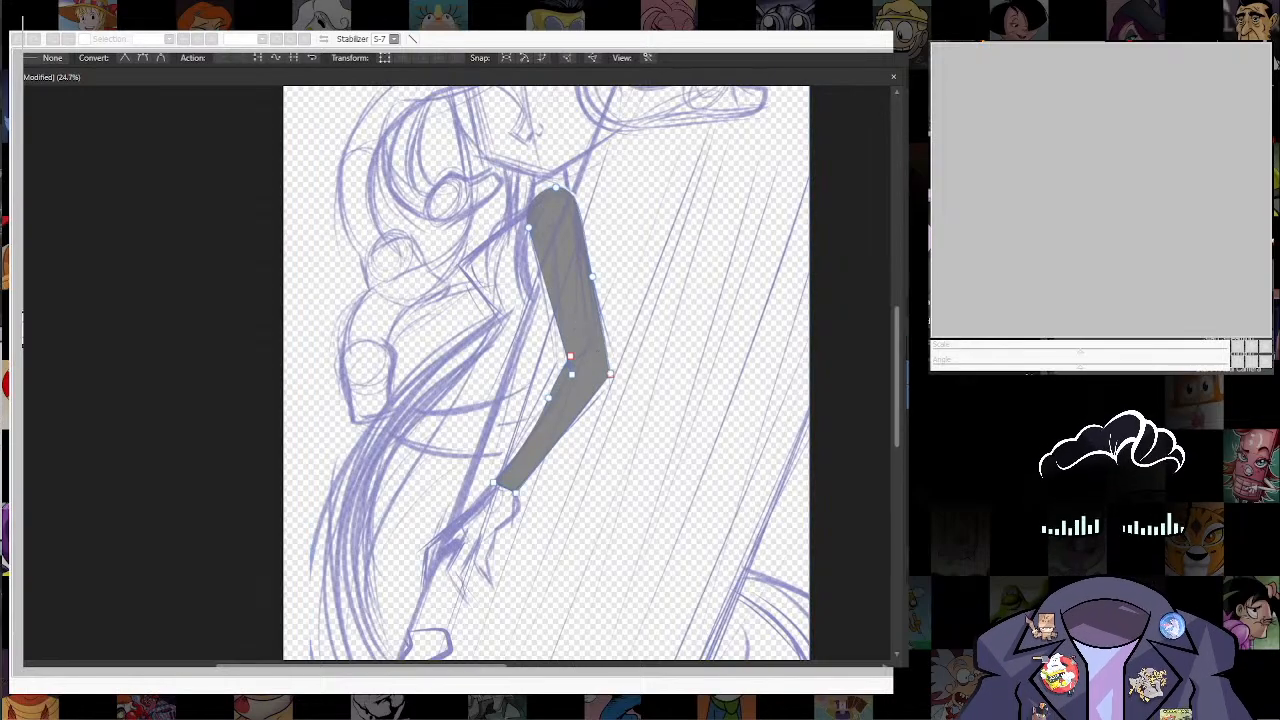
{"action": "left_click_drag", "start_coordinate": [880, 551], "coordinate": [844, 605]}
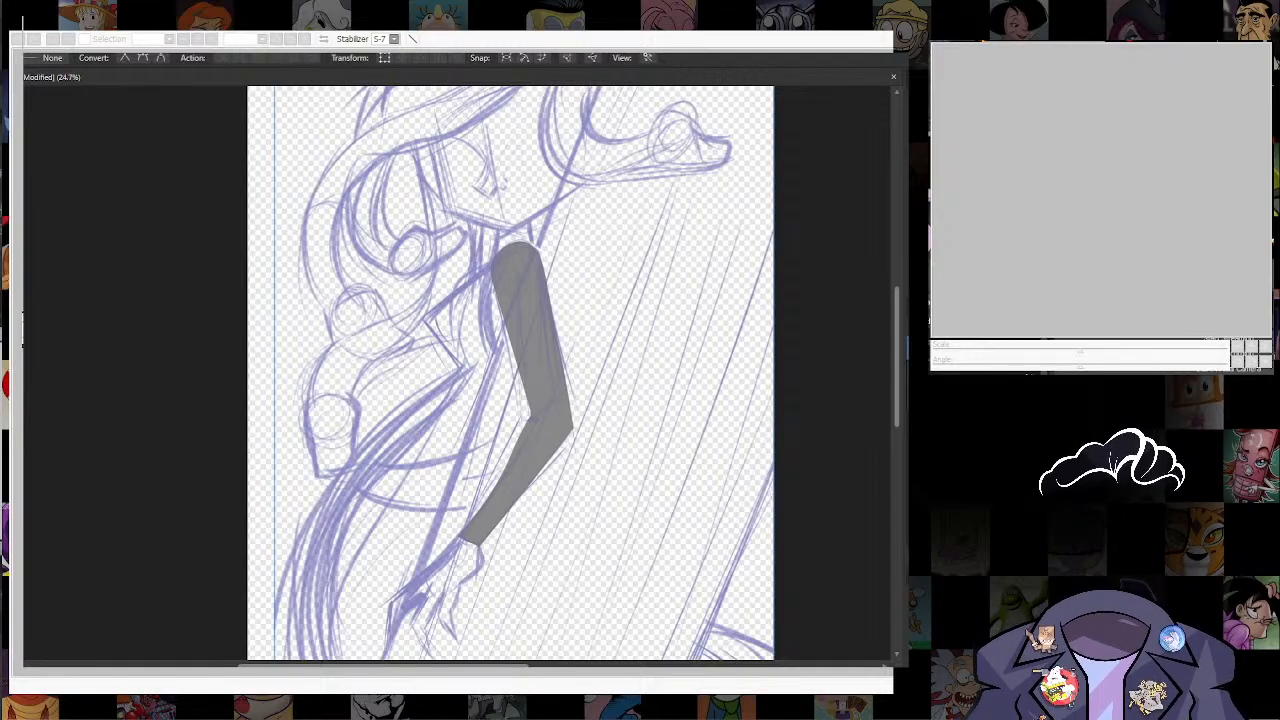
{"action": "left_click", "coordinate": [530, 340]}
{"action": "left_click_drag", "start_coordinate": [530, 484], "coordinate": [536, 488]}
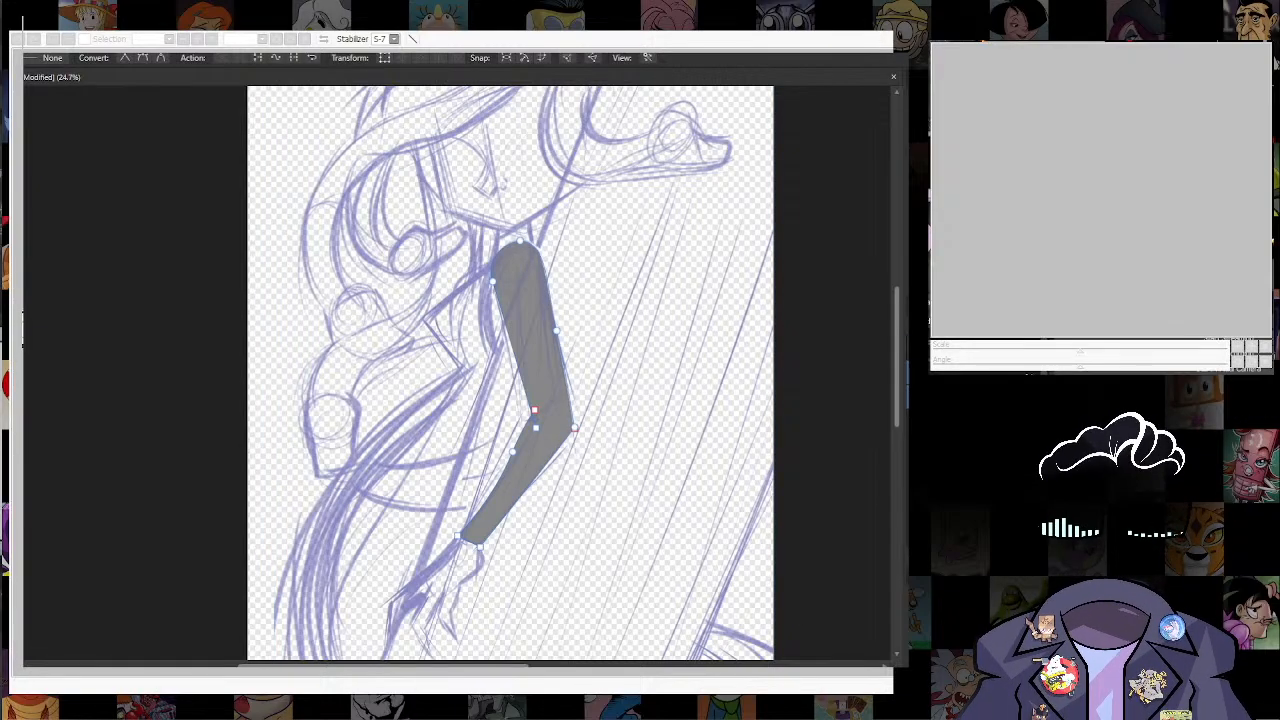
{"action": "key", "text": "ctrl+z"}
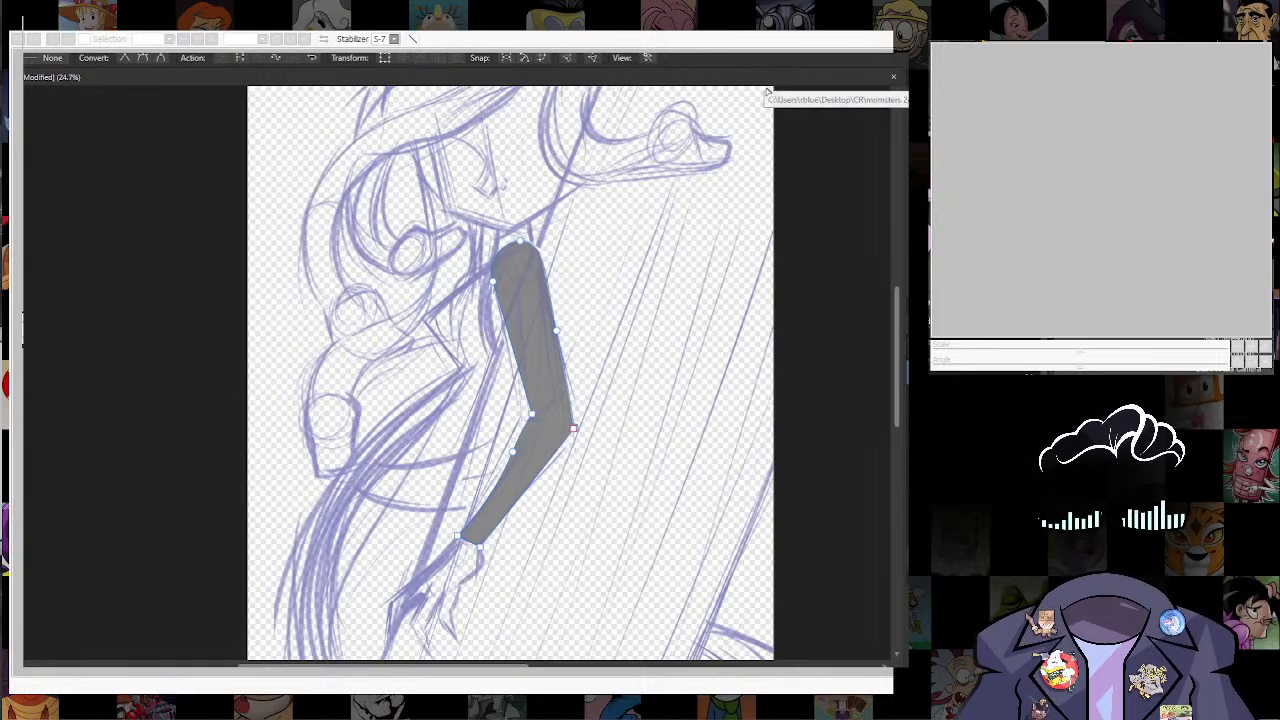
Step: Clean up the notch at the outer elbow and convert its corner node to smart
{"action": "scroll", "coordinate": [546, 410], "scroll_direction": "up", "scroll_amount": 8}
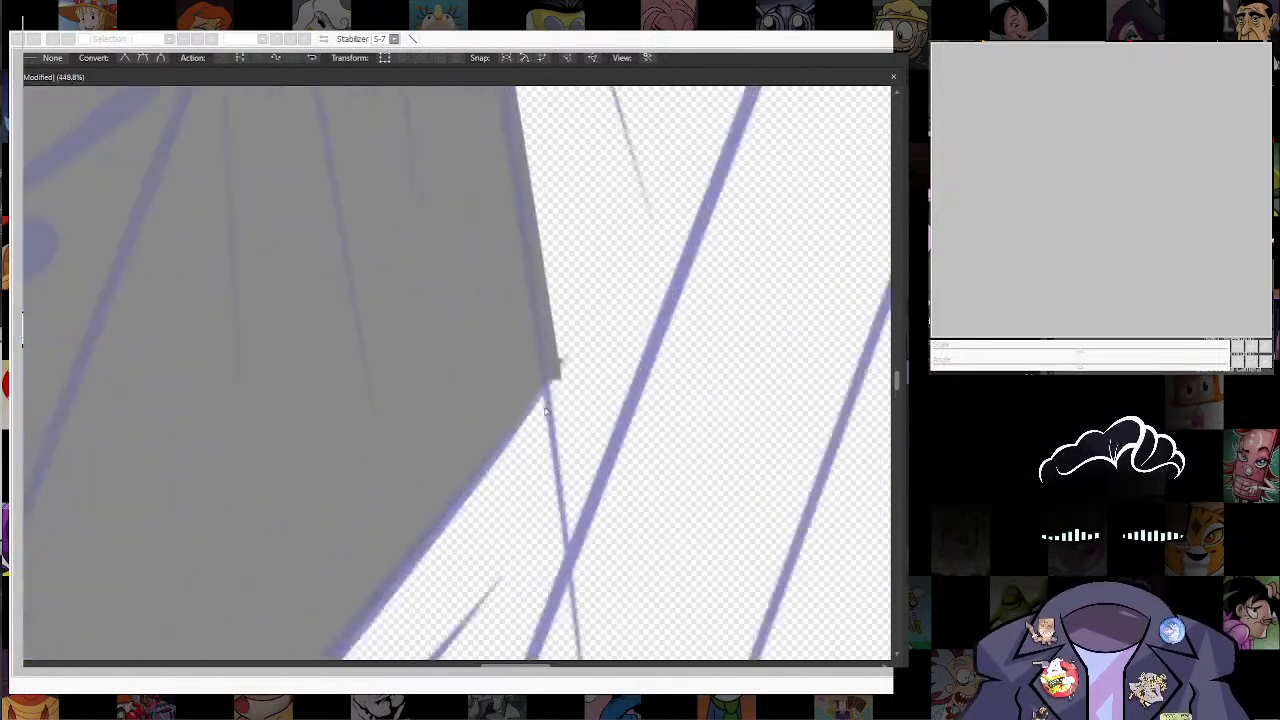
{"action": "scroll", "coordinate": [546, 411], "scroll_direction": "down", "scroll_amount": 11}
{"action": "left_click_drag", "start_coordinate": [498, 427], "coordinate": [554, 301]}
{"action": "scroll", "coordinate": [534, 380], "scroll_direction": "up", "scroll_amount": 2}
{"action": "left_click", "coordinate": [597, 363]}
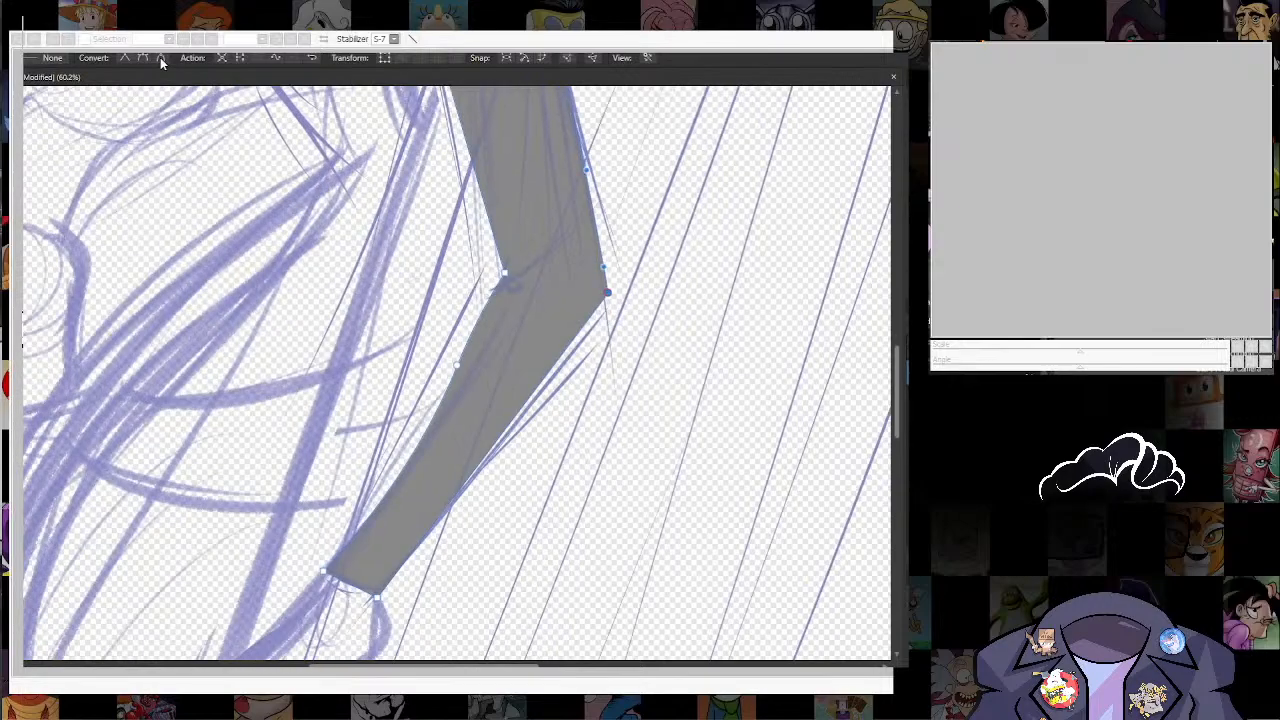
{"action": "left_click", "coordinate": [162, 60]}
Step: Refine the curve around the shoulder end and fill the whole arm shape with purple
{"action": "scroll", "coordinate": [456, 373], "scroll_direction": "up", "scroll_amount": 5}
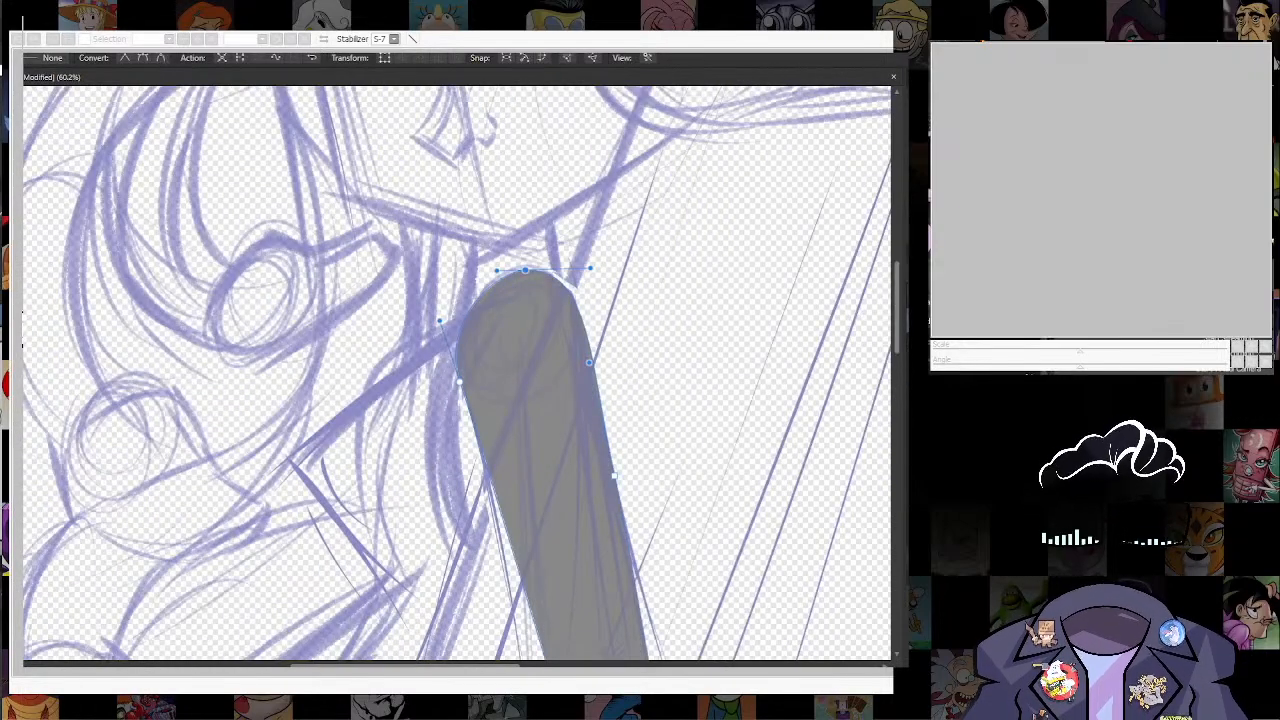
{"action": "left_click_drag", "start_coordinate": [703, 590], "coordinate": [769, 306]}
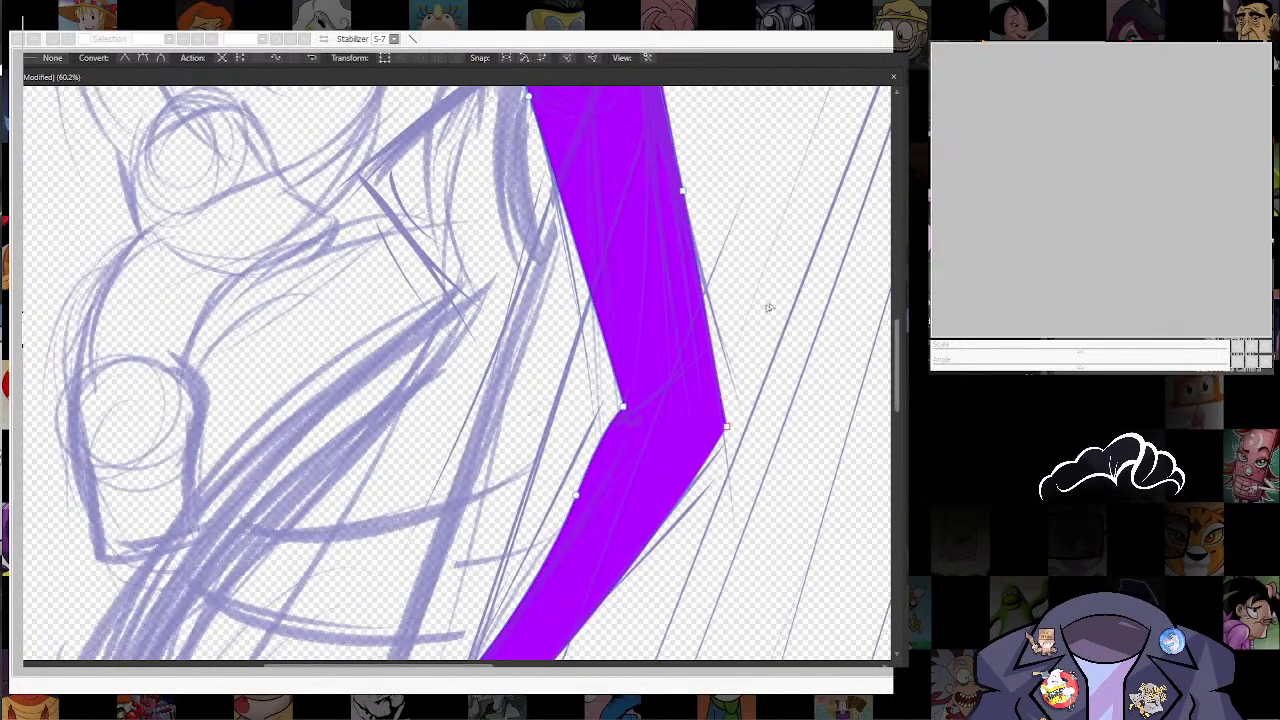
{"action": "scroll", "coordinate": [676, 351], "scroll_direction": "down", "scroll_amount": 7}
{"action": "left_click_drag", "start_coordinate": [604, 486], "coordinate": [573, 388]}
Step: Trace the sketched hand with the Pen tool, outlining the wrist, thumb side and three pointed fingers below the purple forearm
{"action": "scroll", "coordinate": [573, 388], "scroll_direction": "up", "scroll_amount": 4}
{"action": "scroll", "coordinate": [572, 388], "scroll_direction": "up", "scroll_amount": 5}
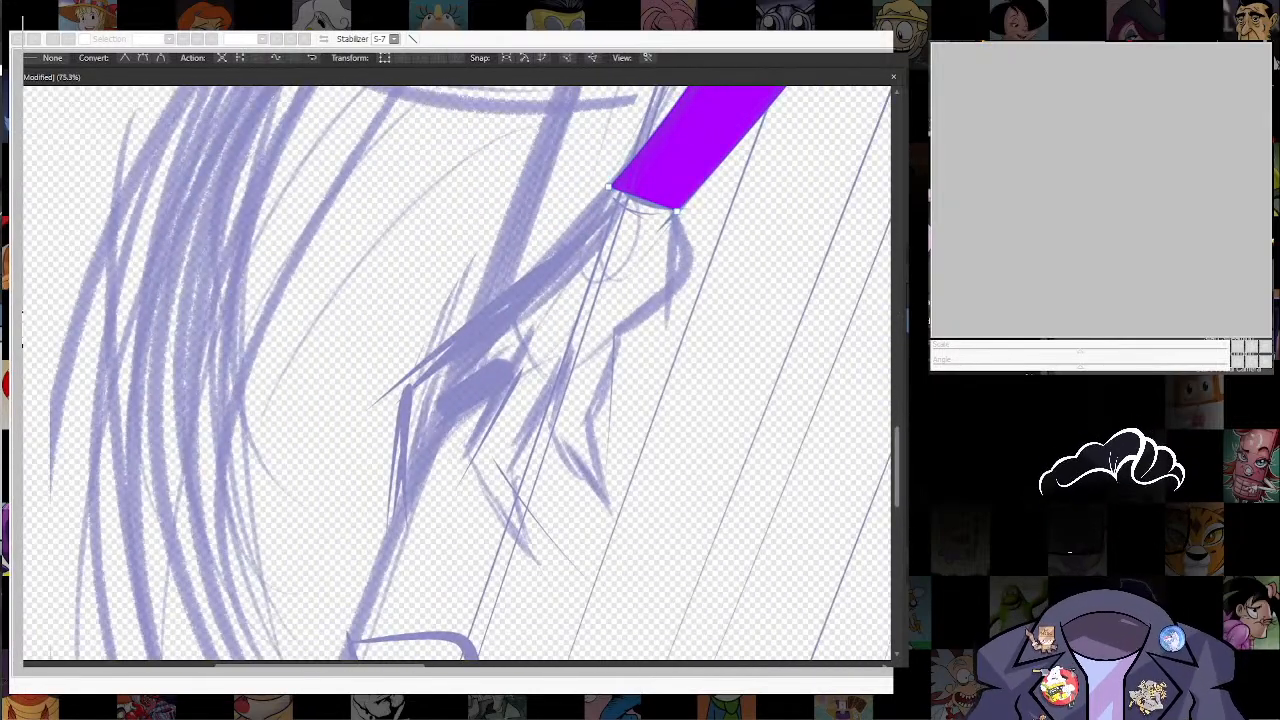
{"action": "left_click", "coordinate": [707, 572]}
{"action": "key", "text": "n"}
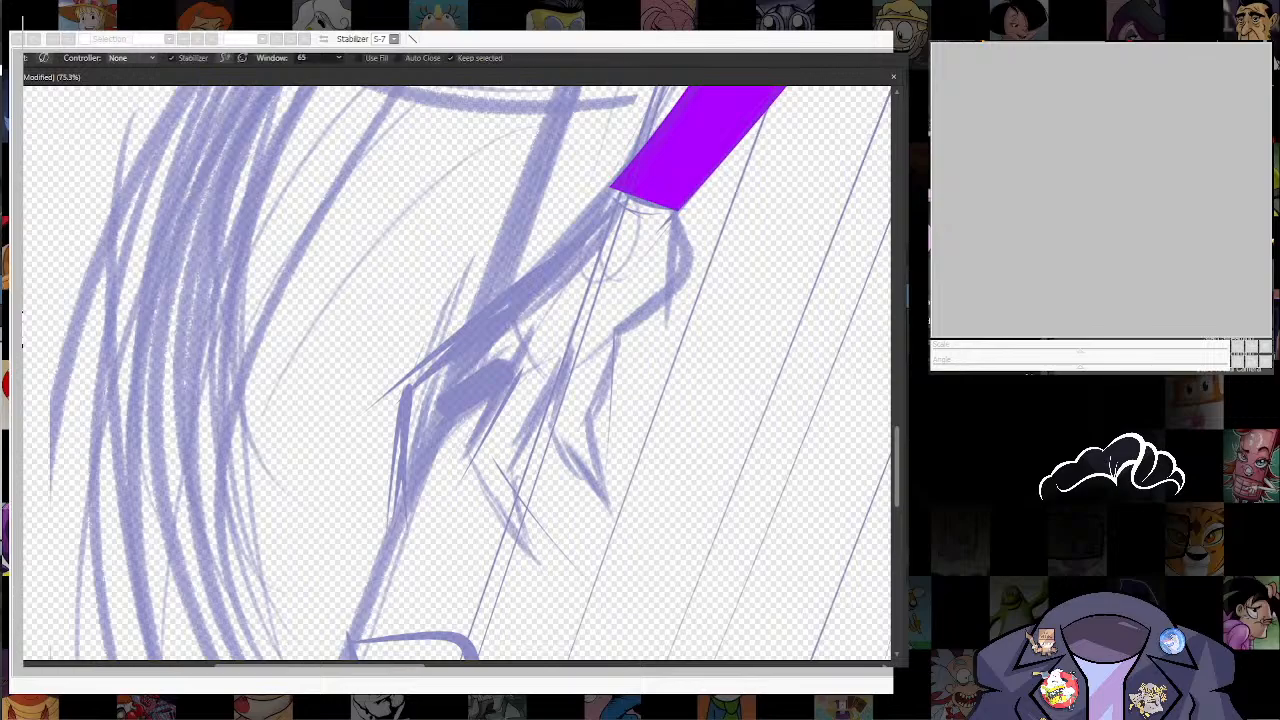
{"action": "key", "text": "p"}
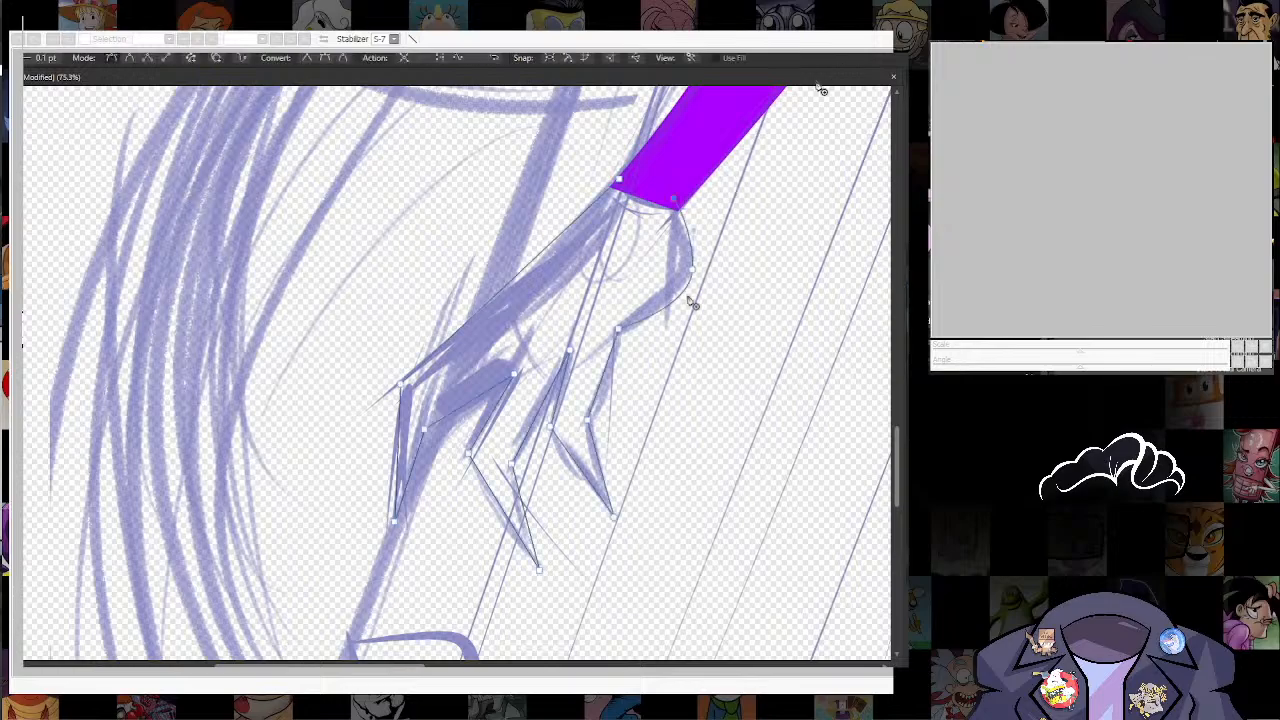
{"action": "left_click_drag", "start_coordinate": [659, 451], "coordinate": [630, 508]}
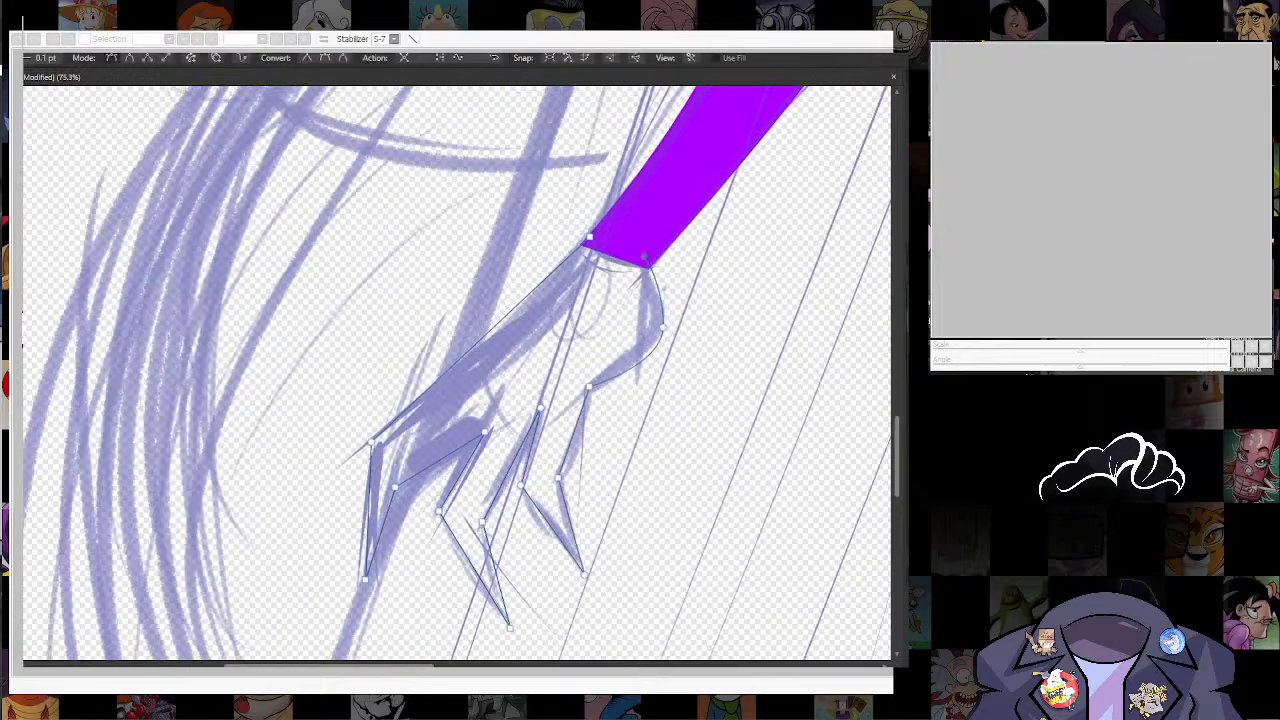
Step: Adjust the outermost knuckle node of the hand outline and swap the stroke and fill to give the hand a pink fill
{"action": "key", "text": "a"}
{"action": "left_click_drag", "start_coordinate": [371, 442], "coordinate": [338, 469]}
{"action": "left_click_drag", "start_coordinate": [338, 469], "coordinate": [344, 478]}
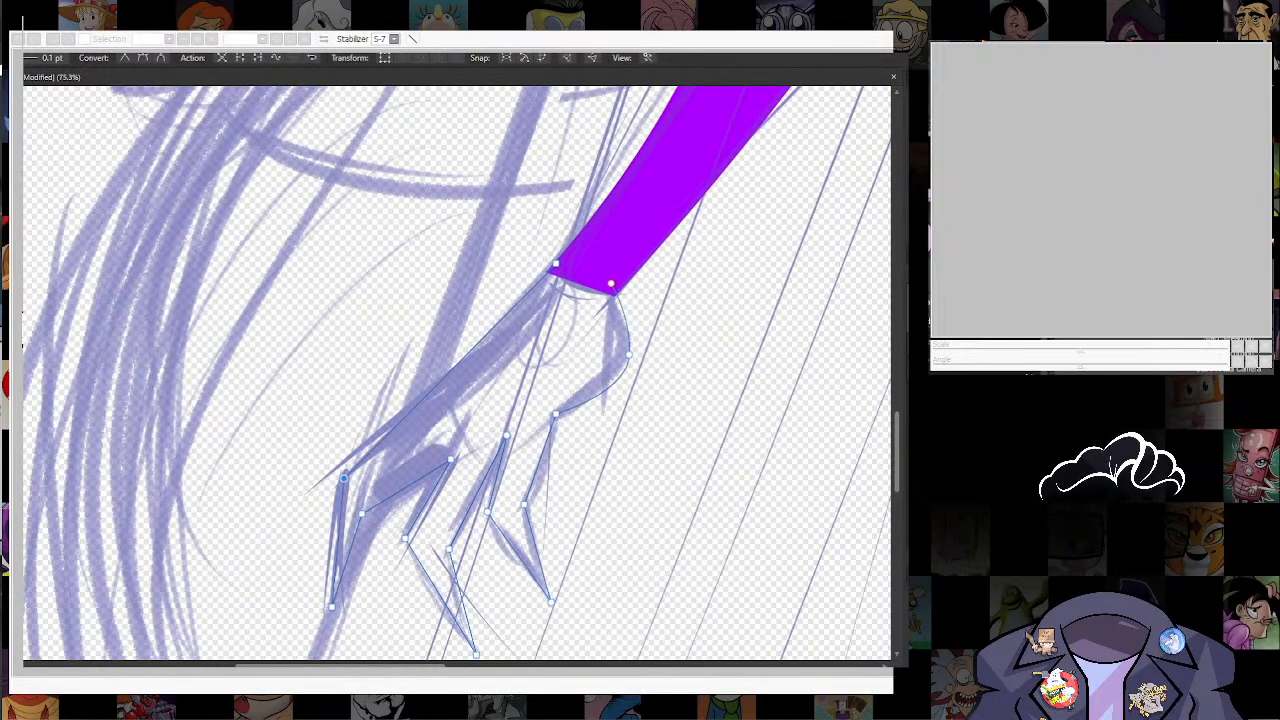
{"action": "key", "text": "shift+x"}
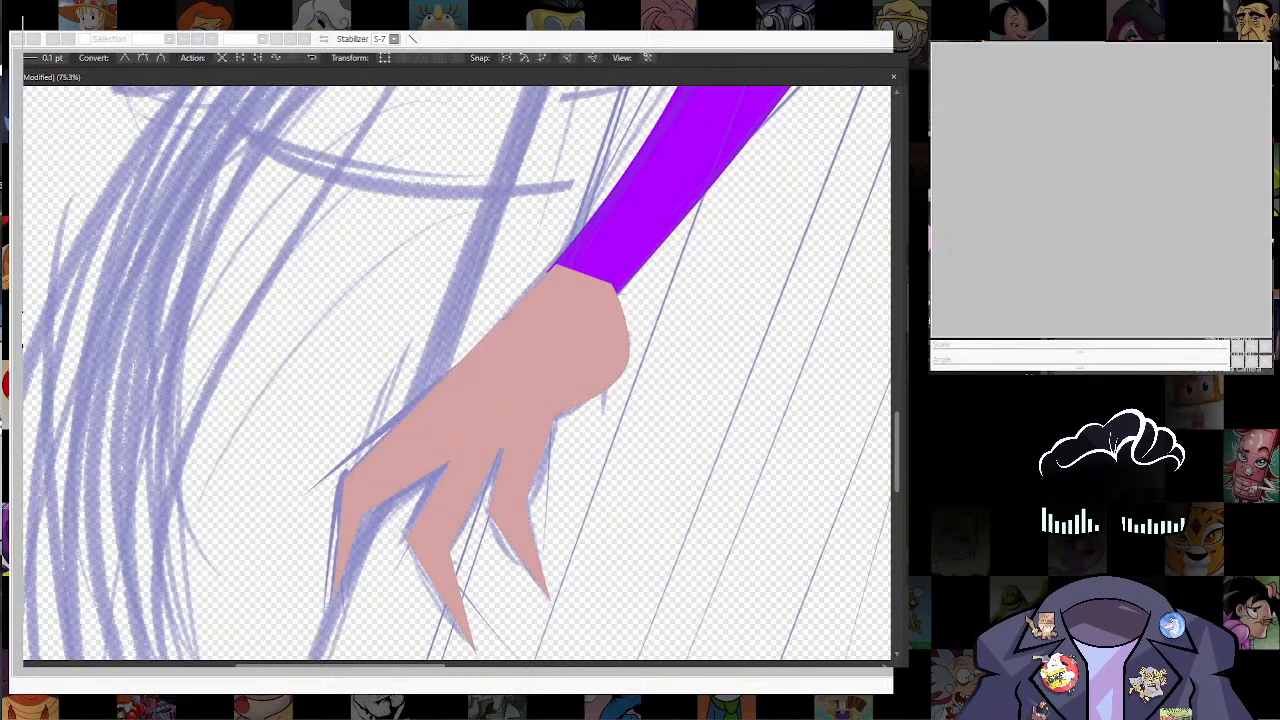
Step: Curve the outermost finger by converting its bend node to smart and nudging the inner bend into place
{"action": "left_click_drag", "start_coordinate": [632, 459], "coordinate": [643, 419]}
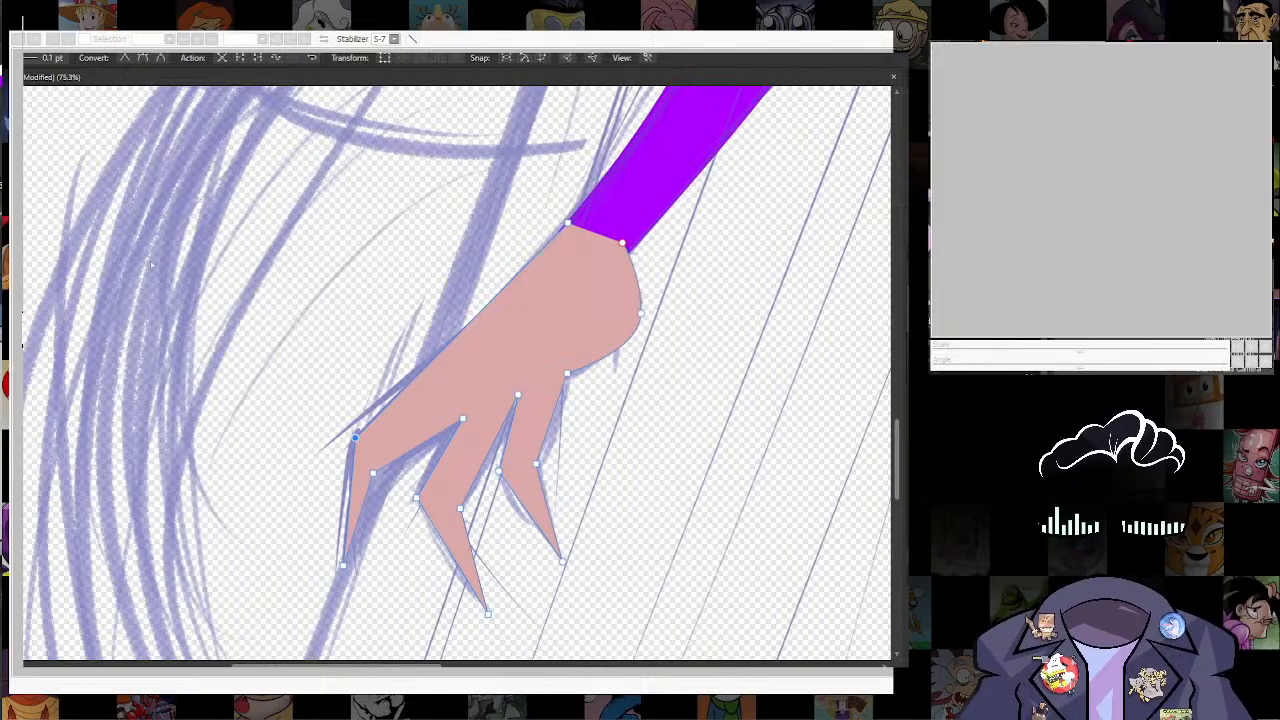
{"action": "left_click", "coordinate": [373, 473]}
{"action": "left_click", "coordinate": [160, 61]}
{"action": "left_click_drag", "start_coordinate": [373, 473], "coordinate": [381, 466]}
{"action": "left_click_drag", "start_coordinate": [416, 480], "coordinate": [400, 382]}
Step: Convert the middle finger's bend nodes to smooth and nudge the gap node between it and the outermost finger
{"action": "left_click", "coordinate": [400, 400]}
{"action": "left_click", "coordinate": [142, 61]}
{"action": "left_click", "coordinate": [444, 410]}
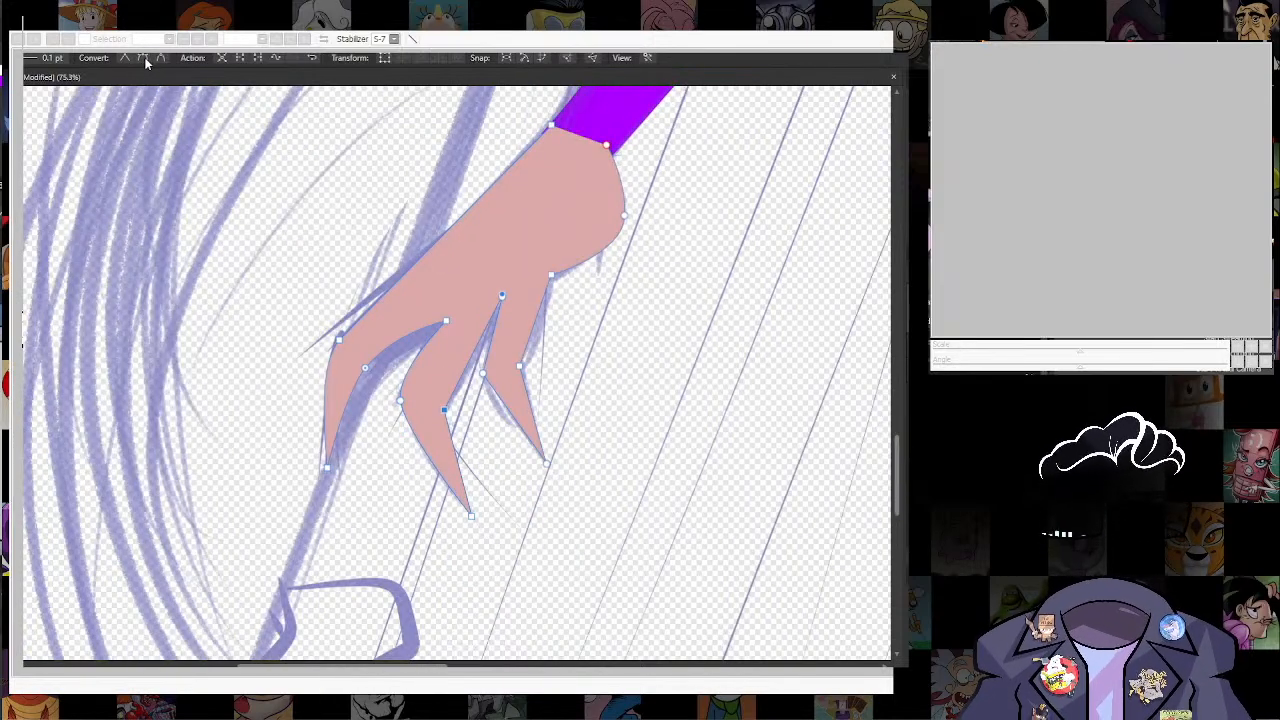
{"action": "left_click", "coordinate": [144, 61]}
{"action": "left_click_drag", "start_coordinate": [446, 321], "coordinate": [439, 318]}
{"action": "left_click_drag", "start_coordinate": [480, 360], "coordinate": [462, 422]}
Step: Convert both bend nodes of the finger nearest the wrist bulge to smart so that finger curves
{"action": "left_click", "coordinate": [465, 436]}
{"action": "left_click", "coordinate": [160, 61]}
{"action": "left_click", "coordinate": [502, 429]}
{"action": "left_click", "coordinate": [160, 61]}
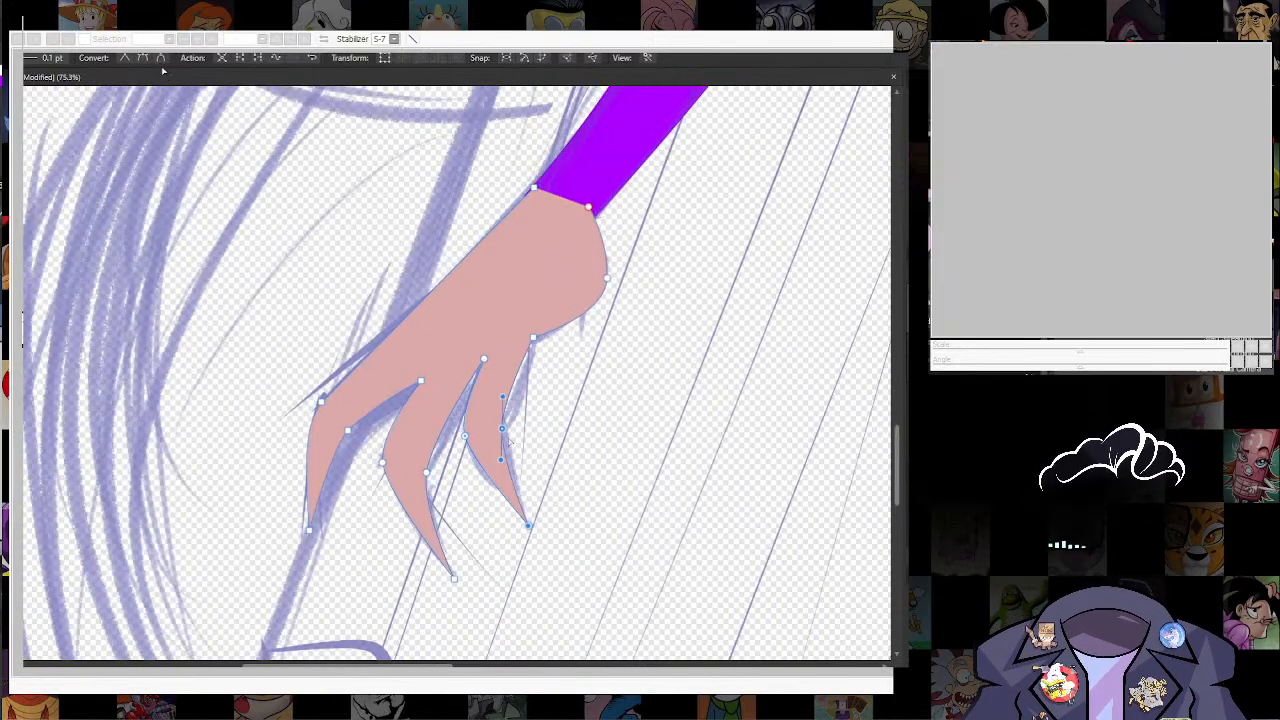
Step: Reposition the nodes in the gaps between the fingers and convert the node at the last finger's base to smart
{"action": "left_click_drag", "start_coordinate": [484, 358], "coordinate": [476, 365]}
{"action": "left_click_drag", "start_coordinate": [533, 337], "coordinate": [533, 349]}
{"action": "left_click", "coordinate": [160, 61]}
{"action": "left_click_drag", "start_coordinate": [421, 380], "coordinate": [414, 380]}
{"action": "left_click_drag", "start_coordinate": [644, 342], "coordinate": [563, 513]}
Step: Merge the hand and the purple arm into one purple shape
{"action": "left_click", "coordinate": [650, 193], "text": "shift"}
{"action": "left_click", "coordinate": [748, 47]}
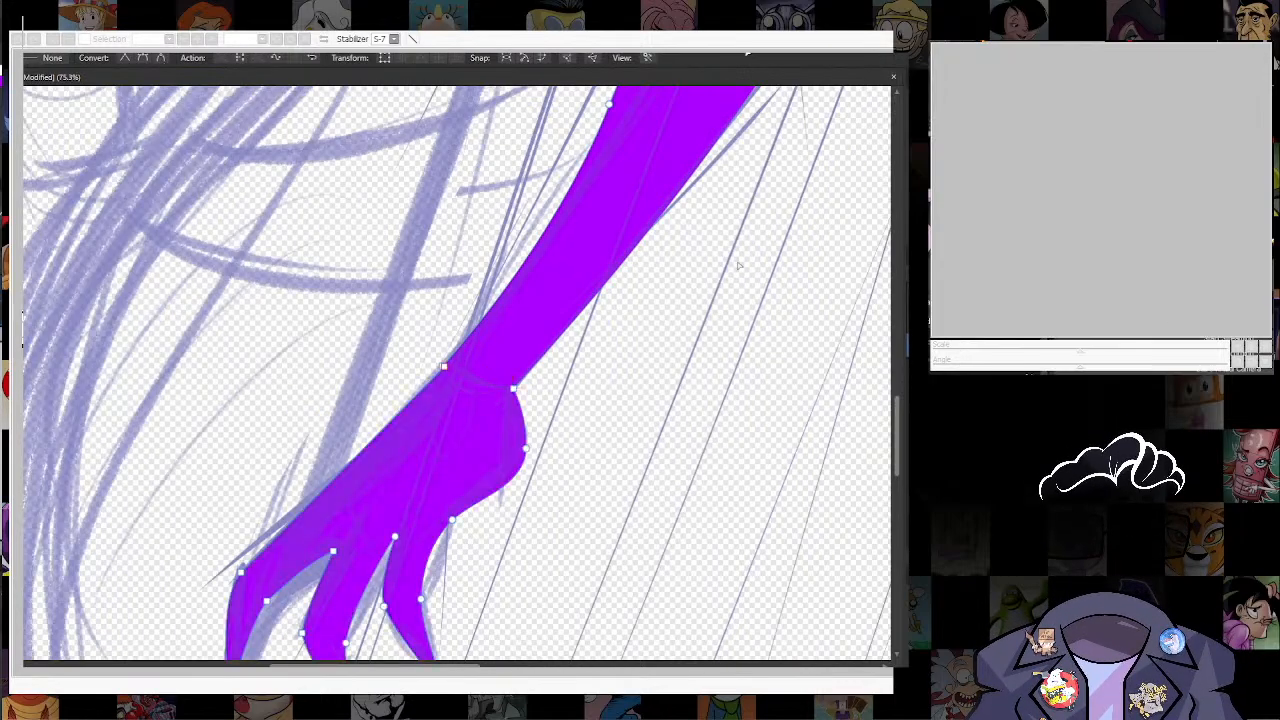
{"action": "left_click_drag", "start_coordinate": [739, 258], "coordinate": [512, 617]}
{"action": "scroll", "coordinate": [650, 142], "scroll_direction": "down", "scroll_amount": 10}
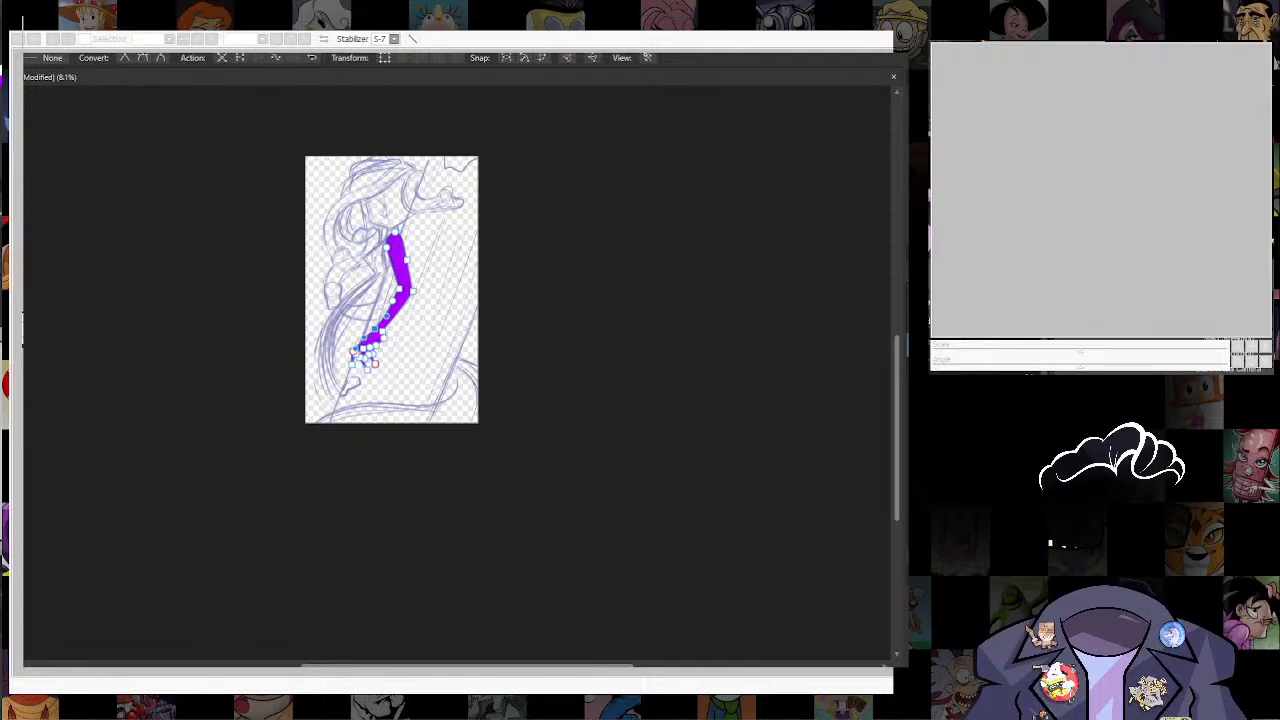
Step: Scale the hand portion of the arm shape down slightly with the node transform mode, then select the whole shape
{"action": "scroll", "coordinate": [372, 345], "scroll_direction": "up", "scroll_amount": 7}
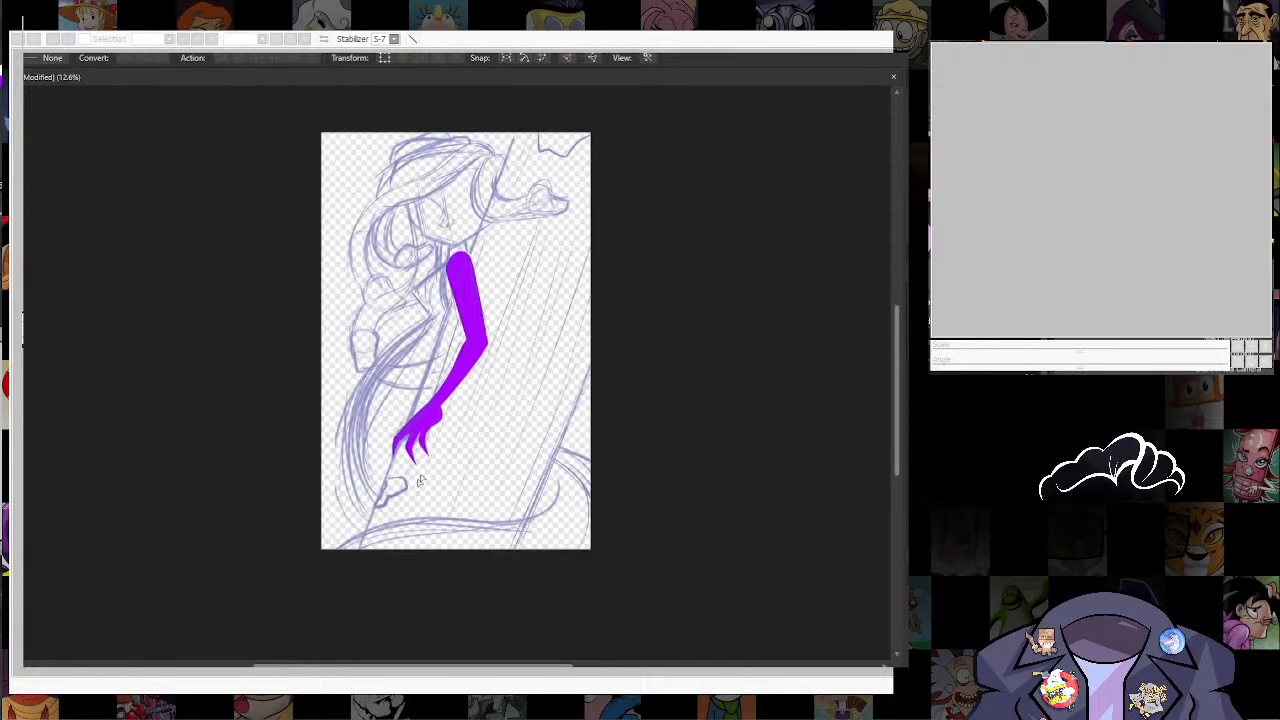
{"action": "left_click", "coordinate": [385, 57]}
{"action": "left_click_drag", "start_coordinate": [412, 524], "coordinate": [410, 473]}
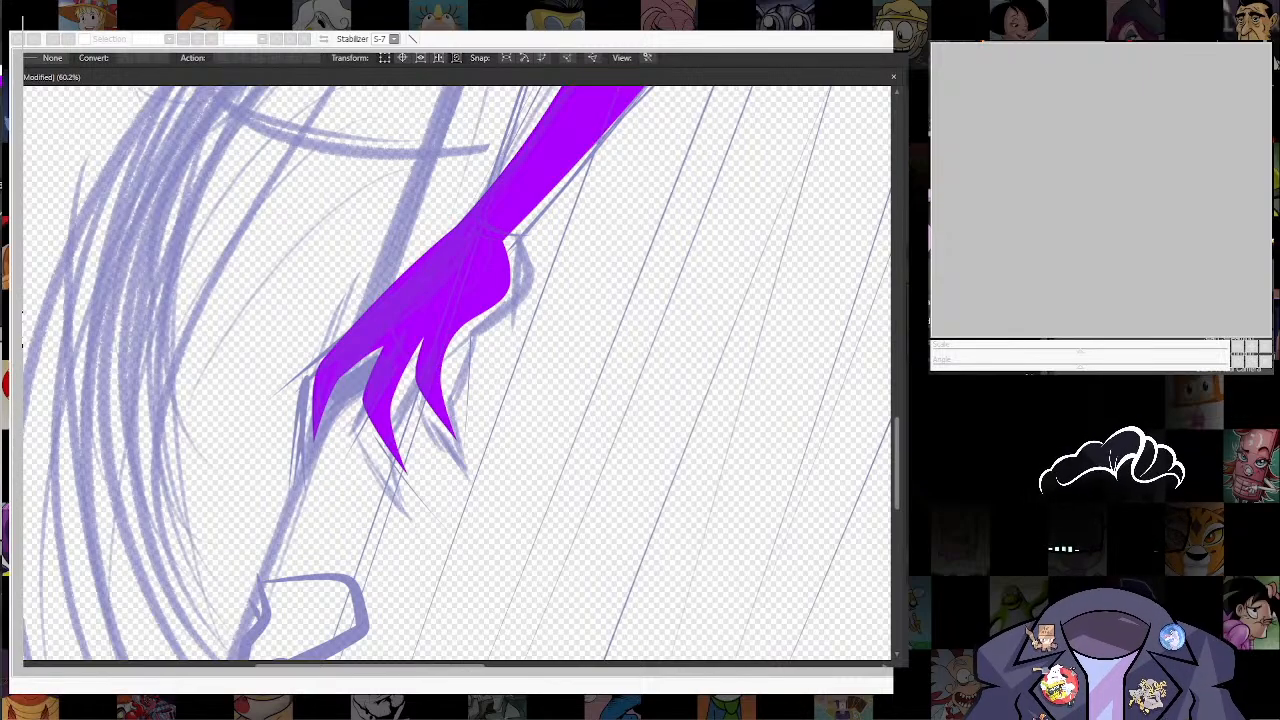
{"action": "left_click_drag", "start_coordinate": [506, 453], "coordinate": [503, 506]}
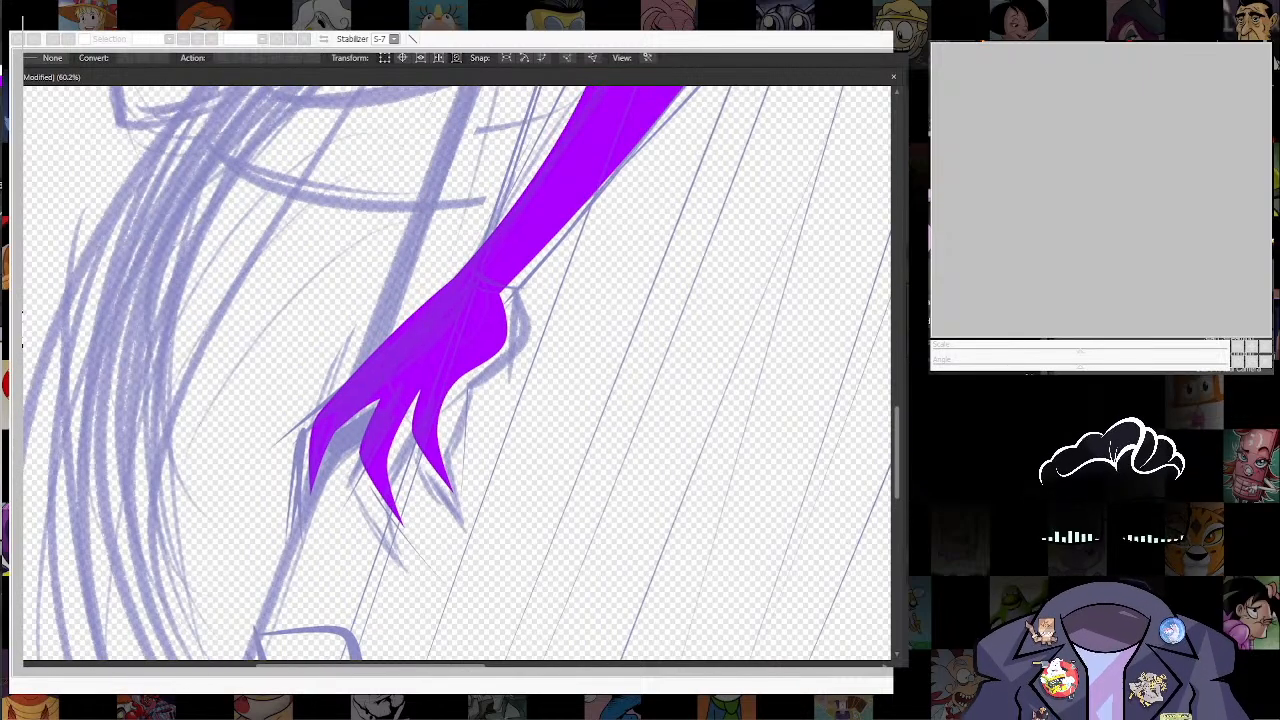
{"action": "left_click", "coordinate": [388, 446]}
{"action": "key", "text": "v"}
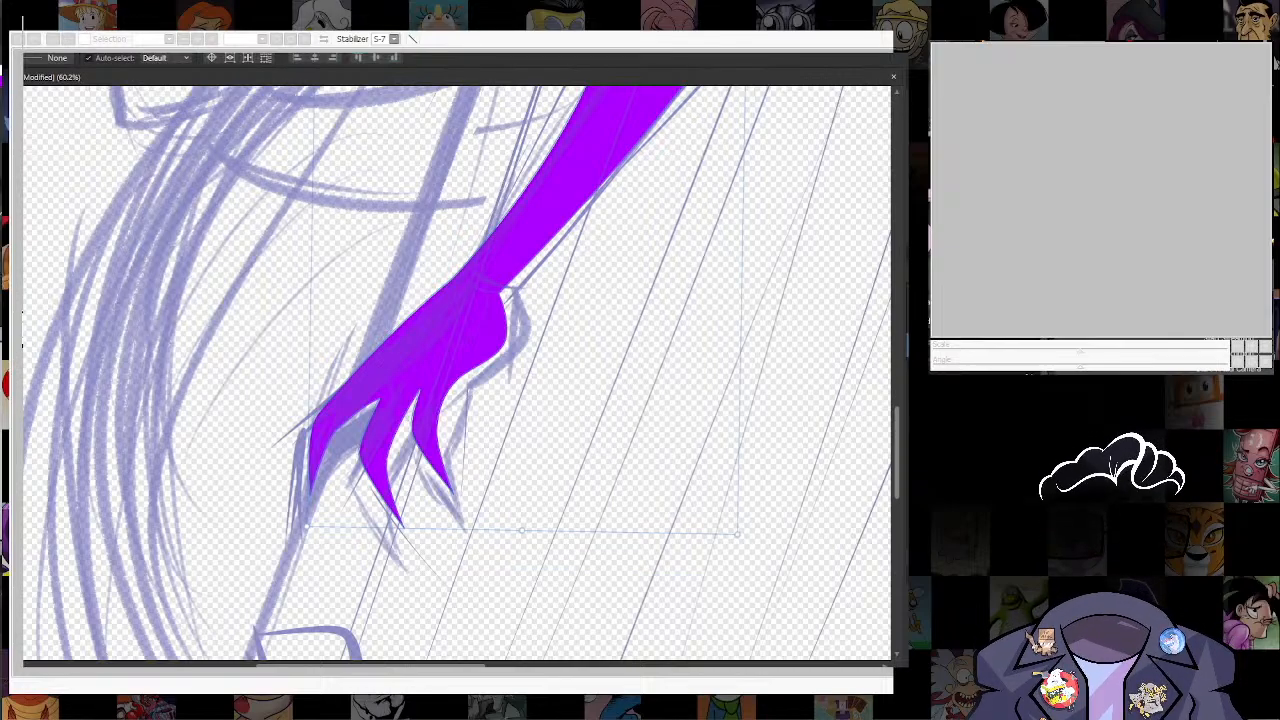
Step: Separate the middle finger as its own shape and place a copy between it and the outermost finger to add a fourth finger
{"action": "scroll", "coordinate": [394, 608], "scroll_direction": "down", "scroll_amount": 4}
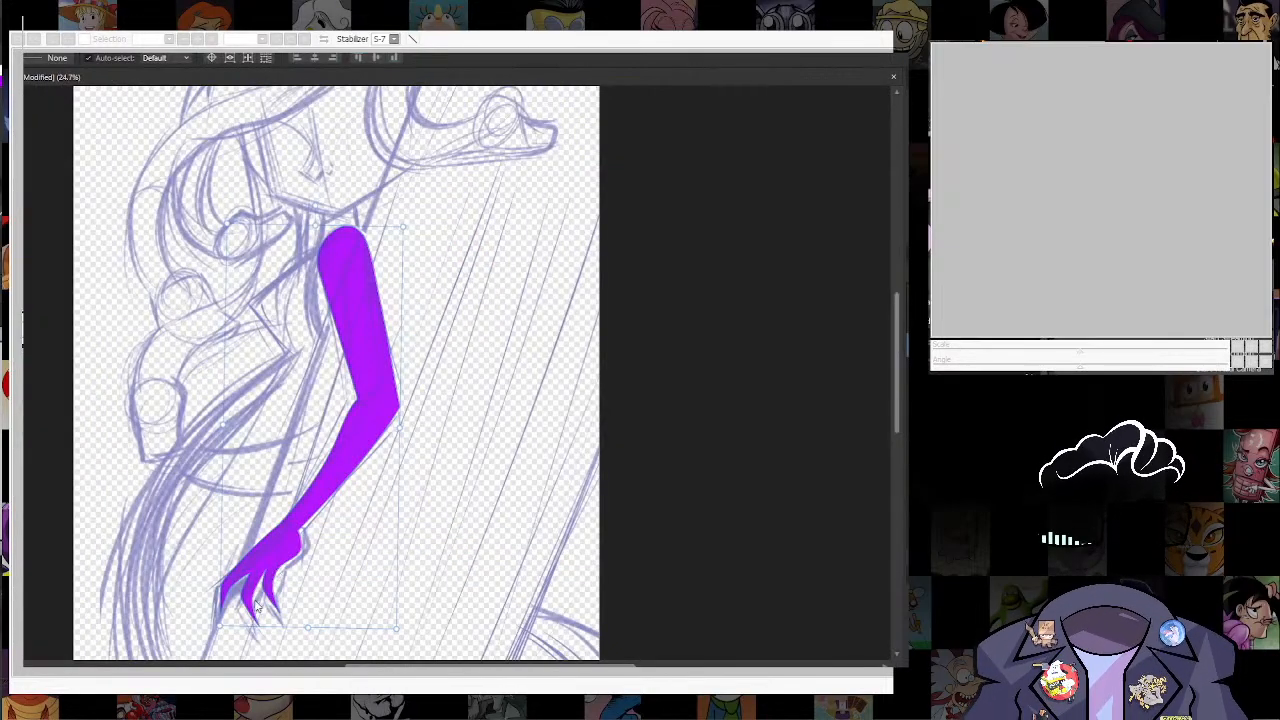
{"action": "scroll", "coordinate": [257, 607], "scroll_direction": "up", "scroll_amount": 5}
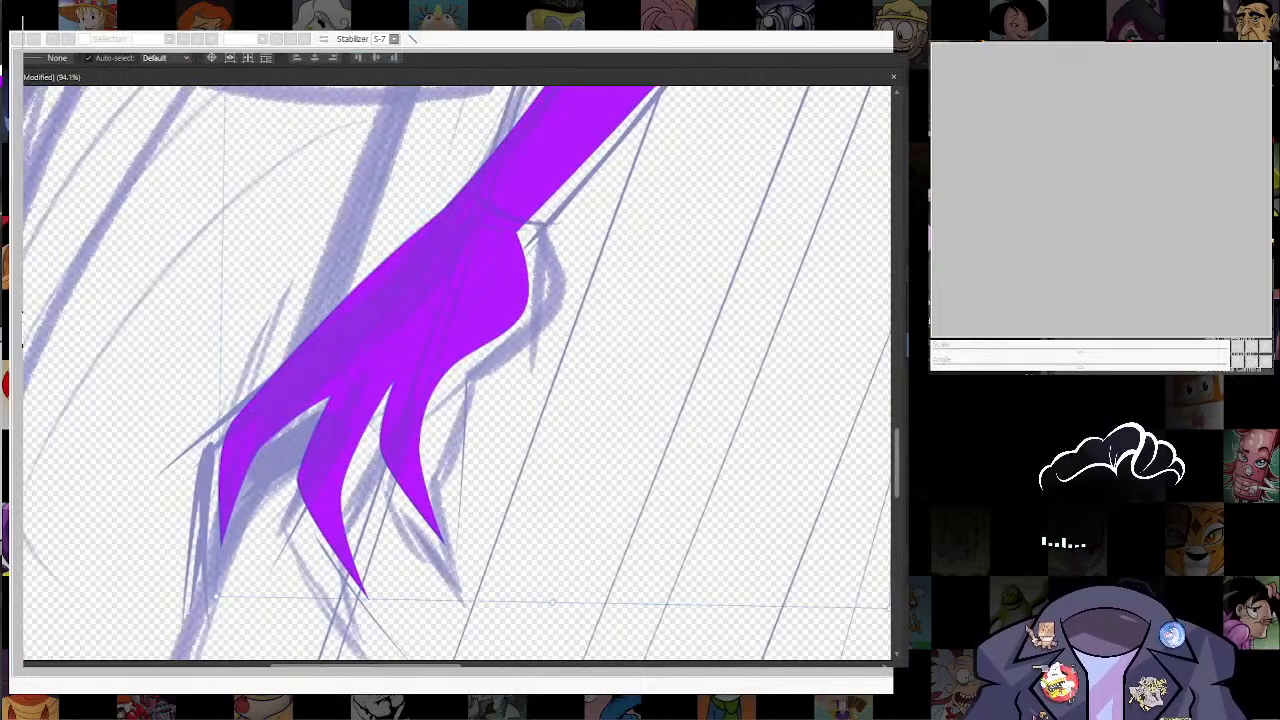
{"action": "key", "text": "n"}
{"action": "key", "text": "a"}
{"action": "left_click", "coordinate": [340, 455]}
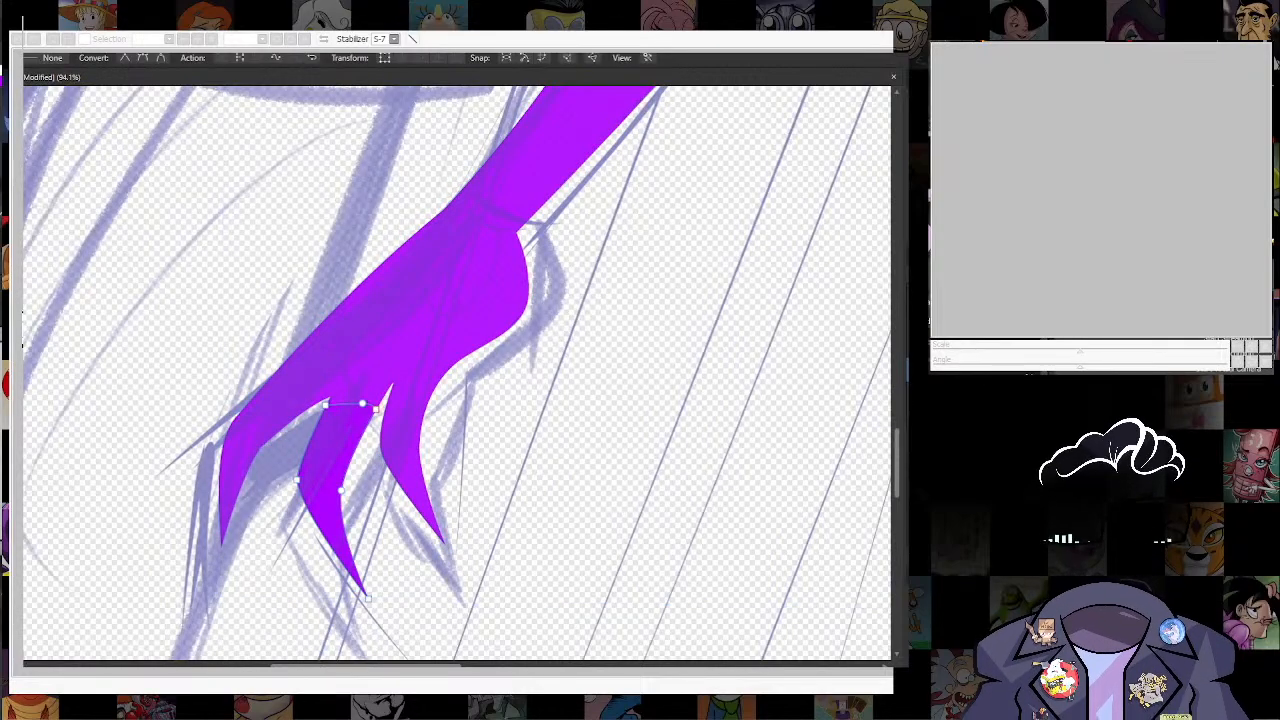
{"action": "key", "text": "v"}
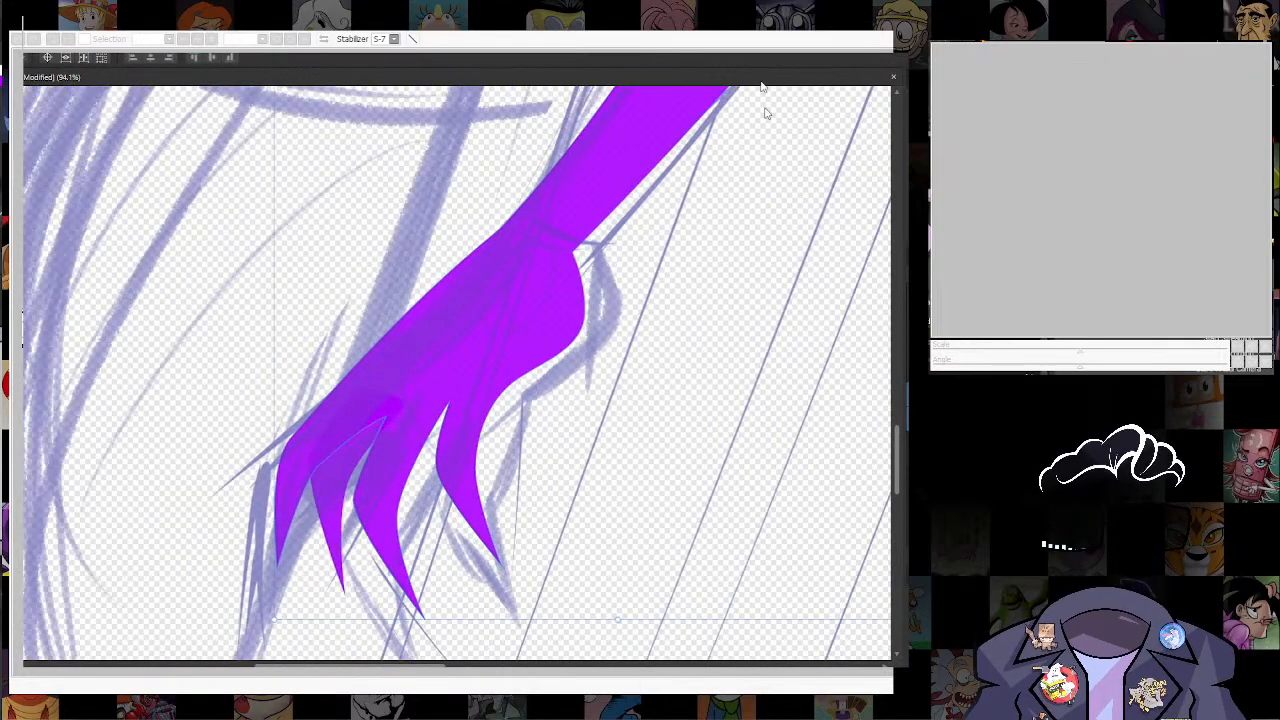
{"action": "key", "text": "ctrl+z"}
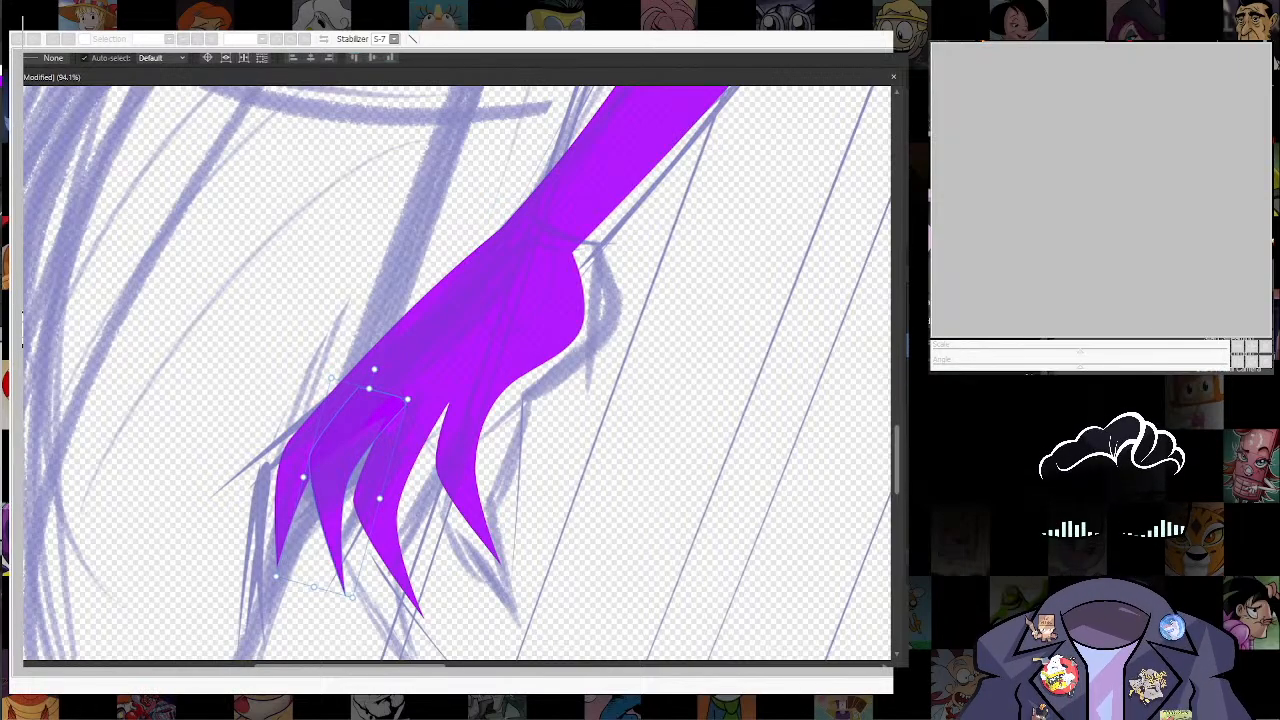
{"action": "left_click", "coordinate": [502, 565]}
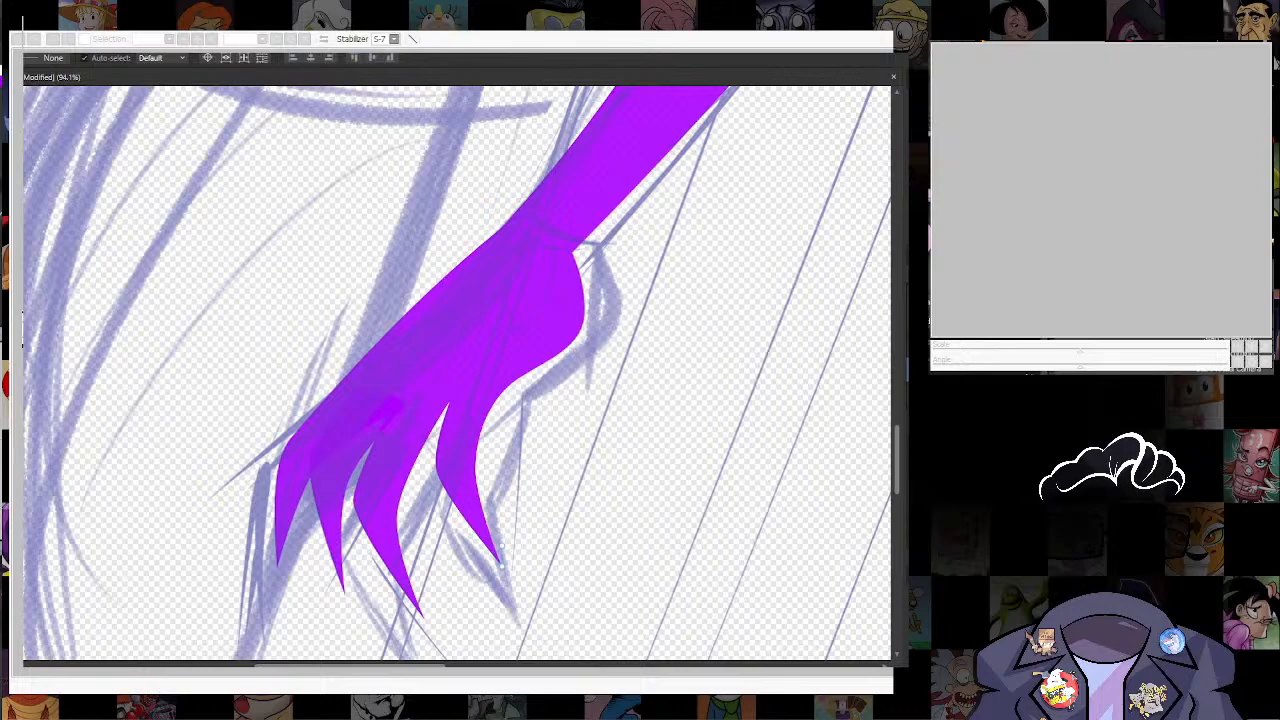
{"action": "key", "text": "ctrl+z"}
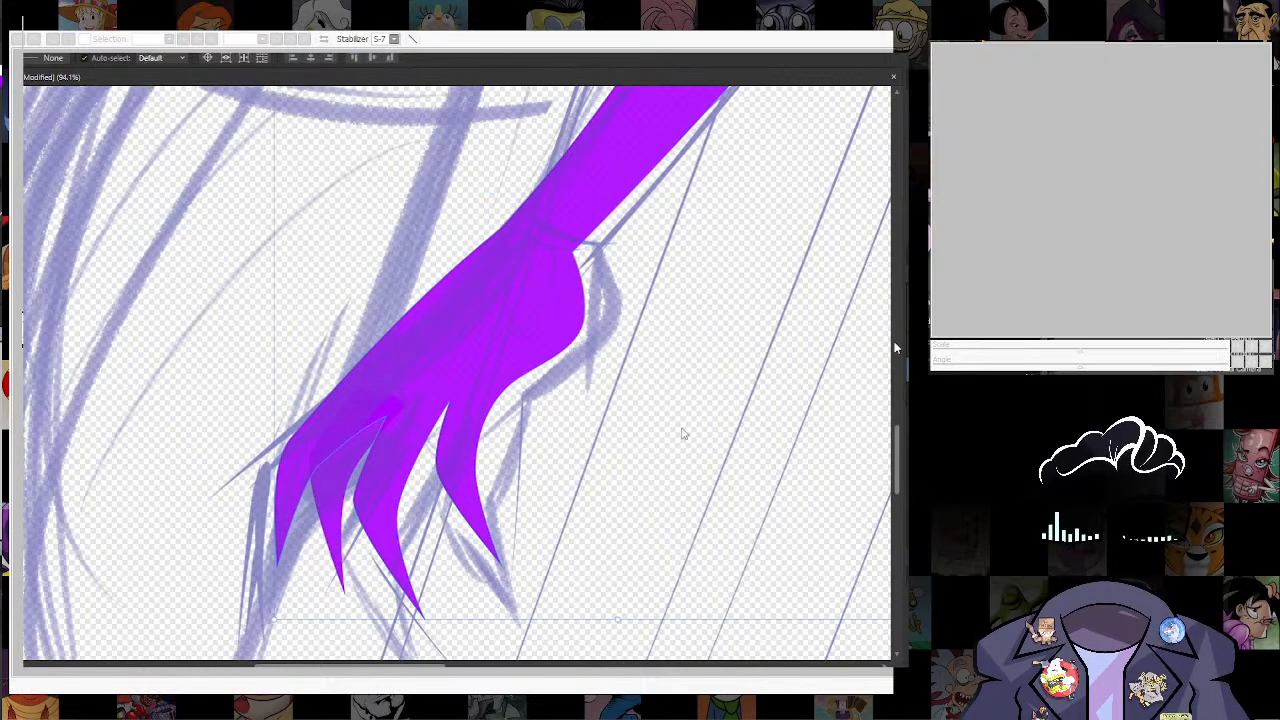
Step: Give the added finger a black 0.8 pt outline
{"action": "left_click_drag", "start_coordinate": [536, 492], "coordinate": [564, 468]}
{"action": "left_click", "coordinate": [368, 448]}
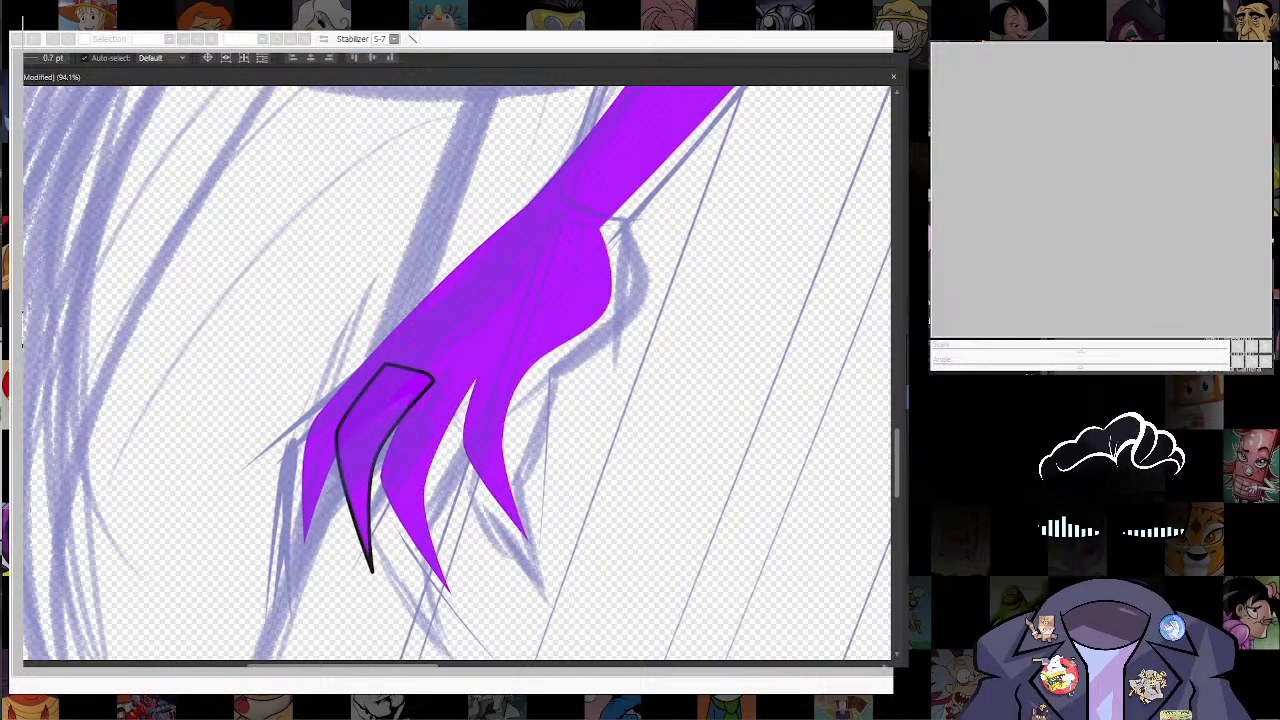
{"action": "scroll", "coordinate": [331, 489], "scroll_direction": "up", "scroll_amount": 3}
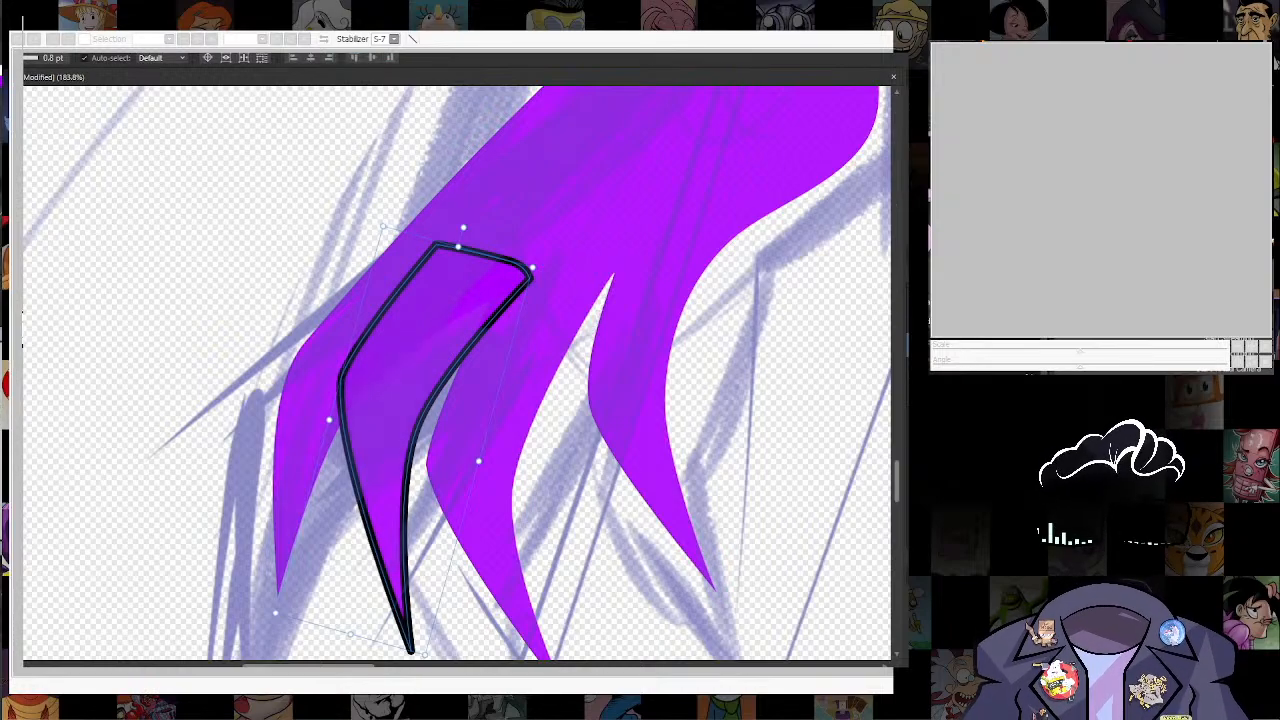
Step: Break the added finger's outline at its upper corner node and at the outer-edge node where it meets the neighbouring finger
{"action": "left_click_drag", "start_coordinate": [460, 195], "coordinate": [384, 167]}
{"action": "key", "text": "a"}
{"action": "left_click", "coordinate": [359, 215]}
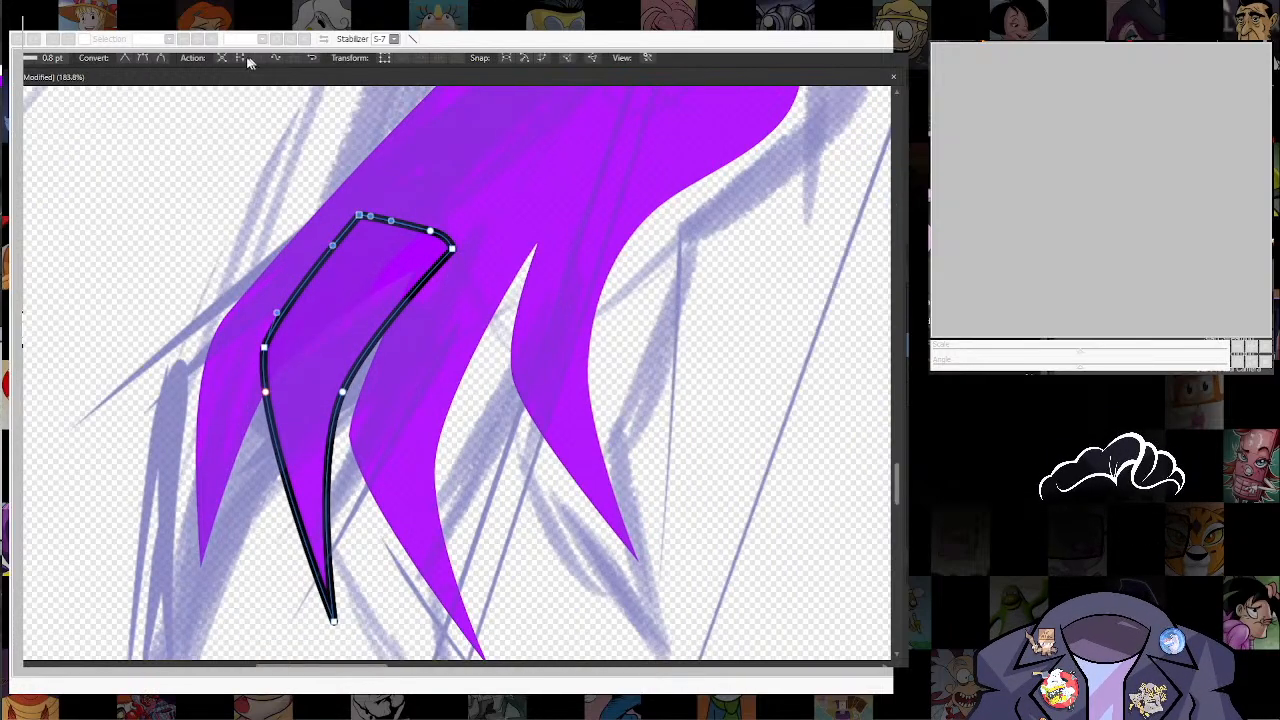
{"action": "left_click", "coordinate": [143, 57]}
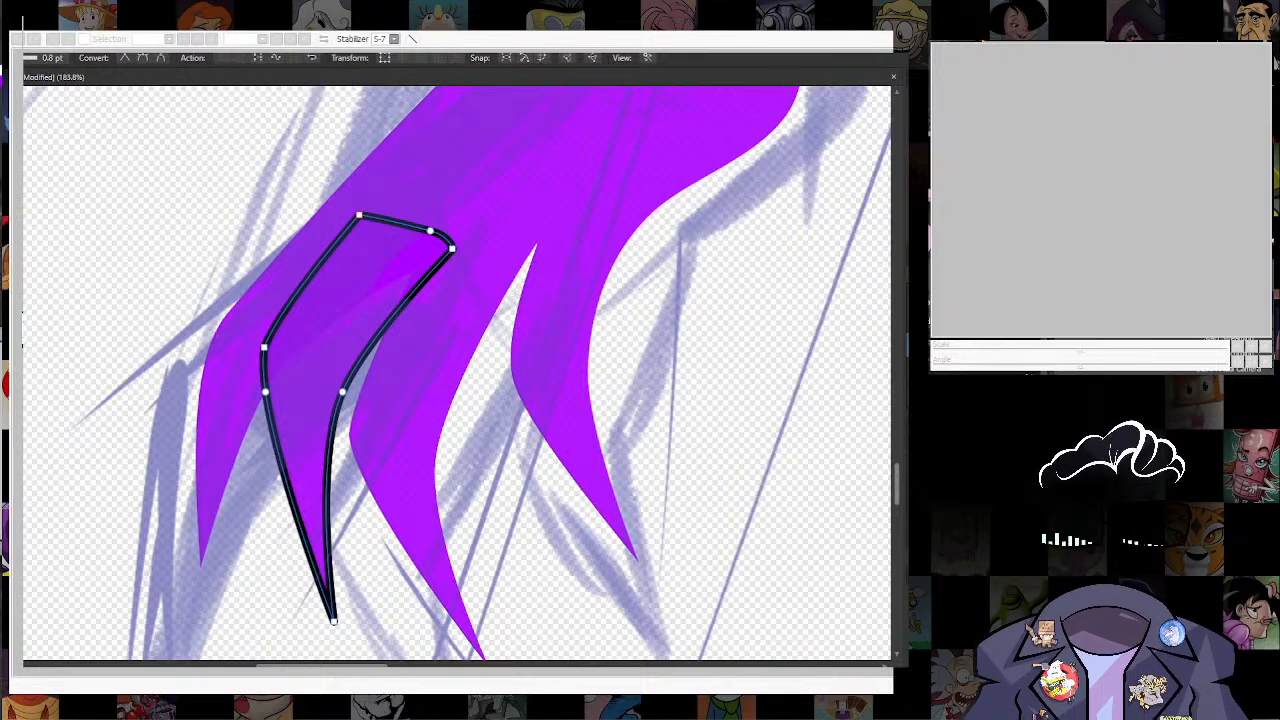
{"action": "left_click", "coordinate": [265, 392]}
{"action": "left_click", "coordinate": [297, 394]}
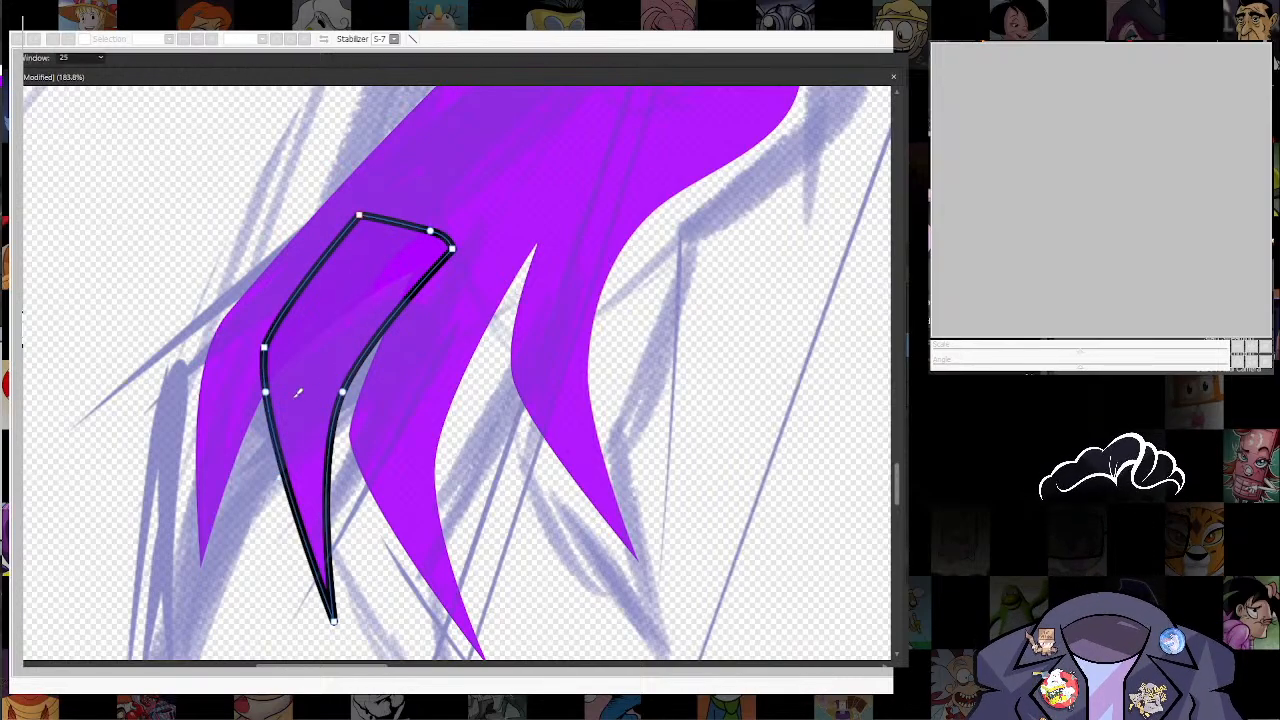
{"action": "left_click", "coordinate": [359, 215]}
{"action": "left_click", "coordinate": [241, 55]}
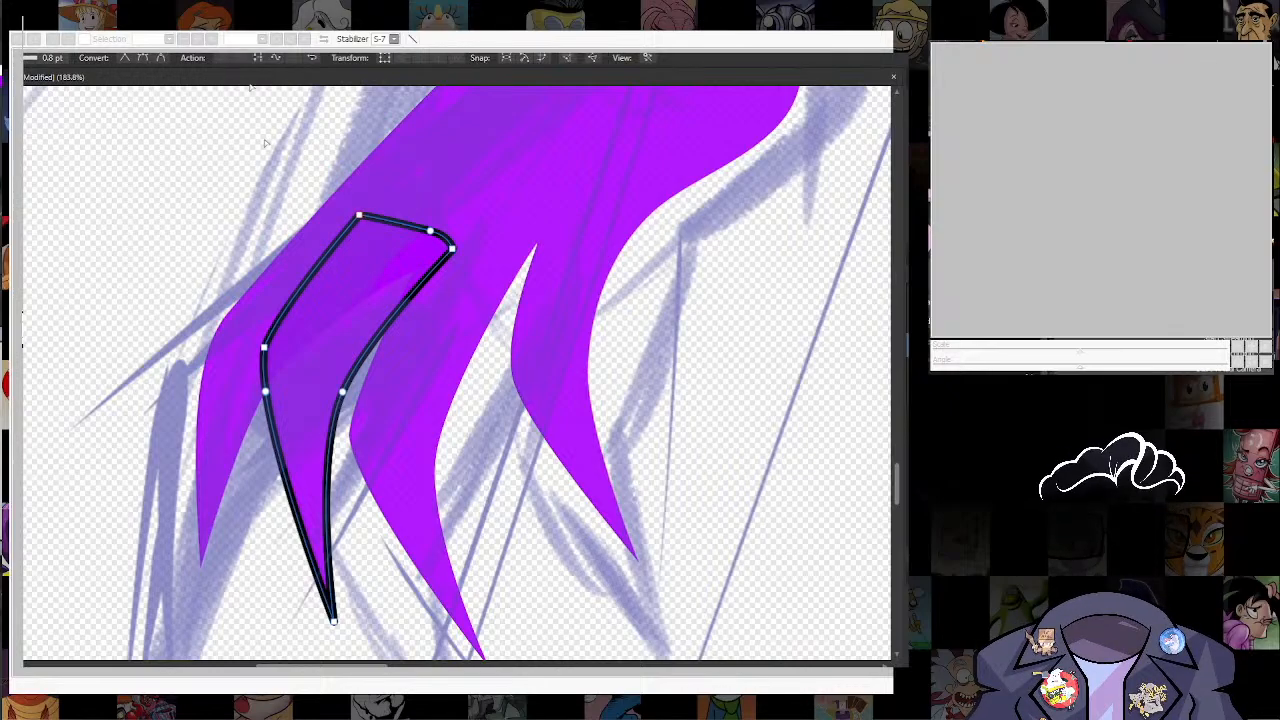
Step: Draw a curve across the finger from the outer-edge node up to its upper corner node with the Pencil tool
{"action": "left_click", "coordinate": [342, 392]}
{"action": "key", "text": "n"}
{"action": "key", "text": "a"}
{"action": "key", "text": "n"}
{"action": "left_click_drag", "start_coordinate": [267, 389], "coordinate": [359, 217]}
{"action": "key", "text": "a"}
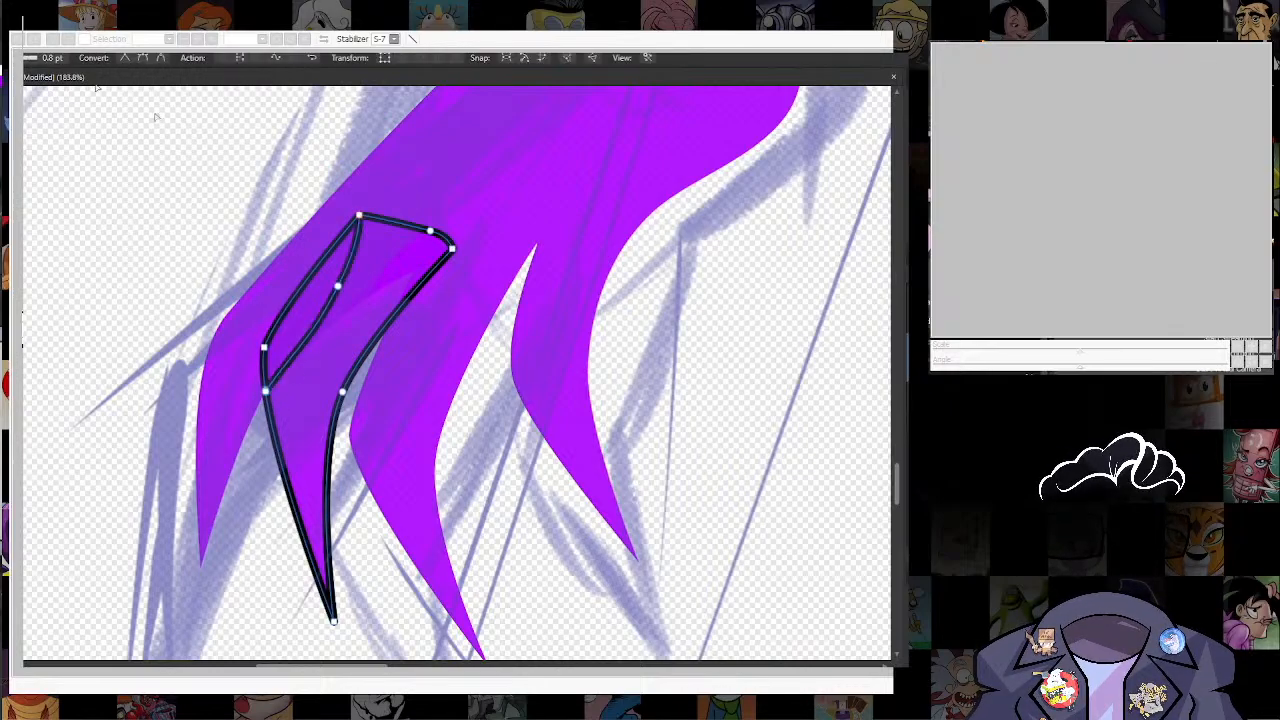
Step: Remove the black outline from the finger's fill shape and select the separate leaf-shaped outline on its outer edge
{"action": "left_click", "coordinate": [155, 117]}
{"action": "left_click", "coordinate": [398, 256]}
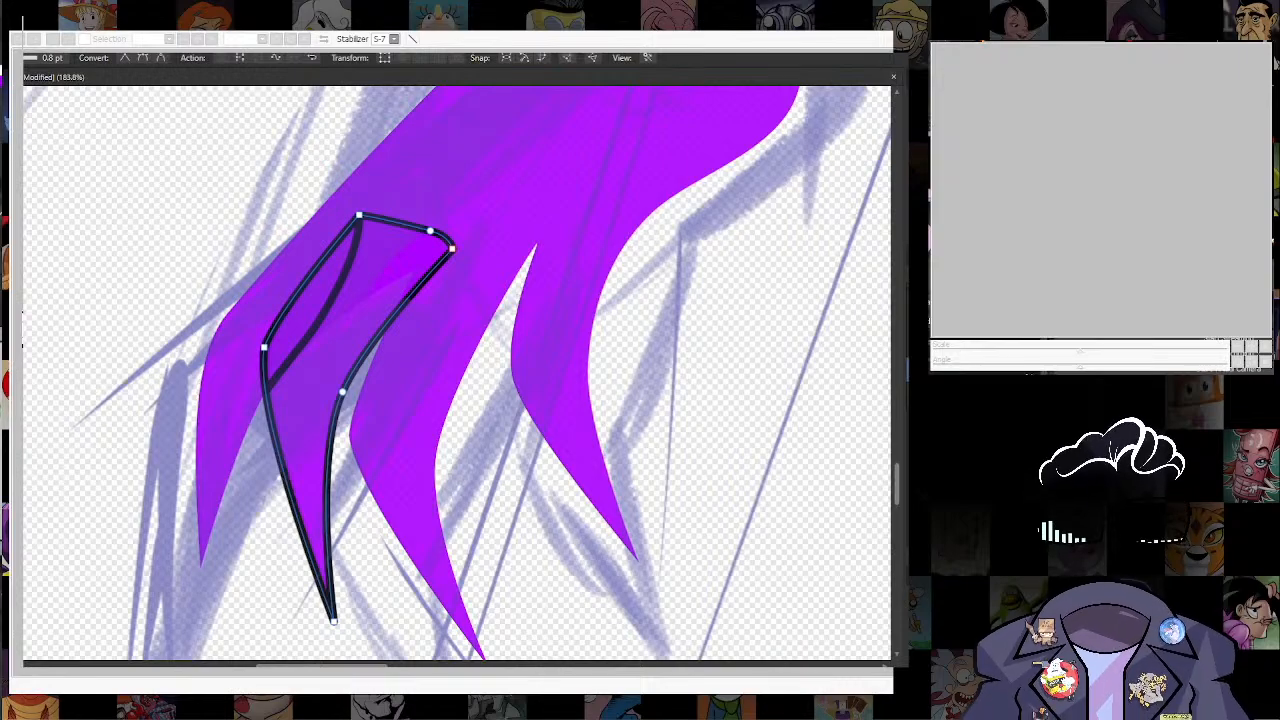
{"action": "key", "text": "Delete"}
{"action": "left_click", "coordinate": [323, 313]}
{"action": "key", "text": "v"}
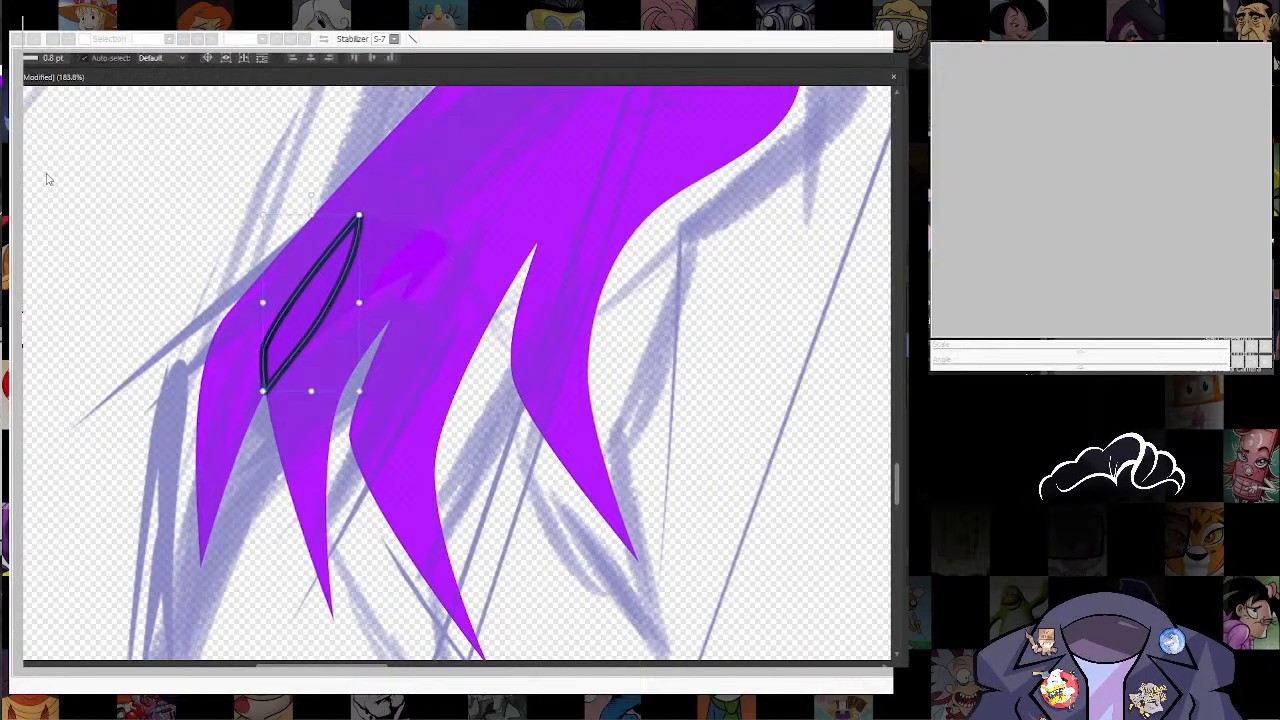
Step: Delete the inner side of the leaf-shaped outline so only the line along the finger's outer edge remains
{"action": "left_click", "coordinate": [47, 178]}
{"action": "key", "text": "a"}
{"action": "left_click", "coordinate": [335, 304]}
{"action": "key", "text": "Delete"}
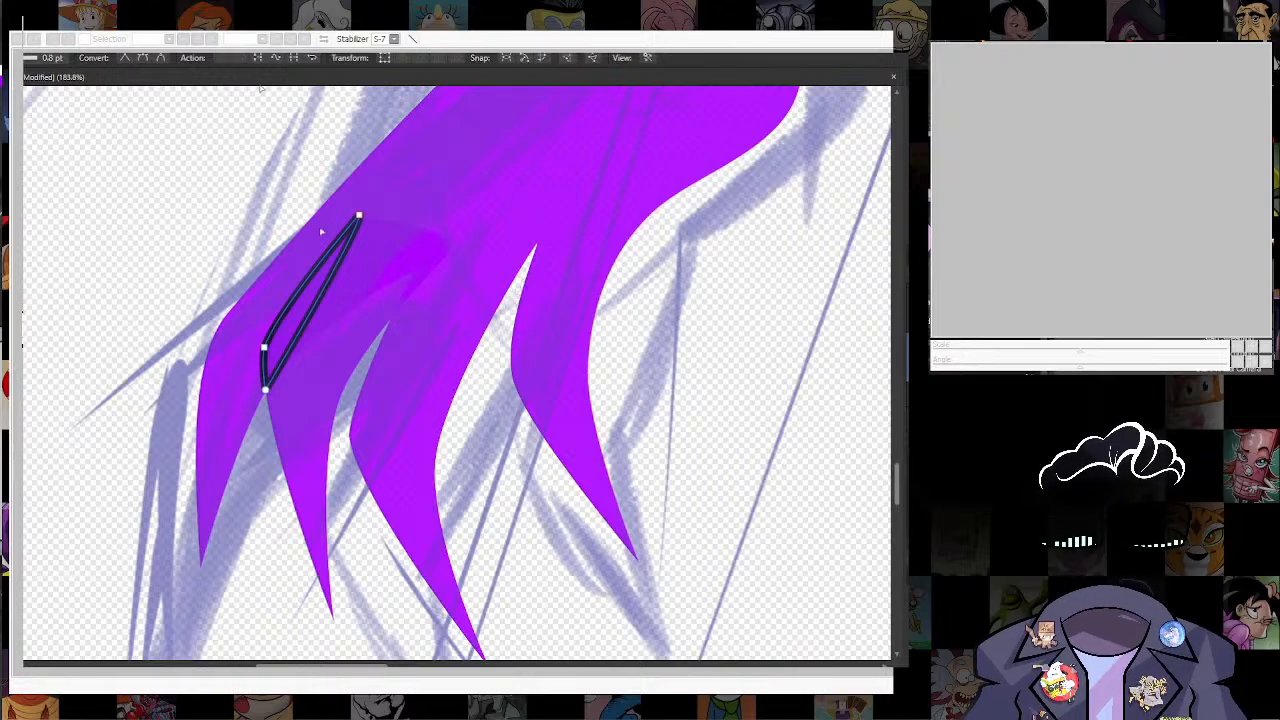
{"action": "left_click", "coordinate": [240, 59]}
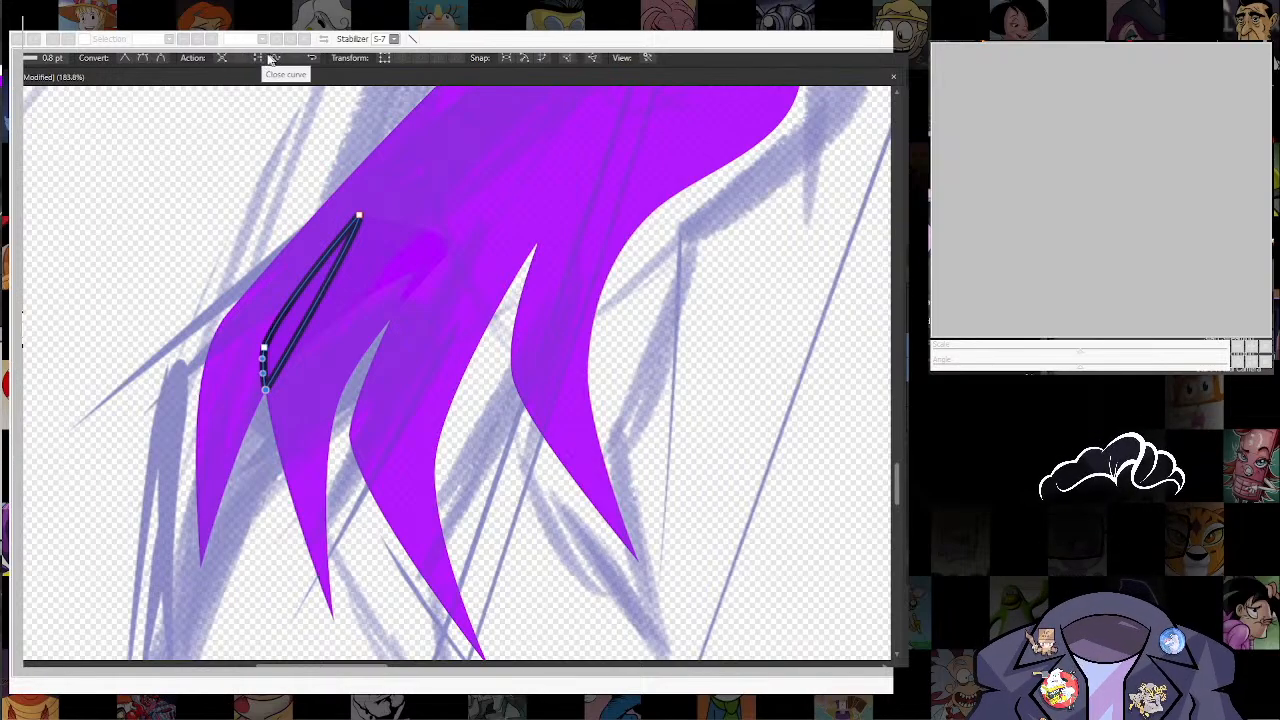
{"action": "key", "text": "Delete"}
{"action": "left_click_drag", "start_coordinate": [271, 413], "coordinate": [255, 498]}
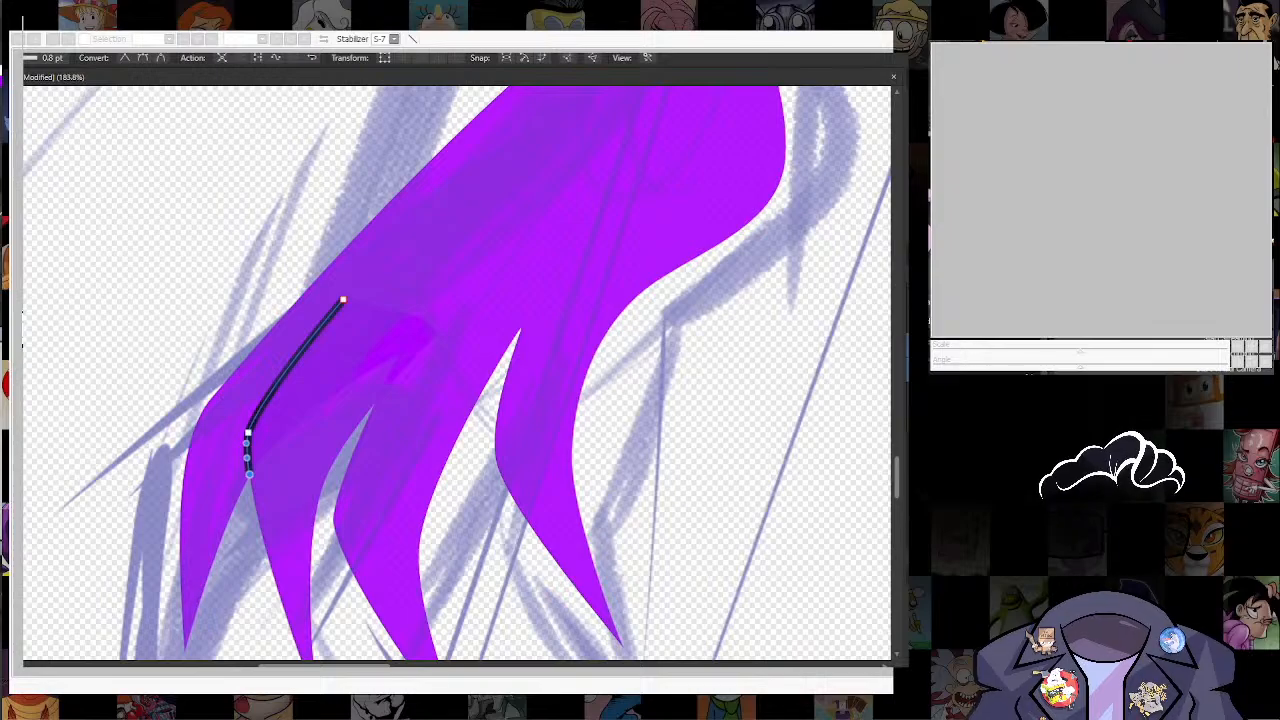
Step: Taper both ends of the black line along the finger's outer edge
{"action": "key", "text": "Escape"}
{"action": "key", "text": "ctrl+z"}
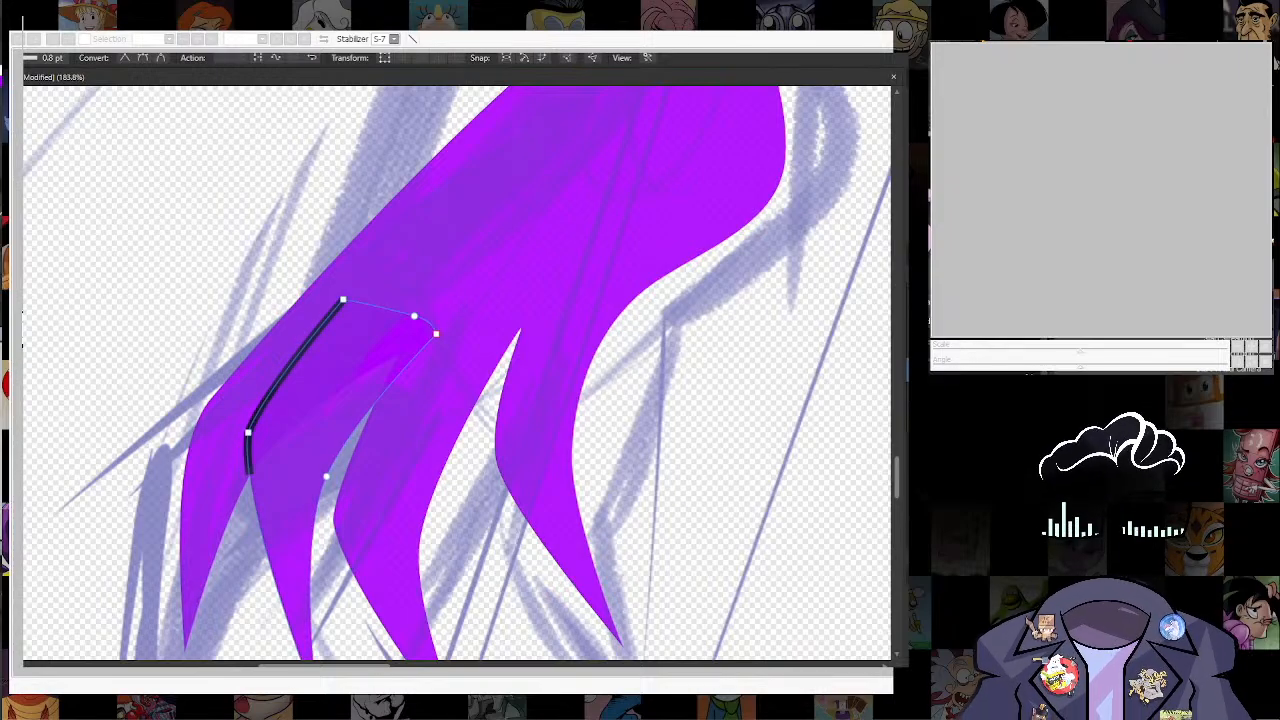
{"action": "key", "text": "ctrl+z"}
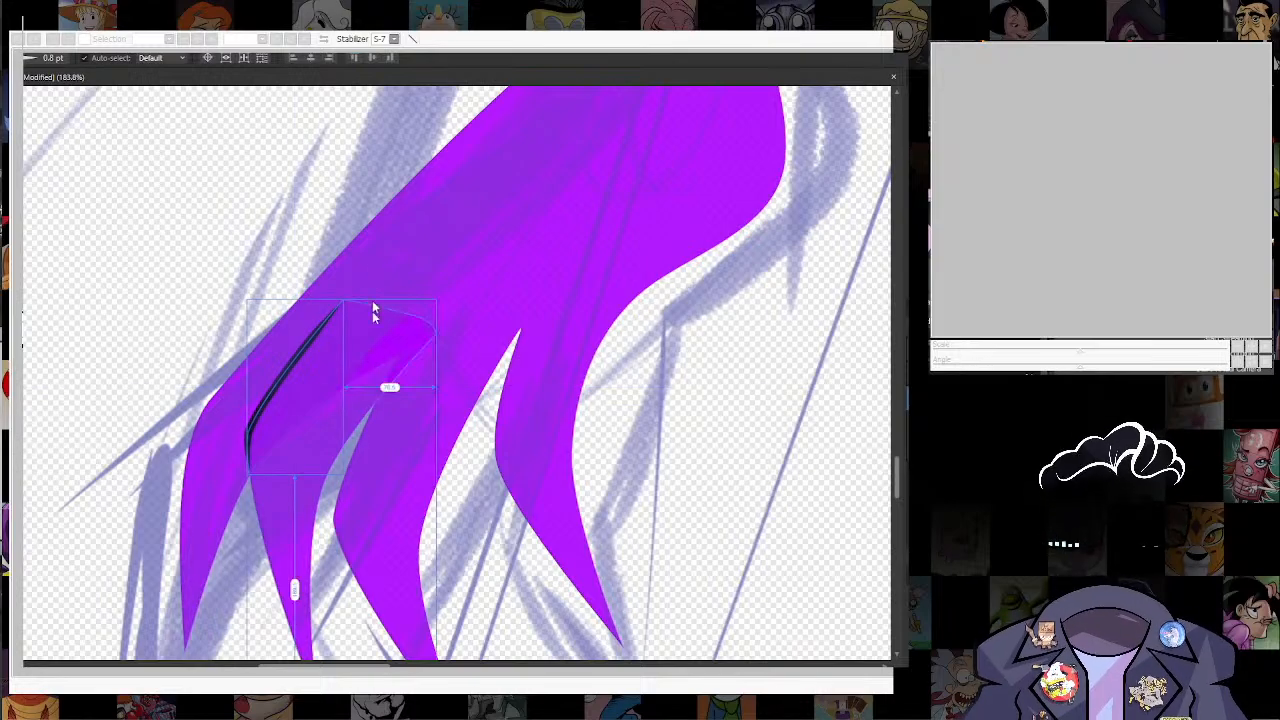
Step: Draw a red rectangle behind the purple arm and rotate it to follow the sketch's slanted parallel lines
{"action": "scroll", "coordinate": [411, 236], "scroll_direction": "down", "scroll_amount": 1}
{"action": "scroll", "coordinate": [411, 236], "scroll_direction": "down", "scroll_amount": 5}
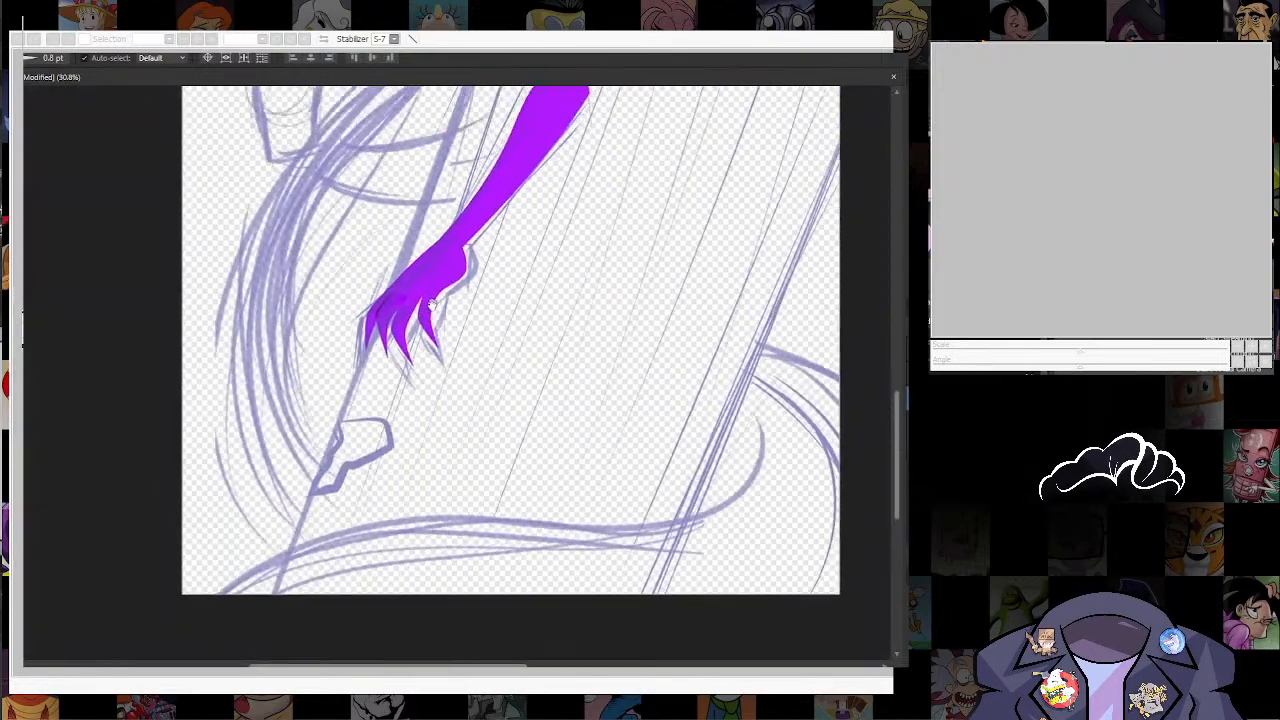
{"action": "scroll", "coordinate": [458, 288], "scroll_direction": "up", "scroll_amount": 4}
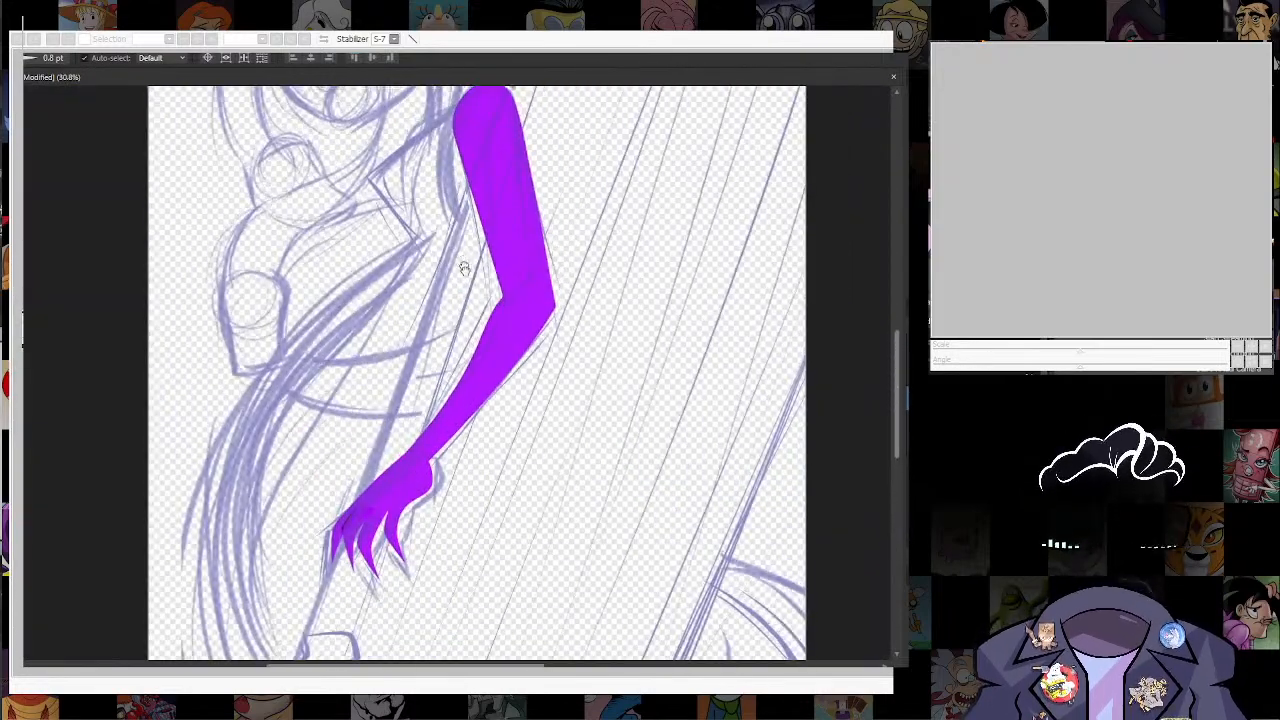
{"action": "scroll", "coordinate": [461, 284], "scroll_direction": "down", "scroll_amount": 3}
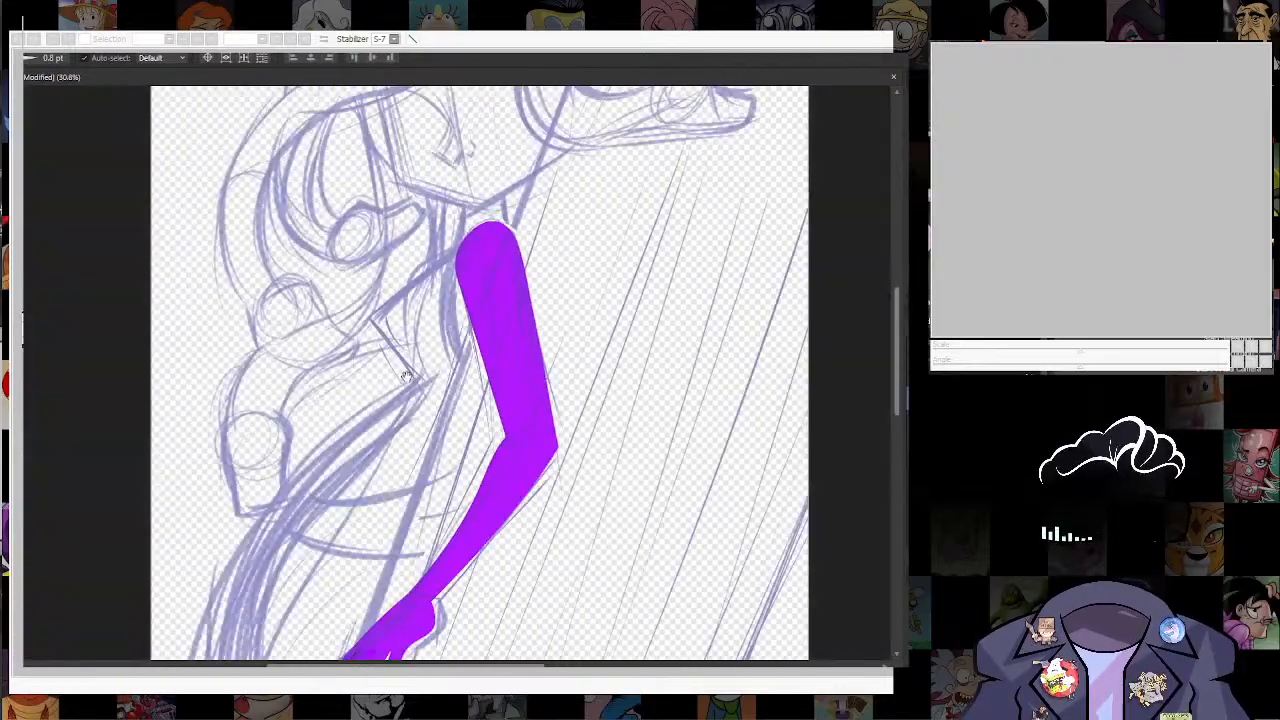
{"action": "scroll", "coordinate": [440, 300], "scroll_direction": "down", "scroll_amount": 3}
{"action": "scroll", "coordinate": [400, 312], "scroll_direction": "up", "scroll_amount": 1}
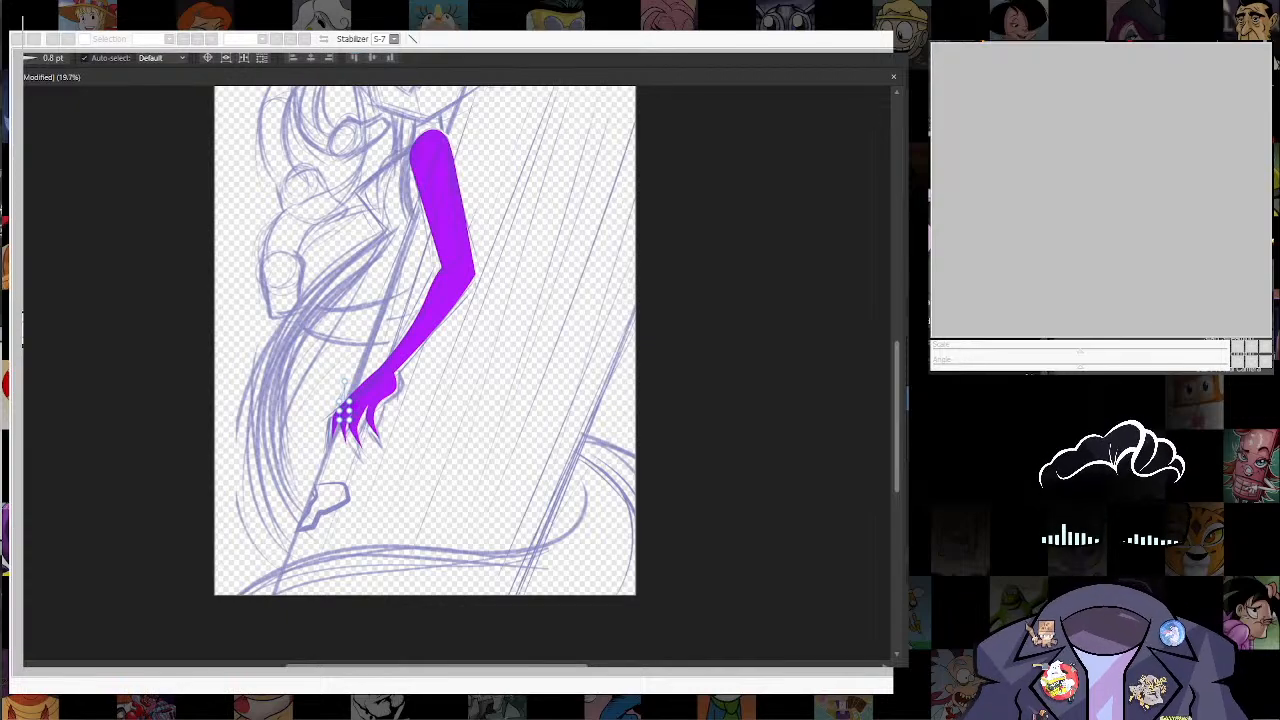
{"action": "key", "text": "ctrl+t"}
{"action": "key", "text": "Return"}
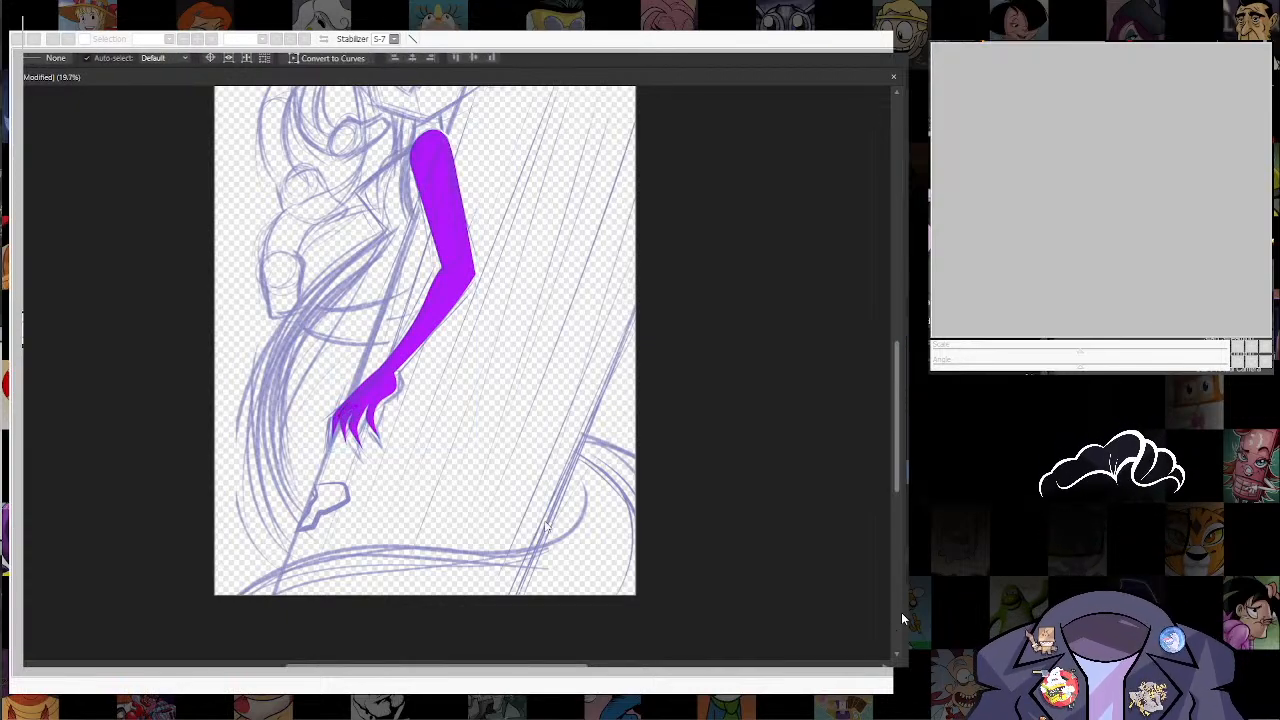
{"action": "key", "text": "m"}
{"action": "left_click_drag", "start_coordinate": [338, 386], "coordinate": [465, 564]}
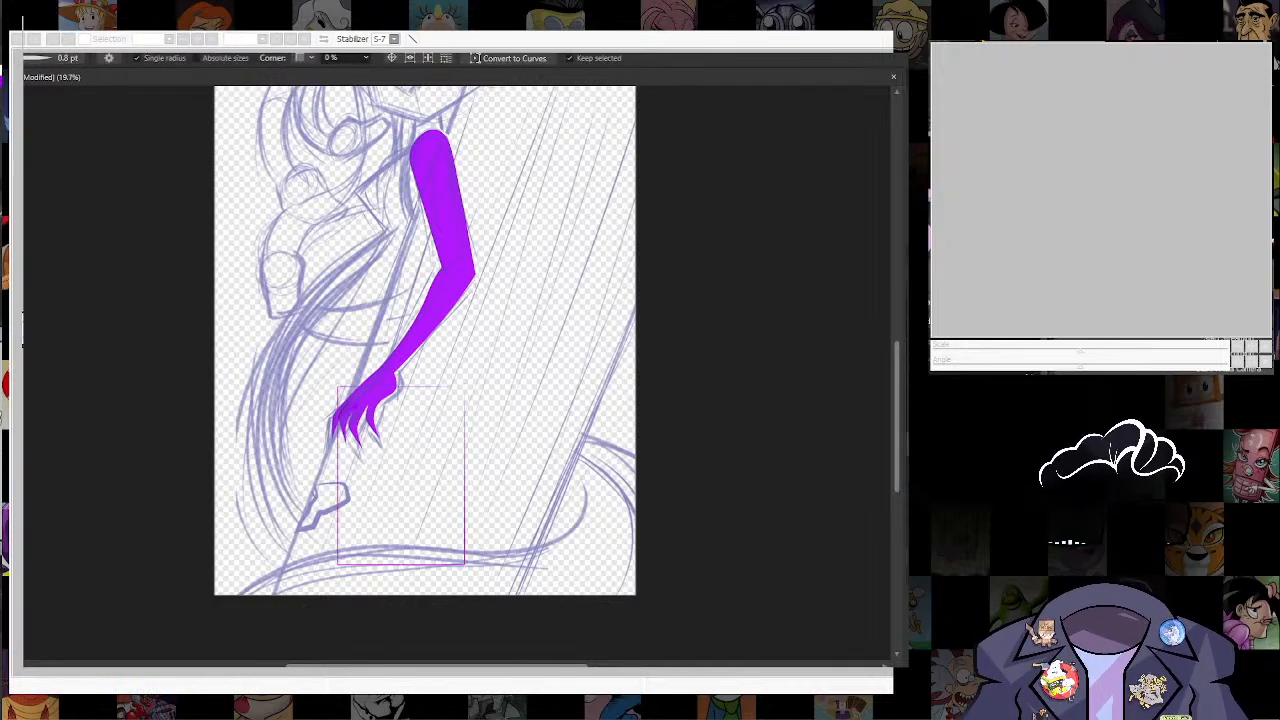
{"action": "left_click", "coordinate": [895, 271]}
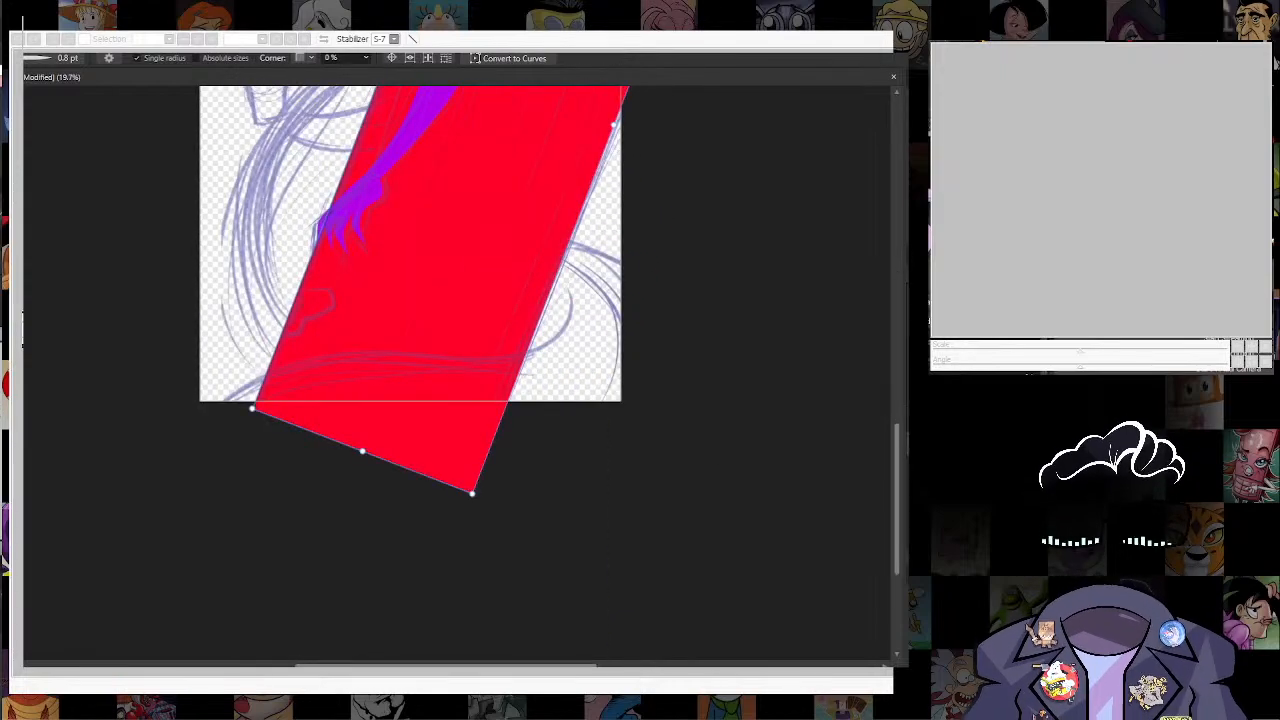
Step: Convert the red rectangle to curves and reposition its corner nodes along the slanted sketch edges, just beyond the canvas
{"action": "left_click", "coordinate": [514, 58]}
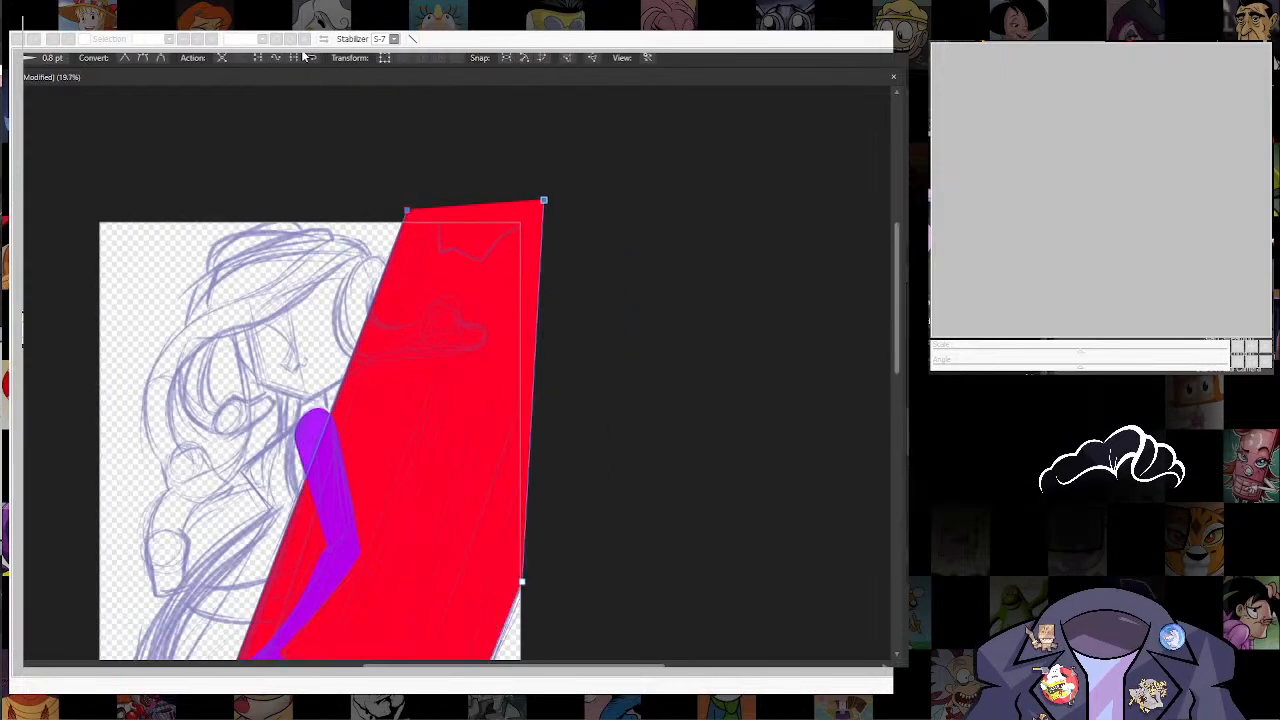
{"action": "left_click", "coordinate": [303, 56]}
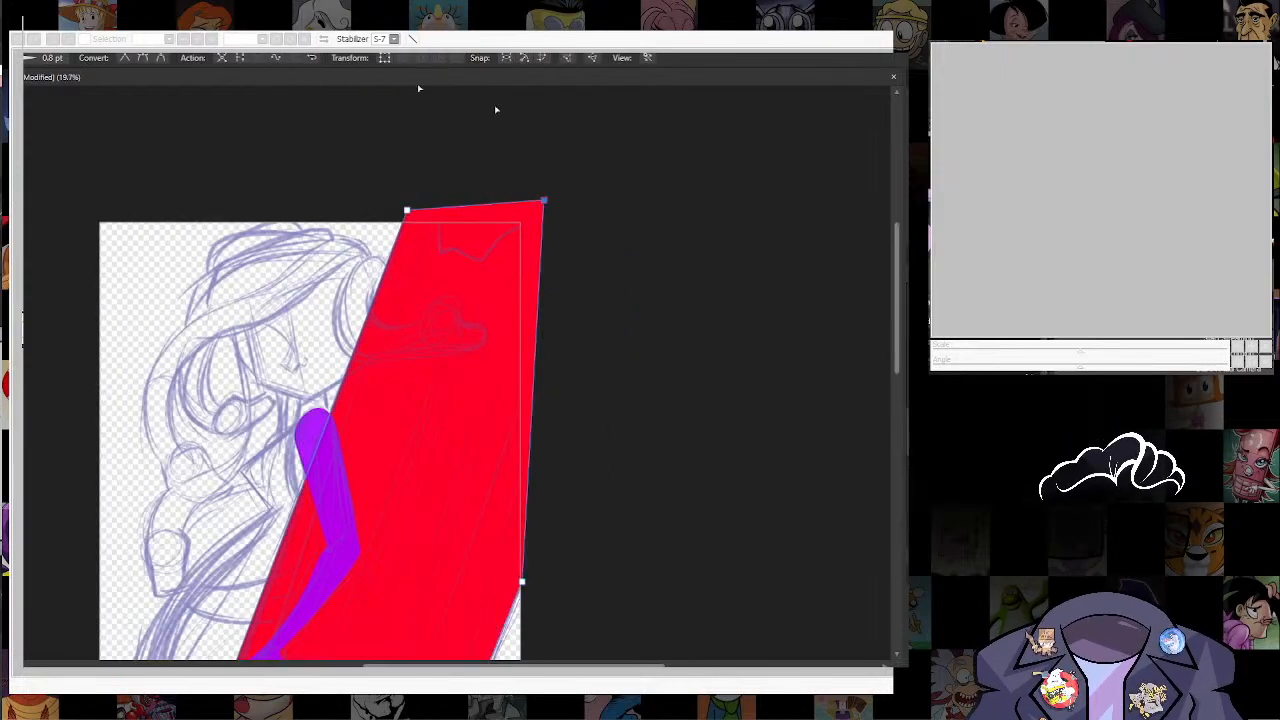
{"action": "left_click_drag", "start_coordinate": [517, 657], "coordinate": [666, 478]}
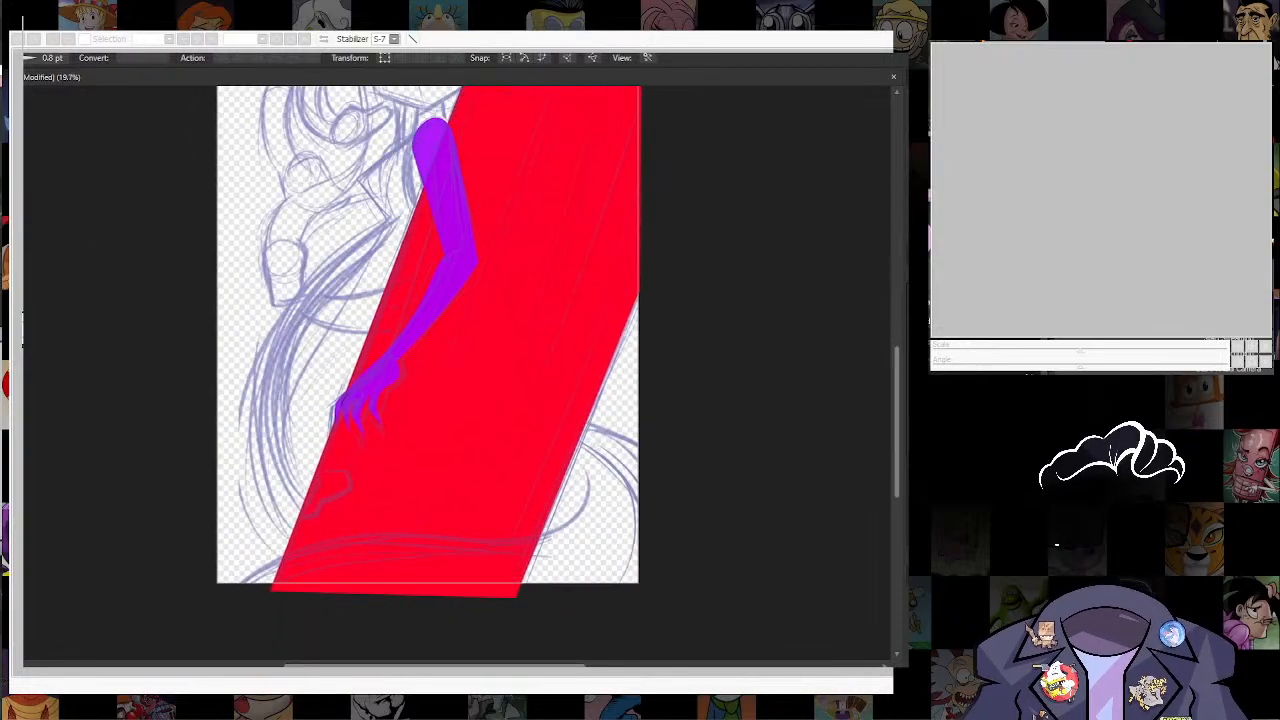
{"action": "left_click", "coordinate": [490, 480]}
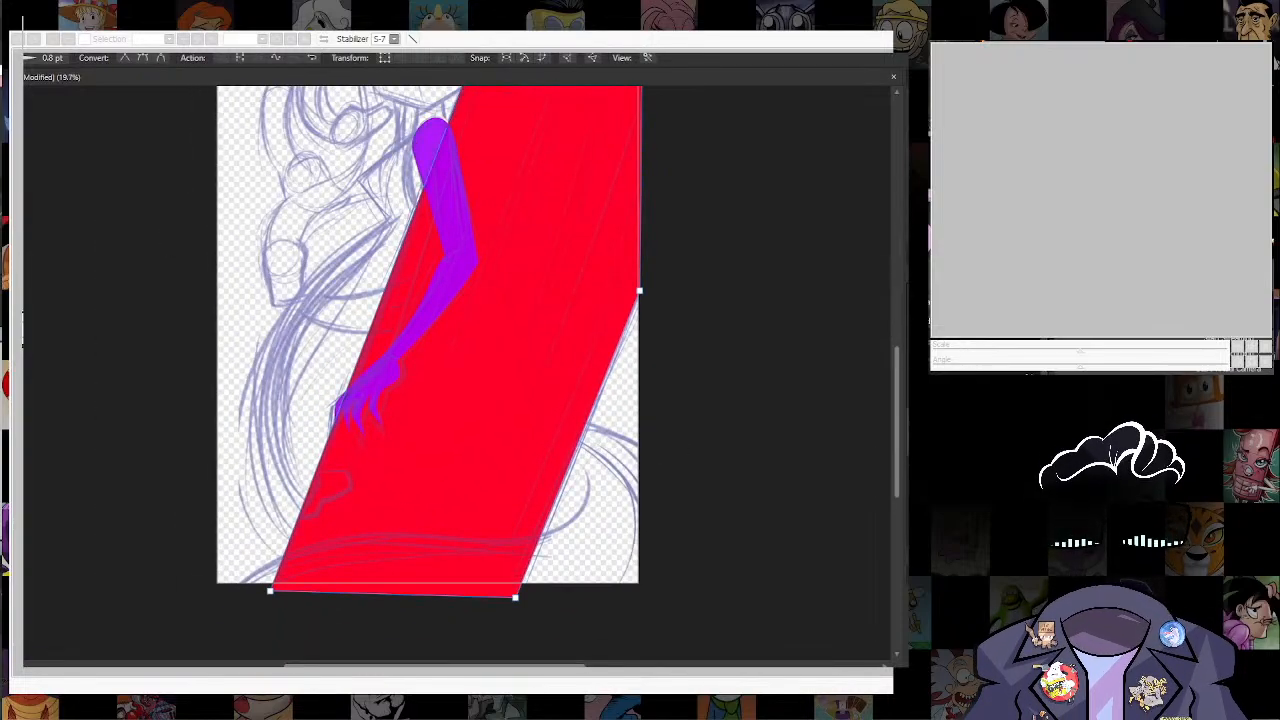
Step: Draw a filled cyan curved shape freehand behind the red slanted shape, following the sketched curl near the canvas's lower edge
{"action": "left_click", "coordinate": [950, 400]}
{"action": "left_click", "coordinate": [950, 418]}
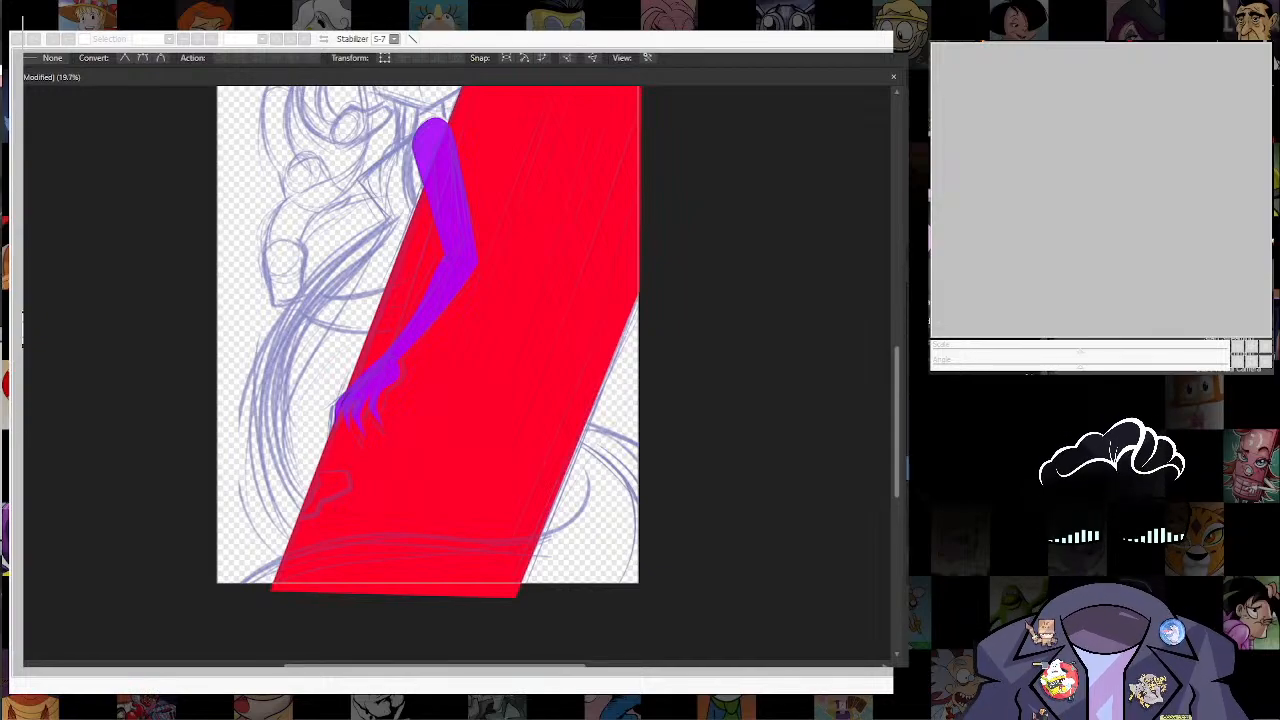
{"action": "key", "text": "n"}
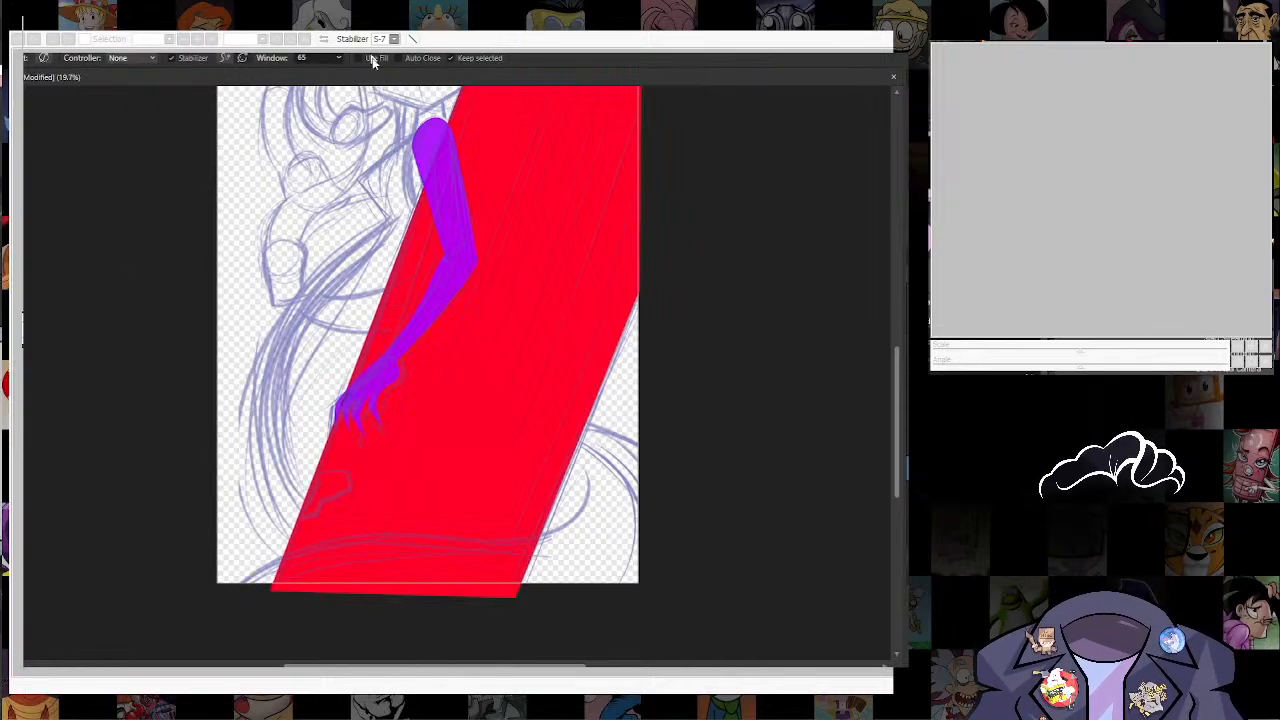
{"action": "key", "text": "a"}
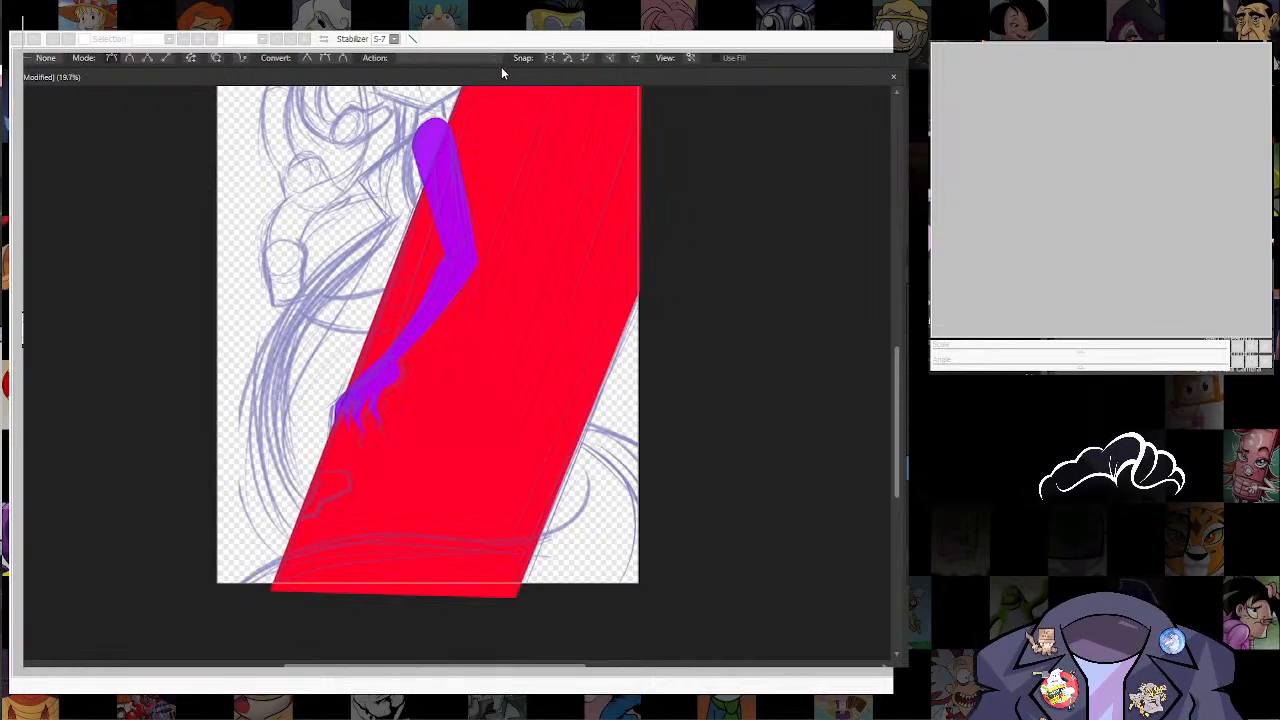
{"action": "key", "text": "space"}
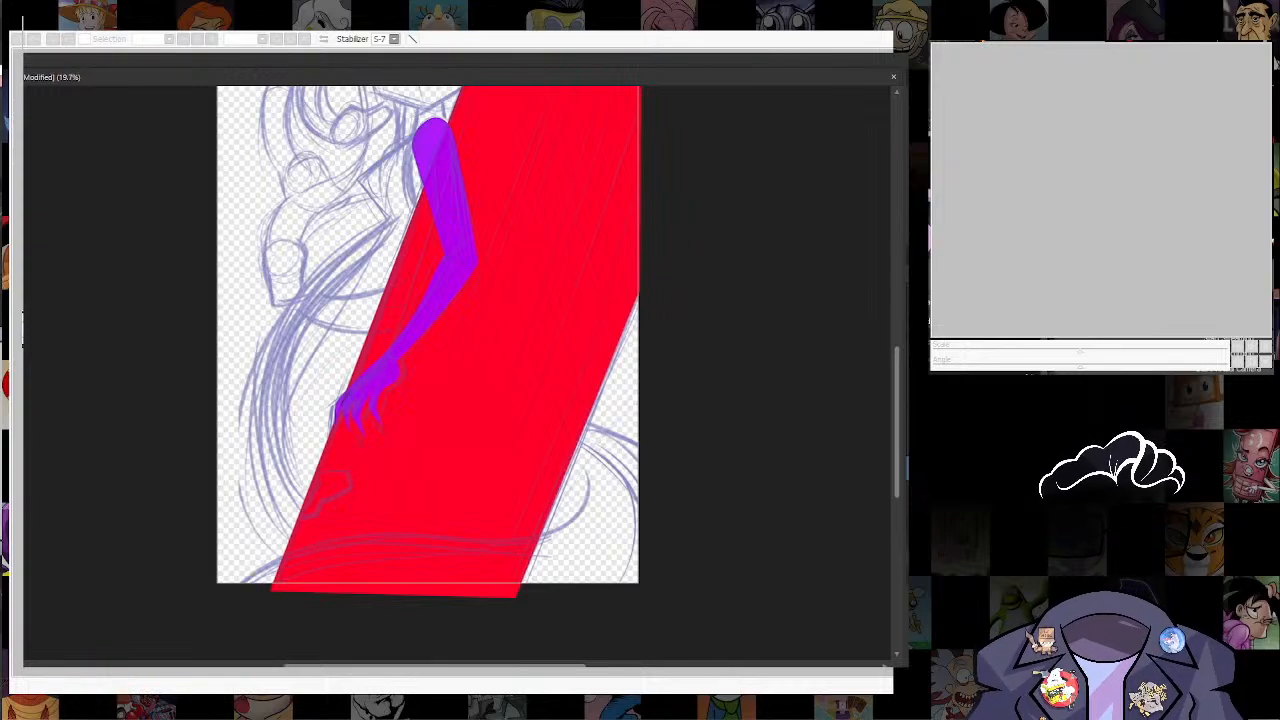
{"action": "key", "text": "n"}
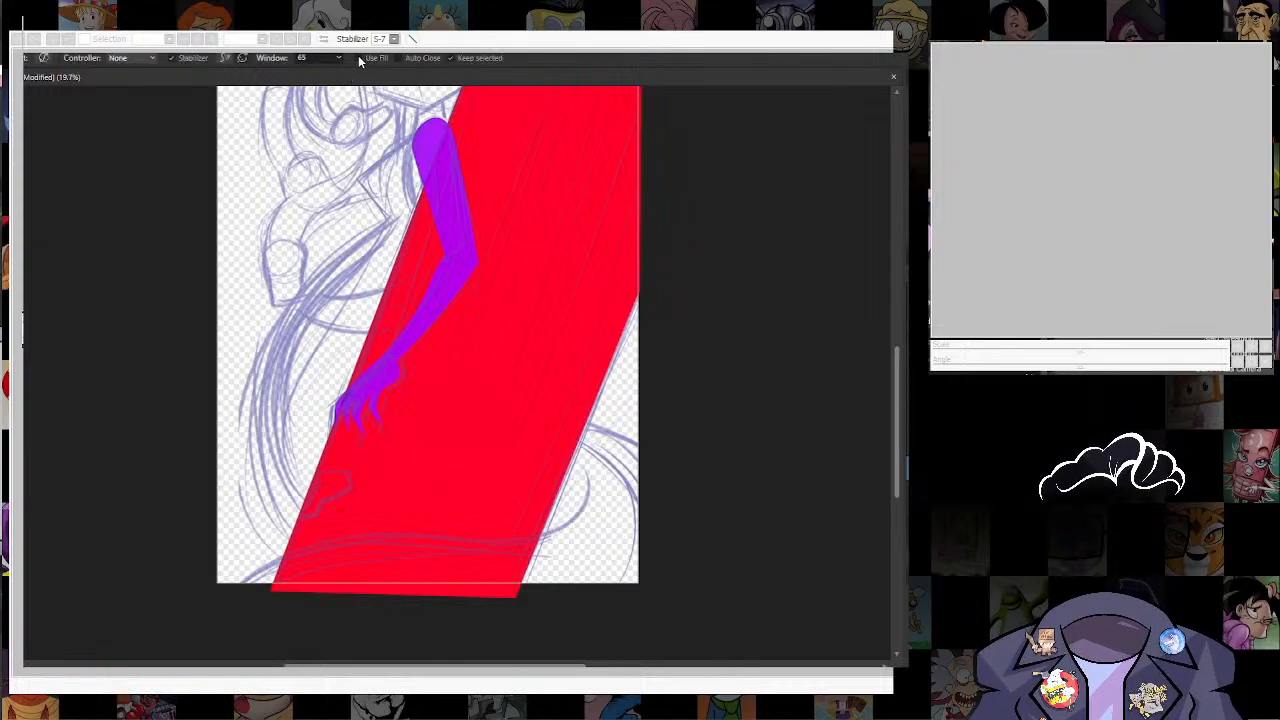
{"action": "left_click_drag", "start_coordinate": [572, 412], "coordinate": [350, 632]}
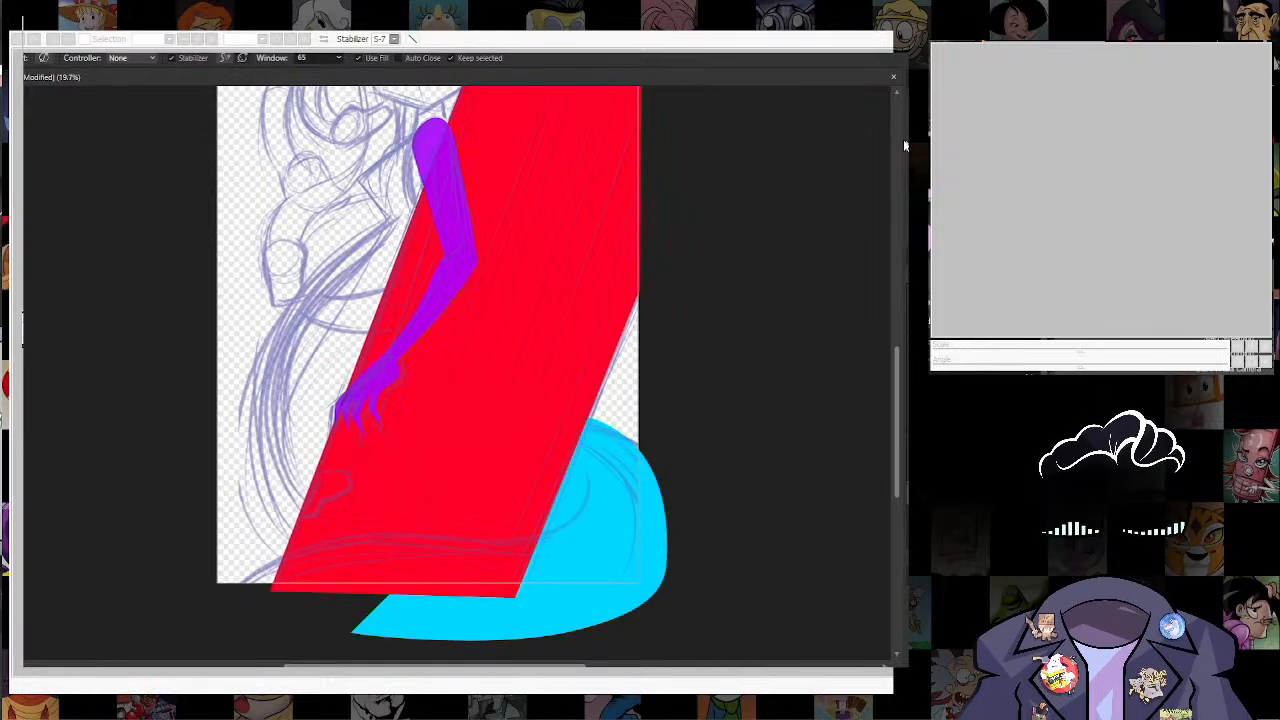
Step: Adjust the upper end node of the cyan shape so its edge follows the sketched curl behind the red shape
{"action": "left_click_drag", "start_coordinate": [683, 589], "coordinate": [675, 499]}
{"action": "key", "text": "a"}
{"action": "left_click_drag", "start_coordinate": [564, 322], "coordinate": [565, 334]}
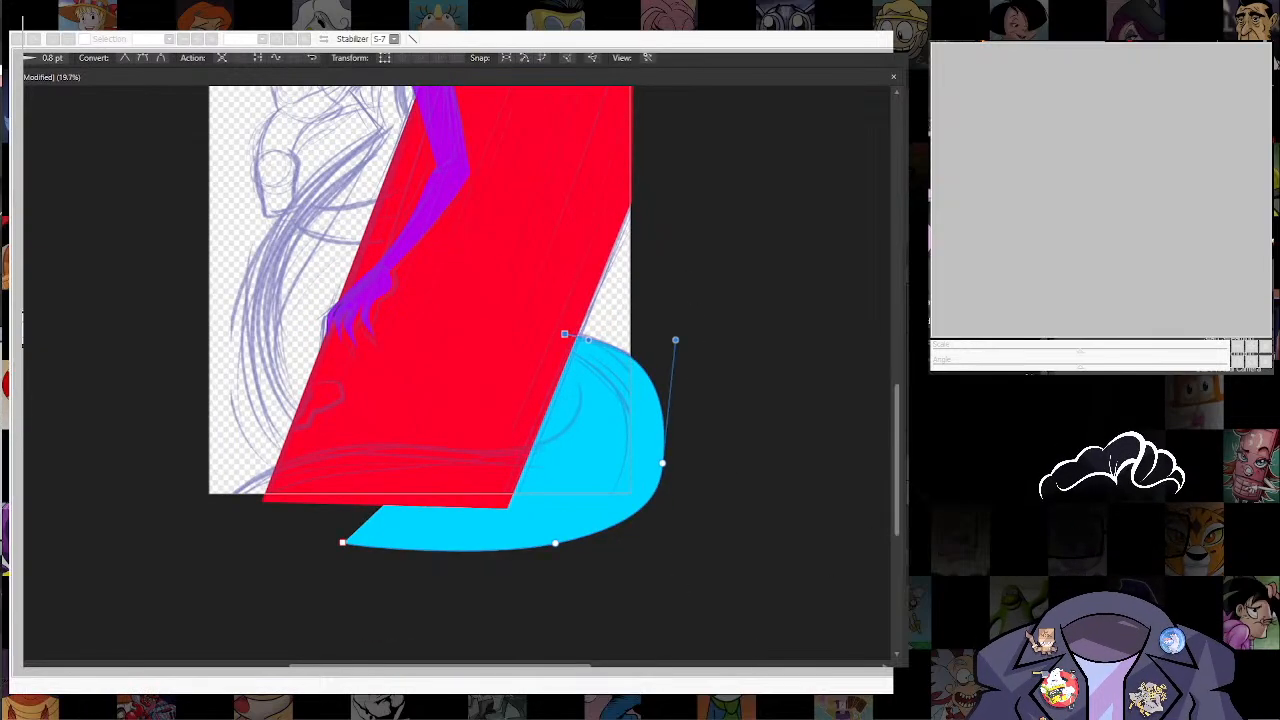
{"action": "key", "text": "v"}
{"action": "left_click", "coordinate": [856, 576]}
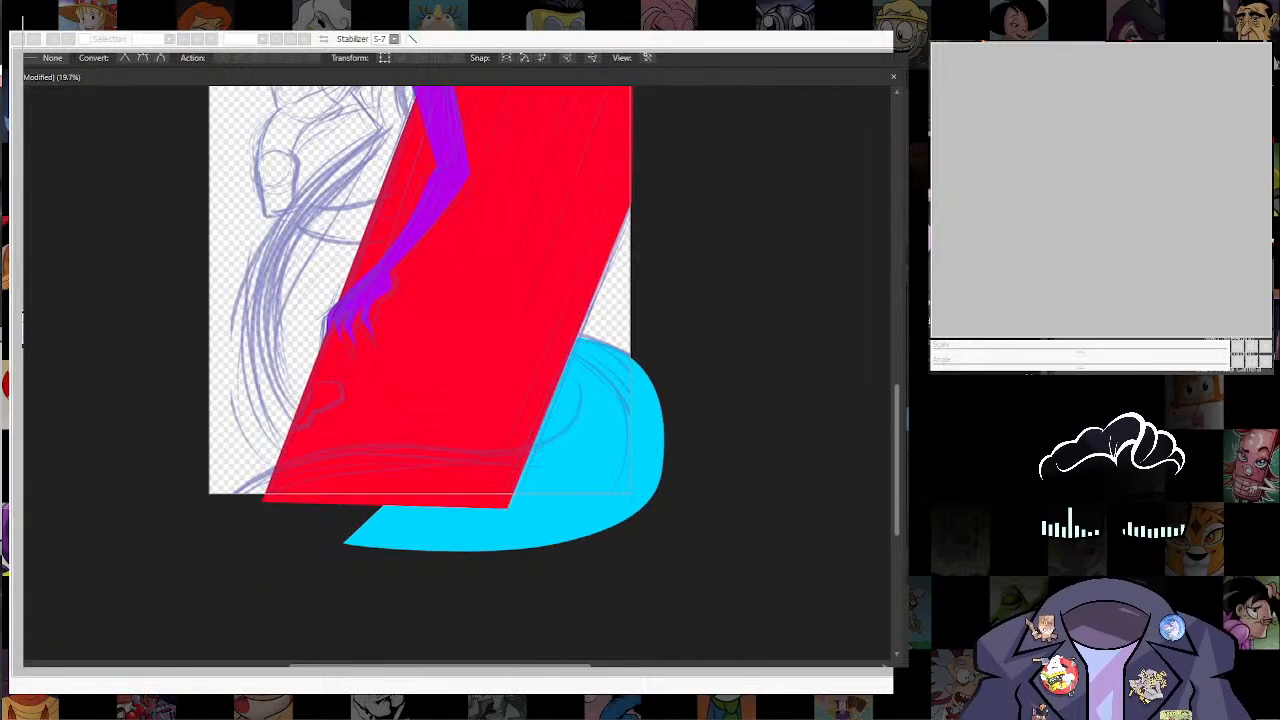
Step: Draw a second filled cyan shape across the base of the red shape and fit its nodes to the sketched upper curve
{"action": "key", "text": "n"}
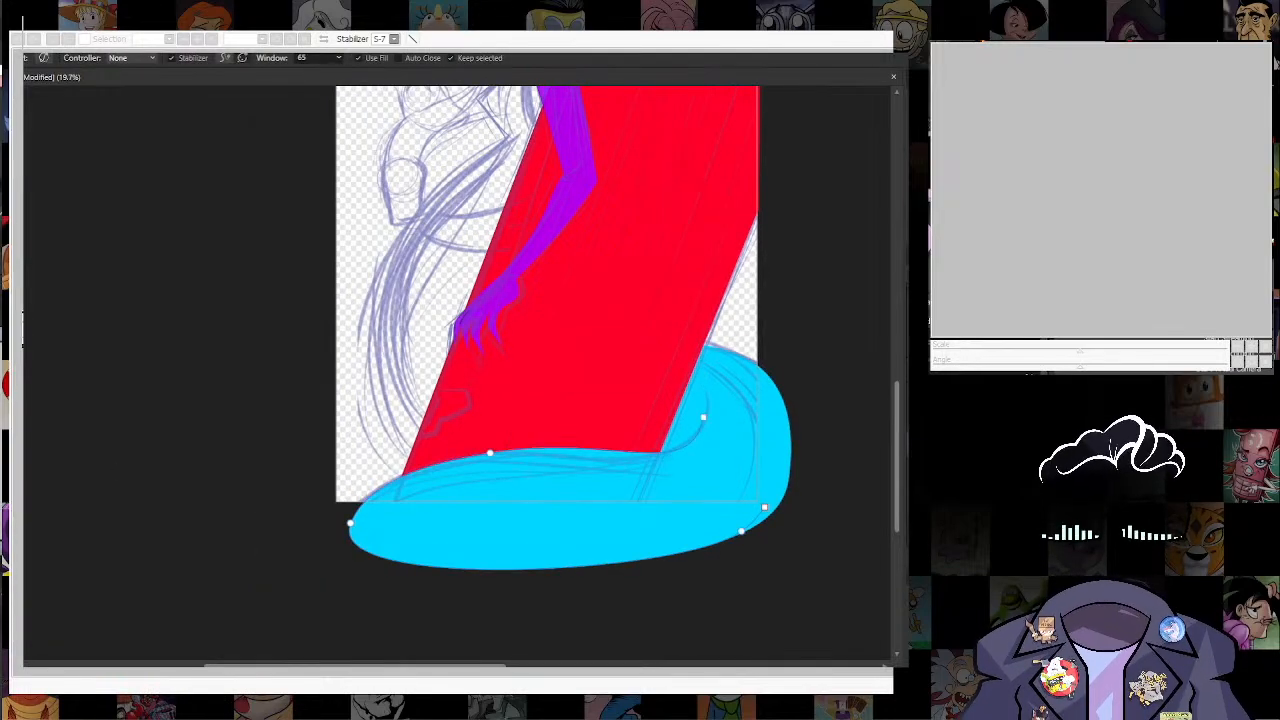
{"action": "key", "text": "a"}
{"action": "left_click_drag", "start_coordinate": [350, 523], "coordinate": [353, 484]}
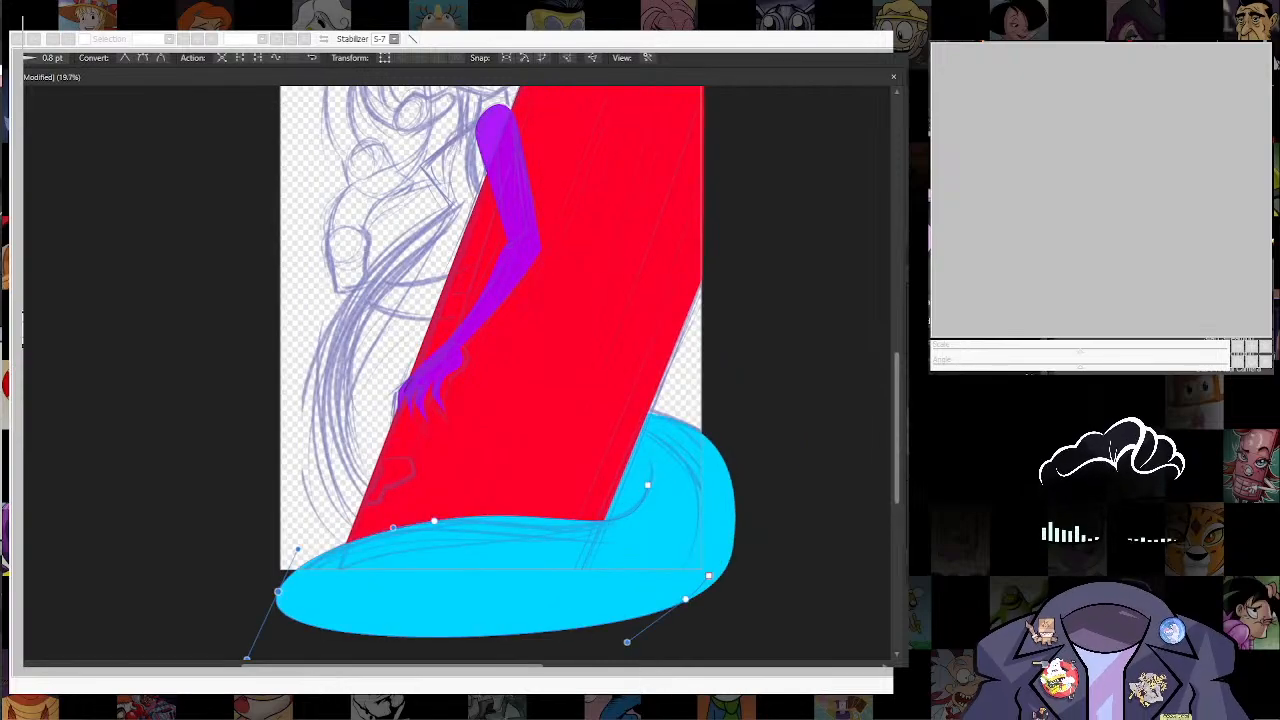
{"action": "left_click_drag", "start_coordinate": [457, 372], "coordinate": [461, 493]}
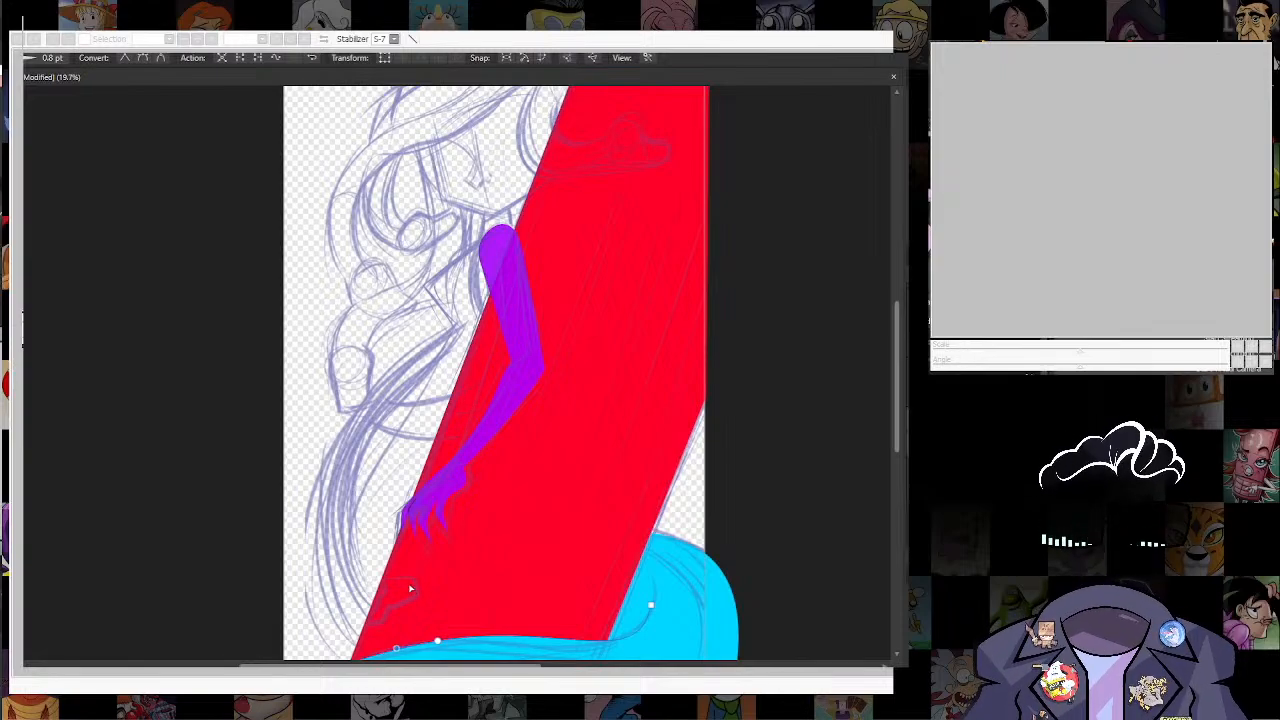
{"action": "key", "text": "alt+Tab"}
{"action": "left_click", "coordinate": [525, 402]}
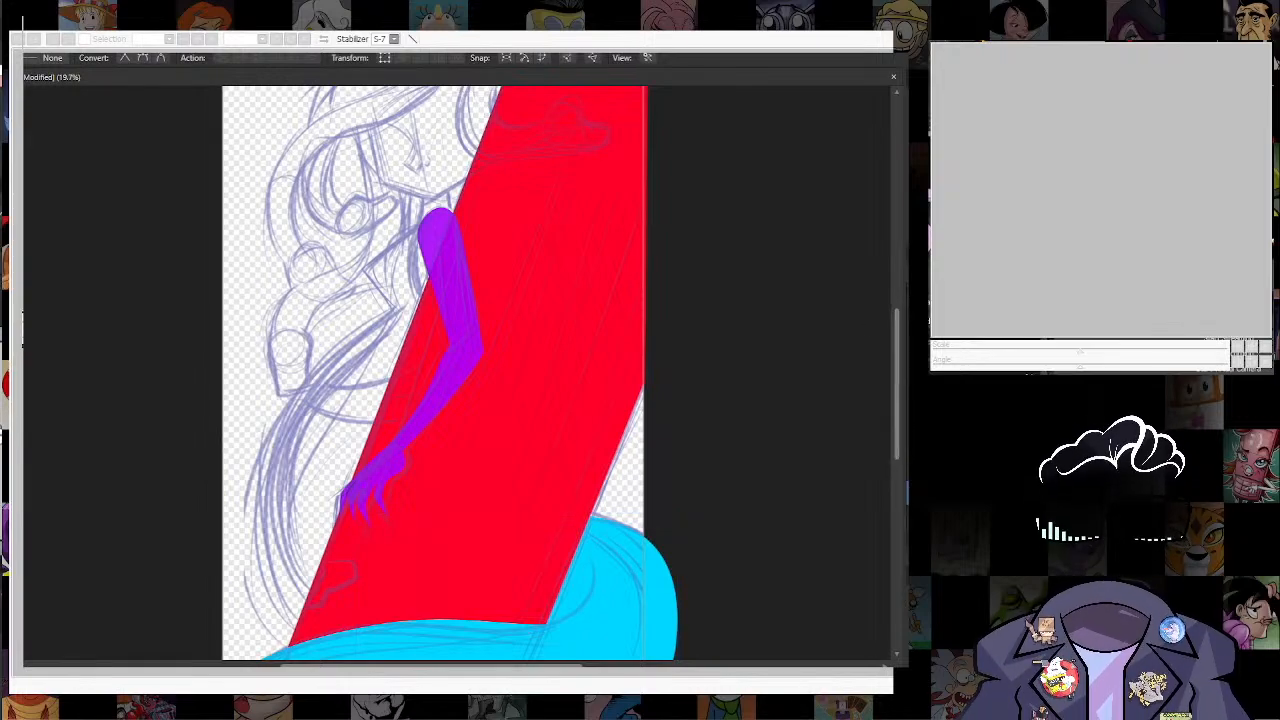
Step: Draw the character's body with the Pen tool as an orange shape behind the arm and red shape, smoothing its outer curve
{"action": "key", "text": "p"}
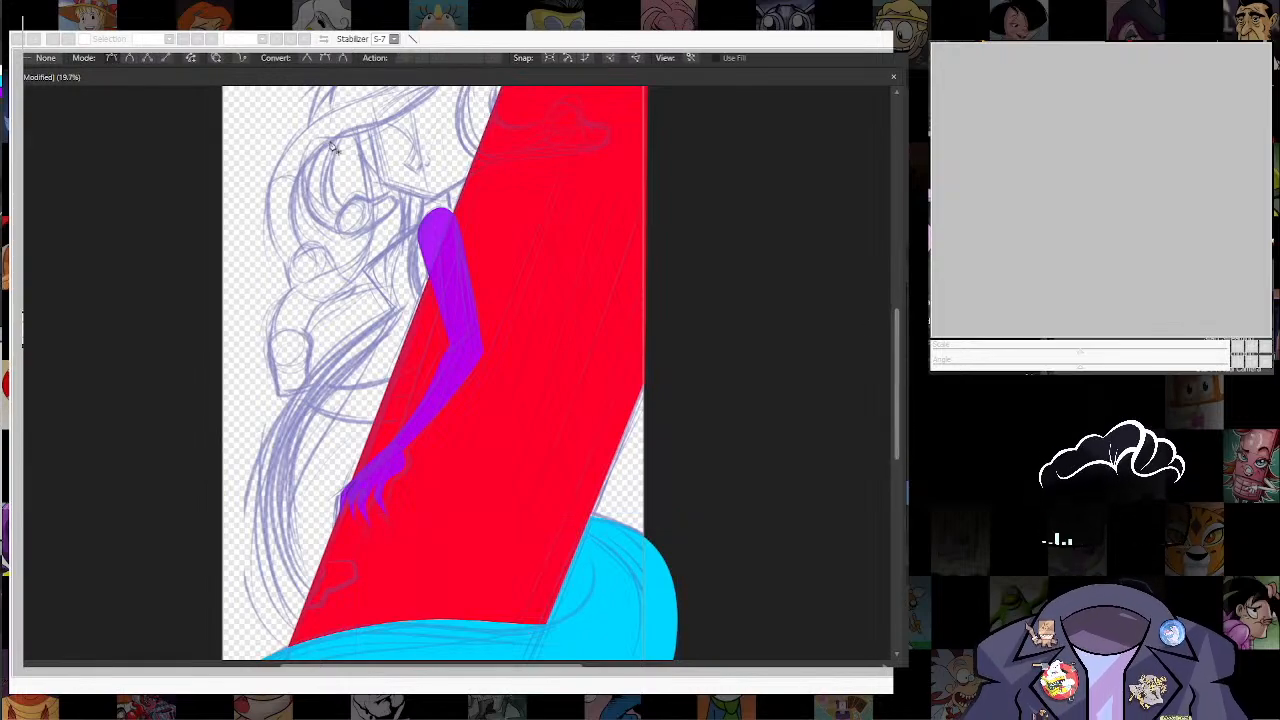
{"action": "left_click_drag", "start_coordinate": [262, 527], "coordinate": [265, 436]}
{"action": "scroll", "coordinate": [308, 468], "scroll_direction": "up", "scroll_amount": 2}
{"action": "left_click", "coordinate": [219, 304]}
{"action": "left_click_drag", "start_coordinate": [293, 631], "coordinate": [311, 652]}
{"action": "key", "text": "a"}
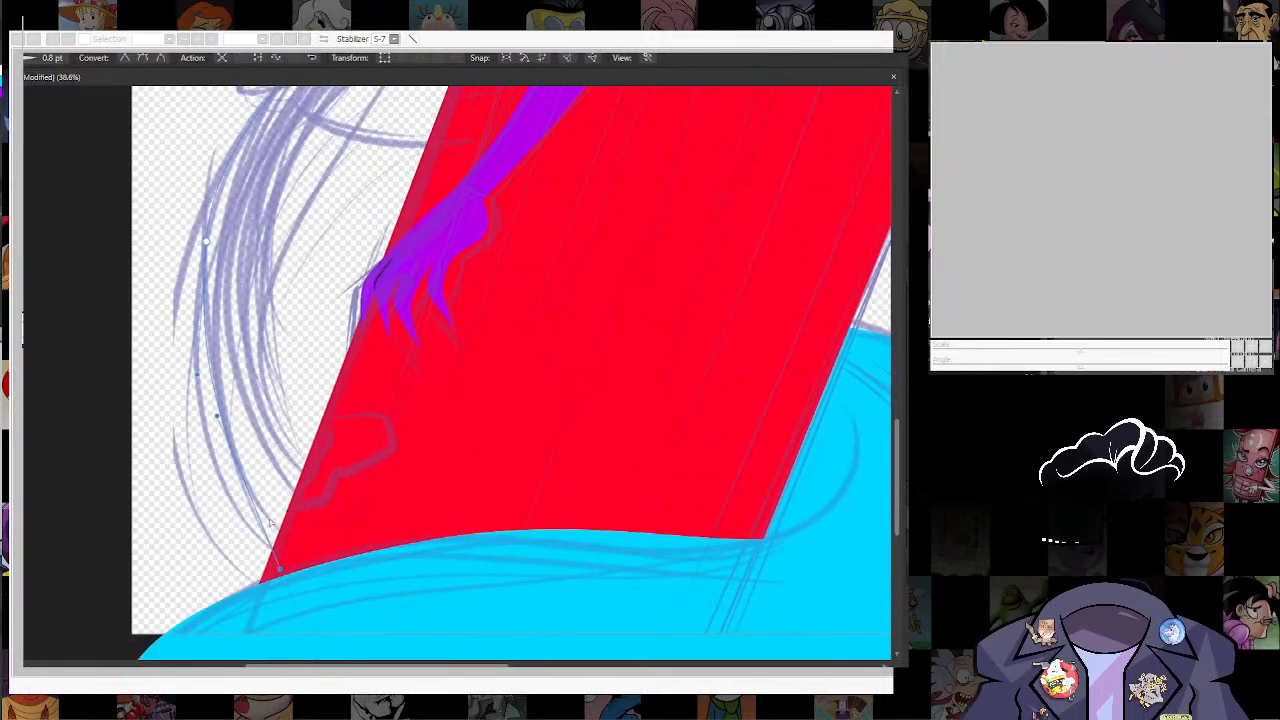
{"action": "left_click_drag", "start_coordinate": [205, 241], "coordinate": [181, 394]}
{"action": "left_click", "coordinate": [181, 394]}
{"action": "left_click", "coordinate": [143, 59]}
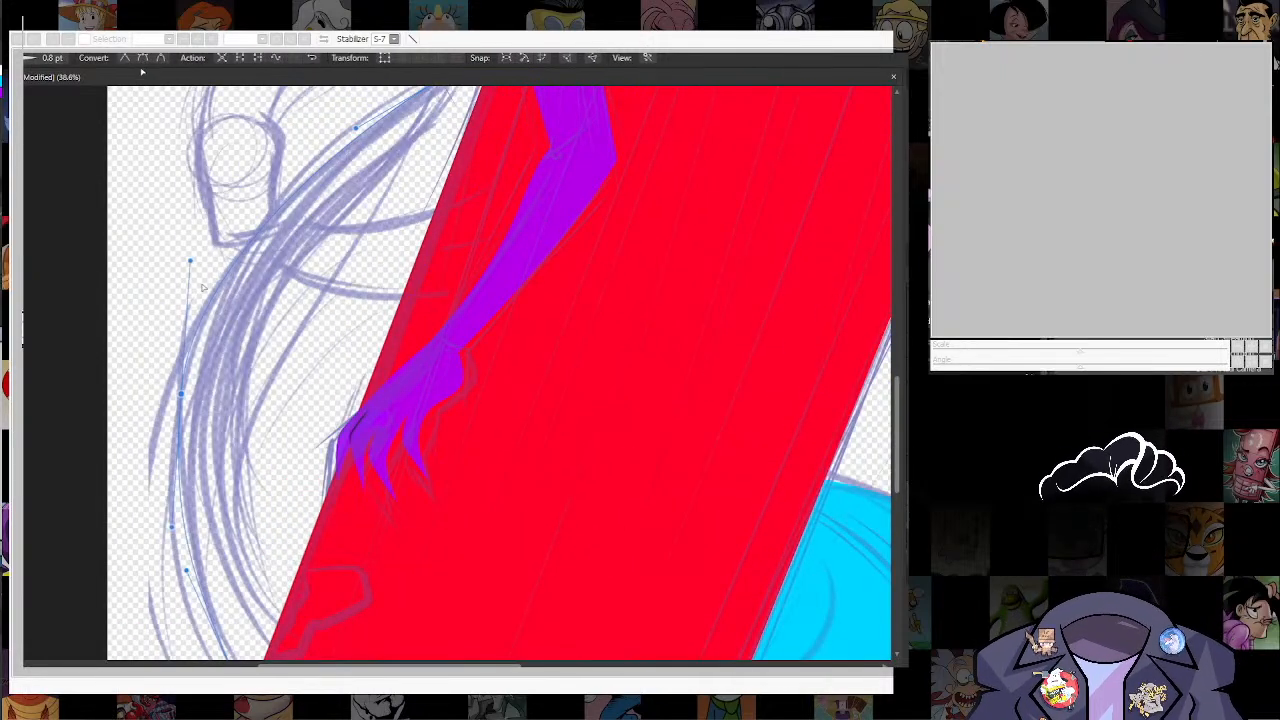
{"action": "left_click", "coordinate": [143, 59]}
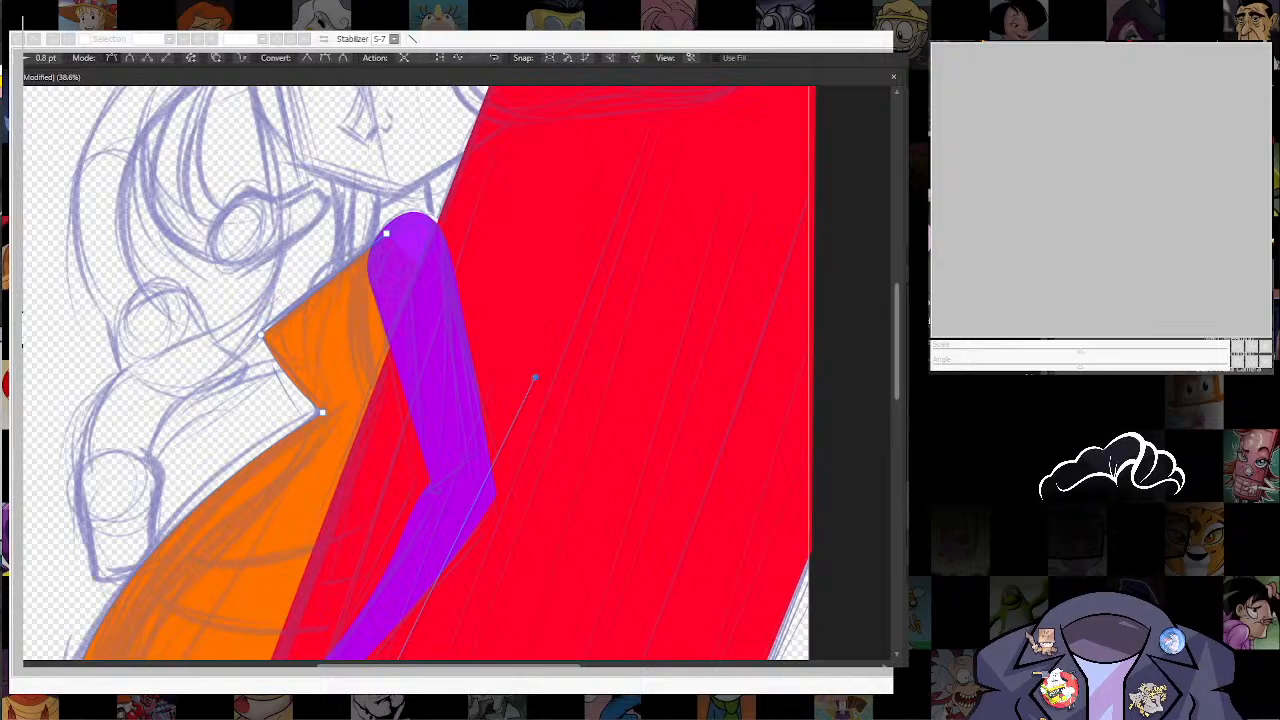
Step: Recolour the purple arm and hand to a slightly bluer violet
{"action": "left_click", "coordinate": [434, 380]}
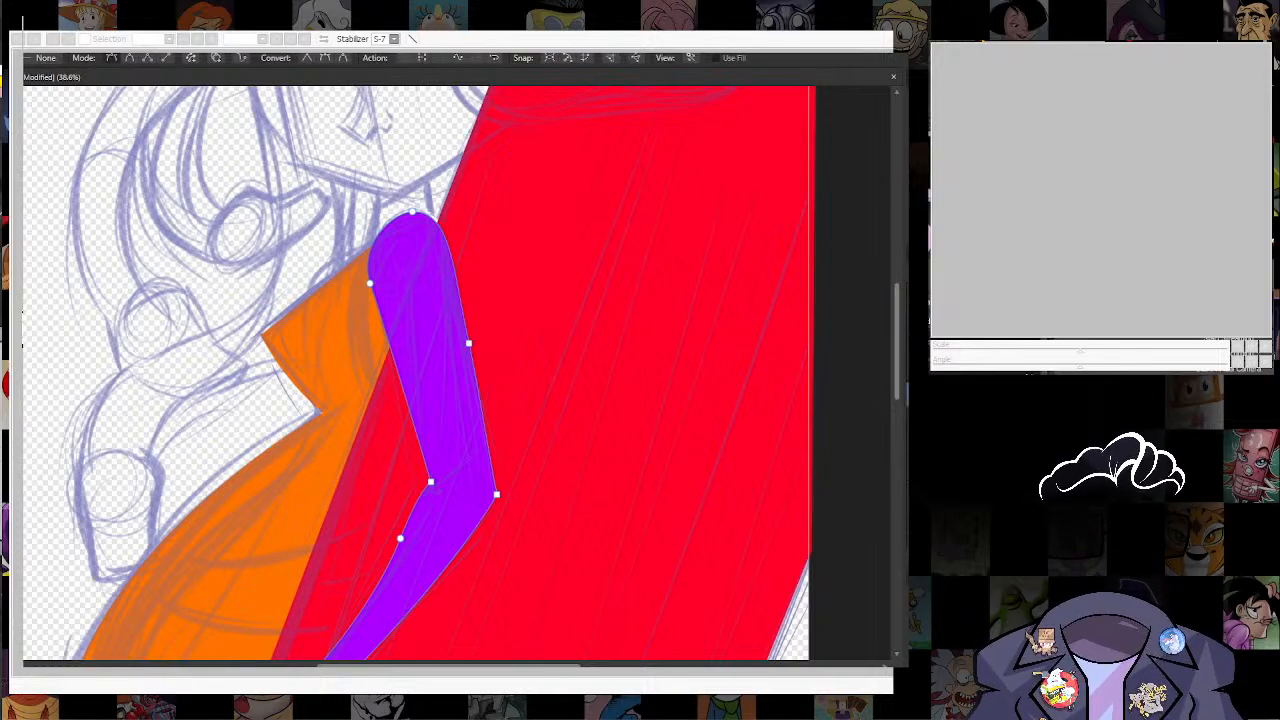
{"action": "key", "text": "Escape"}
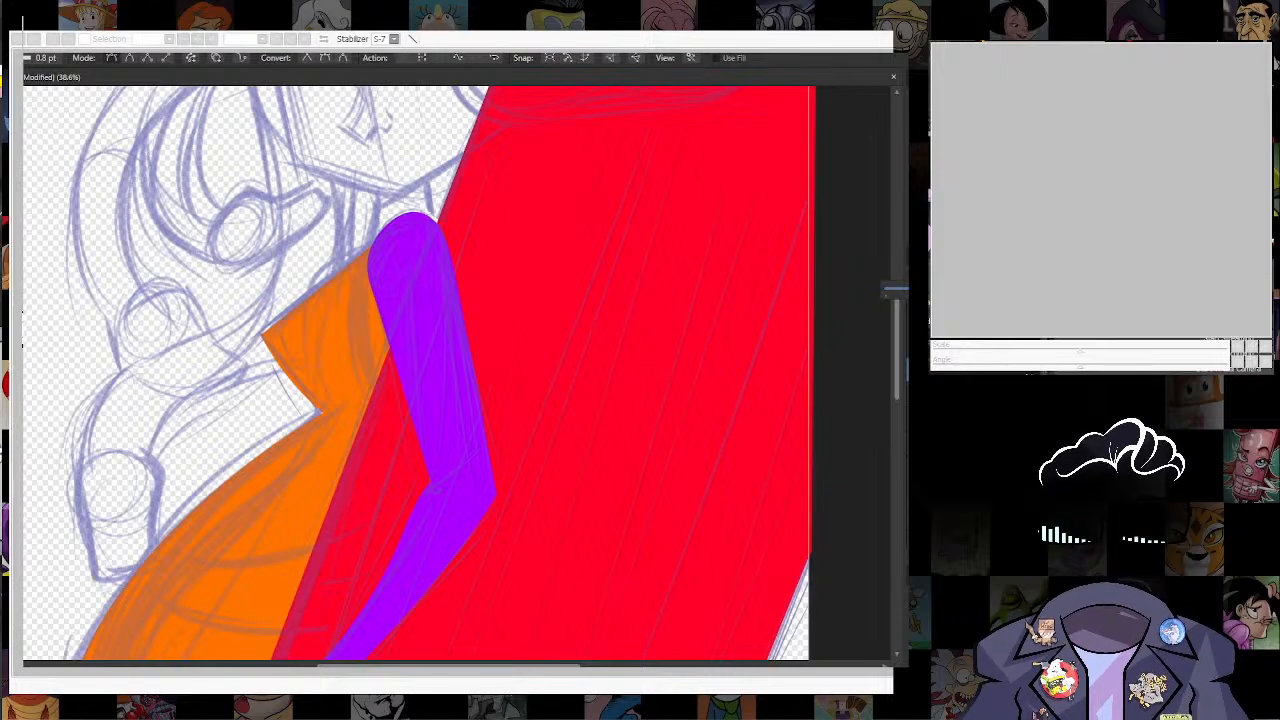
{"action": "scroll", "coordinate": [502, 382], "scroll_direction": "down", "scroll_amount": 3}
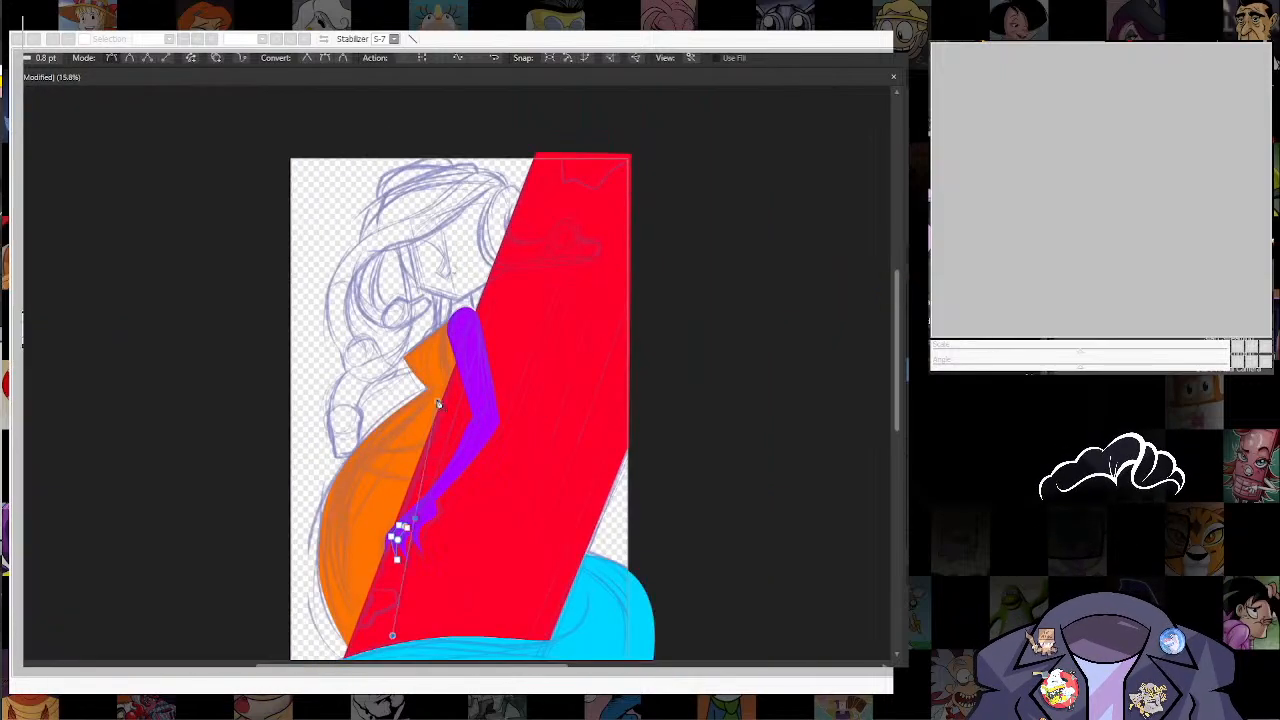
{"action": "left_click", "coordinate": [423, 454]}
{"action": "left_click", "coordinate": [396, 540]}
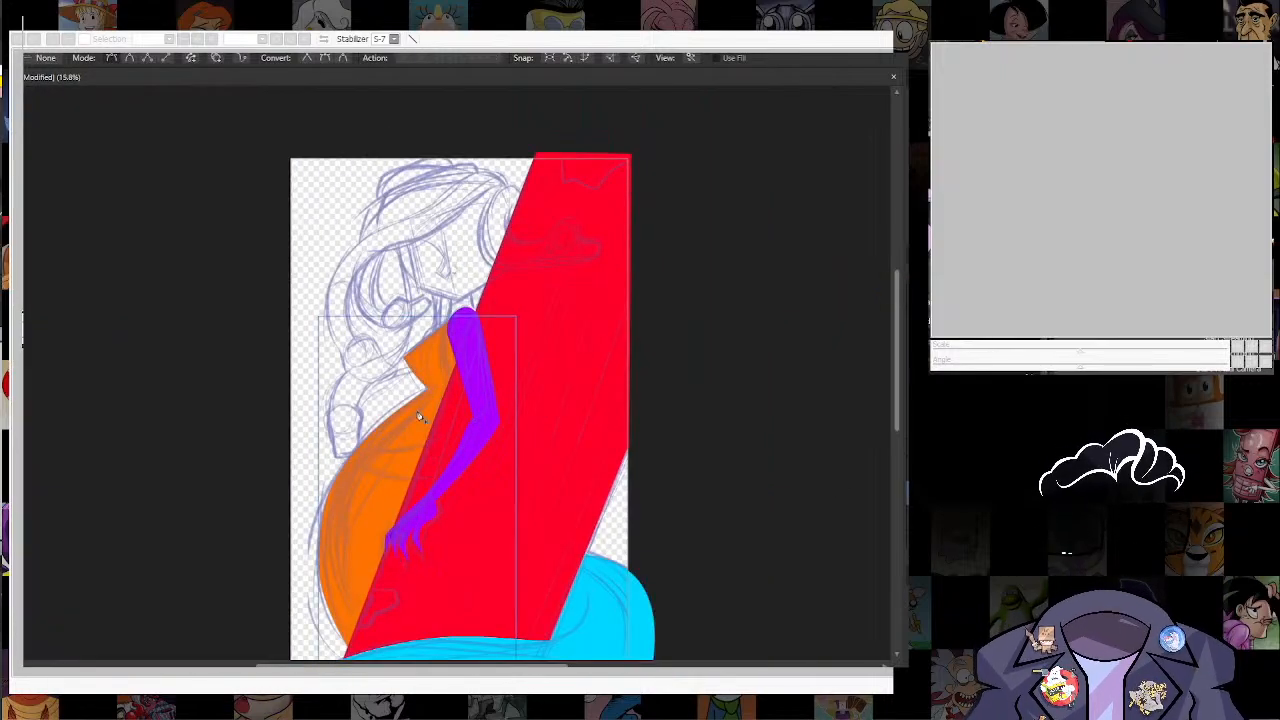
Step: Bend the orange body's upper chest edge outward between the pointed chest node and the shoulder to match the sketch
{"action": "scroll", "coordinate": [428, 395], "scroll_direction": "down", "scroll_amount": 1}
{"action": "scroll", "coordinate": [428, 395], "scroll_direction": "up", "scroll_amount": 4}
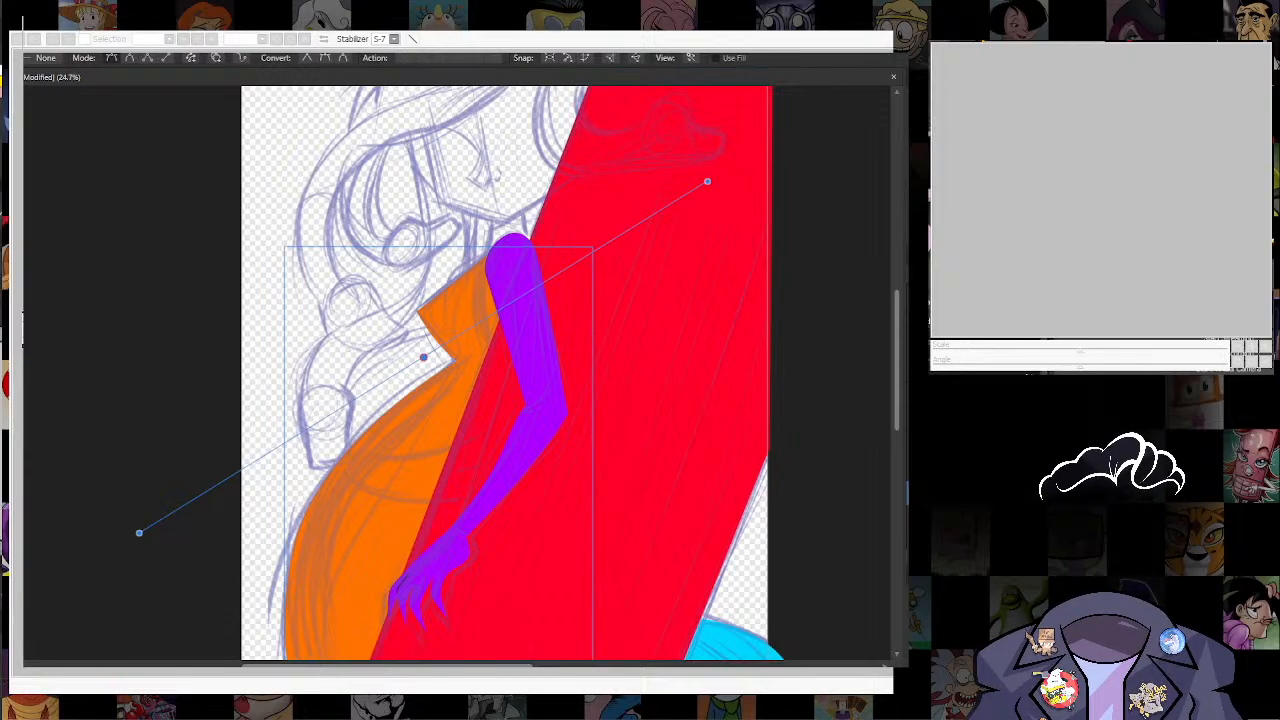
{"action": "key", "text": "a"}
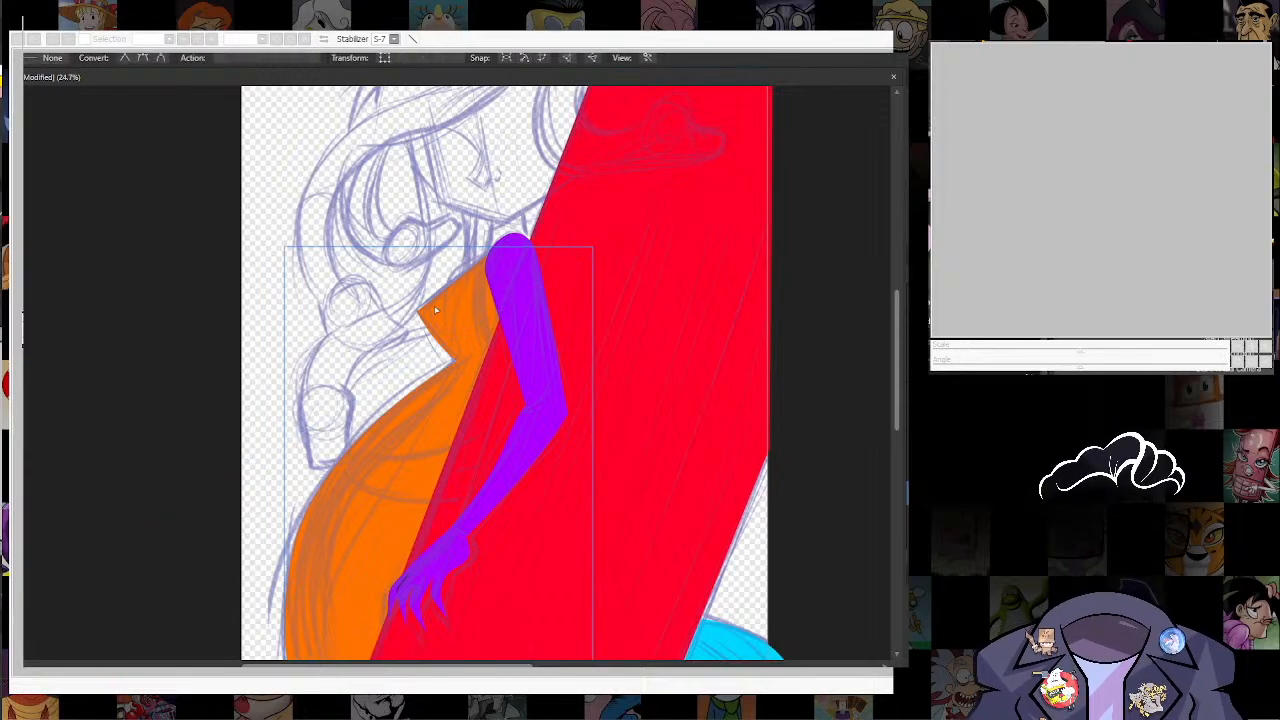
{"action": "scroll", "coordinate": [435, 311], "scroll_direction": "up", "scroll_amount": 5}
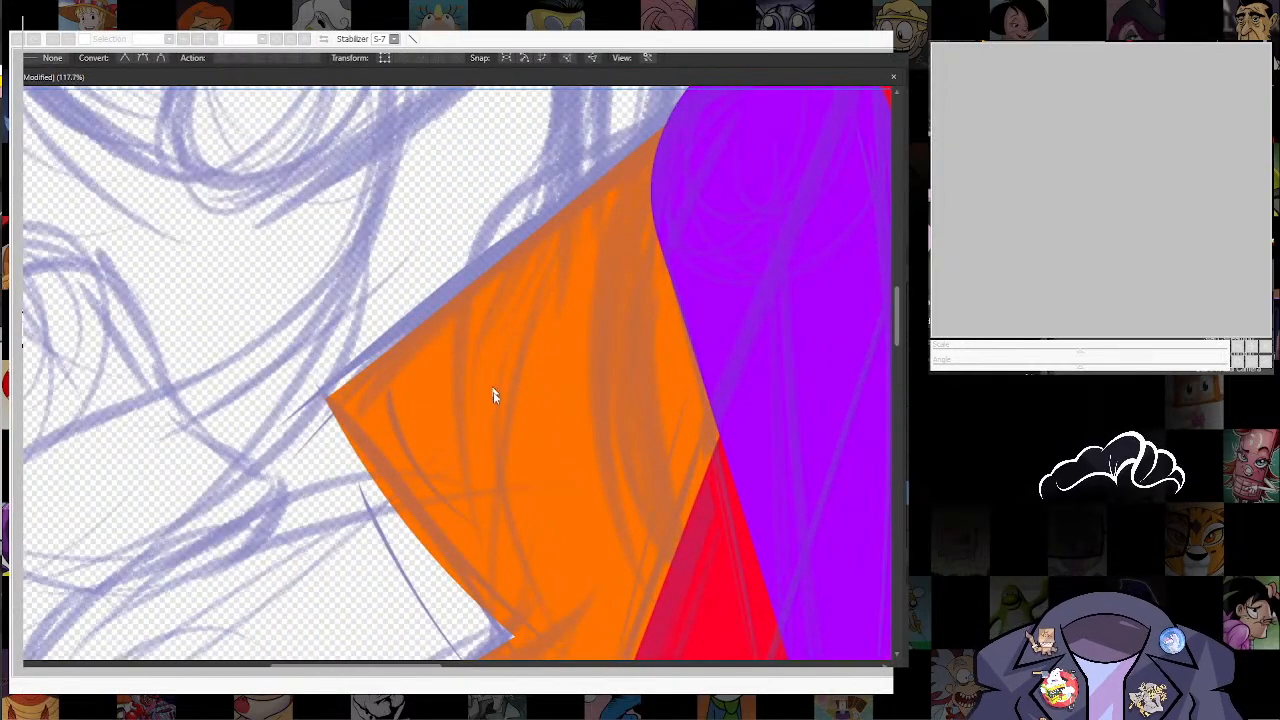
{"action": "left_click", "coordinate": [435, 318]}
{"action": "left_click_drag", "start_coordinate": [436, 316], "coordinate": [422, 288]}
{"action": "left_click_drag", "start_coordinate": [525, 317], "coordinate": [415, 310]}
{"action": "scroll", "coordinate": [390, 378], "scroll_direction": "down", "scroll_amount": 3}
{"action": "left_click", "coordinate": [294, 58]}
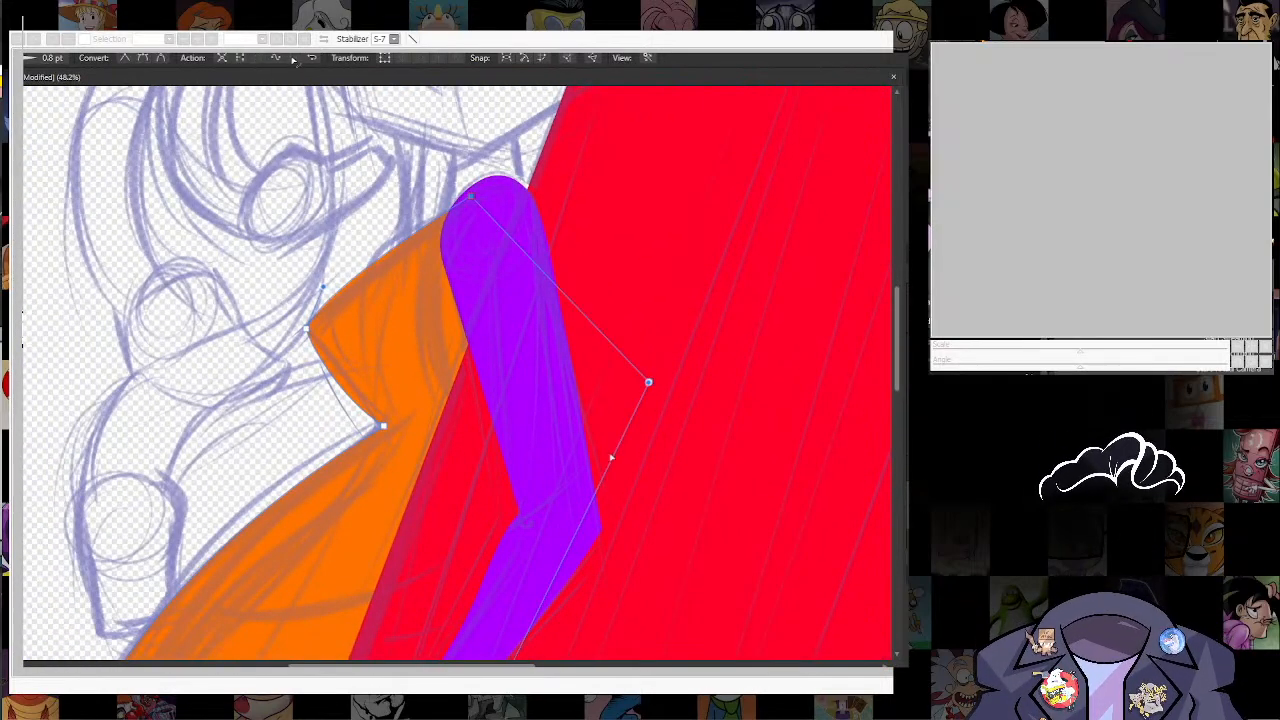
Step: Draw a magenta-pink curved panel beside the upper arm, visible only inside the orange body
{"action": "key", "text": "p"}
{"action": "left_click", "coordinate": [463, 200]}
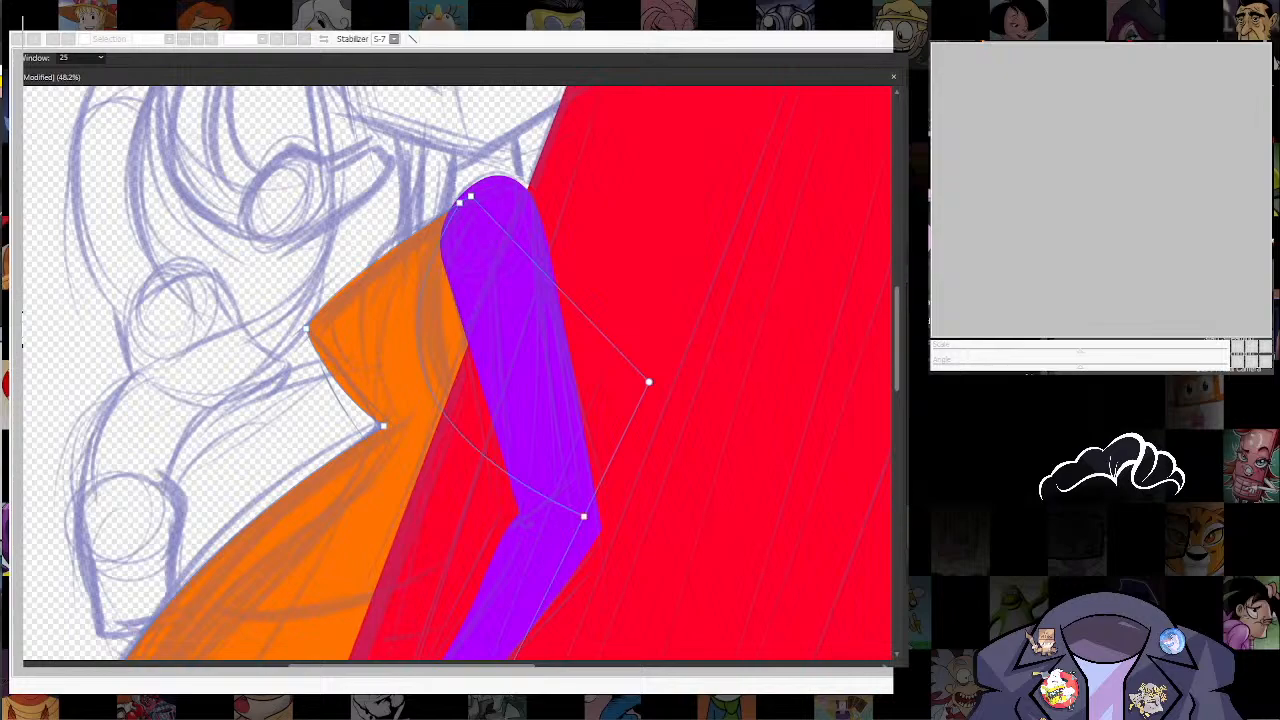
{"action": "key", "text": "a"}
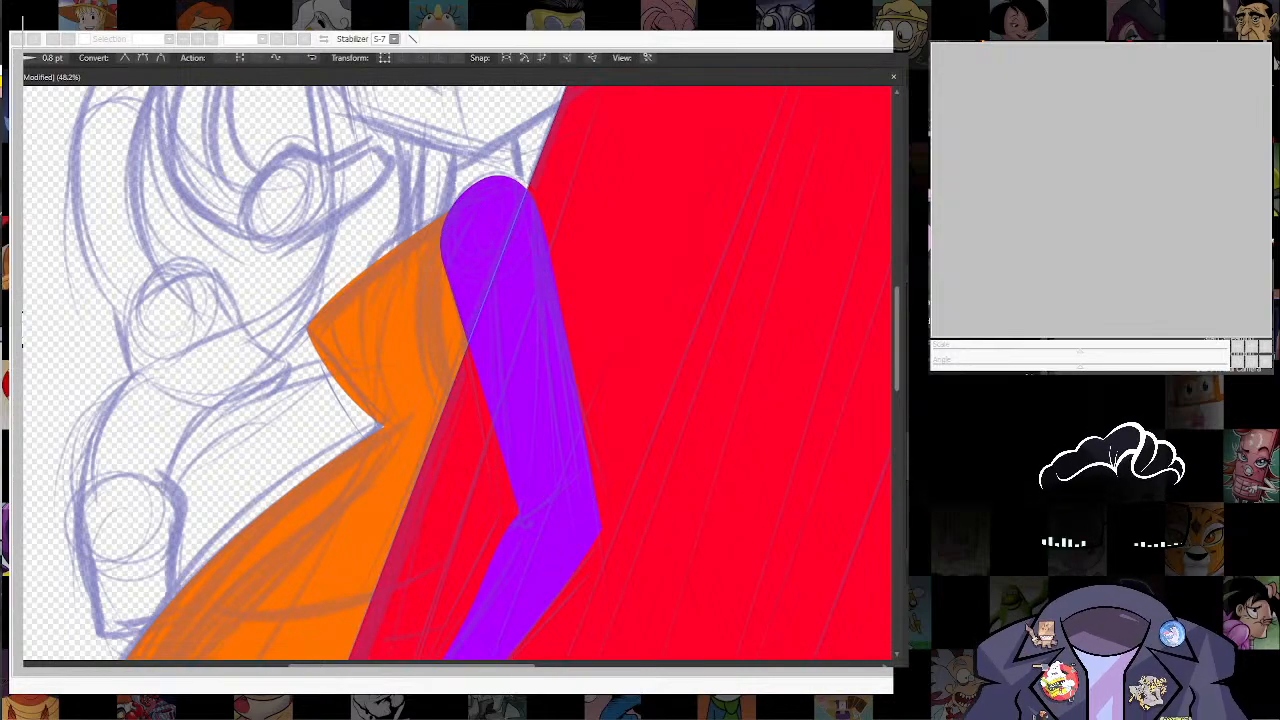
{"action": "left_click", "coordinate": [465, 201]}
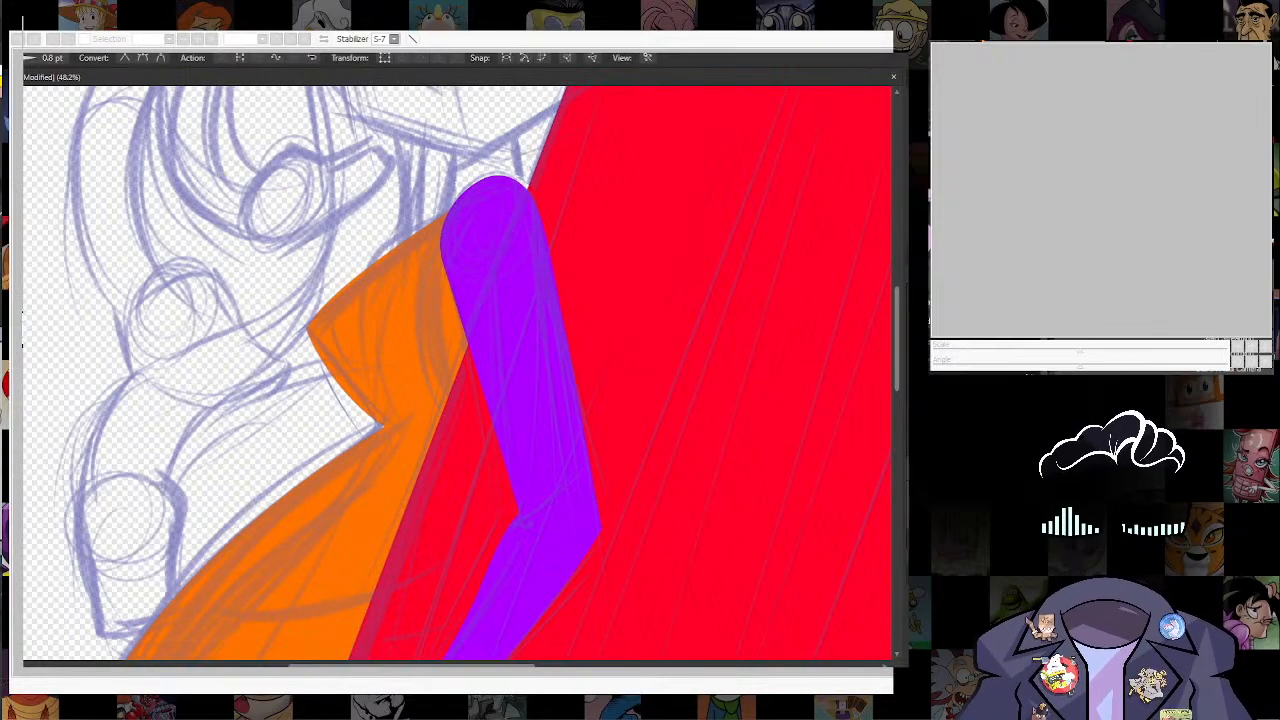
{"action": "key", "text": "ctrl+]"}
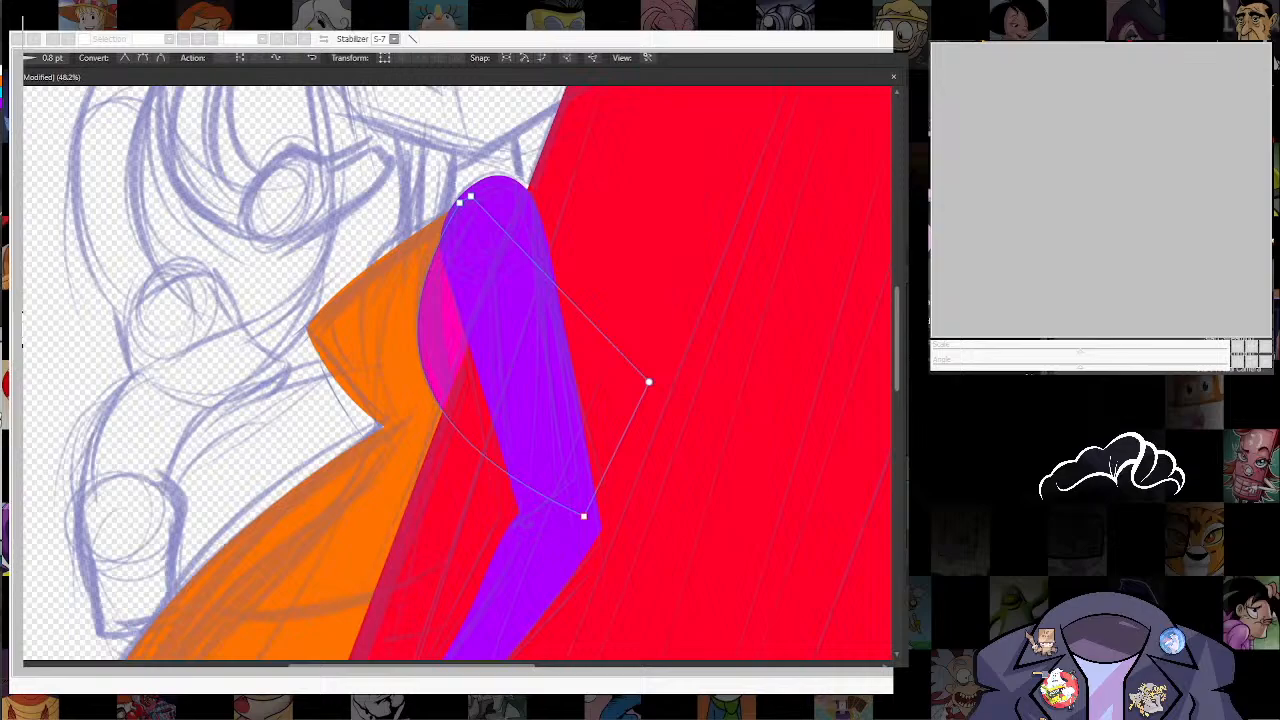
{"action": "left_click", "coordinate": [359, 386]}
Step: Draw a curved magenta band across the hips between the two sketched lines, filled and clipped within the orange body
{"action": "scroll", "coordinate": [359, 380], "scroll_direction": "down", "scroll_amount": 6}
{"action": "scroll", "coordinate": [327, 462], "scroll_direction": "up", "scroll_amount": 1}
{"action": "scroll", "coordinate": [441, 206], "scroll_direction": "up", "scroll_amount": 3}
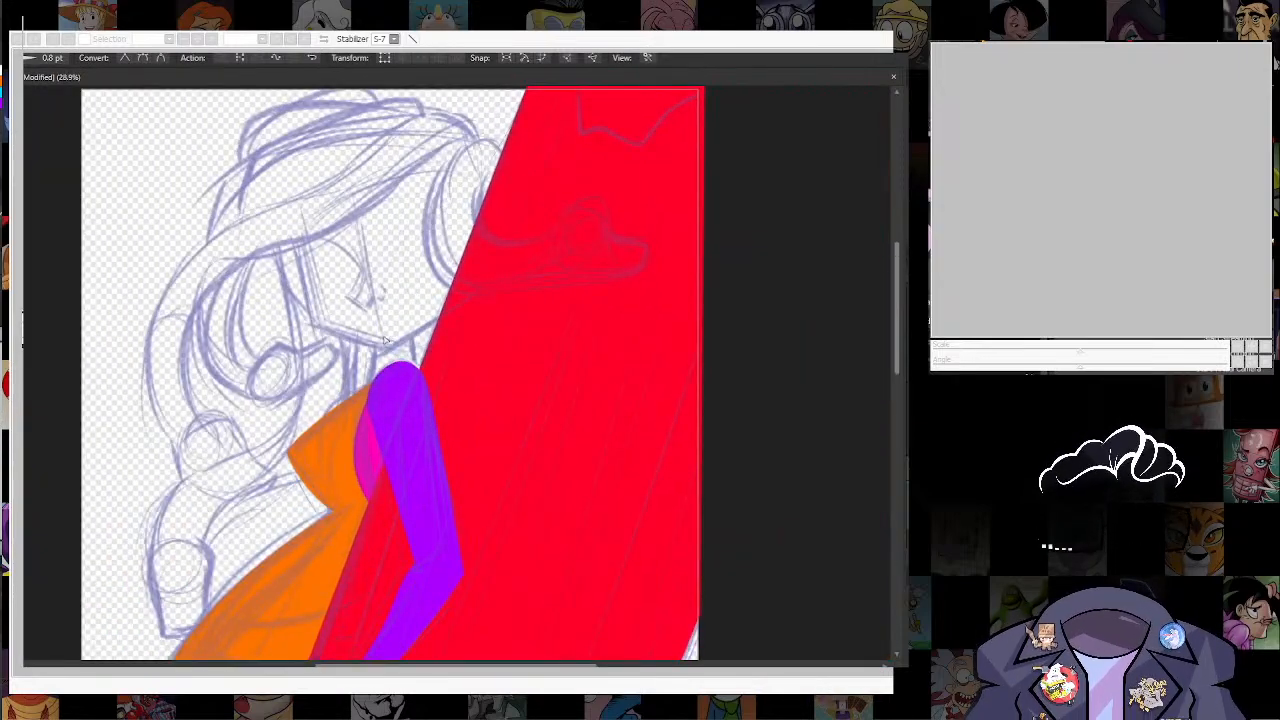
{"action": "scroll", "coordinate": [384, 345], "scroll_direction": "up", "scroll_amount": 2}
{"action": "scroll", "coordinate": [378, 395], "scroll_direction": "up", "scroll_amount": 2}
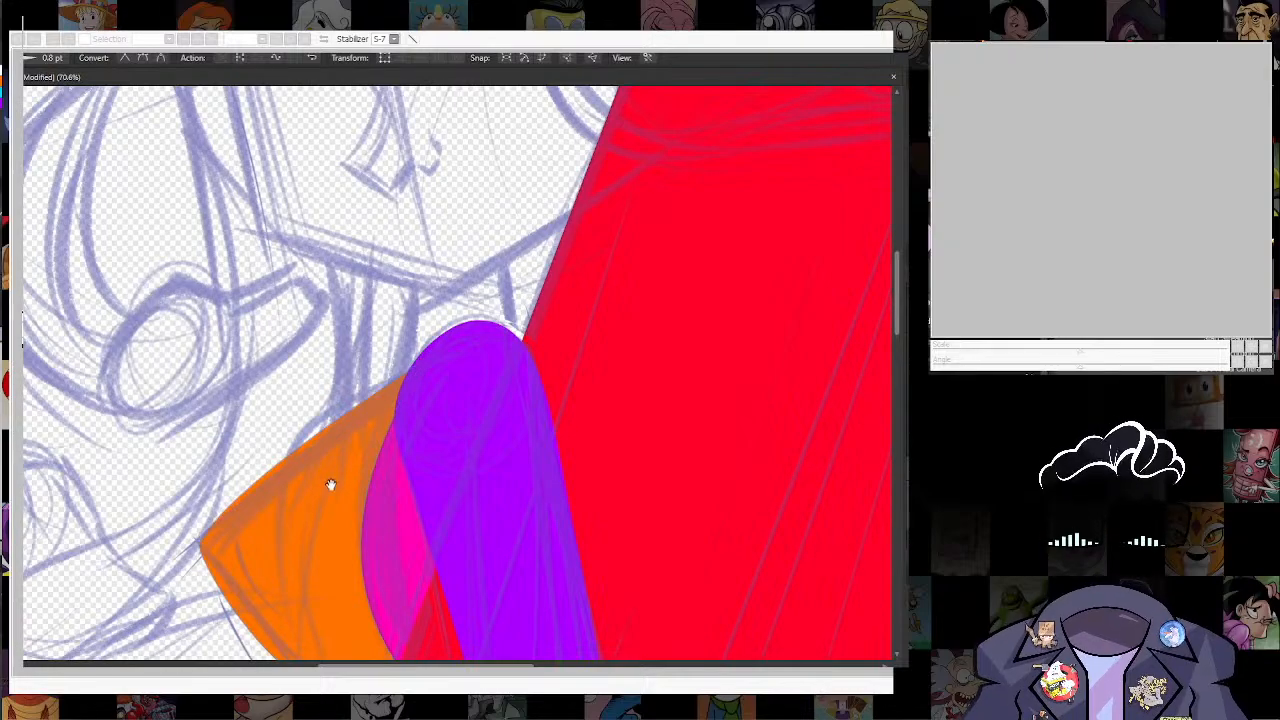
{"action": "scroll", "coordinate": [331, 484], "scroll_direction": "down", "scroll_amount": 3}
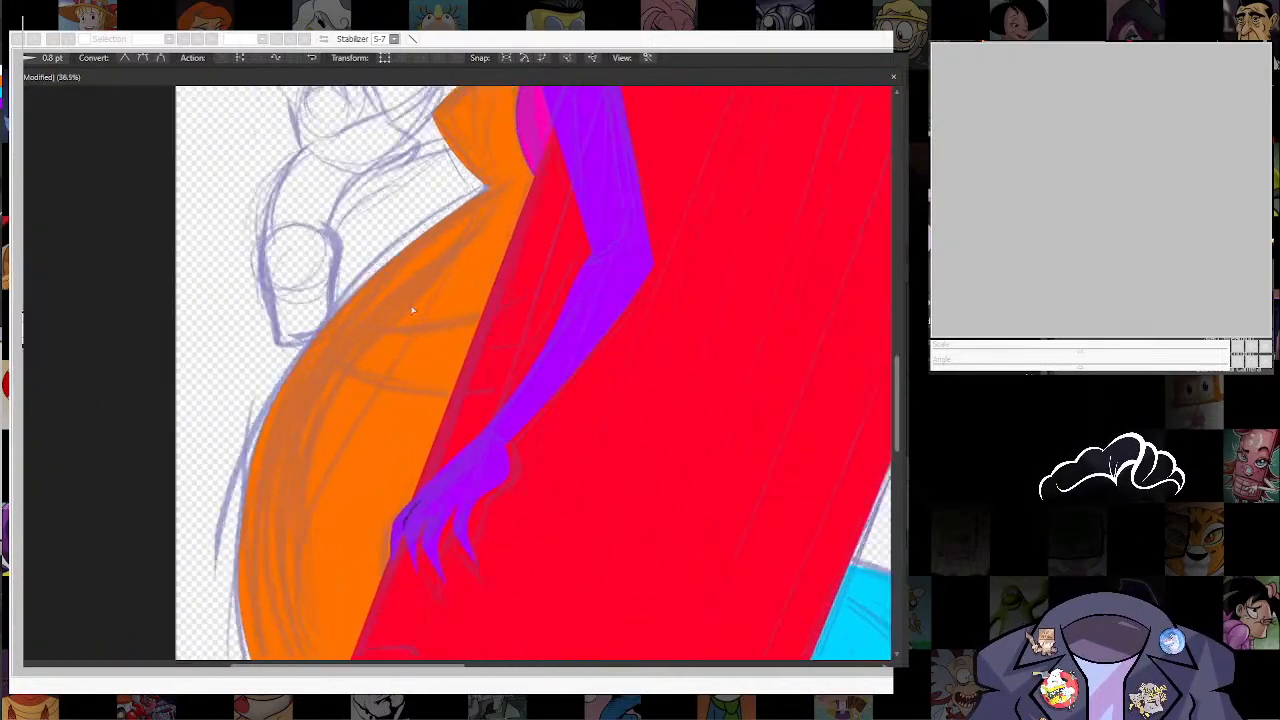
{"action": "scroll", "coordinate": [411, 311], "scroll_direction": "up", "scroll_amount": 2}
{"action": "key", "text": "k"}
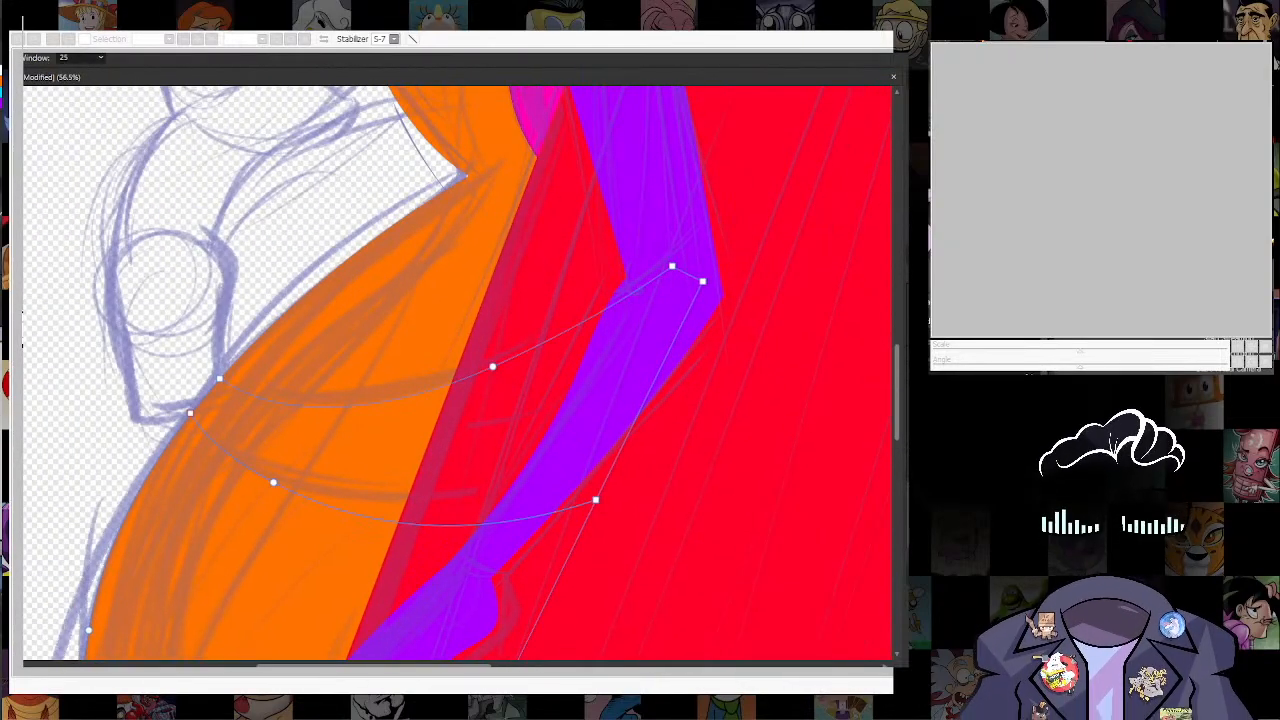
{"action": "key", "text": "a"}
{"action": "key", "text": "shift+x"}
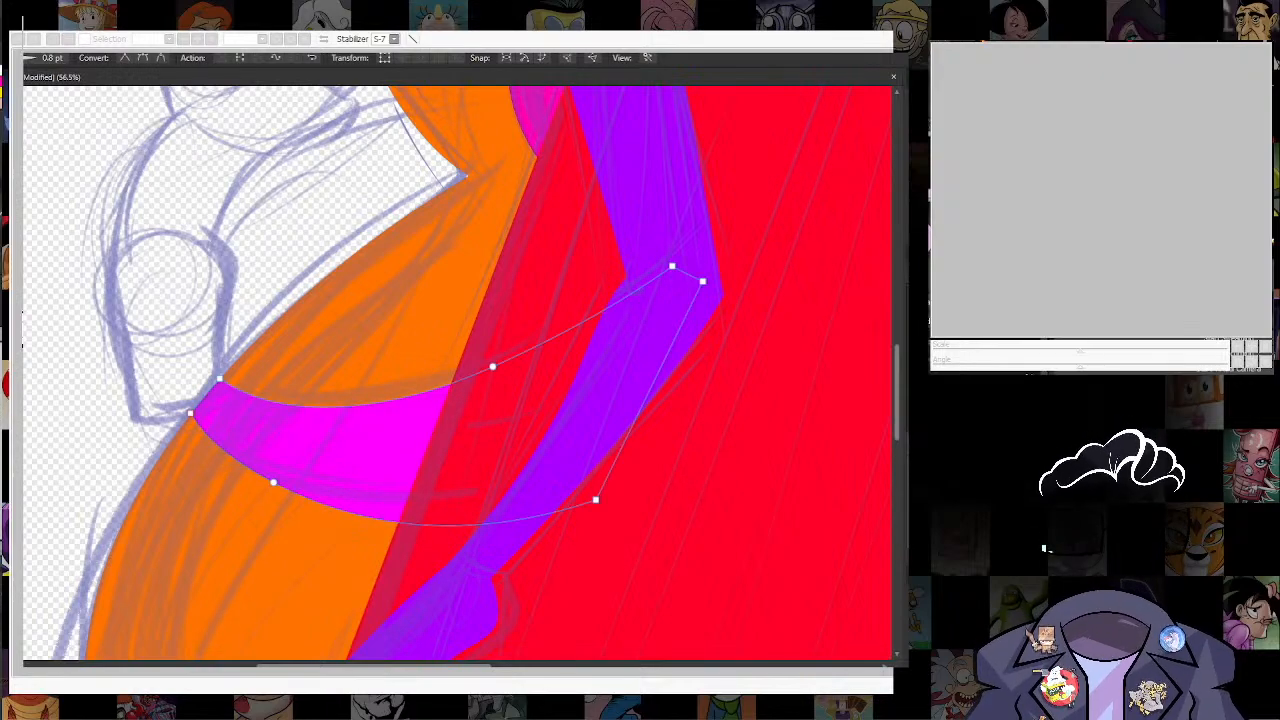
{"action": "left_click", "coordinate": [92, 367]}
{"action": "scroll", "coordinate": [256, 315], "scroll_direction": "down", "scroll_amount": 5}
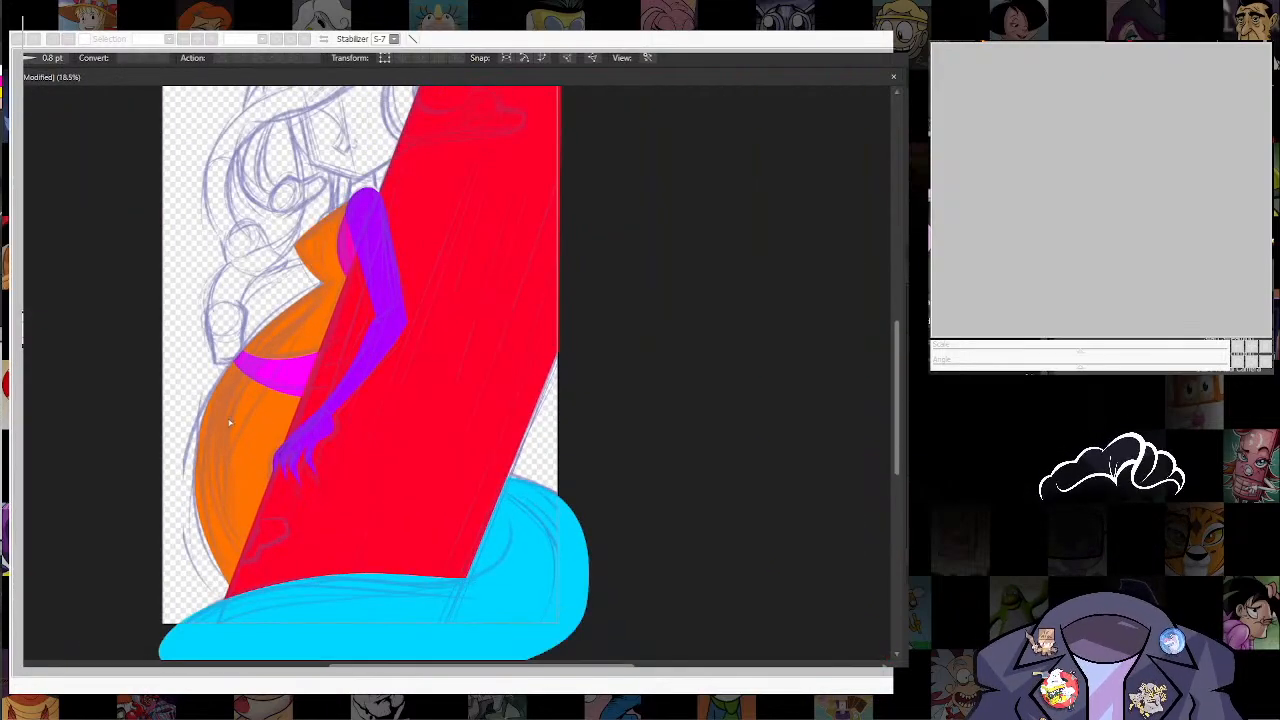
{"action": "left_click_drag", "start_coordinate": [231, 415], "coordinate": [265, 407]}
{"action": "scroll", "coordinate": [251, 317], "scroll_direction": "down", "scroll_amount": 3}
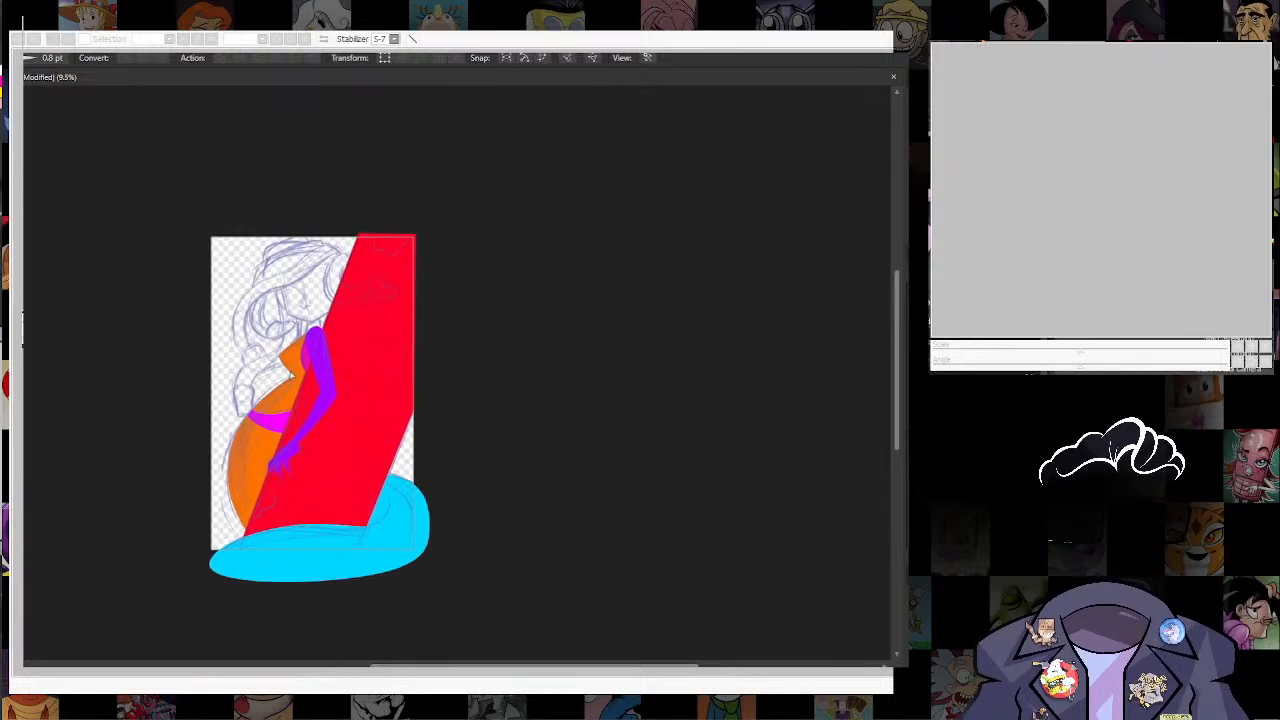
Step: Draw an angular face shape over the head sketch with its top edge bowed outward, and fill it bright green
{"action": "scroll", "coordinate": [294, 338], "scroll_direction": "up", "scroll_amount": 5}
{"action": "scroll", "coordinate": [292, 334], "scroll_direction": "down", "scroll_amount": 3}
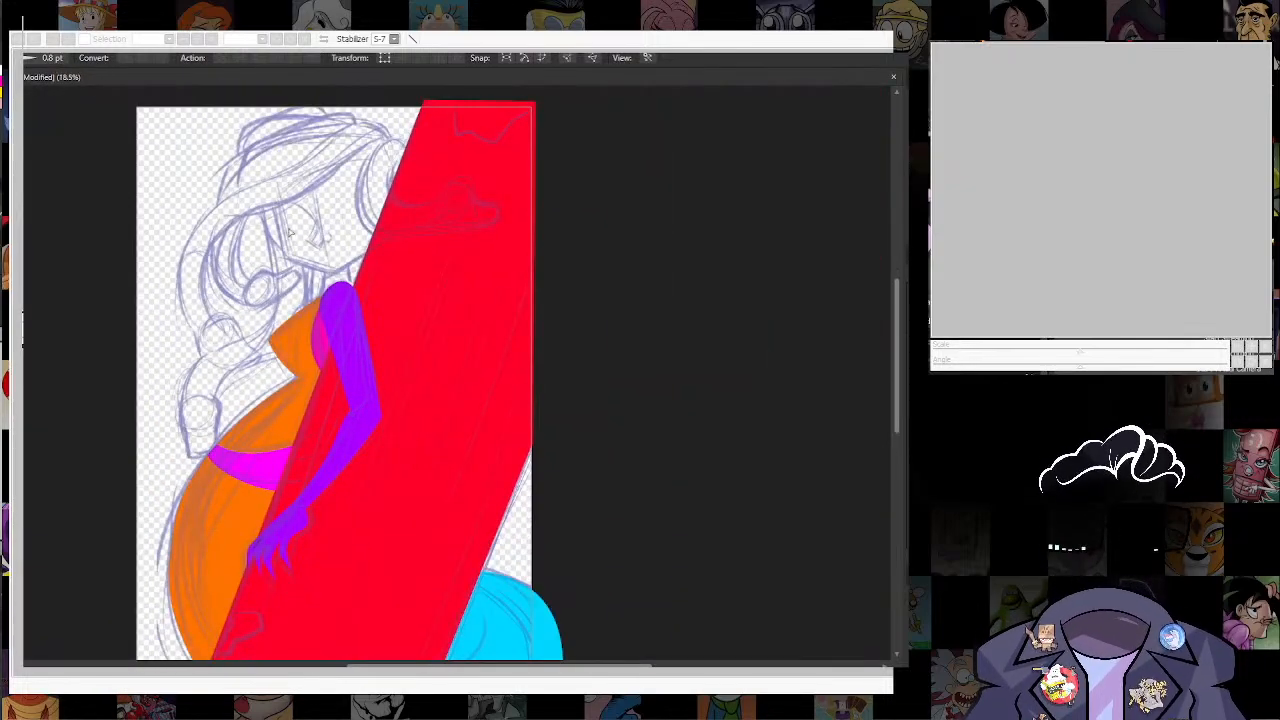
{"action": "scroll", "coordinate": [232, 320], "scroll_direction": "up", "scroll_amount": 5}
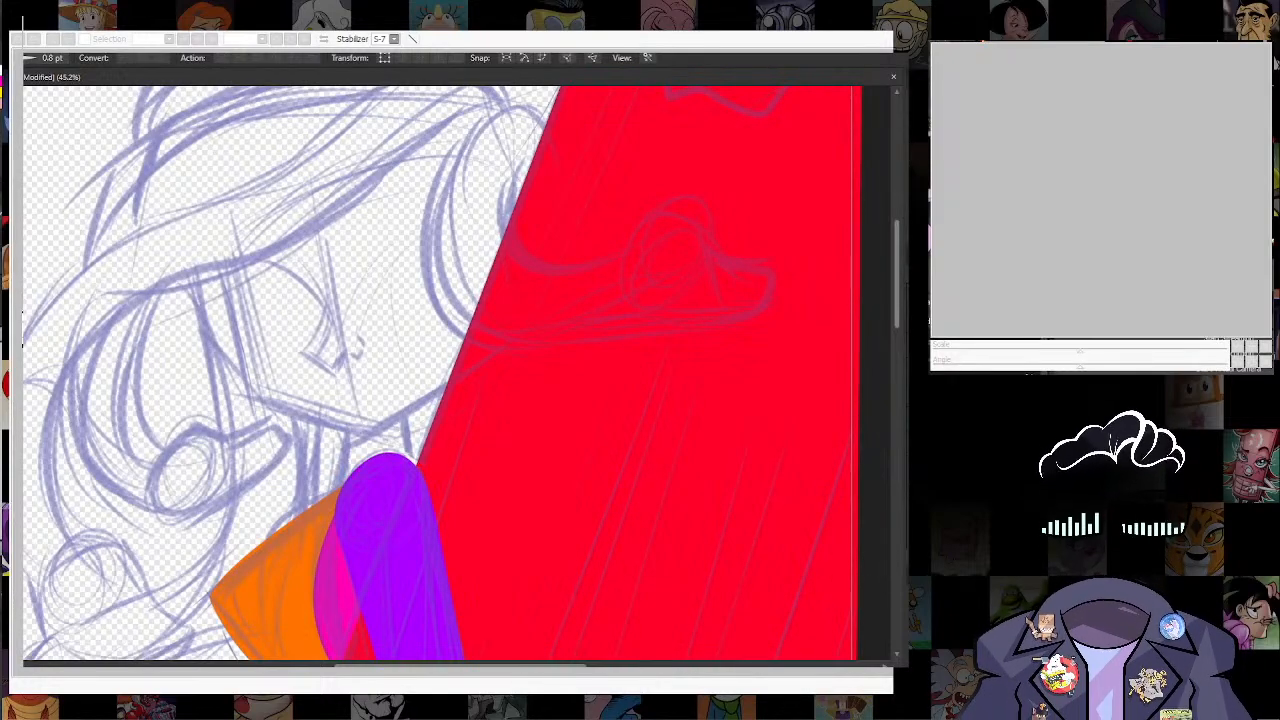
{"action": "left_click", "coordinate": [908, 443]}
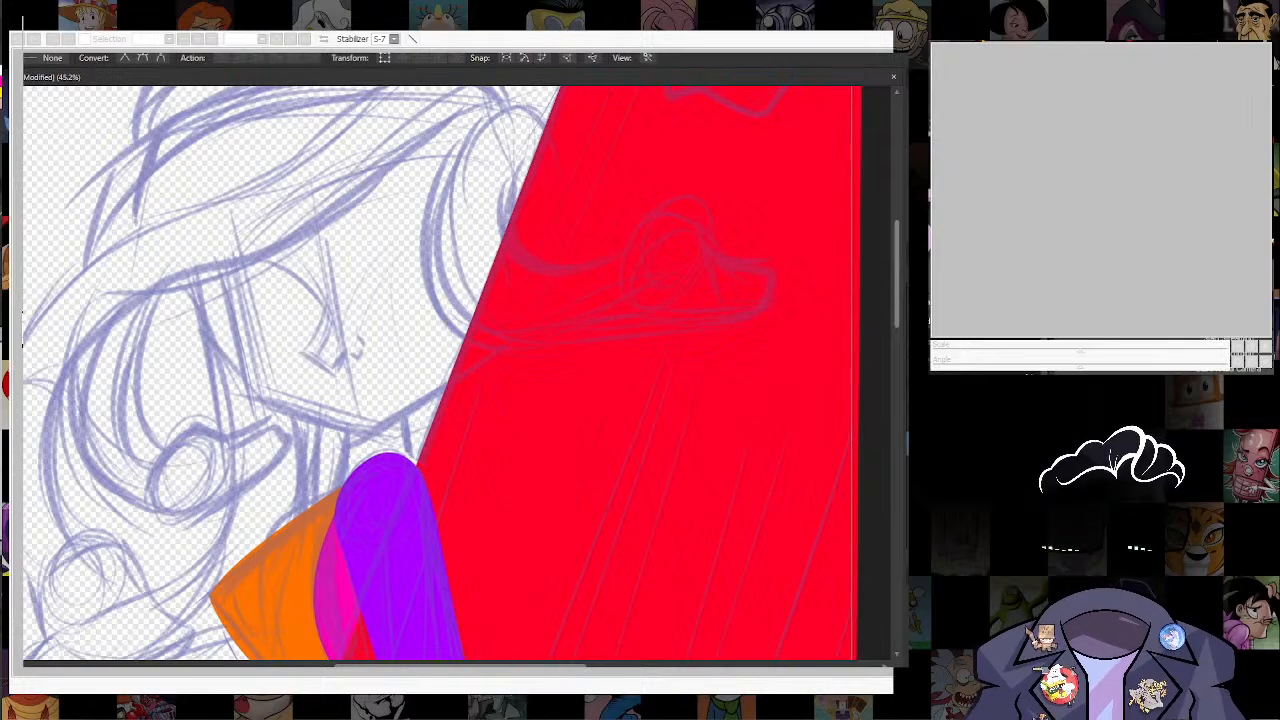
{"action": "key", "text": "ctrl+z"}
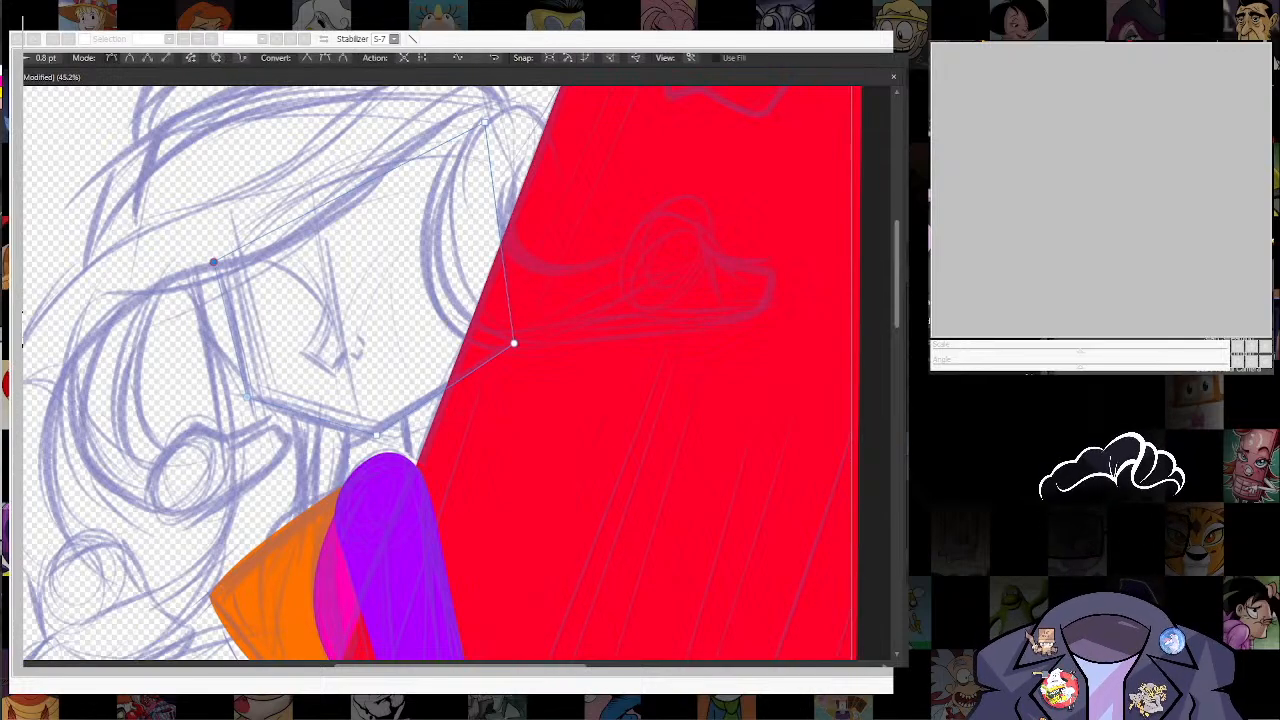
{"action": "left_click", "coordinate": [333, 200], "text": "ctrl"}
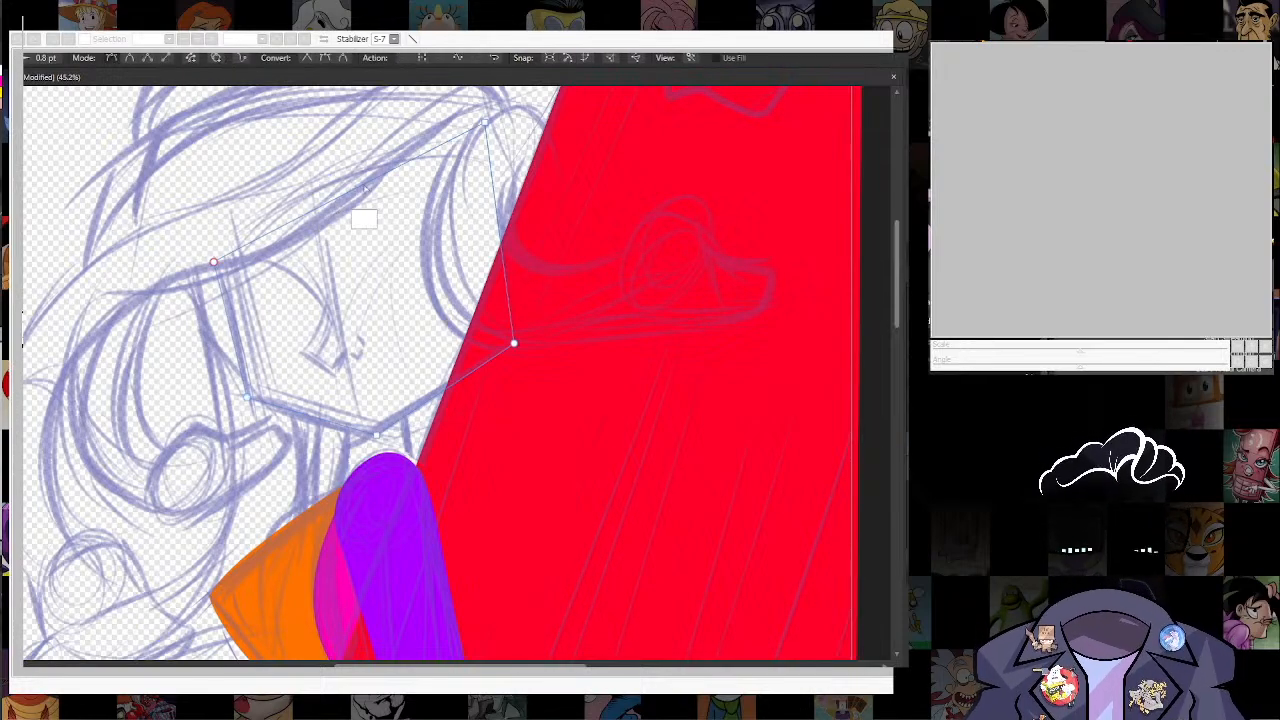
{"action": "key", "text": "a"}
{"action": "left_click_drag", "start_coordinate": [333, 199], "coordinate": [318, 168]}
{"action": "left_click_drag", "start_coordinate": [318, 168], "coordinate": [283, 294]}
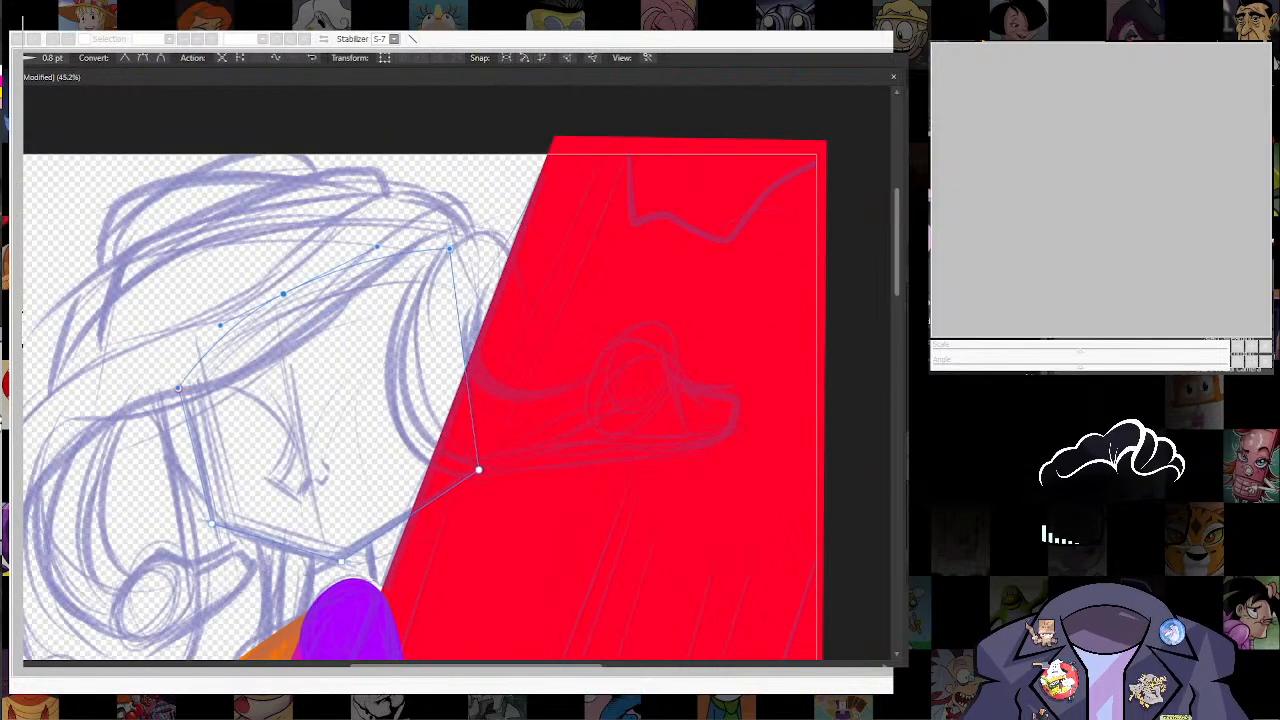
{"action": "key", "text": "shift+x"}
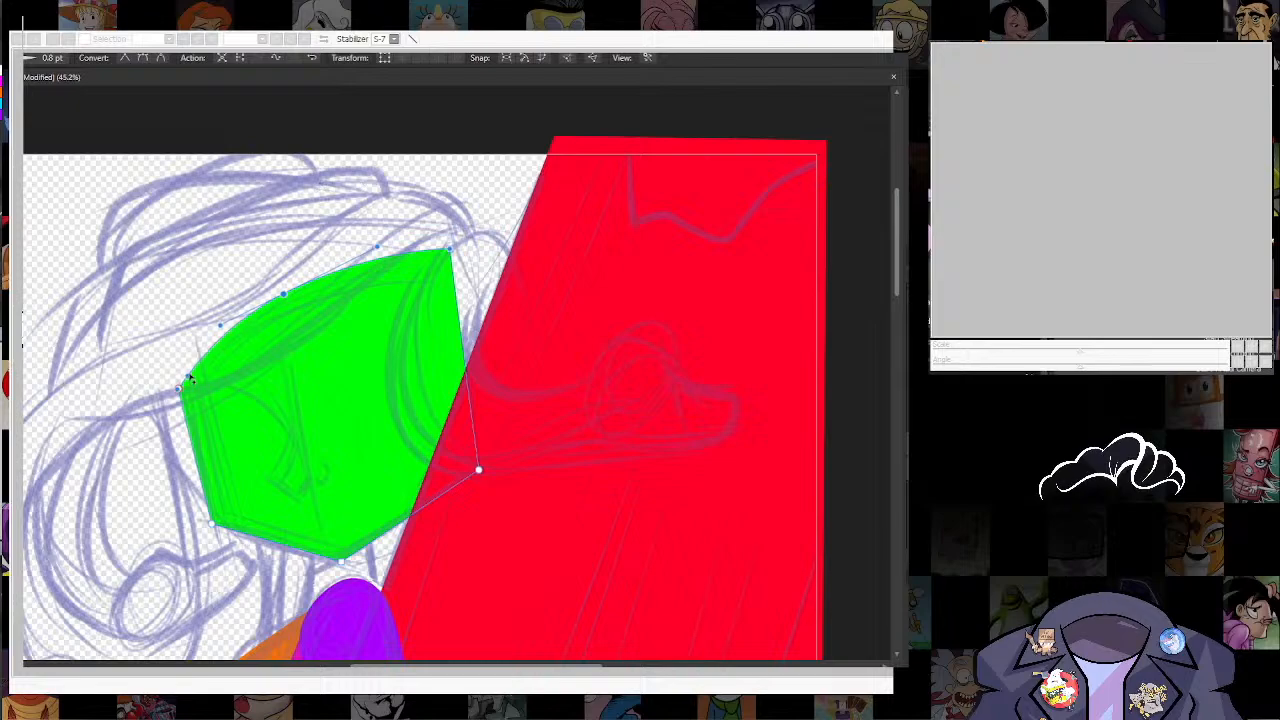
Step: Adjust the green face's corner nodes at the forehead, cheek, chin and back of the head to fit the sketch
{"action": "left_click_drag", "start_coordinate": [179, 388], "coordinate": [175, 377]}
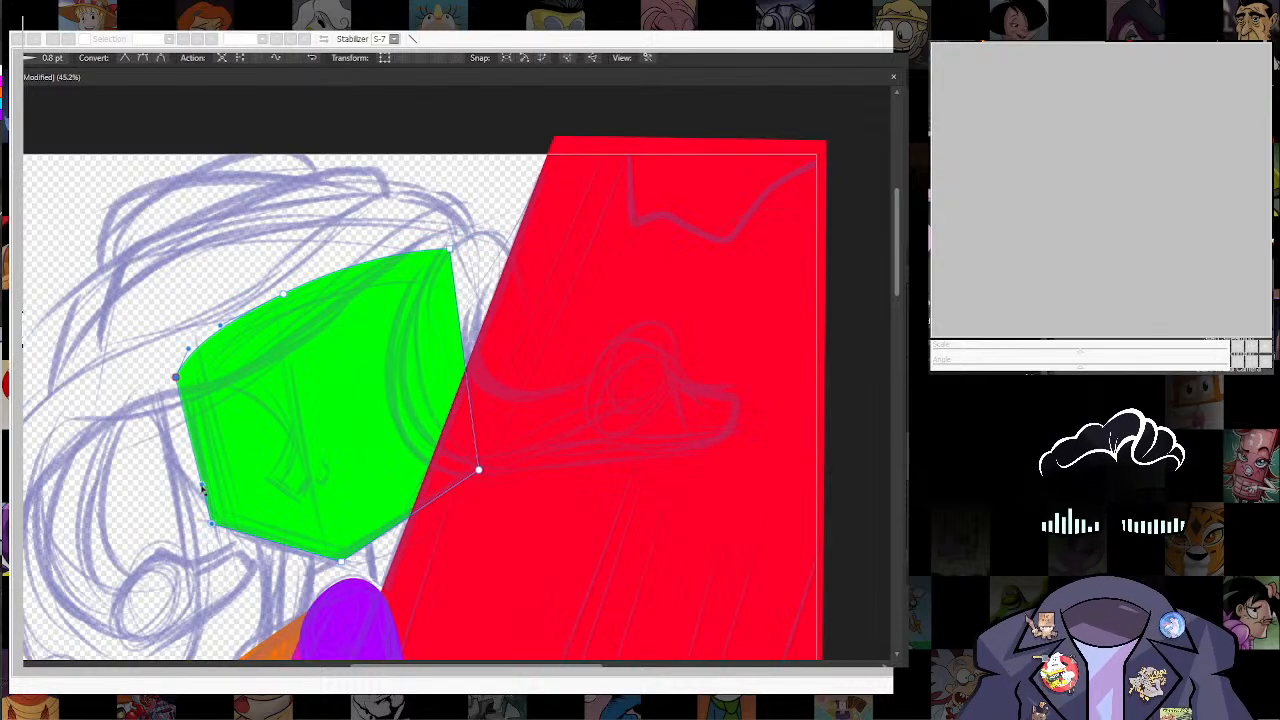
{"action": "left_click_drag", "start_coordinate": [215, 524], "coordinate": [206, 451]}
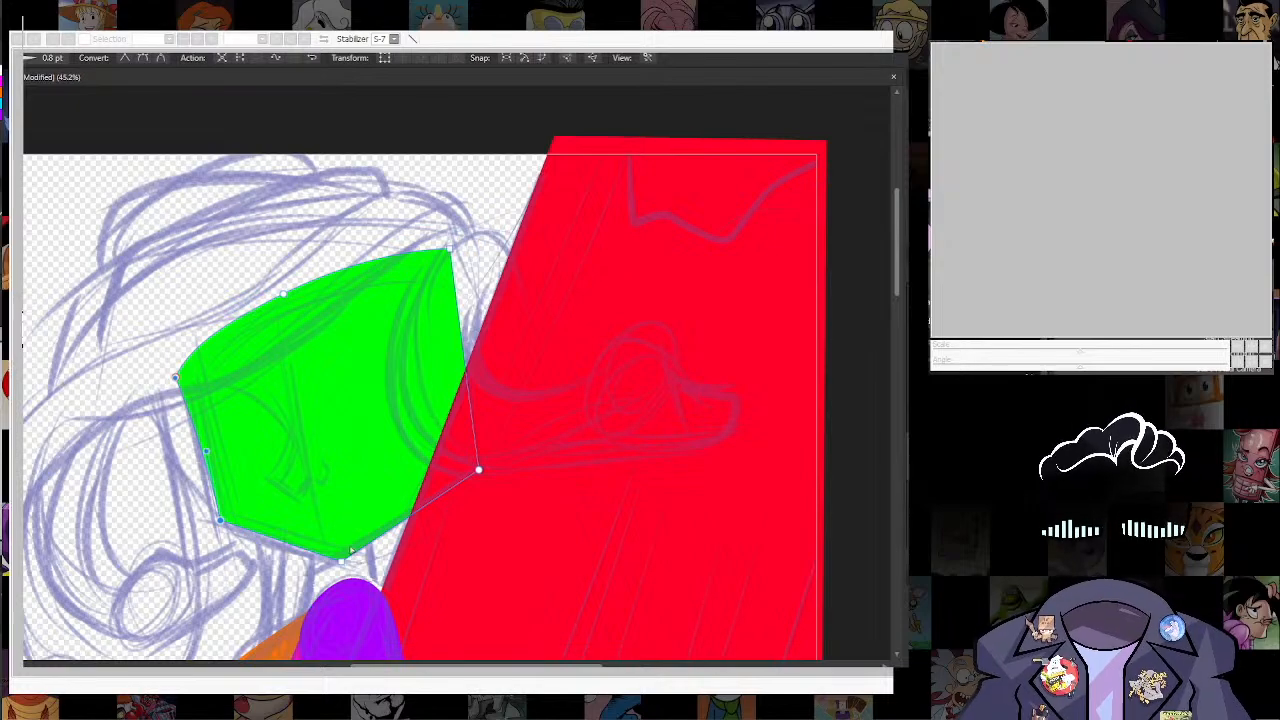
{"action": "left_click_drag", "start_coordinate": [342, 562], "coordinate": [332, 570]}
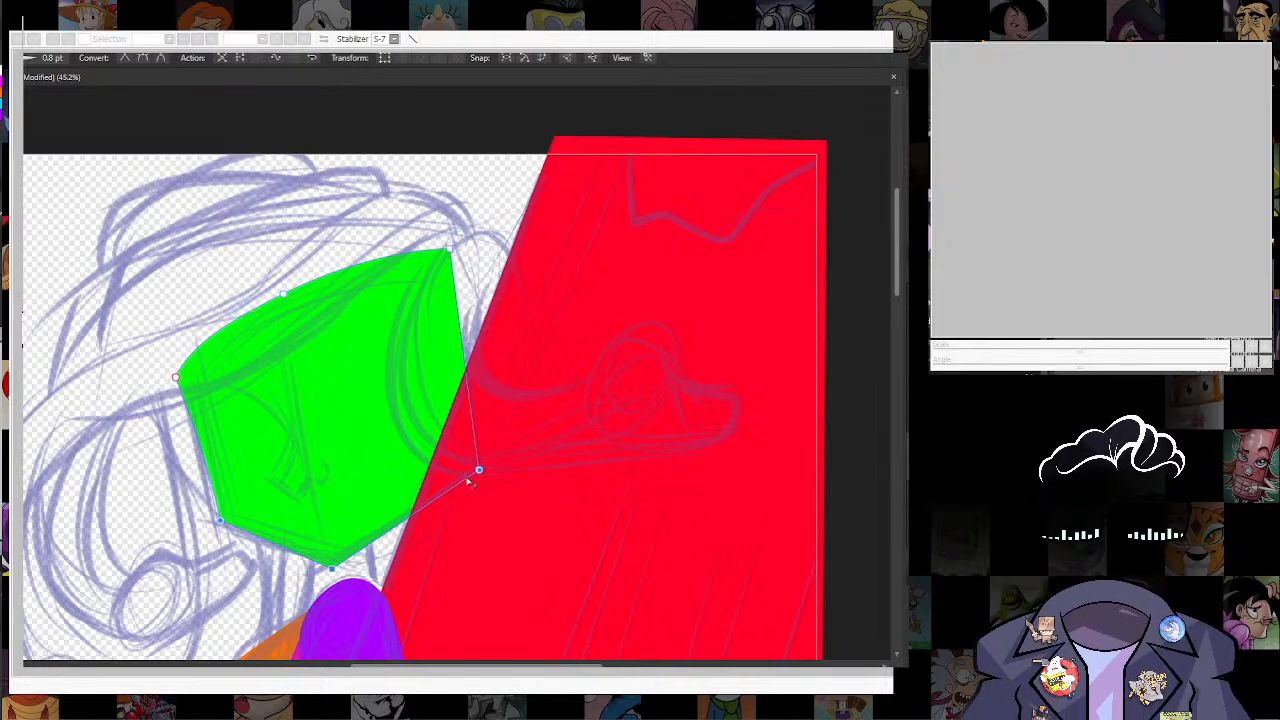
{"action": "mouse_move", "coordinate": [478, 469]}
{"action": "left_mouse_down"}
{"action": "mouse_move", "coordinate": [450, 466]}
{"action": "mouse_move", "coordinate": [462, 475]}
{"action": "left_mouse_up"}
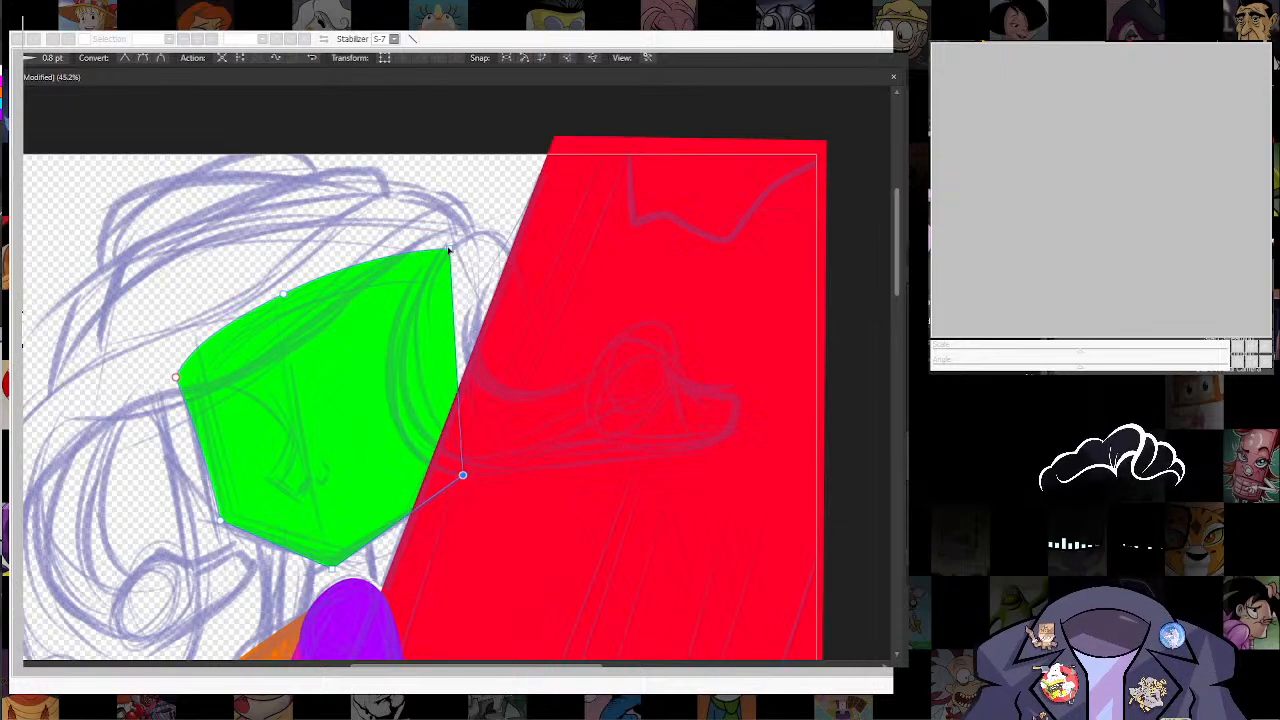
{"action": "left_click_drag", "start_coordinate": [449, 248], "coordinate": [385, 249]}
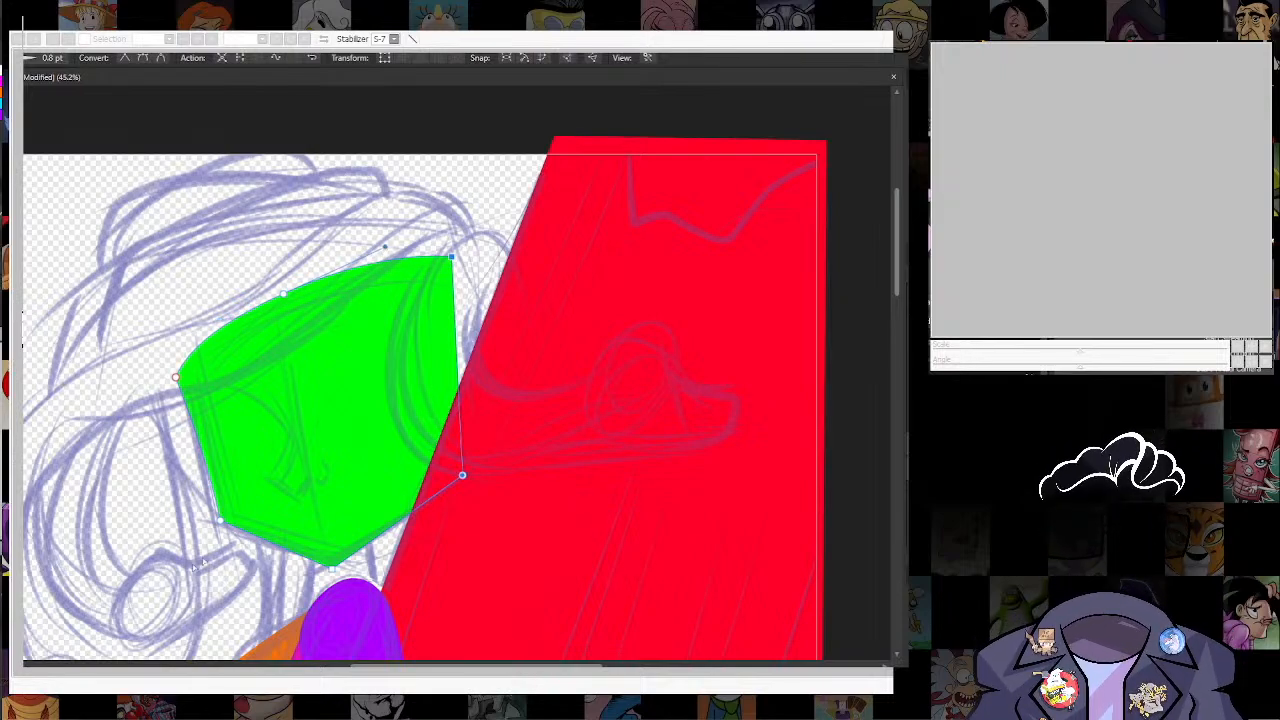
Step: Add nodes along both jaw edges of the green face, on either side of the chin, and round them slightly
{"action": "left_click_drag", "start_coordinate": [278, 550], "coordinate": [272, 551]}
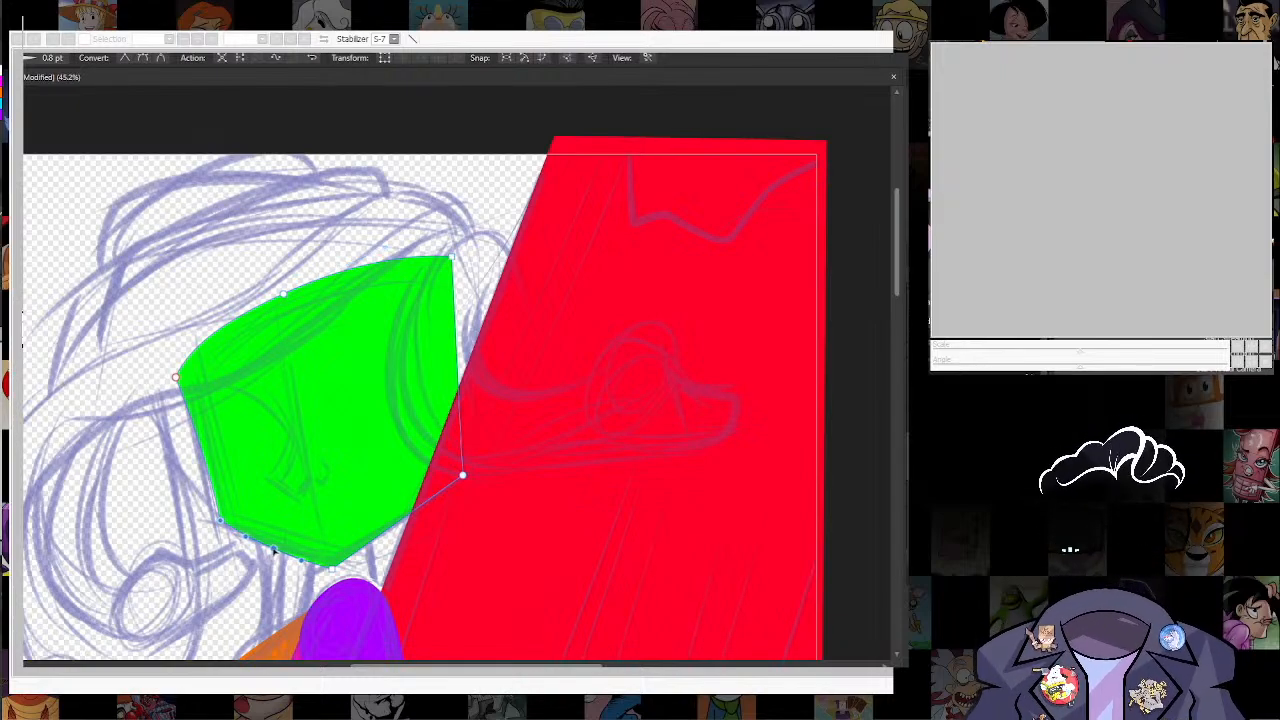
{"action": "left_click", "coordinate": [392, 535]}
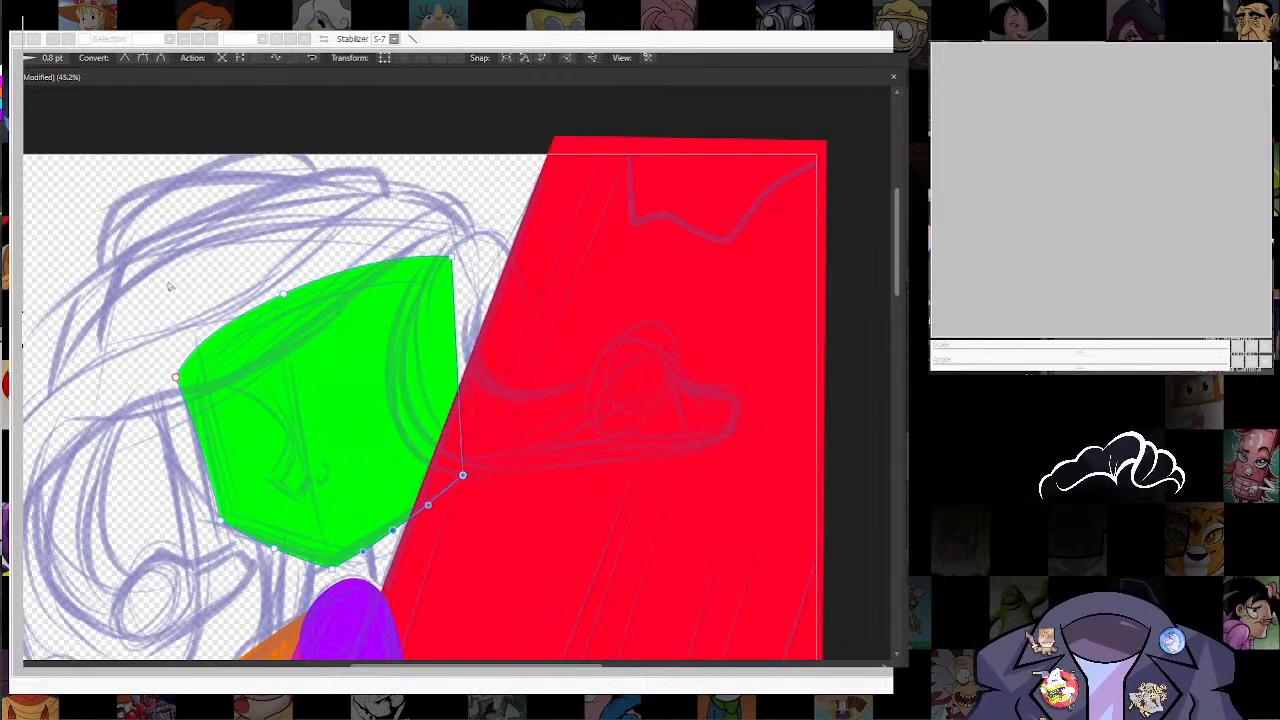
{"action": "scroll", "coordinate": [168, 285], "scroll_direction": "down", "scroll_amount": 2}
{"action": "left_click_drag", "start_coordinate": [205, 448], "coordinate": [293, 310]}
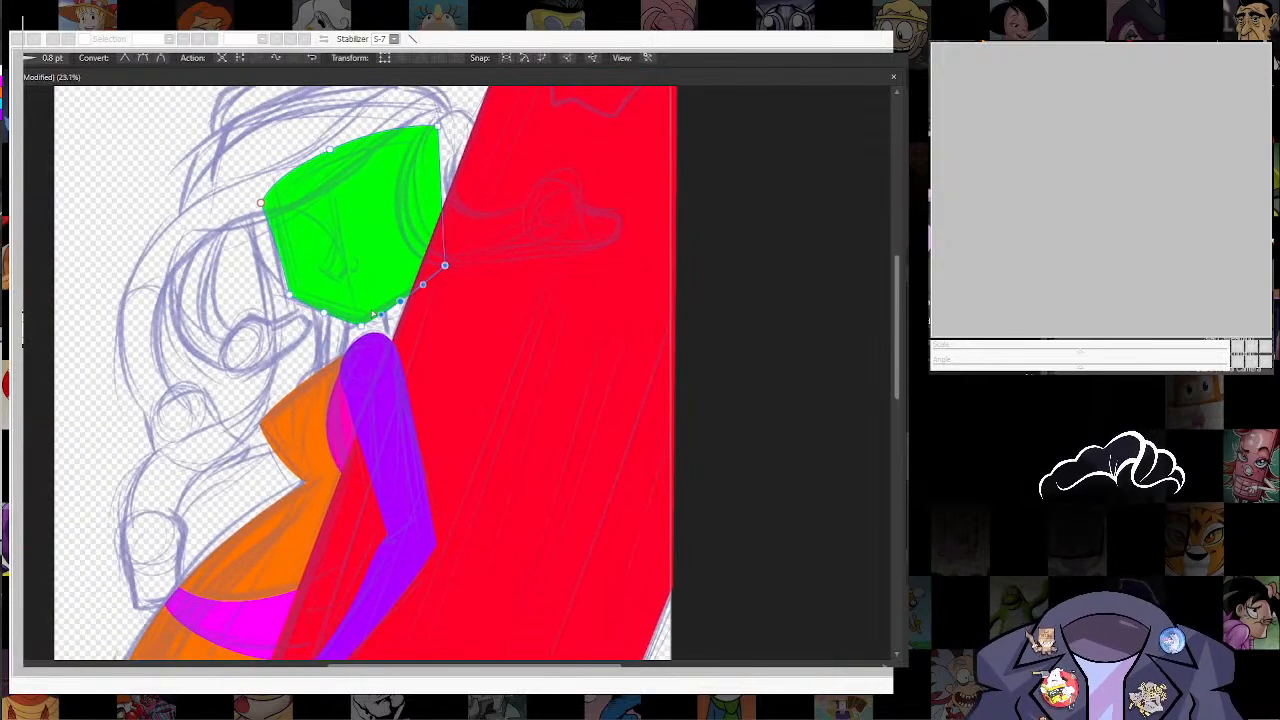
{"action": "scroll", "coordinate": [521, 389], "scroll_direction": "up", "scroll_amount": 2}
{"action": "left_click_drag", "start_coordinate": [521, 389], "coordinate": [517, 574]}
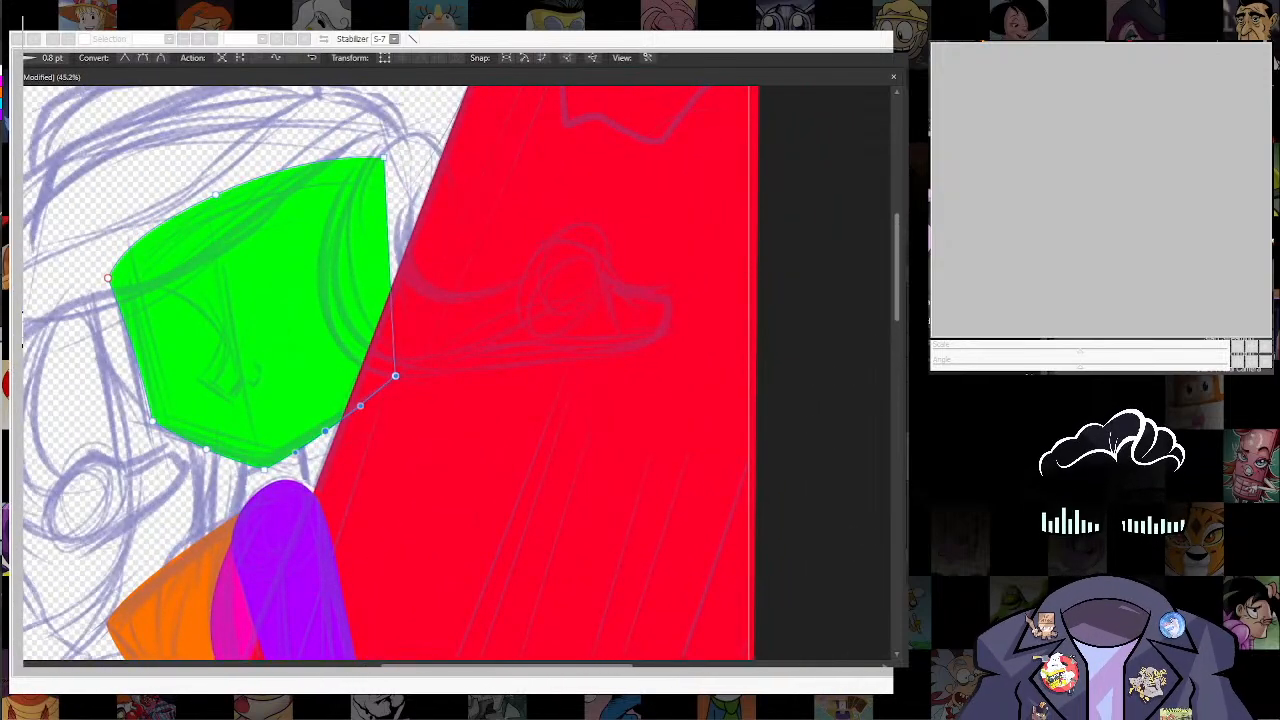
{"action": "key", "text": "Escape"}
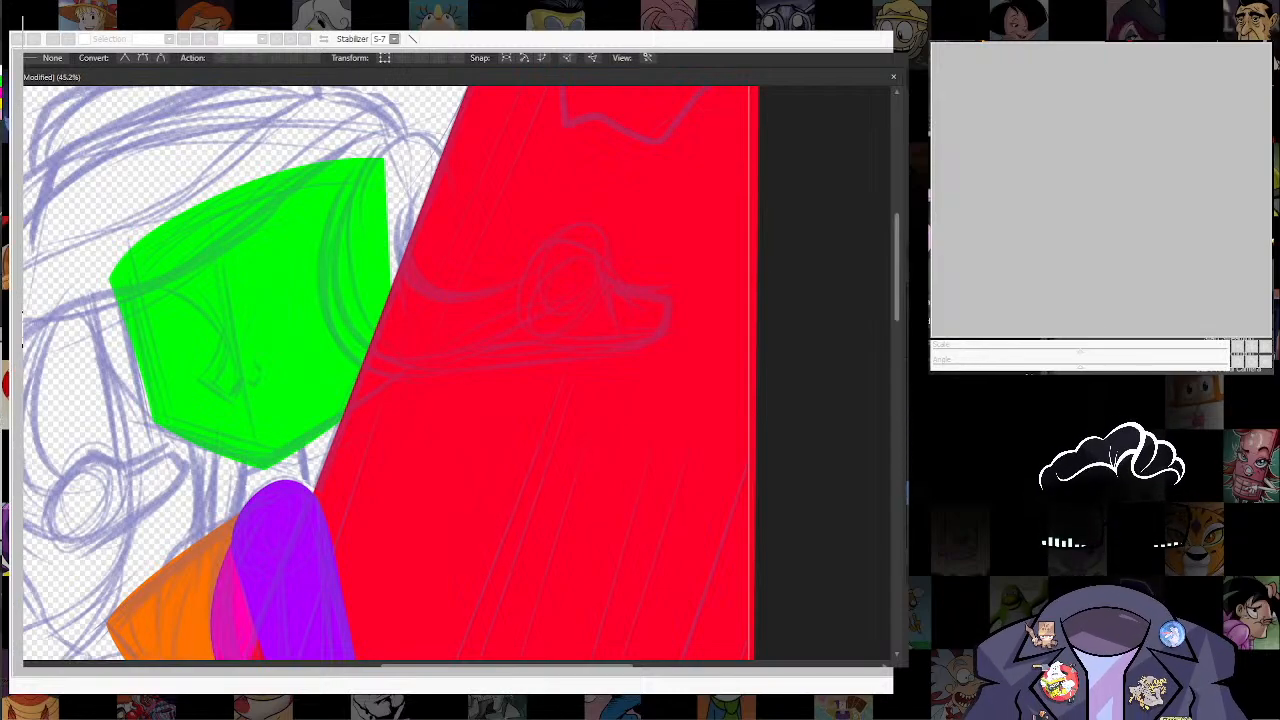
Step: Draw a blue neck flaring from under the green head to the shoulder, behind the purple arm, with its lower front corner tucked in
{"action": "key", "text": "n"}
{"action": "left_click_drag", "start_coordinate": [246, 444], "coordinate": [299, 407]}
{"action": "key", "text": "a"}
{"action": "left_click", "coordinate": [326, 512]}
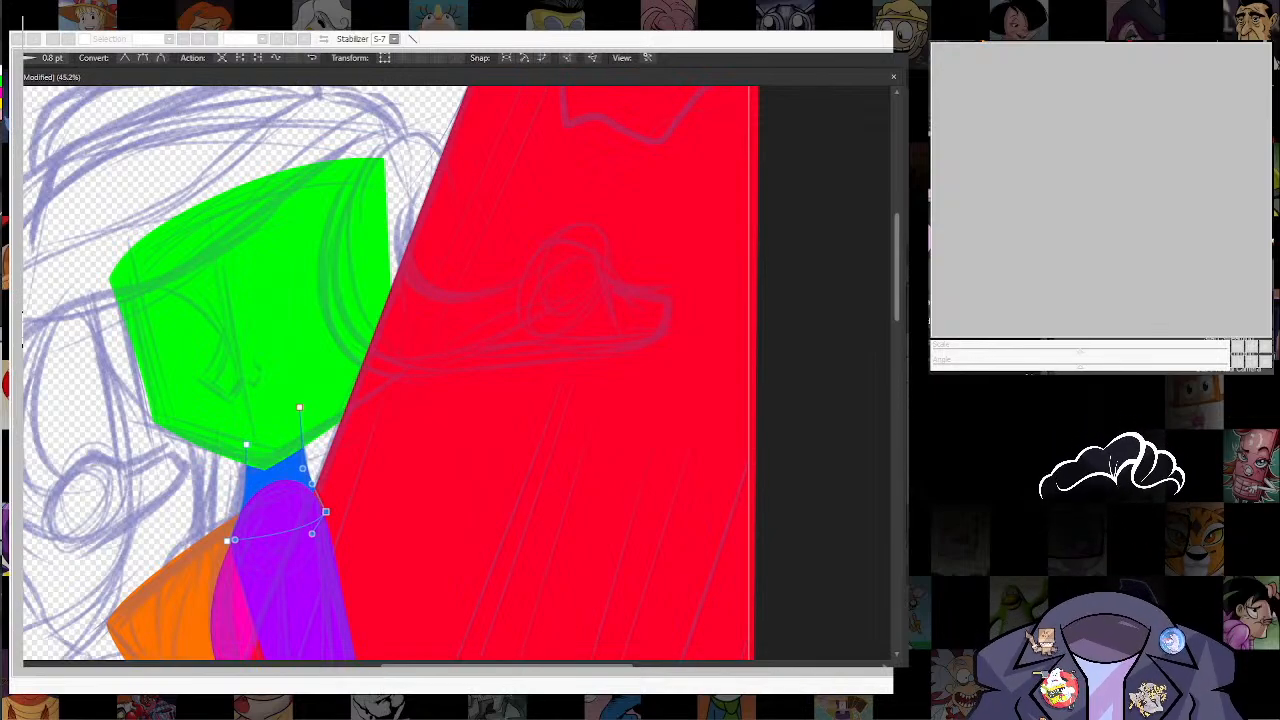
{"action": "left_click_drag", "start_coordinate": [227, 541], "coordinate": [237, 534]}
{"action": "scroll", "coordinate": [271, 400], "scroll_direction": "down", "scroll_amount": 2}
{"action": "scroll", "coordinate": [270, 393], "scroll_direction": "down", "scroll_amount": 7}
{"action": "scroll", "coordinate": [270, 393], "scroll_direction": "up", "scroll_amount": 4}
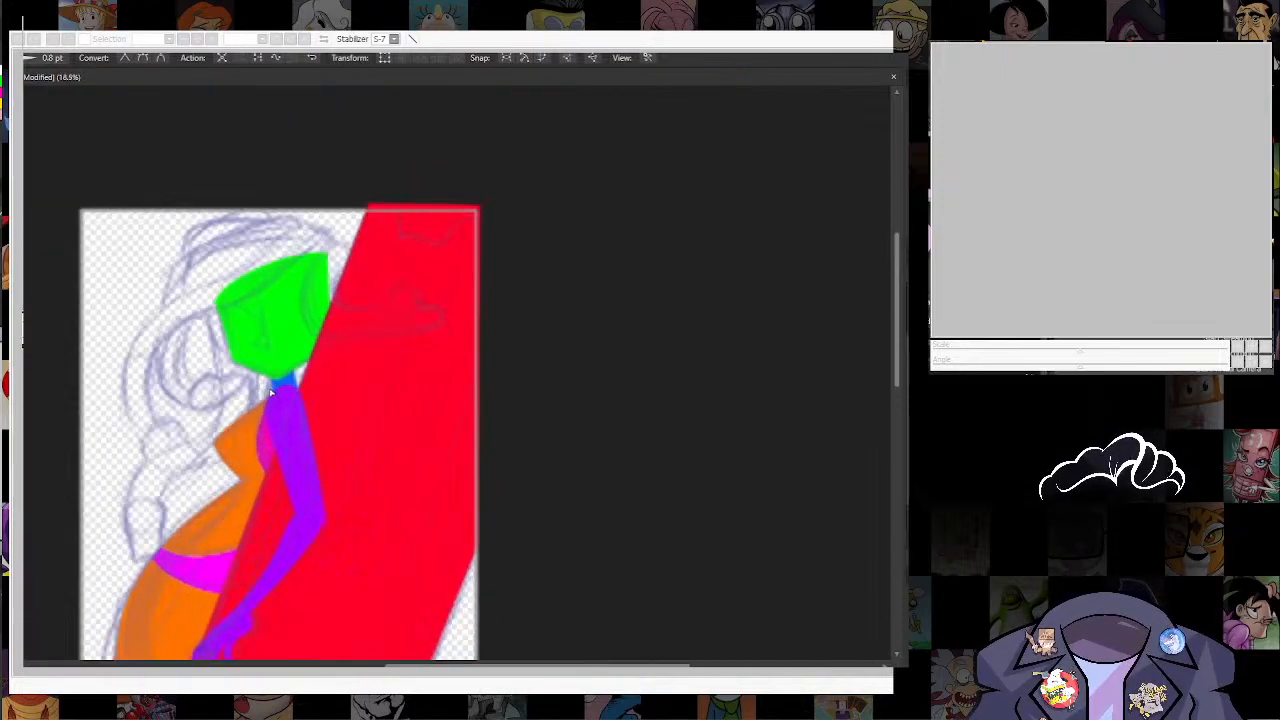
{"action": "scroll", "coordinate": [270, 393], "scroll_direction": "down", "scroll_amount": 3}
{"action": "scroll", "coordinate": [200, 492], "scroll_direction": "up", "scroll_amount": 4}
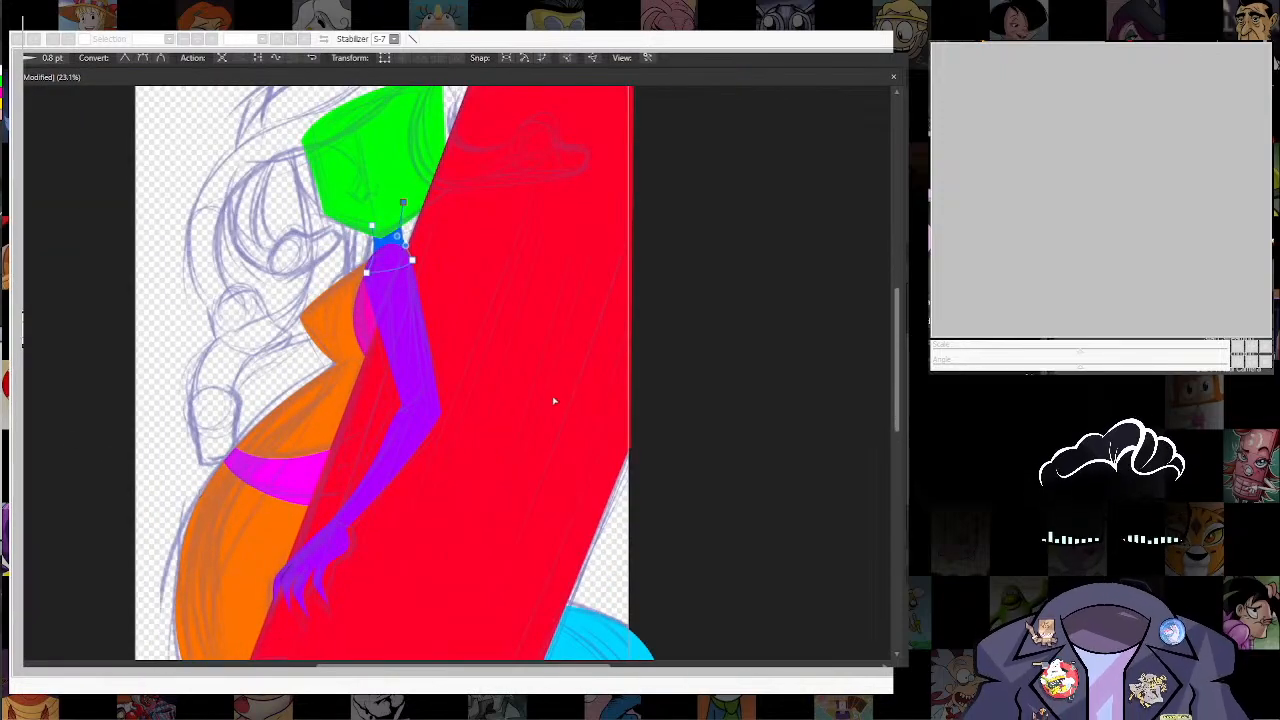
{"action": "scroll", "coordinate": [554, 401], "scroll_direction": "down", "scroll_amount": 3}
{"action": "scroll", "coordinate": [503, 380], "scroll_direction": "up", "scroll_amount": 3}
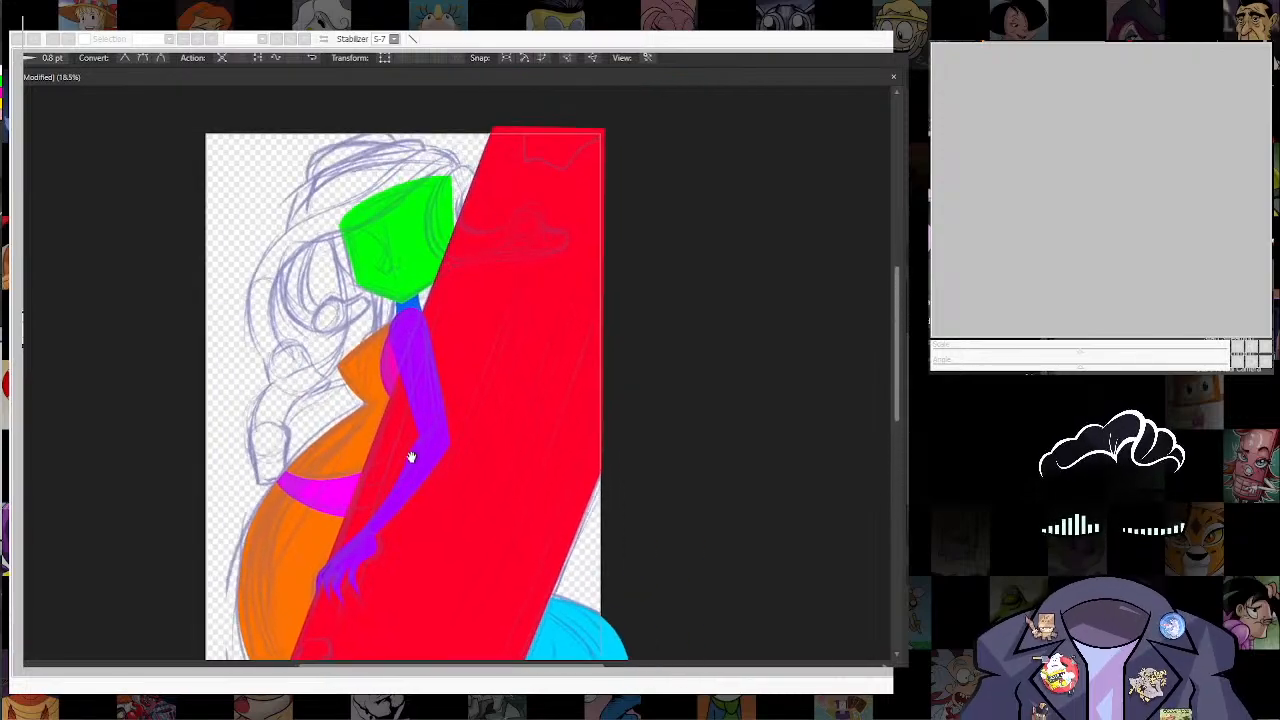
Step: Cut the upper end of the red shape along the sketched jagged patch line with the Knife tool
{"action": "scroll", "coordinate": [509, 329], "scroll_direction": "up", "scroll_amount": 2}
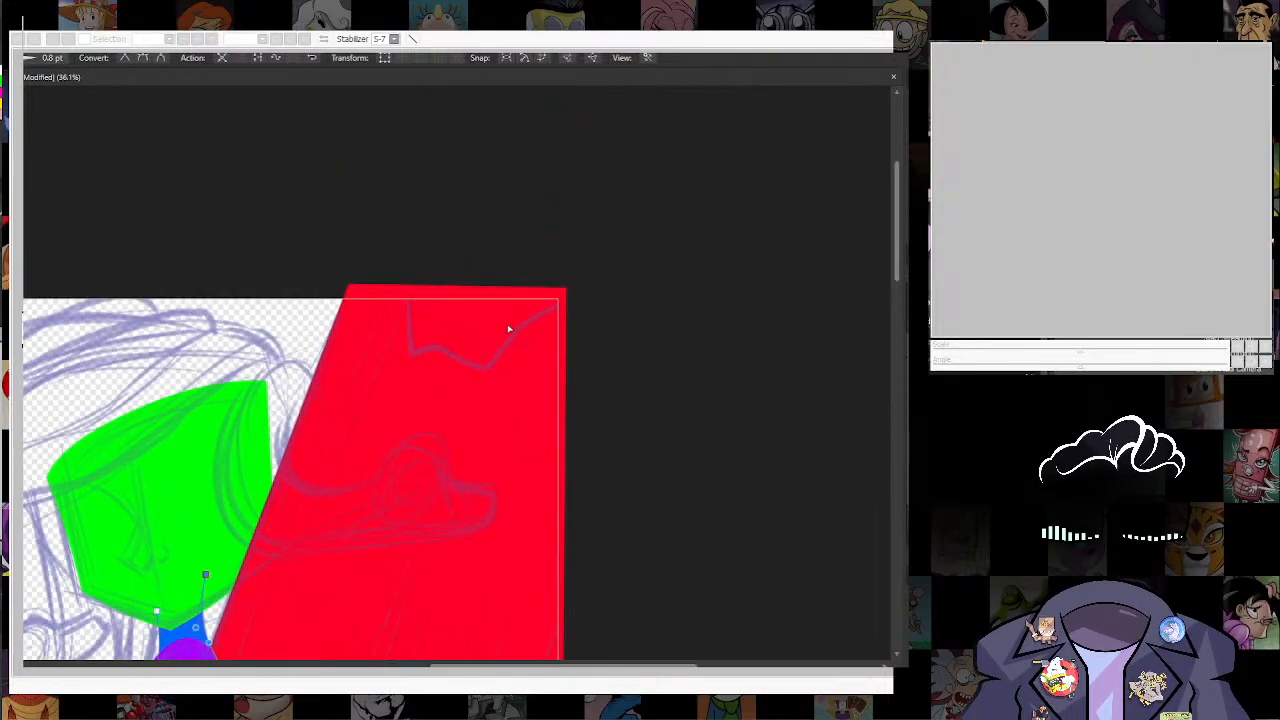
{"action": "left_click", "coordinate": [517, 328]}
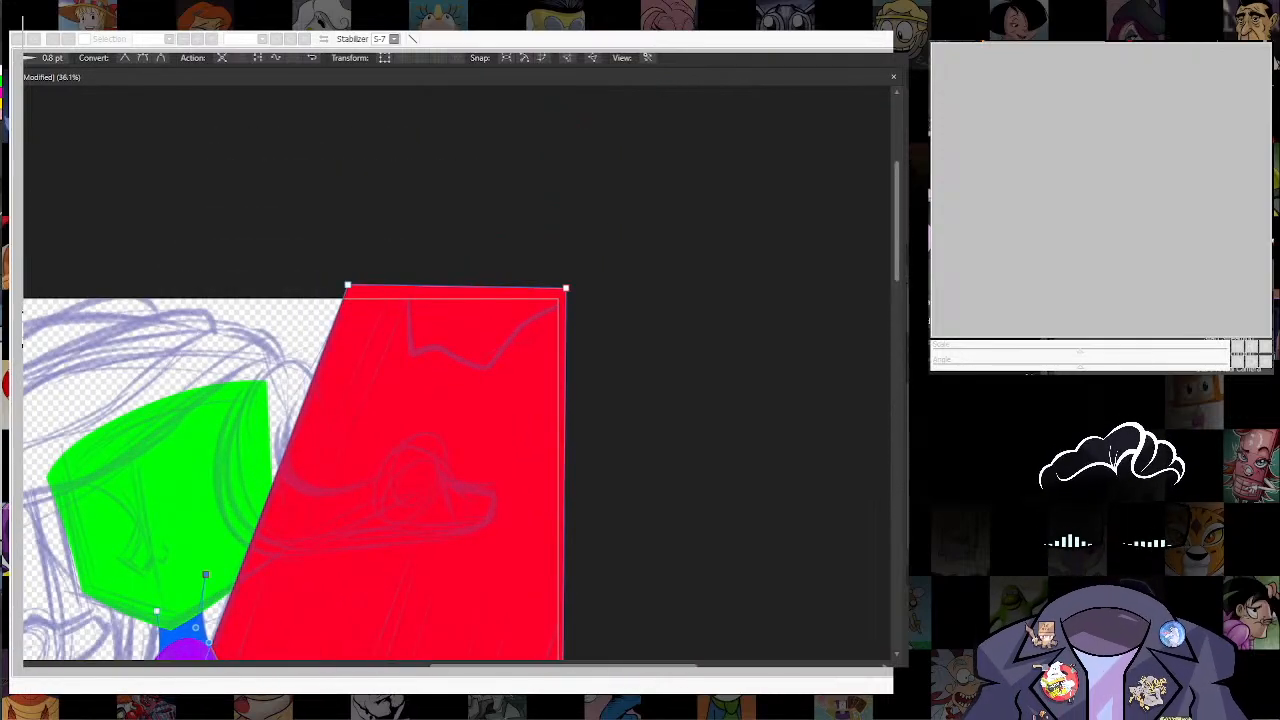
{"action": "left_click", "coordinate": [908, 418]}
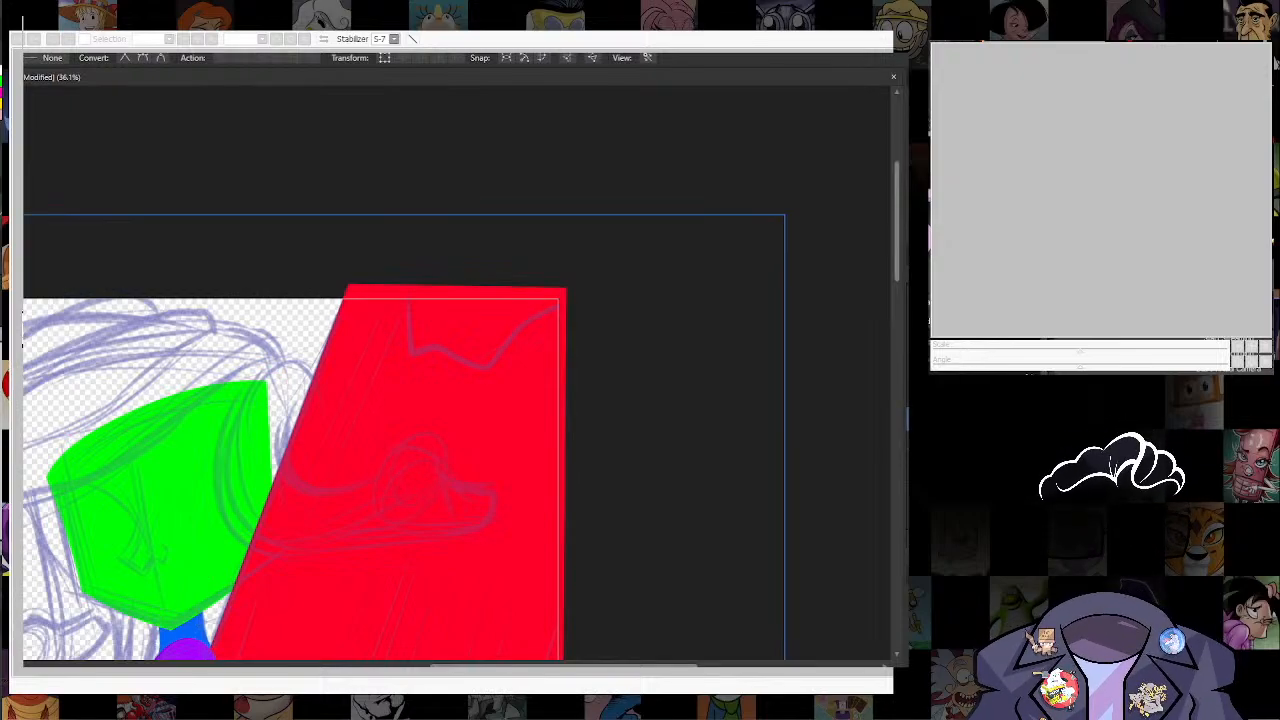
{"action": "left_click", "coordinate": [908, 440]}
{"action": "left_click", "coordinate": [905, 417]}
{"action": "left_click", "coordinate": [907, 440]}
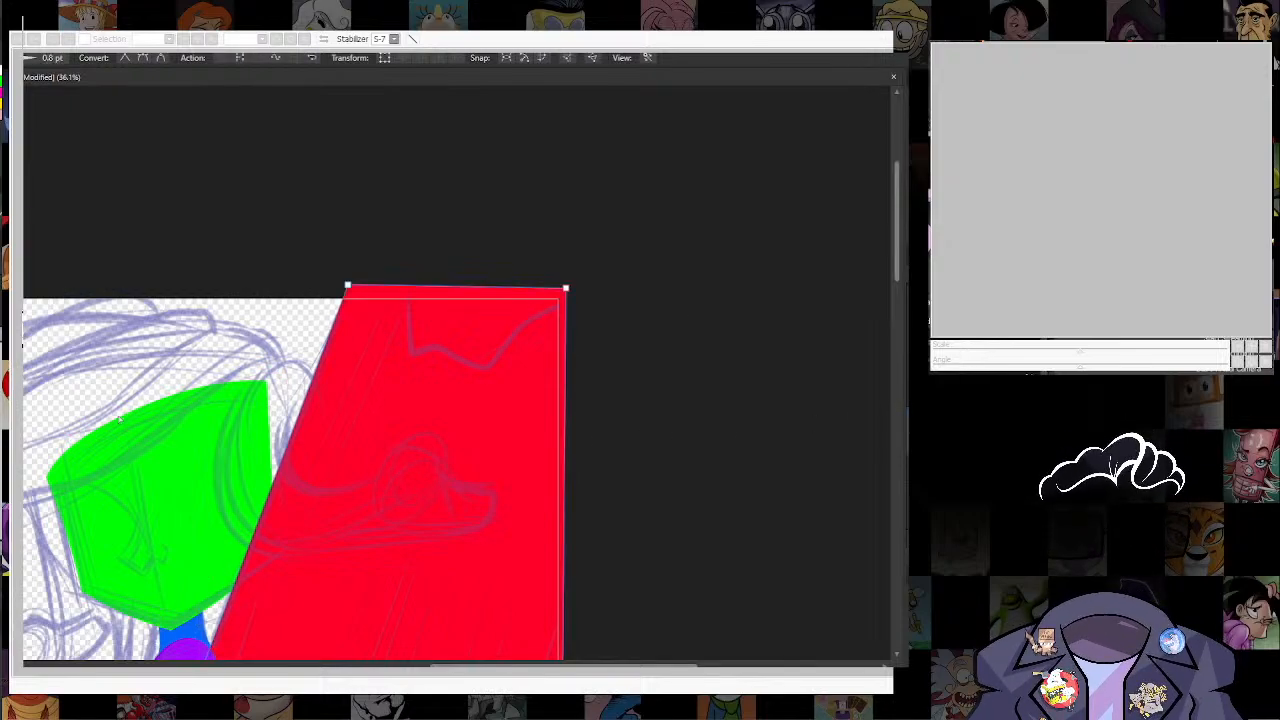
{"action": "key", "text": "n"}
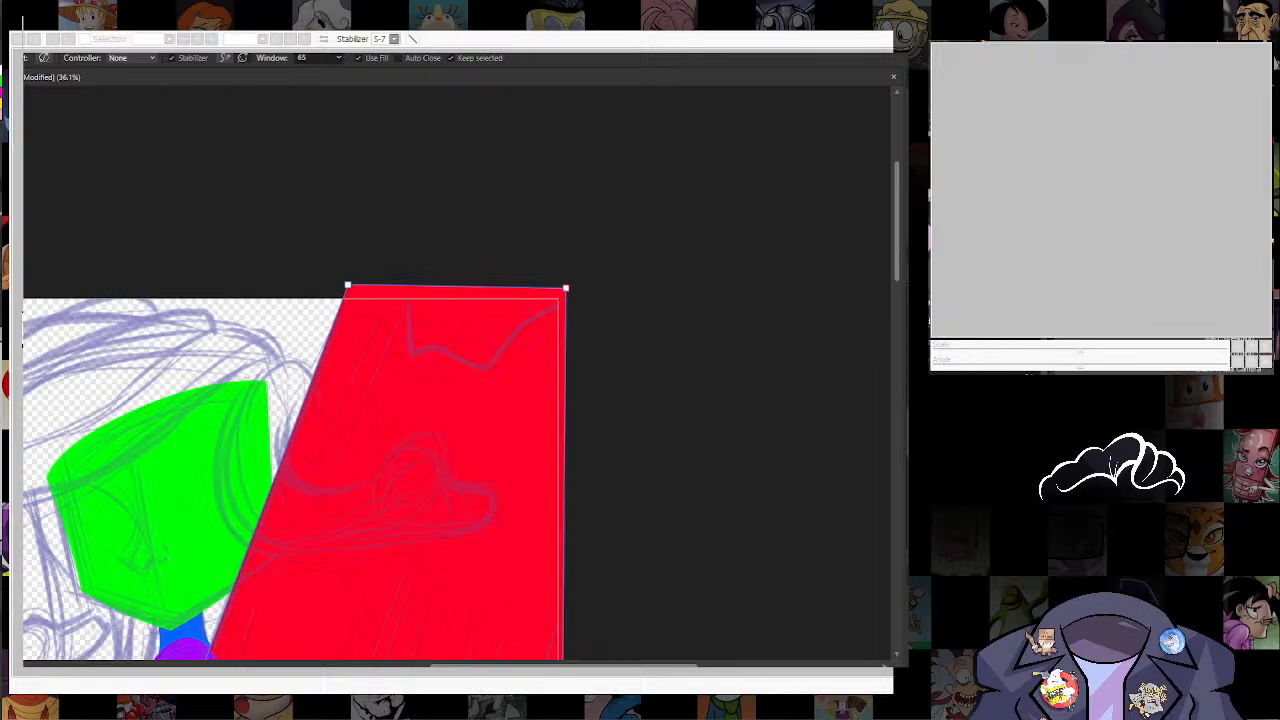
{"action": "key", "text": "k"}
{"action": "left_click_drag", "start_coordinate": [404, 287], "coordinate": [567, 333]}
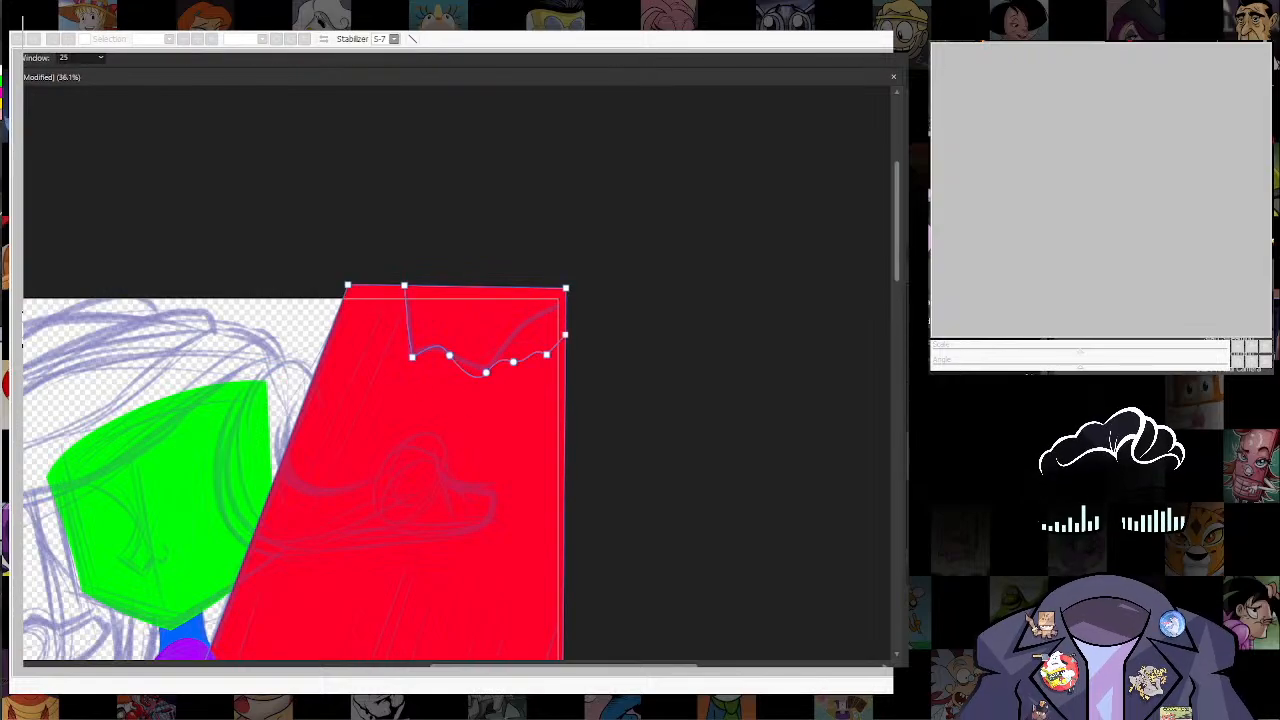
Step: Recolour the cut-off piece at the red shape's upper corner magenta
{"action": "key", "text": "a"}
{"action": "left_click", "coordinate": [485, 325]}
{"action": "left_click", "coordinate": [4, 96]}
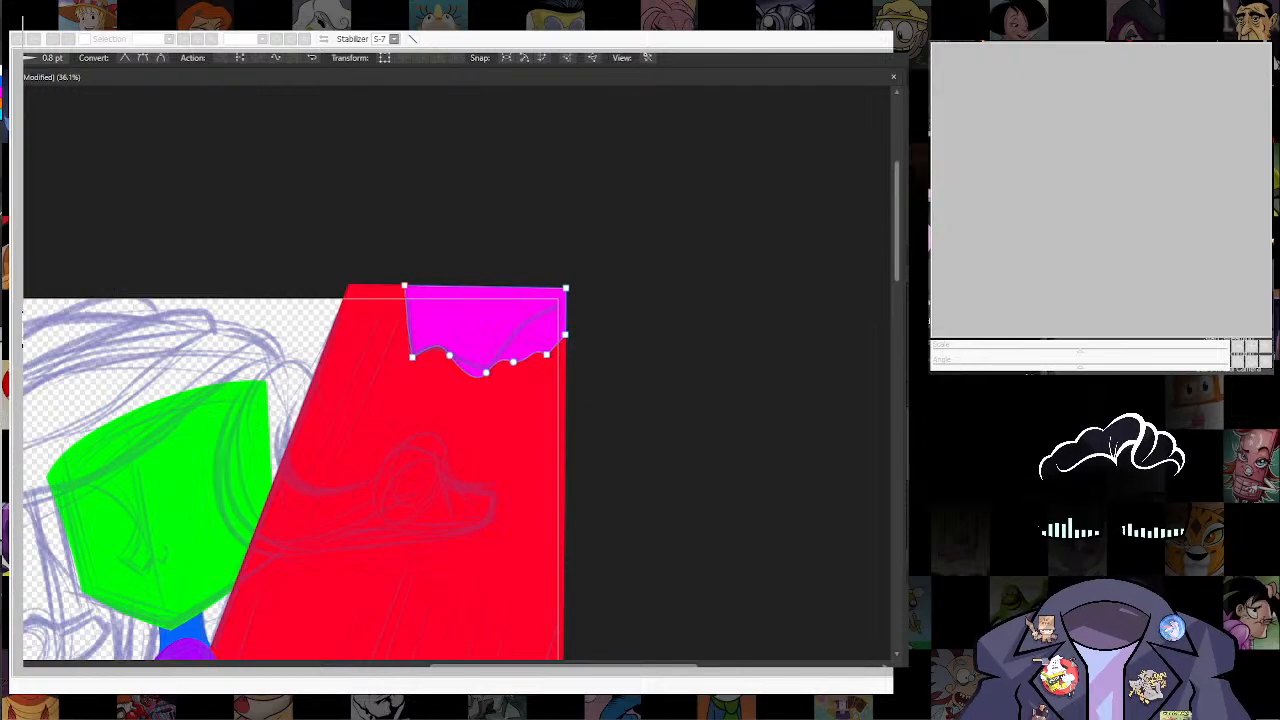
{"action": "left_click", "coordinate": [769, 640]}
Step: Cut a small jagged patch out of the red shape's slanted edge below the hand, following the sketch
{"action": "scroll", "coordinate": [668, 486], "scroll_direction": "down", "scroll_amount": 10}
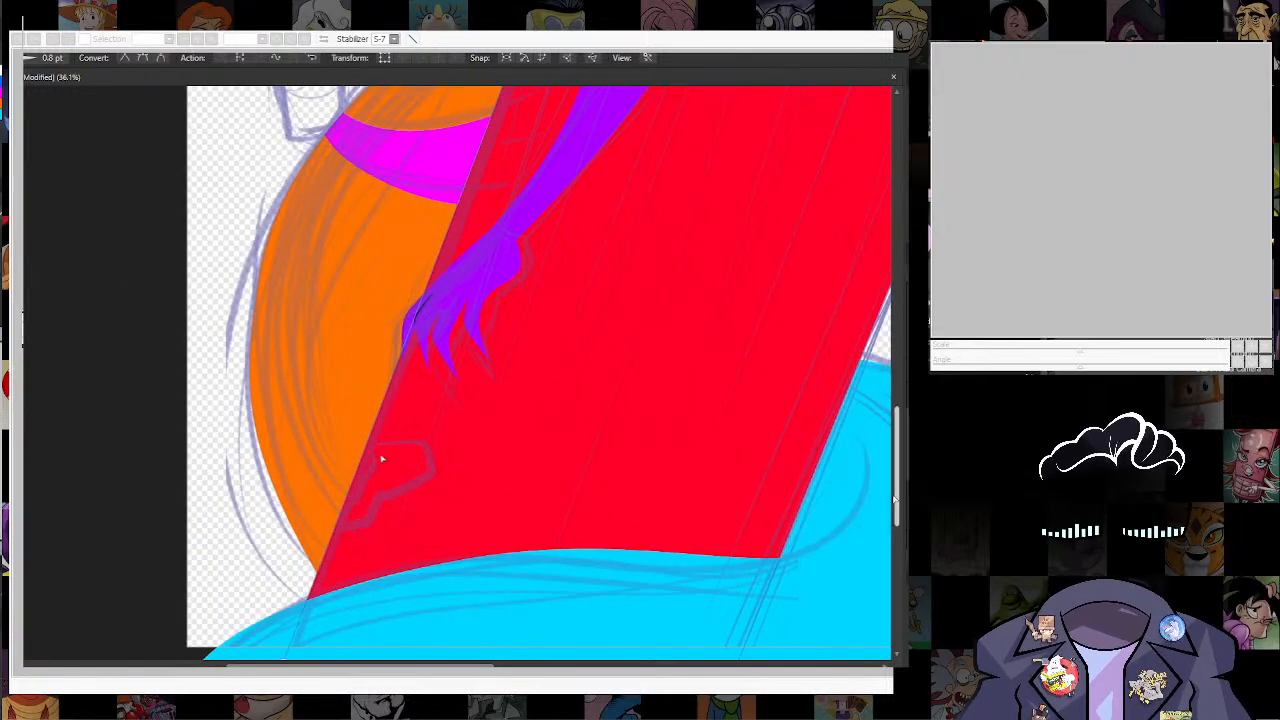
{"action": "mouse_move", "coordinate": [365, 448]}
{"action": "left_mouse_down"}
{"action": "mouse_move", "coordinate": [433, 470]}
{"action": "mouse_move", "coordinate": [333, 530]}
{"action": "left_mouse_up"}
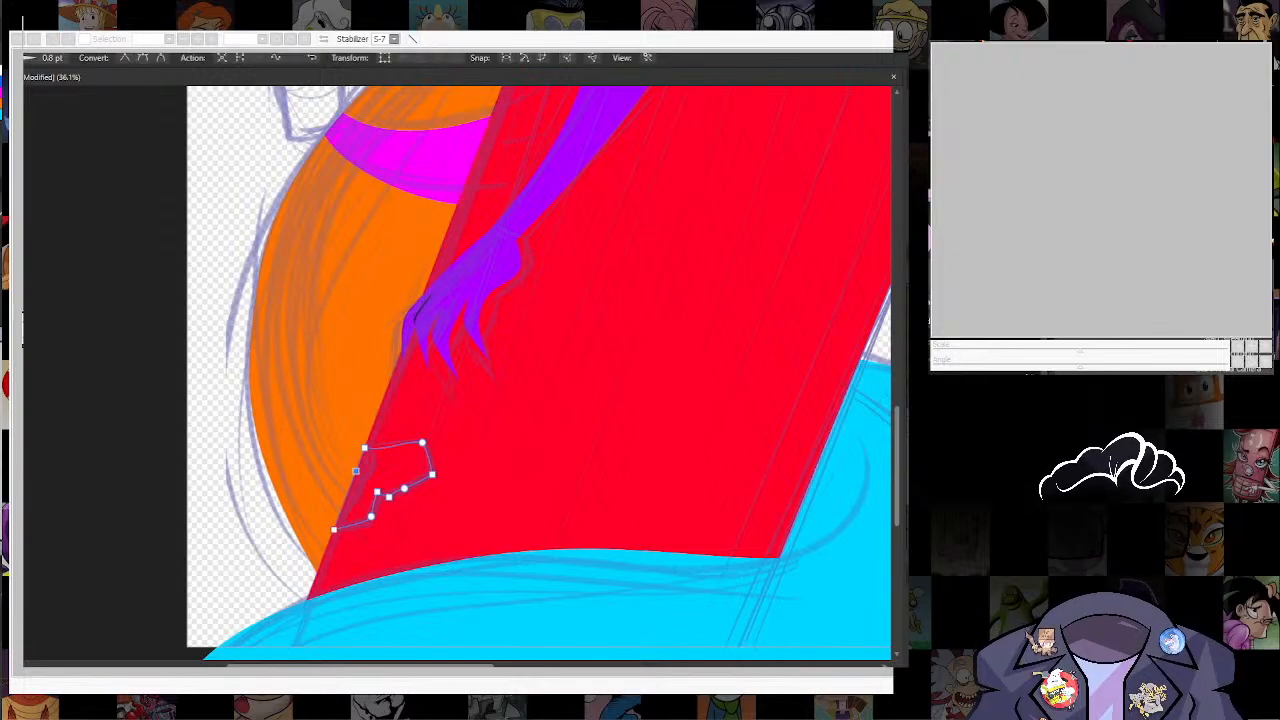
{"action": "left_click", "coordinate": [145, 61]}
{"action": "left_click", "coordinate": [369, 352]}
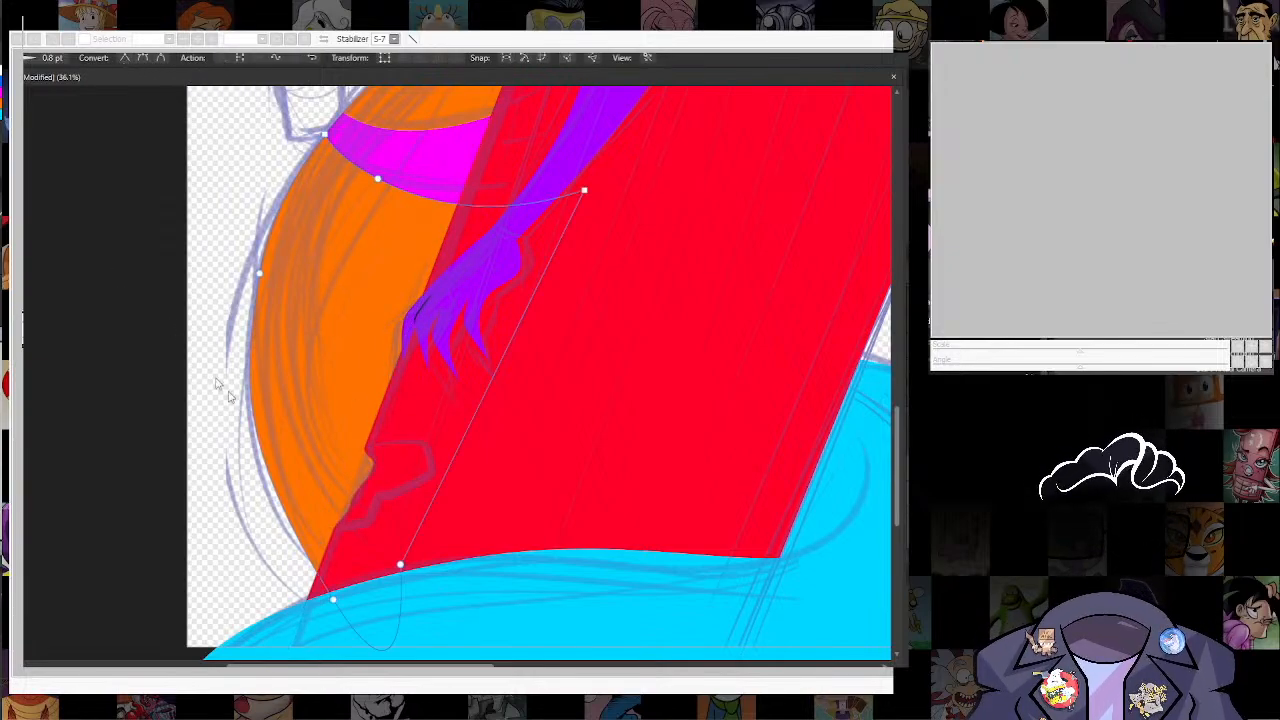
Step: Recolour the small jagged patch below the hand deep blue
{"action": "left_click", "coordinate": [373, 478]}
{"action": "key", "text": "i"}
{"action": "left_click", "coordinate": [408, 160]}
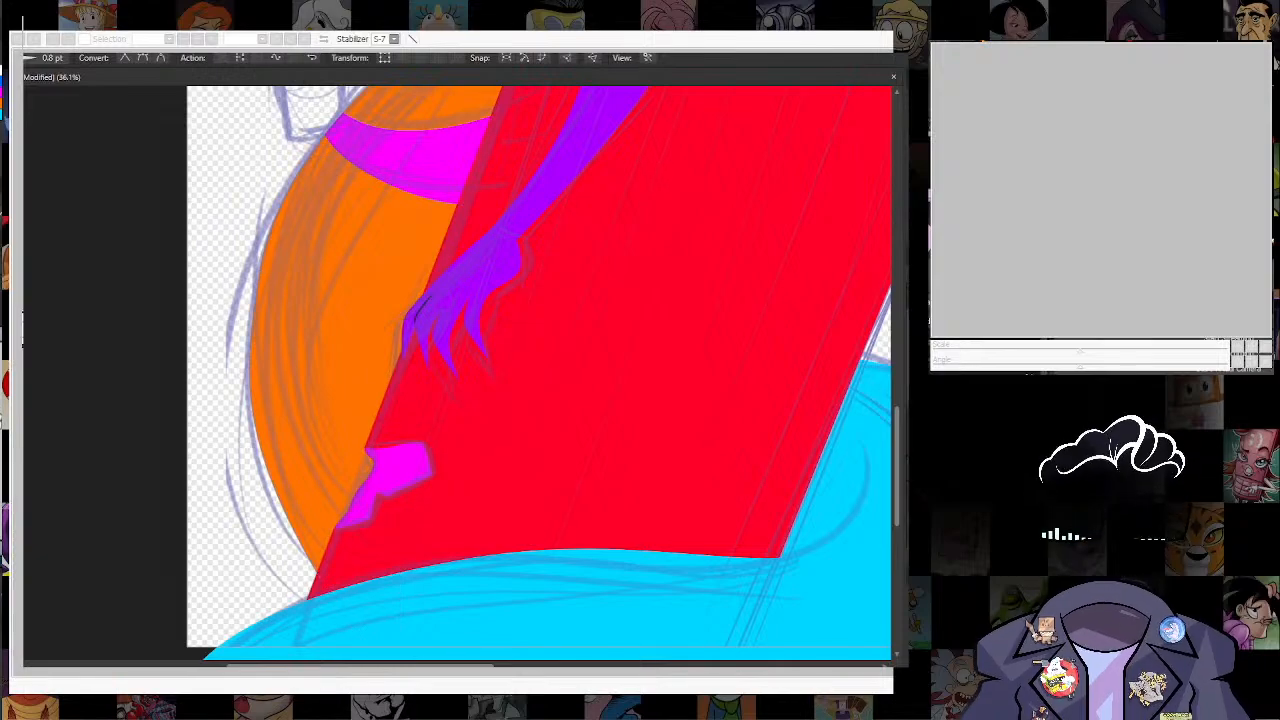
{"action": "key", "text": "a"}
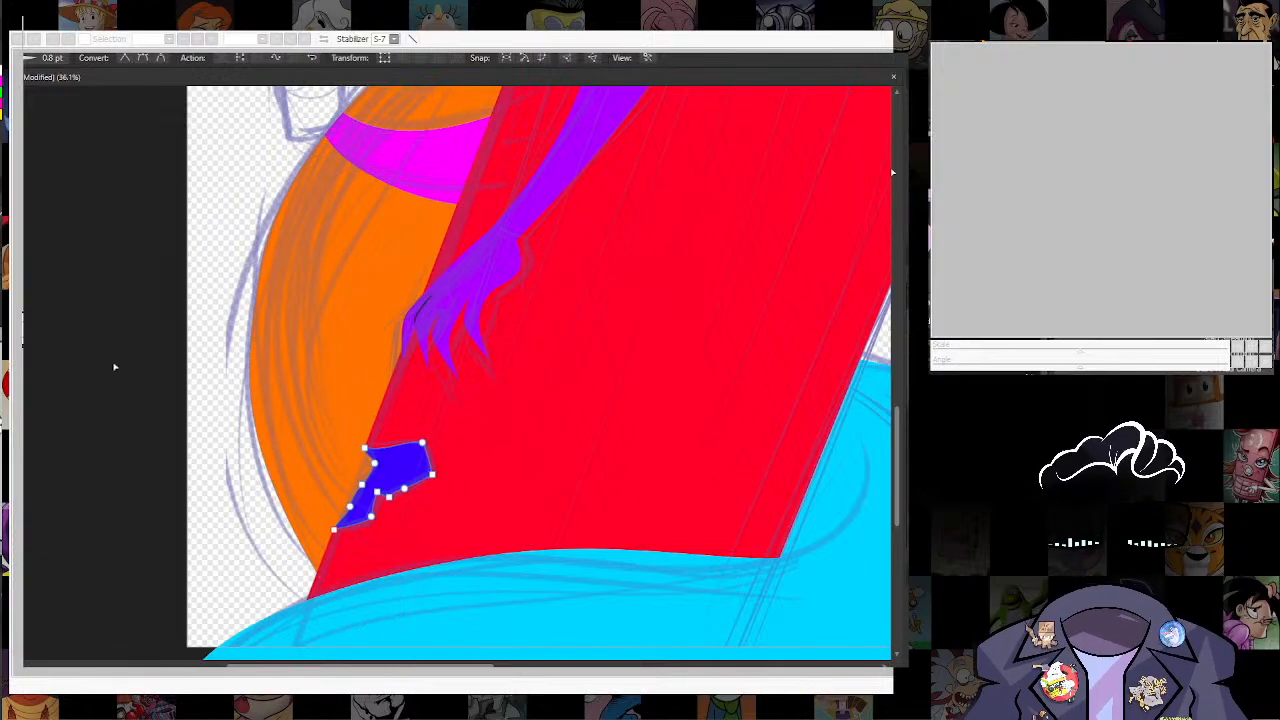
{"action": "scroll", "coordinate": [536, 356], "scroll_direction": "down", "scroll_amount": 5}
{"action": "scroll", "coordinate": [545, 340], "scroll_direction": "up", "scroll_amount": 3}
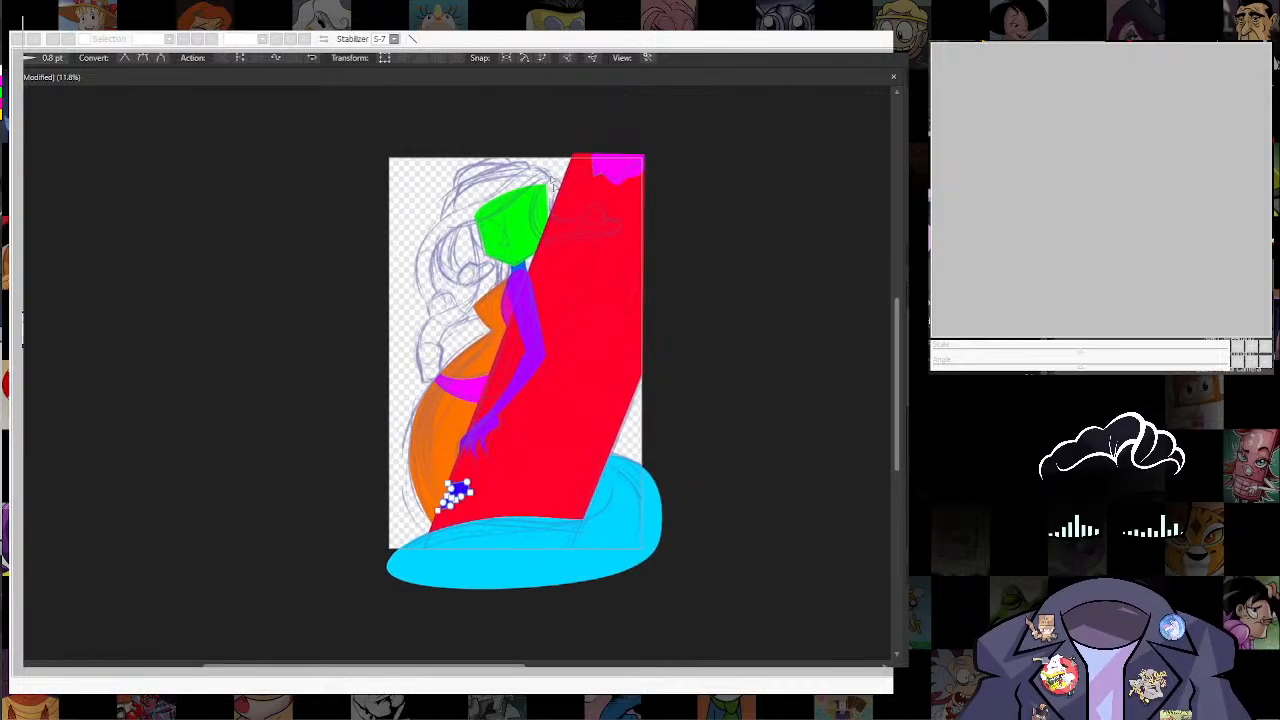
{"action": "scroll", "coordinate": [304, 388], "scroll_direction": "down", "scroll_amount": 3}
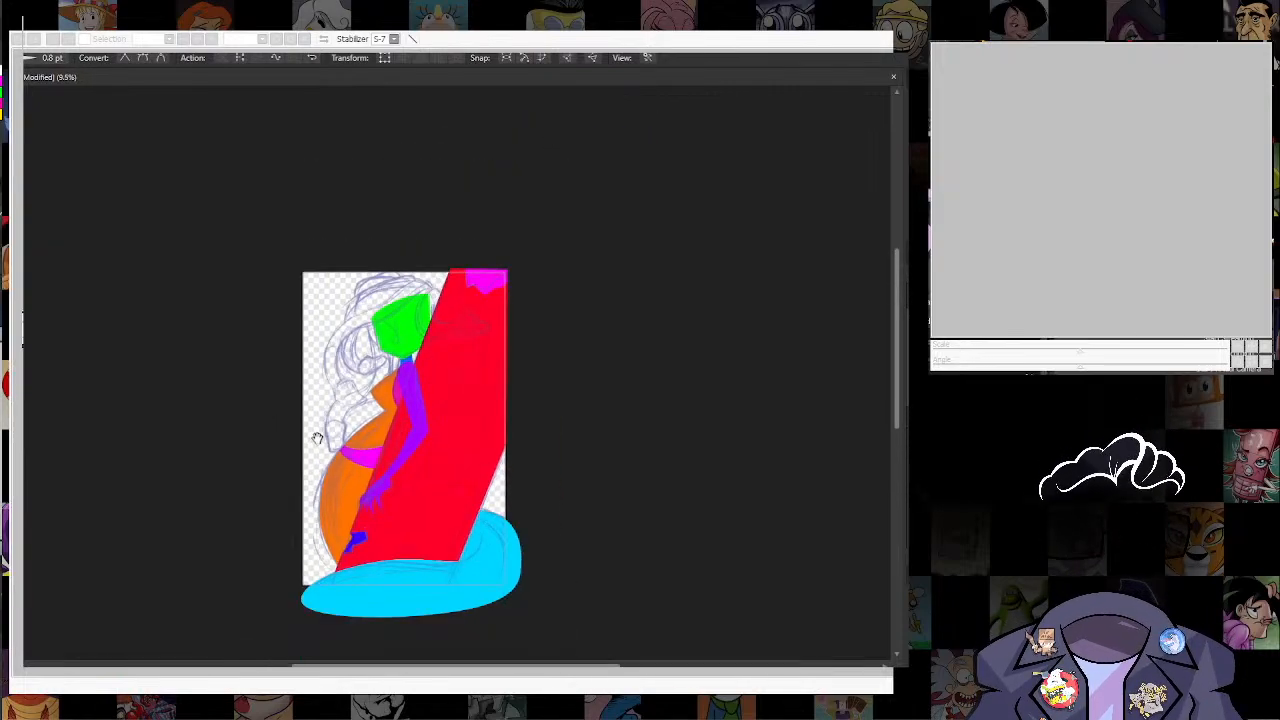
Step: Trace the two sketched snake heads beside the face and torso with the Pen tool, refine their curves and fill them magenta
{"action": "left_click_drag", "start_coordinate": [317, 438], "coordinate": [414, 418]}
{"action": "scroll", "coordinate": [487, 250], "scroll_direction": "up", "scroll_amount": 2}
{"action": "scroll", "coordinate": [487, 250], "scroll_direction": "up", "scroll_amount": 2}
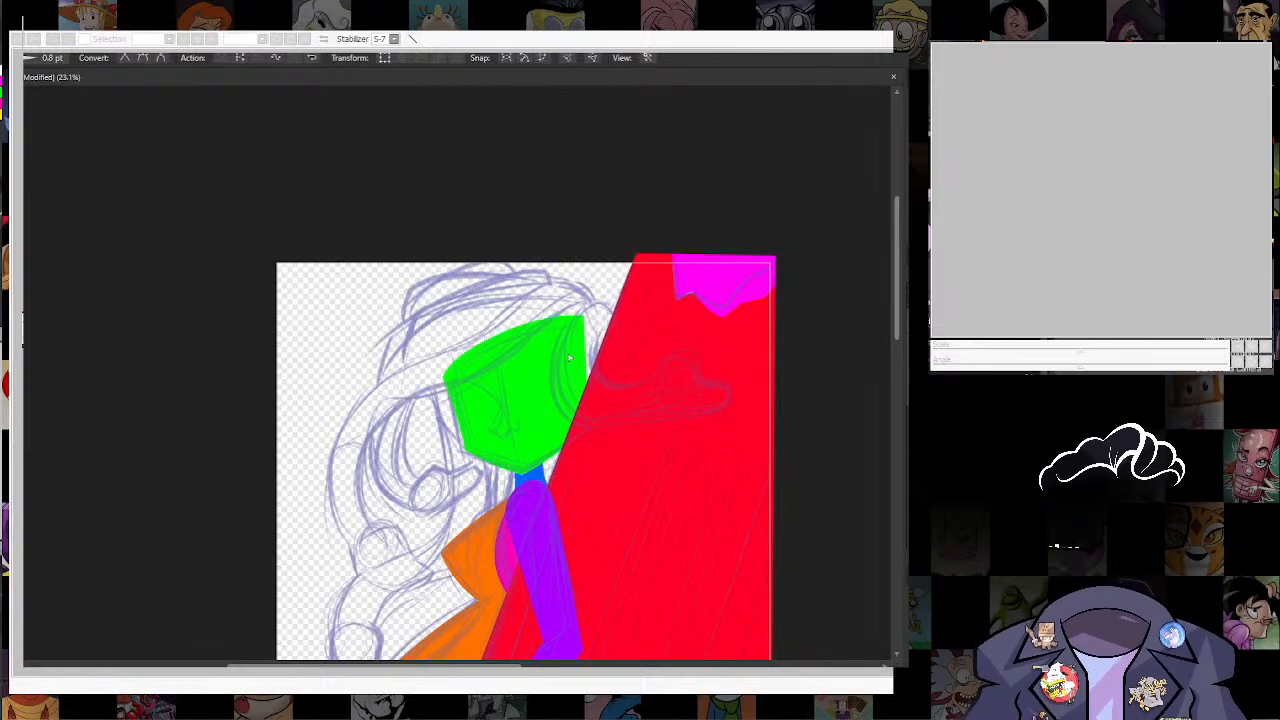
{"action": "scroll", "coordinate": [569, 358], "scroll_direction": "up", "scroll_amount": 2}
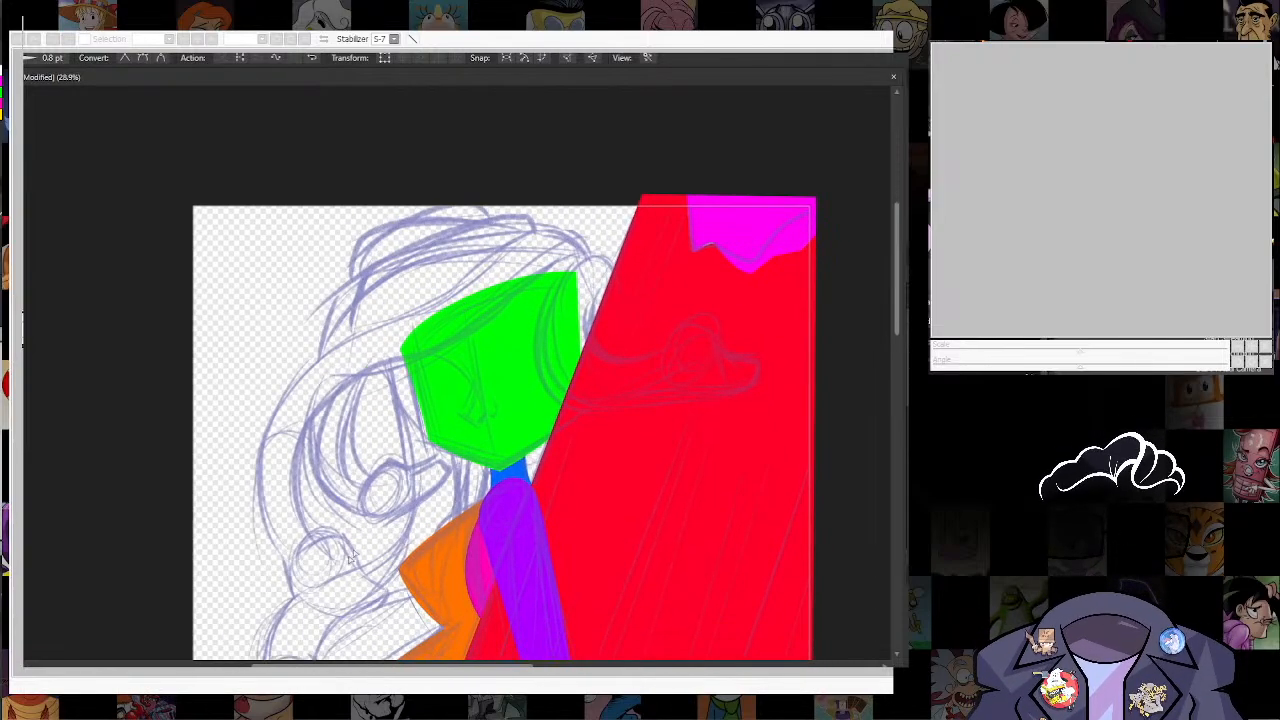
{"action": "scroll", "coordinate": [350, 558], "scroll_direction": "up", "scroll_amount": 2}
{"action": "scroll", "coordinate": [340, 413], "scroll_direction": "up", "scroll_amount": 3}
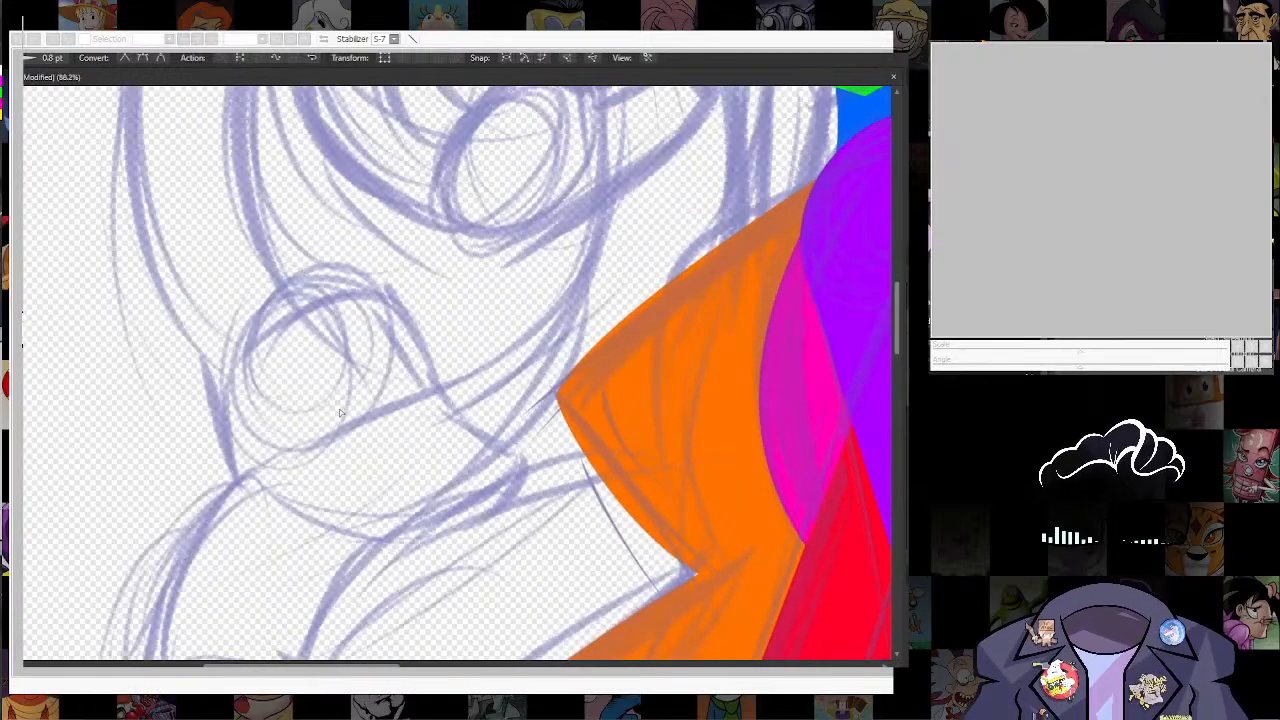
{"action": "key", "text": "p"}
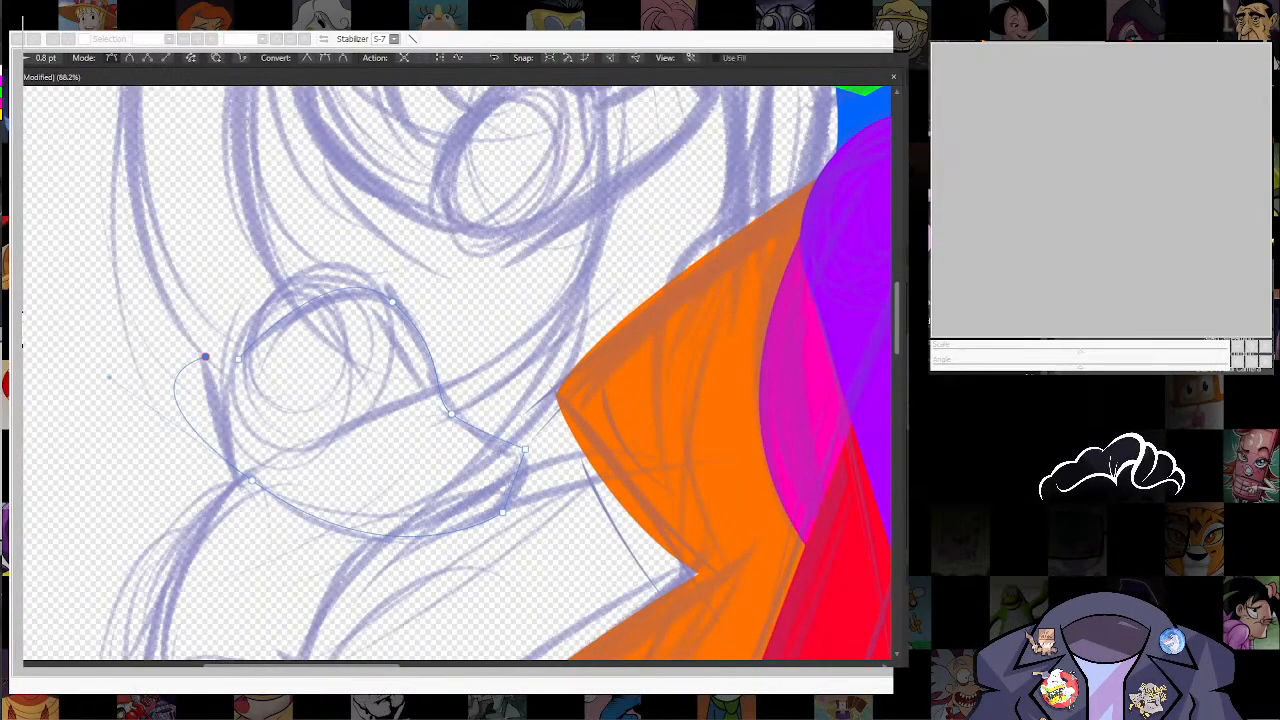
{"action": "key", "text": "a"}
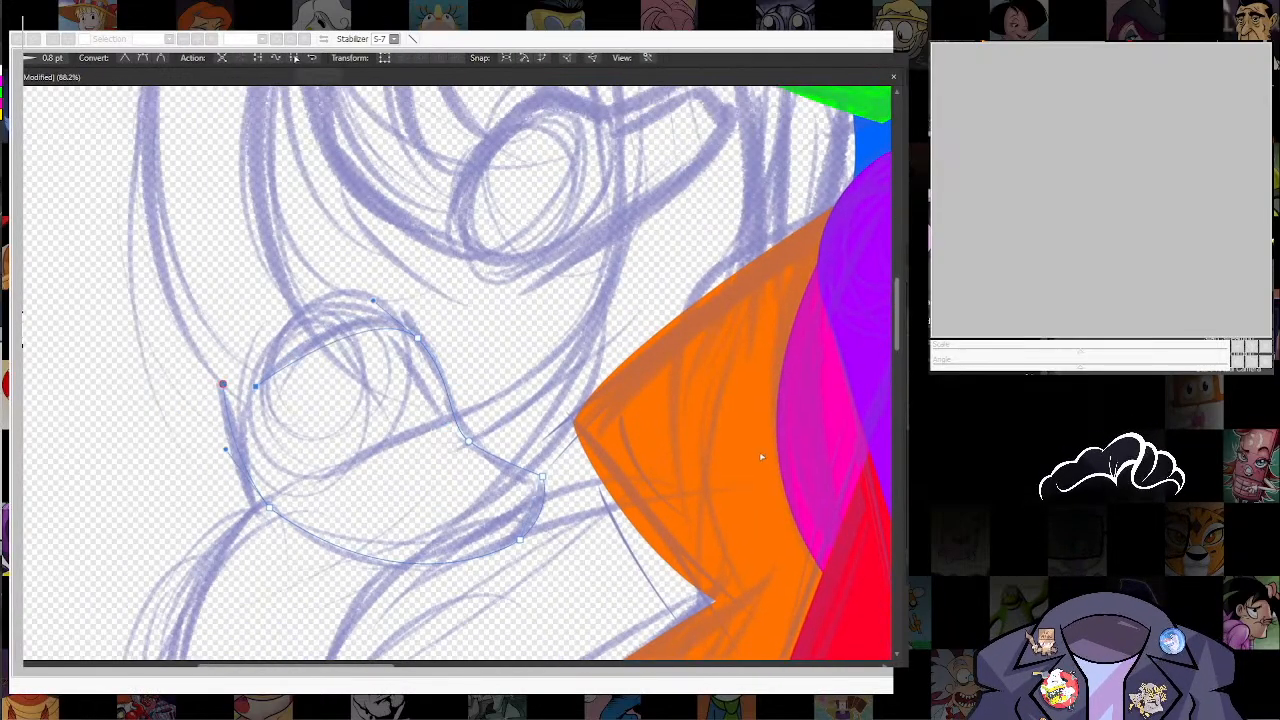
{"action": "left_click", "coordinate": [2, 88]}
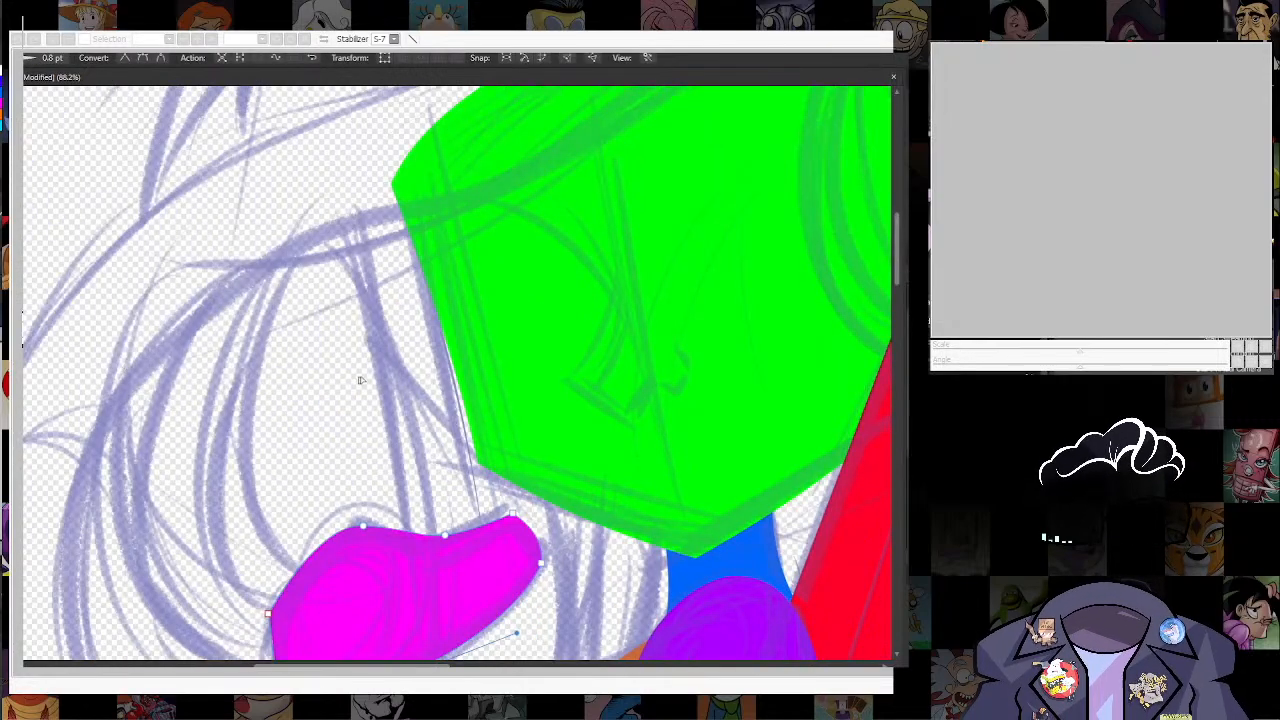
Step: Duplicate the upper magenta snake head onto the red shape, bring it to the front and fit it to the sketched head there
{"action": "scroll", "coordinate": [363, 381], "scroll_direction": "down", "scroll_amount": 5}
{"action": "scroll", "coordinate": [355, 393], "scroll_direction": "up", "scroll_amount": 2}
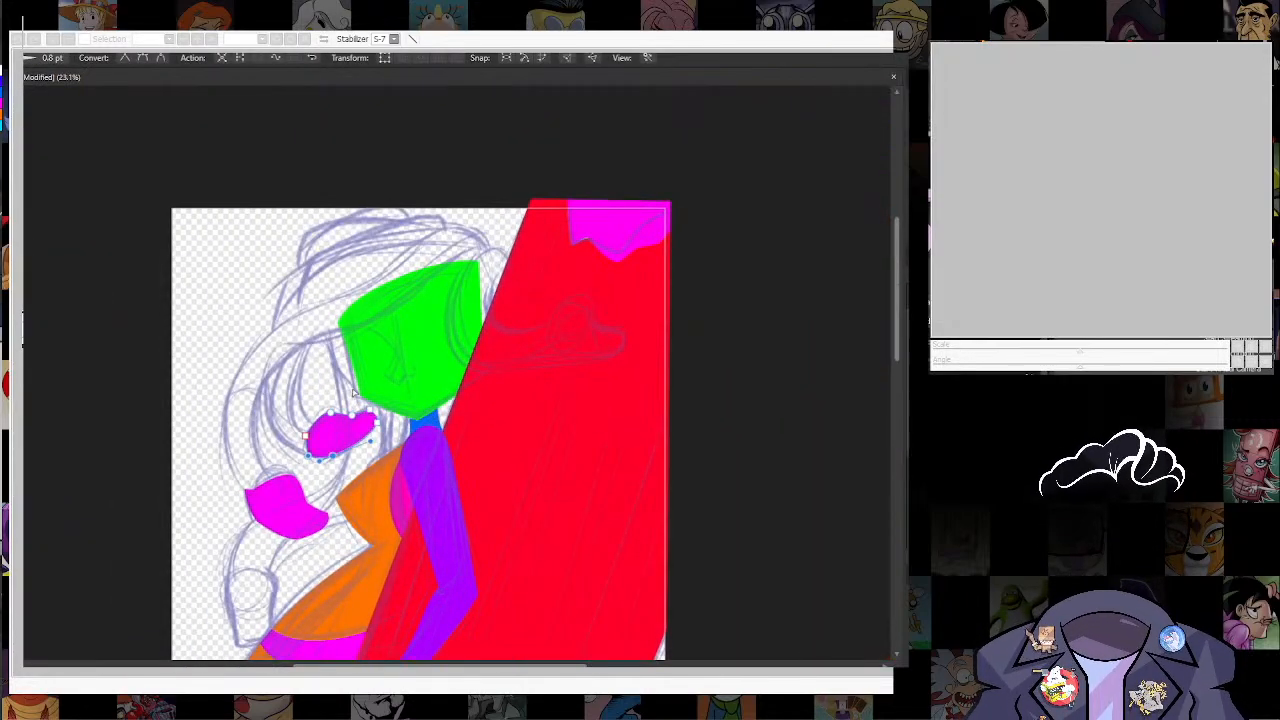
{"action": "scroll", "coordinate": [352, 392], "scroll_direction": "up", "scroll_amount": 2}
{"action": "left_click", "coordinate": [291, 407]}
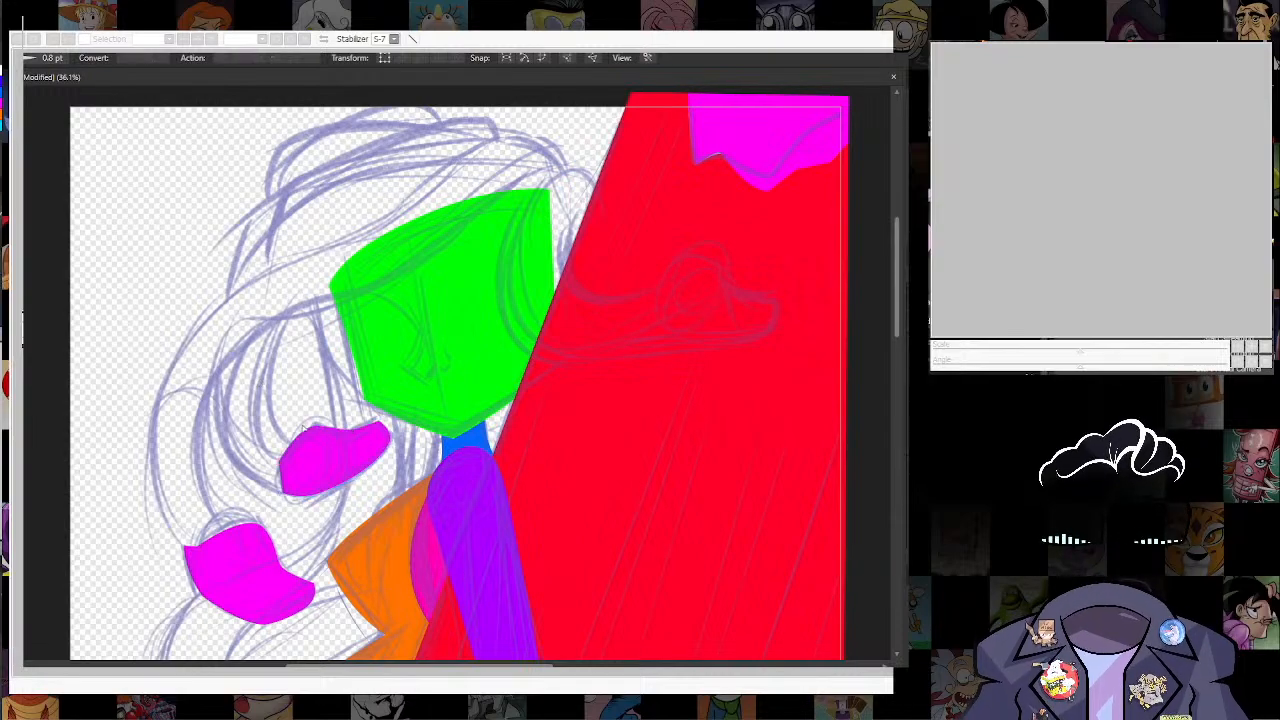
{"action": "left_click", "coordinate": [298, 458]}
{"action": "key", "text": "v"}
{"action": "left_click_drag", "start_coordinate": [335, 460], "coordinate": [686, 302]}
{"action": "left_click_drag", "start_coordinate": [686, 302], "coordinate": [559, 414]}
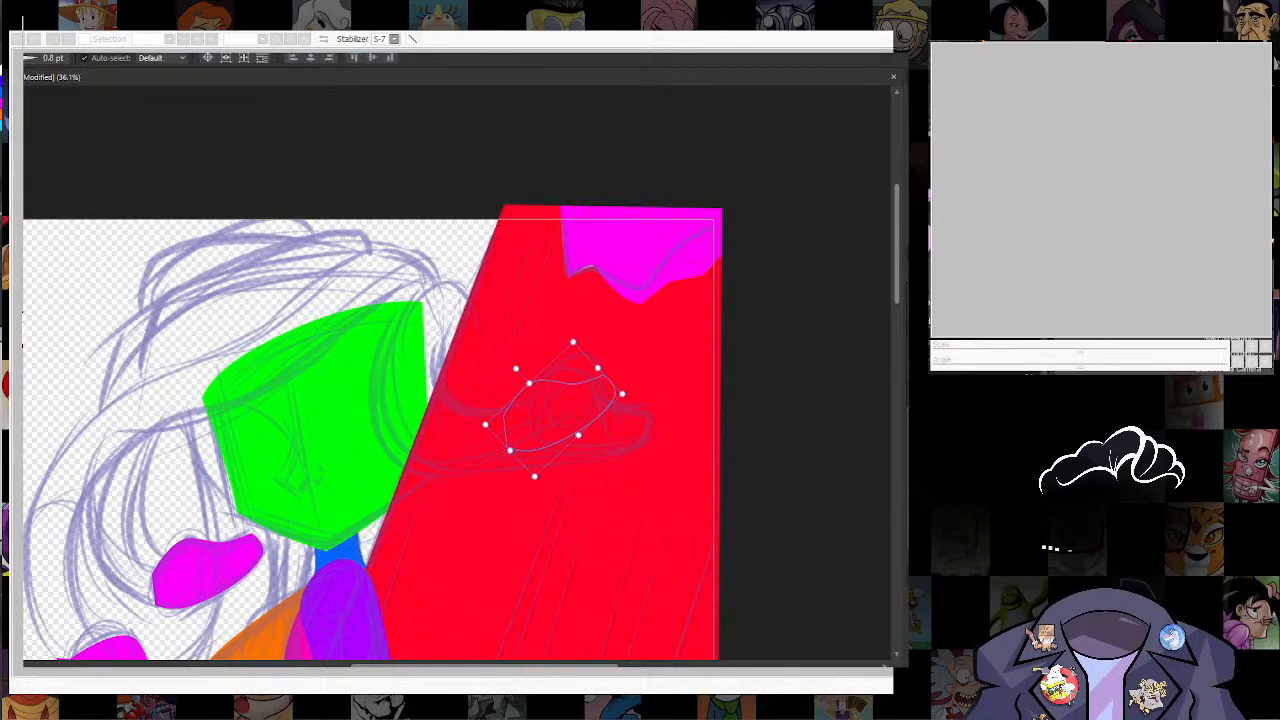
{"action": "key", "text": "ctrl+shift+]"}
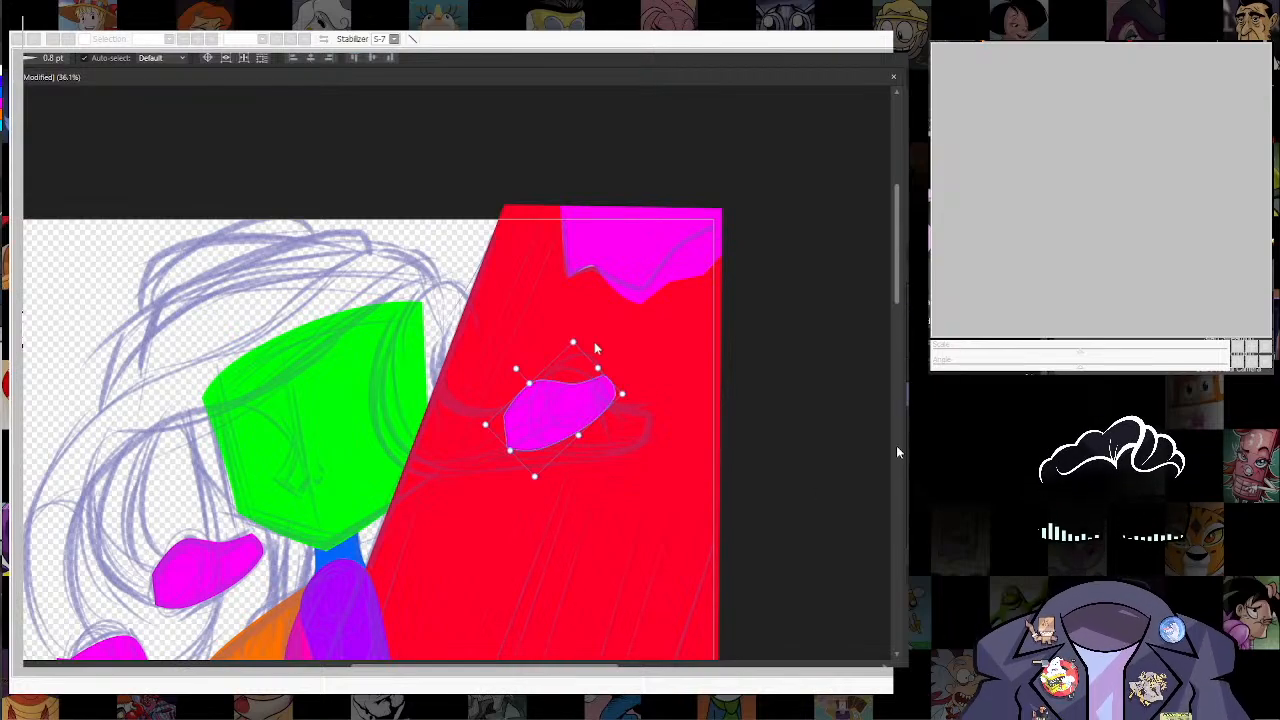
{"action": "left_click_drag", "start_coordinate": [597, 349], "coordinate": [640, 392]}
{"action": "key", "text": "a"}
{"action": "left_click_drag", "start_coordinate": [520, 500], "coordinate": [644, 224]}
Step: Duplicate the lower magenta snake head onto the sketched head beside the waist, mirror and rotate it to fit, and recolour it red
{"action": "left_click", "coordinate": [245, 428]}
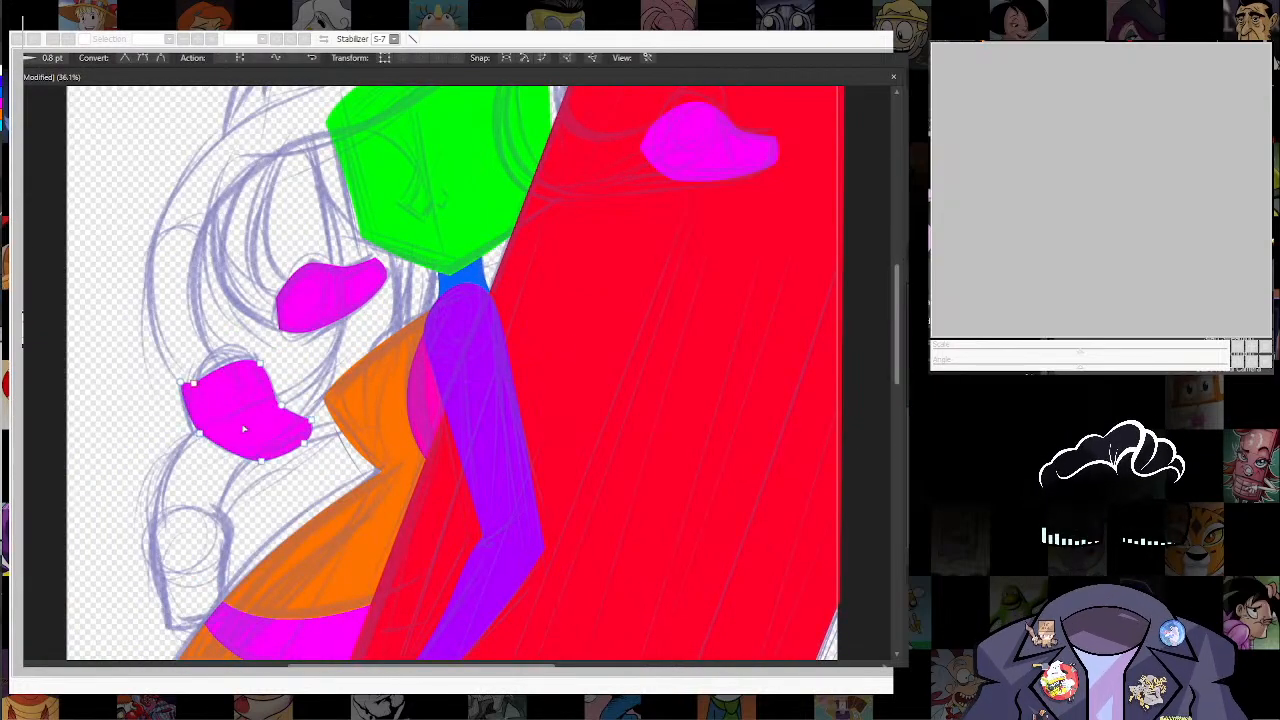
{"action": "key", "text": "v"}
{"action": "left_click_drag", "start_coordinate": [246, 411], "coordinate": [180, 564]}
{"action": "left_click_drag", "start_coordinate": [180, 494], "coordinate": [228, 515]}
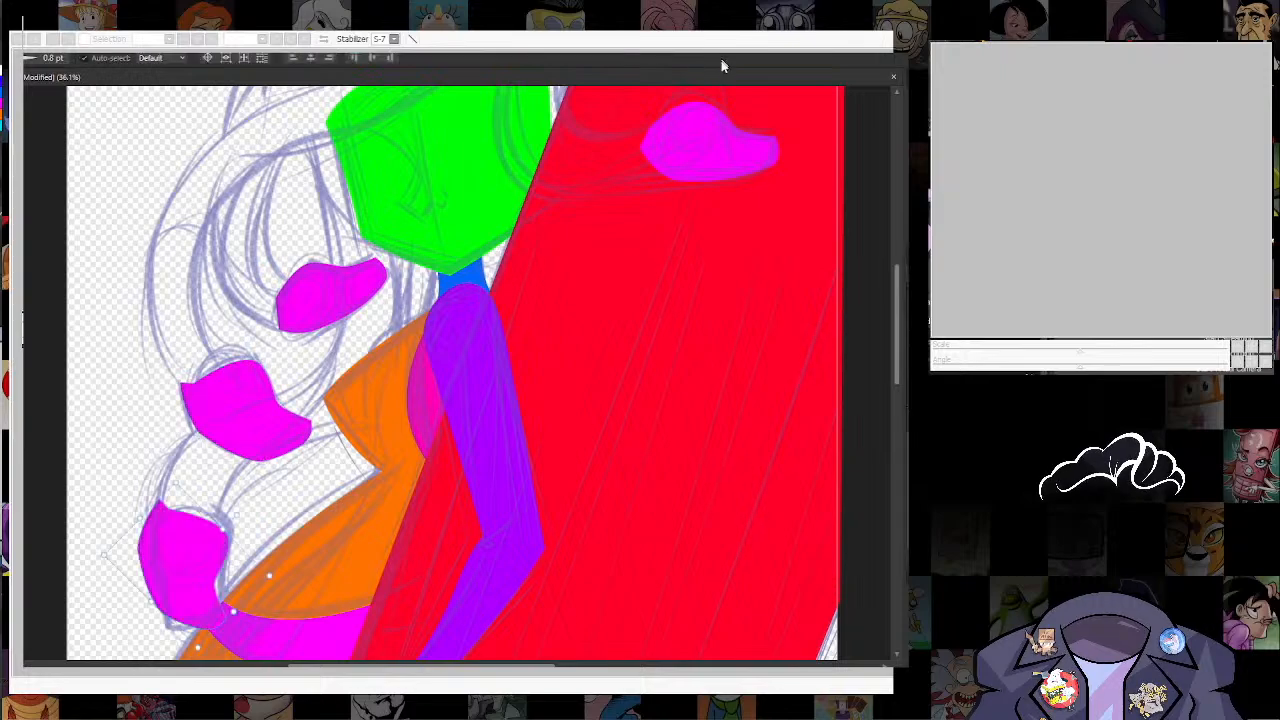
{"action": "left_click", "coordinate": [516, 44]}
{"action": "left_click_drag", "start_coordinate": [186, 566], "coordinate": [195, 572]}
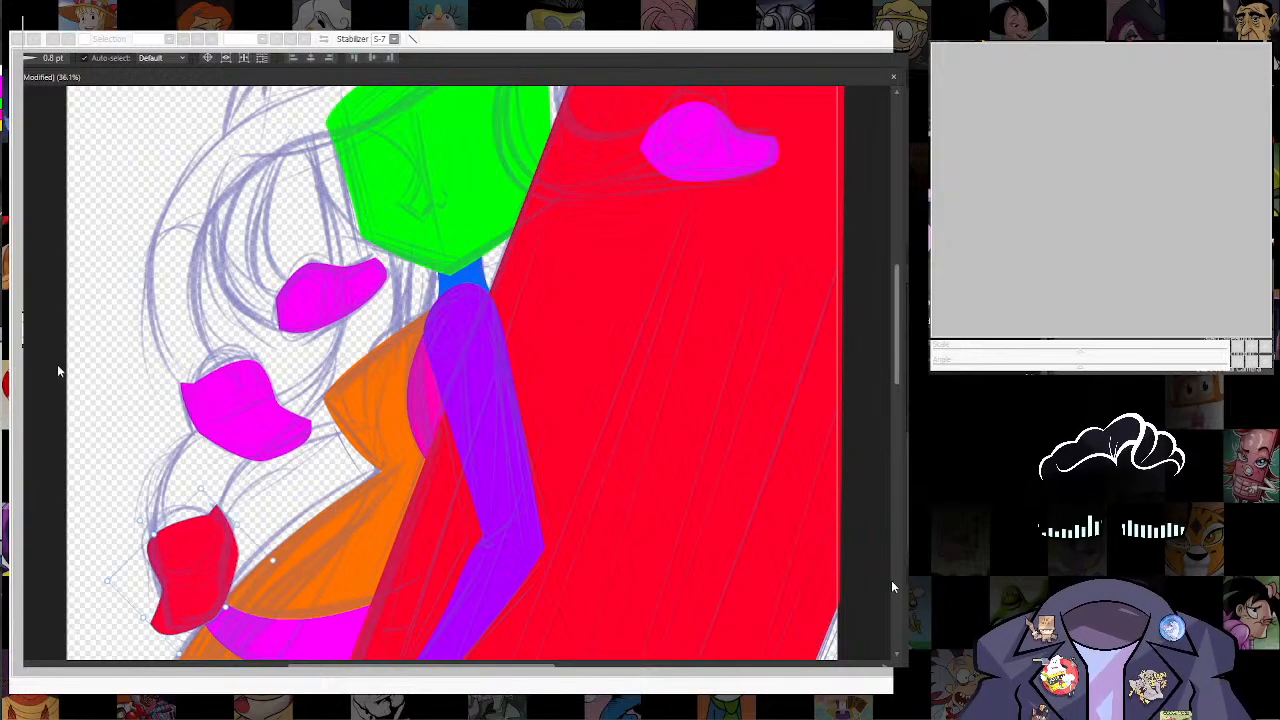
{"action": "key", "text": "a"}
{"action": "key", "text": "ctrl+z"}
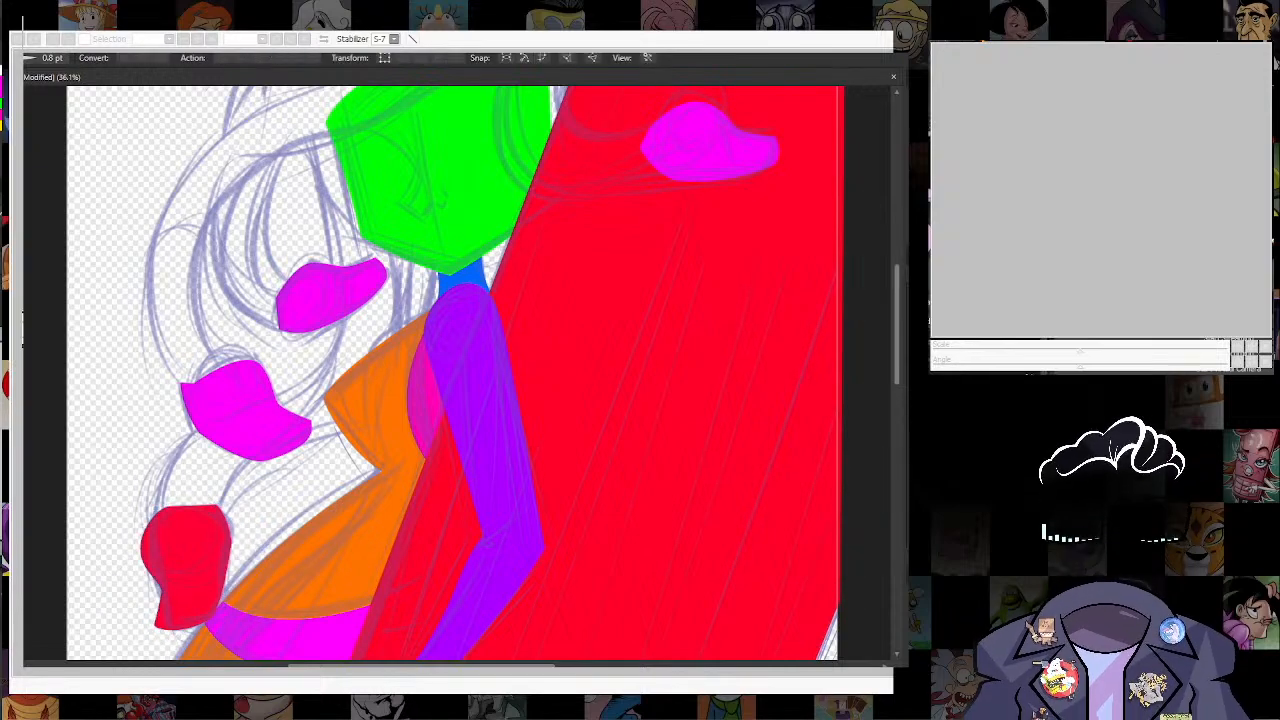
Step: Slightly enlarge the magenta snake head beside the chin and deselect it
{"action": "scroll", "coordinate": [345, 340], "scroll_direction": "down", "scroll_amount": 4}
{"action": "scroll", "coordinate": [340, 275], "scroll_direction": "up", "scroll_amount": 4}
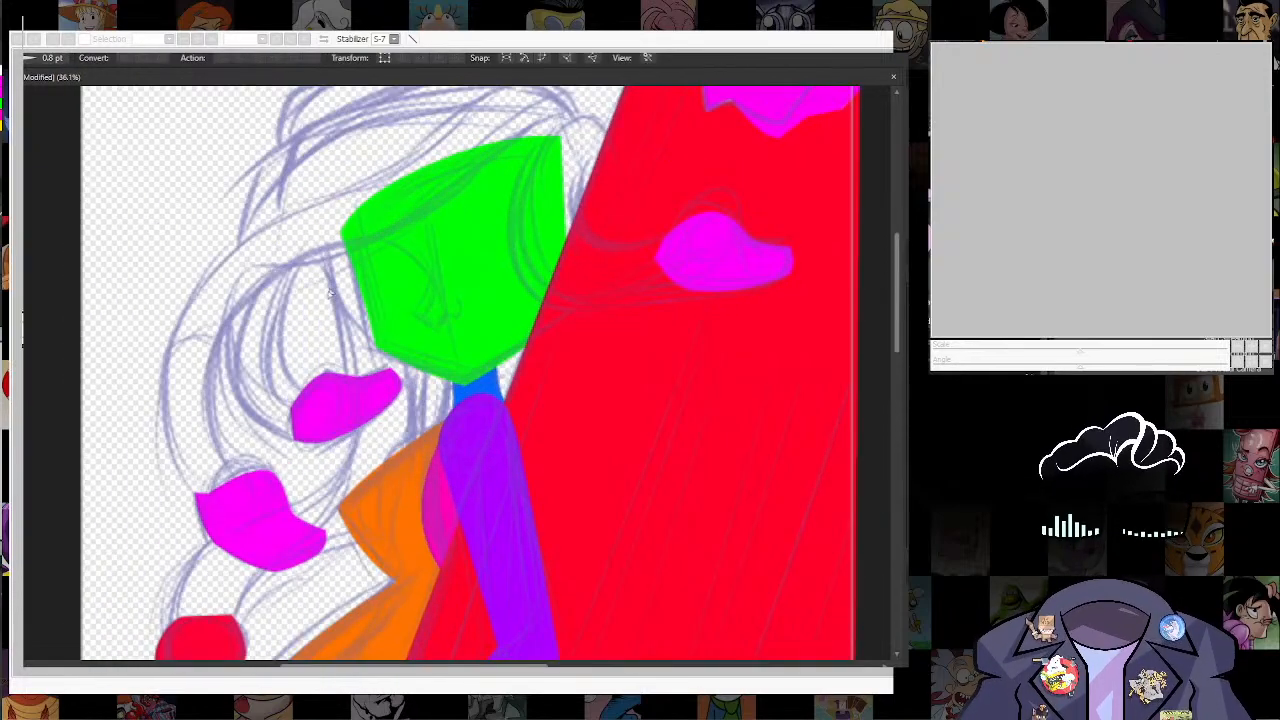
{"action": "left_click", "coordinate": [318, 400]}
{"action": "key", "text": "v"}
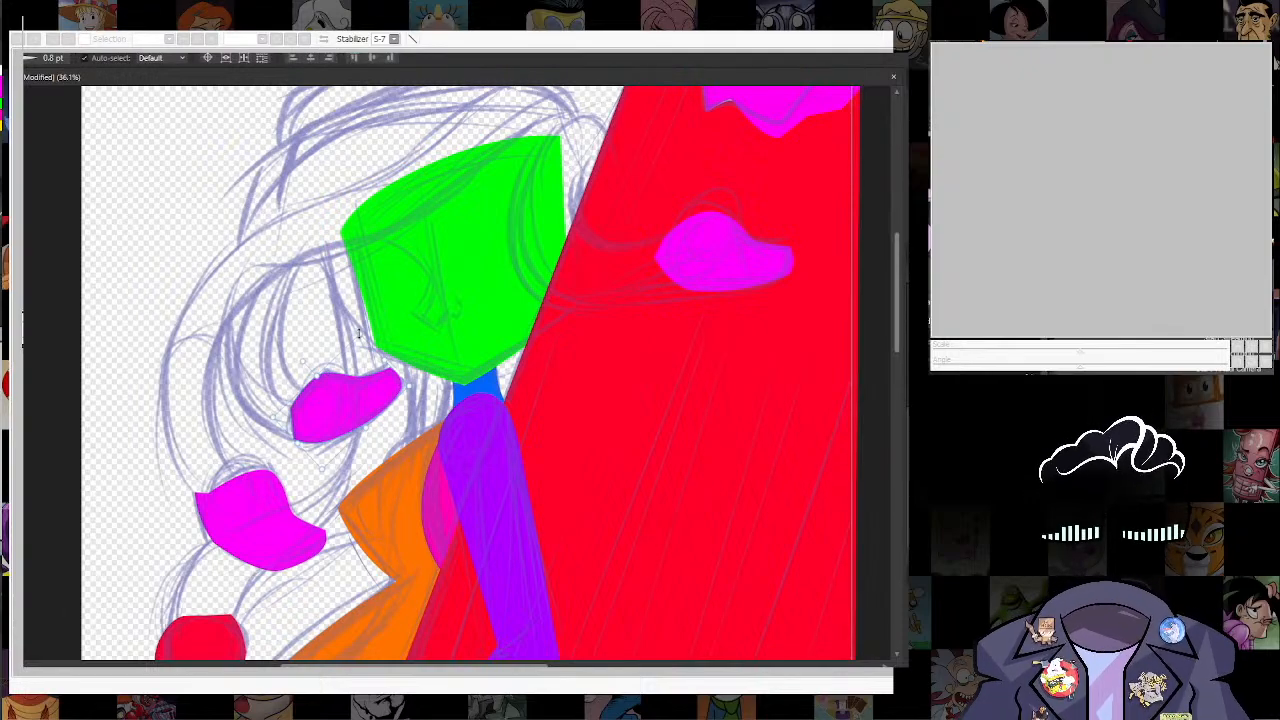
{"action": "left_click_drag", "start_coordinate": [359, 333], "coordinate": [358, 327]}
{"action": "left_click_drag", "start_coordinate": [358, 382], "coordinate": [358, 389]}
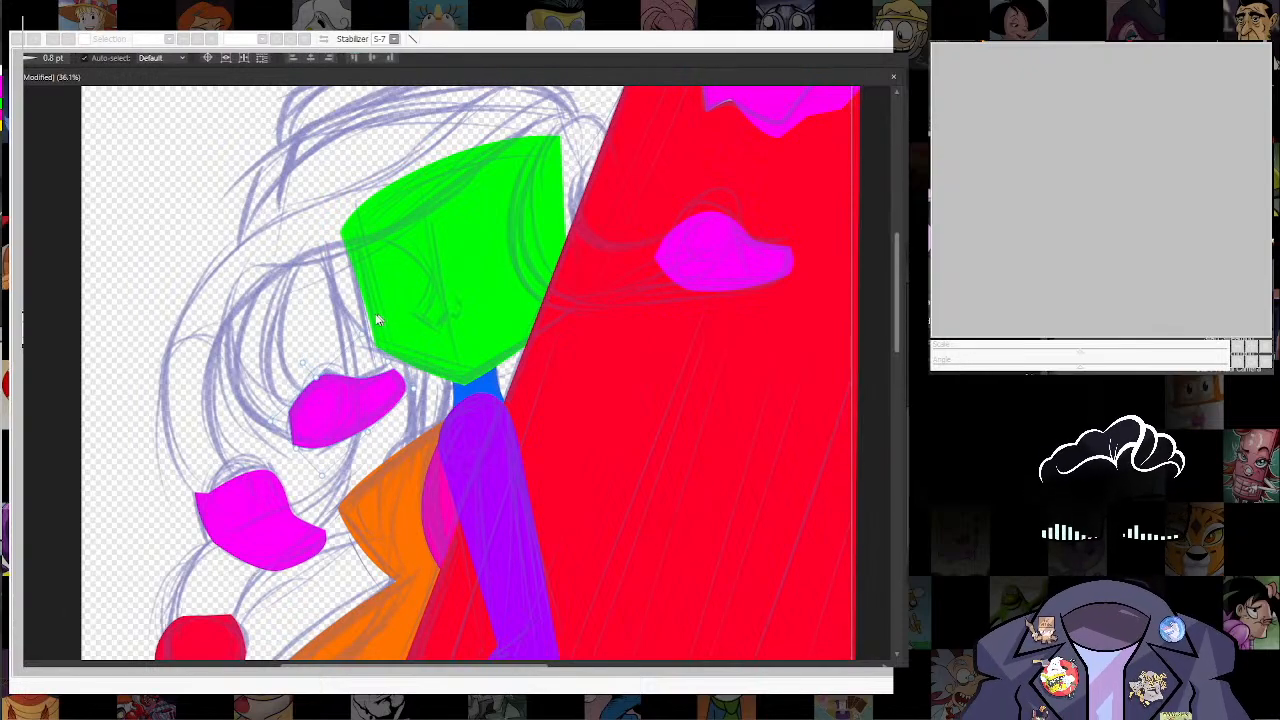
{"action": "scroll", "coordinate": [378, 320], "scroll_direction": "down", "scroll_amount": 5}
{"action": "key", "text": "ctrl+d"}
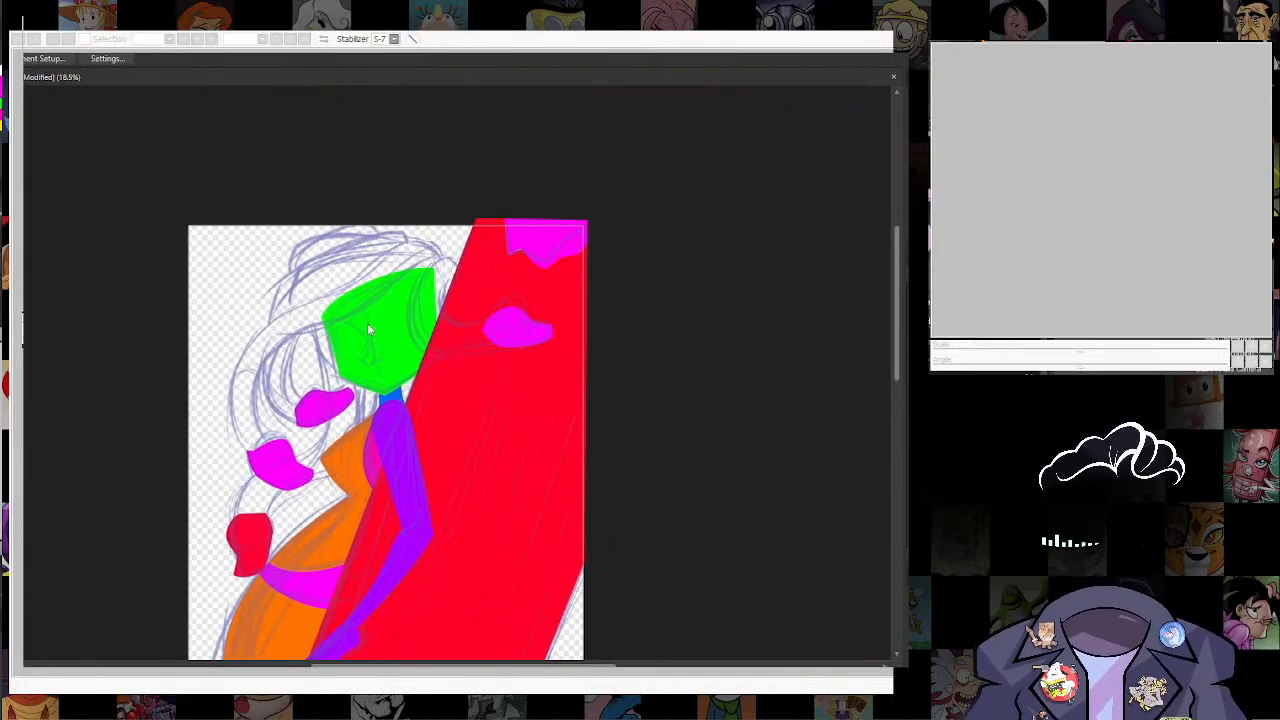
Step: Draw the long curved snake body from the forehead down to the middle snake head with the Pencil tool and recolour it magenta
{"action": "scroll", "coordinate": [391, 276], "scroll_direction": "up", "scroll_amount": 1}
{"action": "scroll", "coordinate": [301, 396], "scroll_direction": "up", "scroll_amount": 2}
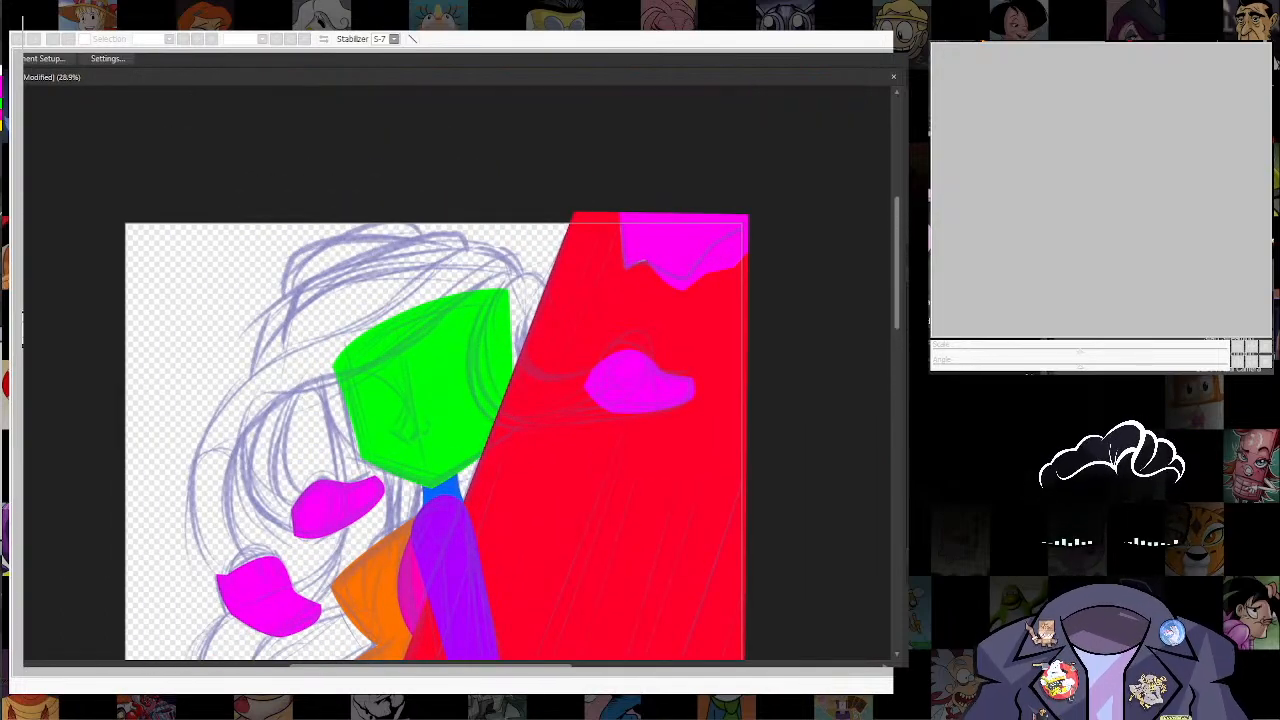
{"action": "key", "text": "p"}
{"action": "key", "text": "n"}
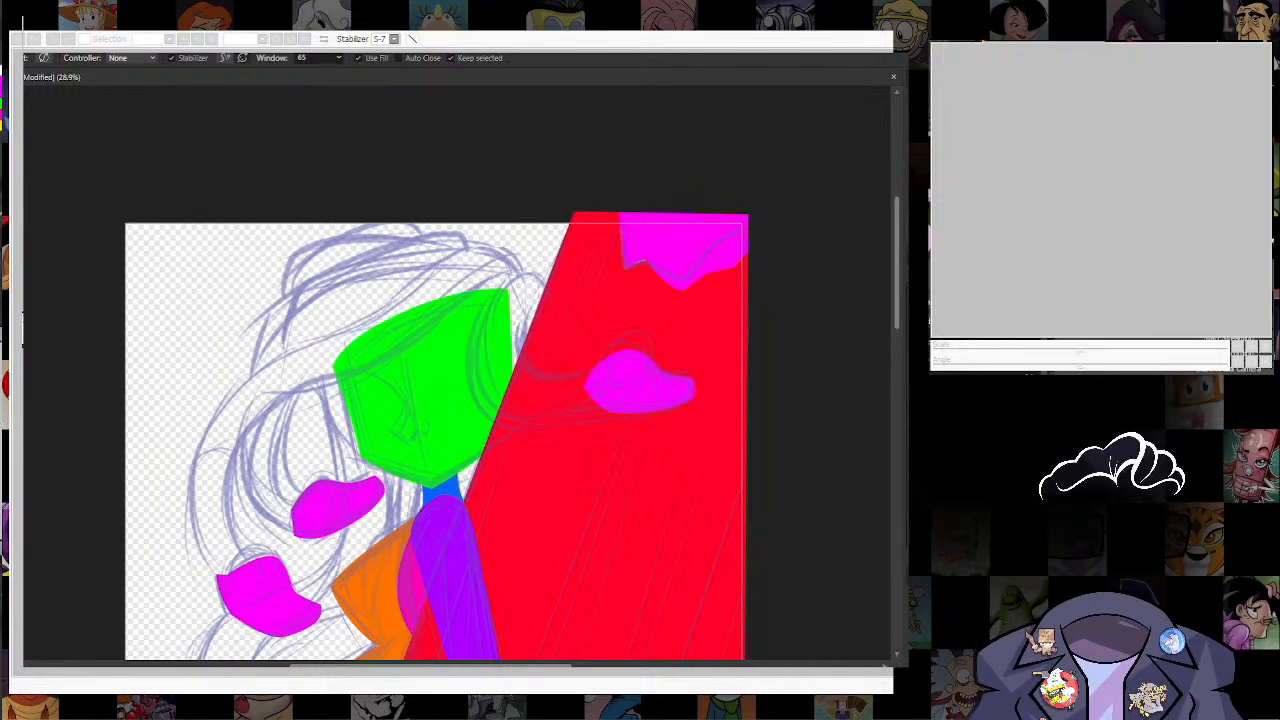
{"action": "left_click_drag", "start_coordinate": [517, 270], "coordinate": [245, 580]}
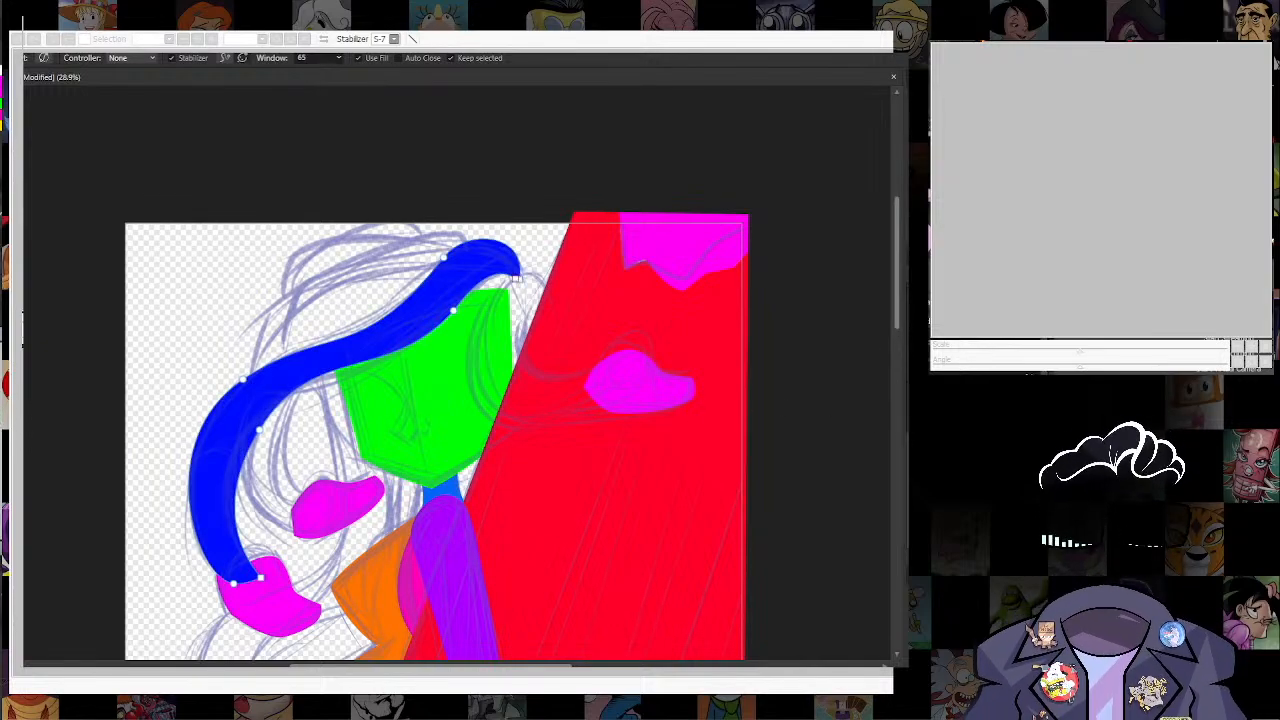
{"action": "key", "text": "a"}
{"action": "left_click_drag", "start_coordinate": [885, 189], "coordinate": [849, 97]}
{"action": "left_click", "coordinate": [915, 120]}
{"action": "key", "text": "ctrl+d"}
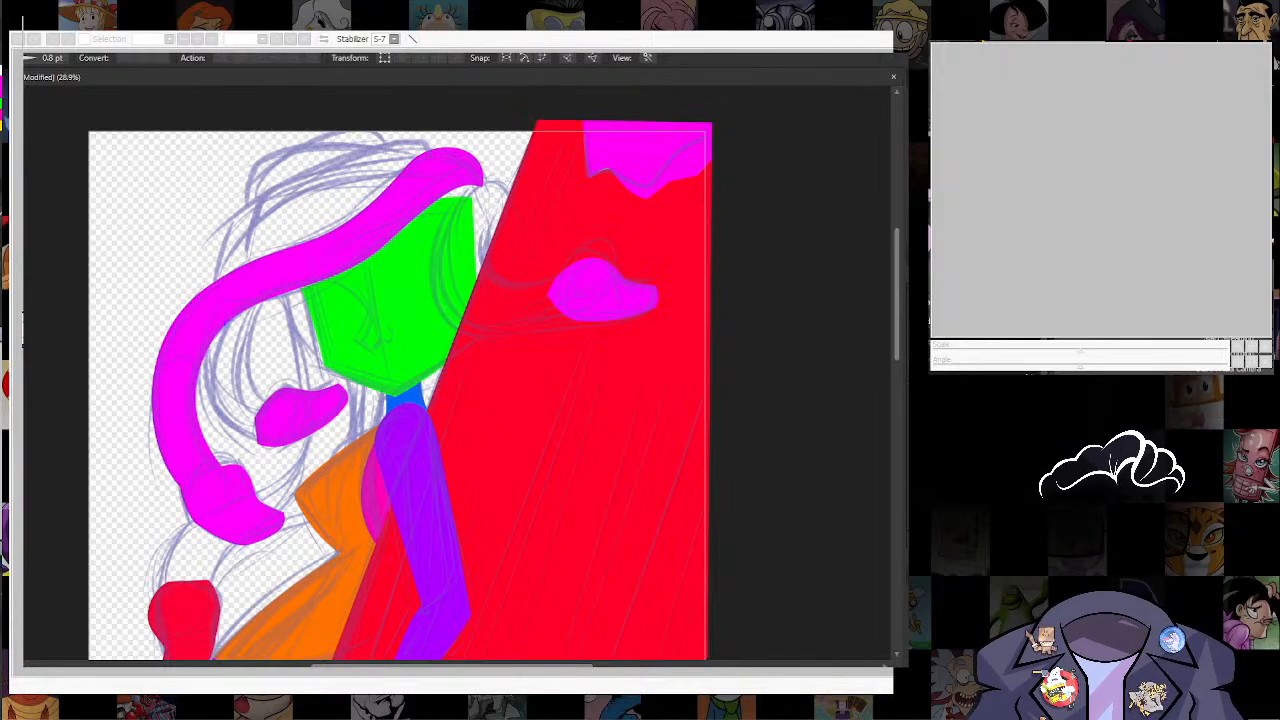
Step: Draw a blue snake body curving from the forehead to the head on the red shape, raise it above the red shape and refine its curve
{"action": "scroll", "coordinate": [531, 423], "scroll_direction": "up", "scroll_amount": 3}
{"action": "left_click", "coordinate": [456, 383]}
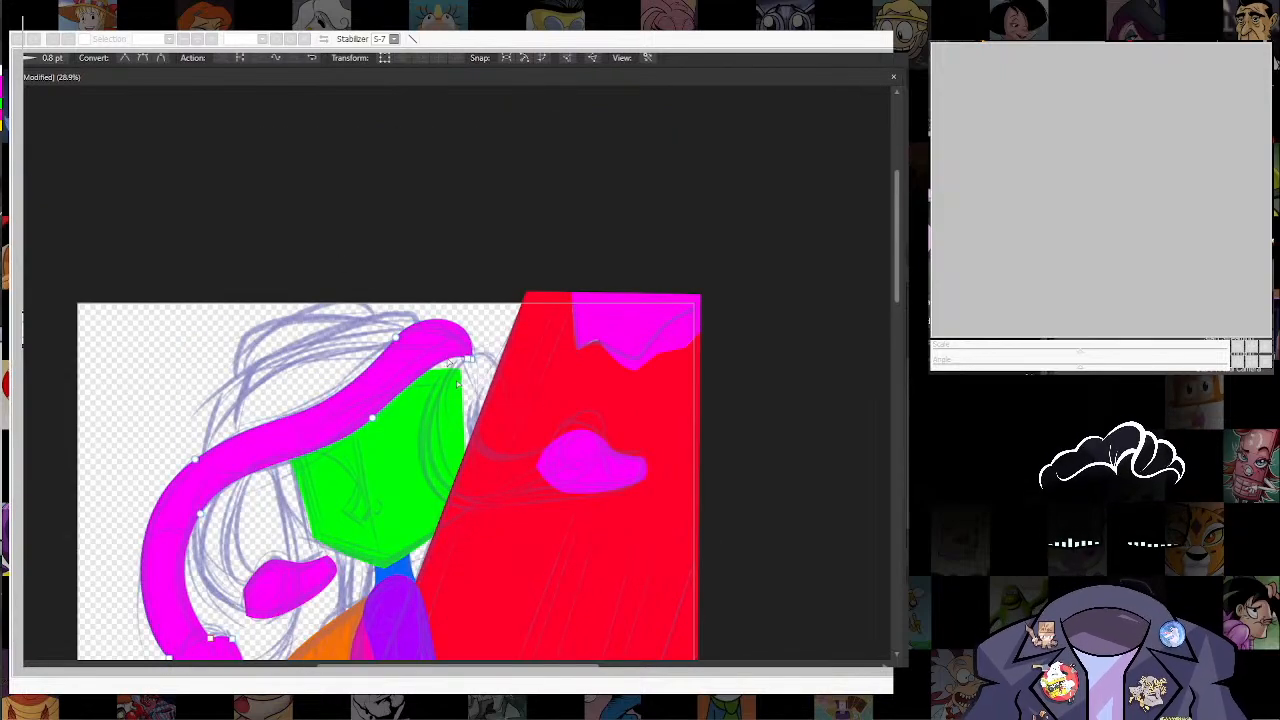
{"action": "left_click_drag", "start_coordinate": [449, 364], "coordinate": [483, 387]}
{"action": "key", "text": "n"}
{"action": "mouse_move", "coordinate": [637, 690]}
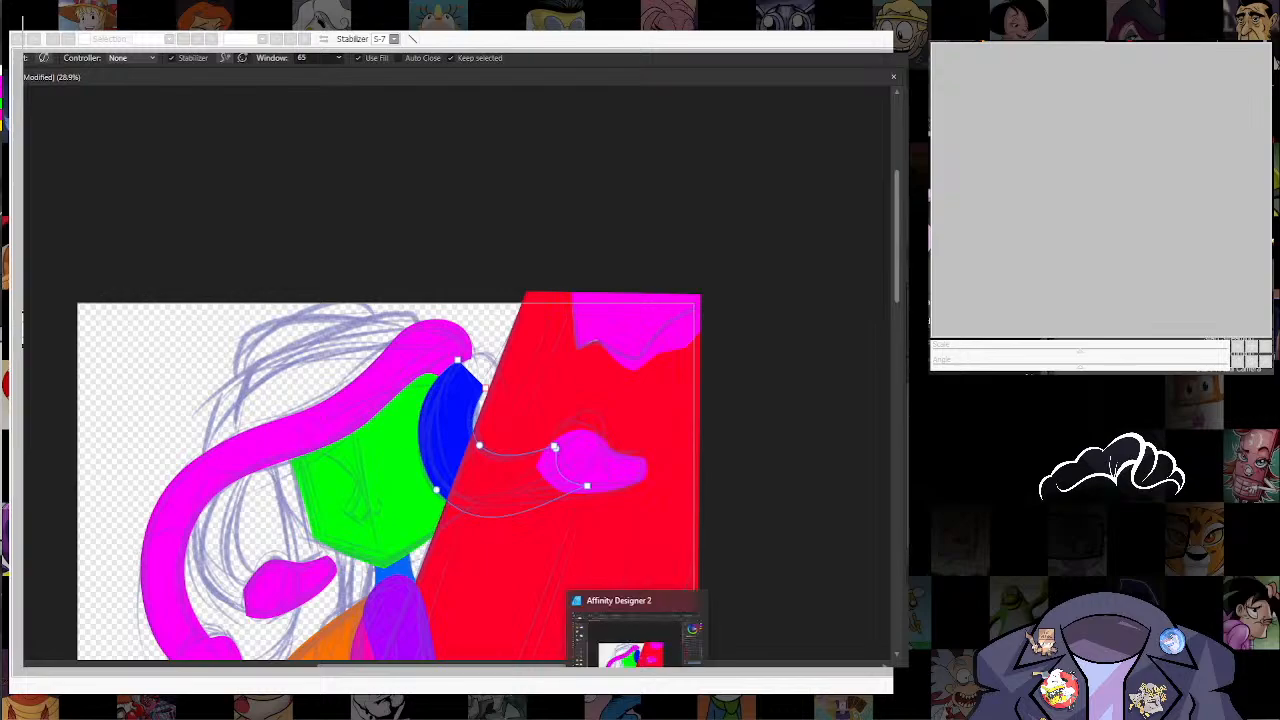
{"action": "key", "text": "a"}
{"action": "key", "text": "ctrl+]"}
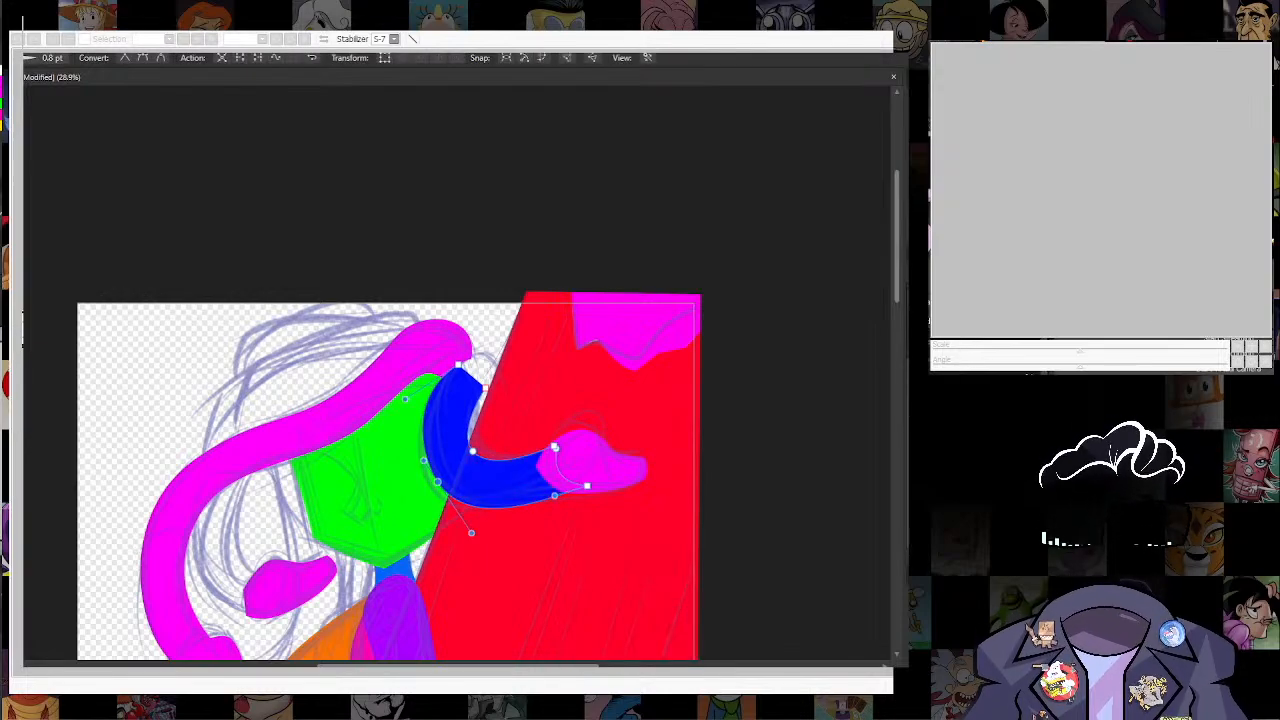
{"action": "left_click", "coordinate": [553, 446]}
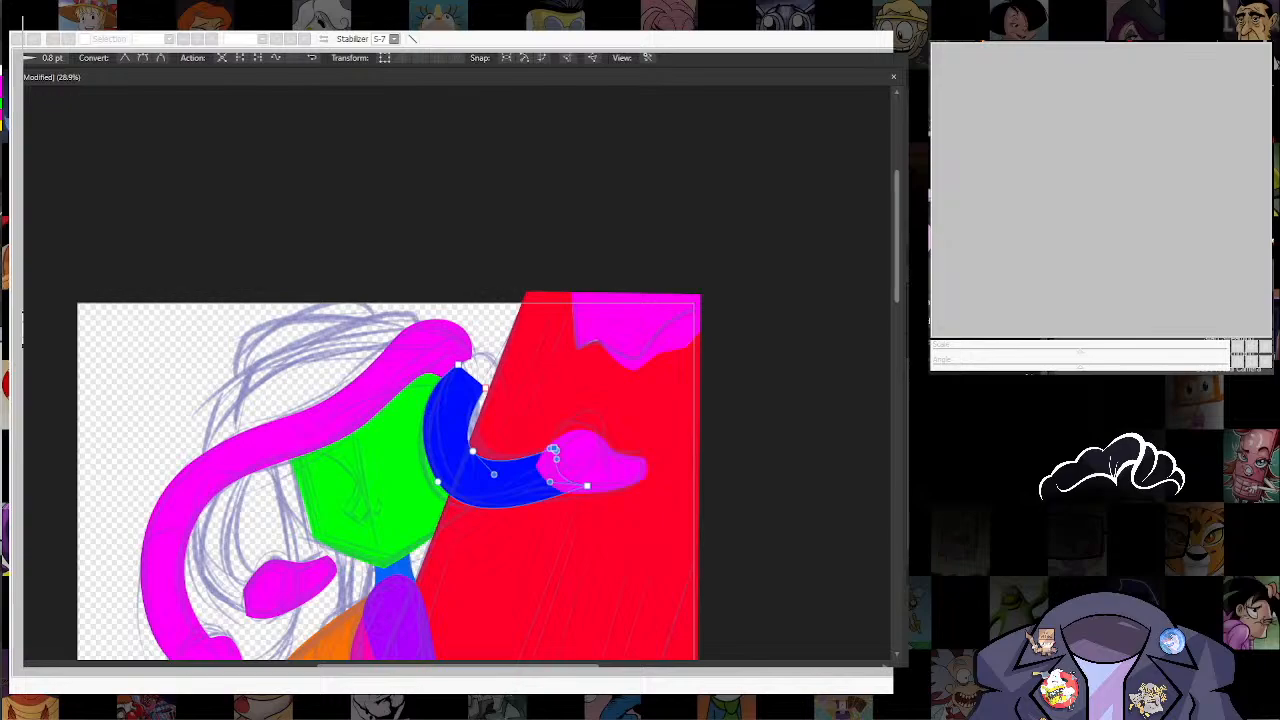
{"action": "left_click", "coordinate": [580, 400]}
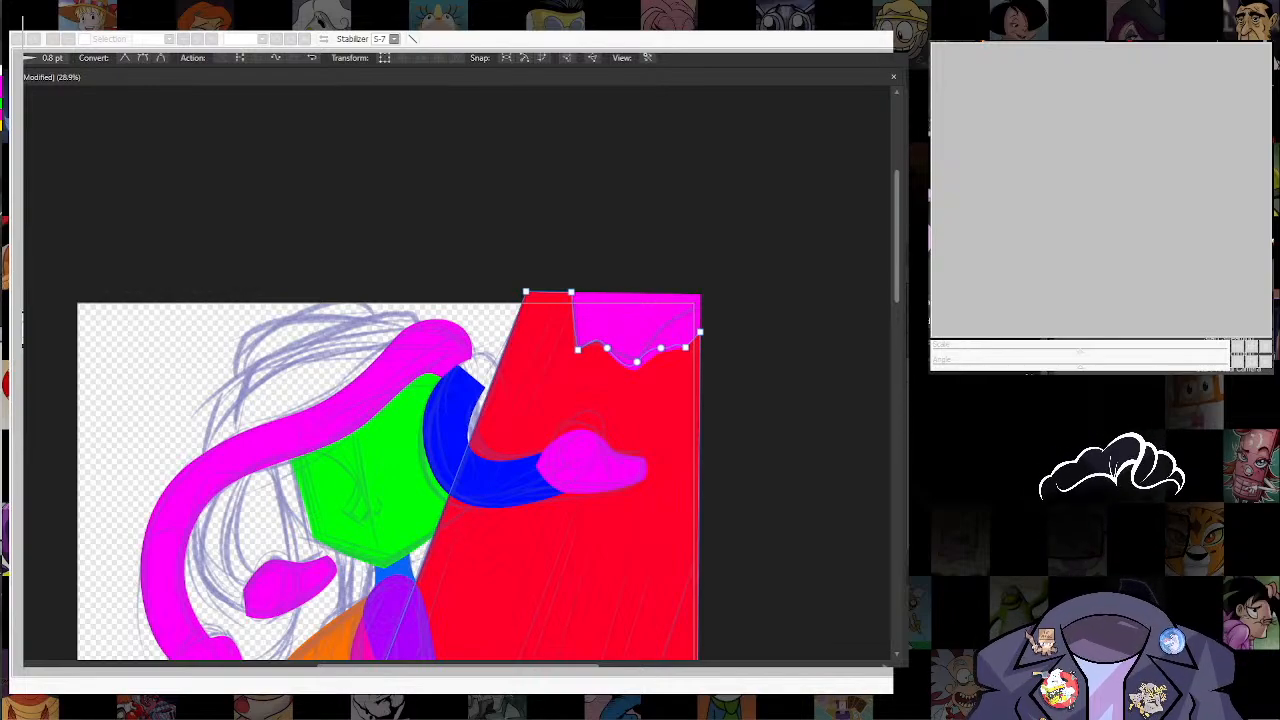
{"action": "key", "text": "Escape"}
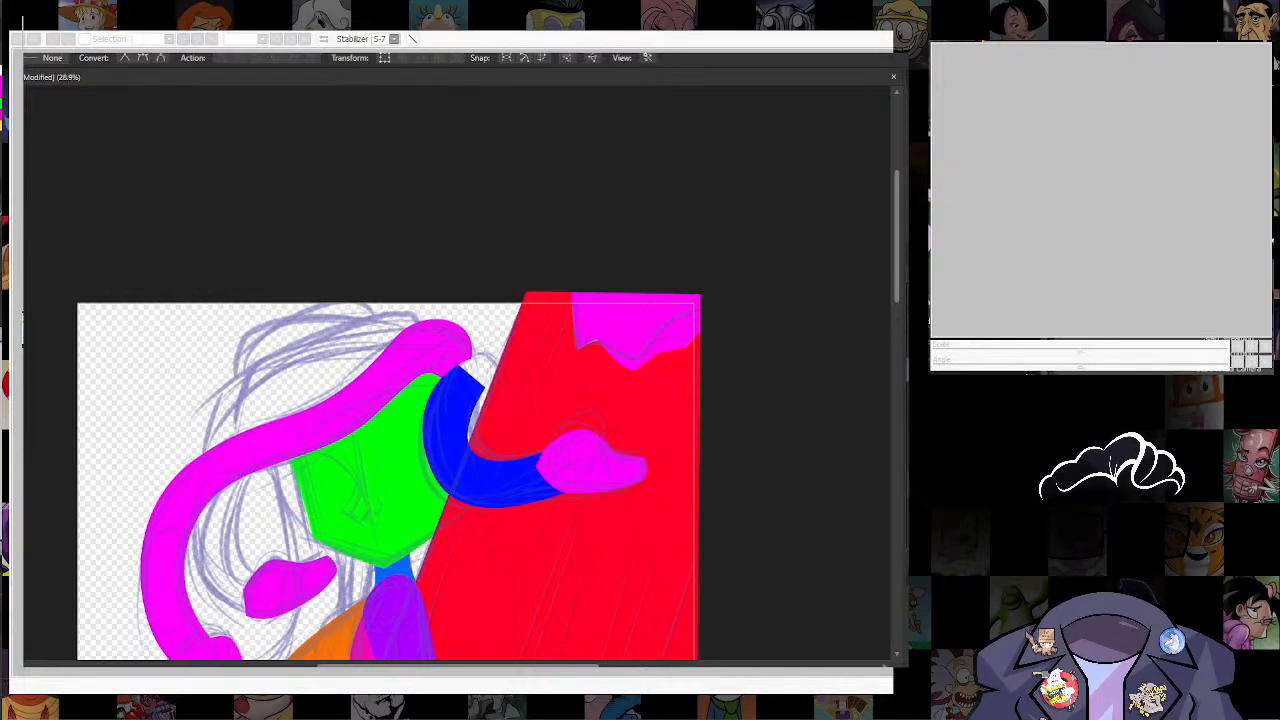
Step: Draw a rounded blue piece with the Pencil tool to form the sketched bend at the upper end of the blue snake body
{"action": "key", "text": "n"}
{"action": "left_click_drag", "start_coordinate": [443, 374], "coordinate": [451, 469]}
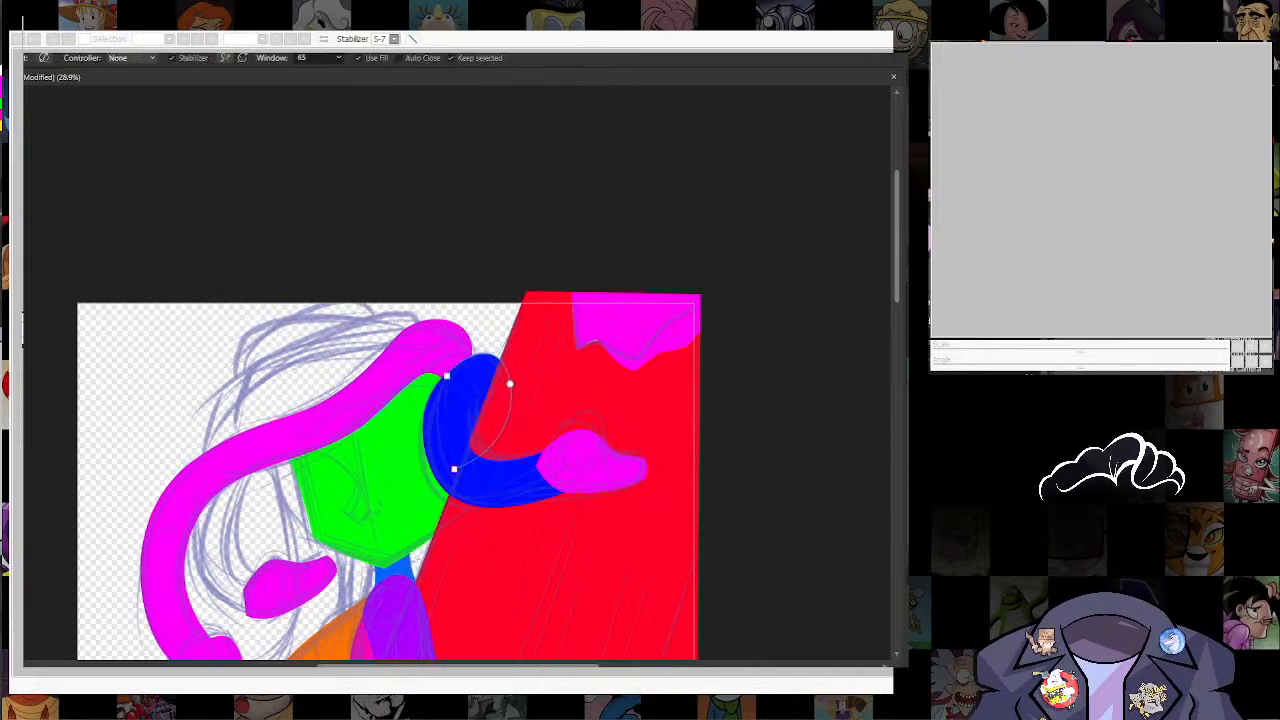
{"action": "key", "text": "a"}
{"action": "scroll", "coordinate": [334, 220], "scroll_direction": "down", "scroll_amount": 2}
Step: Merge the blue snake body and the magenta head on the red shape into a single blue shape
{"action": "left_click", "coordinate": [505, 343]}
{"action": "left_click", "coordinate": [597, 325], "text": "shift"}
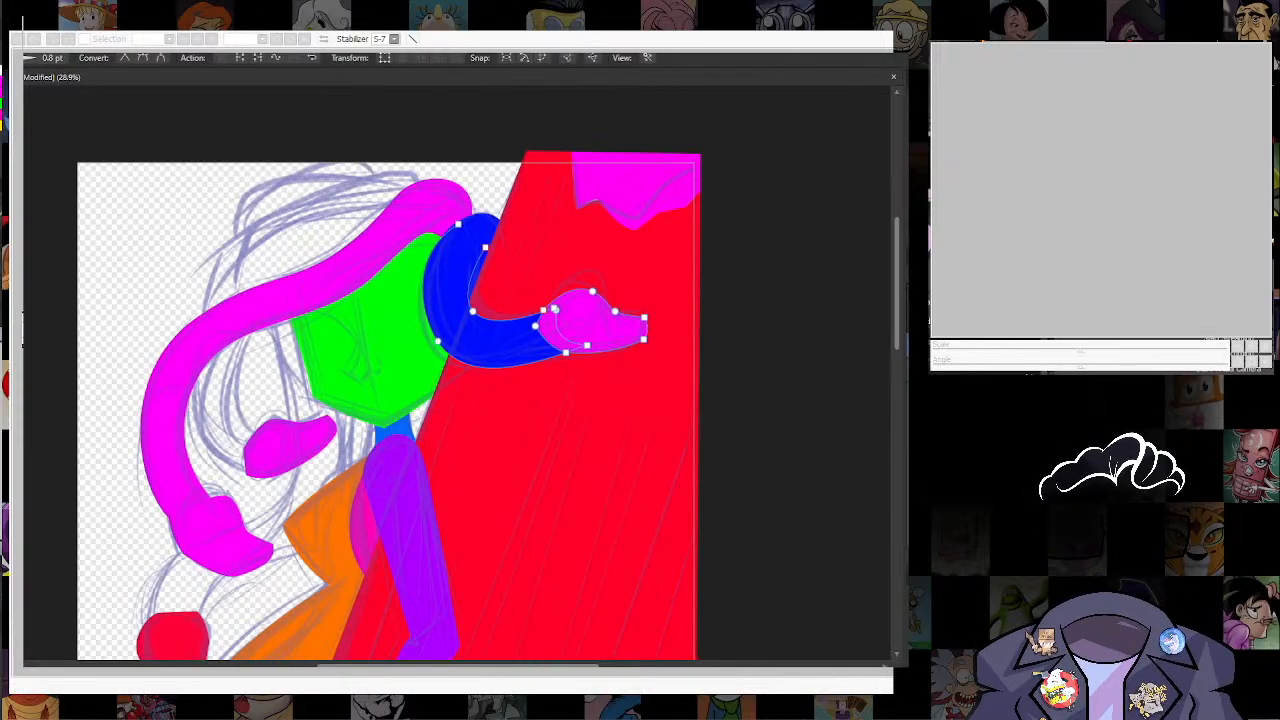
{"action": "key", "text": "ctrl+plus"}
Step: Snap the corner node at the upper end of the blue snake body onto the outline of the rounded blue piece
{"action": "scroll", "coordinate": [650, 100], "scroll_direction": "up", "scroll_amount": 3}
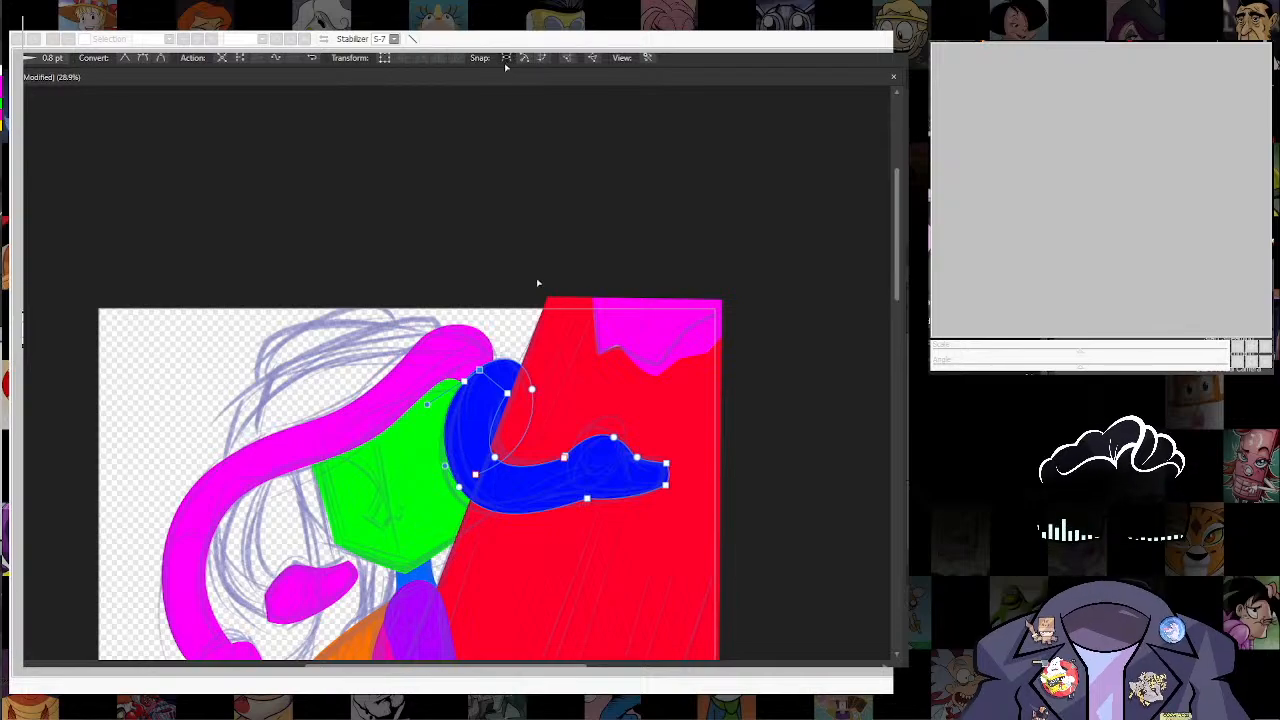
{"action": "left_click_drag", "start_coordinate": [479, 370], "coordinate": [475, 381]}
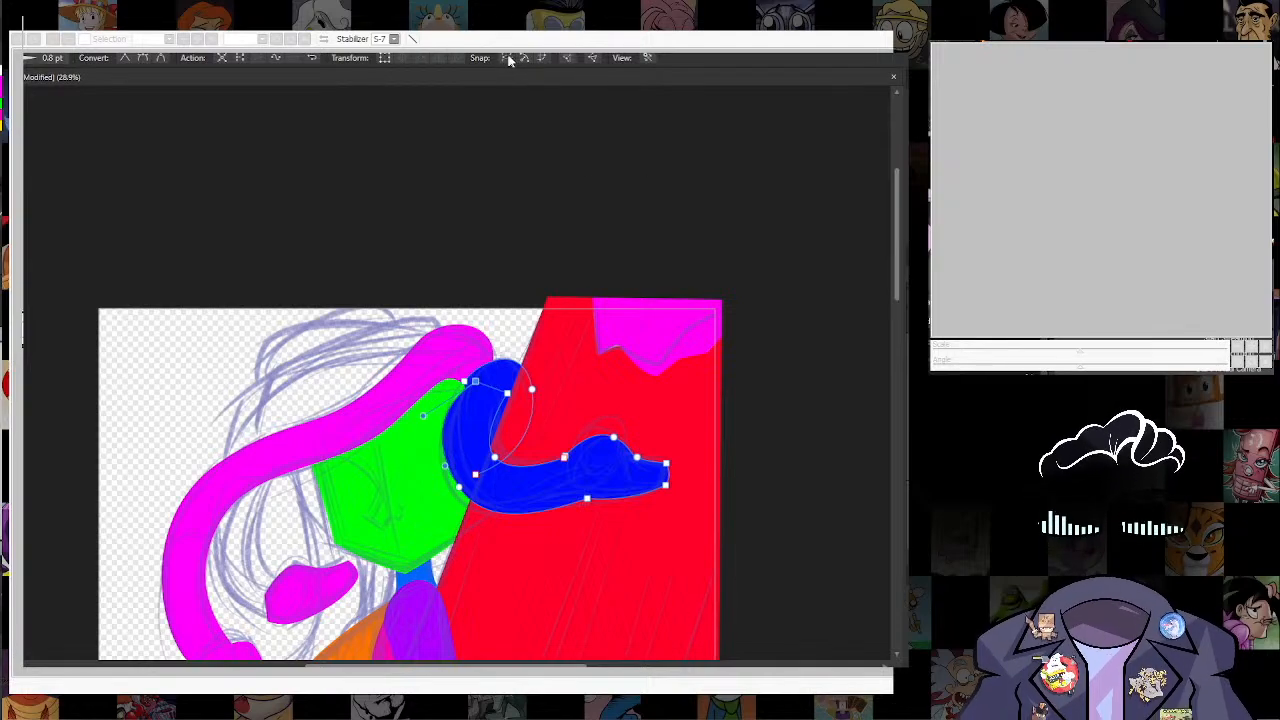
{"action": "scroll", "coordinate": [458, 422], "scroll_direction": "up", "scroll_amount": 4}
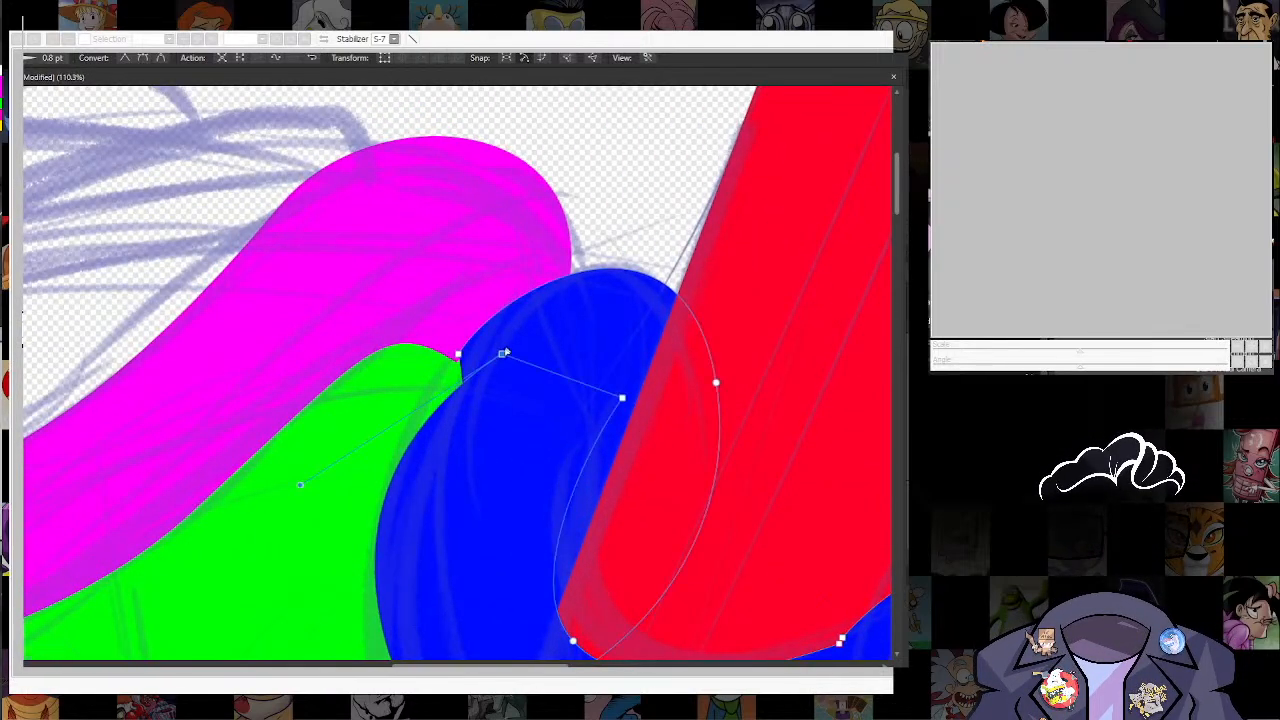
{"action": "left_click", "coordinate": [497, 316]}
{"action": "left_click_drag", "start_coordinate": [497, 316], "coordinate": [534, 289]}
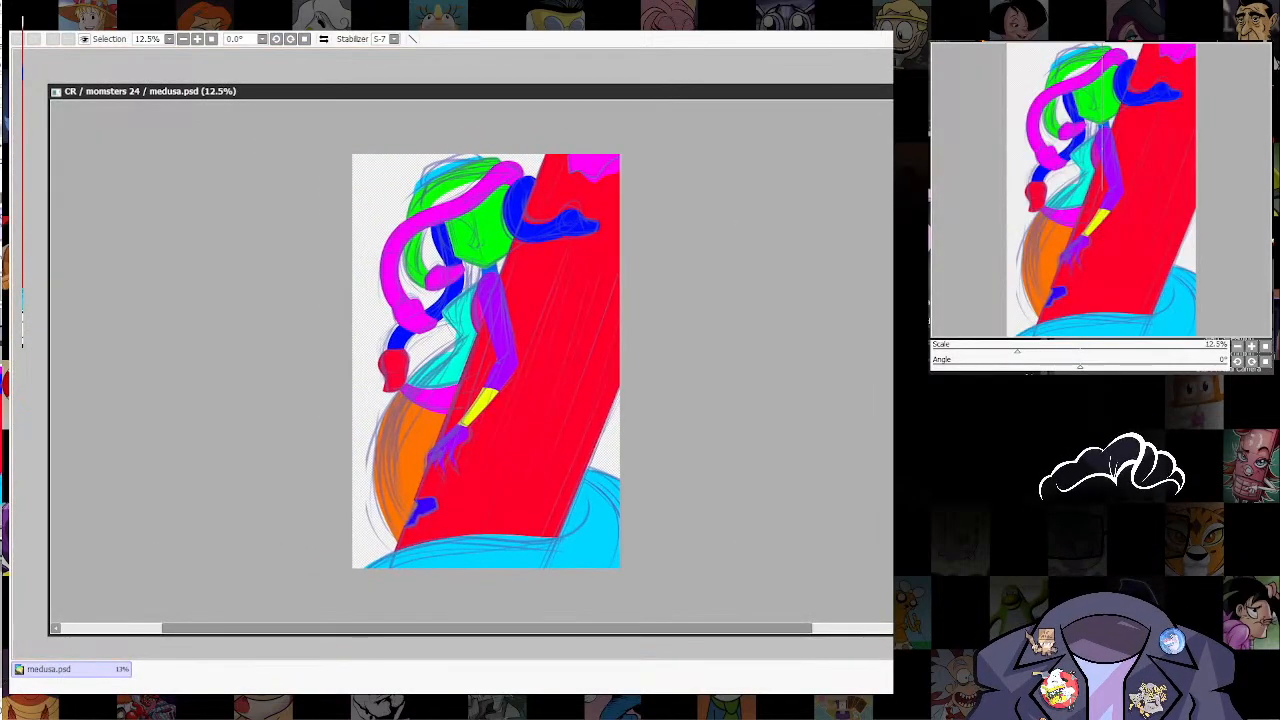
{"action": "scroll", "coordinate": [518, 300], "scroll_direction": "up", "scroll_amount": 6}
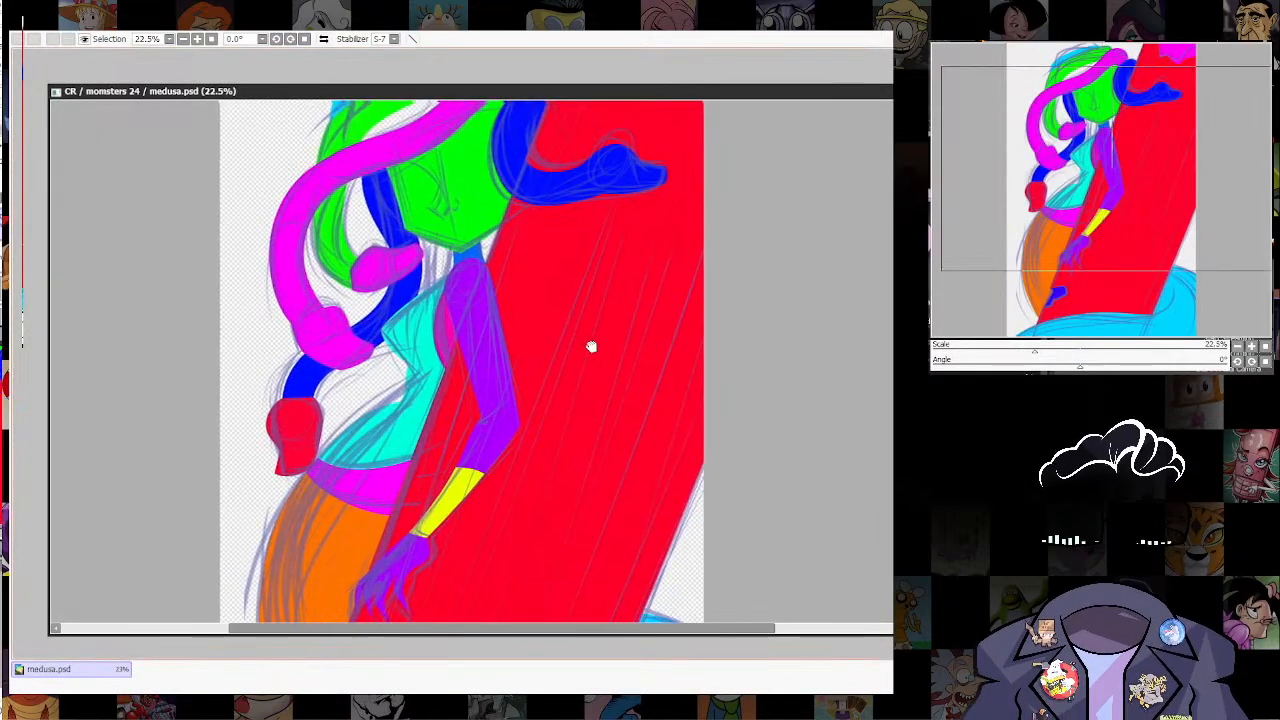
Step: Open the five-swatch Coolors palette image as a second canvas and enlarge its window to show all the swatches
{"action": "scroll", "coordinate": [645, 402], "scroll_direction": "down", "scroll_amount": 5}
{"action": "left_click_drag", "start_coordinate": [591, 346], "coordinate": [650, 318]}
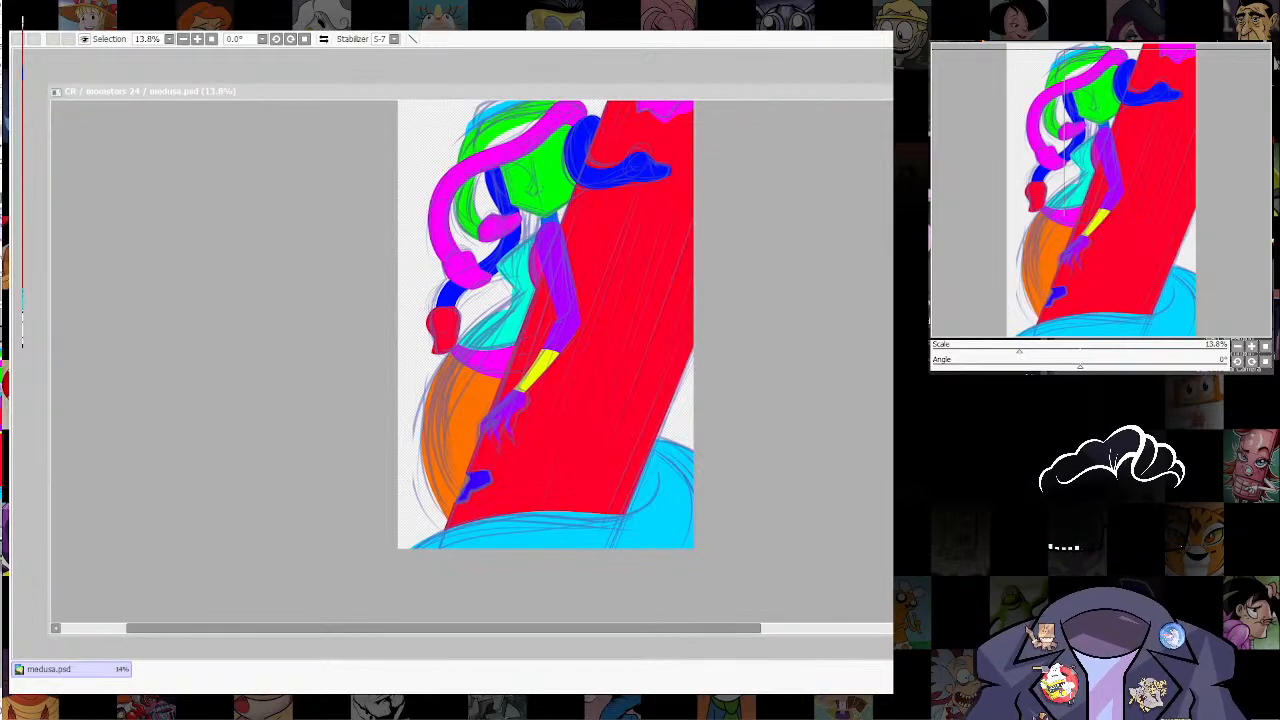
{"action": "left_click", "coordinate": [35, 37]}
{"action": "left_click", "coordinate": [36, 41]}
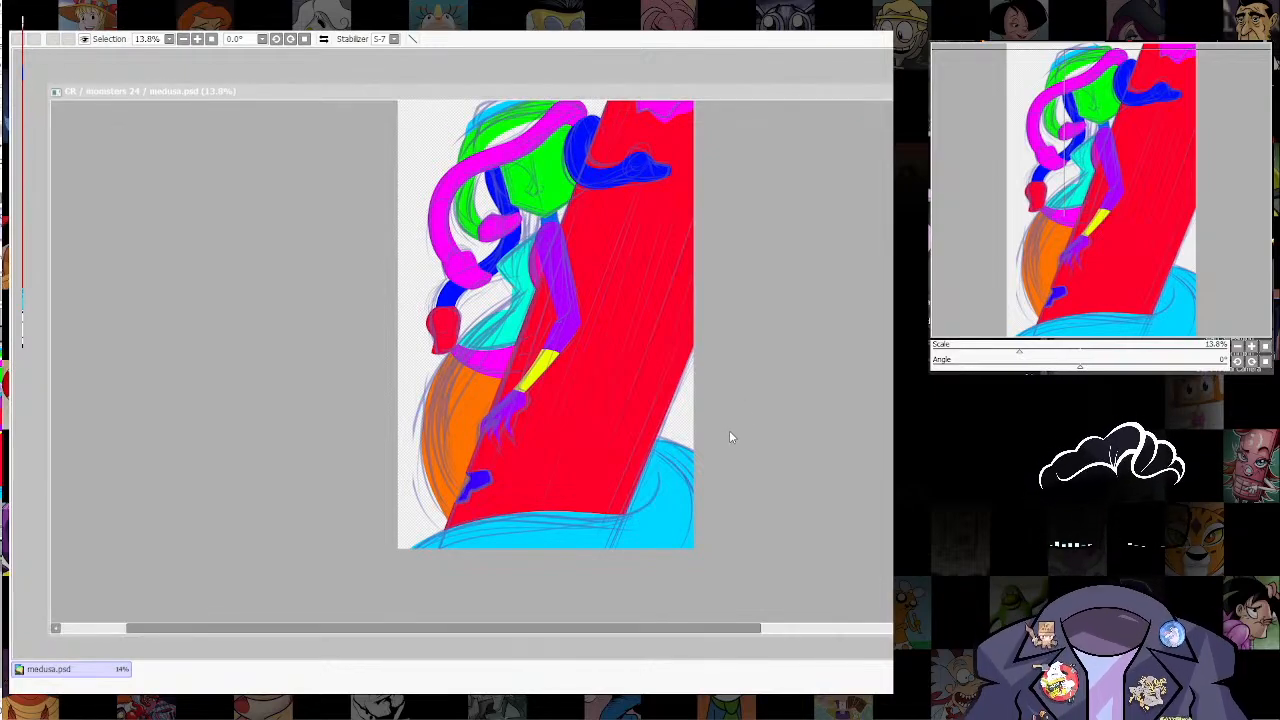
{"action": "left_click", "coordinate": [778, 430]}
{"action": "left_click", "coordinate": [89, 77]}
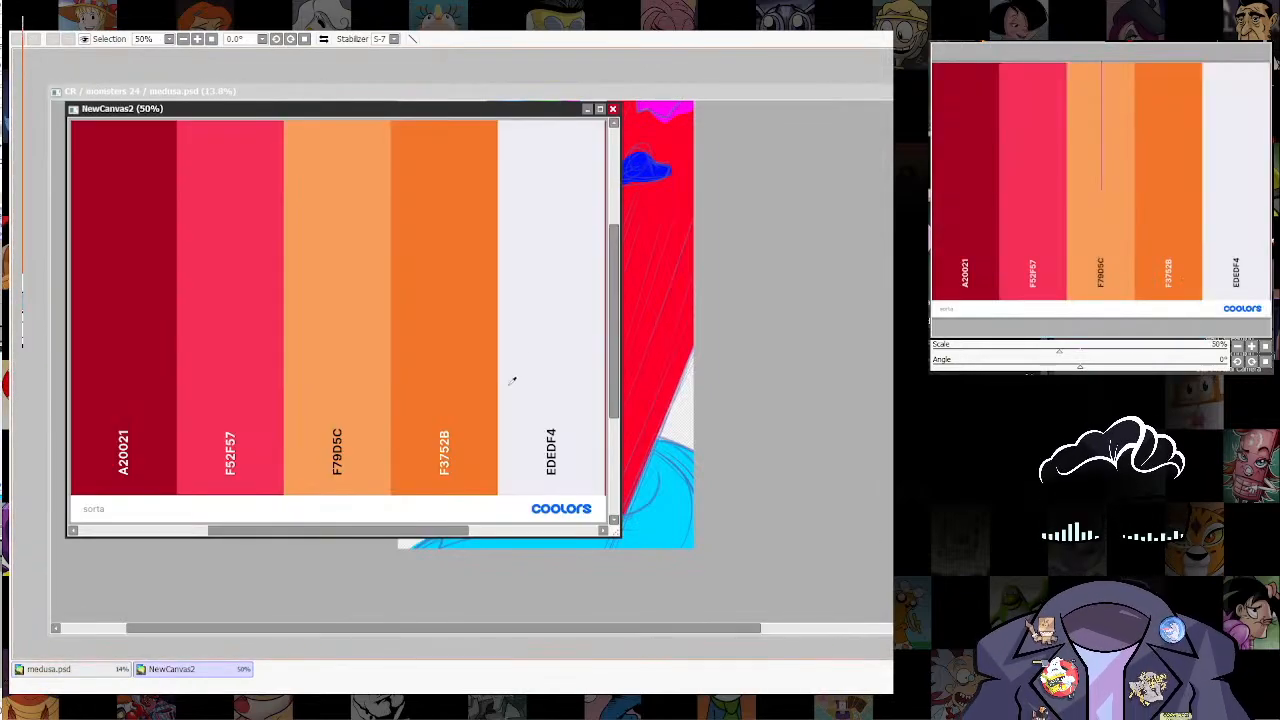
{"action": "left_click_drag", "start_coordinate": [616, 533], "coordinate": [655, 615]}
{"action": "left_click_drag", "start_coordinate": [538, 468], "coordinate": [403, 477]}
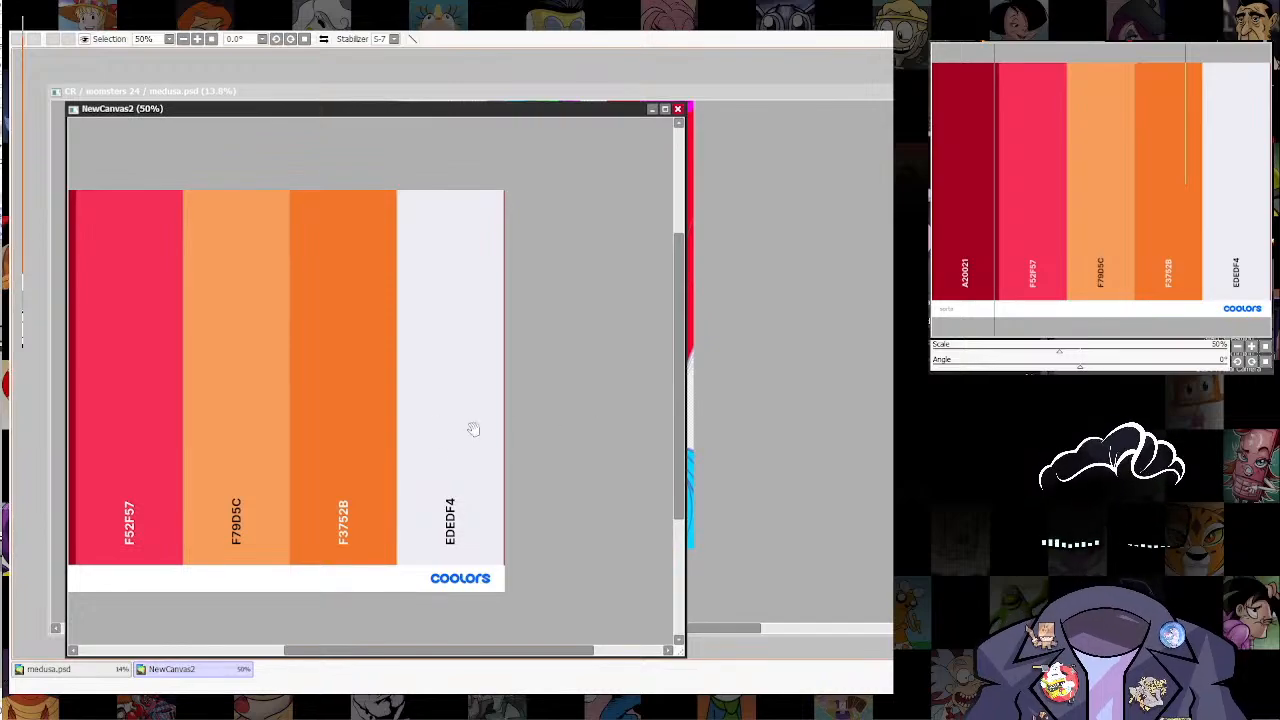
{"action": "left_click_drag", "start_coordinate": [474, 429], "coordinate": [616, 400]}
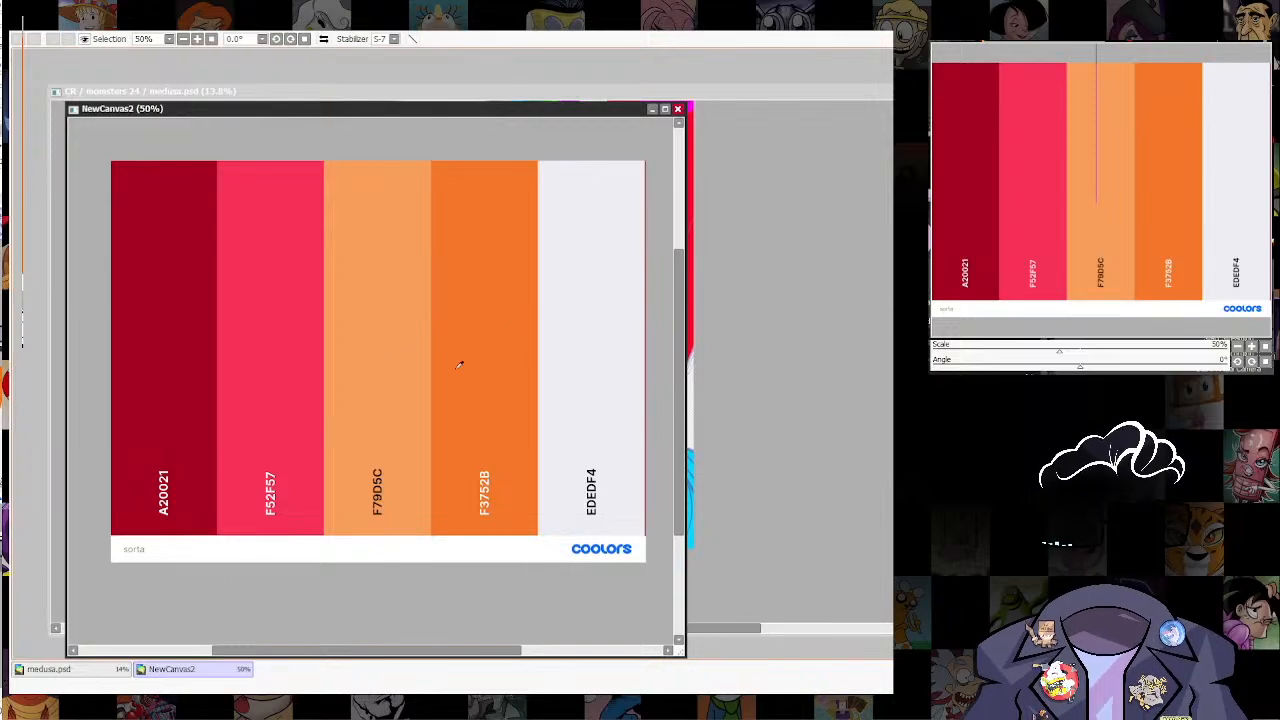
Step: Hide the rough sketch in the Medusa illustration and recolour the green face with the palette's peach F79D5C
{"action": "left_click", "coordinate": [772, 89]}
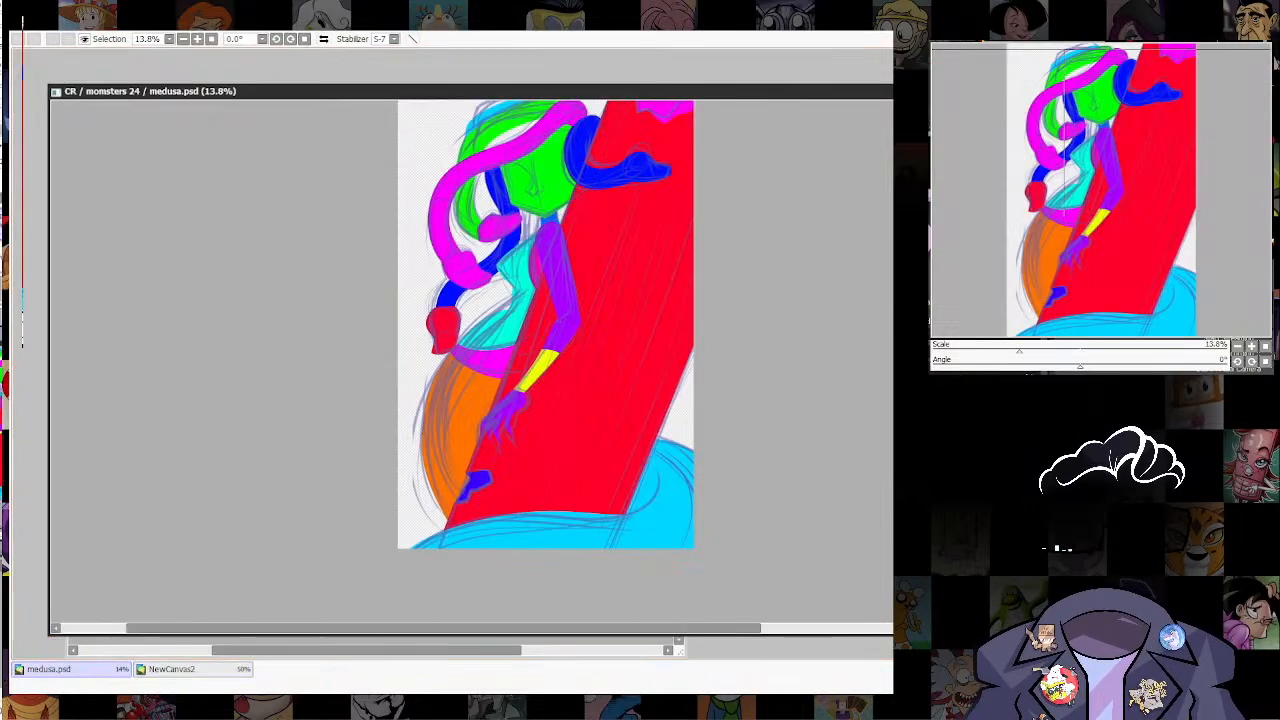
{"action": "scroll", "coordinate": [608, 238], "scroll_direction": "up", "scroll_amount": 5}
{"action": "left_click_drag", "start_coordinate": [608, 238], "coordinate": [717, 441]}
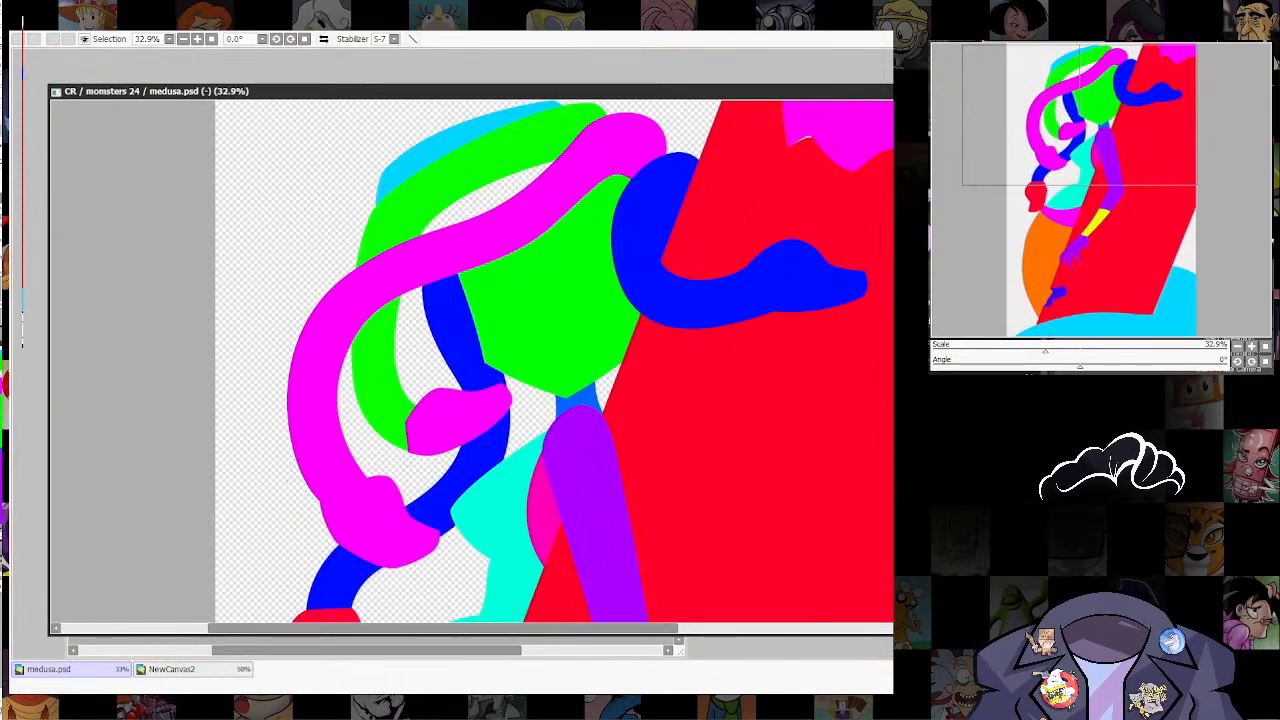
{"action": "key", "text": "ctrl+f"}
{"action": "left_click_drag", "start_coordinate": [657, 446], "coordinate": [665, 396]}
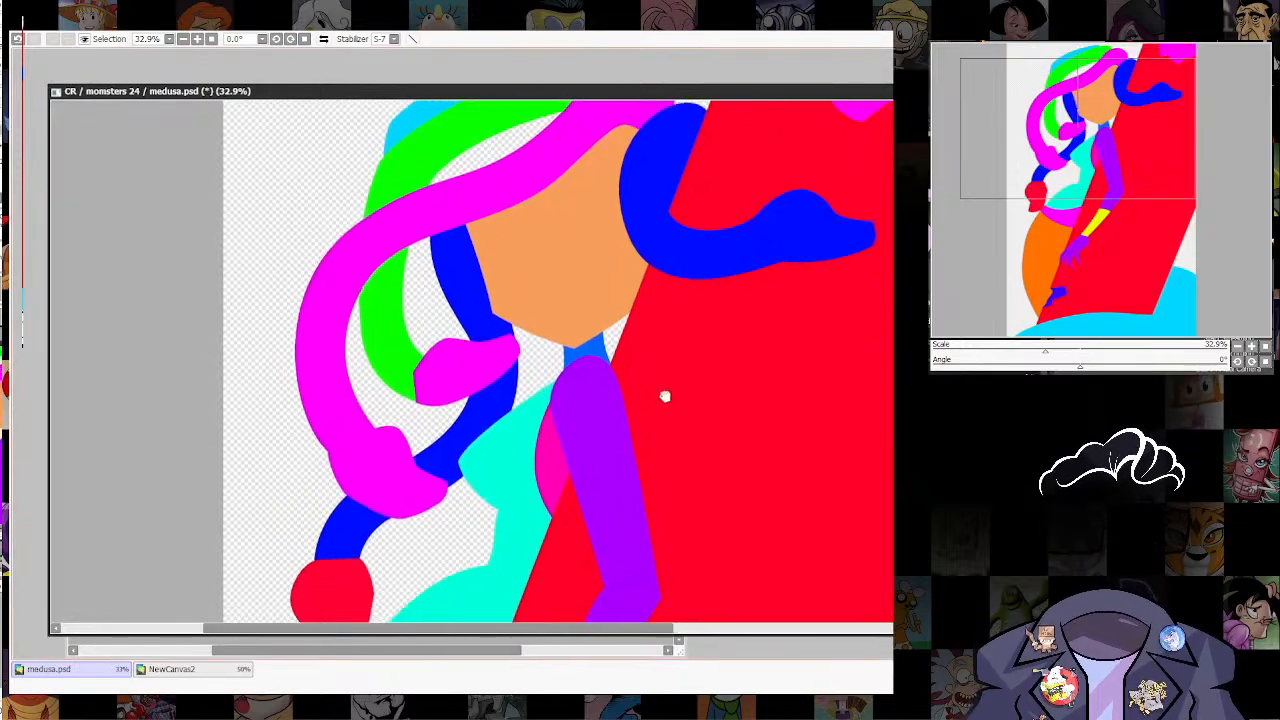
Step: Recolour the purple arm and the magenta shoulder area behind it with peach F79D5C
{"action": "scroll", "coordinate": [750, 420], "scroll_direction": "down", "scroll_amount": 3}
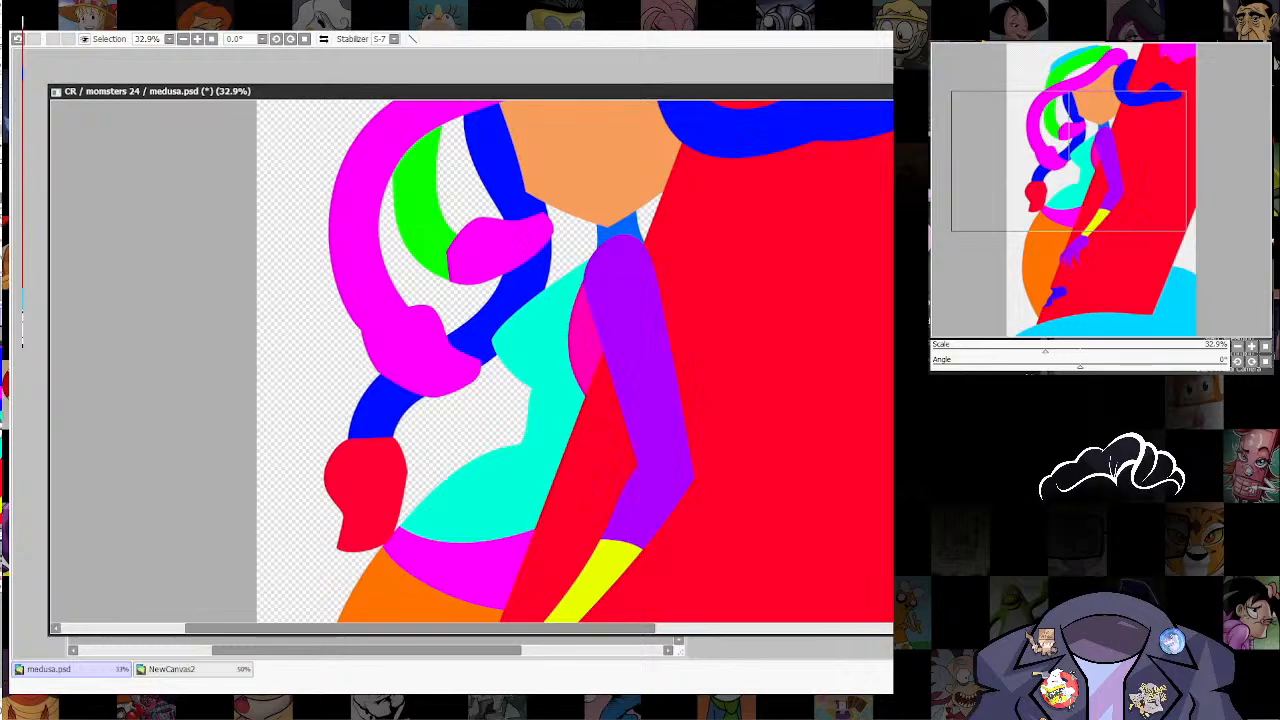
{"action": "left_click", "coordinate": [628, 406]}
{"action": "left_click_drag", "start_coordinate": [628, 406], "coordinate": [640, 469]}
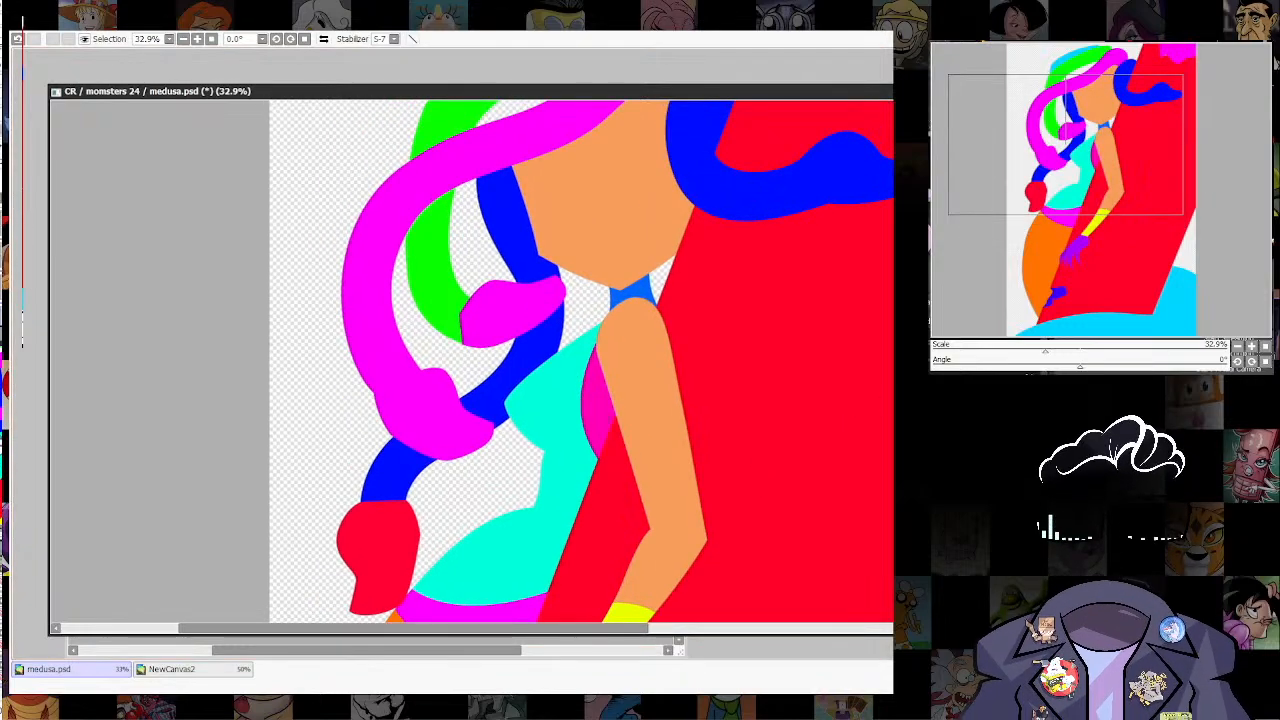
{"action": "left_click", "coordinate": [598, 410]}
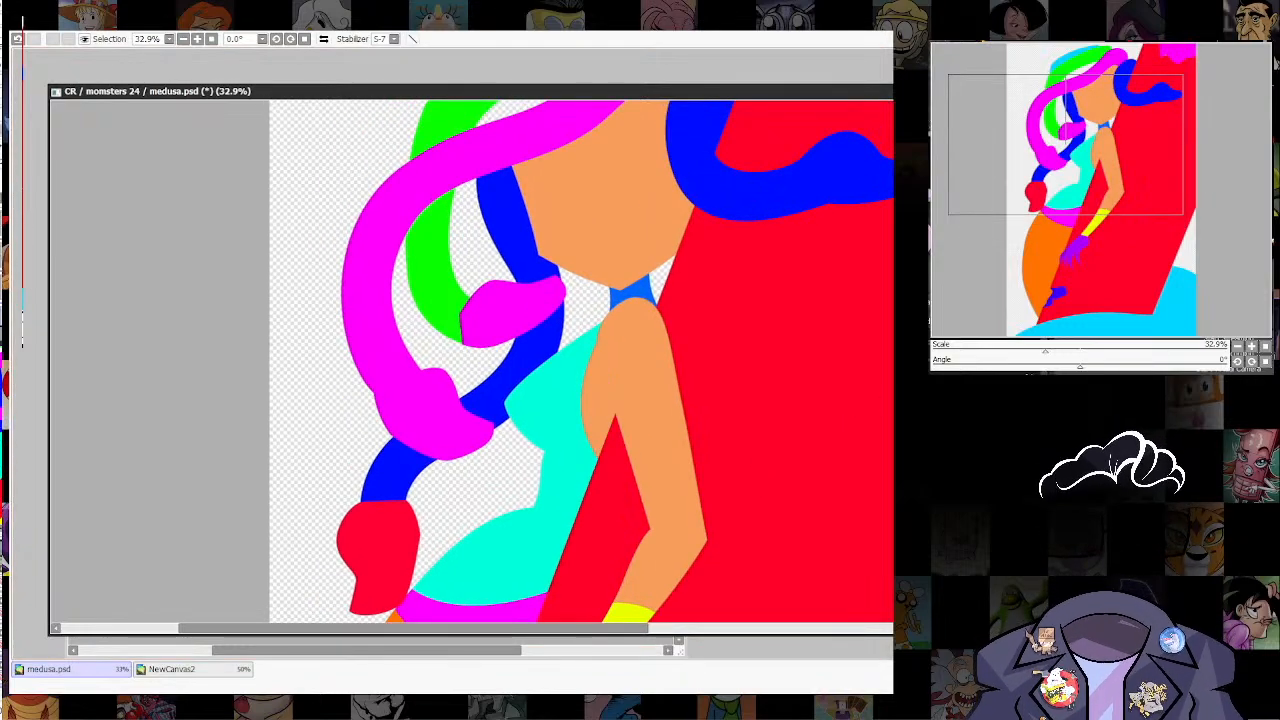
Step: Fill the purple hand and its separate finger shape with peach F79D5C
{"action": "scroll", "coordinate": [761, 389], "scroll_direction": "down", "scroll_amount": 8}
{"action": "left_click_drag", "start_coordinate": [774, 405], "coordinate": [719, 248]}
{"action": "scroll", "coordinate": [709, 246], "scroll_direction": "up", "scroll_amount": 3}
{"action": "left_click_drag", "start_coordinate": [741, 372], "coordinate": [688, 531]}
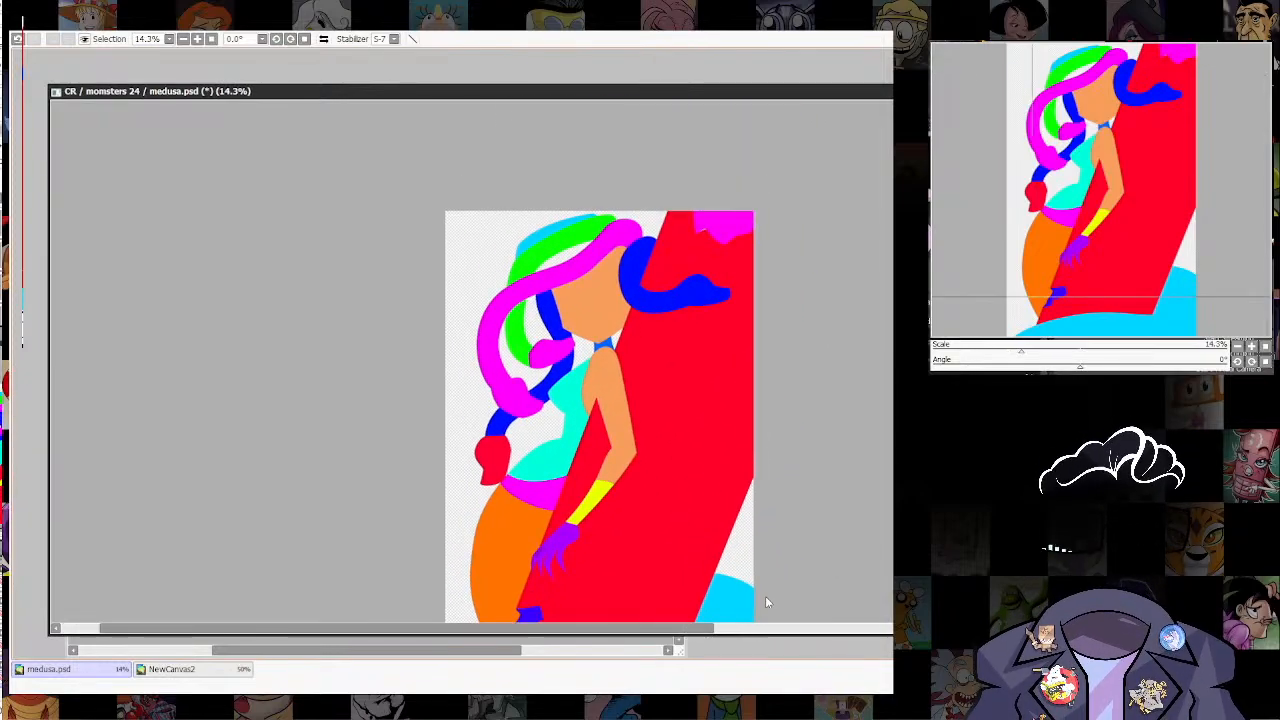
{"action": "scroll", "coordinate": [651, 271], "scroll_direction": "up", "scroll_amount": 2}
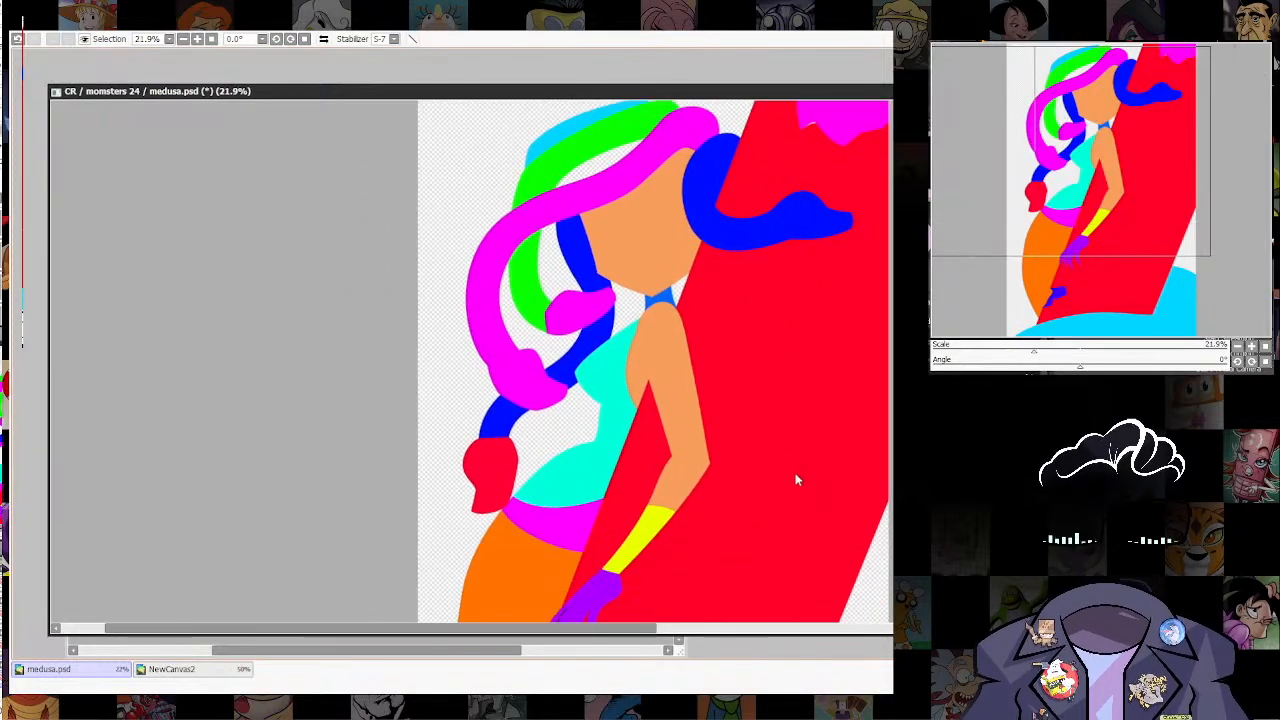
{"action": "left_click_drag", "start_coordinate": [808, 566], "coordinate": [779, 350]}
{"action": "scroll", "coordinate": [691, 438], "scroll_direction": "up", "scroll_amount": 3}
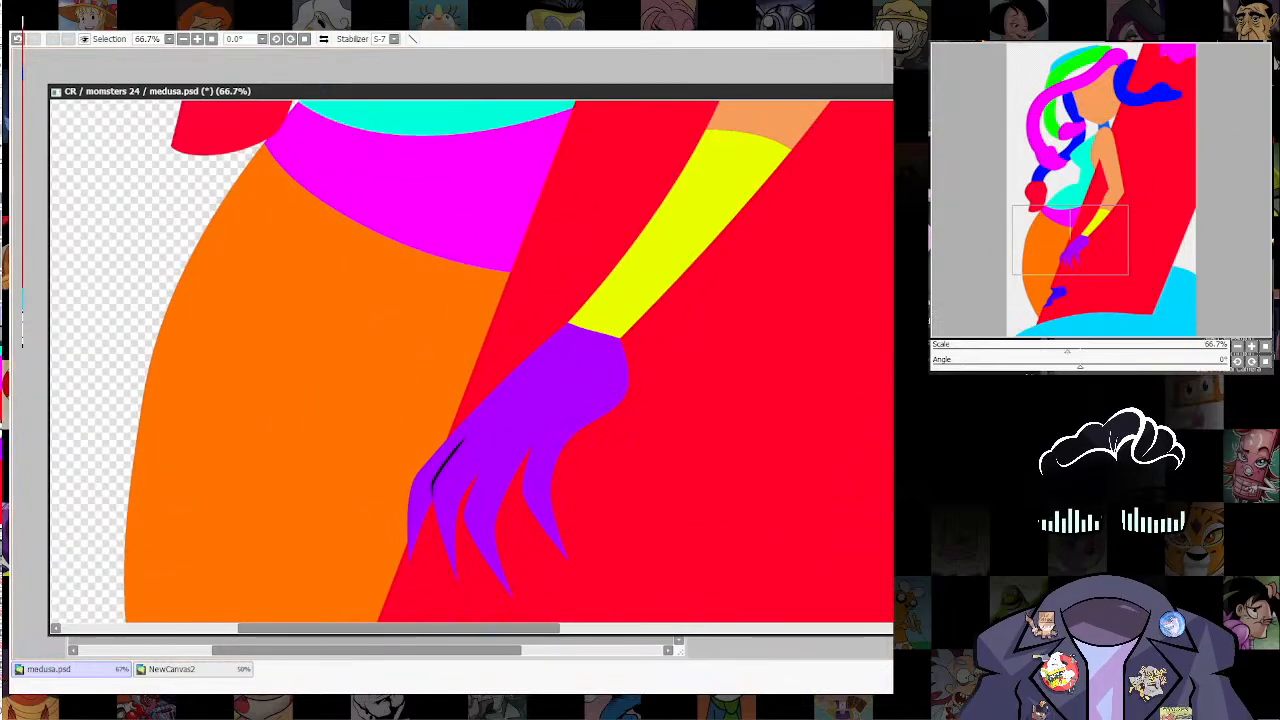
{"action": "key", "text": "ctrl+f"}
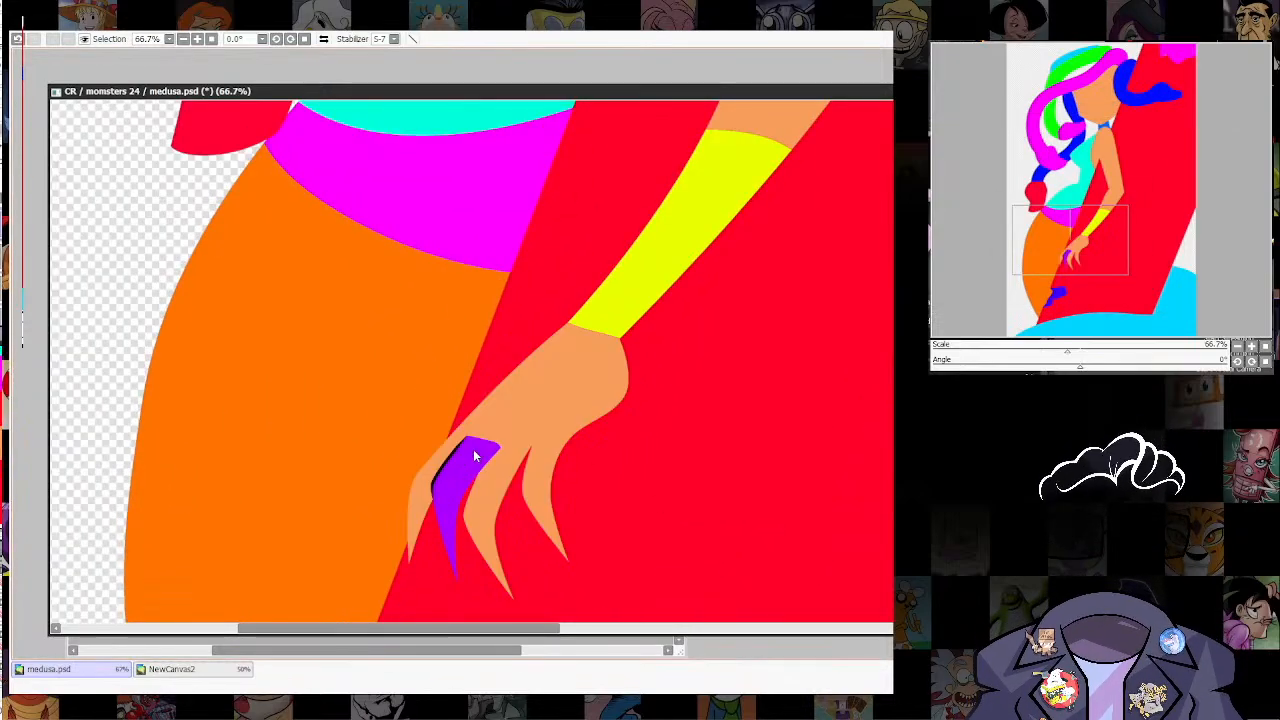
{"action": "key", "text": "ctrl+f"}
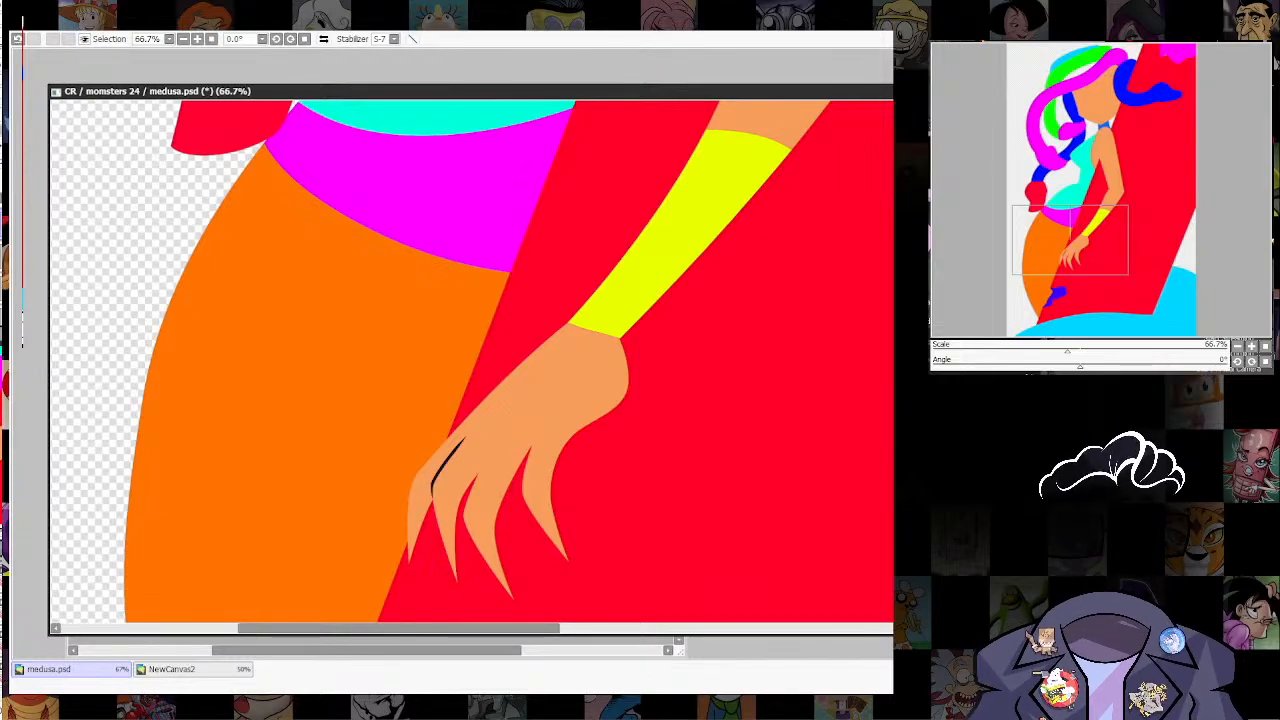
Step: Inspect the dark gap between the fingers, lower the illustration window to expose the palette behind it, and bring the palette forward
{"action": "scroll", "coordinate": [700, 478], "scroll_direction": "down", "scroll_amount": 4}
{"action": "left_click_drag", "start_coordinate": [697, 534], "coordinate": [728, 406]}
{"action": "scroll", "coordinate": [607, 332], "scroll_direction": "up", "scroll_amount": 9}
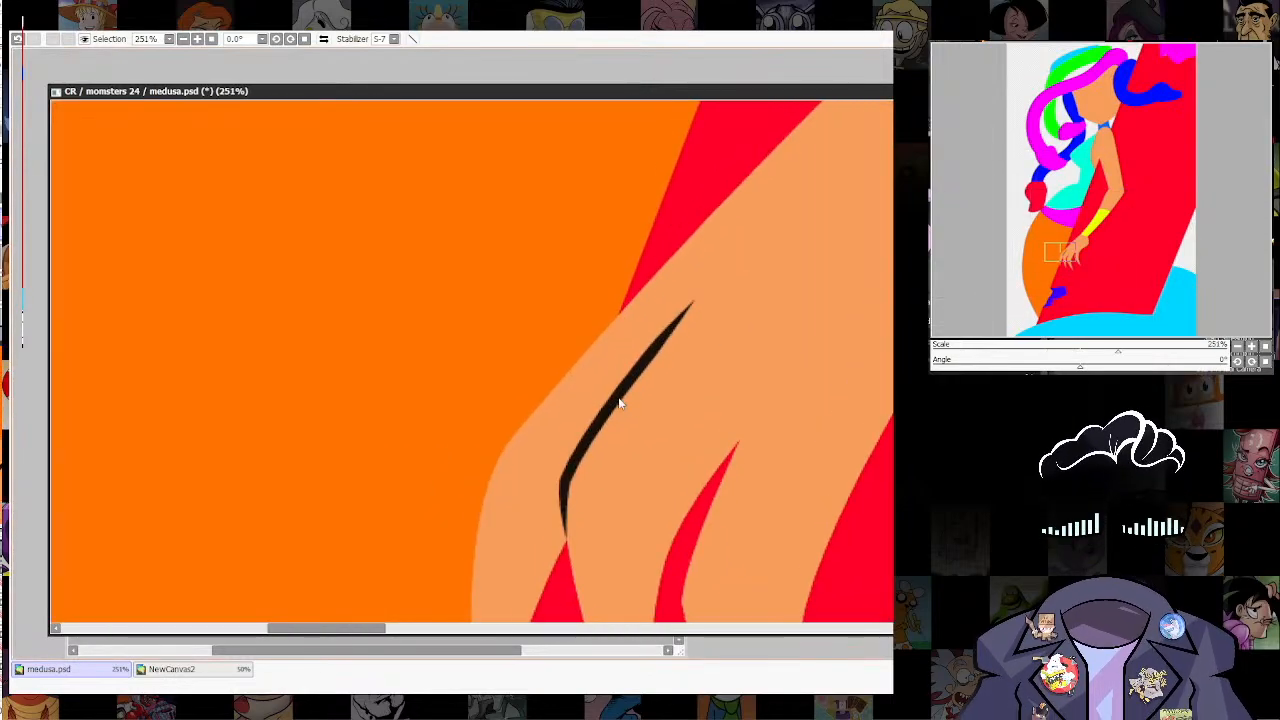
{"action": "scroll", "coordinate": [620, 403], "scroll_direction": "down", "scroll_amount": 10}
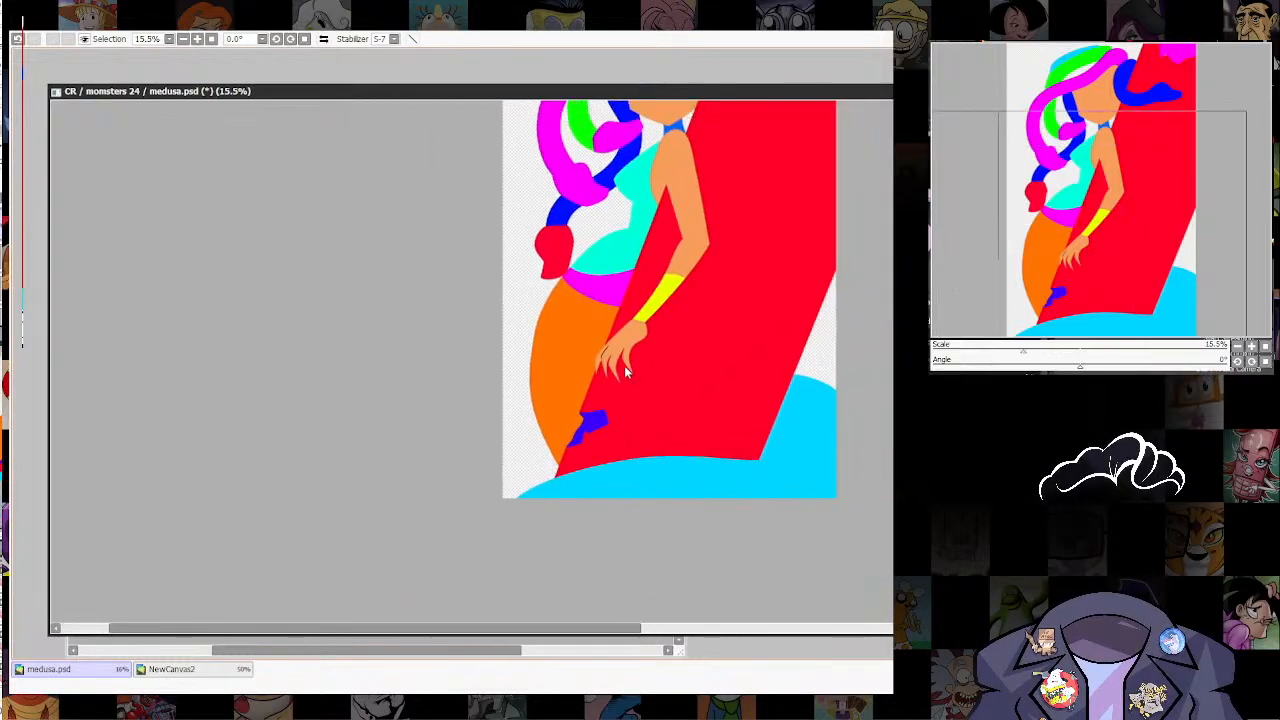
{"action": "left_click_drag", "start_coordinate": [669, 93], "coordinate": [678, 227]}
{"action": "left_click", "coordinate": [593, 123]}
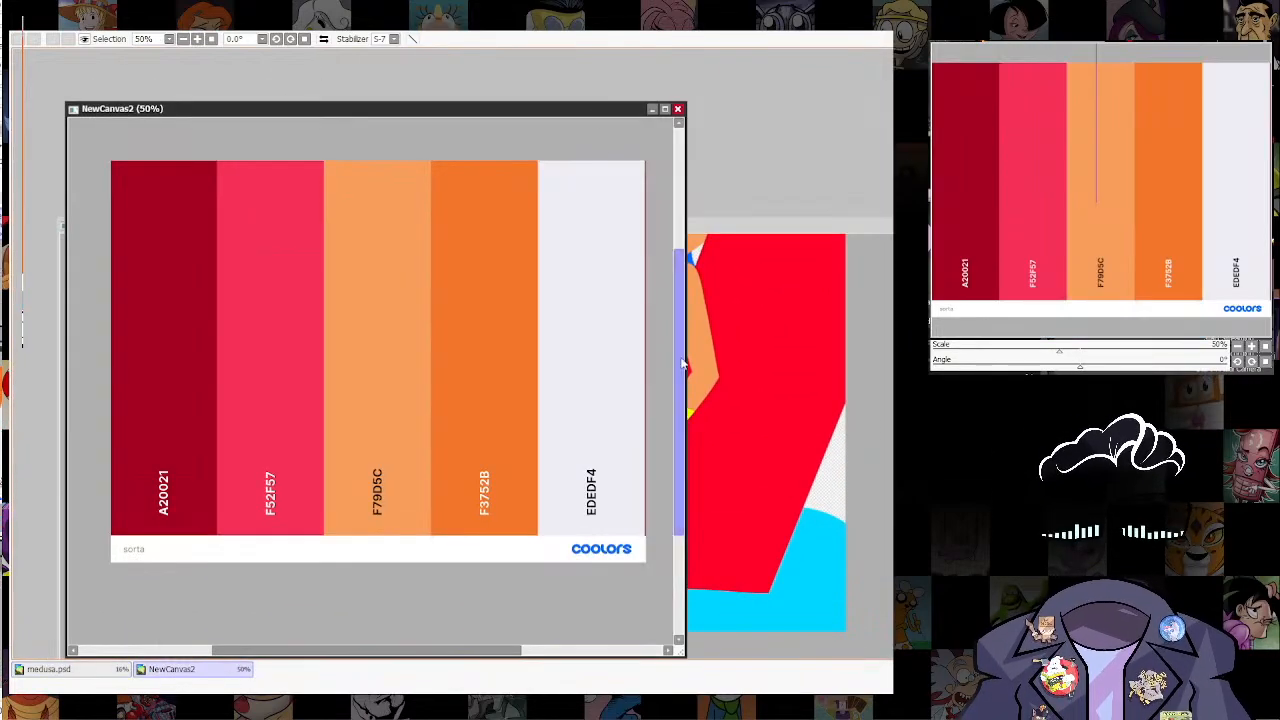
{"action": "left_click", "coordinate": [797, 226]}
{"action": "scroll", "coordinate": [760, 515], "scroll_direction": "up", "scroll_amount": 3}
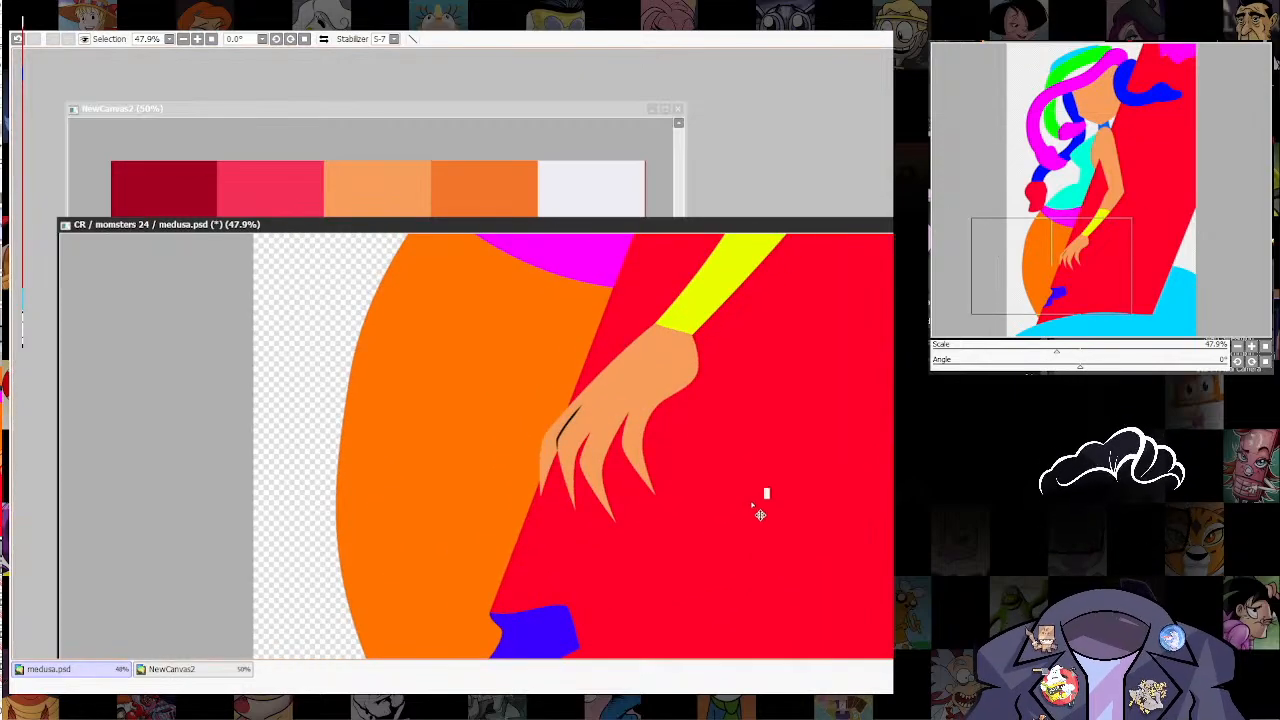
{"action": "key", "text": "ctrl+f"}
{"action": "key", "text": "ctrl+z"}
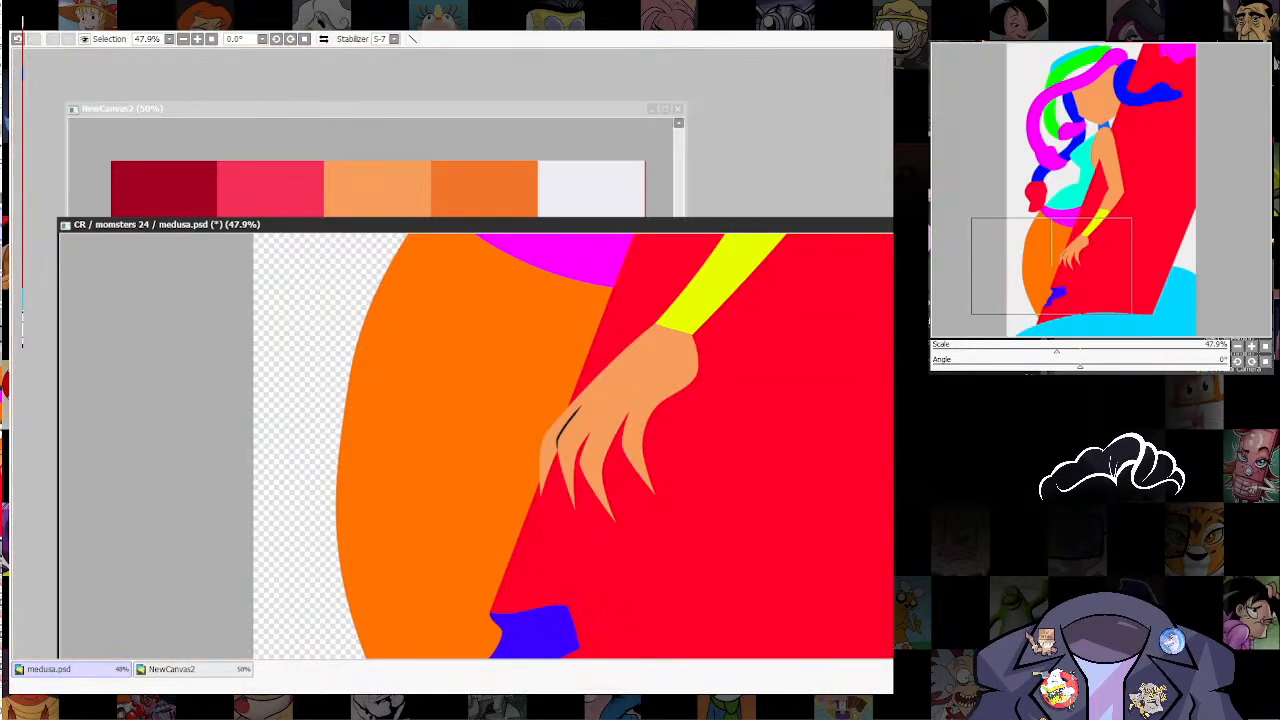
Step: Sample off-white EDEDF4 from the palette and fill the large slanted red shape behind Medusa with it
{"action": "scroll", "coordinate": [700, 494], "scroll_direction": "down", "scroll_amount": 3}
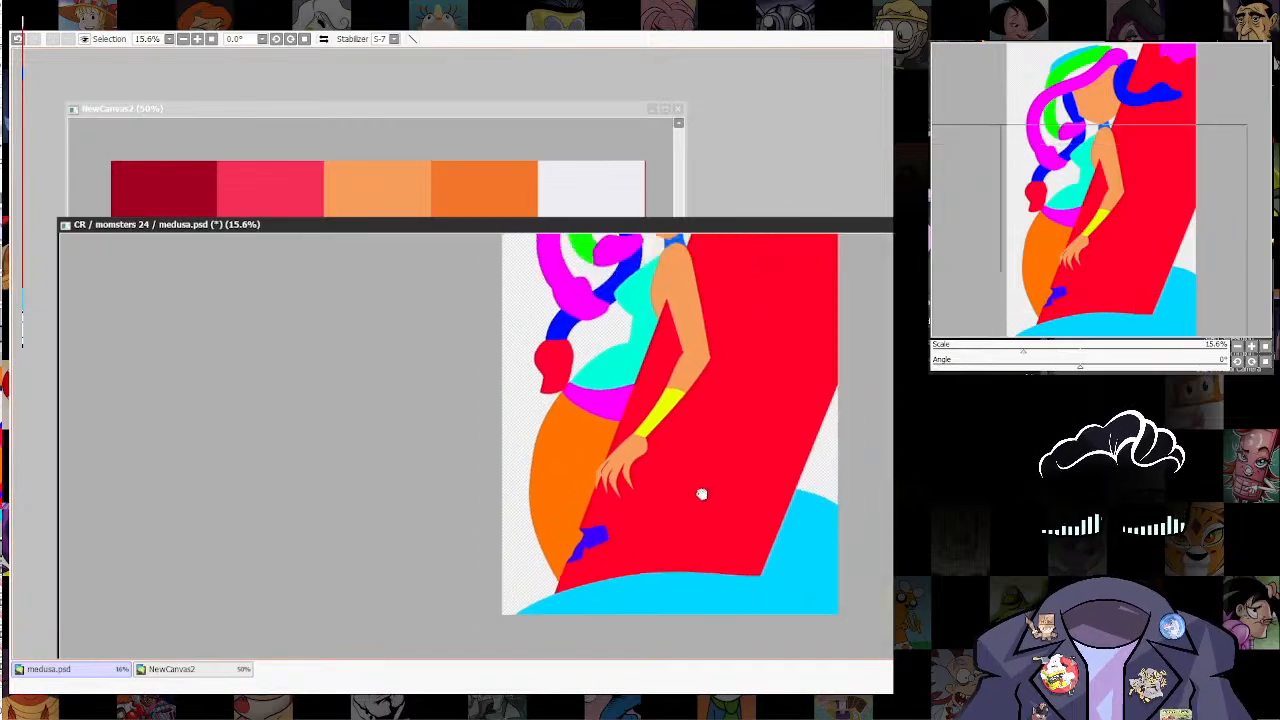
{"action": "scroll", "coordinate": [825, 558], "scroll_direction": "down", "scroll_amount": 1}
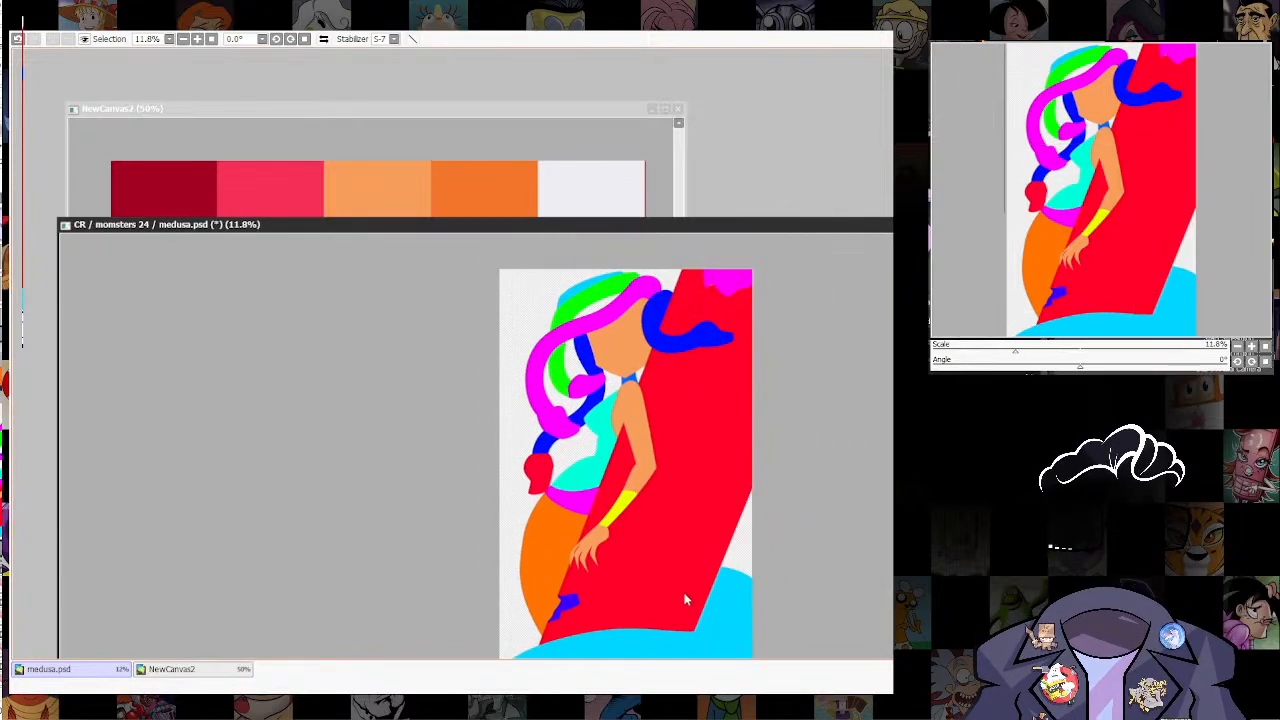
{"action": "left_click", "coordinate": [575, 127]}
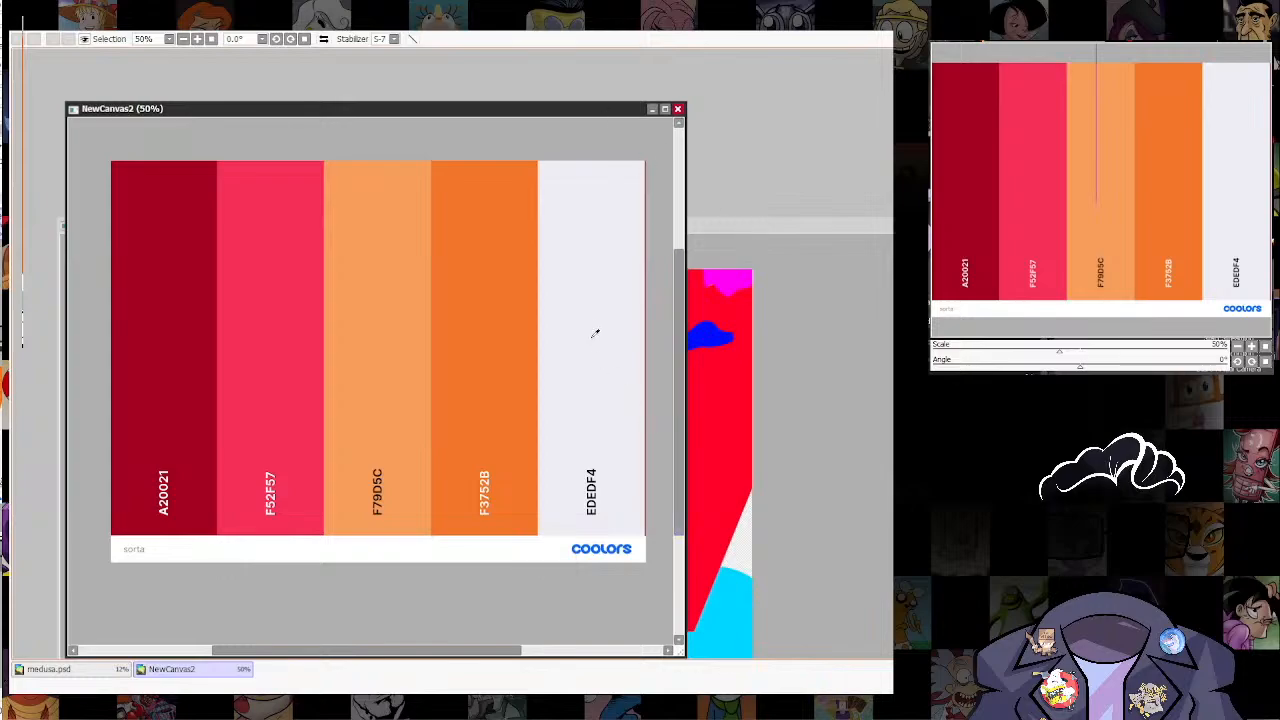
{"action": "left_click", "coordinate": [779, 226]}
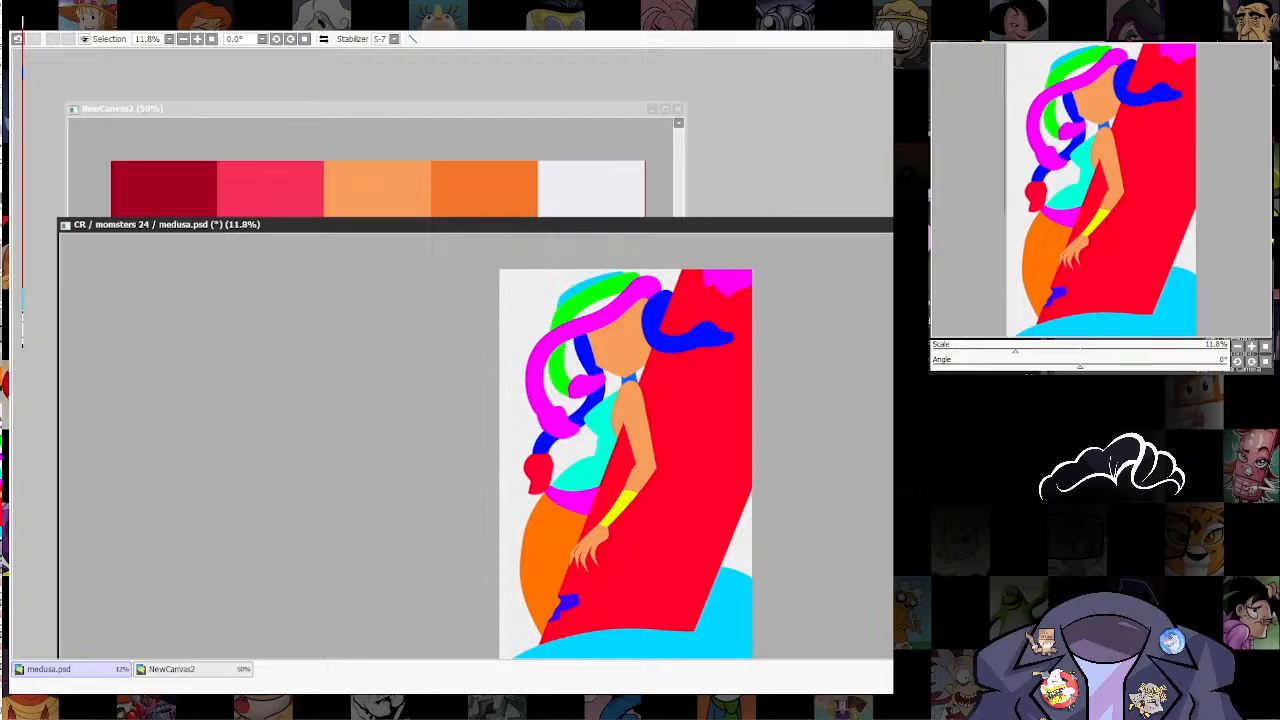
{"action": "key", "text": "ctrl+f"}
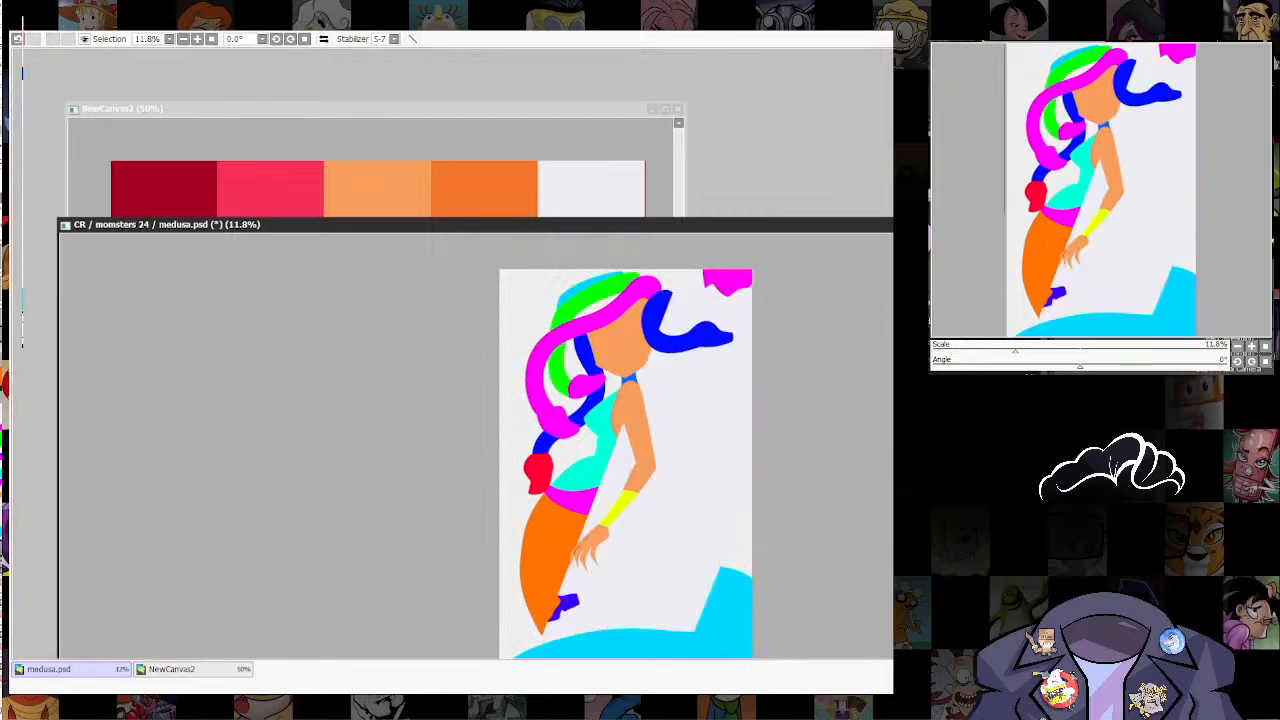
Step: Sample dark red A20021 from the palette and fill the illustration's background with it
{"action": "left_click", "coordinate": [556, 110]}
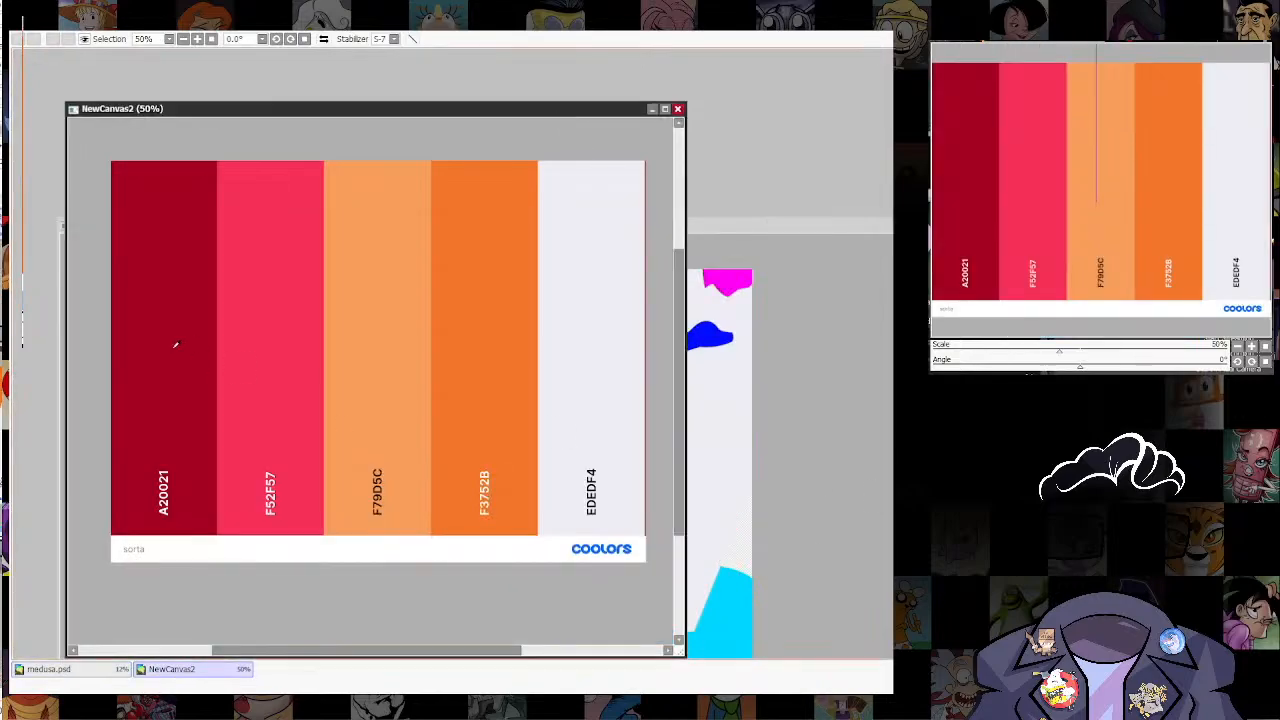
{"action": "left_click", "coordinate": [796, 228]}
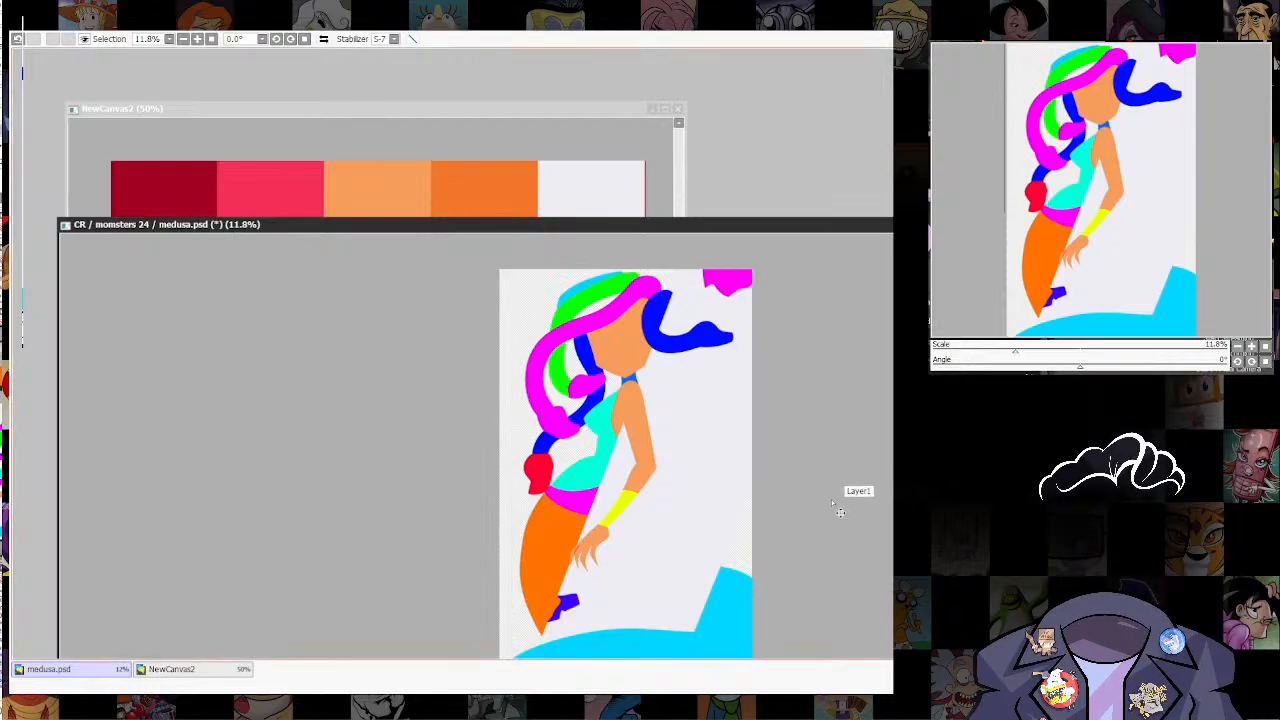
{"action": "key", "text": "ctrl+f"}
Step: Recolour the small blue shape below the hand with the palette's pinkish red F52F57
{"action": "scroll", "coordinate": [653, 537], "scroll_direction": "up", "scroll_amount": 5}
{"action": "left_click_drag", "start_coordinate": [675, 584], "coordinate": [640, 605]}
{"action": "scroll", "coordinate": [722, 368], "scroll_direction": "down", "scroll_amount": 6}
{"action": "scroll", "coordinate": [604, 536], "scroll_direction": "up", "scroll_amount": 3}
{"action": "left_click_drag", "start_coordinate": [609, 535], "coordinate": [630, 505]}
{"action": "scroll", "coordinate": [506, 614], "scroll_direction": "up", "scroll_amount": 11}
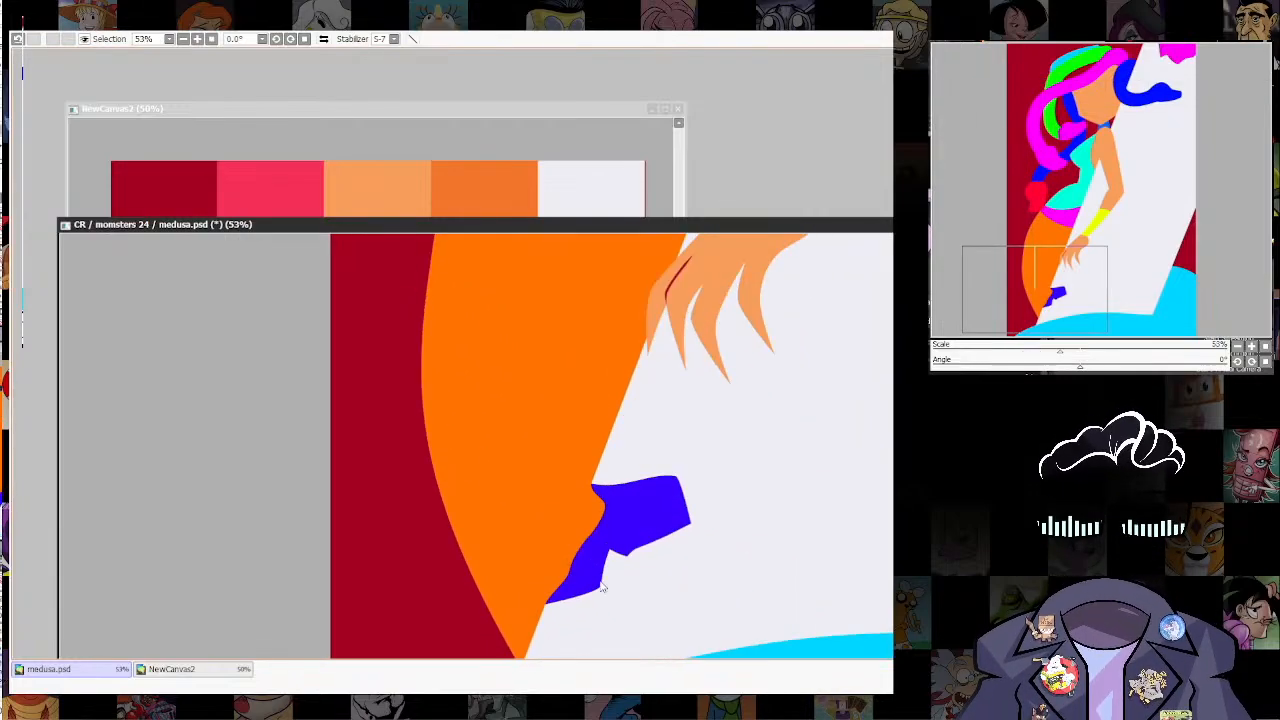
{"action": "left_click", "coordinate": [482, 113]}
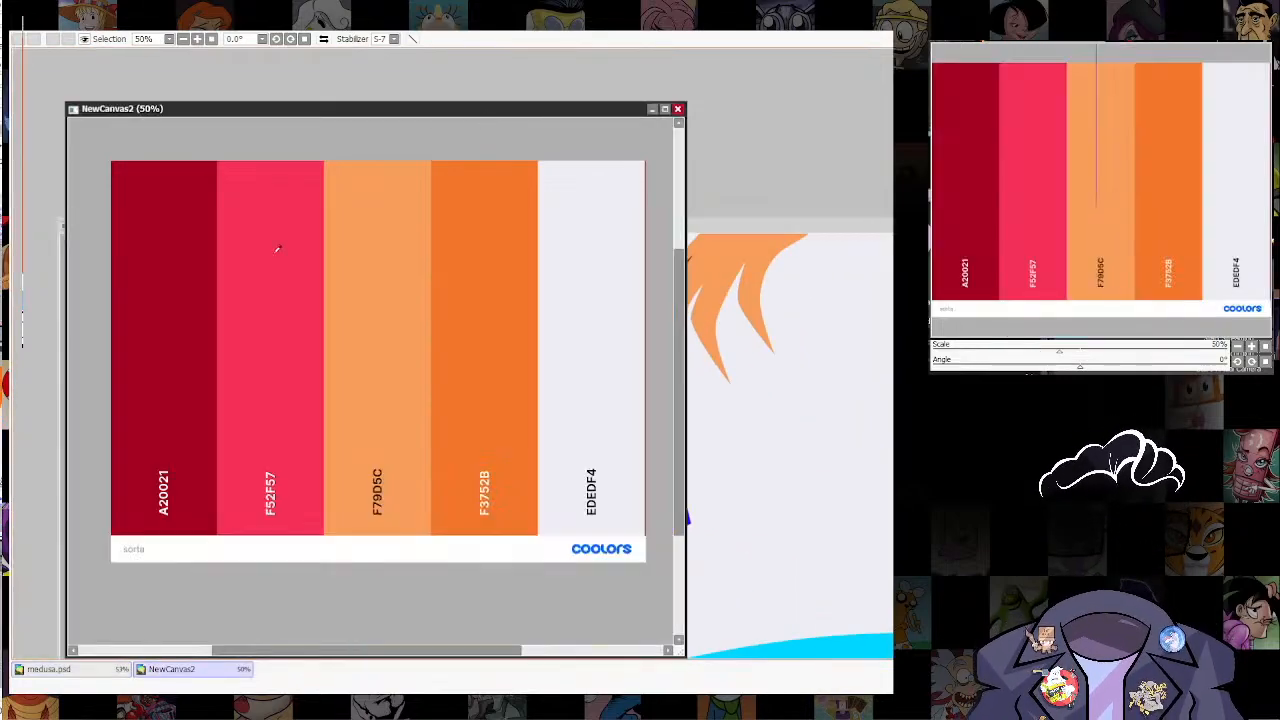
{"action": "left_click", "coordinate": [803, 226]}
{"action": "left_click", "coordinate": [642, 515]}
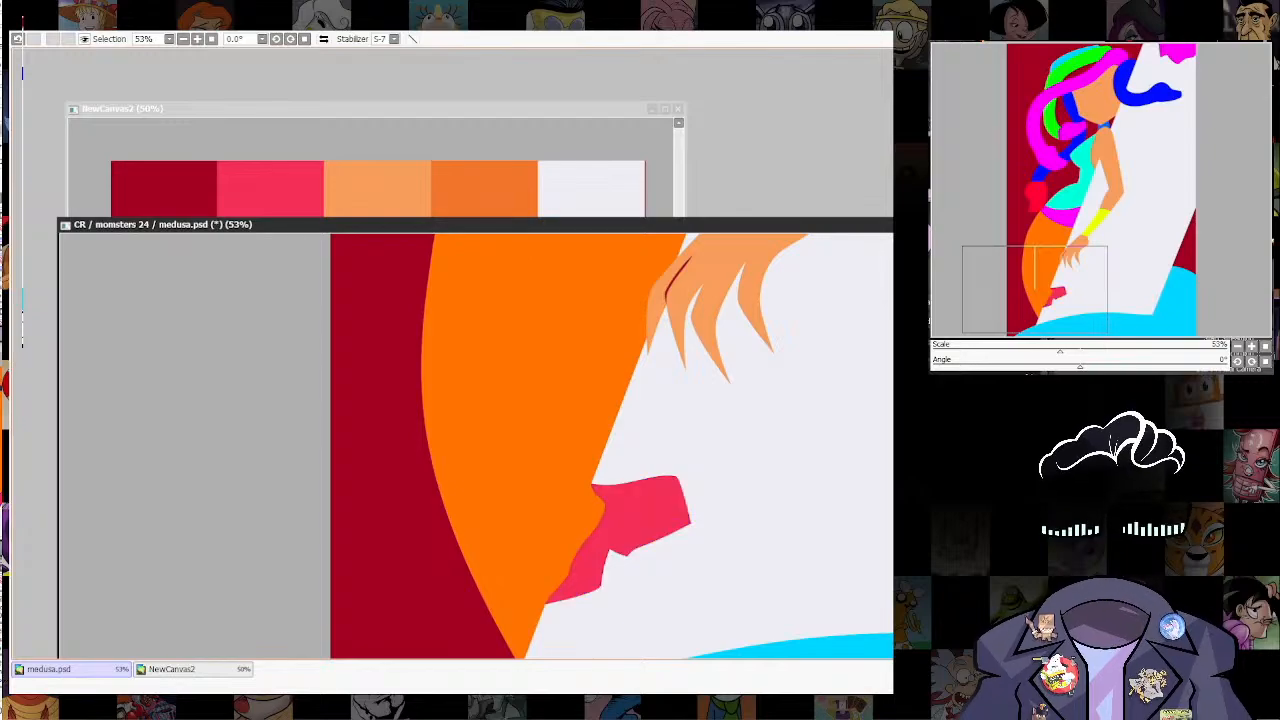
Step: Sample orange F3752B from the palette and bring the Medusa illustration back to the front
{"action": "left_click_drag", "start_coordinate": [810, 357], "coordinate": [752, 460]}
{"action": "left_click_drag", "start_coordinate": [872, 320], "coordinate": [715, 572]}
{"action": "left_click_drag", "start_coordinate": [826, 320], "coordinate": [720, 585]}
{"action": "left_click_drag", "start_coordinate": [857, 302], "coordinate": [670, 637]}
{"action": "left_click_drag", "start_coordinate": [712, 271], "coordinate": [690, 433]}
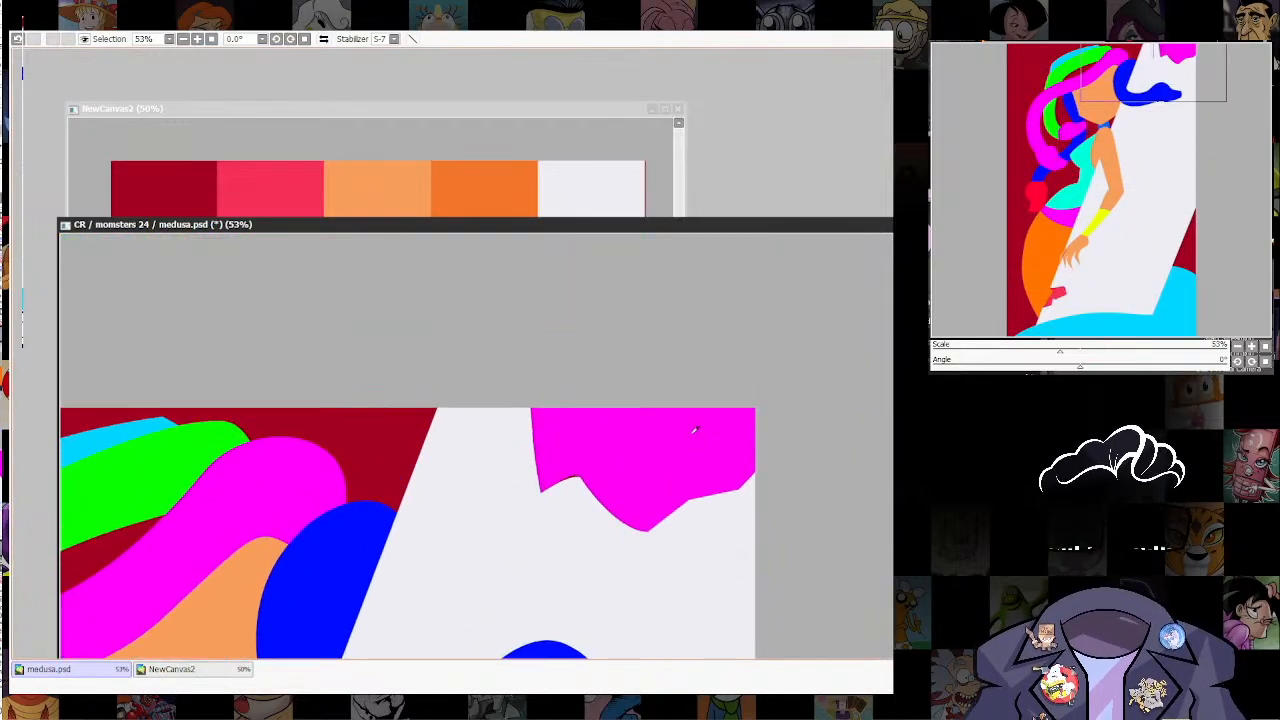
{"action": "left_click", "coordinate": [527, 117]}
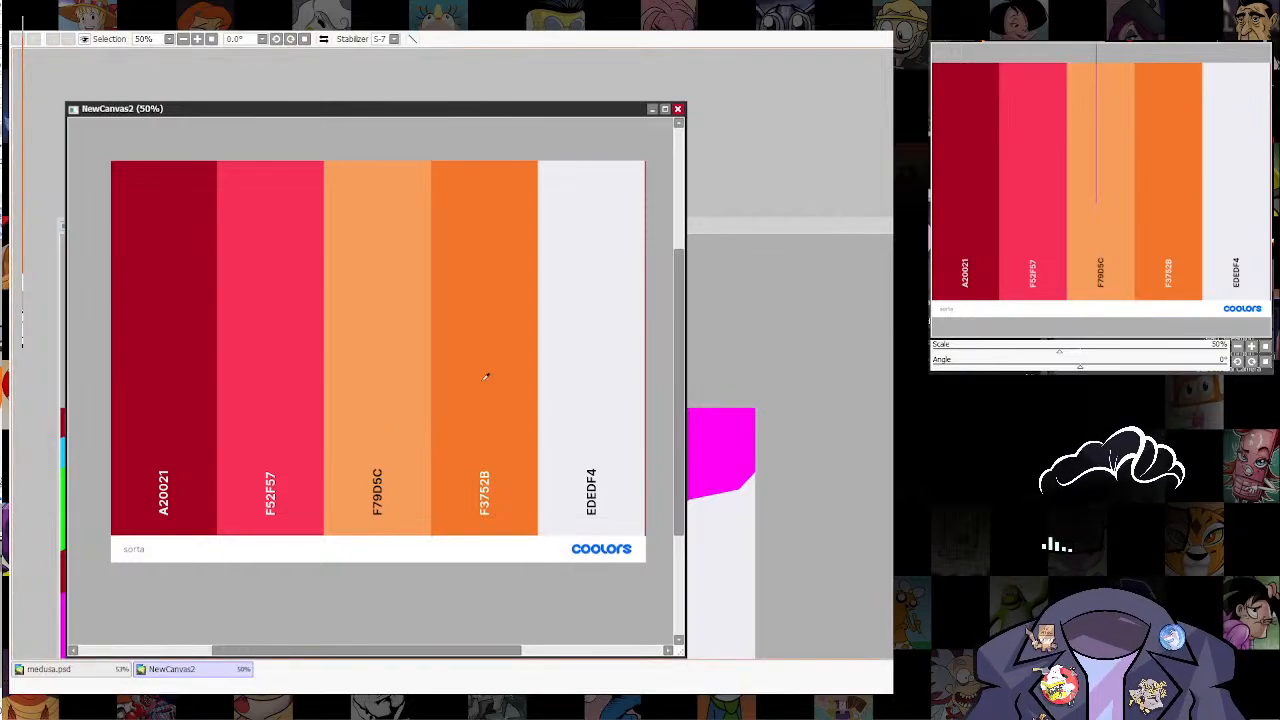
{"action": "left_click", "coordinate": [790, 229]}
{"action": "scroll", "coordinate": [745, 435], "scroll_direction": "down", "scroll_amount": 5}
{"action": "left_click_drag", "start_coordinate": [684, 517], "coordinate": [710, 510]}
{"action": "scroll", "coordinate": [710, 473], "scroll_direction": "up", "scroll_amount": 2}
{"action": "left_click_drag", "start_coordinate": [756, 553], "coordinate": [807, 535]}
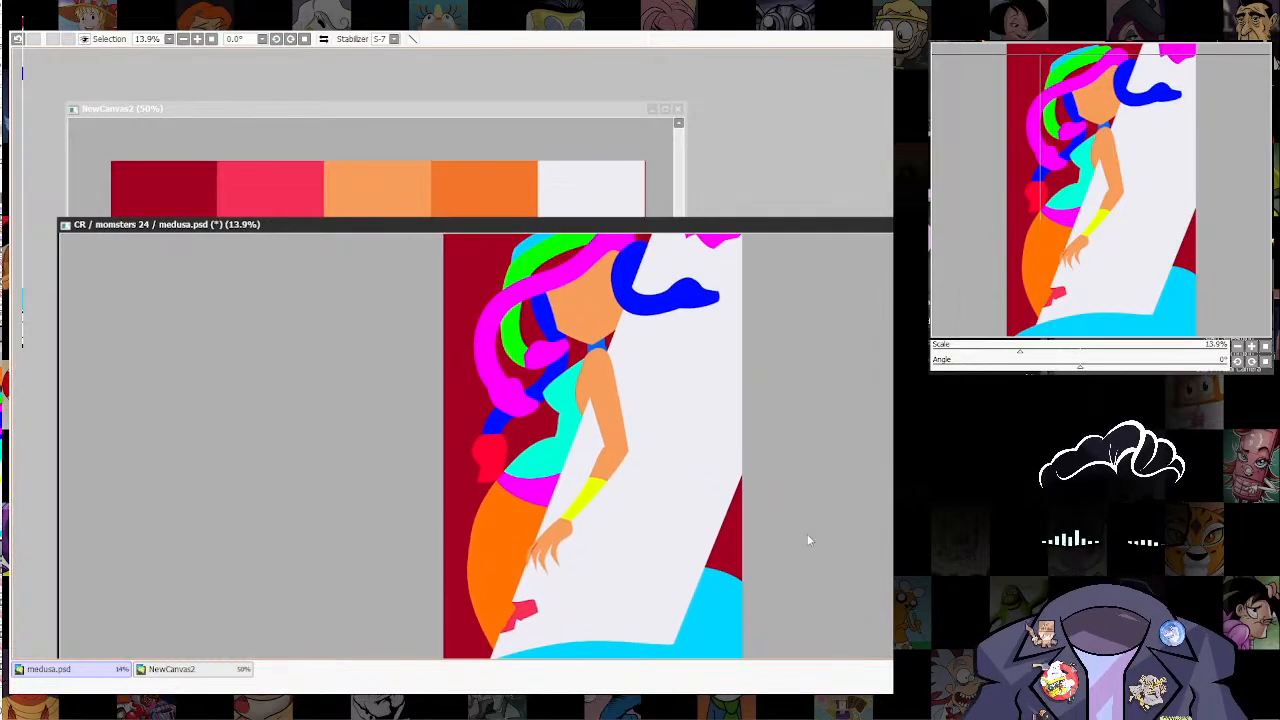
{"action": "left_click_drag", "start_coordinate": [627, 416], "coordinate": [599, 470]}
Step: Fill the magenta shape in the illustration's upper-right corner with the palette's pinkish red F52F57
{"action": "left_click", "coordinate": [607, 120]}
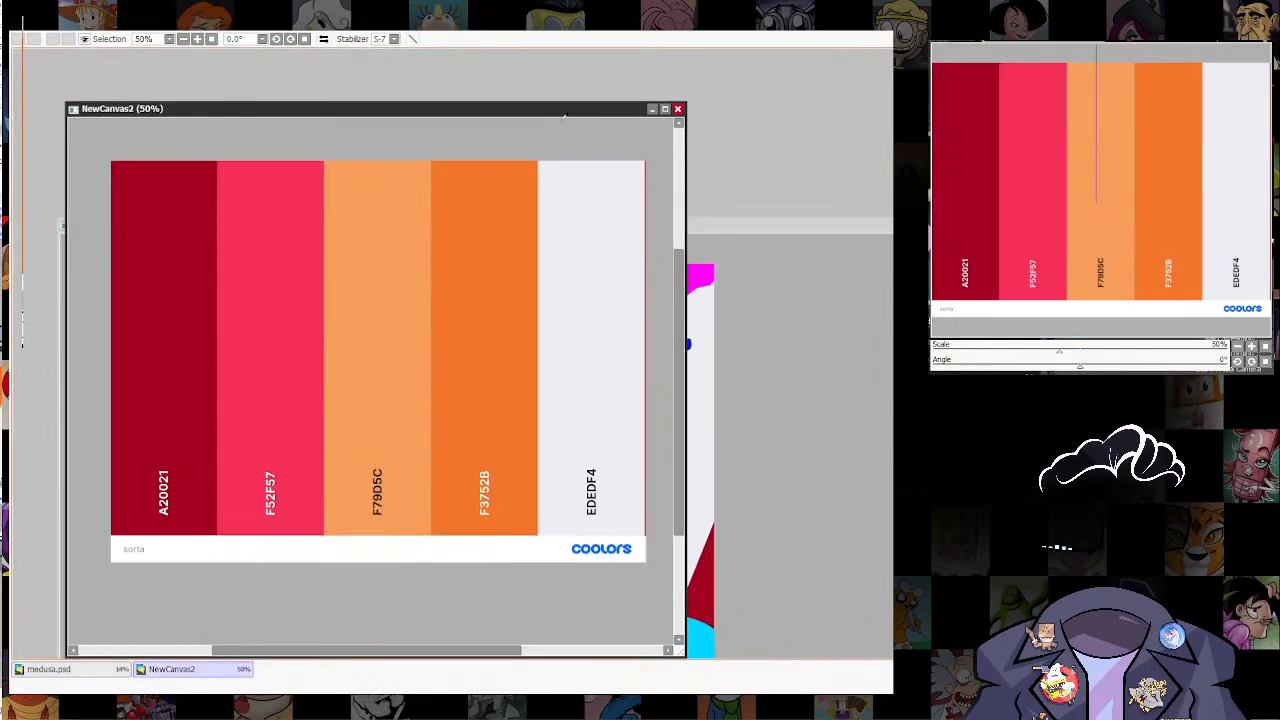
{"action": "left_click", "coordinate": [740, 224]}
{"action": "left_click", "coordinate": [692, 278]}
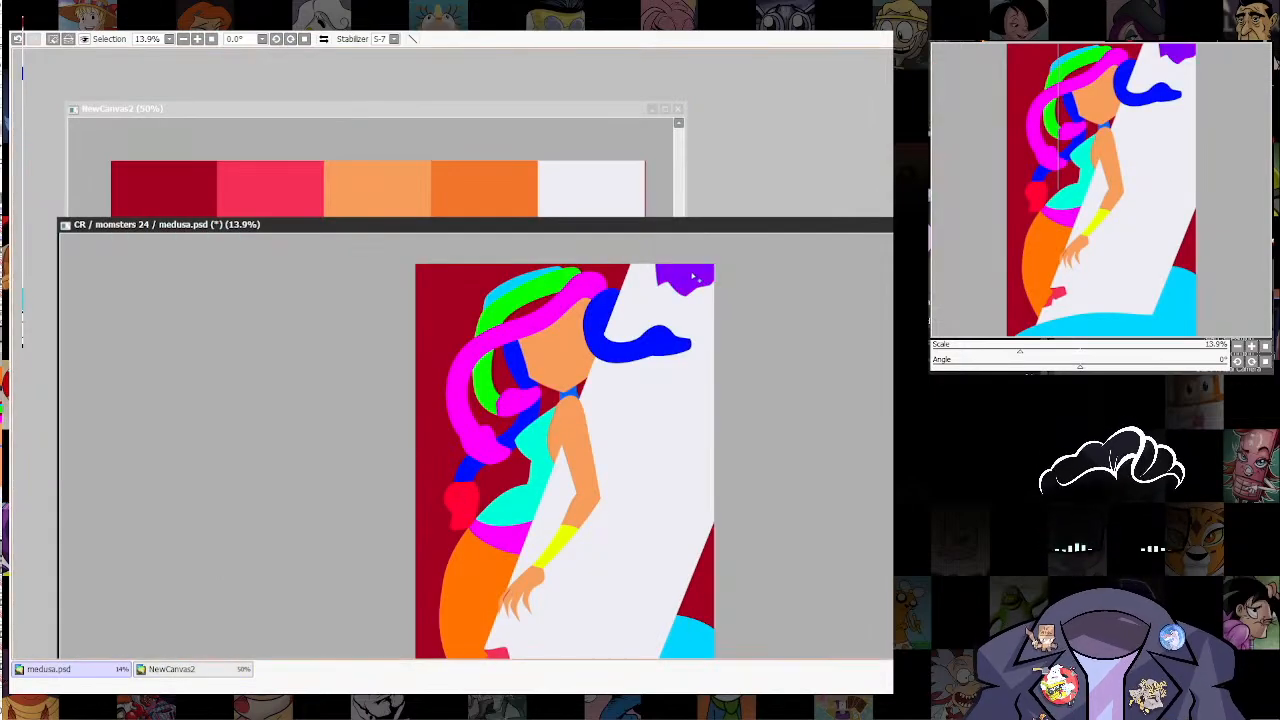
{"action": "key", "text": "ctrl+f"}
{"action": "key", "text": "ctrl+d"}
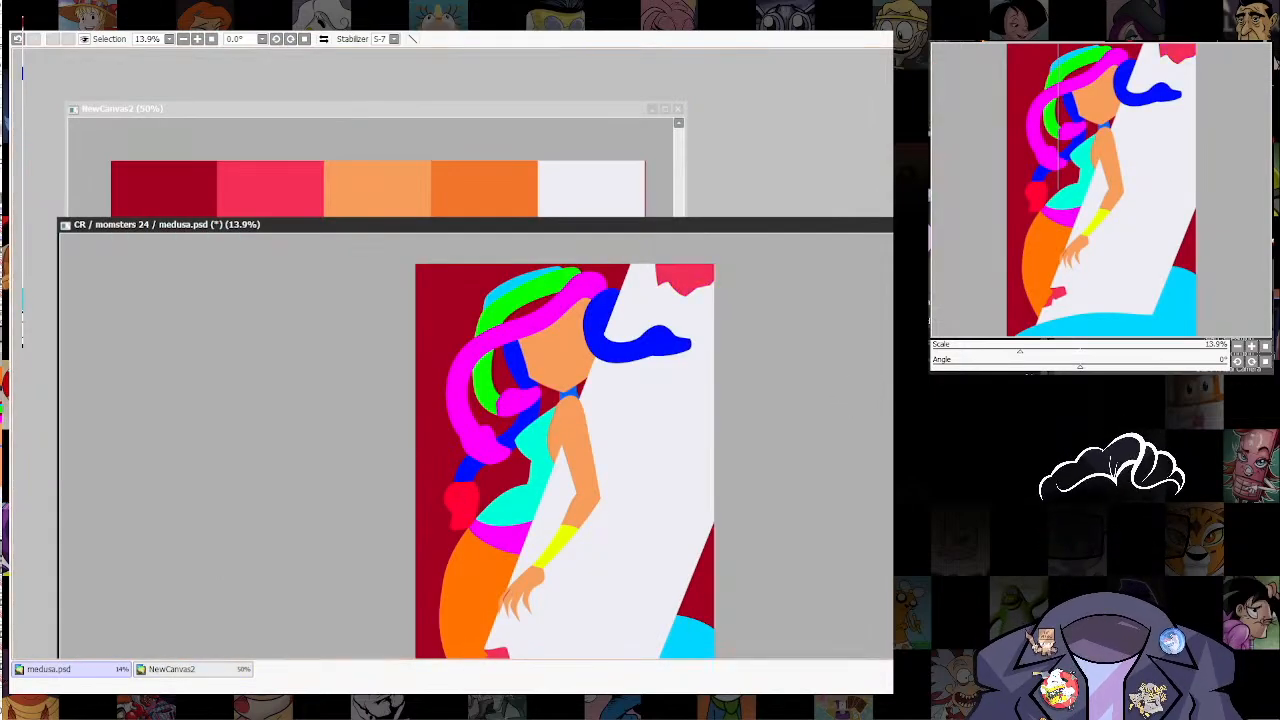
Step: Examine Medusa's hip, her hand and the small shape below it up close, and the colour balance of the whole illustration
{"action": "scroll", "coordinate": [706, 460], "scroll_direction": "down", "scroll_amount": 4}
{"action": "scroll", "coordinate": [690, 408], "scroll_direction": "up", "scroll_amount": 5}
{"action": "left_click_drag", "start_coordinate": [703, 480], "coordinate": [674, 535]}
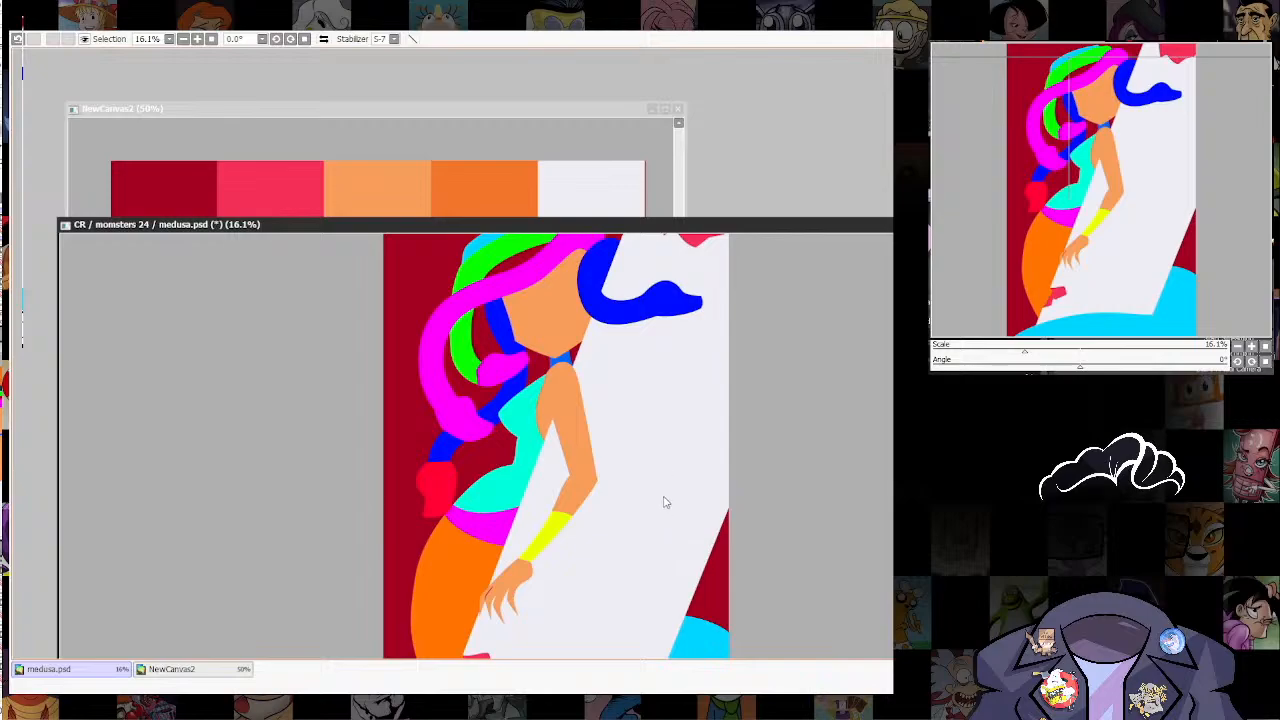
{"action": "left_click_drag", "start_coordinate": [536, 538], "coordinate": [574, 443]}
{"action": "scroll", "coordinate": [503, 429], "scroll_direction": "up", "scroll_amount": 5}
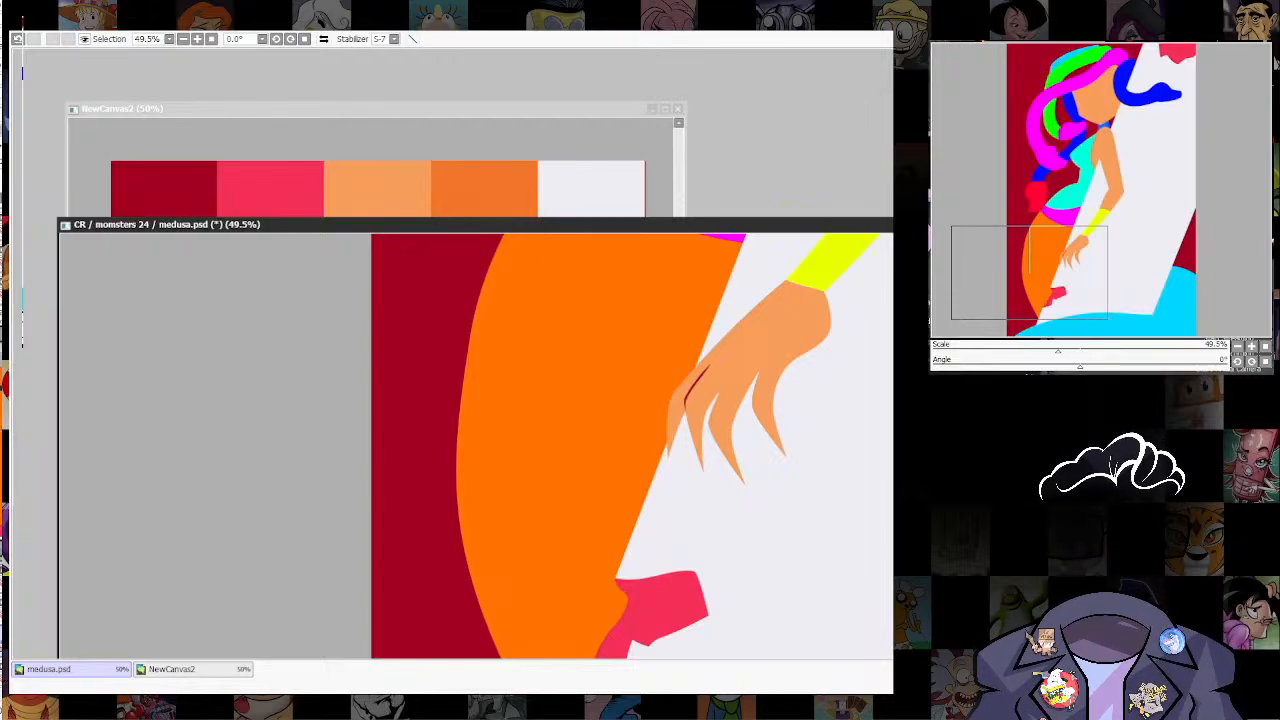
{"action": "scroll", "coordinate": [609, 484], "scroll_direction": "down", "scroll_amount": 3}
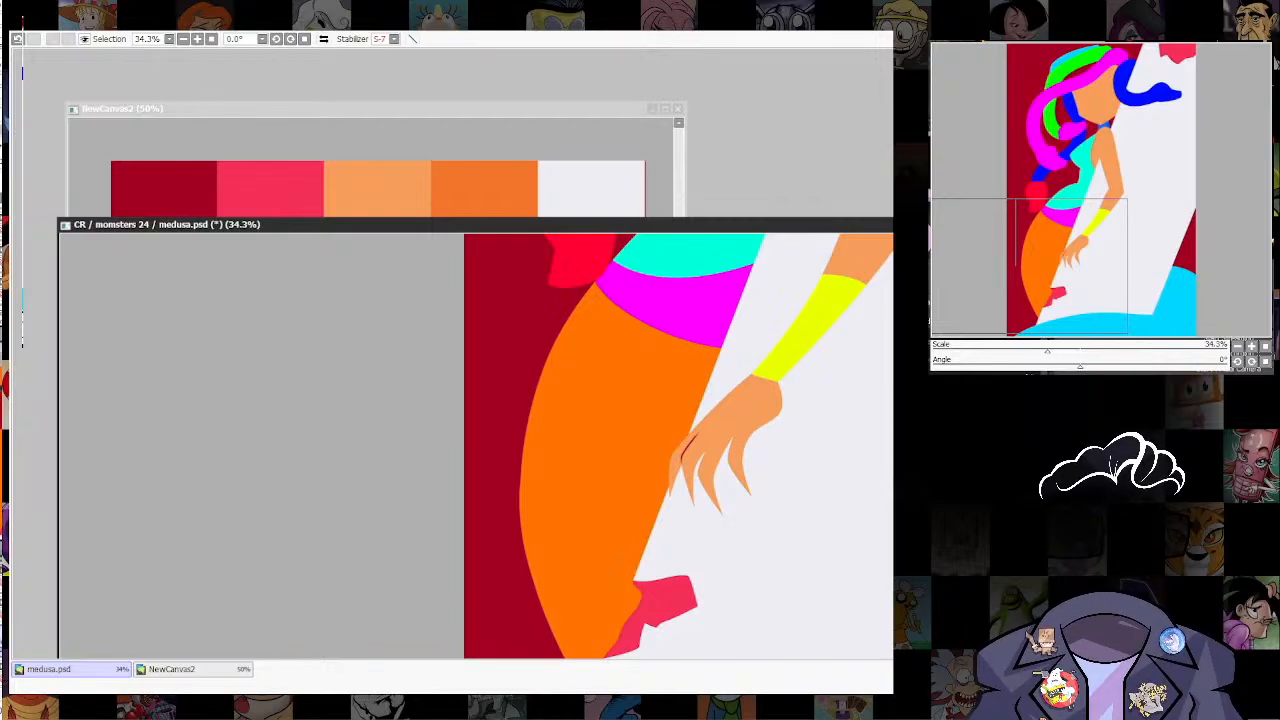
{"action": "scroll", "coordinate": [723, 543], "scroll_direction": "down", "scroll_amount": 3}
{"action": "scroll", "coordinate": [757, 480], "scroll_direction": "up", "scroll_amount": 2}
{"action": "scroll", "coordinate": [788, 370], "scroll_direction": "down", "scroll_amount": 3}
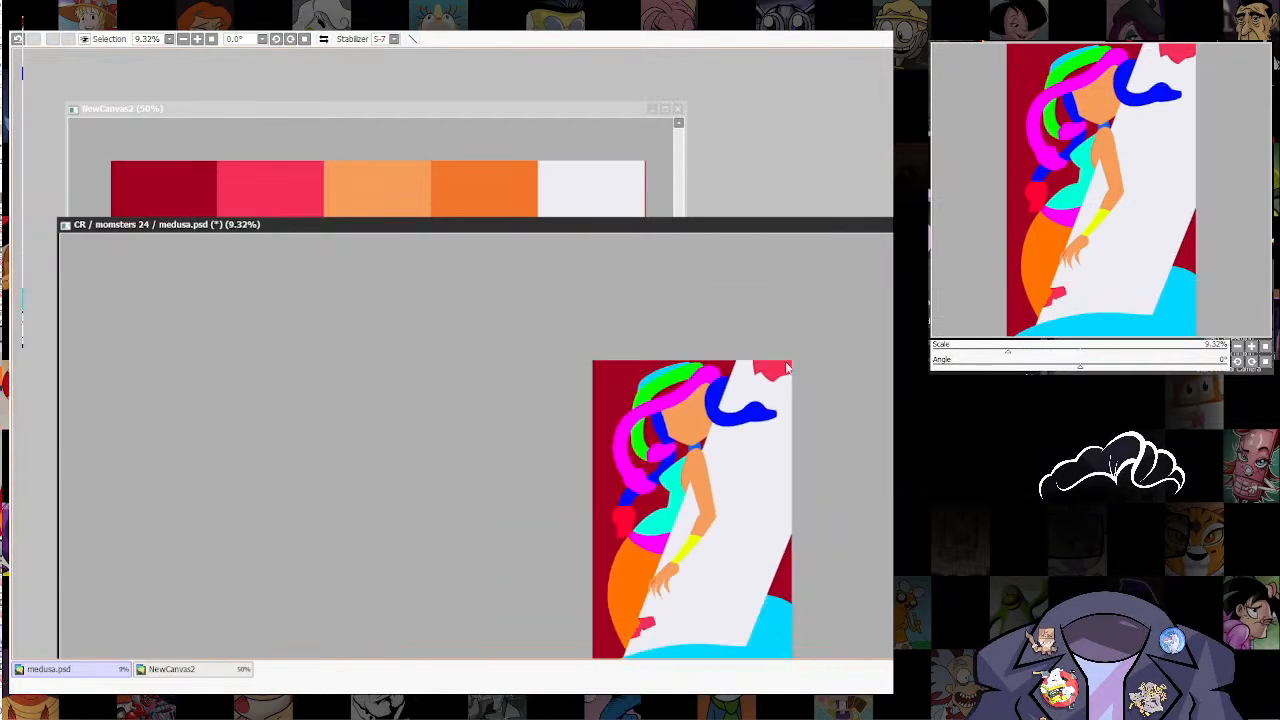
Step: Reposition the illustration window so that the upper edge of the palette window stays exposed behind it
{"action": "left_click_drag", "start_coordinate": [808, 227], "coordinate": [668, 91]}
{"action": "scroll", "coordinate": [607, 292], "scroll_direction": "up", "scroll_amount": 3}
{"action": "left_click_drag", "start_coordinate": [667, 405], "coordinate": [707, 482]}
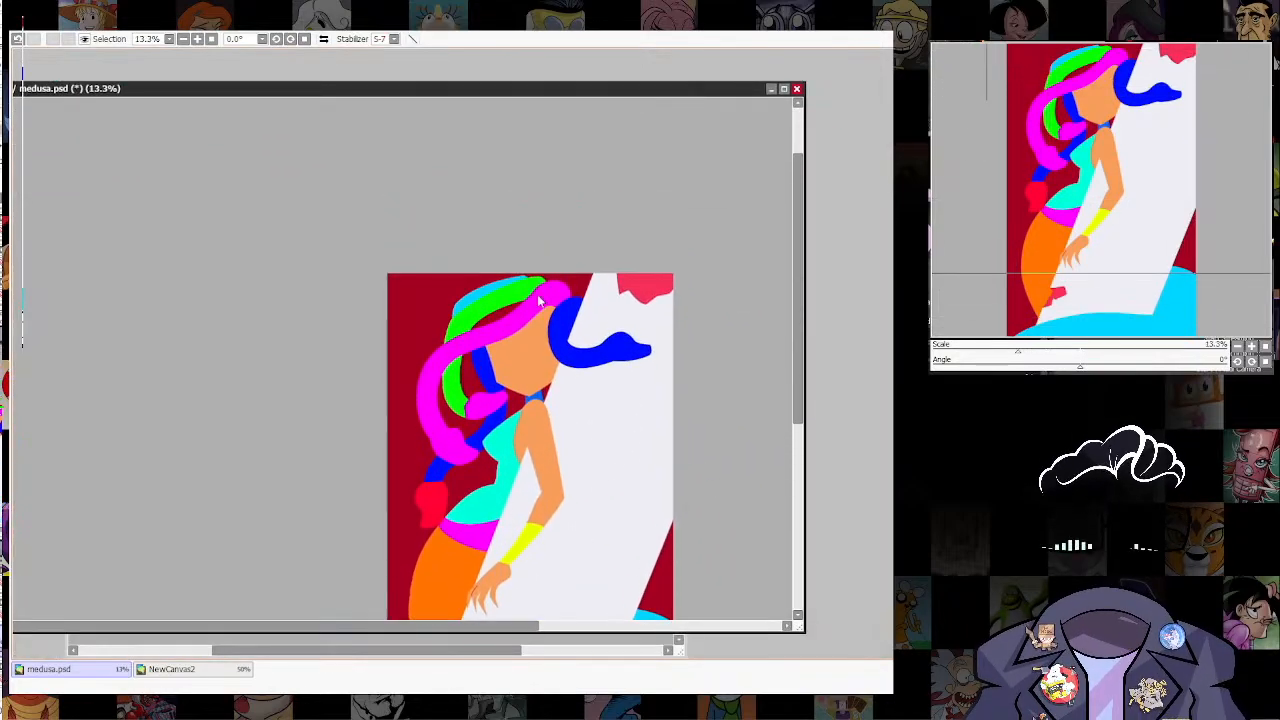
{"action": "left_click_drag", "start_coordinate": [540, 91], "coordinate": [608, 179]}
Step: Fill both parts of the large cyan shape along the illustration's lower edge with the palette's pinkish red F52F57
{"action": "left_click", "coordinate": [565, 116]}
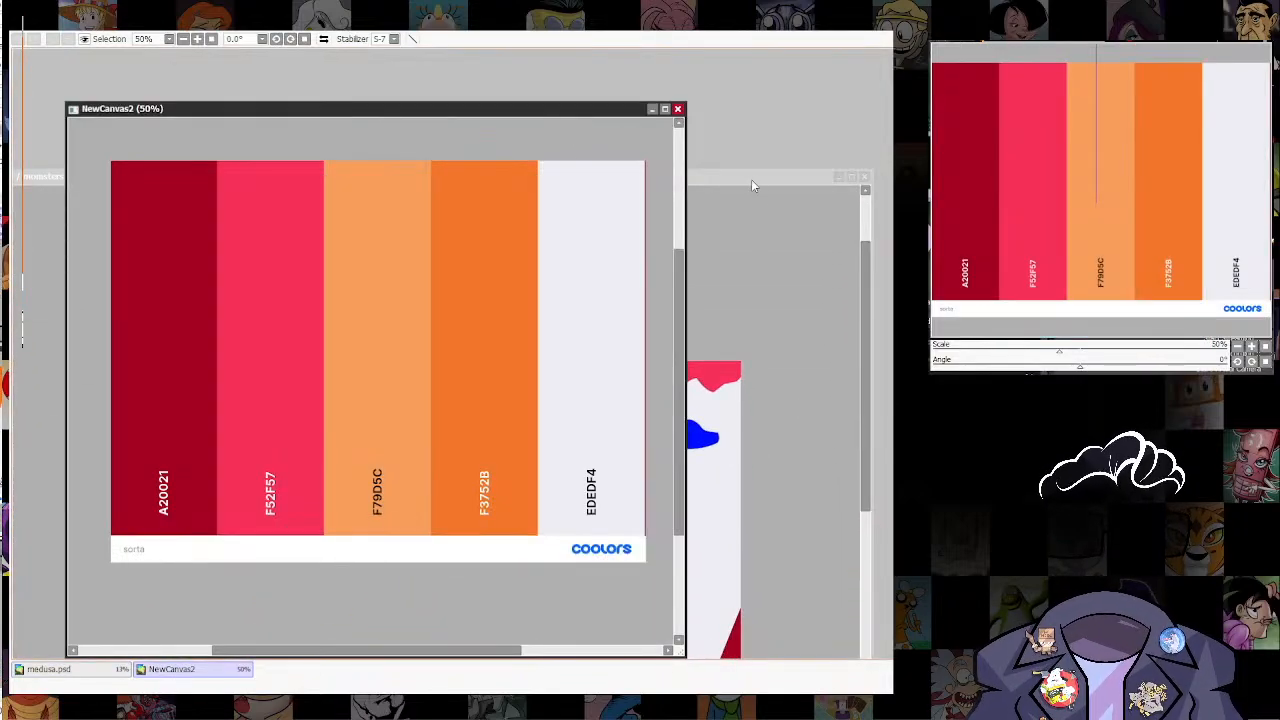
{"action": "left_click", "coordinate": [753, 184]}
{"action": "left_click", "coordinate": [586, 133]}
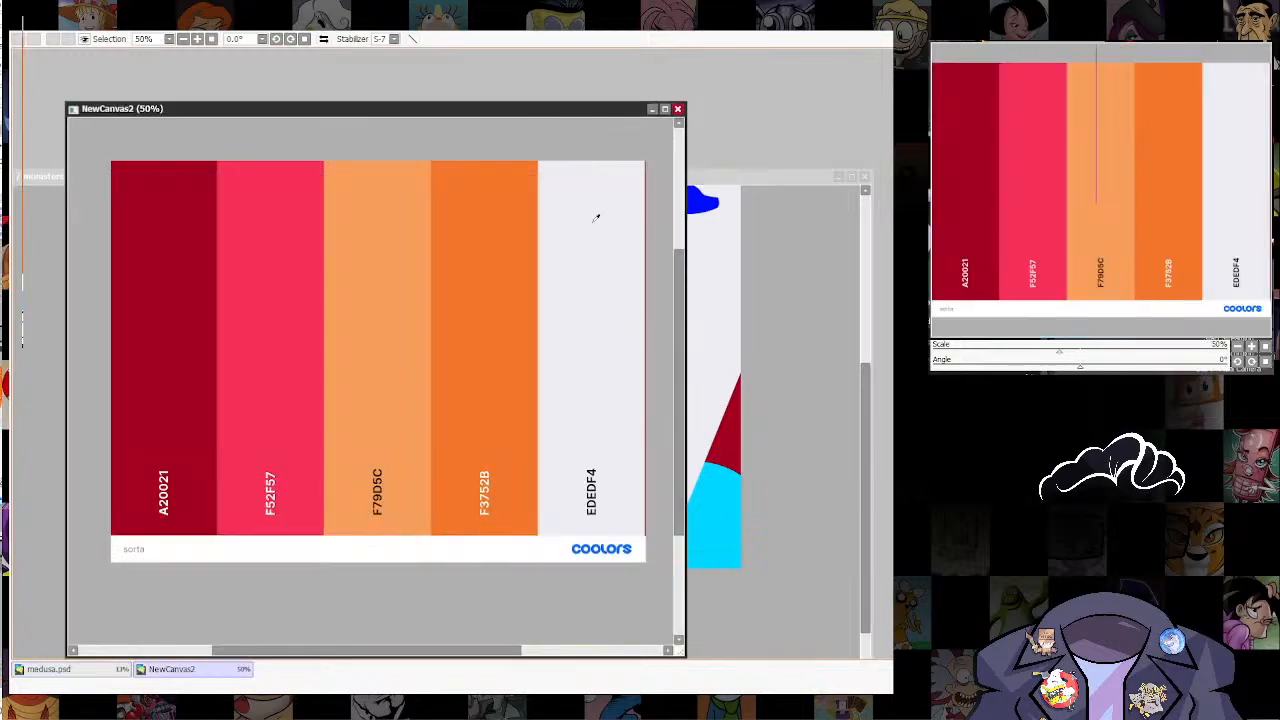
{"action": "left_click", "coordinate": [777, 180]}
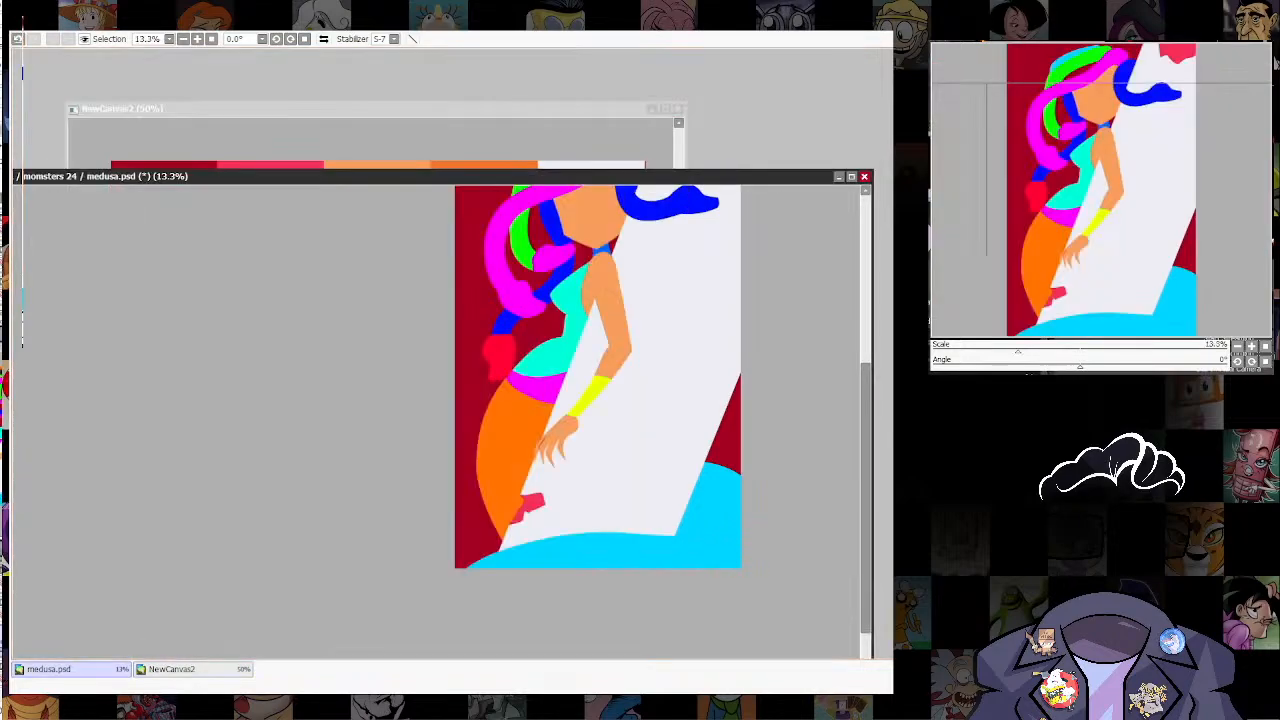
{"action": "left_click_drag", "start_coordinate": [714, 443], "coordinate": [717, 474]}
{"action": "left_click", "coordinate": [713, 574]}
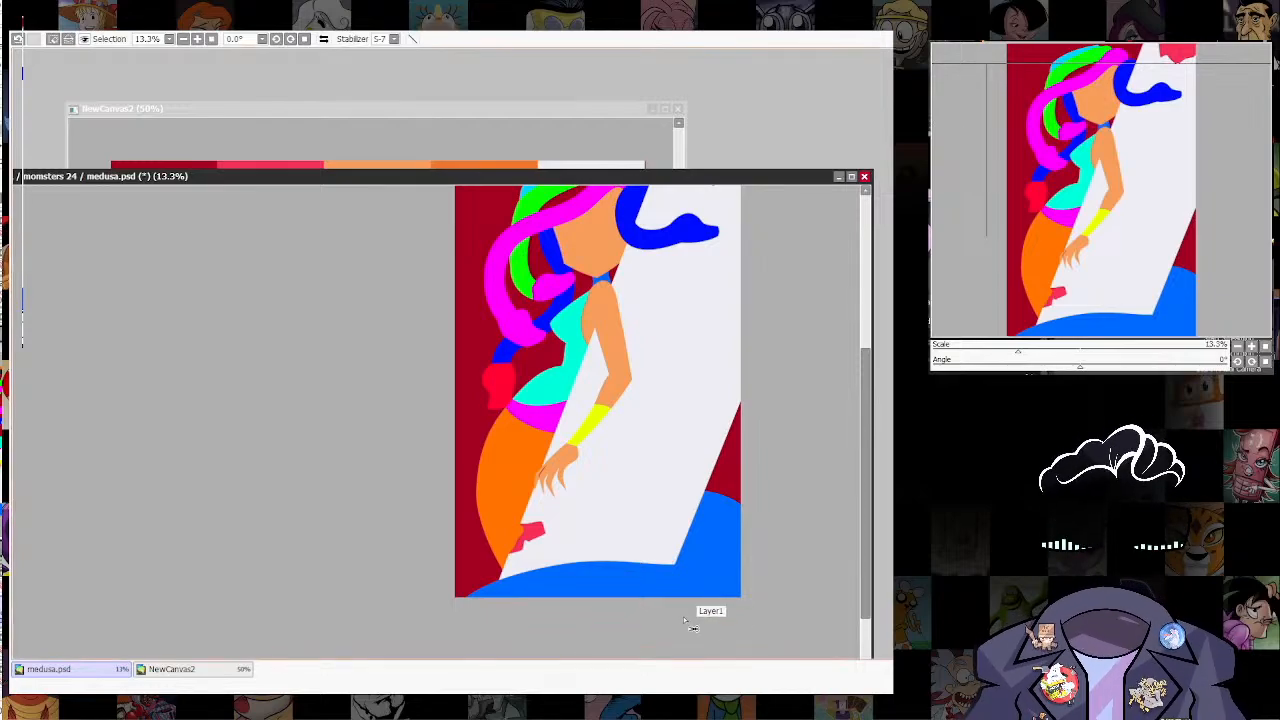
{"action": "key", "text": "ctrl+z"}
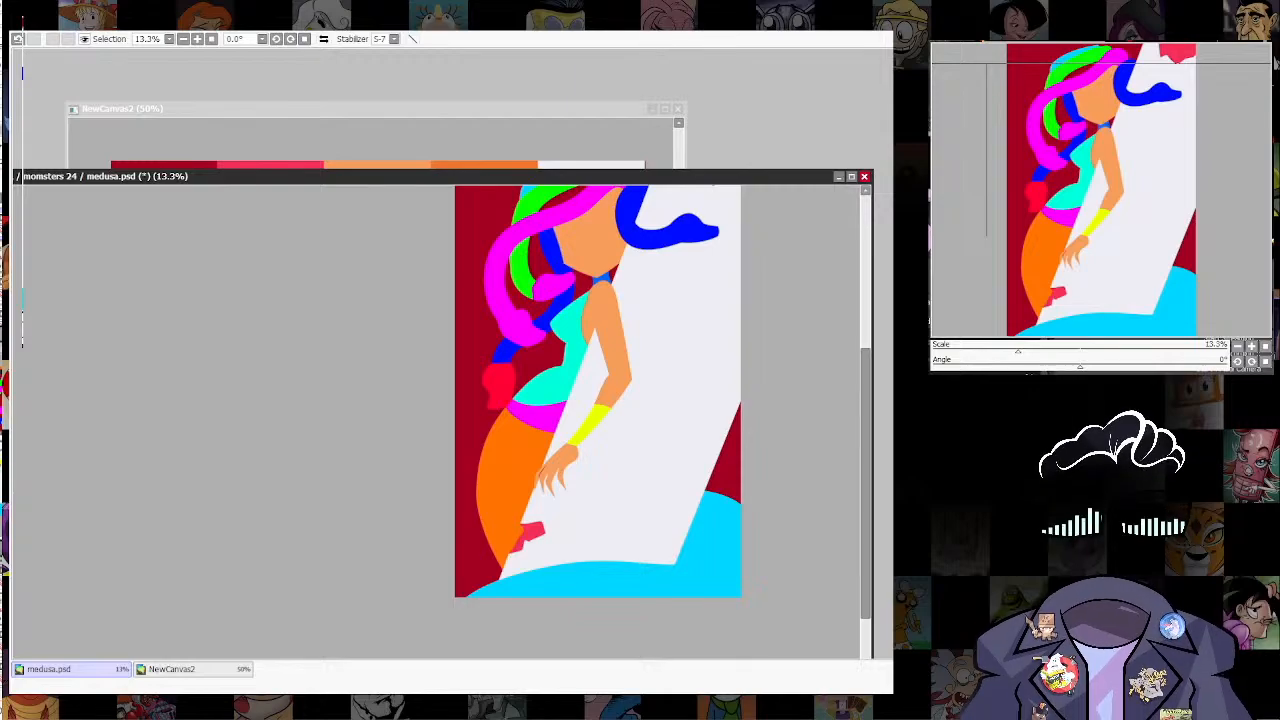
{"action": "left_click", "coordinate": [620, 582]}
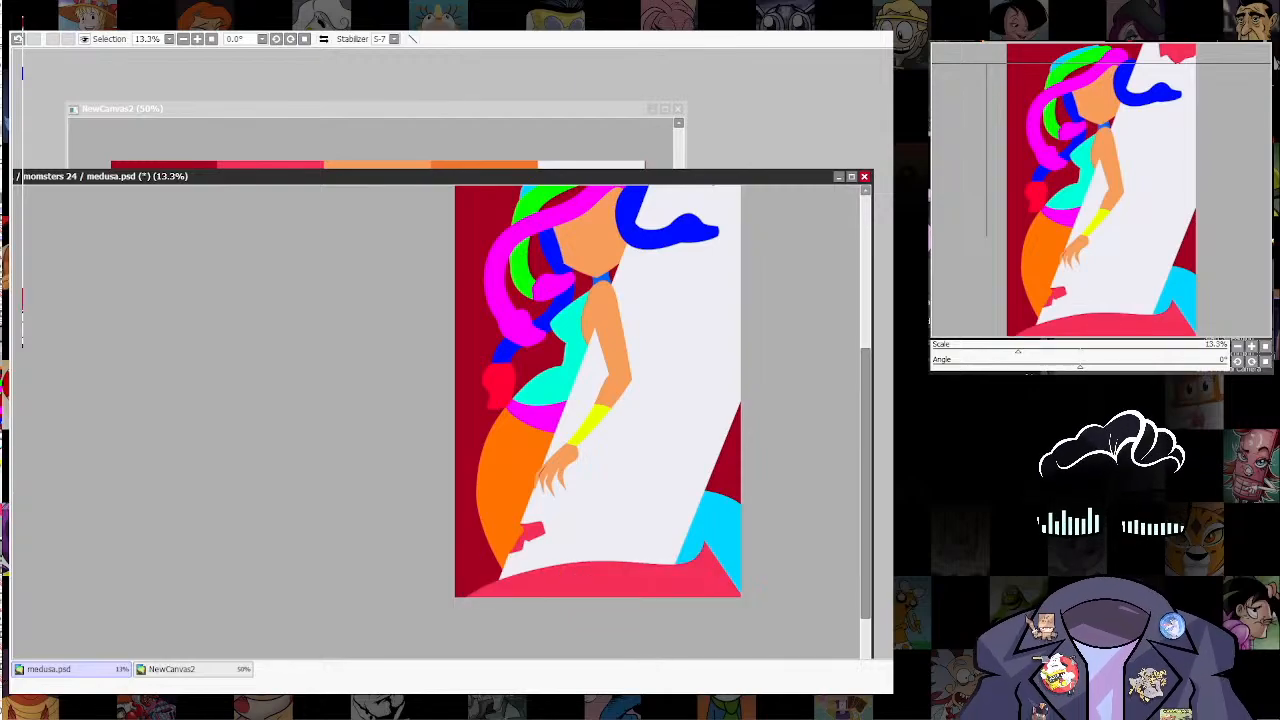
{"action": "left_click", "coordinate": [718, 528]}
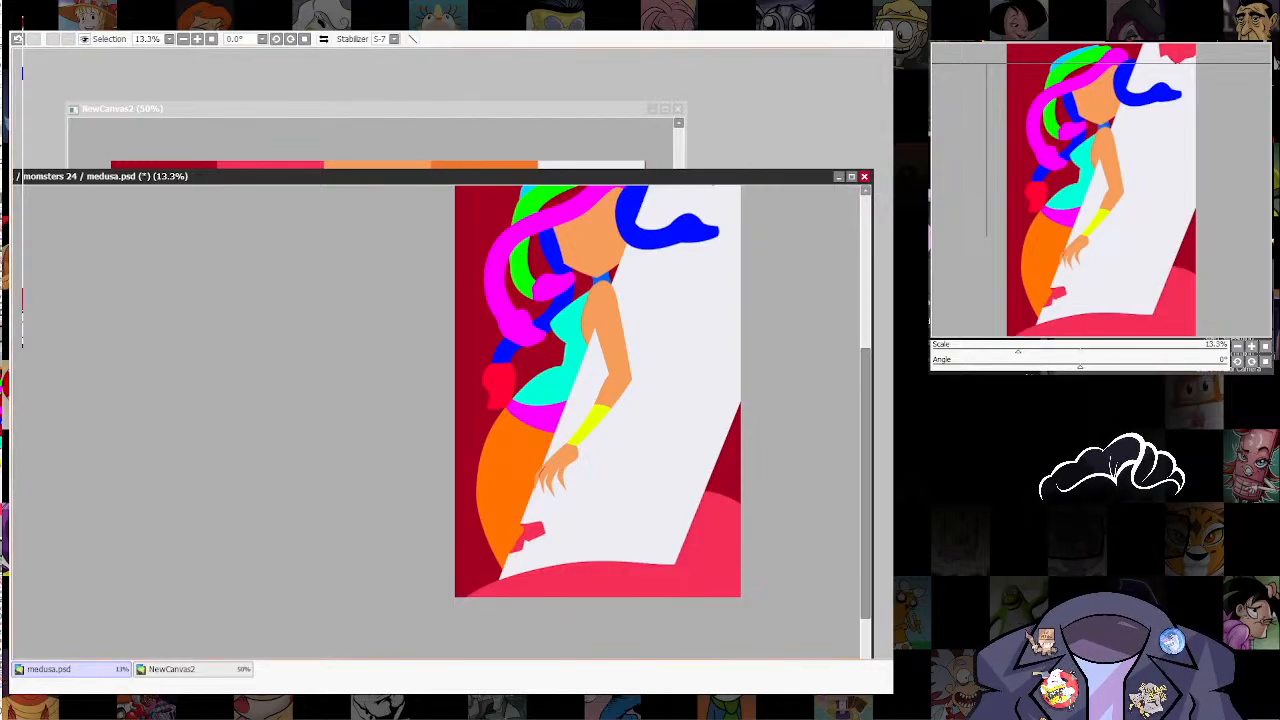
{"action": "scroll", "coordinate": [706, 598], "scroll_direction": "up", "scroll_amount": 7}
{"action": "left_click_drag", "start_coordinate": [688, 553], "coordinate": [740, 524]}
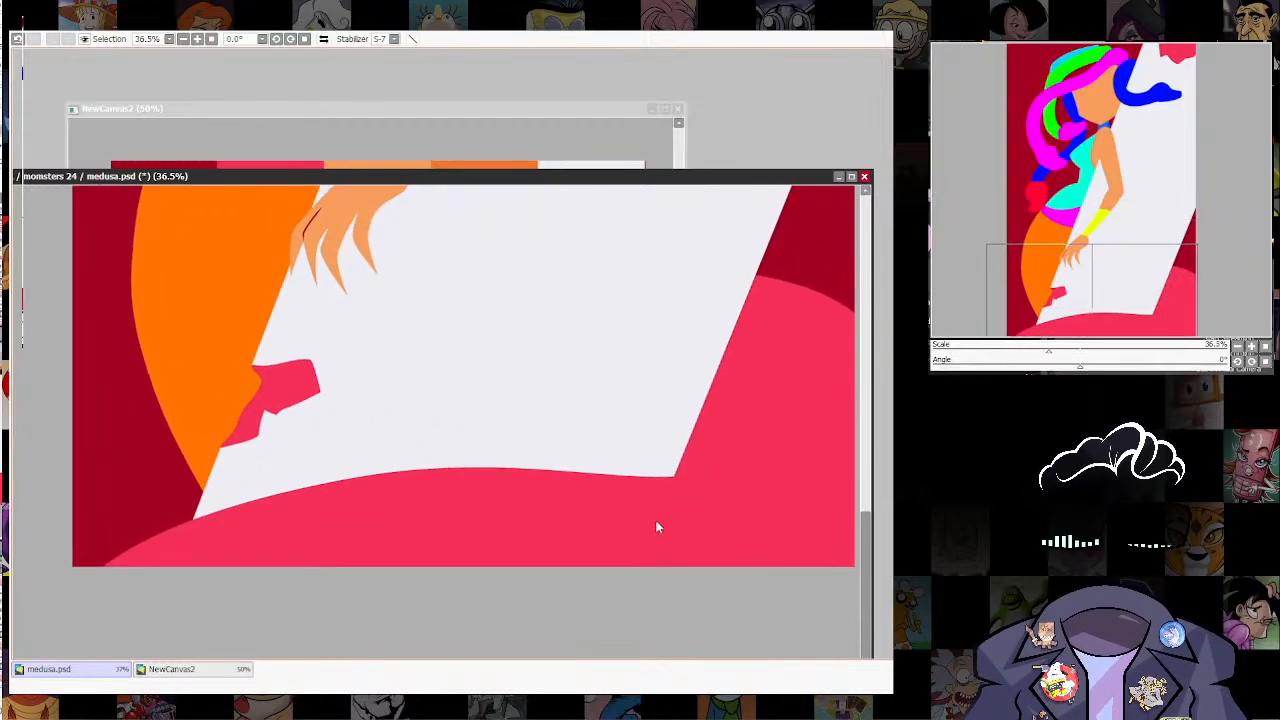
{"action": "key", "text": "ctrl+a"}
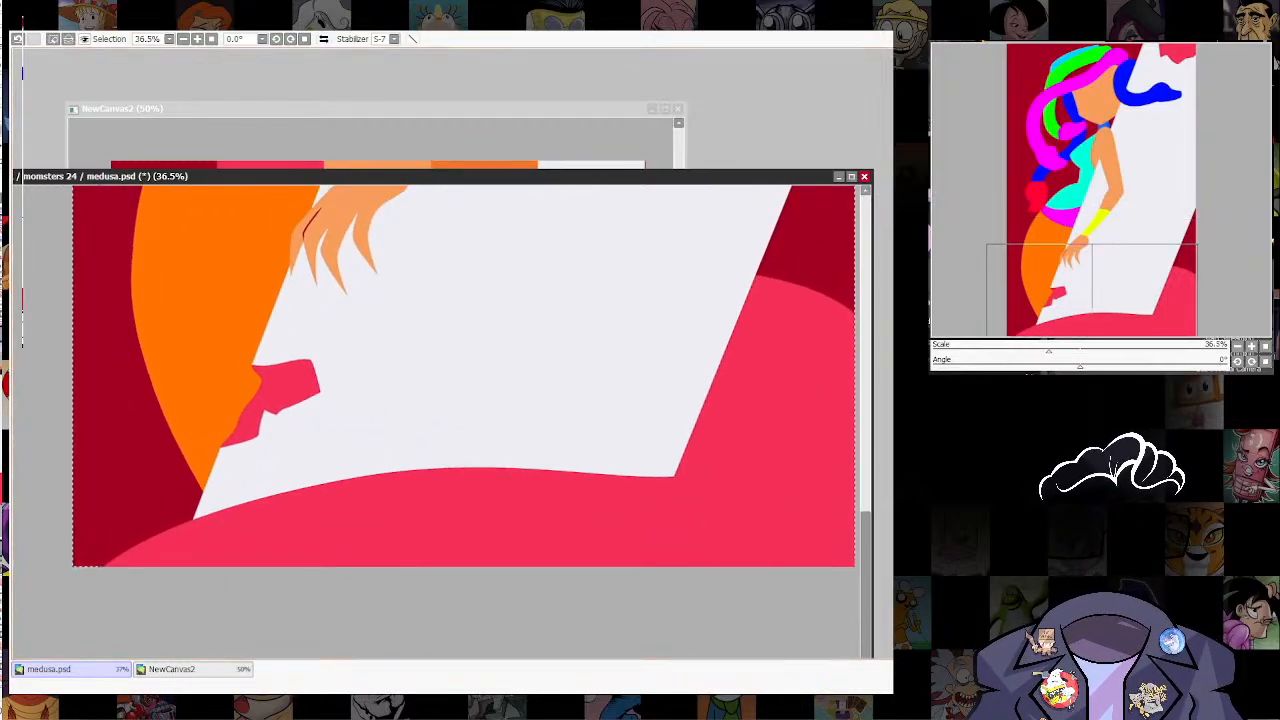
{"action": "key", "text": "ctrl+d"}
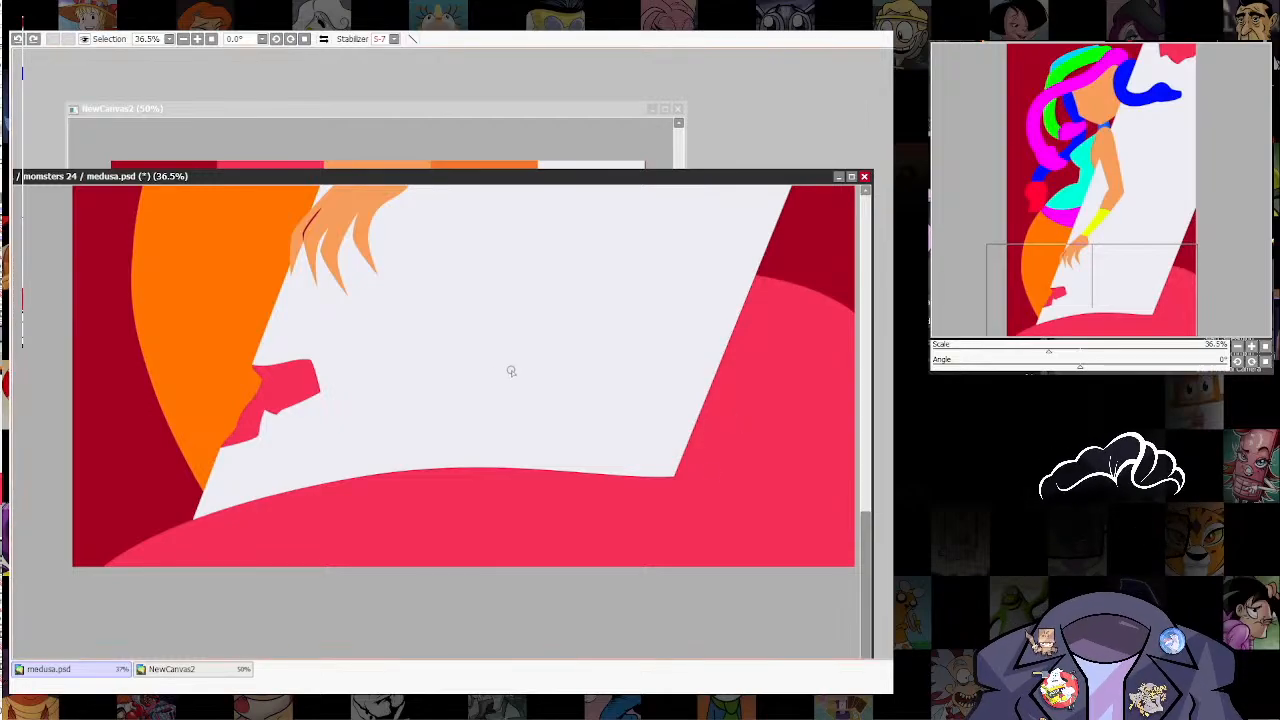
{"action": "left_click_drag", "start_coordinate": [346, 333], "coordinate": [444, 529]}
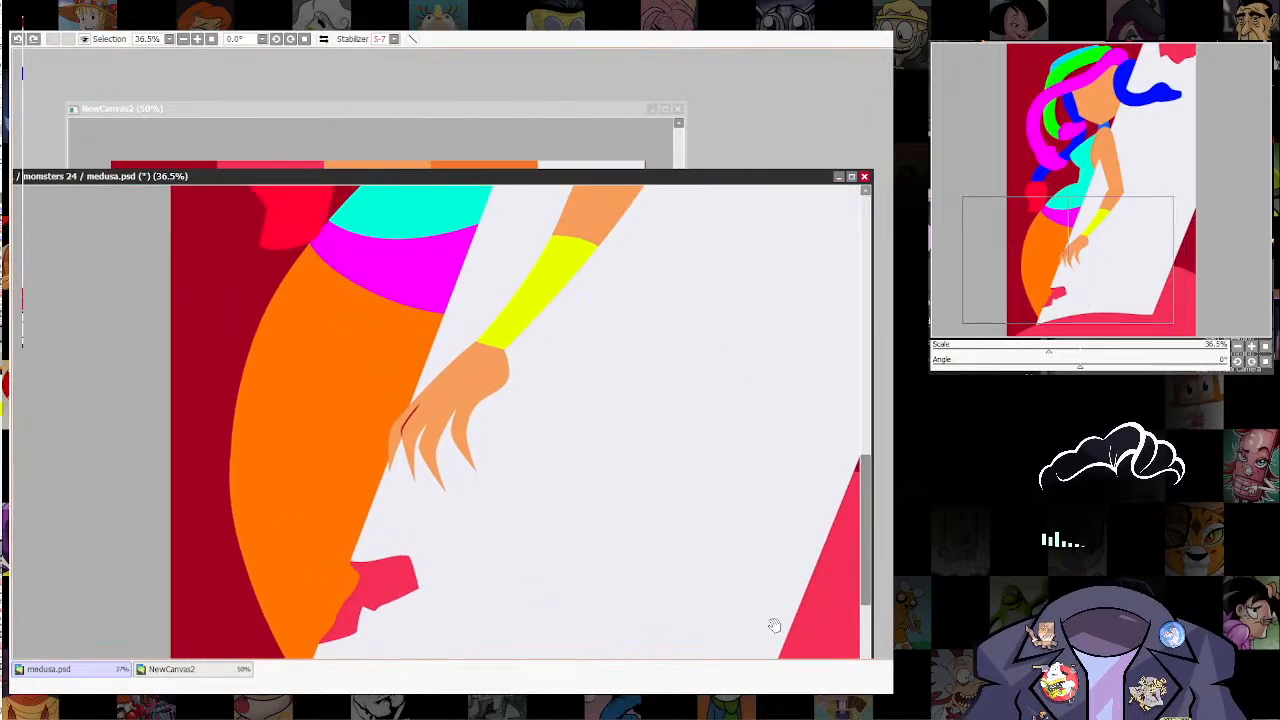
{"action": "left_click_drag", "start_coordinate": [771, 623], "coordinate": [717, 489]}
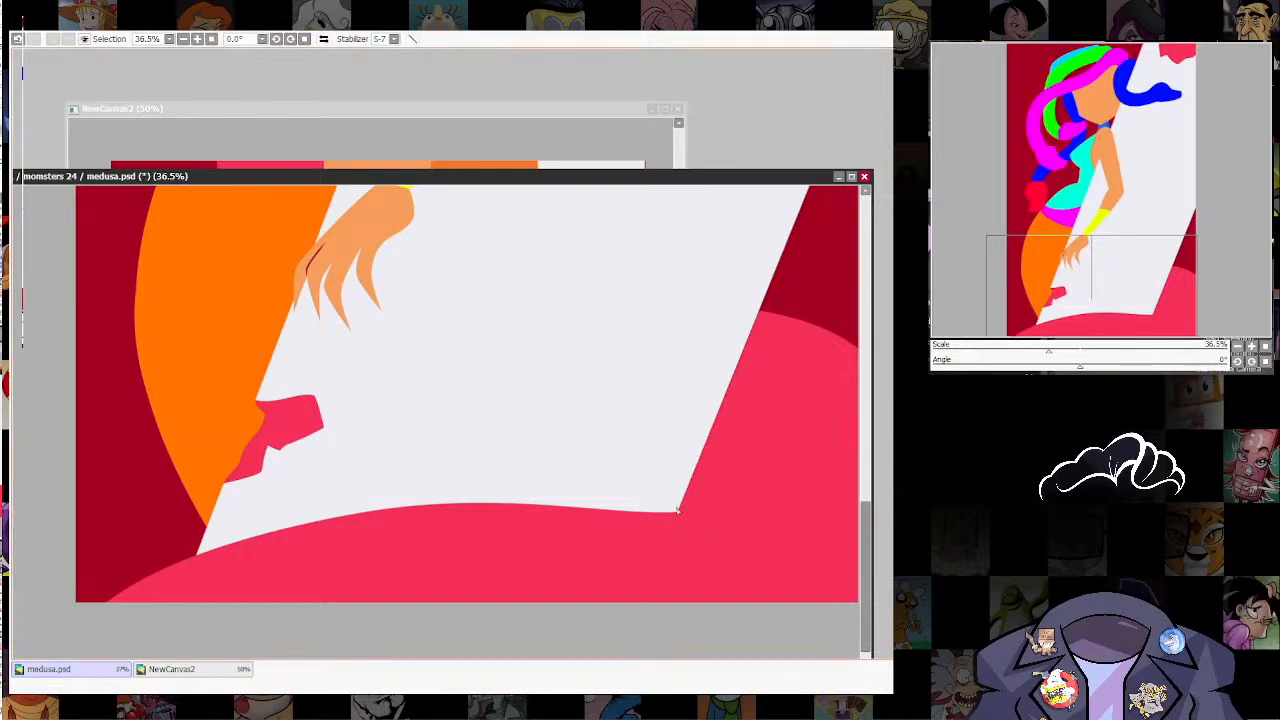
Step: Draw a curved dark red line from the off-white shape's lower corner up into the pinkish red tail shape
{"action": "left_click_drag", "start_coordinate": [673, 516], "coordinate": [774, 474]}
{"action": "key", "text": "ctrl+z"}
{"action": "mouse_move", "coordinate": [681, 510]}
{"action": "left_mouse_down"}
{"action": "mouse_move", "coordinate": [721, 507]}
{"action": "mouse_move", "coordinate": [781, 464]}
{"action": "mouse_move", "coordinate": [782, 392]}
{"action": "mouse_move", "coordinate": [885, 403]}
{"action": "mouse_move", "coordinate": [751, 466]}
{"action": "mouse_move", "coordinate": [682, 575]}
{"action": "mouse_move", "coordinate": [786, 450]}
{"action": "left_mouse_up"}
{"action": "left_click_drag", "start_coordinate": [751, 354], "coordinate": [807, 476]}
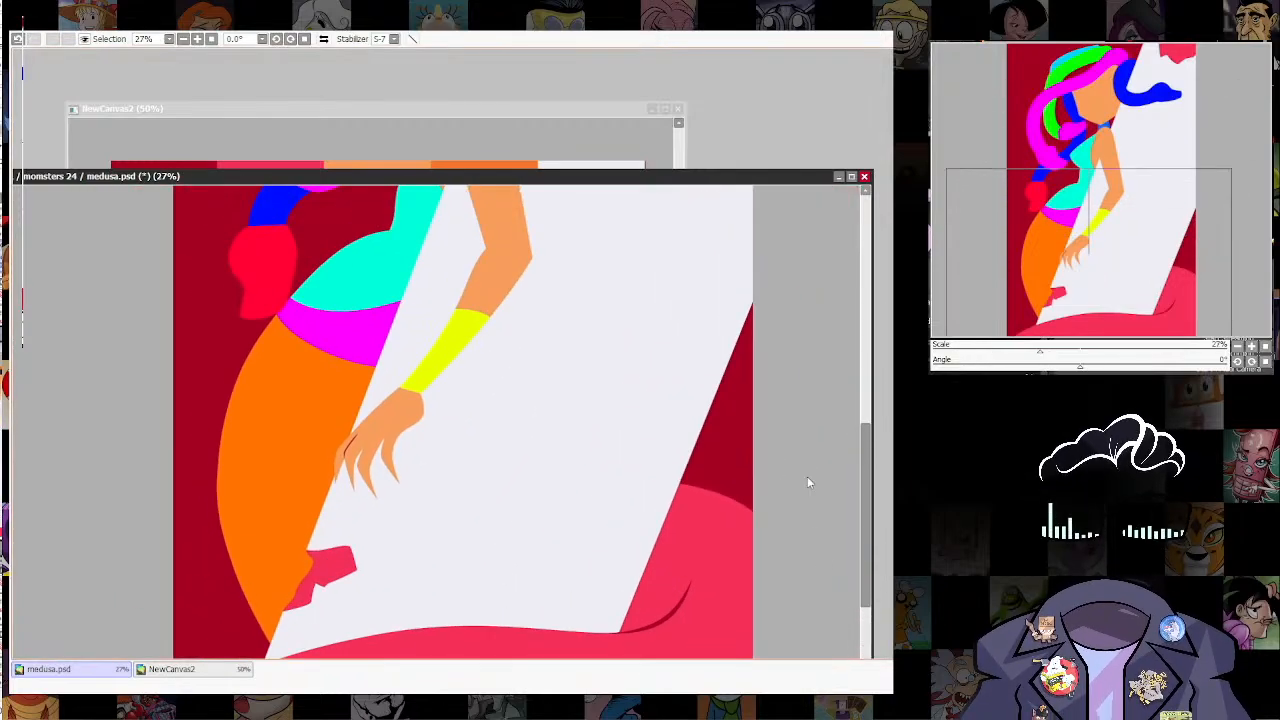
{"action": "left_click_drag", "start_coordinate": [825, 396], "coordinate": [763, 458]}
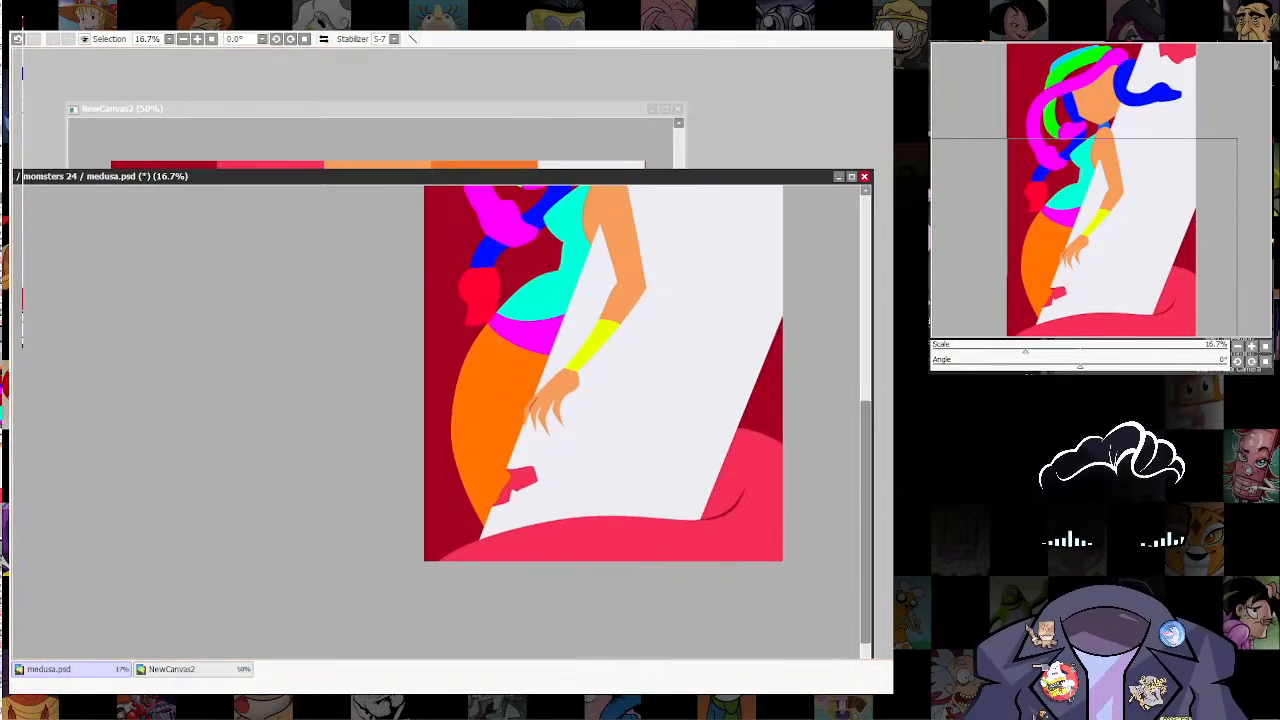
{"action": "key", "text": "ctrl+z"}
{"action": "key", "text": "ctrl+y"}
Step: Recolour Medusa's orange hip shape with the palette's pinkish red F52F57
{"action": "key", "text": "ctrl+f"}
{"action": "left_click_drag", "start_coordinate": [688, 396], "coordinate": [688, 472]}
{"action": "scroll", "coordinate": [521, 596], "scroll_direction": "up", "scroll_amount": 4}
{"action": "left_click_drag", "start_coordinate": [543, 572], "coordinate": [583, 565]}
{"action": "scroll", "coordinate": [587, 441], "scroll_direction": "down", "scroll_amount": 5}
Step: Sample orange F3752B from the palette and fill the small shape below Medusa's hand with it
{"action": "left_click", "coordinate": [604, 108]}
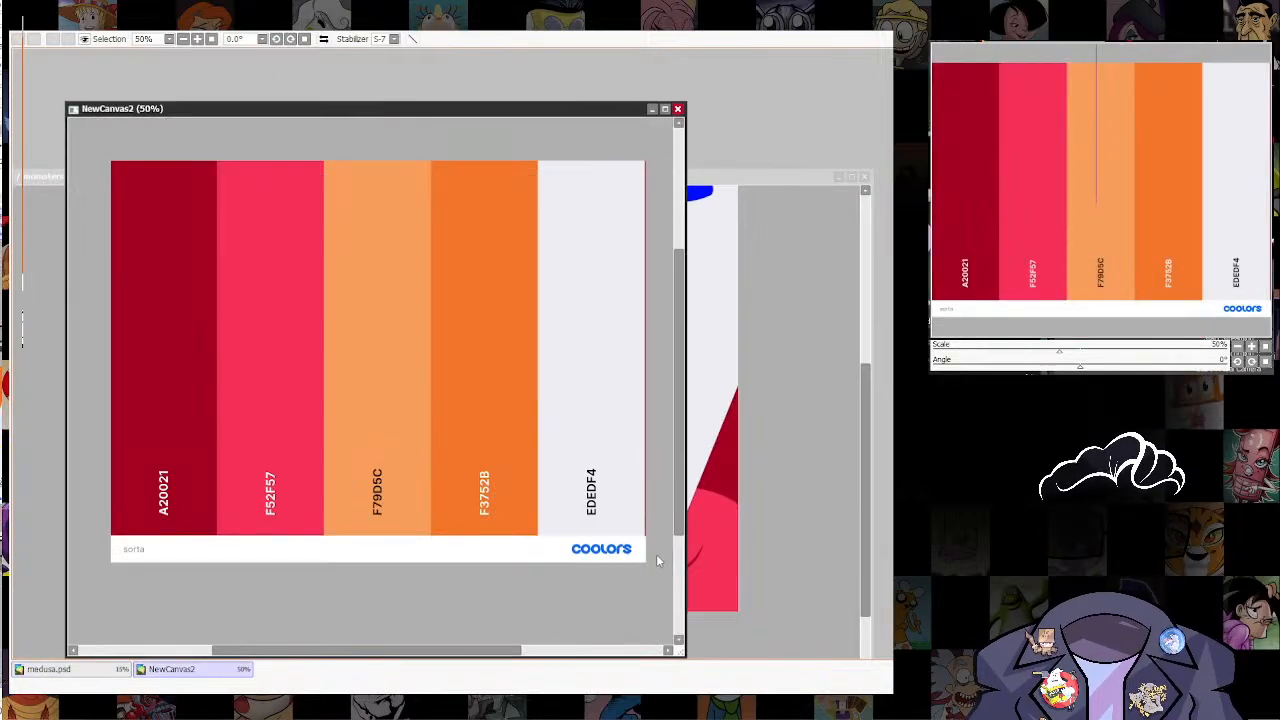
{"action": "left_click", "coordinate": [801, 184]}
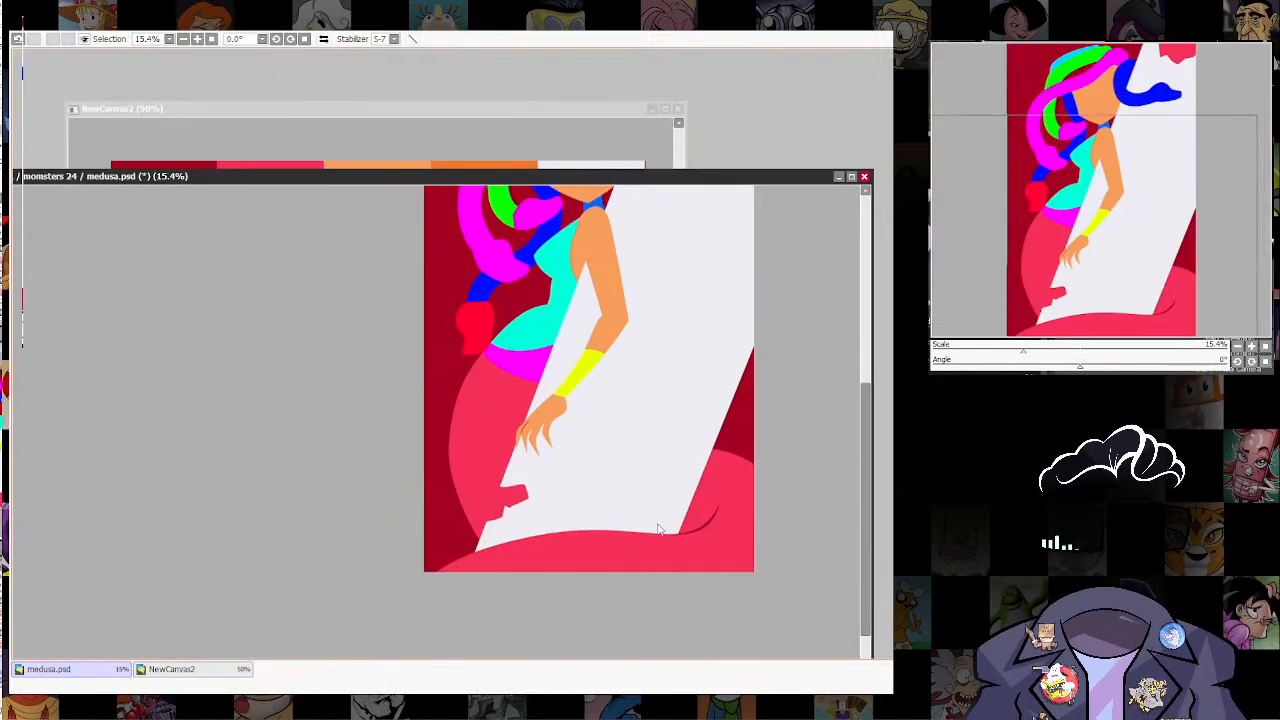
{"action": "left_click", "coordinate": [612, 112]}
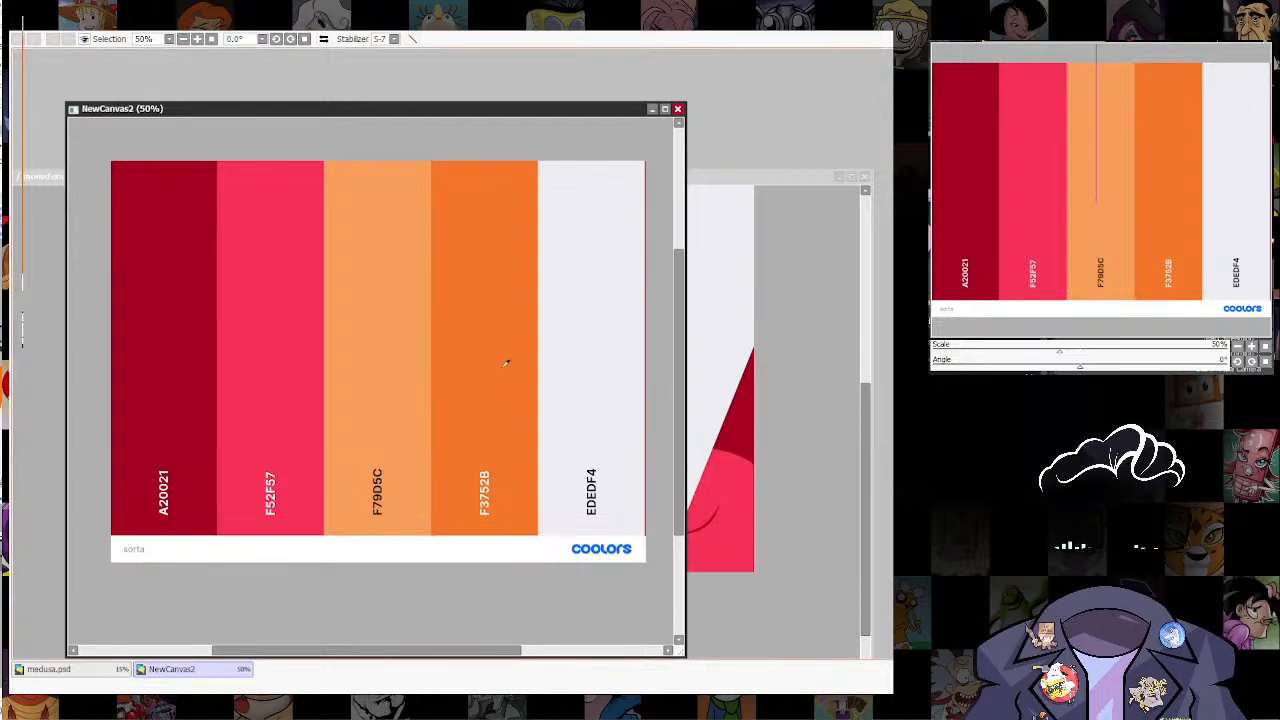
{"action": "left_click", "coordinate": [755, 187]}
{"action": "scroll", "coordinate": [563, 460], "scroll_direction": "up", "scroll_amount": 5}
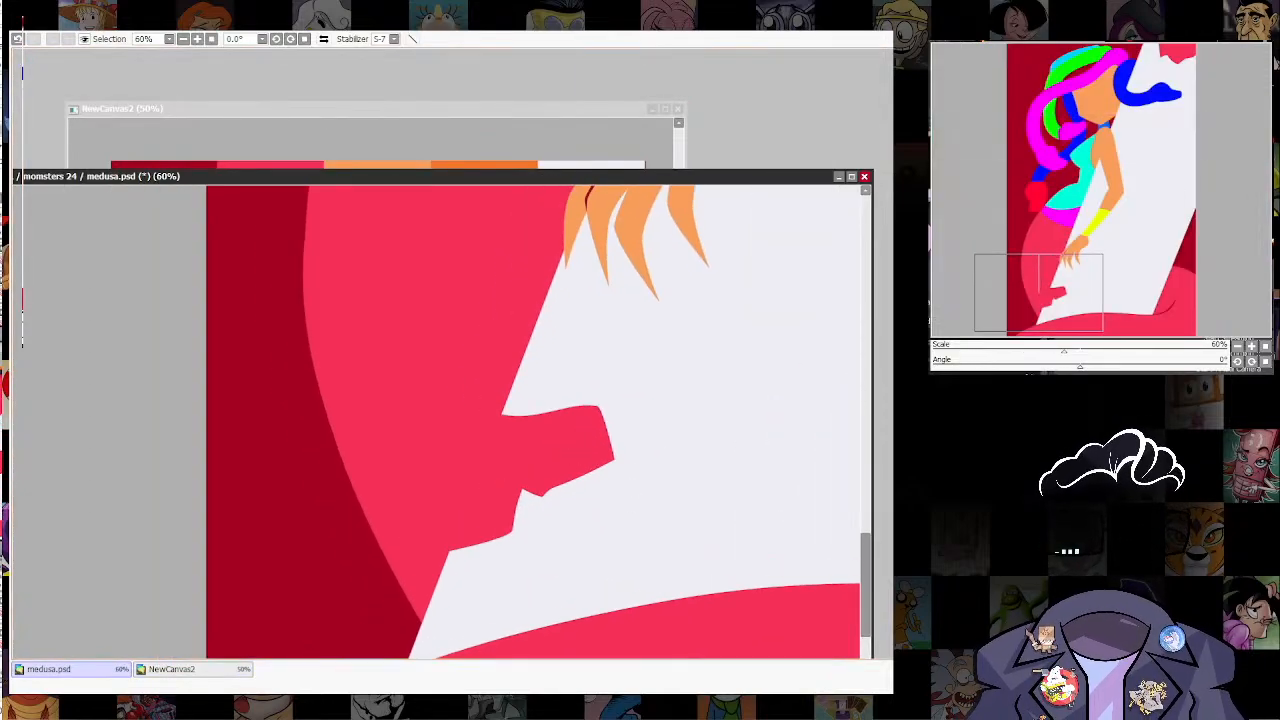
{"action": "left_click", "coordinate": [565, 450]}
{"action": "scroll", "coordinate": [720, 393], "scroll_direction": "down", "scroll_amount": 5}
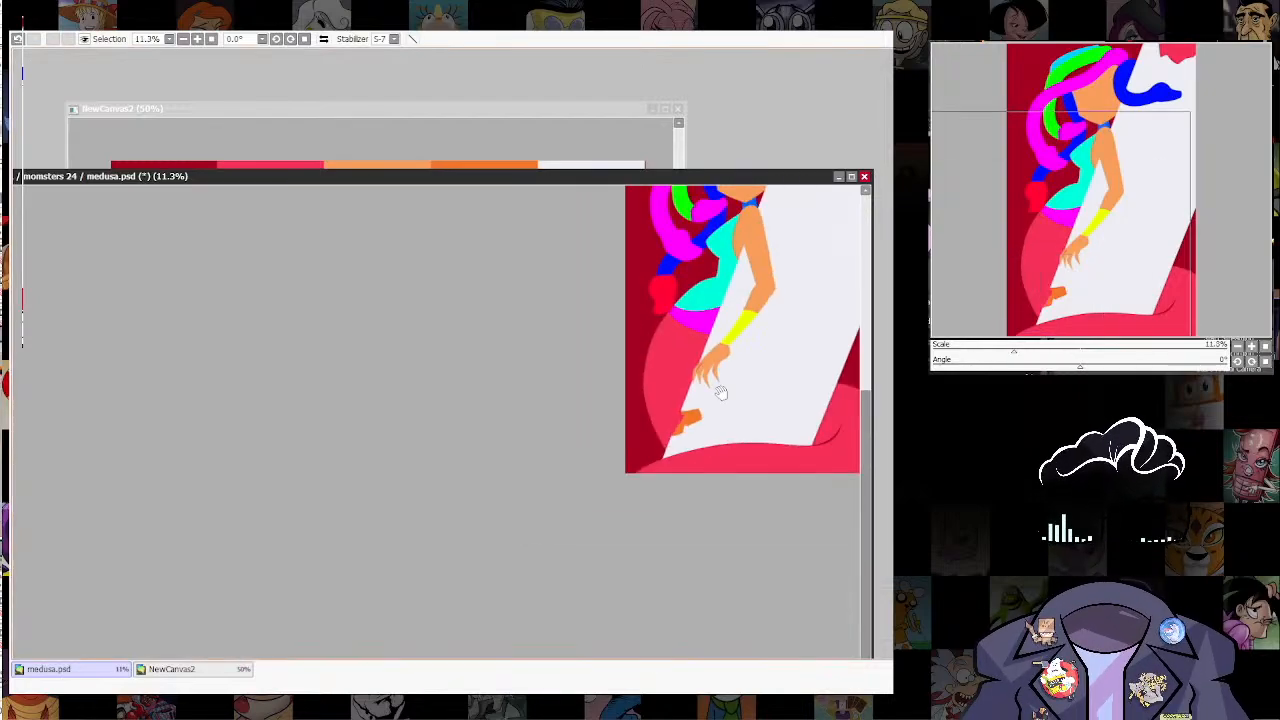
Step: Fill the pinkish red shape in the illustration's upper-right corner with orange F3752B
{"action": "left_click_drag", "start_coordinate": [720, 393], "coordinate": [541, 606]}
{"action": "left_click_drag", "start_coordinate": [652, 501], "coordinate": [667, 464]}
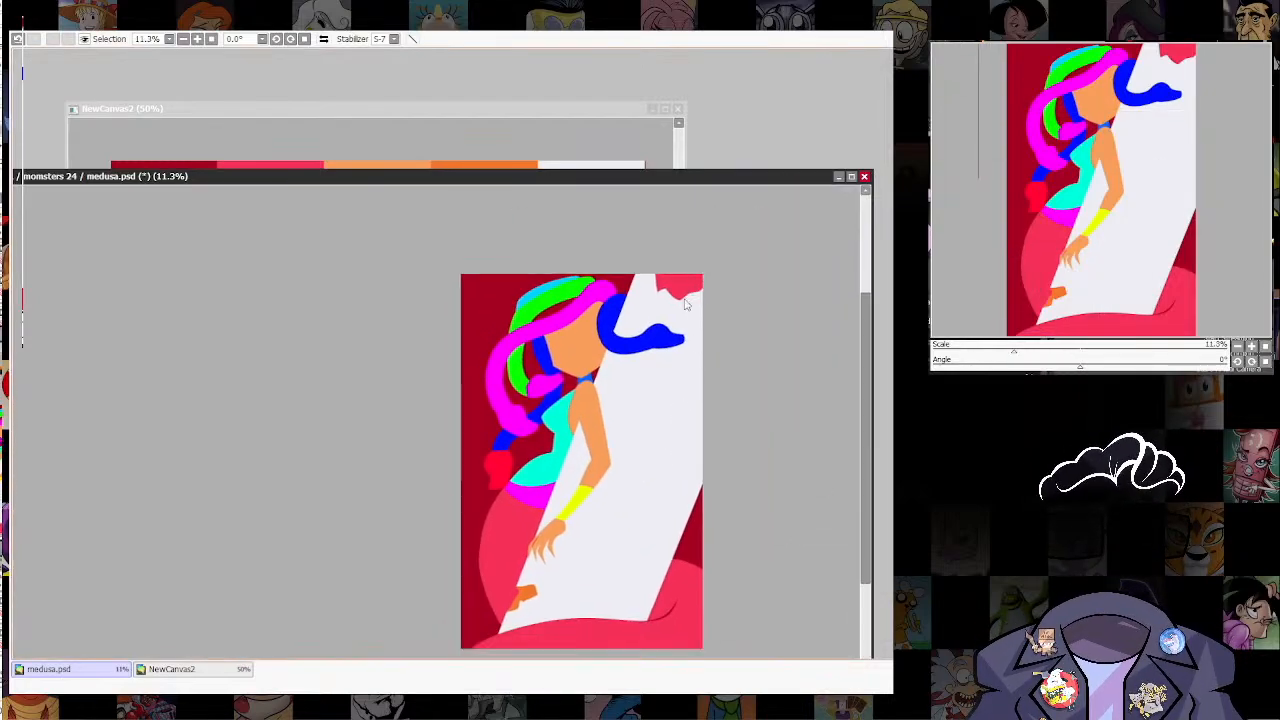
{"action": "scroll", "coordinate": [622, 443], "scroll_direction": "down", "scroll_amount": 1}
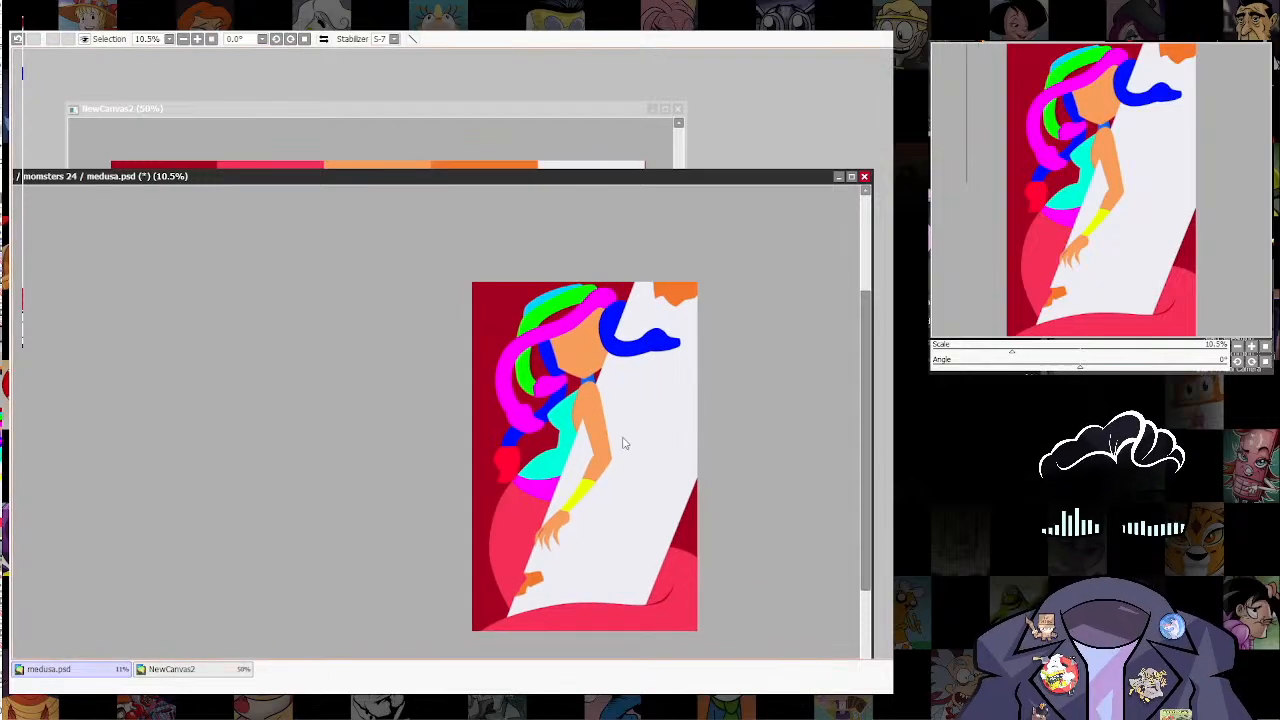
Step: Recolour the yellow bracelet on Medusa's forearm with orange F3752B
{"action": "left_click_drag", "start_coordinate": [622, 443], "coordinate": [637, 302]}
{"action": "scroll", "coordinate": [637, 306], "scroll_direction": "up", "scroll_amount": 5}
{"action": "left_click_drag", "start_coordinate": [685, 342], "coordinate": [641, 523]}
{"action": "scroll", "coordinate": [656, 453], "scroll_direction": "down", "scroll_amount": 3}
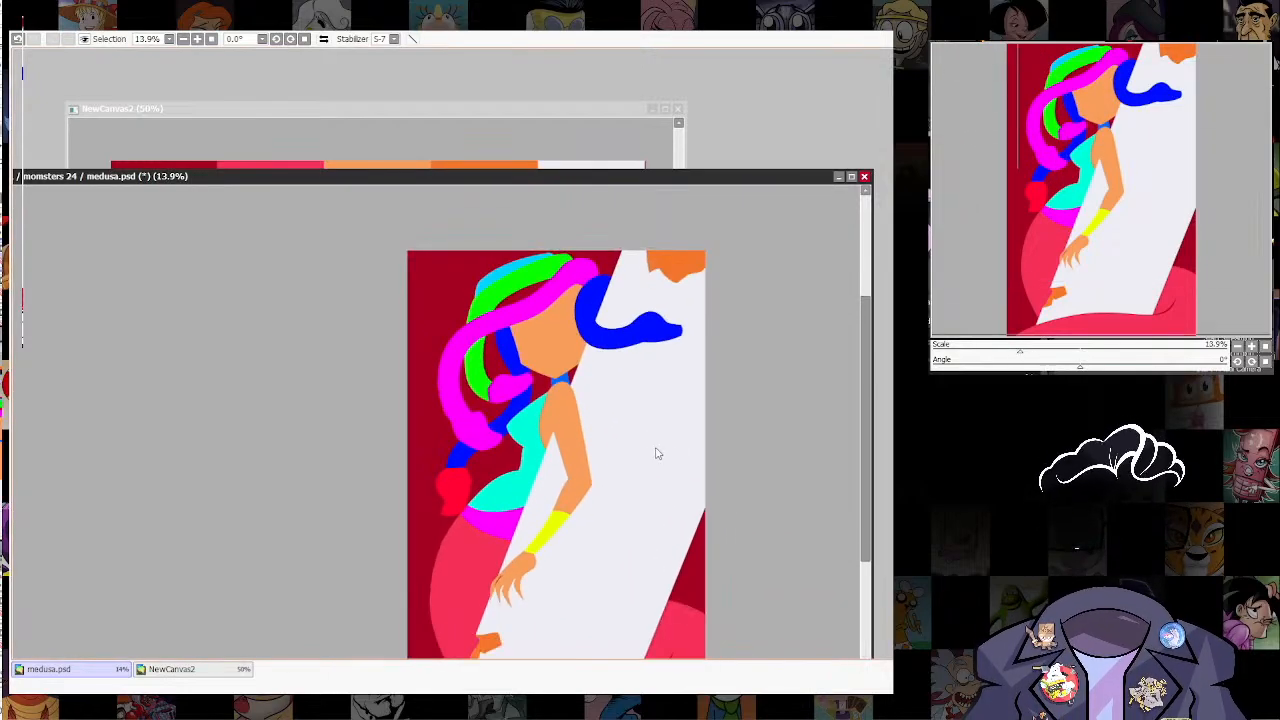
{"action": "scroll", "coordinate": [656, 453], "scroll_direction": "up", "scroll_amount": 7}
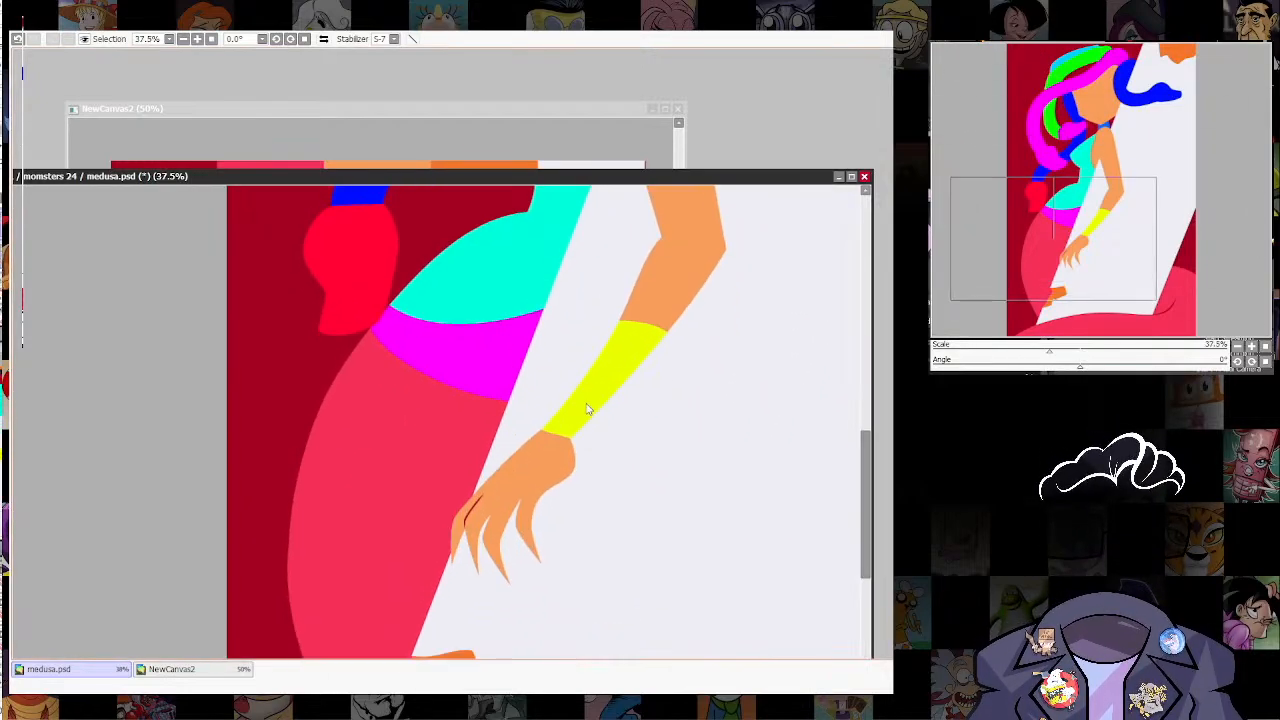
{"action": "left_click", "coordinate": [588, 409]}
{"action": "scroll", "coordinate": [742, 427], "scroll_direction": "down", "scroll_amount": 8}
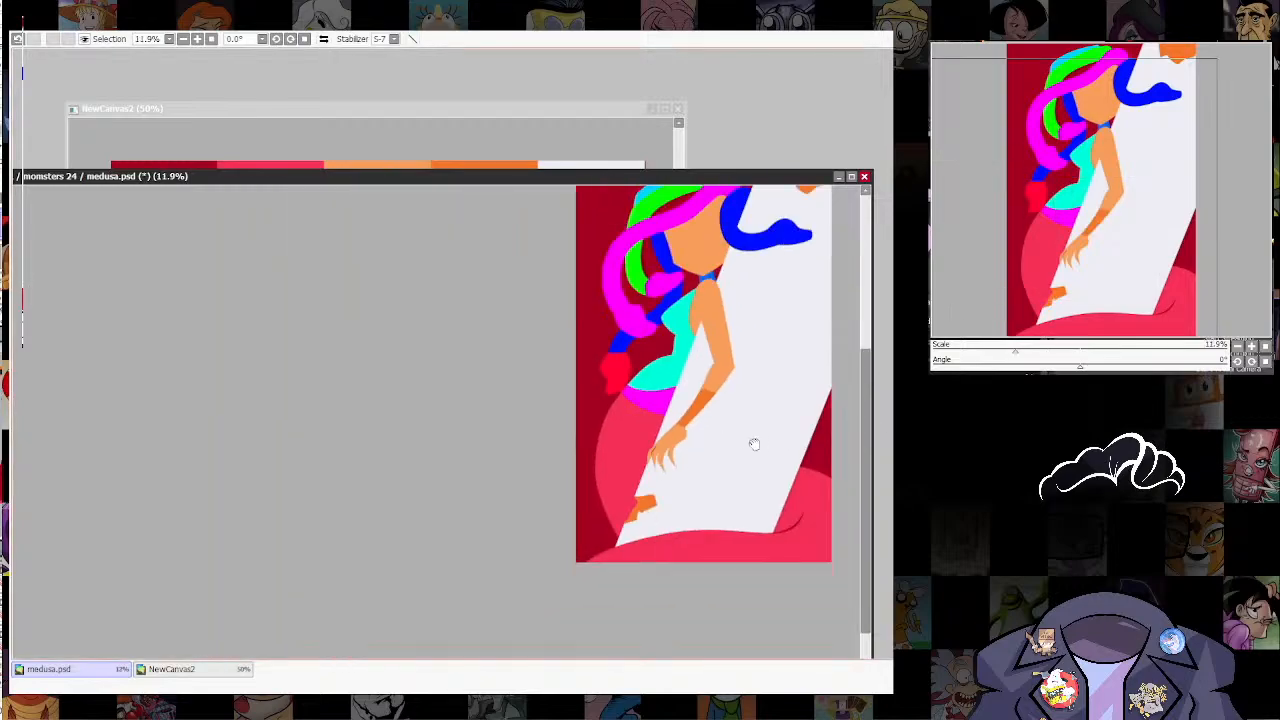
Step: Recolour the red snake head, the long magenta lock and the blue lock hanging beside Medusa's chest with the palette's pinkish red F52F57
{"action": "left_click_drag", "start_coordinate": [754, 444], "coordinate": [671, 433]}
{"action": "left_click_drag", "start_coordinate": [704, 260], "coordinate": [657, 339]}
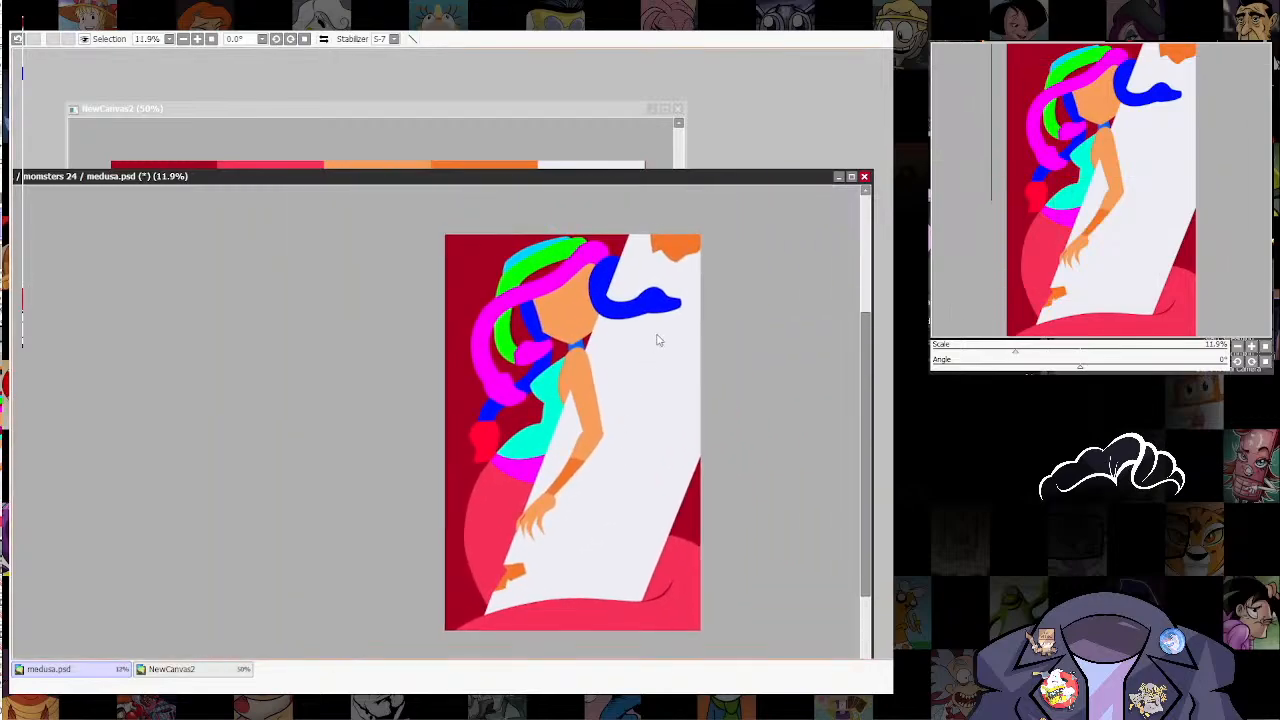
{"action": "left_click", "coordinate": [578, 116]}
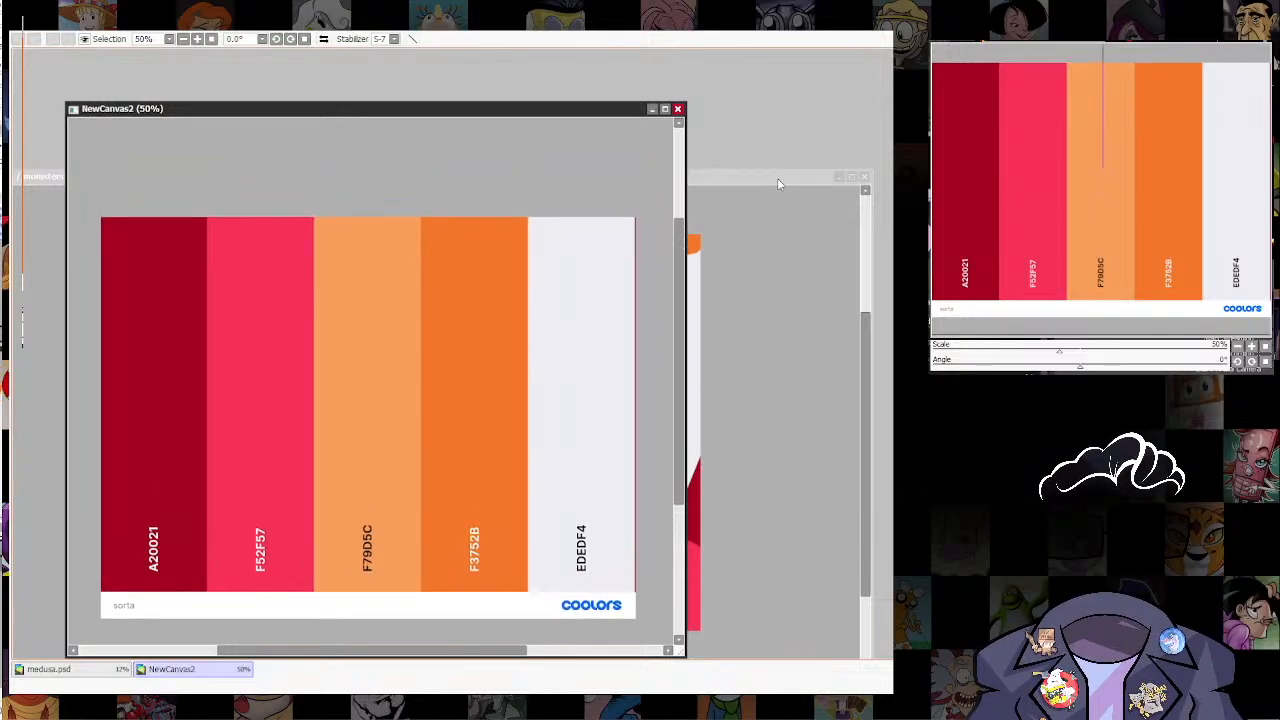
{"action": "left_click", "coordinate": [790, 183]}
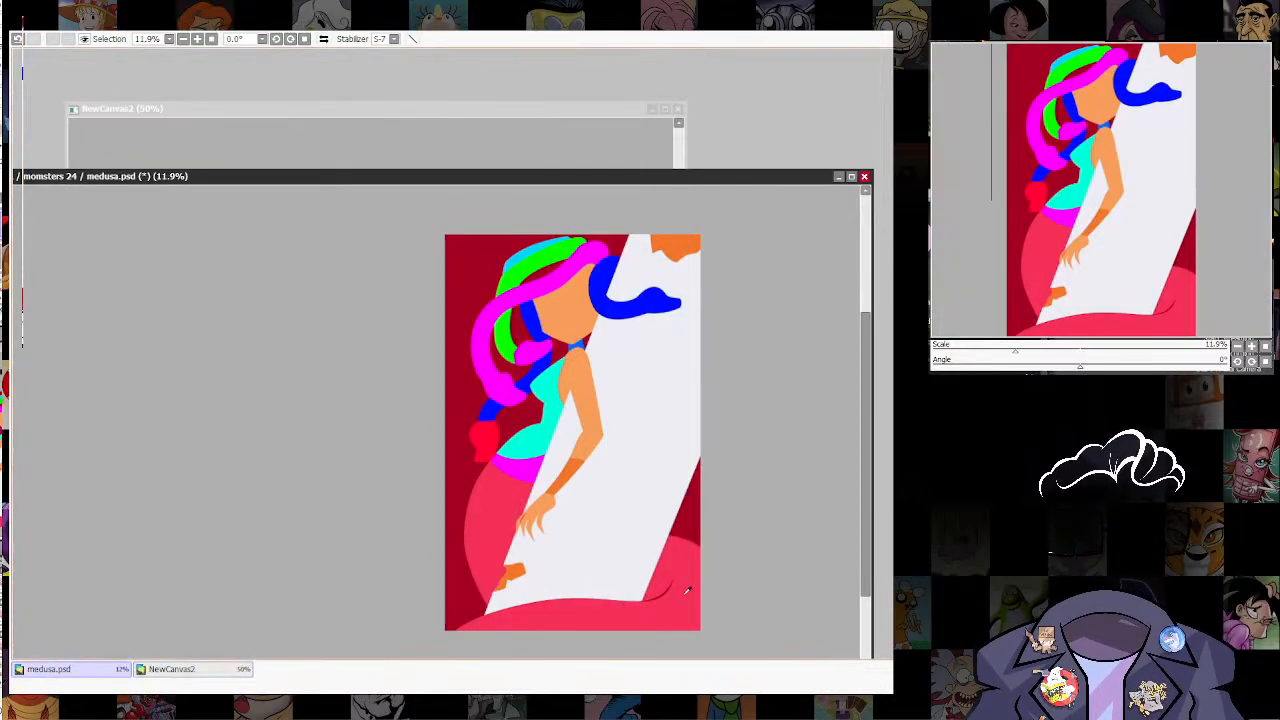
{"action": "left_click", "coordinate": [626, 112]}
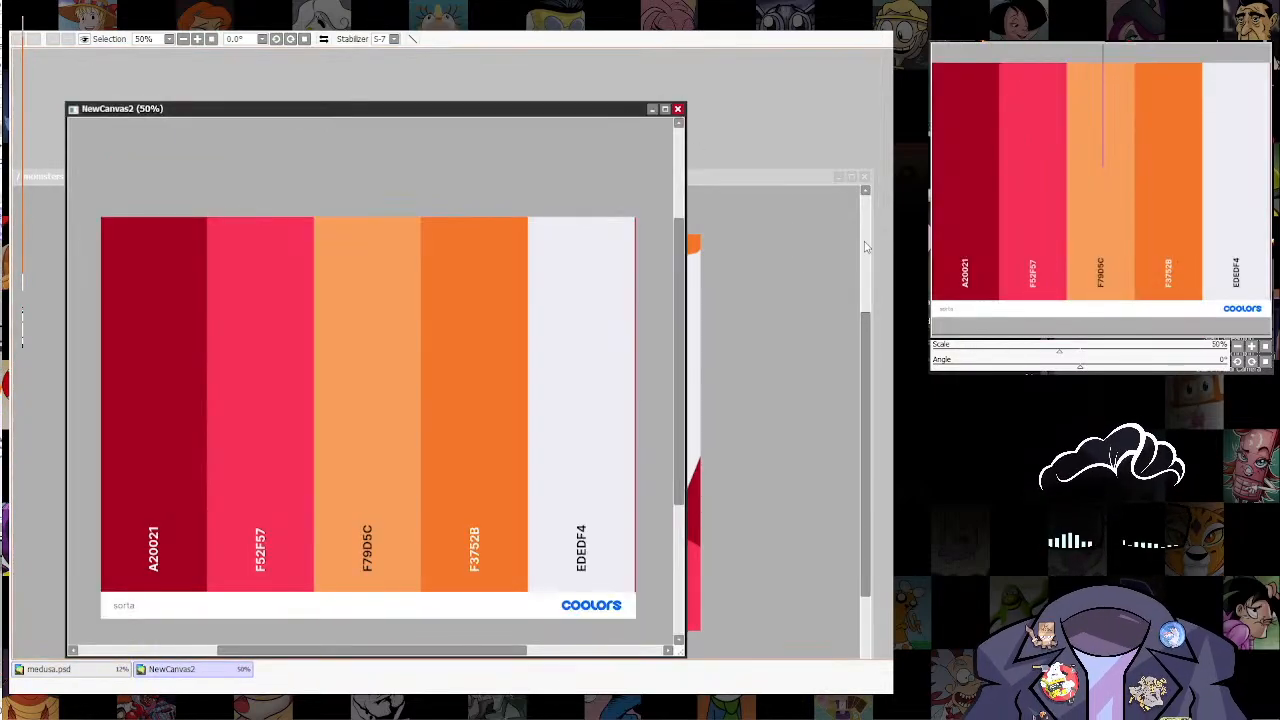
{"action": "left_click", "coordinate": [773, 188]}
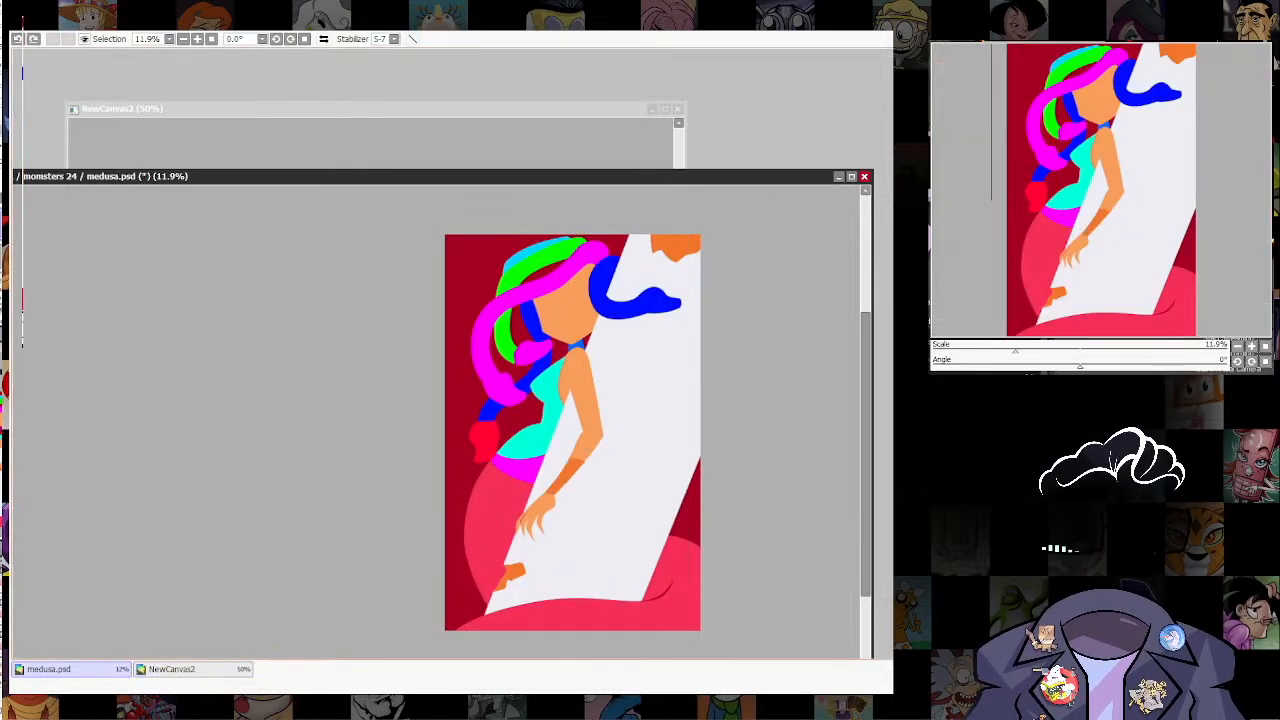
{"action": "scroll", "coordinate": [571, 336], "scroll_direction": "up", "scroll_amount": 4}
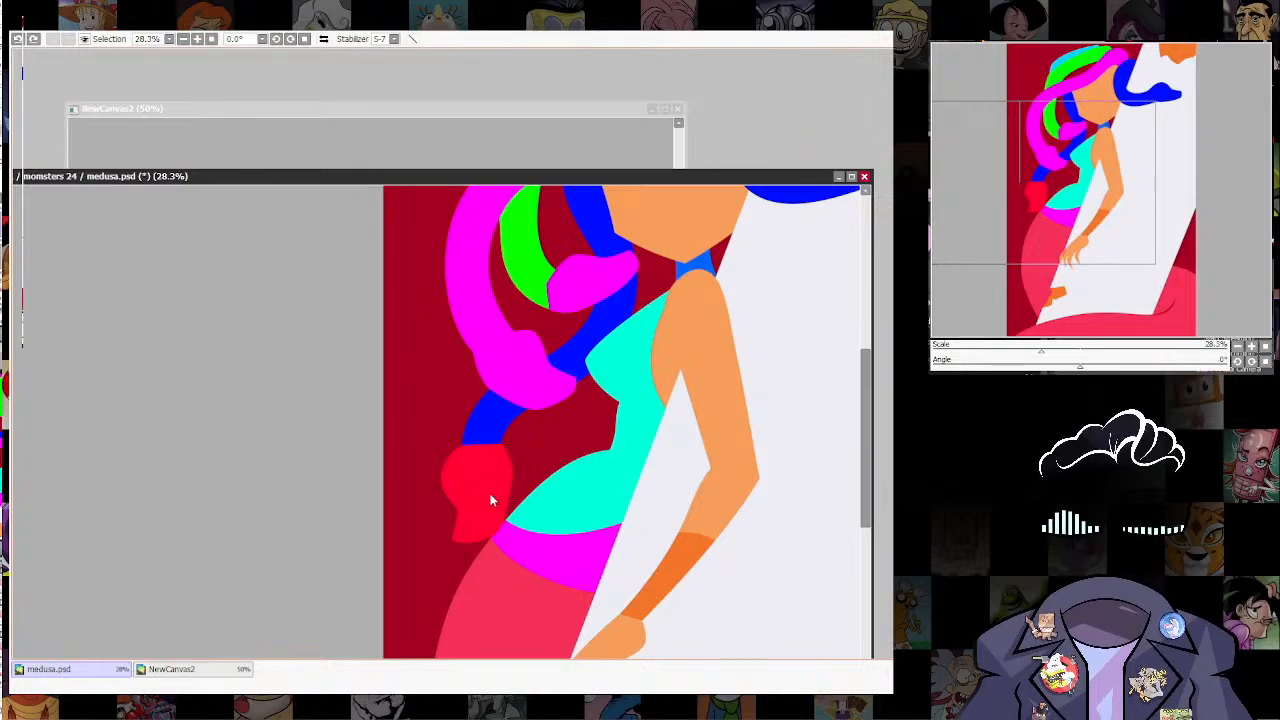
{"action": "key", "text": "ctrl+y"}
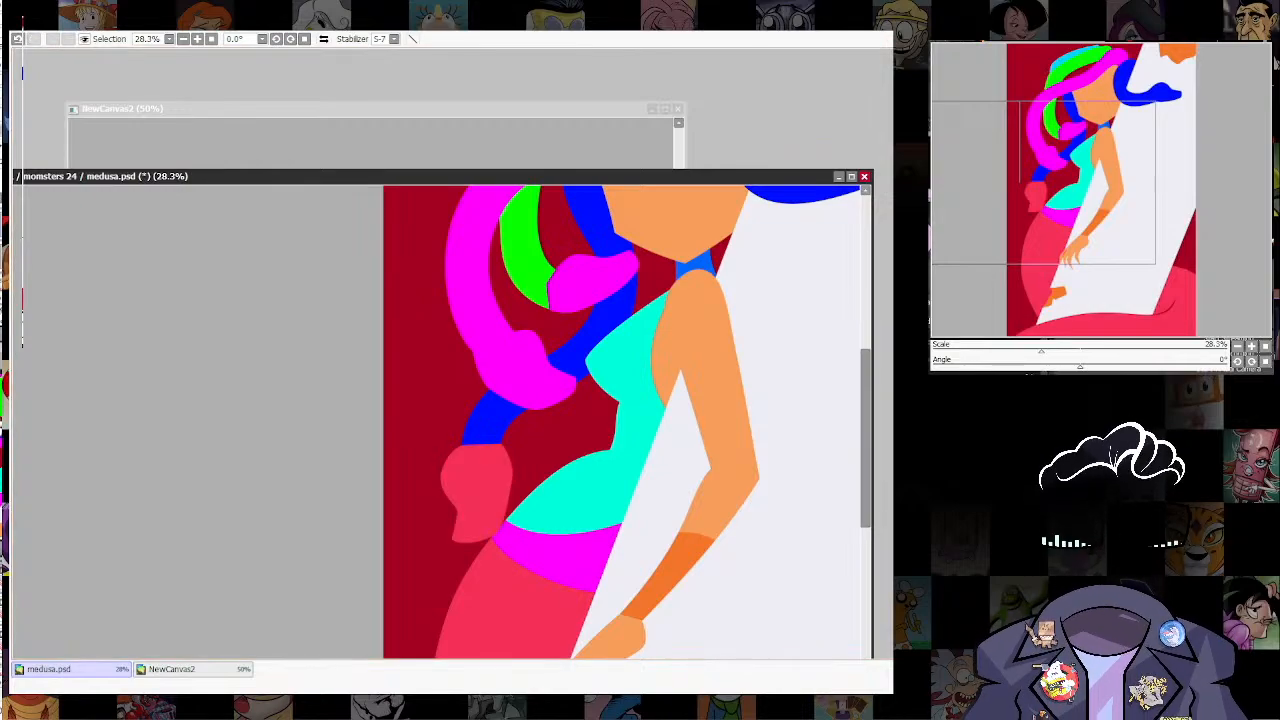
{"action": "left_click", "coordinate": [540, 397]}
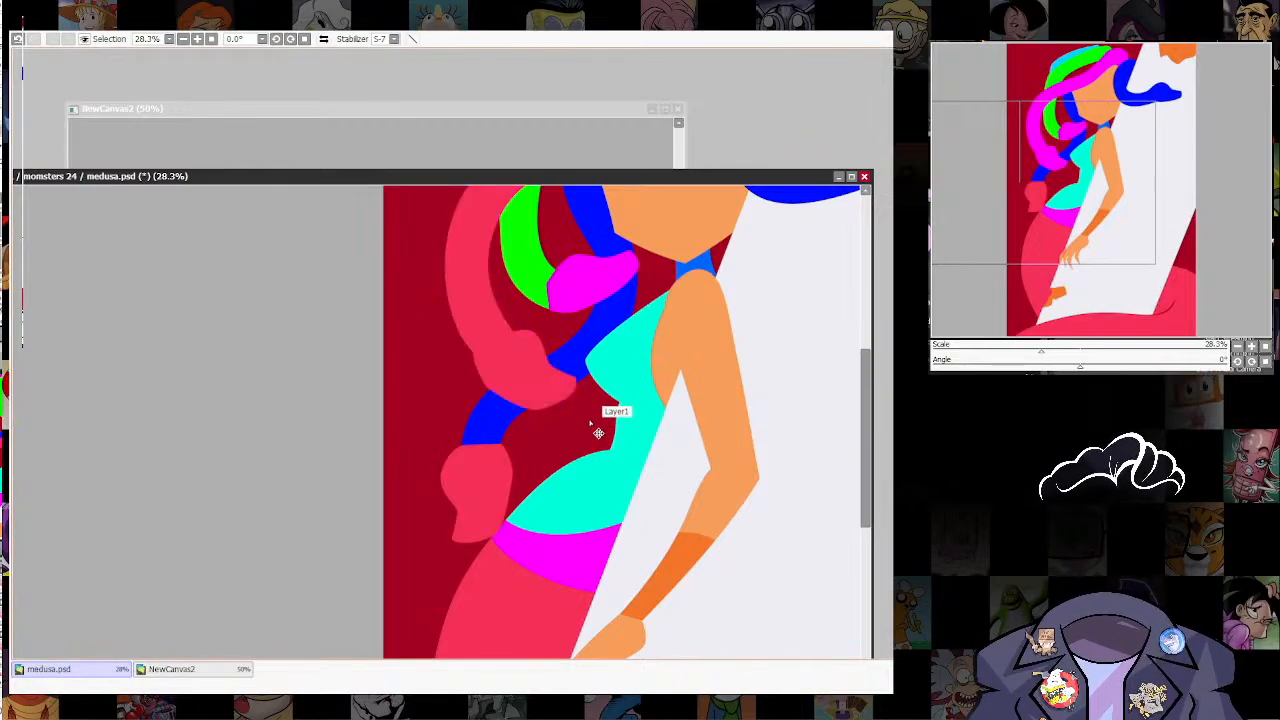
{"action": "left_click", "coordinate": [504, 436]}
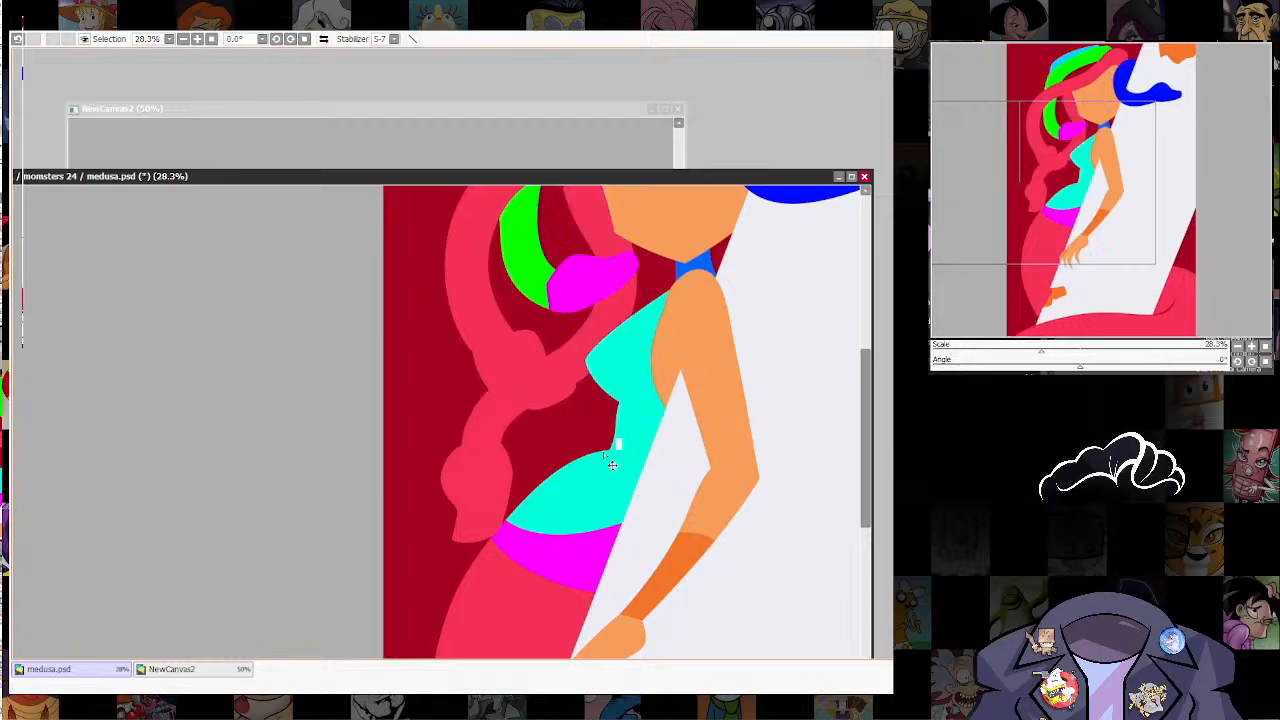
Step: Select the area of the long curled snake lock beside Medusa's chest
{"action": "left_click", "coordinate": [527, 386]}
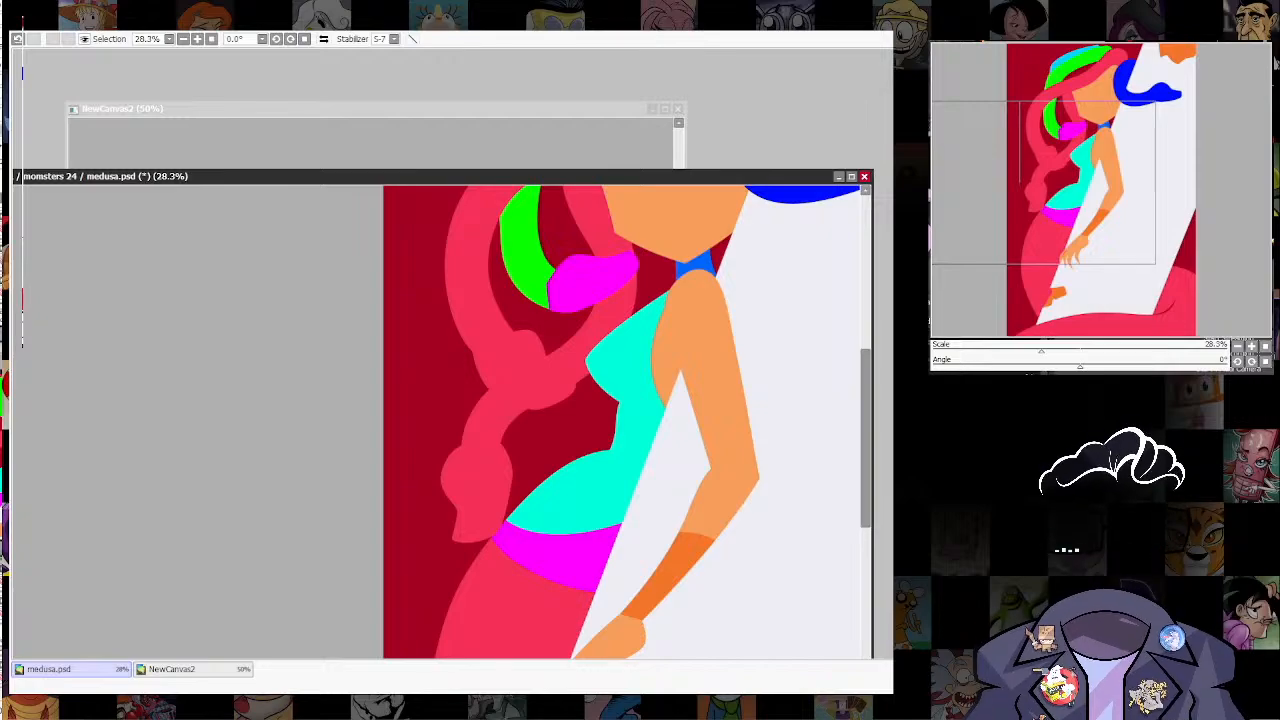
{"action": "scroll", "coordinate": [537, 392], "scroll_direction": "up", "scroll_amount": 5}
{"action": "left_click_drag", "start_coordinate": [679, 430], "coordinate": [686, 506]}
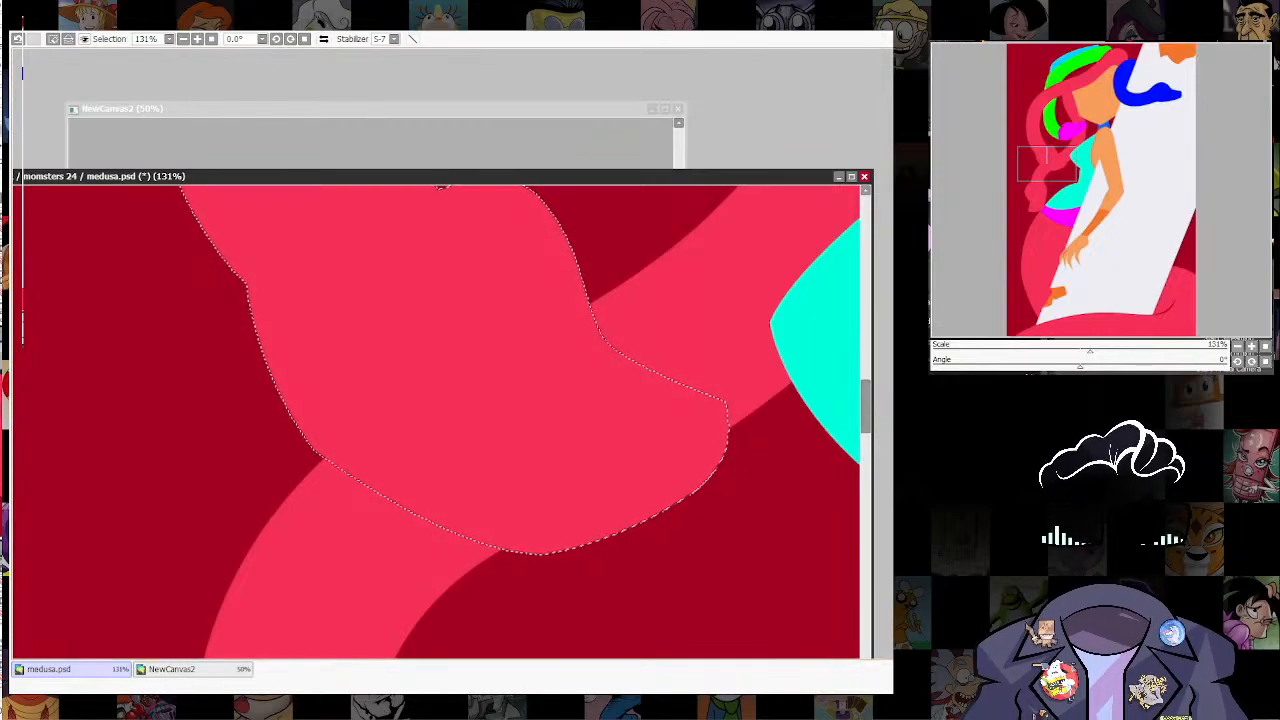
{"action": "scroll", "coordinate": [745, 460], "scroll_direction": "down", "scroll_amount": 2}
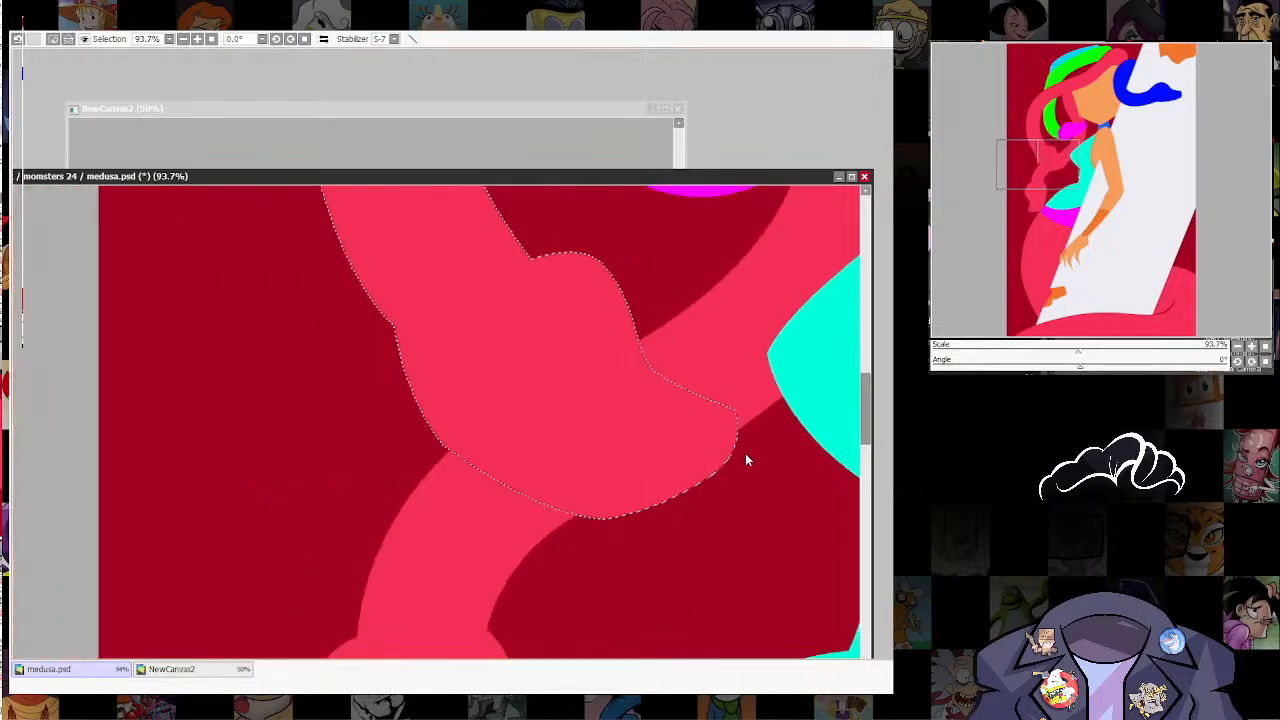
{"action": "left_click_drag", "start_coordinate": [745, 455], "coordinate": [724, 487]}
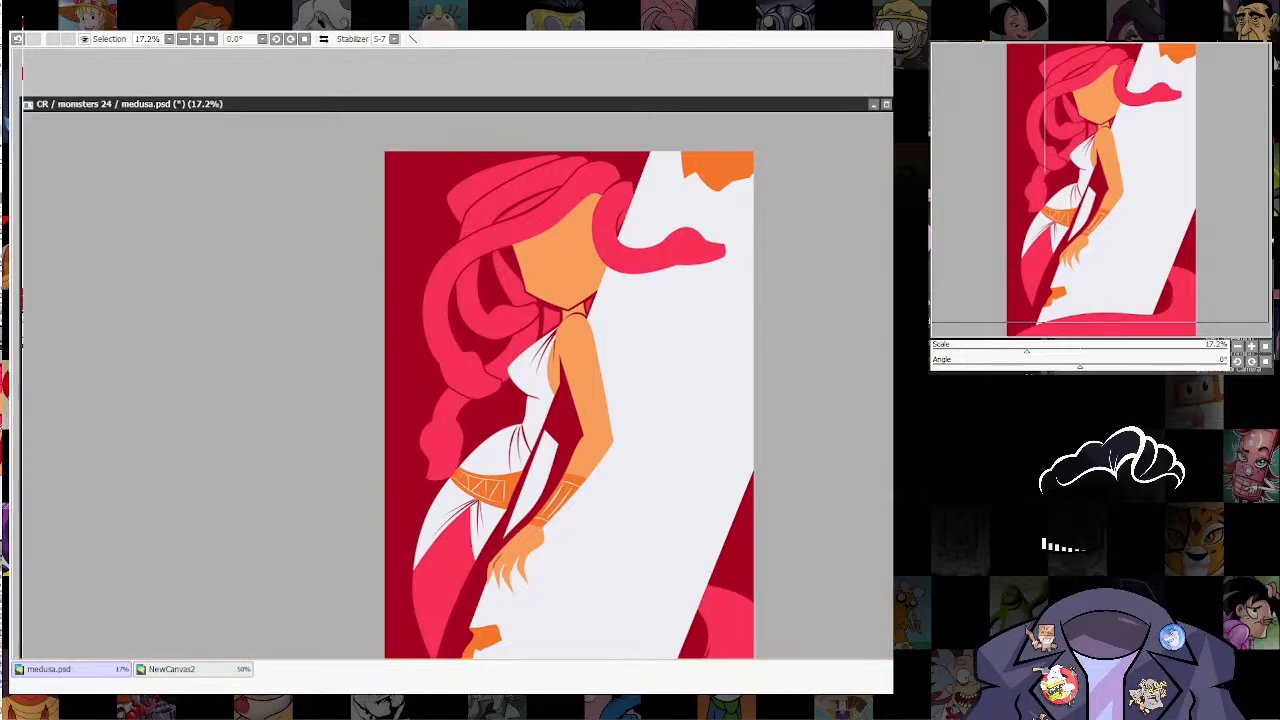
Step: Try a long tapered dark red line along the slanted white column over the sketch, and undo it
{"action": "scroll", "coordinate": [728, 448], "scroll_direction": "down", "scroll_amount": 3}
{"action": "left_click_drag", "start_coordinate": [729, 505], "coordinate": [648, 480]}
{"action": "scroll", "coordinate": [656, 438], "scroll_direction": "up", "scroll_amount": 2}
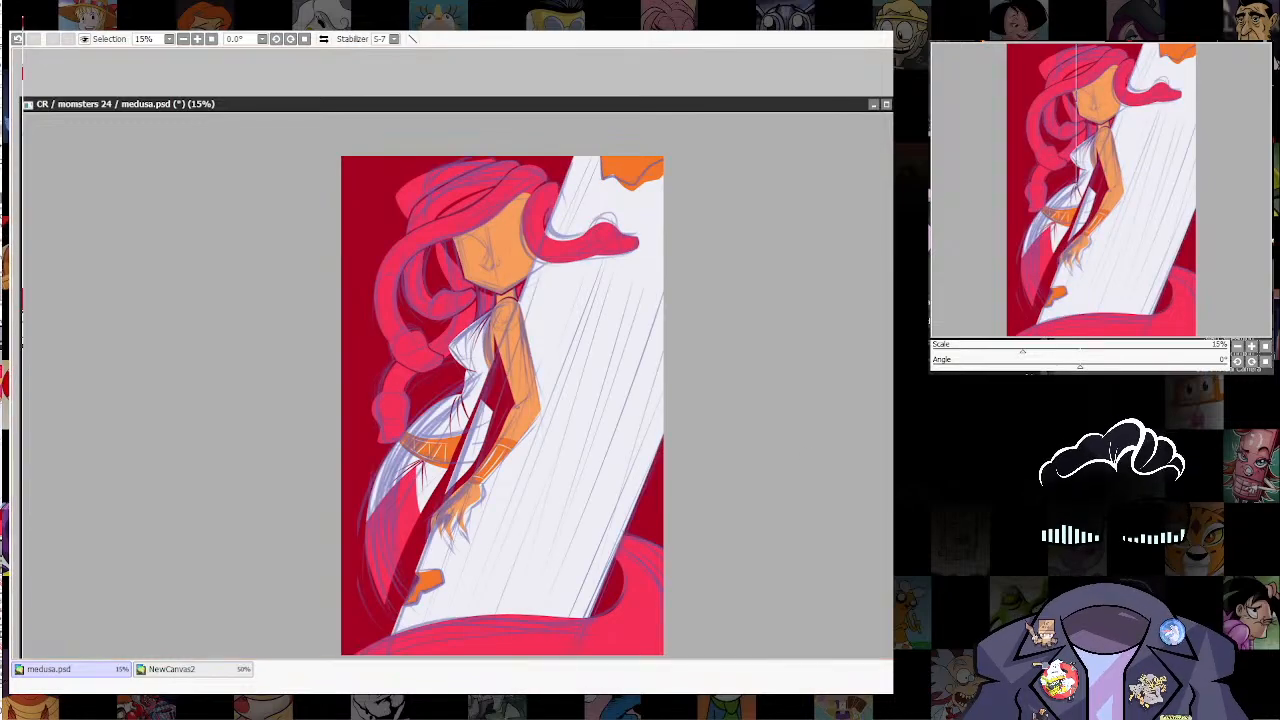
{"action": "left_click_drag", "start_coordinate": [699, 478], "coordinate": [697, 505]}
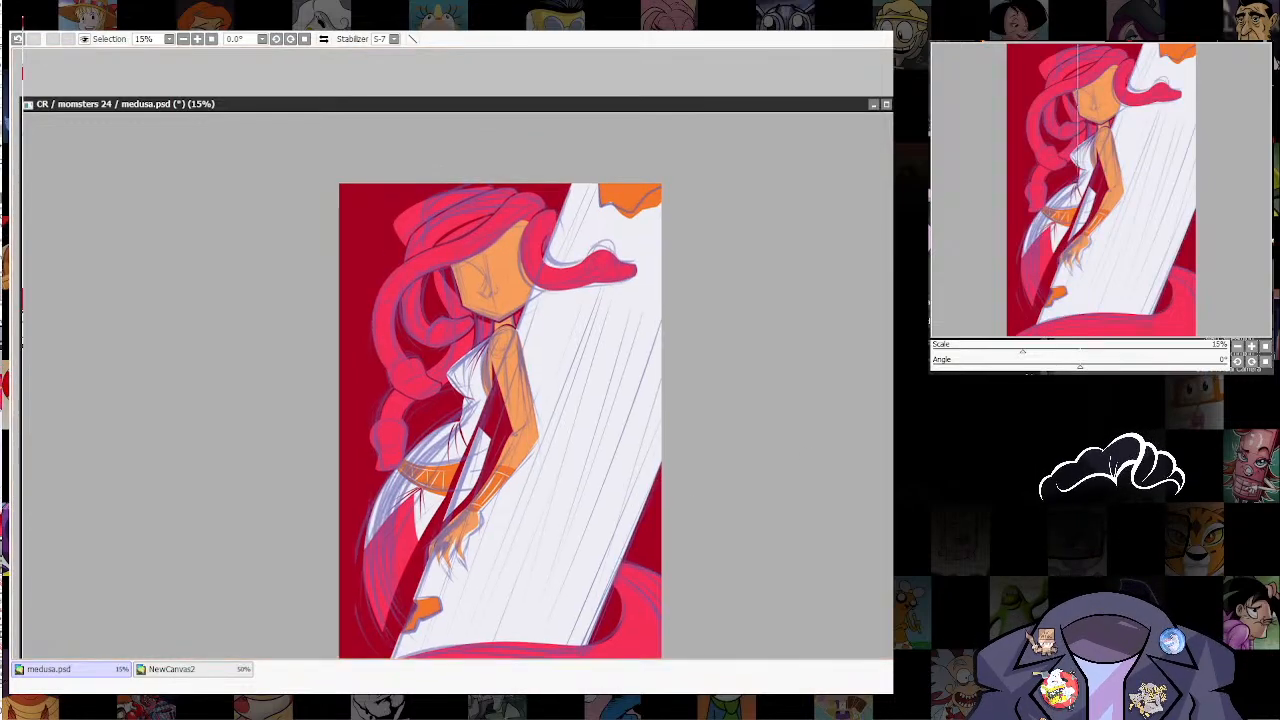
{"action": "left_click_drag", "start_coordinate": [557, 463], "coordinate": [560, 465]}
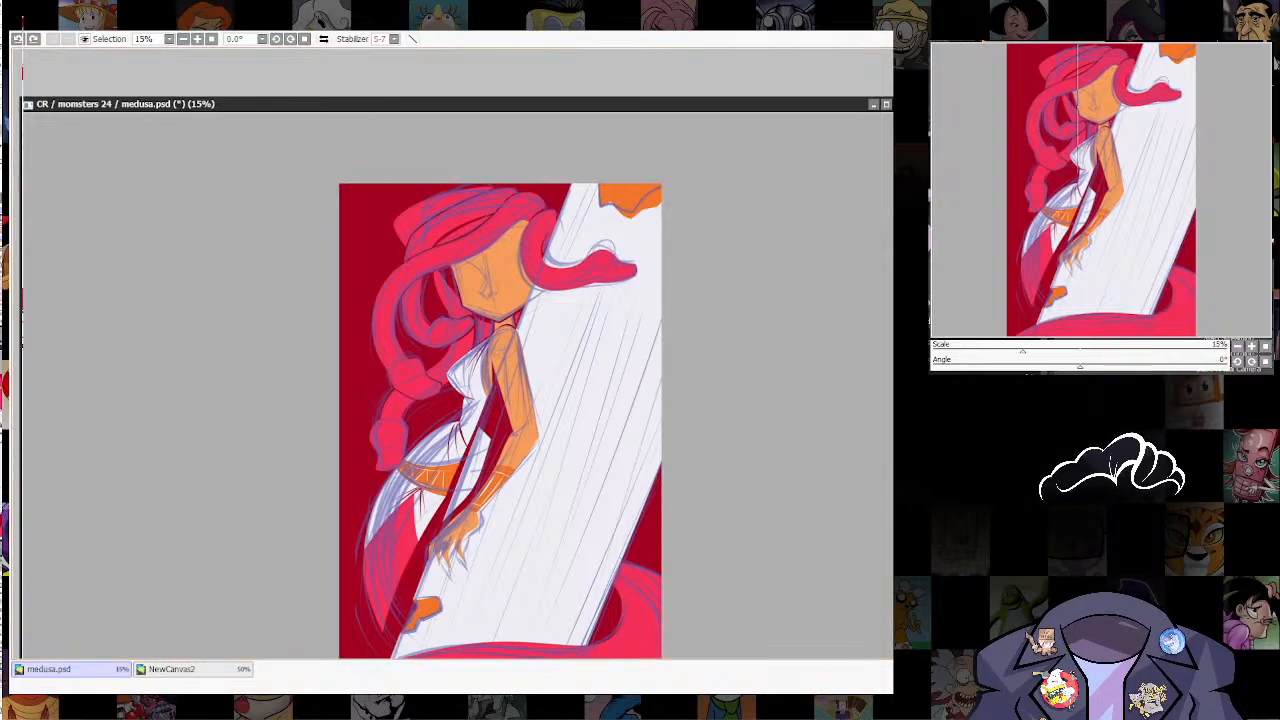
{"action": "left_click_drag", "start_coordinate": [477, 637], "coordinate": [656, 205]}
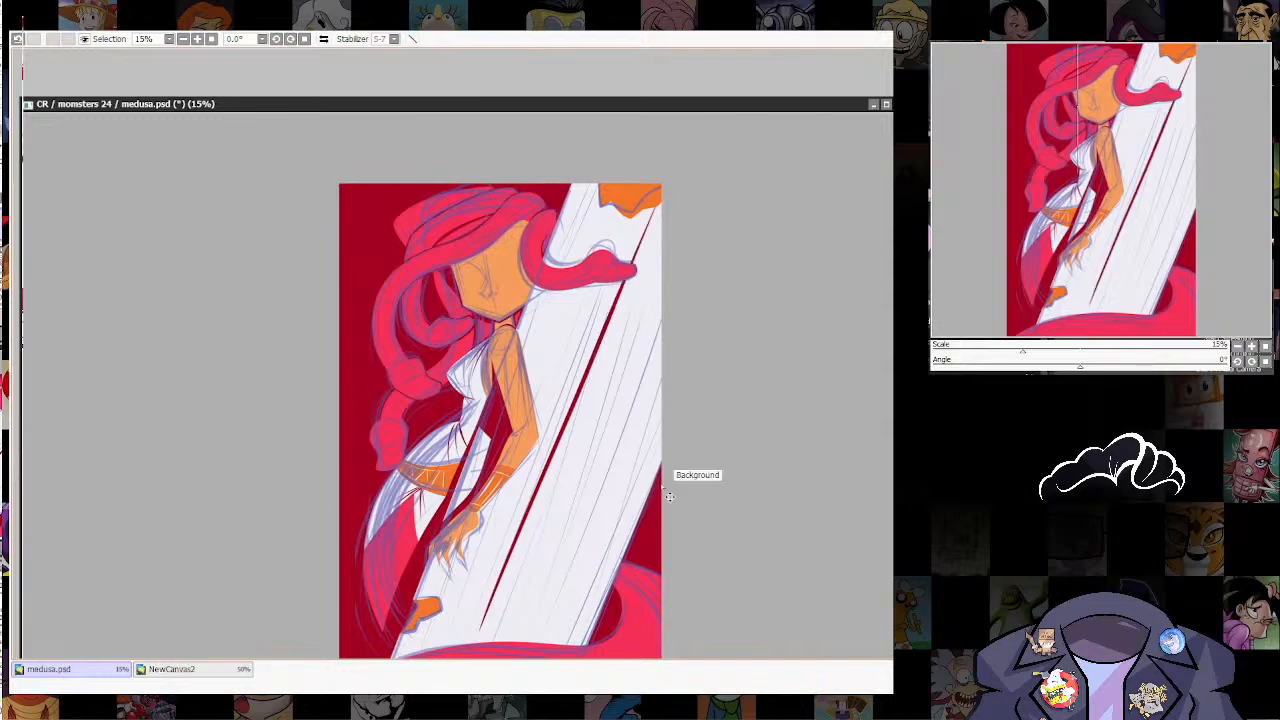
{"action": "key", "text": "ctrl+z"}
{"action": "key", "text": "ctrl+y"}
{"action": "key", "text": "ctrl+z"}
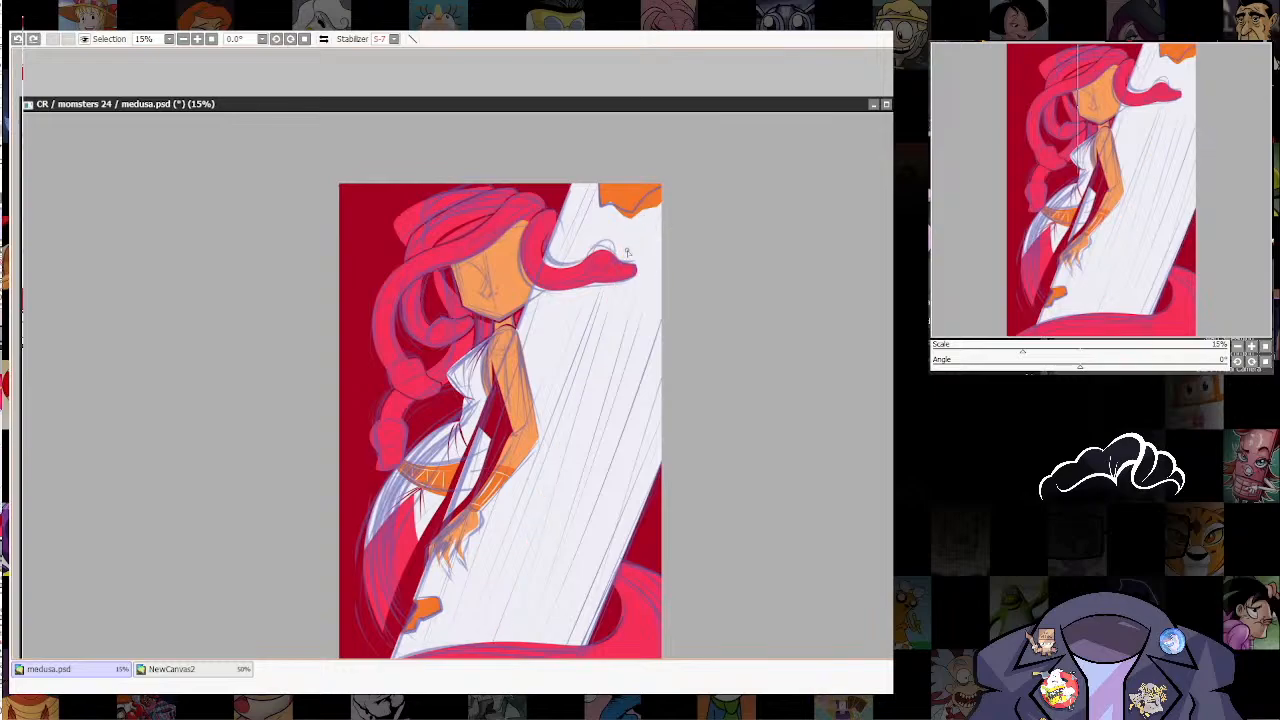
Step: Show the straight-line ruler and rotate it to match the slant of the white column
{"action": "key", "text": "ctrl+r"}
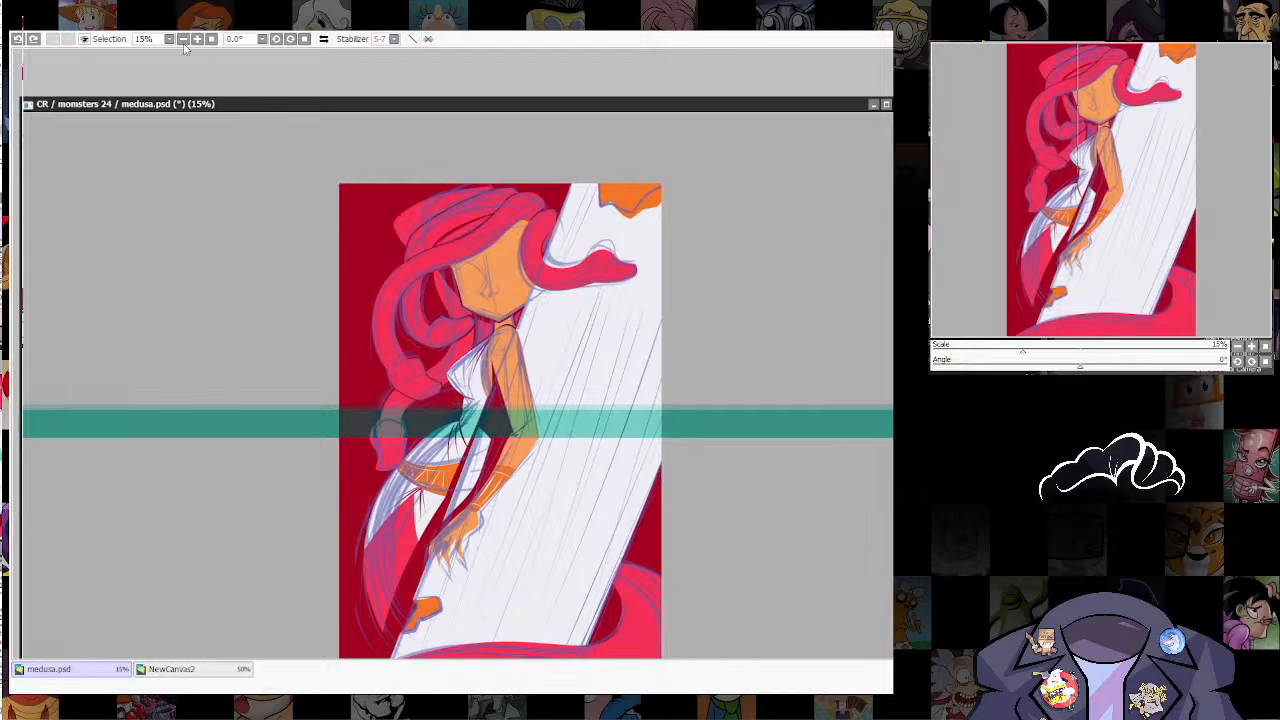
{"action": "left_click", "coordinate": [207, 99]}
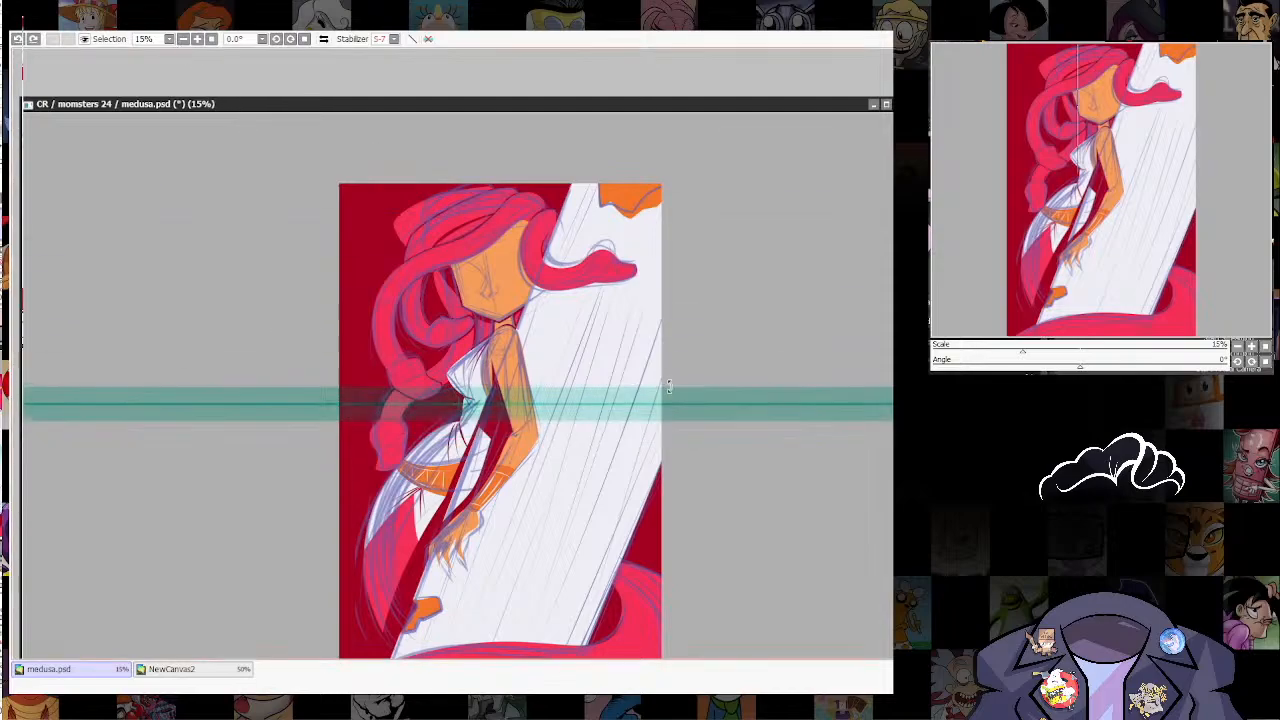
{"action": "left_click_drag", "start_coordinate": [670, 393], "coordinate": [415, 553]}
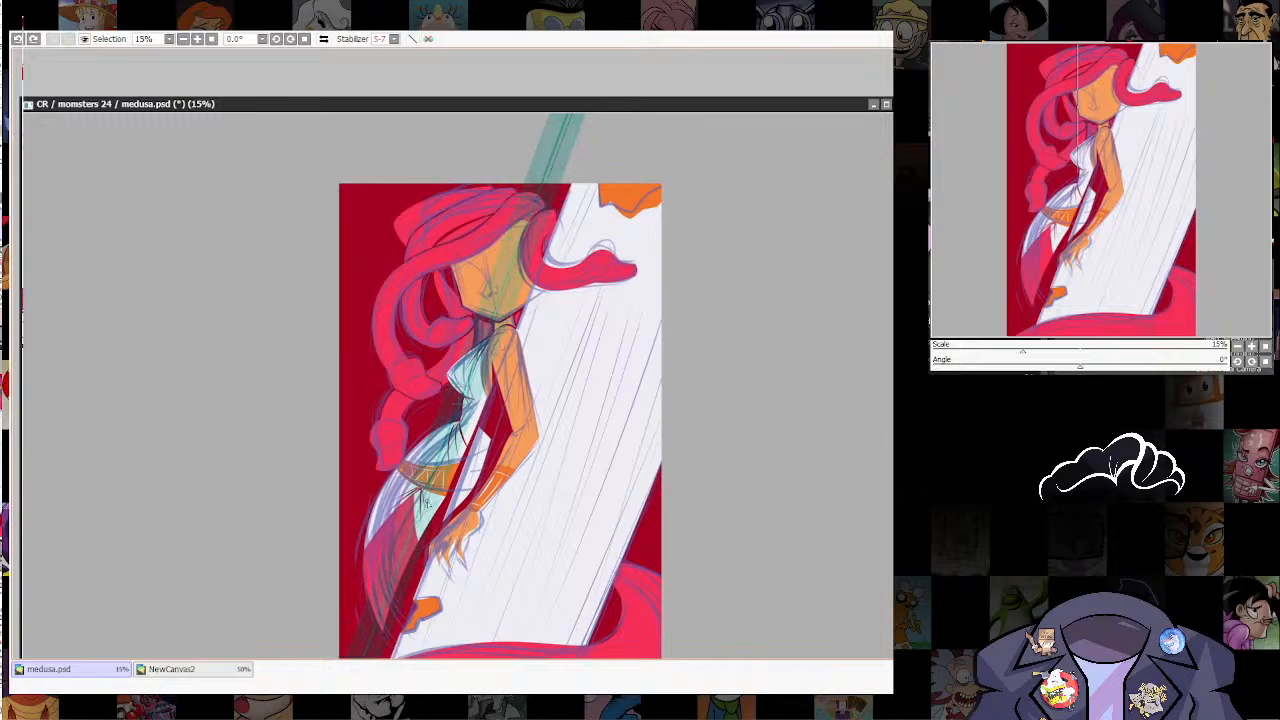
{"action": "left_click_drag", "start_coordinate": [459, 408], "coordinate": [472, 403]}
{"action": "left_click_drag", "start_coordinate": [568, 159], "coordinate": [572, 151]}
Step: Try orange strokes of different widths along the column's slanted sketch lines, undoing each one
{"action": "mouse_move", "coordinate": [648, 241]}
{"action": "left_mouse_down"}
{"action": "mouse_move", "coordinate": [642, 257]}
{"action": "mouse_move", "coordinate": [657, 226]}
{"action": "mouse_move", "coordinate": [523, 612]}
{"action": "left_mouse_up"}
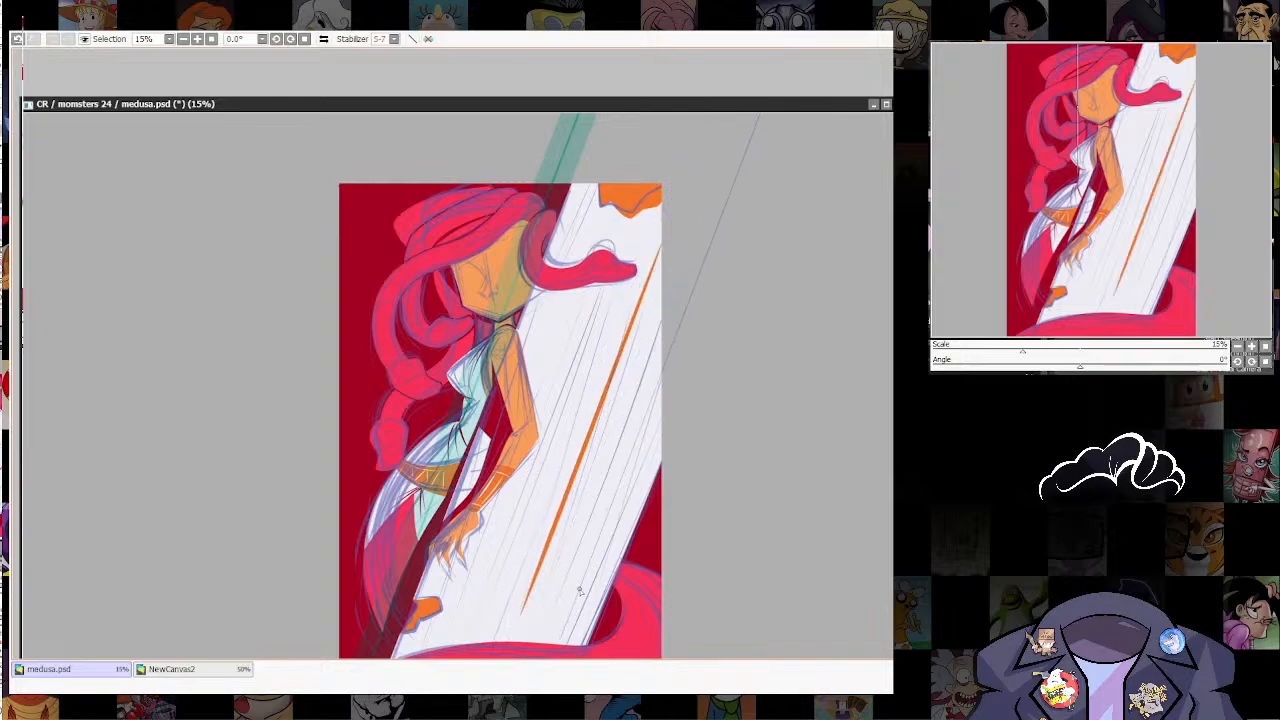
{"action": "key", "text": "ctrl+z"}
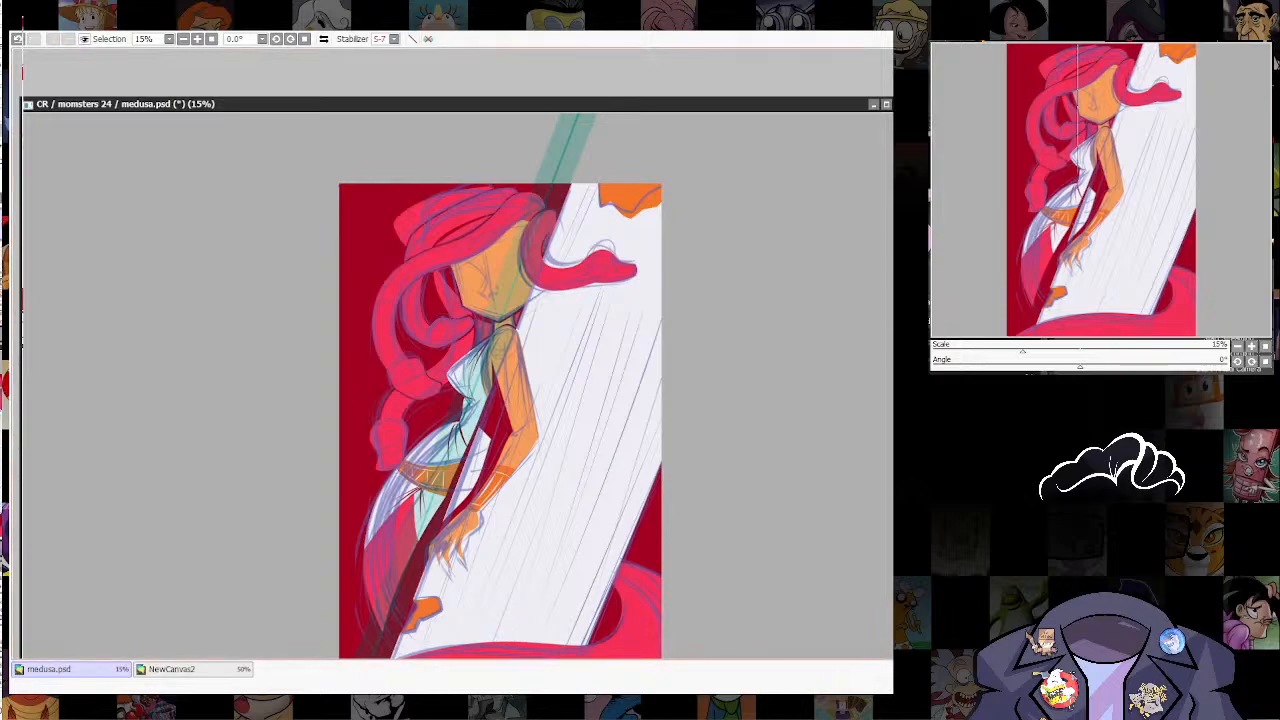
{"action": "mouse_move", "coordinate": [497, 636]}
{"action": "left_mouse_down"}
{"action": "mouse_move", "coordinate": [689, 179]}
{"action": "mouse_move", "coordinate": [721, 319]}
{"action": "mouse_move", "coordinate": [674, 351]}
{"action": "mouse_move", "coordinate": [612, 311]}
{"action": "mouse_move", "coordinate": [634, 276]}
{"action": "left_mouse_up"}
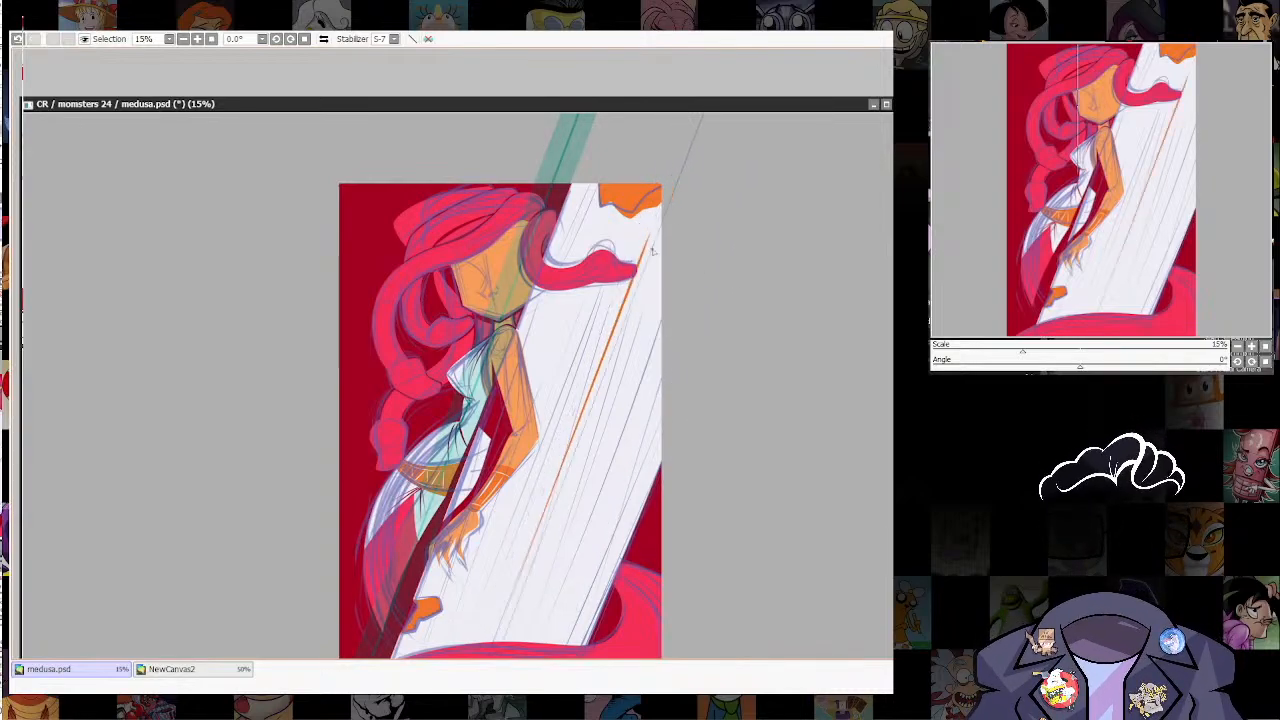
{"action": "key", "text": "ctrl+z"}
{"action": "left_click_drag", "start_coordinate": [638, 214], "coordinate": [530, 628]}
{"action": "key", "text": "ctrl+z"}
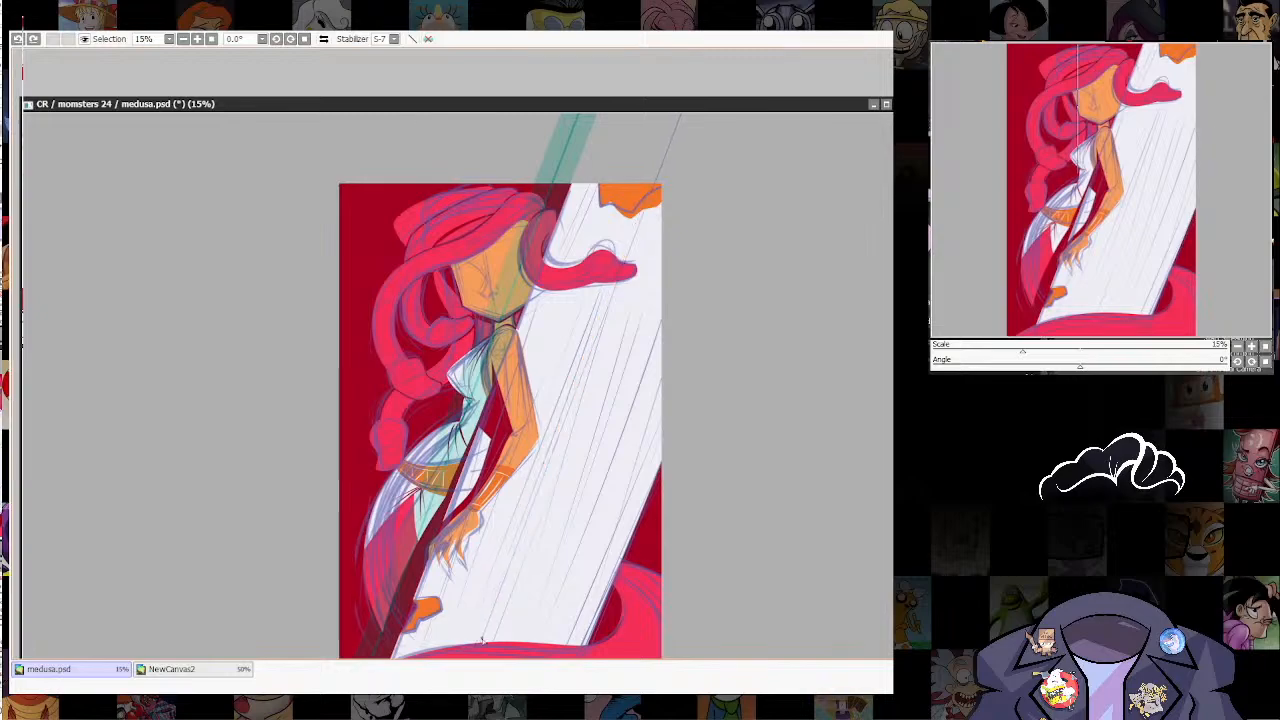
Step: Draw thin tapered orange lines along the column's length with the ruler, following the sketch, and hide the ruler
{"action": "left_click_drag", "start_coordinate": [493, 590], "coordinate": [616, 288]}
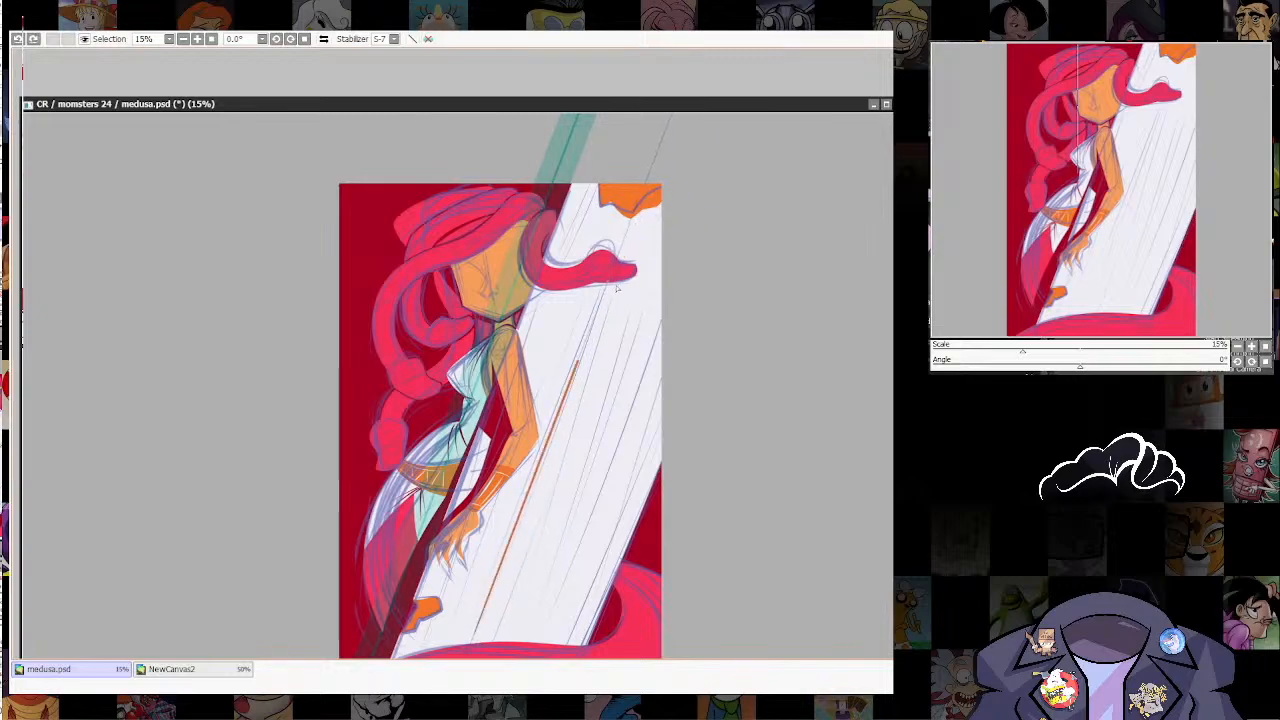
{"action": "left_click_drag", "start_coordinate": [634, 238], "coordinate": [628, 232]}
{"action": "left_click_drag", "start_coordinate": [537, 634], "coordinate": [688, 232]}
{"action": "left_click_drag", "start_coordinate": [570, 632], "coordinate": [724, 228]}
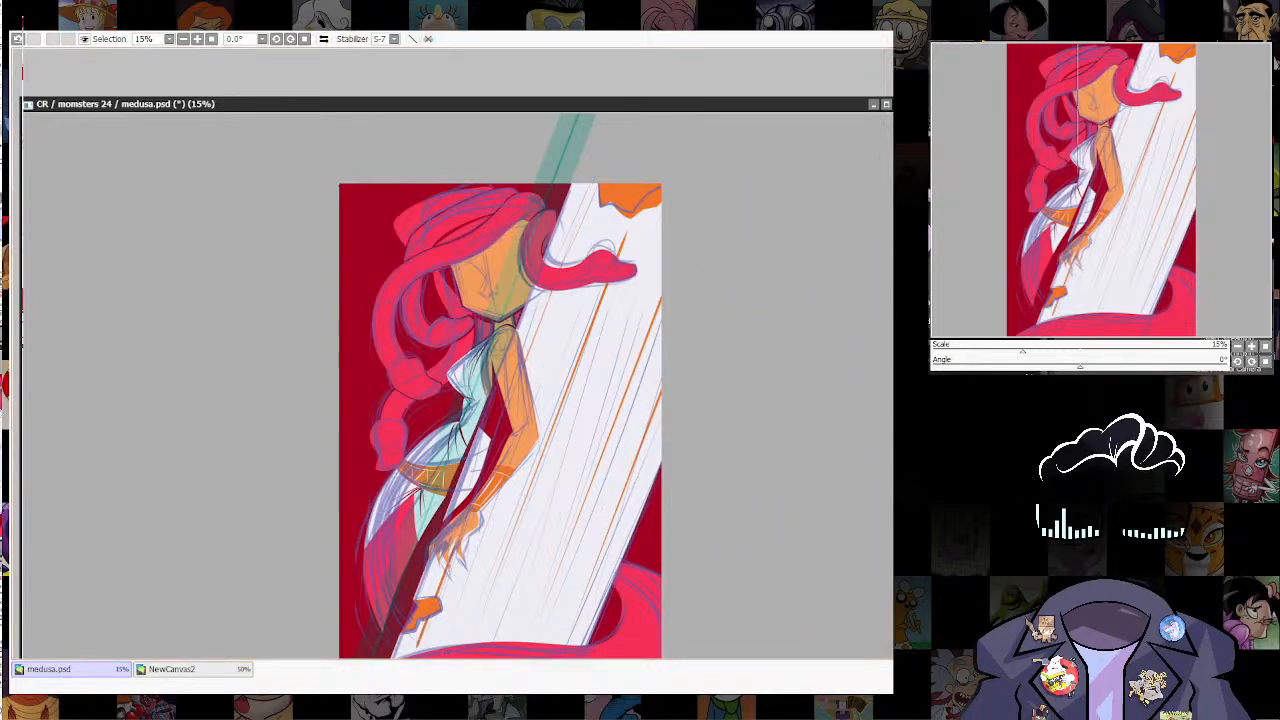
{"action": "key", "text": "ctrl+r"}
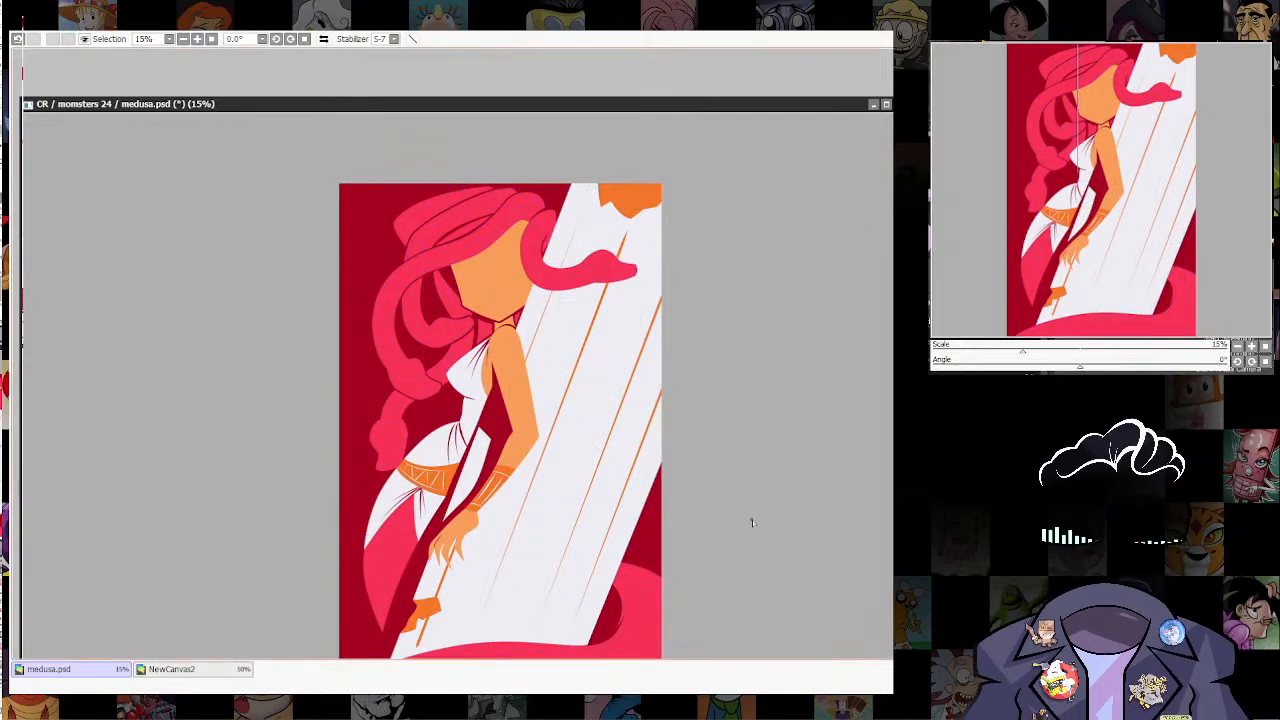
Step: Stretch the lower end of the orange column line beneath Medusa's hand towards the tail and thicken that part
{"action": "scroll", "coordinate": [475, 603], "scroll_direction": "up", "scroll_amount": 4}
{"action": "left_click_drag", "start_coordinate": [475, 603], "coordinate": [702, 469]}
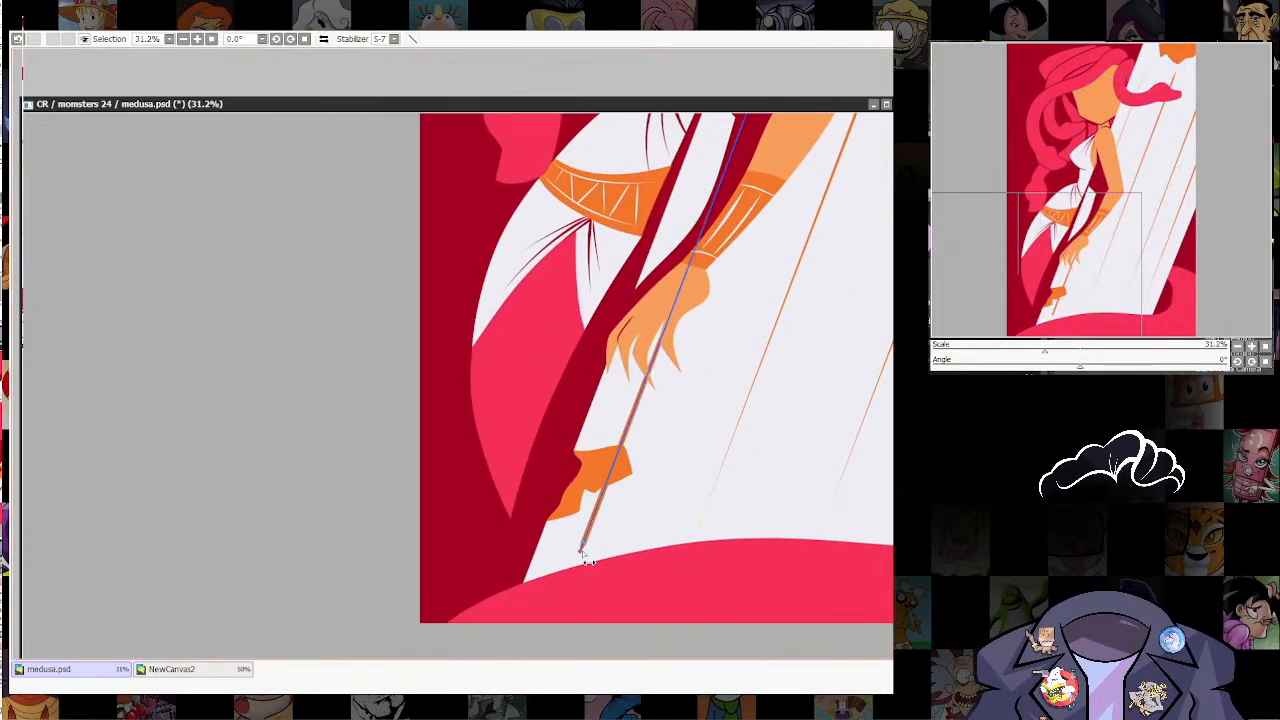
{"action": "mouse_move", "coordinate": [583, 546]}
{"action": "left_mouse_down"}
{"action": "mouse_move", "coordinate": [582, 561]}
{"action": "mouse_move", "coordinate": [609, 560]}
{"action": "mouse_move", "coordinate": [554, 587]}
{"action": "left_mouse_up"}
{"action": "left_click_drag", "start_coordinate": [610, 483], "coordinate": [676, 462]}
Step: Thicken the upper part of the orange line nearest Medusa and adjust its tip near the column's top
{"action": "left_click_drag", "start_coordinate": [715, 366], "coordinate": [585, 587]}
{"action": "left_click_drag", "start_coordinate": [700, 292], "coordinate": [629, 588]}
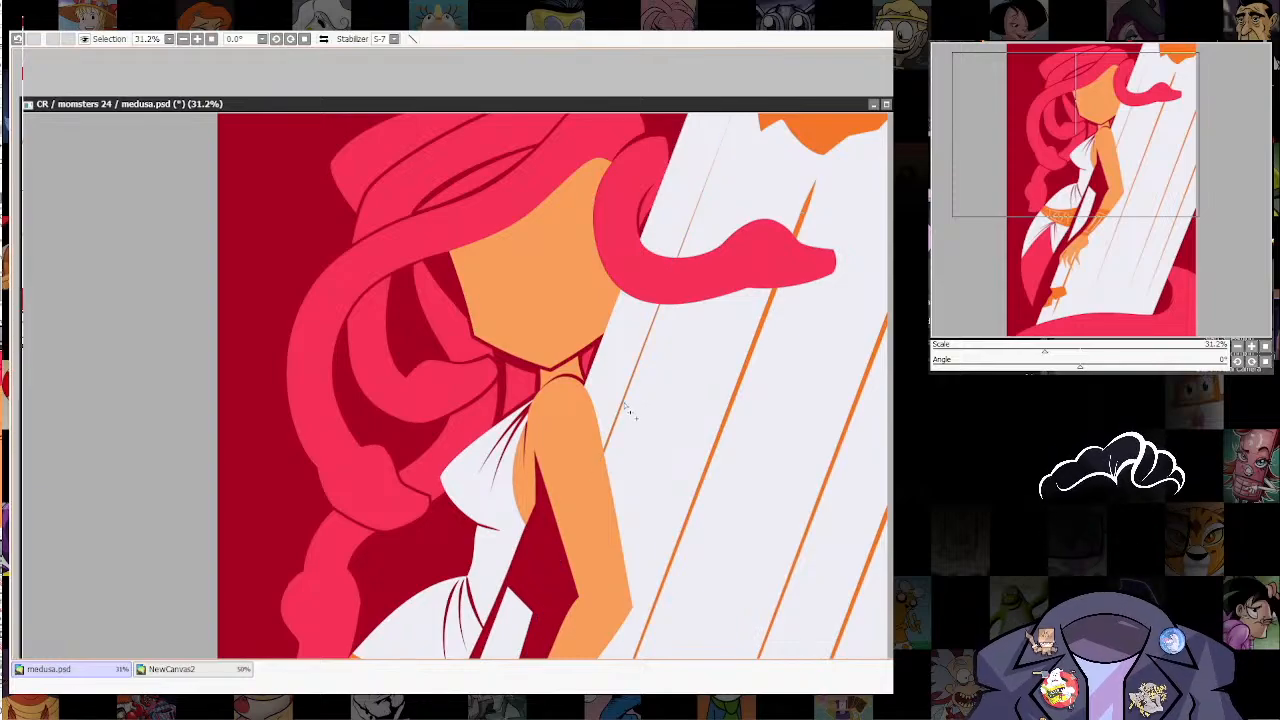
{"action": "left_click_drag", "start_coordinate": [625, 405], "coordinate": [620, 555]}
{"action": "mouse_move", "coordinate": [657, 277]}
{"action": "left_mouse_down"}
{"action": "mouse_move", "coordinate": [704, 275]}
{"action": "mouse_move", "coordinate": [660, 291]}
{"action": "left_mouse_up"}
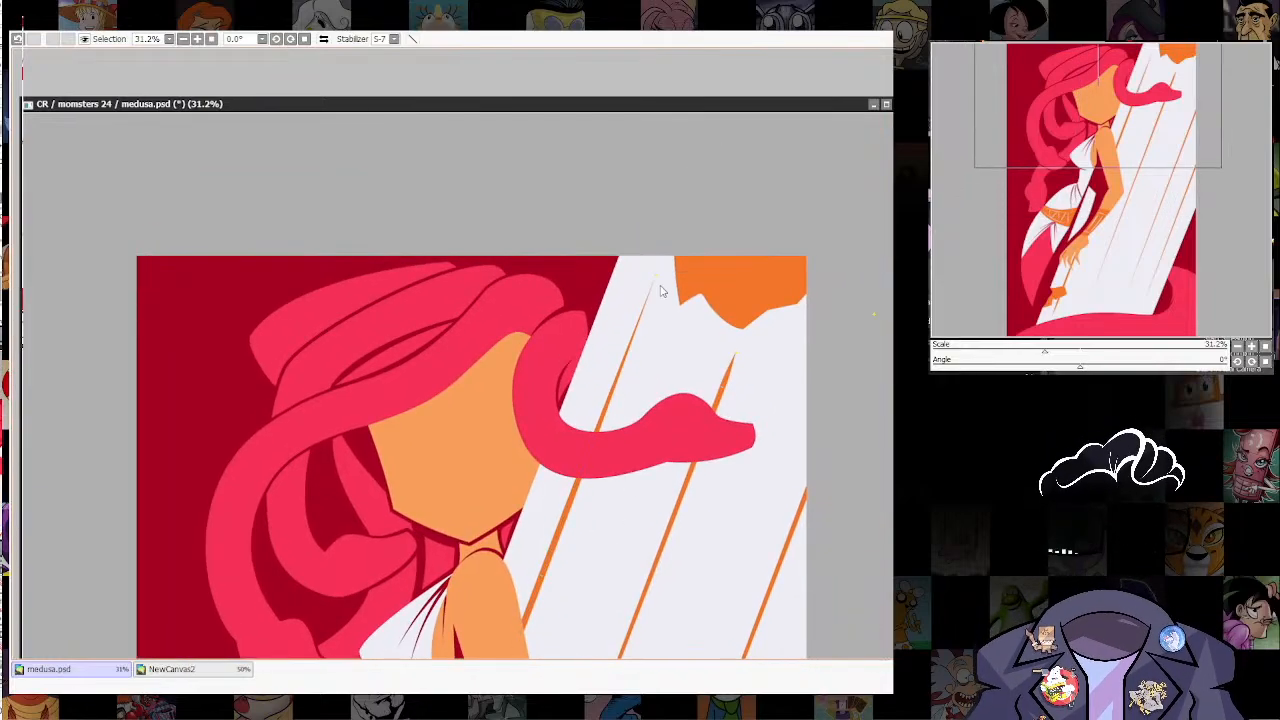
Step: Thicken the lower and middle parts of the second orange column line, which passes behind the snake's head
{"action": "left_click_drag", "start_coordinate": [680, 615], "coordinate": [765, 232]}
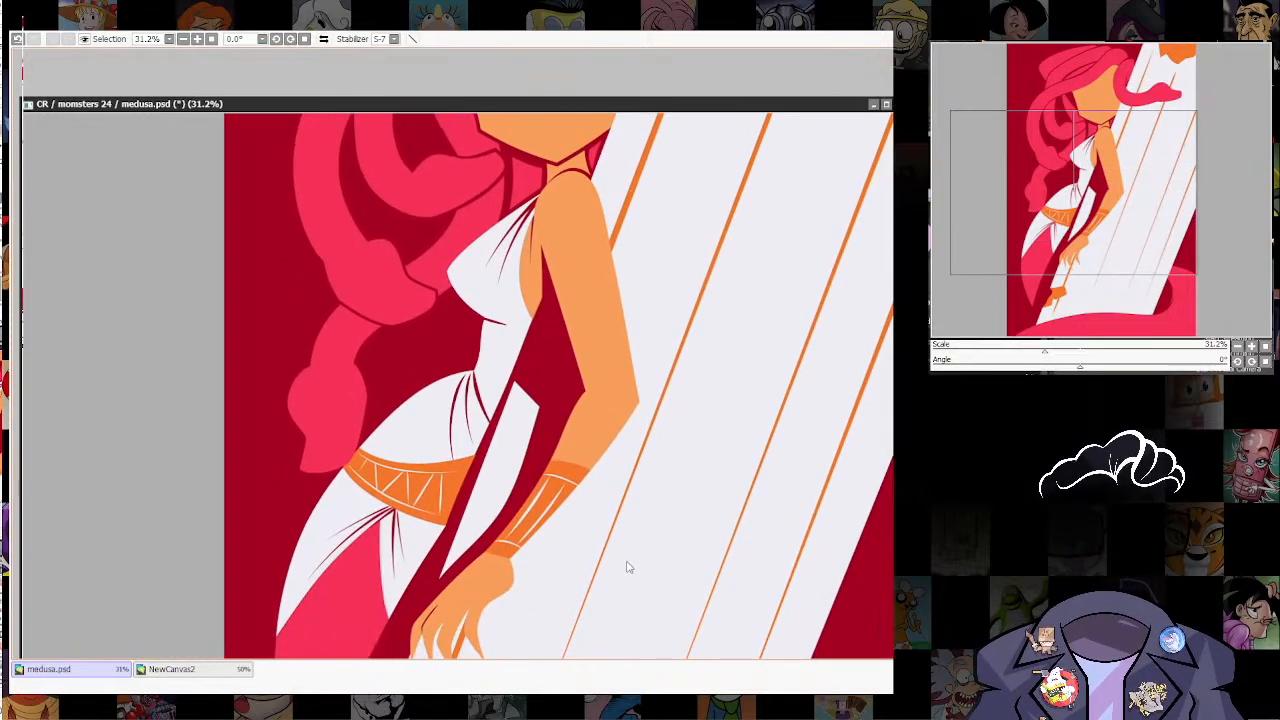
{"action": "left_click_drag", "start_coordinate": [628, 562], "coordinate": [715, 348]}
{"action": "left_click_drag", "start_coordinate": [637, 491], "coordinate": [694, 490]}
{"action": "left_click_drag", "start_coordinate": [748, 416], "coordinate": [632, 674]}
{"action": "left_click_drag", "start_coordinate": [661, 372], "coordinate": [701, 378]}
{"action": "left_click_drag", "start_coordinate": [759, 246], "coordinate": [640, 524]}
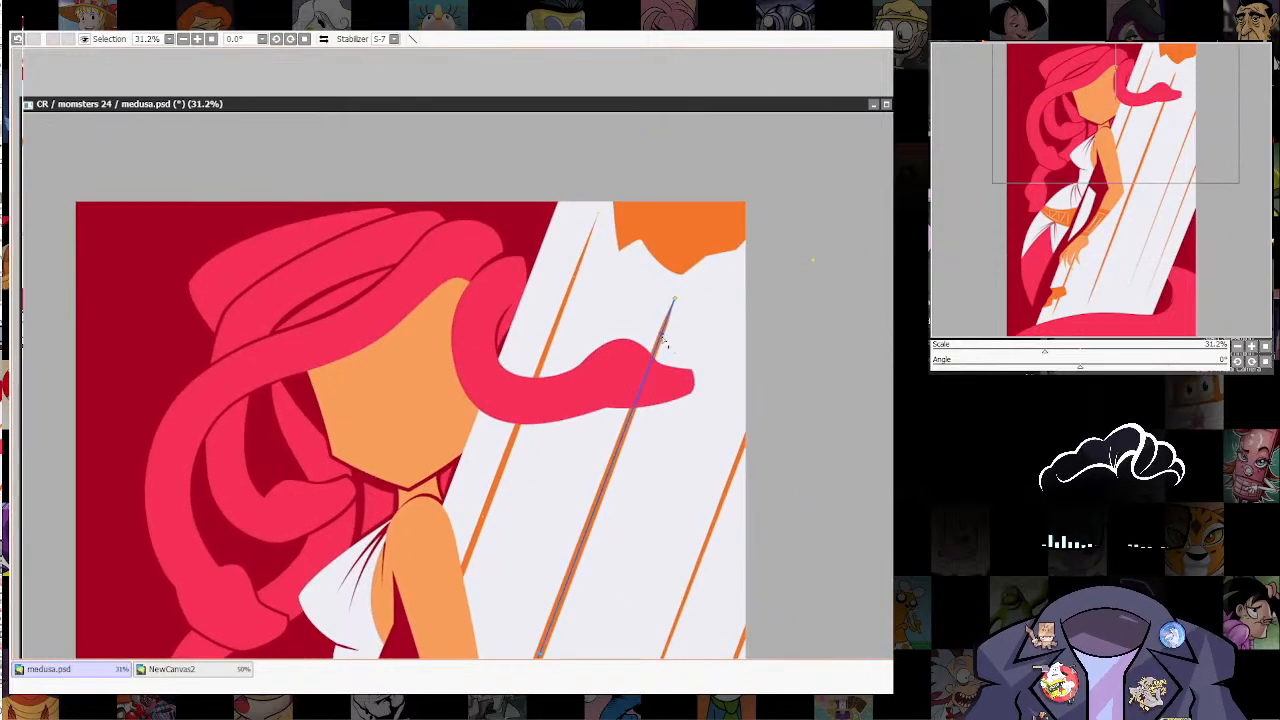
Step: Extend the second line's upper end into the orange shape in the picture's corner and thicken it there
{"action": "left_click_drag", "start_coordinate": [675, 300], "coordinate": [685, 272]}
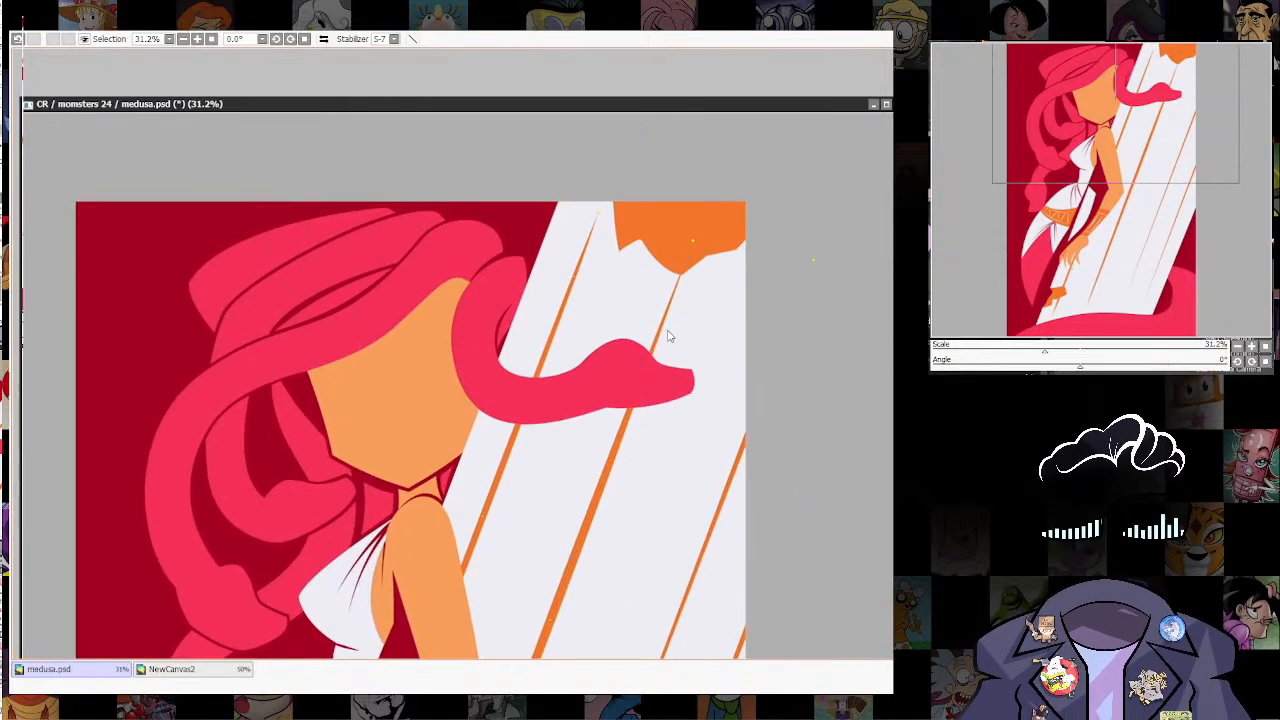
{"action": "left_click_drag", "start_coordinate": [671, 334], "coordinate": [715, 315]}
{"action": "left_click_drag", "start_coordinate": [686, 272], "coordinate": [746, 248]}
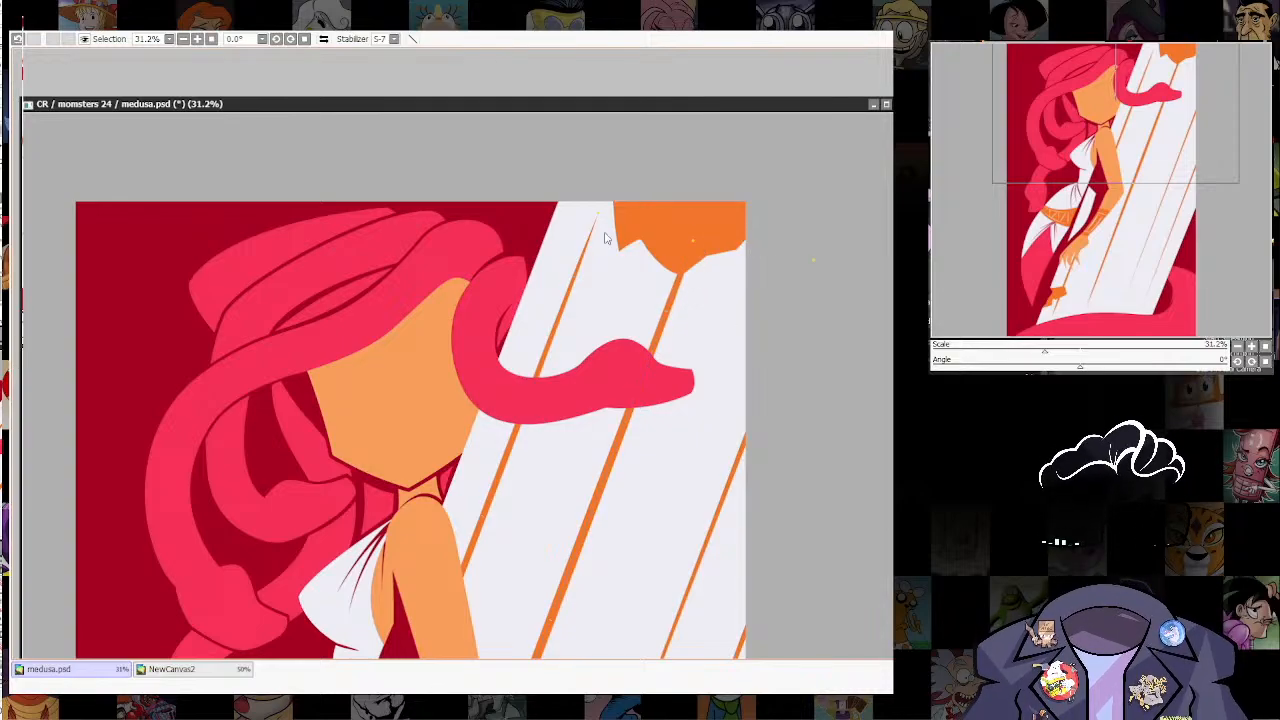
Step: Thicken the upper tip of the orange line nearest Medusa and the tapered lower ends of the column lines beyond her hand
{"action": "left_click_drag", "start_coordinate": [598, 216], "coordinate": [680, 187]}
{"action": "left_click_drag", "start_coordinate": [748, 506], "coordinate": [848, 0]}
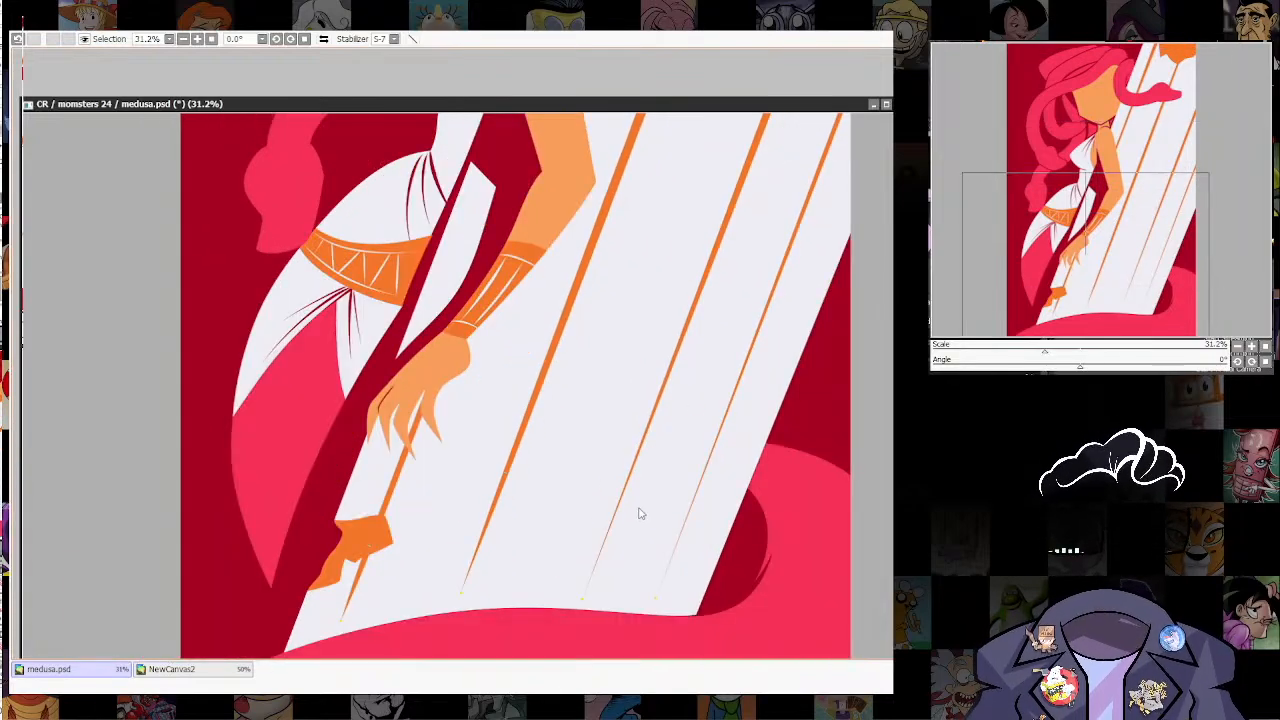
{"action": "left_click_drag", "start_coordinate": [582, 599], "coordinate": [526, 642]}
{"action": "left_click_drag", "start_coordinate": [622, 492], "coordinate": [793, 462]}
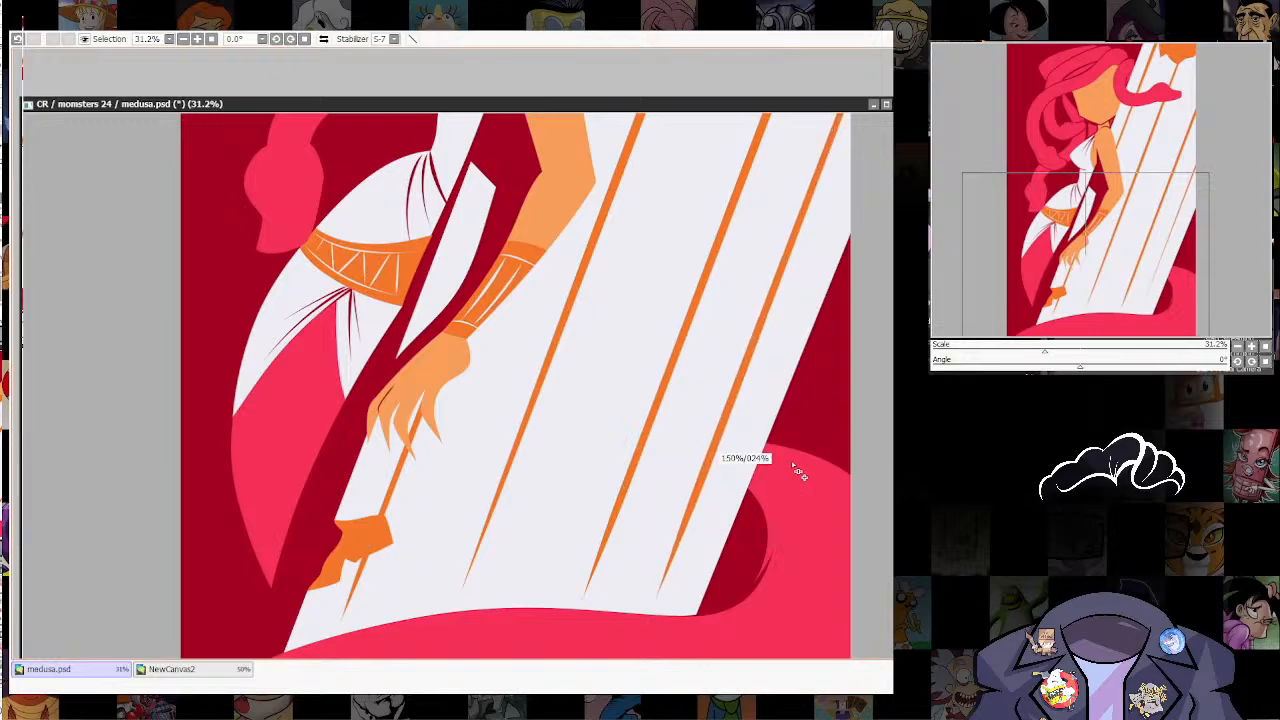
Step: Thicken the middle parts of the orange column lines beside Medusa's arm, undoing the last adjustment
{"action": "left_click_drag", "start_coordinate": [870, 206], "coordinate": [722, 491]}
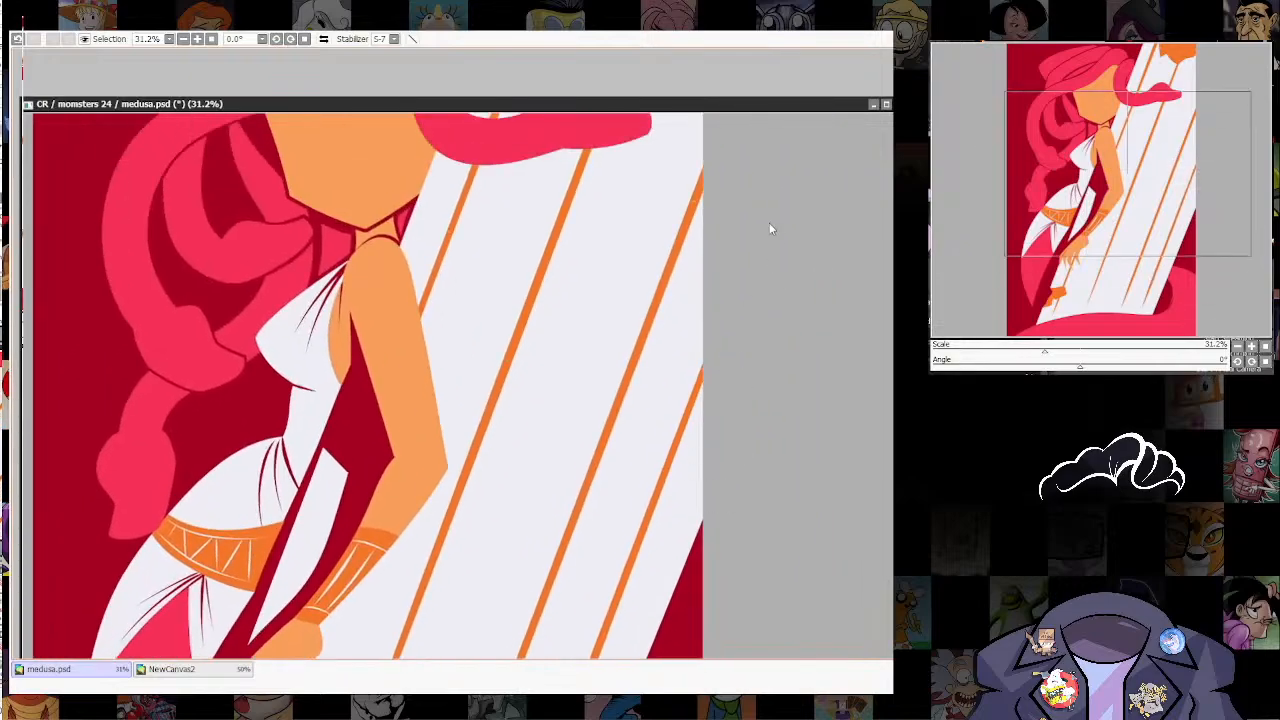
{"action": "left_click_drag", "start_coordinate": [666, 317], "coordinate": [703, 353]}
{"action": "left_click_drag", "start_coordinate": [582, 431], "coordinate": [712, 317]}
{"action": "left_click_drag", "start_coordinate": [651, 254], "coordinate": [700, 263]}
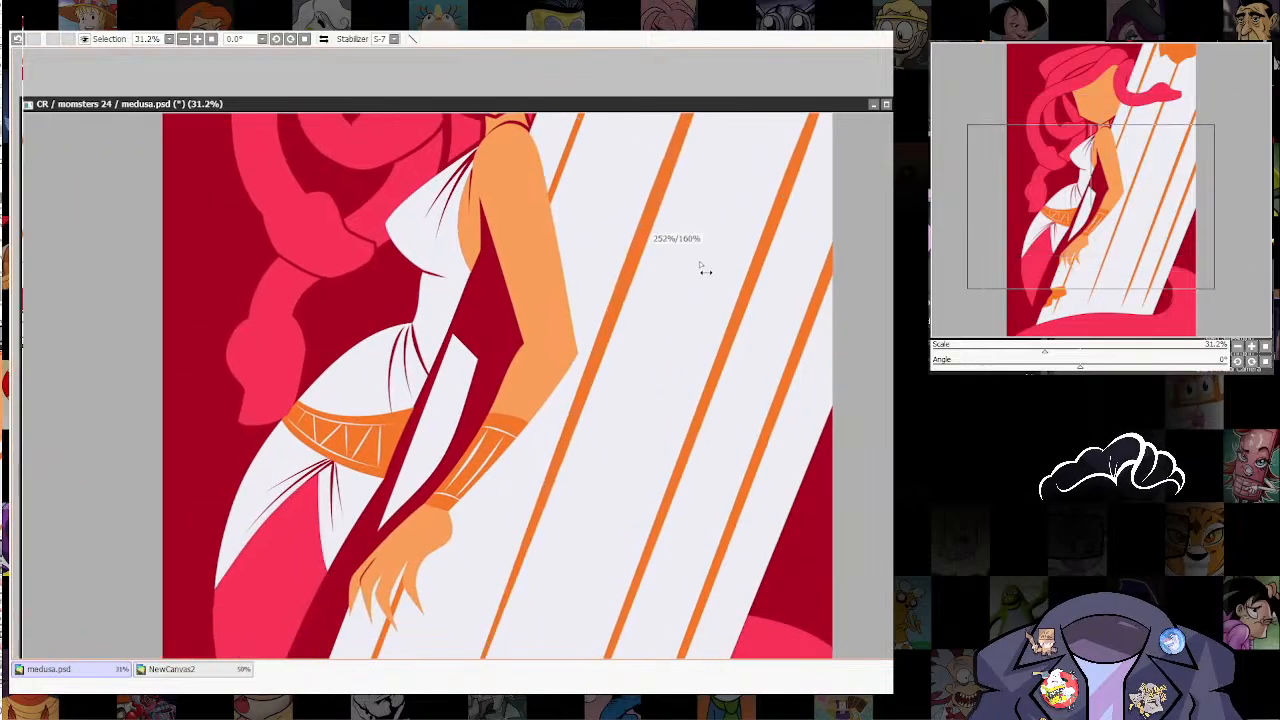
{"action": "left_click_drag", "start_coordinate": [581, 488], "coordinate": [686, 302]}
{"action": "left_click_drag", "start_coordinate": [624, 426], "coordinate": [650, 458]}
{"action": "key", "text": "ctrl+z"}
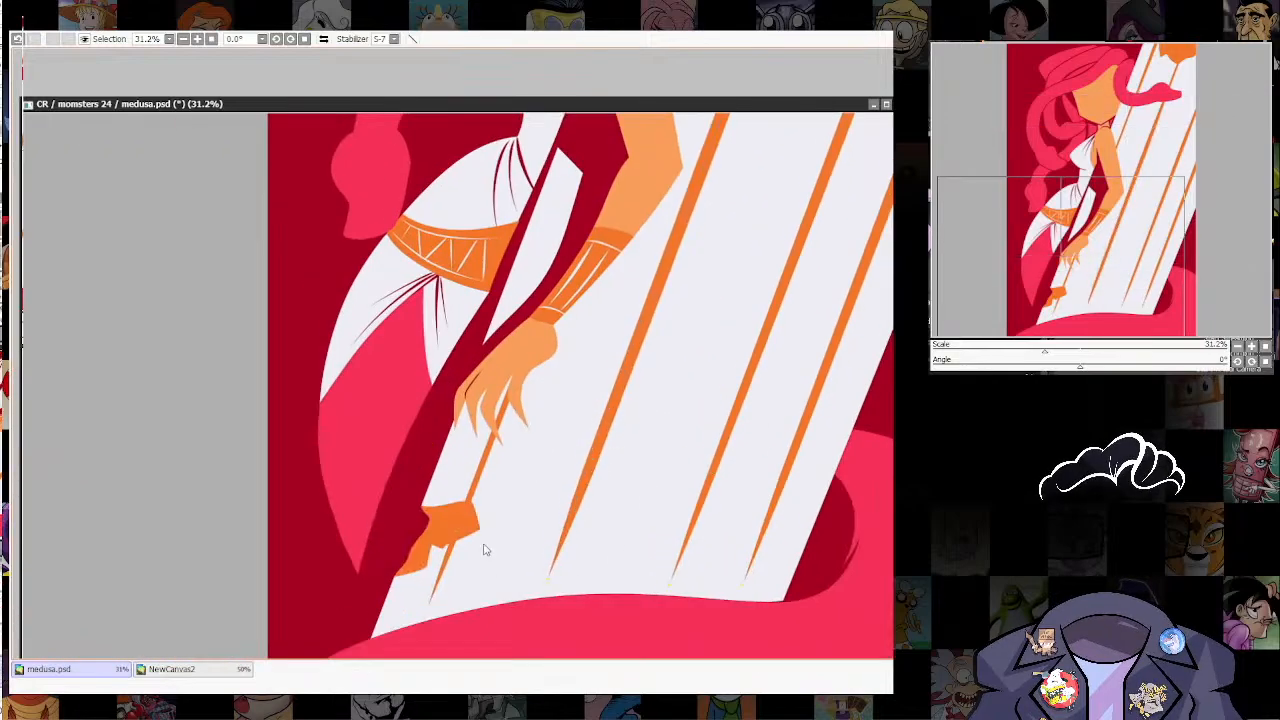
Step: Refine the thickness of the lower ends of the column lines, beginning with the one beneath Medusa's hand
{"action": "left_click_drag", "start_coordinate": [459, 541], "coordinate": [508, 529]}
{"action": "left_click_drag", "start_coordinate": [709, 554], "coordinate": [677, 523]}
{"action": "scroll", "coordinate": [776, 389], "scroll_direction": "down", "scroll_amount": 5}
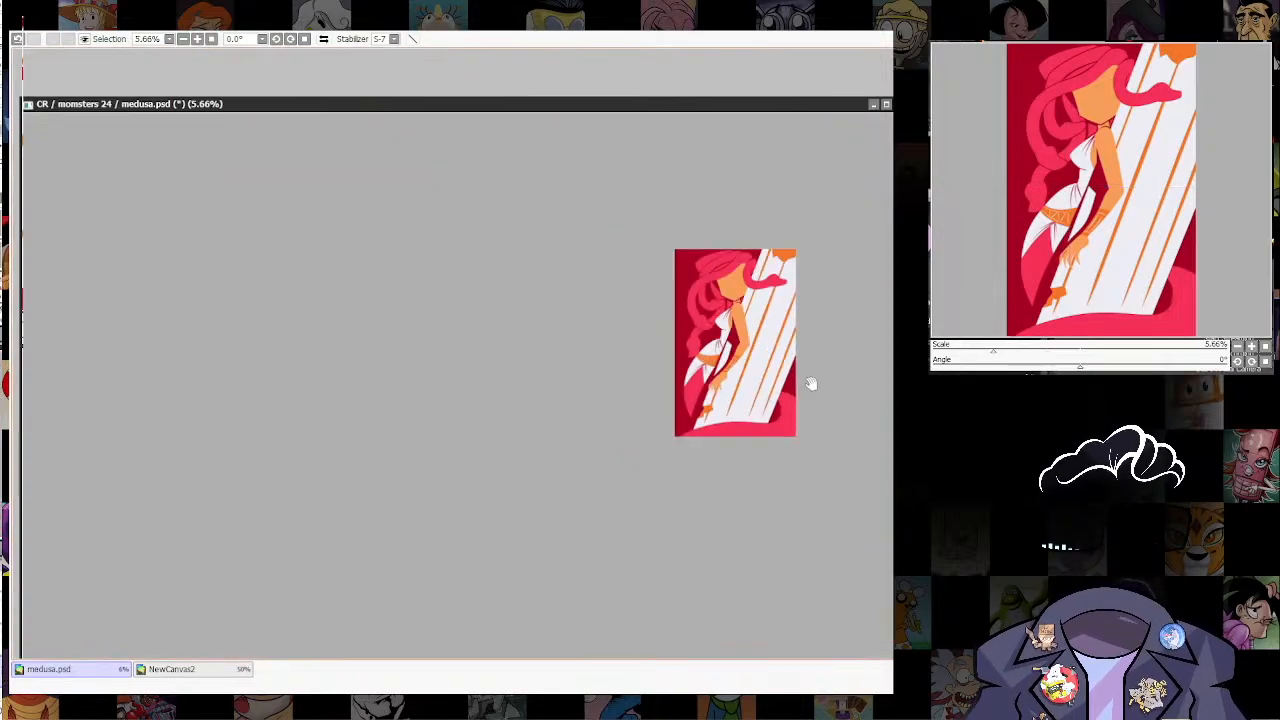
{"action": "left_click_drag", "start_coordinate": [811, 383], "coordinate": [736, 510]}
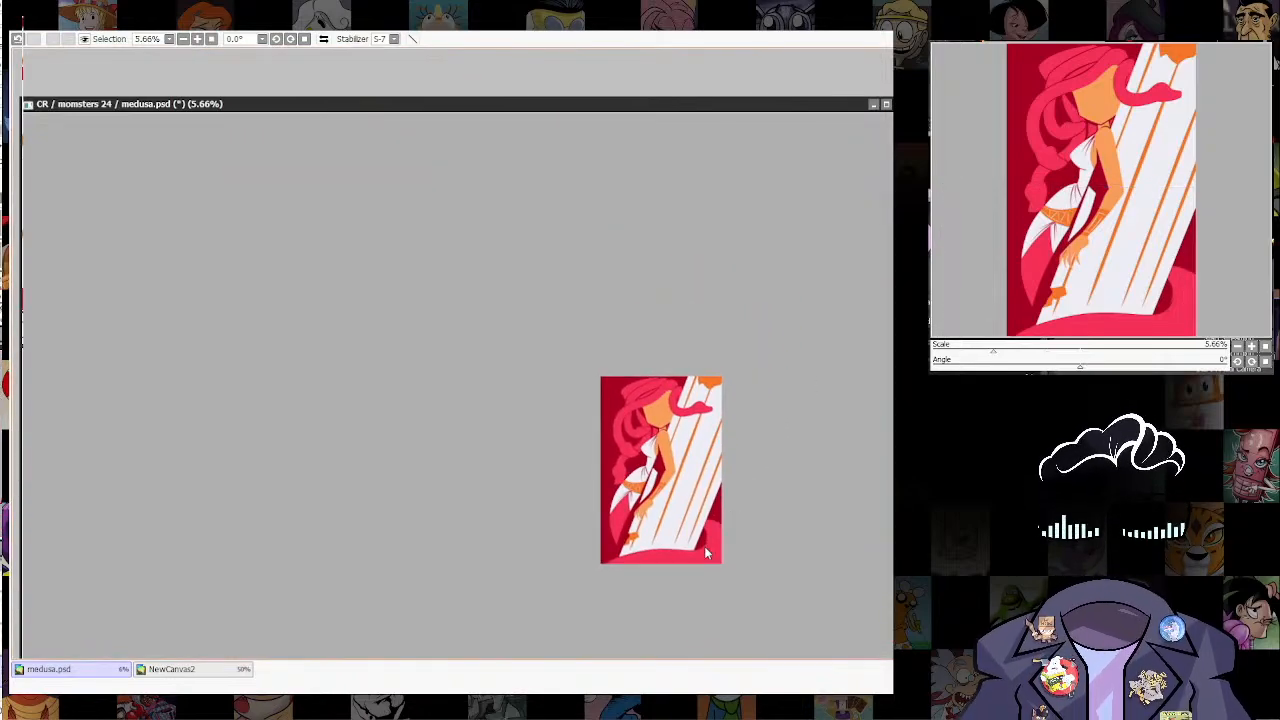
{"action": "scroll", "coordinate": [706, 553], "scroll_direction": "up", "scroll_amount": 3}
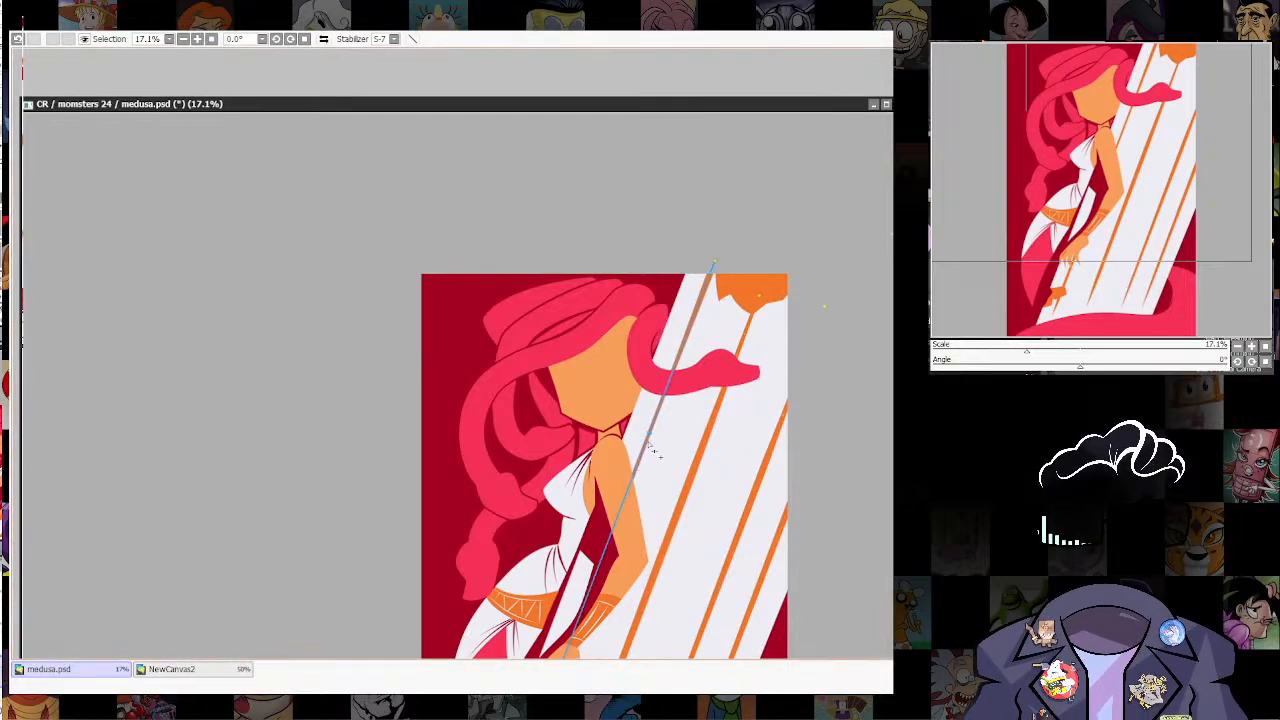
{"action": "left_click_drag", "start_coordinate": [706, 425], "coordinate": [731, 327]}
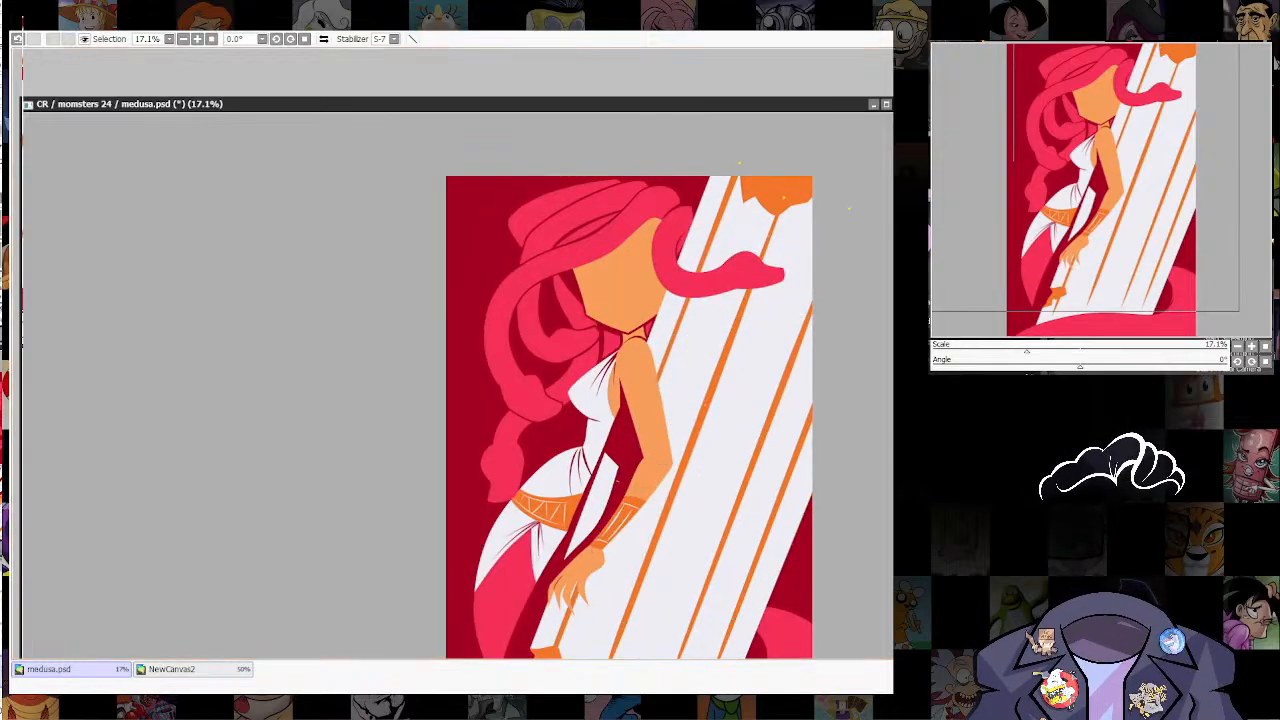
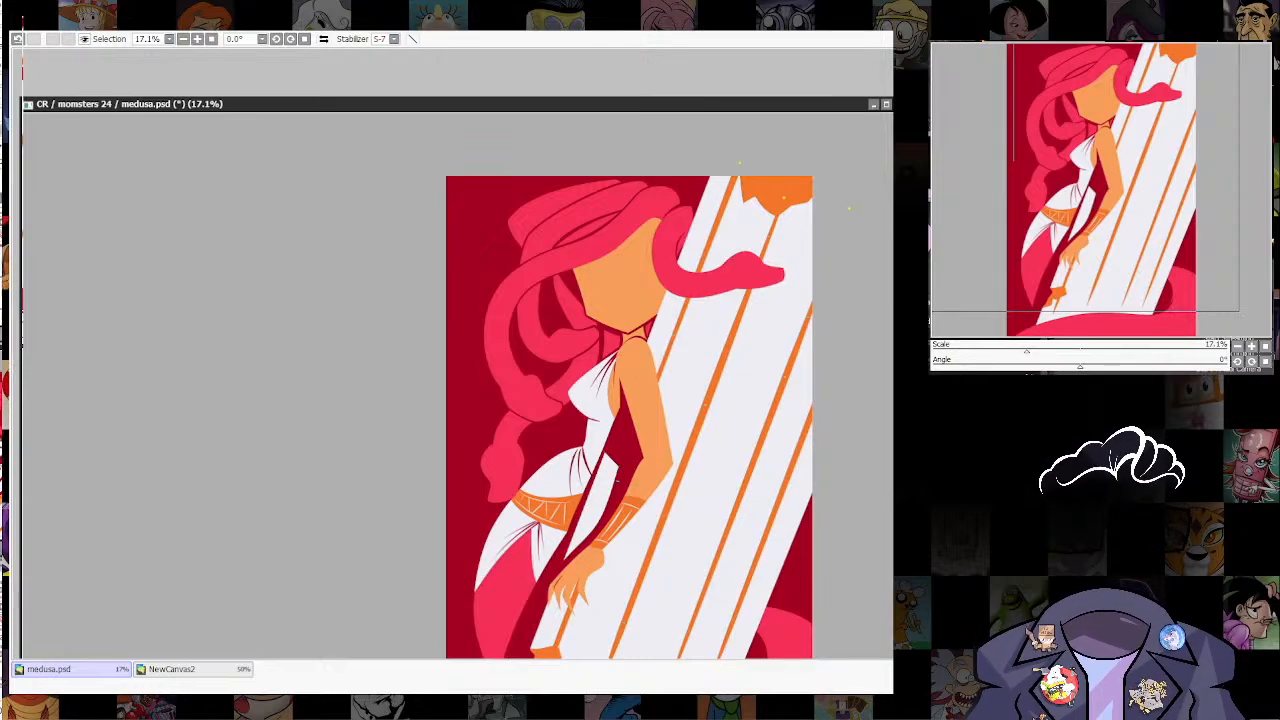
Step: Try continuing an orange column line through the gap between Medusa's torso and arm, and erase it again
{"action": "left_click", "coordinate": [617, 481]}
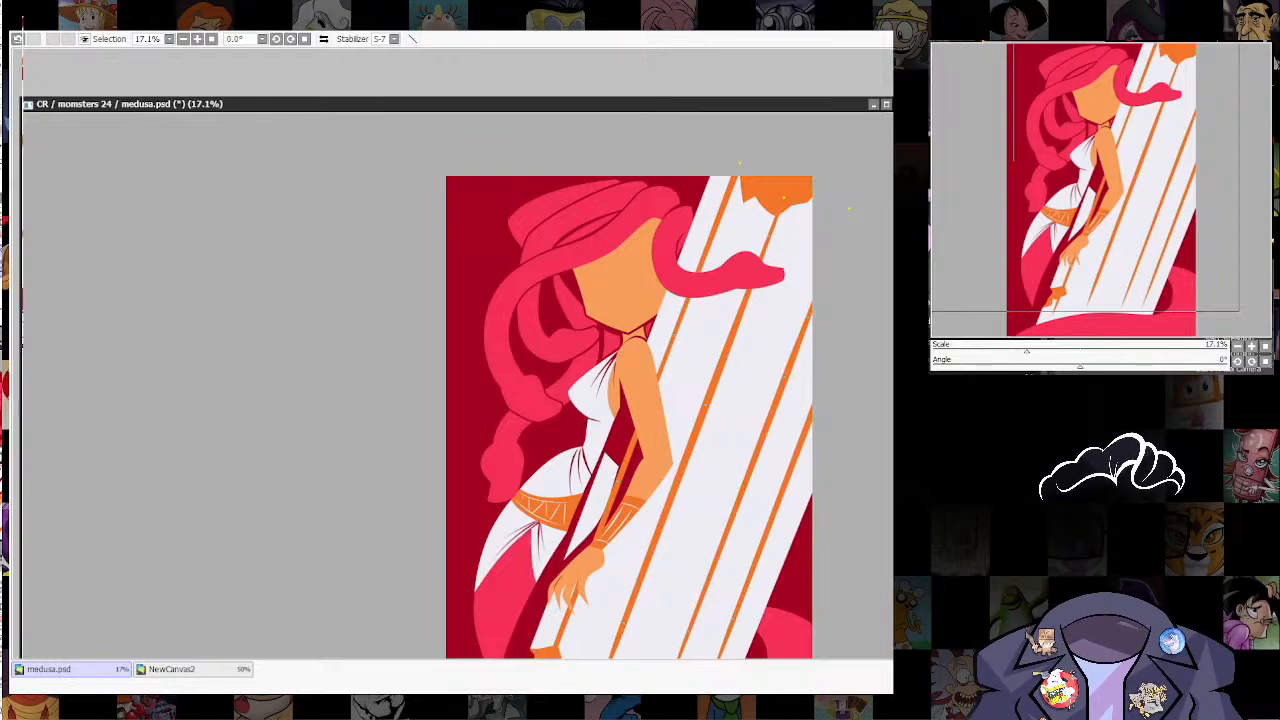
{"action": "left_click_drag", "start_coordinate": [726, 574], "coordinate": [757, 458]}
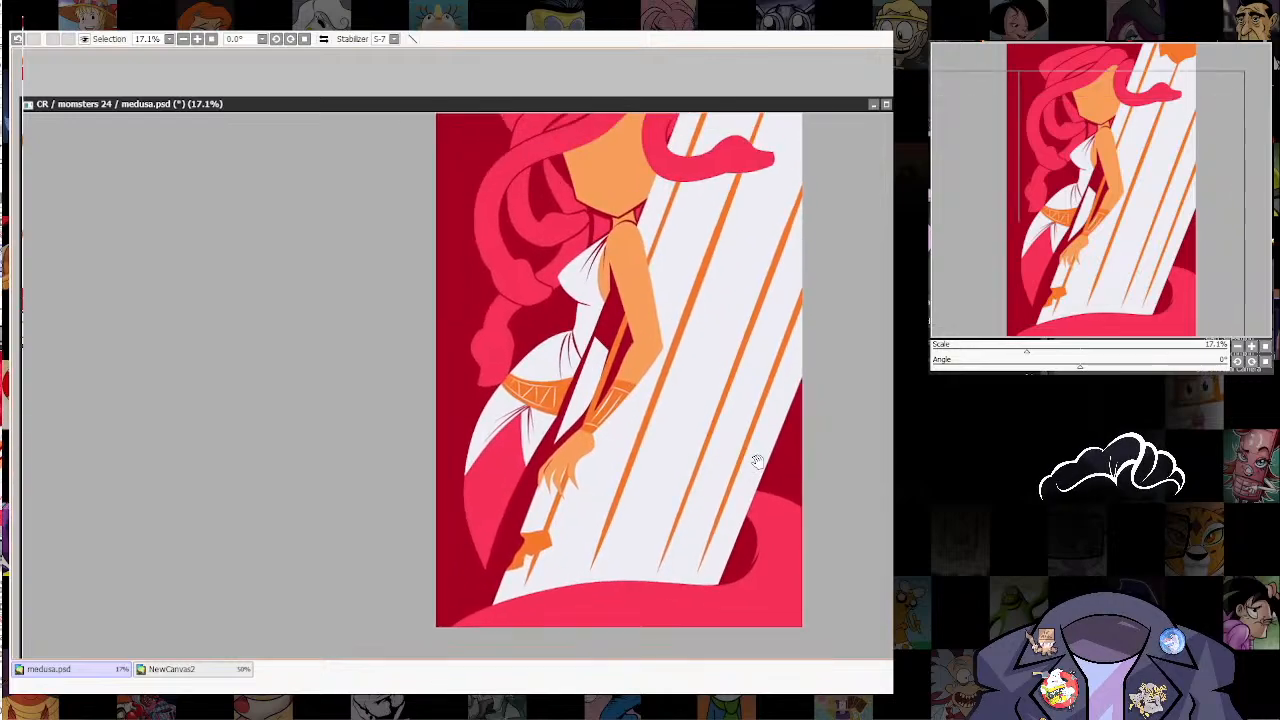
{"action": "left_click_drag", "start_coordinate": [773, 547], "coordinate": [756, 612]}
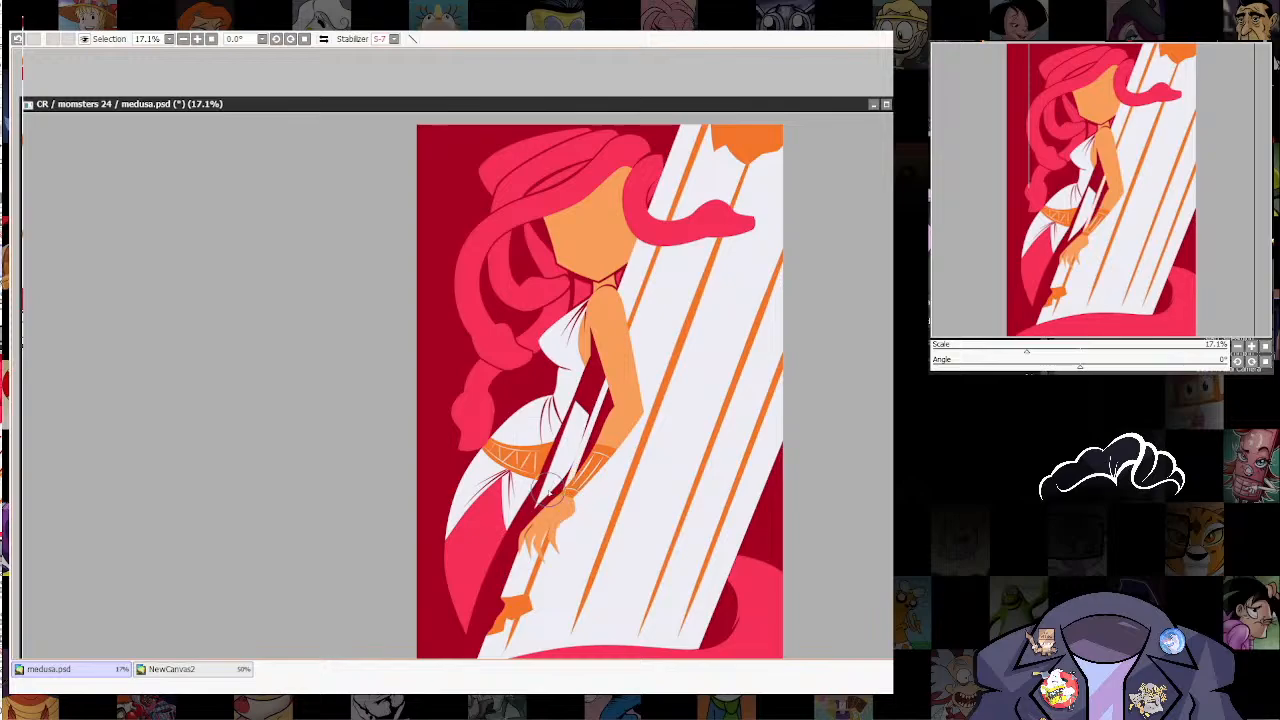
{"action": "key", "text": "ctrl+z"}
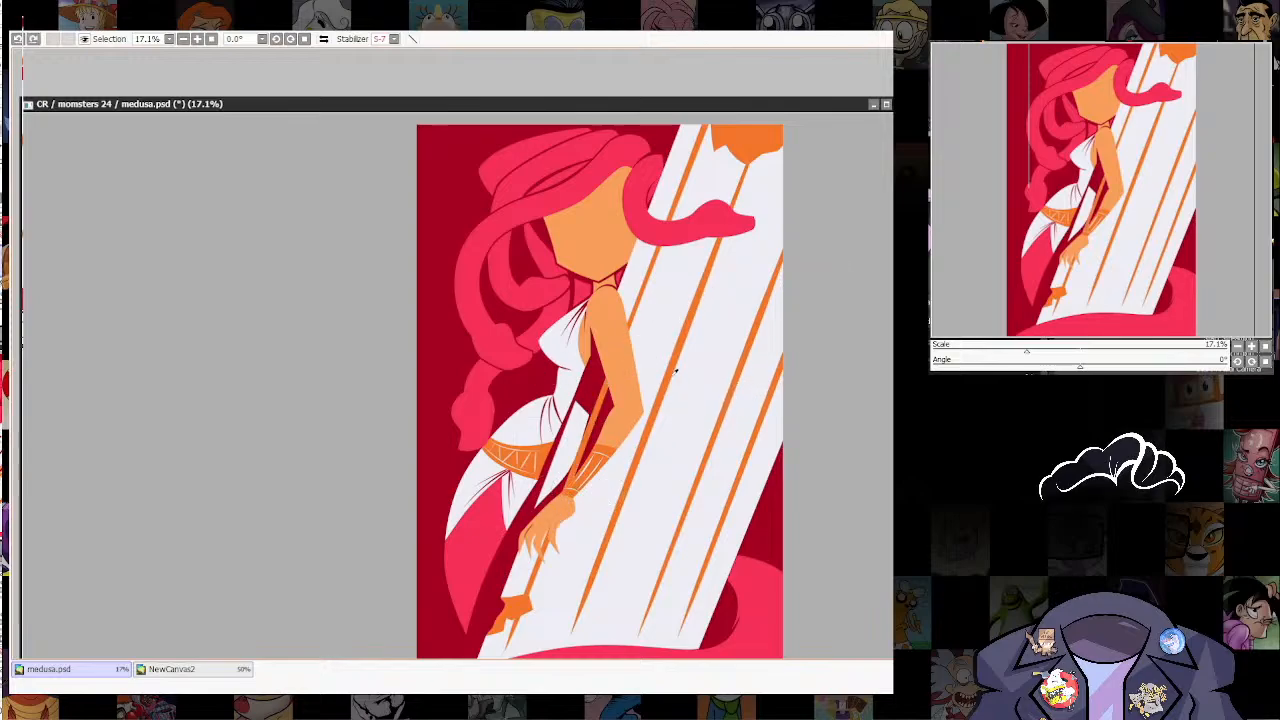
{"action": "left_click_drag", "start_coordinate": [676, 368], "coordinate": [664, 422]}
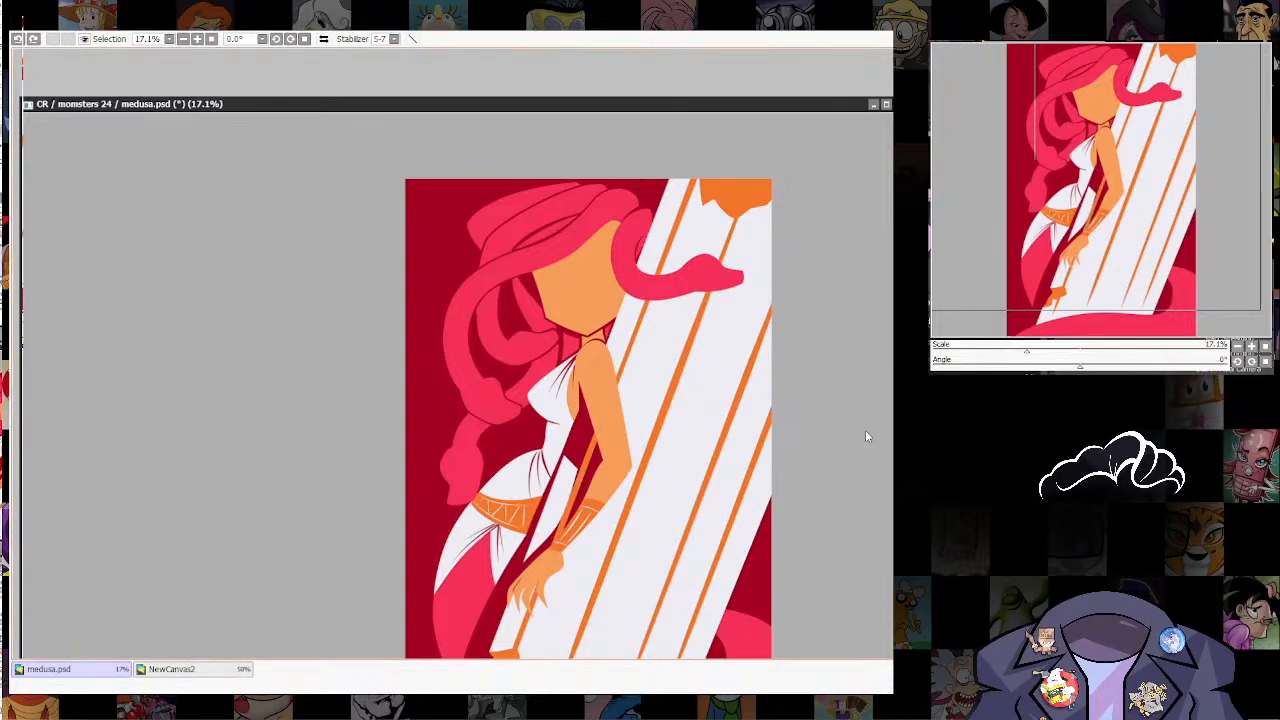
{"action": "scroll", "coordinate": [536, 528], "scroll_direction": "up", "scroll_amount": 3}
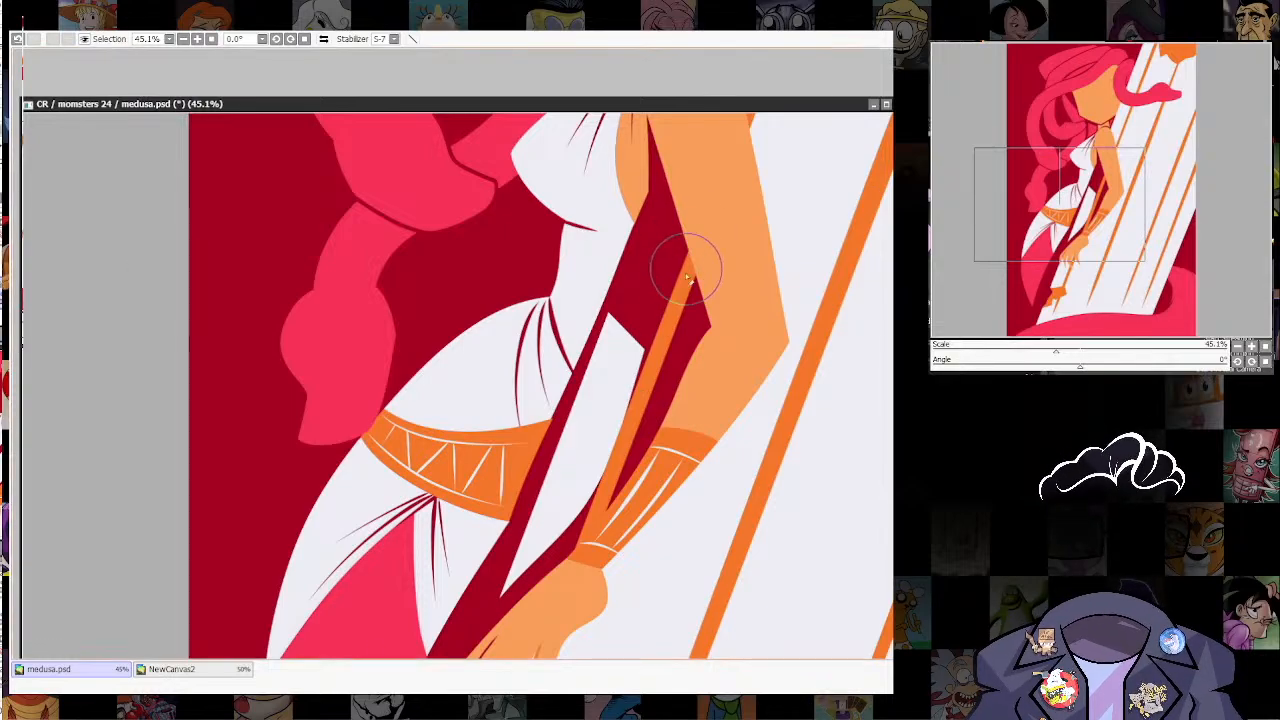
{"action": "left_click_drag", "start_coordinate": [686, 263], "coordinate": [553, 590]}
{"action": "scroll", "coordinate": [728, 530], "scroll_direction": "down", "scroll_amount": 8}
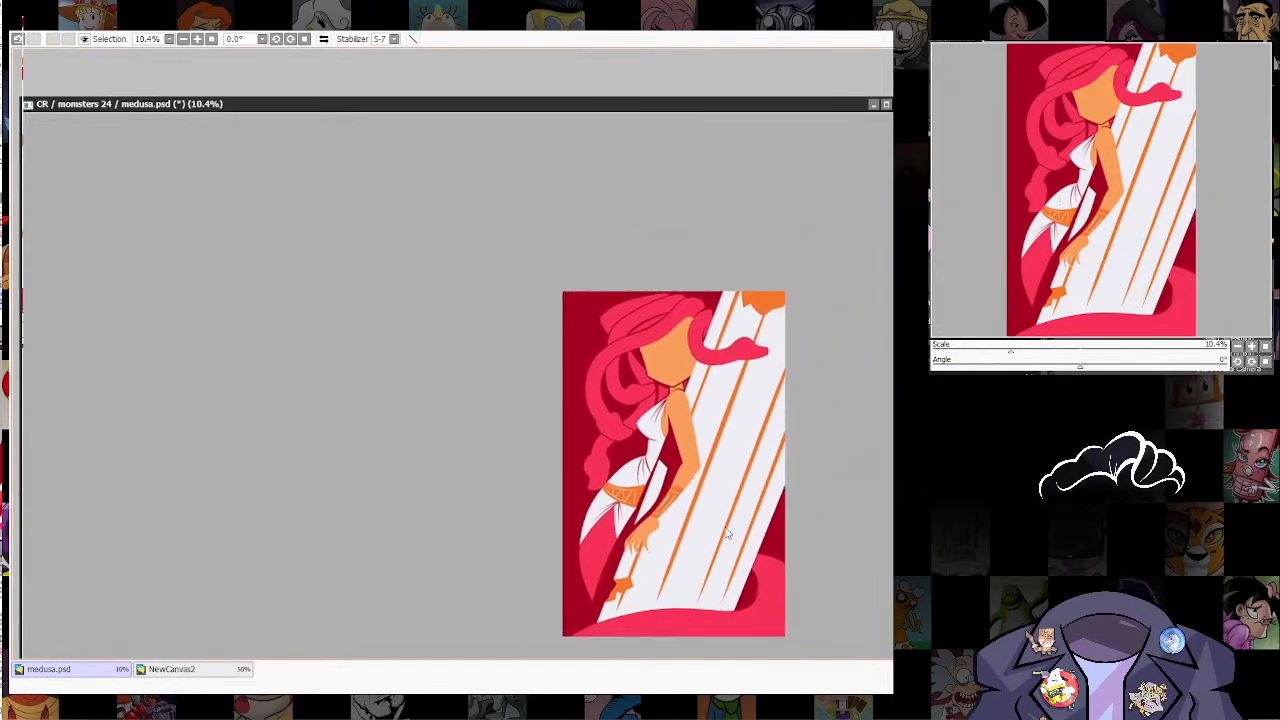
{"action": "scroll", "coordinate": [728, 520], "scroll_direction": "up", "scroll_amount": 6}
{"action": "left_click_drag", "start_coordinate": [702, 578], "coordinate": [702, 613]}
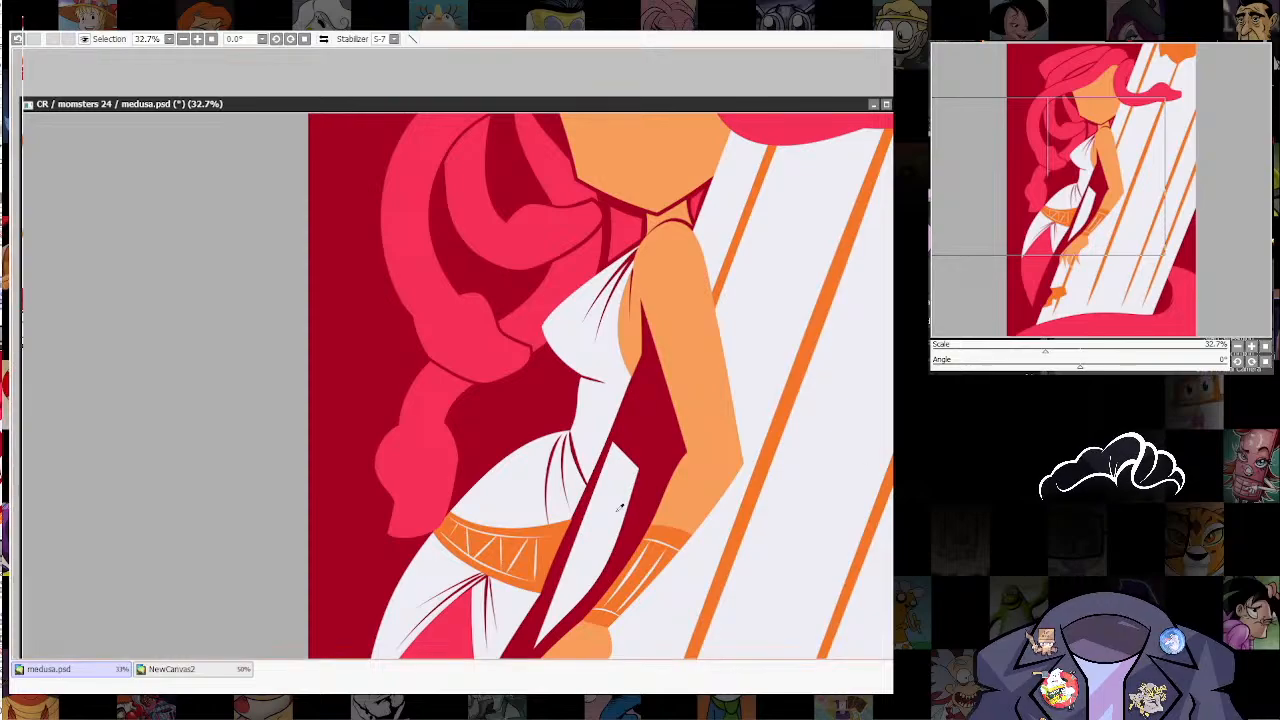
Step: Try several thin off-white lines in the dark gap between Medusa's torso and forearm, and undo them
{"action": "key", "text": "e"}
{"action": "key", "text": "]"}
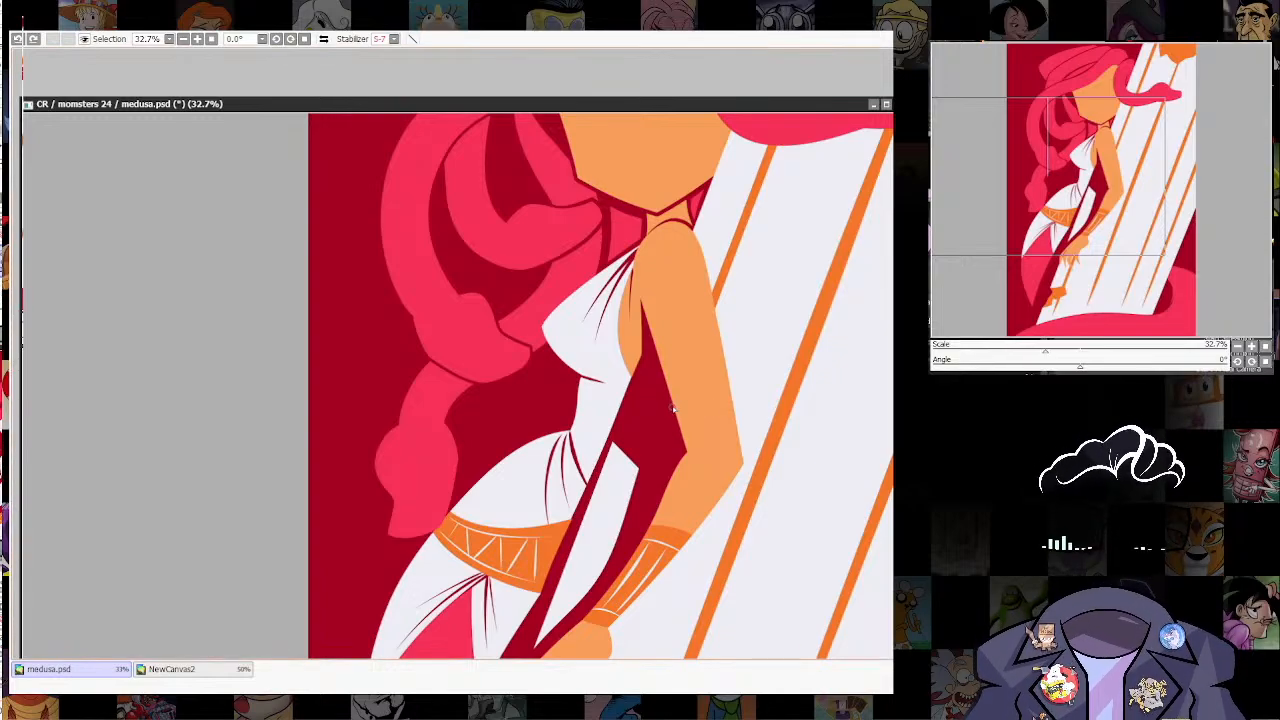
{"action": "left_click_drag", "start_coordinate": [670, 413], "coordinate": [625, 532]}
{"action": "key", "text": "ctrl+z"}
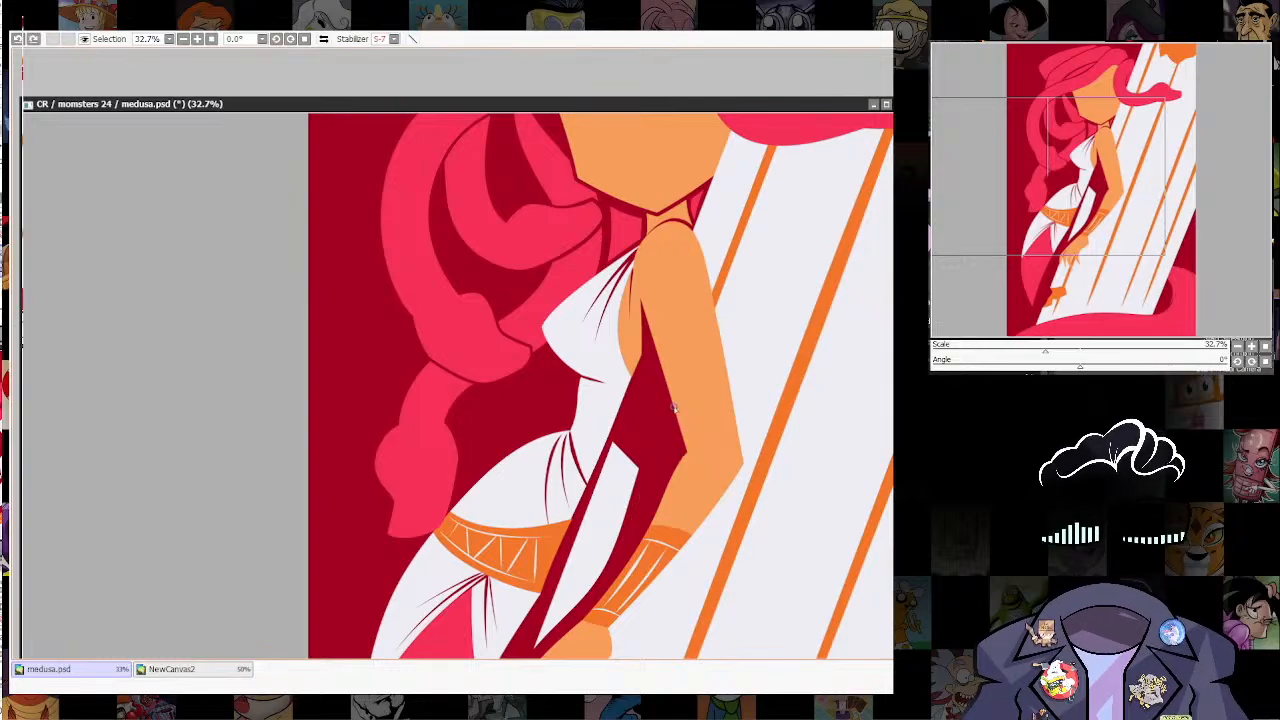
{"action": "left_click_drag", "start_coordinate": [671, 413], "coordinate": [598, 609]}
{"action": "left_click_drag", "start_coordinate": [677, 432], "coordinate": [615, 585]}
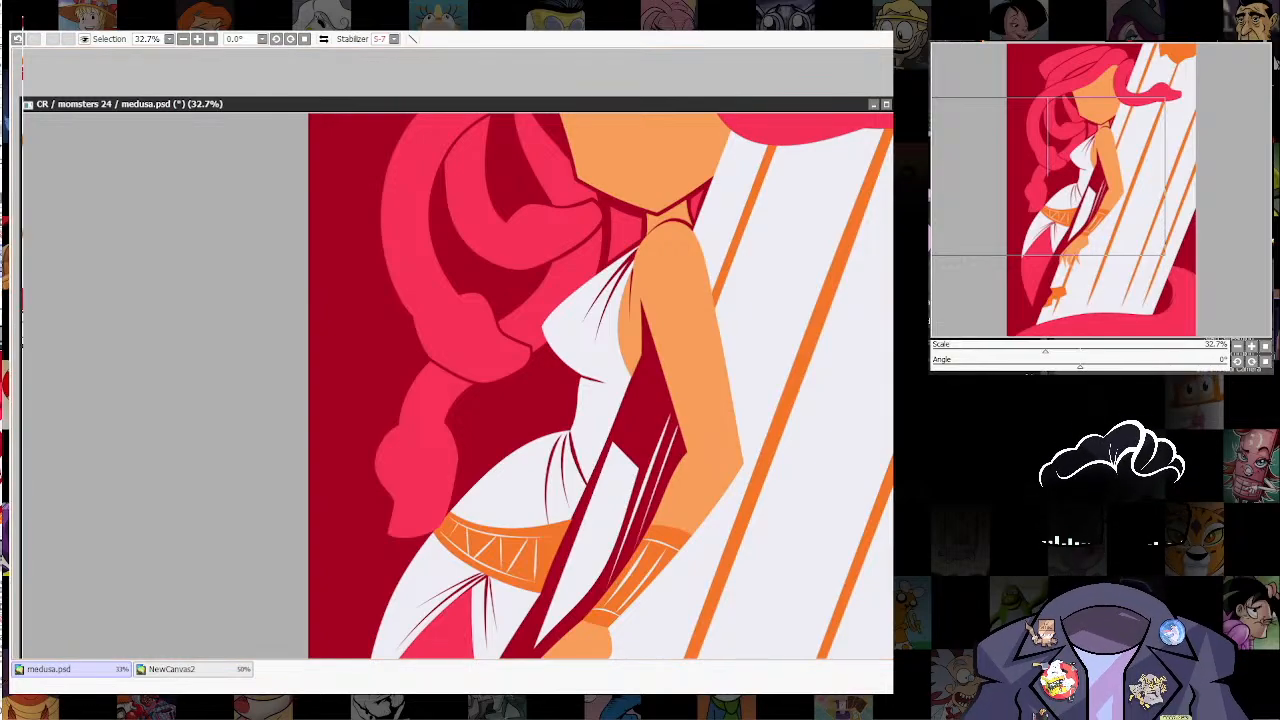
{"action": "scroll", "coordinate": [720, 532], "scroll_direction": "down", "scroll_amount": 4}
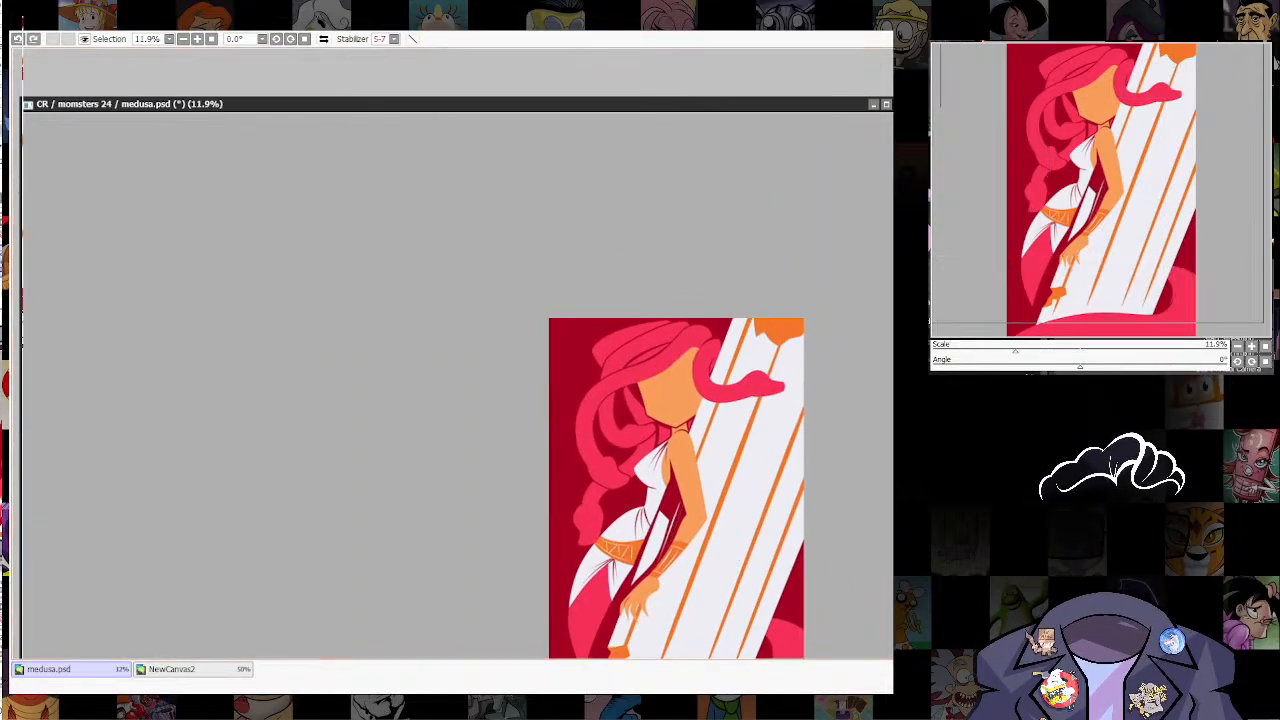
{"action": "scroll", "coordinate": [720, 532], "scroll_direction": "down", "scroll_amount": 3}
{"action": "scroll", "coordinate": [749, 521], "scroll_direction": "up", "scroll_amount": 5}
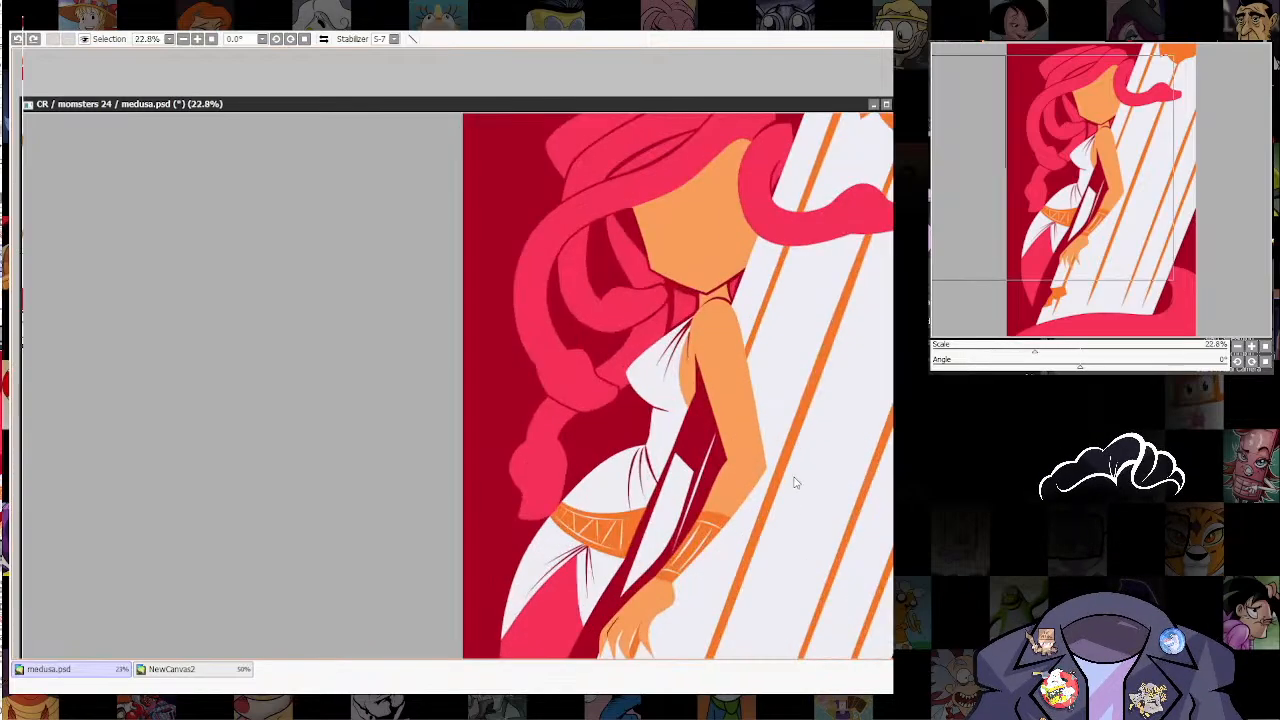
{"action": "scroll", "coordinate": [716, 570], "scroll_direction": "down", "scroll_amount": 5}
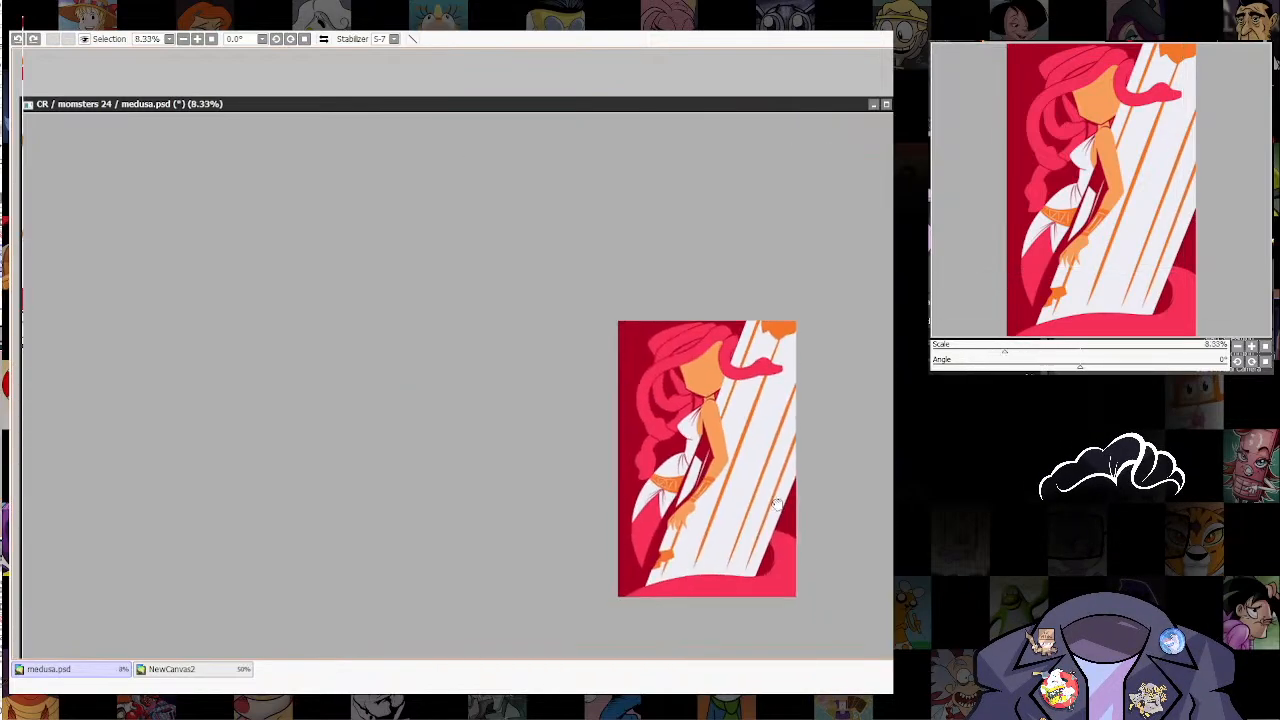
{"action": "scroll", "coordinate": [736, 508], "scroll_direction": "up", "scroll_amount": 2}
{"action": "scroll", "coordinate": [734, 500], "scroll_direction": "up", "scroll_amount": 4}
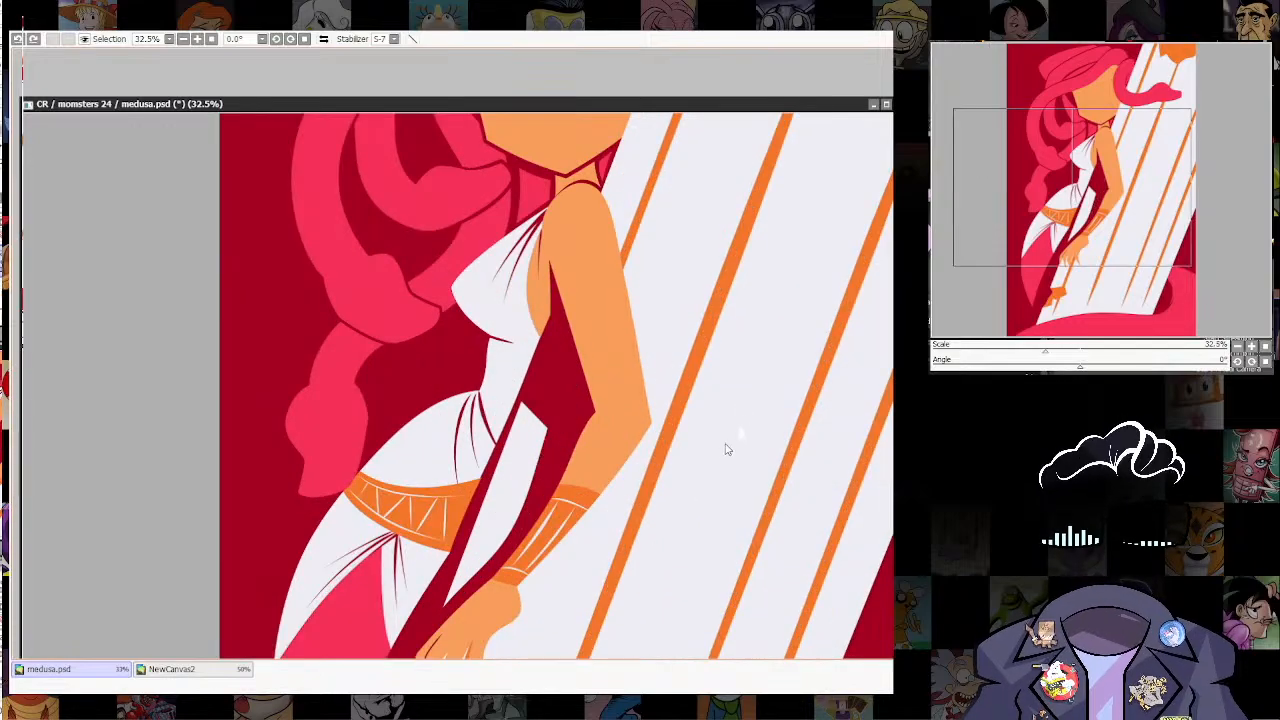
Step: Draw a thin off-white column line in the dark gap between Medusa's torso and arm
{"action": "scroll", "coordinate": [734, 445], "scroll_direction": "down", "scroll_amount": 5}
{"action": "scroll", "coordinate": [808, 465], "scroll_direction": "up", "scroll_amount": 2}
{"action": "scroll", "coordinate": [810, 470], "scroll_direction": "up", "scroll_amount": 6}
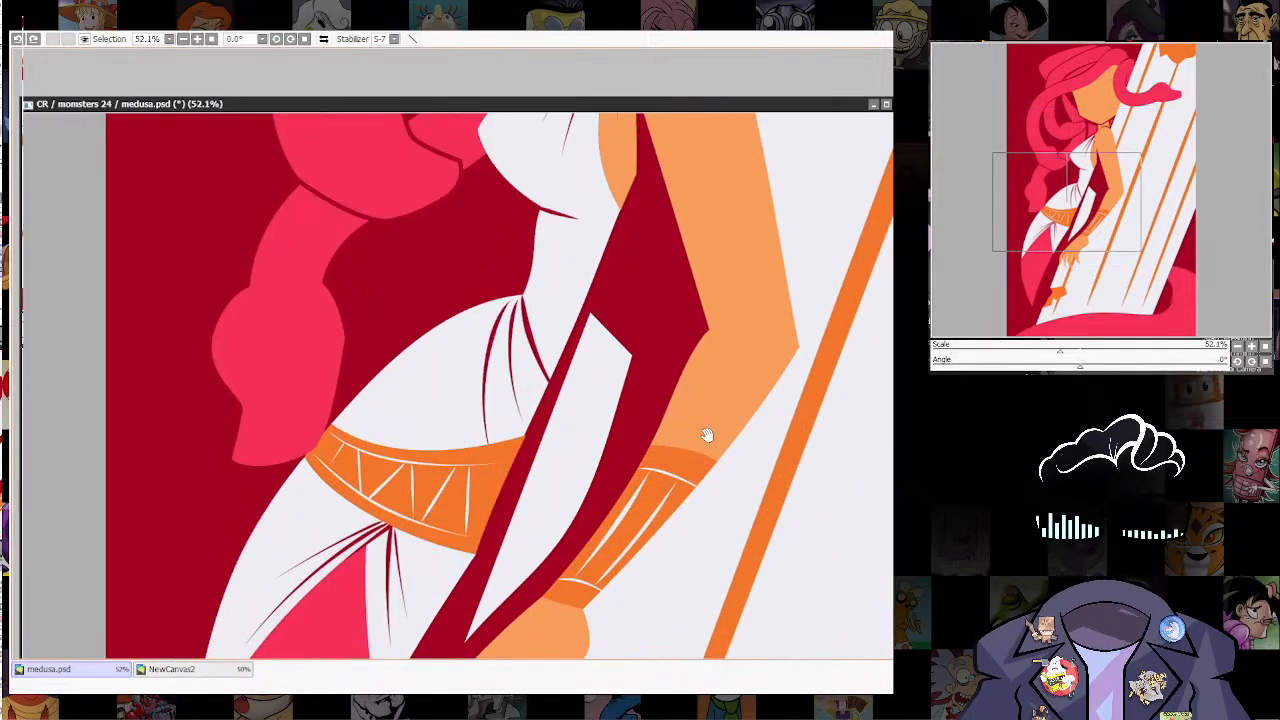
{"action": "left_click_drag", "start_coordinate": [706, 435], "coordinate": [714, 435]}
{"action": "scroll", "coordinate": [860, 450], "scroll_direction": "down", "scroll_amount": 4}
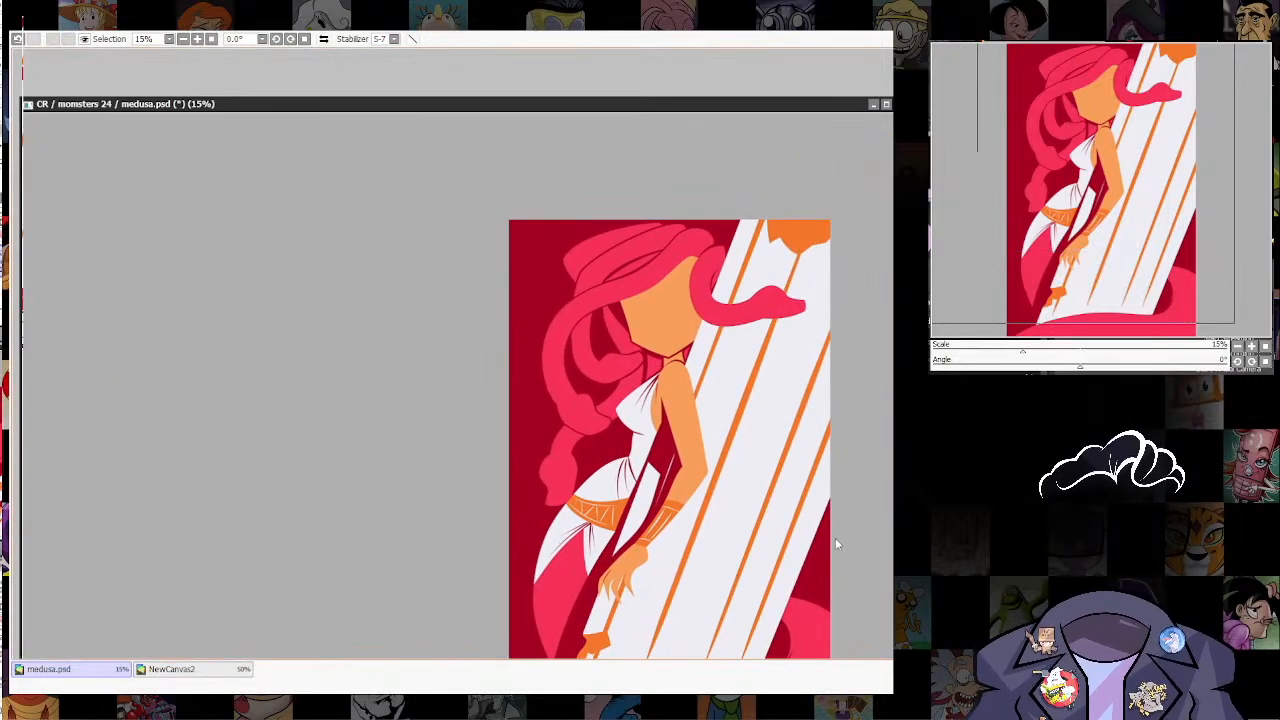
{"action": "scroll", "coordinate": [838, 545], "scroll_direction": "up", "scroll_amount": 3}
{"action": "scroll", "coordinate": [776, 420], "scroll_direction": "down", "scroll_amount": 4}
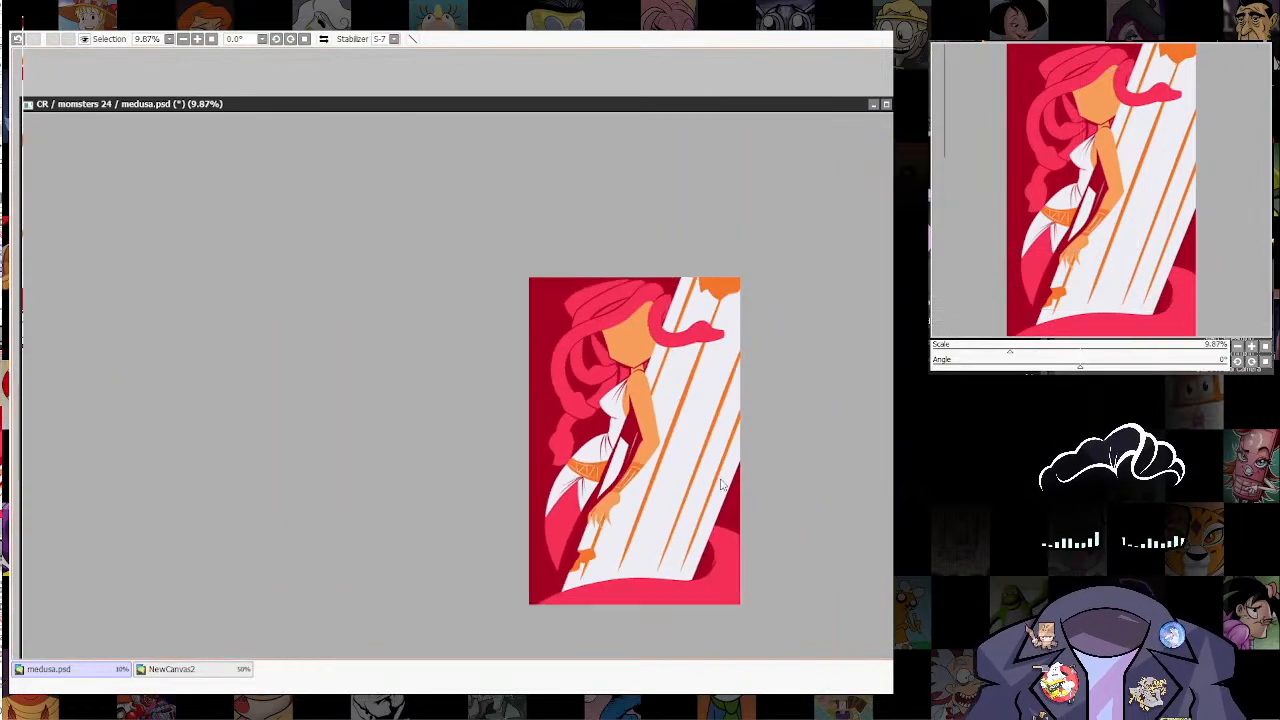
Step: Pick the orange of the column's broken patch and paint the picture's upper-left corner beyond the hair with a large brush
{"action": "scroll", "coordinate": [722, 485], "scroll_direction": "up", "scroll_amount": 2}
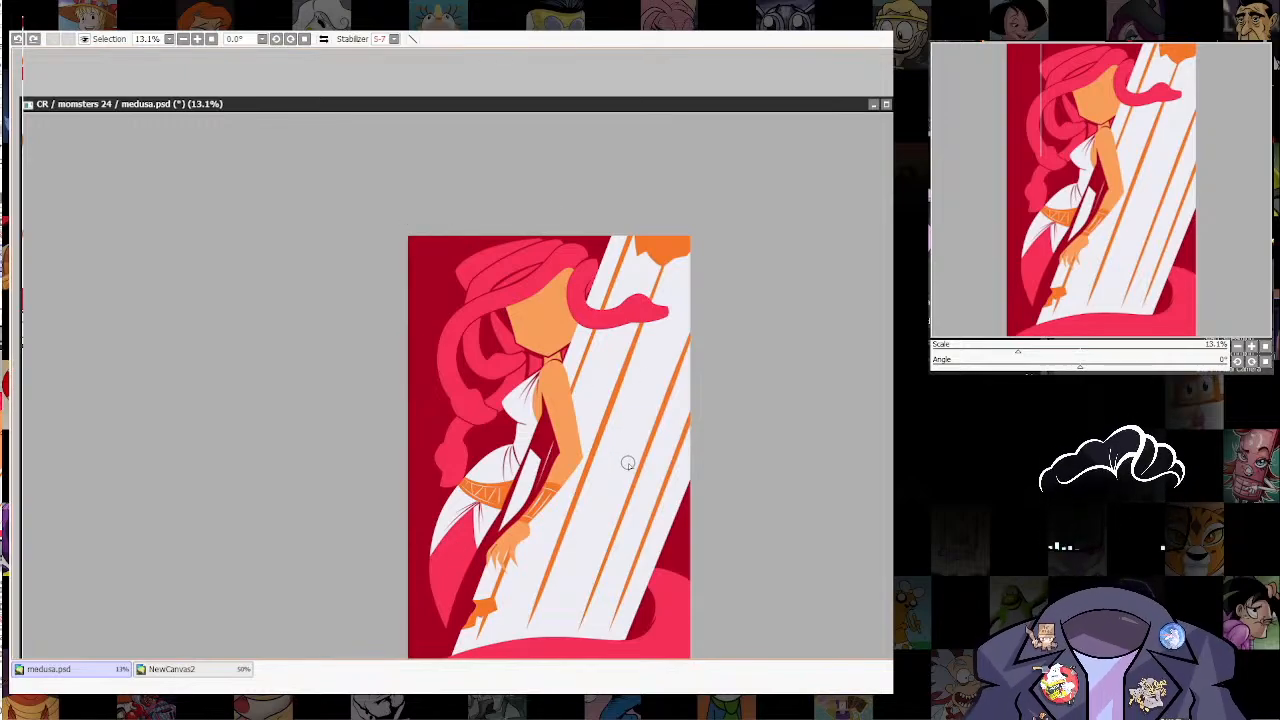
{"action": "key", "text": "bracketright"}
{"action": "key", "text": "bracketright"}
{"action": "key", "text": "bracketright"}
{"action": "mouse_move", "coordinate": [437, 206]}
{"action": "left_mouse_down"}
{"action": "mouse_move", "coordinate": [361, 287]}
{"action": "mouse_move", "coordinate": [380, 254]}
{"action": "mouse_move", "coordinate": [420, 235]}
{"action": "left_mouse_up"}
{"action": "key", "text": "ctrl+z"}
{"action": "right_click", "coordinate": [676, 242]}
{"action": "mouse_move", "coordinate": [453, 197]}
{"action": "left_mouse_down"}
{"action": "mouse_move", "coordinate": [344, 302]}
{"action": "mouse_move", "coordinate": [169, 501]}
{"action": "left_mouse_up"}
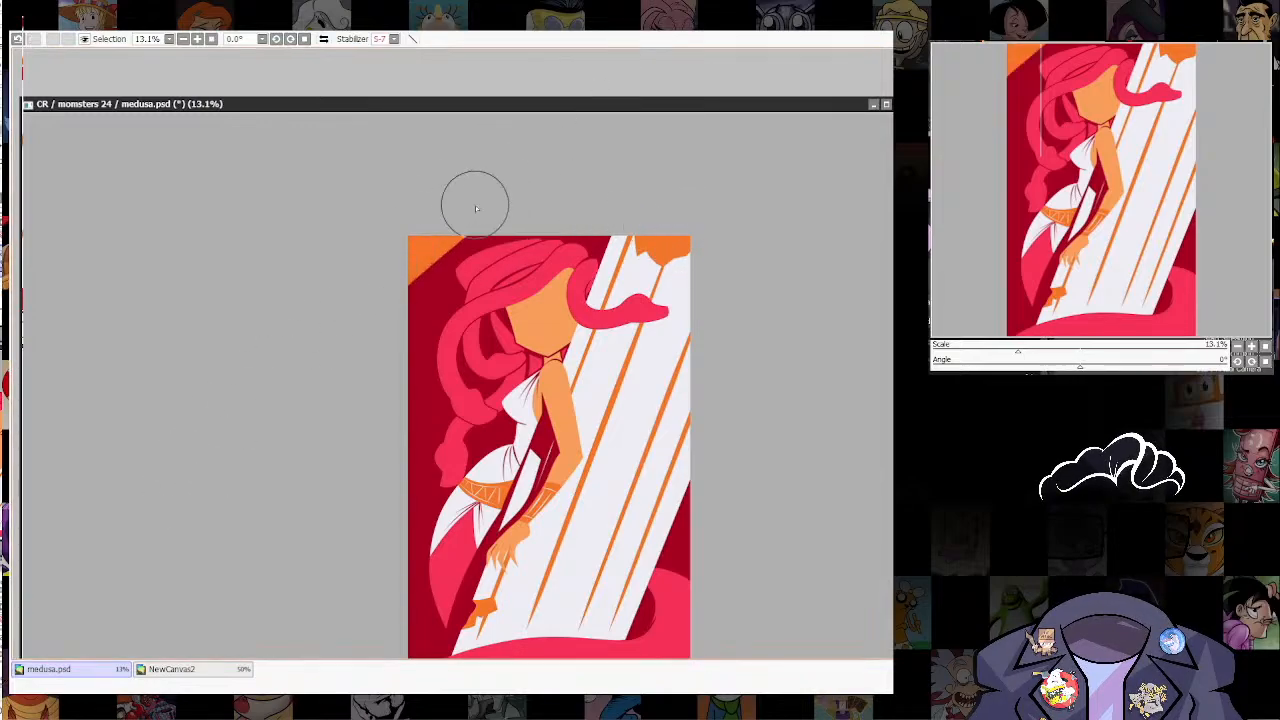
Step: Shape the diagonal edge of the orange upper-left corner into rounded, irregular bumps with a smaller brush
{"action": "key", "text": "bracketleft"}
{"action": "key", "text": "bracketleft"}
{"action": "key", "text": "bracketleft"}
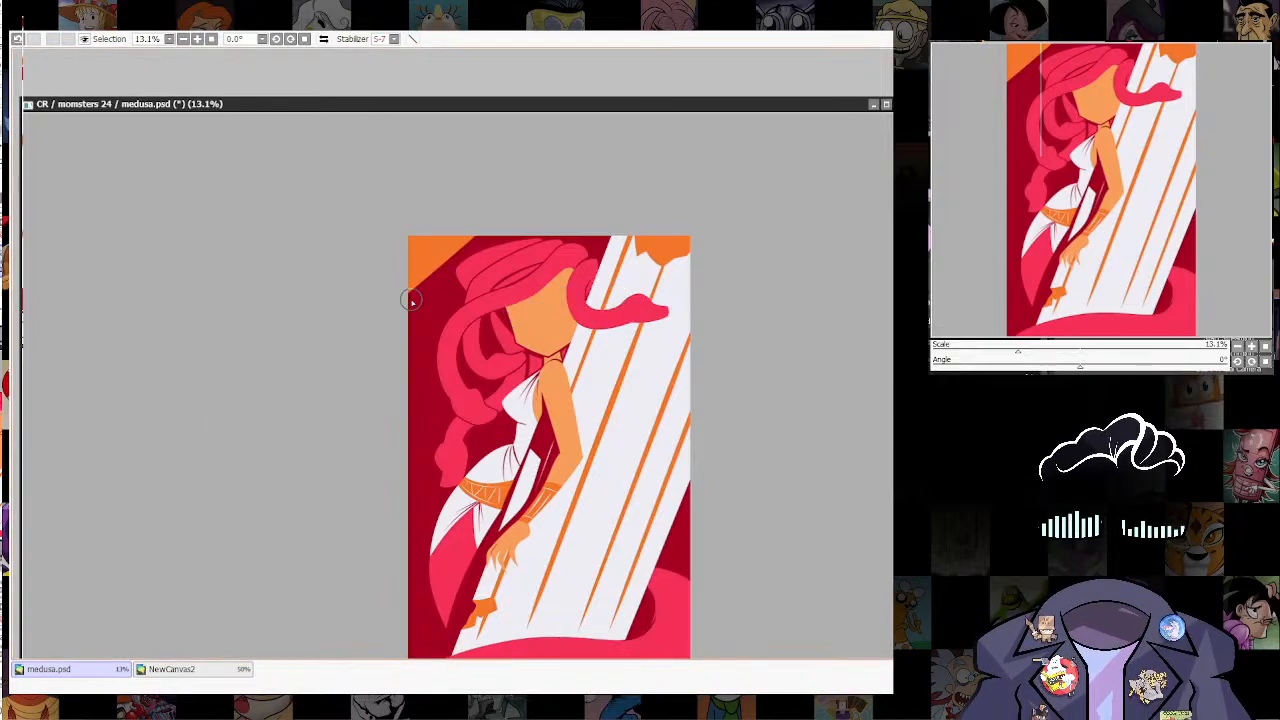
{"action": "left_click_drag", "start_coordinate": [430, 281], "coordinate": [456, 251]}
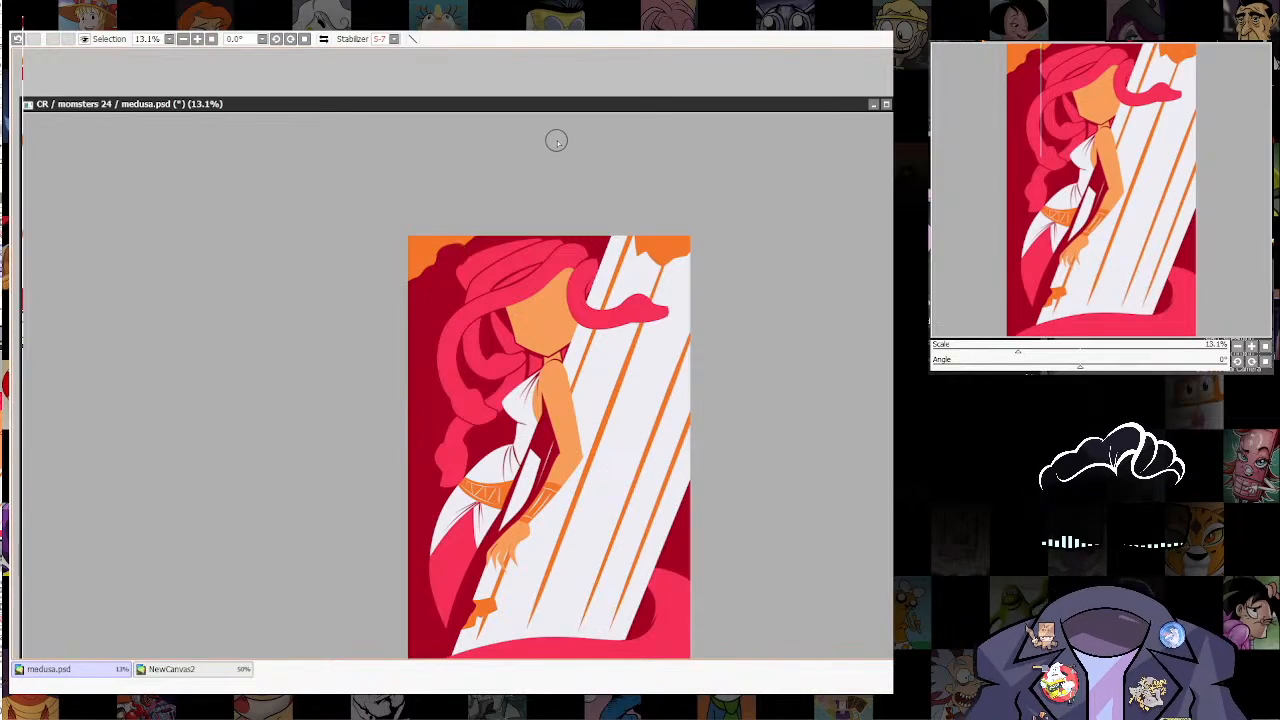
Step: Add a small orange crack at the column's far edge and plot a jagged five-segment crack from Medusa's elbow to the base
{"action": "left_click_drag", "start_coordinate": [557, 142], "coordinate": [552, 82]}
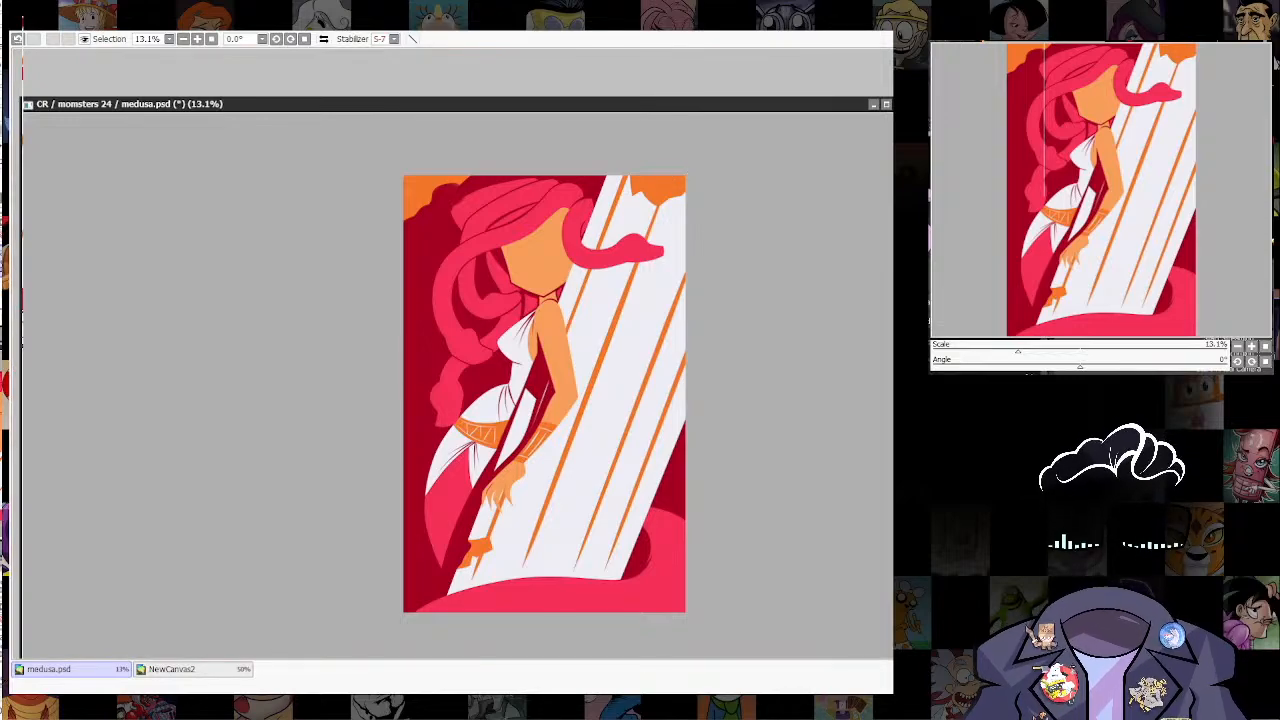
{"action": "scroll", "coordinate": [671, 312], "scroll_direction": "up", "scroll_amount": 2}
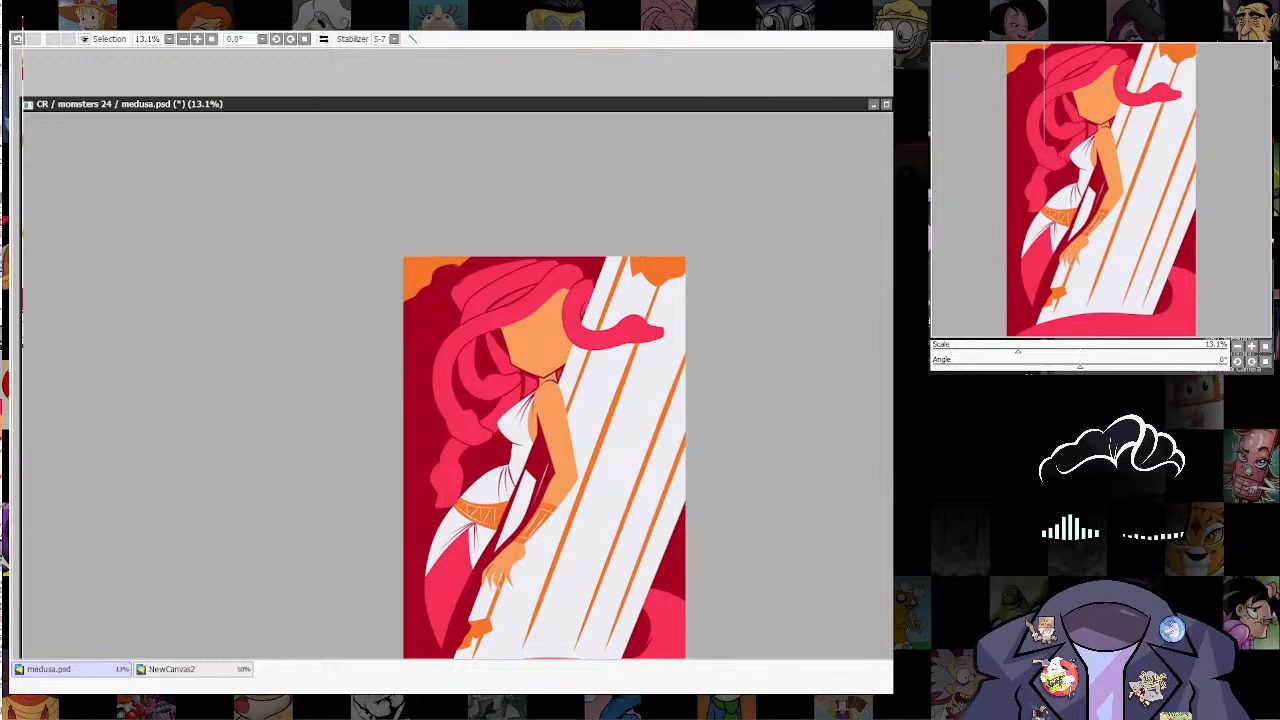
{"action": "scroll", "coordinate": [664, 414], "scroll_direction": "down", "scroll_amount": 2}
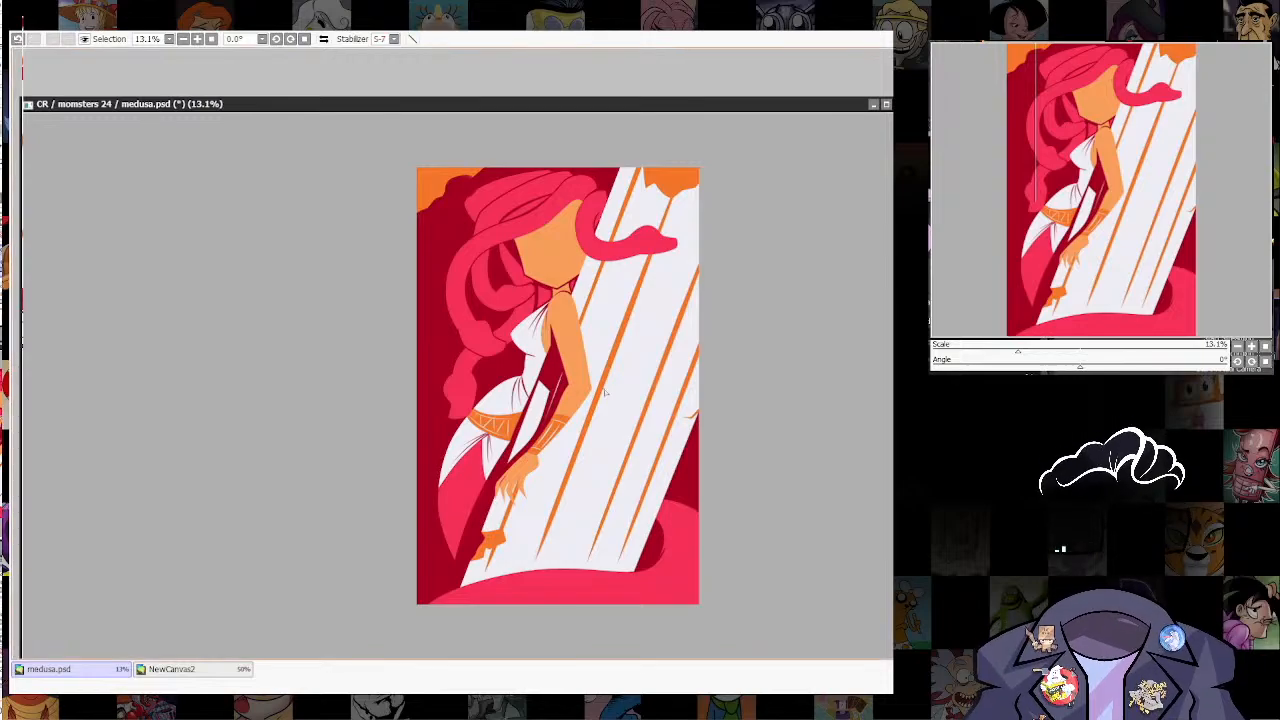
{"action": "mouse_move", "coordinate": [597, 399]}
{"action": "left_mouse_down"}
{"action": "mouse_move", "coordinate": [601, 456]}
{"action": "mouse_move", "coordinate": [583, 484]}
{"action": "left_mouse_up"}
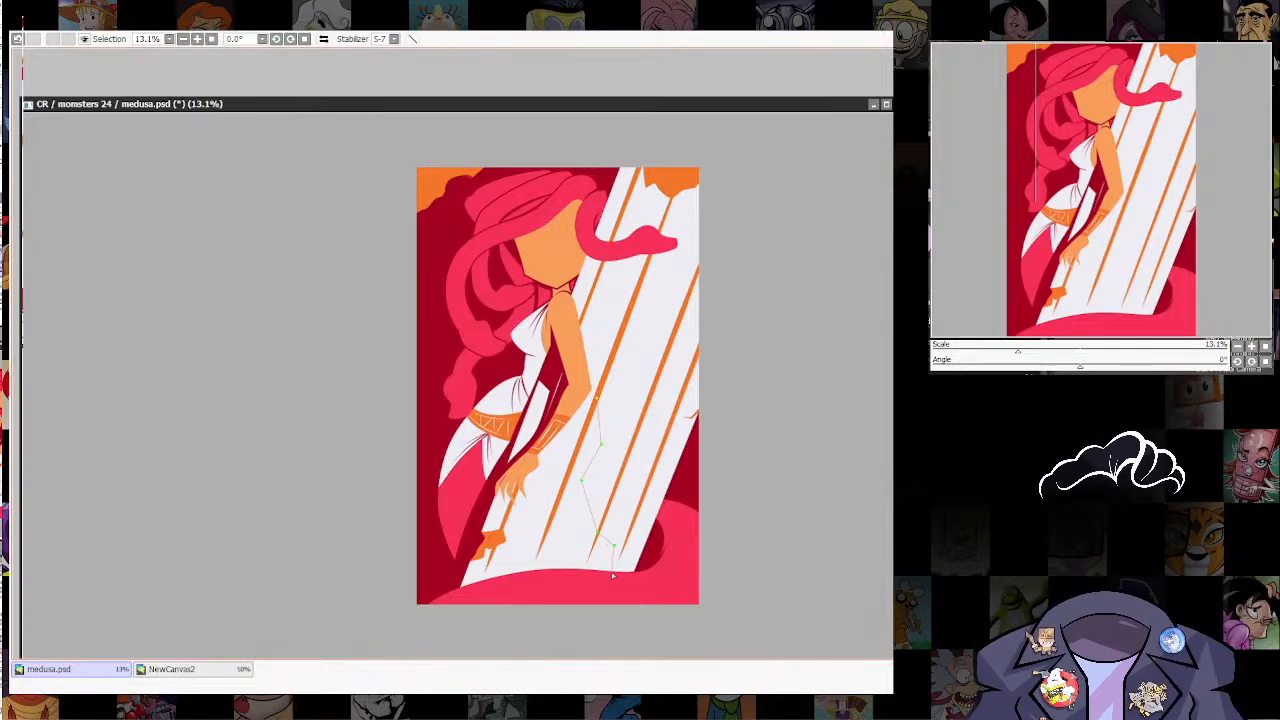
{"action": "left_click", "coordinate": [611, 571]}
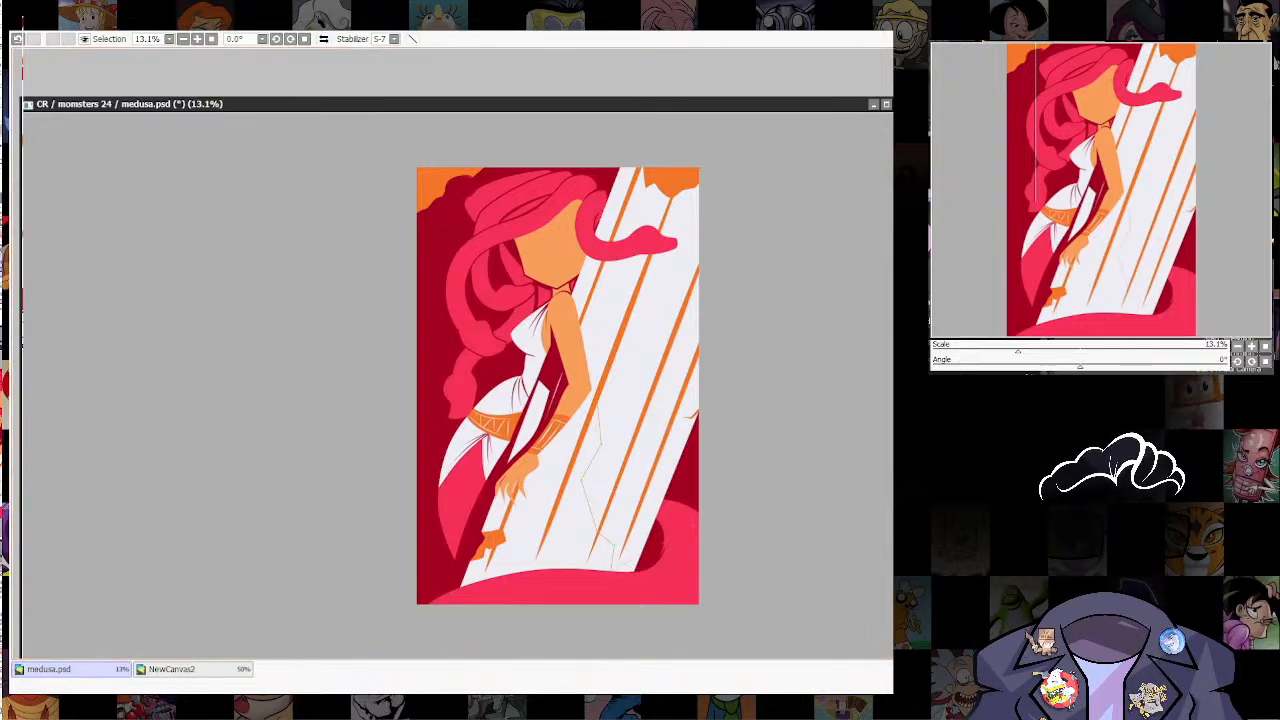
Step: Thicken the jagged crack below Medusa's elbow at its bends, keeping its ends tapered
{"action": "left_click_drag", "start_coordinate": [602, 445], "coordinate": [790, 402]}
{"action": "left_click_drag", "start_coordinate": [582, 481], "coordinate": [642, 474]}
{"action": "left_click_drag", "start_coordinate": [598, 531], "coordinate": [650, 510]}
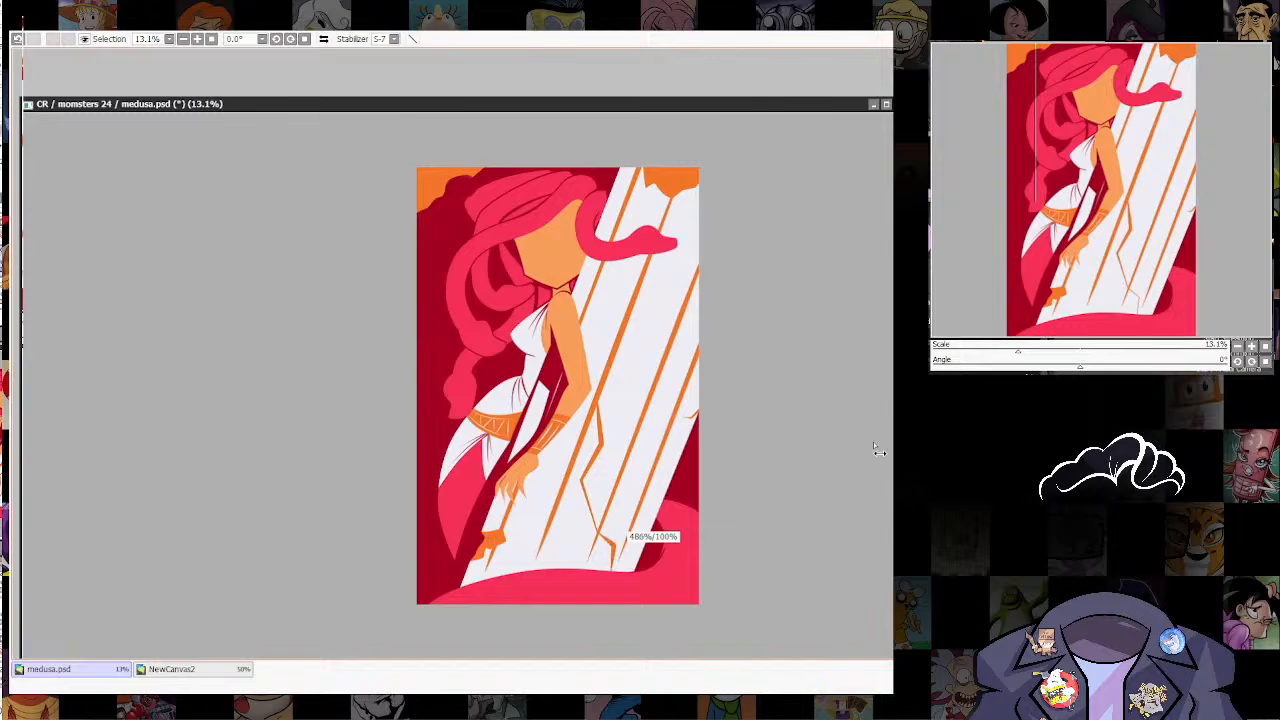
Step: Draw a forked, jagged orange crack across the column from Medusa's shoulder, beneath the snake's head, and thicken its bends
{"action": "left_click_drag", "start_coordinate": [739, 520], "coordinate": [711, 616]}
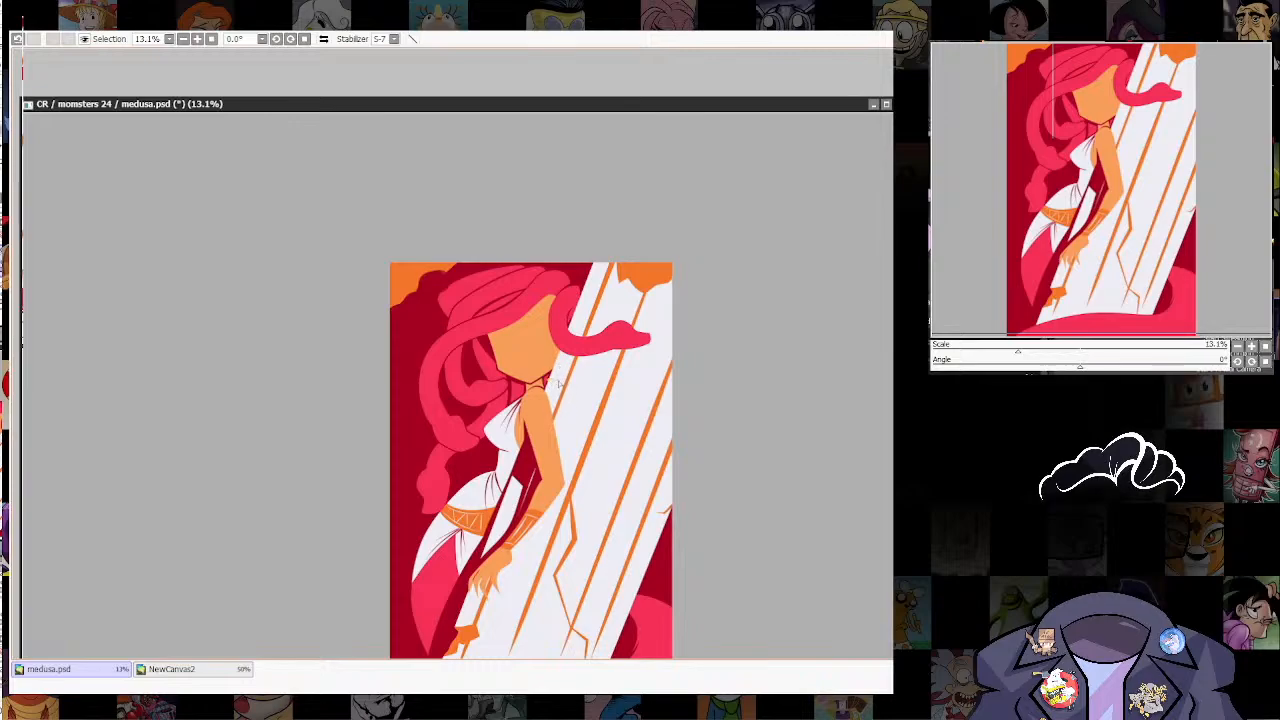
{"action": "key", "text": "ctrl+z"}
{"action": "left_click", "coordinate": [560, 401]}
{"action": "double_click", "coordinate": [648, 391]}
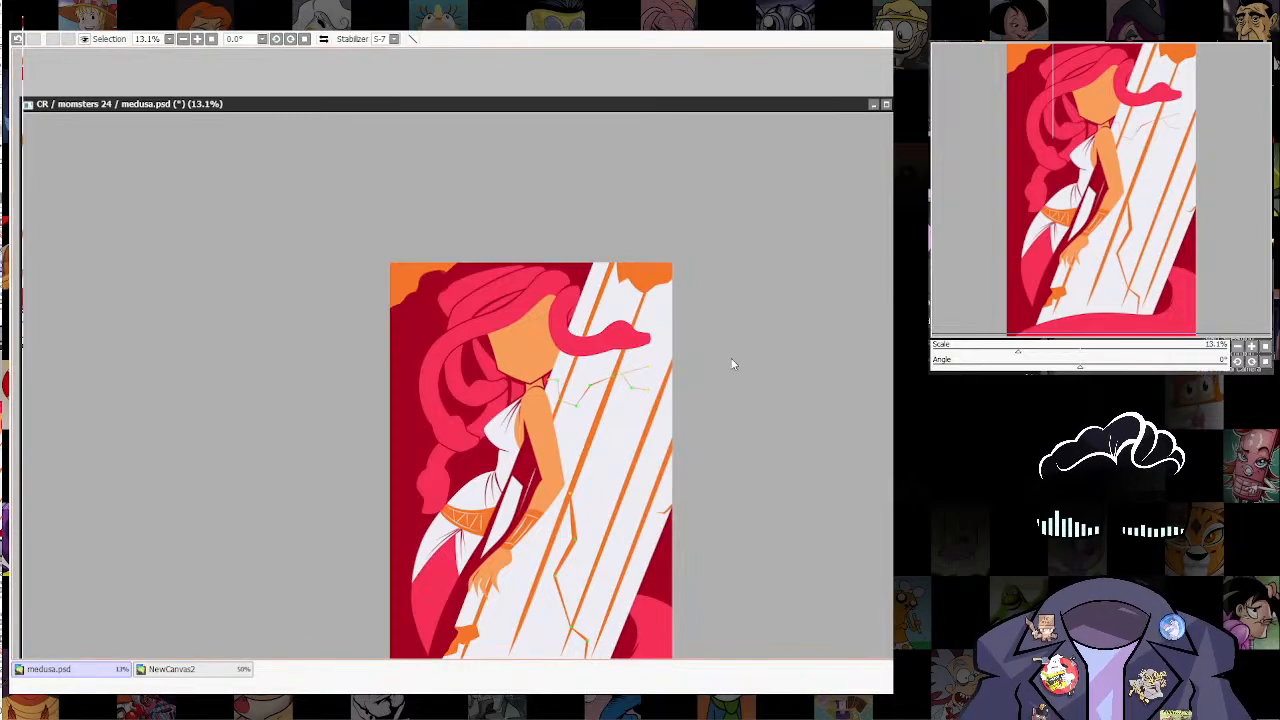
{"action": "mouse_move", "coordinate": [590, 385]}
{"action": "left_mouse_down"}
{"action": "mouse_move", "coordinate": [624, 378]}
{"action": "mouse_move", "coordinate": [540, 380]}
{"action": "left_mouse_up"}
{"action": "mouse_move", "coordinate": [648, 367]}
{"action": "left_mouse_down"}
{"action": "mouse_move", "coordinate": [630, 372]}
{"action": "mouse_move", "coordinate": [692, 389]}
{"action": "left_mouse_up"}
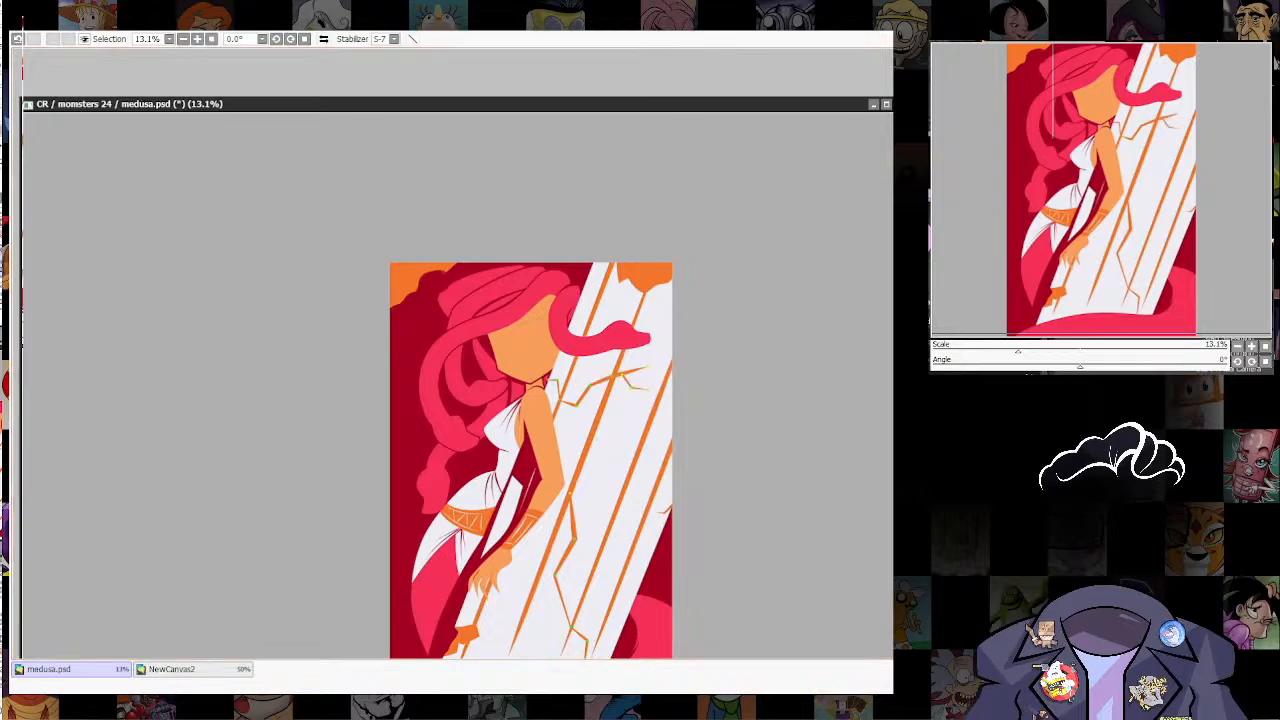
Step: Draw a thin tapered orange crack extending from the orange patch beneath Medusa's hand onto the column
{"action": "scroll", "coordinate": [675, 225], "scroll_direction": "down", "scroll_amount": 5}
{"action": "scroll", "coordinate": [670, 308], "scroll_direction": "up", "scroll_amount": 4}
{"action": "left_click_drag", "start_coordinate": [696, 392], "coordinate": [684, 435]}
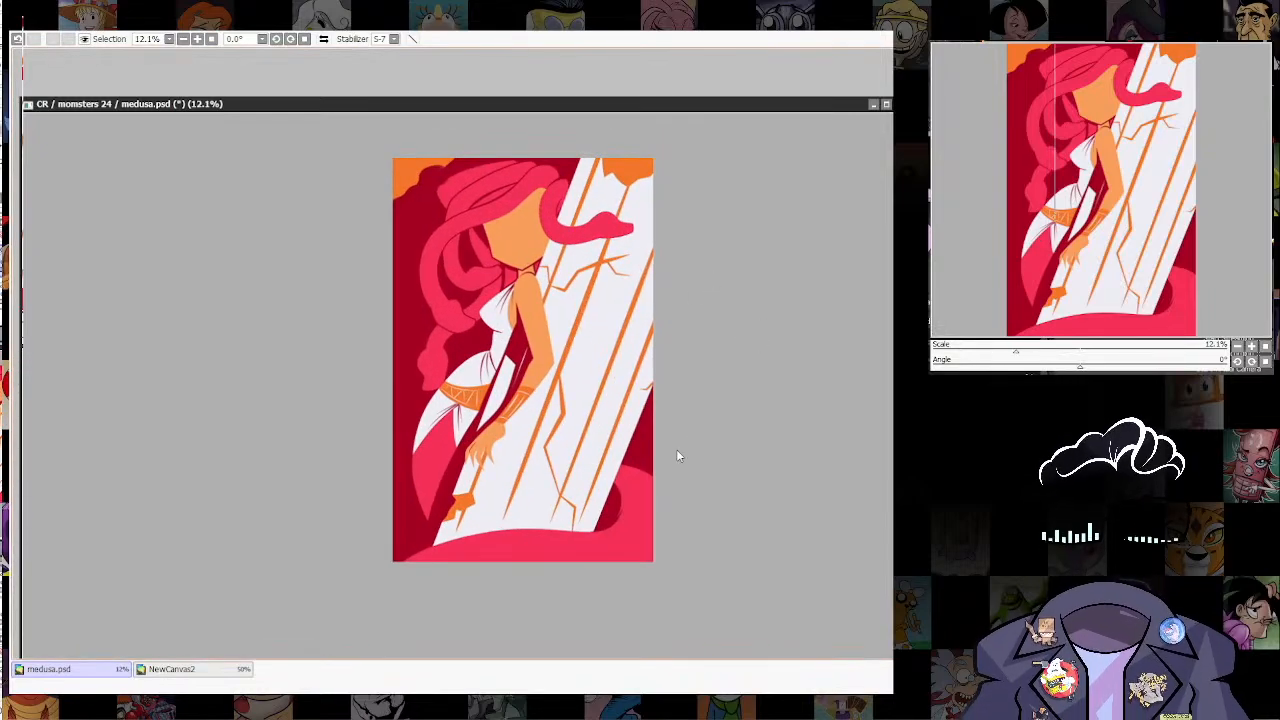
{"action": "scroll", "coordinate": [640, 390], "scroll_direction": "up", "scroll_amount": 3}
{"action": "left_click_drag", "start_coordinate": [640, 390], "coordinate": [660, 536]}
{"action": "left_click_drag", "start_coordinate": [578, 612], "coordinate": [636, 472]}
{"action": "scroll", "coordinate": [425, 608], "scroll_direction": "up", "scroll_amount": 4}
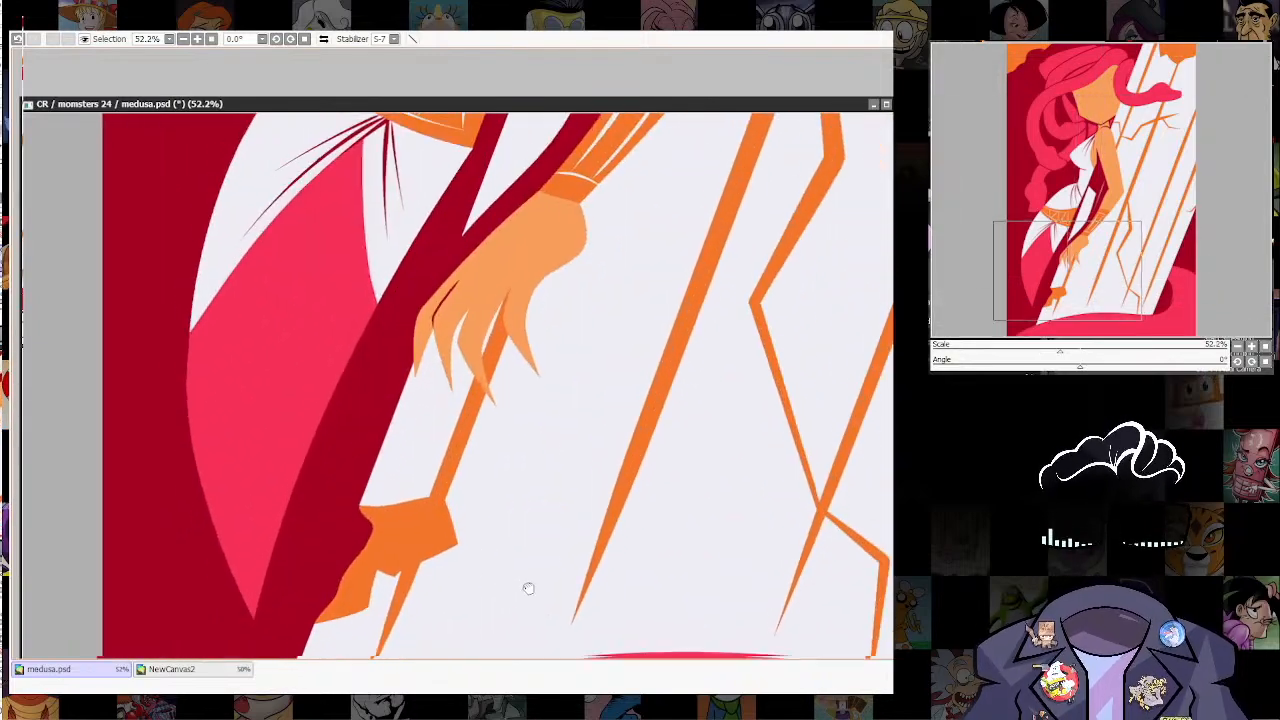
{"action": "left_click_drag", "start_coordinate": [529, 589], "coordinate": [587, 560]}
{"action": "left_click_drag", "start_coordinate": [502, 520], "coordinate": [615, 480]}
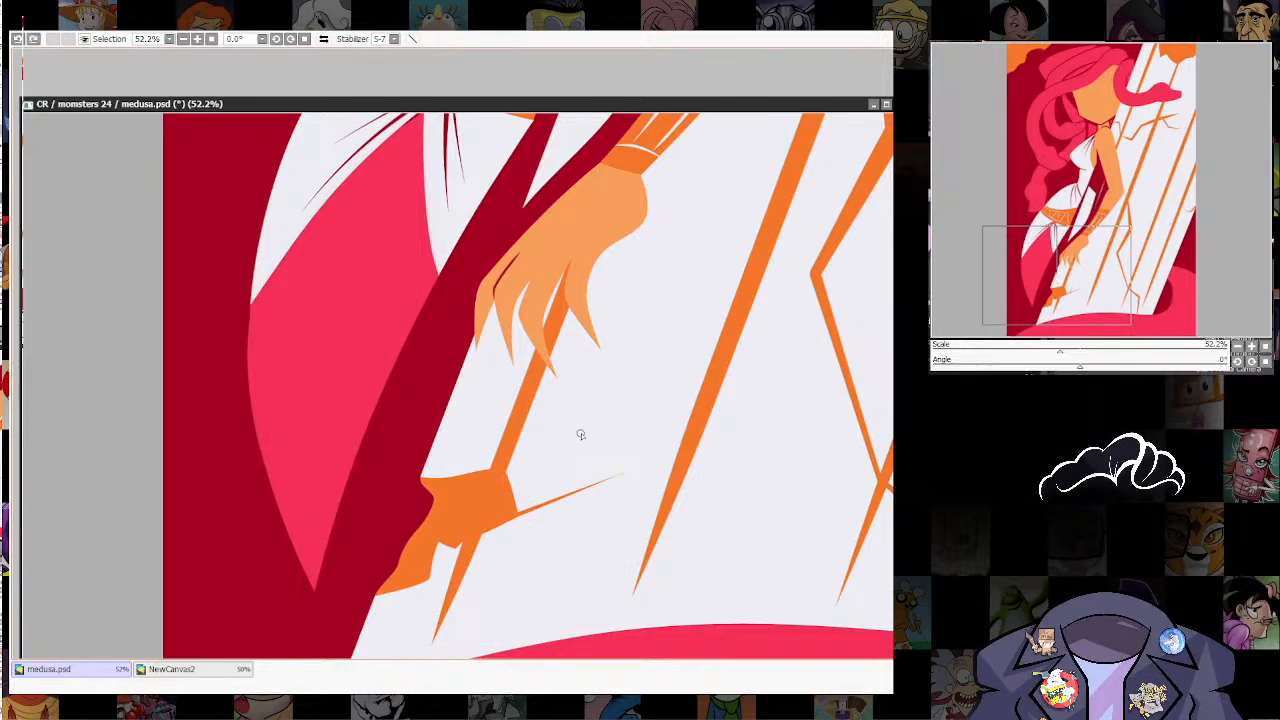
{"action": "left_click_drag", "start_coordinate": [760, 150], "coordinate": [729, 357]}
{"action": "left_click_drag", "start_coordinate": [702, 130], "coordinate": [640, 484]}
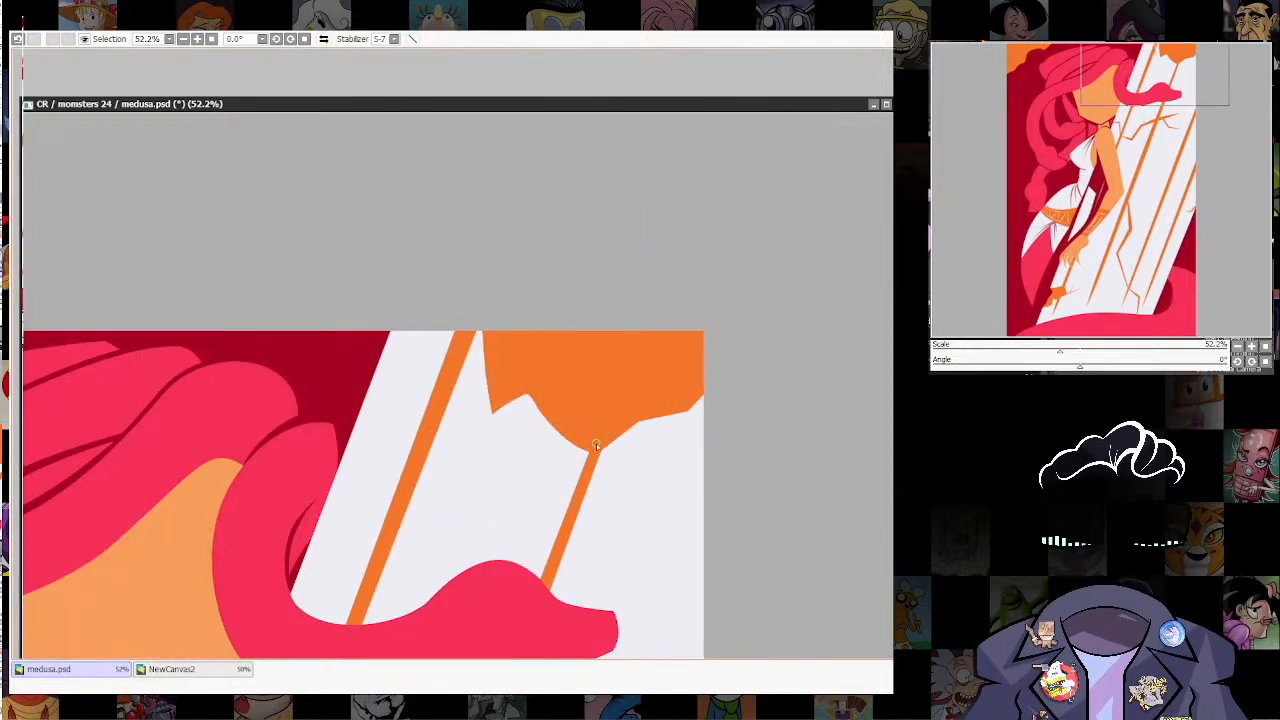
Step: Draw a thin tapered orange crack running down the column from the lowest point of the orange patch at its top
{"action": "left_click_drag", "start_coordinate": [596, 444], "coordinate": [616, 560]}
{"action": "key", "text": "ctrl+z"}
{"action": "key", "text": "ctrl+z"}
{"action": "left_click_drag", "start_coordinate": [598, 446], "coordinate": [619, 570]}
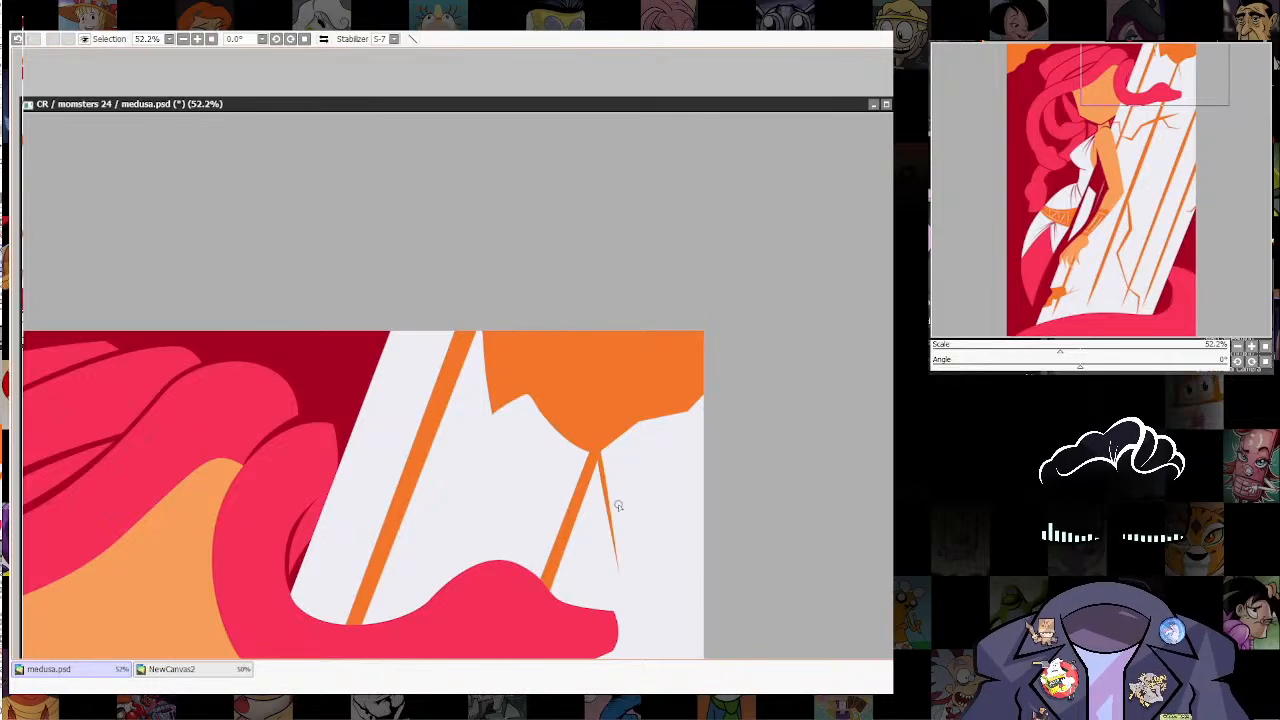
Step: Add a forked, tapered orange crack at the inner corner of the column's top patch, with one prong bent sharply downward
{"action": "mouse_move", "coordinate": [492, 406]}
{"action": "left_mouse_down"}
{"action": "mouse_move", "coordinate": [463, 478]}
{"action": "mouse_move", "coordinate": [451, 442]}
{"action": "mouse_move", "coordinate": [494, 404]}
{"action": "left_mouse_up"}
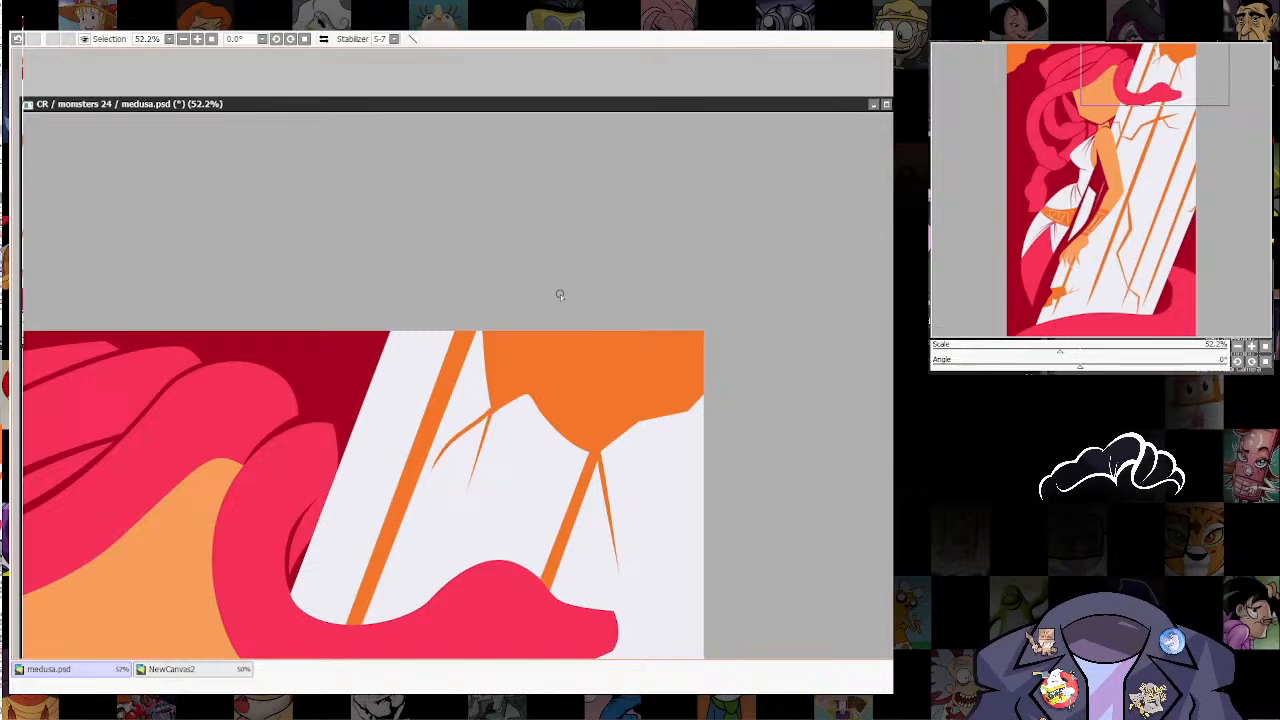
{"action": "key", "text": "ctrl+z"}
{"action": "mouse_move", "coordinate": [440, 462]}
{"action": "left_mouse_down"}
{"action": "mouse_move", "coordinate": [465, 400]}
{"action": "mouse_move", "coordinate": [492, 388]}
{"action": "mouse_move", "coordinate": [444, 456]}
{"action": "left_mouse_up"}
{"action": "key", "text": "ctrl+z"}
{"action": "mouse_move", "coordinate": [486, 384]}
{"action": "left_mouse_down"}
{"action": "mouse_move", "coordinate": [448, 430]}
{"action": "mouse_move", "coordinate": [481, 392]}
{"action": "left_mouse_up"}
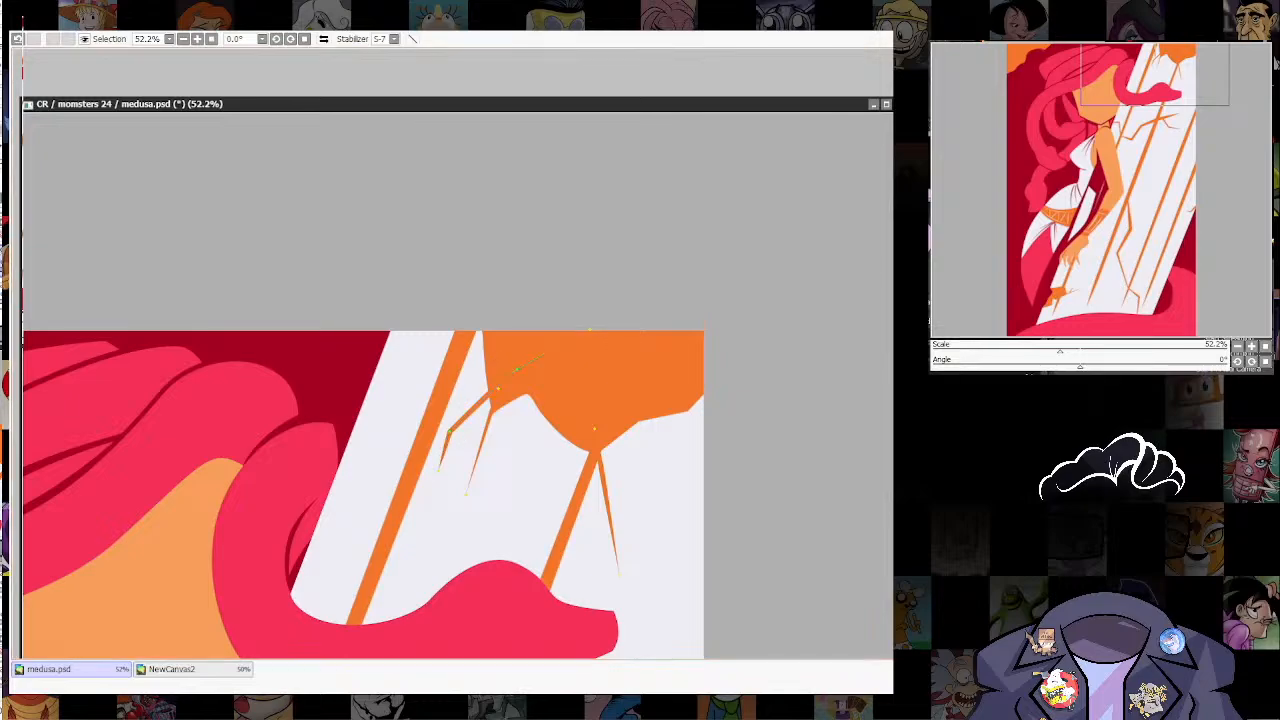
Step: Review the cracked column and the overall composition at several zoom levels
{"action": "scroll", "coordinate": [695, 483], "scroll_direction": "down", "scroll_amount": 1}
{"action": "scroll", "coordinate": [697, 483], "scroll_direction": "down", "scroll_amount": 7}
{"action": "left_click_drag", "start_coordinate": [706, 590], "coordinate": [689, 331]}
{"action": "scroll", "coordinate": [703, 301], "scroll_direction": "down", "scroll_amount": 3}
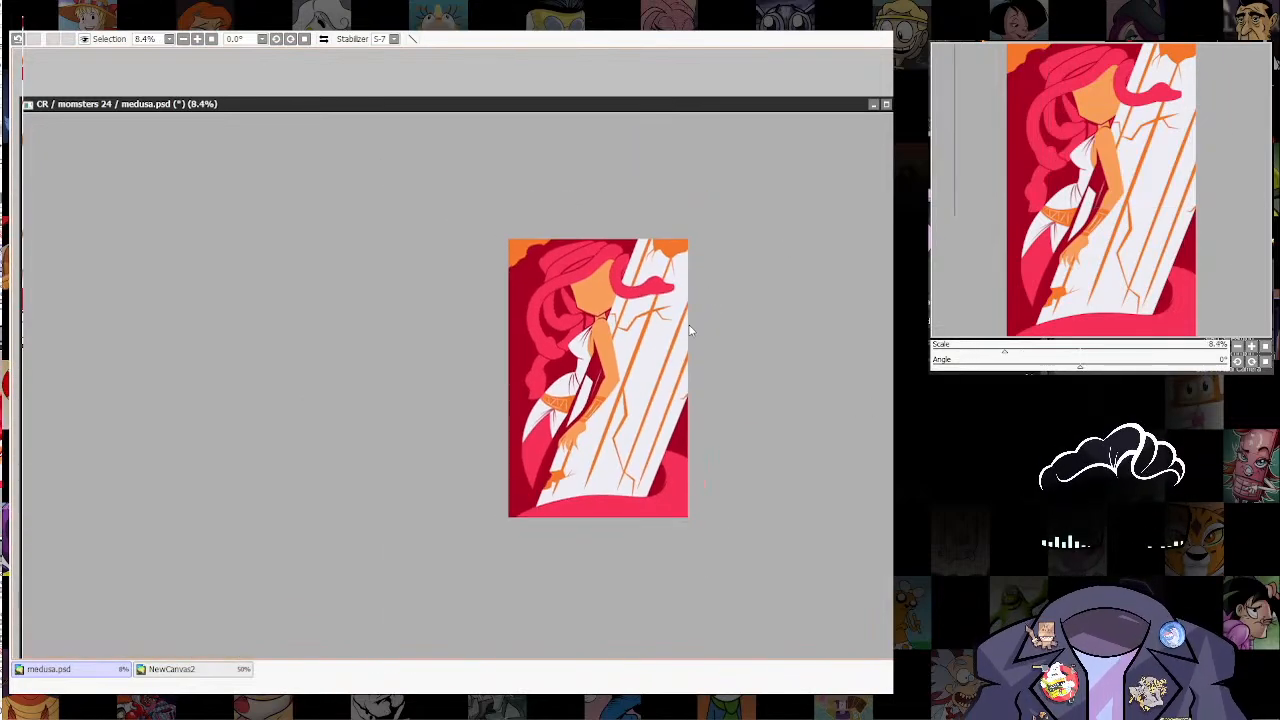
{"action": "scroll", "coordinate": [688, 328], "scroll_direction": "up", "scroll_amount": 5}
{"action": "scroll", "coordinate": [700, 438], "scroll_direction": "down", "scroll_amount": 3}
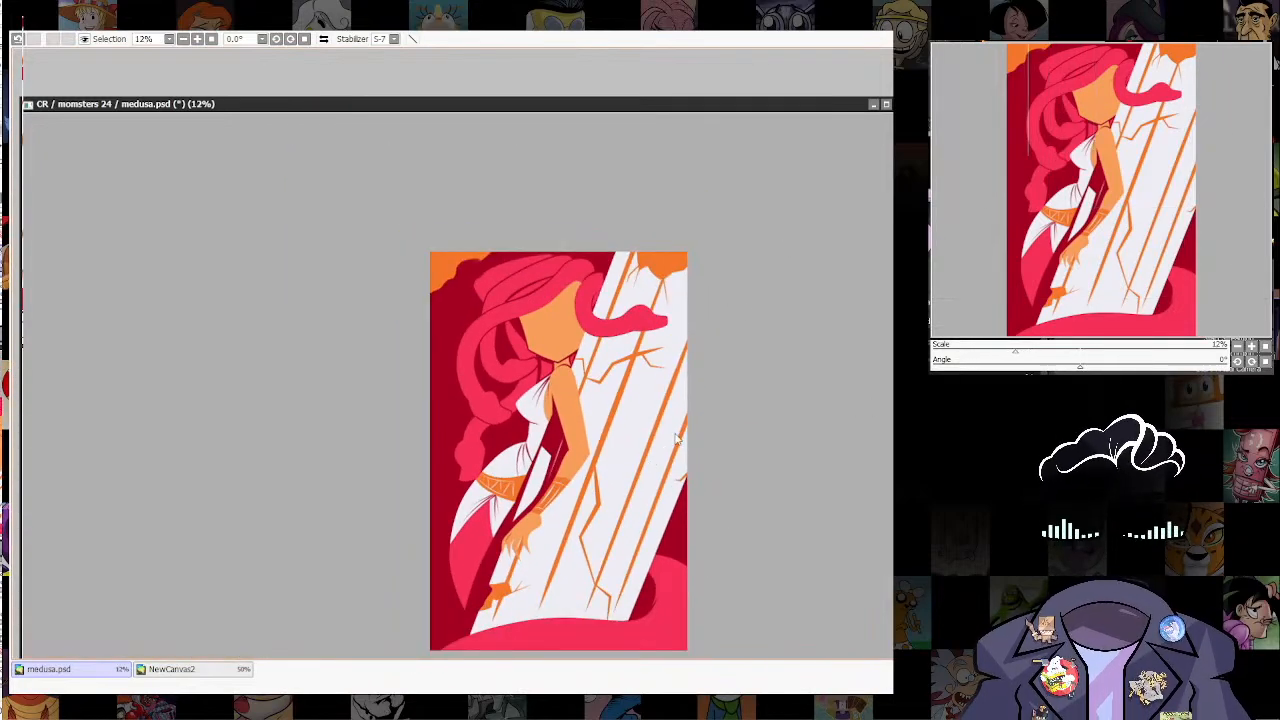
{"action": "scroll", "coordinate": [692, 438], "scroll_direction": "up", "scroll_amount": 2}
{"action": "left_click_drag", "start_coordinate": [681, 548], "coordinate": [678, 475]}
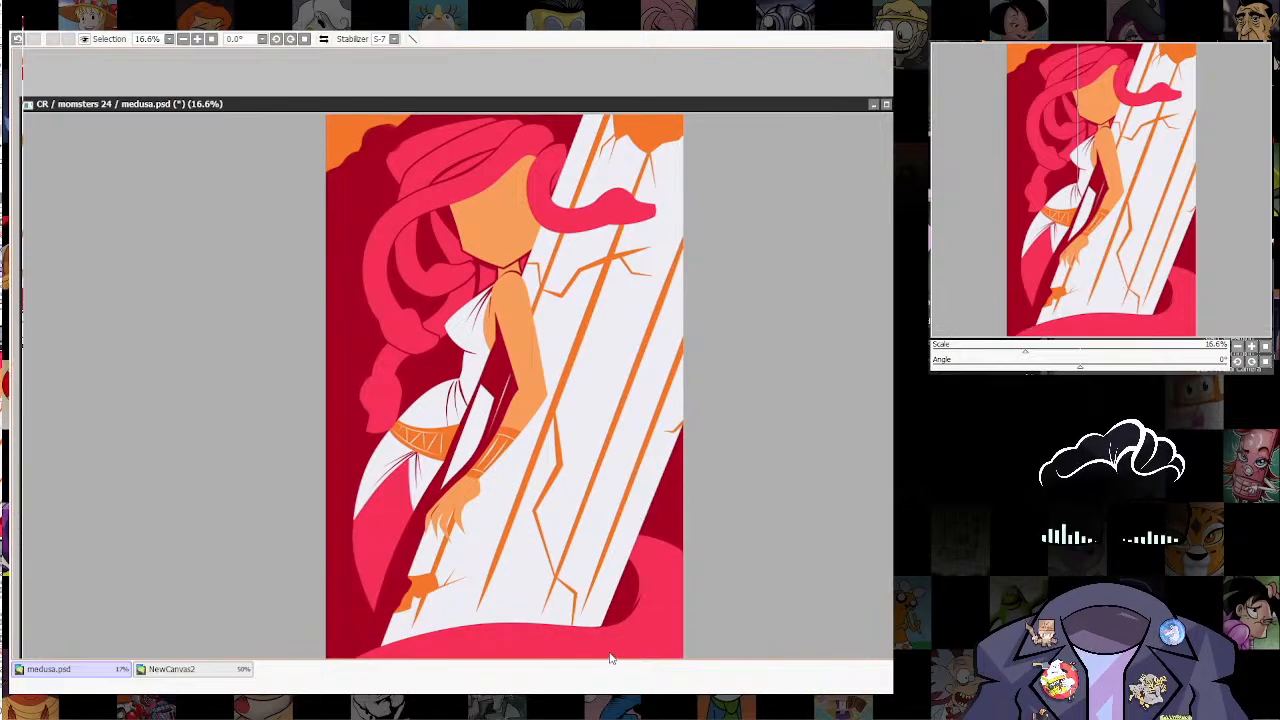
{"action": "left_click_drag", "start_coordinate": [654, 497], "coordinate": [624, 564]}
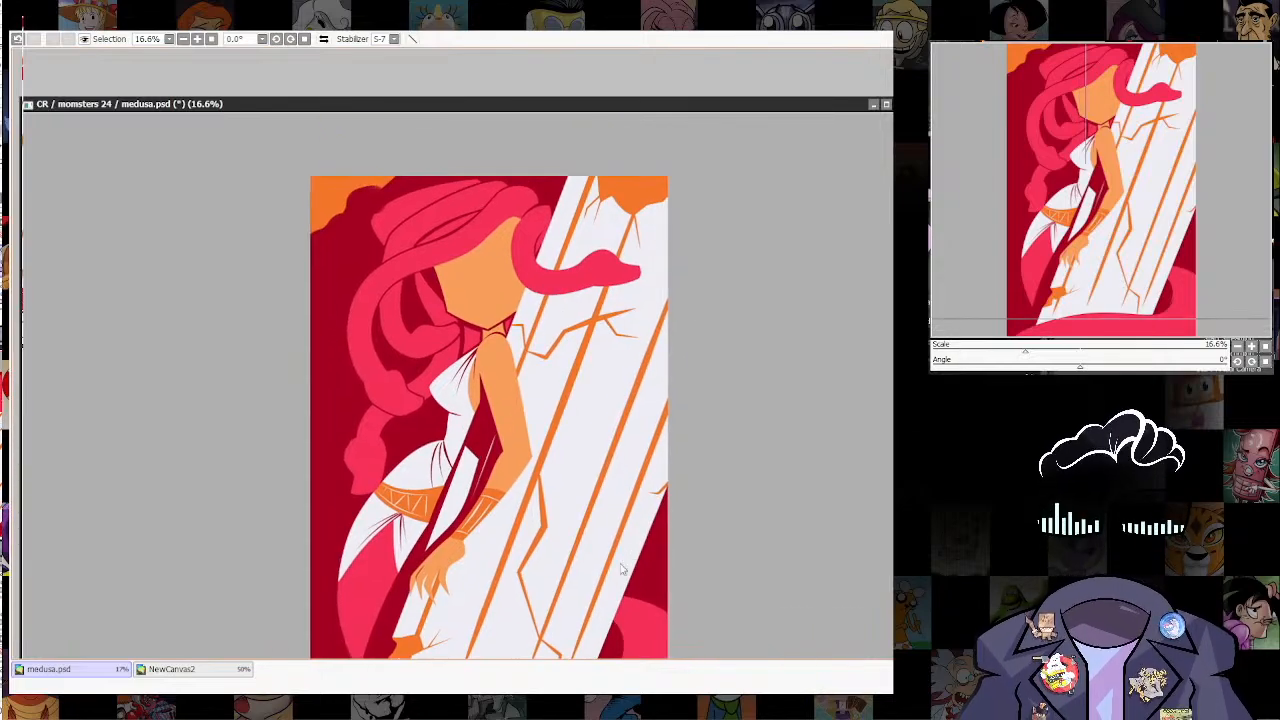
Step: Paint the faded edge of the dark red background solid where it meets the orange patch in the upper-left corner
{"action": "scroll", "coordinate": [380, 196], "scroll_direction": "up", "scroll_amount": 12}
{"action": "left_click_drag", "start_coordinate": [364, 310], "coordinate": [449, 410]}
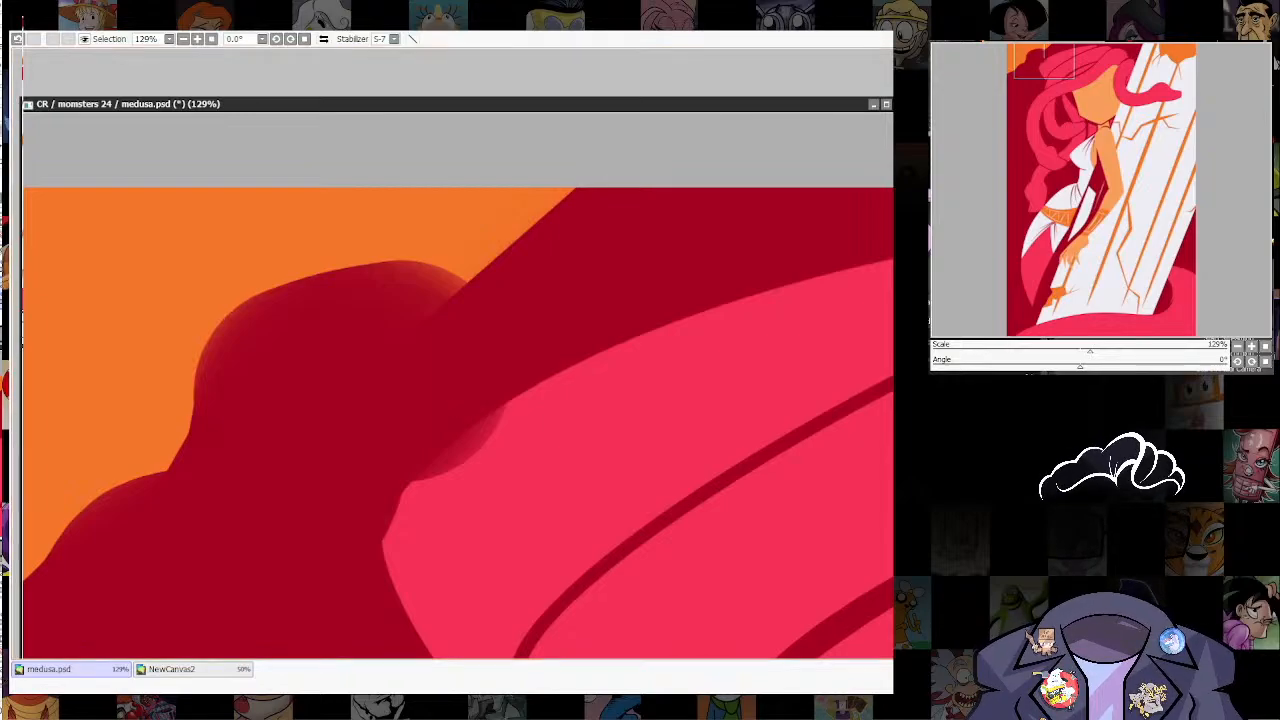
{"action": "left_click", "coordinate": [388, 498], "text": "ctrl+shift"}
{"action": "mouse_move", "coordinate": [373, 550]}
{"action": "left_mouse_down"}
{"action": "mouse_move", "coordinate": [517, 391]}
{"action": "mouse_move", "coordinate": [606, 359]}
{"action": "left_mouse_up"}
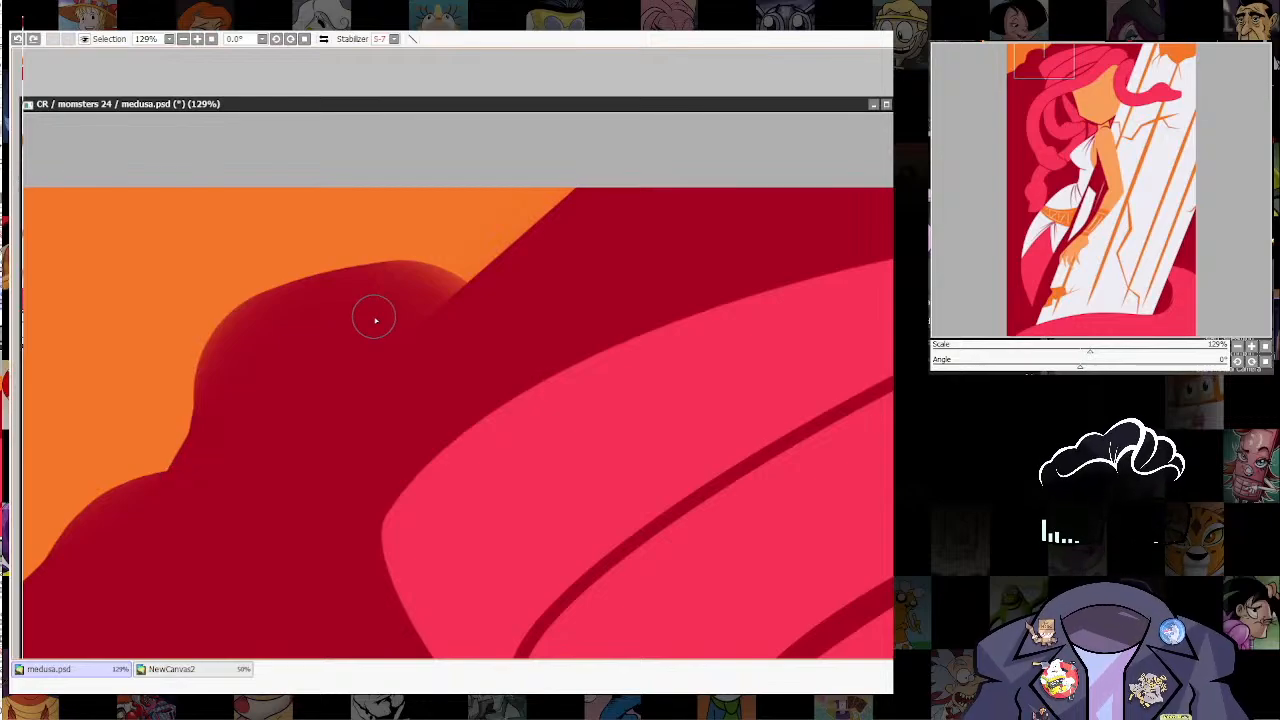
{"action": "left_click_drag", "start_coordinate": [409, 280], "coordinate": [623, 277]}
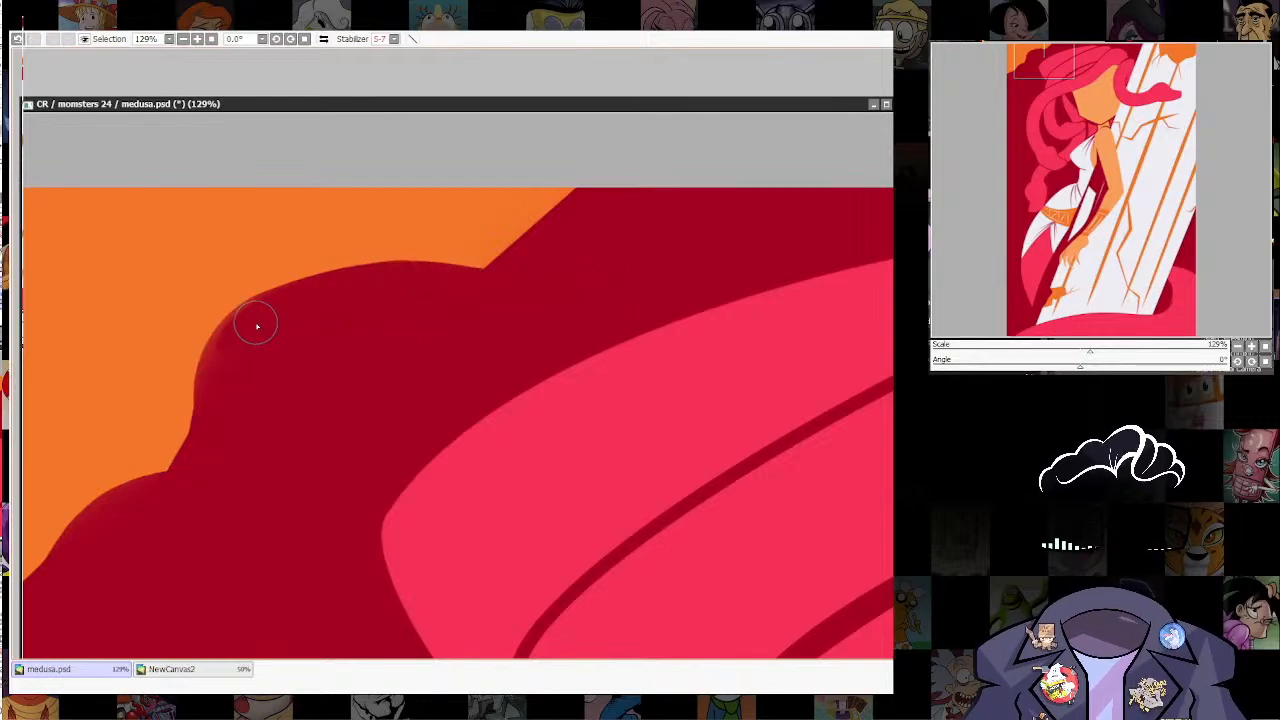
{"action": "mouse_move", "coordinate": [204, 442]}
{"action": "left_mouse_down"}
{"action": "mouse_move", "coordinate": [240, 325]}
{"action": "mouse_move", "coordinate": [311, 294]}
{"action": "mouse_move", "coordinate": [446, 289]}
{"action": "left_mouse_up"}
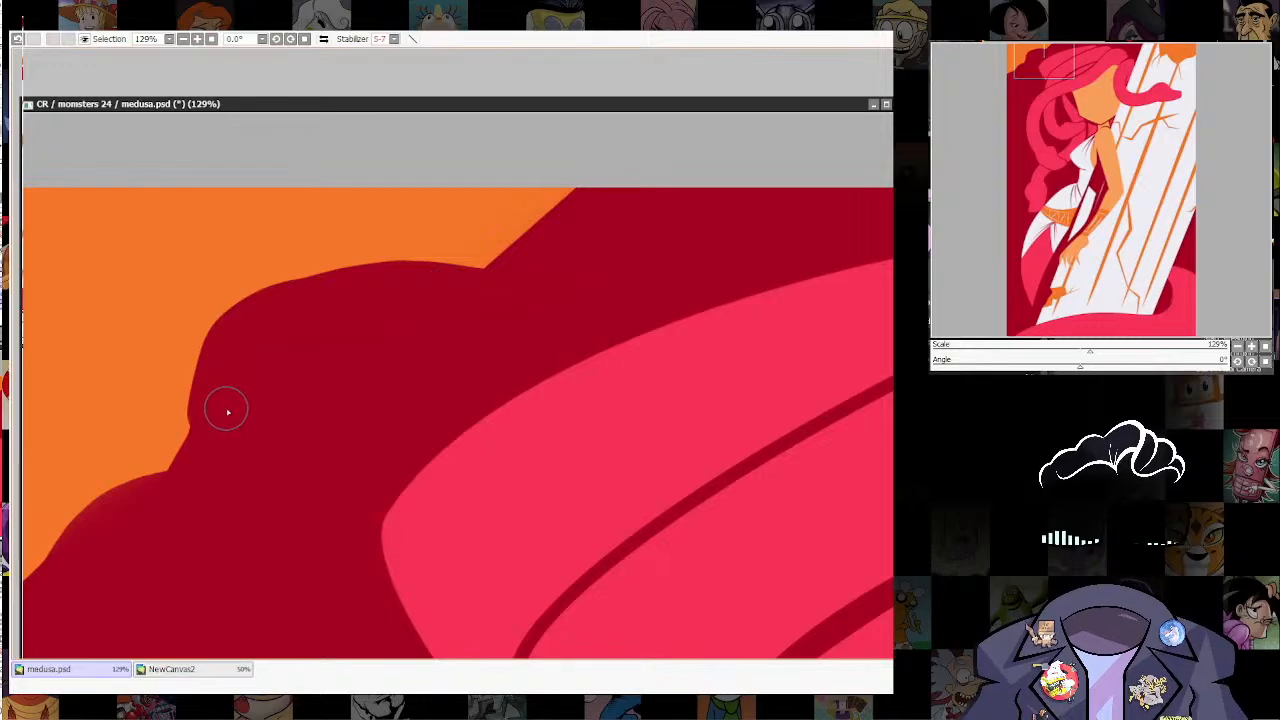
Step: Try a rounded orange patch in the lower-left corner of the background, beside the snake tail
{"action": "scroll", "coordinate": [684, 412], "scroll_direction": "down", "scroll_amount": 8}
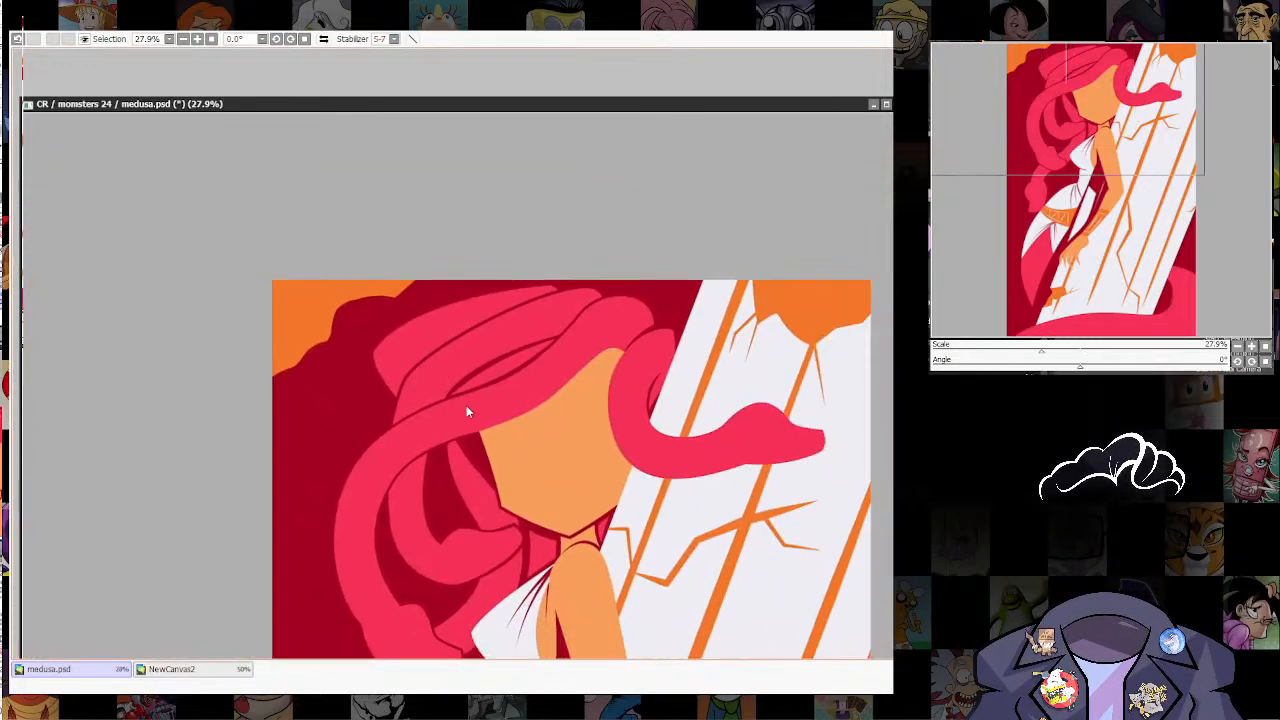
{"action": "scroll", "coordinate": [564, 446], "scroll_direction": "up", "scroll_amount": 3}
{"action": "scroll", "coordinate": [690, 480], "scroll_direction": "down", "scroll_amount": 8}
{"action": "scroll", "coordinate": [700, 460], "scroll_direction": "up", "scroll_amount": 4}
{"action": "scroll", "coordinate": [678, 474], "scroll_direction": "down", "scroll_amount": 2}
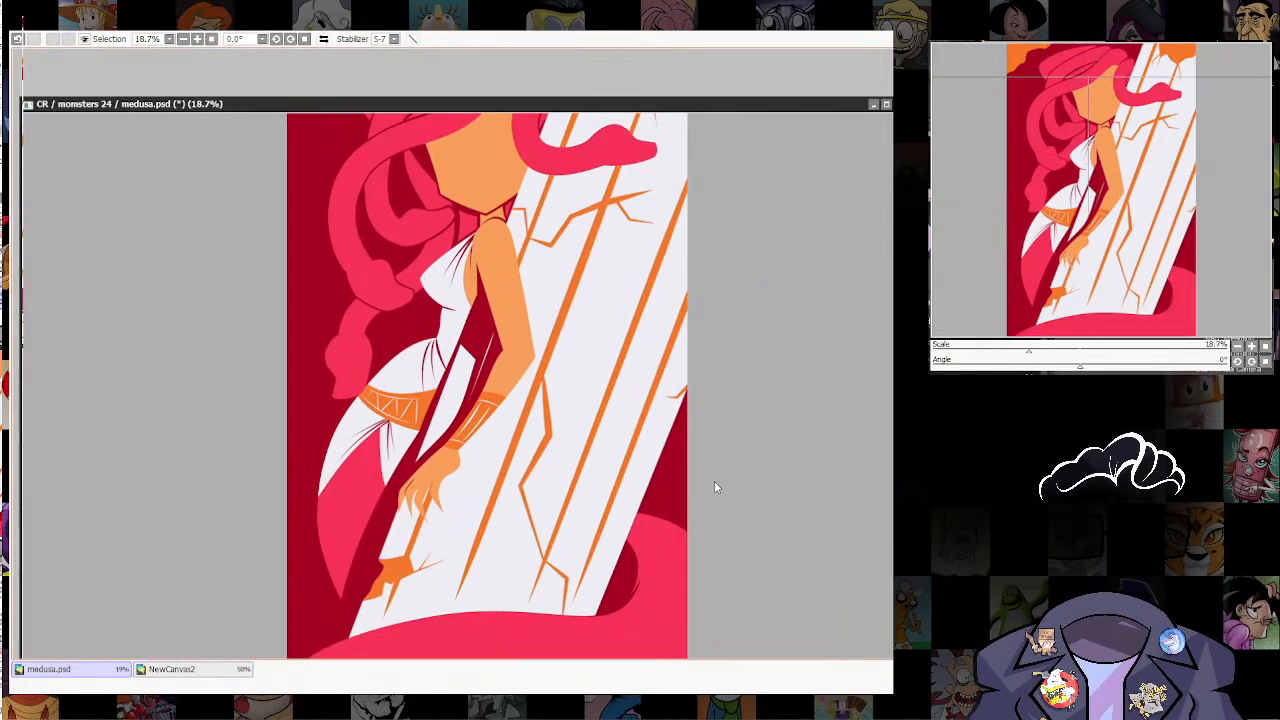
{"action": "scroll", "coordinate": [658, 478], "scroll_direction": "up", "scroll_amount": 2}
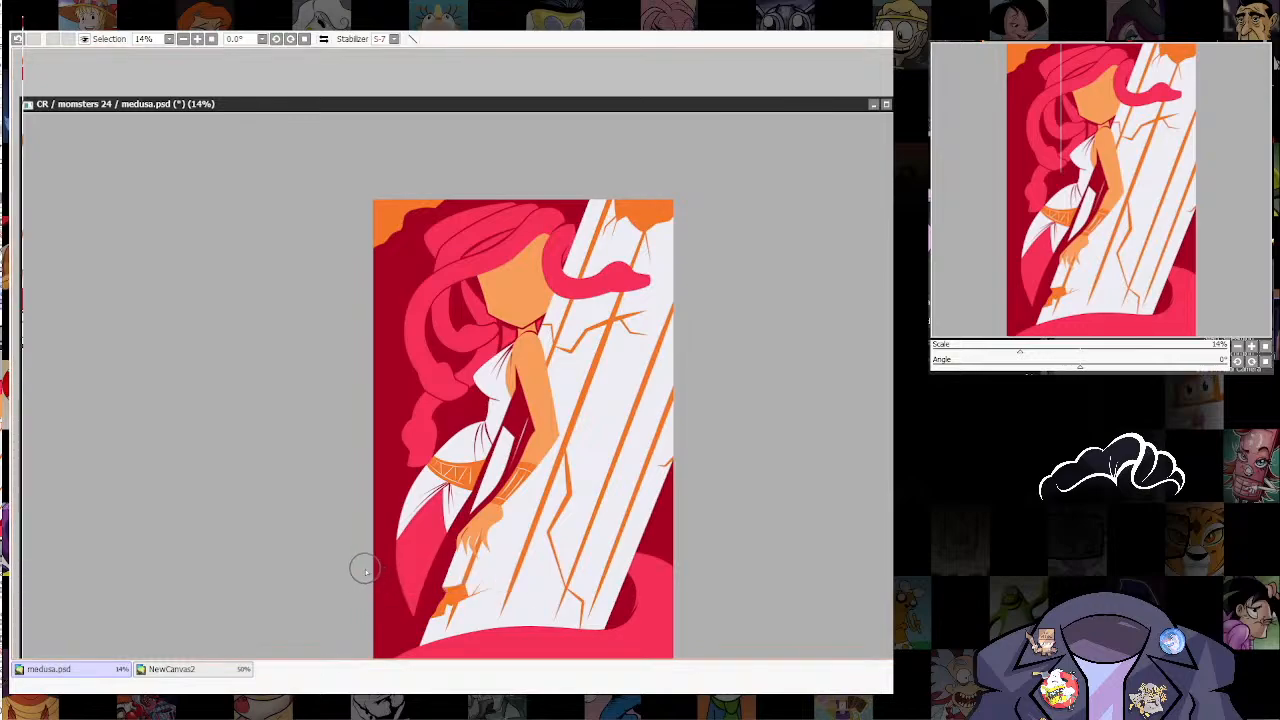
{"action": "left_click_drag", "start_coordinate": [387, 627], "coordinate": [348, 673]}
{"action": "left_click_drag", "start_coordinate": [434, 557], "coordinate": [516, 447]}
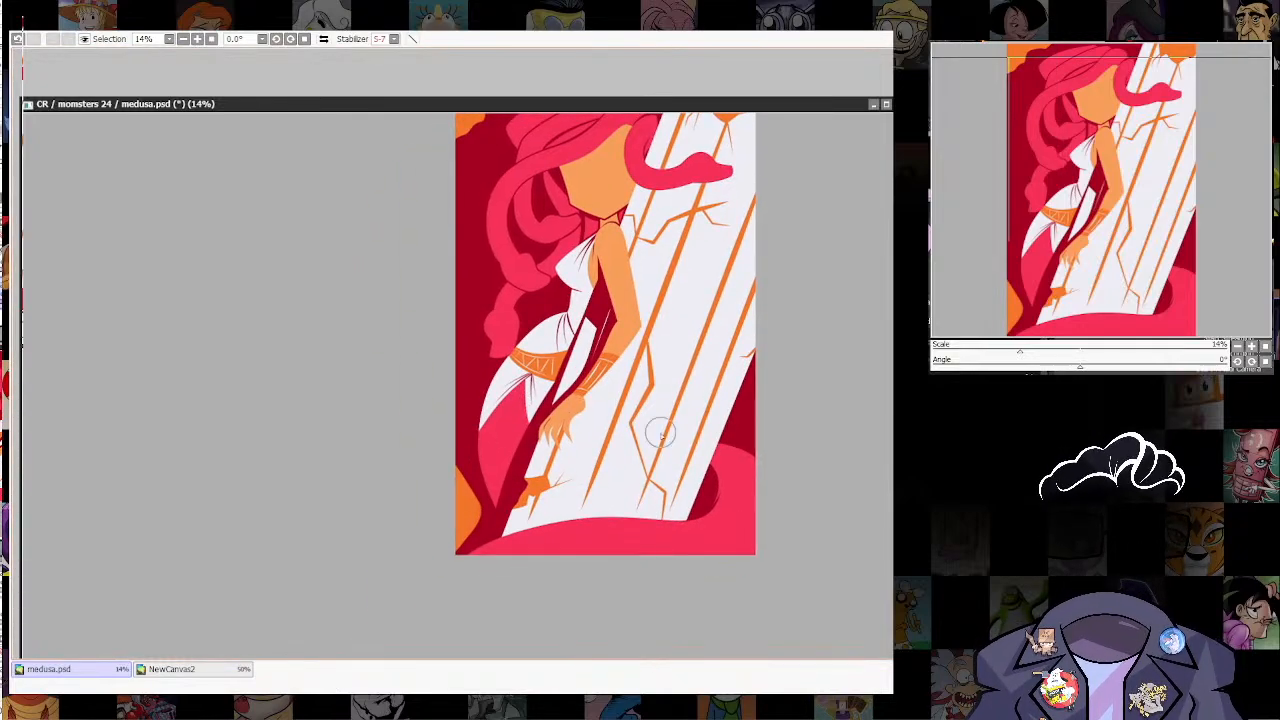
{"action": "key", "text": "ctrl+z"}
Step: Shape a pointed orange patch along the background's lower-left edge, extending its outline down to the pink tail
{"action": "key", "text": "ctrl+y"}
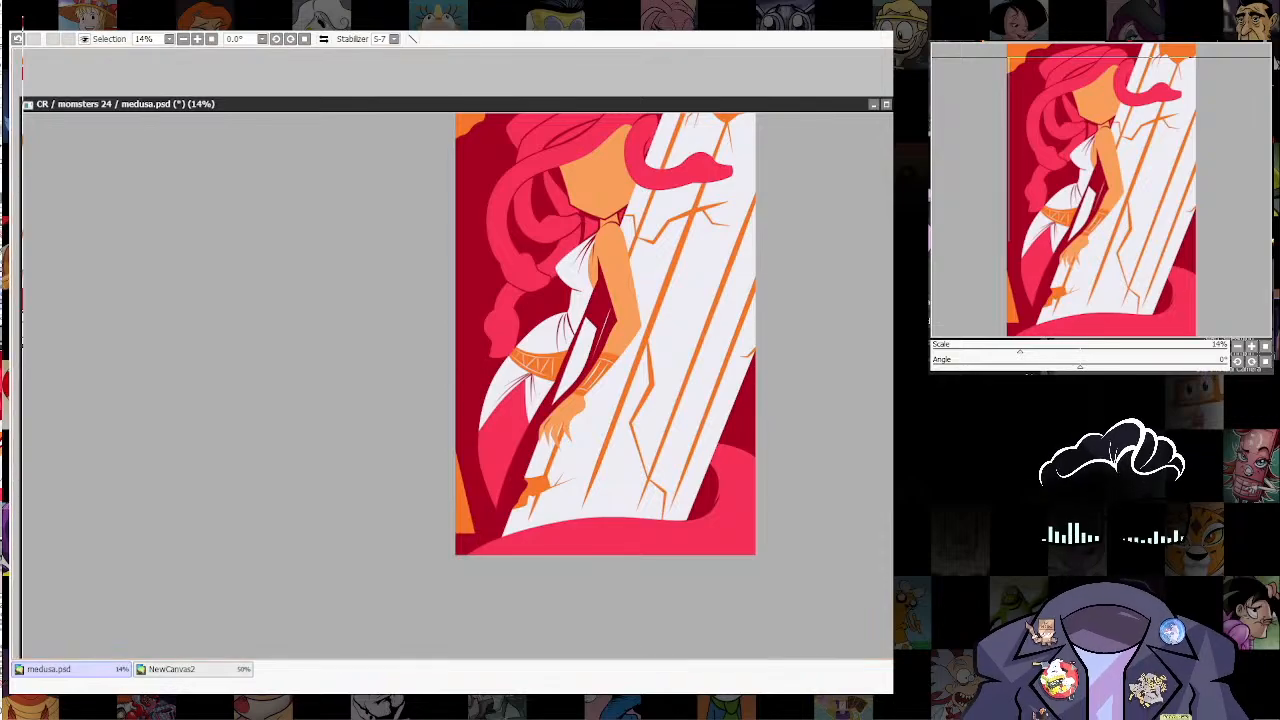
{"action": "mouse_move", "coordinate": [465, 493]}
{"action": "left_mouse_down"}
{"action": "mouse_move", "coordinate": [483, 504]}
{"action": "mouse_move", "coordinate": [466, 490]}
{"action": "left_mouse_up"}
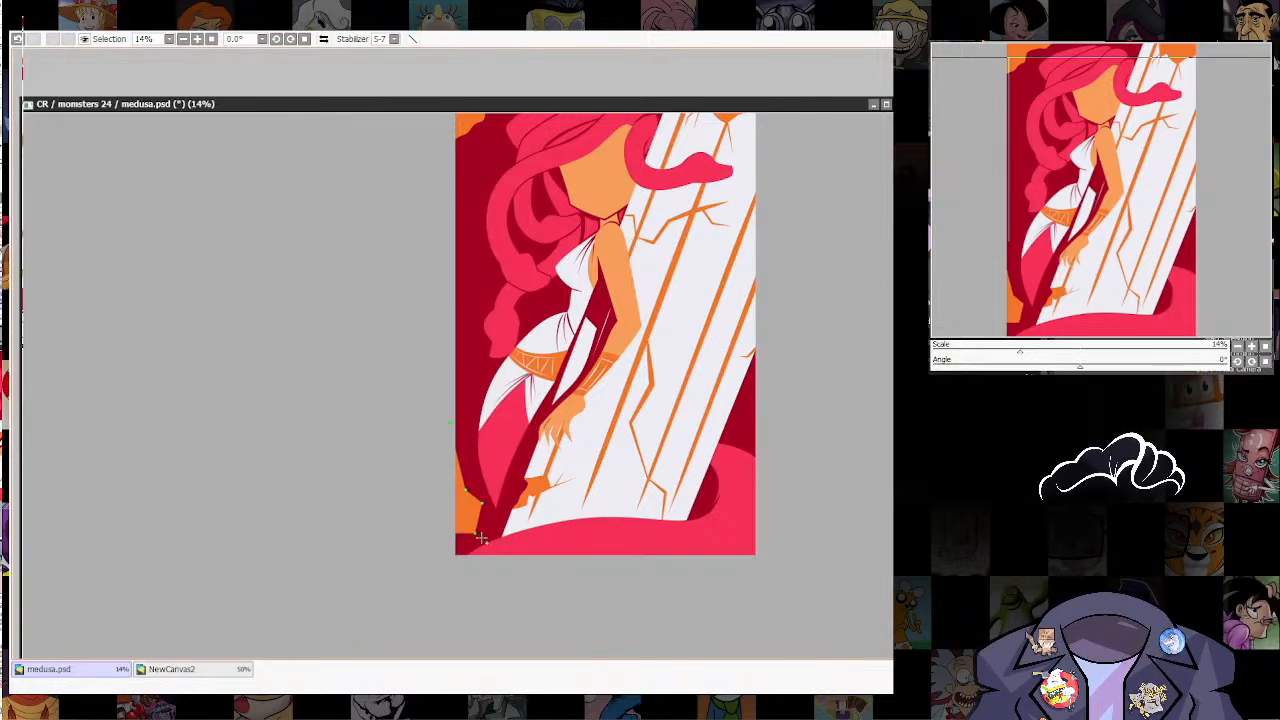
{"action": "mouse_move", "coordinate": [476, 534]}
{"action": "left_mouse_down"}
{"action": "mouse_move", "coordinate": [485, 528]}
{"action": "mouse_move", "coordinate": [451, 570]}
{"action": "mouse_move", "coordinate": [466, 540]}
{"action": "left_mouse_up"}
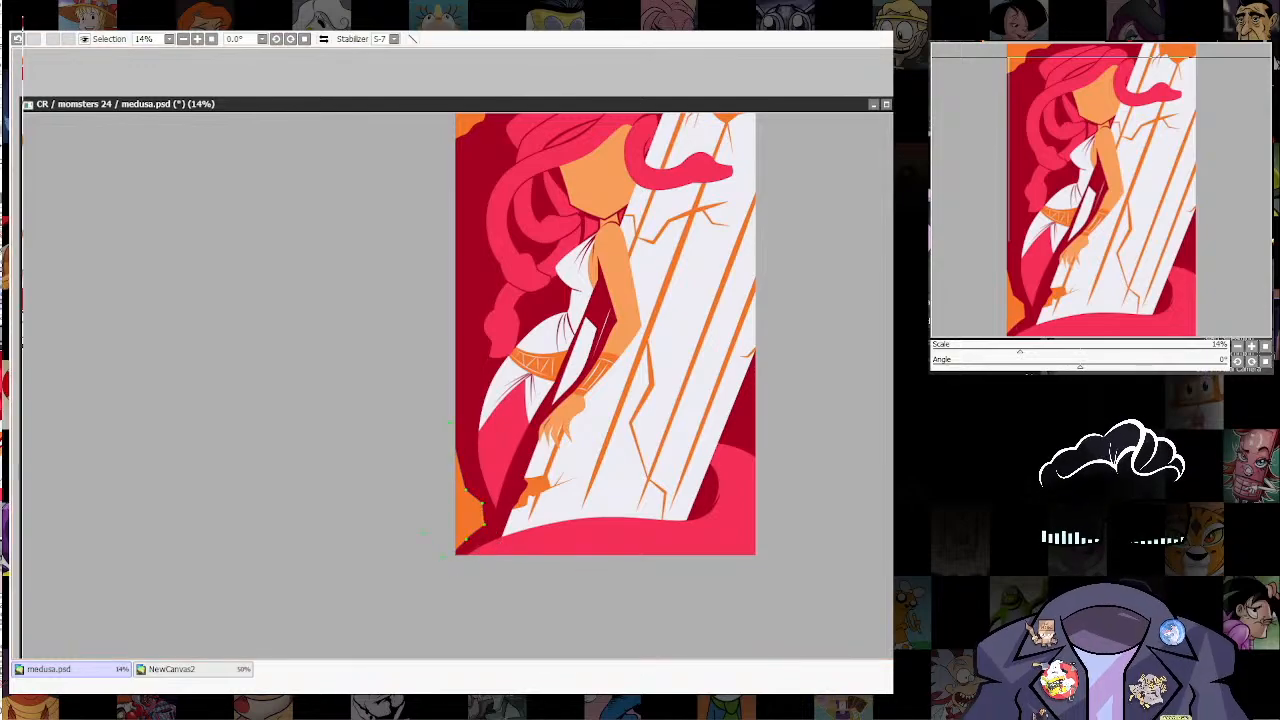
Step: Examine the balance of orange patches, hair and column across the whole illustration, both zoomed out and close up
{"action": "scroll", "coordinate": [736, 425], "scroll_direction": "down", "scroll_amount": 7}
{"action": "left_click_drag", "start_coordinate": [731, 400], "coordinate": [645, 529]}
{"action": "scroll", "coordinate": [645, 529], "scroll_direction": "up", "scroll_amount": 4}
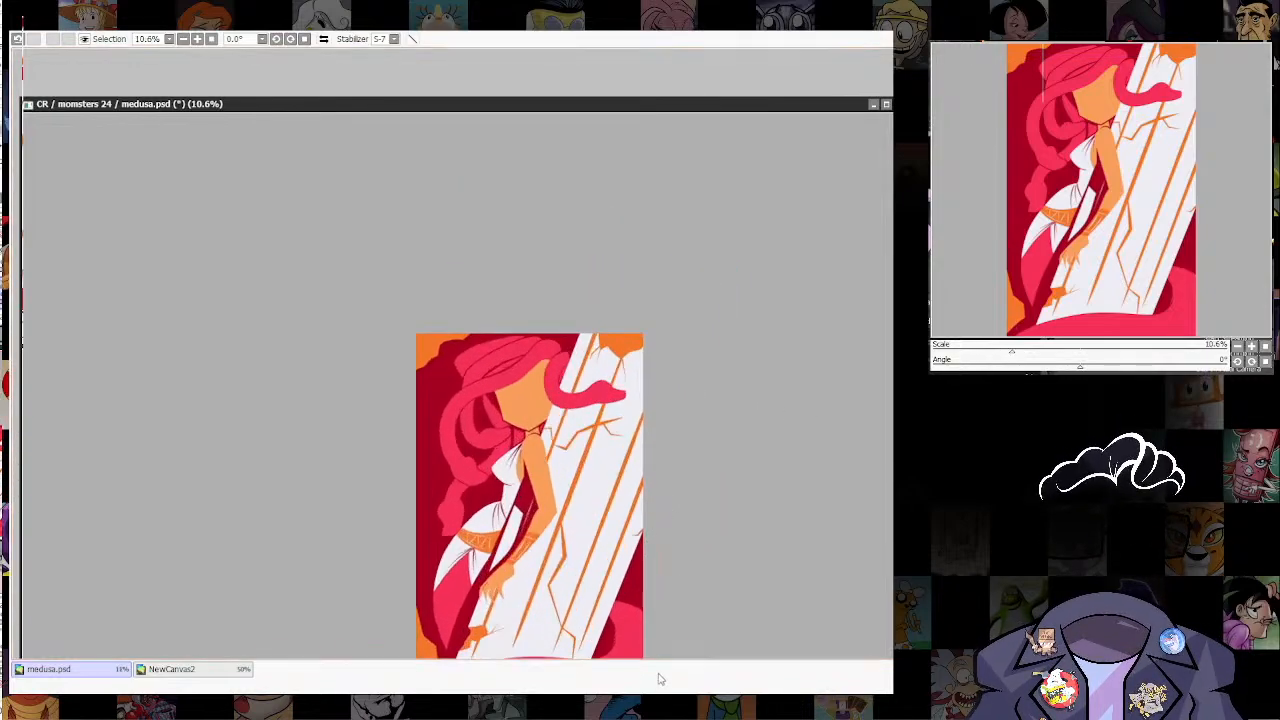
{"action": "left_click_drag", "start_coordinate": [652, 591], "coordinate": [694, 551]}
{"action": "scroll", "coordinate": [706, 452], "scroll_direction": "up", "scroll_amount": 3}
{"action": "scroll", "coordinate": [495, 530], "scroll_direction": "up", "scroll_amount": 5}
{"action": "scroll", "coordinate": [587, 453], "scroll_direction": "down", "scroll_amount": 7}
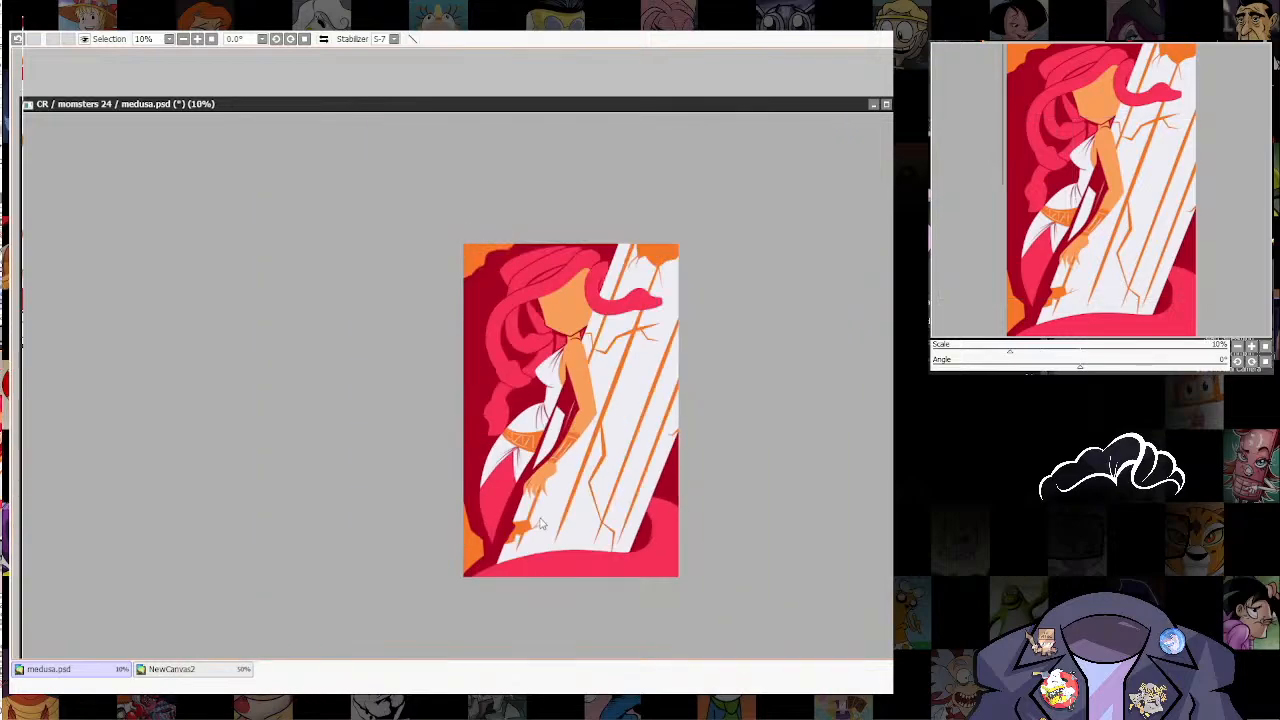
{"action": "scroll", "coordinate": [645, 383], "scroll_direction": "up", "scroll_amount": 2}
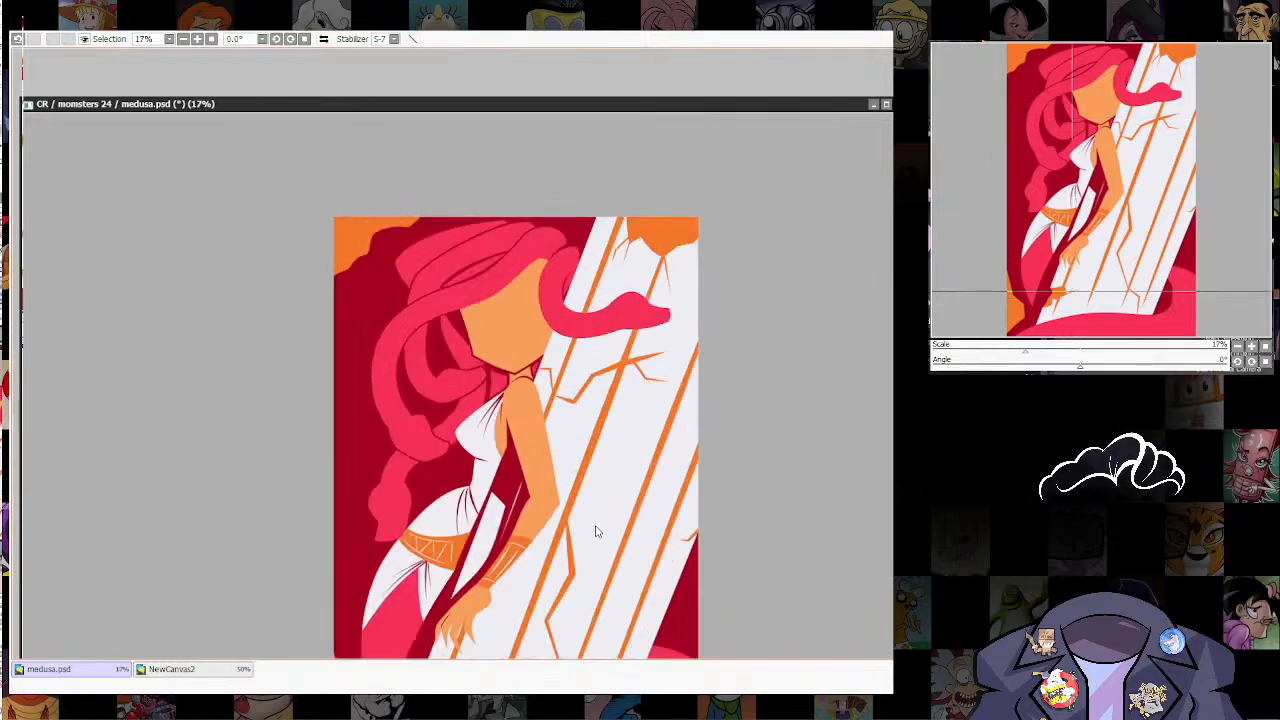
{"action": "key", "text": "alt+Tab"}
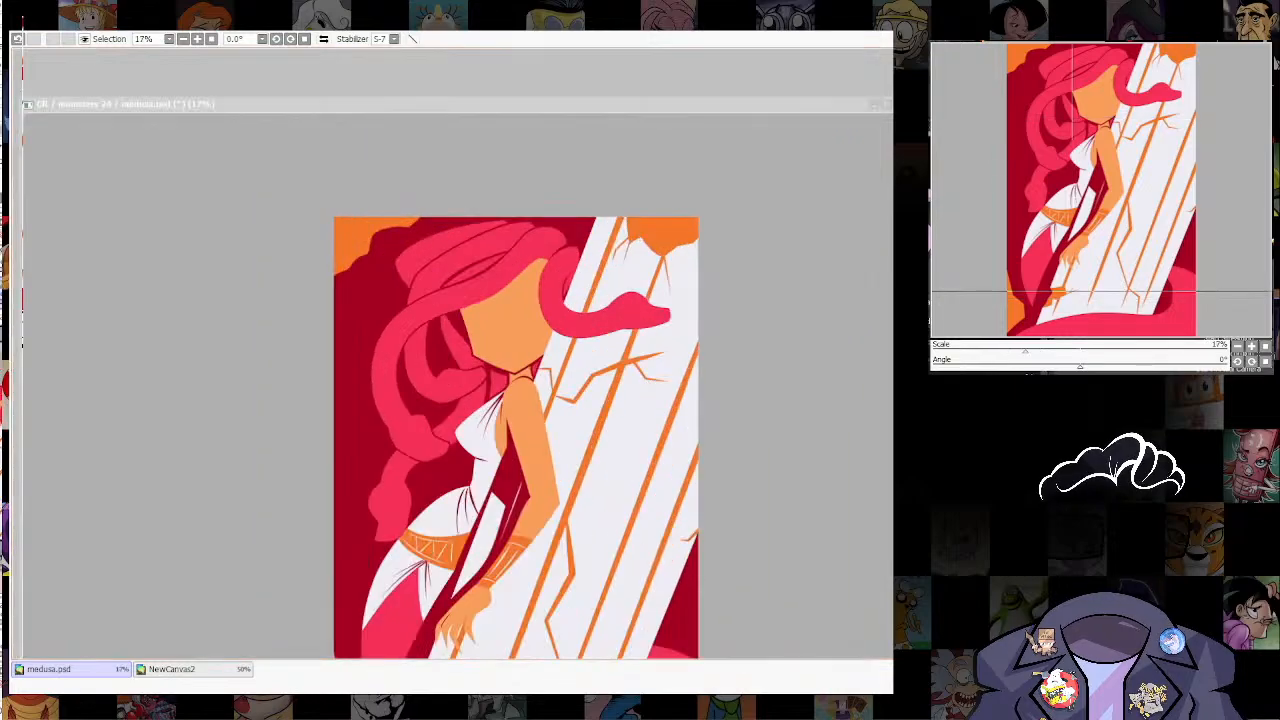
{"action": "key", "text": "alt+Tab"}
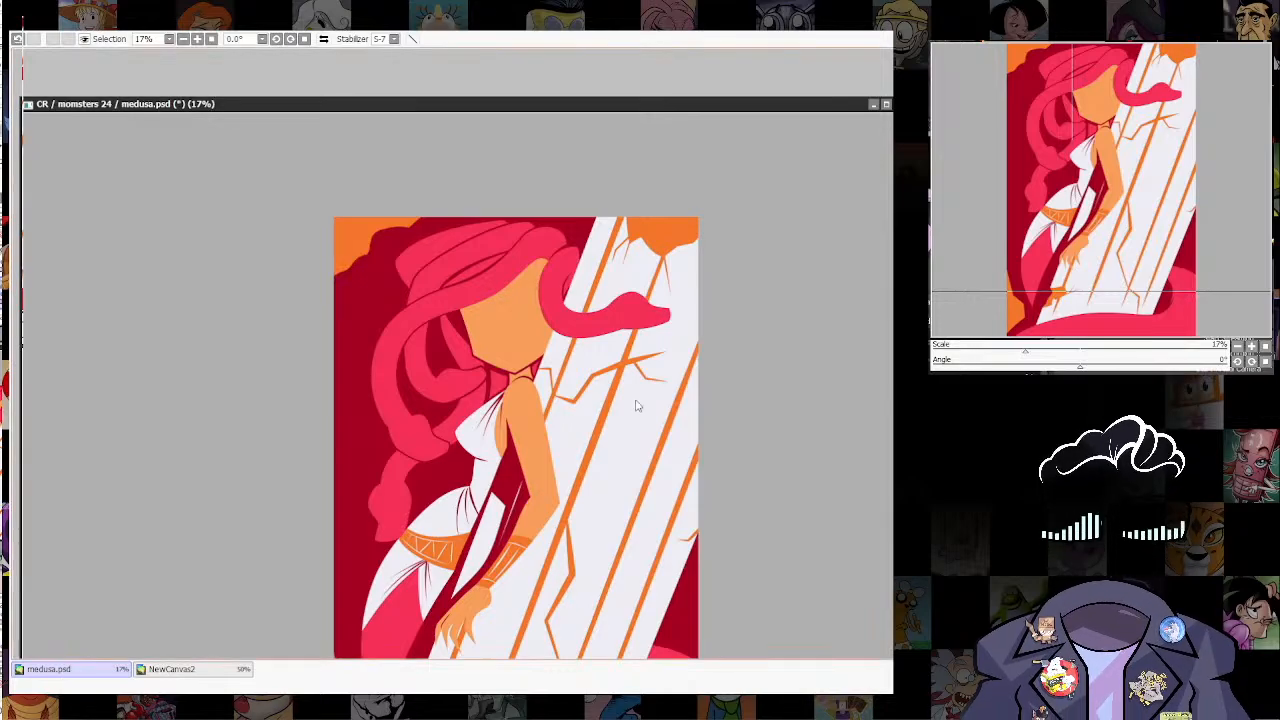
{"action": "scroll", "coordinate": [635, 405], "scroll_direction": "up", "scroll_amount": 3}
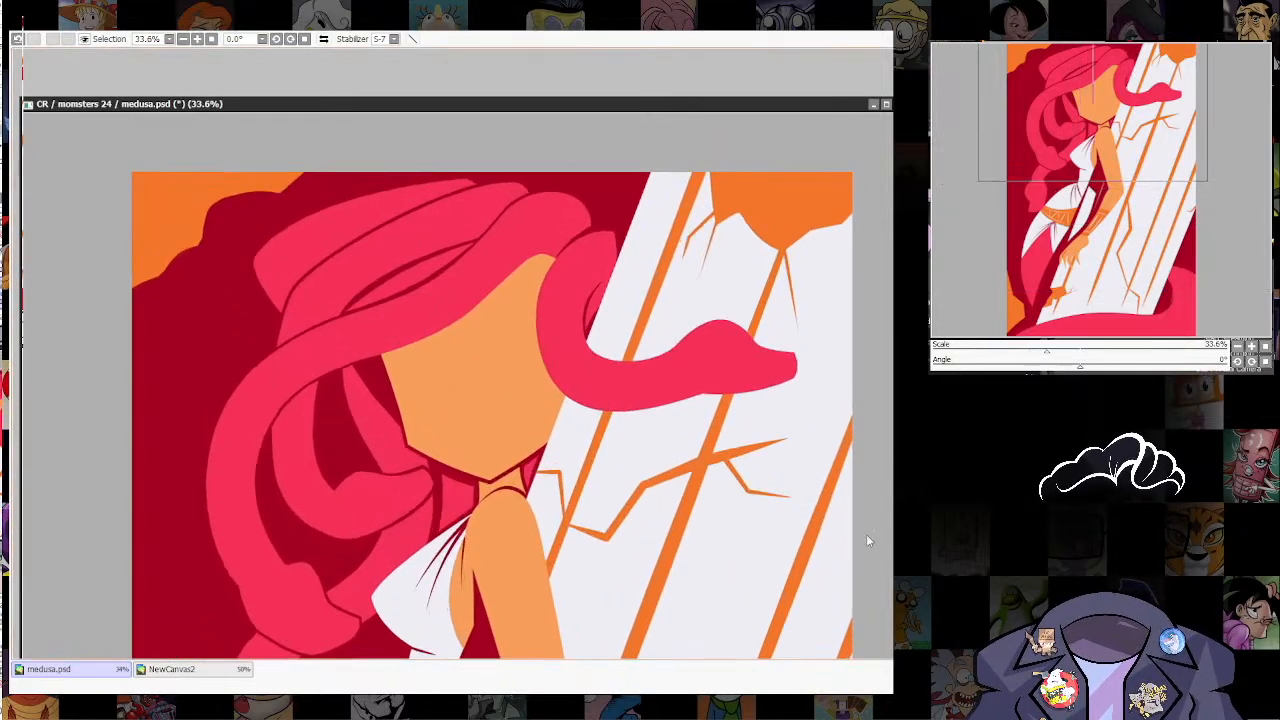
{"action": "left_click_drag", "start_coordinate": [704, 463], "coordinate": [605, 571]}
{"action": "scroll", "coordinate": [793, 450], "scroll_direction": "down", "scroll_amount": 3}
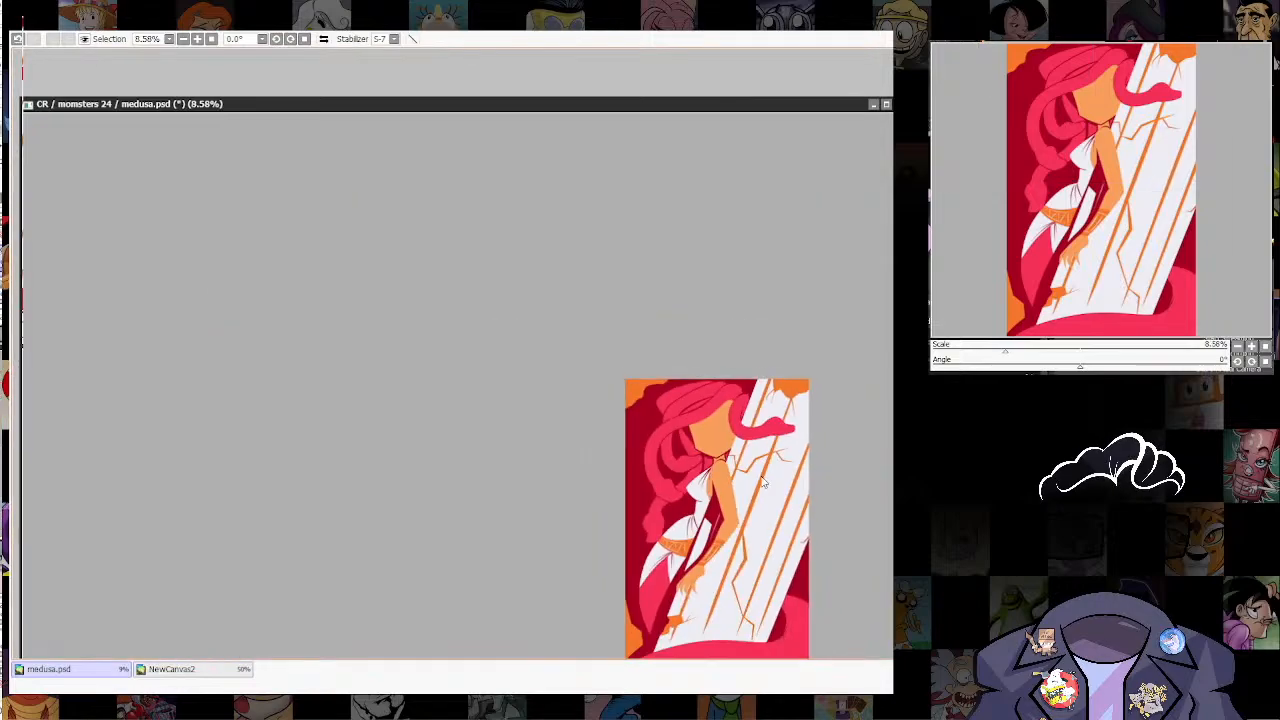
{"action": "scroll", "coordinate": [795, 497], "scroll_direction": "up", "scroll_amount": 2}
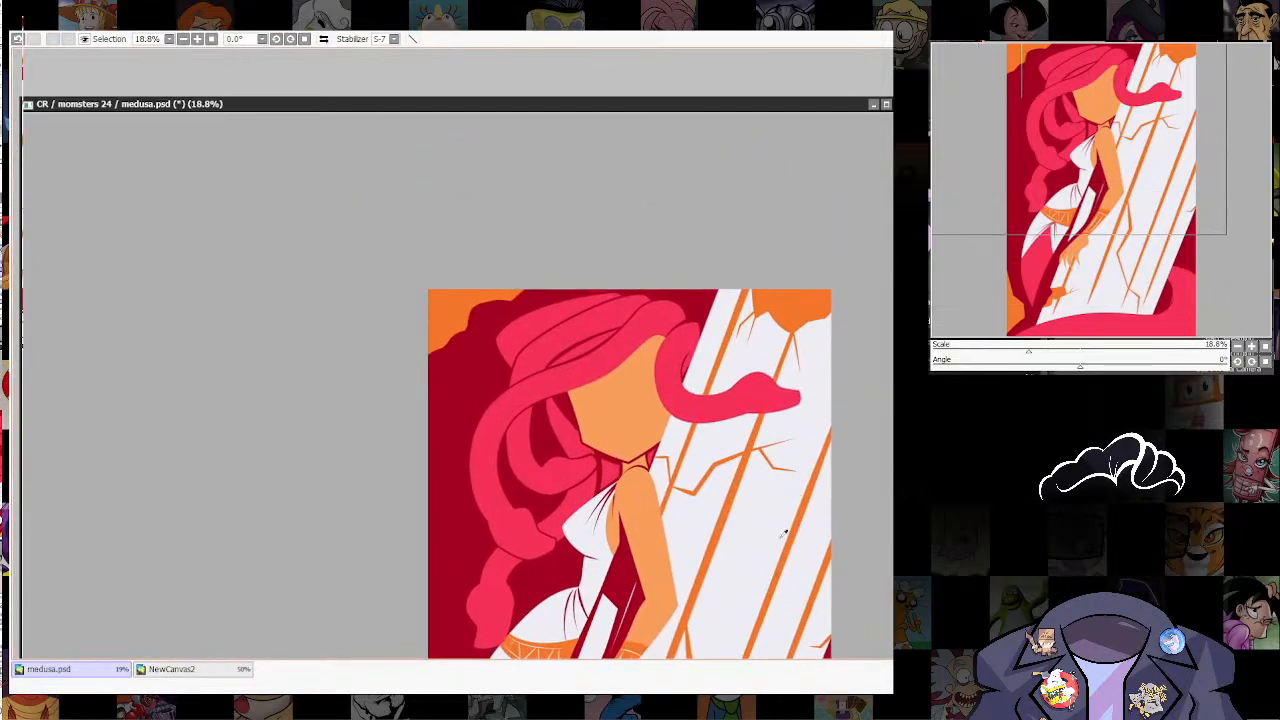
Step: Show the sketch over the flats and trace Medusa's brow, nose and nostrils with a tapered dark red line
{"action": "scroll", "coordinate": [674, 348], "scroll_direction": "up", "scroll_amount": 3}
{"action": "left_click_drag", "start_coordinate": [675, 344], "coordinate": [666, 383]}
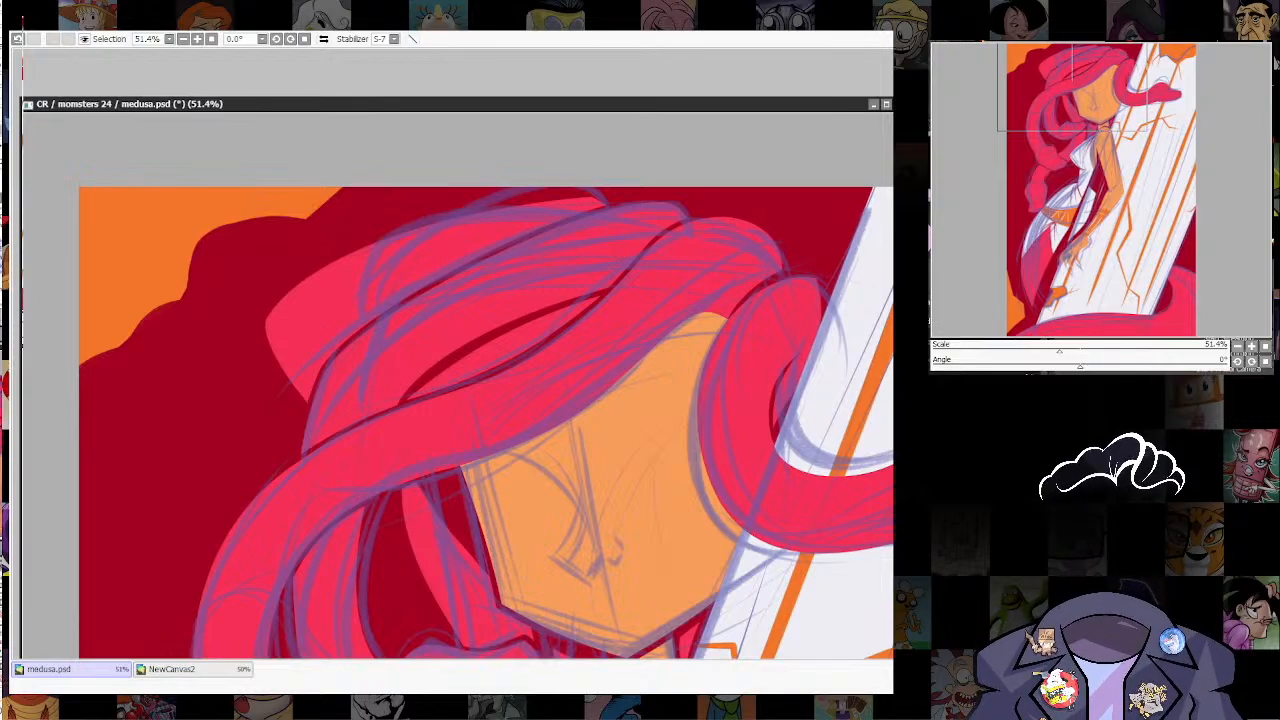
{"action": "key", "text": "bracketleft"}
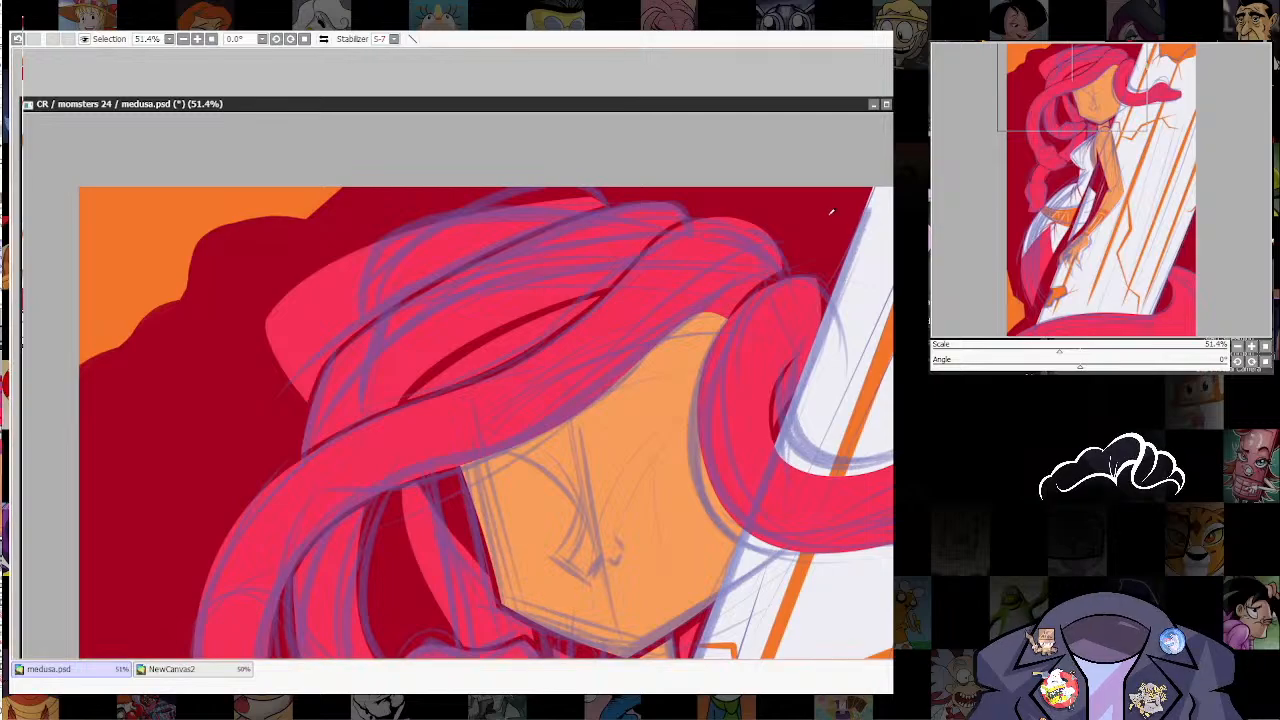
{"action": "key", "text": "bracketleft"}
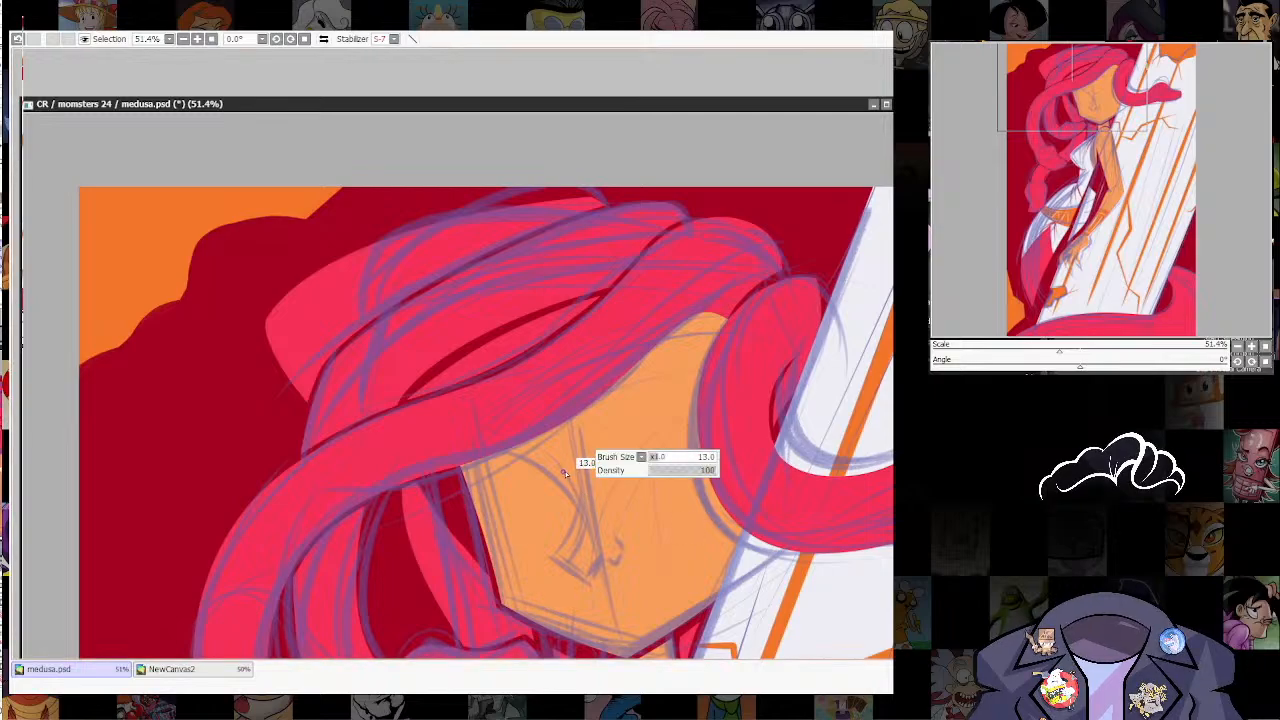
{"action": "left_click_drag", "start_coordinate": [572, 547], "coordinate": [543, 494]}
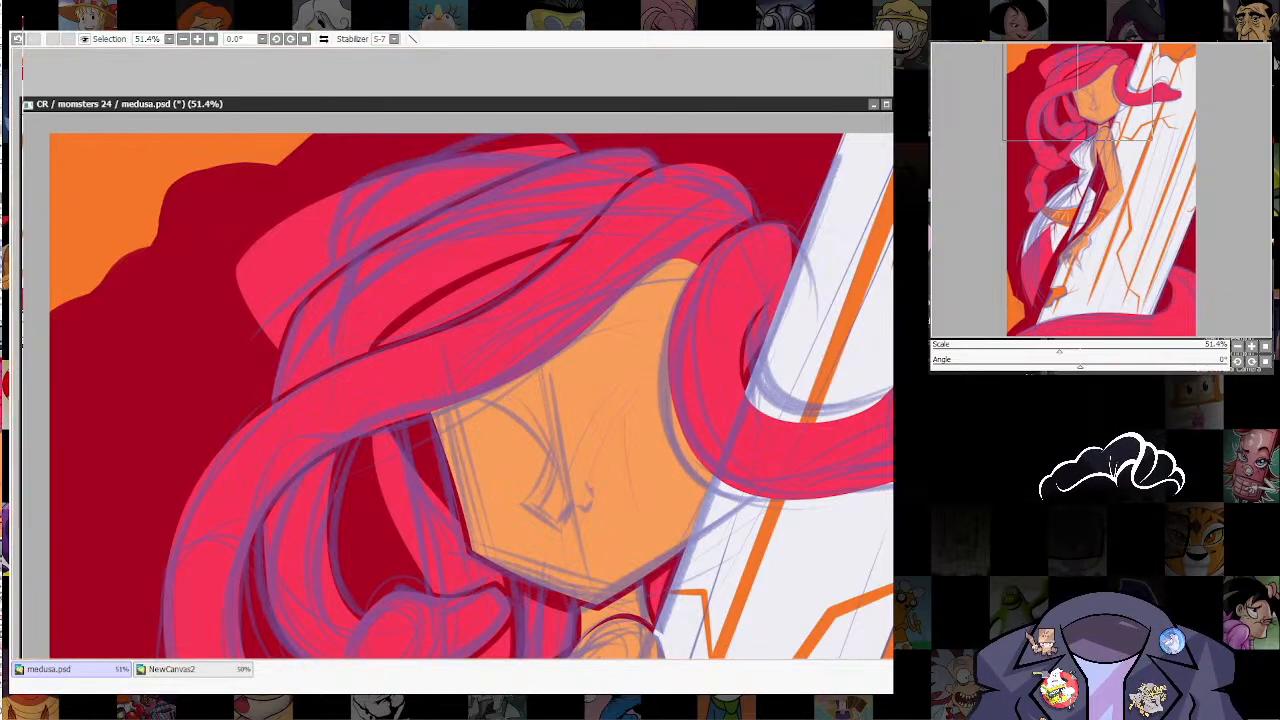
{"action": "left_click_drag", "start_coordinate": [527, 417], "coordinate": [541, 433]}
{"action": "key", "text": "ctrl+z"}
{"action": "key", "text": "bracketright"}
{"action": "key", "text": "bracketright"}
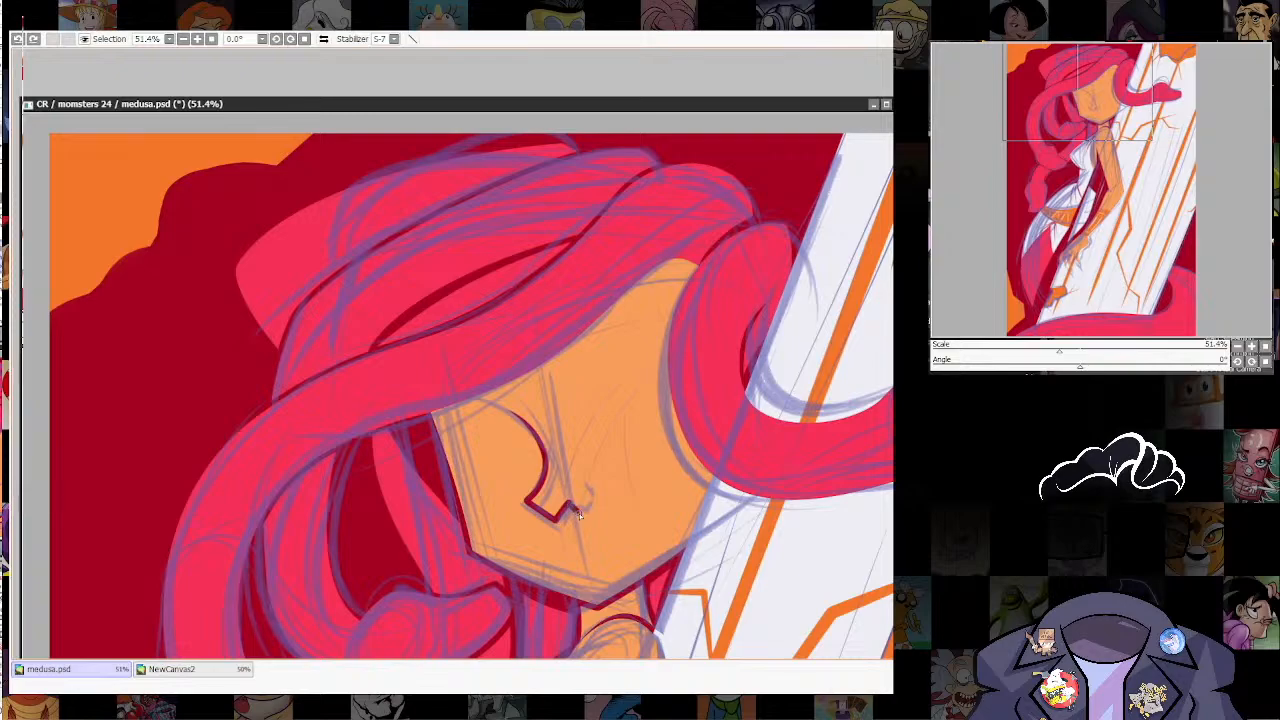
{"action": "left_click_drag", "start_coordinate": [579, 514], "coordinate": [586, 485]}
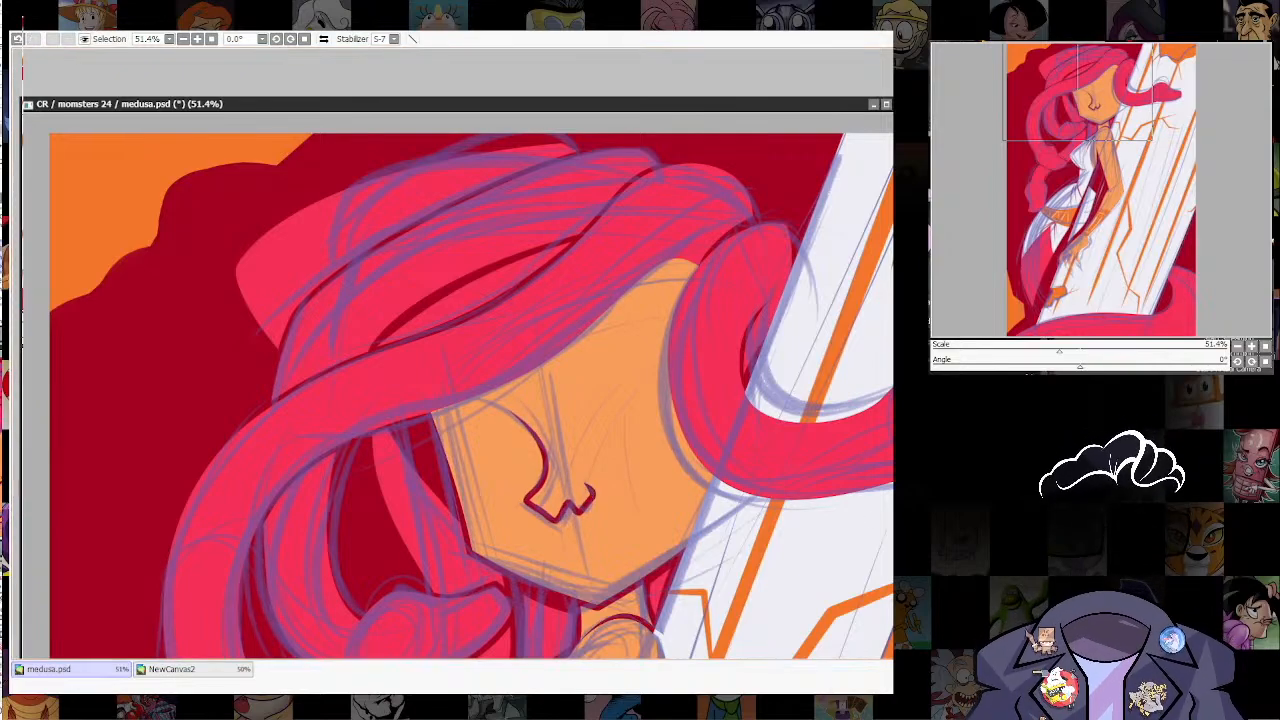
Step: Sharpen the nose line's rounded bends into corners at the nose tip, its underside and the nostril
{"action": "scroll", "coordinate": [582, 509], "scroll_direction": "up", "scroll_amount": 4}
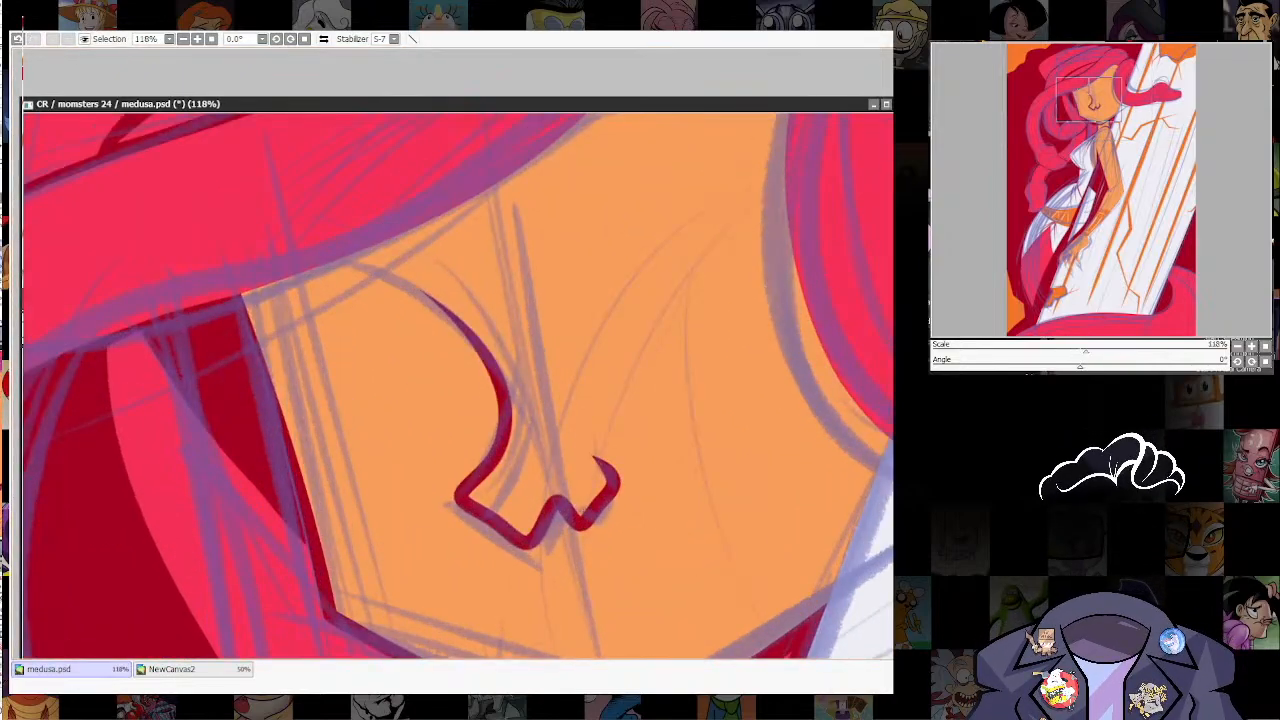
{"action": "left_click", "coordinate": [581, 525]}
{"action": "left_click", "coordinate": [528, 543]}
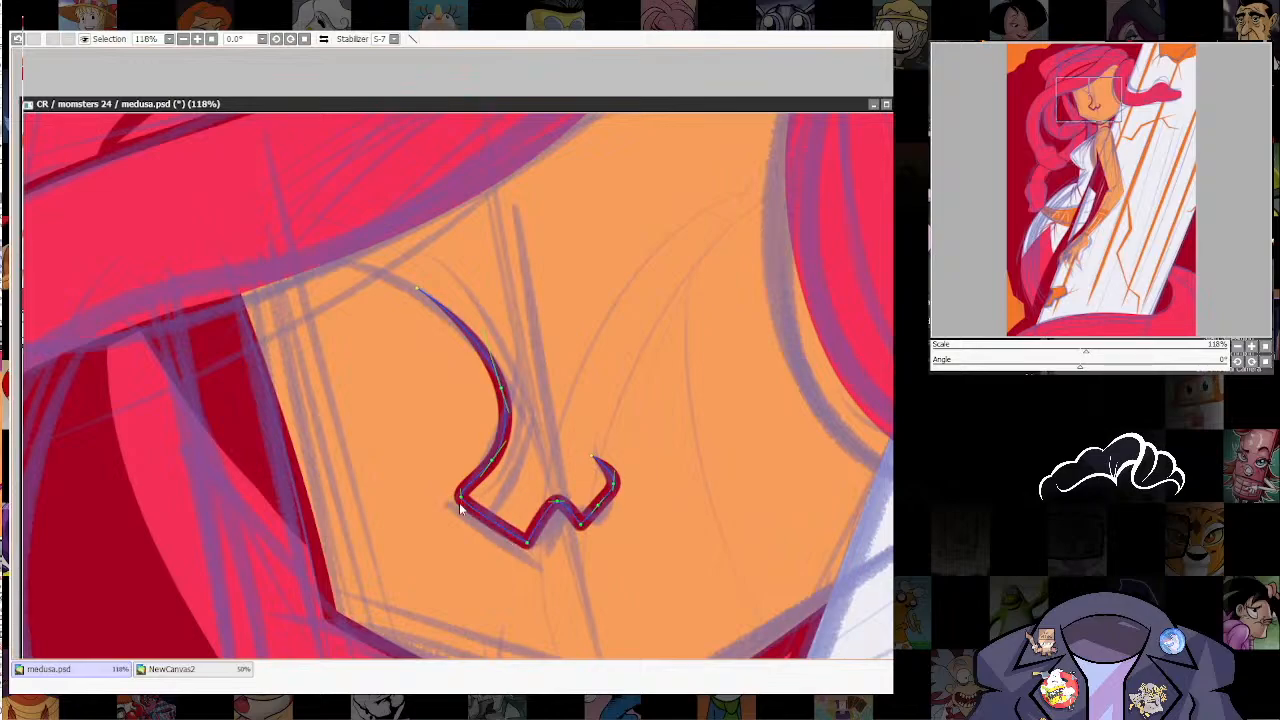
{"action": "left_click", "coordinate": [461, 498]}
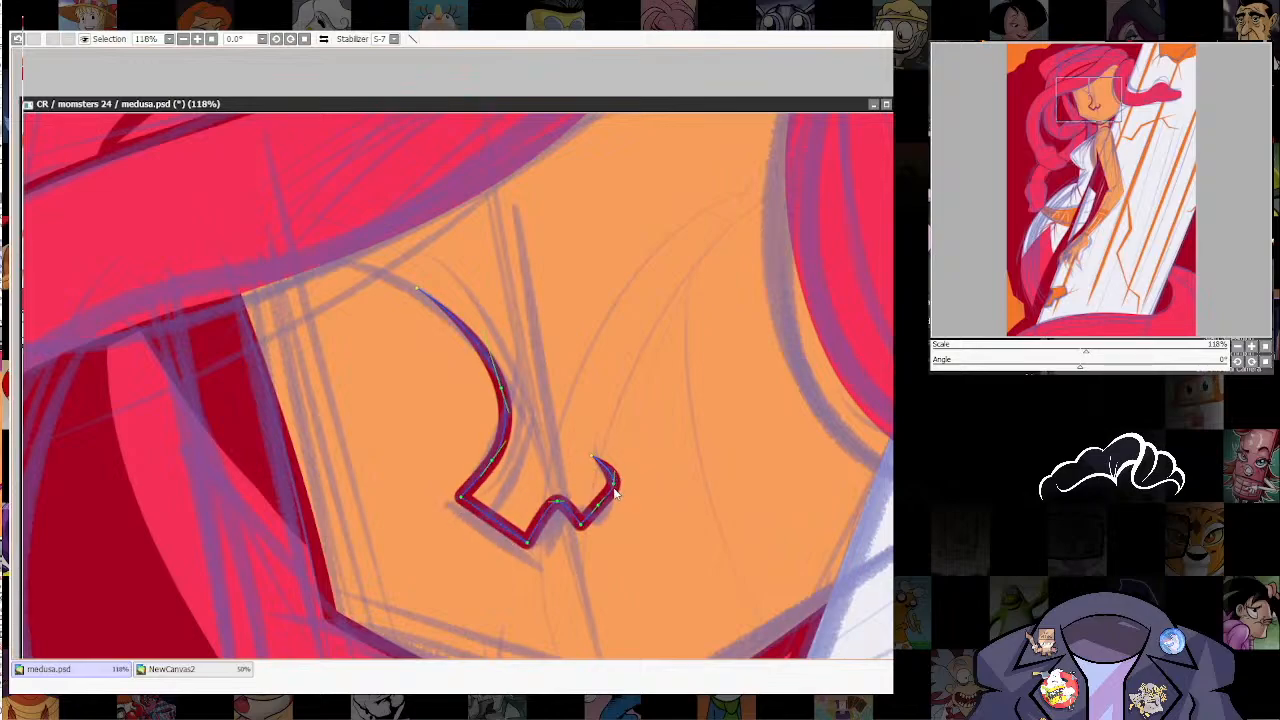
Step: Straighten the nostril curve at the end of the nose line and sharpen the corners under the nose
{"action": "left_click", "coordinate": [606, 506]}
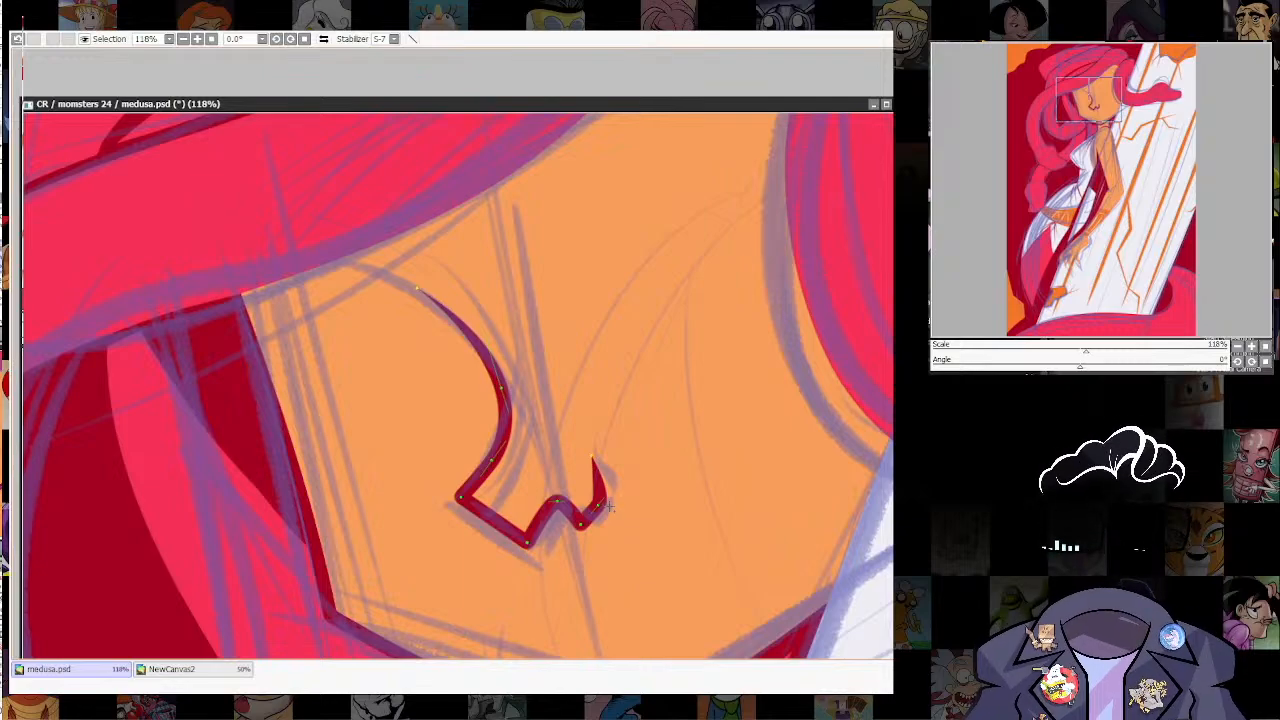
{"action": "left_click_drag", "start_coordinate": [599, 506], "coordinate": [594, 507]}
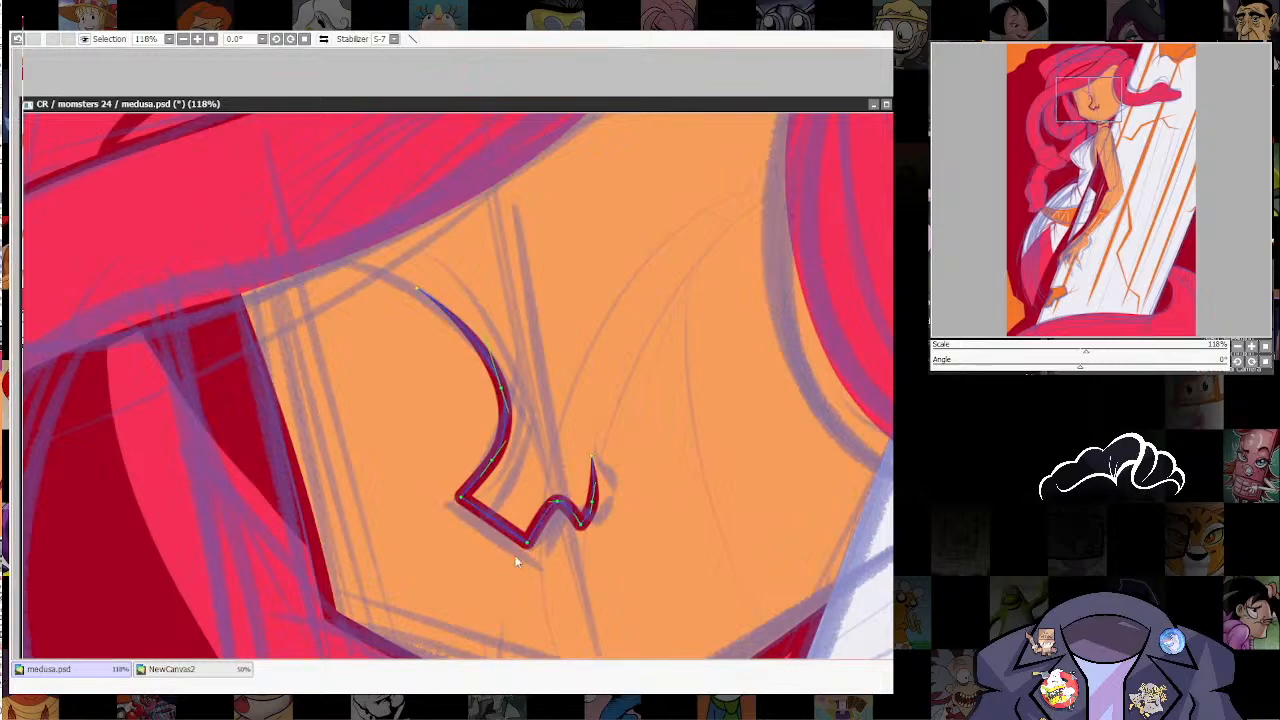
{"action": "left_click_drag", "start_coordinate": [527, 543], "coordinate": [502, 568]}
{"action": "left_click_drag", "start_coordinate": [581, 524], "coordinate": [559, 545]}
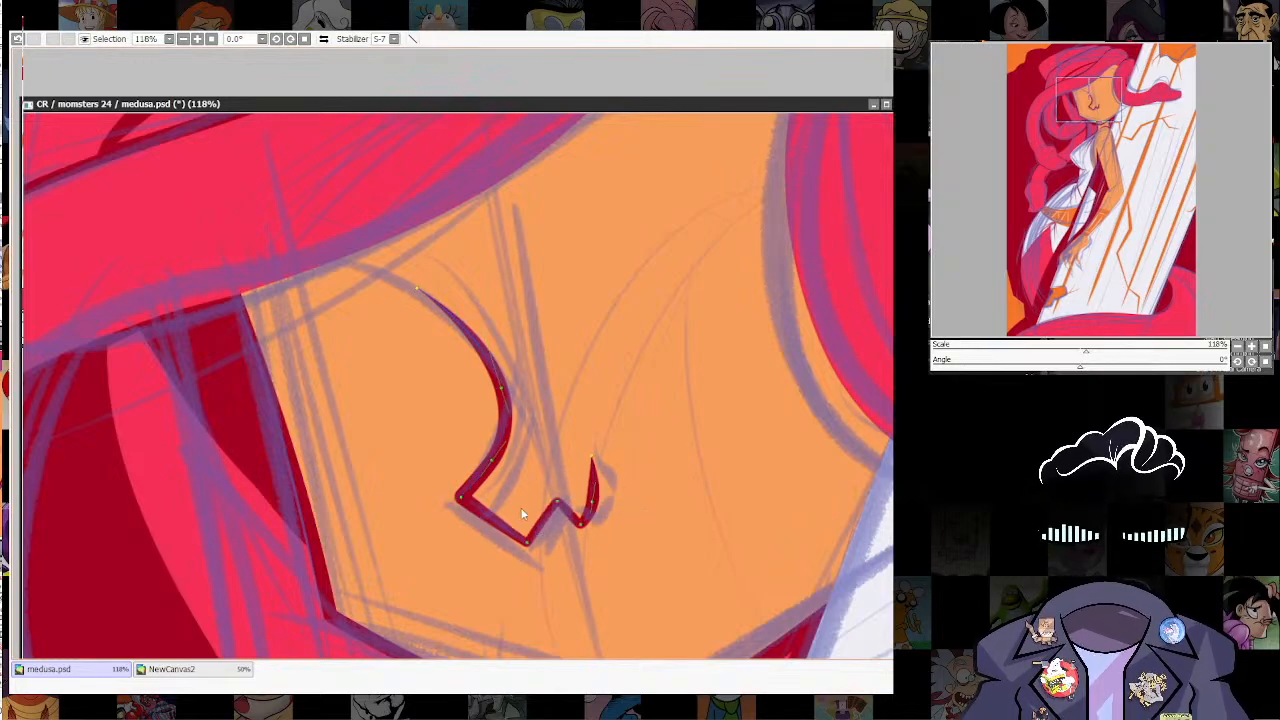
{"action": "left_click_drag", "start_coordinate": [496, 468], "coordinate": [498, 471]}
{"action": "left_click_drag", "start_coordinate": [597, 511], "coordinate": [590, 503]}
Step: Scale the whole nose line down with a transform, drawing its brow end and tip inward on the face
{"action": "scroll", "coordinate": [668, 450], "scroll_direction": "down", "scroll_amount": 6}
{"action": "scroll", "coordinate": [680, 470], "scroll_direction": "up", "scroll_amount": 3}
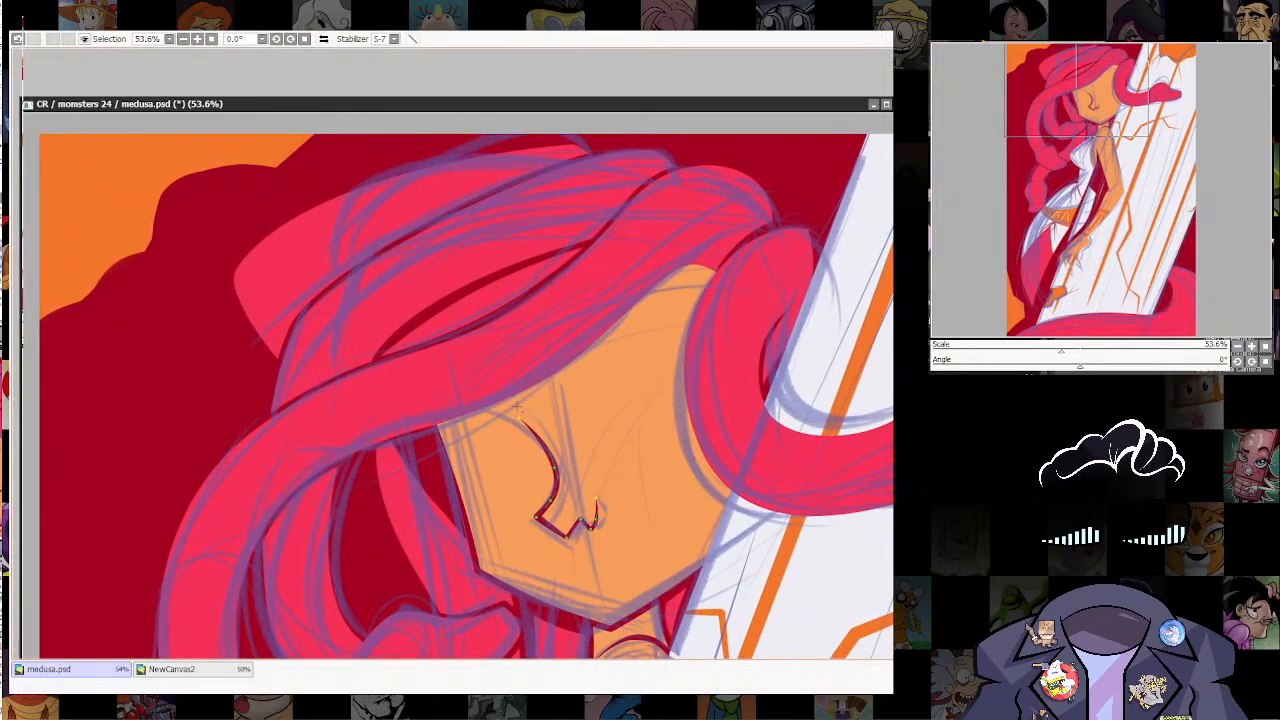
{"action": "key", "text": "ctrl+t"}
{"action": "left_click_drag", "start_coordinate": [600, 419], "coordinate": [591, 430]}
{"action": "left_click_drag", "start_coordinate": [574, 497], "coordinate": [601, 521]}
{"action": "key", "text": "Return"}
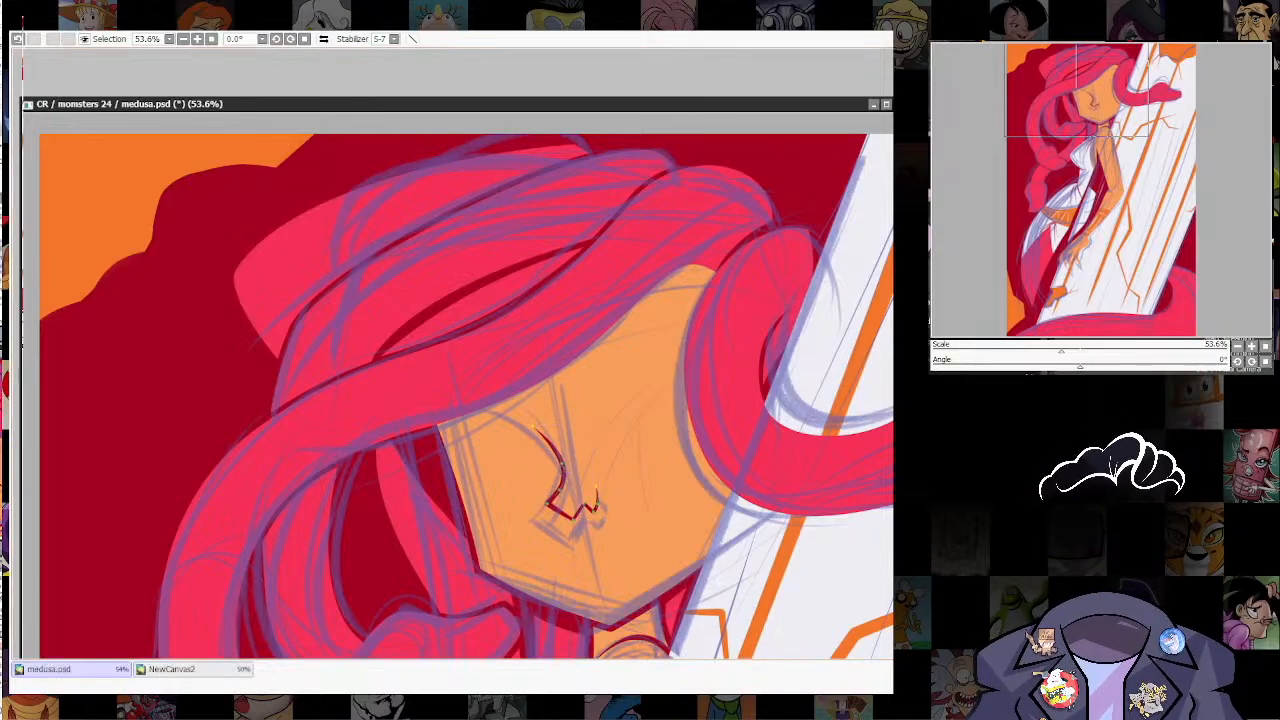
{"action": "left_click_drag", "start_coordinate": [531, 480], "coordinate": [588, 527]}
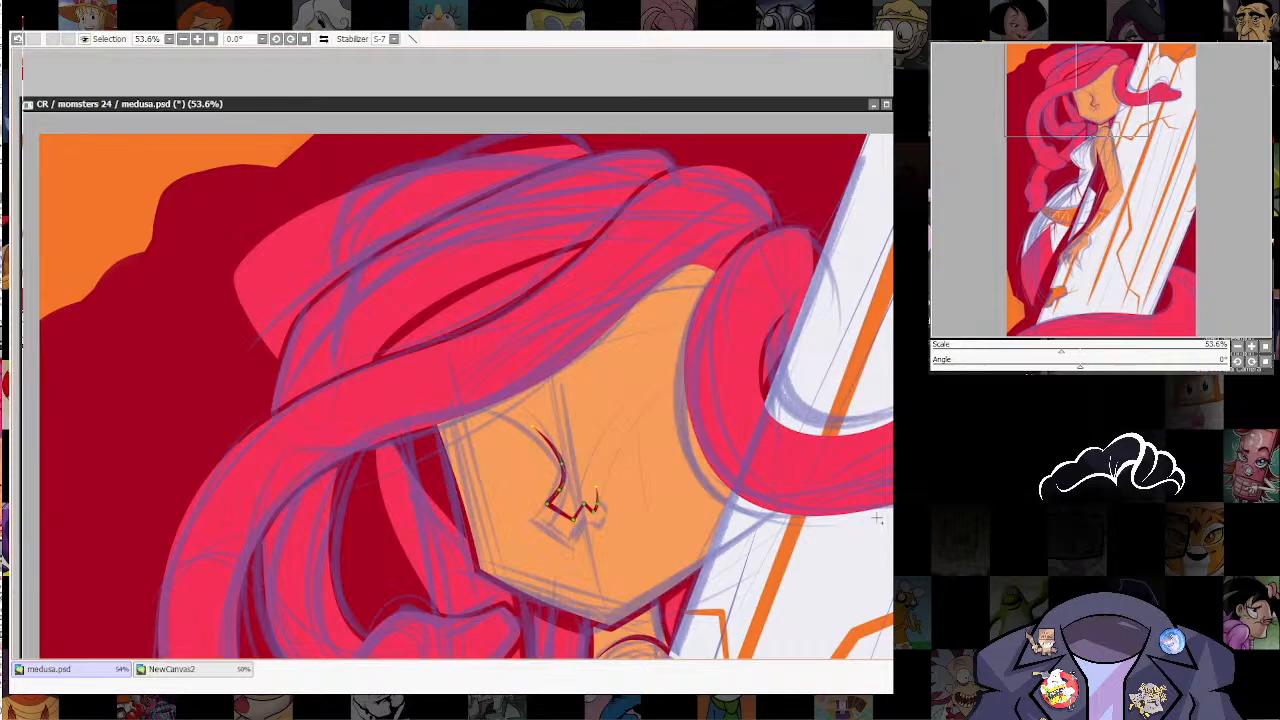
{"action": "left_click_drag", "start_coordinate": [548, 504], "coordinate": [543, 510]}
{"action": "key", "text": "ctrl+z"}
Step: Select the nose tip's points and distort them, shifting the tip and underside towards the front of the face
{"action": "scroll", "coordinate": [580, 528], "scroll_direction": "up", "scroll_amount": 2}
{"action": "scroll", "coordinate": [646, 580], "scroll_direction": "up", "scroll_amount": 2}
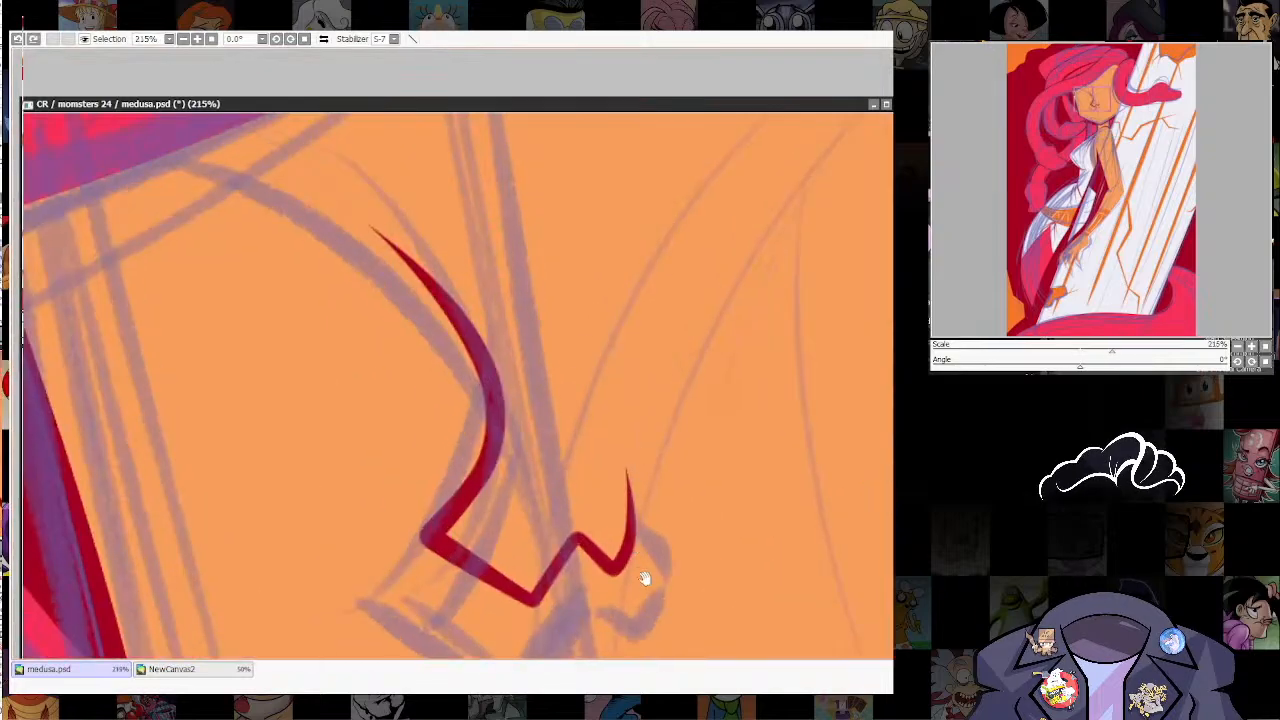
{"action": "left_click_drag", "start_coordinate": [468, 376], "coordinate": [643, 574]}
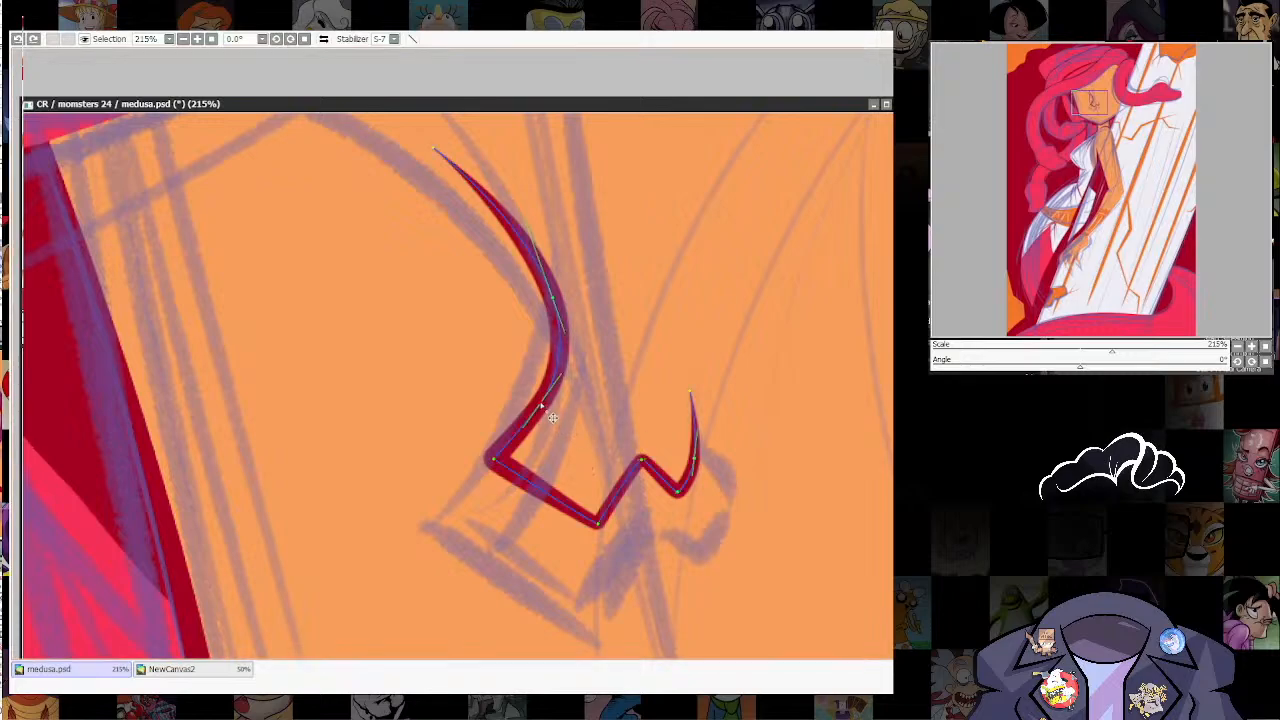
{"action": "mouse_move", "coordinate": [463, 392]}
{"action": "left_mouse_down"}
{"action": "mouse_move", "coordinate": [646, 507]}
{"action": "mouse_move", "coordinate": [660, 550]}
{"action": "left_mouse_up"}
{"action": "key", "text": "ctrl+t"}
{"action": "left_click_drag", "start_coordinate": [625, 495], "coordinate": [606, 499]}
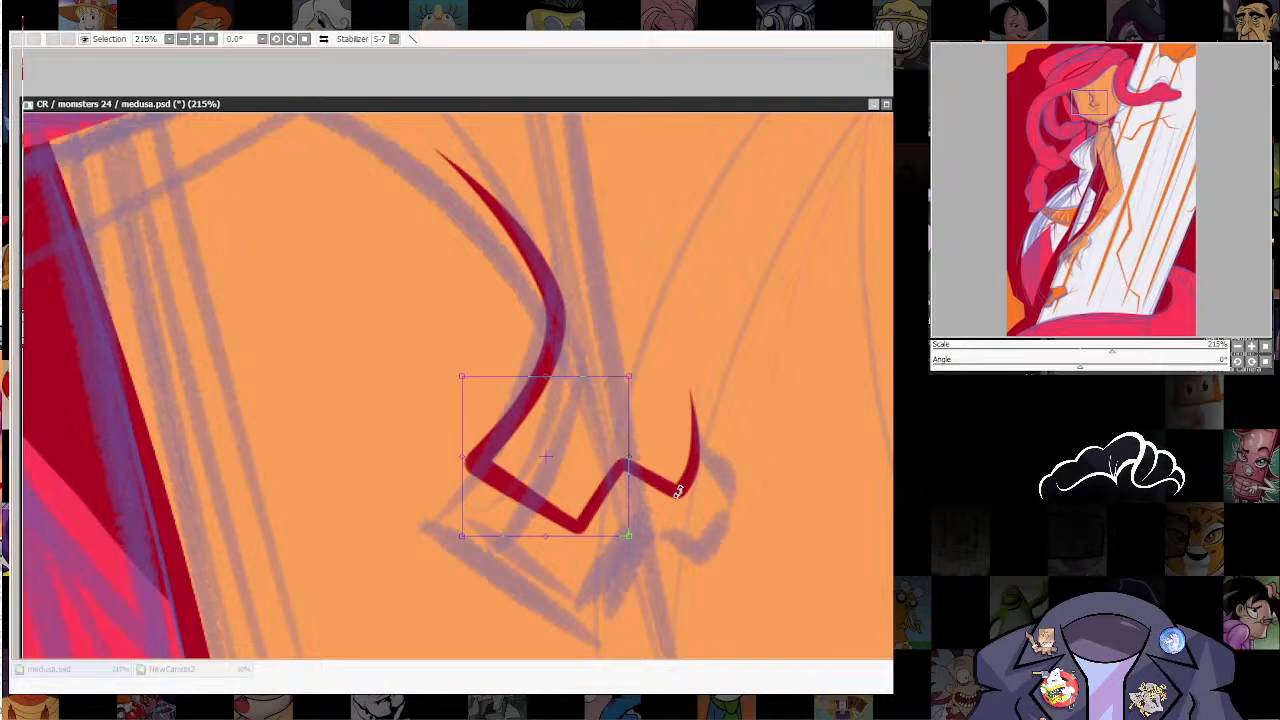
{"action": "left_click_drag", "start_coordinate": [628, 535], "coordinate": [612, 534]}
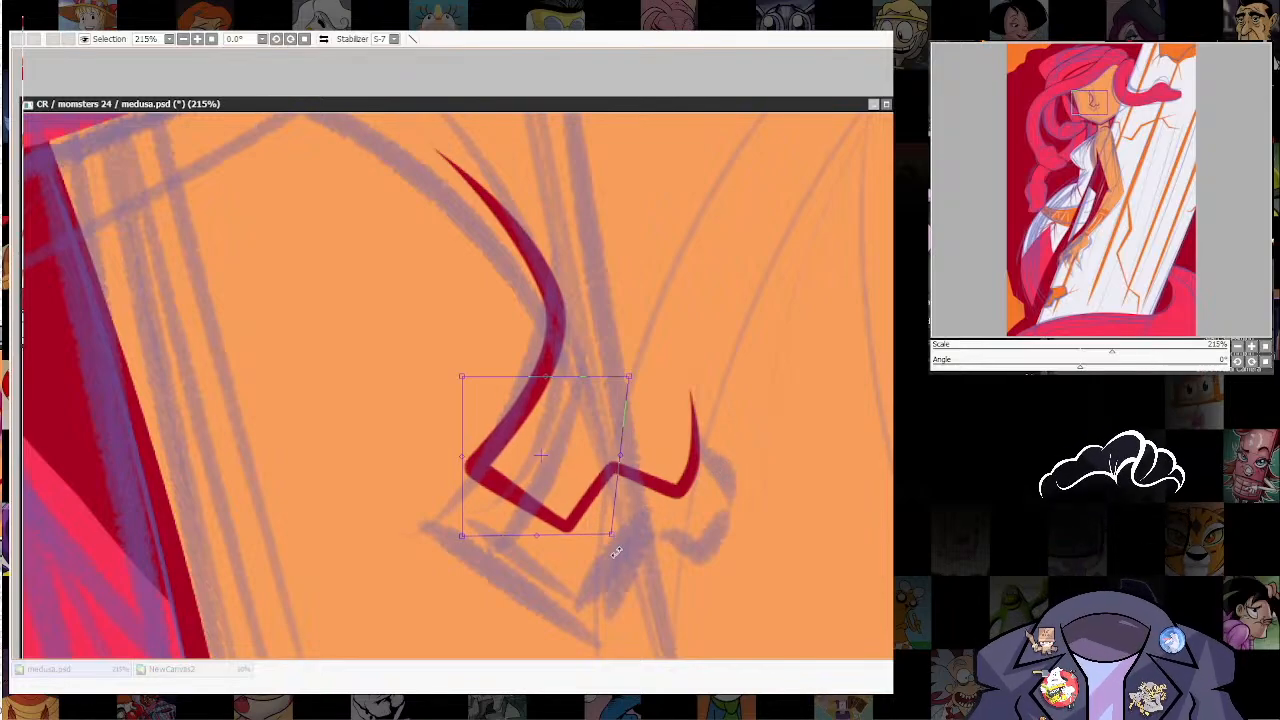
{"action": "key", "text": "Return"}
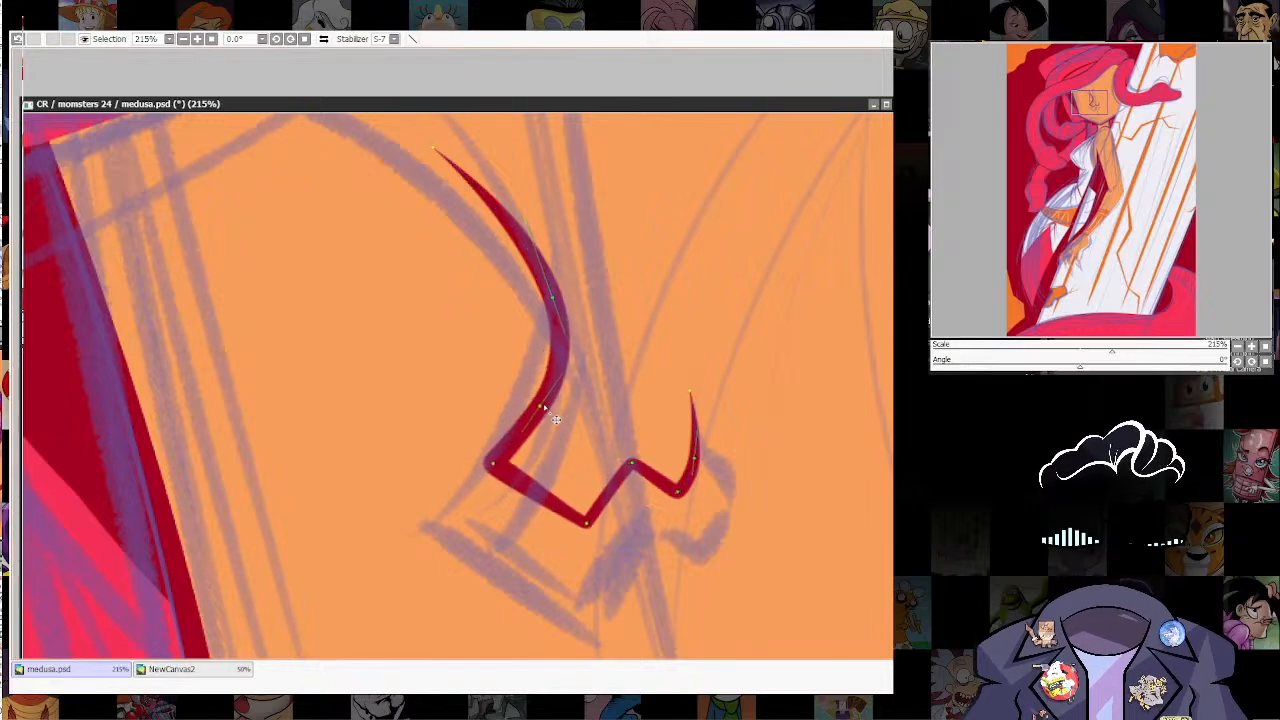
Step: Pull the bend above the nose tip inward and down, and adjust the tip corner to define the bridge
{"action": "key", "text": "ctrl+z"}
{"action": "left_click_drag", "start_coordinate": [520, 410], "coordinate": [566, 432]}
{"action": "left_click", "coordinate": [553, 418], "text": "shift"}
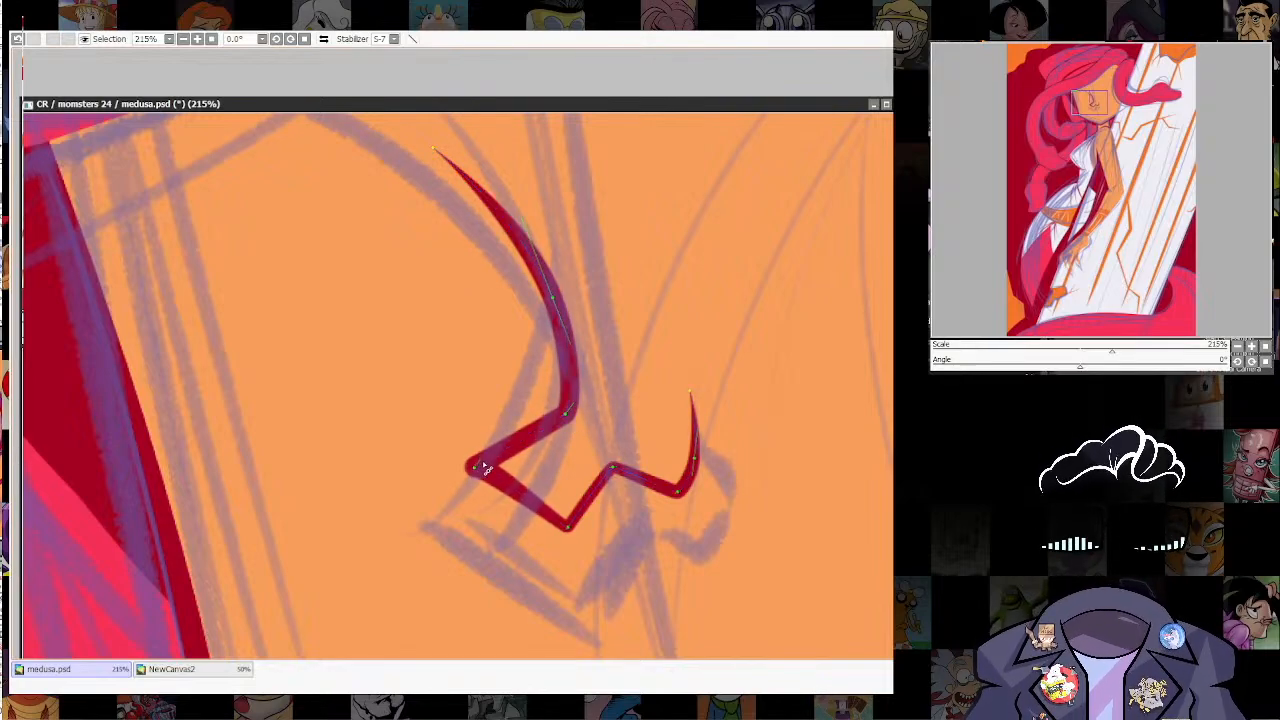
{"action": "left_click_drag", "start_coordinate": [488, 478], "coordinate": [496, 470]}
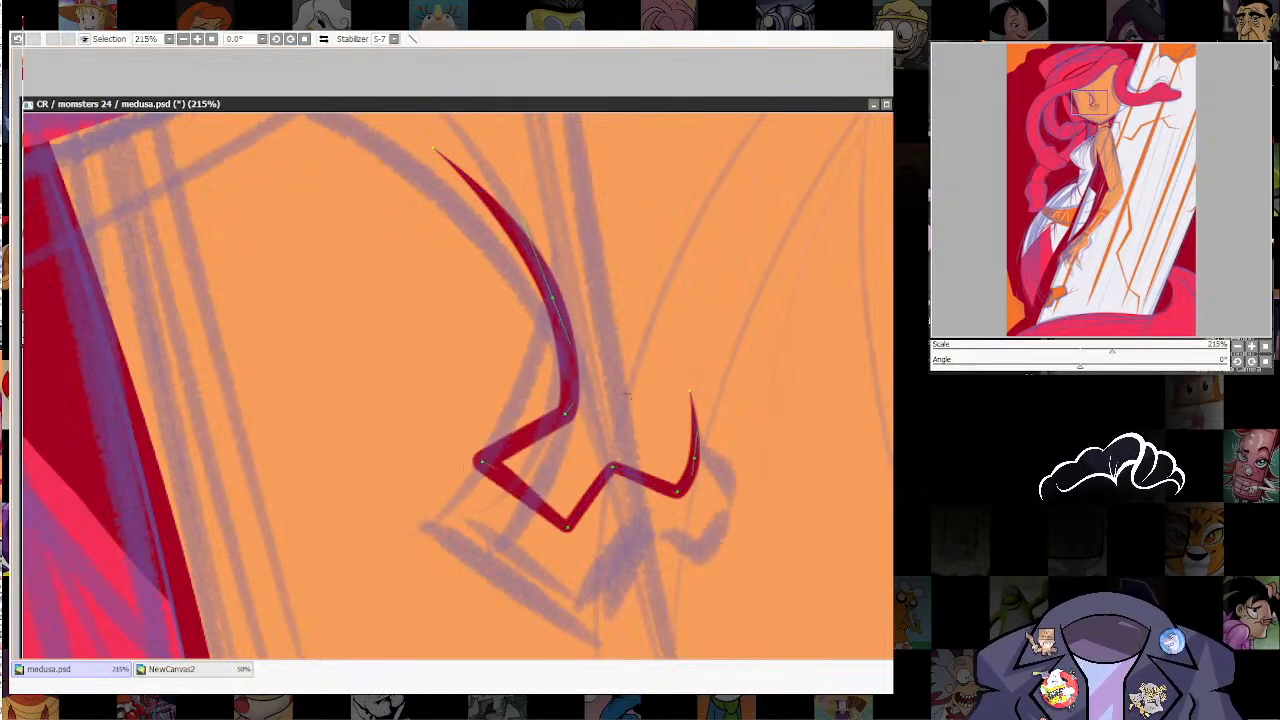
{"action": "left_click_drag", "start_coordinate": [566, 413], "coordinate": [564, 424]}
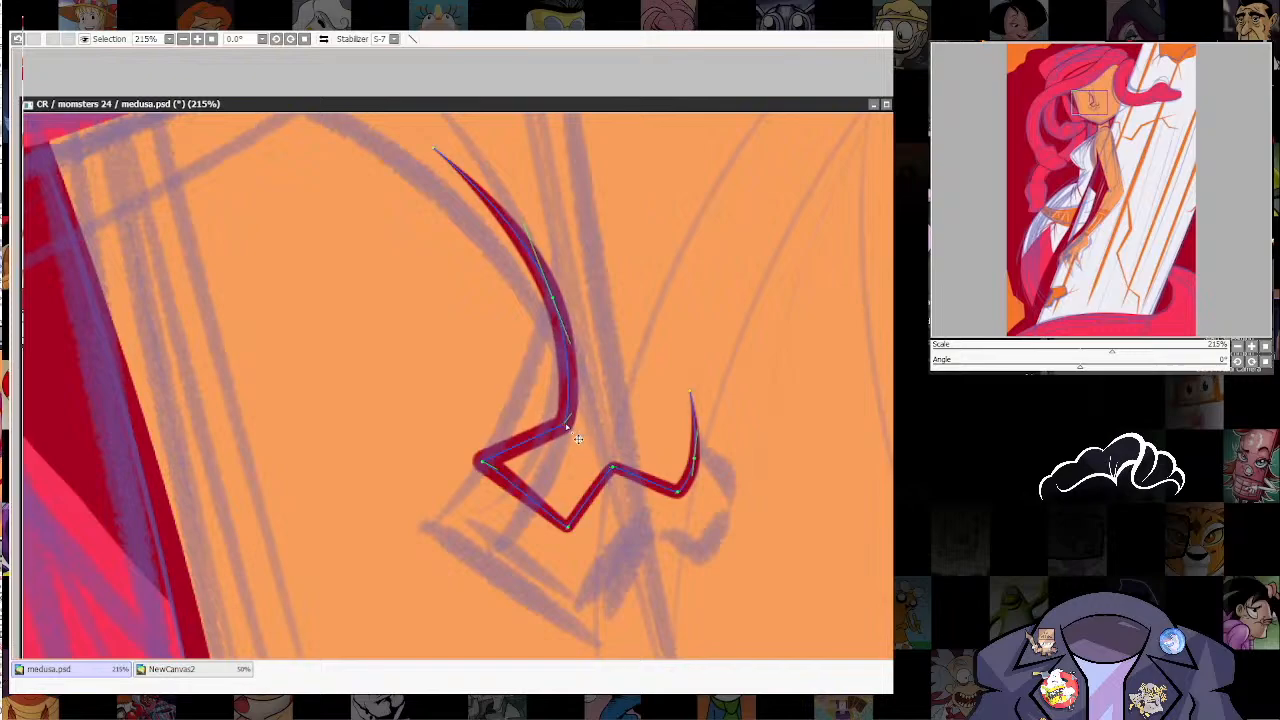
Step: Raise the peak beside the nostril, shift the nostril's lower corner inward, and shorten the nostril's tapered end
{"action": "scroll", "coordinate": [733, 315], "scroll_direction": "down", "scroll_amount": 6}
{"action": "scroll", "coordinate": [730, 400], "scroll_direction": "down", "scroll_amount": 4}
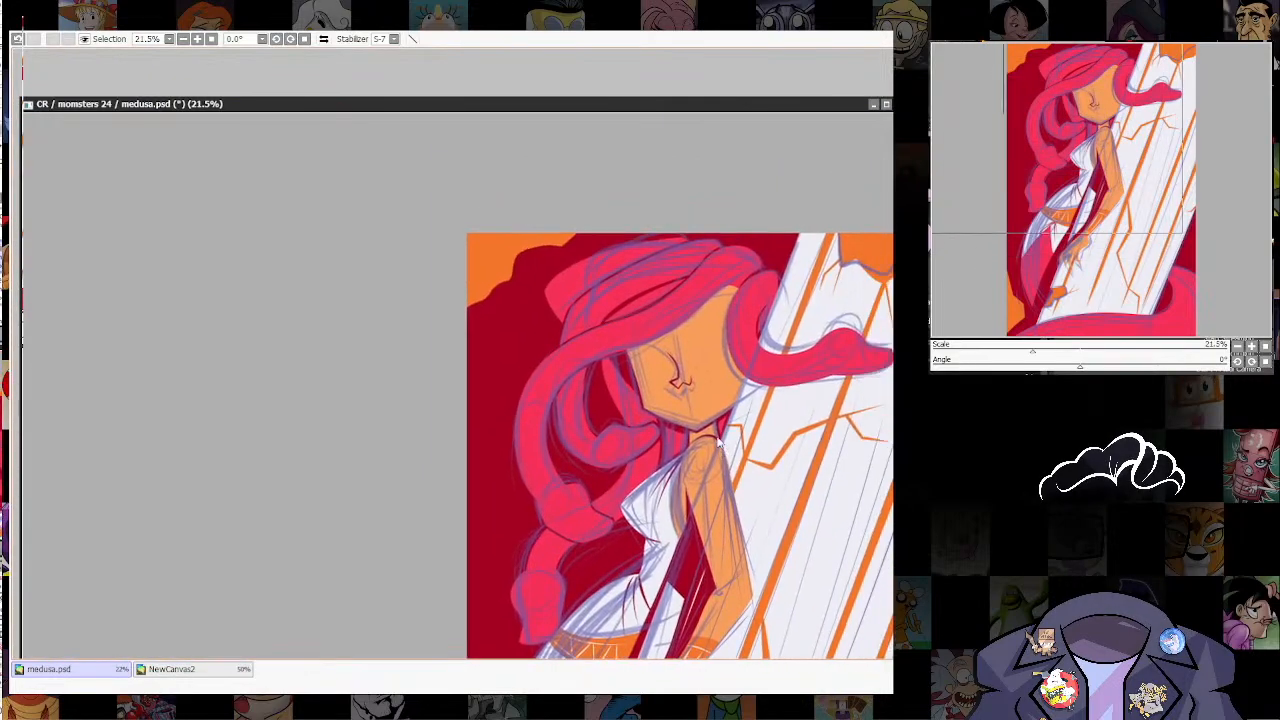
{"action": "scroll", "coordinate": [720, 438], "scroll_direction": "up", "scroll_amount": 5}
{"action": "scroll", "coordinate": [733, 365], "scroll_direction": "up", "scroll_amount": 5}
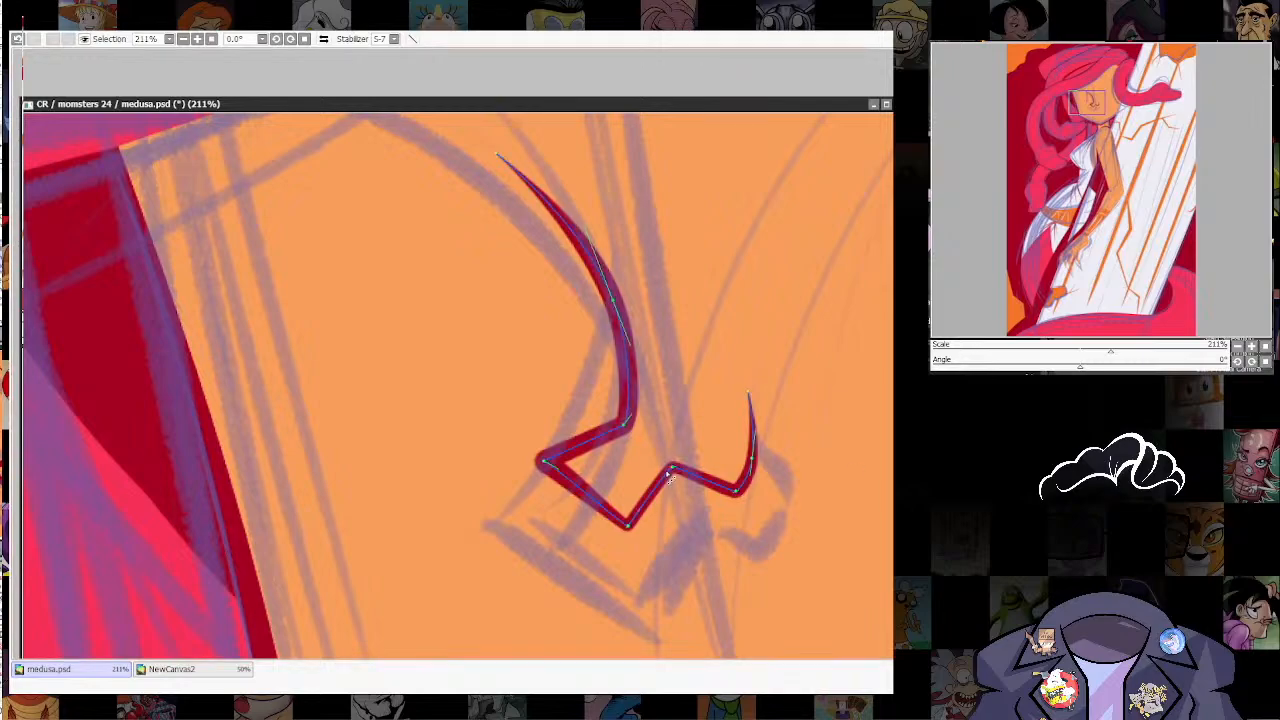
{"action": "left_click_drag", "start_coordinate": [692, 468], "coordinate": [688, 454]}
{"action": "left_click_drag", "start_coordinate": [737, 491], "coordinate": [730, 493]}
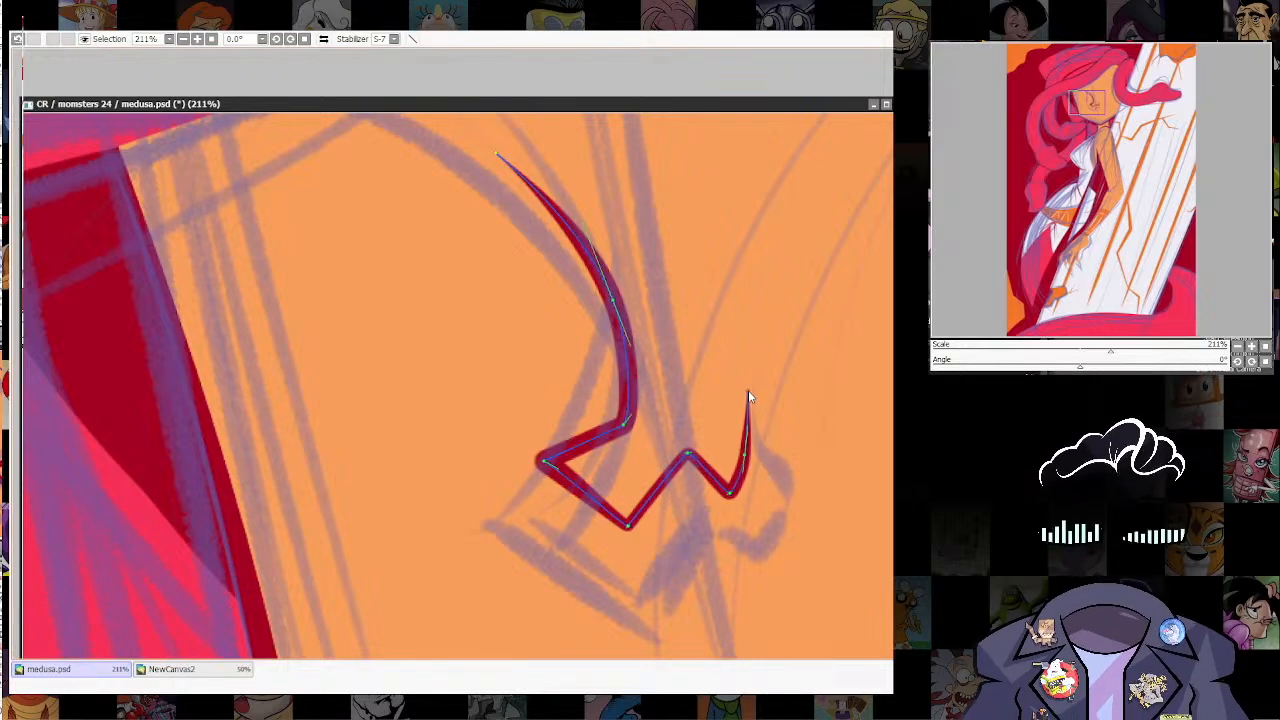
{"action": "left_click_drag", "start_coordinate": [748, 392], "coordinate": [742, 426]}
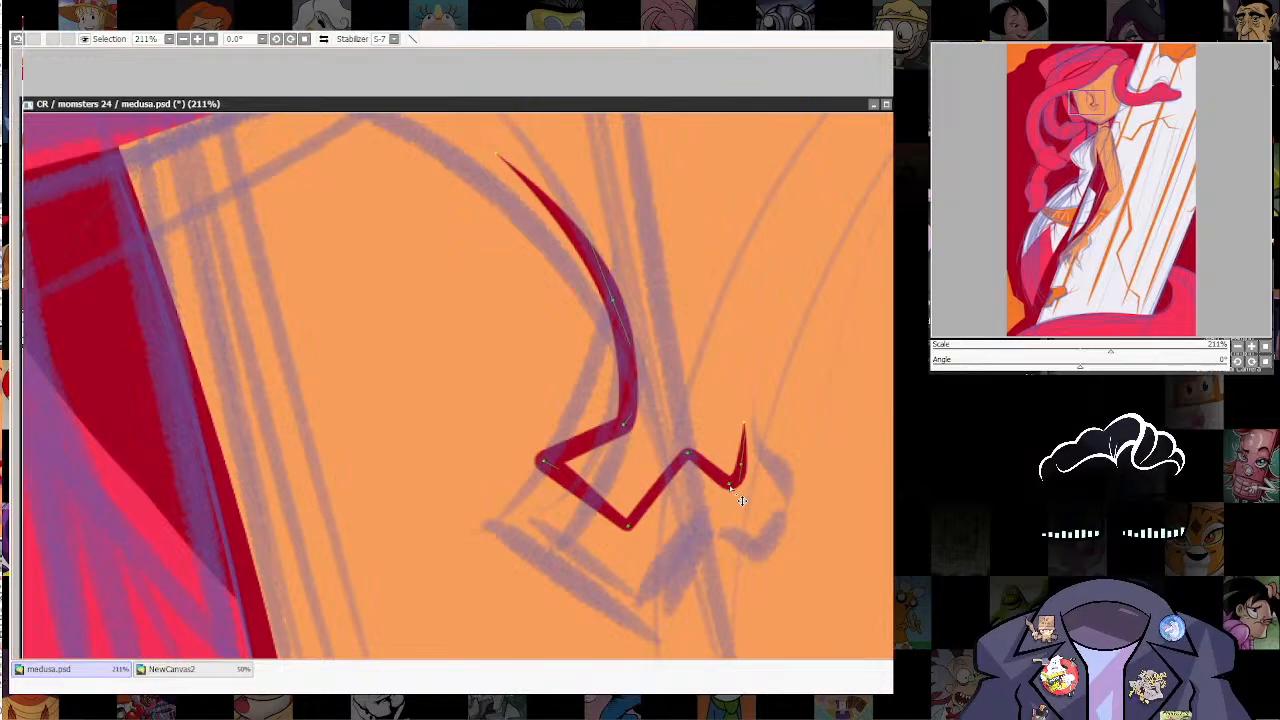
Step: Examine the nose line against the face, hair and full figure, both zoomed out and close up
{"action": "scroll", "coordinate": [741, 500], "scroll_direction": "down", "scroll_amount": 10}
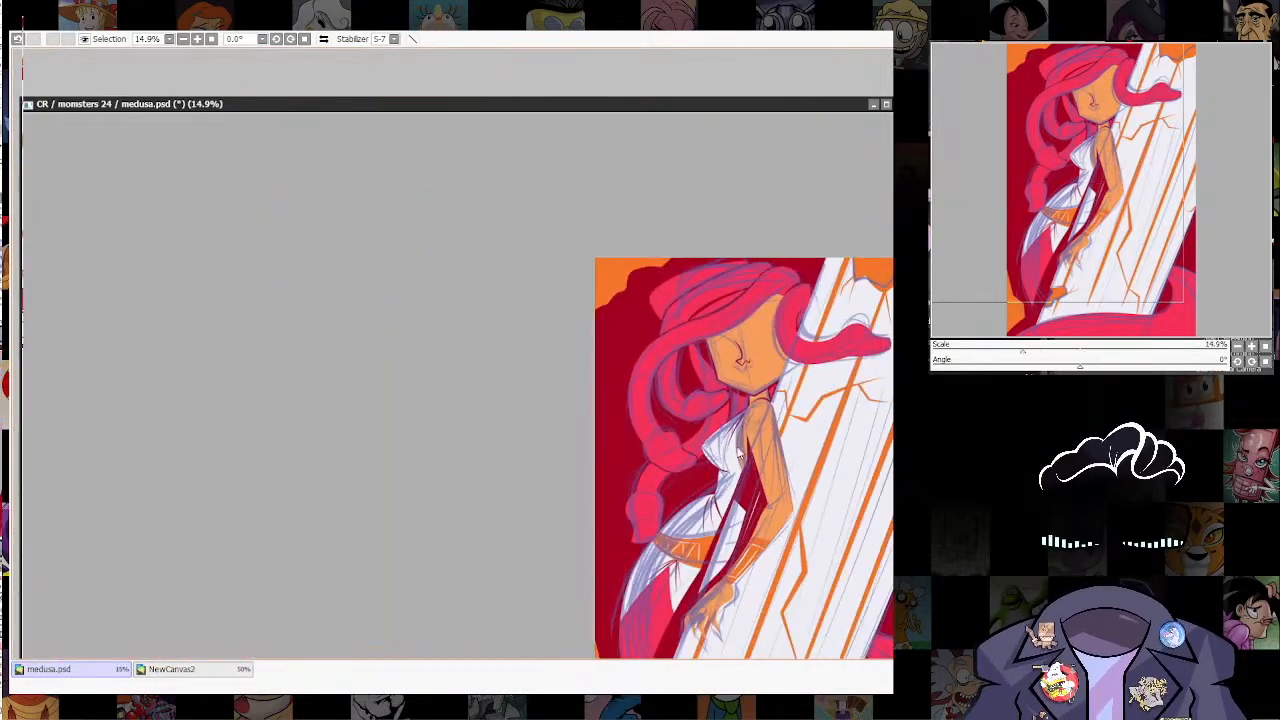
{"action": "scroll", "coordinate": [553, 326], "scroll_direction": "up", "scroll_amount": 5}
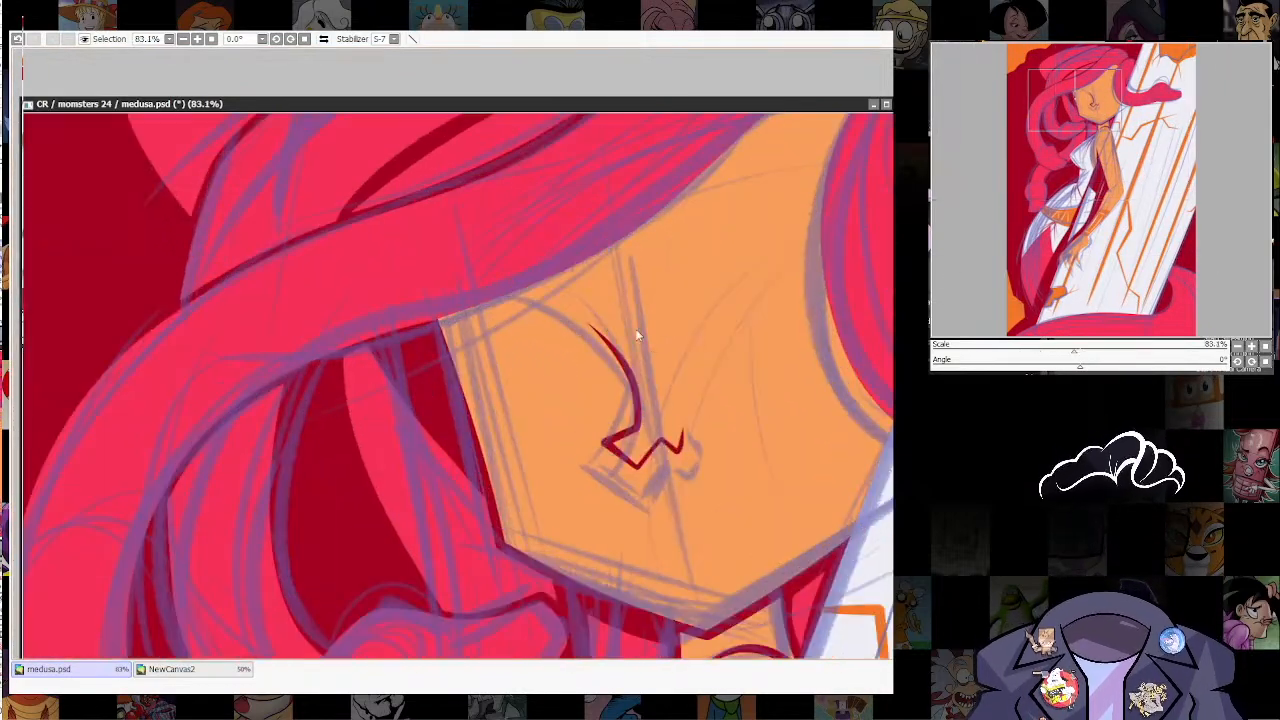
{"action": "left_click_drag", "start_coordinate": [650, 461], "coordinate": [648, 460]}
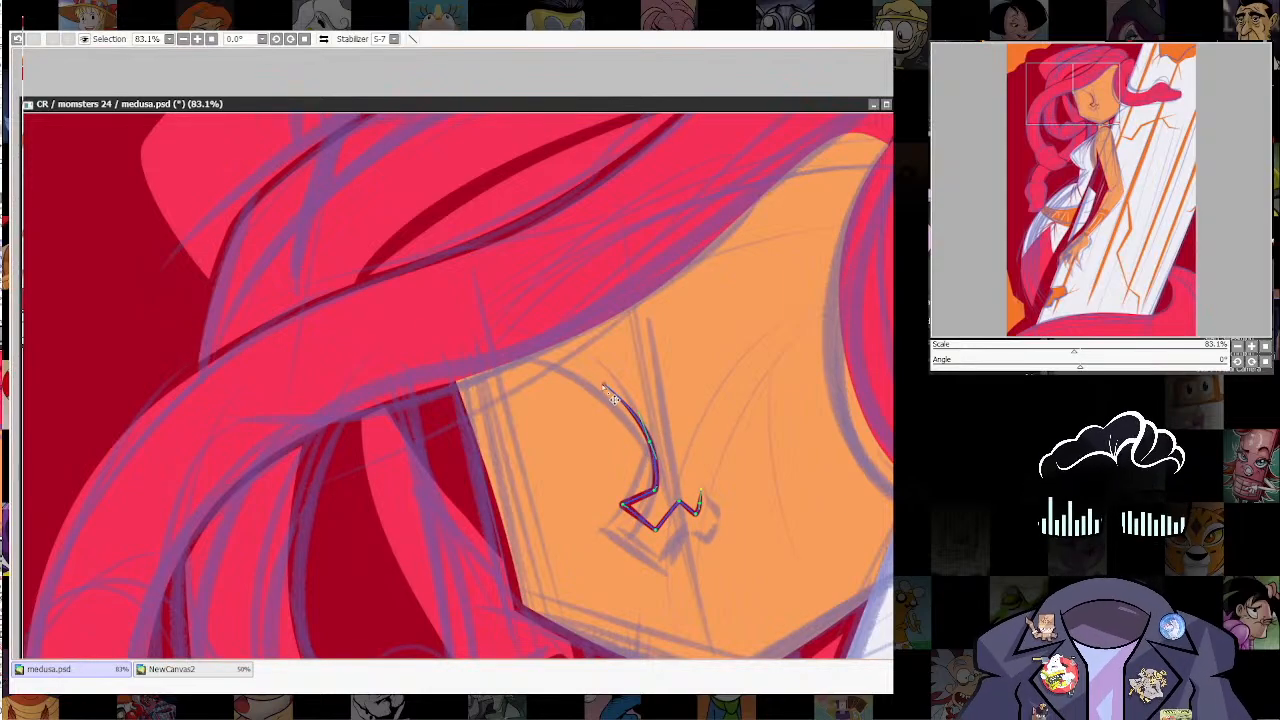
{"action": "scroll", "coordinate": [710, 312], "scroll_direction": "down", "scroll_amount": 7}
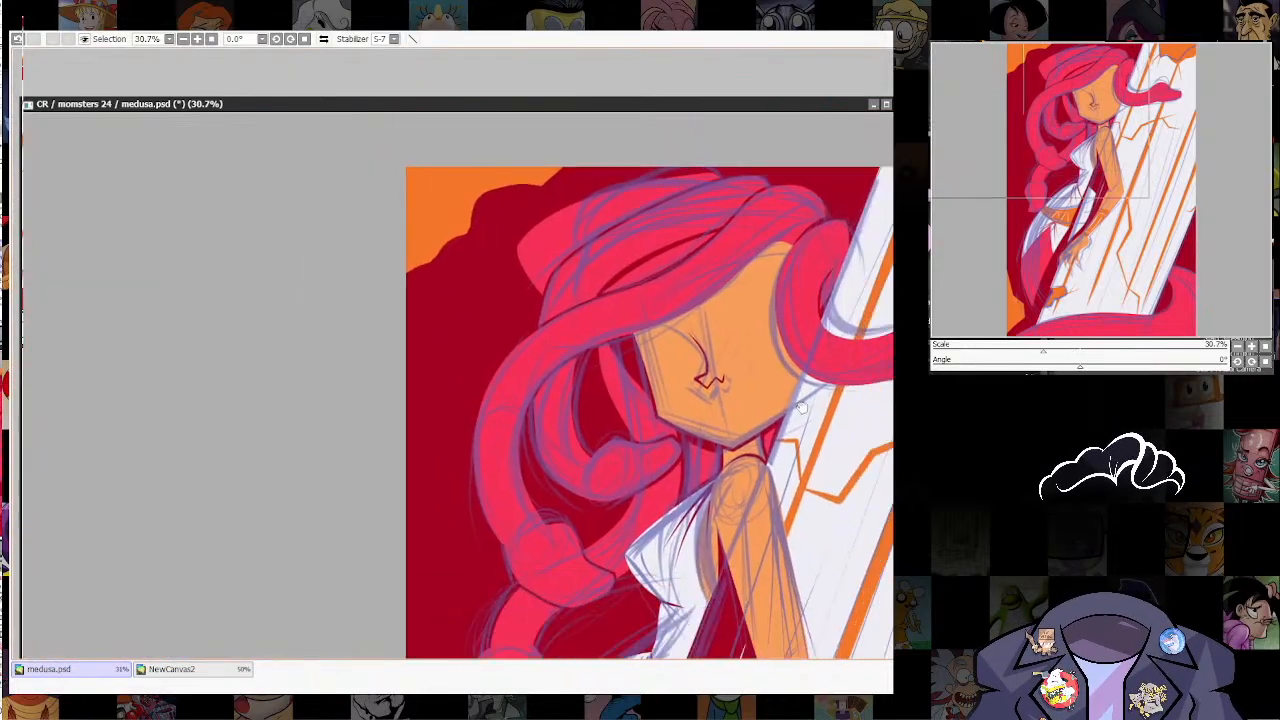
{"action": "scroll", "coordinate": [745, 450], "scroll_direction": "up", "scroll_amount": 4}
{"action": "left_click_drag", "start_coordinate": [745, 440], "coordinate": [723, 511]}
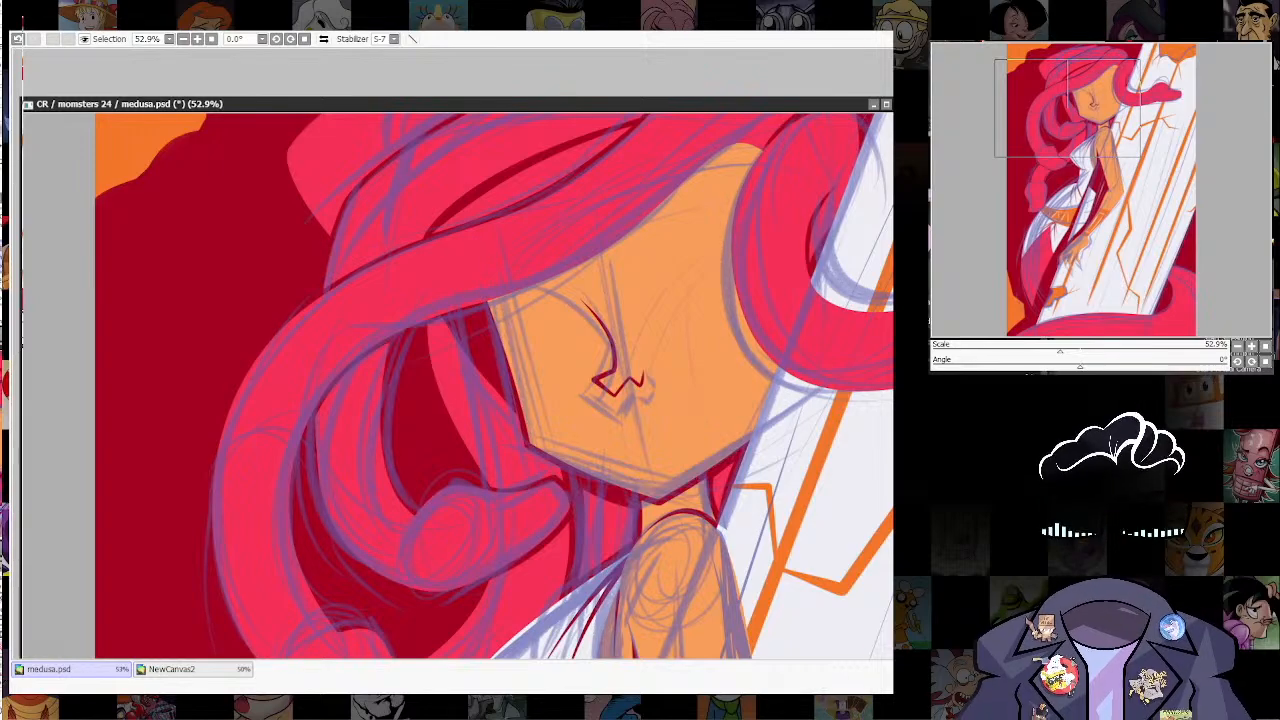
{"action": "left_click_drag", "start_coordinate": [826, 562], "coordinate": [751, 590]}
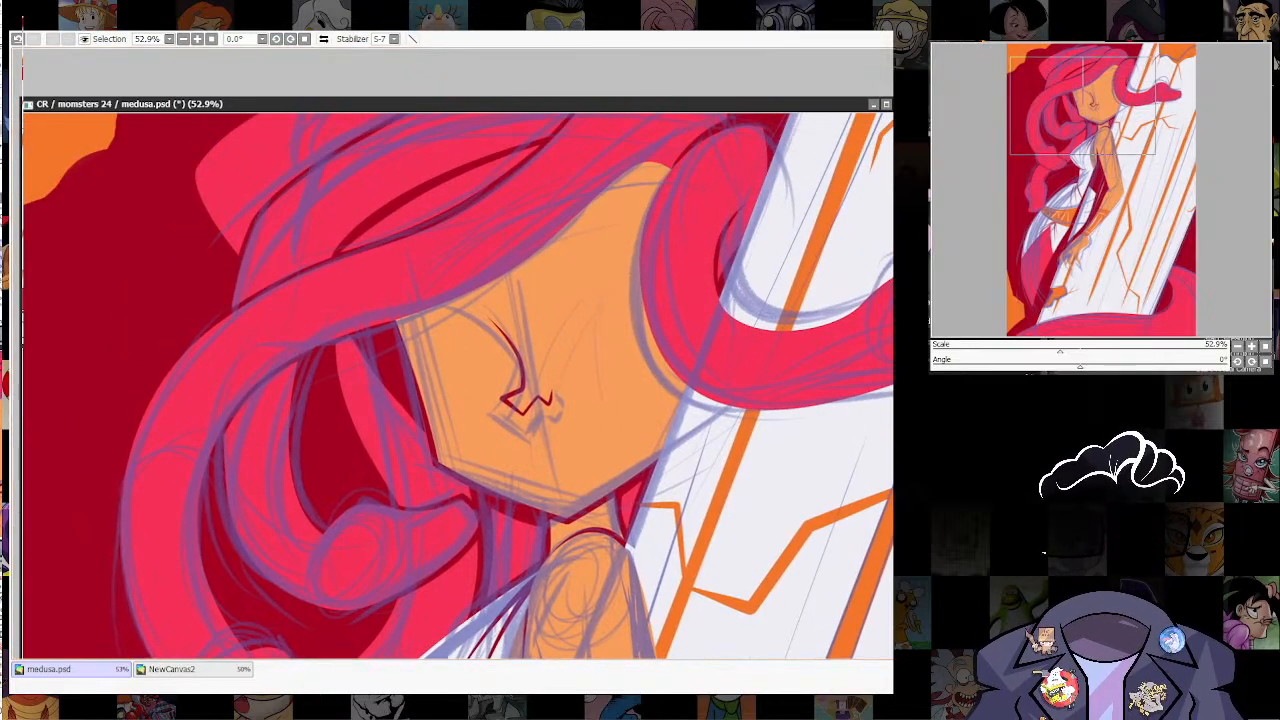
Step: Draw Medusa's mouth below the nose with an orange lower lip and a peaked pink upper lip
{"action": "left_click_drag", "start_coordinate": [518, 442], "coordinate": [552, 458]}
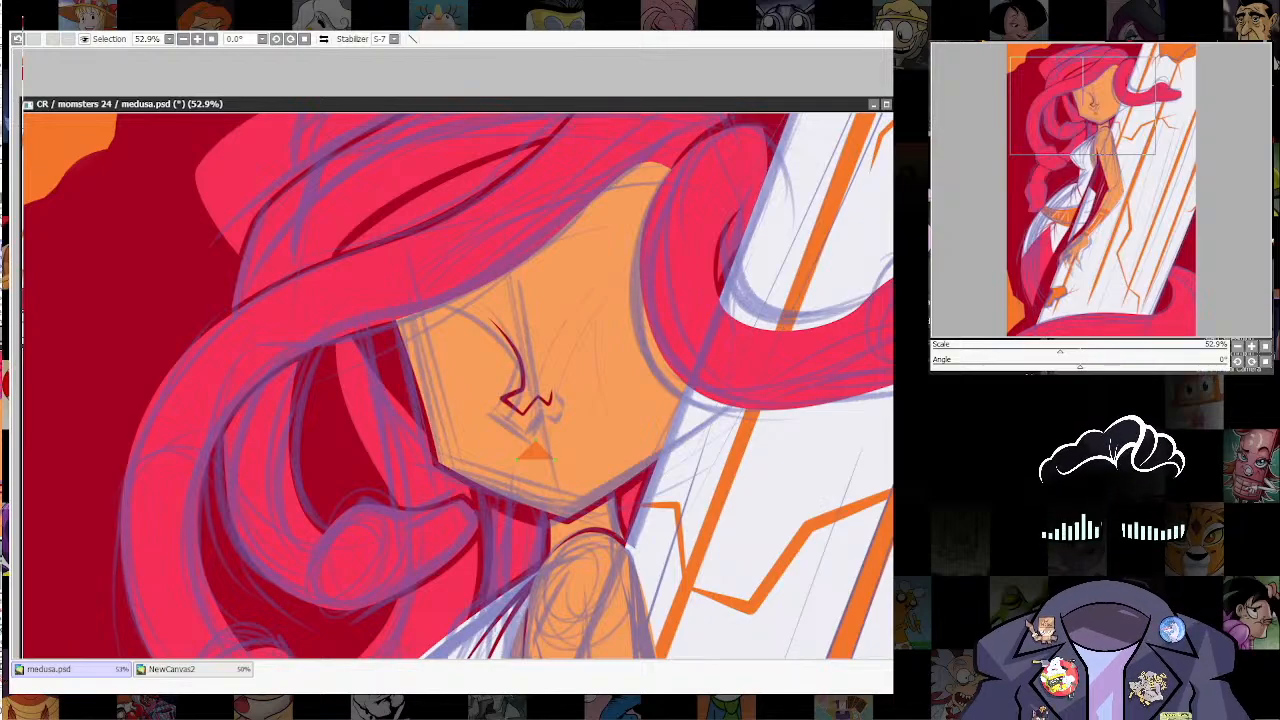
{"action": "mouse_move", "coordinate": [558, 485]}
{"action": "left_mouse_down"}
{"action": "mouse_move", "coordinate": [540, 462]}
{"action": "mouse_move", "coordinate": [580, 450]}
{"action": "mouse_move", "coordinate": [560, 470]}
{"action": "mouse_move", "coordinate": [551, 452]}
{"action": "mouse_move", "coordinate": [518, 466]}
{"action": "mouse_move", "coordinate": [560, 481]}
{"action": "left_mouse_up"}
{"action": "key", "text": "ctrl+z"}
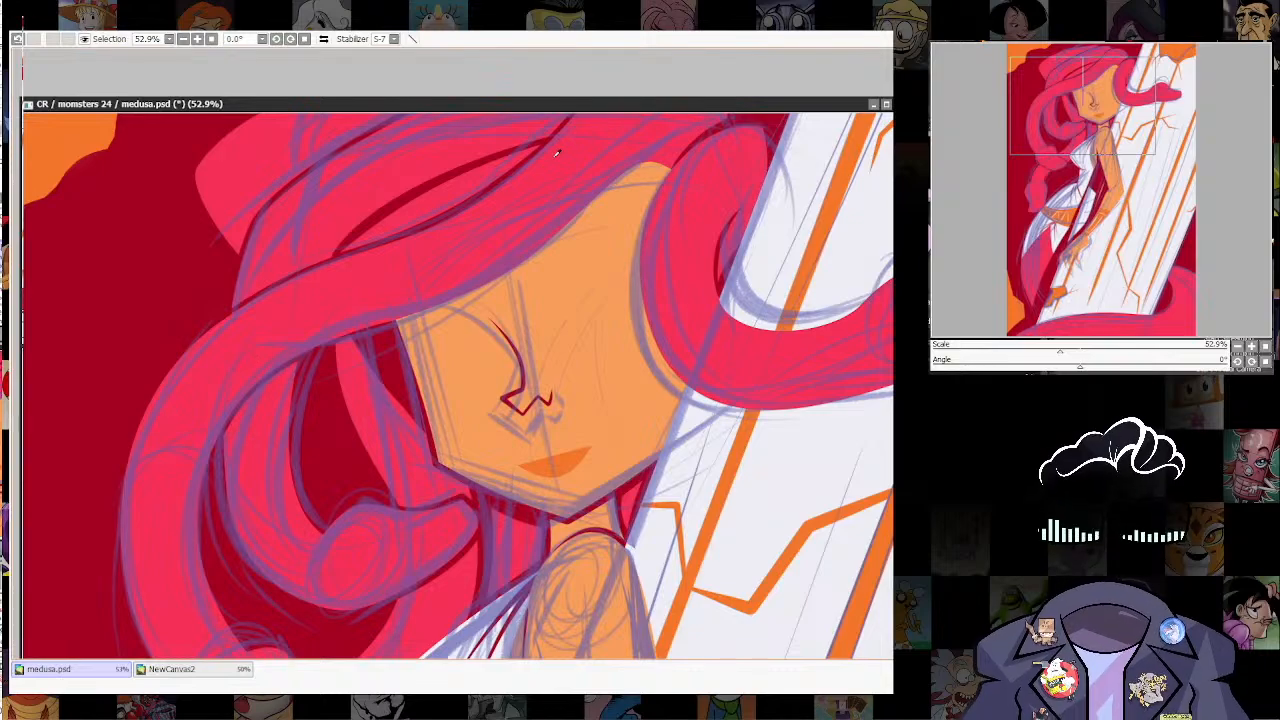
{"action": "left_click_drag", "start_coordinate": [555, 457], "coordinate": [516, 461]}
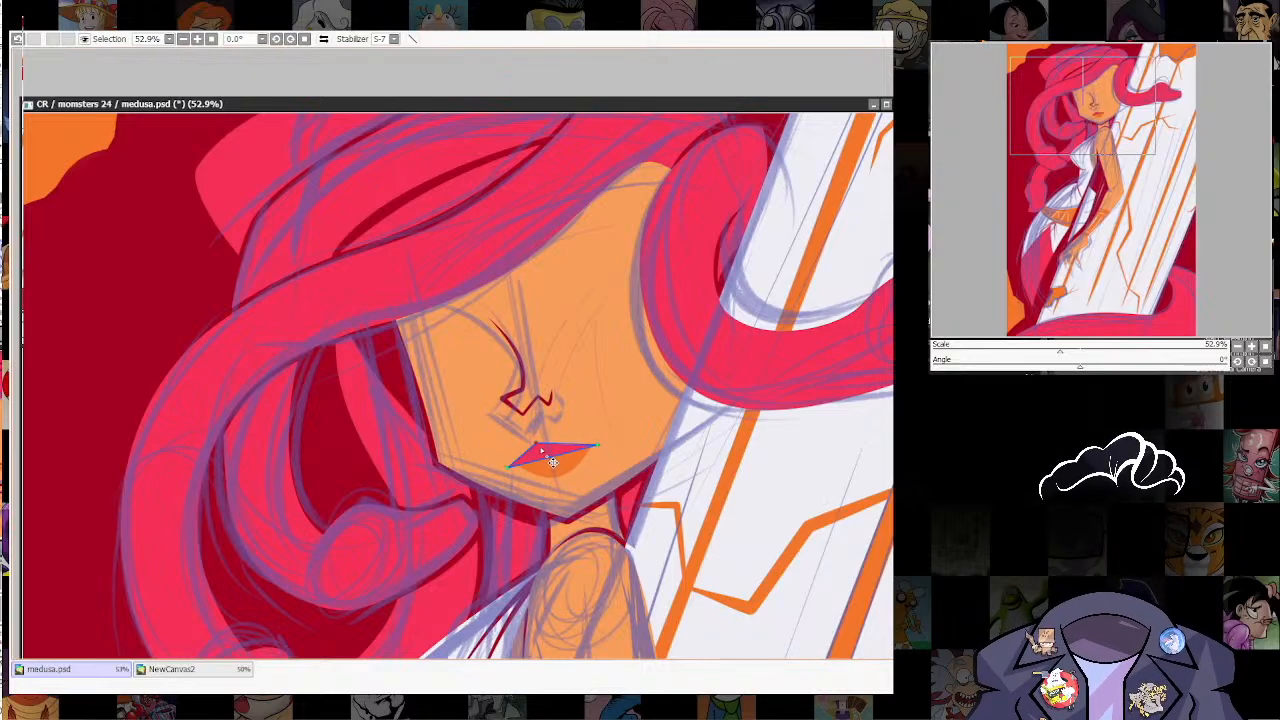
{"action": "mouse_move", "coordinate": [557, 447]}
{"action": "left_mouse_down"}
{"action": "mouse_move", "coordinate": [545, 449]}
{"action": "mouse_move", "coordinate": [568, 443]}
{"action": "left_mouse_up"}
{"action": "left_click_drag", "start_coordinate": [563, 466], "coordinate": [556, 460]}
Step: Hide the sketch and distort the face shape, pulling its upper corner outward beneath the sweeping hair strand
{"action": "scroll", "coordinate": [557, 221], "scroll_direction": "down", "scroll_amount": 5}
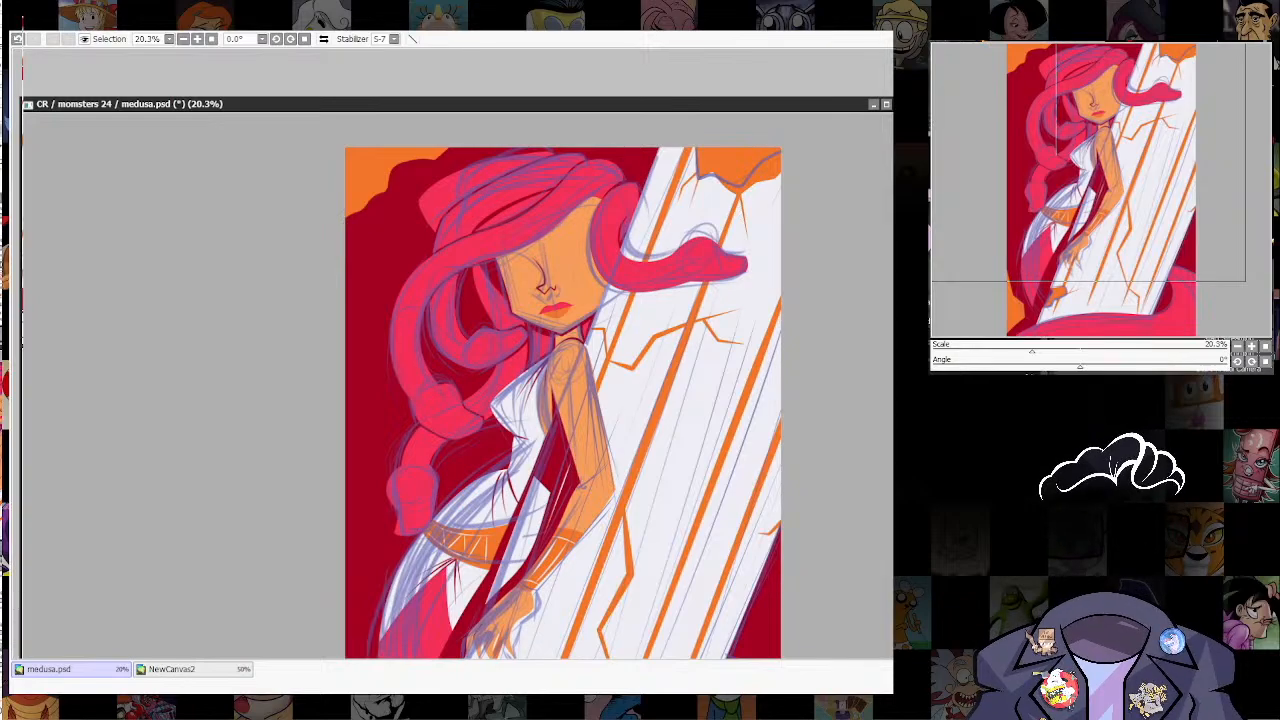
{"action": "scroll", "coordinate": [563, 403], "scroll_direction": "down", "scroll_amount": 2}
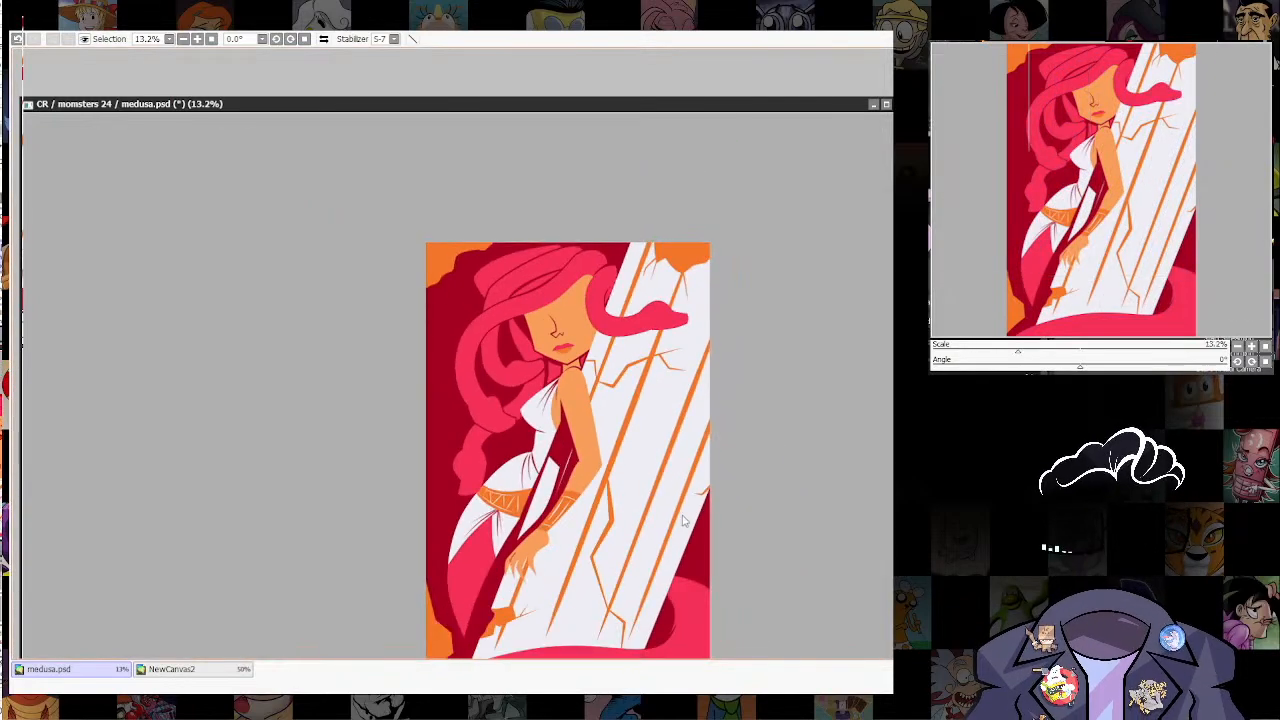
{"action": "left_click_drag", "start_coordinate": [684, 521], "coordinate": [683, 484]}
{"action": "scroll", "coordinate": [670, 428], "scroll_direction": "up", "scroll_amount": 4}
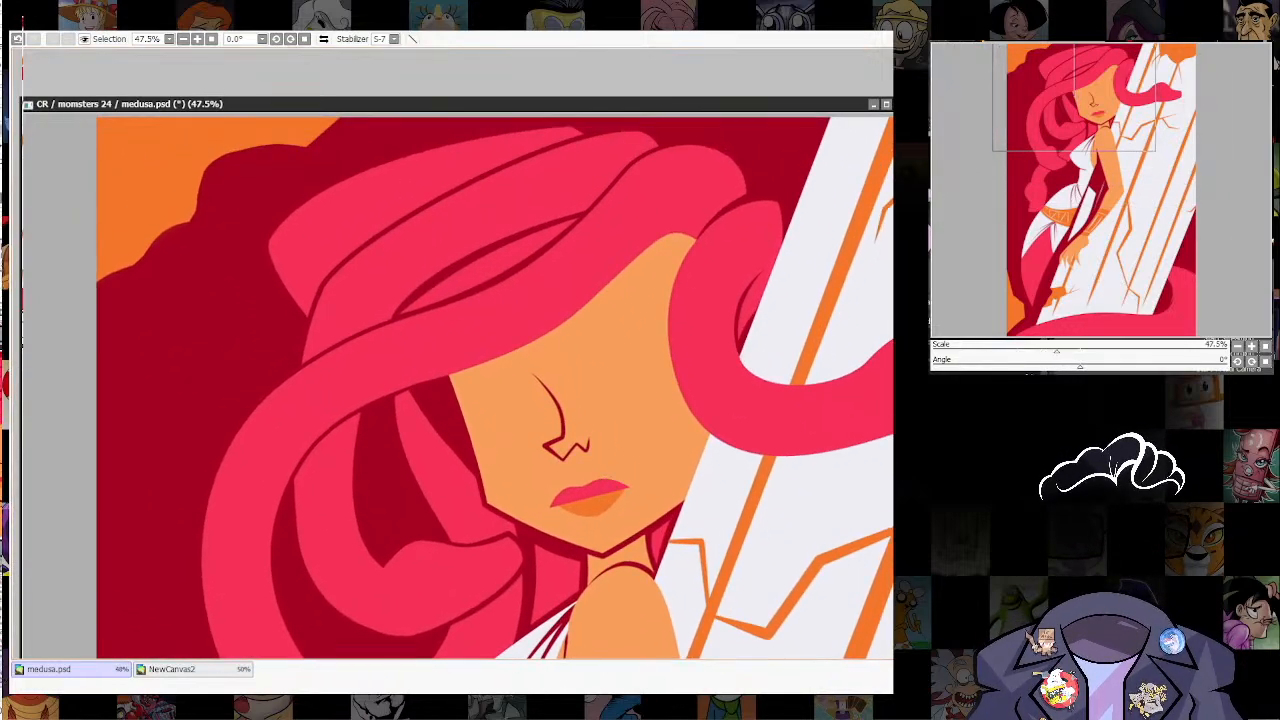
{"action": "key", "text": "ctrl+t"}
{"action": "left_click_drag", "start_coordinate": [438, 231], "coordinate": [408, 218]}
{"action": "key", "text": "Return"}
{"action": "left_click", "coordinate": [465, 432], "text": "ctrl+shift"}
{"action": "left_click", "coordinate": [465, 427], "text": "ctrl+shift"}
{"action": "key", "text": "ctrl+t"}
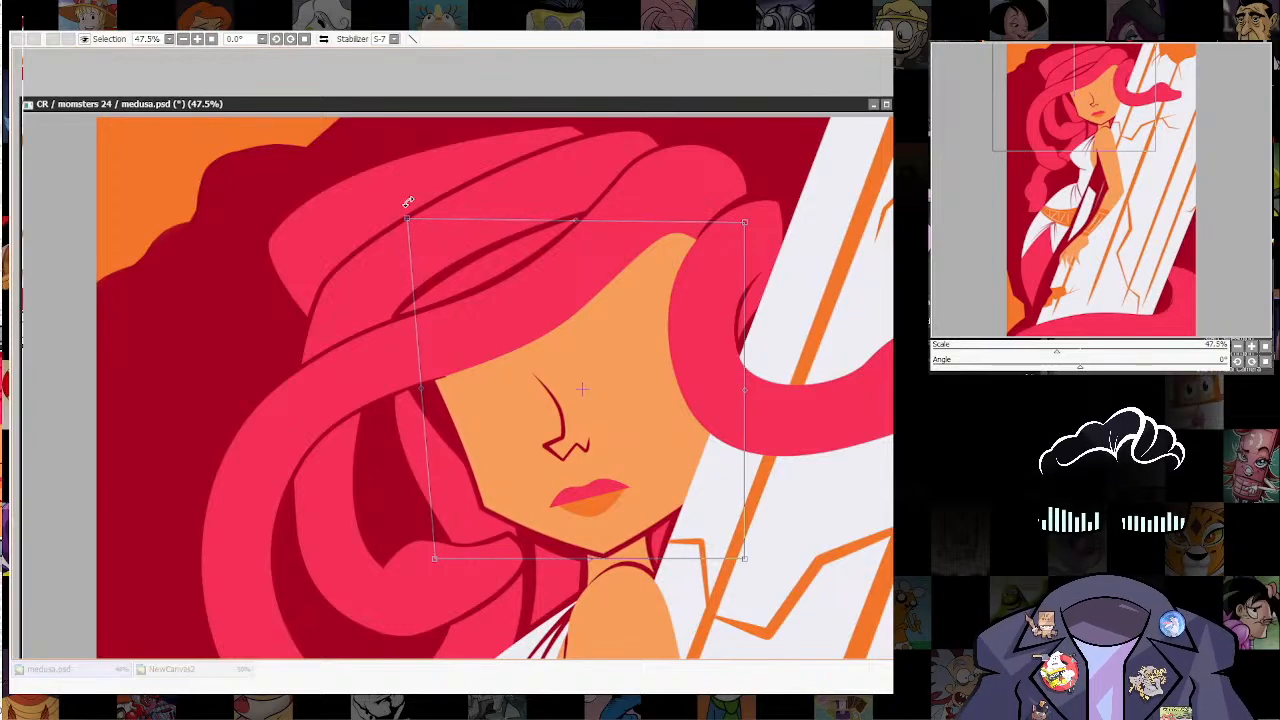
{"action": "key", "text": "Return"}
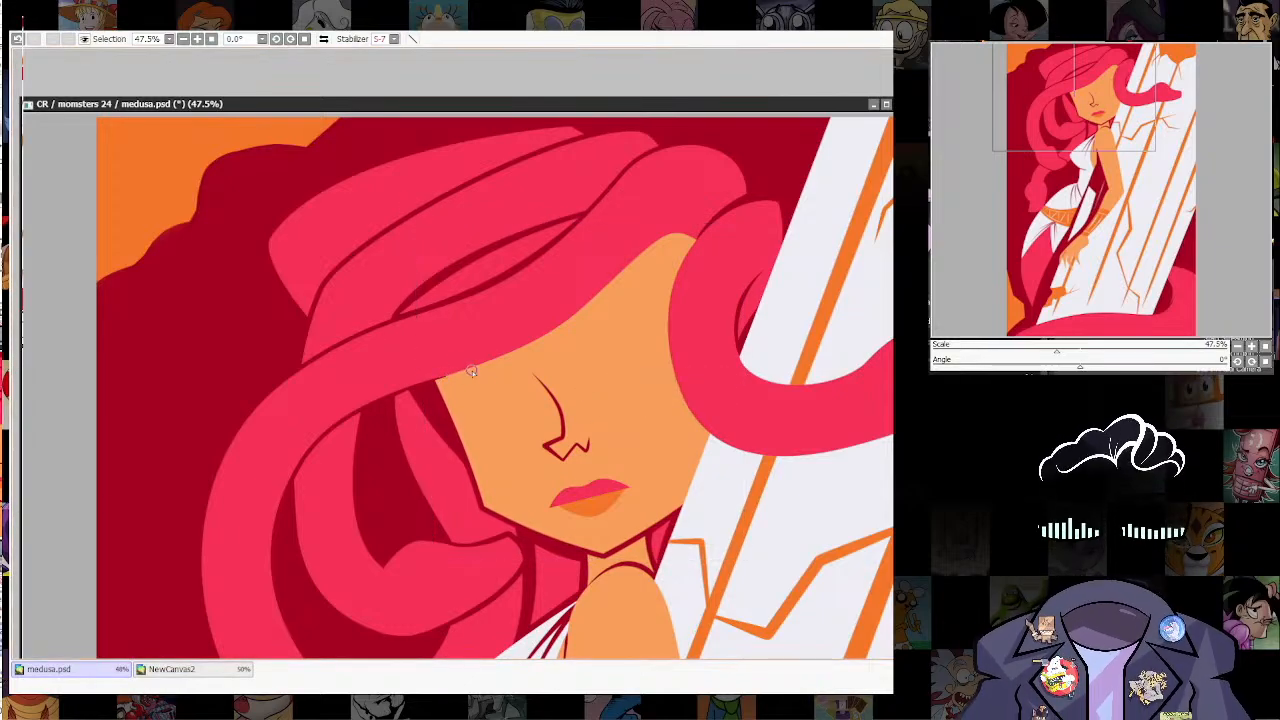
{"action": "left_click", "coordinate": [433, 398], "text": "ctrl+shift"}
{"action": "left_click", "coordinate": [393, 412], "text": "ctrl+shift"}
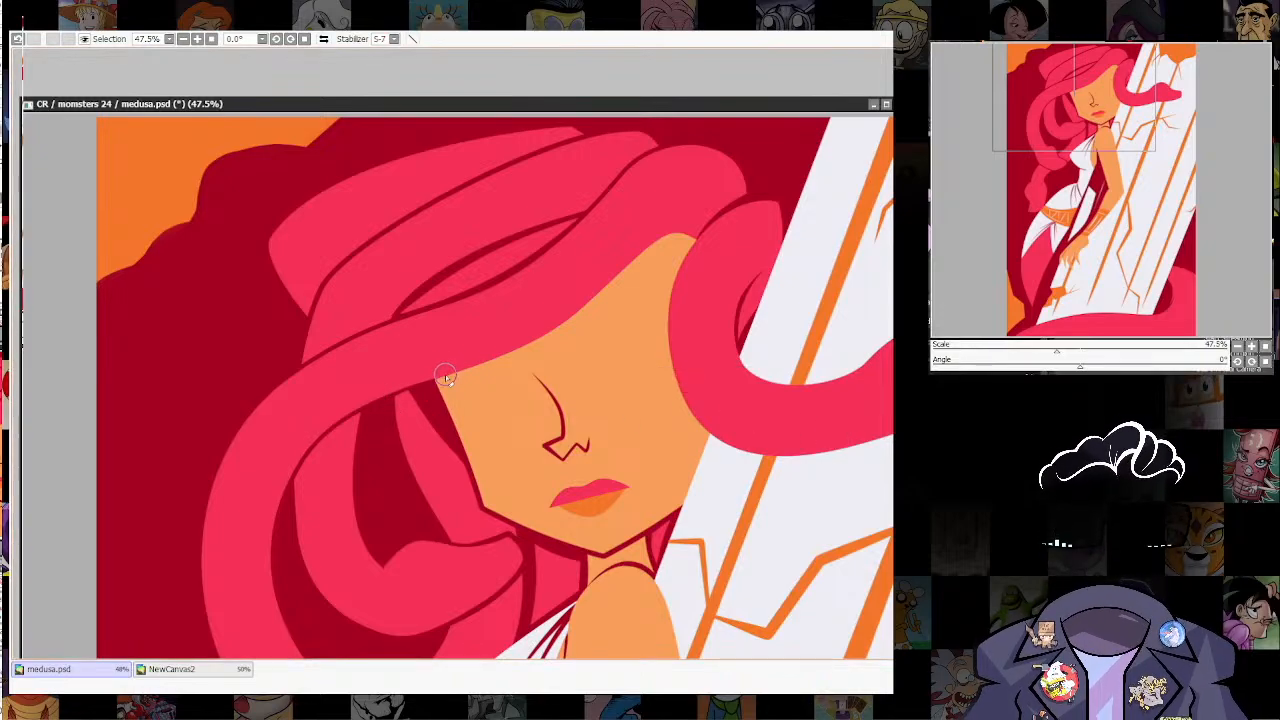
{"action": "scroll", "coordinate": [643, 288], "scroll_direction": "down", "scroll_amount": 7}
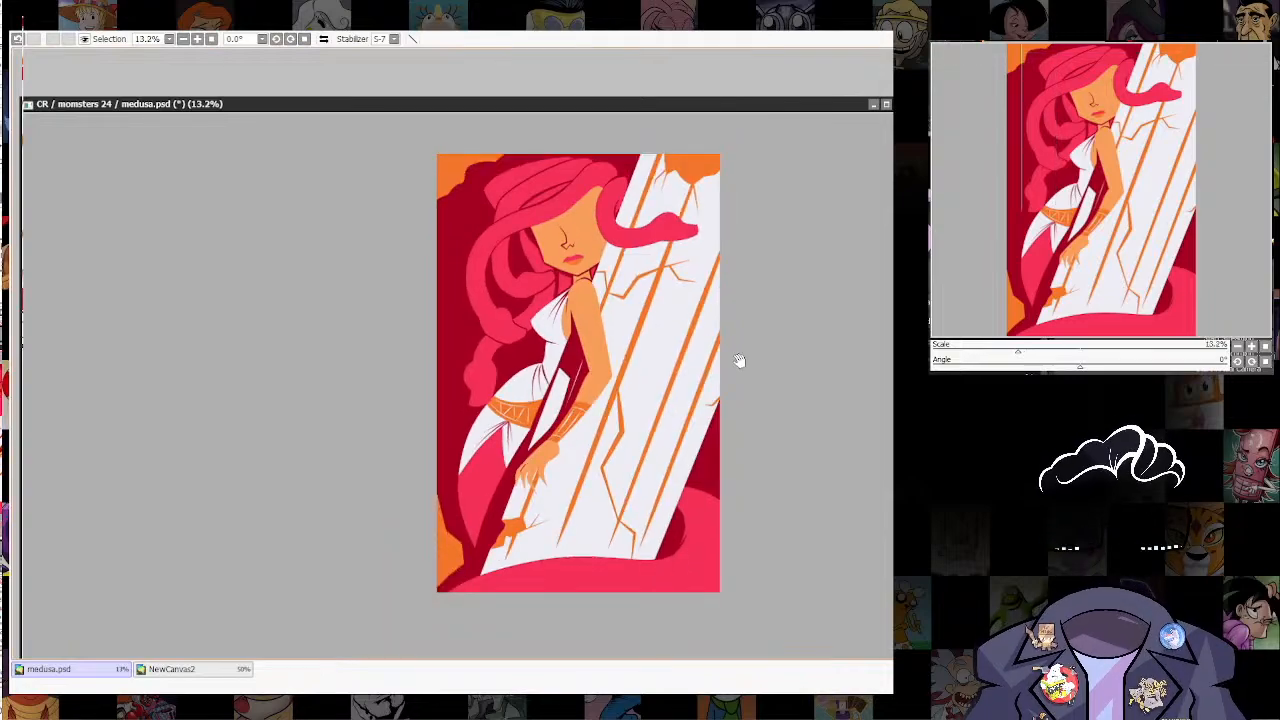
{"action": "scroll", "coordinate": [738, 360], "scroll_direction": "up", "scroll_amount": 3}
{"action": "scroll", "coordinate": [725, 435], "scroll_direction": "down", "scroll_amount": 4}
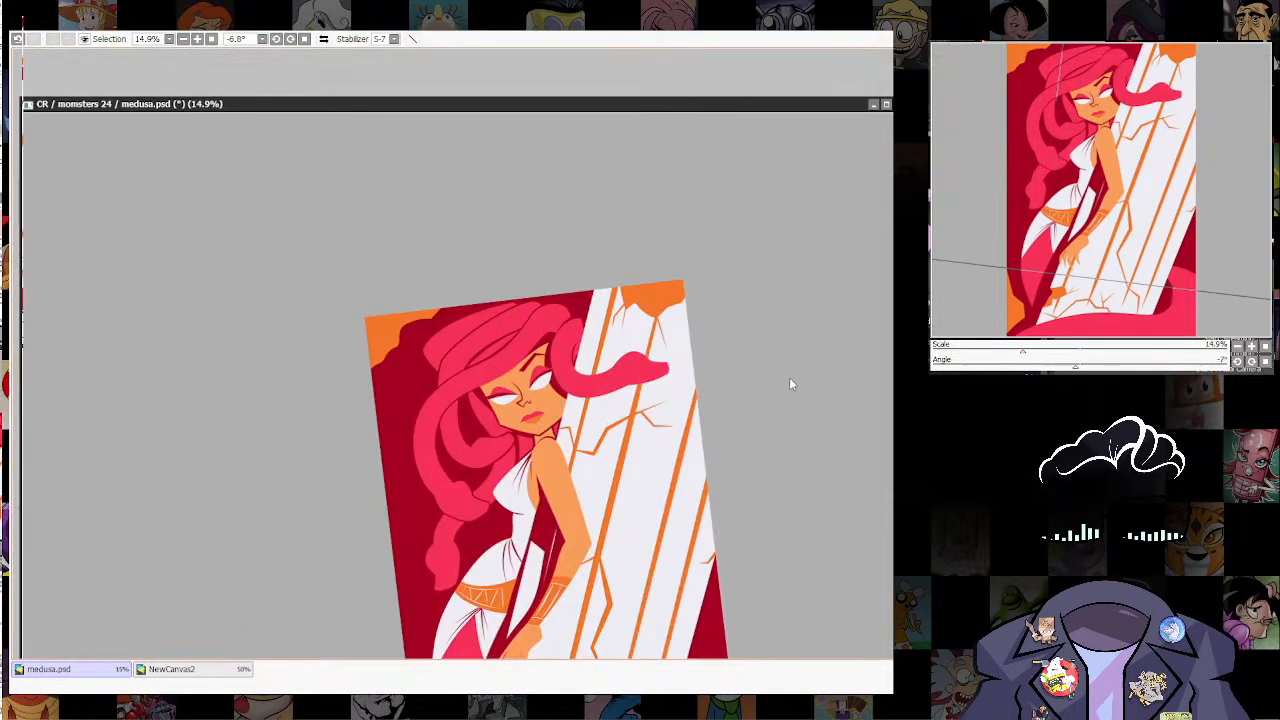
Step: Draw a dark red, sharply angled eyebrow above Medusa's eye nearest the column, tapering toward the hair
{"action": "scroll", "coordinate": [631, 427], "scroll_direction": "up", "scroll_amount": 5}
{"action": "scroll", "coordinate": [631, 427], "scroll_direction": "up", "scroll_amount": 2}
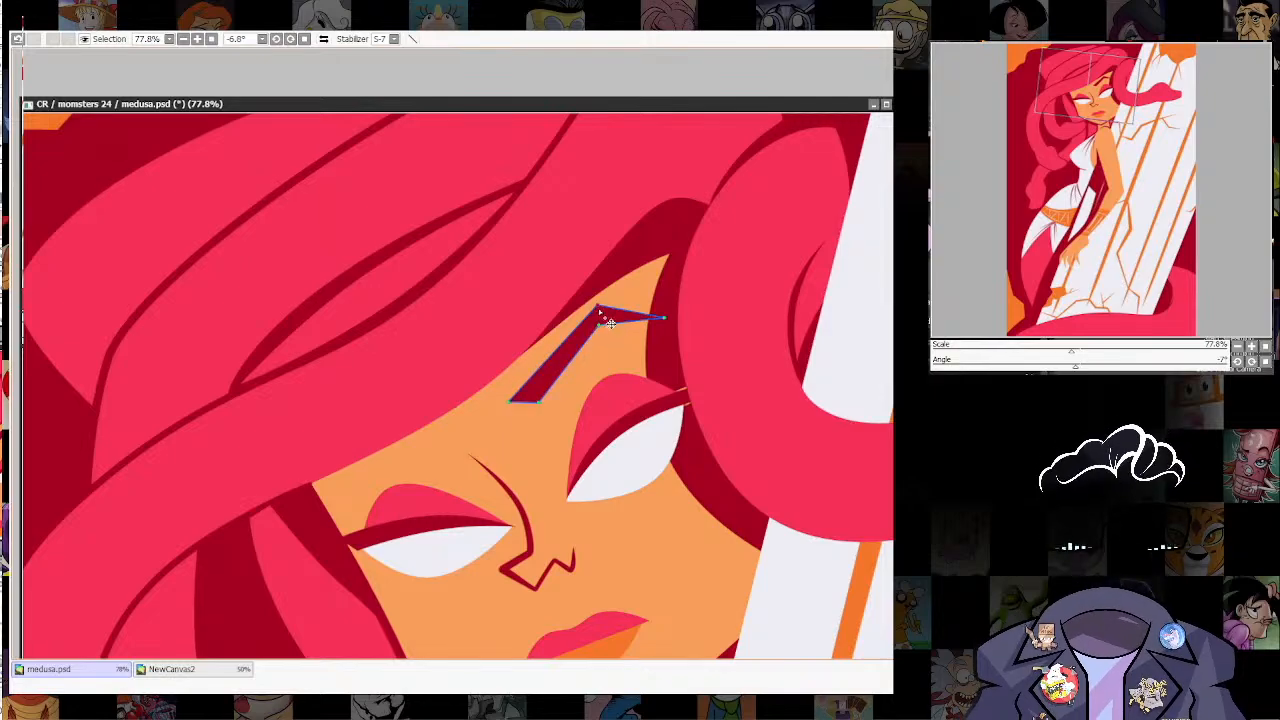
{"action": "left_click_drag", "start_coordinate": [711, 470], "coordinate": [743, 367]}
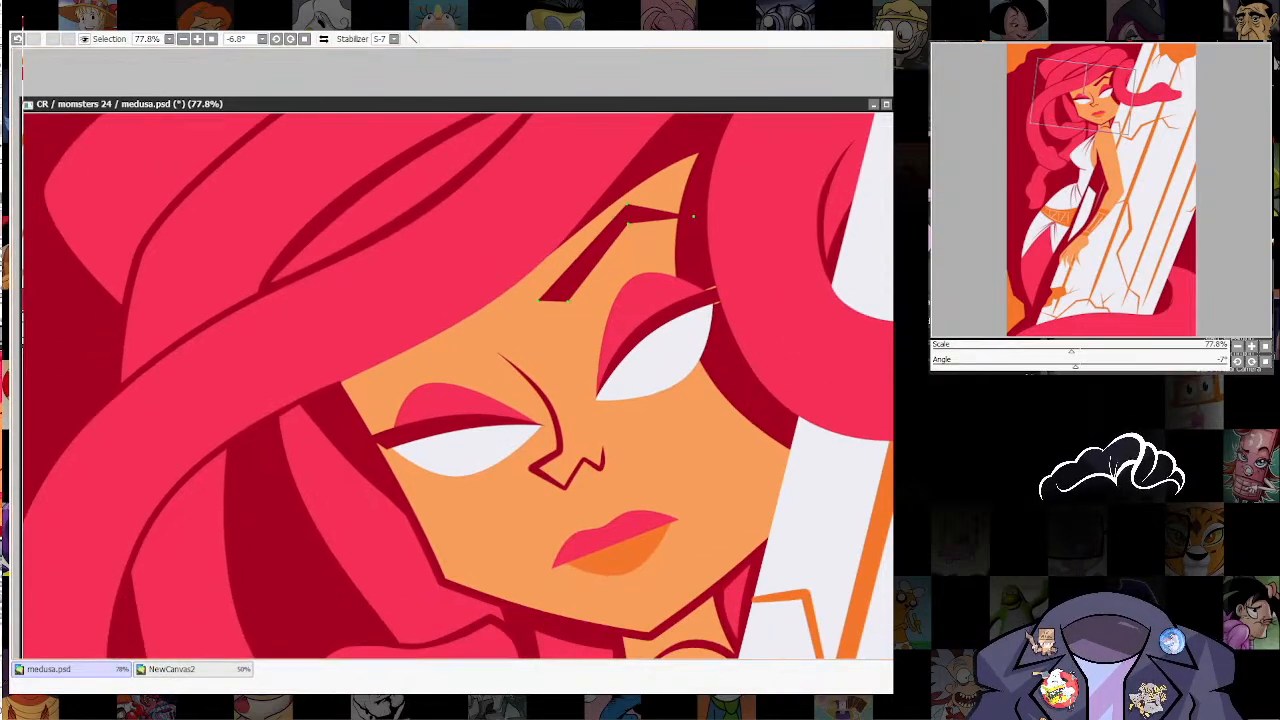
Step: Copy the eyebrow above the other eye, rotating it to slope down toward the nose and tucking its outer end beneath the hair
{"action": "mouse_move", "coordinate": [590, 210]}
{"action": "left_mouse_down"}
{"action": "mouse_move", "coordinate": [700, 284]}
{"action": "mouse_move", "coordinate": [497, 360]}
{"action": "left_mouse_up"}
{"action": "key", "text": "ctrl+t"}
{"action": "left_click_drag", "start_coordinate": [520, 274], "coordinate": [476, 270]}
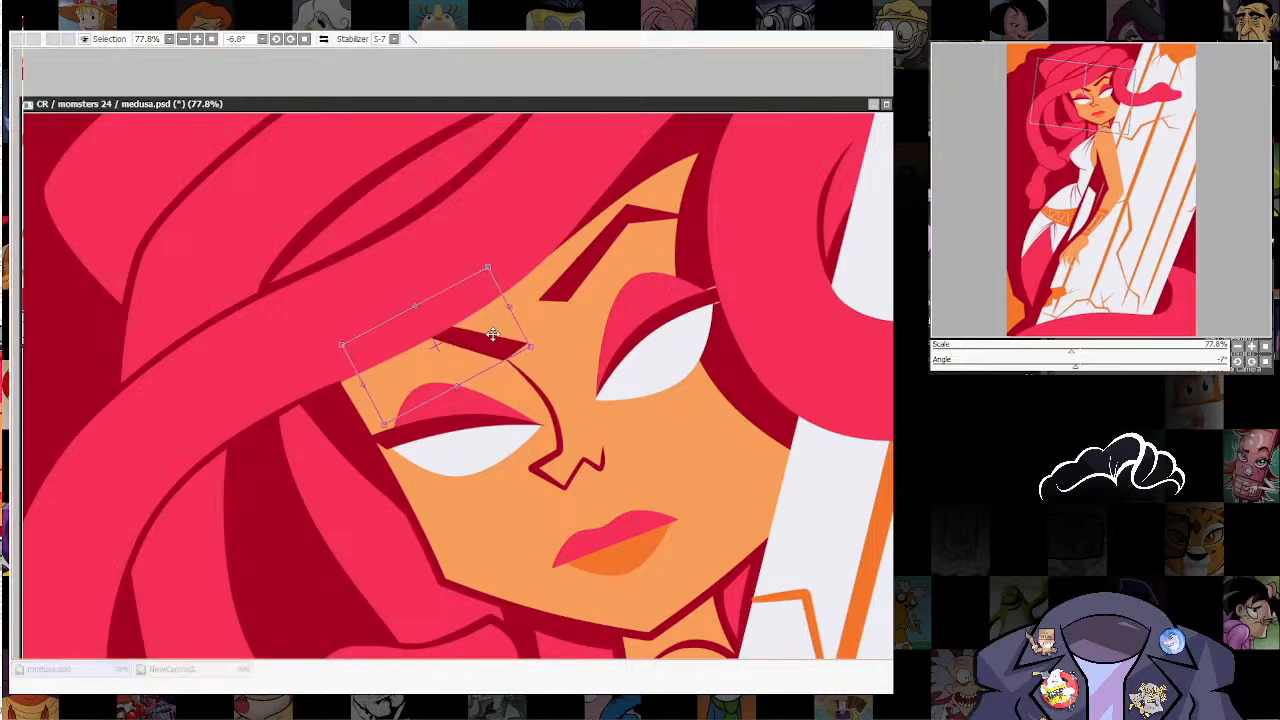
{"action": "left_click_drag", "start_coordinate": [492, 334], "coordinate": [450, 342]}
{"action": "key", "text": "Return"}
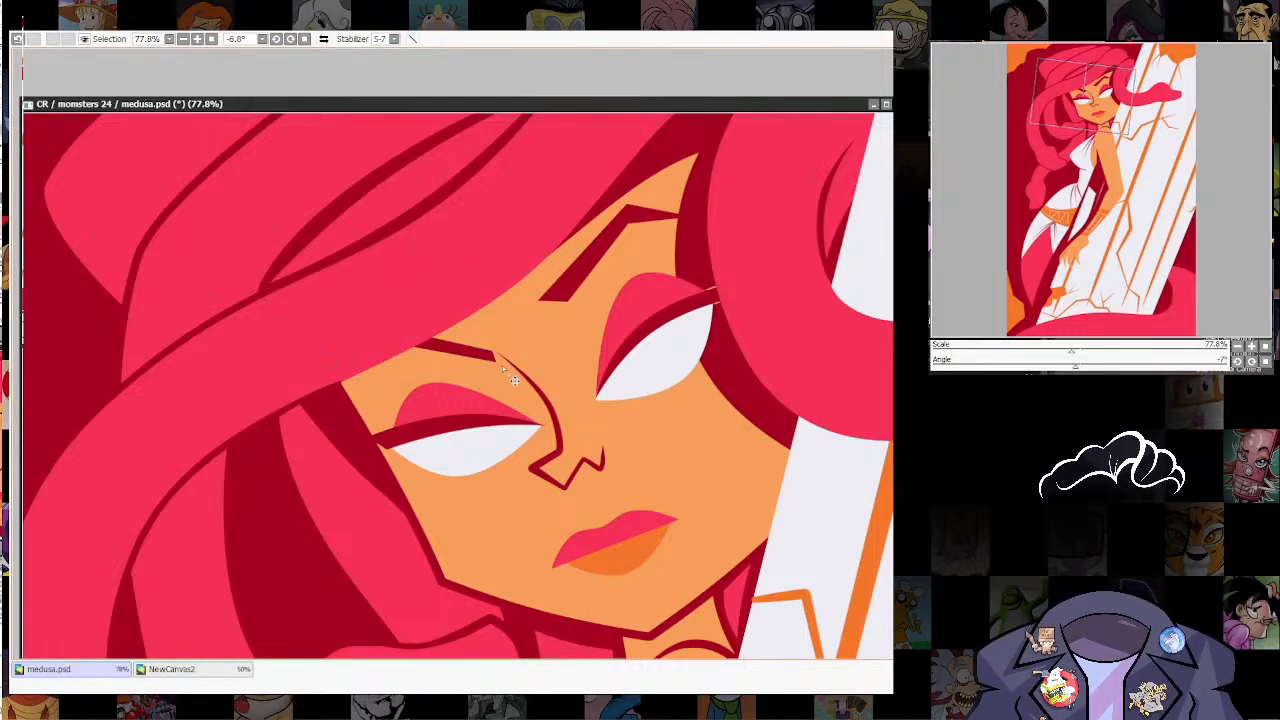
Step: Extend the copied eyebrow's inner corner to meet the nose line and pull its hidden outer bend toward the nose
{"action": "left_click_drag", "start_coordinate": [502, 367], "coordinate": [521, 371]}
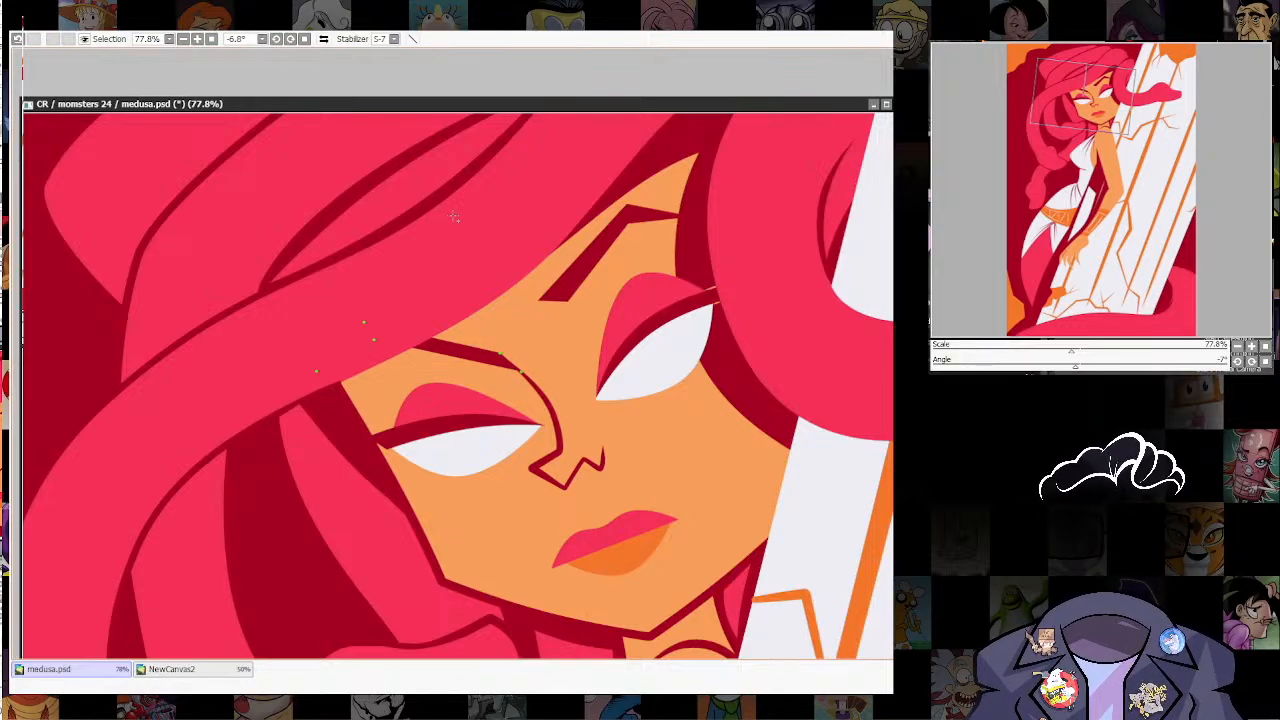
{"action": "mouse_move", "coordinate": [364, 322]}
{"action": "left_mouse_down"}
{"action": "mouse_move", "coordinate": [378, 321]}
{"action": "mouse_move", "coordinate": [393, 350]}
{"action": "mouse_move", "coordinate": [392, 337]}
{"action": "left_mouse_up"}
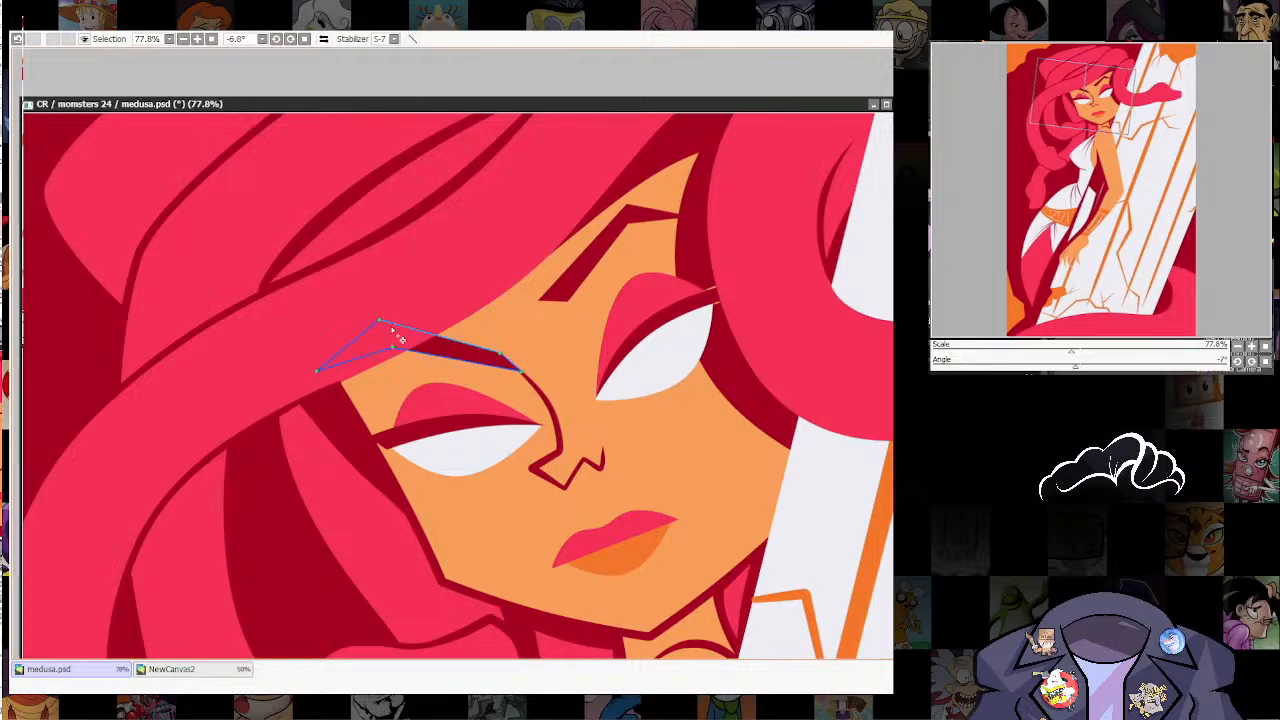
{"action": "scroll", "coordinate": [676, 404], "scroll_direction": "down", "scroll_amount": 6}
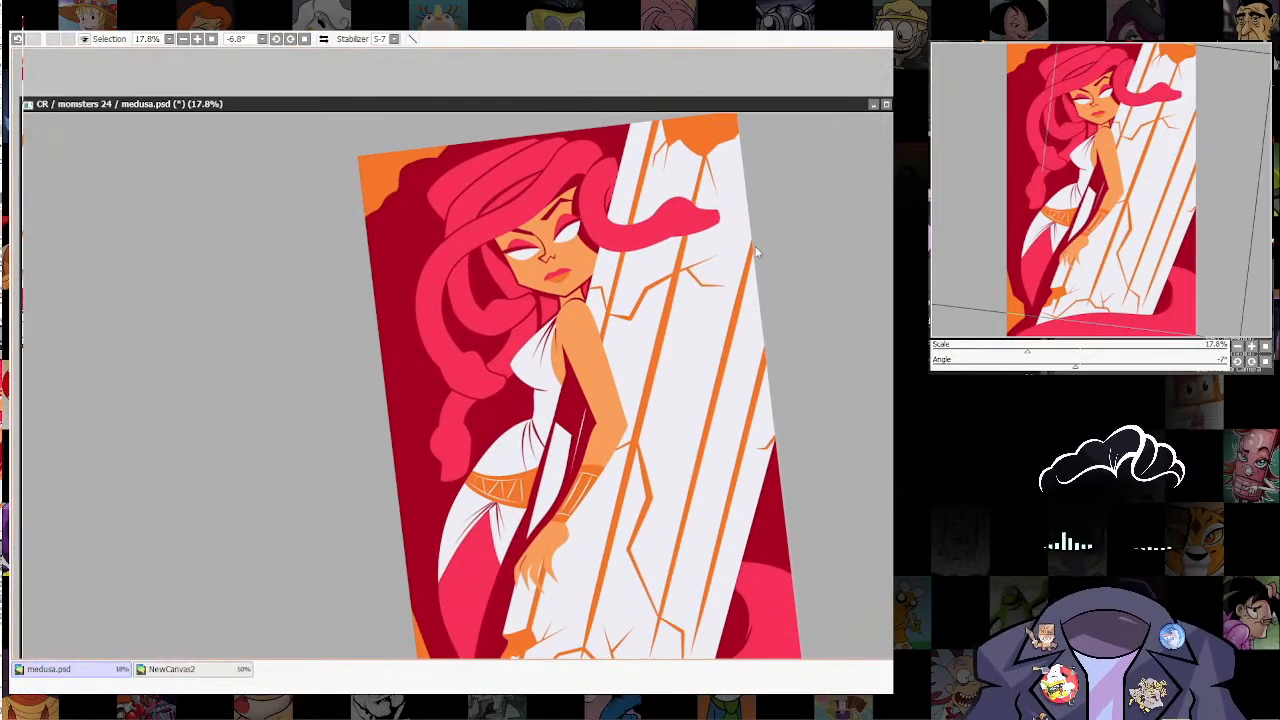
Step: Draw a dark red pointed slit pupil hanging from the upper lash of the eye nearest the column
{"action": "scroll", "coordinate": [641, 202], "scroll_direction": "up", "scroll_amount": 7}
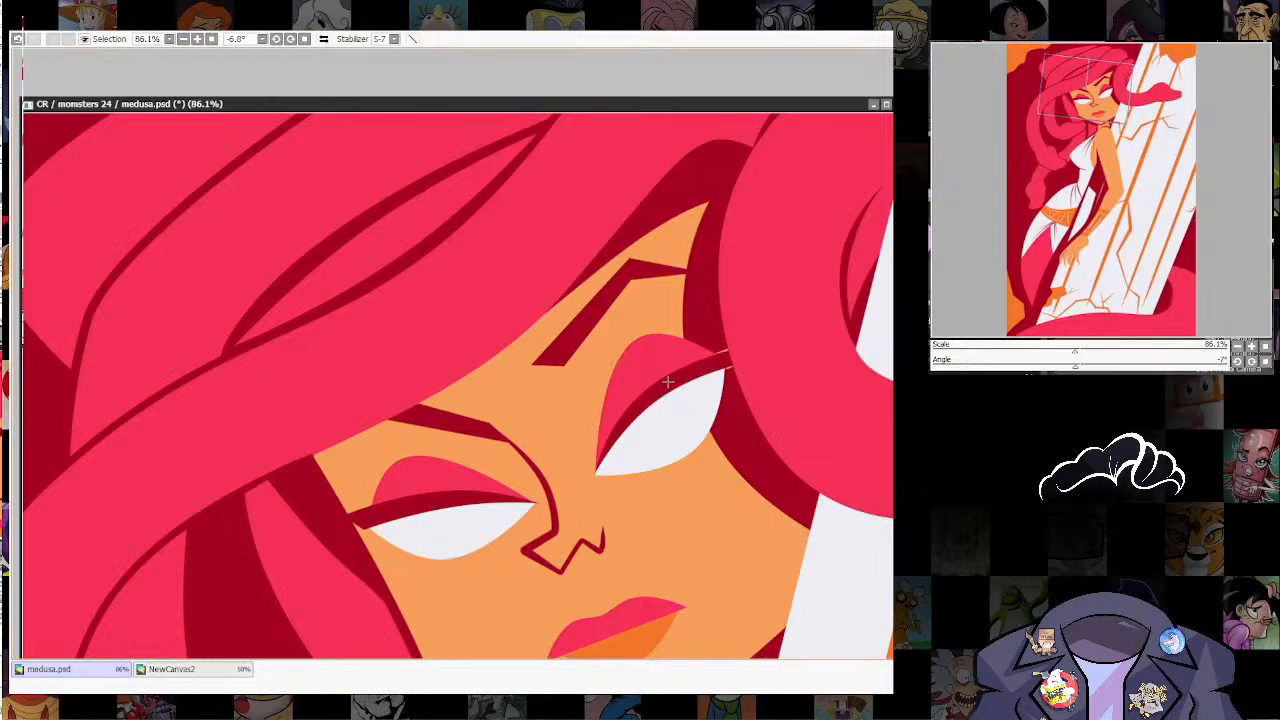
{"action": "mouse_move", "coordinate": [679, 395]}
{"action": "left_mouse_down"}
{"action": "mouse_move", "coordinate": [686, 427]}
{"action": "mouse_move", "coordinate": [686, 387]}
{"action": "mouse_move", "coordinate": [668, 404]}
{"action": "mouse_move", "coordinate": [694, 410]}
{"action": "mouse_move", "coordinate": [706, 442]}
{"action": "mouse_move", "coordinate": [680, 384]}
{"action": "left_mouse_up"}
{"action": "mouse_move", "coordinate": [683, 429]}
{"action": "left_mouse_down"}
{"action": "mouse_move", "coordinate": [691, 450]}
{"action": "mouse_move", "coordinate": [679, 414]}
{"action": "mouse_move", "coordinate": [695, 406]}
{"action": "left_mouse_up"}
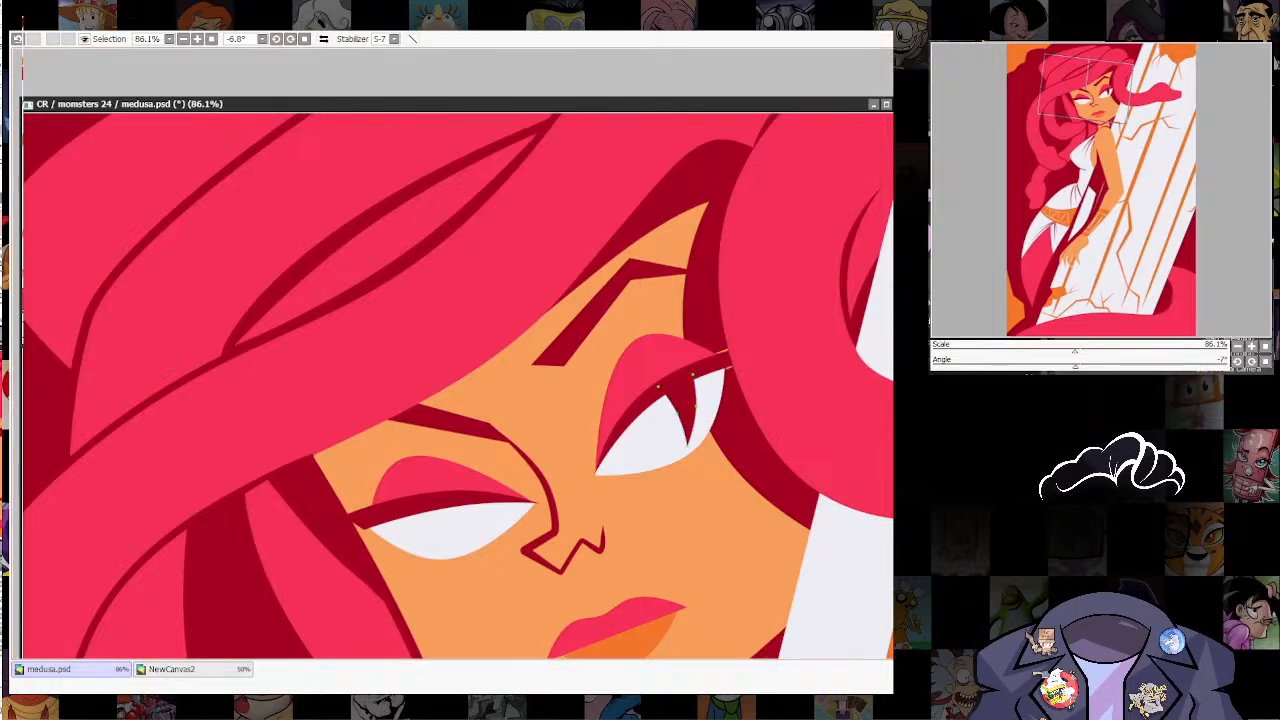
Step: Copy the slit pupil into Medusa's other eye and transform it to fit between the lash and the eye white
{"action": "scroll", "coordinate": [739, 476], "scroll_direction": "down", "scroll_amount": 10}
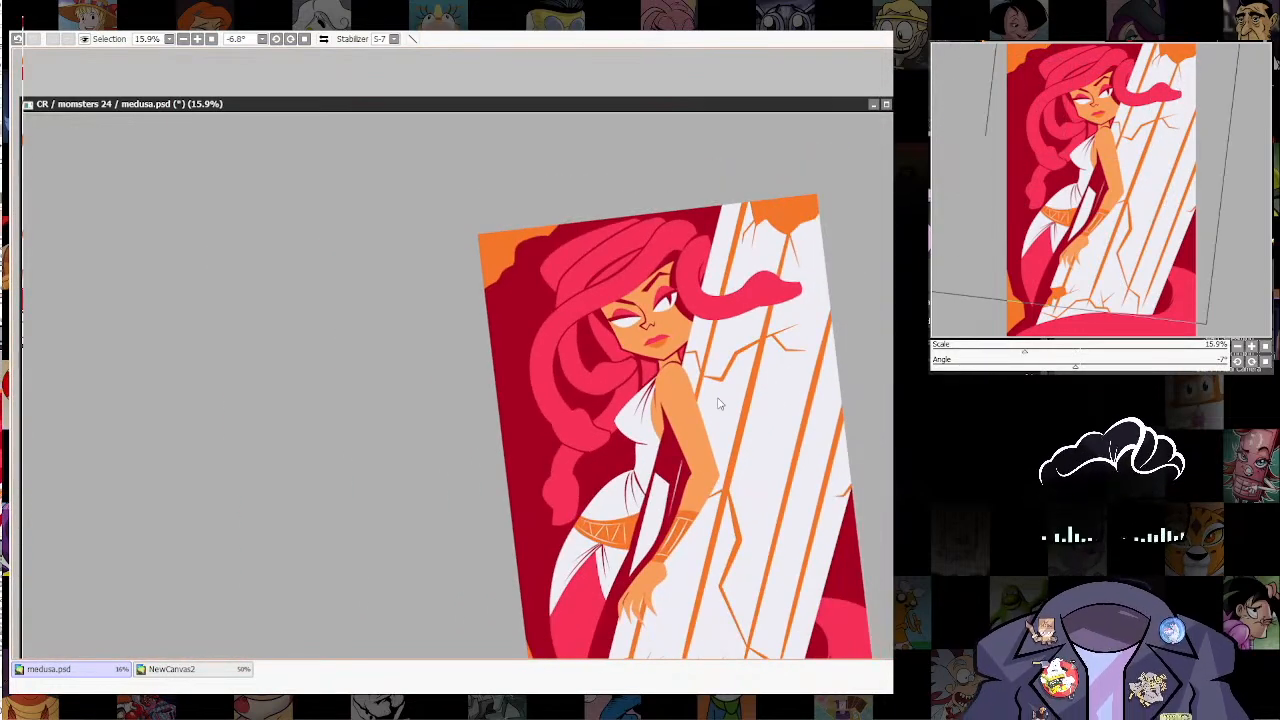
{"action": "scroll", "coordinate": [767, 381], "scroll_direction": "up", "scroll_amount": 3}
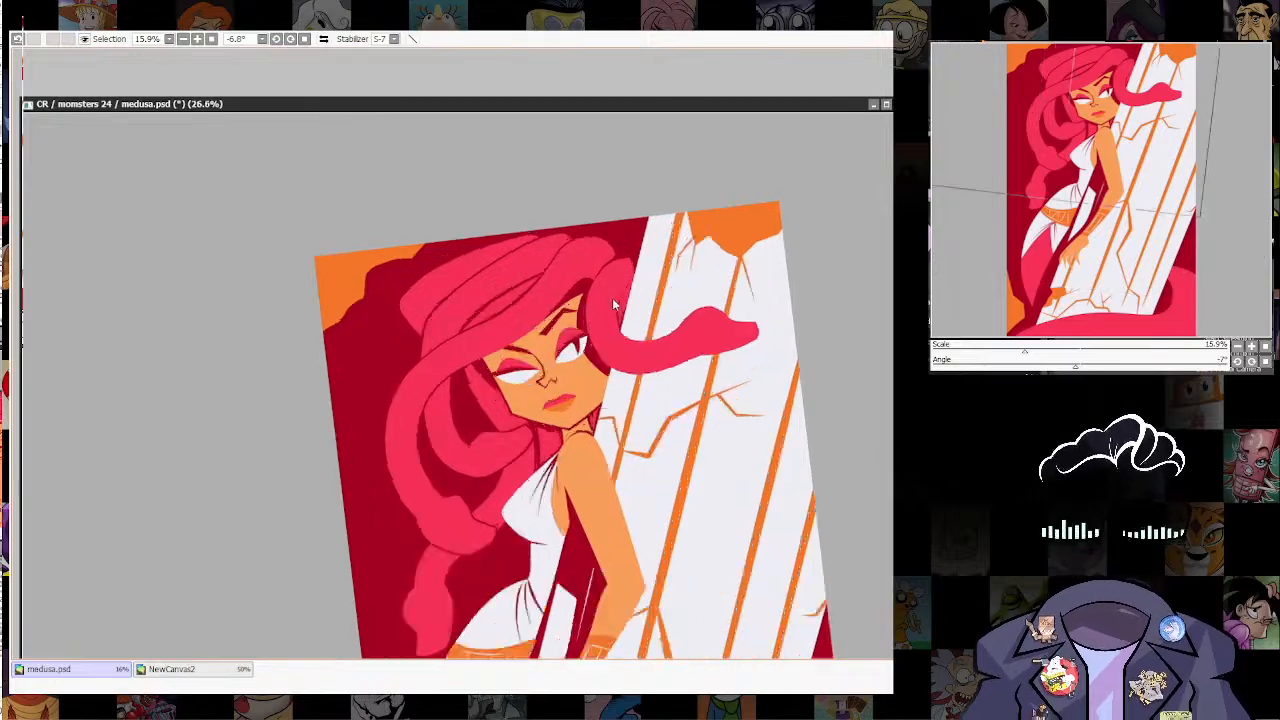
{"action": "scroll", "coordinate": [612, 298], "scroll_direction": "up", "scroll_amount": 5}
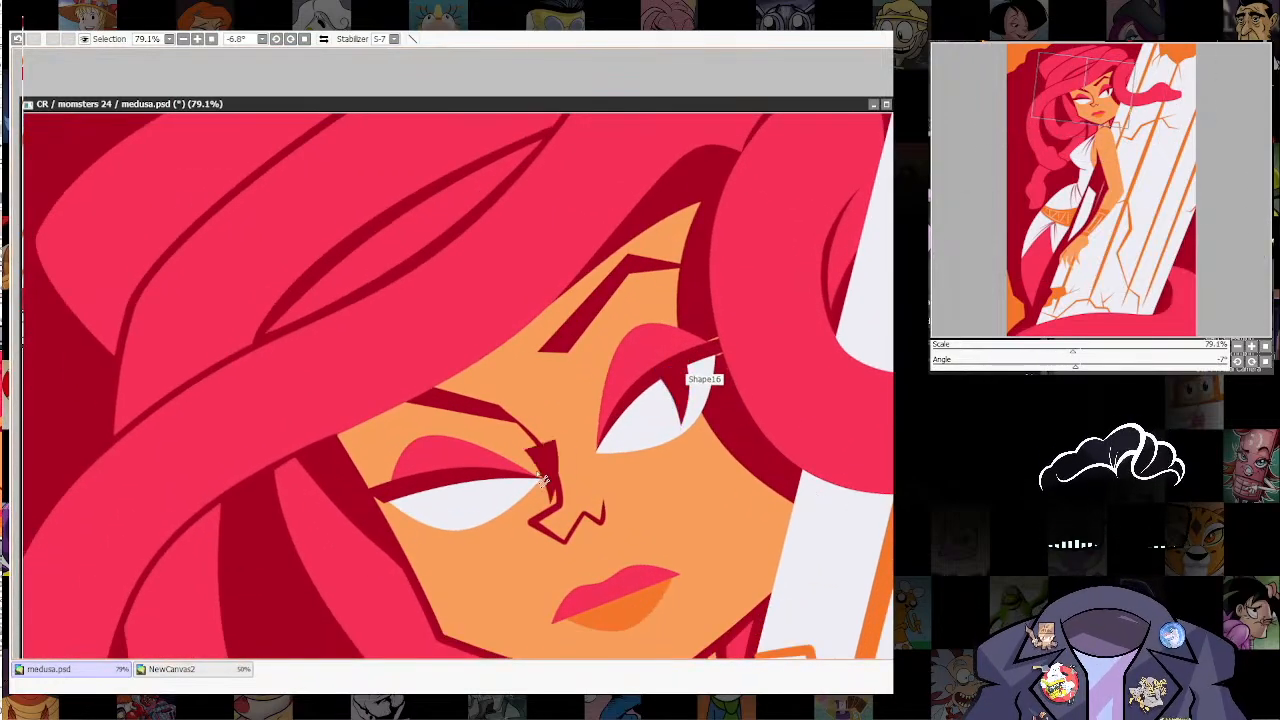
{"action": "left_click_drag", "start_coordinate": [541, 479], "coordinate": [478, 491]}
{"action": "key", "text": "ctrl+t"}
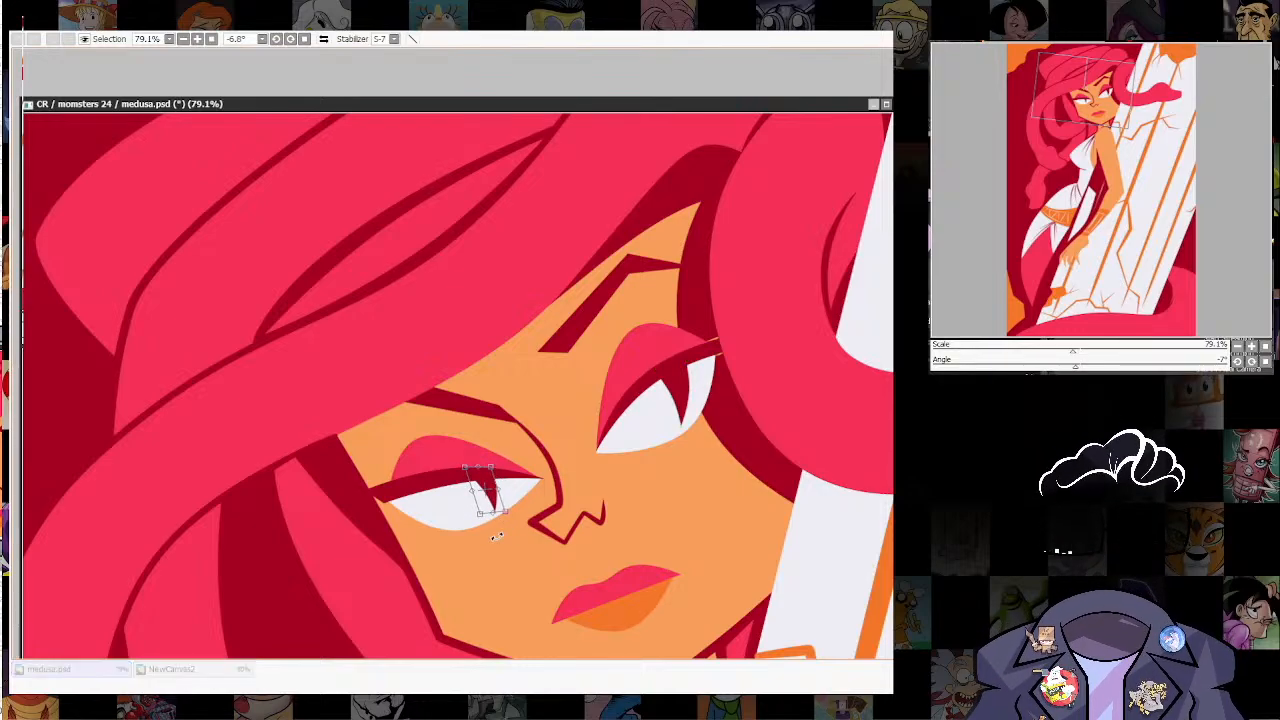
{"action": "key", "text": "Return"}
Step: Review the face against the whole figure and reset the canvas rotation to 0°
{"action": "scroll", "coordinate": [730, 438], "scroll_direction": "down", "scroll_amount": 5}
{"action": "left_click_drag", "start_coordinate": [814, 485], "coordinate": [738, 281]}
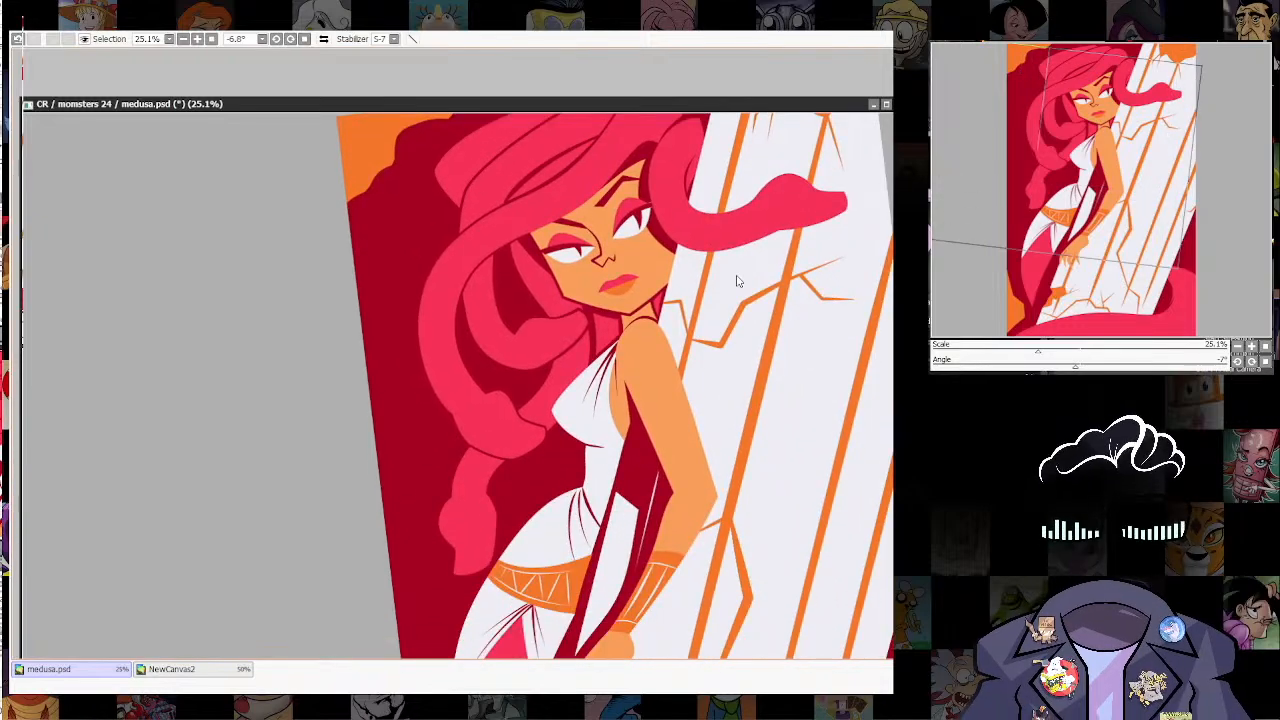
{"action": "left_click_drag", "start_coordinate": [764, 408], "coordinate": [677, 470]}
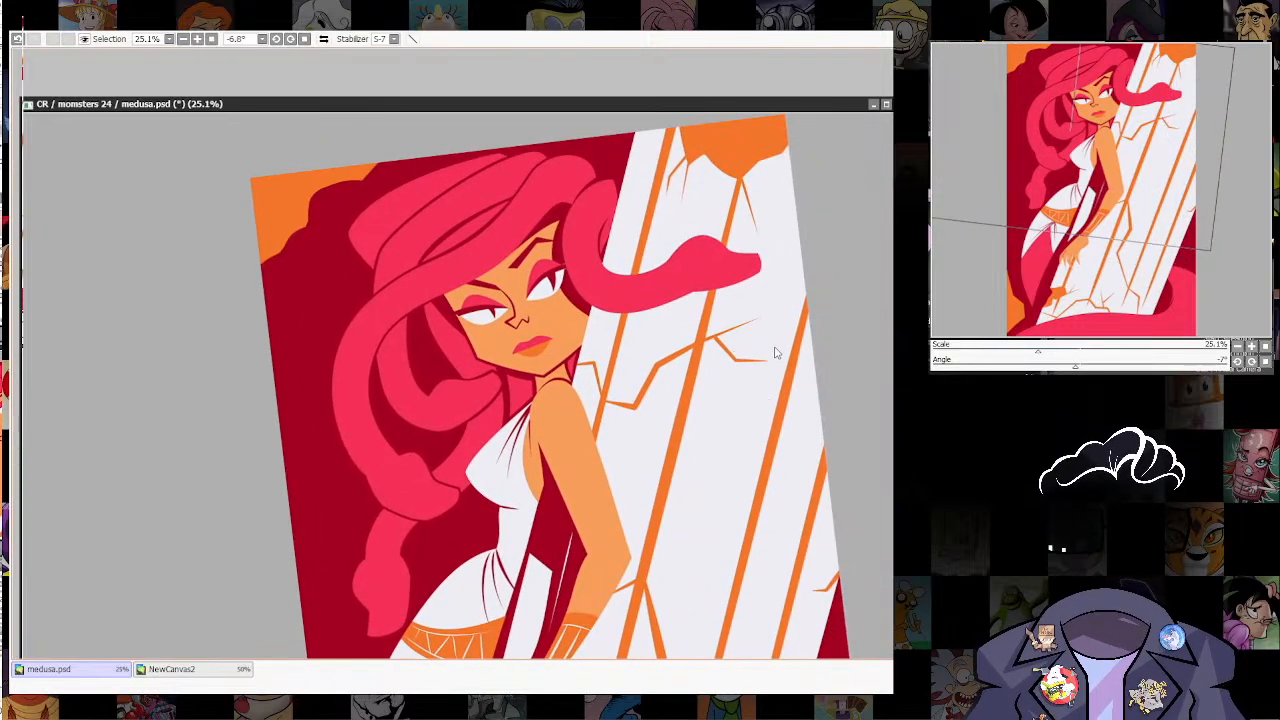
{"action": "scroll", "coordinate": [775, 352], "scroll_direction": "down", "scroll_amount": 3}
{"action": "scroll", "coordinate": [628, 368], "scroll_direction": "up", "scroll_amount": 1}
{"action": "left_click", "coordinate": [305, 39]}
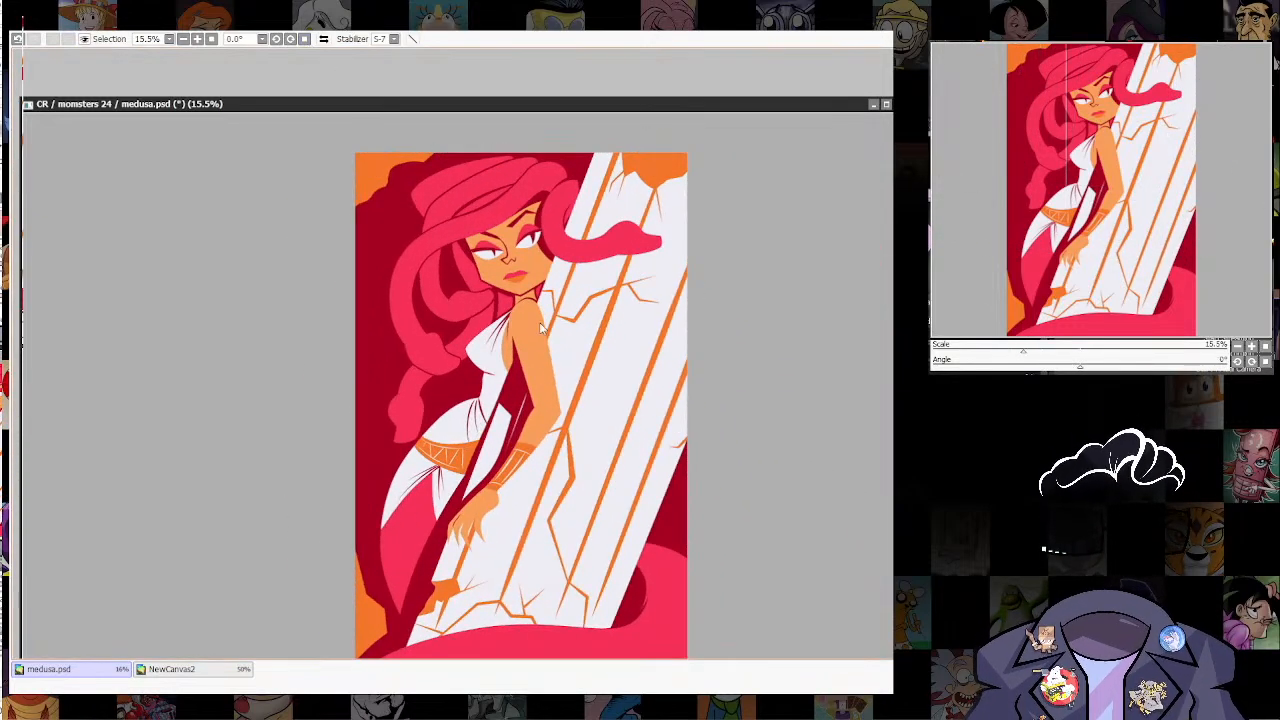
Step: Copy Medusa's eye white and dark lash, without the pupil, and place the copy on the snake head over the column
{"action": "scroll", "coordinate": [600, 180], "scroll_direction": "up", "scroll_amount": 5}
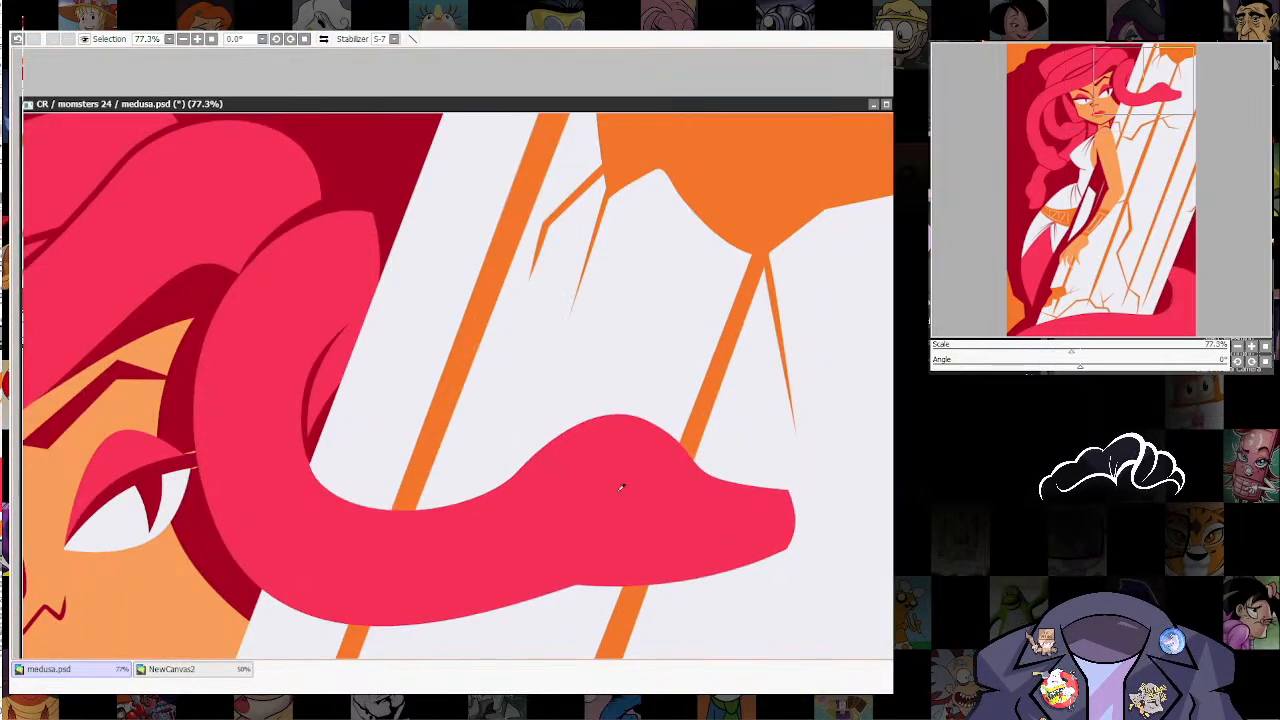
{"action": "left_click_drag", "start_coordinate": [621, 488], "coordinate": [1137, 339]}
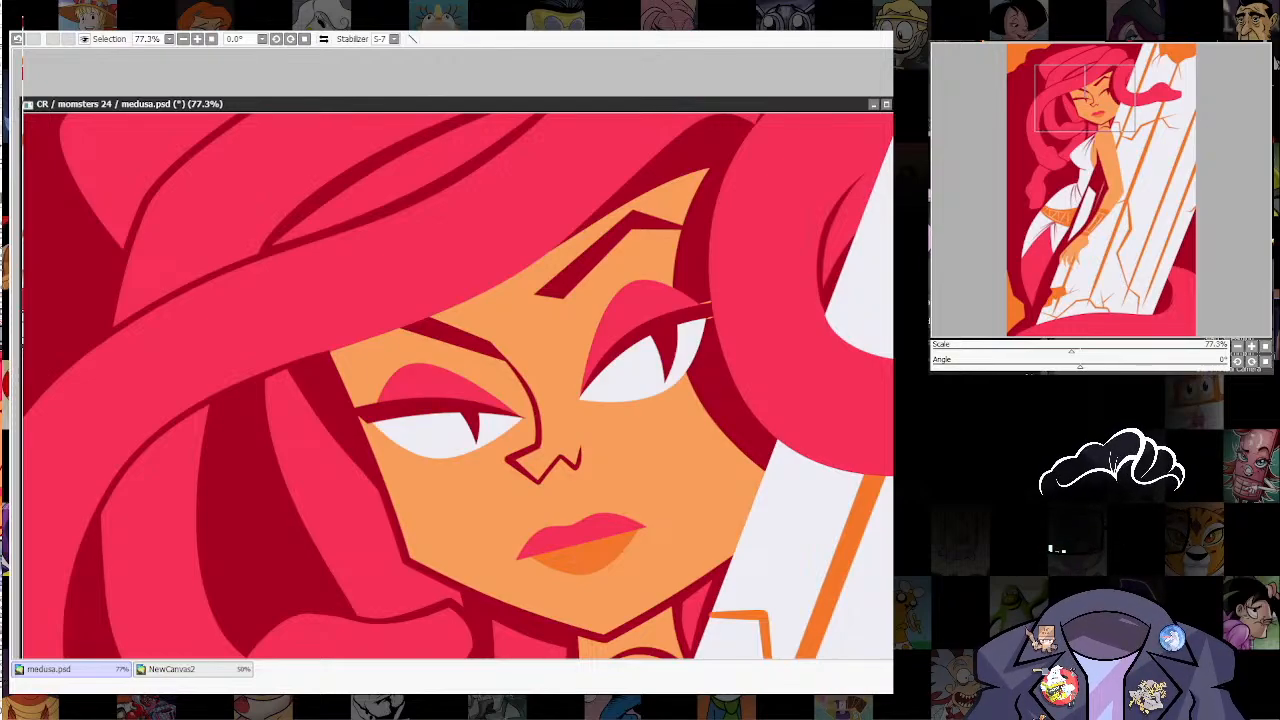
{"action": "left_click", "coordinate": [413, 418], "text": "ctrl+shift"}
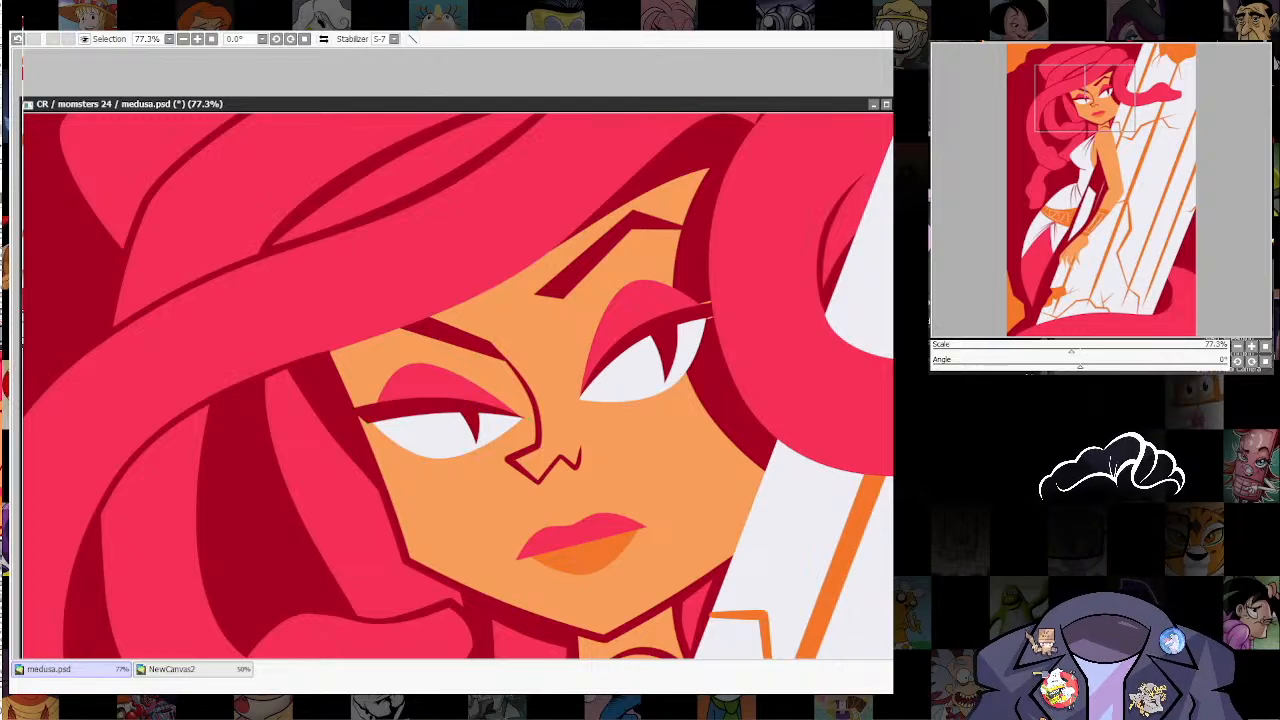
{"action": "left_click", "coordinate": [478, 429], "text": "ctrl+shift"}
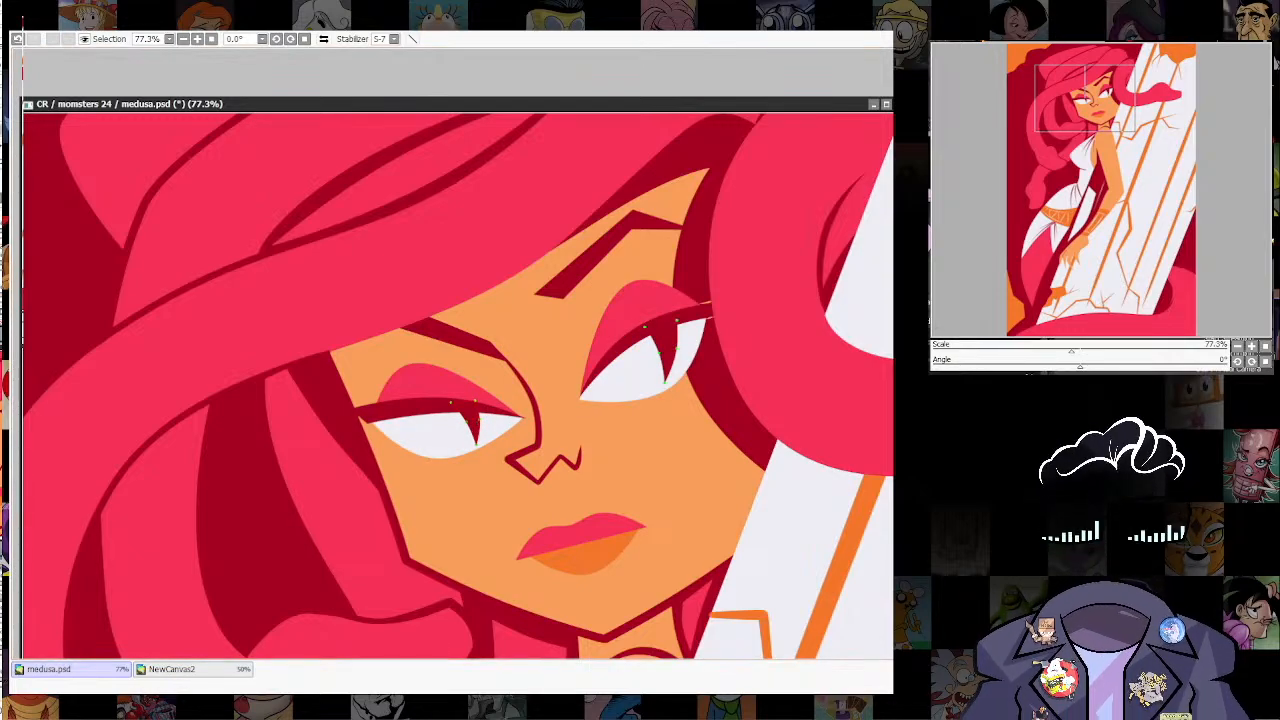
{"action": "left_click_drag", "start_coordinate": [657, 523], "coordinate": [661, 539]}
{"action": "left_click", "coordinate": [438, 429], "text": "ctrl+shift"}
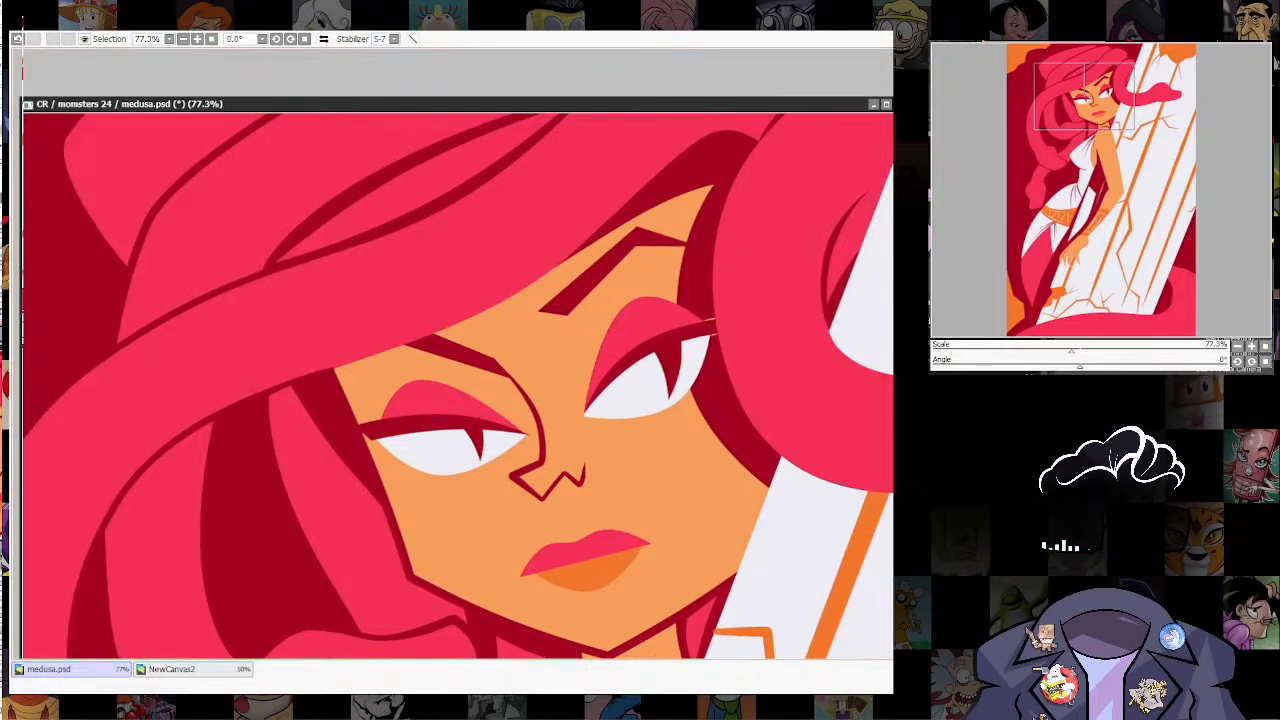
{"action": "left_click", "coordinate": [654, 397], "text": "ctrl+shift"}
{"action": "left_click_drag", "start_coordinate": [816, 470], "coordinate": [455, 617]}
{"action": "left_click_drag", "start_coordinate": [816, 510], "coordinate": [498, 533]}
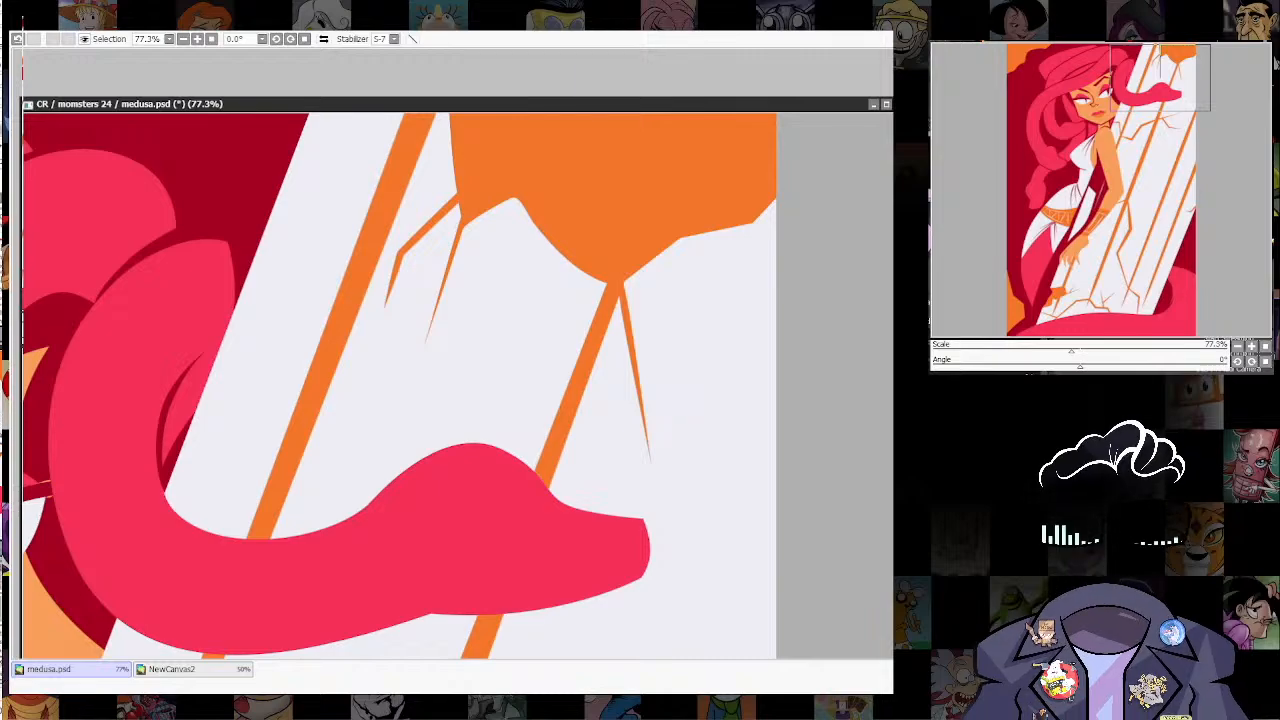
{"action": "key", "text": "ctrl+v"}
{"action": "left_click_drag", "start_coordinate": [188, 497], "coordinate": [521, 541]}
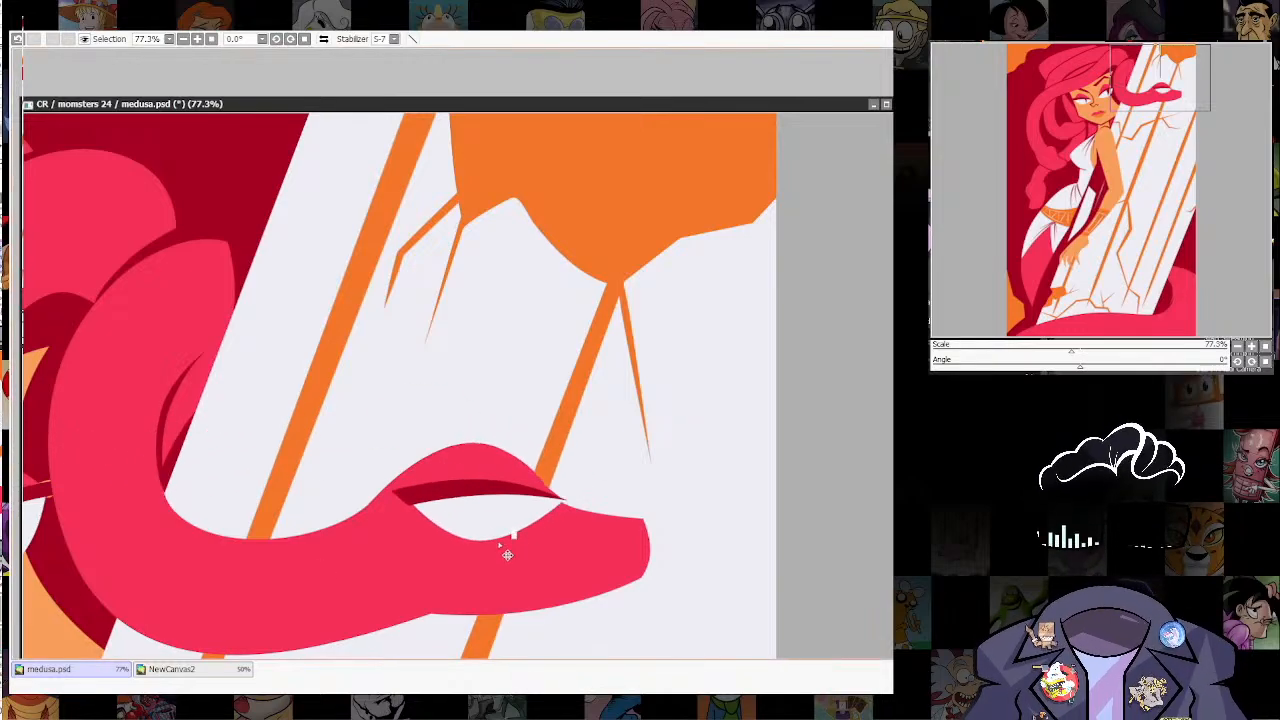
Step: Scale down the snake's eye and rotate it slightly to fit within the brow bump of the head
{"action": "key", "text": "ctrl+t"}
{"action": "left_click_drag", "start_coordinate": [569, 442], "coordinate": [534, 465]}
{"action": "left_click_drag", "start_coordinate": [543, 514], "coordinate": [488, 519]}
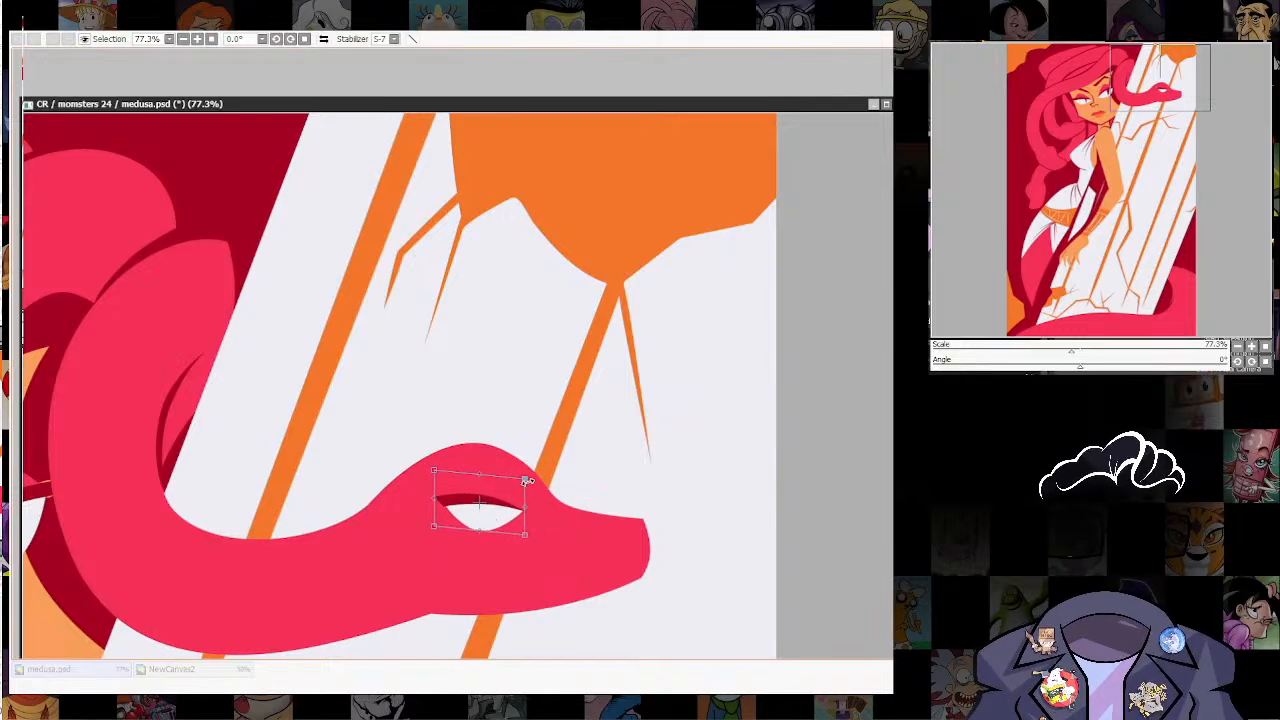
{"action": "left_click_drag", "start_coordinate": [527, 481], "coordinate": [526, 478]}
{"action": "key", "text": "Return"}
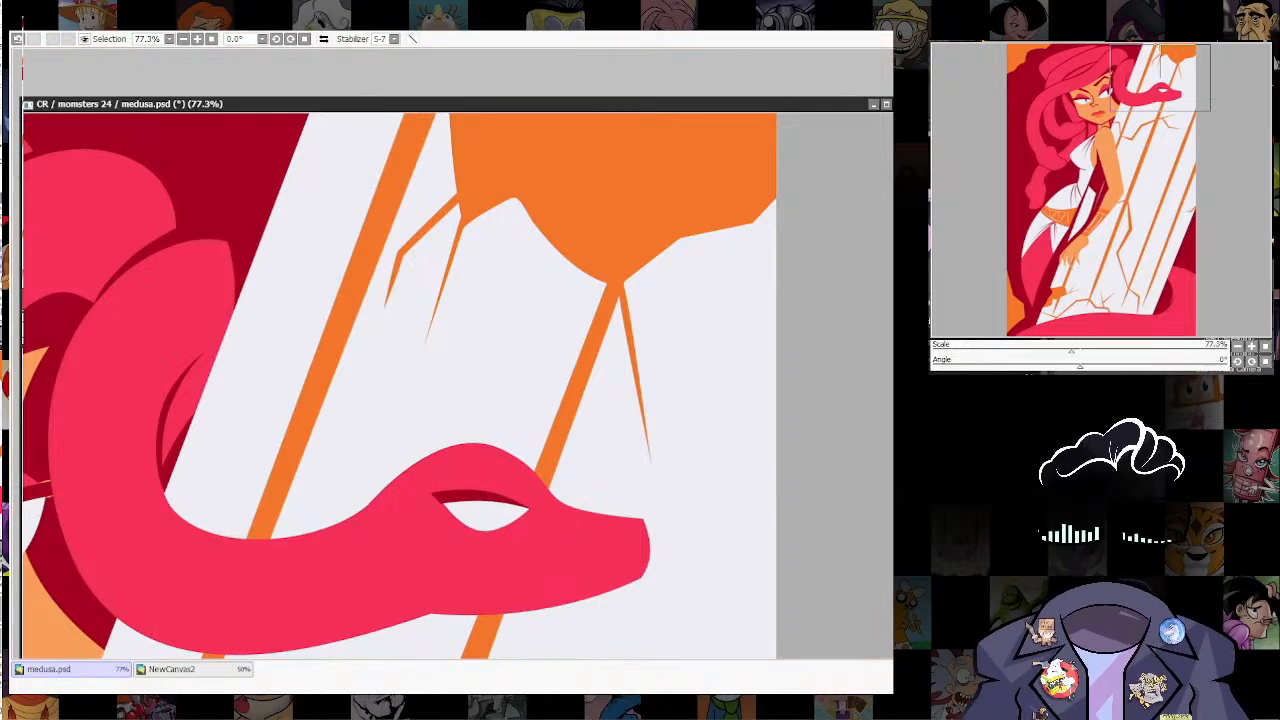
Step: Try a copy of the snake's eye on the curled snake head beneath Medusa's chin, rotated to follow that head
{"action": "scroll", "coordinate": [706, 490], "scroll_direction": "down", "scroll_amount": 6}
{"action": "left_click_drag", "start_coordinate": [706, 503], "coordinate": [731, 349]}
{"action": "scroll", "coordinate": [780, 347], "scroll_direction": "up", "scroll_amount": 1}
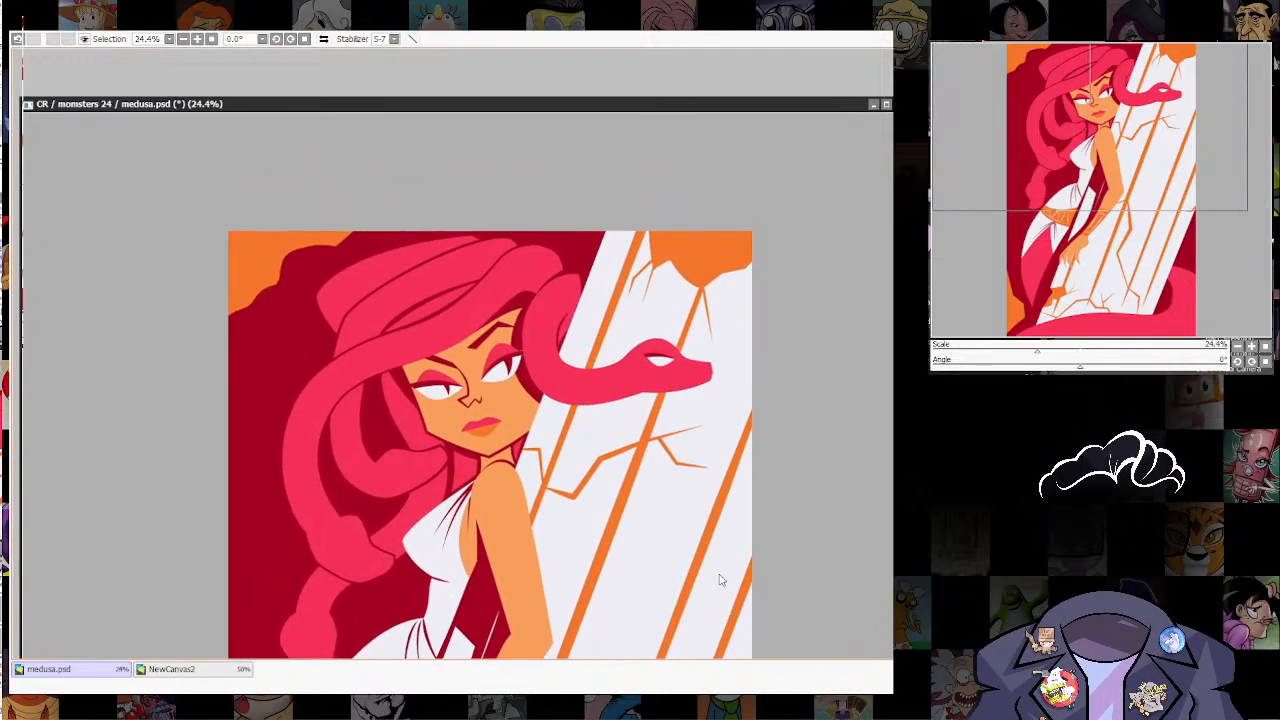
{"action": "scroll", "coordinate": [720, 580], "scroll_direction": "up", "scroll_amount": 2}
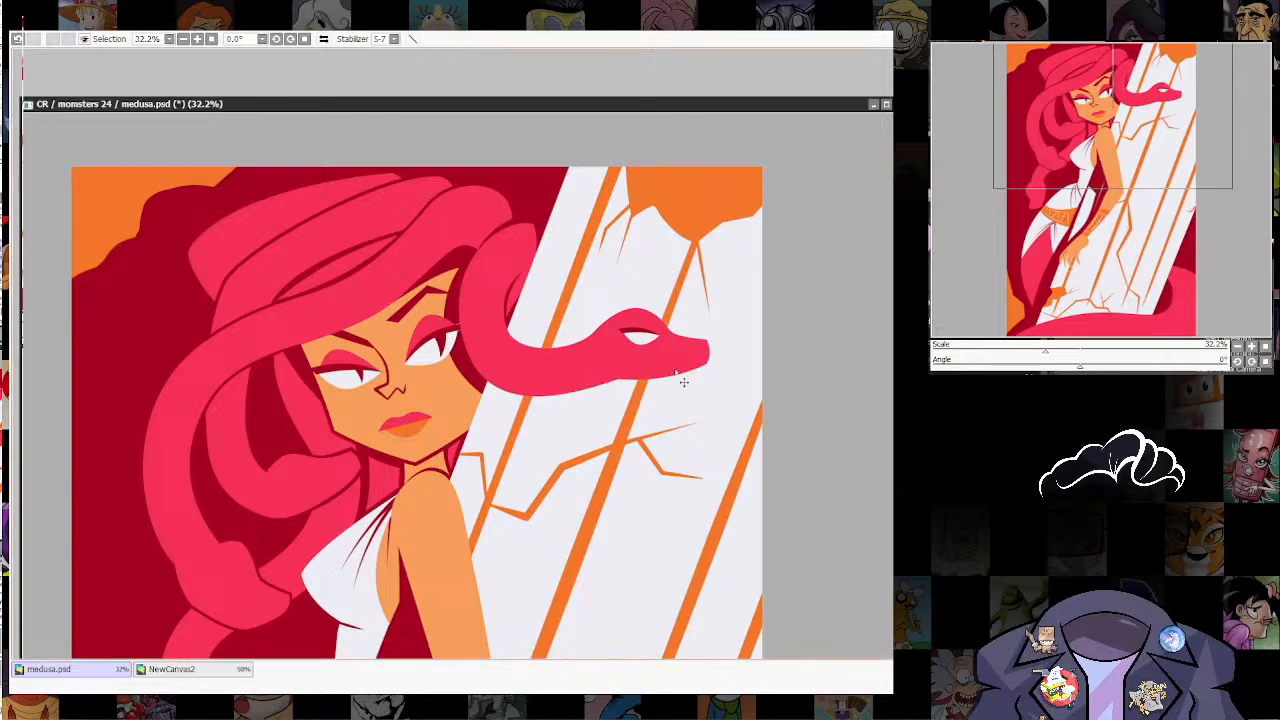
{"action": "left_click_drag", "start_coordinate": [653, 351], "coordinate": [347, 505]}
{"action": "key", "text": "ctrl+t"}
{"action": "left_click_drag", "start_coordinate": [312, 436], "coordinate": [288, 466]}
{"action": "key", "text": "Return"}
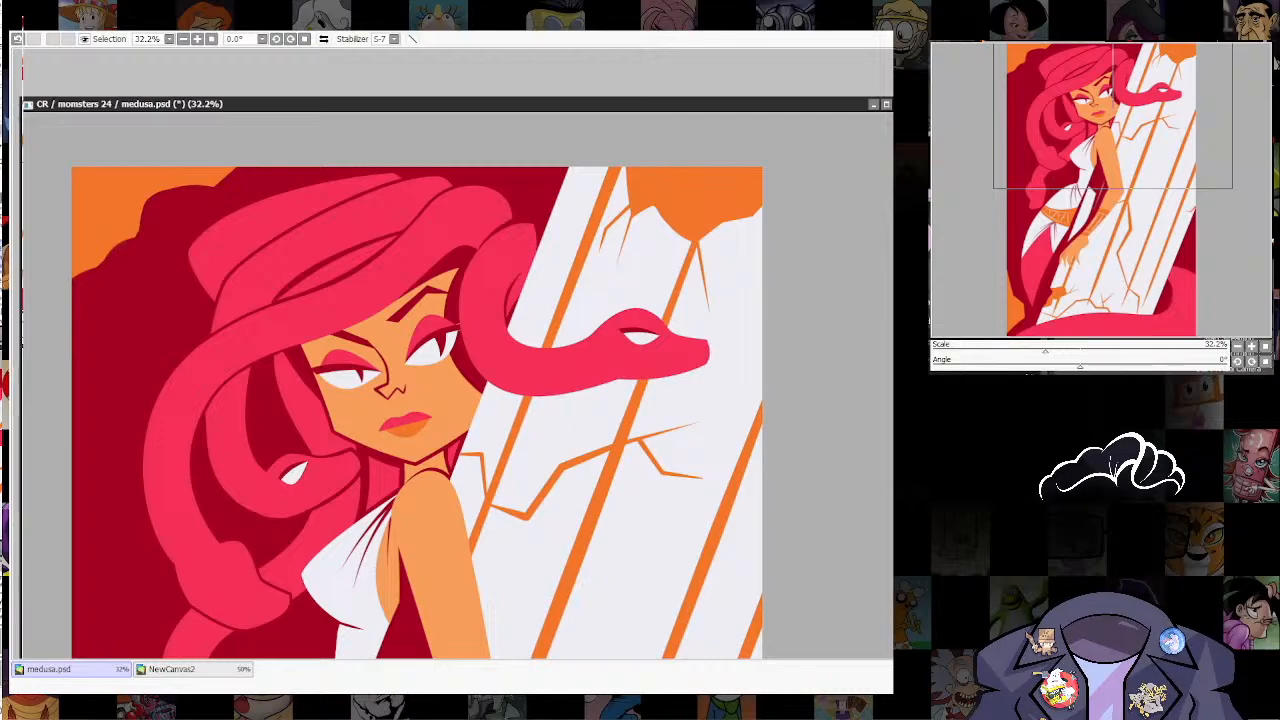
{"action": "scroll", "coordinate": [344, 490], "scroll_direction": "up", "scroll_amount": 1}
{"action": "left_click_drag", "start_coordinate": [435, 585], "coordinate": [518, 434]}
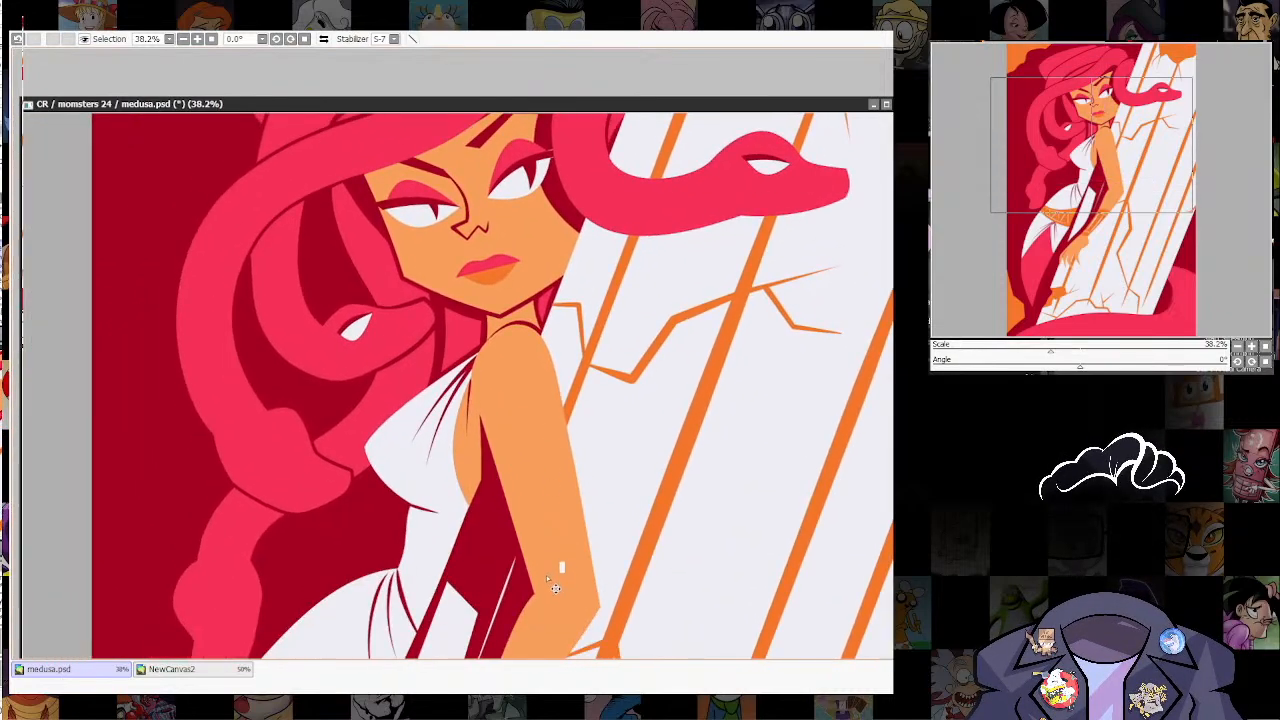
Step: Undo the eye copy's last transform and fit it to the snake head beside Medusa's chest, rotating and distorting it toward the snout
{"action": "key", "text": "ctrl+z"}
{"action": "key", "text": "ctrl+y"}
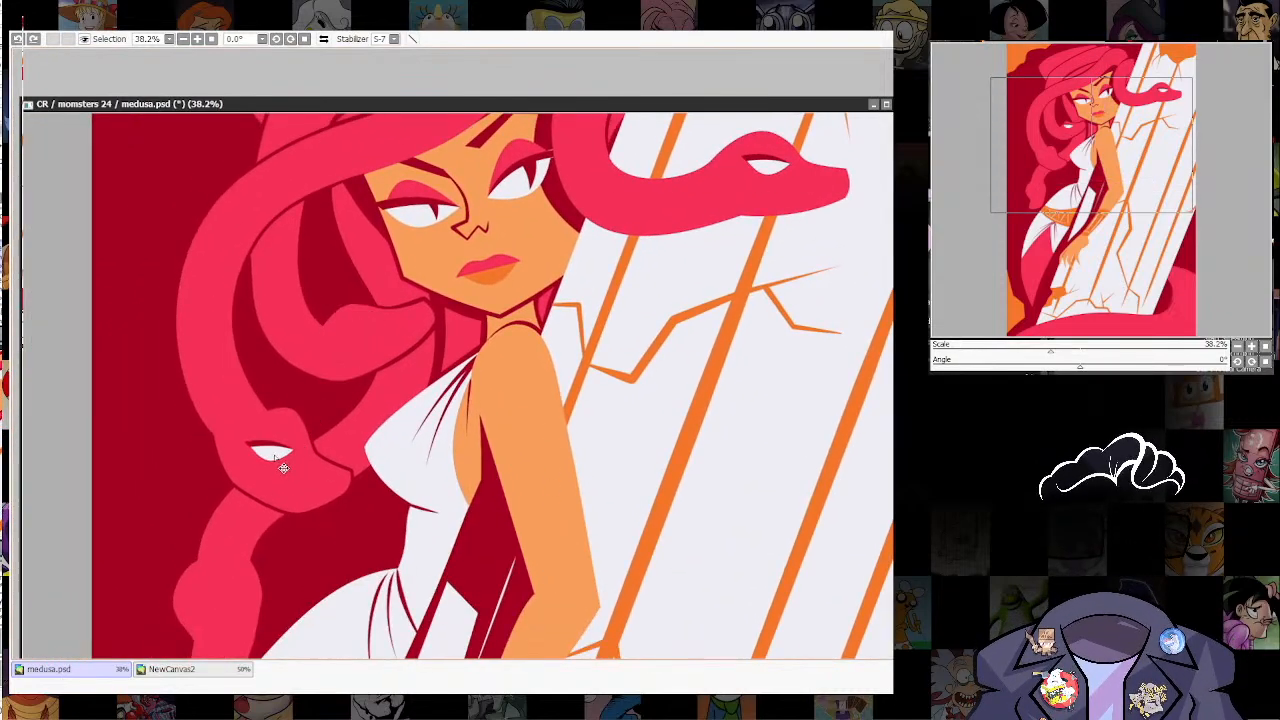
{"action": "key", "text": "ctrl+t"}
{"action": "left_click_drag", "start_coordinate": [307, 420], "coordinate": [297, 470]}
{"action": "left_click_drag", "start_coordinate": [246, 427], "coordinate": [262, 426]}
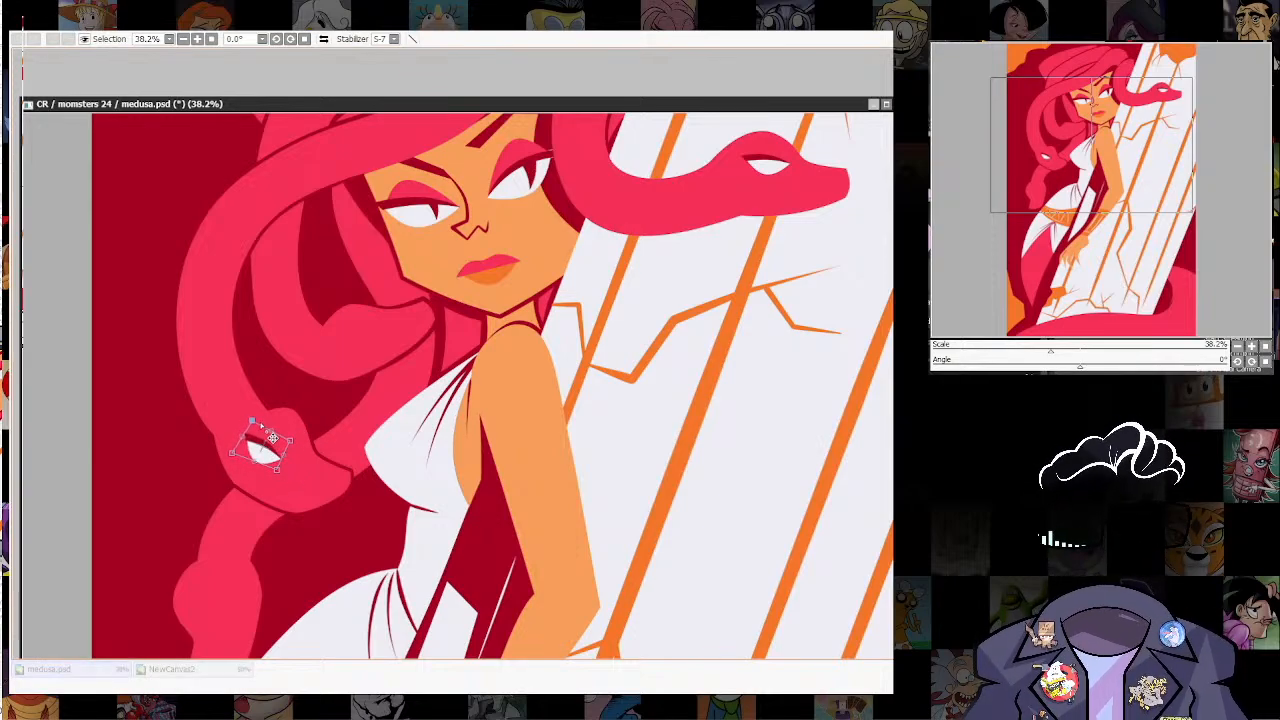
{"action": "left_click_drag", "start_coordinate": [270, 483], "coordinate": [305, 457]}
{"action": "left_click_drag", "start_coordinate": [253, 421], "coordinate": [254, 418]}
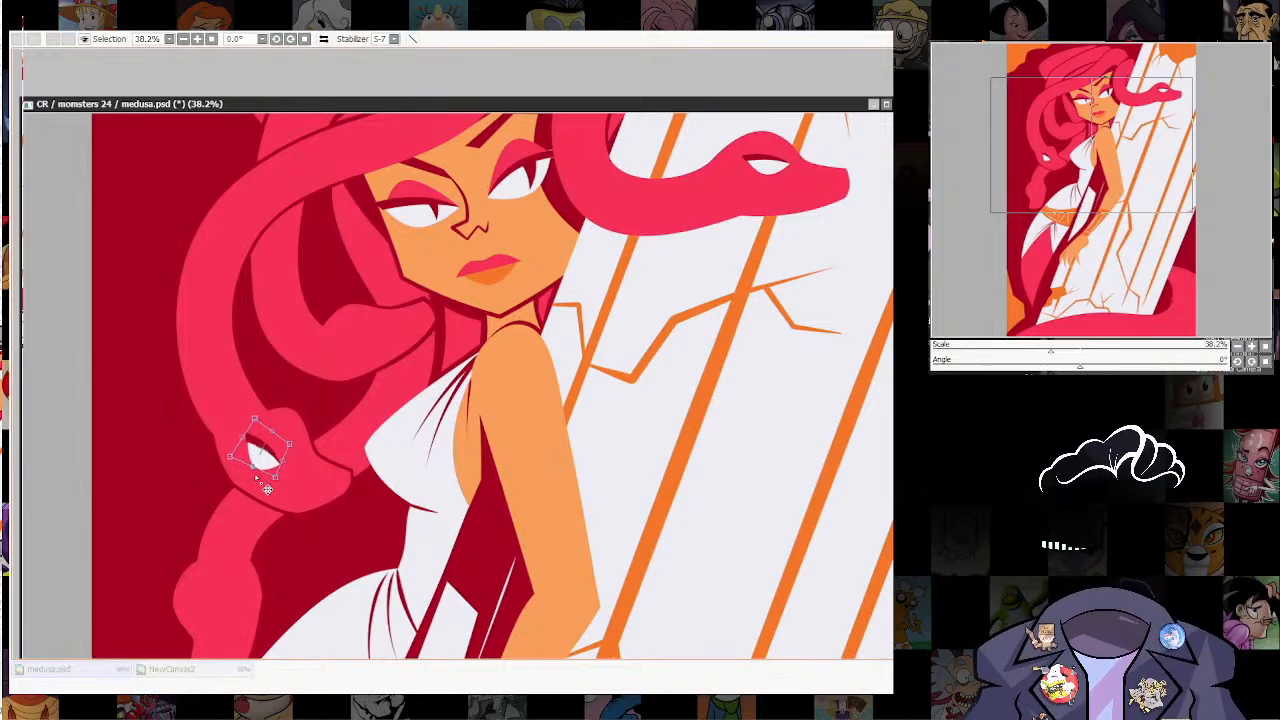
{"action": "left_click_drag", "start_coordinate": [262, 474], "coordinate": [261, 470]}
{"action": "key", "text": "Return"}
Step: Duplicate the eye onto the lowest snake head above the hip, flipped horizontally and rotated to match the downward-facing head
{"action": "left_click_drag", "start_coordinate": [608, 548], "coordinate": [690, 451]}
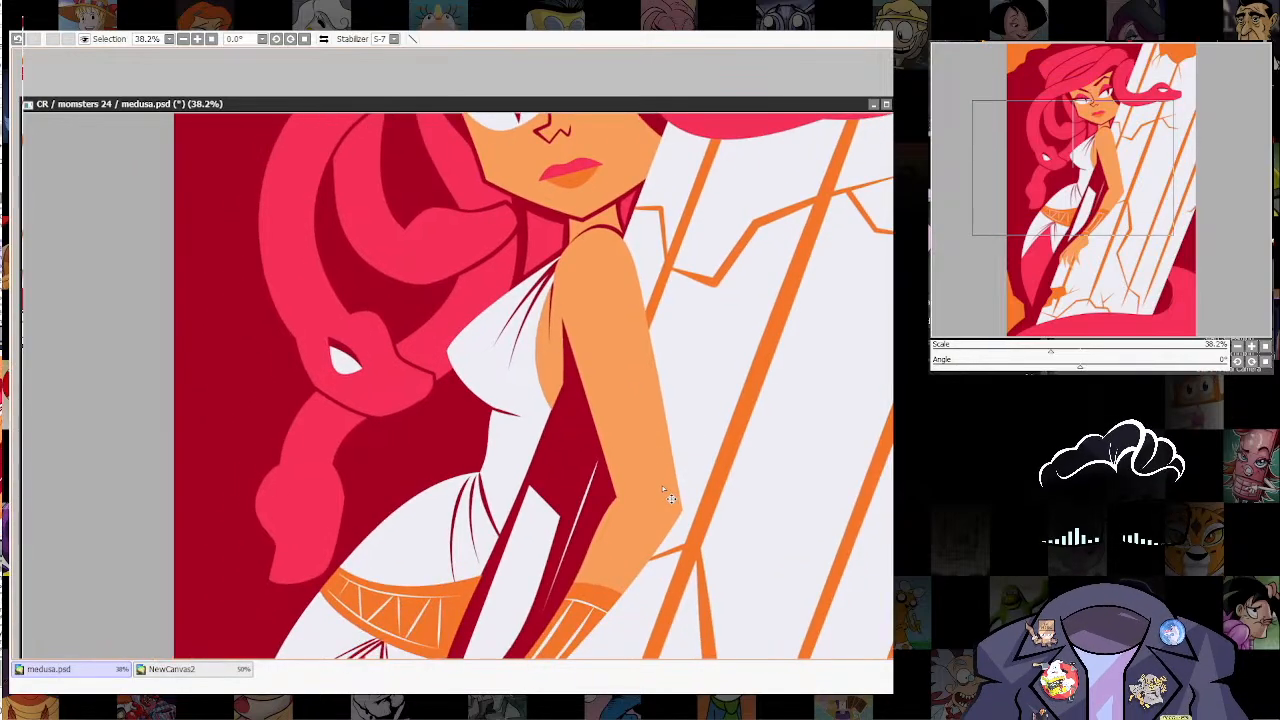
{"action": "key", "text": "ctrl+j"}
{"action": "key", "text": "ctrl+h"}
{"action": "left_click_drag", "start_coordinate": [343, 371], "coordinate": [303, 516]}
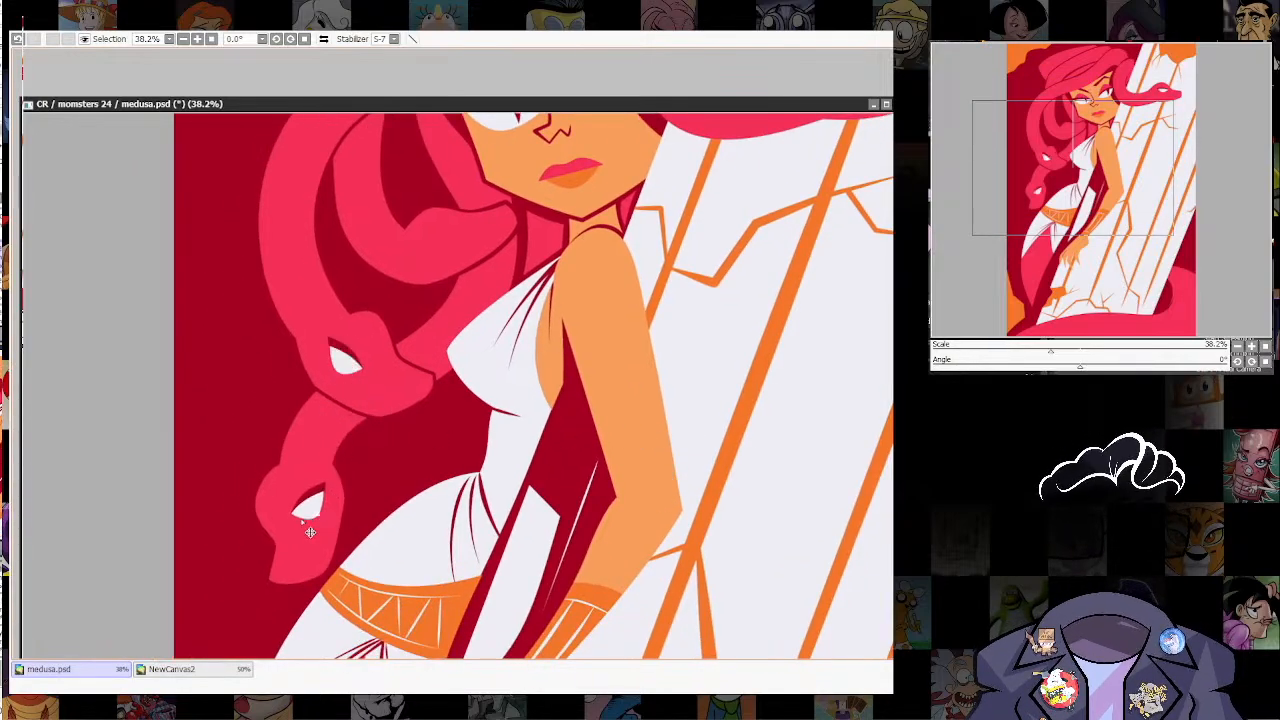
{"action": "key", "text": "ctrl+t"}
{"action": "left_click_drag", "start_coordinate": [328, 445], "coordinate": [302, 451]}
{"action": "left_click_drag", "start_coordinate": [313, 507], "coordinate": [305, 494]}
{"action": "key", "text": "Return"}
{"action": "scroll", "coordinate": [602, 393], "scroll_direction": "down", "scroll_amount": 5}
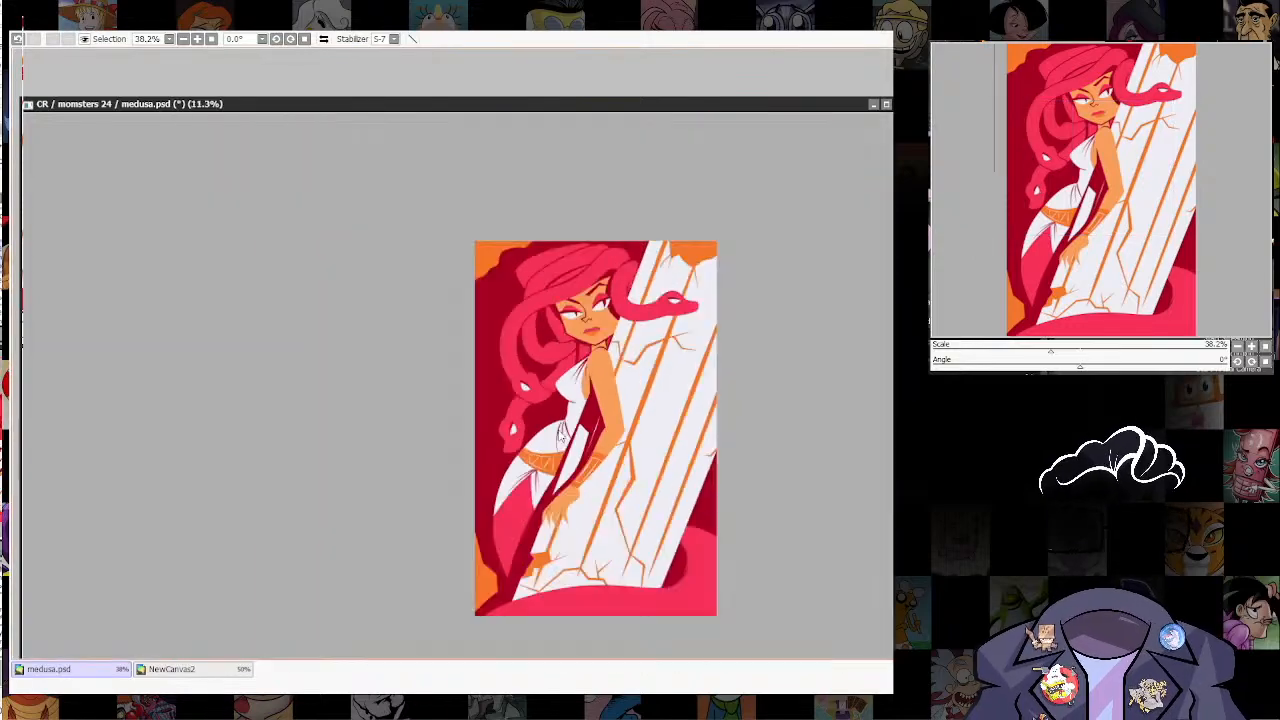
Step: Paint a dark red crescent along the lower edge of the eye on the snake head over the column
{"action": "left_click_drag", "start_coordinate": [602, 393], "coordinate": [505, 519]}
{"action": "scroll", "coordinate": [588, 497], "scroll_direction": "up", "scroll_amount": 2}
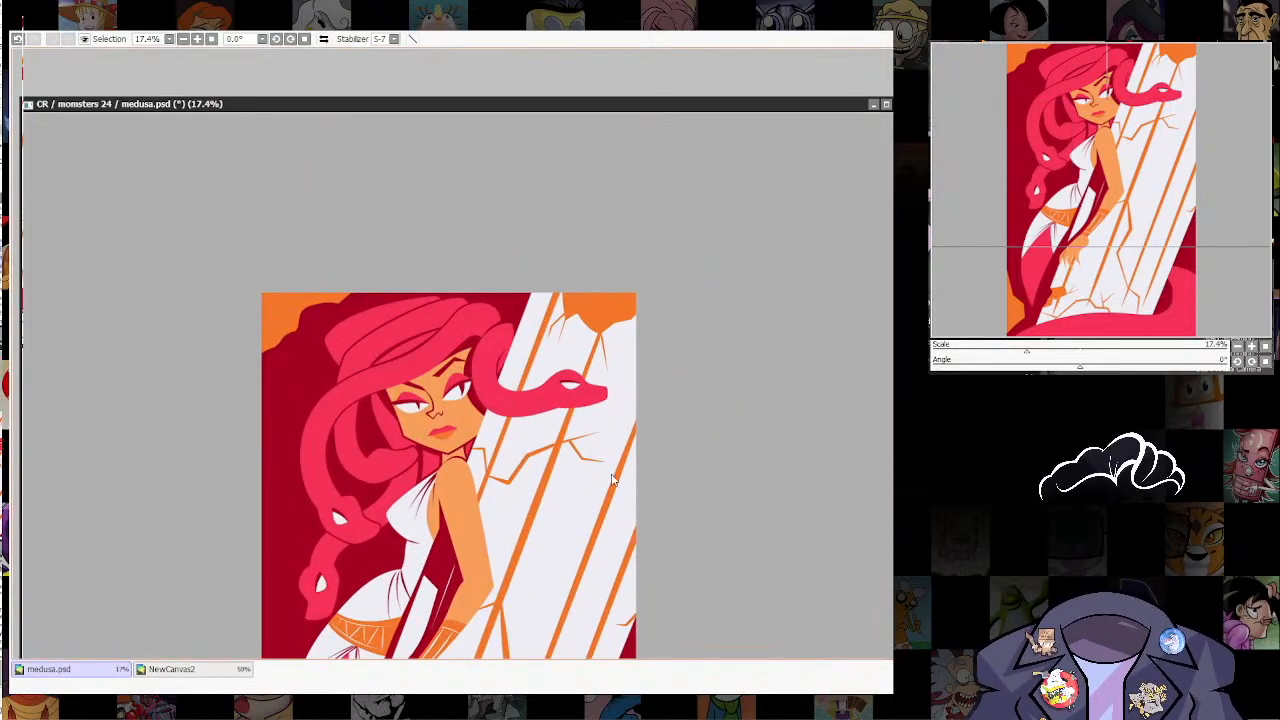
{"action": "scroll", "coordinate": [625, 502], "scroll_direction": "up", "scroll_amount": 3}
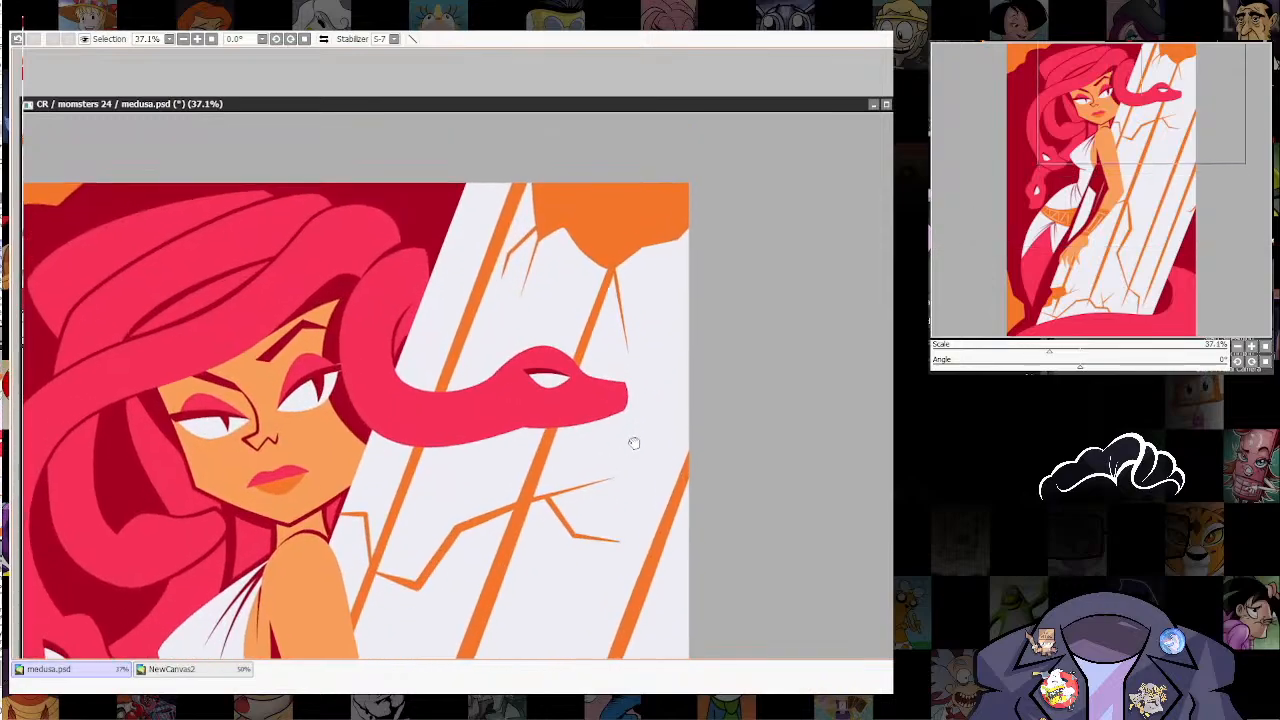
{"action": "scroll", "coordinate": [613, 460], "scroll_direction": "up", "scroll_amount": 2}
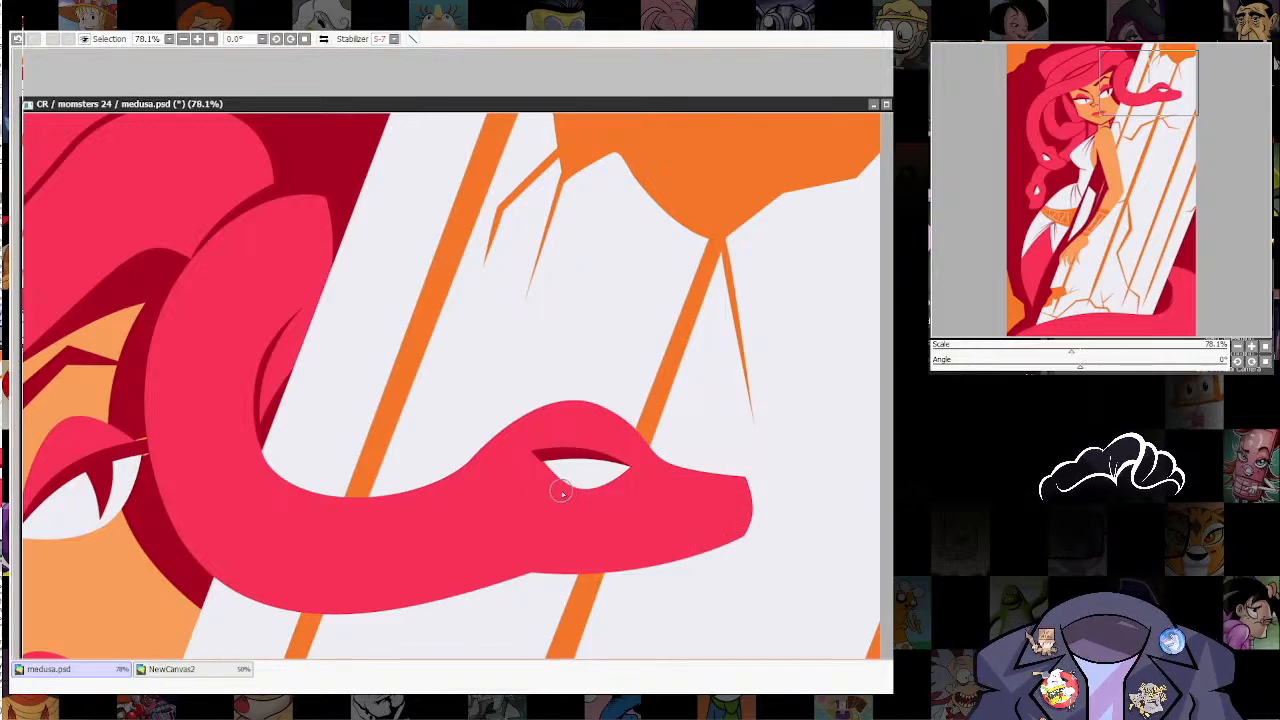
{"action": "left_click_drag", "start_coordinate": [542, 490], "coordinate": [632, 480]}
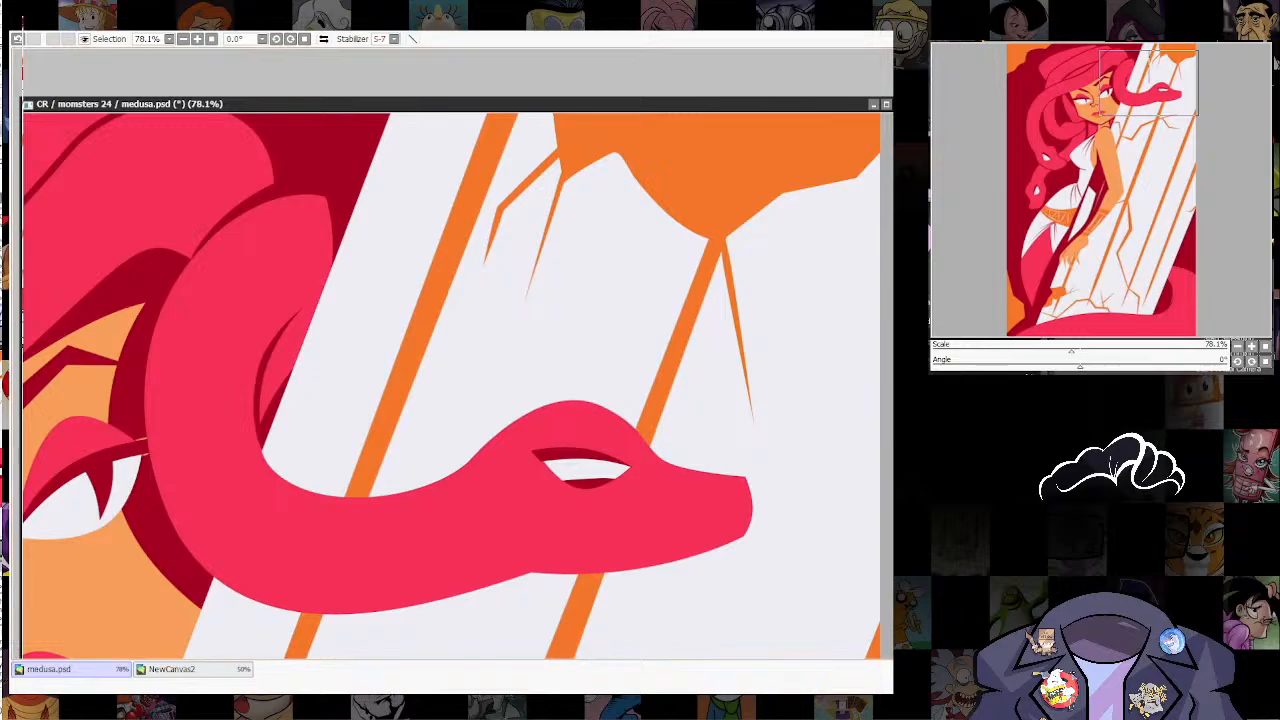
Step: Draw a narrow dark red slit pupil near the snout end of that snake's eye
{"action": "scroll", "coordinate": [712, 408], "scroll_direction": "down", "scroll_amount": 5}
{"action": "mouse_move", "coordinate": [720, 398]}
{"action": "left_mouse_down"}
{"action": "mouse_move", "coordinate": [724, 322]}
{"action": "mouse_move", "coordinate": [778, 350]}
{"action": "mouse_move", "coordinate": [788, 500]}
{"action": "left_mouse_up"}
{"action": "scroll", "coordinate": [688, 348], "scroll_direction": "up", "scroll_amount": 3}
{"action": "scroll", "coordinate": [699, 309], "scroll_direction": "up", "scroll_amount": 2}
{"action": "scroll", "coordinate": [782, 354], "scroll_direction": "down", "scroll_amount": 3}
{"action": "scroll", "coordinate": [730, 510], "scroll_direction": "up", "scroll_amount": 5}
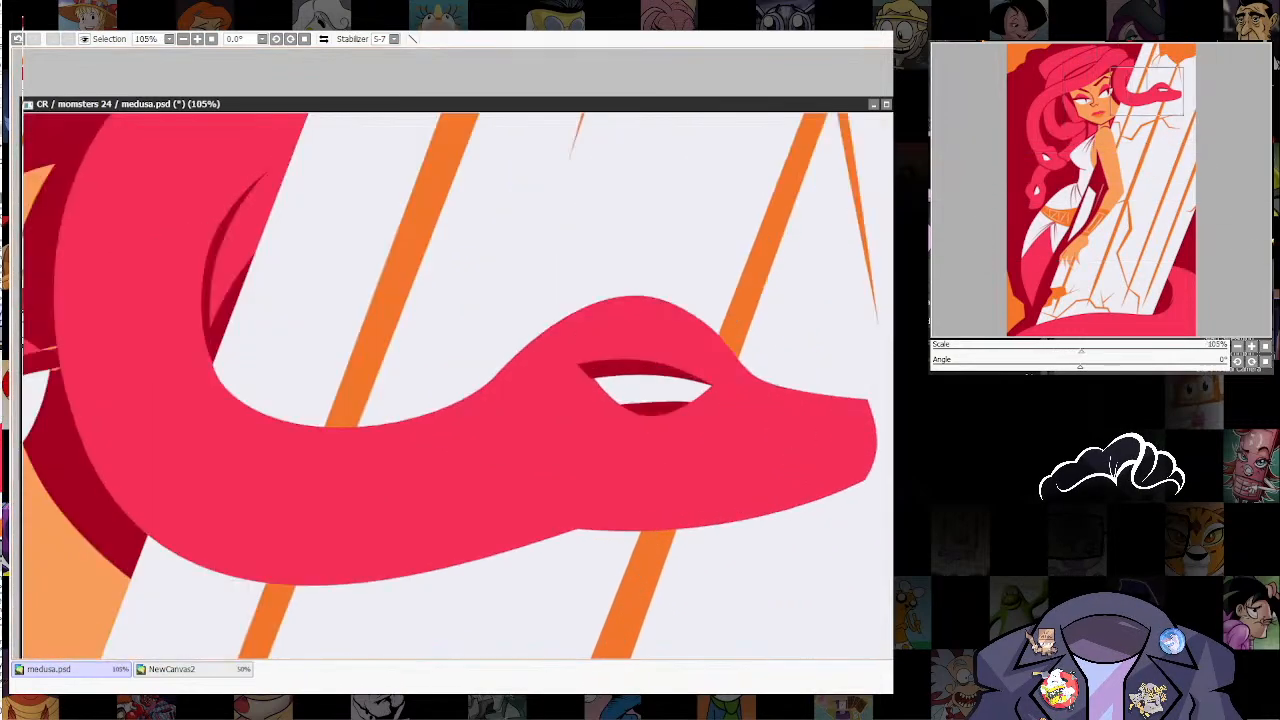
{"action": "key", "text": "e"}
{"action": "key", "text": "n"}
{"action": "mouse_move", "coordinate": [616, 416]}
{"action": "left_mouse_down"}
{"action": "mouse_move", "coordinate": [688, 411]}
{"action": "mouse_move", "coordinate": [683, 372]}
{"action": "mouse_move", "coordinate": [678, 404]}
{"action": "left_mouse_up"}
{"action": "key", "text": "ctrl+z"}
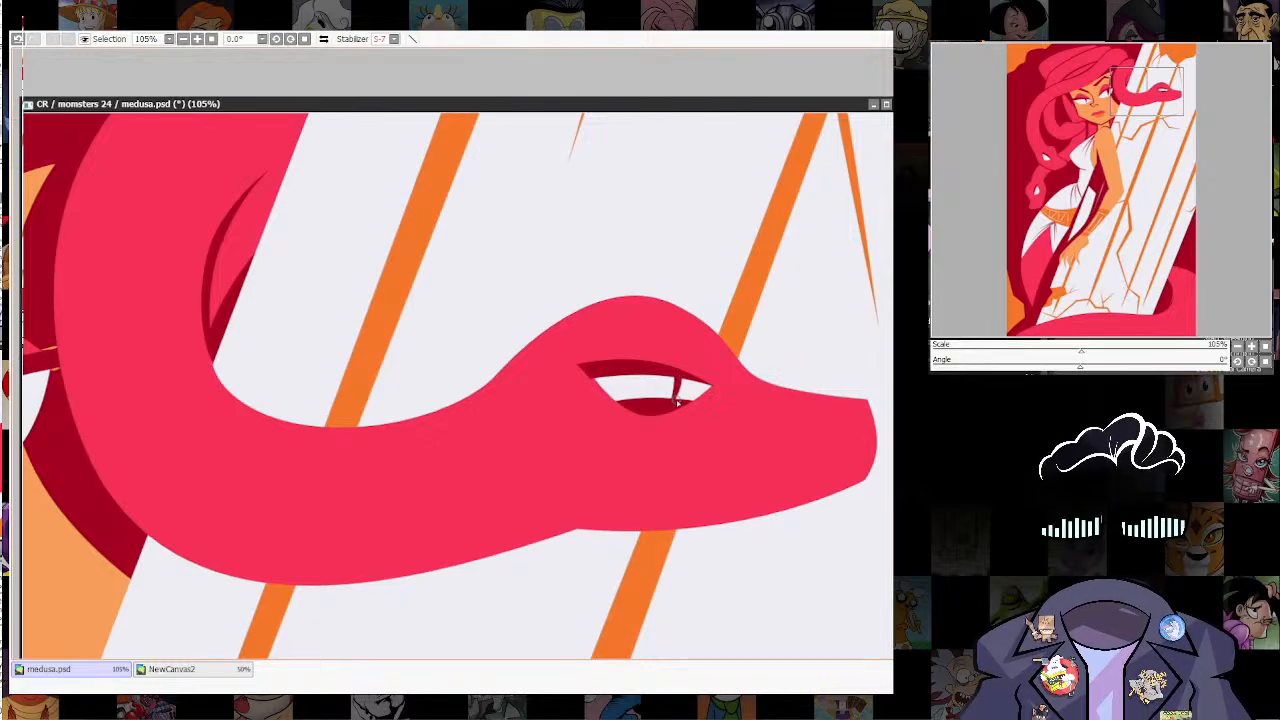
{"action": "scroll", "coordinate": [738, 445], "scroll_direction": "down", "scroll_amount": 3}
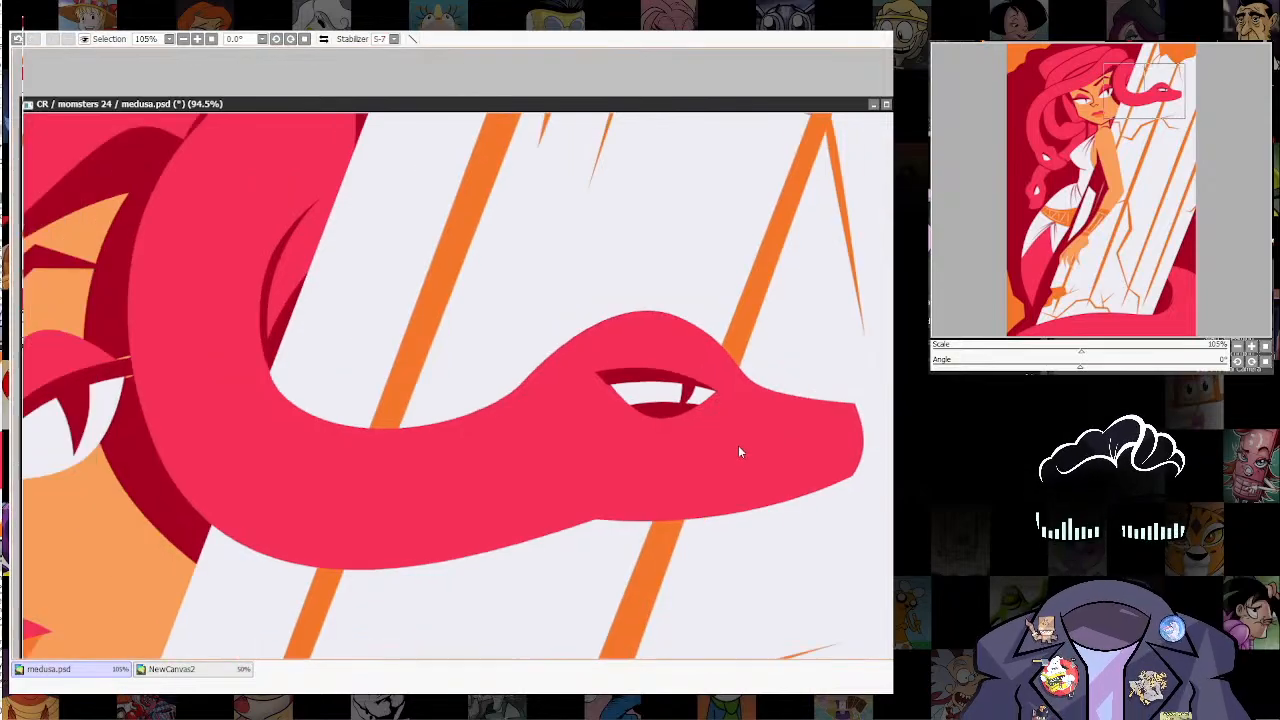
{"action": "scroll", "coordinate": [745, 403], "scroll_direction": "up", "scroll_amount": 4}
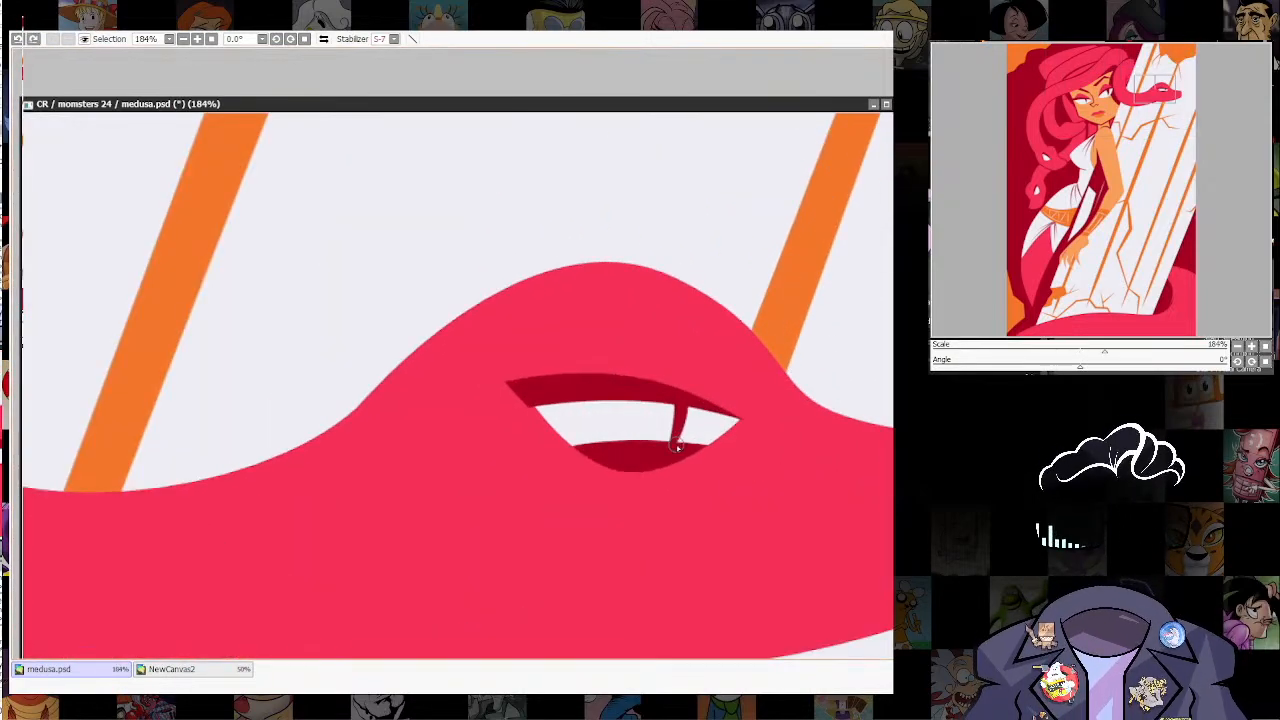
Step: Save the Medusa illustration
{"action": "scroll", "coordinate": [782, 324], "scroll_direction": "down", "scroll_amount": 6}
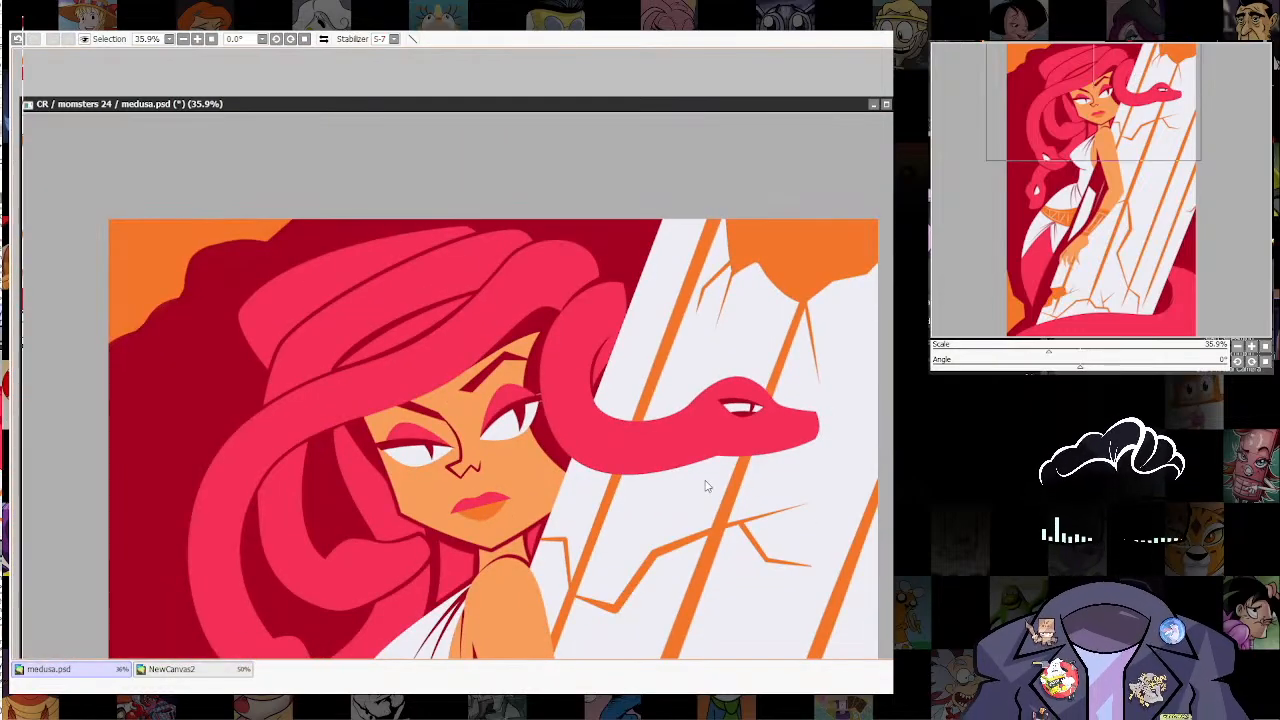
{"action": "scroll", "coordinate": [780, 370], "scroll_direction": "down", "scroll_amount": 3}
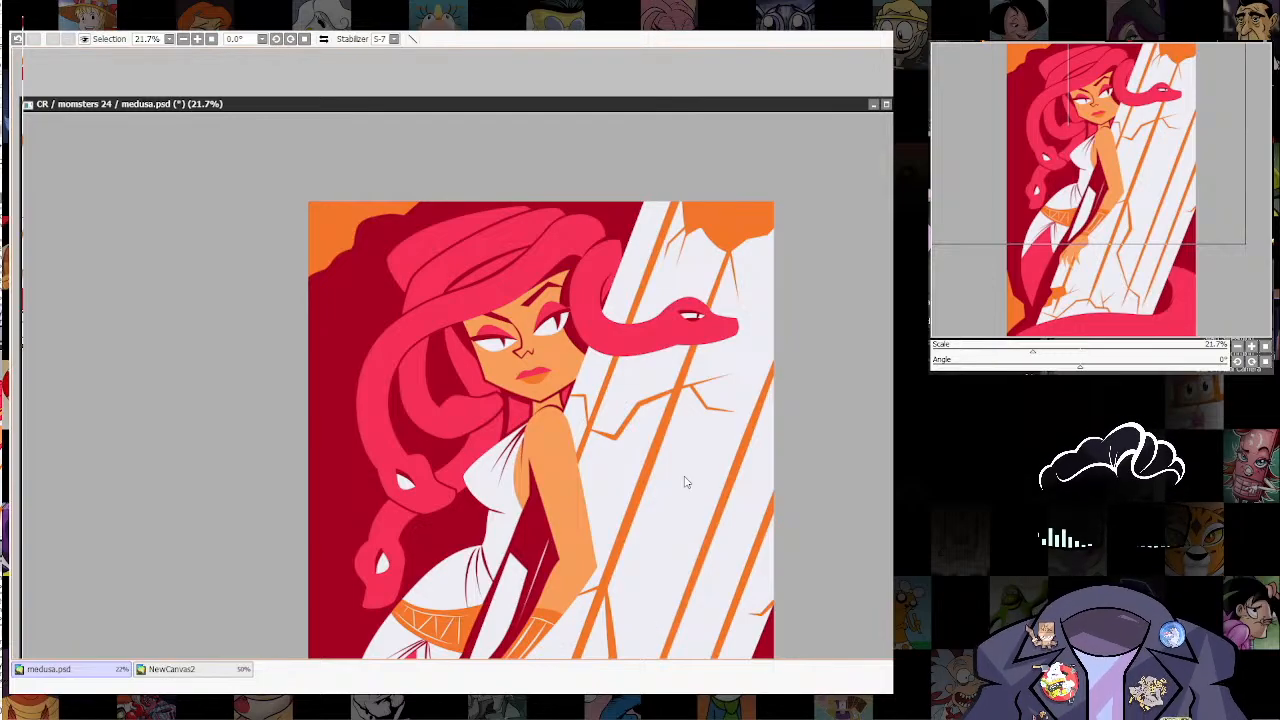
{"action": "scroll", "coordinate": [686, 482], "scroll_direction": "down", "scroll_amount": 1}
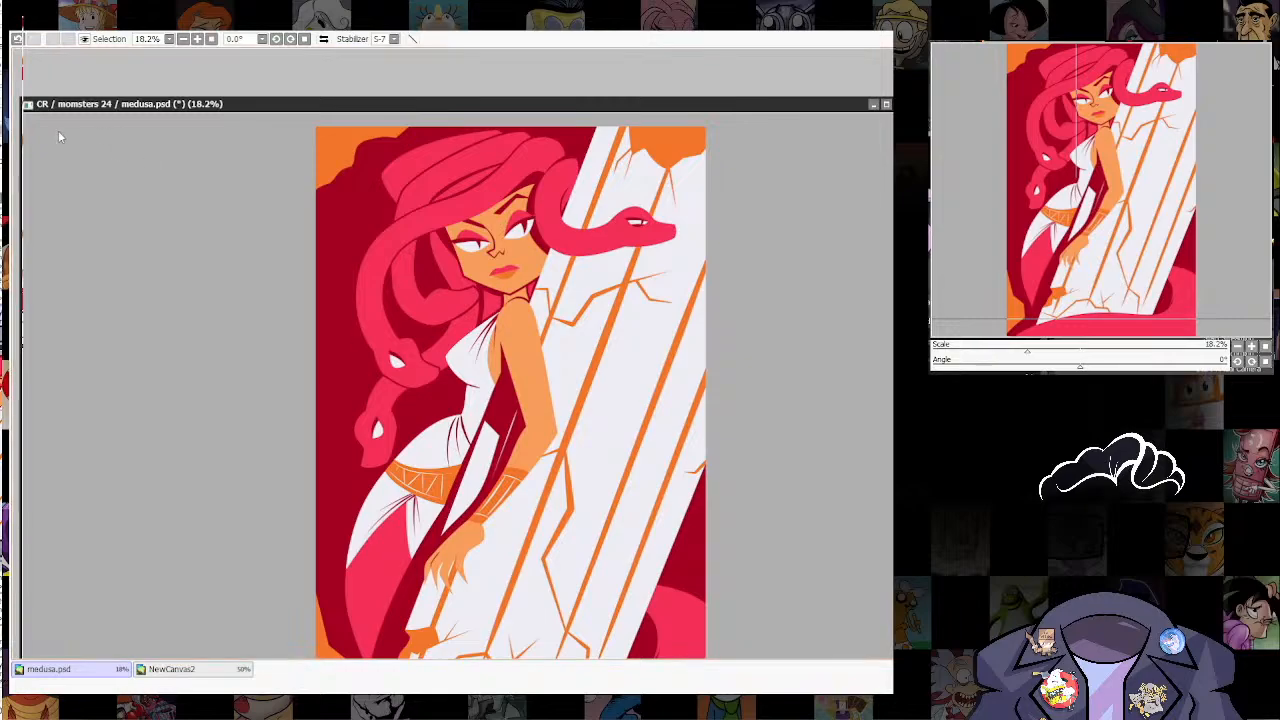
{"action": "key", "text": "ctrl+s"}
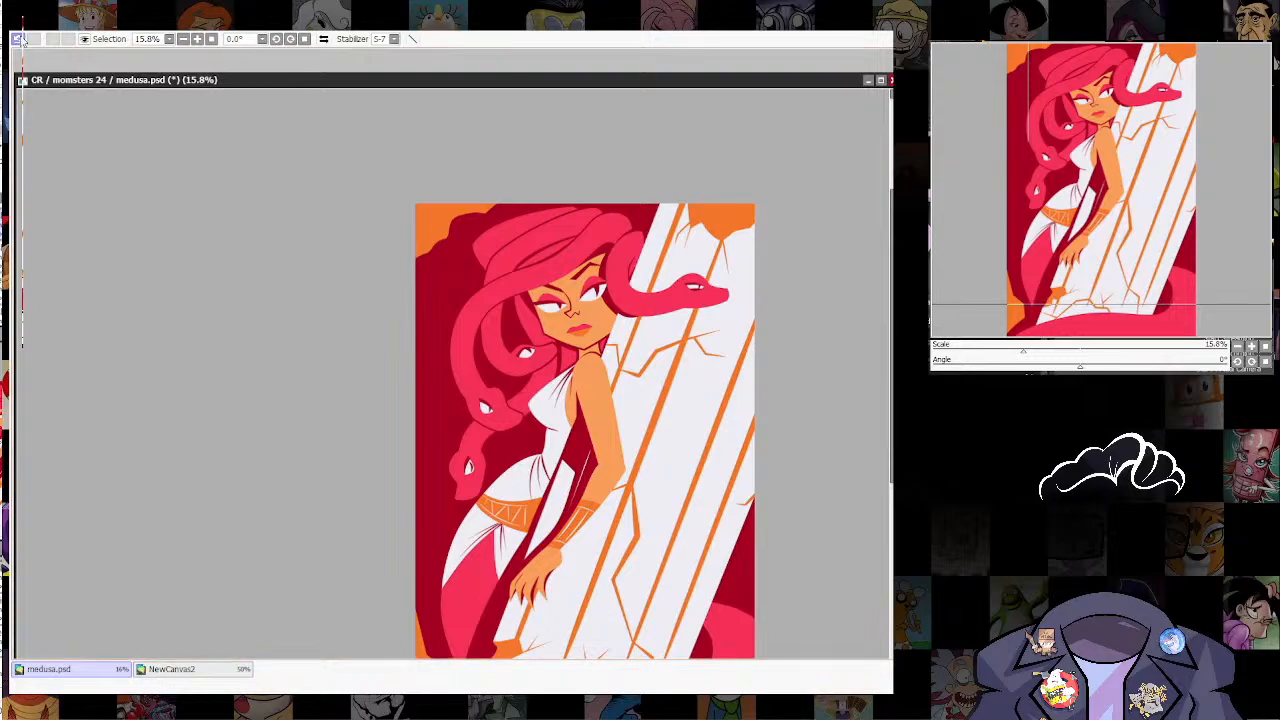
{"action": "key", "text": "alt+Tab"}
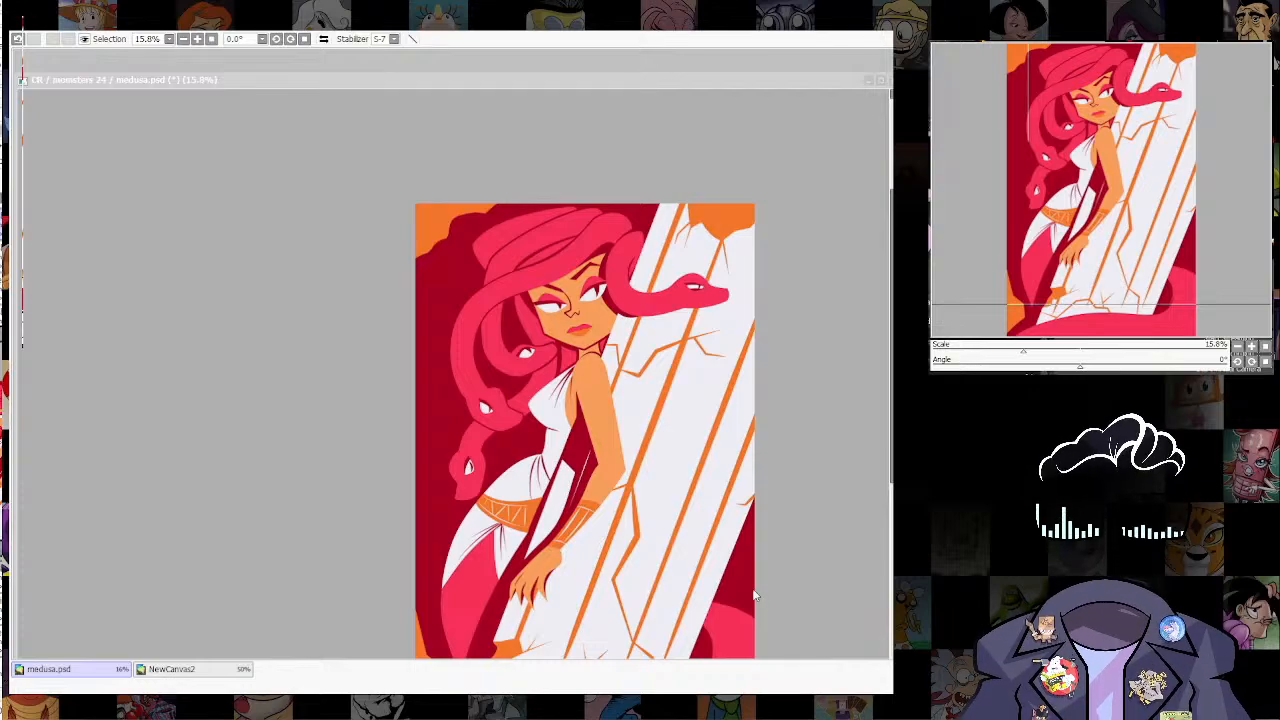
{"action": "left_click", "coordinate": [423, 392]}
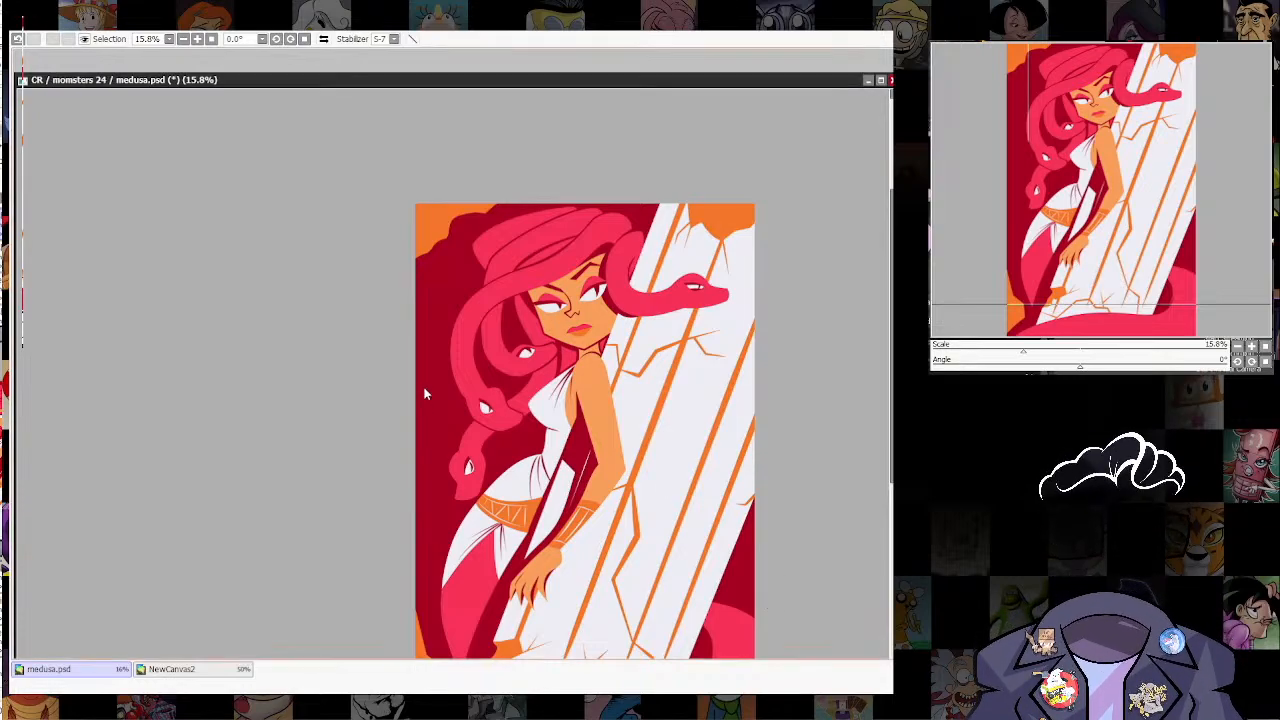
Step: Draw a curved dark red shape inside the orange break at the column's upper end, extending past the canvas edges
{"action": "scroll", "coordinate": [680, 375], "scroll_direction": "down", "scroll_amount": 5}
{"action": "scroll", "coordinate": [711, 400], "scroll_direction": "up", "scroll_amount": 6}
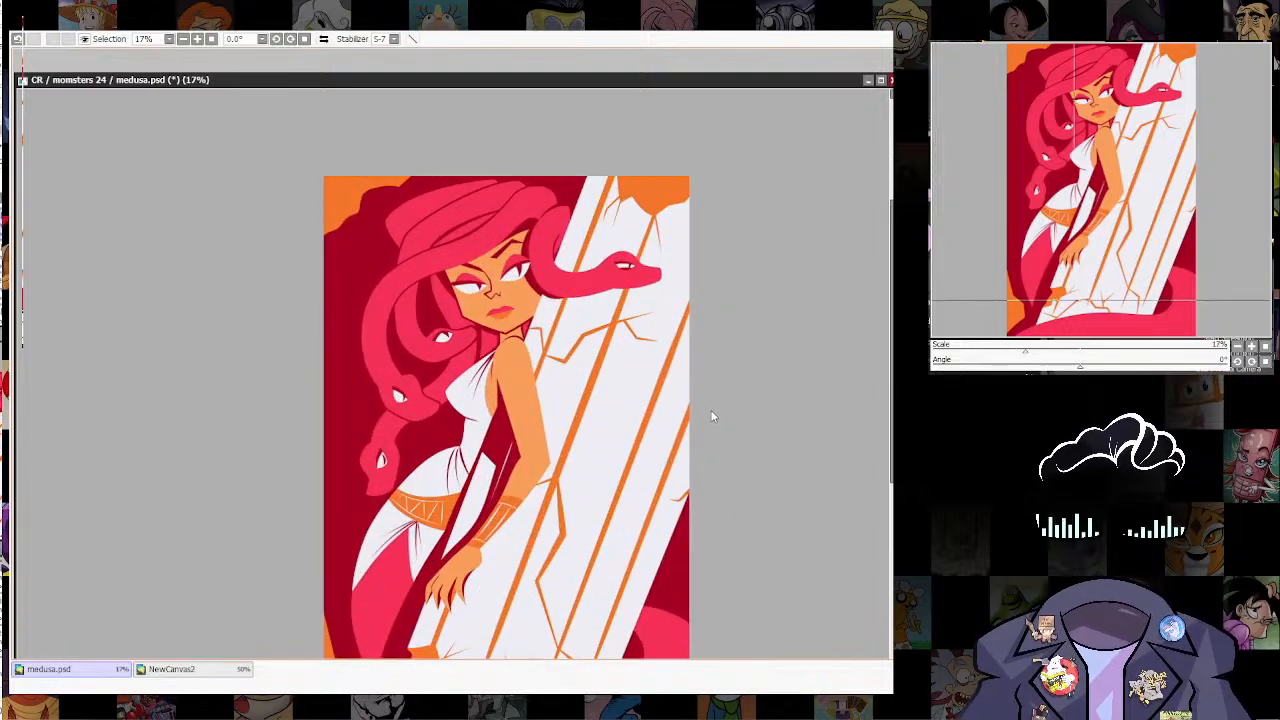
{"action": "left_click_drag", "start_coordinate": [711, 414], "coordinate": [750, 411]}
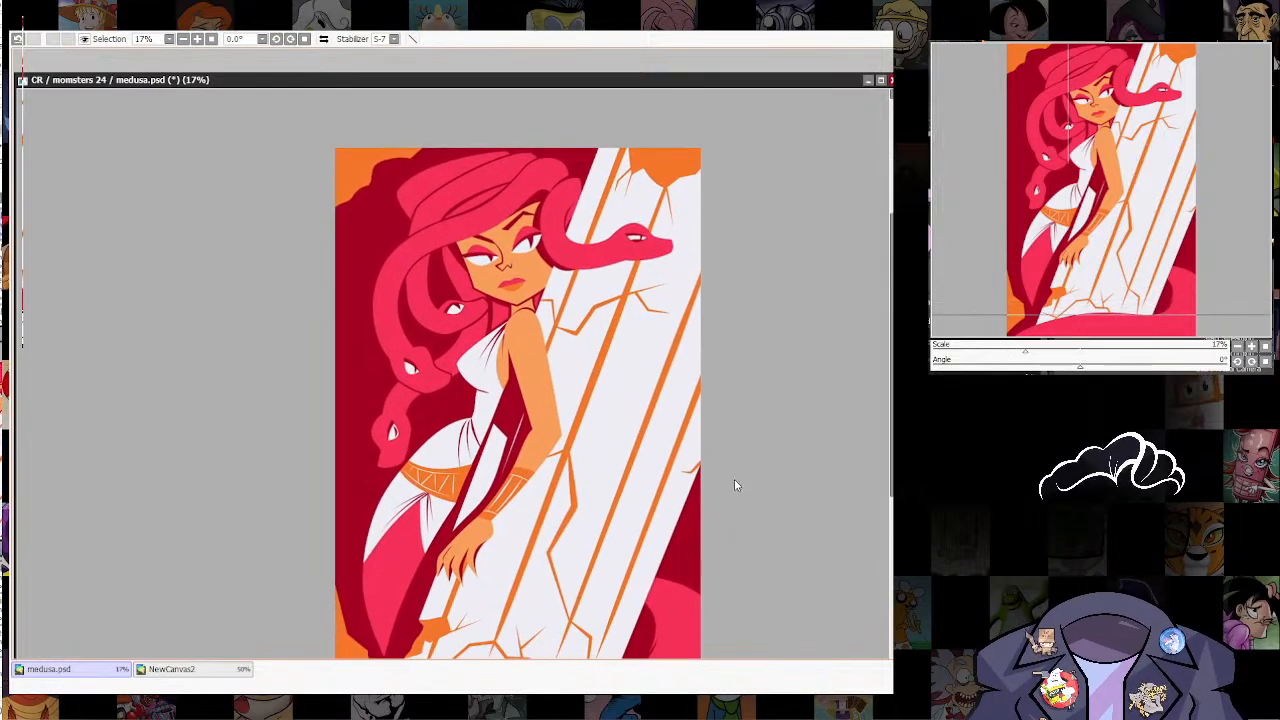
{"action": "left_click_drag", "start_coordinate": [734, 526], "coordinate": [750, 502]}
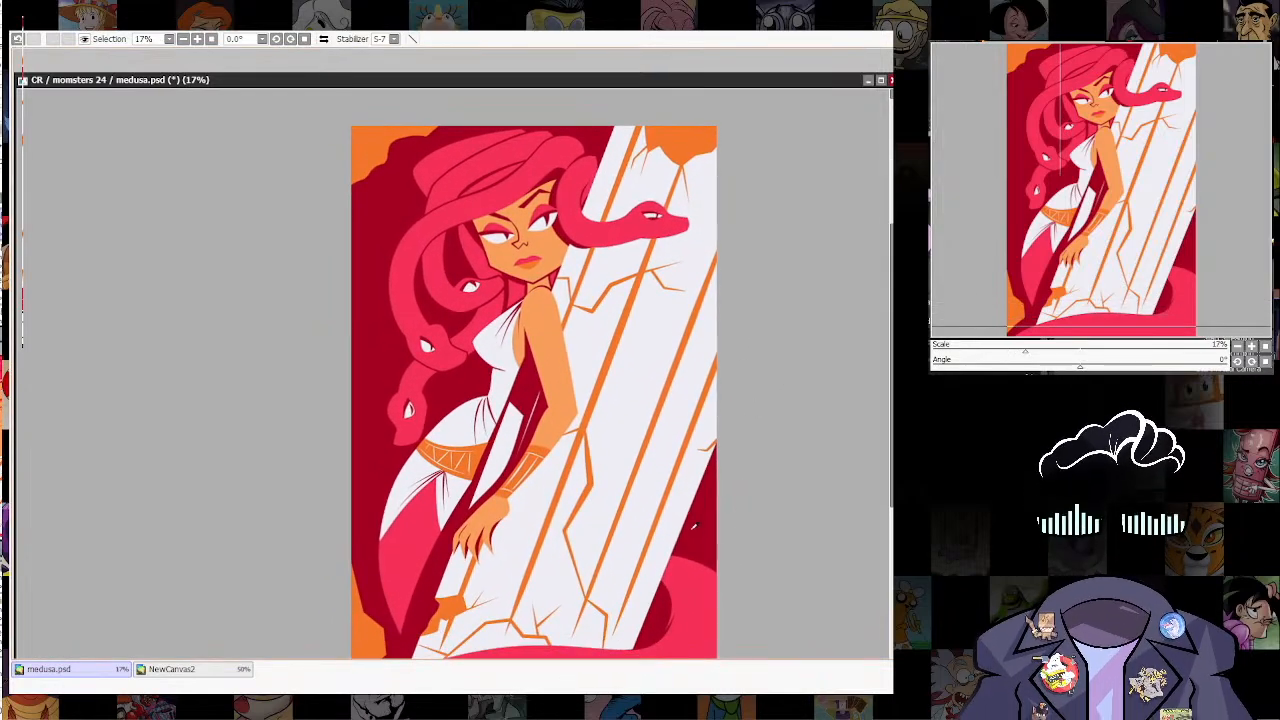
{"action": "left_click_drag", "start_coordinate": [726, 396], "coordinate": [738, 596]}
{"action": "scroll", "coordinate": [738, 596], "scroll_direction": "up", "scroll_amount": 8}
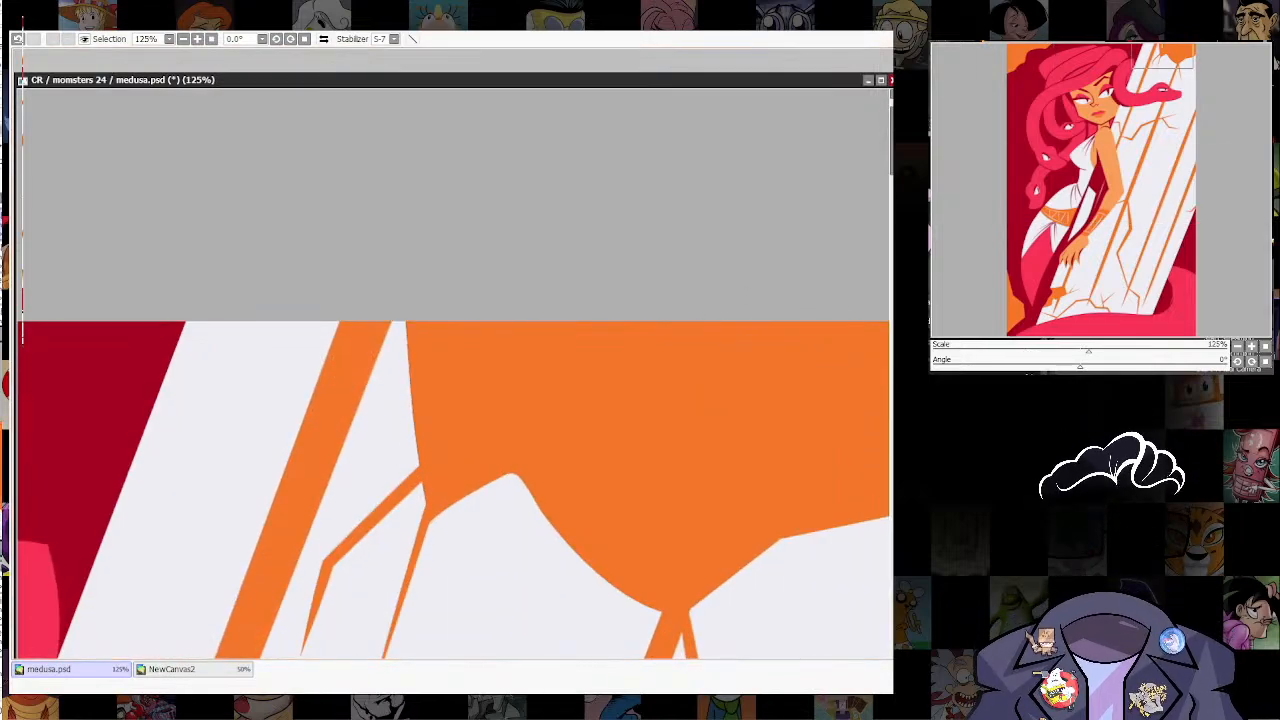
{"action": "mouse_move", "coordinate": [692, 288]}
{"action": "left_mouse_down"}
{"action": "mouse_move", "coordinate": [730, 343]}
{"action": "mouse_move", "coordinate": [830, 428]}
{"action": "left_mouse_up"}
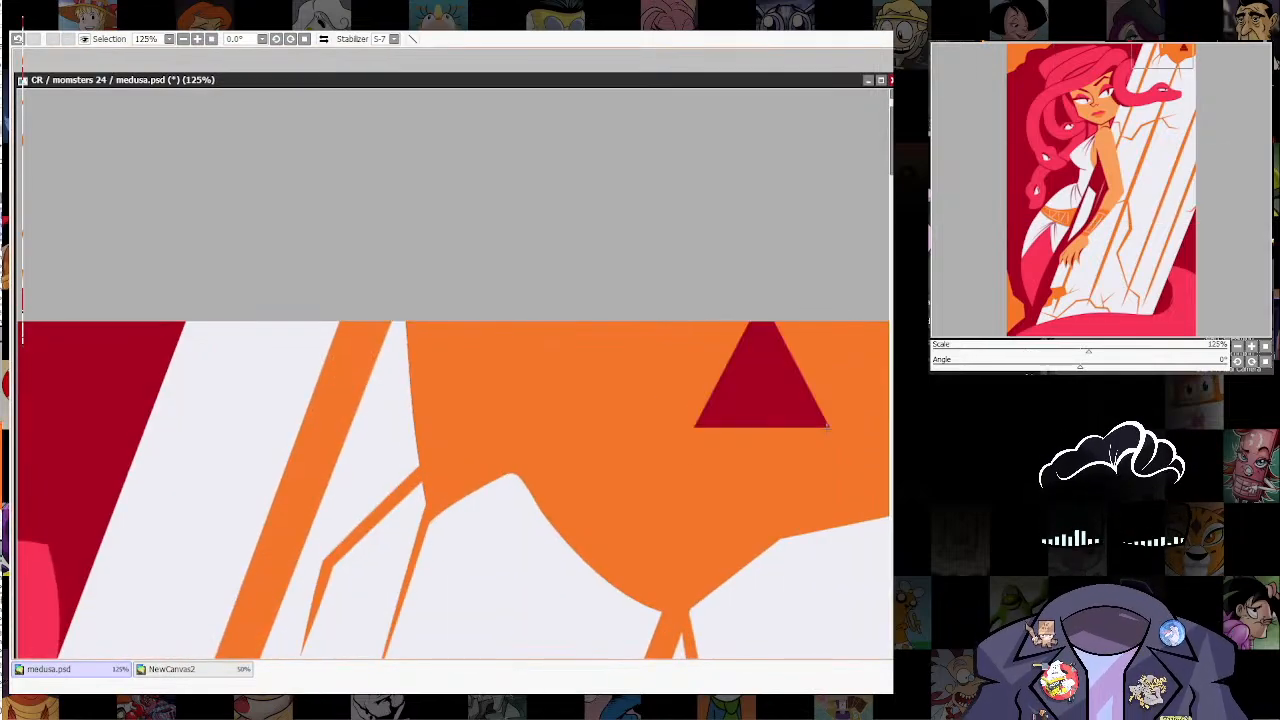
{"action": "left_click_drag", "start_coordinate": [703, 416], "coordinate": [591, 257]}
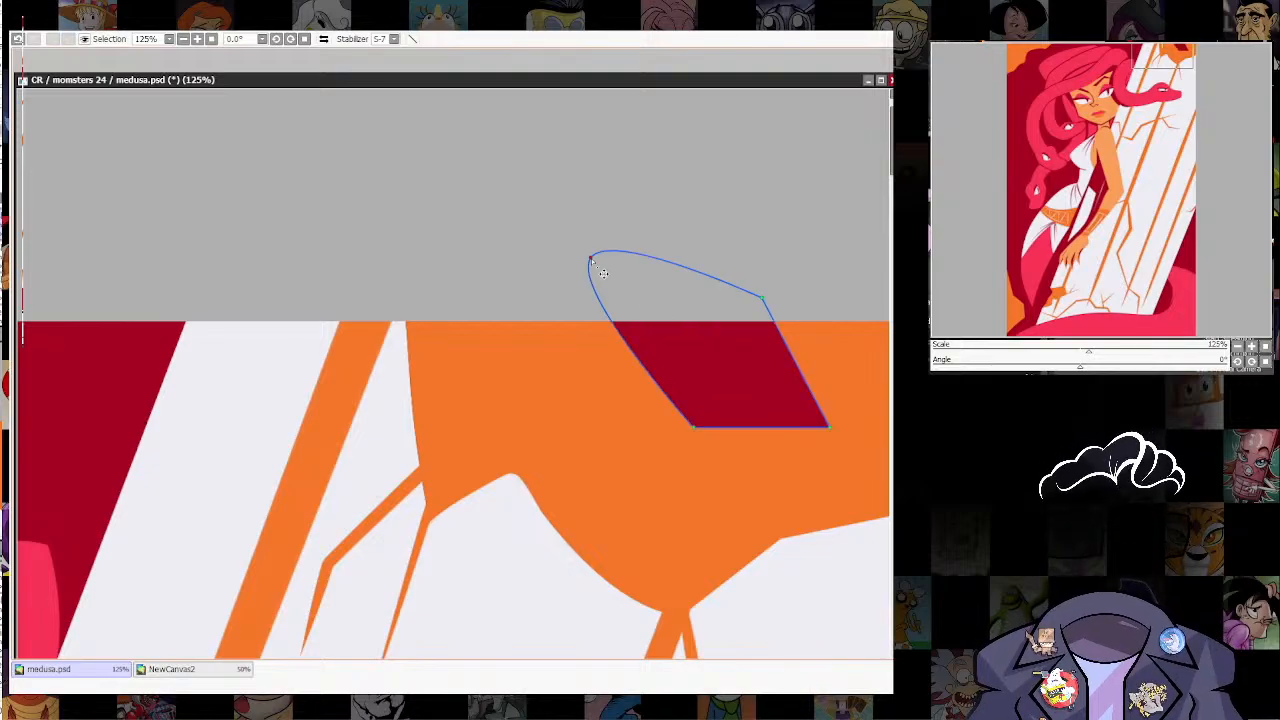
{"action": "left_click_drag", "start_coordinate": [695, 426], "coordinate": [735, 442]}
{"action": "left_click_drag", "start_coordinate": [850, 405], "coordinate": [649, 445]}
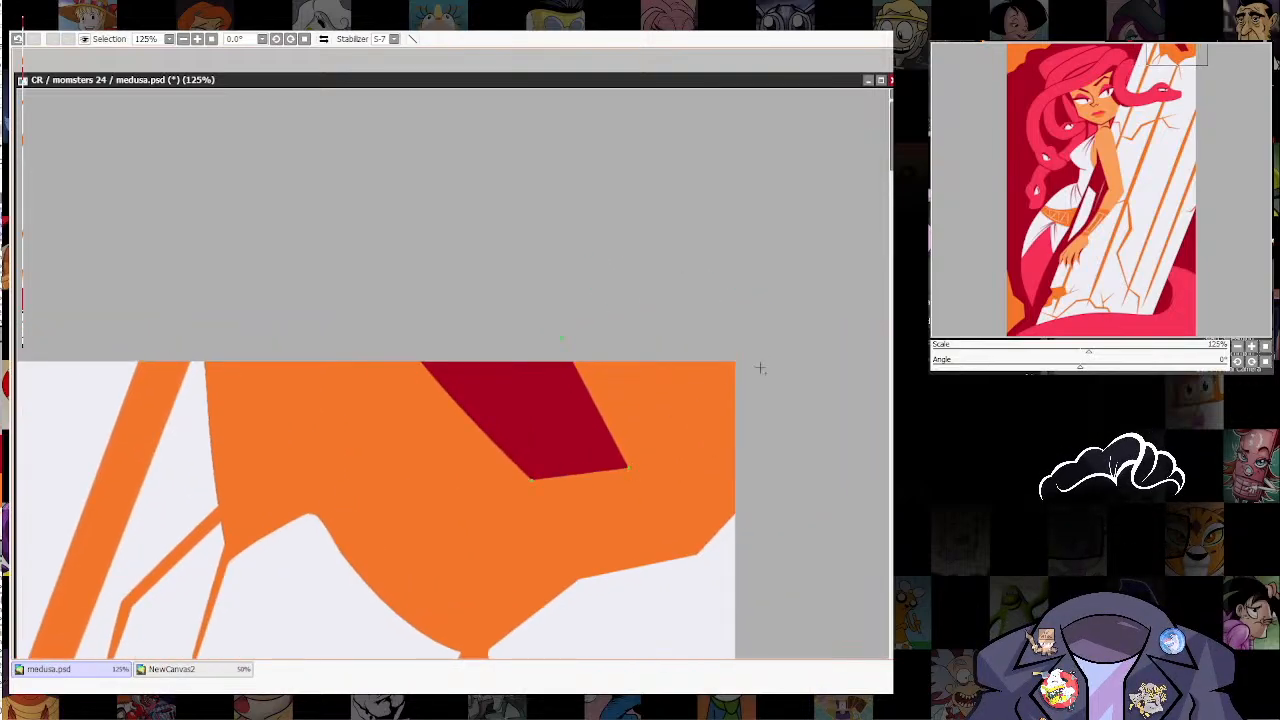
{"action": "left_click_drag", "start_coordinate": [589, 395], "coordinate": [788, 325]}
{"action": "left_click_drag", "start_coordinate": [705, 410], "coordinate": [714, 455]}
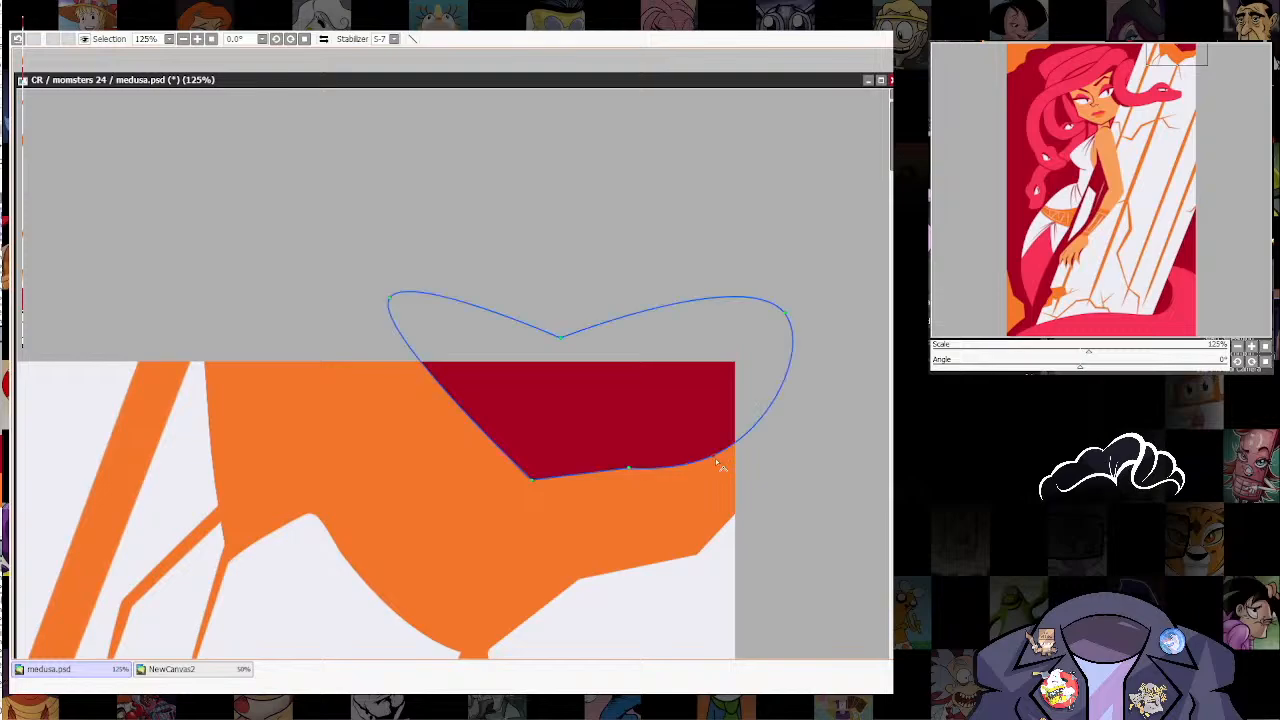
Step: Reshape the dark red shape's lower outline into jagged, angular corners that leave an orange rim around the break
{"action": "left_click_drag", "start_coordinate": [628, 468], "coordinate": [638, 522]}
{"action": "left_click_drag", "start_coordinate": [532, 479], "coordinate": [558, 451]}
{"action": "left_click_drag", "start_coordinate": [503, 410], "coordinate": [467, 491]}
{"action": "left_click", "coordinate": [467, 491]}
{"action": "left_click_drag", "start_coordinate": [558, 451], "coordinate": [579, 464]}
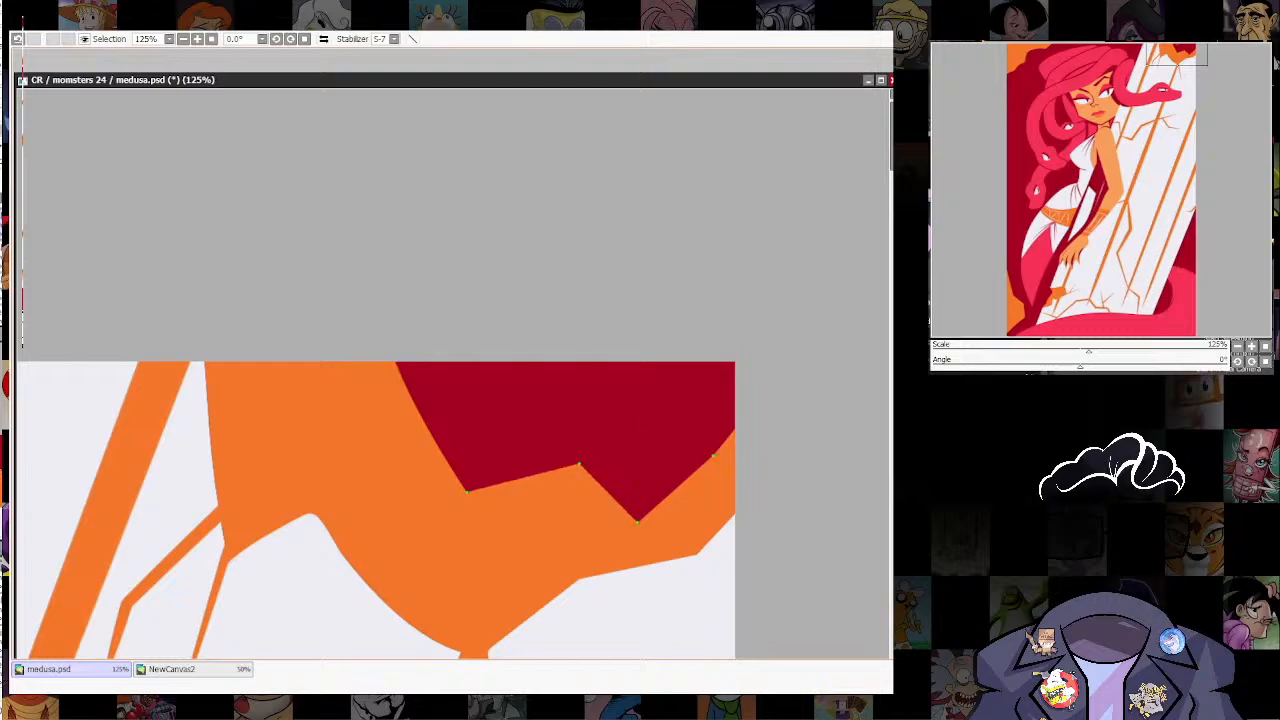
{"action": "left_click_drag", "start_coordinate": [437, 442], "coordinate": [437, 430]}
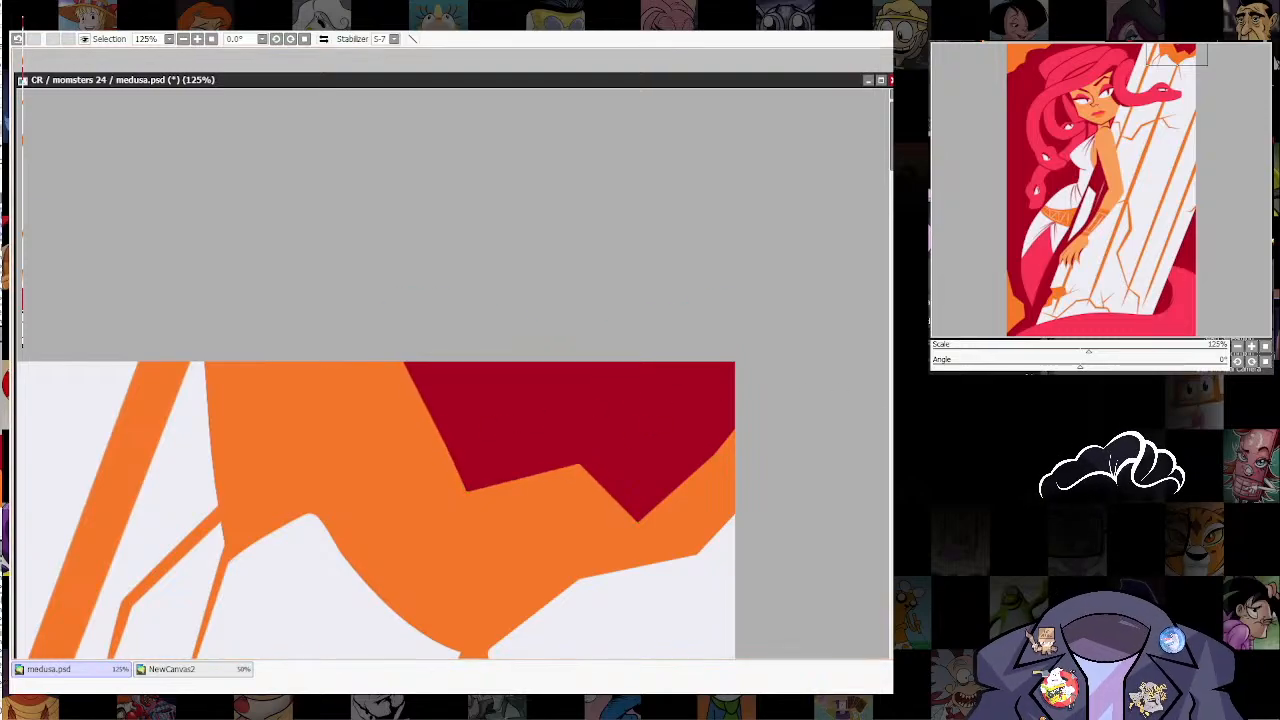
Step: Adjust the dark red shape's outline where the column's break meets the canvas border
{"action": "left_click_drag", "start_coordinate": [730, 440], "coordinate": [790, 320]}
{"action": "left_click_drag", "start_coordinate": [738, 366], "coordinate": [746, 408]}
{"action": "left_click_drag", "start_coordinate": [779, 487], "coordinate": [790, 378]}
{"action": "scroll", "coordinate": [786, 378], "scroll_direction": "down", "scroll_amount": 2}
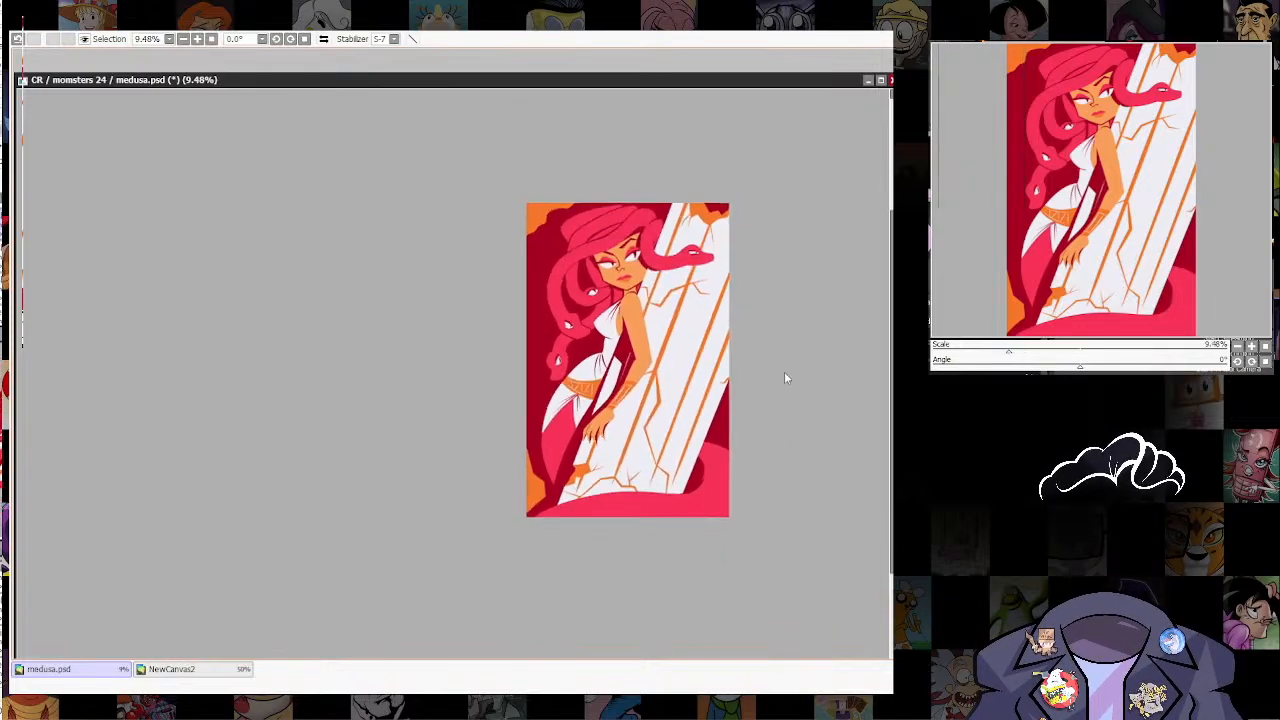
{"action": "scroll", "coordinate": [784, 378], "scroll_direction": "up", "scroll_amount": 1}
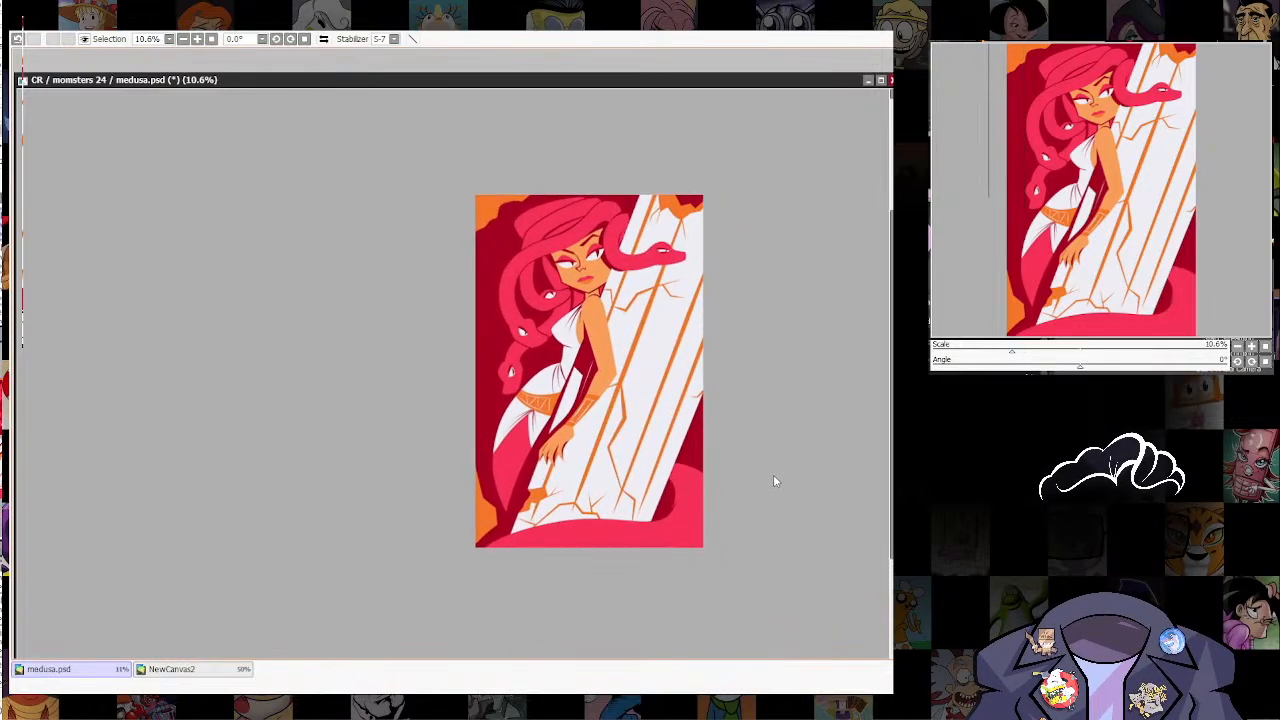
{"action": "left_click_drag", "start_coordinate": [772, 382], "coordinate": [757, 419]}
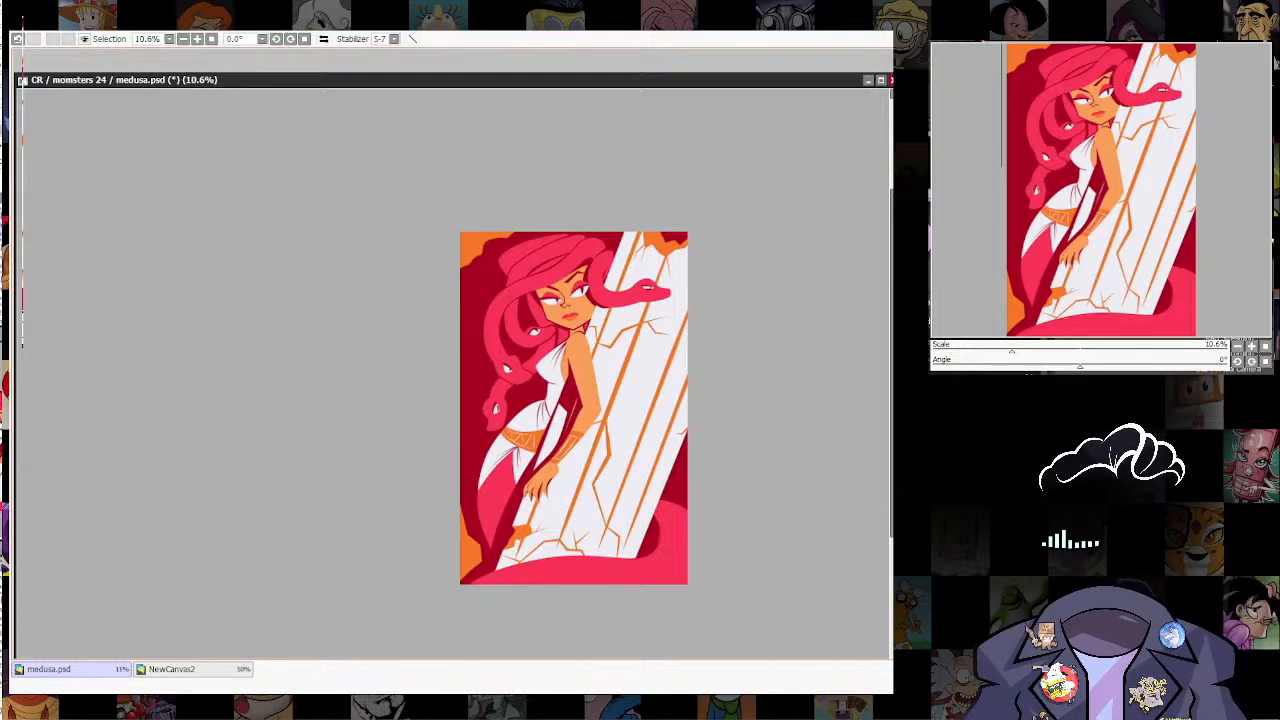
{"action": "scroll", "coordinate": [715, 496], "scroll_direction": "up", "scroll_amount": 2}
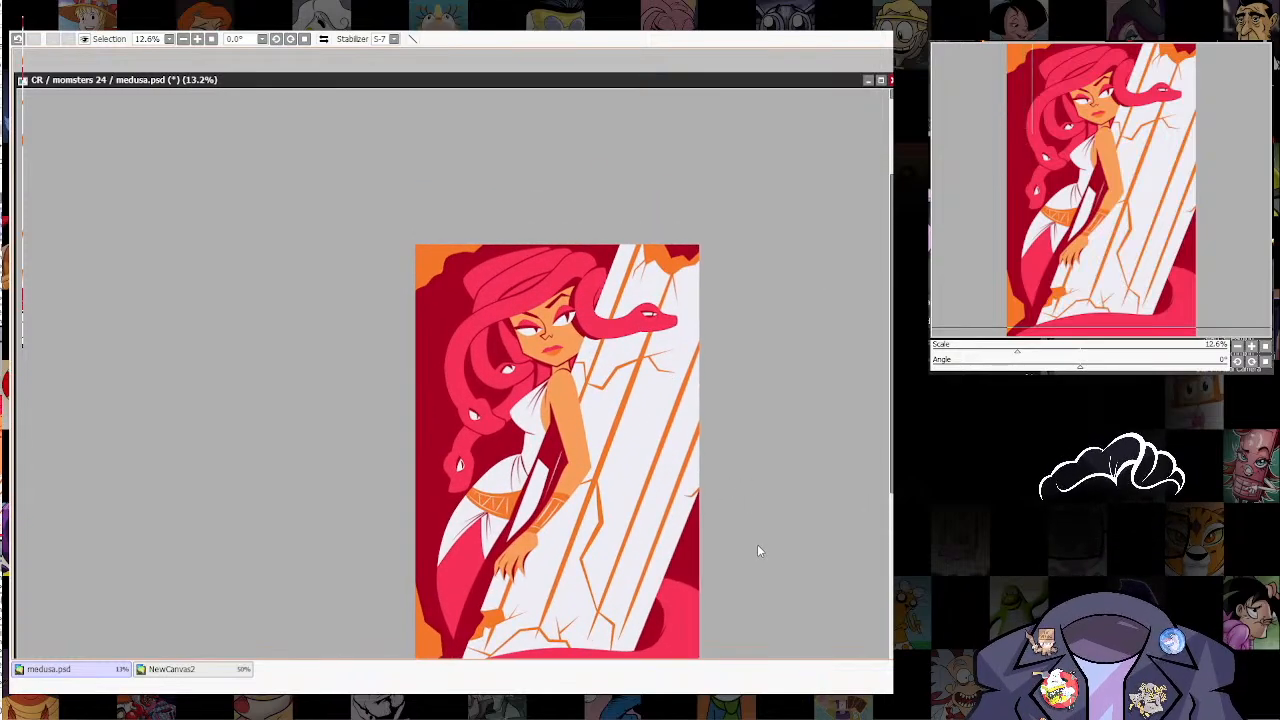
{"action": "scroll", "coordinate": [757, 544], "scroll_direction": "up", "scroll_amount": 1}
{"action": "left_click_drag", "start_coordinate": [757, 544], "coordinate": [748, 467]}
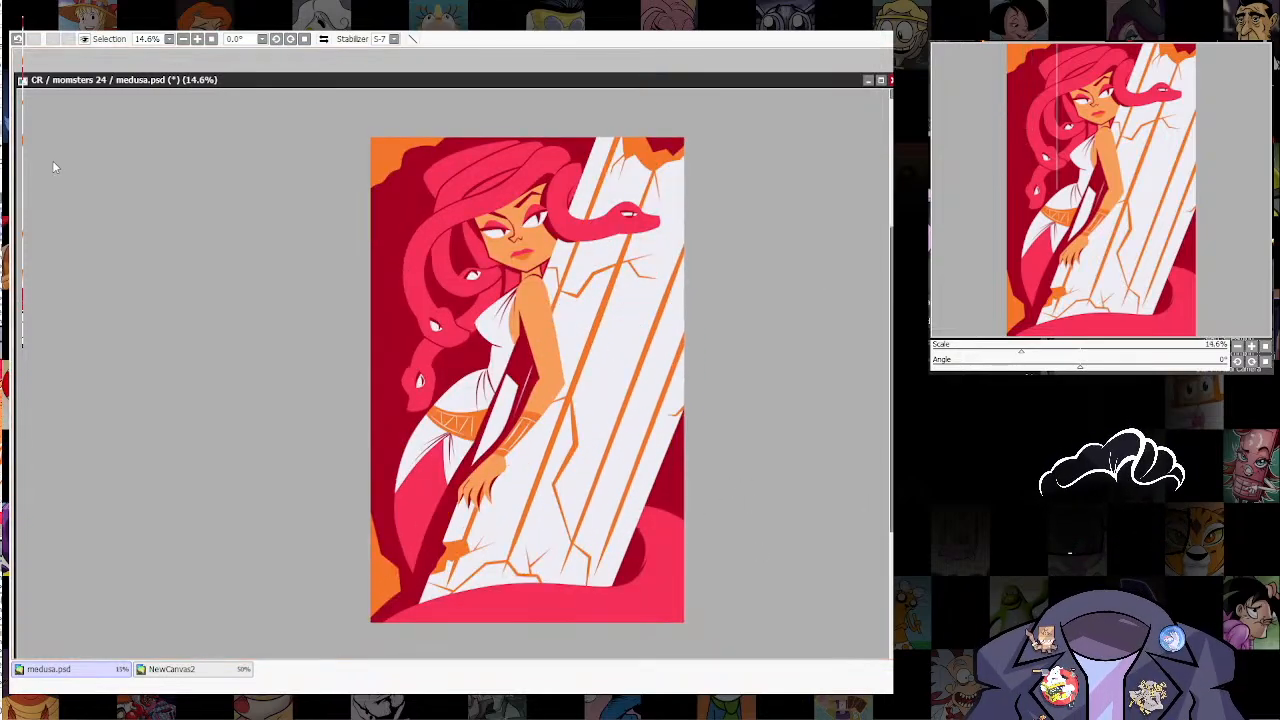
Step: Switch to Affinity Designer, dismiss the new-document dialog and open the Medusa artwork from the file browser
{"action": "left_click", "coordinate": [252, 254]}
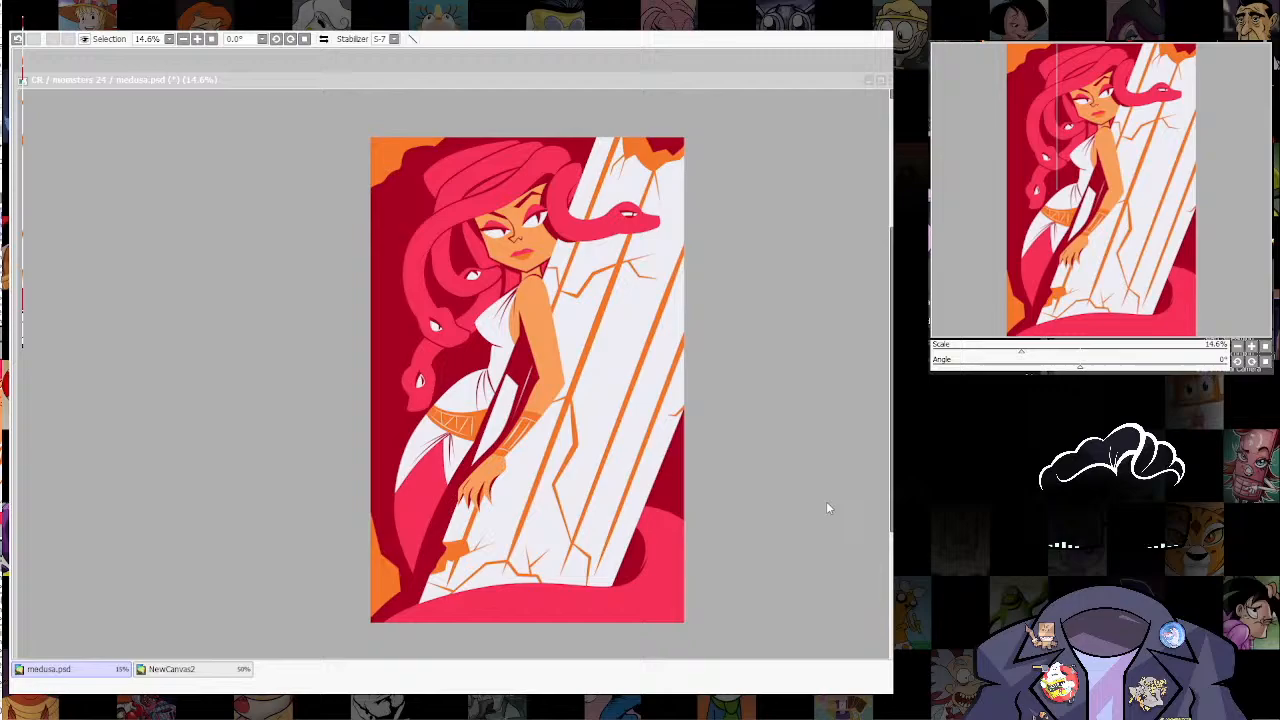
{"action": "left_click", "coordinate": [452, 398]}
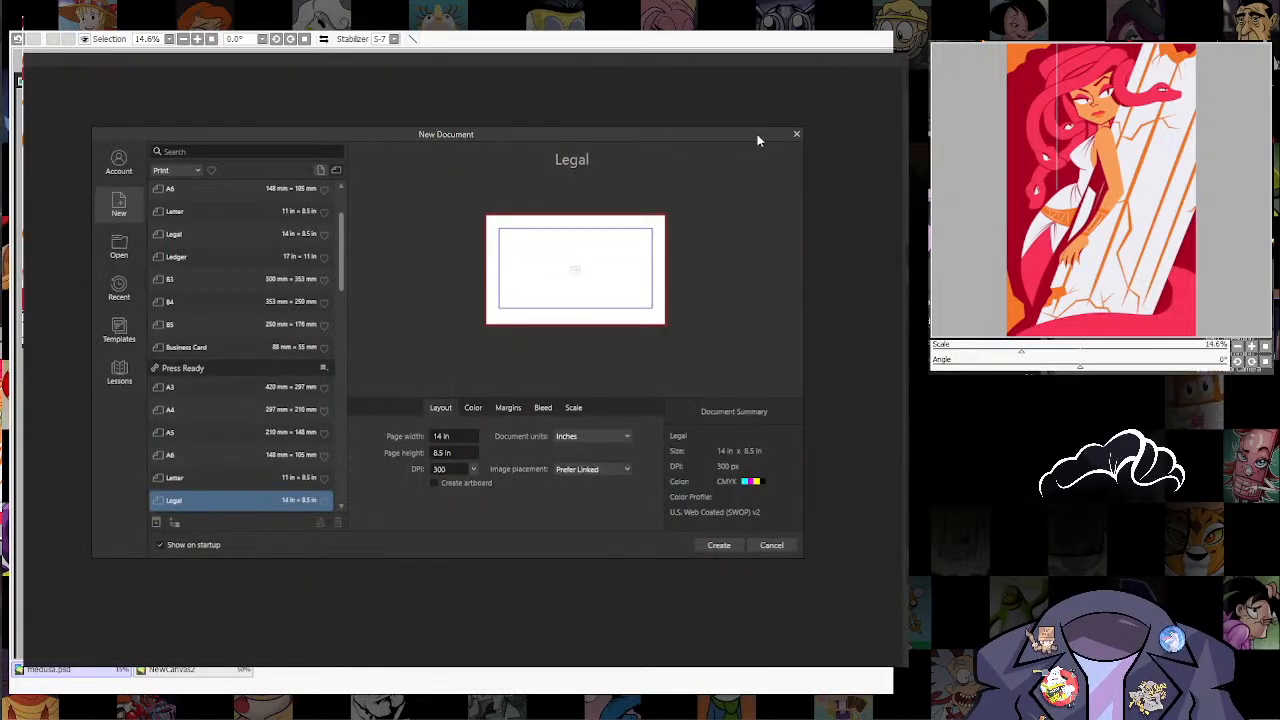
{"action": "left_click", "coordinate": [796, 133]}
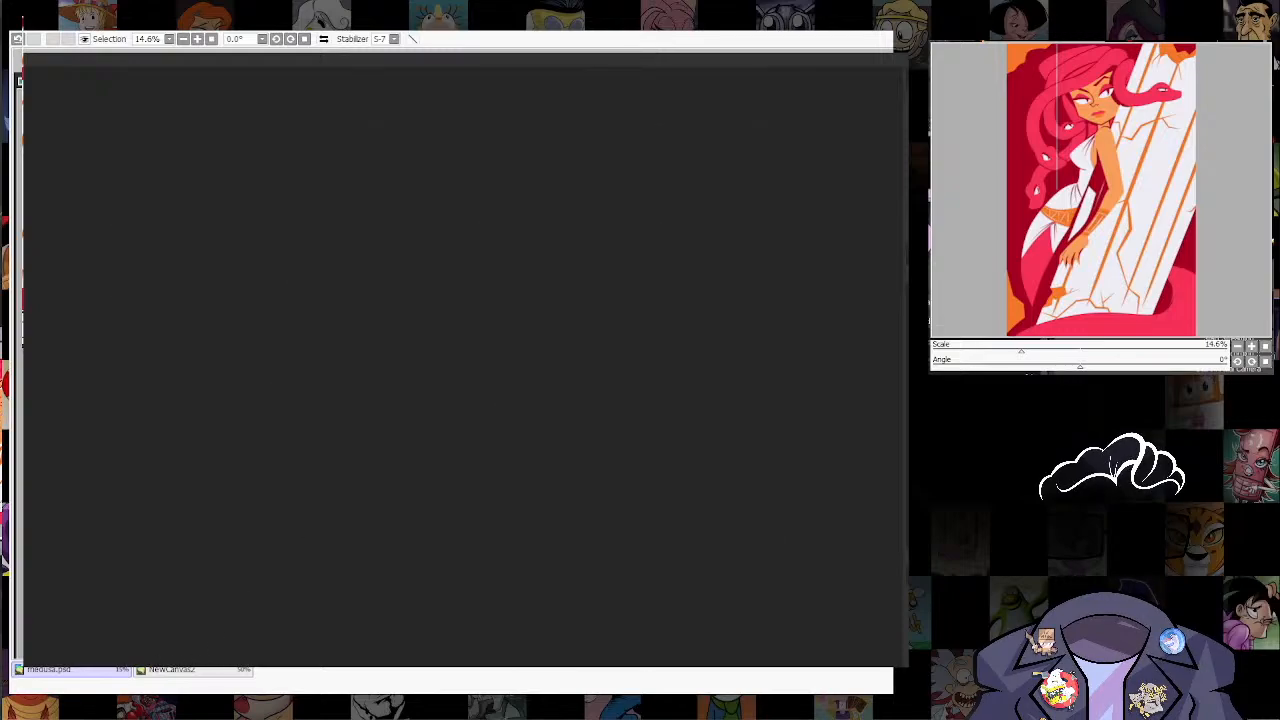
{"action": "key", "text": "super+e"}
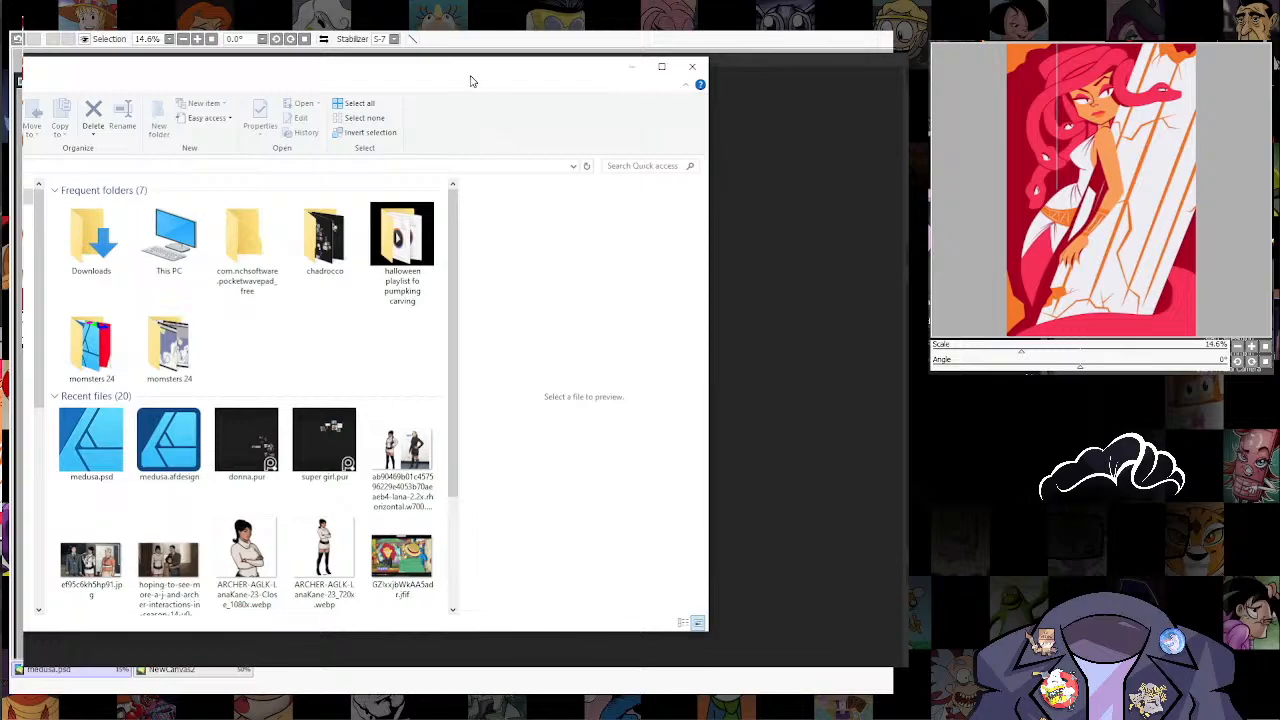
{"action": "left_click_drag", "start_coordinate": [473, 81], "coordinate": [543, 263]}
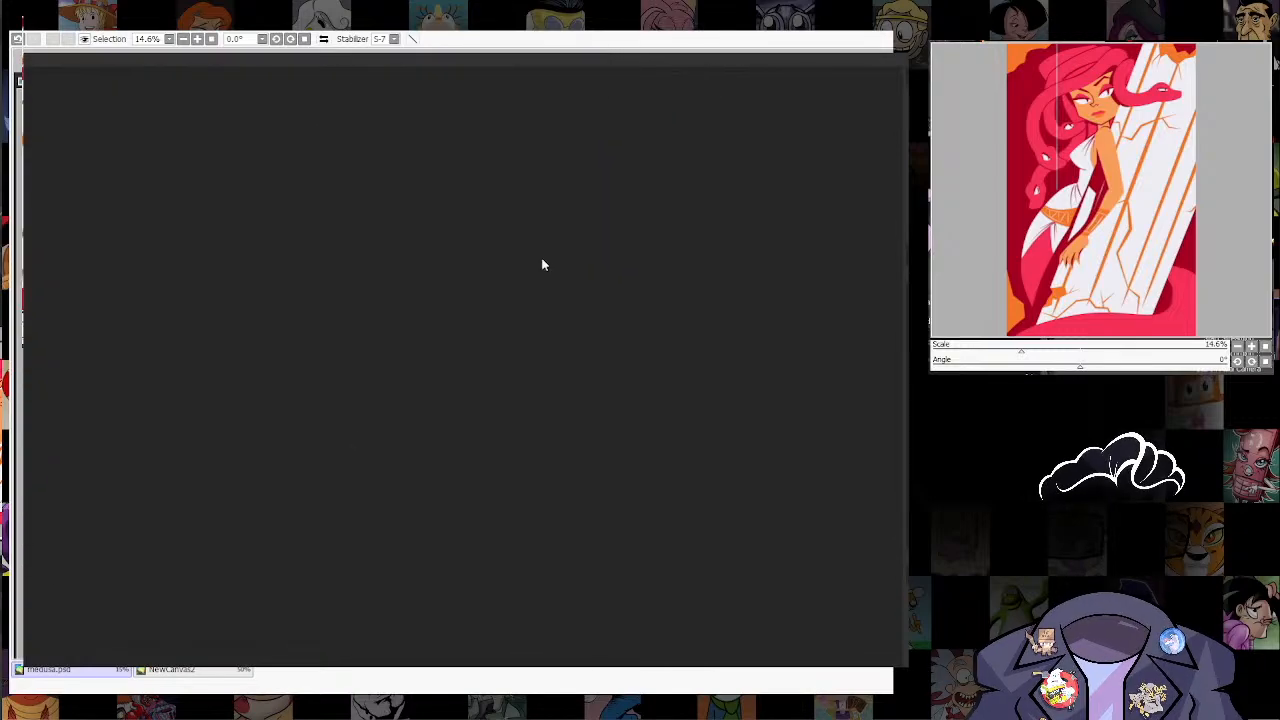
Step: Create a new Legal document measuring 14 × 8.5 in at 300 DPI
{"action": "key", "text": "alt+f"}
{"action": "left_click", "coordinate": [28, 54]}
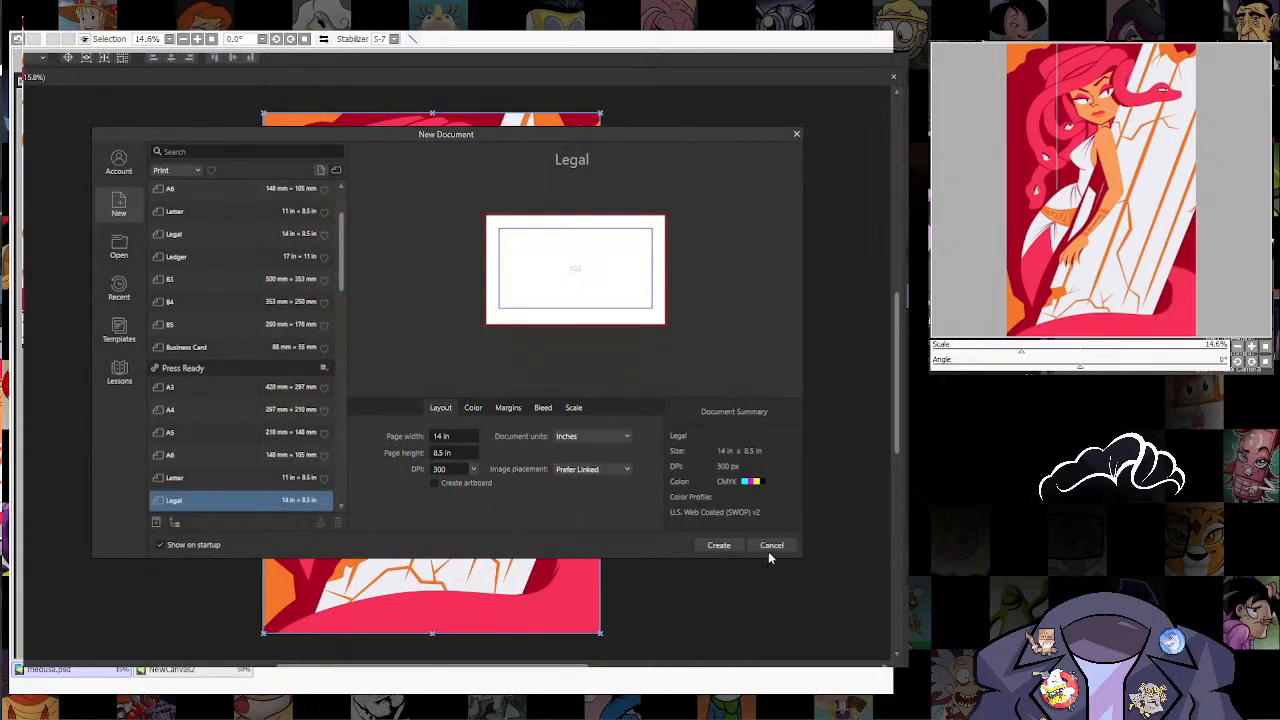
{"action": "left_click", "coordinate": [717, 548]}
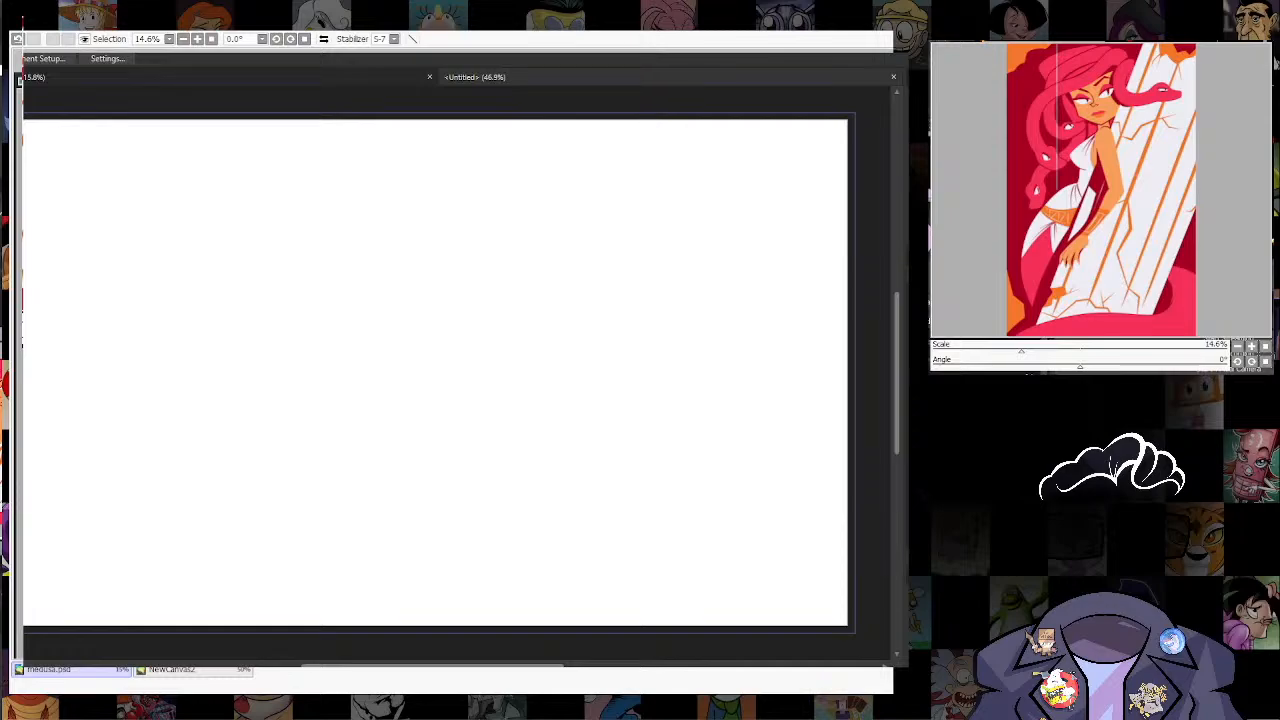
Step: Draw a square in the middle of the page with a light grey fill and no outline
{"action": "key", "text": "m"}
{"action": "left_click_drag", "start_coordinate": [336, 314], "coordinate": [545, 521]}
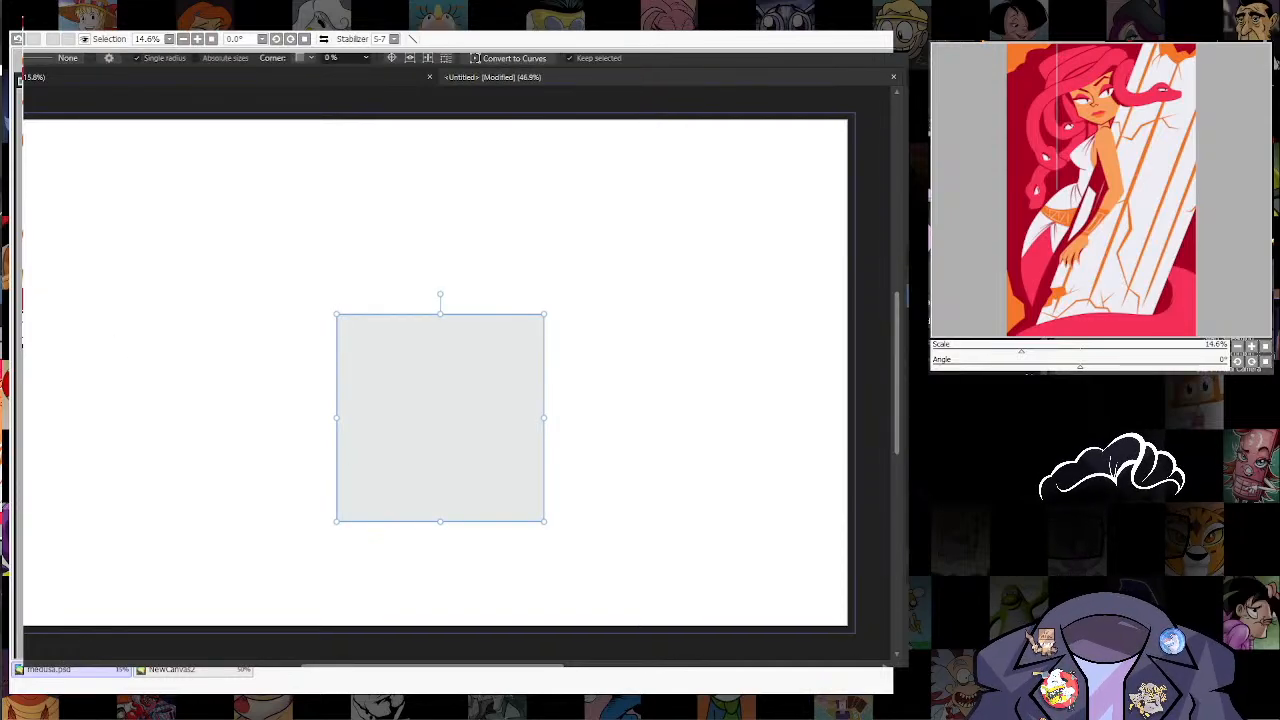
{"action": "key", "text": "shift+x"}
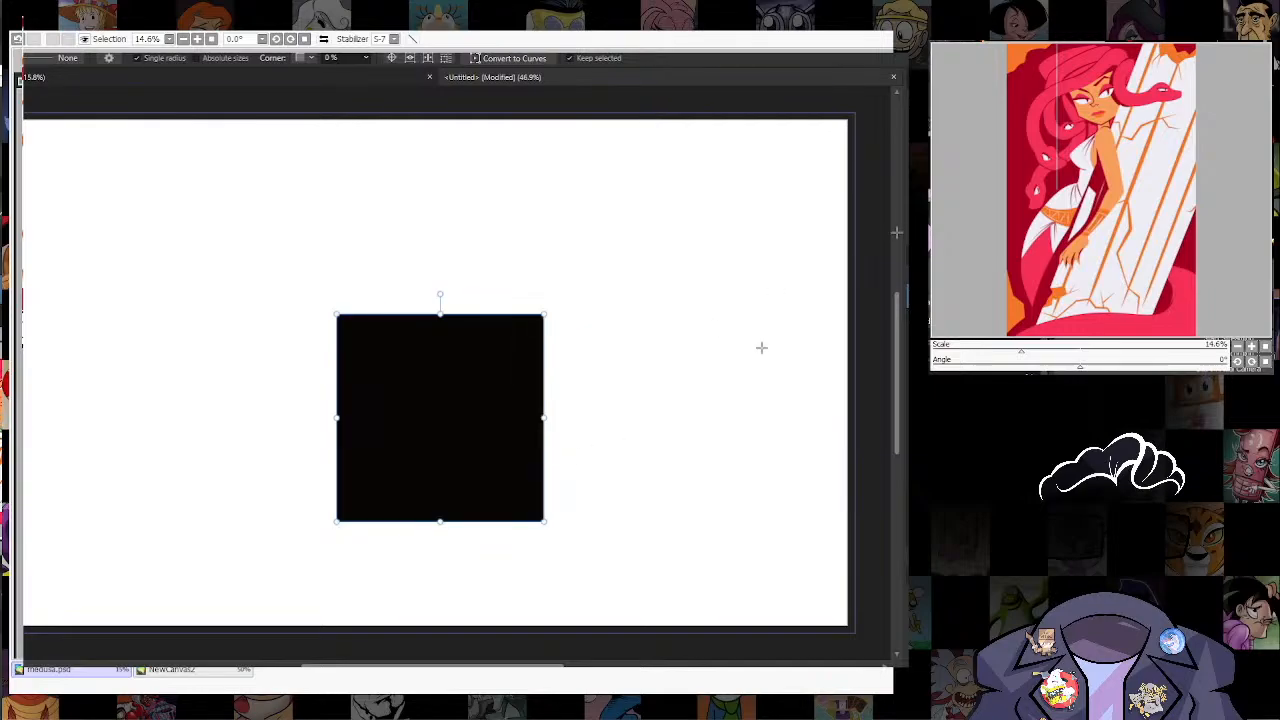
{"action": "key", "text": "shift+x"}
{"action": "key", "text": "h"}
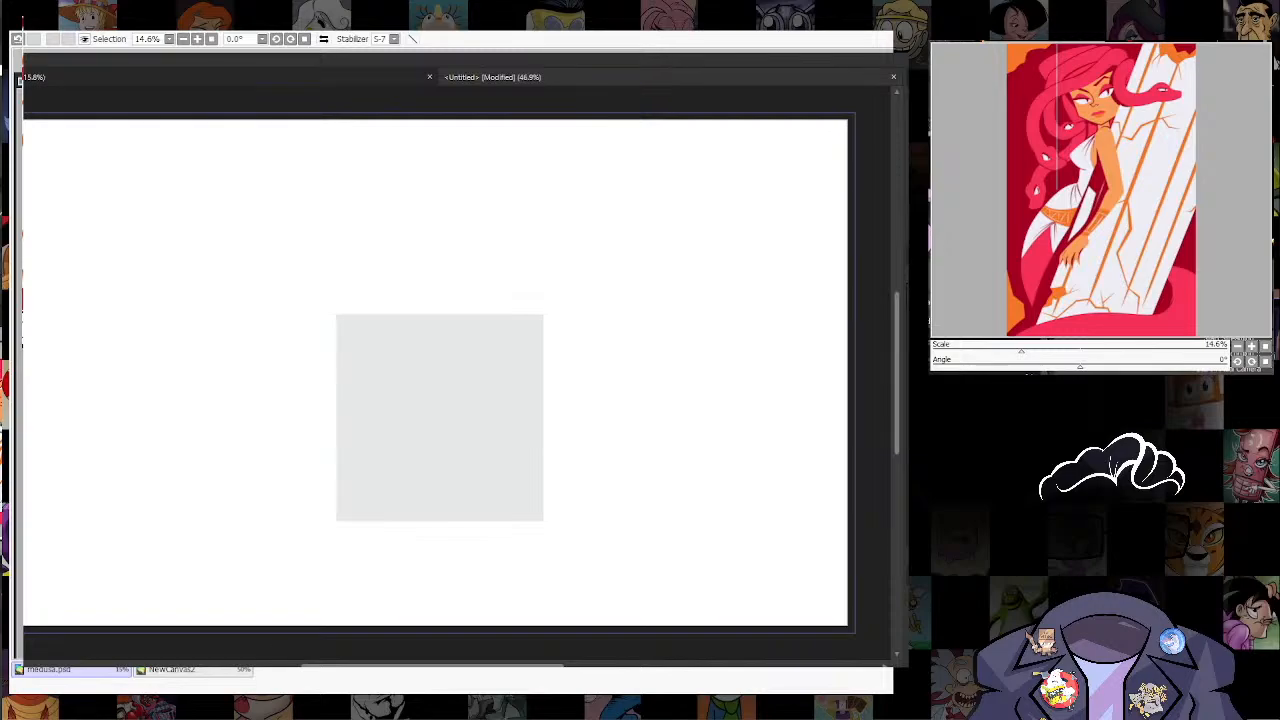
Step: Draw a black ellipse inside the grey square, scale it to about 1.7 × 1.5 in and position it near the square's centre
{"action": "key", "text": "m"}
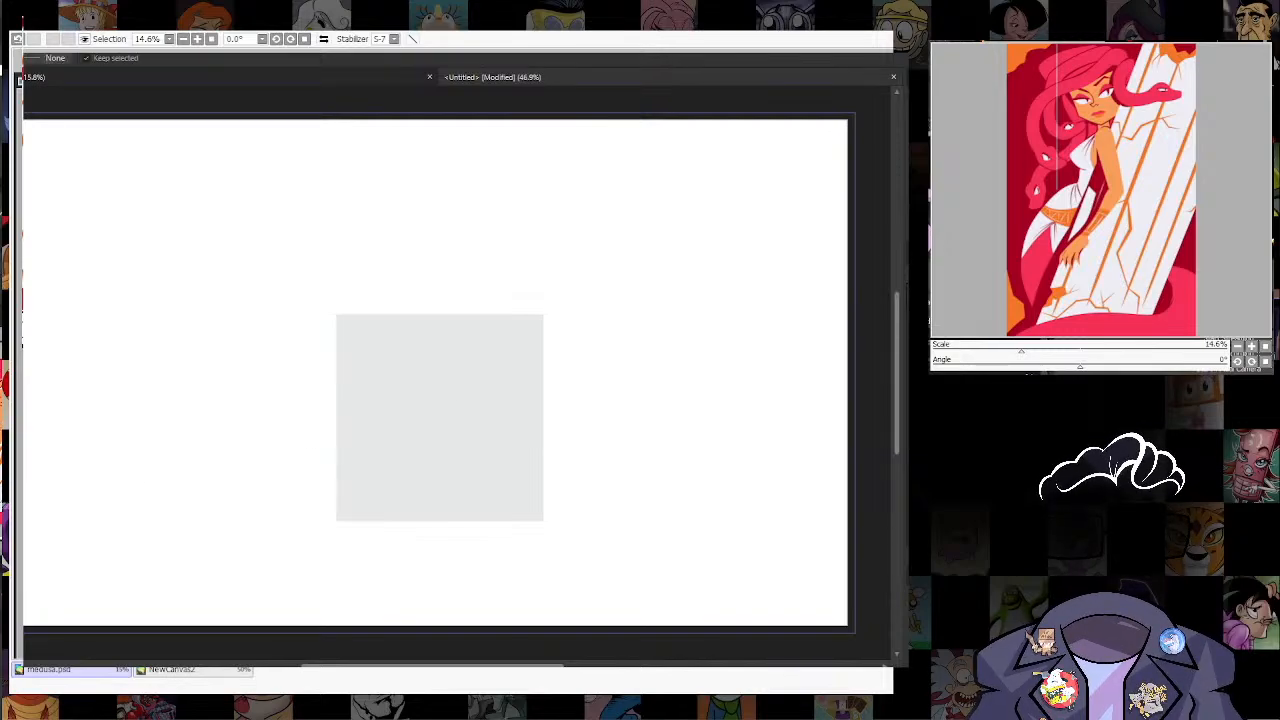
{"action": "left_click_drag", "start_coordinate": [518, 369], "coordinate": [404, 470]}
{"action": "scroll", "coordinate": [405, 410], "scroll_direction": "up", "scroll_amount": 4}
{"action": "left_click_drag", "start_coordinate": [487, 419], "coordinate": [425, 410]}
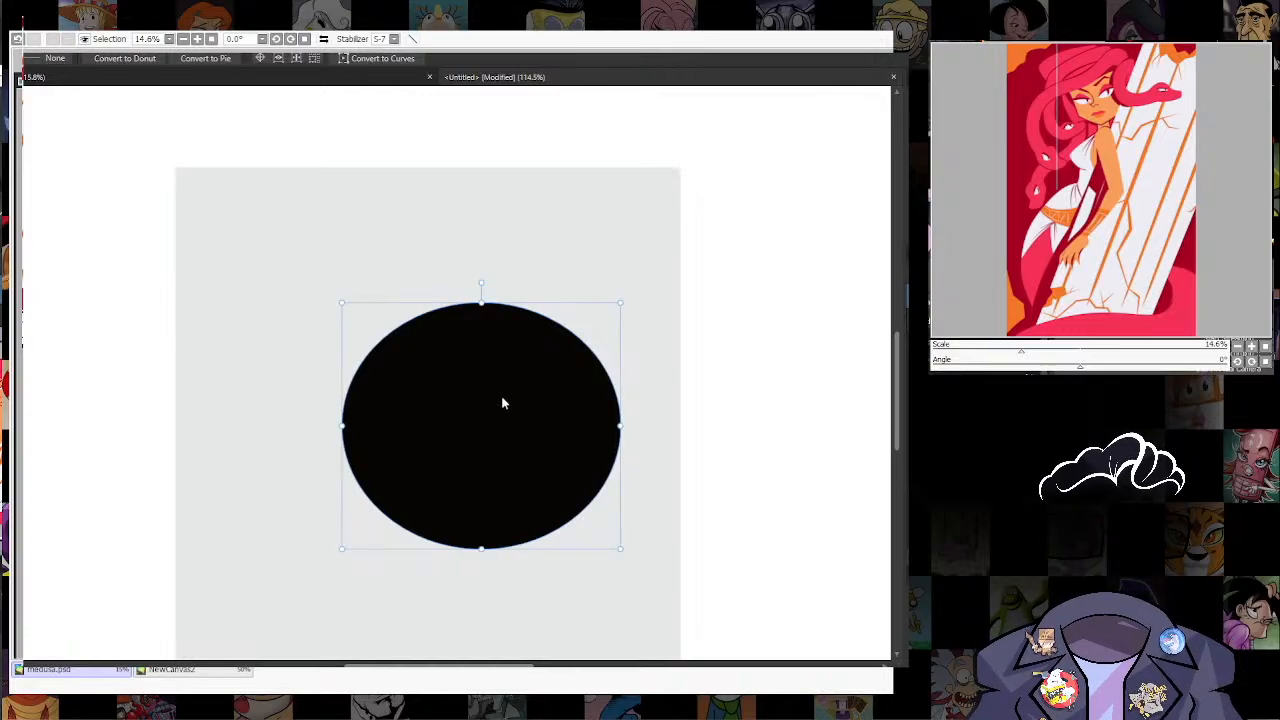
{"action": "left_click_drag", "start_coordinate": [503, 400], "coordinate": [458, 386]}
{"action": "left_click_drag", "start_coordinate": [575, 288], "coordinate": [540, 323]}
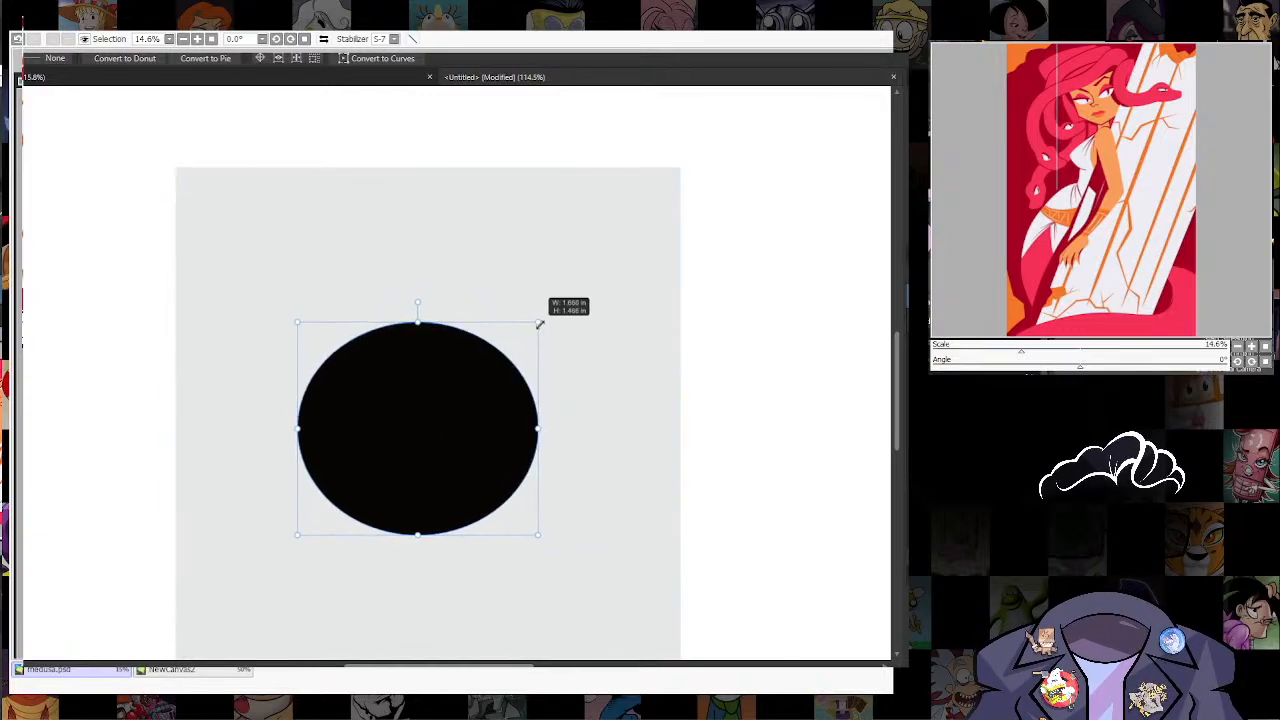
{"action": "mouse_move", "coordinate": [439, 409]}
{"action": "left_mouse_down"}
{"action": "mouse_move", "coordinate": [451, 416]}
{"action": "mouse_move", "coordinate": [422, 420]}
{"action": "left_mouse_up"}
Step: Duplicate the black ellipse, offset the copy sideways and subtract it from the original to leave a crescent
{"action": "key", "text": "Return"}
{"action": "left_click", "coordinate": [525, 440]}
{"action": "key", "text": "v"}
{"action": "left_click", "coordinate": [541, 415], "text": "shift"}
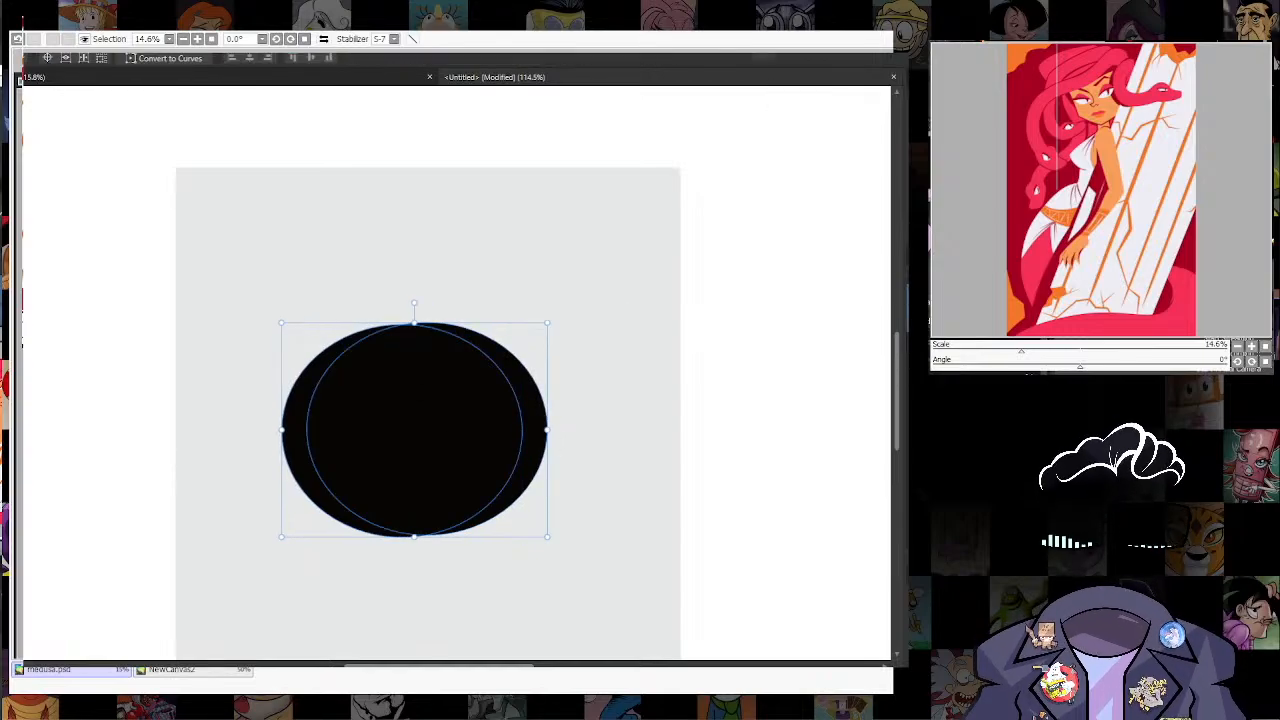
{"action": "left_click", "coordinate": [784, 54]}
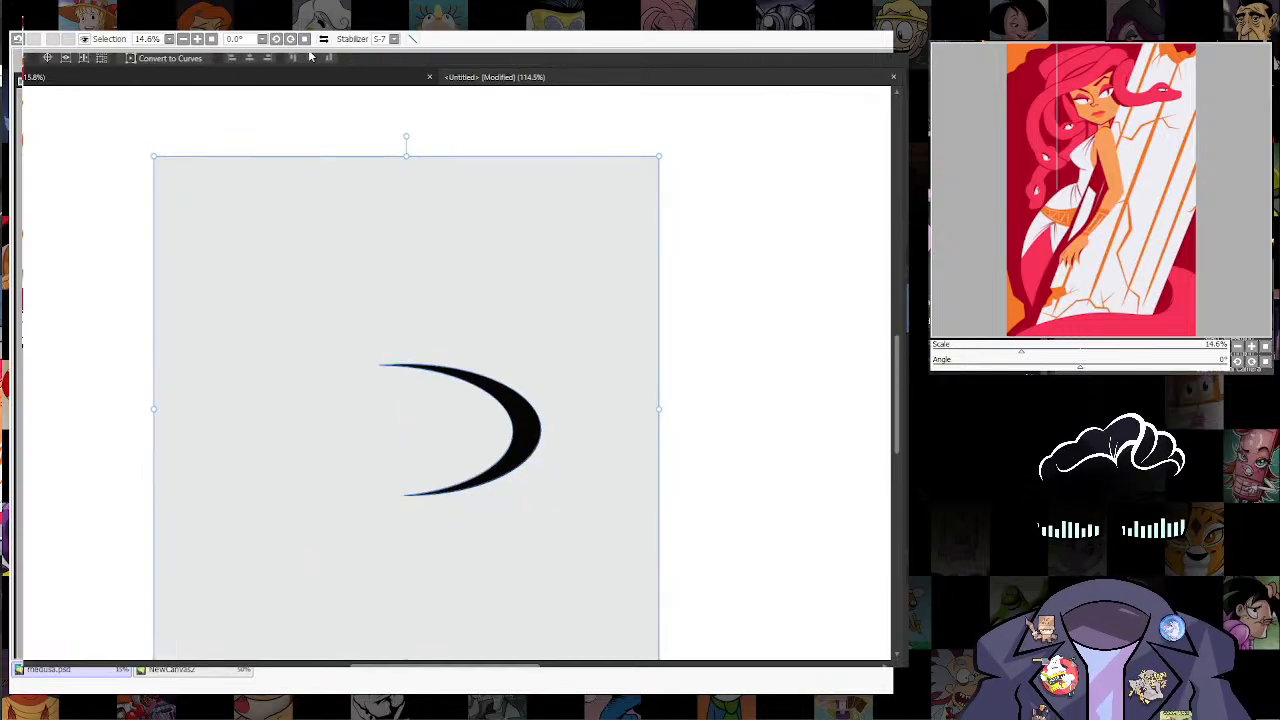
Step: Duplicate the crescent four times, placing the copies near the corners of the square around the central one
{"action": "left_click", "coordinate": [254, 60]}
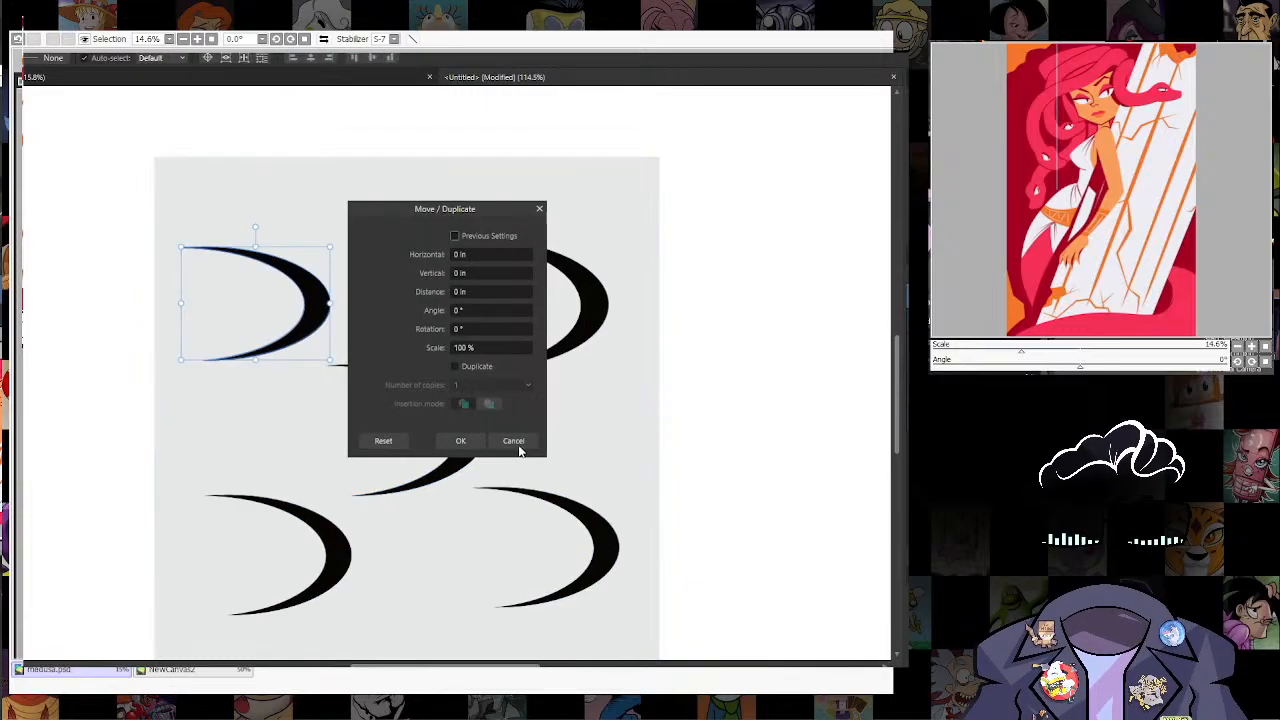
{"action": "left_click", "coordinate": [519, 442]}
{"action": "left_click", "coordinate": [509, 441]}
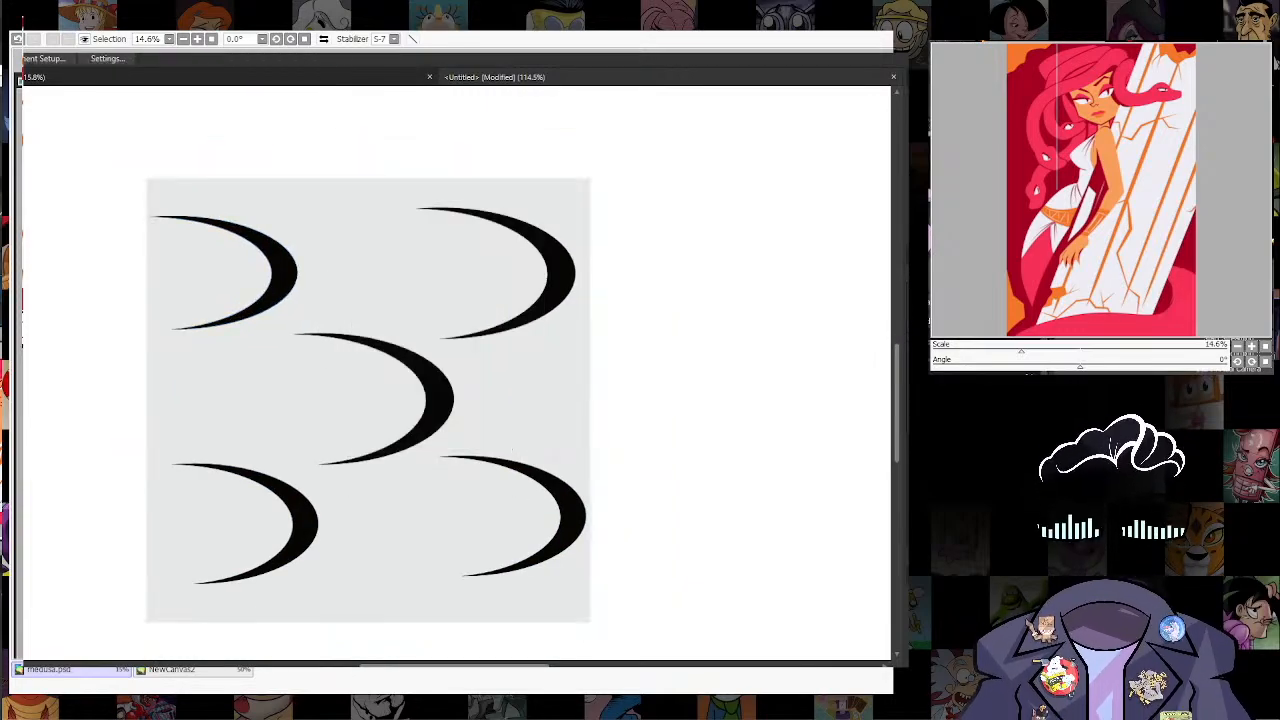
Step: Remove the fill from the grey square behind the five crescents
{"action": "left_click", "coordinate": [500, 400]}
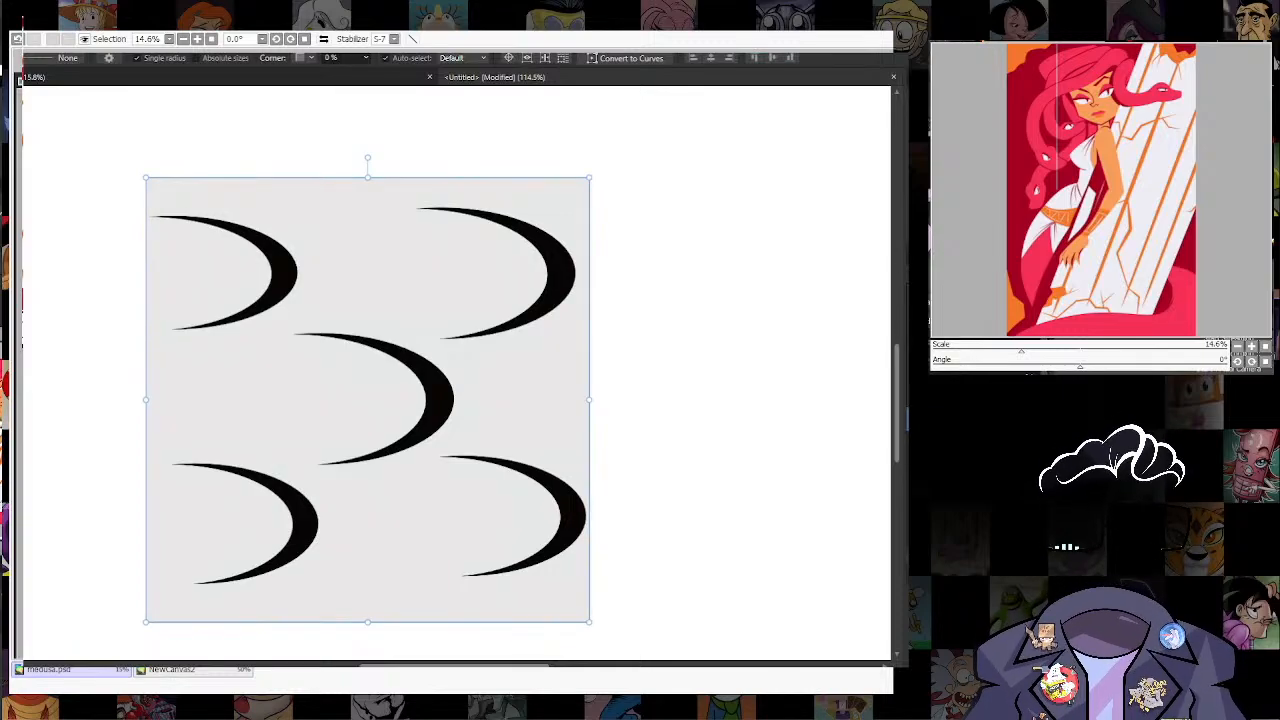
{"action": "key", "text": "Delete"}
{"action": "key", "text": "ctrl+a"}
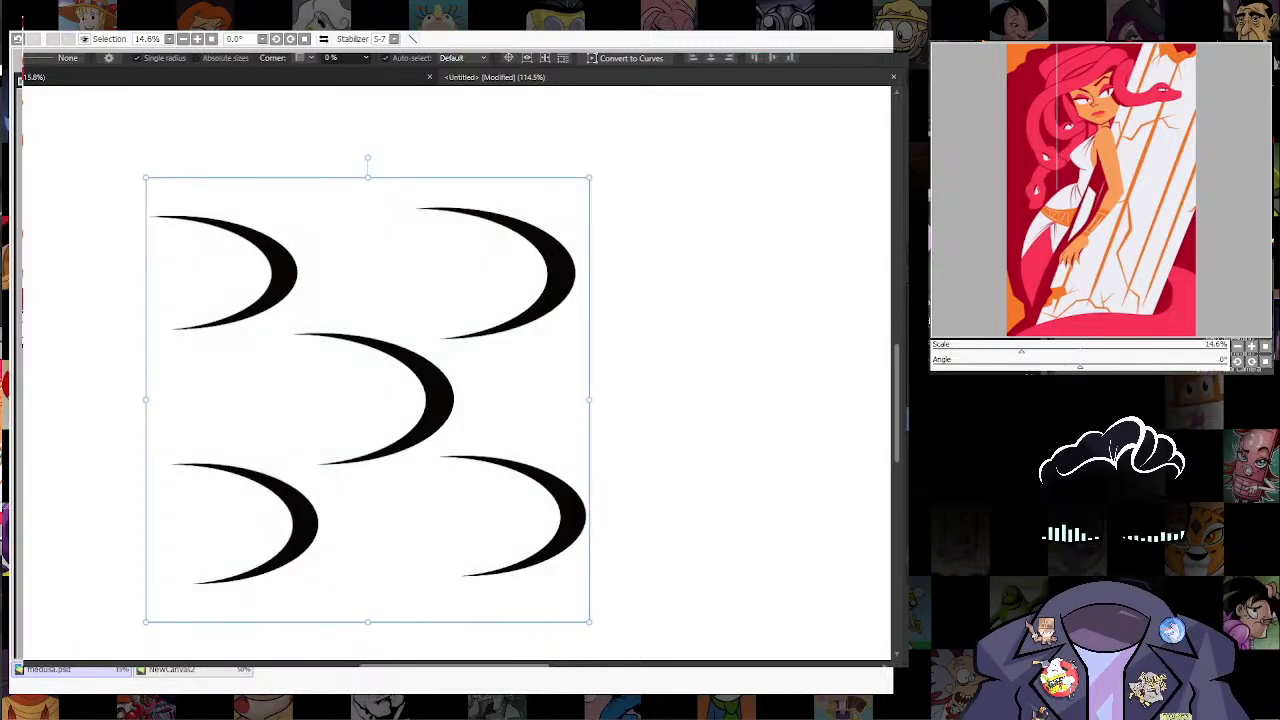
Step: Select the five crescents together with the surrounding square and switch to node editing
{"action": "left_click", "coordinate": [285, 272]}
{"action": "key", "text": "ctrl+a"}
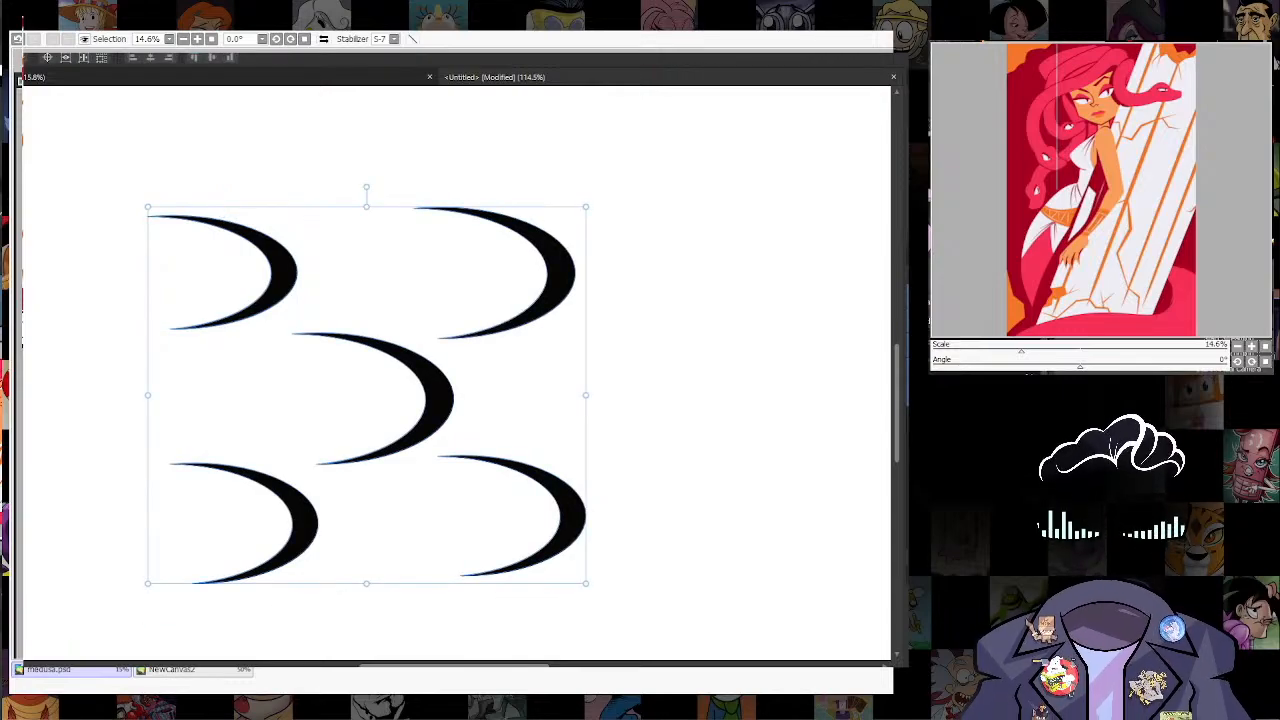
{"action": "key", "text": "ctrl+a"}
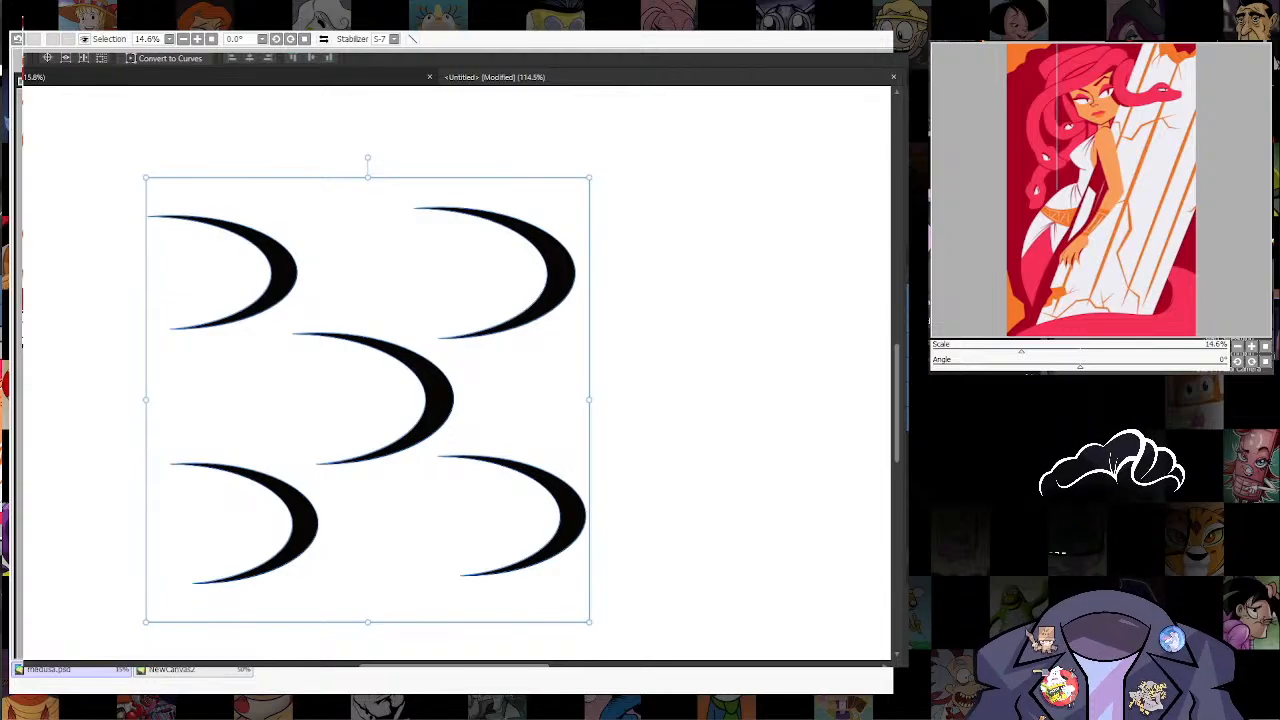
{"action": "key", "text": "ctrl+Return"}
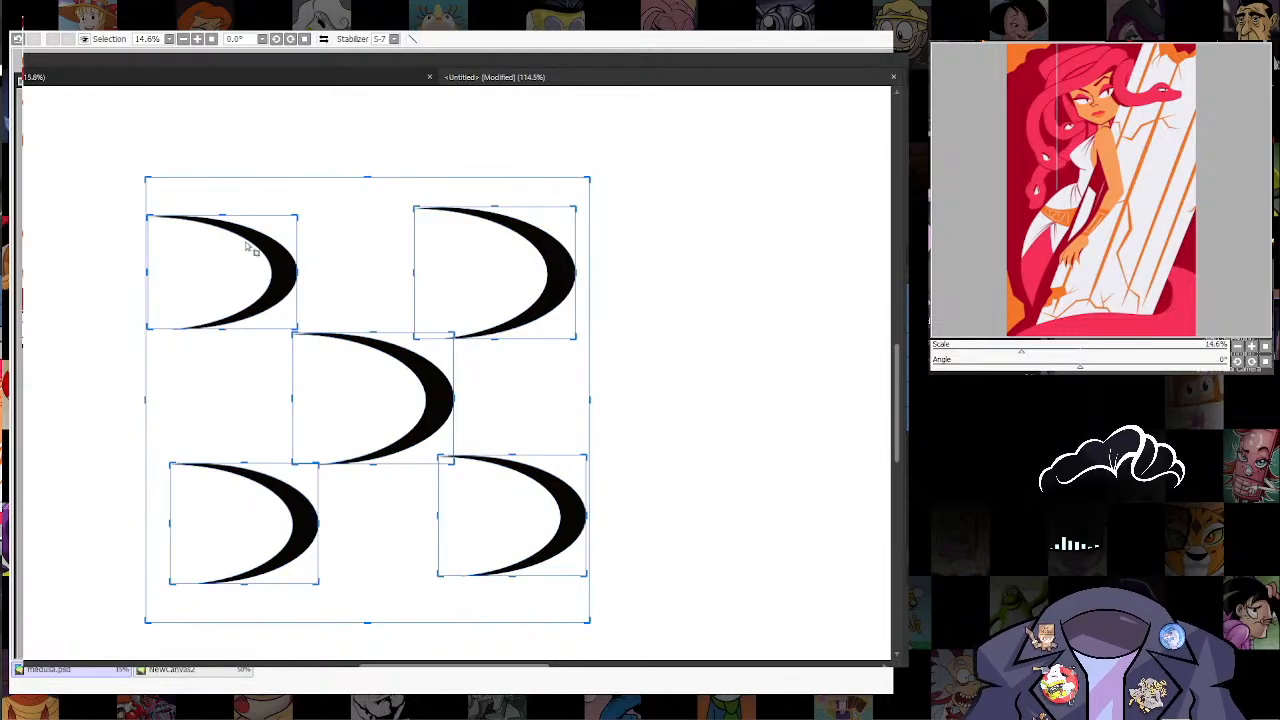
{"action": "key", "text": "a"}
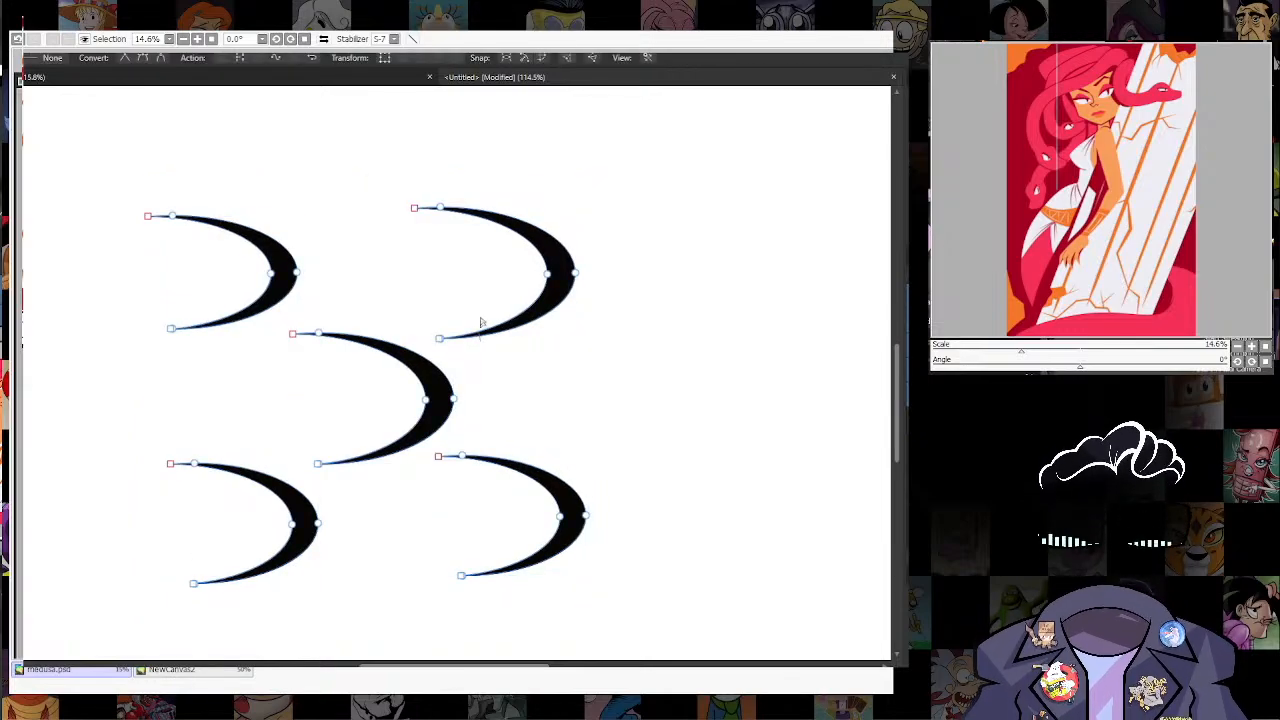
Step: Create a new document with a transparent background from the five selected crescents
{"action": "scroll", "coordinate": [481, 322], "scroll_direction": "down", "scroll_amount": 4}
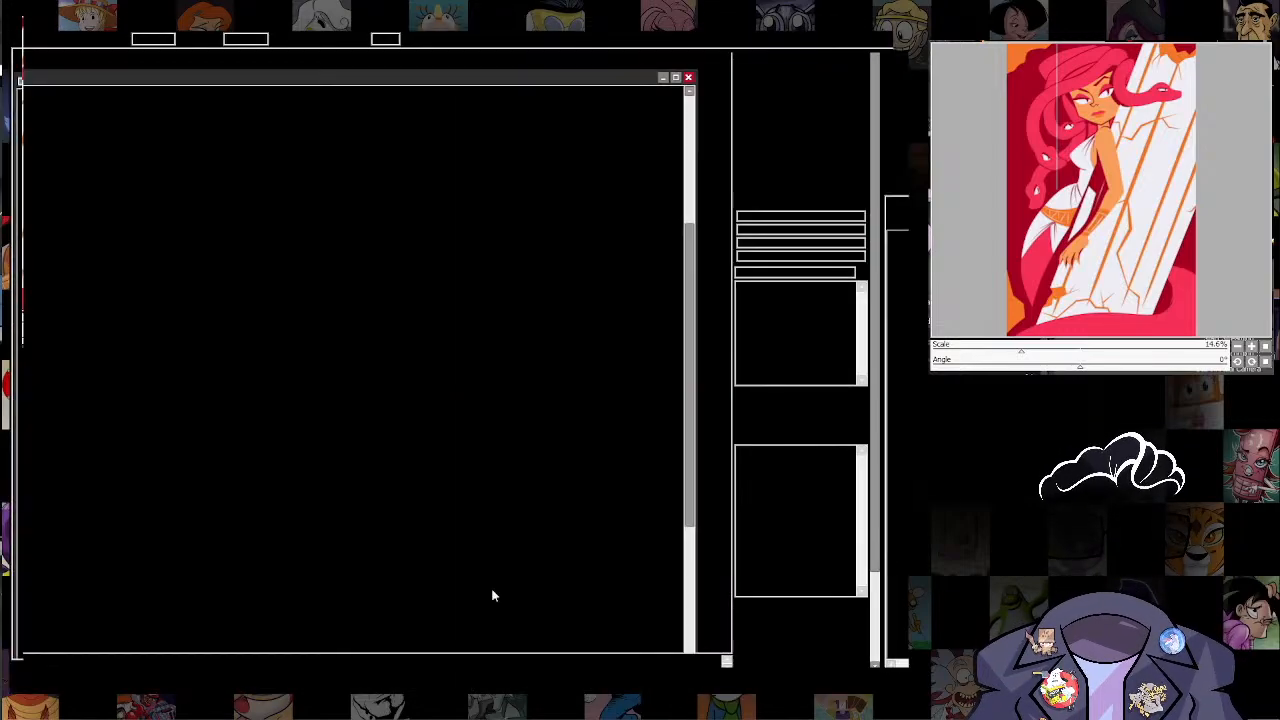
{"action": "key", "text": "alt+Tab"}
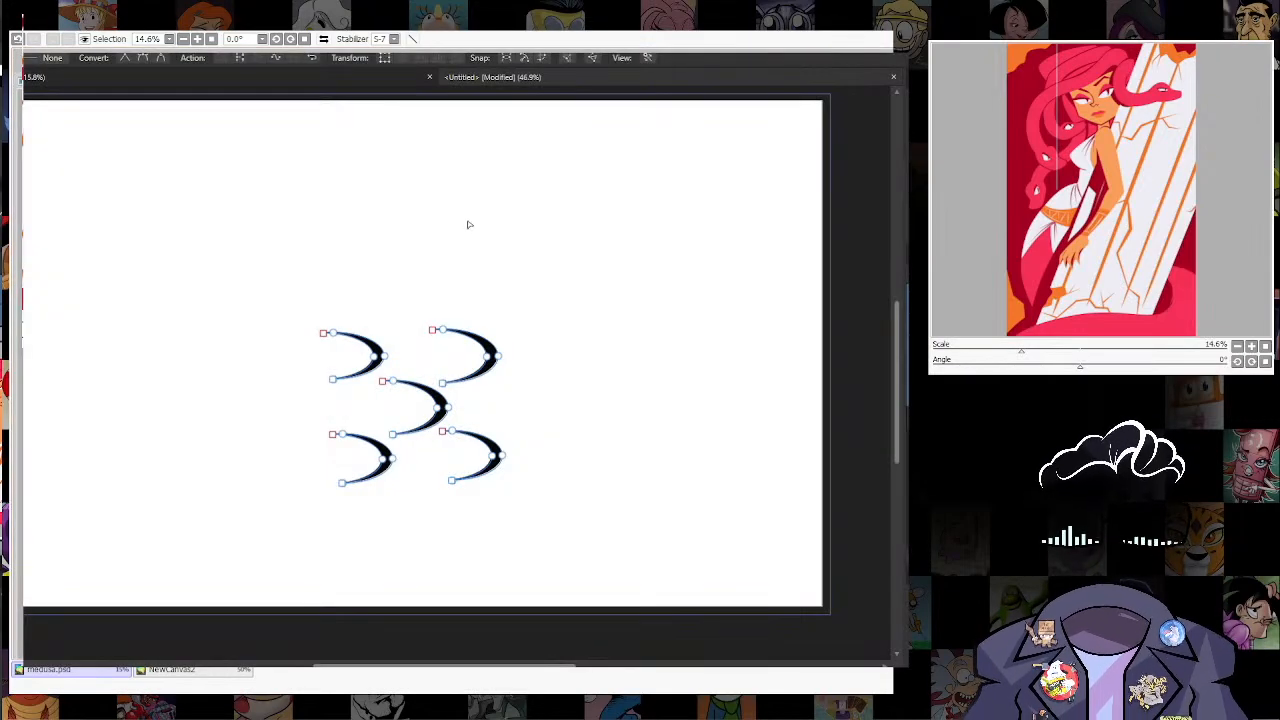
{"action": "left_click_drag", "start_coordinate": [457, 284], "coordinate": [460, 331]}
{"action": "left_click_drag", "start_coordinate": [435, 396], "coordinate": [420, 344]}
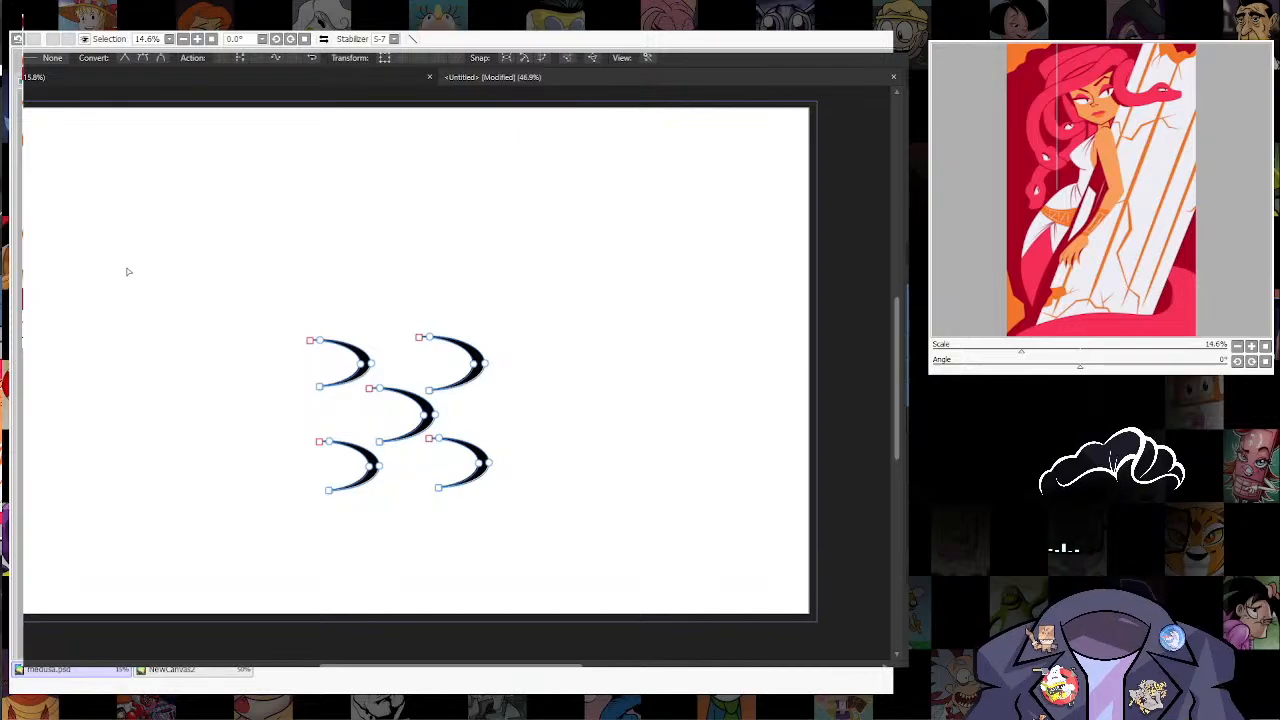
{"action": "key", "text": "v"}
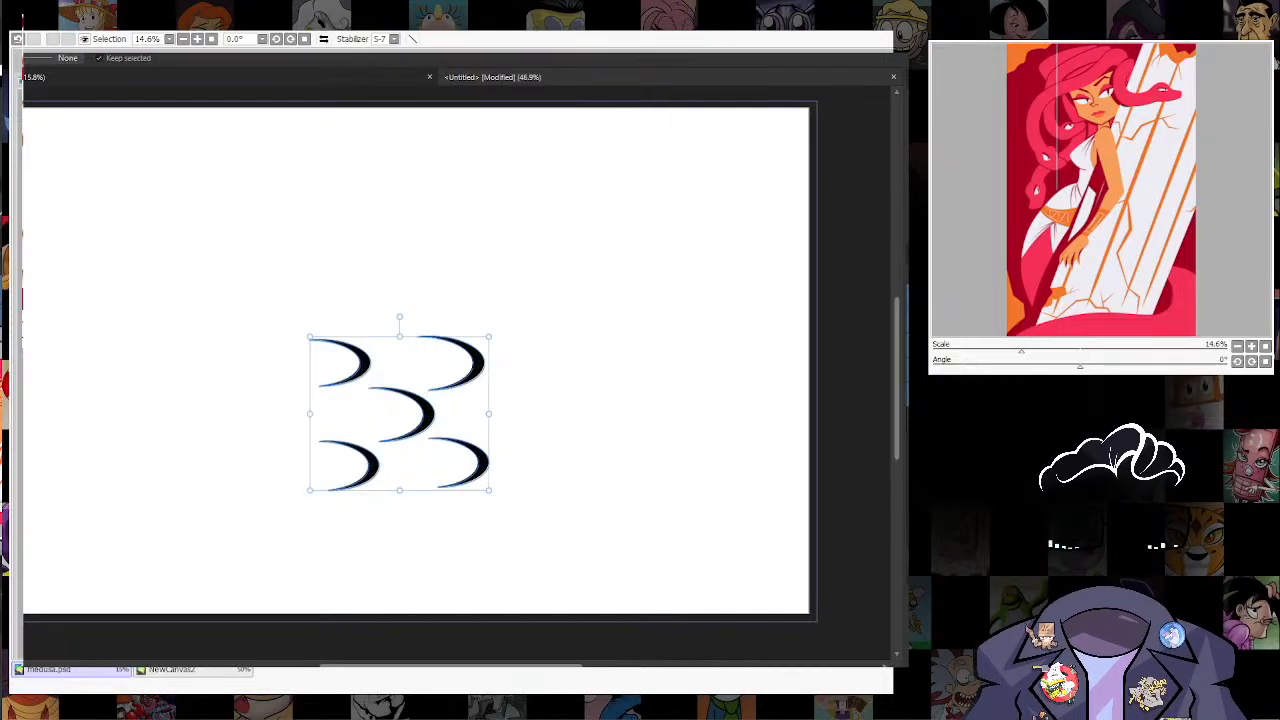
{"action": "key", "text": "alt+f"}
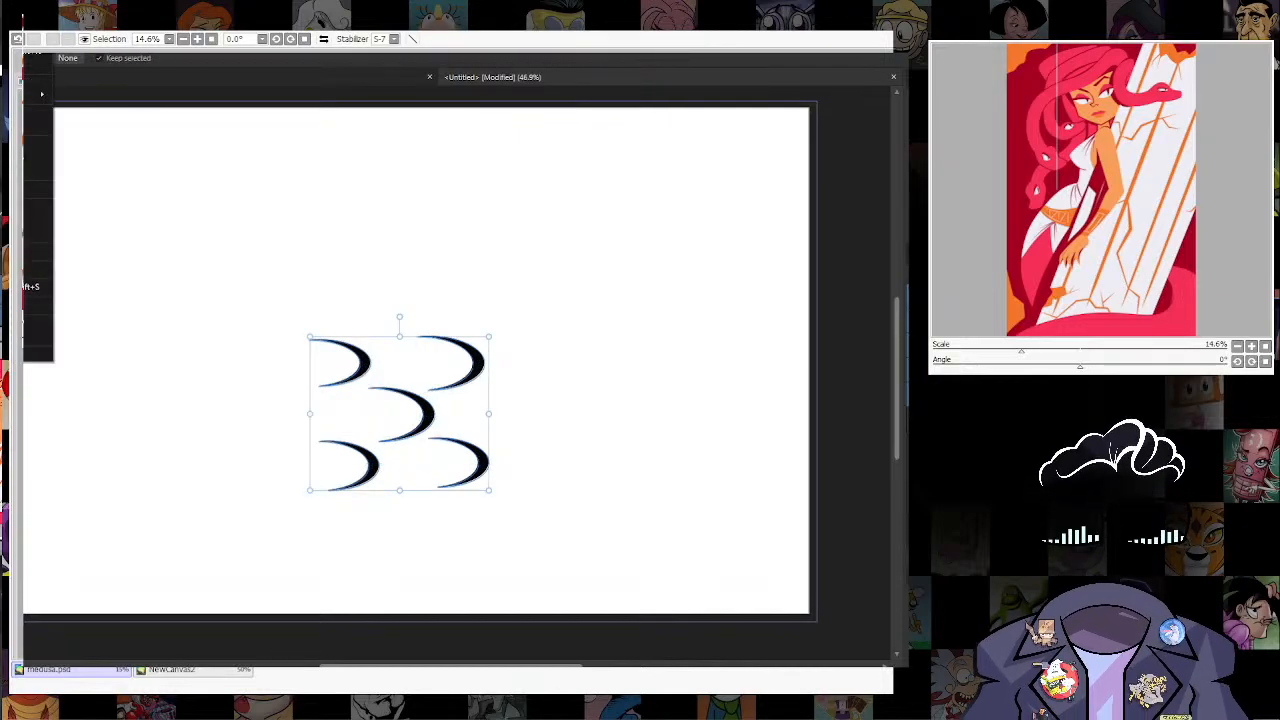
{"action": "left_click", "coordinate": [30, 52]}
Step: Export the transparent crescent pattern document
{"action": "key", "text": "alt+f"}
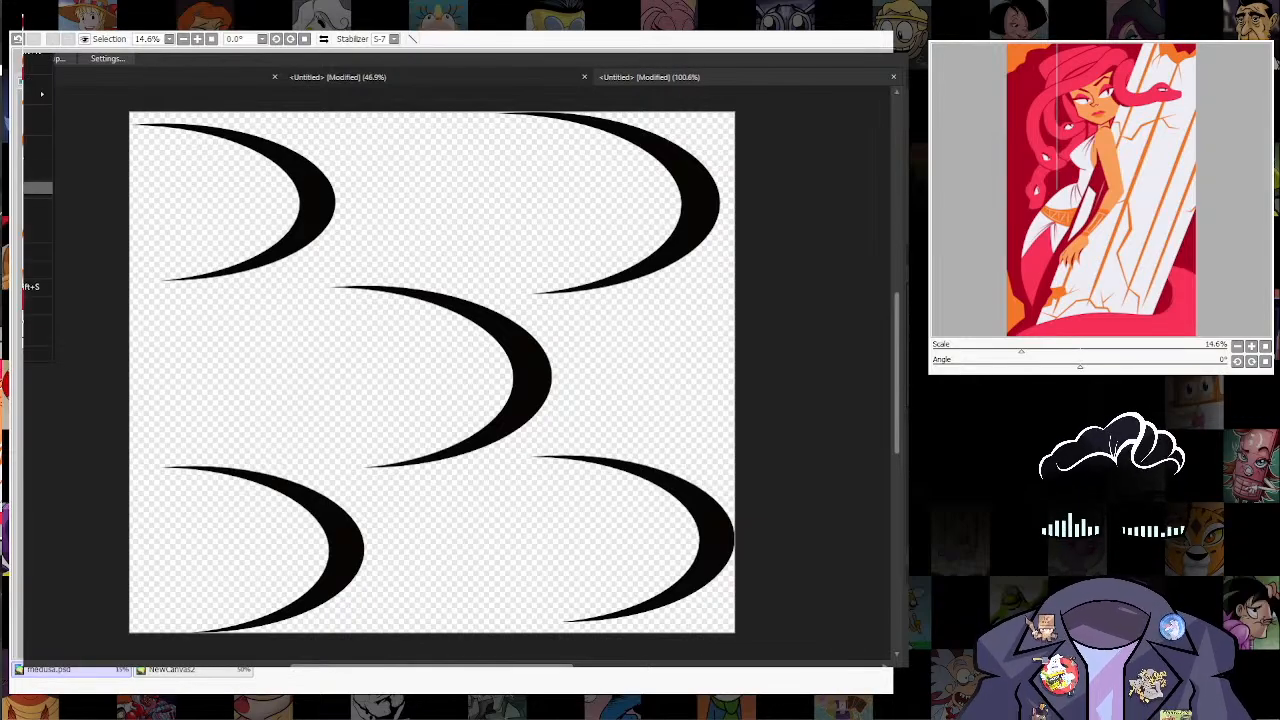
{"action": "left_click", "coordinate": [30, 287]}
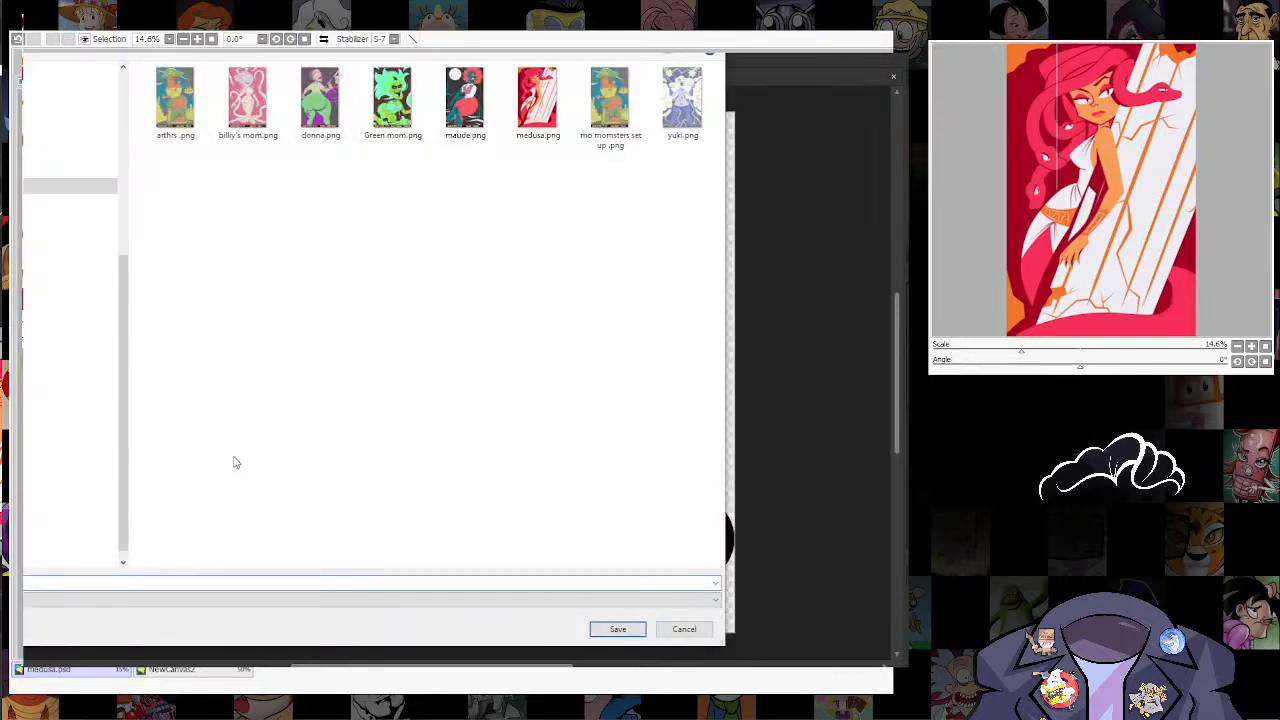
{"action": "left_click", "coordinate": [617, 629]}
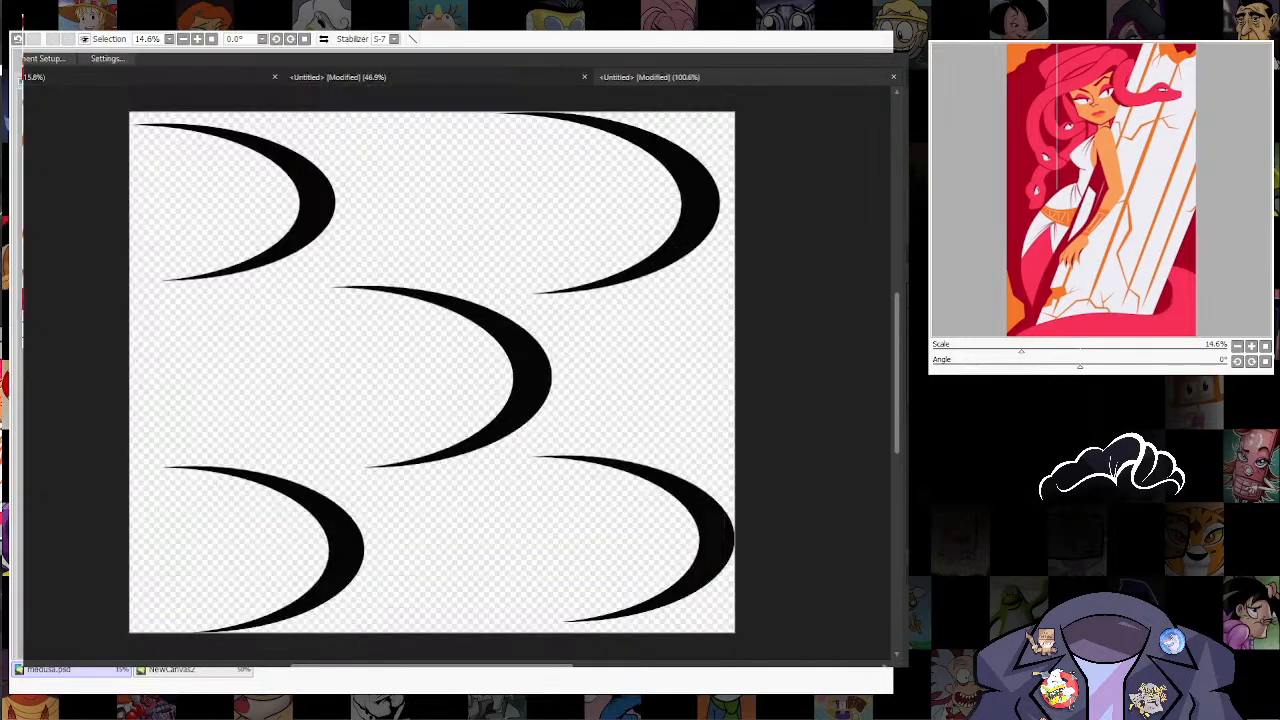
Step: Close the original Legal document containing the crescents without saving it
{"action": "left_click", "coordinate": [503, 79]}
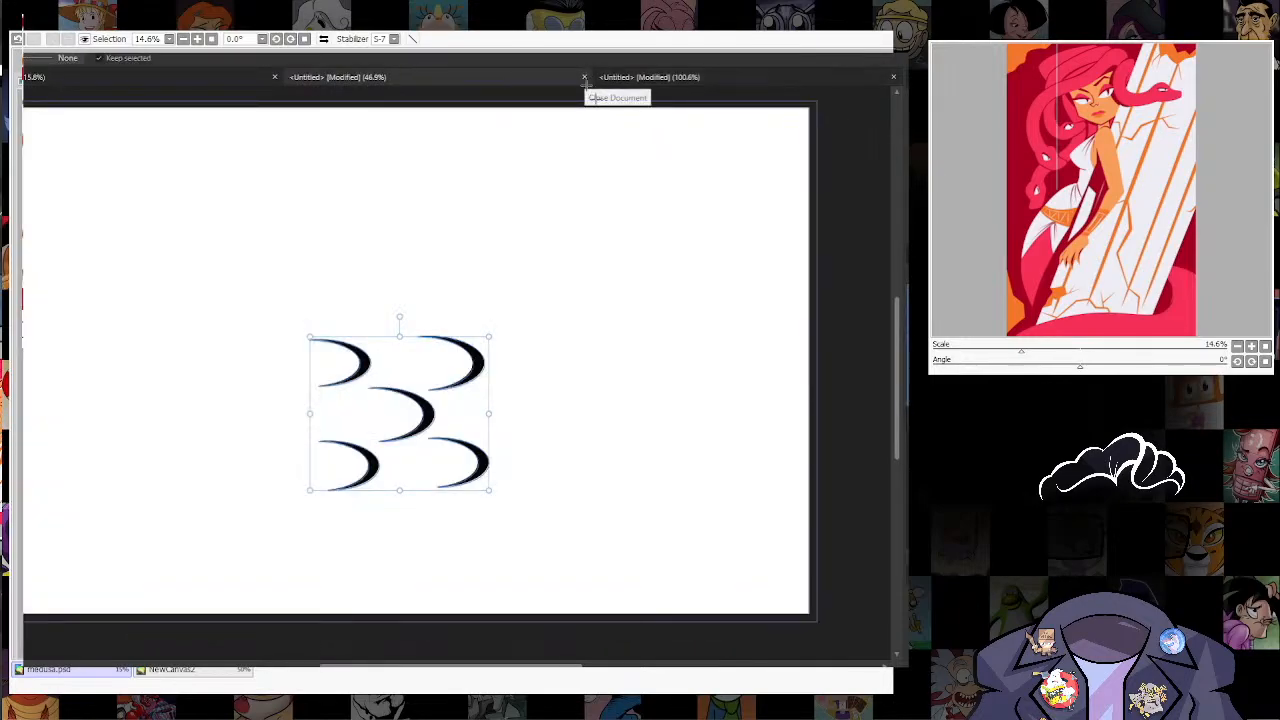
{"action": "left_click", "coordinate": [585, 77]}
{"action": "left_click", "coordinate": [440, 360]}
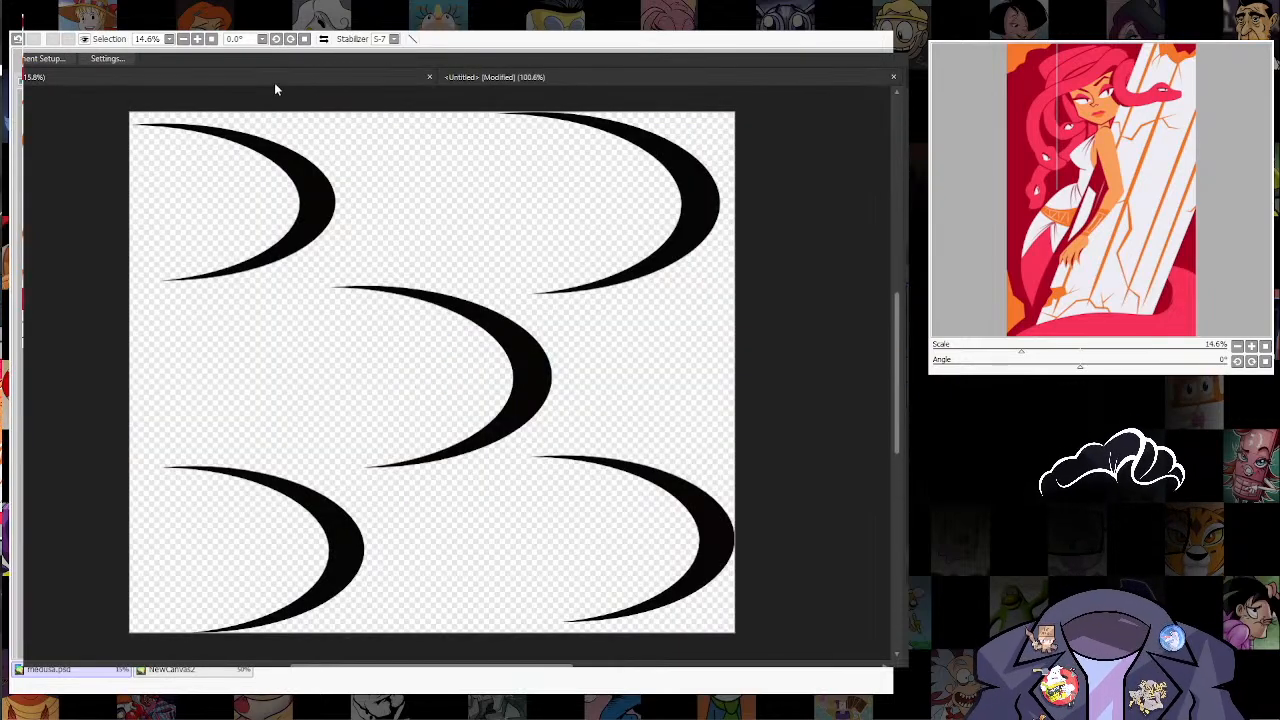
Step: Switch to the Medusa document and create a brush from scales.png with its body set to Repeat
{"action": "key", "text": "ctrl+v"}
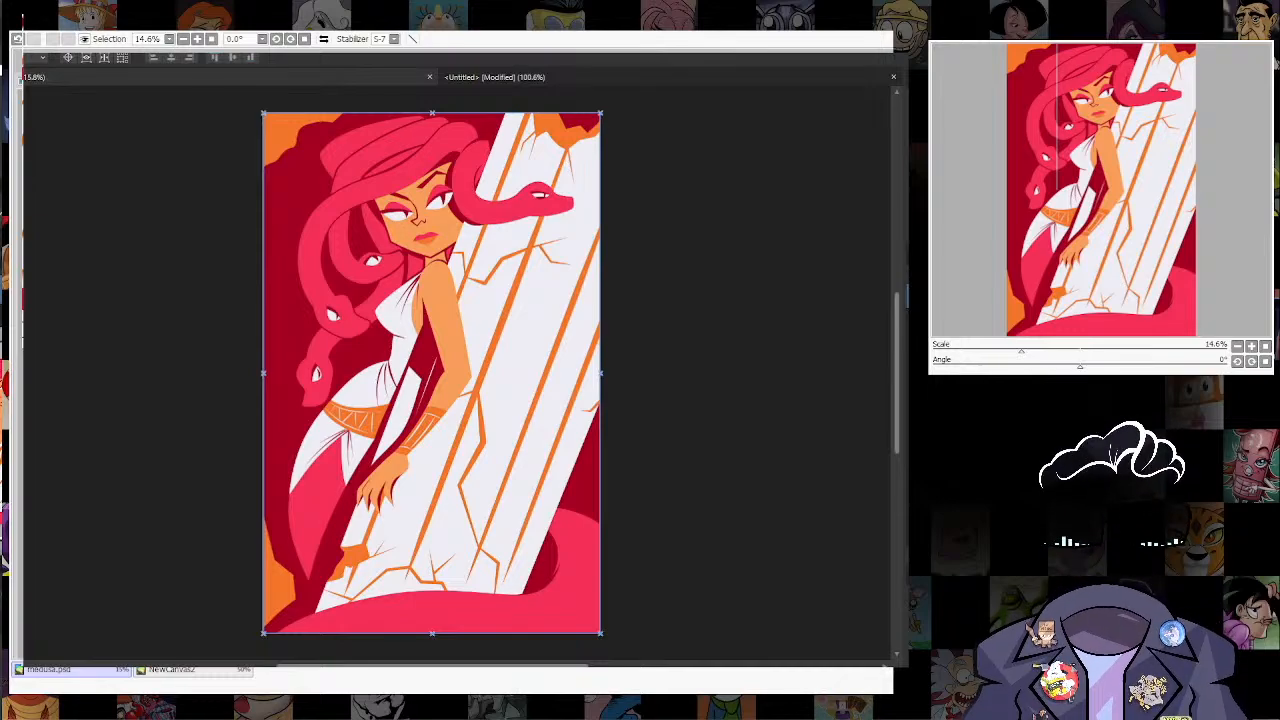
{"action": "key", "text": "Return"}
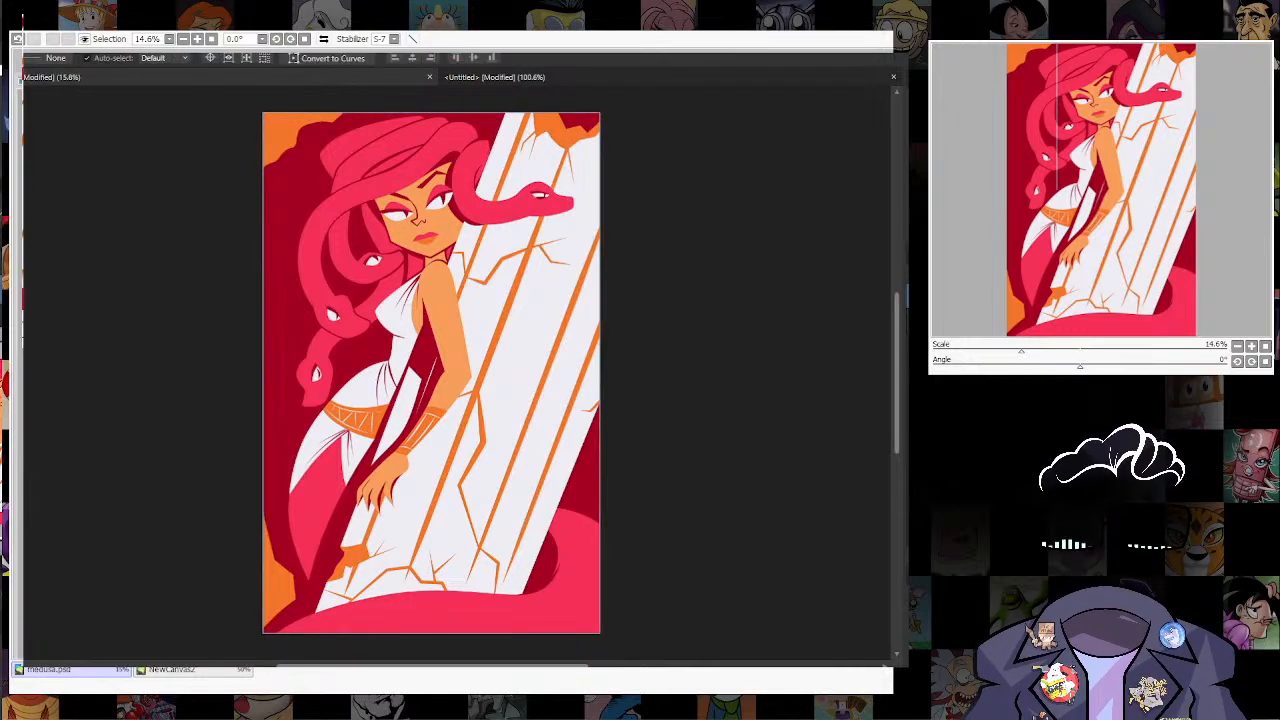
{"action": "key", "text": "p"}
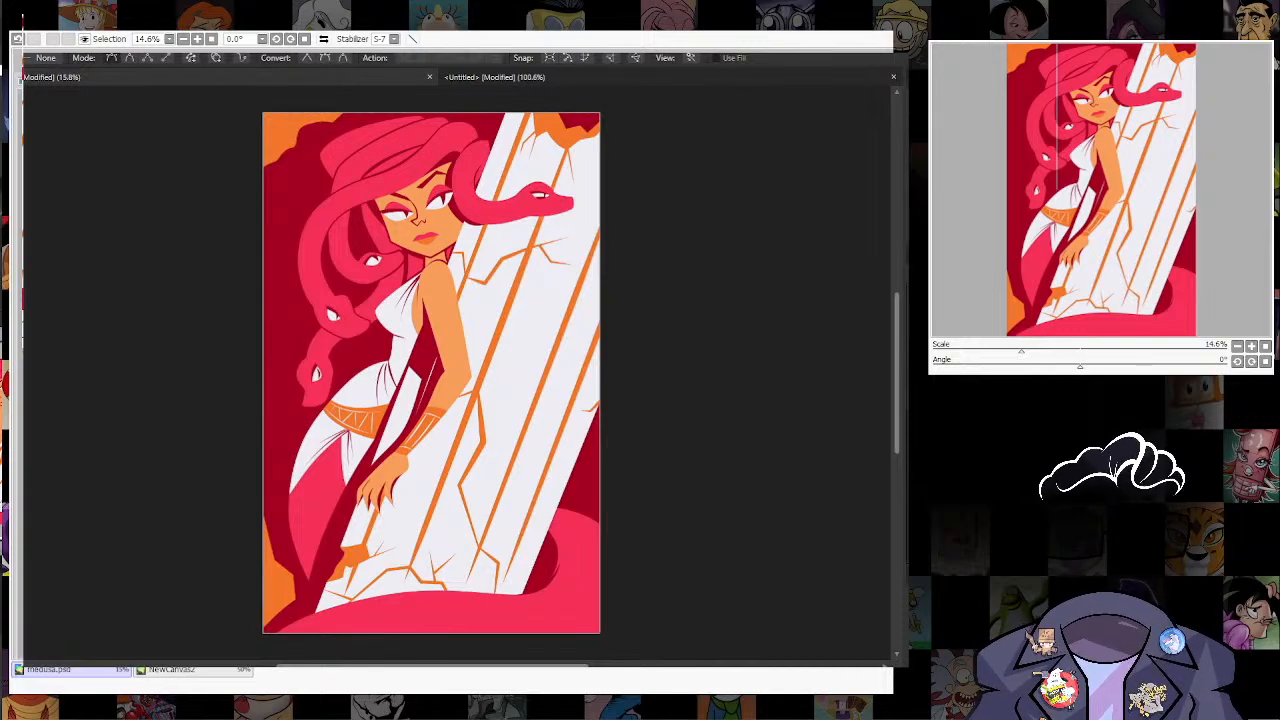
{"action": "key", "text": "ctrl+o"}
{"action": "key", "text": "s"}
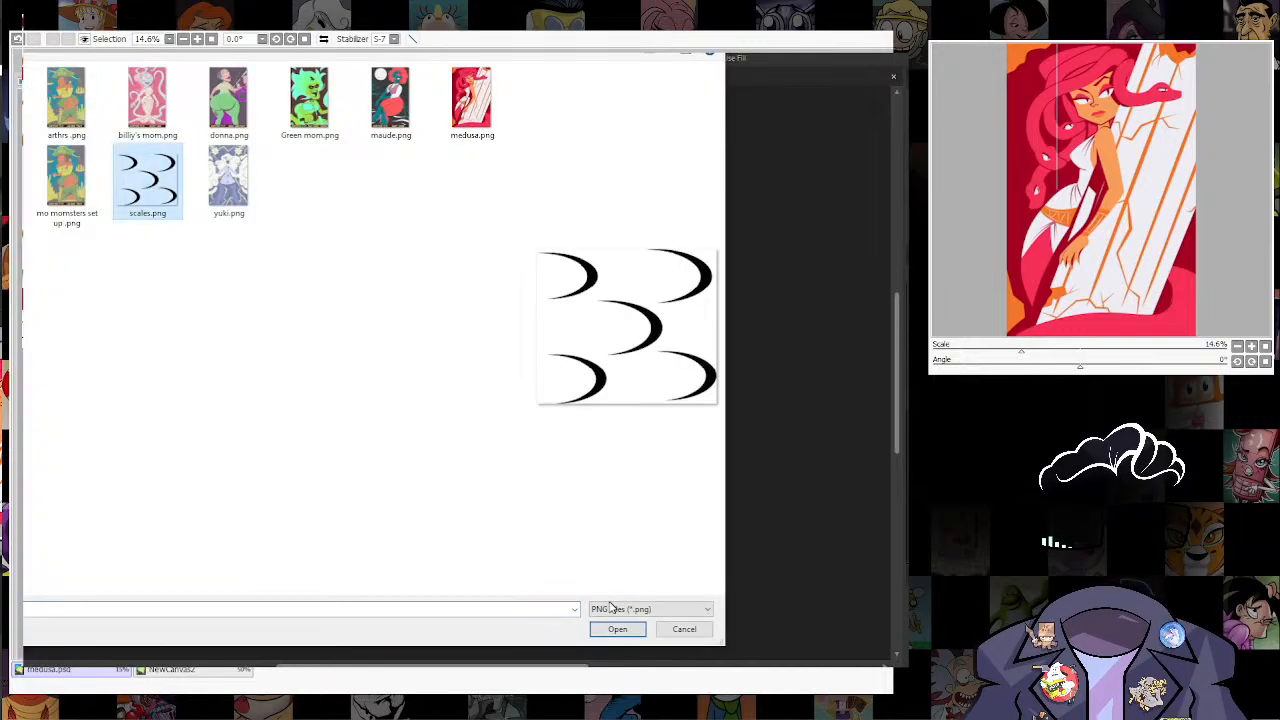
{"action": "left_click", "coordinate": [614, 628]}
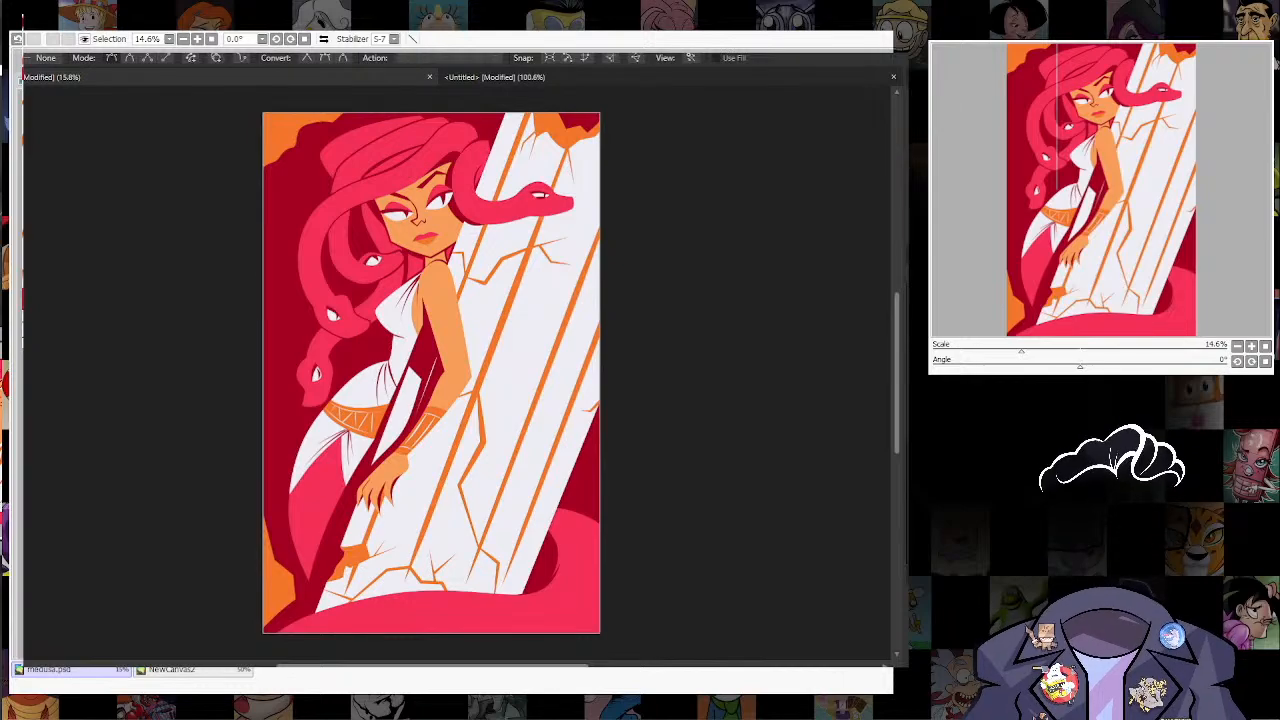
{"action": "key", "text": "p"}
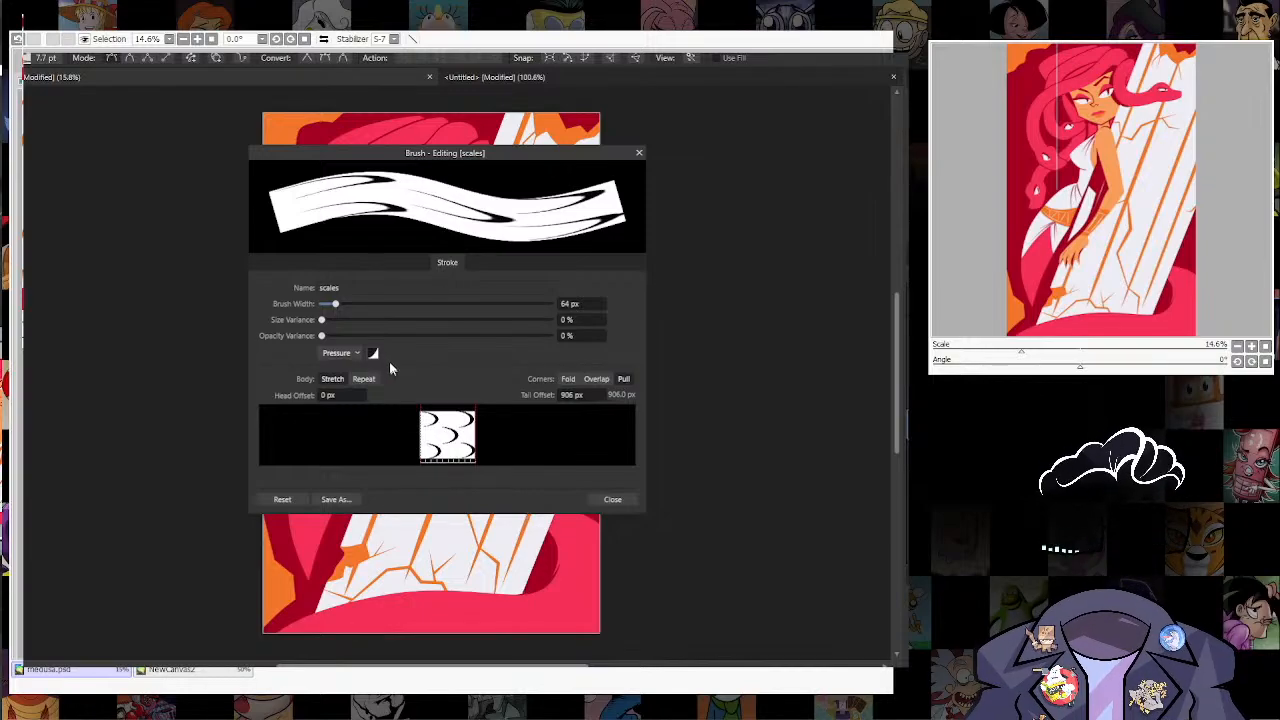
{"action": "left_click", "coordinate": [366, 380]}
{"action": "left_click", "coordinate": [612, 499]}
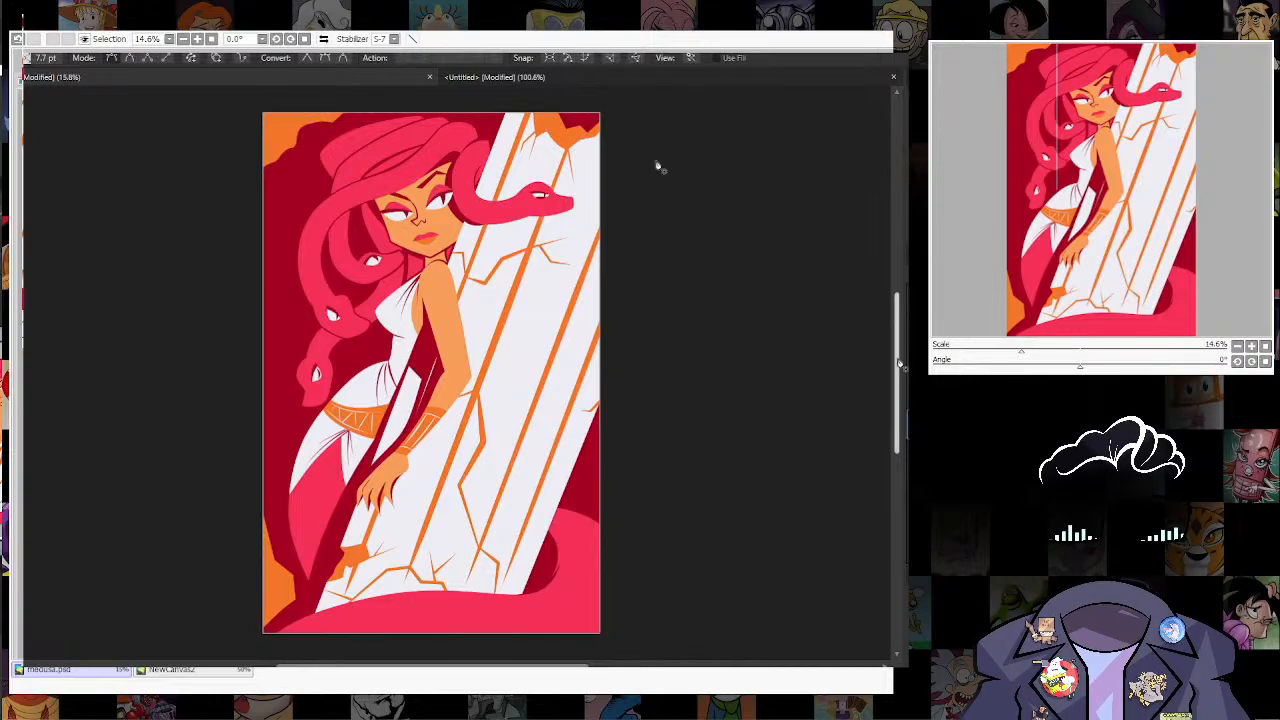
Step: Import scales.png again as a second brush from the crescent document and set its body to Repeat
{"action": "left_click", "coordinate": [586, 80]}
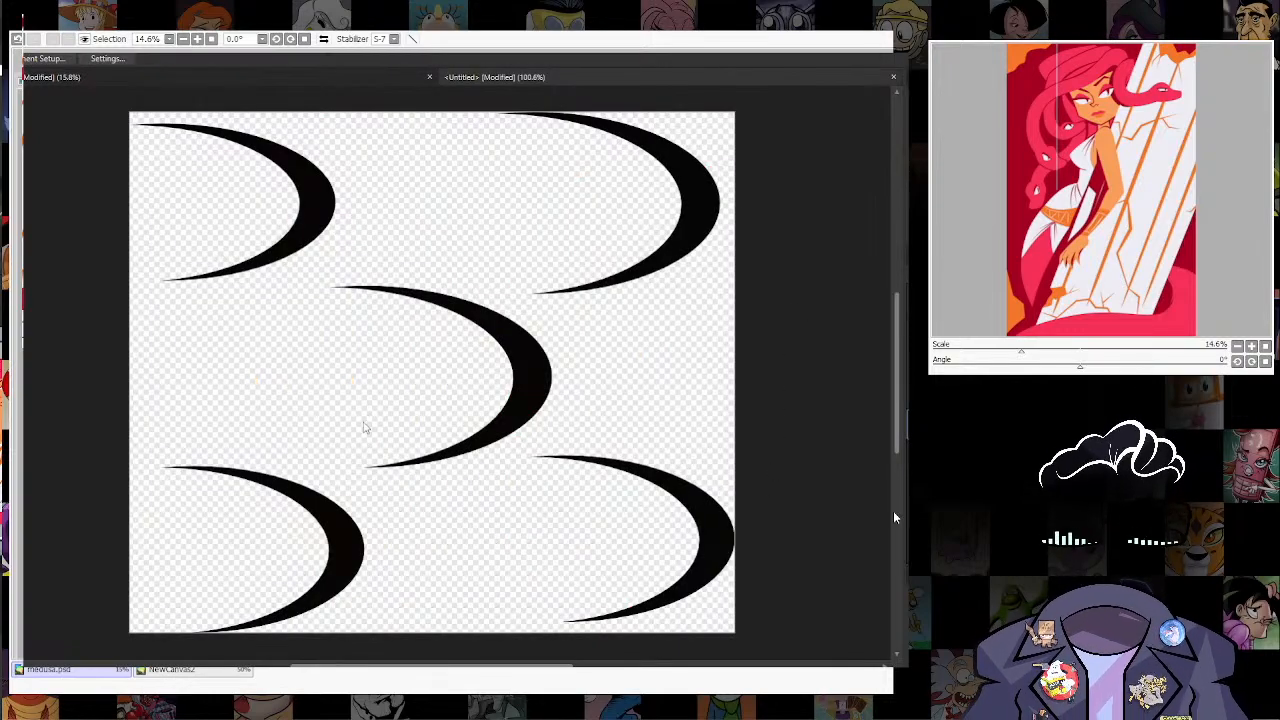
{"action": "left_click", "coordinate": [14, 40]}
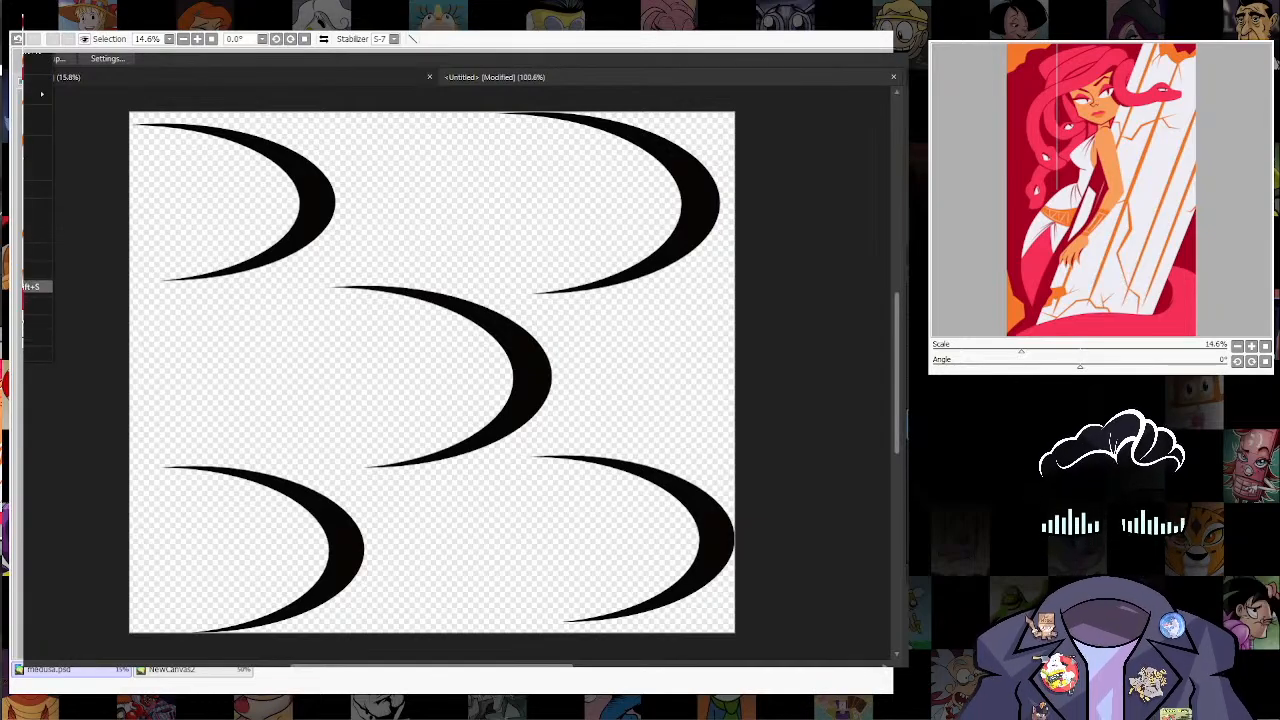
{"action": "left_click", "coordinate": [293, 171]}
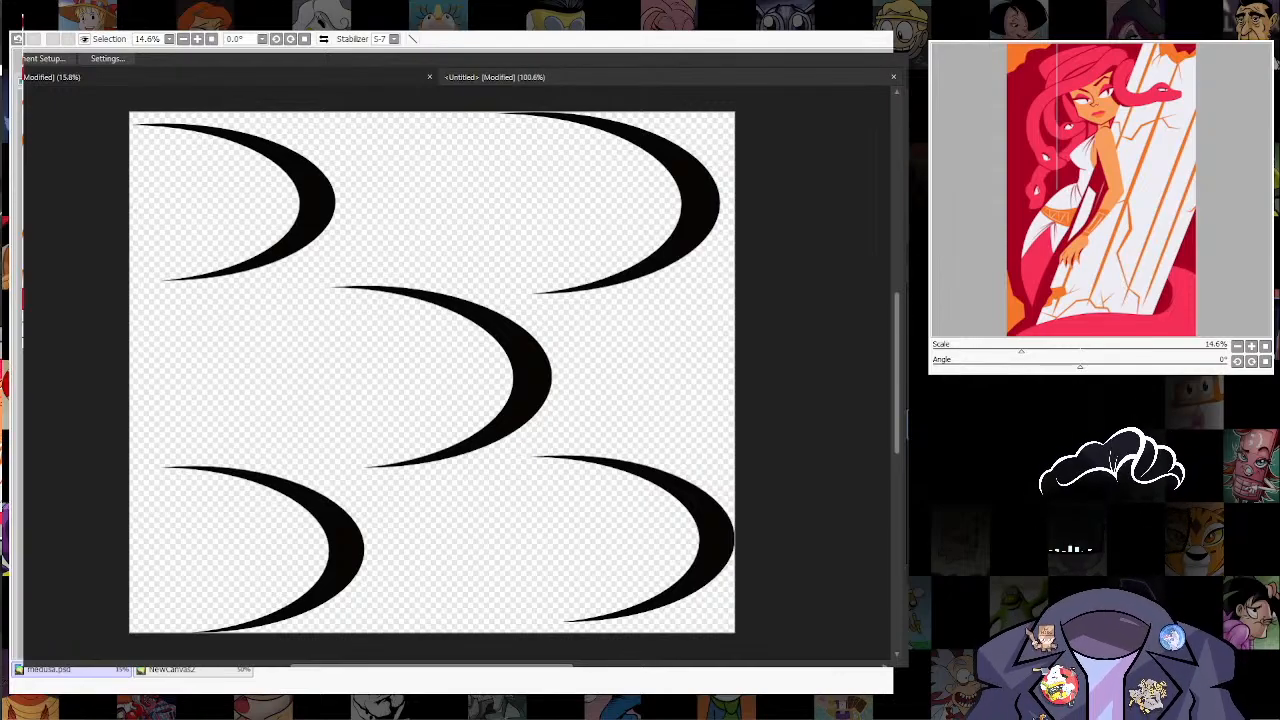
{"action": "left_click", "coordinate": [148, 181]}
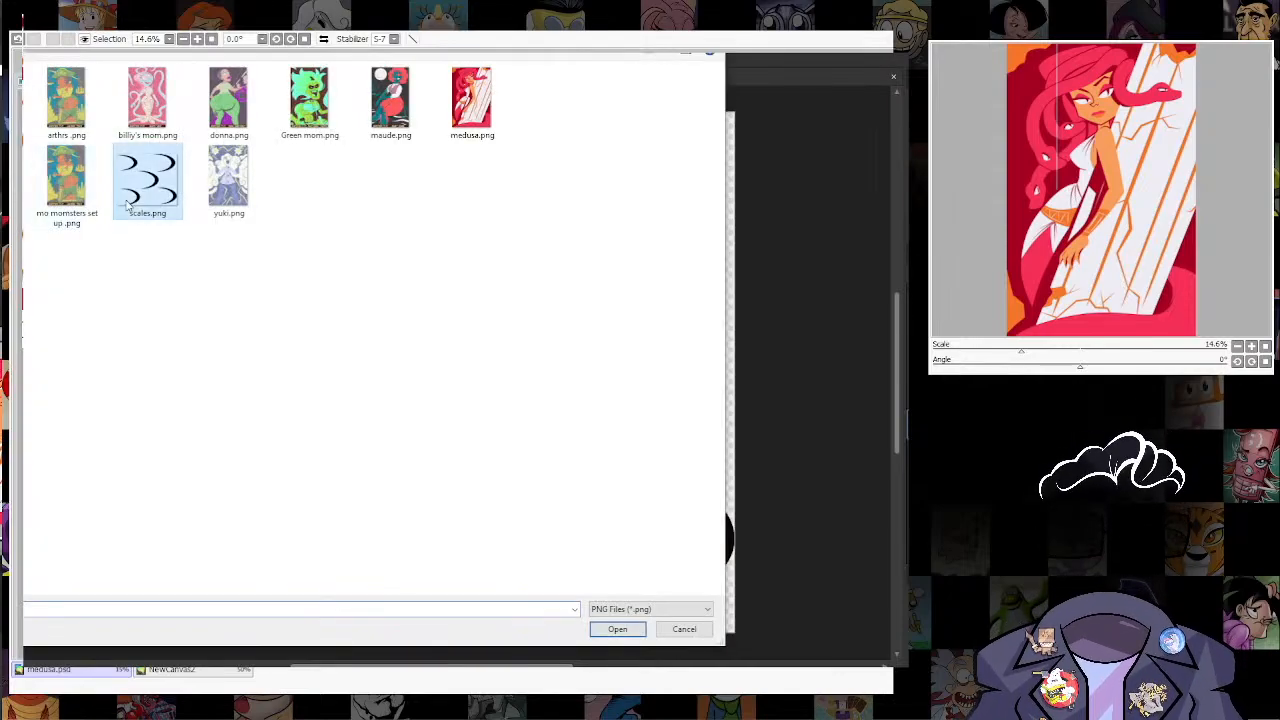
{"action": "left_click", "coordinate": [638, 632]}
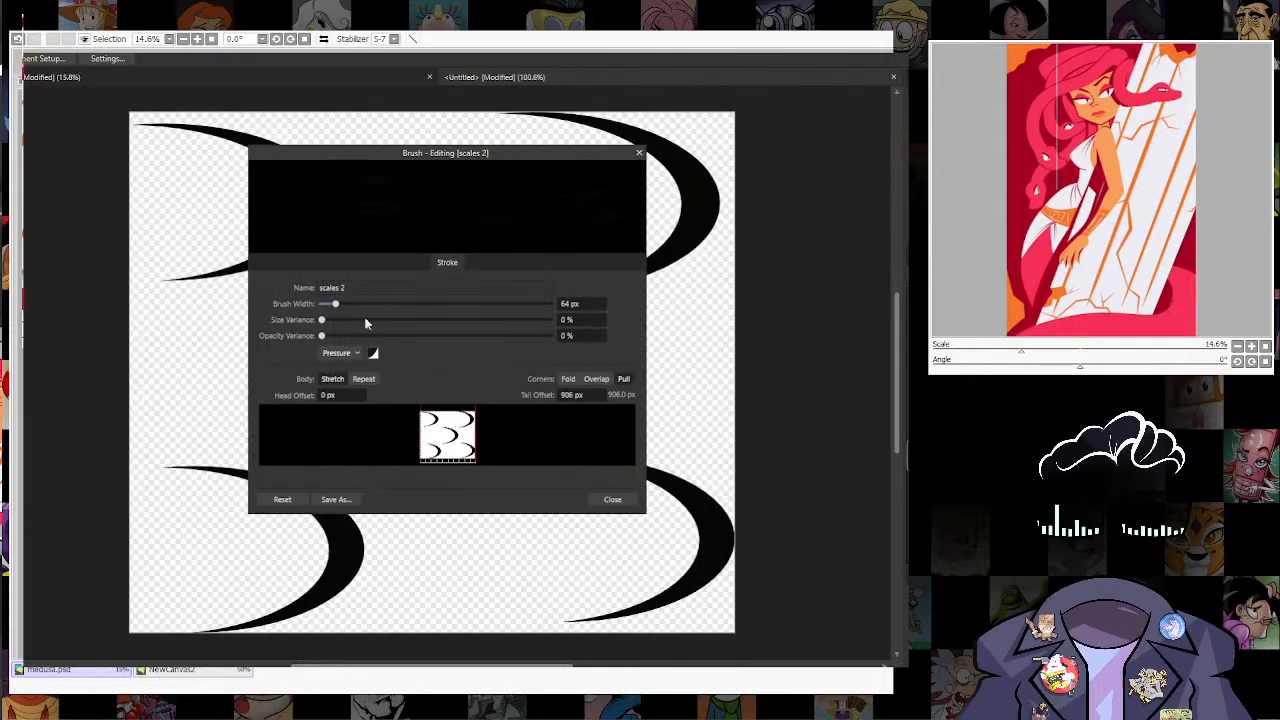
{"action": "left_click", "coordinate": [362, 382]}
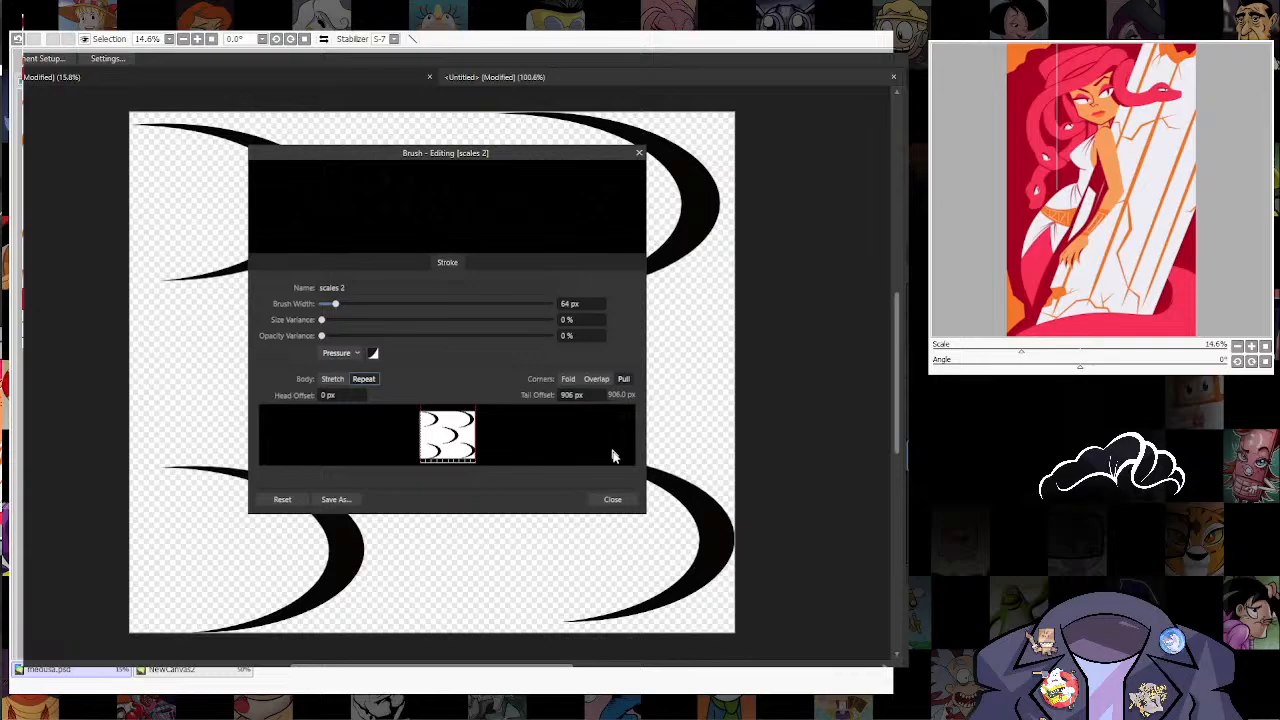
{"action": "left_click", "coordinate": [615, 503]}
Step: Draw a curve in the new scale brush along Medusa's tail in the Medusa document, from the upper coil to the lower-left corner
{"action": "left_click", "coordinate": [369, 80]}
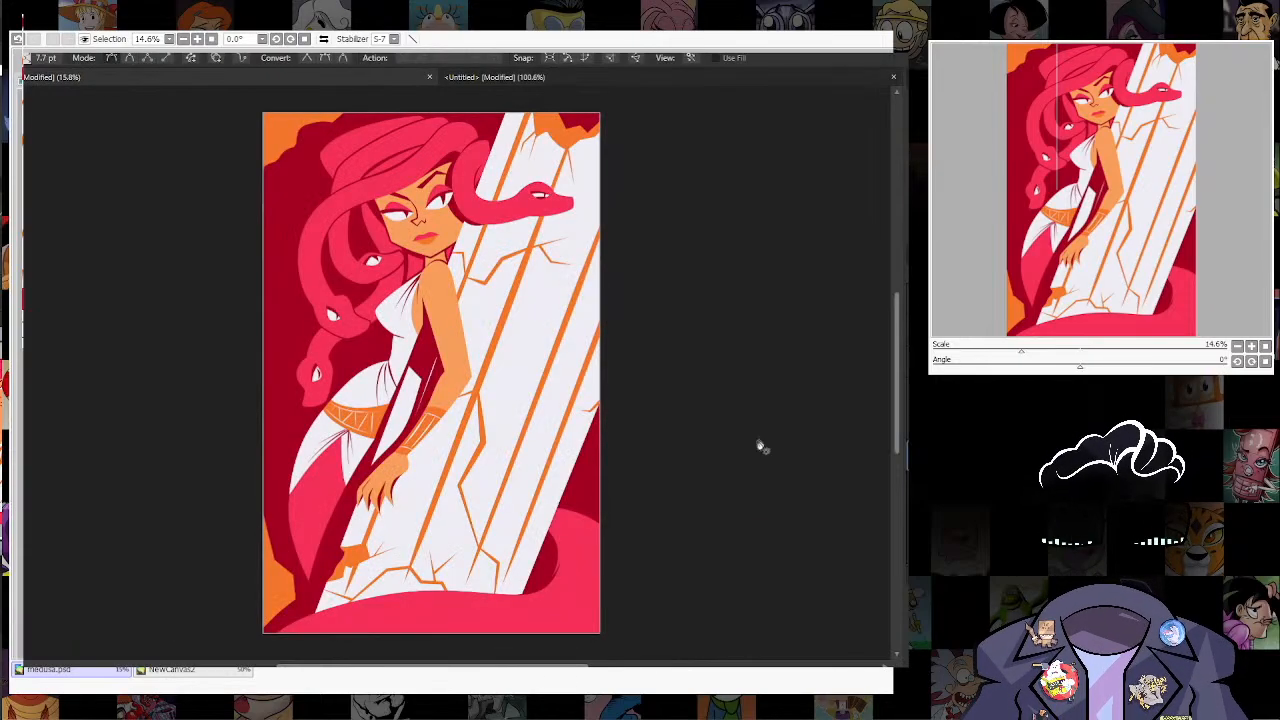
{"action": "scroll", "coordinate": [593, 311], "scroll_direction": "up", "scroll_amount": 2}
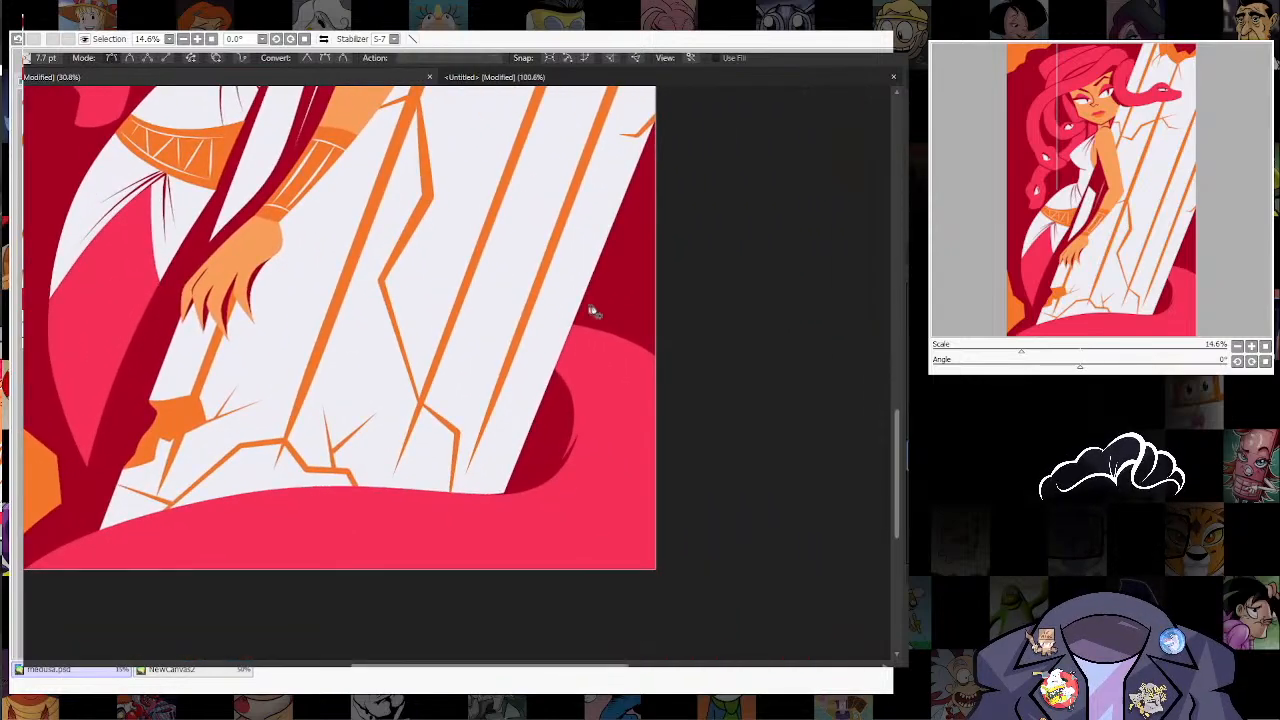
{"action": "key", "text": "space"}
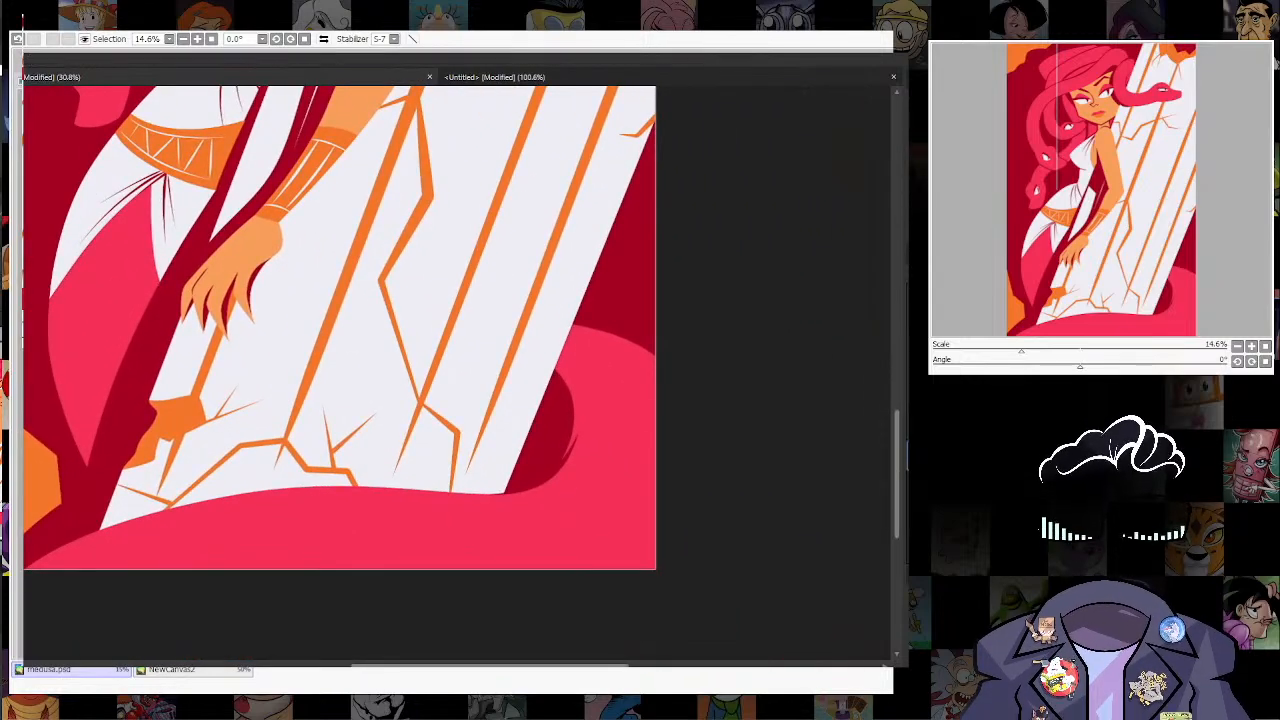
{"action": "key", "text": "b"}
{"action": "key", "text": "n"}
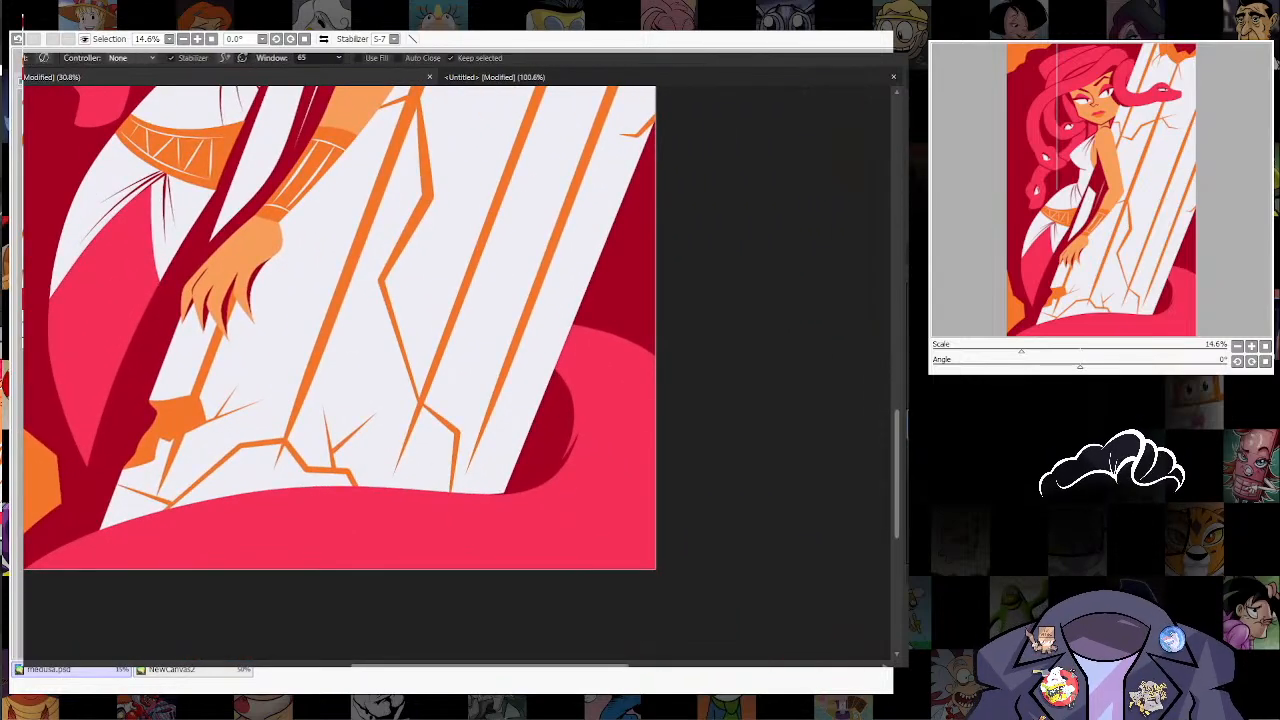
{"action": "mouse_move", "coordinate": [583, 347]}
{"action": "left_mouse_down"}
{"action": "mouse_move", "coordinate": [650, 468]}
{"action": "mouse_move", "coordinate": [652, 531]}
{"action": "left_mouse_up"}
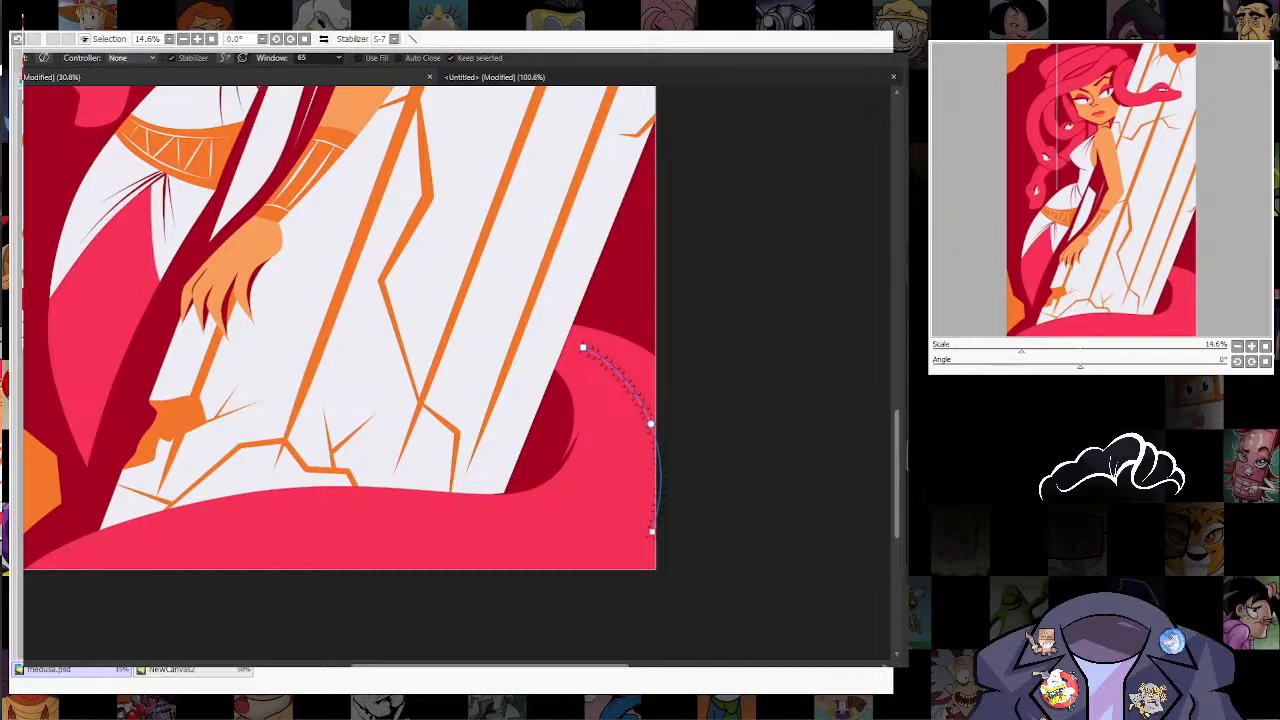
{"action": "key", "text": "ctrl+z"}
{"action": "key", "text": "w"}
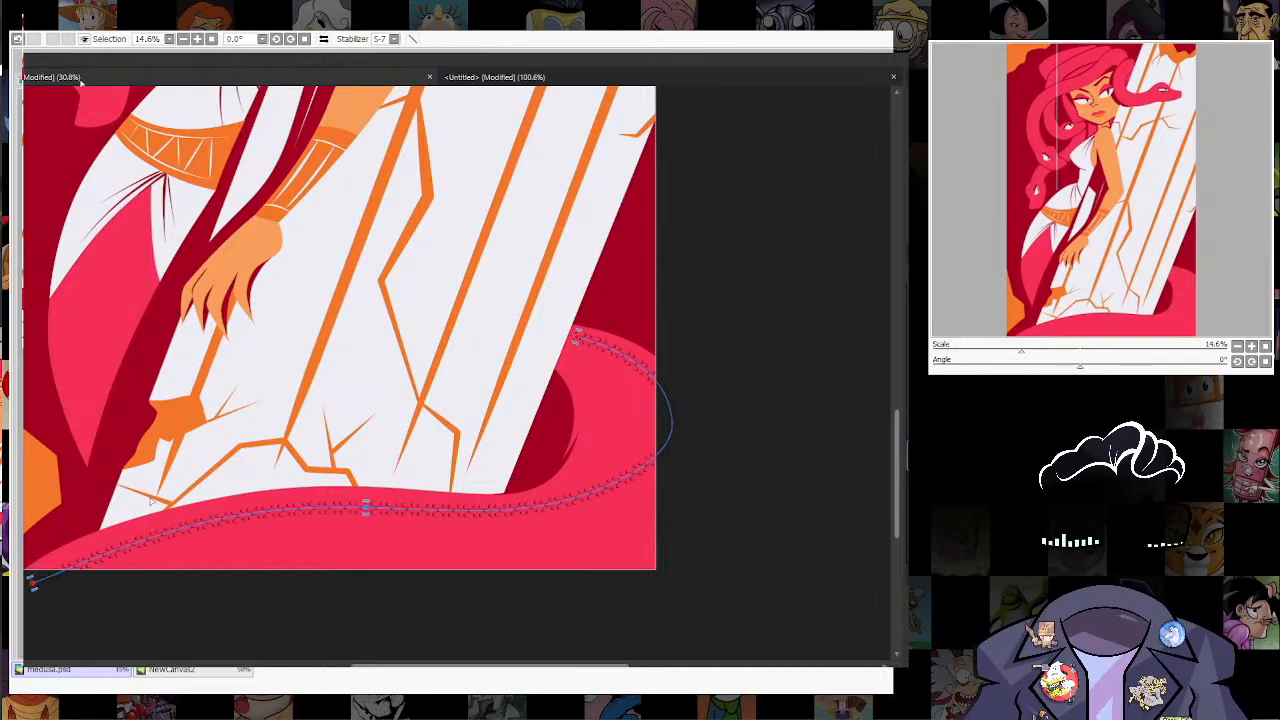
Step: Widen the scale stroke on the tail to about 26 pt so the crescents span more of the tail
{"action": "key", "text": "ctrl+z"}
{"action": "key", "text": "ctrl+z"}
{"action": "key", "text": "ctrl+z"}
{"action": "key", "text": "ctrl+z"}
{"action": "key", "text": "ctrl+z"}
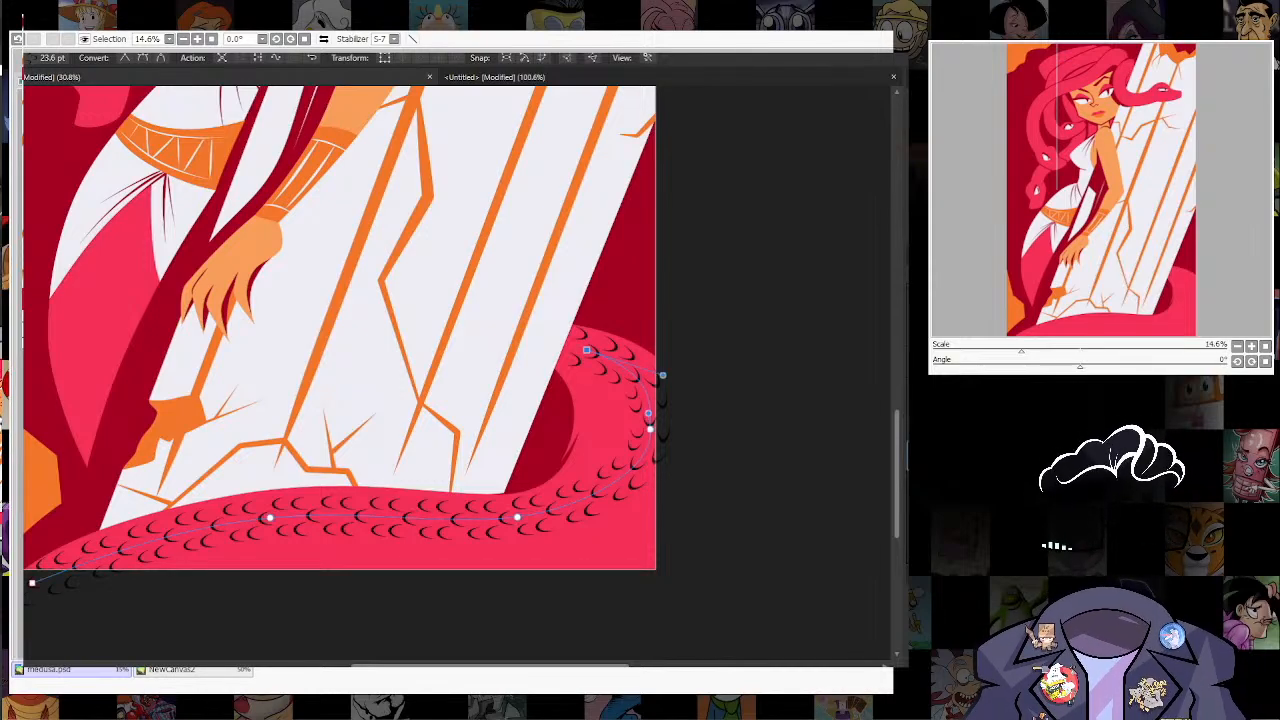
{"action": "key", "text": "space"}
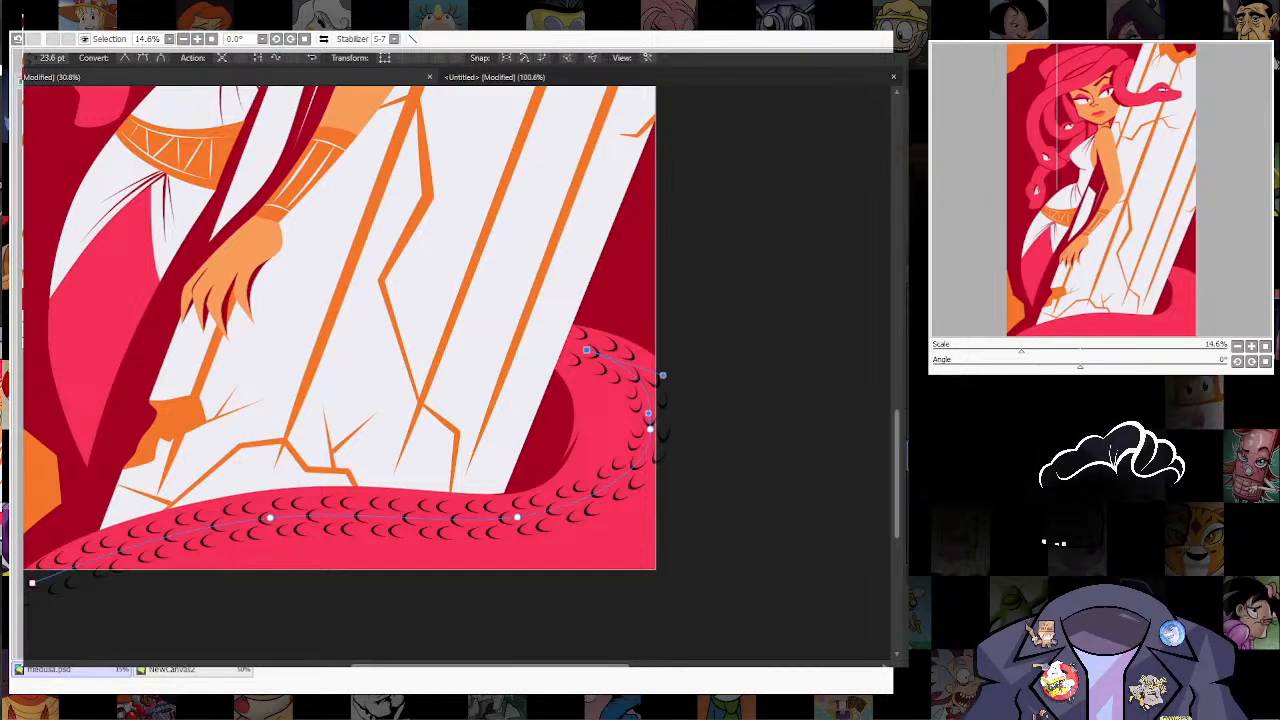
{"action": "key", "text": "space"}
{"action": "key", "text": "space"}
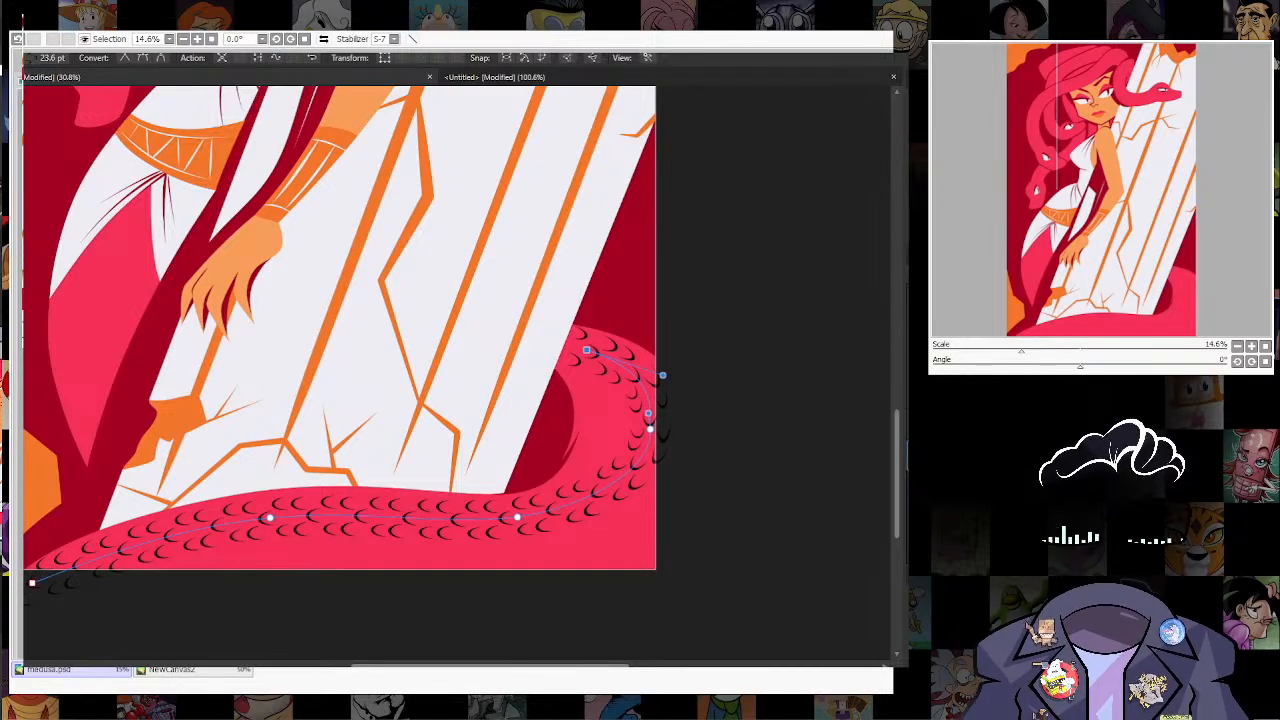
{"action": "key", "text": "shift+w"}
{"action": "left_click_drag", "start_coordinate": [350, 515], "coordinate": [362, 548]}
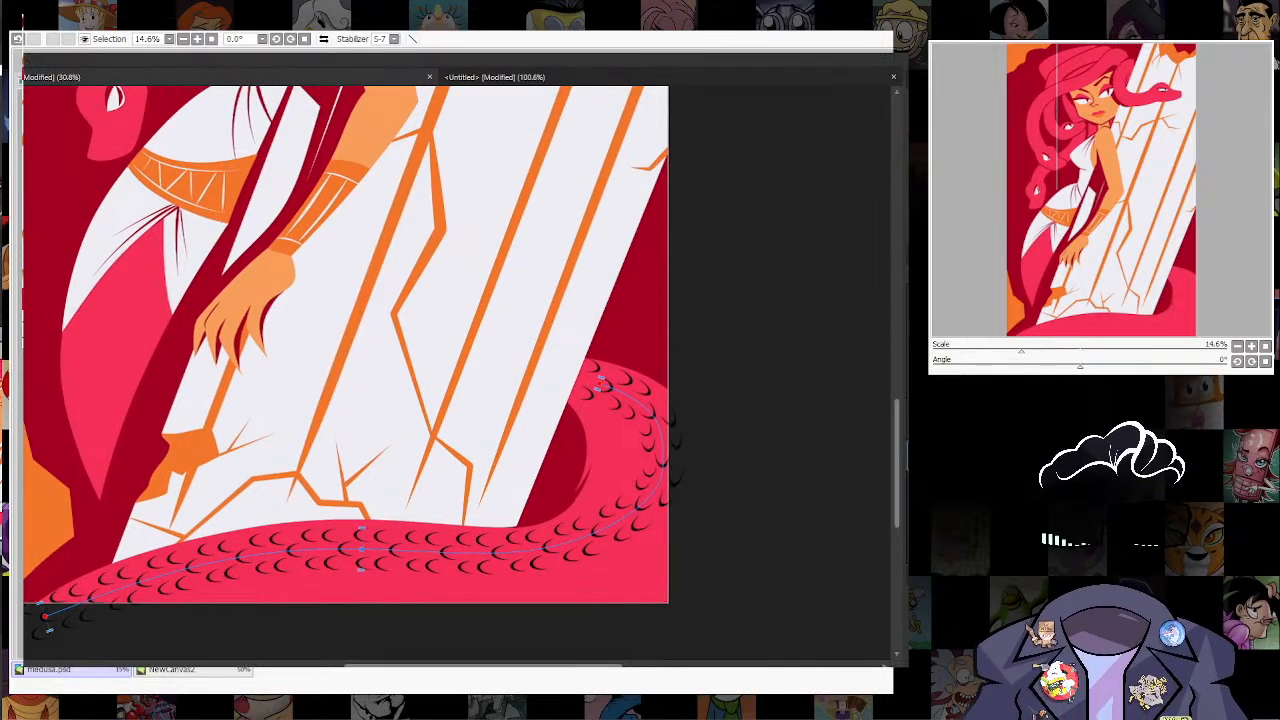
Step: Set the scale brush's size variance to 100 %
{"action": "double_click", "coordinate": [1000, 300]}
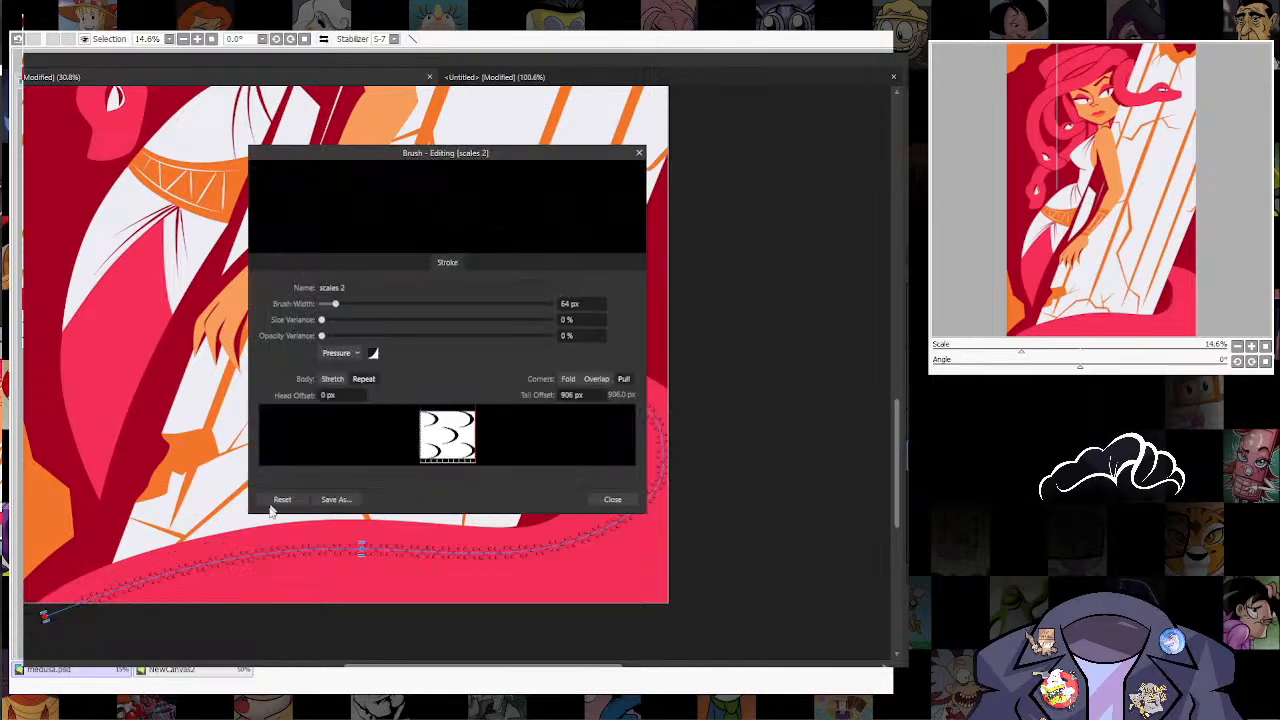
{"action": "left_click_drag", "start_coordinate": [322, 320], "coordinate": [565, 341]}
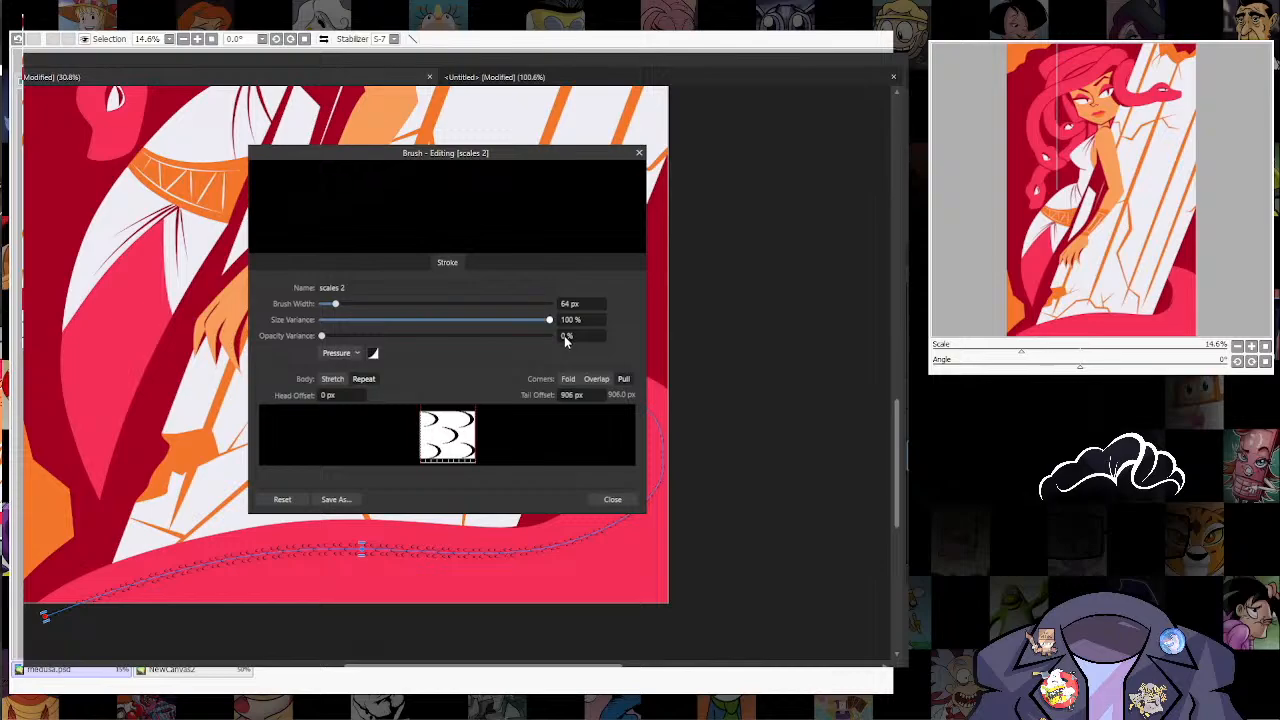
{"action": "left_click", "coordinate": [612, 500]}
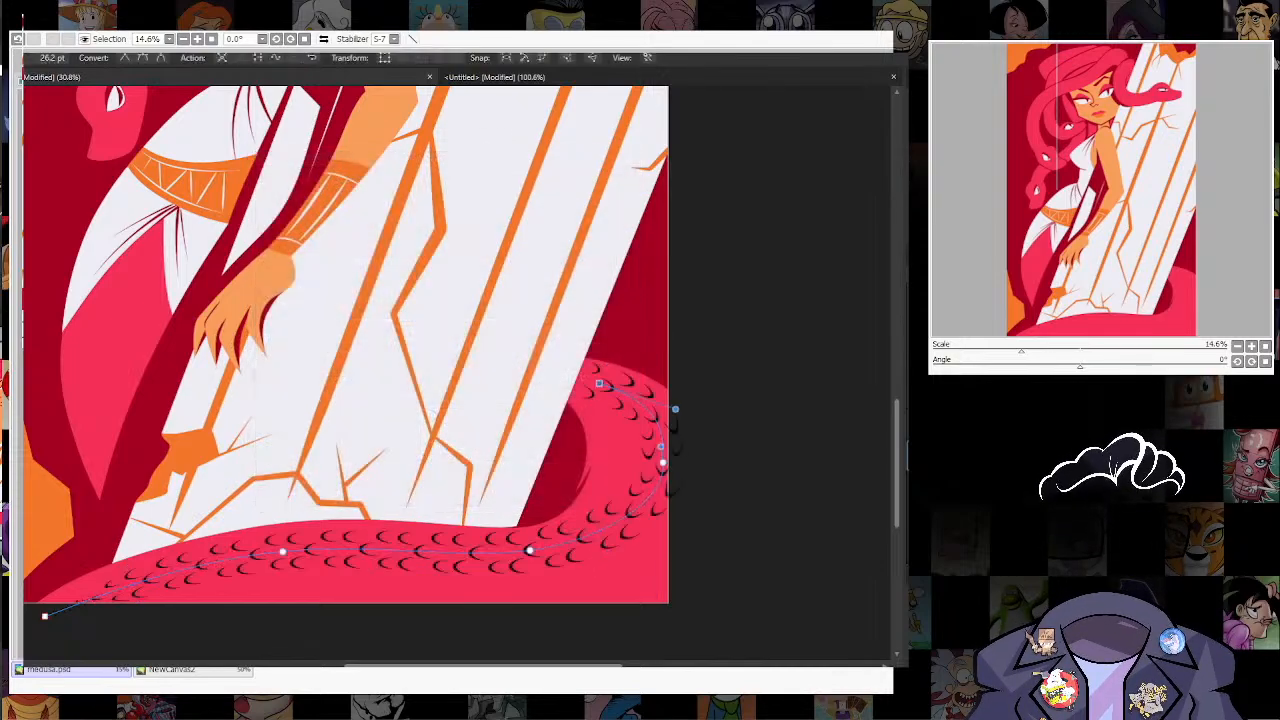
Step: Reshape the tail's scale curve to follow the coil and widen its stroke to about 35 pt
{"action": "left_click_drag", "start_coordinate": [283, 552], "coordinate": [352, 527]}
{"action": "key", "text": "w"}
{"action": "left_click_drag", "start_coordinate": [578, 540], "coordinate": [567, 514]}
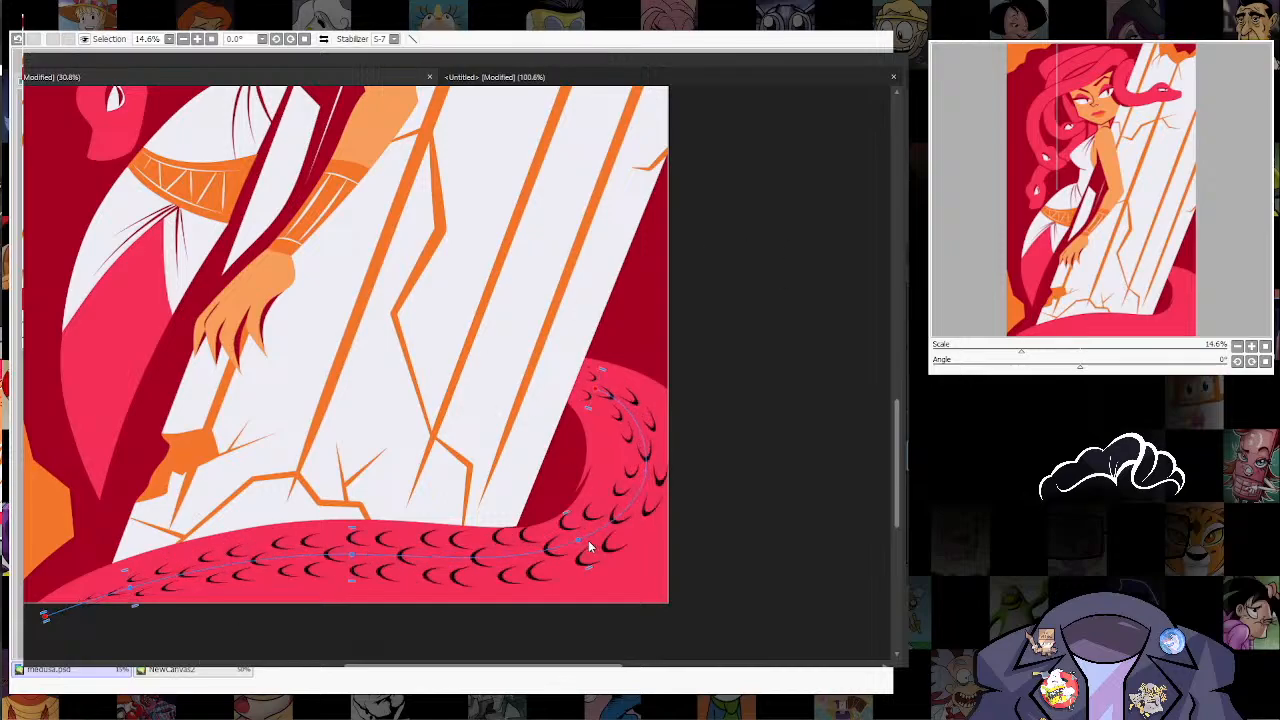
{"action": "key", "text": "a"}
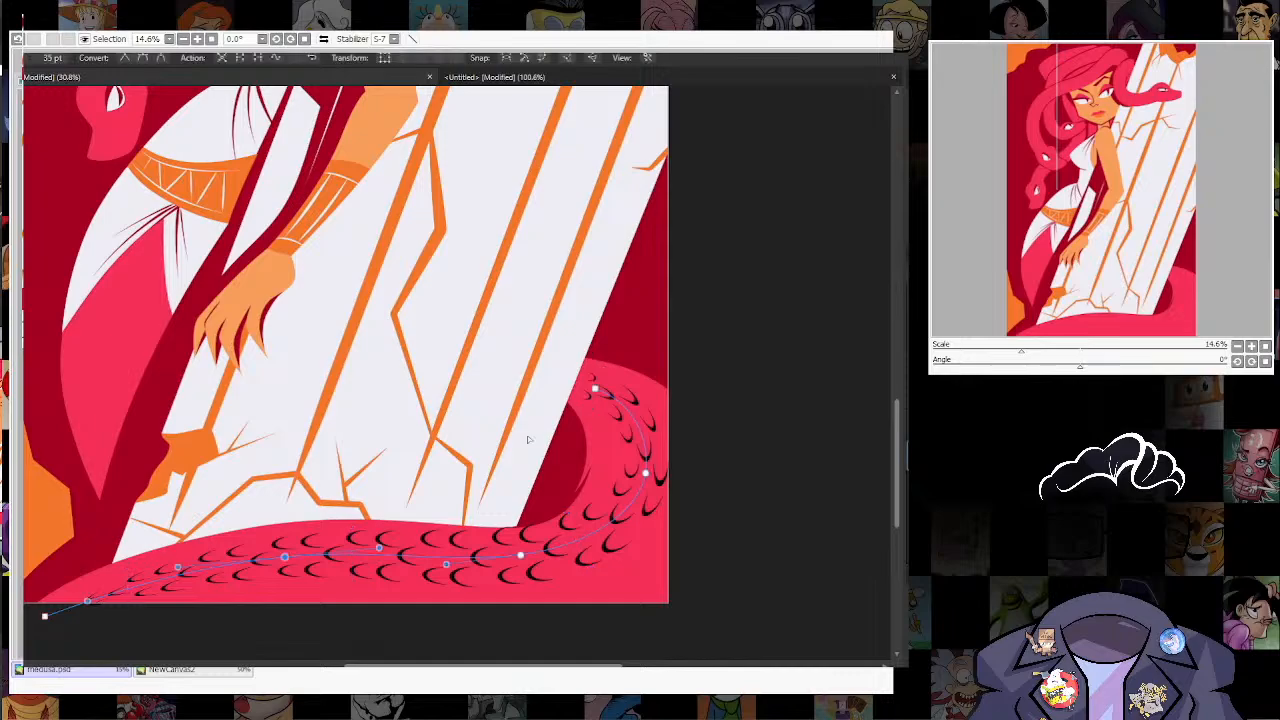
Step: Draw a scale stroke down the pink section below the dress, widen it and adjust its nodes to fit the shape
{"action": "key", "text": "n"}
{"action": "left_click_drag", "start_coordinate": [124, 477], "coordinate": [138, 252]}
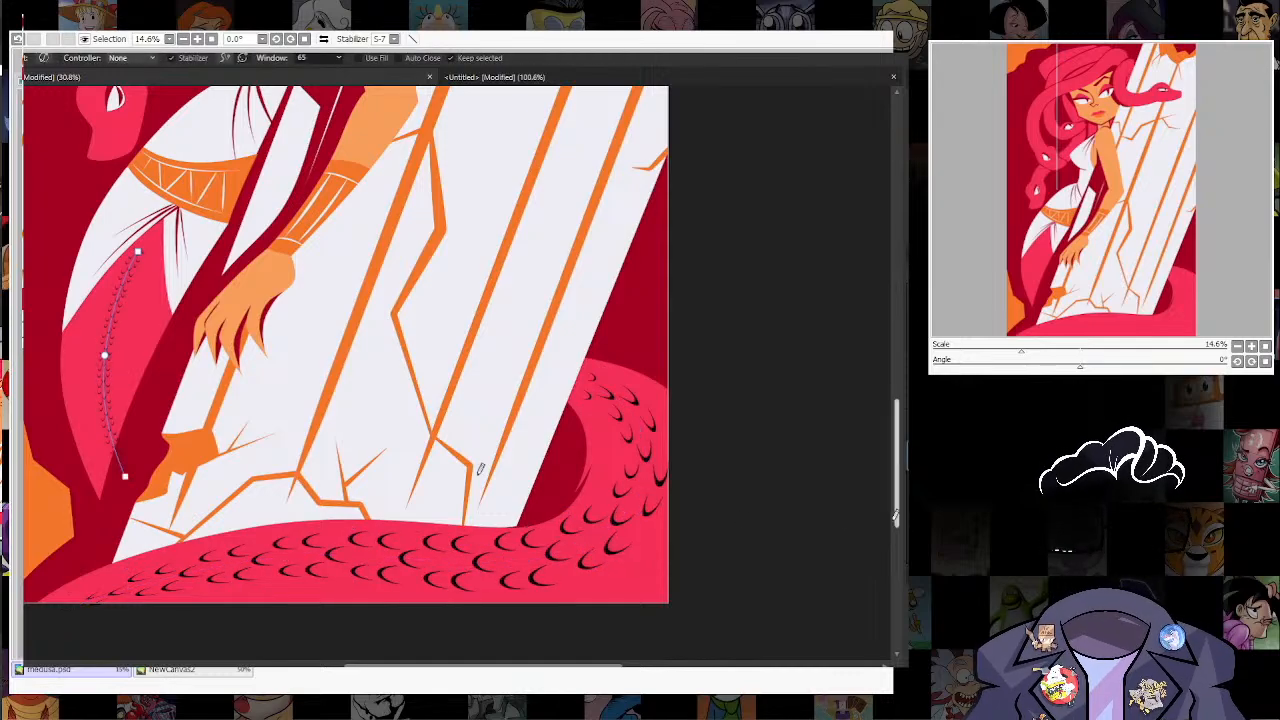
{"action": "key", "text": "w"}
{"action": "left_click_drag", "start_coordinate": [104, 355], "coordinate": [82, 352]}
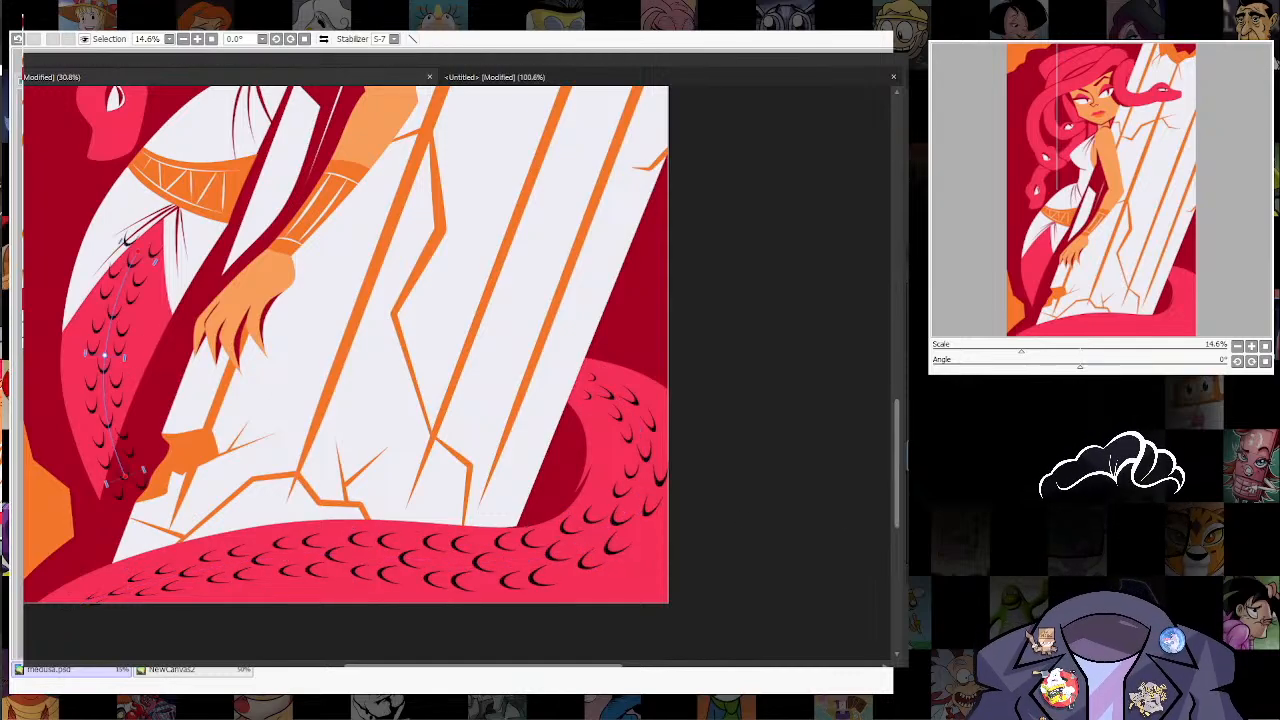
{"action": "key", "text": "a"}
{"action": "left_click_drag", "start_coordinate": [125, 477], "coordinate": [132, 506]}
{"action": "left_click_drag", "start_coordinate": [104, 355], "coordinate": [93, 371]}
{"action": "left_click_drag", "start_coordinate": [138, 252], "coordinate": [138, 268]}
{"action": "key", "text": "w"}
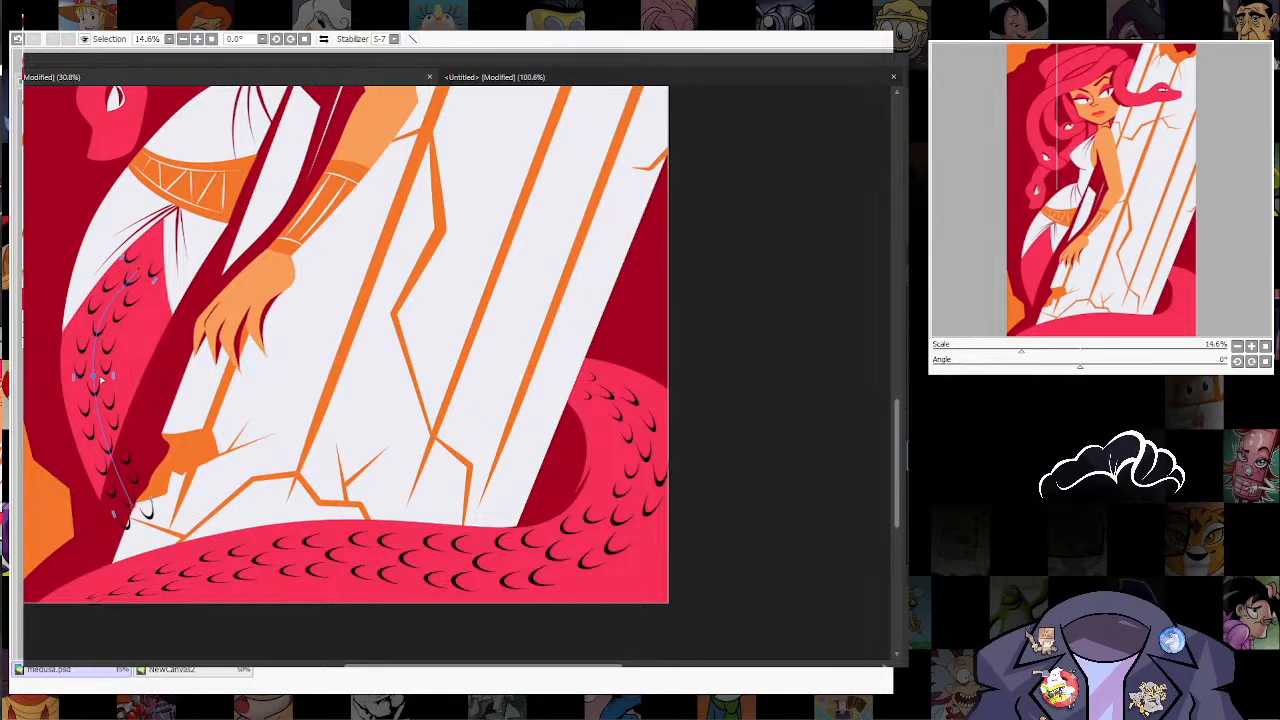
Step: Draw a scale stroke along the long hair snake from above the forehead down to its head, about 12 pt wide
{"action": "scroll", "coordinate": [100, 378], "scroll_direction": "up", "scroll_amount": 5}
{"action": "key", "text": "n"}
{"action": "left_click_drag", "start_coordinate": [381, 163], "coordinate": [77, 468]}
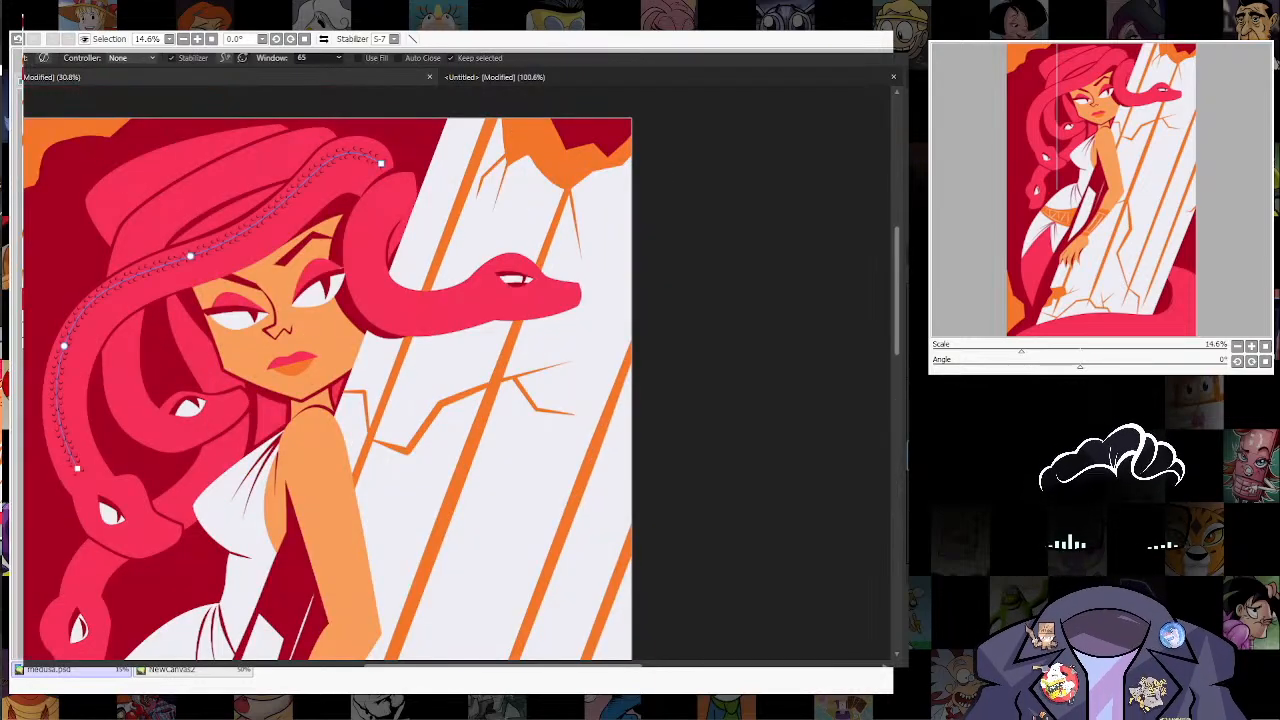
{"action": "key", "text": "w"}
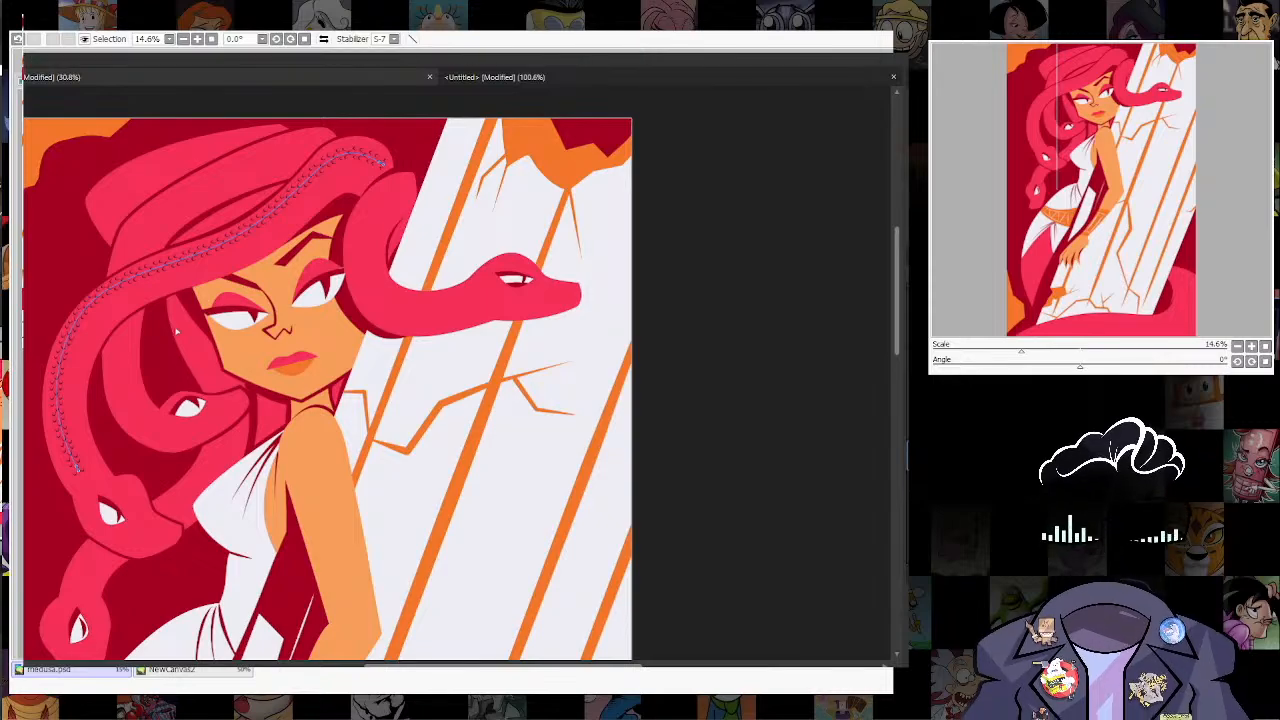
{"action": "key", "text": "a"}
{"action": "scroll", "coordinate": [327, 390], "scroll_direction": "right", "scroll_amount": 2}
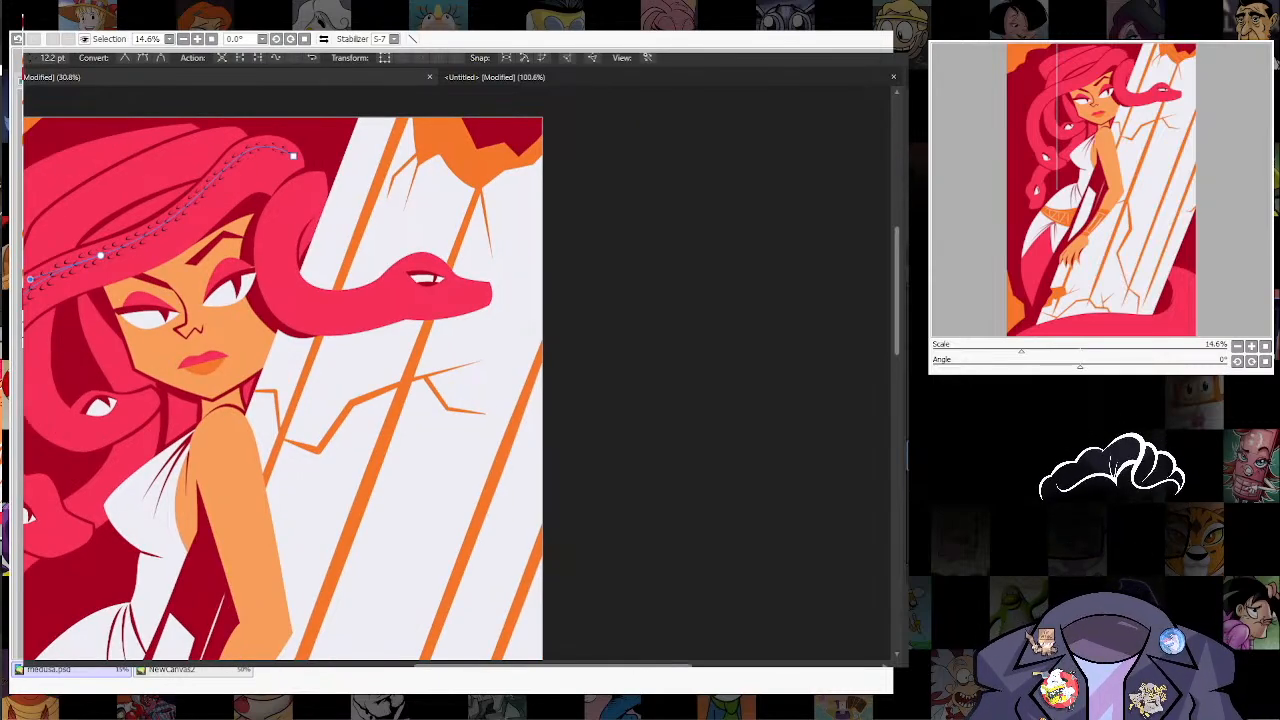
Step: Draw a scale stroke along the neck of the hair snake crossing the column and widen it to about 11.6 pt
{"action": "key", "text": "n"}
{"action": "left_click_drag", "start_coordinate": [330, 300], "coordinate": [292, 343]}
{"action": "mouse_move", "coordinate": [281, 220]}
{"action": "left_mouse_down"}
{"action": "mouse_move", "coordinate": [358, 330]}
{"action": "mouse_move", "coordinate": [352, 316]}
{"action": "left_mouse_up"}
{"action": "key", "text": "w"}
{"action": "key", "text": "a"}
{"action": "left_click_drag", "start_coordinate": [398, 586], "coordinate": [520, 469]}
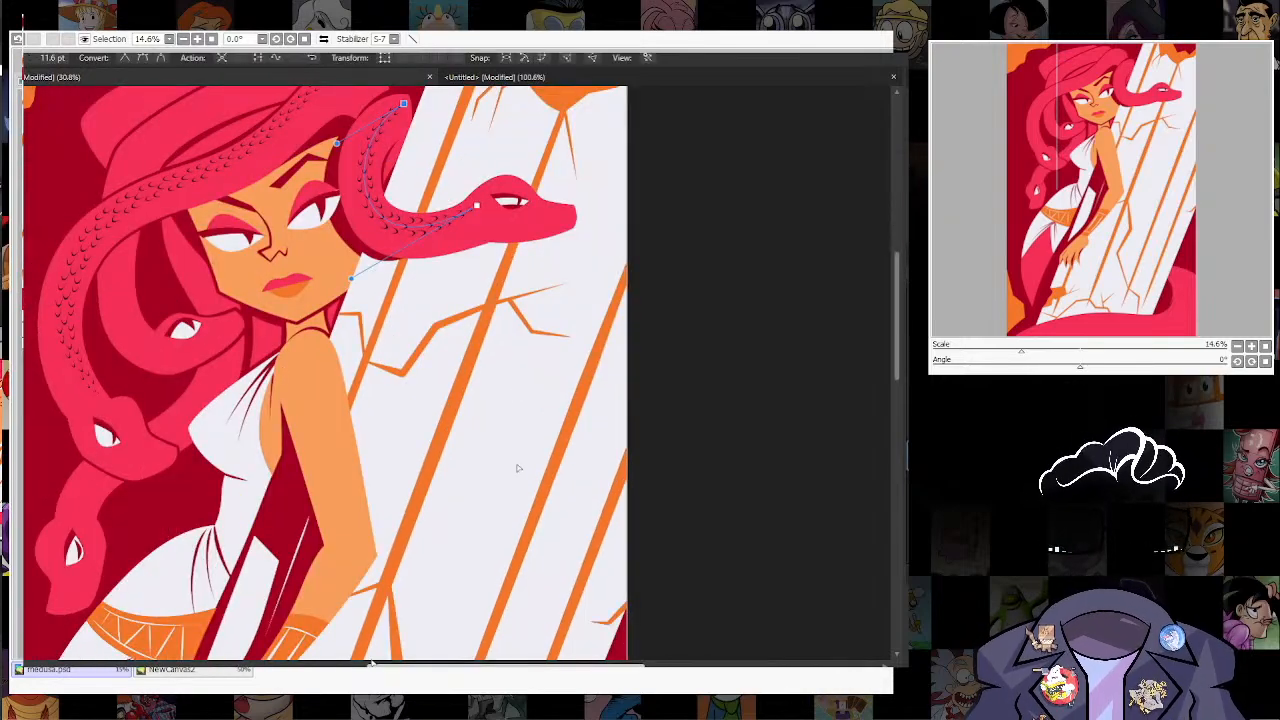
Step: Draw a scale stroke along the hair coil just above the long hair snake and adjust its width to fill the coil
{"action": "key", "text": "n"}
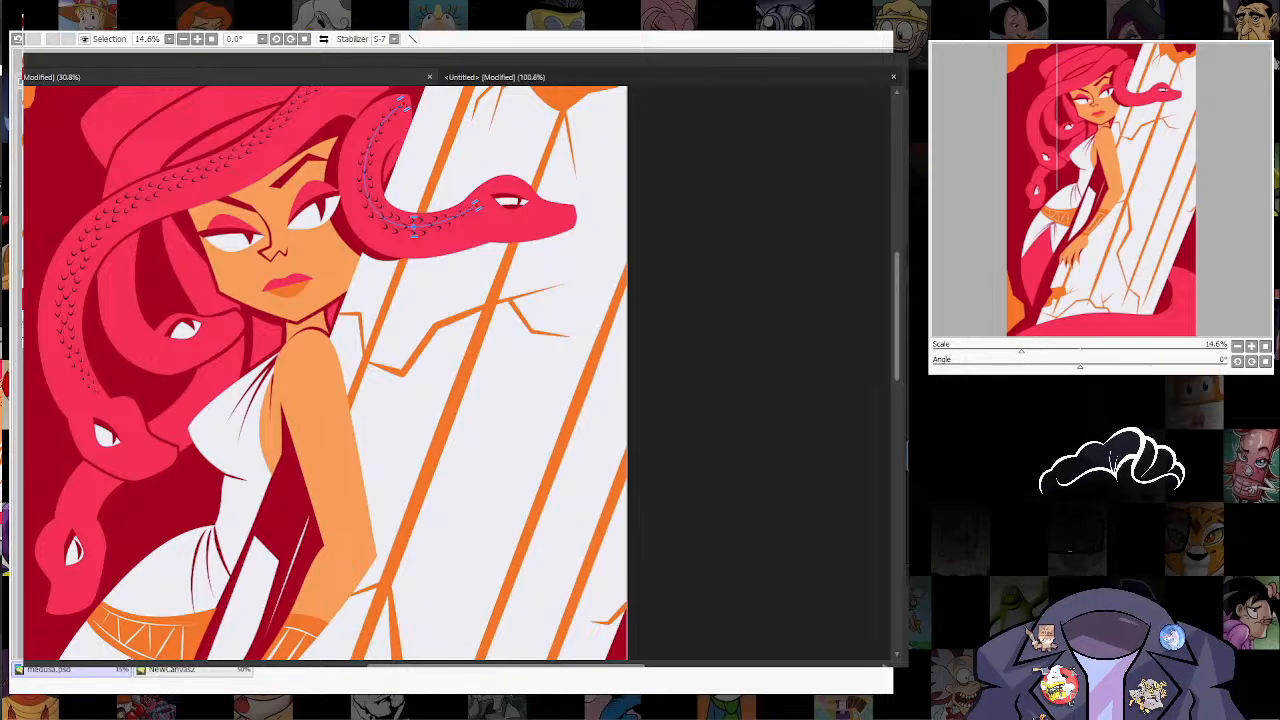
{"action": "key", "text": "n"}
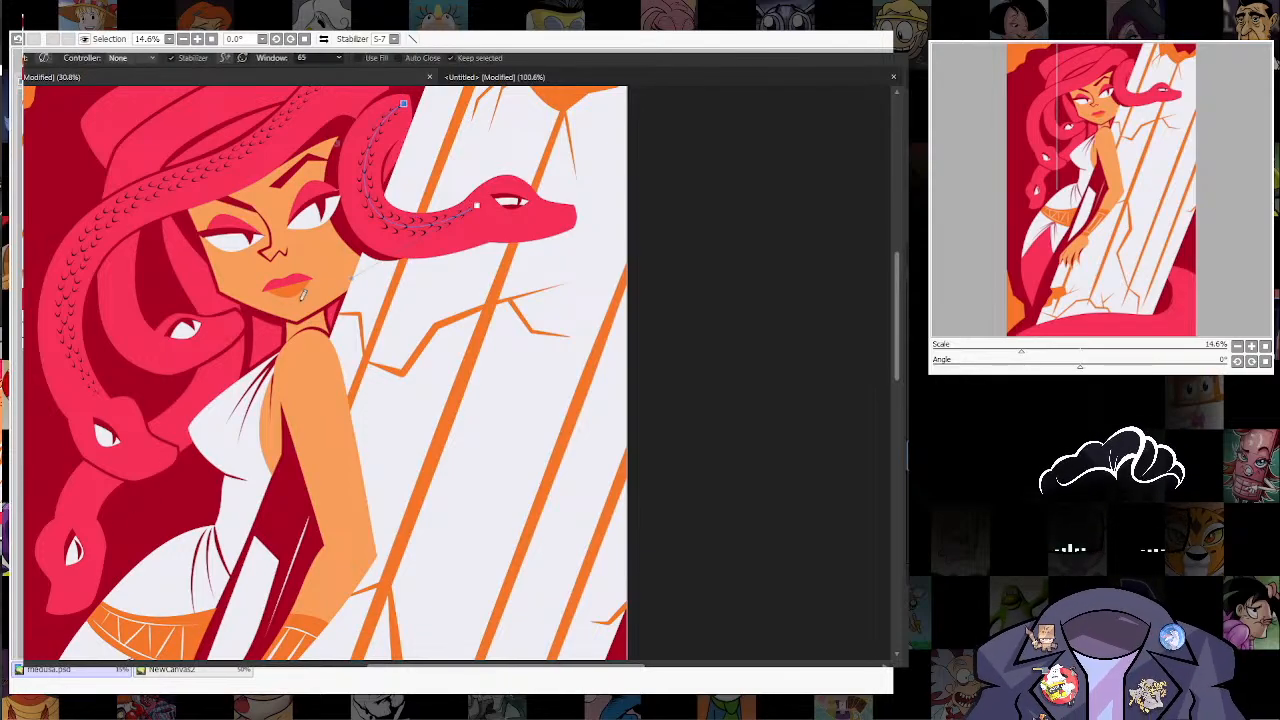
{"action": "left_click_drag", "start_coordinate": [294, 364], "coordinate": [280, 500]}
{"action": "left_click_drag", "start_coordinate": [110, 313], "coordinate": [295, 197]}
{"action": "key", "text": "a"}
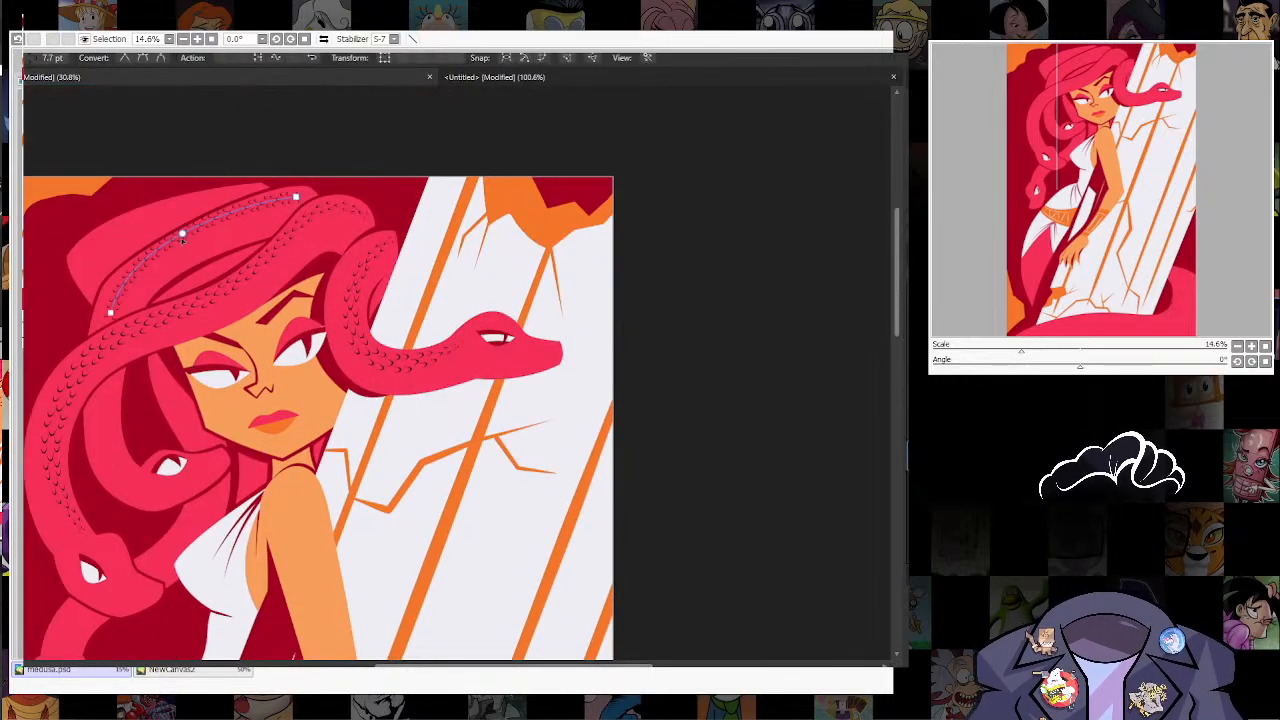
{"action": "key", "text": "w"}
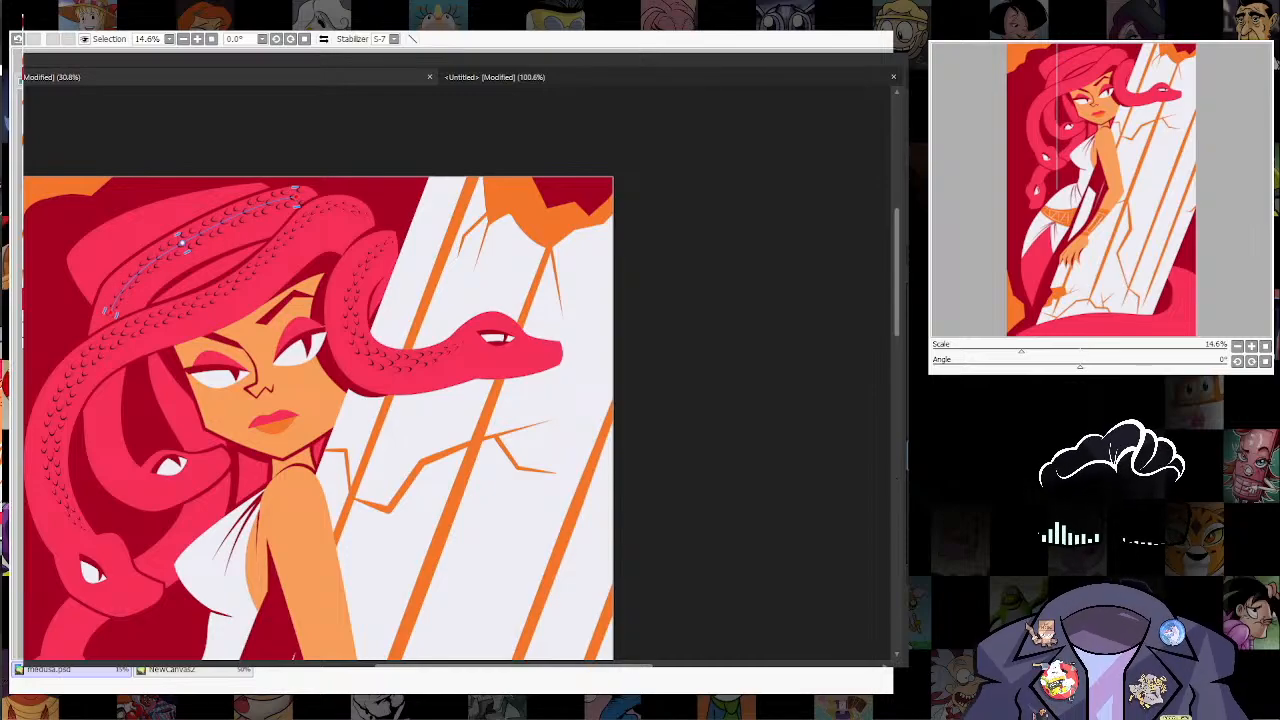
Step: Draw a scale stroke along the outermost hair coil at the crown and widen it to about 13.1 pt
{"action": "key", "text": "n"}
{"action": "left_click_drag", "start_coordinate": [89, 277], "coordinate": [232, 191]}
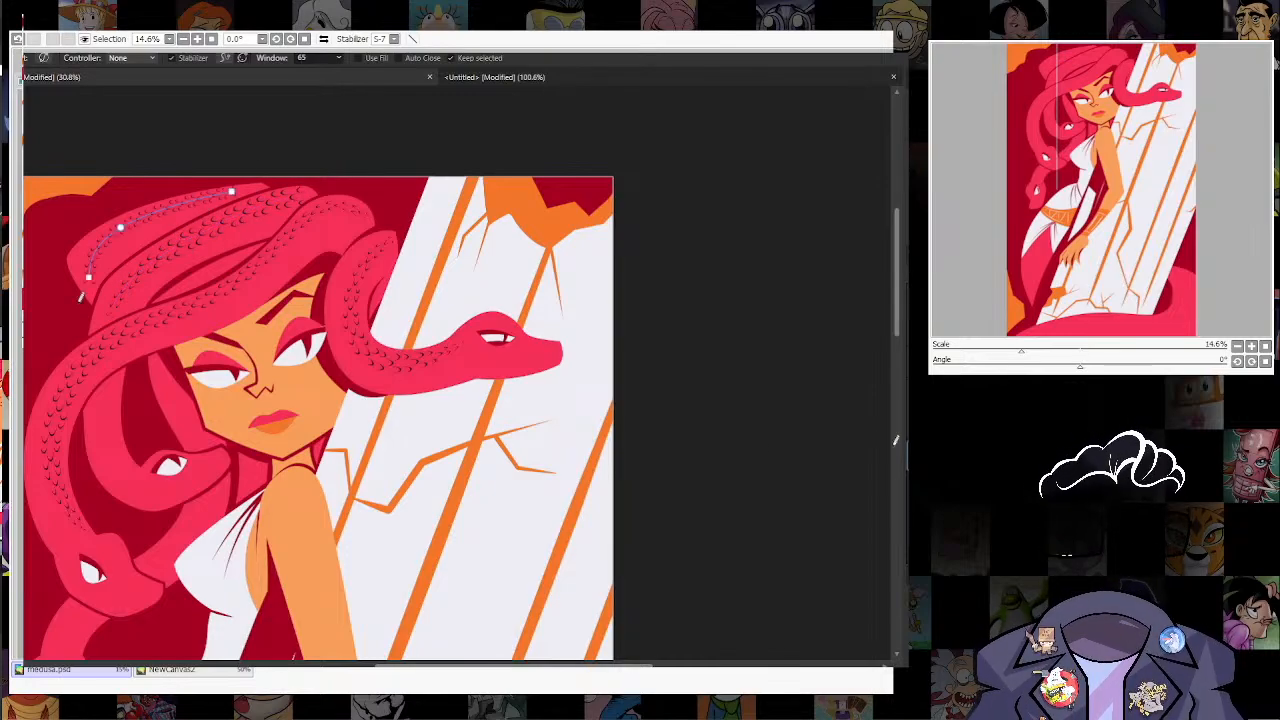
{"action": "key", "text": "a"}
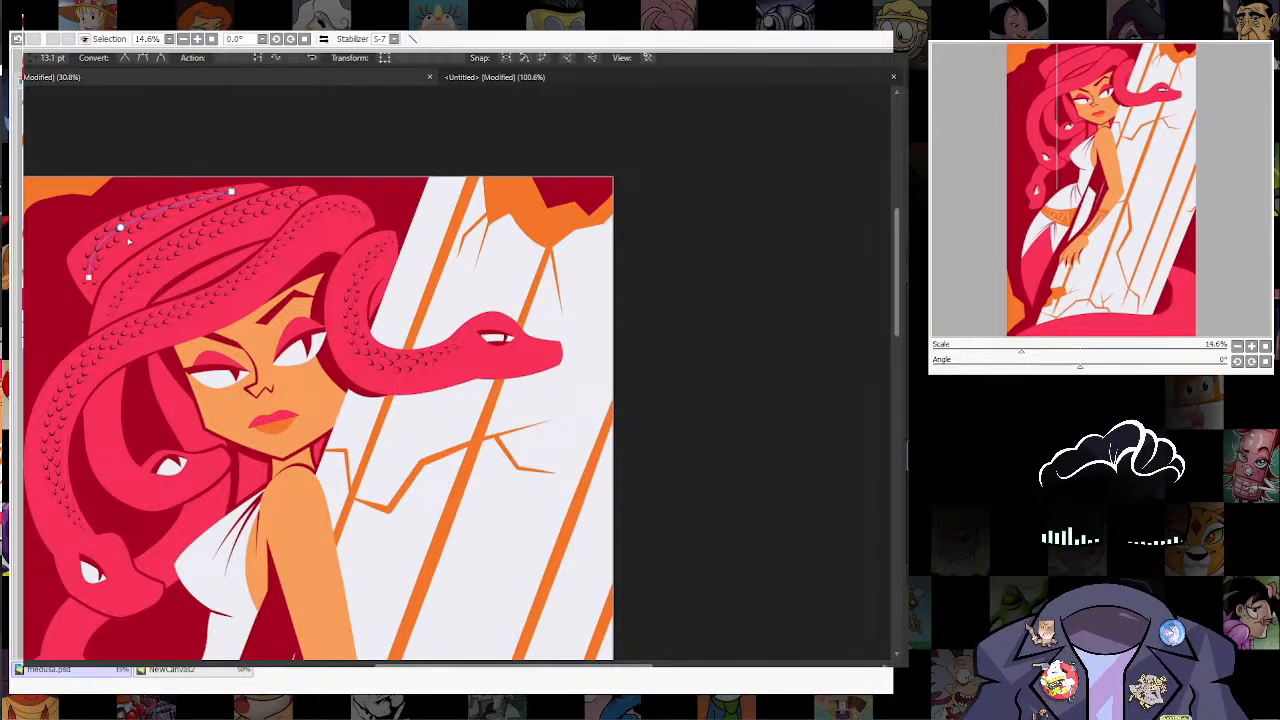
{"action": "key", "text": "w"}
Step: Draw a short scale stroke along the narrow hair strand between the long snake and the coil above it
{"action": "key", "text": "n"}
{"action": "mouse_move", "coordinate": [182, 283]}
{"action": "left_mouse_down"}
{"action": "mouse_move", "coordinate": [241, 257]}
{"action": "mouse_move", "coordinate": [249, 152]}
{"action": "left_mouse_up"}
{"action": "key", "text": "a"}
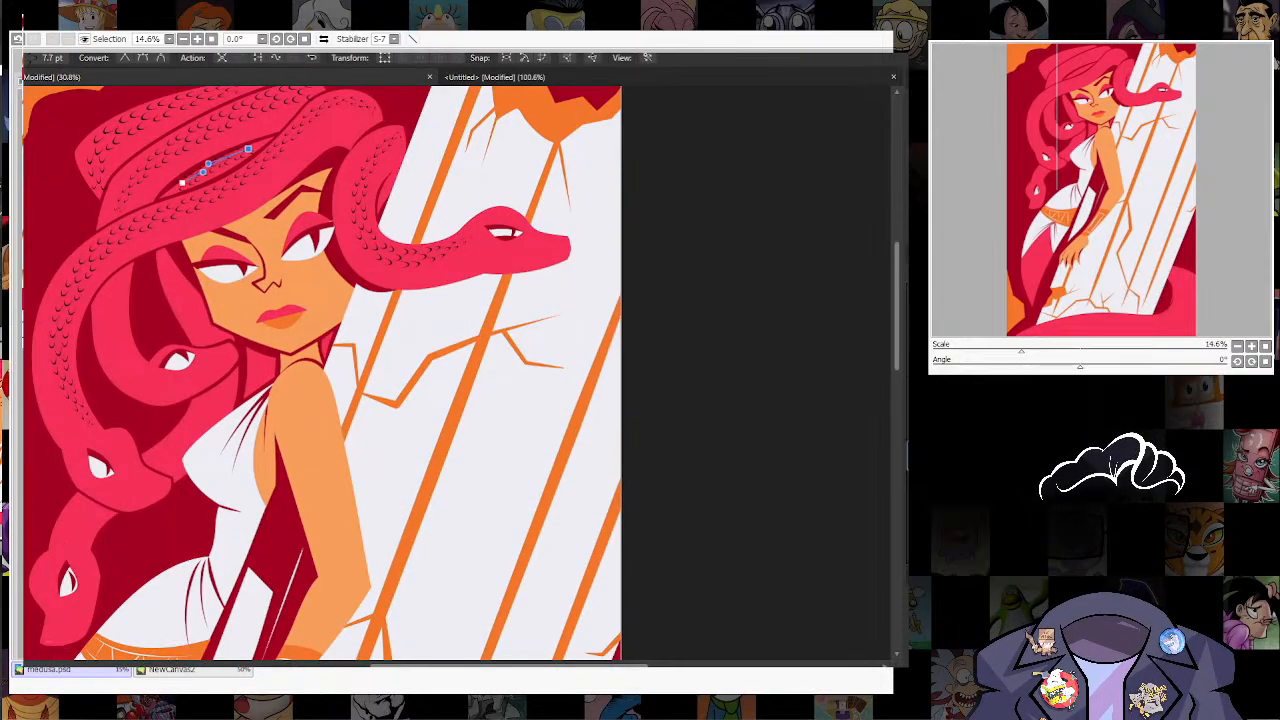
{"action": "key", "text": "w"}
{"action": "key", "text": "n"}
{"action": "left_click_drag", "start_coordinate": [182, 183], "coordinate": [248, 149]}
Step: Draw a scale stroke down the neck of the curled hair snake beside the face
{"action": "left_click_drag", "start_coordinate": [121, 276], "coordinate": [154, 185]}
{"action": "left_click_drag", "start_coordinate": [154, 185], "coordinate": [157, 275]}
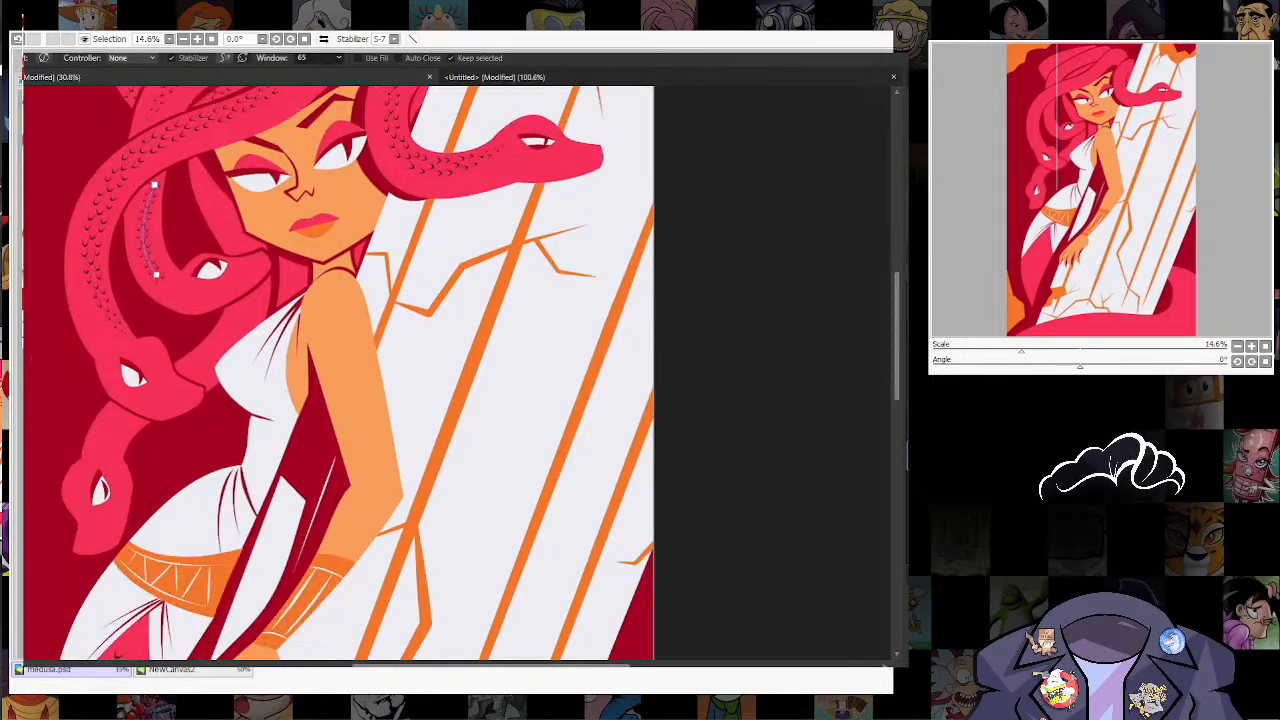
{"action": "key", "text": "a"}
Step: Draw scale strokes down the strand beside the cheek and along the neck of the lowest hair snake
{"action": "key", "text": "n"}
{"action": "mouse_move", "coordinate": [185, 368]}
{"action": "left_mouse_down"}
{"action": "mouse_move", "coordinate": [250, 303]}
{"action": "mouse_move", "coordinate": [238, 396]}
{"action": "left_mouse_up"}
{"action": "key", "text": "a"}
{"action": "key", "text": "u"}
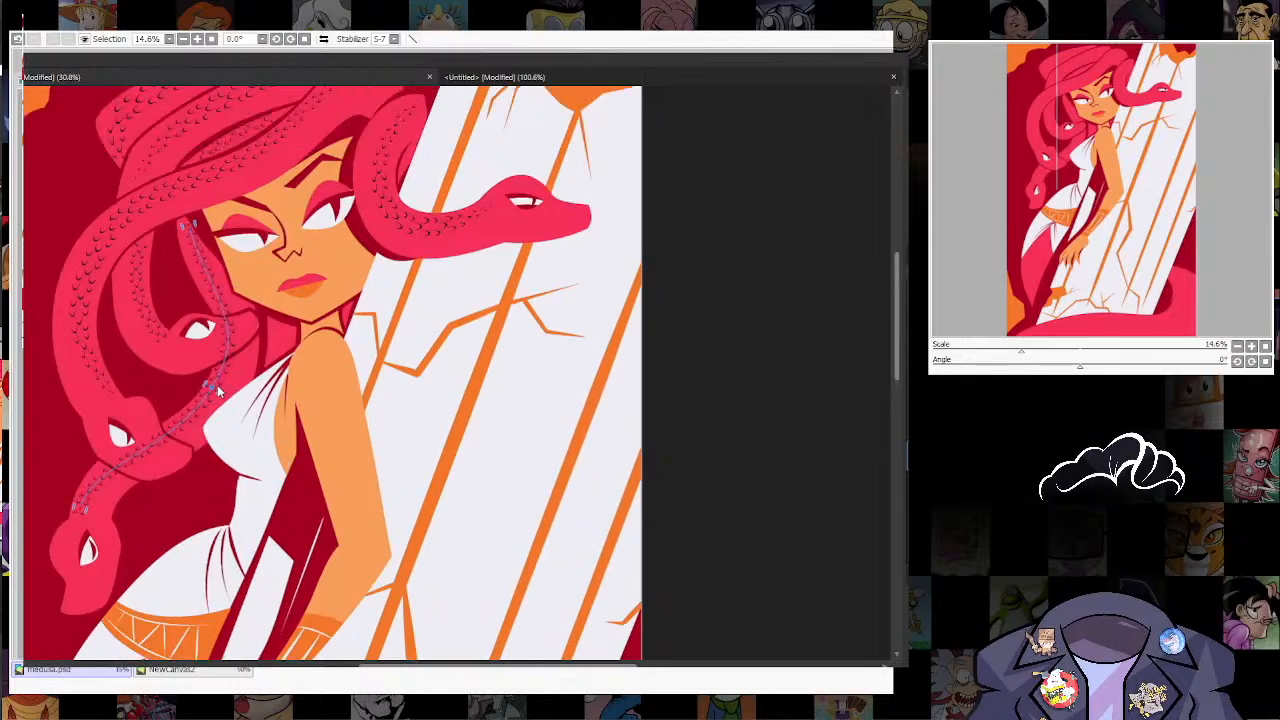
{"action": "key", "text": "a"}
Step: Widen the long hair snake's scale stroke to about 13 pt and adjust its upper end node above the forehead
{"action": "left_click_drag", "start_coordinate": [212, 387], "coordinate": [200, 515]}
{"action": "left_click", "coordinate": [73, 407]}
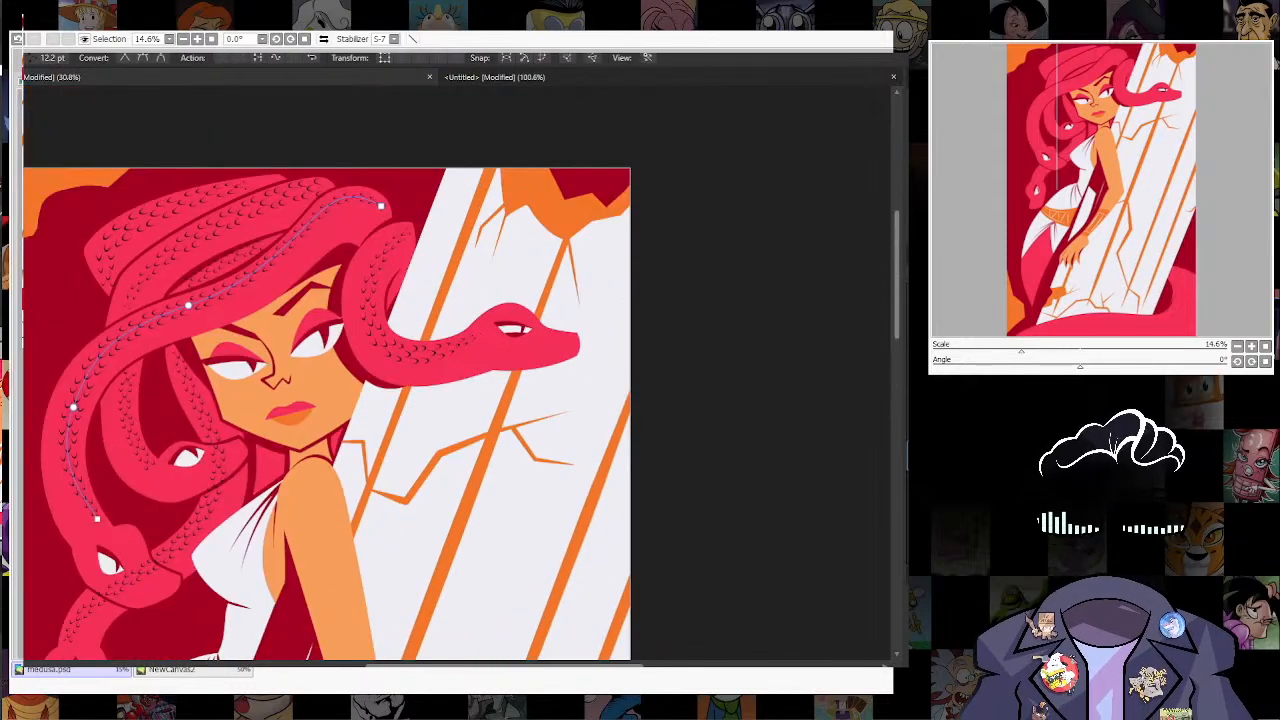
{"action": "key", "text": "u"}
{"action": "key", "text": "a"}
{"action": "left_click", "coordinate": [381, 206]}
{"action": "left_click_drag", "start_coordinate": [376, 230], "coordinate": [353, 116]}
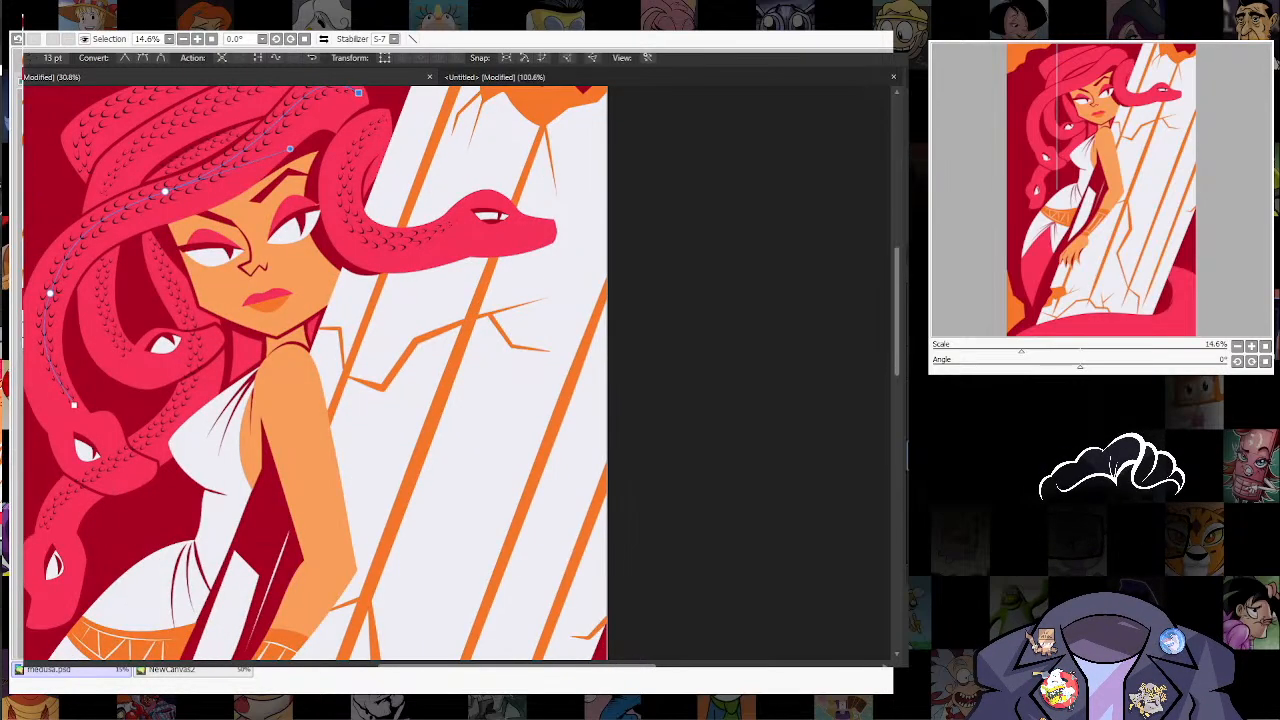
Step: Draw a short scale stroke down the hair strand between the jaw and the dress strap
{"action": "key", "text": "n"}
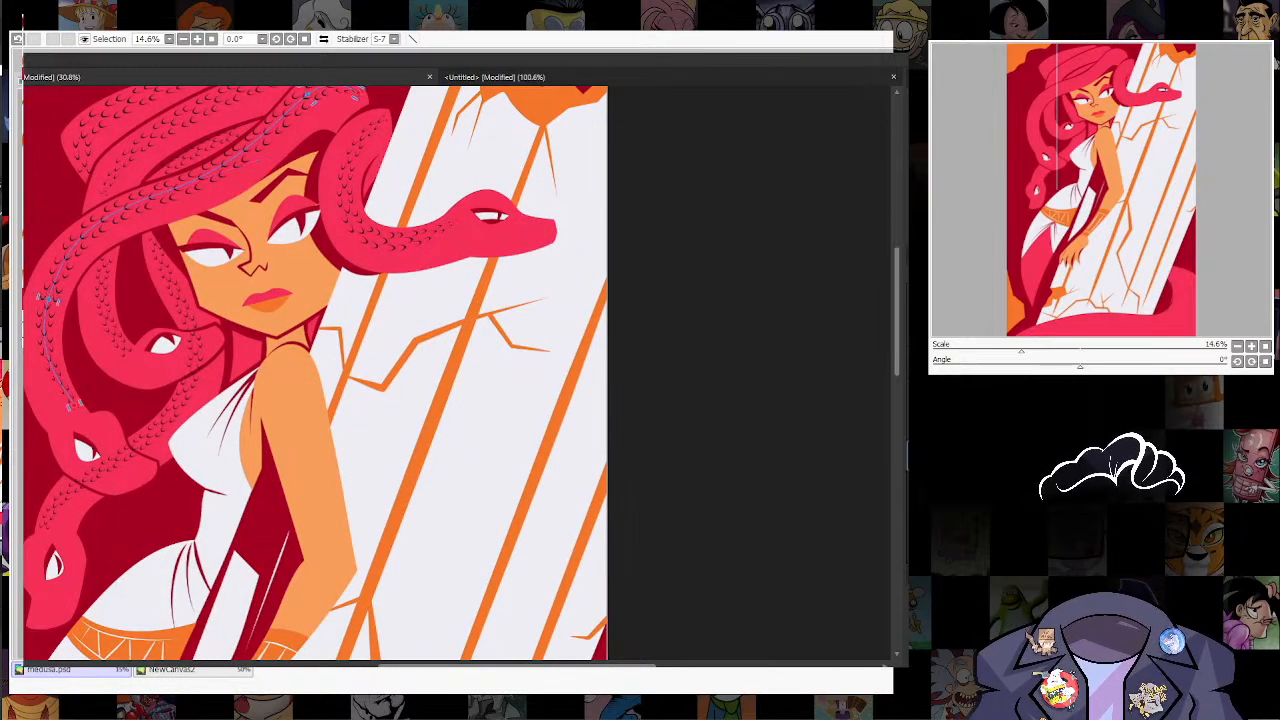
{"action": "left_click_drag", "start_coordinate": [245, 327], "coordinate": [243, 379]}
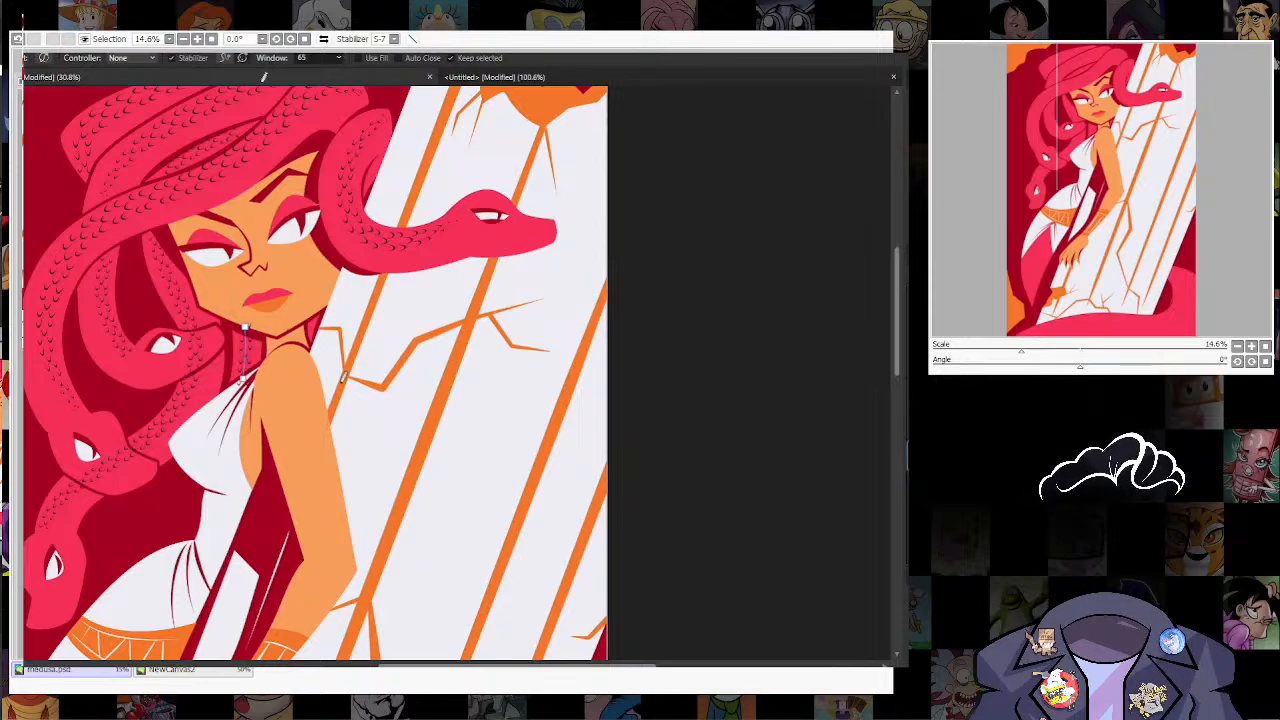
Step: Draw a scale stroke along the outer upper arm between elbow and shoulder, adjust its nodes and widen it to about 11.7 pt
{"action": "mouse_move", "coordinate": [340, 555]}
{"action": "left_mouse_down"}
{"action": "mouse_move", "coordinate": [322, 450]}
{"action": "mouse_move", "coordinate": [277, 363]}
{"action": "left_mouse_up"}
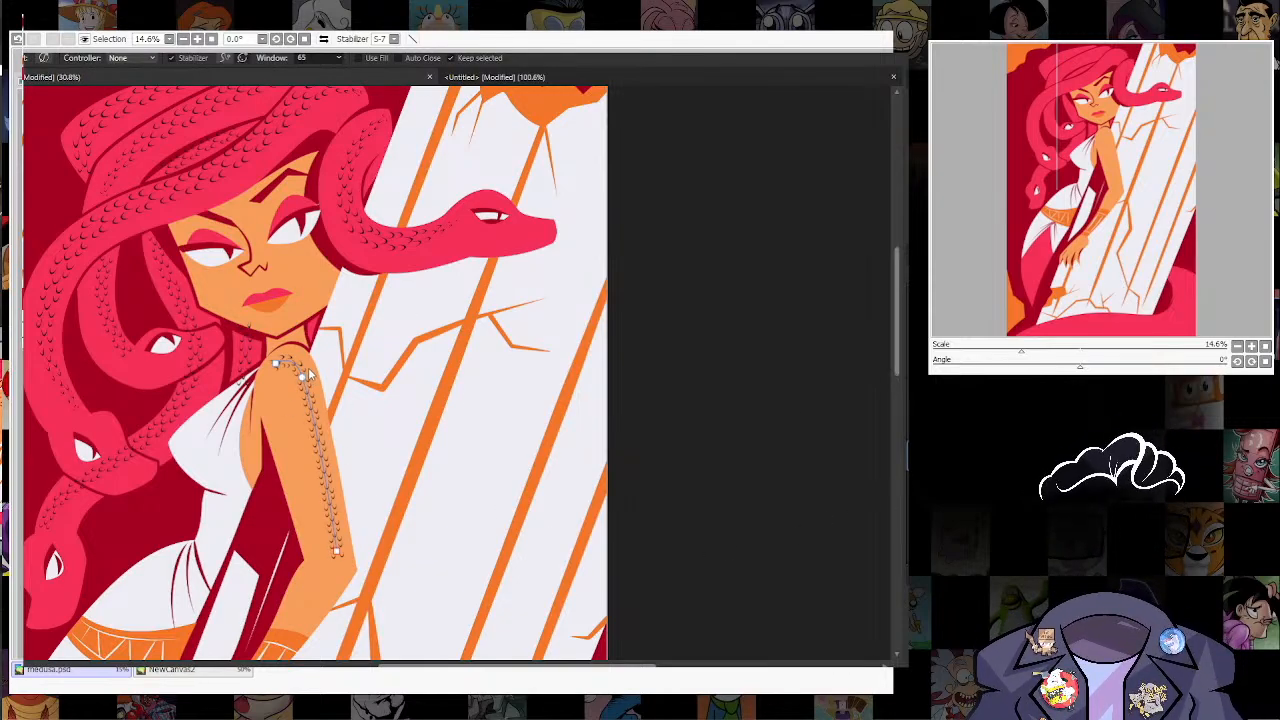
{"action": "key", "text": "a"}
{"action": "left_click_drag", "start_coordinate": [302, 377], "coordinate": [306, 373]}
{"action": "left_click_drag", "start_coordinate": [336, 551], "coordinate": [344, 560]}
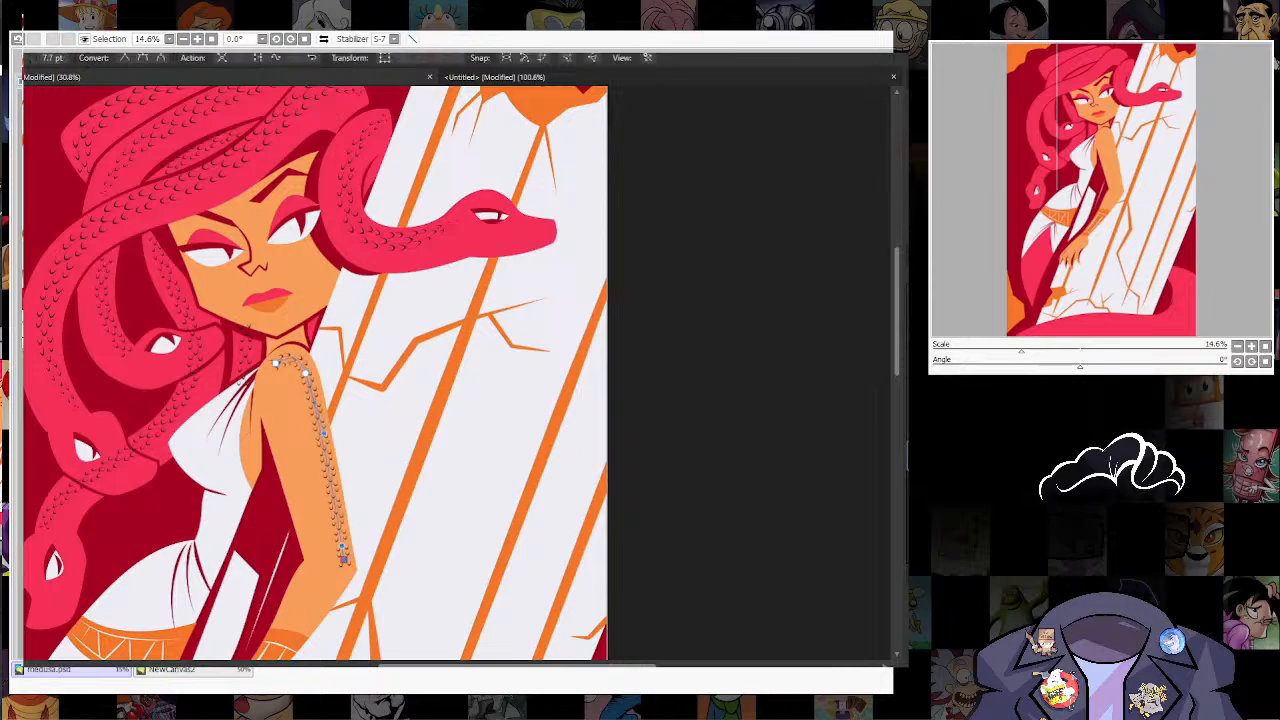
{"action": "key", "text": "u"}
{"action": "key", "text": "a"}
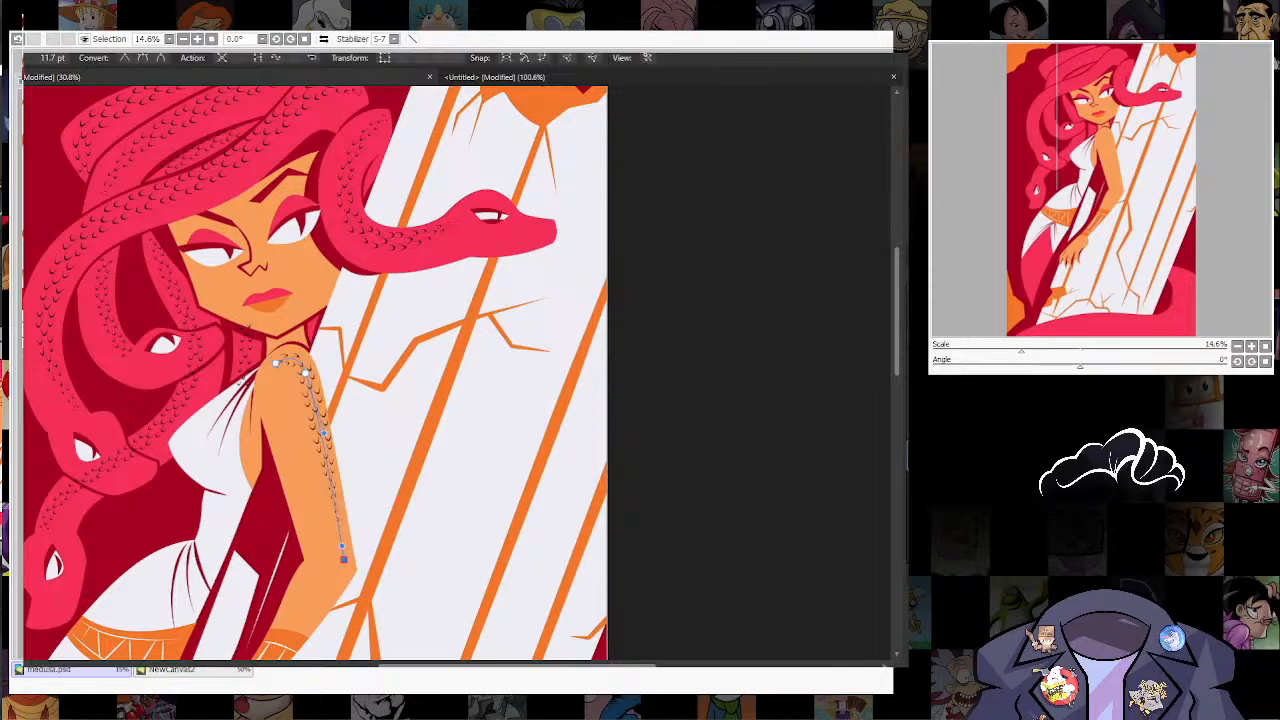
{"action": "left_click_drag", "start_coordinate": [340, 418], "coordinate": [322, 450]}
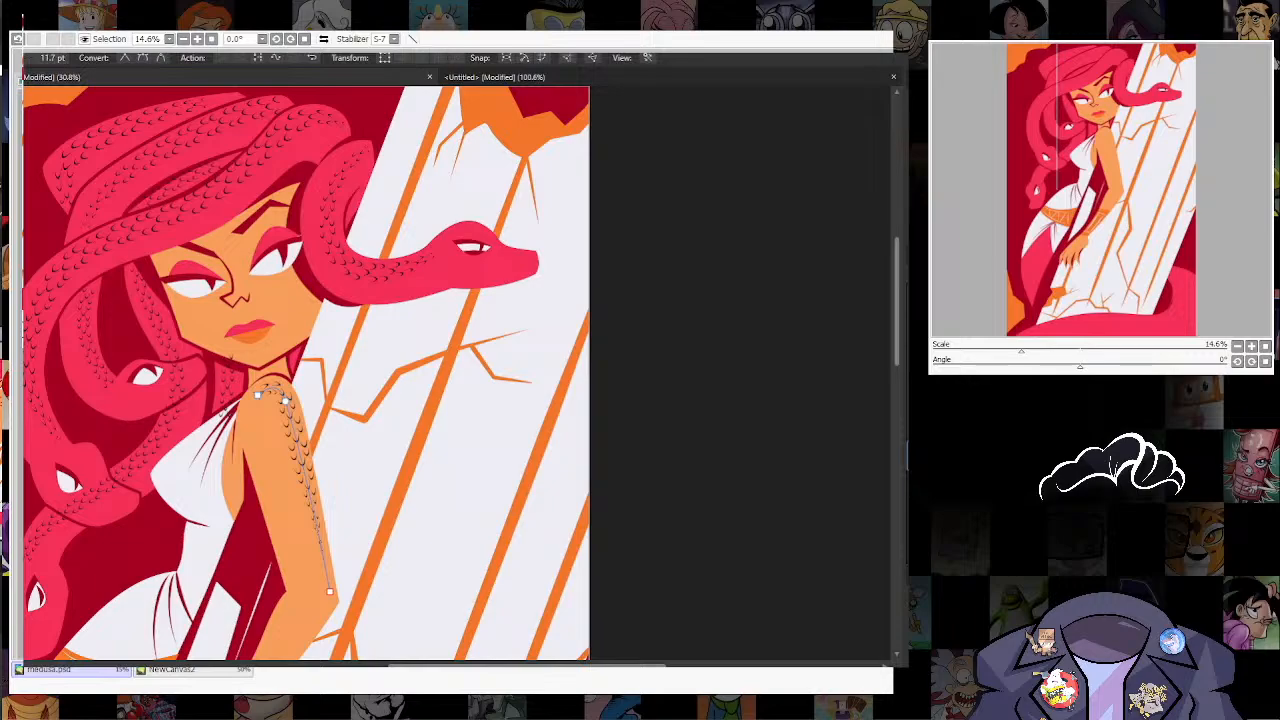
Step: Draw a scale stroke along the cheek and jaw beneath the half-closed eye and adjust its nodes to follow the jawline
{"action": "key", "text": "n"}
{"action": "left_click_drag", "start_coordinate": [188, 304], "coordinate": [224, 350]}
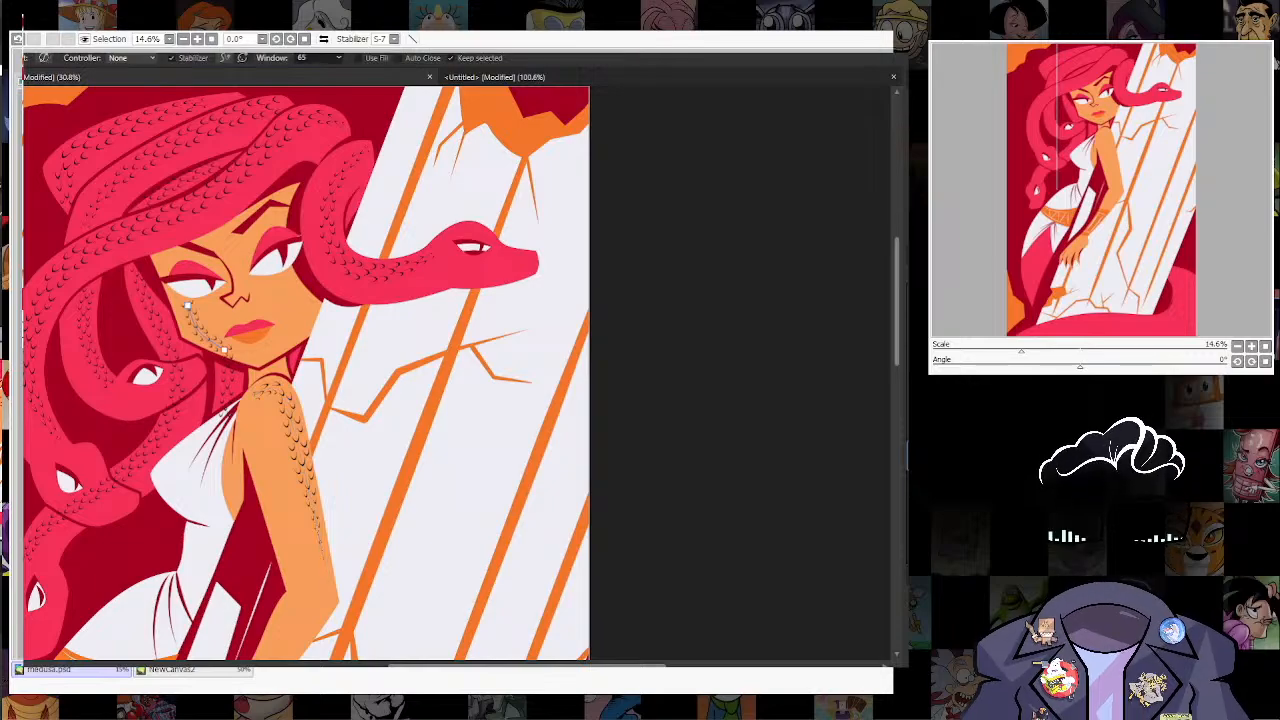
{"action": "key", "text": "a"}
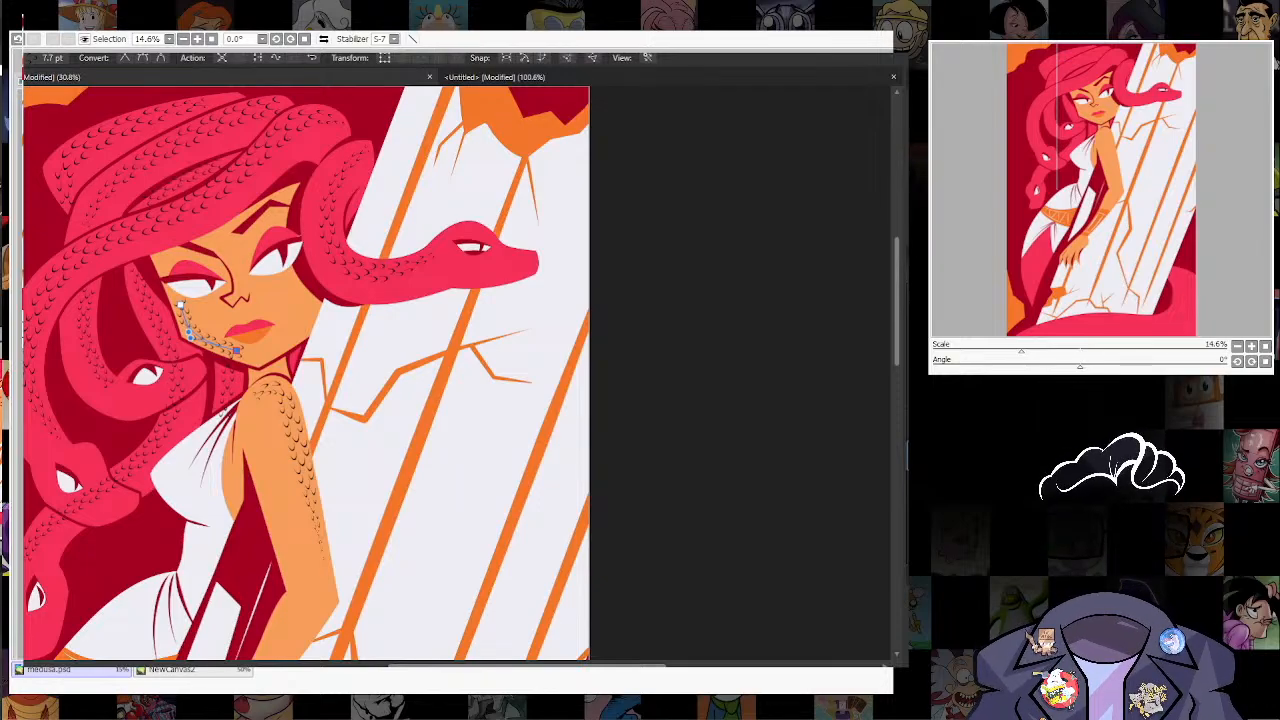
Step: Draw a short scale stroke down the other cheek, beside the snake crossing the column, and adjust it to the jaw
{"action": "key", "text": "n"}
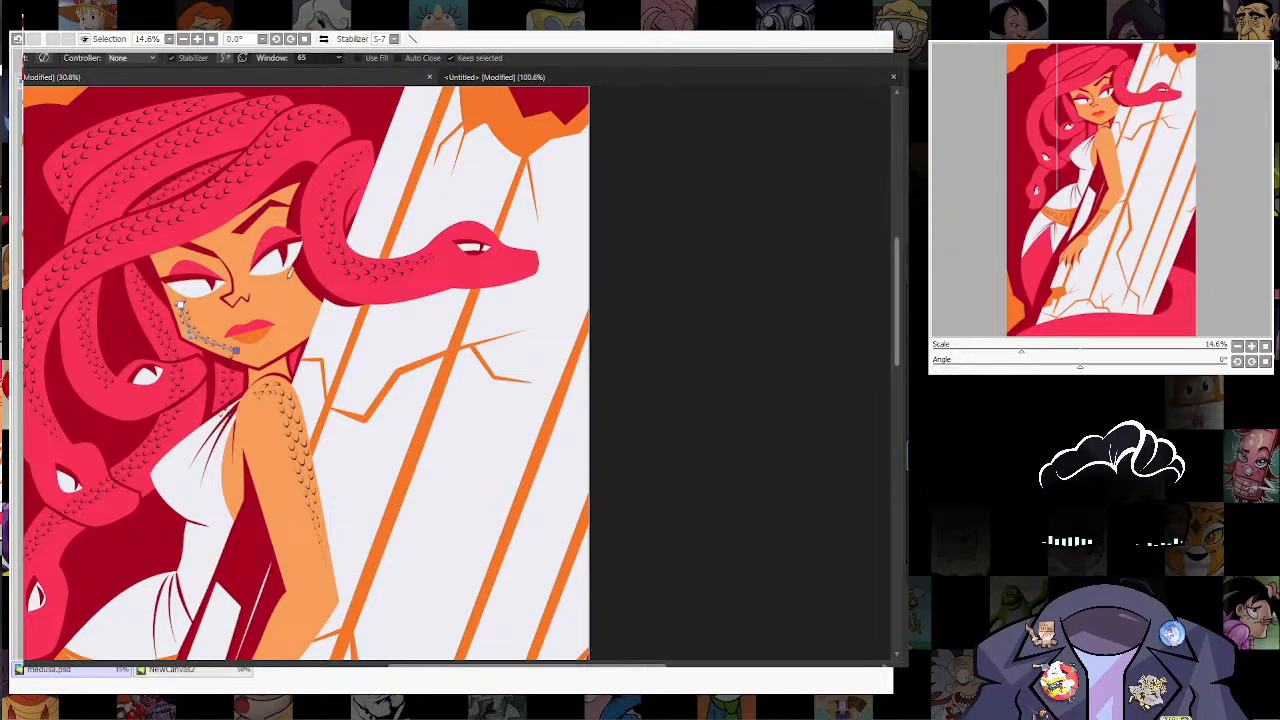
{"action": "left_click_drag", "start_coordinate": [295, 292], "coordinate": [285, 344]}
{"action": "left_click", "coordinate": [960, 468]}
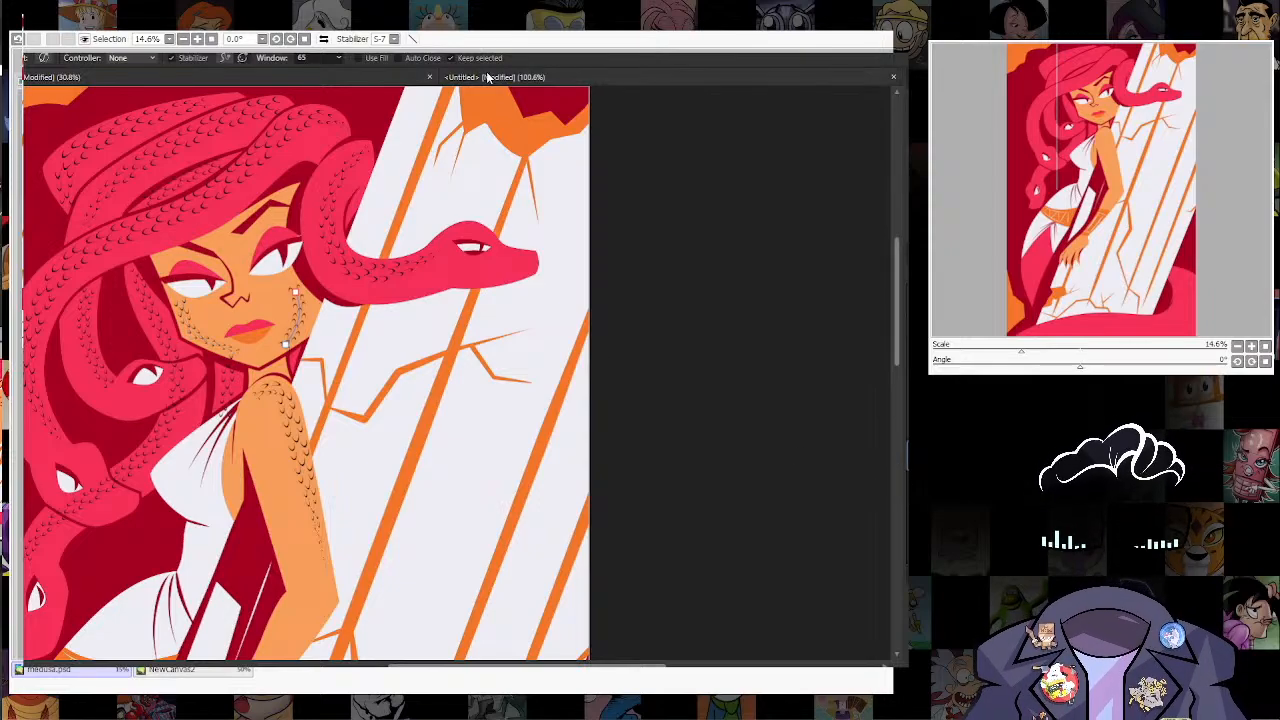
{"action": "key", "text": "a"}
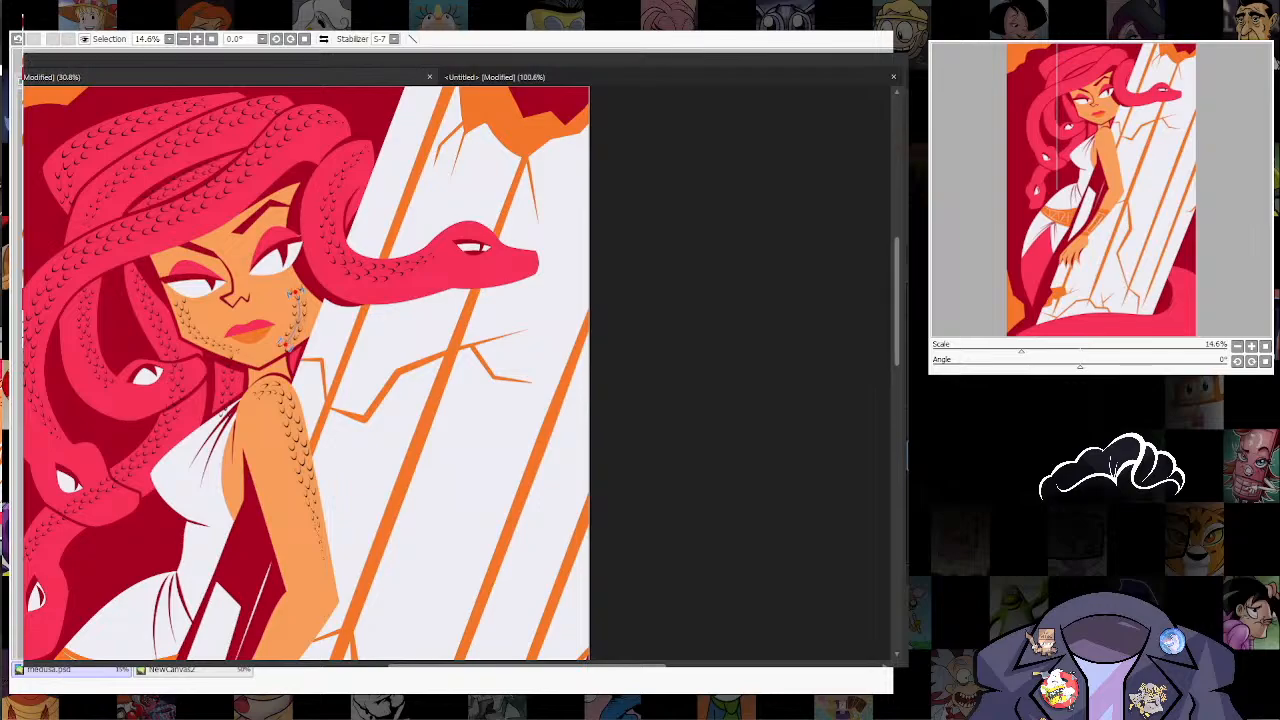
{"action": "left_click_drag", "start_coordinate": [380, 480], "coordinate": [535, 254]}
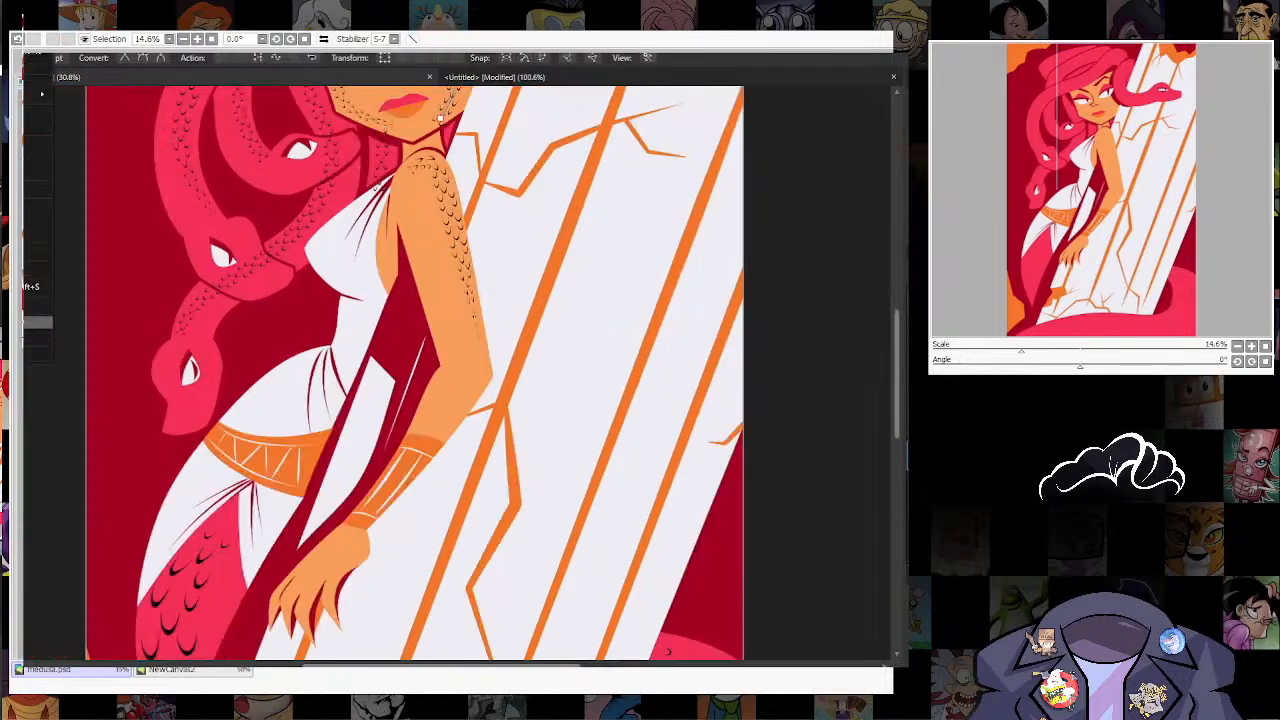
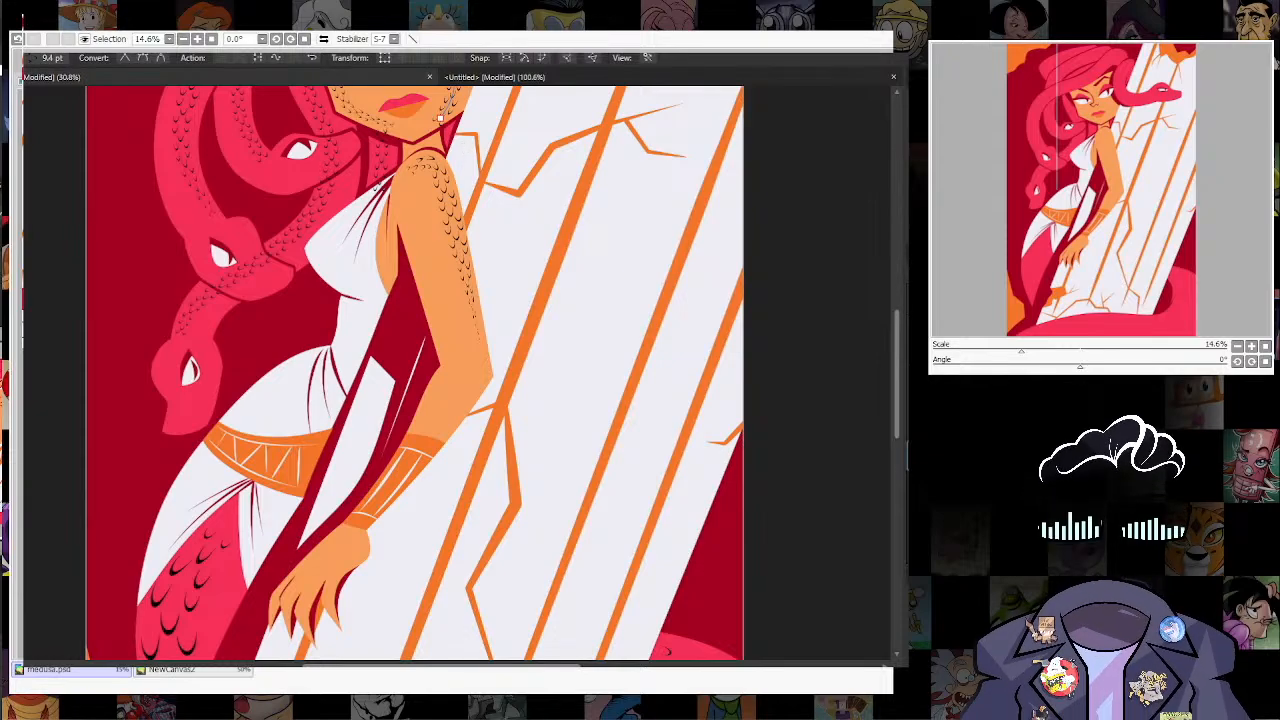
Step: Export the illustration as medusa.psd, replacing the existing file in the momsters 24 folder
{"action": "key", "text": "ctrl+shift+s"}
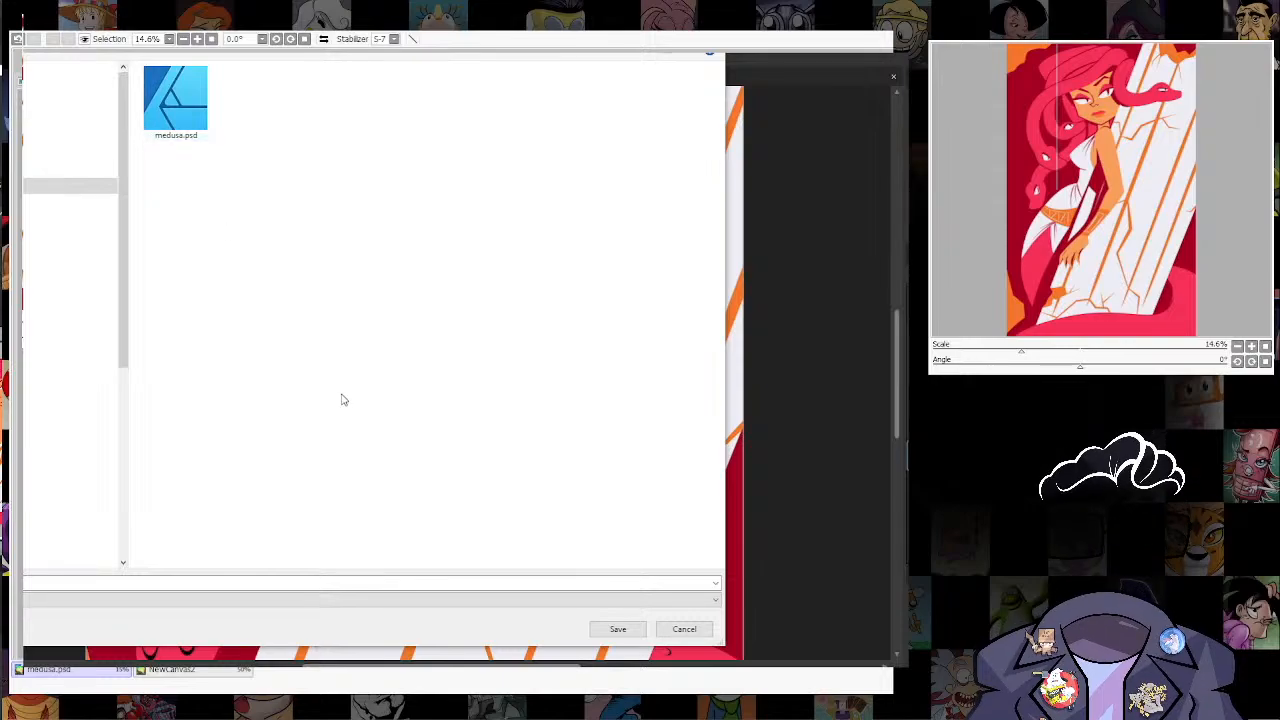
{"action": "left_click", "coordinate": [612, 628]}
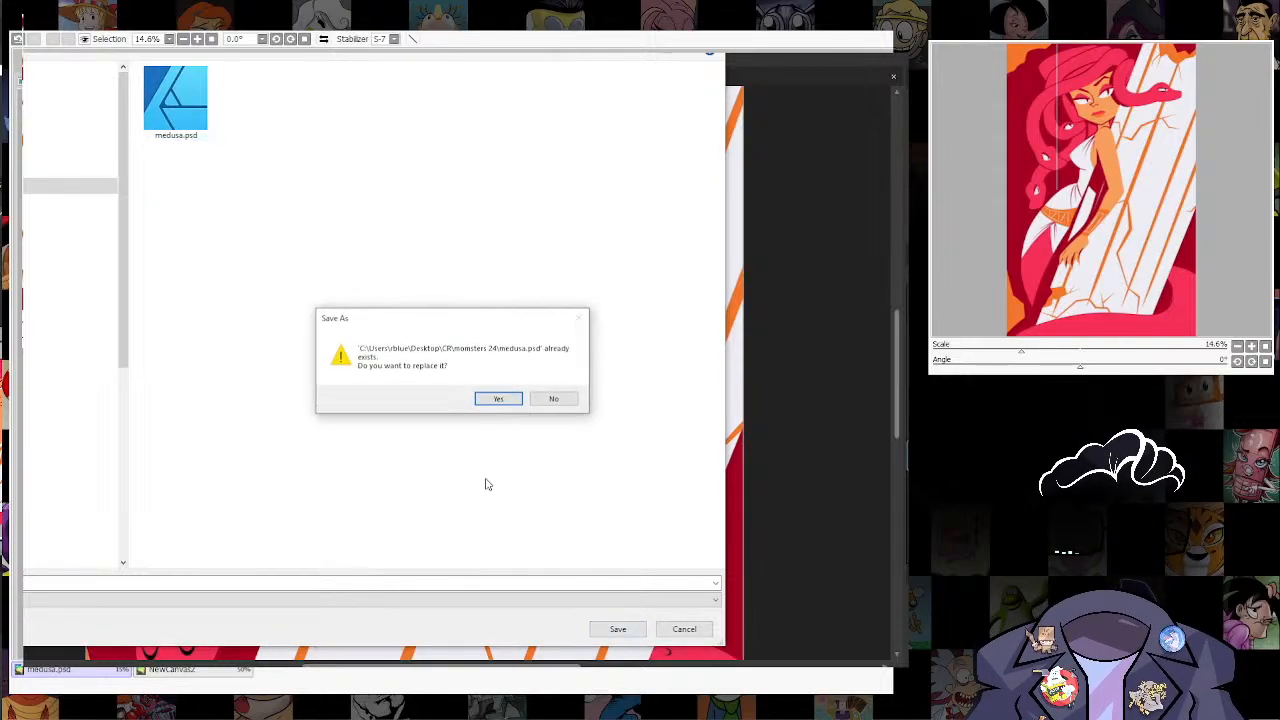
{"action": "left_click", "coordinate": [497, 398]}
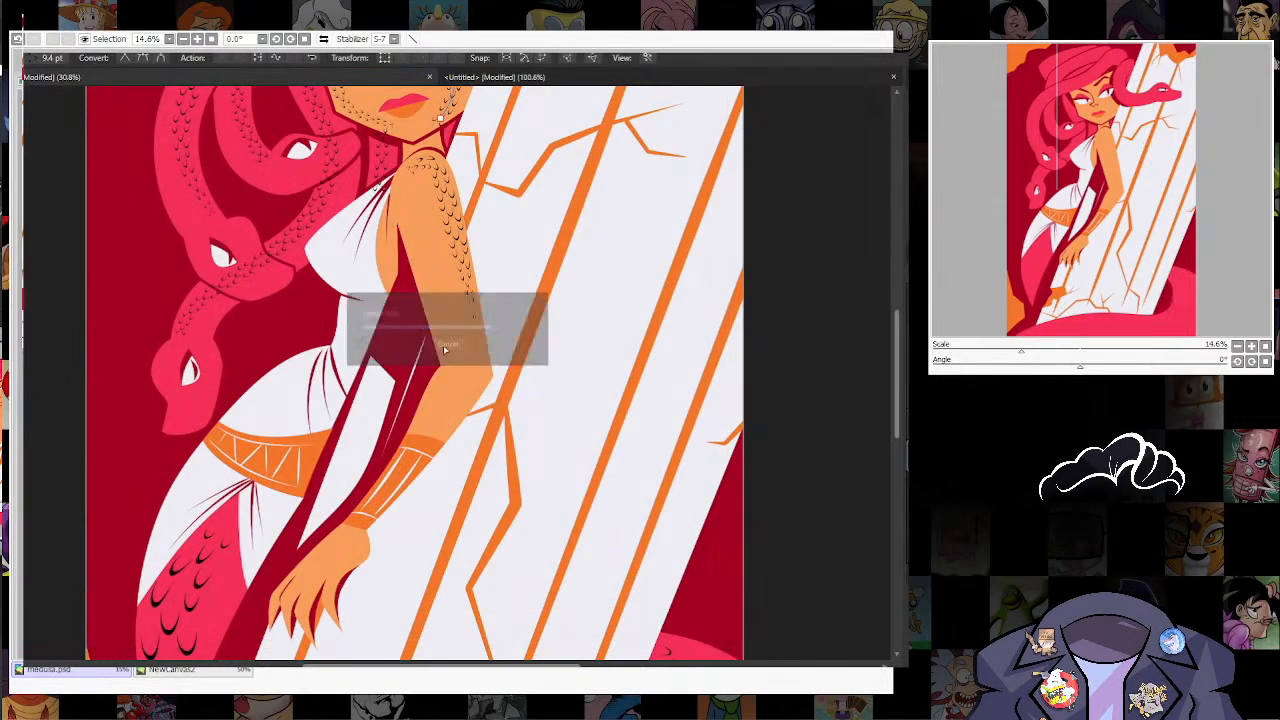
Step: Close the untitled brush document and the medusa.png document without saving changes
{"action": "scroll", "coordinate": [412, 257], "scroll_direction": "down", "scroll_amount": 4}
{"action": "scroll", "coordinate": [407, 245], "scroll_direction": "up", "scroll_amount": 7}
{"action": "scroll", "coordinate": [407, 250], "scroll_direction": "up", "scroll_amount": 10}
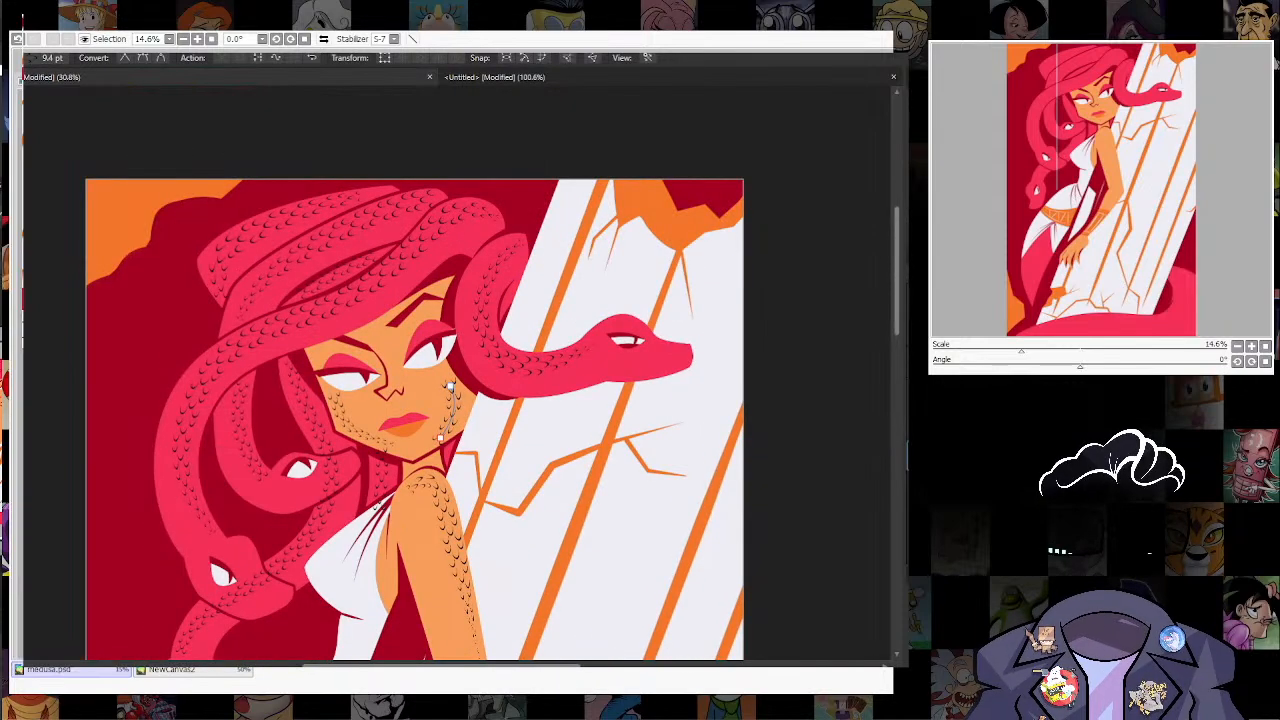
{"action": "scroll", "coordinate": [463, 430], "scroll_direction": "down", "scroll_amount": 4}
{"action": "scroll", "coordinate": [463, 430], "scroll_direction": "down", "scroll_amount": 5}
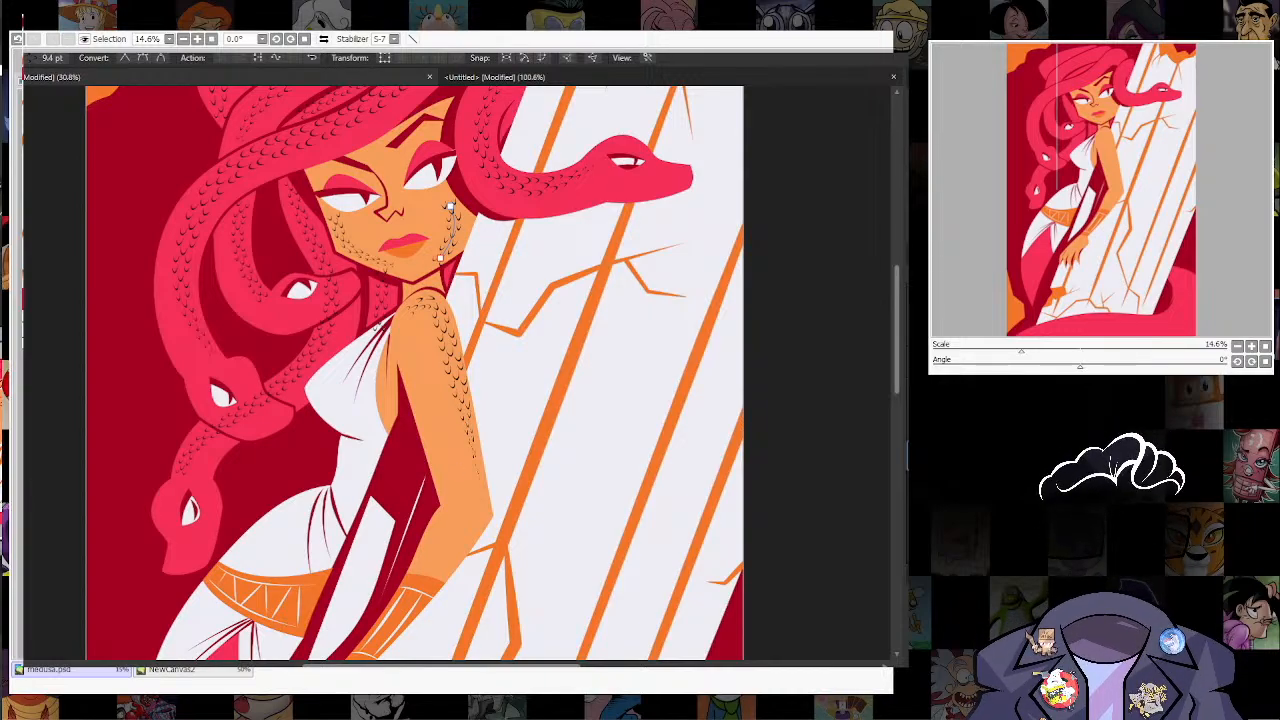
{"action": "key", "text": "alt+F4"}
{"action": "left_click", "coordinate": [444, 358]}
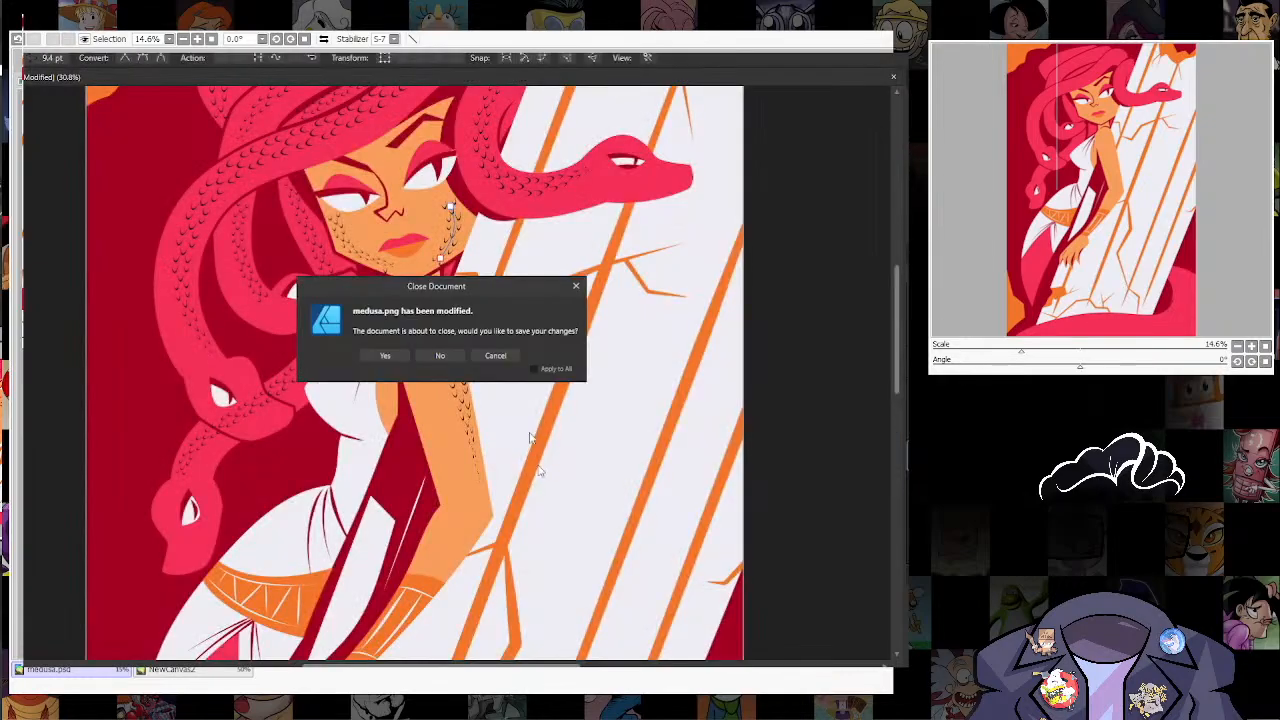
{"action": "left_click", "coordinate": [440, 356]}
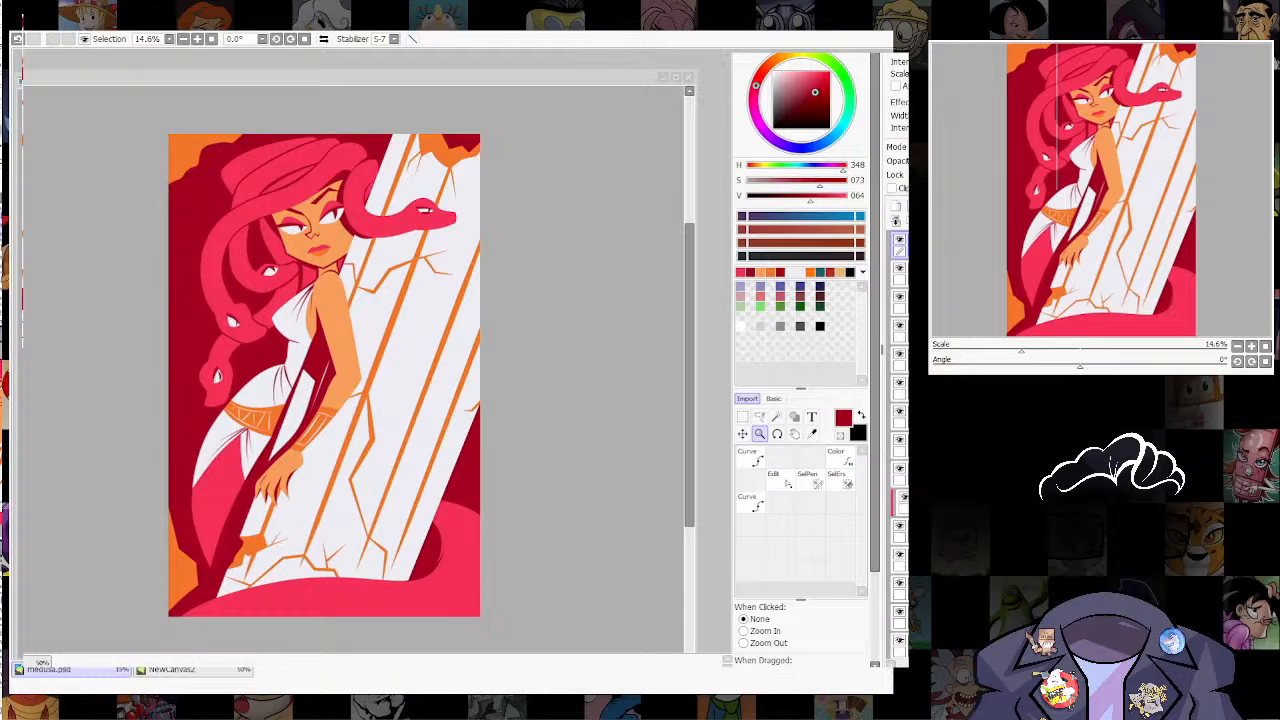
Step: Reopen the updated momsters 24 / medusa.psd in PaintTool SAI in place of the old canvas and enlarge its window beside the palette
{"action": "left_click", "coordinate": [465, 368]}
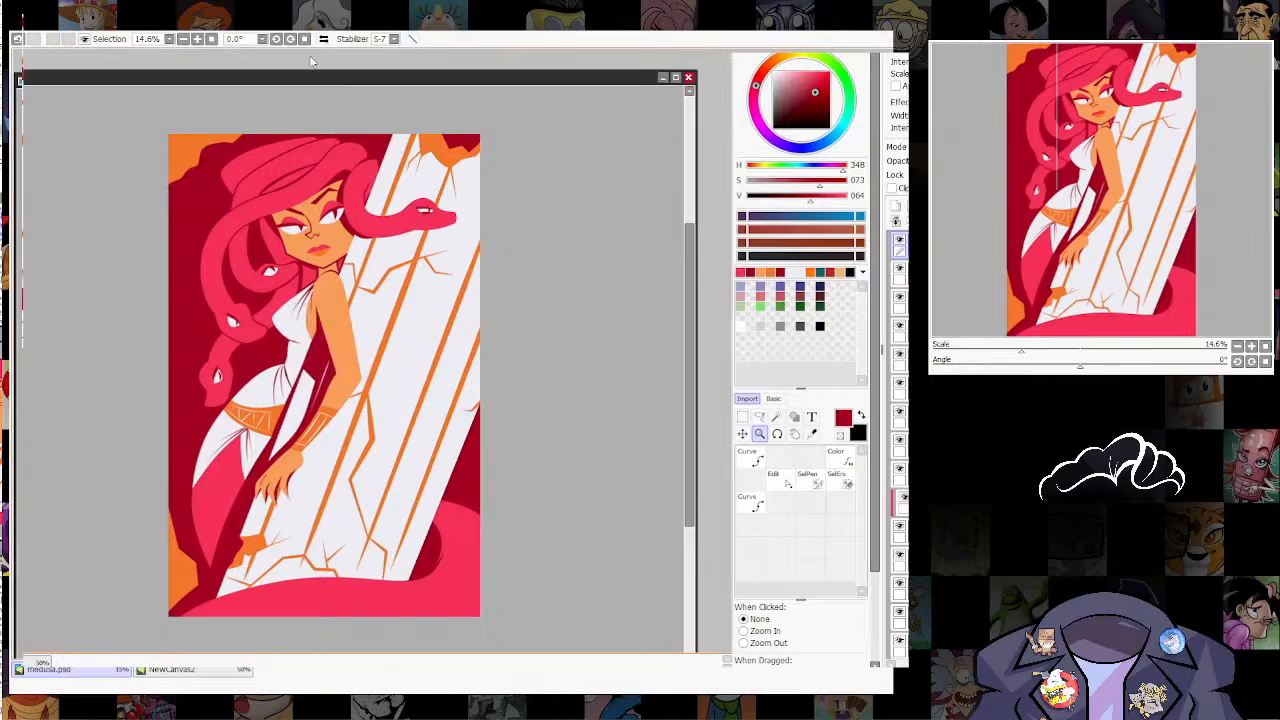
{"action": "left_click", "coordinate": [688, 77]}
{"action": "left_click", "coordinate": [465, 368]}
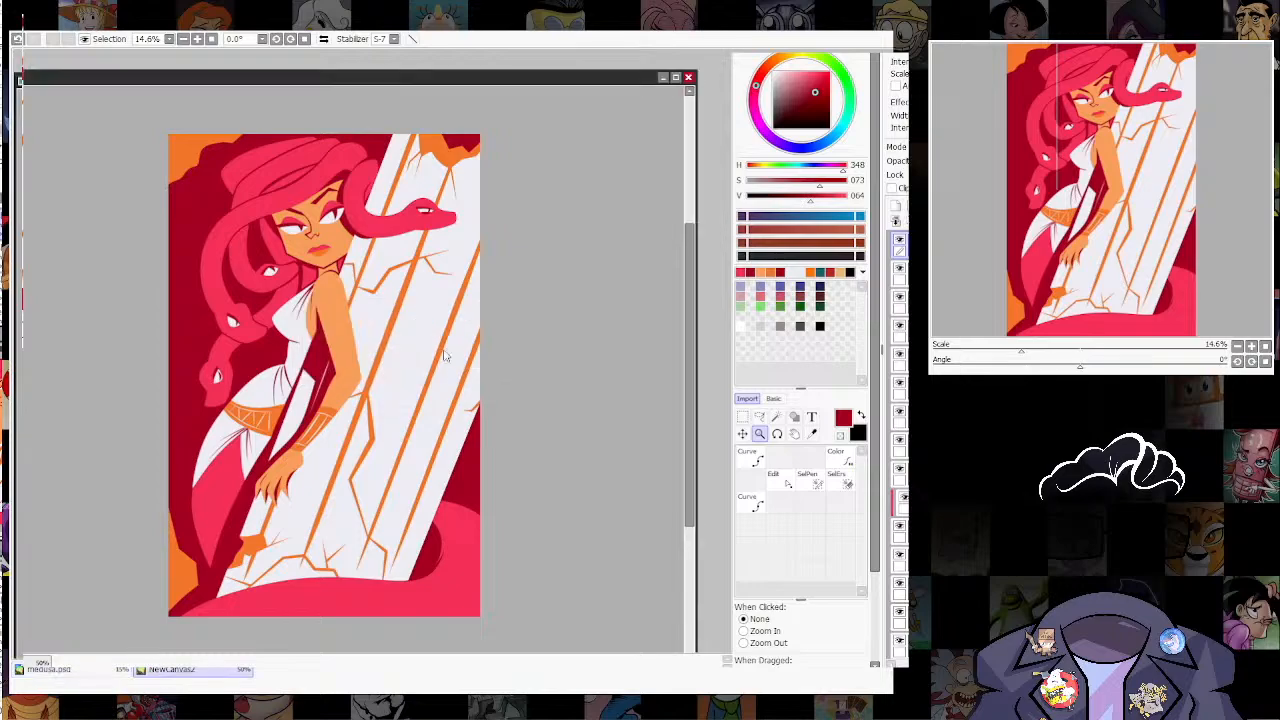
{"action": "left_click", "coordinate": [24, 30]}
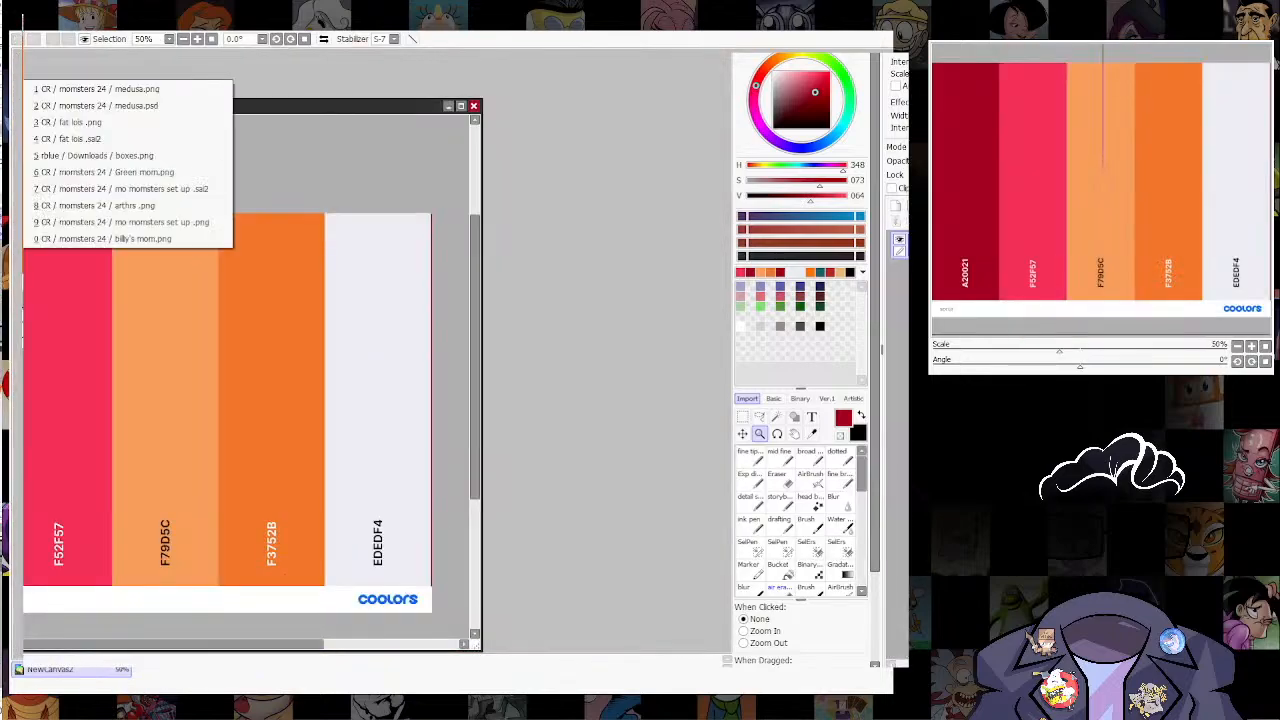
{"action": "left_click", "coordinate": [100, 105]}
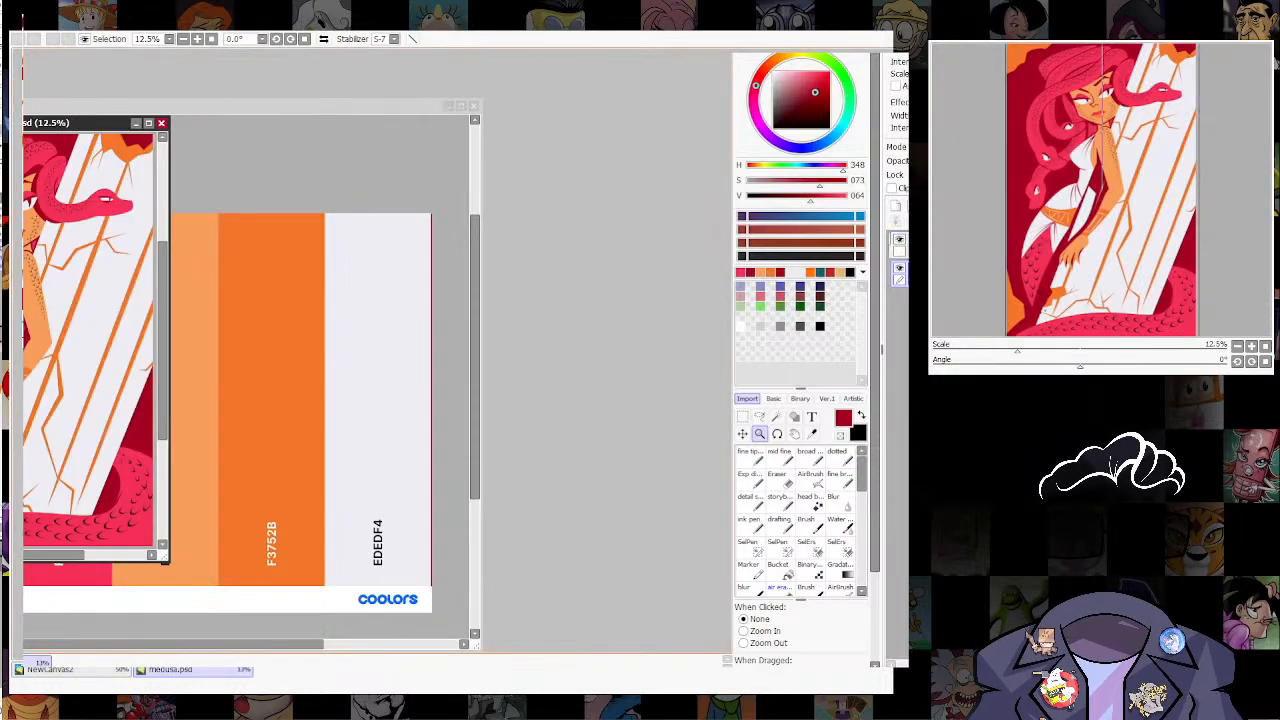
{"action": "left_click_drag", "start_coordinate": [50, 123], "coordinate": [457, 170]}
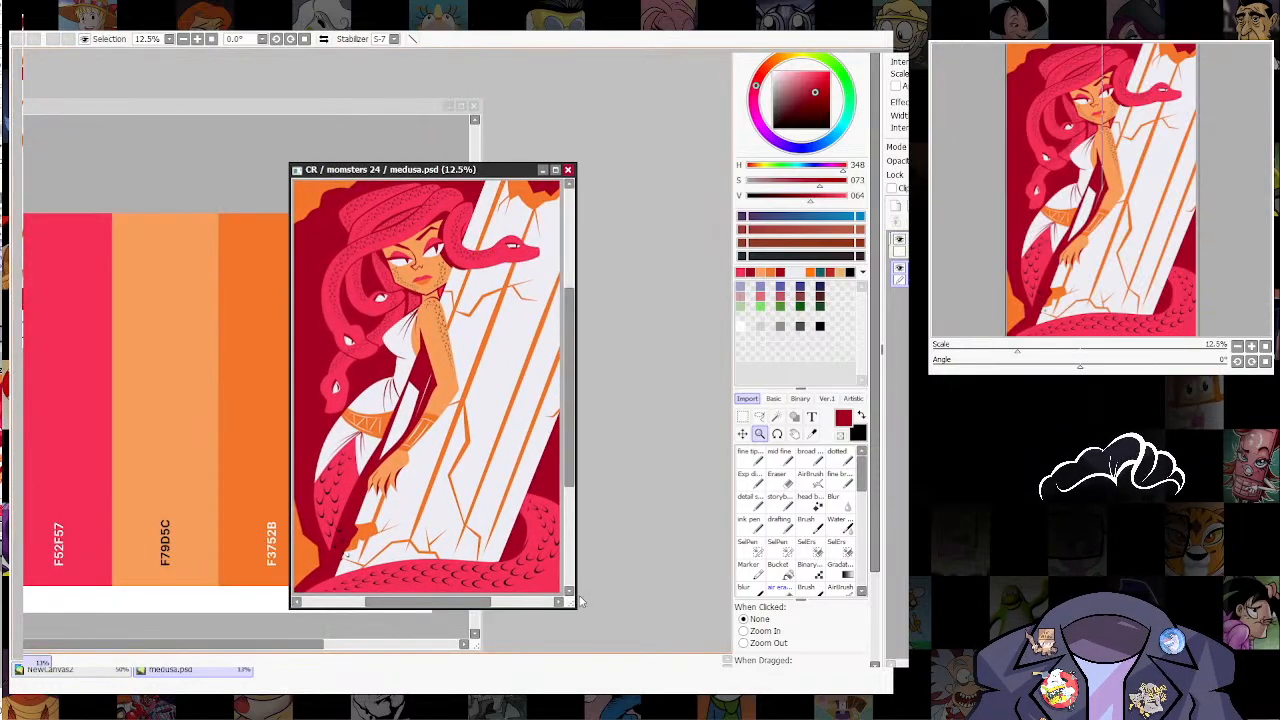
{"action": "left_click_drag", "start_coordinate": [574, 606], "coordinate": [692, 648]}
Step: Erase the scales of the neck hair strand that spill over the white dress strap and the jaw outline
{"action": "scroll", "coordinate": [503, 351], "scroll_direction": "up", "scroll_amount": 5}
{"action": "scroll", "coordinate": [595, 343], "scroll_direction": "up", "scroll_amount": 2}
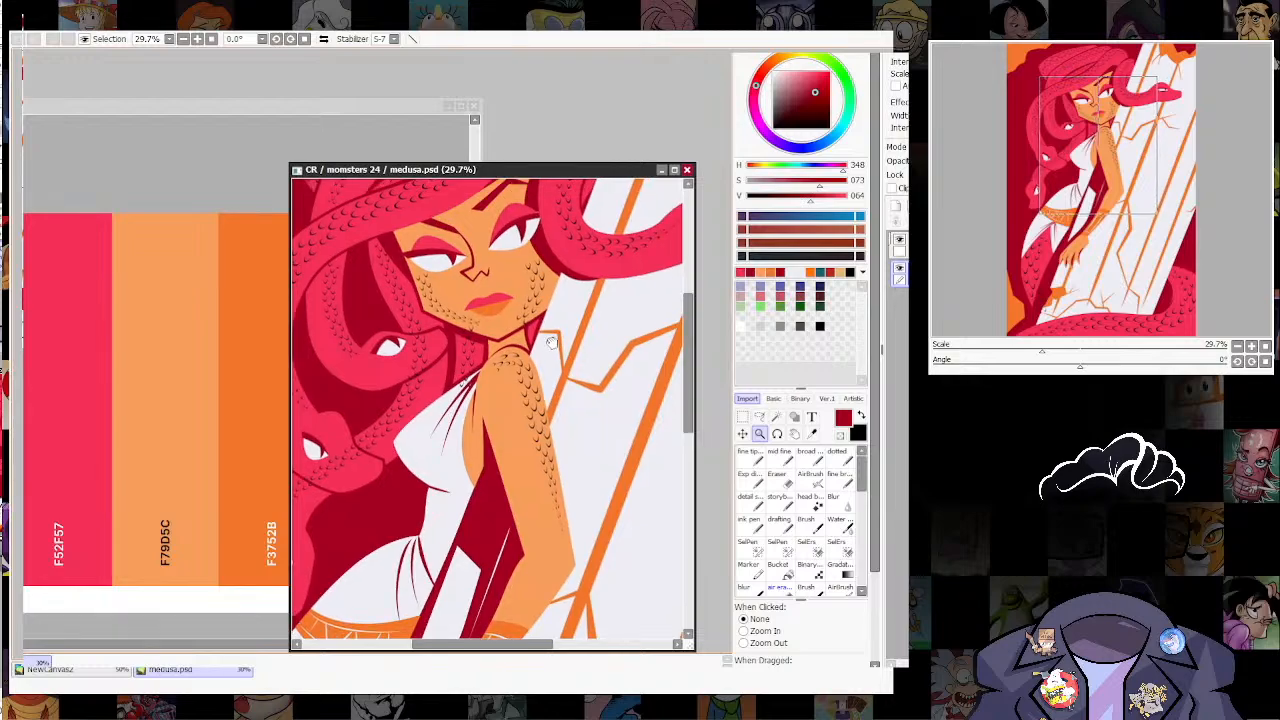
{"action": "scroll", "coordinate": [398, 388], "scroll_direction": "up", "scroll_amount": 3}
{"action": "left_click", "coordinate": [398, 388], "text": "ctrl+shift"}
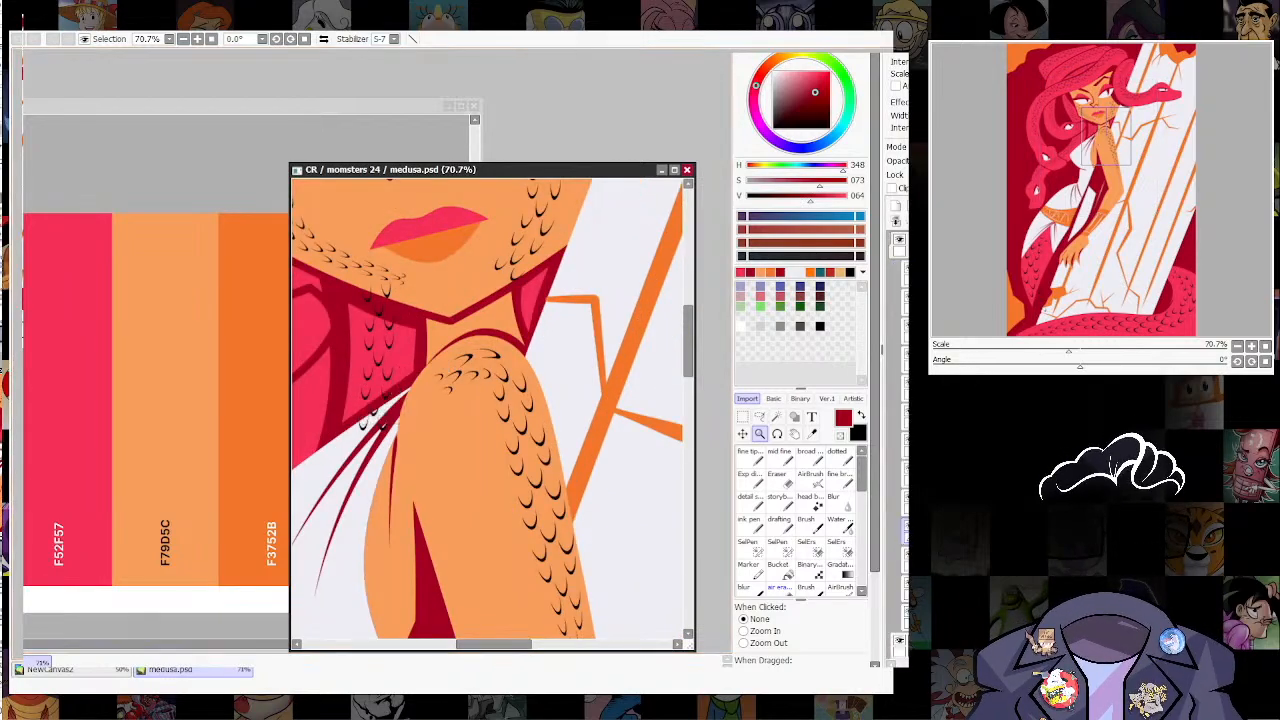
{"action": "key", "text": "e"}
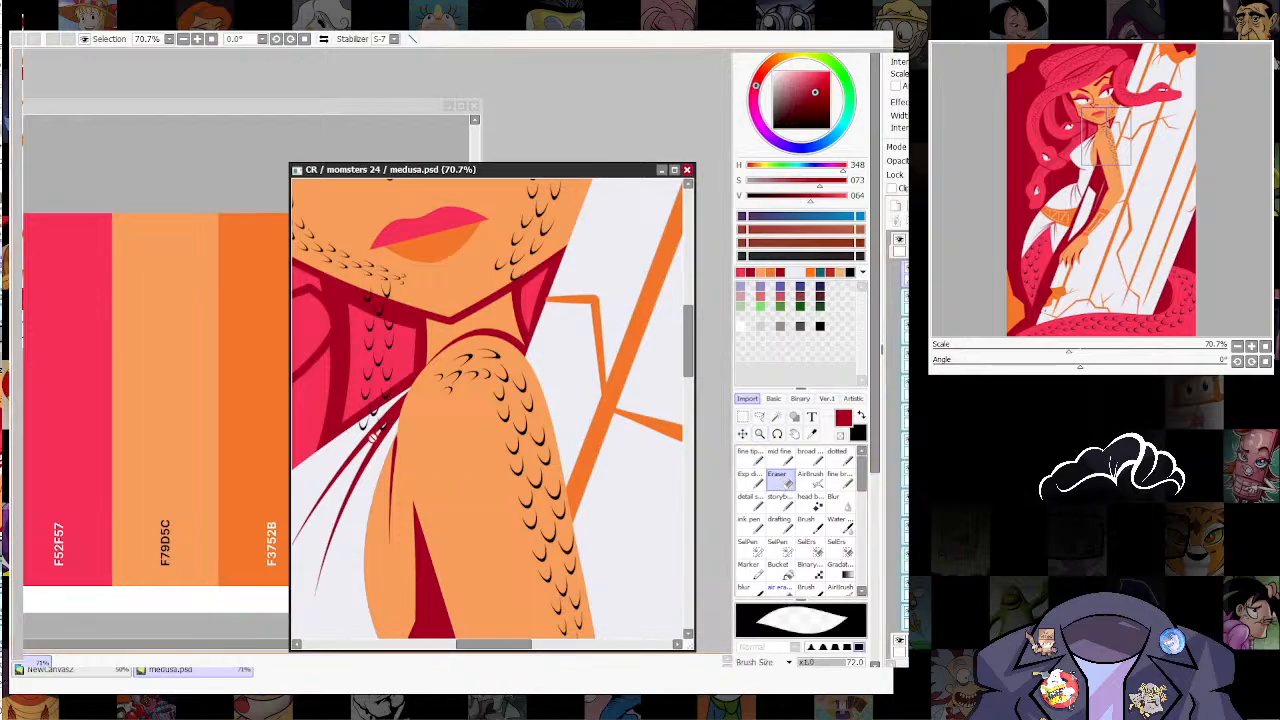
{"action": "left_click", "coordinate": [381, 436], "text": "ctrl+shift"}
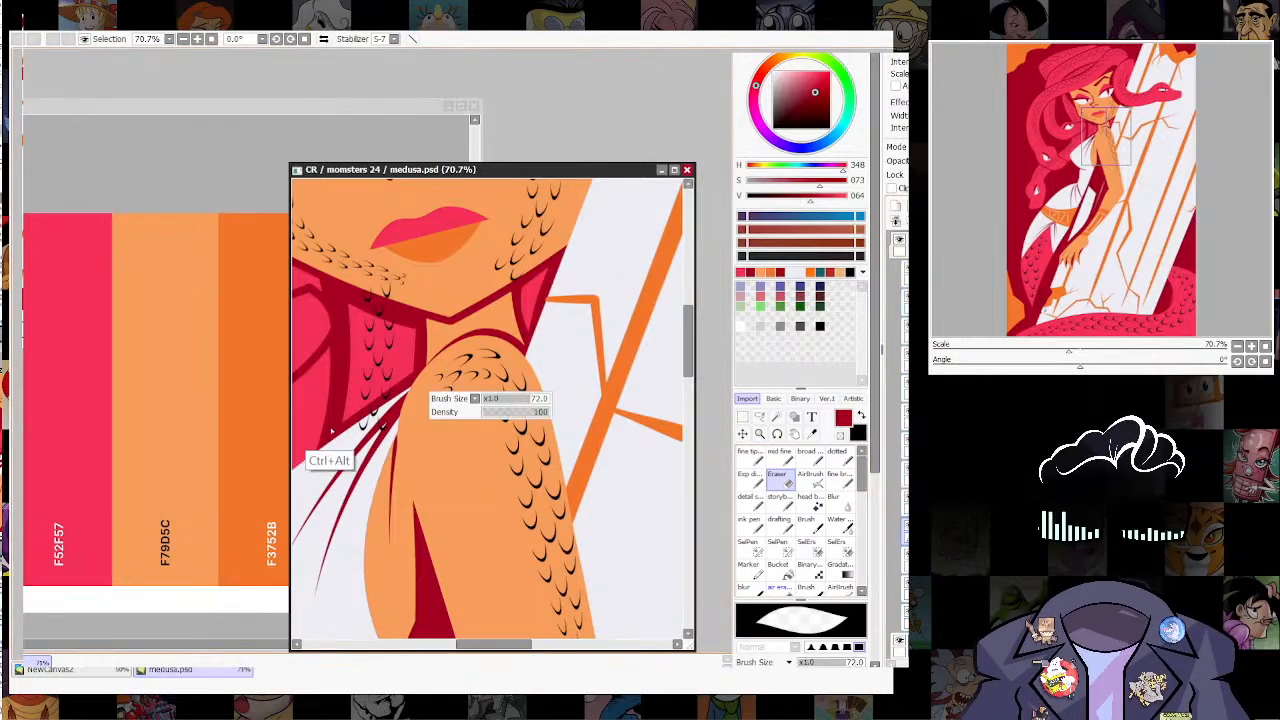
{"action": "mouse_move", "coordinate": [331, 431]}
{"action": "left_mouse_down"}
{"action": "mouse_move", "coordinate": [343, 438]}
{"action": "mouse_move", "coordinate": [401, 397]}
{"action": "mouse_move", "coordinate": [376, 426]}
{"action": "left_mouse_up"}
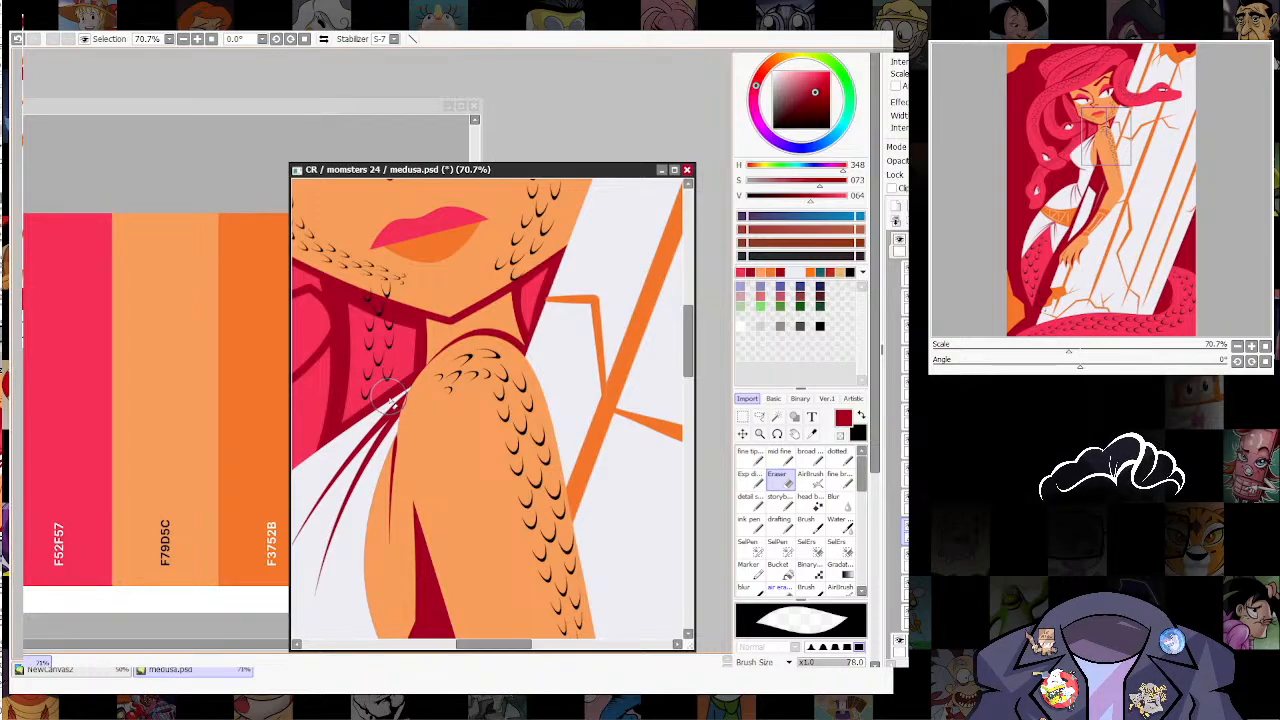
{"action": "left_click_drag", "start_coordinate": [392, 336], "coordinate": [356, 322], "text": "ctrl+alt"}
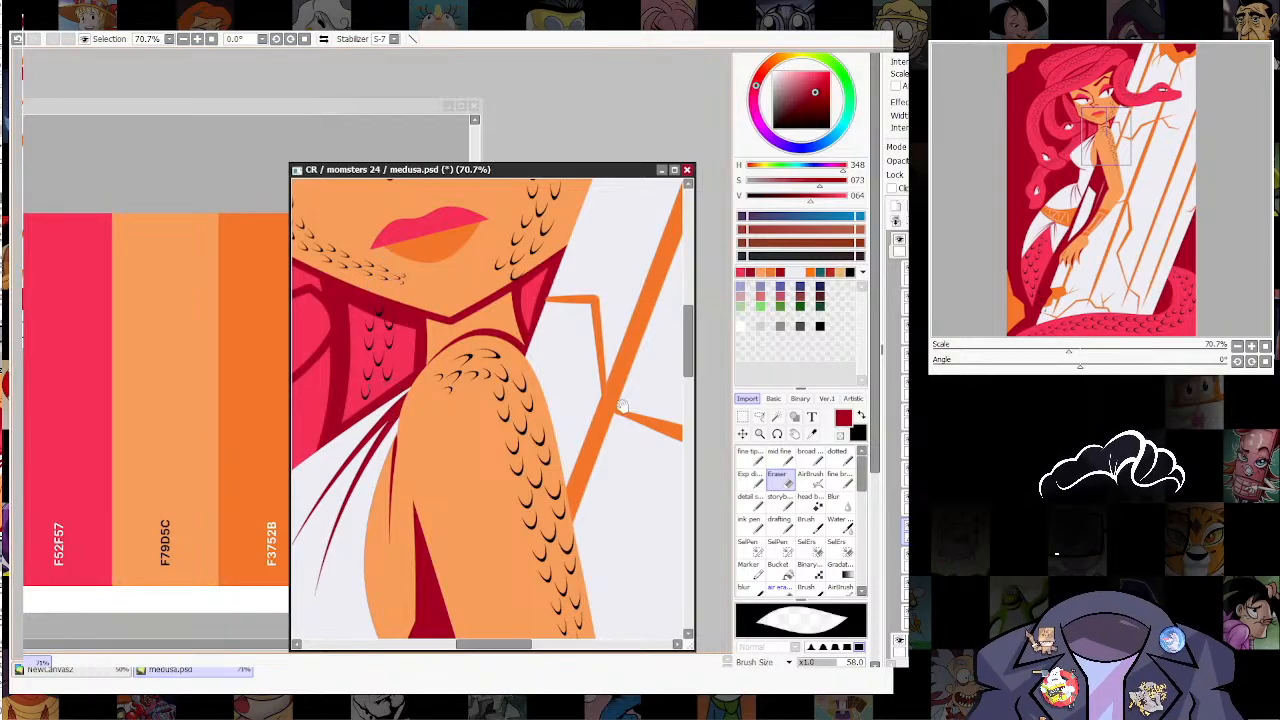
Step: Sample the bright pink of the hair strand beneath the jaw as the drawing colour
{"action": "left_click_drag", "start_coordinate": [622, 406], "coordinate": [707, 471]}
{"action": "left_click_drag", "start_coordinate": [534, 466], "coordinate": [576, 440]}
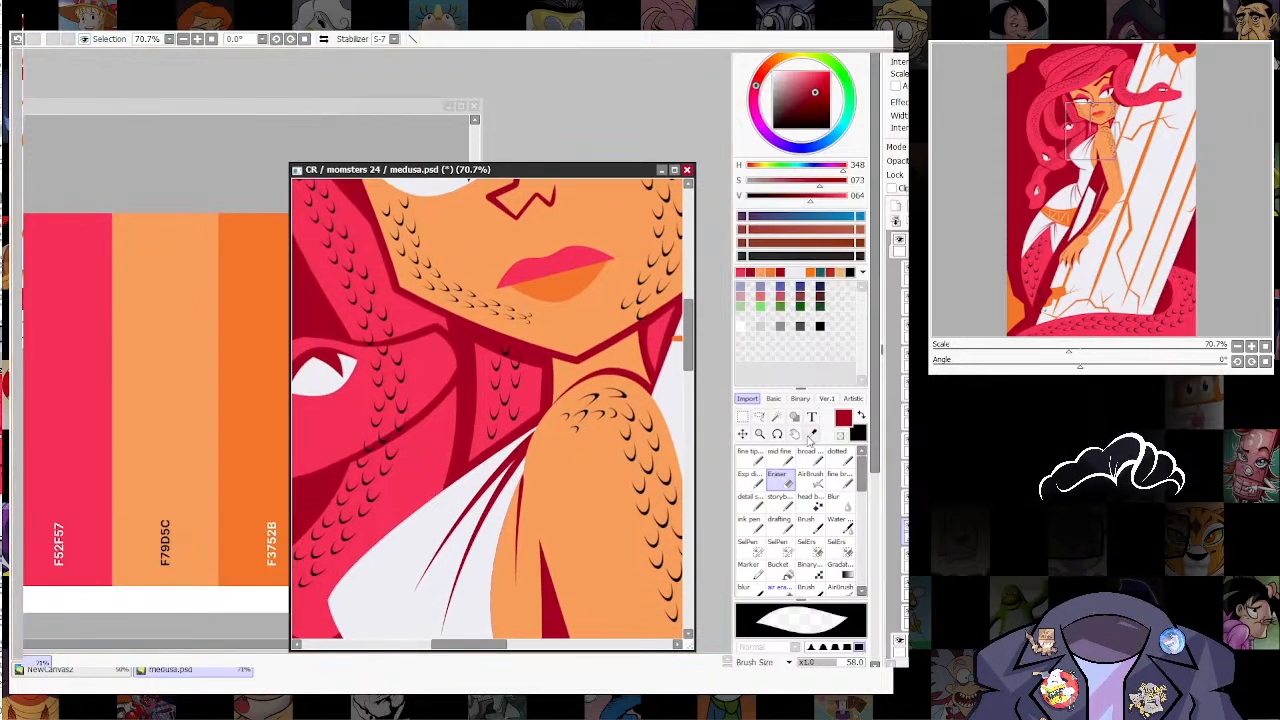
{"action": "left_click", "coordinate": [811, 434]}
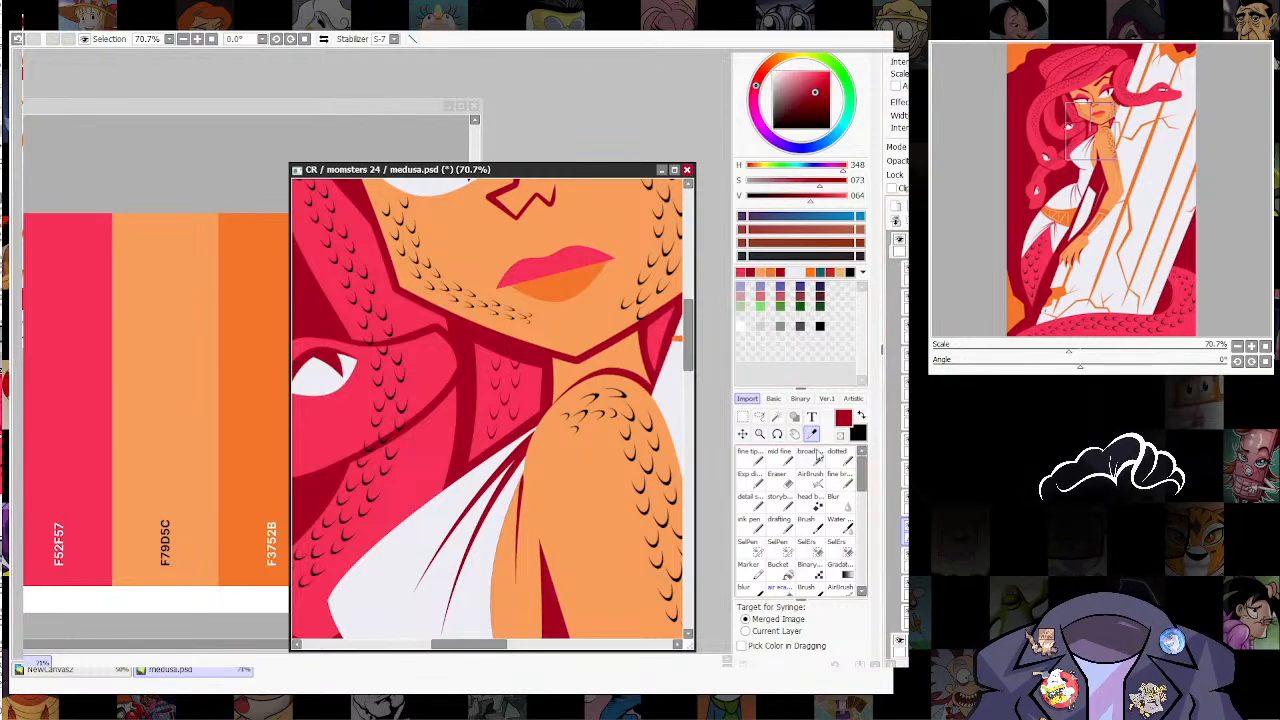
{"action": "left_click", "coordinate": [533, 376], "text": "alt"}
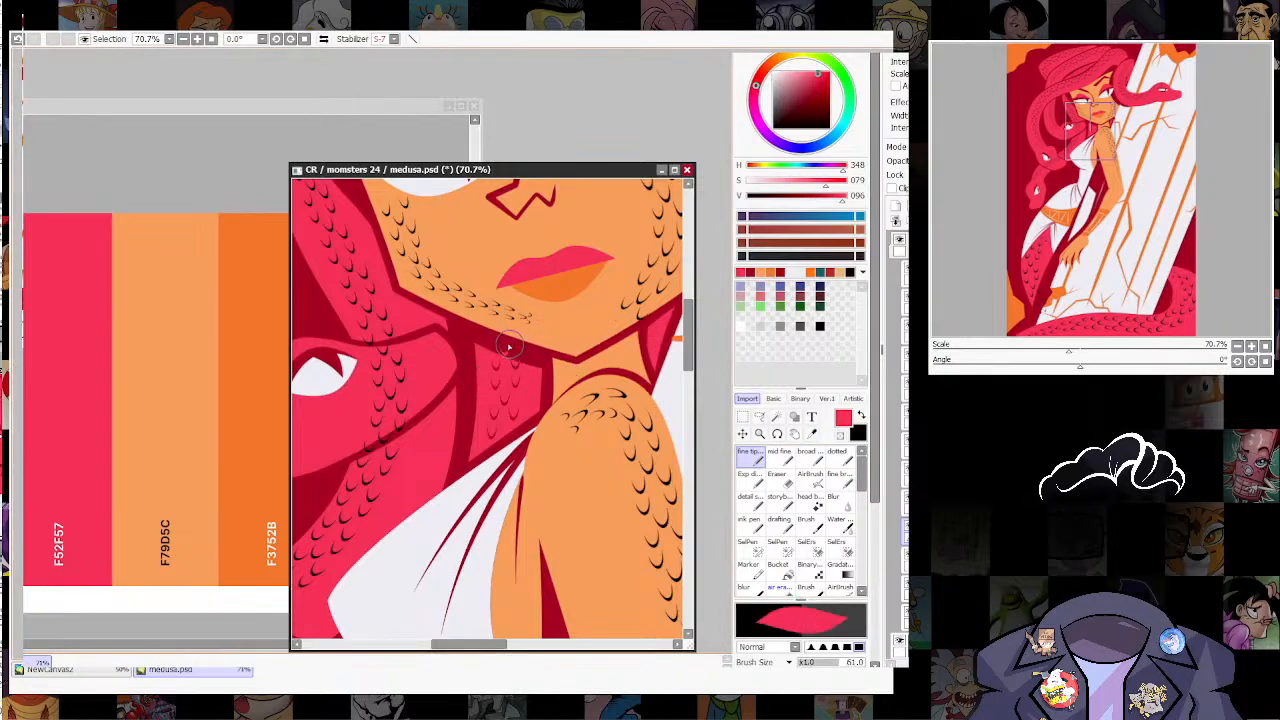
Step: Erase the scales crossing the head of the snake beside the jaw and its dark red outline
{"action": "left_click", "coordinate": [761, 434]}
{"action": "left_click_drag", "start_coordinate": [562, 381], "coordinate": [648, 375]}
{"action": "left_click_drag", "start_coordinate": [508, 424], "coordinate": [550, 400]}
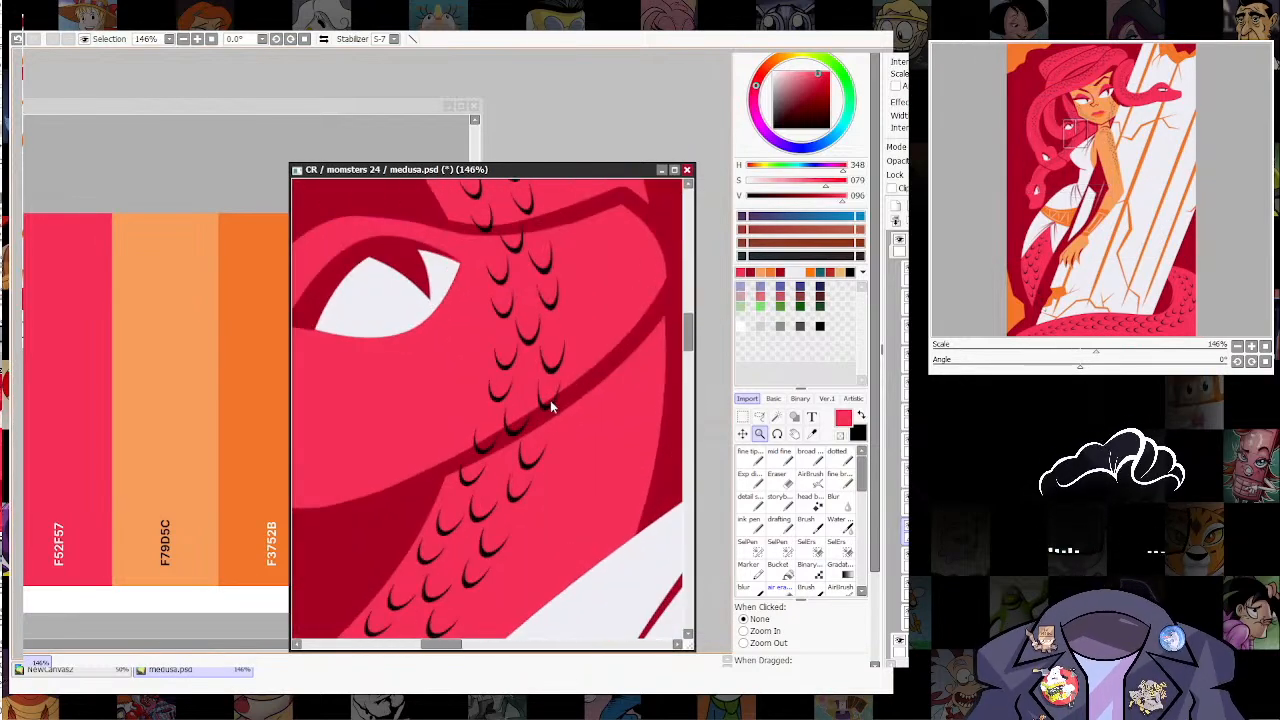
{"action": "left_click", "coordinate": [552, 402], "text": "ctrl+shift"}
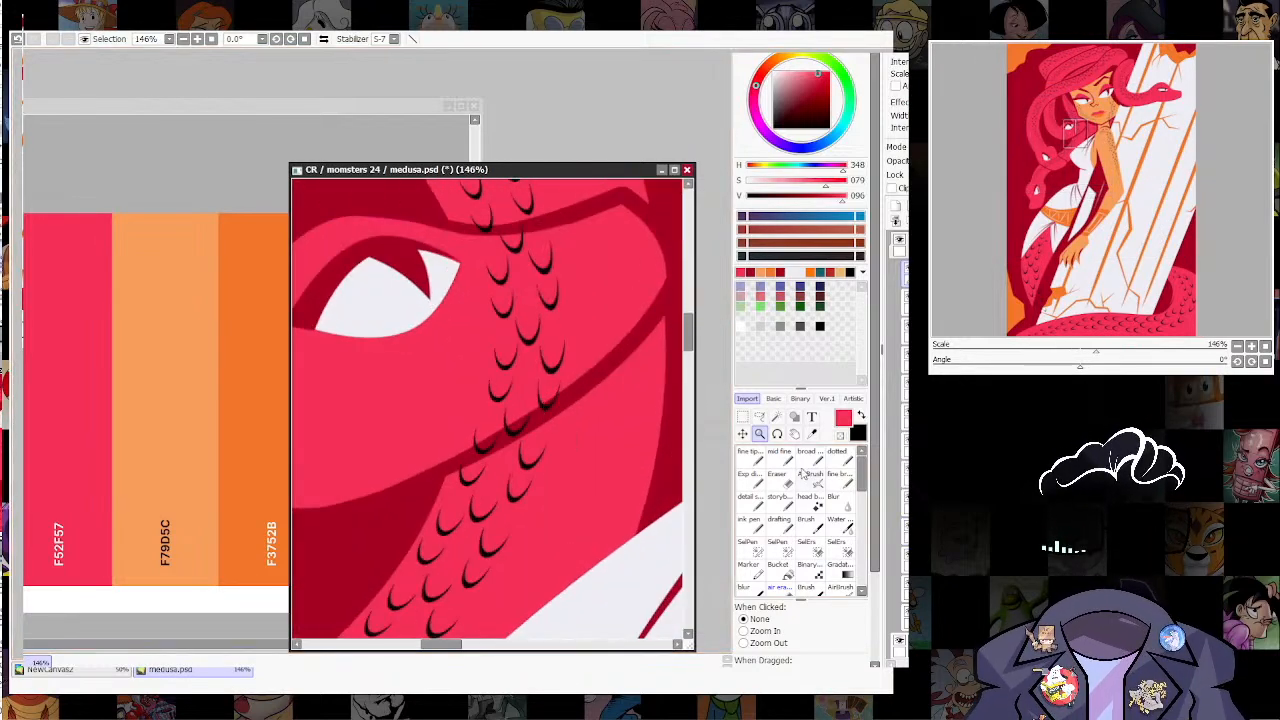
{"action": "left_click", "coordinate": [781, 479]}
{"action": "mouse_move", "coordinate": [550, 371]}
{"action": "left_mouse_down"}
{"action": "mouse_move", "coordinate": [488, 416]}
{"action": "mouse_move", "coordinate": [530, 391]}
{"action": "mouse_move", "coordinate": [548, 308]}
{"action": "mouse_move", "coordinate": [473, 258]}
{"action": "mouse_move", "coordinate": [526, 252]}
{"action": "mouse_move", "coordinate": [471, 262]}
{"action": "mouse_move", "coordinate": [542, 250]}
{"action": "mouse_move", "coordinate": [509, 334]}
{"action": "left_mouse_up"}
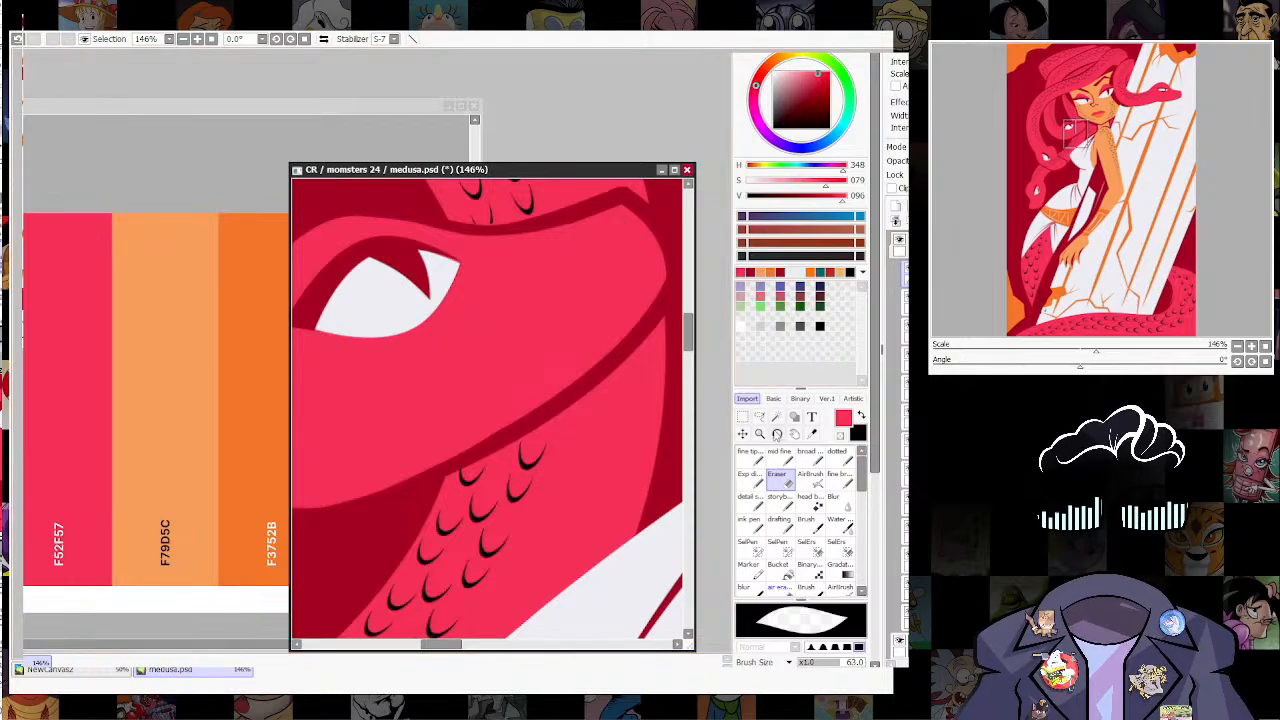
Step: Erase the scales crossing the snout and outline of the snake head beside the dress bodice
{"action": "left_click", "coordinate": [760, 434]}
{"action": "left_click_drag", "start_coordinate": [552, 436], "coordinate": [474, 436]}
{"action": "left_click_drag", "start_coordinate": [546, 526], "coordinate": [566, 343]}
{"action": "left_click_drag", "start_coordinate": [447, 380], "coordinate": [651, 402]}
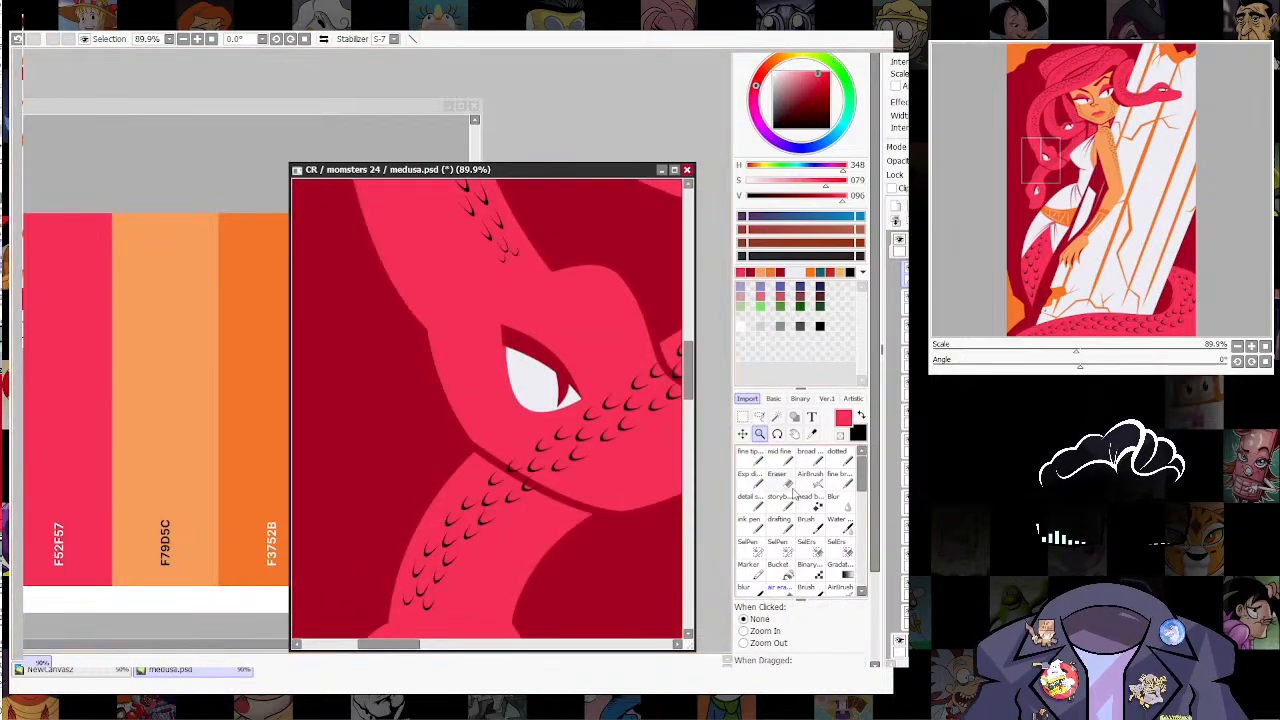
{"action": "left_click_drag", "start_coordinate": [527, 451], "coordinate": [563, 450]}
{"action": "mouse_move", "coordinate": [508, 460]}
{"action": "left_mouse_down"}
{"action": "mouse_move", "coordinate": [531, 485]}
{"action": "mouse_move", "coordinate": [543, 457]}
{"action": "mouse_move", "coordinate": [562, 462]}
{"action": "left_mouse_up"}
{"action": "mouse_move", "coordinate": [611, 404]}
{"action": "left_mouse_down"}
{"action": "mouse_move", "coordinate": [622, 403]}
{"action": "mouse_move", "coordinate": [594, 434]}
{"action": "mouse_move", "coordinate": [489, 471]}
{"action": "left_mouse_up"}
{"action": "mouse_move", "coordinate": [536, 438]}
{"action": "left_mouse_down"}
{"action": "mouse_move", "coordinate": [504, 427]}
{"action": "mouse_move", "coordinate": [534, 476]}
{"action": "left_mouse_up"}
{"action": "left_click_drag", "start_coordinate": [518, 414], "coordinate": [549, 452]}
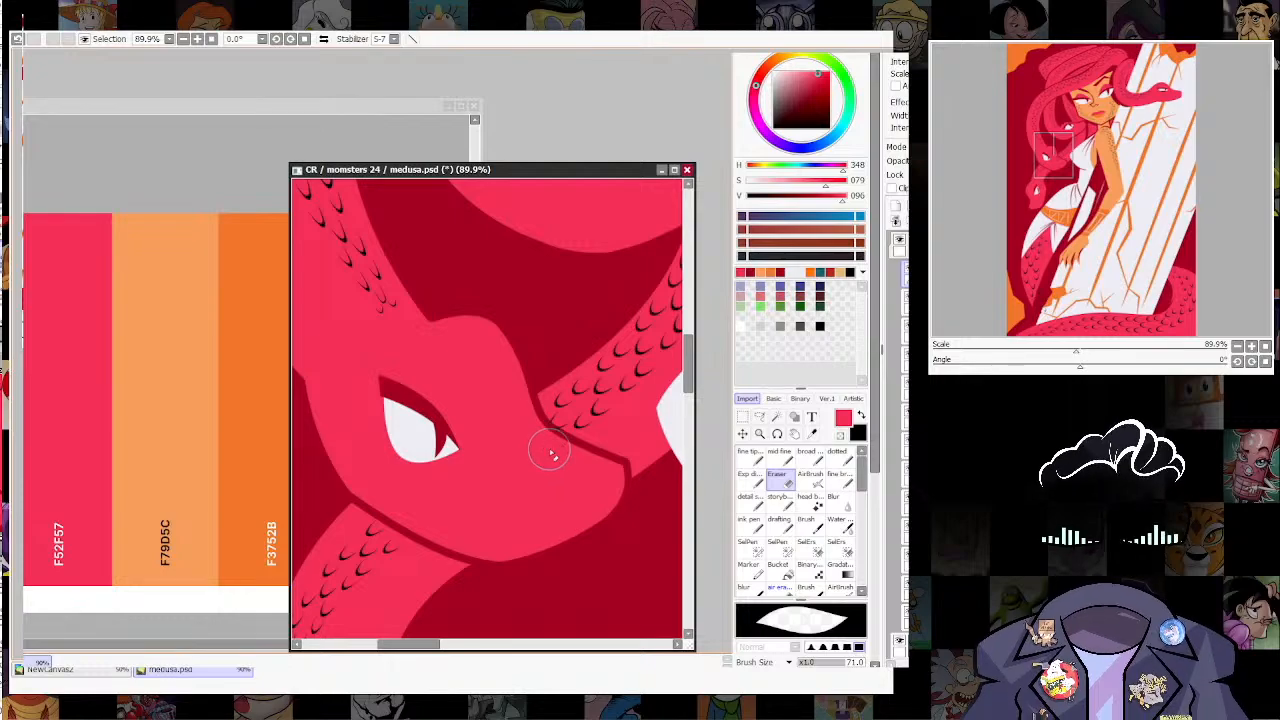
Step: Erase the stray scales over the dark red gap at the narrow end of the coiled hair above the forehead
{"action": "left_click", "coordinate": [759, 434]}
{"action": "left_click_drag", "start_coordinate": [609, 399], "coordinate": [560, 500]}
{"action": "left_click_drag", "start_coordinate": [638, 466], "coordinate": [556, 590]}
{"action": "left_click_drag", "start_coordinate": [556, 590], "coordinate": [634, 400]}
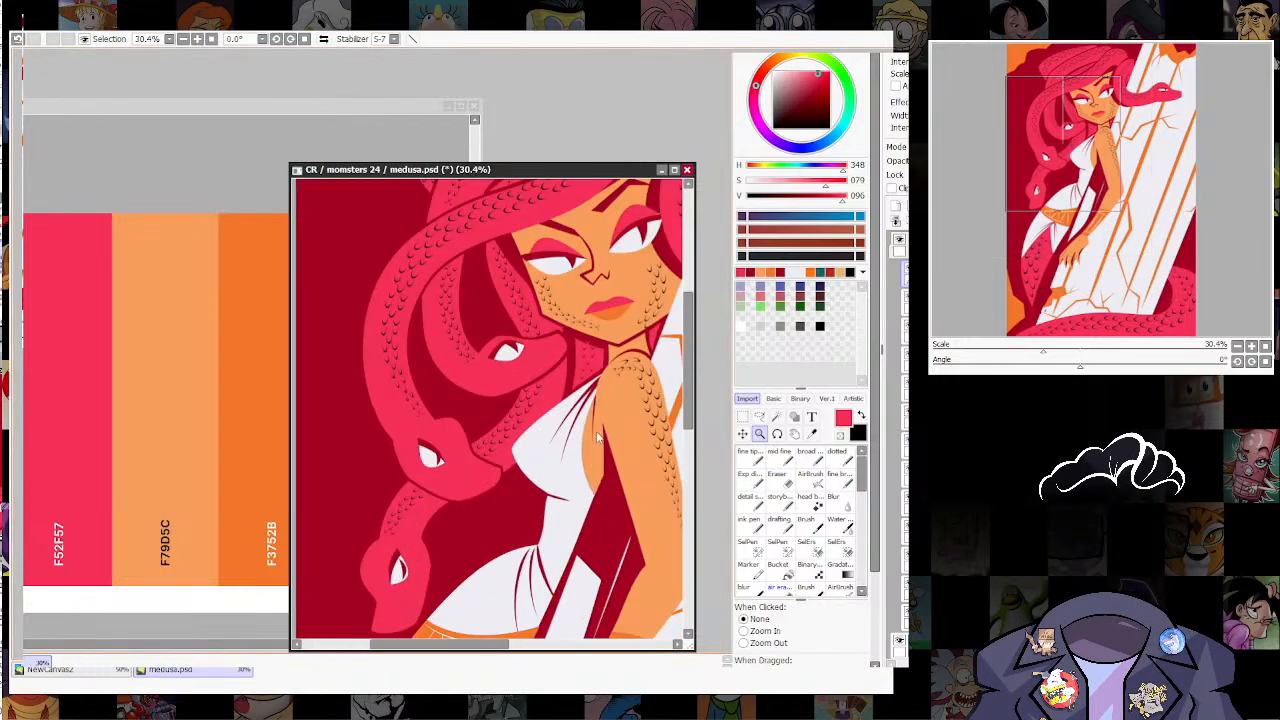
{"action": "left_click_drag", "start_coordinate": [634, 286], "coordinate": [606, 380]}
{"action": "left_click_drag", "start_coordinate": [650, 440], "coordinate": [568, 437]}
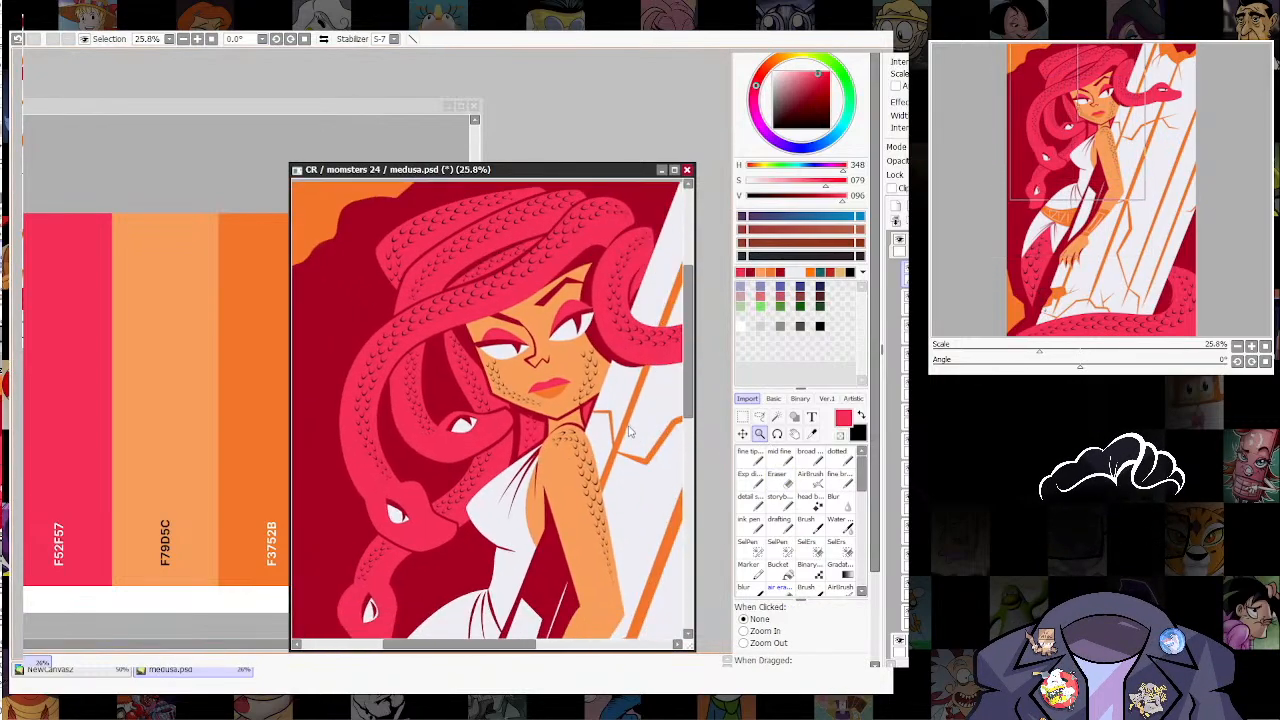
{"action": "left_click_drag", "start_coordinate": [557, 226], "coordinate": [530, 423]}
{"action": "left_click", "coordinate": [507, 450], "text": "ctrl+shift"}
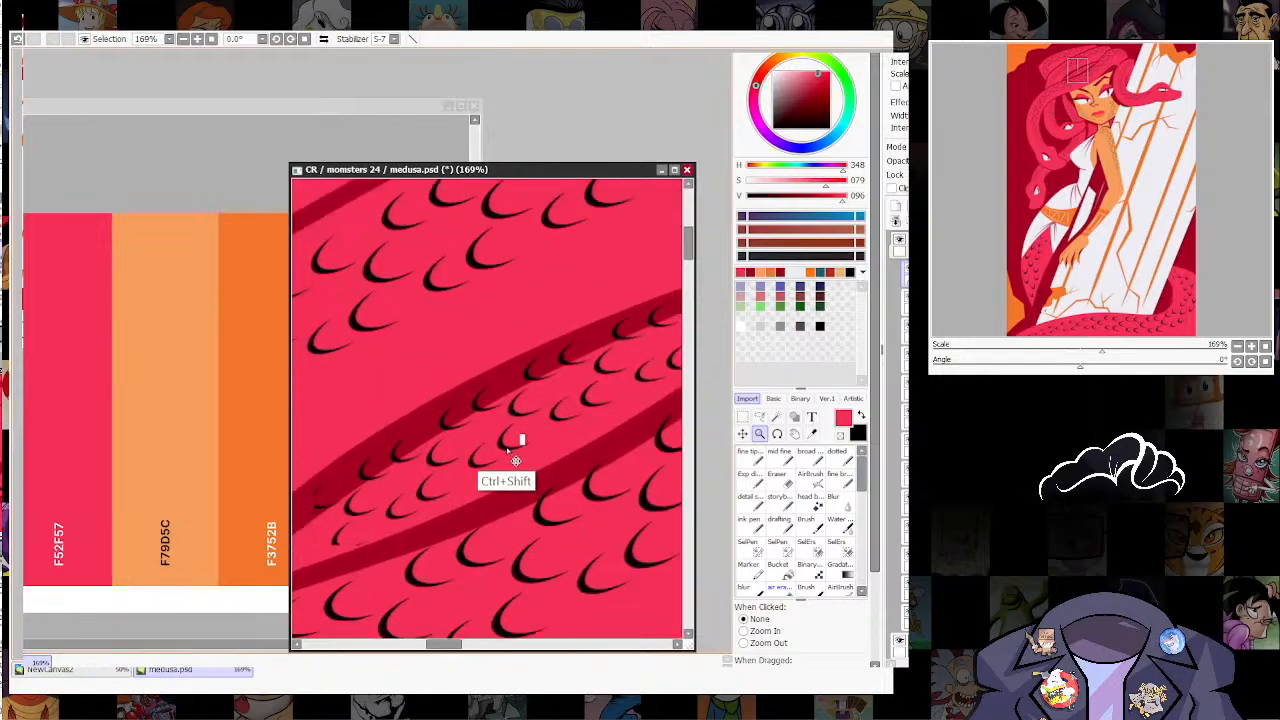
{"action": "left_click", "coordinate": [788, 488]}
{"action": "left_click_drag", "start_coordinate": [549, 497], "coordinate": [603, 455]}
{"action": "left_click_drag", "start_coordinate": [462, 512], "coordinate": [416, 509]}
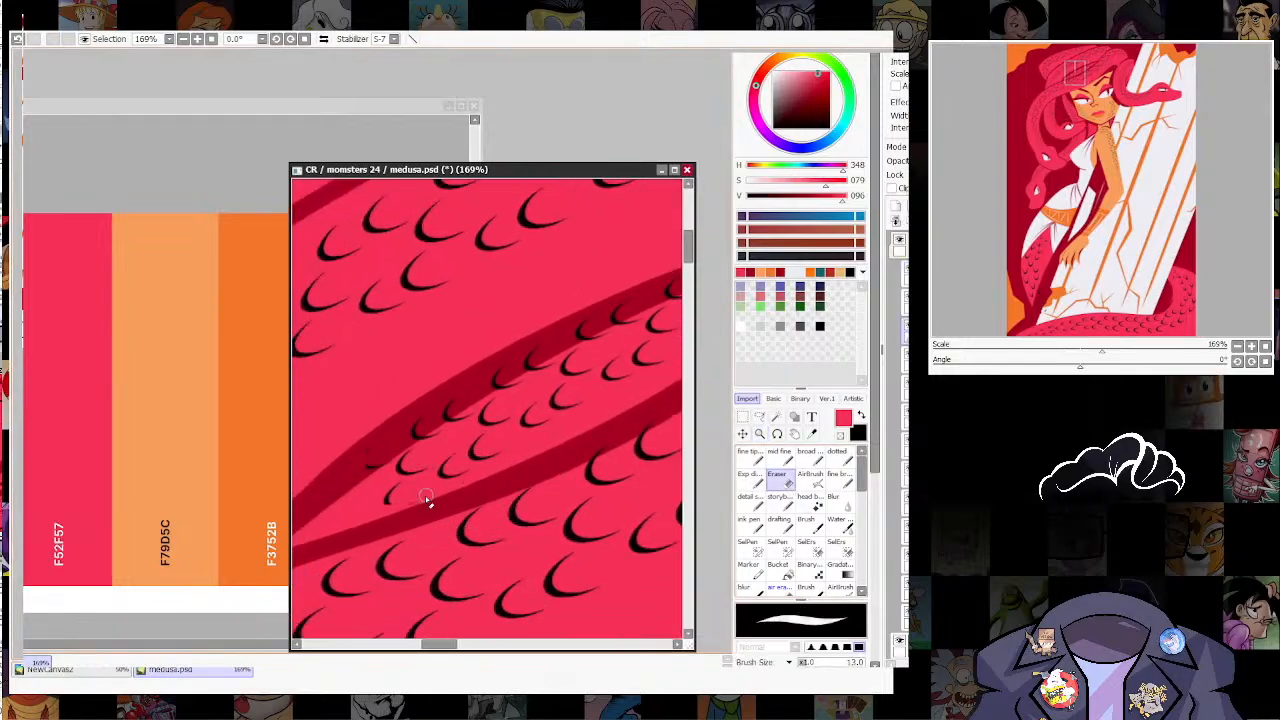
{"action": "left_click_drag", "start_coordinate": [358, 460], "coordinate": [400, 457]}
{"action": "left_click_drag", "start_coordinate": [331, 478], "coordinate": [443, 363]}
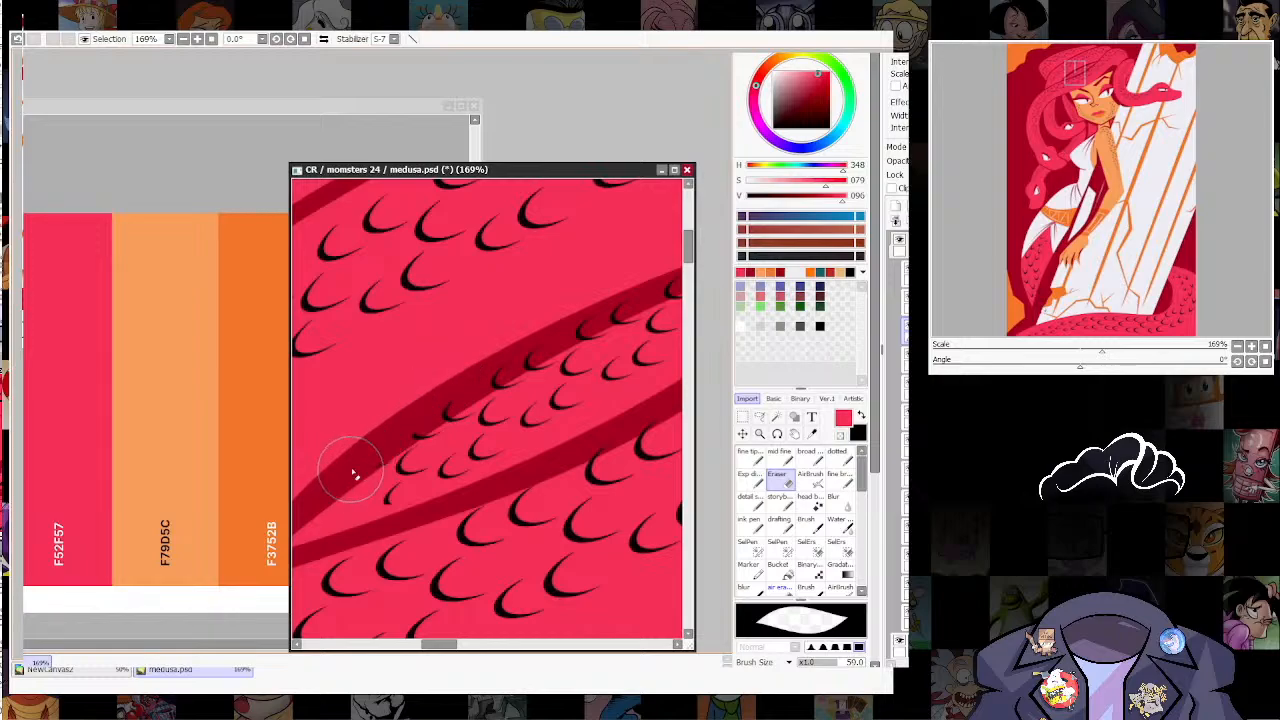
{"action": "left_click", "coordinate": [759, 434]}
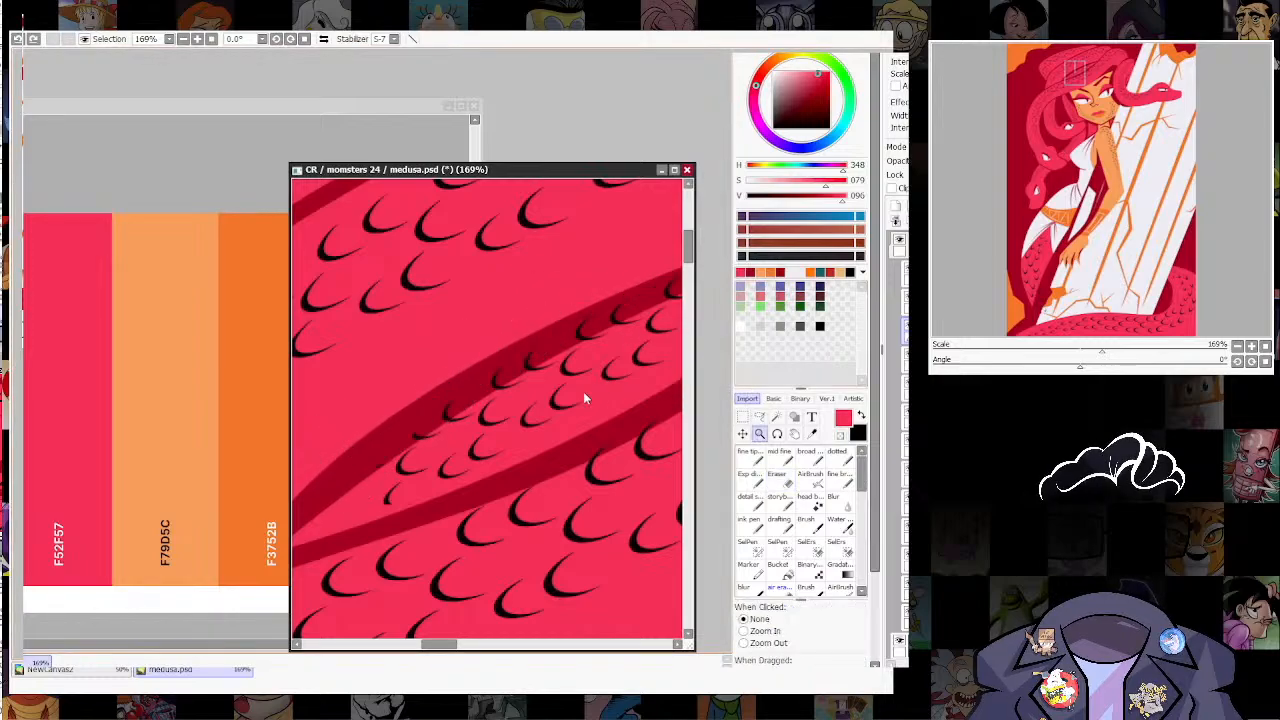
{"action": "left_click_drag", "start_coordinate": [583, 391], "coordinate": [630, 424]}
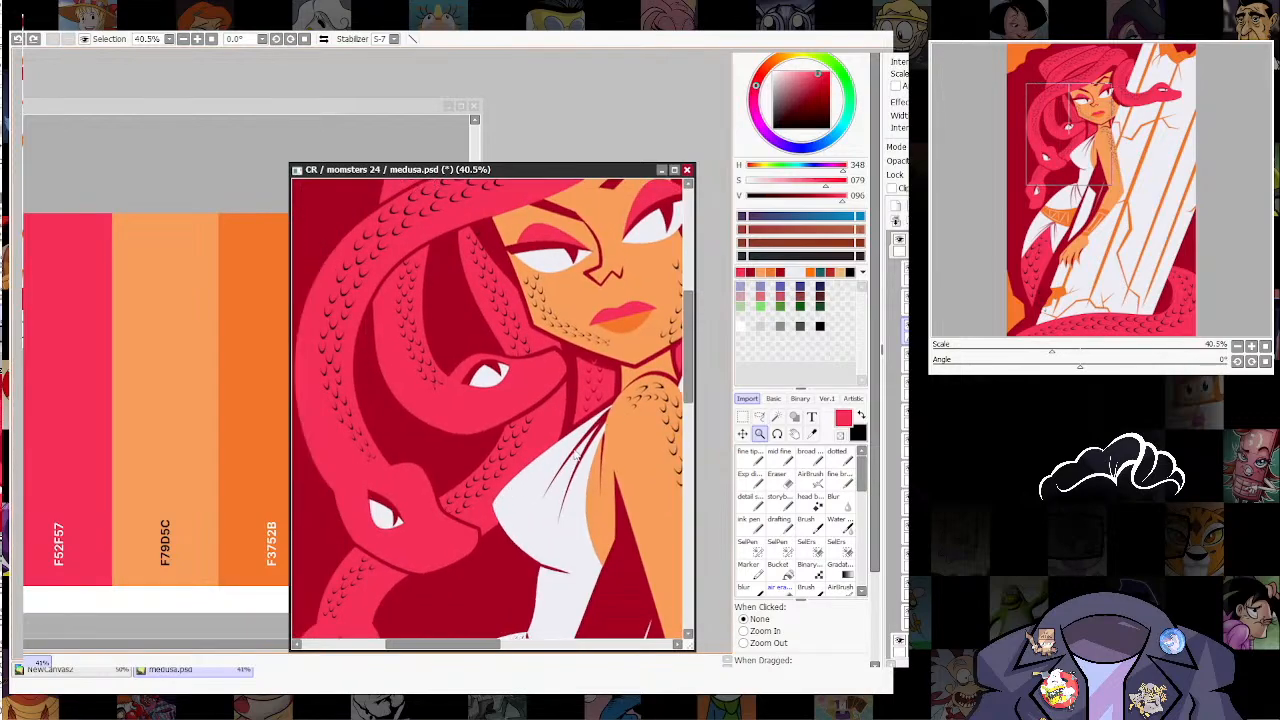
{"action": "left_click_drag", "start_coordinate": [506, 490], "coordinate": [458, 484]}
{"action": "left_click_drag", "start_coordinate": [672, 572], "coordinate": [644, 466]}
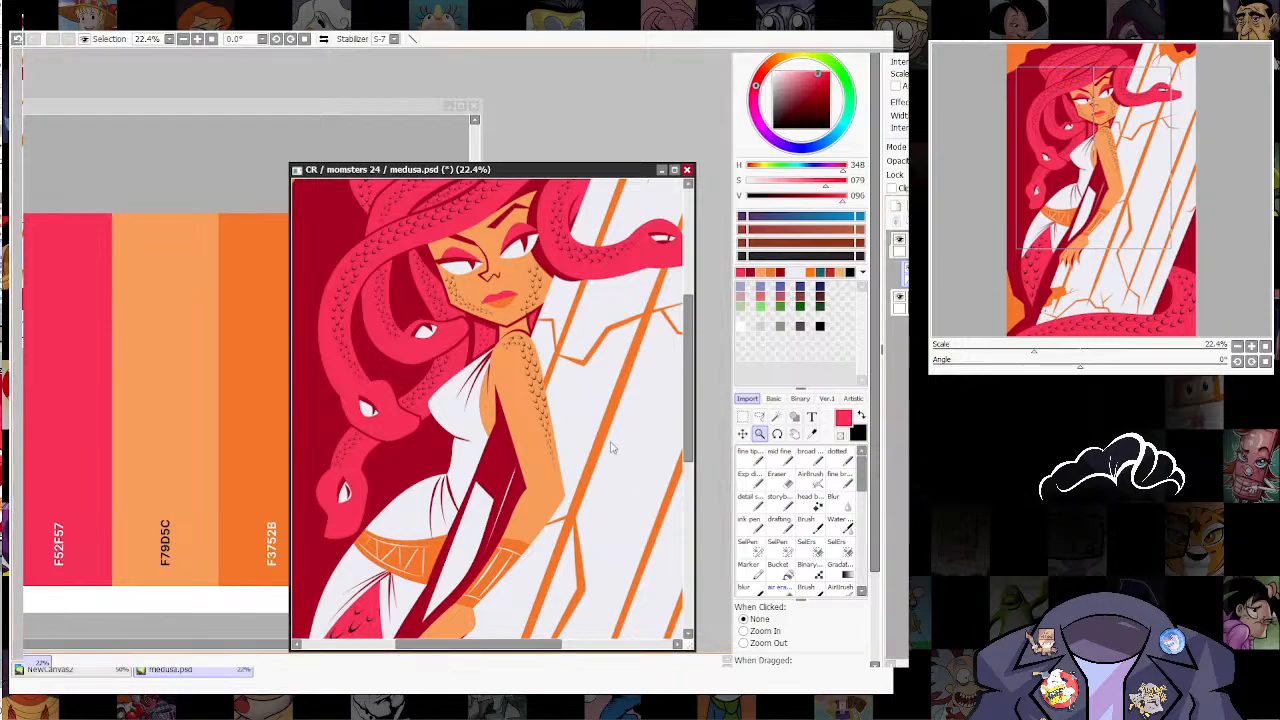
{"action": "scroll", "coordinate": [612, 448], "scroll_direction": "up", "scroll_amount": 3}
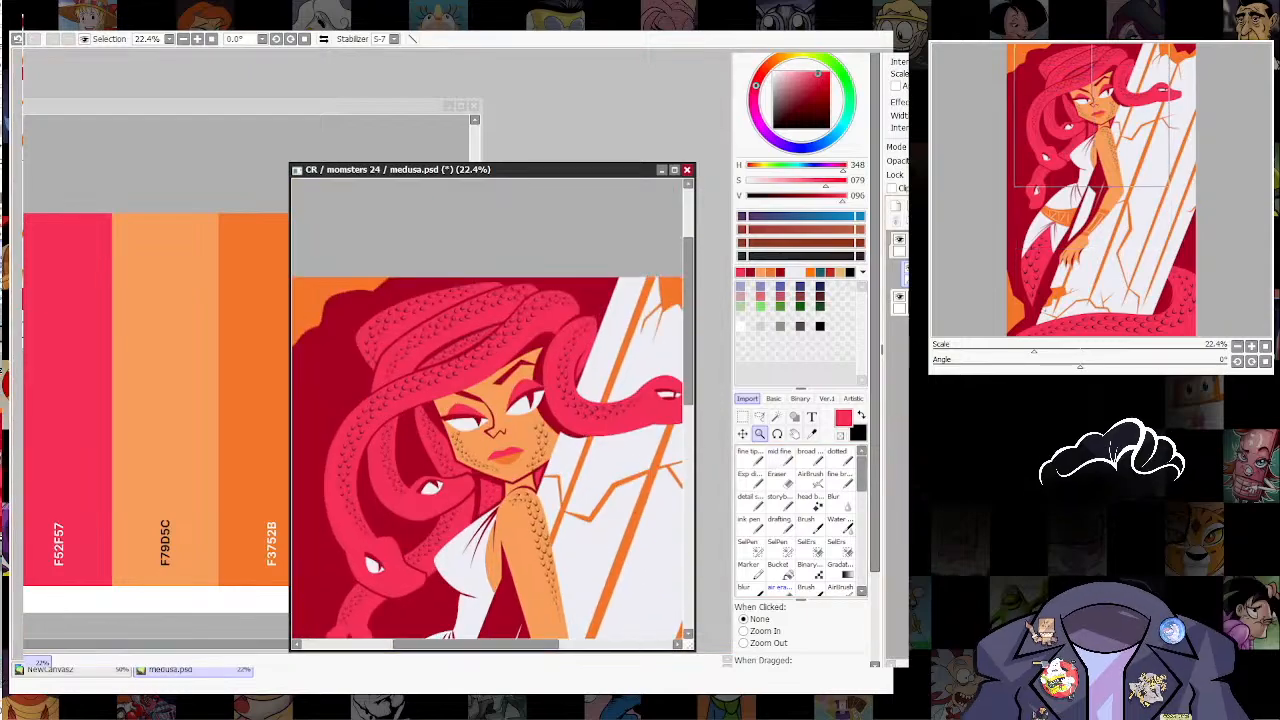
Step: Sample the dark red beside the face and fill the black scale marks with it
{"action": "left_click", "coordinate": [812, 434]}
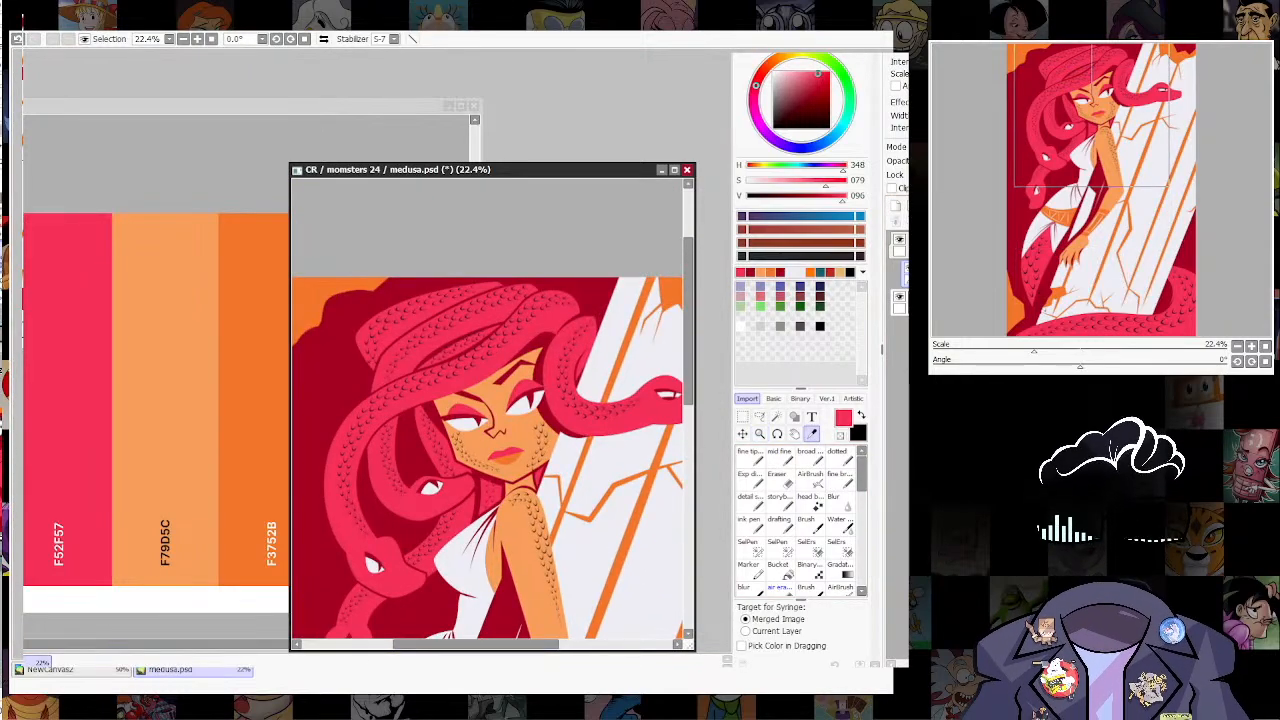
{"action": "key", "text": "ctrl+space"}
{"action": "left_click_drag", "start_coordinate": [470, 456], "coordinate": [680, 392]}
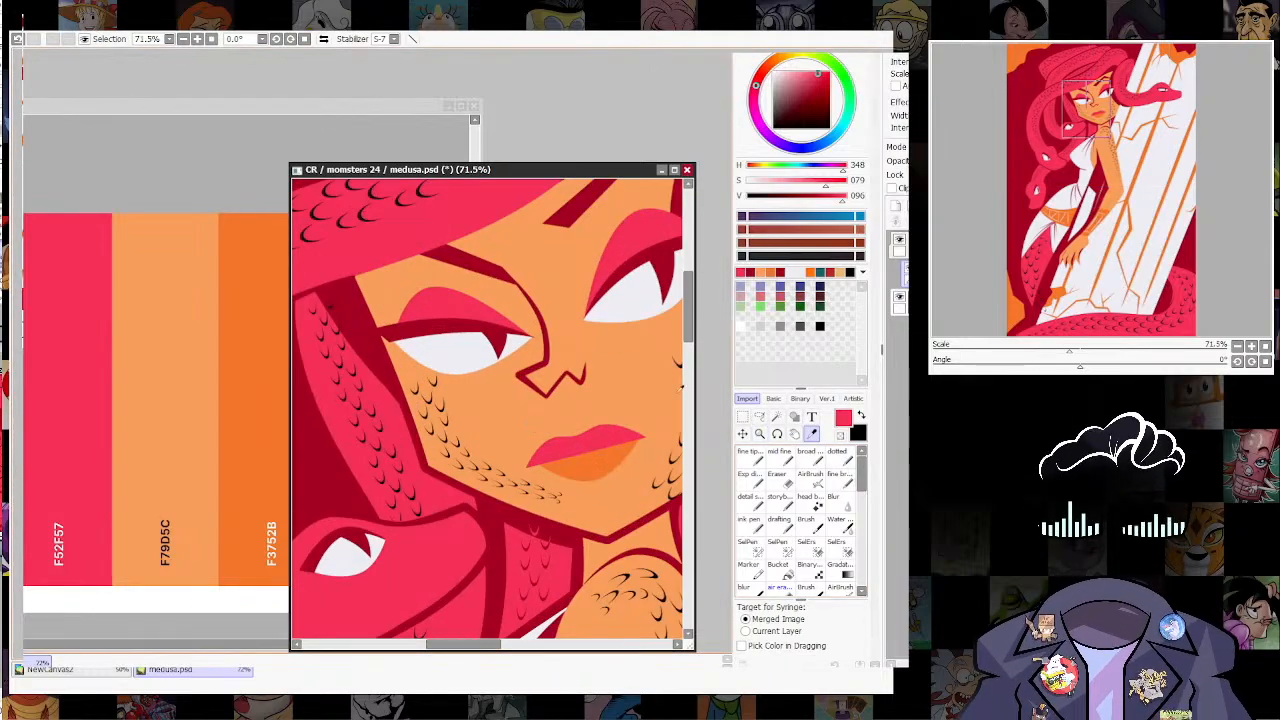
{"action": "left_click", "coordinate": [367, 322]}
{"action": "key", "text": "ctrl+f"}
{"action": "left_click_drag", "start_coordinate": [491, 499], "coordinate": [430, 470]}
Step: Erase the scales along the chin and lower jaw with the Eraser, keeping only patches on the two cheeks
{"action": "left_click", "coordinate": [759, 434]}
{"action": "left_click_drag", "start_coordinate": [612, 494], "coordinate": [526, 482]}
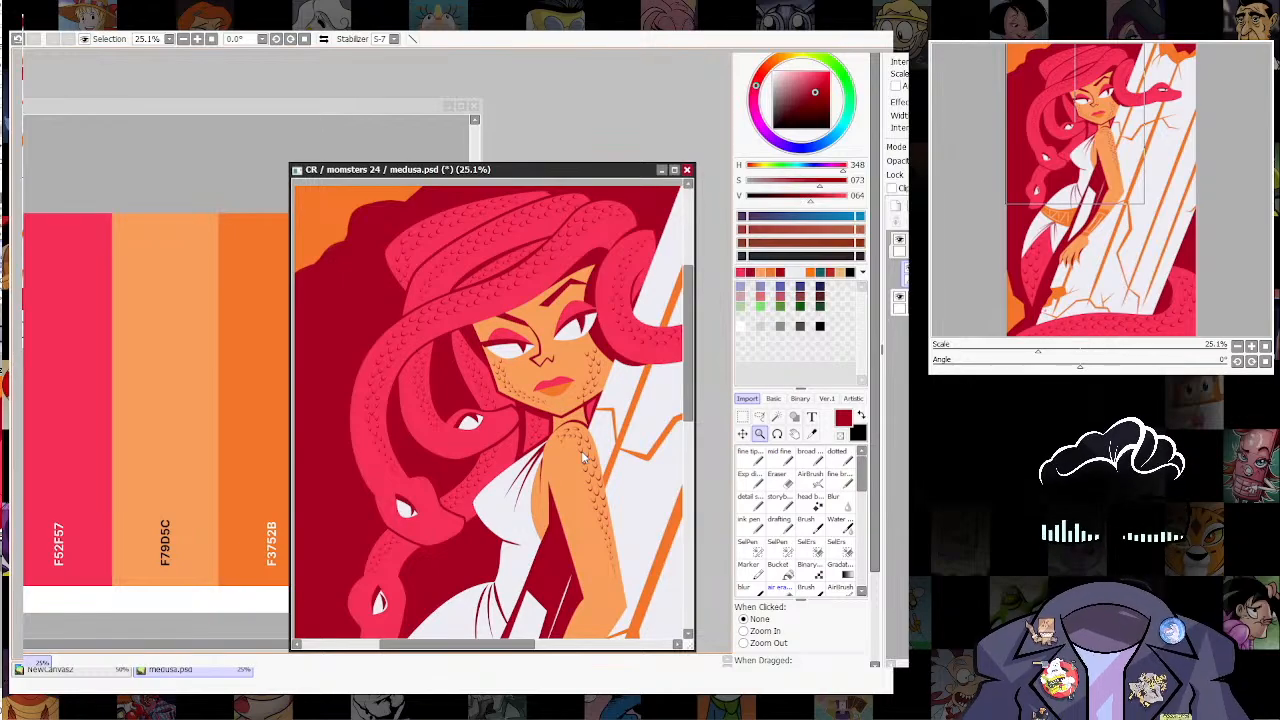
{"action": "left_click_drag", "start_coordinate": [586, 455], "coordinate": [509, 442]}
{"action": "left_click_drag", "start_coordinate": [590, 430], "coordinate": [507, 440]}
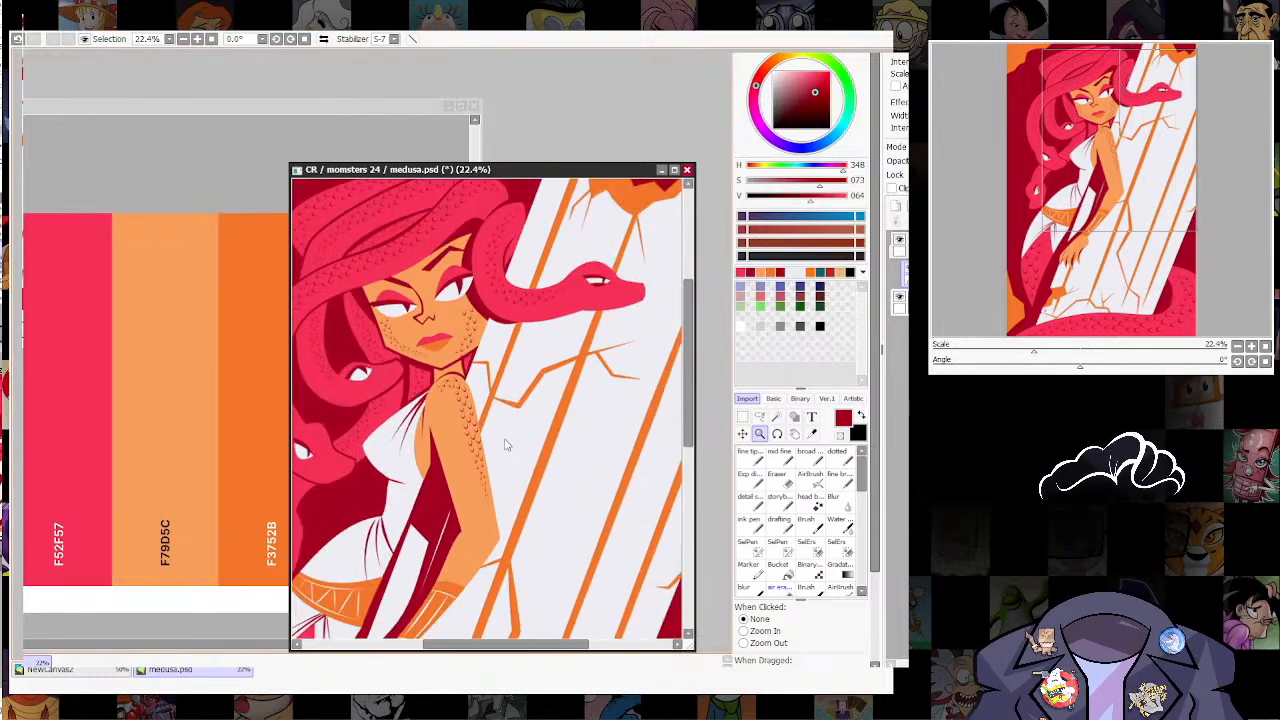
{"action": "left_click_drag", "start_coordinate": [533, 543], "coordinate": [584, 457]}
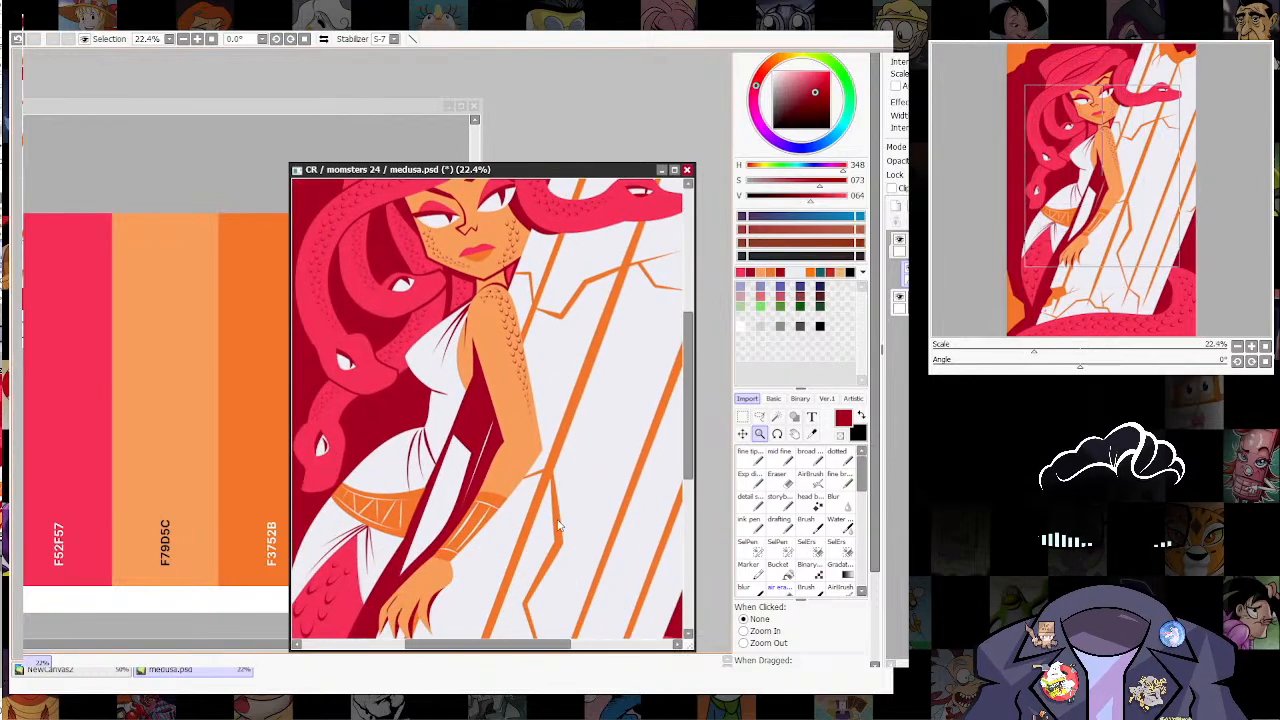
{"action": "mouse_move", "coordinate": [559, 526]}
{"action": "left_mouse_down"}
{"action": "mouse_move", "coordinate": [523, 402]}
{"action": "mouse_move", "coordinate": [598, 384]}
{"action": "left_mouse_up"}
{"action": "left_click", "coordinate": [783, 482]}
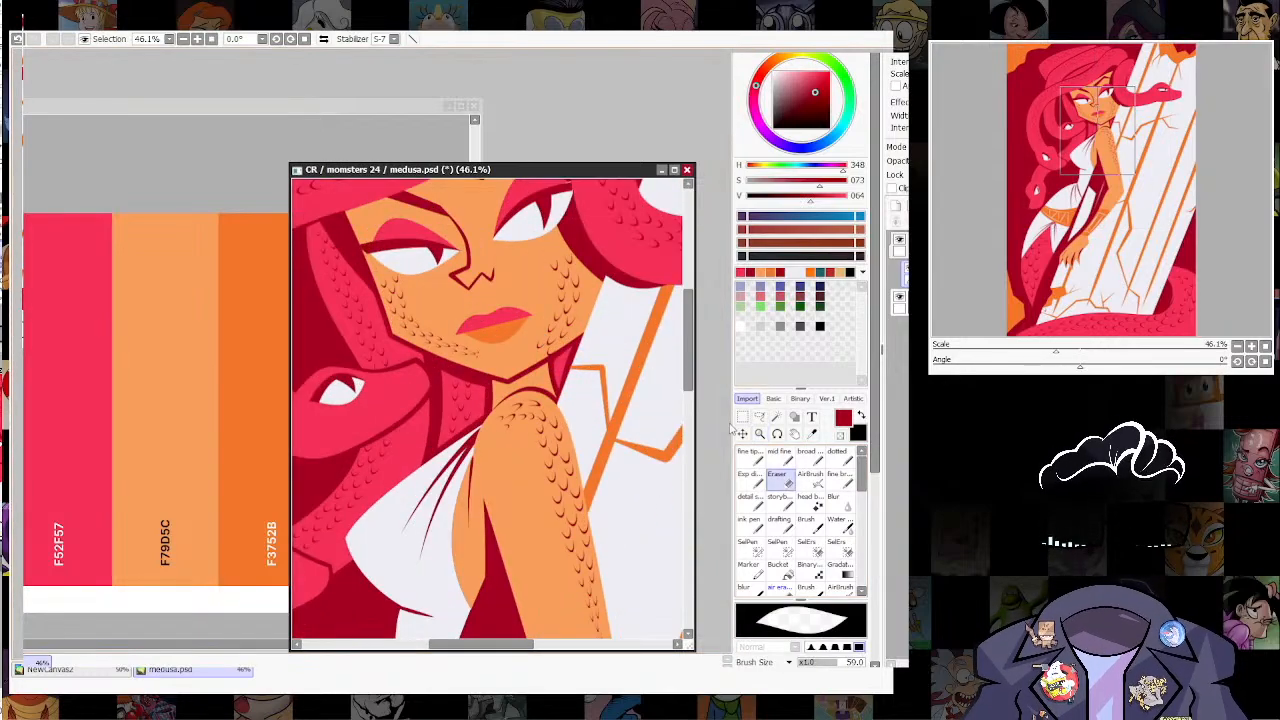
{"action": "left_click_drag", "start_coordinate": [416, 311], "coordinate": [435, 311]}
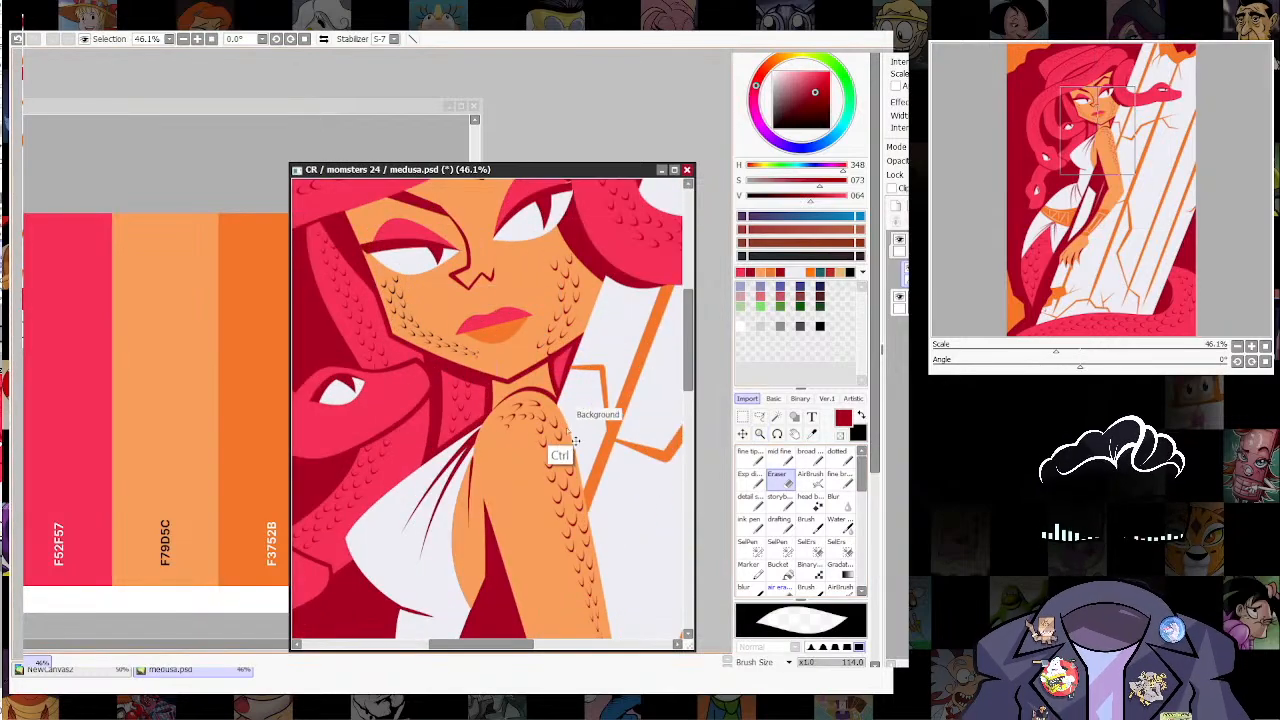
{"action": "key", "text": "ctrl+z"}
{"action": "left_click", "coordinate": [481, 372]}
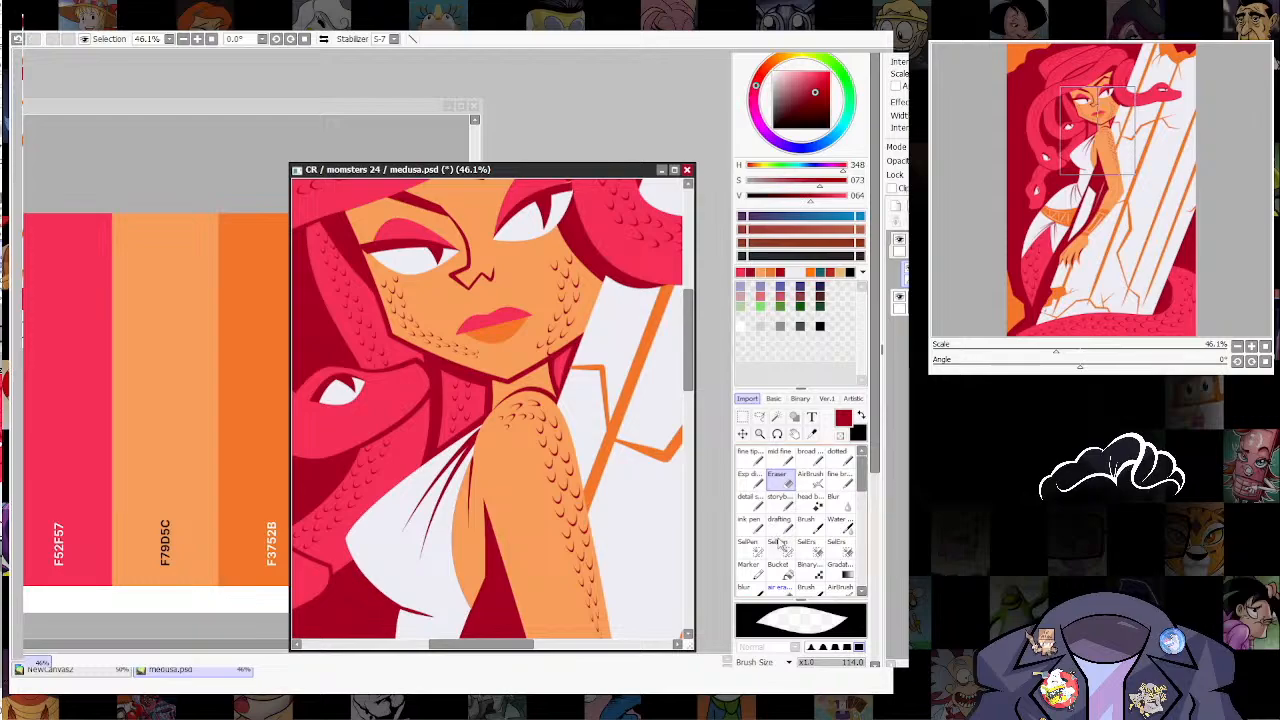
{"action": "left_click_drag", "start_coordinate": [399, 301], "coordinate": [408, 301]}
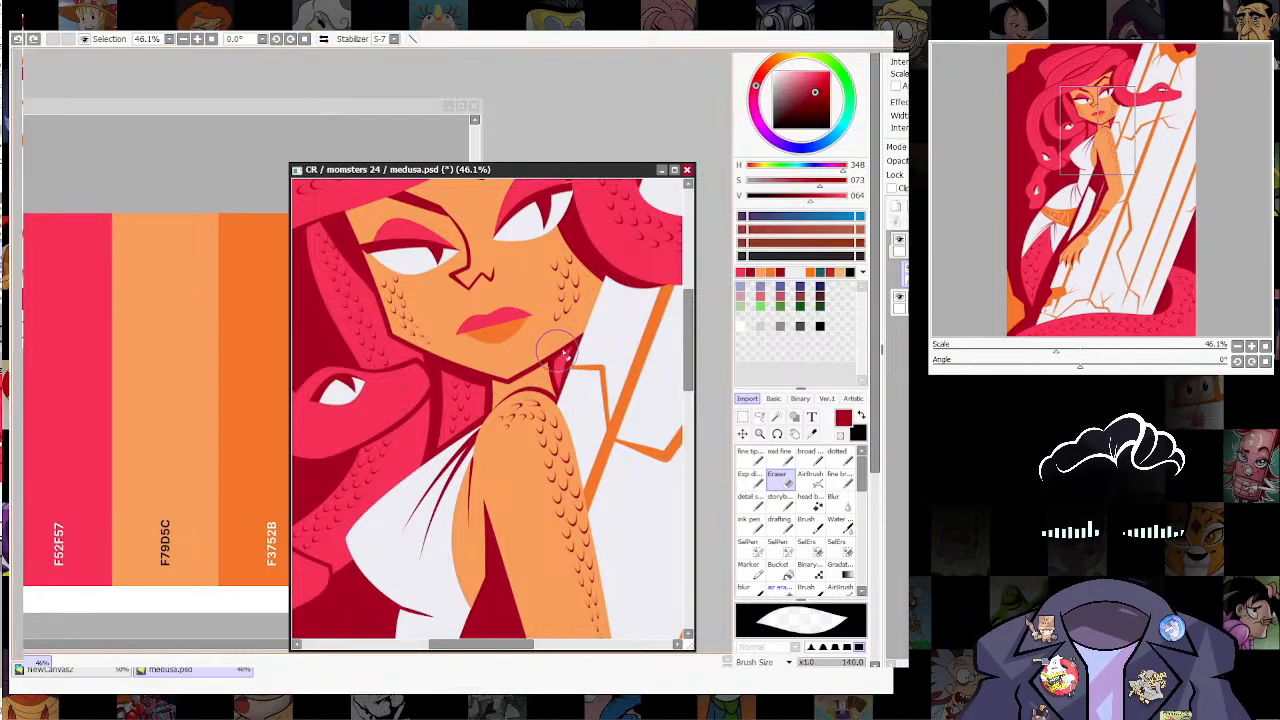
Step: Try to thin out the scales on the cheek nearest the pillar with the Eraser
{"action": "left_click", "coordinate": [760, 434]}
{"action": "left_click_drag", "start_coordinate": [608, 385], "coordinate": [520, 450]}
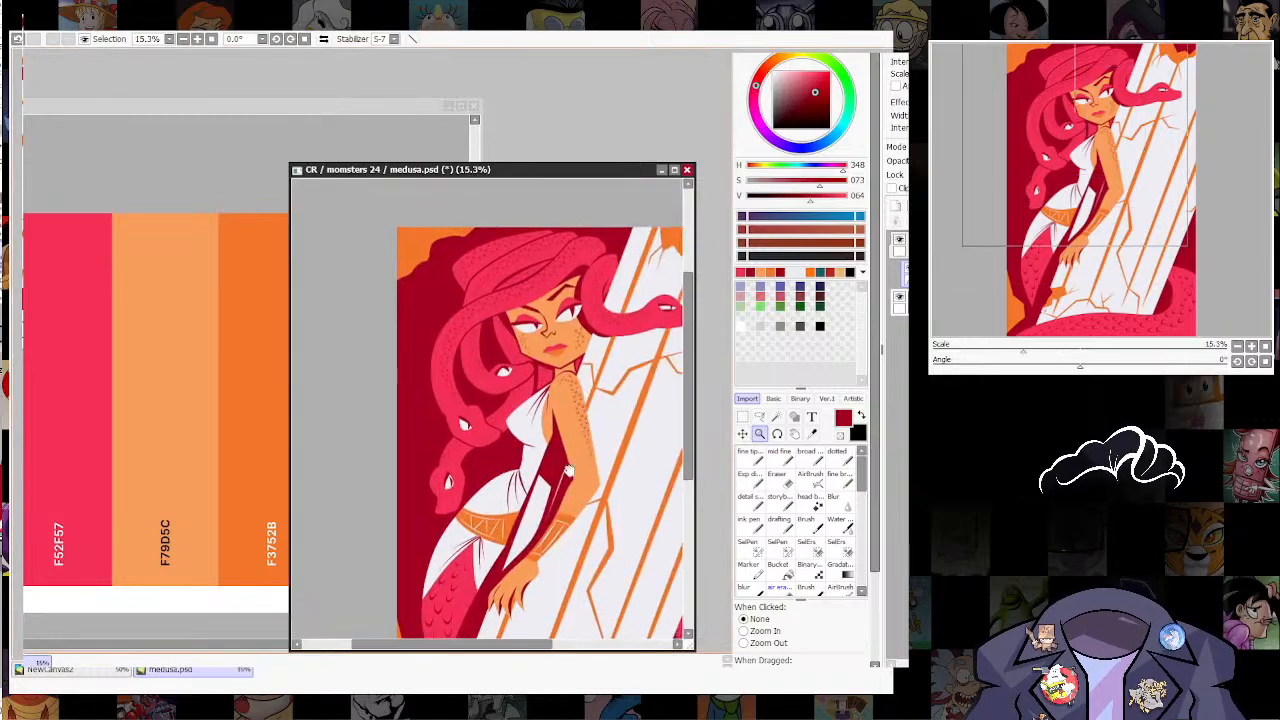
{"action": "left_click_drag", "start_coordinate": [540, 500], "coordinate": [668, 483]}
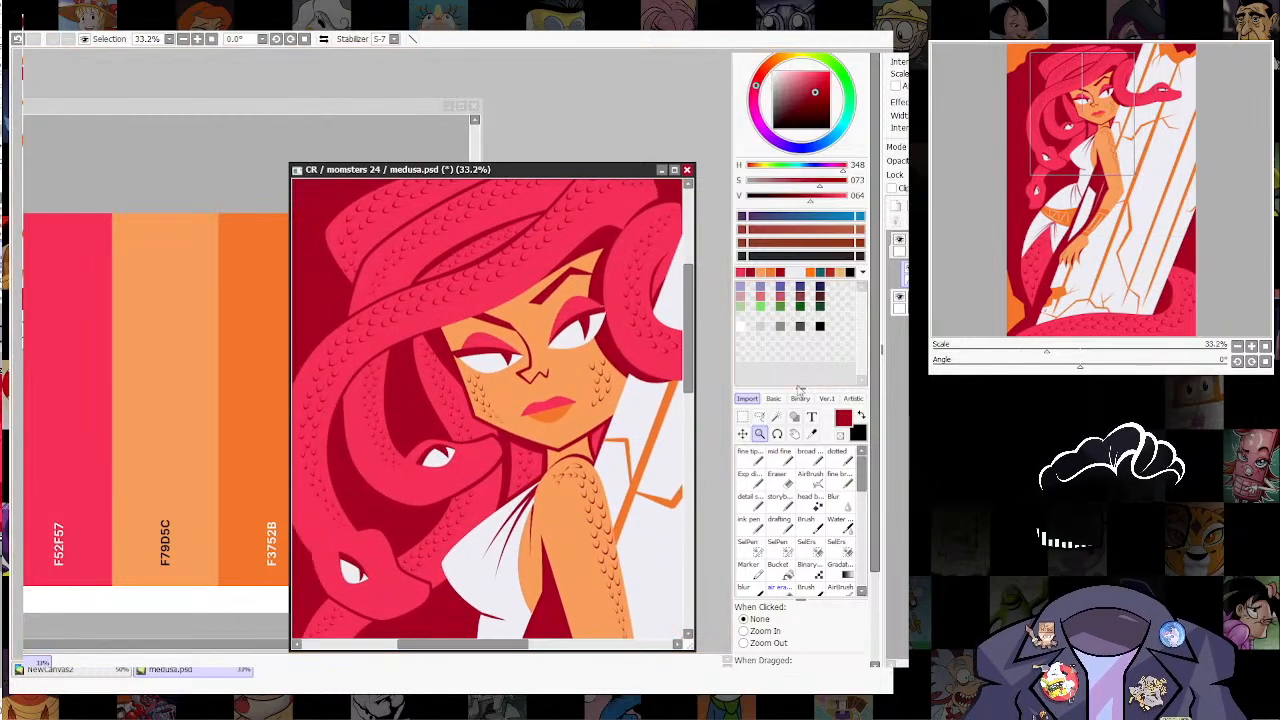
{"action": "left_click", "coordinate": [783, 482]}
{"action": "left_click_drag", "start_coordinate": [598, 364], "coordinate": [591, 400]}
{"action": "key", "text": "ctrl+z"}
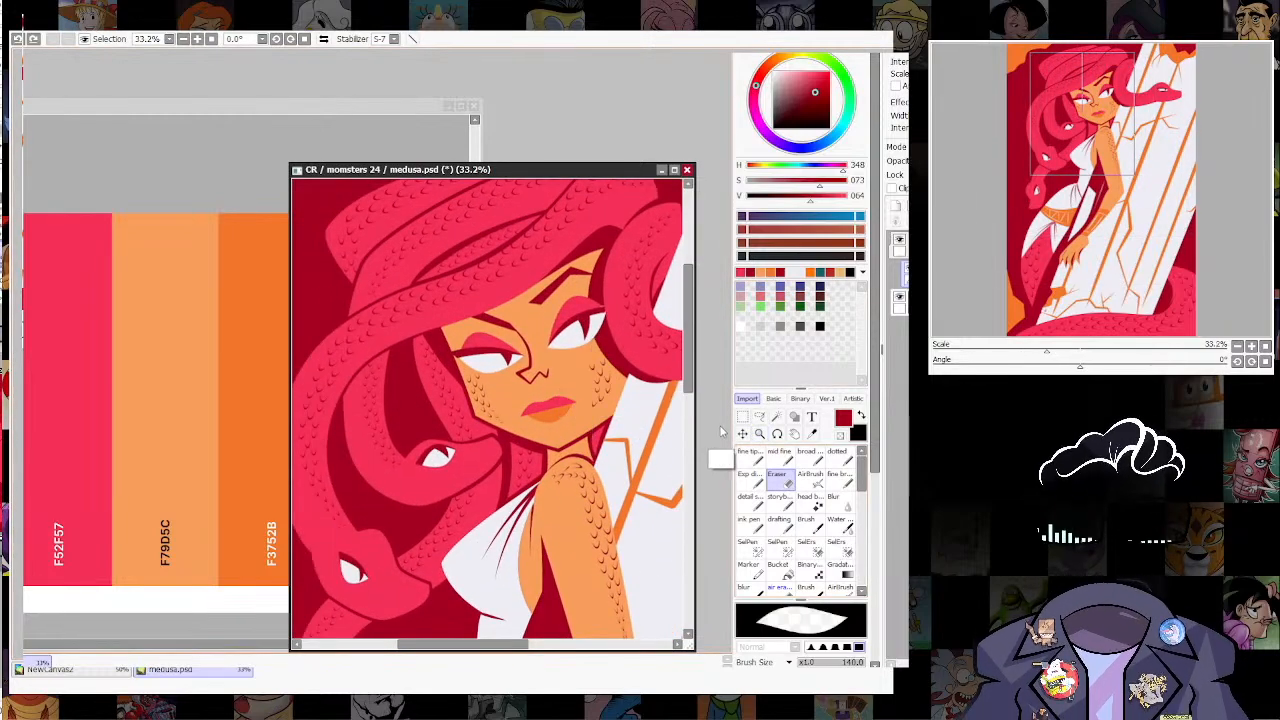
{"action": "mouse_move", "coordinate": [592, 350]}
{"action": "left_mouse_down"}
{"action": "mouse_move", "coordinate": [596, 403]}
{"action": "mouse_move", "coordinate": [618, 390]}
{"action": "mouse_move", "coordinate": [578, 410]}
{"action": "left_mouse_up"}
{"action": "key", "text": "ctrl+z"}
Step: Look over the face, scaled arm, dress and pillar for scales that still need cleaning up
{"action": "left_click", "coordinate": [761, 433]}
{"action": "left_click_drag", "start_coordinate": [673, 448], "coordinate": [576, 405]}
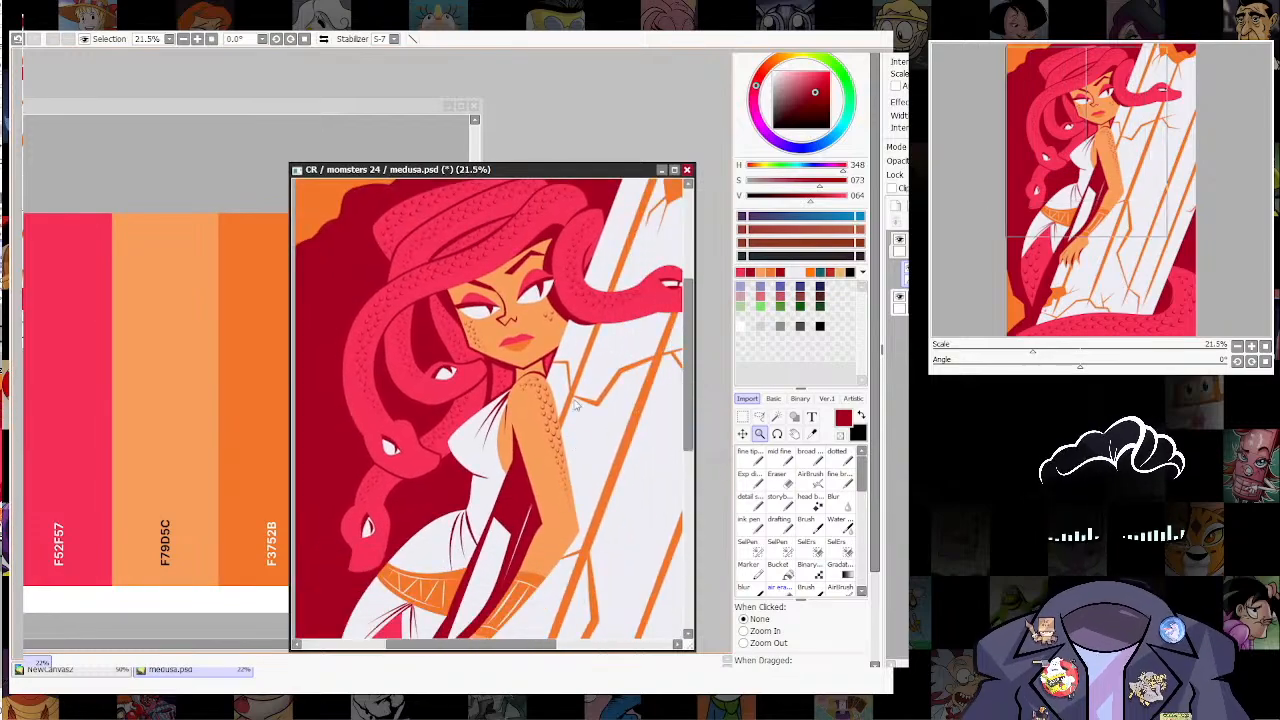
{"action": "left_click_drag", "start_coordinate": [617, 484], "coordinate": [588, 407]}
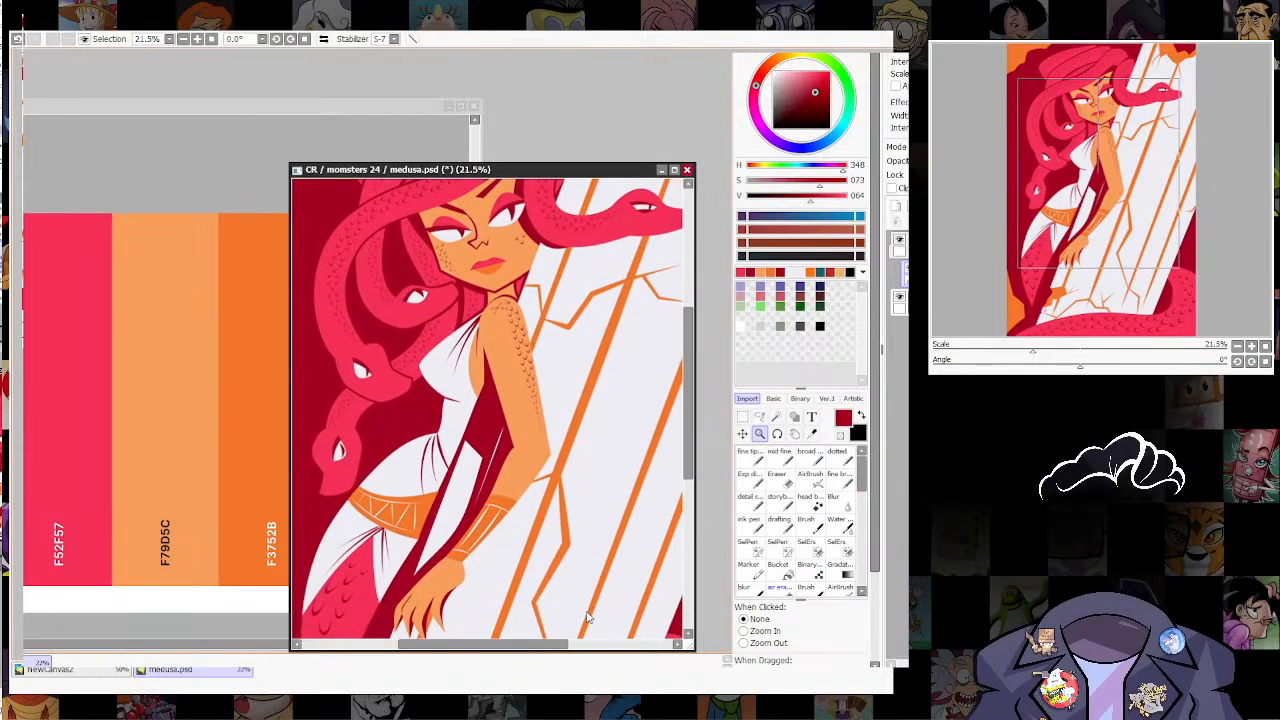
{"action": "mouse_move", "coordinate": [587, 613]}
{"action": "left_mouse_down"}
{"action": "mouse_move", "coordinate": [561, 411]}
{"action": "mouse_move", "coordinate": [525, 389]}
{"action": "mouse_move", "coordinate": [522, 345]}
{"action": "left_mouse_up"}
{"action": "left_click", "coordinate": [790, 482]}
{"action": "mouse_move", "coordinate": [520, 405]}
{"action": "left_mouse_down"}
{"action": "mouse_move", "coordinate": [506, 354]}
{"action": "mouse_move", "coordinate": [486, 374]}
{"action": "mouse_move", "coordinate": [492, 328]}
{"action": "mouse_move", "coordinate": [499, 426]}
{"action": "mouse_move", "coordinate": [584, 472]}
{"action": "mouse_move", "coordinate": [534, 443]}
{"action": "mouse_move", "coordinate": [577, 492]}
{"action": "mouse_move", "coordinate": [581, 540]}
{"action": "left_mouse_up"}
{"action": "left_click_drag", "start_coordinate": [580, 484], "coordinate": [577, 372]}
Step: Reposition the medusa.psd window and enlarge it in width and height to review the illustration
{"action": "left_click_drag", "start_coordinate": [575, 172], "coordinate": [355, 89]}
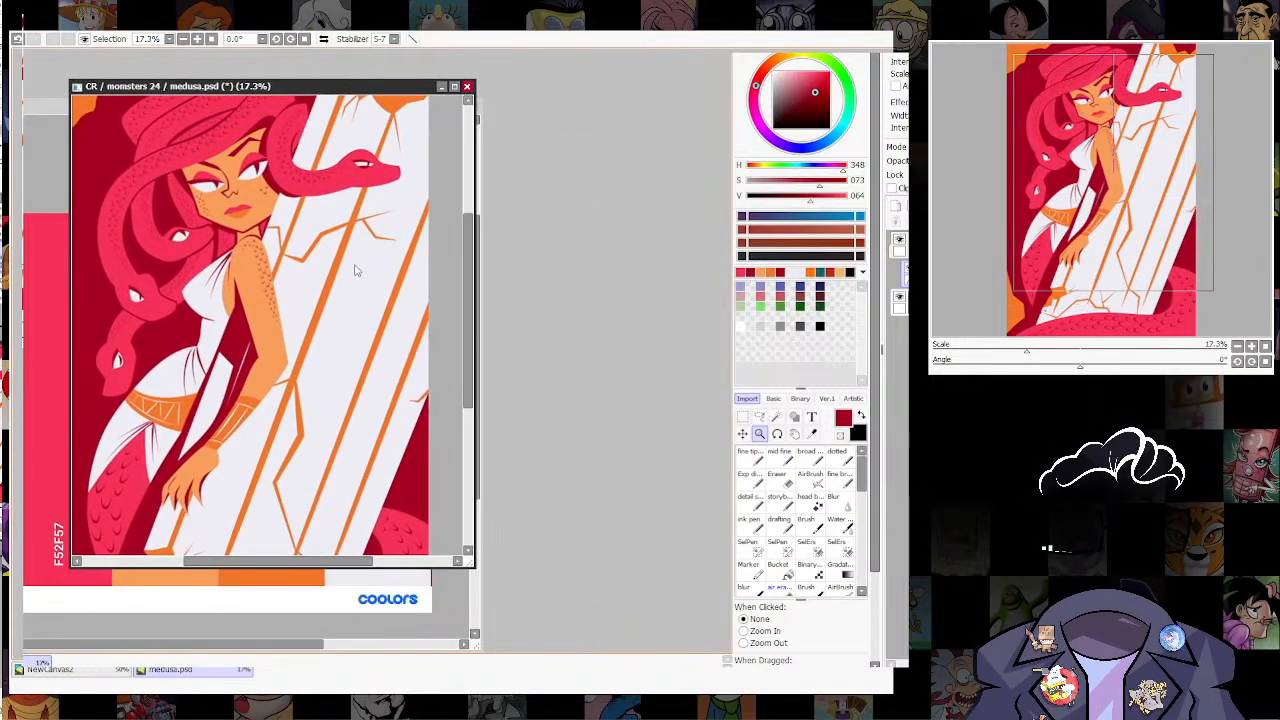
{"action": "left_click_drag", "start_coordinate": [354, 271], "coordinate": [349, 243]}
{"action": "left_click_drag", "start_coordinate": [474, 394], "coordinate": [780, 337]}
{"action": "left_click_drag", "start_coordinate": [466, 323], "coordinate": [535, 398]}
{"action": "left_click_drag", "start_coordinate": [551, 492], "coordinate": [565, 498]}
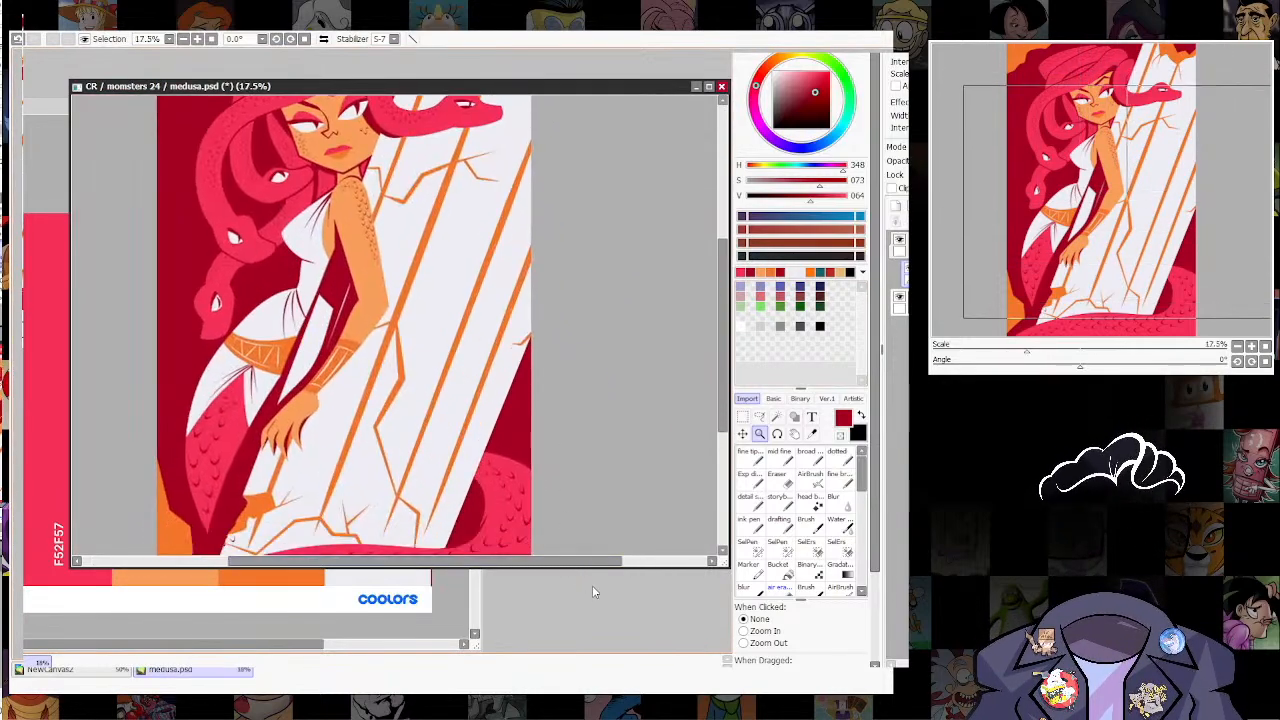
{"action": "left_click_drag", "start_coordinate": [591, 568], "coordinate": [590, 651]}
{"action": "left_click_drag", "start_coordinate": [543, 517], "coordinate": [582, 487]}
{"action": "left_click_drag", "start_coordinate": [580, 91], "coordinate": [522, 67]}
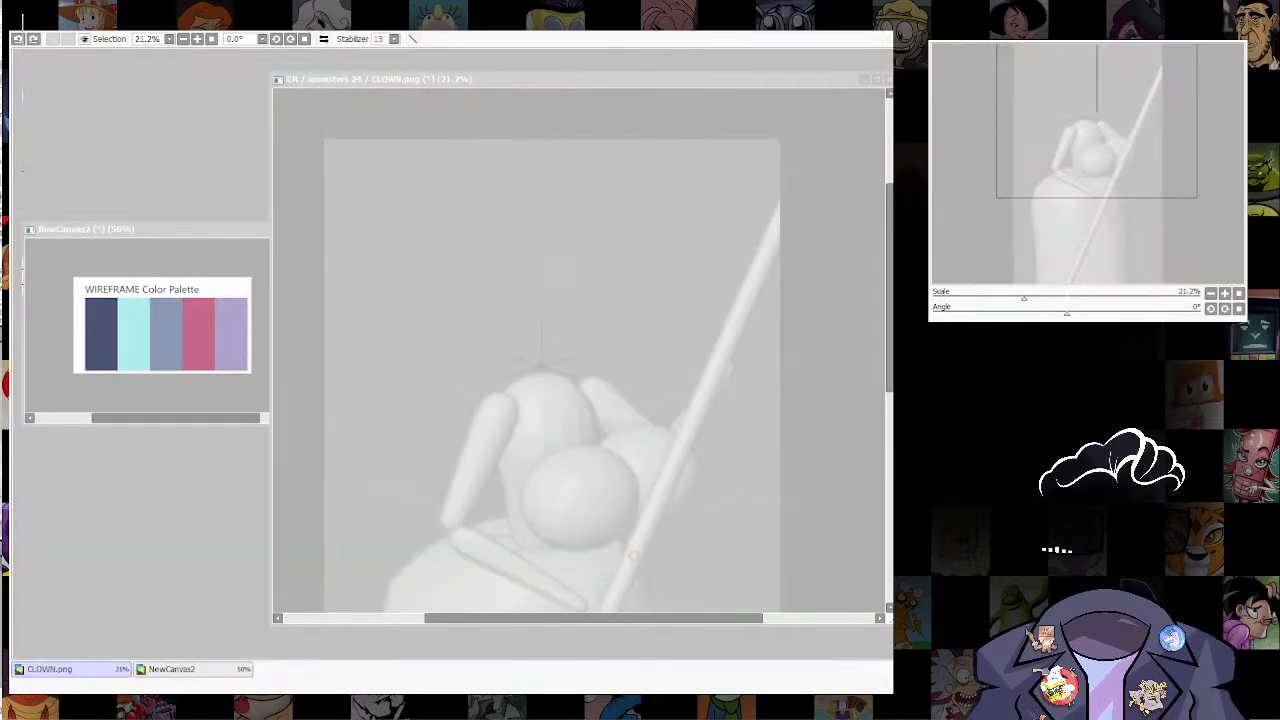
Step: In CLOWN.png, sketch a short cylindrical neck in pinkish red above the grey mannequin's torso, with shoulder lines sloping from its base
{"action": "left_click", "coordinate": [522, 381]}
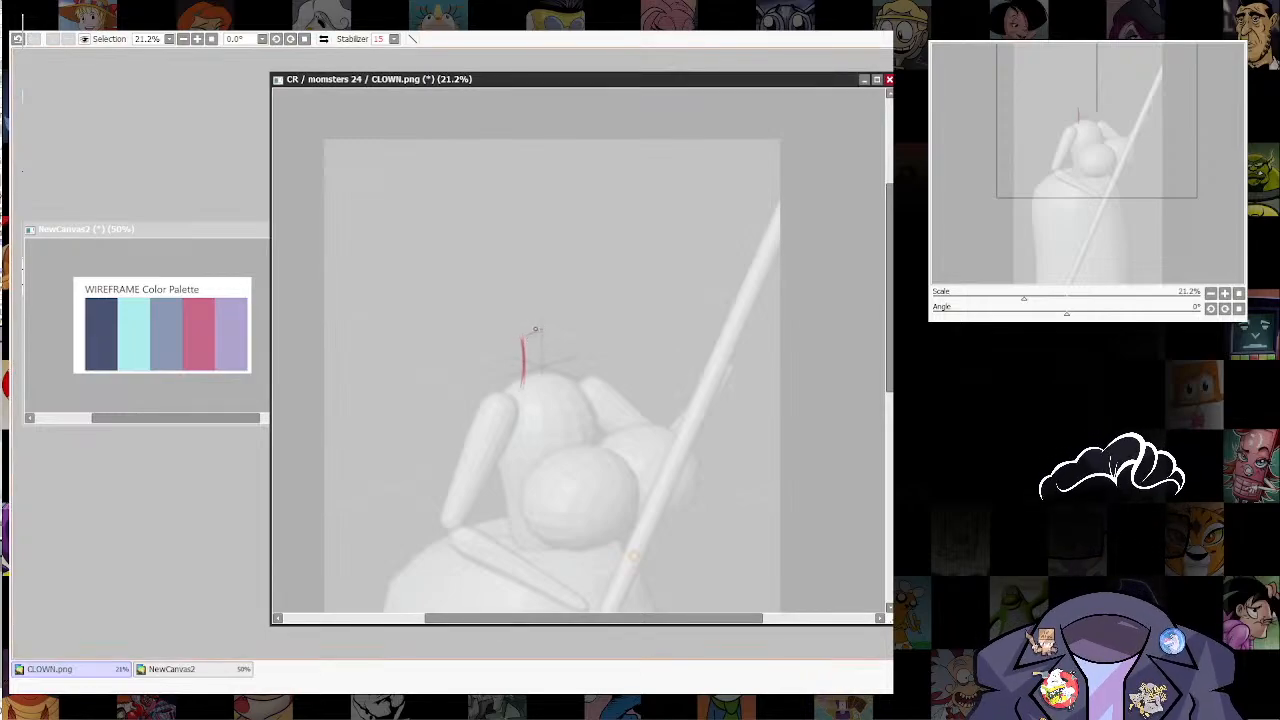
{"action": "key", "text": "ctrl+z"}
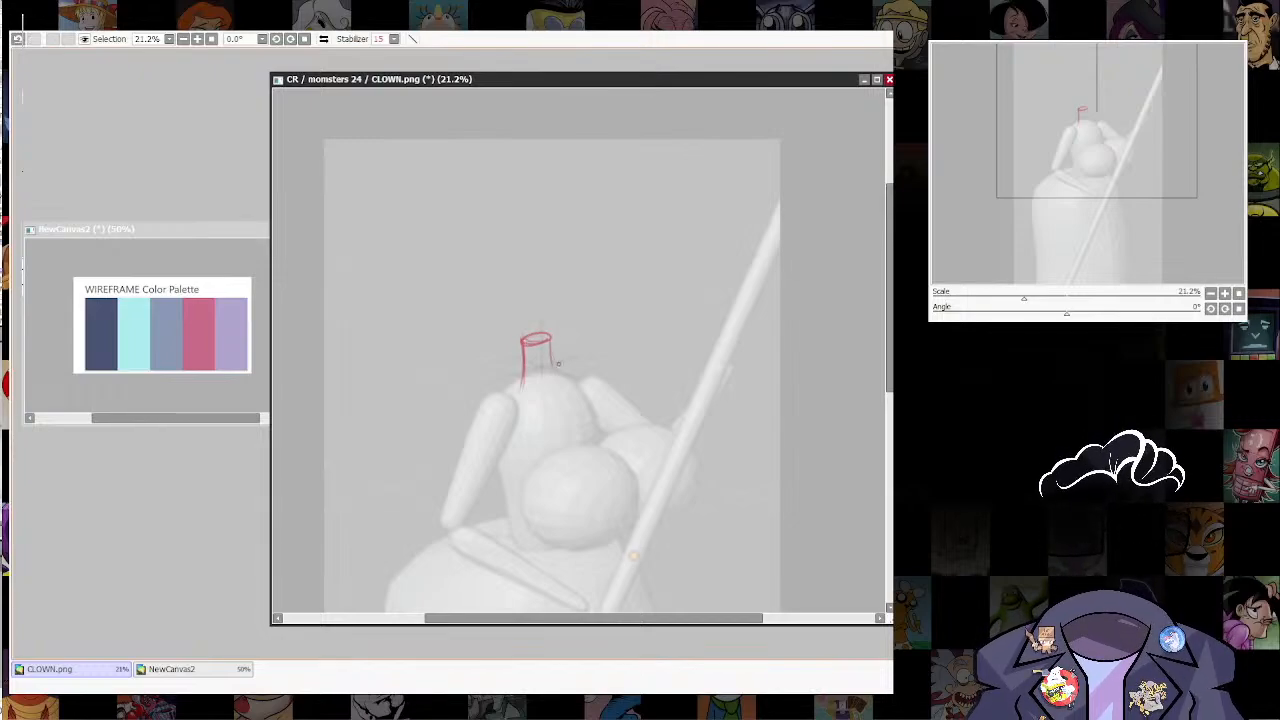
{"action": "left_click_drag", "start_coordinate": [580, 397], "coordinate": [591, 315]}
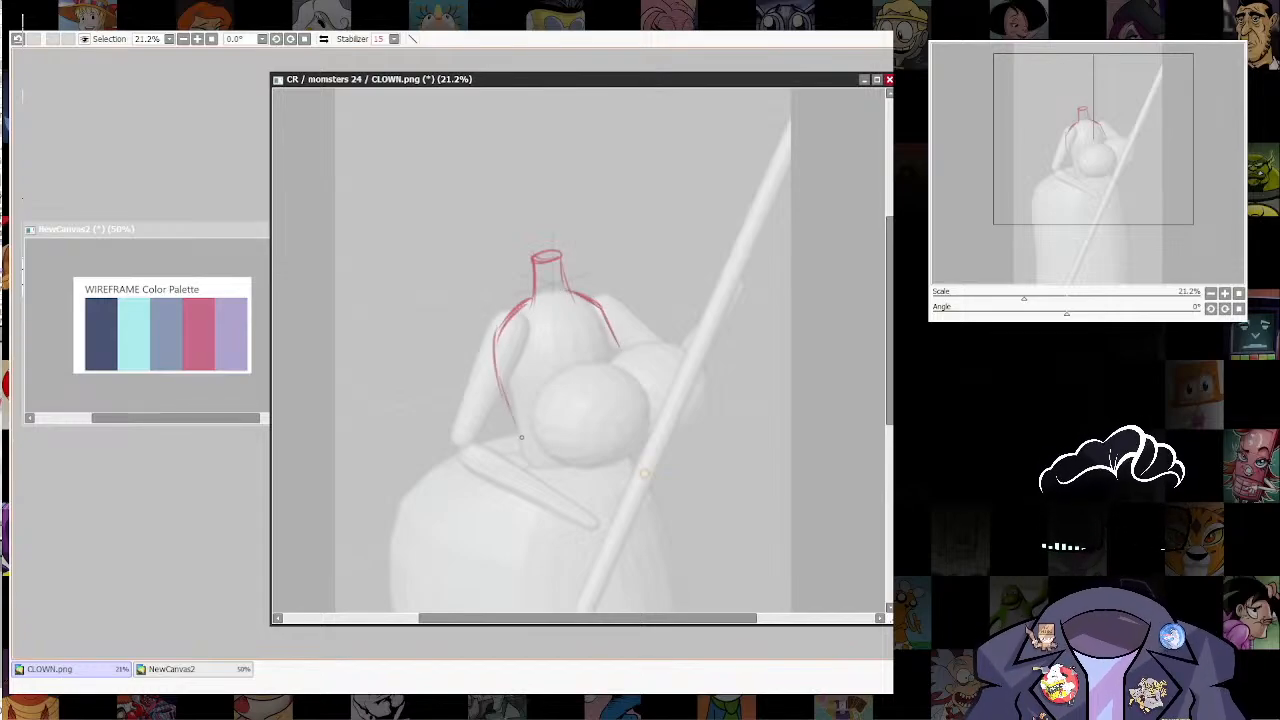
Step: Sketch the torso with tapering sides, an inner contour, a rounded waist and a V-shaped neckline, removing the surplus neckline strokes
{"action": "left_click_drag", "start_coordinate": [520, 437], "coordinate": [494, 331]}
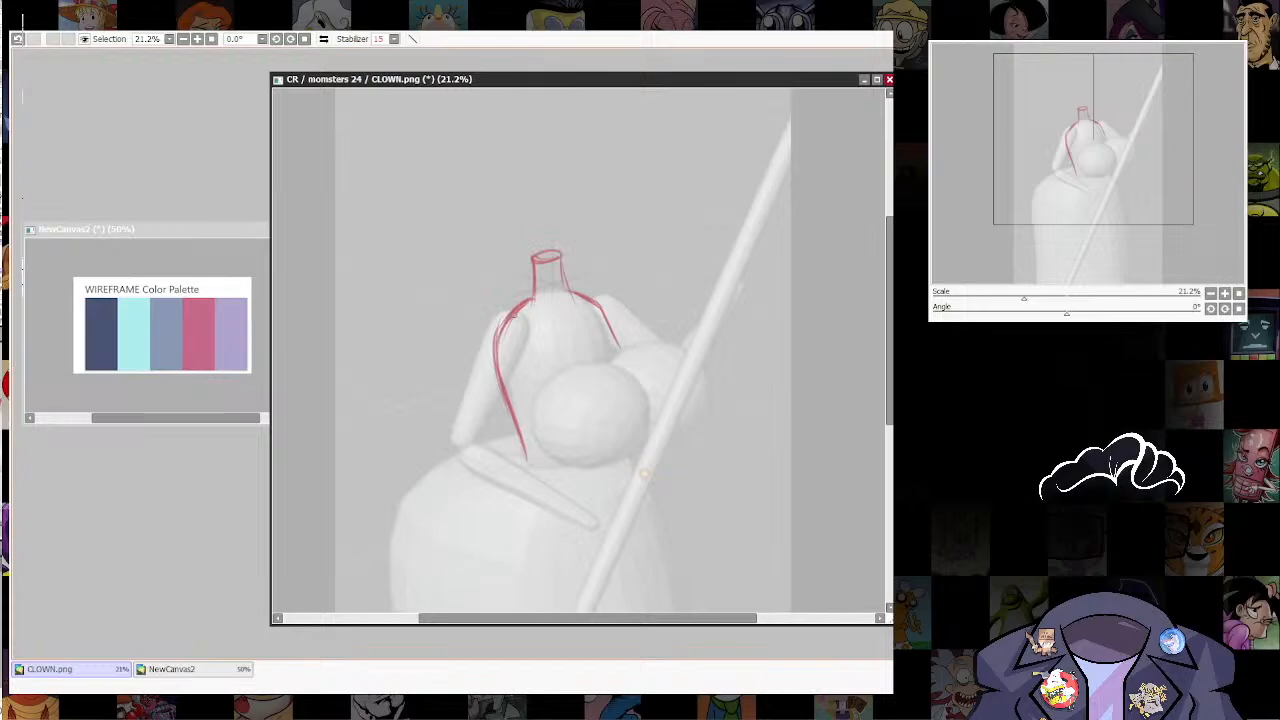
{"action": "left_click_drag", "start_coordinate": [529, 300], "coordinate": [536, 418]}
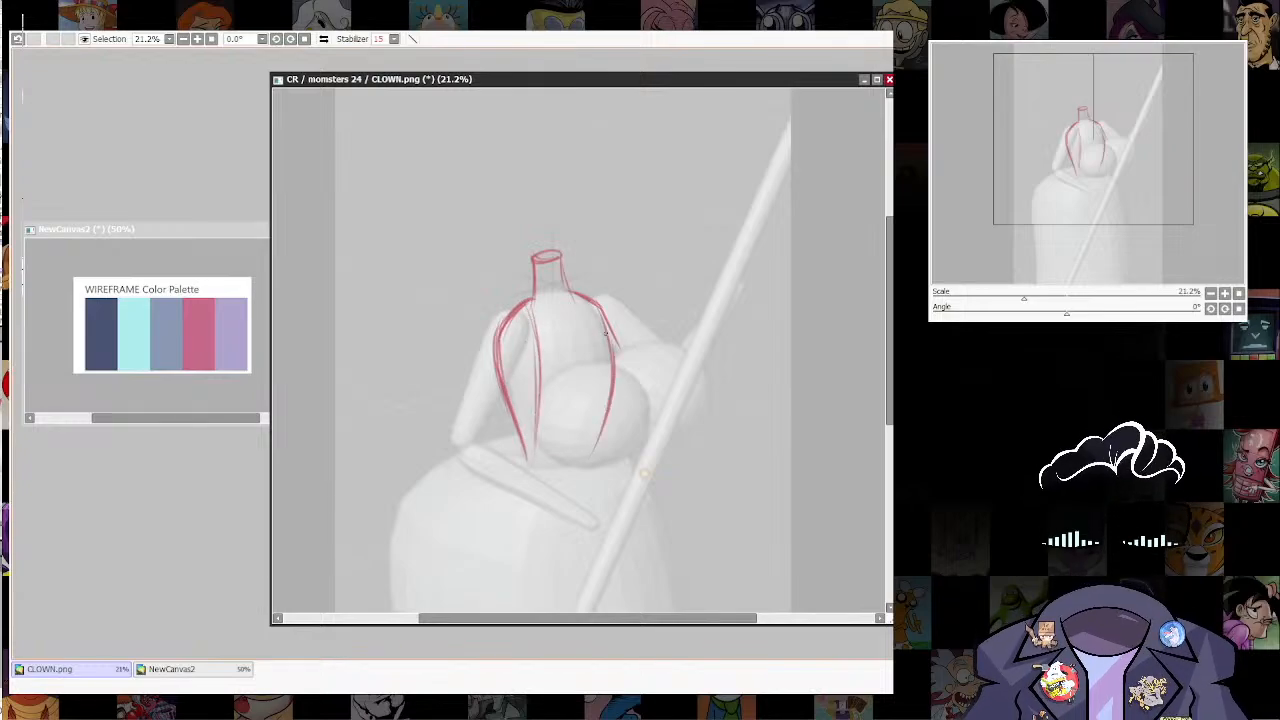
{"action": "left_click_drag", "start_coordinate": [605, 333], "coordinate": [588, 458]}
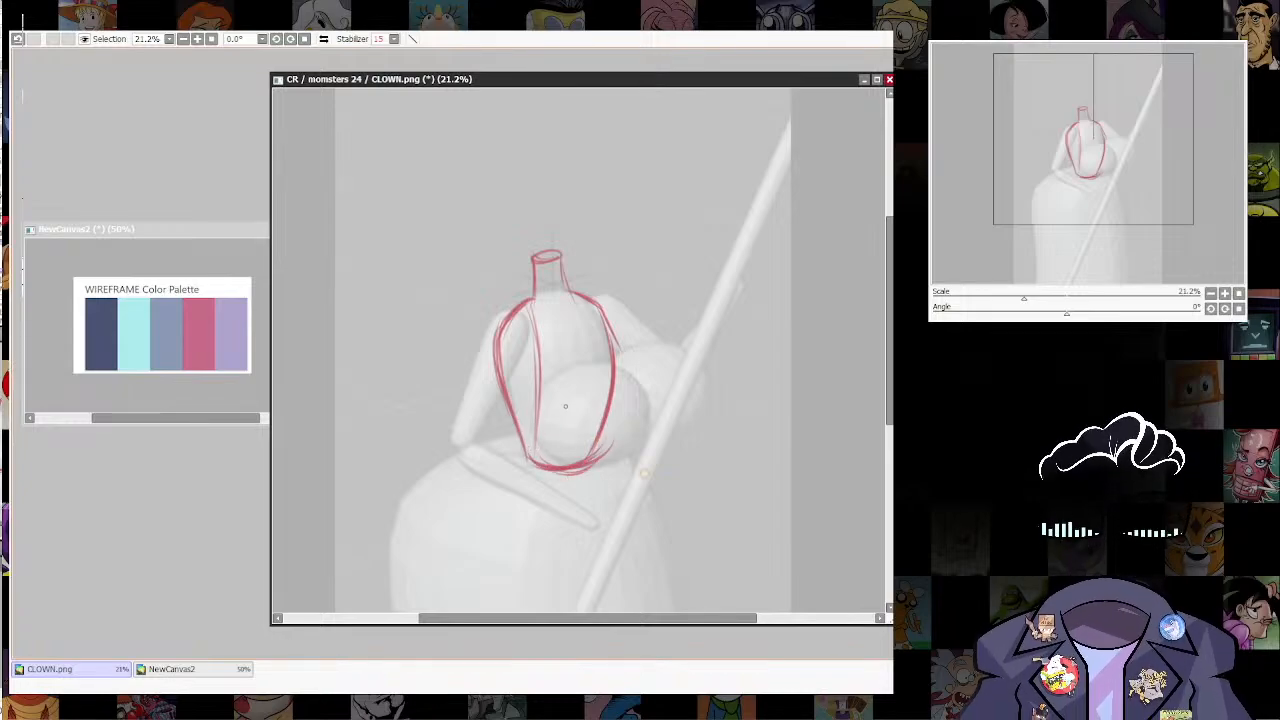
{"action": "left_click_drag", "start_coordinate": [617, 368], "coordinate": [590, 465]}
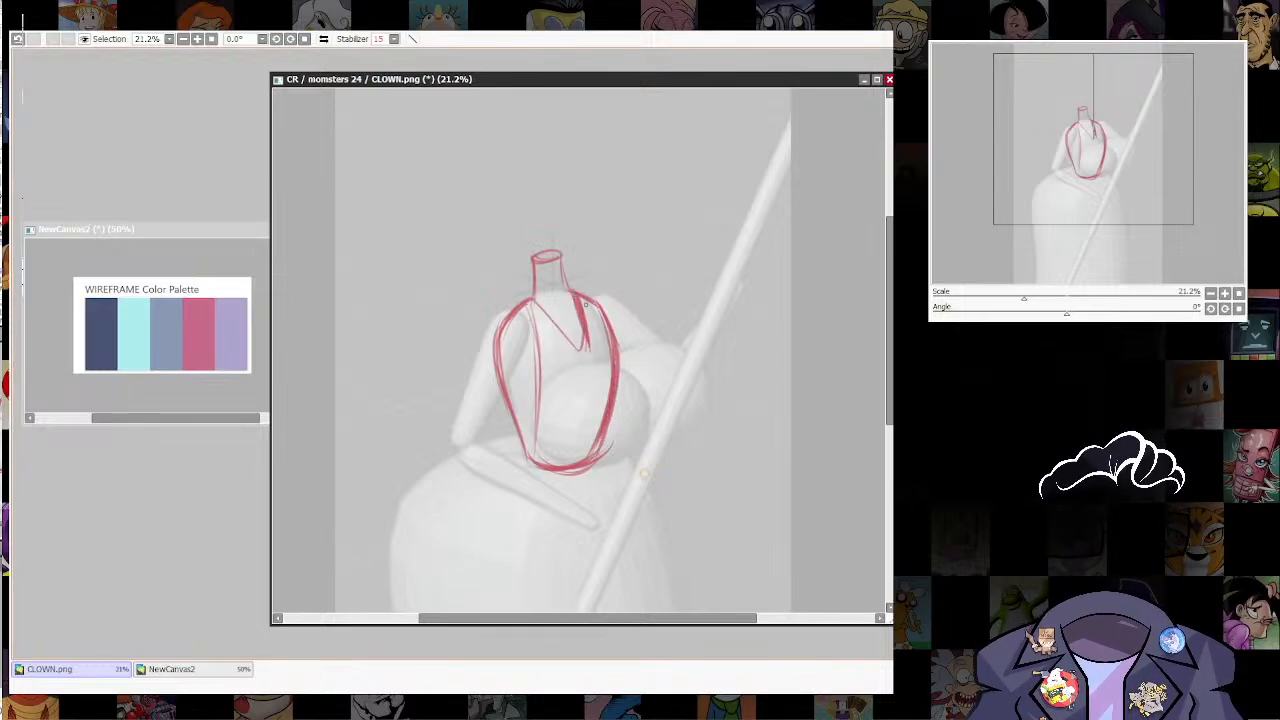
{"action": "key", "text": "ctrl+z"}
{"action": "key", "text": "ctrl+z"}
{"action": "key", "text": "ctrl+z"}
{"action": "key", "text": "ctrl+z"}
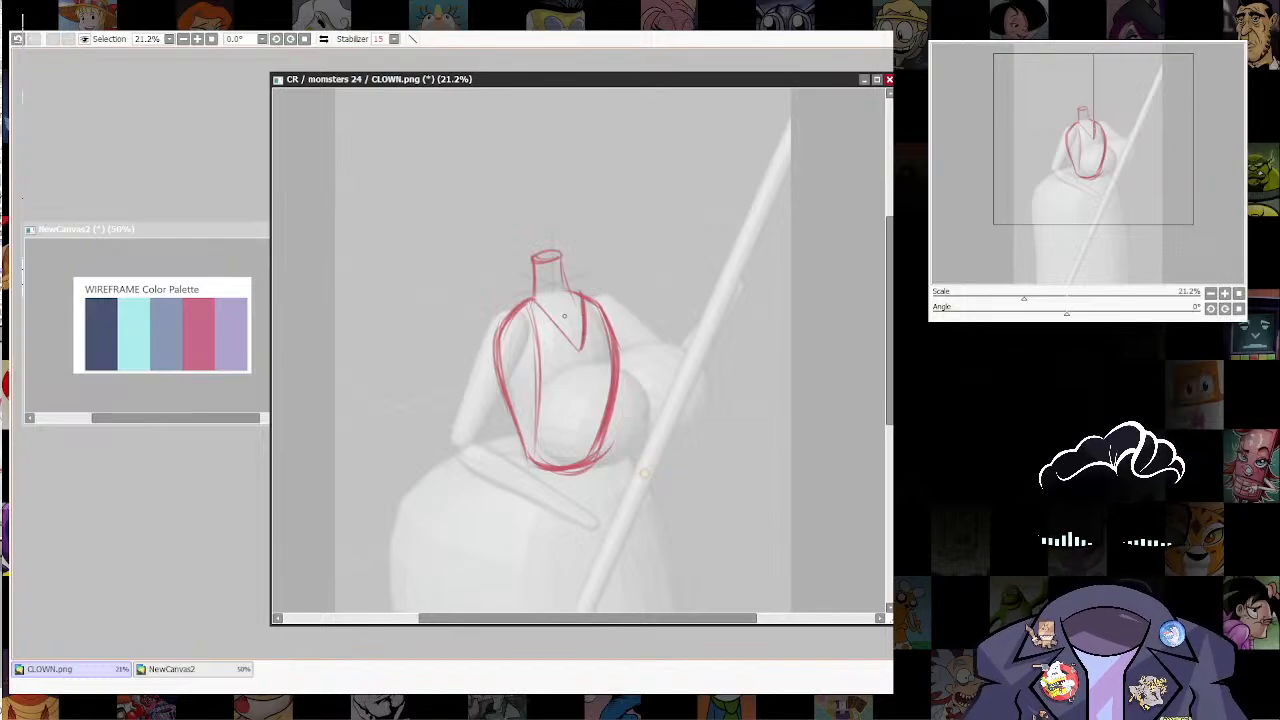
Step: Sketch the bent arm's upper section over the mannequin, from a shoulder circle to a rounded elbow with a curved cross-contour
{"action": "left_click_drag", "start_coordinate": [564, 316], "coordinate": [610, 310]}
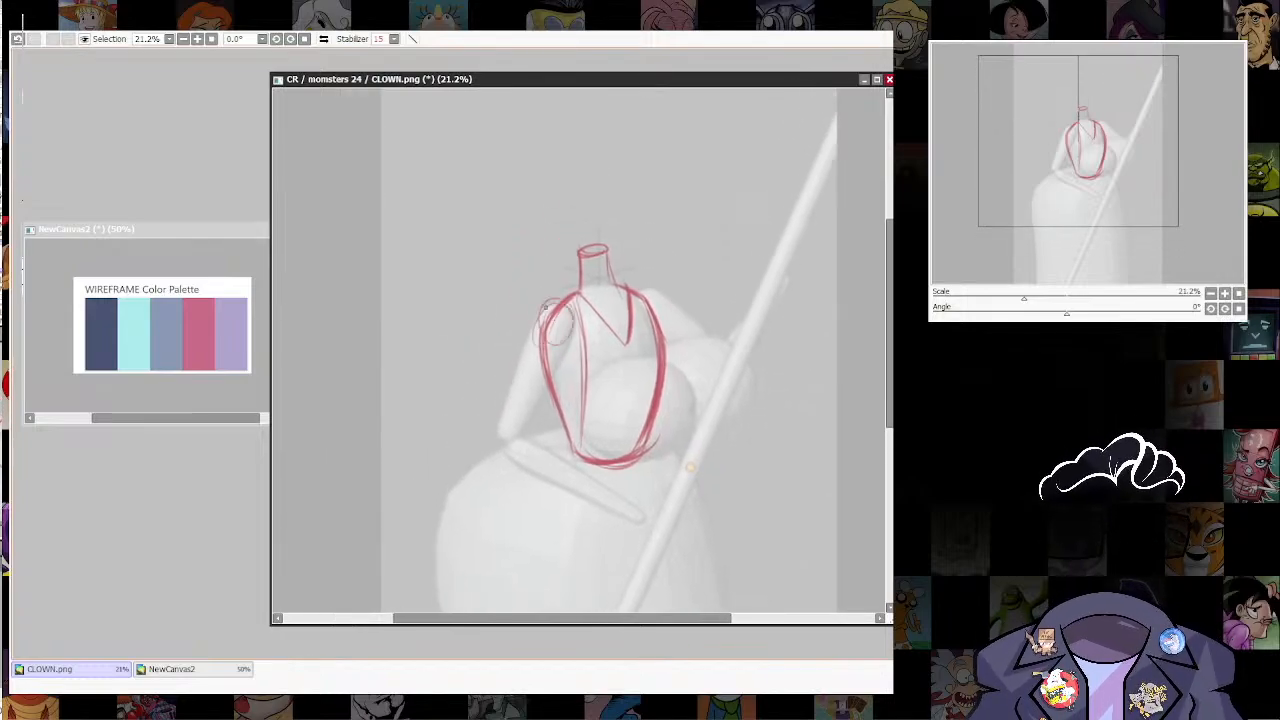
{"action": "mouse_move", "coordinate": [510, 410]}
{"action": "left_mouse_down"}
{"action": "mouse_move", "coordinate": [500, 435]}
{"action": "mouse_move", "coordinate": [532, 397]}
{"action": "mouse_move", "coordinate": [540, 413]}
{"action": "left_mouse_up"}
{"action": "mouse_move", "coordinate": [541, 313]}
{"action": "left_mouse_down"}
{"action": "mouse_move", "coordinate": [492, 443]}
{"action": "mouse_move", "coordinate": [510, 463]}
{"action": "left_mouse_up"}
{"action": "left_click_drag", "start_coordinate": [549, 394], "coordinate": [516, 456]}
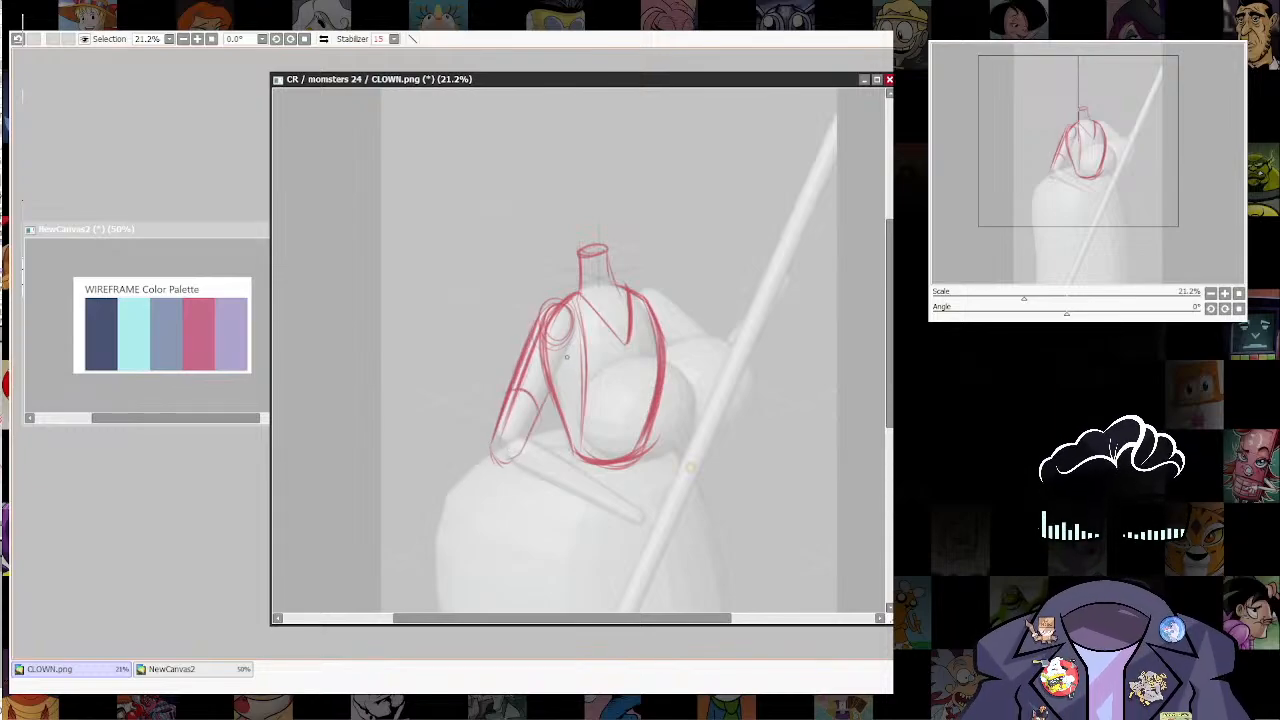
{"action": "left_click_drag", "start_coordinate": [570, 354], "coordinate": [514, 453]}
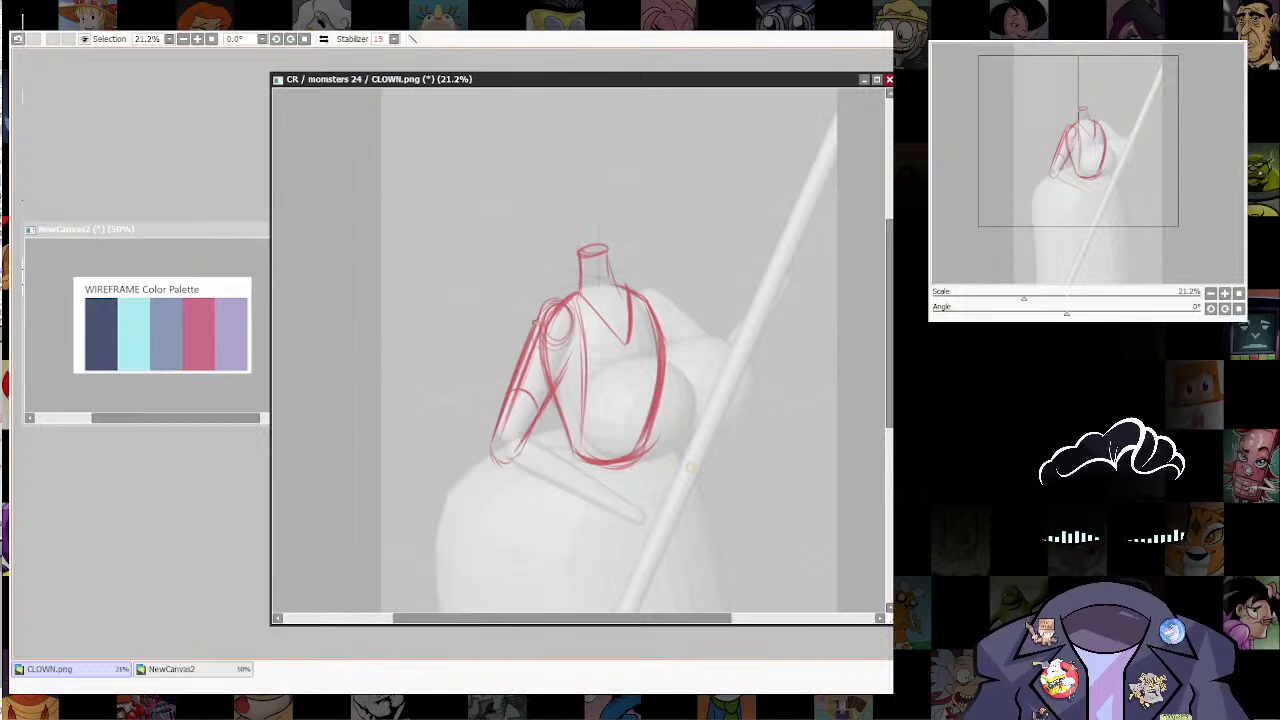
Step: Reinforce the upper arm's inner and outer contours with heavier strokes from the shoulder to the elbow
{"action": "mouse_move", "coordinate": [534, 328]}
{"action": "left_mouse_down"}
{"action": "mouse_move", "coordinate": [576, 308]}
{"action": "mouse_move", "coordinate": [560, 388]}
{"action": "left_mouse_up"}
{"action": "left_click_drag", "start_coordinate": [578, 340], "coordinate": [545, 408]}
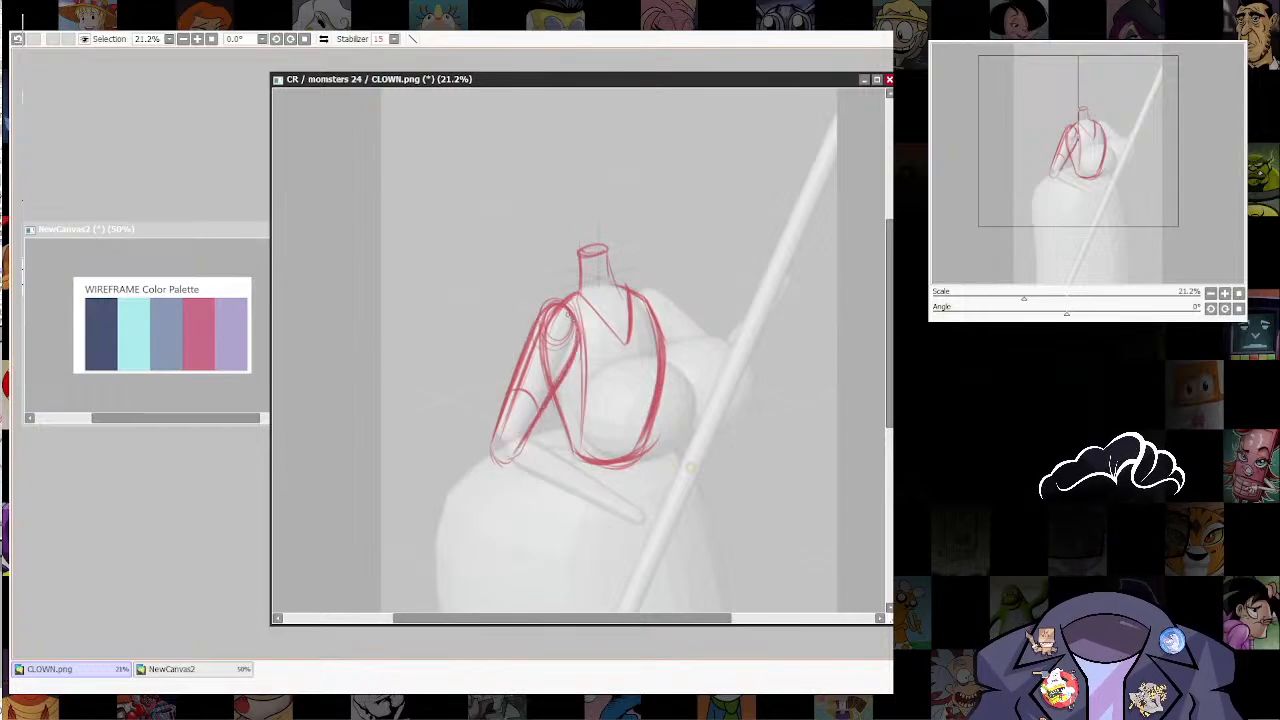
{"action": "left_click_drag", "start_coordinate": [544, 312], "coordinate": [490, 460]}
{"action": "mouse_move", "coordinate": [488, 414]}
{"action": "left_mouse_down"}
{"action": "mouse_move", "coordinate": [532, 313]}
{"action": "mouse_move", "coordinate": [582, 312]}
{"action": "left_mouse_up"}
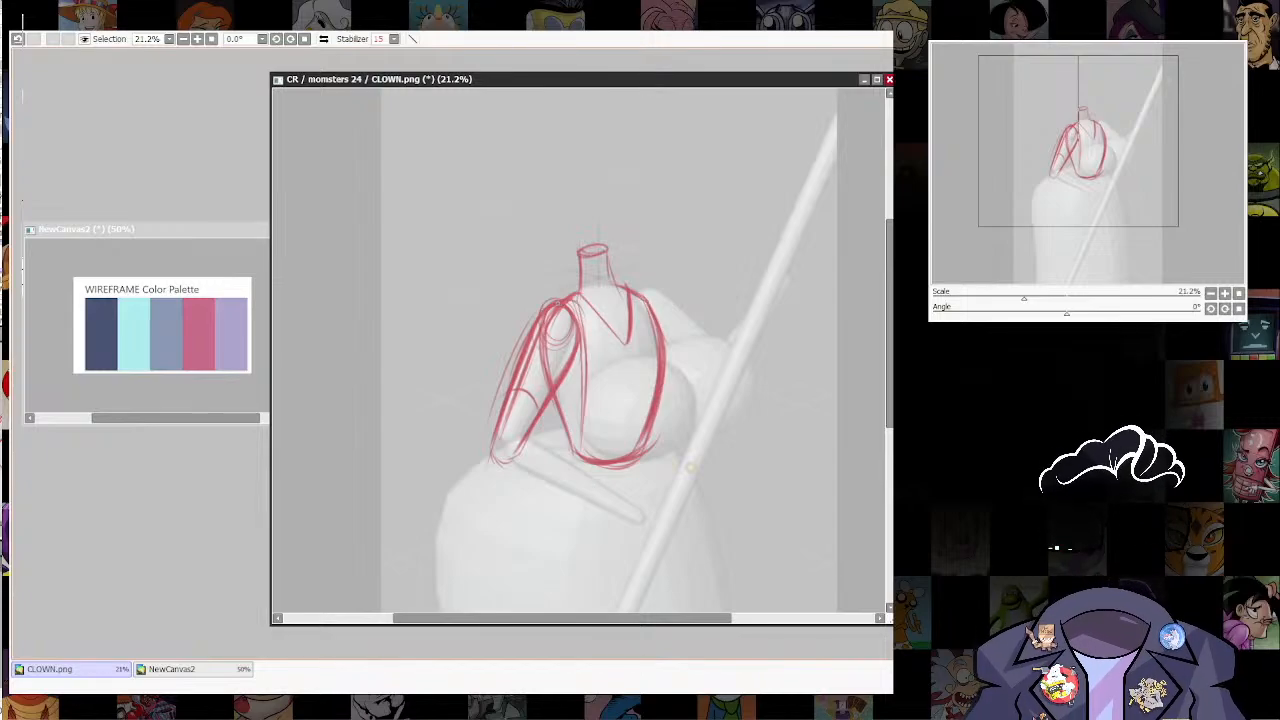
Step: Sketch the forearm over the mannequin with a small wrist circle and two contour lines running to it from the elbow
{"action": "left_click_drag", "start_coordinate": [690, 468], "coordinate": [675, 369]}
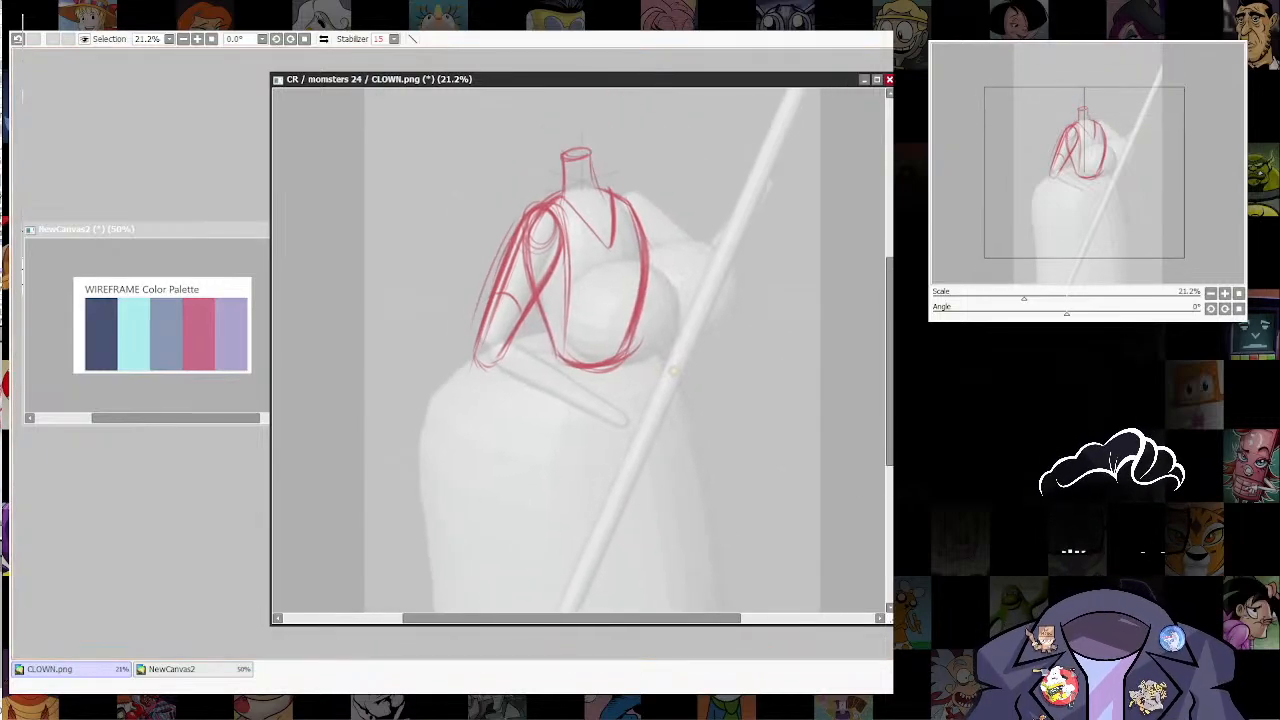
{"action": "scroll", "coordinate": [736, 447], "scroll_direction": "down", "scroll_amount": 5}
{"action": "left_click_drag", "start_coordinate": [736, 447], "coordinate": [734, 292]}
{"action": "scroll", "coordinate": [640, 350], "scroll_direction": "up", "scroll_amount": 2}
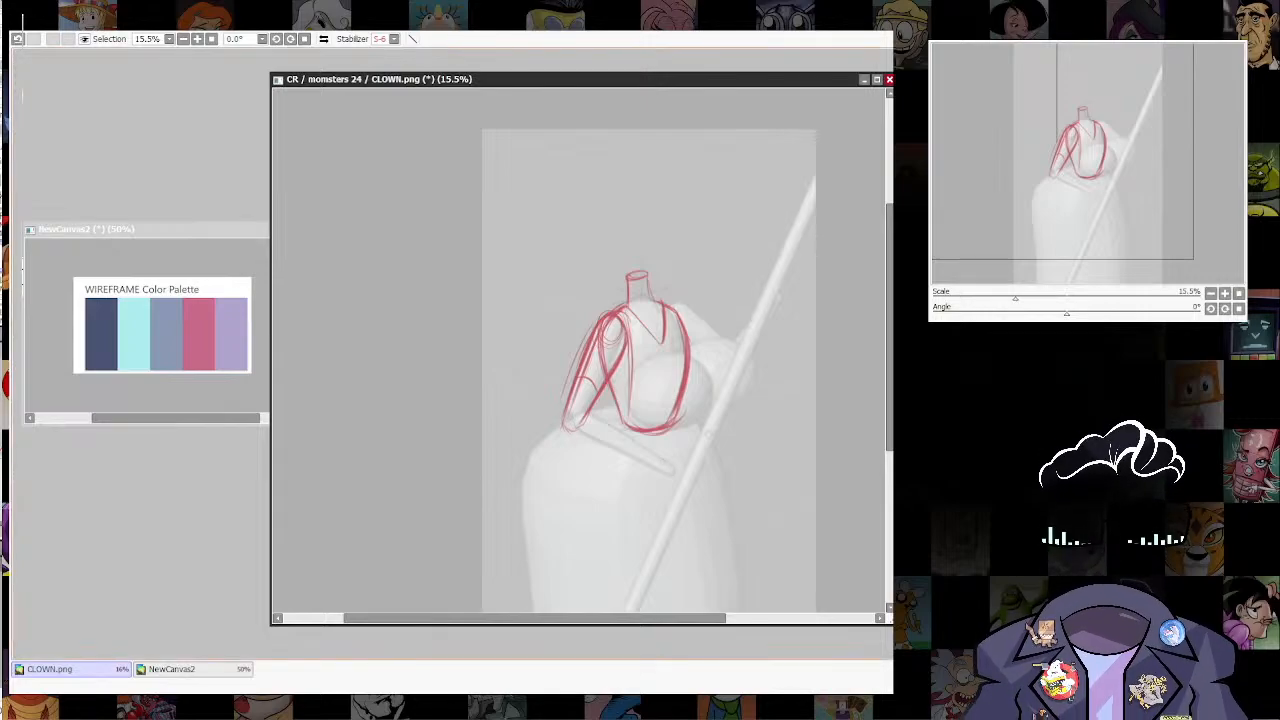
{"action": "left_click_drag", "start_coordinate": [661, 455], "coordinate": [658, 470]}
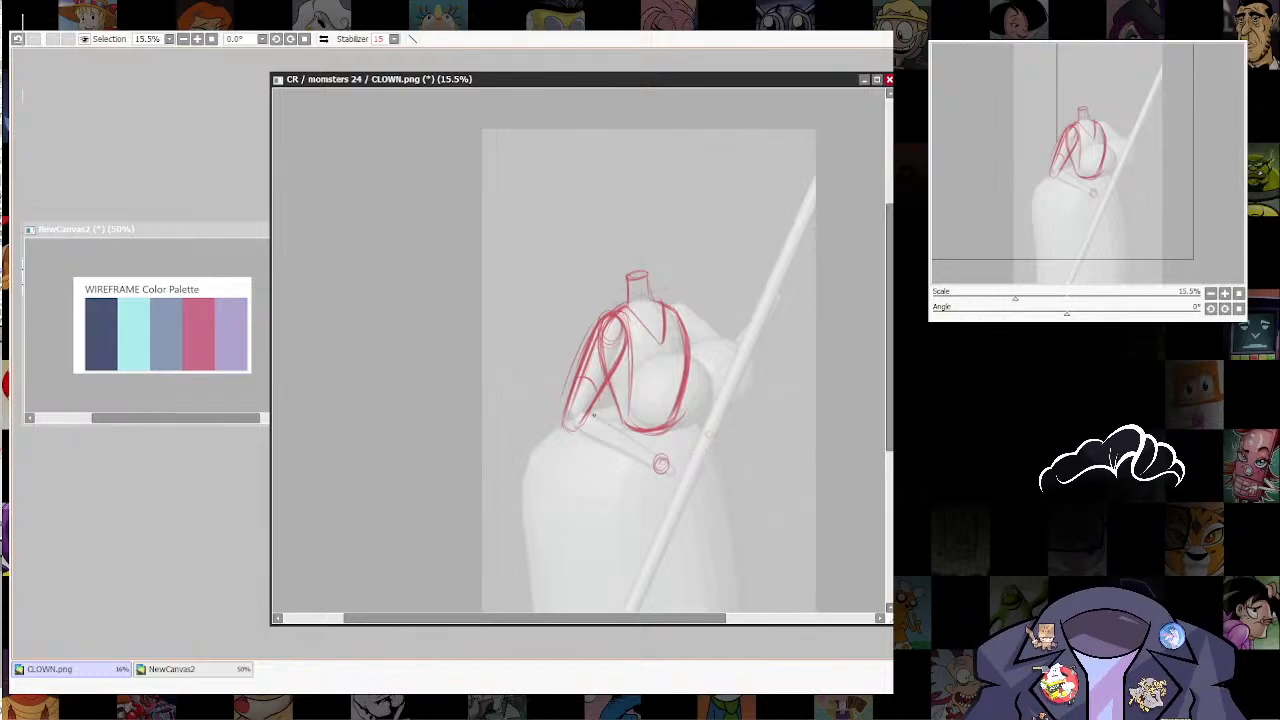
{"action": "left_click_drag", "start_coordinate": [580, 406], "coordinate": [661, 458]}
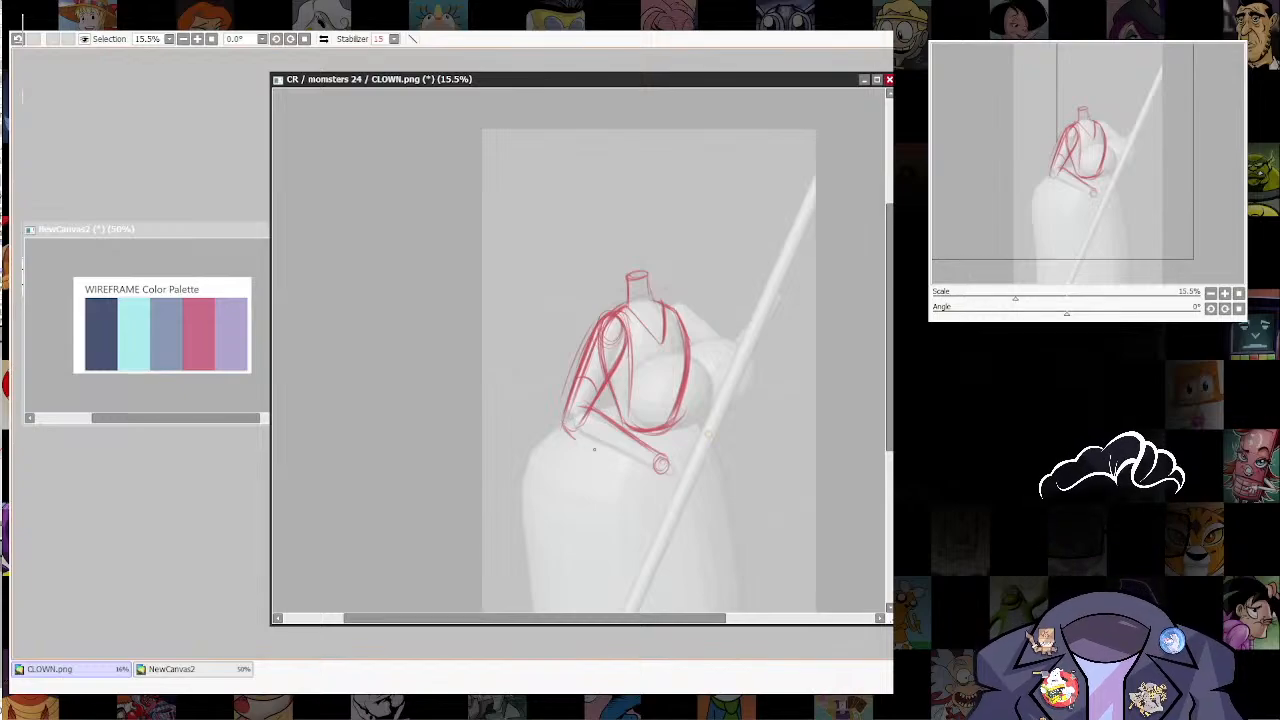
{"action": "mouse_move", "coordinate": [564, 408]}
{"action": "left_mouse_down"}
{"action": "mouse_move", "coordinate": [570, 436]}
{"action": "mouse_move", "coordinate": [673, 474]}
{"action": "left_mouse_up"}
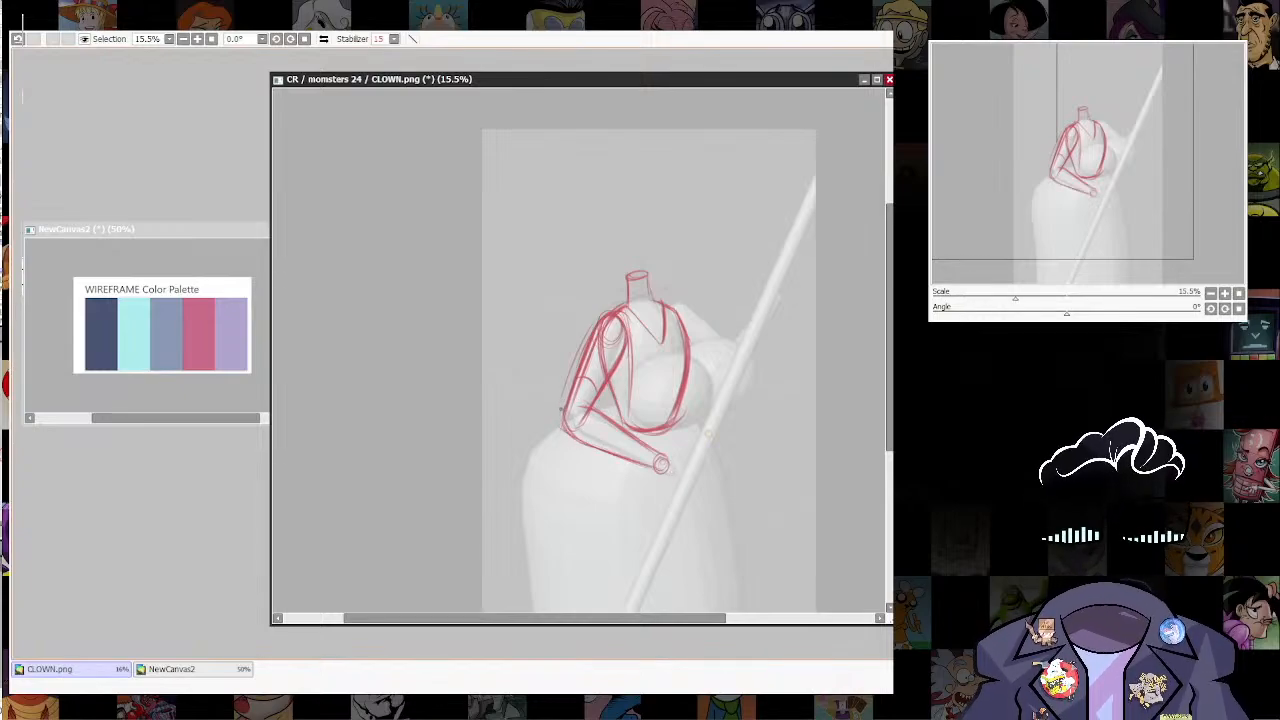
Step: Strengthen the bent arm's outer contour with strokes running down to and slightly past the elbow
{"action": "left_click_drag", "start_coordinate": [561, 408], "coordinate": [587, 338]}
{"action": "mouse_move", "coordinate": [587, 344]}
{"action": "left_mouse_down"}
{"action": "mouse_move", "coordinate": [557, 425]}
{"action": "mouse_move", "coordinate": [592, 484]}
{"action": "left_mouse_up"}
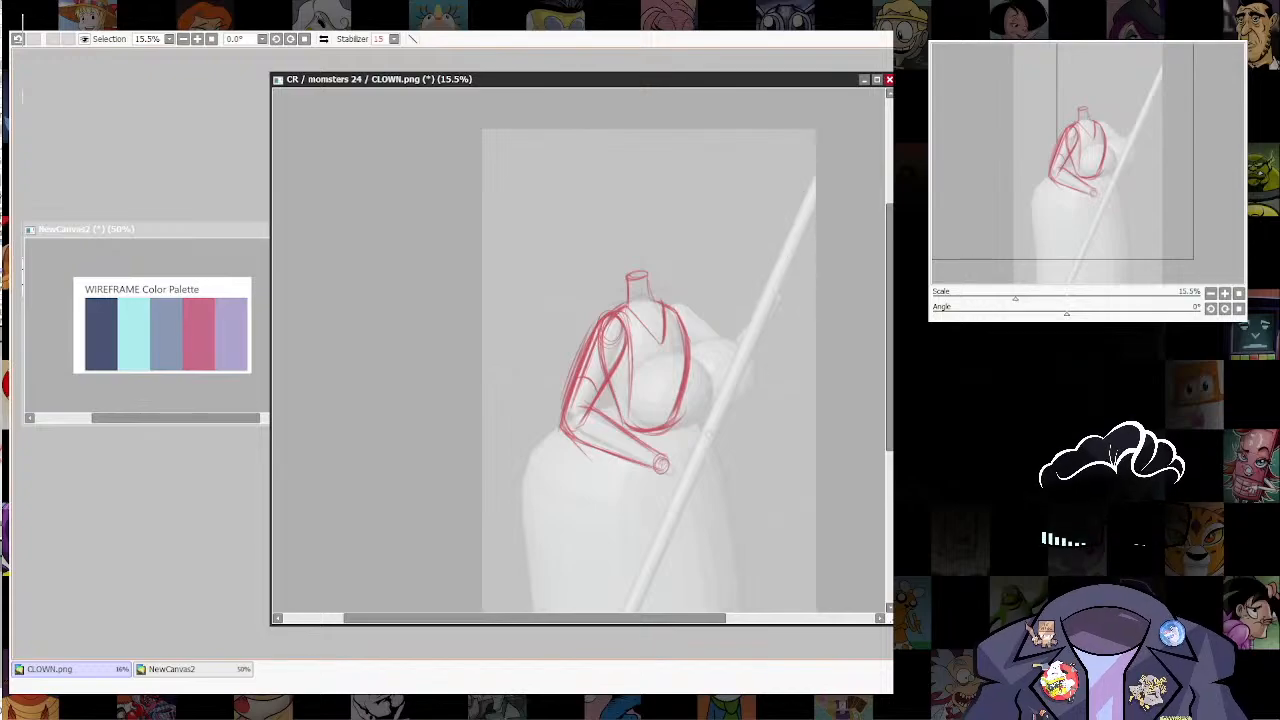
{"action": "scroll", "coordinate": [618, 554], "scroll_direction": "down", "scroll_amount": 3}
{"action": "left_click_drag", "start_coordinate": [618, 515], "coordinate": [582, 591]}
{"action": "mouse_move", "coordinate": [580, 591]}
{"action": "left_mouse_down"}
{"action": "mouse_move", "coordinate": [781, 148]}
{"action": "mouse_move", "coordinate": [598, 550]}
{"action": "mouse_move", "coordinate": [600, 492]}
{"action": "left_mouse_up"}
{"action": "key", "text": "ctrl+z"}
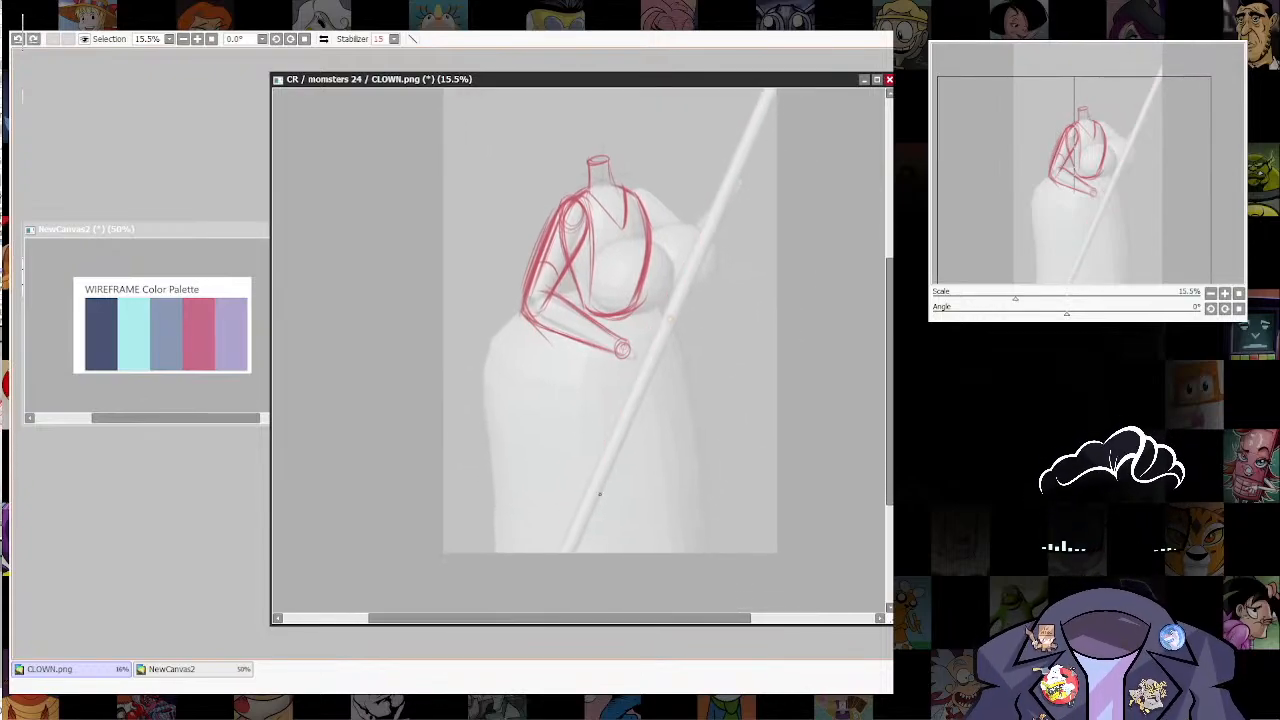
{"action": "left_click_drag", "start_coordinate": [640, 400], "coordinate": [601, 425]}
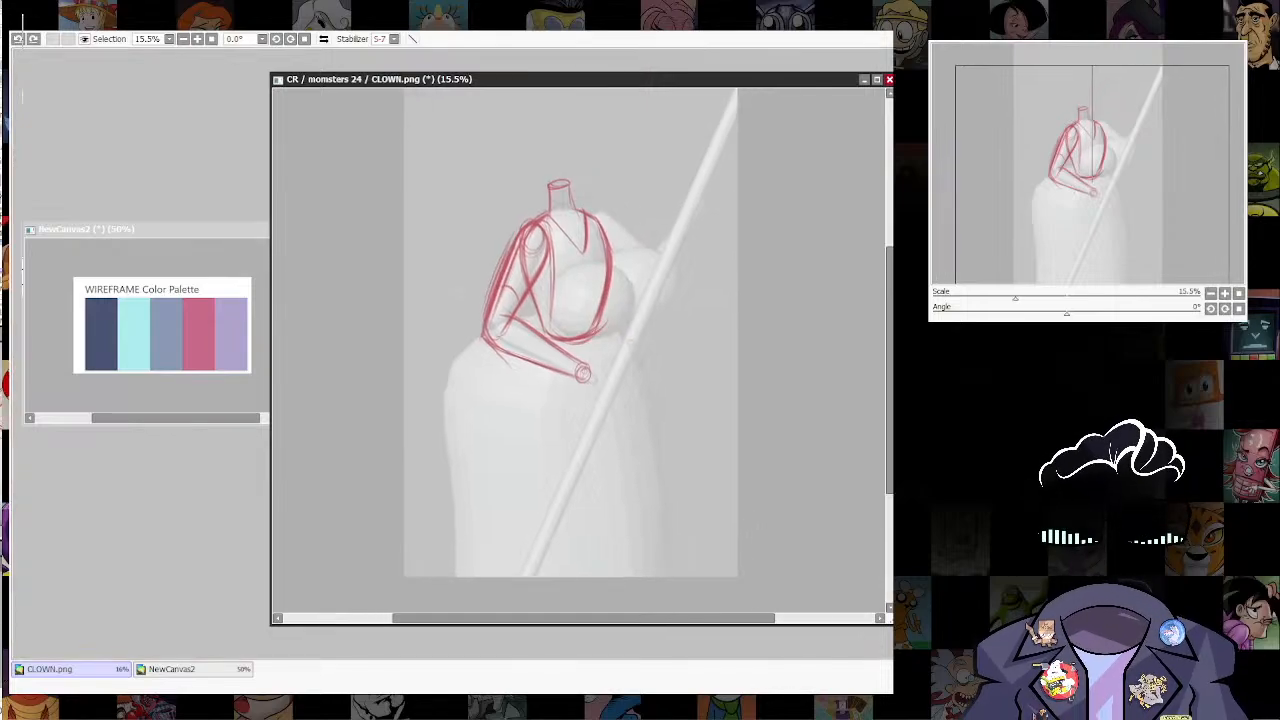
{"action": "right_click", "coordinate": [823, 344]}
{"action": "left_click_drag", "start_coordinate": [837, 338], "coordinate": [832, 338]}
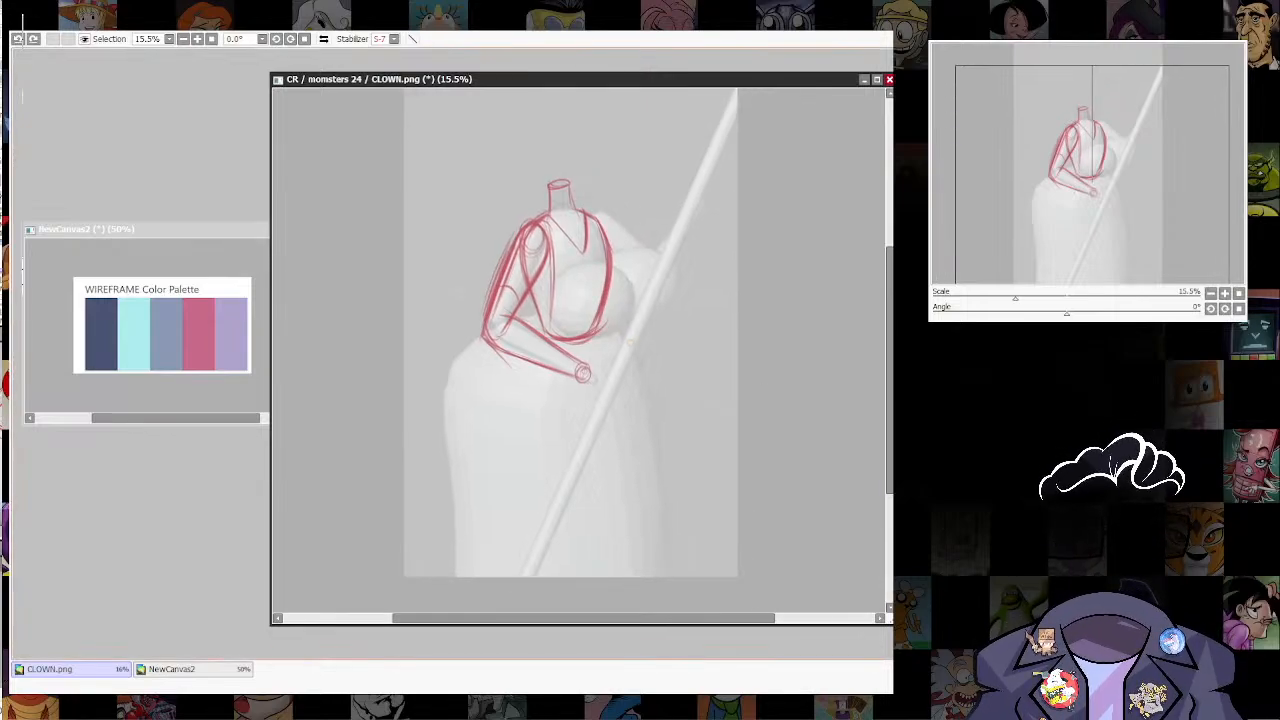
{"action": "left_click_drag", "start_coordinate": [590, 452], "coordinate": [560, 551]}
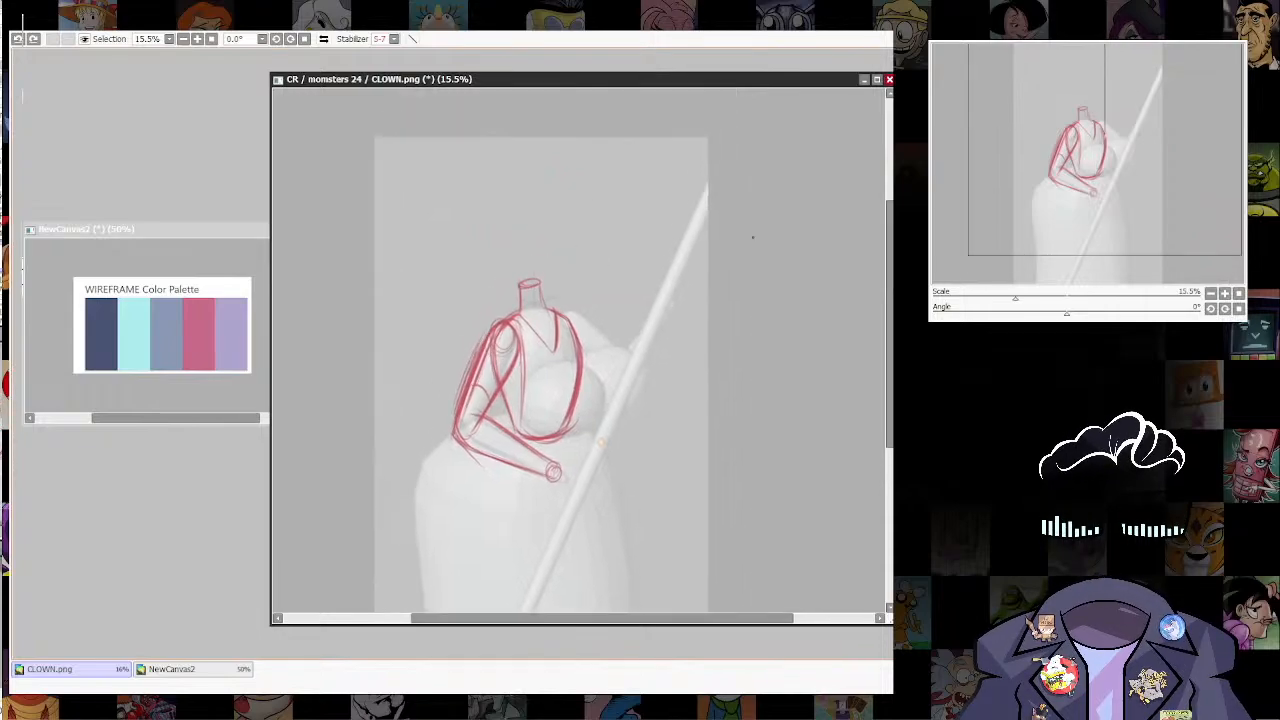
{"action": "left_click", "coordinate": [711, 181], "text": "shift"}
{"action": "left_click_drag", "start_coordinate": [640, 400], "coordinate": [650, 254]}
{"action": "key", "text": "ctrl+z"}
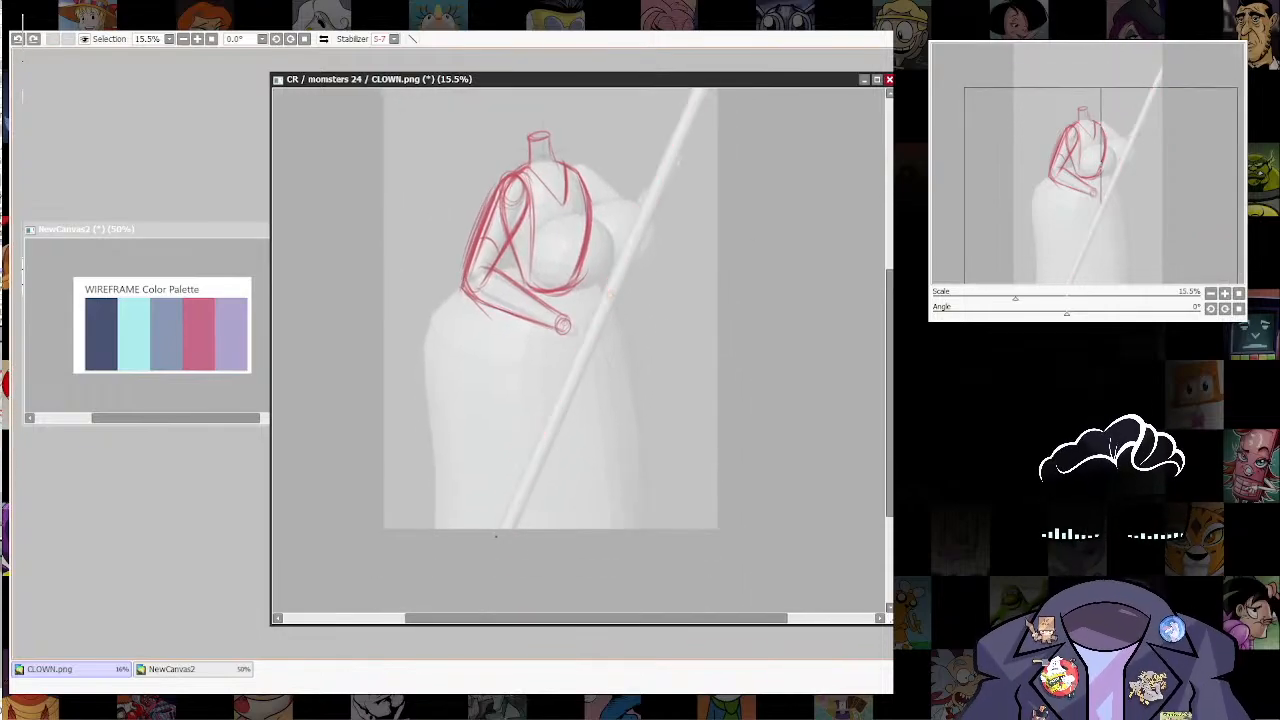
Step: Draw a straight line along the staff's upper-left edge, from the canvas bottom to the canvas's right border
{"action": "left_click", "coordinate": [496, 536]}
{"action": "left_click_drag", "start_coordinate": [630, 260], "coordinate": [601, 381]}
{"action": "left_click", "coordinate": [691, 149], "text": "shift"}
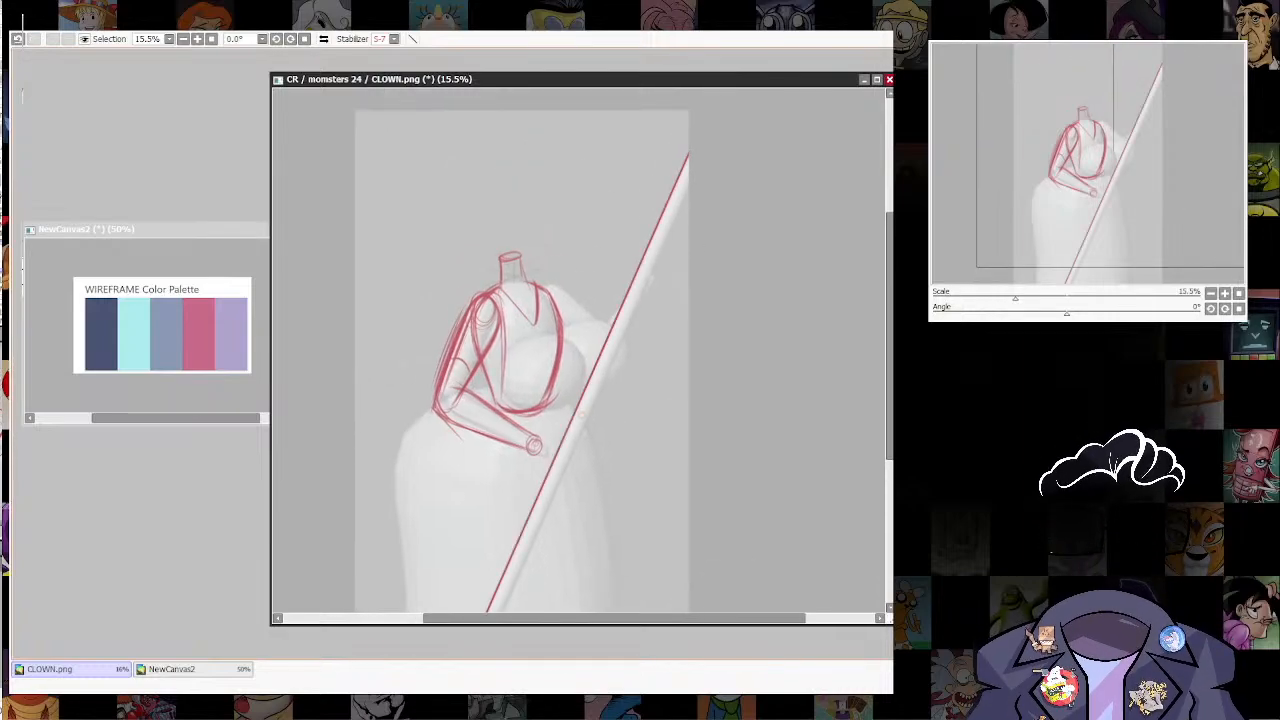
{"action": "left_click_drag", "start_coordinate": [665, 542], "coordinate": [646, 491]}
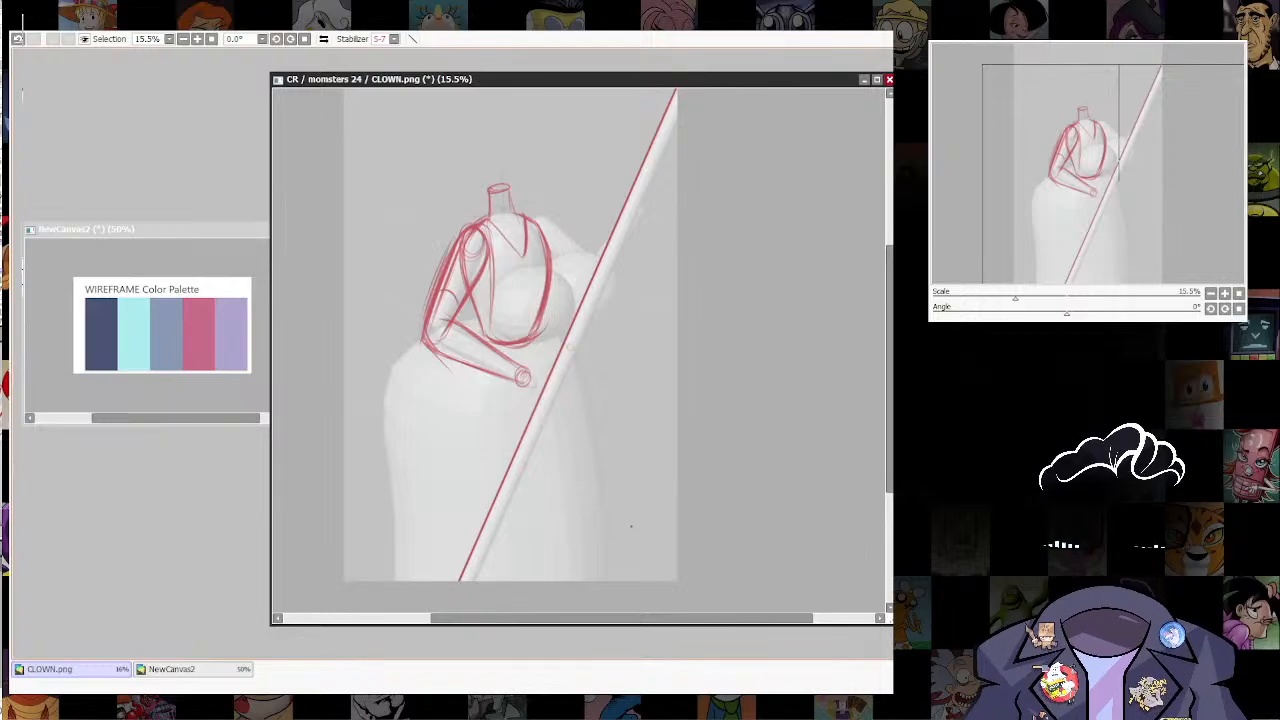
{"action": "left_click", "coordinate": [472, 586]}
{"action": "left_click_drag", "start_coordinate": [640, 150], "coordinate": [606, 287]}
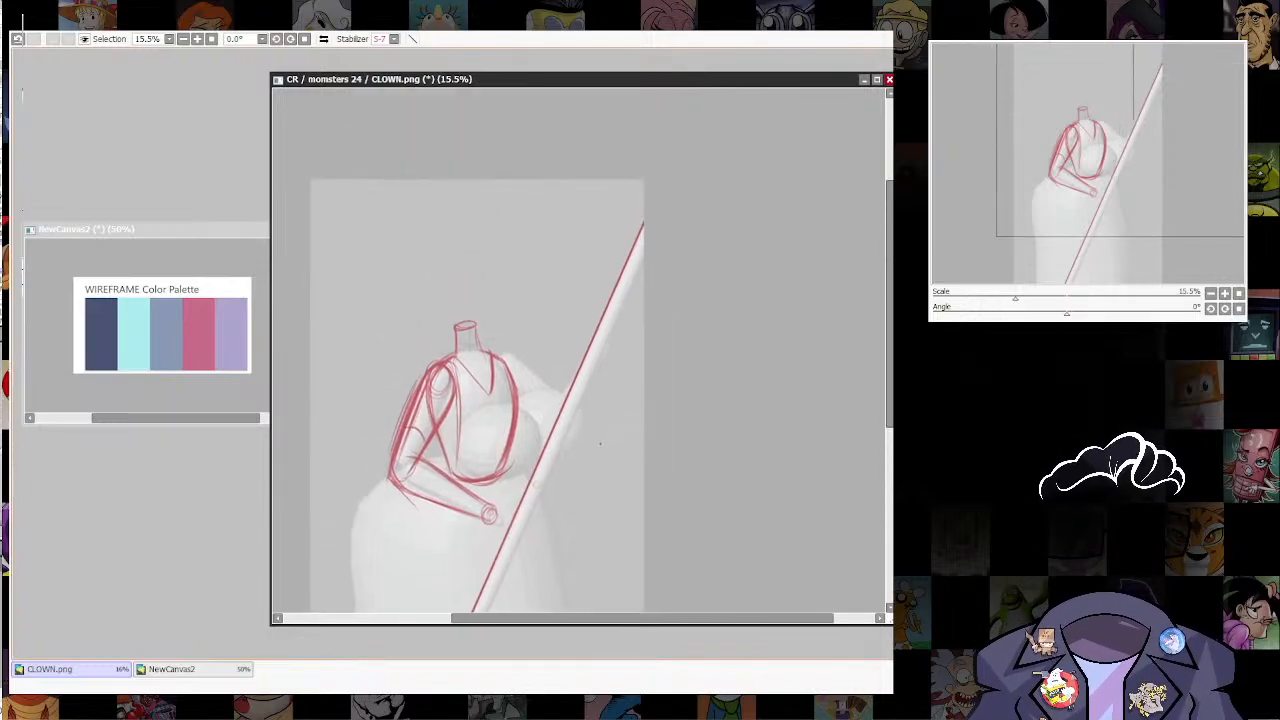
{"action": "left_click", "coordinate": [658, 232], "text": "shift"}
{"action": "left_click_drag", "start_coordinate": [657, 234], "coordinate": [718, 135]}
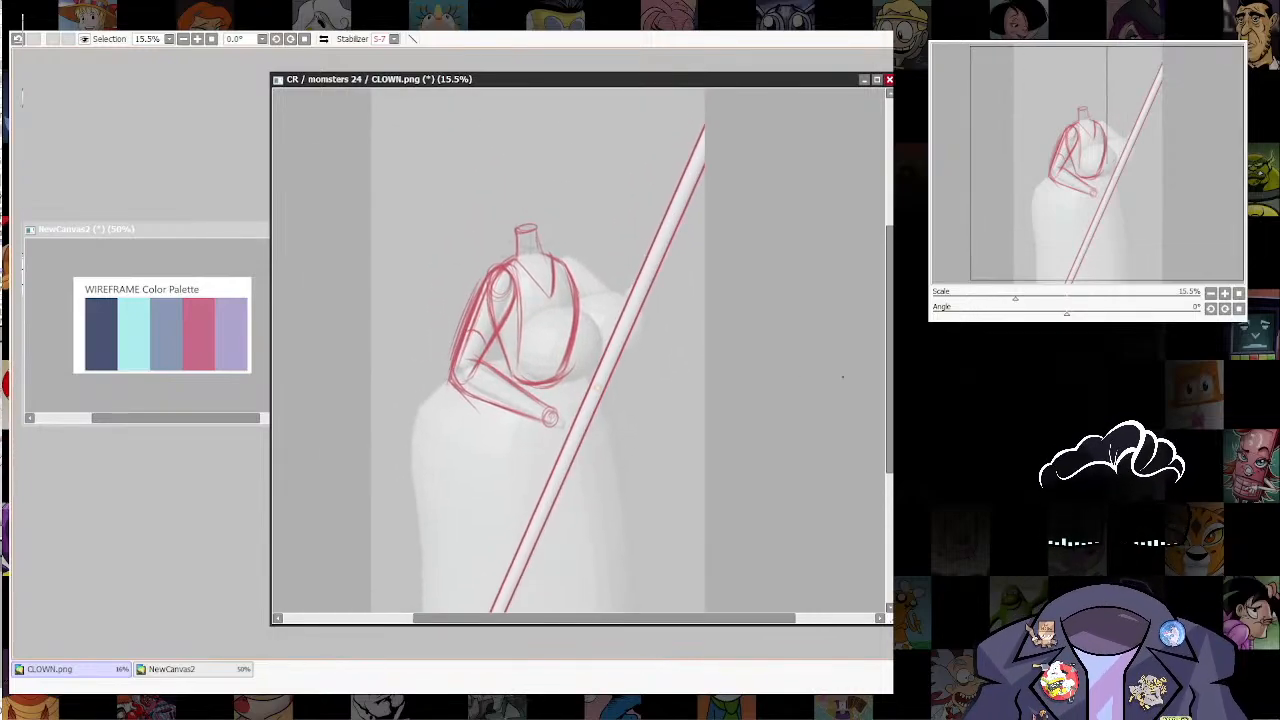
{"action": "key", "text": "ctrl+z"}
Step: Draw the staff's lower-right edge as a second straight line parallel to the first, across the full canvas
{"action": "left_click_drag", "start_coordinate": [500, 605], "coordinate": [517, 536]}
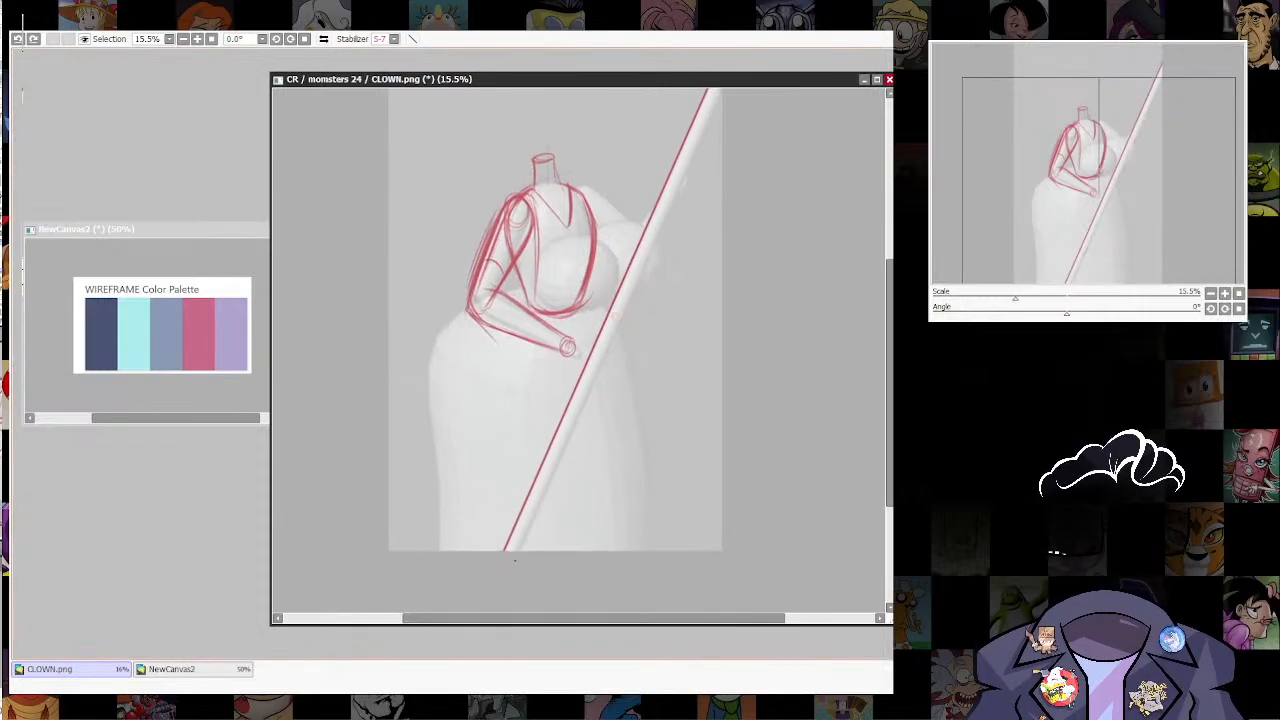
{"action": "left_click", "coordinate": [512, 554]}
{"action": "left_click_drag", "start_coordinate": [725, 100], "coordinate": [685, 288]}
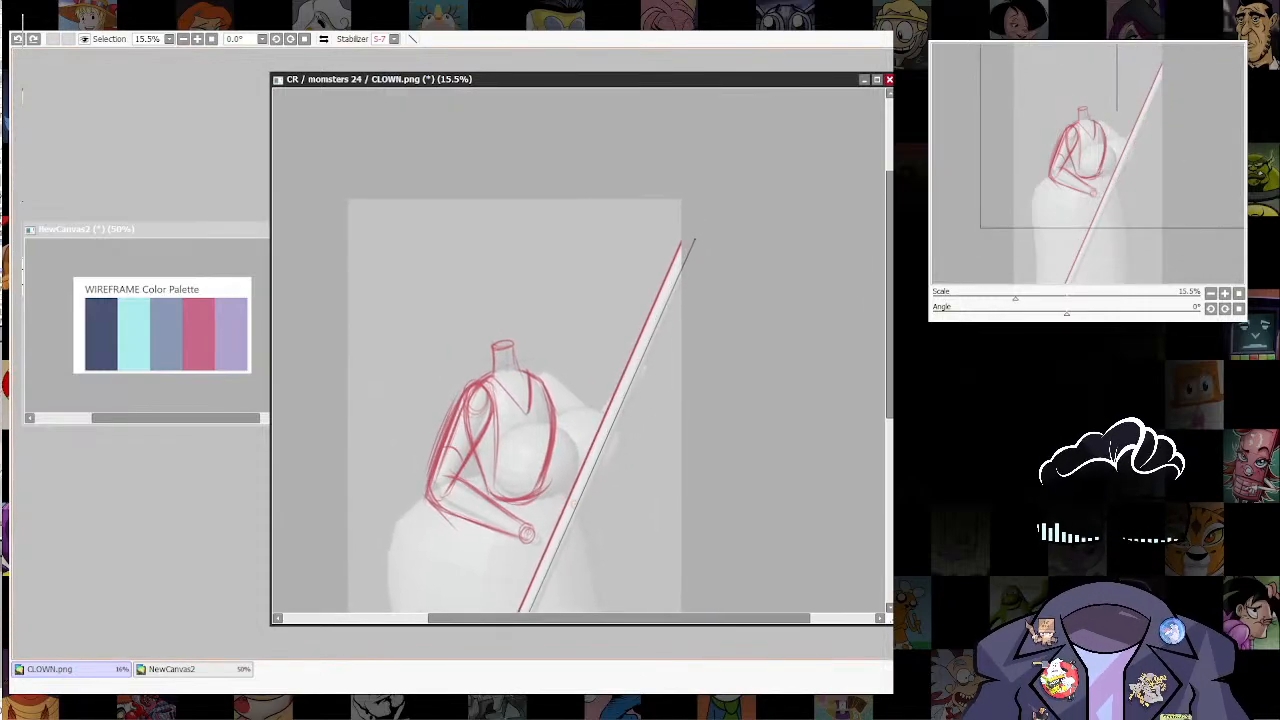
{"action": "left_click", "coordinate": [692, 245], "text": "shift"}
Step: Sketch the near hand as a blocky shape extending from the wrist circle and wrapping around the staff
{"action": "scroll", "coordinate": [682, 512], "scroll_direction": "down", "scroll_amount": 1}
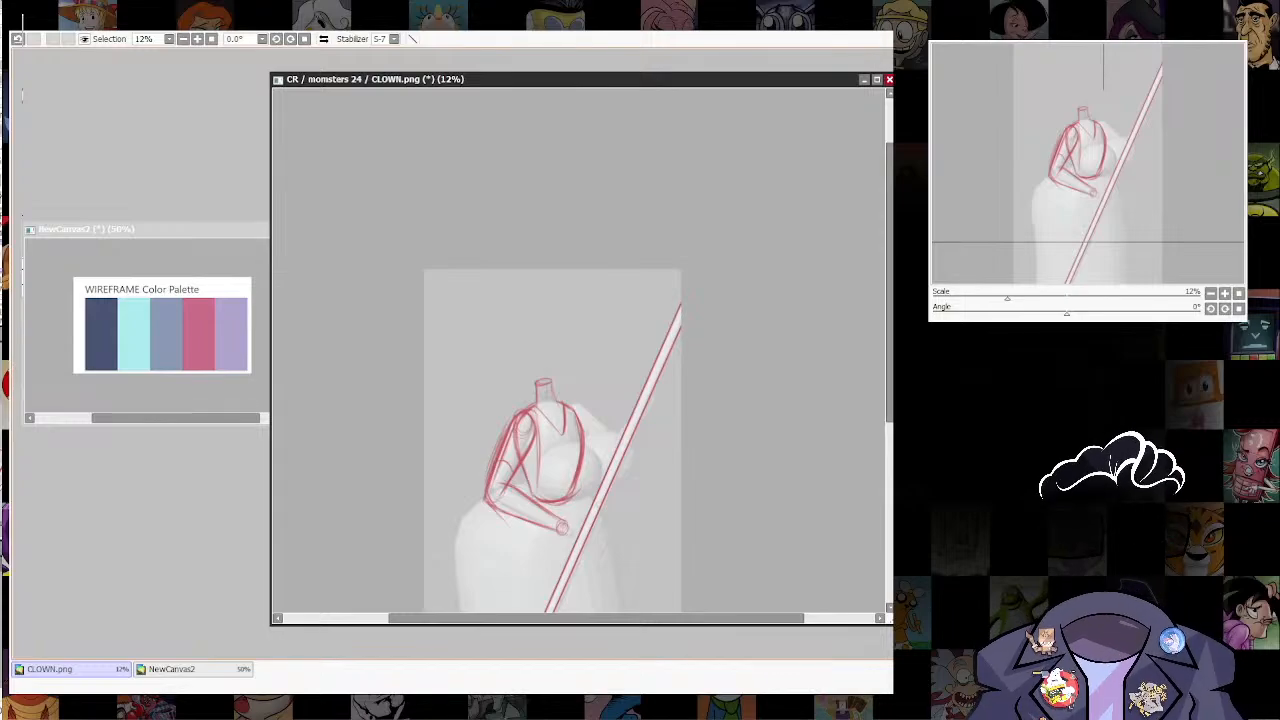
{"action": "scroll", "coordinate": [598, 507], "scroll_direction": "up", "scroll_amount": 3}
{"action": "left_click_drag", "start_coordinate": [597, 490], "coordinate": [717, 318]}
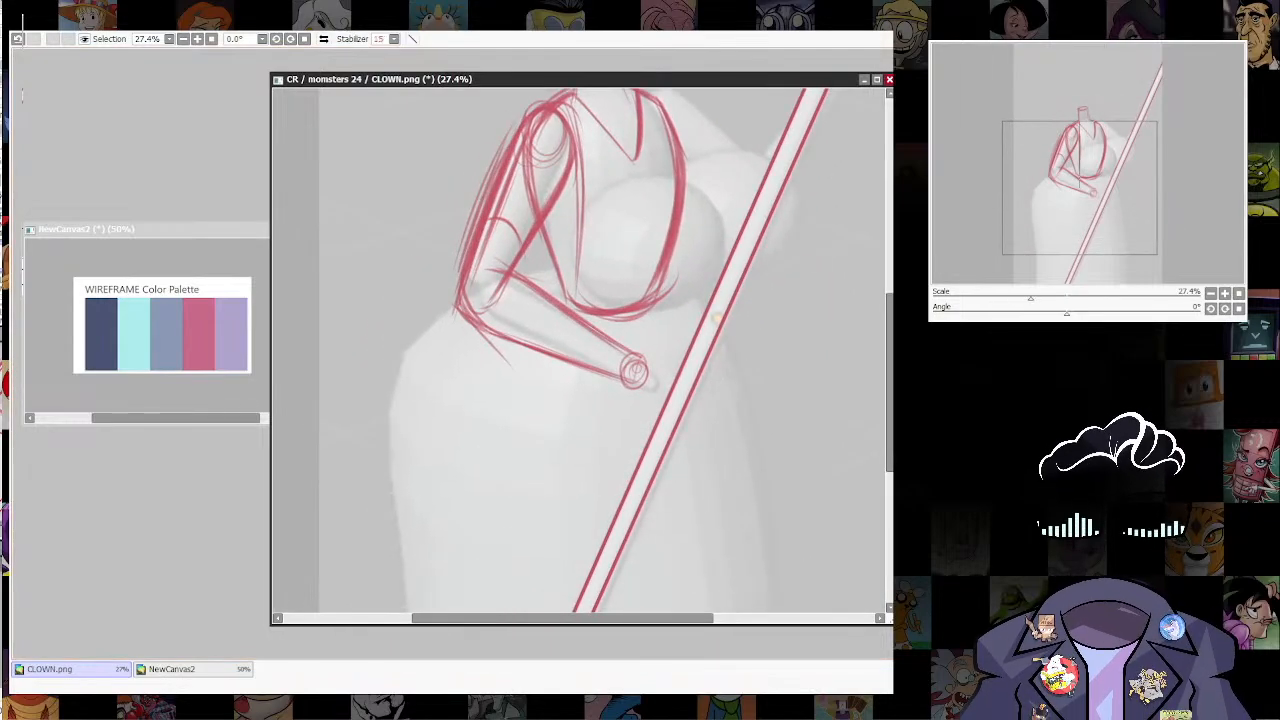
{"action": "mouse_move", "coordinate": [716, 316]}
{"action": "left_mouse_down"}
{"action": "mouse_move", "coordinate": [722, 243]}
{"action": "mouse_move", "coordinate": [720, 296]}
{"action": "left_mouse_up"}
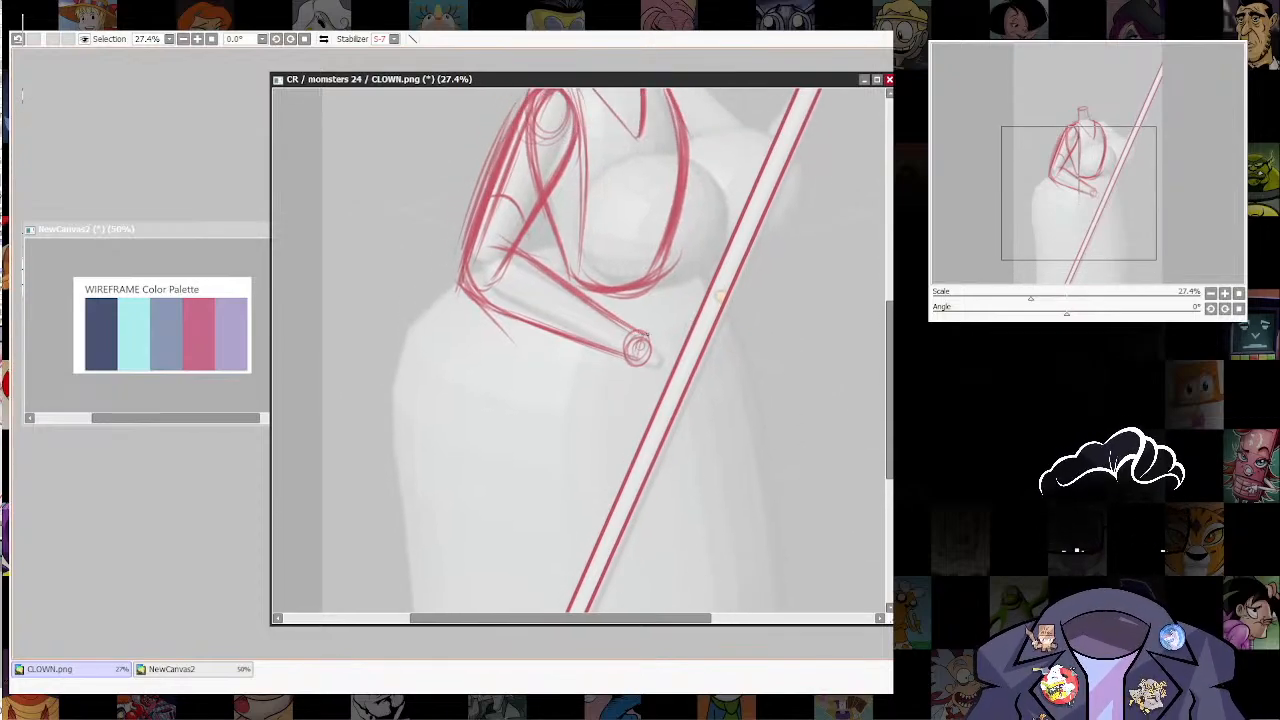
{"action": "mouse_move", "coordinate": [647, 335]}
{"action": "left_mouse_down"}
{"action": "mouse_move", "coordinate": [633, 360]}
{"action": "mouse_move", "coordinate": [698, 318]}
{"action": "mouse_move", "coordinate": [690, 326]}
{"action": "left_mouse_up"}
{"action": "key", "text": "ctrl+z"}
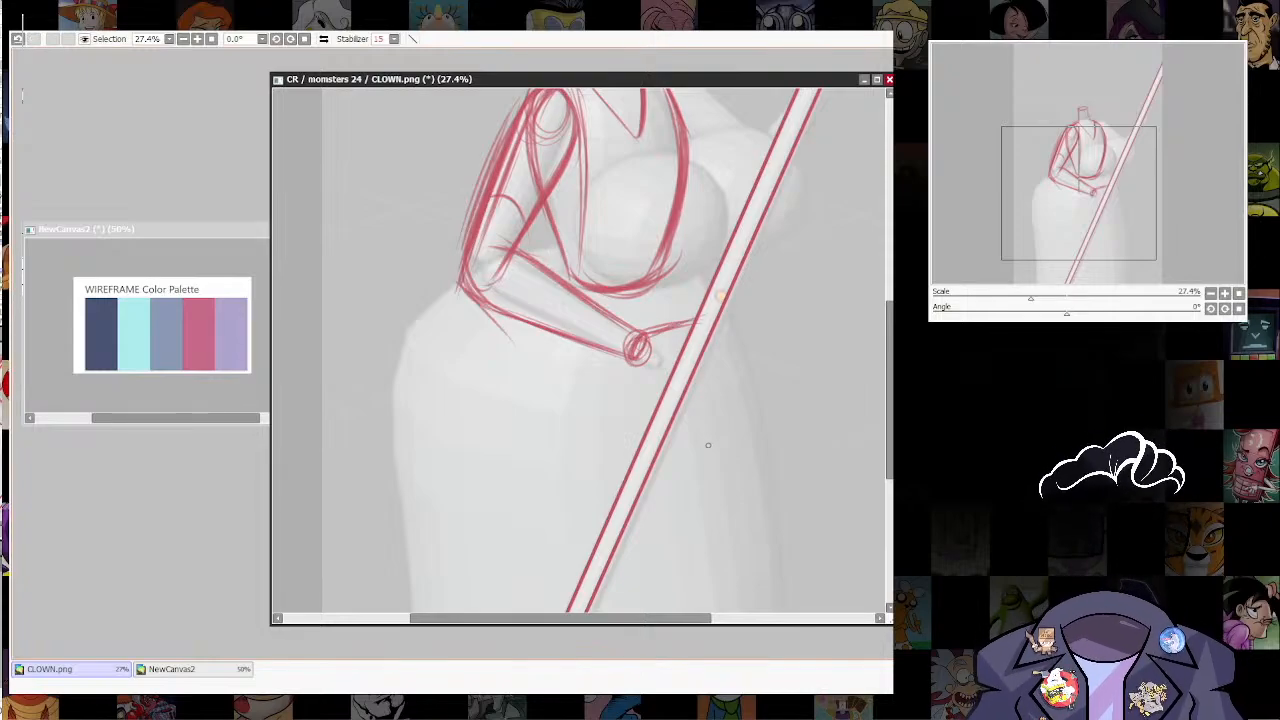
{"action": "mouse_move", "coordinate": [640, 362]}
{"action": "left_mouse_down"}
{"action": "mouse_move", "coordinate": [693, 371]}
{"action": "mouse_move", "coordinate": [627, 355]}
{"action": "mouse_move", "coordinate": [689, 378]}
{"action": "mouse_move", "coordinate": [699, 315]}
{"action": "mouse_move", "coordinate": [688, 325]}
{"action": "mouse_move", "coordinate": [713, 323]}
{"action": "mouse_move", "coordinate": [728, 340]}
{"action": "mouse_move", "coordinate": [708, 374]}
{"action": "left_mouse_up"}
{"action": "mouse_move", "coordinate": [714, 328]}
{"action": "left_mouse_down"}
{"action": "mouse_move", "coordinate": [726, 334]}
{"action": "mouse_move", "coordinate": [721, 358]}
{"action": "left_mouse_up"}
{"action": "left_click_drag", "start_coordinate": [644, 335], "coordinate": [698, 313]}
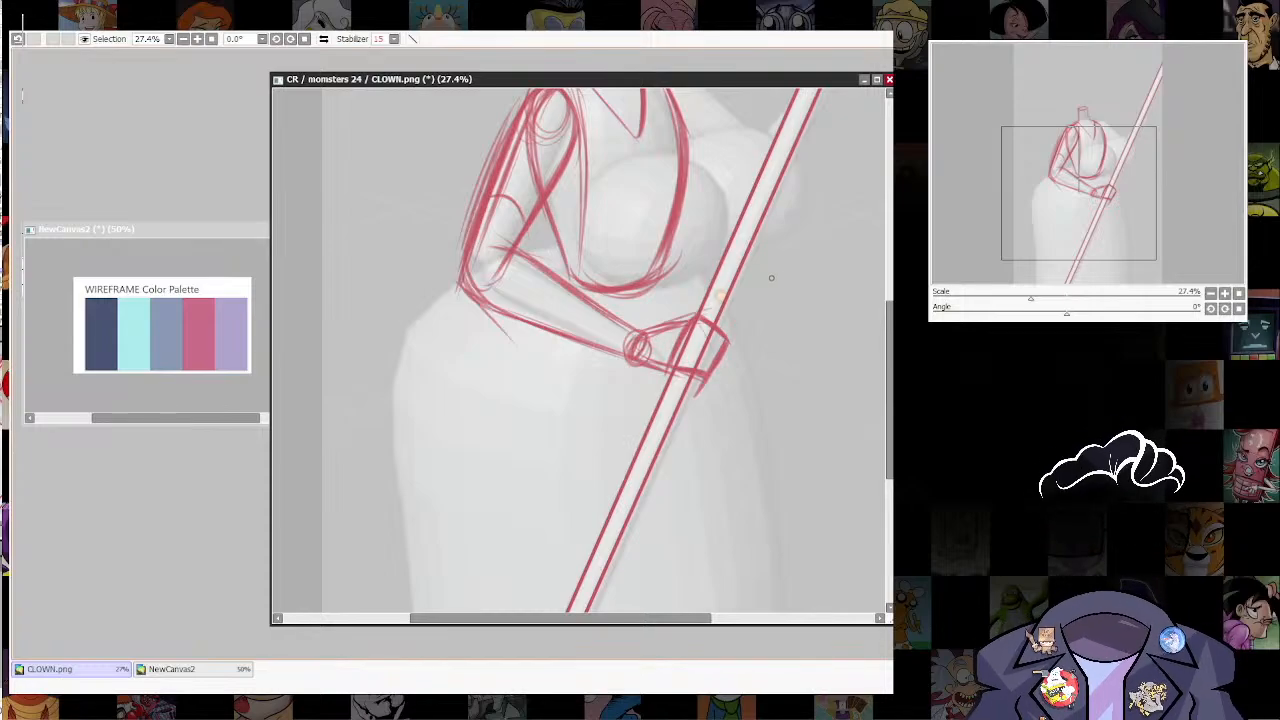
Step: Sketch a short forearm contour for the far arm against the staff, removing the surplus strokes
{"action": "left_click_drag", "start_coordinate": [771, 278], "coordinate": [669, 595]}
{"action": "mouse_move", "coordinate": [732, 324]}
{"action": "left_mouse_down"}
{"action": "mouse_move", "coordinate": [699, 372]}
{"action": "mouse_move", "coordinate": [746, 380]}
{"action": "mouse_move", "coordinate": [653, 440]}
{"action": "left_mouse_up"}
{"action": "left_click", "coordinate": [744, 322], "text": "ctrl+shift"}
{"action": "key", "text": "ctrl+z"}
{"action": "key", "text": "ctrl+z"}
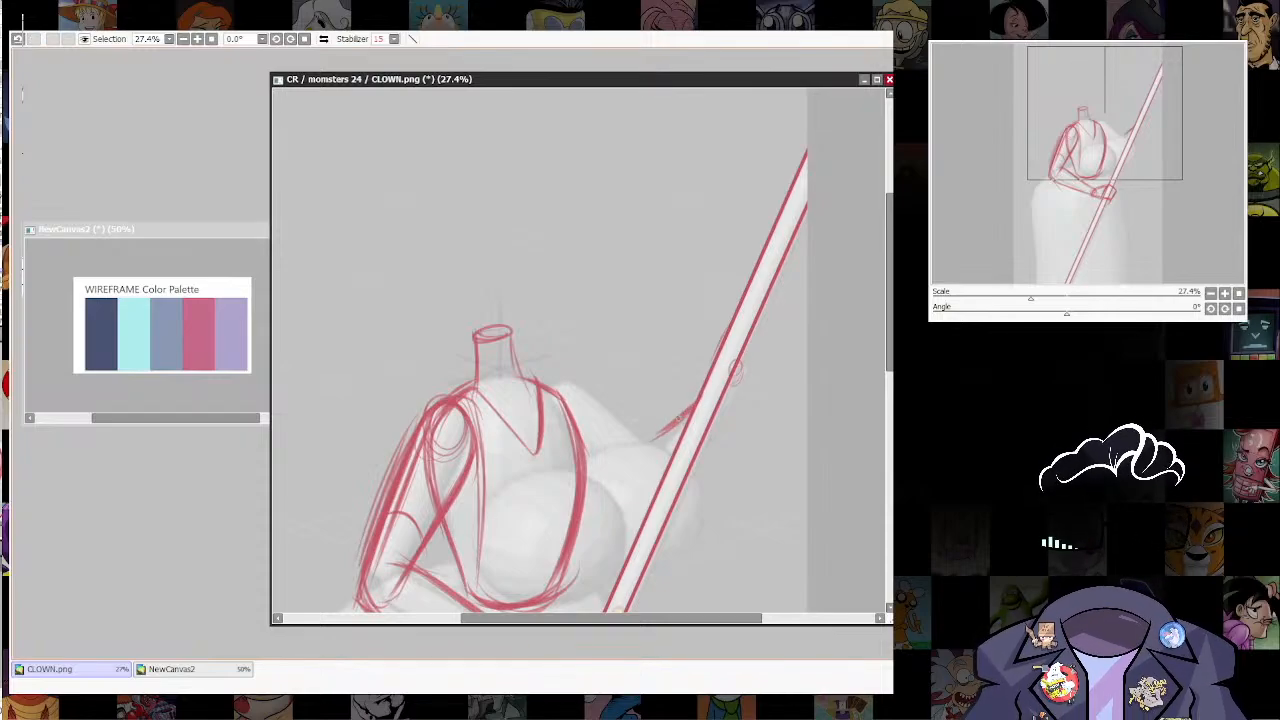
{"action": "key", "text": "ctrl+z"}
Step: Sketch the far upper arm from the shoulder to a pointed elbow and back to the torso's side
{"action": "left_click_drag", "start_coordinate": [674, 597], "coordinate": [688, 516]}
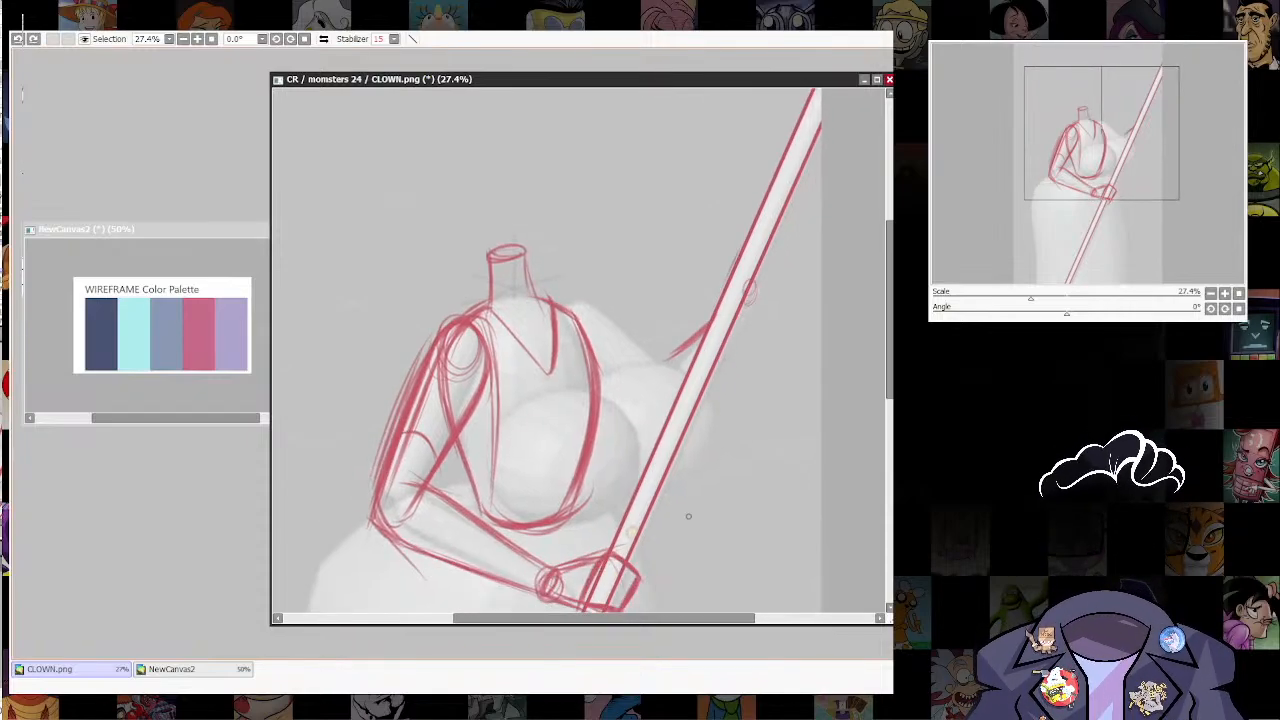
{"action": "mouse_move", "coordinate": [561, 312]}
{"action": "left_mouse_down"}
{"action": "mouse_move", "coordinate": [590, 362]}
{"action": "mouse_move", "coordinate": [640, 396]}
{"action": "left_mouse_up"}
{"action": "left_click_drag", "start_coordinate": [588, 332], "coordinate": [652, 408]}
{"action": "mouse_move", "coordinate": [618, 356]}
{"action": "left_mouse_down"}
{"action": "mouse_move", "coordinate": [644, 394]}
{"action": "mouse_move", "coordinate": [602, 458]}
{"action": "left_mouse_up"}
{"action": "left_click_drag", "start_coordinate": [640, 408], "coordinate": [590, 462]}
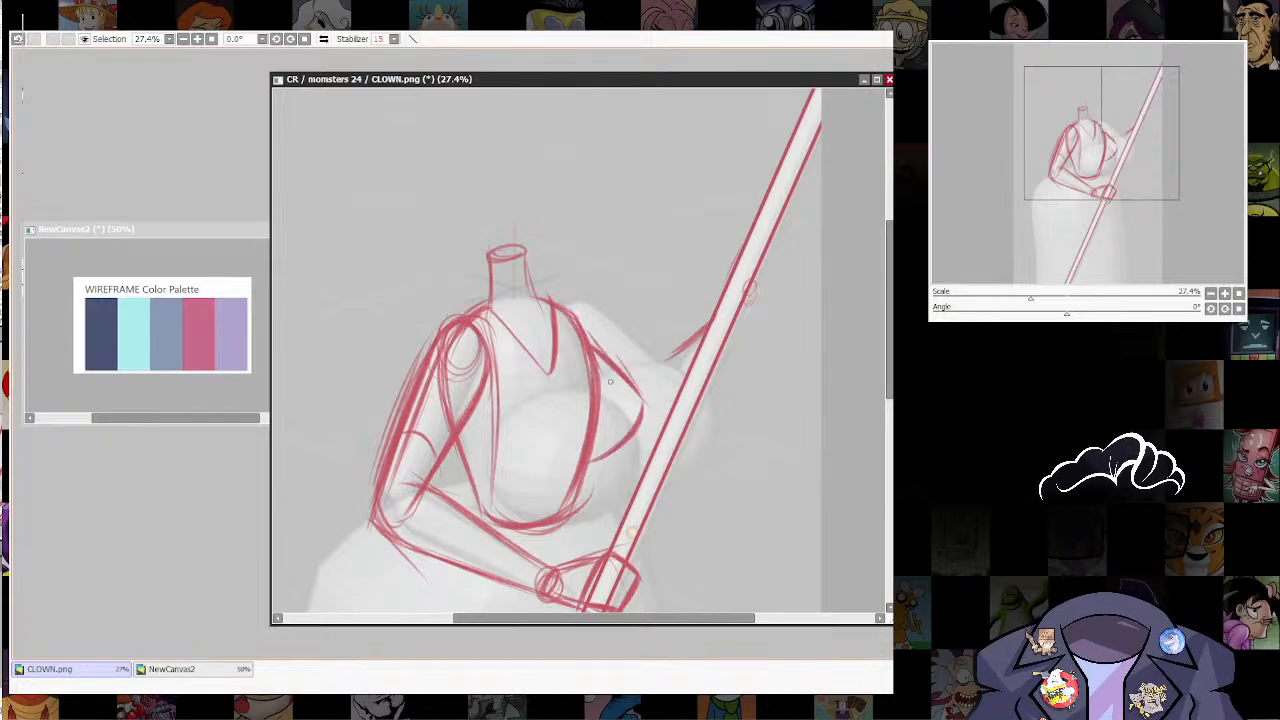
{"action": "left_click_drag", "start_coordinate": [620, 374], "coordinate": [638, 418]}
Step: Reinforce the torso's far side with heavier strokes curving down into the rounded waist
{"action": "mouse_move", "coordinate": [586, 338]}
{"action": "left_mouse_down"}
{"action": "mouse_move", "coordinate": [640, 396]}
{"action": "mouse_move", "coordinate": [582, 335]}
{"action": "mouse_move", "coordinate": [639, 432]}
{"action": "mouse_move", "coordinate": [577, 465]}
{"action": "mouse_move", "coordinate": [558, 515]}
{"action": "left_mouse_up"}
{"action": "mouse_move", "coordinate": [597, 442]}
{"action": "left_mouse_down"}
{"action": "mouse_move", "coordinate": [560, 507]}
{"action": "mouse_move", "coordinate": [538, 516]}
{"action": "left_mouse_up"}
{"action": "left_click_drag", "start_coordinate": [579, 470], "coordinate": [536, 518]}
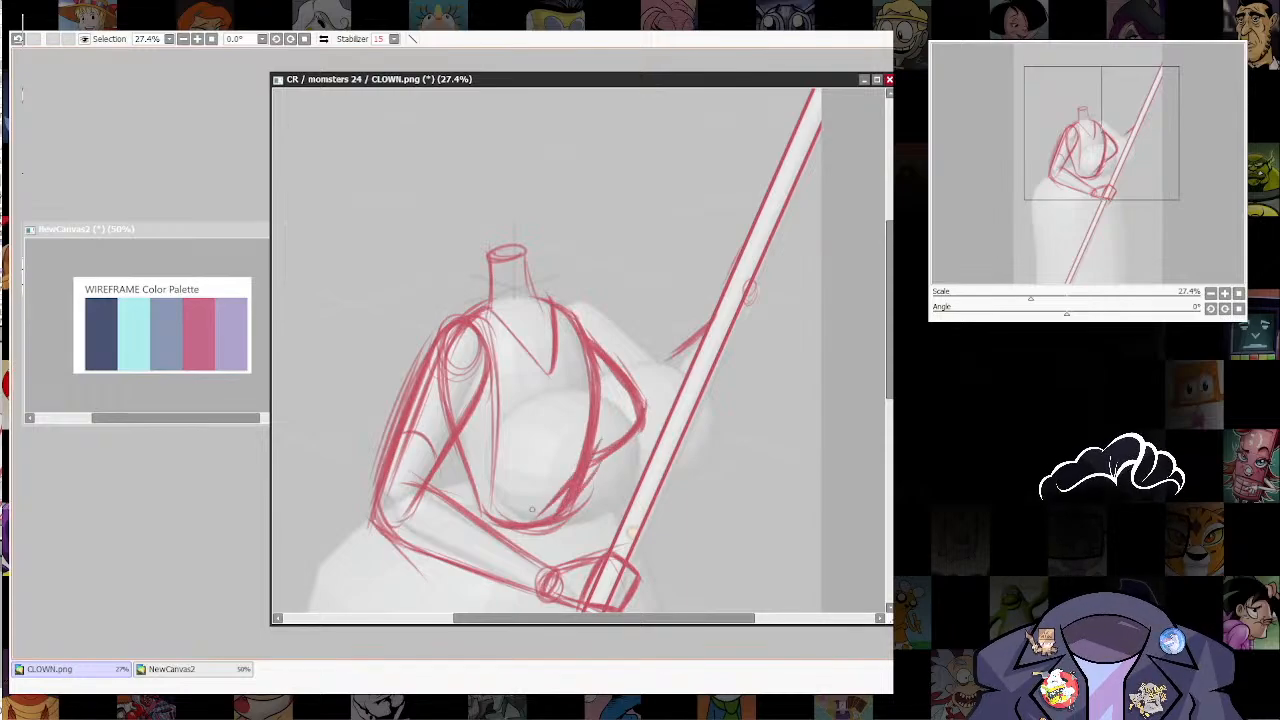
Step: Sketch the skirt's rounded left hip contour, starting below the bent elbow and redoing the lower stroke
{"action": "mouse_move", "coordinate": [563, 608]}
{"action": "left_mouse_down"}
{"action": "mouse_move", "coordinate": [600, 453]}
{"action": "mouse_move", "coordinate": [815, 244]}
{"action": "mouse_move", "coordinate": [801, 333]}
{"action": "left_mouse_up"}
{"action": "left_click_drag", "start_coordinate": [549, 250], "coordinate": [452, 438]}
{"action": "left_click_drag", "start_coordinate": [510, 400], "coordinate": [549, 250]}
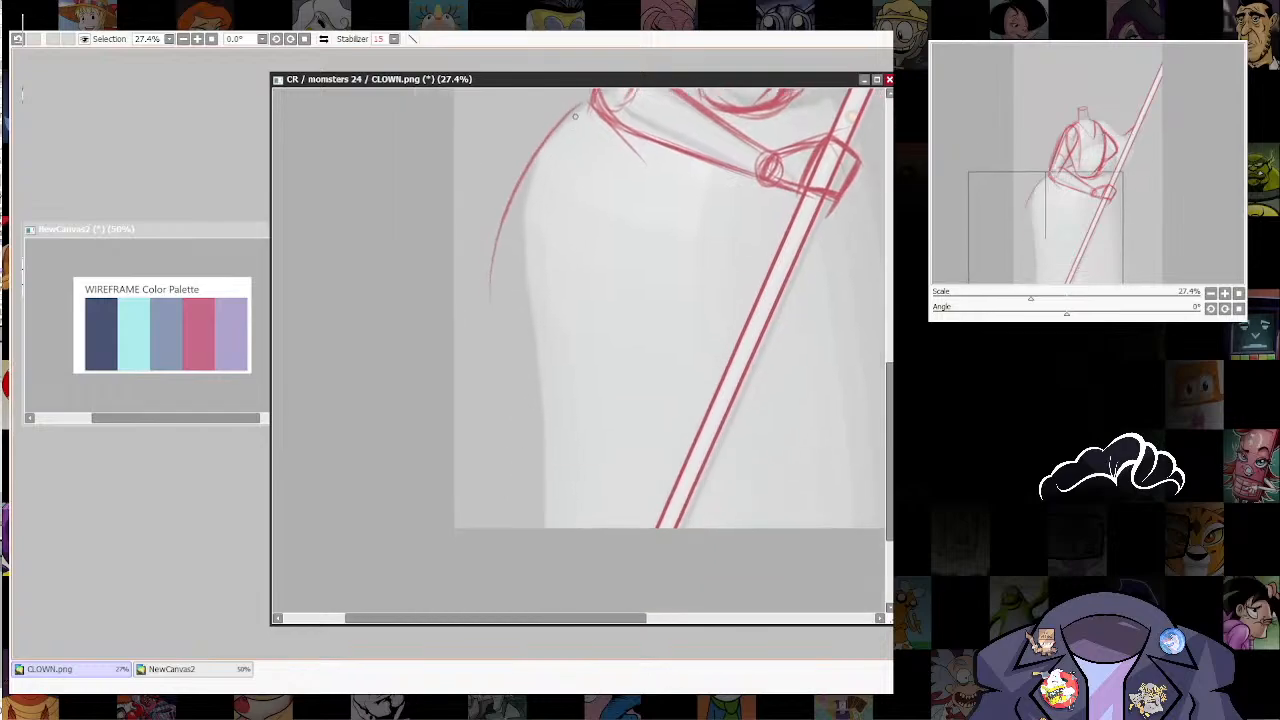
{"action": "left_click_drag", "start_coordinate": [566, 122], "coordinate": [512, 428]}
{"action": "key", "text": "ctrl+z"}
{"action": "left_click_drag", "start_coordinate": [556, 126], "coordinate": [510, 350]}
Step: Continue the skirt's left contour down and inward, then flare it into a hem fold reaching the canvas edge
{"action": "mouse_move", "coordinate": [555, 205]}
{"action": "left_mouse_down"}
{"action": "mouse_move", "coordinate": [514, 395]}
{"action": "mouse_move", "coordinate": [530, 452]}
{"action": "left_mouse_up"}
{"action": "left_click_drag", "start_coordinate": [544, 358], "coordinate": [456, 500]}
{"action": "left_click_drag", "start_coordinate": [542, 406], "coordinate": [454, 498]}
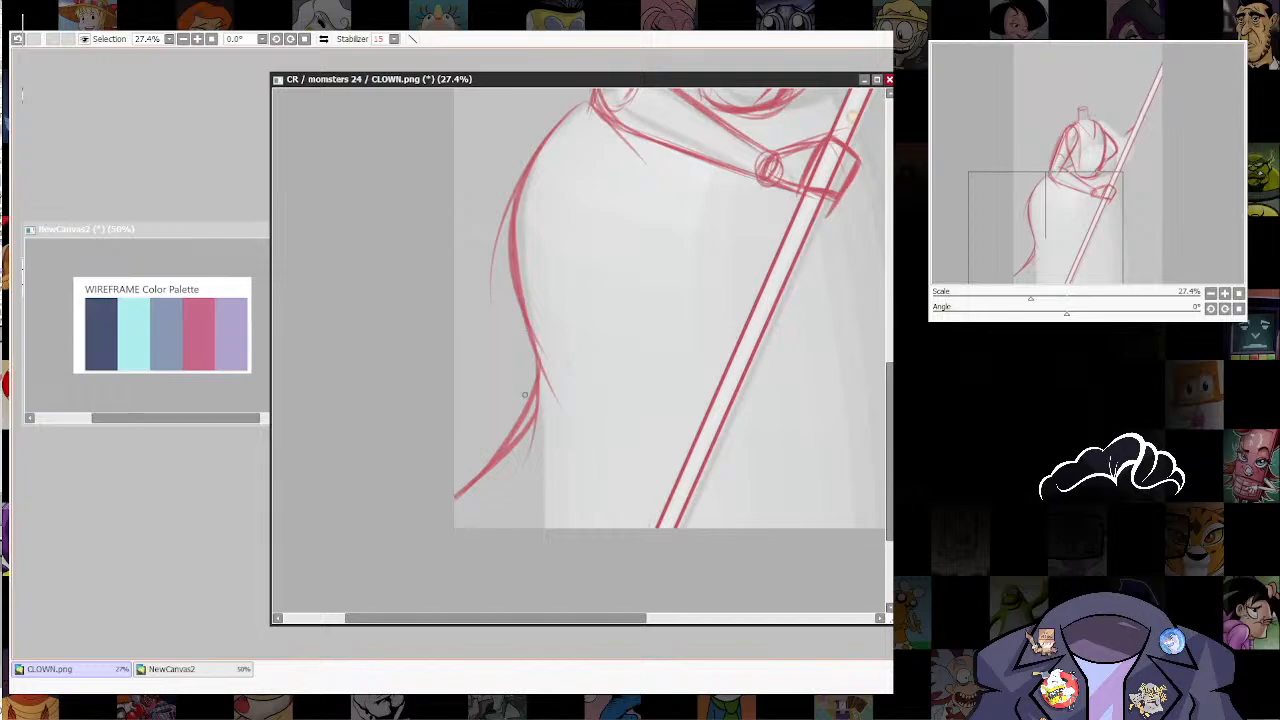
{"action": "left_click_drag", "start_coordinate": [536, 382], "coordinate": [454, 415]}
Step: Sketch a curved fold line on the lower skirt to the right of the staff, down to the canvas bottom
{"action": "mouse_move", "coordinate": [680, 336]}
{"action": "left_mouse_down"}
{"action": "mouse_move", "coordinate": [462, 380]}
{"action": "mouse_move", "coordinate": [424, 572]}
{"action": "left_mouse_up"}
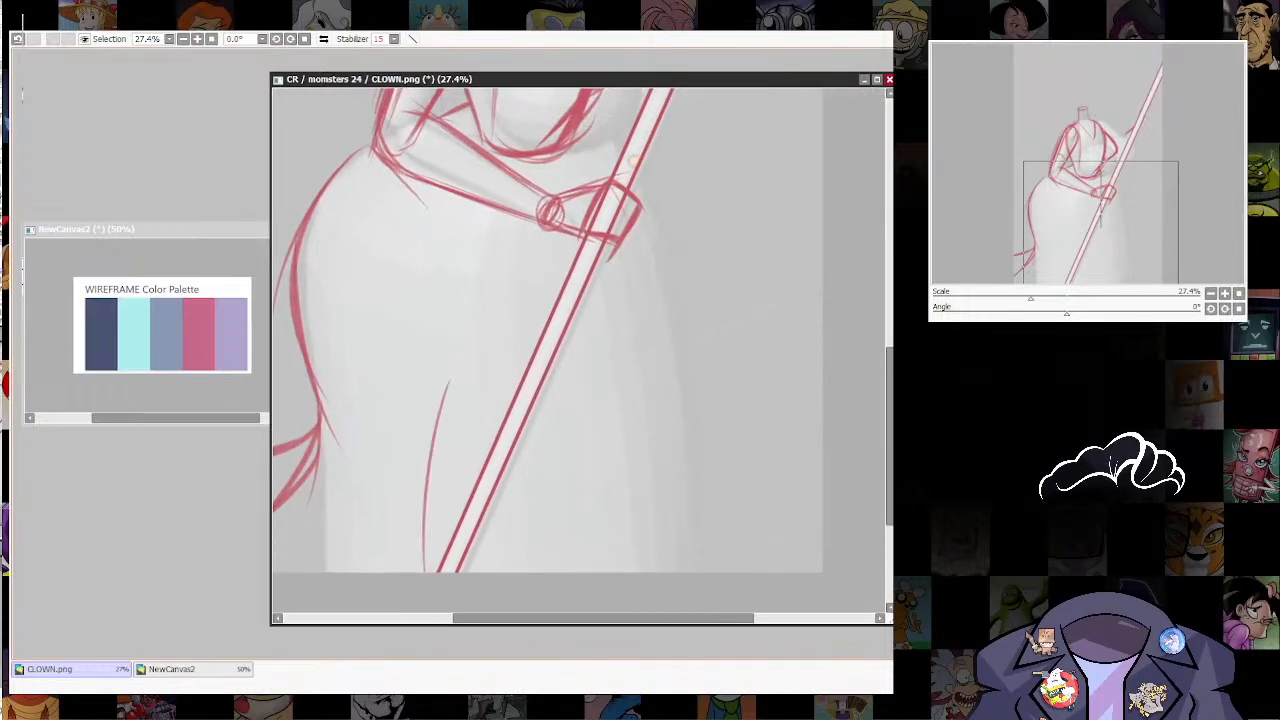
{"action": "key", "text": "ctrl+z"}
{"action": "left_click_drag", "start_coordinate": [546, 398], "coordinate": [566, 572]}
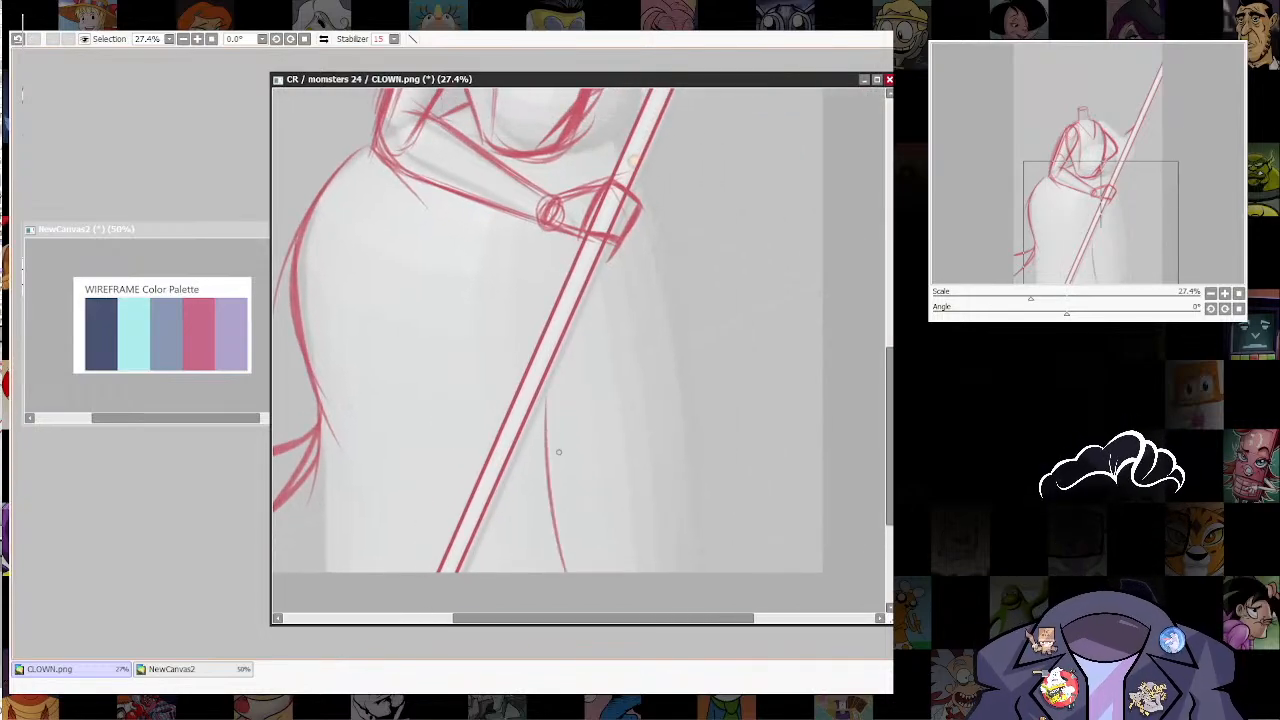
{"action": "key", "text": "ctrl+z"}
{"action": "left_click_drag", "start_coordinate": [545, 405], "coordinate": [570, 572]}
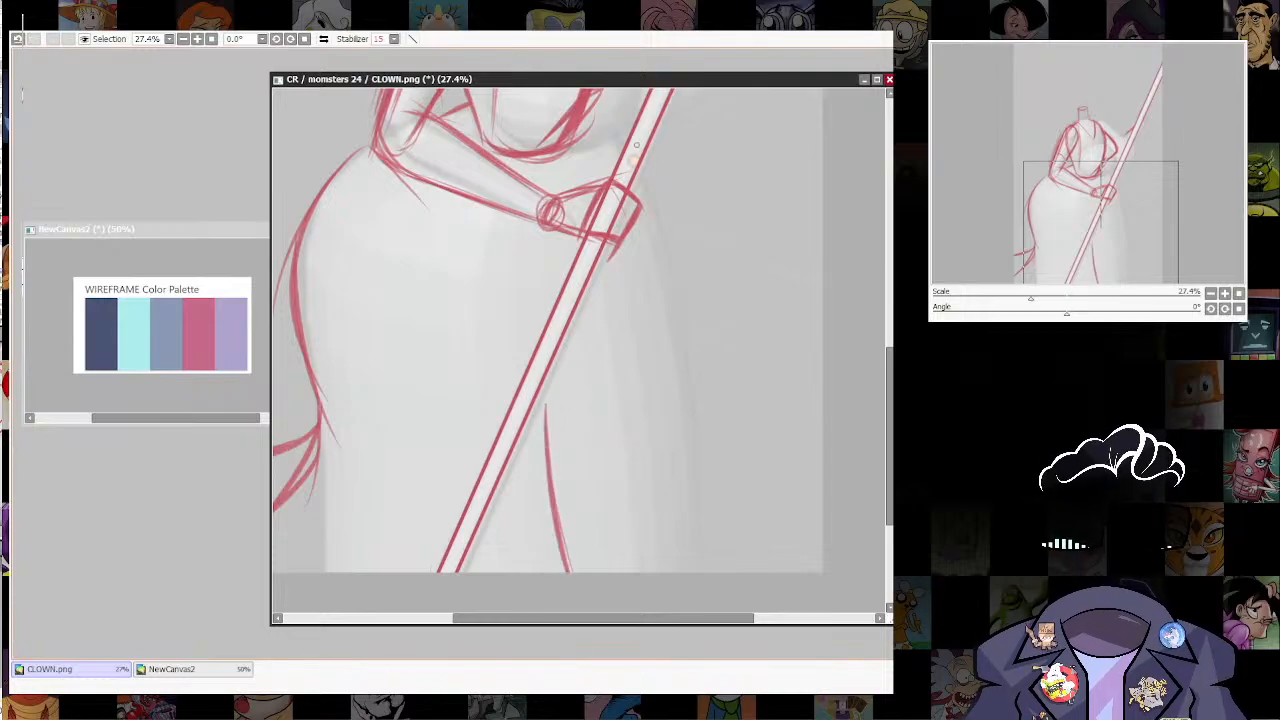
Step: Sketch the skirt's right contour from the waist past the hand, curving down and flaring outward at the hem
{"action": "mouse_move", "coordinate": [636, 145]}
{"action": "left_mouse_down"}
{"action": "mouse_move", "coordinate": [660, 341]}
{"action": "mouse_move", "coordinate": [632, 336]}
{"action": "mouse_move", "coordinate": [639, 360]}
{"action": "left_mouse_up"}
{"action": "left_click_drag", "start_coordinate": [688, 481], "coordinate": [662, 288]}
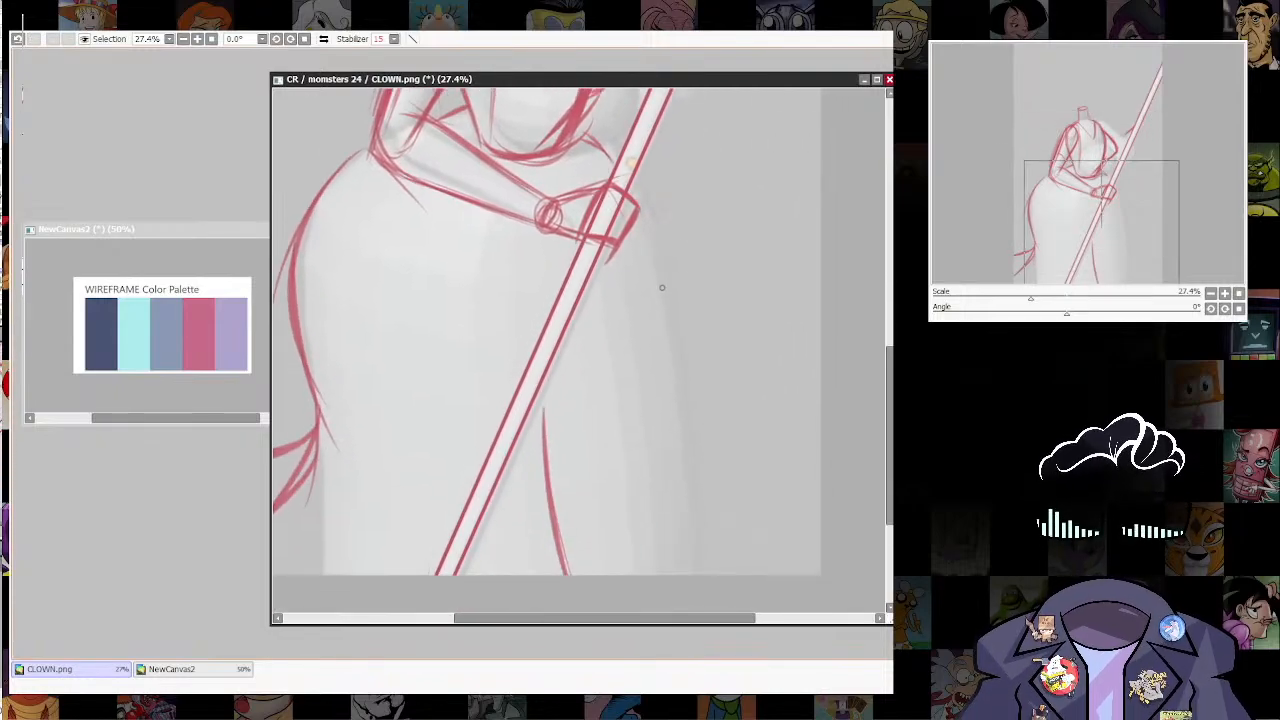
{"action": "left_click_drag", "start_coordinate": [640, 182], "coordinate": [682, 334]}
{"action": "left_click_drag", "start_coordinate": [646, 204], "coordinate": [686, 396]}
{"action": "left_click_drag", "start_coordinate": [676, 282], "coordinate": [676, 498]}
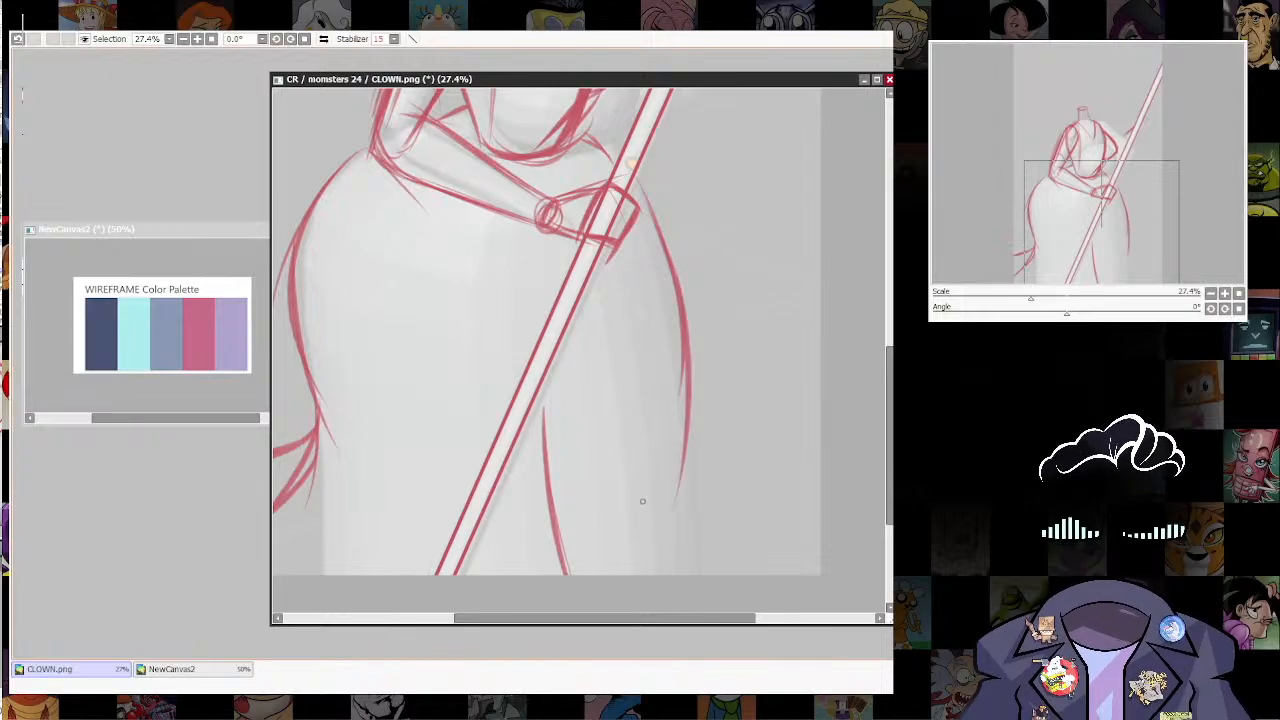
{"action": "mouse_move", "coordinate": [684, 326]}
{"action": "left_mouse_down"}
{"action": "mouse_move", "coordinate": [697, 578]}
{"action": "mouse_move", "coordinate": [686, 436]}
{"action": "mouse_move", "coordinate": [700, 575]}
{"action": "mouse_move", "coordinate": [790, 528]}
{"action": "left_mouse_up"}
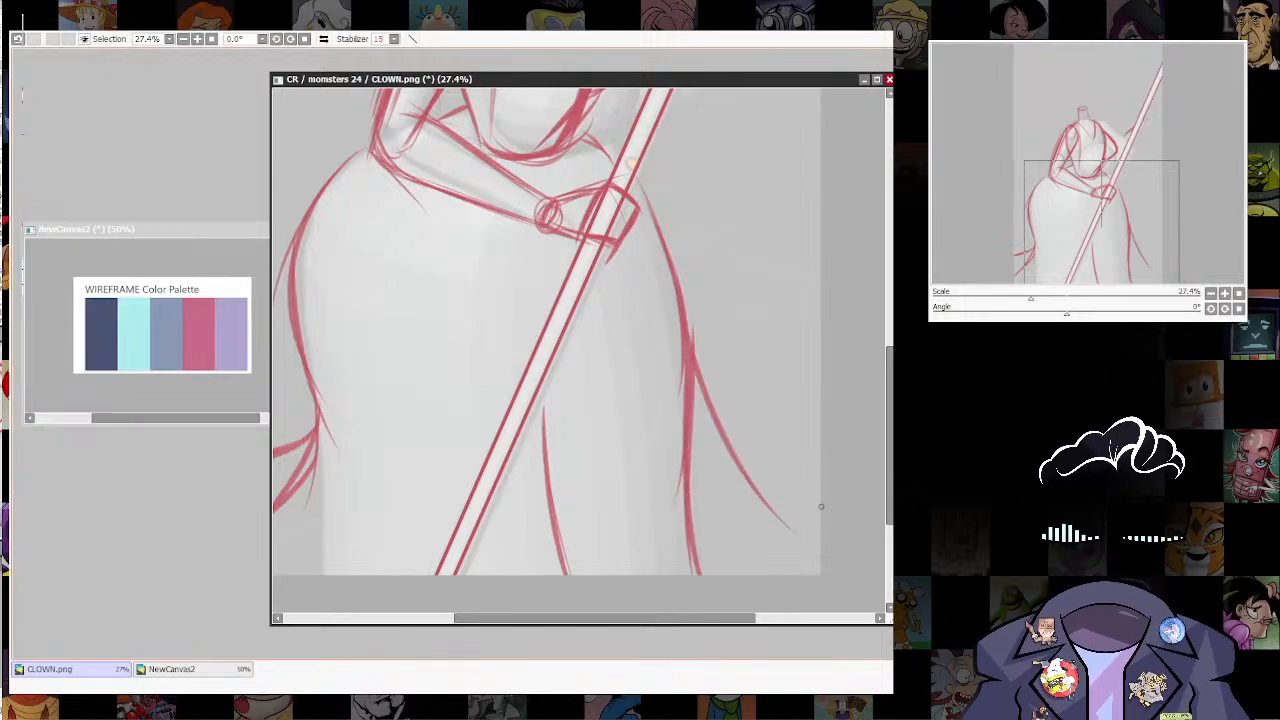
{"action": "left_click_drag", "start_coordinate": [698, 384], "coordinate": [818, 546]}
Step: Add more fold lines to the lower skirt on both sides of the staff
{"action": "left_click_drag", "start_coordinate": [632, 163], "coordinate": [632, 189]}
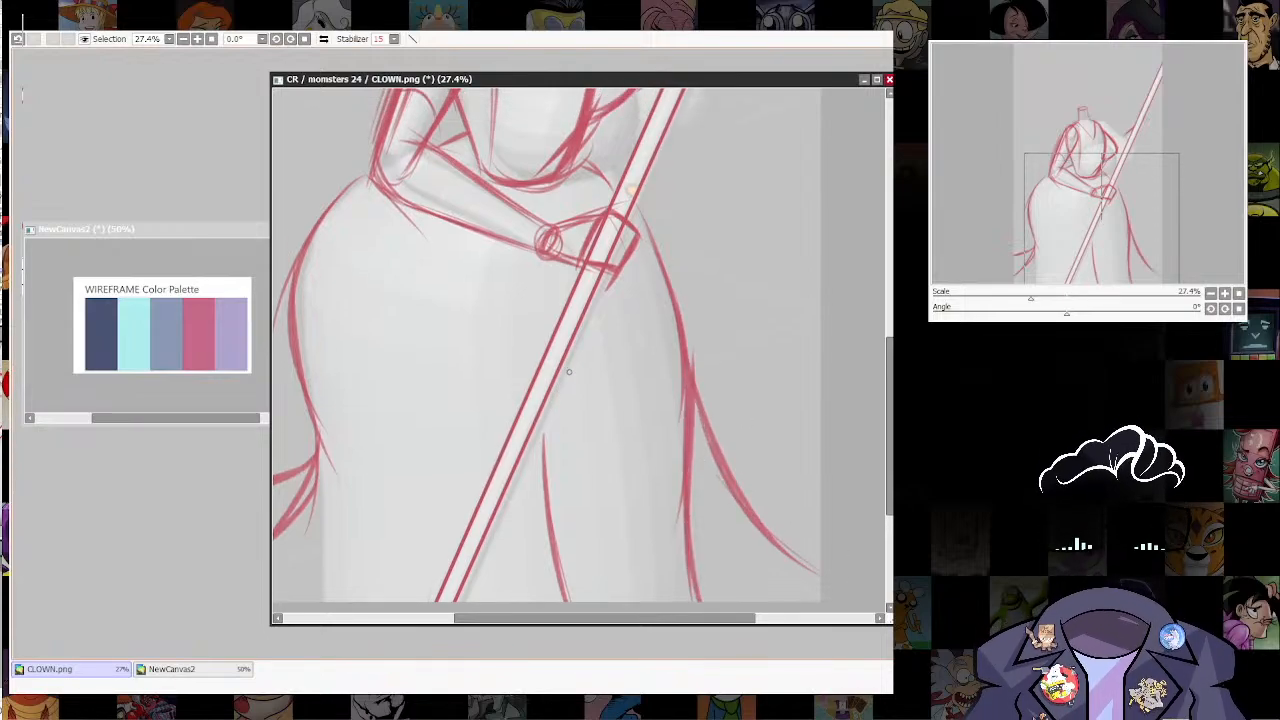
{"action": "left_click_drag", "start_coordinate": [567, 386], "coordinate": [569, 540]}
{"action": "mouse_move", "coordinate": [403, 475]}
{"action": "left_mouse_down"}
{"action": "mouse_move", "coordinate": [539, 375]}
{"action": "mouse_move", "coordinate": [508, 501]}
{"action": "left_mouse_up"}
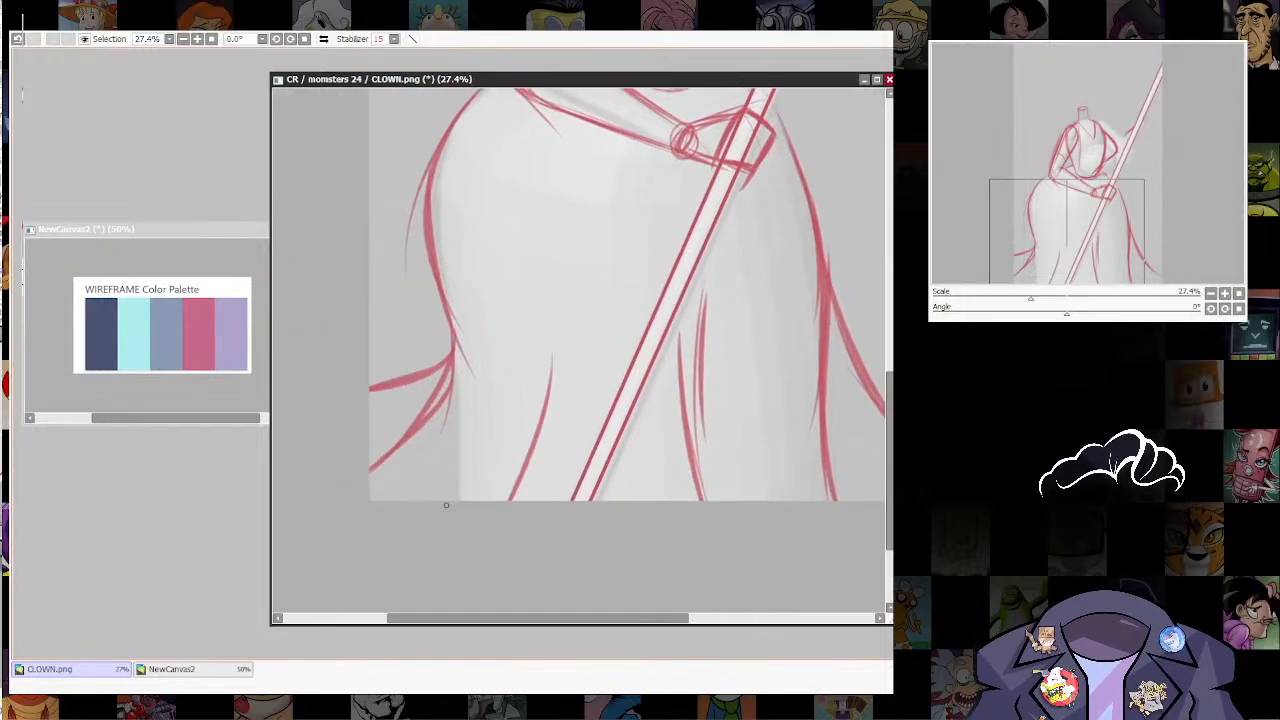
{"action": "left_click_drag", "start_coordinate": [554, 398], "coordinate": [522, 479]}
Step: Sketch the far forearm with two contours rising from the elbow to the staff, and reinforce its upper arm
{"action": "left_click_drag", "start_coordinate": [787, 286], "coordinate": [657, 544]}
{"action": "left_click_drag", "start_coordinate": [592, 318], "coordinate": [623, 344]}
{"action": "left_click_drag", "start_coordinate": [636, 262], "coordinate": [714, 548]}
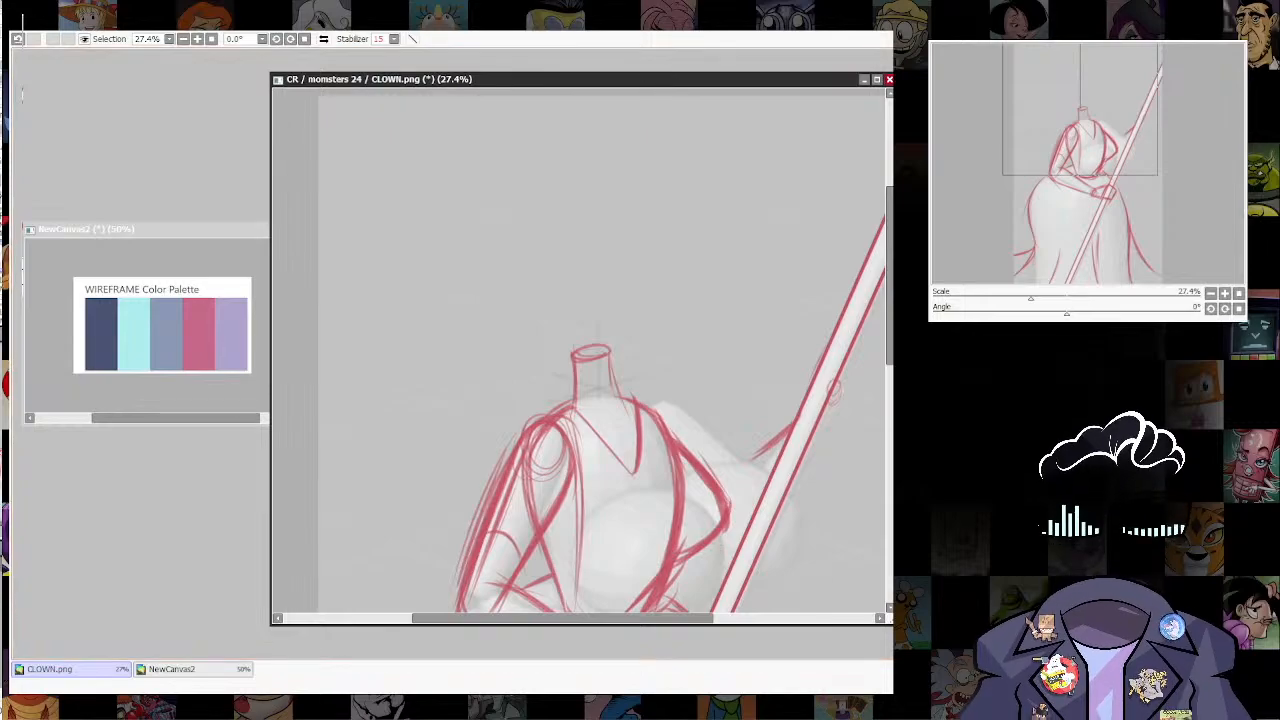
{"action": "left_click_drag", "start_coordinate": [718, 312], "coordinate": [714, 415]}
{"action": "scroll", "coordinate": [802, 503], "scroll_direction": "up", "scroll_amount": 2}
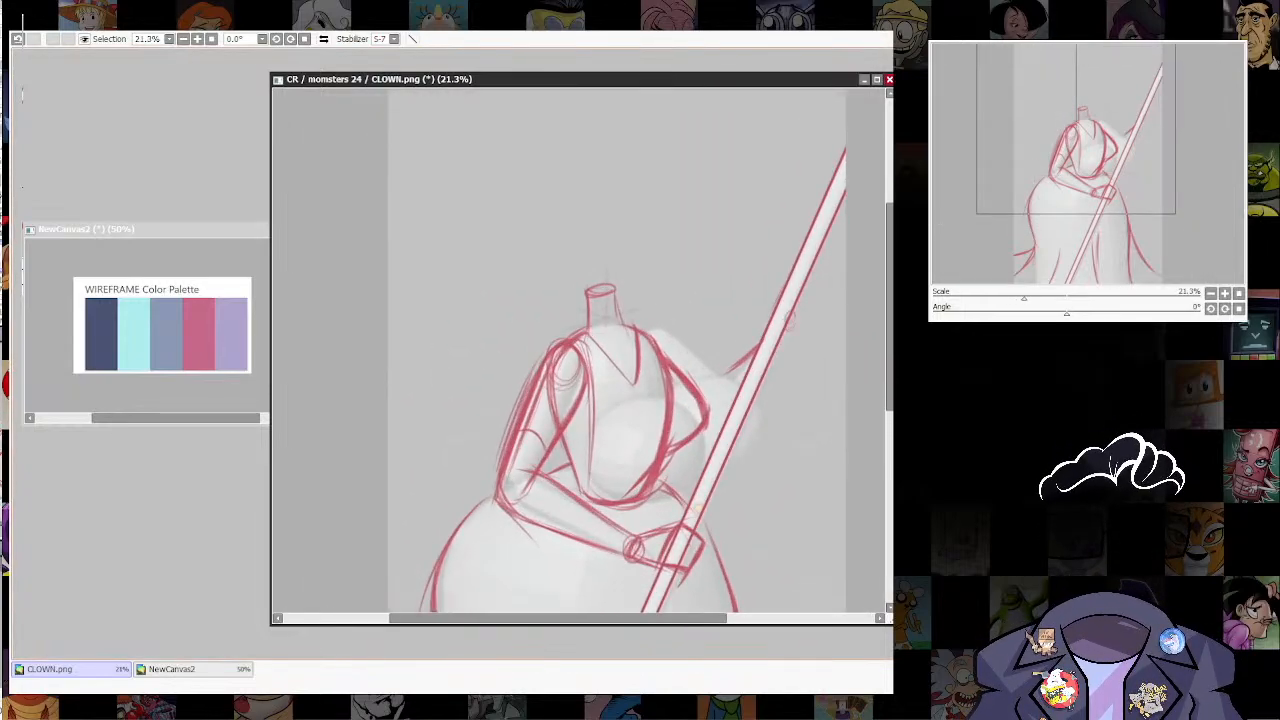
{"action": "mouse_move", "coordinate": [728, 371]}
{"action": "left_mouse_down"}
{"action": "mouse_move", "coordinate": [713, 410]}
{"action": "mouse_move", "coordinate": [780, 376]}
{"action": "left_mouse_up"}
{"action": "left_click_drag", "start_coordinate": [690, 424], "coordinate": [736, 388]}
{"action": "left_click_drag", "start_coordinate": [690, 455], "coordinate": [754, 397]}
{"action": "left_click_drag", "start_coordinate": [693, 460], "coordinate": [752, 404]}
{"action": "left_click_drag", "start_coordinate": [632, 368], "coordinate": [706, 438]}
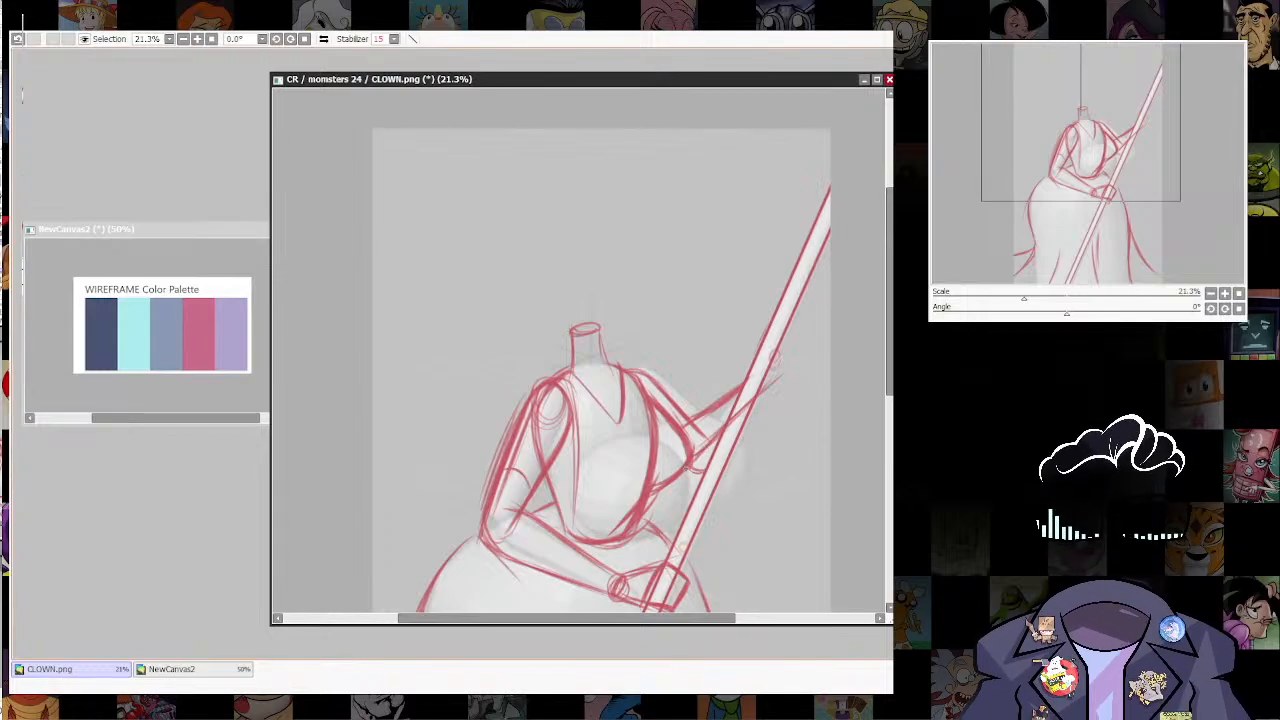
Step: Sketch the raised hand around the staff and a draping shape hanging from its wrist back toward the elbow
{"action": "left_click_drag", "start_coordinate": [771, 352], "coordinate": [763, 452]}
{"action": "mouse_move", "coordinate": [766, 386]}
{"action": "left_mouse_down"}
{"action": "mouse_move", "coordinate": [732, 488]}
{"action": "mouse_move", "coordinate": [757, 434]}
{"action": "left_mouse_up"}
{"action": "left_click_drag", "start_coordinate": [755, 450], "coordinate": [743, 487]}
{"action": "left_click_drag", "start_coordinate": [761, 414], "coordinate": [741, 483]}
{"action": "left_click_drag", "start_coordinate": [765, 394], "coordinate": [741, 479]}
{"action": "mouse_move", "coordinate": [768, 342]}
{"action": "left_mouse_down"}
{"action": "mouse_move", "coordinate": [754, 374]}
{"action": "mouse_move", "coordinate": [774, 368]}
{"action": "mouse_move", "coordinate": [746, 346]}
{"action": "mouse_move", "coordinate": [740, 370]}
{"action": "mouse_move", "coordinate": [774, 380]}
{"action": "mouse_move", "coordinate": [748, 494]}
{"action": "mouse_move", "coordinate": [702, 498]}
{"action": "mouse_move", "coordinate": [734, 508]}
{"action": "left_mouse_up"}
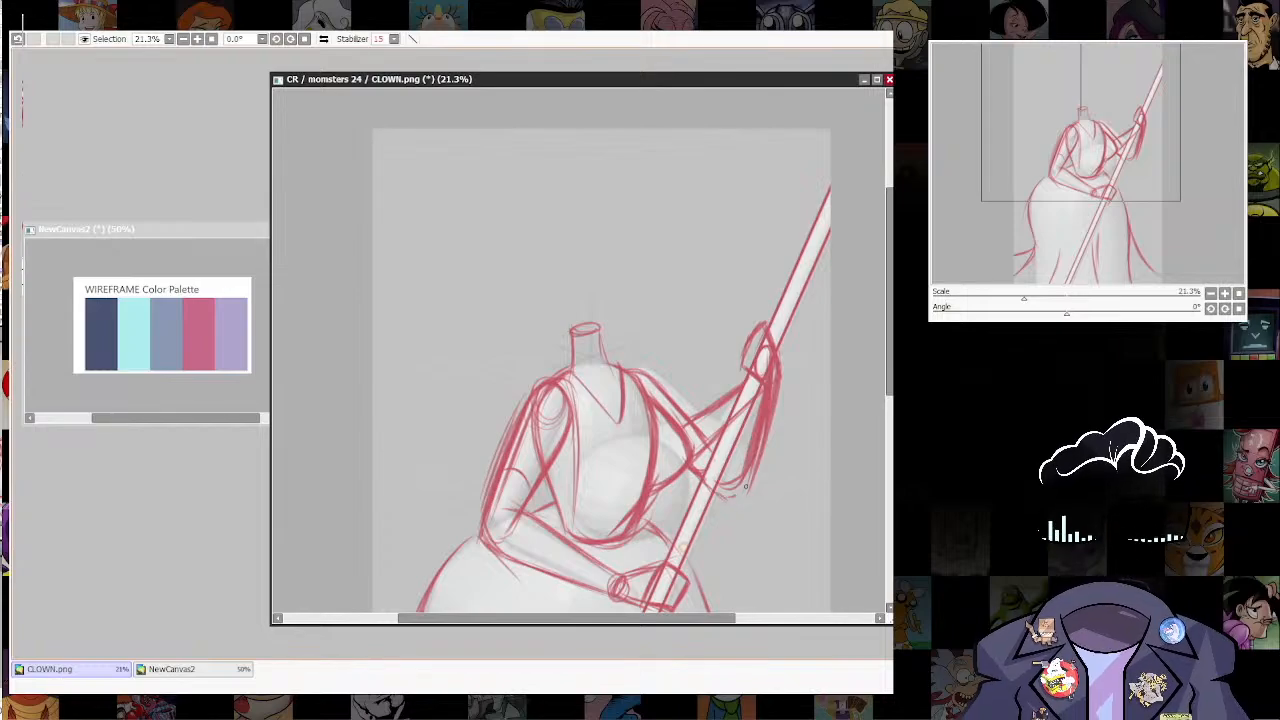
Step: Reinforce the far upper arm and the lower edge of its draping sleeve, and erase stray lines along the forearm beside the staff
{"action": "left_click_drag", "start_coordinate": [756, 454], "coordinate": [740, 492]}
{"action": "mouse_move", "coordinate": [657, 383]}
{"action": "left_mouse_down"}
{"action": "mouse_move", "coordinate": [726, 440]}
{"action": "mouse_move", "coordinate": [693, 413]}
{"action": "left_mouse_up"}
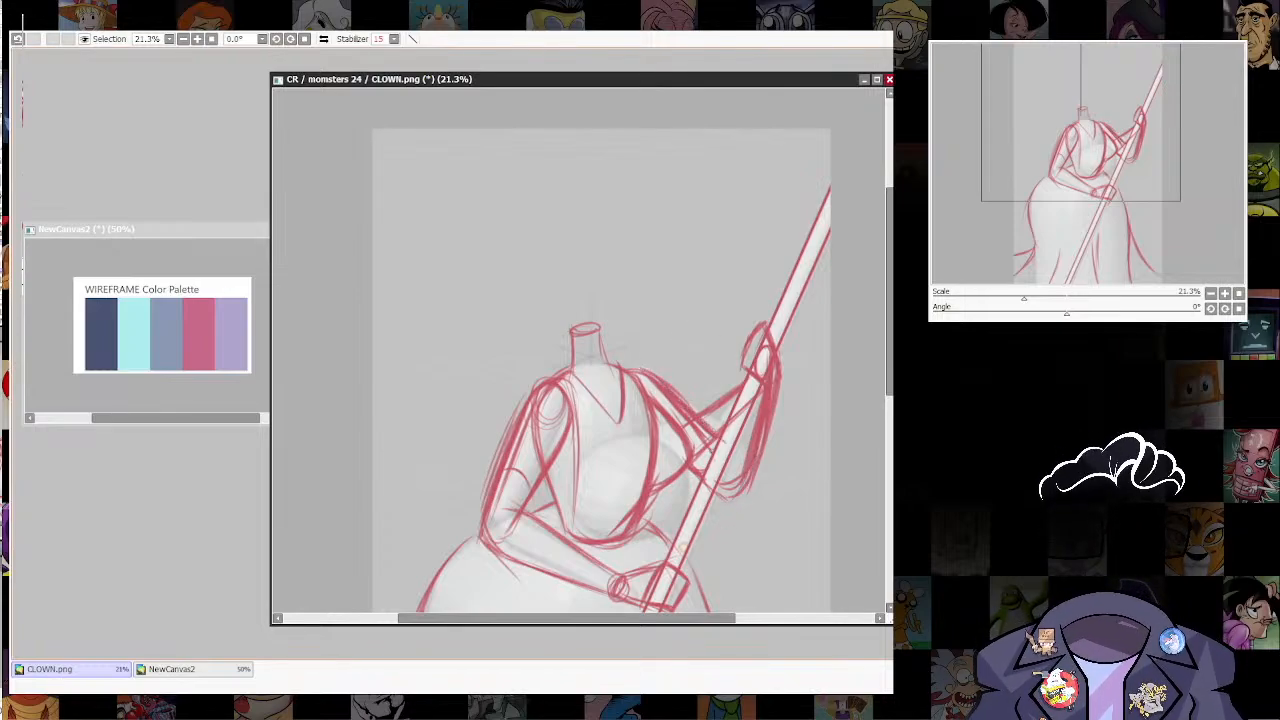
{"action": "left_click_drag", "start_coordinate": [688, 461], "coordinate": [734, 492]}
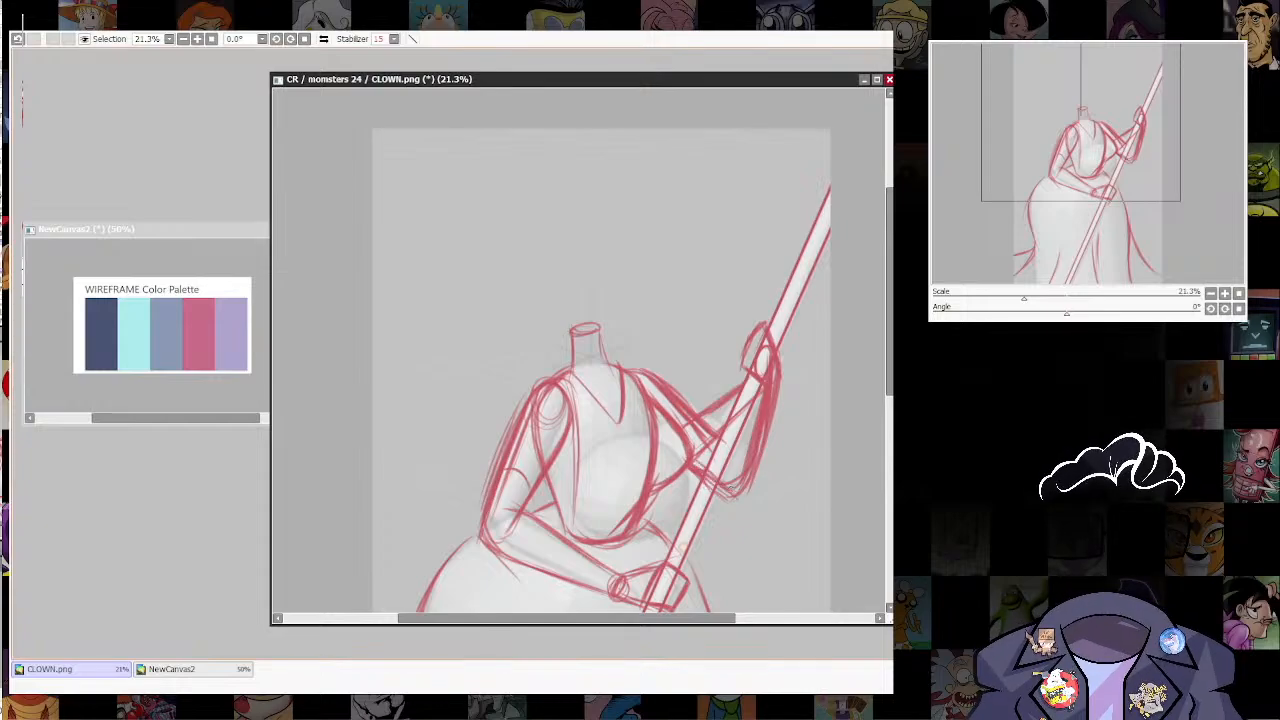
{"action": "key", "text": "e"}
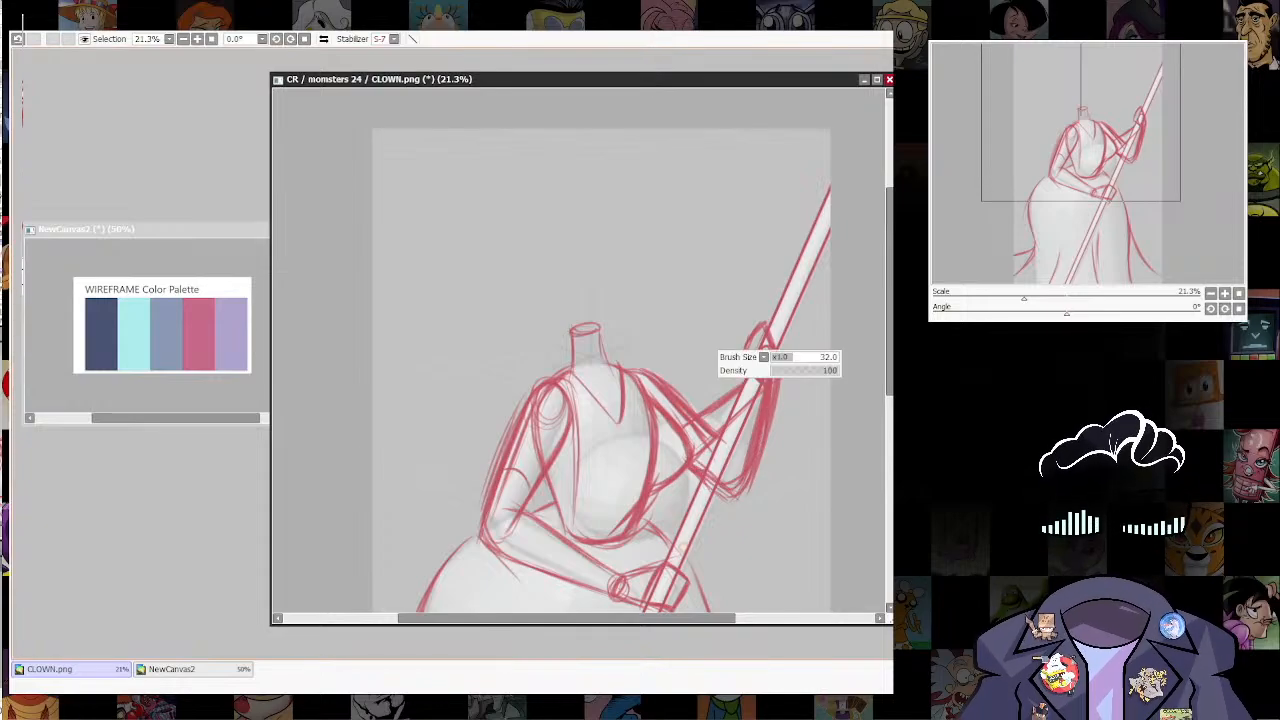
{"action": "mouse_move", "coordinate": [712, 381]}
{"action": "left_mouse_down"}
{"action": "mouse_move", "coordinate": [709, 406]}
{"action": "mouse_move", "coordinate": [714, 383]}
{"action": "mouse_move", "coordinate": [721, 399]}
{"action": "left_mouse_up"}
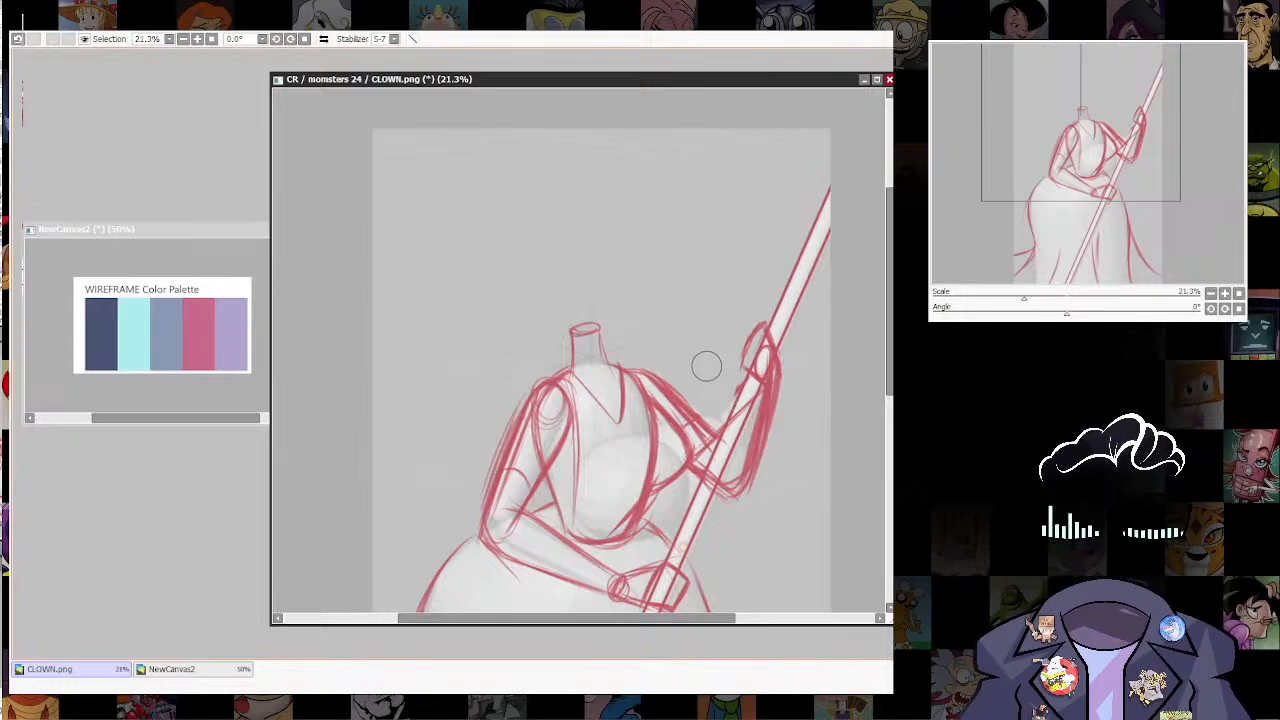
Step: Redraw the raised hand gripping the staff with bolder, more angular contours and thicken the sleeve edge below its wrist
{"action": "key", "text": "n"}
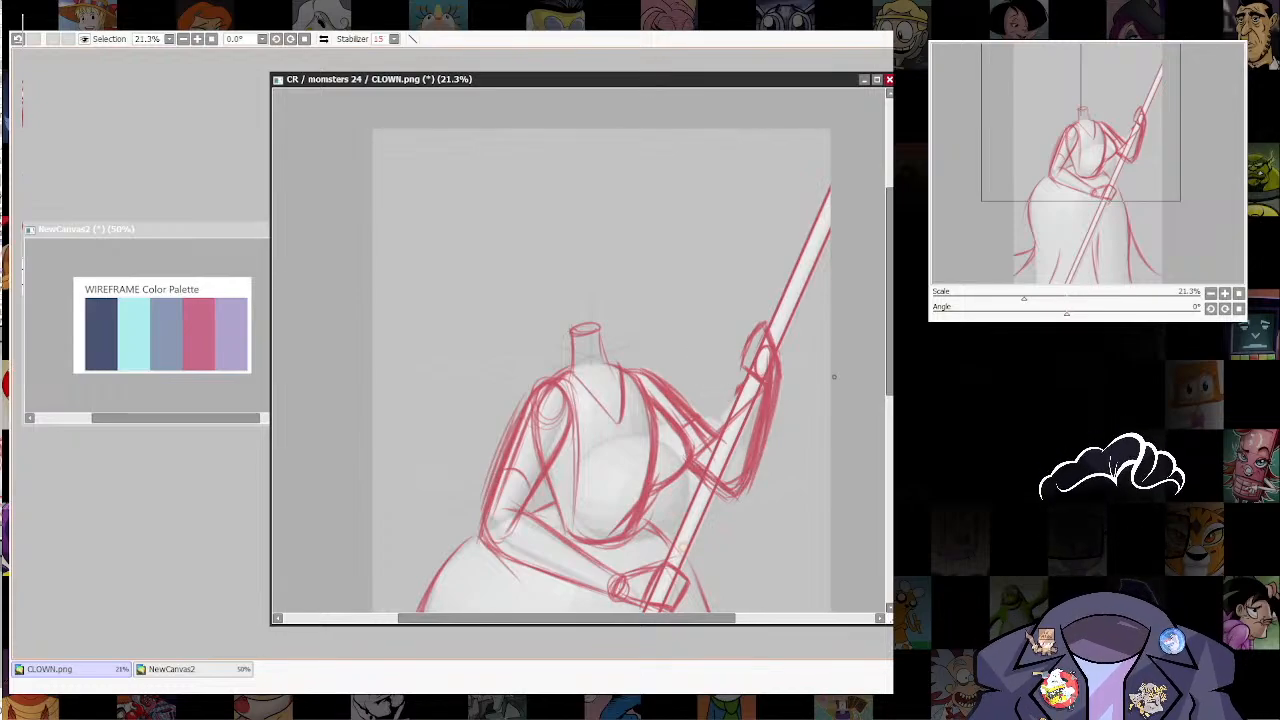
{"action": "left_click_drag", "start_coordinate": [787, 533], "coordinate": [774, 563]}
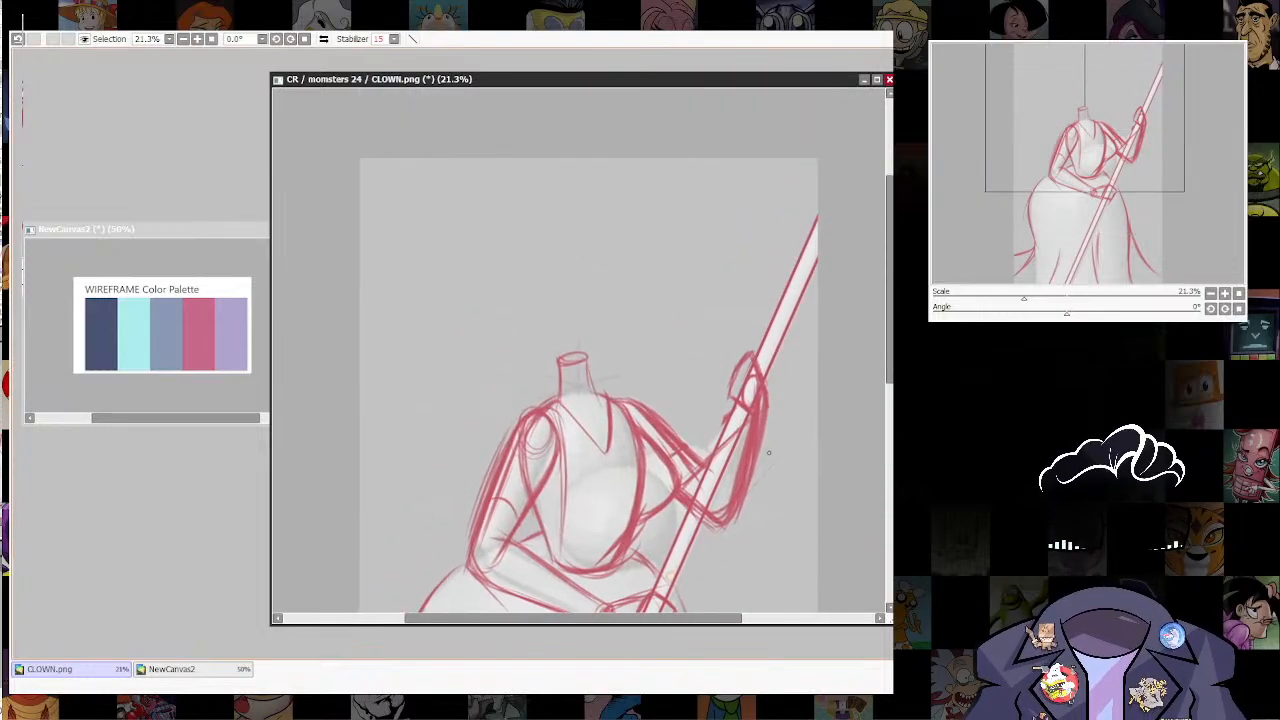
{"action": "left_click_drag", "start_coordinate": [769, 453], "coordinate": [790, 347]}
{"action": "mouse_move", "coordinate": [770, 247]}
{"action": "left_mouse_down"}
{"action": "mouse_move", "coordinate": [748, 350]}
{"action": "mouse_move", "coordinate": [735, 356]}
{"action": "mouse_move", "coordinate": [748, 398]}
{"action": "left_mouse_up"}
{"action": "key", "text": "ctrl+z"}
{"action": "mouse_move", "coordinate": [758, 348]}
{"action": "left_mouse_down"}
{"action": "mouse_move", "coordinate": [767, 386]}
{"action": "mouse_move", "coordinate": [757, 346]}
{"action": "mouse_move", "coordinate": [730, 362]}
{"action": "mouse_move", "coordinate": [732, 410]}
{"action": "mouse_move", "coordinate": [766, 408]}
{"action": "mouse_move", "coordinate": [764, 368]}
{"action": "left_mouse_up"}
{"action": "left_click_drag", "start_coordinate": [766, 370], "coordinate": [764, 432]}
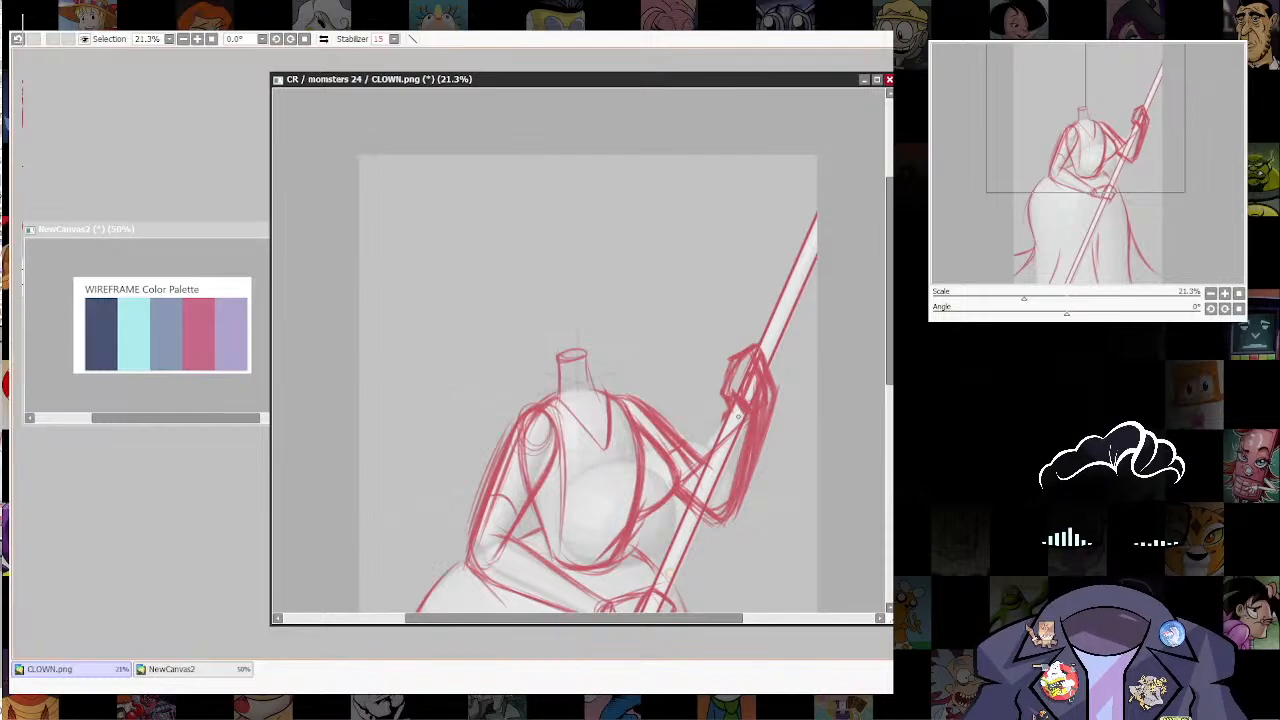
Step: Select the raised hand with a freehand outline and transform it to sit slightly lower on the staff
{"action": "scroll", "coordinate": [738, 416], "scroll_direction": "down", "scroll_amount": 3}
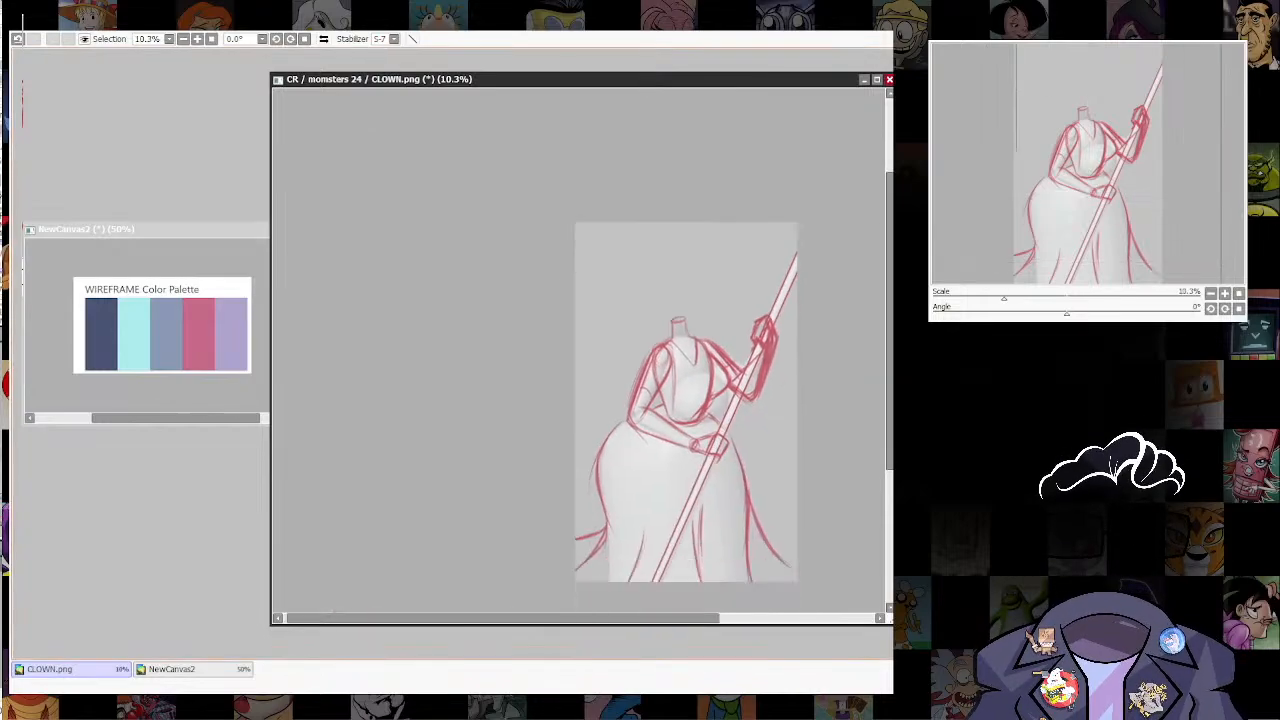
{"action": "scroll", "coordinate": [738, 416], "scroll_direction": "up", "scroll_amount": 3}
{"action": "left_click_drag", "start_coordinate": [590, 270], "coordinate": [582, 430]}
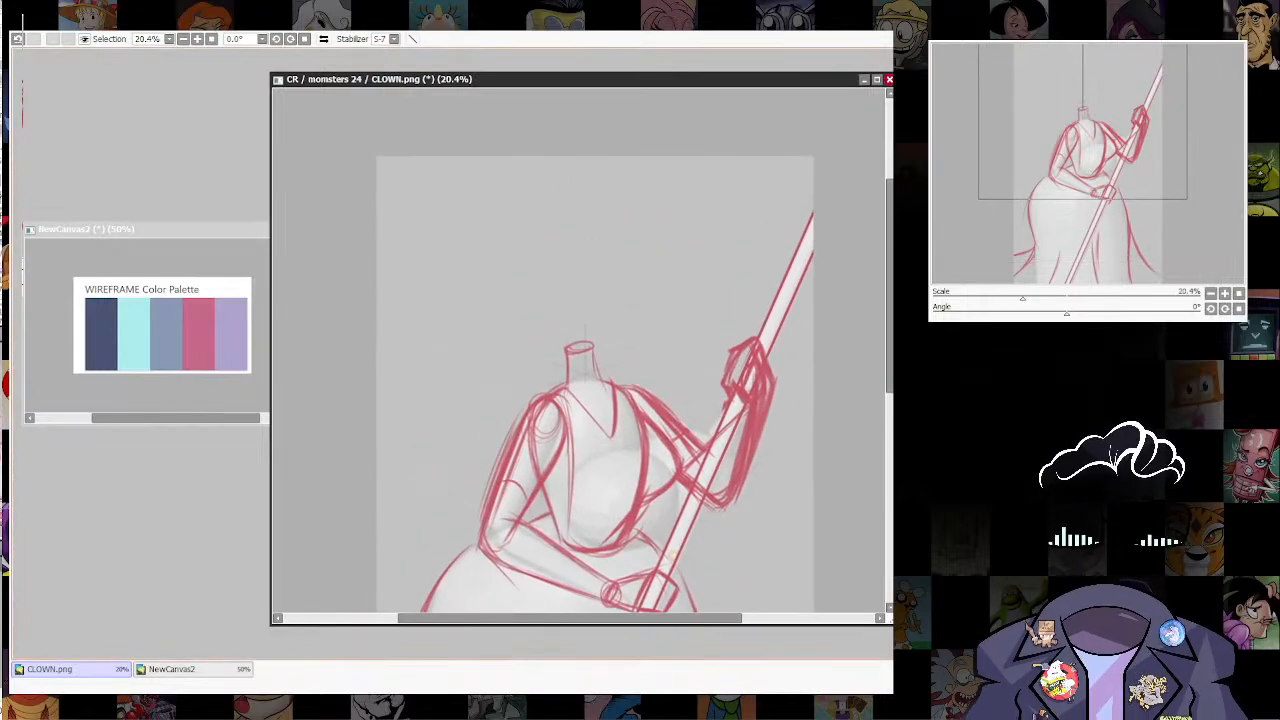
{"action": "mouse_move", "coordinate": [722, 396]}
{"action": "left_mouse_down"}
{"action": "mouse_move", "coordinate": [770, 400]}
{"action": "mouse_move", "coordinate": [762, 337]}
{"action": "mouse_move", "coordinate": [726, 348]}
{"action": "mouse_move", "coordinate": [720, 393]}
{"action": "left_mouse_up"}
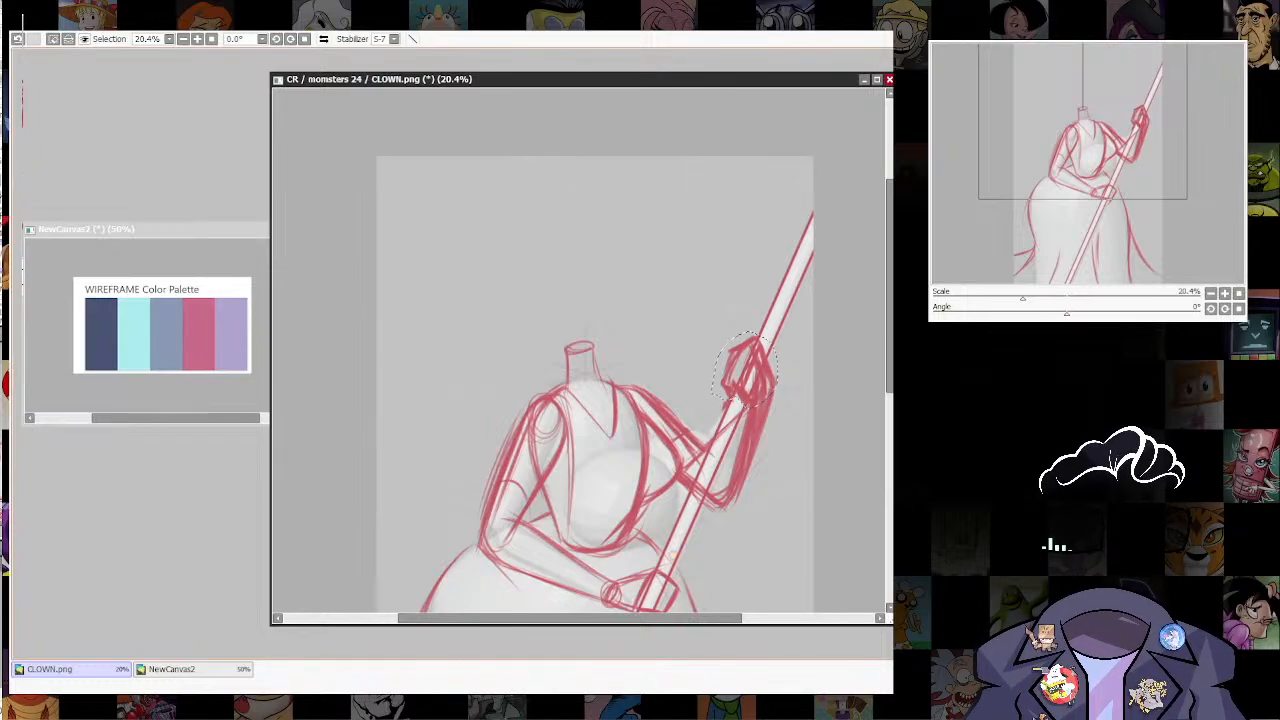
{"action": "key", "text": "ctrl+t"}
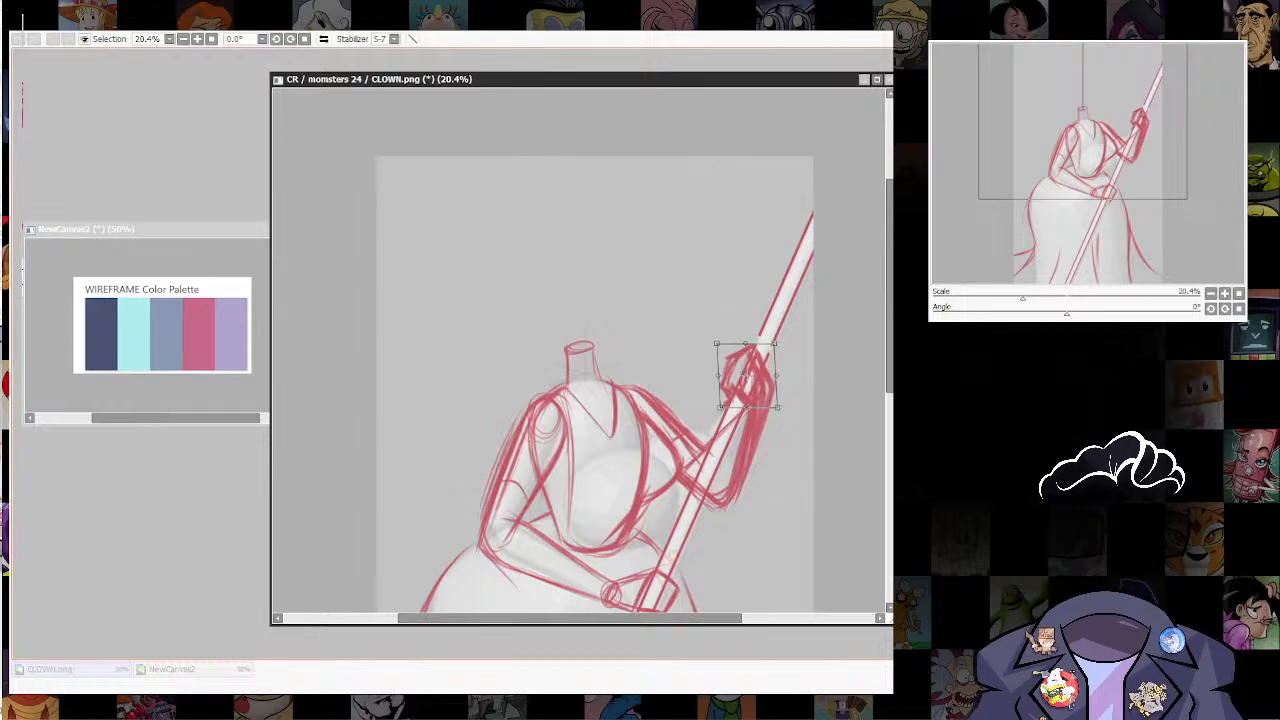
{"action": "key", "text": "Return"}
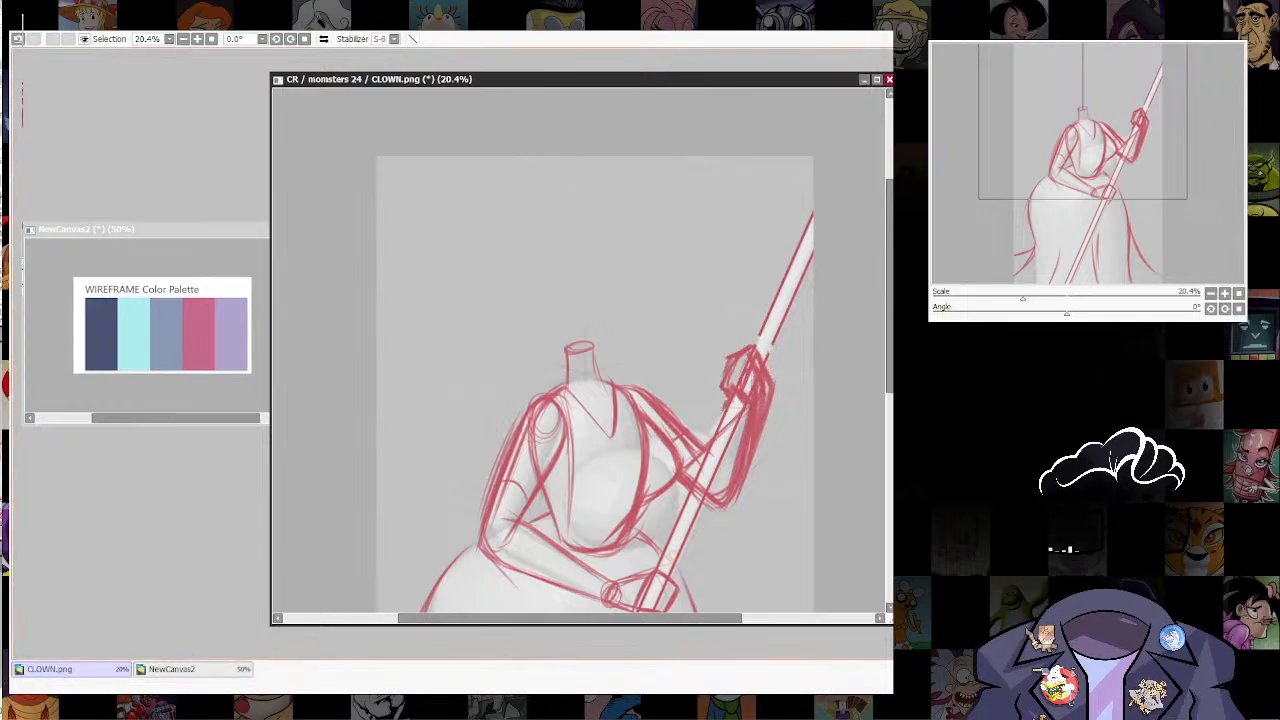
Step: Redraw the missing piece of the staff's edge just above the raised hand
{"action": "key", "text": "n"}
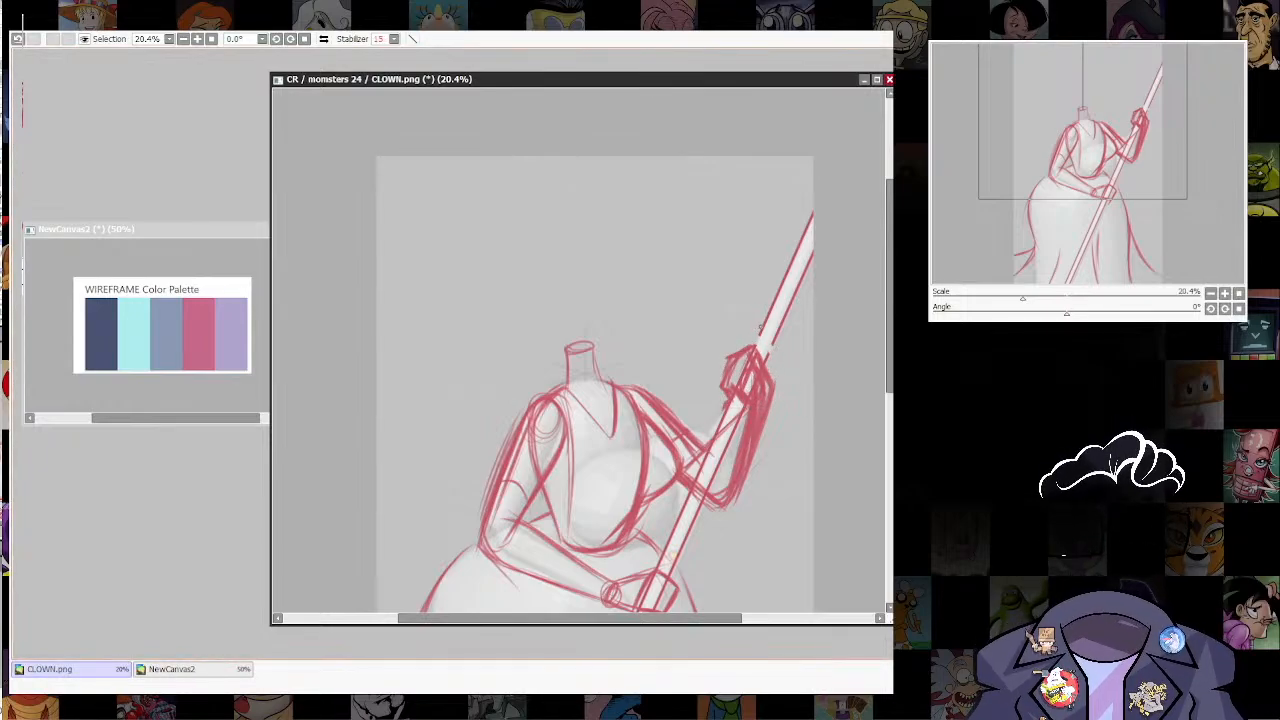
{"action": "left_click_drag", "start_coordinate": [763, 327], "coordinate": [754, 348]}
{"action": "key", "text": "ctrl+z"}
{"action": "left_click", "coordinate": [773, 334], "text": "ctrl+shift"}
{"action": "key", "text": "ctrl+z"}
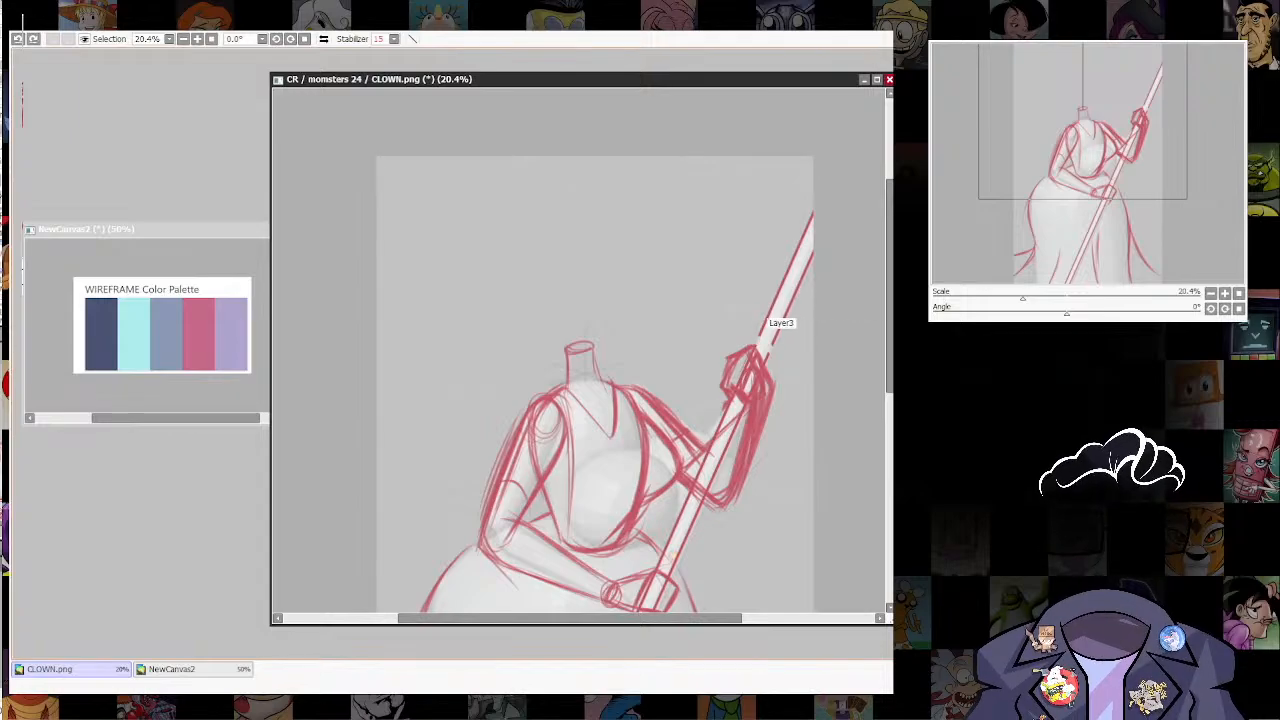
{"action": "left_click_drag", "start_coordinate": [761, 331], "coordinate": [757, 341]}
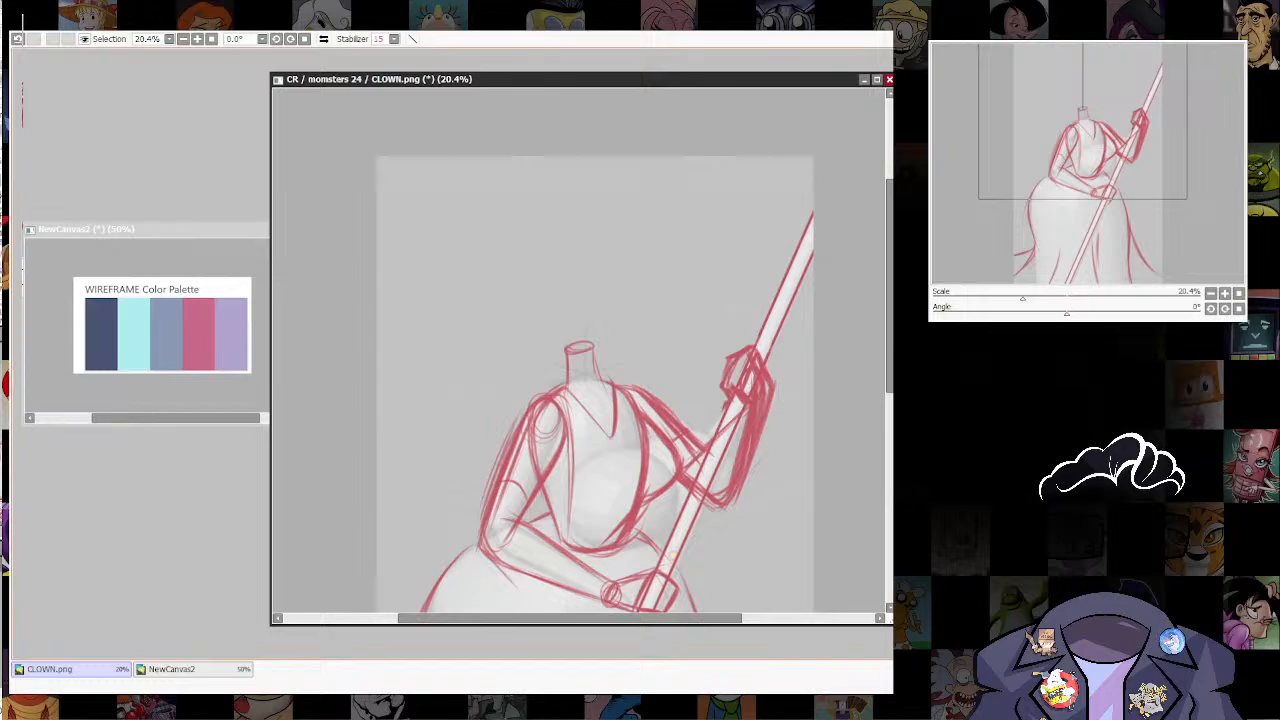
Step: Sketch a light vertical guide line for the head rising above the neck
{"action": "key", "text": "b"}
{"action": "scroll", "coordinate": [810, 465], "scroll_direction": "down", "scroll_amount": 7}
{"action": "left_click_drag", "start_coordinate": [810, 465], "coordinate": [757, 433]}
{"action": "scroll", "coordinate": [770, 295], "scroll_direction": "up", "scroll_amount": 3}
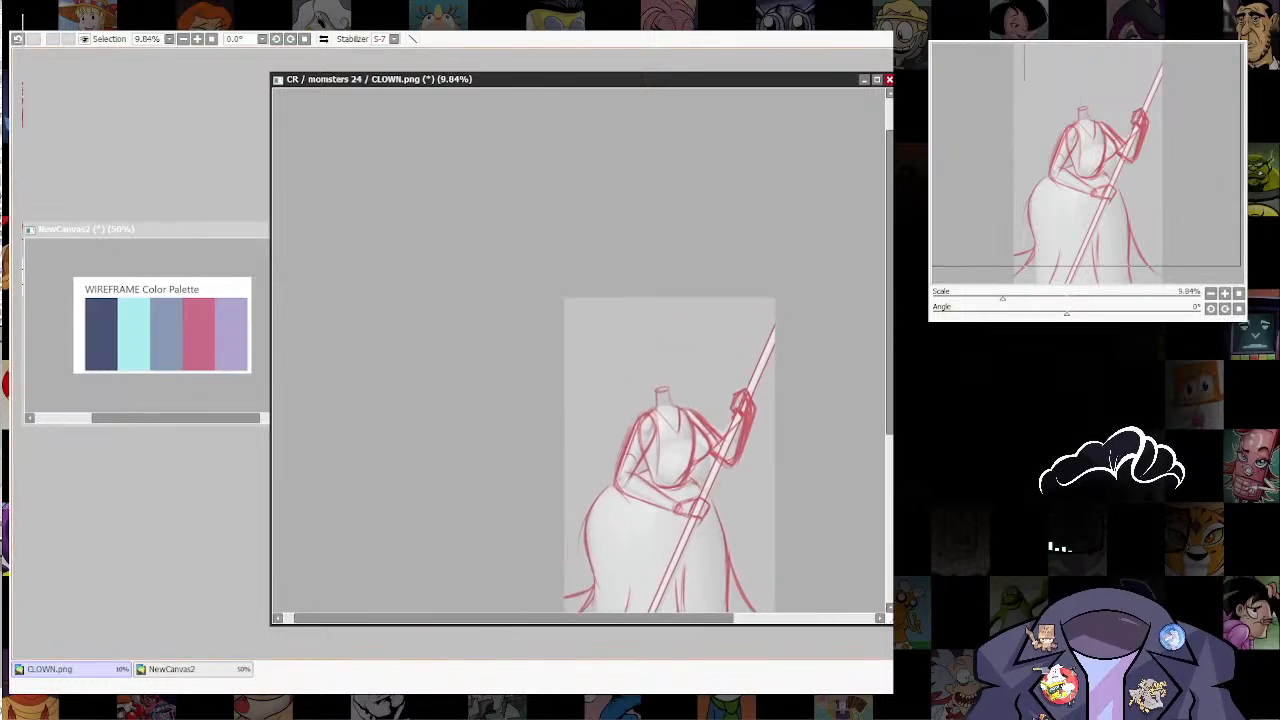
{"action": "scroll", "coordinate": [757, 433], "scroll_direction": "up", "scroll_amount": 2}
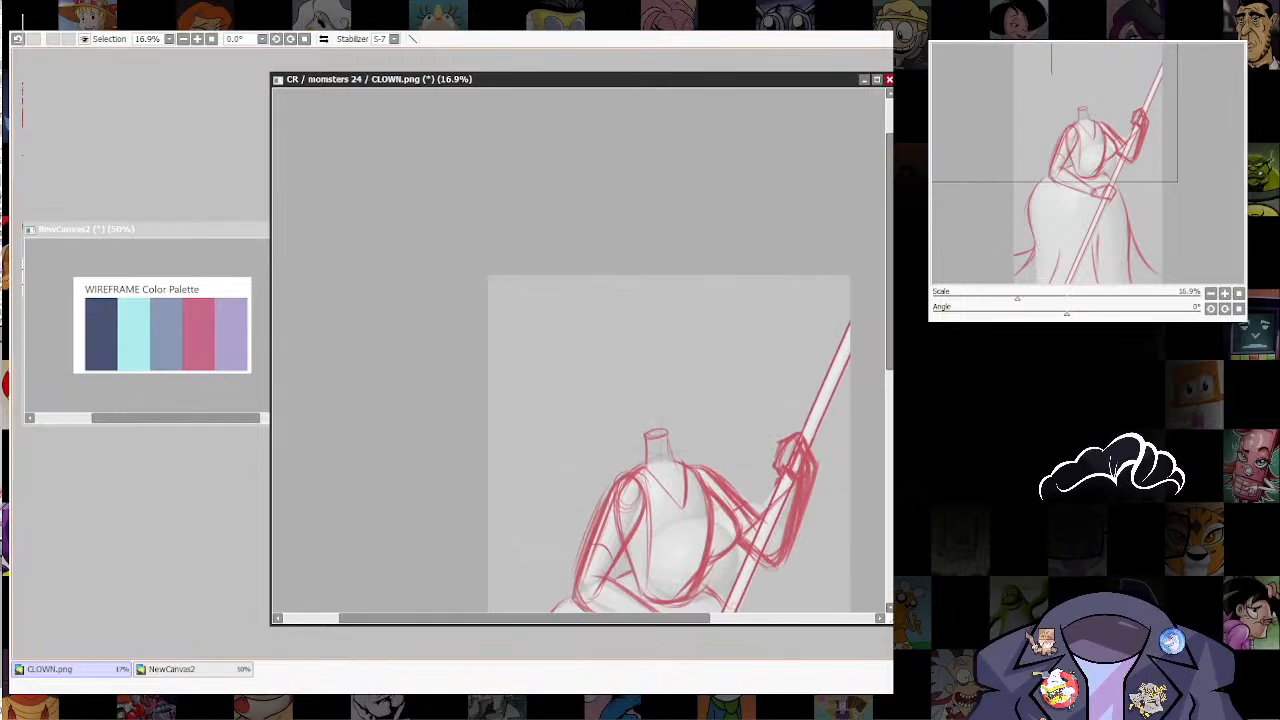
{"action": "left_click_drag", "start_coordinate": [757, 433], "coordinate": [756, 448]}
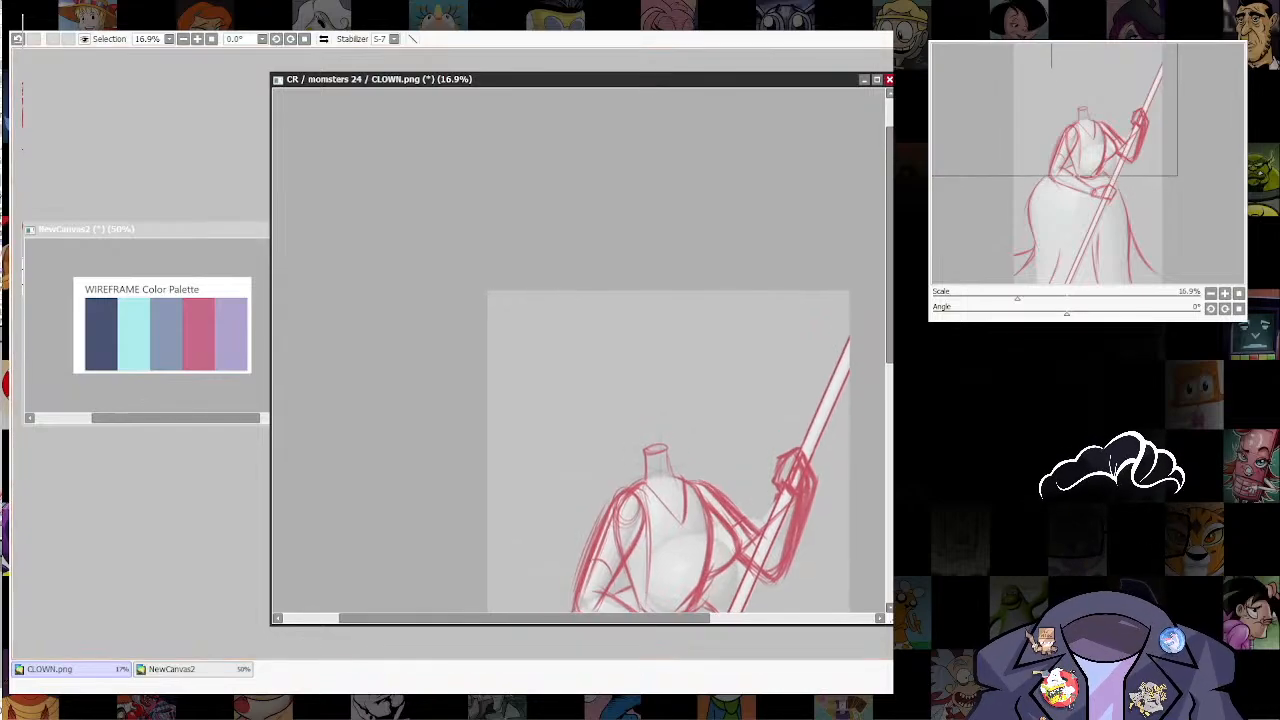
{"action": "key", "text": "n"}
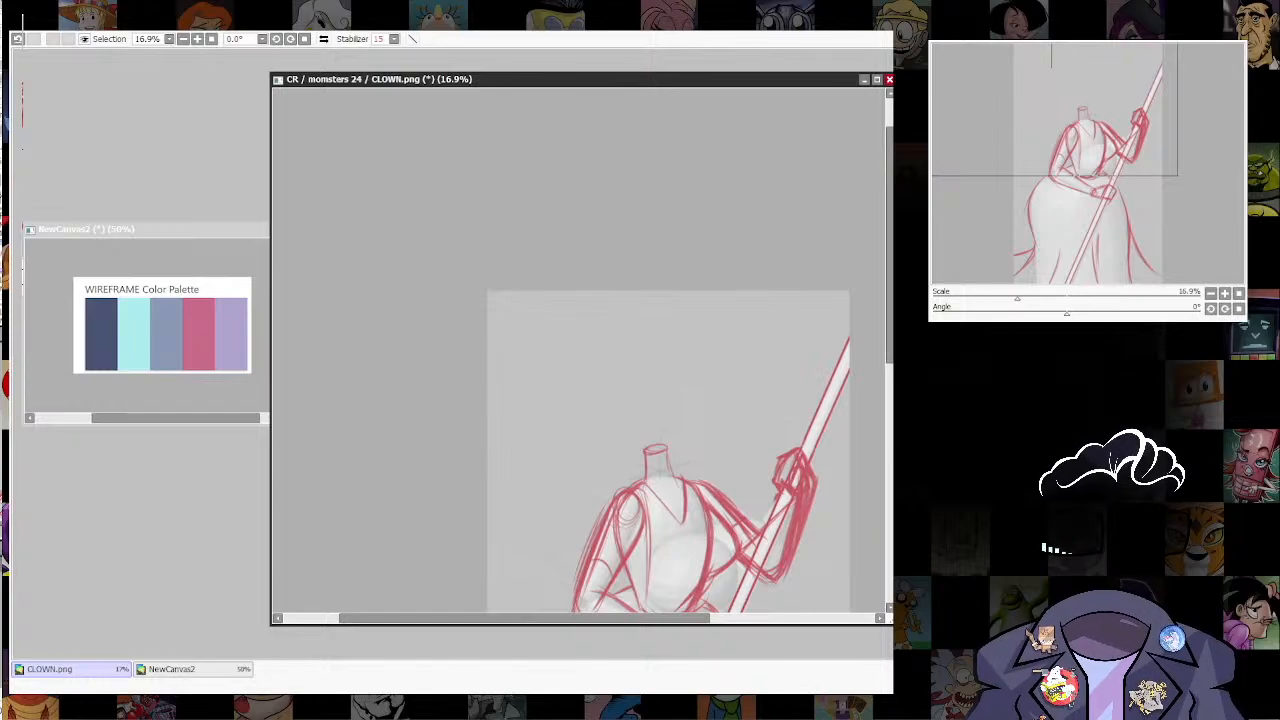
{"action": "left_click_drag", "start_coordinate": [653, 362], "coordinate": [661, 442]}
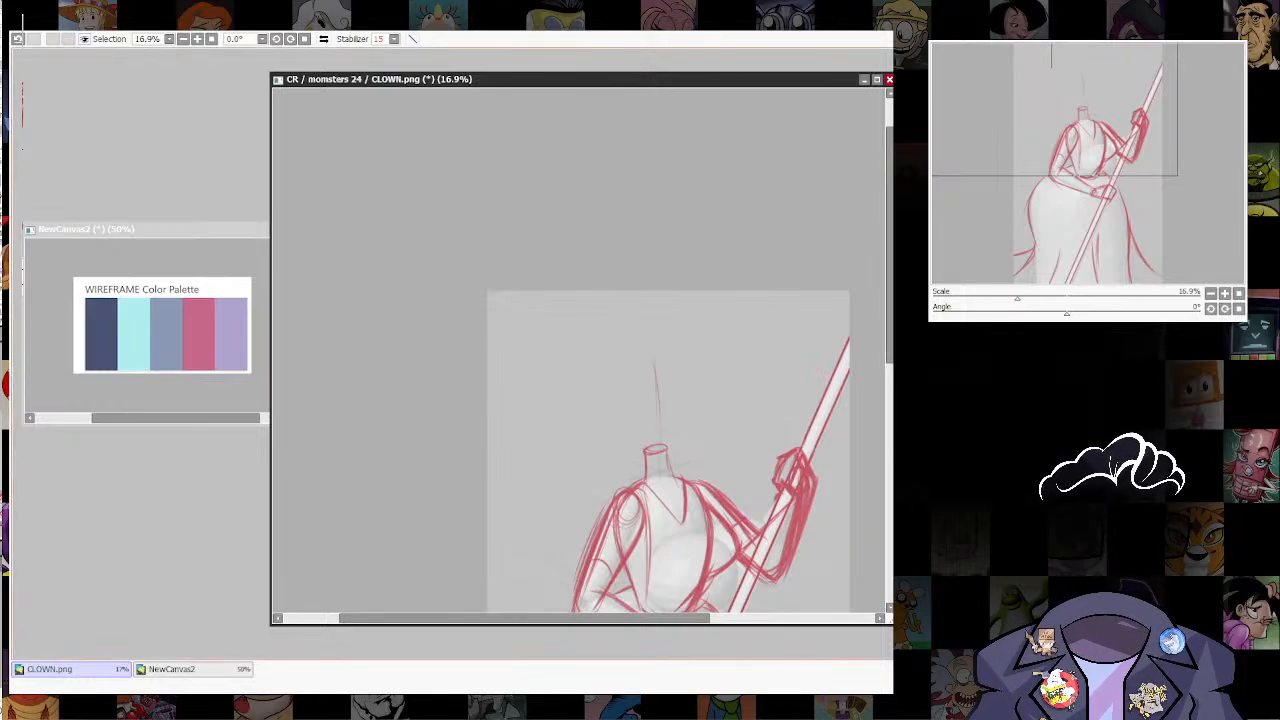
Step: Shrink the circle ruler, place it above the neck, and trace the head's circle with it before hiding the ruler
{"action": "key", "text": "ctrl+r"}
{"action": "key", "text": "ctrl+r"}
{"action": "key", "text": "ctrl+r"}
{"action": "key", "text": "ctrl+r"}
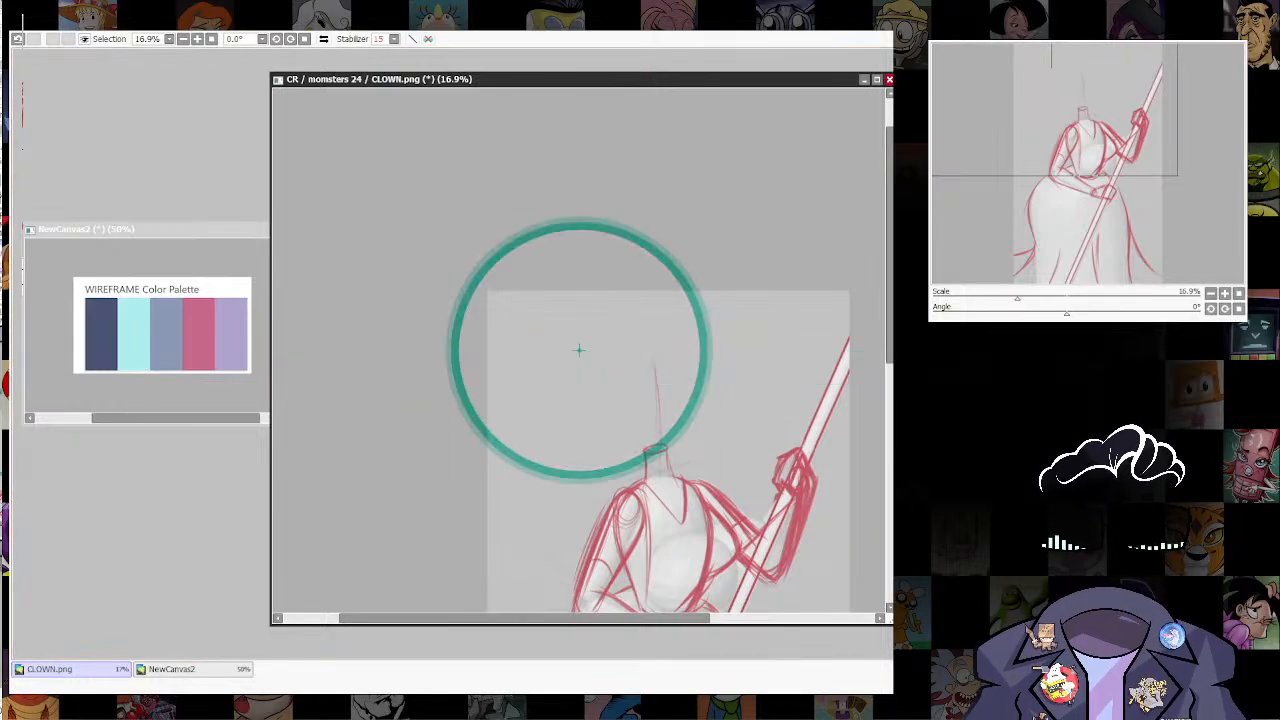
{"action": "left_click_drag", "start_coordinate": [704, 475], "coordinate": [626, 397]}
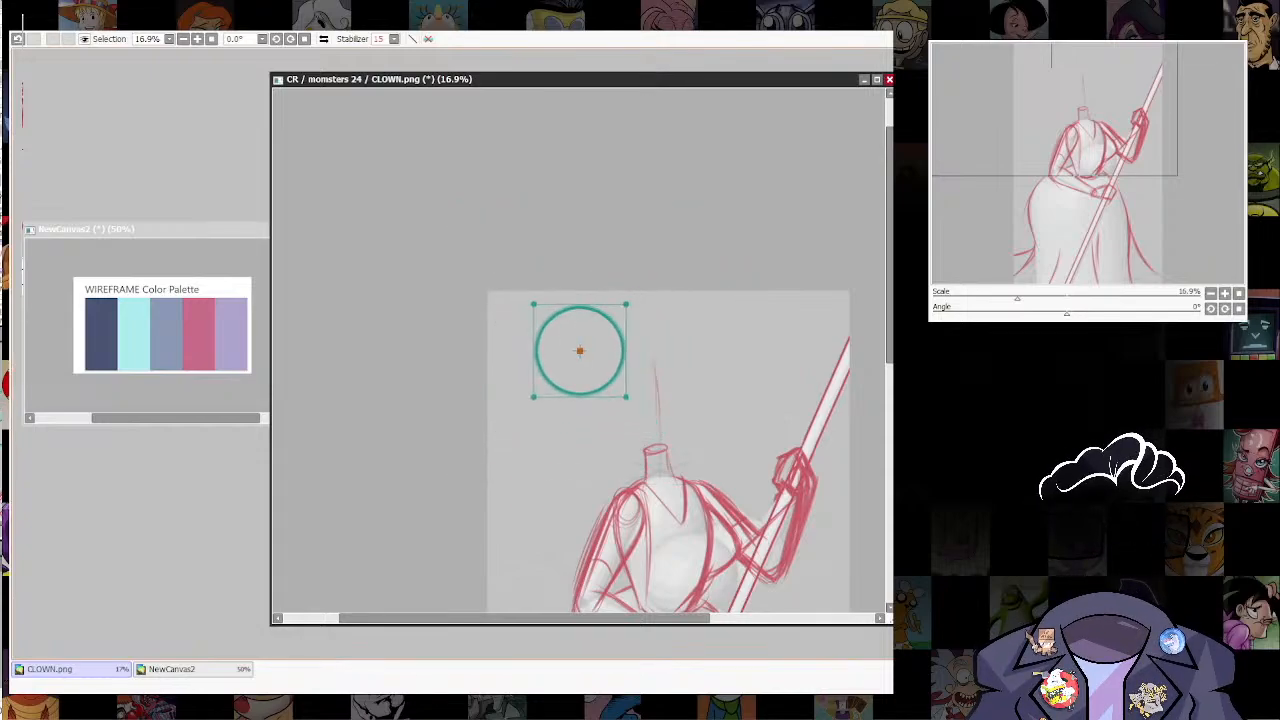
{"action": "mouse_move", "coordinate": [580, 350]}
{"action": "left_mouse_down"}
{"action": "mouse_move", "coordinate": [681, 384]}
{"action": "mouse_move", "coordinate": [667, 387]}
{"action": "mouse_move", "coordinate": [708, 345]}
{"action": "mouse_move", "coordinate": [659, 388]}
{"action": "mouse_move", "coordinate": [698, 387]}
{"action": "mouse_move", "coordinate": [683, 359]}
{"action": "mouse_move", "coordinate": [674, 423]}
{"action": "left_mouse_up"}
{"action": "key", "text": "ctrl+r"}
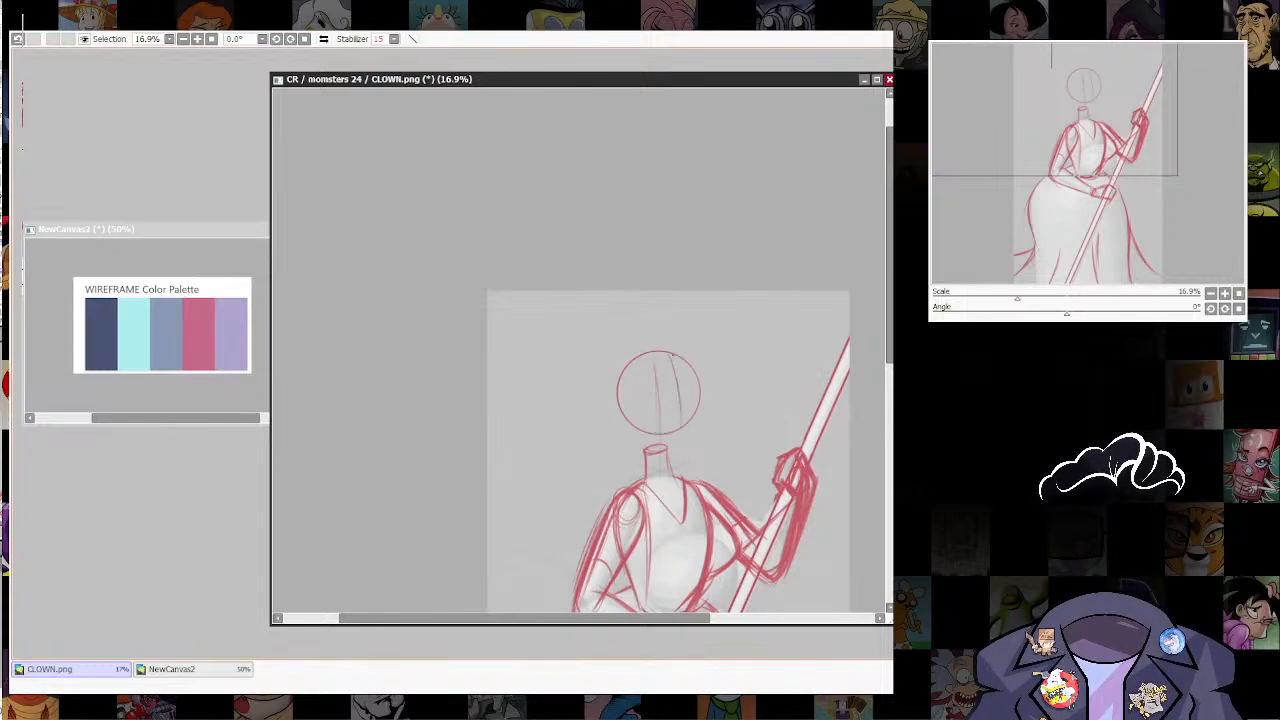
Step: Sketch the face's centre line, the far side of the face, and a jaw tapering to a chin below the head circle
{"action": "left_click_drag", "start_coordinate": [678, 371], "coordinate": [678, 395]}
{"action": "mouse_move", "coordinate": [700, 388]}
{"action": "left_mouse_down"}
{"action": "mouse_move", "coordinate": [701, 424]}
{"action": "mouse_move", "coordinate": [703, 408]}
{"action": "mouse_move", "coordinate": [674, 466]}
{"action": "left_mouse_up"}
{"action": "mouse_move", "coordinate": [621, 431]}
{"action": "left_mouse_down"}
{"action": "mouse_move", "coordinate": [659, 467]}
{"action": "mouse_move", "coordinate": [675, 462]}
{"action": "left_mouse_up"}
{"action": "mouse_move", "coordinate": [671, 470]}
{"action": "left_mouse_down"}
{"action": "mouse_move", "coordinate": [693, 453]}
{"action": "mouse_move", "coordinate": [682, 463]}
{"action": "left_mouse_up"}
{"action": "left_click_drag", "start_coordinate": [703, 431], "coordinate": [694, 451]}
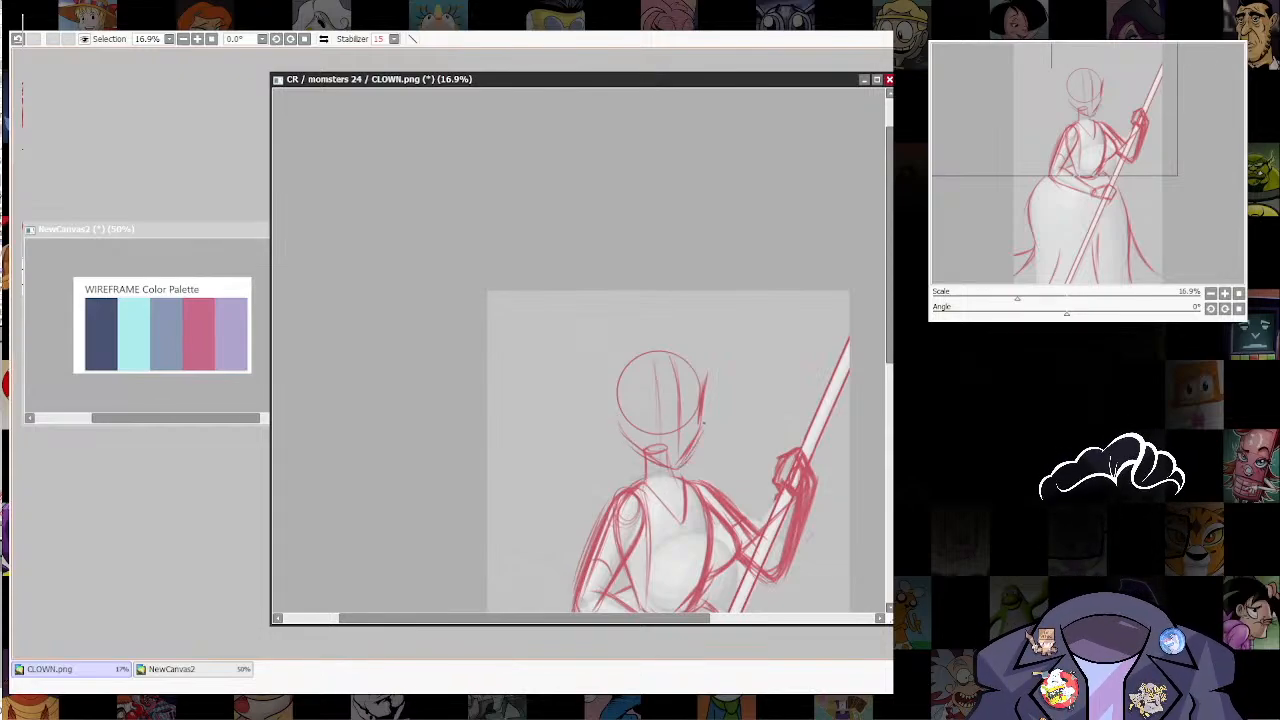
{"action": "left_click_drag", "start_coordinate": [706, 379], "coordinate": [704, 411]}
{"action": "left_click_drag", "start_coordinate": [705, 409], "coordinate": [683, 463]}
{"action": "mouse_move", "coordinate": [620, 430]}
{"action": "left_mouse_down"}
{"action": "mouse_move", "coordinate": [696, 471]}
{"action": "mouse_move", "coordinate": [704, 400]}
{"action": "left_mouse_up"}
Step: Reinforce the far jaw line from the cheek down to the chin
{"action": "scroll", "coordinate": [713, 223], "scroll_direction": "down", "scroll_amount": 5}
{"action": "scroll", "coordinate": [713, 223], "scroll_direction": "up", "scroll_amount": 5}
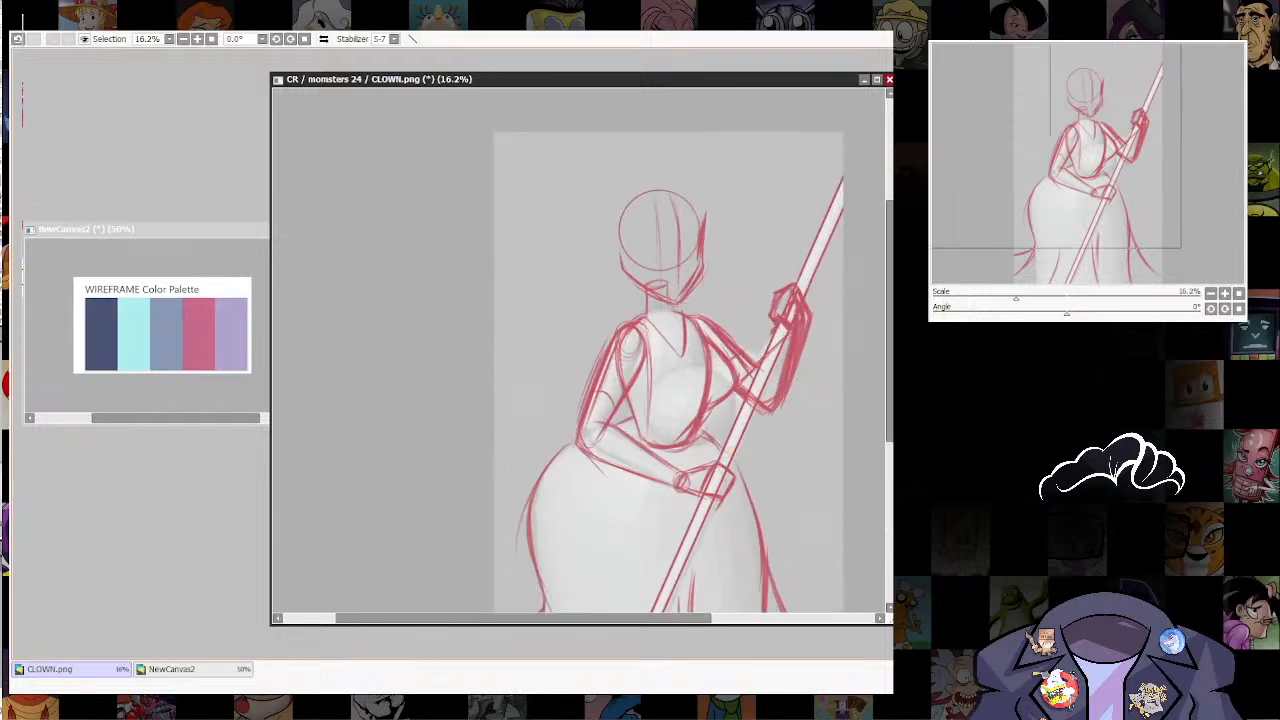
{"action": "scroll", "coordinate": [680, 200], "scroll_direction": "up", "scroll_amount": 4}
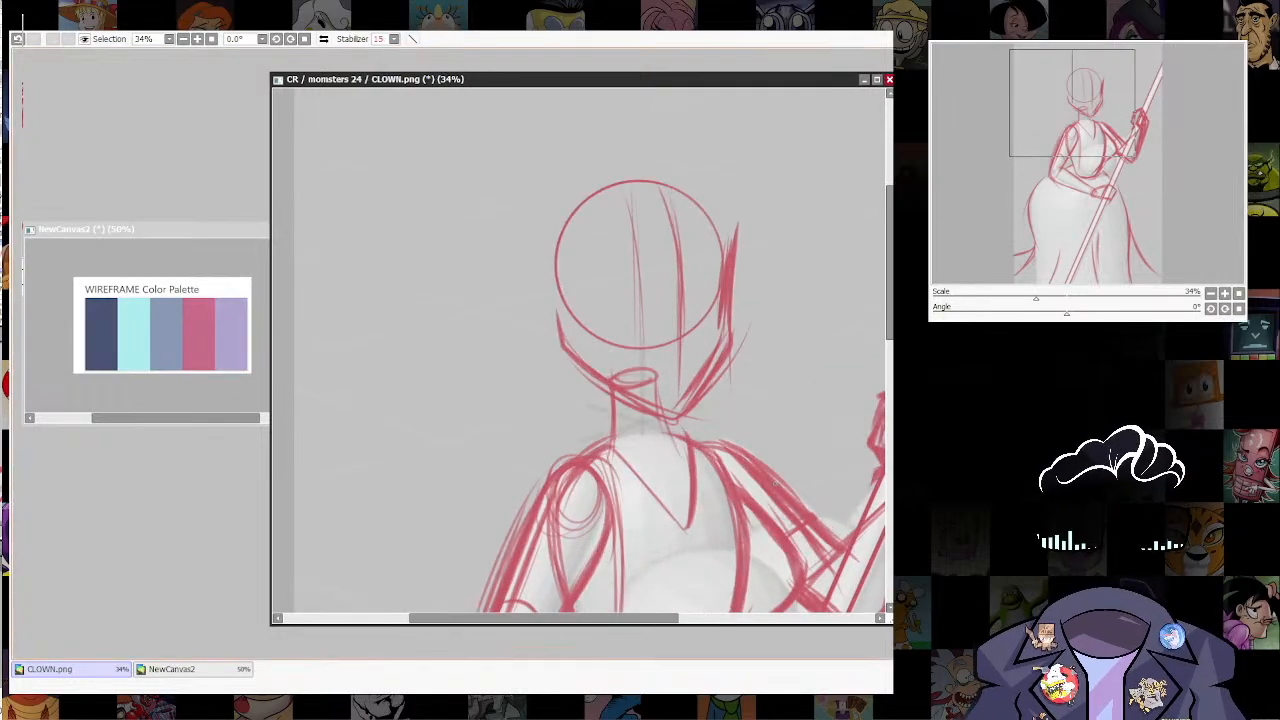
{"action": "left_click_drag", "start_coordinate": [704, 450], "coordinate": [718, 507]}
{"action": "mouse_move", "coordinate": [629, 441]}
{"action": "left_mouse_down"}
{"action": "mouse_move", "coordinate": [628, 504]}
{"action": "mouse_move", "coordinate": [630, 492]}
{"action": "mouse_move", "coordinate": [698, 494]}
{"action": "left_mouse_up"}
{"action": "key", "text": "ctrl+z"}
{"action": "left_click_drag", "start_coordinate": [729, 450], "coordinate": [716, 490]}
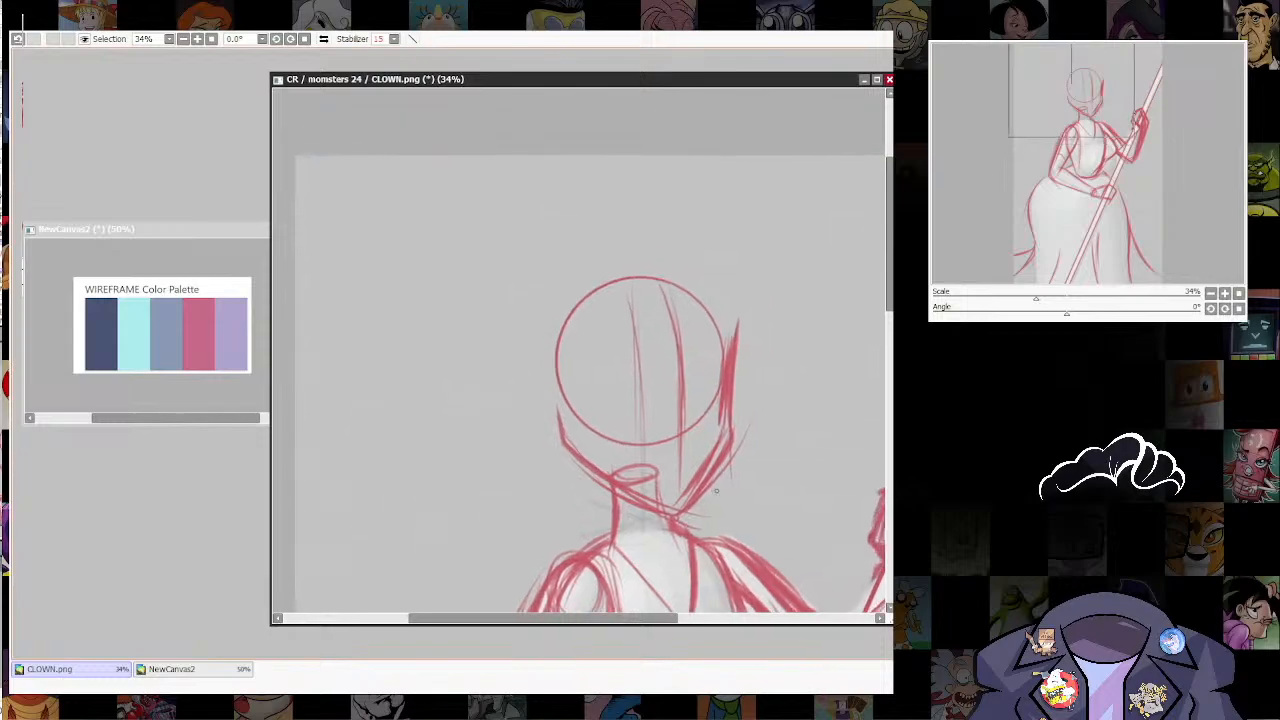
{"action": "left_click_drag", "start_coordinate": [730, 444], "coordinate": [690, 520]}
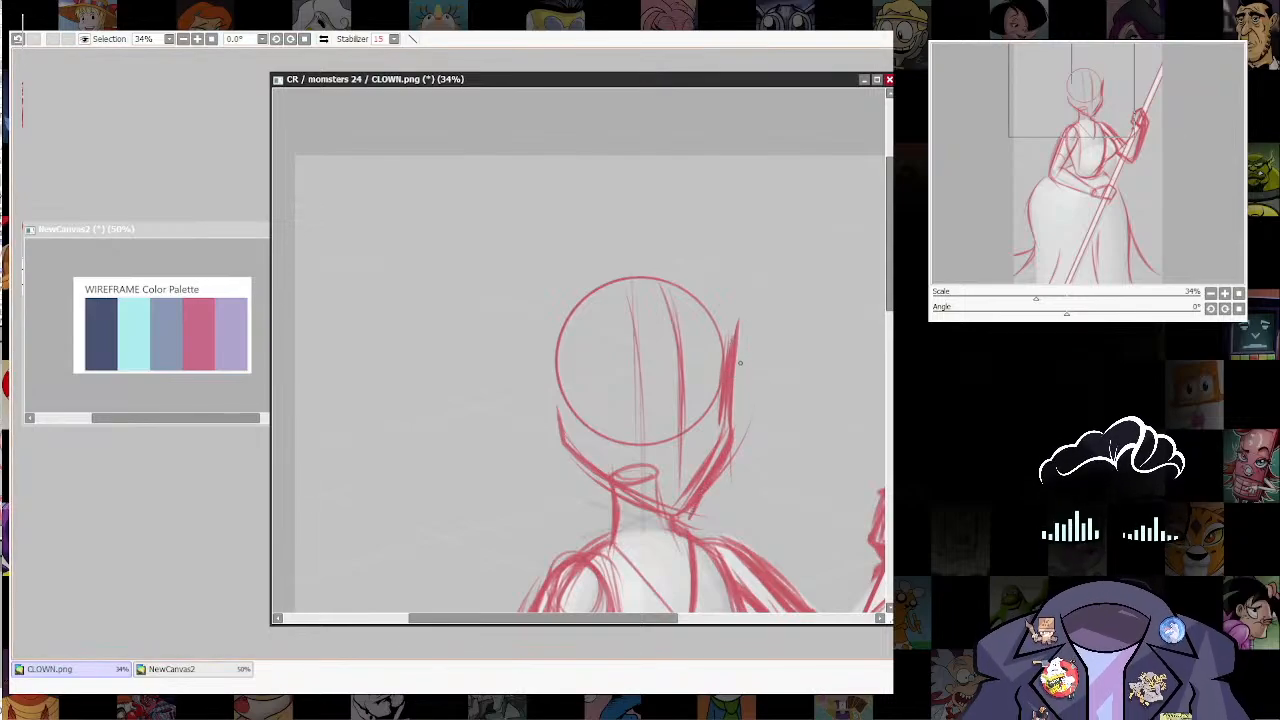
Step: Go over the face outline in darker strokes along the far temple, cheek, chin and near jaw
{"action": "mouse_move", "coordinate": [738, 333]}
{"action": "left_mouse_down"}
{"action": "mouse_move", "coordinate": [715, 445]}
{"action": "mouse_move", "coordinate": [726, 459]}
{"action": "mouse_move", "coordinate": [731, 405]}
{"action": "mouse_move", "coordinate": [688, 518]}
{"action": "left_mouse_up"}
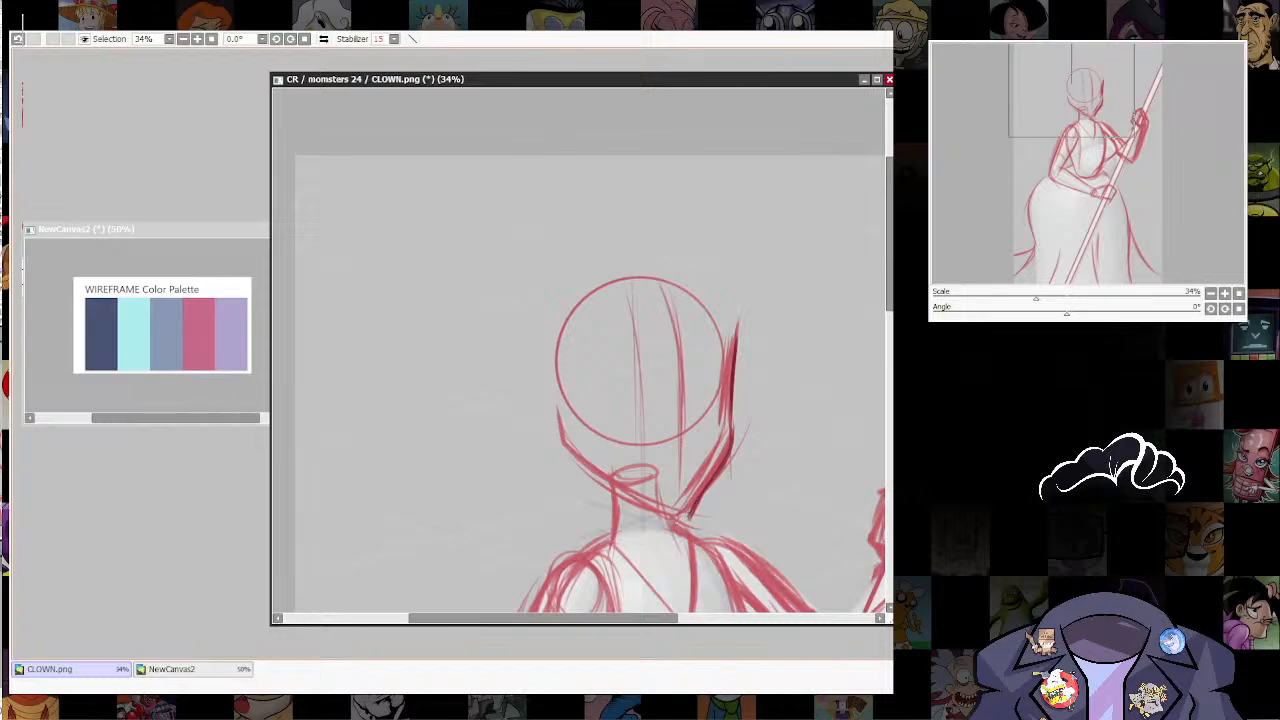
{"action": "left_click_drag", "start_coordinate": [554, 418], "coordinate": [562, 448]}
{"action": "left_click_drag", "start_coordinate": [560, 442], "coordinate": [650, 500]}
{"action": "mouse_move", "coordinate": [584, 466]}
{"action": "left_mouse_down"}
{"action": "mouse_move", "coordinate": [690, 518]}
{"action": "mouse_move", "coordinate": [729, 465]}
{"action": "left_mouse_up"}
{"action": "left_click_drag", "start_coordinate": [698, 508], "coordinate": [731, 461]}
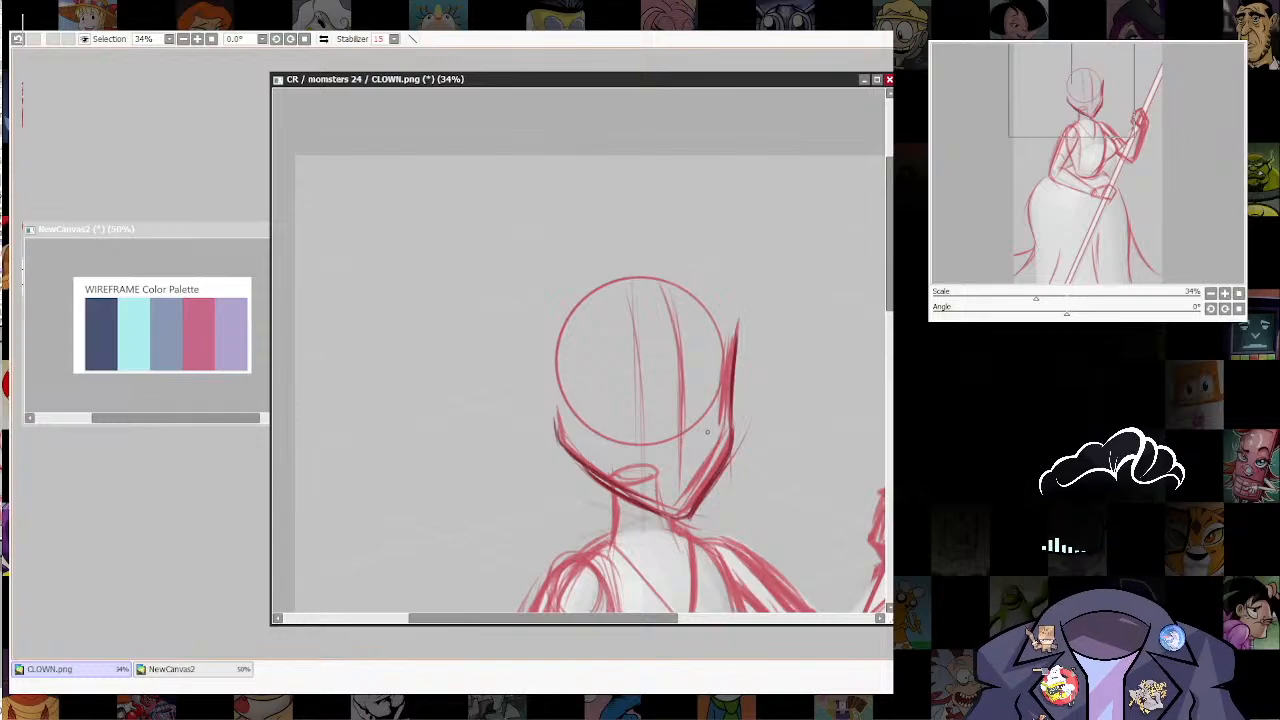
{"action": "left_click_drag", "start_coordinate": [737, 322], "coordinate": [736, 345]}
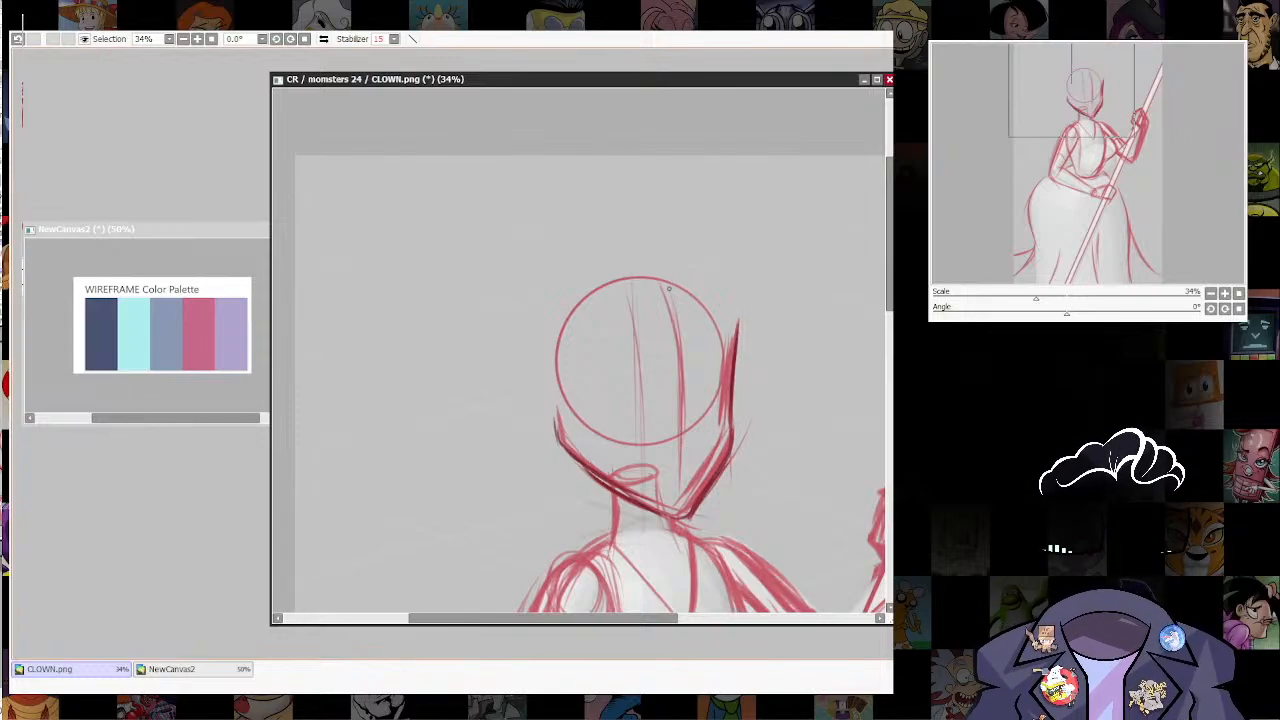
{"action": "left_click_drag", "start_coordinate": [672, 290], "coordinate": [432, 472]}
{"action": "mouse_move", "coordinate": [600, 355]}
{"action": "left_mouse_down"}
{"action": "mouse_move", "coordinate": [448, 494]}
{"action": "mouse_move", "coordinate": [450, 511]}
{"action": "left_mouse_up"}
{"action": "key", "text": "ctrl+z"}
{"action": "key", "text": "ctrl+z"}
{"action": "key", "text": "ctrl+z"}
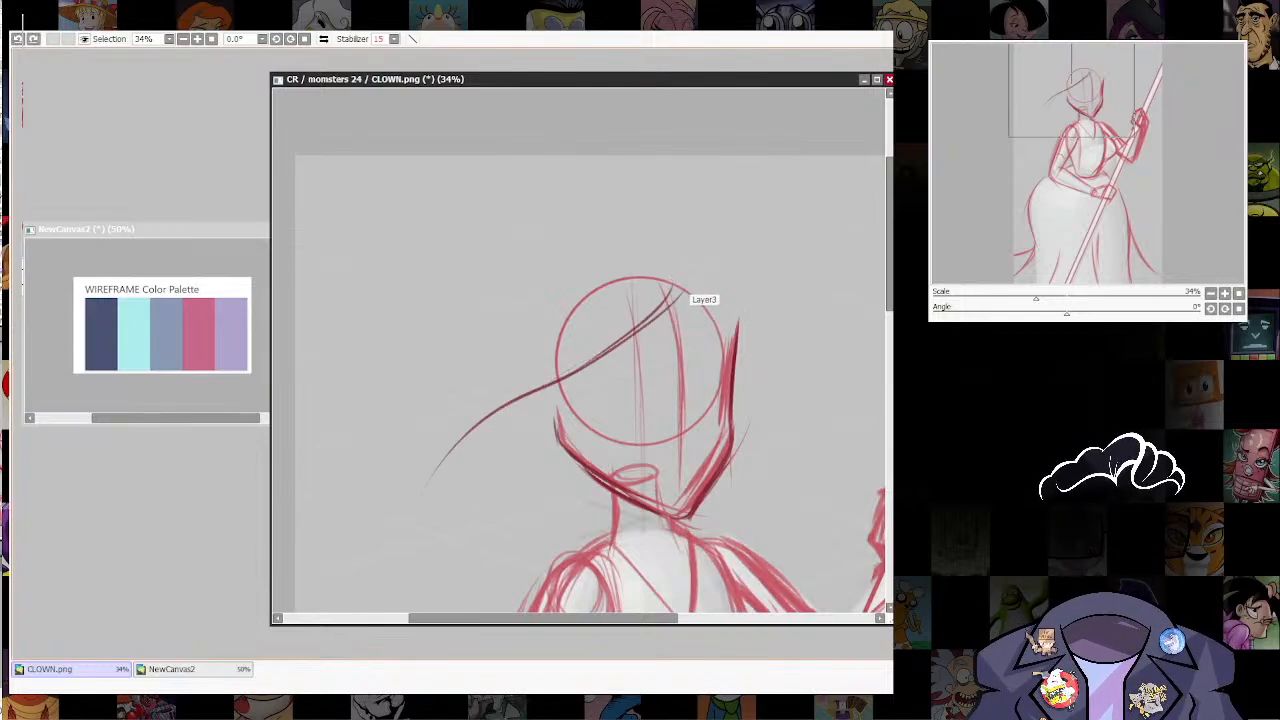
Step: Sketch a long hair contour from the forehead back across the head, curving behind the jaw and over the near shoulder to the chest
{"action": "mouse_move", "coordinate": [683, 288]}
{"action": "left_mouse_down"}
{"action": "mouse_move", "coordinate": [652, 330]}
{"action": "mouse_move", "coordinate": [516, 438]}
{"action": "left_mouse_up"}
{"action": "left_click_drag", "start_coordinate": [584, 486], "coordinate": [570, 363]}
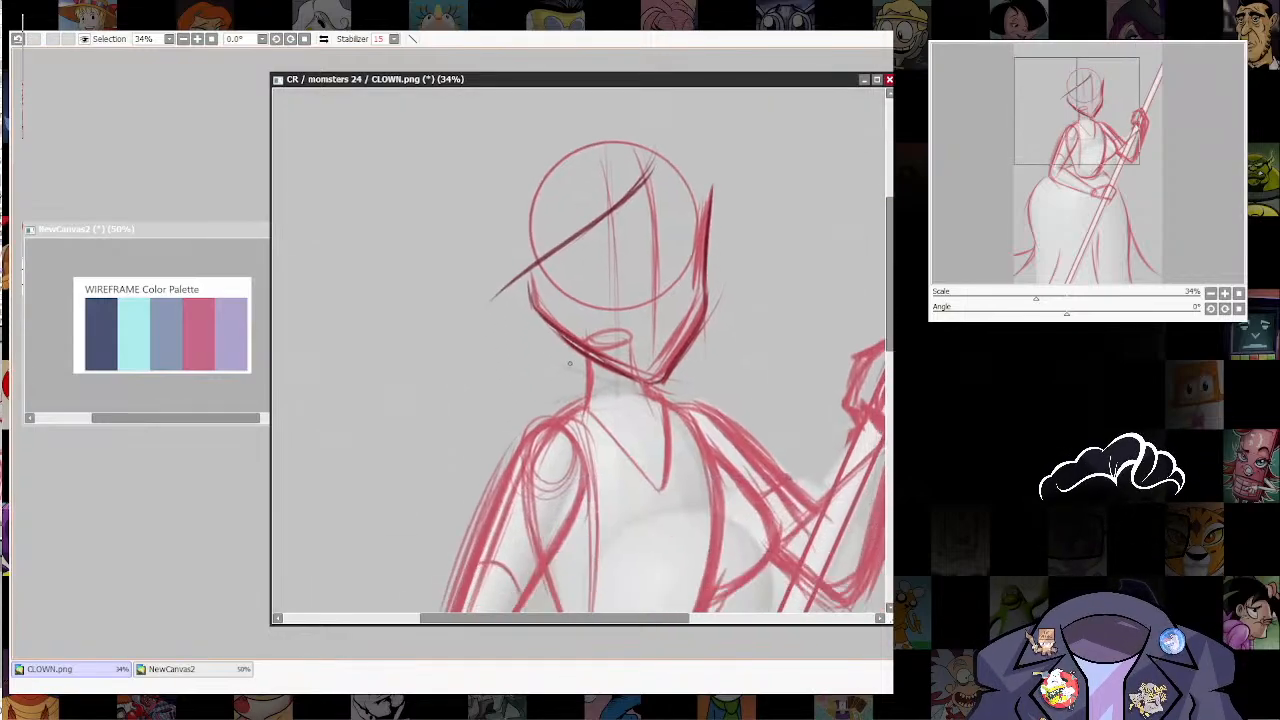
{"action": "left_click_drag", "start_coordinate": [572, 230], "coordinate": [562, 430]}
{"action": "mouse_move", "coordinate": [510, 293]}
{"action": "left_mouse_down"}
{"action": "mouse_move", "coordinate": [497, 346]}
{"action": "mouse_move", "coordinate": [648, 474]}
{"action": "left_mouse_up"}
{"action": "left_click_drag", "start_coordinate": [558, 418], "coordinate": [670, 503]}
{"action": "mouse_move", "coordinate": [602, 214]}
{"action": "left_mouse_down"}
{"action": "mouse_move", "coordinate": [548, 258]}
{"action": "mouse_move", "coordinate": [603, 457]}
{"action": "mouse_move", "coordinate": [628, 457]}
{"action": "left_mouse_up"}
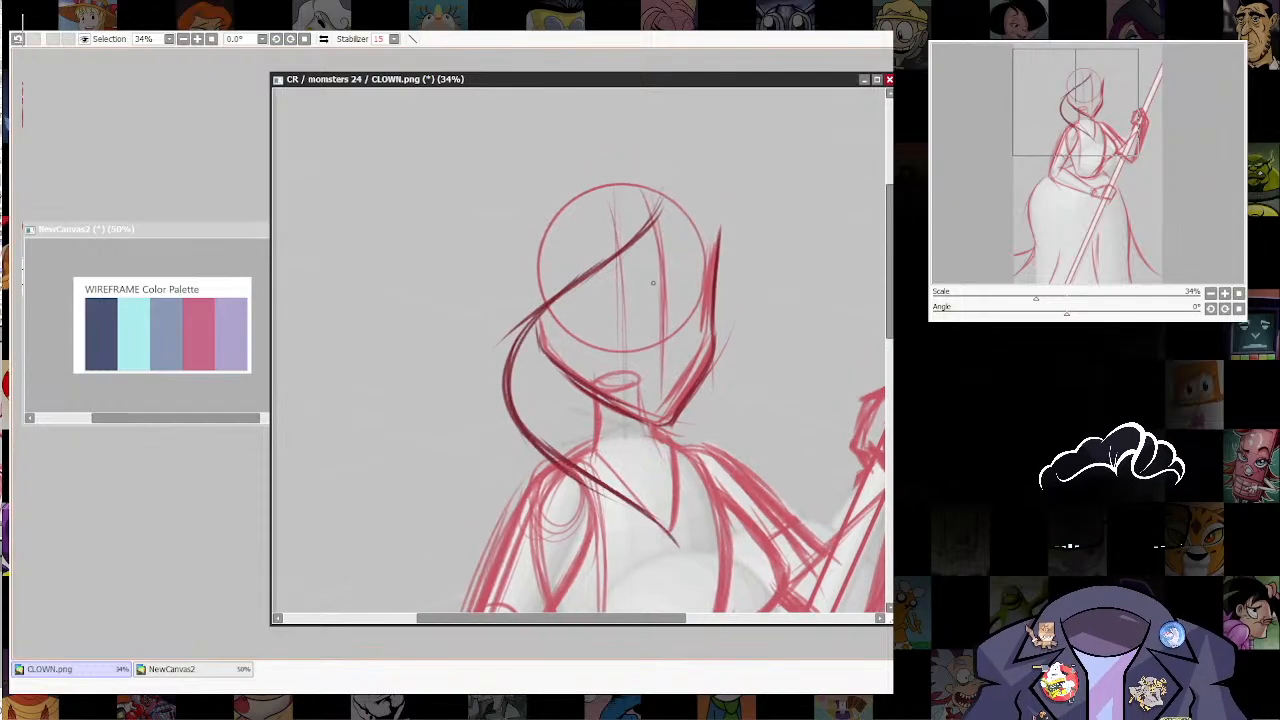
{"action": "mouse_move", "coordinate": [662, 205]}
{"action": "left_mouse_down"}
{"action": "mouse_move", "coordinate": [630, 261]}
{"action": "mouse_move", "coordinate": [566, 308]}
{"action": "left_mouse_up"}
{"action": "left_click_drag", "start_coordinate": [652, 240], "coordinate": [508, 352]}
{"action": "key", "text": "ctrl+z"}
{"action": "key", "text": "ctrl+z"}
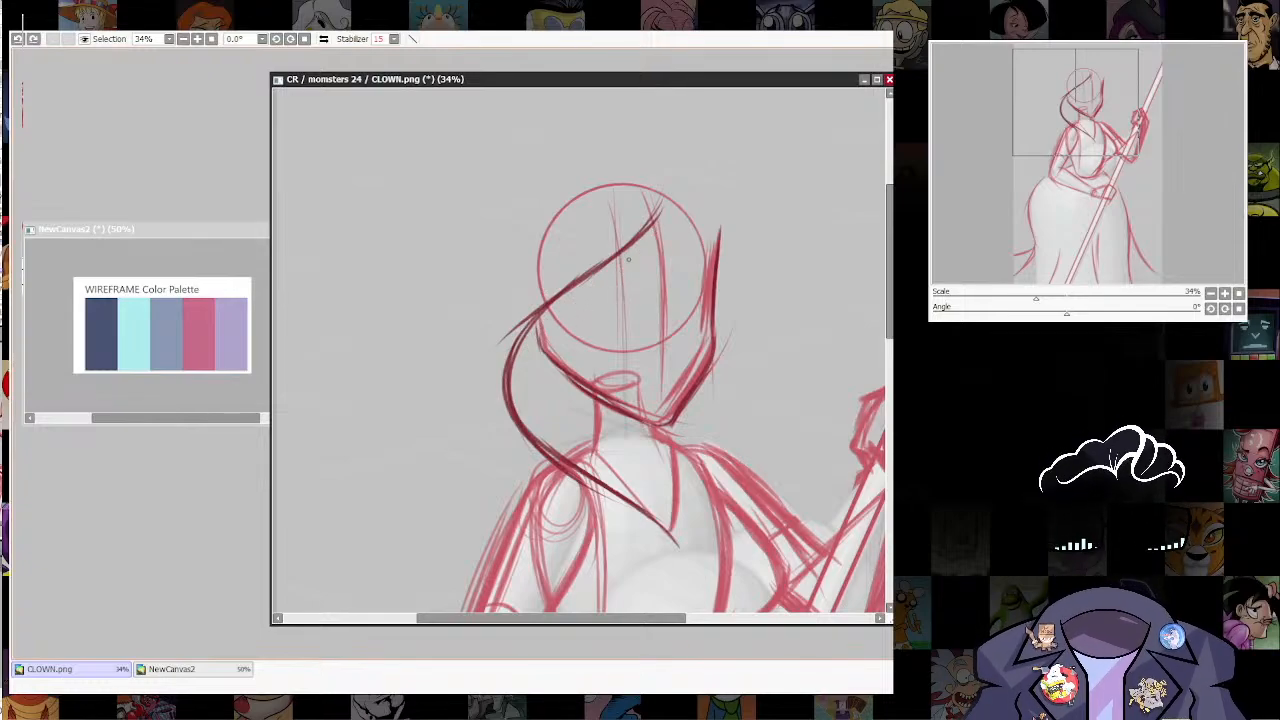
Step: Undo the long near-side hair contour running from the forehead behind the jaw to the chest
{"action": "left_click_drag", "start_coordinate": [648, 217], "coordinate": [648, 296]}
{"action": "key", "text": "ctrl+z"}
{"action": "key", "text": "ctrl+z"}
{"action": "key", "text": "ctrl+z"}
{"action": "key", "text": "ctrl+z"}
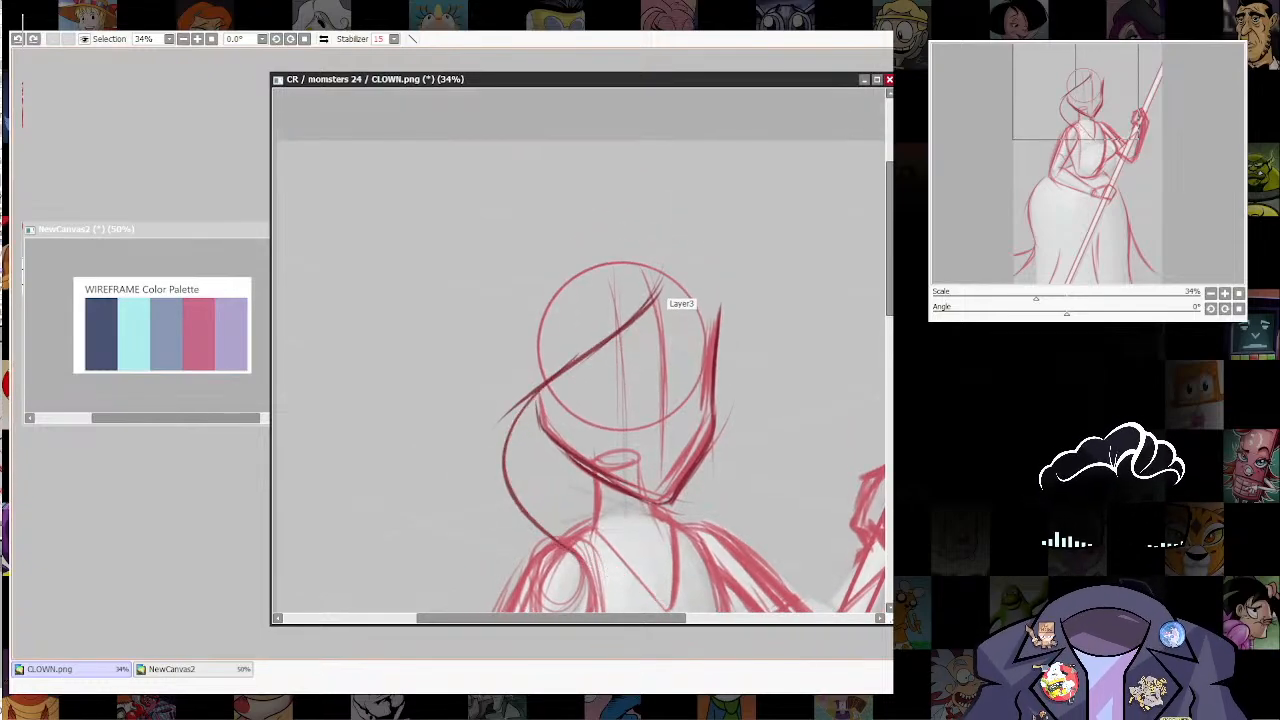
{"action": "key", "text": "ctrl+z"}
{"action": "key", "text": "ctrl+z"}
{"action": "key", "text": "ctrl+z"}
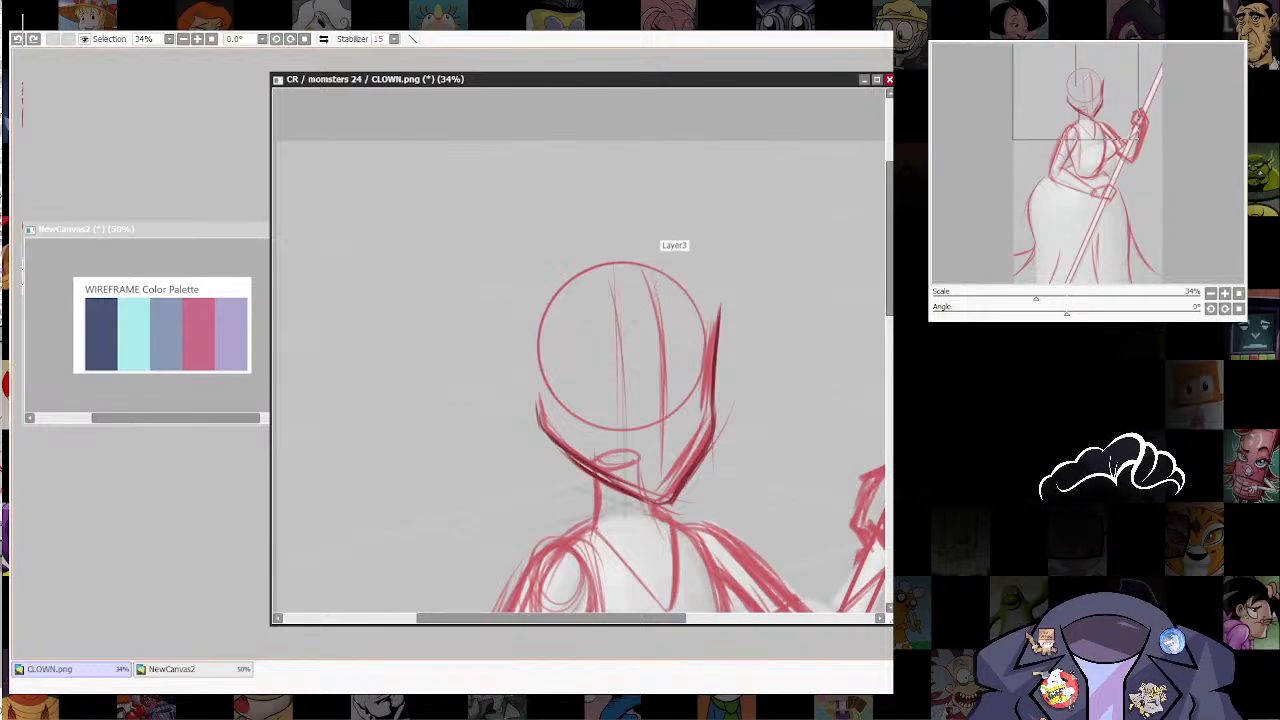
Step: Sketch a wider near-side hair contour from a peak atop the forehead, curving behind the jaw and down to the chest
{"action": "mouse_move", "coordinate": [646, 243]}
{"action": "left_mouse_down"}
{"action": "mouse_move", "coordinate": [576, 338]}
{"action": "mouse_move", "coordinate": [512, 380]}
{"action": "left_mouse_up"}
{"action": "mouse_move", "coordinate": [598, 322]}
{"action": "left_mouse_down"}
{"action": "mouse_move", "coordinate": [491, 406]}
{"action": "mouse_move", "coordinate": [530, 510]}
{"action": "left_mouse_up"}
{"action": "mouse_move", "coordinate": [490, 410]}
{"action": "left_mouse_down"}
{"action": "mouse_move", "coordinate": [632, 558]}
{"action": "mouse_move", "coordinate": [518, 492]}
{"action": "mouse_move", "coordinate": [658, 590]}
{"action": "left_mouse_up"}
{"action": "mouse_move", "coordinate": [596, 542]}
{"action": "left_mouse_down"}
{"action": "mouse_move", "coordinate": [665, 610]}
{"action": "mouse_move", "coordinate": [556, 508]}
{"action": "left_mouse_up"}
{"action": "left_click_drag", "start_coordinate": [511, 396], "coordinate": [498, 480]}
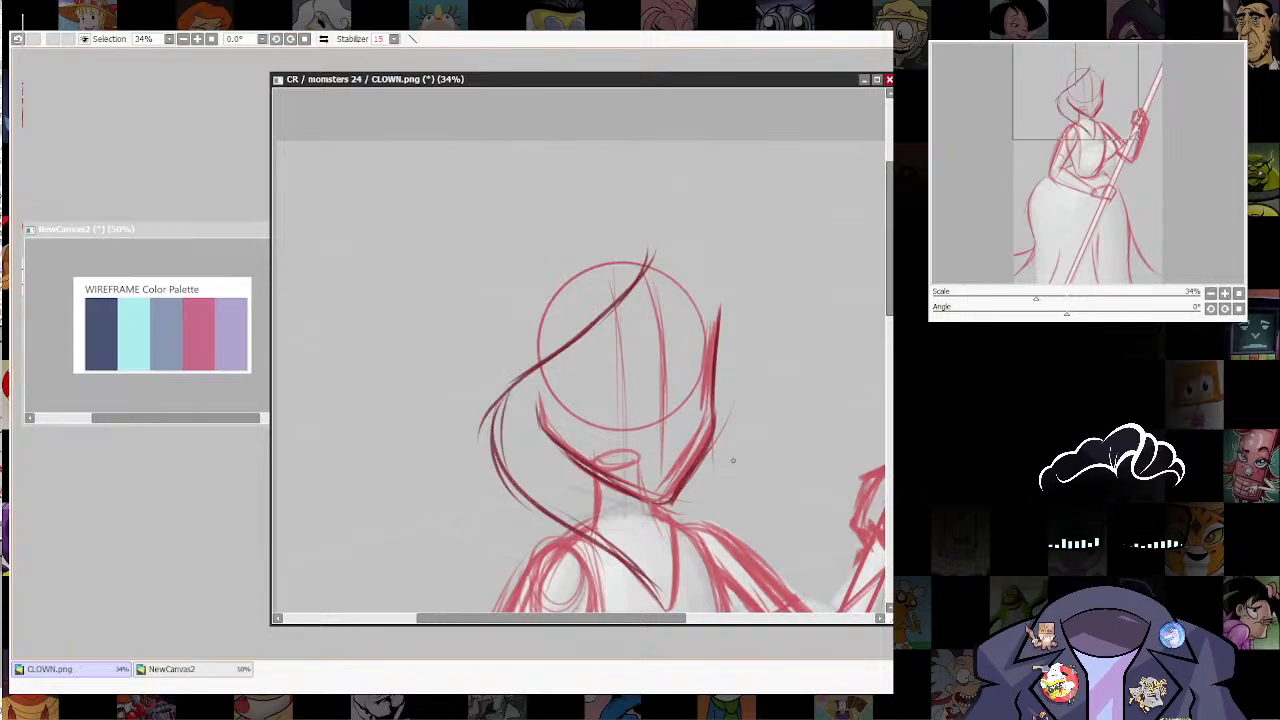
Step: Sketch the far-side hair contour from the forehead peak, bulging past the temple and tapering to meet the near side at the chest
{"action": "left_click_drag", "start_coordinate": [731, 457], "coordinate": [658, 409]}
{"action": "left_click_drag", "start_coordinate": [574, 226], "coordinate": [636, 290]}
{"action": "left_click_drag", "start_coordinate": [568, 230], "coordinate": [668, 294]}
{"action": "mouse_move", "coordinate": [598, 210]}
{"action": "left_mouse_down"}
{"action": "mouse_move", "coordinate": [578, 252]}
{"action": "mouse_move", "coordinate": [638, 290]}
{"action": "mouse_move", "coordinate": [684, 352]}
{"action": "left_mouse_up"}
{"action": "left_click_drag", "start_coordinate": [650, 290], "coordinate": [668, 468]}
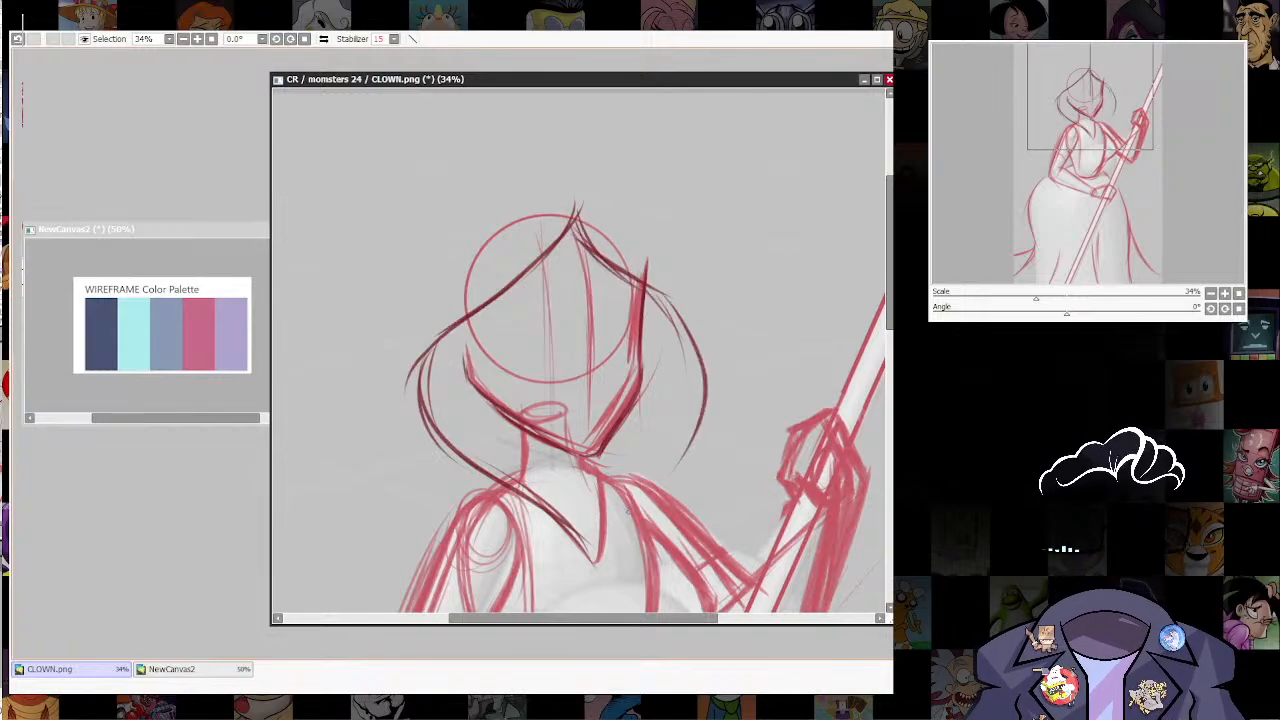
{"action": "left_click_drag", "start_coordinate": [692, 330], "coordinate": [604, 542]}
{"action": "left_click_drag", "start_coordinate": [690, 405], "coordinate": [598, 566]}
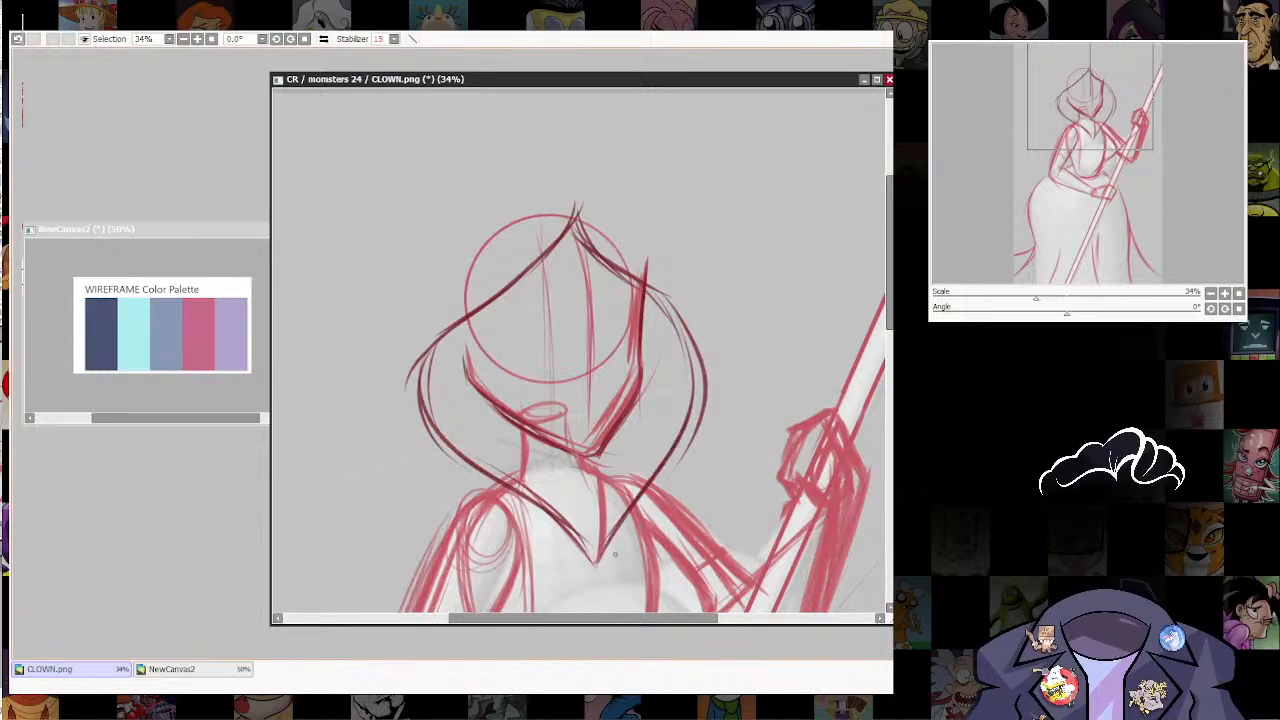
Step: Thicken the far-side hair contour with repeated strokes along its outer curve and lower taper
{"action": "left_click_drag", "start_coordinate": [660, 472], "coordinate": [612, 558]}
{"action": "left_click_drag", "start_coordinate": [678, 430], "coordinate": [672, 446]}
{"action": "mouse_move", "coordinate": [620, 266]}
{"action": "left_mouse_down"}
{"action": "mouse_move", "coordinate": [694, 380]}
{"action": "mouse_move", "coordinate": [696, 360]}
{"action": "mouse_move", "coordinate": [702, 446]}
{"action": "left_mouse_up"}
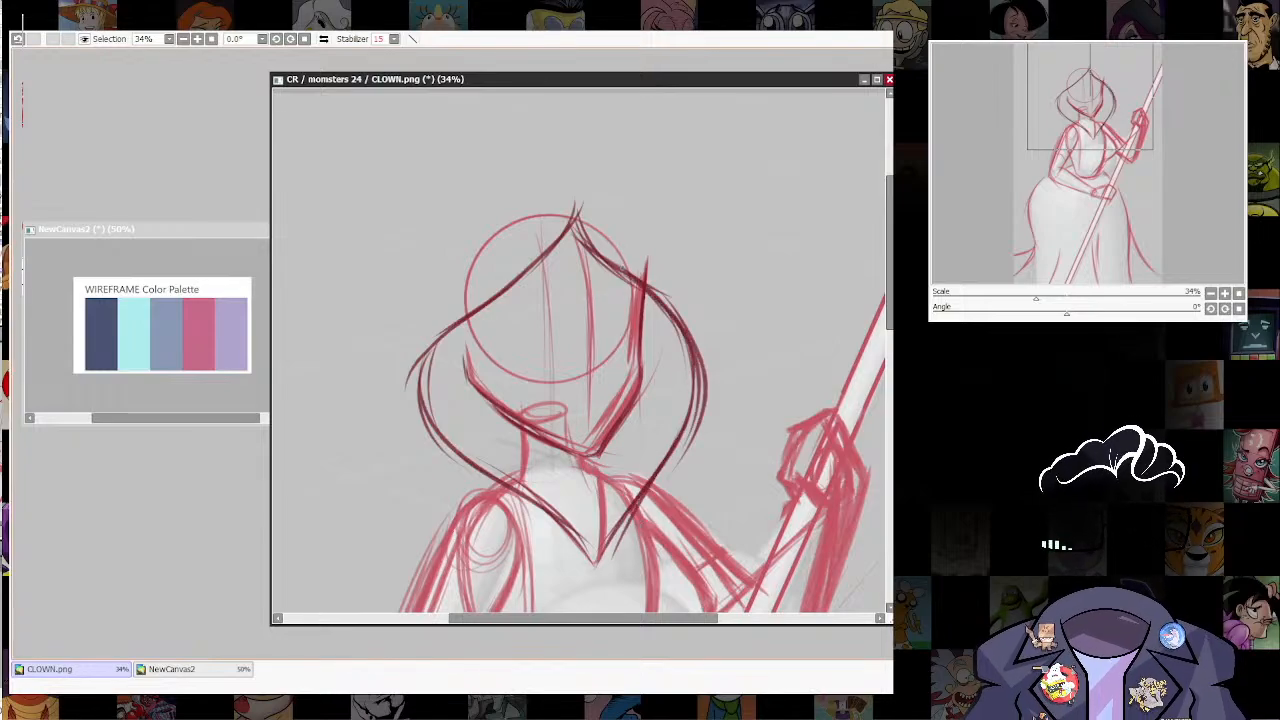
{"action": "left_click_drag", "start_coordinate": [648, 286], "coordinate": [704, 464]}
{"action": "left_click_drag", "start_coordinate": [655, 328], "coordinate": [684, 468]}
Step: Select the lower face freehand, from the temples around the jaw and chin
{"action": "left_click_drag", "start_coordinate": [682, 525], "coordinate": [677, 573]}
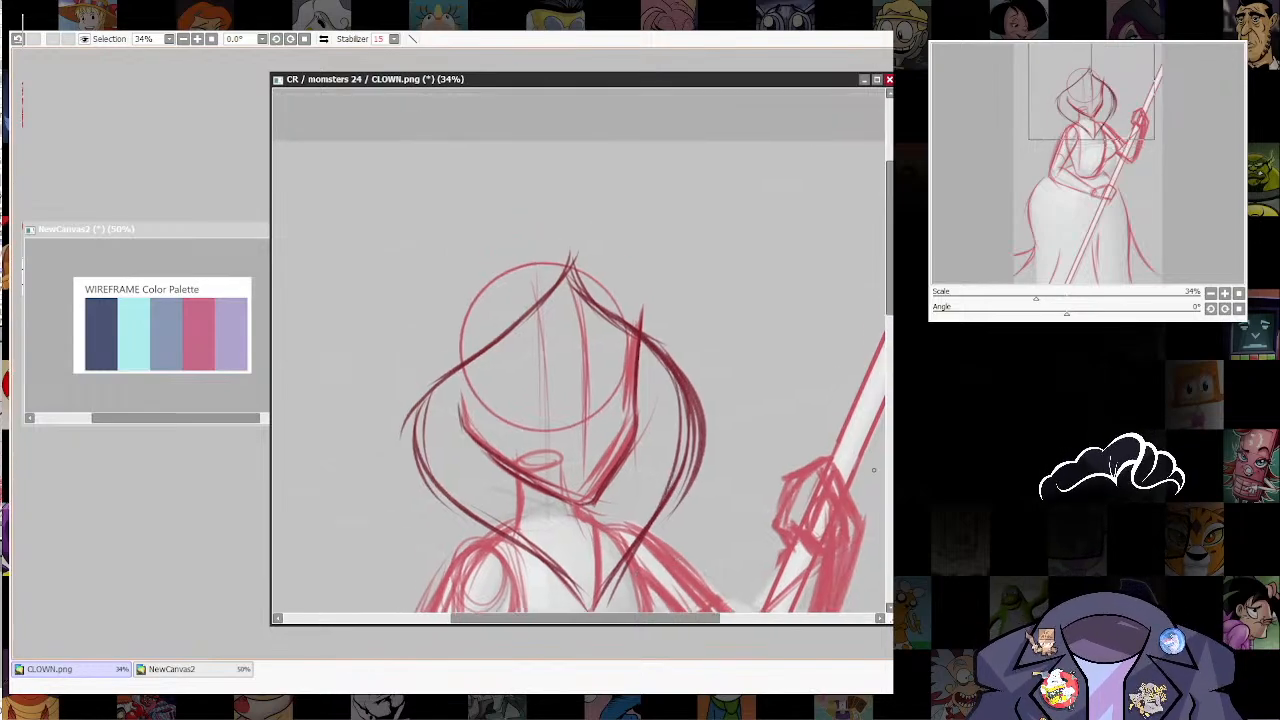
{"action": "mouse_move", "coordinate": [457, 378]}
{"action": "left_mouse_down"}
{"action": "mouse_move", "coordinate": [461, 427]}
{"action": "mouse_move", "coordinate": [548, 505]}
{"action": "mouse_move", "coordinate": [638, 456]}
{"action": "mouse_move", "coordinate": [645, 346]}
{"action": "mouse_move", "coordinate": [560, 340]}
{"action": "left_mouse_up"}
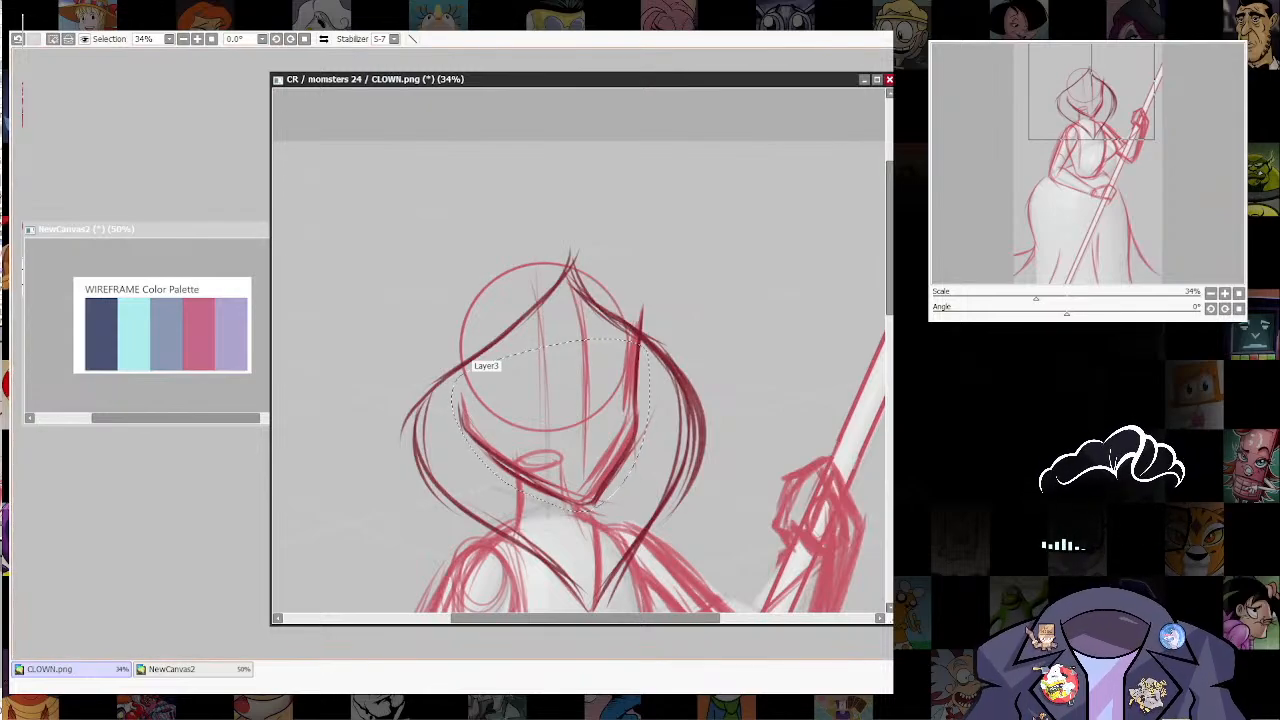
Step: Try to distort the selected lower face by pulling in the chin side and widening the far temple
{"action": "key", "text": "ctrl+t"}
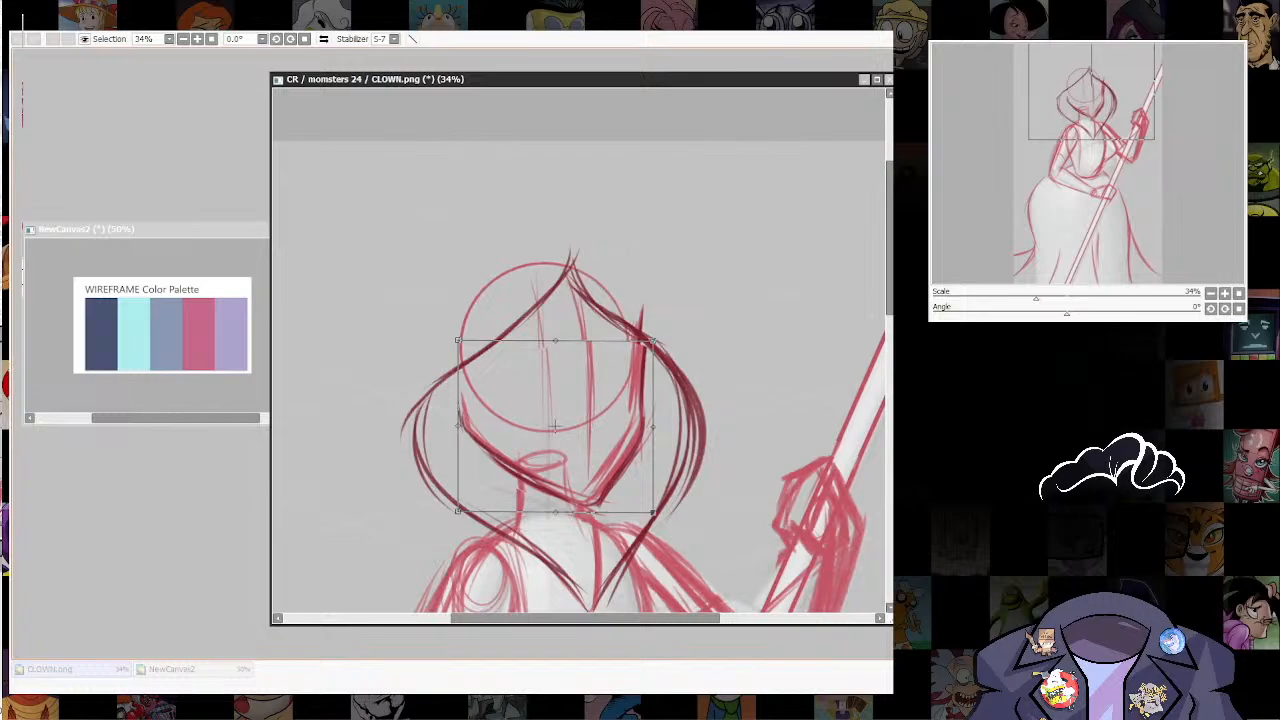
{"action": "left_click_drag", "start_coordinate": [653, 513], "coordinate": [634, 510]}
{"action": "left_click_drag", "start_coordinate": [653, 342], "coordinate": [659, 343]}
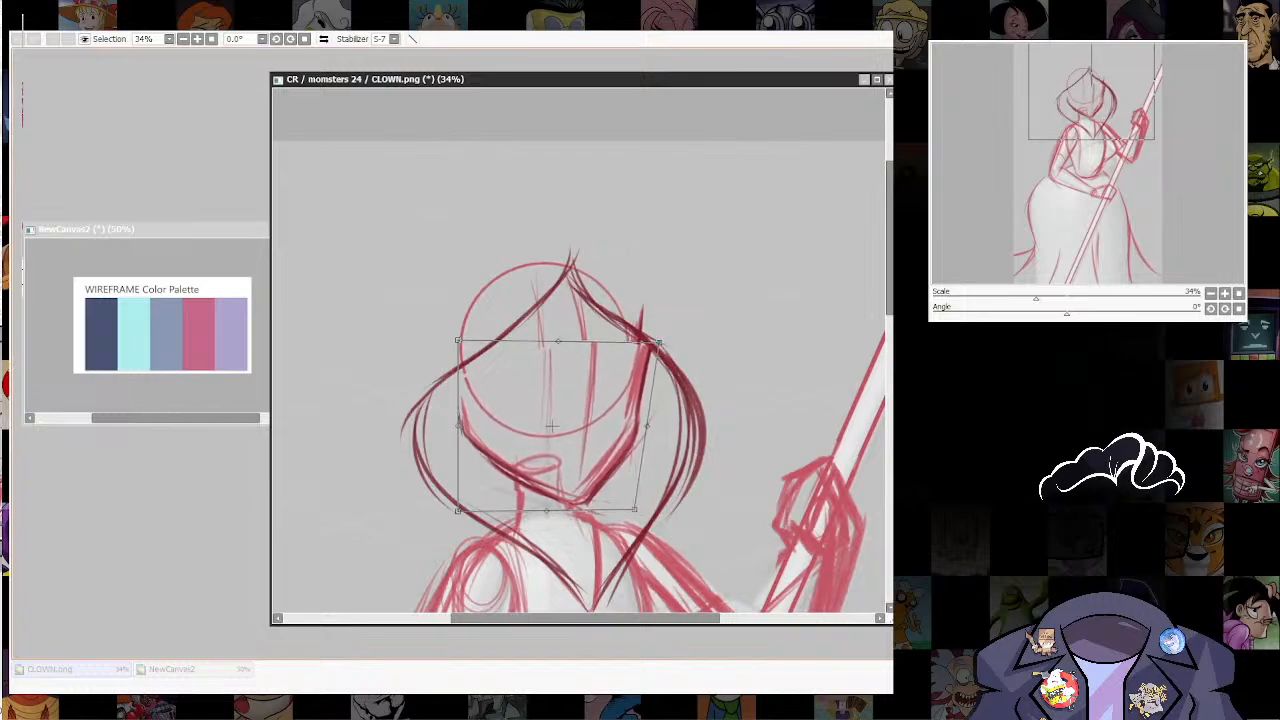
{"action": "left_click_drag", "start_coordinate": [458, 340], "coordinate": [454, 342]}
{"action": "left_click_drag", "start_coordinate": [634, 510], "coordinate": [631, 500]}
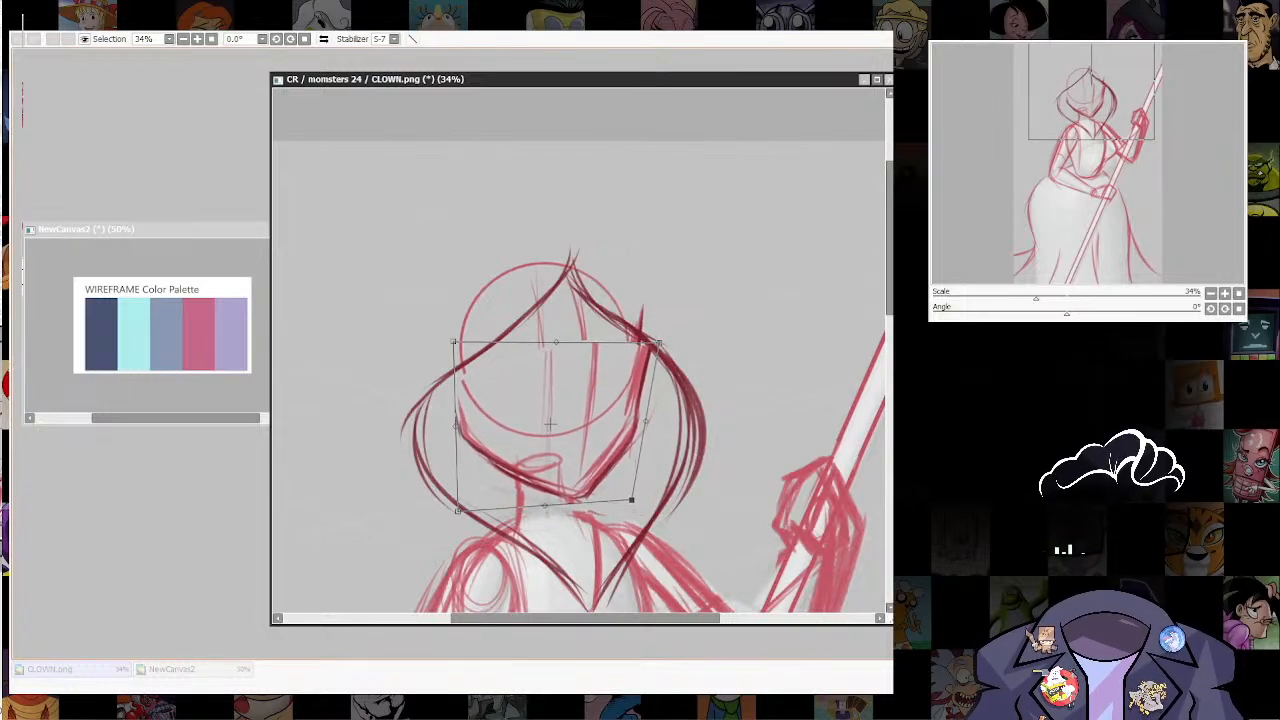
{"action": "key", "text": "Return"}
{"action": "key", "text": "ctrl+d"}
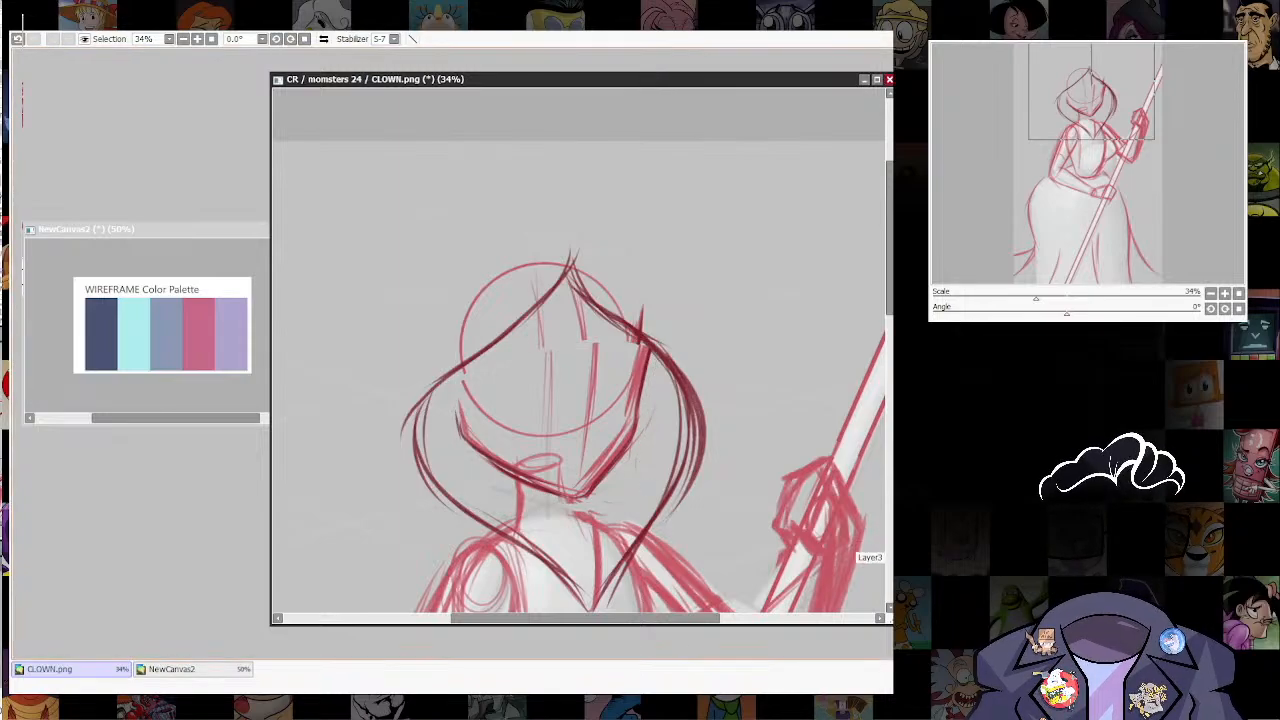
{"action": "key", "text": "ctrl+z"}
{"action": "key", "text": "ctrl+z"}
Step: Transform the selected lower face to shorten it slightly at the chin, and clear the selection
{"action": "key", "text": "ctrl+t"}
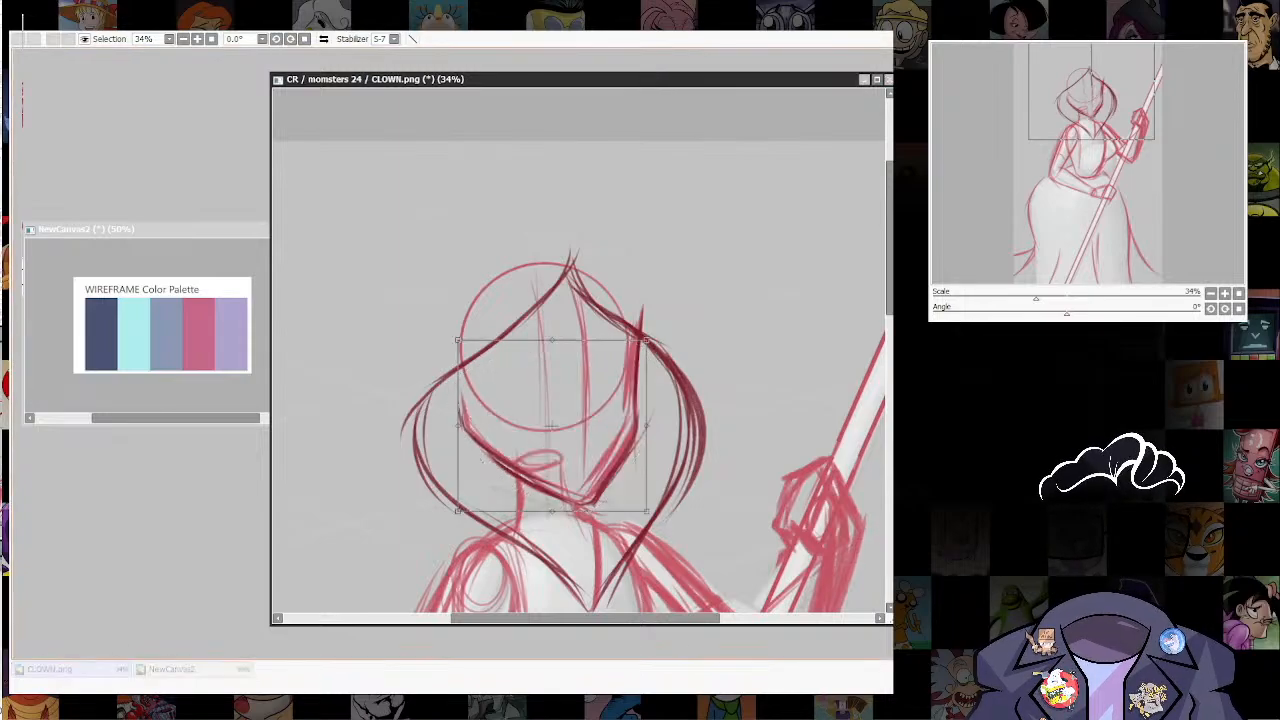
{"action": "left_click_drag", "start_coordinate": [552, 511], "coordinate": [554, 506]}
{"action": "key", "text": "Return"}
{"action": "key", "text": "ctrl+d"}
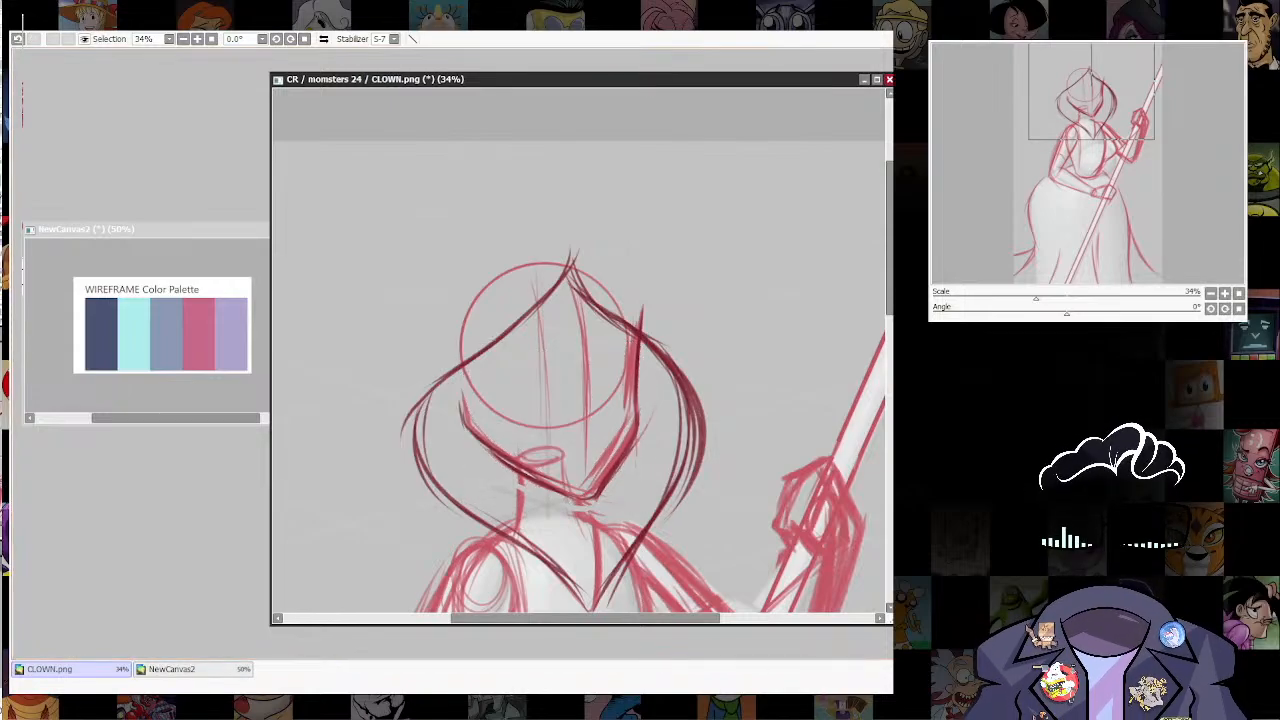
Step: Try to darken the near-side hair contour from the forehead peak to behind the cheek
{"action": "scroll", "coordinate": [783, 440], "scroll_direction": "down", "scroll_amount": 3}
{"action": "left_click_drag", "start_coordinate": [783, 440], "coordinate": [834, 449]}
{"action": "scroll", "coordinate": [795, 395], "scroll_direction": "up", "scroll_amount": 1}
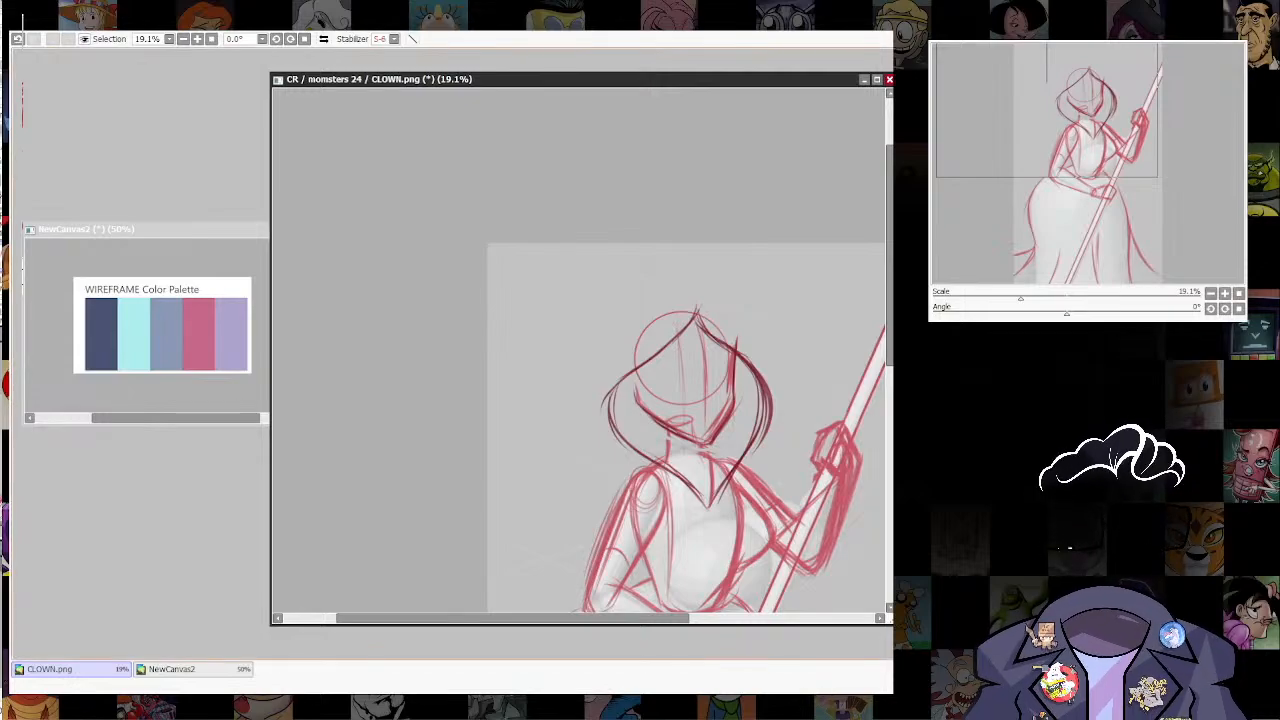
{"action": "mouse_move", "coordinate": [696, 304]}
{"action": "left_mouse_down"}
{"action": "mouse_move", "coordinate": [678, 348]}
{"action": "mouse_move", "coordinate": [600, 396]}
{"action": "mouse_move", "coordinate": [614, 434]}
{"action": "left_mouse_up"}
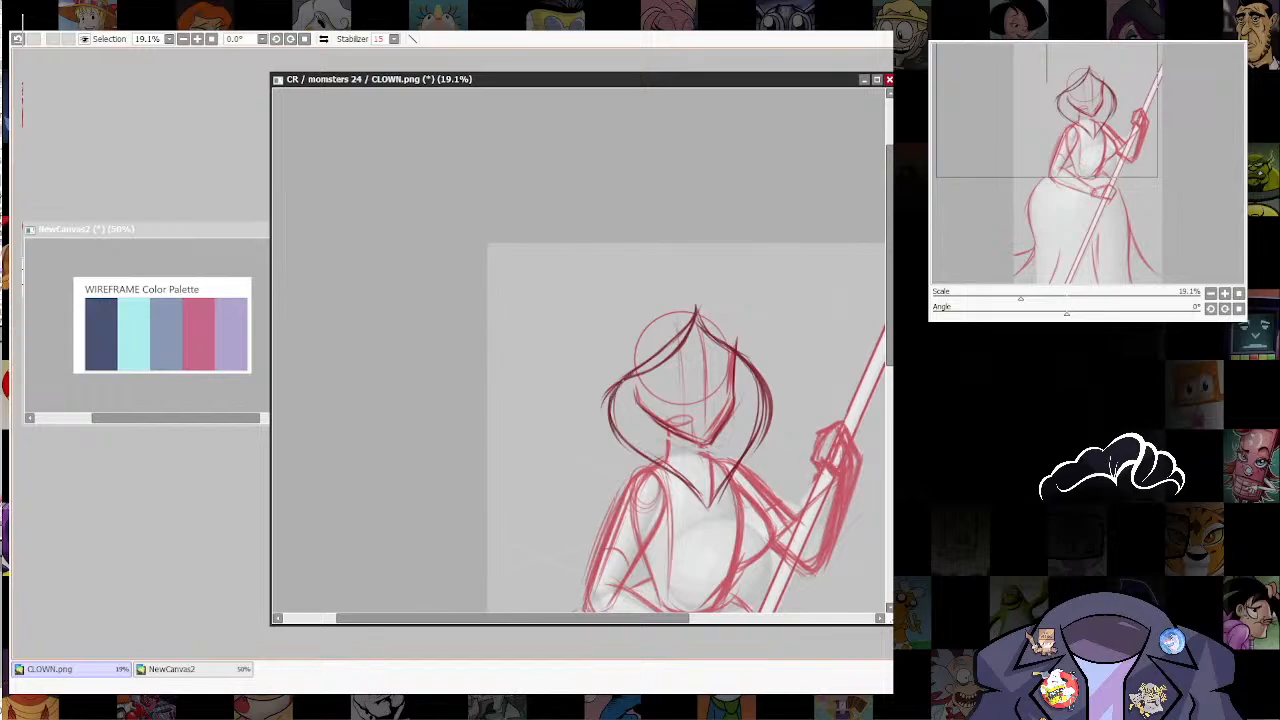
{"action": "left_click_drag", "start_coordinate": [611, 386], "coordinate": [620, 437]}
{"action": "key", "text": "ctrl+z"}
{"action": "key", "text": "ctrl+z"}
{"action": "key", "text": "ctrl+z"}
{"action": "key", "text": "ctrl+z"}
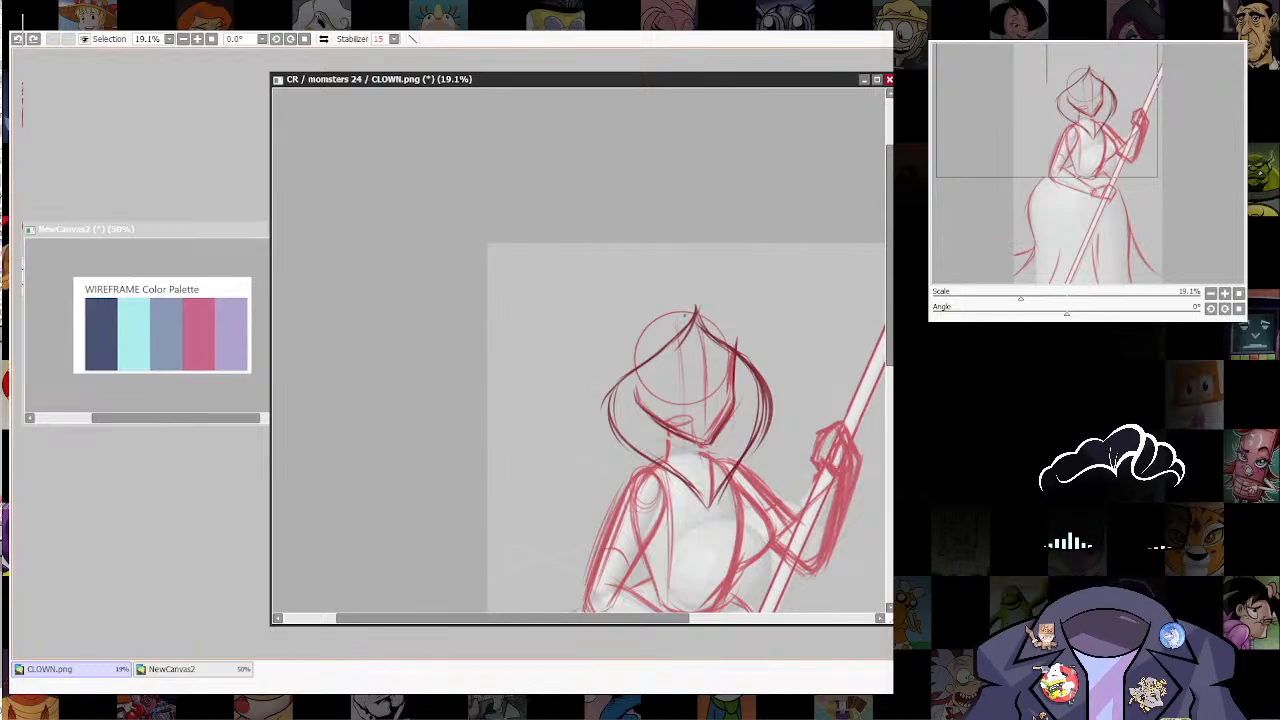
Step: Darken the near hairline from the forehead peak and sketch the near ear and neck line
{"action": "left_click_drag", "start_coordinate": [696, 314], "coordinate": [633, 373]}
{"action": "mouse_move", "coordinate": [683, 339]}
{"action": "left_mouse_down"}
{"action": "mouse_move", "coordinate": [608, 396]}
{"action": "mouse_move", "coordinate": [613, 431]}
{"action": "left_mouse_up"}
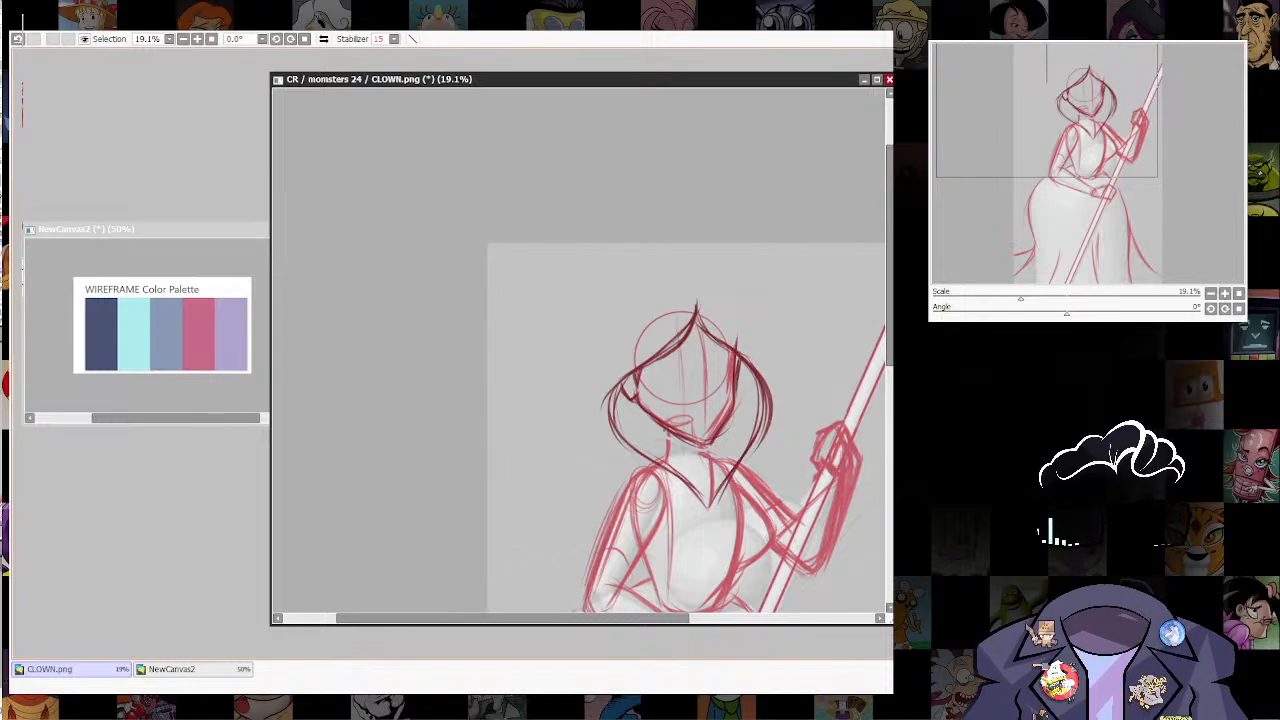
{"action": "mouse_move", "coordinate": [669, 430]}
{"action": "left_mouse_down"}
{"action": "mouse_move", "coordinate": [671, 462]}
{"action": "mouse_move", "coordinate": [718, 458]}
{"action": "left_mouse_up"}
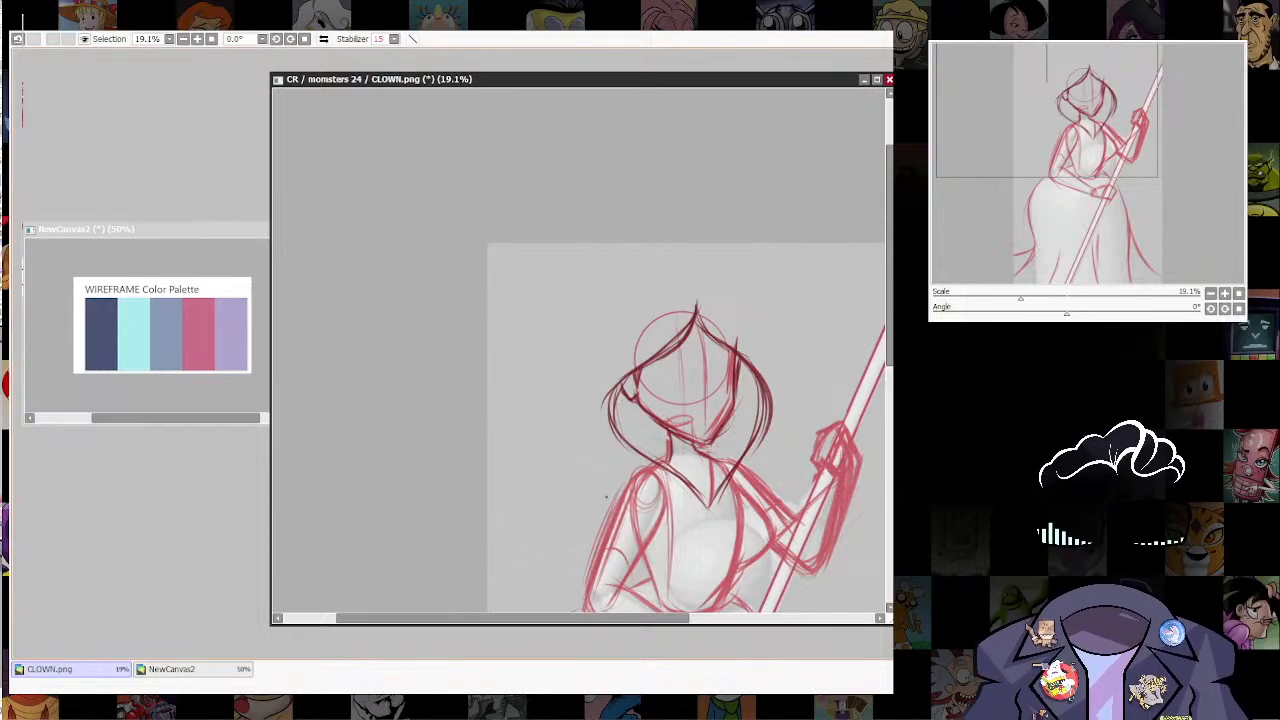
Step: Sketch an outer near-side hair contour from the back of the head, bulging outward and sweeping over the shoulder to the chest
{"action": "mouse_move", "coordinate": [650, 318]}
{"action": "left_mouse_down"}
{"action": "mouse_move", "coordinate": [578, 392]}
{"action": "mouse_move", "coordinate": [570, 432]}
{"action": "mouse_move", "coordinate": [638, 478]}
{"action": "left_mouse_up"}
{"action": "left_click_drag", "start_coordinate": [574, 380], "coordinate": [614, 458]}
{"action": "left_click_drag", "start_coordinate": [566, 420], "coordinate": [700, 510]}
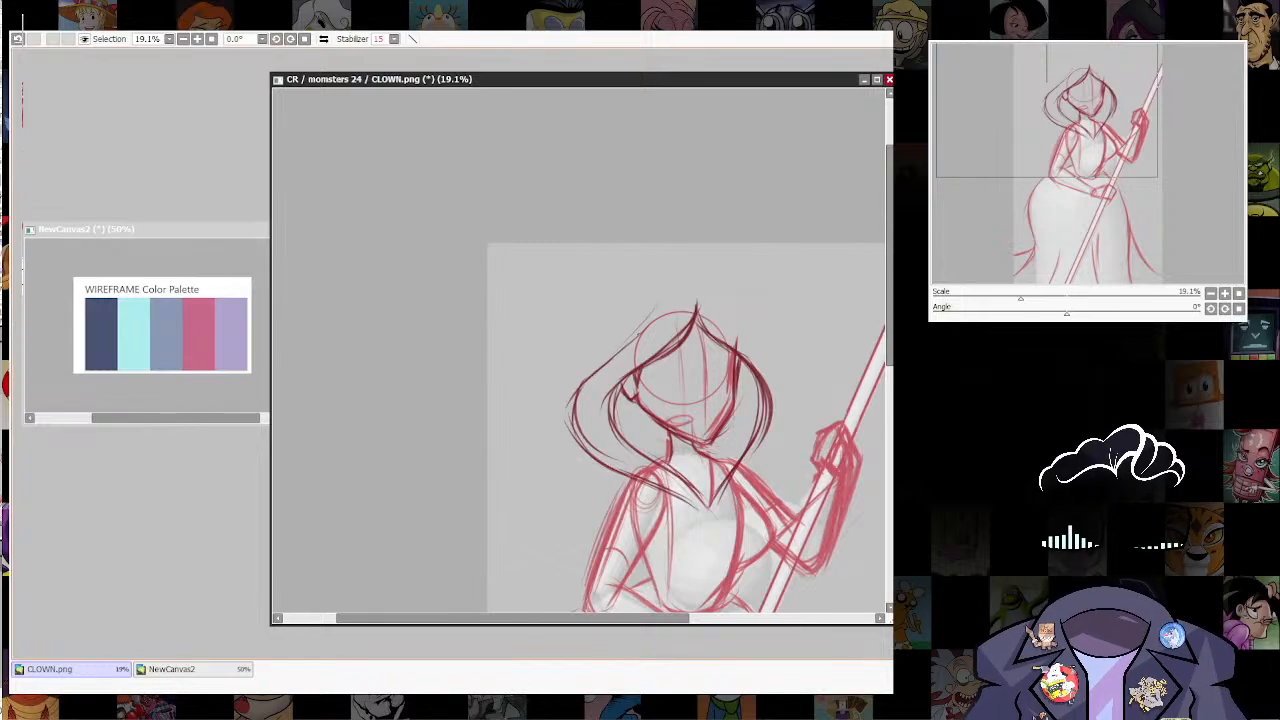
Step: Sketch the outer far-side hair contour from above the crown, down past the cheek and tapering in to the chest
{"action": "left_click_drag", "start_coordinate": [678, 278], "coordinate": [744, 294]}
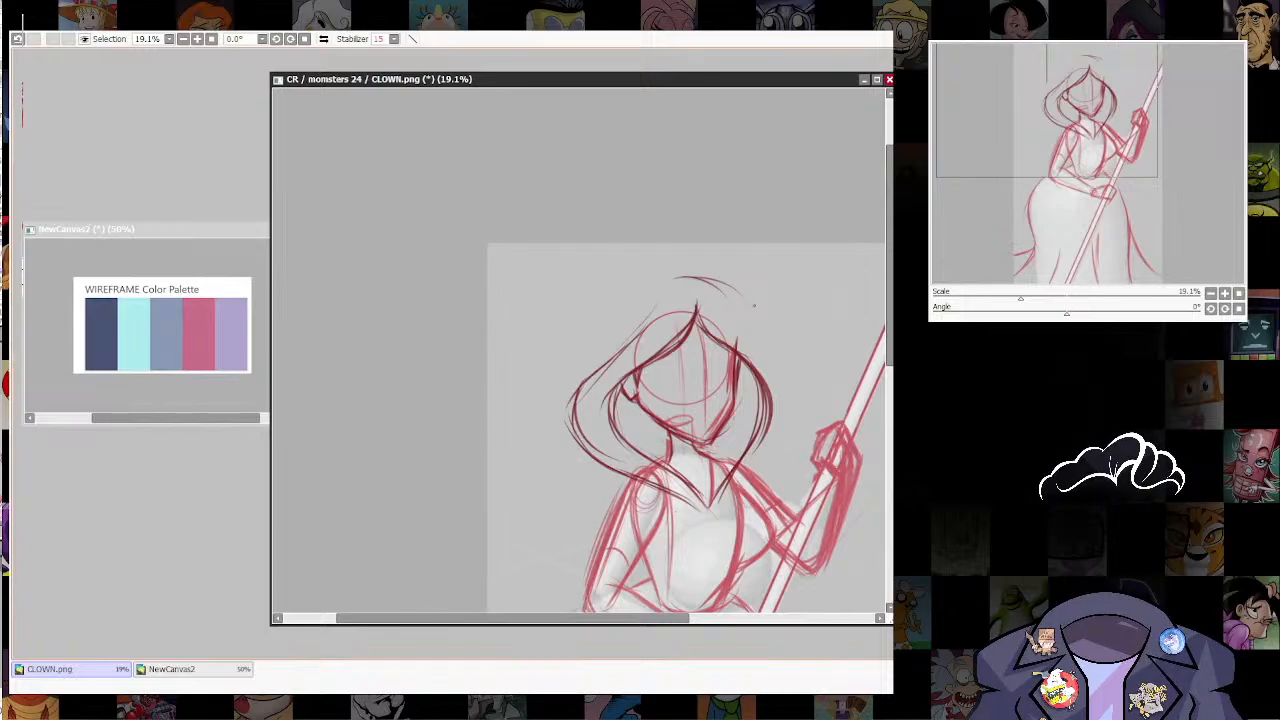
{"action": "mouse_move", "coordinate": [686, 277]}
{"action": "left_mouse_down"}
{"action": "mouse_move", "coordinate": [765, 325]}
{"action": "mouse_move", "coordinate": [754, 334]}
{"action": "mouse_move", "coordinate": [786, 378]}
{"action": "left_mouse_up"}
{"action": "mouse_move", "coordinate": [752, 323]}
{"action": "left_mouse_down"}
{"action": "mouse_move", "coordinate": [796, 392]}
{"action": "mouse_move", "coordinate": [778, 446]}
{"action": "mouse_move", "coordinate": [726, 495]}
{"action": "left_mouse_up"}
{"action": "left_click_drag", "start_coordinate": [785, 434], "coordinate": [724, 497]}
{"action": "left_click_drag", "start_coordinate": [797, 410], "coordinate": [723, 495]}
{"action": "left_click_drag", "start_coordinate": [783, 380], "coordinate": [726, 503]}
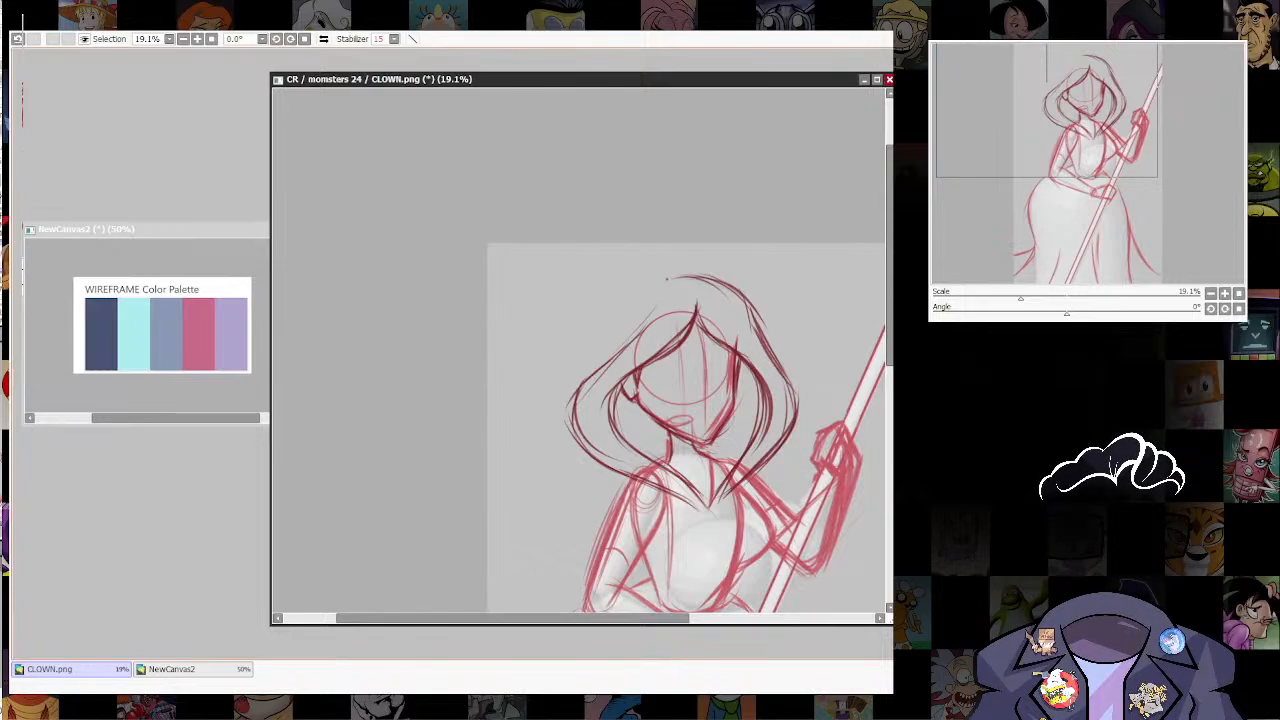
Step: Sketch the top of the hair as a lock swept back from the crown to a pointed tip behind the head
{"action": "mouse_move", "coordinate": [682, 277]}
{"action": "left_mouse_down"}
{"action": "mouse_move", "coordinate": [593, 328]}
{"action": "mouse_move", "coordinate": [700, 278]}
{"action": "left_mouse_up"}
{"action": "mouse_move", "coordinate": [581, 333]}
{"action": "left_mouse_down"}
{"action": "mouse_move", "coordinate": [634, 346]}
{"action": "mouse_move", "coordinate": [623, 347]}
{"action": "mouse_move", "coordinate": [663, 283]}
{"action": "mouse_move", "coordinate": [718, 287]}
{"action": "left_mouse_up"}
{"action": "mouse_move", "coordinate": [636, 301]}
{"action": "left_mouse_down"}
{"action": "mouse_move", "coordinate": [589, 327]}
{"action": "mouse_move", "coordinate": [628, 352]}
{"action": "mouse_move", "coordinate": [638, 340]}
{"action": "left_mouse_up"}
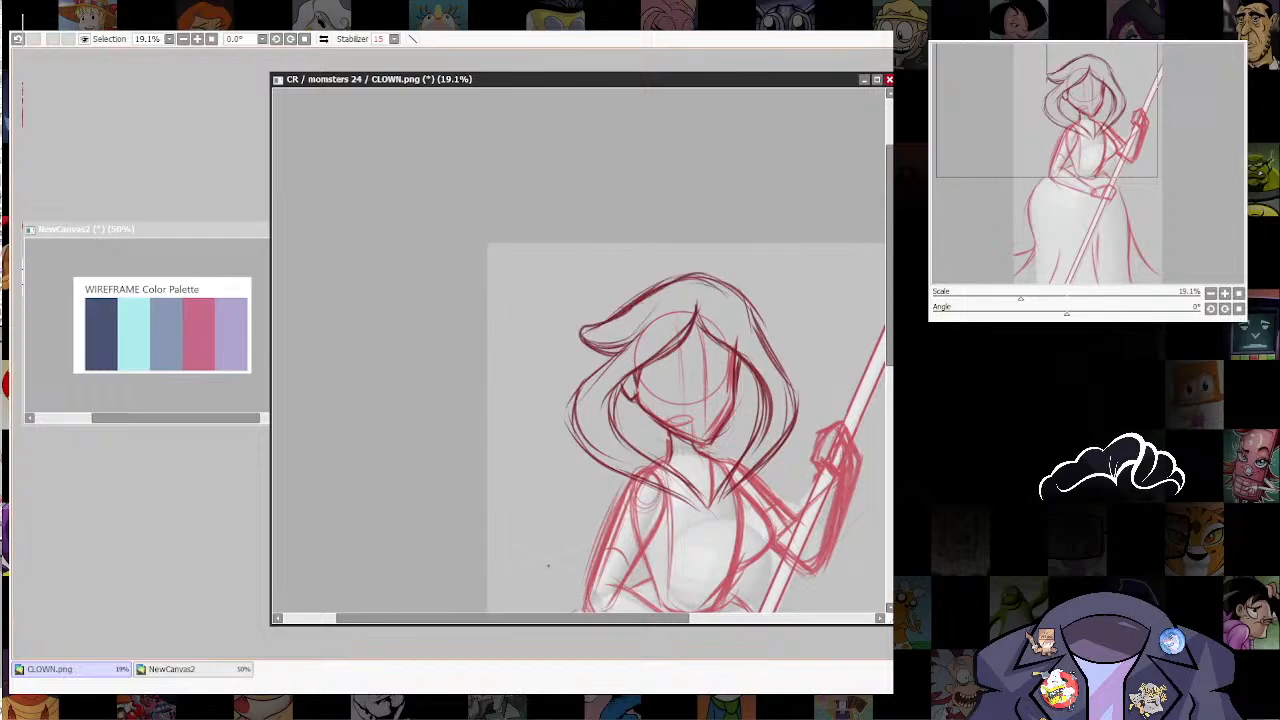
Step: Darken the far-side slope of the crown and erase stray marks along the top of the hair
{"action": "left_click_drag", "start_coordinate": [680, 380], "coordinate": [635, 461]}
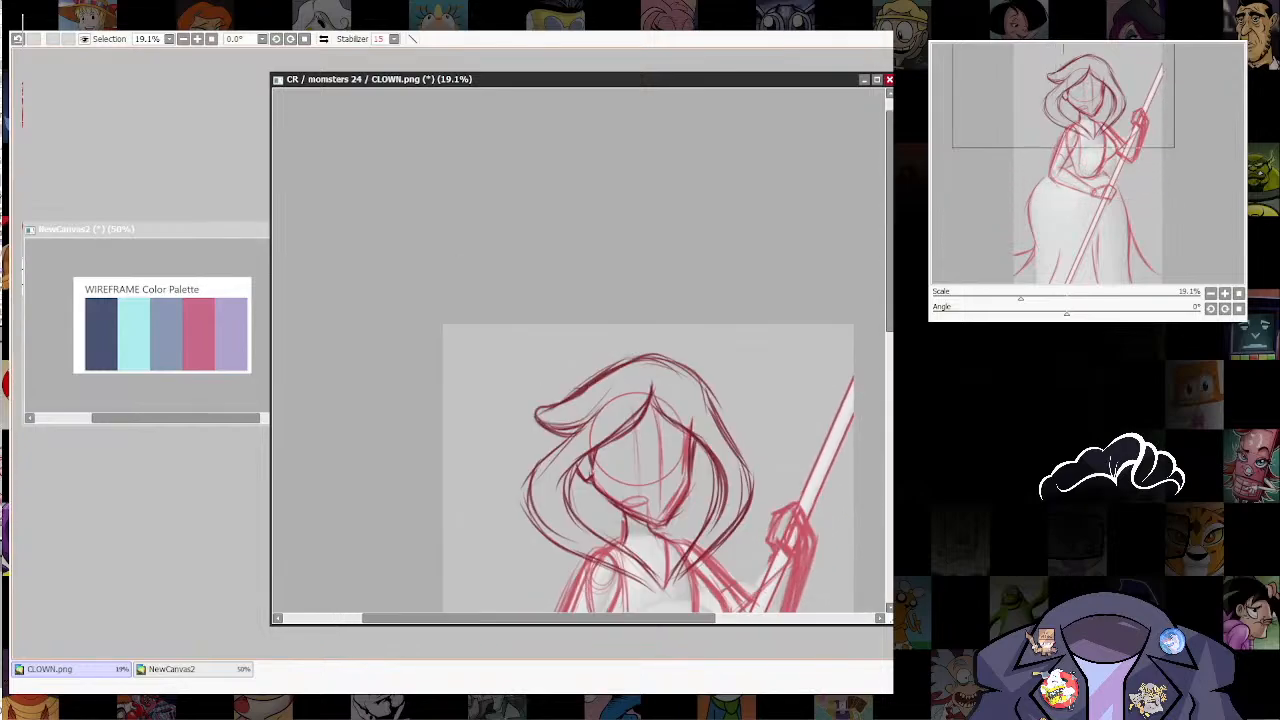
{"action": "left_click_drag", "start_coordinate": [678, 366], "coordinate": [722, 436]}
{"action": "left_click_drag", "start_coordinate": [684, 374], "coordinate": [726, 436]}
{"action": "key", "text": "e"}
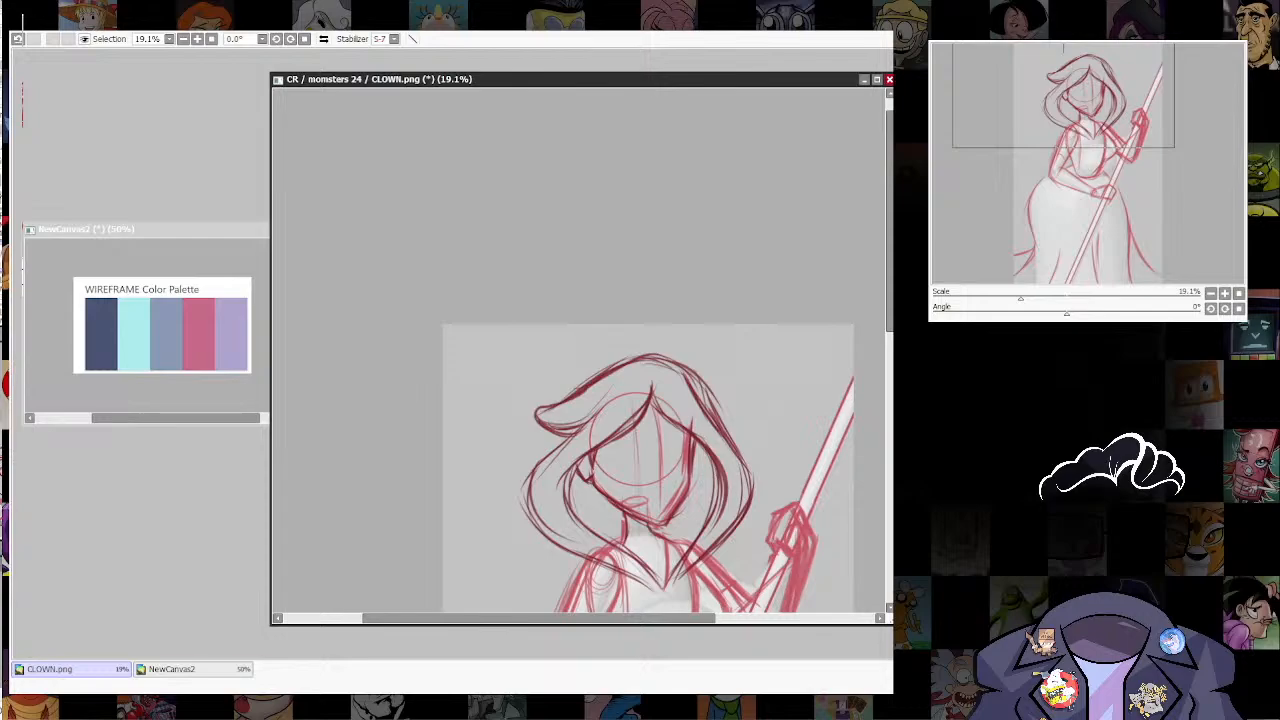
{"action": "mouse_move", "coordinate": [671, 352]}
{"action": "left_mouse_down"}
{"action": "mouse_move", "coordinate": [726, 425]}
{"action": "mouse_move", "coordinate": [710, 350]}
{"action": "left_mouse_up"}
Step: Select the near-side hair and transform it to be narrower, adjusting its corners to fit the head and chest
{"action": "scroll", "coordinate": [719, 425], "scroll_direction": "down", "scroll_amount": 2}
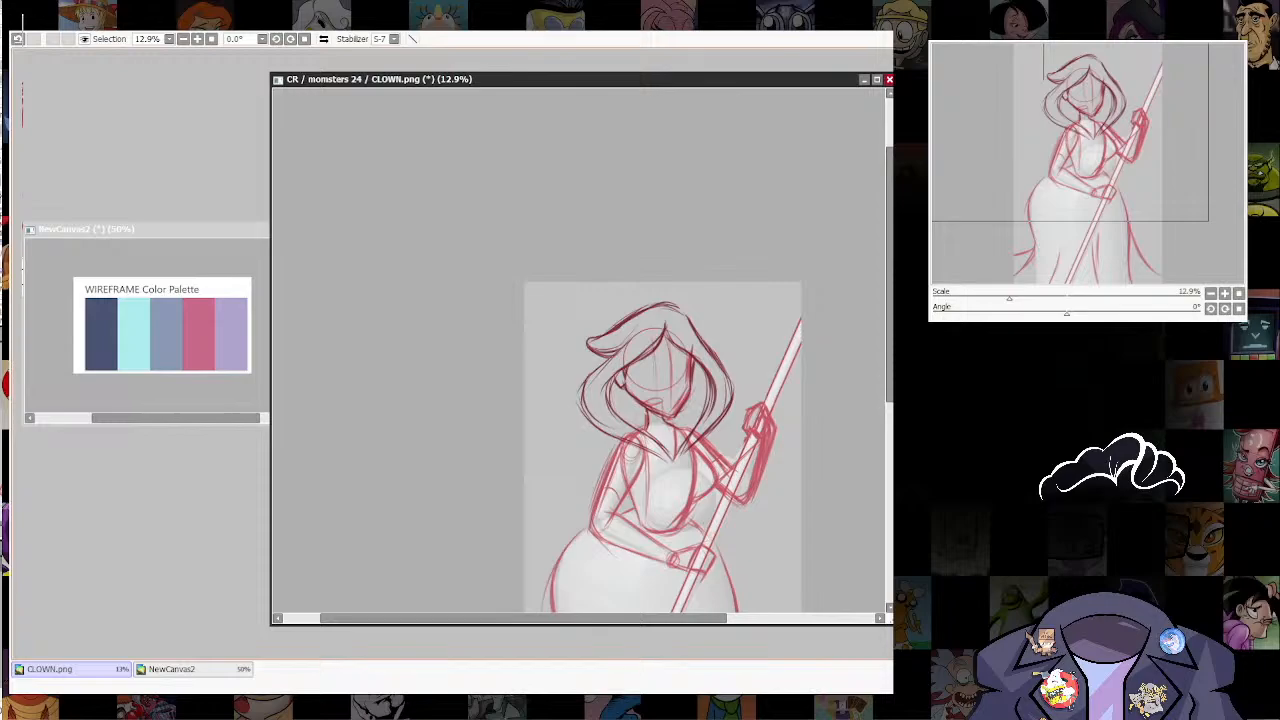
{"action": "left_click_drag", "start_coordinate": [712, 455], "coordinate": [750, 422]}
{"action": "scroll", "coordinate": [725, 470], "scroll_direction": "up", "scroll_amount": 2}
{"action": "mouse_move", "coordinate": [634, 289]}
{"action": "left_mouse_down"}
{"action": "mouse_move", "coordinate": [600, 316]}
{"action": "mouse_move", "coordinate": [604, 414]}
{"action": "mouse_move", "coordinate": [684, 448]}
{"action": "mouse_move", "coordinate": [697, 412]}
{"action": "mouse_move", "coordinate": [624, 353]}
{"action": "mouse_move", "coordinate": [688, 264]}
{"action": "left_mouse_up"}
{"action": "key", "text": "ctrl+t"}
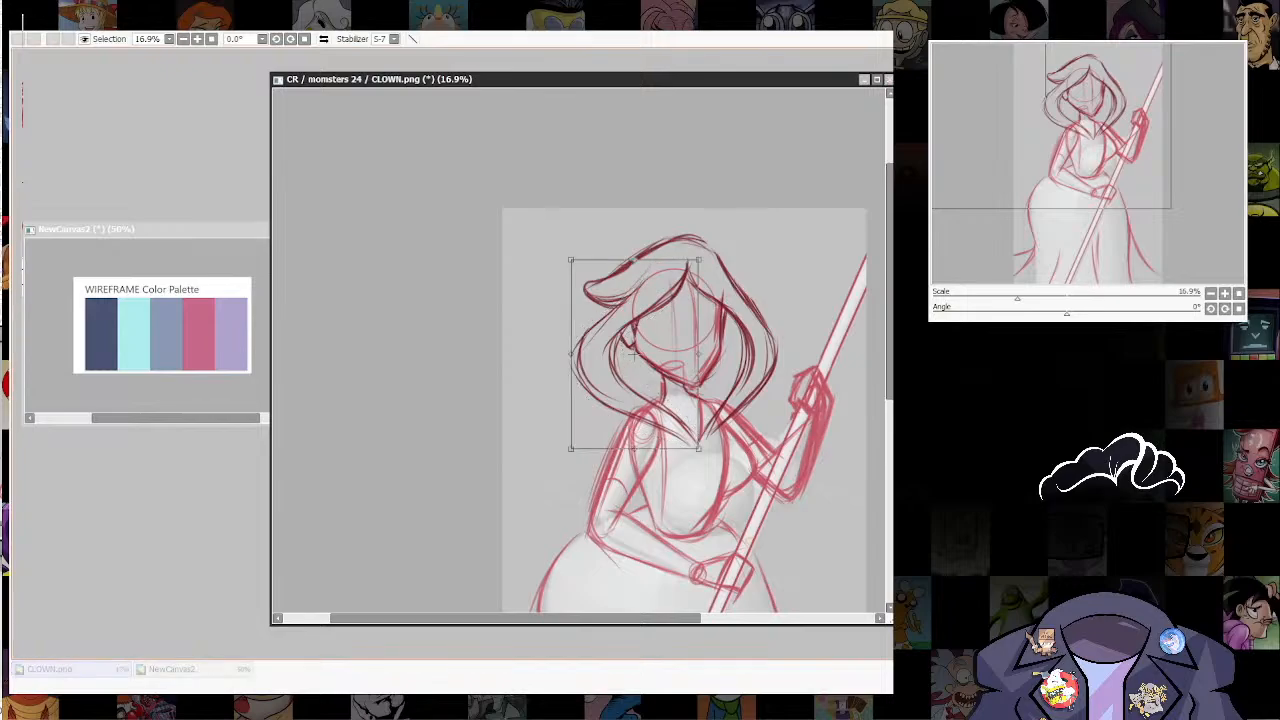
{"action": "left_click_drag", "start_coordinate": [571, 354], "coordinate": [584, 352]}
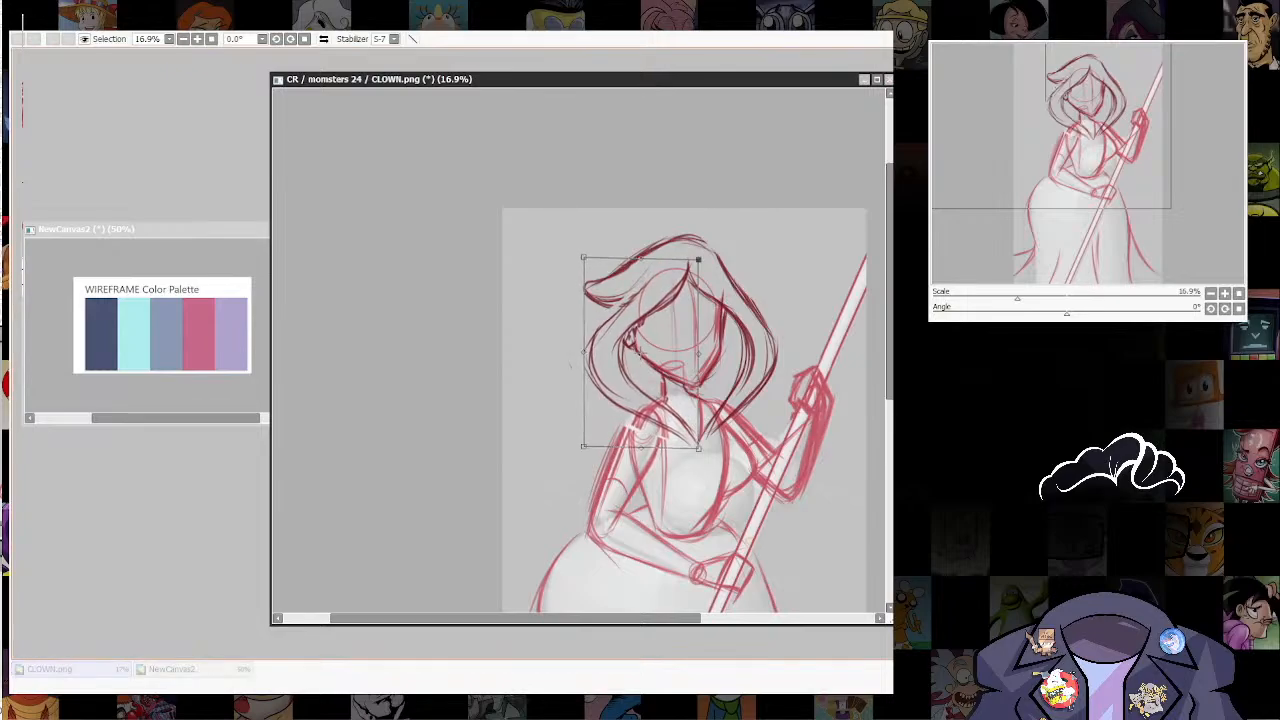
{"action": "left_click_drag", "start_coordinate": [698, 260], "coordinate": [692, 259]}
{"action": "left_click_drag", "start_coordinate": [584, 257], "coordinate": [576, 258]}
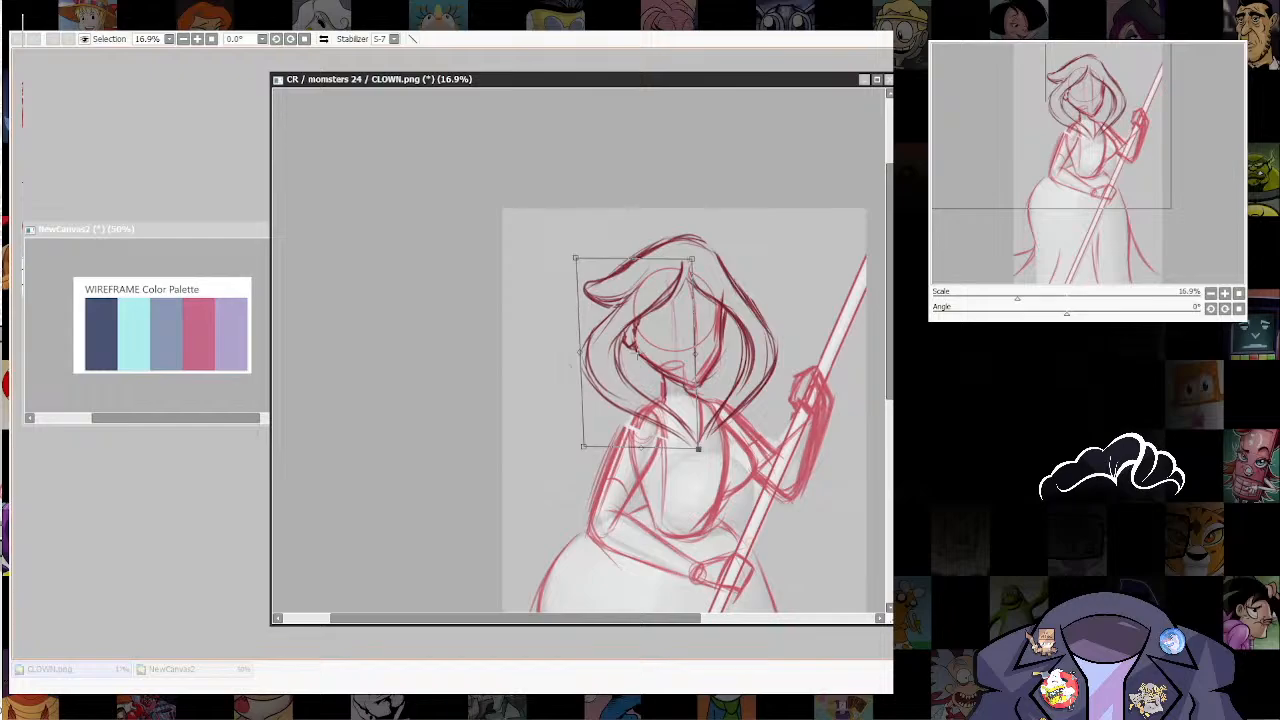
{"action": "left_click_drag", "start_coordinate": [699, 449], "coordinate": [705, 448]}
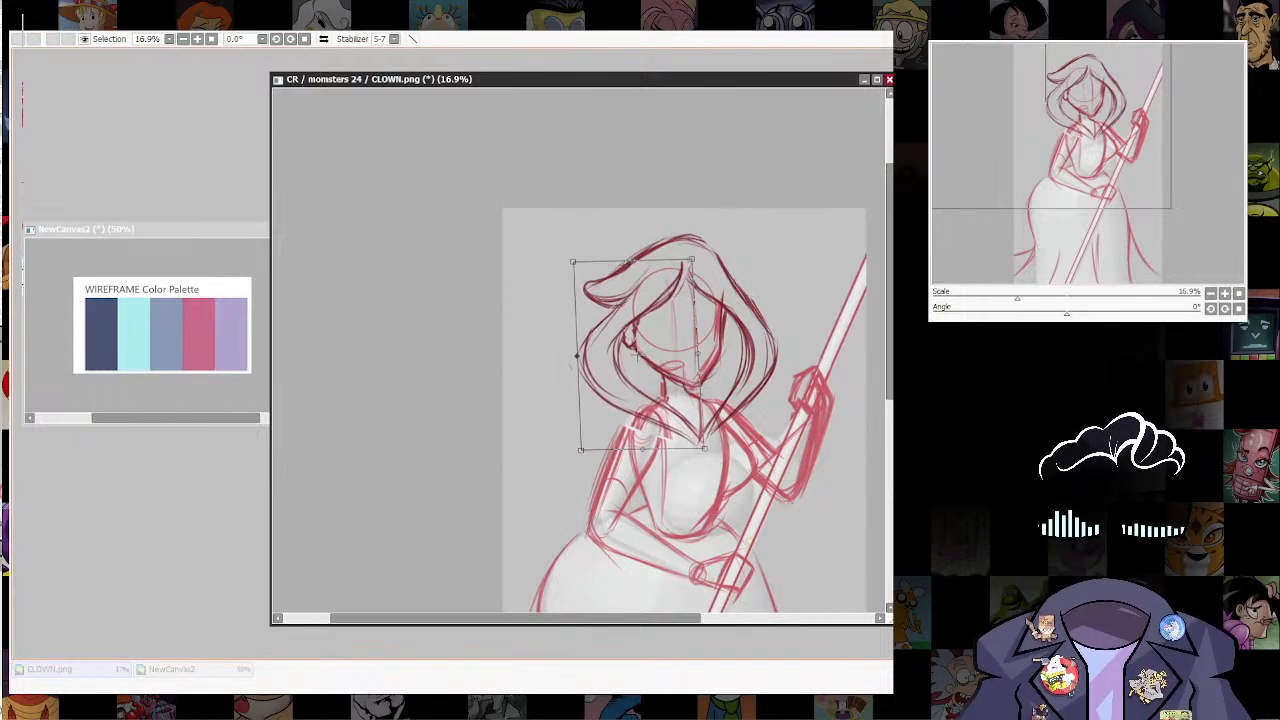
{"action": "key", "text": "Return"}
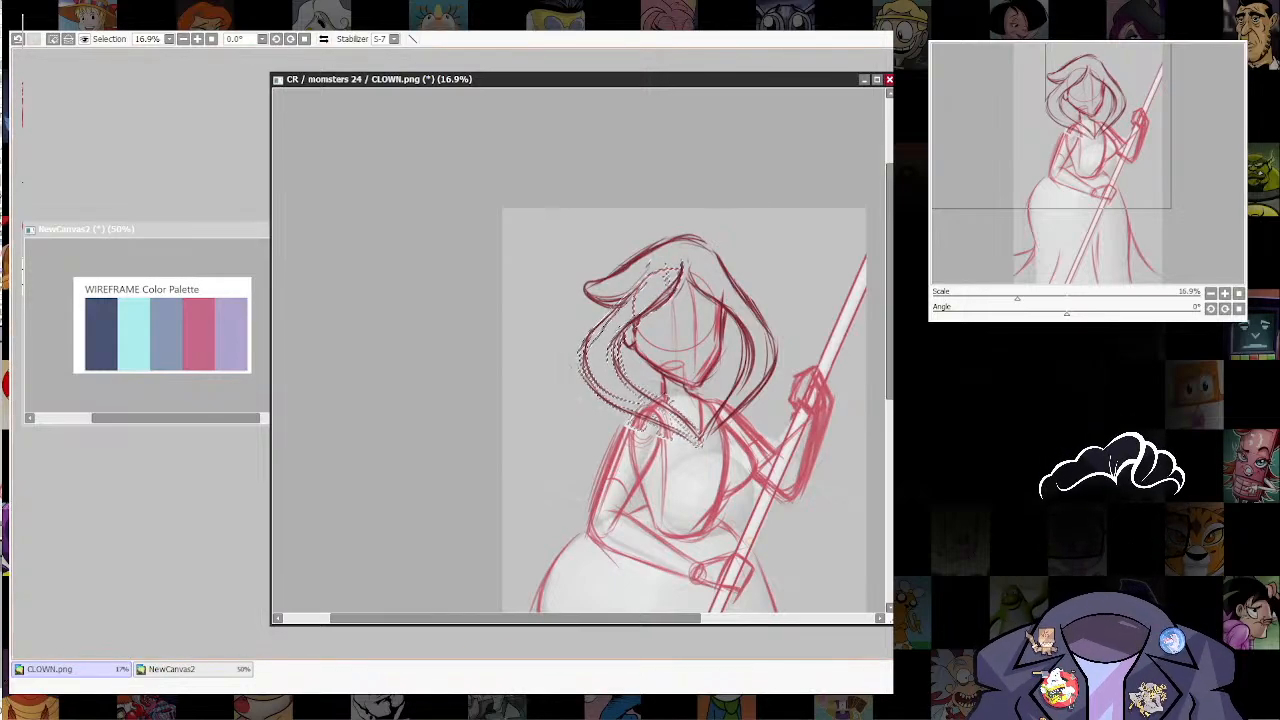
{"action": "key", "text": "ctrl+d"}
Step: Reduce the selection to the outer near-side hair contour, stretch it slightly outward, and clear the selection
{"action": "mouse_move", "coordinate": [650, 268]}
{"action": "left_mouse_down"}
{"action": "mouse_move", "coordinate": [620, 292]}
{"action": "mouse_move", "coordinate": [598, 400]}
{"action": "mouse_move", "coordinate": [698, 446]}
{"action": "mouse_move", "coordinate": [610, 375]}
{"action": "mouse_move", "coordinate": [650, 270]}
{"action": "left_mouse_up"}
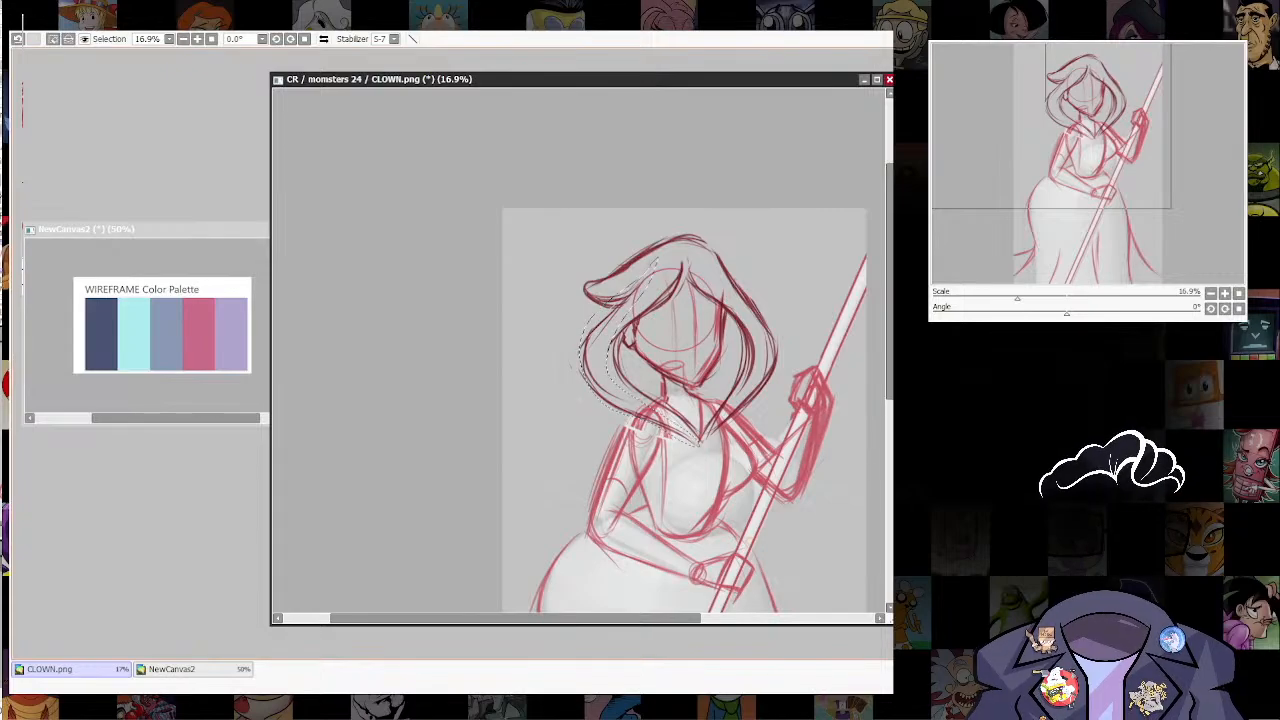
{"action": "key", "text": "ctrl+t"}
{"action": "left_click_drag", "start_coordinate": [580, 356], "coordinate": [572, 358]}
{"action": "key", "text": "Return"}
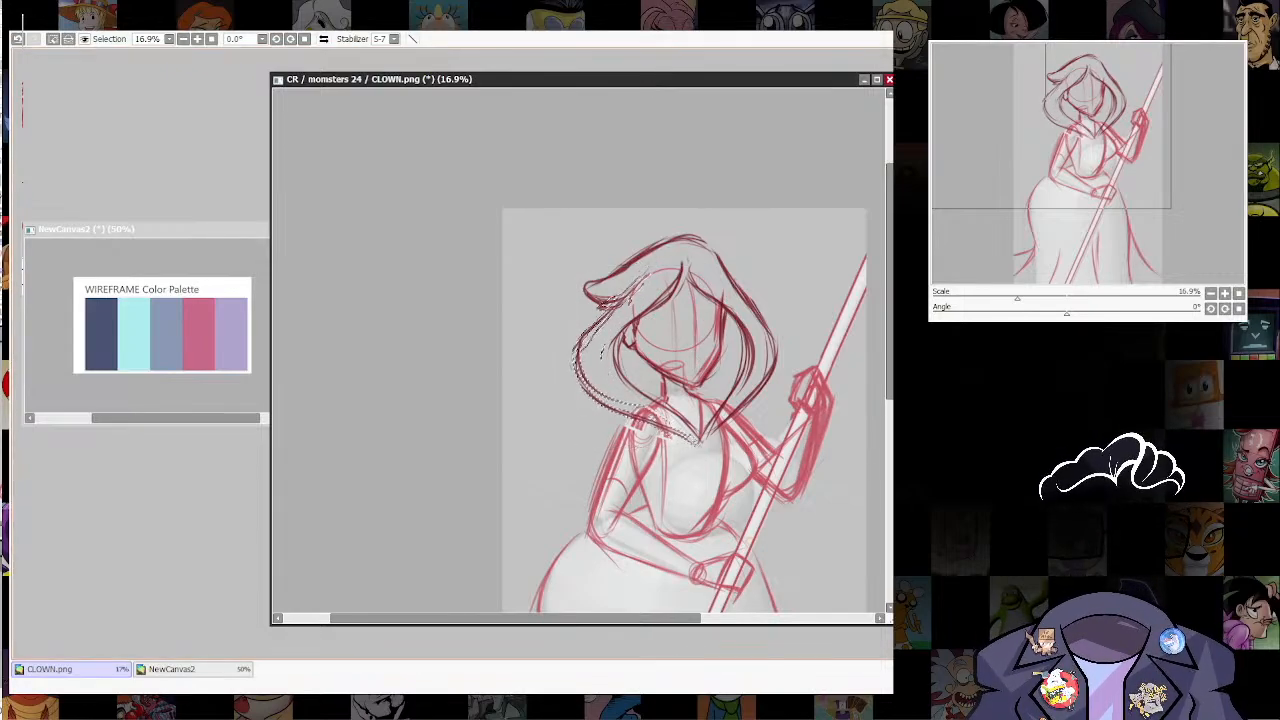
{"action": "key", "text": "ctrl+d"}
Step: Go over the outer edge of the near upper arm in darker strokes from shoulder to elbow
{"action": "scroll", "coordinate": [742, 507], "scroll_direction": "up", "scroll_amount": 1}
{"action": "left_click_drag", "start_coordinate": [750, 553], "coordinate": [738, 502]}
{"action": "key", "text": "n"}
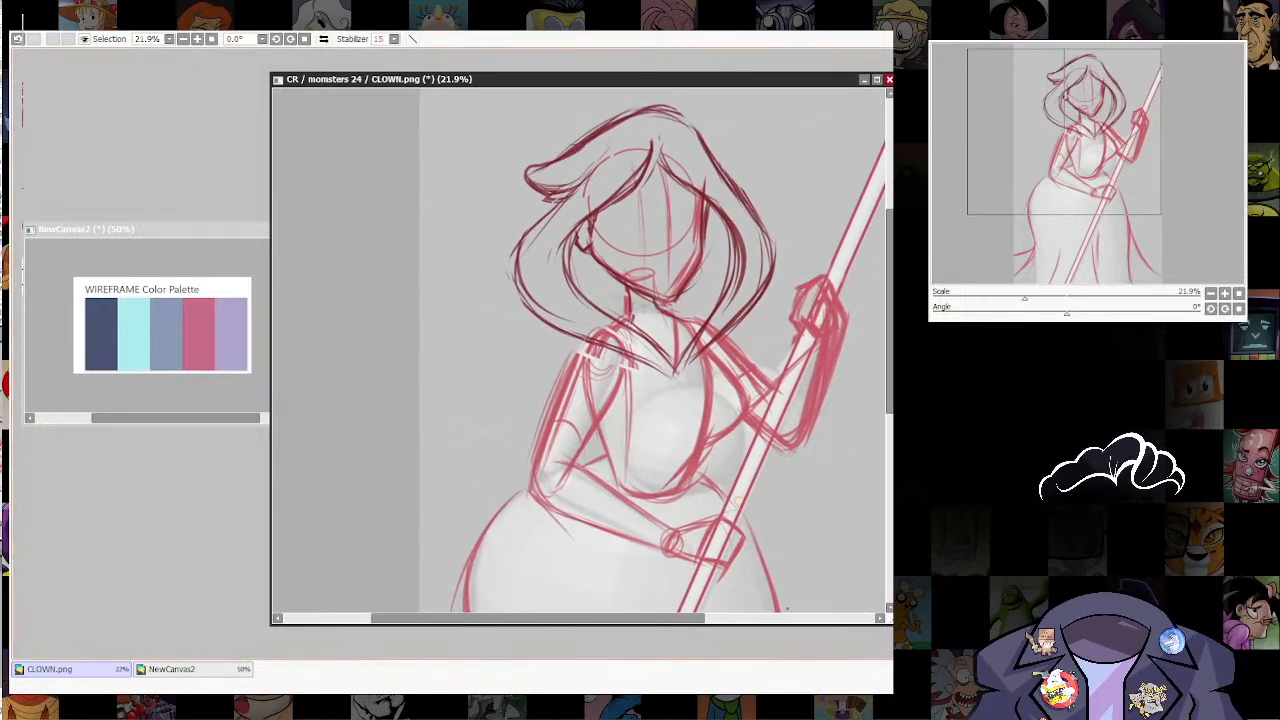
{"action": "left_click_drag", "start_coordinate": [585, 344], "coordinate": [530, 478]}
{"action": "left_click_drag", "start_coordinate": [582, 344], "coordinate": [527, 497]}
{"action": "left_click_drag", "start_coordinate": [566, 370], "coordinate": [538, 454]}
Step: Try to sketch a darker line along the near forearm's upper edge from the elbow toward the wrist
{"action": "mouse_move", "coordinate": [736, 505]}
{"action": "left_mouse_down"}
{"action": "mouse_move", "coordinate": [743, 326]}
{"action": "mouse_move", "coordinate": [722, 418]}
{"action": "left_mouse_up"}
{"action": "left_click_drag", "start_coordinate": [588, 378], "coordinate": [664, 446]}
{"action": "key", "text": "ctrl+z"}
{"action": "key", "text": "ctrl+z"}
{"action": "key", "text": "ctrl+z"}
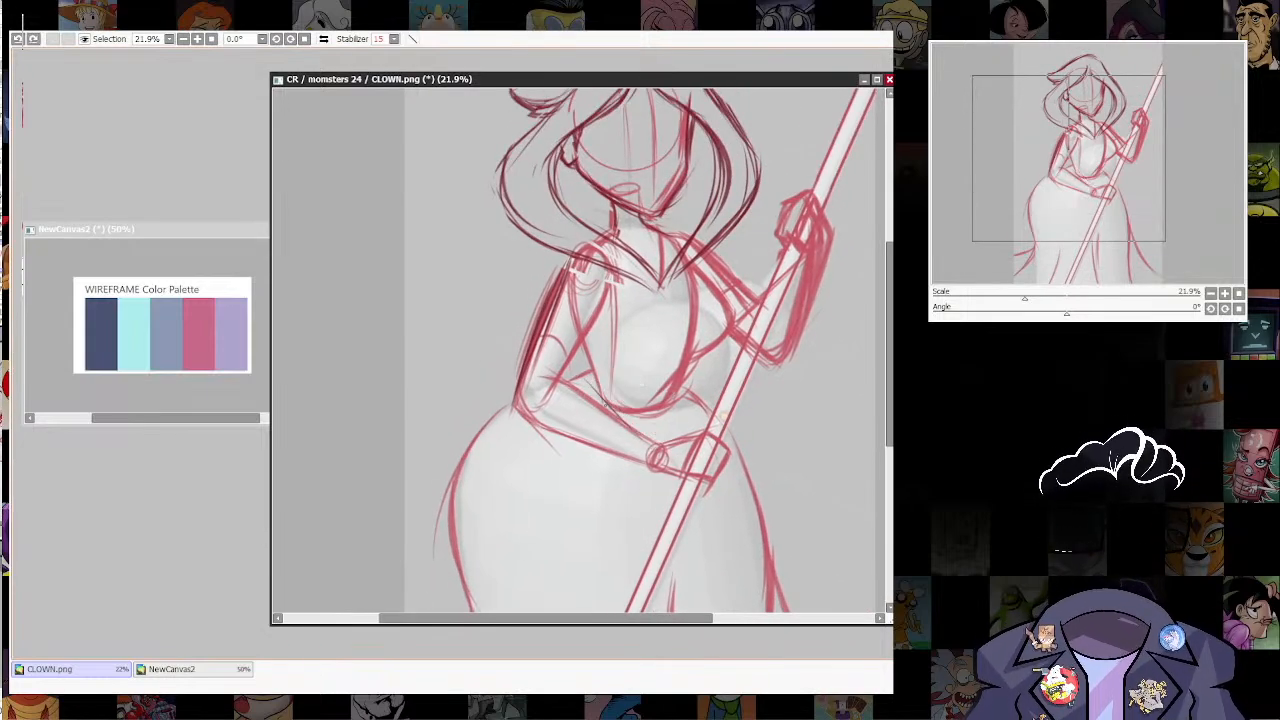
Step: Go over the upper and lower edges of the near forearm in darker strokes from the elbow to the wrist
{"action": "left_click_drag", "start_coordinate": [588, 380], "coordinate": [650, 444]}
{"action": "left_click_drag", "start_coordinate": [606, 400], "coordinate": [660, 450]}
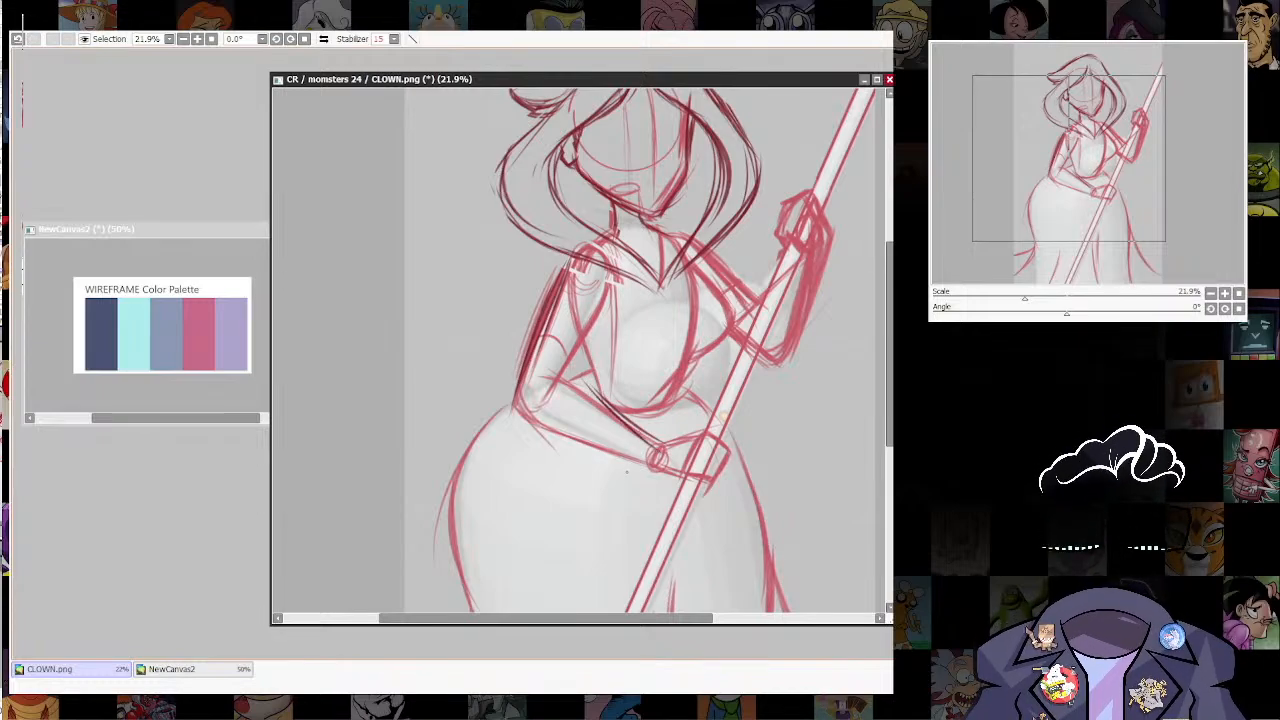
{"action": "left_click_drag", "start_coordinate": [532, 432], "coordinate": [644, 456]}
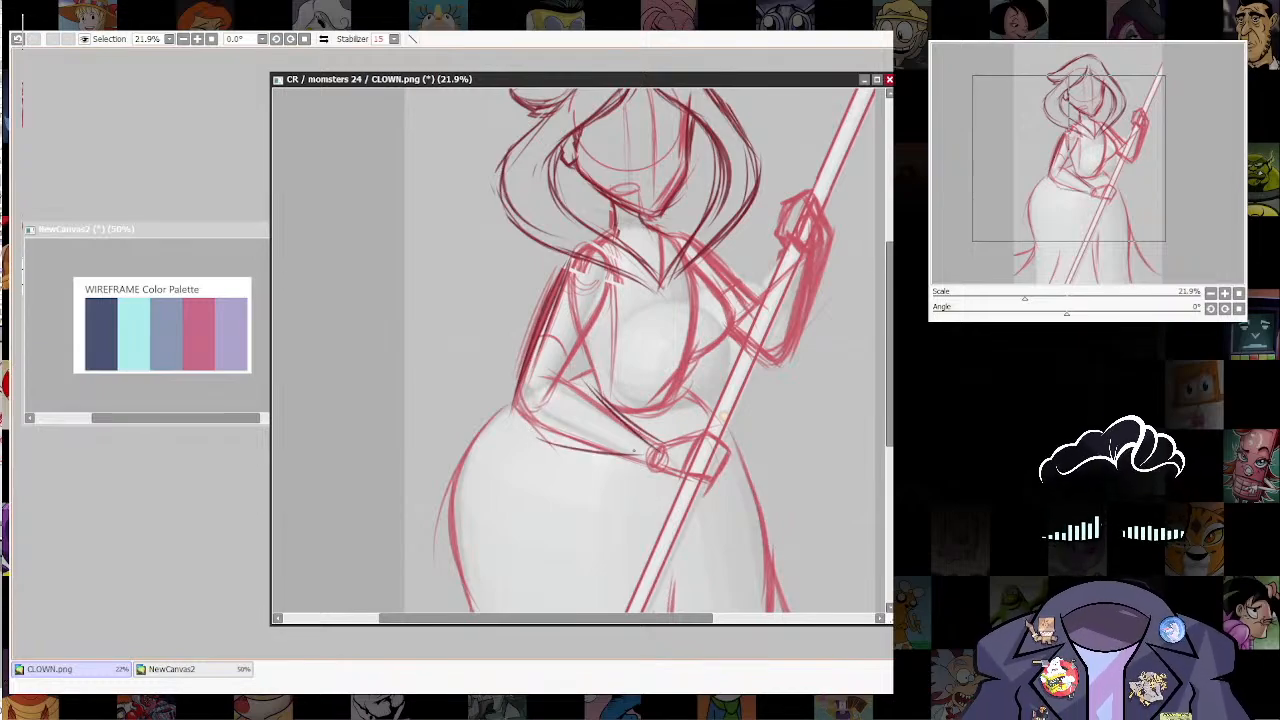
{"action": "key", "text": "ctrl+z"}
{"action": "mouse_move", "coordinate": [534, 432]}
{"action": "left_mouse_down"}
{"action": "mouse_move", "coordinate": [590, 459]}
{"action": "mouse_move", "coordinate": [652, 469]}
{"action": "left_mouse_up"}
{"action": "left_click_drag", "start_coordinate": [558, 451], "coordinate": [656, 468]}
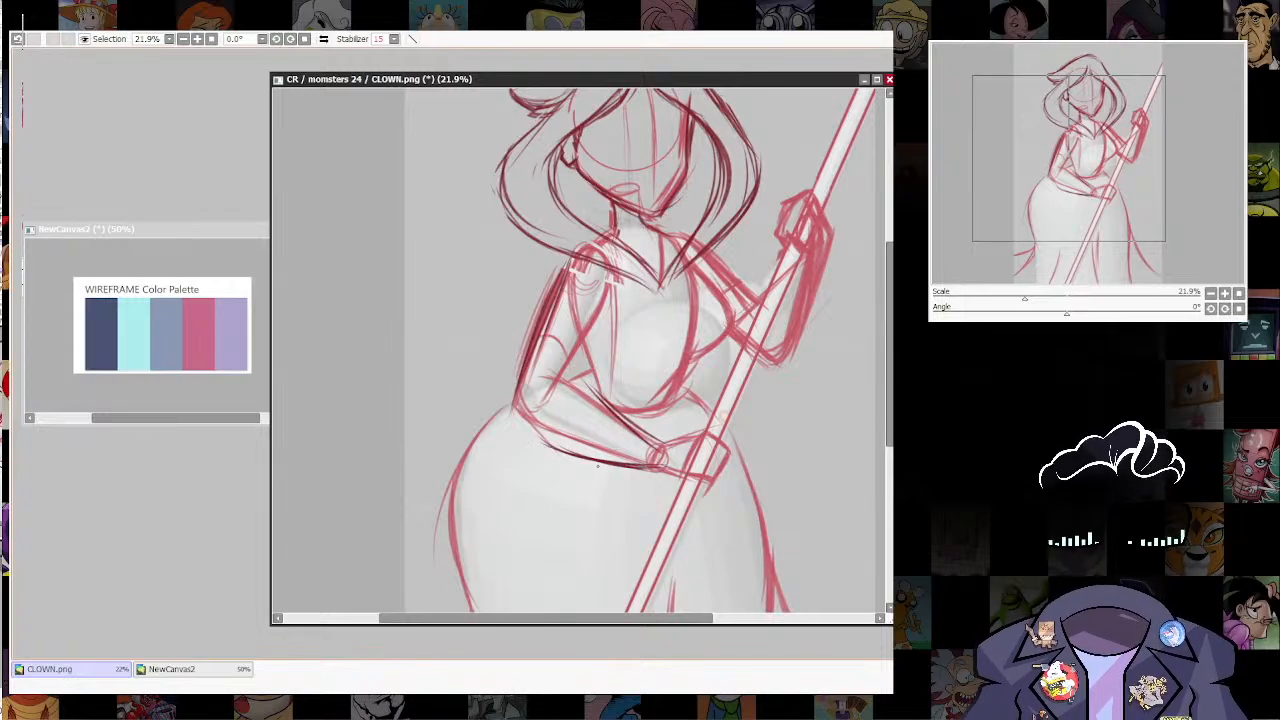
Step: Sketch a jagged, pointed glove cuff in dark strokes across the near forearm just below the elbow
{"action": "mouse_move", "coordinate": [557, 406]}
{"action": "left_mouse_down"}
{"action": "mouse_move", "coordinate": [600, 435]}
{"action": "mouse_move", "coordinate": [601, 412]}
{"action": "mouse_move", "coordinate": [605, 424]}
{"action": "mouse_move", "coordinate": [579, 440]}
{"action": "mouse_move", "coordinate": [604, 438]}
{"action": "left_mouse_up"}
{"action": "mouse_move", "coordinate": [538, 444]}
{"action": "left_mouse_down"}
{"action": "mouse_move", "coordinate": [569, 420]}
{"action": "mouse_move", "coordinate": [557, 410]}
{"action": "mouse_move", "coordinate": [592, 437]}
{"action": "left_mouse_up"}
{"action": "left_click_drag", "start_coordinate": [568, 421], "coordinate": [604, 439]}
Step: Try to sketch dark strokes down the outer edge of the raised forearm from the wrist toward the elbow
{"action": "left_click_drag", "start_coordinate": [779, 575], "coordinate": [764, 682]}
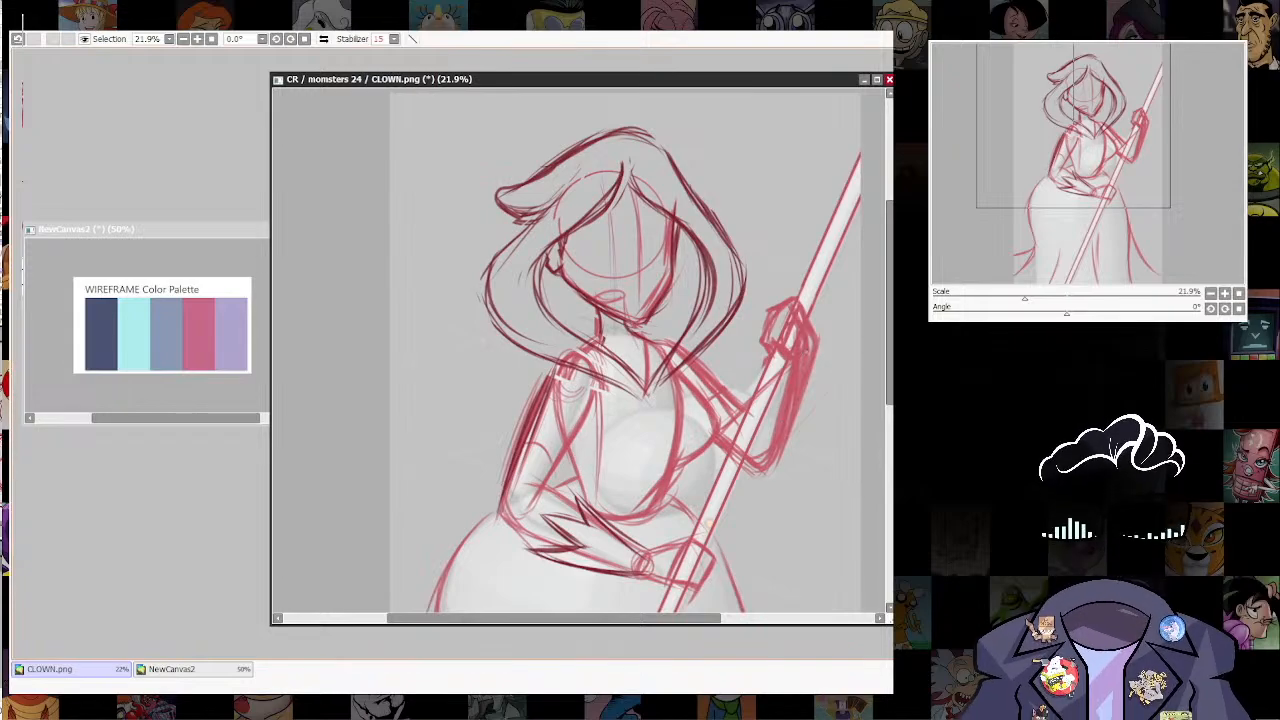
{"action": "left_click_drag", "start_coordinate": [805, 346], "coordinate": [794, 448]}
{"action": "left_click_drag", "start_coordinate": [800, 396], "coordinate": [773, 487]}
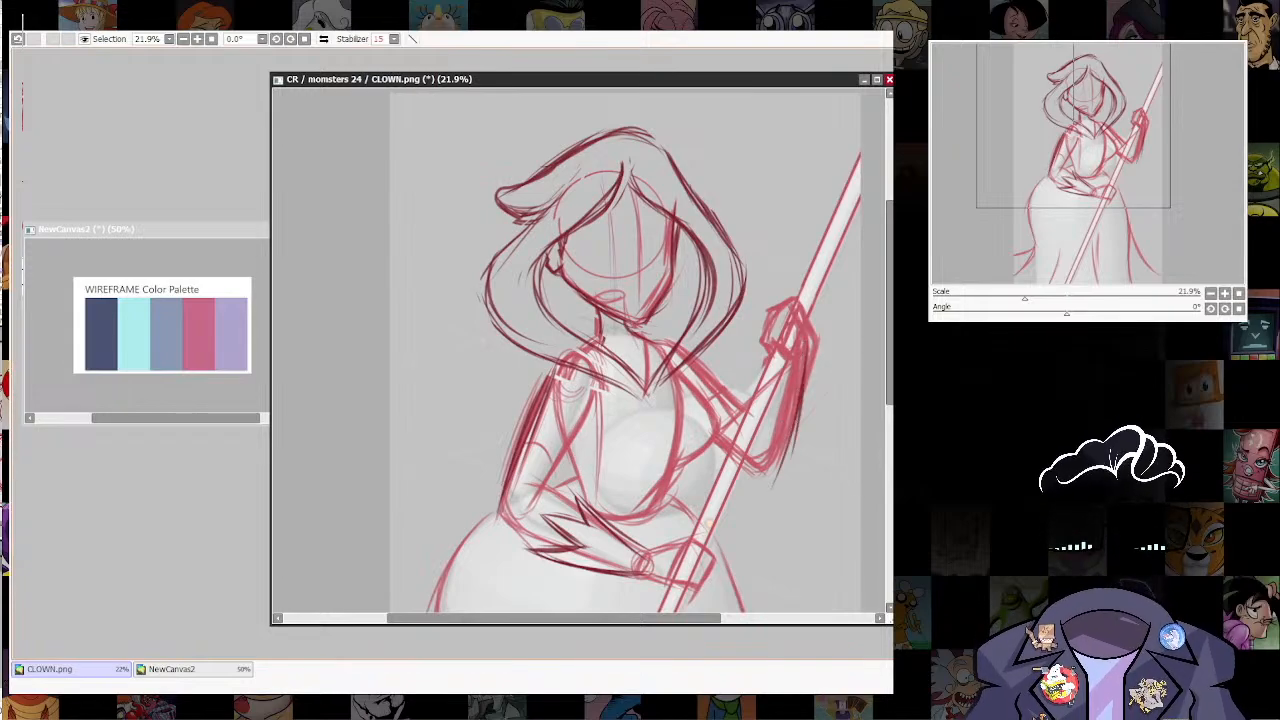
{"action": "left_click_drag", "start_coordinate": [796, 422], "coordinate": [786, 466]}
{"action": "key", "text": "ctrl+z"}
{"action": "key", "text": "ctrl+z"}
{"action": "key", "text": "ctrl+z"}
{"action": "key", "text": "ctrl+z"}
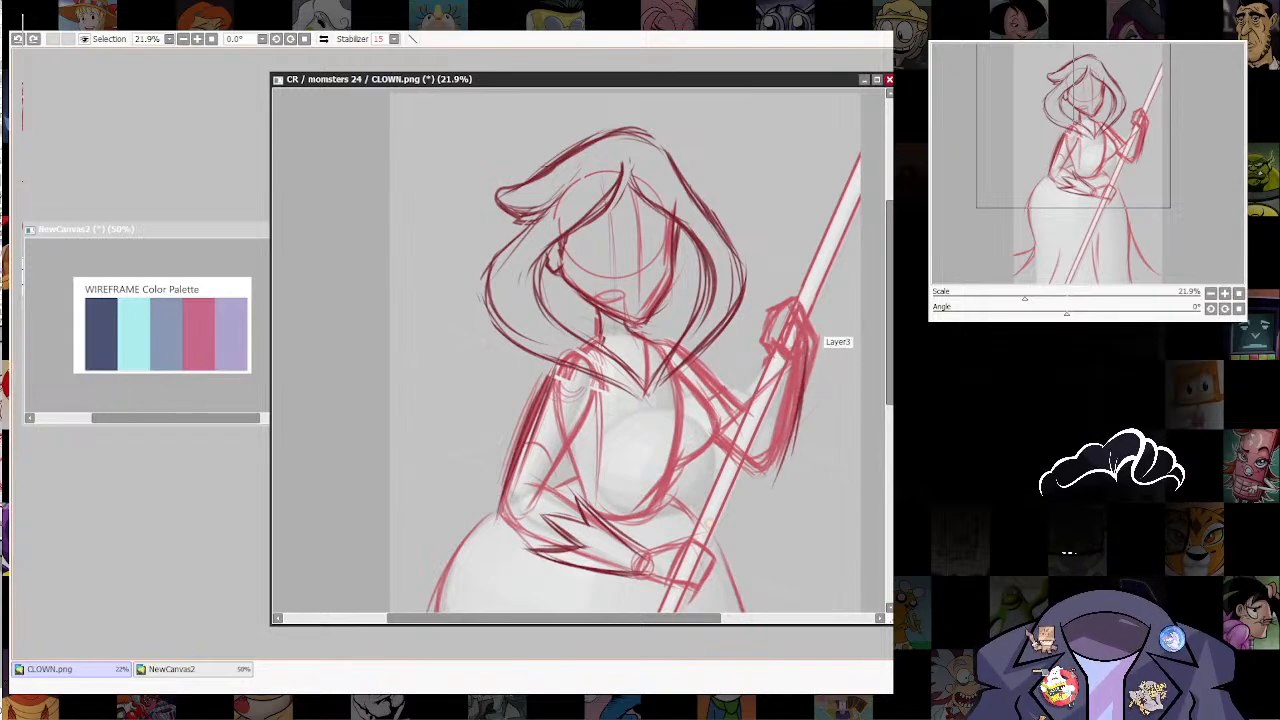
Step: Sketch the raised arm's pointed glove cuff and define its hand and fingers gripping the staff in dark strokes
{"action": "mouse_move", "coordinate": [807, 343]}
{"action": "left_mouse_down"}
{"action": "mouse_move", "coordinate": [796, 442]}
{"action": "mouse_move", "coordinate": [761, 460]}
{"action": "mouse_move", "coordinate": [785, 420]}
{"action": "mouse_move", "coordinate": [787, 459]}
{"action": "mouse_move", "coordinate": [804, 398]}
{"action": "mouse_move", "coordinate": [751, 446]}
{"action": "left_mouse_up"}
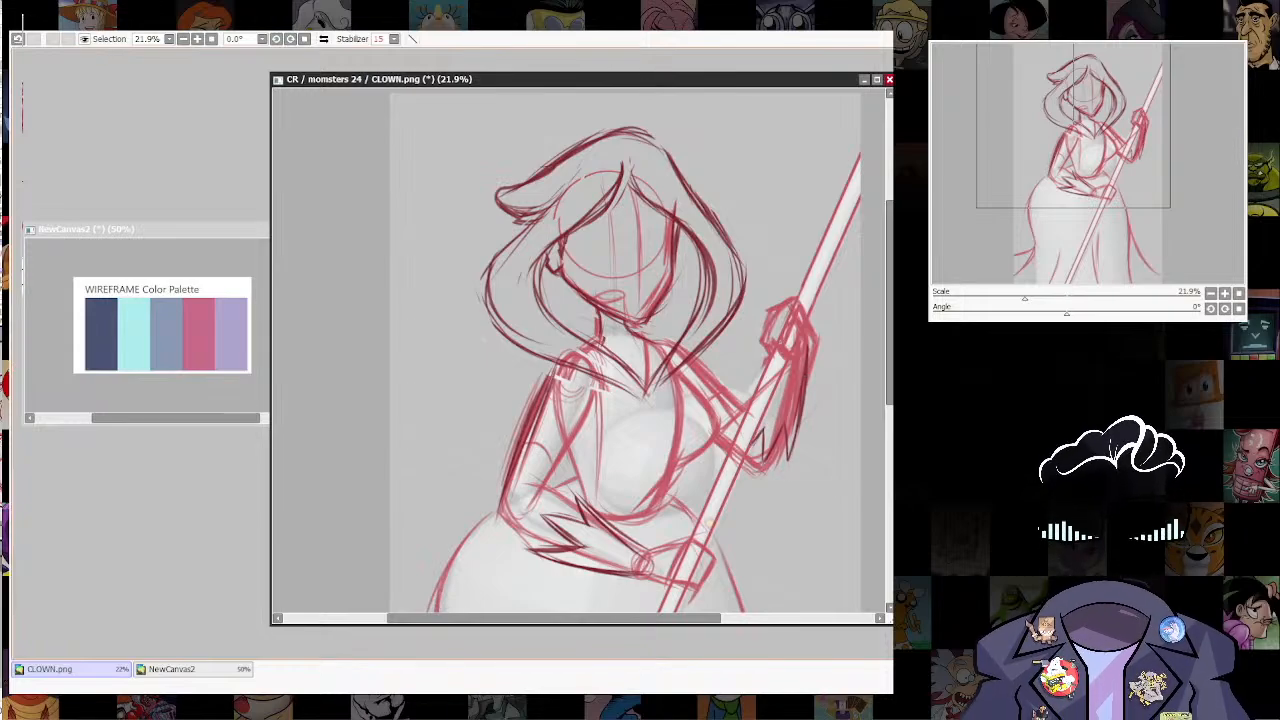
{"action": "mouse_move", "coordinate": [767, 334]}
{"action": "left_mouse_down"}
{"action": "mouse_move", "coordinate": [789, 363]}
{"action": "mouse_move", "coordinate": [794, 294]}
{"action": "mouse_move", "coordinate": [812, 350]}
{"action": "mouse_move", "coordinate": [806, 388]}
{"action": "mouse_move", "coordinate": [744, 436]}
{"action": "mouse_move", "coordinate": [728, 470]}
{"action": "left_mouse_up"}
{"action": "left_click_drag", "start_coordinate": [783, 366], "coordinate": [750, 450]}
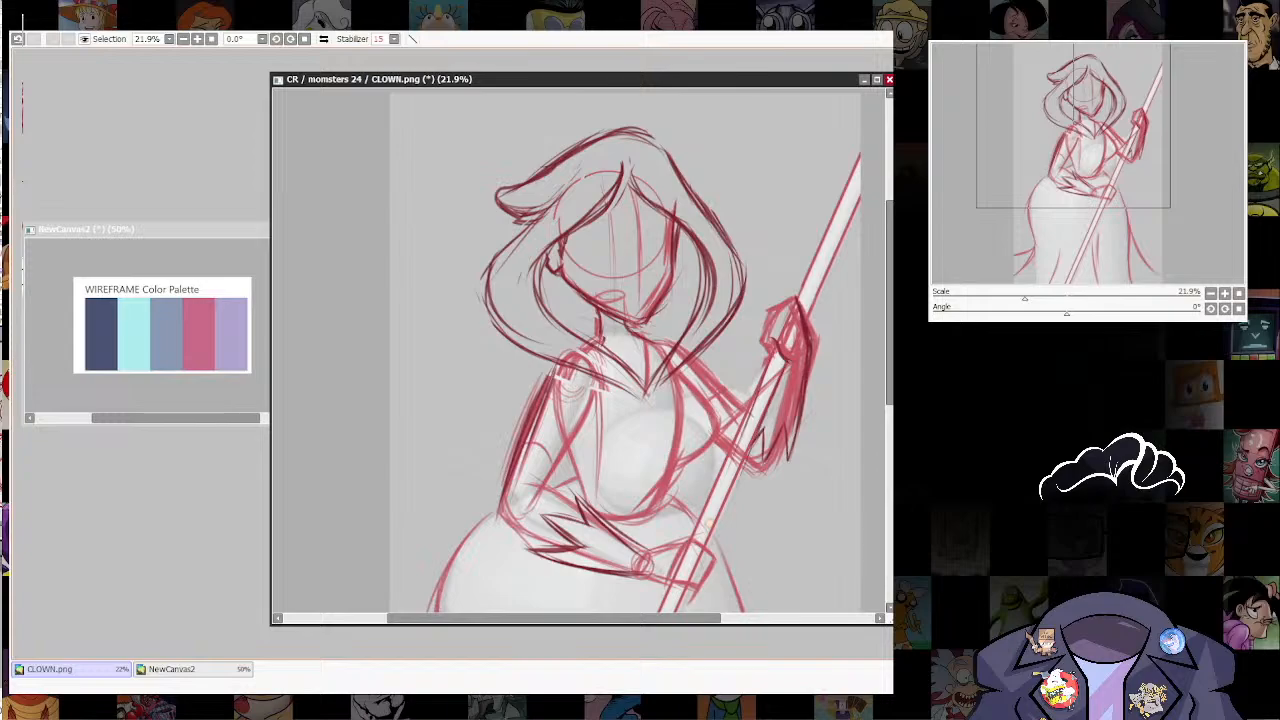
{"action": "left_click_drag", "start_coordinate": [776, 324], "coordinate": [767, 332]}
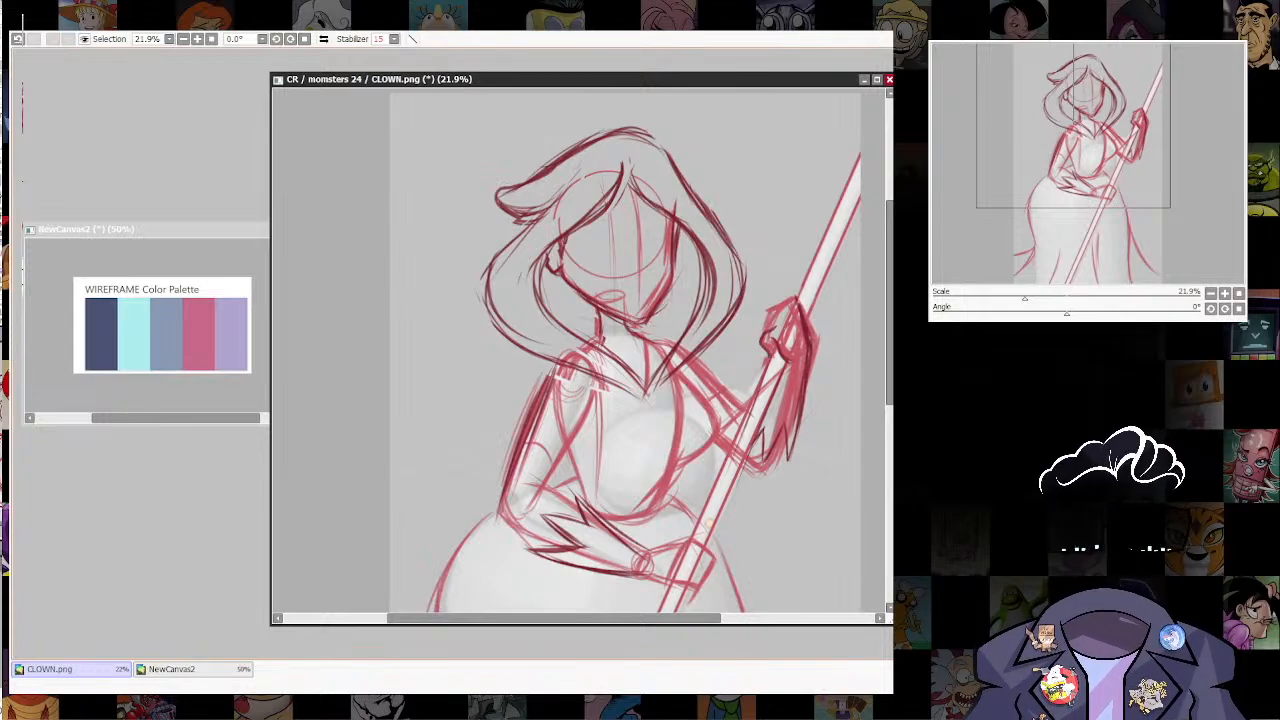
{"action": "left_click_drag", "start_coordinate": [710, 523], "coordinate": [700, 560]}
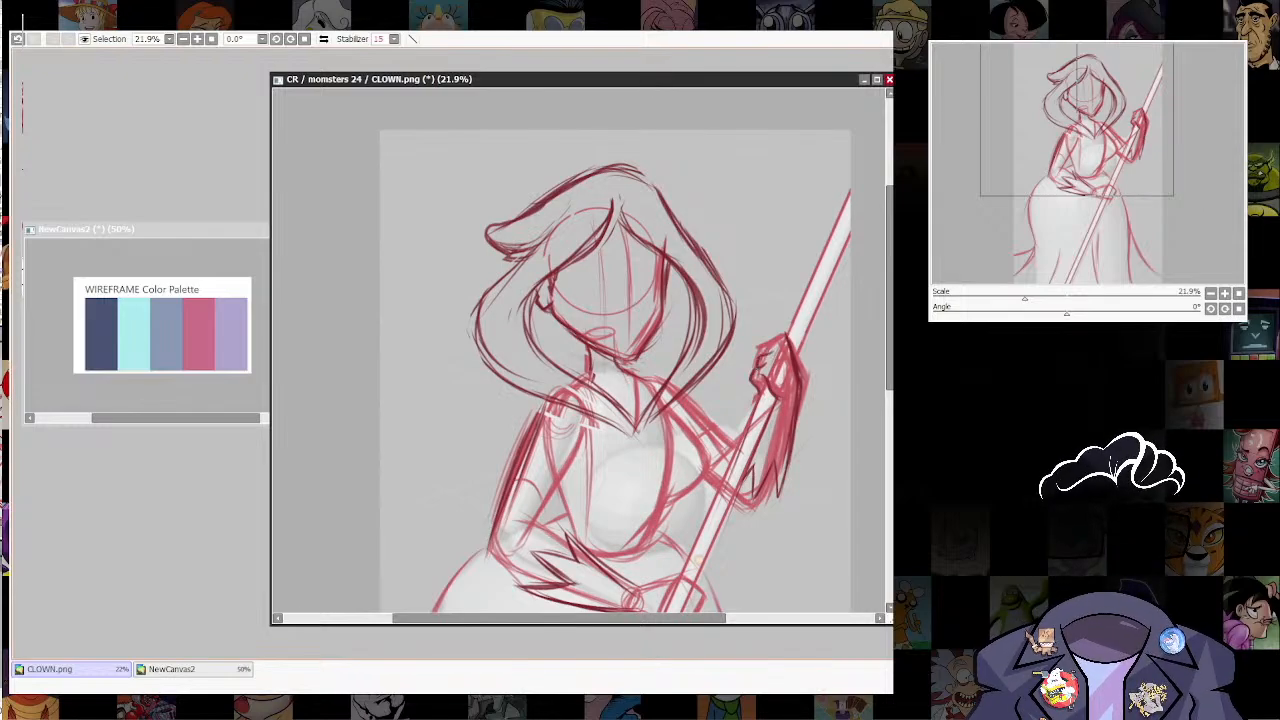
{"action": "left_click_drag", "start_coordinate": [783, 337], "coordinate": [767, 347]}
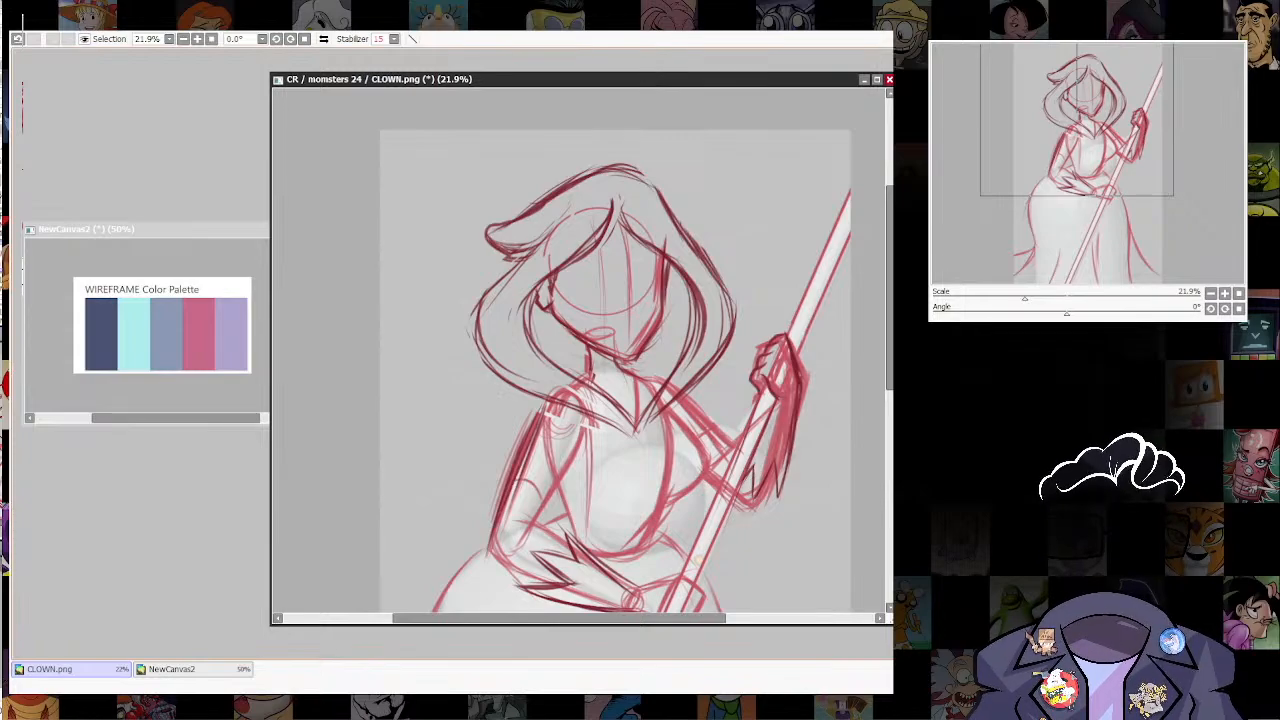
Step: Draw the lower hand's outline and separate its fingers around the staff in dark strokes
{"action": "mouse_move", "coordinate": [774, 517]}
{"action": "left_mouse_down"}
{"action": "mouse_move", "coordinate": [774, 374]}
{"action": "mouse_move", "coordinate": [768, 400]}
{"action": "left_mouse_up"}
{"action": "left_click_drag", "start_coordinate": [662, 487], "coordinate": [681, 497]}
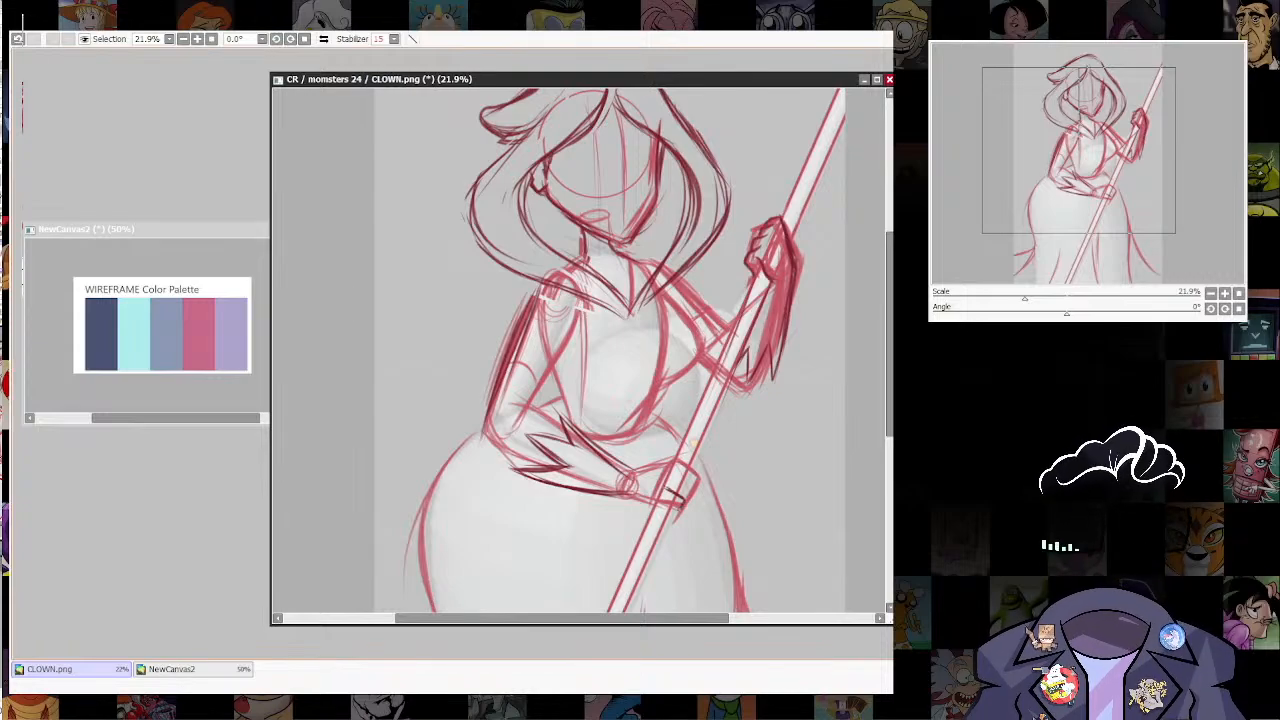
{"action": "mouse_move", "coordinate": [670, 472]}
{"action": "left_mouse_down"}
{"action": "mouse_move", "coordinate": [693, 494]}
{"action": "mouse_move", "coordinate": [687, 459]}
{"action": "mouse_move", "coordinate": [691, 483]}
{"action": "mouse_move", "coordinate": [674, 459]}
{"action": "left_mouse_up"}
{"action": "left_click_drag", "start_coordinate": [632, 502], "coordinate": [666, 490]}
{"action": "left_click_drag", "start_coordinate": [646, 509], "coordinate": [670, 497]}
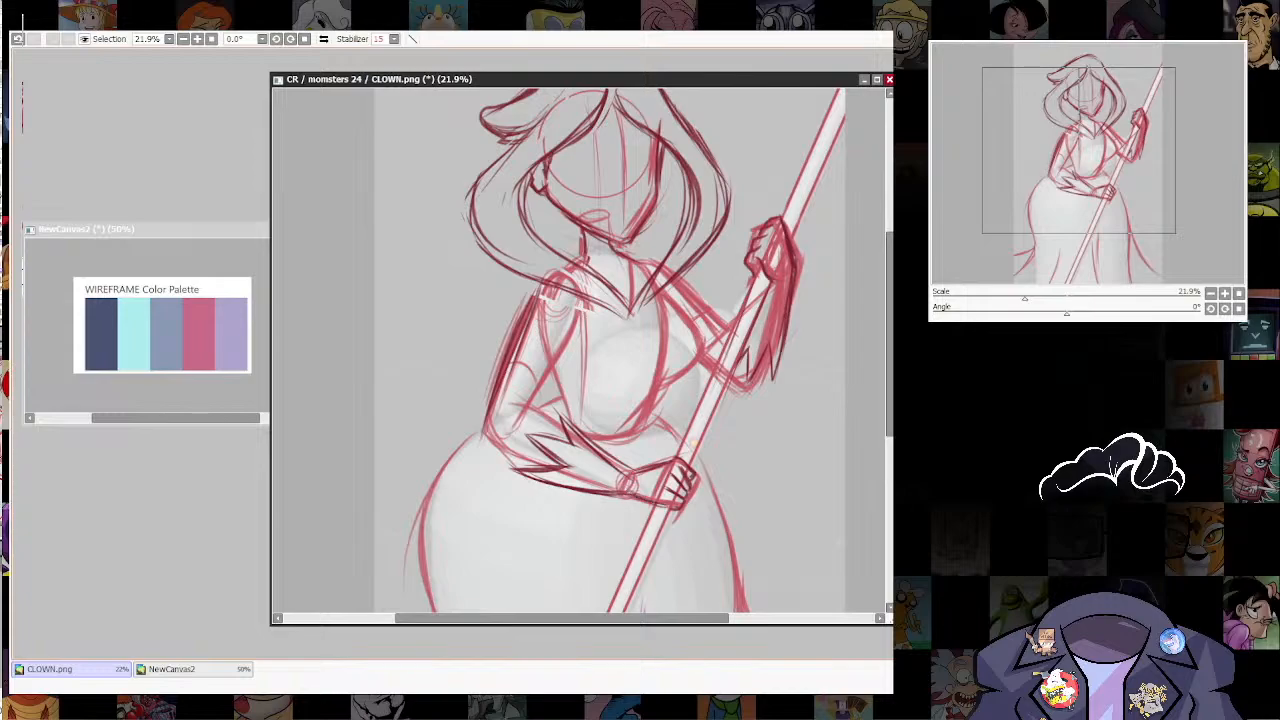
Step: Darken the edges of the far upper arm between the shoulder and the staff
{"action": "left_click_drag", "start_coordinate": [694, 443], "coordinate": [647, 546]}
{"action": "left_click_drag", "start_coordinate": [627, 383], "coordinate": [677, 430]}
{"action": "mouse_move", "coordinate": [643, 399]}
{"action": "left_mouse_down"}
{"action": "mouse_move", "coordinate": [681, 434]}
{"action": "mouse_move", "coordinate": [695, 415]}
{"action": "mouse_move", "coordinate": [668, 453]}
{"action": "left_mouse_up"}
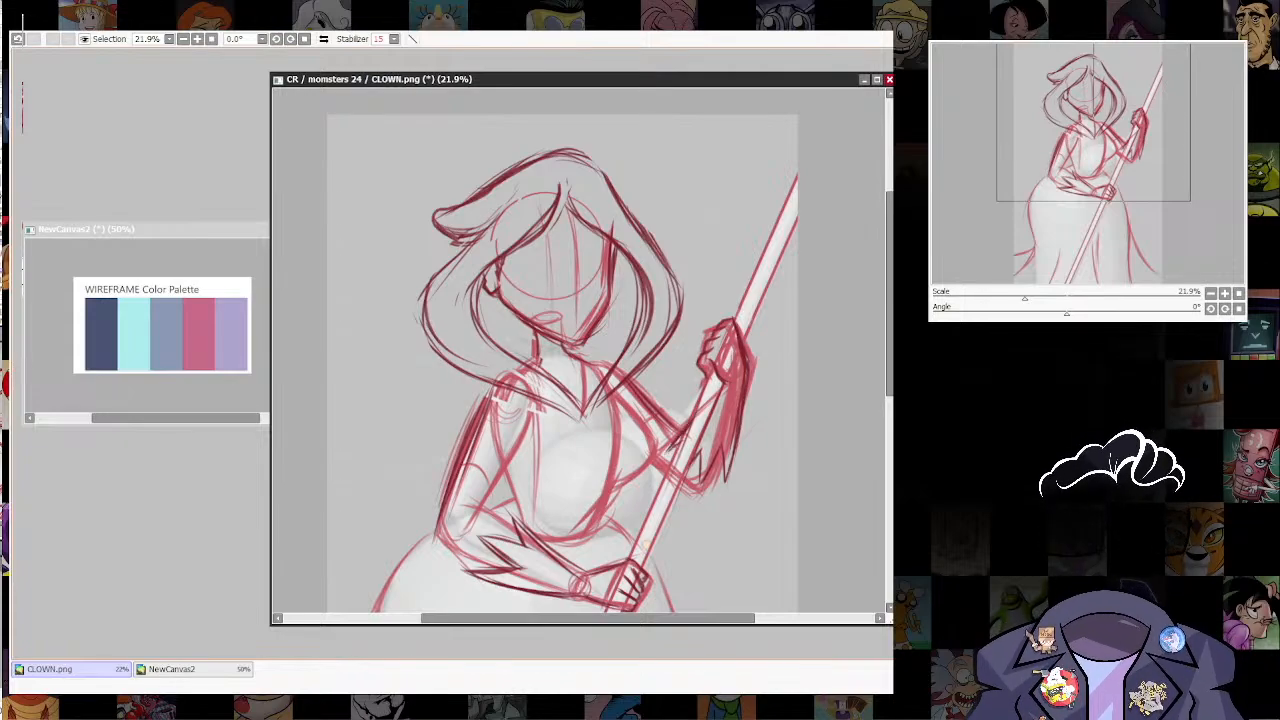
Step: Darken the central hair parting and sketch pointed dark marks beside the far eye at the face's edge
{"action": "scroll", "coordinate": [682, 384], "scroll_direction": "down", "scroll_amount": 3}
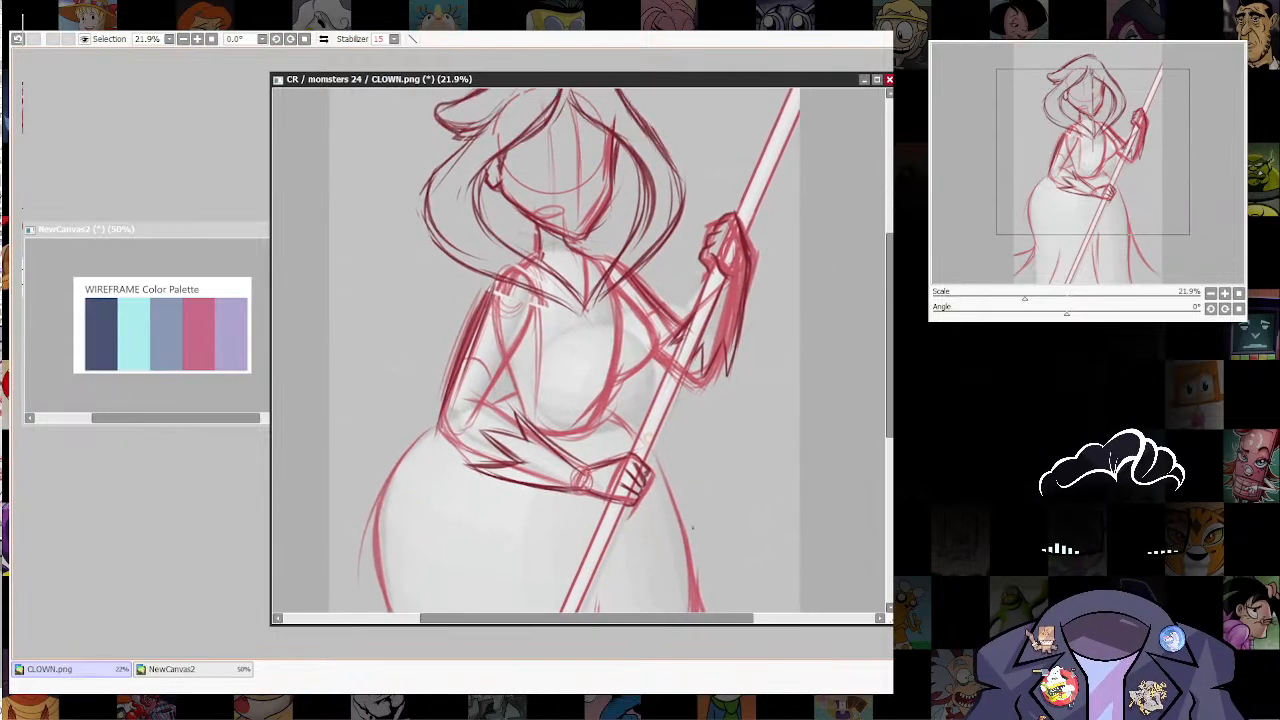
{"action": "mouse_move", "coordinate": [819, 401]}
{"action": "left_mouse_down"}
{"action": "mouse_move", "coordinate": [871, 289]}
{"action": "mouse_move", "coordinate": [870, 488]}
{"action": "mouse_move", "coordinate": [852, 611]}
{"action": "left_mouse_up"}
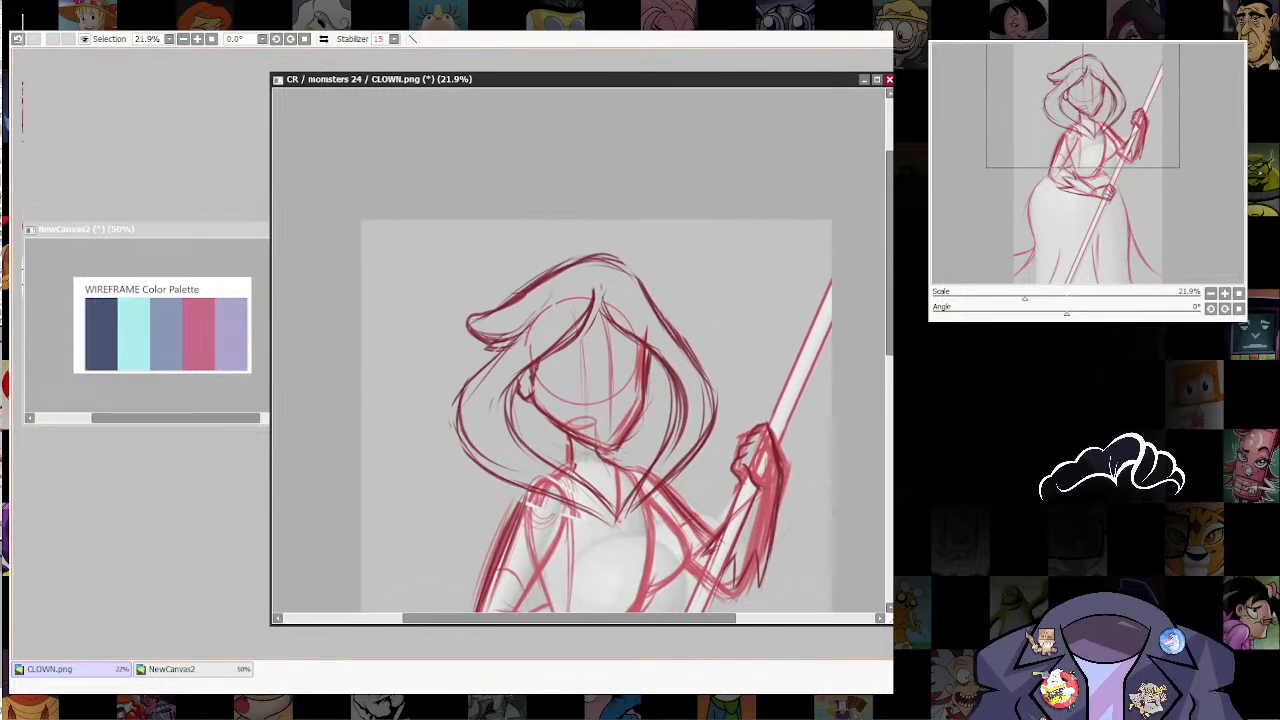
{"action": "mouse_move", "coordinate": [616, 356]}
{"action": "left_mouse_down"}
{"action": "mouse_move", "coordinate": [614, 380]}
{"action": "mouse_move", "coordinate": [638, 396]}
{"action": "left_mouse_up"}
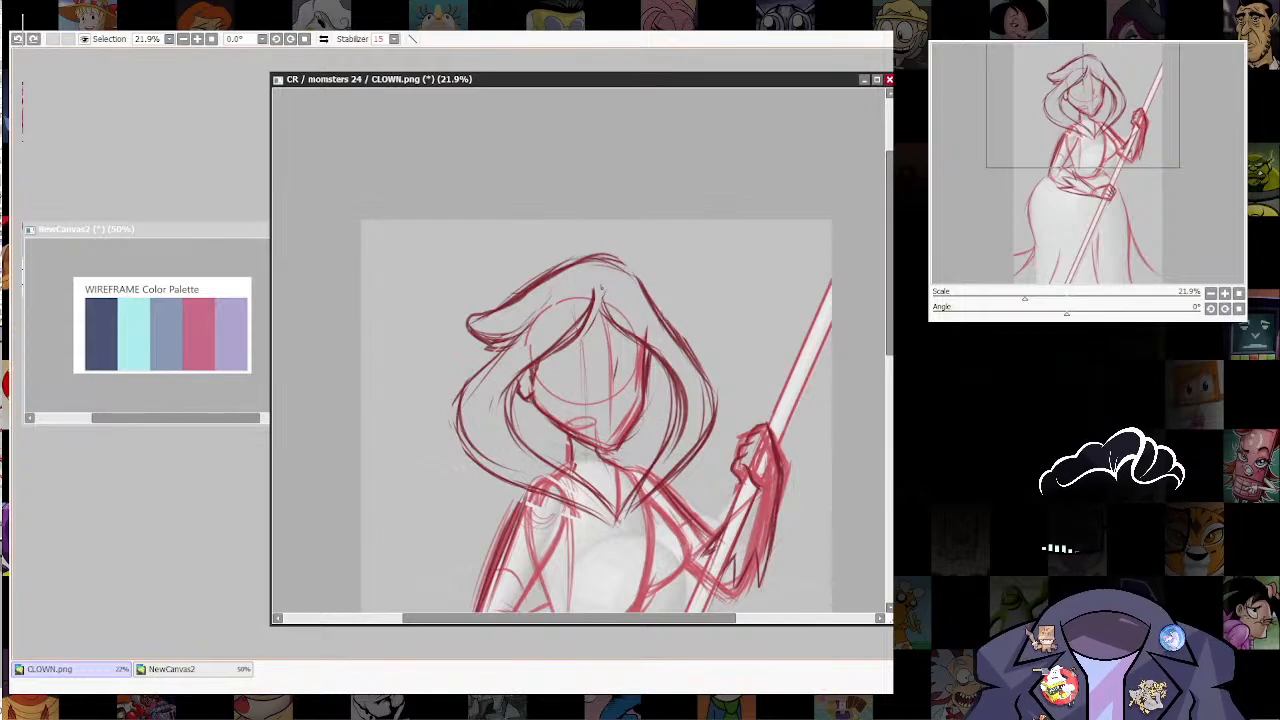
{"action": "mouse_move", "coordinate": [601, 293]}
{"action": "left_mouse_down"}
{"action": "mouse_move", "coordinate": [614, 321]}
{"action": "mouse_move", "coordinate": [545, 359]}
{"action": "left_mouse_up"}
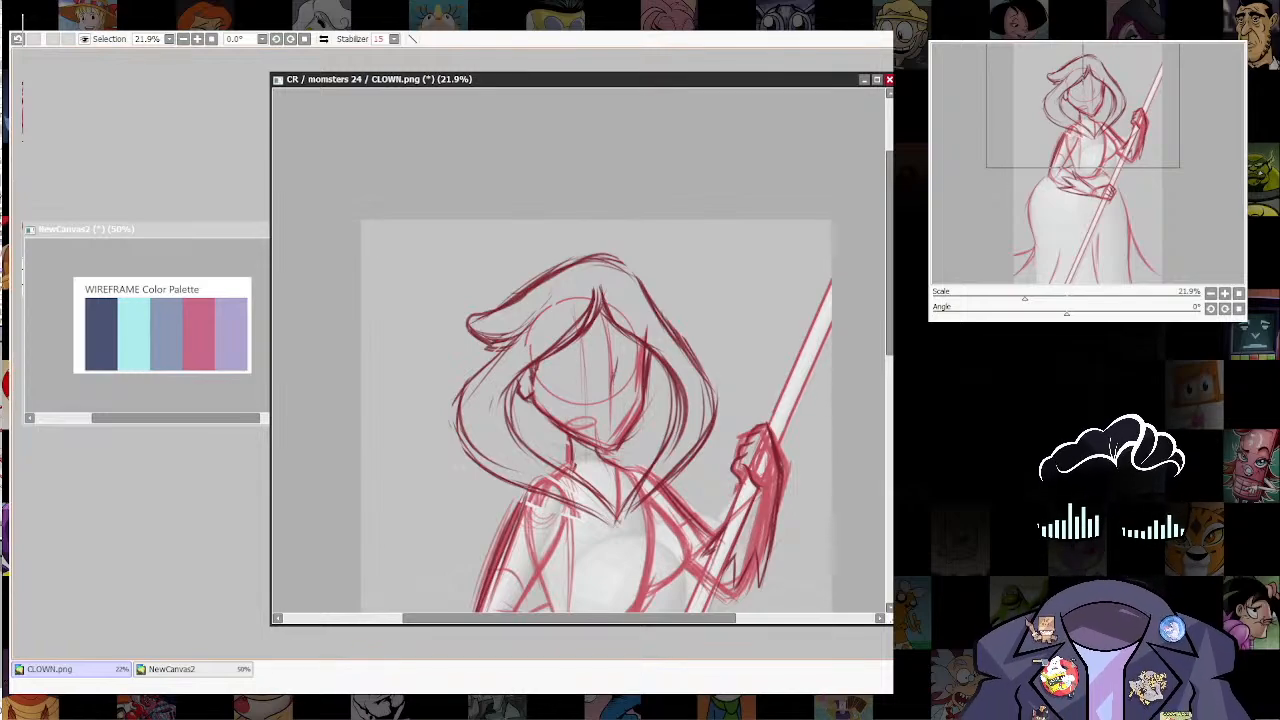
{"action": "left_click_drag", "start_coordinate": [614, 370], "coordinate": [641, 384]}
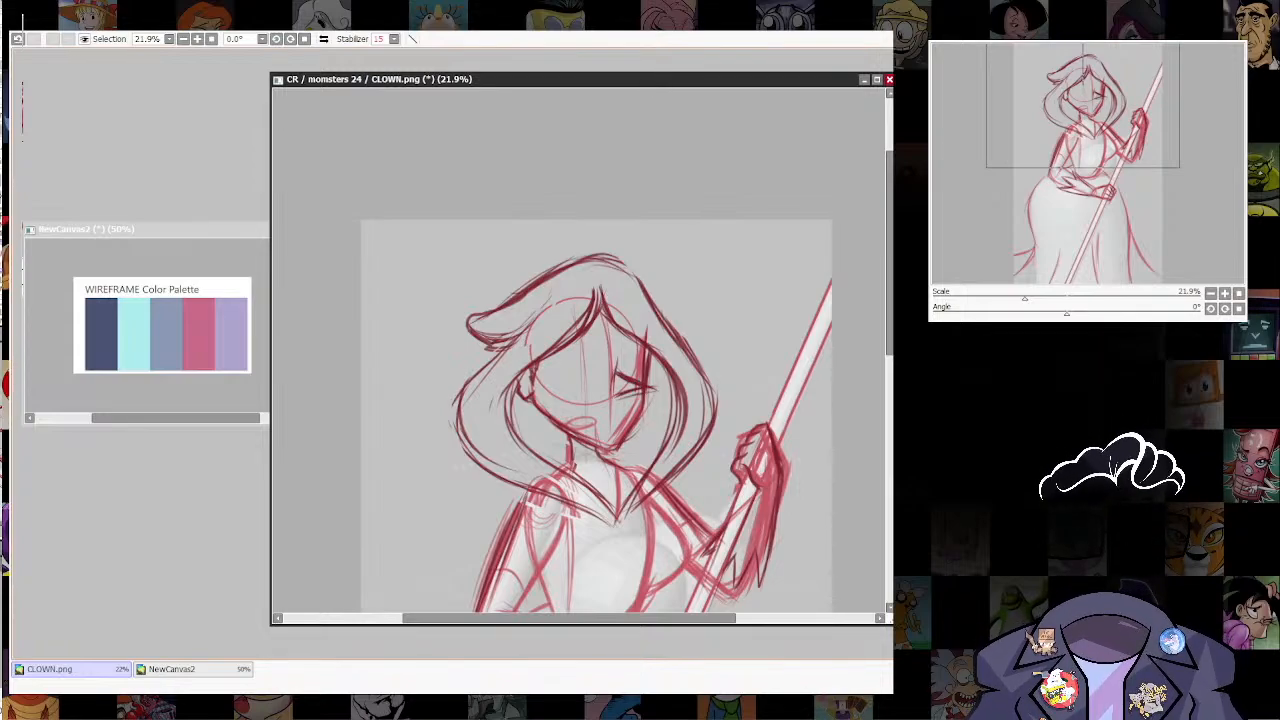
{"action": "left_click_drag", "start_coordinate": [615, 394], "coordinate": [642, 390]}
Step: Sketch both half-closed eyes with curved lids and lashes along the face's eye line
{"action": "left_click_drag", "start_coordinate": [586, 362], "coordinate": [584, 374]}
{"action": "mouse_move", "coordinate": [606, 362]}
{"action": "left_mouse_down"}
{"action": "mouse_move", "coordinate": [640, 357]}
{"action": "mouse_move", "coordinate": [606, 370]}
{"action": "left_mouse_up"}
{"action": "left_click_drag", "start_coordinate": [556, 369], "coordinate": [646, 375]}
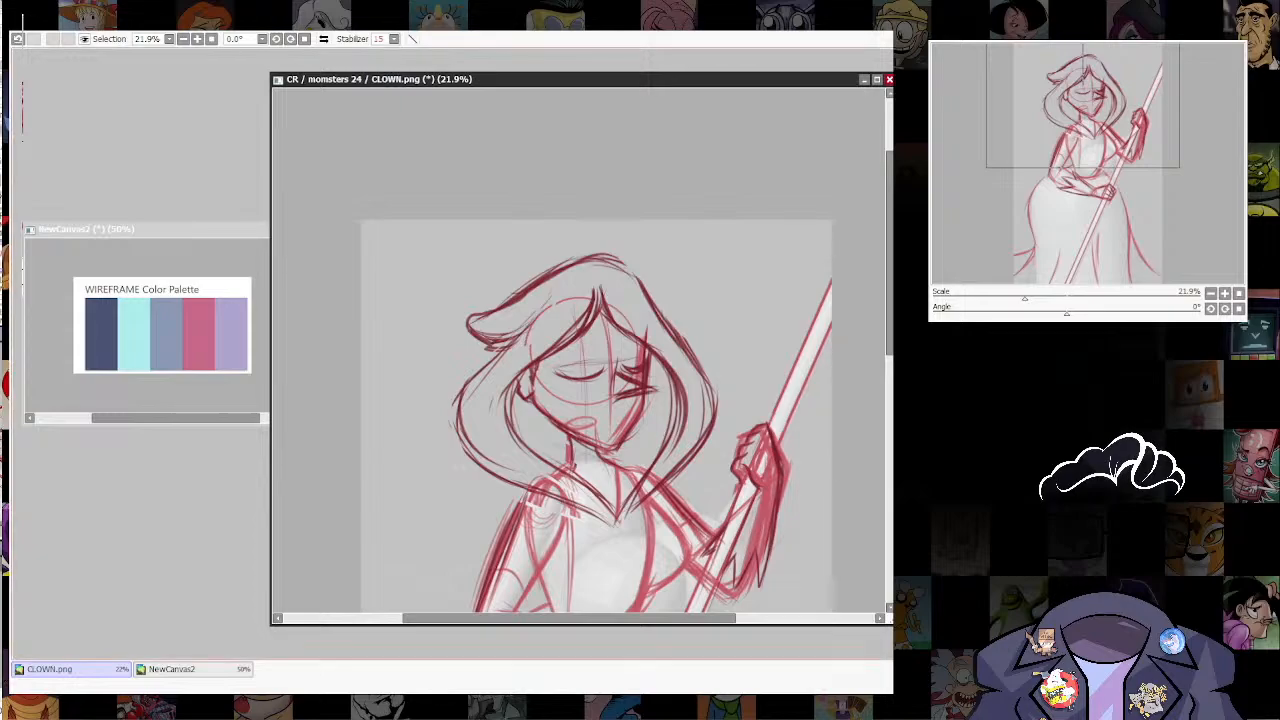
{"action": "left_click_drag", "start_coordinate": [680, 255], "coordinate": [590, 211]}
{"action": "left_click_drag", "start_coordinate": [604, 347], "coordinate": [575, 377]}
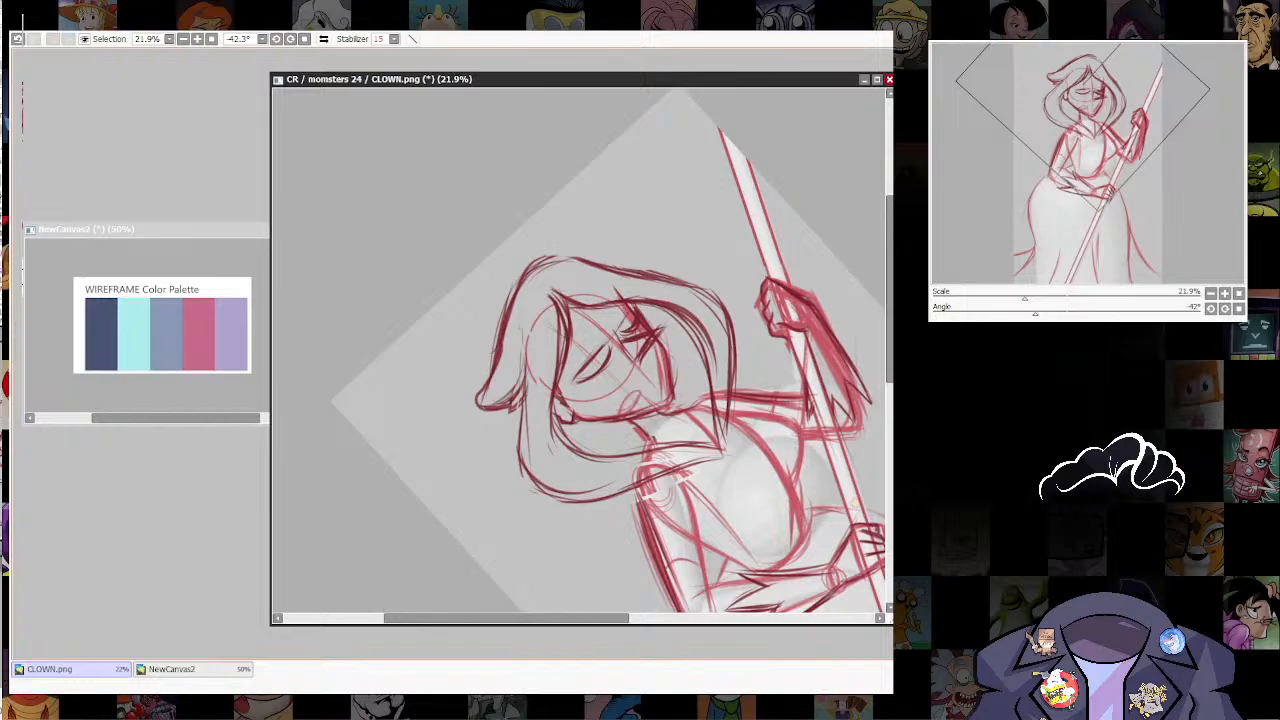
{"action": "left_click_drag", "start_coordinate": [822, 513], "coordinate": [636, 527]}
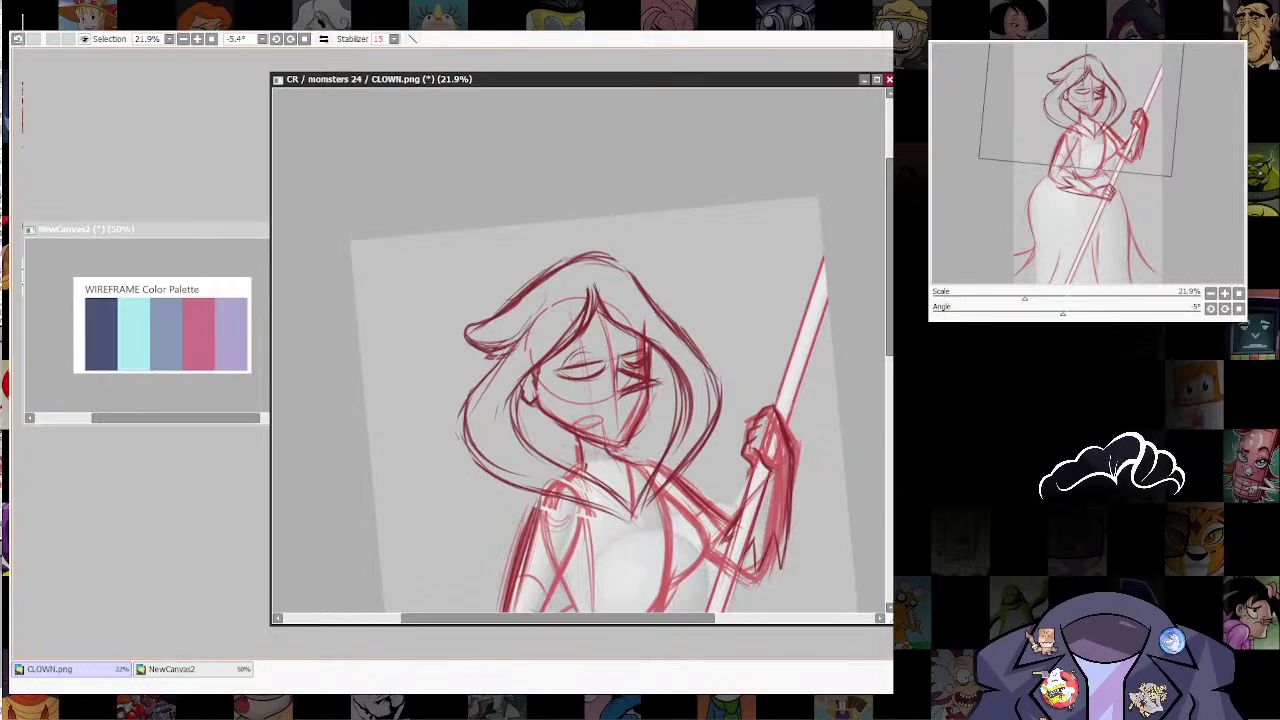
{"action": "left_click_drag", "start_coordinate": [579, 353], "coordinate": [600, 359]}
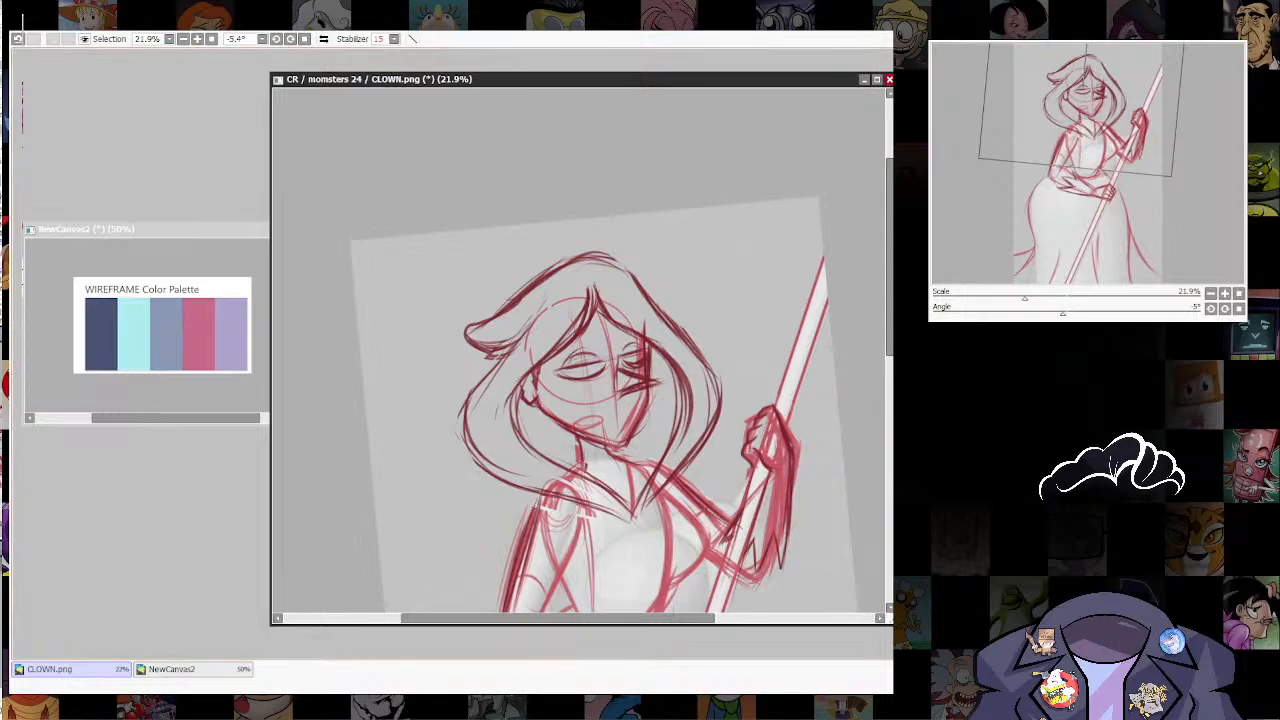
Step: Select the near eye and adjust its placement on the face with a transform
{"action": "left_click_drag", "start_coordinate": [555, 372], "coordinate": [610, 364]}
{"action": "key", "text": "ctrl+t"}
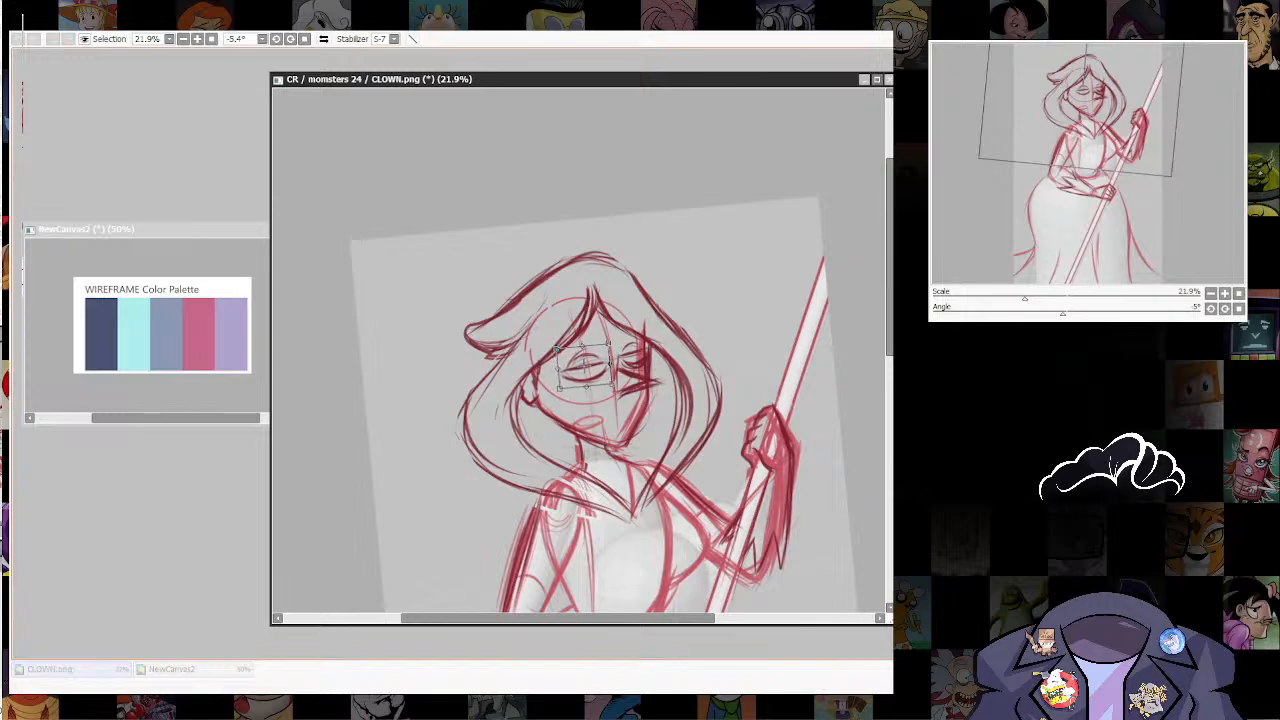
{"action": "key", "text": "Return"}
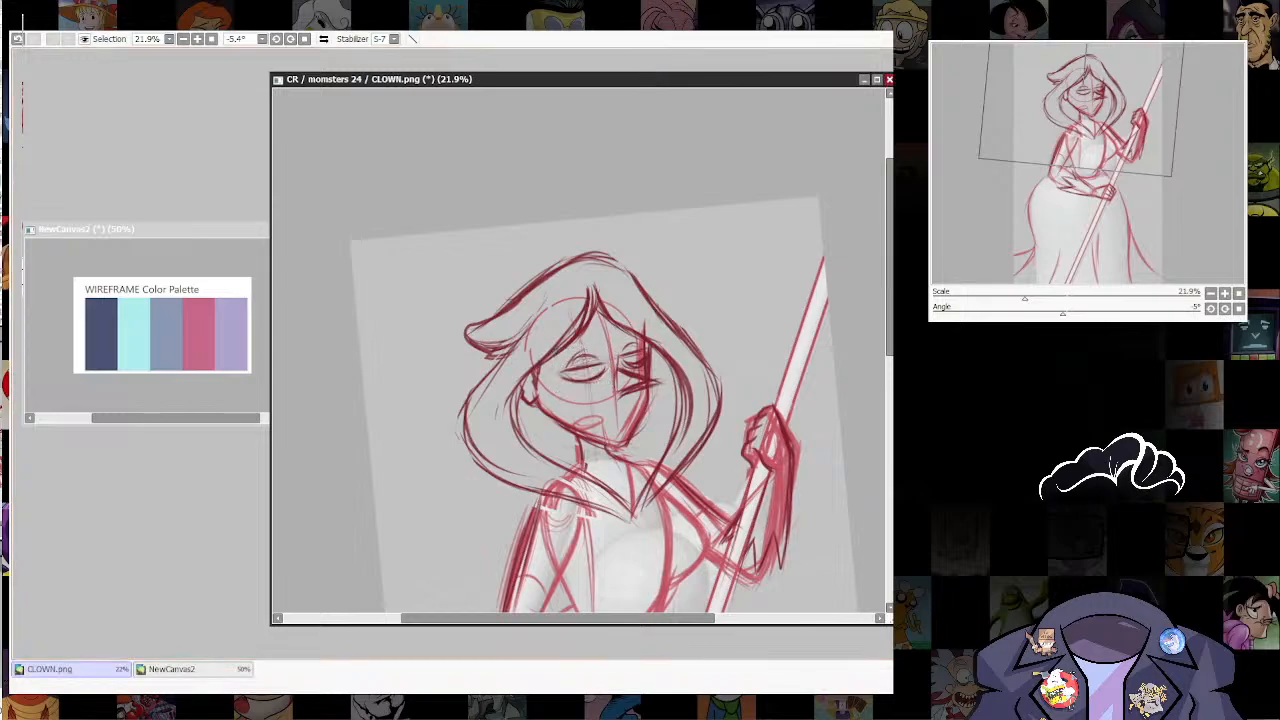
{"action": "key", "text": "n"}
{"action": "scroll", "coordinate": [750, 435], "scroll_direction": "down", "scroll_amount": 2}
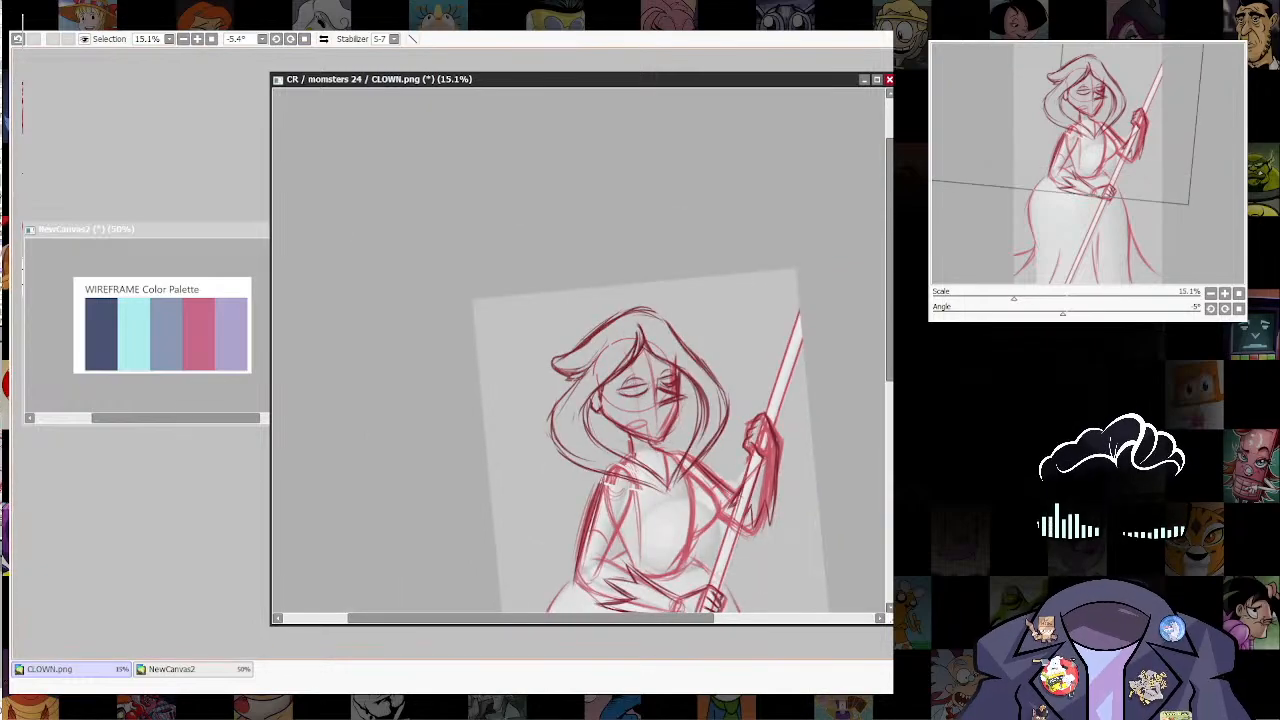
{"action": "left_click_drag", "start_coordinate": [750, 435], "coordinate": [667, 361]}
{"action": "scroll", "coordinate": [705, 230], "scroll_direction": "down", "scroll_amount": 2}
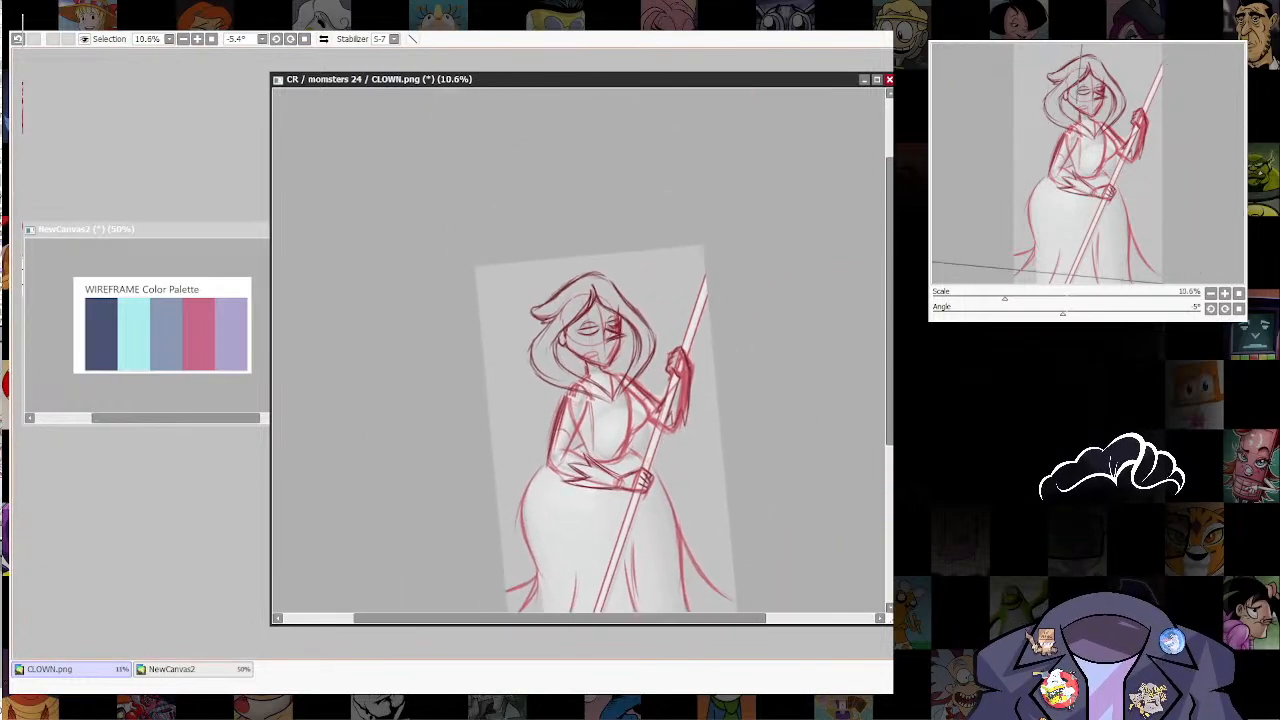
{"action": "scroll", "coordinate": [603, 285], "scroll_direction": "up", "scroll_amount": 2}
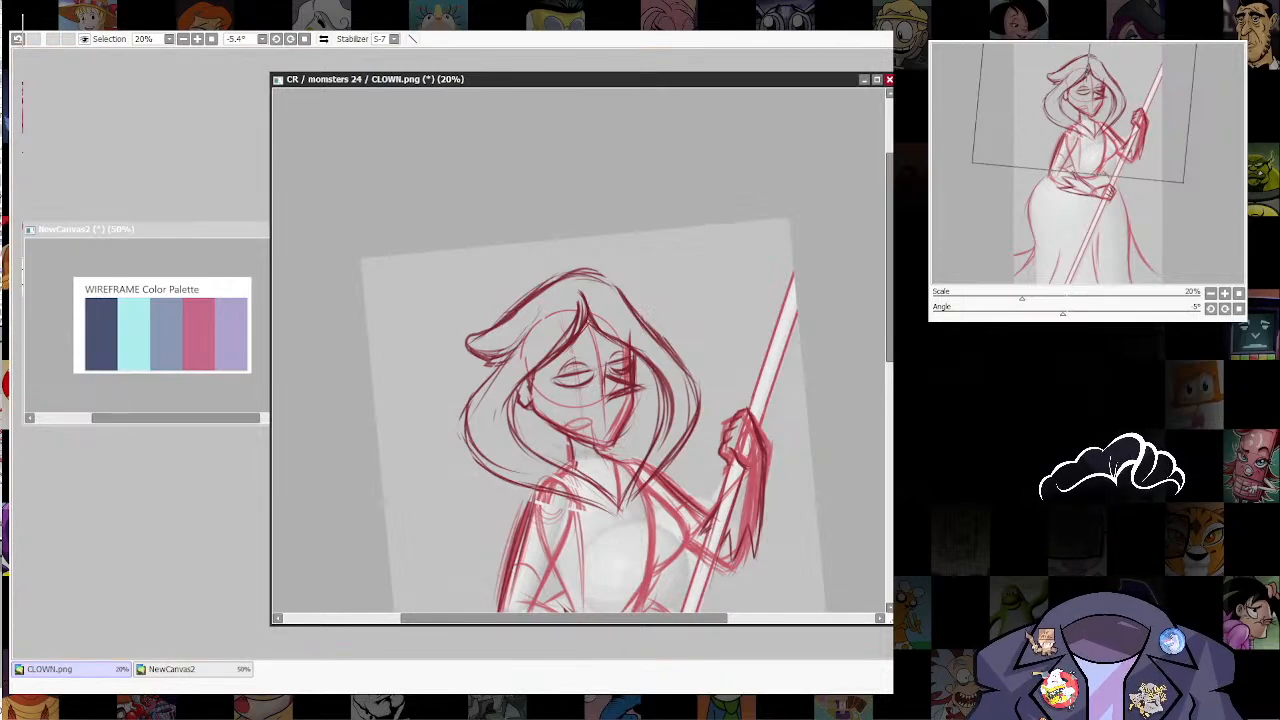
Step: Clear the selection on the NewCanvas2 color palette and enlarge its window, with the palette shown at 57.5%
{"action": "left_click", "coordinate": [162, 325]}
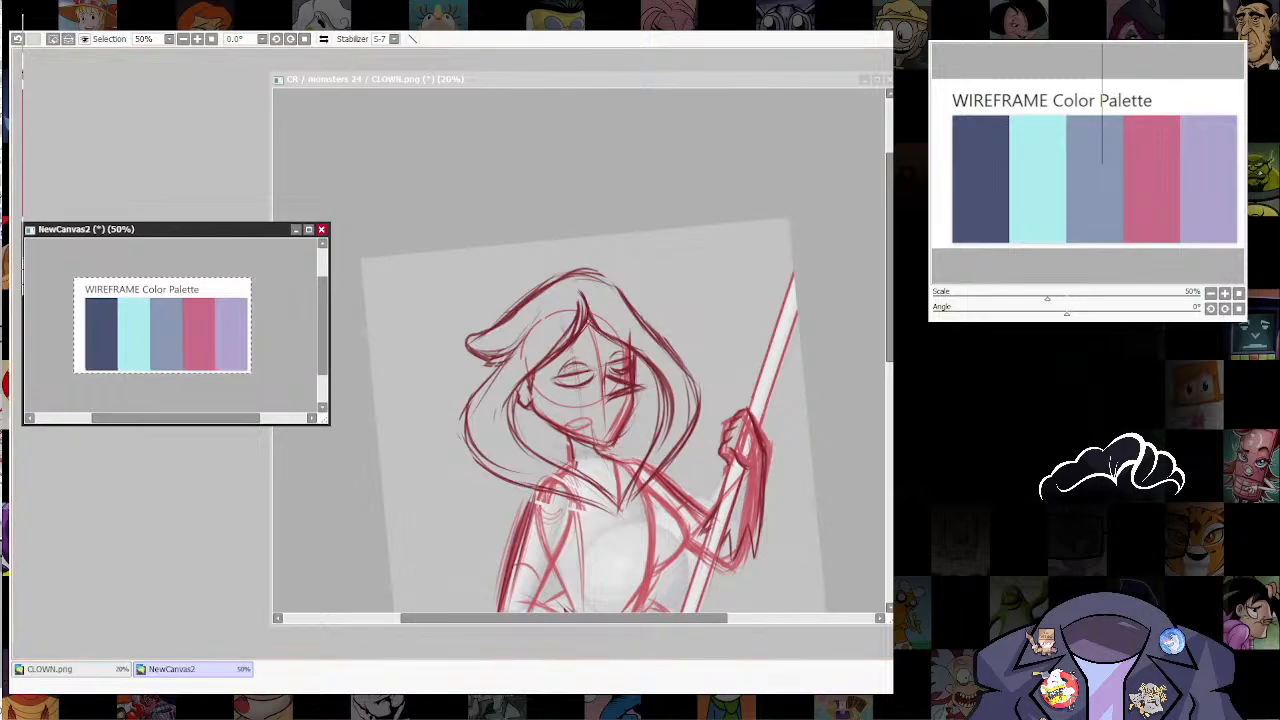
{"action": "key", "text": "ctrl+d"}
{"action": "scroll", "coordinate": [196, 340], "scroll_direction": "up", "scroll_amount": 2}
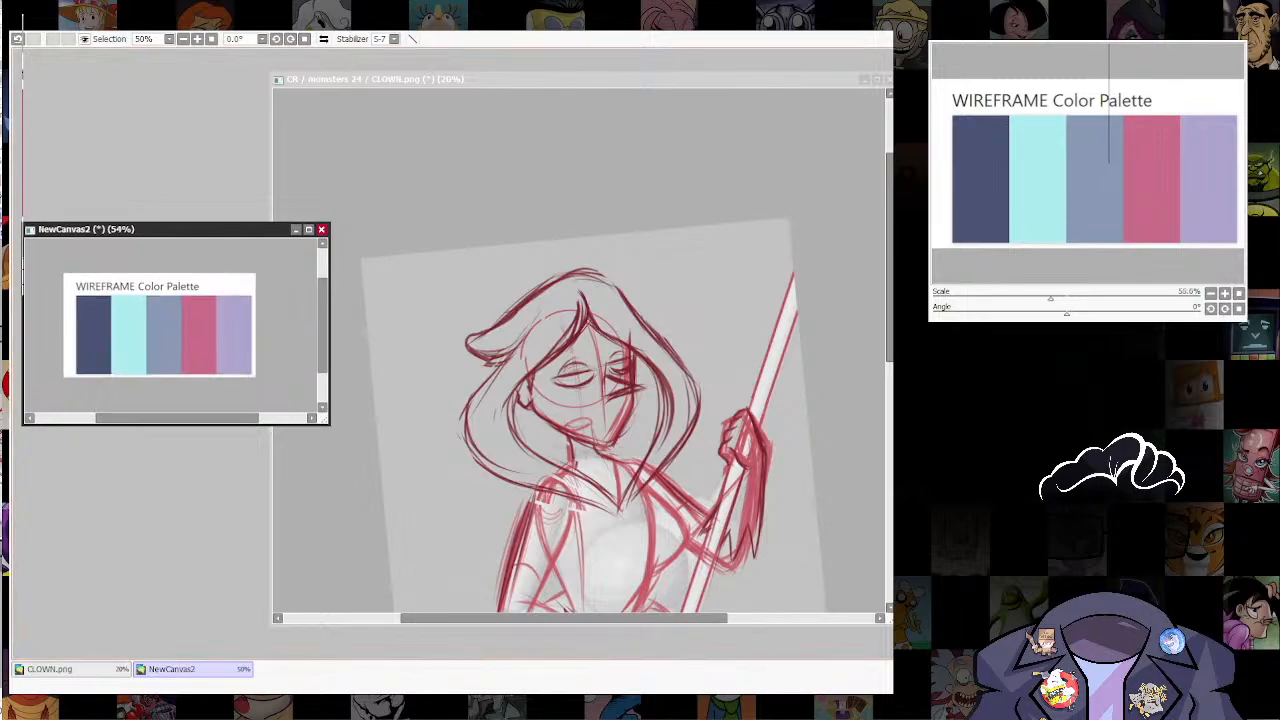
{"action": "left_click_drag", "start_coordinate": [325, 421], "coordinate": [407, 544]}
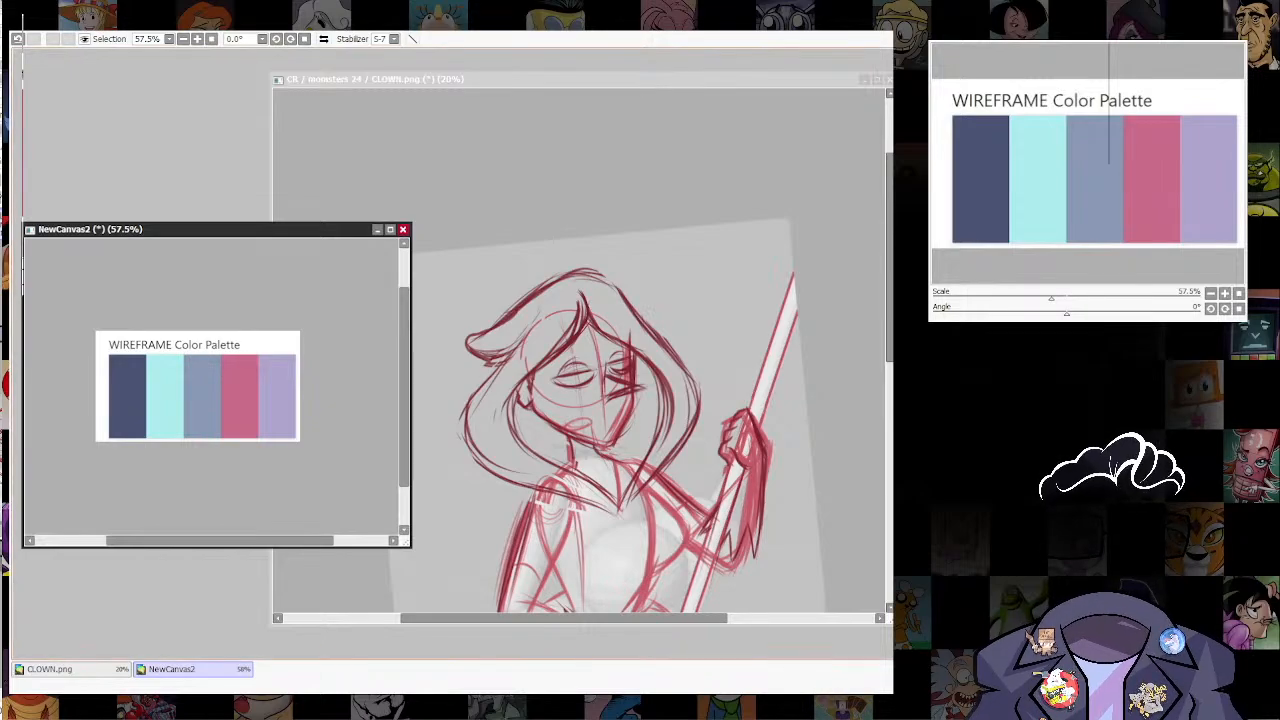
Step: Return to CLOWN.png and remove the gray mannequin shading so the sketch sits on a white background
{"action": "left_click", "coordinate": [580, 350]}
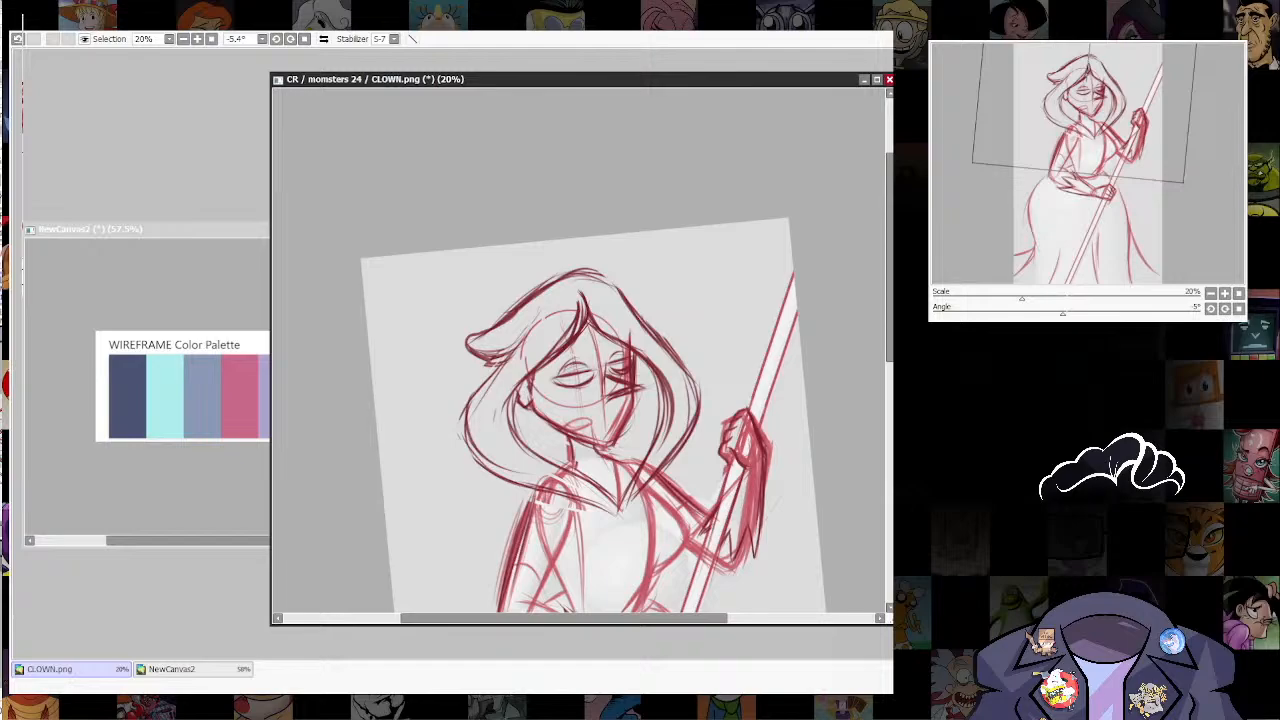
{"action": "key", "text": "Delete"}
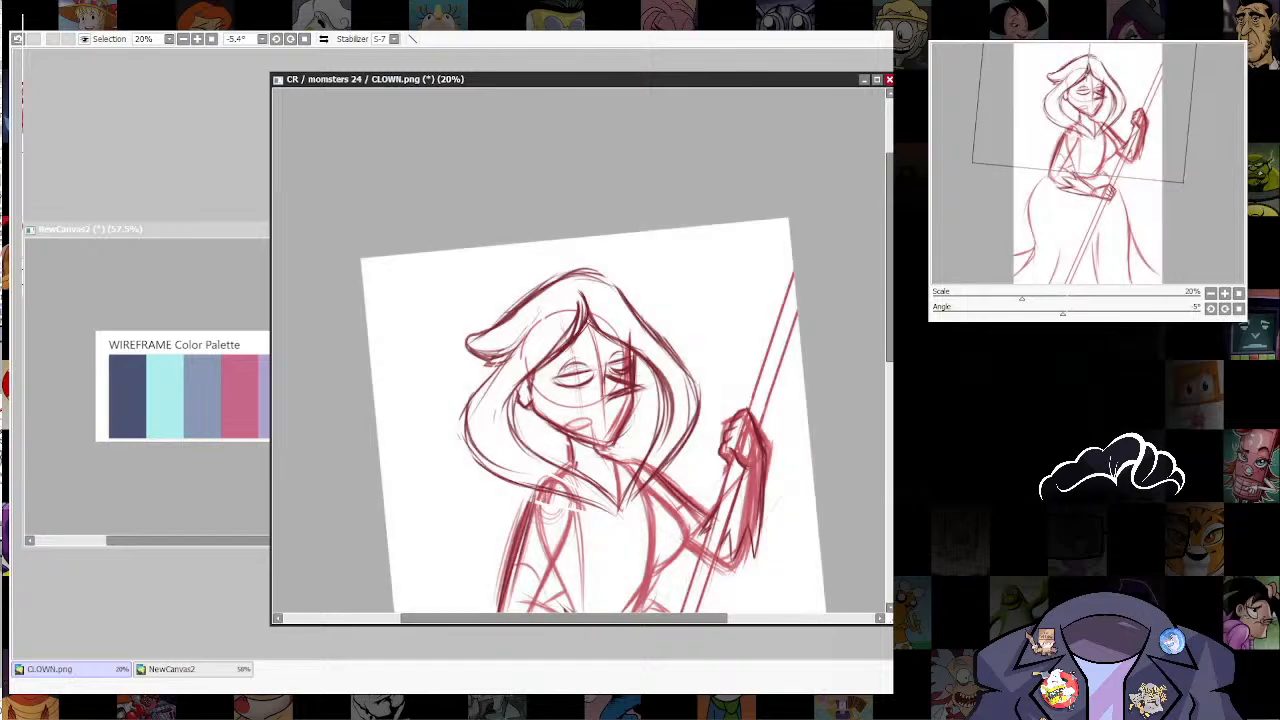
{"action": "key", "text": "ctrl+z"}
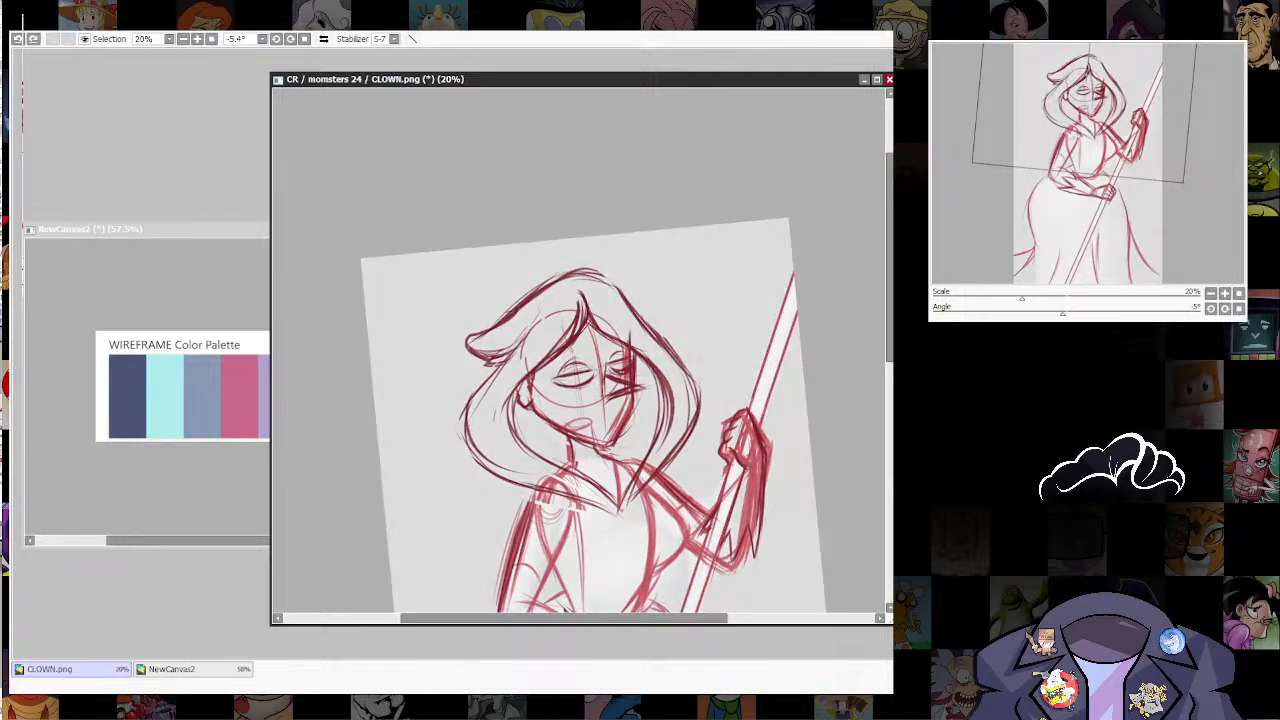
{"action": "key", "text": "ctrl+y"}
{"action": "scroll", "coordinate": [692, 464], "scroll_direction": "down", "scroll_amount": 5}
{"action": "left_click_drag", "start_coordinate": [720, 582], "coordinate": [690, 503]}
{"action": "scroll", "coordinate": [697, 453], "scroll_direction": "up", "scroll_amount": 2}
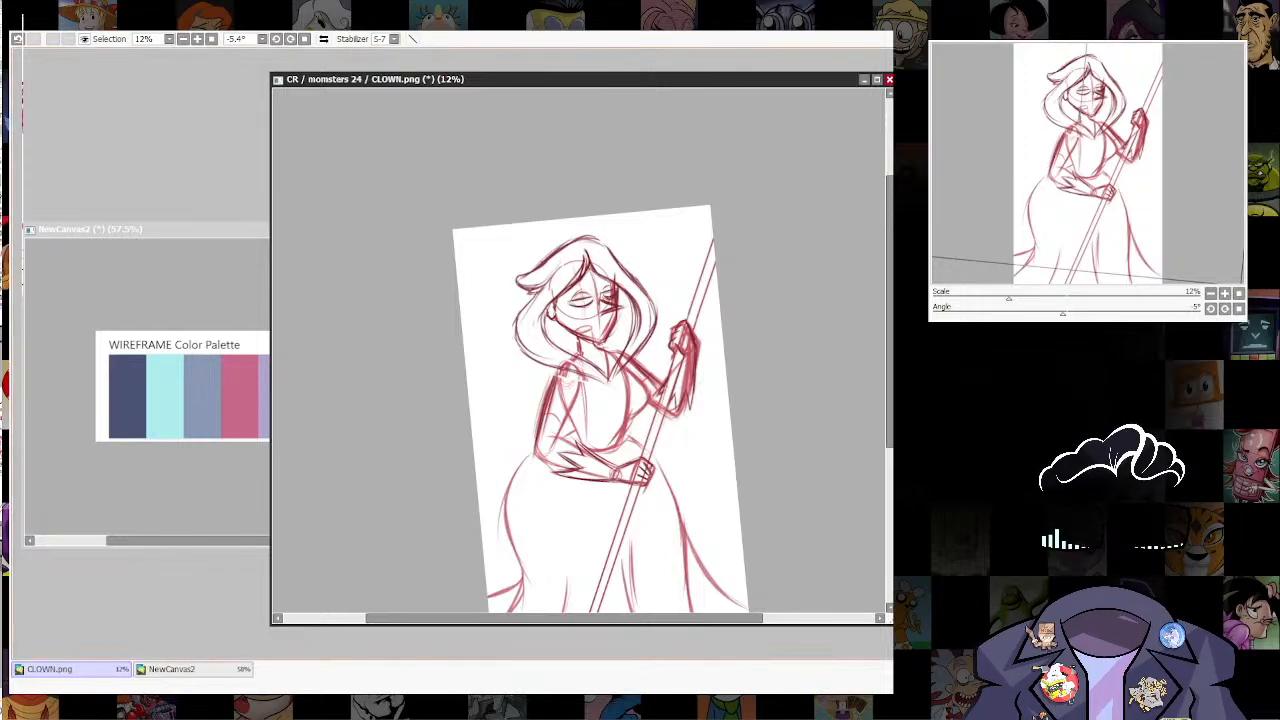
Step: Fill the background behind the CLOWN.png sketch with the WIREFRAME palette's slate blue and sample the palette's dark navy for line art
{"action": "left_click", "coordinate": [192, 669]}
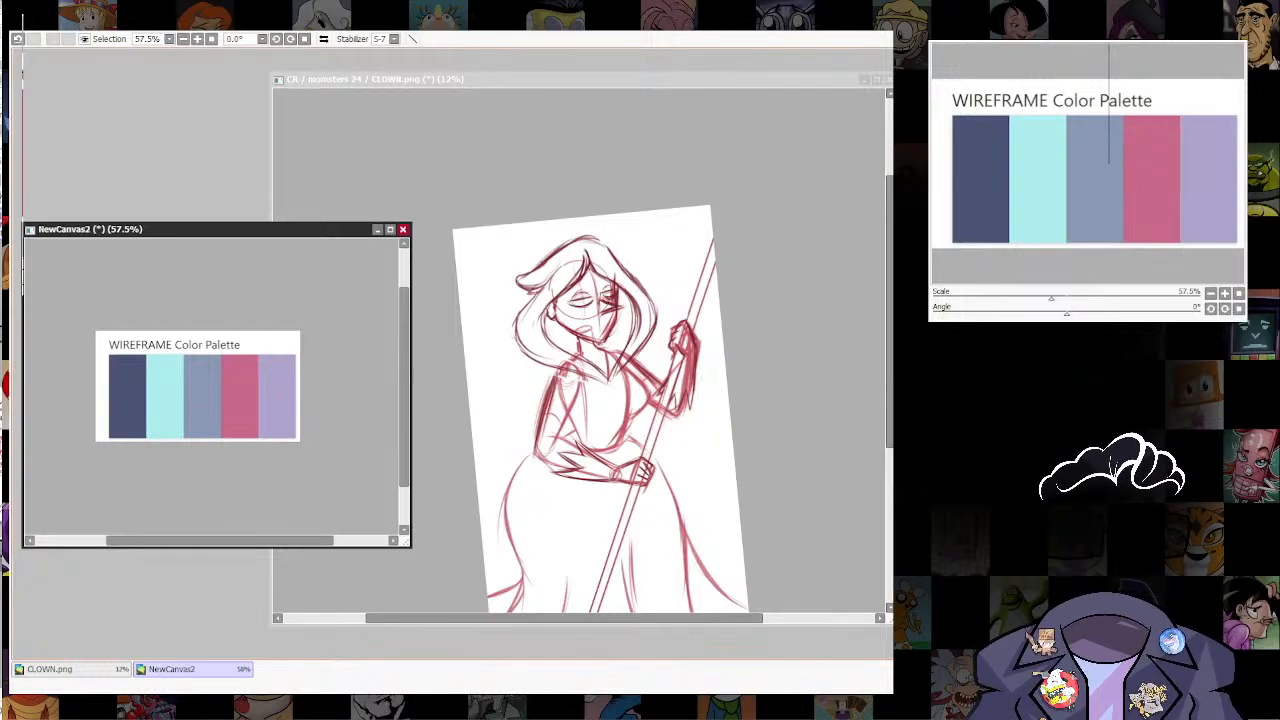
{"action": "left_click", "coordinate": [72, 669]}
{"action": "left_click", "coordinate": [600, 400]}
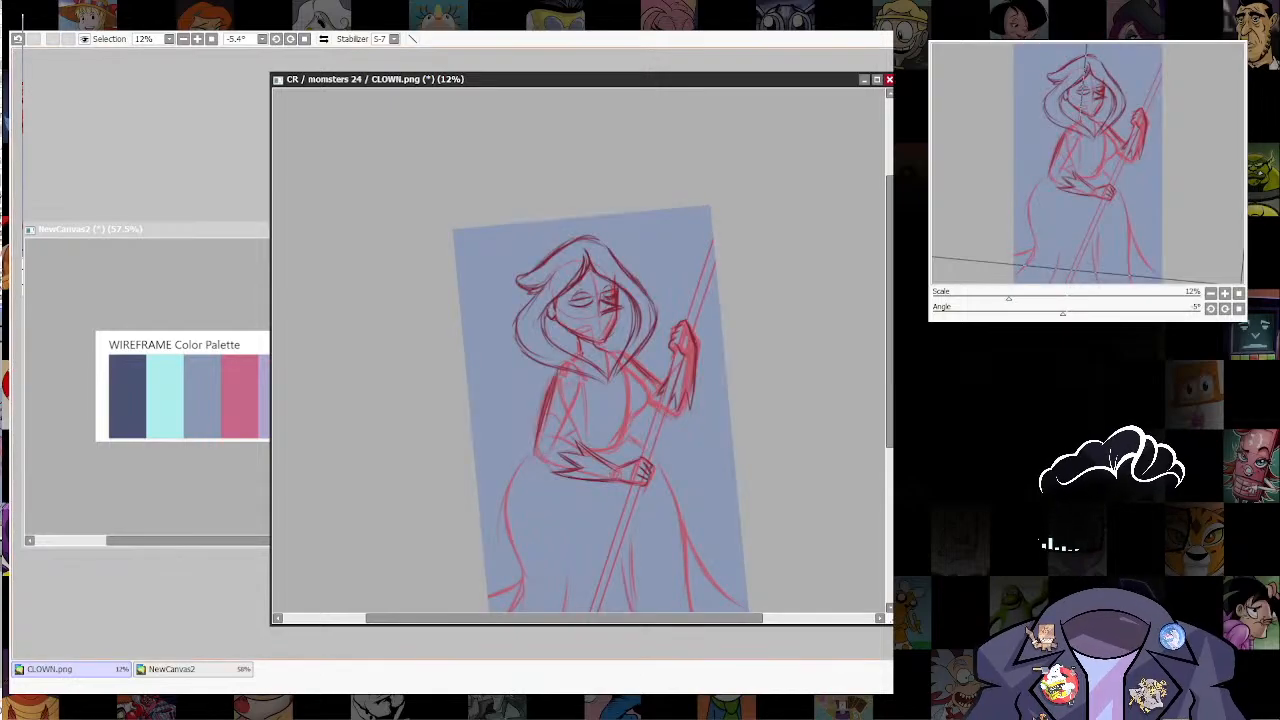
{"action": "left_click", "coordinate": [192, 669]}
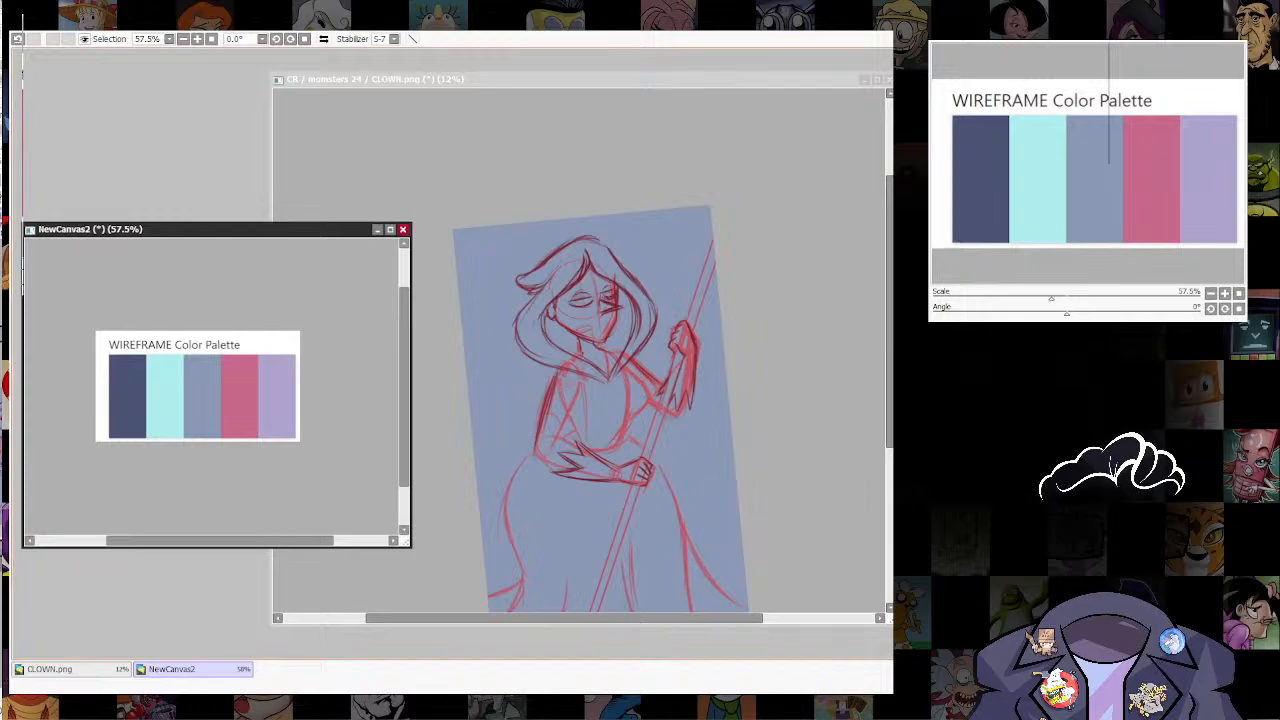
{"action": "left_click", "coordinate": [600, 400]}
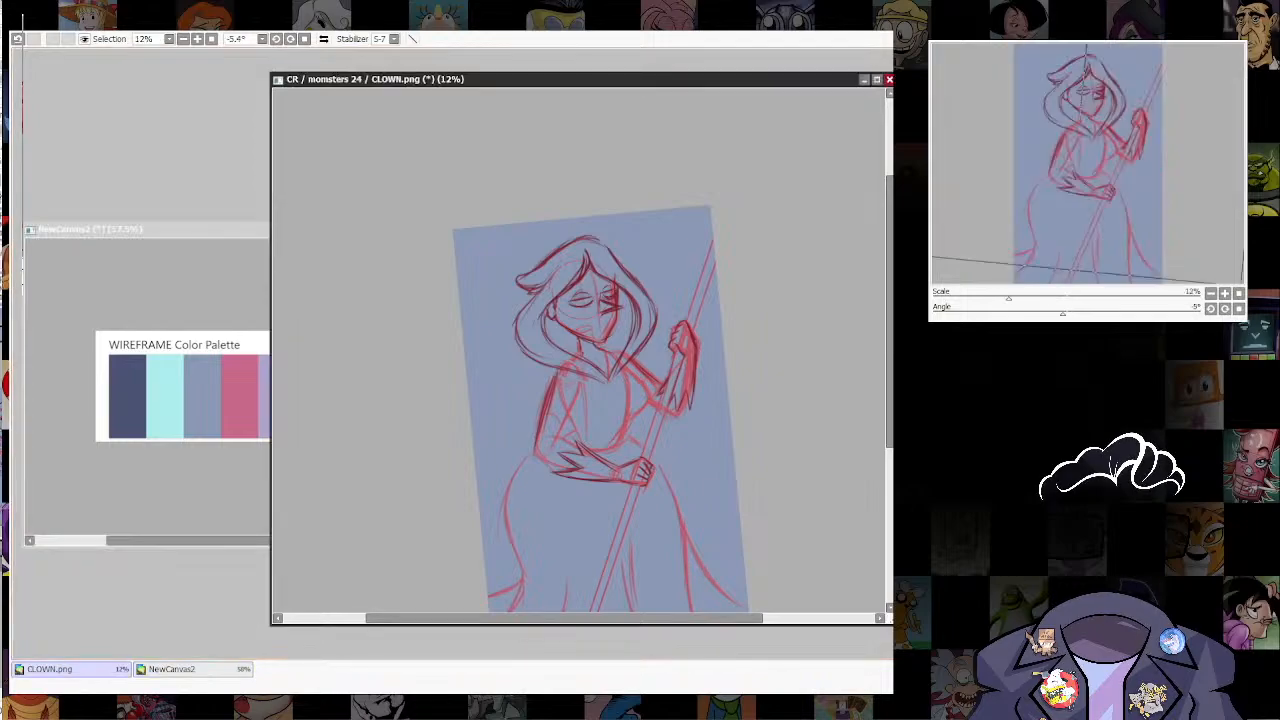
Step: Enlarge the CLOWN.png window and set the brush size to 21 for inking the head
{"action": "scroll", "coordinate": [592, 440], "scroll_direction": "up", "scroll_amount": 4}
{"action": "left_click_drag", "start_coordinate": [592, 440], "coordinate": [647, 251]}
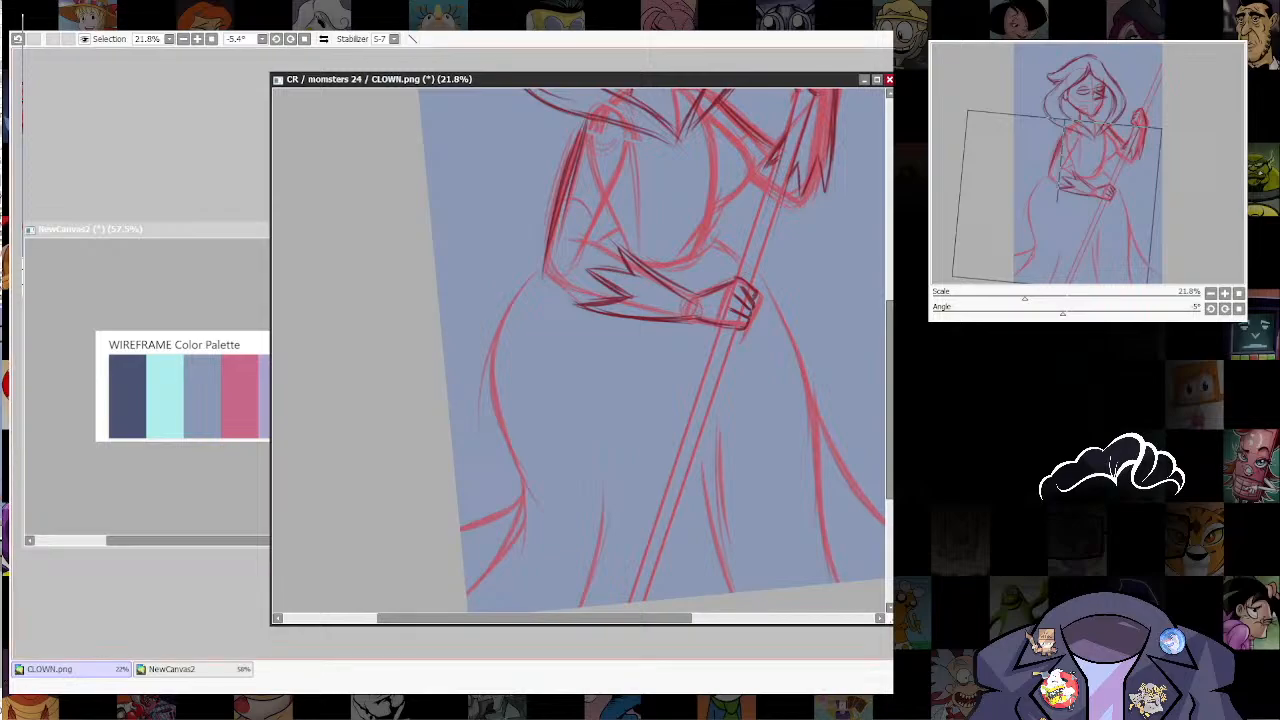
{"action": "left_click_drag", "start_coordinate": [665, 335], "coordinate": [476, 446]}
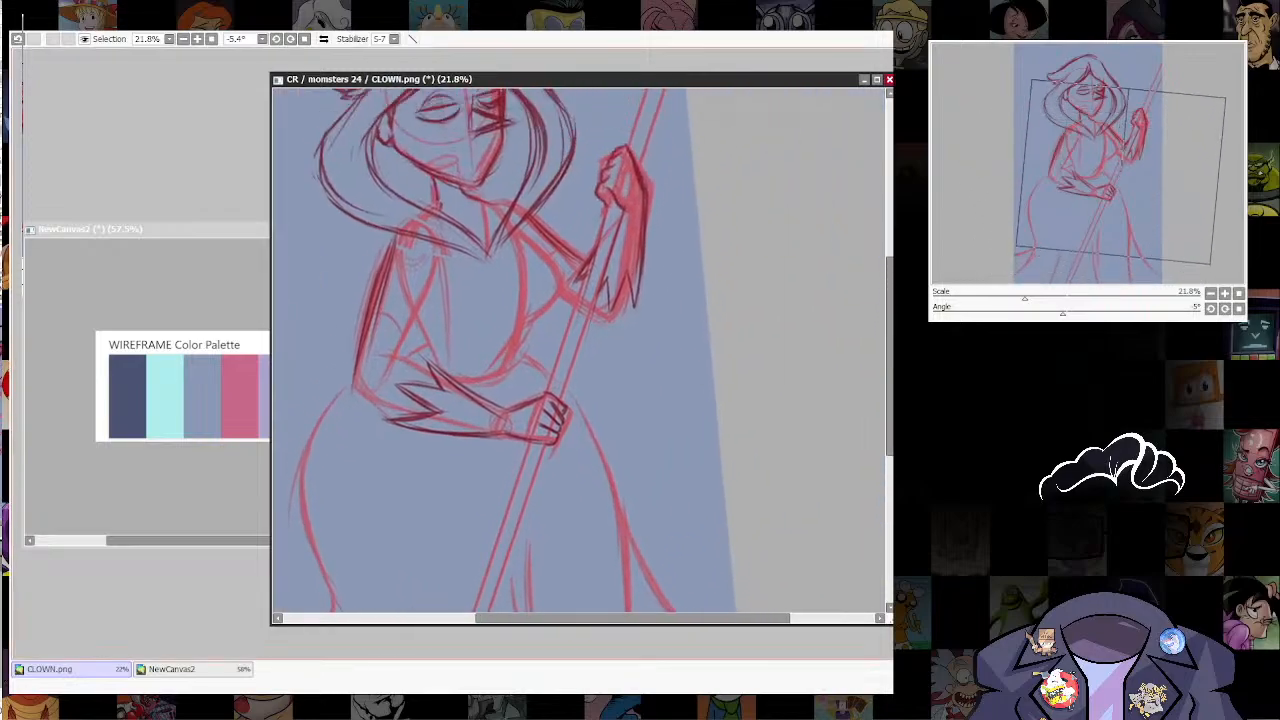
{"action": "left_click_drag", "start_coordinate": [892, 625], "coordinate": [917, 657]}
{"action": "left_click_drag", "start_coordinate": [738, 515], "coordinate": [768, 510]}
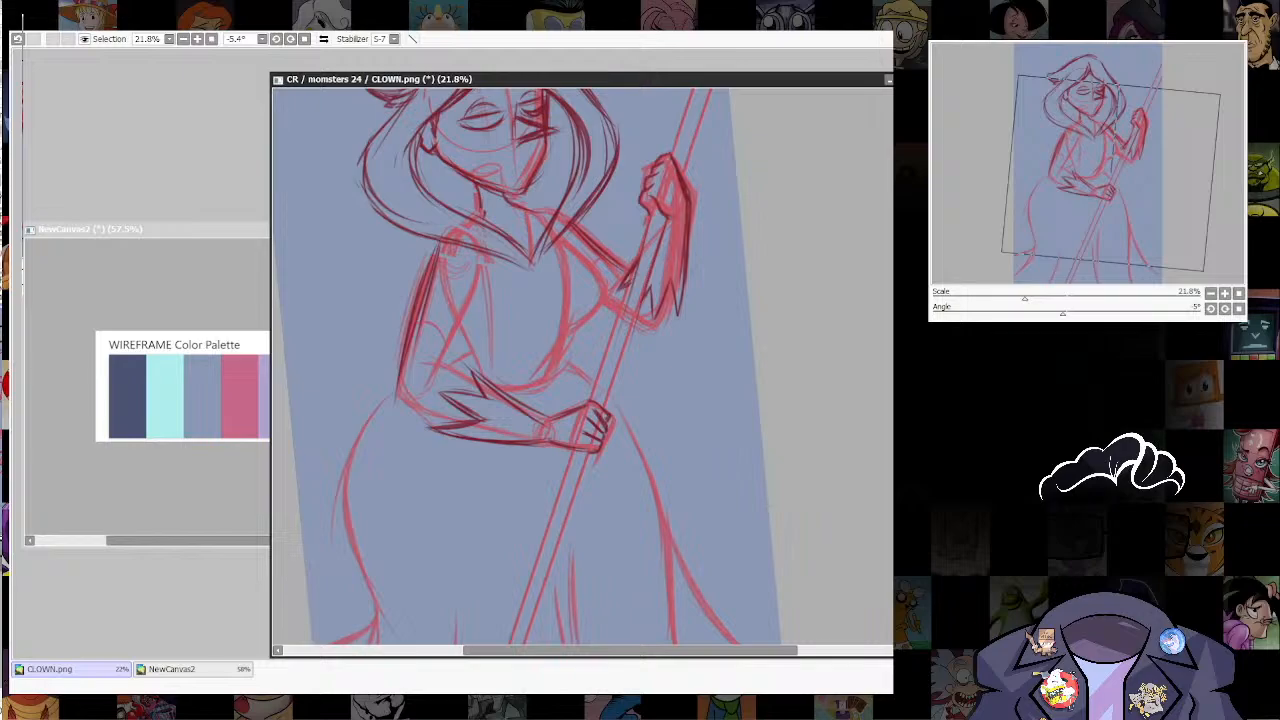
{"action": "left_click_drag", "start_coordinate": [560, 290], "coordinate": [570, 457]}
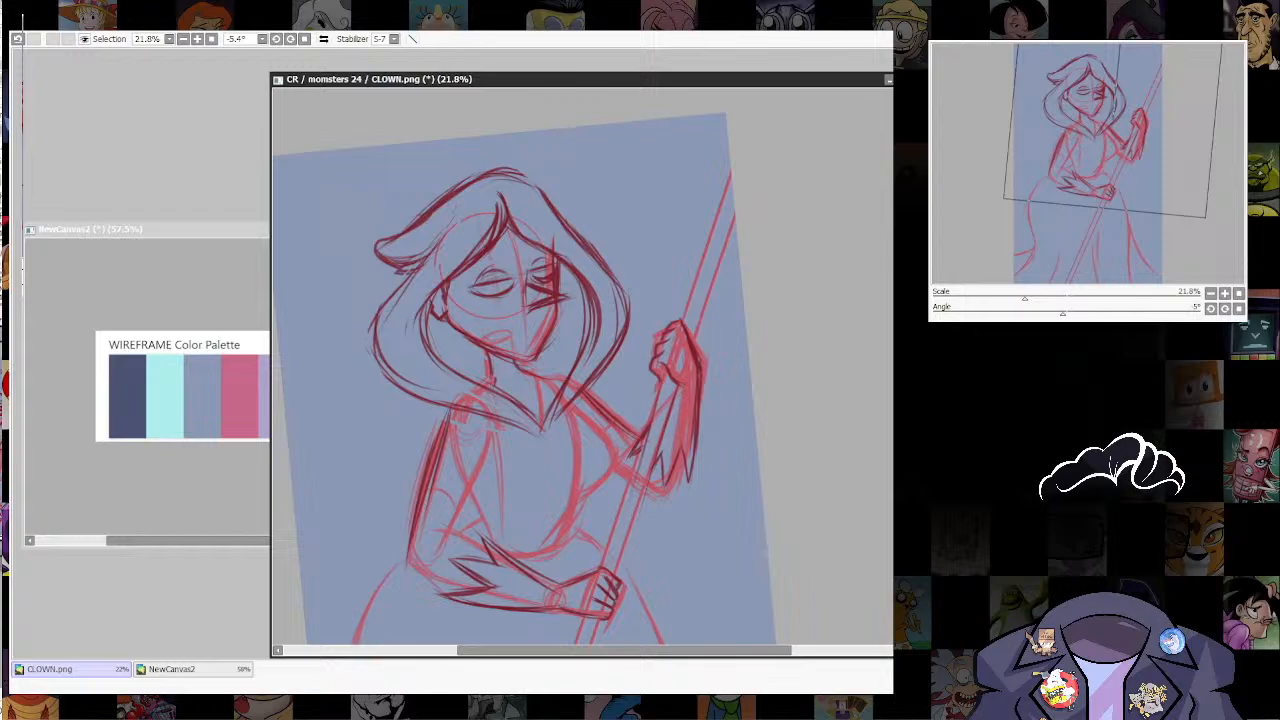
{"action": "scroll", "coordinate": [390, 138], "scroll_direction": "up", "scroll_amount": 3}
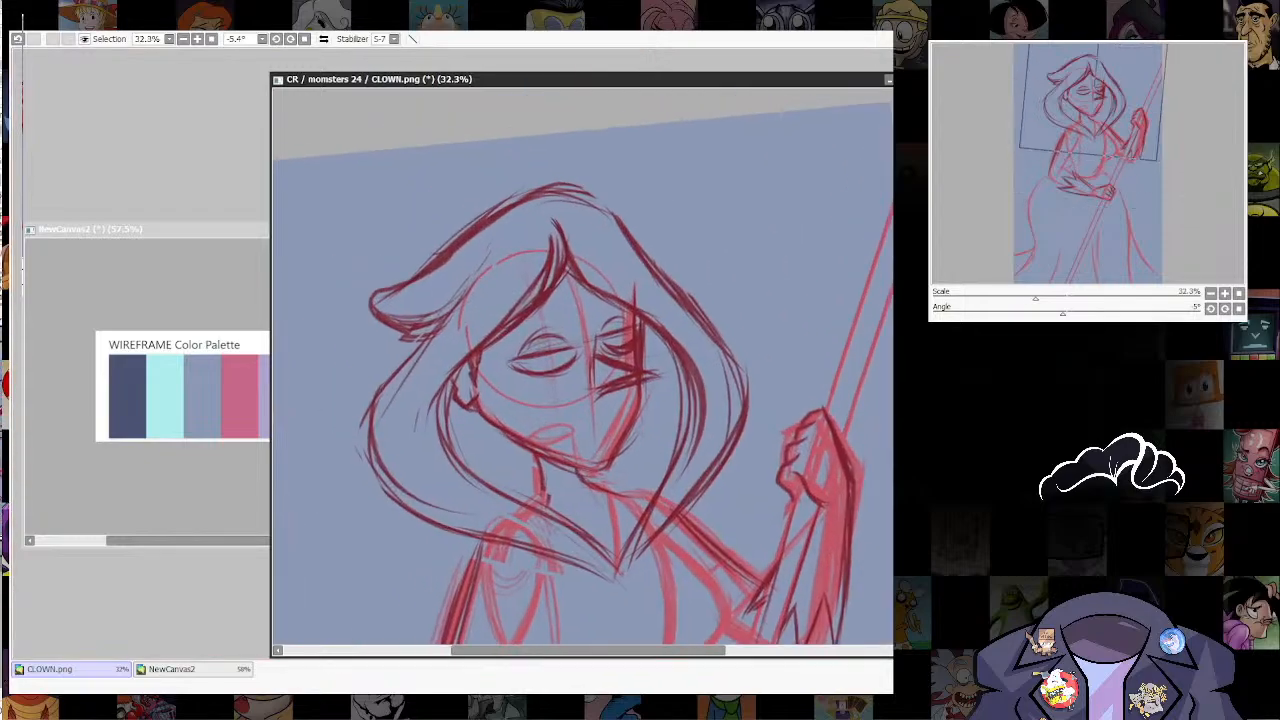
{"action": "key", "text": "]"}
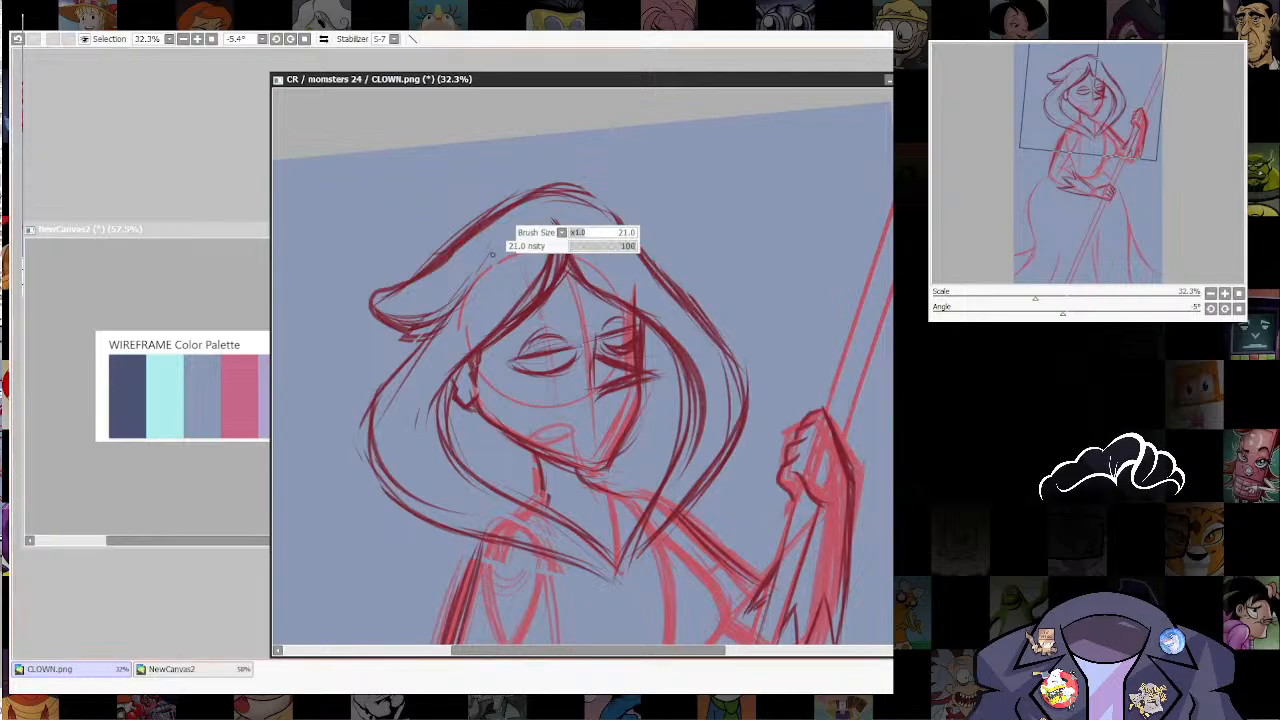
Step: Ink the hair's outer contour, flipped tip and both inner edges framing the face with smooth dark navy curves meeting at the chest
{"action": "mouse_move", "coordinate": [556, 217]}
{"action": "left_mouse_down"}
{"action": "mouse_move", "coordinate": [550, 287]}
{"action": "mouse_move", "coordinate": [476, 345]}
{"action": "mouse_move", "coordinate": [438, 404]}
{"action": "mouse_move", "coordinate": [466, 466]}
{"action": "mouse_move", "coordinate": [586, 526]}
{"action": "mouse_move", "coordinate": [617, 577]}
{"action": "mouse_move", "coordinate": [577, 247]}
{"action": "left_mouse_up"}
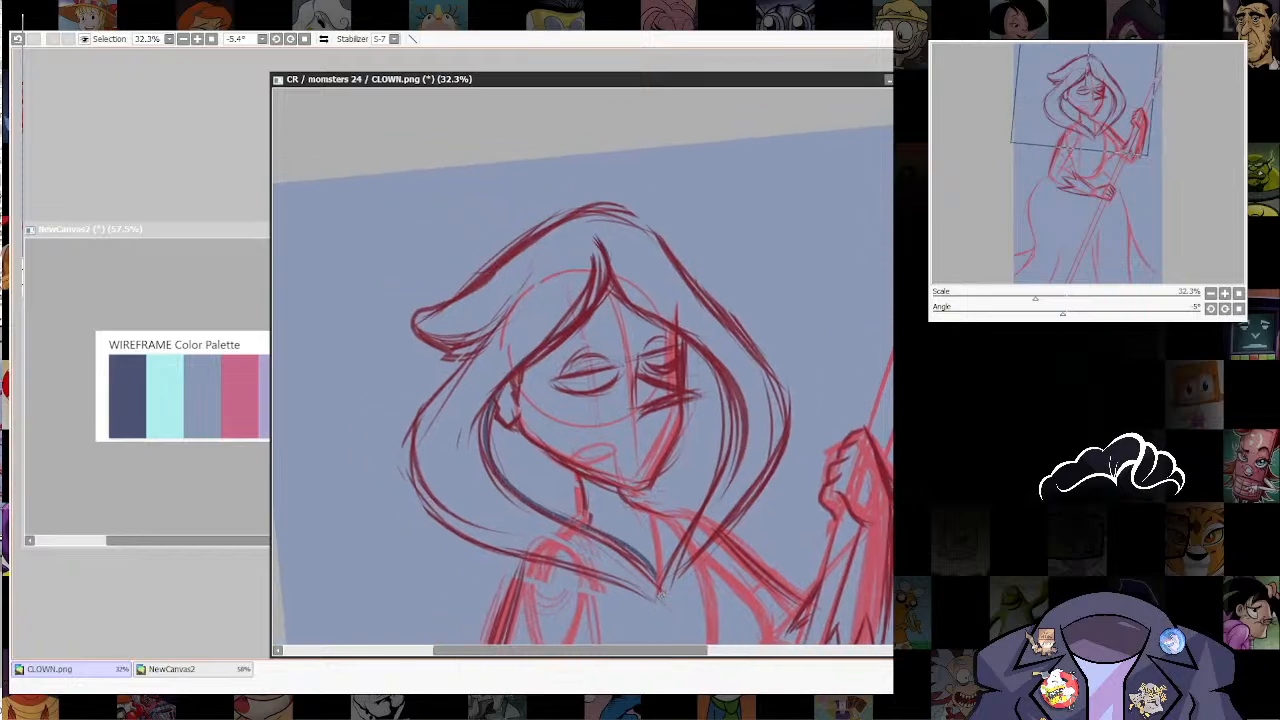
{"action": "mouse_move", "coordinate": [668, 597]}
{"action": "left_mouse_down"}
{"action": "mouse_move", "coordinate": [772, 455]}
{"action": "mouse_move", "coordinate": [768, 362]}
{"action": "mouse_move", "coordinate": [628, 214]}
{"action": "mouse_move", "coordinate": [564, 216]}
{"action": "mouse_move", "coordinate": [408, 330]}
{"action": "mouse_move", "coordinate": [480, 357]}
{"action": "left_mouse_up"}
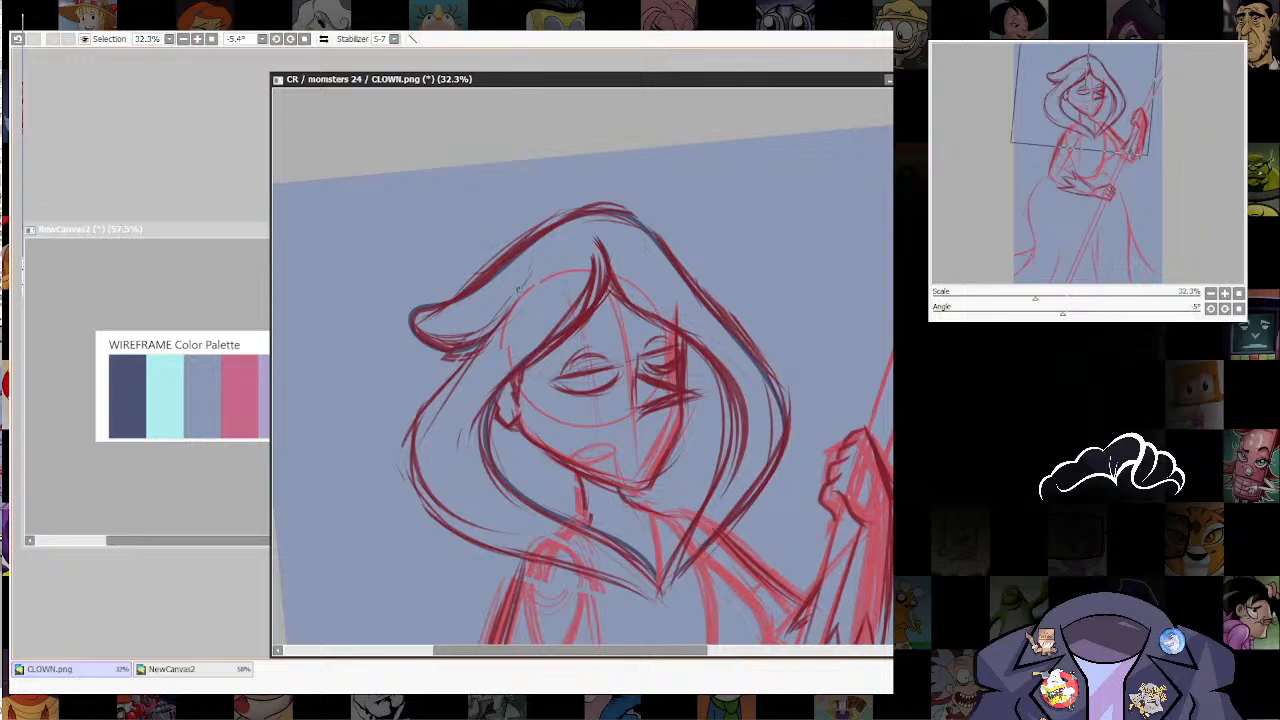
{"action": "mouse_move", "coordinate": [514, 295]}
{"action": "left_mouse_down"}
{"action": "mouse_move", "coordinate": [423, 398]}
{"action": "mouse_move", "coordinate": [411, 485]}
{"action": "mouse_move", "coordinate": [451, 525]}
{"action": "mouse_move", "coordinate": [640, 591]}
{"action": "left_mouse_up"}
{"action": "key", "text": "ctrl+z"}
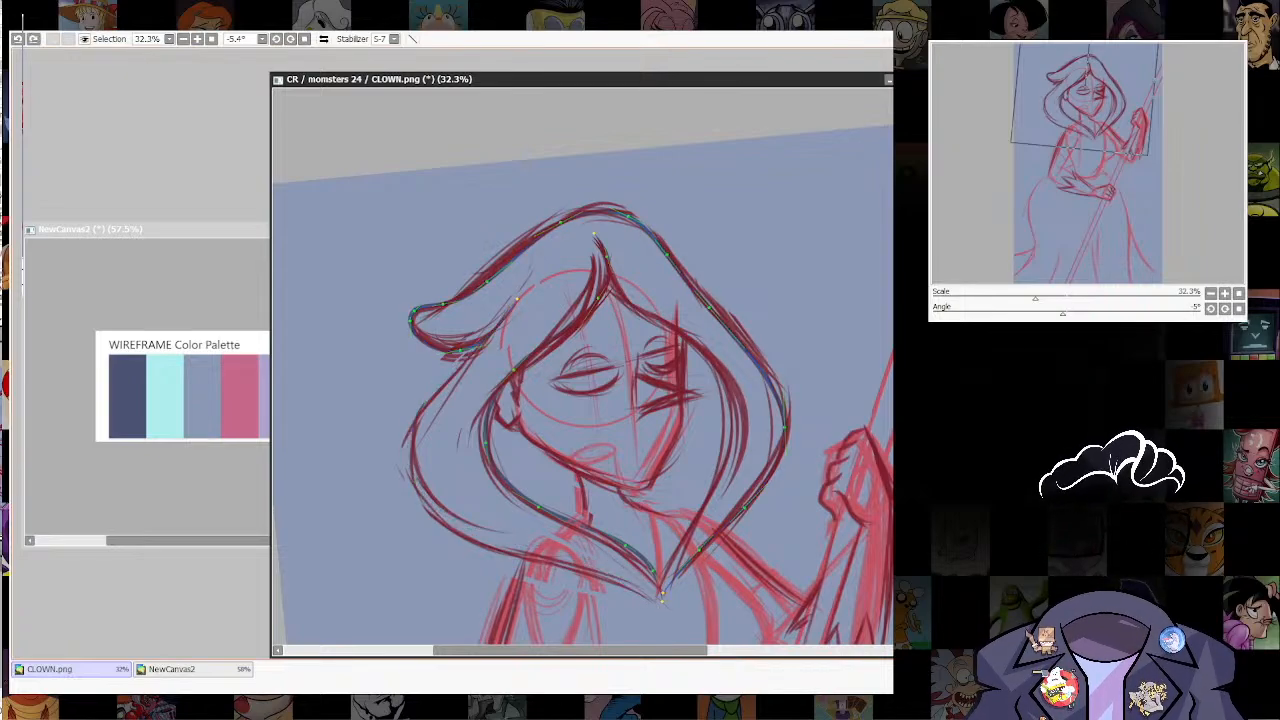
{"action": "mouse_move", "coordinate": [494, 334]}
{"action": "left_mouse_down"}
{"action": "mouse_move", "coordinate": [420, 410]}
{"action": "mouse_move", "coordinate": [412, 498]}
{"action": "mouse_move", "coordinate": [522, 556]}
{"action": "mouse_move", "coordinate": [614, 580]}
{"action": "mouse_move", "coordinate": [661, 616]}
{"action": "mouse_move", "coordinate": [700, 498]}
{"action": "mouse_move", "coordinate": [676, 609]}
{"action": "left_mouse_up"}
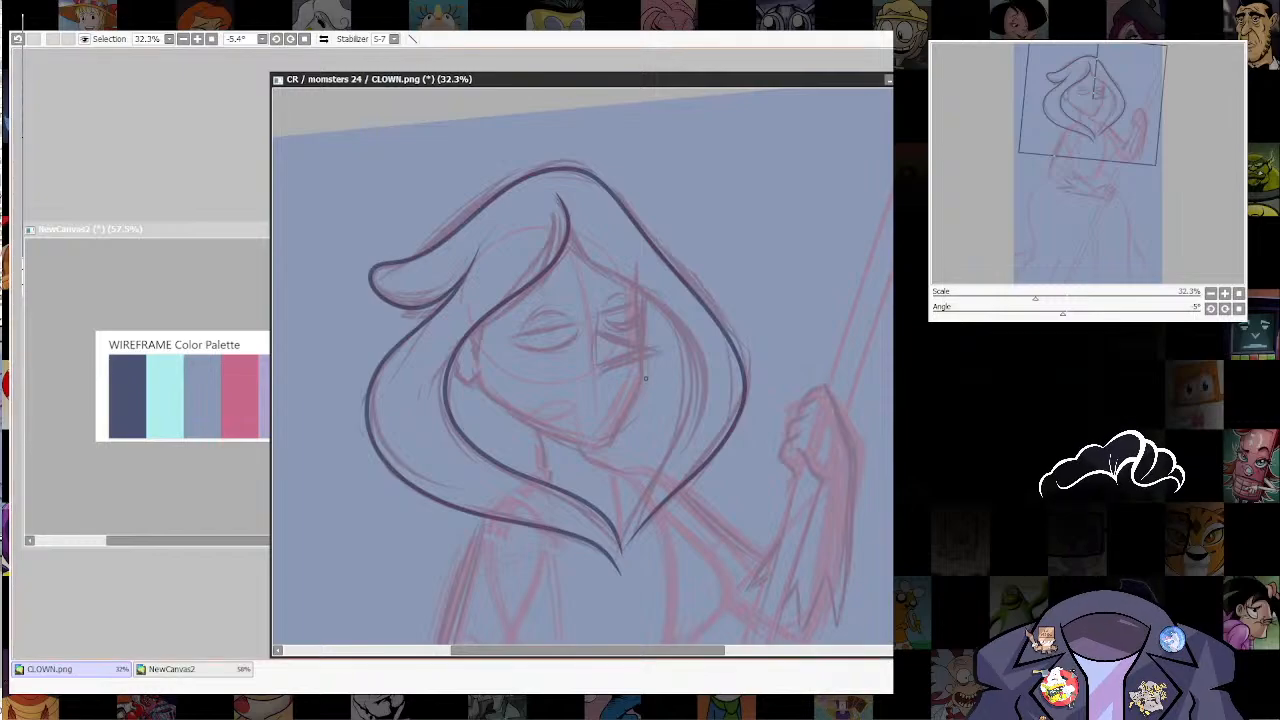
{"action": "mouse_move", "coordinate": [560, 215]}
{"action": "left_mouse_down"}
{"action": "mouse_move", "coordinate": [576, 261]}
{"action": "mouse_move", "coordinate": [657, 303]}
{"action": "mouse_move", "coordinate": [694, 341]}
{"action": "mouse_move", "coordinate": [697, 412]}
{"action": "mouse_move", "coordinate": [625, 545]}
{"action": "left_mouse_up"}
{"action": "key", "text": "ctrl+z"}
{"action": "mouse_move", "coordinate": [566, 244]}
{"action": "left_mouse_down"}
{"action": "mouse_move", "coordinate": [632, 286]}
{"action": "mouse_move", "coordinate": [623, 553]}
{"action": "left_mouse_up"}
Step: Ink the bent arm across the waist, covering its outer contour, inner upper-arm edge and upper forearm edge
{"action": "mouse_move", "coordinate": [610, 500]}
{"action": "left_mouse_down"}
{"action": "mouse_move", "coordinate": [624, 319]}
{"action": "mouse_move", "coordinate": [658, 268]}
{"action": "left_mouse_up"}
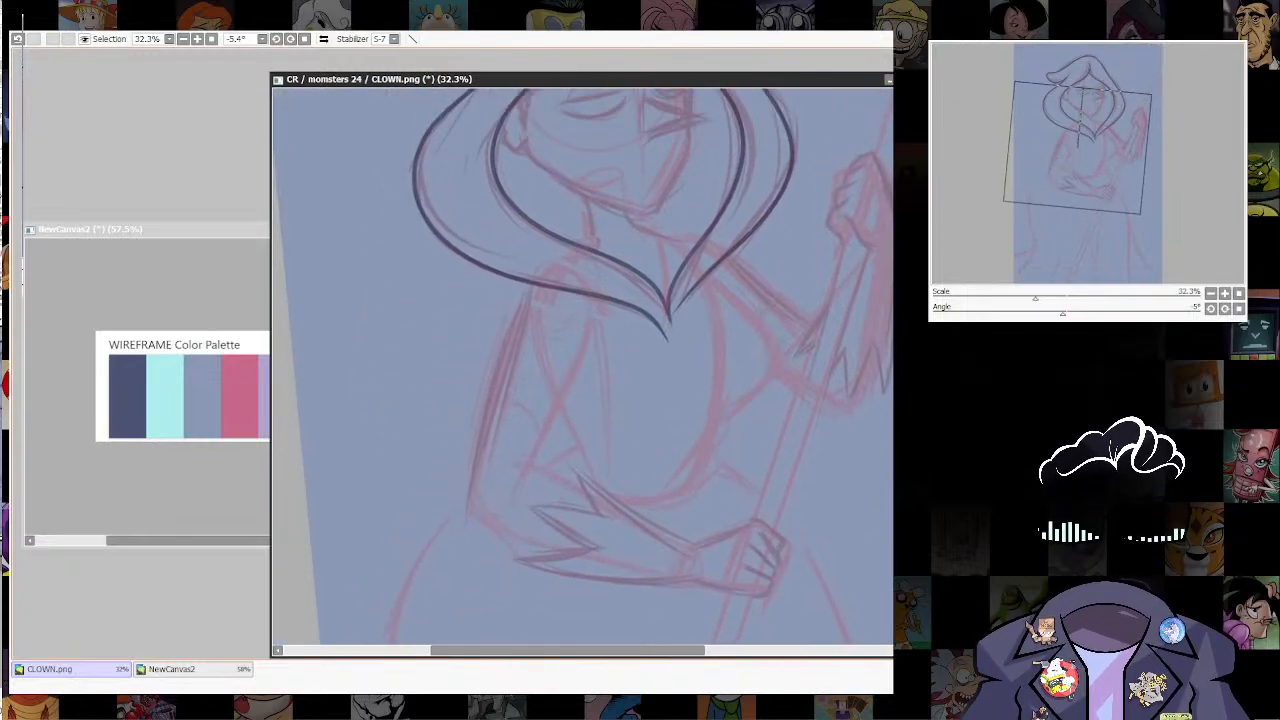
{"action": "mouse_move", "coordinate": [541, 272]}
{"action": "left_mouse_down"}
{"action": "mouse_move", "coordinate": [468, 492]}
{"action": "mouse_move", "coordinate": [476, 526]}
{"action": "mouse_move", "coordinate": [560, 556]}
{"action": "left_mouse_up"}
{"action": "left_click_drag", "start_coordinate": [721, 552], "coordinate": [715, 580]}
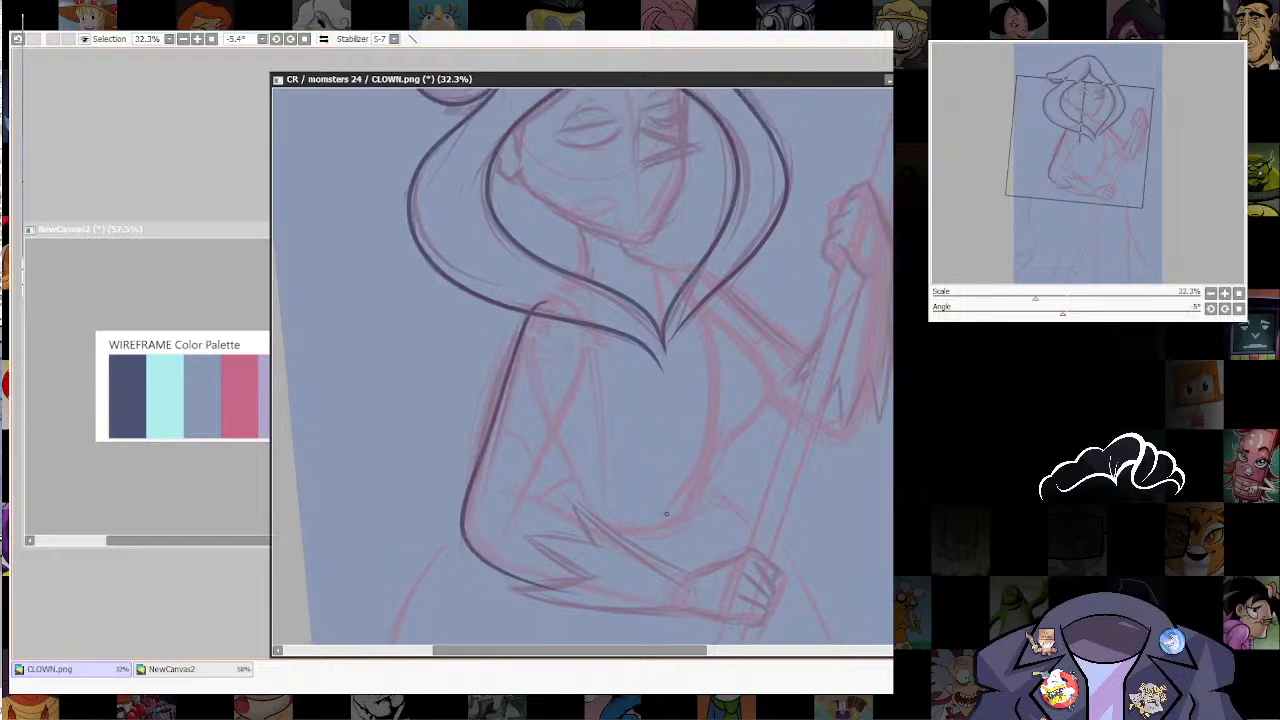
{"action": "key", "text": "ctrl"}
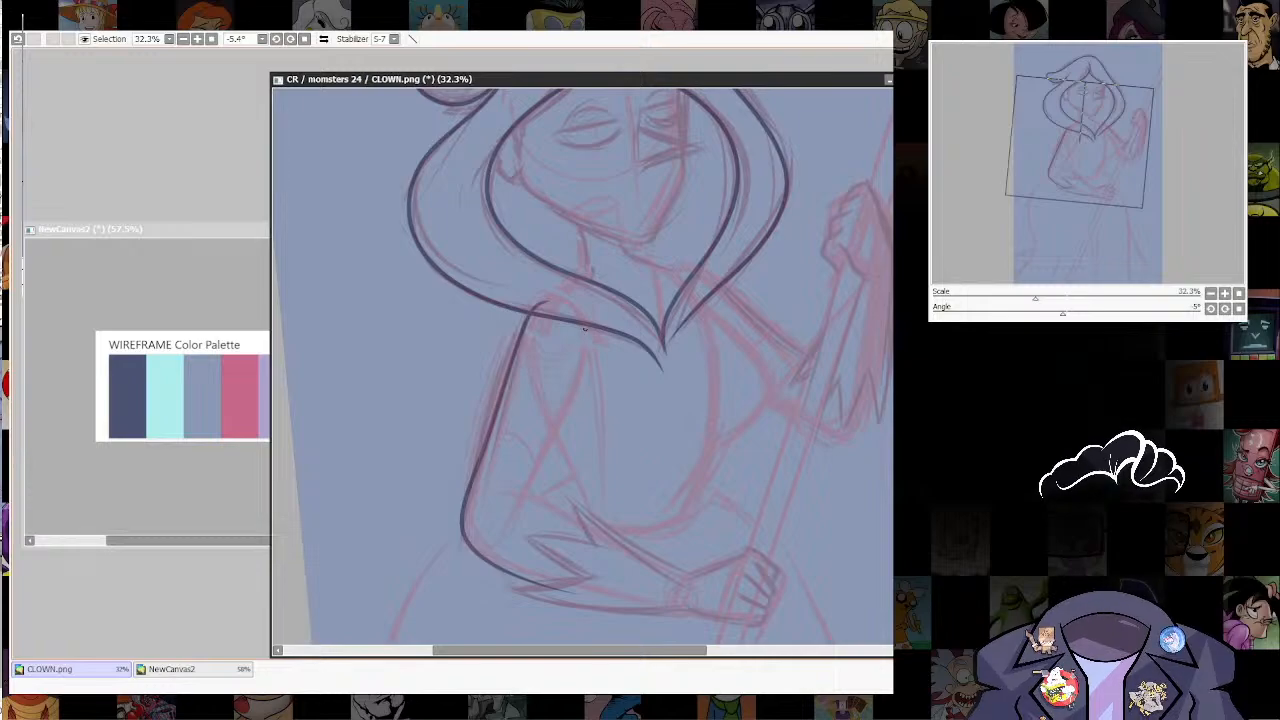
{"action": "mouse_move", "coordinate": [584, 328]}
{"action": "left_mouse_down"}
{"action": "mouse_move", "coordinate": [587, 364]}
{"action": "mouse_move", "coordinate": [517, 508]}
{"action": "mouse_move", "coordinate": [521, 489]}
{"action": "mouse_move", "coordinate": [540, 495]}
{"action": "mouse_move", "coordinate": [621, 548]}
{"action": "mouse_move", "coordinate": [608, 509]}
{"action": "left_mouse_up"}
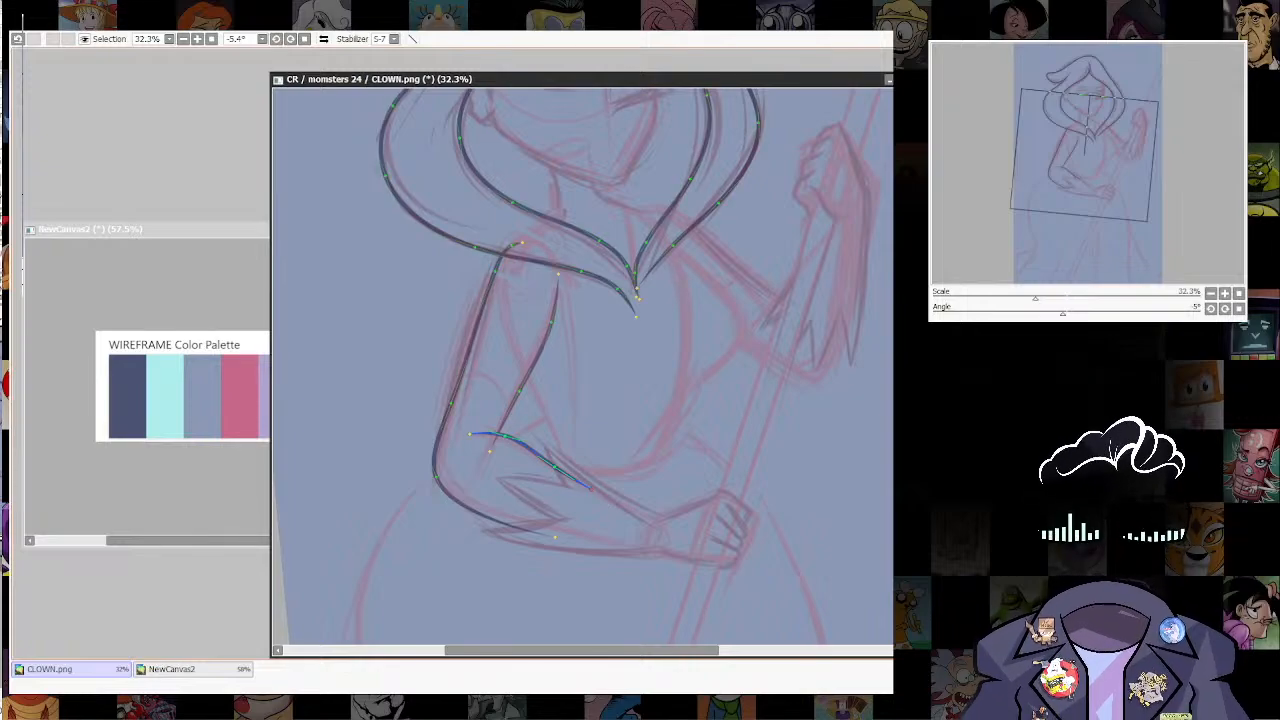
{"action": "key", "text": "ctrl+z"}
Step: Ink the bust curve on the staff side and the torso line behind the bent arm
{"action": "left_click_drag", "start_coordinate": [748, 408], "coordinate": [711, 490]}
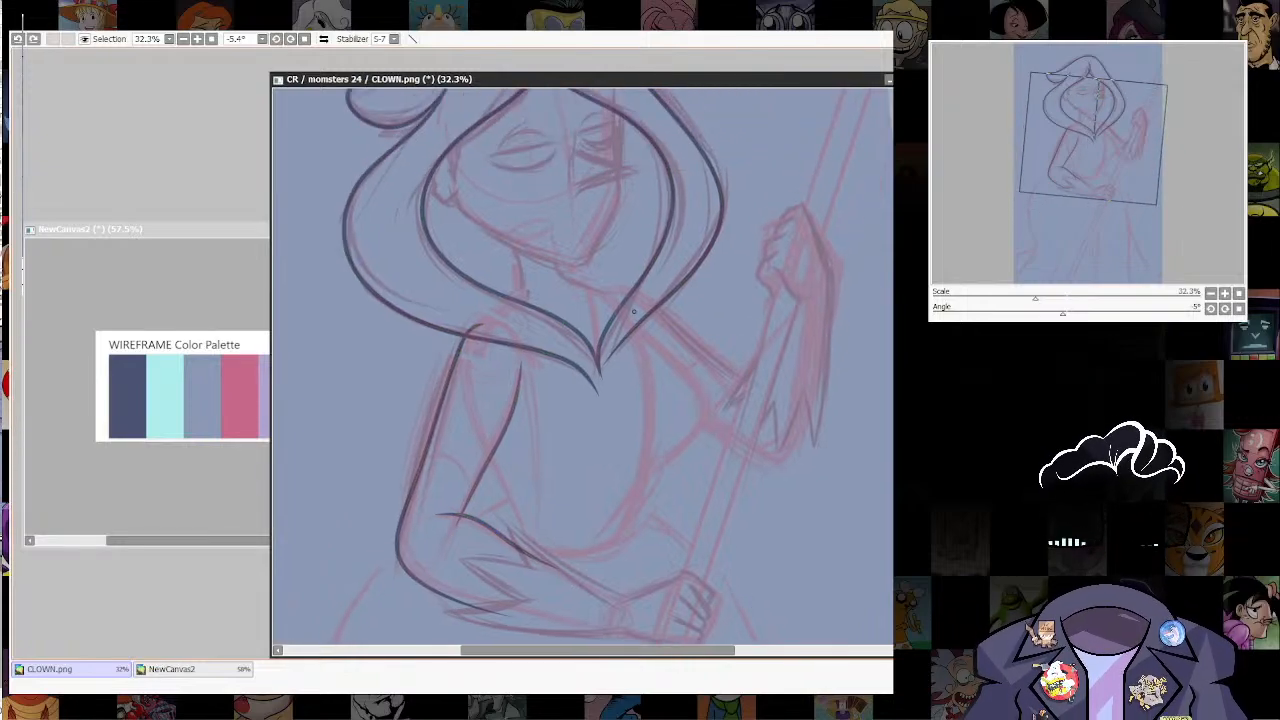
{"action": "mouse_move", "coordinate": [660, 342]}
{"action": "left_mouse_down"}
{"action": "mouse_move", "coordinate": [705, 383]}
{"action": "mouse_move", "coordinate": [710, 409]}
{"action": "mouse_move", "coordinate": [677, 458]}
{"action": "mouse_move", "coordinate": [612, 490]}
{"action": "left_mouse_up"}
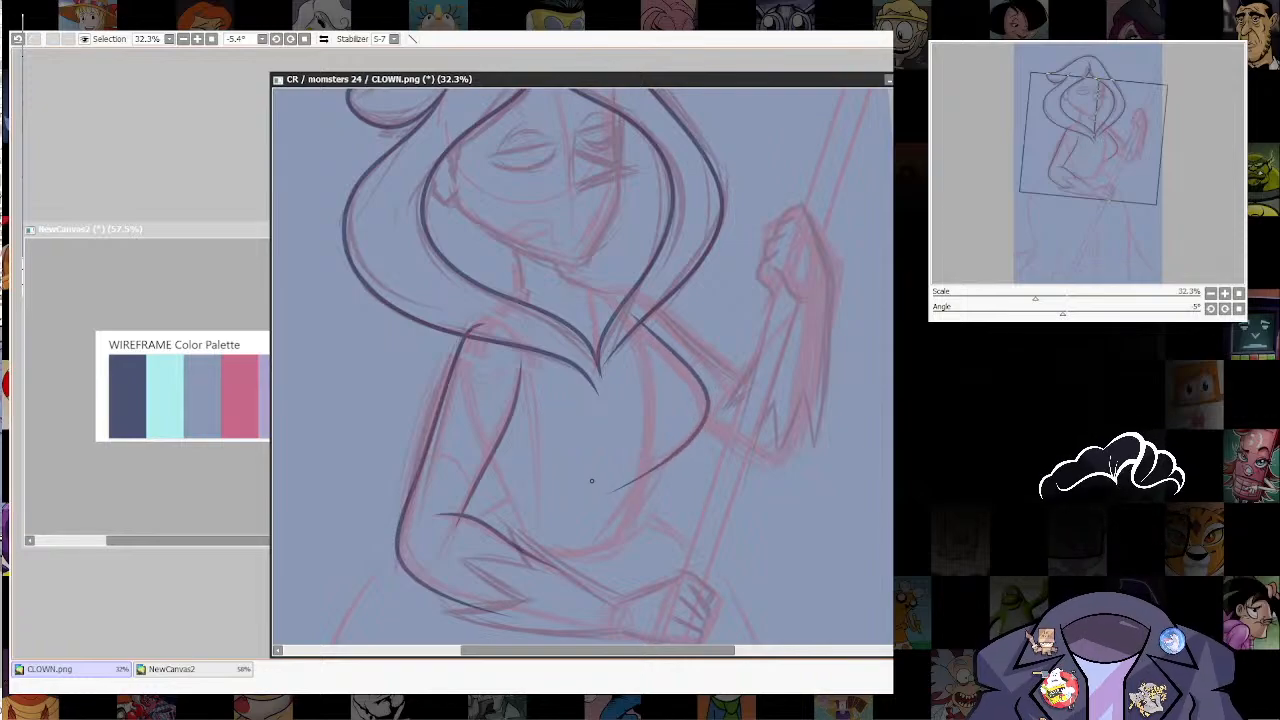
{"action": "mouse_move", "coordinate": [476, 429]}
{"action": "left_mouse_down"}
{"action": "mouse_move", "coordinate": [524, 533]}
{"action": "mouse_move", "coordinate": [474, 436]}
{"action": "left_mouse_up"}
{"action": "key", "text": "ctrl+z"}
{"action": "mouse_move", "coordinate": [623, 571]}
{"action": "left_mouse_down"}
{"action": "mouse_move", "coordinate": [628, 418]}
{"action": "mouse_move", "coordinate": [611, 478]}
{"action": "left_mouse_up"}
Step: Ink the skirt's hip contour below the bent elbow and the two flaring hem curves at its lower end
{"action": "mouse_move", "coordinate": [717, 508]}
{"action": "left_mouse_down"}
{"action": "mouse_move", "coordinate": [769, 376]}
{"action": "mouse_move", "coordinate": [788, 380]}
{"action": "mouse_move", "coordinate": [884, 196]}
{"action": "left_mouse_up"}
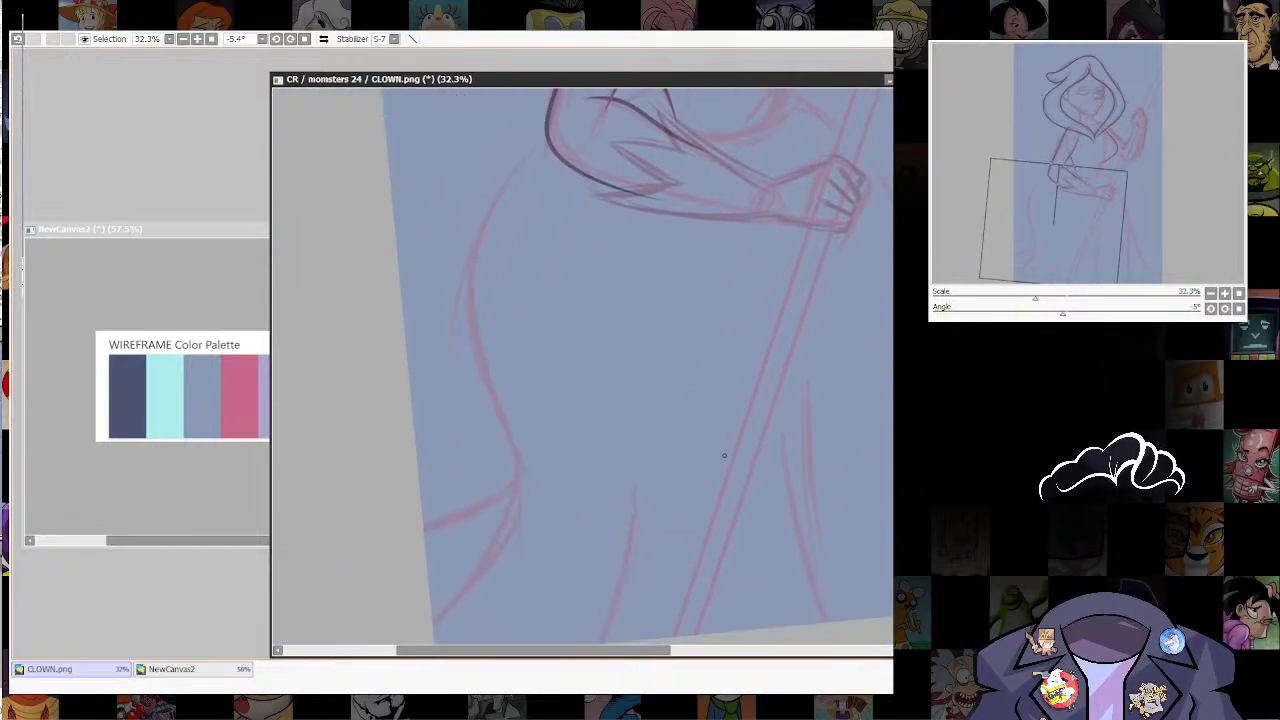
{"action": "scroll", "coordinate": [790, 466], "scroll_direction": "down", "scroll_amount": 4}
{"action": "left_click_drag", "start_coordinate": [775, 438], "coordinate": [668, 532]}
{"action": "scroll", "coordinate": [664, 500], "scroll_direction": "up", "scroll_amount": 3}
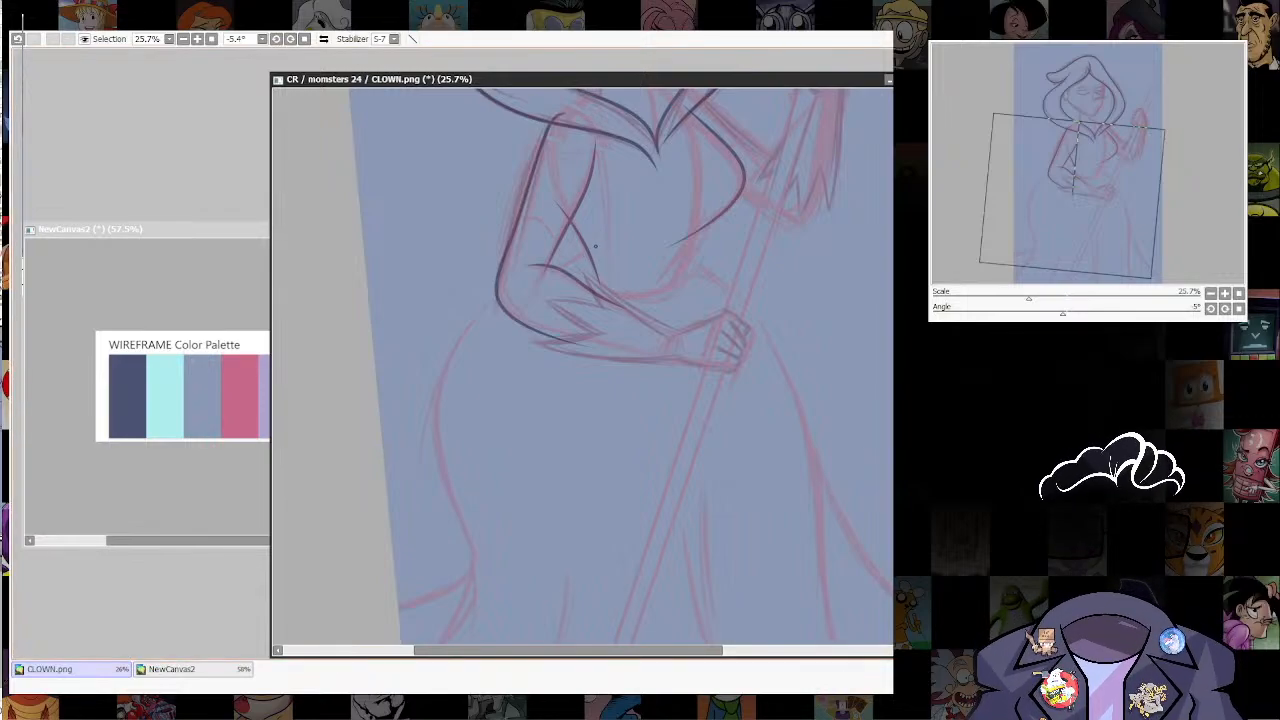
{"action": "mouse_move", "coordinate": [595, 246]}
{"action": "left_mouse_down"}
{"action": "mouse_move", "coordinate": [443, 343]}
{"action": "mouse_move", "coordinate": [451, 531]}
{"action": "mouse_move", "coordinate": [484, 630]}
{"action": "left_mouse_up"}
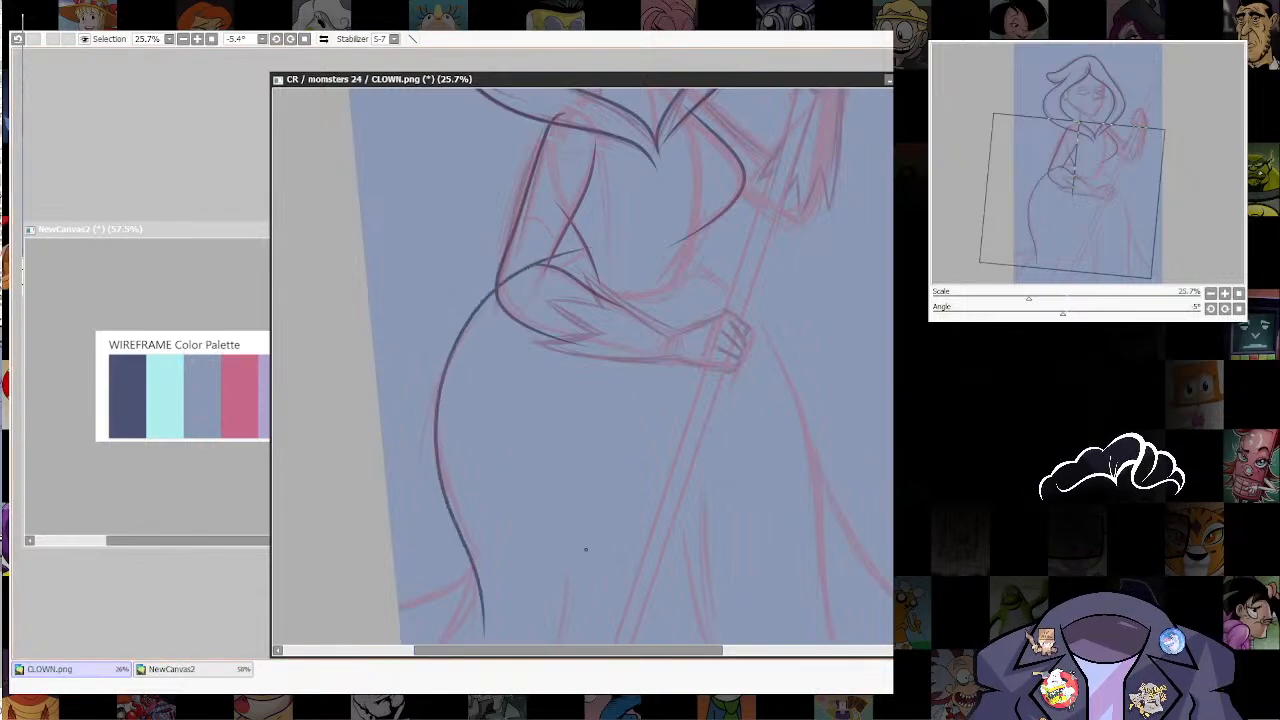
{"action": "left_click_drag", "start_coordinate": [586, 549], "coordinate": [686, 349]}
{"action": "mouse_move", "coordinate": [560, 350]}
{"action": "left_mouse_down"}
{"action": "mouse_move", "coordinate": [566, 398]}
{"action": "mouse_move", "coordinate": [502, 480]}
{"action": "left_mouse_up"}
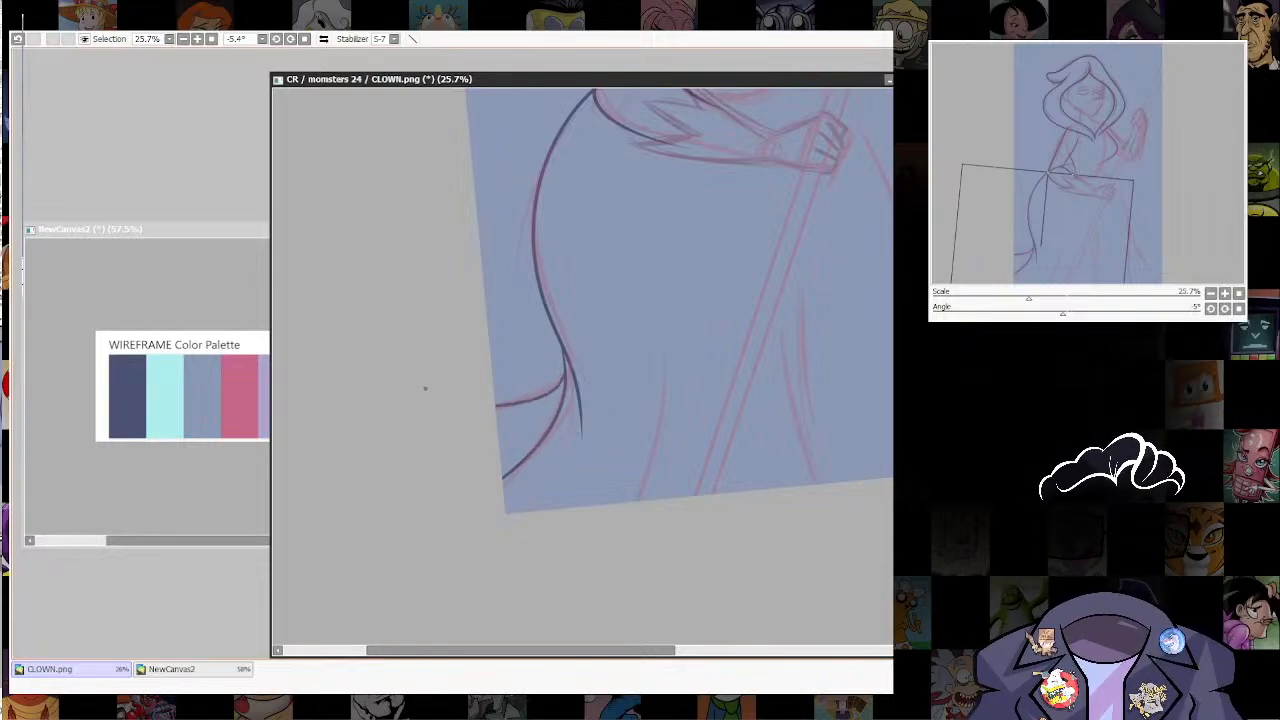
Step: Ink the fold lines in the lower skirt on both sides of the staff
{"action": "left_click_drag", "start_coordinate": [423, 386], "coordinate": [311, 443]}
{"action": "mouse_move", "coordinate": [551, 419]}
{"action": "left_mouse_down"}
{"action": "mouse_move", "coordinate": [550, 502]}
{"action": "mouse_move", "coordinate": [520, 558]}
{"action": "left_mouse_up"}
{"action": "left_click_drag", "start_coordinate": [691, 493], "coordinate": [601, 543]}
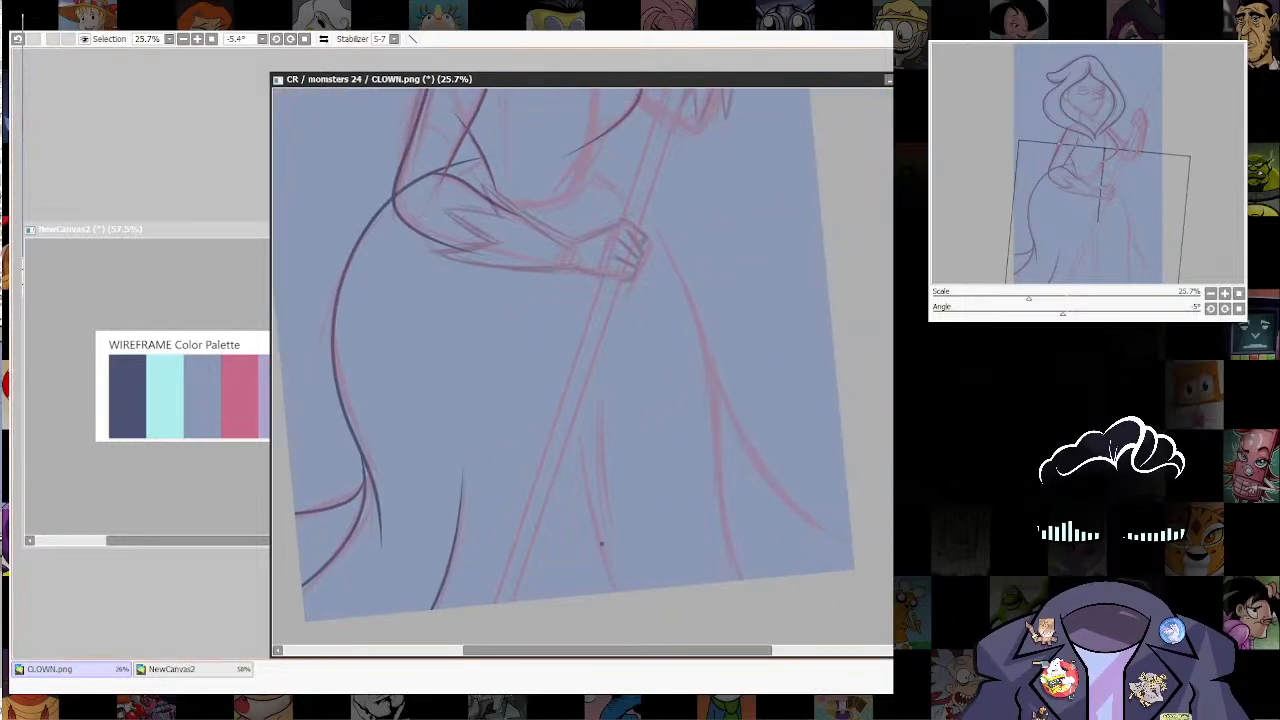
{"action": "mouse_move", "coordinate": [585, 433]}
{"action": "left_mouse_down"}
{"action": "mouse_move", "coordinate": [619, 569]}
{"action": "mouse_move", "coordinate": [645, 588]}
{"action": "left_mouse_up"}
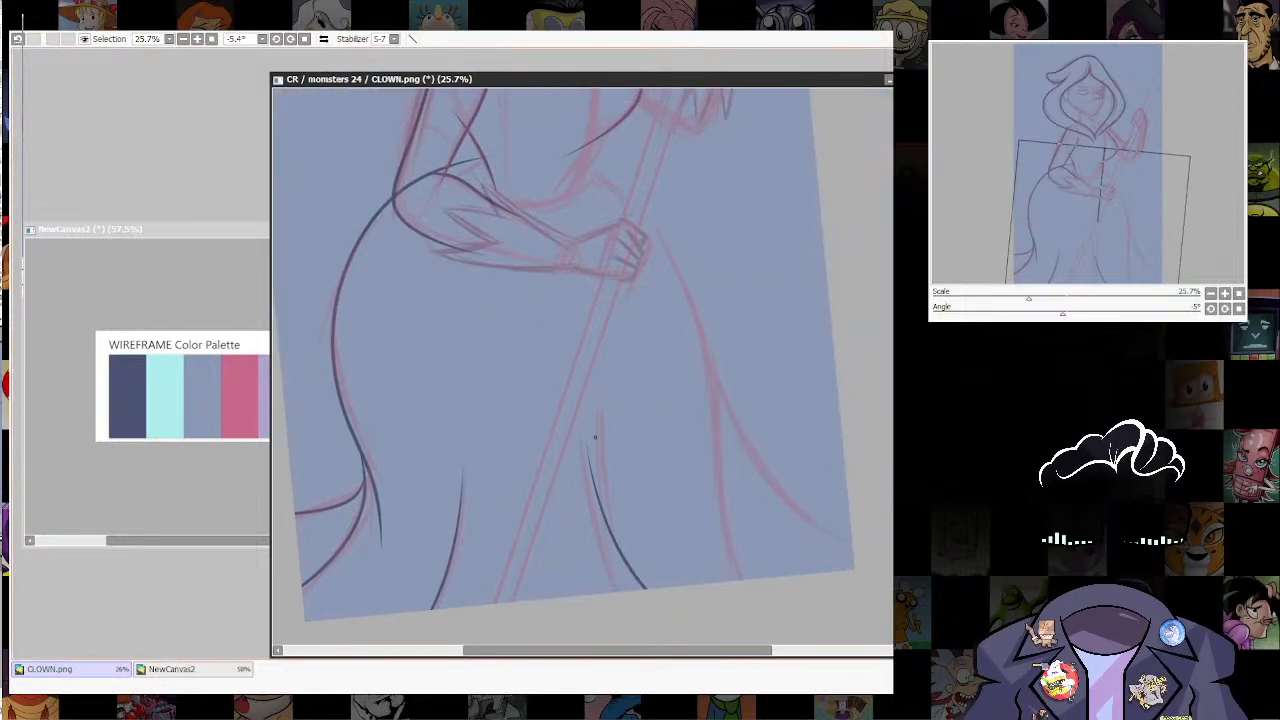
{"action": "left_click_drag", "start_coordinate": [596, 422], "coordinate": [604, 494]}
Step: Ink the skirt's opposite hip contour down to the hem and its outward-flaring train, redrawing the train curve once
{"action": "left_click_drag", "start_coordinate": [627, 218], "coordinate": [587, 238]}
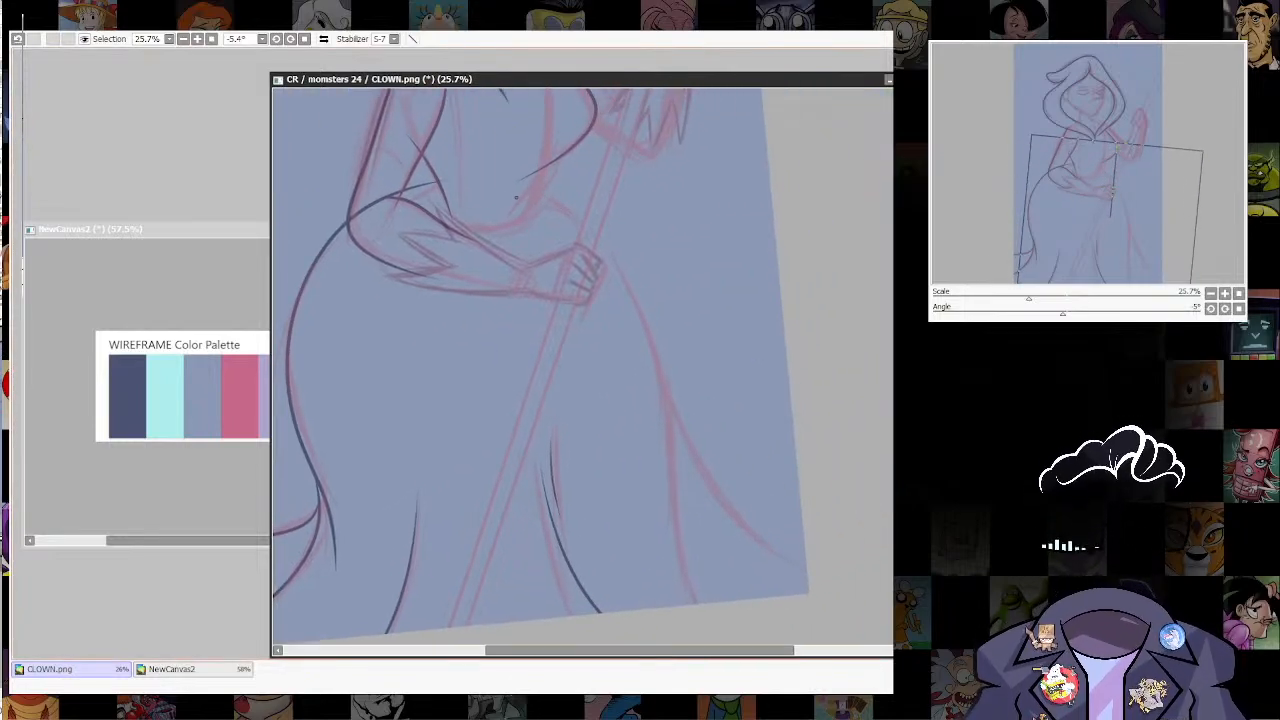
{"action": "mouse_move", "coordinate": [516, 198]}
{"action": "left_mouse_down"}
{"action": "mouse_move", "coordinate": [589, 222]}
{"action": "mouse_move", "coordinate": [640, 290]}
{"action": "mouse_move", "coordinate": [702, 601]}
{"action": "left_mouse_up"}
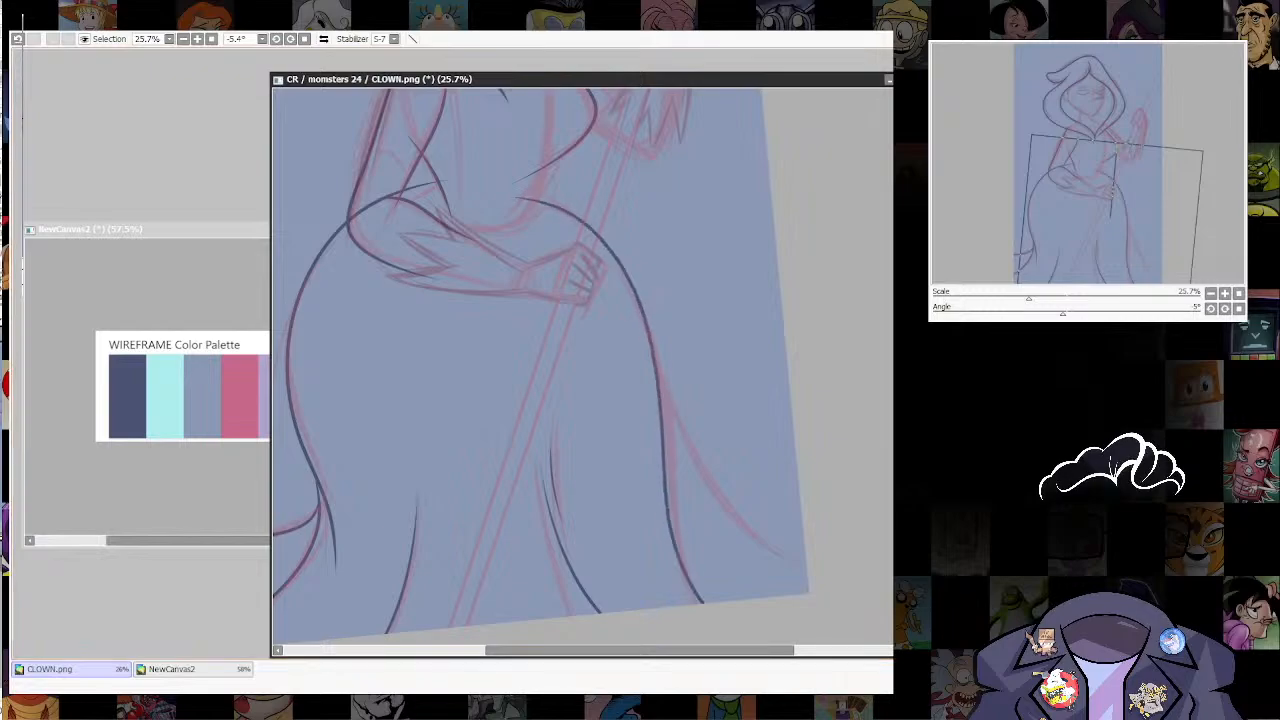
{"action": "mouse_move", "coordinate": [654, 372]}
{"action": "left_mouse_down"}
{"action": "mouse_move", "coordinate": [688, 460]}
{"action": "mouse_move", "coordinate": [806, 550]}
{"action": "left_mouse_up"}
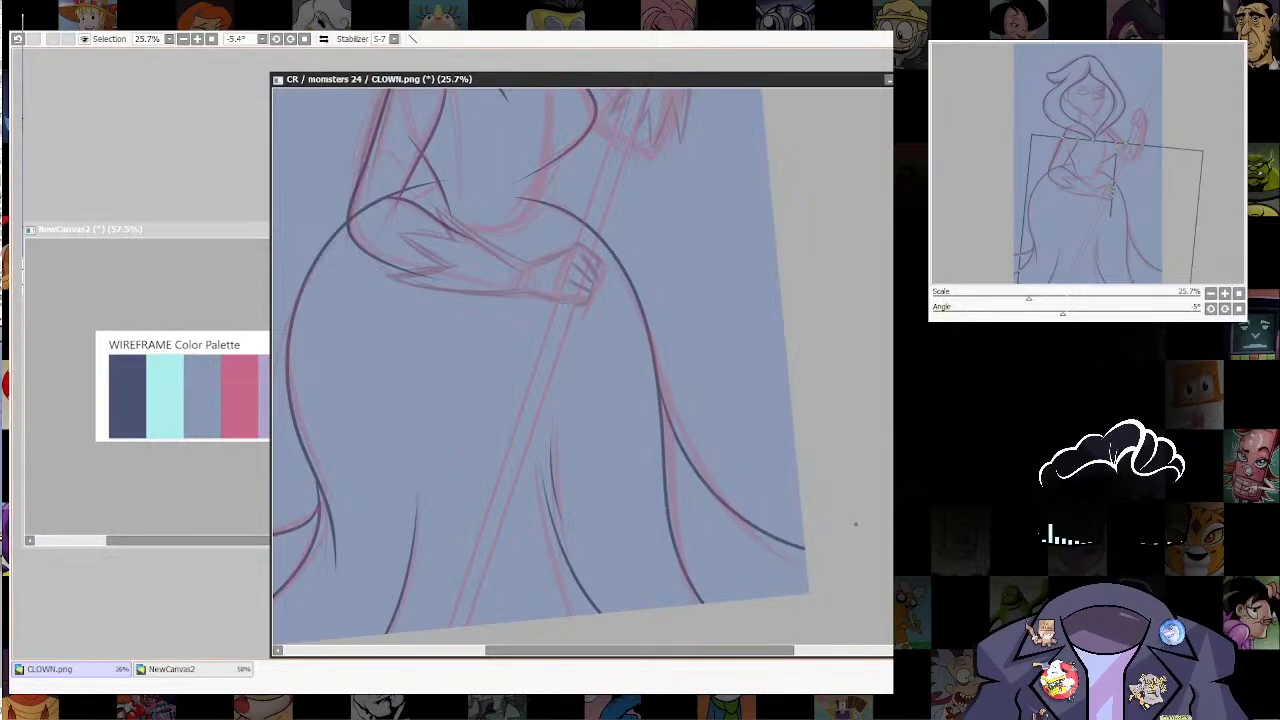
{"action": "key", "text": "ctrl+z"}
{"action": "mouse_move", "coordinate": [657, 384]}
{"action": "left_mouse_down"}
{"action": "mouse_move", "coordinate": [755, 546]}
{"action": "mouse_move", "coordinate": [806, 562]}
{"action": "left_mouse_up"}
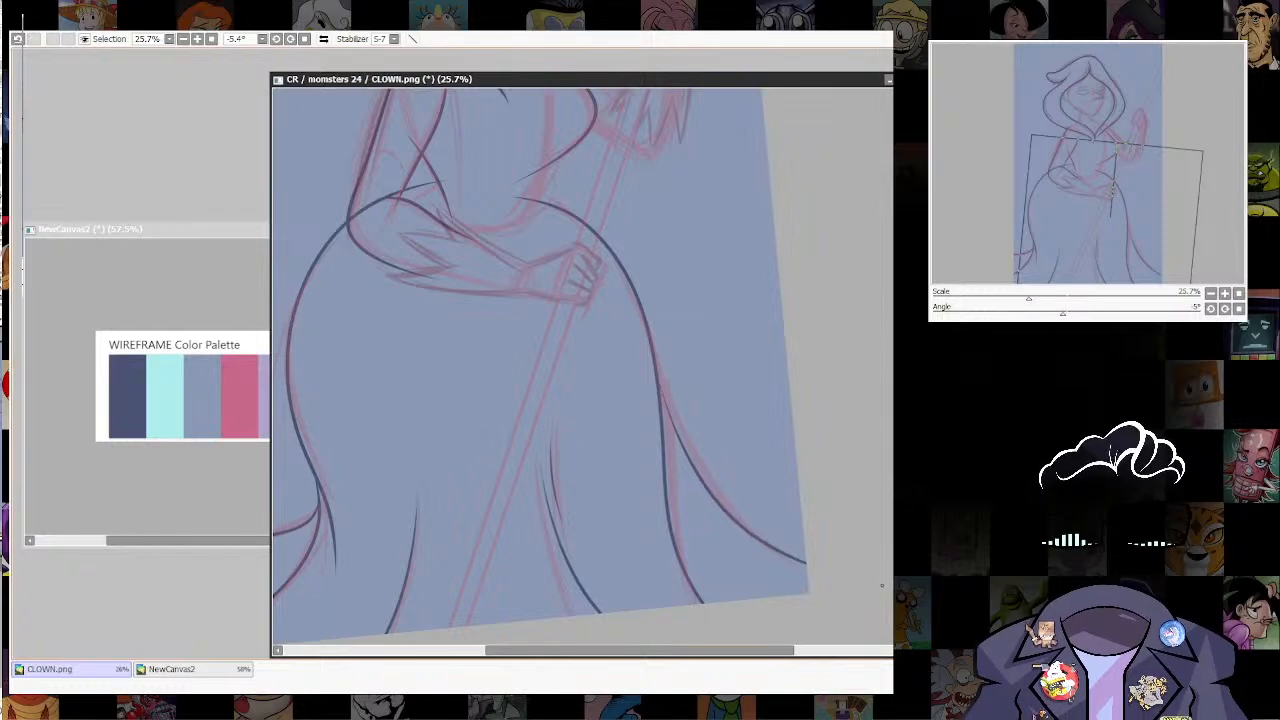
Step: Trim the part of the hip line that crosses over the bent arm
{"action": "left_click_drag", "start_coordinate": [706, 336], "coordinate": [789, 549]}
{"action": "scroll", "coordinate": [463, 405], "scroll_direction": "up", "scroll_amount": 4}
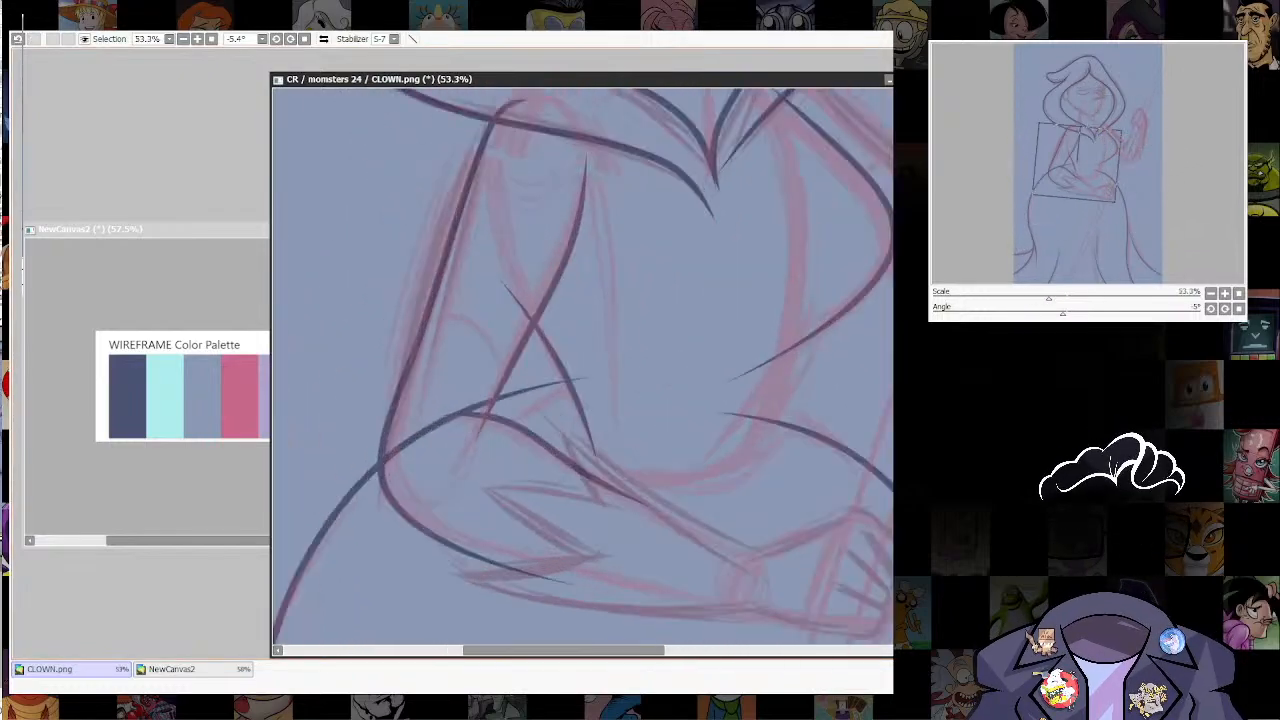
{"action": "left_click_drag", "start_coordinate": [420, 438], "coordinate": [490, 402]}
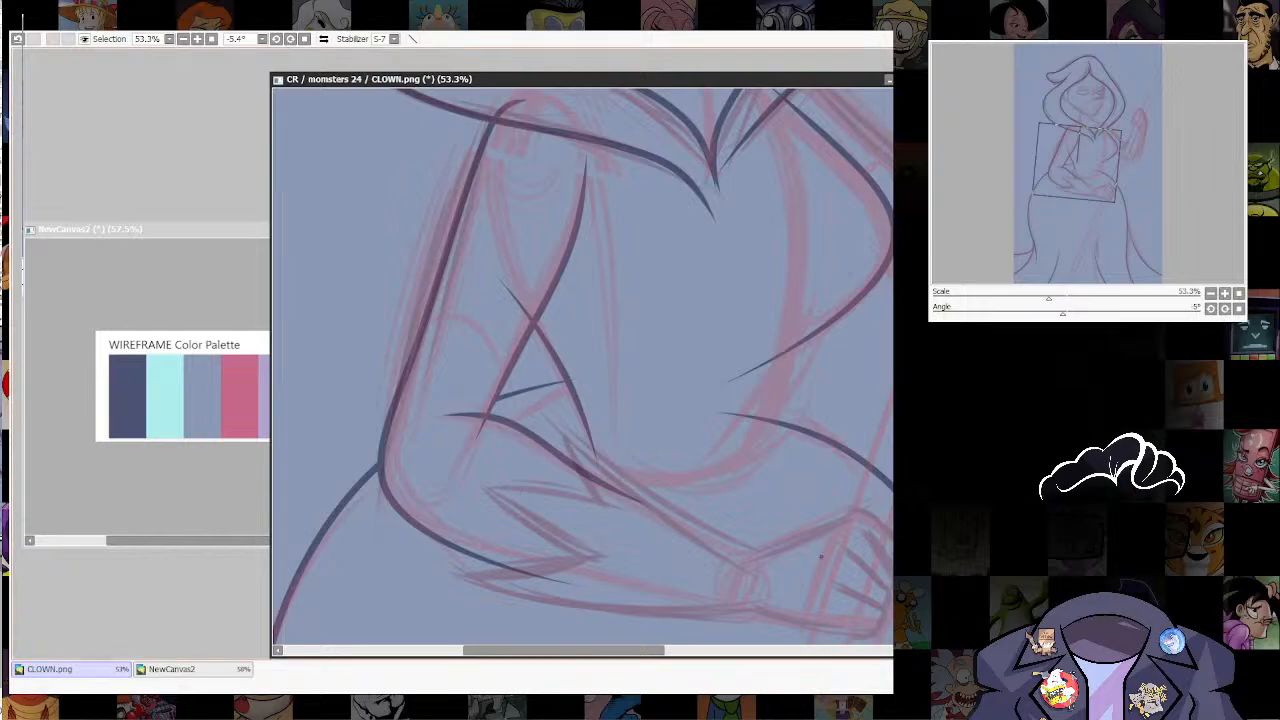
Step: Ink the waist line joining the bust curve to the staff-side hip and trim the overlapping ends where it meets the bust
{"action": "left_click_drag", "start_coordinate": [821, 556], "coordinate": [712, 613]}
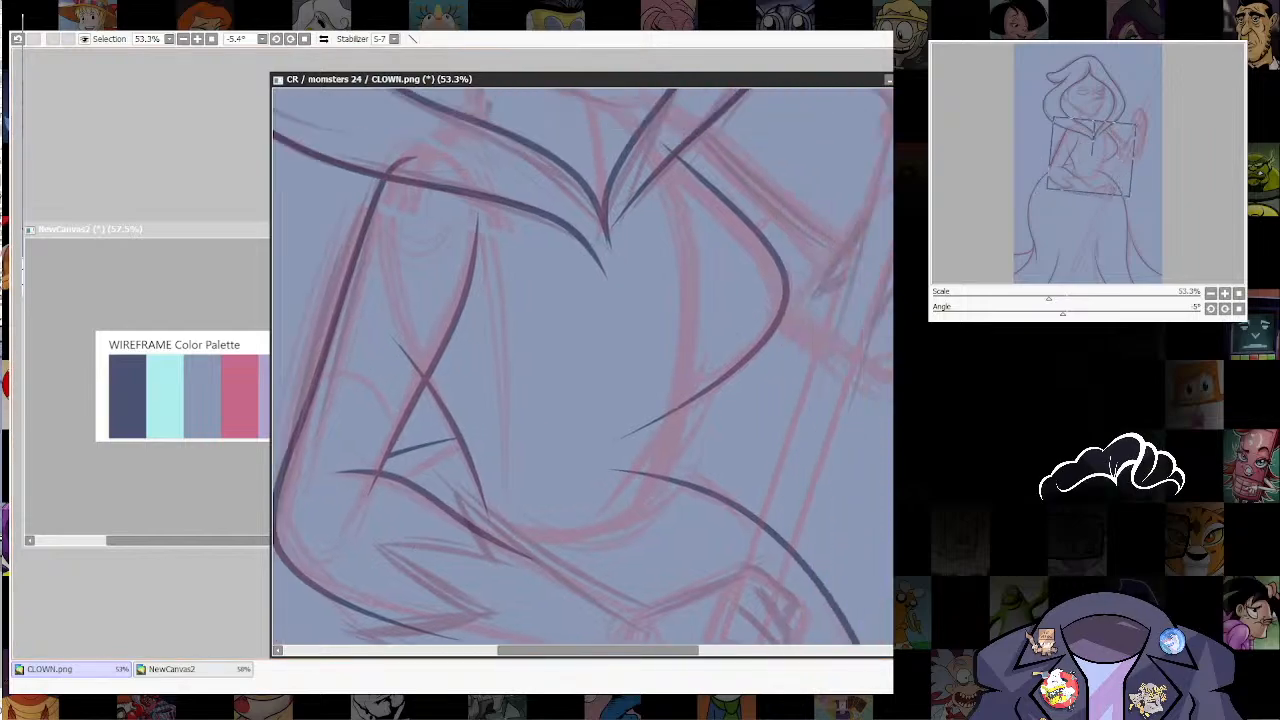
{"action": "left_click_drag", "start_coordinate": [652, 505], "coordinate": [701, 338]}
{"action": "key", "text": "ctrl+z"}
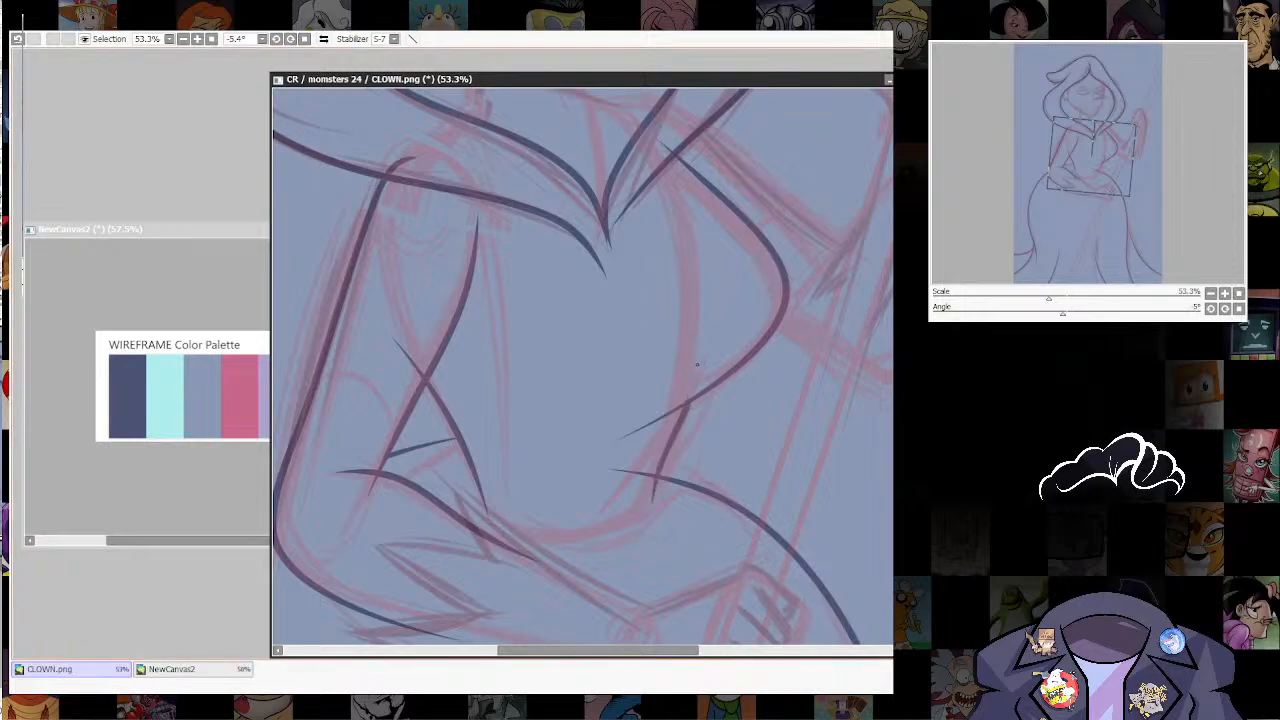
{"action": "key", "text": "ctrl+z"}
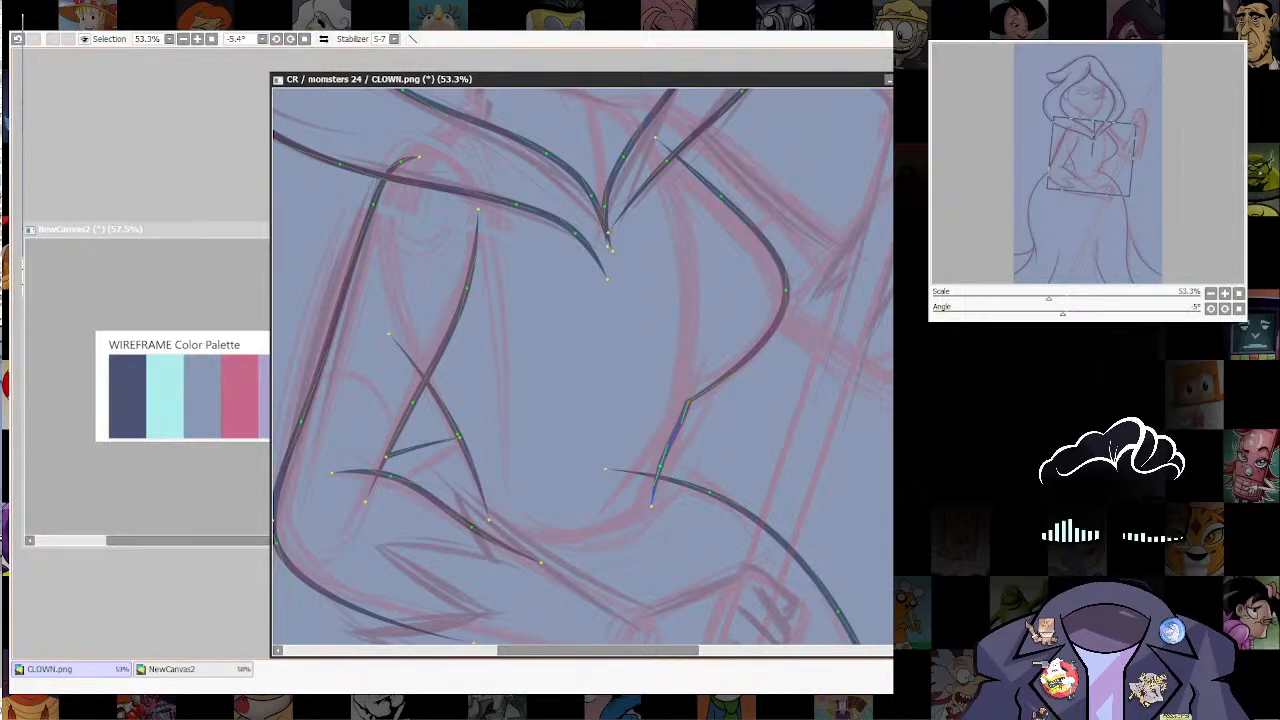
Step: Refine the junction of bust curve and waist line, then fit the curve's upper end to the hood's outer edge and curl that edge's tip
{"action": "key", "text": "ctrl"}
{"action": "left_click_drag", "start_coordinate": [688, 402], "coordinate": [691, 399]}
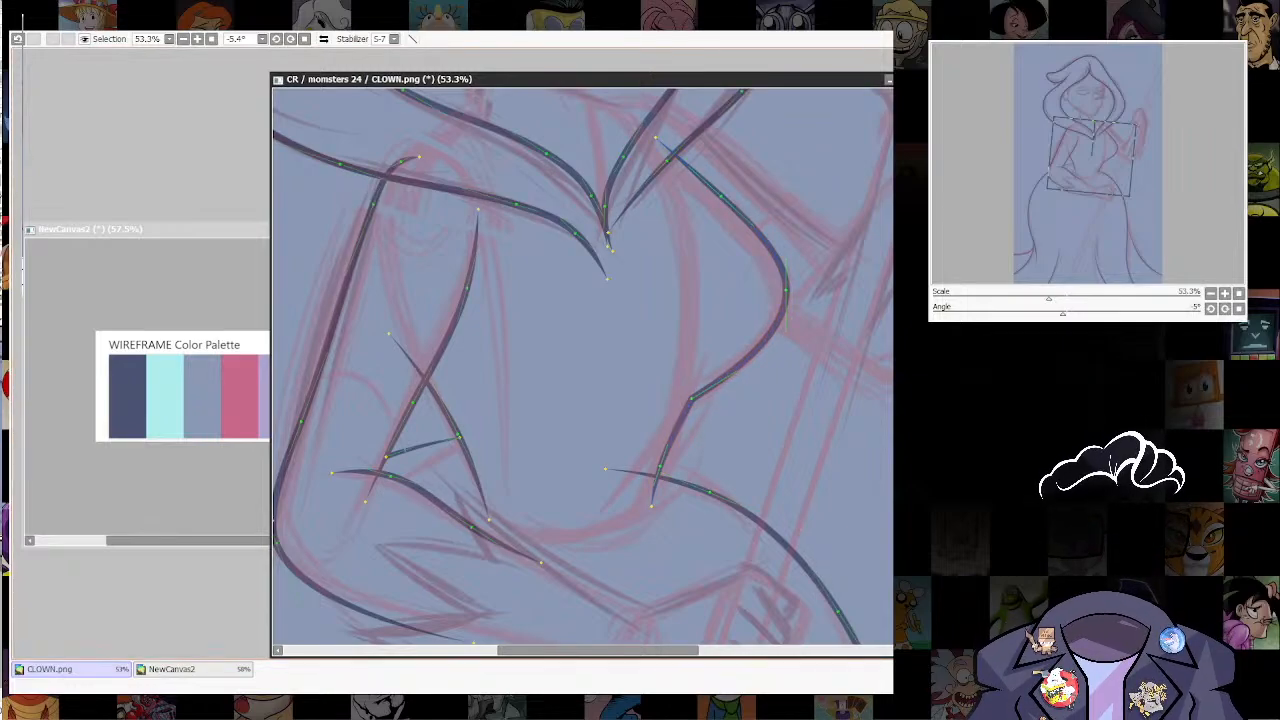
{"action": "key", "text": "ctrl+z"}
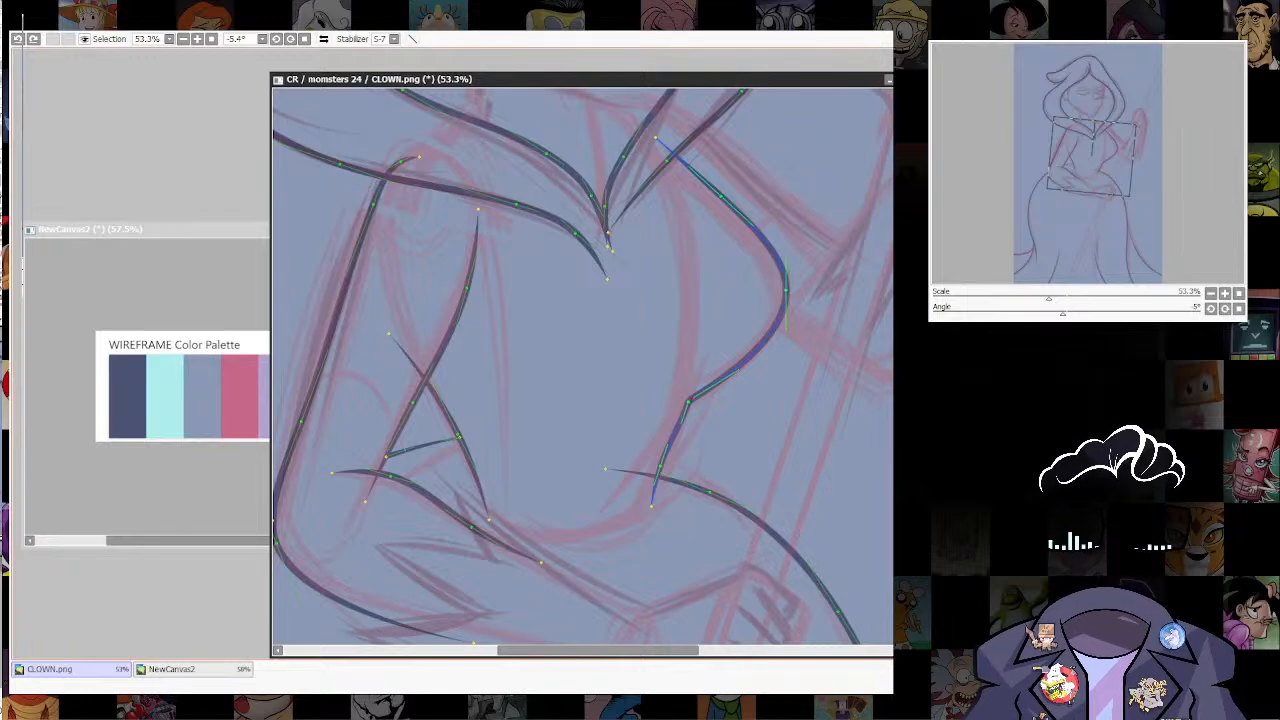
{"action": "left_click_drag", "start_coordinate": [786, 330], "coordinate": [779, 469]}
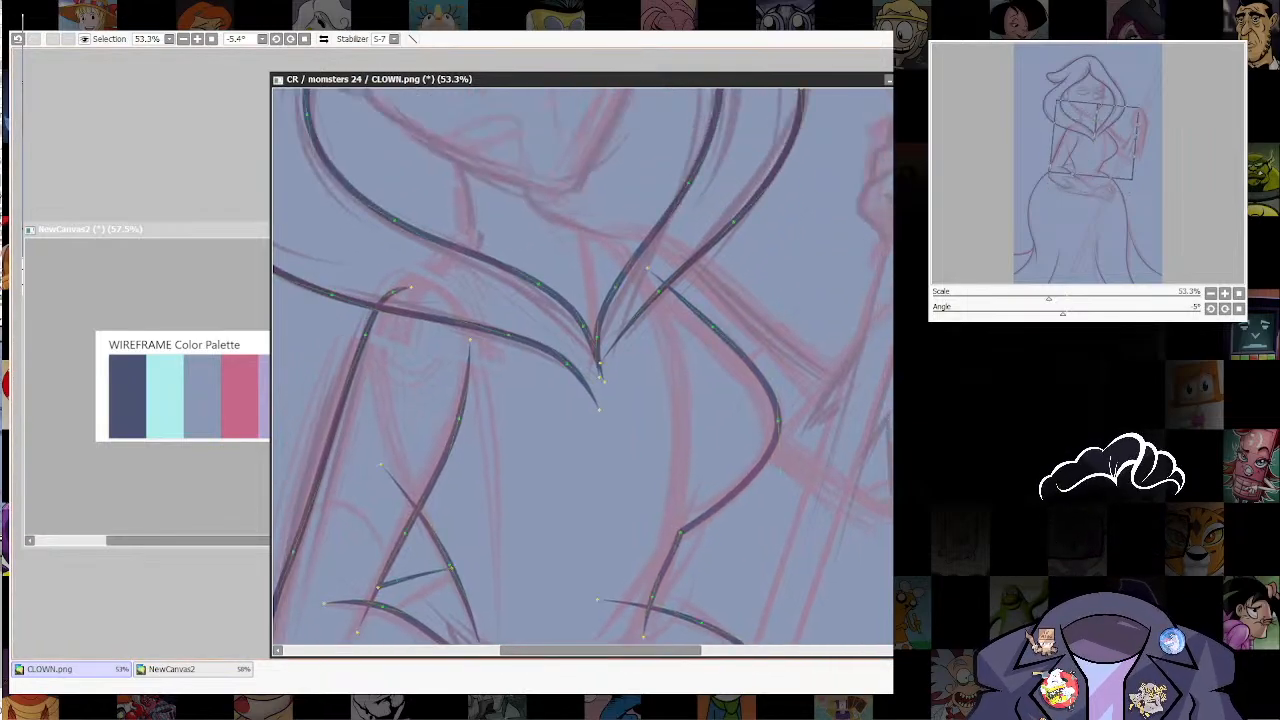
{"action": "left_click_drag", "start_coordinate": [653, 272], "coordinate": [660, 409]}
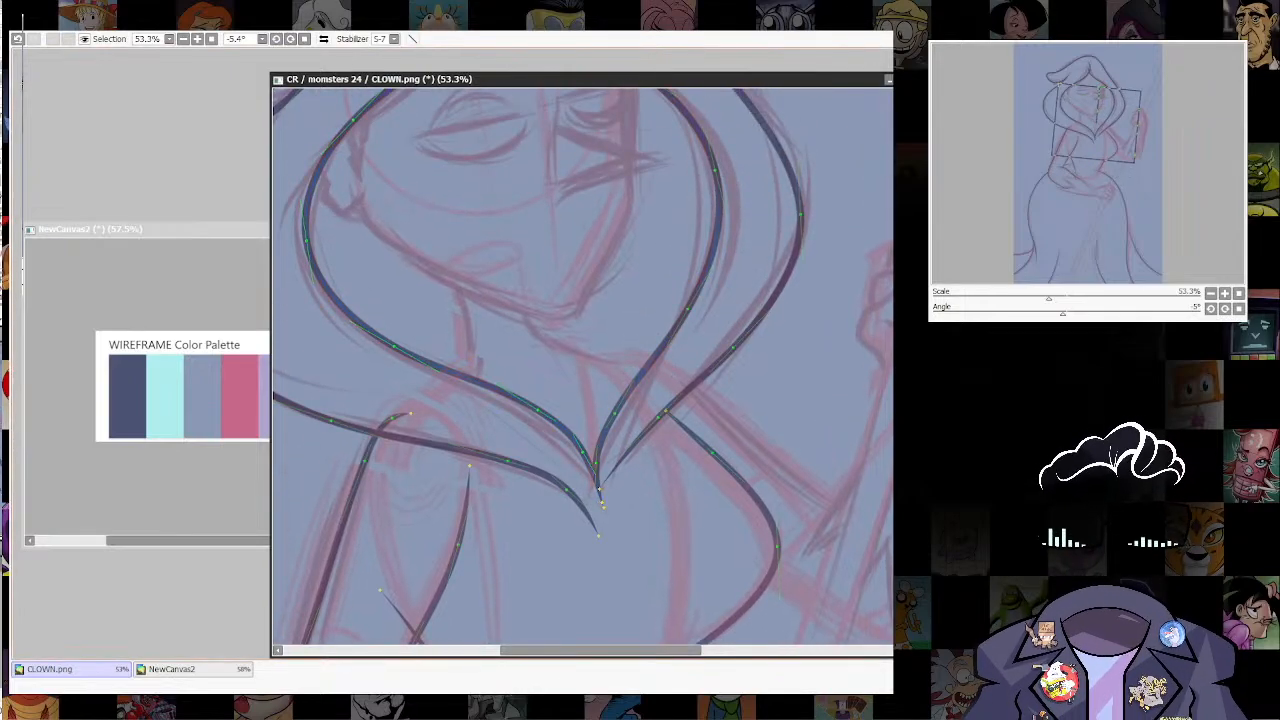
{"action": "left_click_drag", "start_coordinate": [602, 485], "coordinate": [622, 489]}
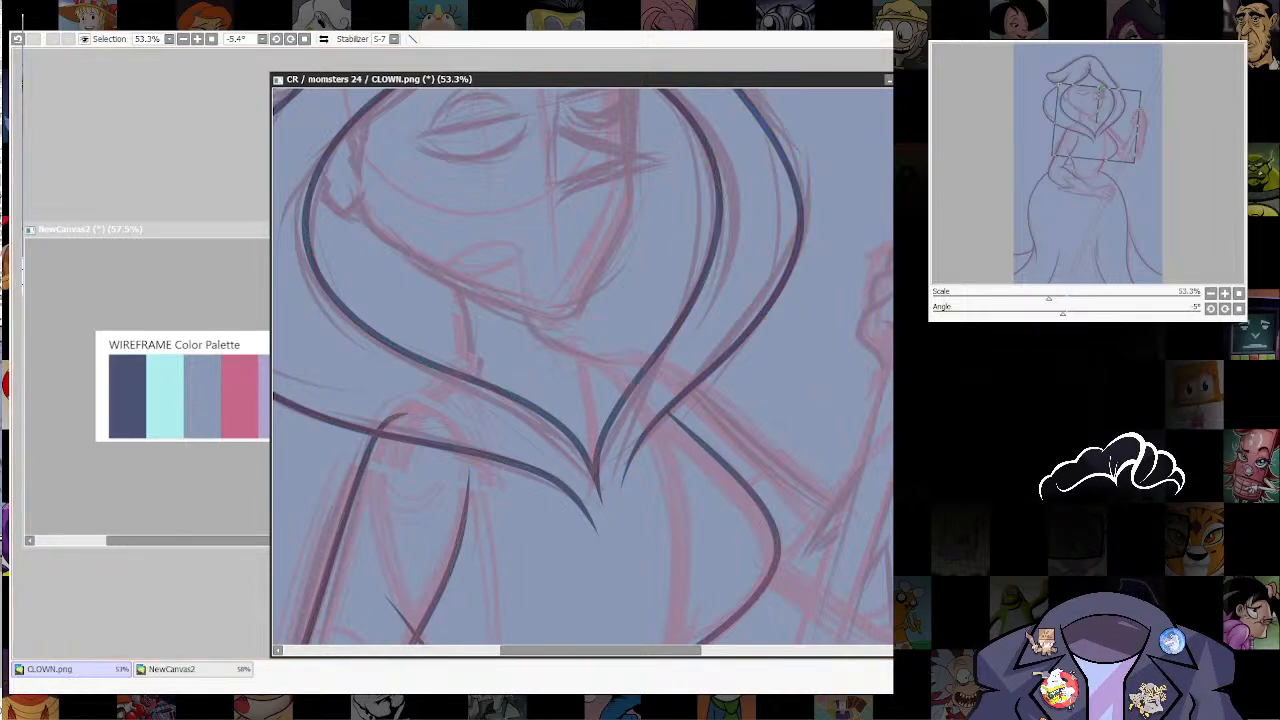
Step: Trim the staff-side hip line so it starts at the waist line instead of crossing into the torso
{"action": "scroll", "coordinate": [640, 300], "scroll_direction": "down", "scroll_amount": 4}
{"action": "scroll", "coordinate": [680, 440], "scroll_direction": "up", "scroll_amount": 4}
{"action": "left_click_drag", "start_coordinate": [620, 440], "coordinate": [634, 369]}
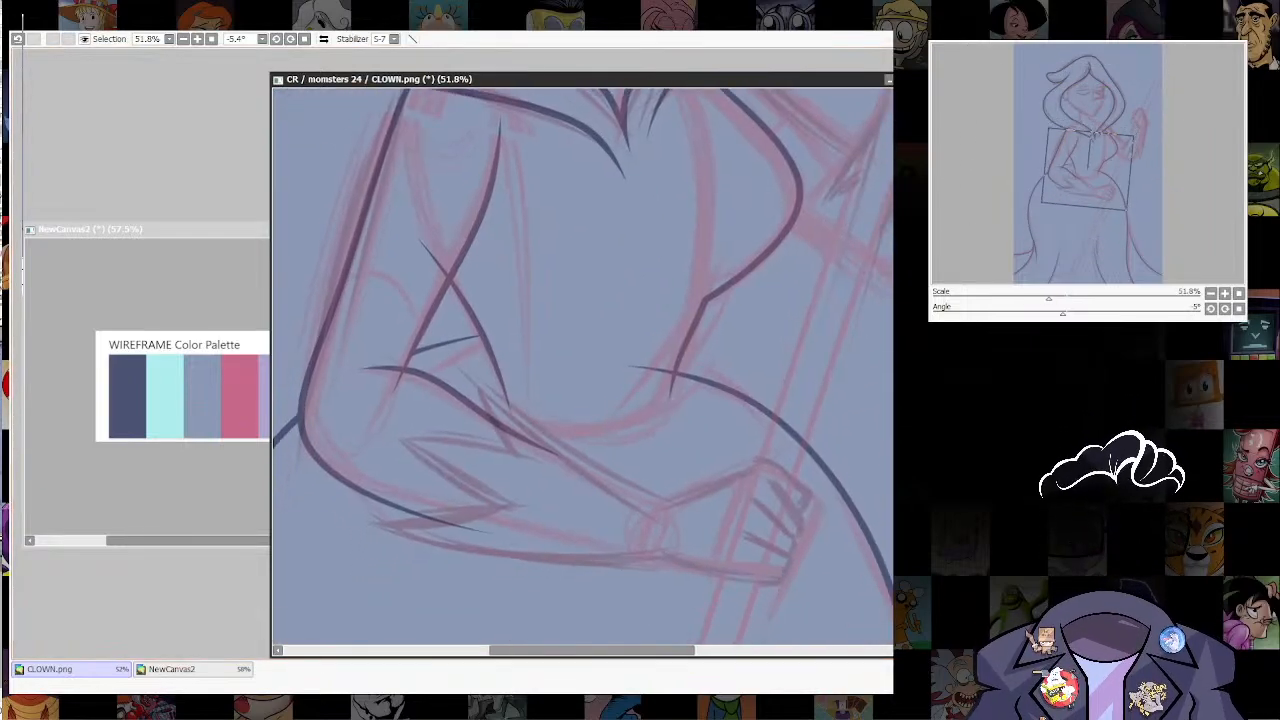
{"action": "mouse_move", "coordinate": [580, 420]}
{"action": "left_mouse_down"}
{"action": "mouse_move", "coordinate": [584, 462]}
{"action": "mouse_move", "coordinate": [520, 456]}
{"action": "left_mouse_up"}
{"action": "left_click_drag", "start_coordinate": [640, 455], "coordinate": [673, 443]}
{"action": "key", "text": "ctrl+z"}
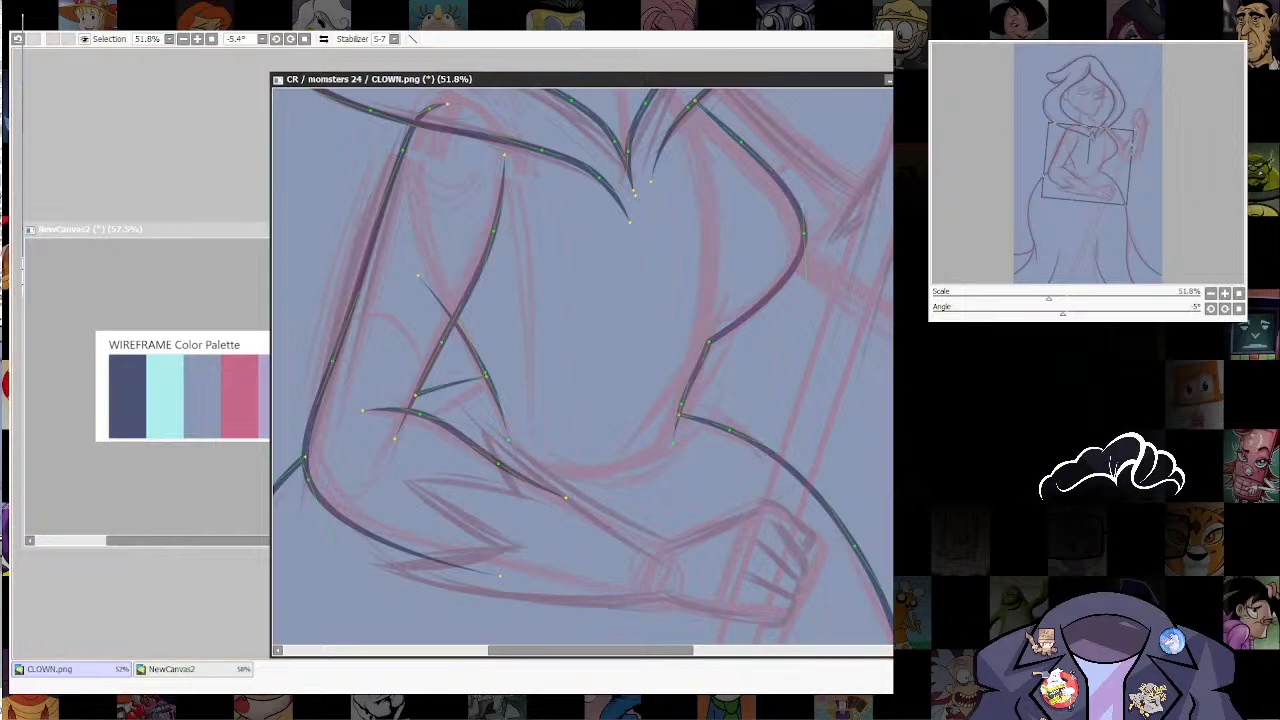
Step: Ink the rounded lower edge of the bodice between both waist lines and trim the waist line where it overlaps the bent arm
{"action": "left_click_drag", "start_coordinate": [612, 443], "coordinate": [616, 467]}
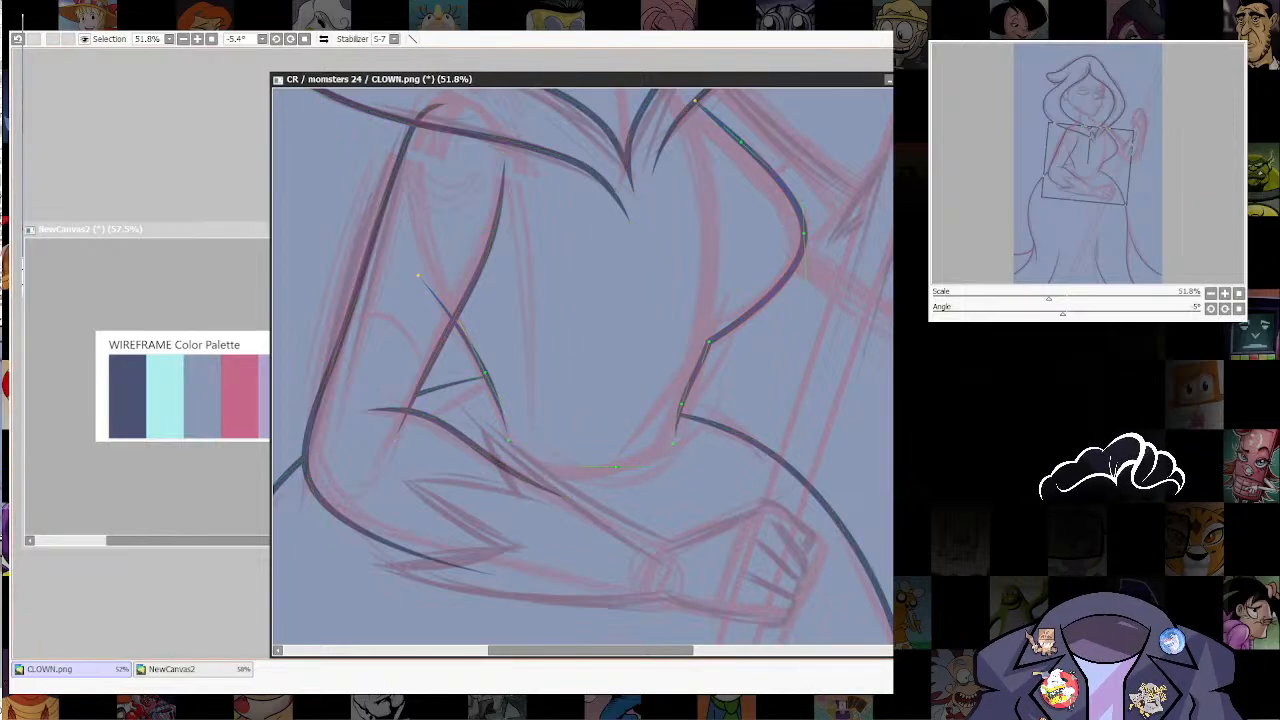
{"action": "mouse_move", "coordinate": [508, 440]}
{"action": "left_mouse_down"}
{"action": "mouse_move", "coordinate": [484, 440]}
{"action": "mouse_move", "coordinate": [545, 440]}
{"action": "left_mouse_up"}
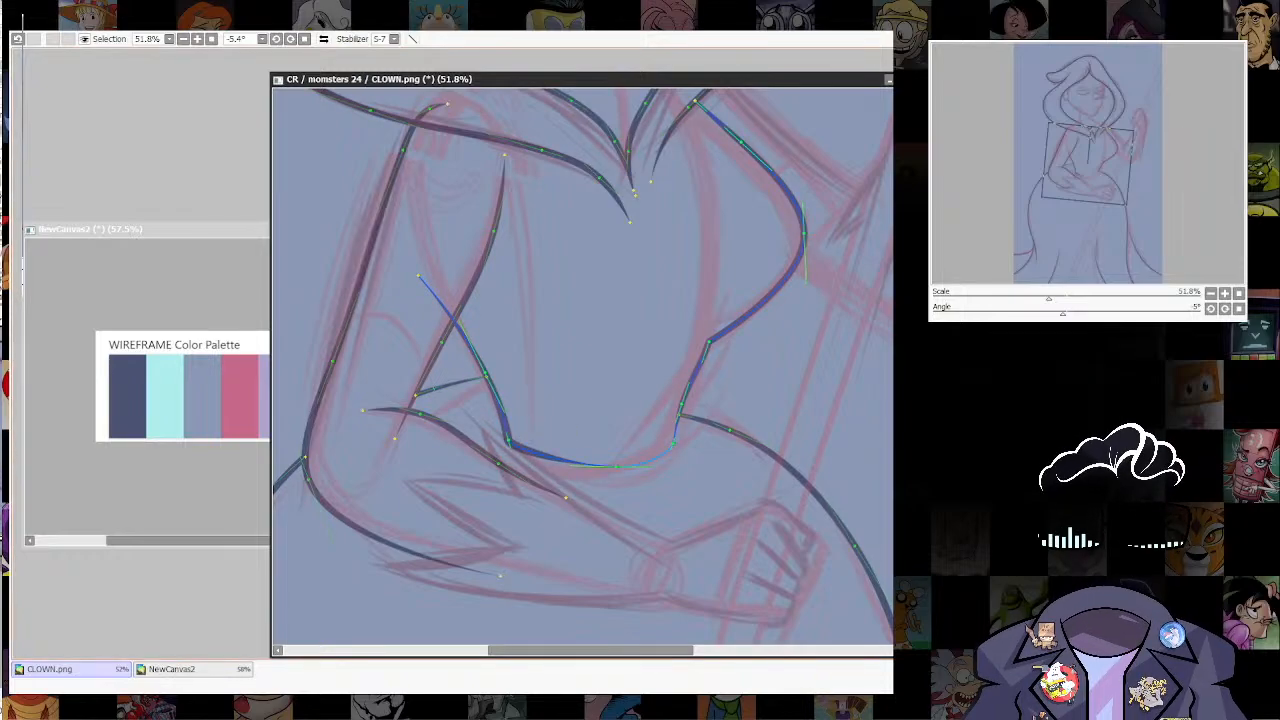
{"action": "left_click_drag", "start_coordinate": [616, 467], "coordinate": [697, 444]}
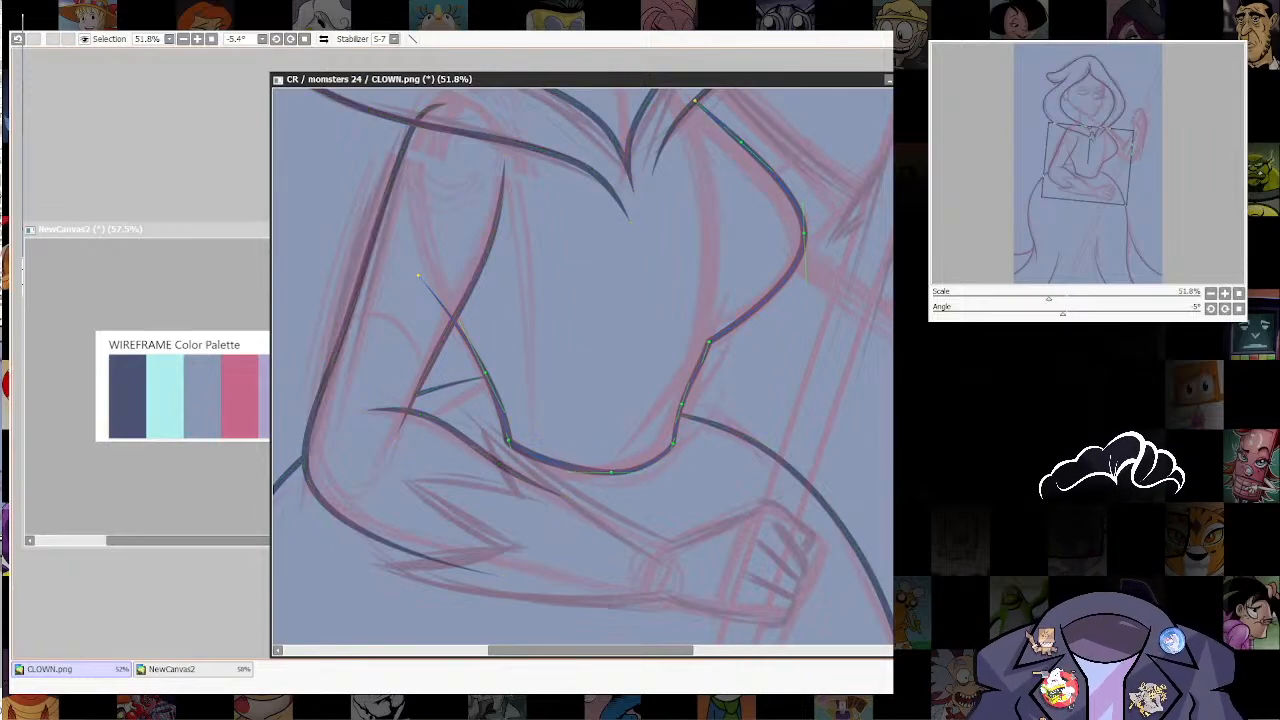
{"action": "left_click_drag", "start_coordinate": [700, 350], "coordinate": [711, 425]}
{"action": "mouse_move", "coordinate": [430, 350]}
{"action": "left_mouse_down"}
{"action": "mouse_move", "coordinate": [486, 353]}
{"action": "mouse_move", "coordinate": [437, 383]}
{"action": "left_mouse_up"}
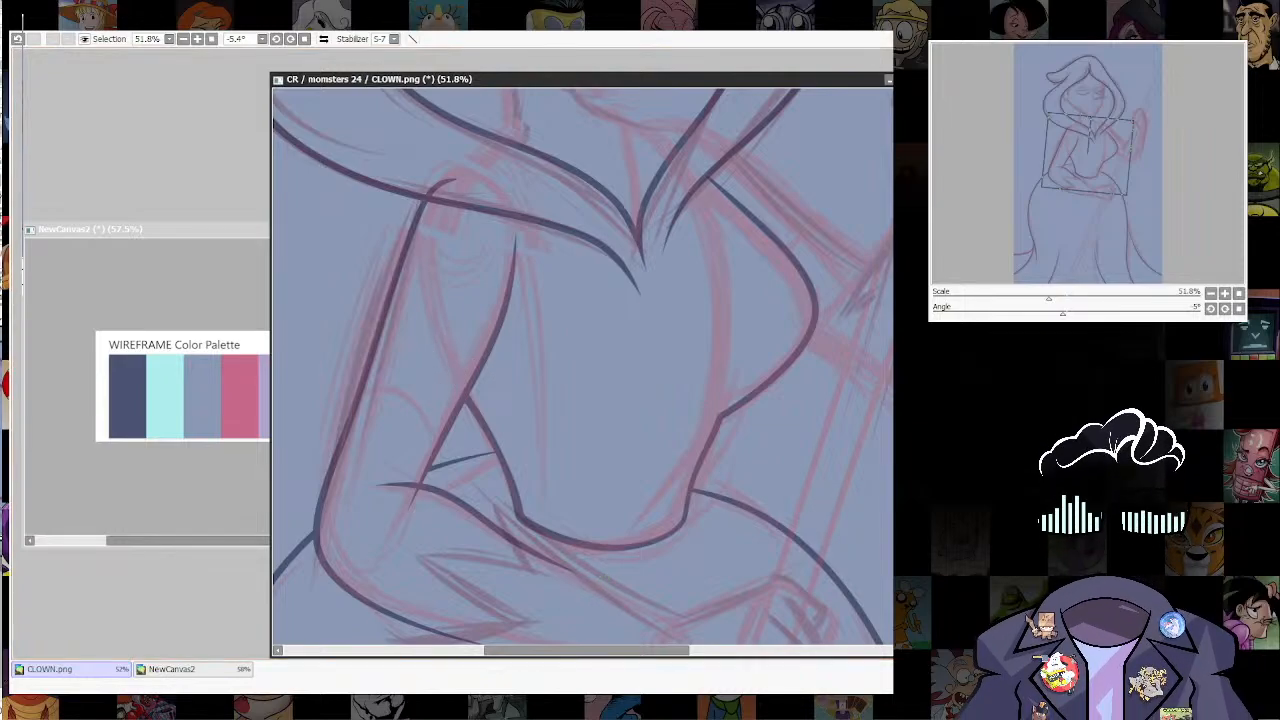
Step: Pick the lilac from the WIREFRAME palette as the line color and reduce the brush size for the raised hand
{"action": "scroll", "coordinate": [838, 342], "scroll_direction": "down", "scroll_amount": 8}
{"action": "left_click_drag", "start_coordinate": [838, 342], "coordinate": [778, 382]}
{"action": "scroll", "coordinate": [752, 436], "scroll_direction": "down", "scroll_amount": 9}
{"action": "scroll", "coordinate": [740, 440], "scroll_direction": "up", "scroll_amount": 7}
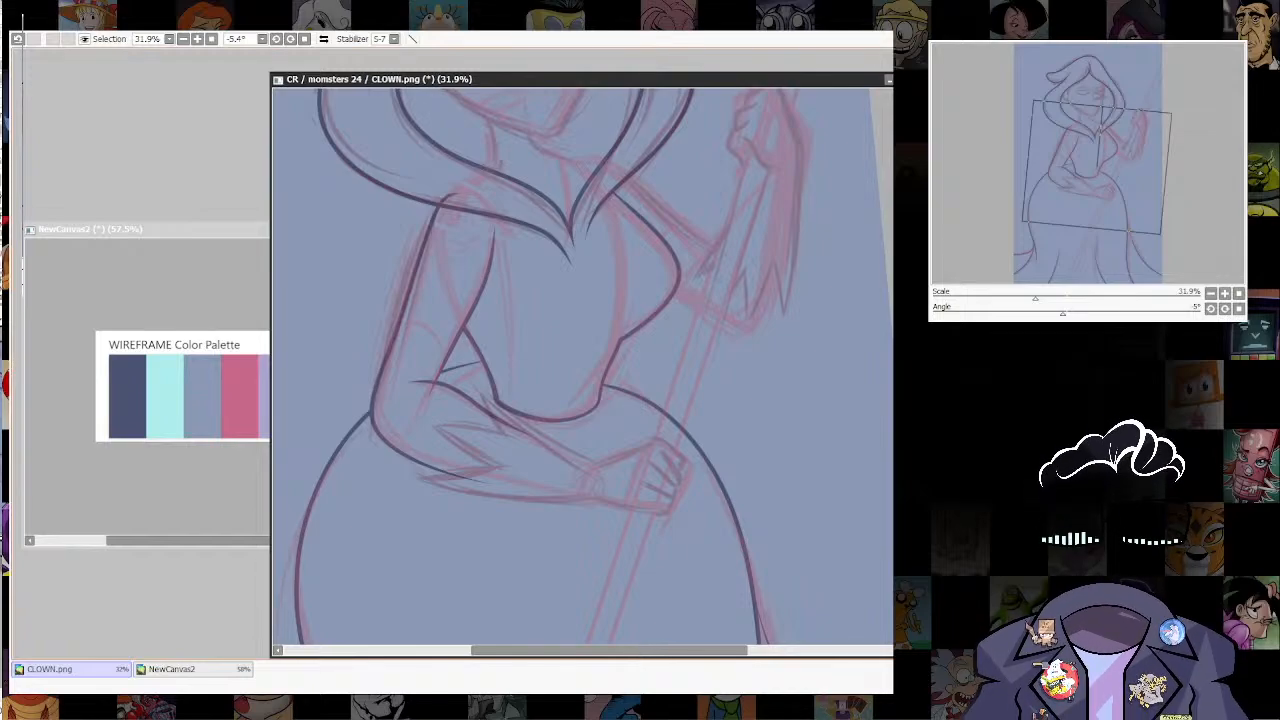
{"action": "left_click_drag", "start_coordinate": [583, 400], "coordinate": [600, 344]}
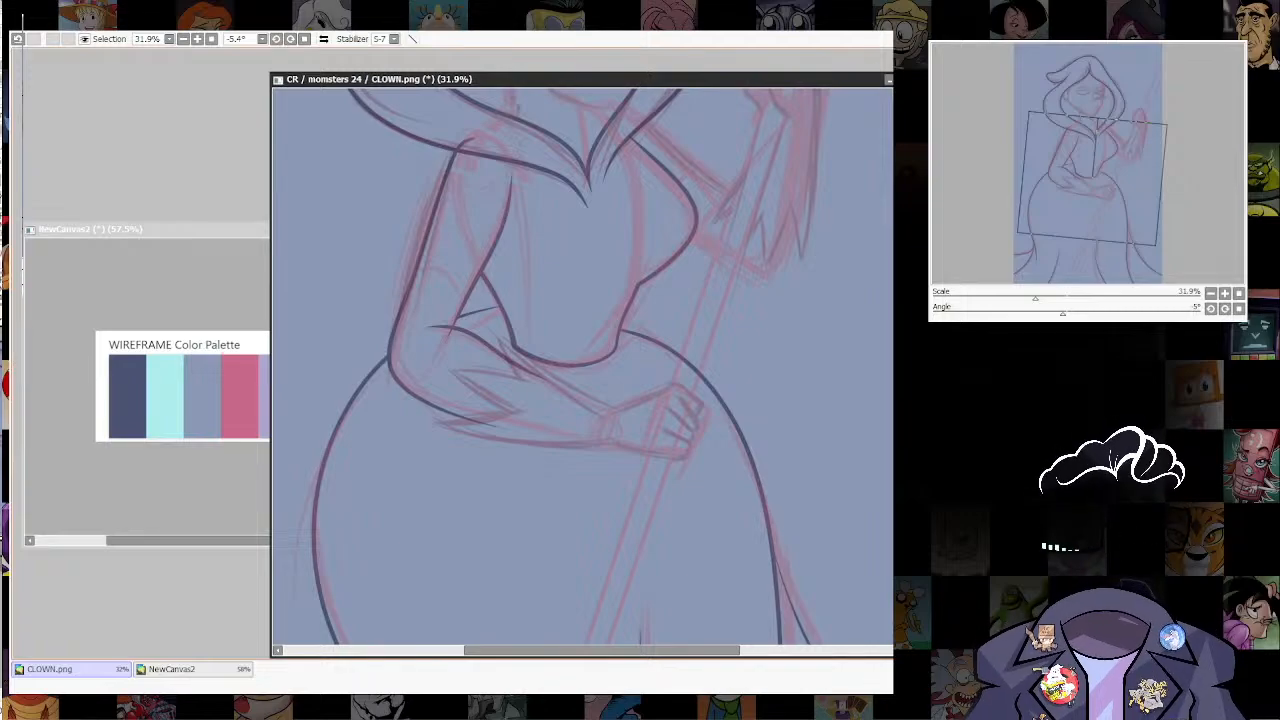
{"action": "key", "text": "ctrl+Tab"}
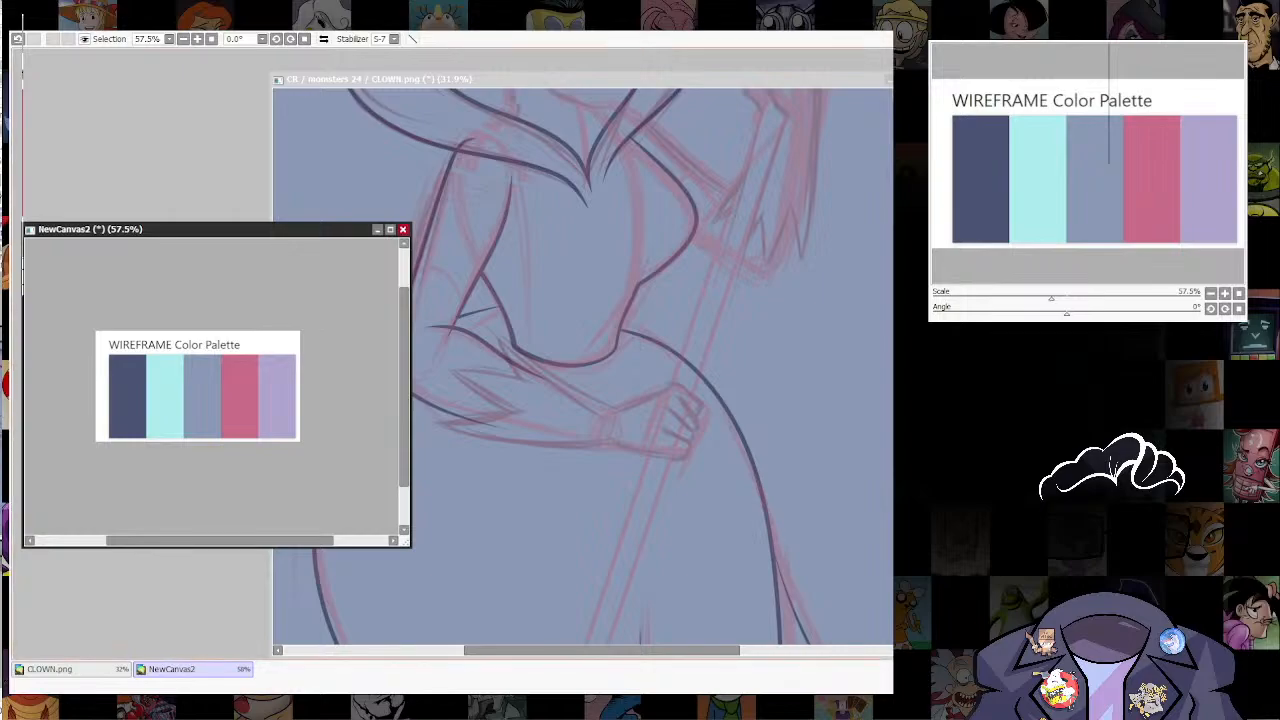
{"action": "key", "text": "ctrl+Tab"}
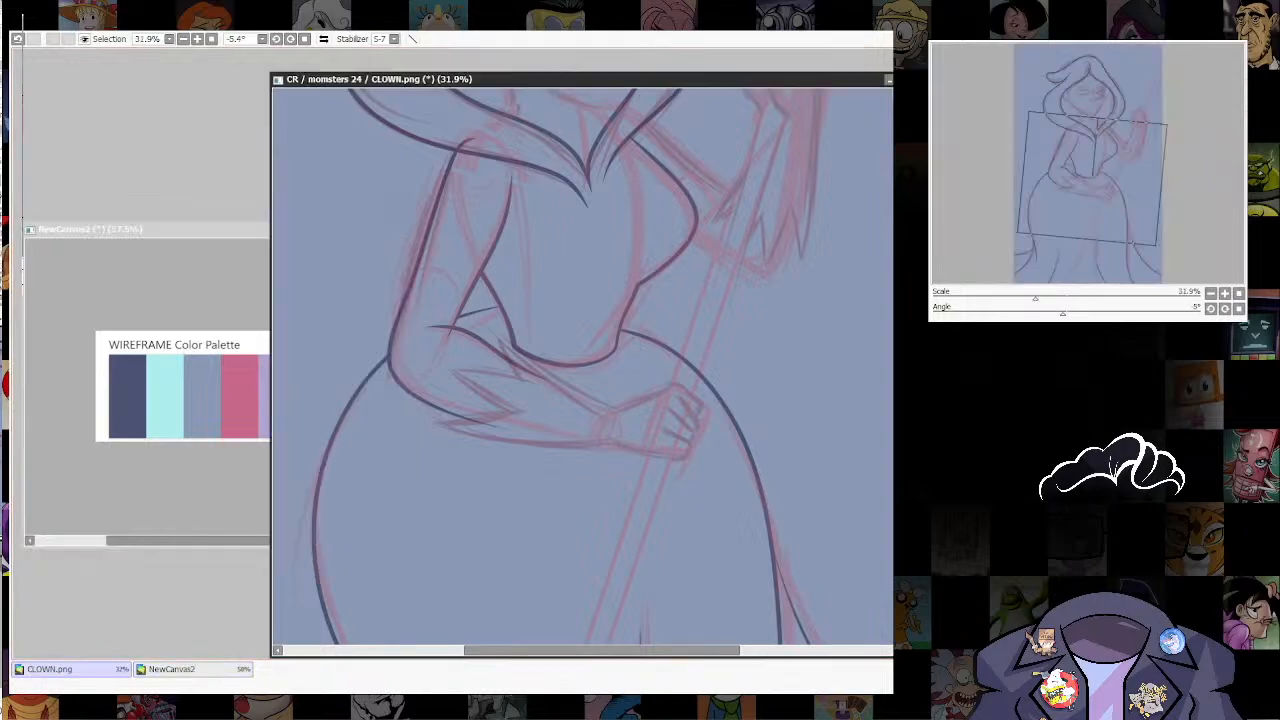
{"action": "left_click", "coordinate": [824, 369]}
{"action": "key", "text": "ctrl+z"}
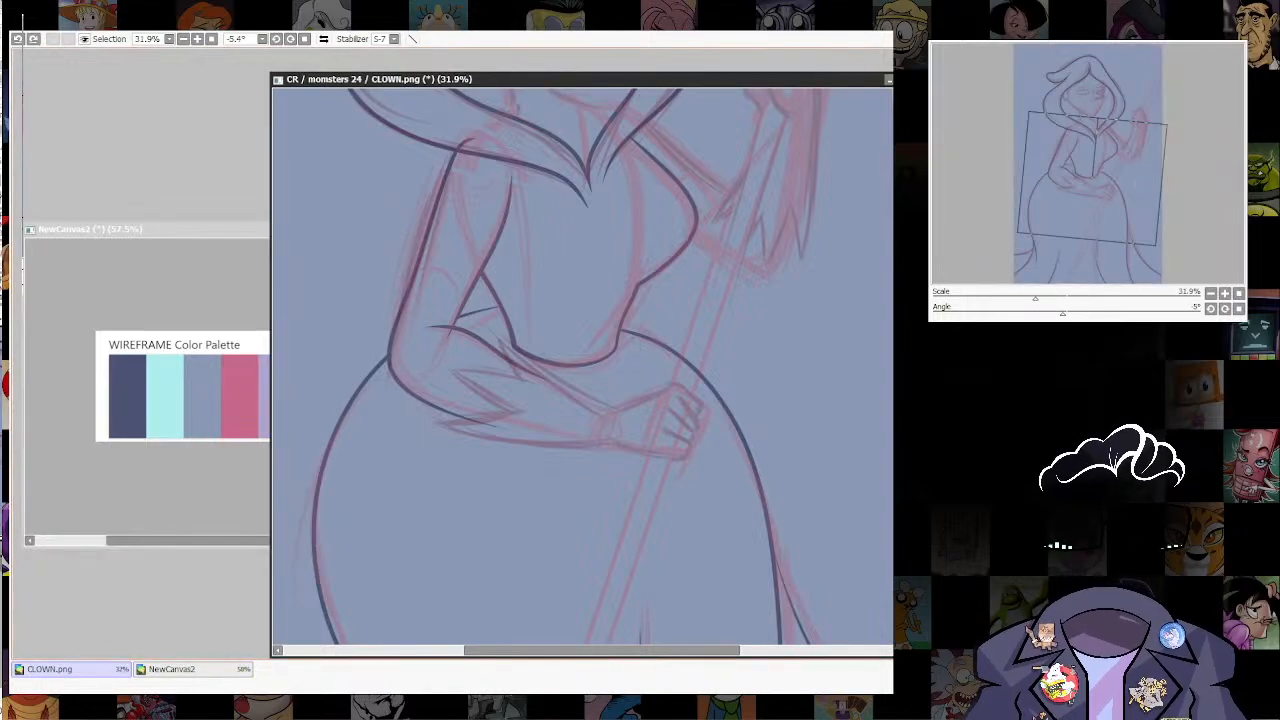
{"action": "scroll", "coordinate": [622, 532], "scroll_direction": "down", "scroll_amount": 5}
{"action": "scroll", "coordinate": [645, 507], "scroll_direction": "up", "scroll_amount": 3}
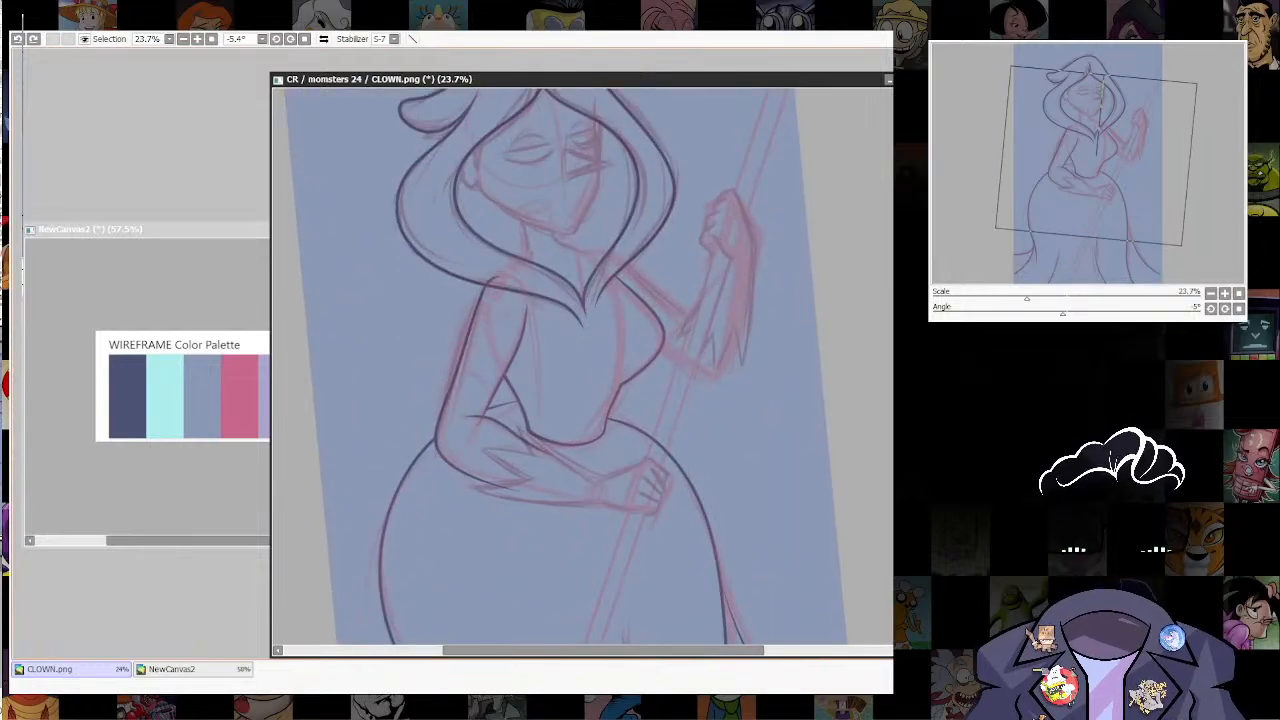
{"action": "scroll", "coordinate": [583, 372], "scroll_direction": "up", "scroll_amount": 5}
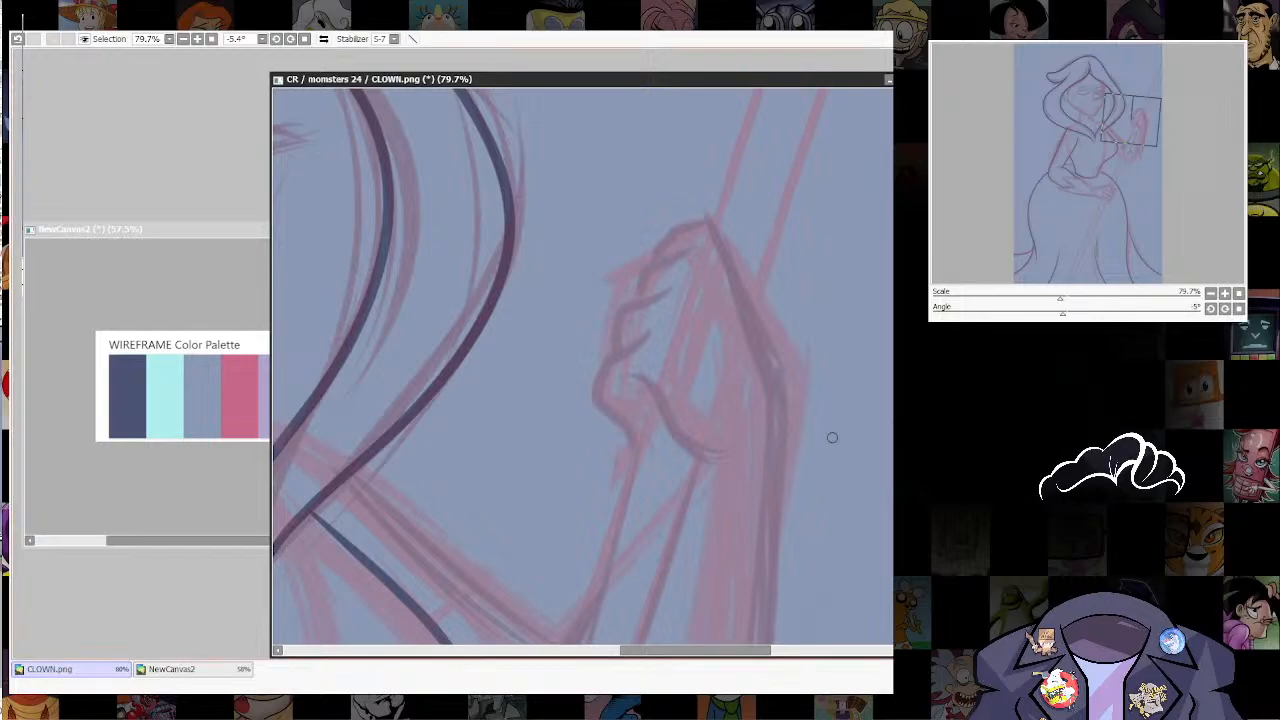
{"action": "key", "text": "bracketleft"}
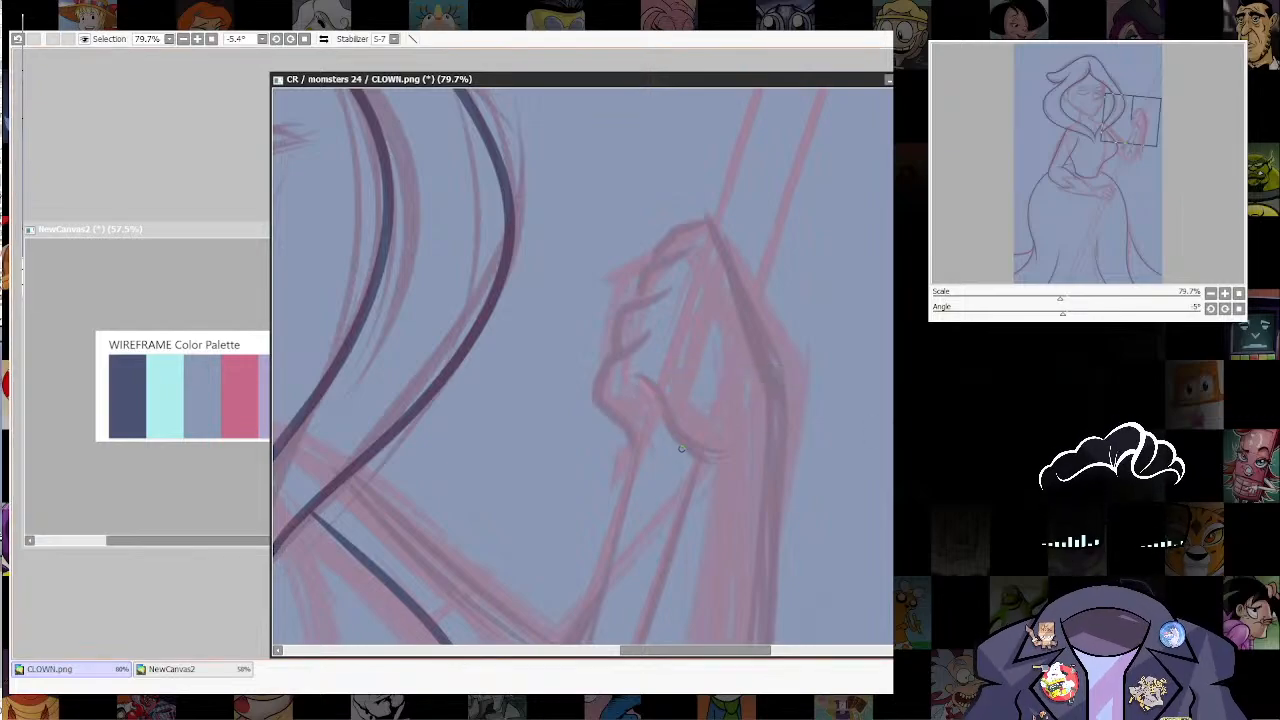
Step: Ink the raised hand in lilac, tracing the curled fingers, the thumb and the back of the hand
{"action": "left_click_drag", "start_coordinate": [655, 324], "coordinate": [600, 384]}
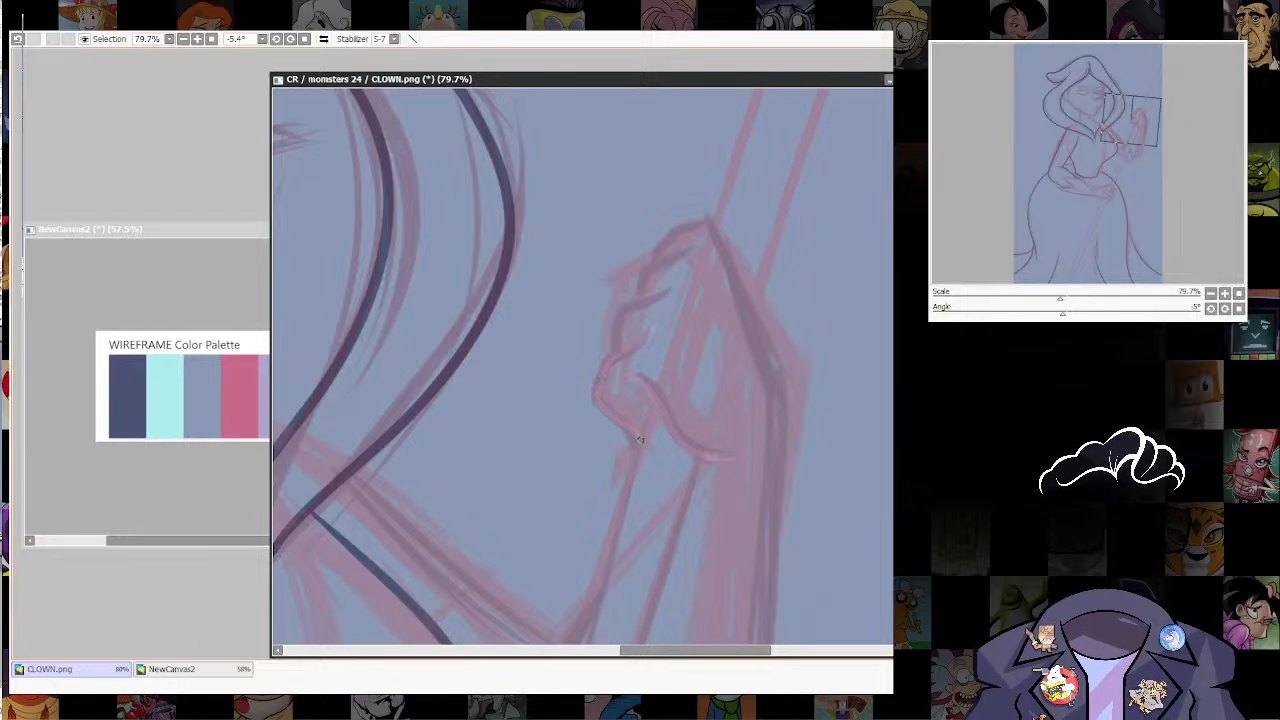
{"action": "left_click_drag", "start_coordinate": [770, 413], "coordinate": [765, 470]}
{"action": "mouse_move", "coordinate": [669, 342]}
{"action": "left_mouse_down"}
{"action": "mouse_move", "coordinate": [615, 374]}
{"action": "mouse_move", "coordinate": [616, 411]}
{"action": "left_mouse_up"}
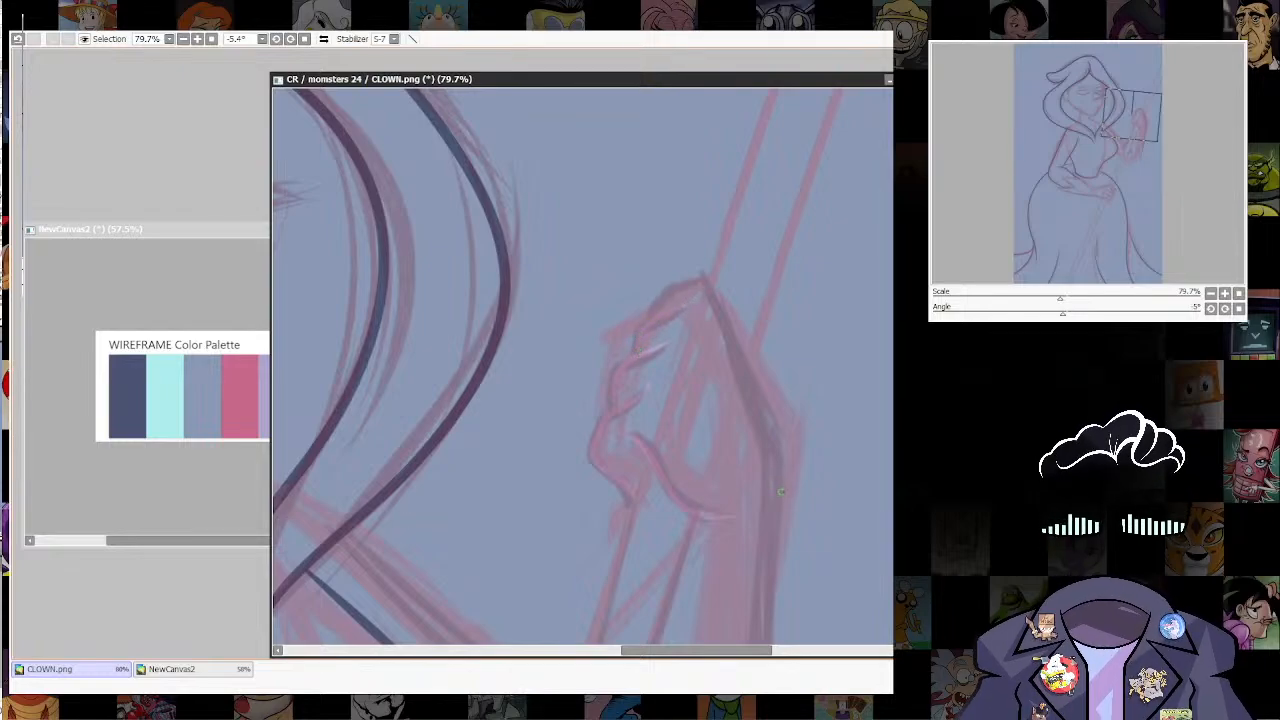
{"action": "mouse_move", "coordinate": [779, 493]}
{"action": "left_mouse_down"}
{"action": "mouse_move", "coordinate": [775, 433]}
{"action": "mouse_move", "coordinate": [705, 280]}
{"action": "left_mouse_up"}
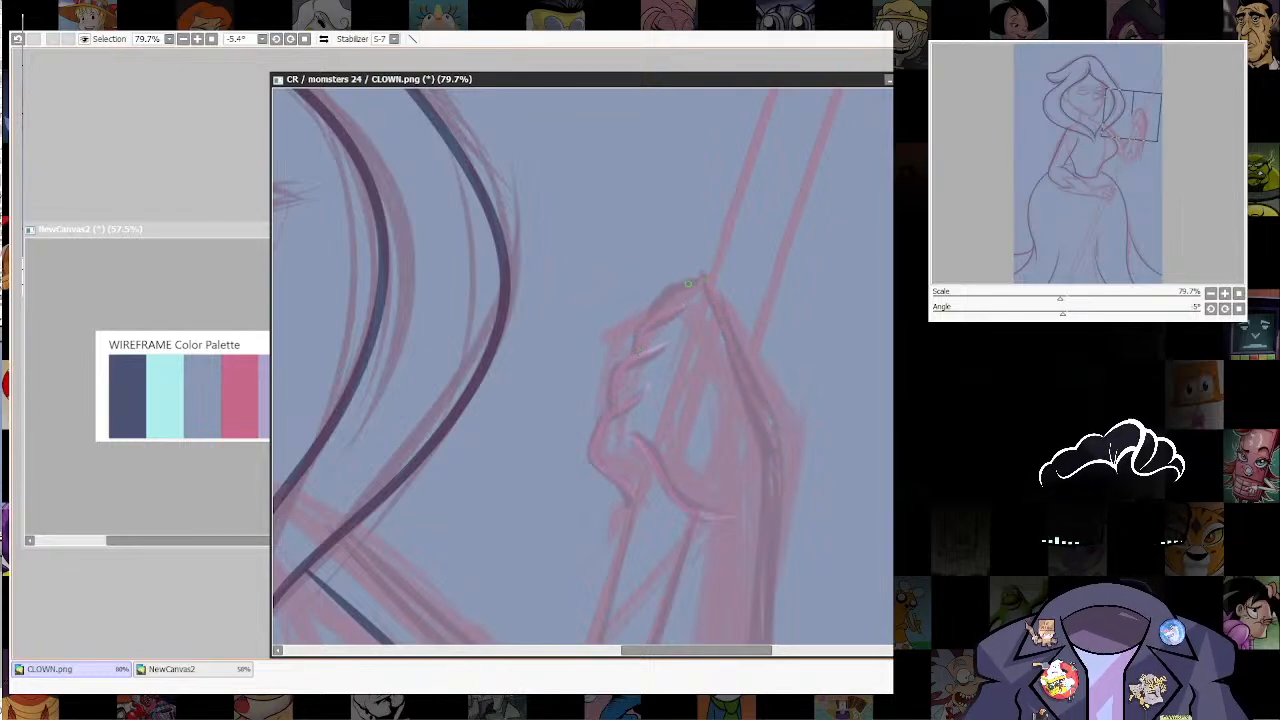
{"action": "left_click_drag", "start_coordinate": [829, 391], "coordinate": [790, 184]}
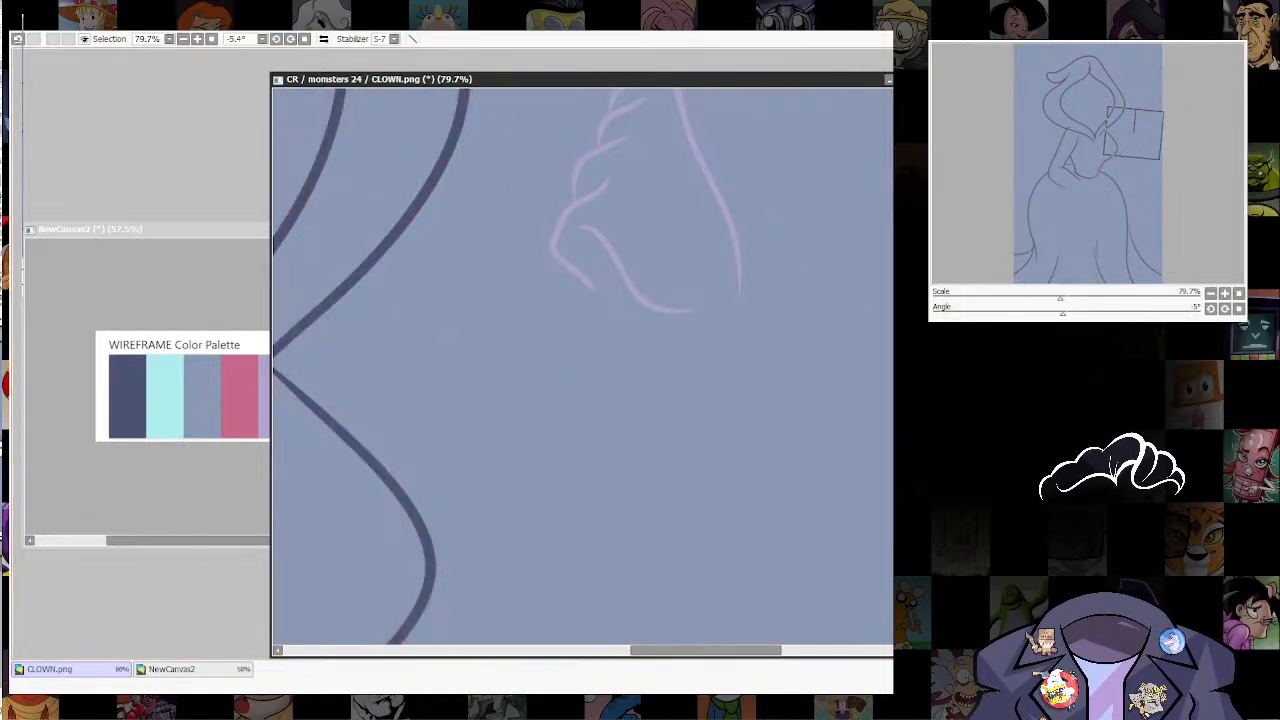
Step: Ink the outer edge of the raised forearm's glove in lilac, ending it in jagged points near the elbow
{"action": "mouse_move", "coordinate": [737, 597]}
{"action": "left_mouse_down"}
{"action": "mouse_move", "coordinate": [778, 517]}
{"action": "mouse_move", "coordinate": [768, 479]}
{"action": "left_mouse_up"}
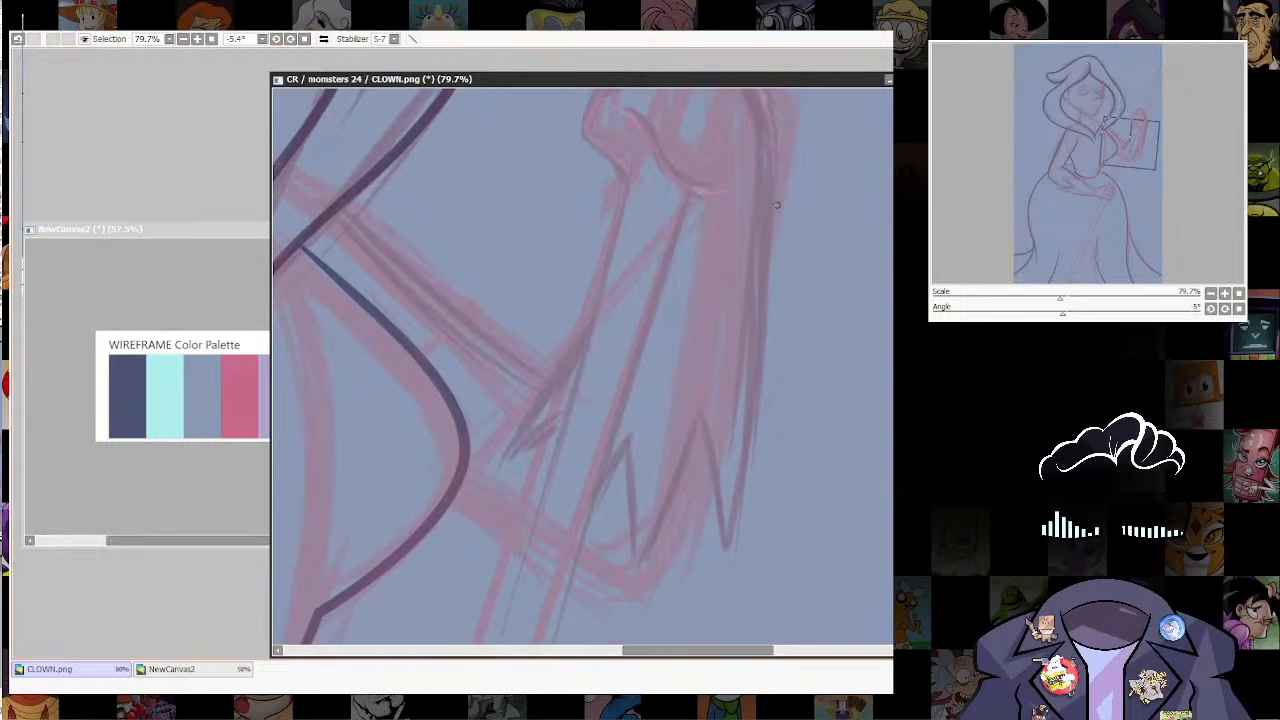
{"action": "mouse_move", "coordinate": [773, 236]}
{"action": "left_mouse_down"}
{"action": "mouse_move", "coordinate": [766, 360]}
{"action": "mouse_move", "coordinate": [720, 564]}
{"action": "left_mouse_up"}
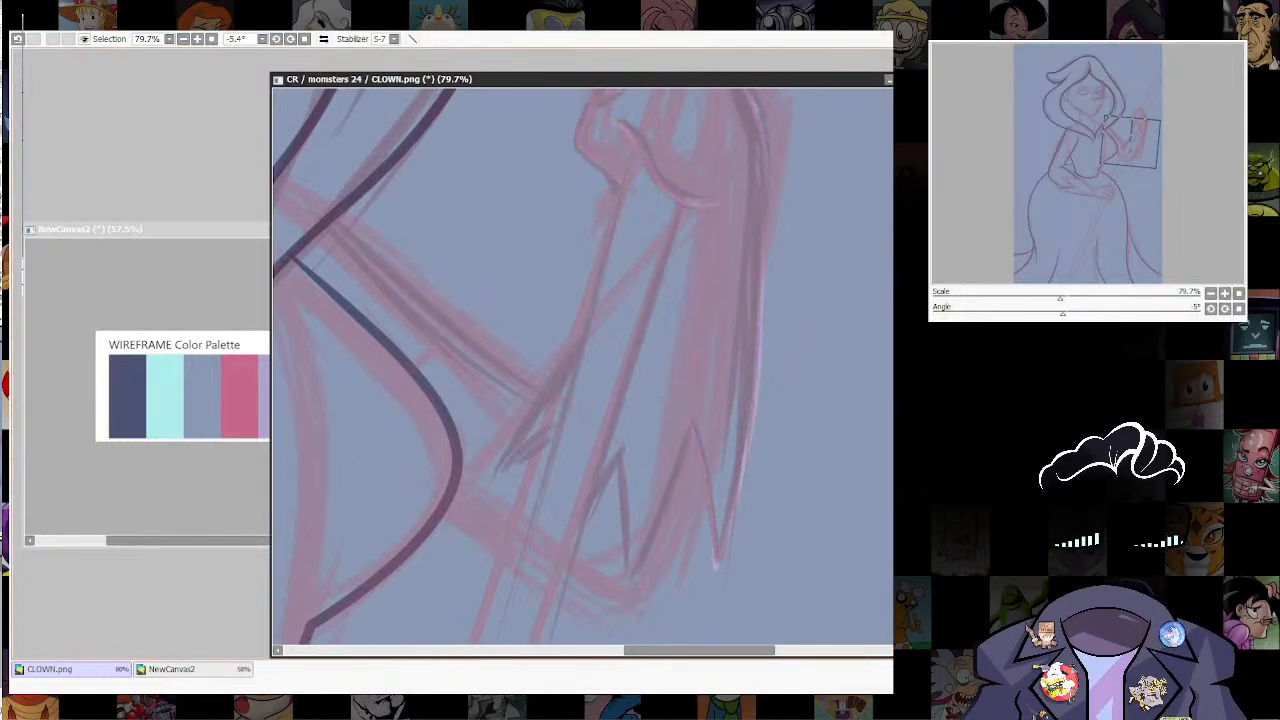
{"action": "left_click_drag", "start_coordinate": [762, 405], "coordinate": [714, 565]}
{"action": "left_click", "coordinate": [724, 497]}
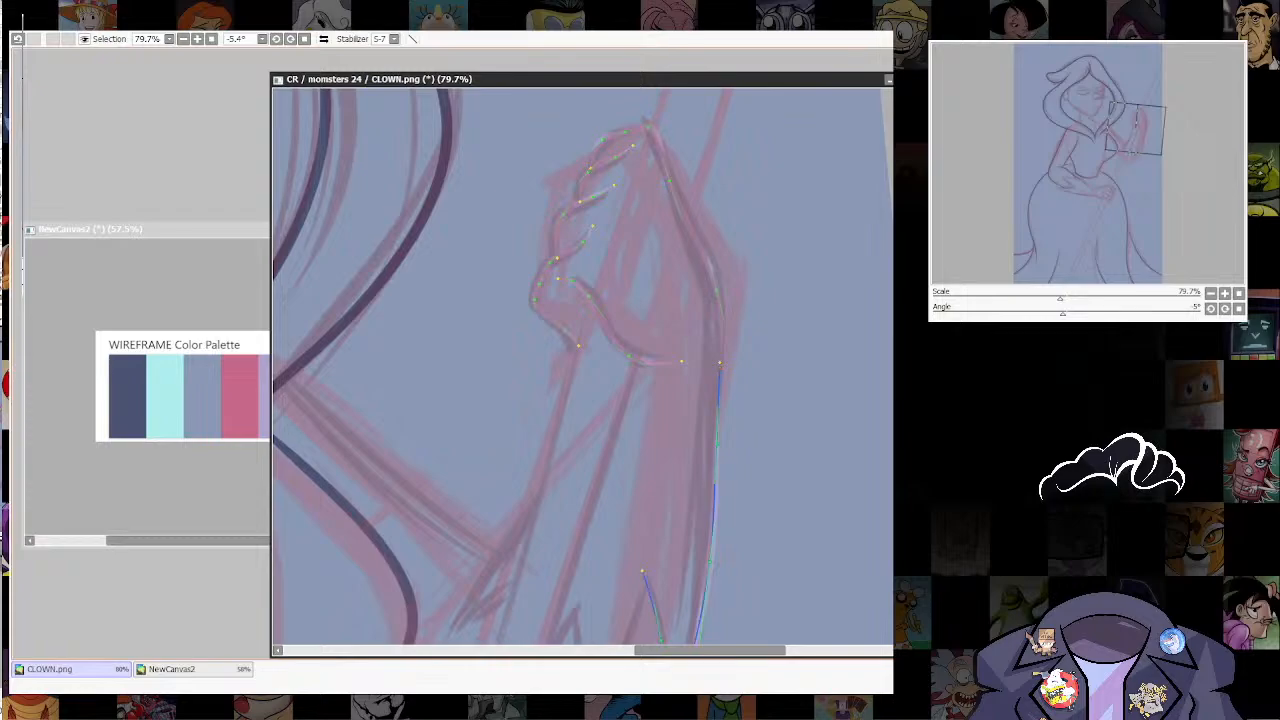
{"action": "left_click_drag", "start_coordinate": [720, 367], "coordinate": [830, 227]}
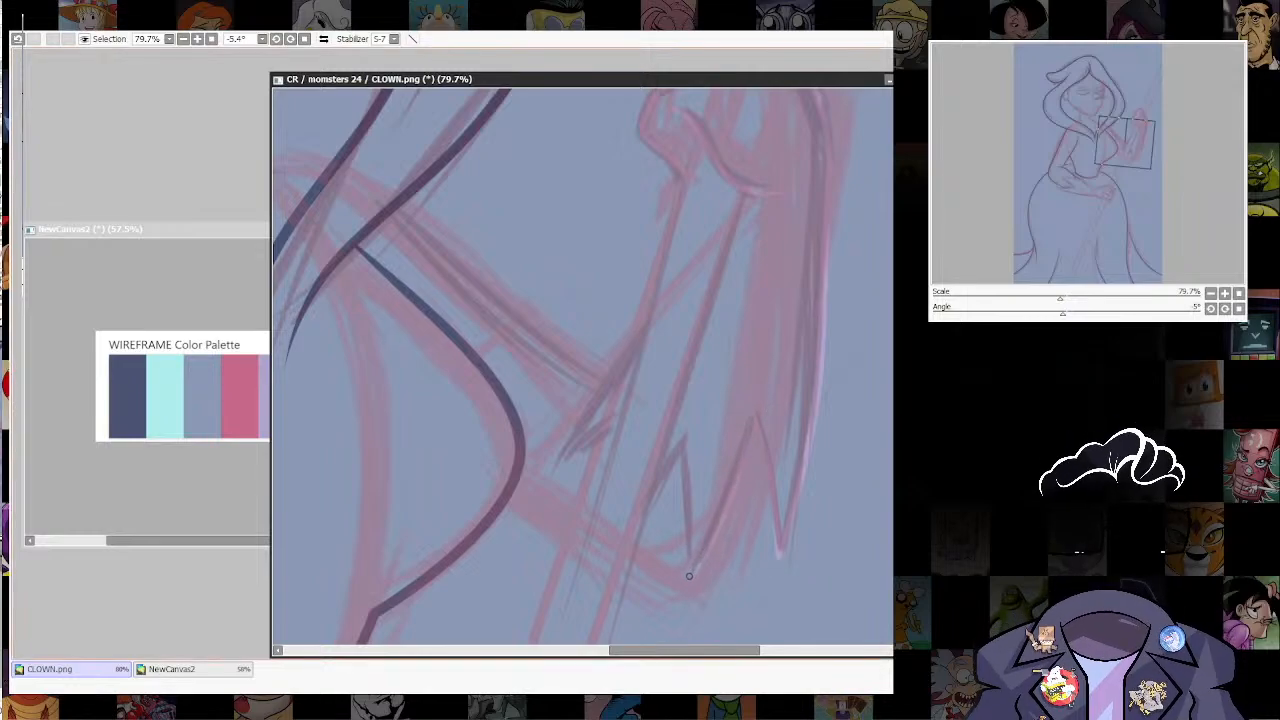
{"action": "left_click_drag", "start_coordinate": [689, 576], "coordinate": [686, 435]}
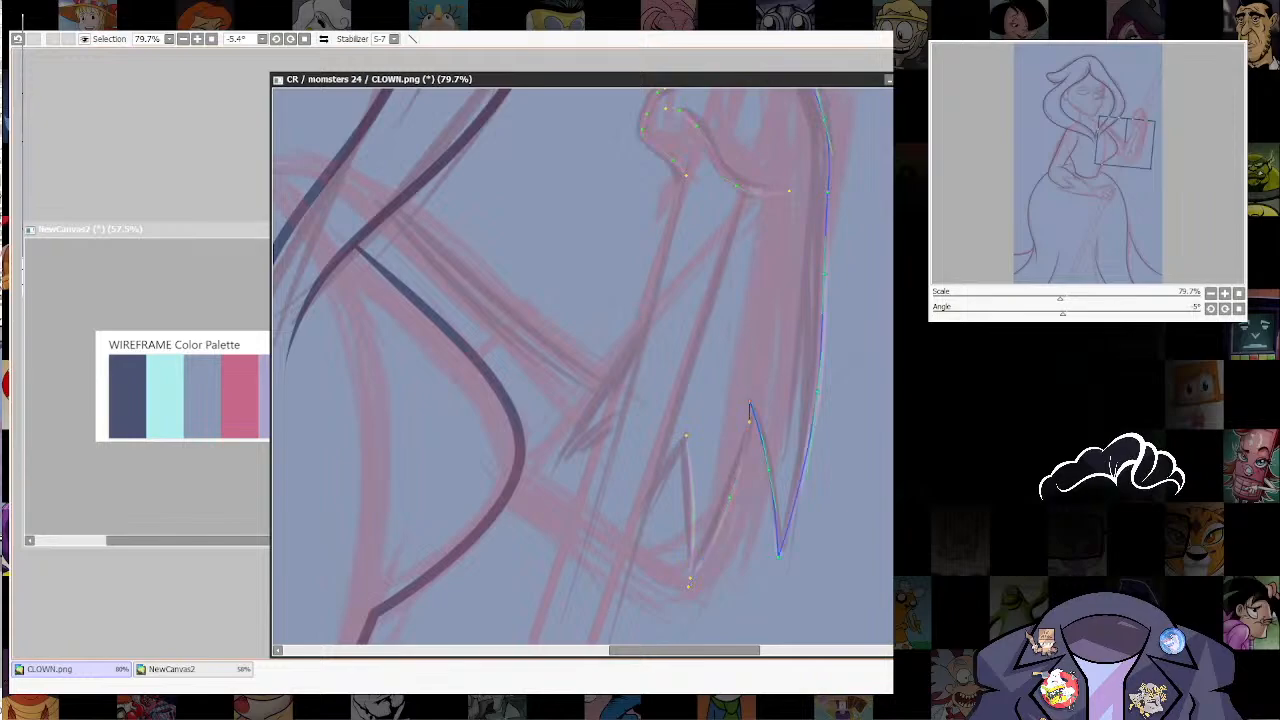
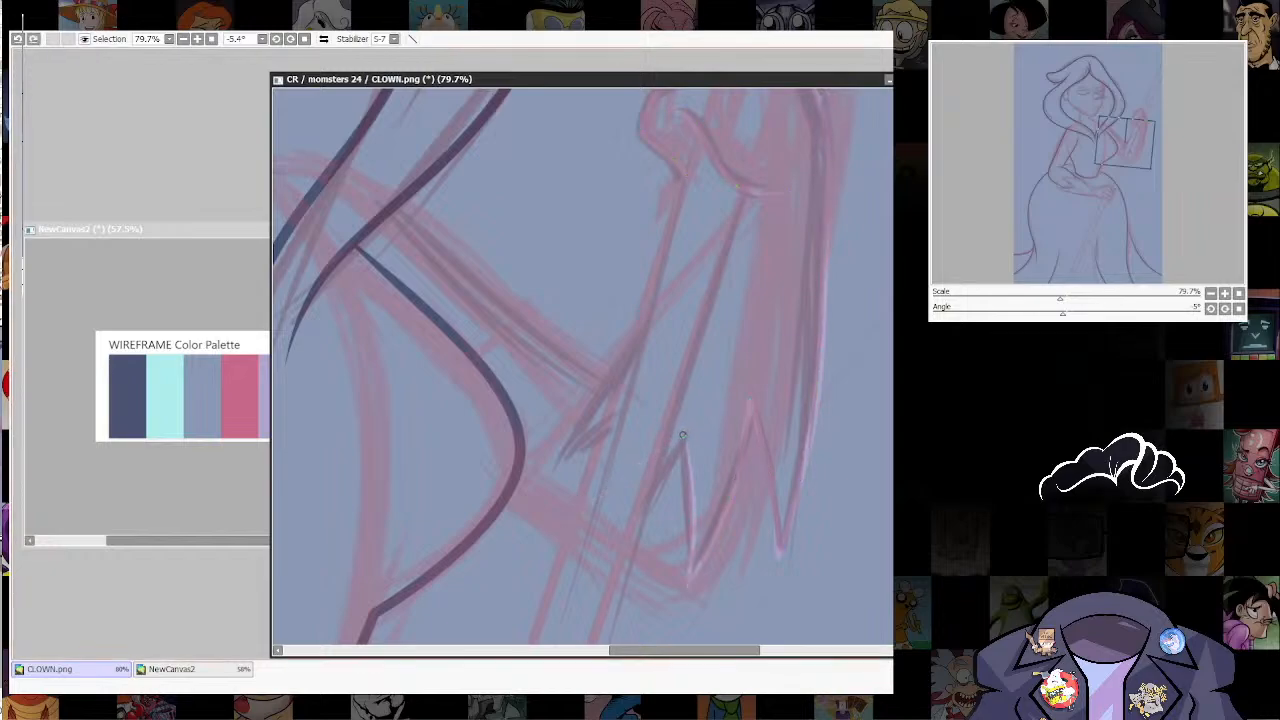
Step: Draw the last slanted edge of the raised sleeve's jagged cuff and adjust the curve's anchor points
{"action": "left_click_drag", "start_coordinate": [683, 435], "coordinate": [597, 507]}
{"action": "key", "text": "ctrl+z"}
{"action": "left_click_drag", "start_coordinate": [668, 447], "coordinate": [574, 532]}
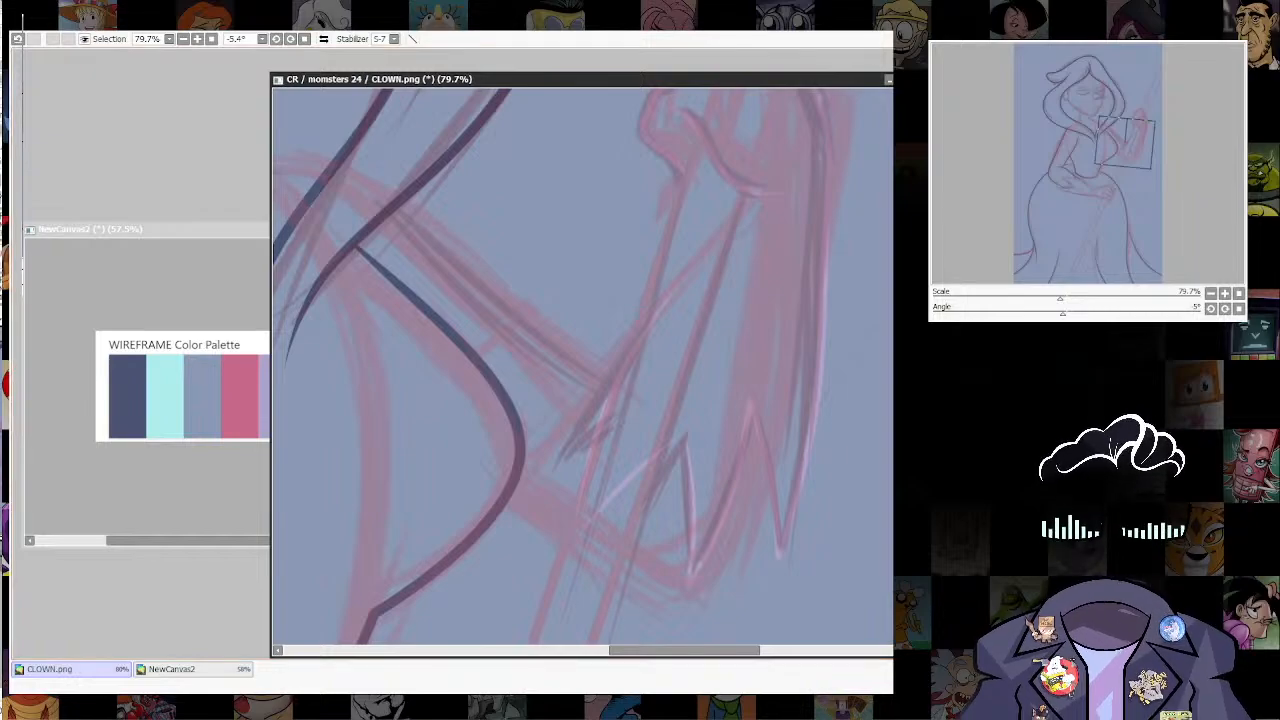
{"action": "left_click_drag", "start_coordinate": [573, 545], "coordinate": [548, 545]}
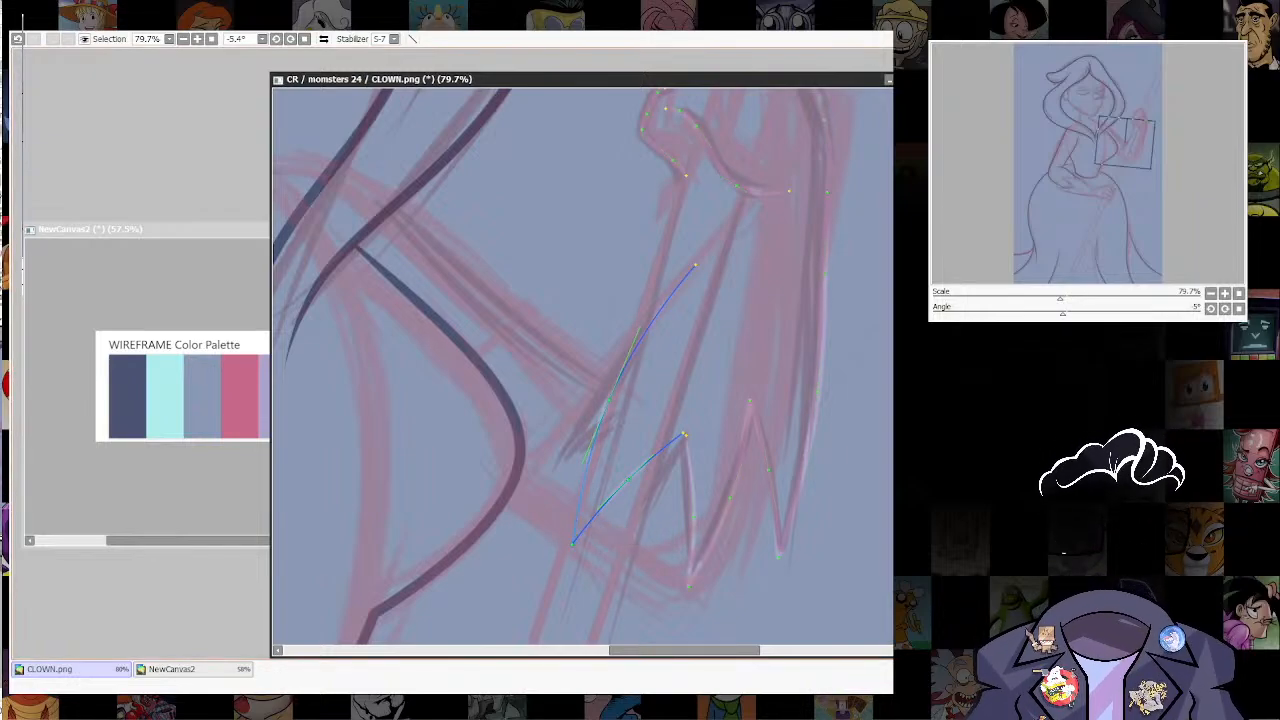
{"action": "left_click", "coordinate": [685, 434]}
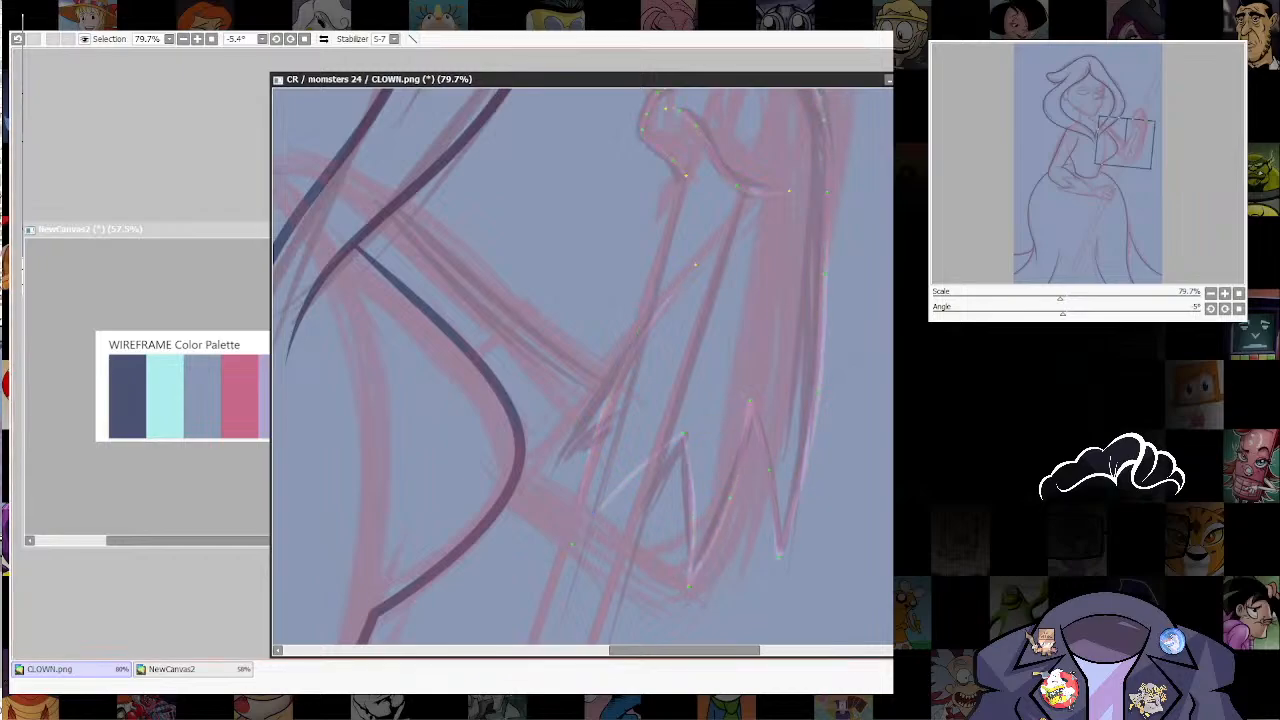
{"action": "scroll", "coordinate": [690, 430], "scroll_direction": "up", "scroll_amount": 3}
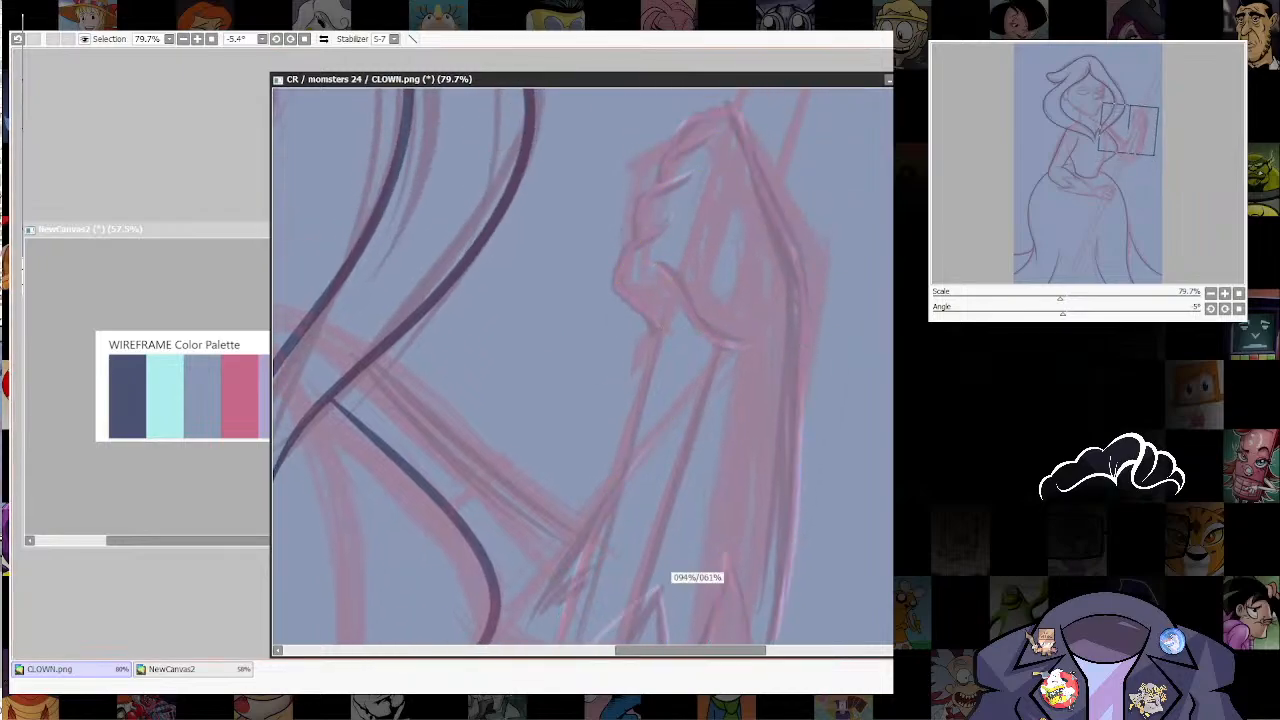
{"action": "left_click_drag", "start_coordinate": [664, 588], "coordinate": [715, 489]}
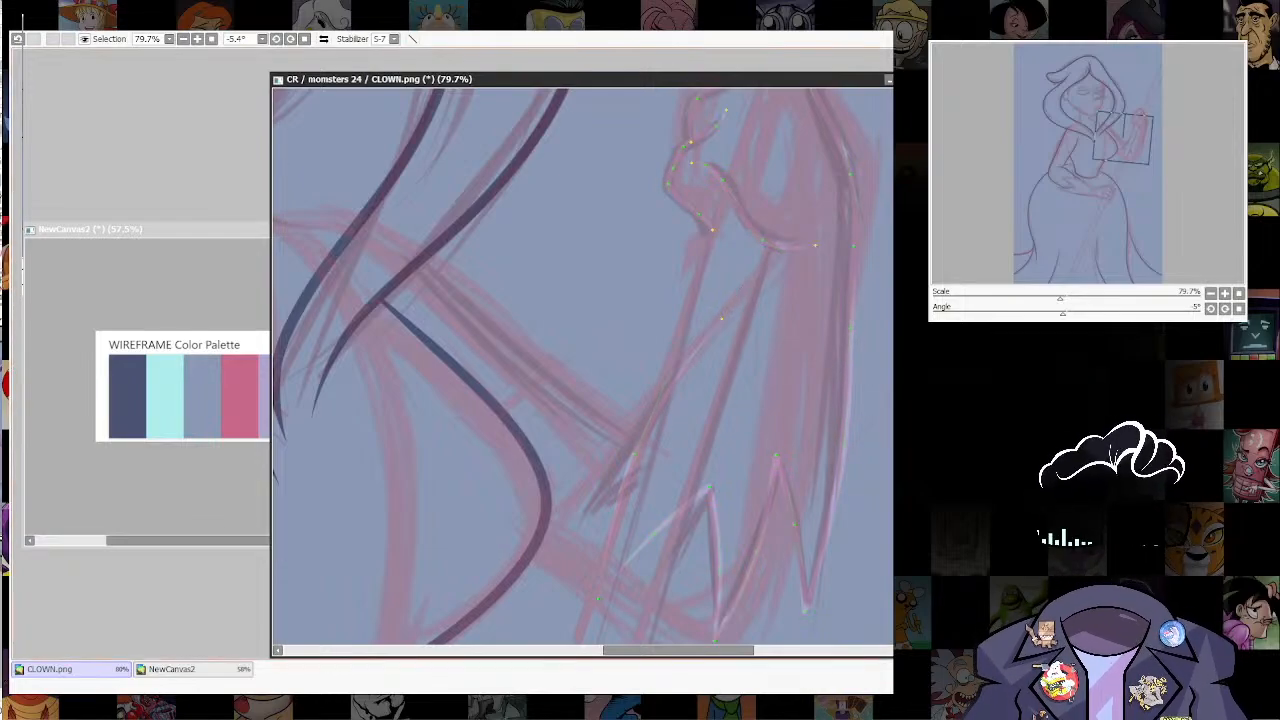
{"action": "left_click", "coordinate": [689, 369]}
{"action": "key", "text": "ctrl+z"}
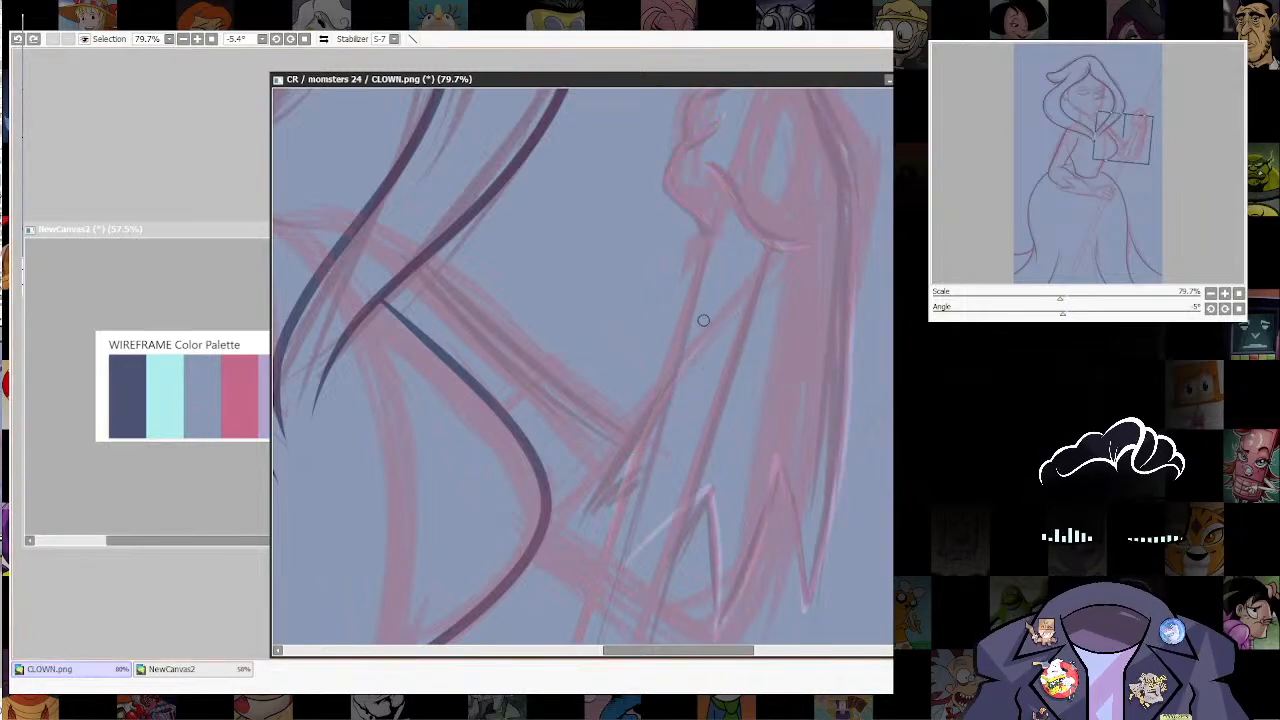
{"action": "left_click", "coordinate": [688, 316]}
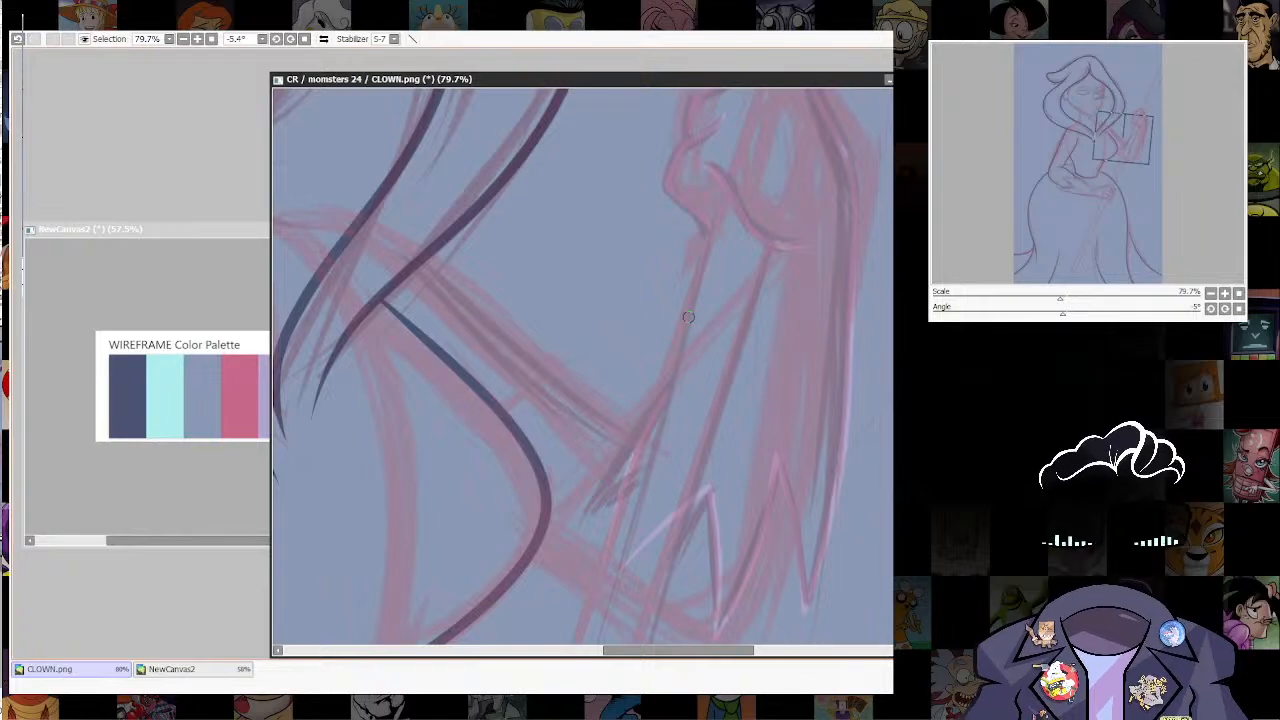
Step: Examine the raised sleeve, torso and resting arm against the proportions of the whole figure sketch
{"action": "scroll", "coordinate": [886, 220], "scroll_direction": "down", "scroll_amount": 4}
{"action": "scroll", "coordinate": [845, 430], "scroll_direction": "down", "scroll_amount": 5}
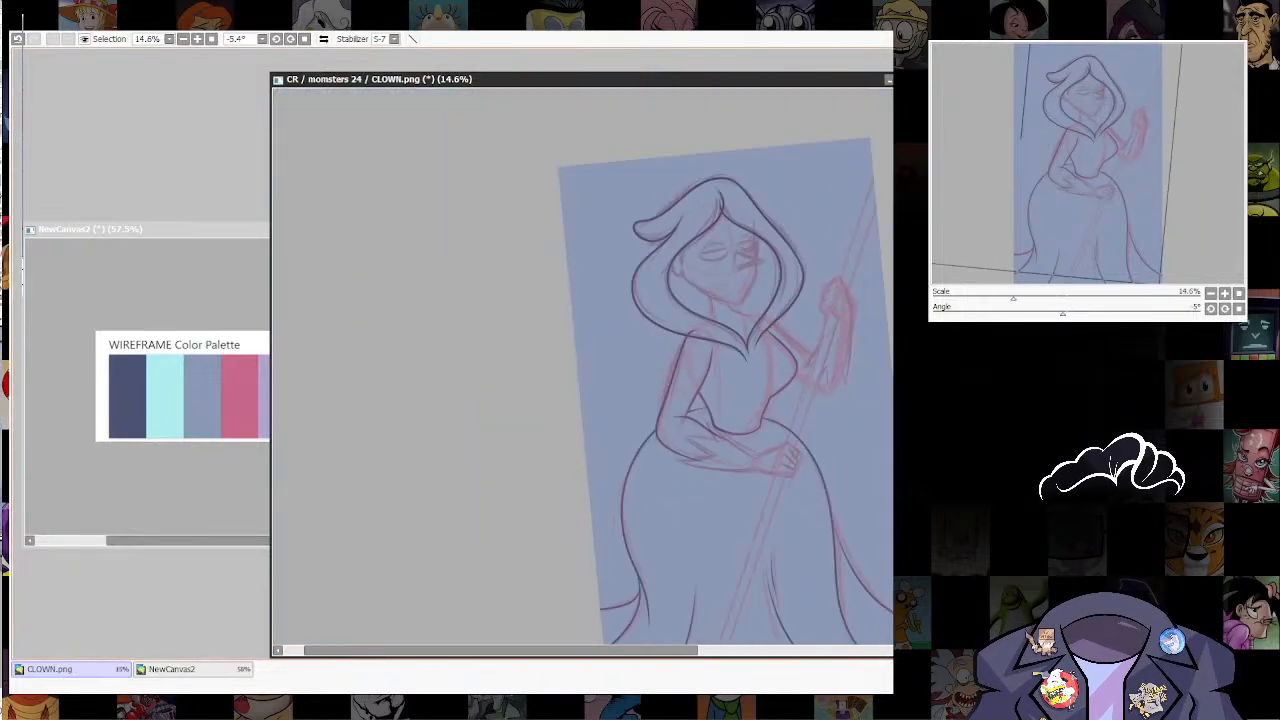
{"action": "scroll", "coordinate": [880, 440], "scroll_direction": "up", "scroll_amount": 3}
{"action": "scroll", "coordinate": [745, 410], "scroll_direction": "up", "scroll_amount": 5}
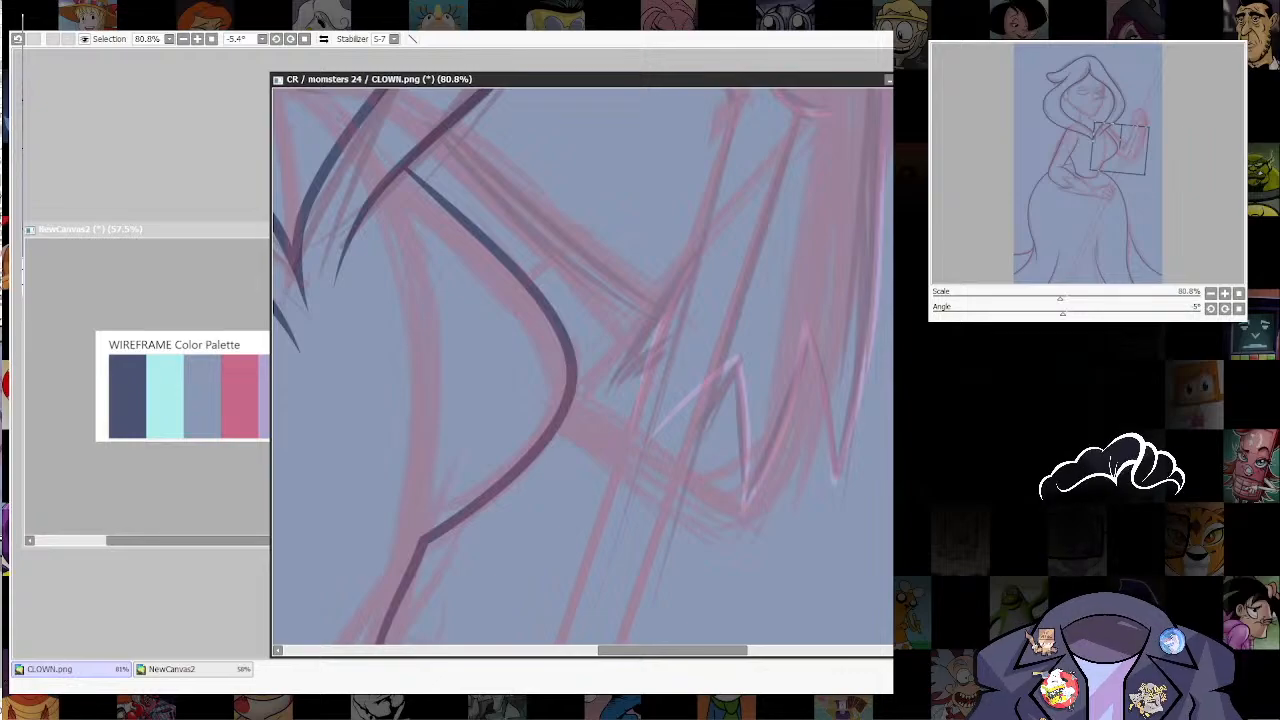
{"action": "scroll", "coordinate": [740, 380], "scroll_direction": "down", "scroll_amount": 5}
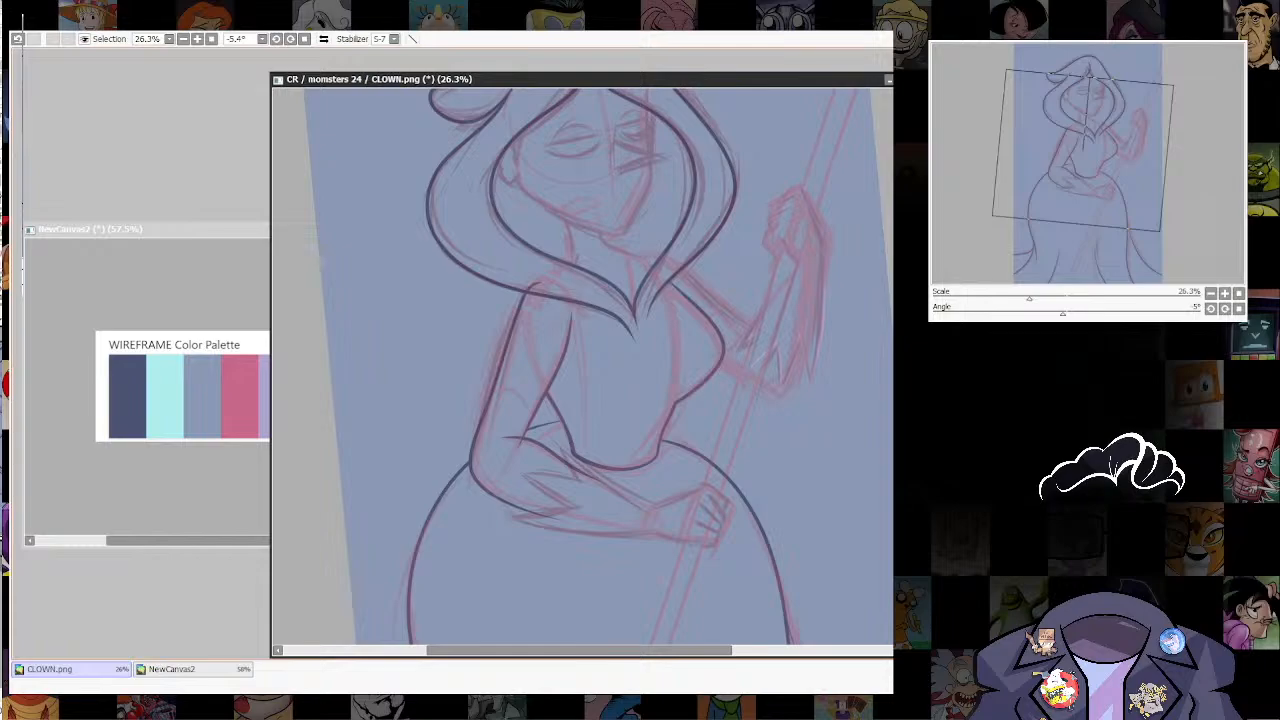
{"action": "scroll", "coordinate": [760, 300], "scroll_direction": "up", "scroll_amount": 3}
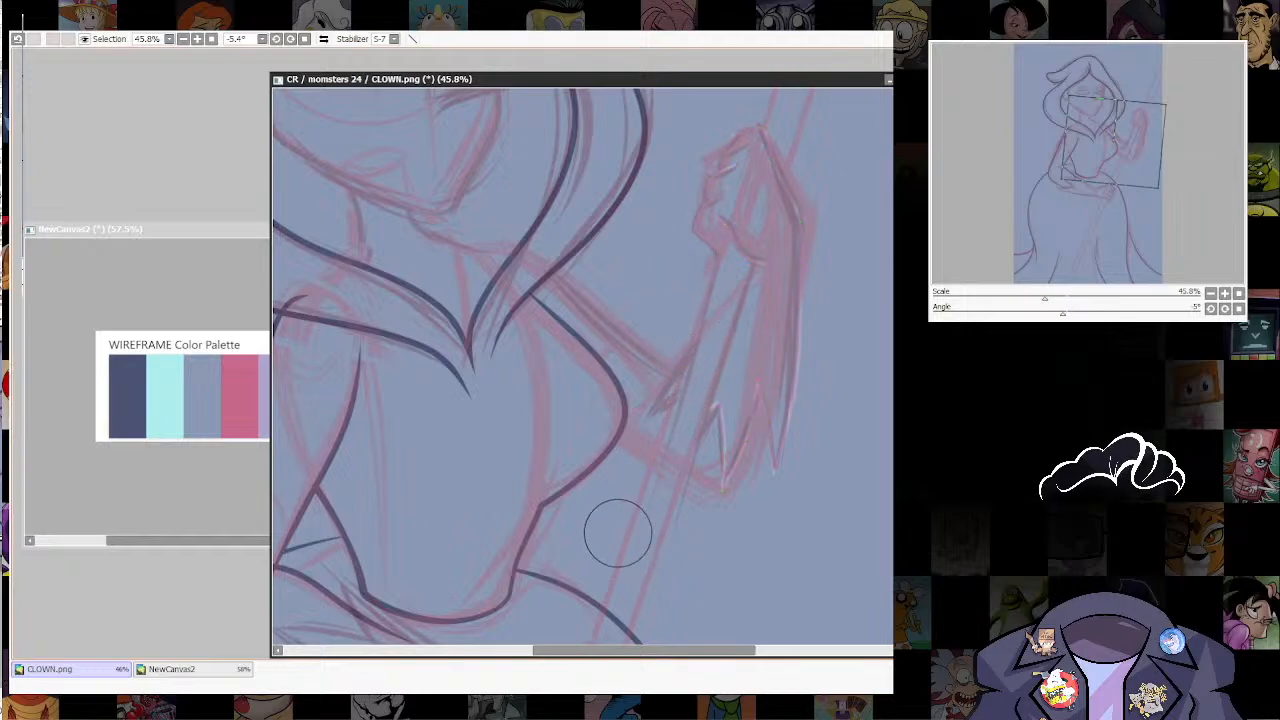
{"action": "scroll", "coordinate": [582, 370], "scroll_direction": "down", "scroll_amount": 3}
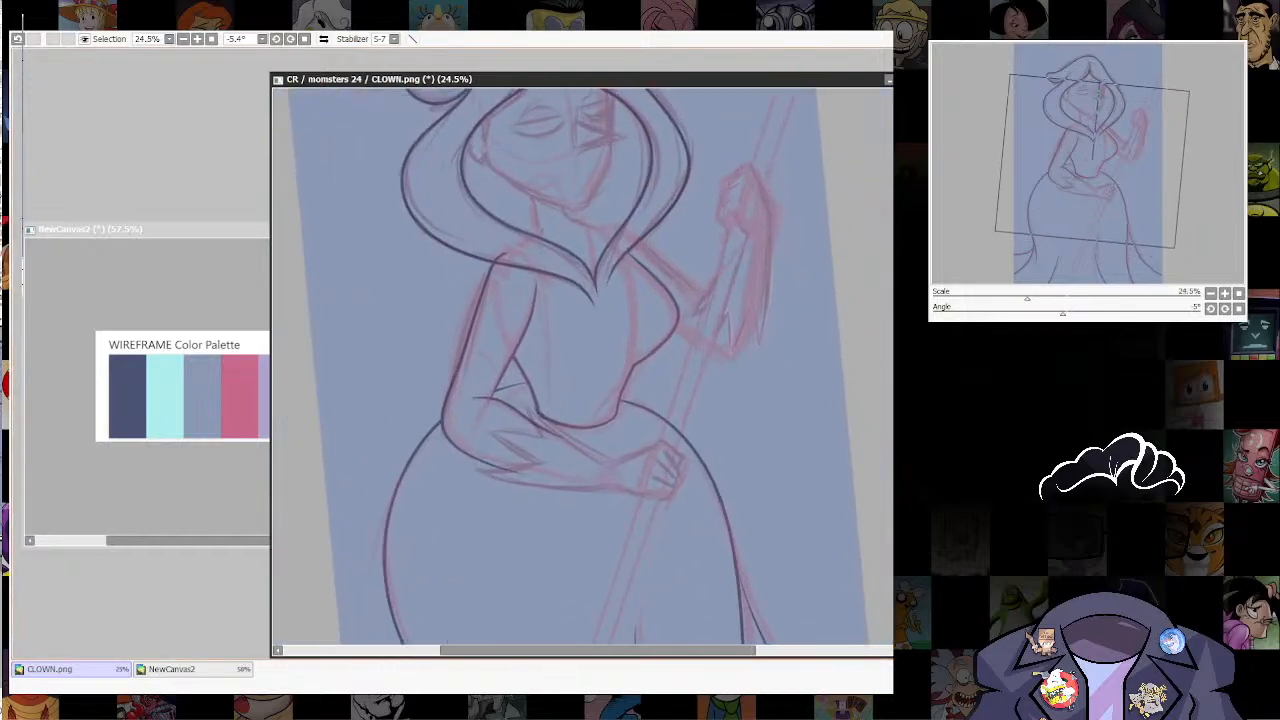
{"action": "scroll", "coordinate": [750, 170], "scroll_direction": "up", "scroll_amount": 3}
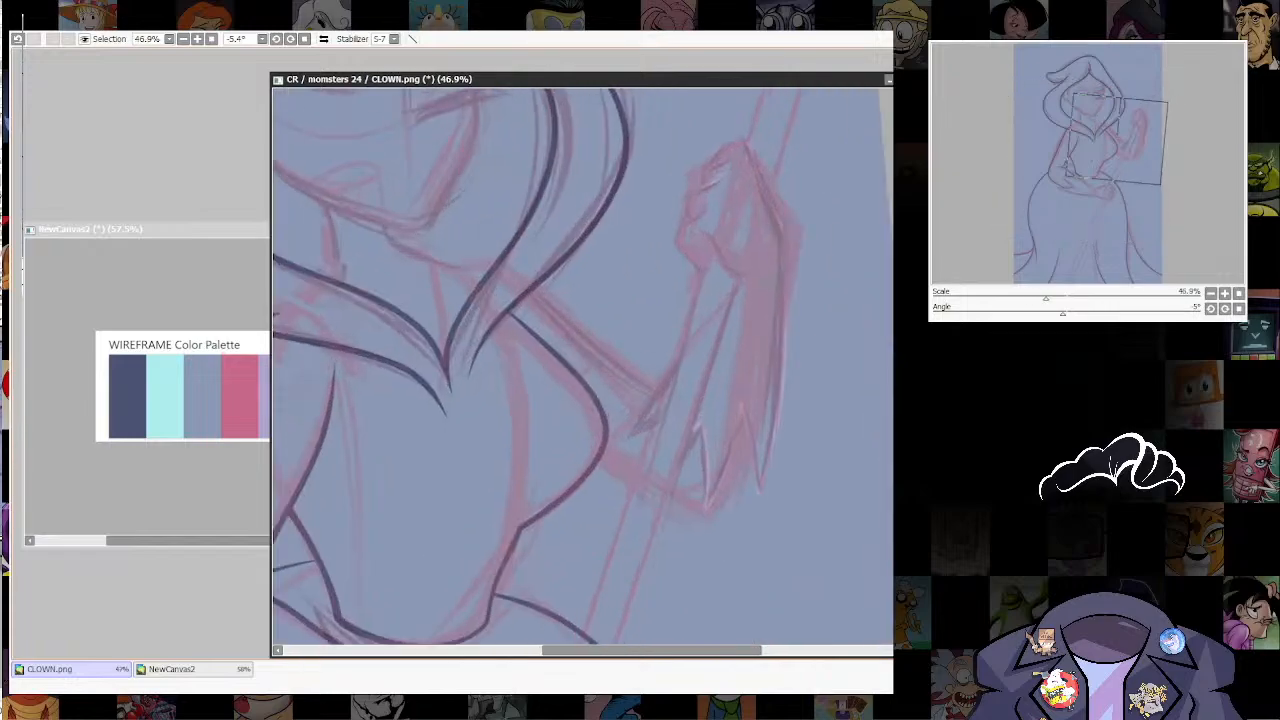
{"action": "scroll", "coordinate": [582, 370], "scroll_direction": "down", "scroll_amount": 4}
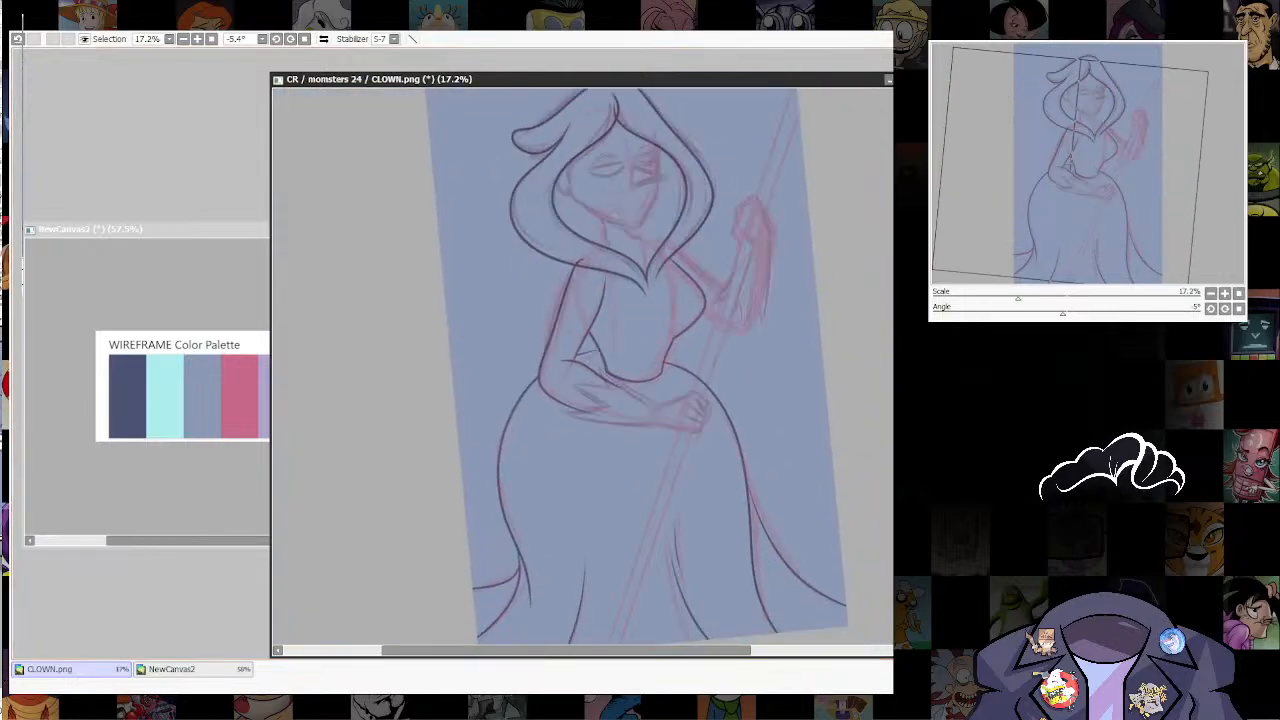
{"action": "scroll", "coordinate": [687, 393], "scroll_direction": "up", "scroll_amount": 4}
{"action": "left_click_drag", "start_coordinate": [687, 393], "coordinate": [753, 435]}
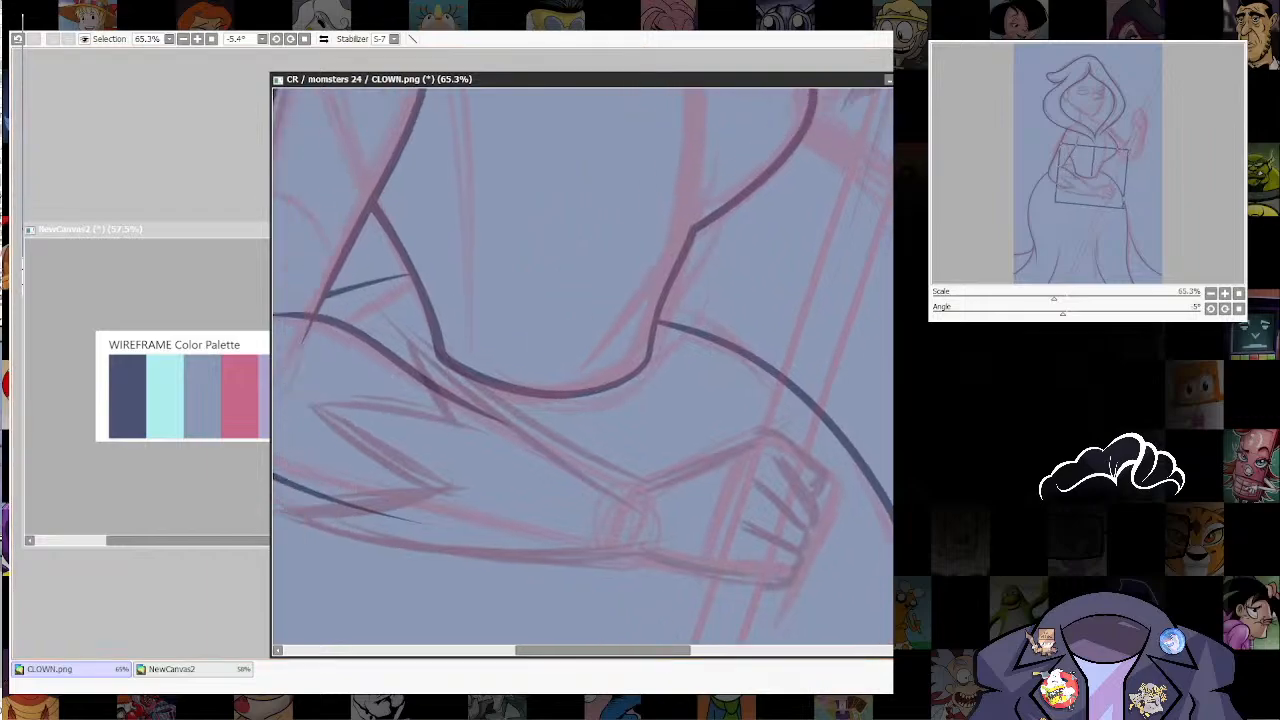
{"action": "left_click_drag", "start_coordinate": [583, 300], "coordinate": [483, 430]}
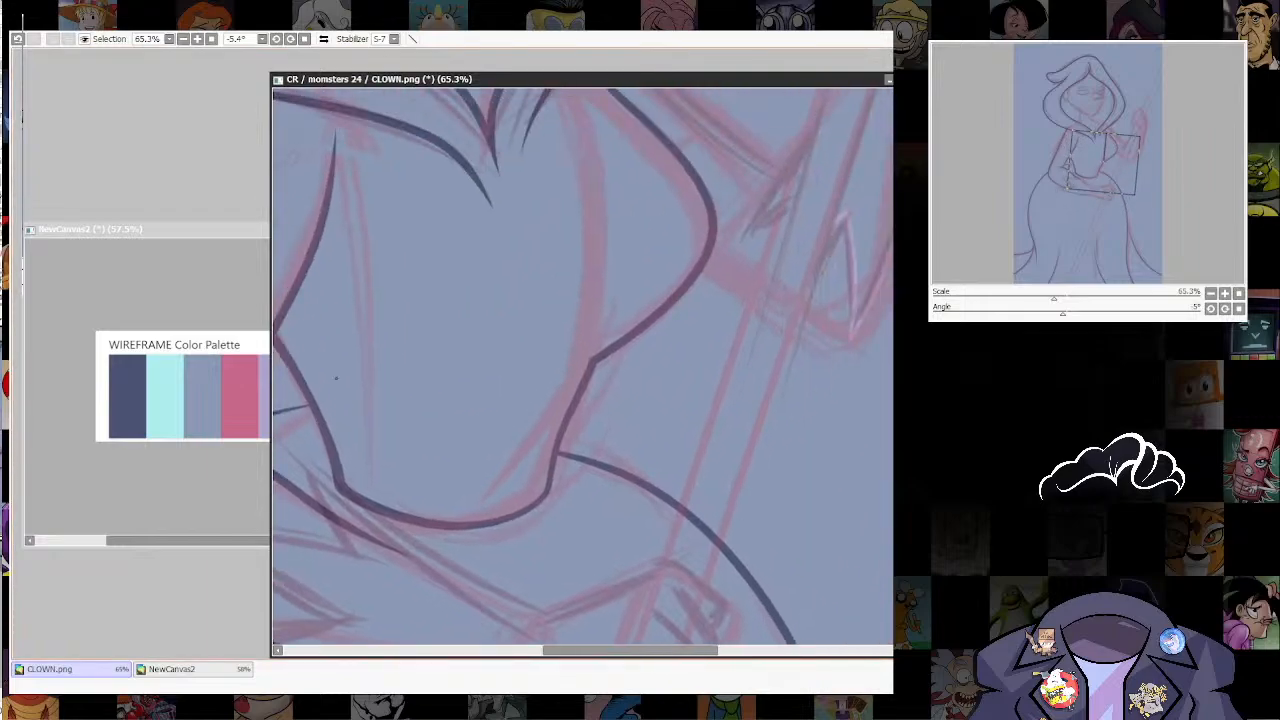
Step: Pick the lavender swatch from the WIREFRAME Color Palette canvas and enlarge the brush for the resting arm in CLOWN.png
{"action": "left_click", "coordinate": [263, 382]}
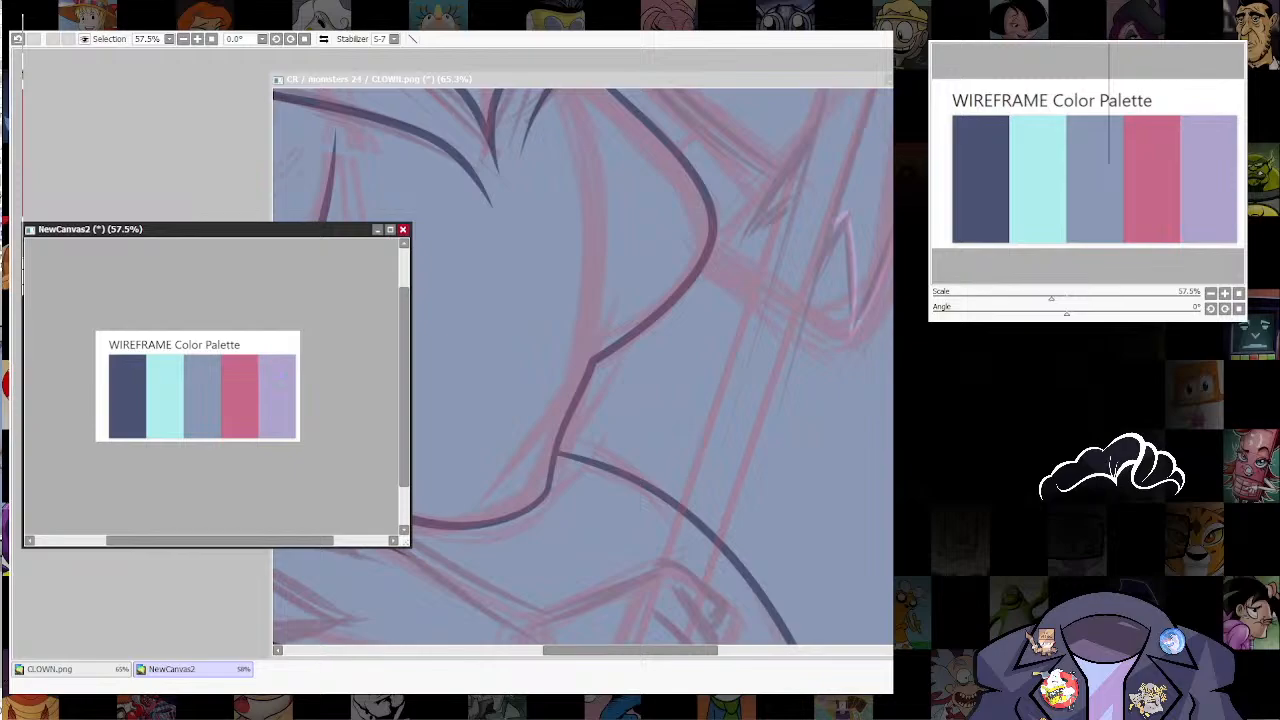
{"action": "left_click", "coordinate": [645, 505]}
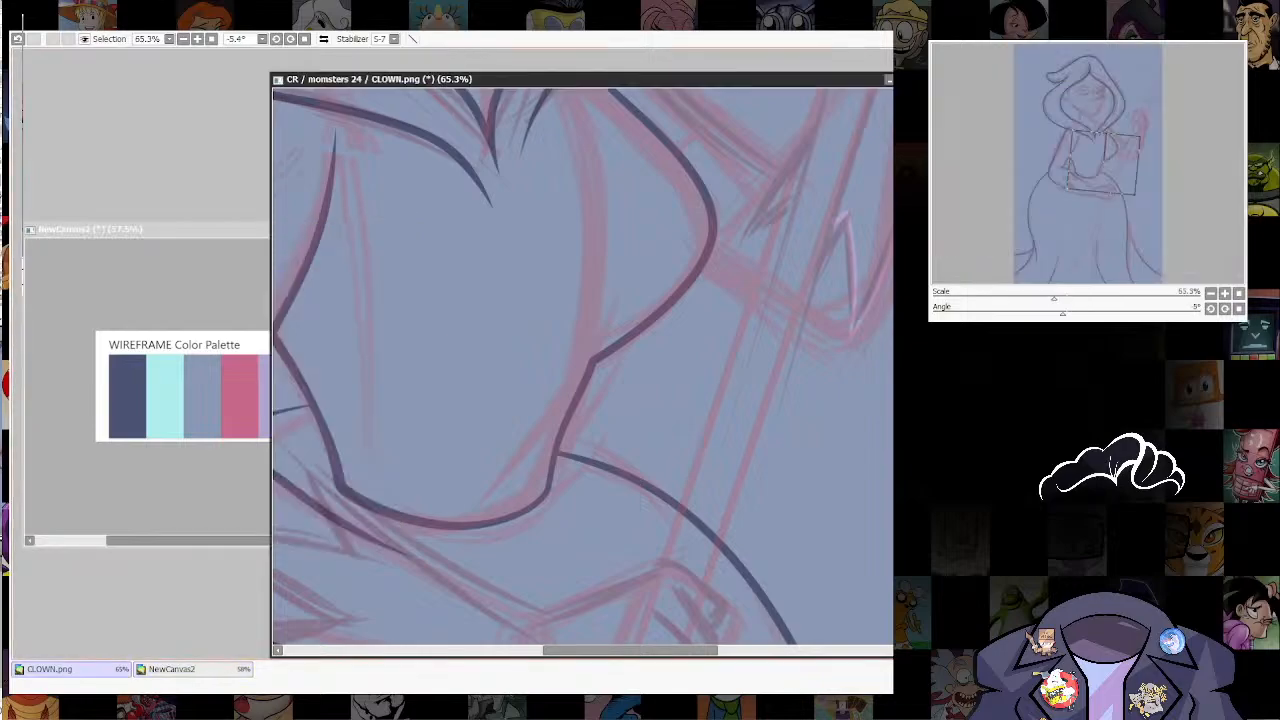
{"action": "left_click_drag", "start_coordinate": [471, 526], "coordinate": [535, 377]}
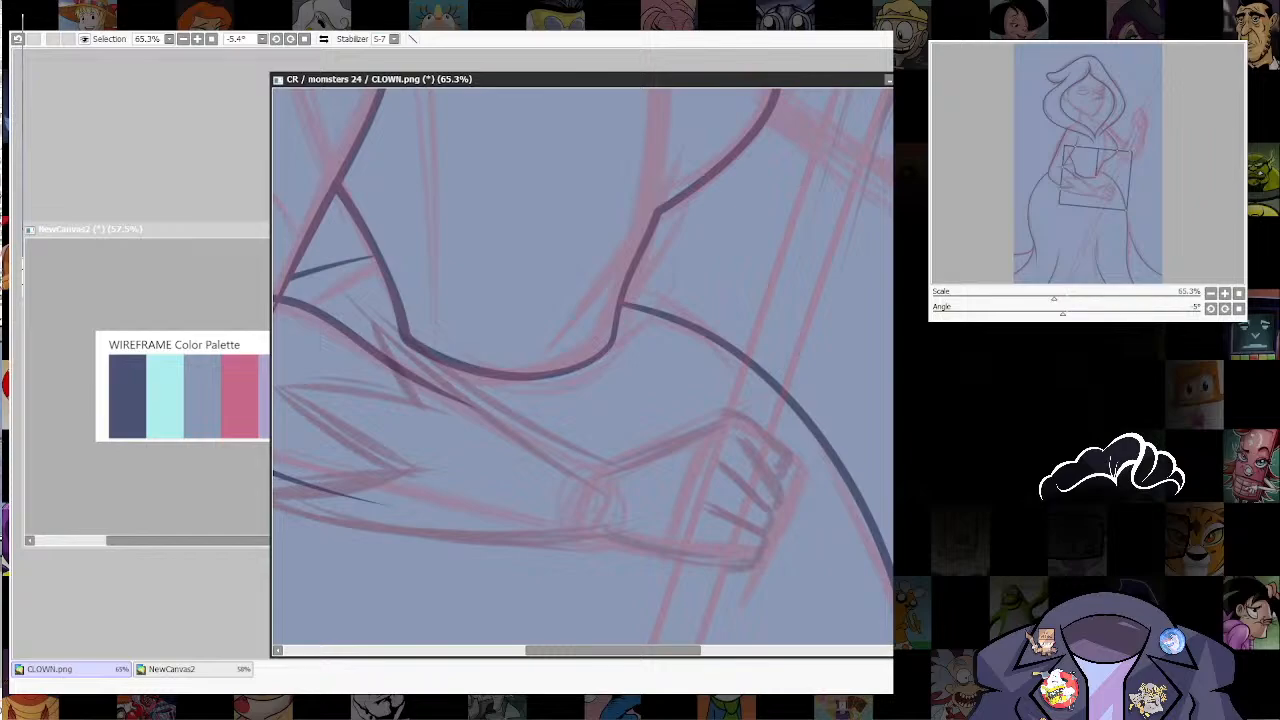
{"action": "key", "text": "bracketright"}
{"action": "key", "text": "bracketright"}
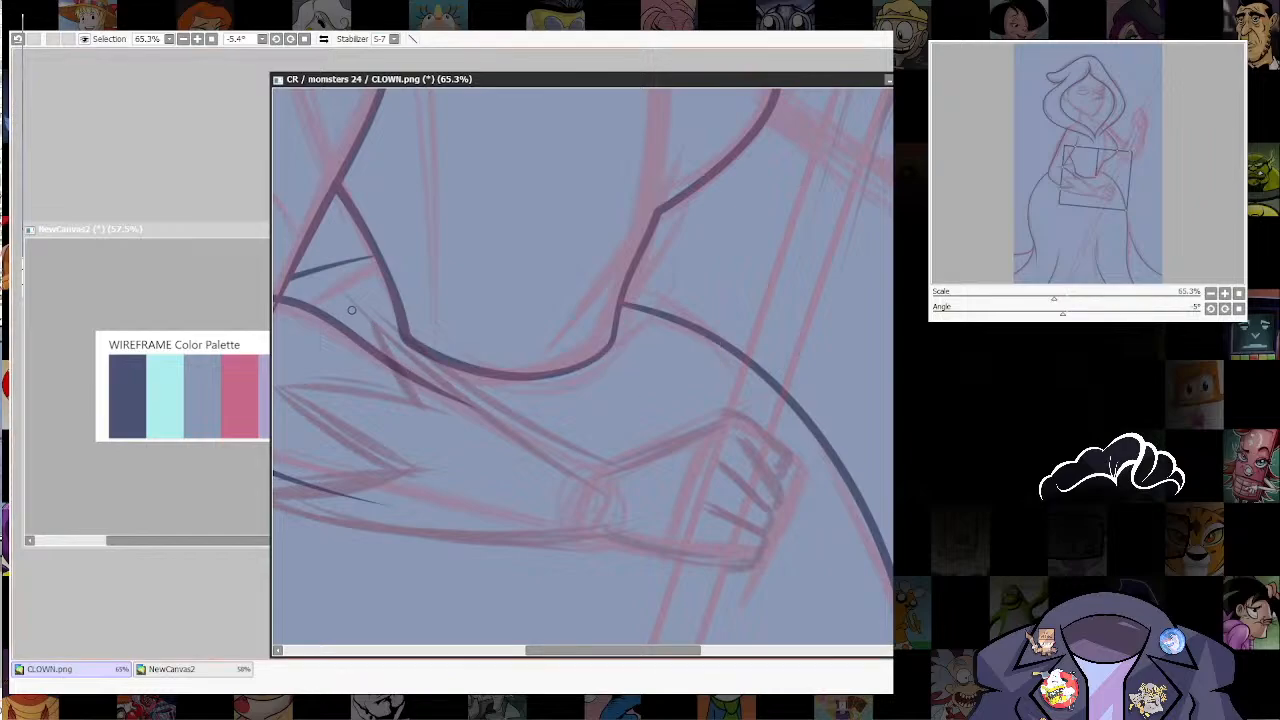
{"action": "left_click_drag", "start_coordinate": [352, 310], "coordinate": [560, 456]}
{"action": "key", "text": "ctrl+z"}
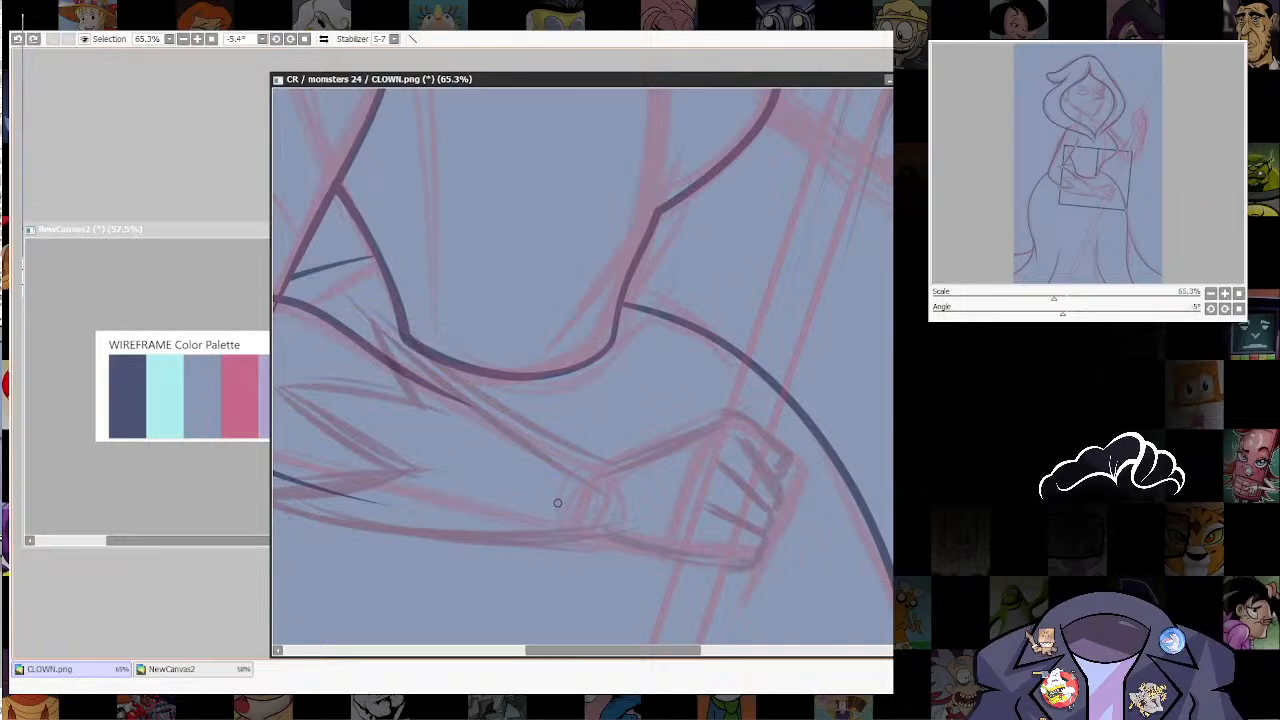
{"action": "left_click_drag", "start_coordinate": [401, 340], "coordinate": [622, 455]}
{"action": "left_click_drag", "start_coordinate": [718, 489], "coordinate": [703, 533]}
{"action": "key", "text": "ctrl+z"}
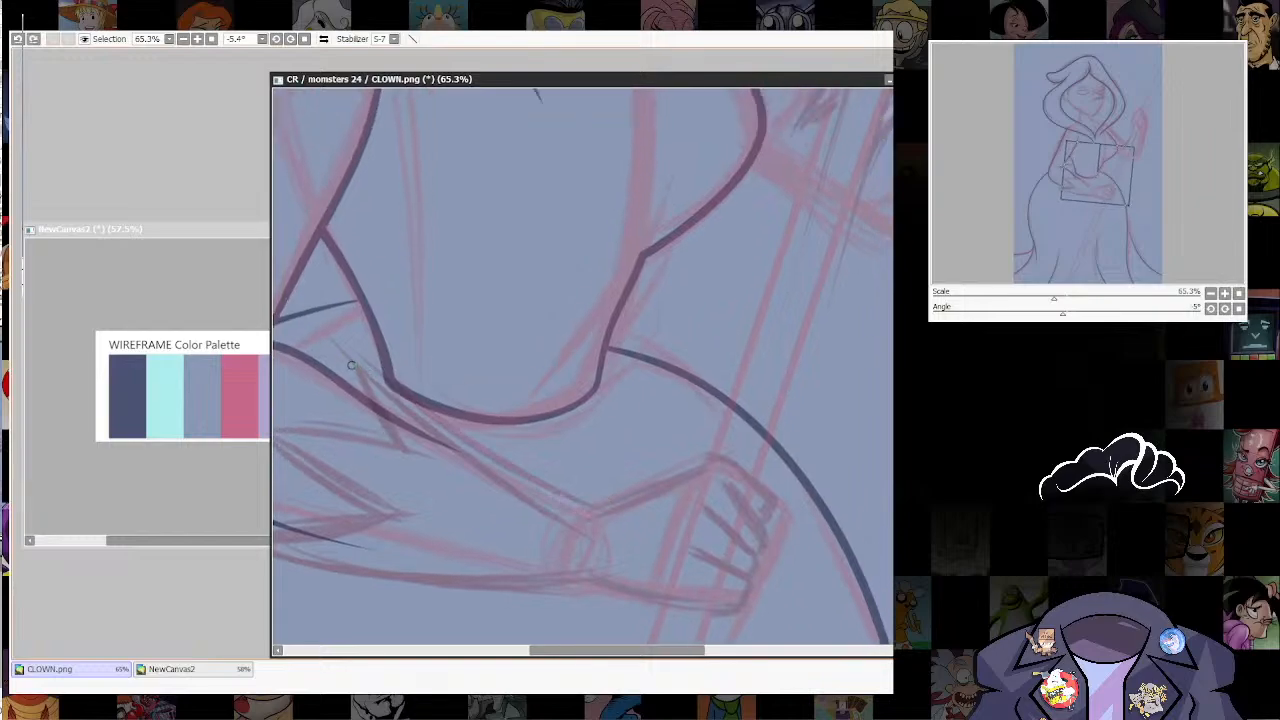
{"action": "left_click_drag", "start_coordinate": [368, 369], "coordinate": [574, 515]}
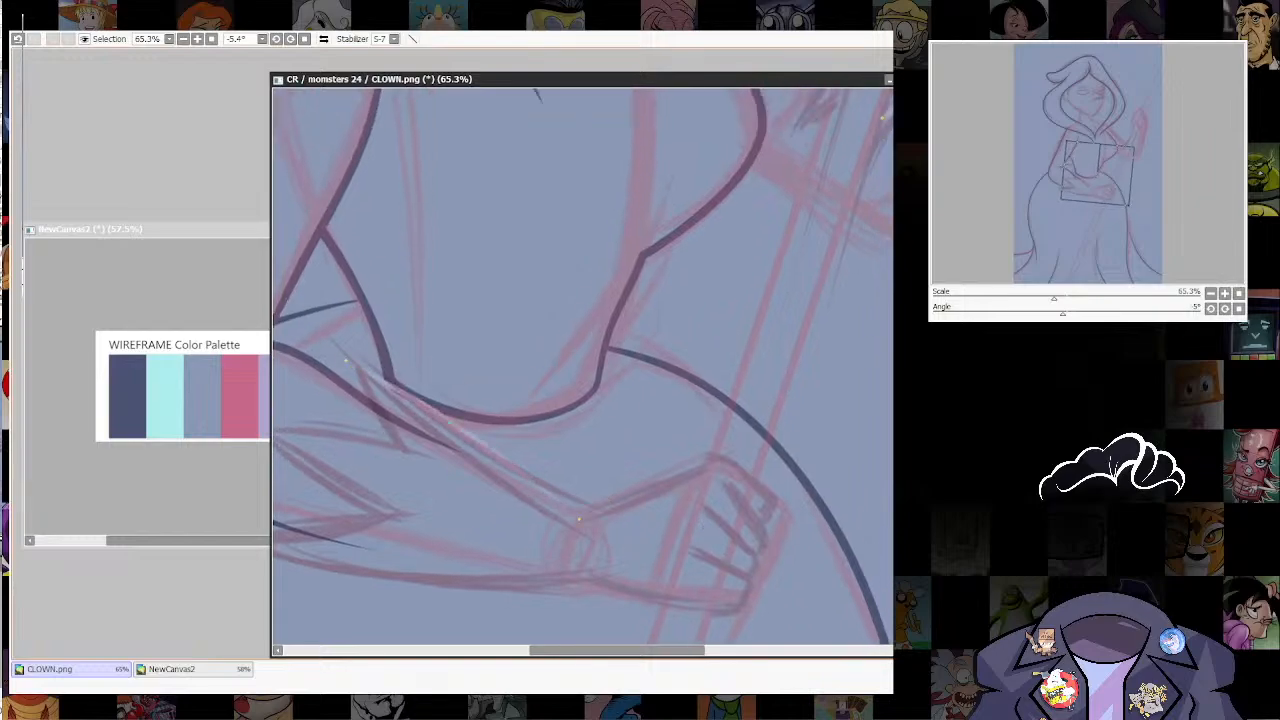
{"action": "key", "text": "ctrl+z"}
Step: Trace the resting hand, its curled fingers and the upper and lower forearm edges over the sketch in lavender
{"action": "mouse_move", "coordinate": [358, 366]}
{"action": "left_mouse_down"}
{"action": "mouse_move", "coordinate": [590, 508]}
{"action": "mouse_move", "coordinate": [706, 462]}
{"action": "mouse_move", "coordinate": [740, 474]}
{"action": "mouse_move", "coordinate": [768, 500]}
{"action": "mouse_move", "coordinate": [757, 551]}
{"action": "left_mouse_up"}
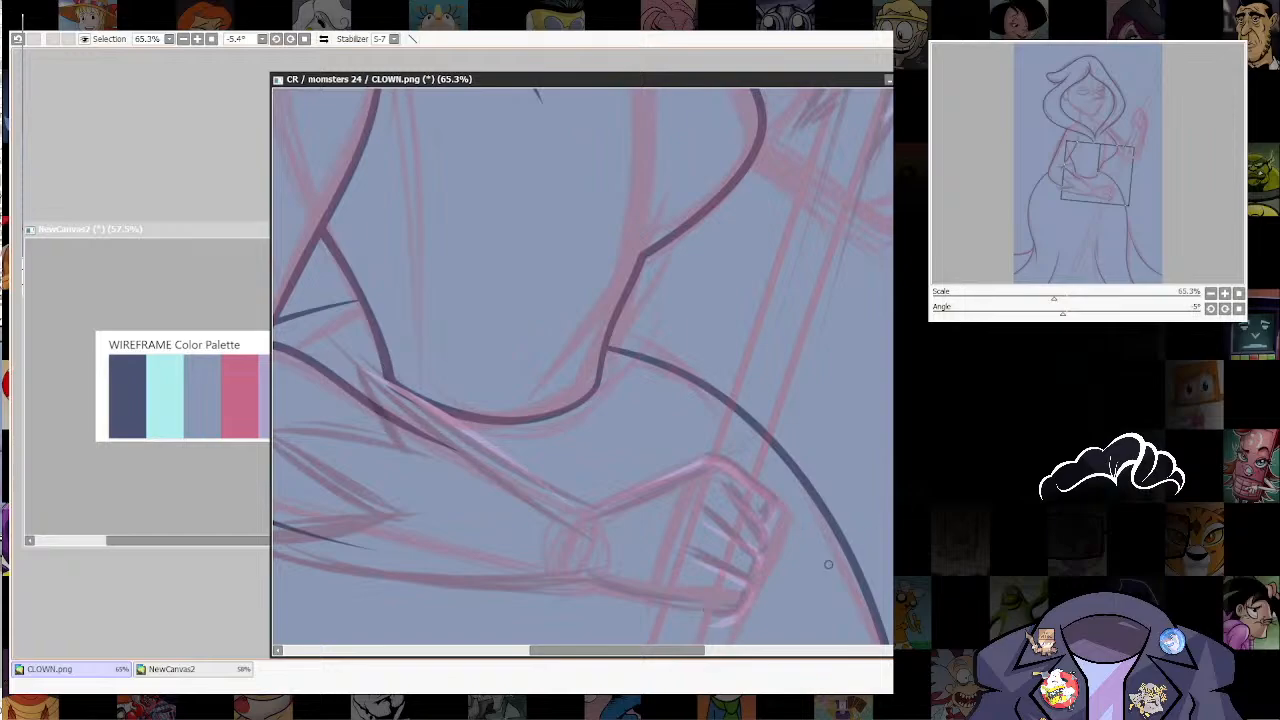
{"action": "mouse_move", "coordinate": [704, 604]}
{"action": "left_mouse_down"}
{"action": "mouse_move", "coordinate": [767, 536]}
{"action": "mouse_move", "coordinate": [773, 503]}
{"action": "left_mouse_up"}
{"action": "mouse_move", "coordinate": [755, 457]}
{"action": "left_mouse_down"}
{"action": "mouse_move", "coordinate": [806, 516]}
{"action": "mouse_move", "coordinate": [682, 487]}
{"action": "mouse_move", "coordinate": [654, 465]}
{"action": "left_mouse_up"}
{"action": "key", "text": "ctrl+z"}
{"action": "key", "text": "ctrl+z"}
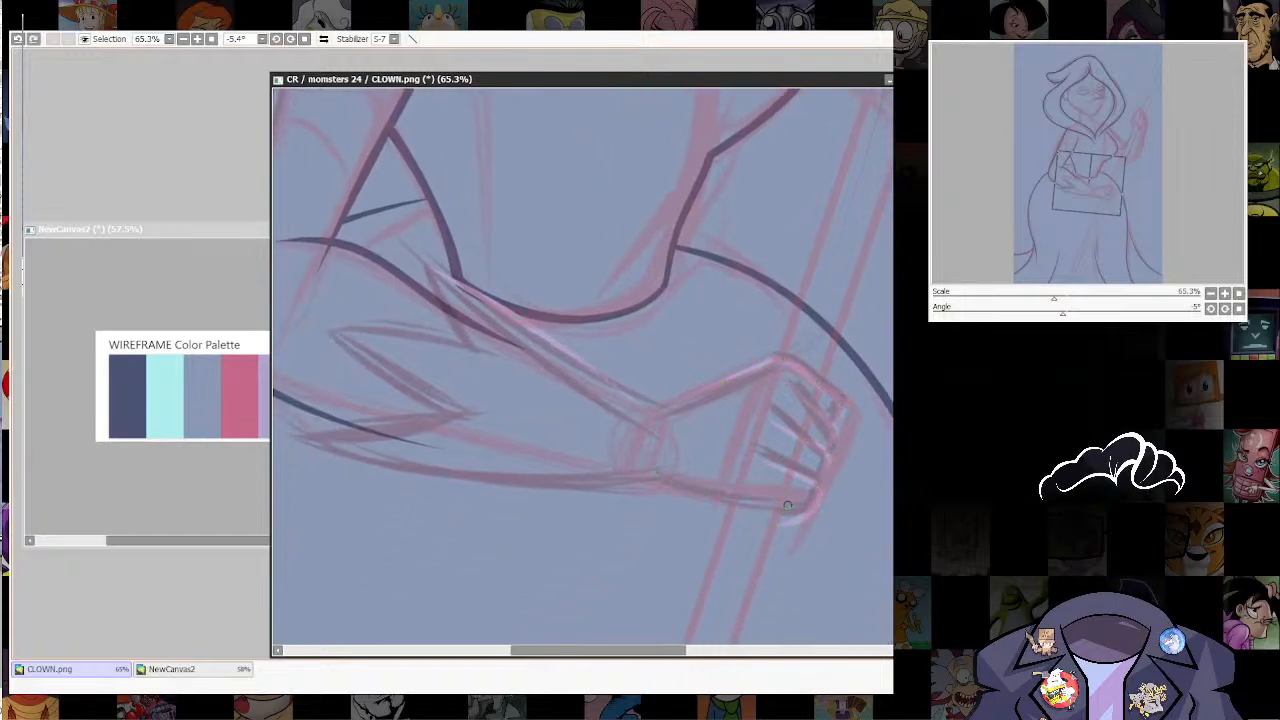
{"action": "mouse_move", "coordinate": [788, 507]}
{"action": "left_mouse_down"}
{"action": "mouse_move", "coordinate": [713, 504]}
{"action": "mouse_move", "coordinate": [660, 487]}
{"action": "left_mouse_up"}
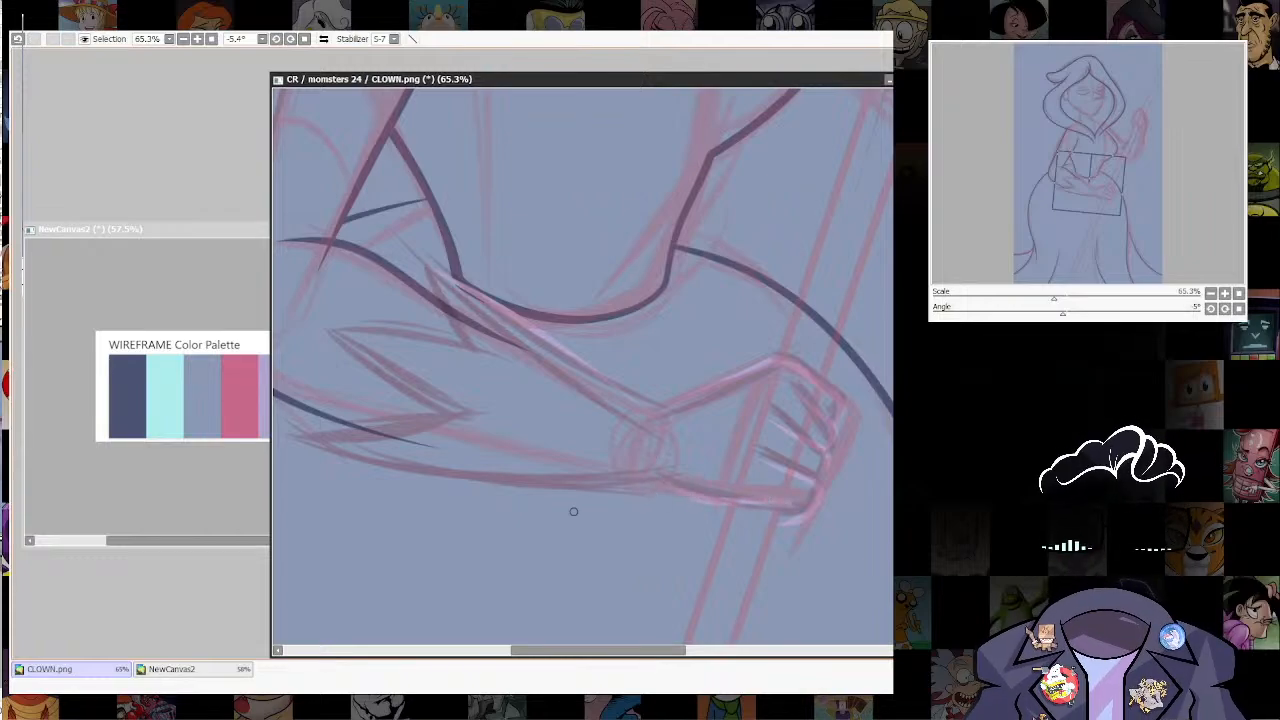
{"action": "mouse_move", "coordinate": [300, 441]}
{"action": "left_mouse_down"}
{"action": "mouse_move", "coordinate": [504, 498]}
{"action": "mouse_move", "coordinate": [727, 477]}
{"action": "mouse_move", "coordinate": [776, 502]}
{"action": "left_mouse_up"}
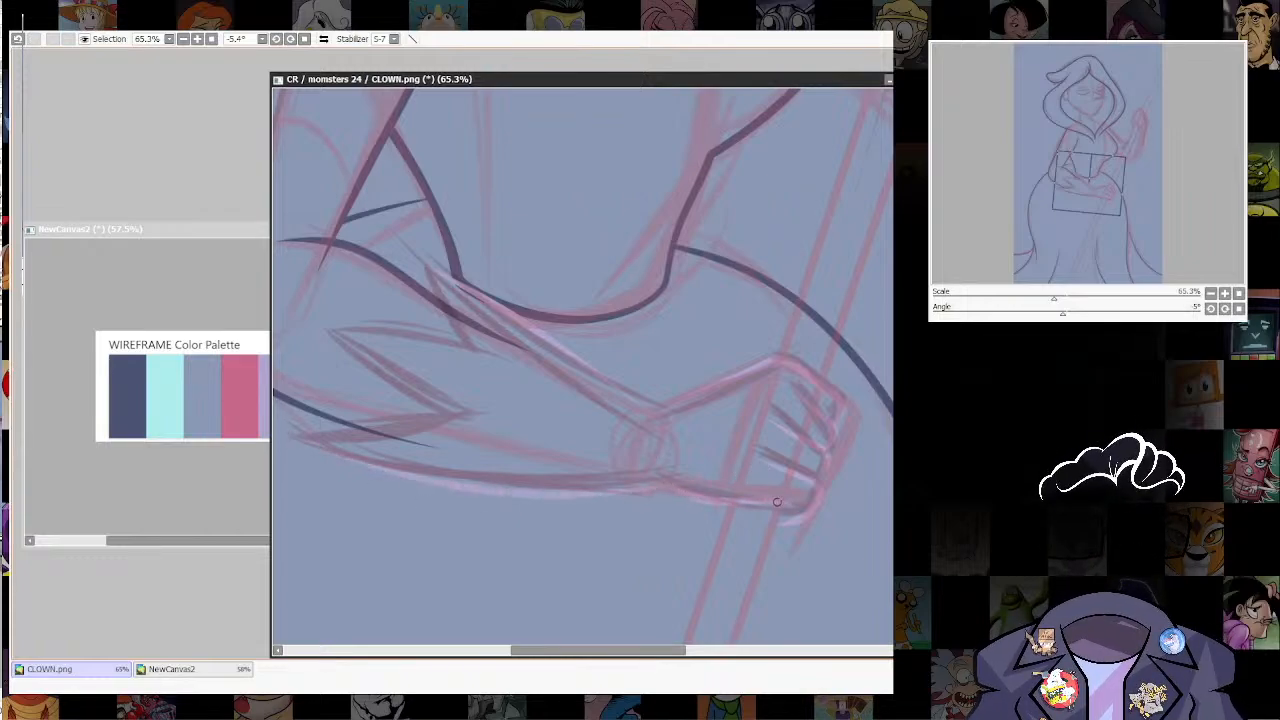
Step: Trace the jagged points of the resting arm's glove cuff in lavender and hide the rough pink sketch
{"action": "left_click_drag", "start_coordinate": [617, 453], "coordinate": [715, 537]}
{"action": "mouse_move", "coordinate": [433, 424]}
{"action": "left_mouse_down"}
{"action": "mouse_move", "coordinate": [531, 507]}
{"action": "mouse_move", "coordinate": [554, 506]}
{"action": "left_mouse_up"}
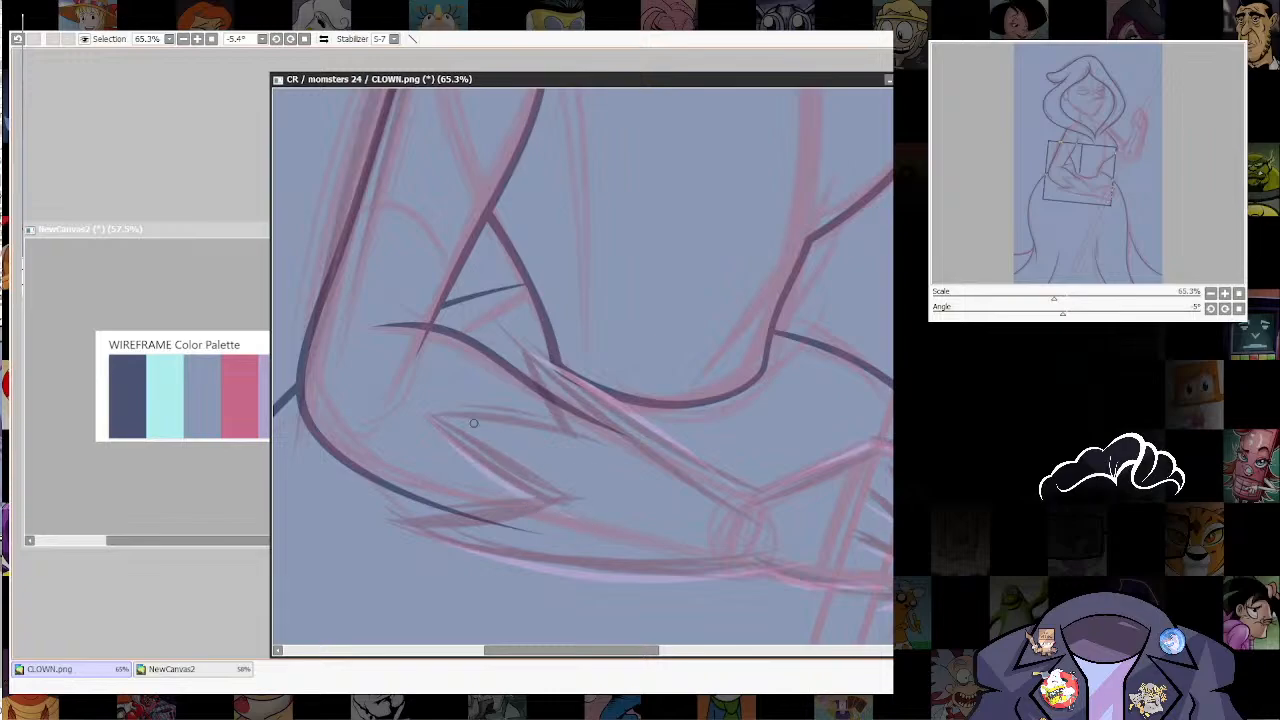
{"action": "mouse_move", "coordinate": [430, 415]}
{"action": "left_mouse_down"}
{"action": "mouse_move", "coordinate": [583, 436]}
{"action": "mouse_move", "coordinate": [638, 456]}
{"action": "left_mouse_up"}
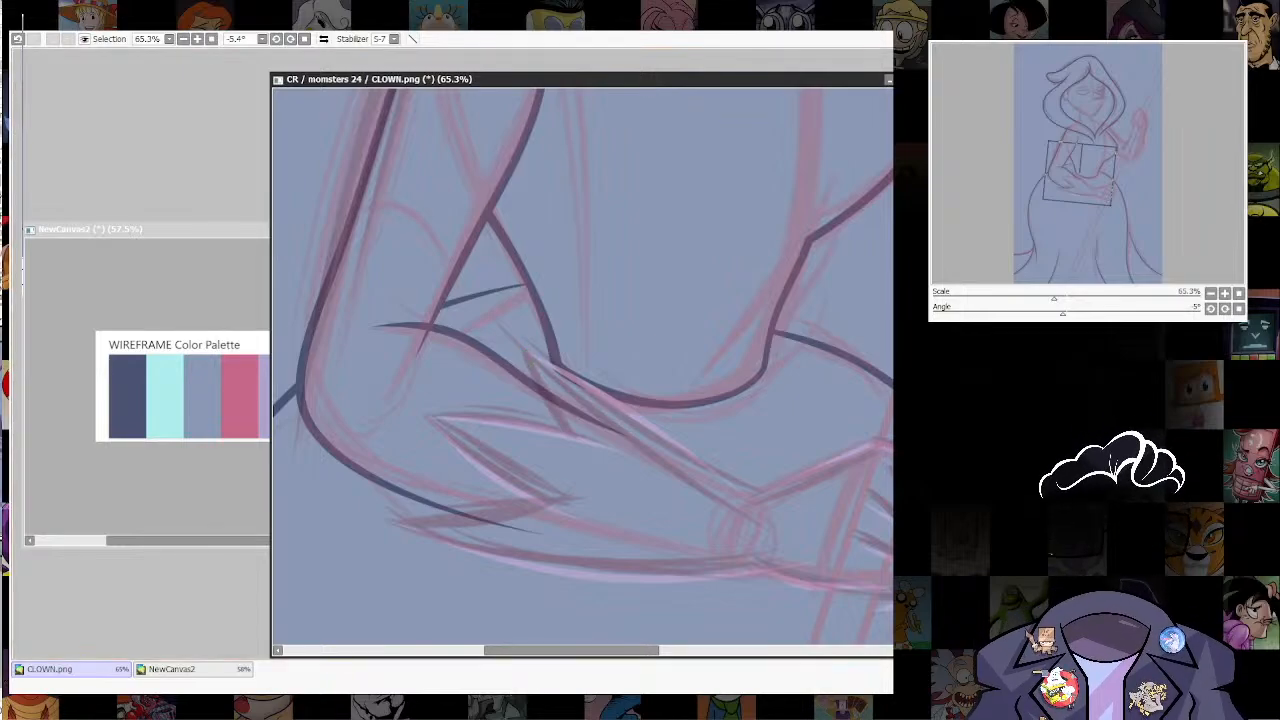
{"action": "mouse_move", "coordinate": [524, 343]}
{"action": "left_mouse_down"}
{"action": "mouse_move", "coordinate": [561, 421]}
{"action": "mouse_move", "coordinate": [618, 478]}
{"action": "left_mouse_up"}
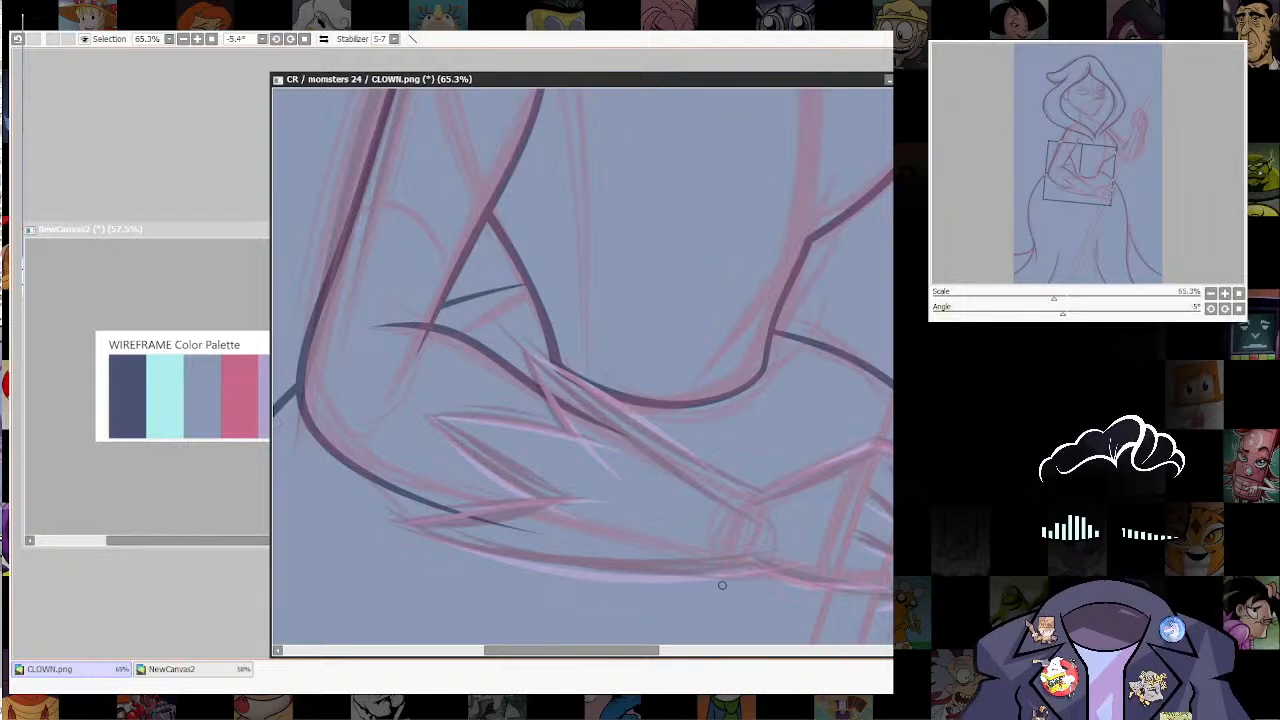
{"action": "left_click_drag", "start_coordinate": [382, 524], "coordinate": [528, 492]}
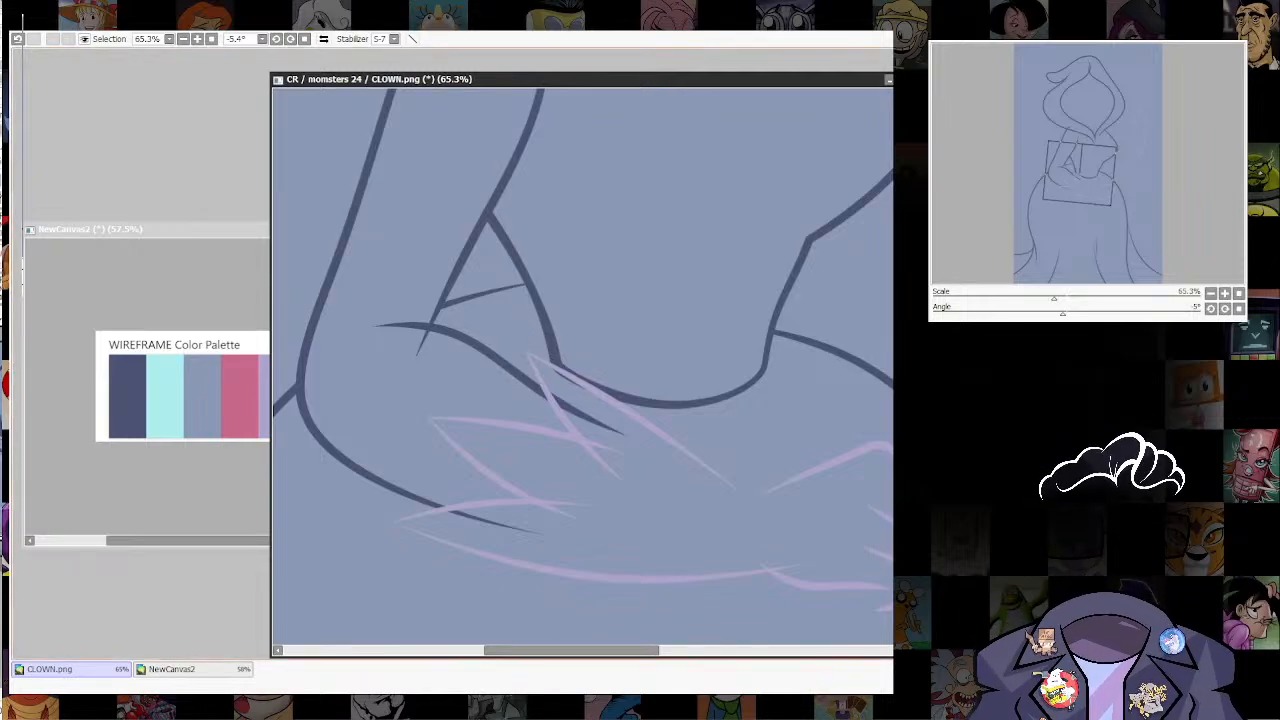
Step: Extend the lavender upper forearm line of the resting arm so its end meets the back of the hand at the wrist
{"action": "scroll", "coordinate": [442, 525], "scroll_direction": "down", "scroll_amount": 4}
{"action": "scroll", "coordinate": [664, 490], "scroll_direction": "up", "scroll_amount": 2}
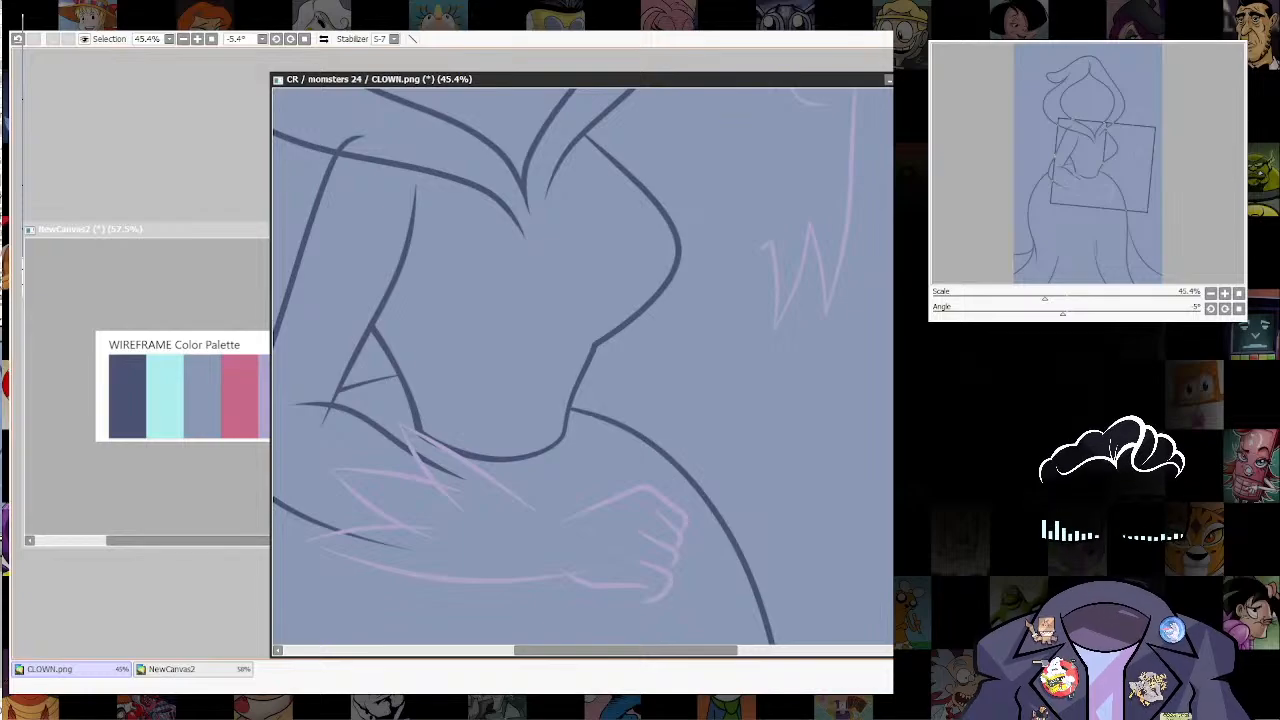
{"action": "scroll", "coordinate": [729, 443], "scroll_direction": "down", "scroll_amount": 2}
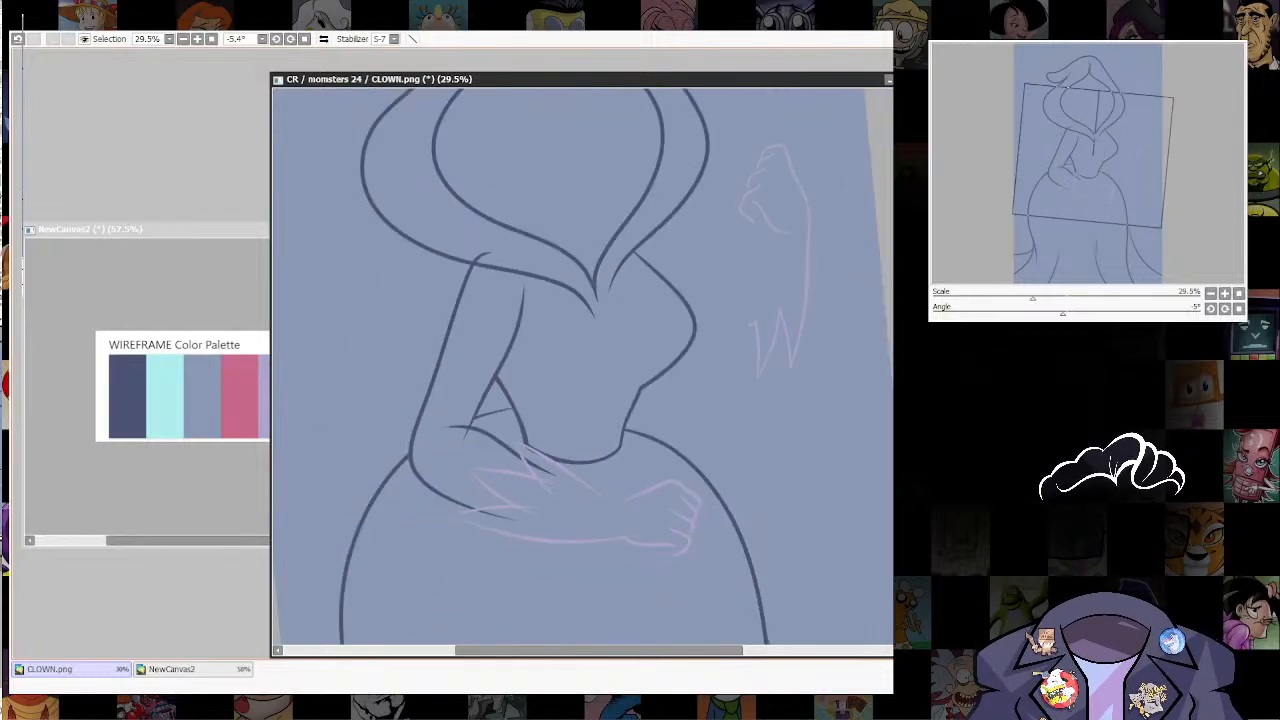
{"action": "left_click_drag", "start_coordinate": [729, 443], "coordinate": [717, 472]}
{"action": "scroll", "coordinate": [757, 592], "scroll_direction": "up", "scroll_amount": 2}
{"action": "left_click_drag", "start_coordinate": [757, 592], "coordinate": [892, 513]}
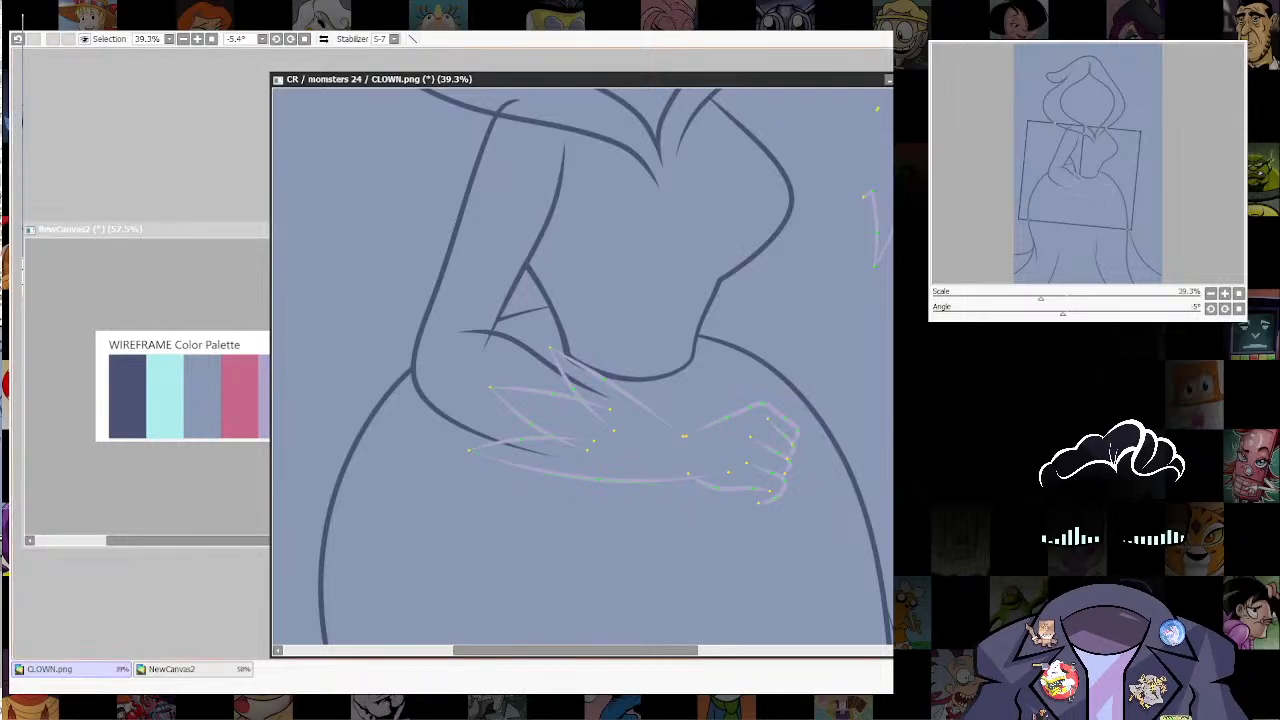
{"action": "left_click_drag", "start_coordinate": [640, 420], "coordinate": [634, 471]}
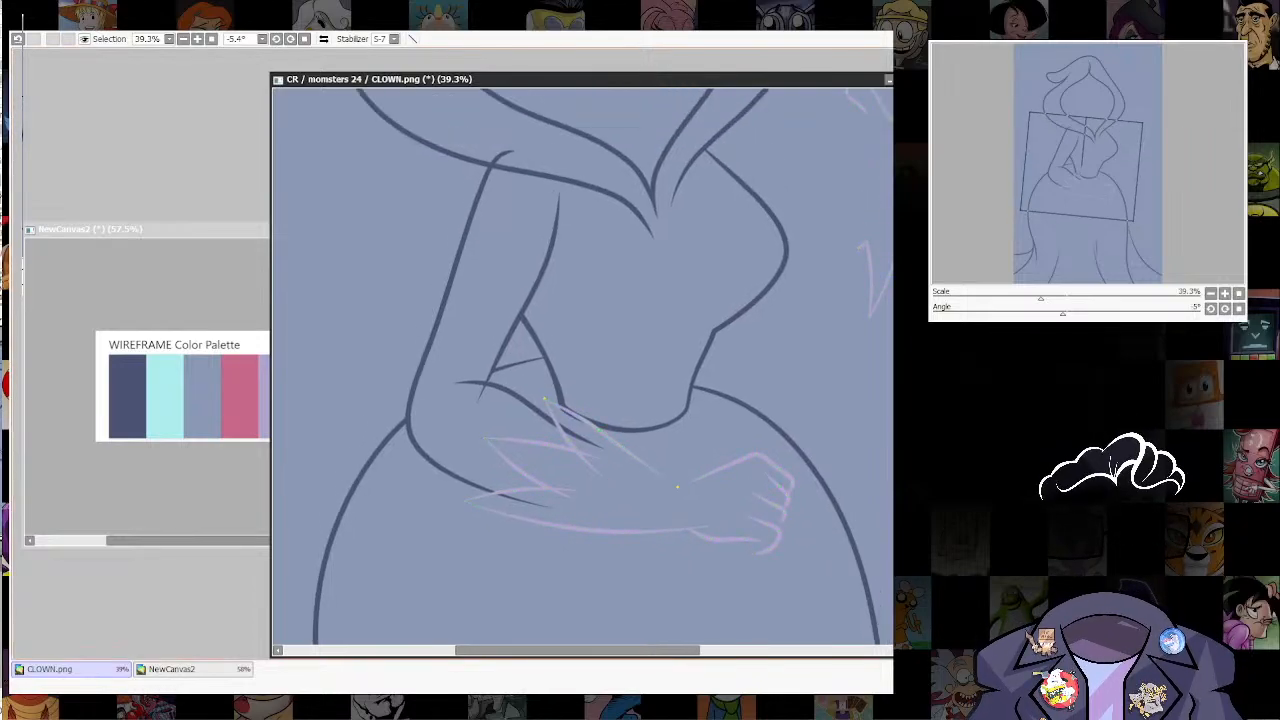
{"action": "scroll", "coordinate": [703, 526], "scroll_direction": "down", "scroll_amount": 4}
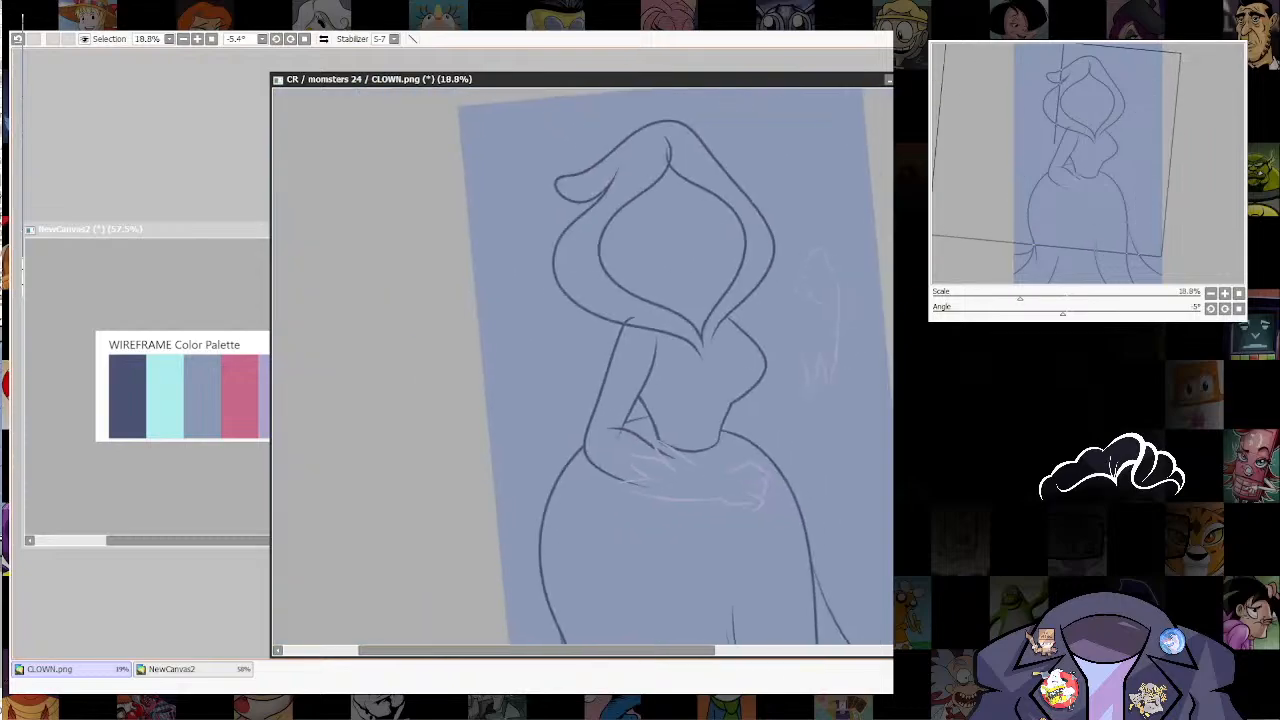
{"action": "scroll", "coordinate": [703, 526], "scroll_direction": "up", "scroll_amount": 10}
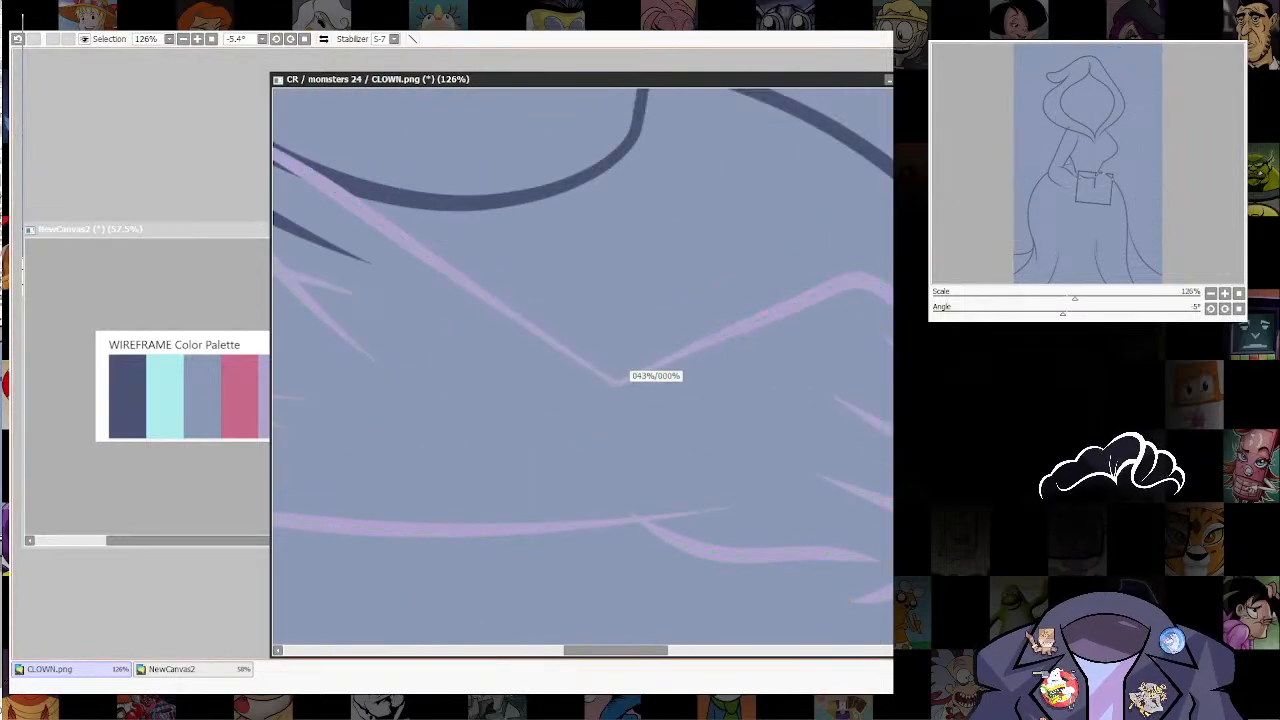
{"action": "scroll", "coordinate": [700, 500], "scroll_direction": "down", "scroll_amount": 10}
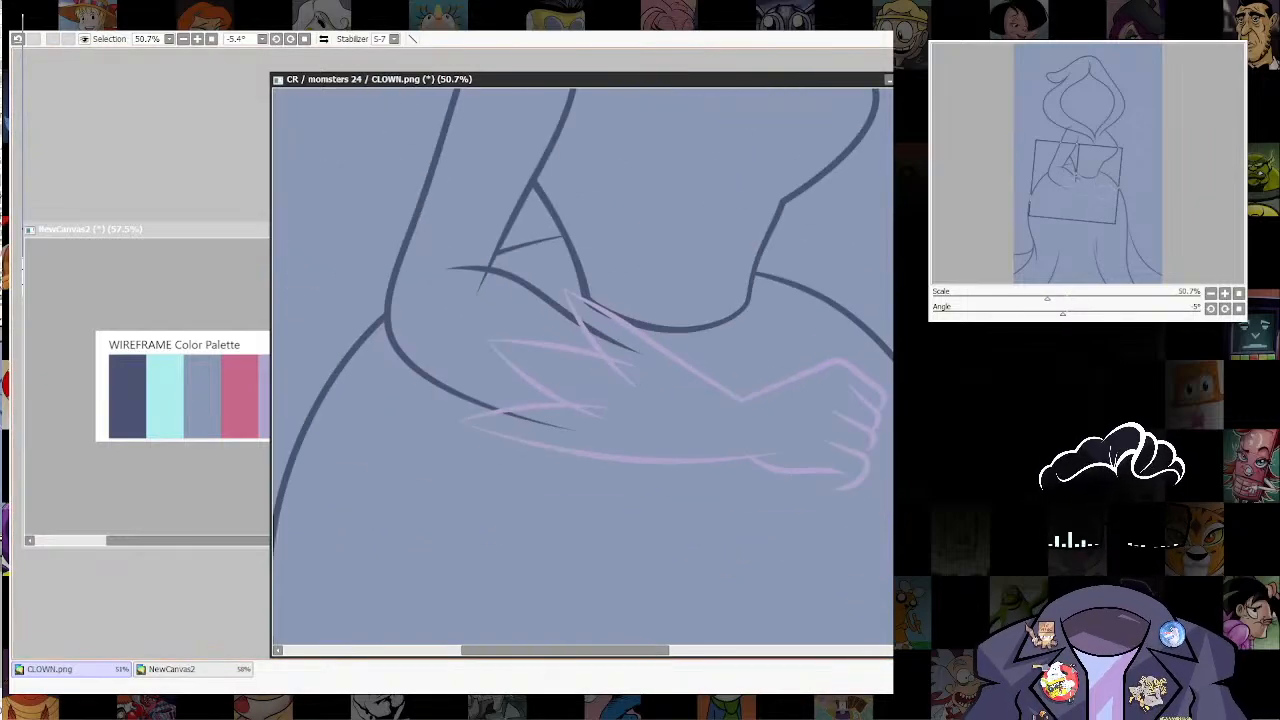
Step: Erase the overshooting line ends at the inner elbow and at the peak of the hood opening
{"action": "left_click_drag", "start_coordinate": [784, 517], "coordinate": [722, 506]}
{"action": "scroll", "coordinate": [754, 515], "scroll_direction": "down", "scroll_amount": 4}
{"action": "scroll", "coordinate": [738, 405], "scroll_direction": "up", "scroll_amount": 3}
{"action": "scroll", "coordinate": [745, 525], "scroll_direction": "up", "scroll_amount": 2}
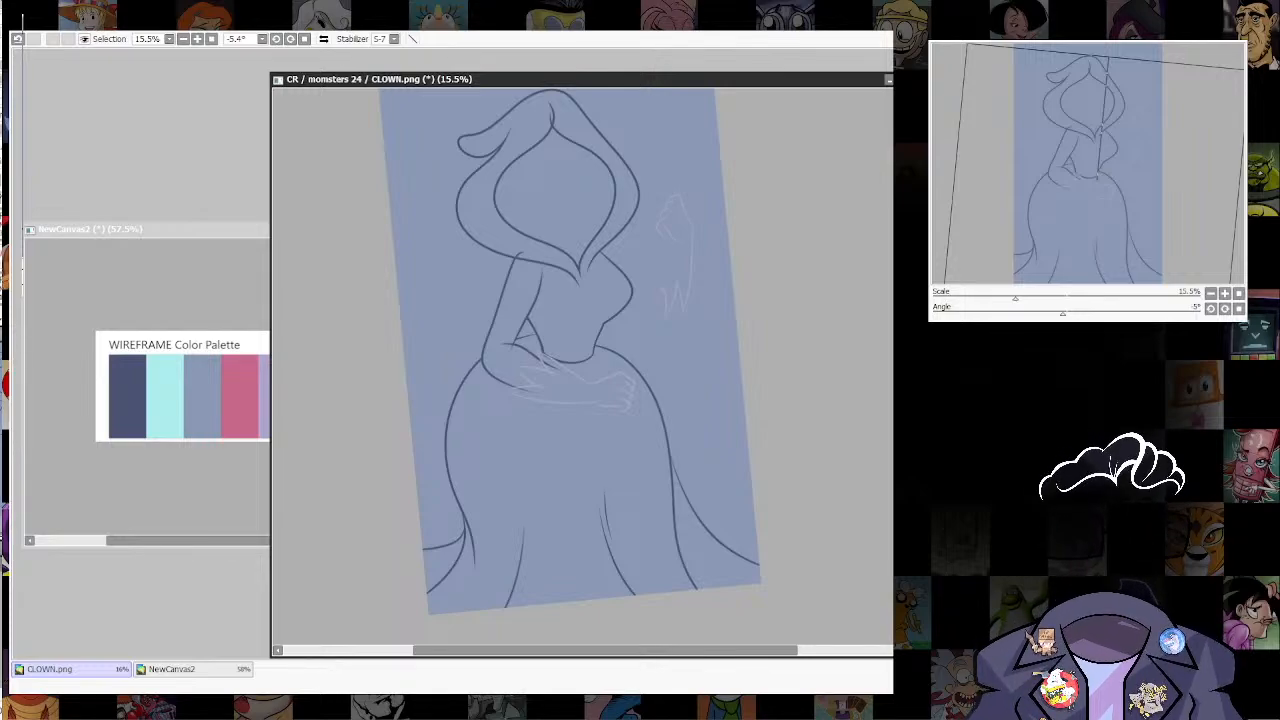
{"action": "scroll", "coordinate": [500, 318], "scroll_direction": "up", "scroll_amount": 10}
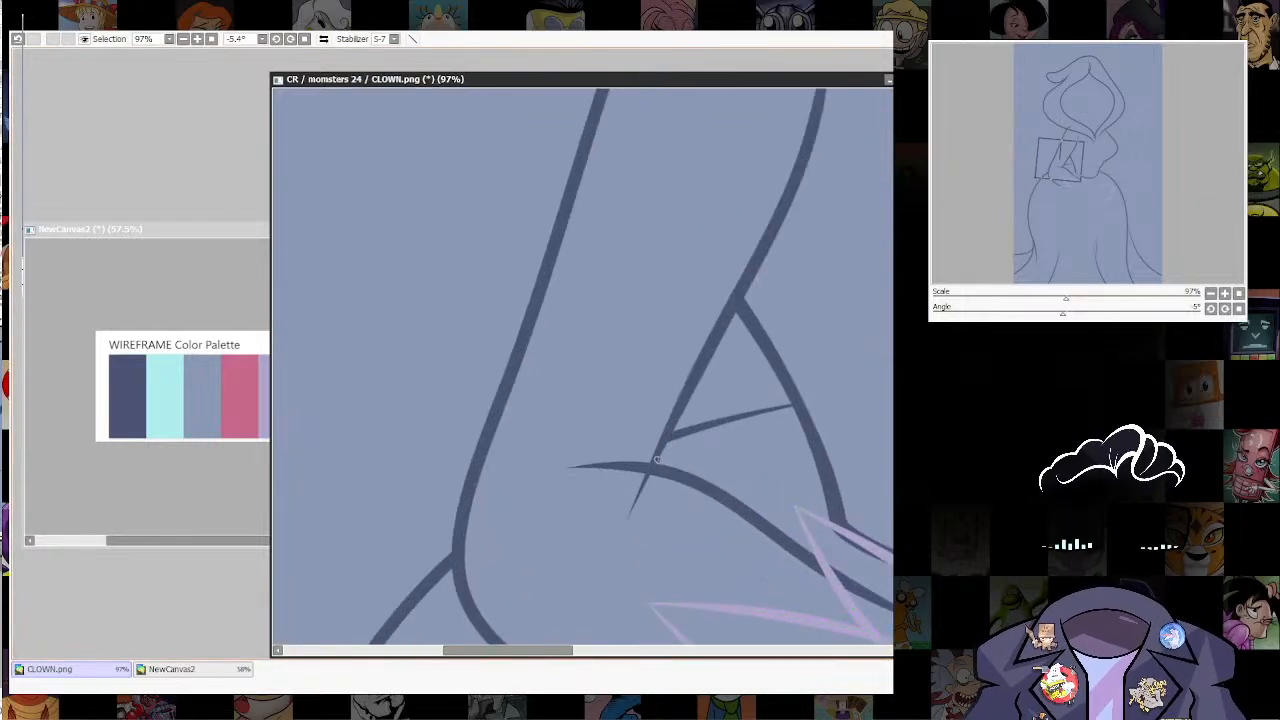
{"action": "left_click_drag", "start_coordinate": [630, 516], "coordinate": [648, 478]}
{"action": "mouse_move", "coordinate": [690, 120]}
{"action": "left_mouse_down"}
{"action": "mouse_move", "coordinate": [366, 506]}
{"action": "mouse_move", "coordinate": [393, 519]}
{"action": "mouse_move", "coordinate": [456, 512]}
{"action": "left_mouse_up"}
{"action": "left_click_drag", "start_coordinate": [646, 96], "coordinate": [484, 640]}
{"action": "left_click_drag", "start_coordinate": [458, 268], "coordinate": [510, 363]}
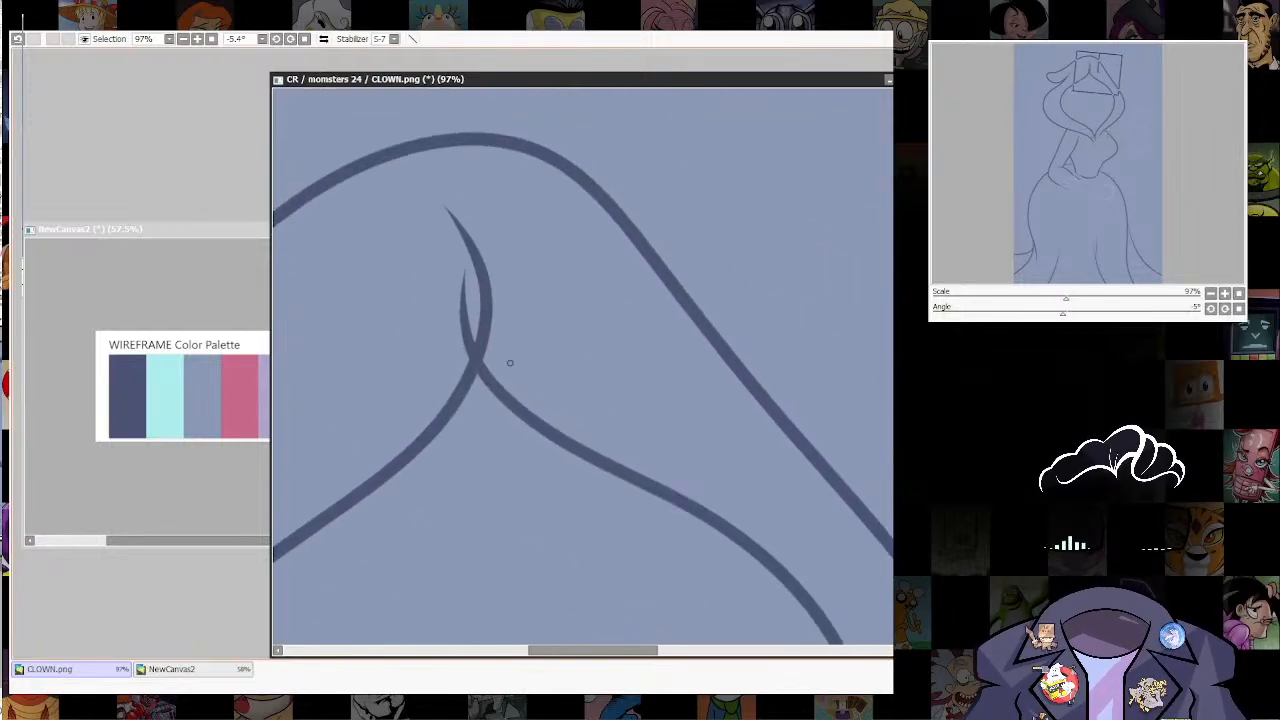
{"action": "left_click_drag", "start_coordinate": [462, 304], "coordinate": [464, 270]}
{"action": "scroll", "coordinate": [464, 270], "scroll_direction": "down", "scroll_amount": 10}
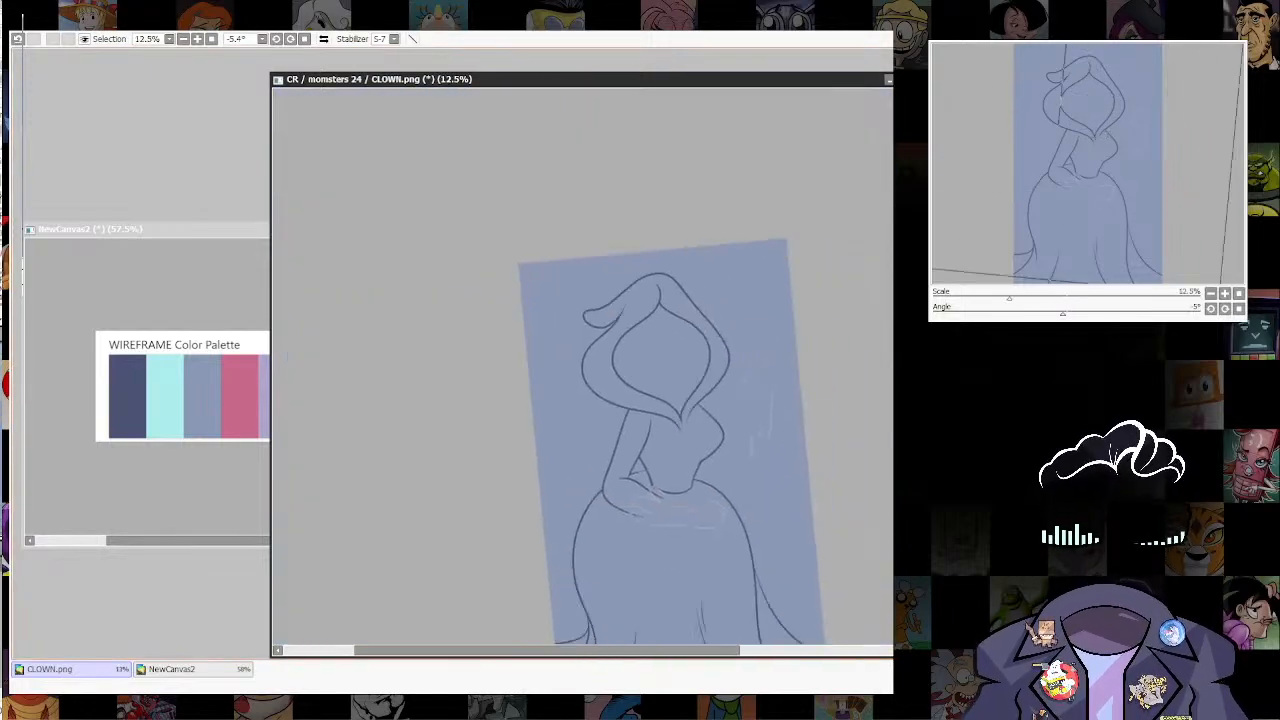
Step: Erase the forearm and waist line parts inside the glove cuff and move the torso line's endpoint onto the cuff edge
{"action": "left_click_drag", "start_coordinate": [620, 420], "coordinate": [542, 288]}
{"action": "scroll", "coordinate": [600, 366], "scroll_direction": "up", "scroll_amount": 4}
{"action": "left_click_drag", "start_coordinate": [500, 366], "coordinate": [700, 443]}
{"action": "scroll", "coordinate": [500, 367], "scroll_direction": "up", "scroll_amount": 5}
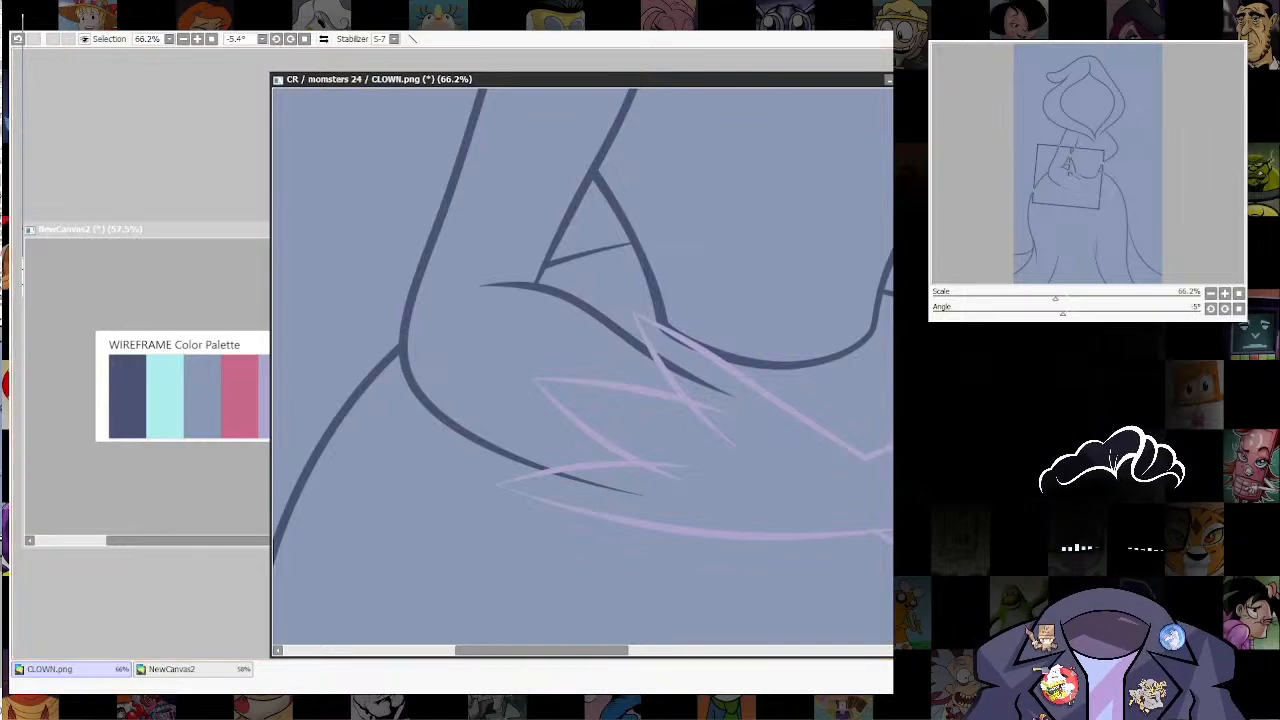
{"action": "left_click_drag", "start_coordinate": [640, 492], "coordinate": [552, 470]}
{"action": "left_click_drag", "start_coordinate": [730, 395], "coordinate": [662, 356]}
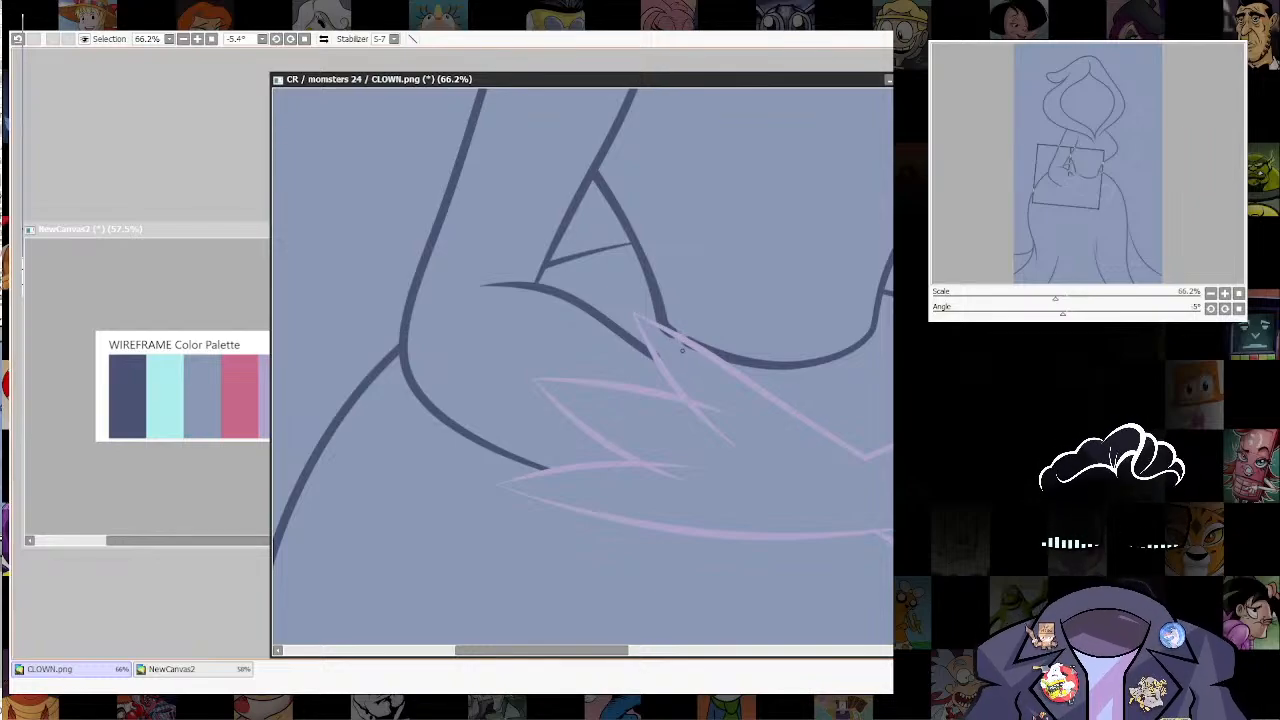
{"action": "key", "text": "ctrl+z"}
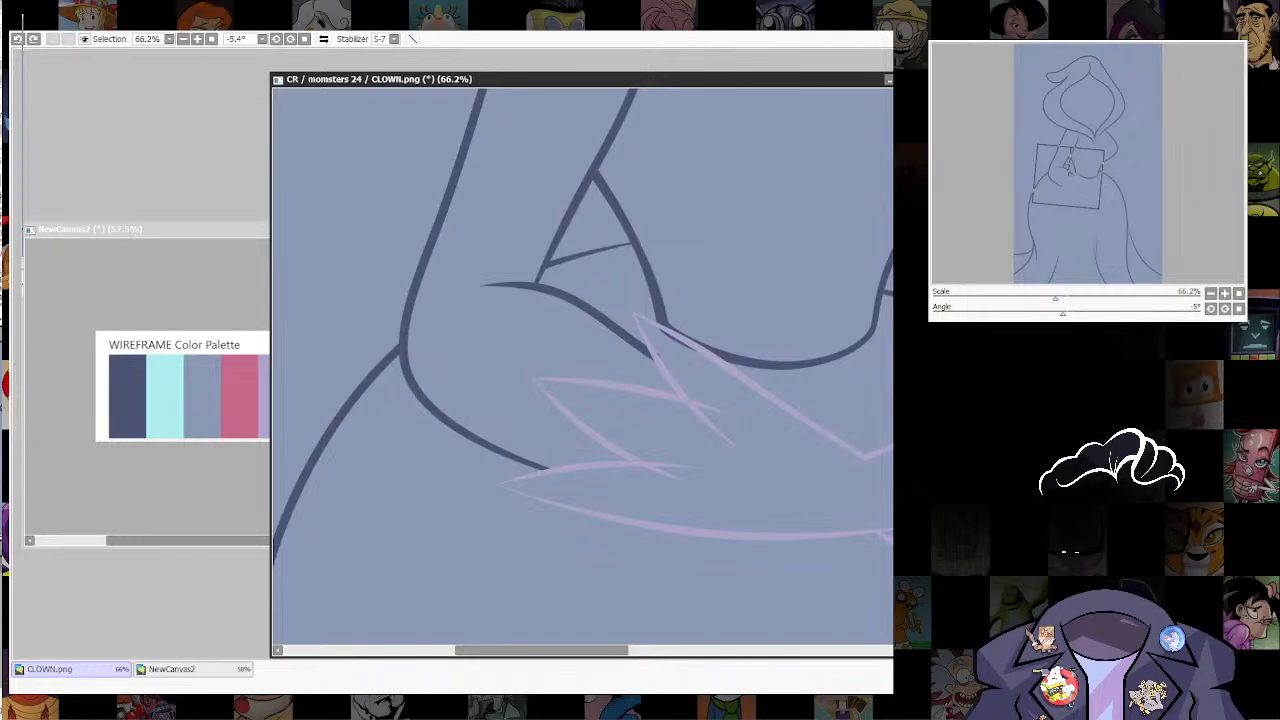
{"action": "key", "text": "ctrl+y"}
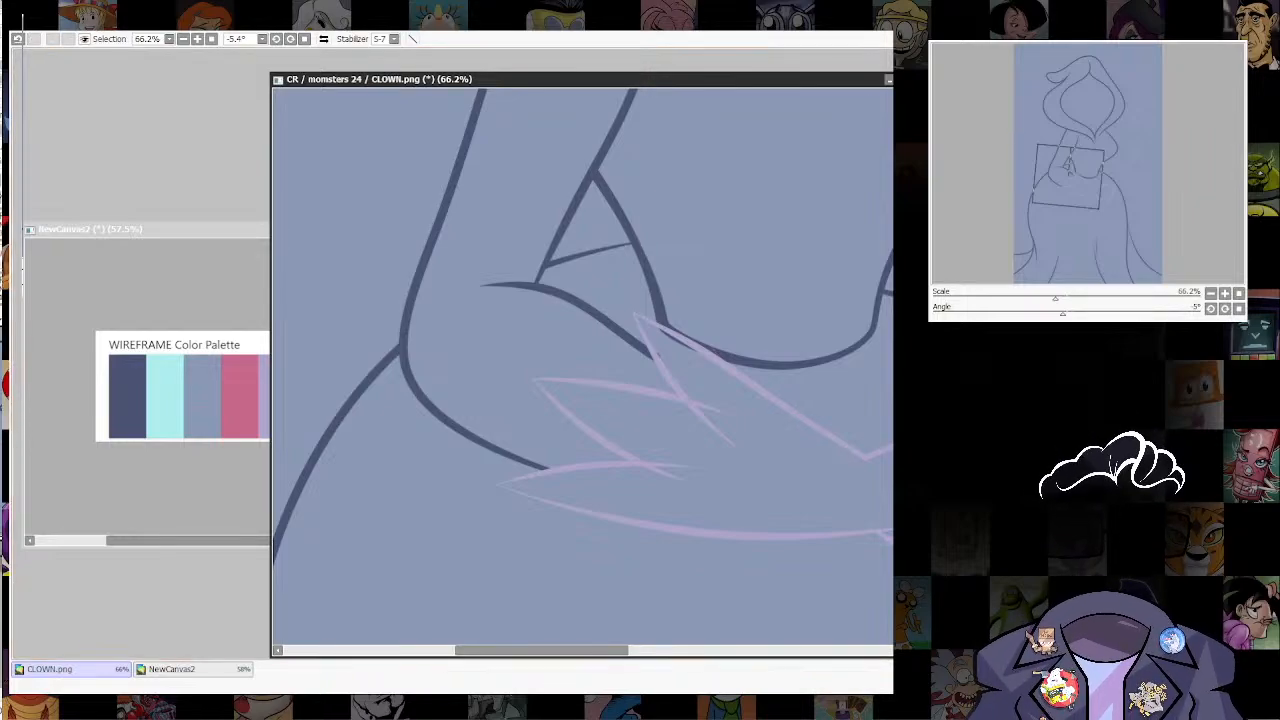
{"action": "left_click", "coordinate": [690, 341]}
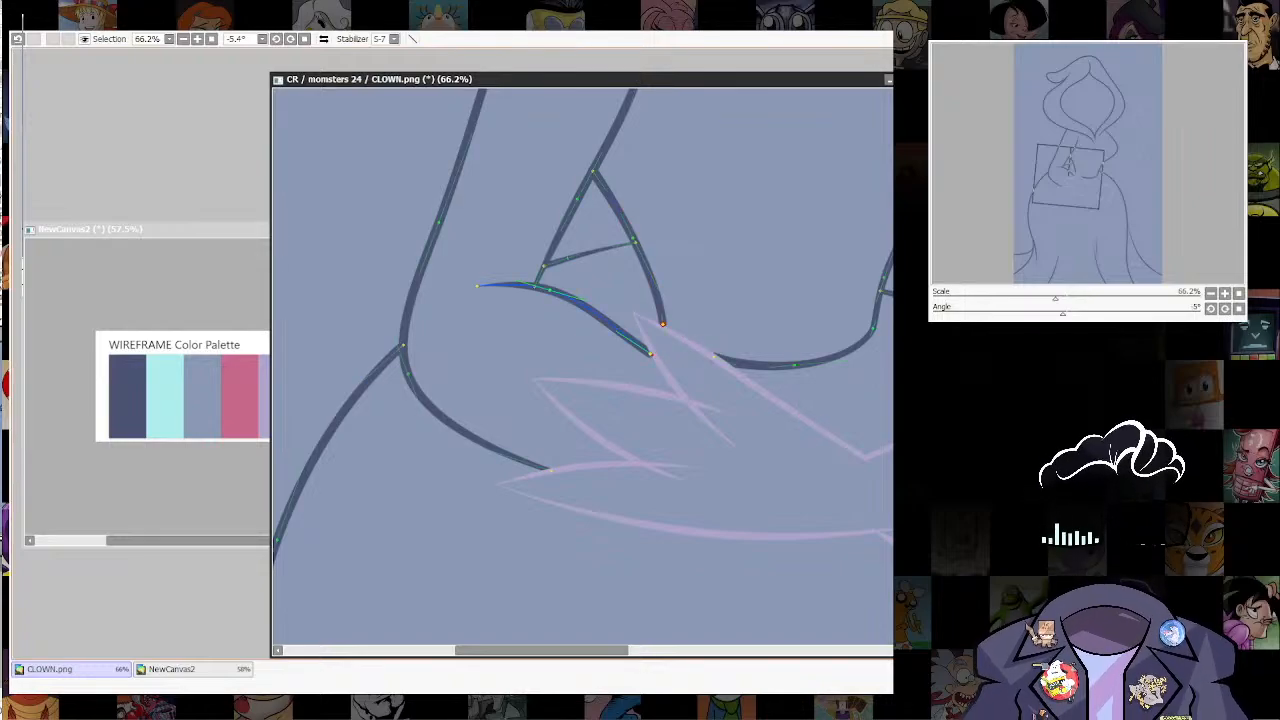
{"action": "mouse_move", "coordinate": [650, 353]}
{"action": "left_mouse_down"}
{"action": "mouse_move", "coordinate": [610, 353]}
{"action": "mouse_move", "coordinate": [608, 322]}
{"action": "mouse_move", "coordinate": [655, 353]}
{"action": "mouse_move", "coordinate": [692, 357]}
{"action": "mouse_move", "coordinate": [638, 324]}
{"action": "mouse_move", "coordinate": [663, 331]}
{"action": "left_mouse_up"}
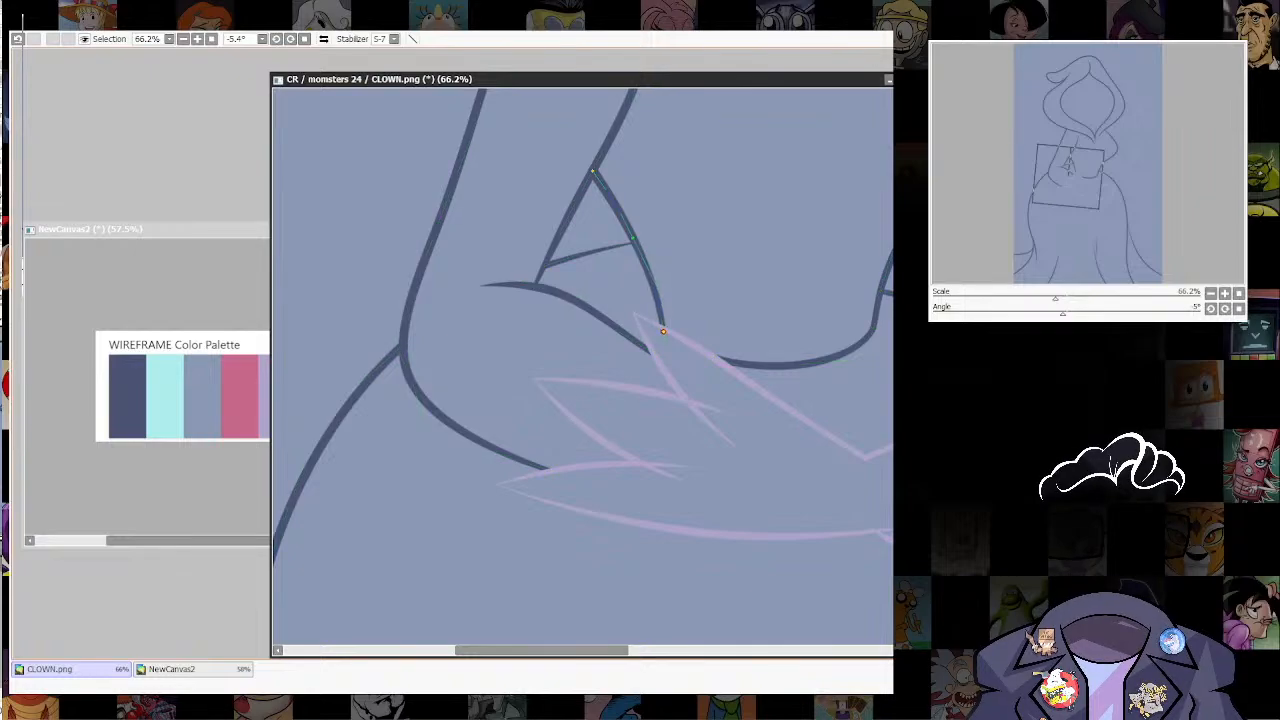
Step: Pick the pink swatch from the WIREFRAME Color Palette canvas and fill the background of CLOWN.png with it
{"action": "scroll", "coordinate": [810, 424], "scroll_direction": "down", "scroll_amount": 6}
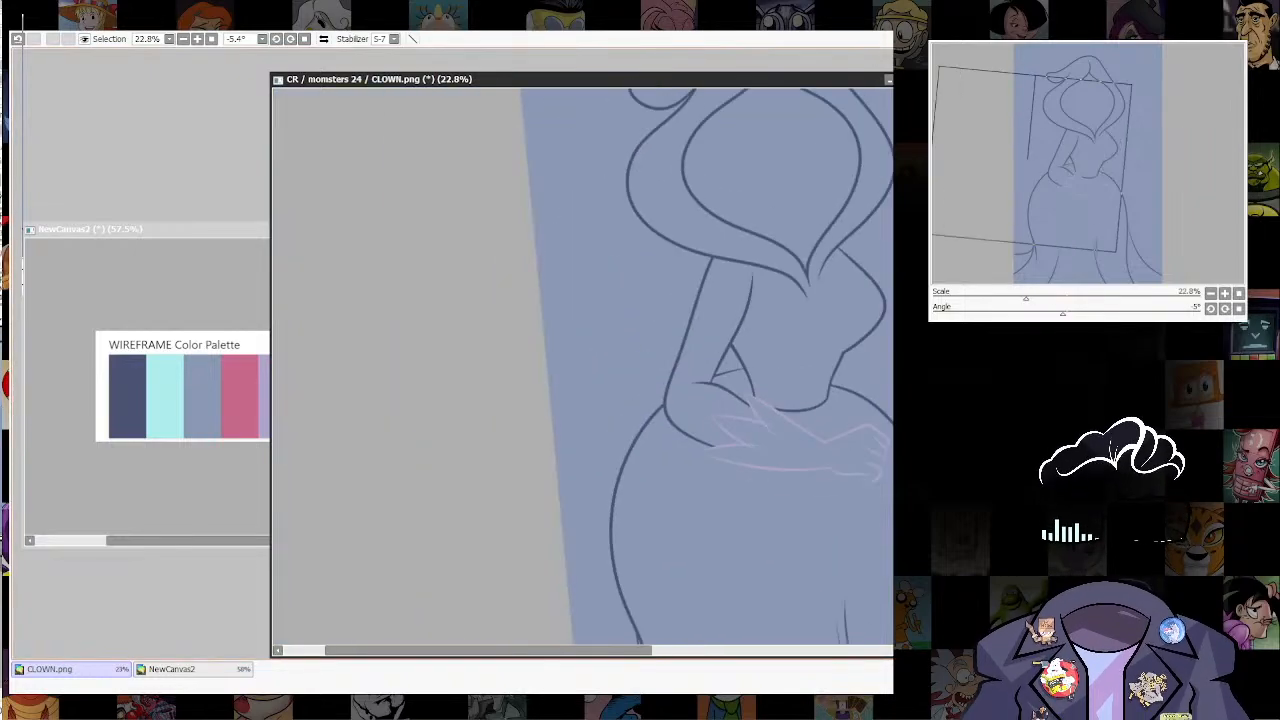
{"action": "left_click_drag", "start_coordinate": [810, 424], "coordinate": [615, 522]}
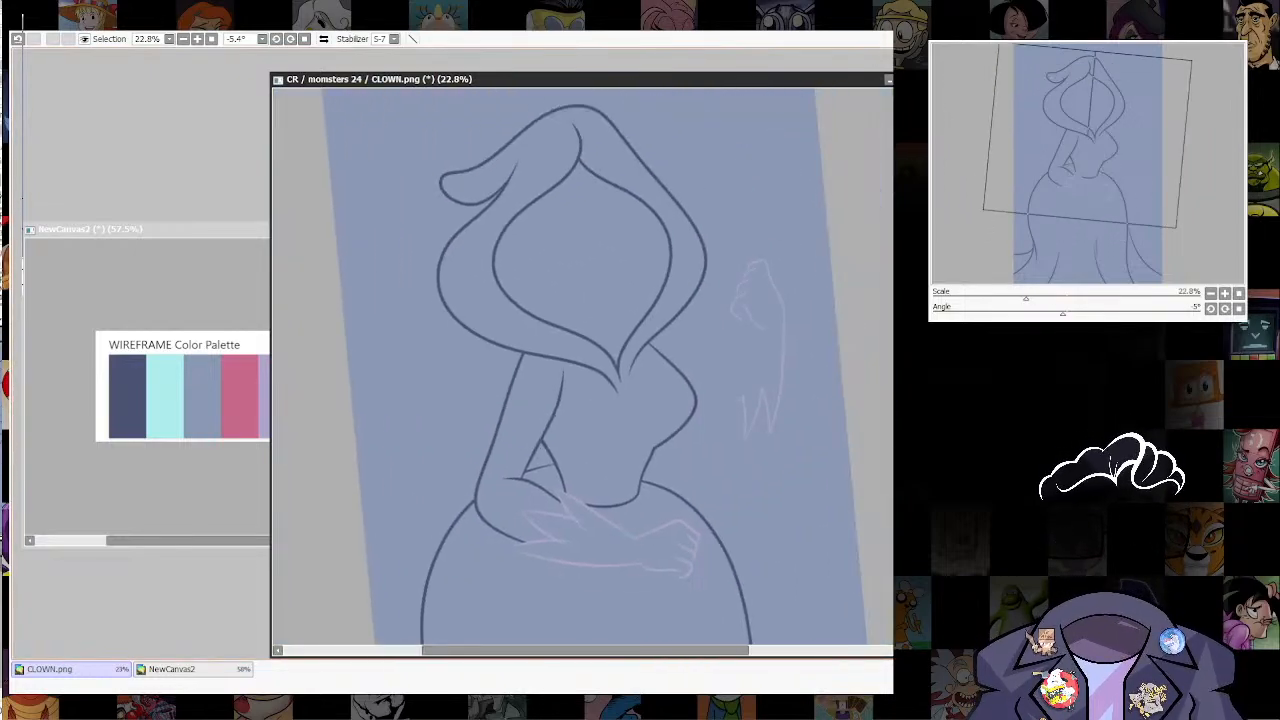
{"action": "scroll", "coordinate": [794, 474], "scroll_direction": "down", "scroll_amount": 2}
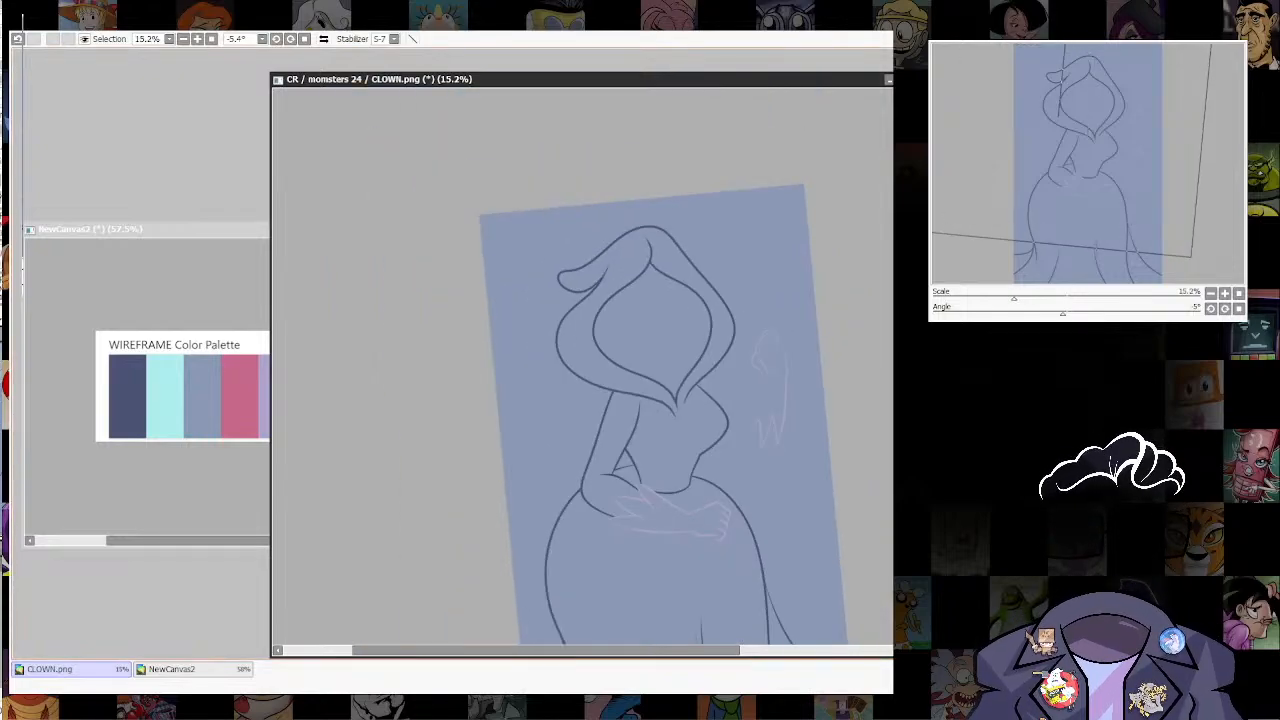
{"action": "left_click_drag", "start_coordinate": [794, 474], "coordinate": [799, 380]}
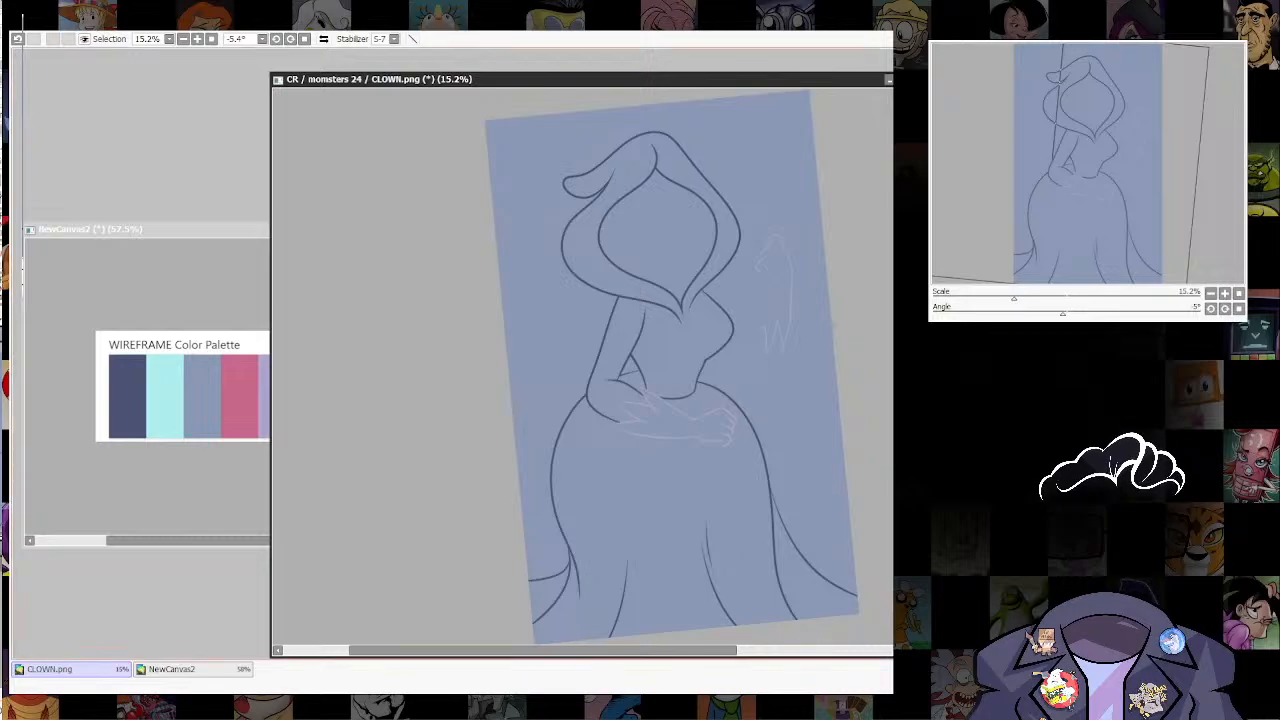
{"action": "left_click", "coordinate": [172, 669]}
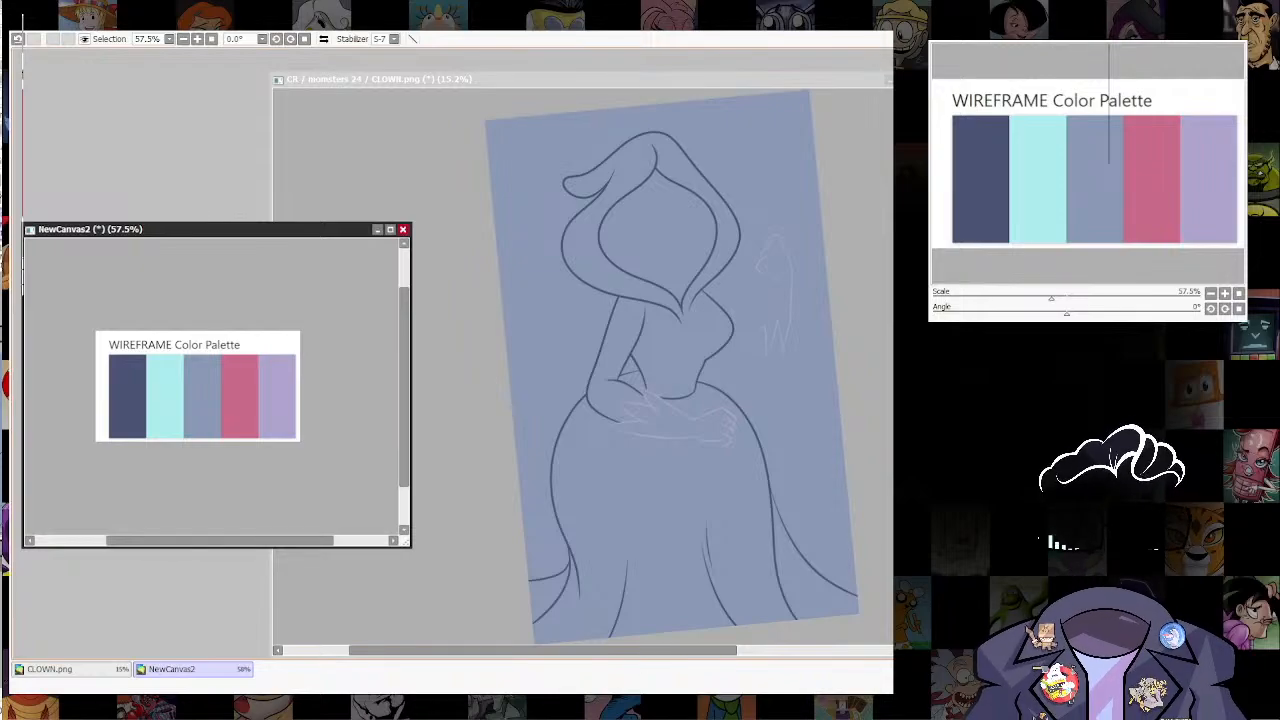
{"action": "left_click", "coordinate": [70, 669]}
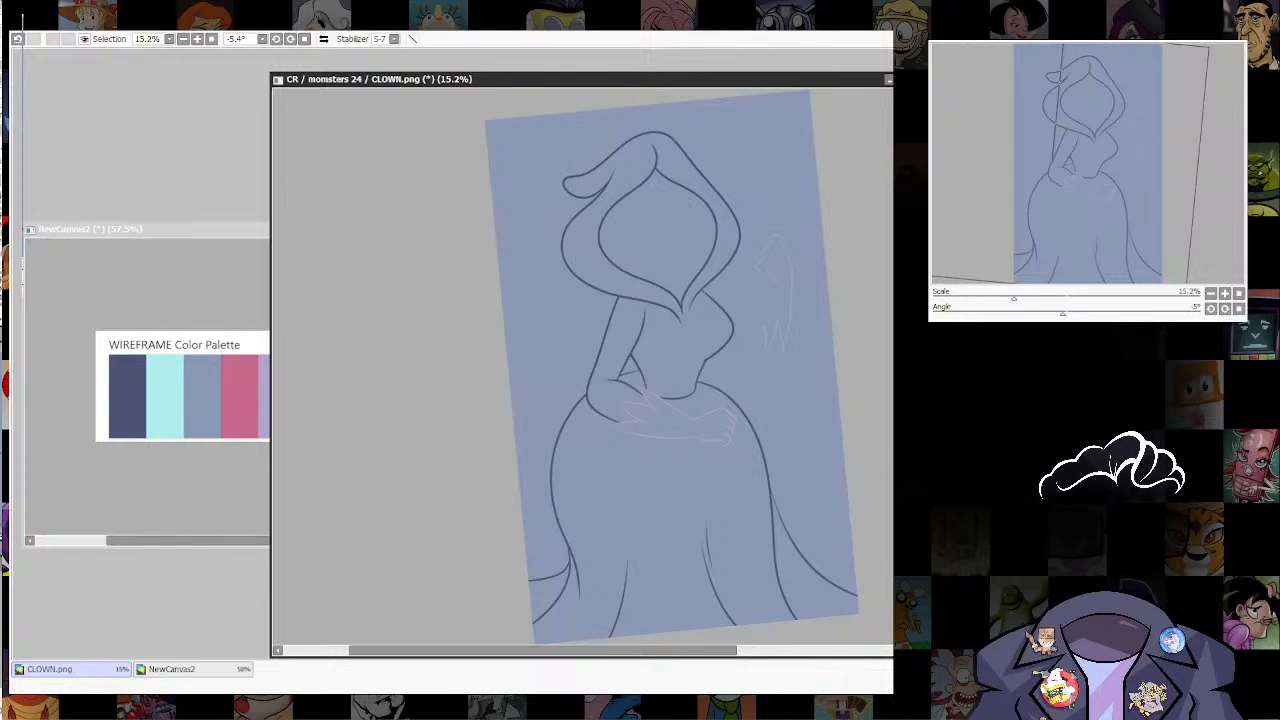
{"action": "key", "text": "ctrl+f"}
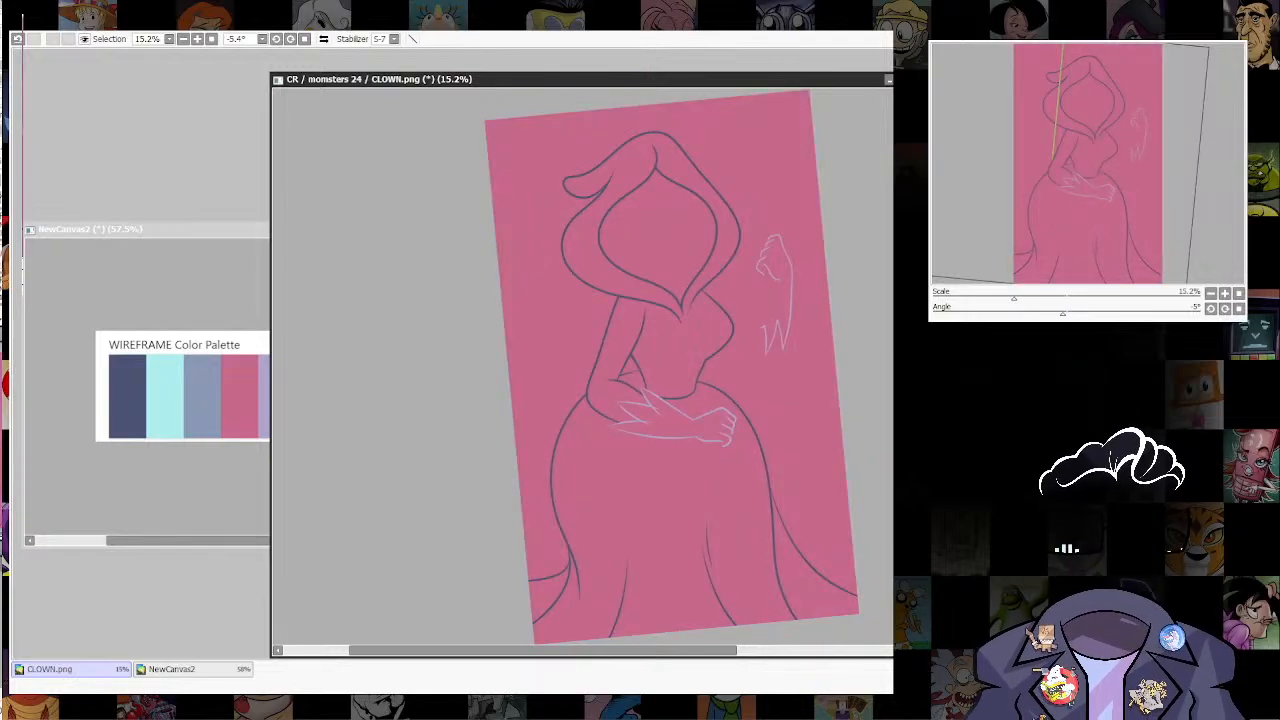
Step: Pick the navy swatch from the palette canvas, select the hood, sleeve and torso areas, fill them and clear the selection
{"action": "left_click", "coordinate": [193, 669]}
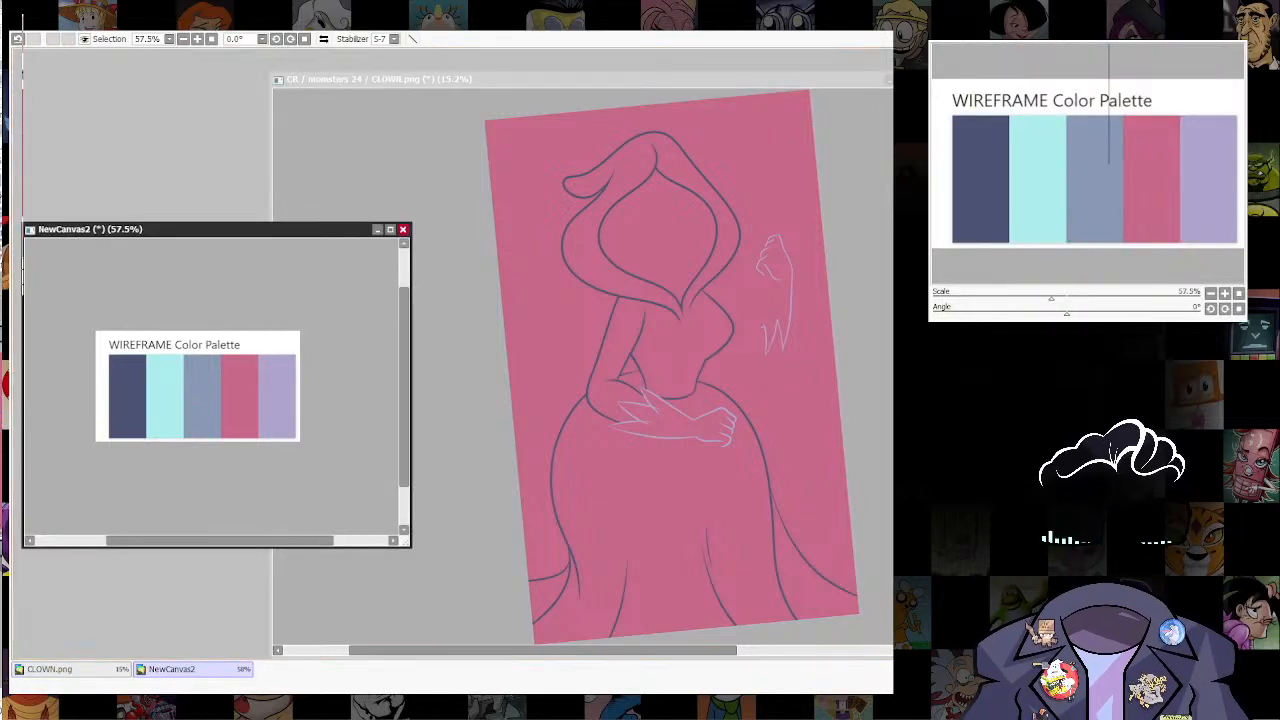
{"action": "left_click", "coordinate": [71, 669]}
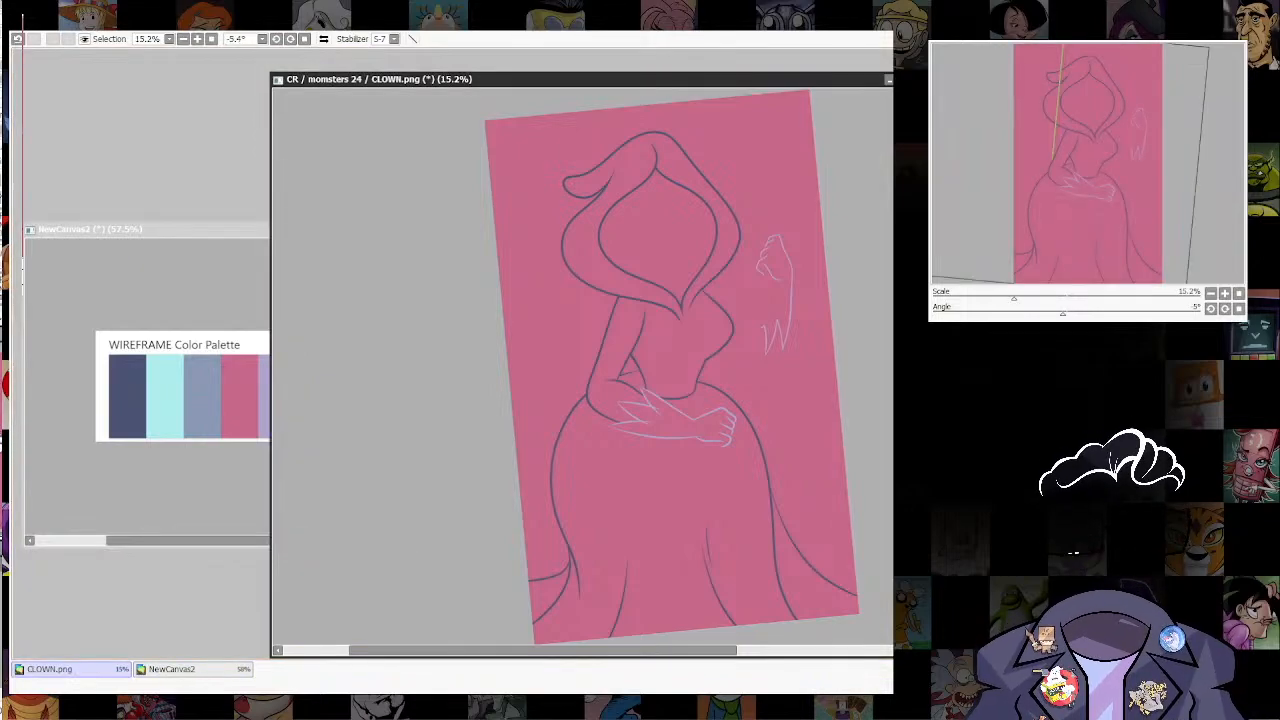
{"action": "left_click", "coordinate": [680, 348]}
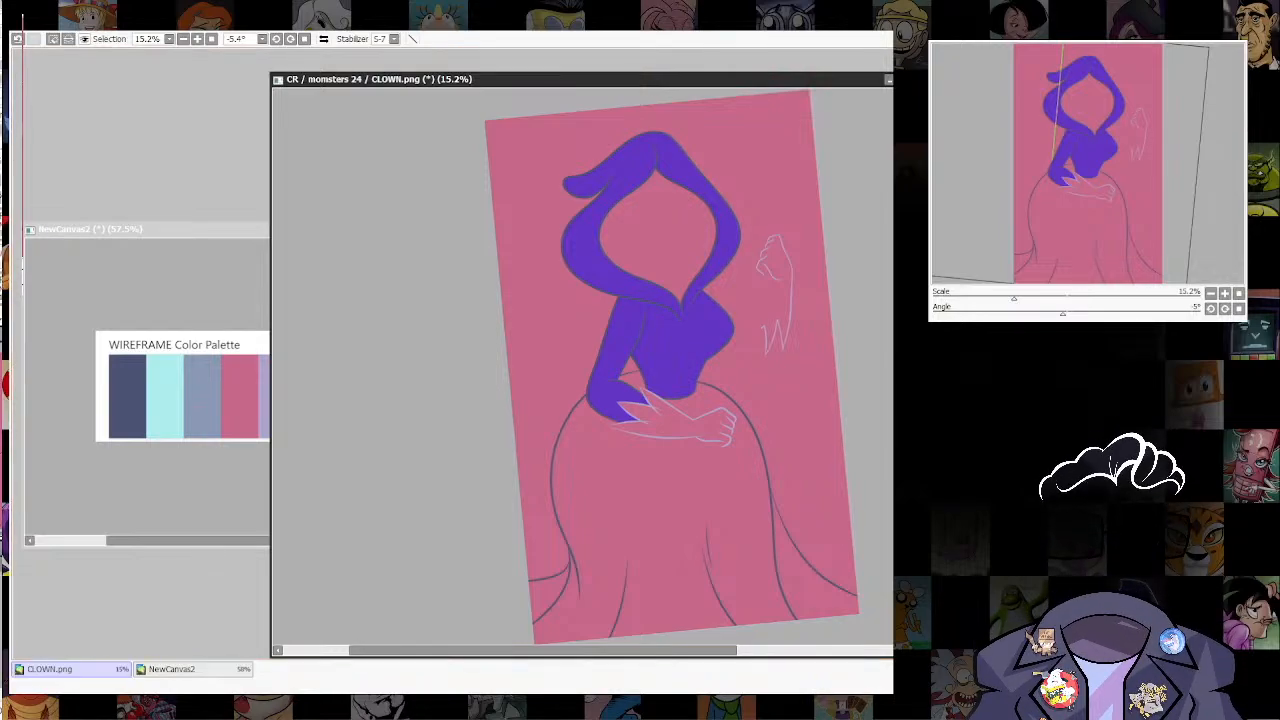
{"action": "key", "text": "ctrl+f"}
{"action": "key", "text": "ctrl+d"}
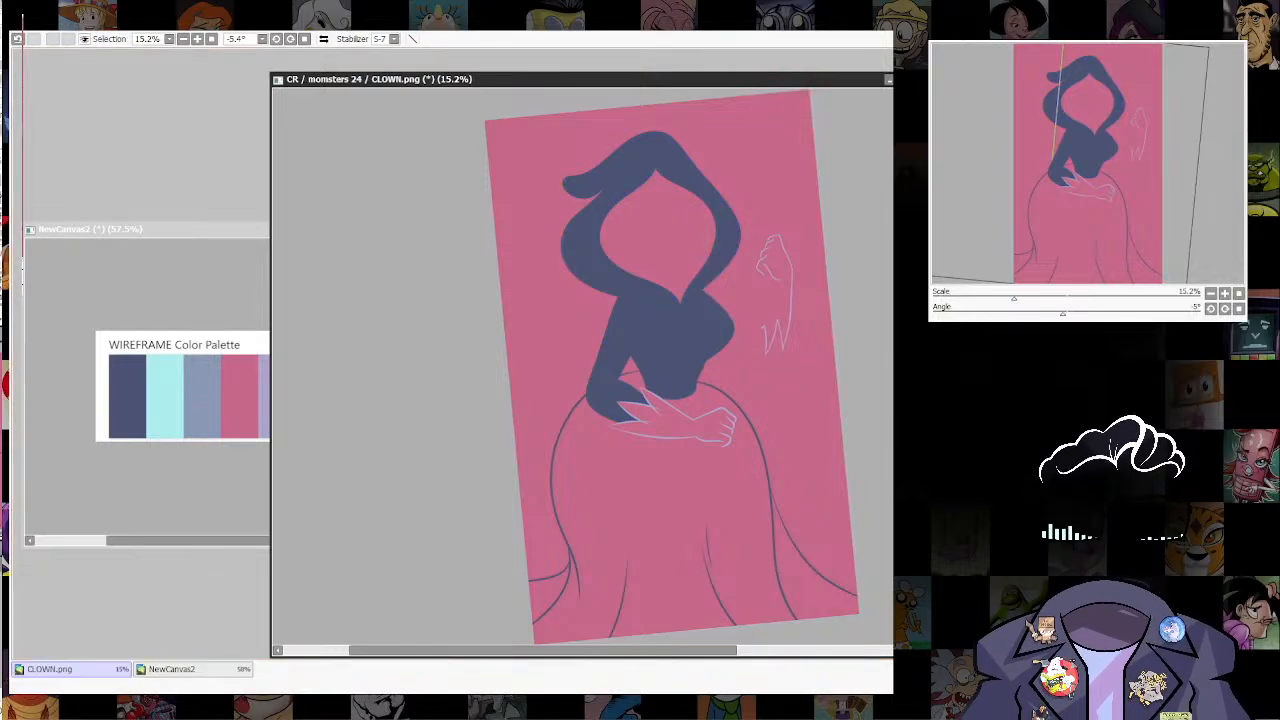
Step: Select the navy line art of the hooded figure in CLOWN.png
{"action": "scroll", "coordinate": [640, 143], "scroll_direction": "up", "scroll_amount": 3}
{"action": "left_click_drag", "start_coordinate": [640, 143], "coordinate": [604, 180]}
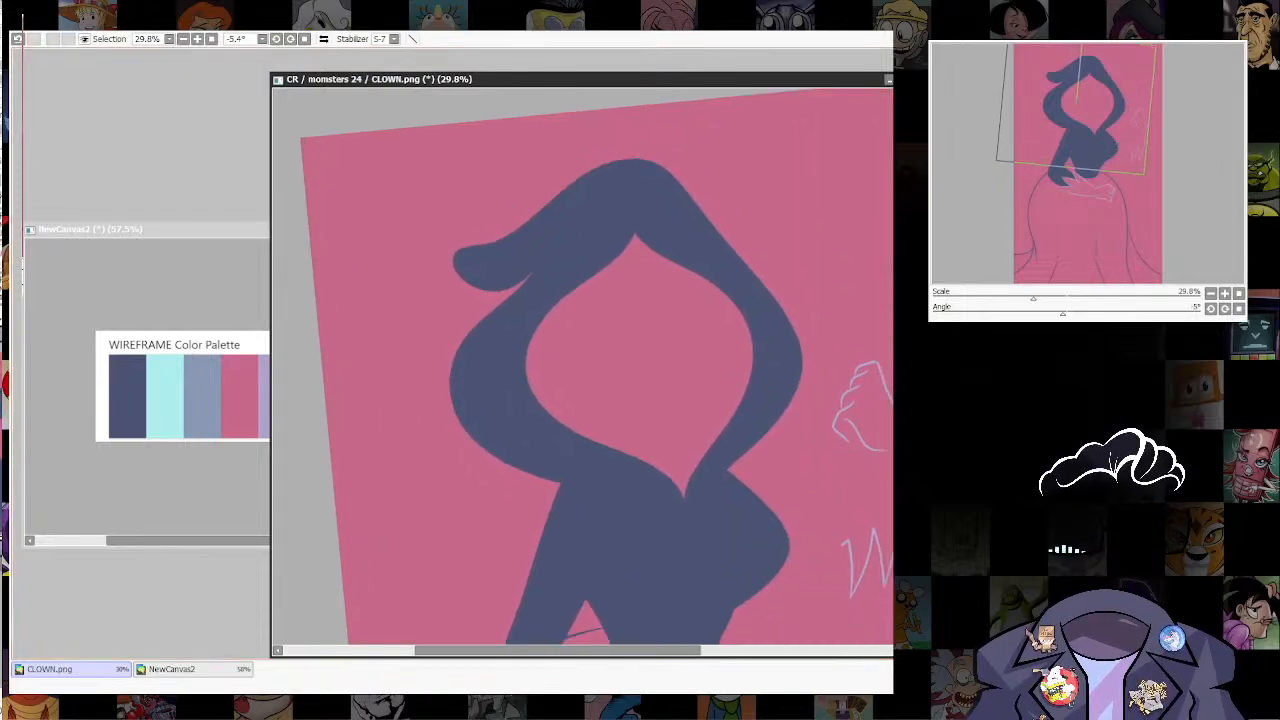
{"action": "left_click", "coordinate": [526, 225]}
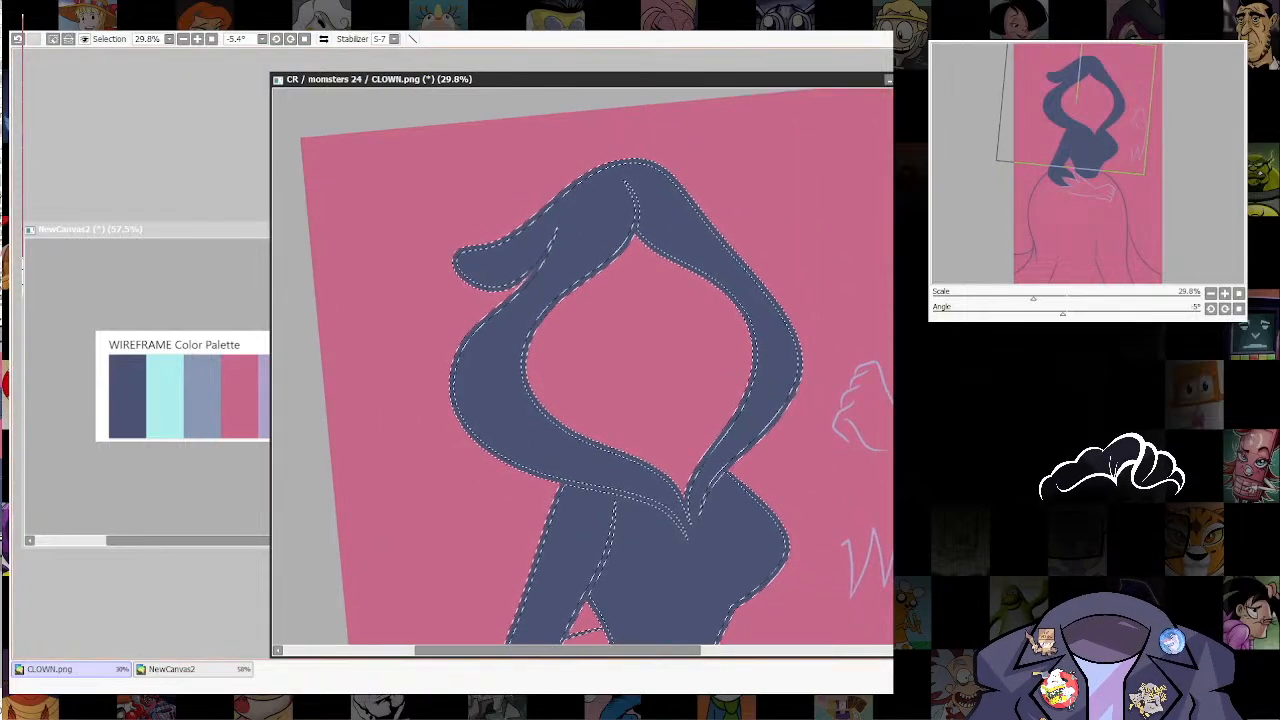
{"action": "scroll", "coordinate": [526, 225], "scroll_direction": "up", "scroll_amount": 4}
{"action": "left_click_drag", "start_coordinate": [526, 225], "coordinate": [520, 277]}
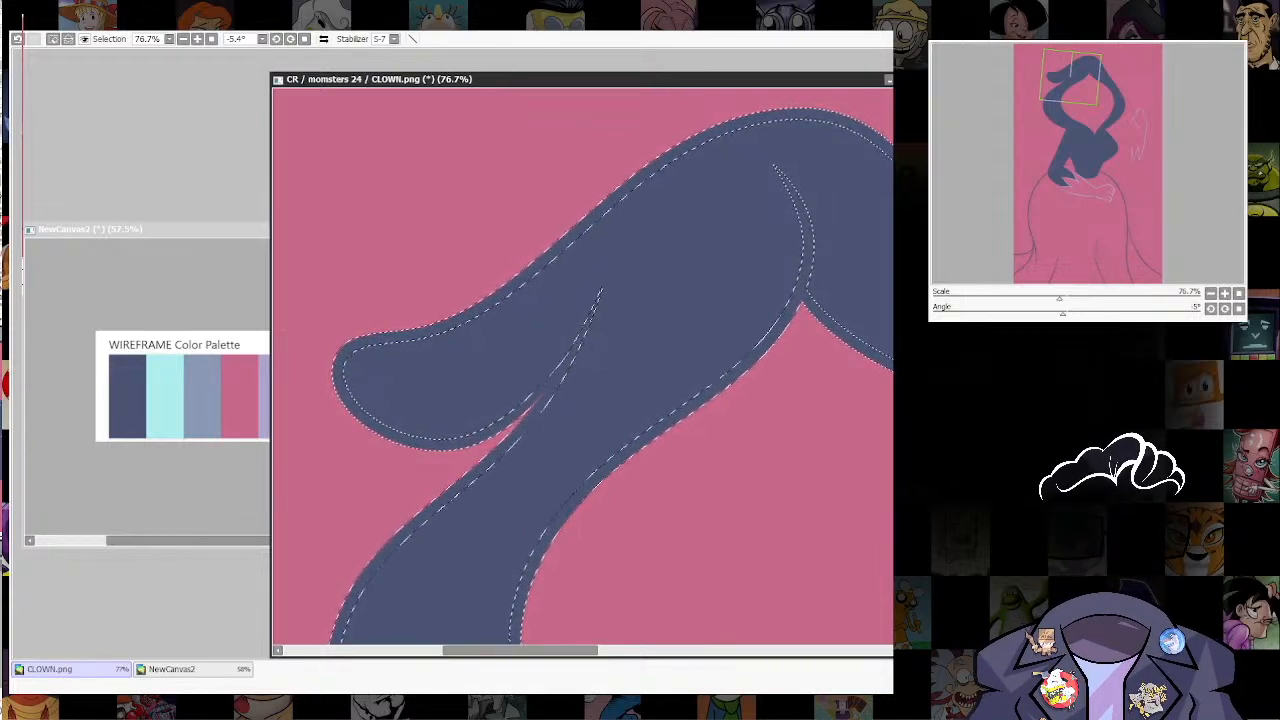
{"action": "key", "text": "ctrl+d"}
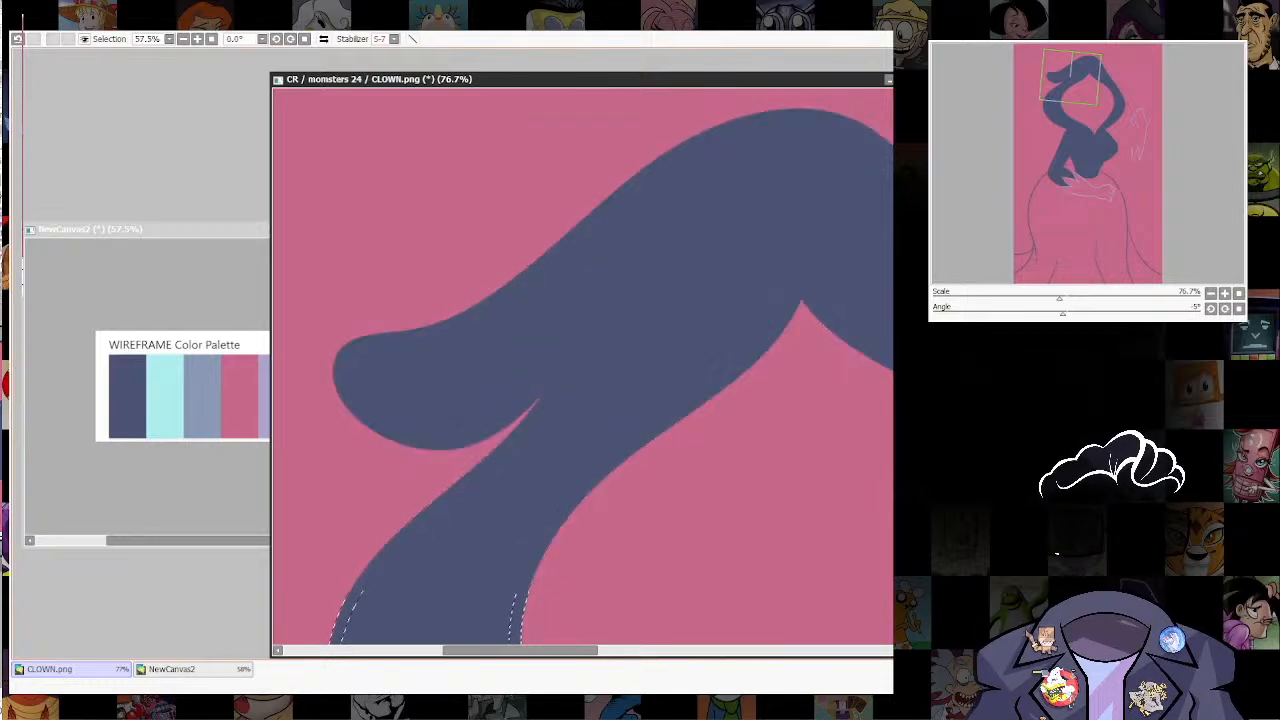
Step: Pick the grey-blue swatch from the WIREFRAME Color Palette canvas and return to CLOWN.png
{"action": "left_click", "coordinate": [246, 388]}
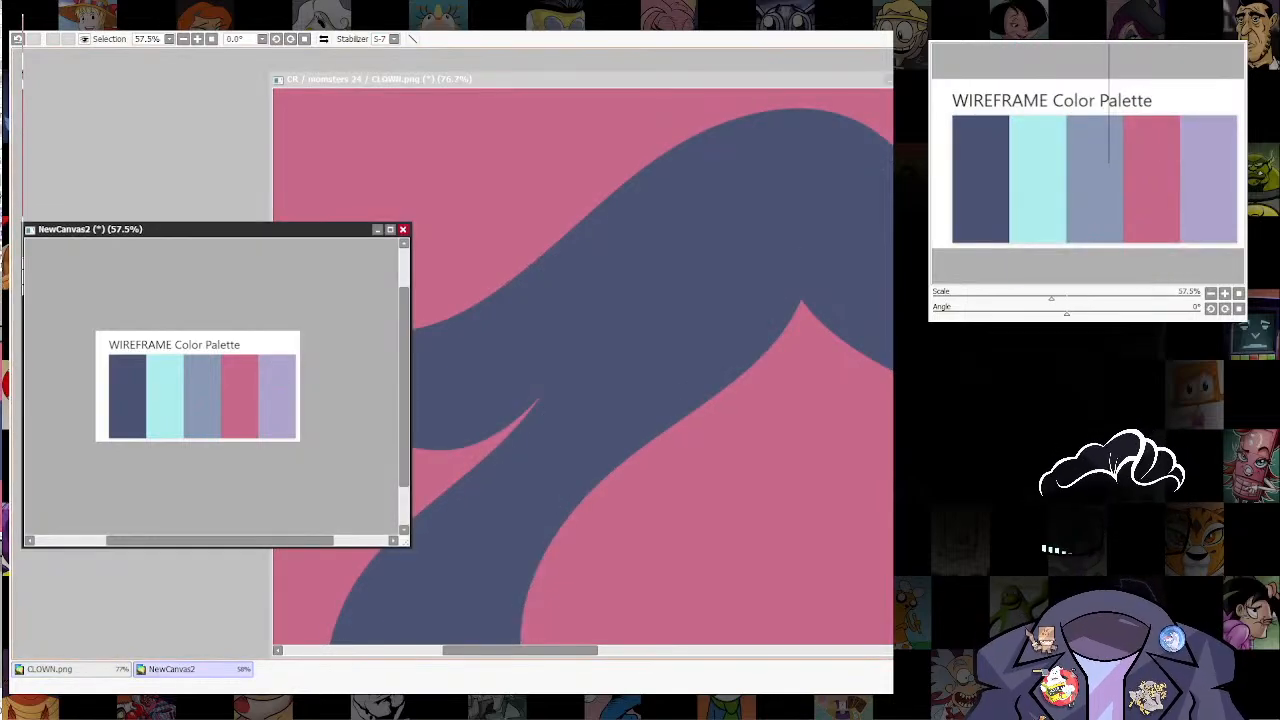
{"action": "left_click", "coordinate": [70, 669]}
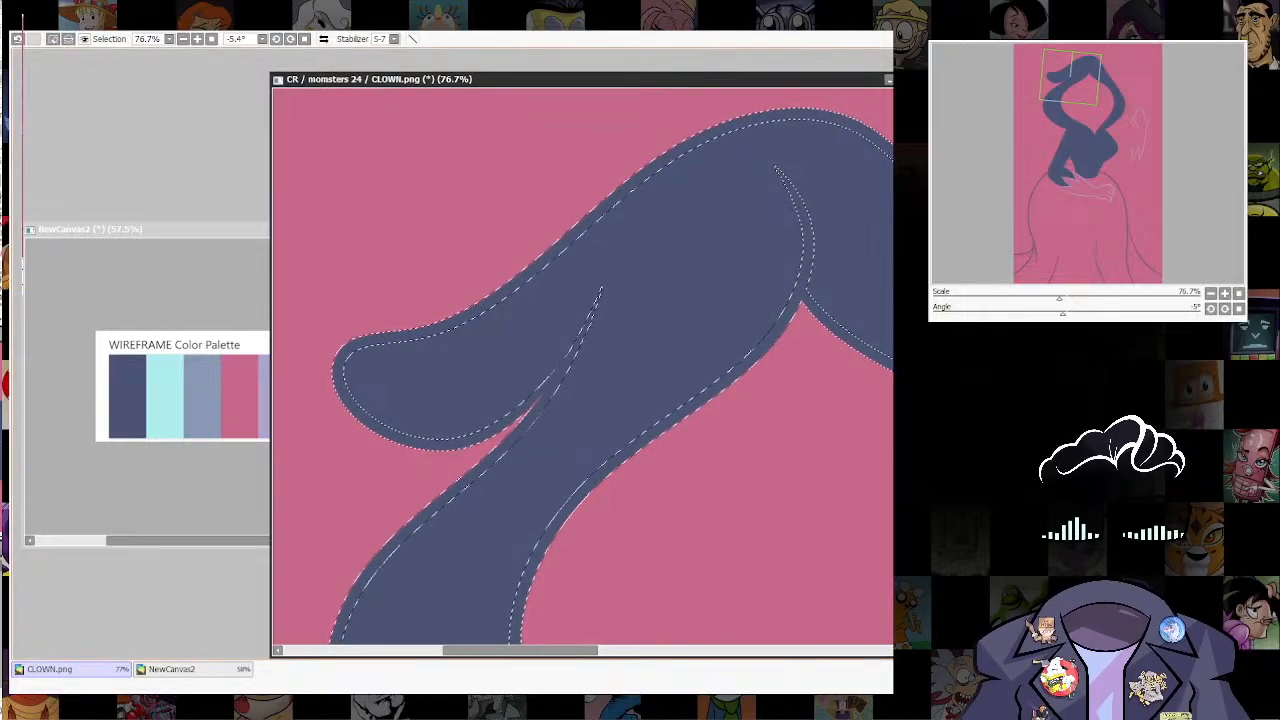
{"action": "key", "text": "ctrl+Tab"}
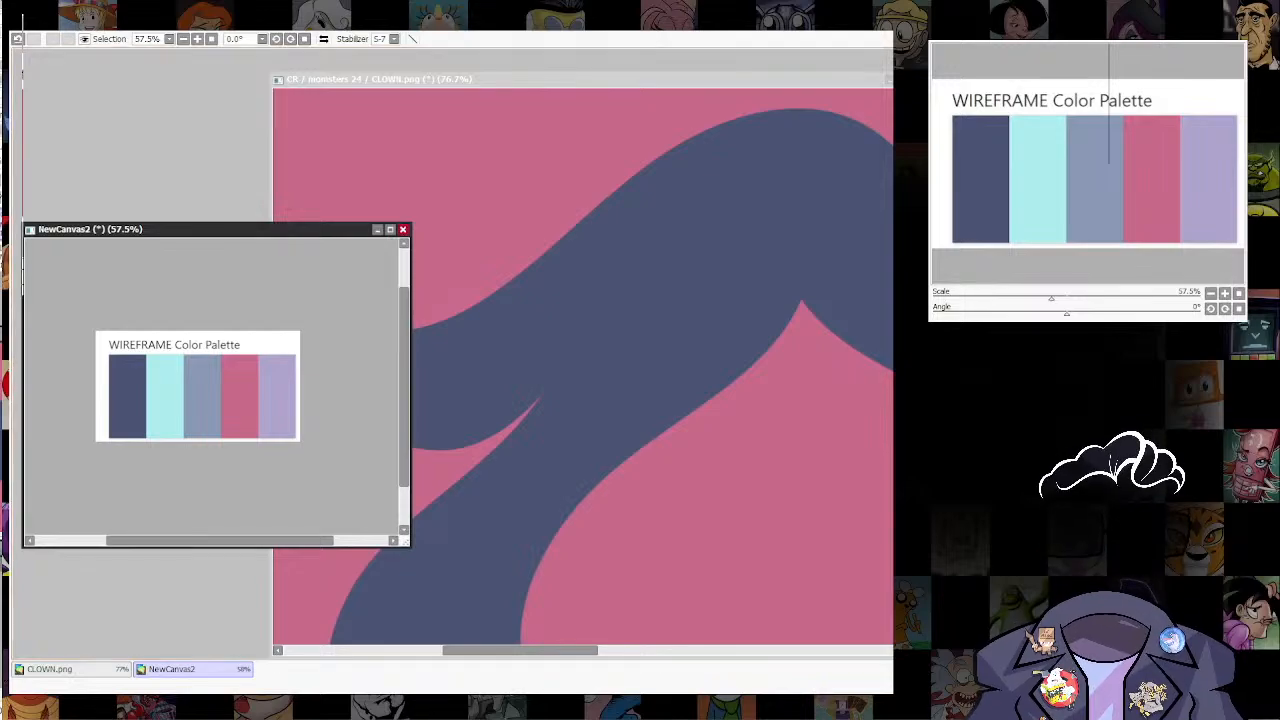
{"action": "key", "text": "ctrl+Tab"}
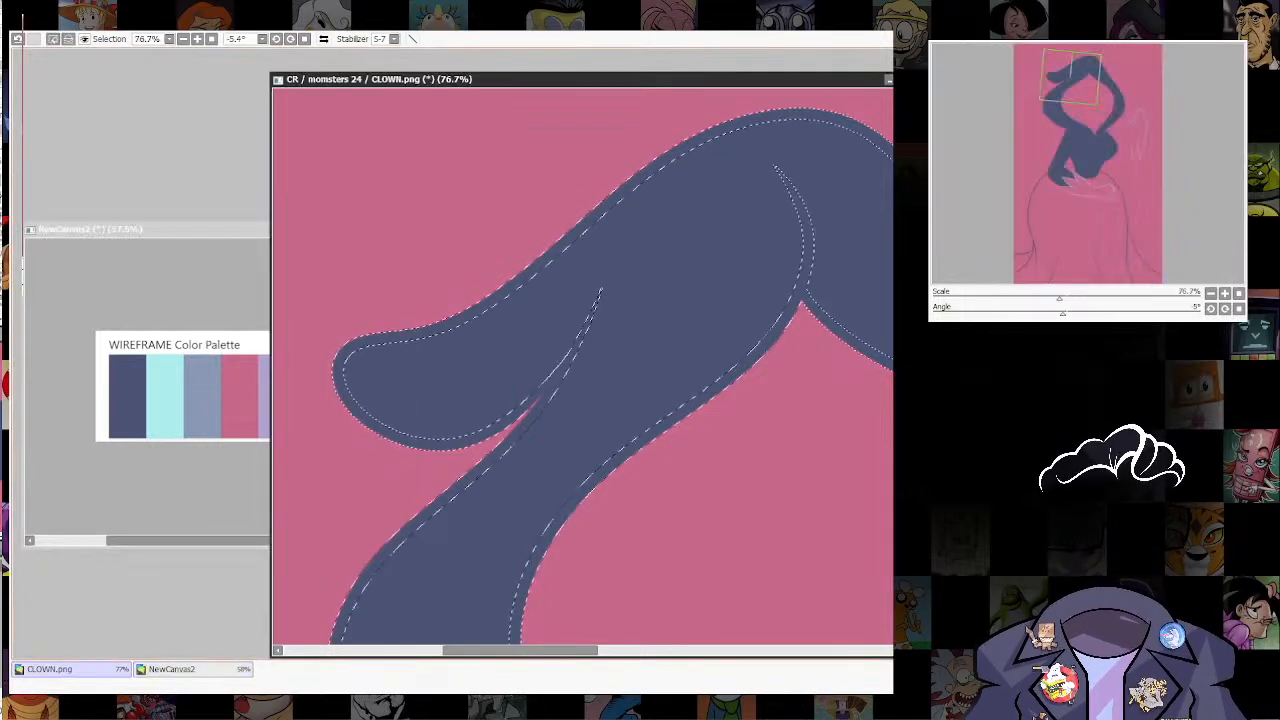
{"action": "scroll", "coordinate": [696, 351], "scroll_direction": "down", "scroll_amount": 7}
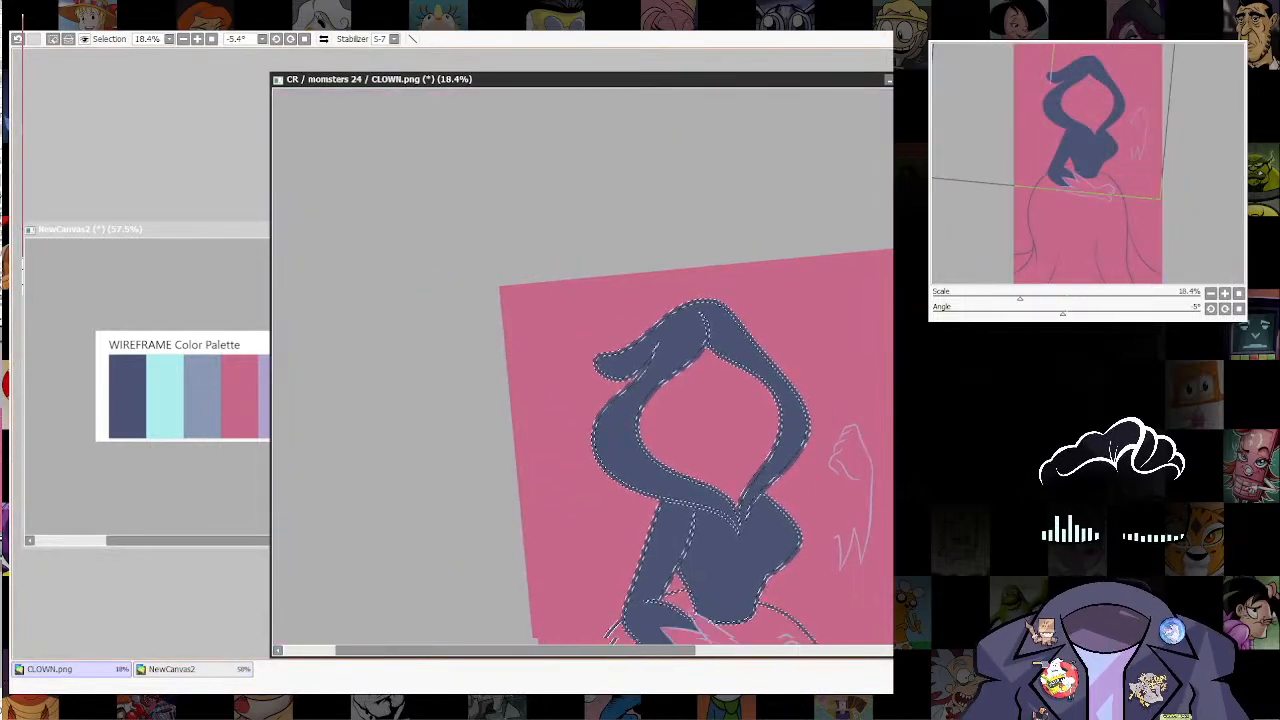
{"action": "left_click_drag", "start_coordinate": [696, 351], "coordinate": [593, 154]}
{"action": "key", "text": "ctrl+Tab"}
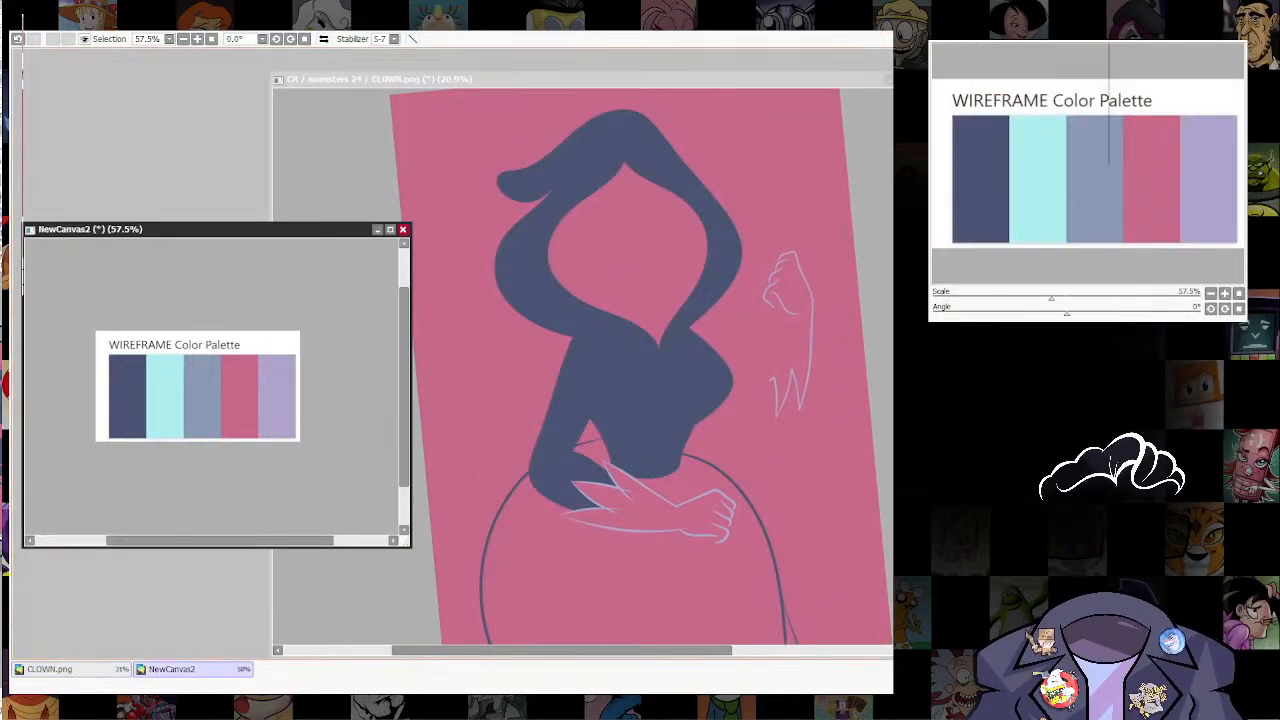
{"action": "key", "text": "ctrl+Tab"}
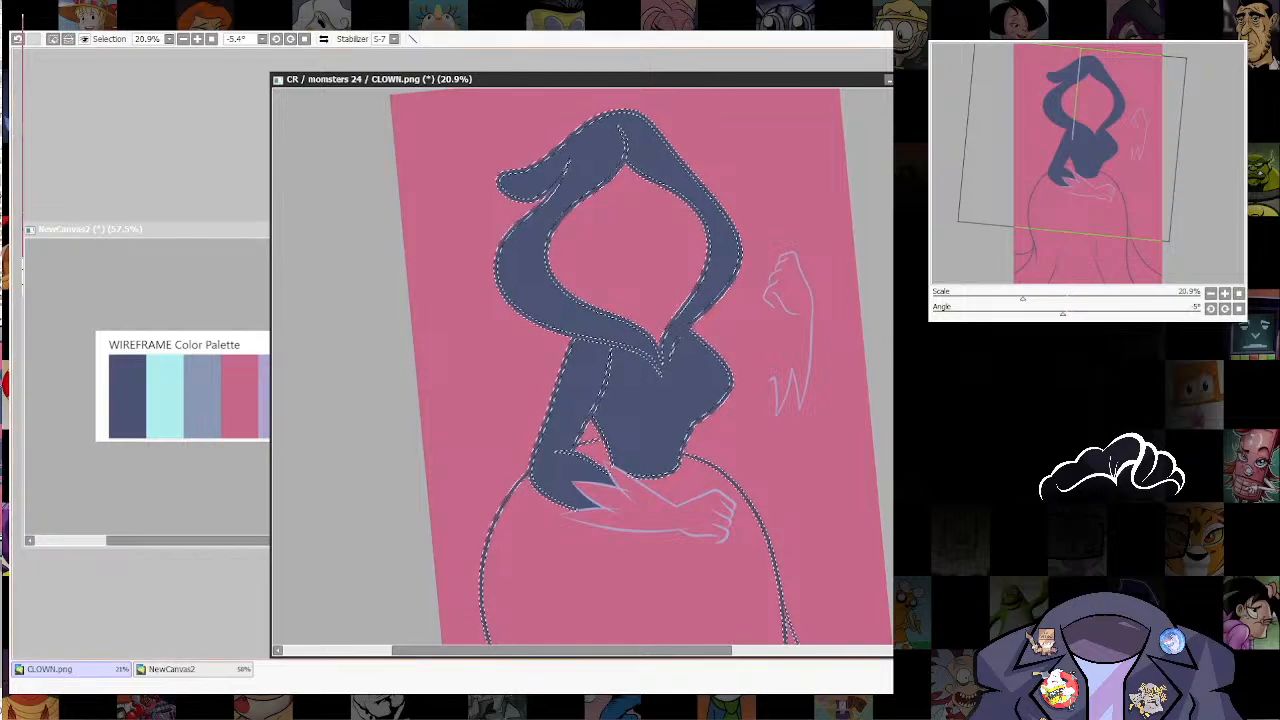
Step: Draw grey-blue fold lines inside the hood, at its curled tip and above the peak of the face opening
{"action": "scroll", "coordinate": [611, 160], "scroll_direction": "up", "scroll_amount": 6}
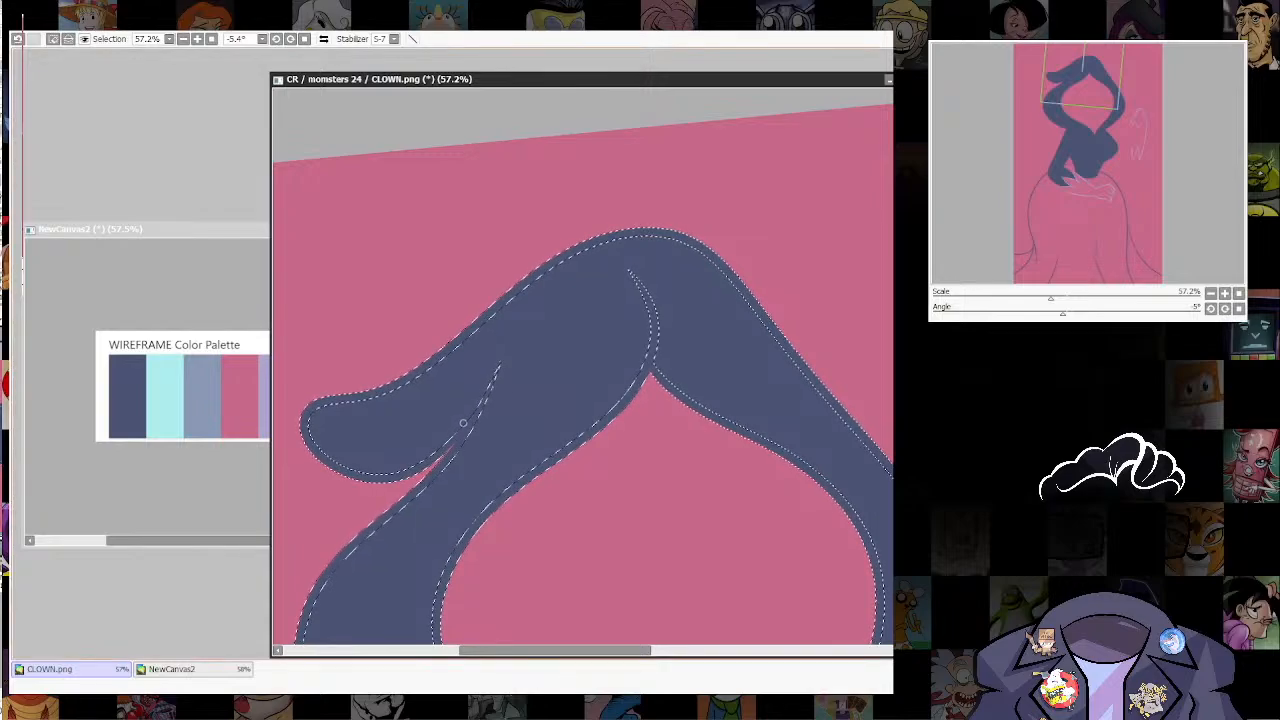
{"action": "left_click_drag", "start_coordinate": [555, 305], "coordinate": [479, 424]}
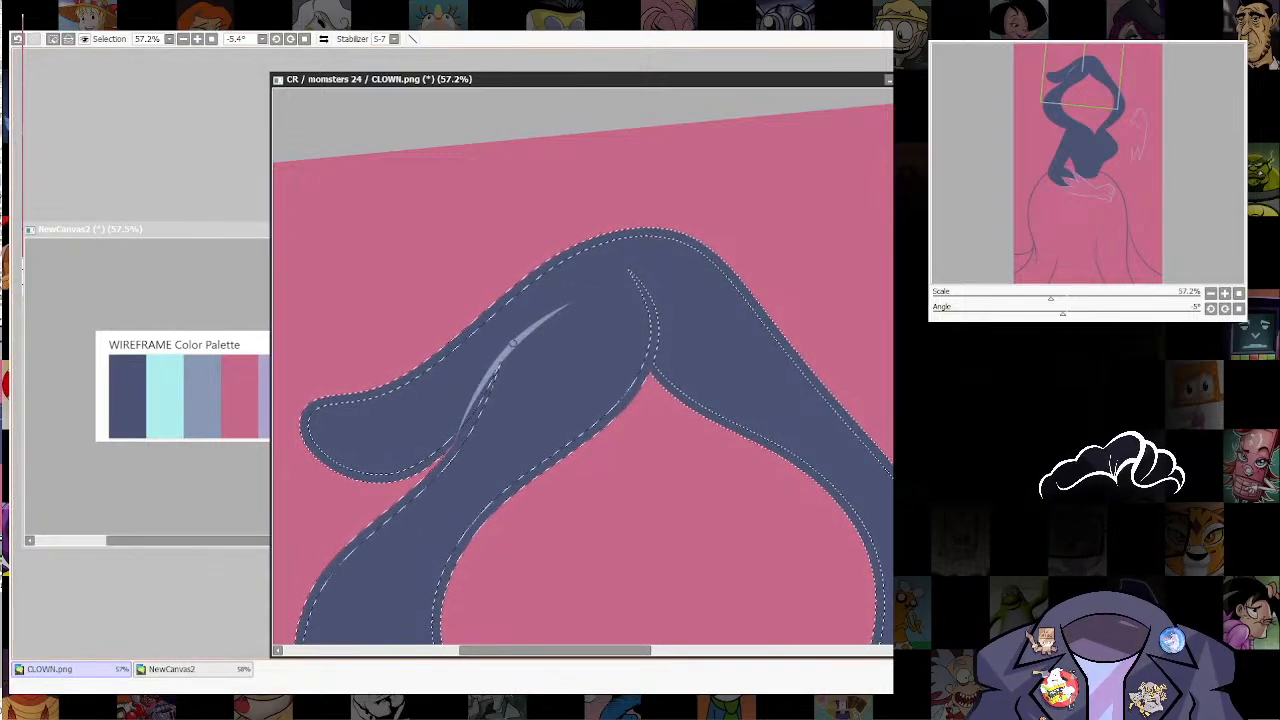
{"action": "left_click_drag", "start_coordinate": [580, 293], "coordinate": [560, 148]}
{"action": "mouse_move", "coordinate": [634, 227]}
{"action": "left_mouse_down"}
{"action": "mouse_move", "coordinate": [622, 322]}
{"action": "mouse_move", "coordinate": [649, 228]}
{"action": "left_mouse_up"}
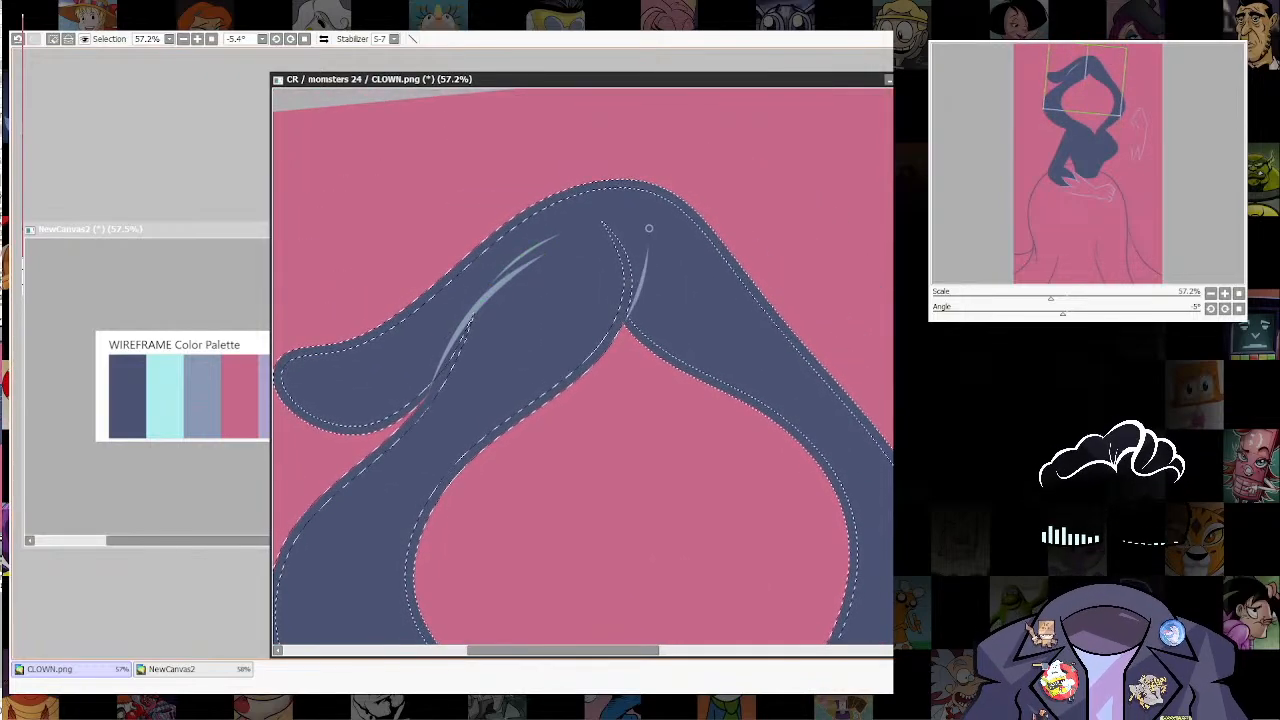
{"action": "key", "text": "ctrl+z"}
{"action": "left_click_drag", "start_coordinate": [623, 322], "coordinate": [648, 228]}
Step: Draw grey-blue lines over the armpit crease and along both lower edges of the hood where they meet on the chest
{"action": "scroll", "coordinate": [727, 173], "scroll_direction": "down", "scroll_amount": 6}
{"action": "scroll", "coordinate": [720, 320], "scroll_direction": "up", "scroll_amount": 5}
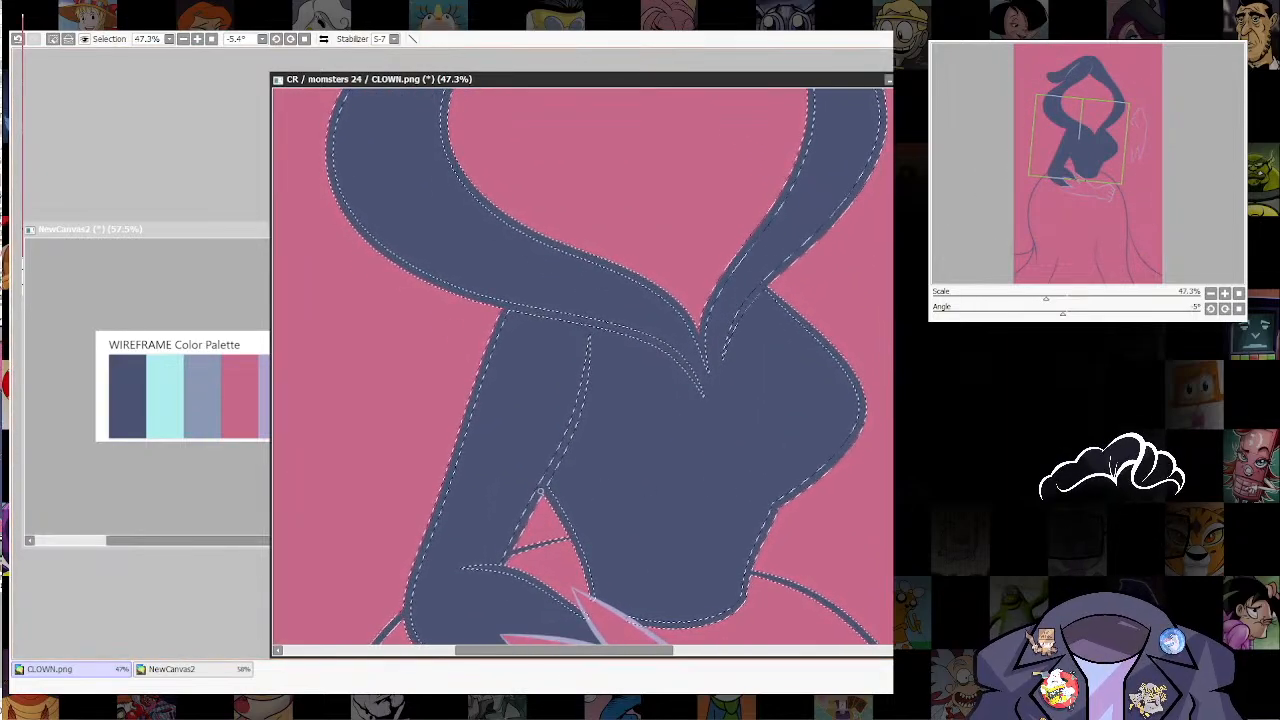
{"action": "left_click_drag", "start_coordinate": [600, 359], "coordinate": [589, 420]}
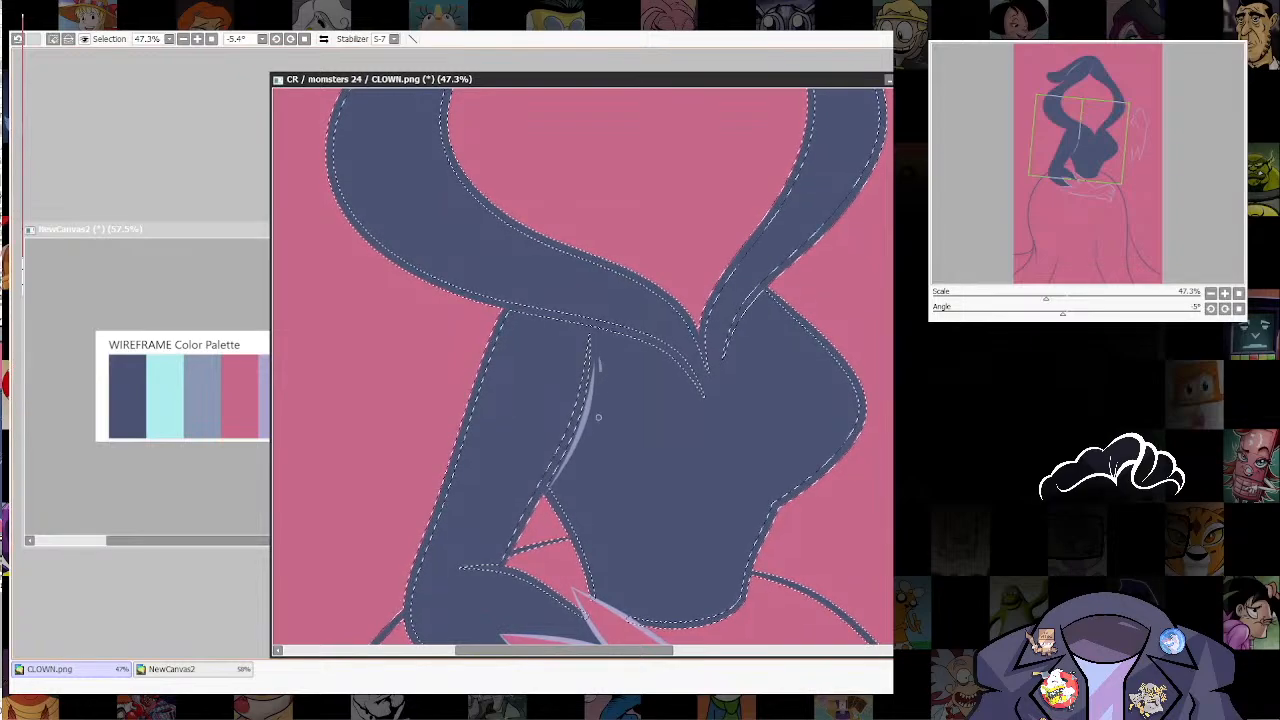
{"action": "mouse_move", "coordinate": [510, 311]}
{"action": "left_mouse_down"}
{"action": "mouse_move", "coordinate": [477, 360]}
{"action": "mouse_move", "coordinate": [666, 455]}
{"action": "left_mouse_up"}
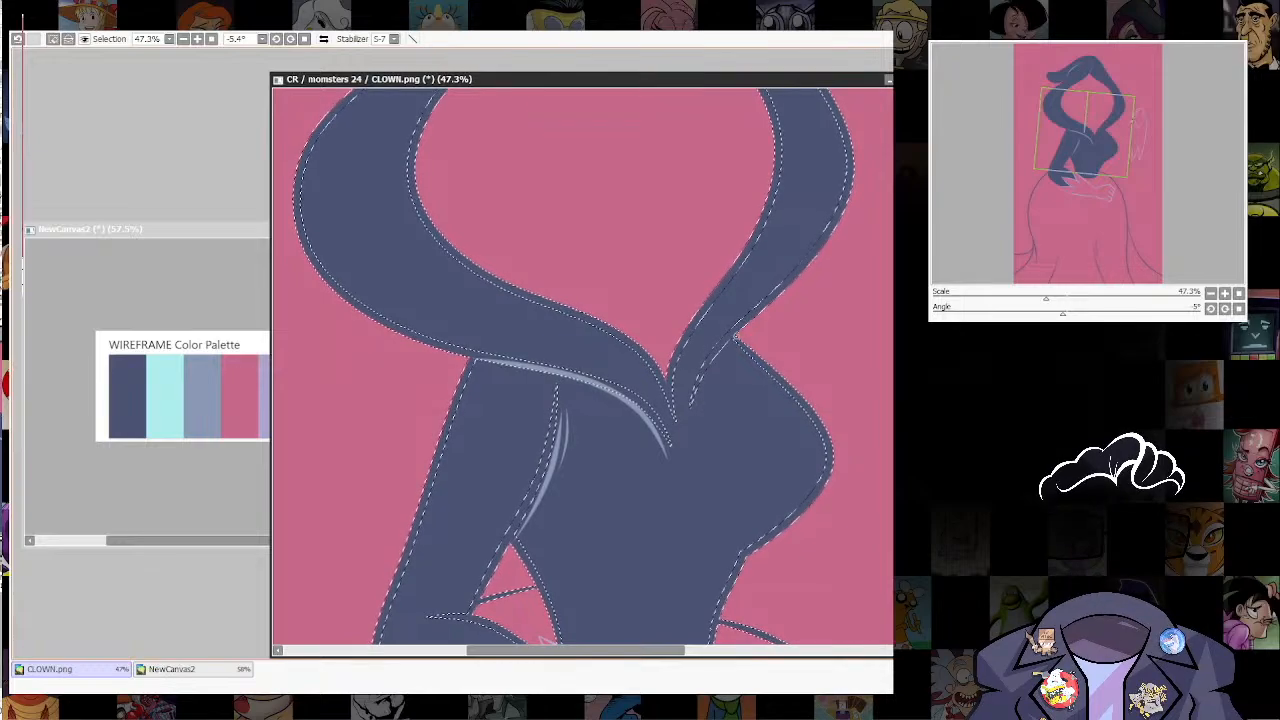
{"action": "mouse_move", "coordinate": [736, 339]}
{"action": "left_mouse_down"}
{"action": "mouse_move", "coordinate": [695, 385]}
{"action": "mouse_move", "coordinate": [688, 465]}
{"action": "mouse_move", "coordinate": [751, 491]}
{"action": "mouse_move", "coordinate": [729, 560]}
{"action": "left_mouse_up"}
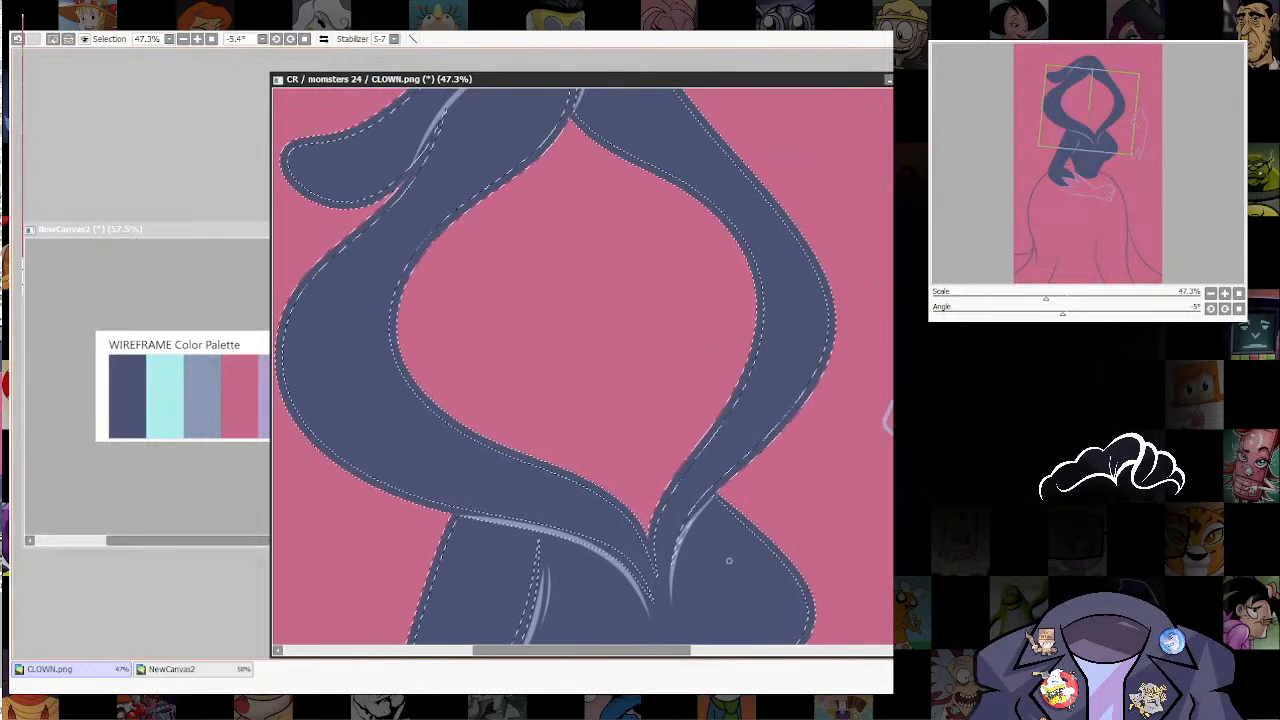
{"action": "mouse_move", "coordinate": [810, 432]}
{"action": "left_mouse_down"}
{"action": "mouse_move", "coordinate": [788, 600]}
{"action": "mouse_move", "coordinate": [831, 100]}
{"action": "mouse_move", "coordinate": [855, 8]}
{"action": "mouse_move", "coordinate": [831, 103]}
{"action": "left_mouse_up"}
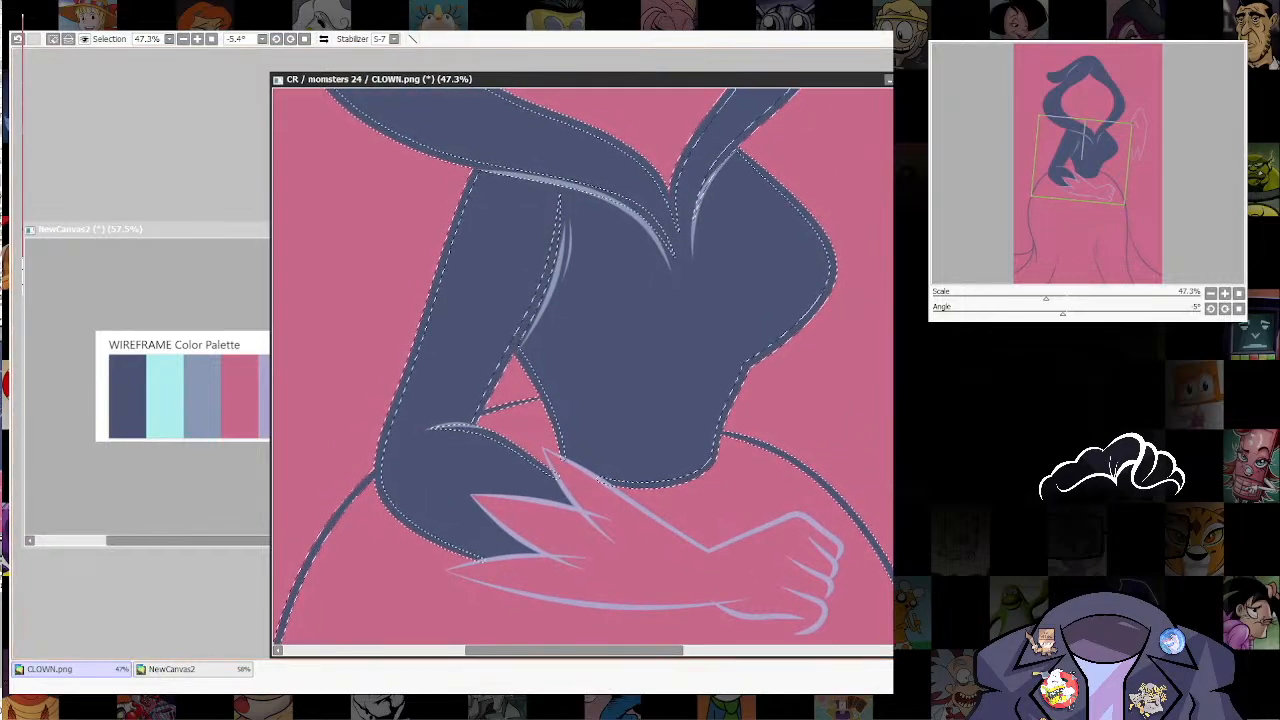
Step: Draw grey-blue lines over the inner elbow crease, the side of the waist and the bodice's lower edge
{"action": "scroll", "coordinate": [618, 509], "scroll_direction": "down", "scroll_amount": 4}
{"action": "scroll", "coordinate": [625, 505], "scroll_direction": "up", "scroll_amount": 5}
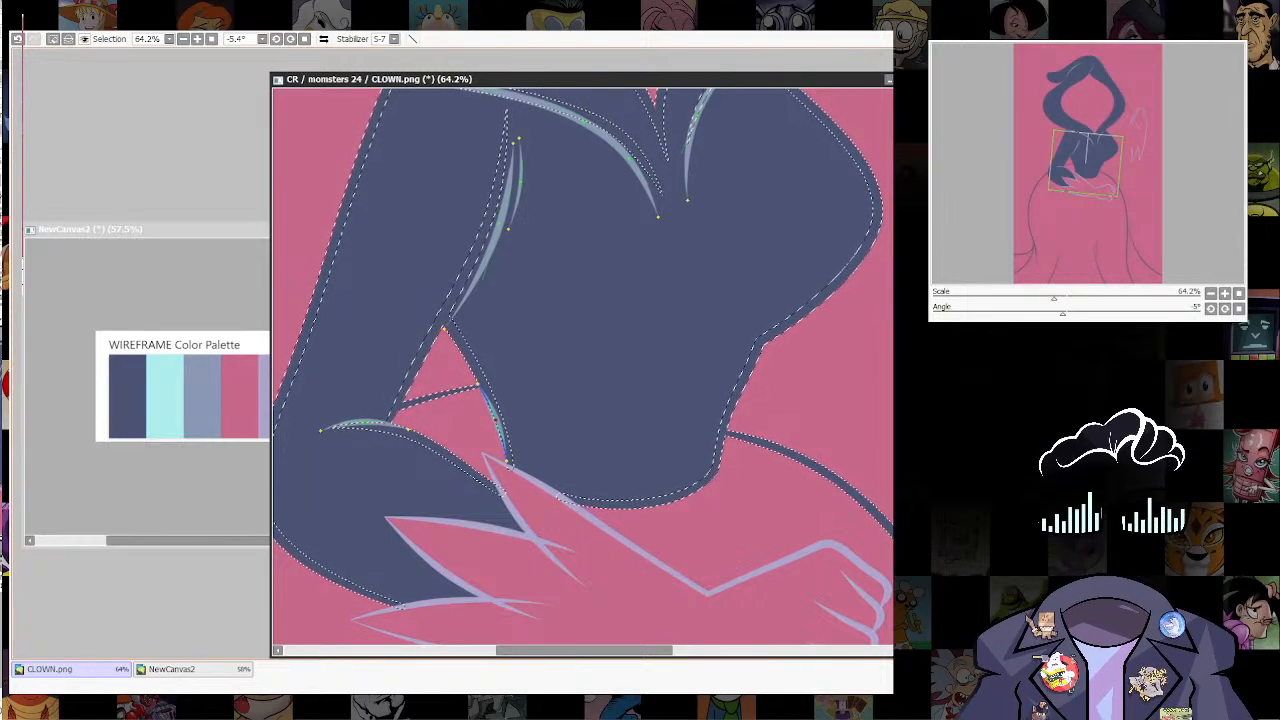
{"action": "left_click_drag", "start_coordinate": [588, 506], "coordinate": [538, 468]}
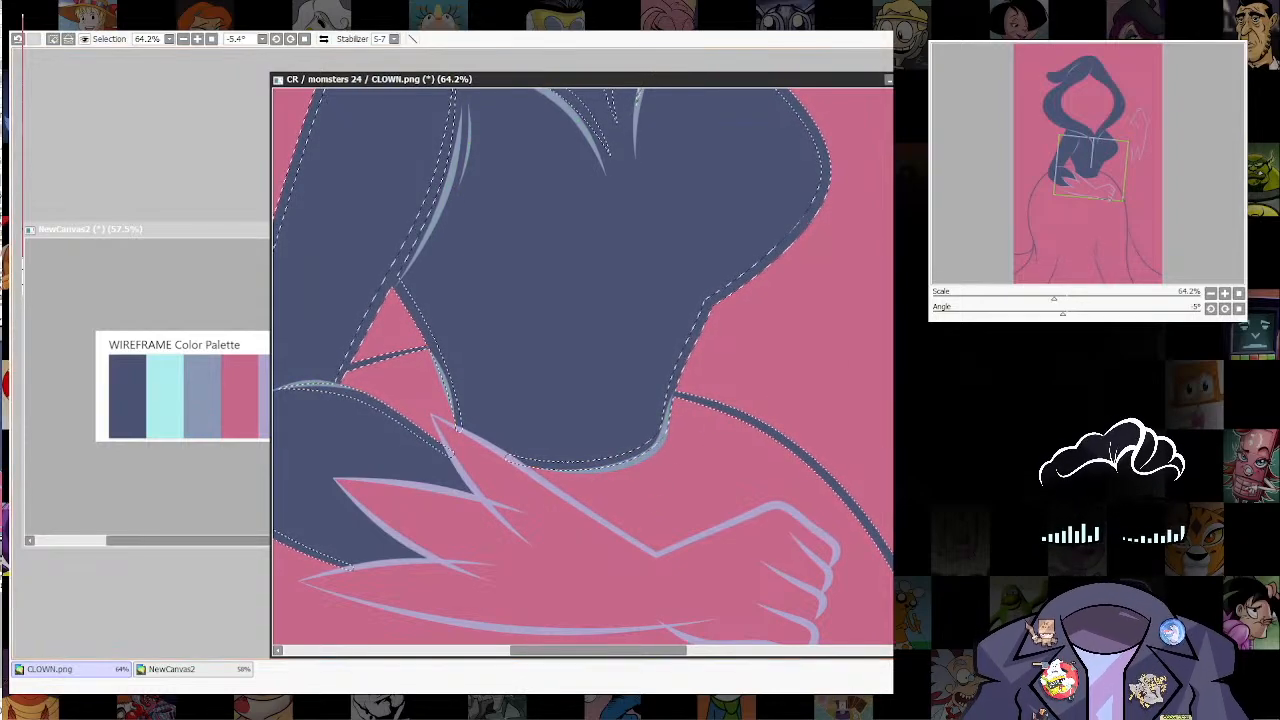
Step: Draw grey-blue lines over the fold lines in the lower middle of the skirt and clear the selection
{"action": "scroll", "coordinate": [766, 128], "scroll_direction": "down", "scroll_amount": 5}
{"action": "left_click_drag", "start_coordinate": [723, 549], "coordinate": [776, 334]}
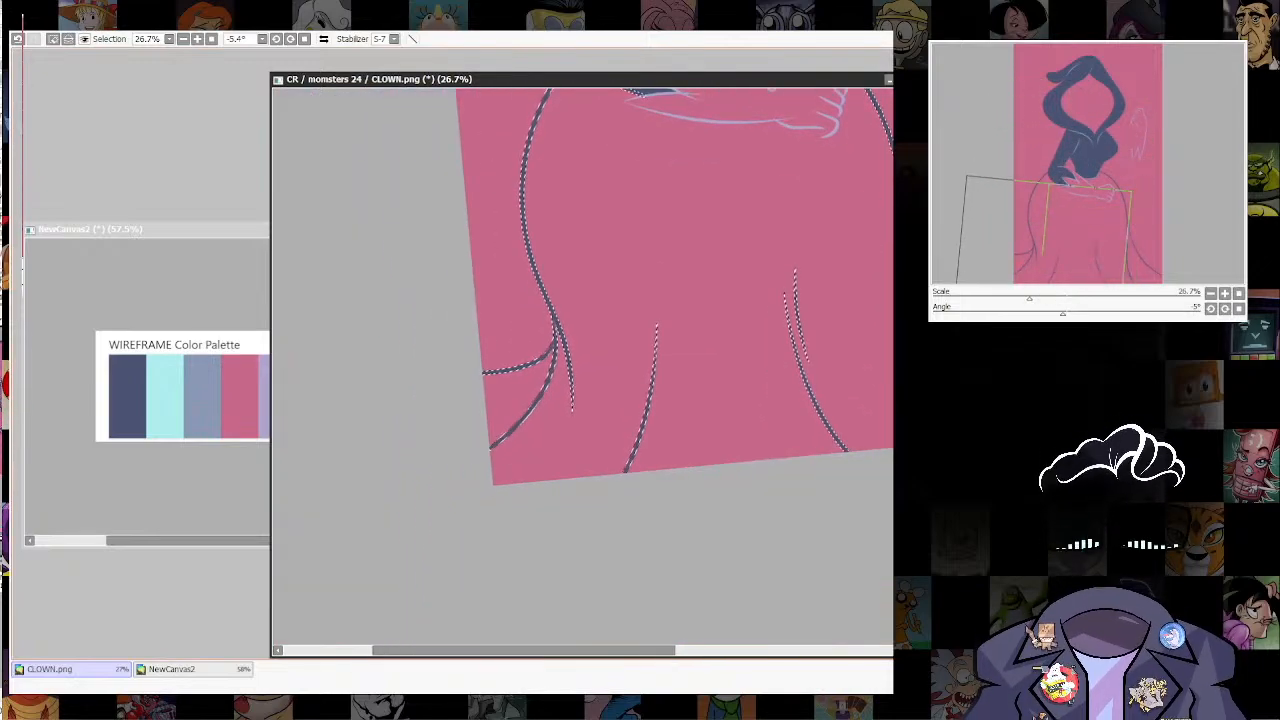
{"action": "scroll", "coordinate": [776, 334], "scroll_direction": "up", "scroll_amount": 3}
{"action": "scroll", "coordinate": [799, 462], "scroll_direction": "down", "scroll_amount": 6}
{"action": "scroll", "coordinate": [799, 462], "scroll_direction": "up", "scroll_amount": 1}
{"action": "left_click_drag", "start_coordinate": [799, 462], "coordinate": [643, 593]}
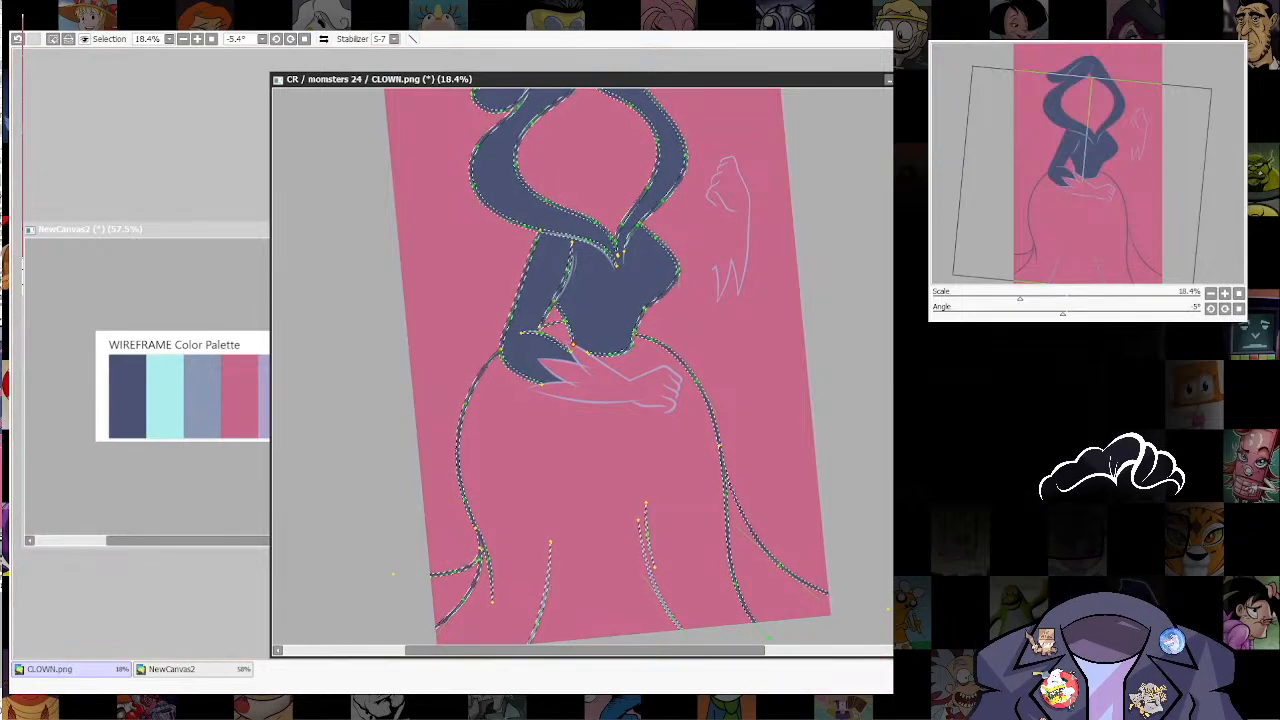
{"action": "key", "text": "ctrl+d"}
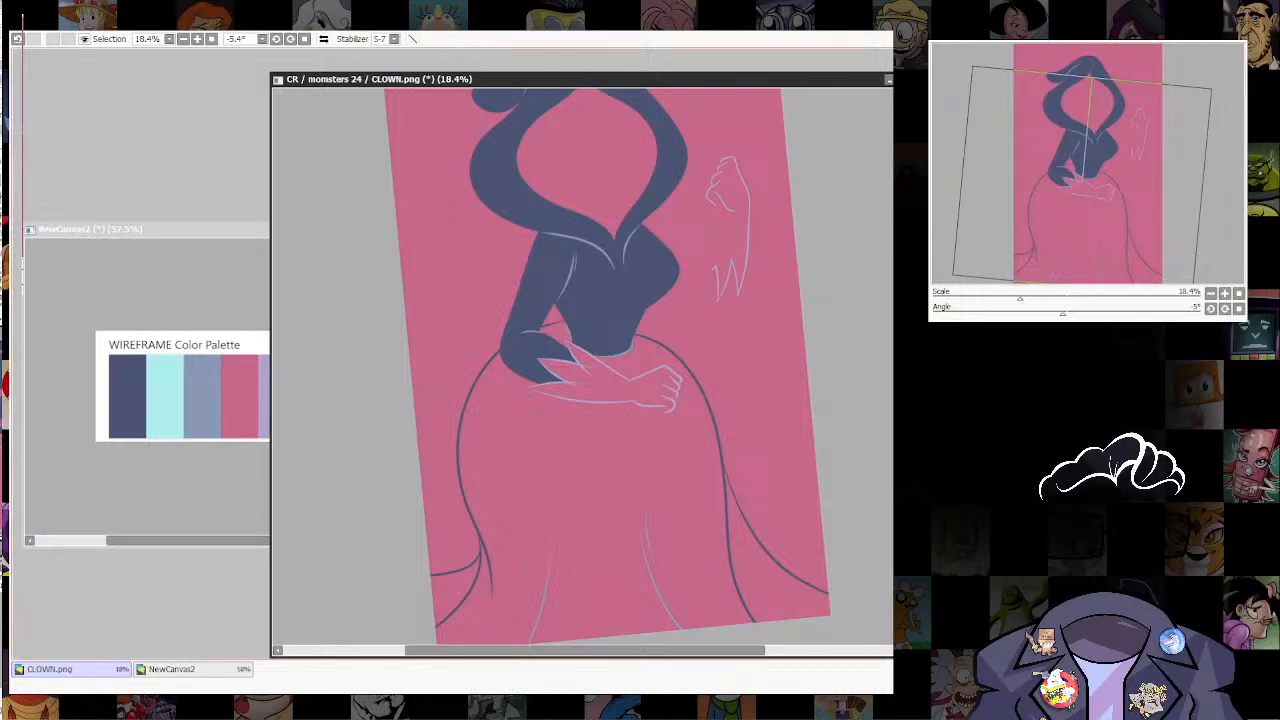
Step: Draw a short grey-blue crease under the bust and pull in the ends of the two hood lines meeting on the chest
{"action": "scroll", "coordinate": [605, 365], "scroll_direction": "up", "scroll_amount": 3}
{"action": "scroll", "coordinate": [812, 468], "scroll_direction": "down", "scroll_amount": 10}
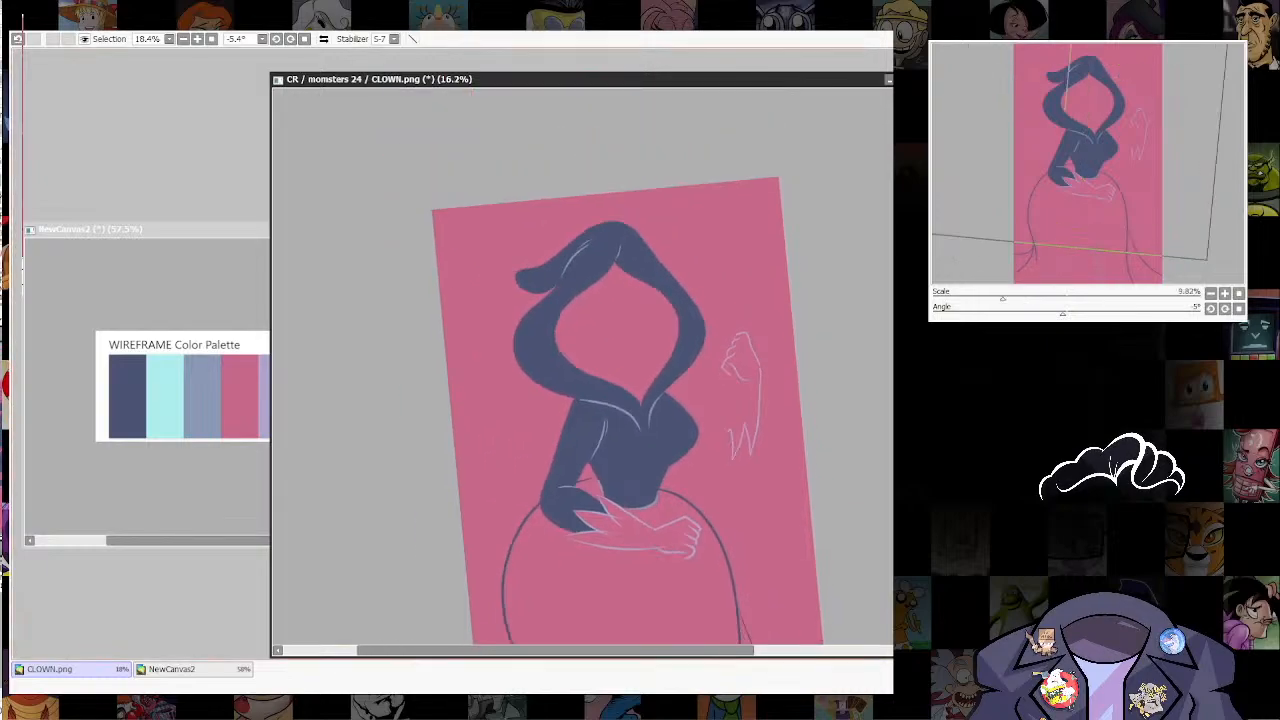
{"action": "scroll", "coordinate": [727, 188], "scroll_direction": "up", "scroll_amount": 13}
{"action": "scroll", "coordinate": [845, 535], "scroll_direction": "up", "scroll_amount": 3}
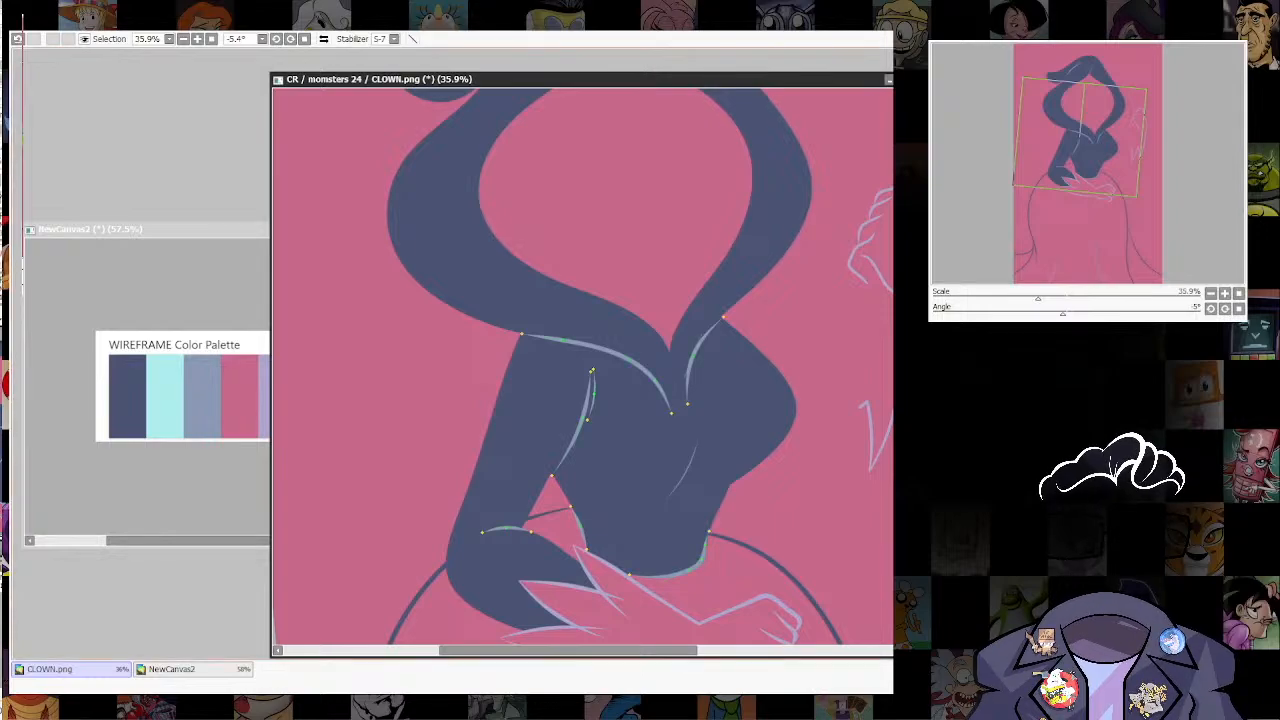
{"action": "mouse_move", "coordinate": [671, 404]}
{"action": "left_mouse_down"}
{"action": "mouse_move", "coordinate": [677, 392]}
{"action": "mouse_move", "coordinate": [645, 368]}
{"action": "left_mouse_up"}
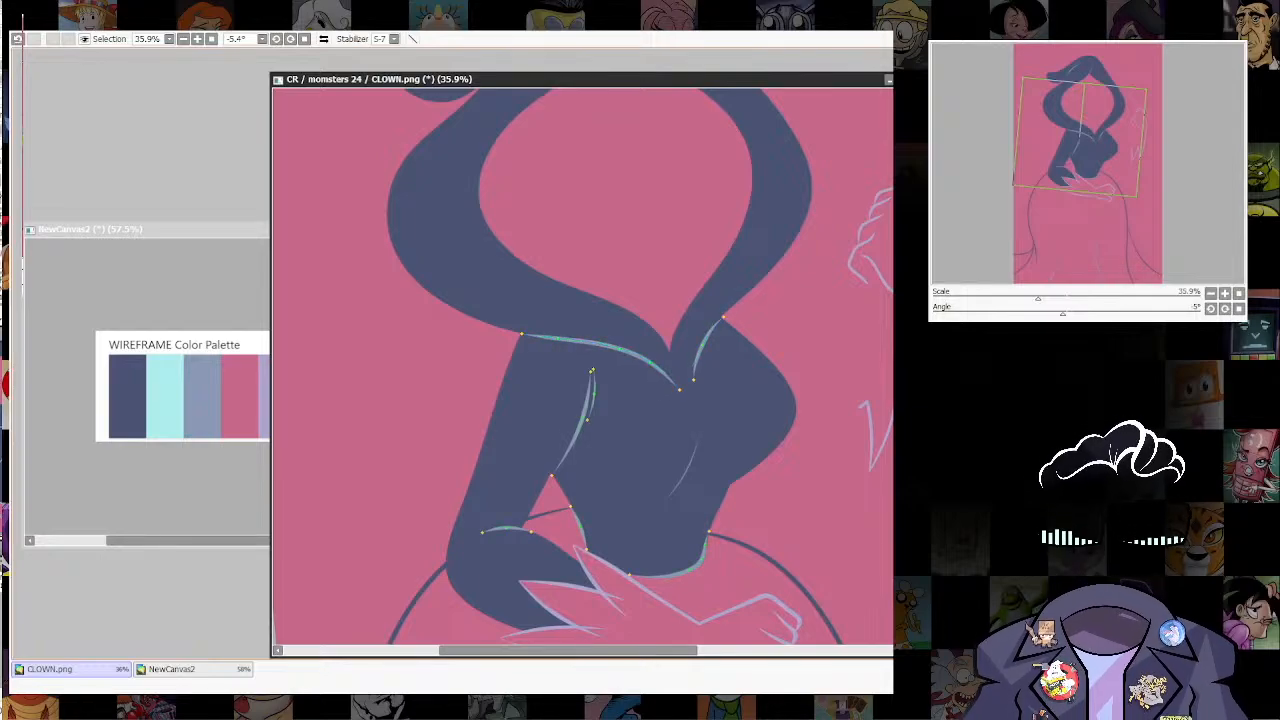
Step: Extend the bust crease into a longer curve and adjust its points to follow the chest
{"action": "left_click", "coordinate": [697, 447], "text": "ctrl+shift"}
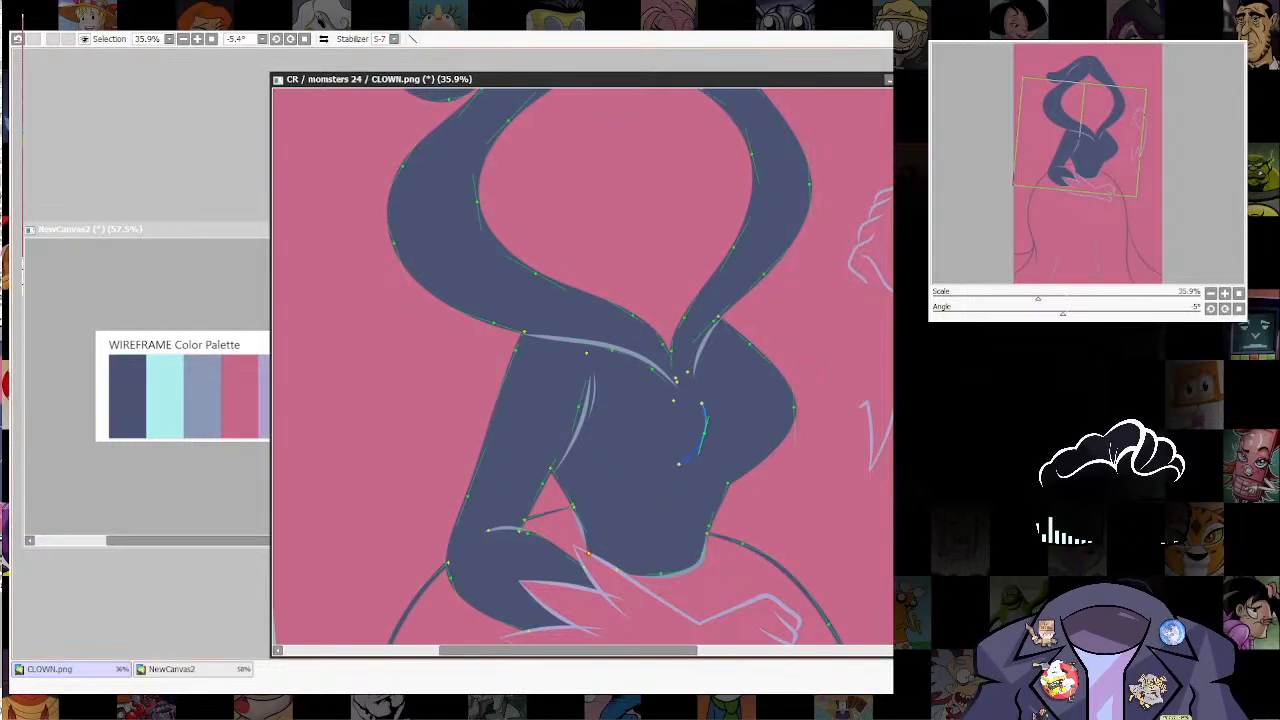
{"action": "mouse_move", "coordinate": [711, 437]}
{"action": "left_mouse_down"}
{"action": "mouse_move", "coordinate": [732, 435]}
{"action": "mouse_move", "coordinate": [706, 439]}
{"action": "left_mouse_up"}
{"action": "left_click_drag", "start_coordinate": [709, 393], "coordinate": [708, 401]}
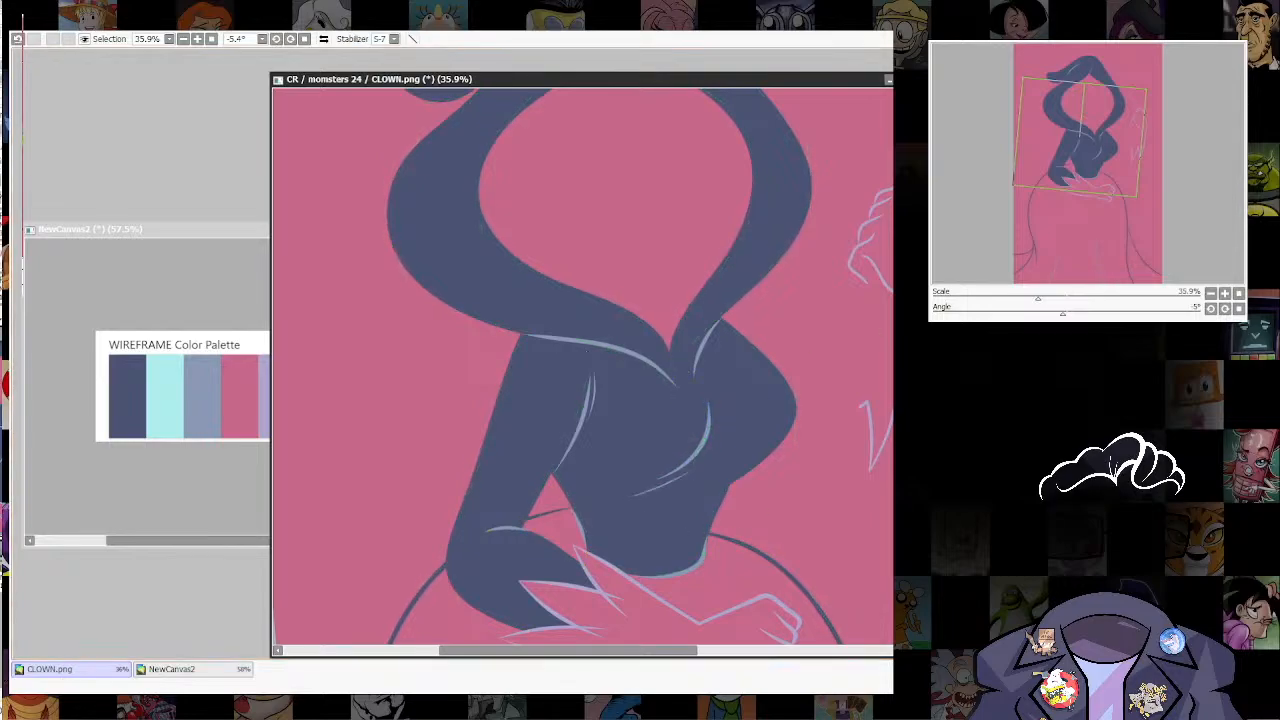
Step: Select the skirt's main area and both flared side panels, fill them with navy and clear the selection
{"action": "scroll", "coordinate": [828, 250], "scroll_direction": "down", "scroll_amount": 12}
{"action": "left_click_drag", "start_coordinate": [828, 280], "coordinate": [748, 424]}
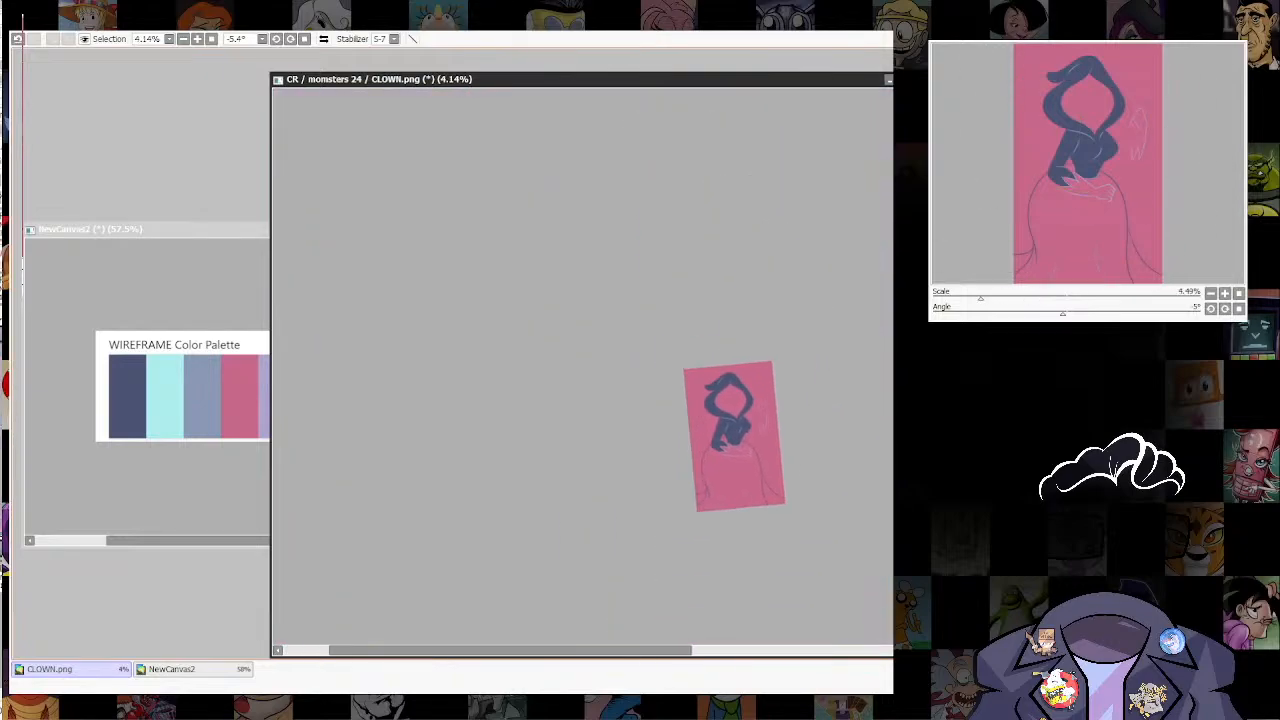
{"action": "scroll", "coordinate": [755, 464], "scroll_direction": "up", "scroll_amount": 6}
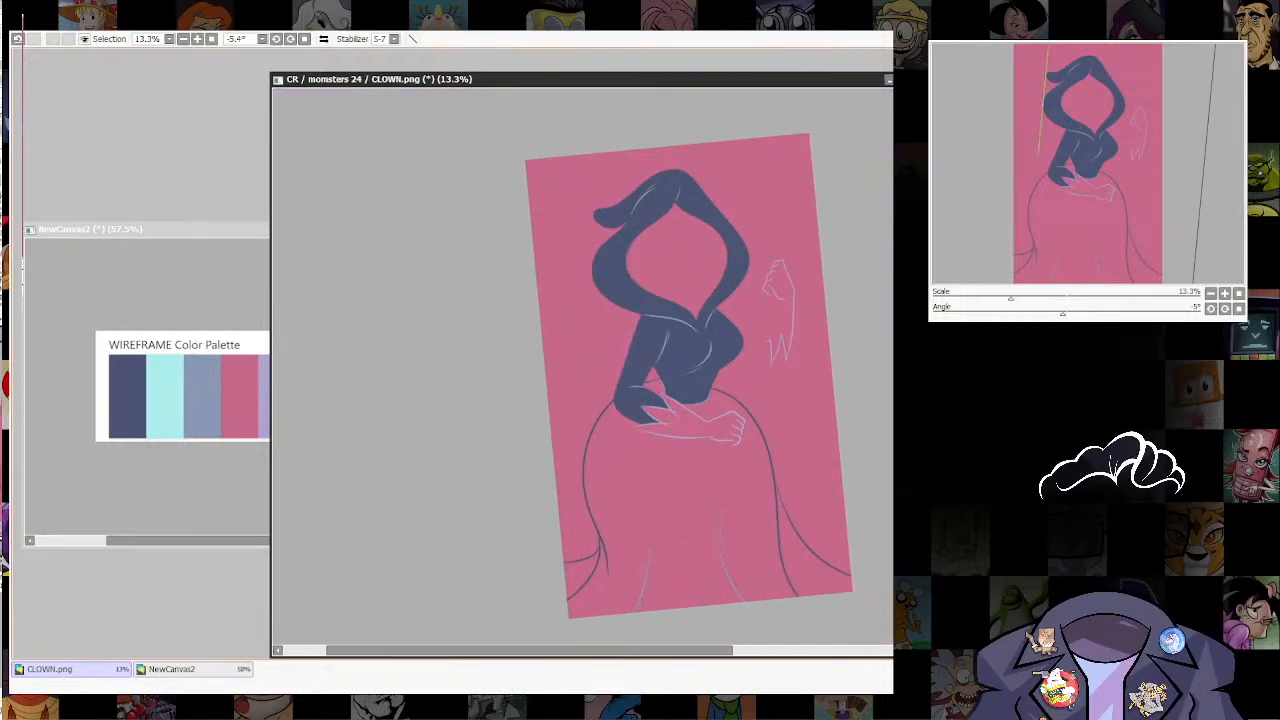
{"action": "left_click_drag", "start_coordinate": [806, 586], "coordinate": [760, 594]}
{"action": "scroll", "coordinate": [803, 627], "scroll_direction": "up", "scroll_amount": 1}
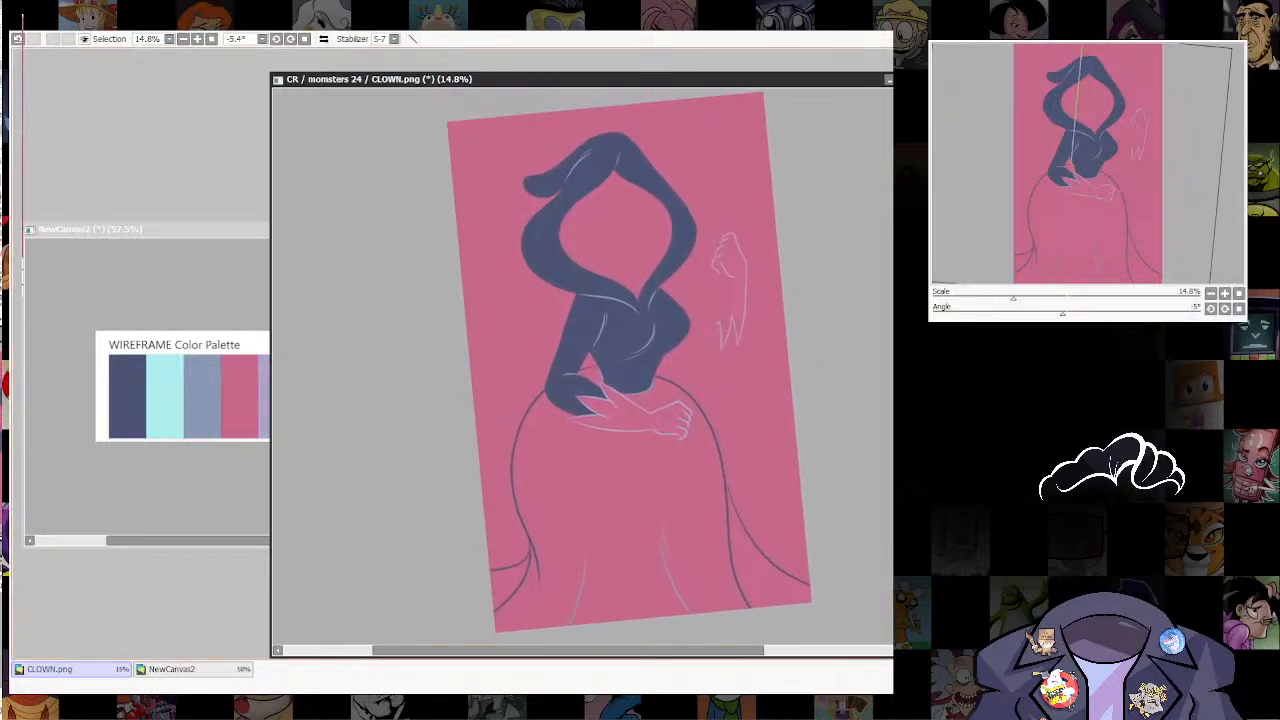
{"action": "left_click", "coordinate": [626, 498]}
{"action": "left_click", "coordinate": [763, 577]}
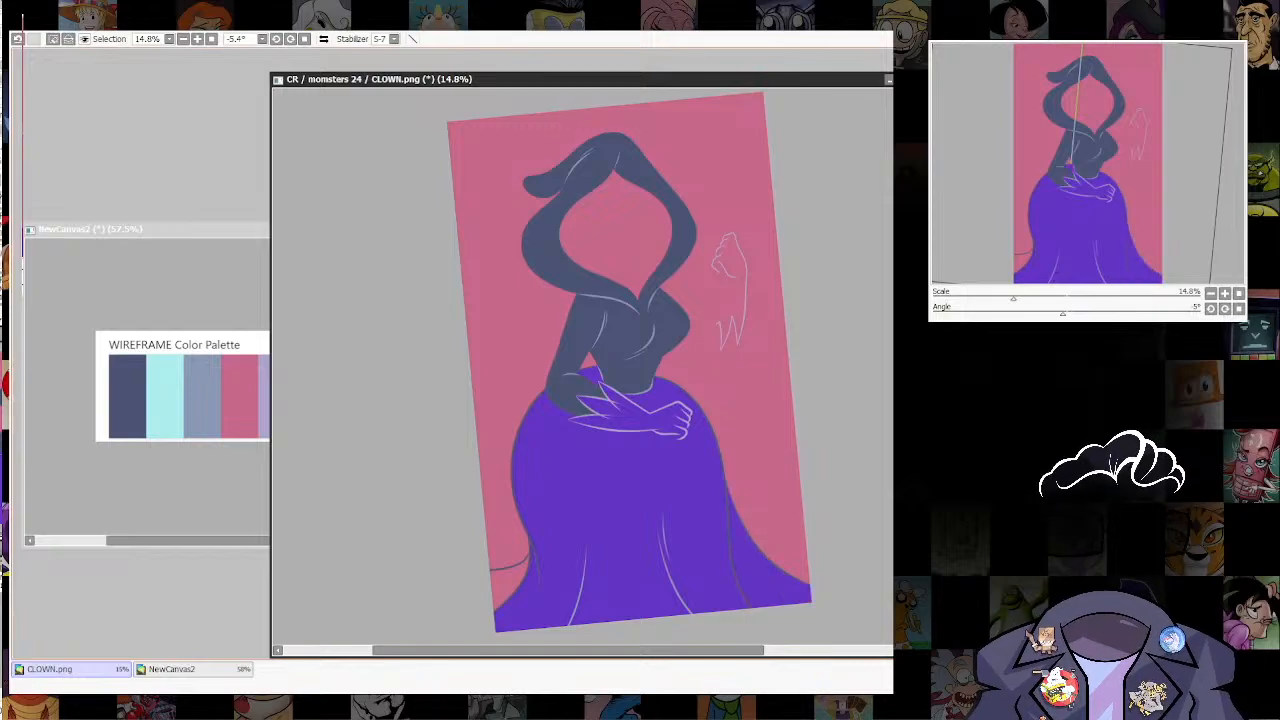
{"action": "left_click", "coordinate": [510, 586]}
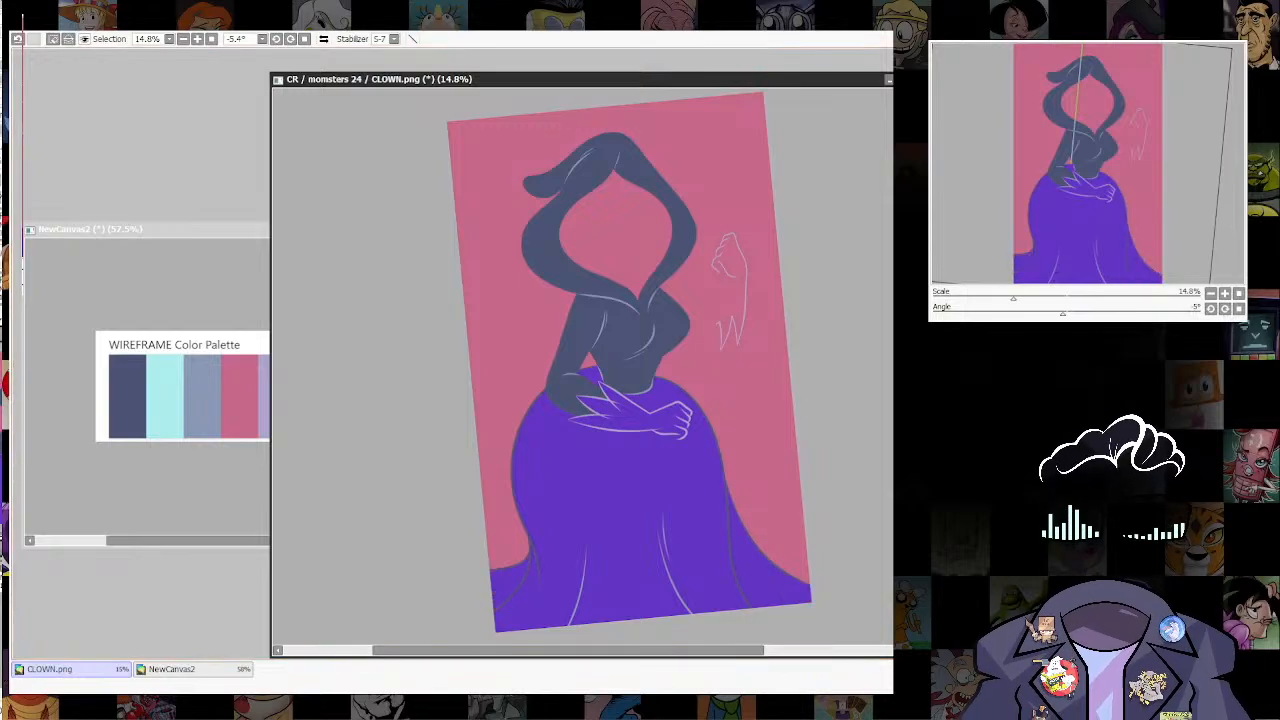
{"action": "key", "text": "ctrl+d"}
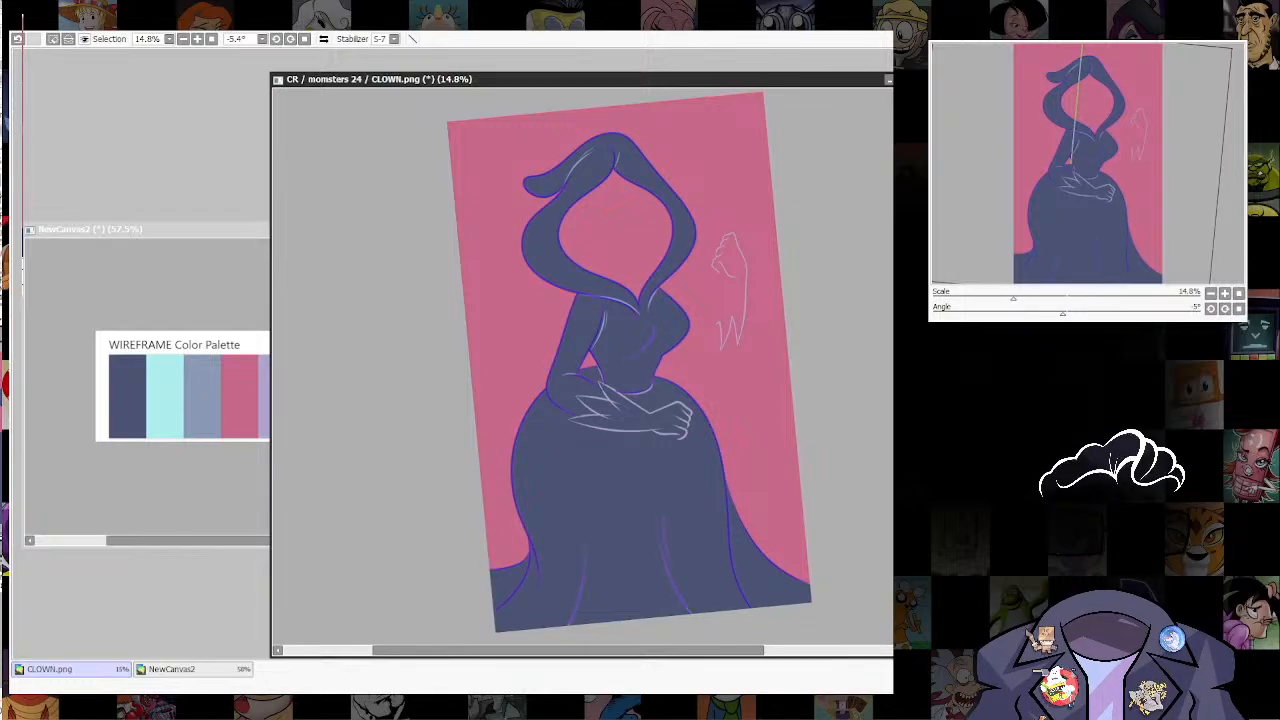
Step: Pick the palette's grey-blue and draw a line along the underside of the bent elbow where it overlaps the skirt
{"action": "key", "text": "n"}
{"action": "scroll", "coordinate": [529, 596], "scroll_direction": "up", "scroll_amount": 5}
{"action": "left_click_drag", "start_coordinate": [535, 560], "coordinate": [633, 498]}
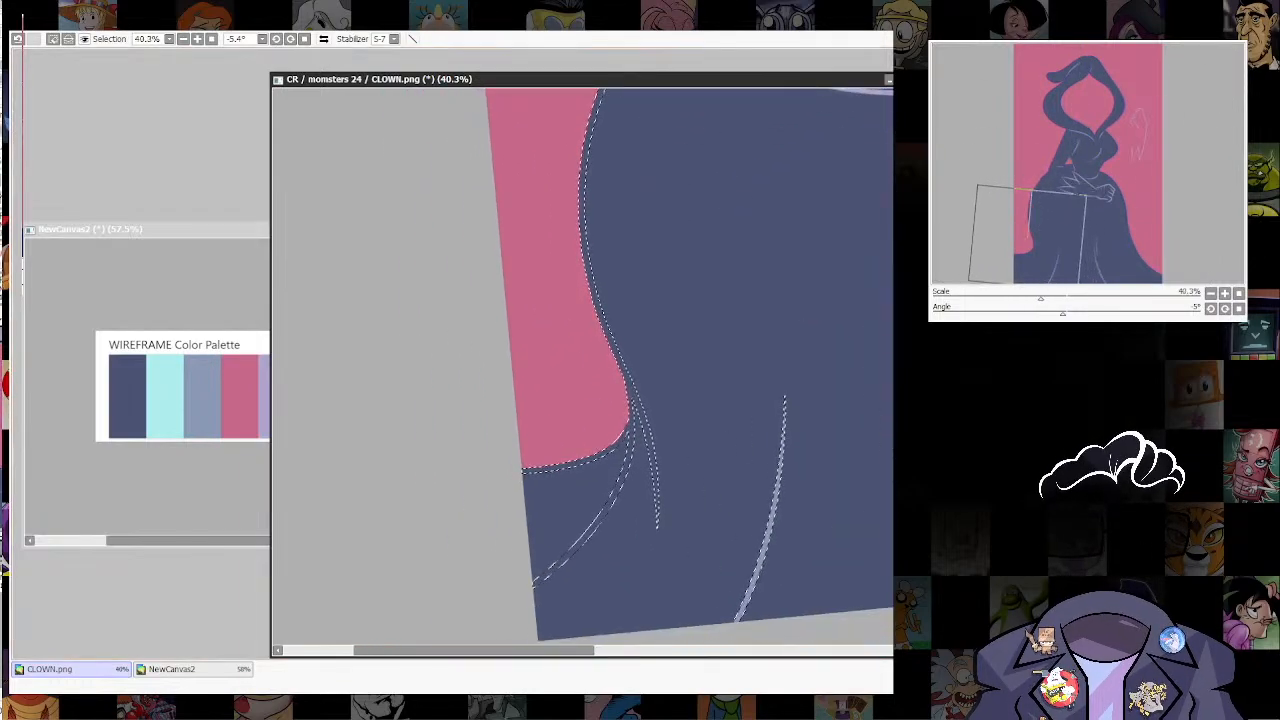
{"action": "left_click_drag", "start_coordinate": [633, 360], "coordinate": [578, 574]}
{"action": "left_click_drag", "start_coordinate": [620, 300], "coordinate": [579, 497]}
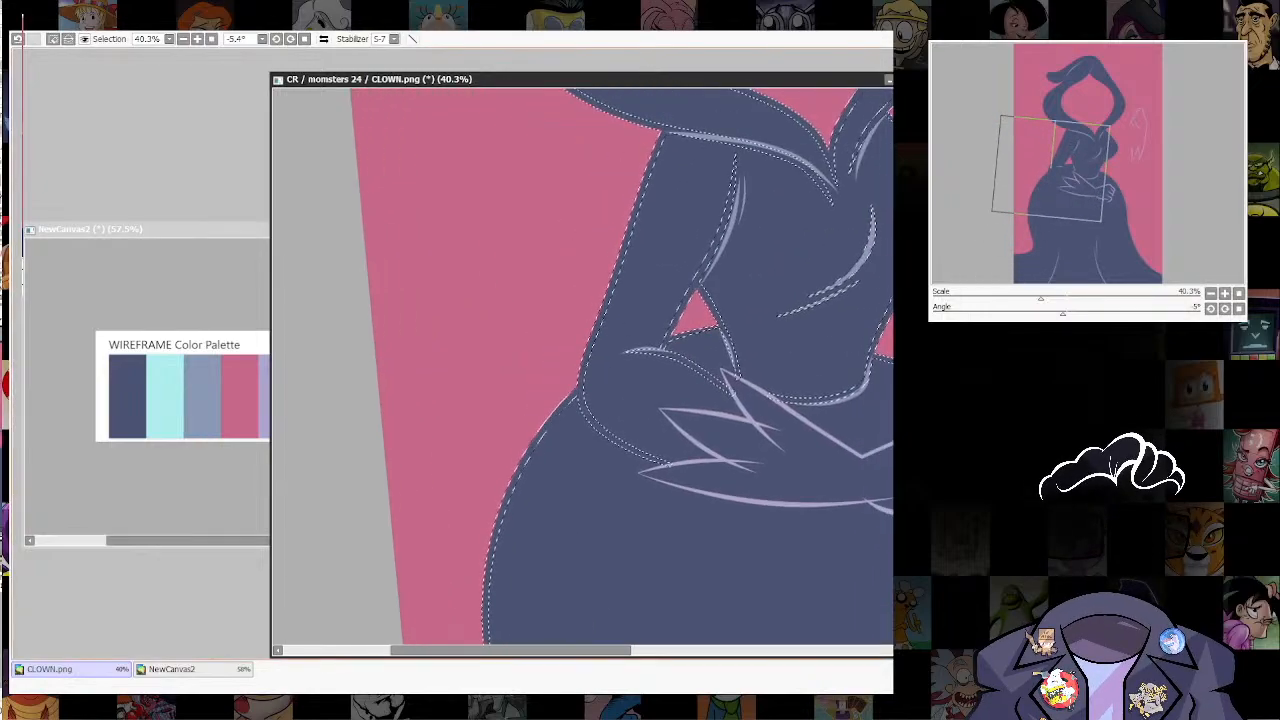
{"action": "left_click", "coordinate": [202, 396]}
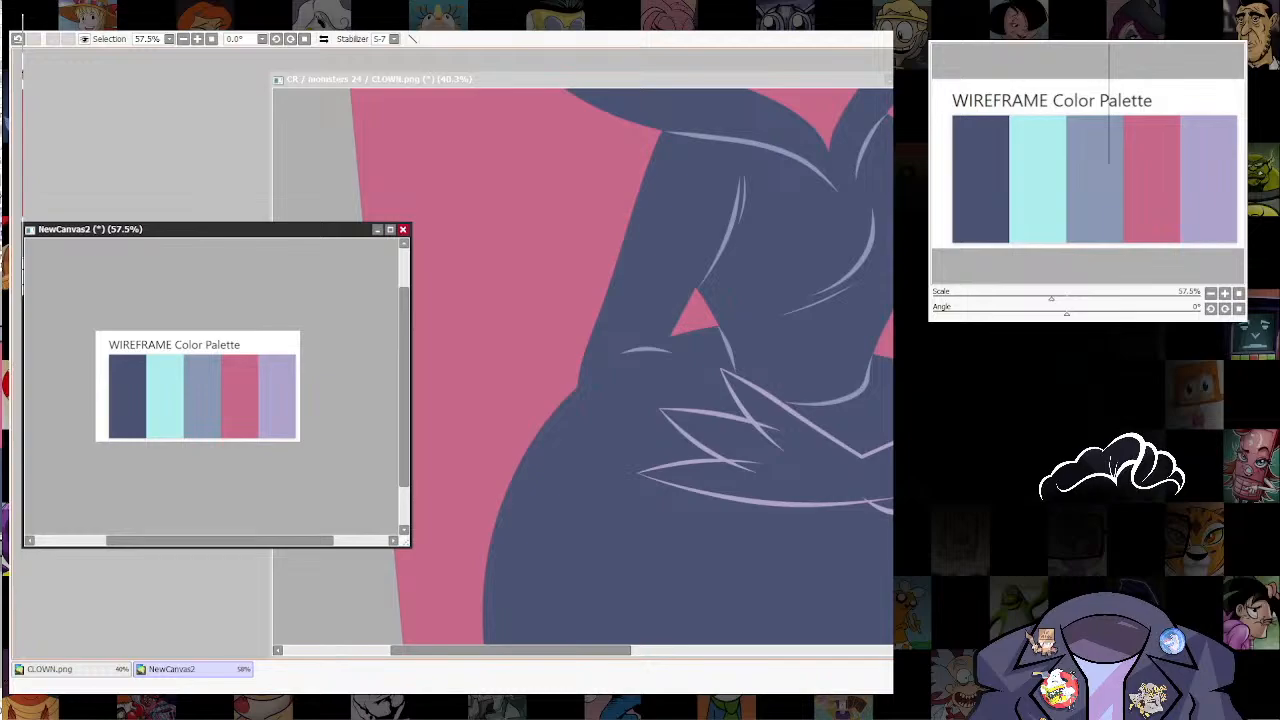
{"action": "key", "text": "ctrl+Tab"}
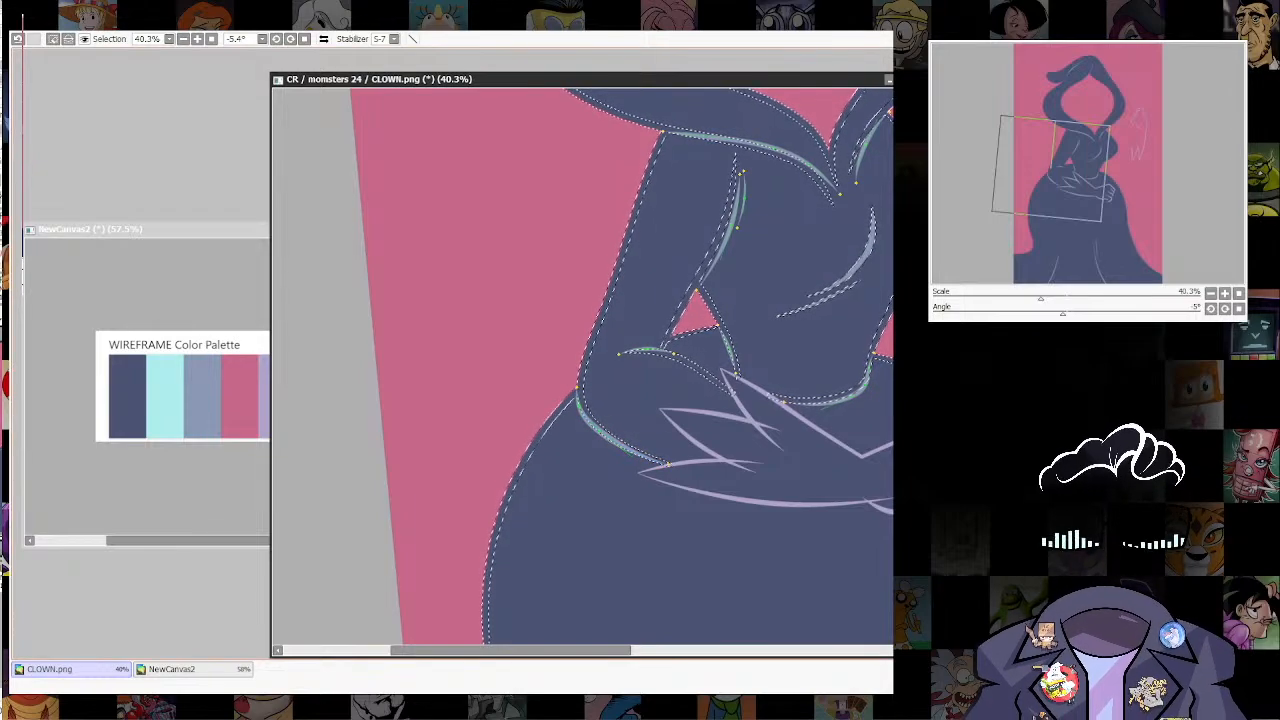
Step: Draw a short grey-blue line joining the gap beside the waist to the upper edge of the forearm
{"action": "left_click_drag", "start_coordinate": [600, 400], "coordinate": [563, 462]}
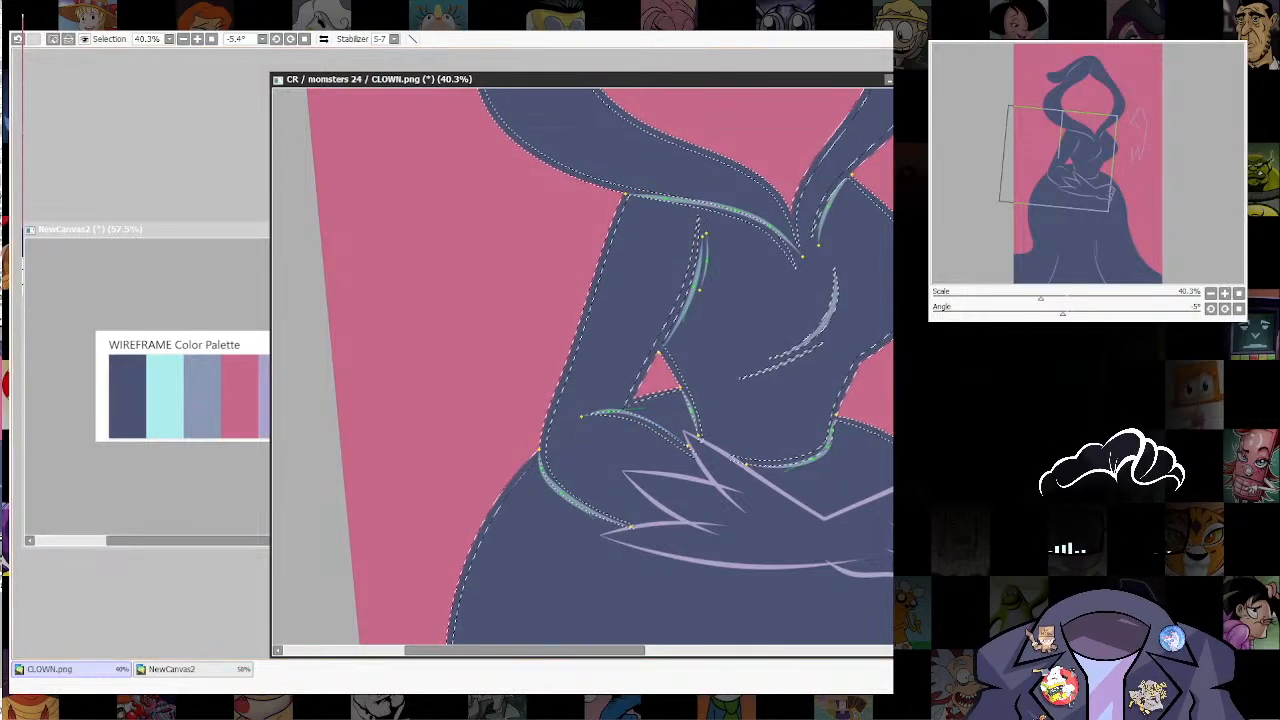
{"action": "left_click_drag", "start_coordinate": [688, 445], "coordinate": [648, 426]}
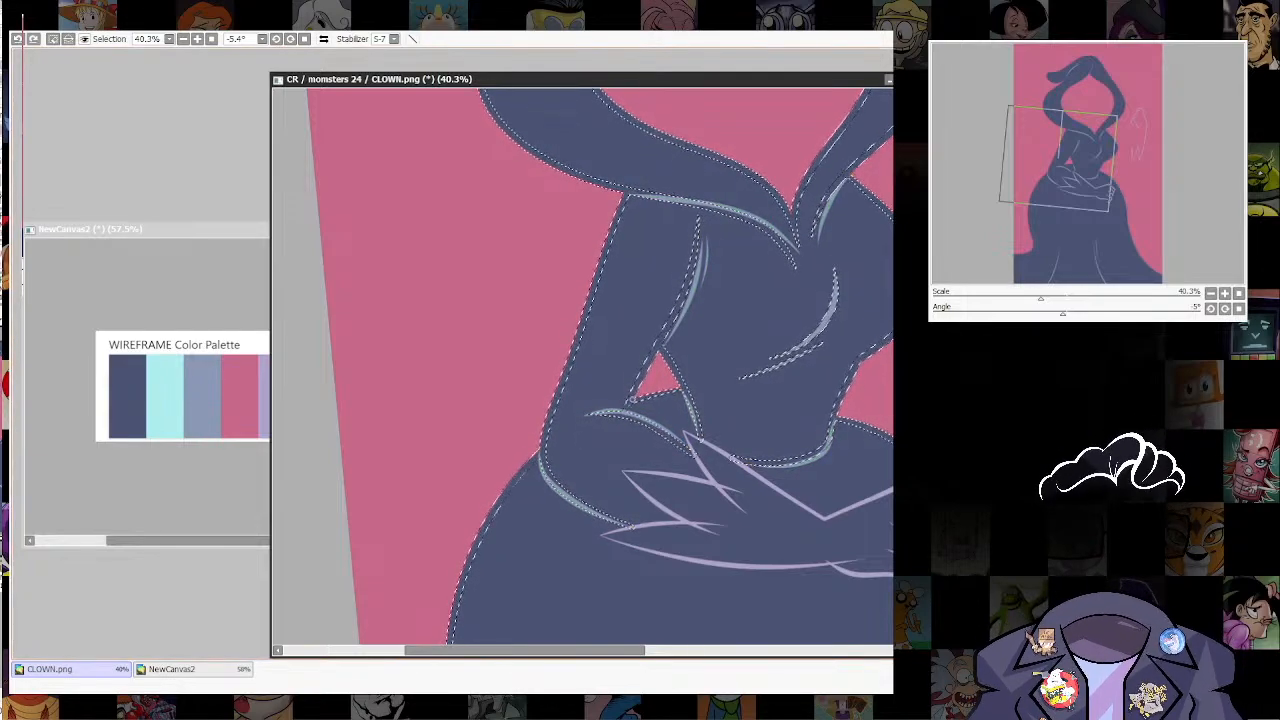
{"action": "key", "text": "ctrl+y"}
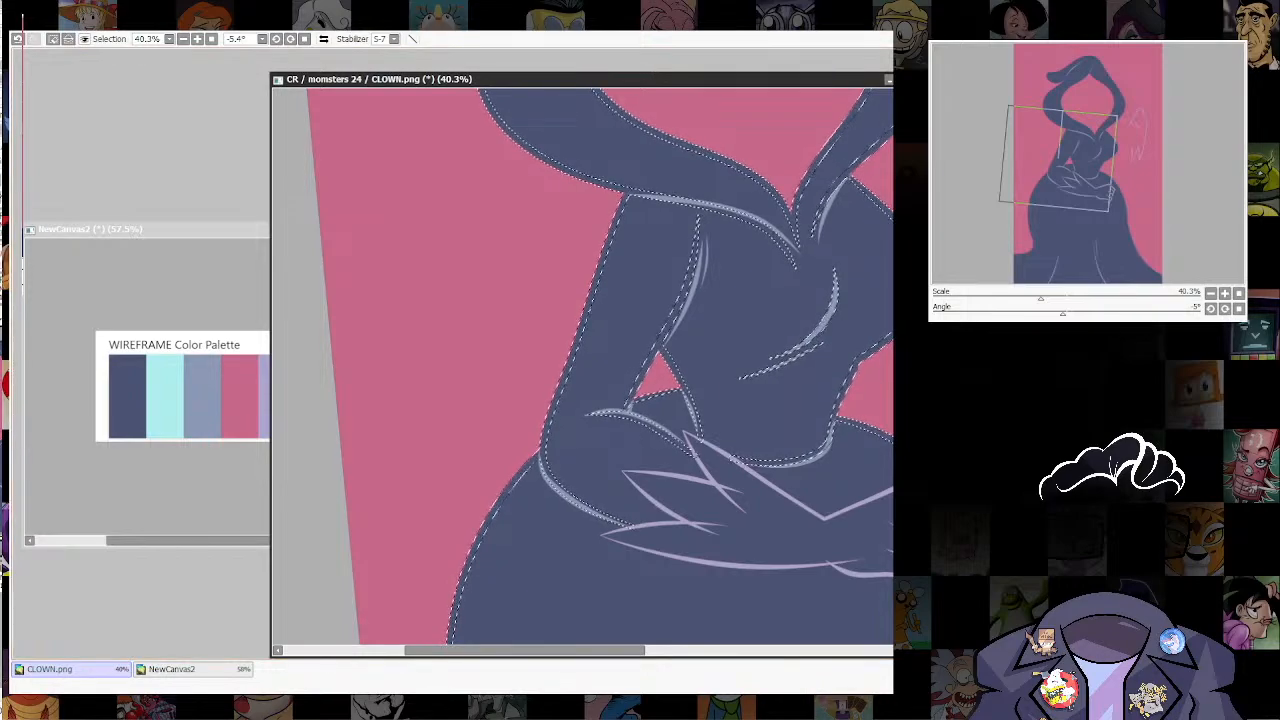
Step: Draw grey-blue lines over the two fold lines where the skirt flares out at its left side
{"action": "scroll", "coordinate": [820, 400], "scroll_direction": "down", "scroll_amount": 4}
{"action": "left_click_drag", "start_coordinate": [820, 400], "coordinate": [755, 262]}
{"action": "left_click_drag", "start_coordinate": [772, 563], "coordinate": [785, 438]}
{"action": "scroll", "coordinate": [785, 438], "scroll_direction": "up", "scroll_amount": 2}
{"action": "left_click_drag", "start_coordinate": [717, 417], "coordinate": [845, 453]}
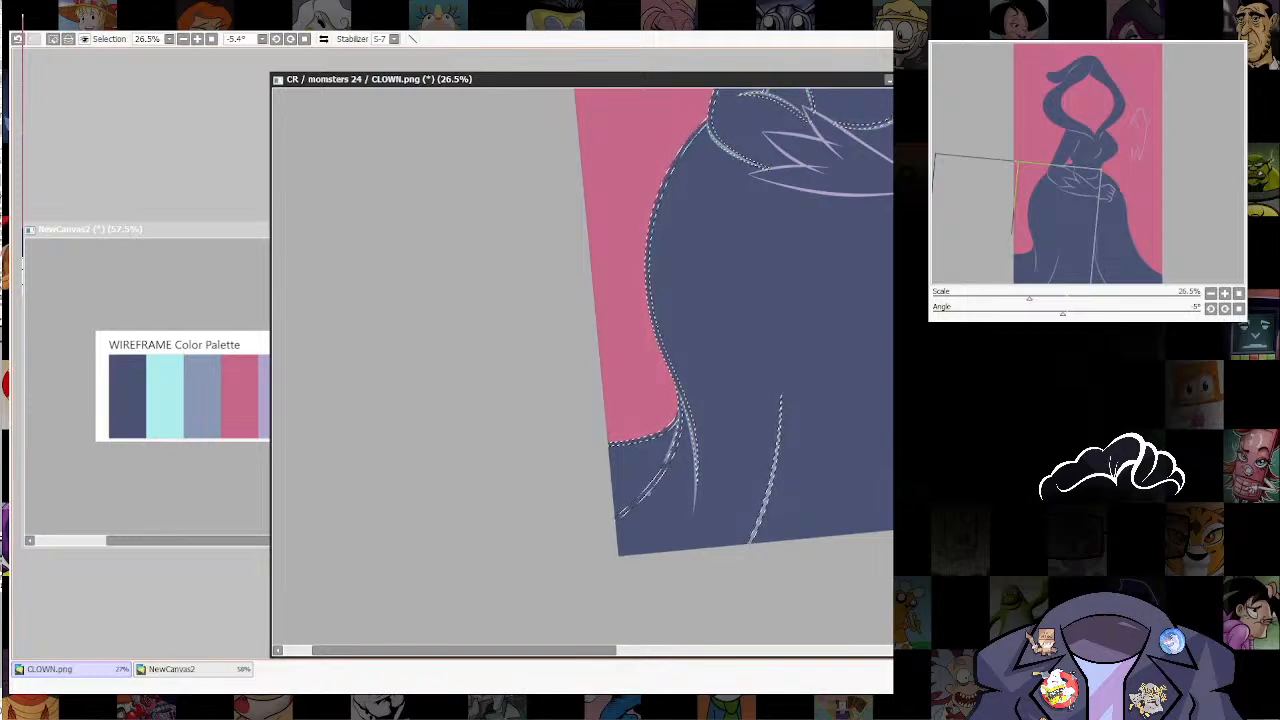
Step: Draw a grey-blue line over the fold of the skirt's right flare down to the hem and clear the selection
{"action": "left_click_drag", "start_coordinate": [860, 400], "coordinate": [452, 494]}
{"action": "left_click_drag", "start_coordinate": [709, 476], "coordinate": [626, 466]}
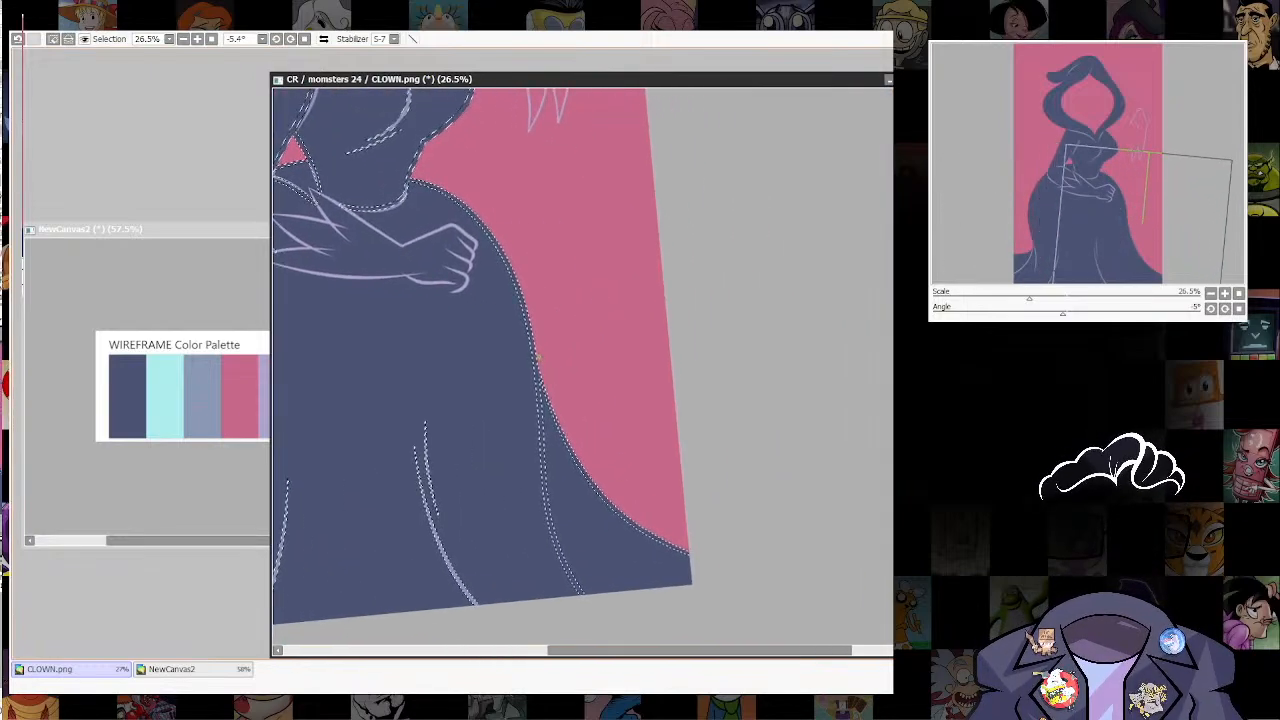
{"action": "mouse_move", "coordinate": [538, 360]}
{"action": "left_mouse_down"}
{"action": "mouse_move", "coordinate": [550, 470]}
{"action": "mouse_move", "coordinate": [592, 592]}
{"action": "left_mouse_up"}
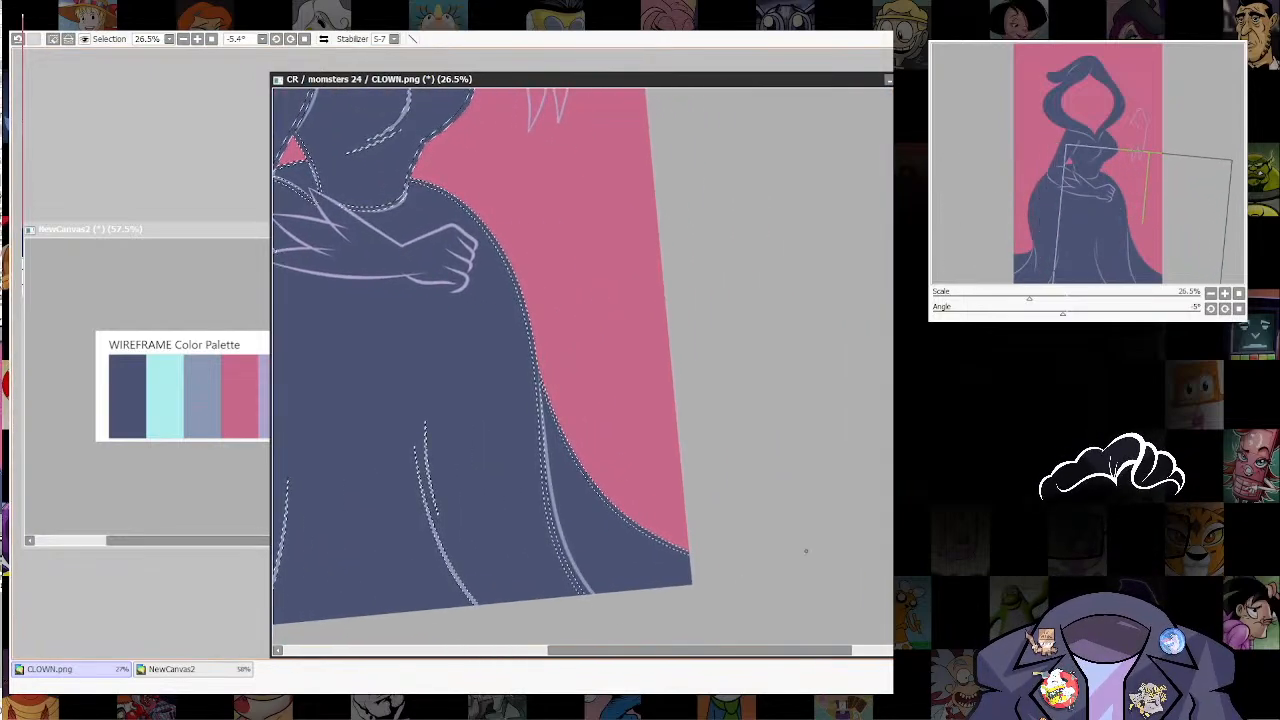
{"action": "key", "text": "ctrl+d"}
{"action": "scroll", "coordinate": [888, 619], "scroll_direction": "down", "scroll_amount": 5}
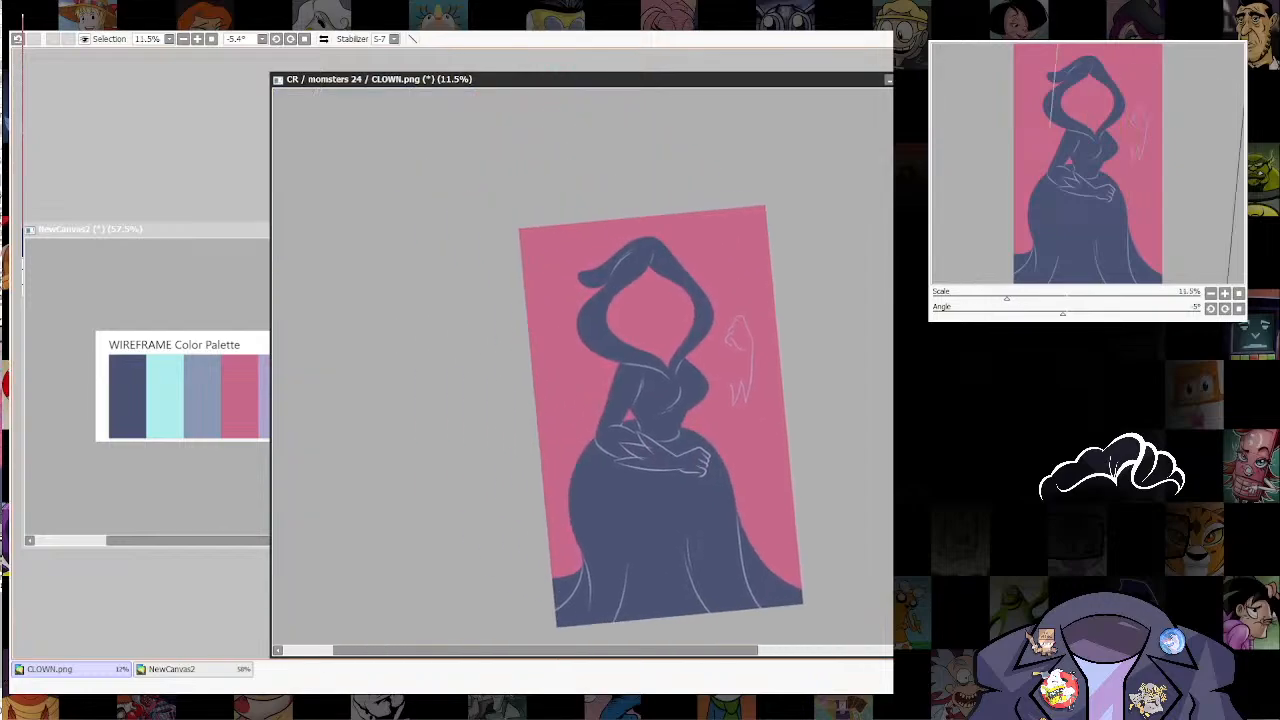
Step: Thicken the lower ends of the grey-blue skirt folds with the line pressure tool so they widen towards the hem
{"action": "scroll", "coordinate": [740, 550], "scroll_direction": "up", "scroll_amount": 4}
{"action": "left_click_drag", "start_coordinate": [740, 550], "coordinate": [804, 435]}
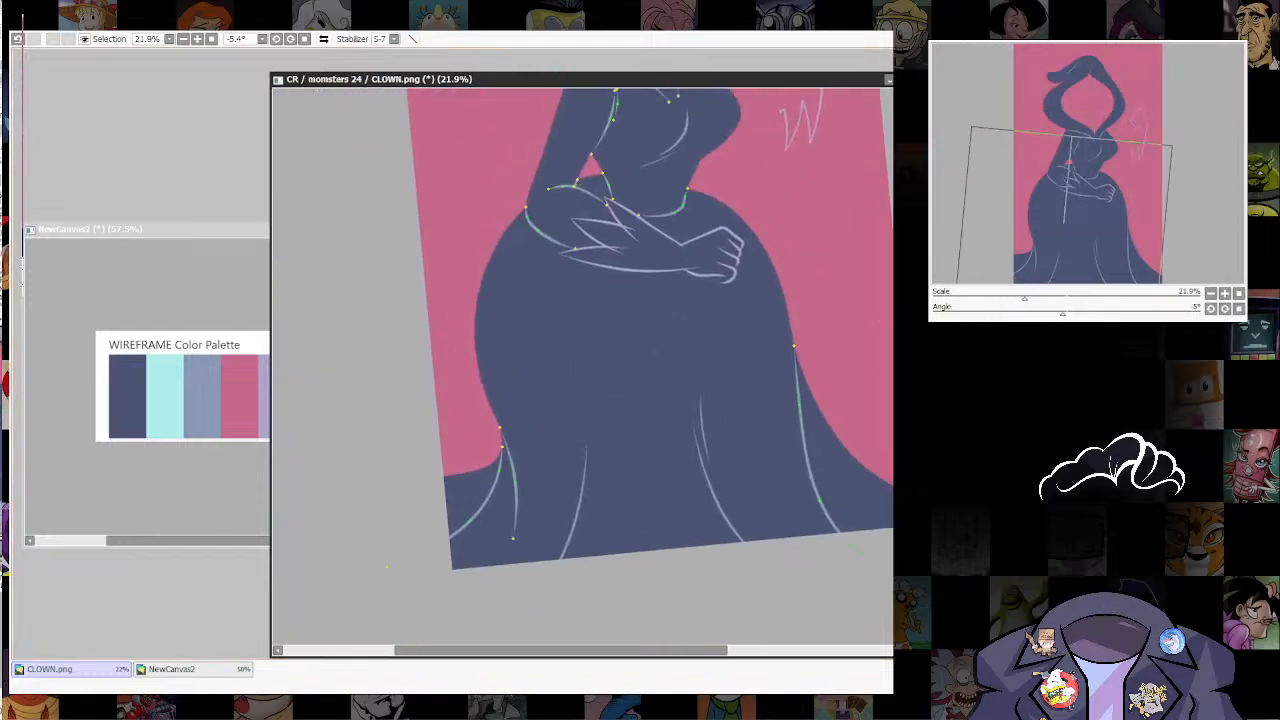
{"action": "mouse_move", "coordinate": [469, 521]}
{"action": "left_mouse_down"}
{"action": "mouse_move", "coordinate": [500, 521]}
{"action": "mouse_move", "coordinate": [545, 483]}
{"action": "left_mouse_up"}
{"action": "left_click_drag", "start_coordinate": [820, 501], "coordinate": [846, 501]}
{"action": "left_click_drag", "start_coordinate": [848, 544], "coordinate": [874, 544]}
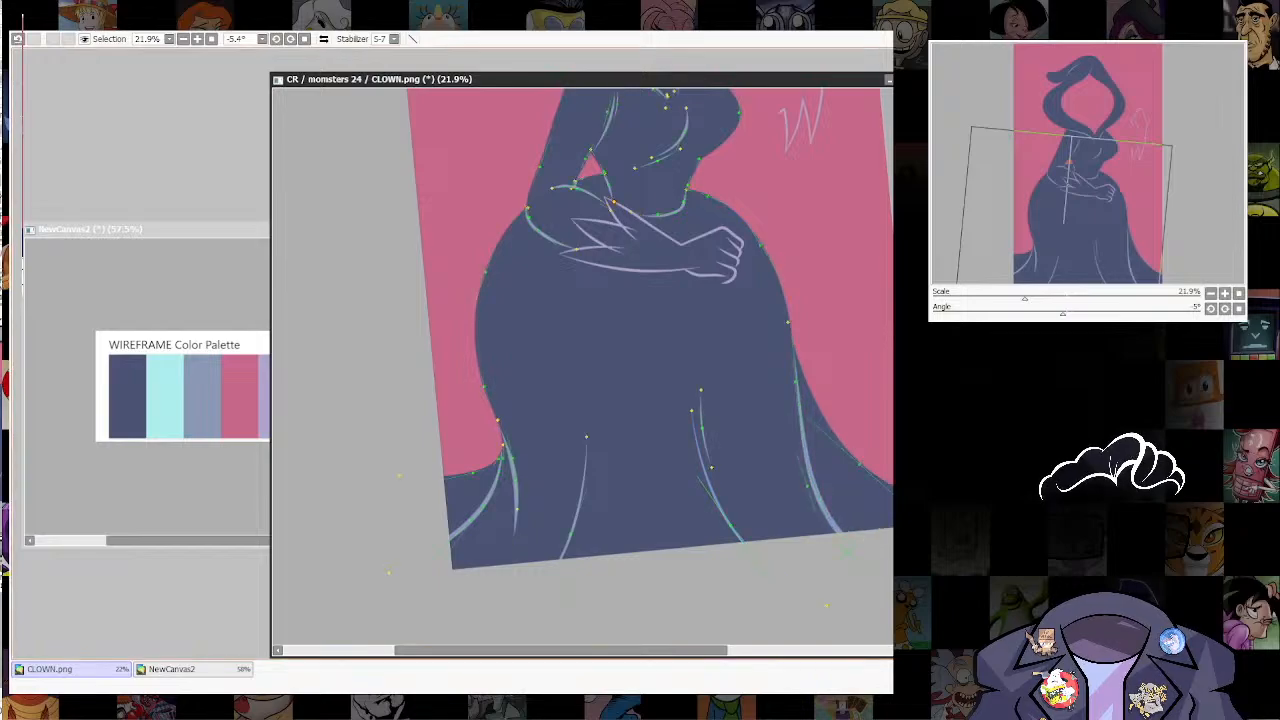
{"action": "left_click_drag", "start_coordinate": [571, 533], "coordinate": [602, 533]}
{"action": "left_click_drag", "start_coordinate": [731, 525], "coordinate": [750, 525]}
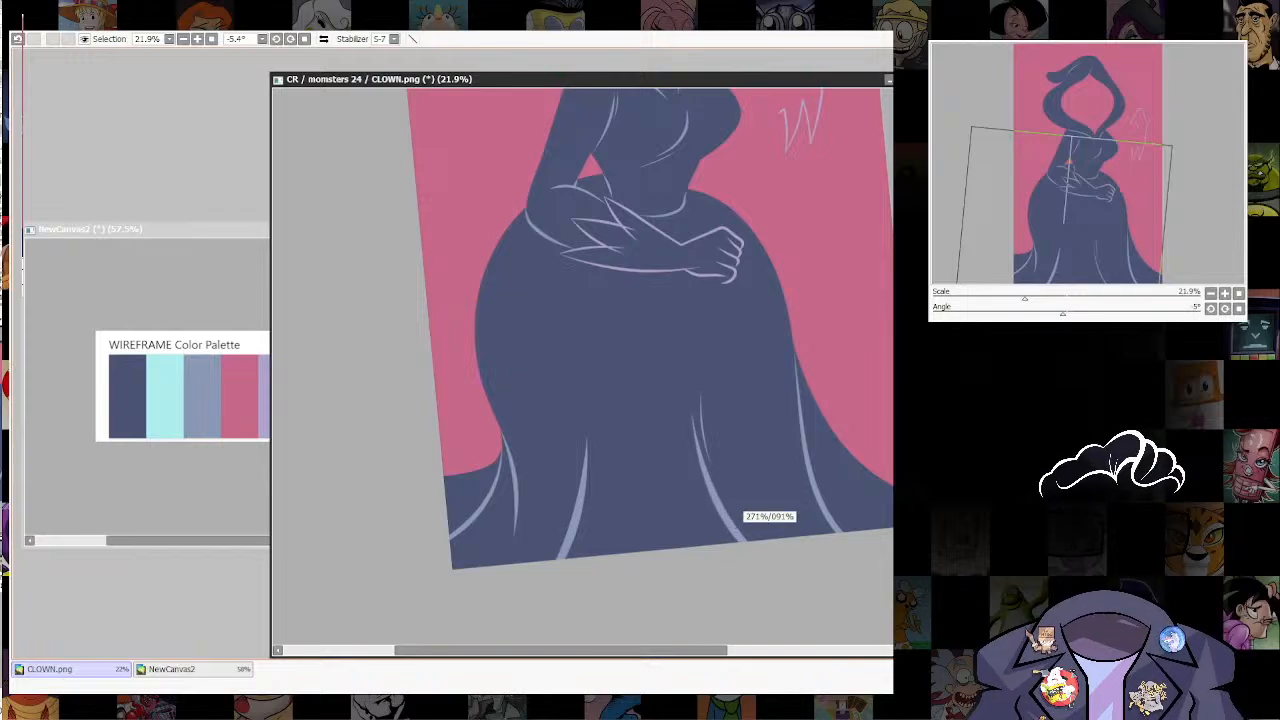
{"action": "mouse_move", "coordinate": [640, 300]}
{"action": "left_mouse_down"}
{"action": "mouse_move", "coordinate": [584, 452]}
{"action": "mouse_move", "coordinate": [614, 364]}
{"action": "left_mouse_up"}
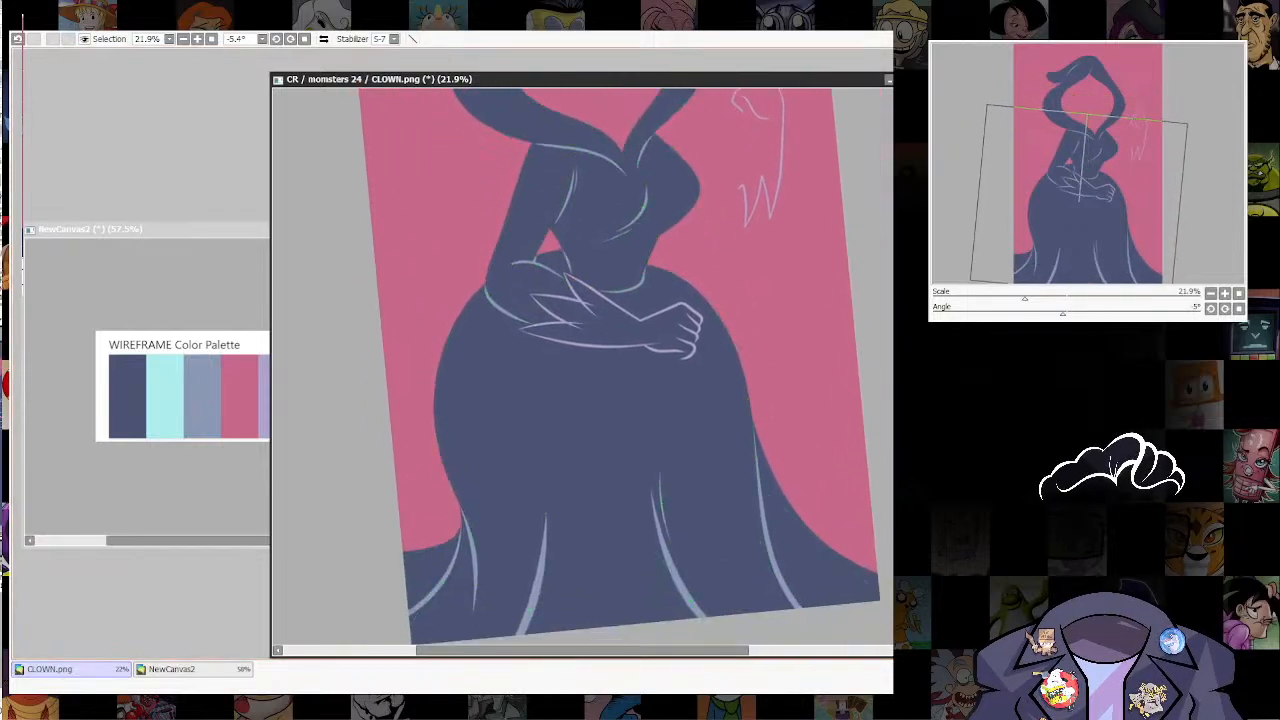
{"action": "left_click_drag", "start_coordinate": [614, 300], "coordinate": [605, 475]}
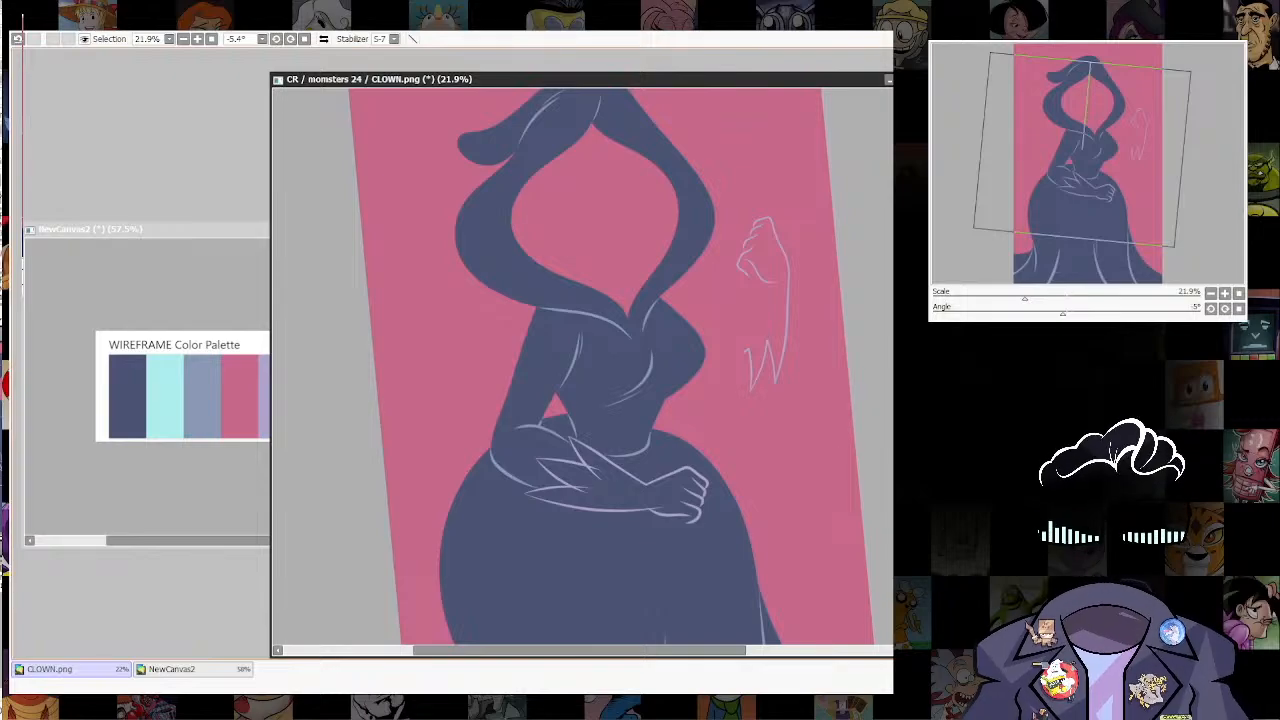
Step: Tidy the skirt's right edge with the brush from the hip down to the hem
{"action": "scroll", "coordinate": [620, 497], "scroll_direction": "up", "scroll_amount": 4}
{"action": "left_click", "coordinate": [202, 396]}
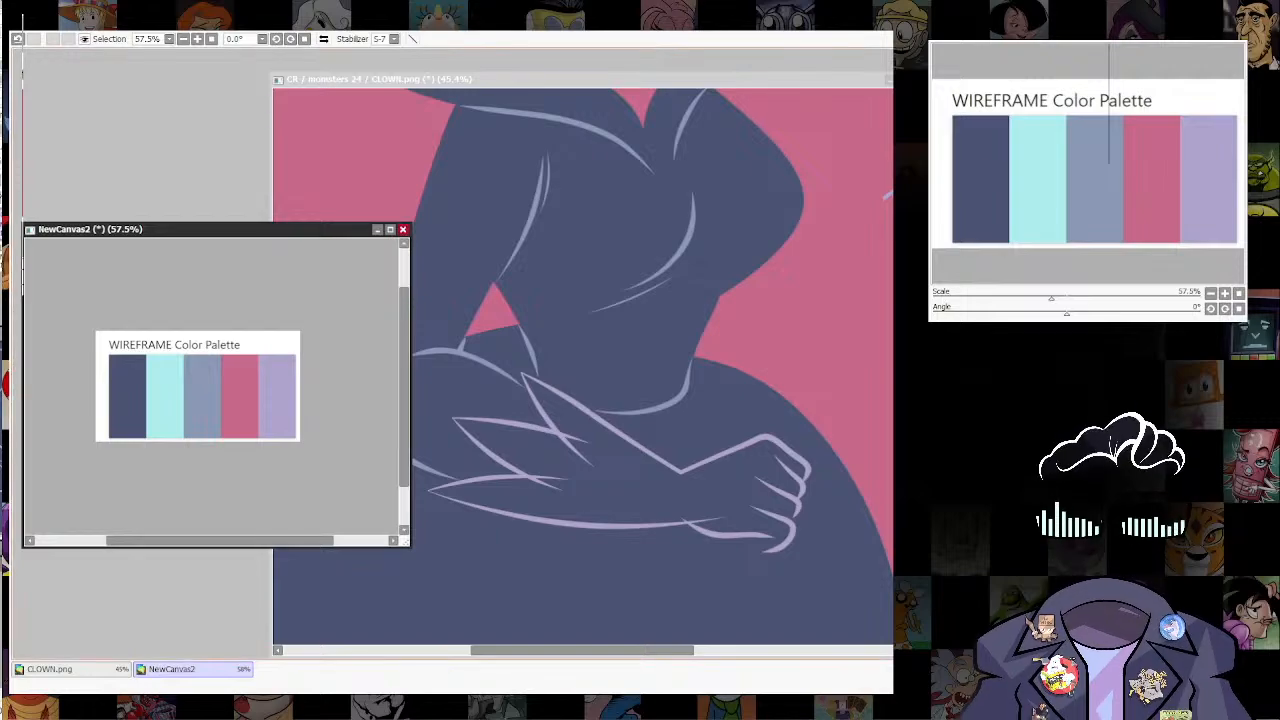
{"action": "left_click", "coordinate": [620, 440]}
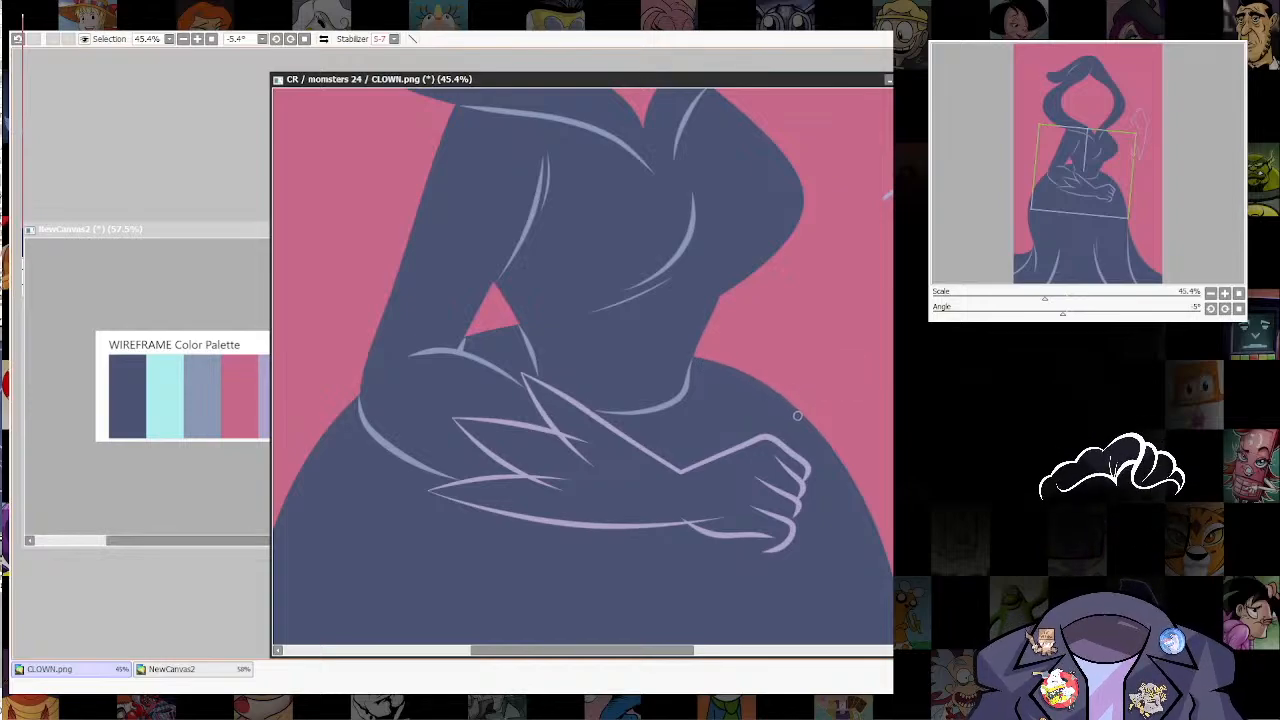
{"action": "left_click_drag", "start_coordinate": [901, 629], "coordinate": [806, 432]}
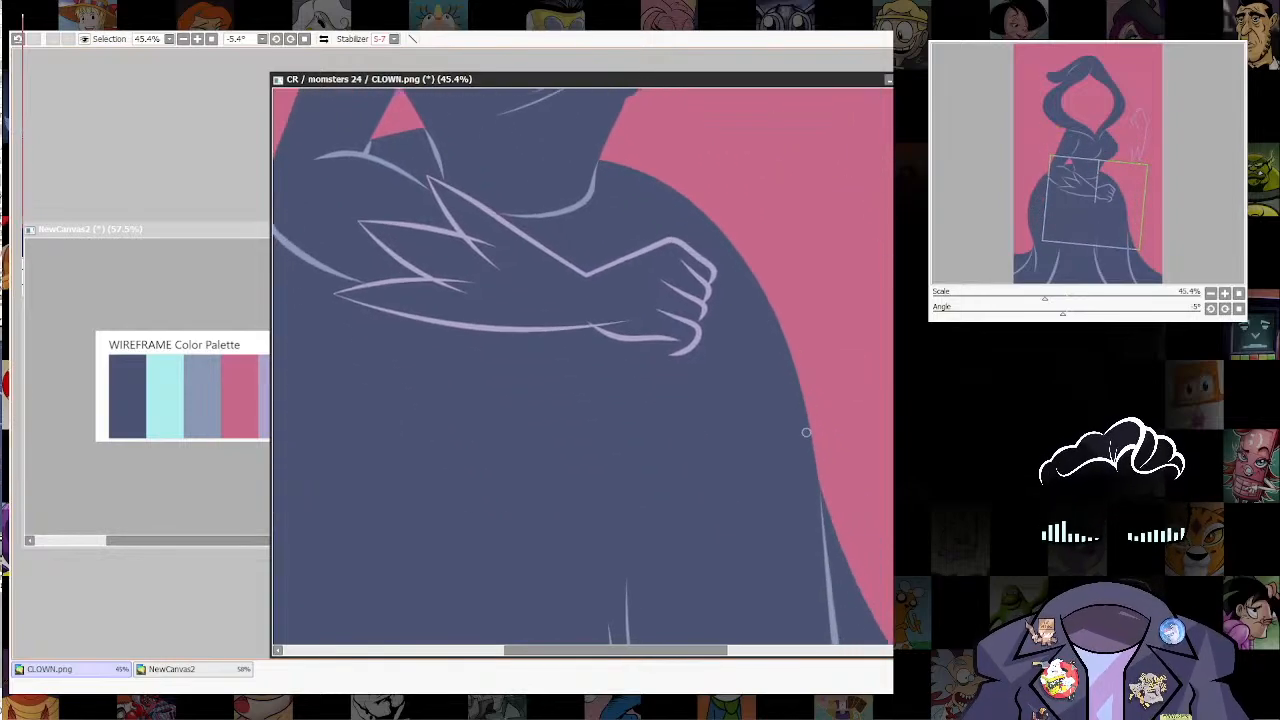
{"action": "scroll", "coordinate": [808, 583], "scroll_direction": "down", "scroll_amount": 3}
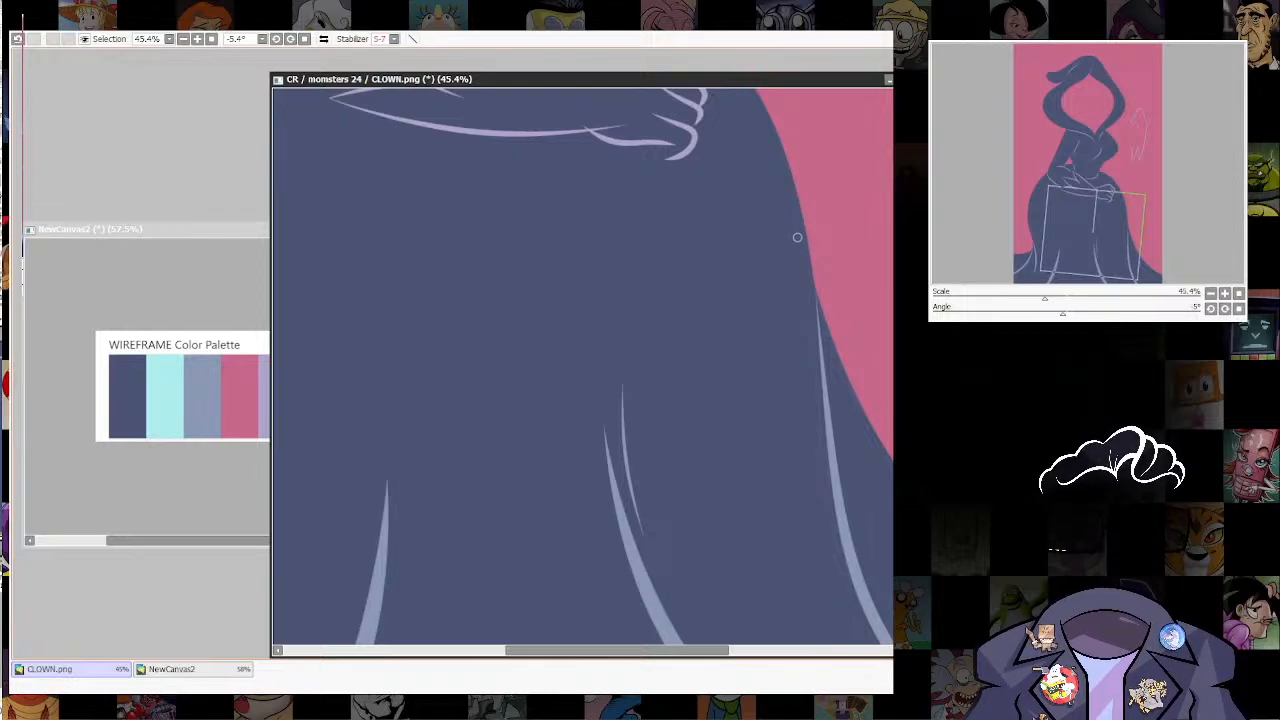
{"action": "left_click_drag", "start_coordinate": [829, 498], "coordinate": [757, 313]}
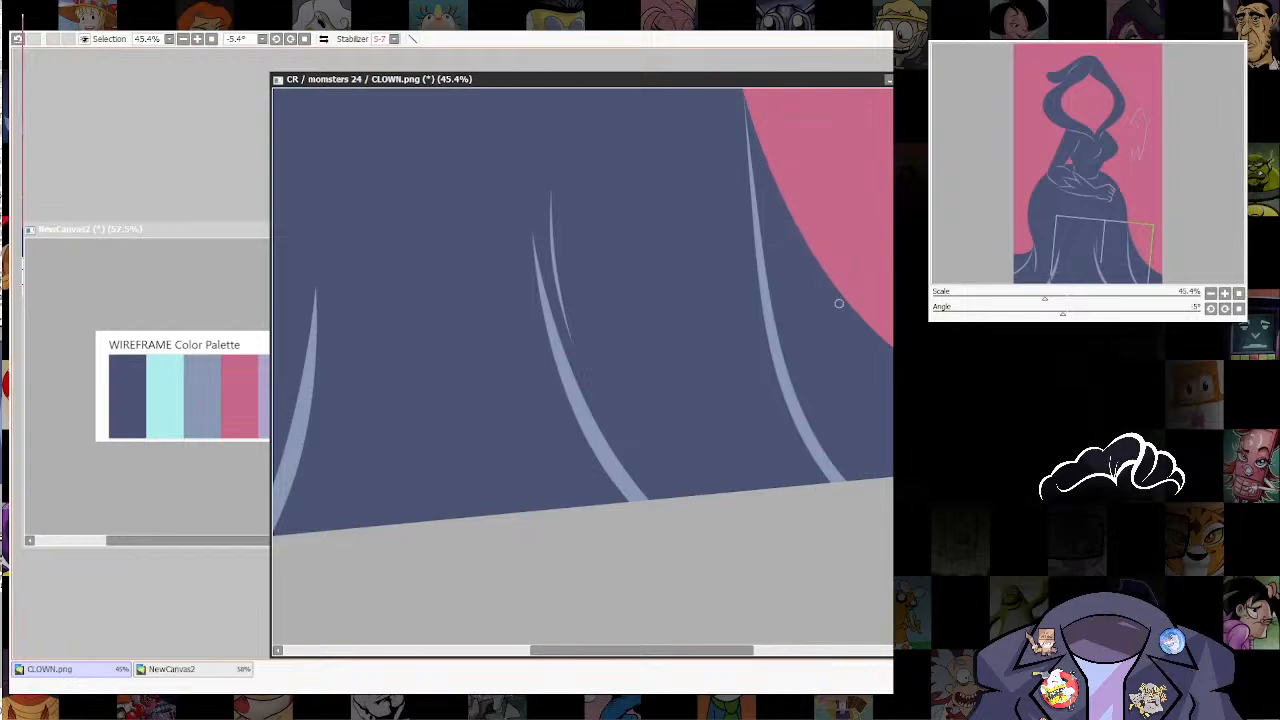
{"action": "left_click_drag", "start_coordinate": [903, 366], "coordinate": [701, 368]}
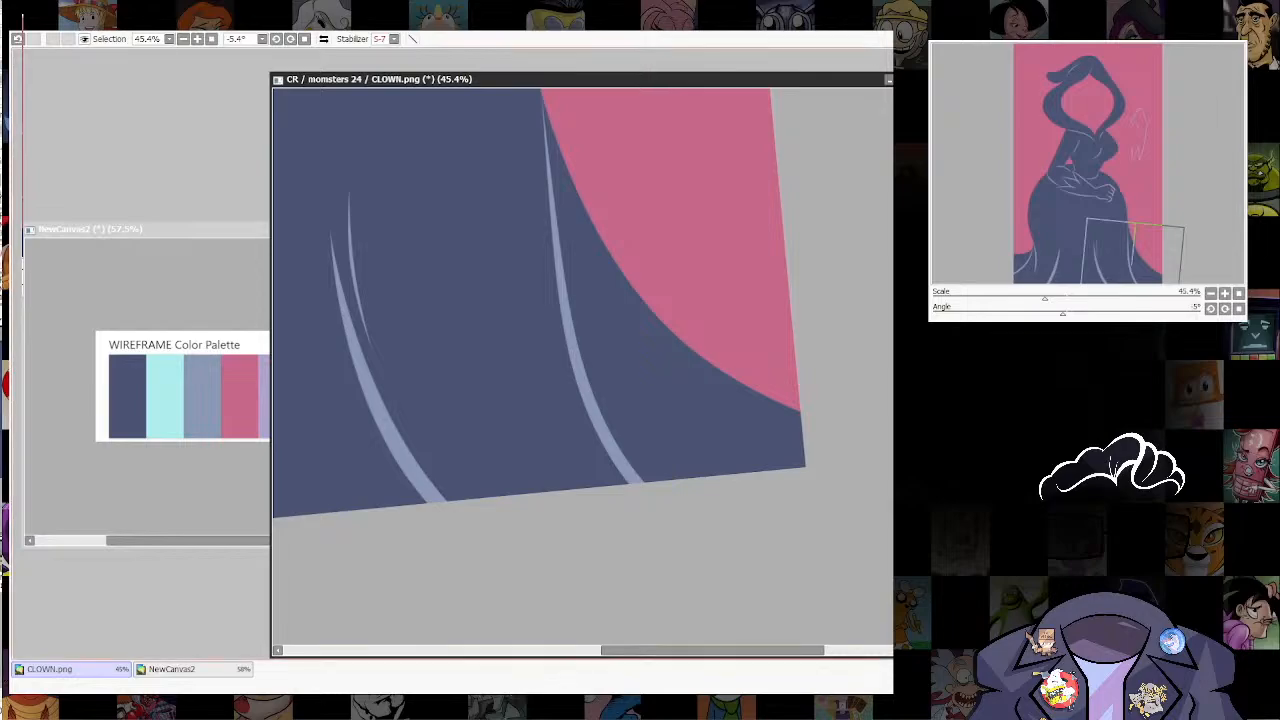
Step: Check the whole figure and show the red sketch over it
{"action": "scroll", "coordinate": [773, 404], "scroll_direction": "down", "scroll_amount": 5}
{"action": "left_click_drag", "start_coordinate": [668, 372], "coordinate": [778, 563]}
{"action": "scroll", "coordinate": [776, 563], "scroll_direction": "up", "scroll_amount": 2}
{"action": "left_click_drag", "start_coordinate": [690, 350], "coordinate": [696, 492]}
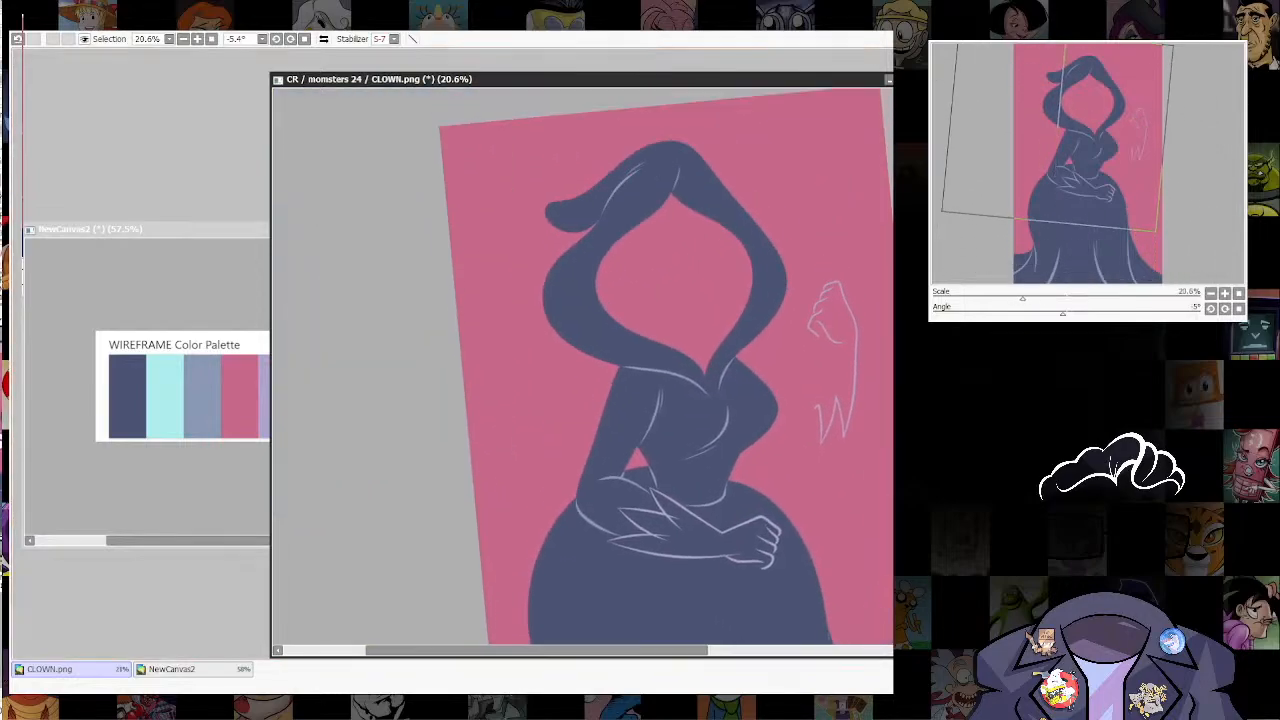
{"action": "scroll", "coordinate": [820, 484], "scroll_direction": "down", "scroll_amount": 5}
{"action": "mouse_move", "coordinate": [820, 484]}
{"action": "left_mouse_down"}
{"action": "mouse_move", "coordinate": [775, 350]}
{"action": "mouse_move", "coordinate": [691, 496]}
{"action": "mouse_move", "coordinate": [818, 472]}
{"action": "left_mouse_up"}
{"action": "scroll", "coordinate": [778, 352], "scroll_direction": "up", "scroll_amount": 3}
{"action": "scroll", "coordinate": [692, 496], "scroll_direction": "up", "scroll_amount": 5}
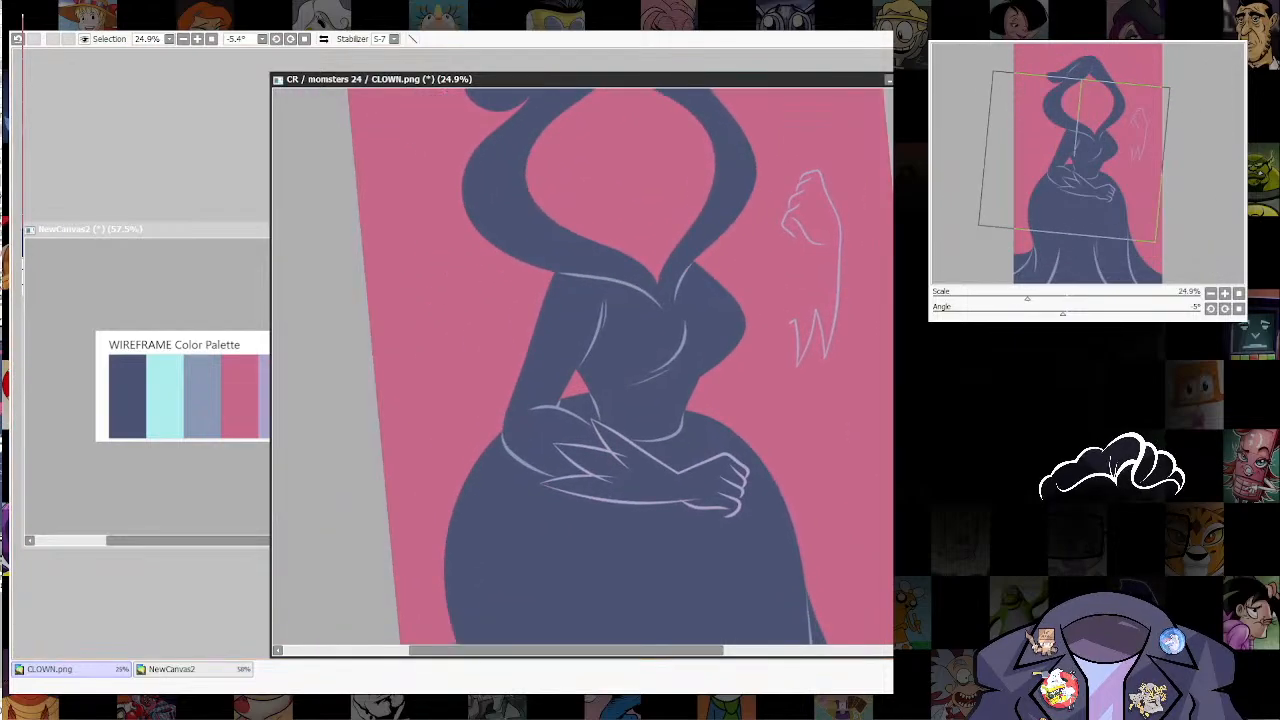
{"action": "scroll", "coordinate": [818, 472], "scroll_direction": "down", "scroll_amount": 5}
{"action": "left_click_drag", "start_coordinate": [818, 472], "coordinate": [712, 380]}
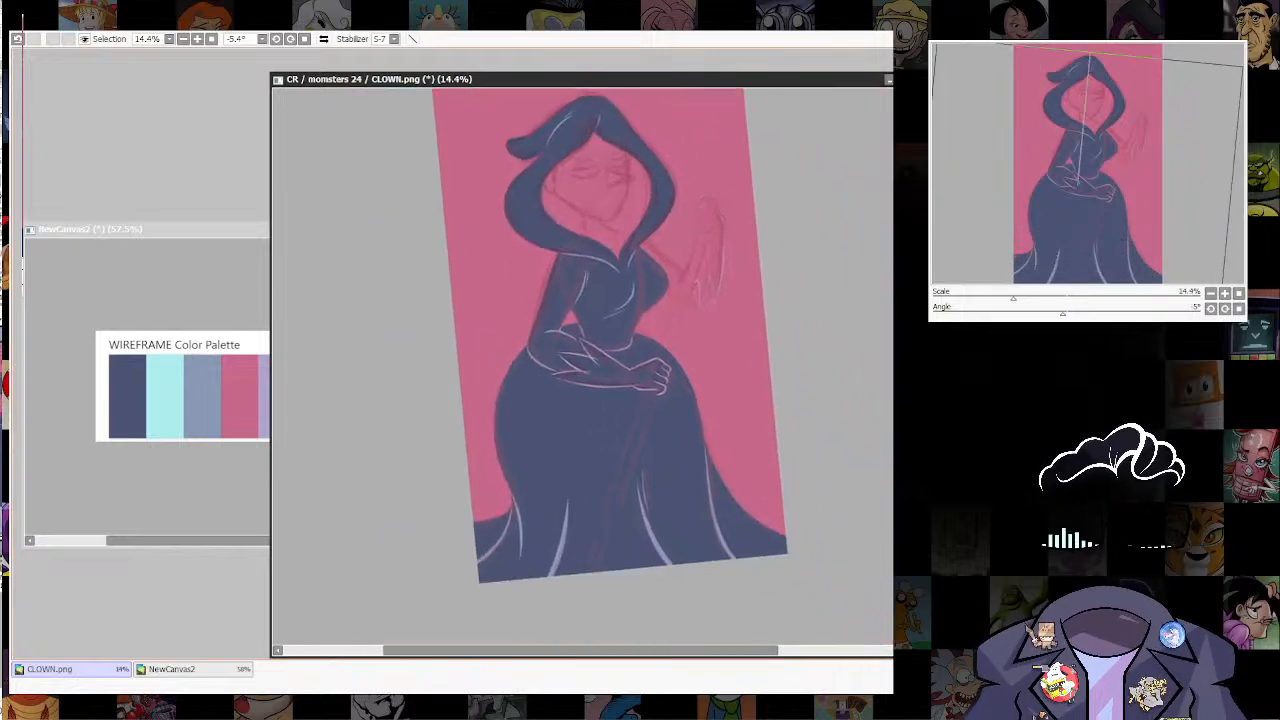
Step: Pick the palette's grey-blue and draw a long straight staff from the hem through the fist to the canvas's upper right edge
{"action": "scroll", "coordinate": [712, 385], "scroll_direction": "up", "scroll_amount": 1}
{"action": "left_click", "coordinate": [202, 396]}
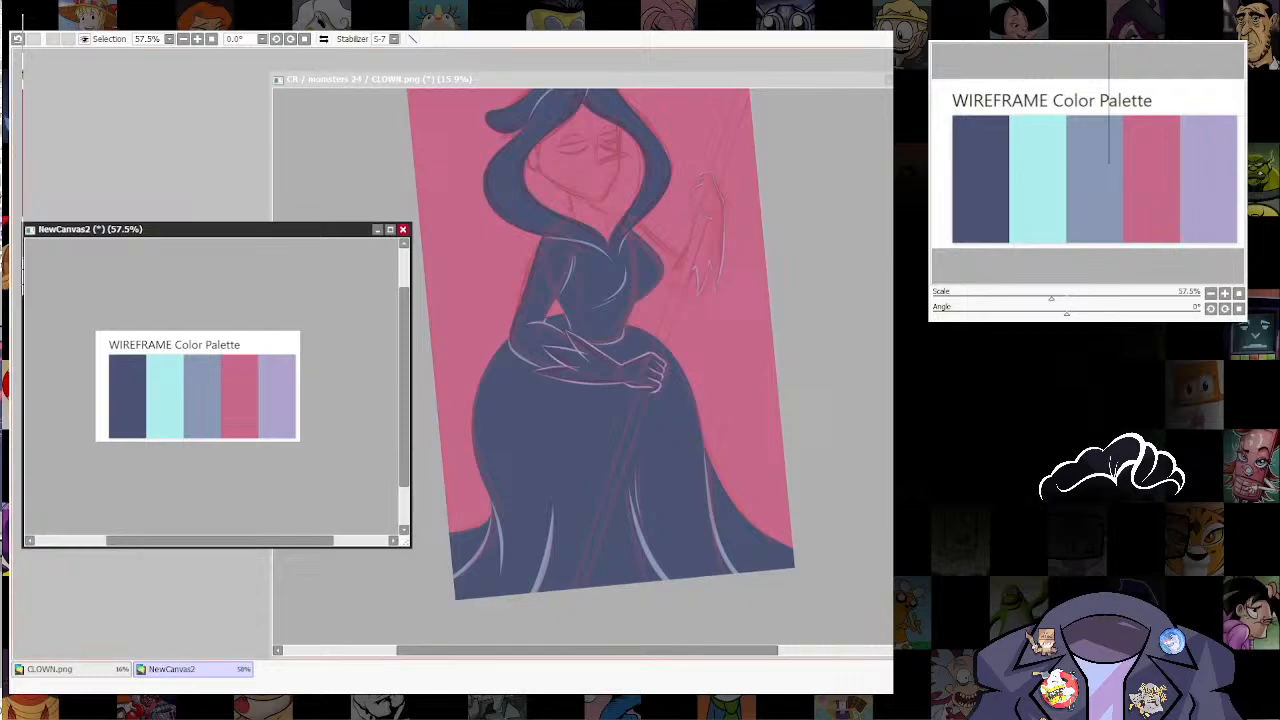
{"action": "left_click", "coordinate": [805, 600]}
{"action": "scroll", "coordinate": [805, 600], "scroll_direction": "down", "scroll_amount": 2}
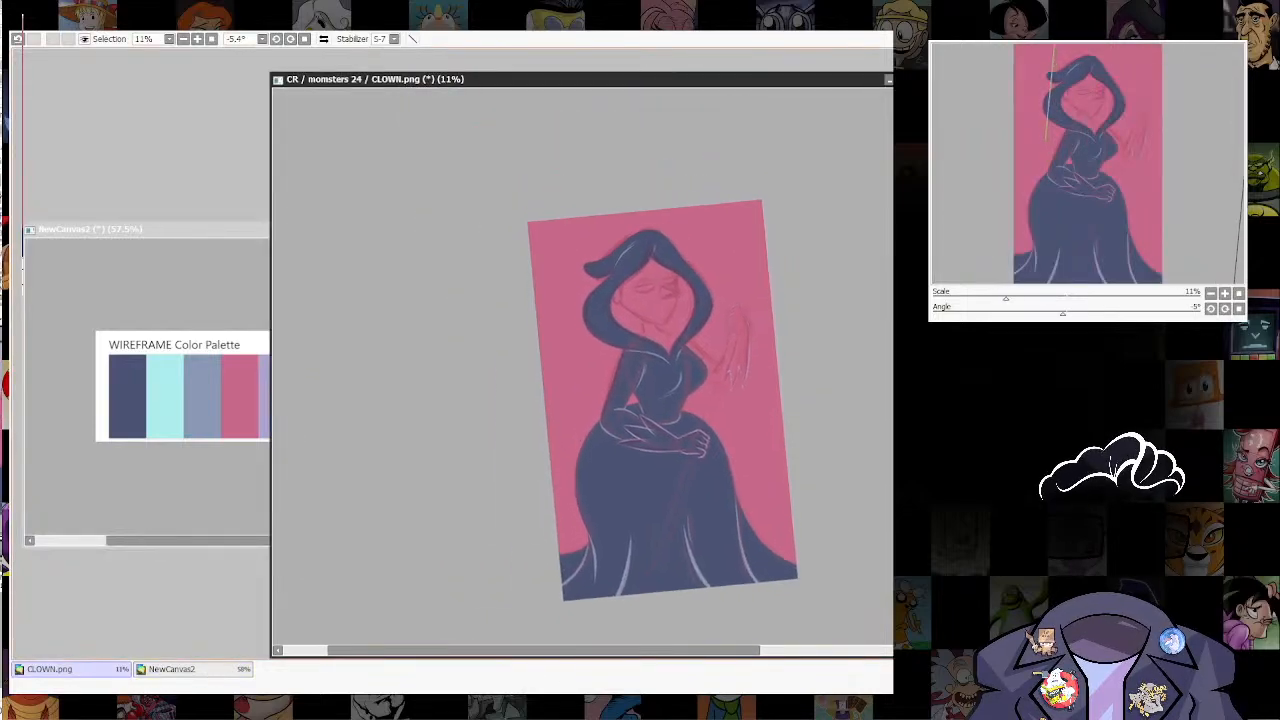
{"action": "scroll", "coordinate": [700, 590], "scroll_direction": "up", "scroll_amount": 1}
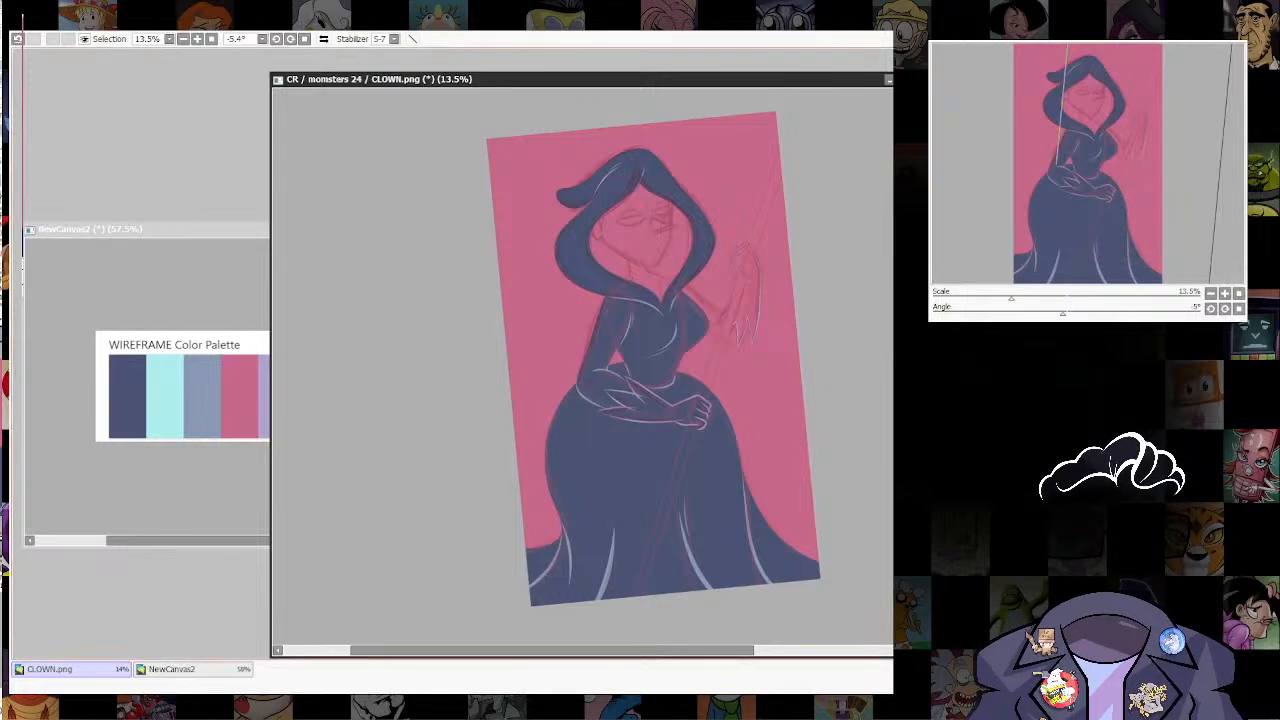
{"action": "mouse_move", "coordinate": [648, 538]}
{"action": "left_mouse_down"}
{"action": "mouse_move", "coordinate": [630, 609]}
{"action": "mouse_move", "coordinate": [720, 346]}
{"action": "mouse_move", "coordinate": [706, 380]}
{"action": "mouse_move", "coordinate": [745, 360]}
{"action": "left_mouse_up"}
{"action": "key", "text": "ctrl+z"}
{"action": "key", "text": "ctrl+z"}
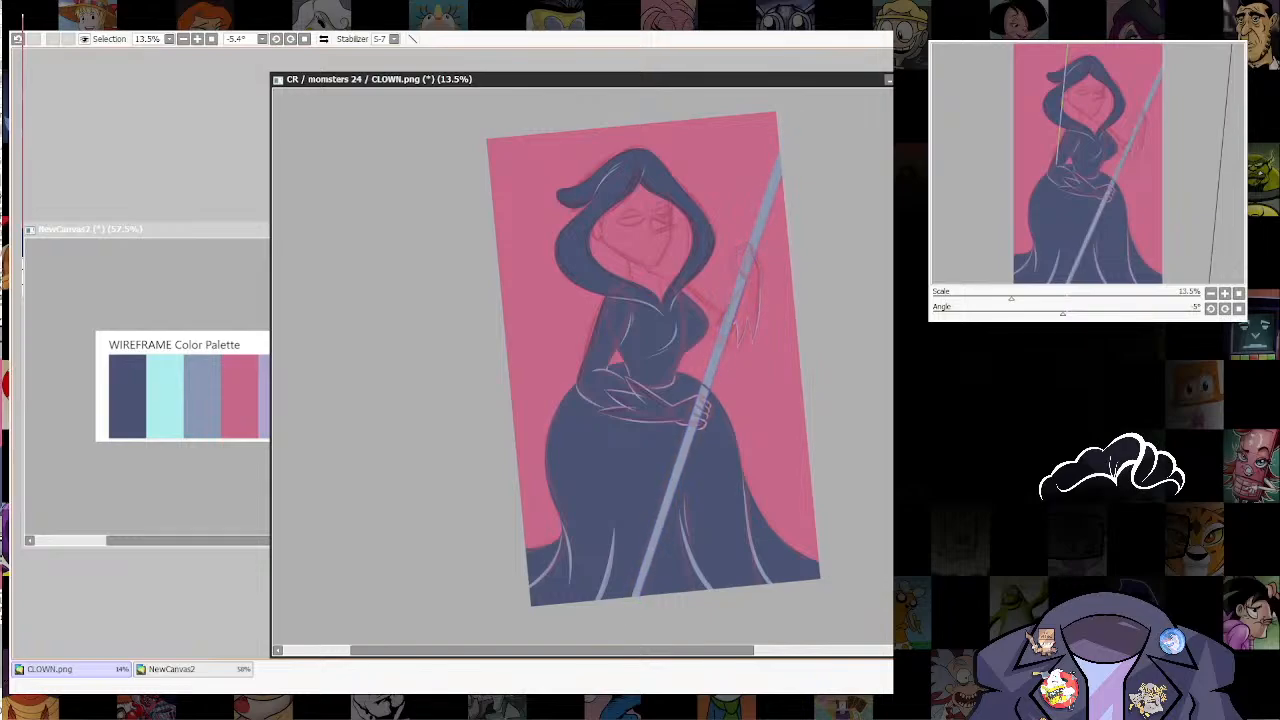
{"action": "left_click_drag", "start_coordinate": [700, 385], "coordinate": [699, 388]}
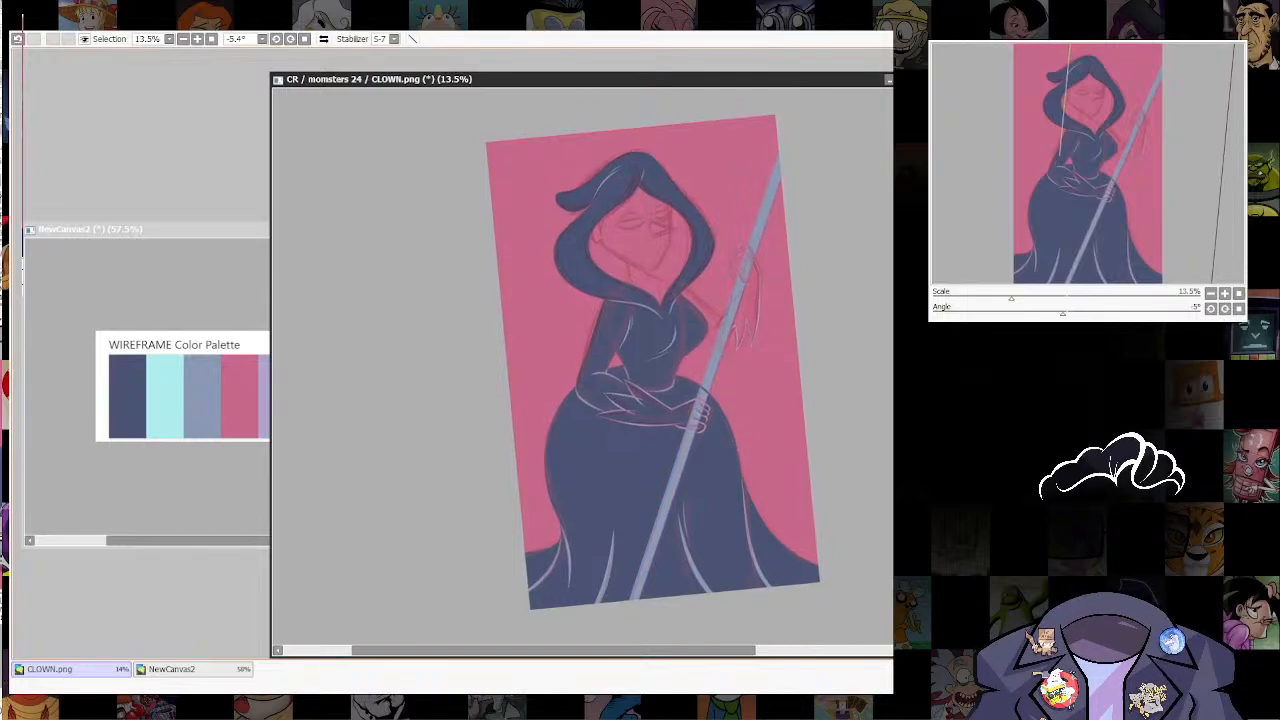
Step: Hide the sketch and arrange the staff in front of the dress's fill and outline but behind the fist's lines
{"action": "left_click_drag", "start_coordinate": [789, 122], "coordinate": [755, 308]}
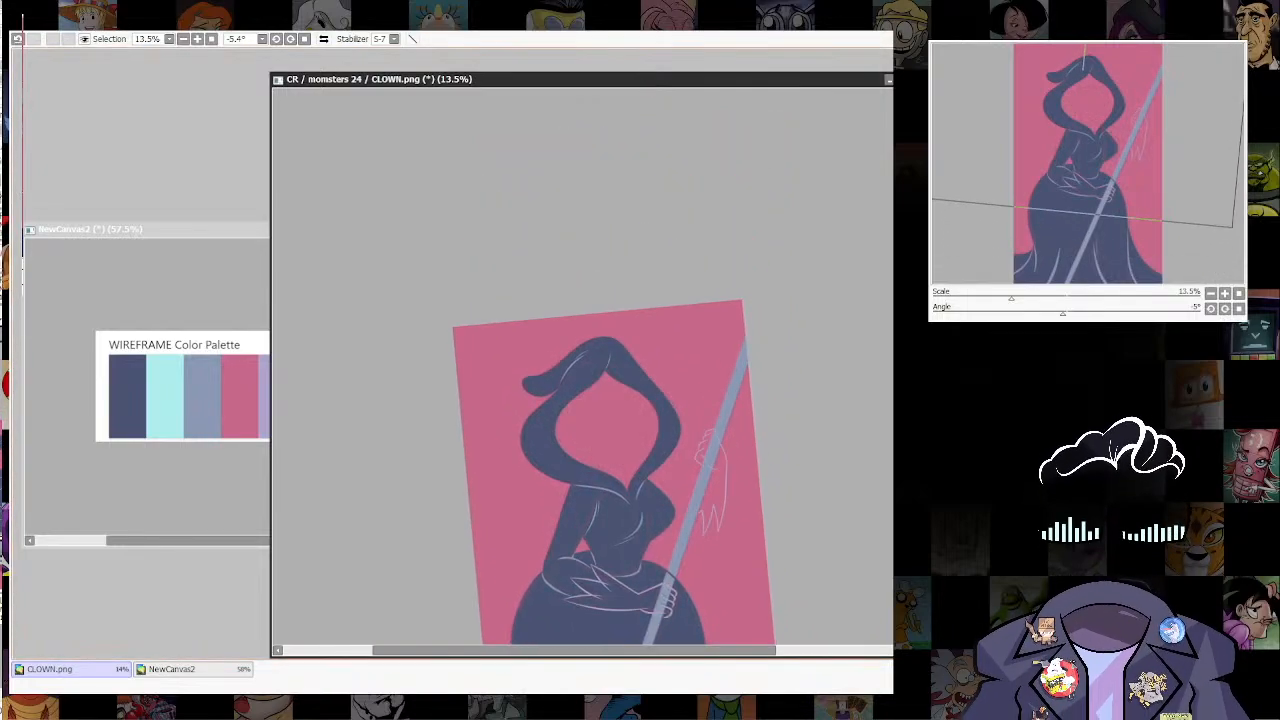
{"action": "left_click_drag", "start_coordinate": [640, 470], "coordinate": [705, 314]}
{"action": "scroll", "coordinate": [740, 436], "scroll_direction": "up", "scroll_amount": 7}
{"action": "left_click_drag", "start_coordinate": [740, 436], "coordinate": [820, 393]}
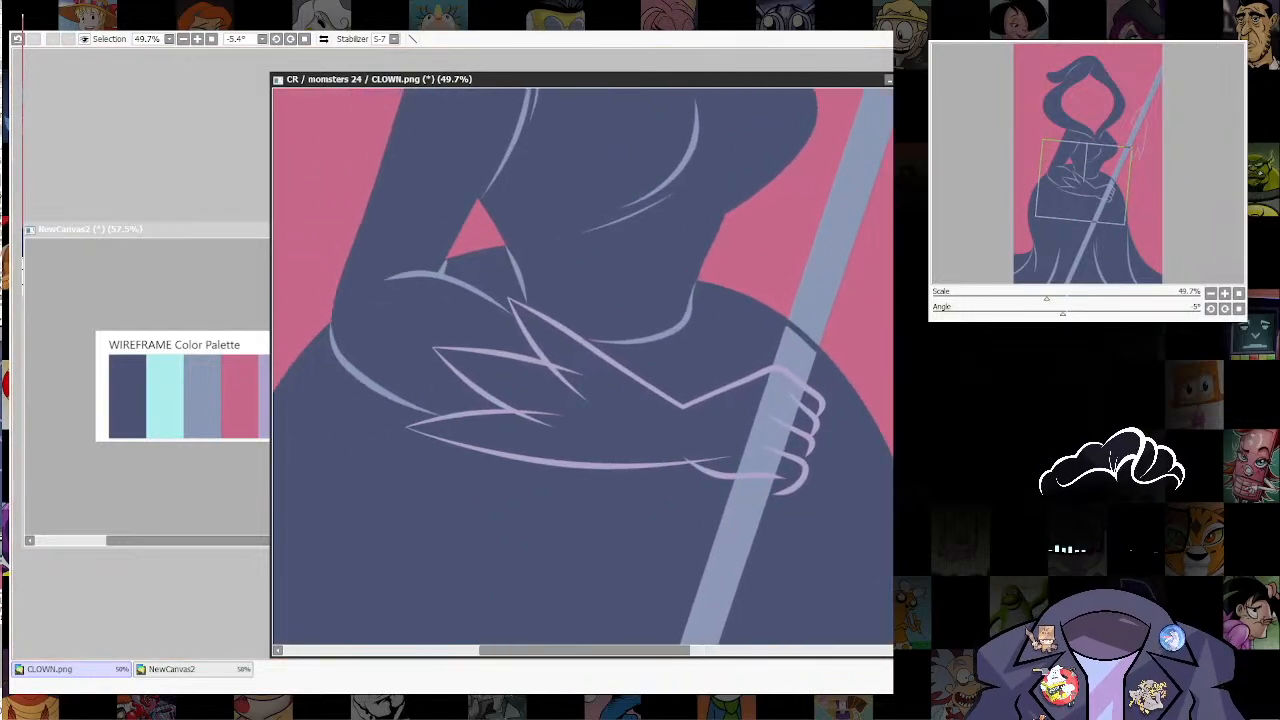
{"action": "key", "text": "ctrl+z"}
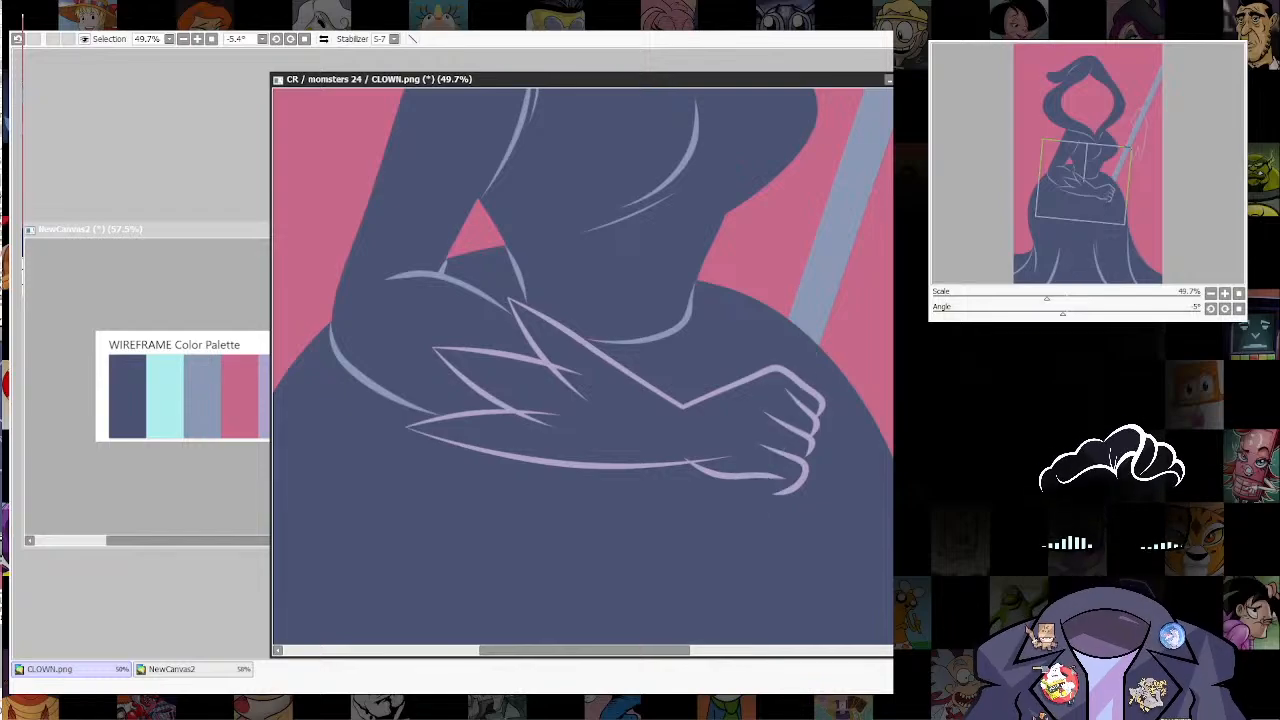
{"action": "key", "text": "ctrl+z"}
{"action": "left_click_drag", "start_coordinate": [740, 400], "coordinate": [726, 465]}
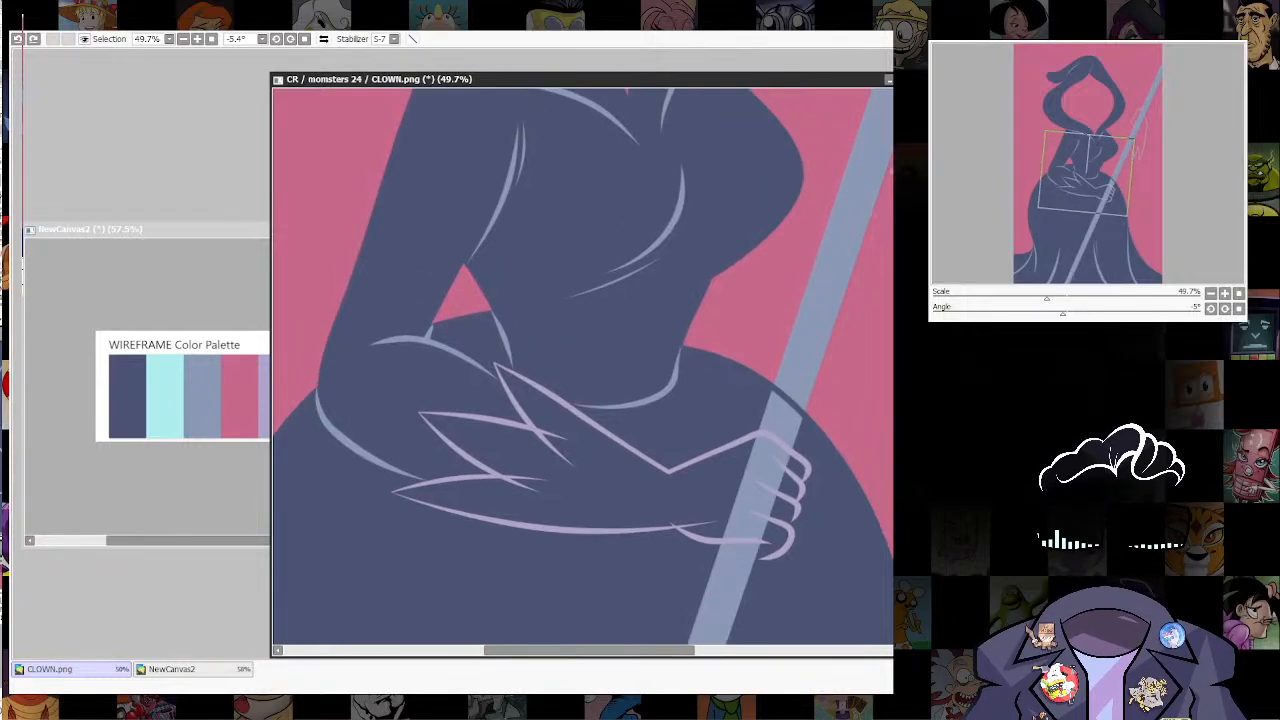
{"action": "left_click_drag", "start_coordinate": [774, 389], "coordinate": [802, 413]}
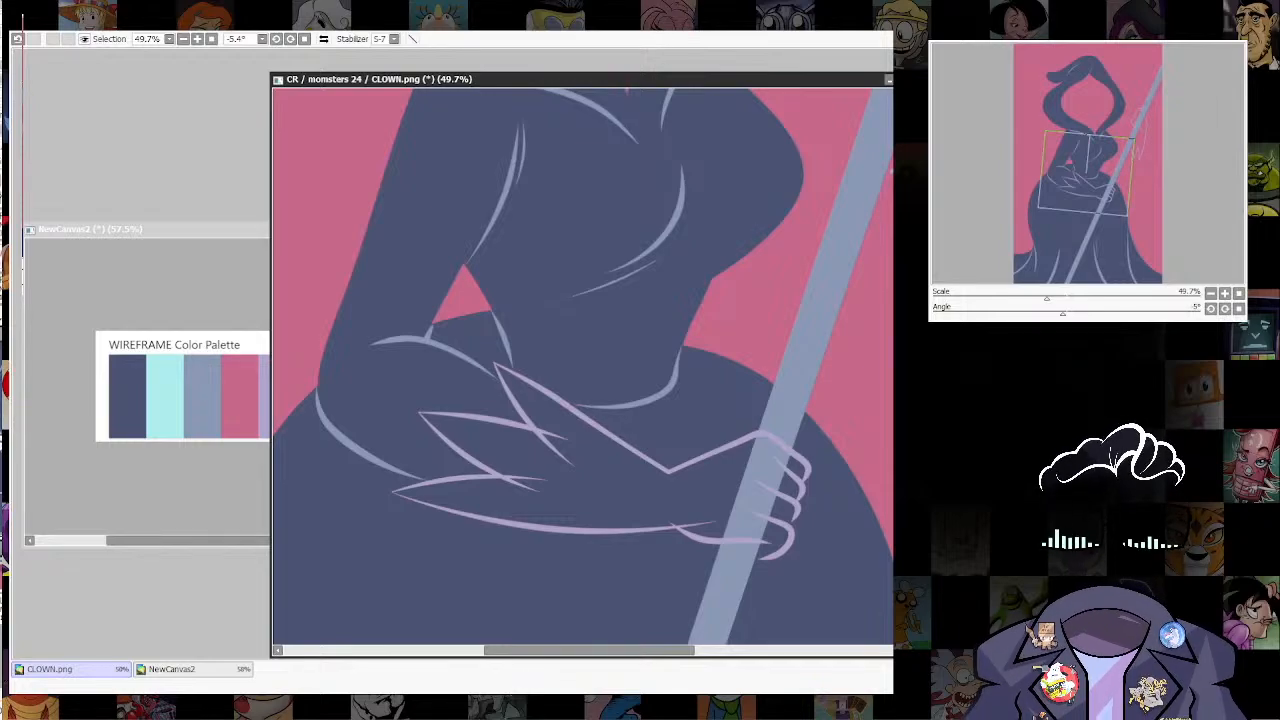
Step: Adjust the tip of the little finger's line on the fist holding the staff
{"action": "left_click", "coordinate": [792, 531], "text": "ctrl+shift"}
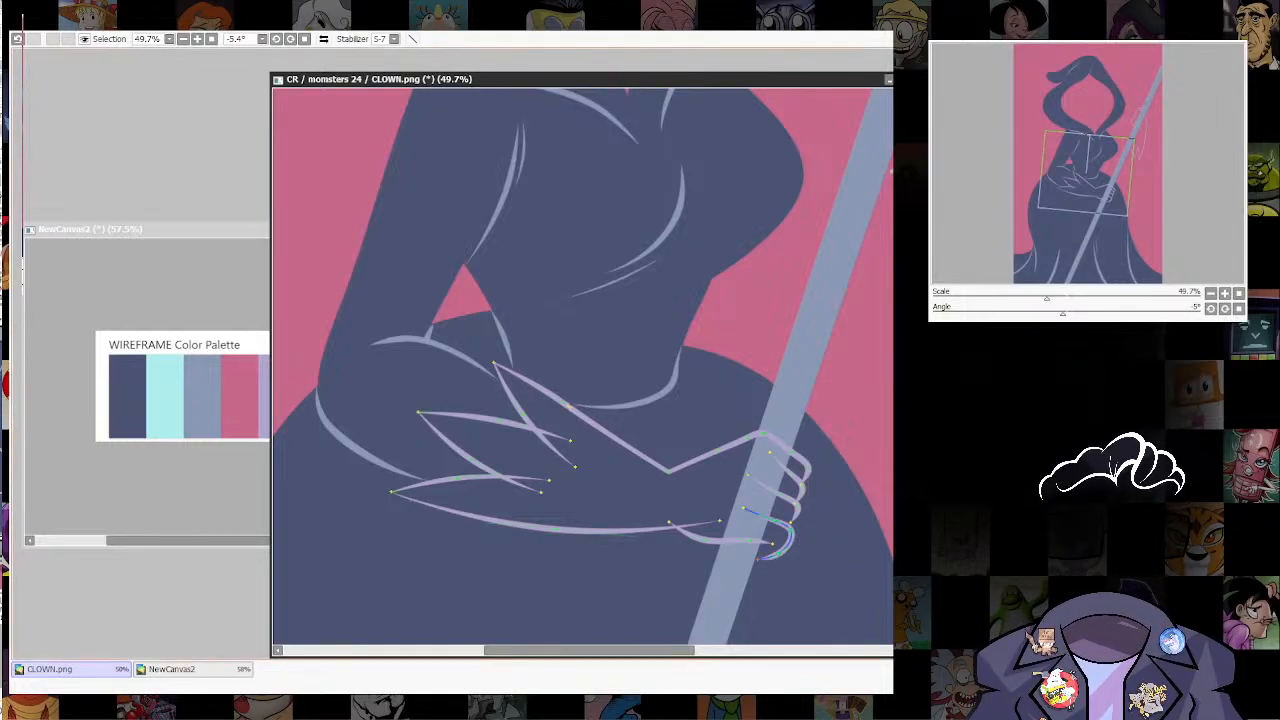
{"action": "left_click_drag", "start_coordinate": [758, 560], "coordinate": [786, 542]}
{"action": "key", "text": "ctrl+z"}
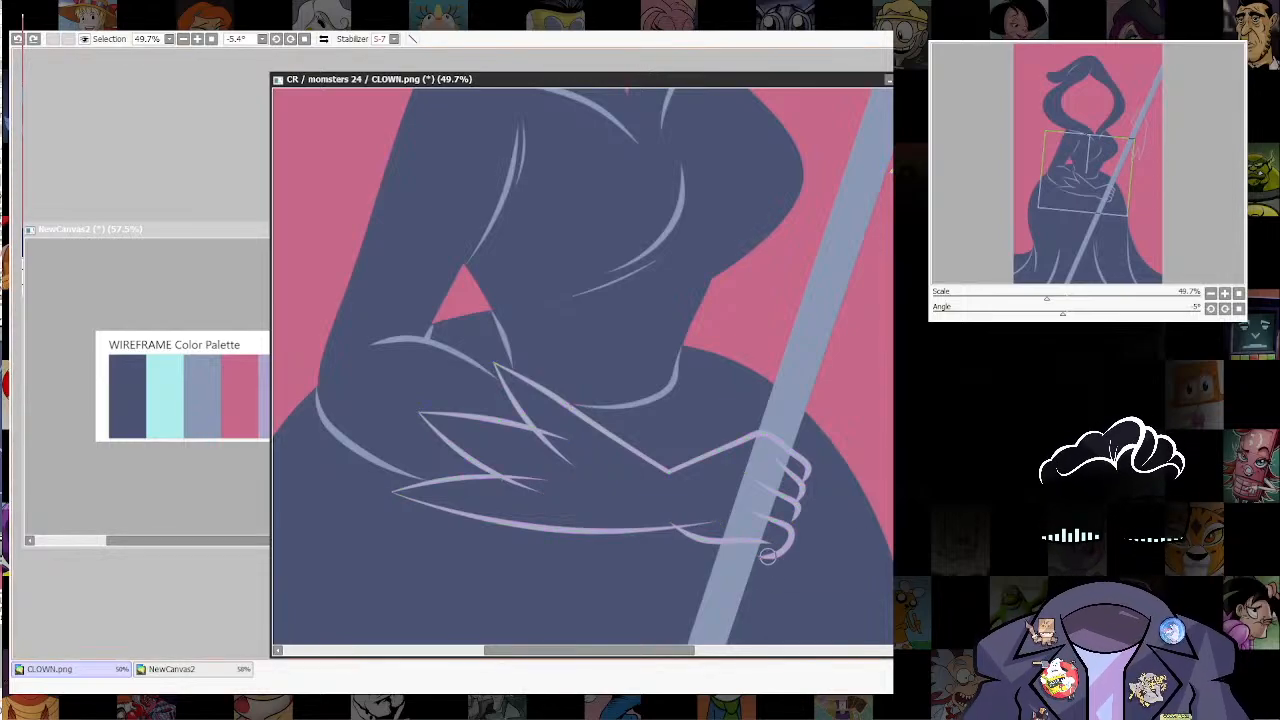
{"action": "scroll", "coordinate": [829, 523], "scroll_direction": "up", "scroll_amount": 1}
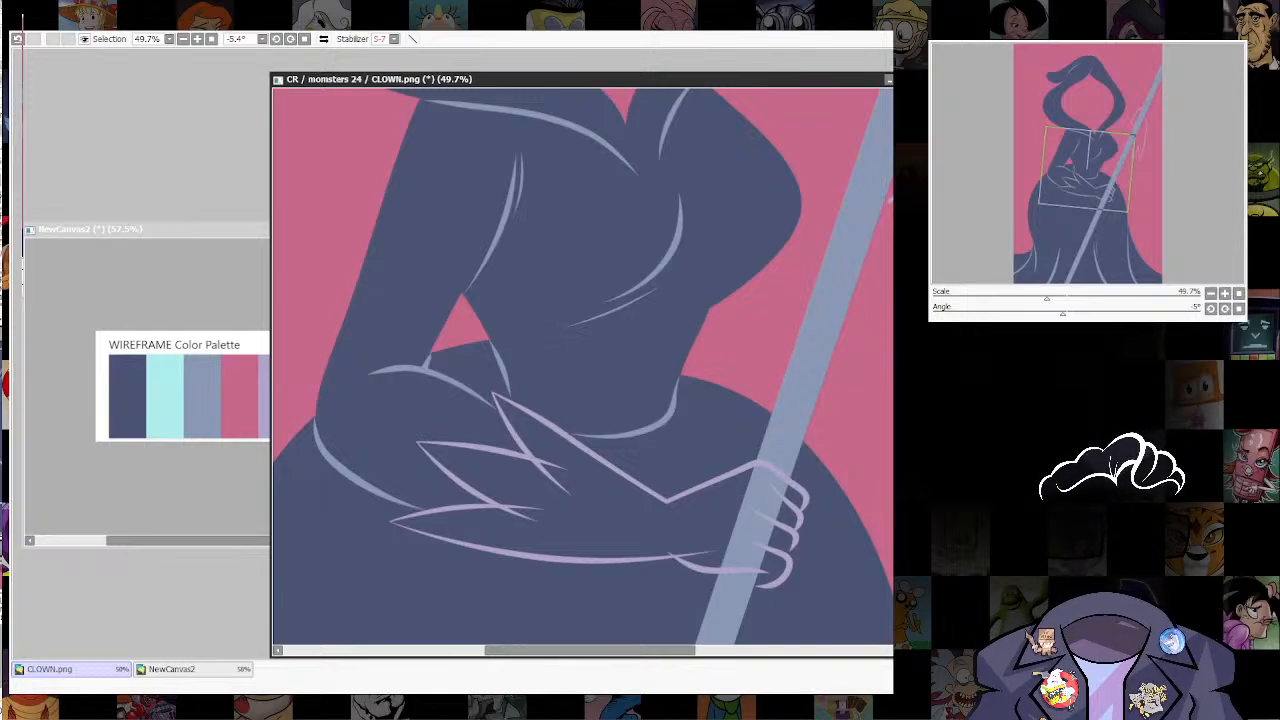
{"action": "key", "text": "ctrl+z"}
{"action": "key", "text": "ctrl+y"}
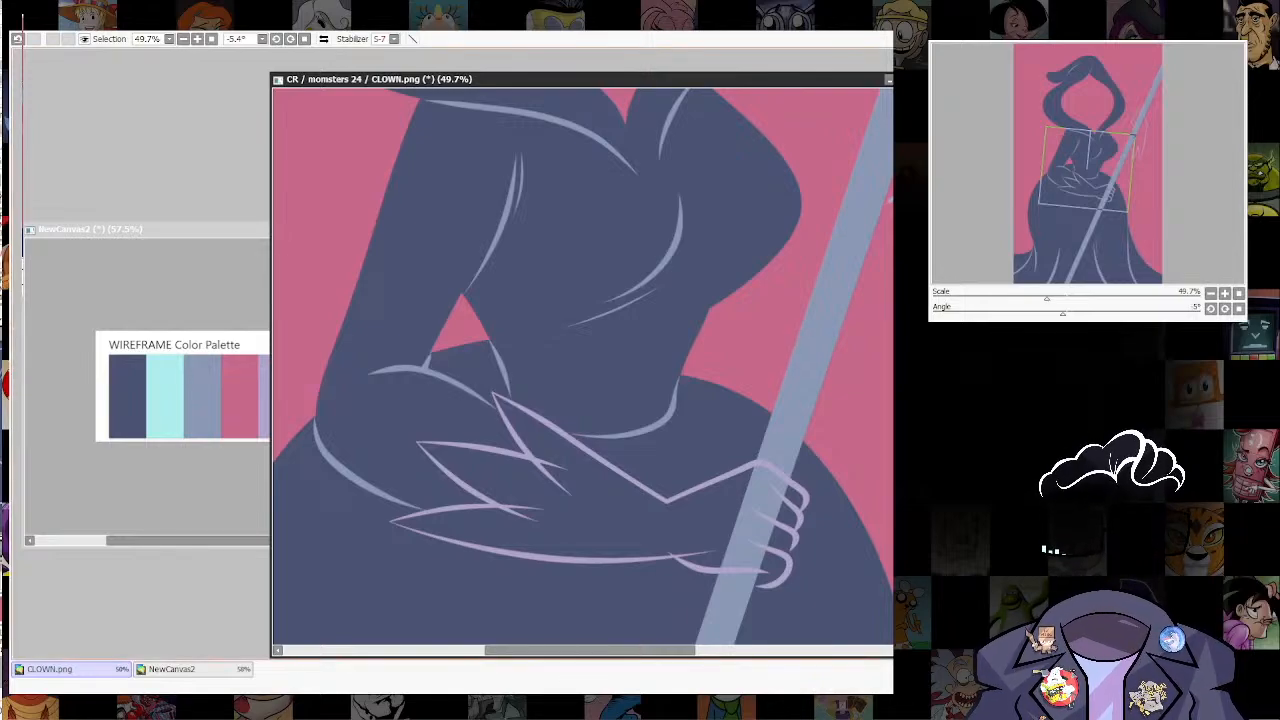
Step: Select the glove's interior from the jagged cuff to the fist, including the part over the staff and all the fingers
{"action": "left_click", "coordinate": [610, 508]}
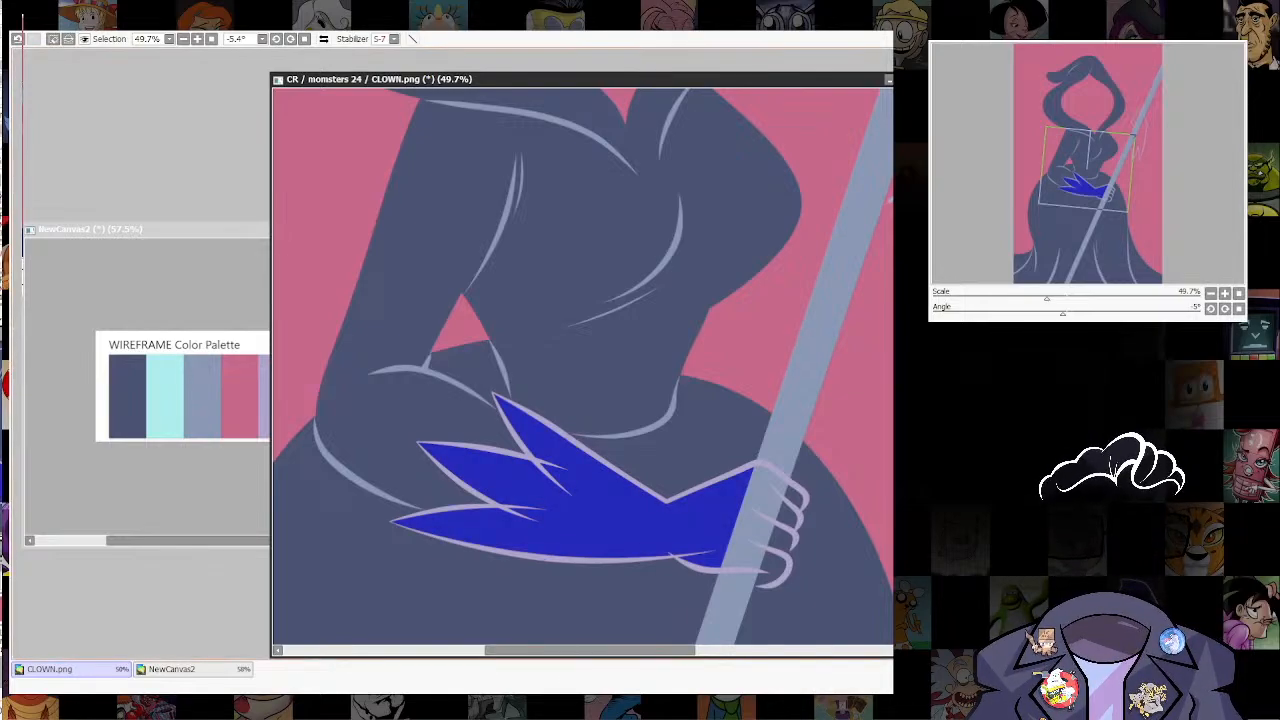
{"action": "left_click", "coordinate": [788, 541]}
{"action": "left_click", "coordinate": [774, 568]}
{"action": "key", "text": "ctrl+z"}
{"action": "key", "text": "ctrl+z"}
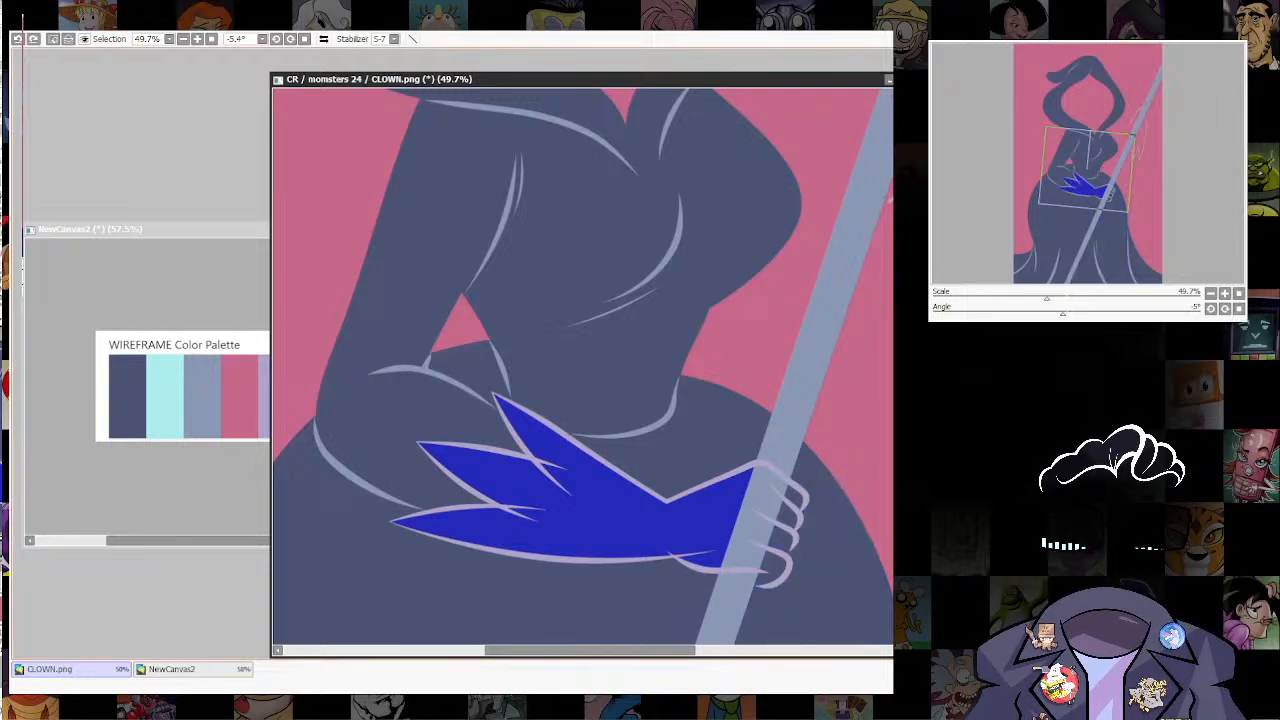
{"action": "left_click", "coordinate": [774, 568]}
{"action": "left_click", "coordinate": [788, 541]}
{"action": "key", "text": "ctrl+z"}
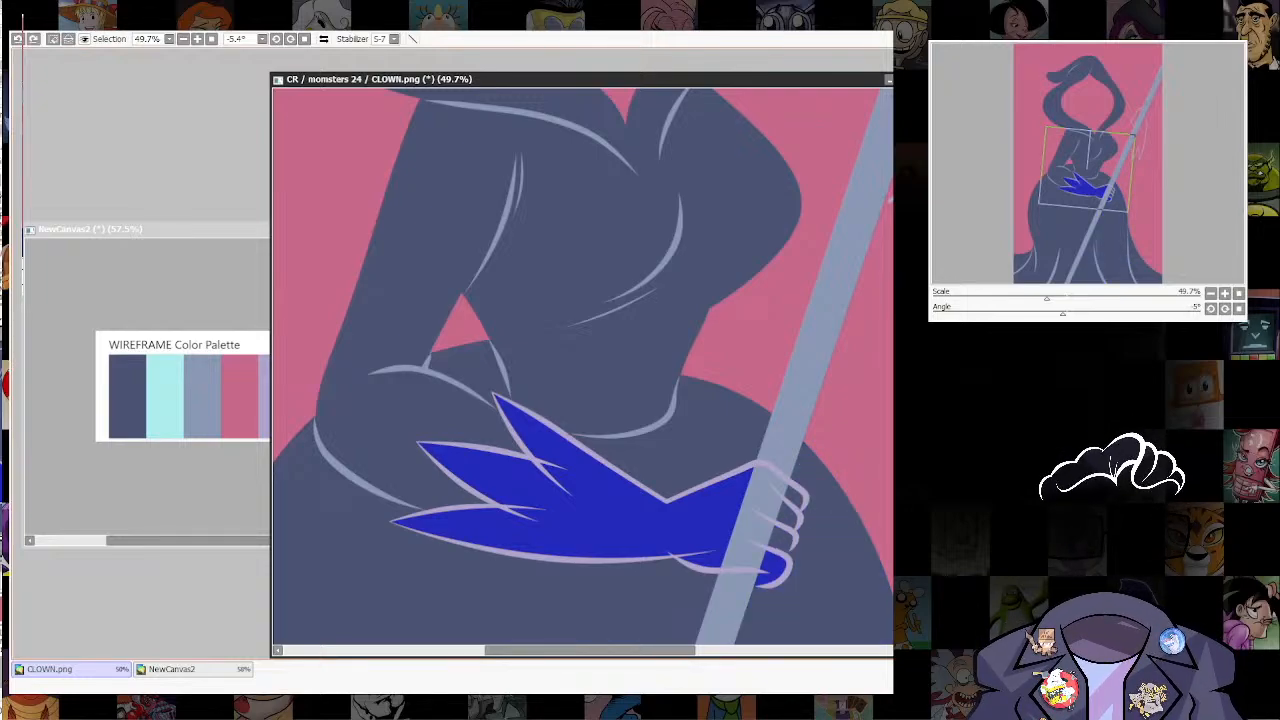
{"action": "left_click", "coordinate": [753, 520]}
{"action": "left_click", "coordinate": [797, 495]}
{"action": "left_click", "coordinate": [790, 517]}
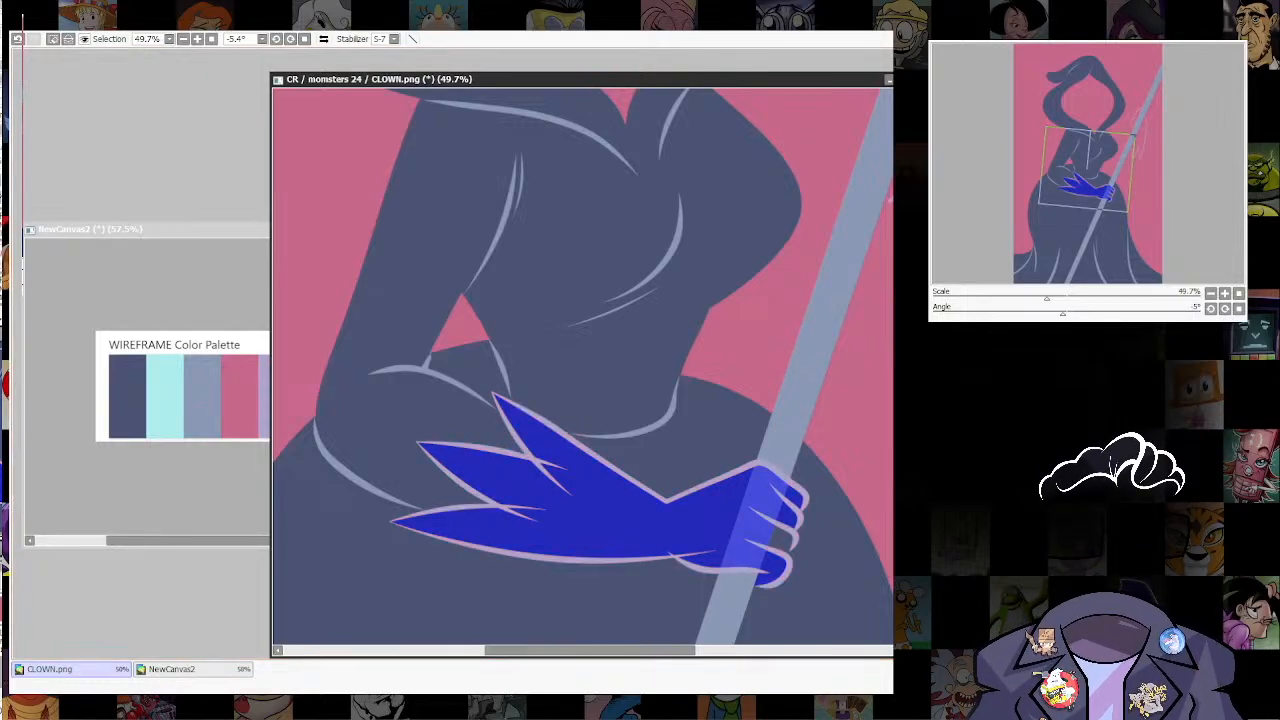
Step: Fill the selected glove with the palette's lilac in front of the staff and clear the selection
{"action": "key", "text": "n"}
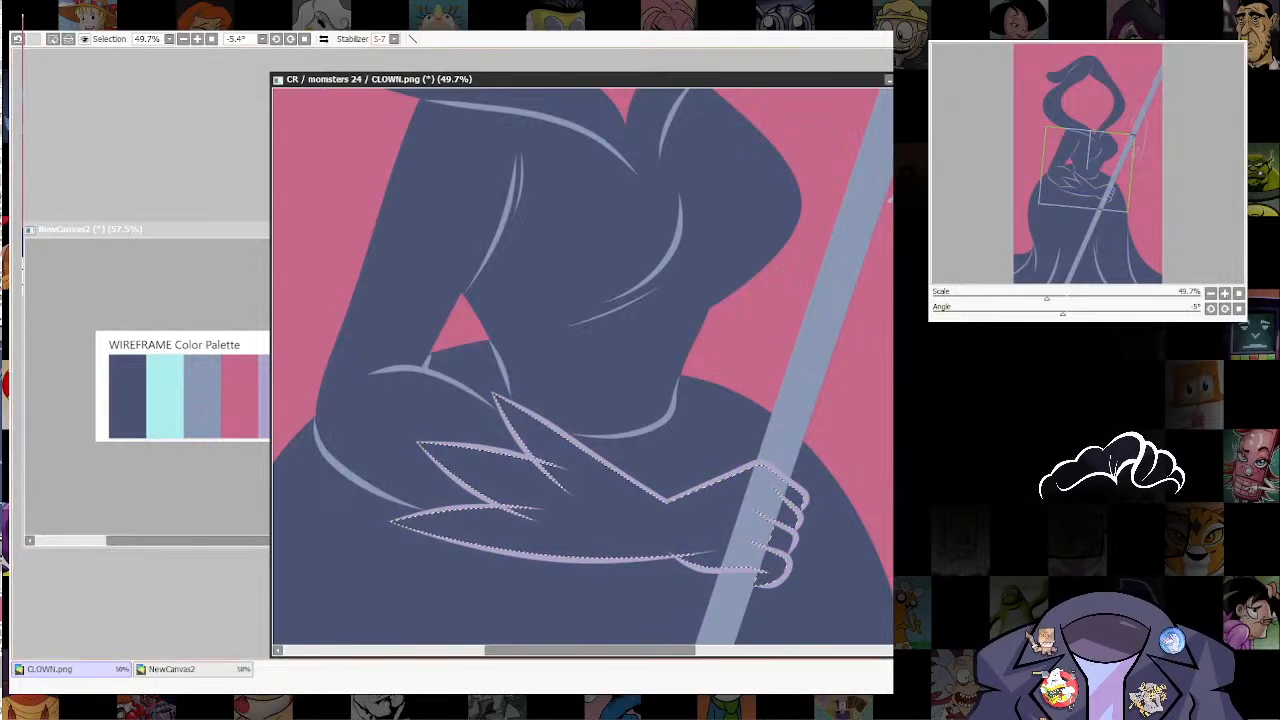
{"action": "key", "text": "w"}
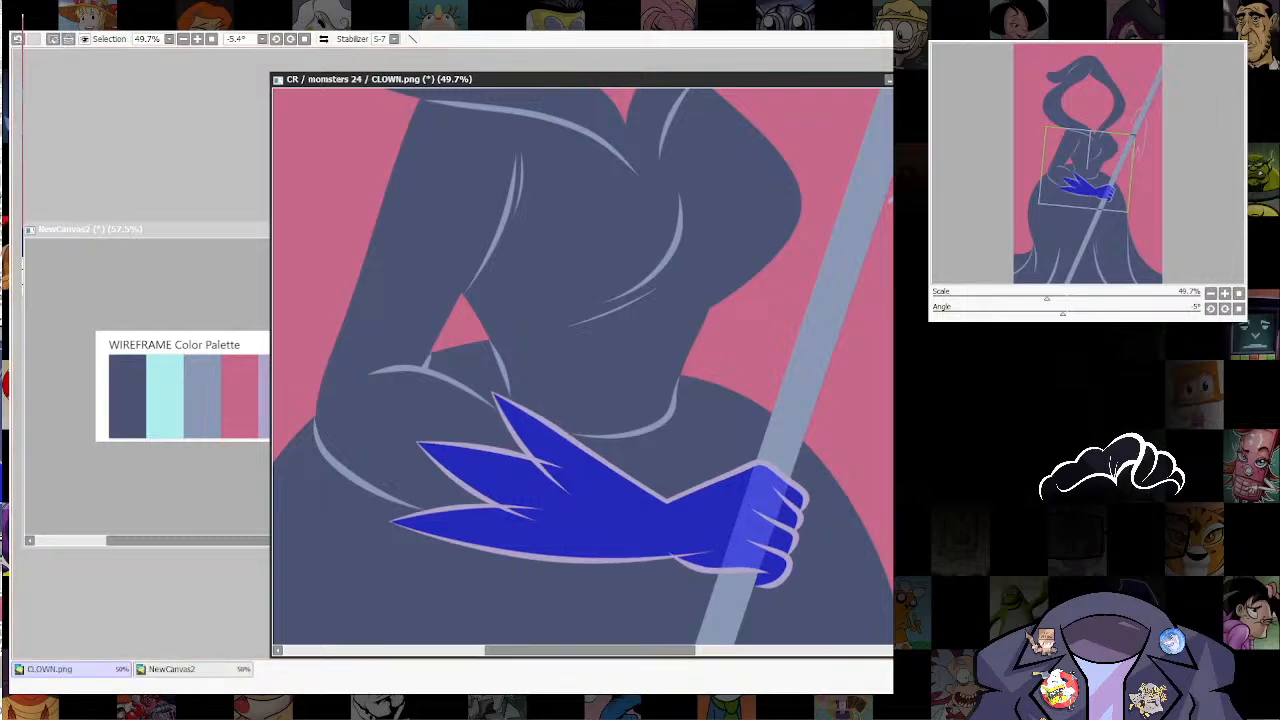
{"action": "key", "text": "ctrl+d"}
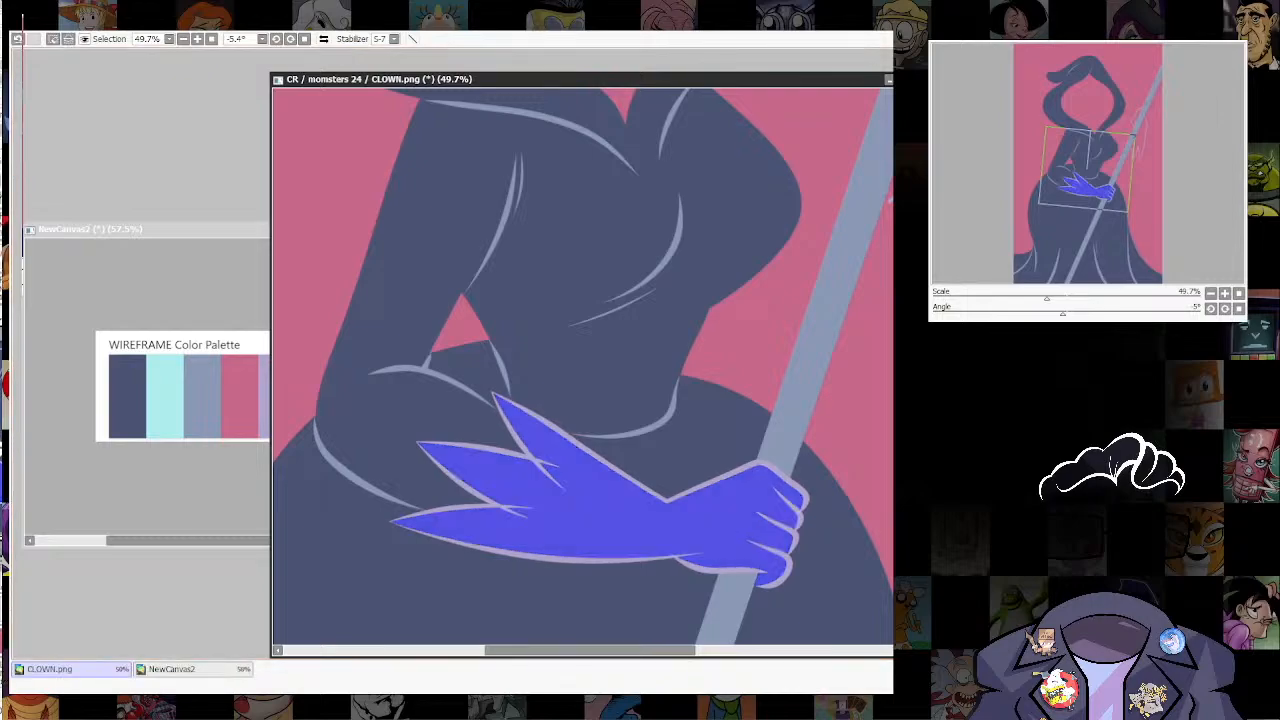
{"action": "scroll", "coordinate": [740, 468], "scroll_direction": "down", "scroll_amount": 3}
{"action": "left_click_drag", "start_coordinate": [612, 477], "coordinate": [592, 523]}
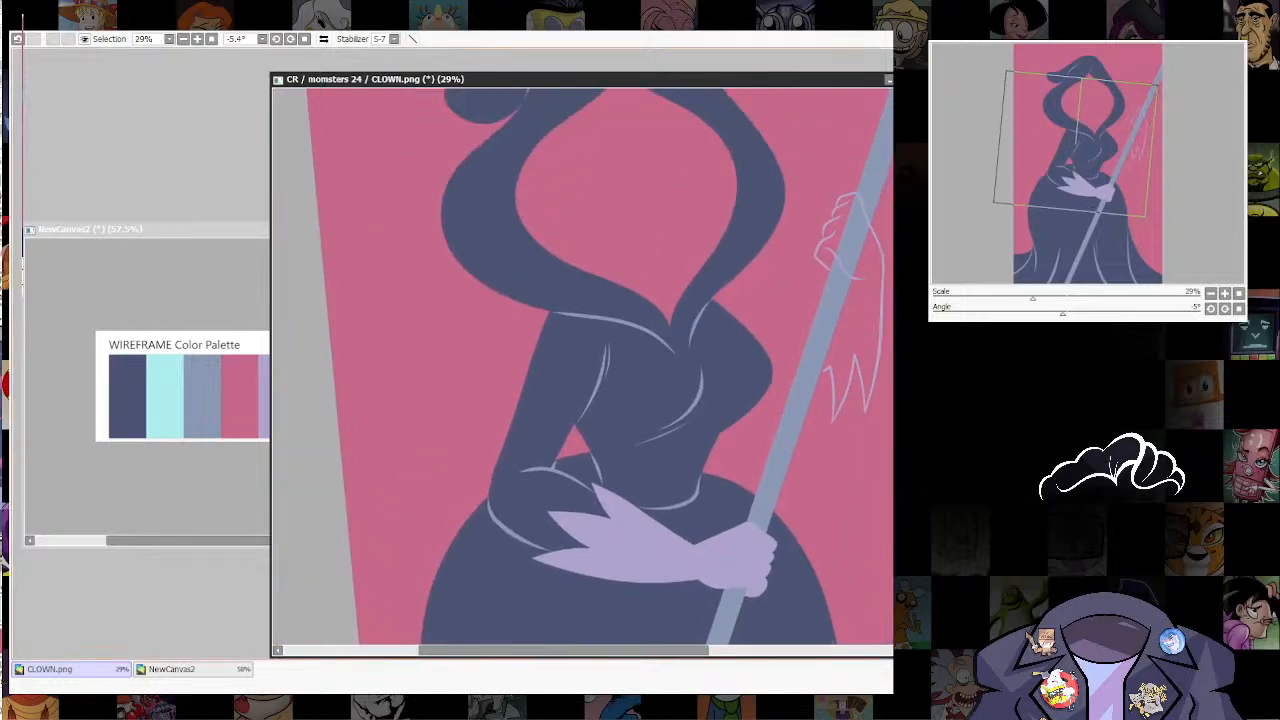
Step: Examine the waist and underarm lines around the glove up close, and check the whole figure with the canvas straightened
{"action": "scroll", "coordinate": [592, 523], "scroll_direction": "up", "scroll_amount": 7}
{"action": "left_click_drag", "start_coordinate": [600, 380], "coordinate": [554, 481]}
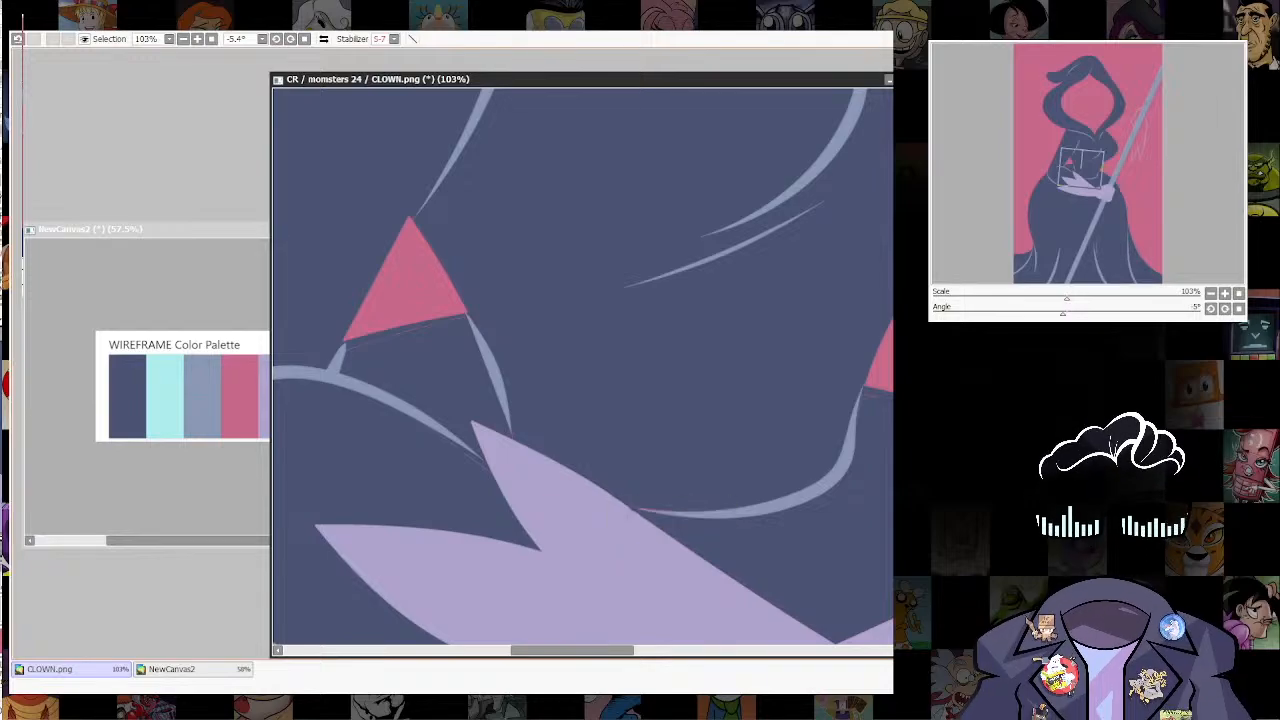
{"action": "key", "text": "ctrl+z"}
{"action": "key", "text": "ctrl+y"}
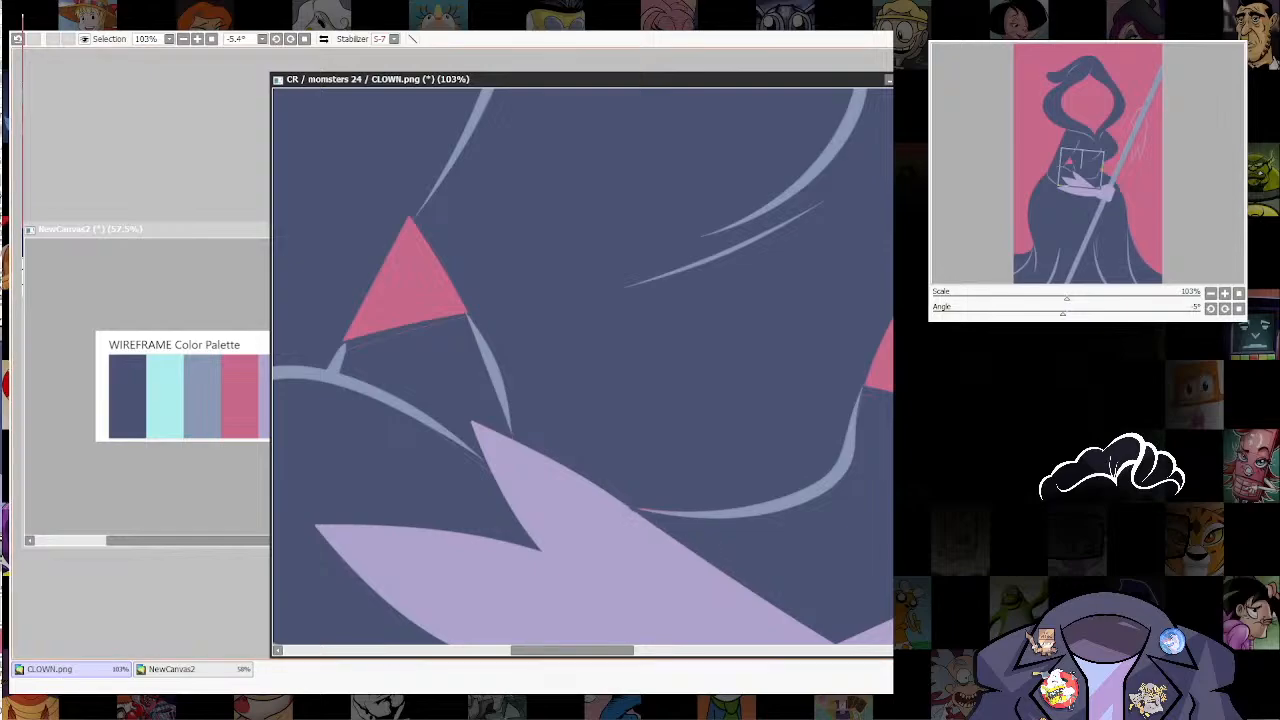
{"action": "scroll", "coordinate": [600, 544], "scroll_direction": "down", "scroll_amount": 6}
{"action": "scroll", "coordinate": [648, 521], "scroll_direction": "up", "scroll_amount": 5}
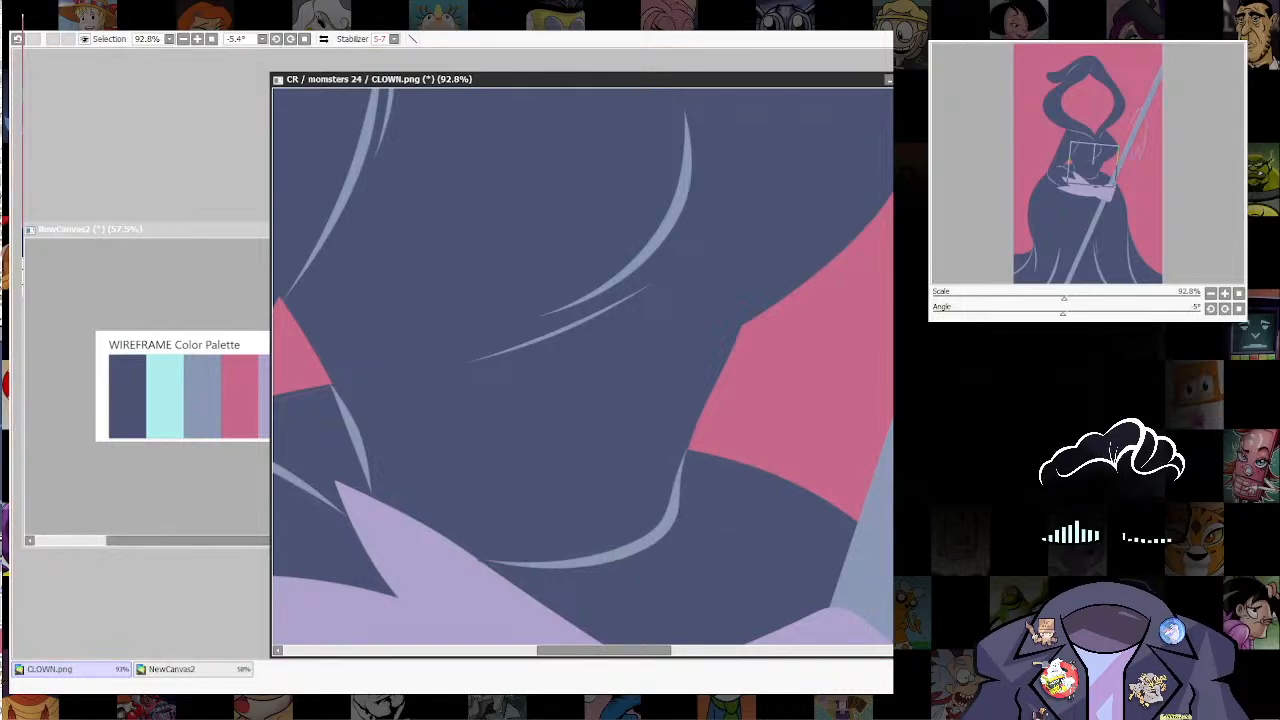
{"action": "scroll", "coordinate": [497, 562], "scroll_direction": "down", "scroll_amount": 8}
{"action": "scroll", "coordinate": [760, 395], "scroll_direction": "up", "scroll_amount": 2}
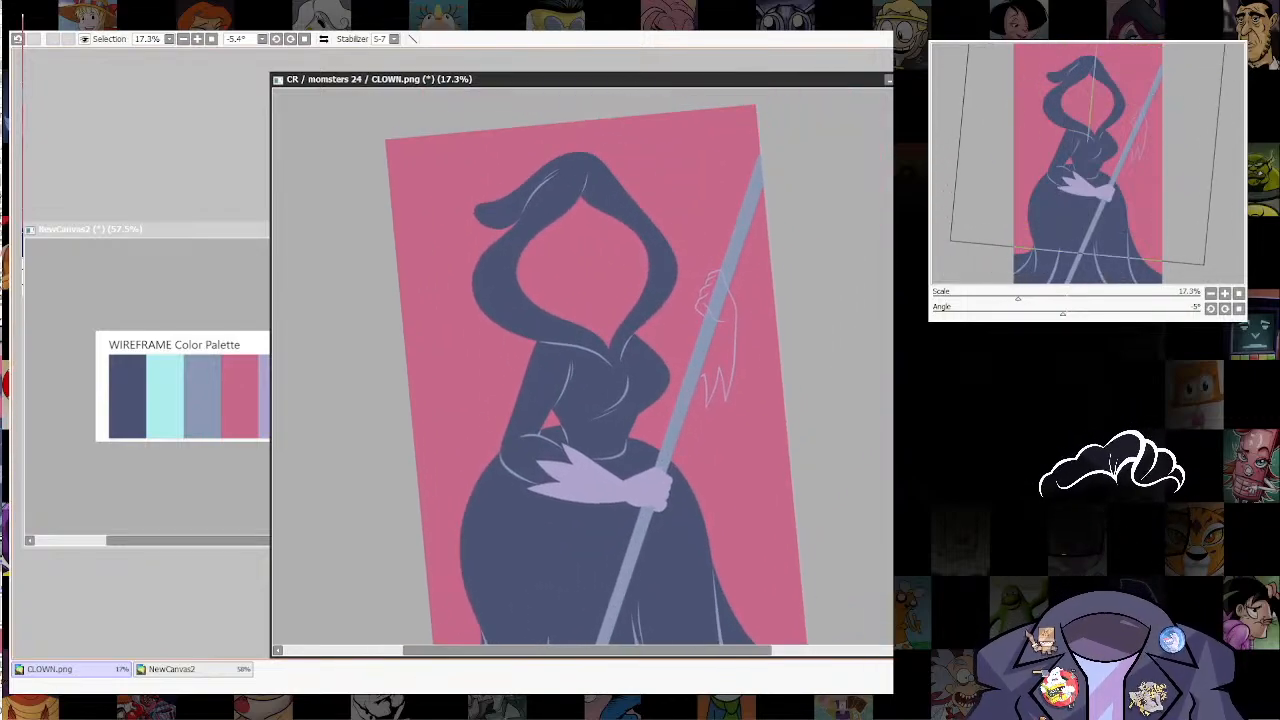
{"action": "key", "text": "Home"}
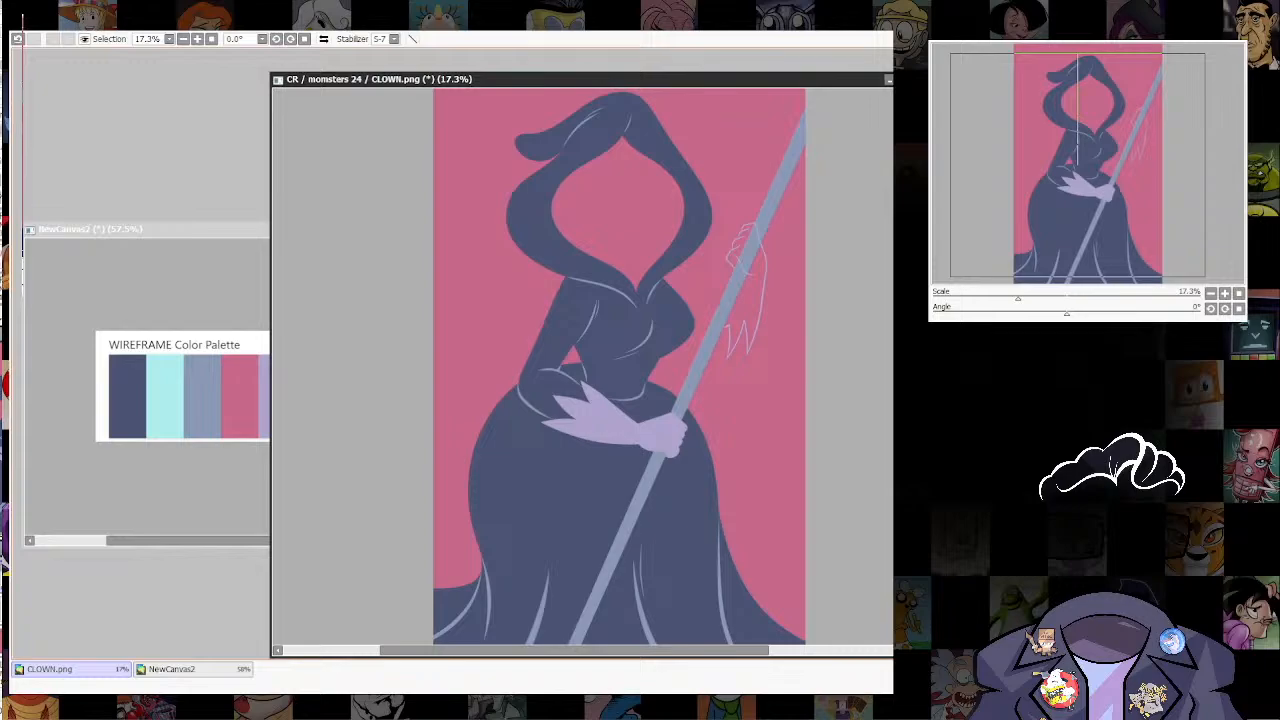
Step: Switch to ruku.sai2 and ink the large curving shape's lower edge and the separate curve beside the canvas's right edge in black
{"action": "key", "text": "alt+Tab"}
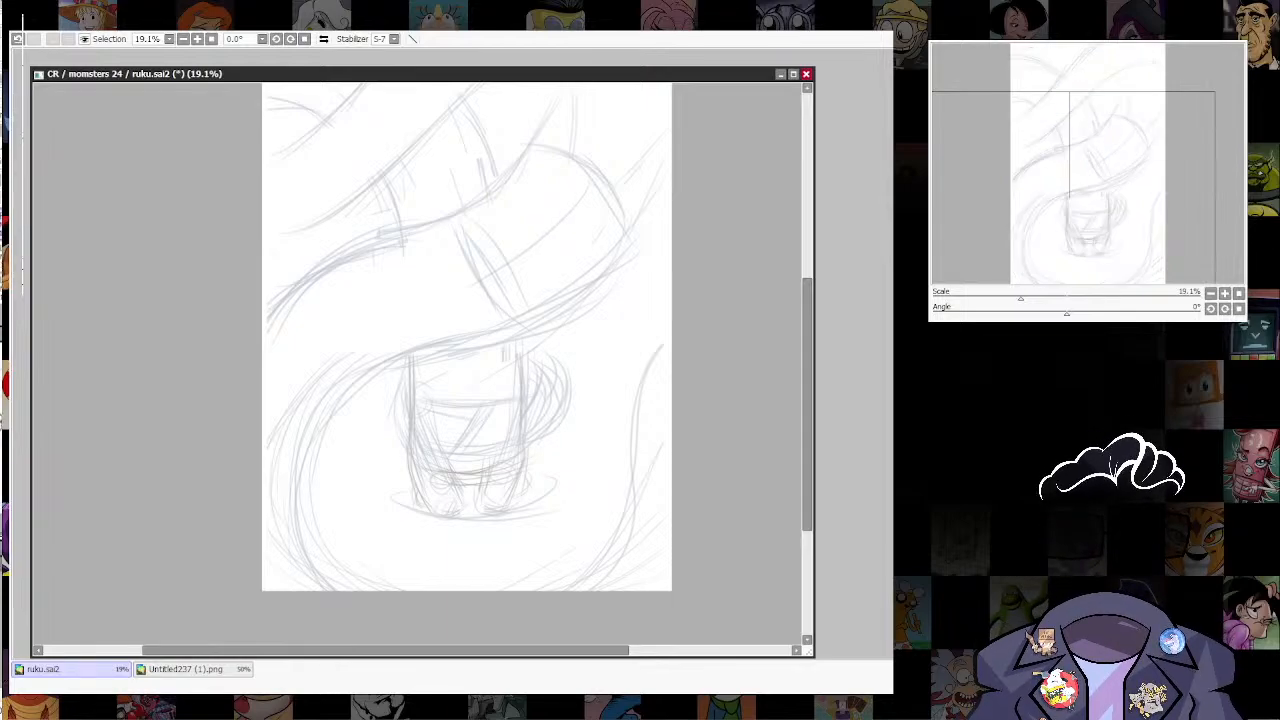
{"action": "scroll", "coordinate": [650, 325], "scroll_direction": "down", "scroll_amount": 8}
{"action": "scroll", "coordinate": [650, 335], "scroll_direction": "up", "scroll_amount": 8}
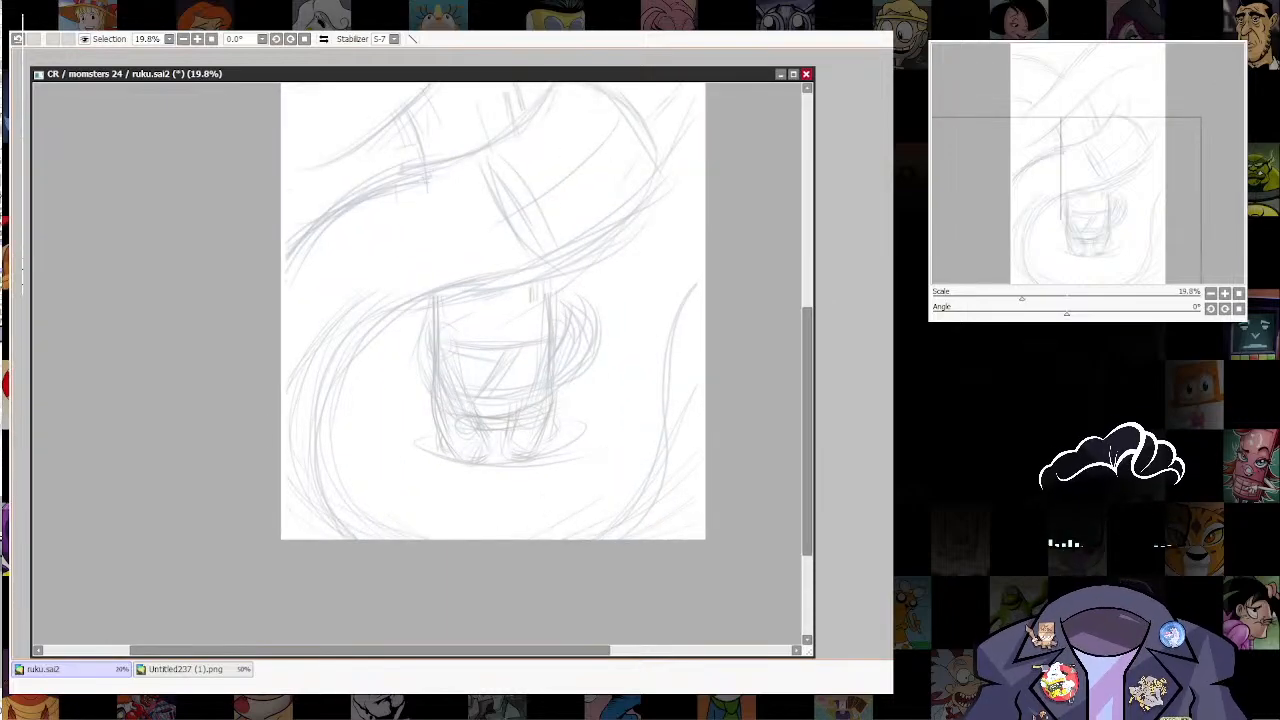
{"action": "left_click_drag", "start_coordinate": [520, 330], "coordinate": [546, 332]}
{"action": "left_click_drag", "start_coordinate": [650, 280], "coordinate": [659, 334]}
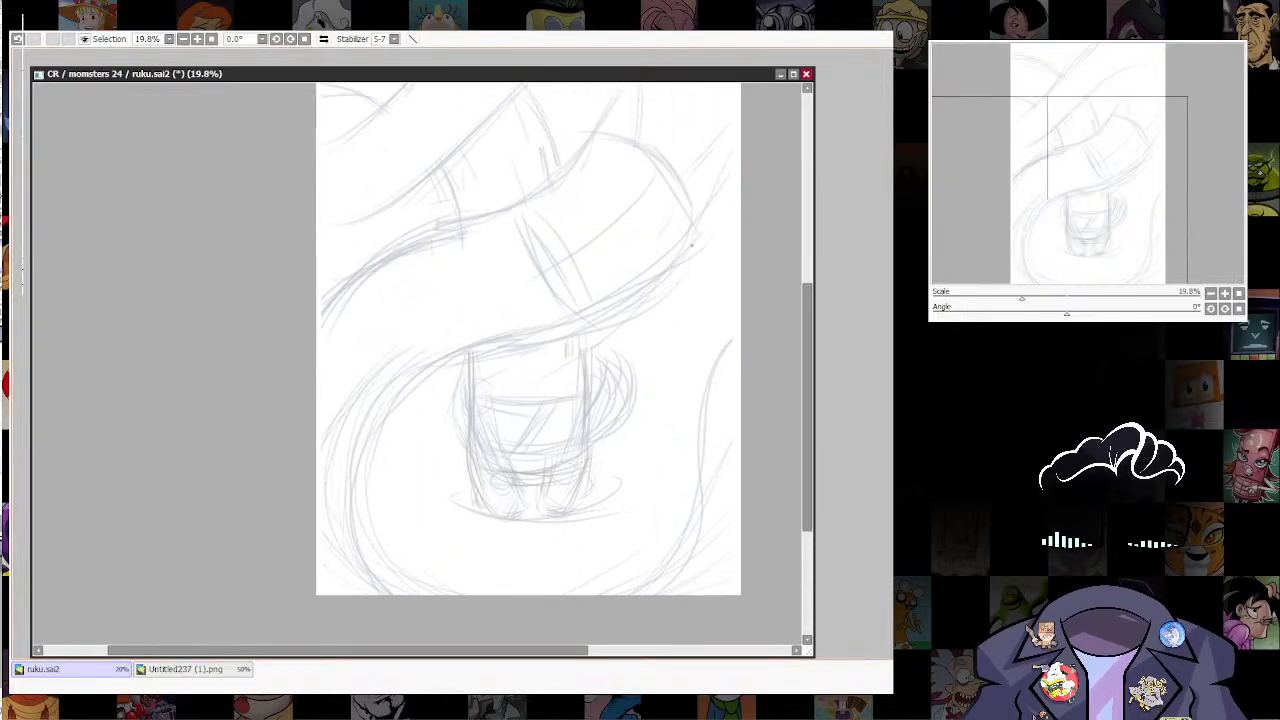
{"action": "left_click_drag", "start_coordinate": [695, 228], "coordinate": [703, 228]}
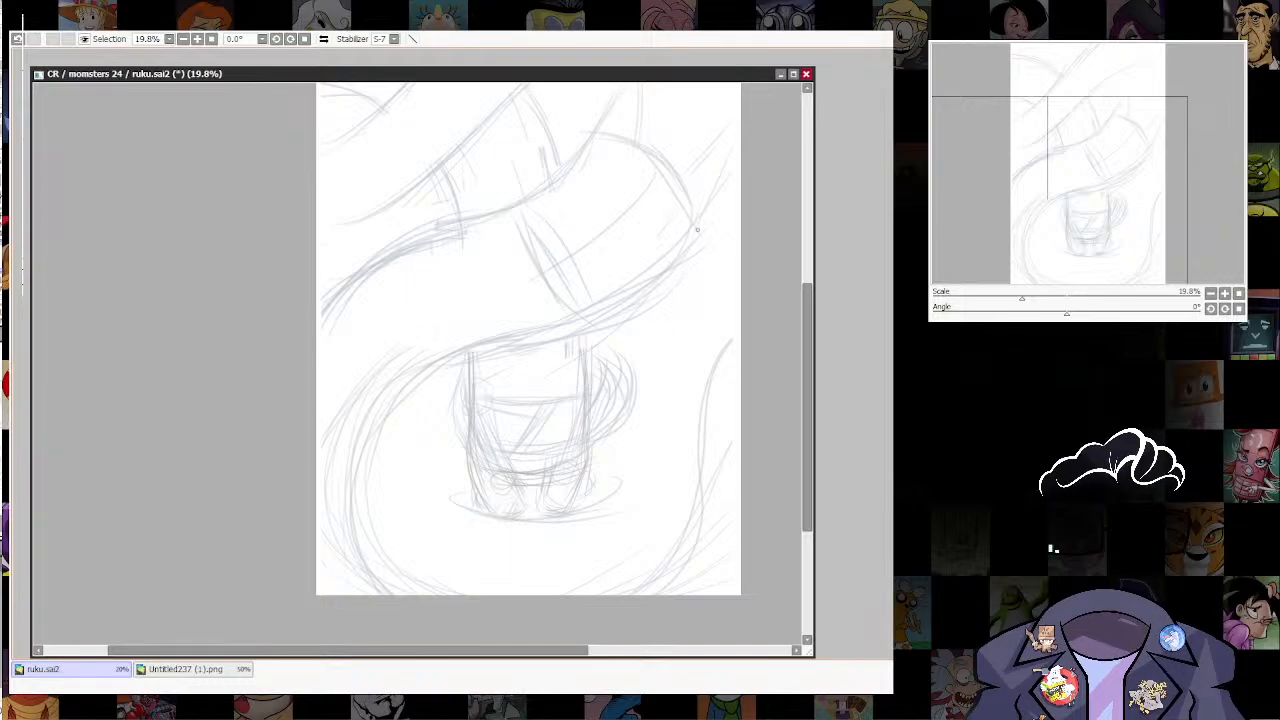
{"action": "mouse_move", "coordinate": [697, 230]}
{"action": "left_mouse_down"}
{"action": "mouse_move", "coordinate": [613, 297]}
{"action": "mouse_move", "coordinate": [436, 360]}
{"action": "mouse_move", "coordinate": [344, 520]}
{"action": "mouse_move", "coordinate": [425, 600]}
{"action": "left_mouse_up"}
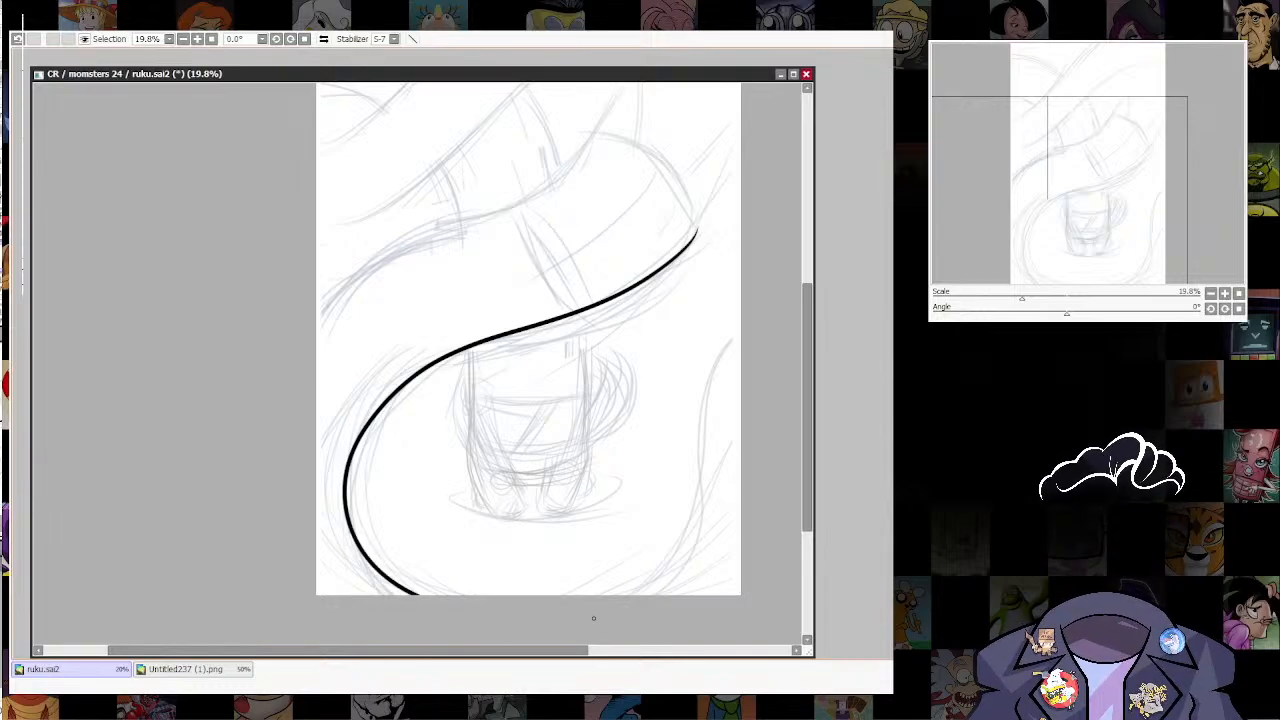
{"action": "mouse_move", "coordinate": [635, 592]}
{"action": "left_mouse_down"}
{"action": "mouse_move", "coordinate": [692, 523]}
{"action": "mouse_move", "coordinate": [702, 358]}
{"action": "mouse_move", "coordinate": [770, 330]}
{"action": "left_mouse_up"}
Step: Ink the curving shape's upper edge and smooth its bend near the tip by removing and repositioning control points
{"action": "scroll", "coordinate": [642, 400], "scroll_direction": "up", "scroll_amount": 2}
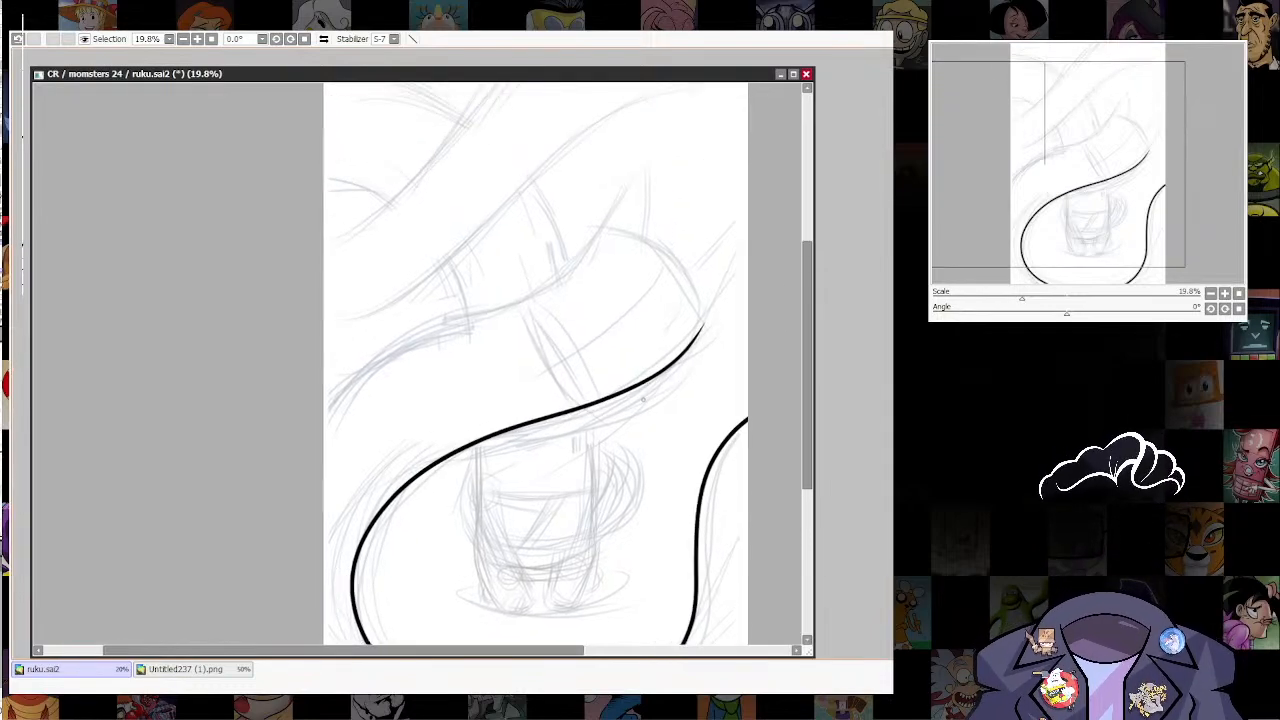
{"action": "mouse_move", "coordinate": [598, 221]}
{"action": "left_mouse_down"}
{"action": "mouse_move", "coordinate": [583, 258]}
{"action": "mouse_move", "coordinate": [513, 304]}
{"action": "mouse_move", "coordinate": [366, 347]}
{"action": "mouse_move", "coordinate": [271, 449]}
{"action": "left_mouse_up"}
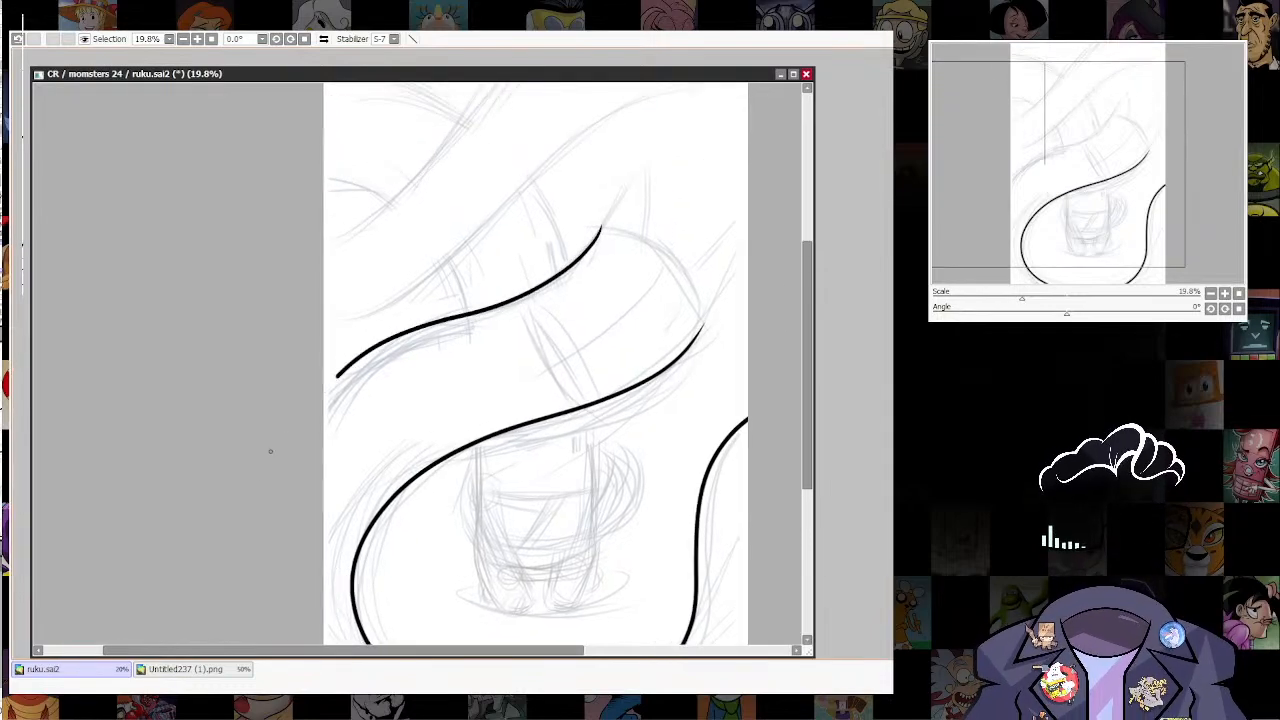
{"action": "left_click_drag", "start_coordinate": [693, 422], "coordinate": [671, 474]}
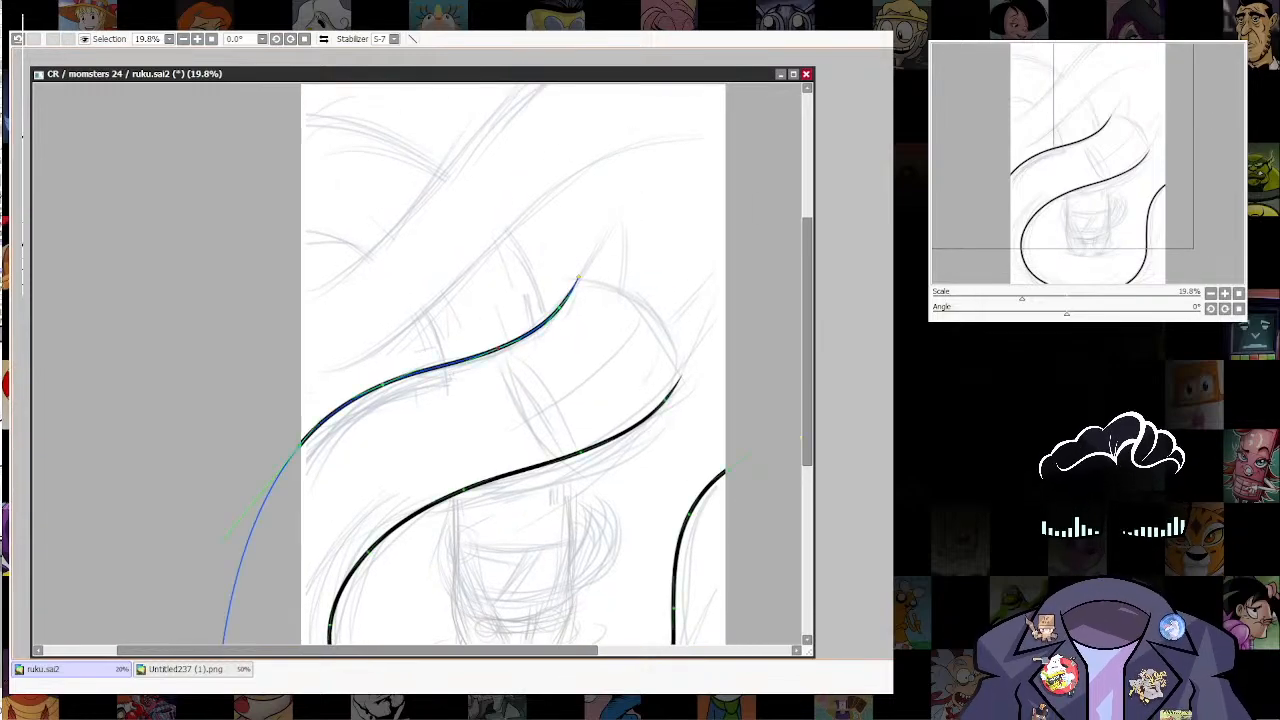
{"action": "left_click", "coordinate": [568, 294], "text": "alt"}
{"action": "left_click", "coordinate": [500, 347], "text": "alt"}
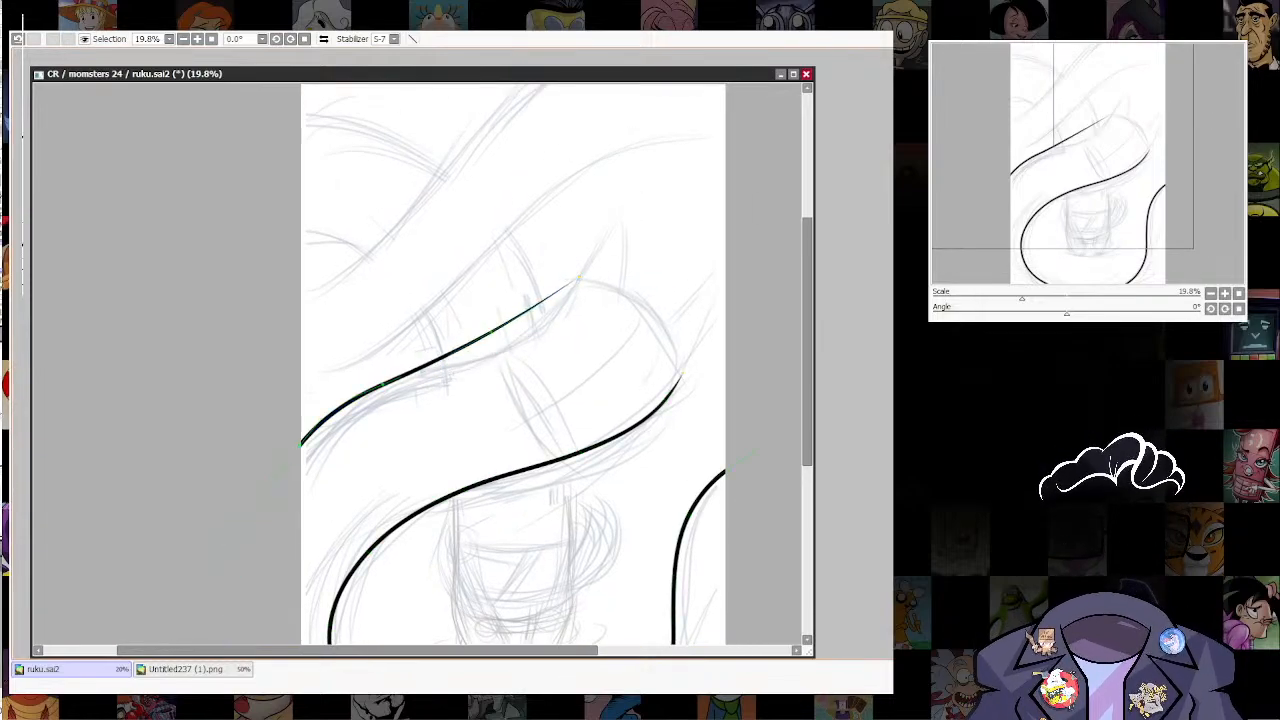
{"action": "left_click_drag", "start_coordinate": [498, 325], "coordinate": [507, 343]}
{"action": "left_click_drag", "start_coordinate": [384, 382], "coordinate": [384, 383]}
{"action": "left_click_drag", "start_coordinate": [507, 343], "coordinate": [500, 344]}
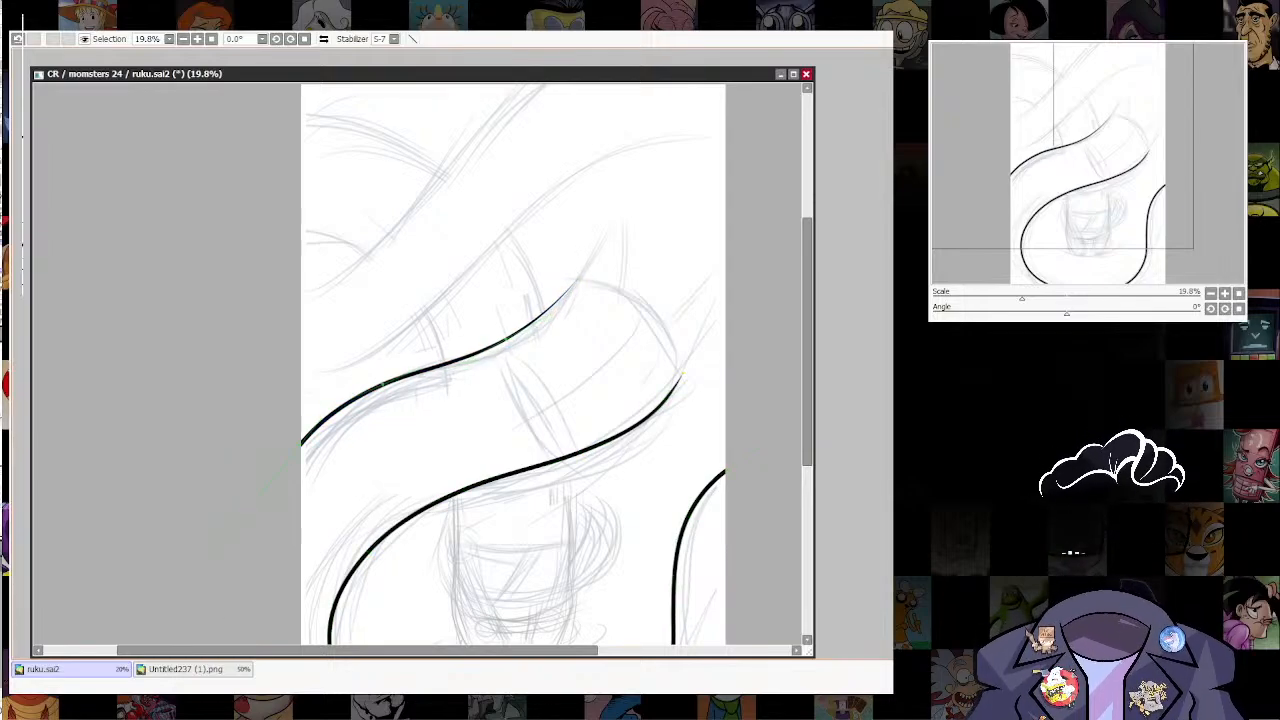
Step: Join the shape's upper and lower edges with a rounded end line and thicken the line at its corners
{"action": "left_click_drag", "start_coordinate": [660, 364], "coordinate": [635, 404]}
{"action": "mouse_move", "coordinate": [556, 316]}
{"action": "left_mouse_down"}
{"action": "mouse_move", "coordinate": [663, 401]}
{"action": "mouse_move", "coordinate": [656, 446]}
{"action": "left_mouse_up"}
{"action": "left_click_drag", "start_coordinate": [605, 400], "coordinate": [617, 391]}
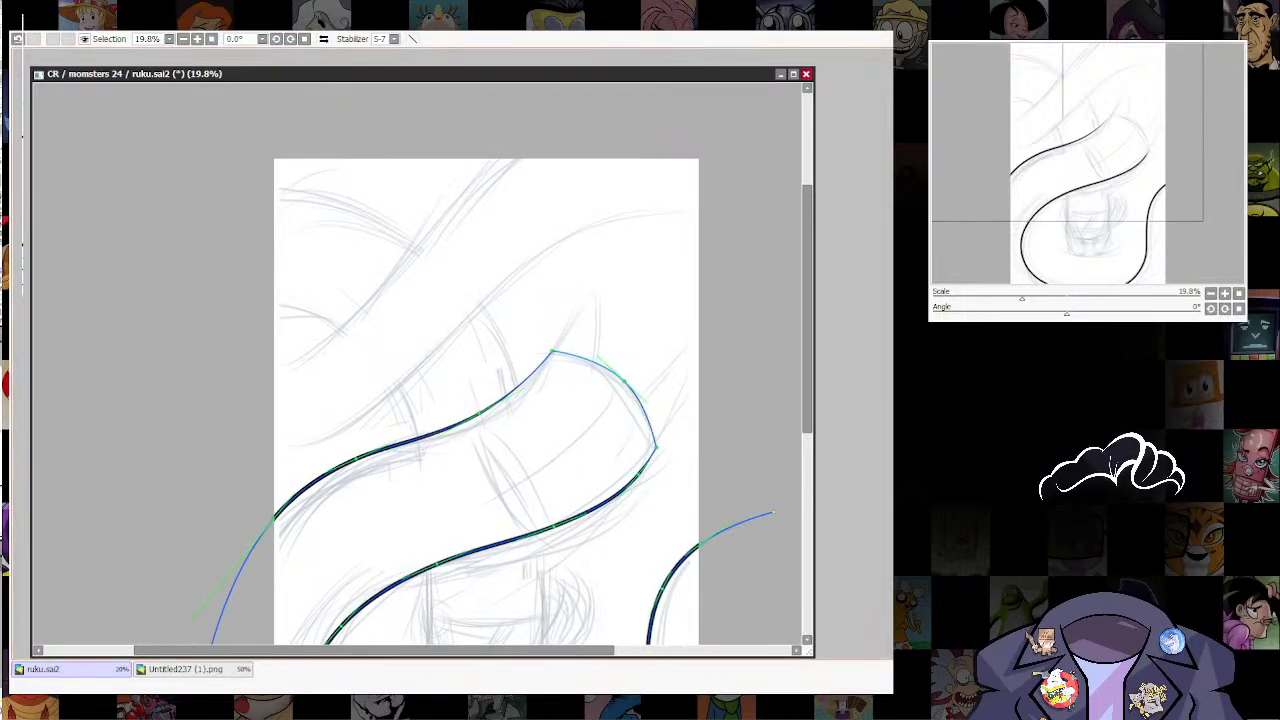
{"action": "mouse_move", "coordinate": [552, 351]}
{"action": "left_mouse_down"}
{"action": "mouse_move", "coordinate": [606, 351]}
{"action": "mouse_move", "coordinate": [662, 382]}
{"action": "left_mouse_up"}
{"action": "left_click_drag", "start_coordinate": [656, 447], "coordinate": [694, 447]}
{"action": "left_click_drag", "start_coordinate": [600, 490], "coordinate": [618, 445]}
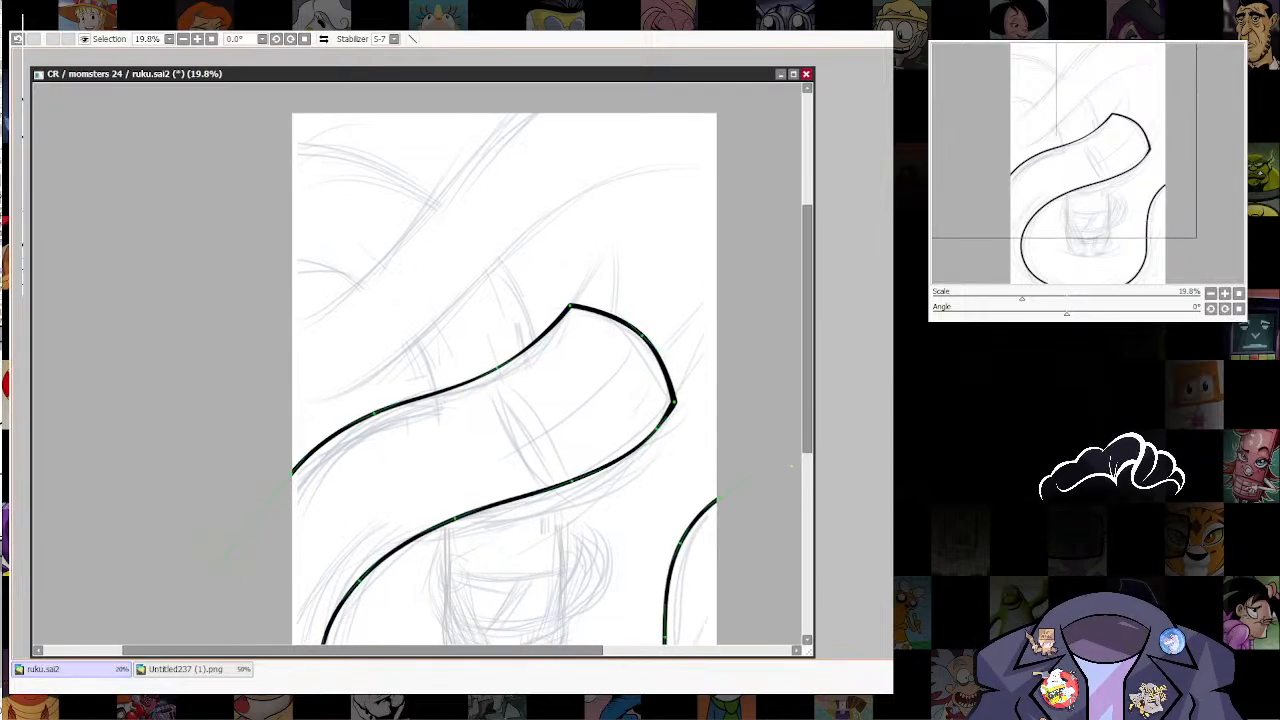
{"action": "left_click", "coordinate": [648, 440], "text": "alt"}
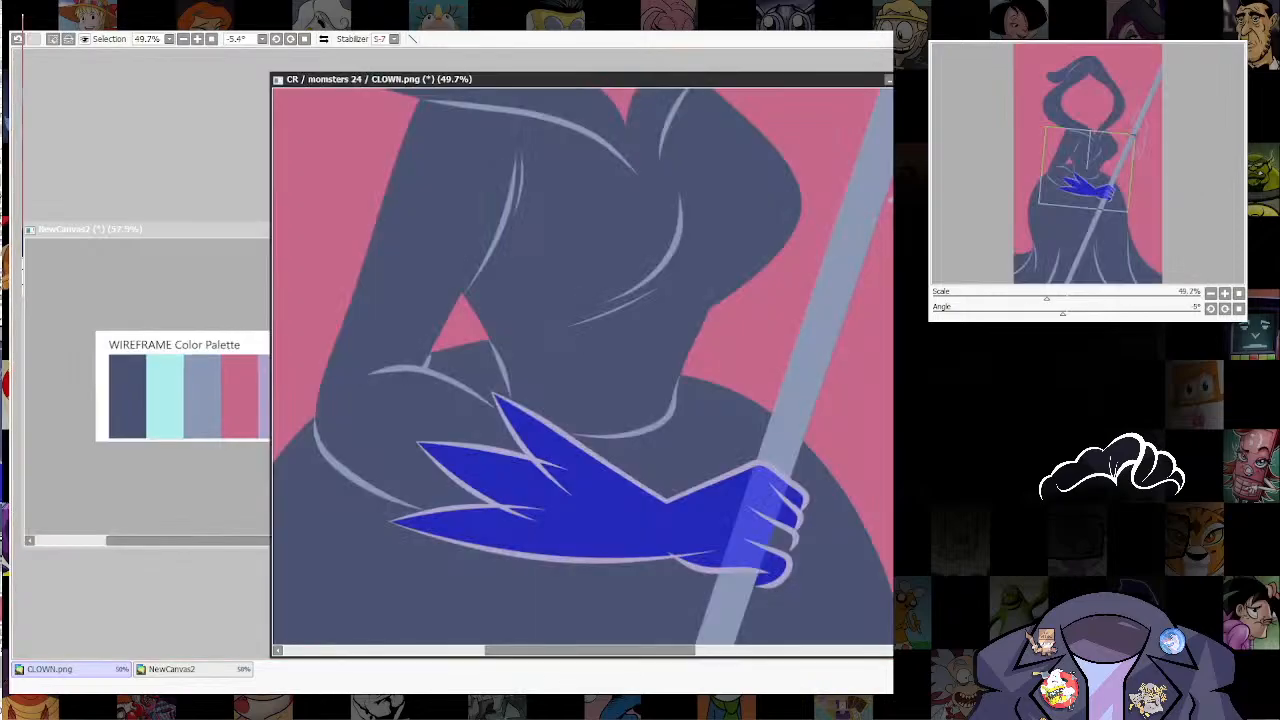
Step: Fill the selected glove in CLOWN.png with lilac, clear the selection and straighten the canvas
{"action": "key", "text": "ctrl+f"}
{"action": "key", "text": "ctrl+d"}
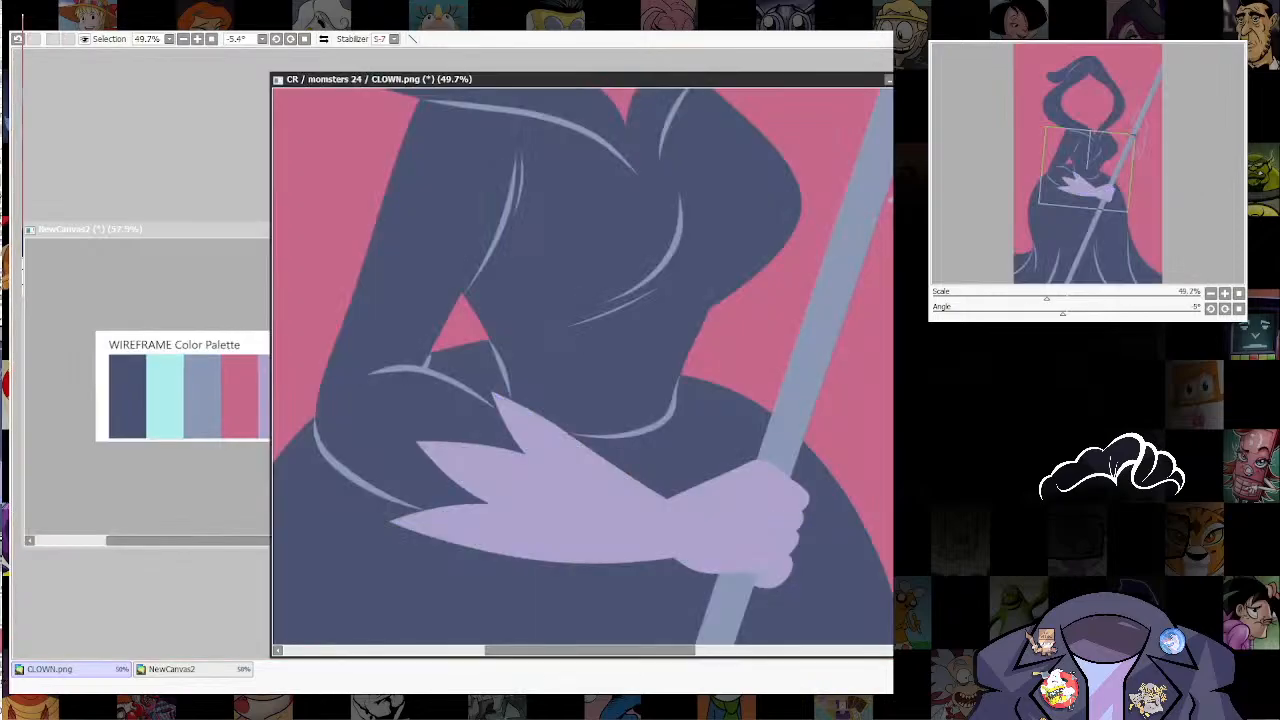
{"action": "scroll", "coordinate": [645, 328], "scroll_direction": "down", "scroll_amount": 5}
{"action": "left_click_drag", "start_coordinate": [640, 320], "coordinate": [631, 355]}
{"action": "key", "text": "Home"}
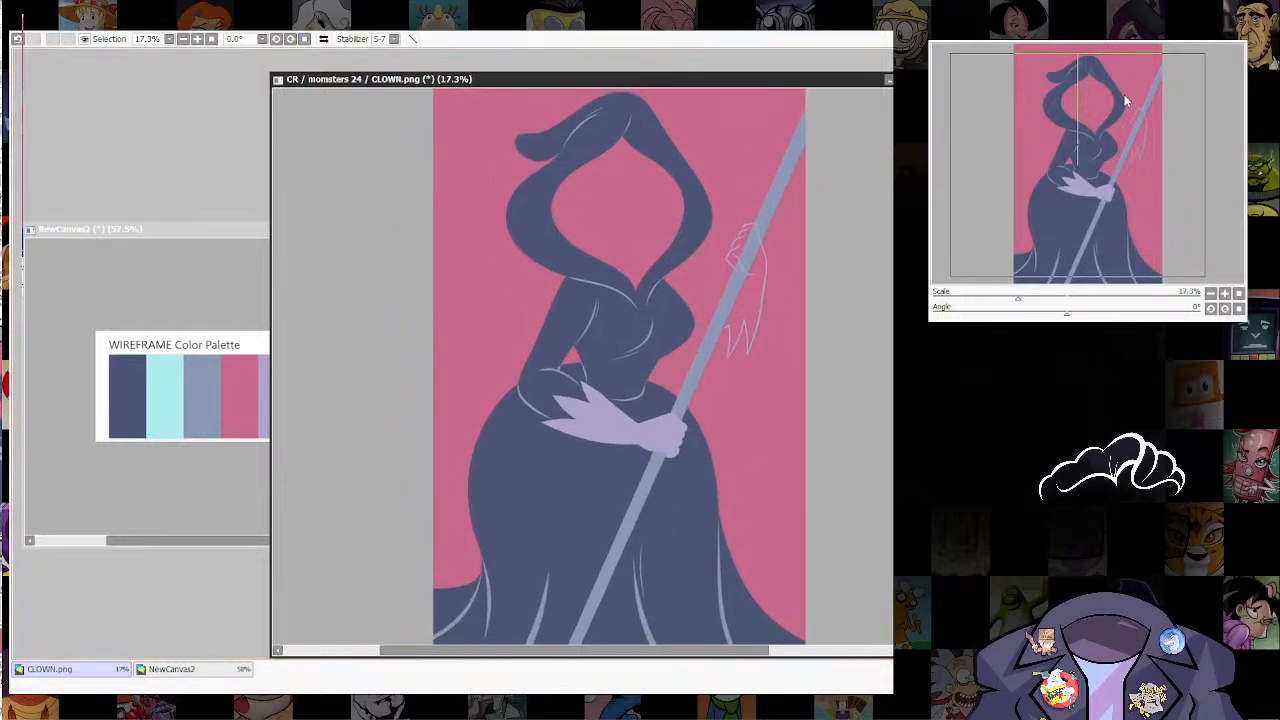
Step: Switch to ruku.sai2 and ink the large shape's lower and upper edges plus the curve at the canvas's right edge in black
{"action": "key", "text": "alt+Tab"}
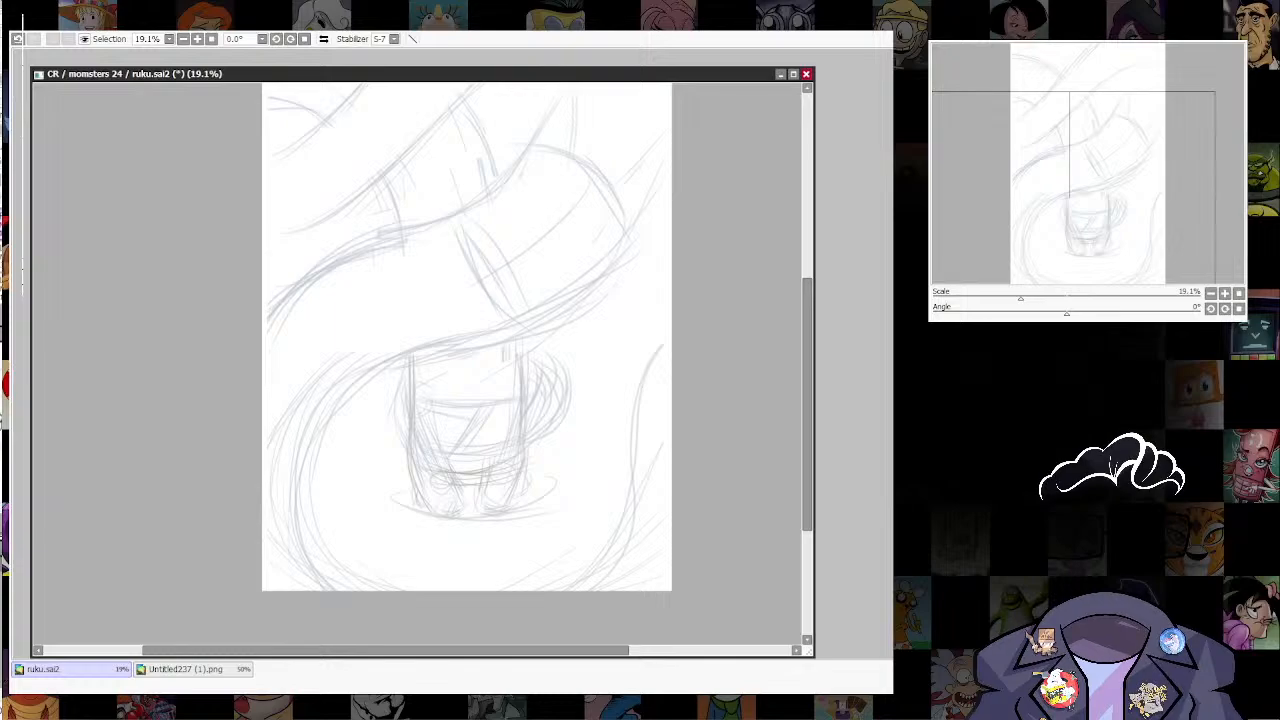
{"action": "scroll", "coordinate": [651, 392], "scroll_direction": "down", "scroll_amount": 5}
{"action": "scroll", "coordinate": [654, 357], "scroll_direction": "up", "scroll_amount": 4}
{"action": "mouse_move", "coordinate": [652, 410]}
{"action": "left_mouse_down"}
{"action": "mouse_move", "coordinate": [653, 350]}
{"action": "mouse_move", "coordinate": [679, 467]}
{"action": "mouse_move", "coordinate": [742, 500]}
{"action": "left_mouse_up"}
{"action": "scroll", "coordinate": [547, 419], "scroll_direction": "up", "scroll_amount": 1}
{"action": "left_click_drag", "start_coordinate": [691, 224], "coordinate": [700, 224]}
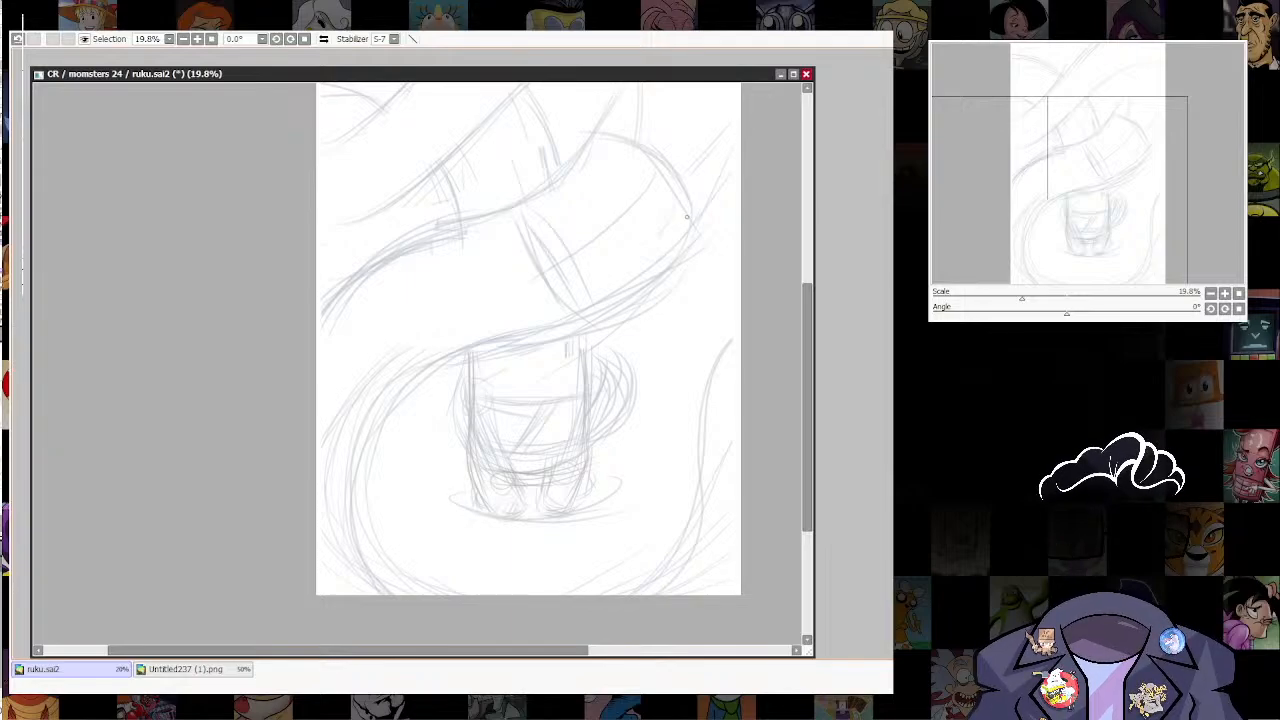
{"action": "mouse_move", "coordinate": [697, 228]}
{"action": "left_mouse_down"}
{"action": "mouse_move", "coordinate": [366, 430]}
{"action": "mouse_move", "coordinate": [418, 594]}
{"action": "left_mouse_up"}
{"action": "mouse_move", "coordinate": [659, 583]}
{"action": "left_mouse_down"}
{"action": "mouse_move", "coordinate": [693, 523]}
{"action": "mouse_move", "coordinate": [702, 358]}
{"action": "mouse_move", "coordinate": [760, 300]}
{"action": "left_mouse_up"}
{"action": "mouse_move", "coordinate": [586, 143]}
{"action": "left_mouse_down"}
{"action": "mouse_move", "coordinate": [593, 238]}
{"action": "mouse_move", "coordinate": [556, 278]}
{"action": "mouse_move", "coordinate": [416, 330]}
{"action": "mouse_move", "coordinate": [324, 388]}
{"action": "left_mouse_up"}
{"action": "left_click_drag", "start_coordinate": [668, 334], "coordinate": [646, 386]}
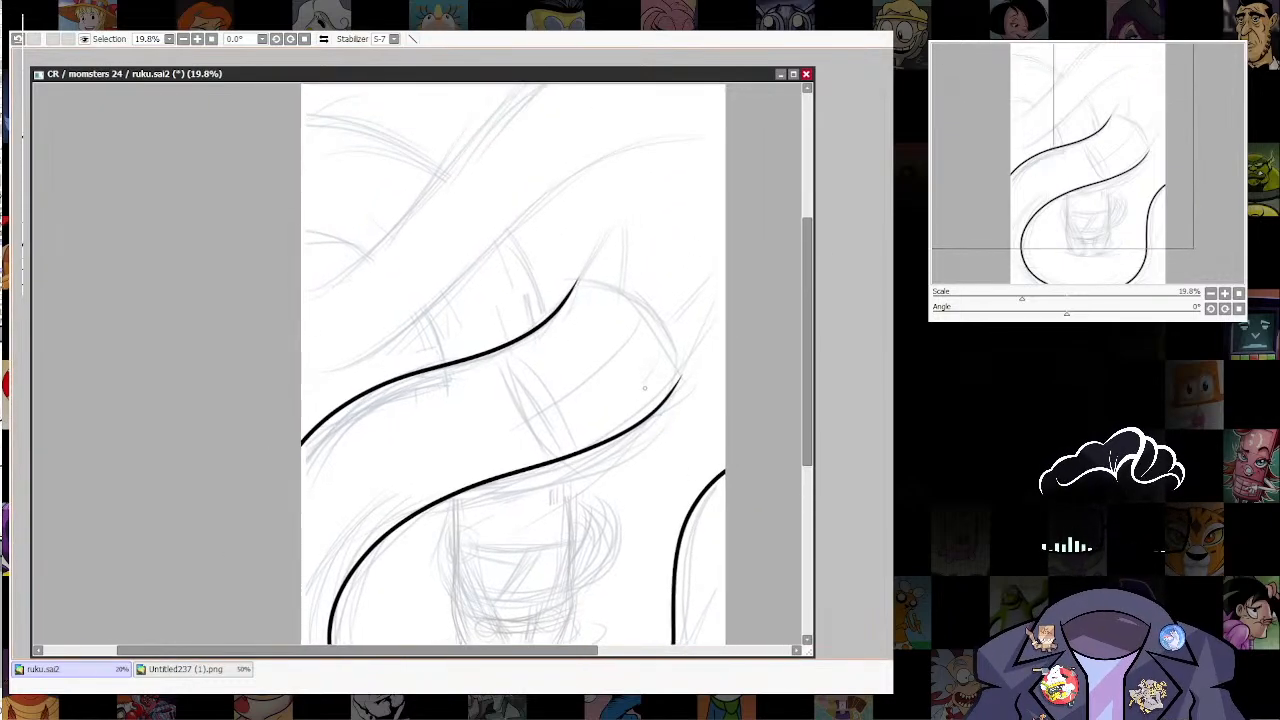
Step: Smooth the inked upper edge near its tip by removing two control points and bending the line back along the sketch
{"action": "left_click", "coordinate": [547, 322], "text": "alt"}
{"action": "left_click", "coordinate": [503, 347], "text": "alt"}
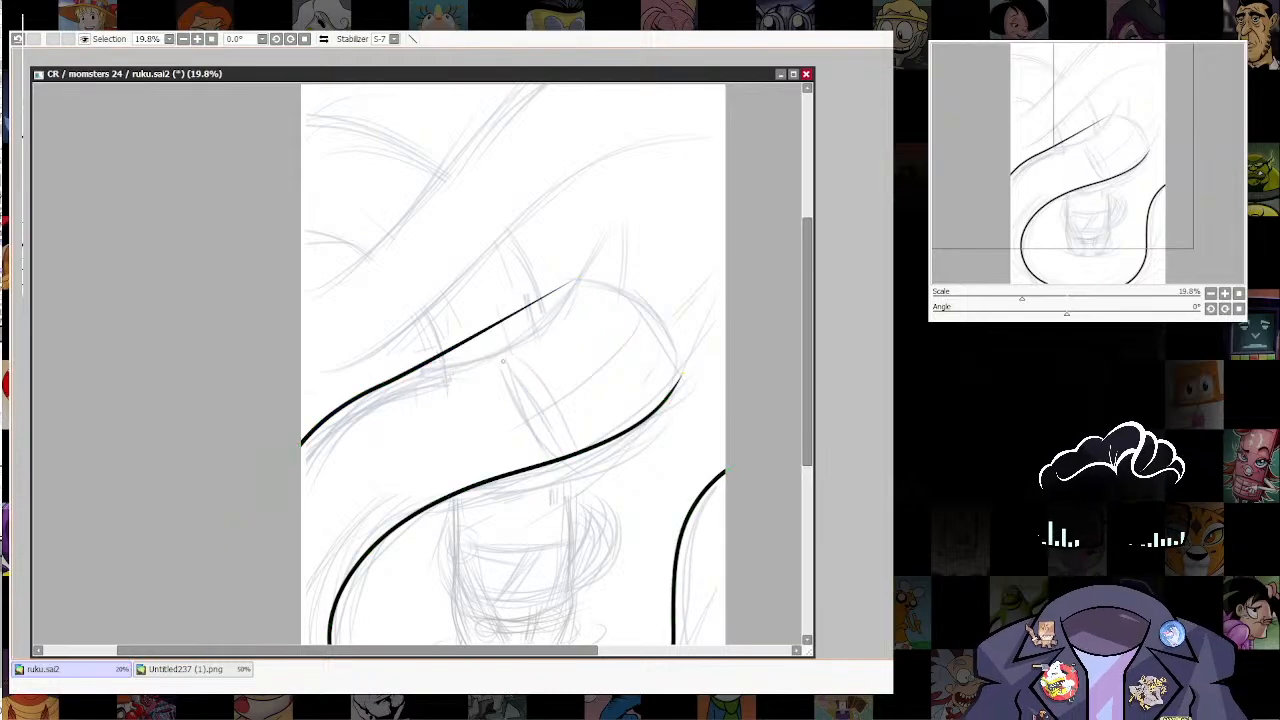
{"action": "left_click_drag", "start_coordinate": [487, 329], "coordinate": [505, 343]}
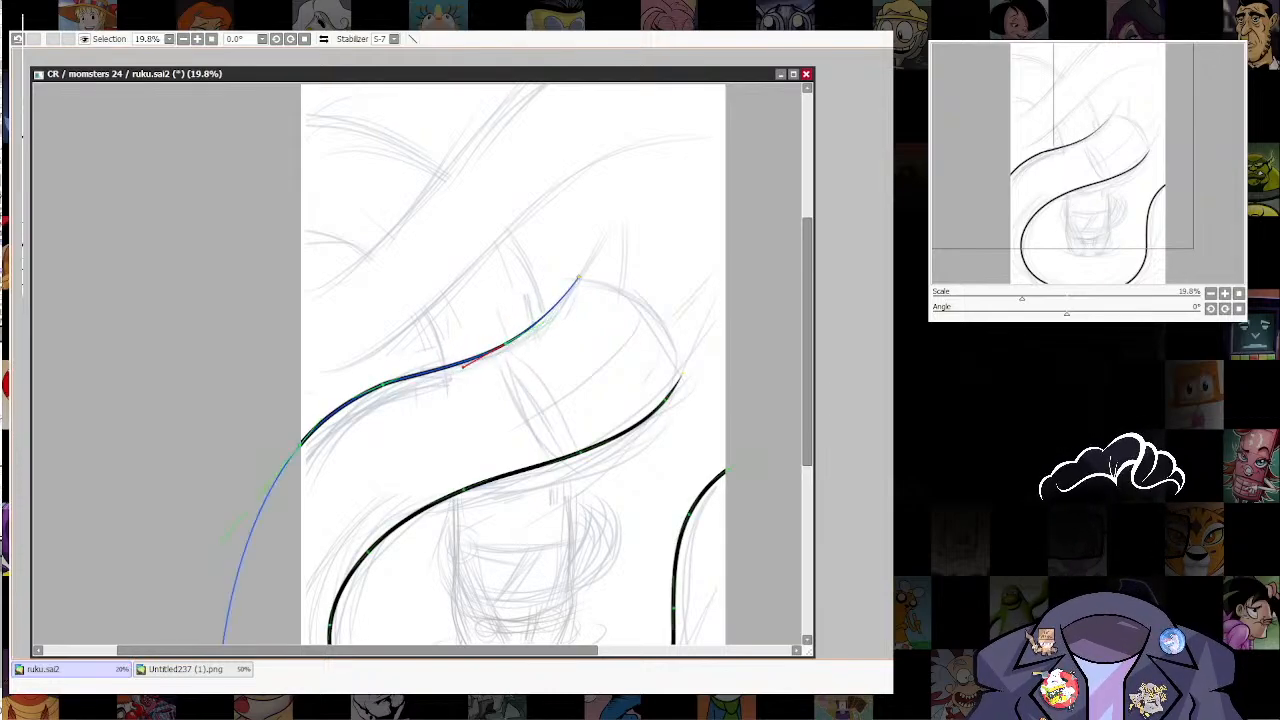
{"action": "left_click_drag", "start_coordinate": [383, 384], "coordinate": [383, 384]}
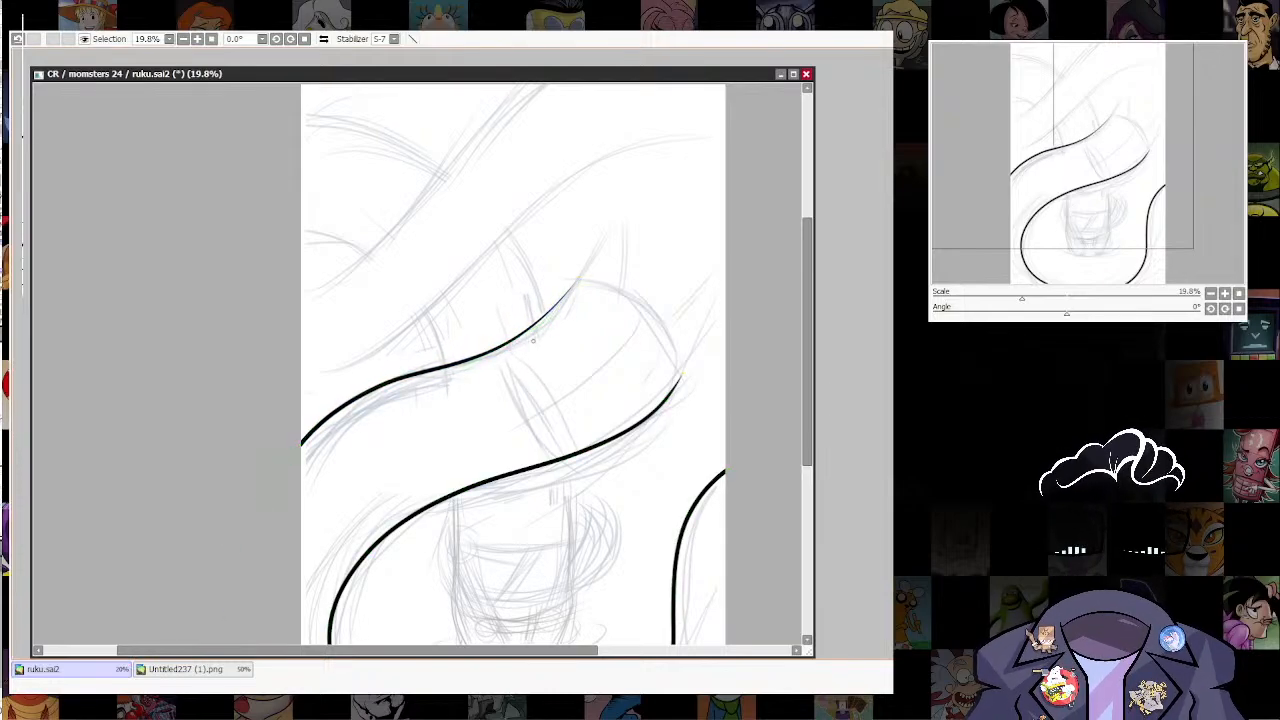
{"action": "left_click_drag", "start_coordinate": [505, 343], "coordinate": [480, 385]}
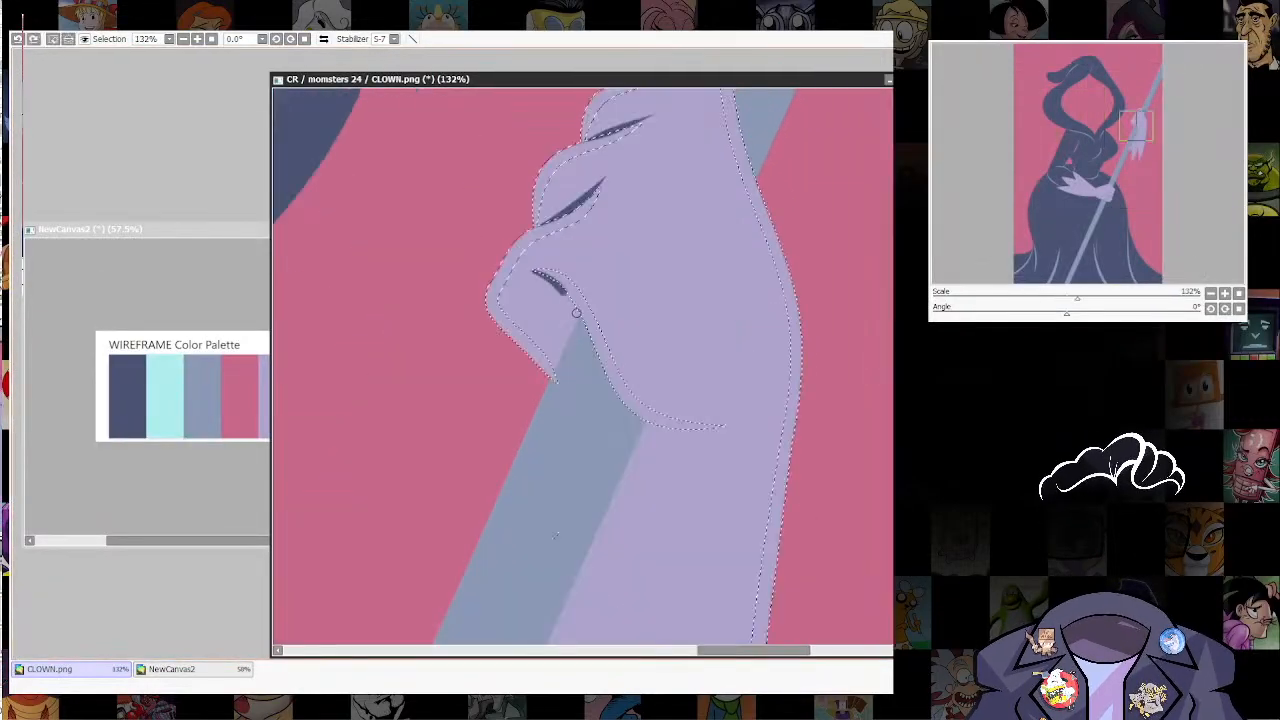
Step: In CLOWN.png, extend the raised hand's thumb crease, add a dark crease below the palm and clear the selection
{"action": "left_click_drag", "start_coordinate": [576, 313], "coordinate": [583, 325]}
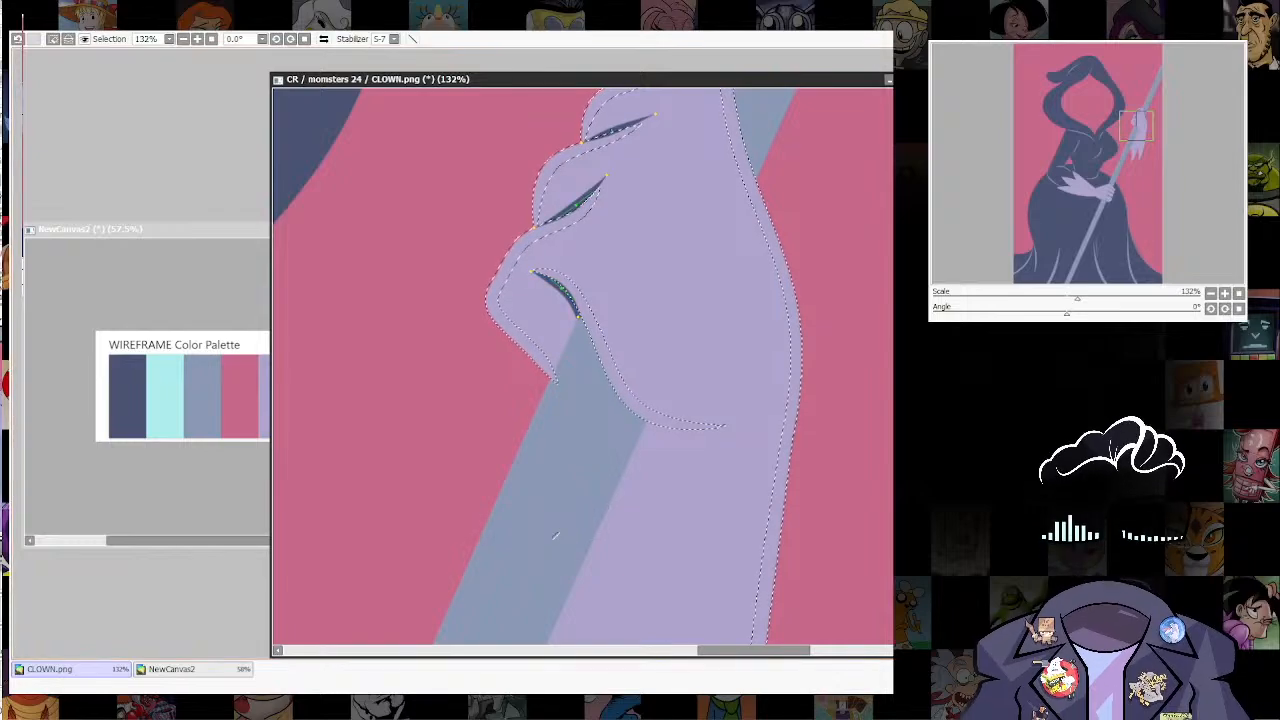
{"action": "left_click_drag", "start_coordinate": [645, 426], "coordinate": [730, 418]}
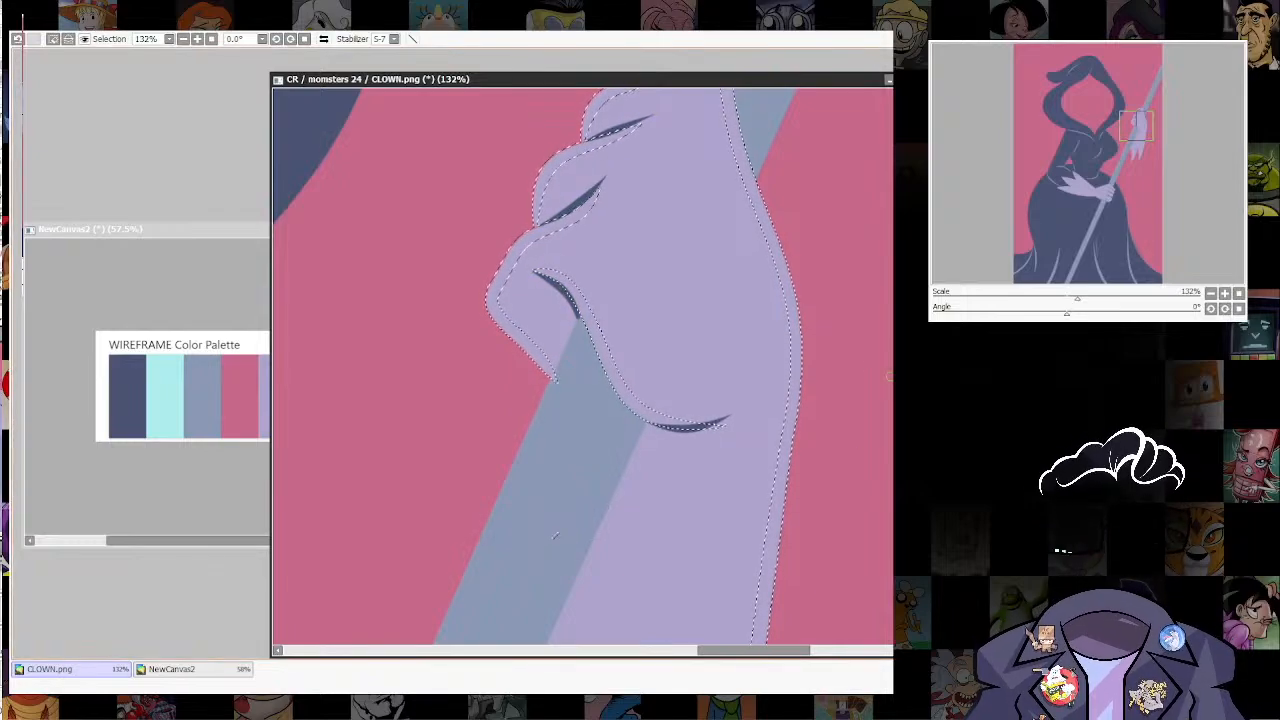
{"action": "scroll", "coordinate": [785, 425], "scroll_direction": "down", "scroll_amount": 6}
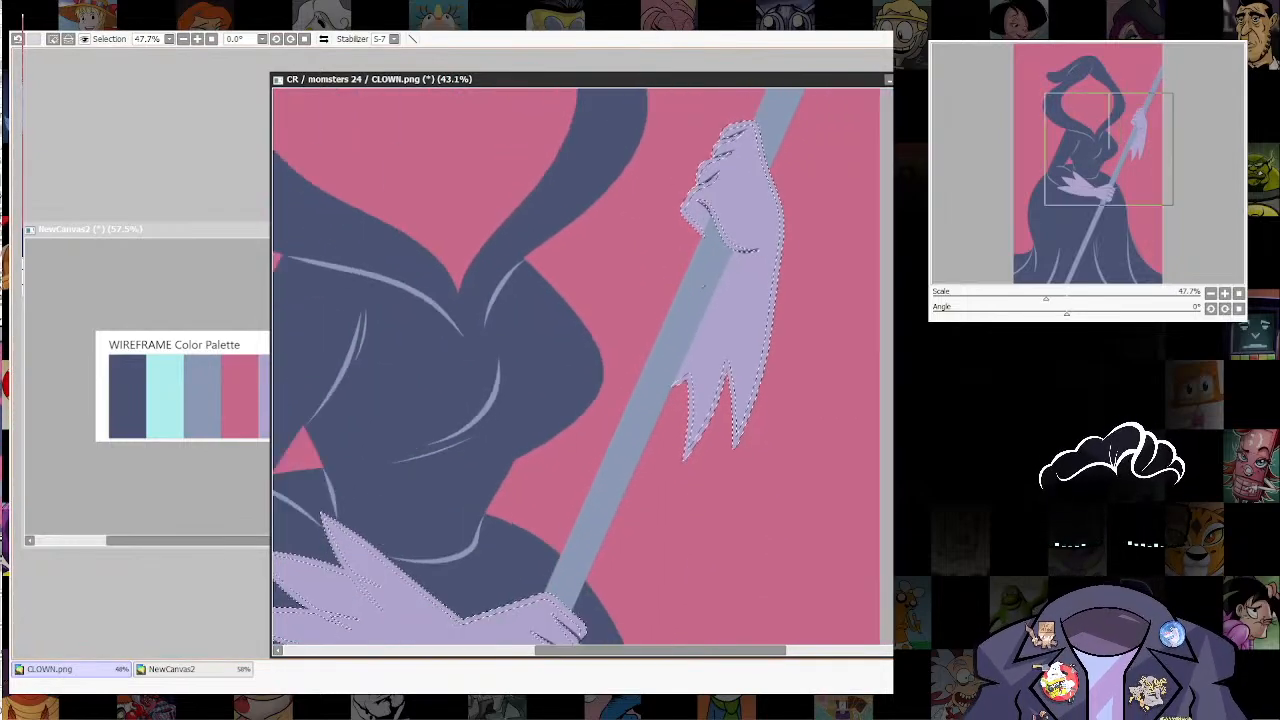
{"action": "scroll", "coordinate": [820, 337], "scroll_direction": "down", "scroll_amount": 3}
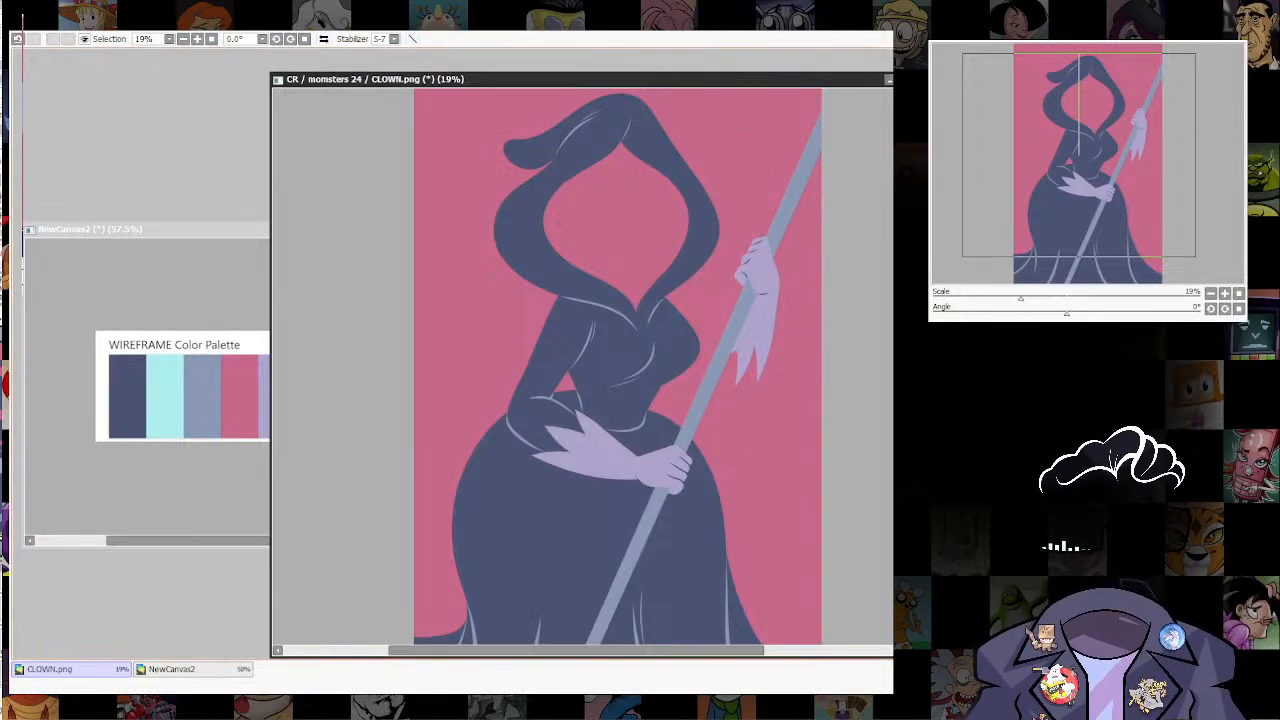
{"action": "scroll", "coordinate": [800, 200], "scroll_direction": "up", "scroll_amount": 3}
{"action": "scroll", "coordinate": [580, 370], "scroll_direction": "down", "scroll_amount": 5}
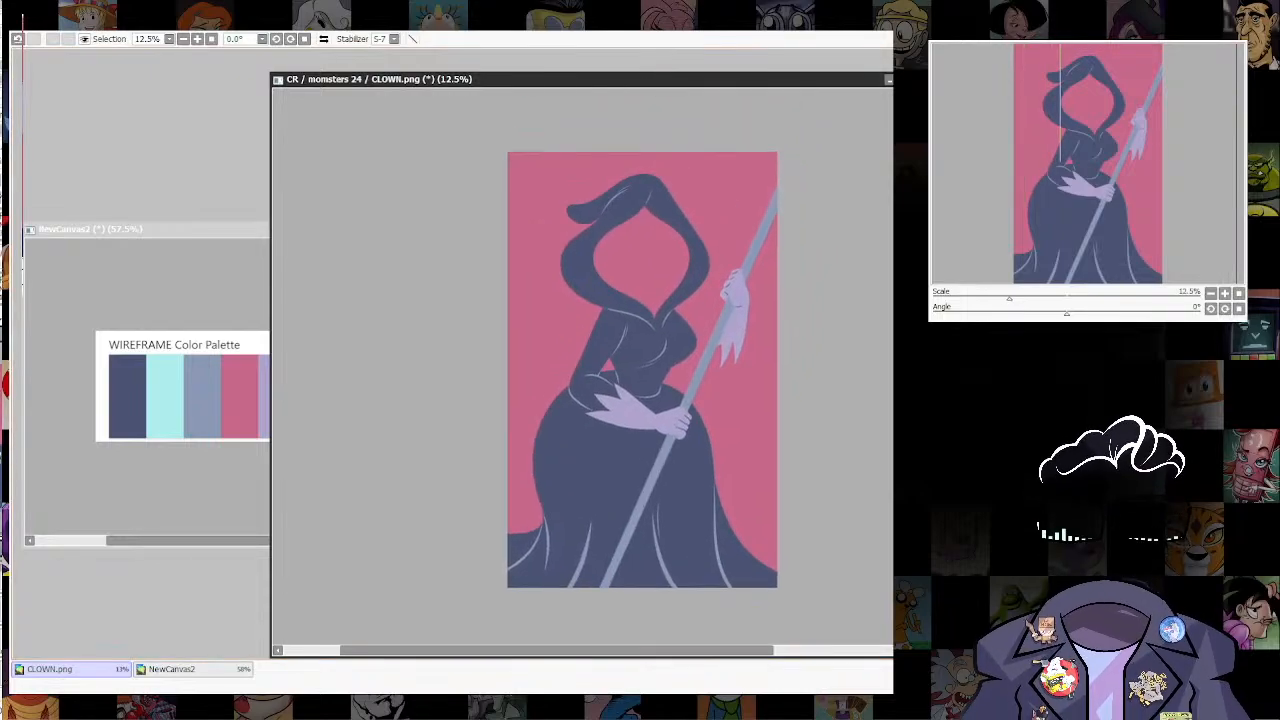
{"action": "key", "text": "ctrl+z"}
{"action": "key", "text": "ctrl+y"}
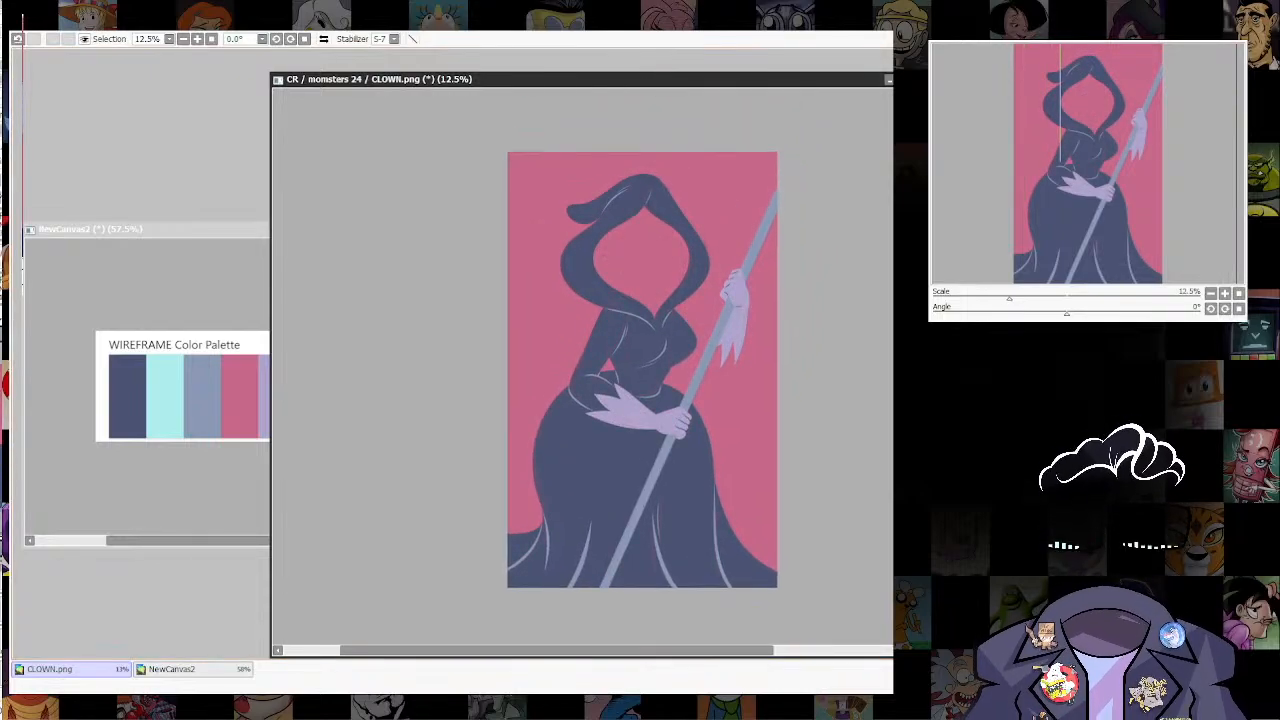
Step: Draw the upper and lower outlines of the raised arm's sleeve over the sketch and adjust the upper line's curve at the shoulder
{"action": "scroll", "coordinate": [620, 340], "scroll_direction": "up", "scroll_amount": 3}
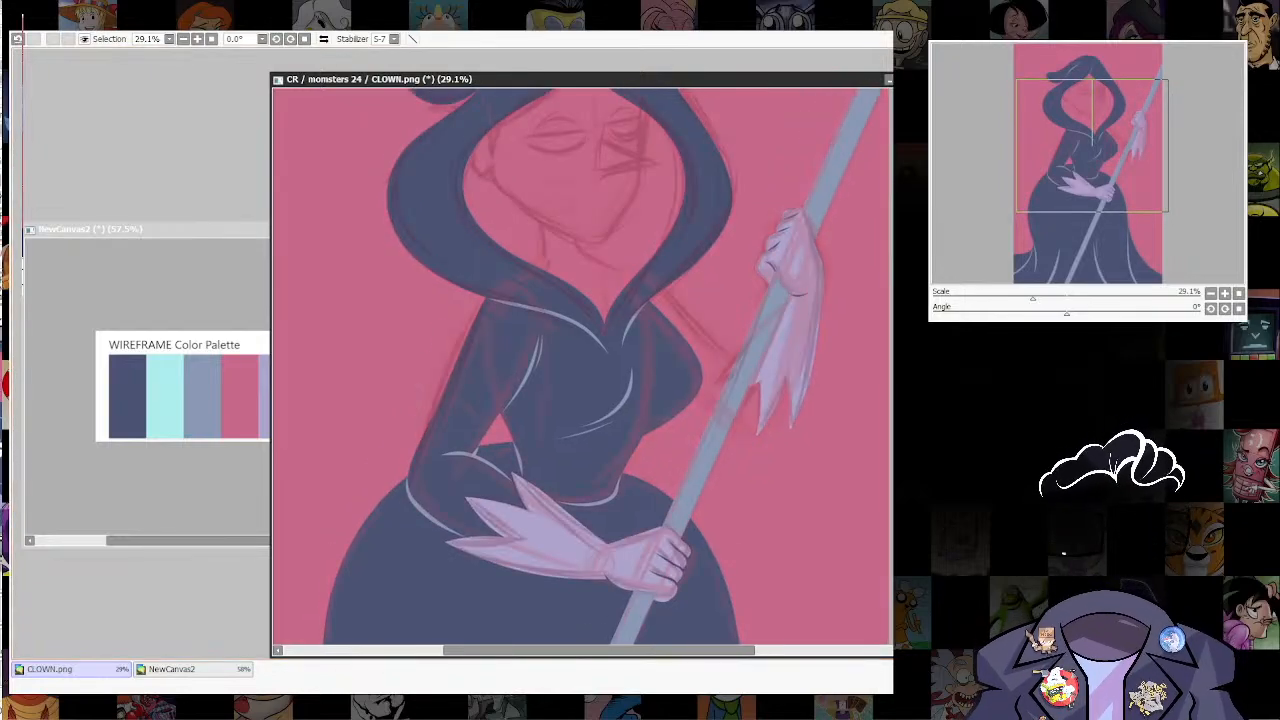
{"action": "left_click_drag", "start_coordinate": [605, 322], "coordinate": [557, 419]}
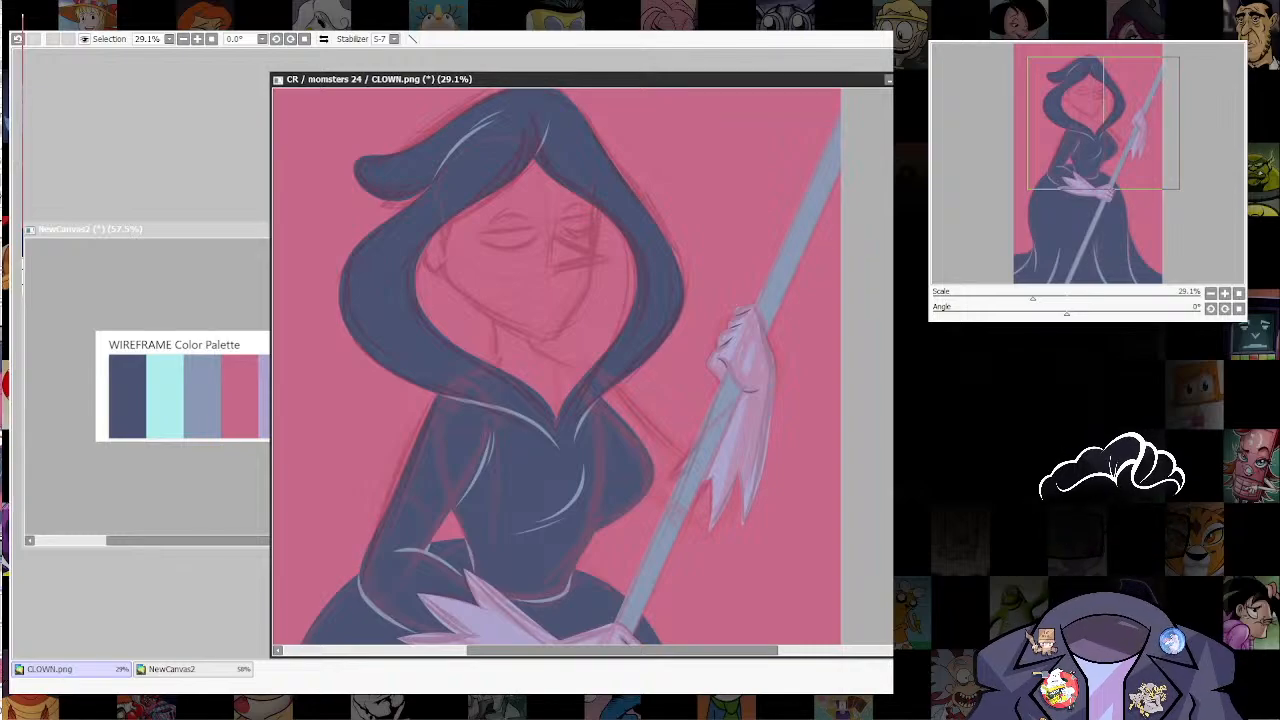
{"action": "mouse_move", "coordinate": [604, 390]}
{"action": "left_mouse_down"}
{"action": "mouse_move", "coordinate": [688, 466]}
{"action": "mouse_move", "coordinate": [686, 529]}
{"action": "mouse_move", "coordinate": [715, 541]}
{"action": "mouse_move", "coordinate": [742, 490]}
{"action": "left_mouse_up"}
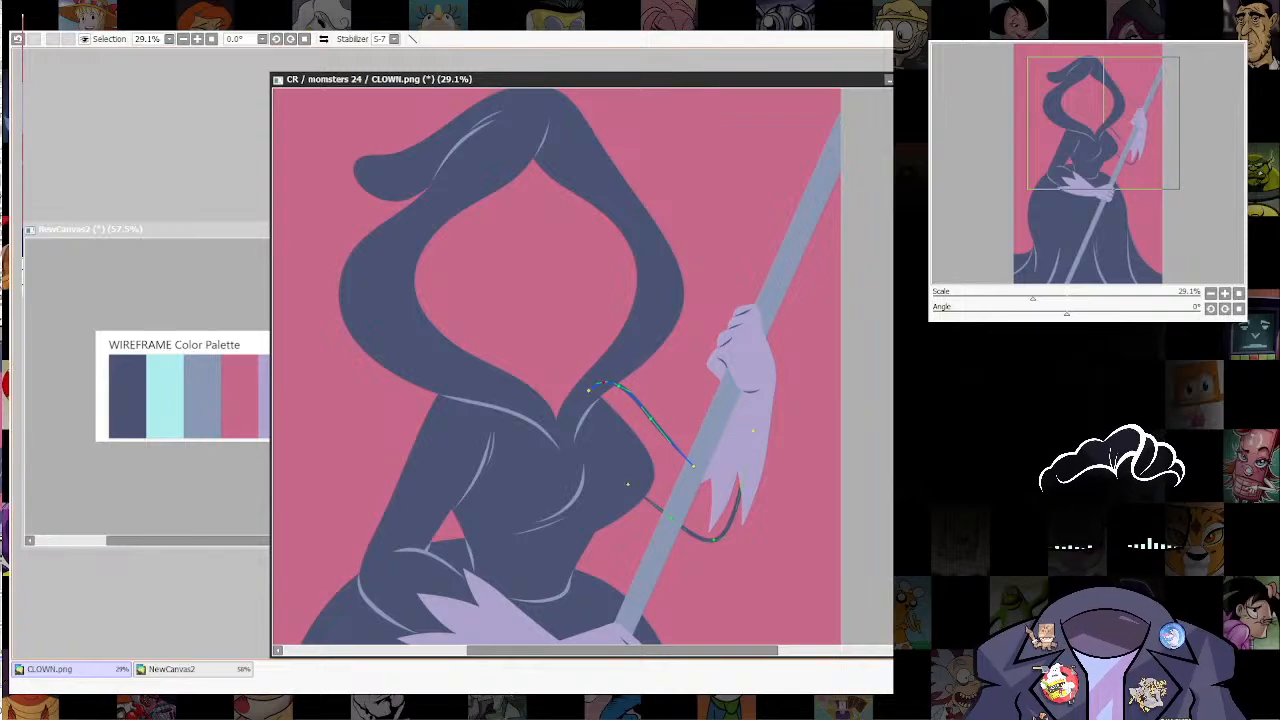
{"action": "left_click_drag", "start_coordinate": [614, 388], "coordinate": [670, 442]}
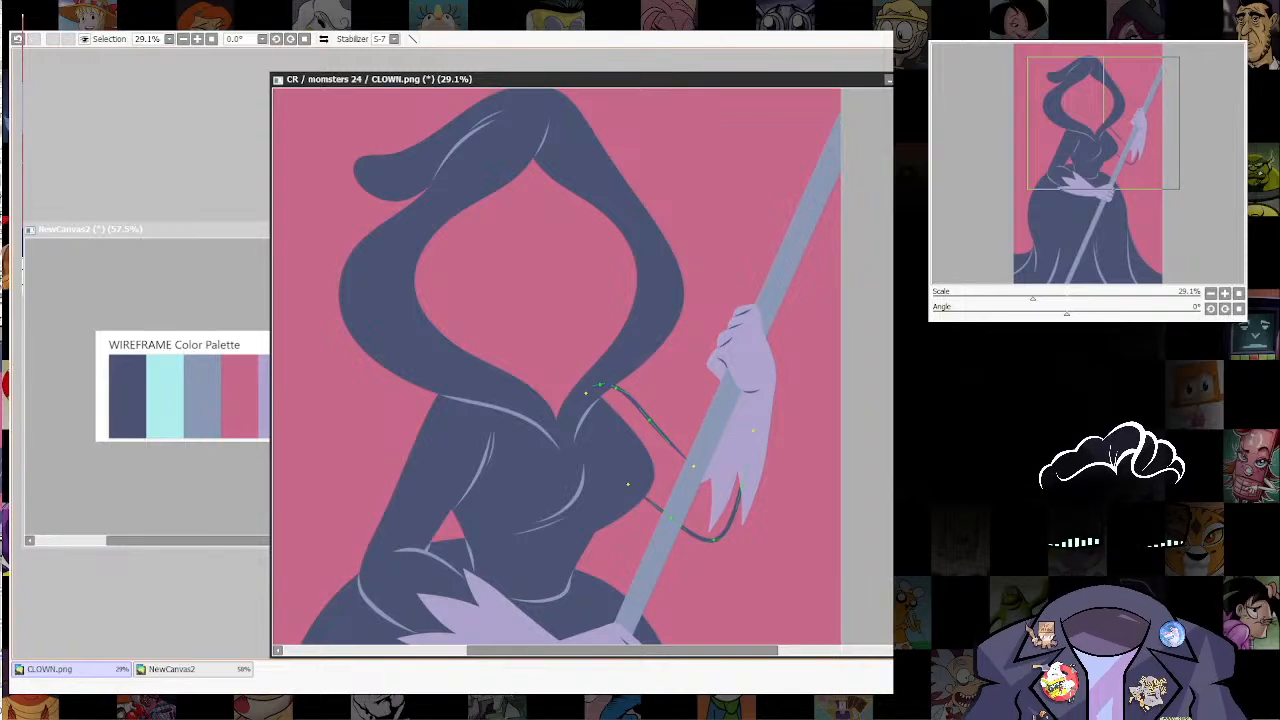
Step: Fill the raised arm's sleeve with dark blue, separate it from the bust with a light blue-grey line and clear the selection
{"action": "scroll", "coordinate": [767, 452], "scroll_direction": "down", "scroll_amount": 4}
{"action": "left_click_drag", "start_coordinate": [773, 478], "coordinate": [783, 379]}
{"action": "scroll", "coordinate": [783, 379], "scroll_direction": "down", "scroll_amount": 3}
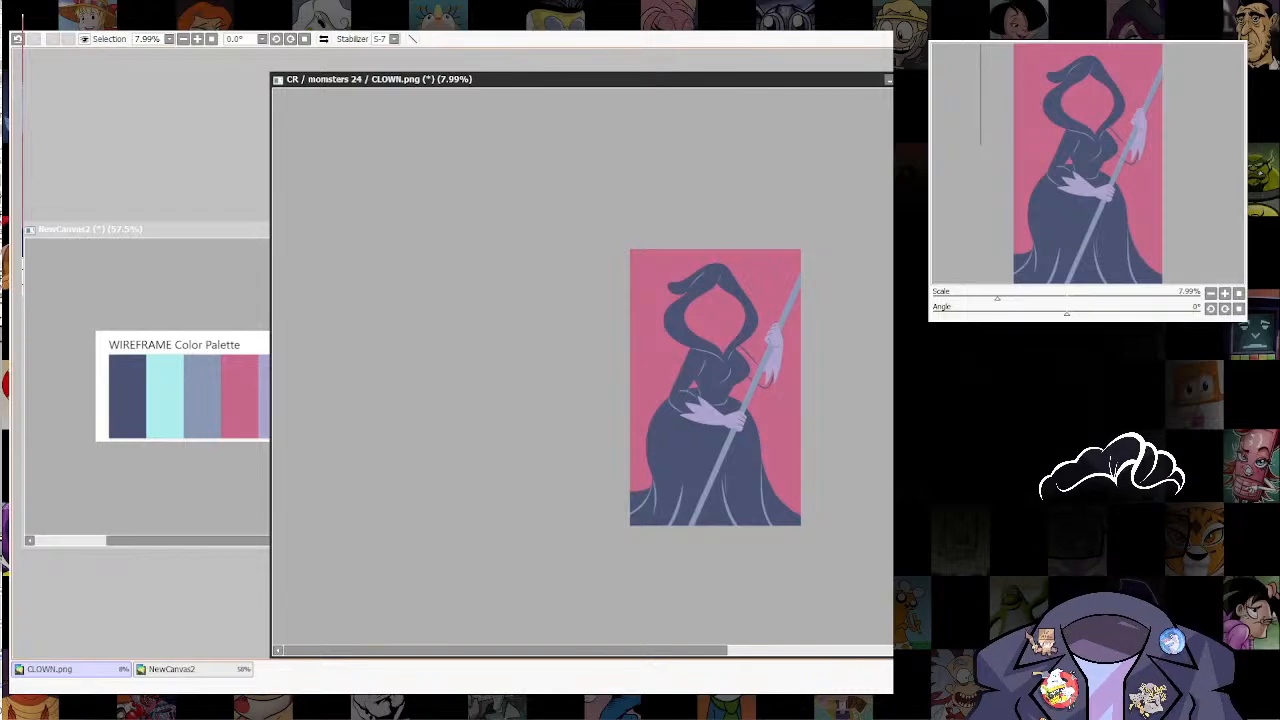
{"action": "scroll", "coordinate": [756, 347], "scroll_direction": "up", "scroll_amount": 9}
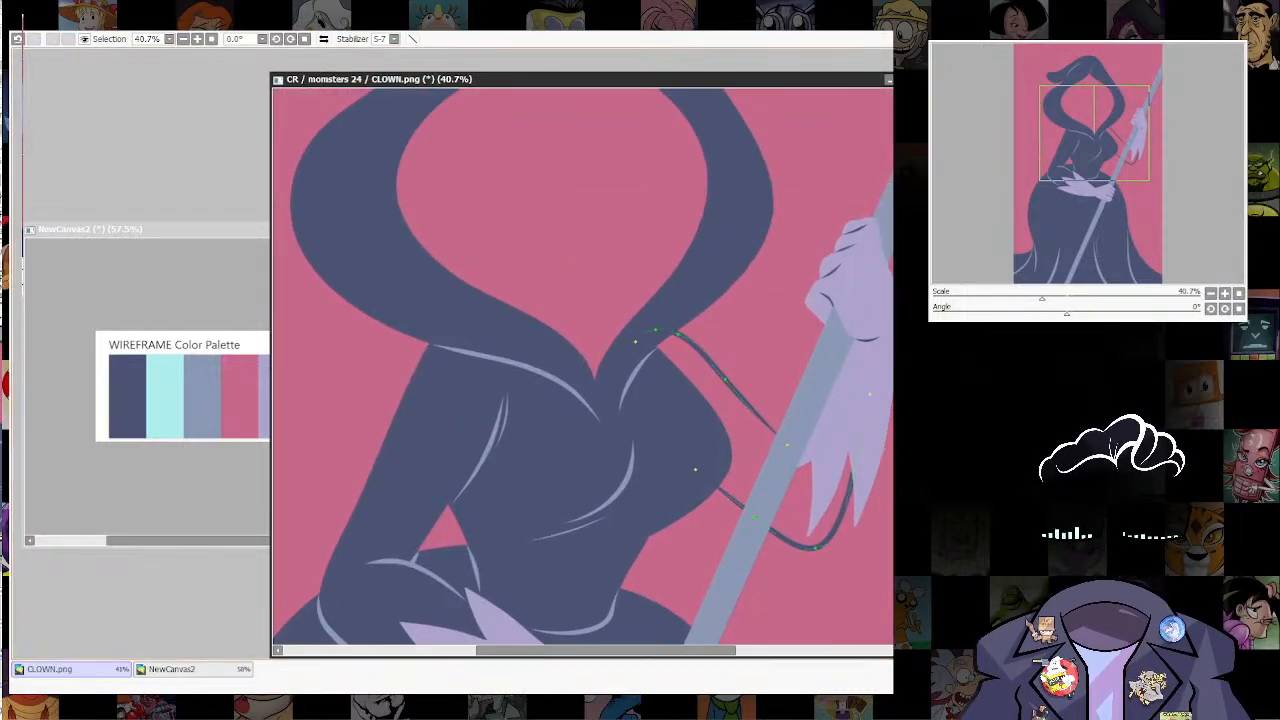
{"action": "left_click_drag", "start_coordinate": [755, 440], "coordinate": [735, 395]}
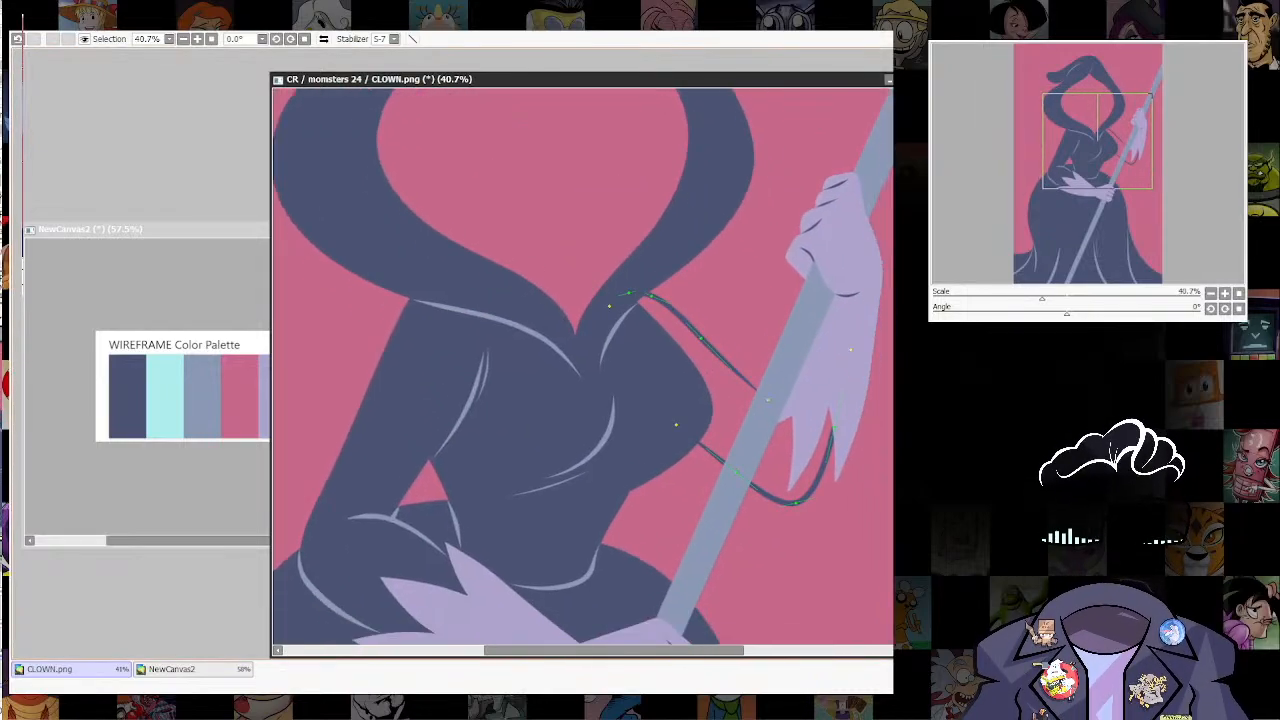
{"action": "left_click_drag", "start_coordinate": [792, 508], "coordinate": [797, 503]}
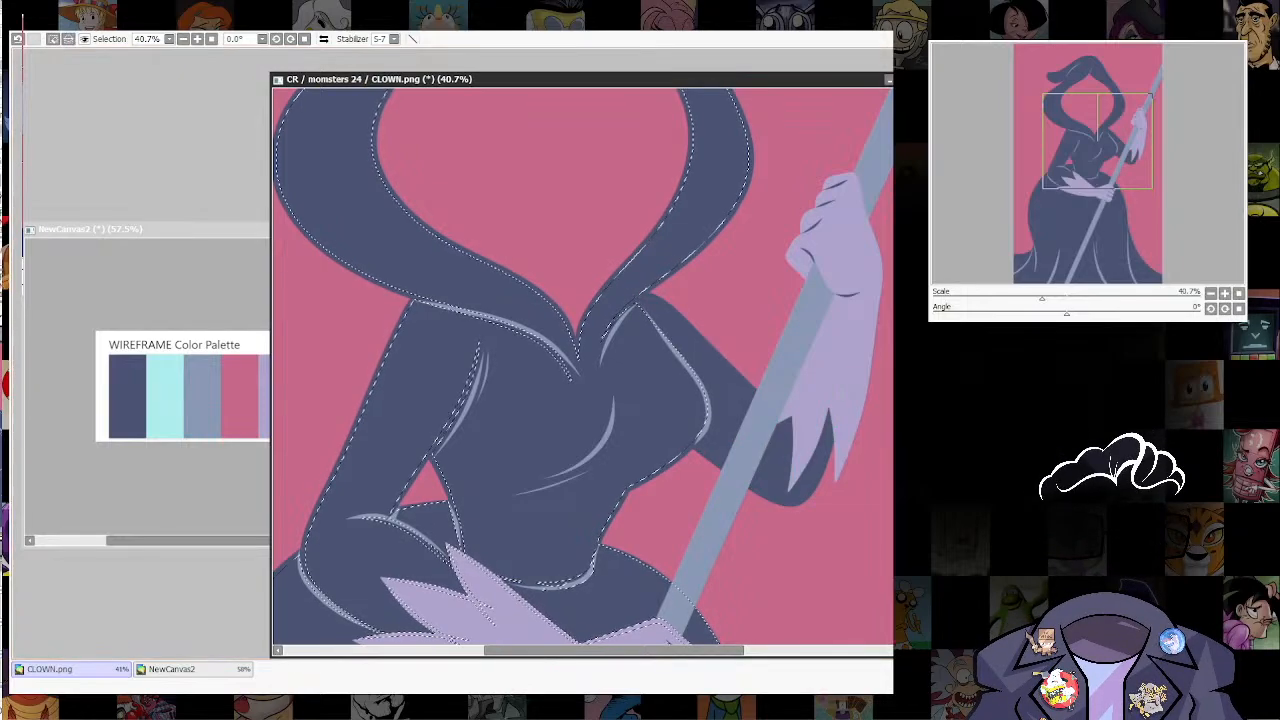
{"action": "key", "text": "ctrl+d"}
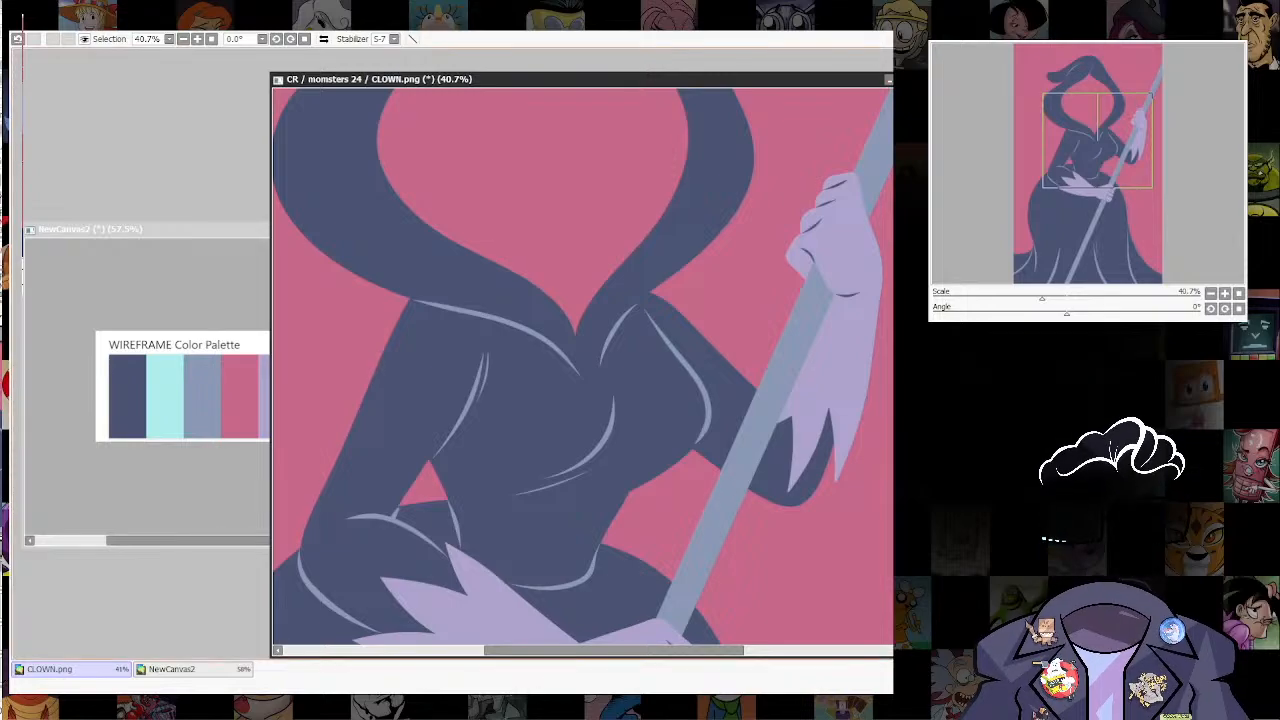
Step: Extend the light blue-grey collar line beneath the hood up to the shoulder of the raised arm
{"action": "left_click_drag", "start_coordinate": [638, 296], "coordinate": [638, 398]}
{"action": "left_click", "coordinate": [618, 411], "text": "ctrl+shift"}
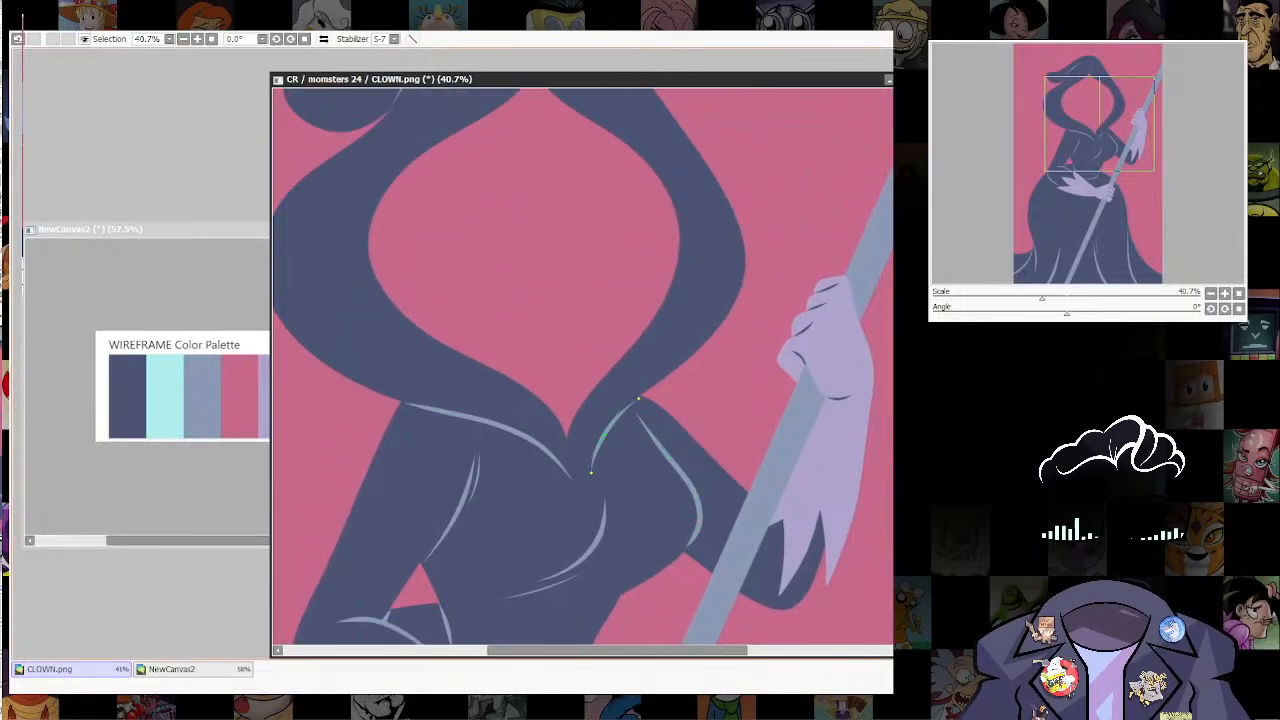
{"action": "scroll", "coordinate": [779, 414], "scroll_direction": "down", "scroll_amount": 8}
{"action": "left_click_drag", "start_coordinate": [779, 414], "coordinate": [750, 361]}
{"action": "scroll", "coordinate": [784, 245], "scroll_direction": "up", "scroll_amount": 1}
{"action": "scroll", "coordinate": [762, 411], "scroll_direction": "up", "scroll_amount": 2}
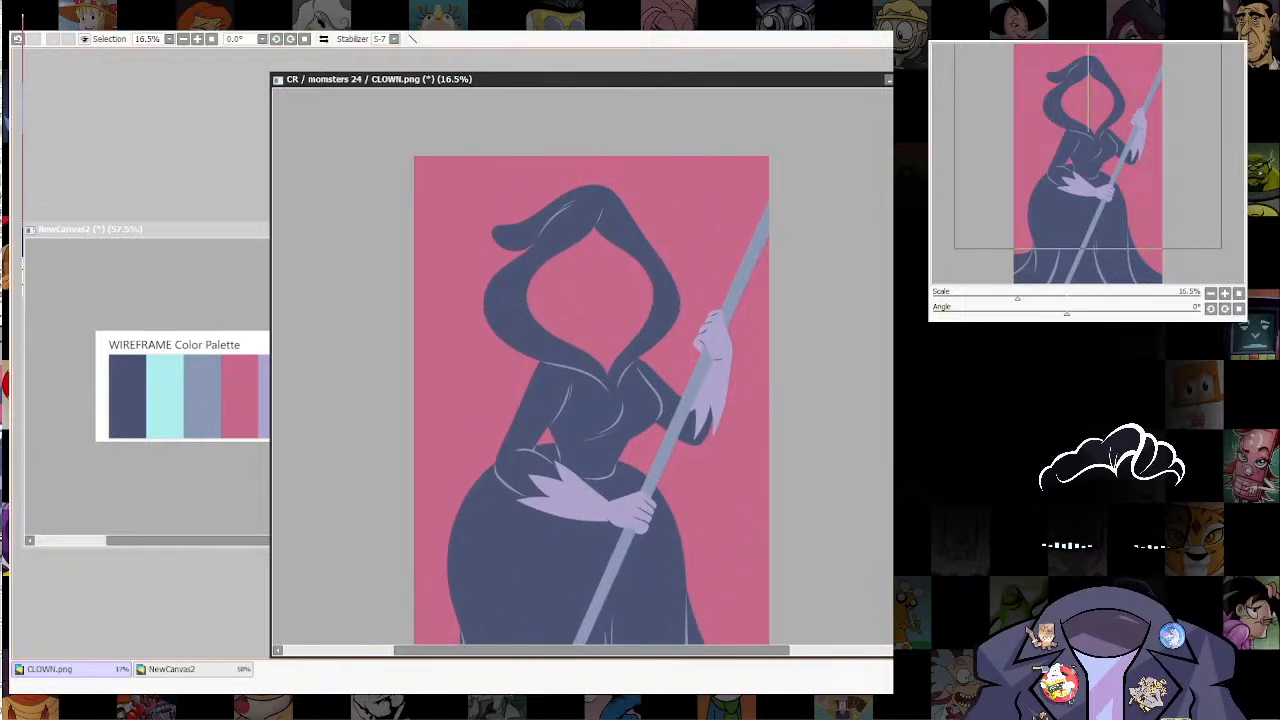
{"action": "scroll", "coordinate": [592, 400], "scroll_direction": "down", "scroll_amount": 1}
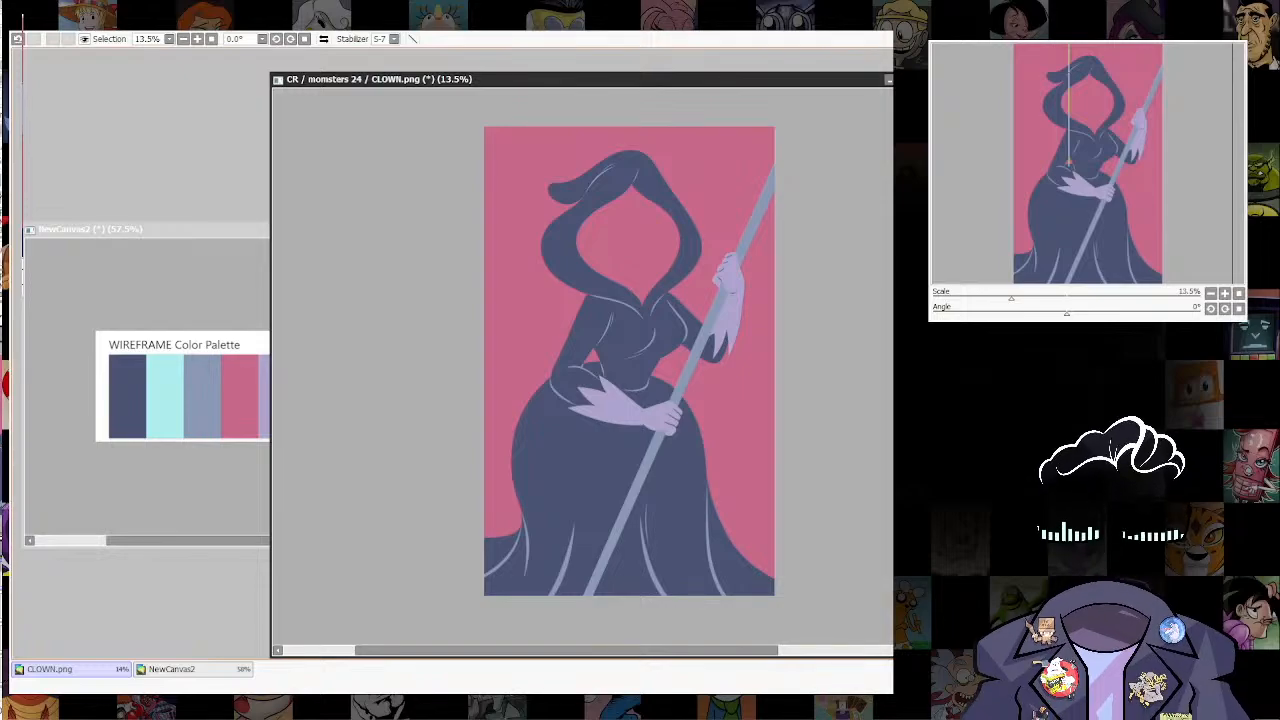
Step: Draw both sides of the neck in pale aqua following the face sketch
{"action": "key", "text": "alt+Tab"}
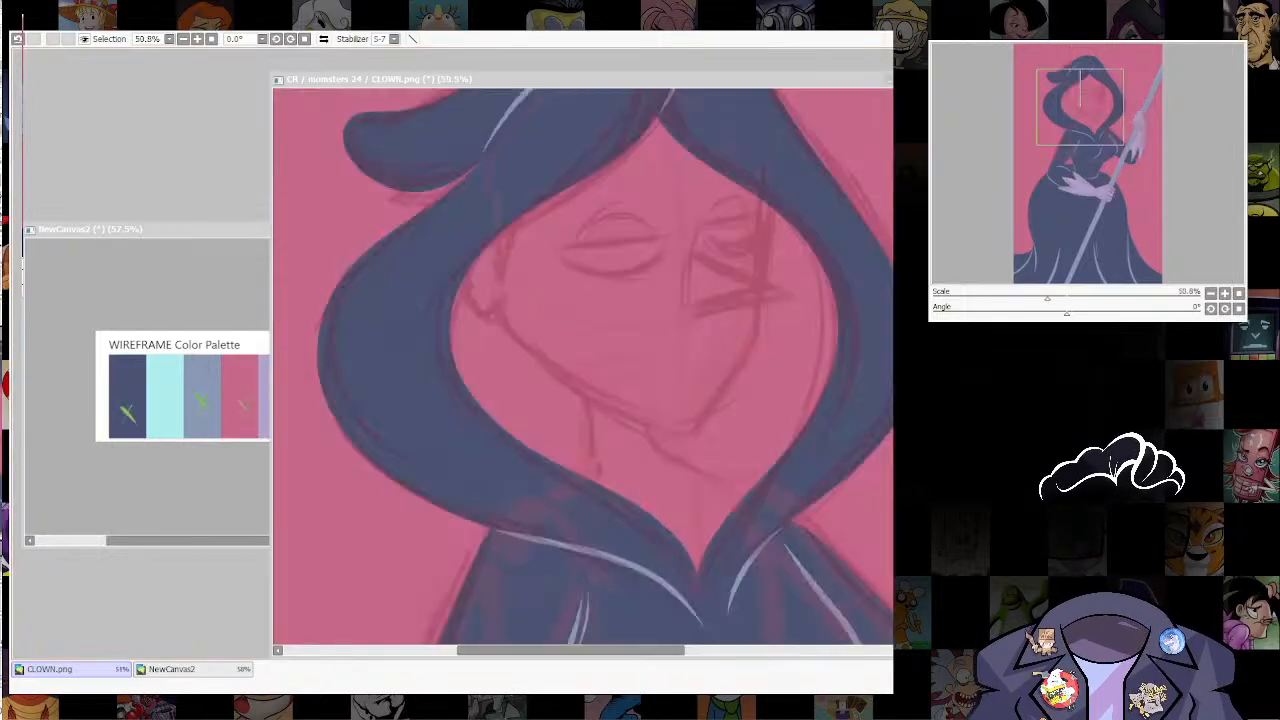
{"action": "key", "text": "alt+Tab"}
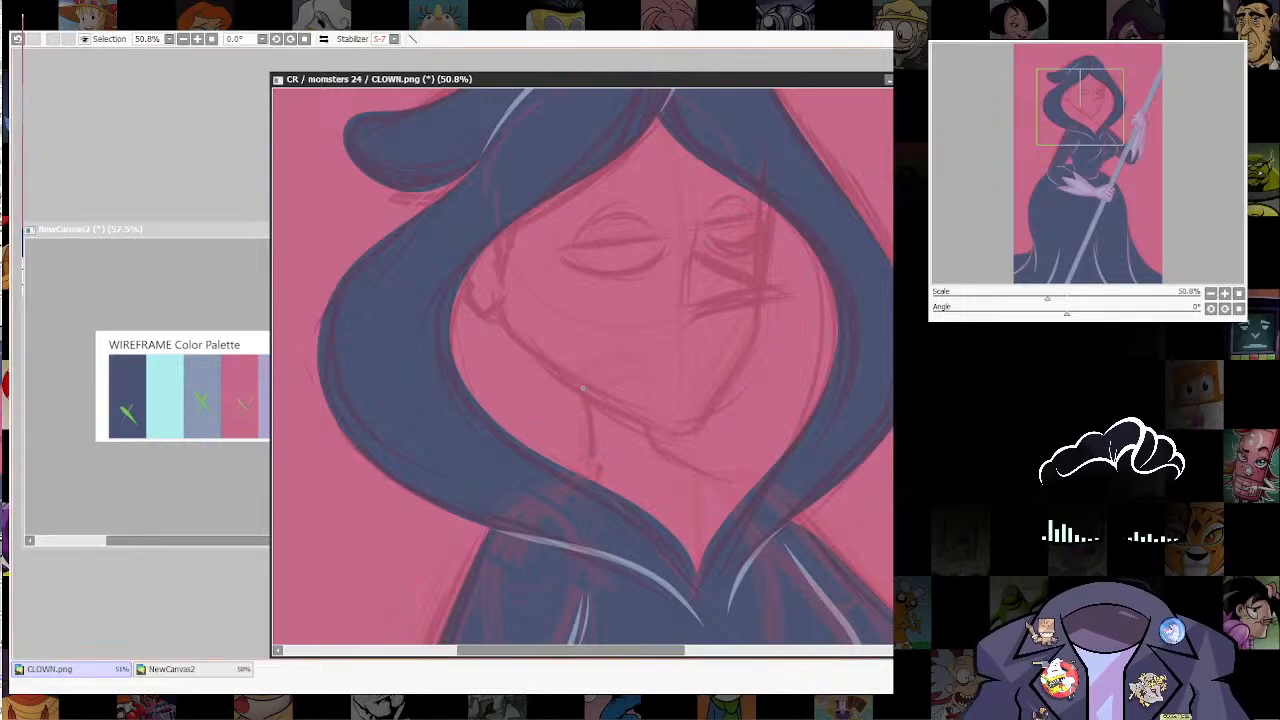
{"action": "left_click_drag", "start_coordinate": [584, 390], "coordinate": [591, 476]}
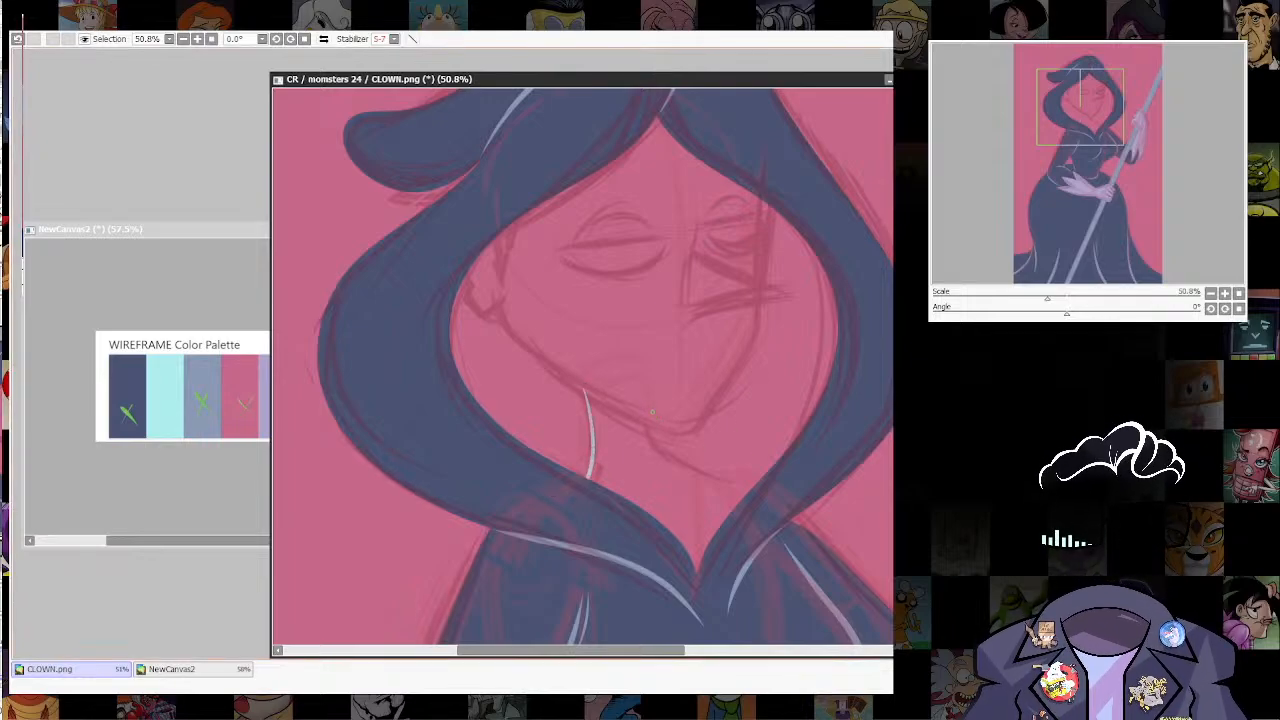
{"action": "mouse_move", "coordinate": [652, 416]}
{"action": "left_mouse_down"}
{"action": "mouse_move", "coordinate": [656, 446]}
{"action": "mouse_move", "coordinate": [752, 493]}
{"action": "left_mouse_up"}
Step: Outline the ear, jaw, chin and far side of the face in pale aqua over the sketch
{"action": "mouse_move", "coordinate": [507, 284]}
{"action": "left_mouse_down"}
{"action": "mouse_move", "coordinate": [519, 398]}
{"action": "mouse_move", "coordinate": [488, 432]}
{"action": "mouse_move", "coordinate": [509, 427]}
{"action": "mouse_move", "coordinate": [630, 526]}
{"action": "mouse_move", "coordinate": [704, 552]}
{"action": "left_mouse_up"}
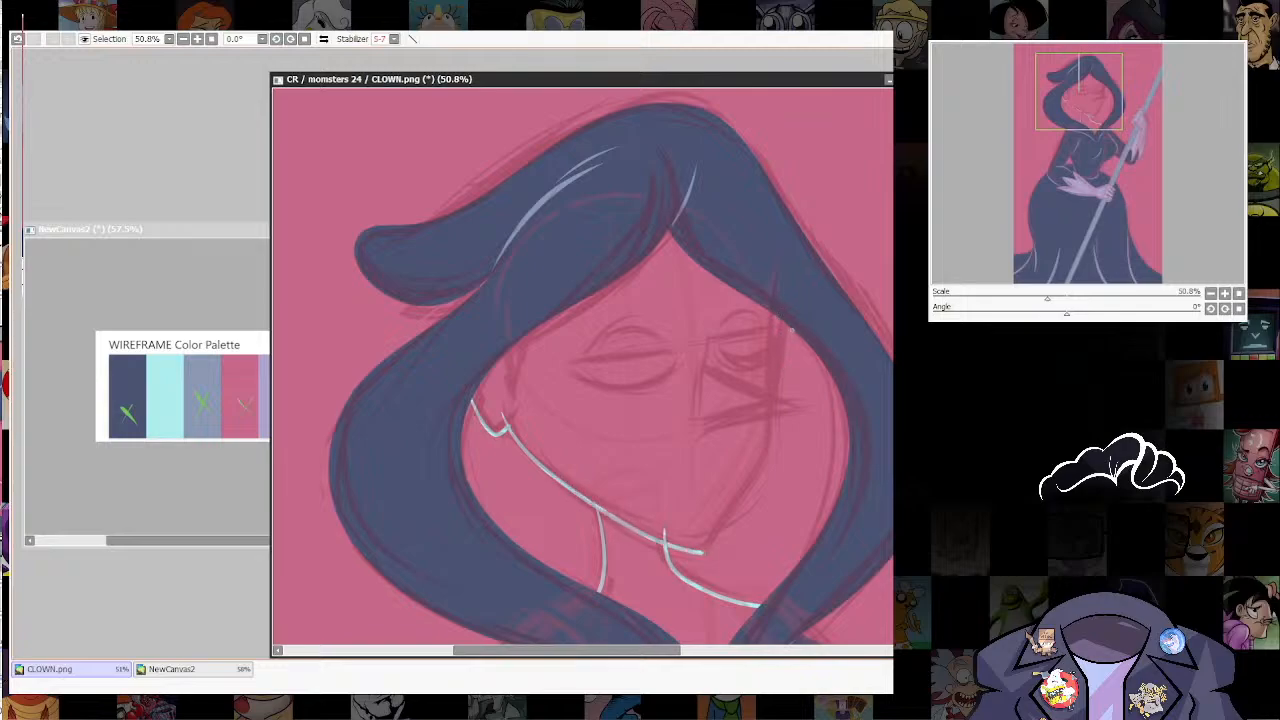
{"action": "mouse_move", "coordinate": [788, 326]}
{"action": "left_mouse_down"}
{"action": "mouse_move", "coordinate": [771, 463]}
{"action": "mouse_move", "coordinate": [696, 554]}
{"action": "left_mouse_up"}
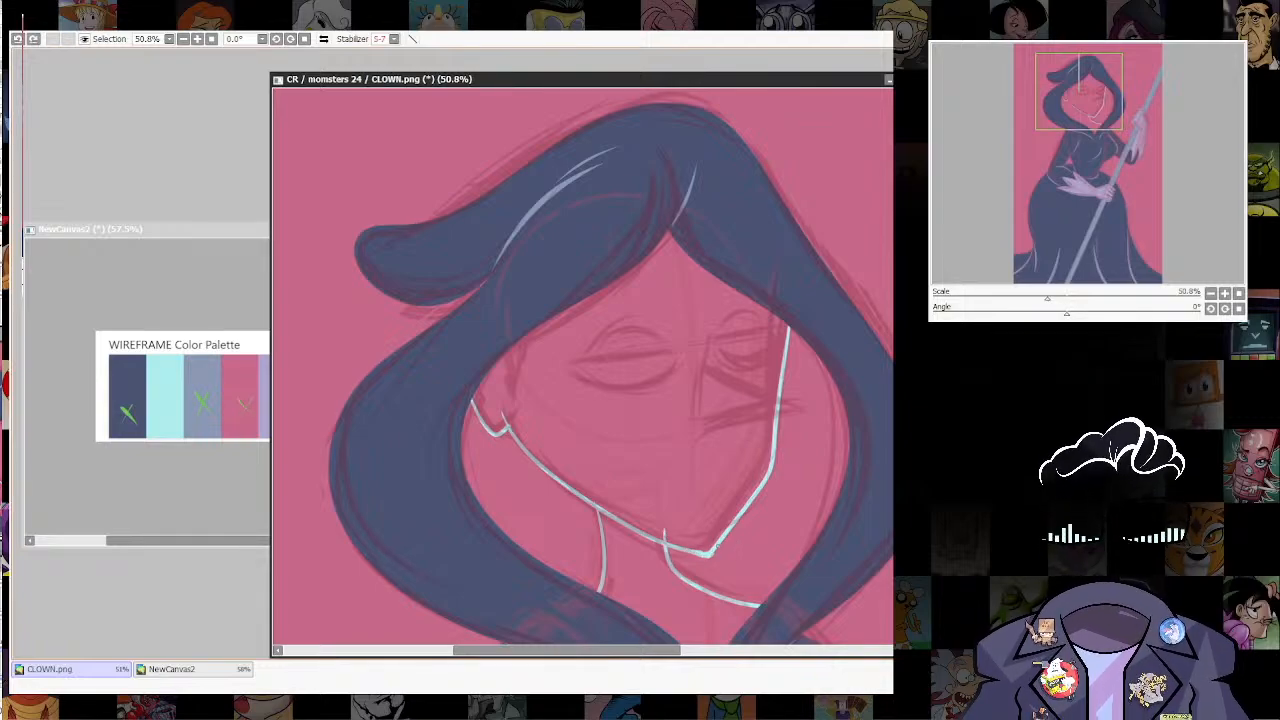
{"action": "left_click_drag", "start_coordinate": [722, 285], "coordinate": [505, 240]}
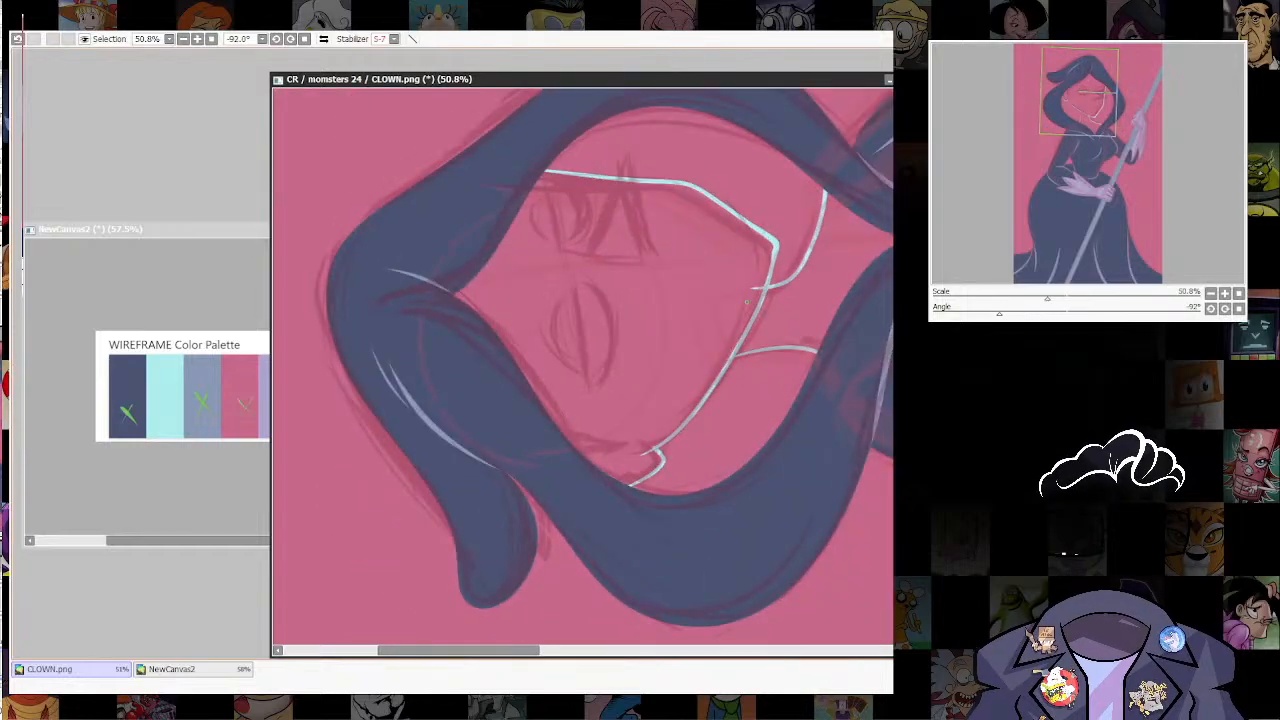
{"action": "key", "text": "Home"}
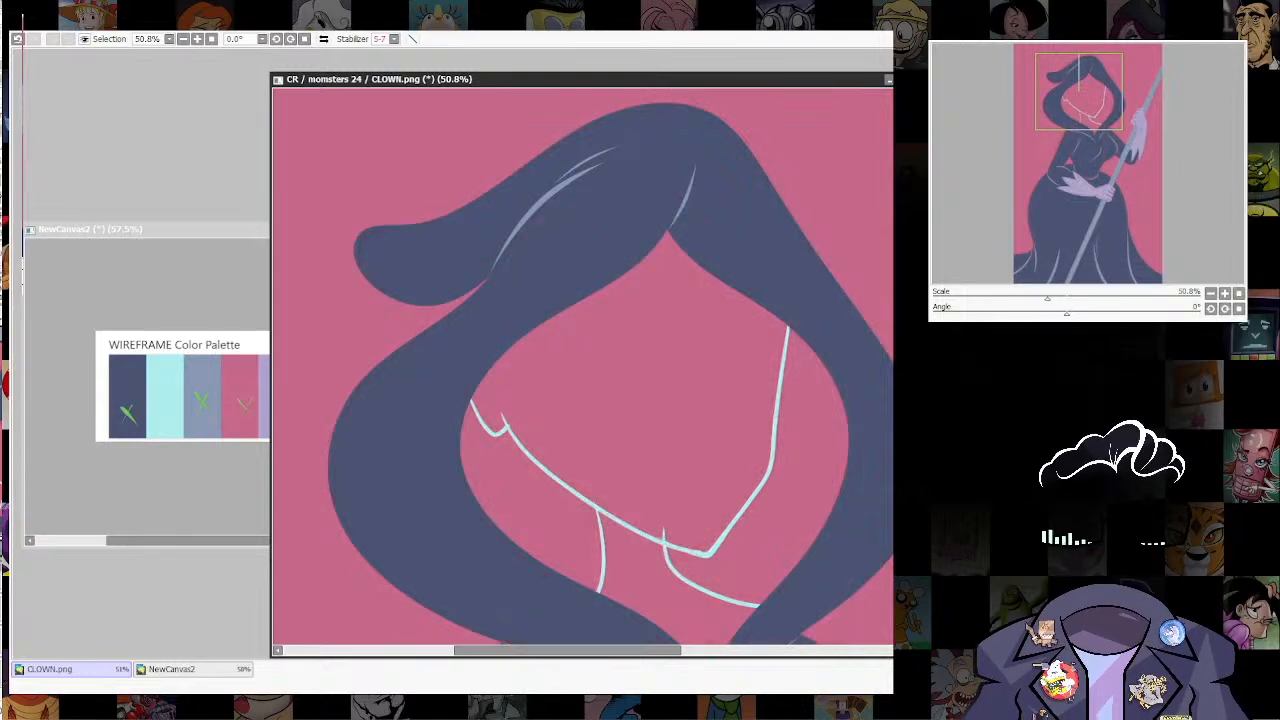
Step: Select the face and neck areas, fill them with pale aqua and clear the selection
{"action": "left_click", "coordinate": [640, 400]}
{"action": "left_click", "coordinate": [638, 585]}
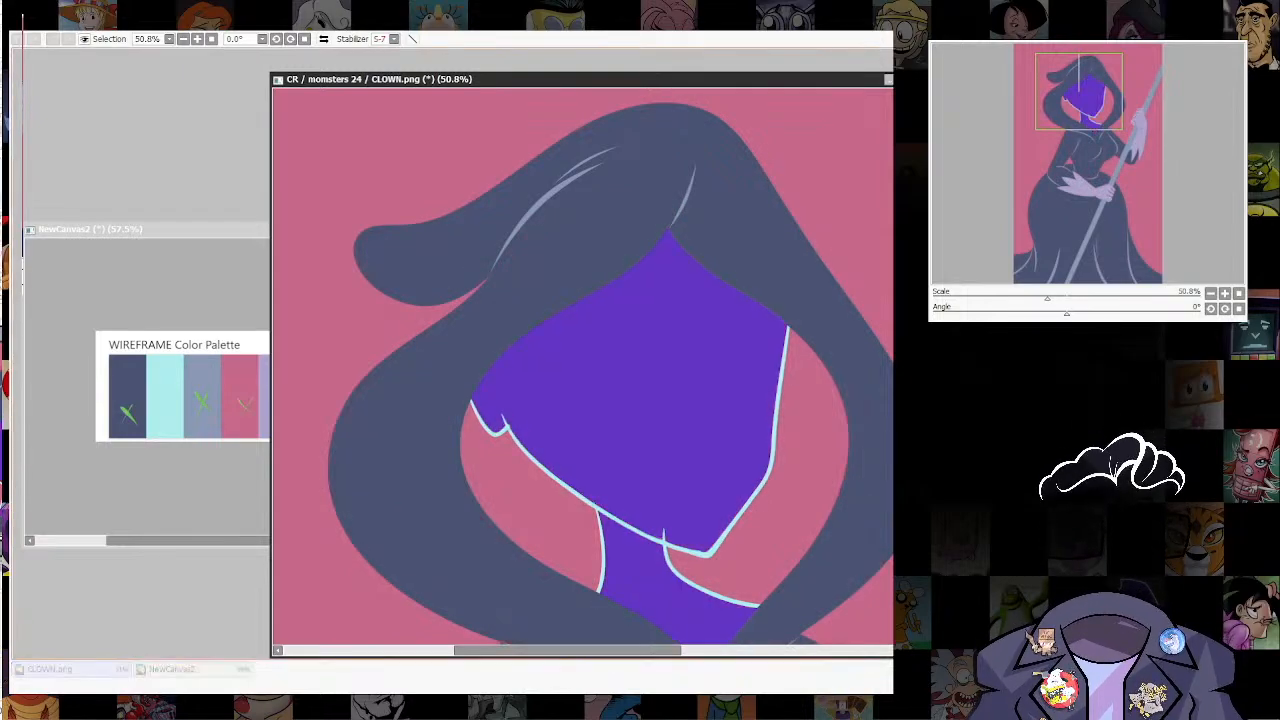
{"action": "key", "text": "Return"}
{"action": "key", "text": "ctrl+f"}
{"action": "key", "text": "ctrl+d"}
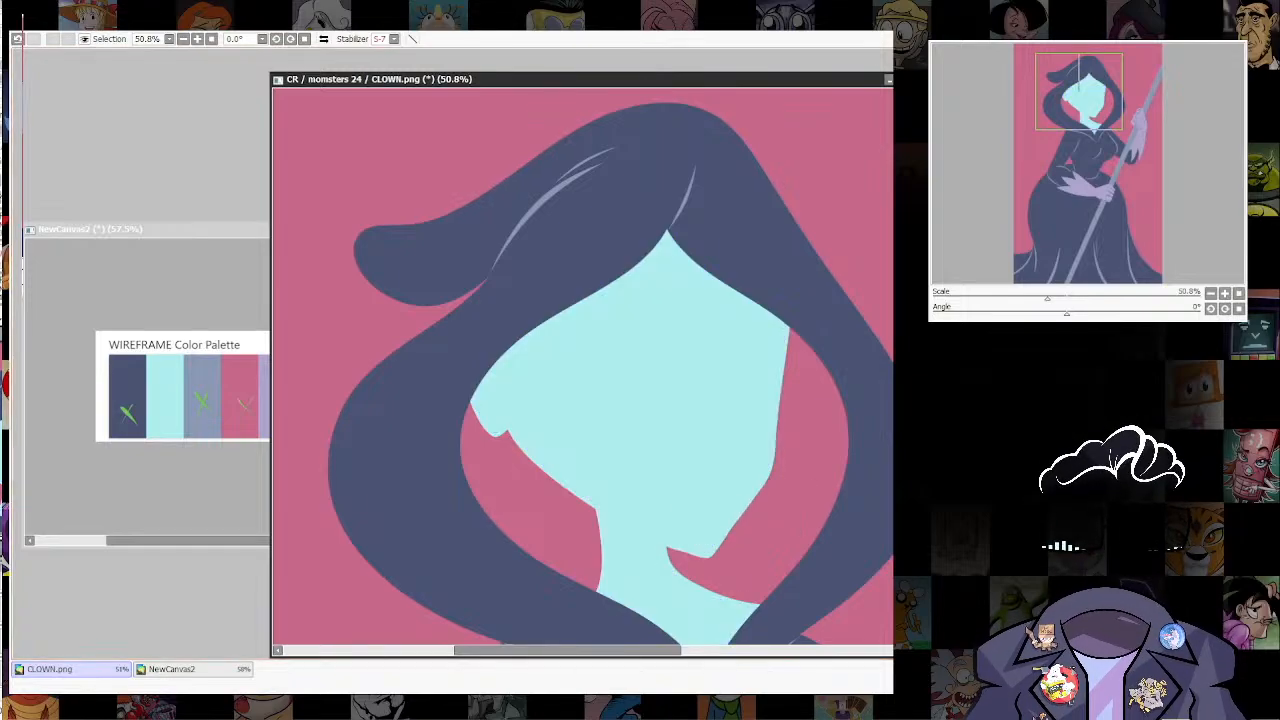
Step: Paint the hood's inner lining on both sides of the face and neck lilac
{"action": "scroll", "coordinate": [620, 374], "scroll_direction": "down", "scroll_amount": 5}
{"action": "scroll", "coordinate": [620, 374], "scroll_direction": "up", "scroll_amount": 2}
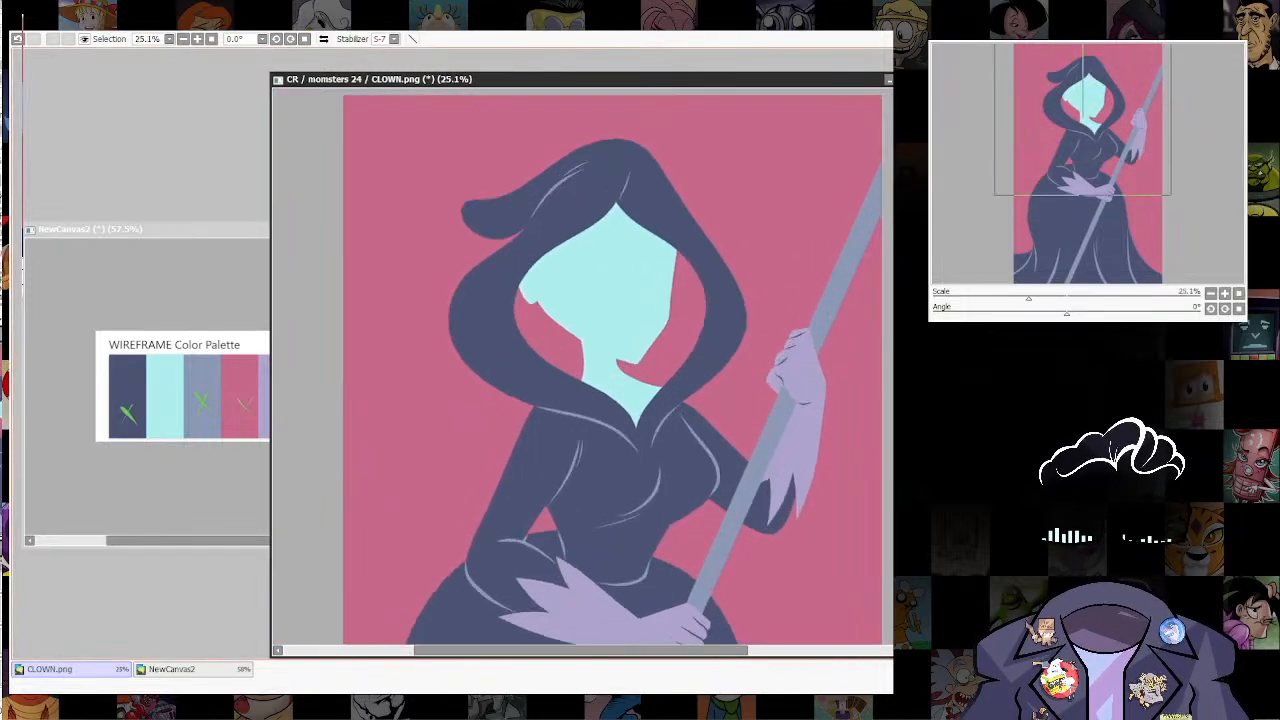
{"action": "scroll", "coordinate": [651, 318], "scroll_direction": "up", "scroll_amount": 1}
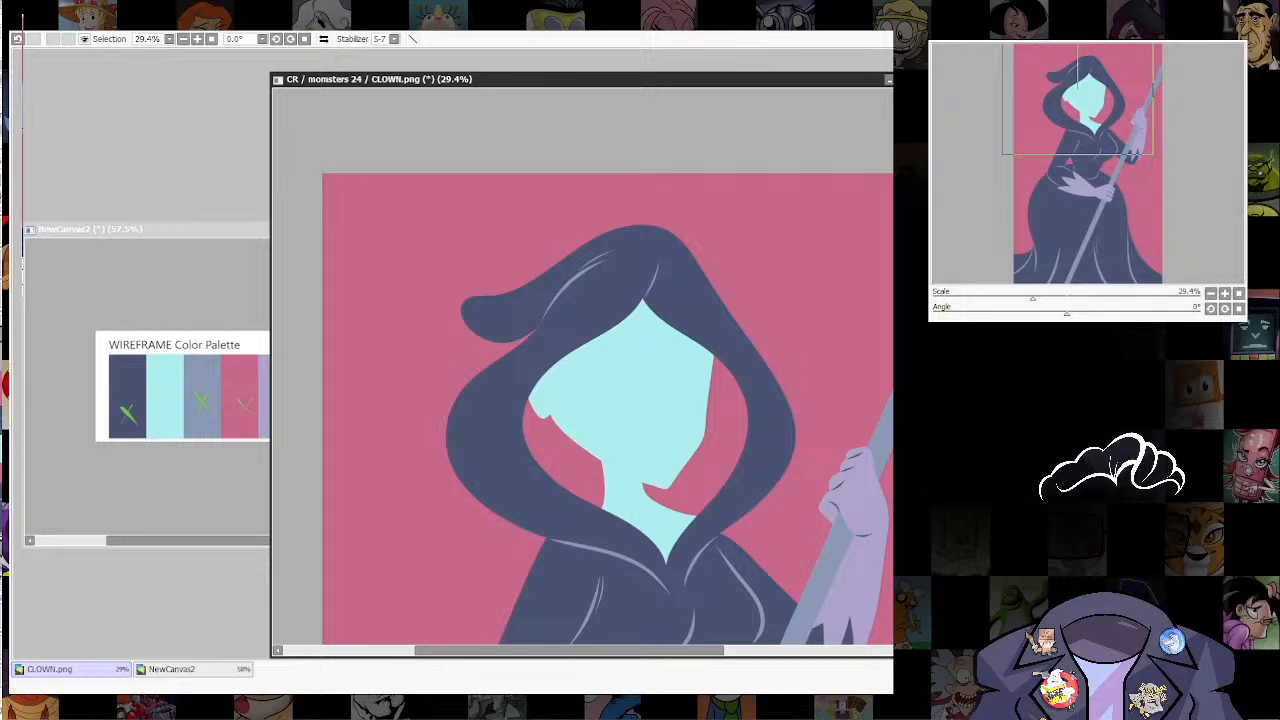
{"action": "mouse_move", "coordinate": [530, 405]}
{"action": "left_mouse_down"}
{"action": "mouse_move", "coordinate": [563, 471]}
{"action": "mouse_move", "coordinate": [593, 455]}
{"action": "mouse_move", "coordinate": [629, 522]}
{"action": "mouse_move", "coordinate": [673, 511]}
{"action": "mouse_move", "coordinate": [694, 522]}
{"action": "mouse_move", "coordinate": [700, 323]}
{"action": "mouse_move", "coordinate": [718, 465]}
{"action": "mouse_move", "coordinate": [669, 530]}
{"action": "mouse_move", "coordinate": [733, 384]}
{"action": "mouse_move", "coordinate": [733, 460]}
{"action": "left_mouse_up"}
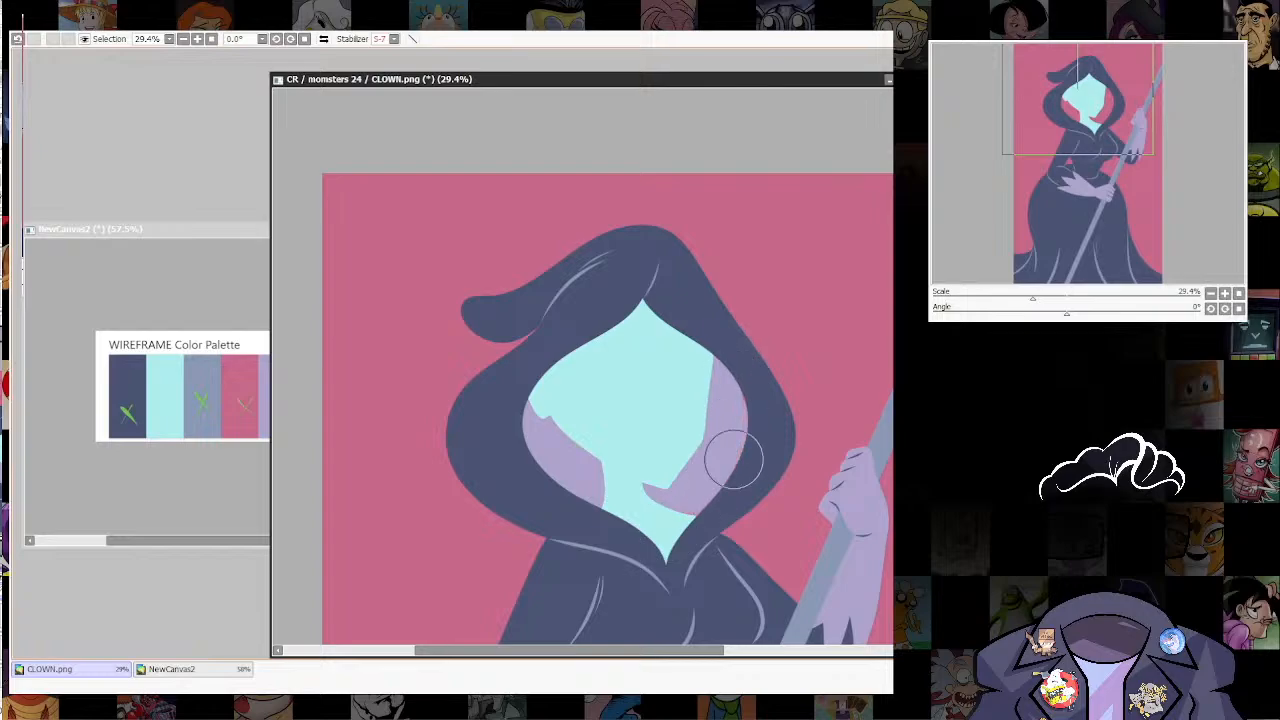
{"action": "scroll", "coordinate": [762, 277], "scroll_direction": "down", "scroll_amount": 4}
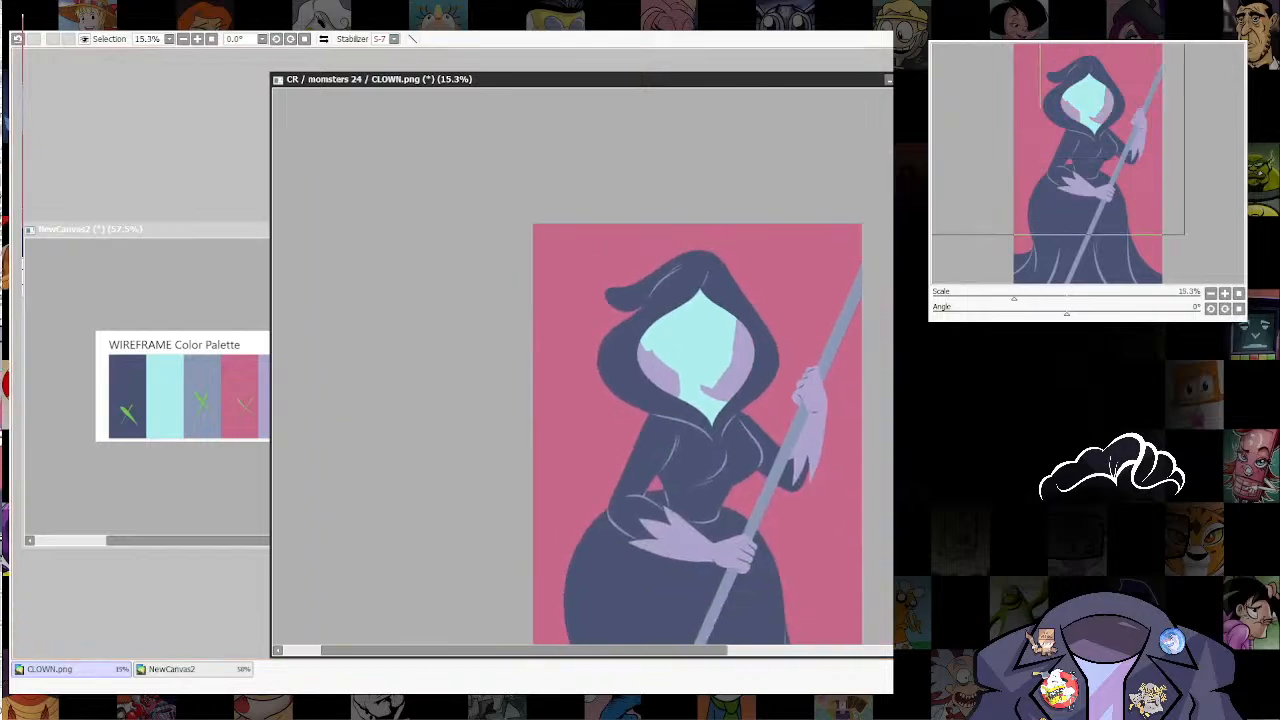
Step: Paint a curved dark navy band across the neck directly beneath the chin
{"action": "scroll", "coordinate": [712, 331], "scroll_direction": "up", "scroll_amount": 7}
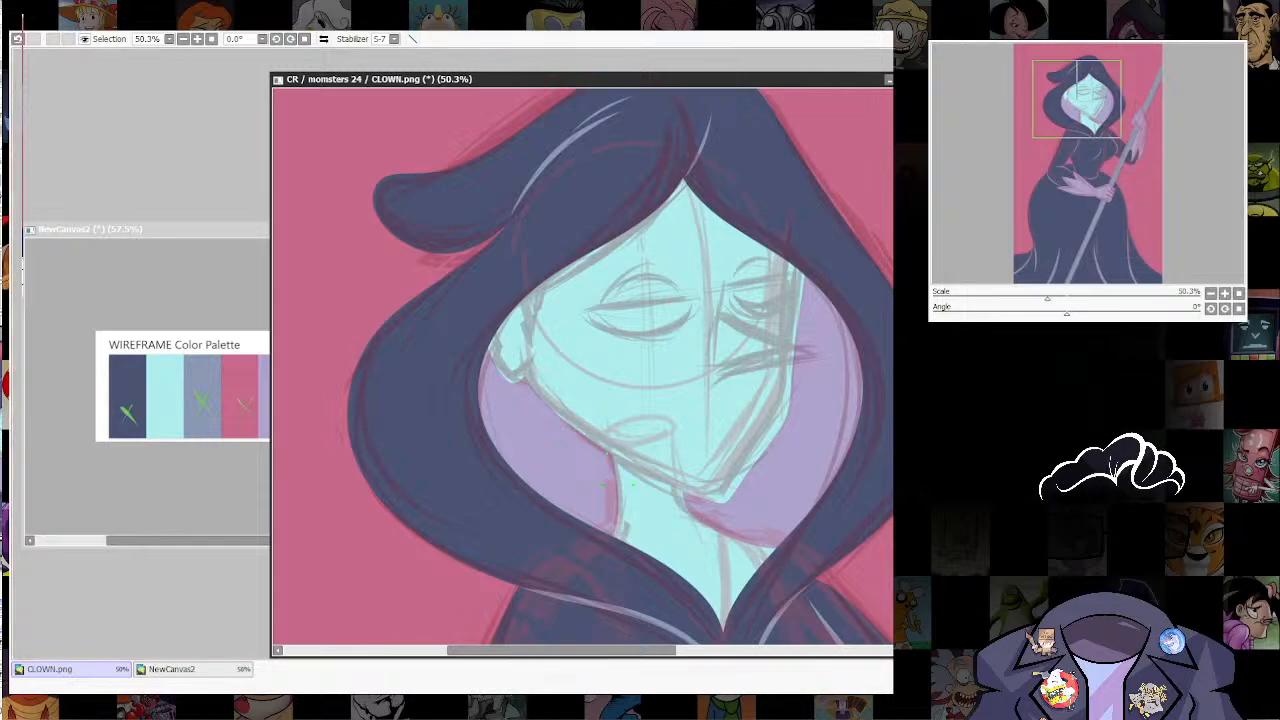
{"action": "left_click_drag", "start_coordinate": [618, 468], "coordinate": [678, 494]}
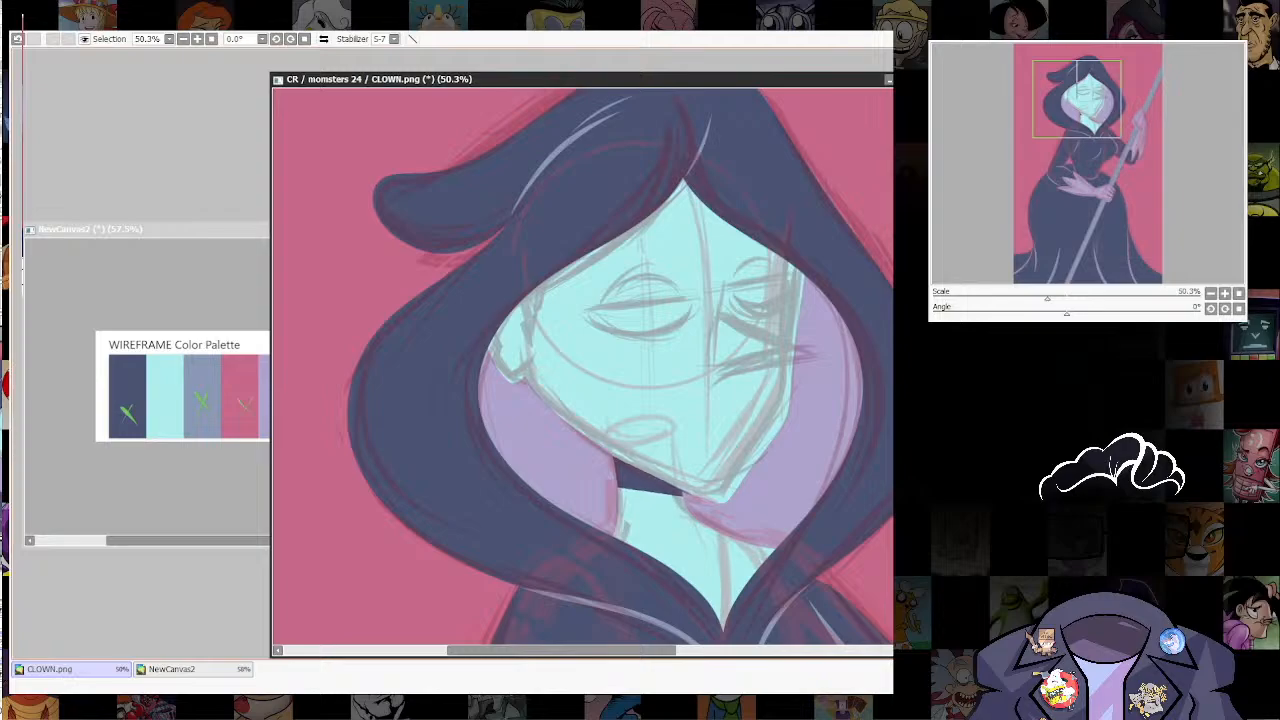
{"action": "left_click", "coordinate": [701, 500]}
{"action": "left_click_drag", "start_coordinate": [608, 454], "coordinate": [609, 450]}
{"action": "left_click_drag", "start_coordinate": [657, 493], "coordinate": [670, 513]}
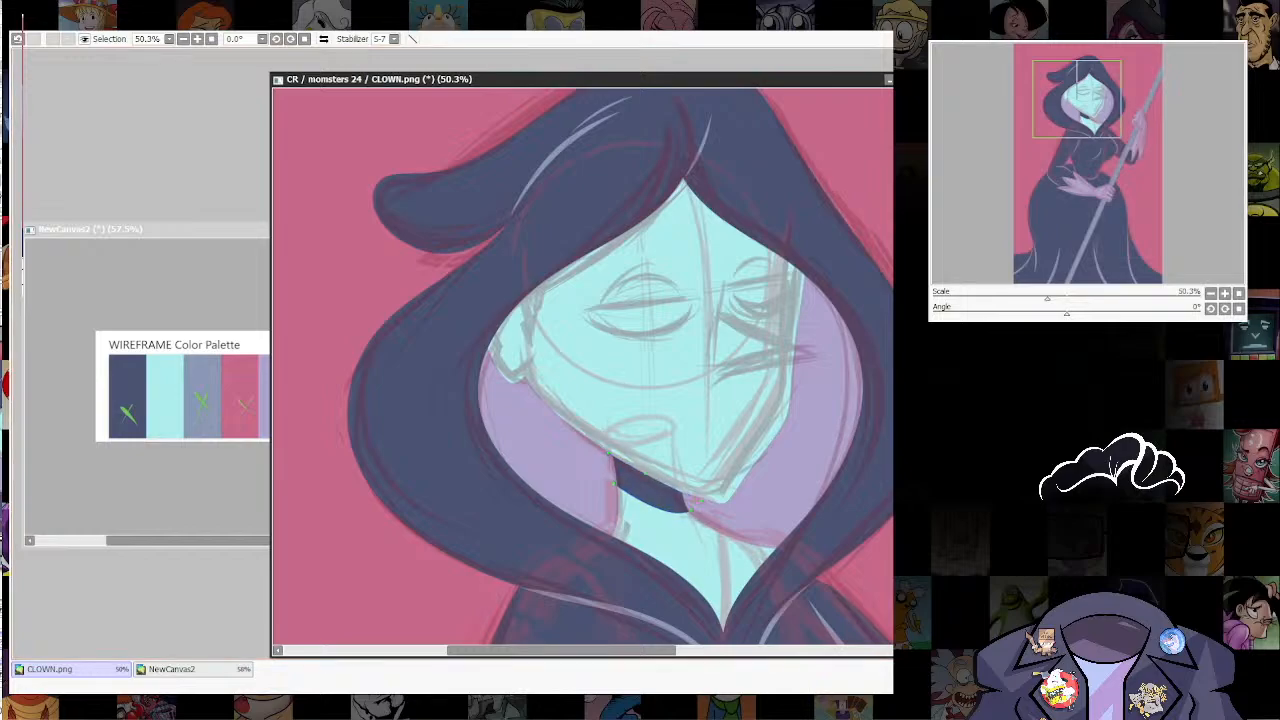
Step: Examine the face, neck band and hood lining up close and within the whole figure
{"action": "scroll", "coordinate": [742, 390], "scroll_direction": "down", "scroll_amount": 5}
{"action": "scroll", "coordinate": [738, 430], "scroll_direction": "up", "scroll_amount": 8}
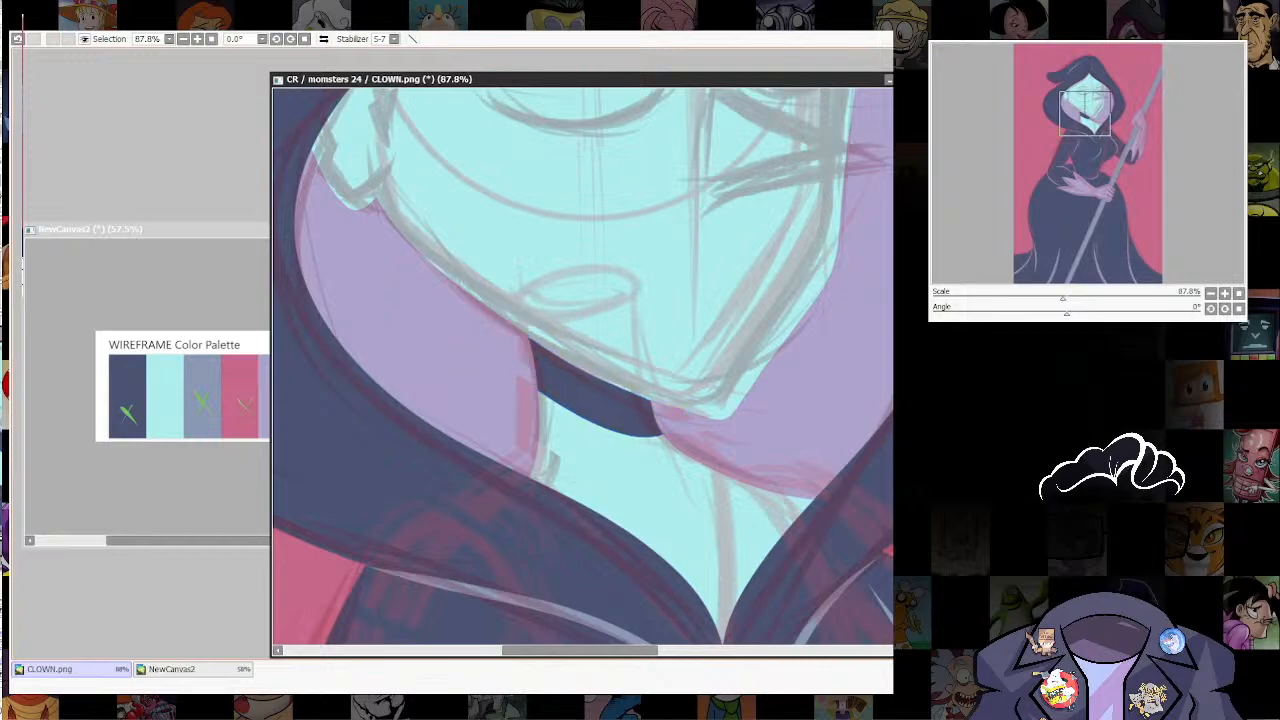
{"action": "scroll", "coordinate": [800, 435], "scroll_direction": "down", "scroll_amount": 6}
{"action": "left_click_drag", "start_coordinate": [780, 425], "coordinate": [666, 437]}
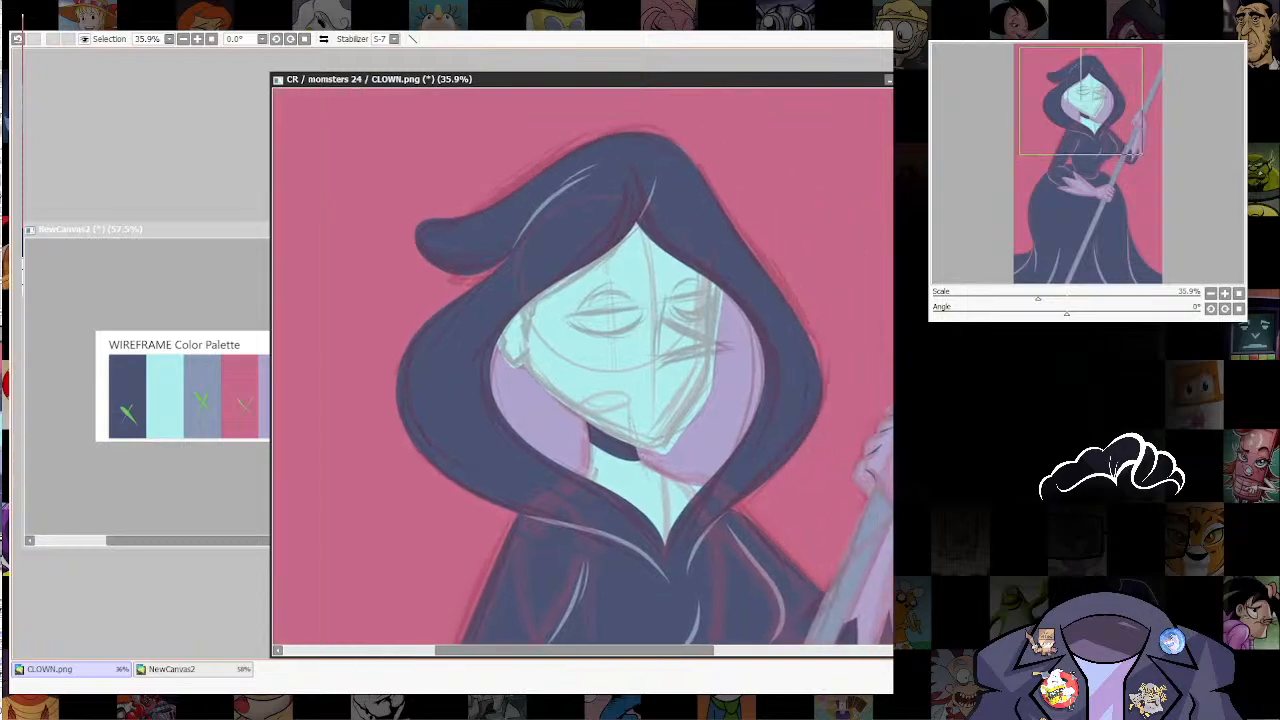
{"action": "scroll", "coordinate": [652, 422], "scroll_direction": "up", "scroll_amount": 4}
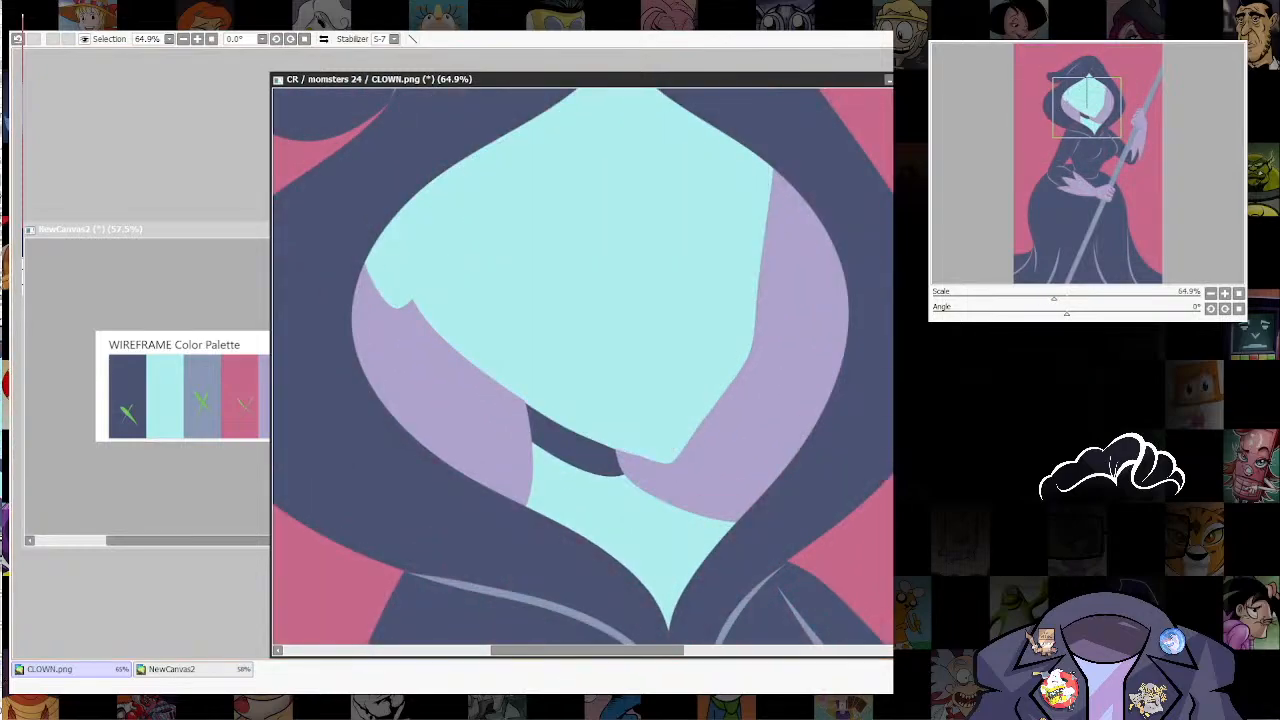
{"action": "scroll", "coordinate": [740, 390], "scroll_direction": "down", "scroll_amount": 7}
{"action": "left_click_drag", "start_coordinate": [740, 390], "coordinate": [707, 196]}
{"action": "scroll", "coordinate": [755, 345], "scroll_direction": "down", "scroll_amount": 5}
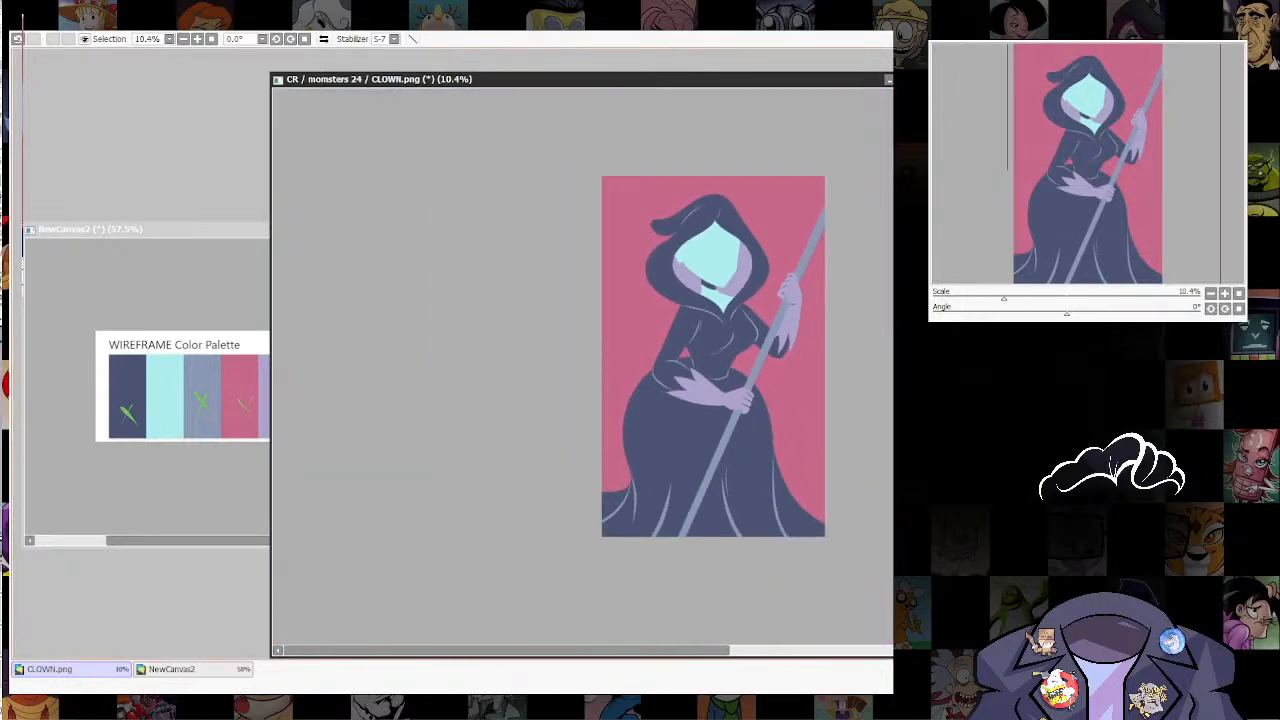
{"action": "left_click_drag", "start_coordinate": [725, 269], "coordinate": [697, 393]}
{"action": "scroll", "coordinate": [697, 393], "scroll_direction": "up", "scroll_amount": 8}
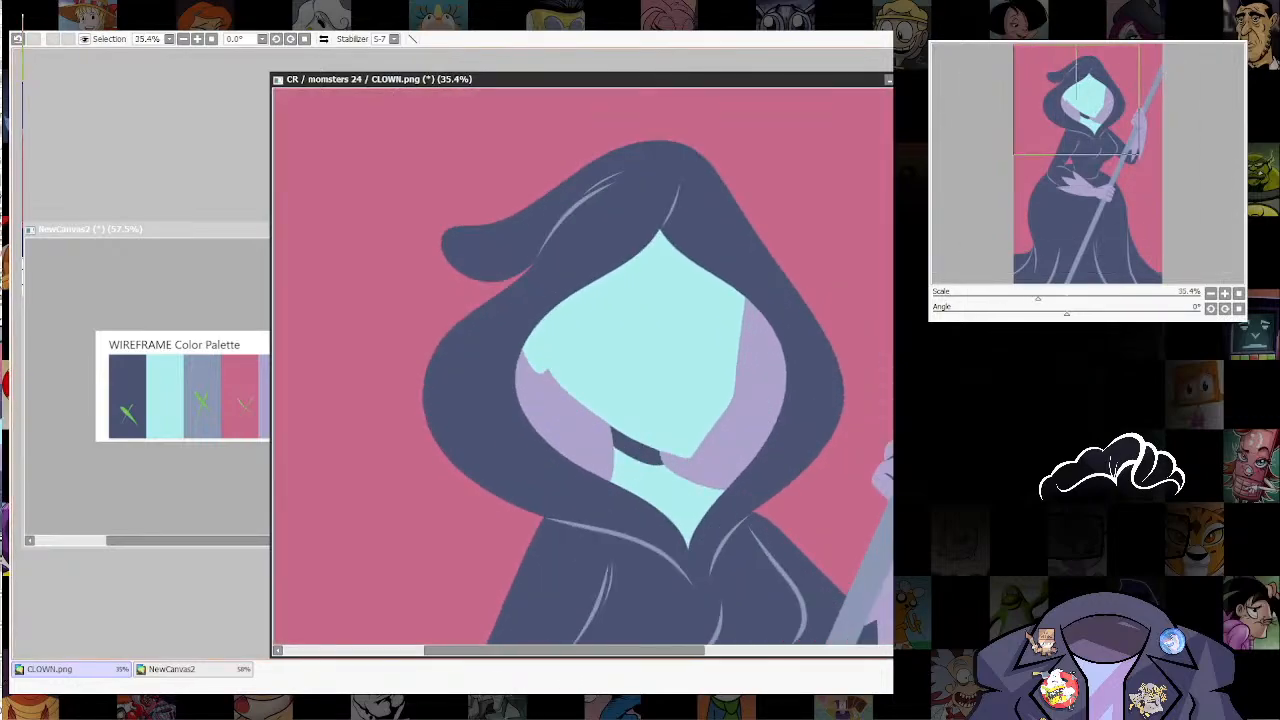
{"action": "left_click_drag", "start_coordinate": [690, 430], "coordinate": [662, 242]}
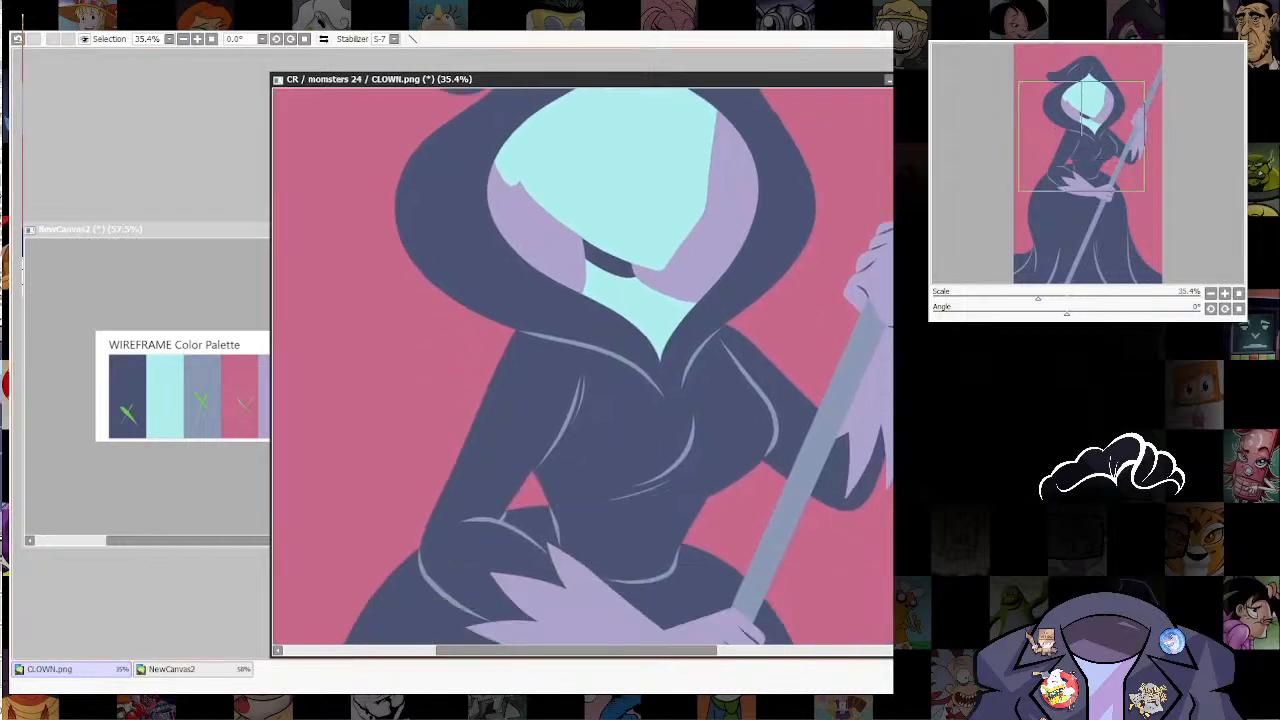
{"action": "scroll", "coordinate": [800, 435], "scroll_direction": "down", "scroll_amount": 6}
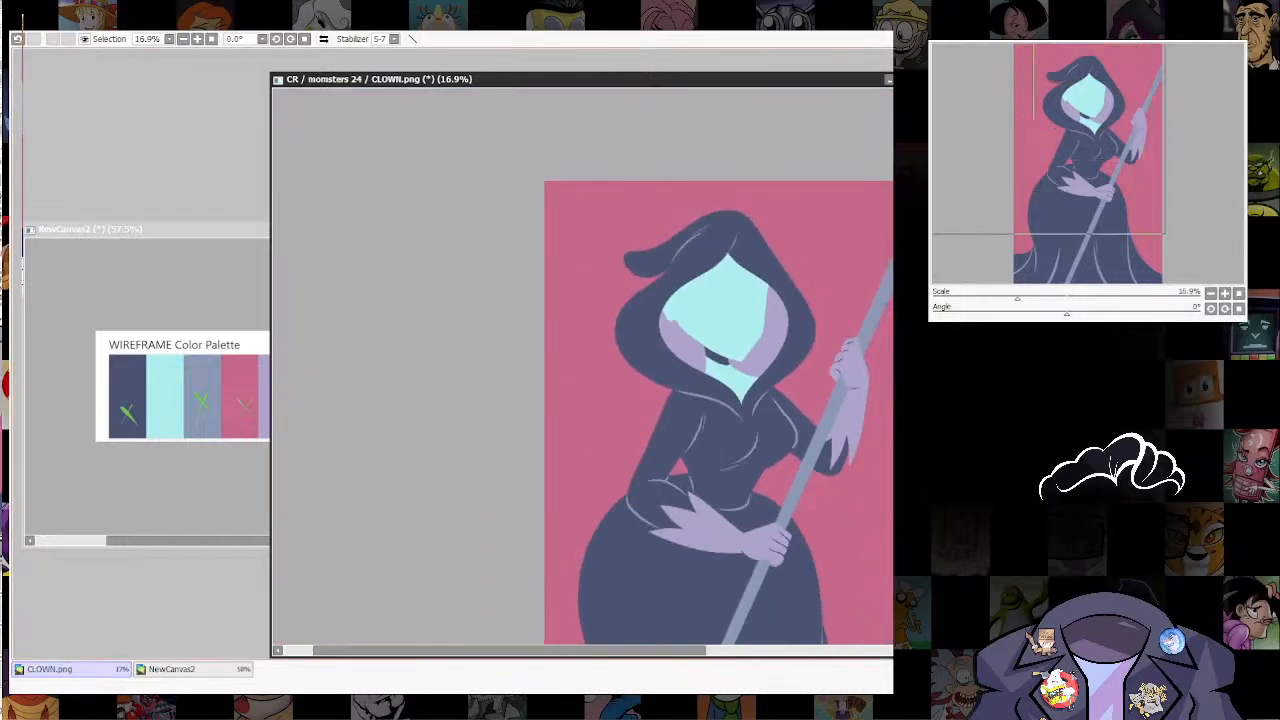
{"action": "left_click_drag", "start_coordinate": [810, 442], "coordinate": [768, 560]}
{"action": "scroll", "coordinate": [768, 316], "scroll_direction": "up", "scroll_amount": 3}
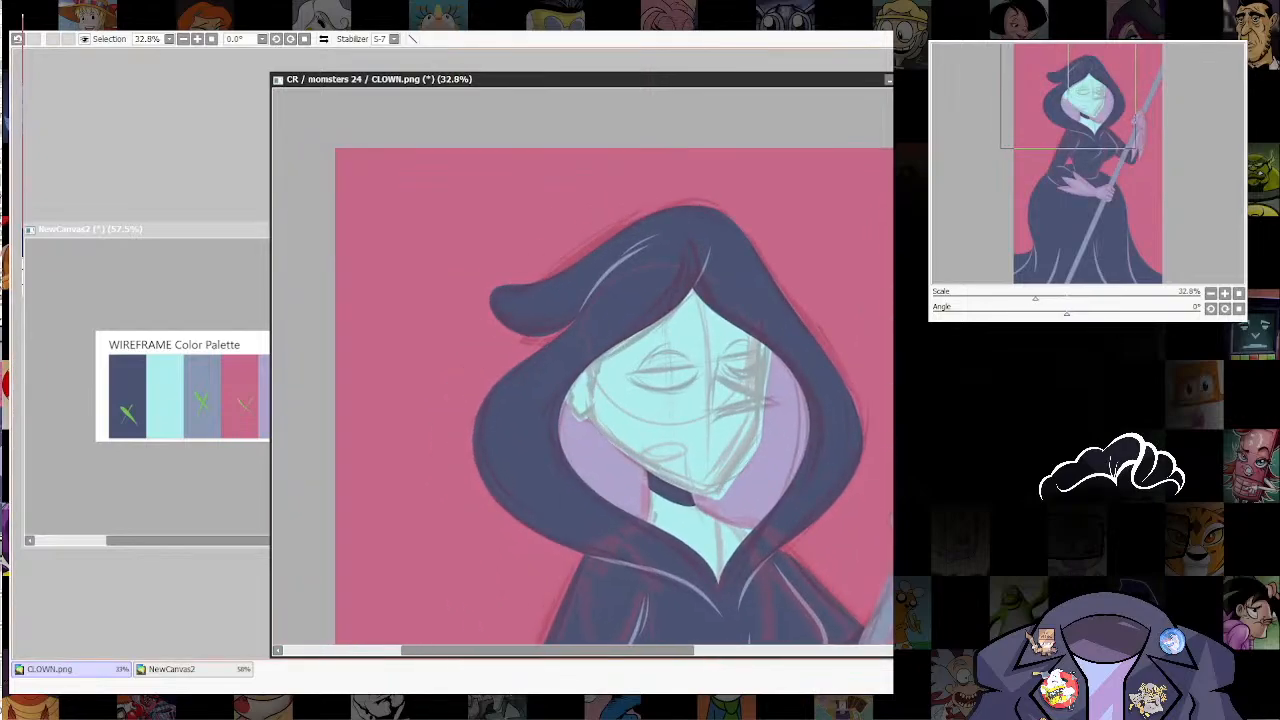
Step: Draw a pink hairline along both hood edges over the forehead, with a pointed sideburn beside the ear
{"action": "scroll", "coordinate": [752, 301], "scroll_direction": "up", "scroll_amount": 2}
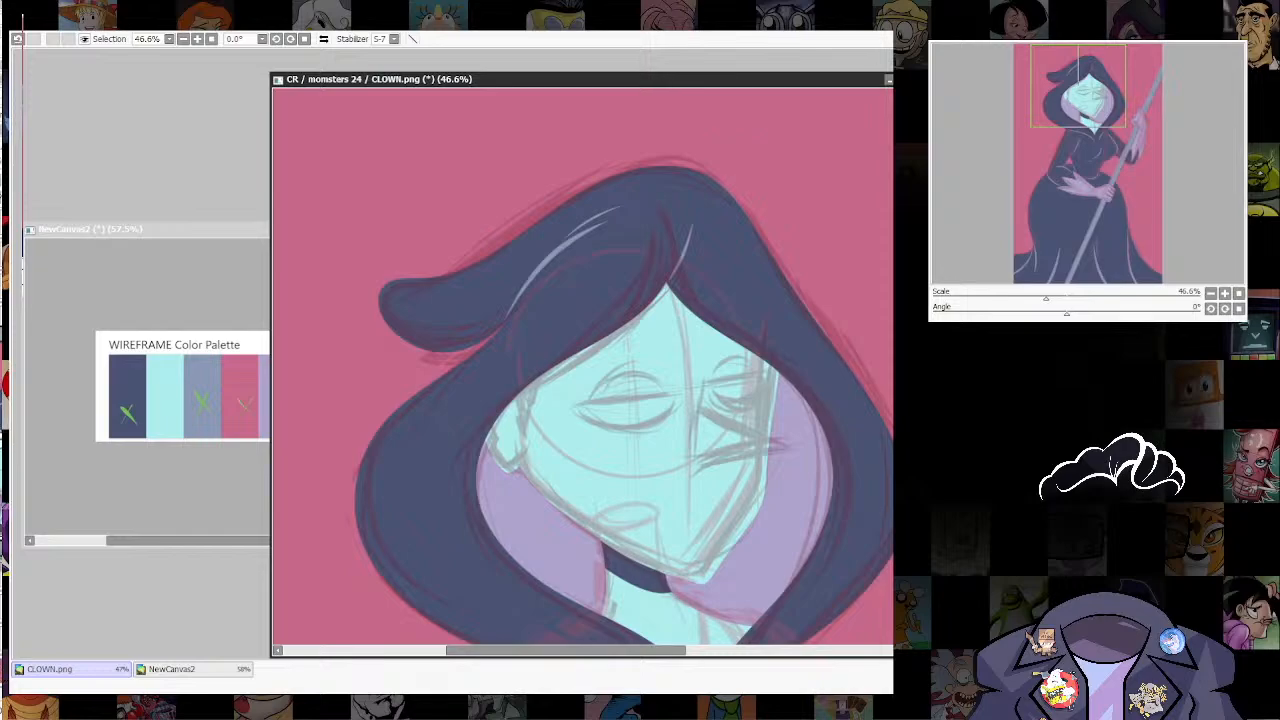
{"action": "key", "text": "e"}
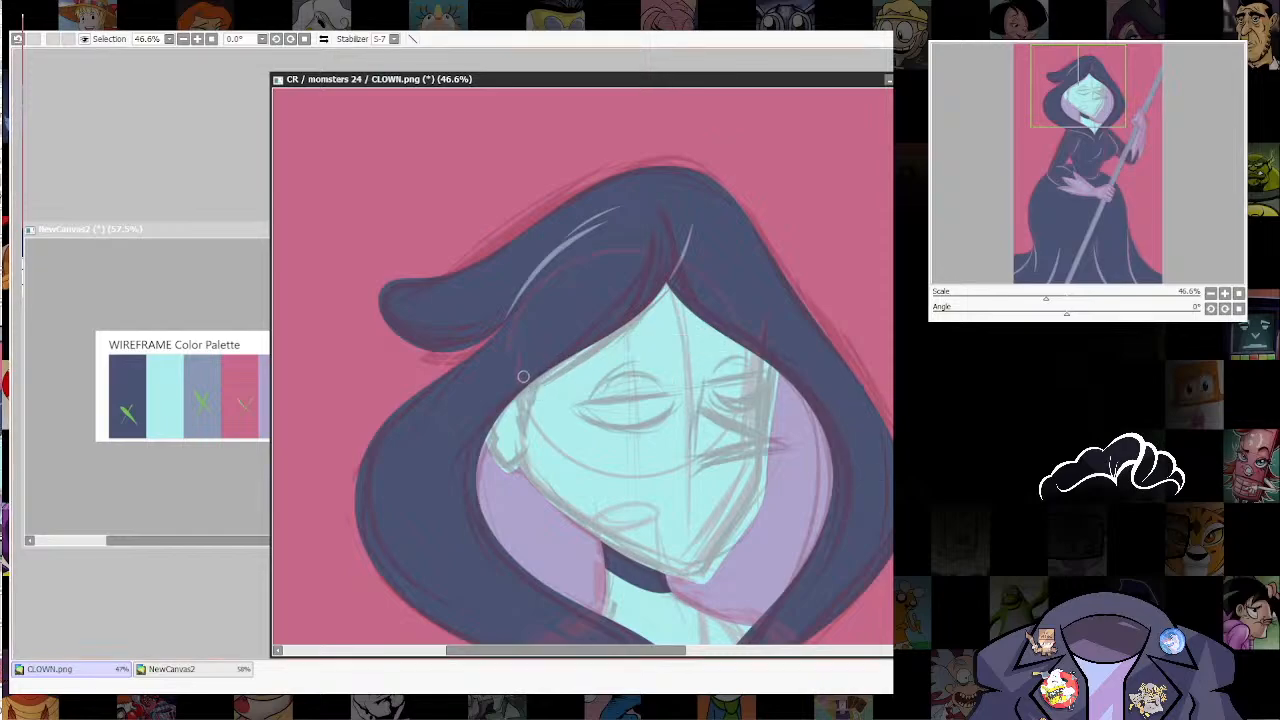
{"action": "key", "text": "n"}
{"action": "mouse_move", "coordinate": [525, 440]}
{"action": "left_mouse_down"}
{"action": "mouse_move", "coordinate": [516, 400]}
{"action": "mouse_move", "coordinate": [526, 420]}
{"action": "mouse_move", "coordinate": [538, 376]}
{"action": "left_mouse_up"}
{"action": "mouse_move", "coordinate": [670, 282]}
{"action": "left_mouse_down"}
{"action": "mouse_move", "coordinate": [668, 302]}
{"action": "mouse_move", "coordinate": [616, 352]}
{"action": "mouse_move", "coordinate": [536, 388]}
{"action": "left_mouse_up"}
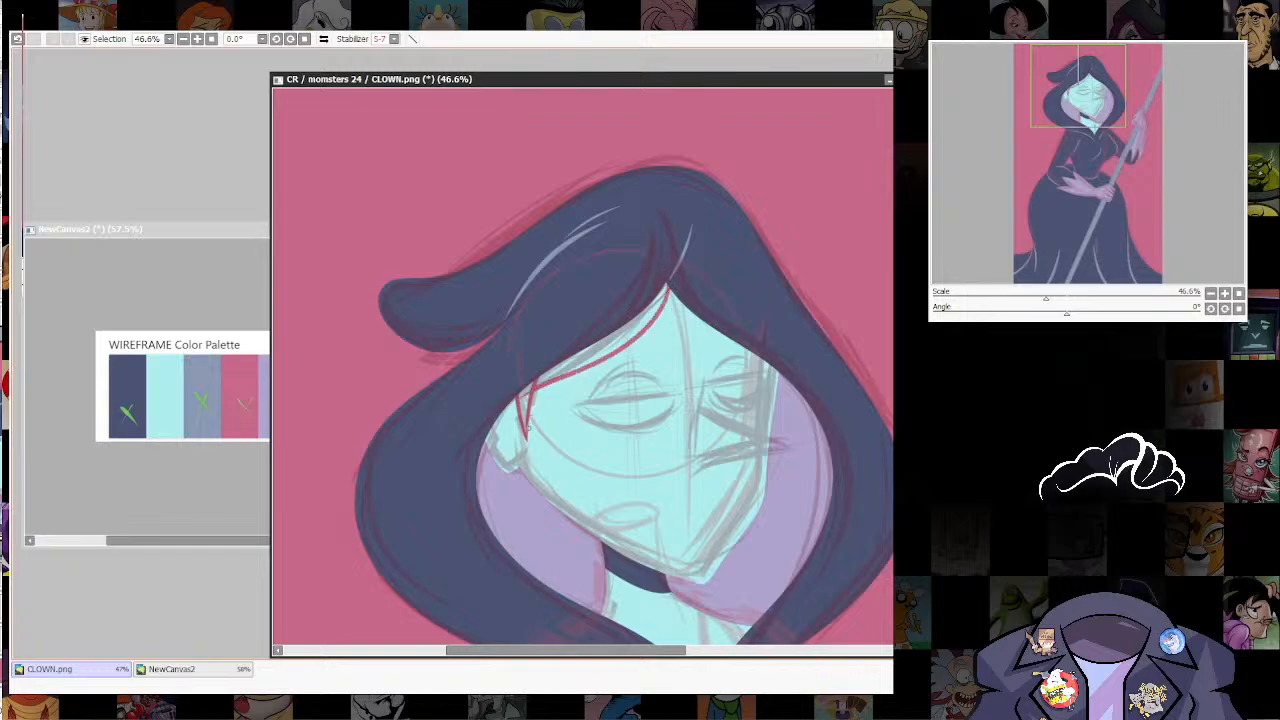
{"action": "left_click", "coordinate": [529, 428], "text": "ctrl+shift"}
{"action": "key", "text": "ctrl+z"}
{"action": "mouse_move", "coordinate": [670, 290]}
{"action": "left_mouse_down"}
{"action": "mouse_move", "coordinate": [610, 350]}
{"action": "mouse_move", "coordinate": [550, 372]}
{"action": "mouse_move", "coordinate": [637, 331]}
{"action": "mouse_move", "coordinate": [670, 292]}
{"action": "left_mouse_up"}
{"action": "key", "text": "ctrl+z"}
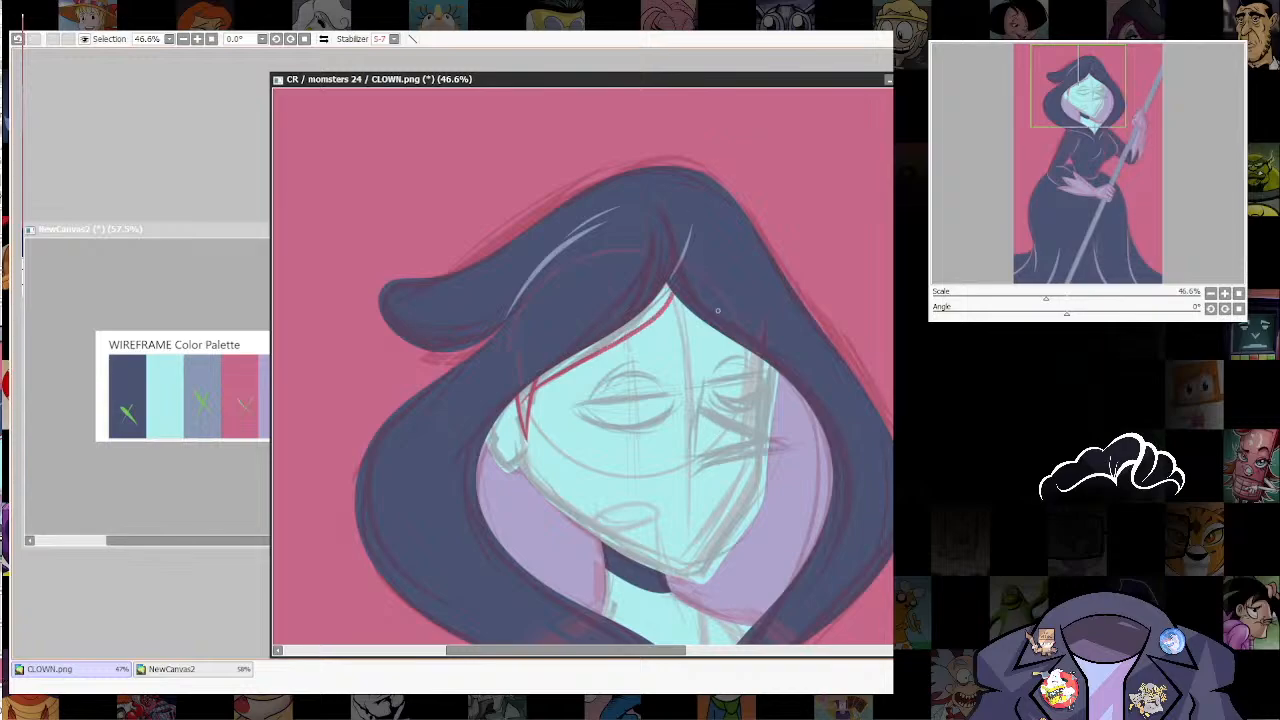
{"action": "left_click_drag", "start_coordinate": [672, 294], "coordinate": [740, 346]}
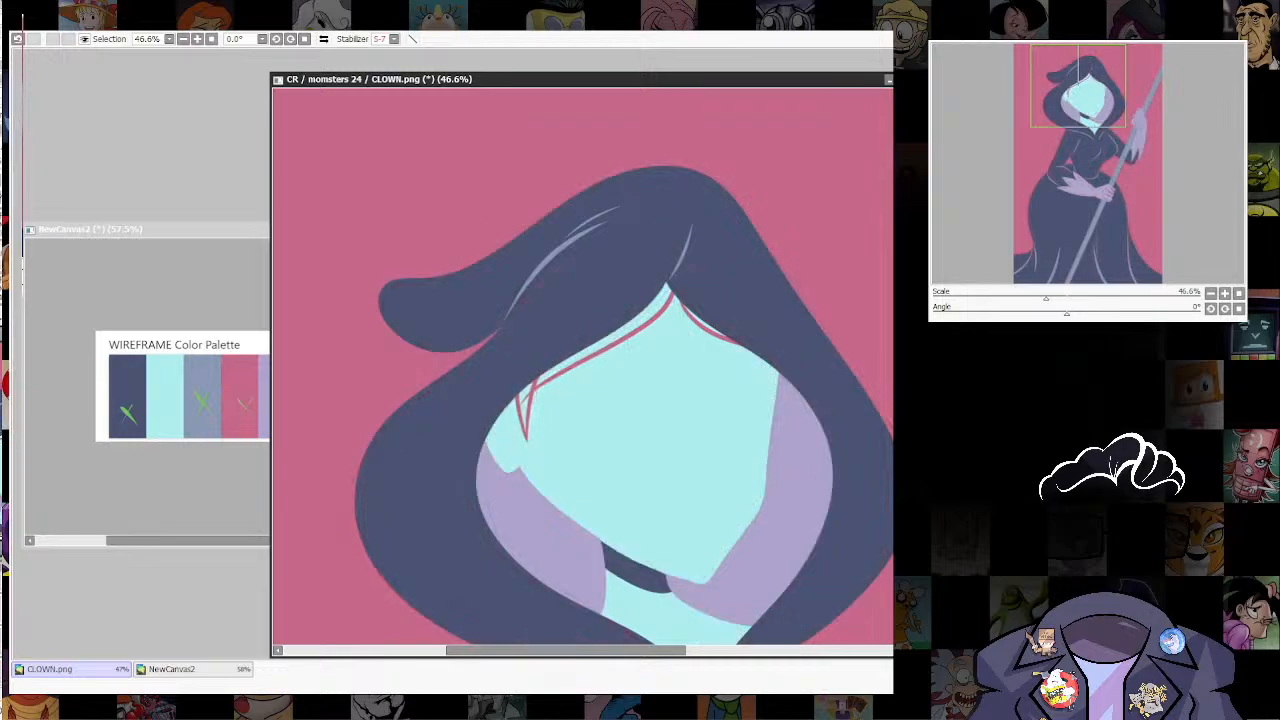
Step: Select the gaps enclosed by the hairline and sideburn strokes, fill them with pink and clear the selection
{"action": "left_click", "coordinate": [636, 322]}
{"action": "left_click", "coordinate": [525, 394]}
{"action": "left_click", "coordinate": [525, 410]}
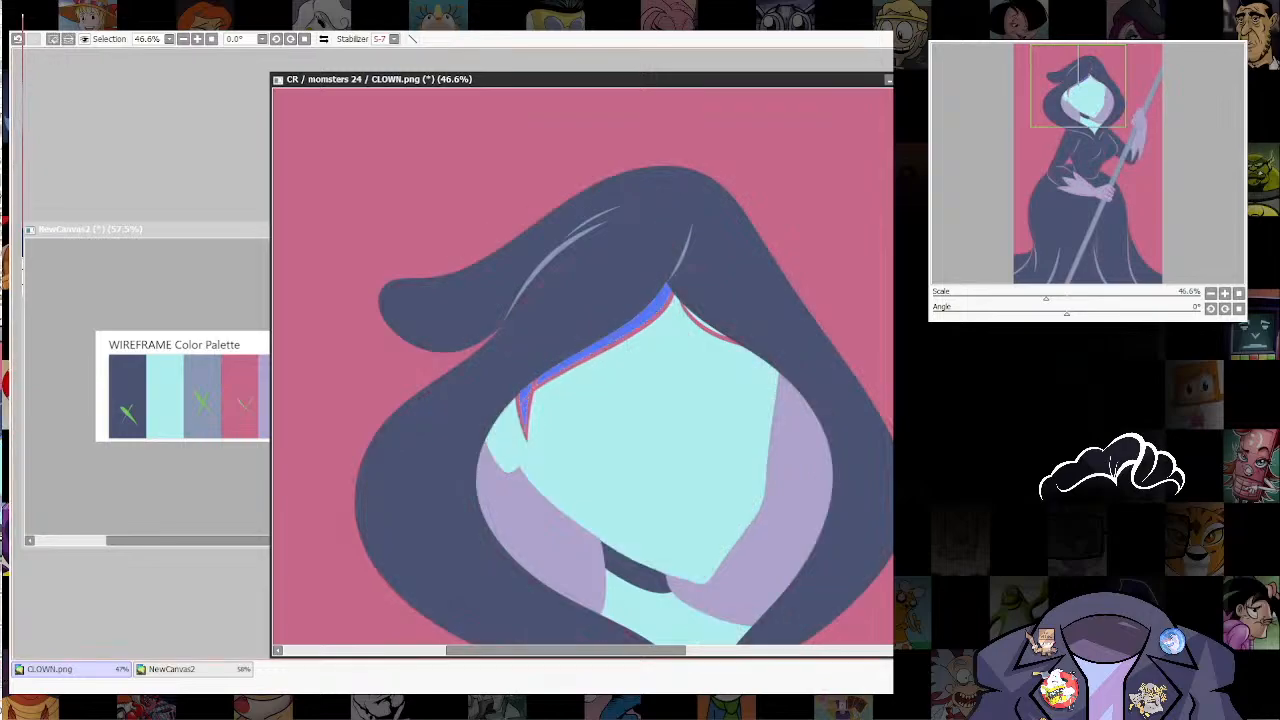
{"action": "left_click", "coordinate": [704, 323]}
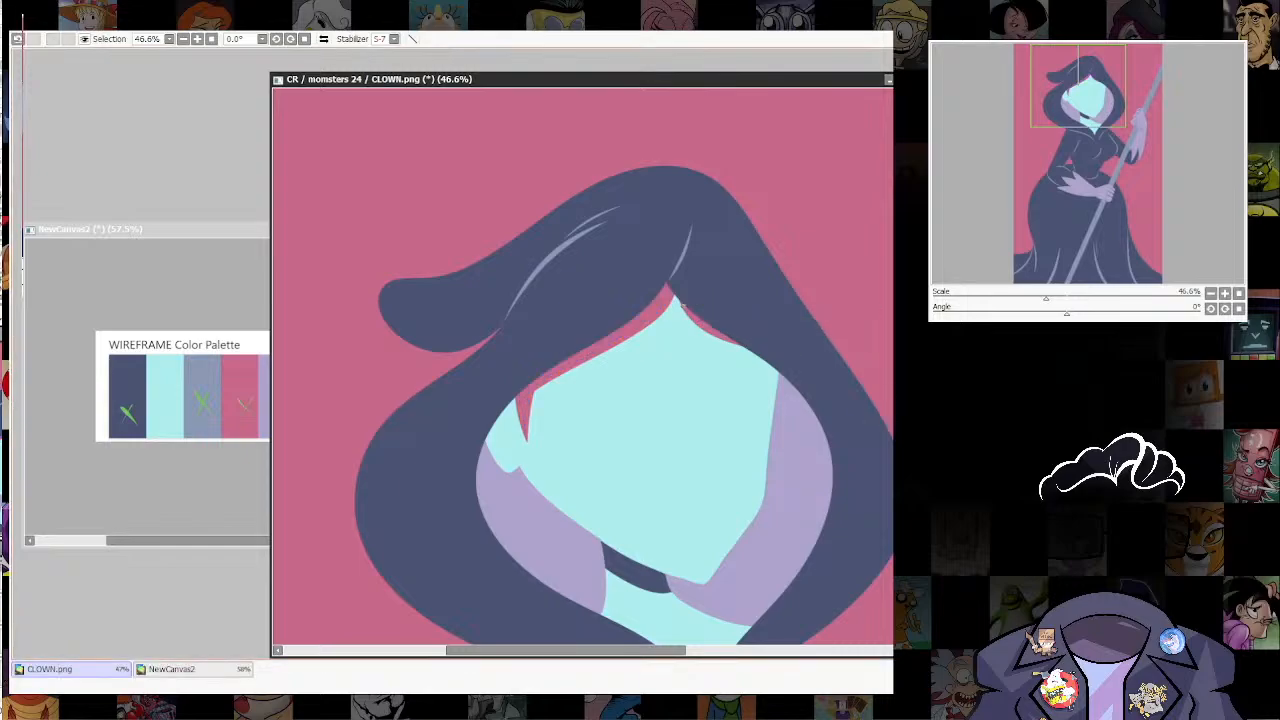
{"action": "scroll", "coordinate": [770, 313], "scroll_direction": "down", "scroll_amount": 6}
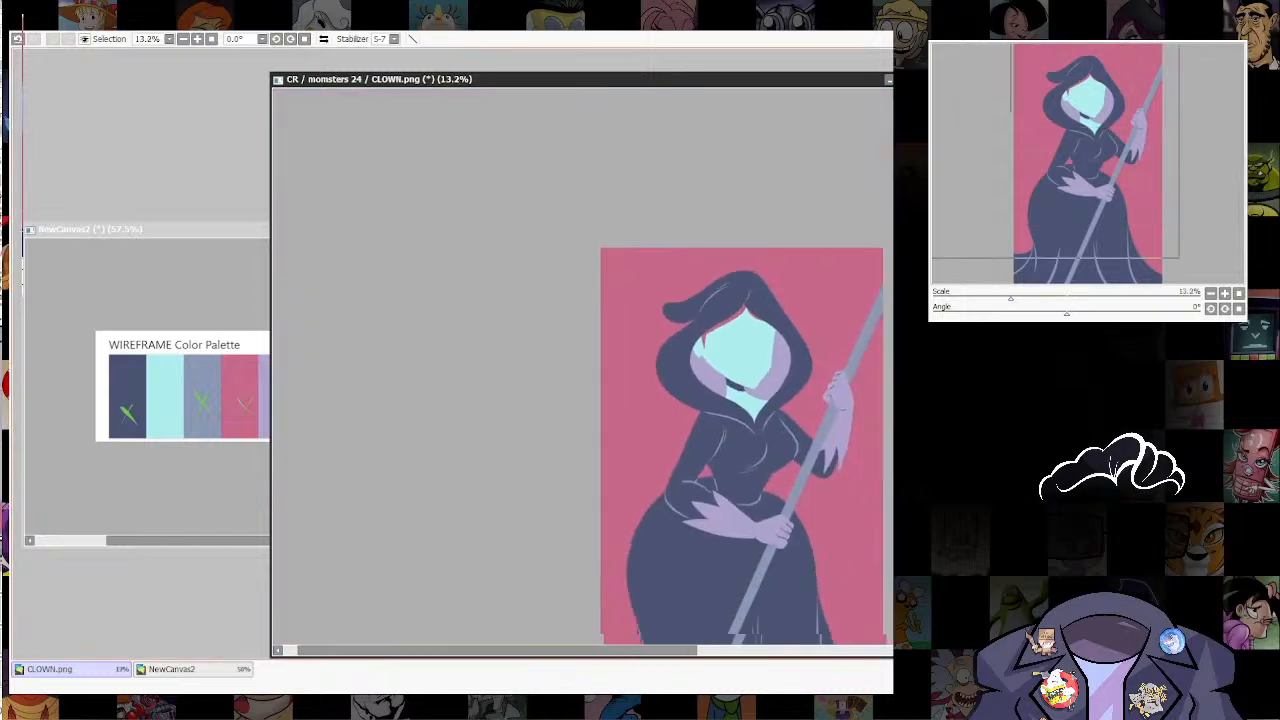
{"action": "scroll", "coordinate": [795, 234], "scroll_direction": "down", "scroll_amount": 2}
{"action": "mouse_move", "coordinate": [793, 419]}
{"action": "left_mouse_down"}
{"action": "mouse_move", "coordinate": [795, 234]}
{"action": "mouse_move", "coordinate": [731, 323]}
{"action": "mouse_move", "coordinate": [815, 482]}
{"action": "left_mouse_up"}
Step: Draw a pink dividing line across the lilac hood lining on each side of the neck
{"action": "scroll", "coordinate": [731, 323], "scroll_direction": "up", "scroll_amount": 4}
{"action": "scroll", "coordinate": [731, 323], "scroll_direction": "up", "scroll_amount": 3}
{"action": "key", "text": "bracketright"}
{"action": "key", "text": "bracketright"}
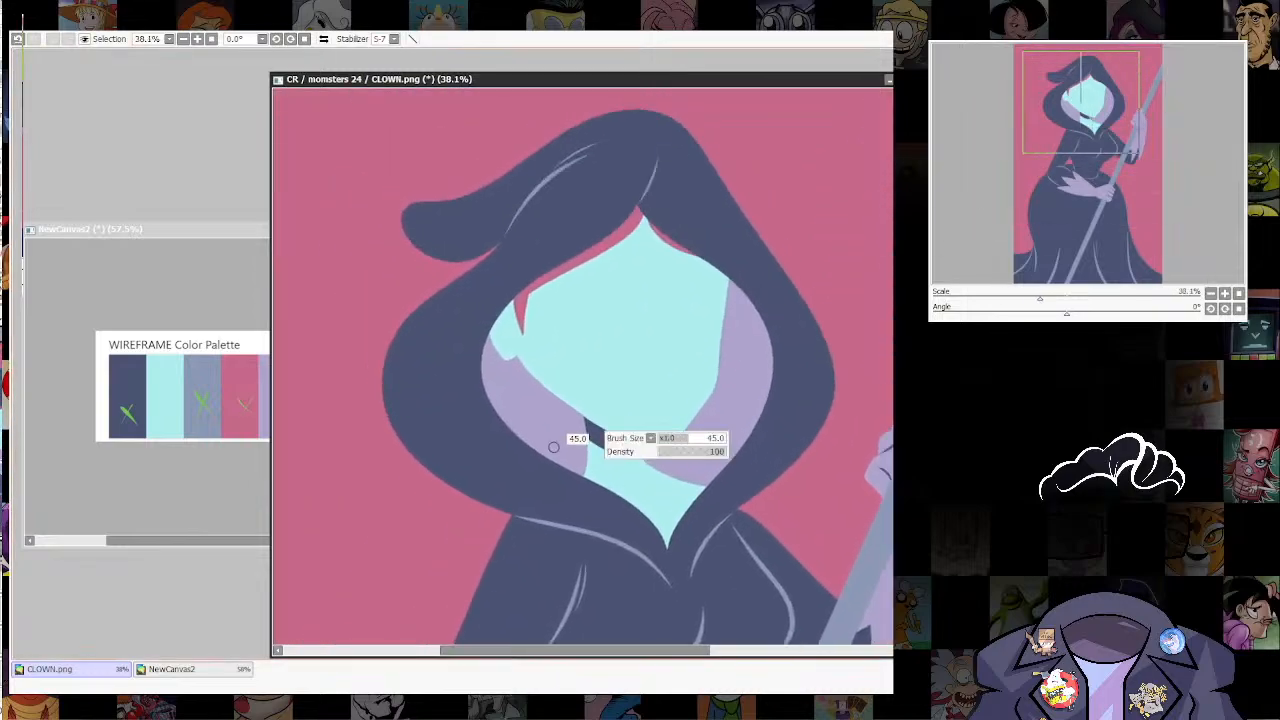
{"action": "left_click", "coordinate": [612, 436], "text": "ctrl+shift"}
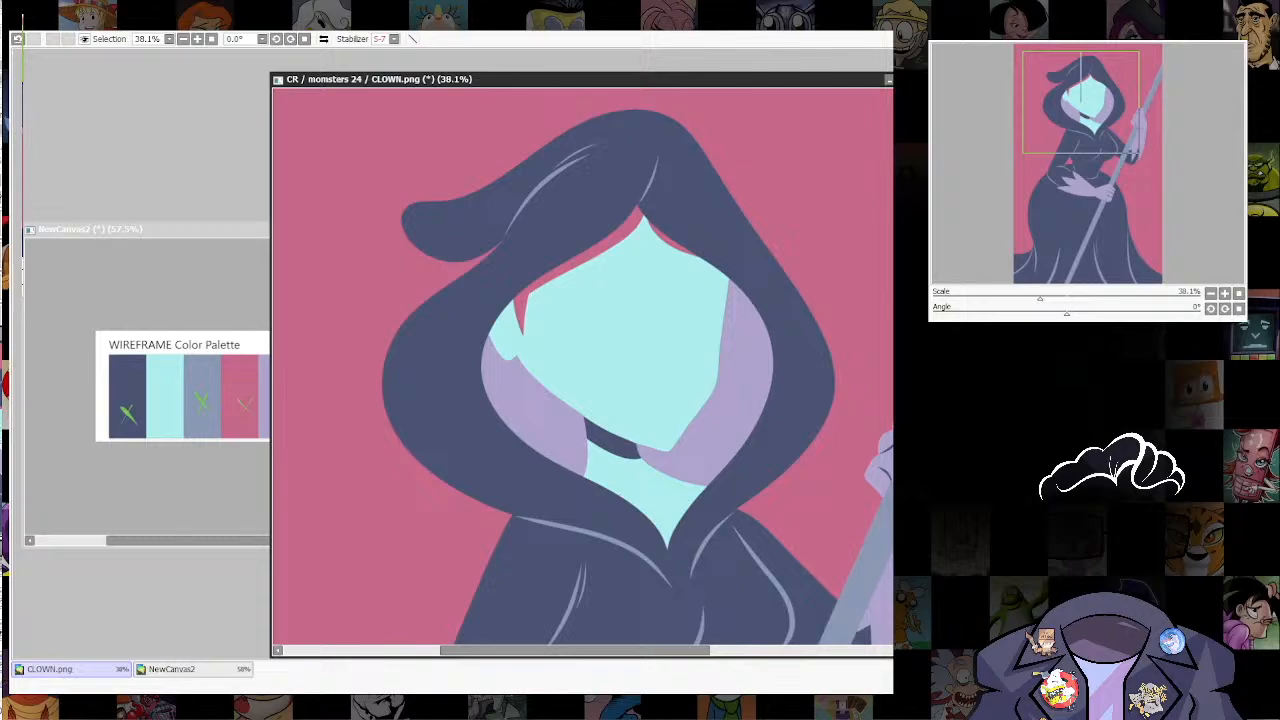
{"action": "key", "text": "["}
{"action": "key", "text": "["}
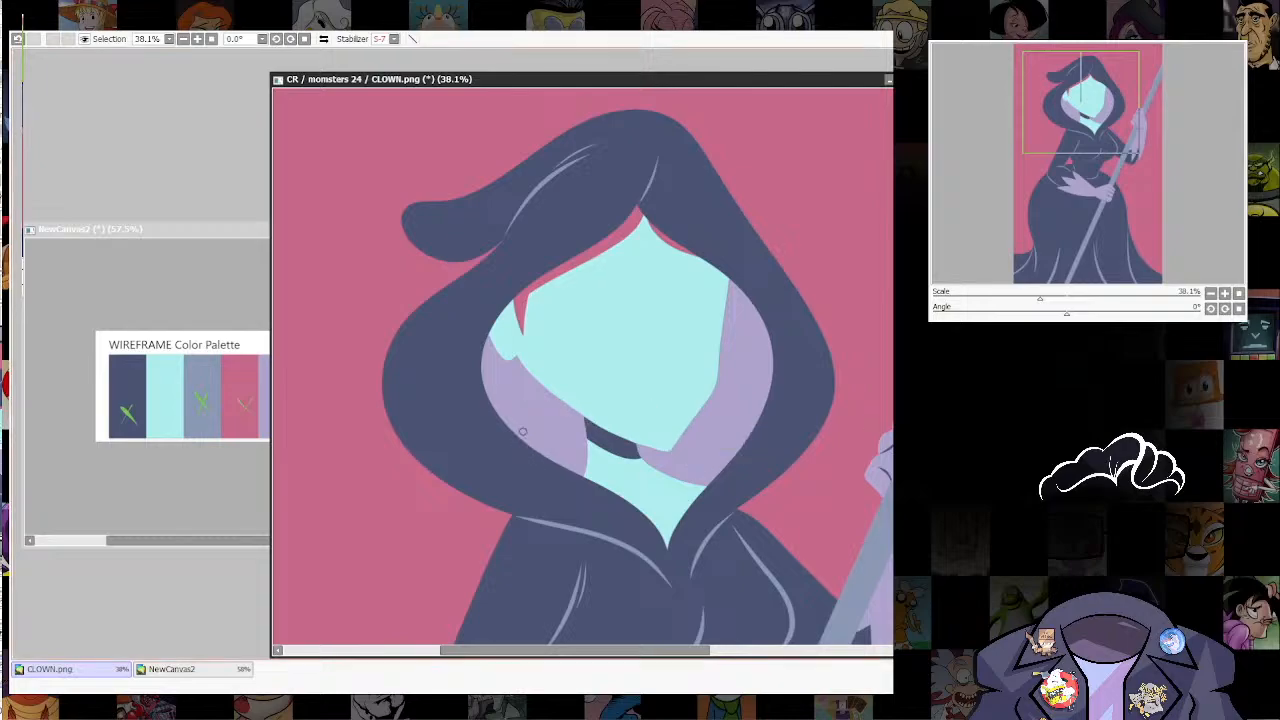
{"action": "left_click_drag", "start_coordinate": [528, 446], "coordinate": [631, 404]}
{"action": "key", "text": "ctrl+z"}
{"action": "left_click_drag", "start_coordinate": [546, 455], "coordinate": [588, 437]}
{"action": "left_click_drag", "start_coordinate": [676, 443], "coordinate": [728, 447]}
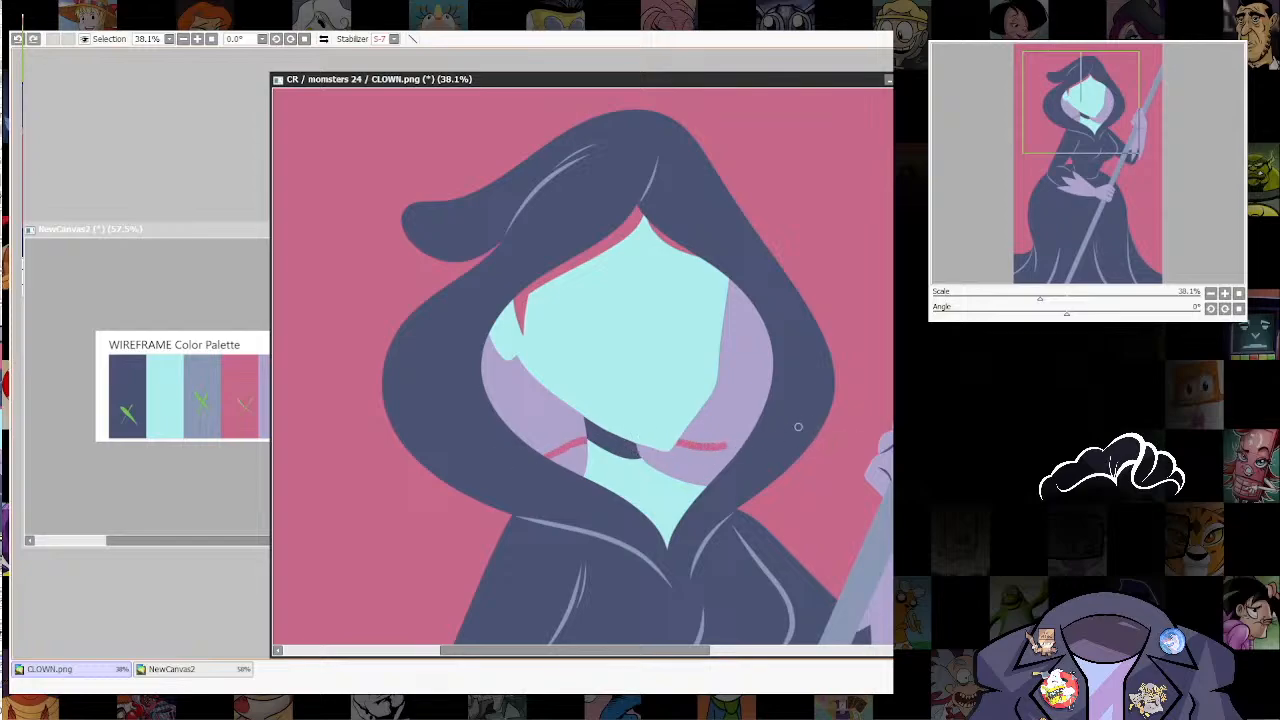
{"action": "left_click_drag", "start_coordinate": [798, 427], "coordinate": [802, 424]}
Step: Select the lilac areas above the dividing lines, turn them pink as hair and clear the selection
{"action": "left_click", "coordinate": [528, 405]}
{"action": "left_click", "coordinate": [739, 377]}
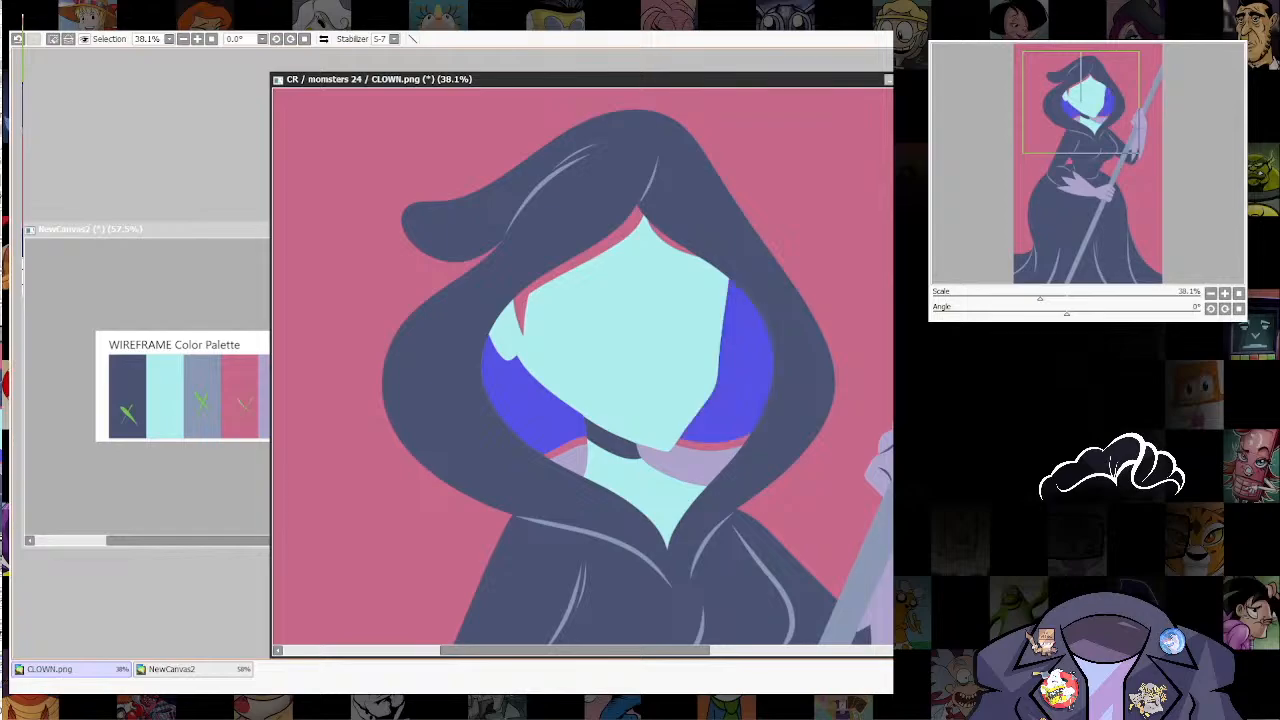
{"action": "key", "text": "Delete"}
{"action": "key", "text": "ctrl+d"}
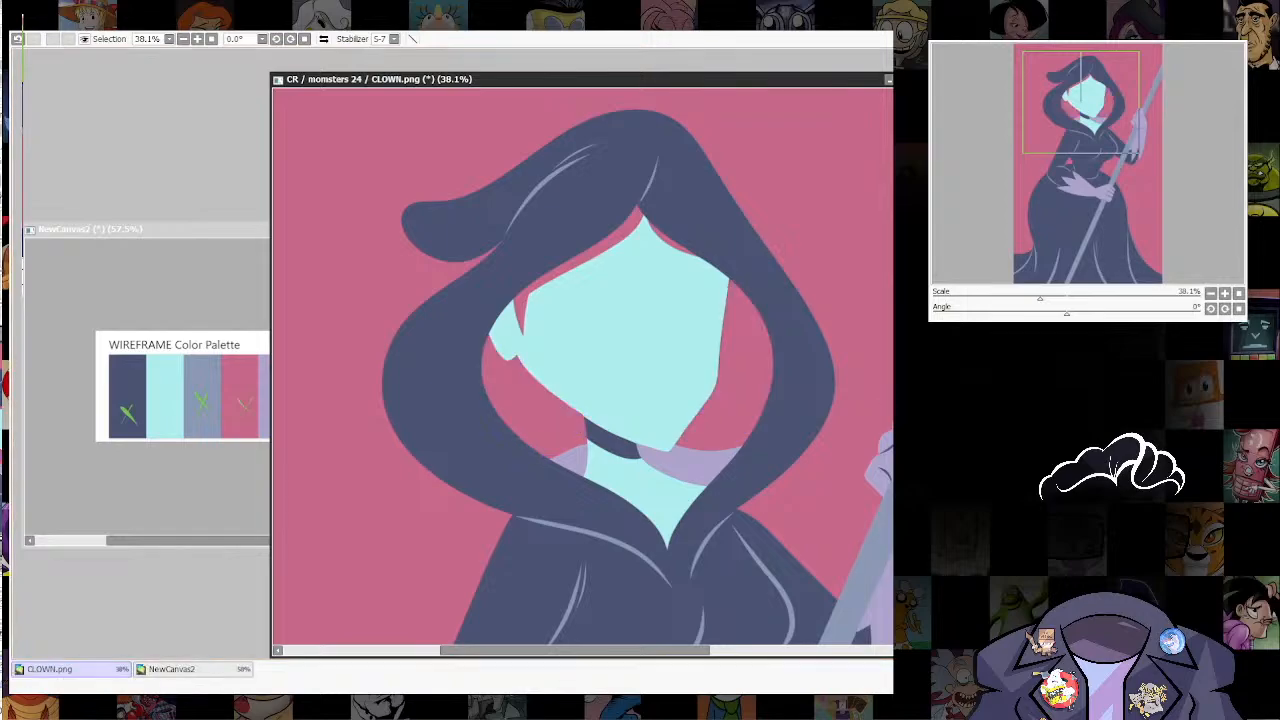
Step: Draw thin navy strand lines into the pink hair on both sides, starting from the hood's inner edge
{"action": "scroll", "coordinate": [790, 421], "scroll_direction": "down", "scroll_amount": 4}
{"action": "left_click_drag", "start_coordinate": [790, 421], "coordinate": [816, 421]}
{"action": "scroll", "coordinate": [792, 215], "scroll_direction": "up", "scroll_amount": 2}
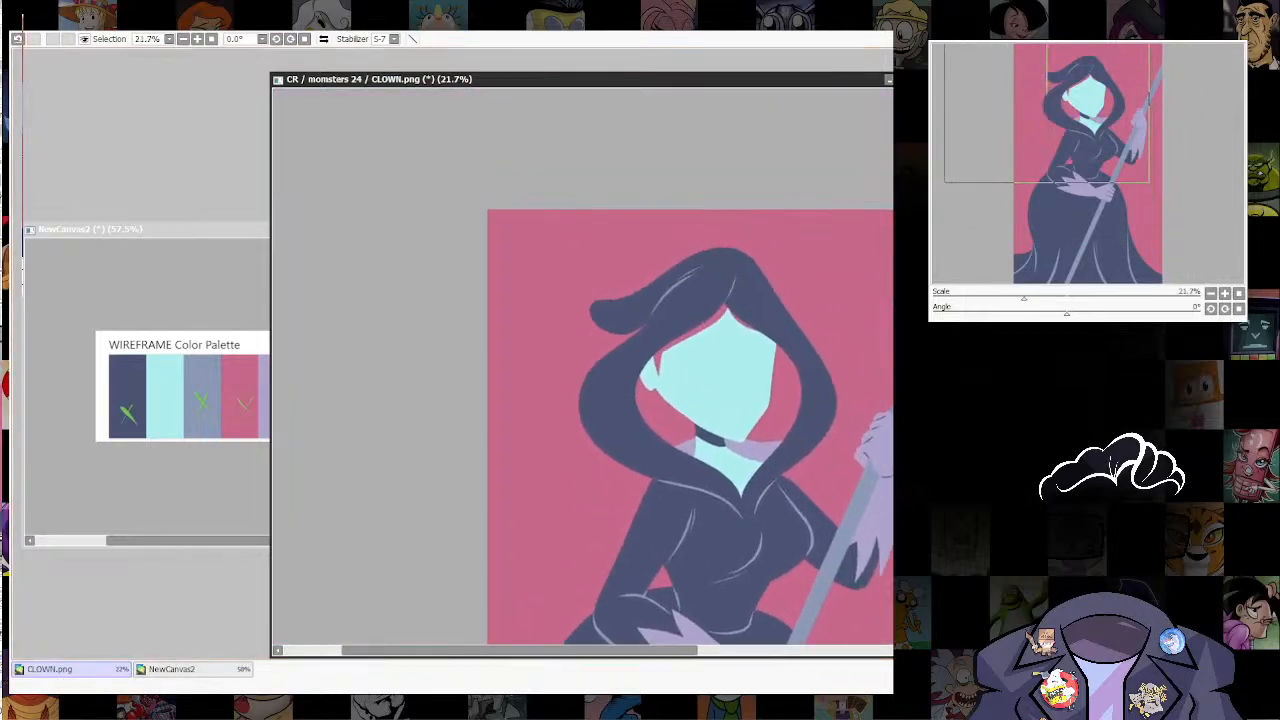
{"action": "scroll", "coordinate": [701, 361], "scroll_direction": "up", "scroll_amount": 3}
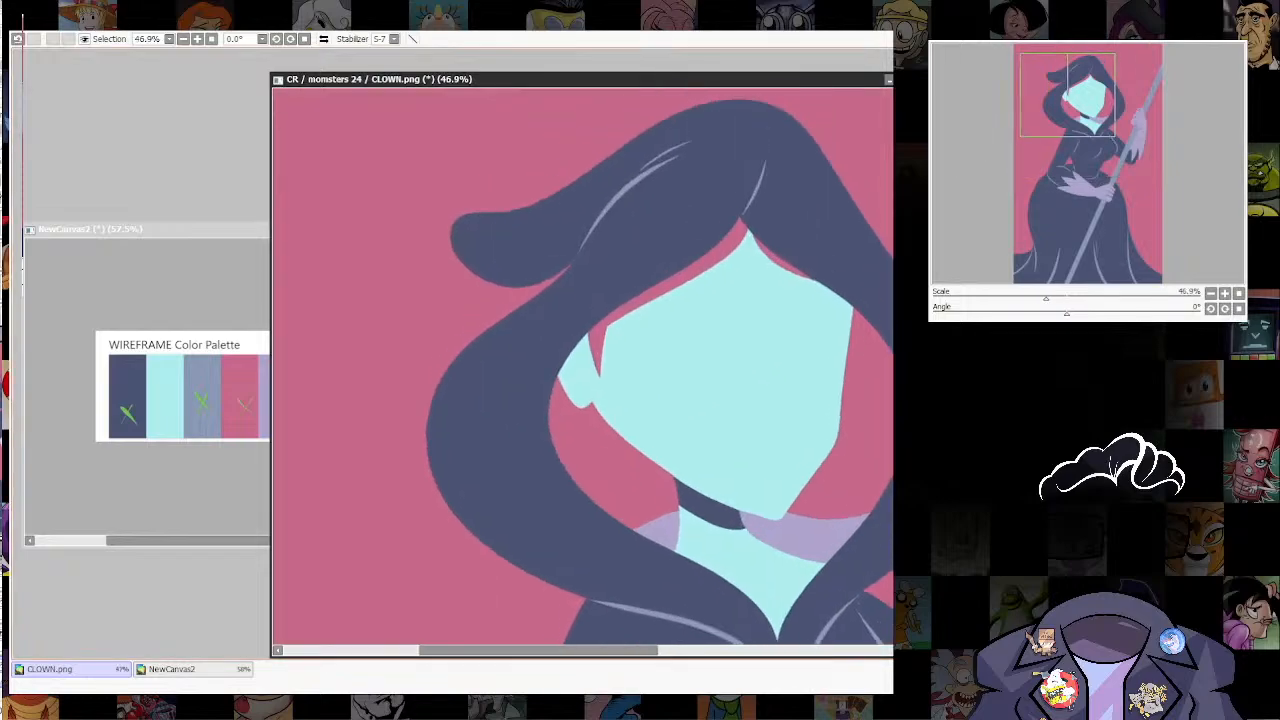
{"action": "key", "text": "bracketleft"}
{"action": "key", "text": "bracketleft"}
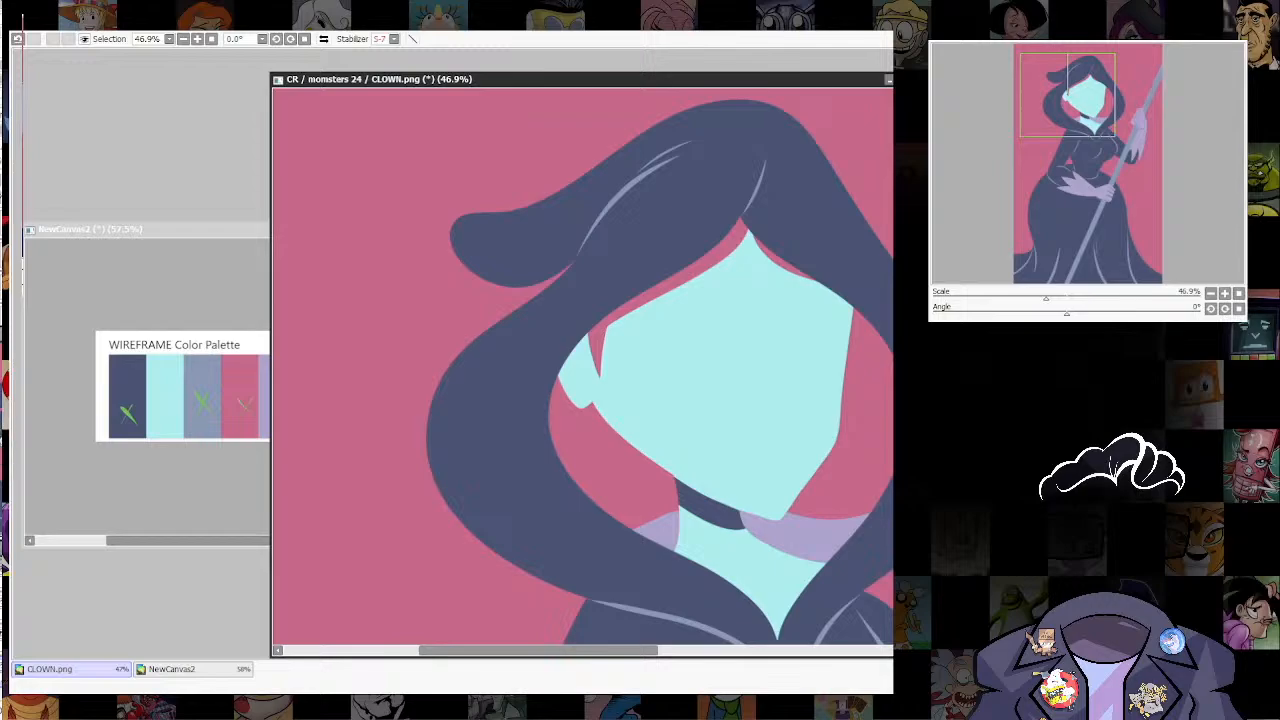
{"action": "key", "text": "ctrl+z"}
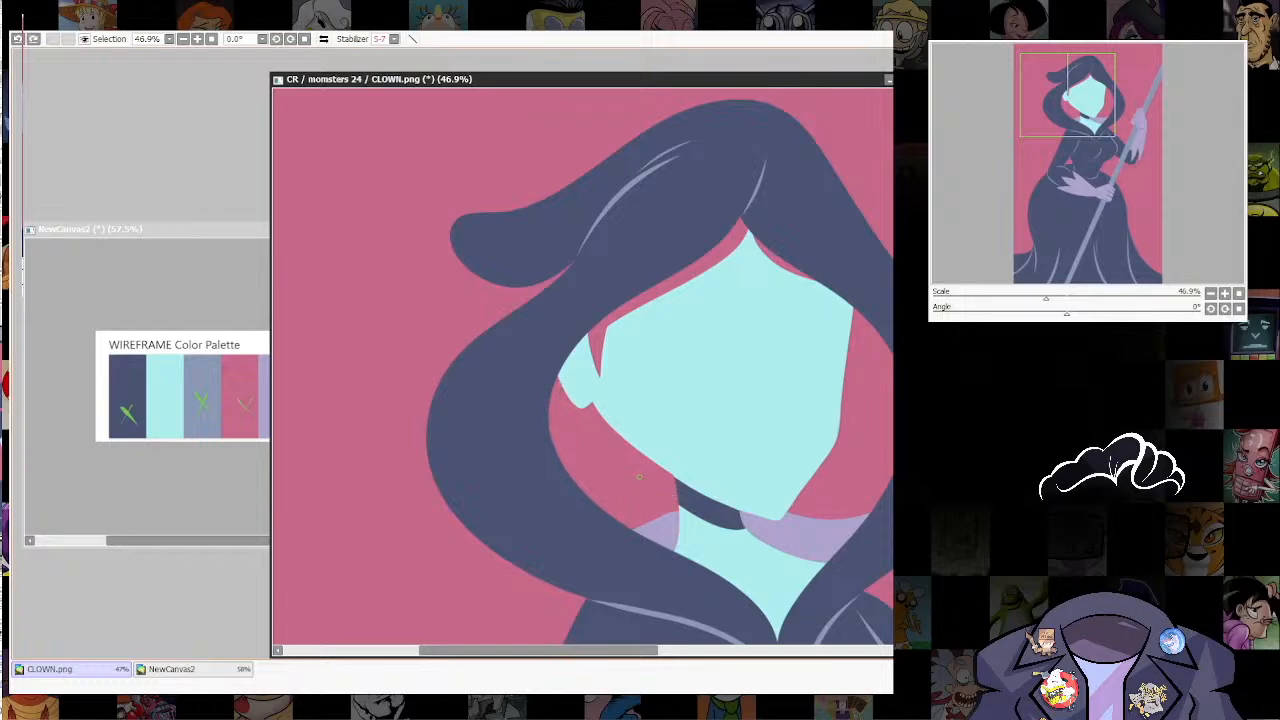
{"action": "mouse_move", "coordinate": [636, 494]}
{"action": "left_mouse_down"}
{"action": "mouse_move", "coordinate": [575, 482]}
{"action": "mouse_move", "coordinate": [586, 496]}
{"action": "left_mouse_up"}
{"action": "key", "text": "ctrl+z"}
{"action": "key", "text": "ctrl+z"}
{"action": "mouse_move", "coordinate": [650, 524]}
{"action": "left_mouse_down"}
{"action": "mouse_move", "coordinate": [620, 536]}
{"action": "mouse_move", "coordinate": [602, 509]}
{"action": "left_mouse_up"}
{"action": "mouse_move", "coordinate": [869, 461]}
{"action": "left_mouse_down"}
{"action": "mouse_move", "coordinate": [754, 474]}
{"action": "mouse_move", "coordinate": [794, 384]}
{"action": "left_mouse_up"}
{"action": "left_click_drag", "start_coordinate": [751, 498], "coordinate": [828, 367]}
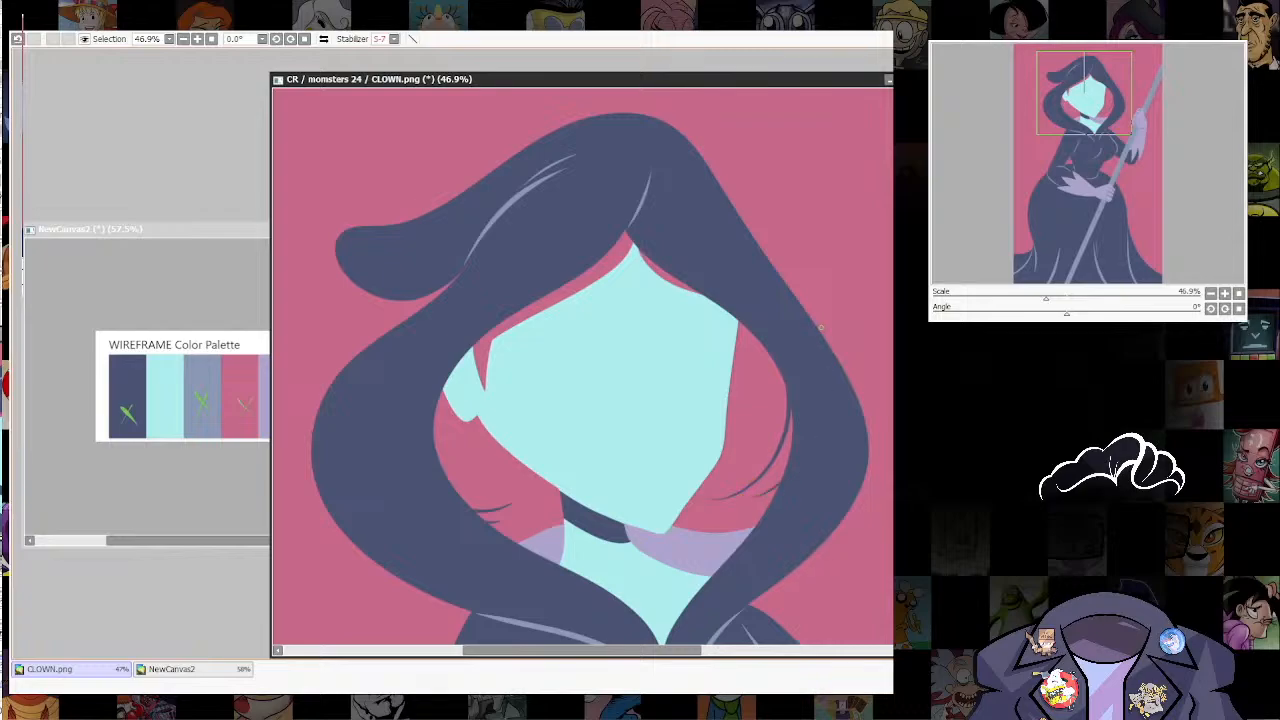
Step: Draw the inner contour lines of the ear in lilac with a smaller brush
{"action": "scroll", "coordinate": [663, 328], "scroll_direction": "down", "scroll_amount": 8}
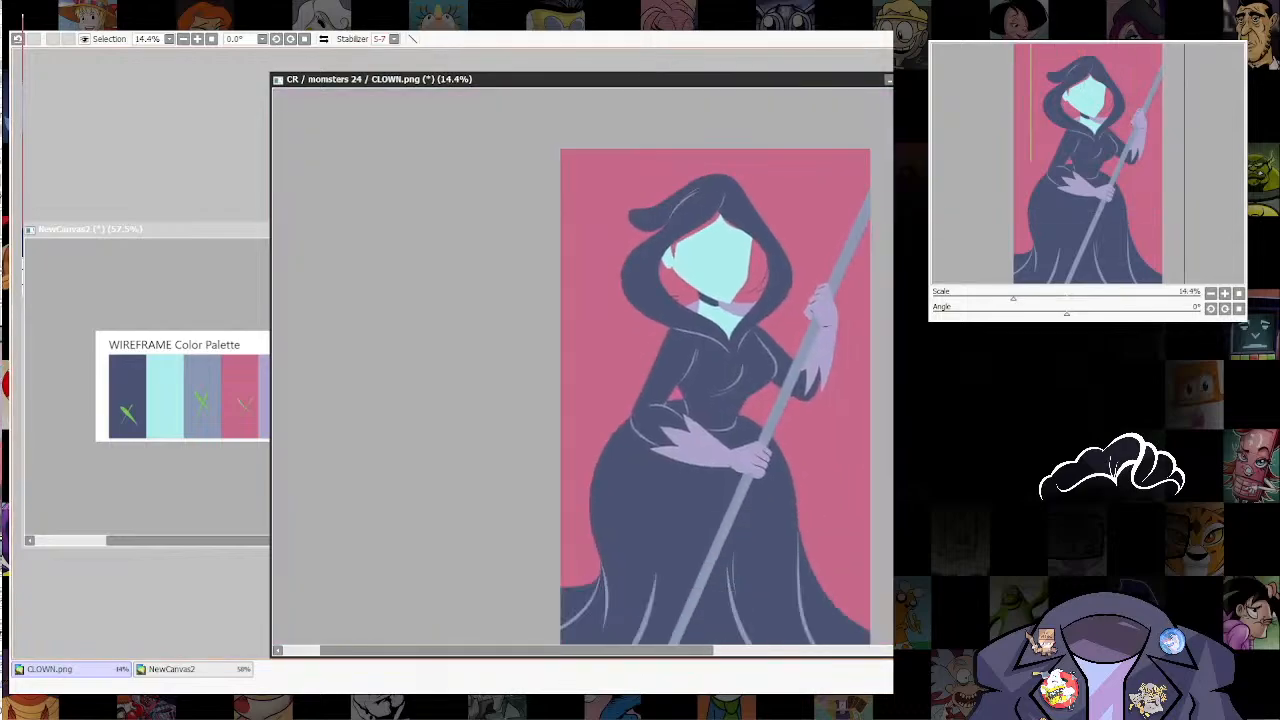
{"action": "scroll", "coordinate": [709, 403], "scroll_direction": "up", "scroll_amount": 1}
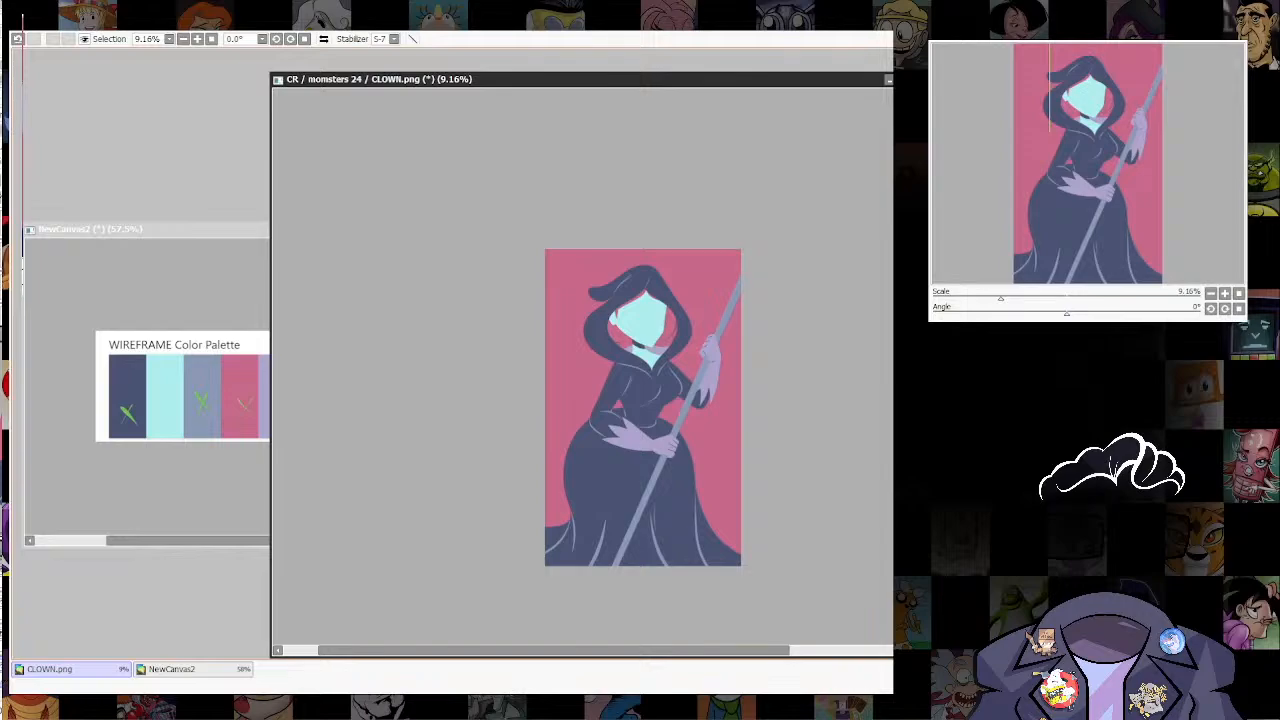
{"action": "scroll", "coordinate": [645, 300], "scroll_direction": "up", "scroll_amount": 5}
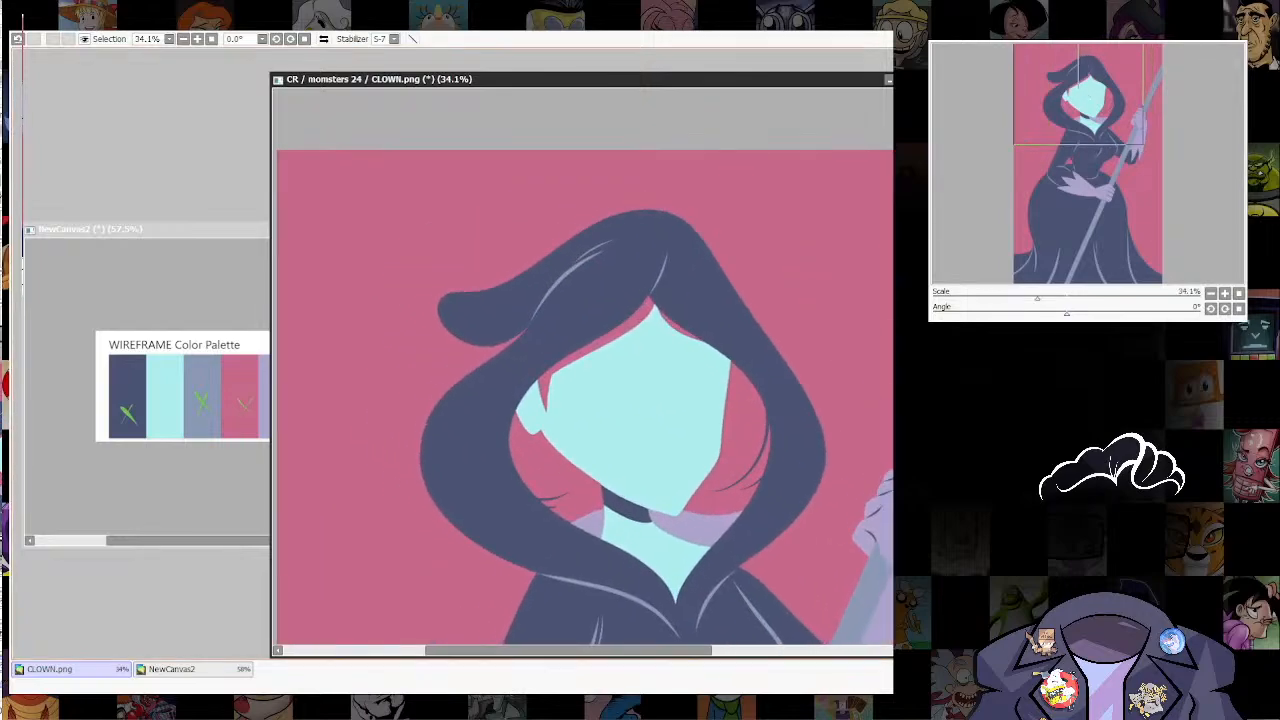
{"action": "scroll", "coordinate": [585, 367], "scroll_direction": "down", "scroll_amount": 3}
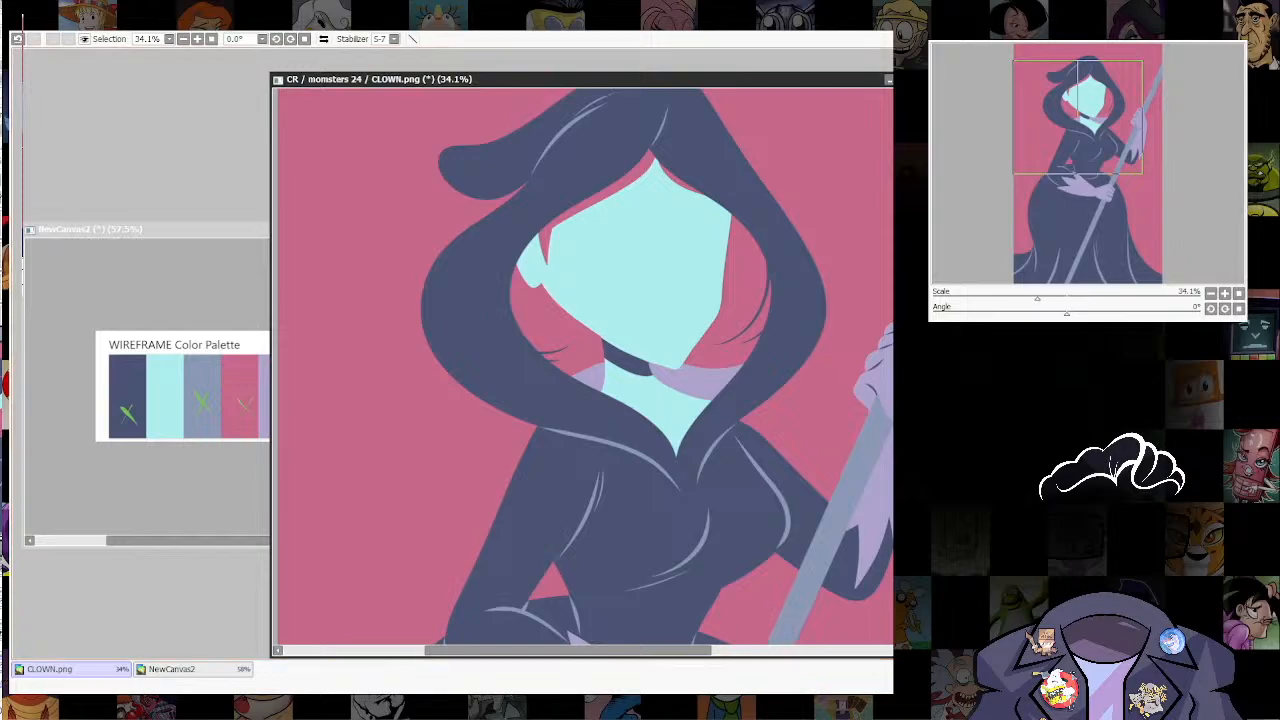
{"action": "left_click_drag", "start_coordinate": [585, 367], "coordinate": [565, 392]}
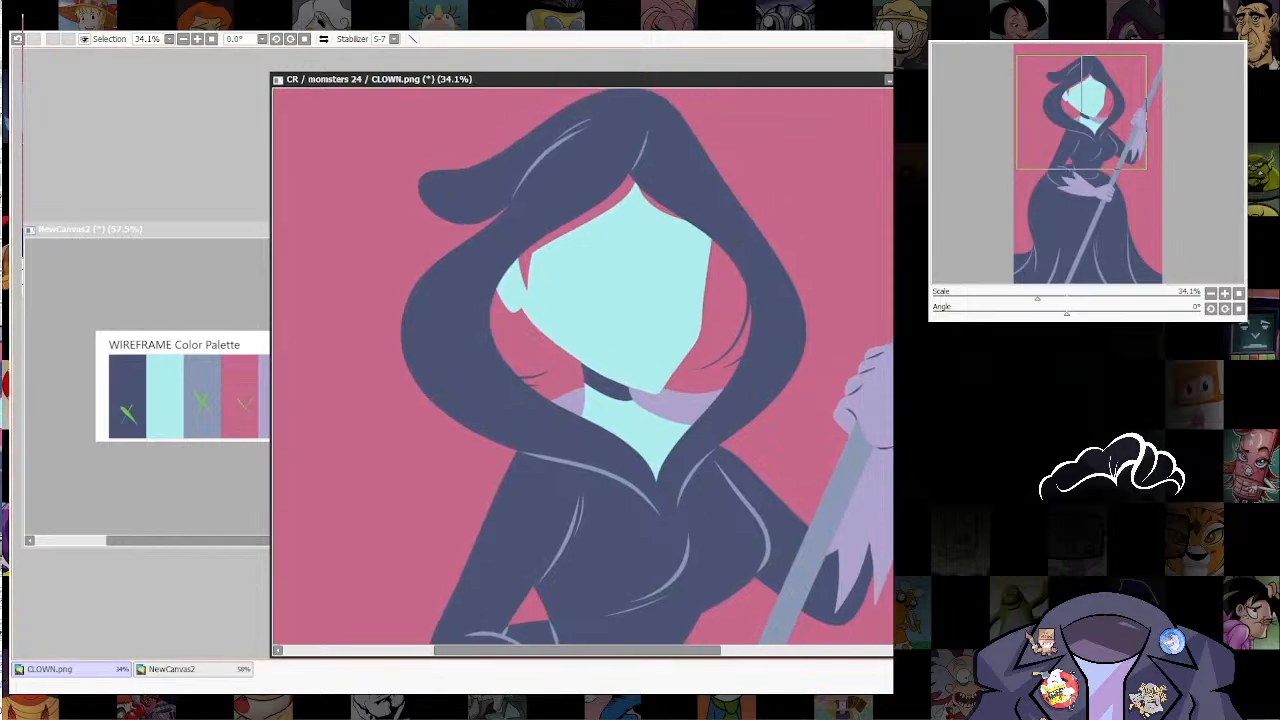
{"action": "scroll", "coordinate": [540, 265], "scroll_direction": "up", "scroll_amount": 7}
{"action": "left_click_drag", "start_coordinate": [540, 265], "coordinate": [578, 310]}
{"action": "key", "text": "bracketleft"}
{"action": "key", "text": "bracketleft"}
{"action": "key", "text": "bracketleft"}
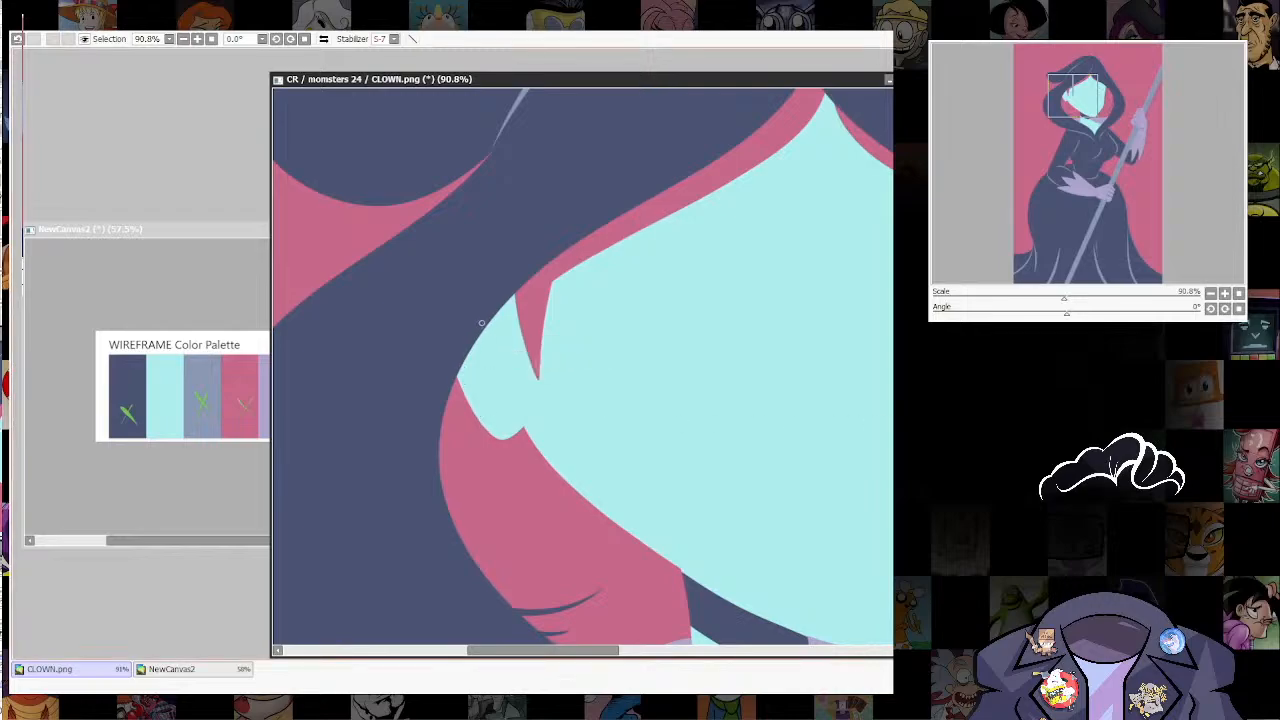
{"action": "key", "text": "ctrl+z"}
{"action": "left_click", "coordinate": [533, 331], "text": "ctrl+shift"}
{"action": "left_click", "coordinate": [534, 352], "text": "ctrl+shift"}
{"action": "mouse_move", "coordinate": [493, 322]}
{"action": "left_mouse_down"}
{"action": "mouse_move", "coordinate": [509, 345]}
{"action": "mouse_move", "coordinate": [492, 370]}
{"action": "mouse_move", "coordinate": [506, 383]}
{"action": "mouse_move", "coordinate": [498, 405]}
{"action": "left_mouse_up"}
{"action": "key", "text": "ctrl+z"}
{"action": "key", "text": "ctrl+z"}
{"action": "mouse_move", "coordinate": [496, 318]}
{"action": "left_mouse_down"}
{"action": "mouse_move", "coordinate": [510, 394]}
{"action": "mouse_move", "coordinate": [493, 412]}
{"action": "mouse_move", "coordinate": [476, 382]}
{"action": "mouse_move", "coordinate": [492, 360]}
{"action": "left_mouse_up"}
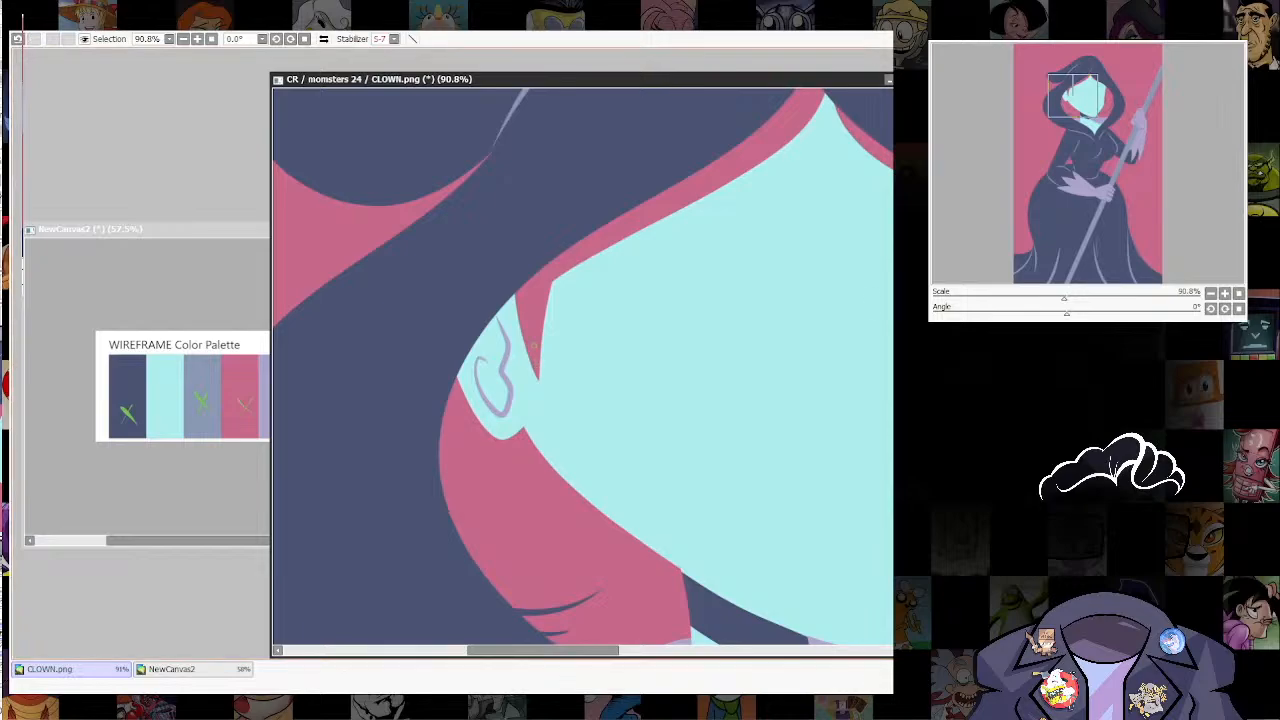
Step: Touch up the pointed sideburn's edge beside the ear with a short stroke
{"action": "left_click", "coordinate": [540, 355], "text": "ctrl+shift"}
{"action": "left_click_drag", "start_coordinate": [537, 366], "coordinate": [542, 304]}
{"action": "key", "text": "ctrl+z"}
{"action": "left_click_drag", "start_coordinate": [537, 372], "coordinate": [541, 345]}
{"action": "scroll", "coordinate": [537, 364], "scroll_direction": "down", "scroll_amount": 6}
{"action": "scroll", "coordinate": [584, 372], "scroll_direction": "up", "scroll_amount": 2}
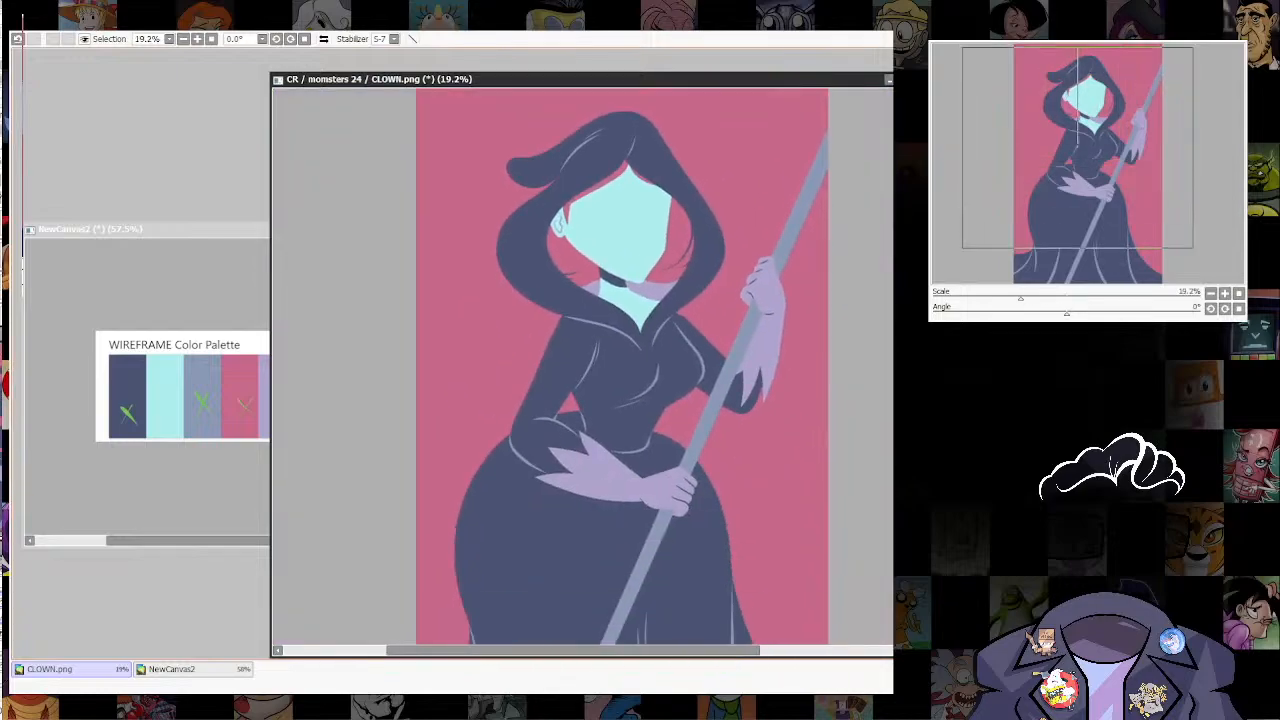
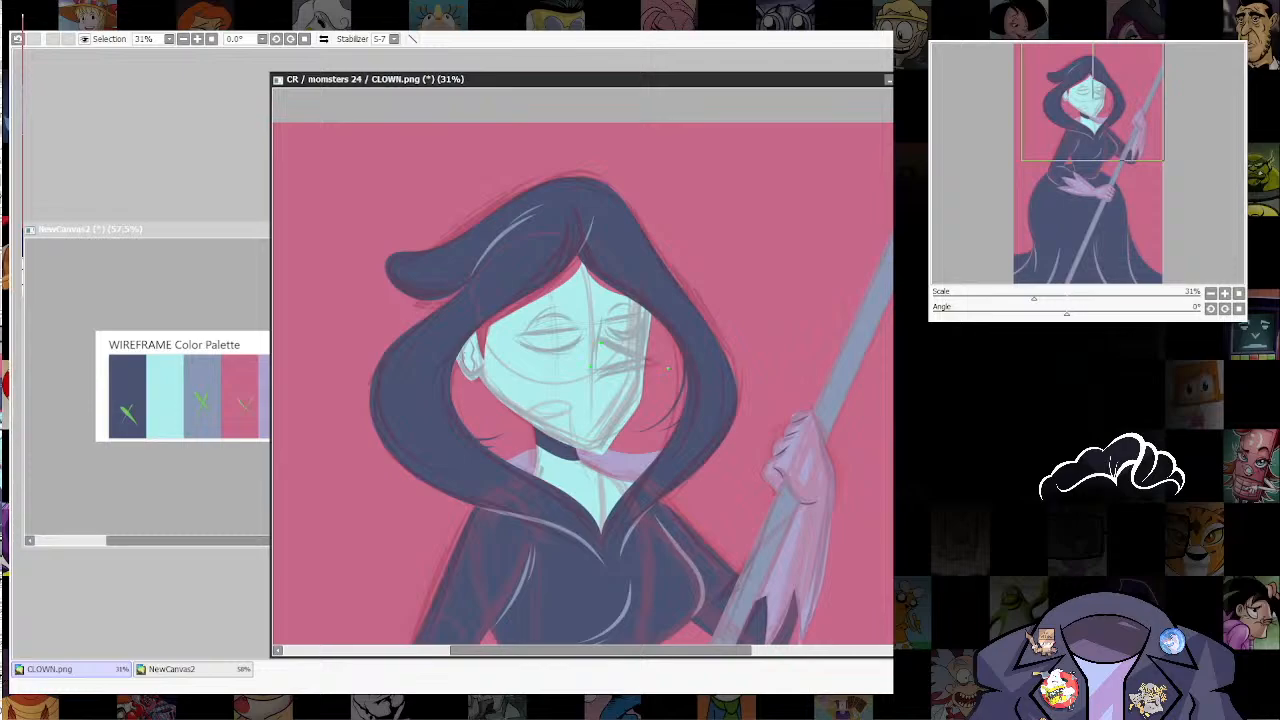
Step: Form the pointed triangular nose in the pale cyan skin colour, with its tip projecting past the edge of the face
{"action": "left_click_drag", "start_coordinate": [668, 369], "coordinate": [666, 363]}
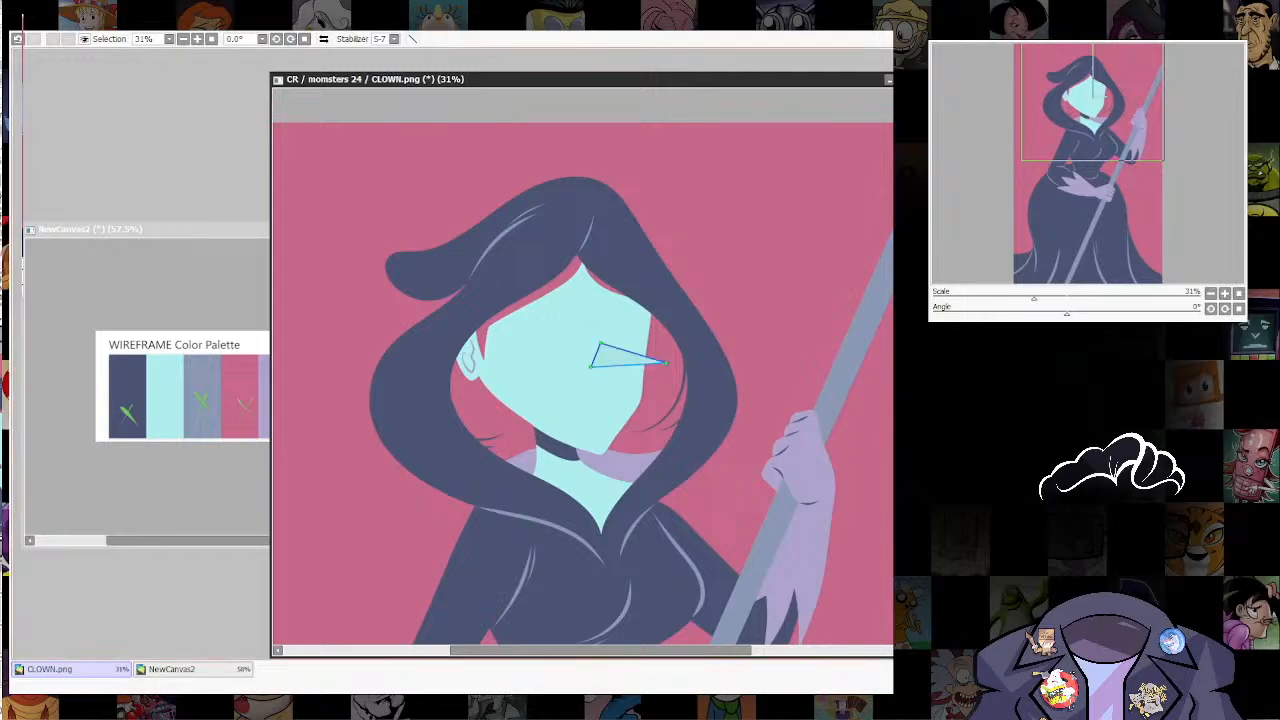
{"action": "left_click_drag", "start_coordinate": [591, 367], "coordinate": [601, 375]}
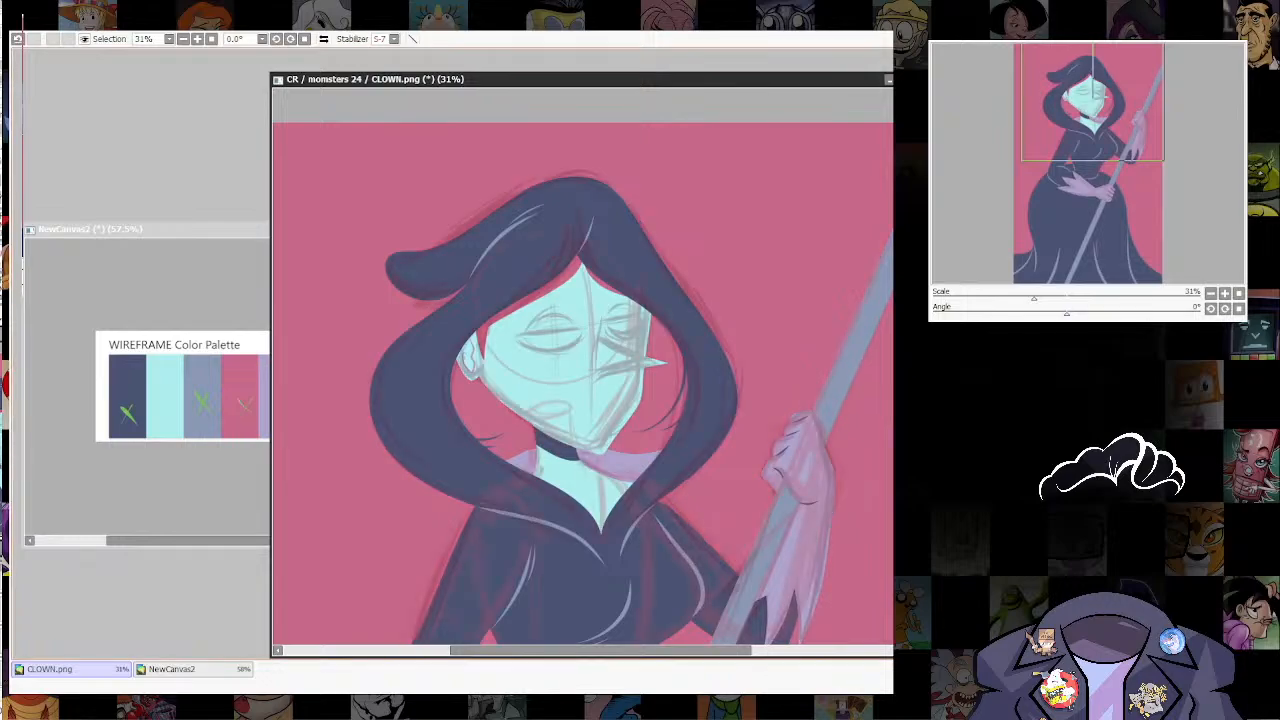
{"action": "left_click", "coordinate": [670, 360], "text": "ctrl+shift"}
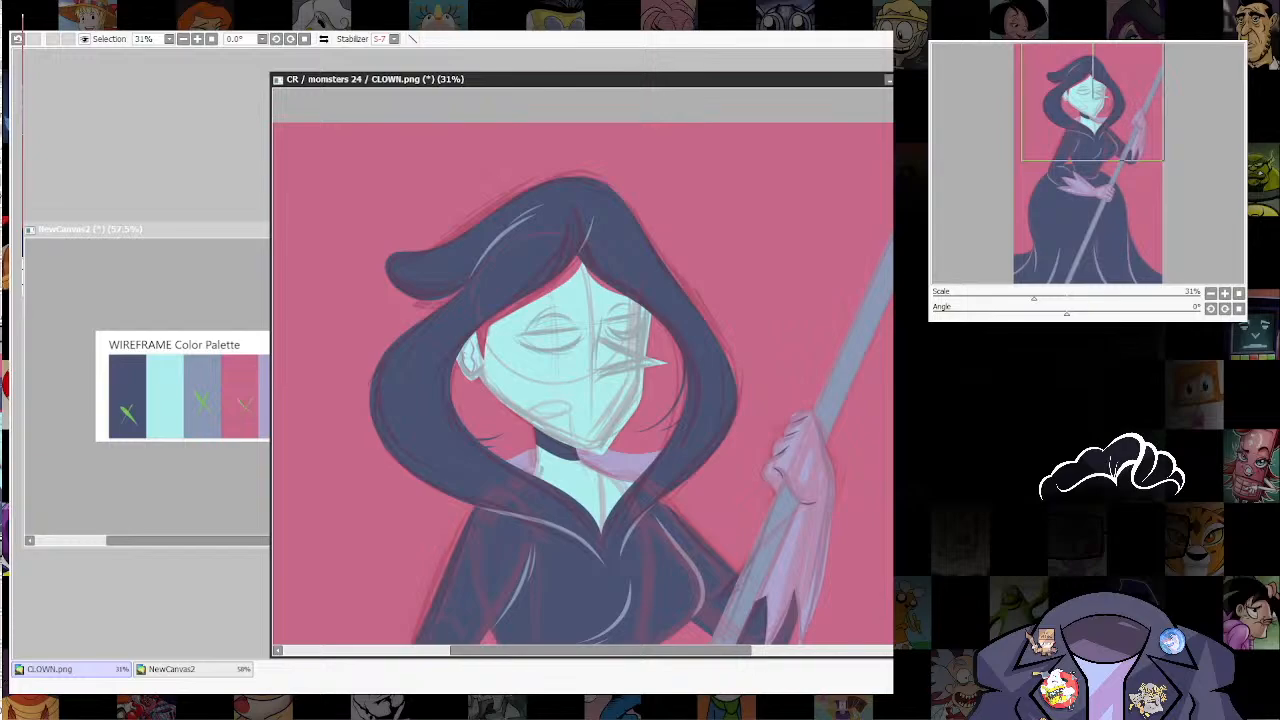
{"action": "left_click", "coordinate": [690, 394], "text": "ctrl+shift"}
{"action": "left_click", "coordinate": [668, 361], "text": "ctrl+shift"}
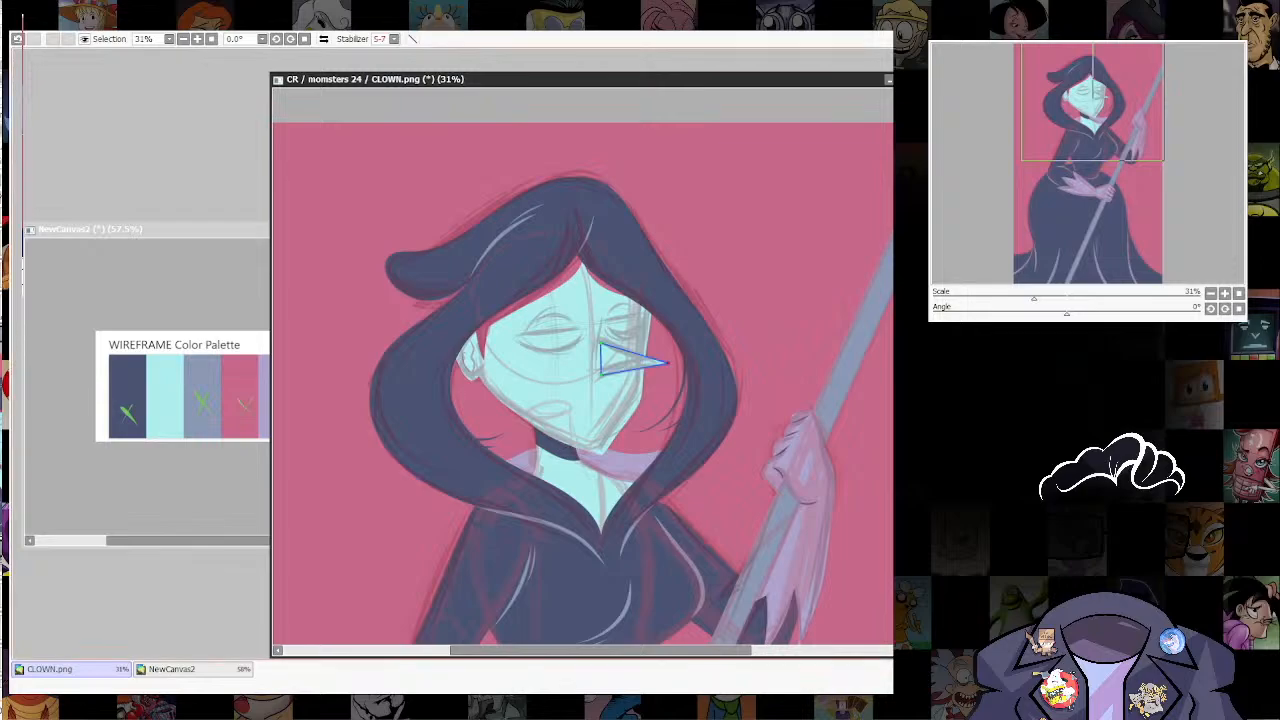
{"action": "left_click_drag", "start_coordinate": [669, 363], "coordinate": [656, 362]}
Step: Draw a navy ellipse over the near eye's sketch and reshape it into a half-moon with a straight, slanted upper lid
{"action": "scroll", "coordinate": [645, 190], "scroll_direction": "down", "scroll_amount": 3}
{"action": "scroll", "coordinate": [646, 299], "scroll_direction": "up", "scroll_amount": 5}
{"action": "left_click_drag", "start_coordinate": [646, 299], "coordinate": [696, 451]}
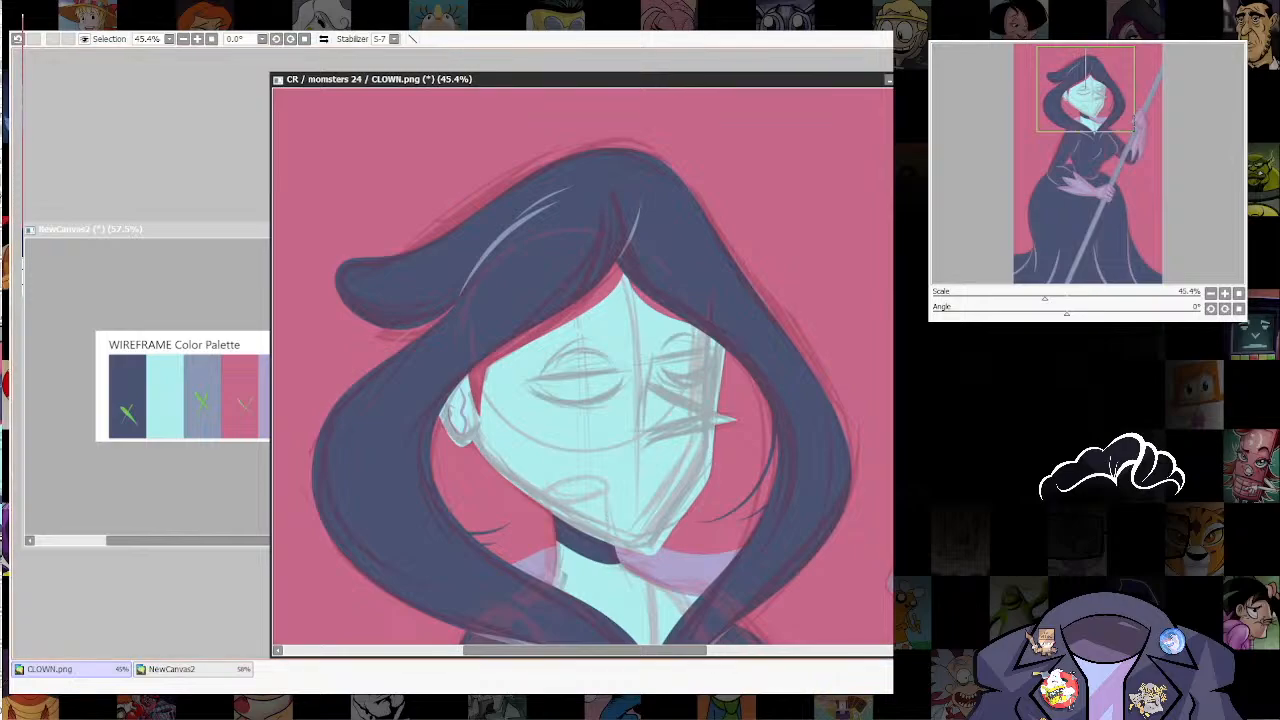
{"action": "scroll", "coordinate": [714, 215], "scroll_direction": "down", "scroll_amount": 5}
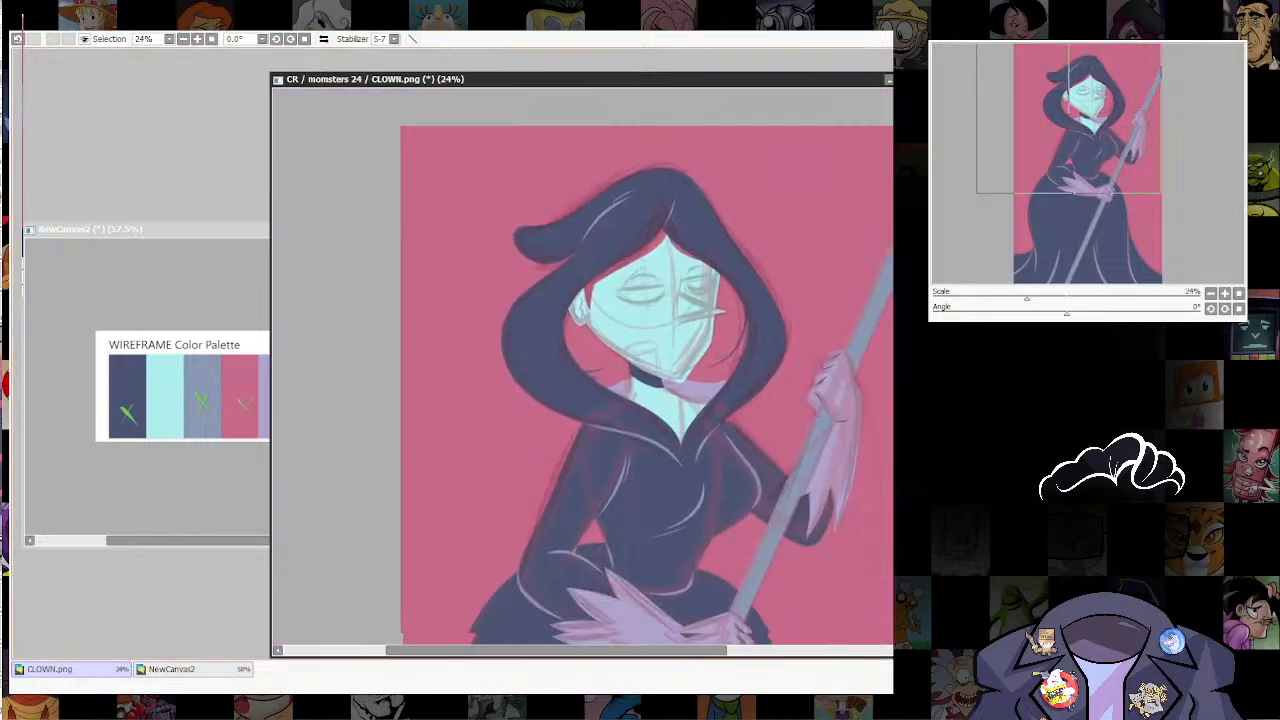
{"action": "left_click_drag", "start_coordinate": [714, 215], "coordinate": [710, 147]}
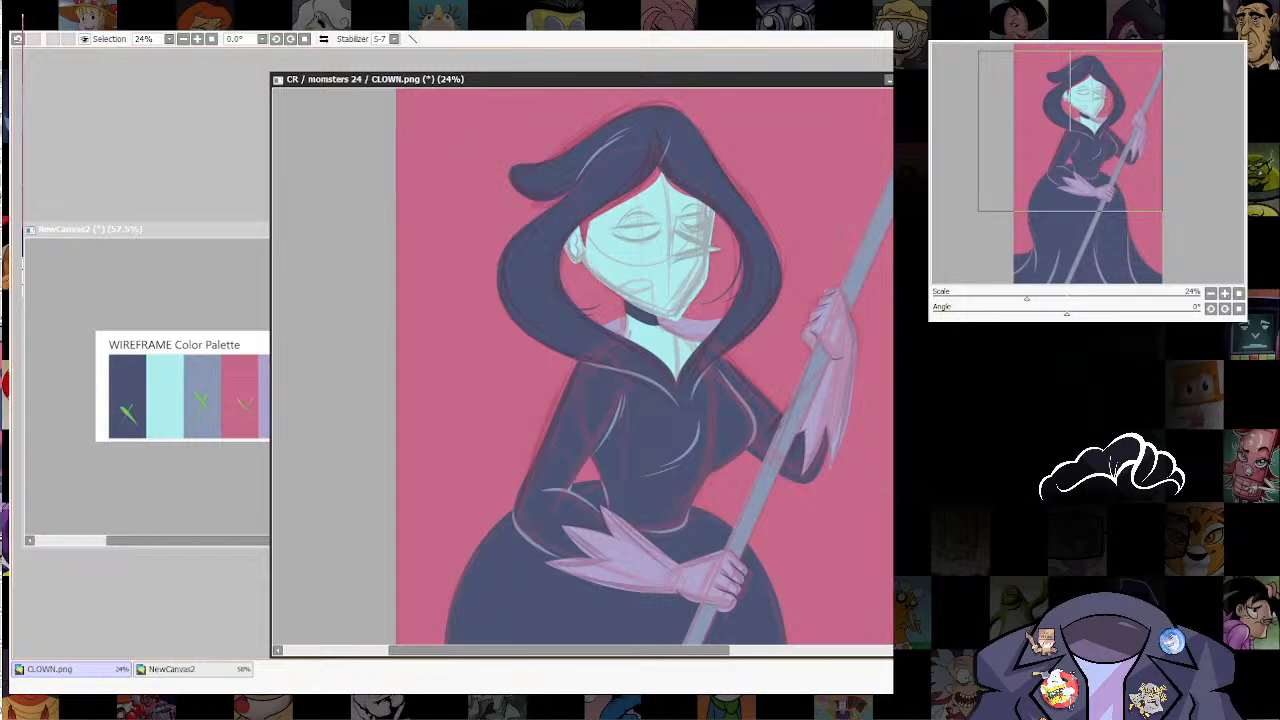
{"action": "left_click_drag", "start_coordinate": [690, 240], "coordinate": [684, 269]}
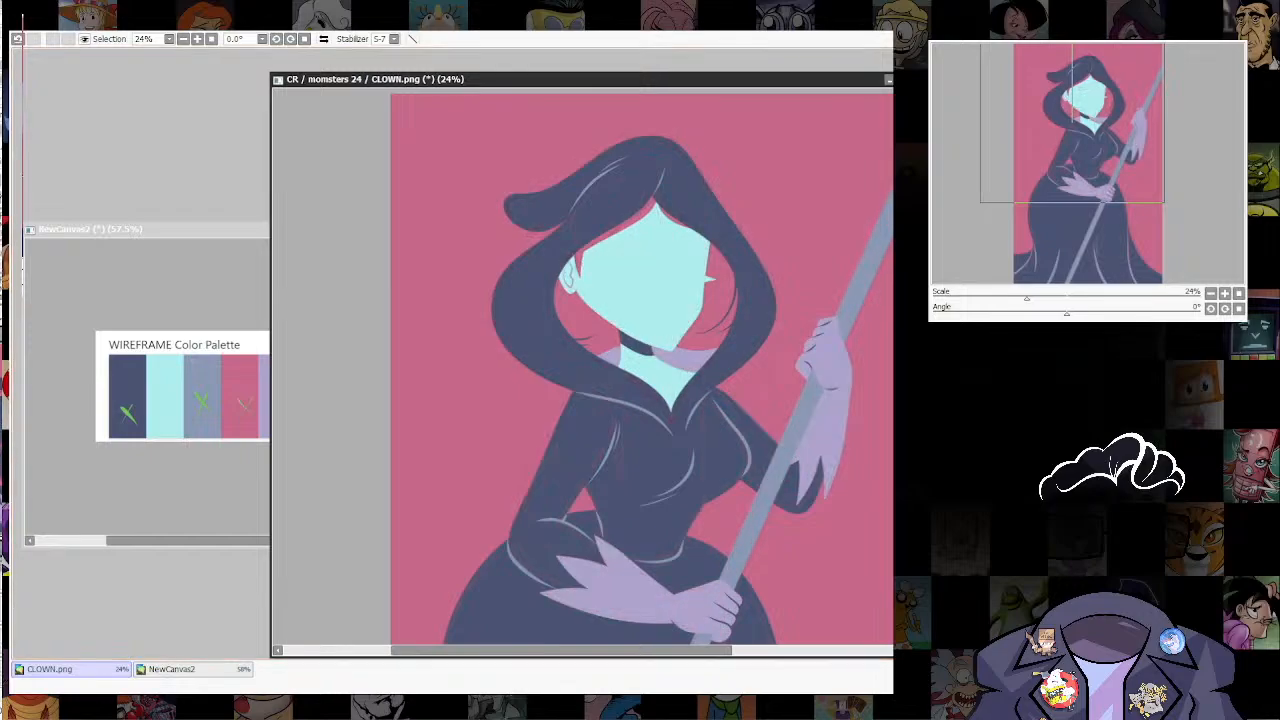
{"action": "scroll", "coordinate": [606, 267], "scroll_direction": "up", "scroll_amount": 5}
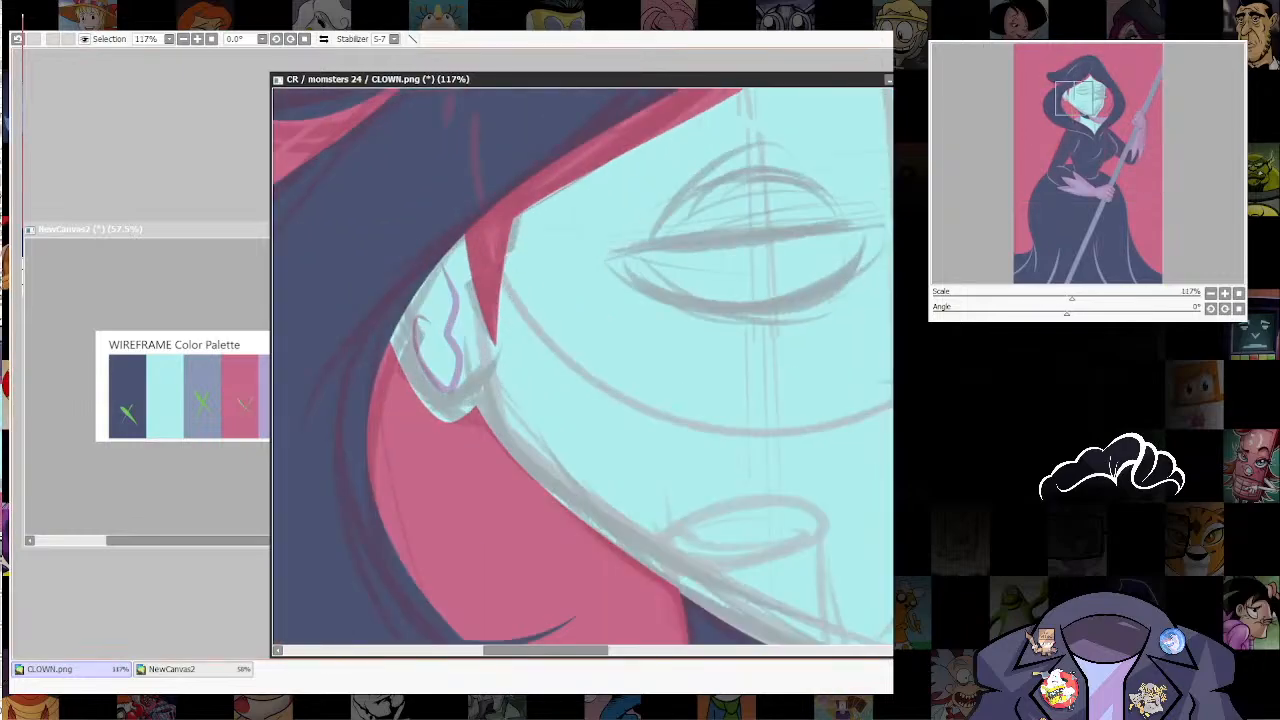
{"action": "left_click_drag", "start_coordinate": [606, 267], "coordinate": [497, 463]}
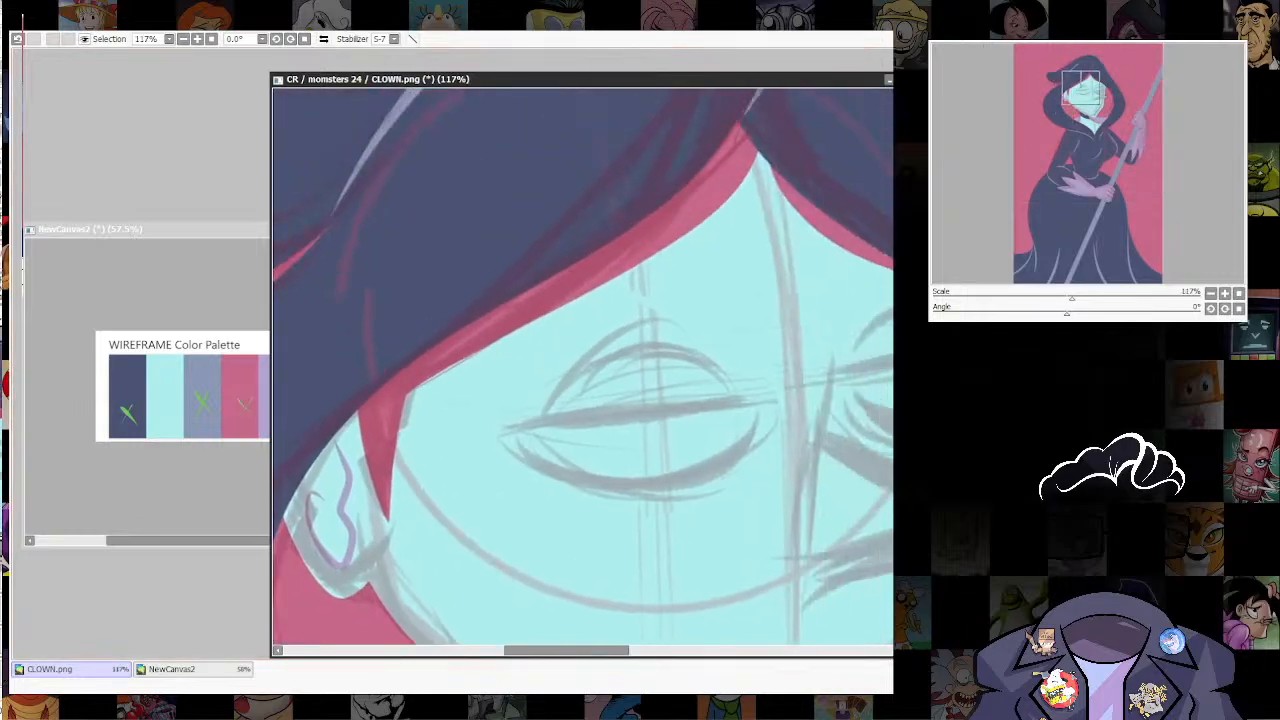
{"action": "left_click_drag", "start_coordinate": [580, 430], "coordinate": [543, 347]}
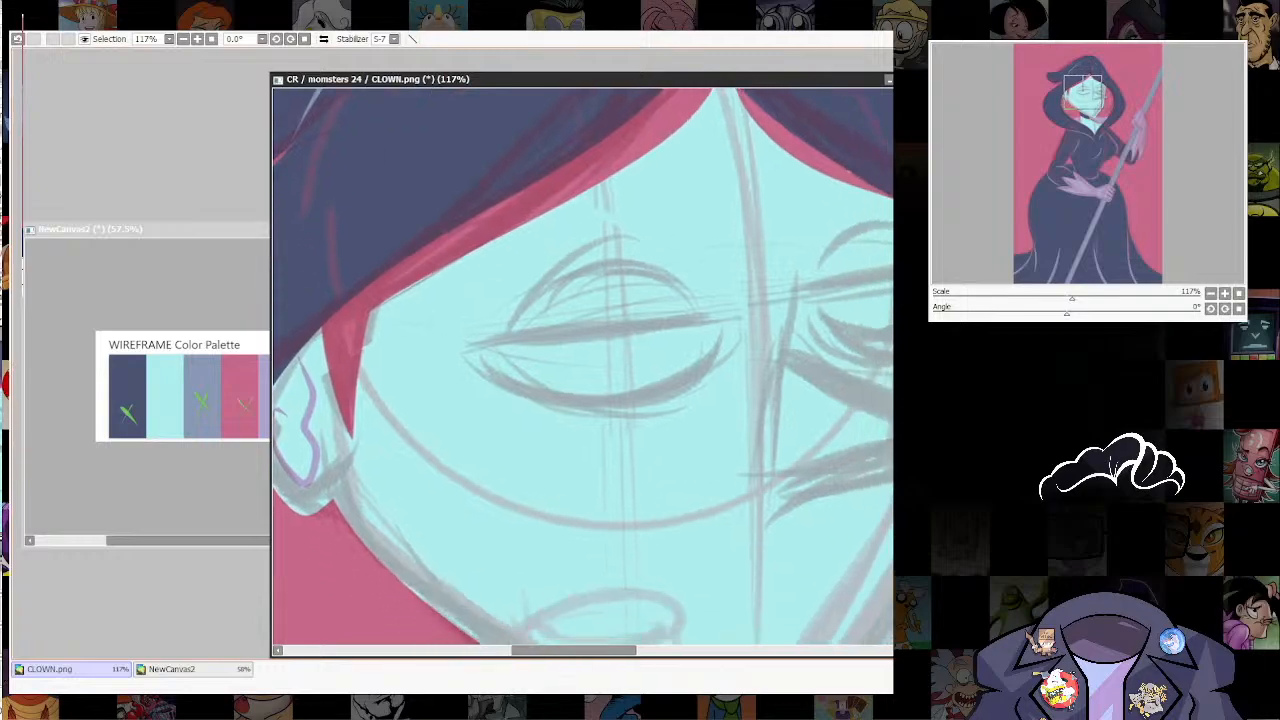
{"action": "left_click_drag", "start_coordinate": [482, 298], "coordinate": [642, 403]}
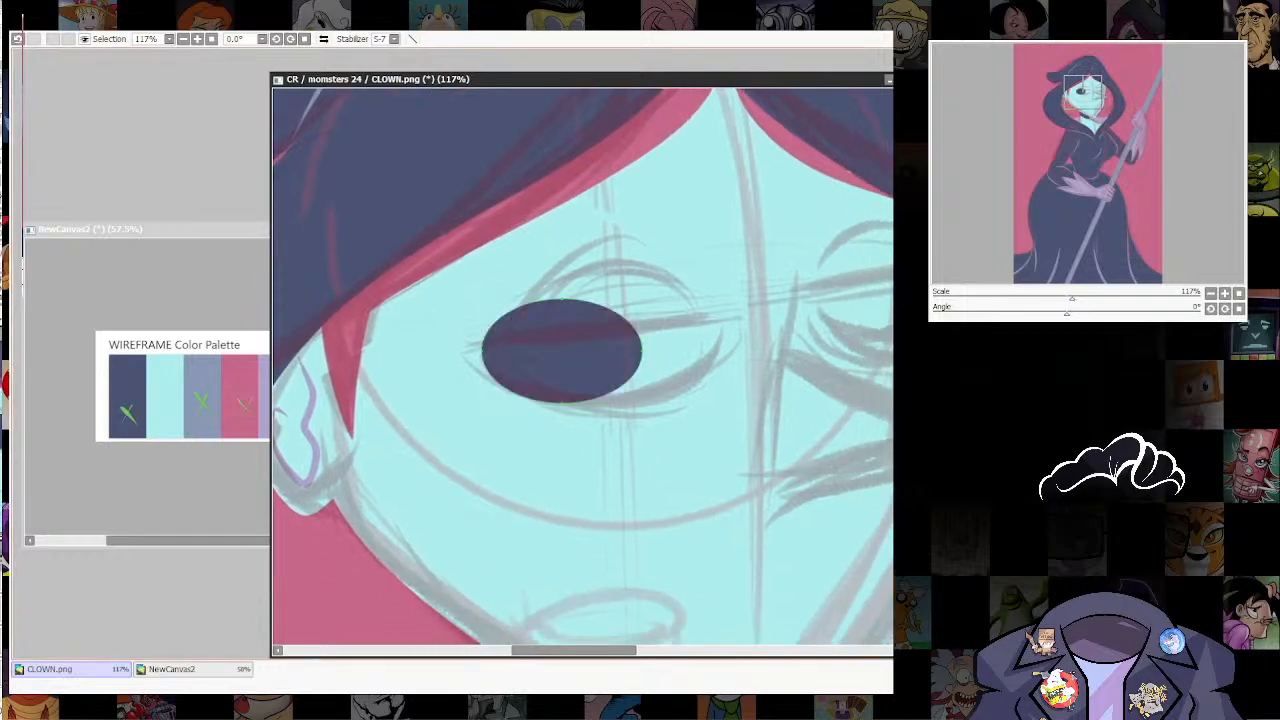
{"action": "left_click_drag", "start_coordinate": [642, 351], "coordinate": [716, 321]}
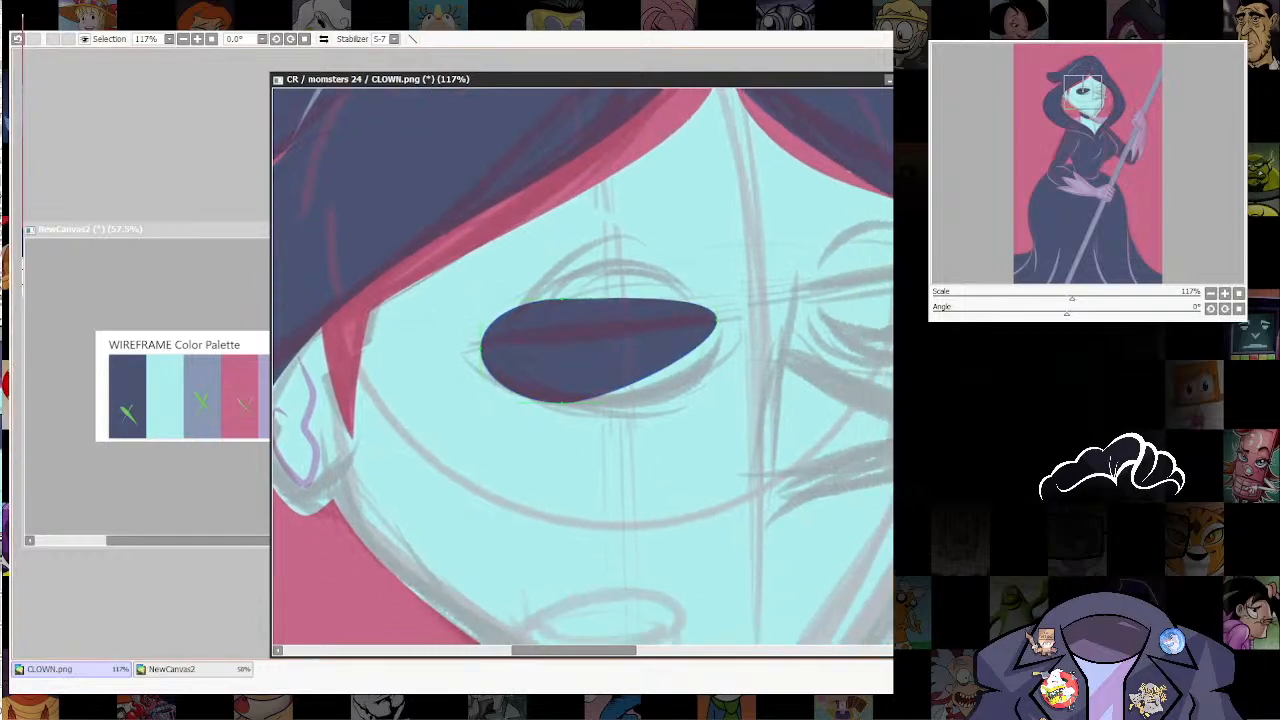
{"action": "left_click", "coordinate": [562, 298], "text": "alt"}
{"action": "left_click_drag", "start_coordinate": [562, 403], "coordinate": [606, 404]}
{"action": "left_click", "coordinate": [606, 404], "text": "alt"}
{"action": "key", "text": "ctrl+z"}
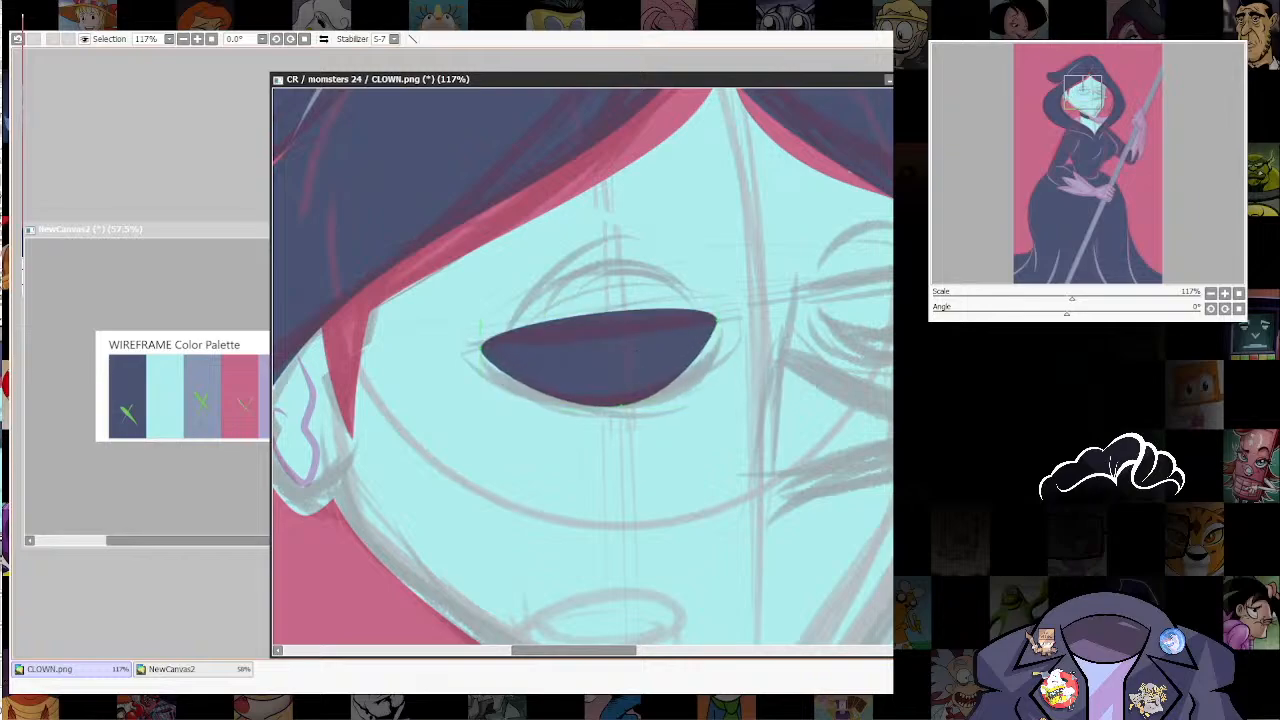
{"action": "left_click", "coordinate": [716, 321], "text": "shift"}
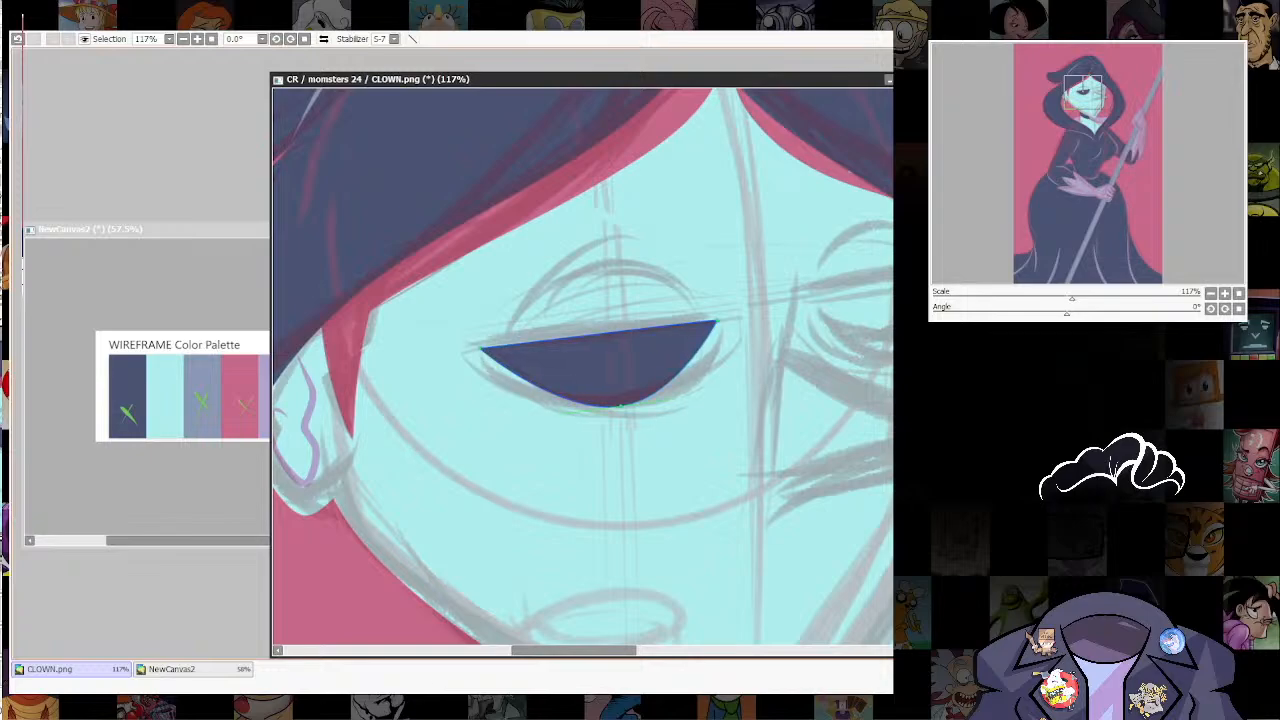
Step: Refine the near eye's lower curve and extend its inner corner to follow the sketched eyelid
{"action": "left_click_drag", "start_coordinate": [621, 405], "coordinate": [722, 393]}
{"action": "left_click_drag", "start_coordinate": [575, 408], "coordinate": [499, 450]}
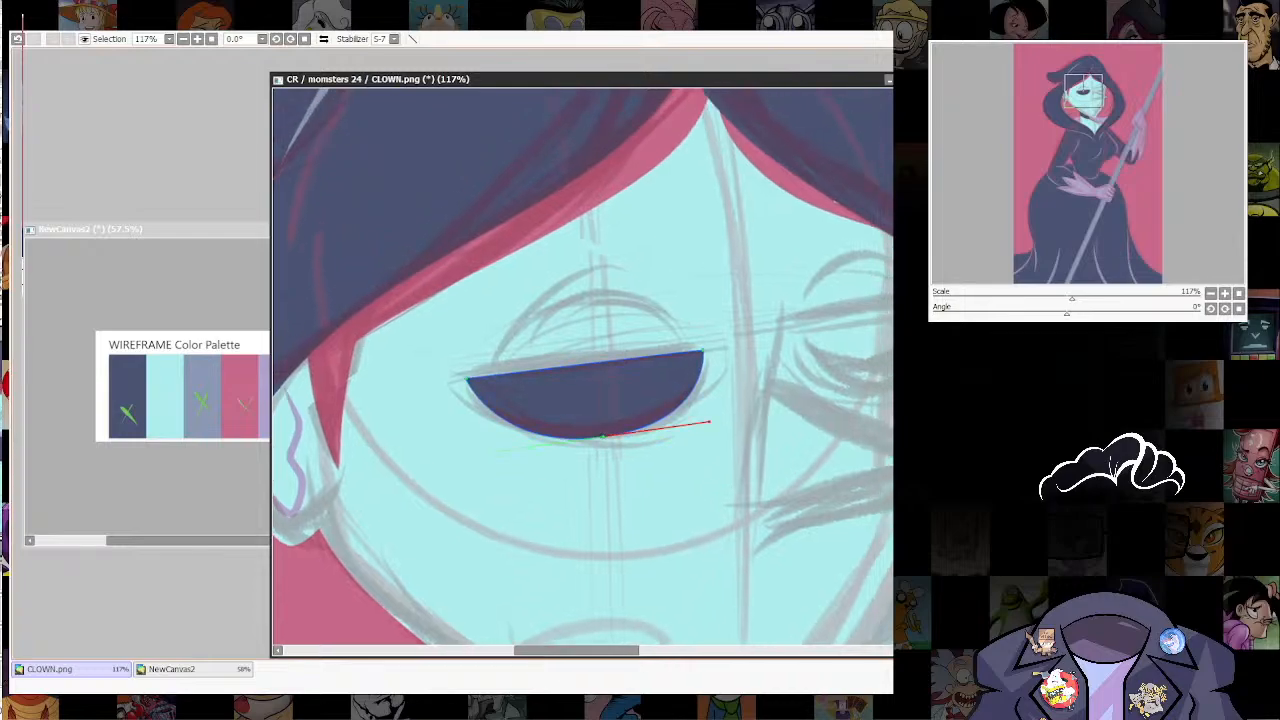
{"action": "mouse_move", "coordinate": [709, 422]}
{"action": "left_mouse_down"}
{"action": "mouse_move", "coordinate": [660, 429]}
{"action": "mouse_move", "coordinate": [690, 418]}
{"action": "left_mouse_up"}
{"action": "left_click_drag", "start_coordinate": [703, 351], "coordinate": [714, 349]}
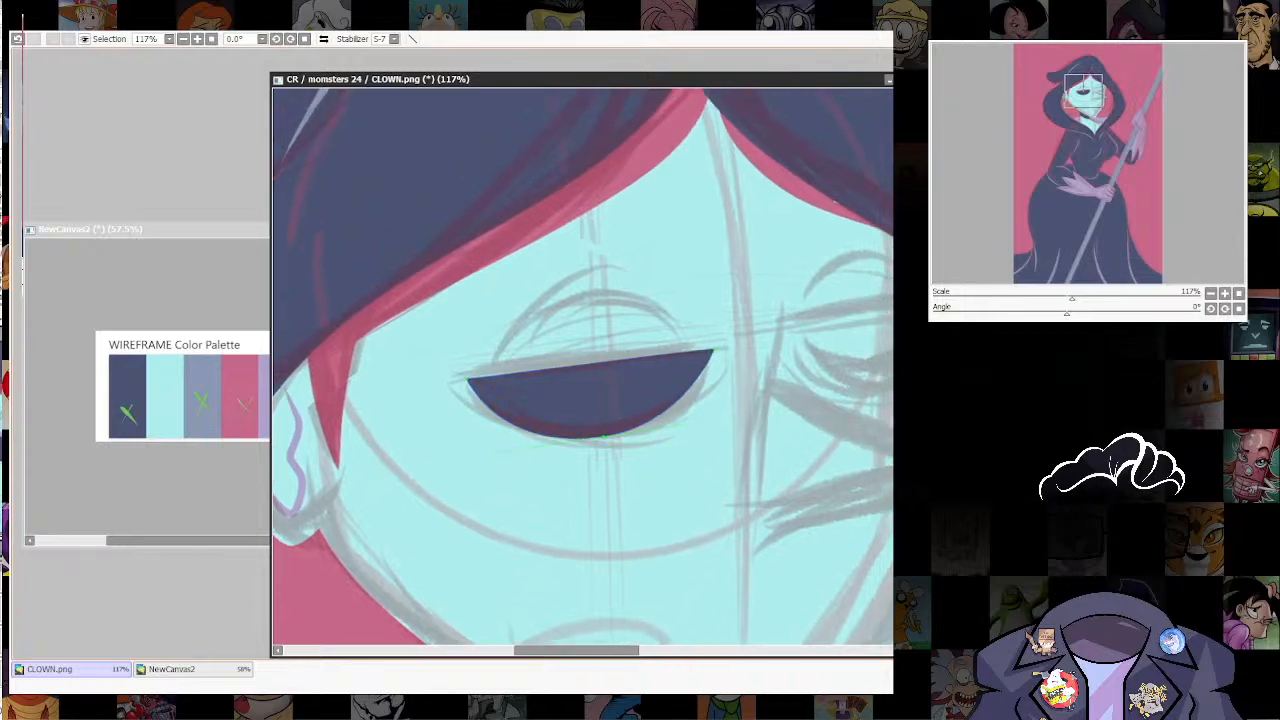
{"action": "left_click_drag", "start_coordinate": [603, 436], "coordinate": [614, 438]}
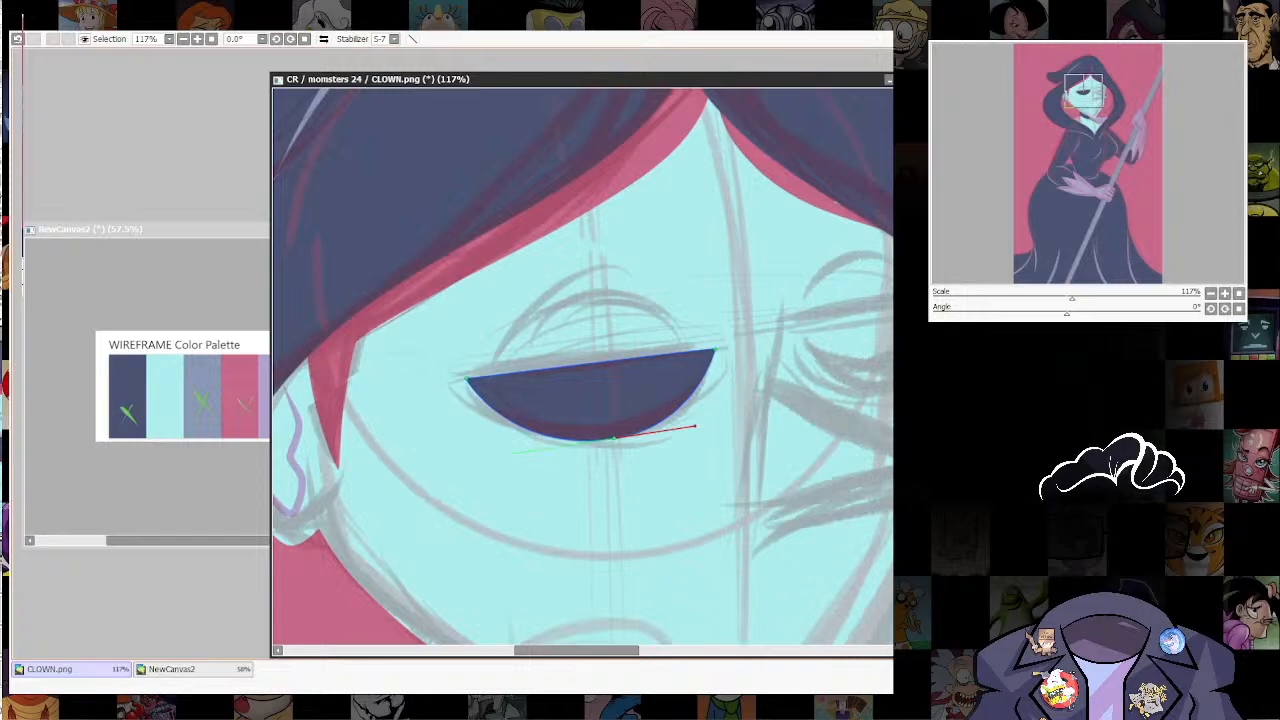
{"action": "left_click_drag", "start_coordinate": [695, 426], "coordinate": [628, 452]}
{"action": "left_click_drag", "start_coordinate": [647, 379], "coordinate": [647, 377]}
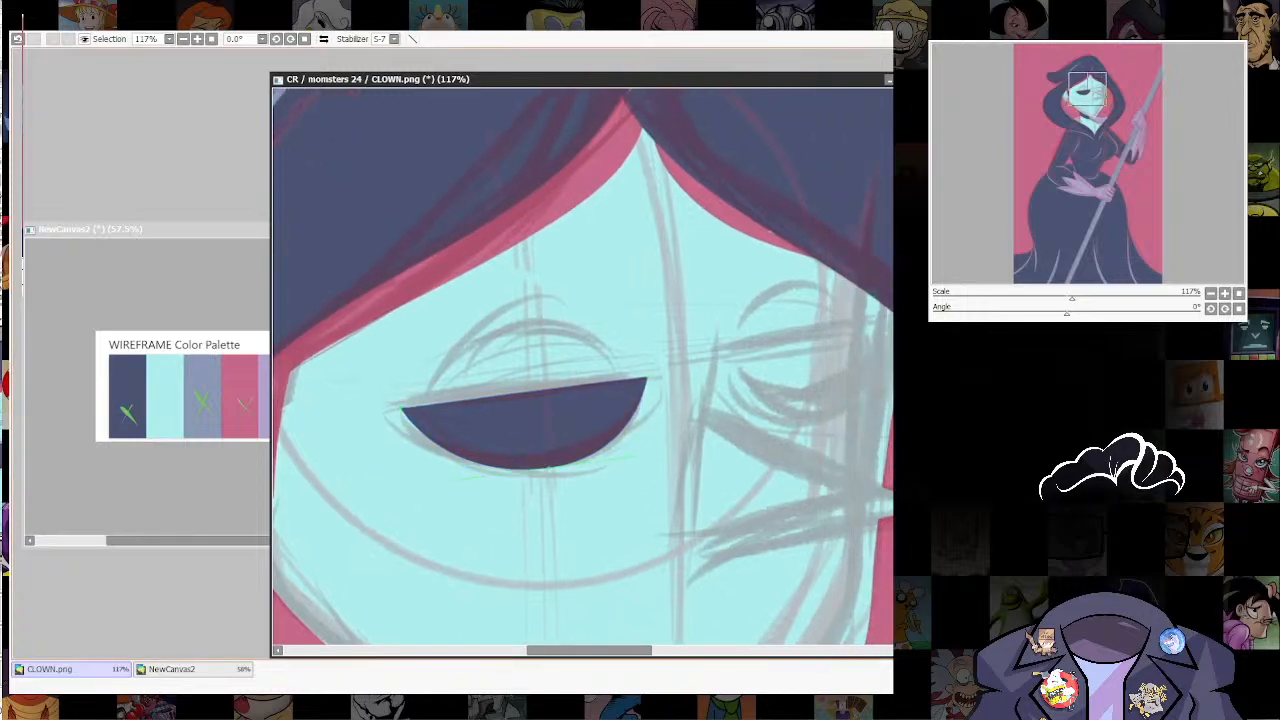
{"action": "left_click_drag", "start_coordinate": [462, 479], "coordinate": [450, 481]}
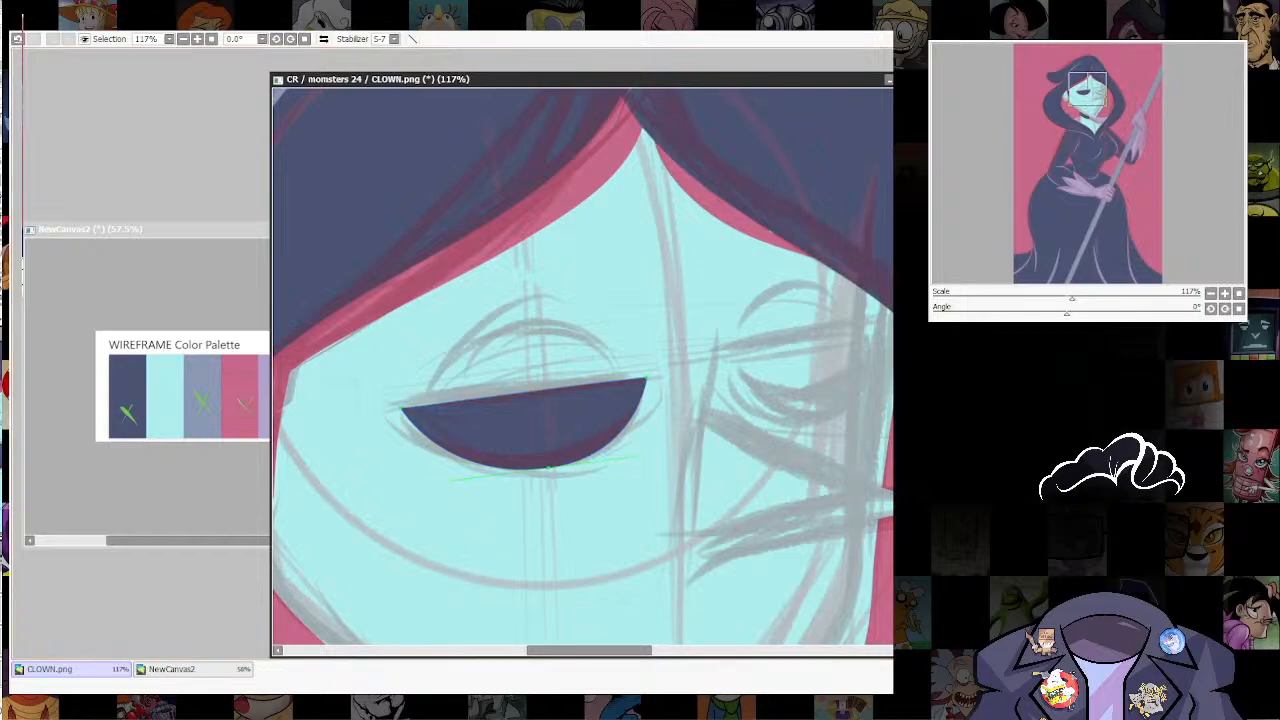
Step: Duplicate the navy eye shape, narrow the copy and place it over the far eye's sketch
{"action": "key", "text": "ctrl+c"}
{"action": "key", "text": "ctrl+v"}
{"action": "left_click_drag", "start_coordinate": [624, 395], "coordinate": [765, 385]}
{"action": "key", "text": "ctrl+t"}
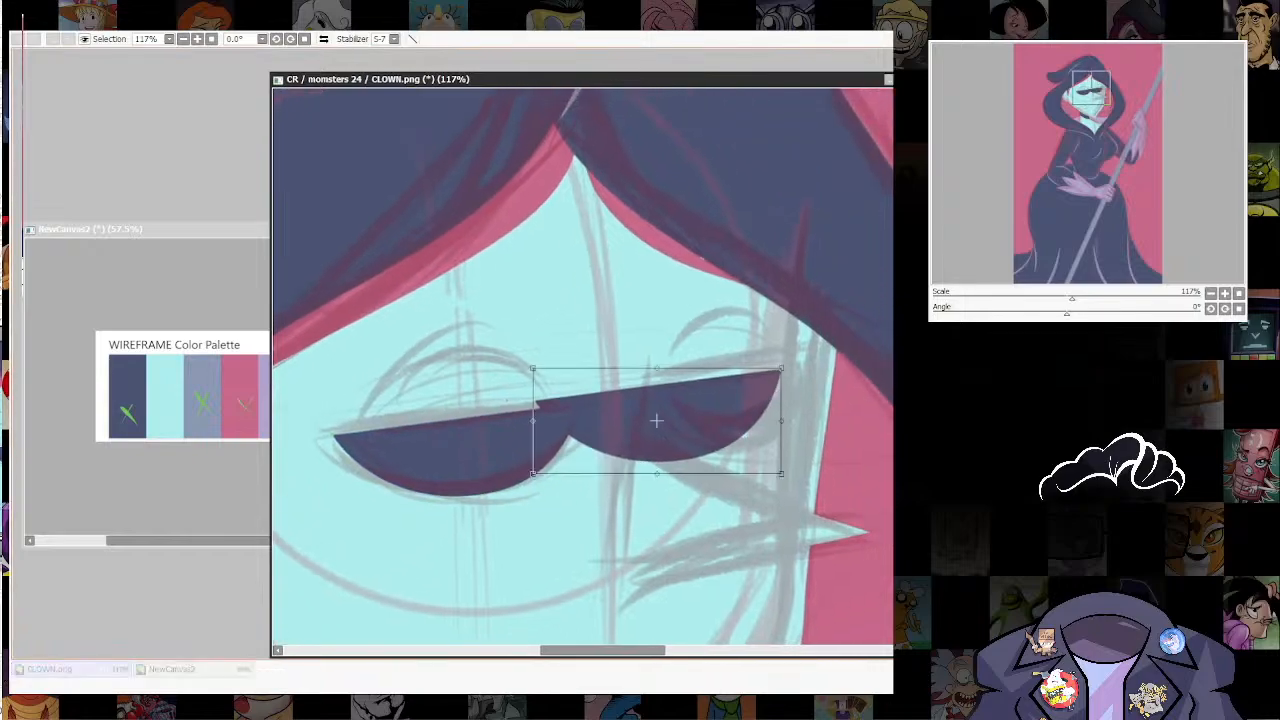
{"action": "left_click_drag", "start_coordinate": [533, 421], "coordinate": [614, 421]}
{"action": "left_click_drag", "start_coordinate": [698, 421], "coordinate": [731, 398]}
{"action": "left_click_drag", "start_coordinate": [814, 346], "coordinate": [811, 353]}
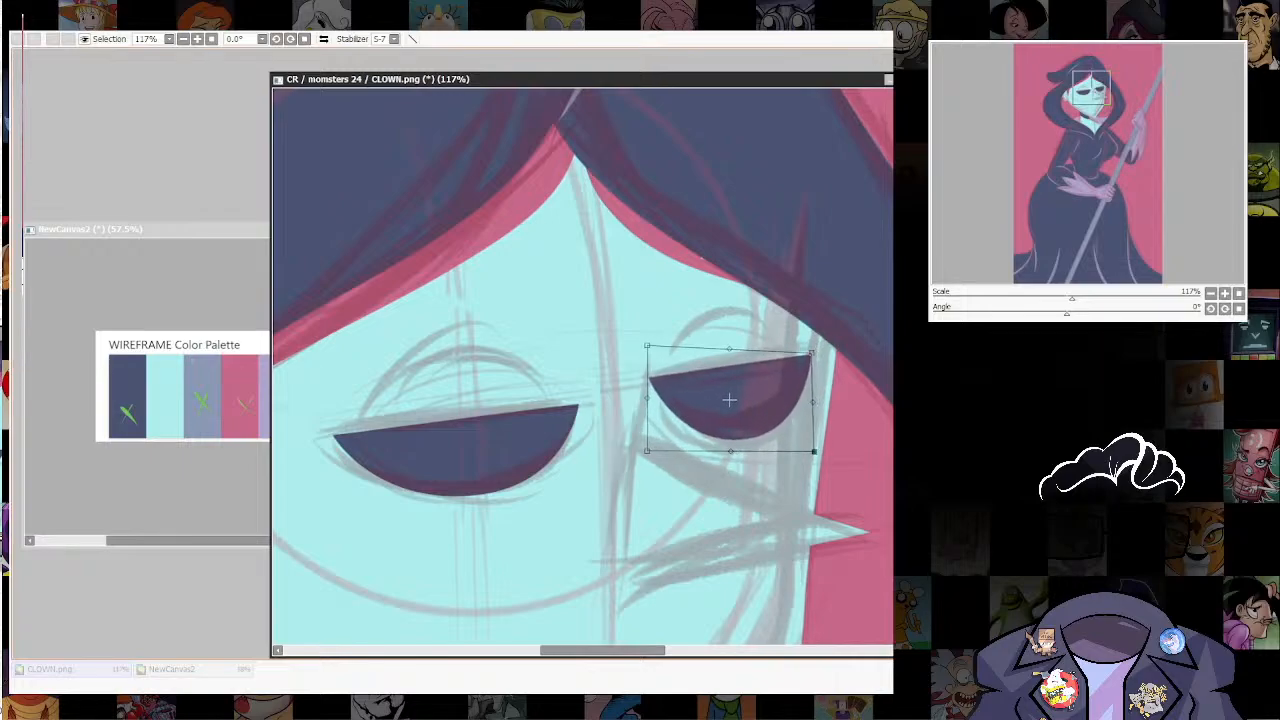
Step: Distort the copied eye's corners into a smaller shape fitting the far eye's sketch, apply the transform and refine its lower curve
{"action": "left_click_drag", "start_coordinate": [814, 451], "coordinate": [794, 444]}
{"action": "left_click_drag", "start_coordinate": [647, 346], "coordinate": [656, 357]}
{"action": "left_click_drag", "start_coordinate": [811, 353], "coordinate": [803, 367]}
{"action": "left_click_drag", "start_coordinate": [797, 448], "coordinate": [801, 448]}
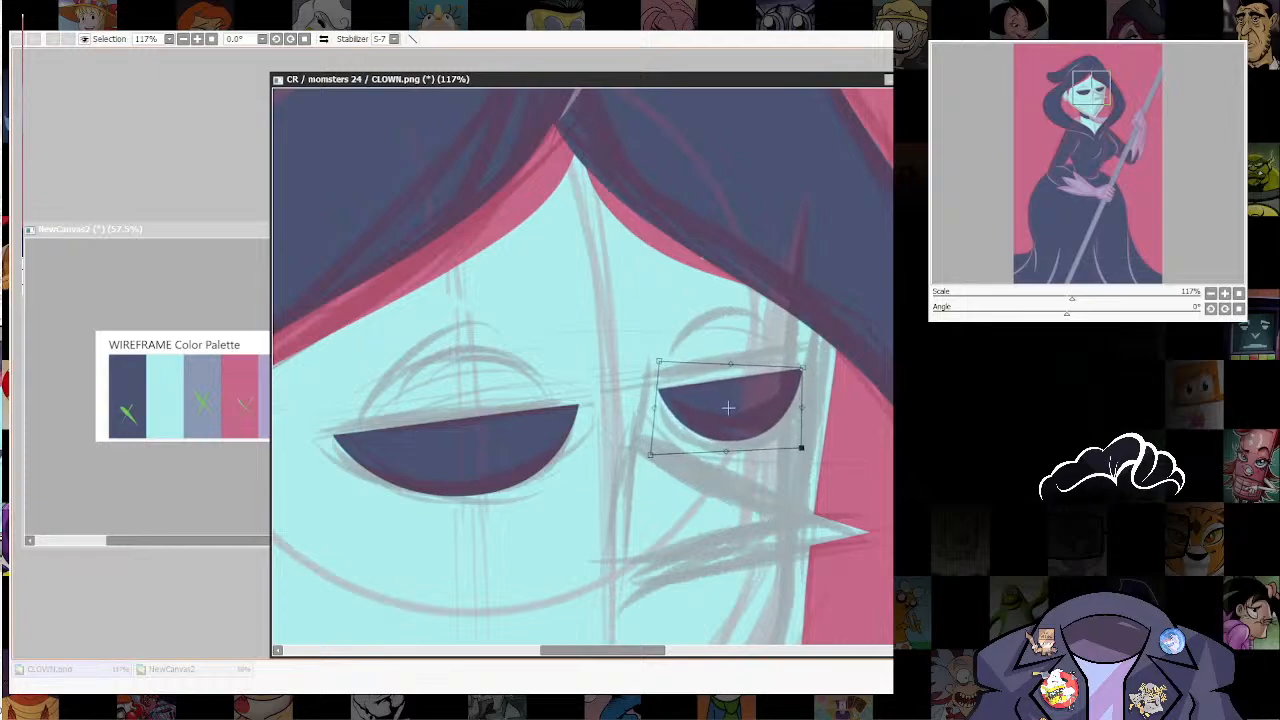
{"action": "left_click_drag", "start_coordinate": [659, 361], "coordinate": [657, 367]}
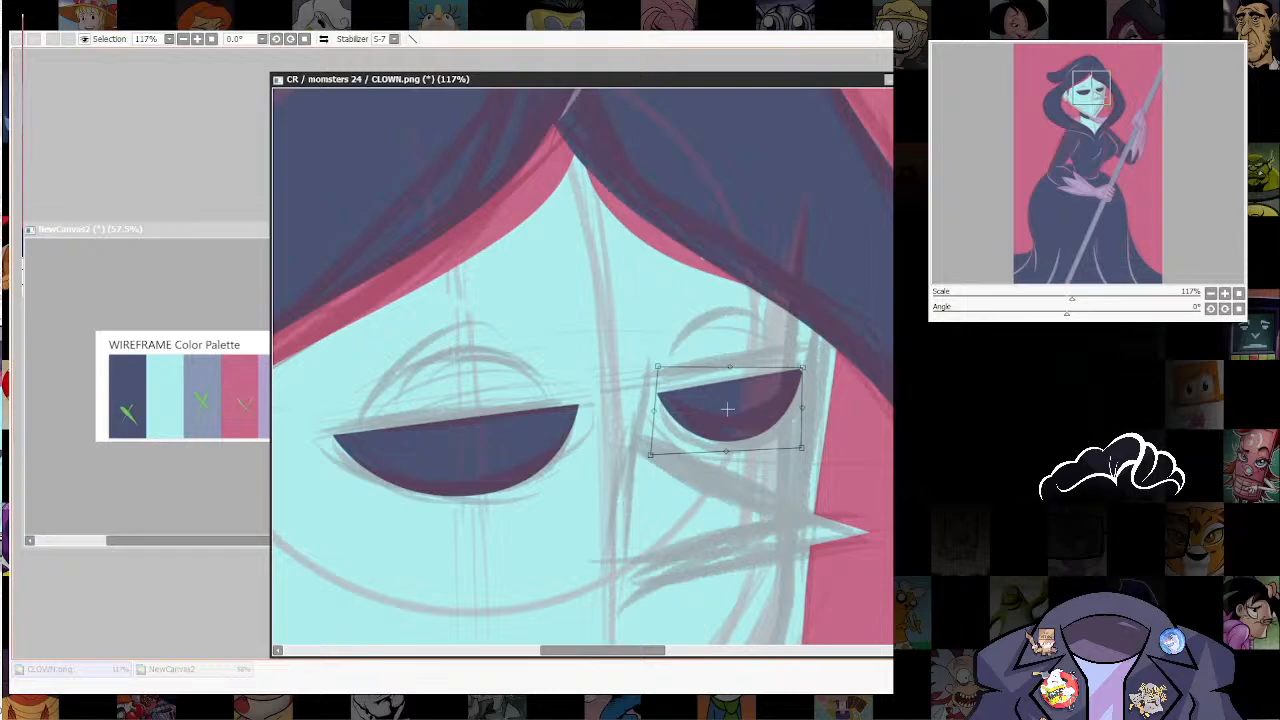
{"action": "key", "text": "Return"}
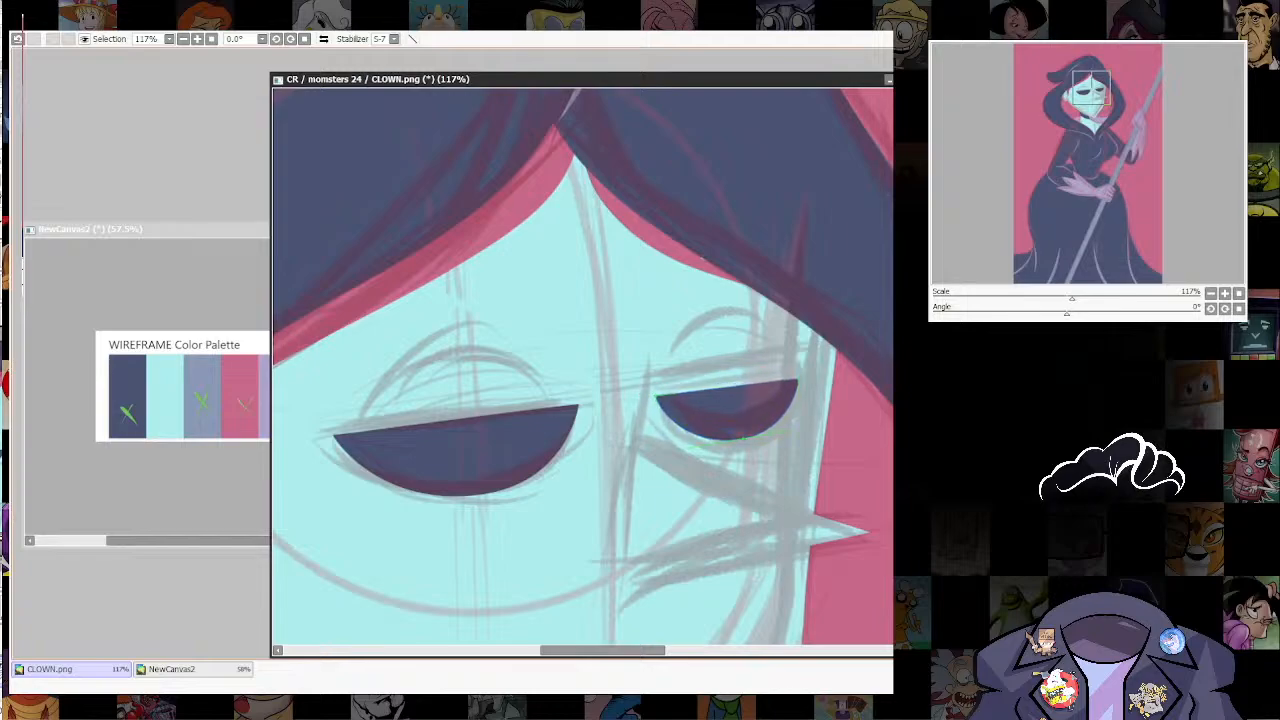
{"action": "left_click_drag", "start_coordinate": [743, 438], "coordinate": [746, 438]}
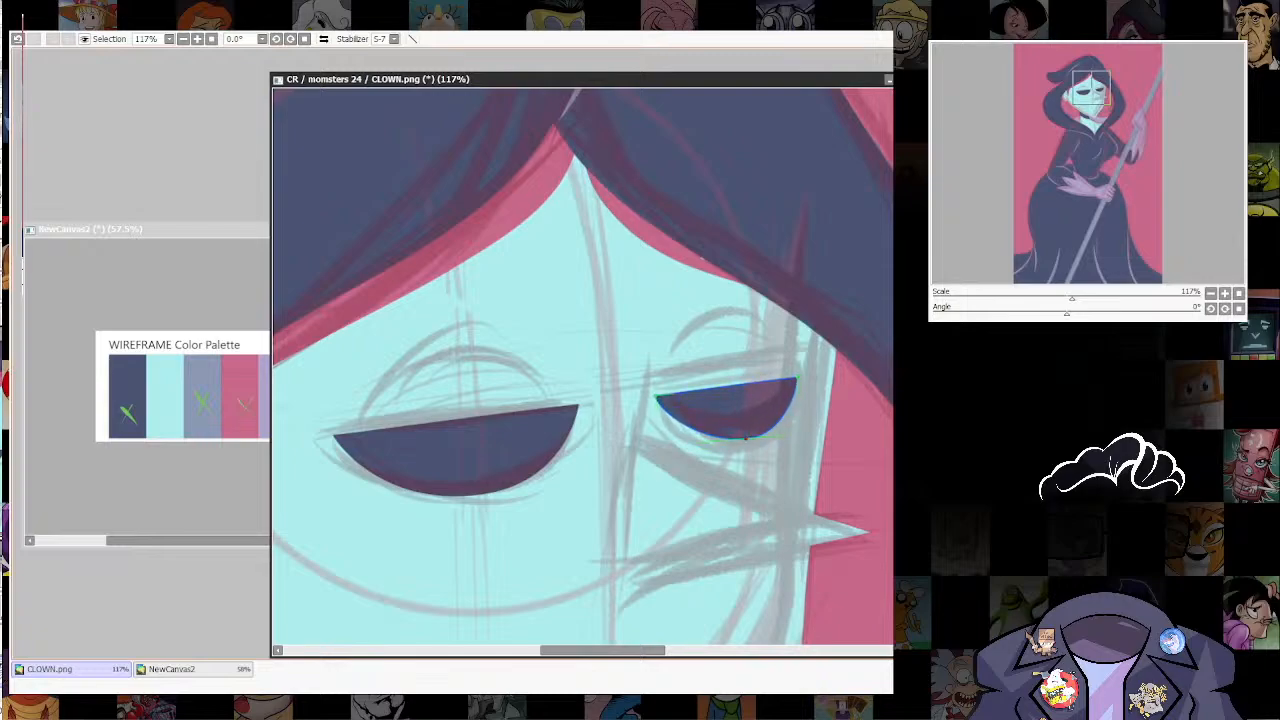
Step: Select the triangular nose, draw thin contour lines along its upper and lower edges and clear the selection
{"action": "scroll", "coordinate": [800, 403], "scroll_direction": "down", "scroll_amount": 10}
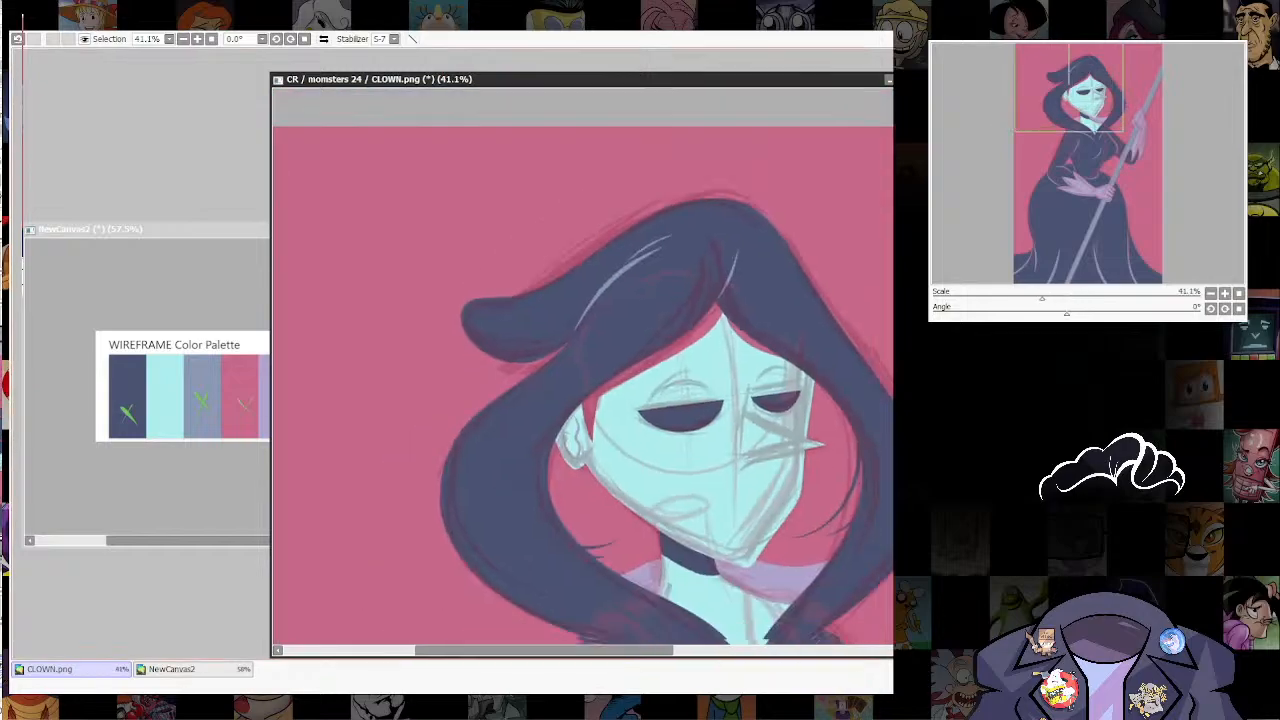
{"action": "scroll", "coordinate": [735, 479], "scroll_direction": "up", "scroll_amount": 5}
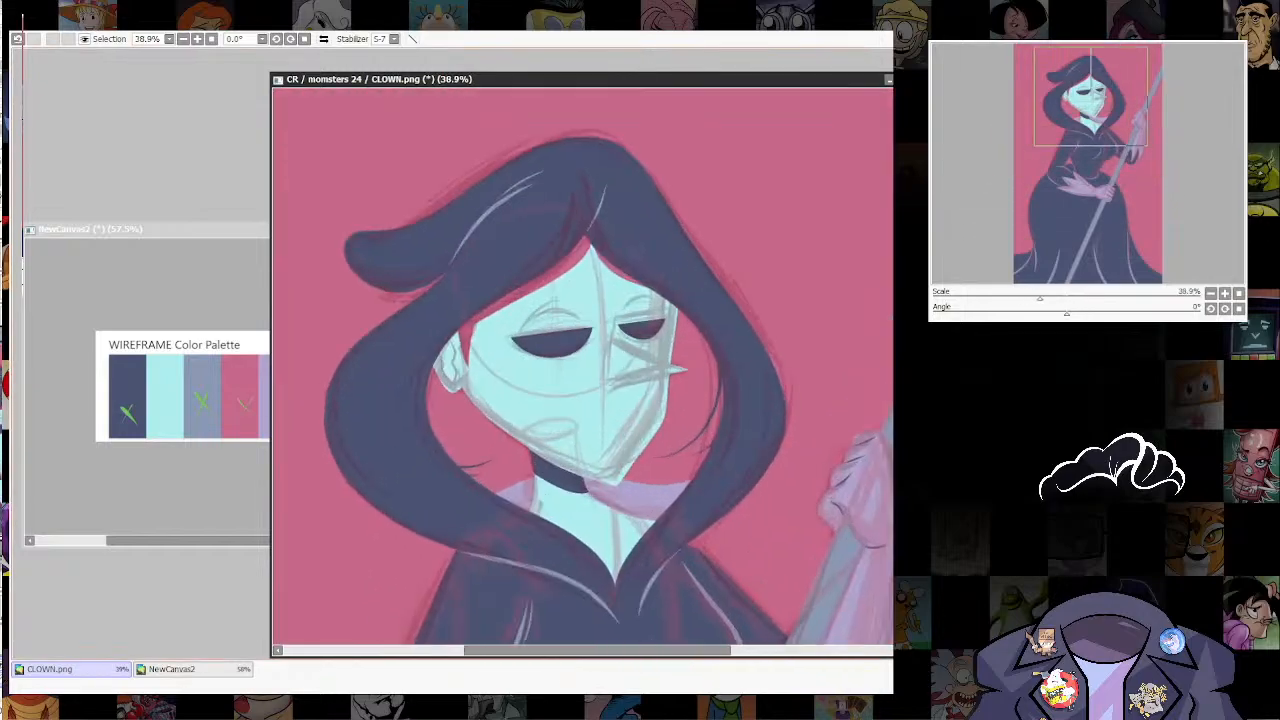
{"action": "scroll", "coordinate": [509, 391], "scroll_direction": "up", "scroll_amount": 3}
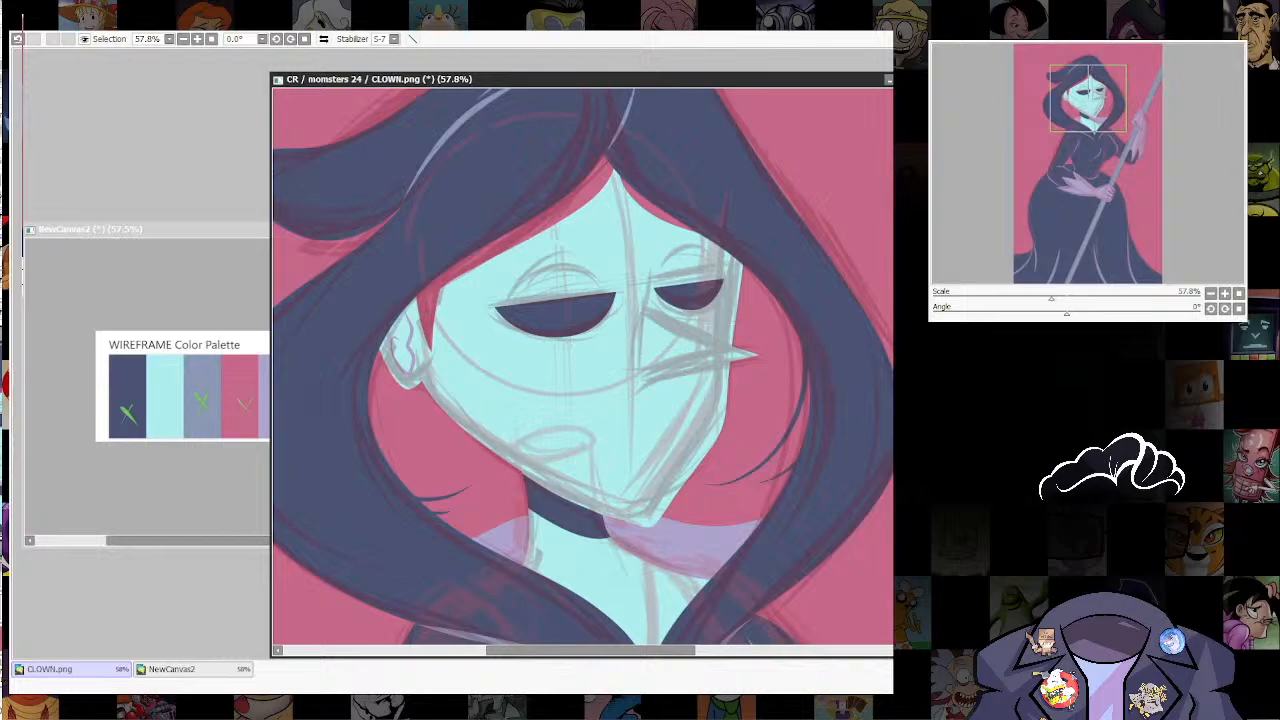
{"action": "left_click", "coordinate": [742, 354], "text": "ctrl+shift"}
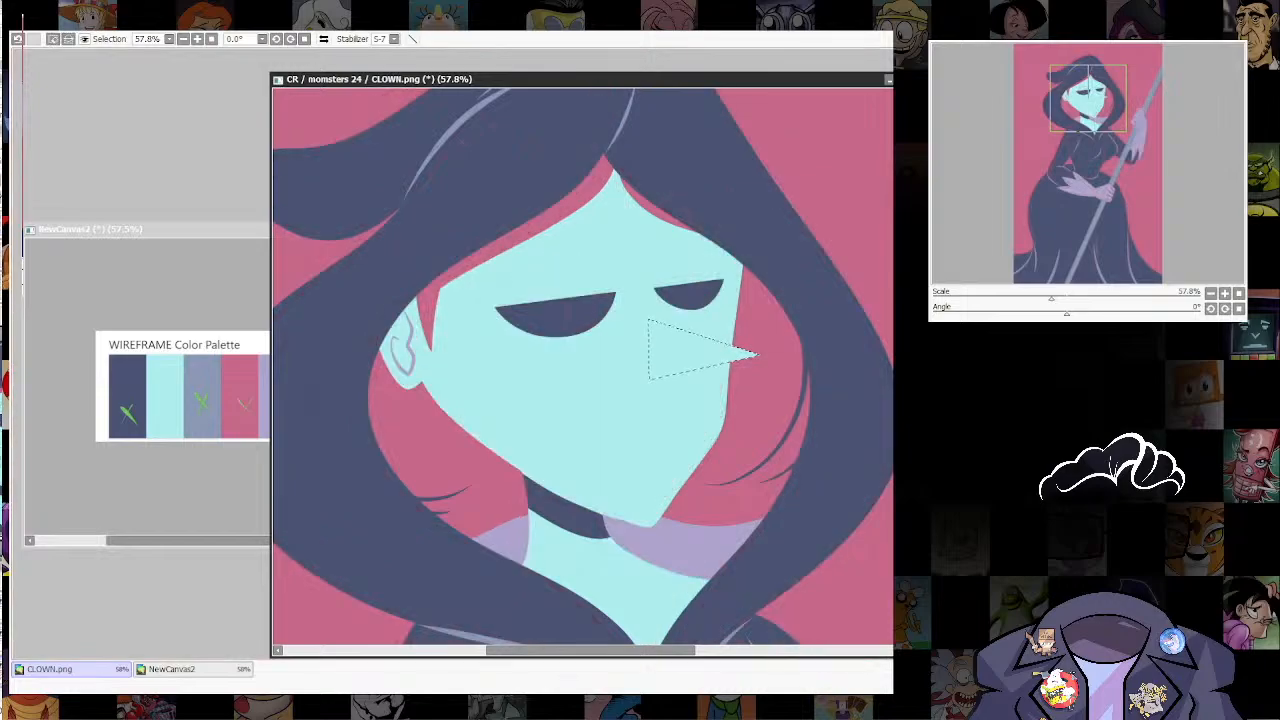
{"action": "mouse_move", "coordinate": [690, 370]}
{"action": "left_mouse_down"}
{"action": "mouse_move", "coordinate": [710, 276]}
{"action": "mouse_move", "coordinate": [678, 380]}
{"action": "left_mouse_up"}
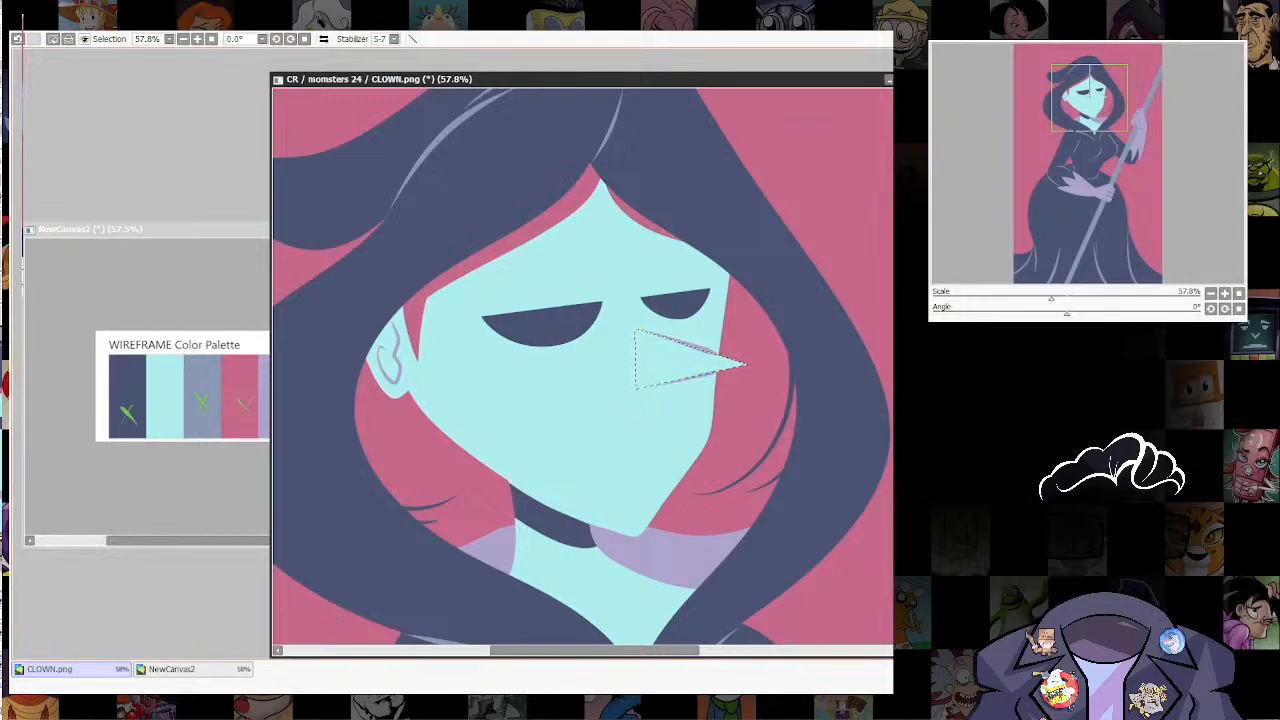
{"action": "key", "text": "ctrl+d"}
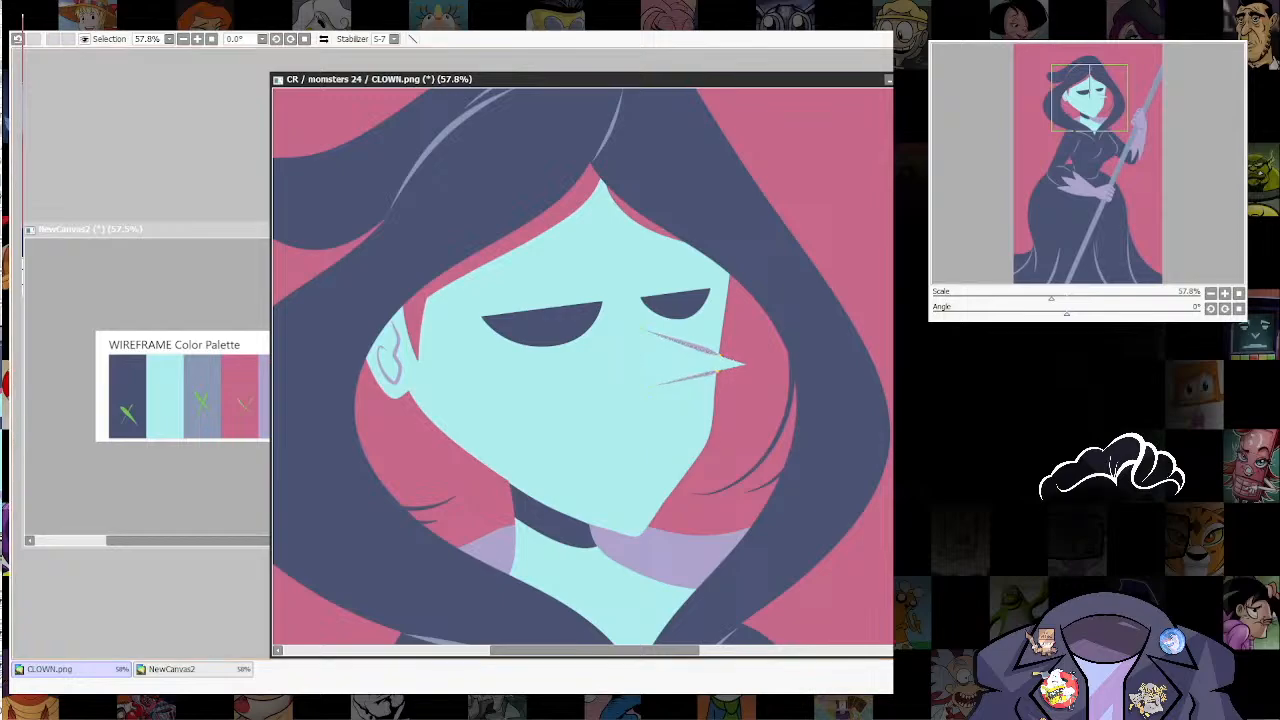
Step: Adjust the contour line along the nose's upper edge near the tip
{"action": "left_click", "coordinate": [638, 328]}
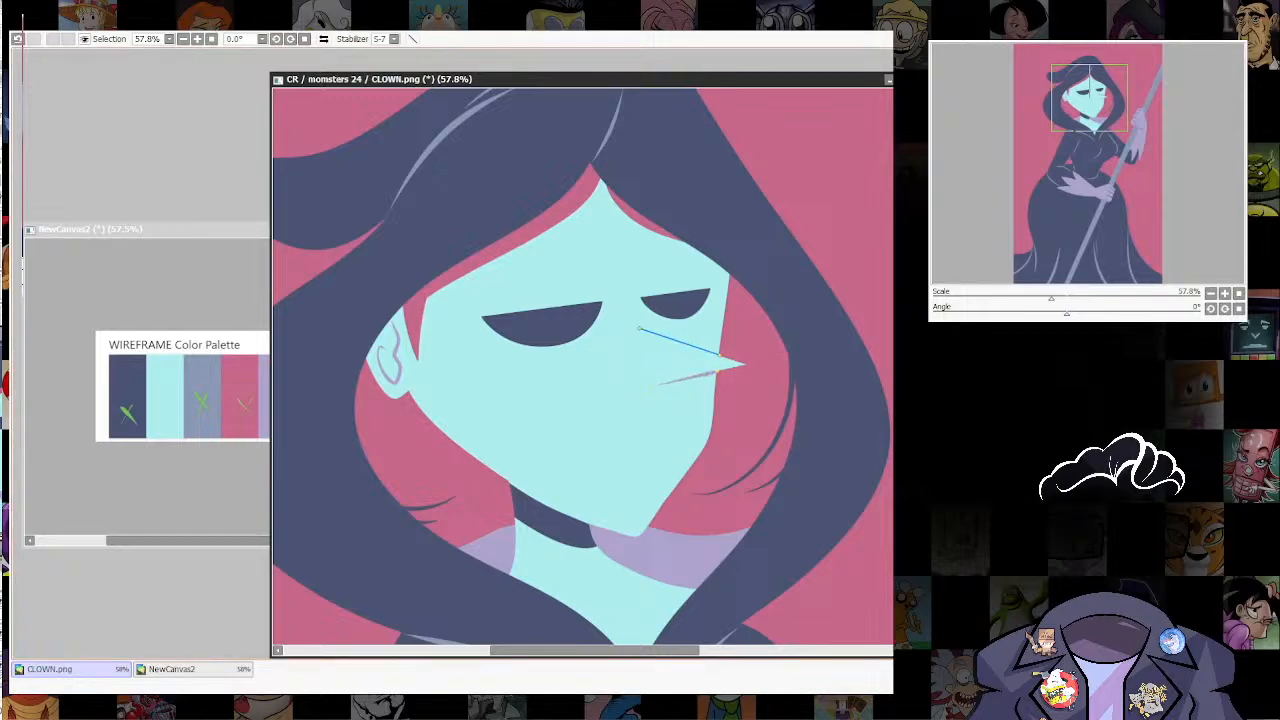
{"action": "mouse_move", "coordinate": [720, 355]}
{"action": "left_mouse_down"}
{"action": "mouse_move", "coordinate": [735, 355]}
{"action": "mouse_move", "coordinate": [722, 372]}
{"action": "mouse_move", "coordinate": [733, 372]}
{"action": "left_mouse_up"}
{"action": "scroll", "coordinate": [770, 360], "scroll_direction": "down", "scroll_amount": 5}
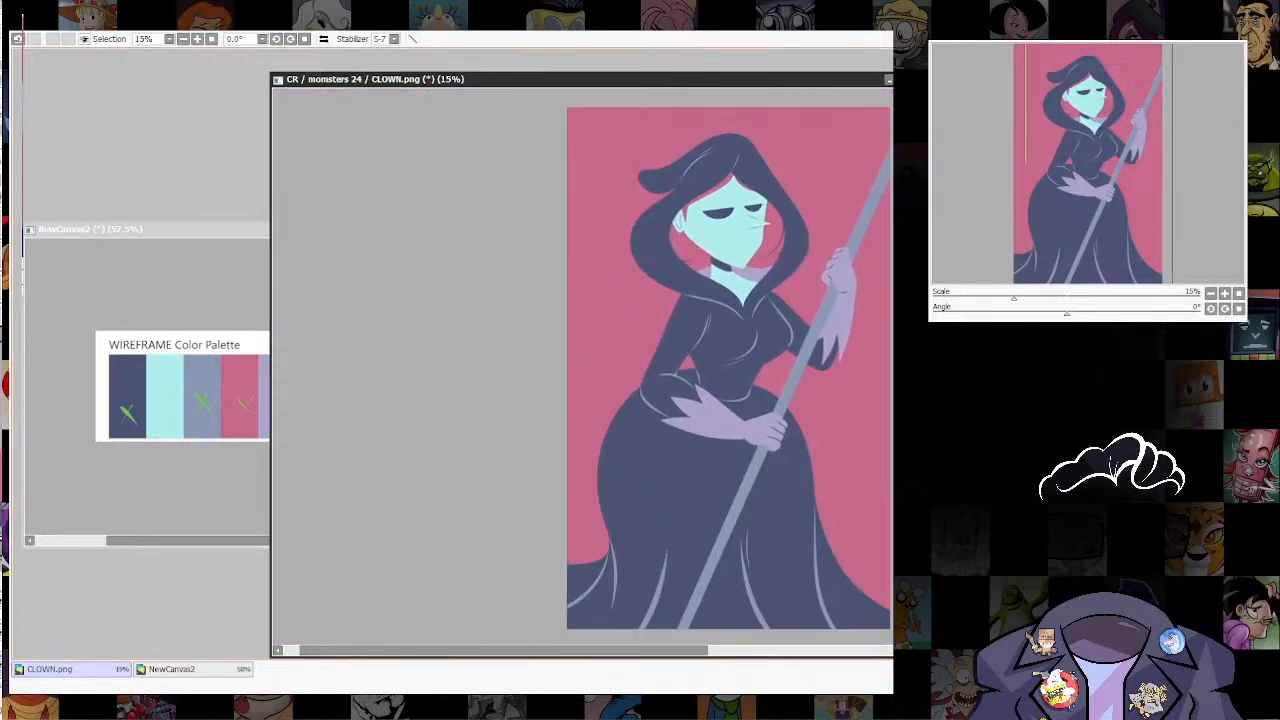
{"action": "scroll", "coordinate": [735, 250], "scroll_direction": "up", "scroll_amount": 3}
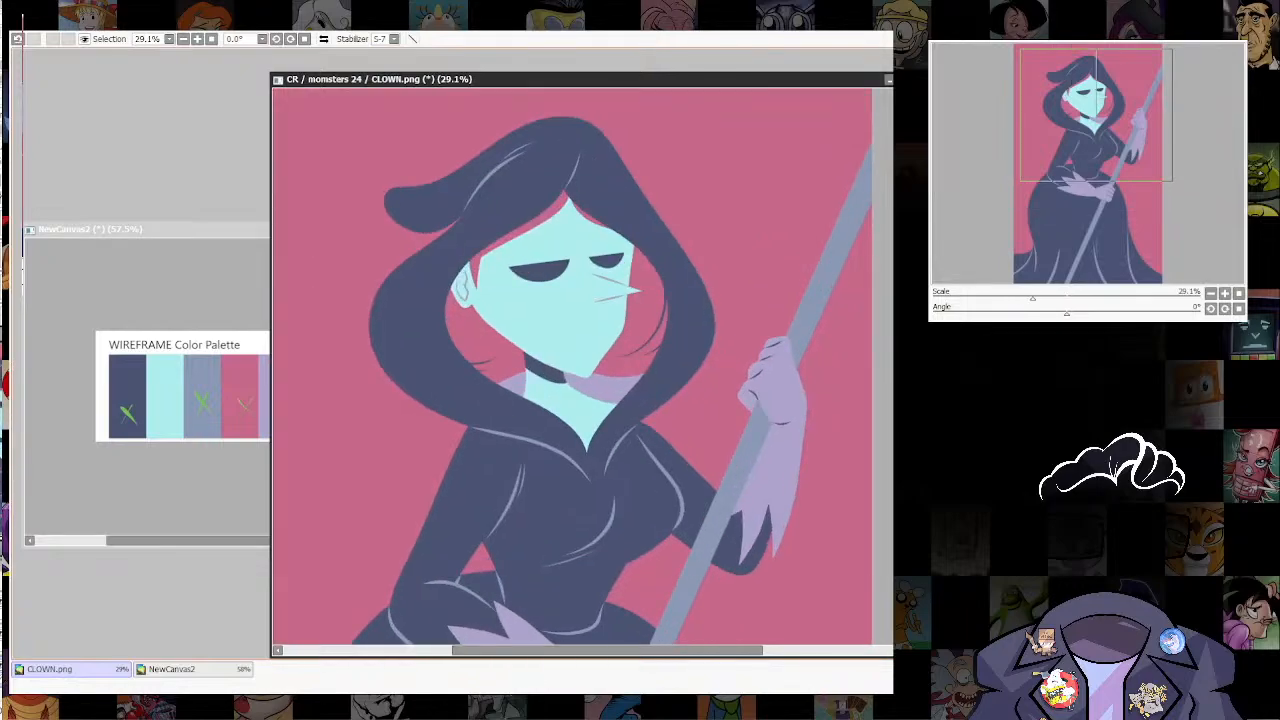
Step: Draw a short, thin lavender frown line for the mouth below the nose, redoing the stroke until its curve is shallow
{"action": "scroll", "coordinate": [400, 200], "scroll_direction": "up", "scroll_amount": 2}
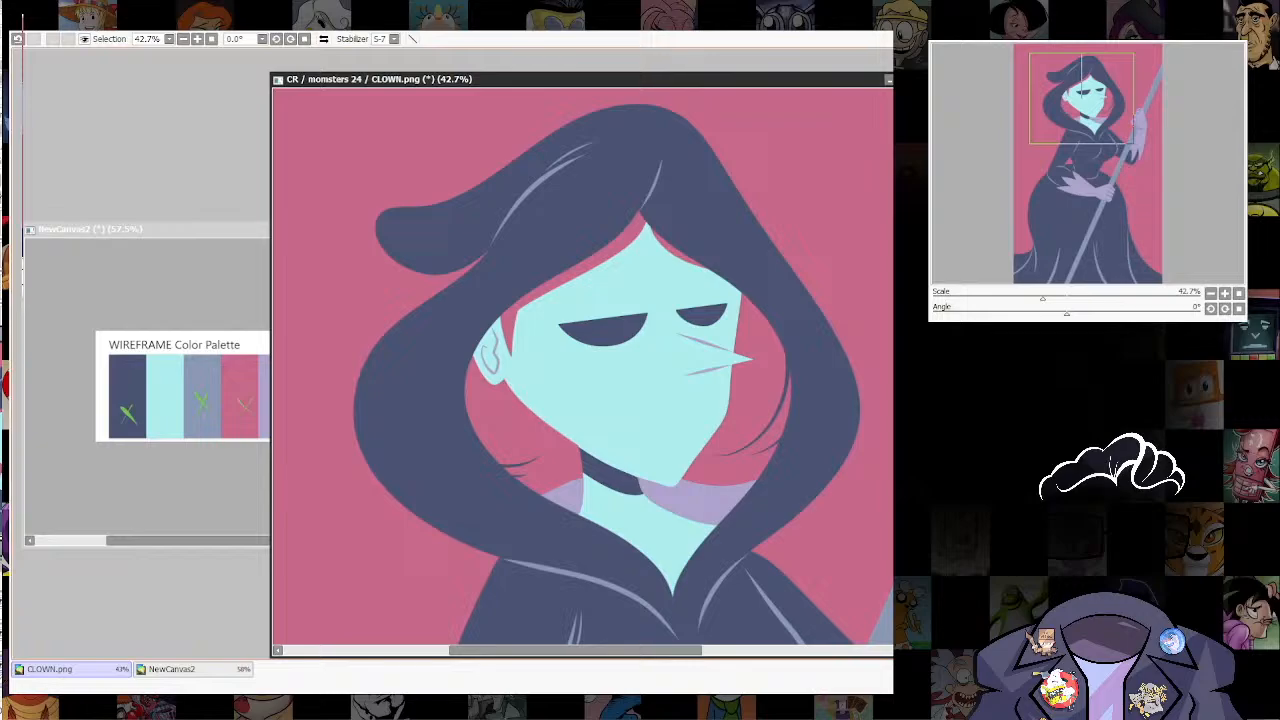
{"action": "mouse_move", "coordinate": [698, 412]}
{"action": "left_mouse_down"}
{"action": "mouse_move", "coordinate": [668, 421]}
{"action": "mouse_move", "coordinate": [694, 420]}
{"action": "left_mouse_up"}
{"action": "key", "text": "ctrl+z"}
{"action": "key", "text": "ctrl+z"}
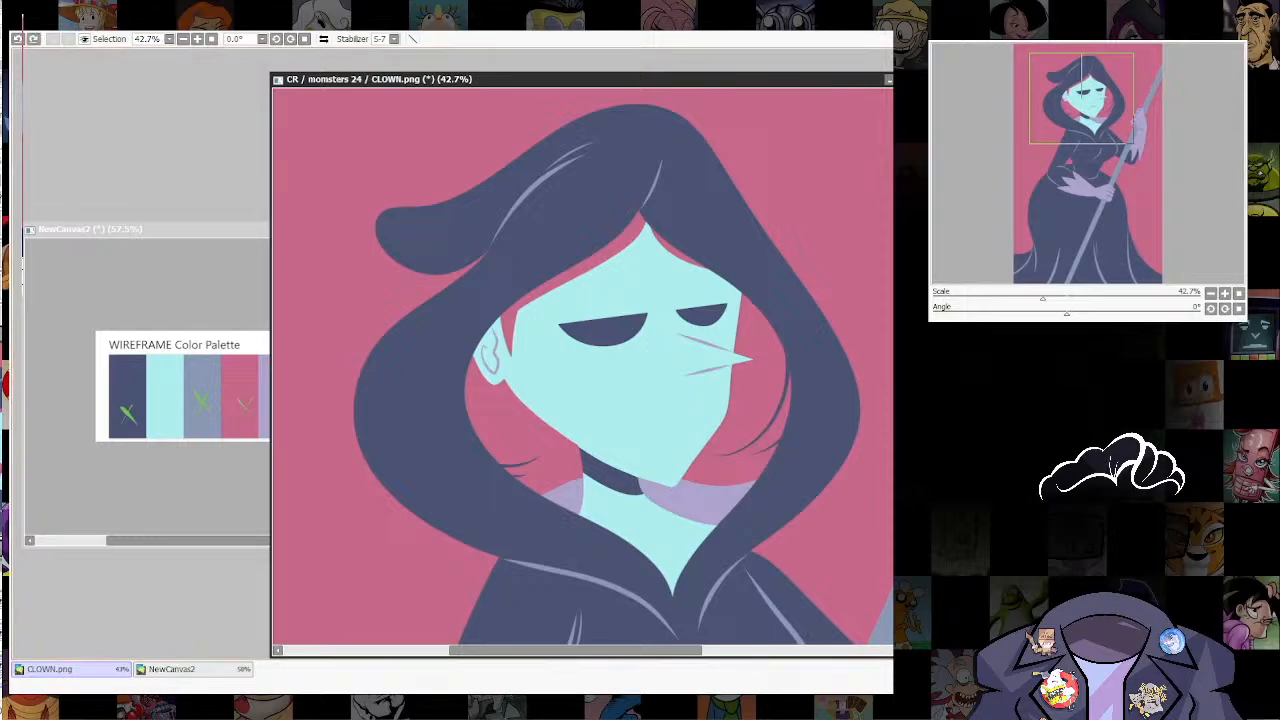
{"action": "key", "text": "ctrl+y"}
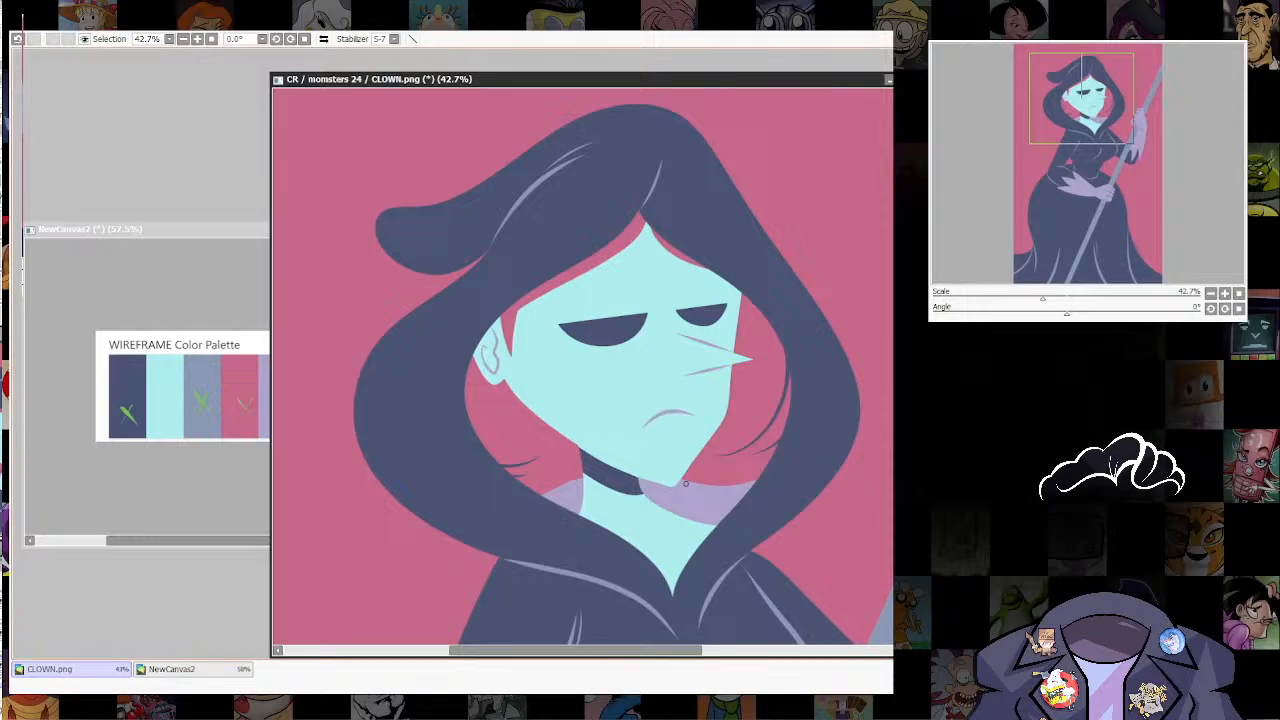
{"action": "key", "text": "ctrl+z"}
{"action": "mouse_move", "coordinate": [650, 418]}
{"action": "left_mouse_down"}
{"action": "mouse_move", "coordinate": [704, 412]}
{"action": "mouse_move", "coordinate": [690, 419]}
{"action": "left_mouse_up"}
{"action": "key", "text": "ctrl+z"}
{"action": "key", "text": "ctrl+z"}
{"action": "key", "text": "ctrl+z"}
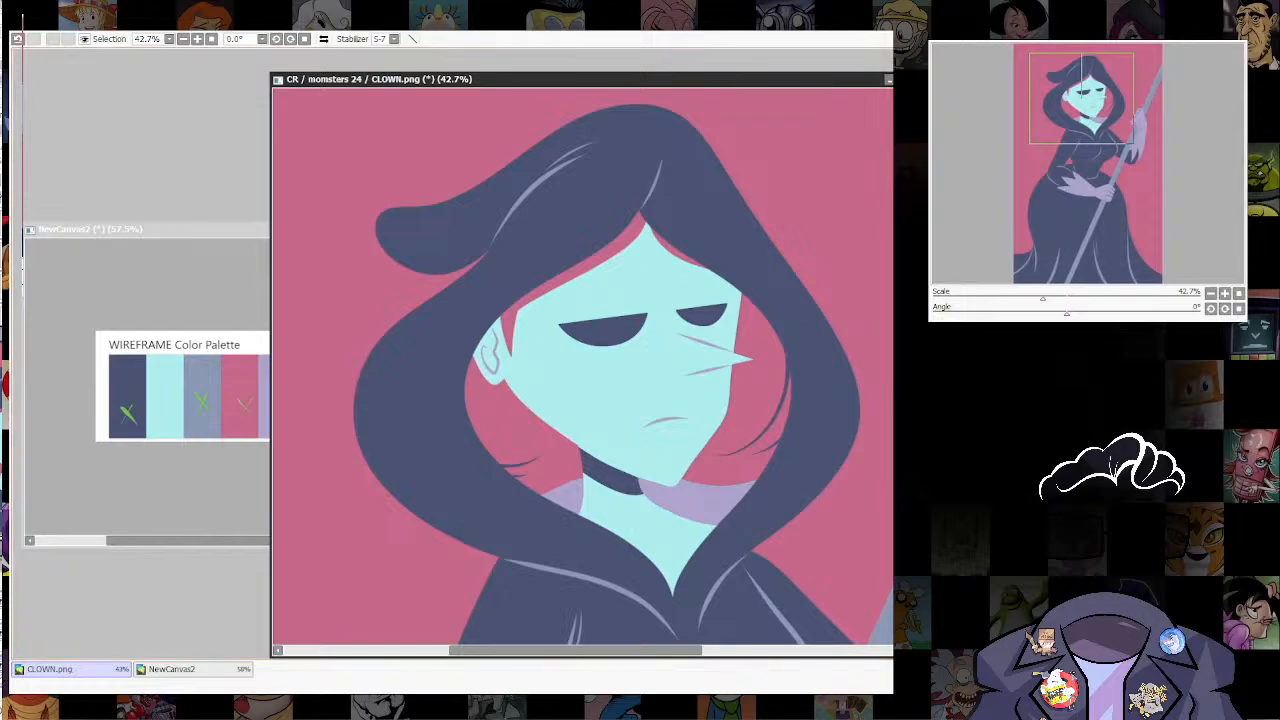
Step: Draw thin arched lavender eyelid creases above both navy eyes
{"action": "scroll", "coordinate": [727, 326], "scroll_direction": "down", "scroll_amount": 2}
{"action": "left_click_drag", "start_coordinate": [727, 326], "coordinate": [785, 362]}
{"action": "scroll", "coordinate": [748, 262], "scroll_direction": "up", "scroll_amount": 1}
{"action": "scroll", "coordinate": [745, 315], "scroll_direction": "up", "scroll_amount": 1}
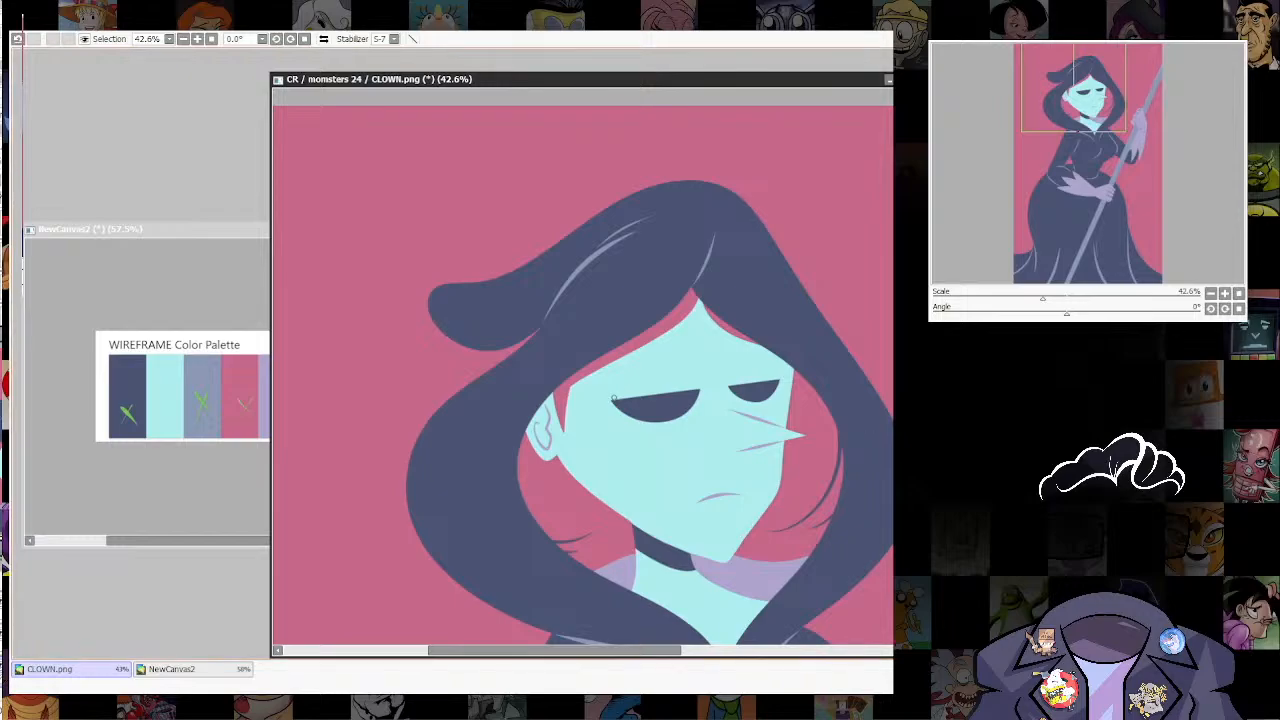
{"action": "mouse_move", "coordinate": [612, 396]}
{"action": "left_mouse_down"}
{"action": "mouse_move", "coordinate": [647, 366]}
{"action": "mouse_move", "coordinate": [728, 383]}
{"action": "mouse_move", "coordinate": [746, 360]}
{"action": "mouse_move", "coordinate": [781, 370]}
{"action": "left_mouse_up"}
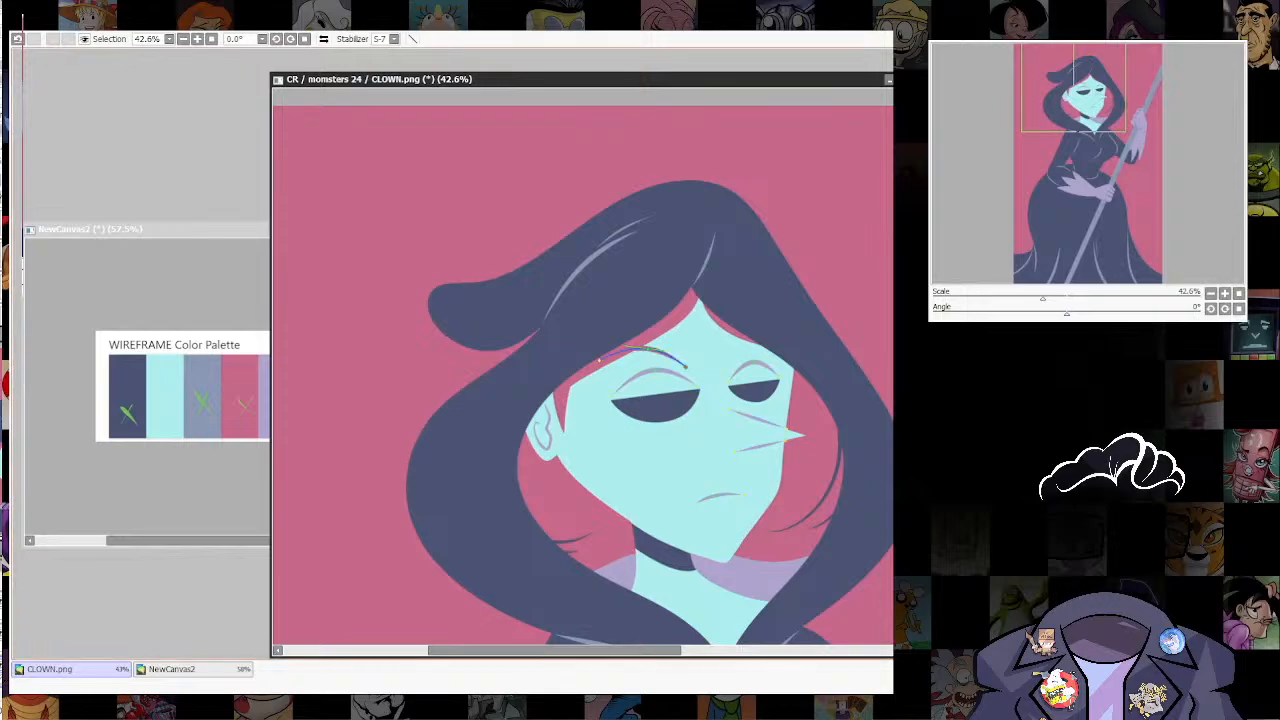
Step: Draw tapered pink eyebrows above both eyelid creases, joined to the hair under the hood, and refine the near eyebrow's inner end
{"action": "mouse_move", "coordinate": [685, 366]}
{"action": "left_mouse_down"}
{"action": "mouse_move", "coordinate": [722, 366]}
{"action": "mouse_move", "coordinate": [669, 347]}
{"action": "left_mouse_up"}
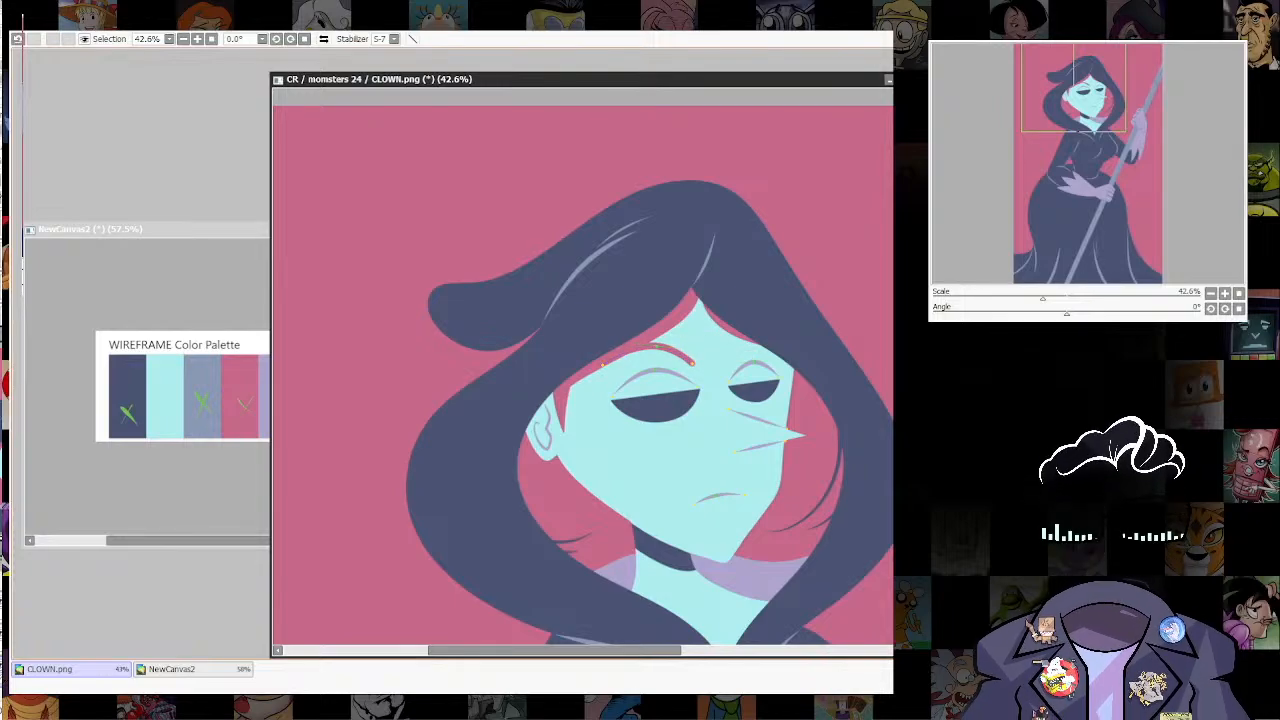
{"action": "left_click_drag", "start_coordinate": [780, 441], "coordinate": [764, 474]}
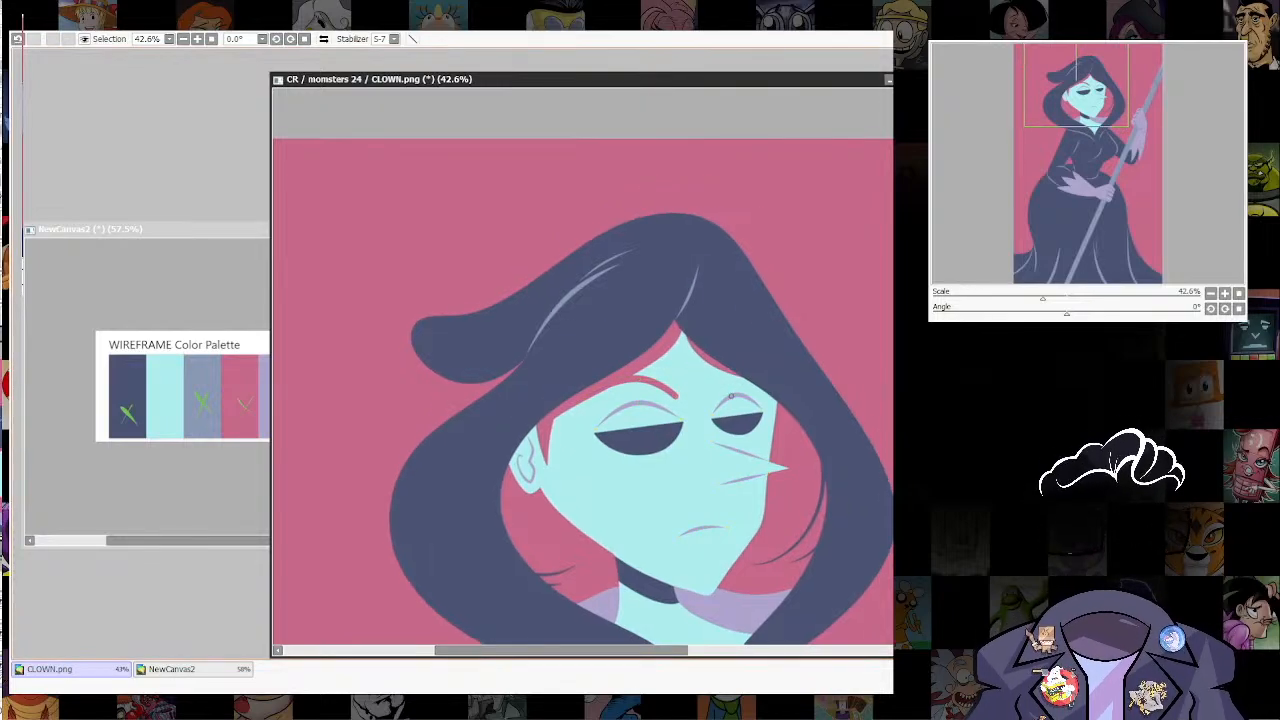
{"action": "left_click_drag", "start_coordinate": [715, 397], "coordinate": [743, 374]}
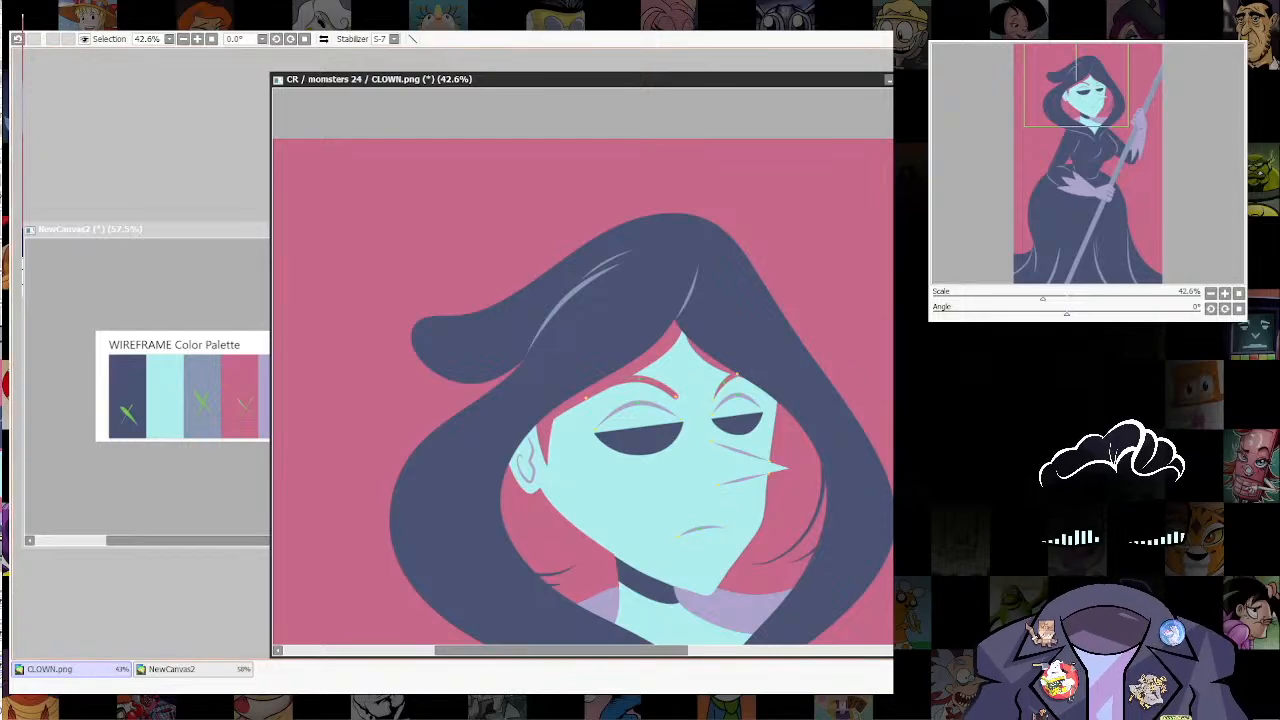
{"action": "left_click_drag", "start_coordinate": [676, 397], "coordinate": [646, 397]}
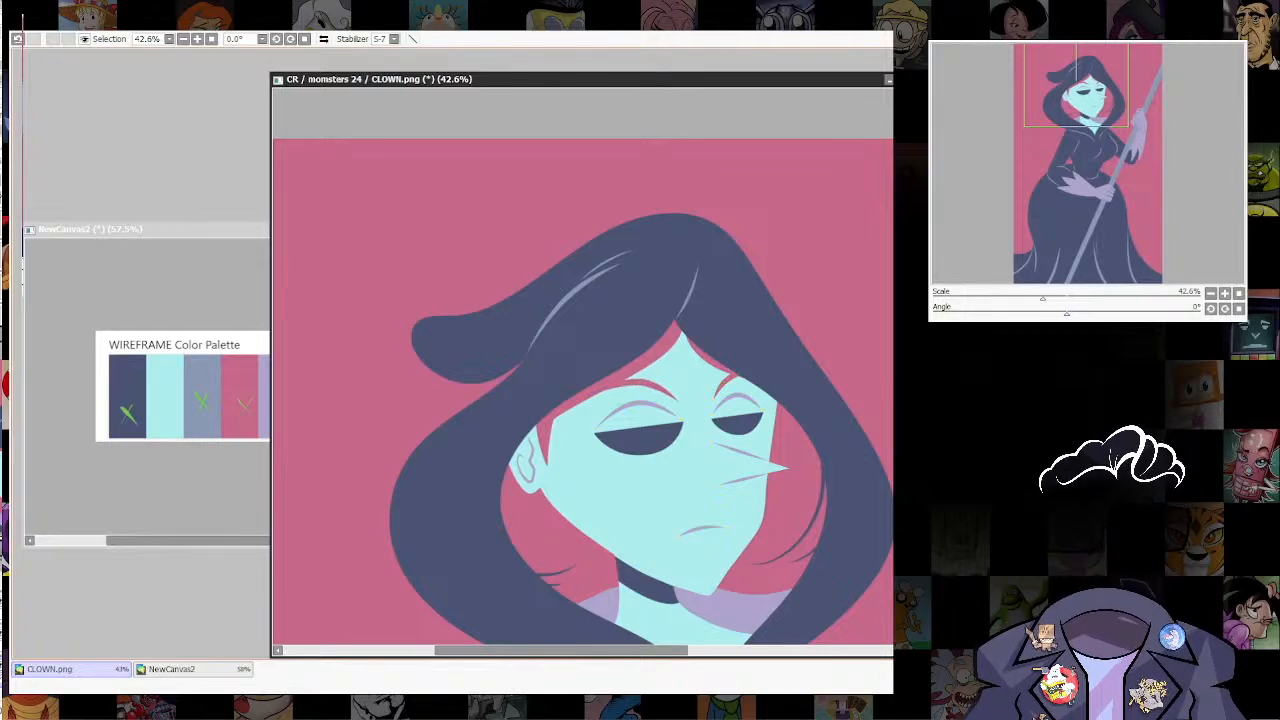
Step: Examine the whole figure and the face at several zoom levels to judge the new mouth, eyelids and eyebrows
{"action": "scroll", "coordinate": [786, 414], "scroll_direction": "down", "scroll_amount": 5}
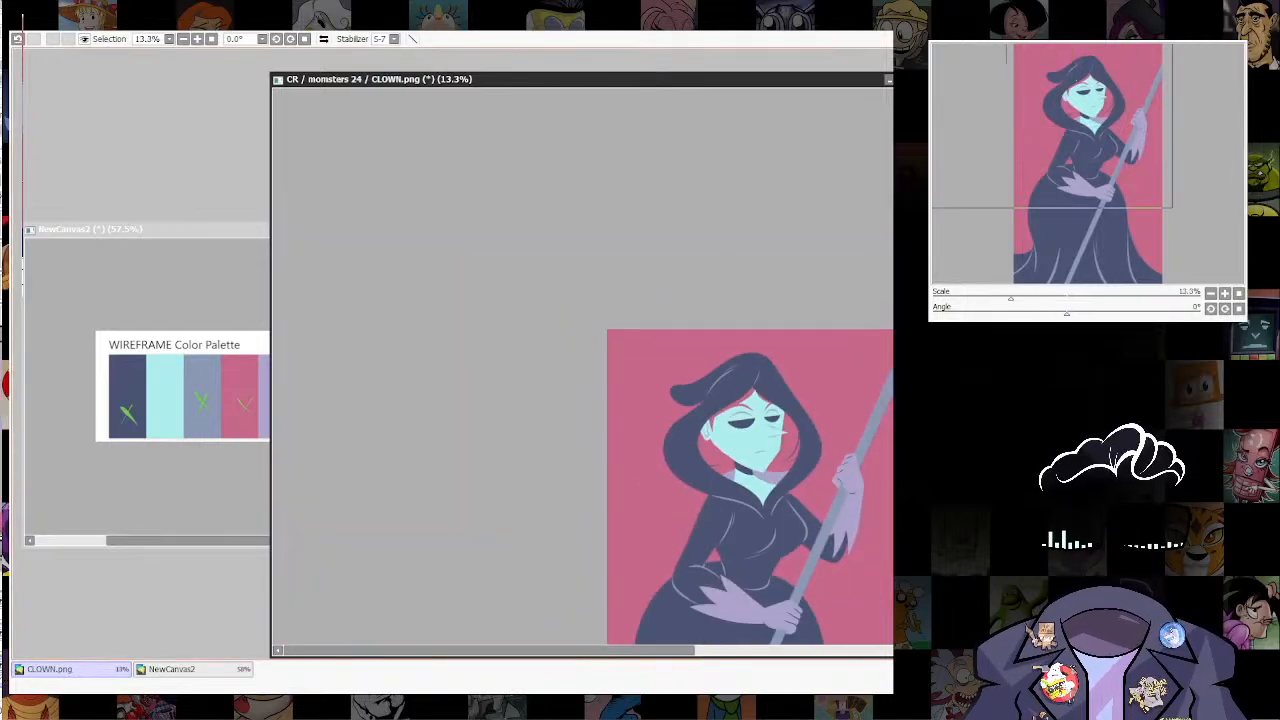
{"action": "left_click_drag", "start_coordinate": [786, 414], "coordinate": [718, 193]}
{"action": "scroll", "coordinate": [780, 215], "scroll_direction": "down", "scroll_amount": 3}
{"action": "scroll", "coordinate": [782, 192], "scroll_direction": "up", "scroll_amount": 6}
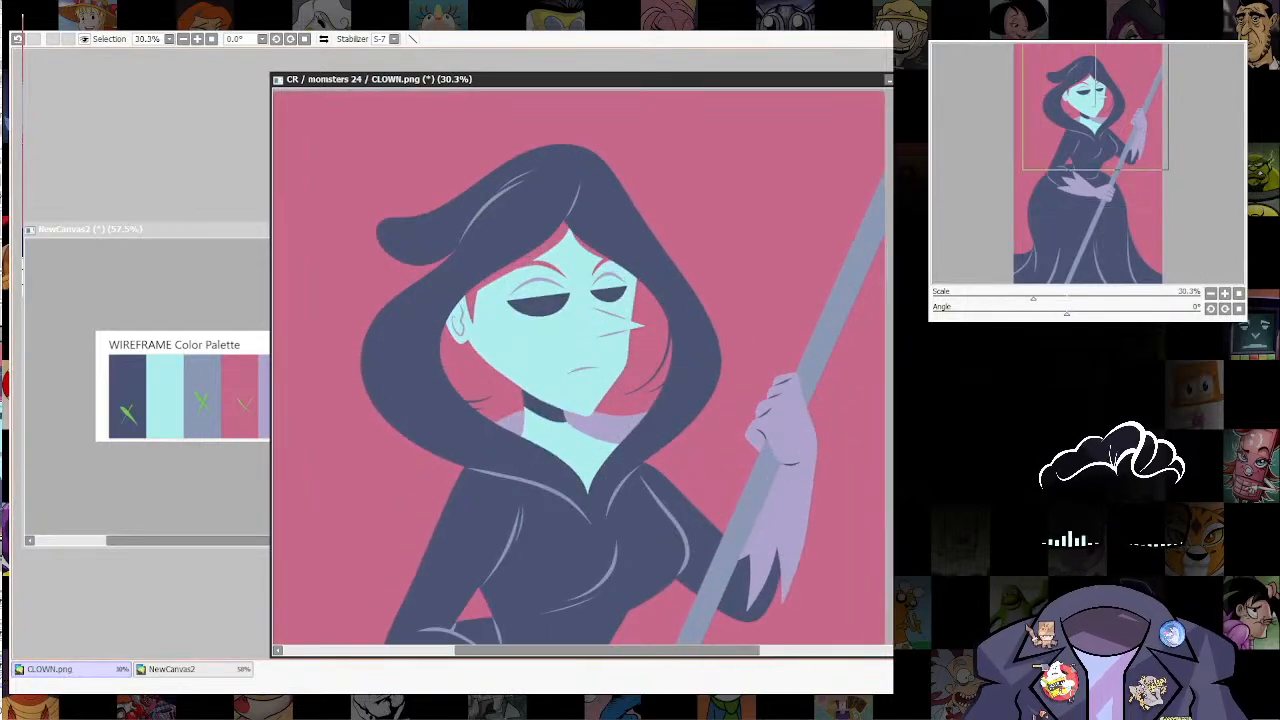
{"action": "scroll", "coordinate": [740, 215], "scroll_direction": "down", "scroll_amount": 3}
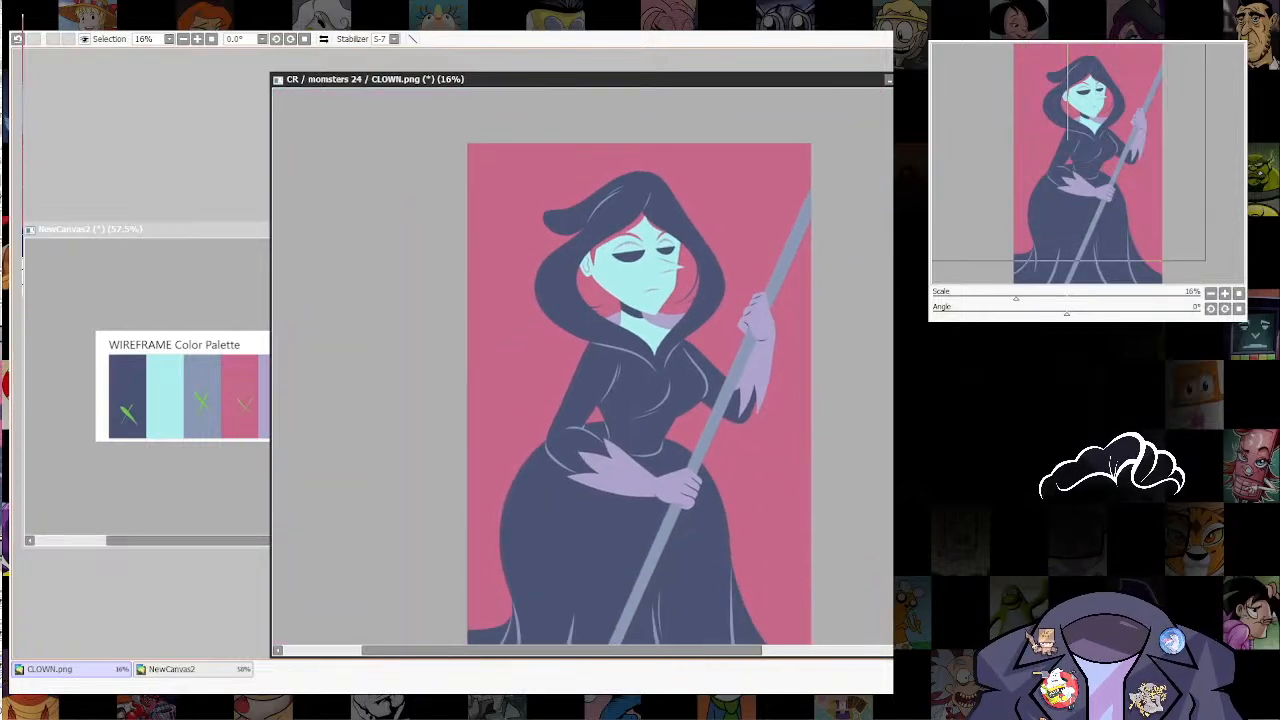
{"action": "scroll", "coordinate": [618, 373], "scroll_direction": "up", "scroll_amount": 1}
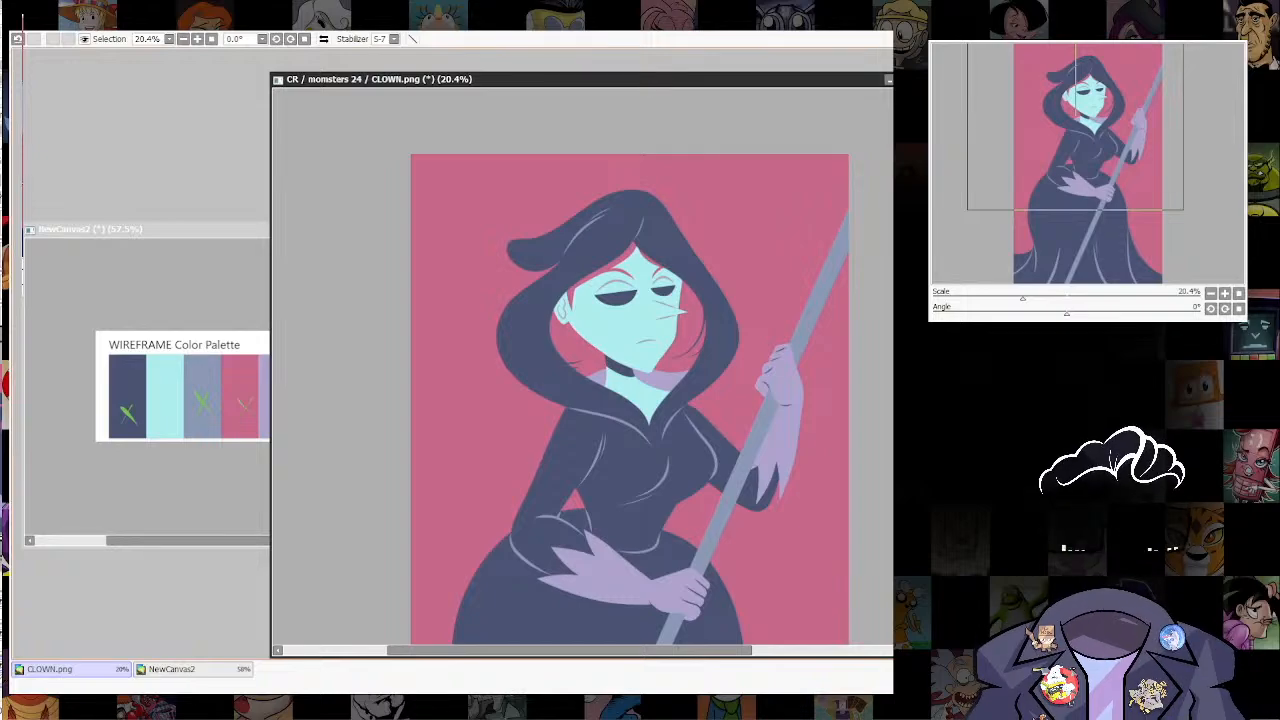
{"action": "scroll", "coordinate": [616, 246], "scroll_direction": "up", "scroll_amount": 5}
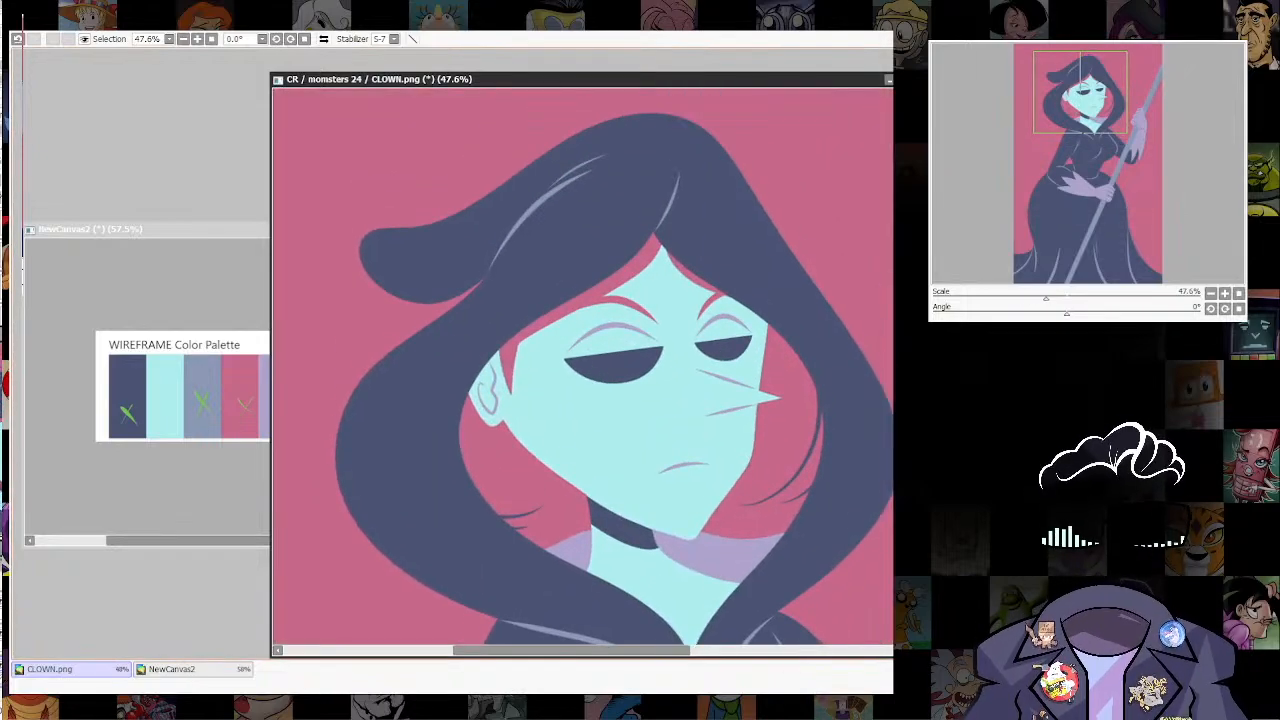
{"action": "scroll", "coordinate": [570, 320], "scroll_direction": "up", "scroll_amount": 3}
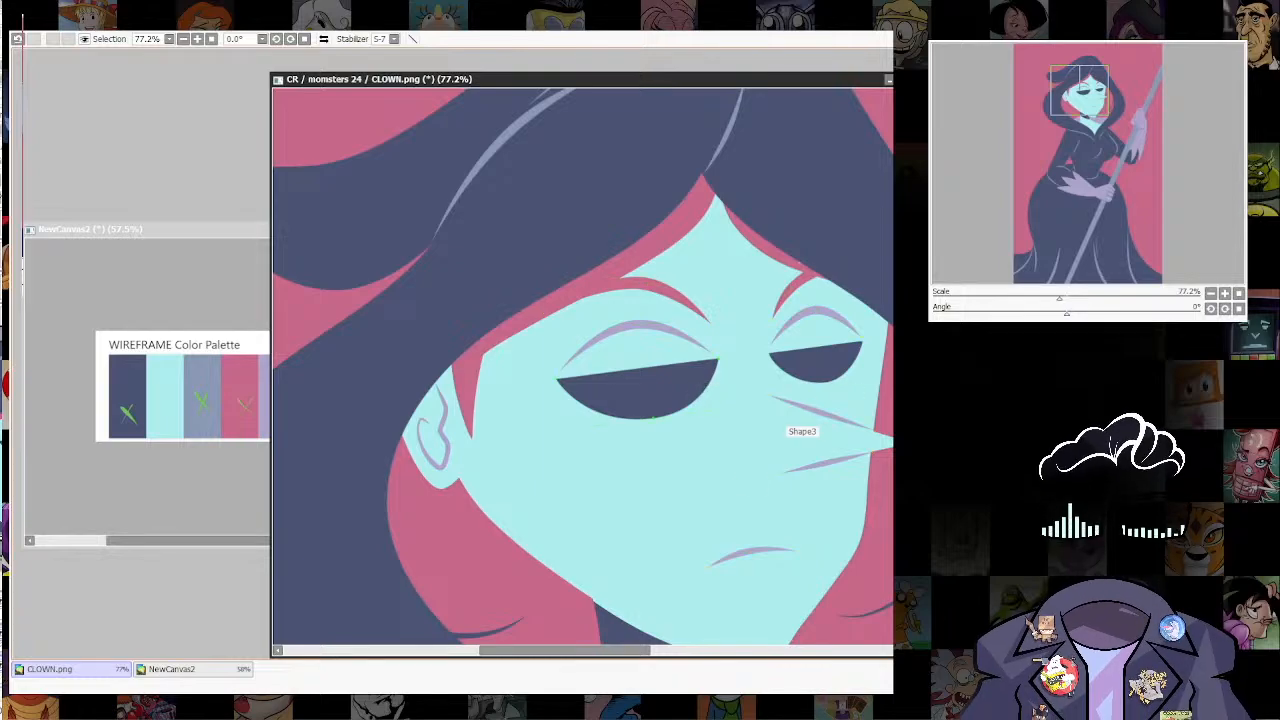
Step: Pick the two navy eye shapes, show the circular ruler and shrink it to iris size centred on the near eye
{"action": "left_click", "coordinate": [660, 385], "text": "ctrl+shift"}
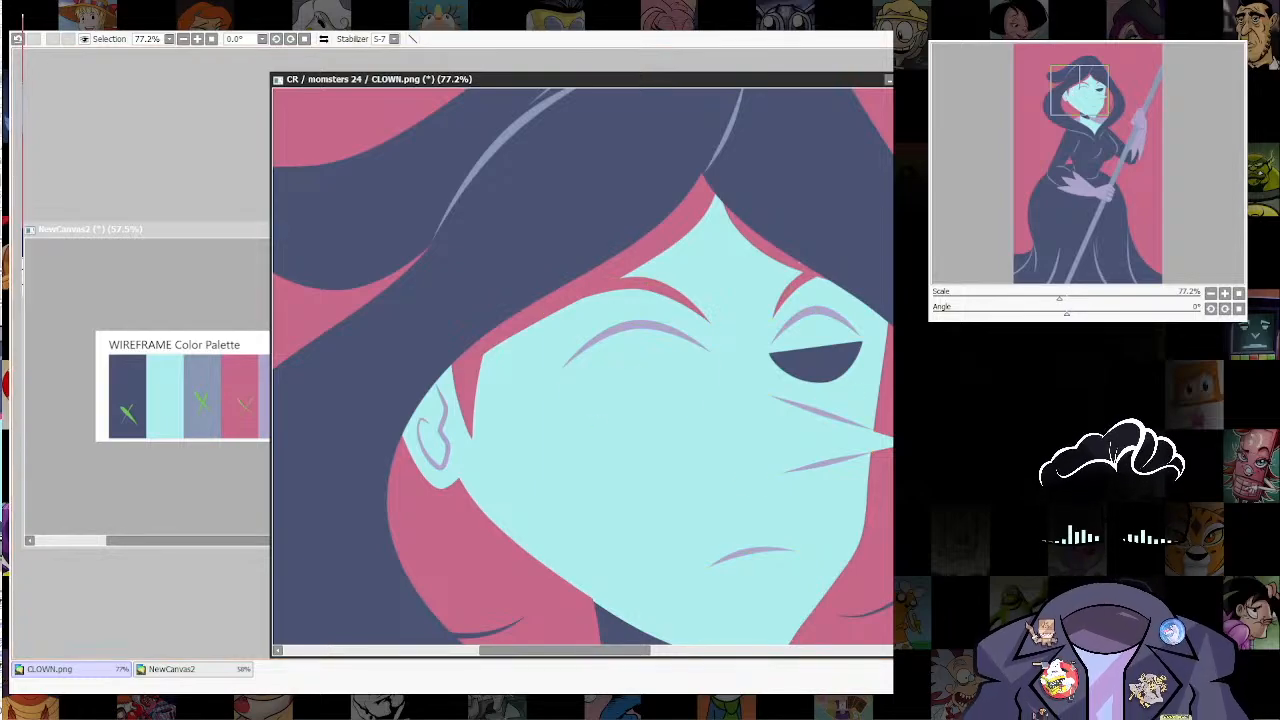
{"action": "left_click", "coordinate": [842, 352], "text": "ctrl+shift"}
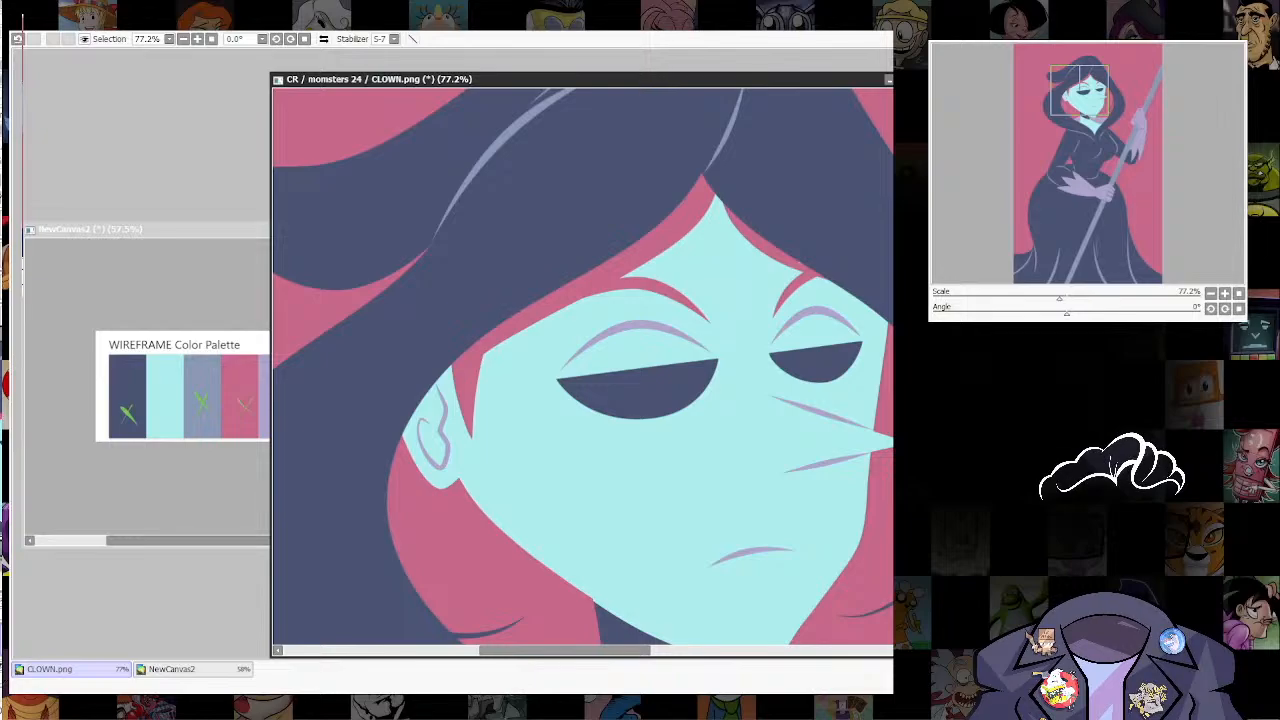
{"action": "left_click_drag", "start_coordinate": [640, 400], "coordinate": [570, 359]}
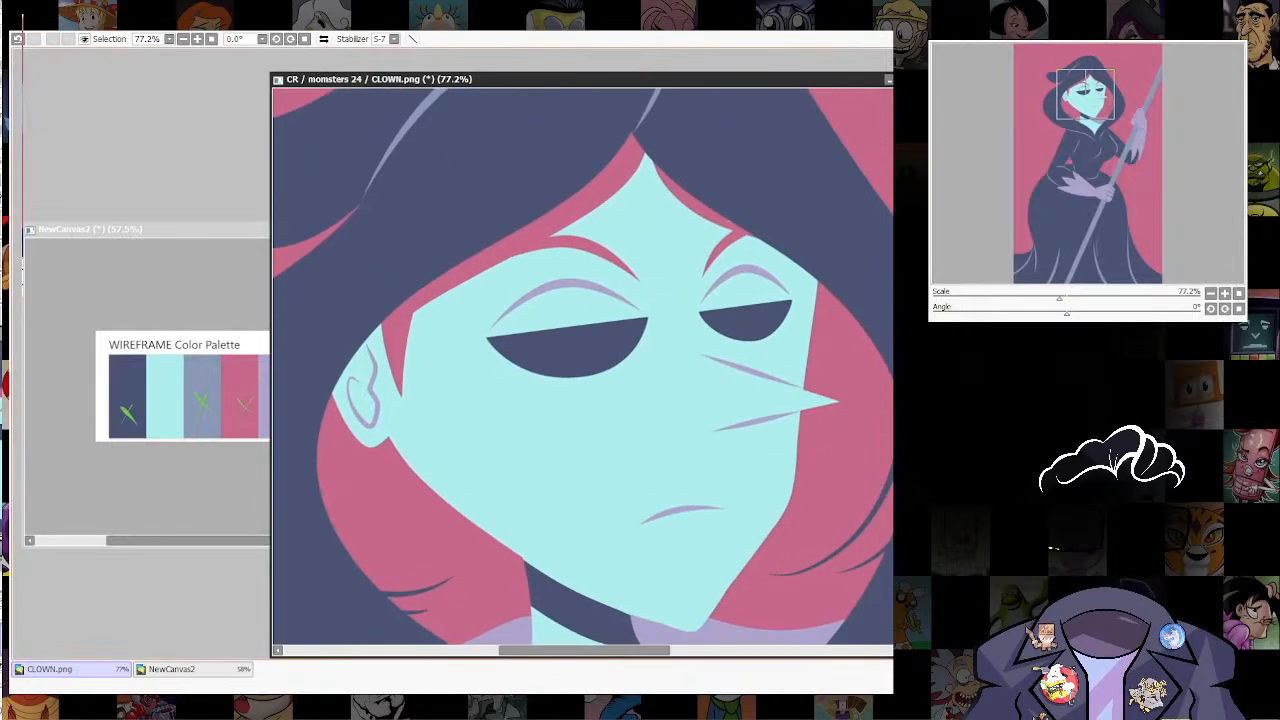
{"action": "key", "text": "ctrl+r"}
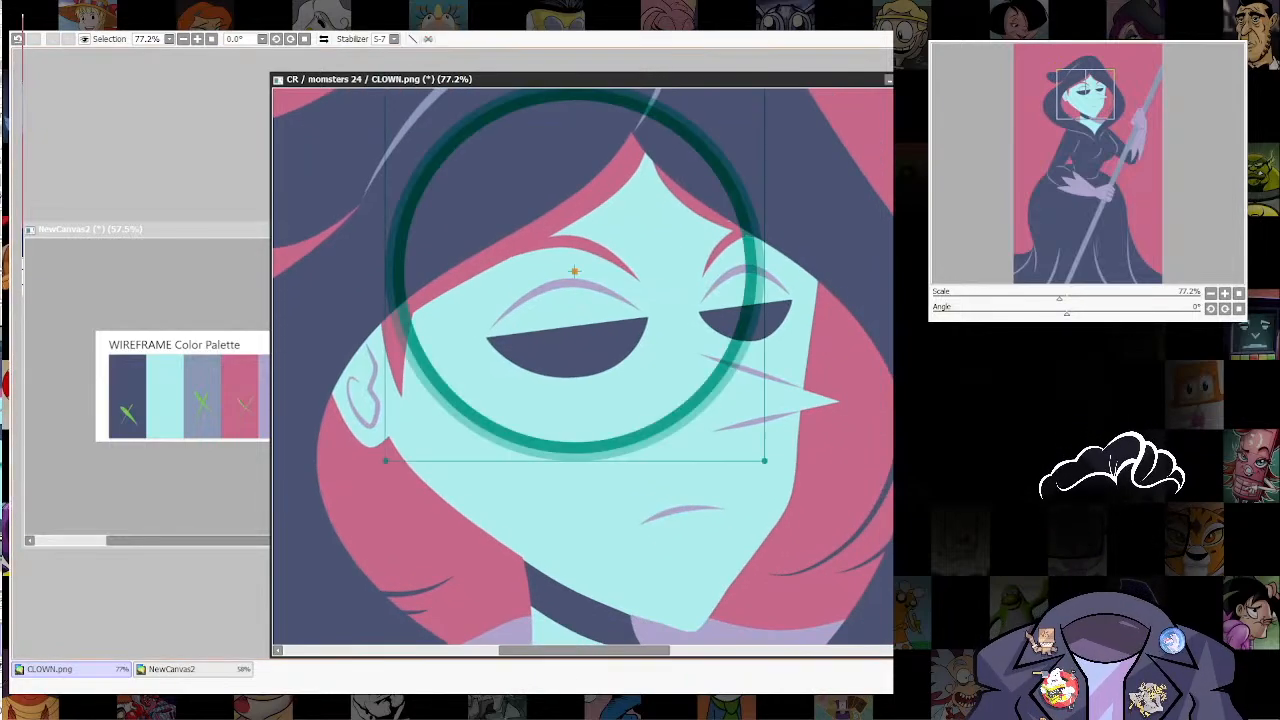
{"action": "left_click_drag", "start_coordinate": [574, 271], "coordinate": [571, 338]}
{"action": "mouse_move", "coordinate": [761, 148]}
{"action": "left_mouse_down"}
{"action": "mouse_move", "coordinate": [568, 329]}
{"action": "mouse_move", "coordinate": [596, 345]}
{"action": "mouse_move", "coordinate": [536, 340]}
{"action": "mouse_move", "coordinate": [582, 309]}
{"action": "left_mouse_up"}
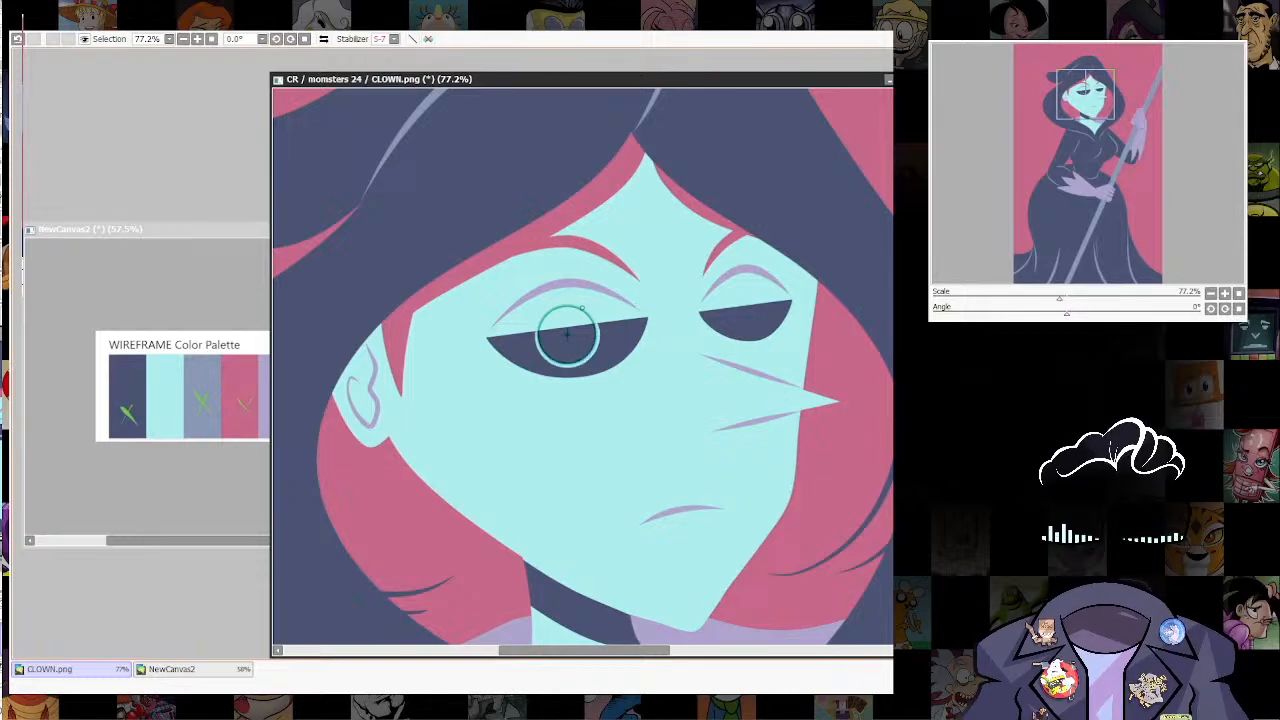
{"action": "key", "text": "ctrl+z"}
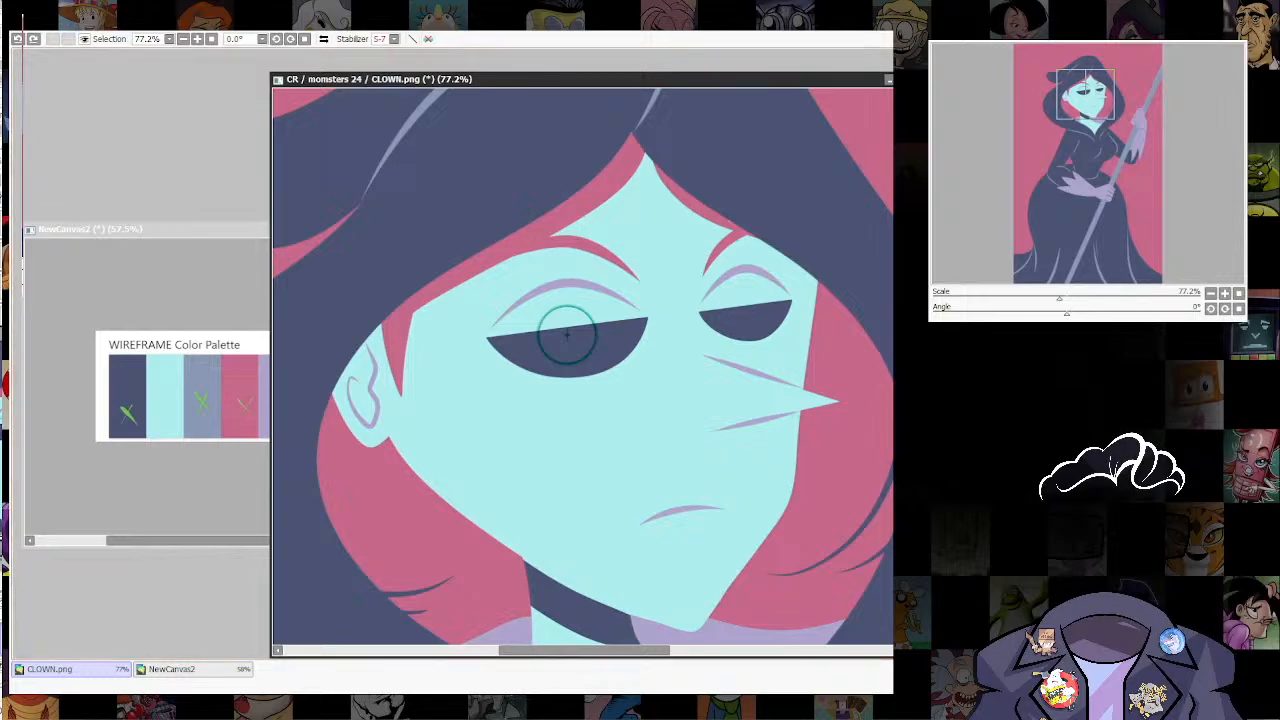
{"action": "mouse_move", "coordinate": [536, 331]}
{"action": "left_mouse_down"}
{"action": "mouse_move", "coordinate": [554, 363]}
{"action": "mouse_move", "coordinate": [587, 311]}
{"action": "left_mouse_up"}
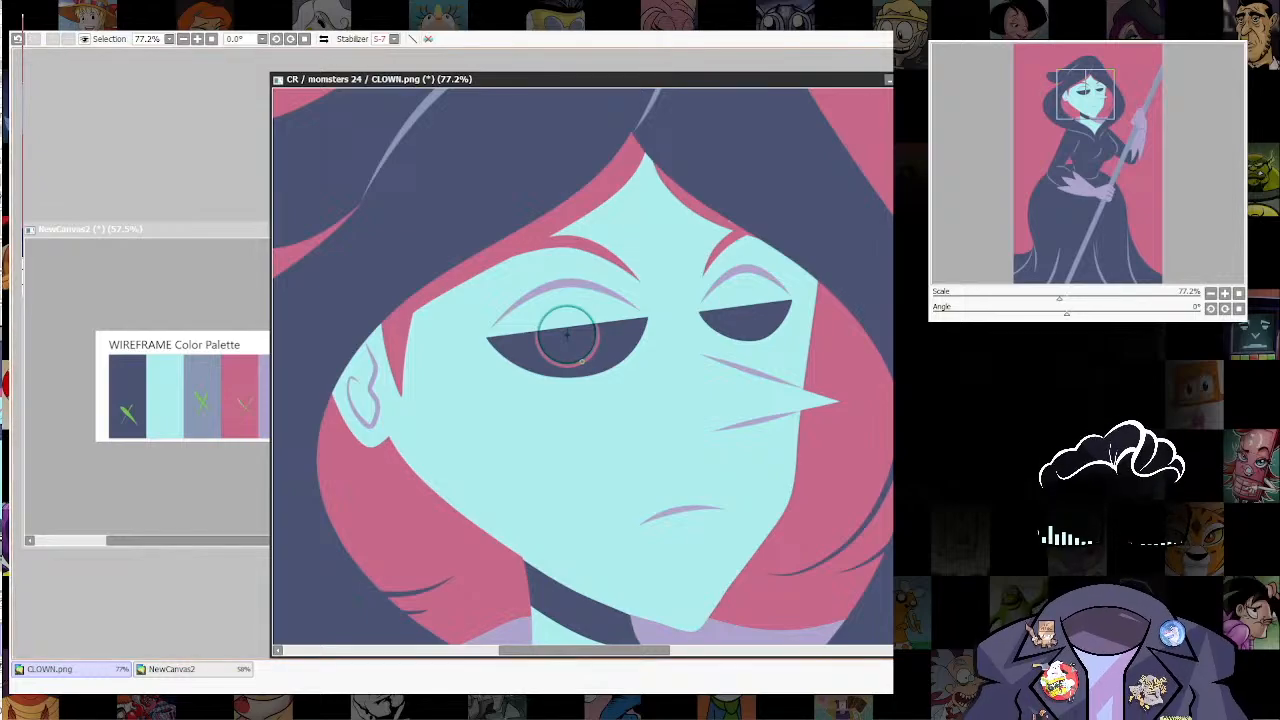
{"action": "key", "text": "ctrl+z"}
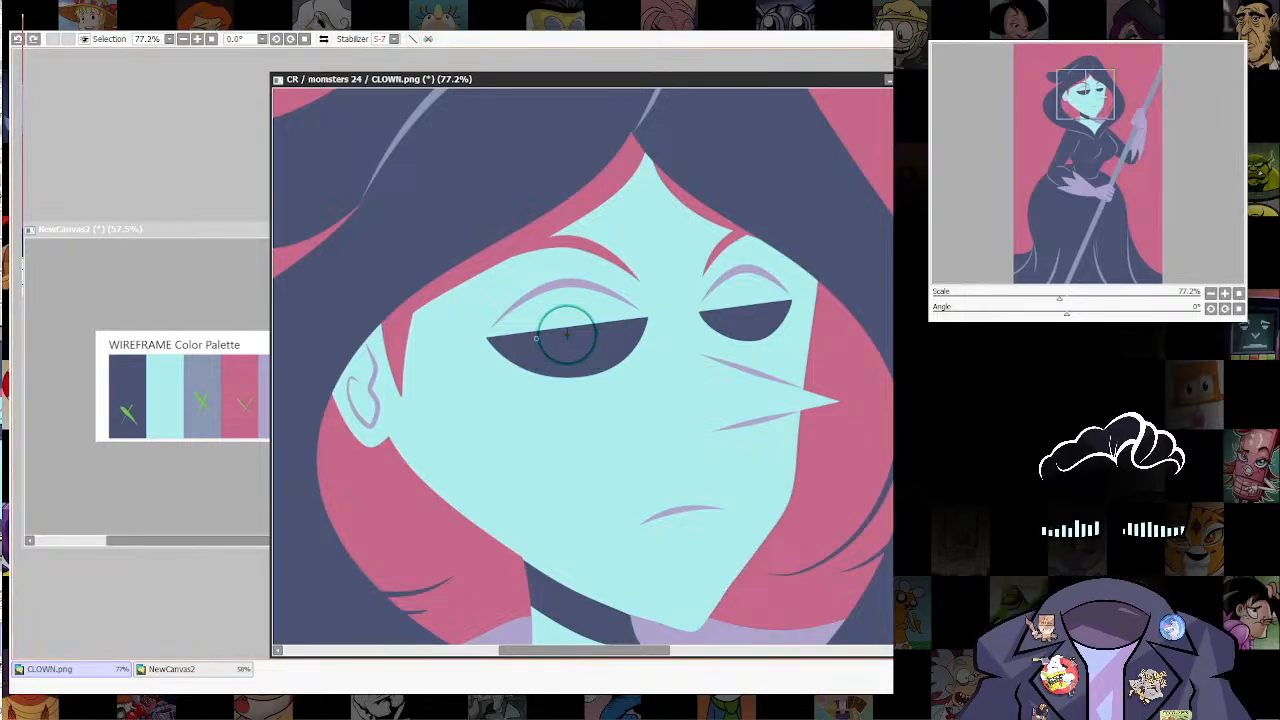
Step: Trace a lavender iris ring along the circular ruler in the near eye, add a smaller ring in the far eye and hide the ruler
{"action": "left_click_drag", "start_coordinate": [552, 362], "coordinate": [580, 309]}
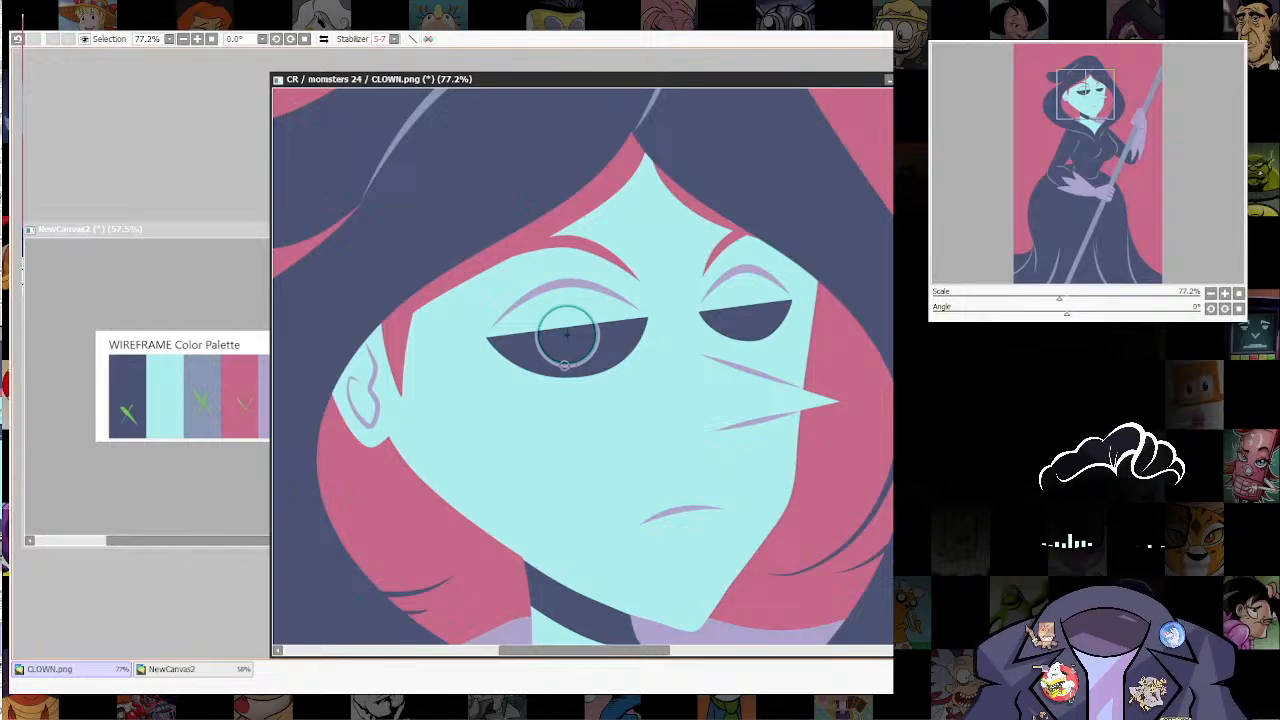
{"action": "mouse_move", "coordinate": [537, 330]}
{"action": "left_mouse_down"}
{"action": "mouse_move", "coordinate": [594, 320]}
{"action": "mouse_move", "coordinate": [557, 305]}
{"action": "mouse_move", "coordinate": [536, 333]}
{"action": "mouse_move", "coordinate": [561, 366]}
{"action": "mouse_move", "coordinate": [564, 305]}
{"action": "left_mouse_up"}
{"action": "key", "text": "ctrl+z"}
{"action": "mouse_move", "coordinate": [577, 364]}
{"action": "left_mouse_down"}
{"action": "mouse_move", "coordinate": [536, 338]}
{"action": "mouse_move", "coordinate": [597, 344]}
{"action": "mouse_move", "coordinate": [578, 364]}
{"action": "mouse_move", "coordinate": [764, 304]}
{"action": "left_mouse_up"}
{"action": "key", "text": "ctrl"}
{"action": "key", "text": "ctrl+r"}
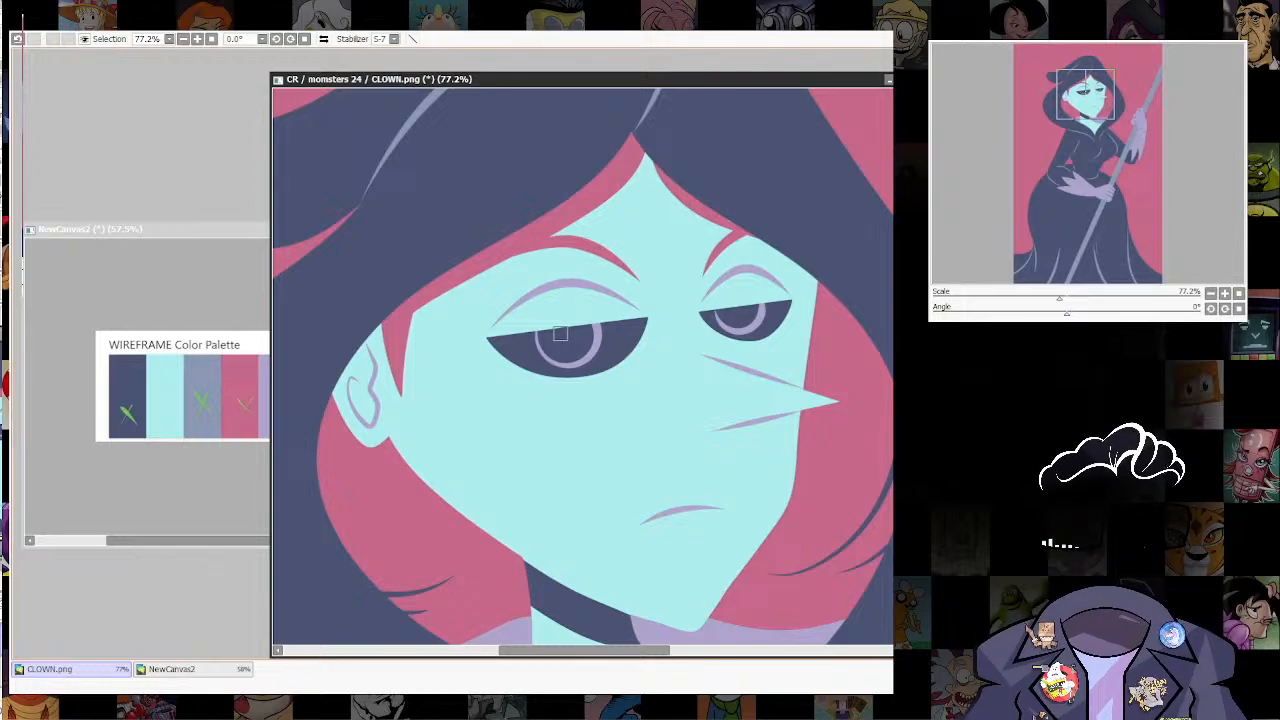
Step: Place a small lavender pupil dot inside each iris ring and nudge it to the ring's centre
{"action": "left_click", "coordinate": [565, 341]}
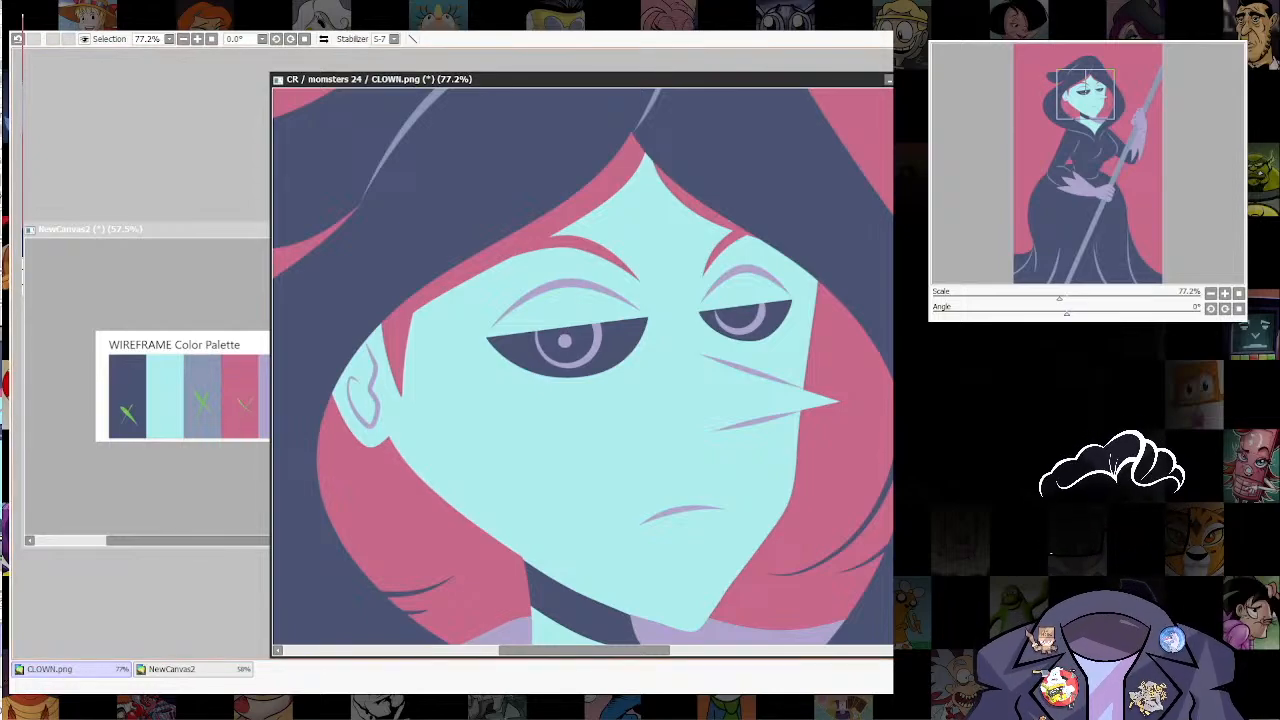
{"action": "left_click_drag", "start_coordinate": [565, 341], "coordinate": [567, 340]}
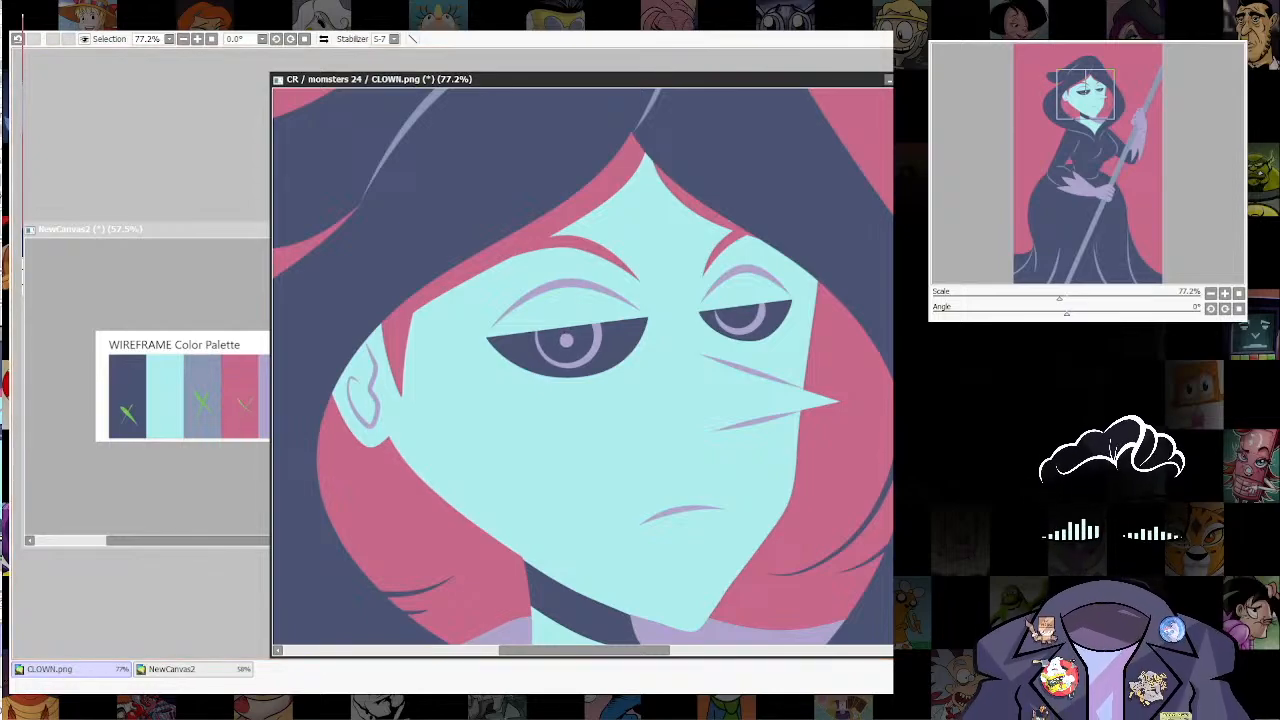
{"action": "left_click", "coordinate": [736, 316]}
{"action": "left_click_drag", "start_coordinate": [736, 315], "coordinate": [738, 314]}
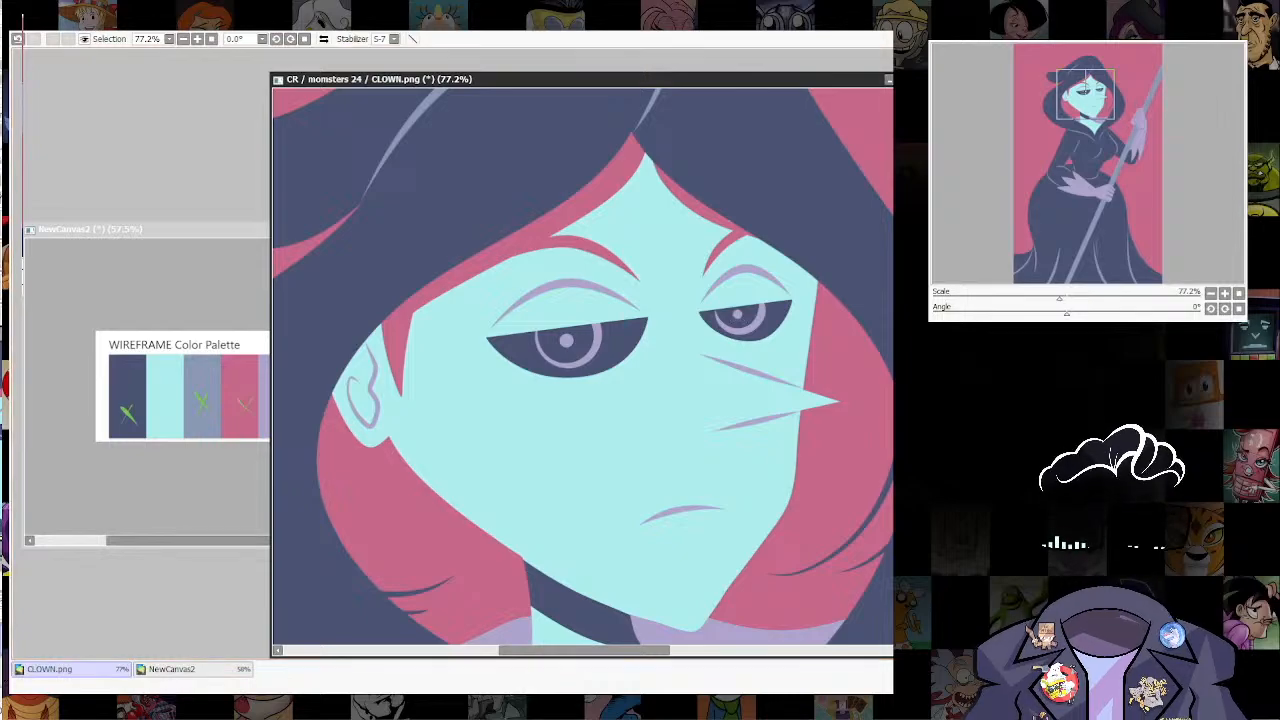
Step: Enlarge the pupil dots of both eyes slightly with a transform and apply each change
{"action": "scroll", "coordinate": [736, 315], "scroll_direction": "down", "scroll_amount": 4}
{"action": "scroll", "coordinate": [773, 401], "scroll_direction": "up", "scroll_amount": 6}
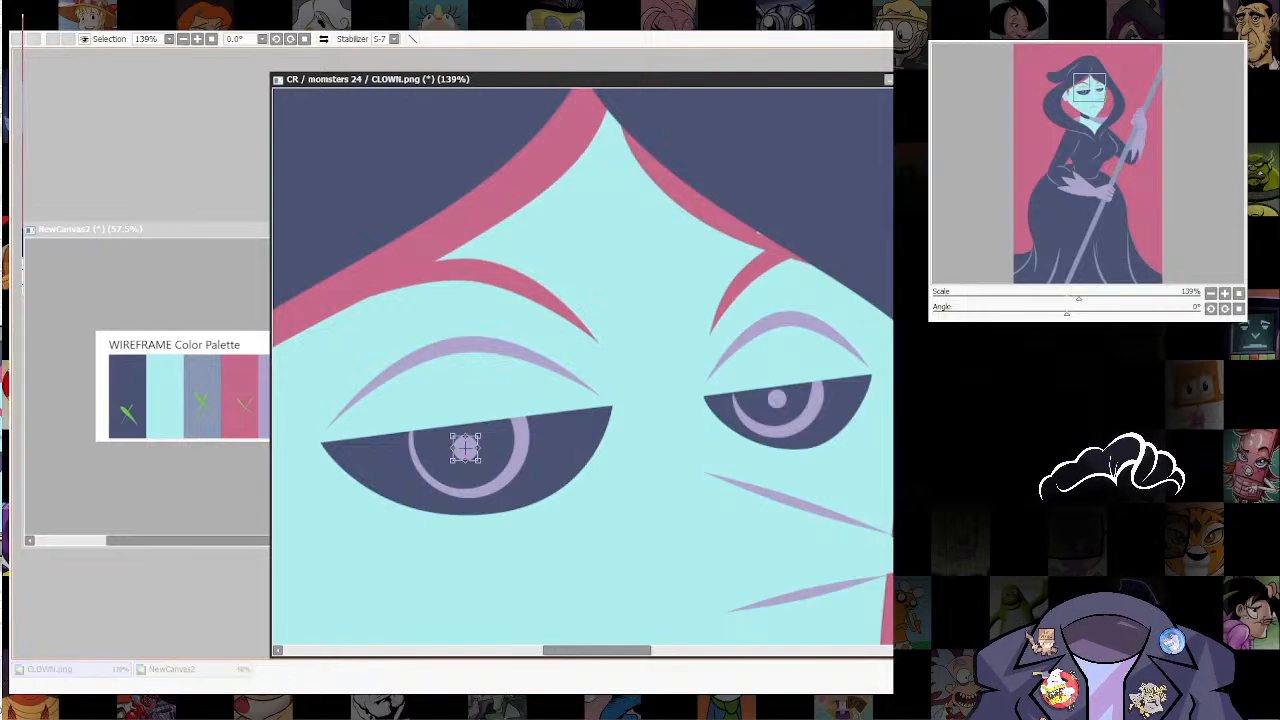
{"action": "left_click_drag", "start_coordinate": [478, 435], "coordinate": [481, 428]}
{"action": "key", "text": "Return"}
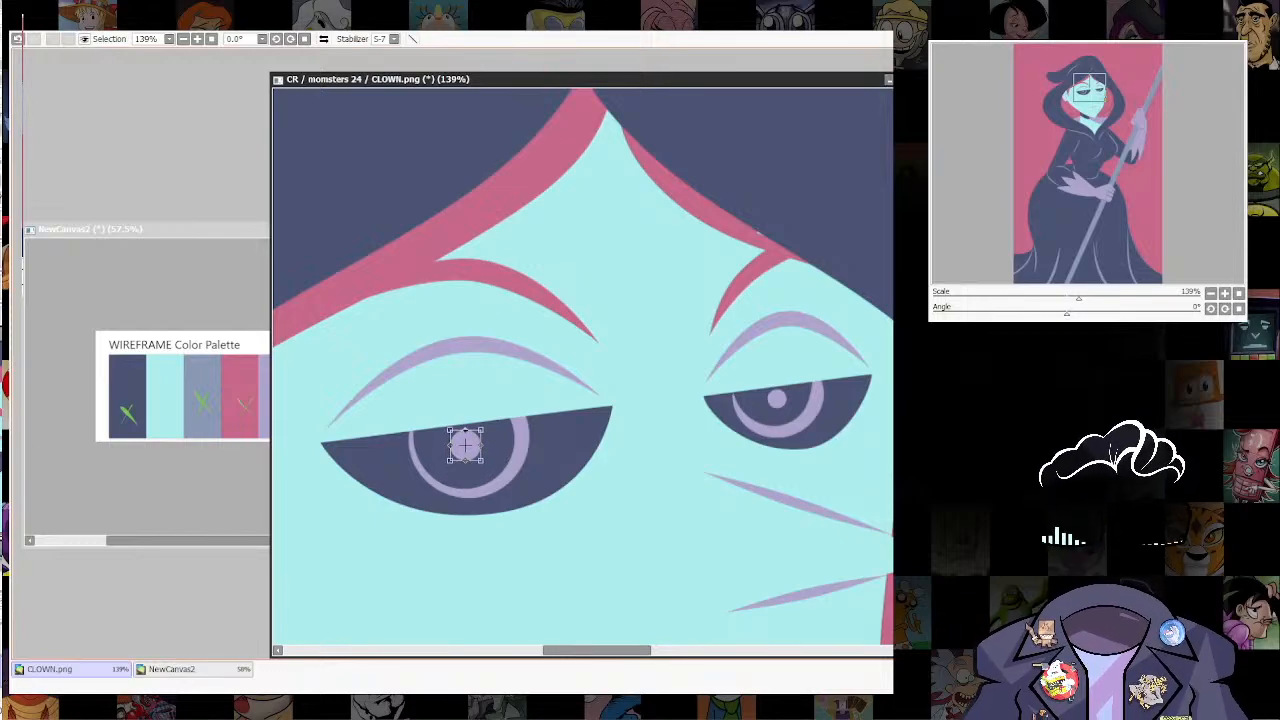
{"action": "left_click", "coordinate": [777, 399]}
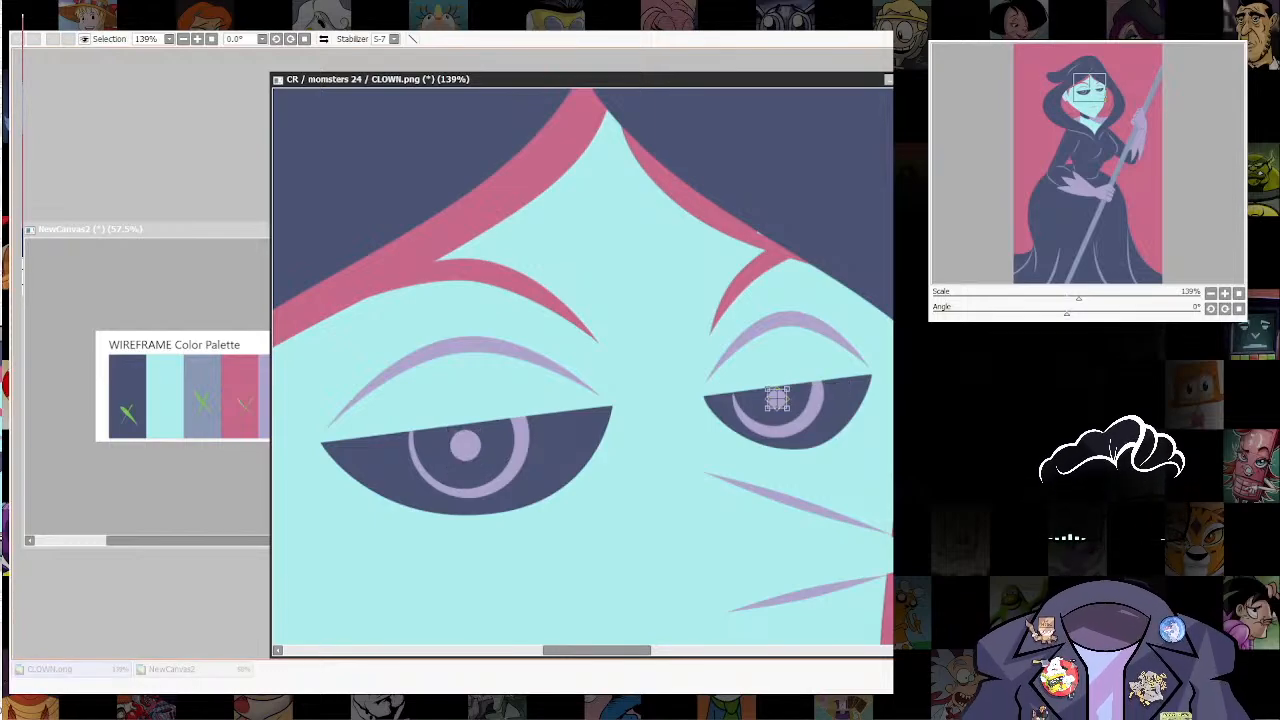
{"action": "left_click_drag", "start_coordinate": [787, 389], "coordinate": [790, 386]}
{"action": "key", "text": "Return"}
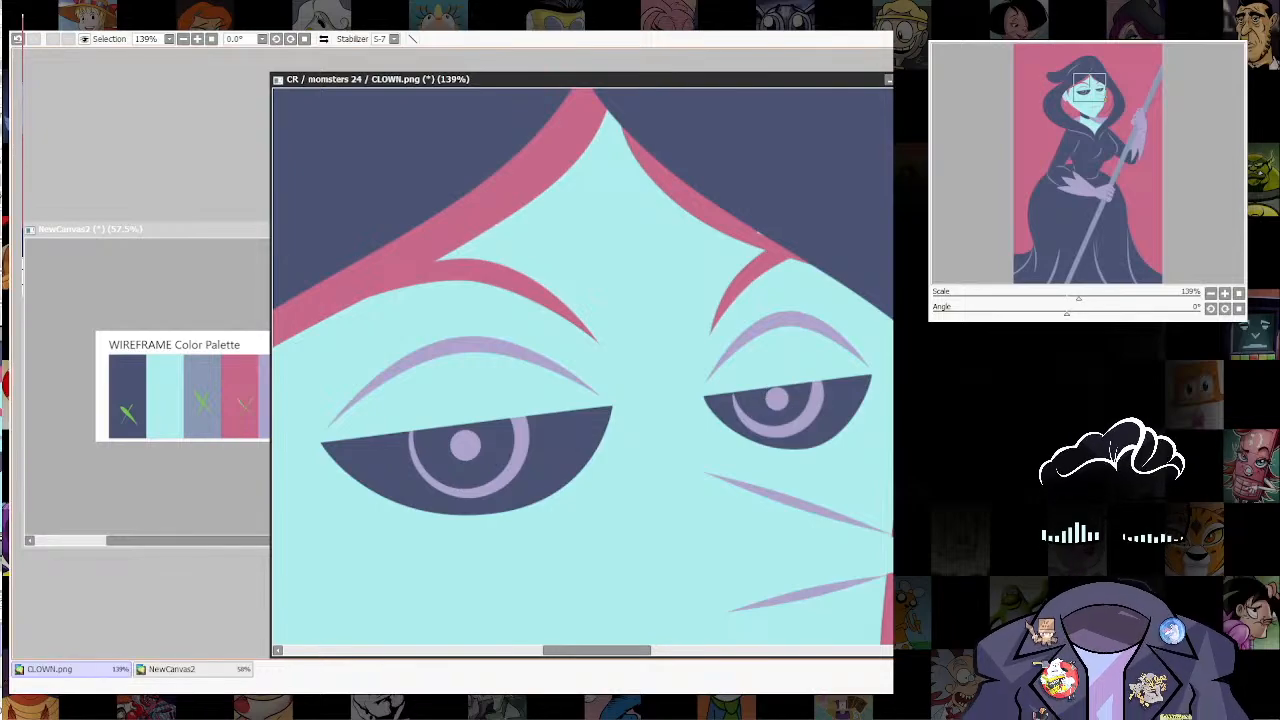
{"action": "scroll", "coordinate": [779, 190], "scroll_direction": "down", "scroll_amount": 5}
{"action": "left_click_drag", "start_coordinate": [779, 208], "coordinate": [661, 385]}
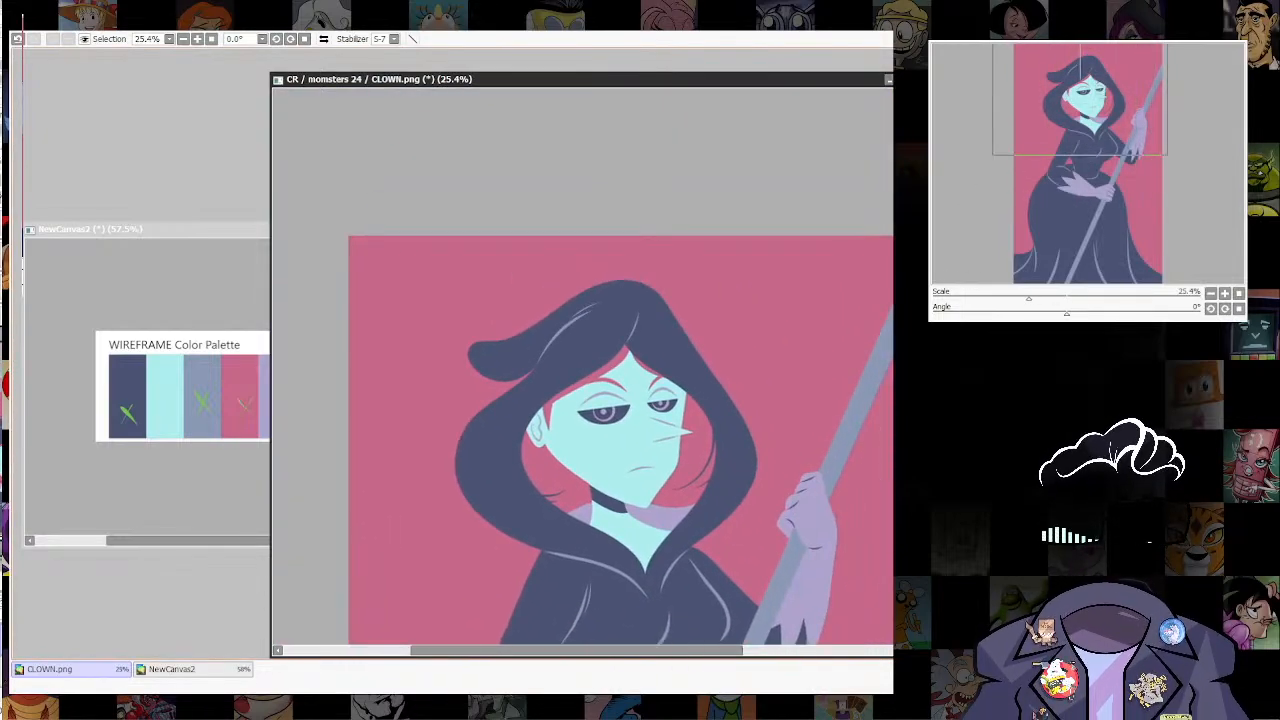
{"action": "scroll", "coordinate": [661, 398], "scroll_direction": "up", "scroll_amount": 3}
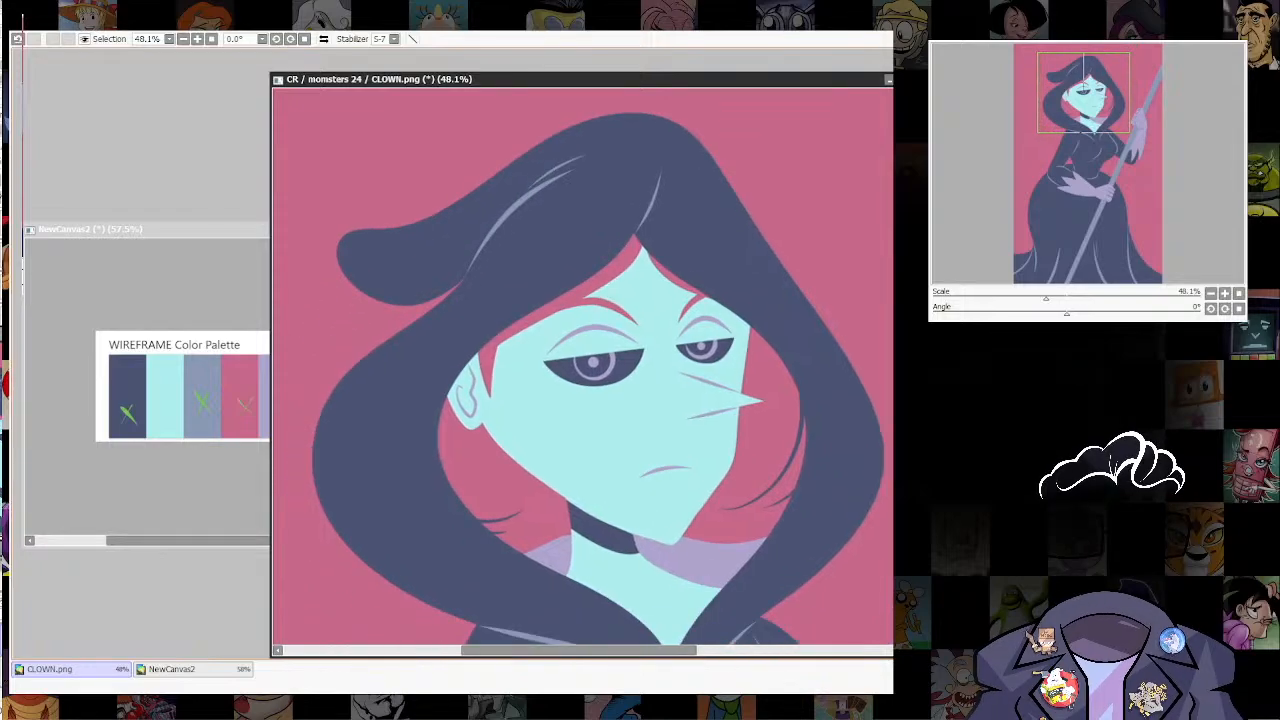
Step: Try the iris rings and pupil dots of both eyes in pale aqua
{"action": "scroll", "coordinate": [740, 446], "scroll_direction": "down", "scroll_amount": 3}
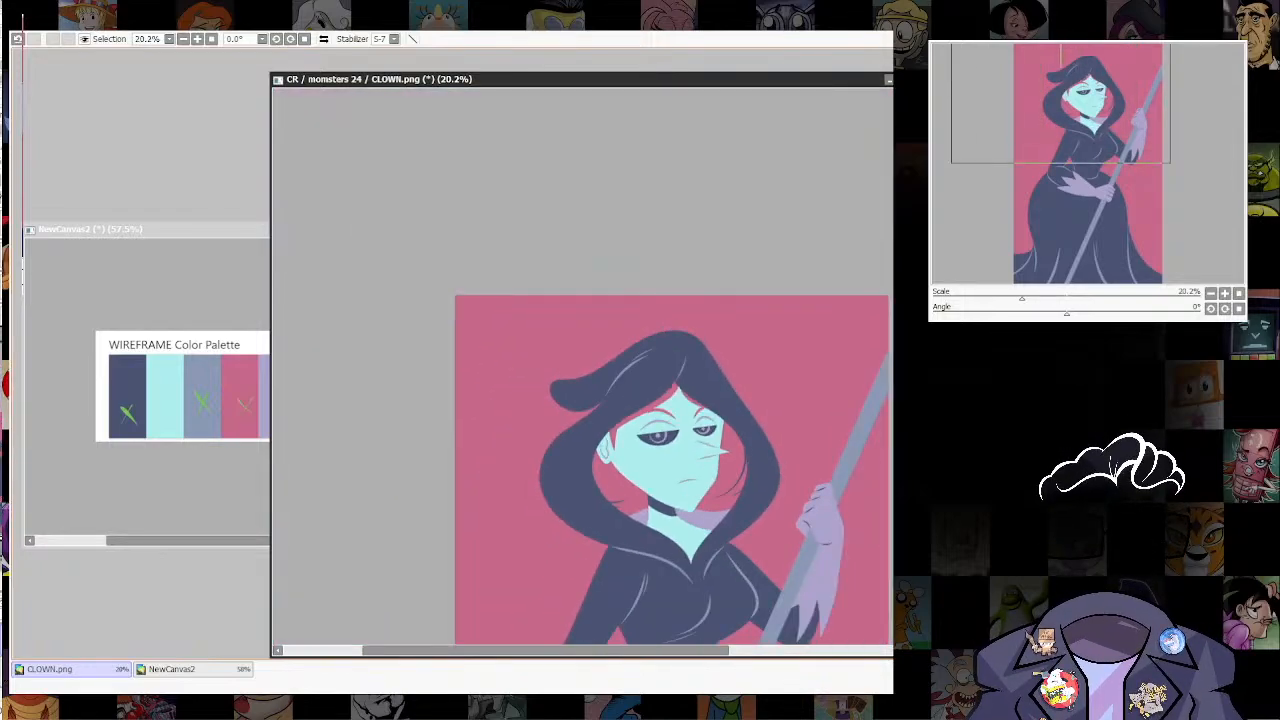
{"action": "scroll", "coordinate": [696, 468], "scroll_direction": "up", "scroll_amount": 4}
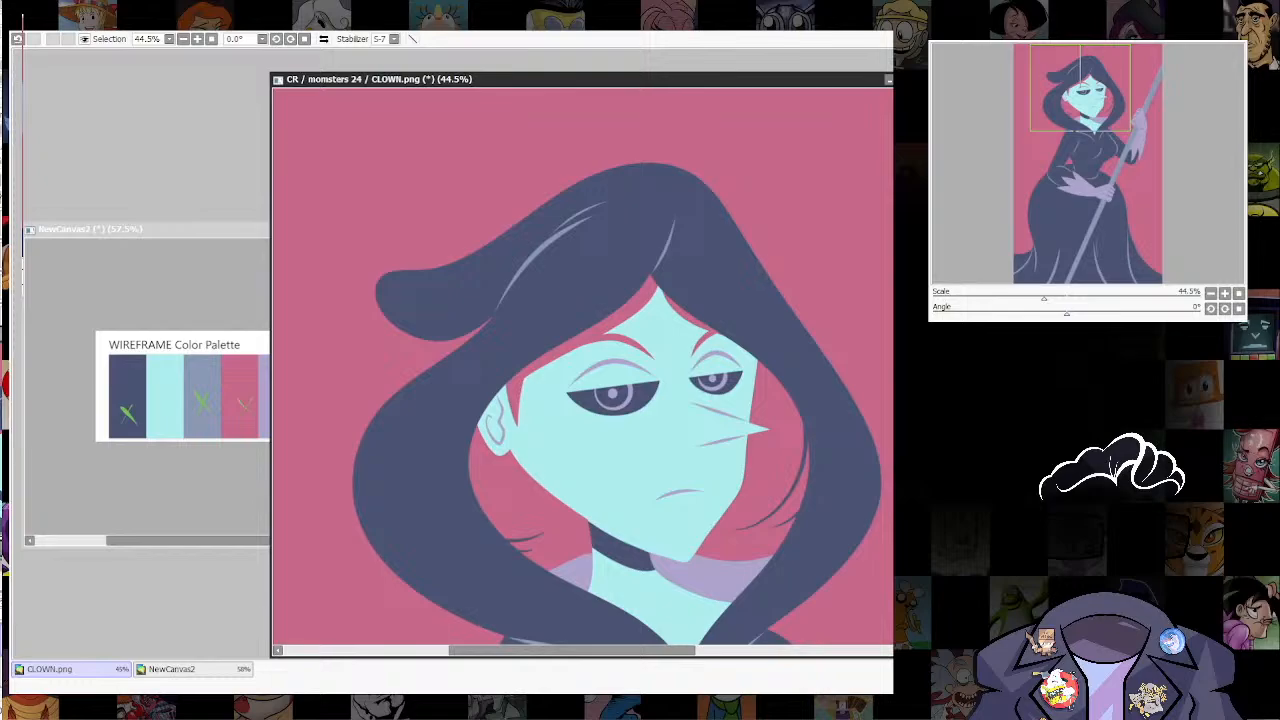
{"action": "left_click_drag", "start_coordinate": [696, 468], "coordinate": [680, 514]}
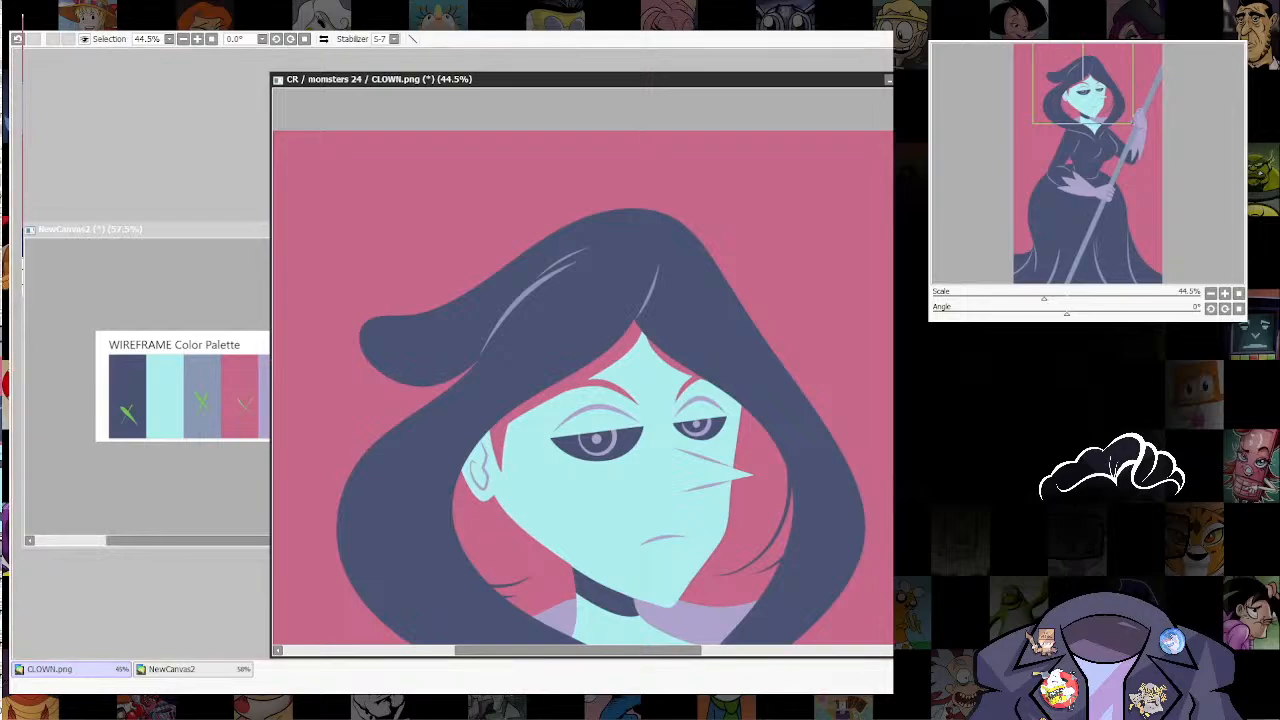
{"action": "key", "text": "ctrl+z"}
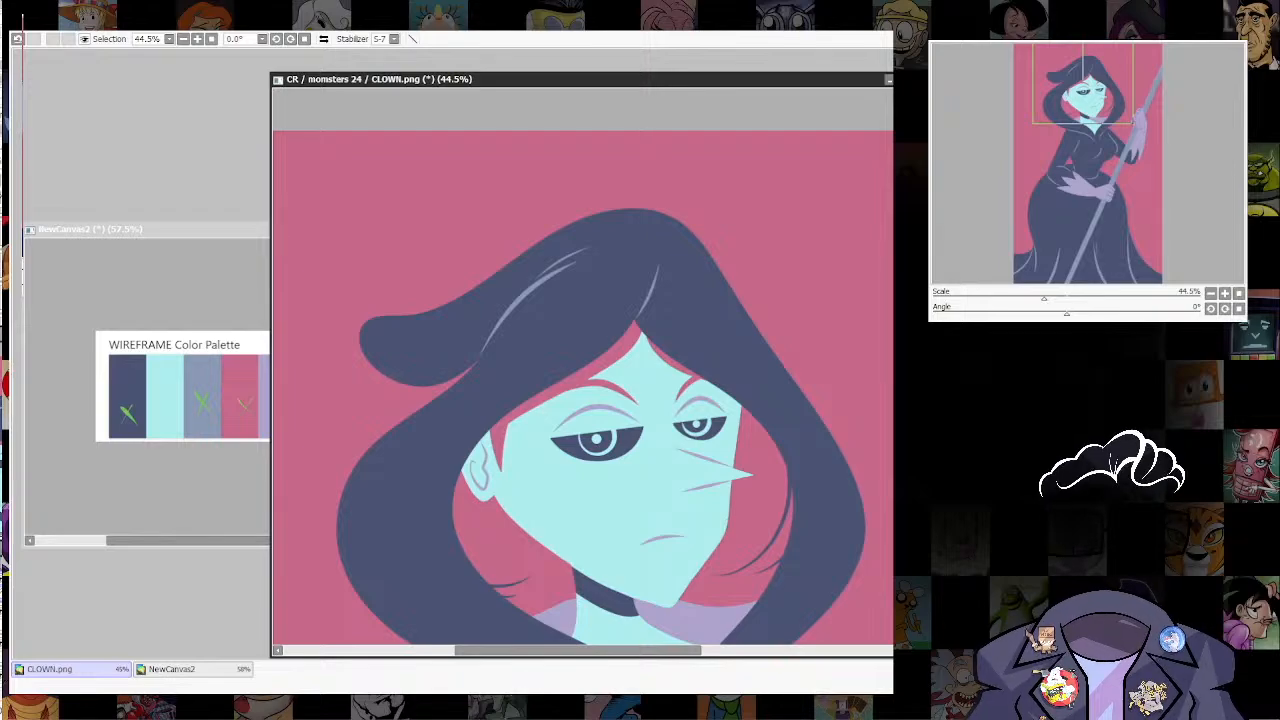
{"action": "key", "text": "ctrl+y"}
{"action": "key", "text": "ctrl+z"}
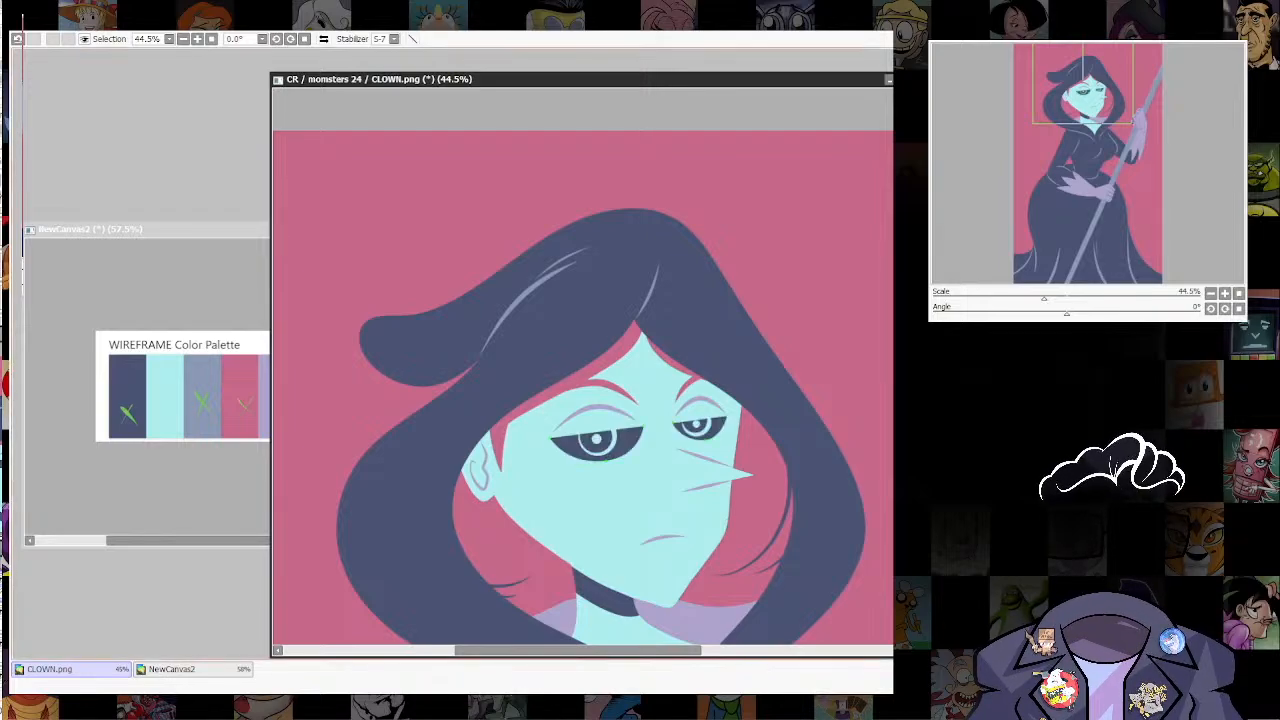
Step: Recolour the two eye shapes with the palette's lavender
{"action": "left_click", "coordinate": [710, 430]}
{"action": "left_click", "coordinate": [622, 444]}
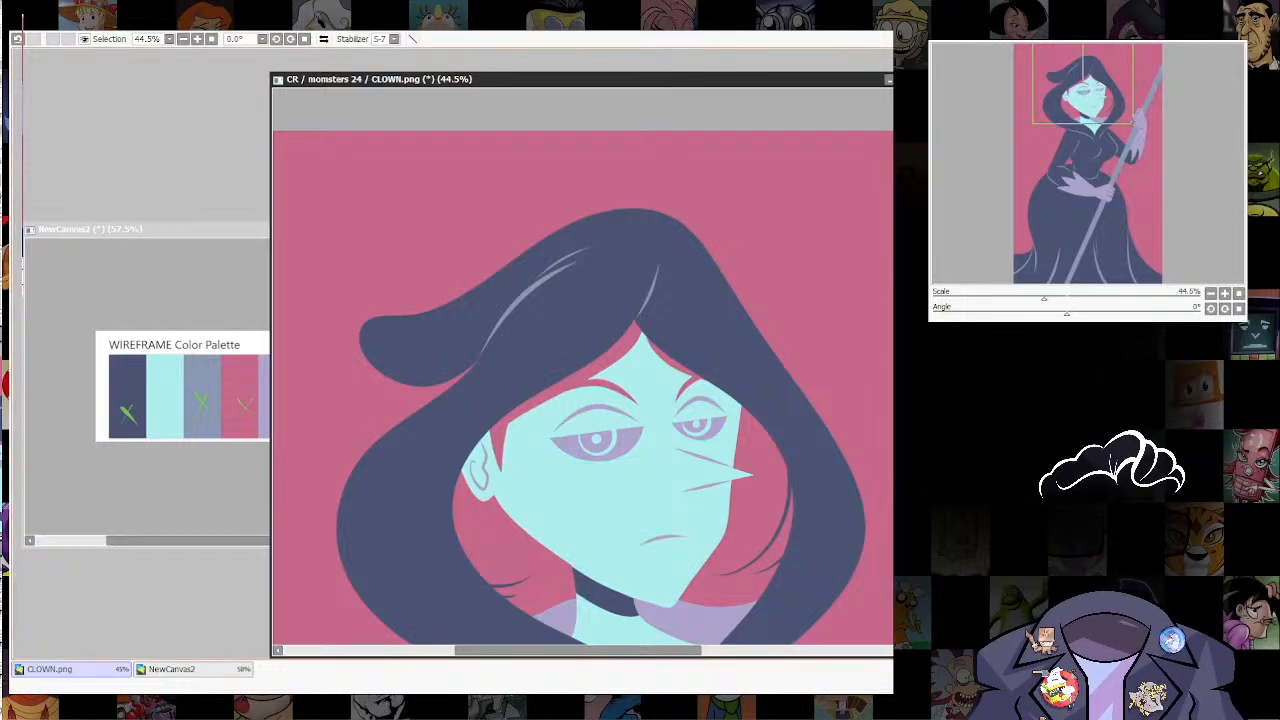
{"action": "scroll", "coordinate": [754, 375], "scroll_direction": "down", "scroll_amount": 5}
{"action": "left_click_drag", "start_coordinate": [754, 375], "coordinate": [745, 243]}
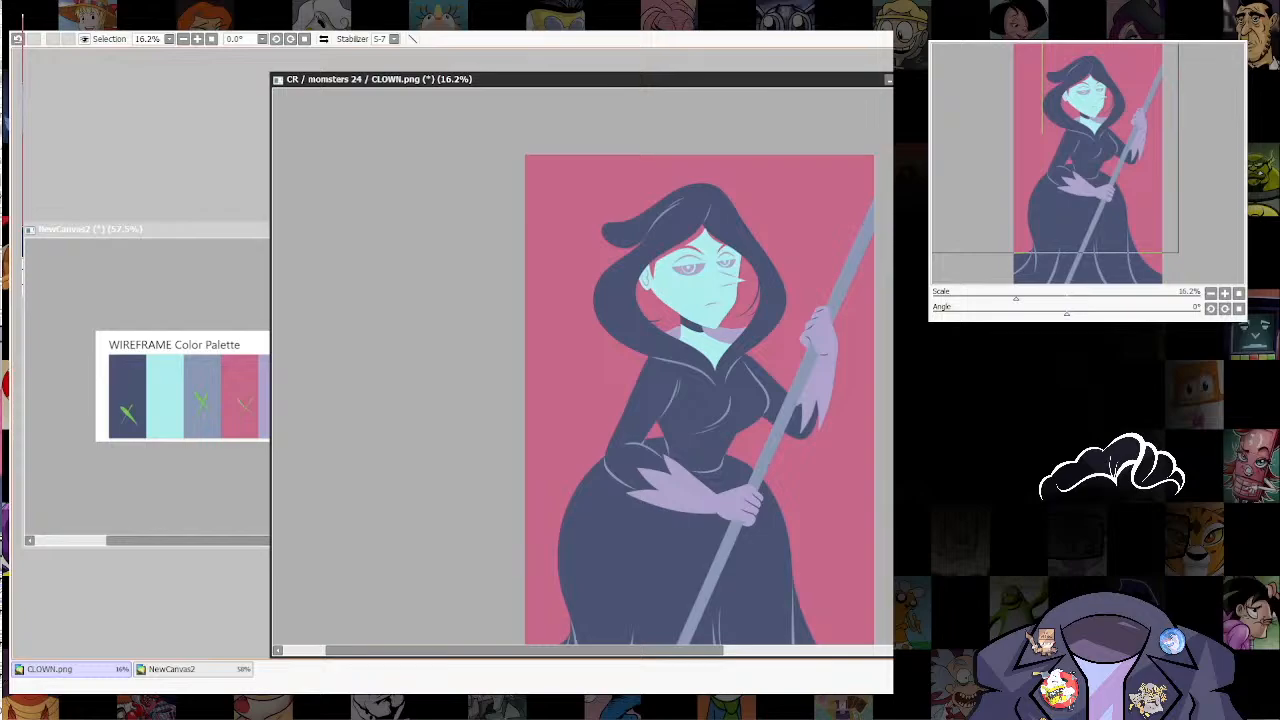
Step: Fill the iris rings and pupil dots of both eyes with the palette's pink
{"action": "scroll", "coordinate": [821, 234], "scroll_direction": "up", "scroll_amount": 2}
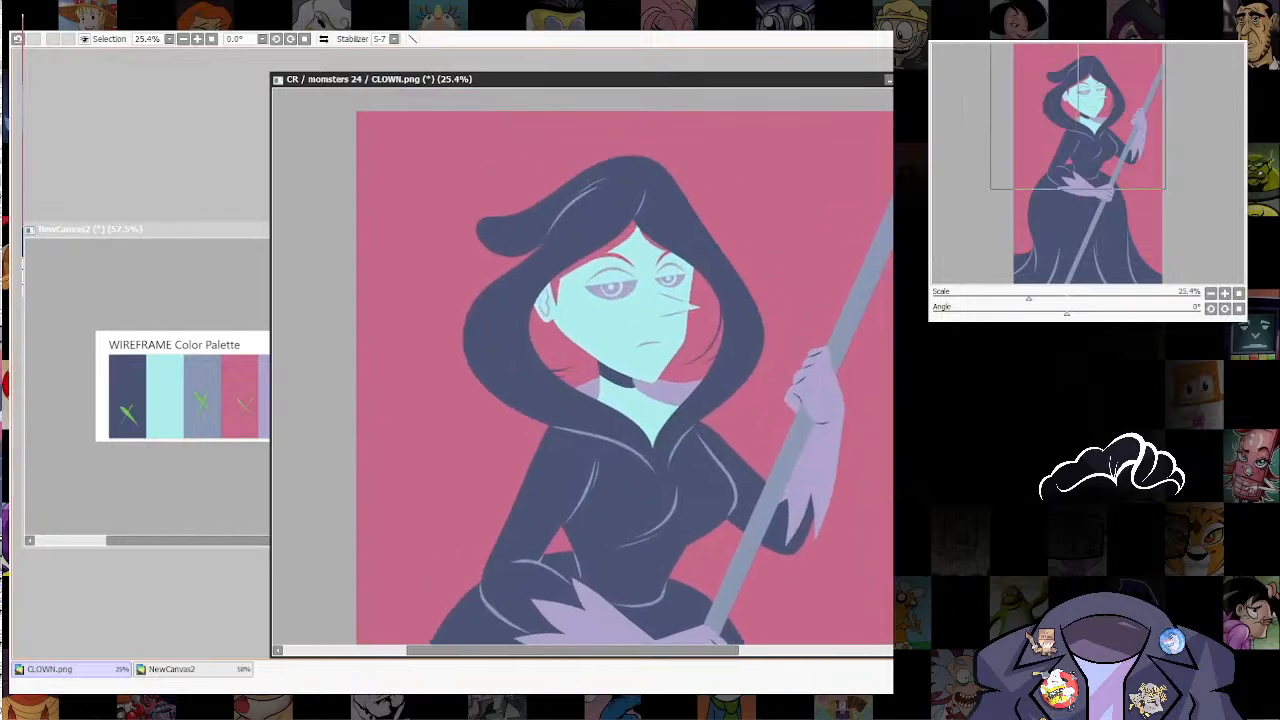
{"action": "left_click_drag", "start_coordinate": [725, 285], "coordinate": [708, 420]}
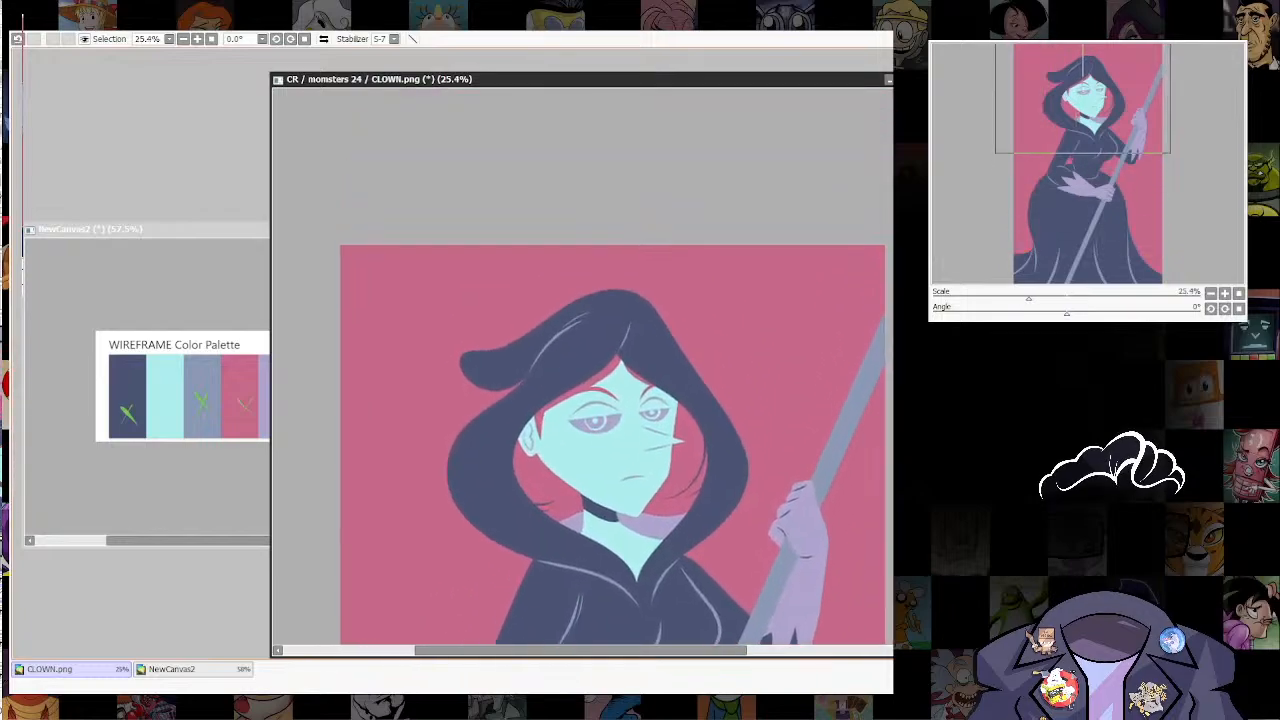
{"action": "scroll", "coordinate": [708, 420], "scroll_direction": "up", "scroll_amount": 2}
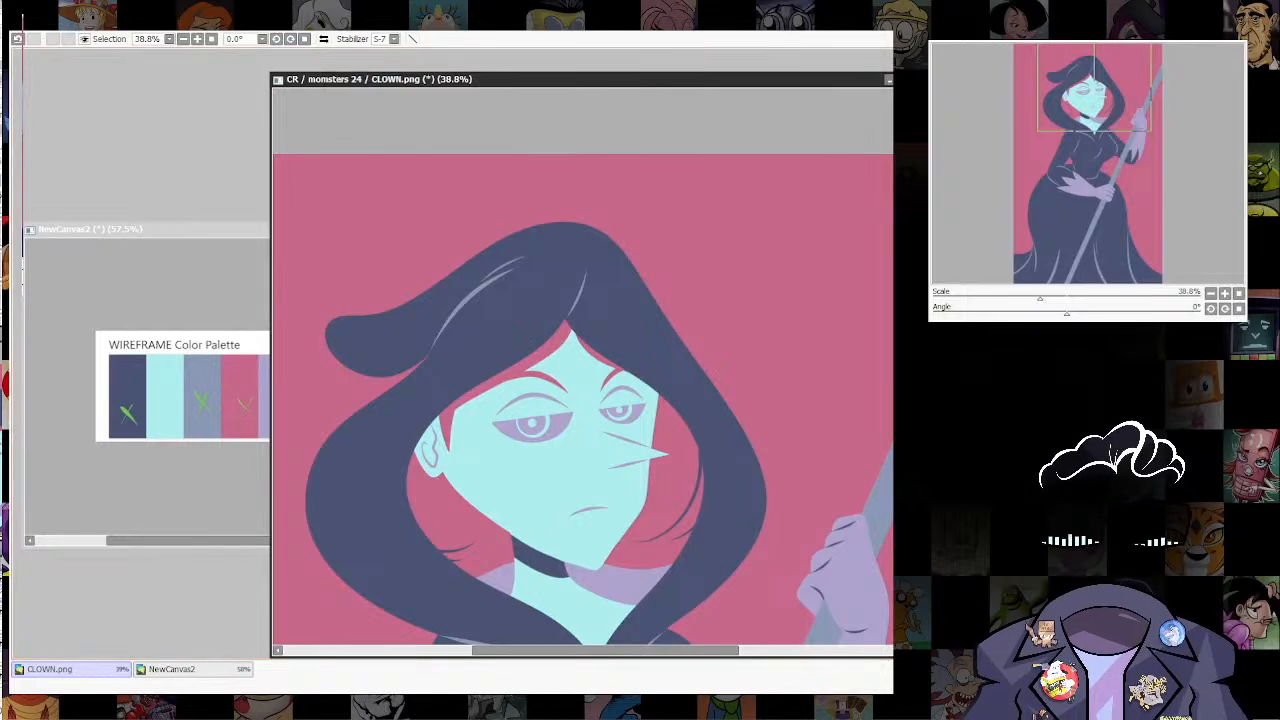
{"action": "key", "text": "ctrl+f"}
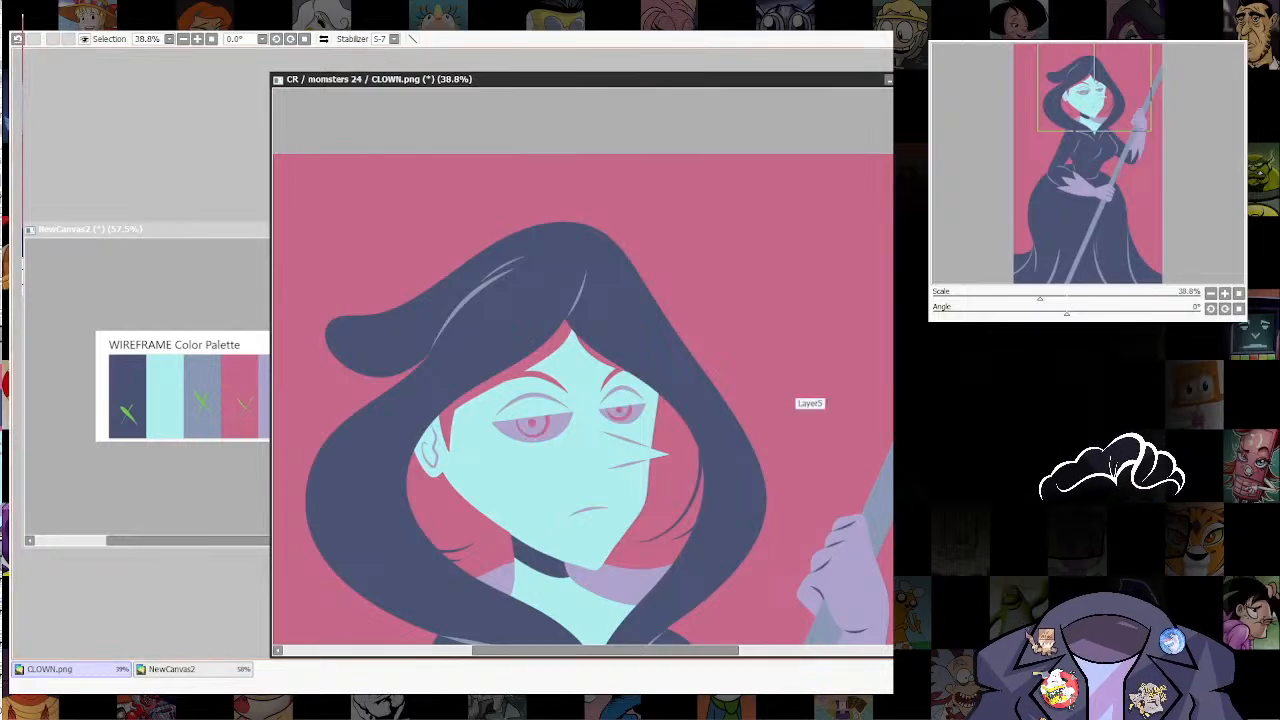
{"action": "scroll", "coordinate": [747, 402], "scroll_direction": "down", "scroll_amount": 3}
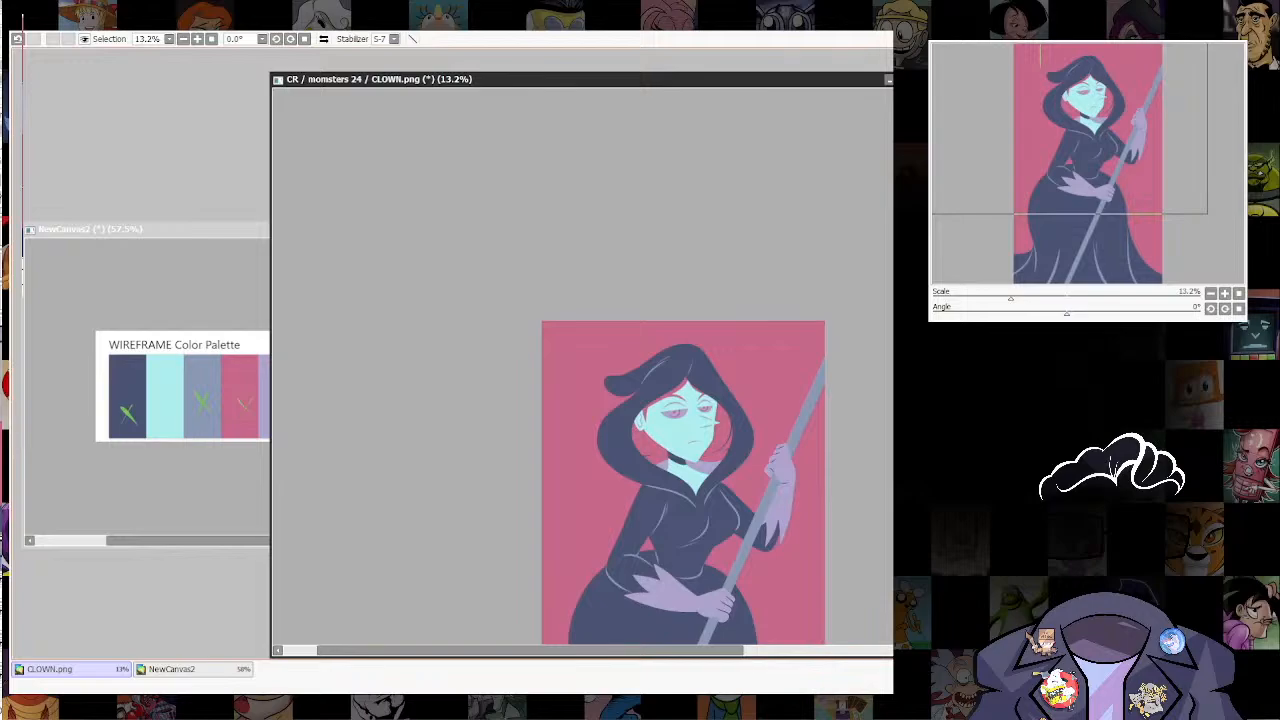
{"action": "scroll", "coordinate": [707, 406], "scroll_direction": "up", "scroll_amount": 4}
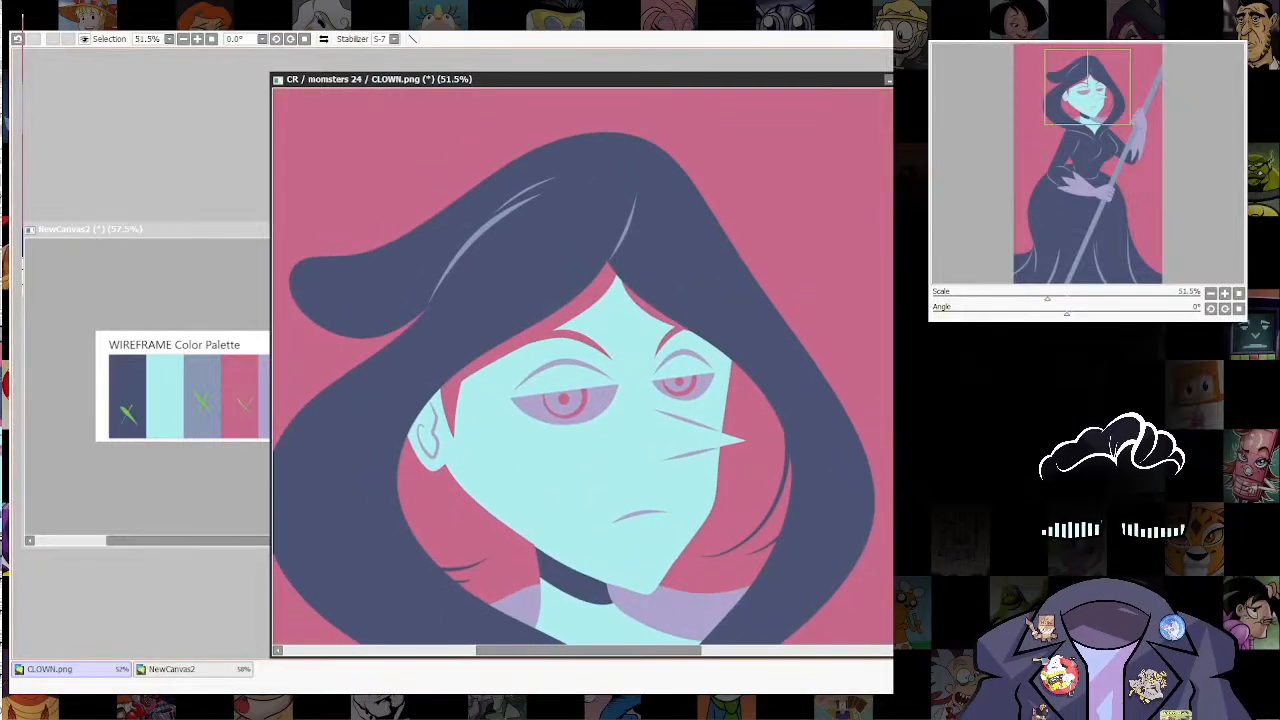
Step: Draw a tapered navy lid line along the upper edge of the far eye, redoing the stroke until it fits
{"action": "left_click_drag", "start_coordinate": [707, 406], "coordinate": [718, 371]}
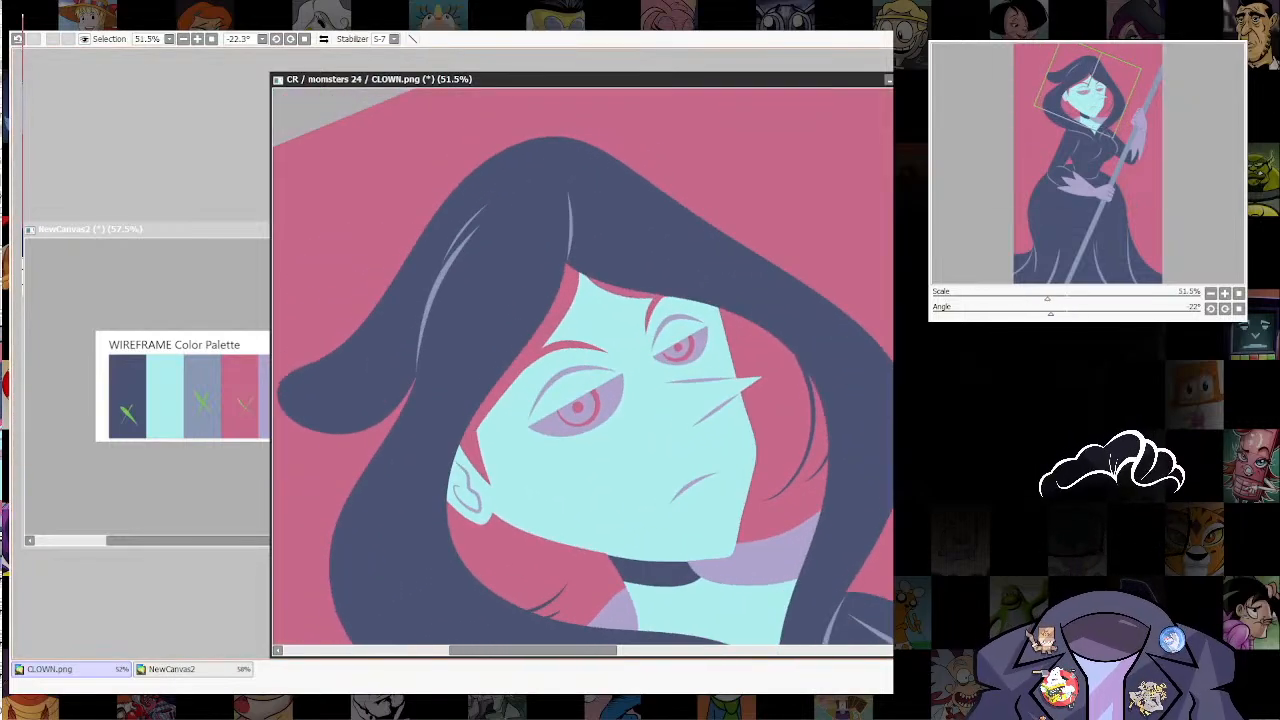
{"action": "scroll", "coordinate": [714, 328], "scroll_direction": "up", "scroll_amount": 3}
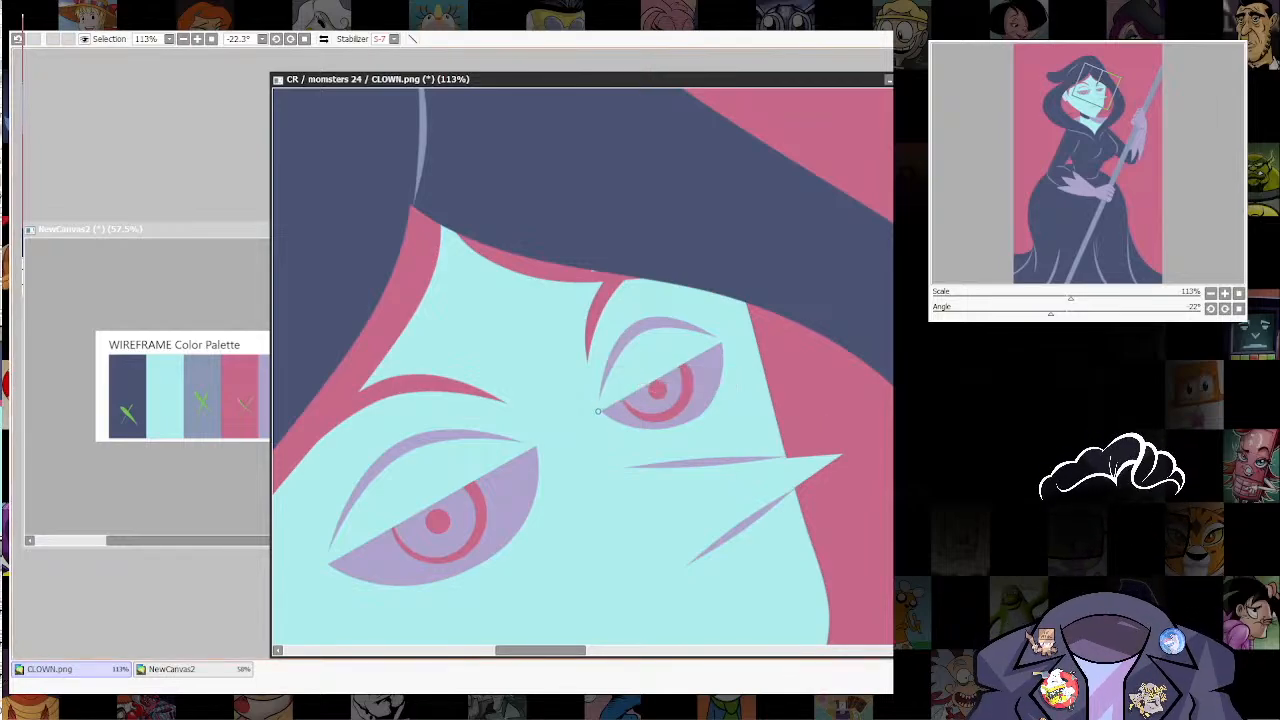
{"action": "left_click_drag", "start_coordinate": [600, 410], "coordinate": [716, 338]}
{"action": "key", "text": "ctrl+z"}
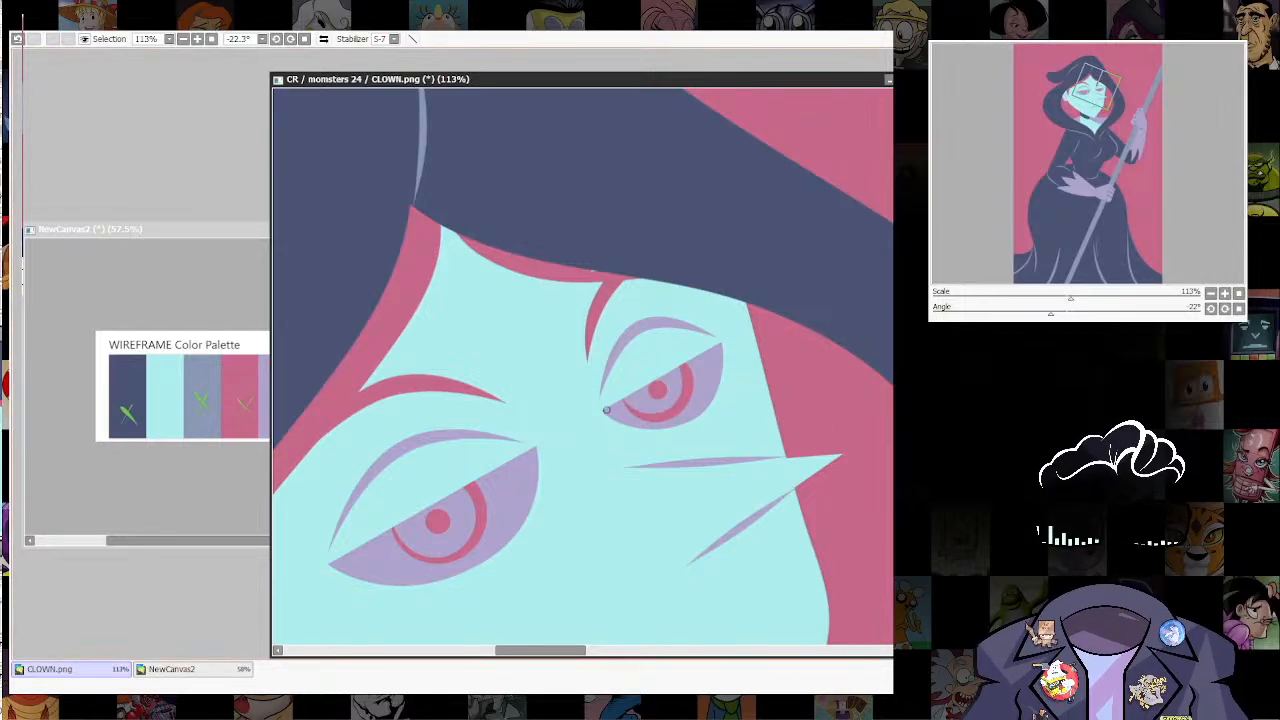
{"action": "mouse_move", "coordinate": [598, 414]}
{"action": "left_mouse_down"}
{"action": "mouse_move", "coordinate": [730, 334]}
{"action": "mouse_move", "coordinate": [672, 365]}
{"action": "mouse_move", "coordinate": [716, 342]}
{"action": "left_mouse_up"}
{"action": "key", "text": "ctrl+z"}
{"action": "key", "text": "ctrl+z"}
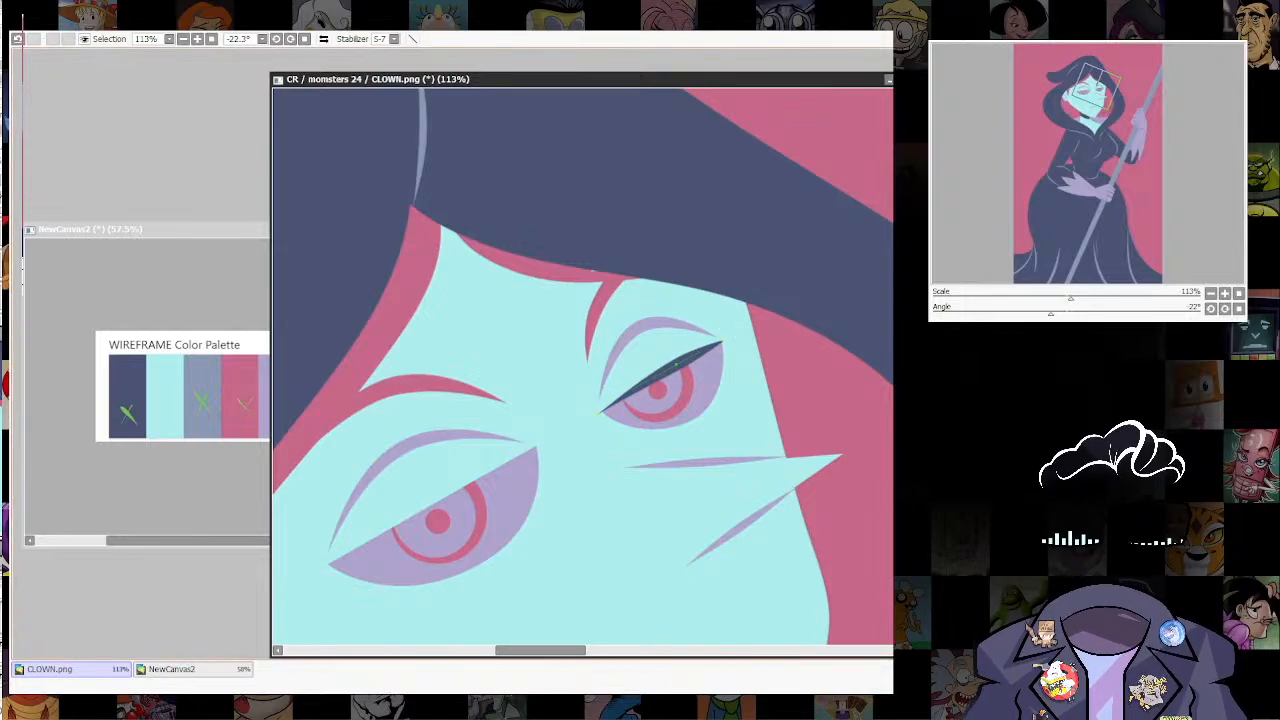
Step: Draw a matching navy lid line along the upper edge of the near eye and thicken it toward the middle and outer corner
{"action": "left_click_drag", "start_coordinate": [464, 599], "coordinate": [614, 504]}
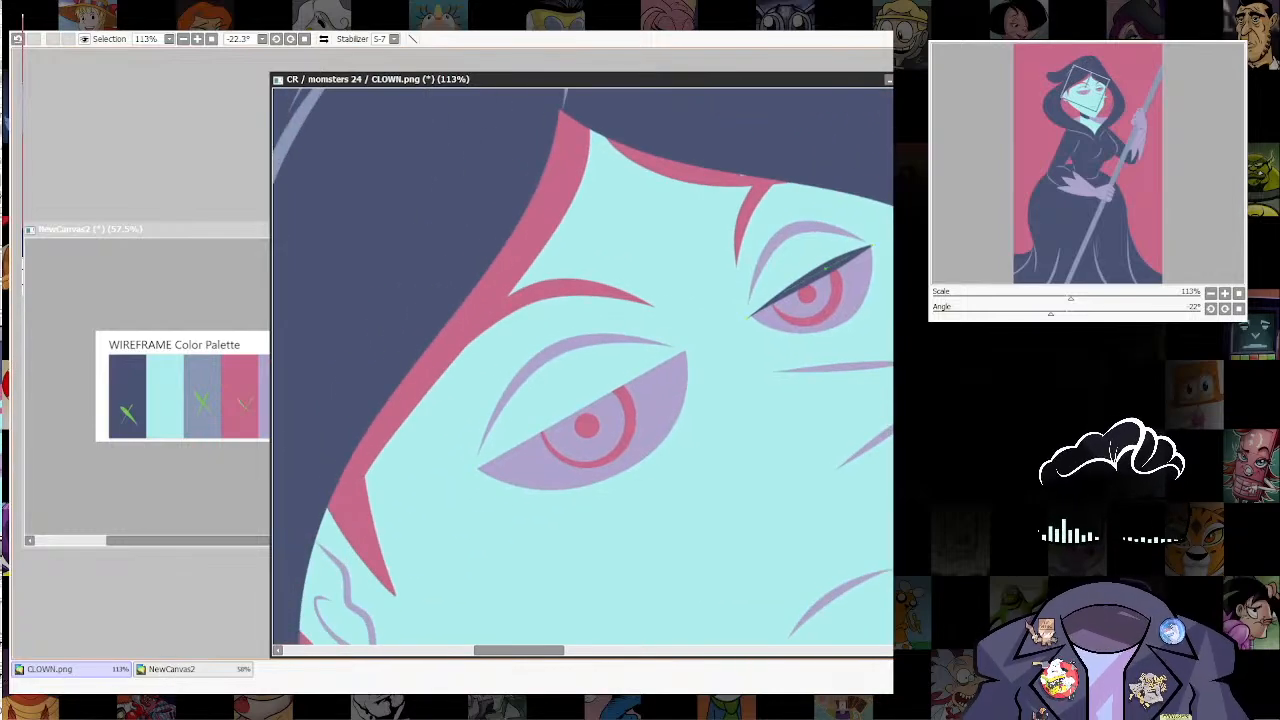
{"action": "left_click_drag", "start_coordinate": [471, 474], "coordinate": [690, 348]}
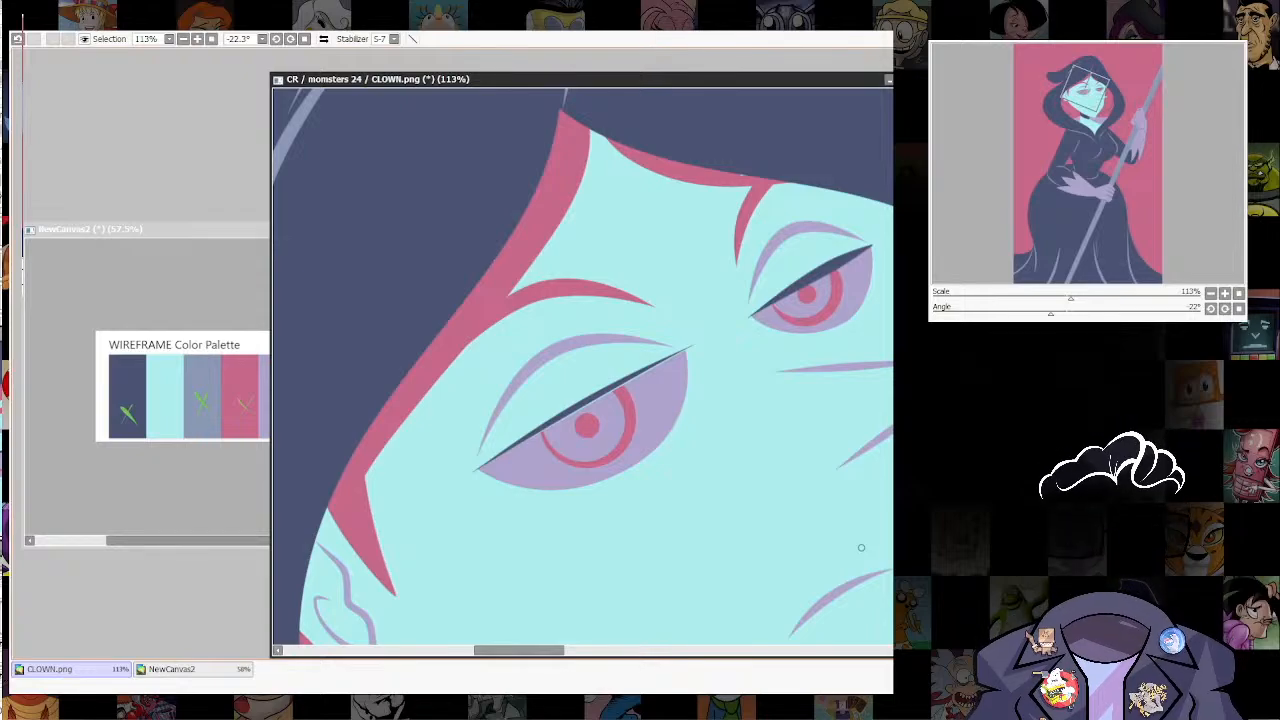
{"action": "left_click_drag", "start_coordinate": [588, 401], "coordinate": [593, 399]}
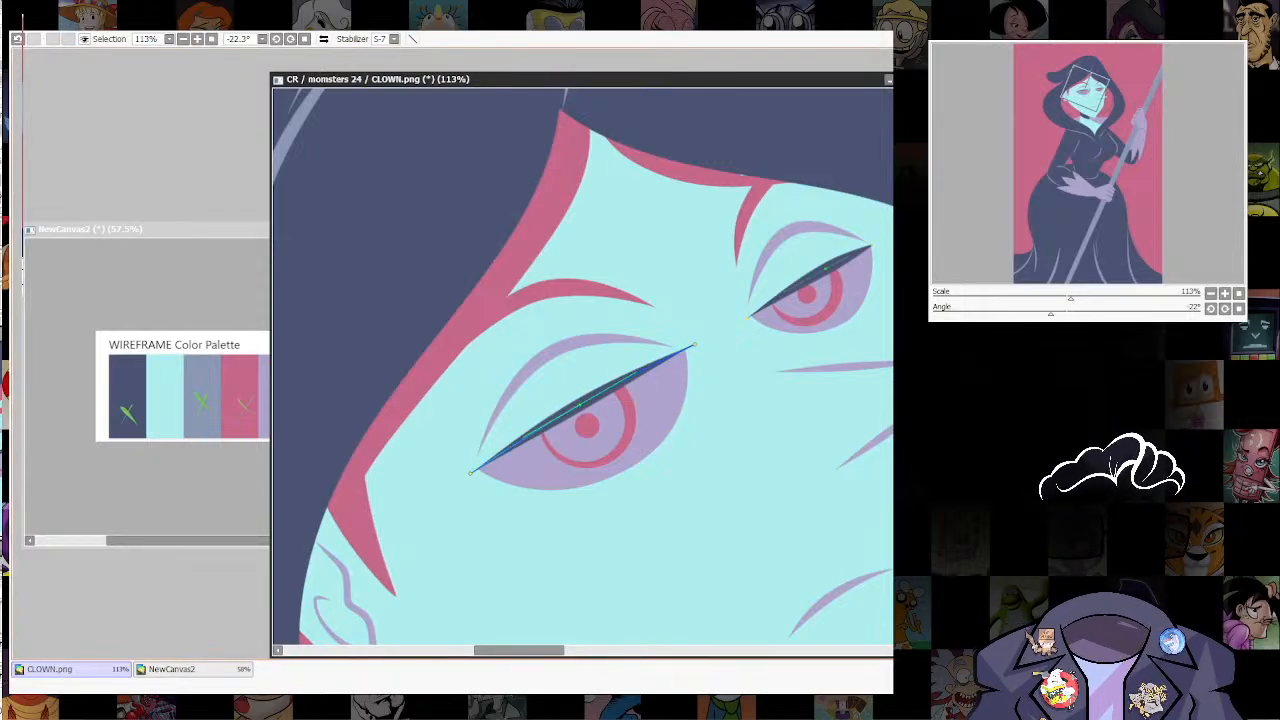
{"action": "left_click_drag", "start_coordinate": [512, 449], "coordinate": [507, 451]}
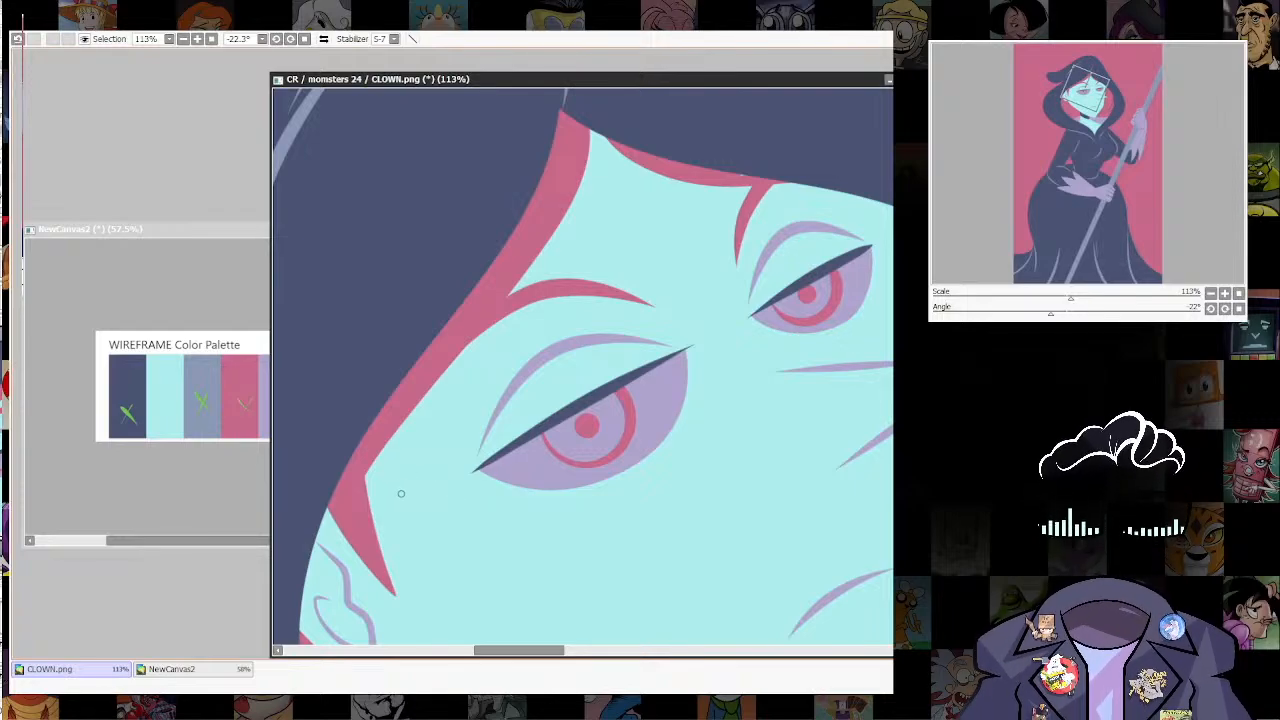
Step: Add two curved navy eyelashes near the outer corner of each eye
{"action": "mouse_move", "coordinate": [399, 491]}
{"action": "left_mouse_down"}
{"action": "mouse_move", "coordinate": [487, 472]}
{"action": "mouse_move", "coordinate": [506, 450]}
{"action": "mouse_move", "coordinate": [478, 422]}
{"action": "mouse_move", "coordinate": [538, 433]}
{"action": "mouse_move", "coordinate": [480, 450]}
{"action": "mouse_move", "coordinate": [496, 450]}
{"action": "left_mouse_up"}
{"action": "key", "text": "ctrl+z"}
{"action": "key", "text": "ctrl"}
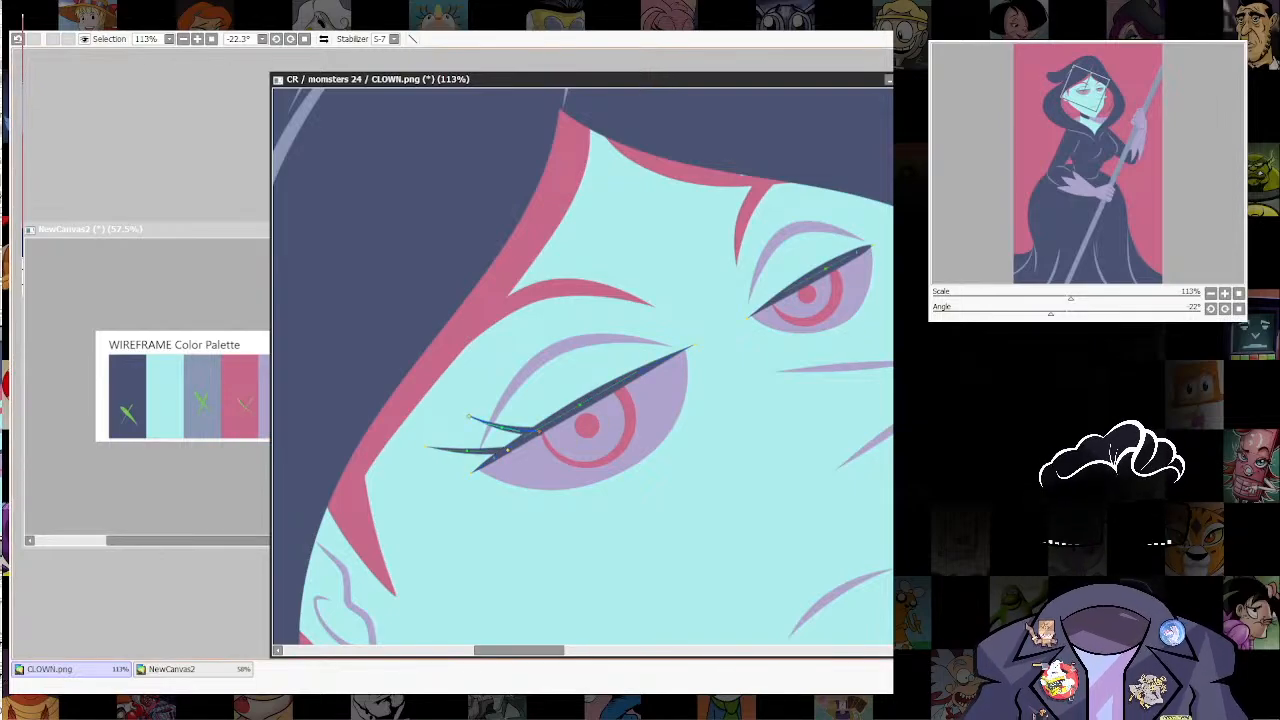
{"action": "left_click_drag", "start_coordinate": [600, 370], "coordinate": [469, 499]}
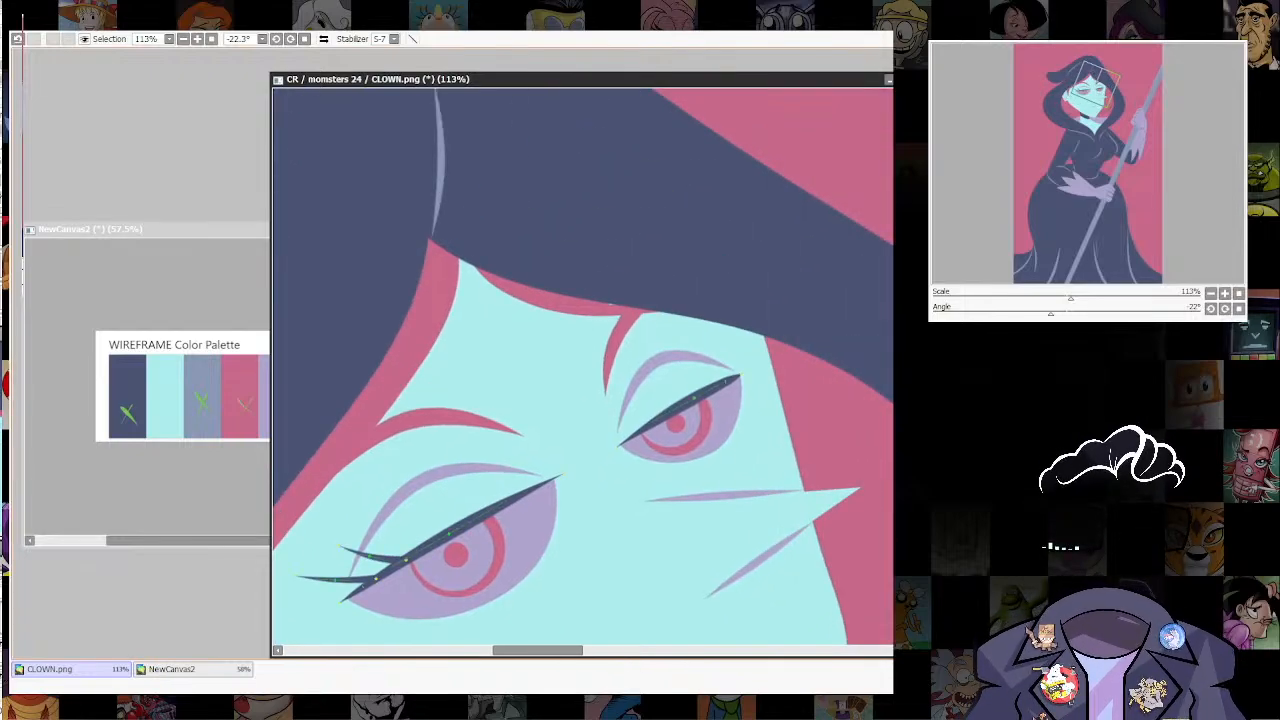
{"action": "left_click_drag", "start_coordinate": [697, 332], "coordinate": [706, 394]}
{"action": "mouse_move", "coordinate": [722, 330]}
{"action": "left_mouse_down"}
{"action": "mouse_move", "coordinate": [728, 366]}
{"action": "mouse_move", "coordinate": [706, 393]}
{"action": "mouse_move", "coordinate": [725, 390]}
{"action": "left_mouse_up"}
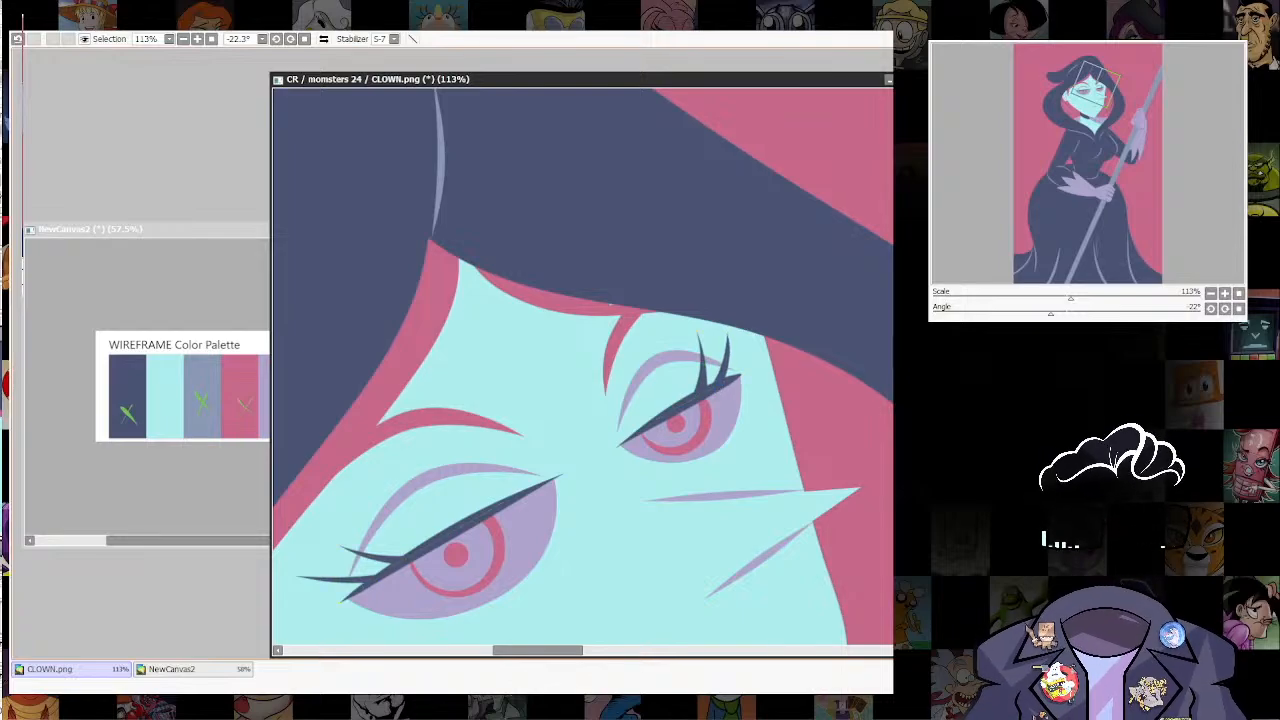
Step: Check how the recoloured eyes and new lashes look on the whole figure
{"action": "scroll", "coordinate": [700, 240], "scroll_direction": "down", "scroll_amount": 7}
{"action": "left_click_drag", "start_coordinate": [700, 240], "coordinate": [762, 219]}
{"action": "scroll", "coordinate": [770, 280], "scroll_direction": "down", "scroll_amount": 7}
{"action": "left_click_drag", "start_coordinate": [660, 330], "coordinate": [644, 383]}
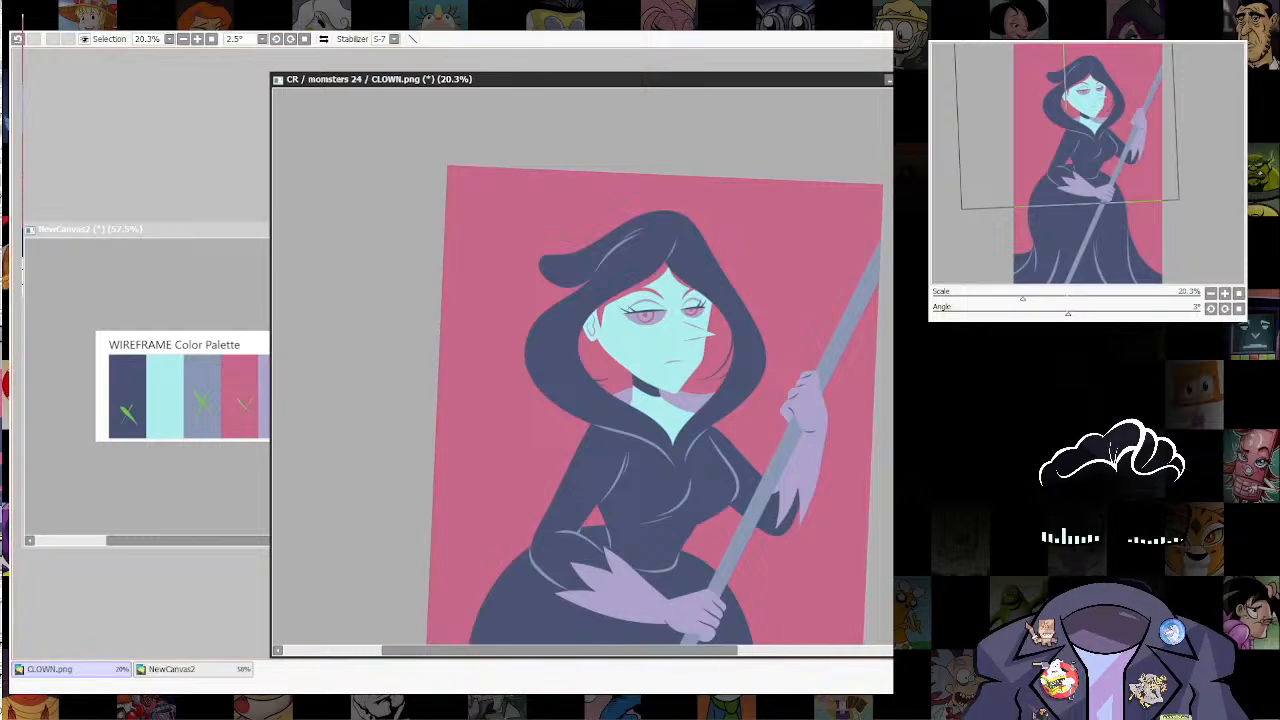
{"action": "scroll", "coordinate": [780, 321], "scroll_direction": "down", "scroll_amount": 5}
{"action": "scroll", "coordinate": [790, 480], "scroll_direction": "up", "scroll_amount": 5}
{"action": "left_click_drag", "start_coordinate": [660, 240], "coordinate": [680, 468]}
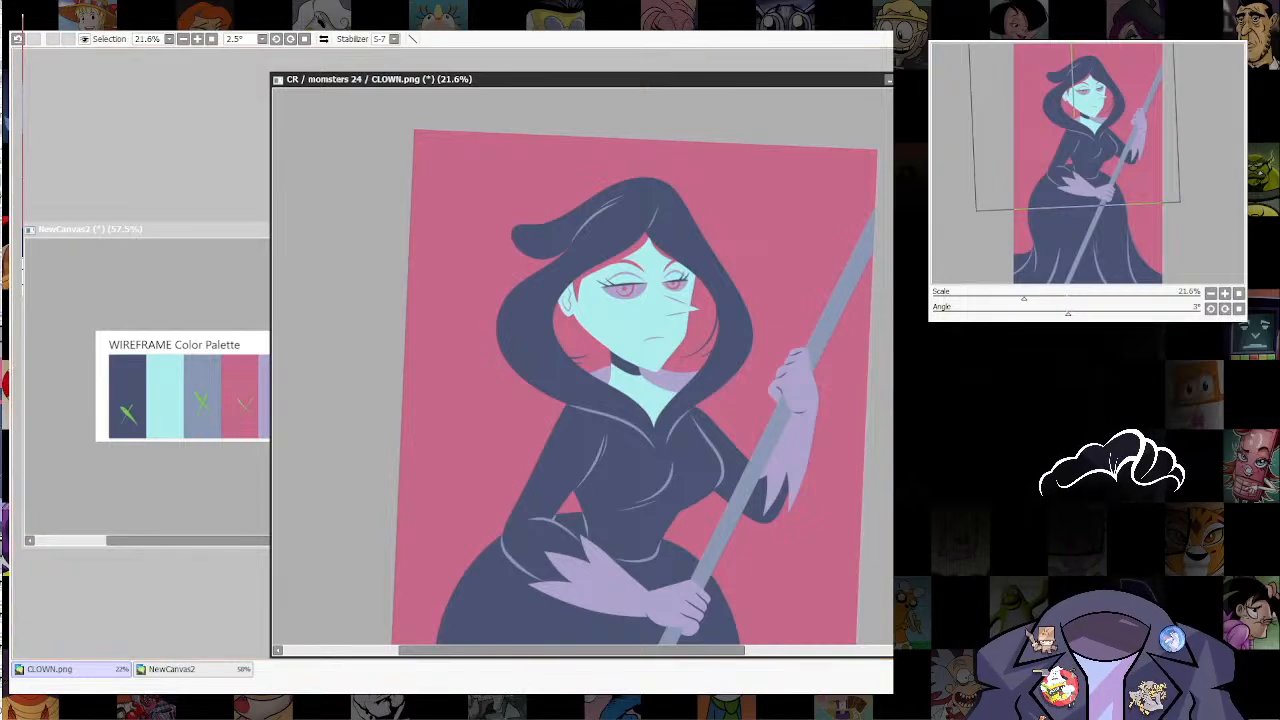
Step: Draw a large curved pale aqua scythe blade from the upper end of the staff across the background above the head
{"action": "left_click_drag", "start_coordinate": [580, 330], "coordinate": [588, 398]}
{"action": "left_click_drag", "start_coordinate": [446, 231], "coordinate": [425, 293]}
{"action": "left_click_drag", "start_coordinate": [491, 265], "coordinate": [853, 337]}
{"action": "left_click_drag", "start_coordinate": [470, 231], "coordinate": [972, 208]}
{"action": "left_click_drag", "start_coordinate": [660, 254], "coordinate": [650, 228]}
{"action": "left_click_drag", "start_coordinate": [640, 315], "coordinate": [697, 286]}
{"action": "left_click_drag", "start_coordinate": [650, 228], "coordinate": [636, 207]}
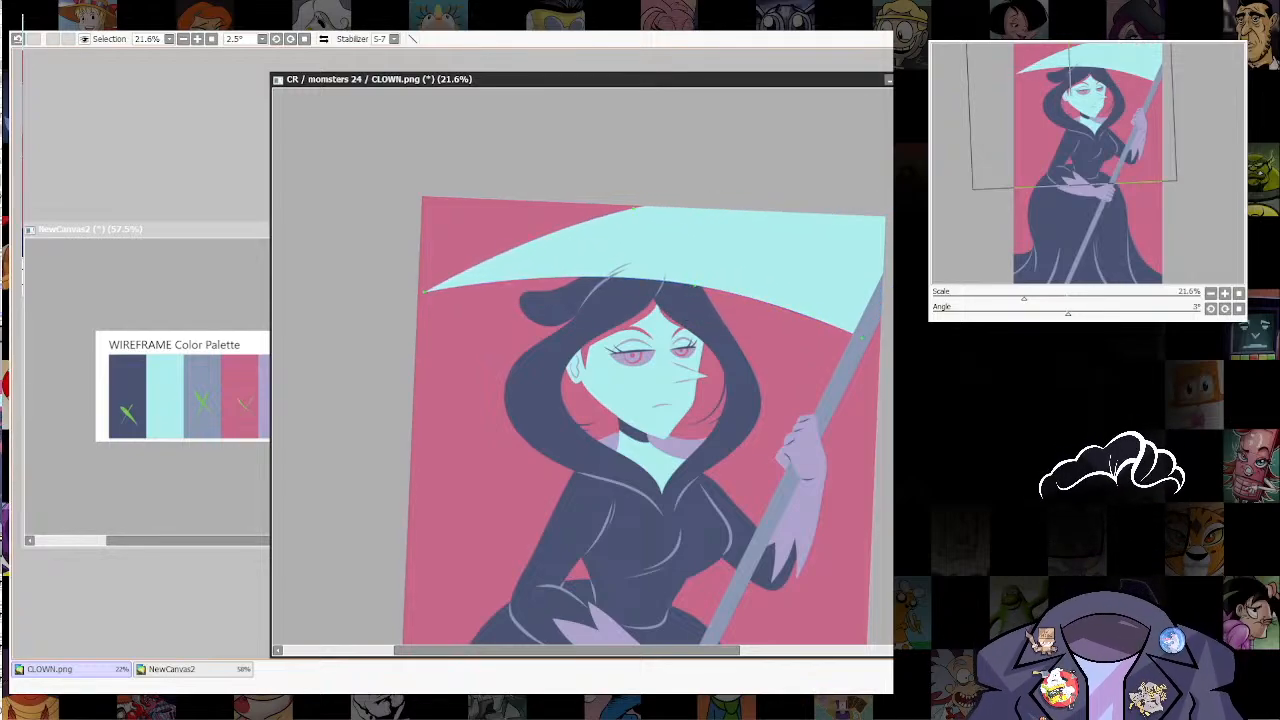
Step: Reshape the scythe blade by lowering its tip to the canvas's left edge and adjusting its outer and inner curves
{"action": "left_click_drag", "start_coordinate": [424, 291], "coordinate": [442, 376]}
{"action": "left_click_drag", "start_coordinate": [636, 207], "coordinate": [612, 204]}
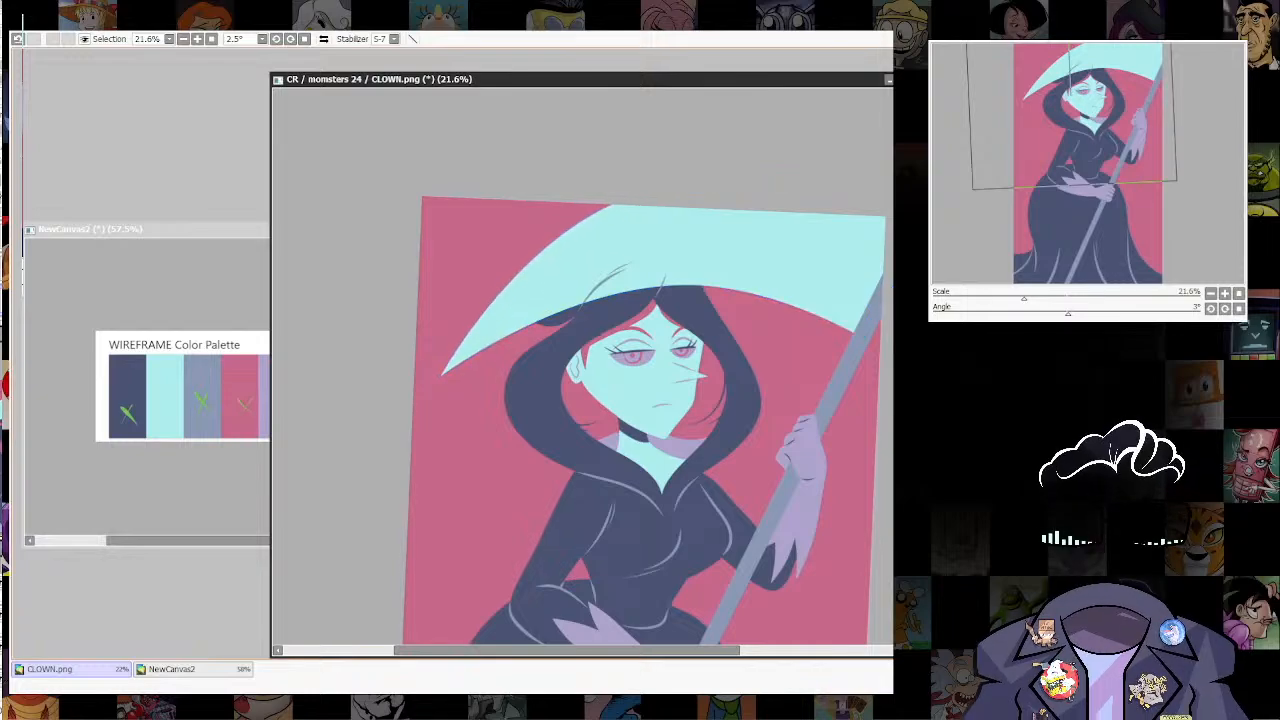
{"action": "left_click_drag", "start_coordinate": [442, 376], "coordinate": [416, 370]}
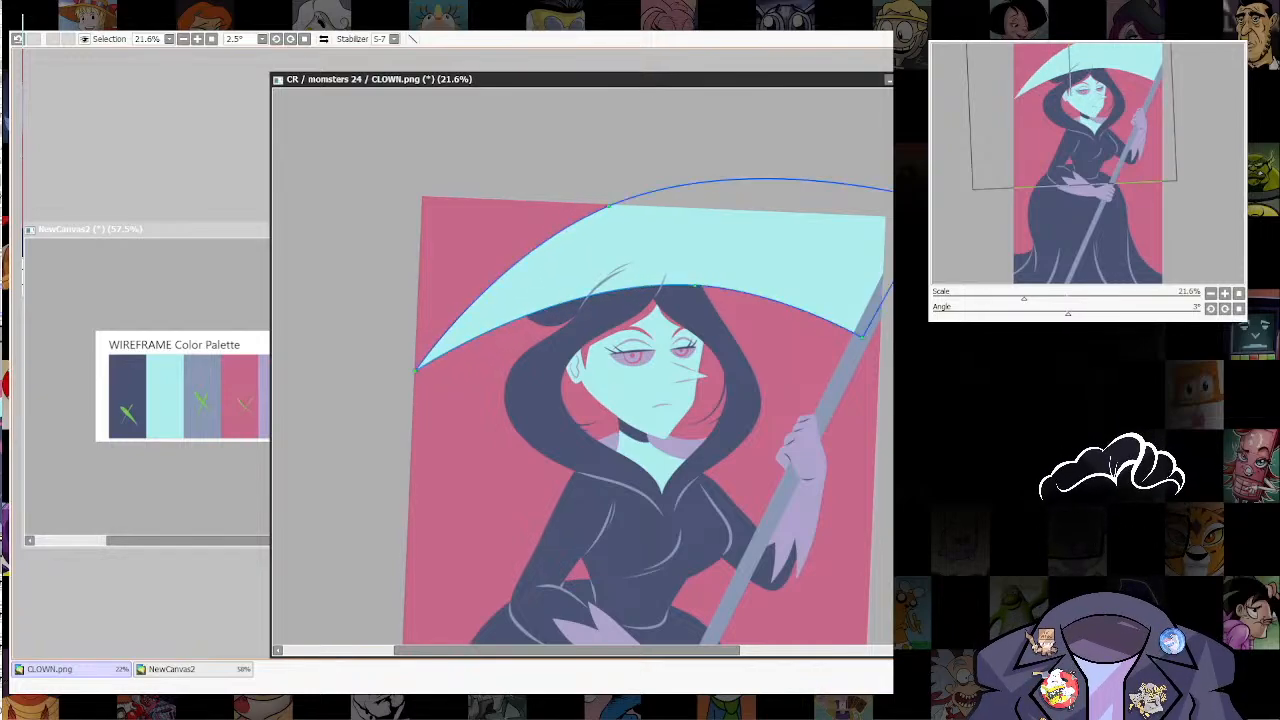
{"action": "left_click_drag", "start_coordinate": [695, 286], "coordinate": [684, 268]}
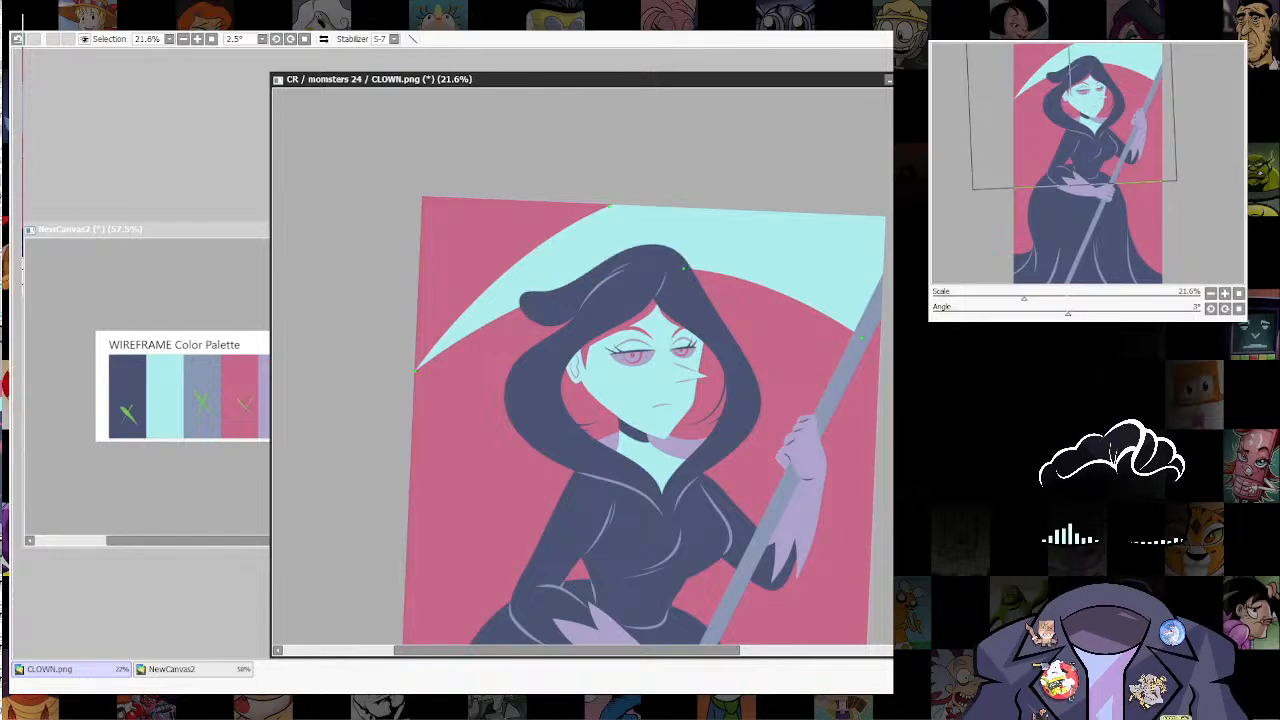
Step: Examine the scythe blade against the whole figure with the canvas rotation reset
{"action": "scroll", "coordinate": [812, 398], "scroll_direction": "down", "scroll_amount": 6}
{"action": "scroll", "coordinate": [783, 300], "scroll_direction": "up", "scroll_amount": 5}
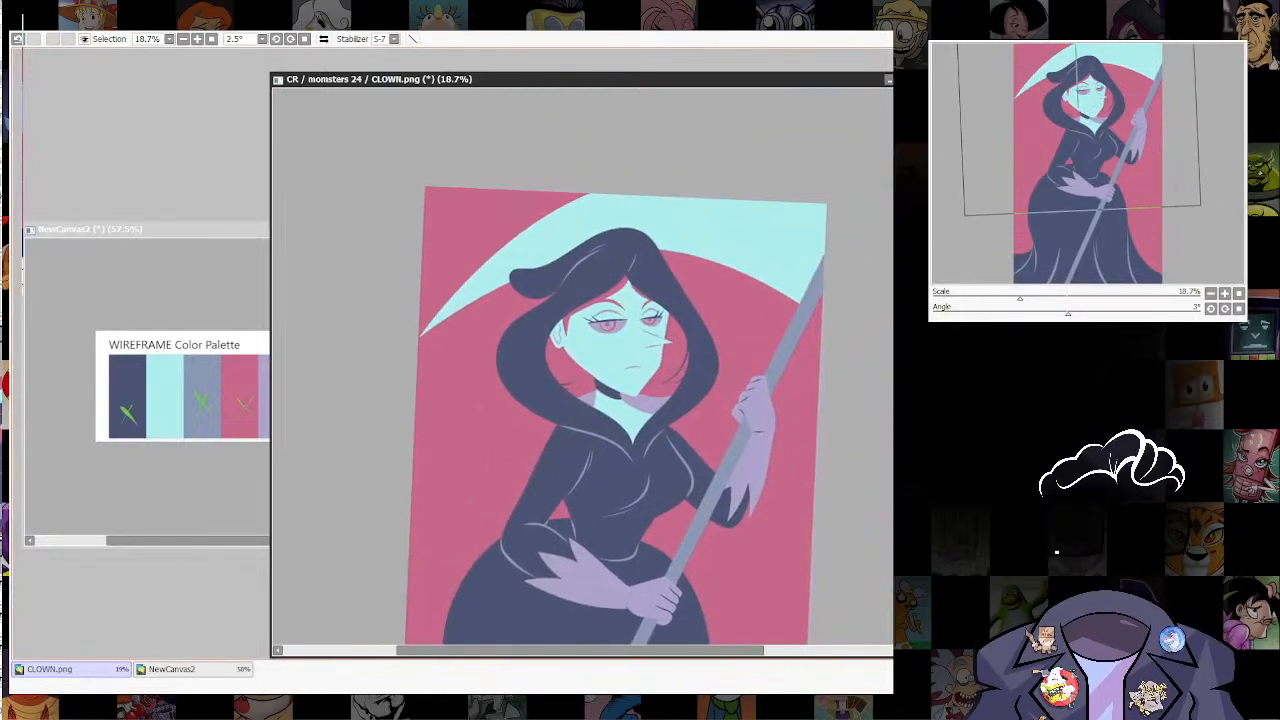
{"action": "left_click_drag", "start_coordinate": [748, 514], "coordinate": [785, 343]}
{"action": "scroll", "coordinate": [785, 343], "scroll_direction": "down", "scroll_amount": 5}
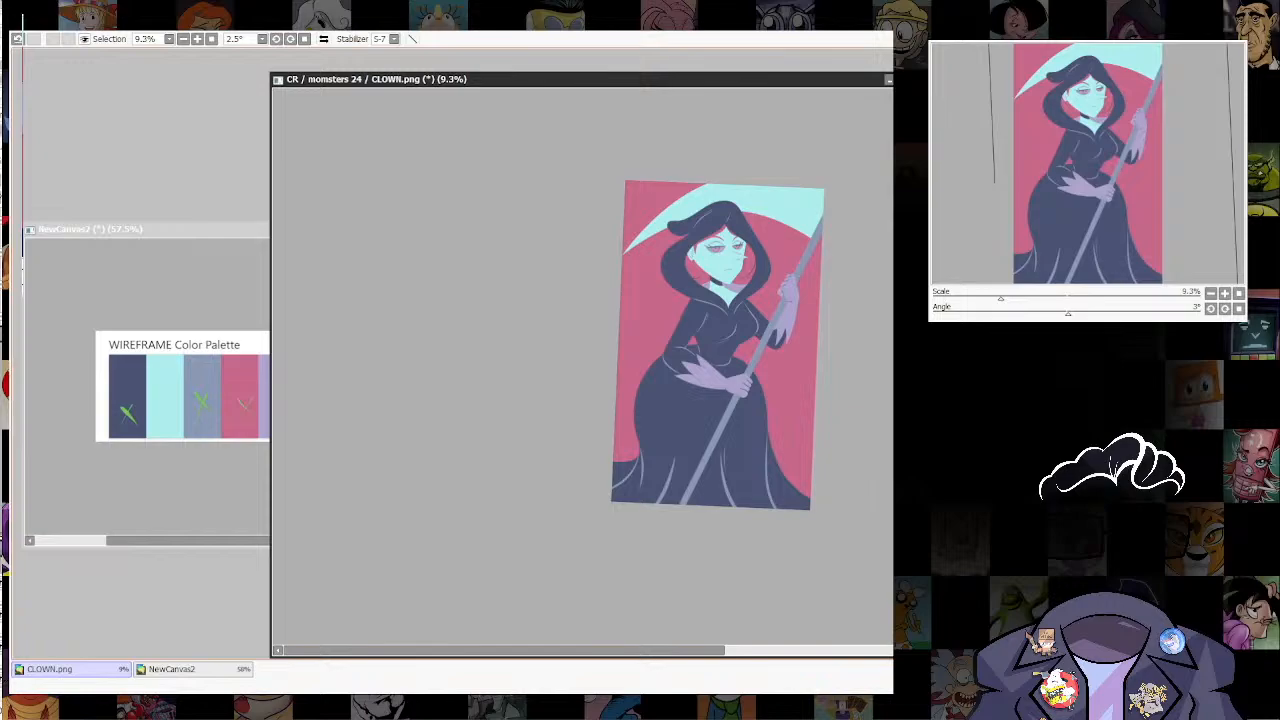
{"action": "scroll", "coordinate": [758, 165], "scroll_direction": "up", "scroll_amount": 5}
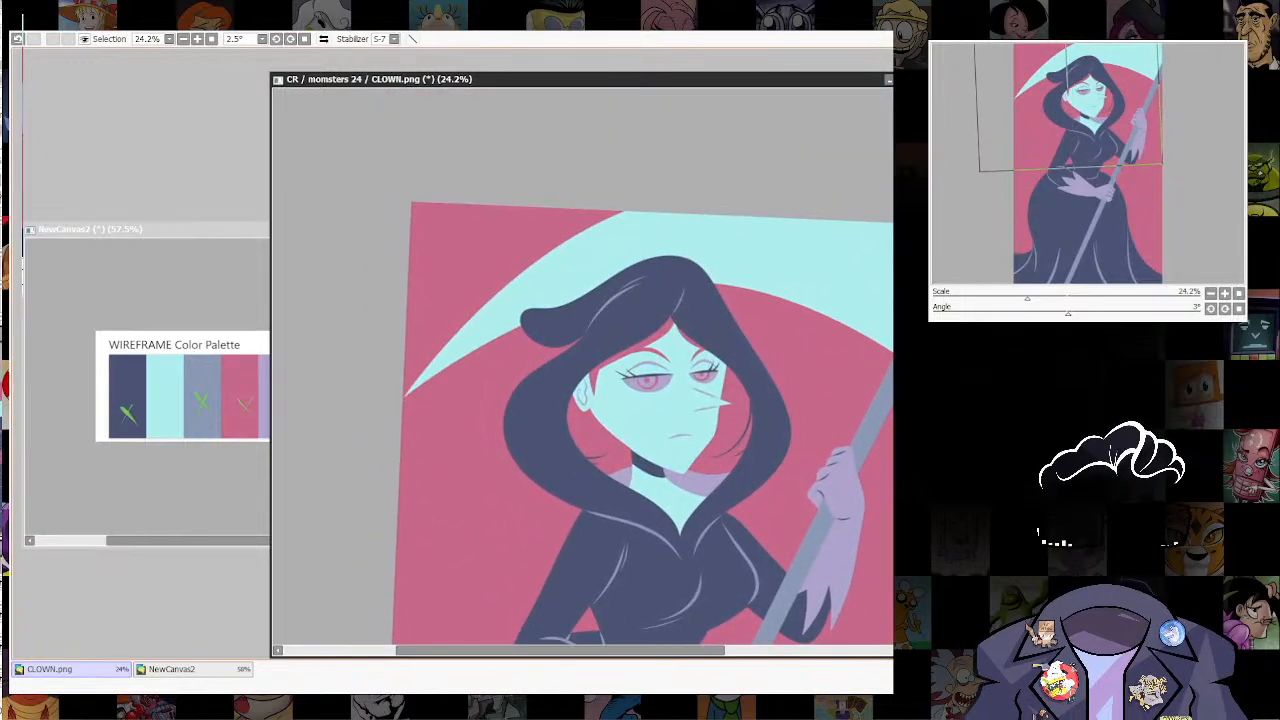
{"action": "key", "text": "Home"}
{"action": "scroll", "coordinate": [806, 376], "scroll_direction": "down", "scroll_amount": 4}
{"action": "left_click_drag", "start_coordinate": [806, 376], "coordinate": [723, 406]}
{"action": "scroll", "coordinate": [743, 295], "scroll_direction": "up", "scroll_amount": 3}
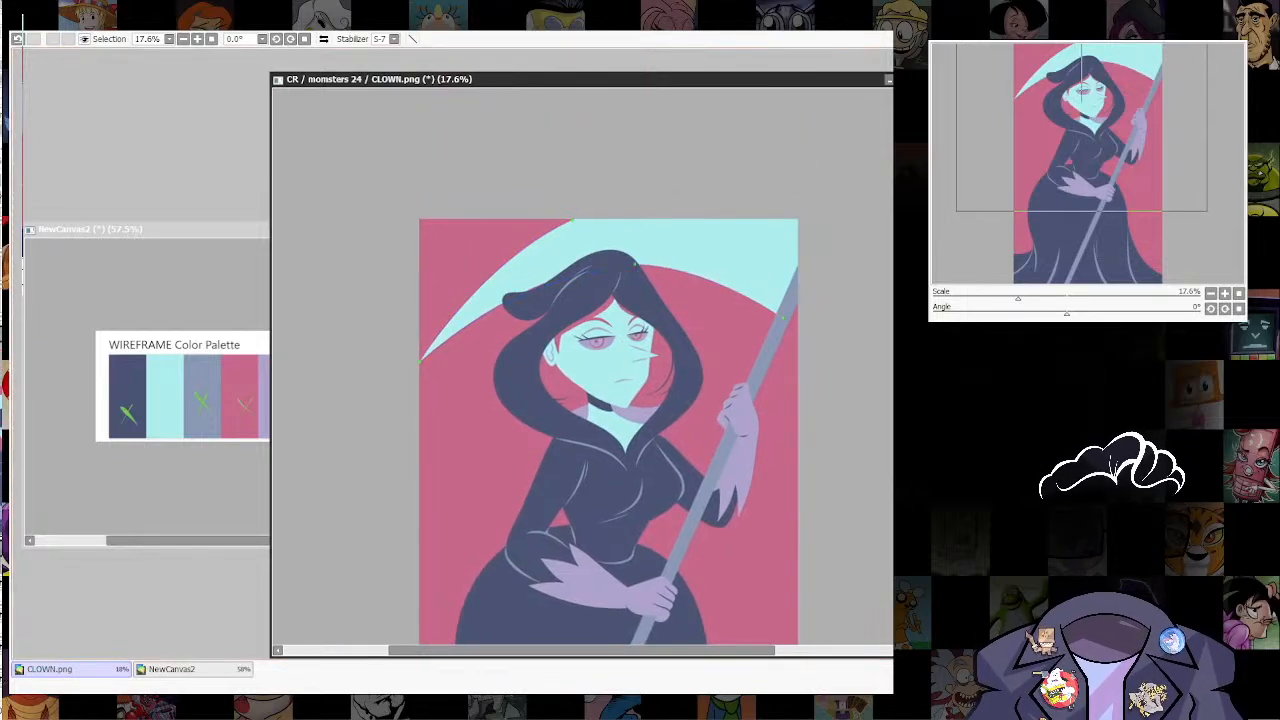
{"action": "scroll", "coordinate": [754, 355], "scroll_direction": "down", "scroll_amount": 4}
{"action": "left_click_drag", "start_coordinate": [754, 355], "coordinate": [760, 214]}
{"action": "scroll", "coordinate": [766, 431], "scroll_direction": "up", "scroll_amount": 3}
{"action": "left_click_drag", "start_coordinate": [748, 418], "coordinate": [762, 483]}
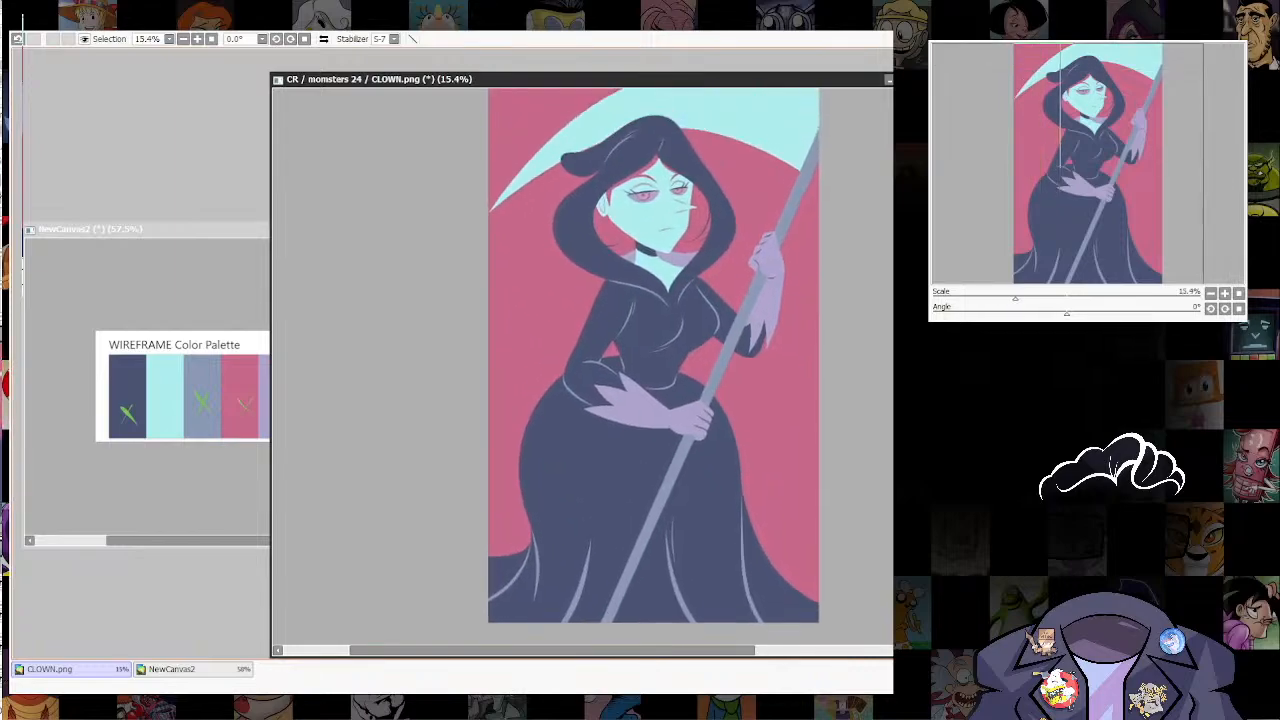
Step: Draw curved lavender edges behind the figure on both sides of the lower background and fill the areas beneath them with lavender
{"action": "left_click_drag", "start_coordinate": [762, 483], "coordinate": [768, 614]}
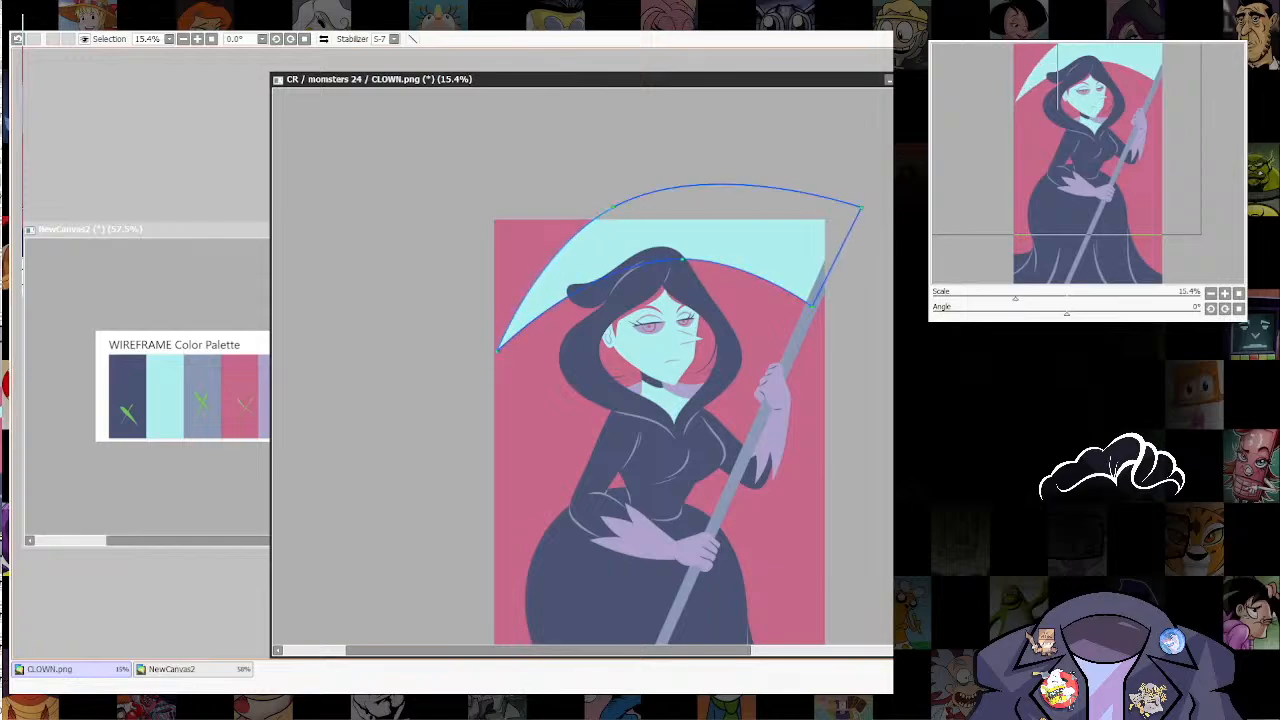
{"action": "left_click_drag", "start_coordinate": [690, 380], "coordinate": [697, 252]}
{"action": "scroll", "coordinate": [668, 362], "scroll_direction": "down", "scroll_amount": 4}
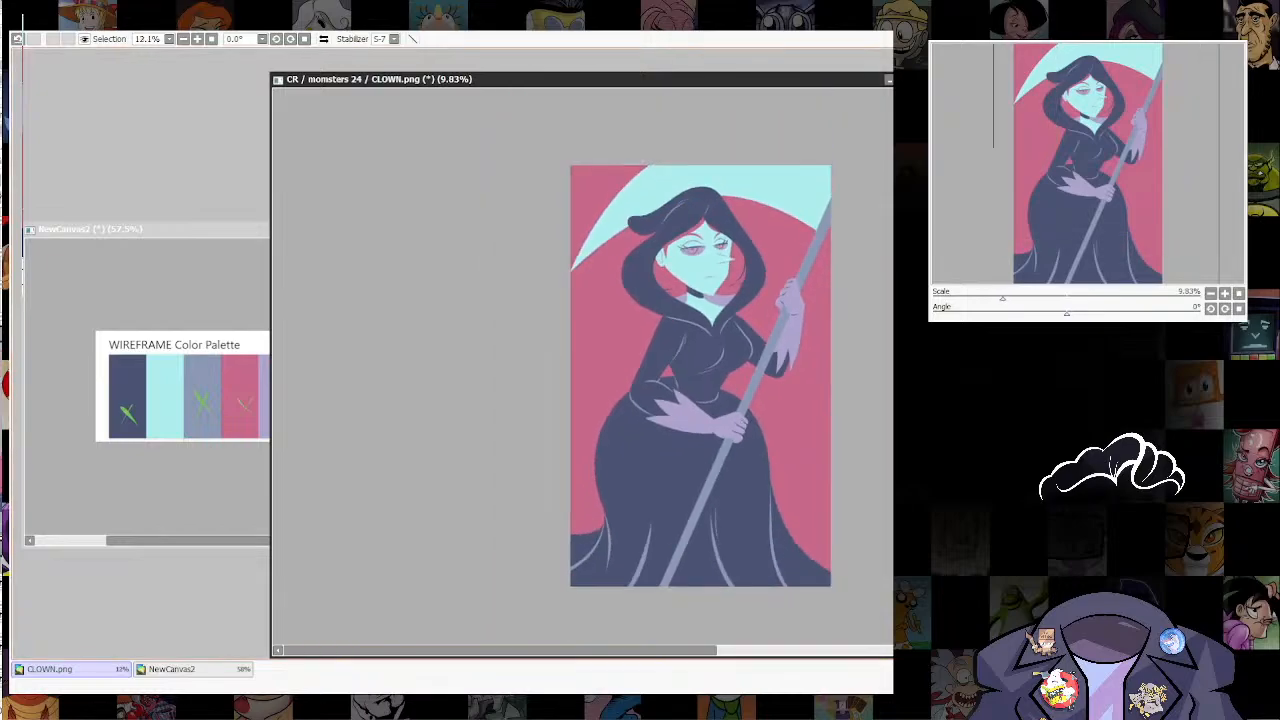
{"action": "scroll", "coordinate": [668, 430], "scroll_direction": "up", "scroll_amount": 3}
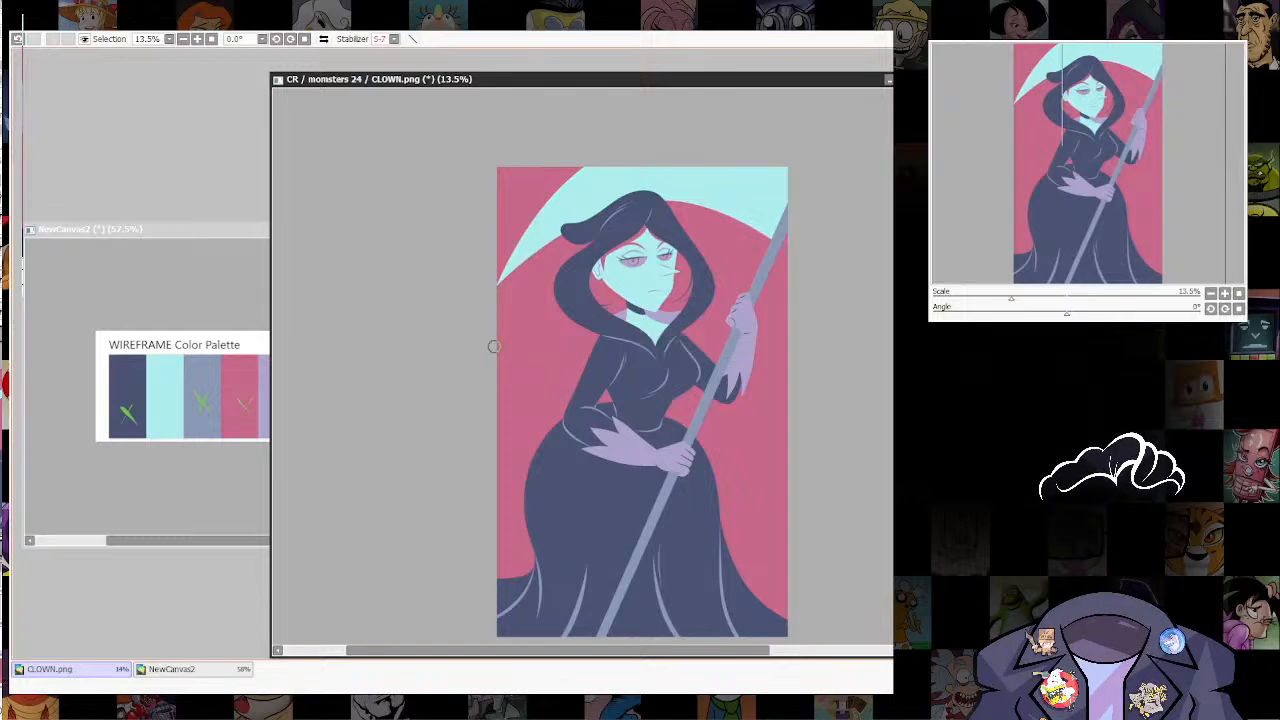
{"action": "mouse_move", "coordinate": [479, 359]}
{"action": "left_mouse_down"}
{"action": "mouse_move", "coordinate": [507, 373]}
{"action": "mouse_move", "coordinate": [520, 437]}
{"action": "mouse_move", "coordinate": [620, 420]}
{"action": "mouse_move", "coordinate": [675, 487]}
{"action": "mouse_move", "coordinate": [779, 410]}
{"action": "mouse_move", "coordinate": [855, 381]}
{"action": "left_mouse_up"}
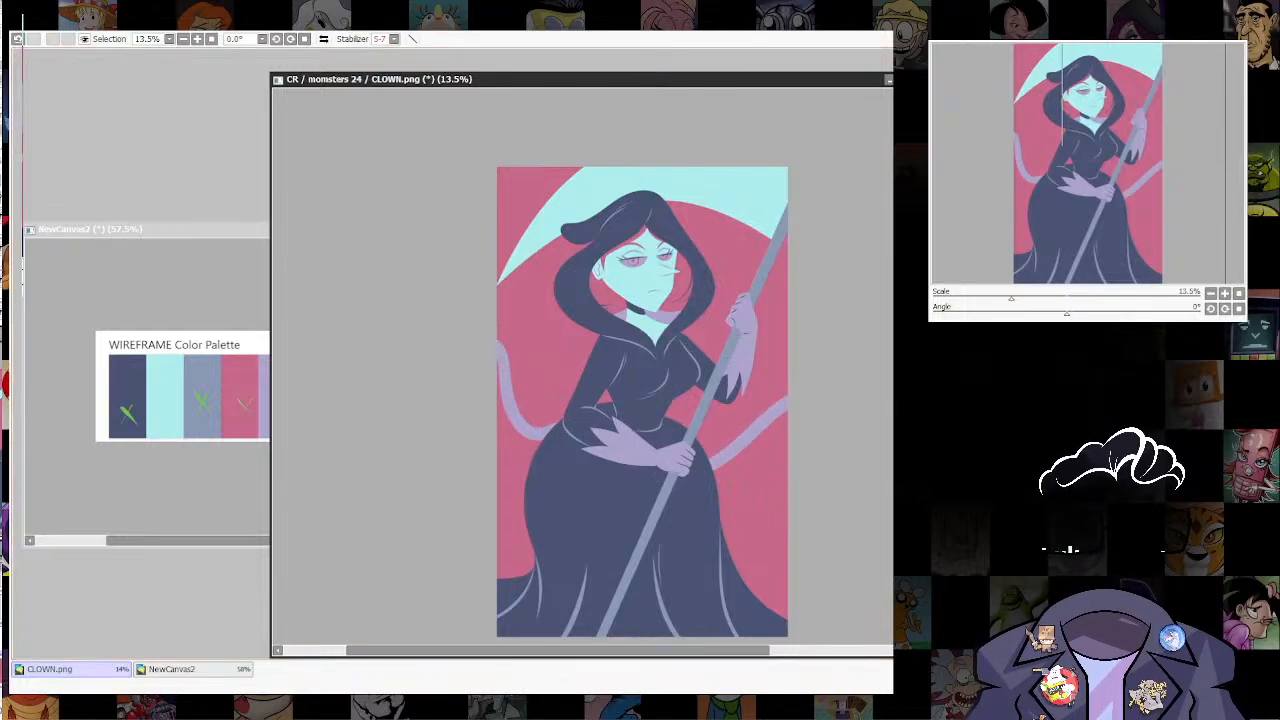
{"action": "left_click", "coordinate": [758, 508]}
{"action": "left_click", "coordinate": [514, 496]}
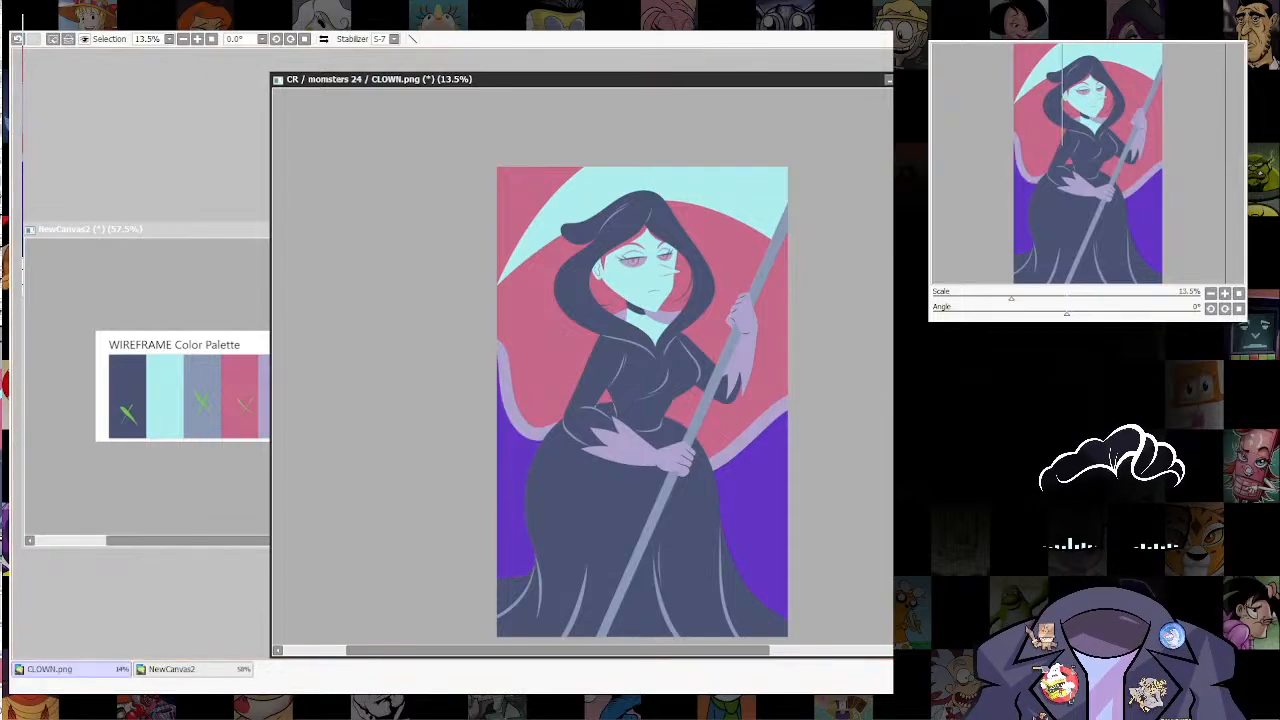
{"action": "key", "text": "ctrl+f"}
{"action": "key", "text": "ctrl+d"}
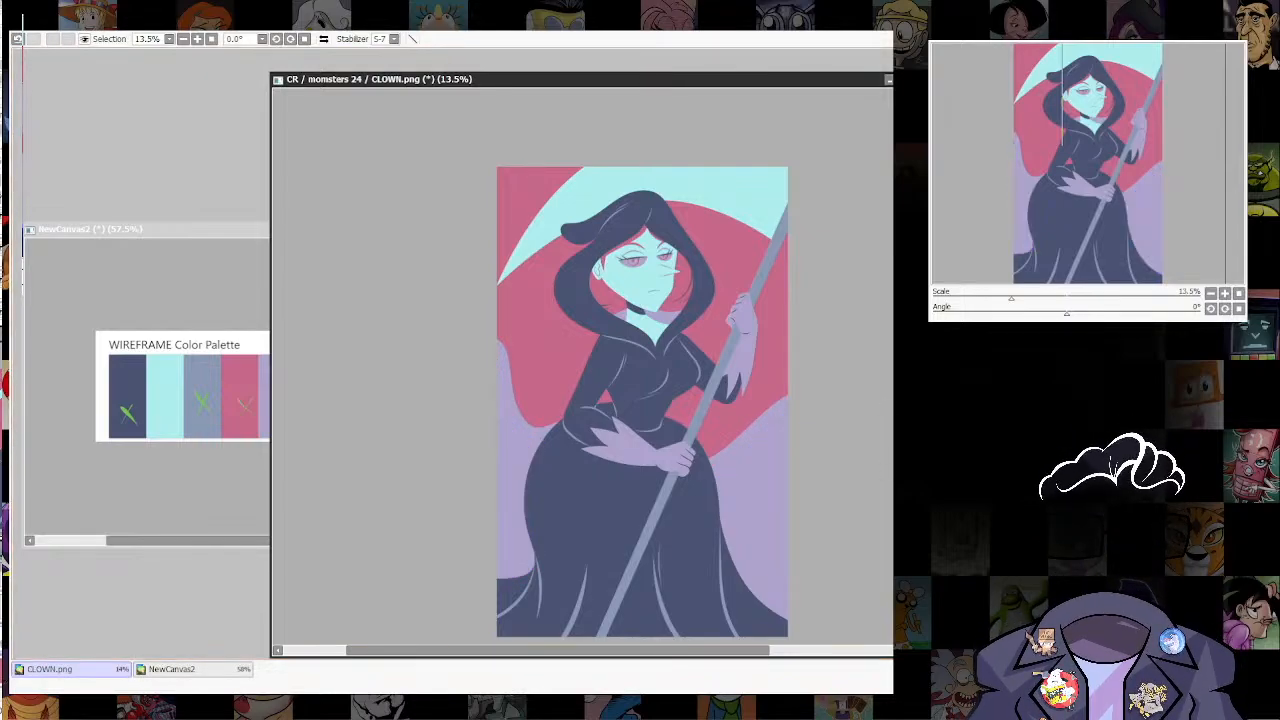
Step: Examine the lavender background shapes against the whole figure and the hooded head
{"action": "scroll", "coordinate": [790, 457], "scroll_direction": "down", "scroll_amount": 4}
{"action": "left_click_drag", "start_coordinate": [763, 410], "coordinate": [746, 335]}
{"action": "scroll", "coordinate": [746, 335], "scroll_direction": "up", "scroll_amount": 4}
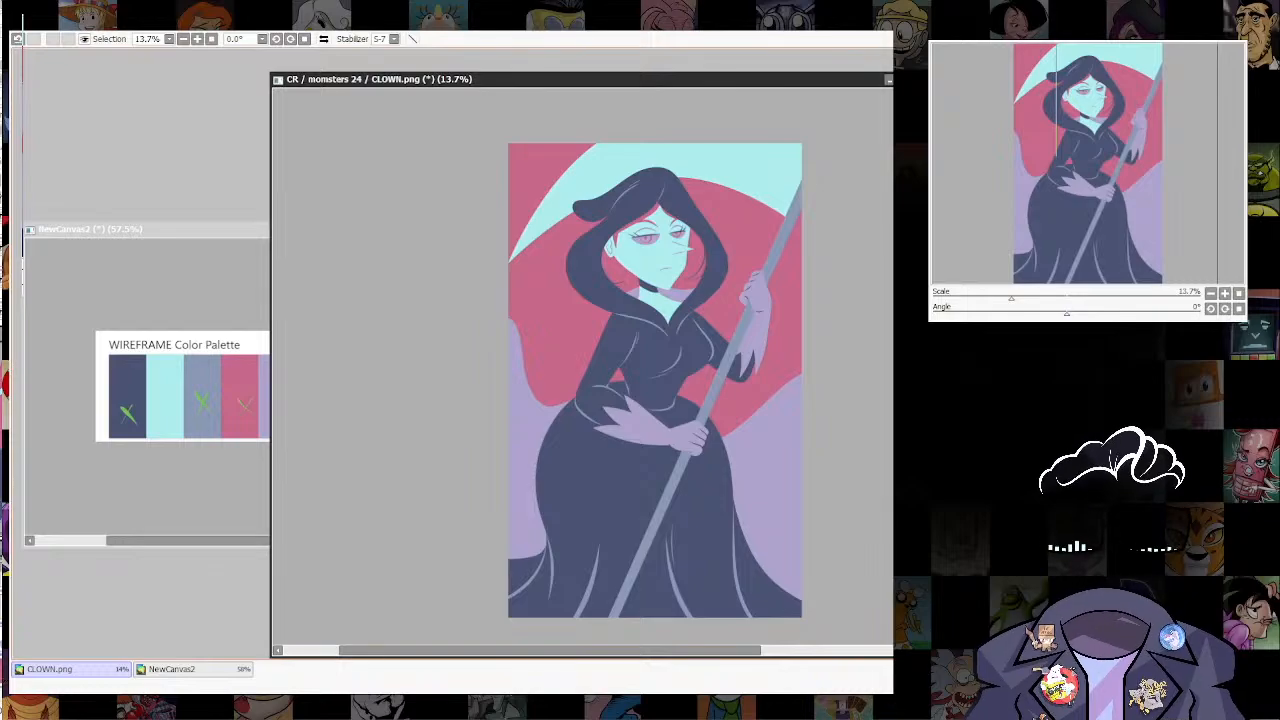
{"action": "scroll", "coordinate": [801, 438], "scroll_direction": "down", "scroll_amount": 2}
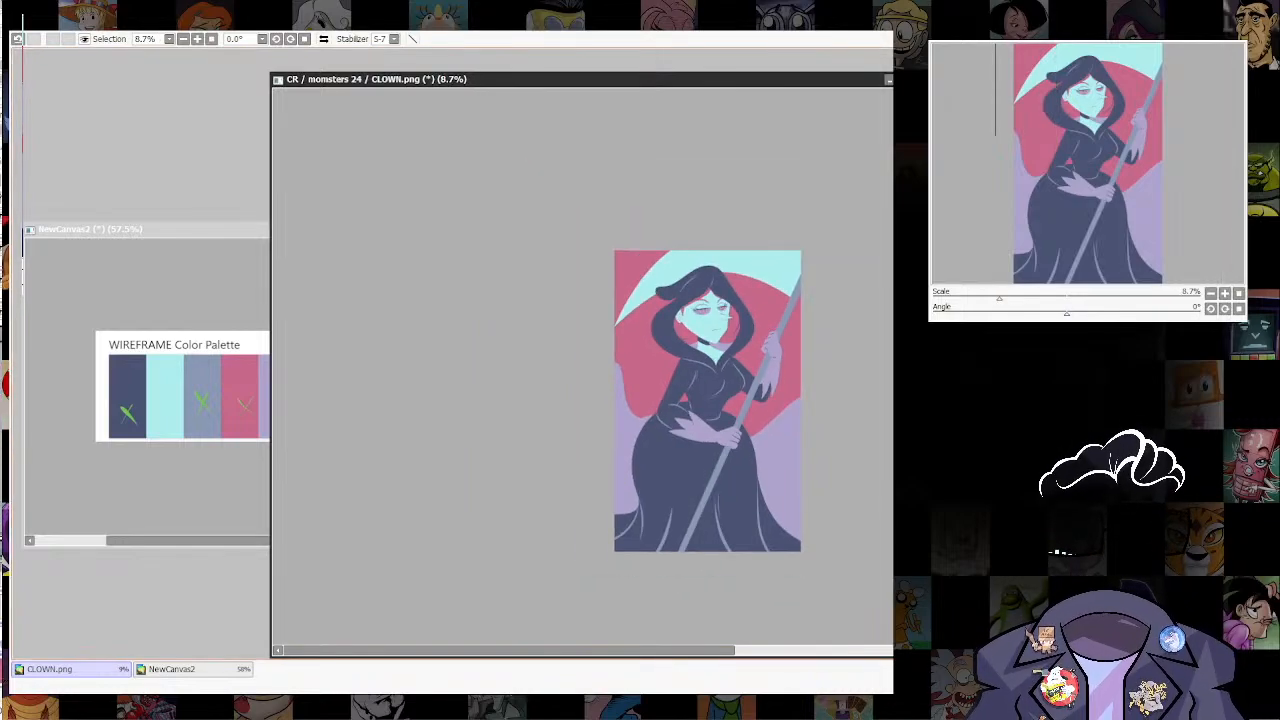
{"action": "scroll", "coordinate": [740, 262], "scroll_direction": "up", "scroll_amount": 4}
{"action": "scroll", "coordinate": [610, 337], "scroll_direction": "up", "scroll_amount": 3}
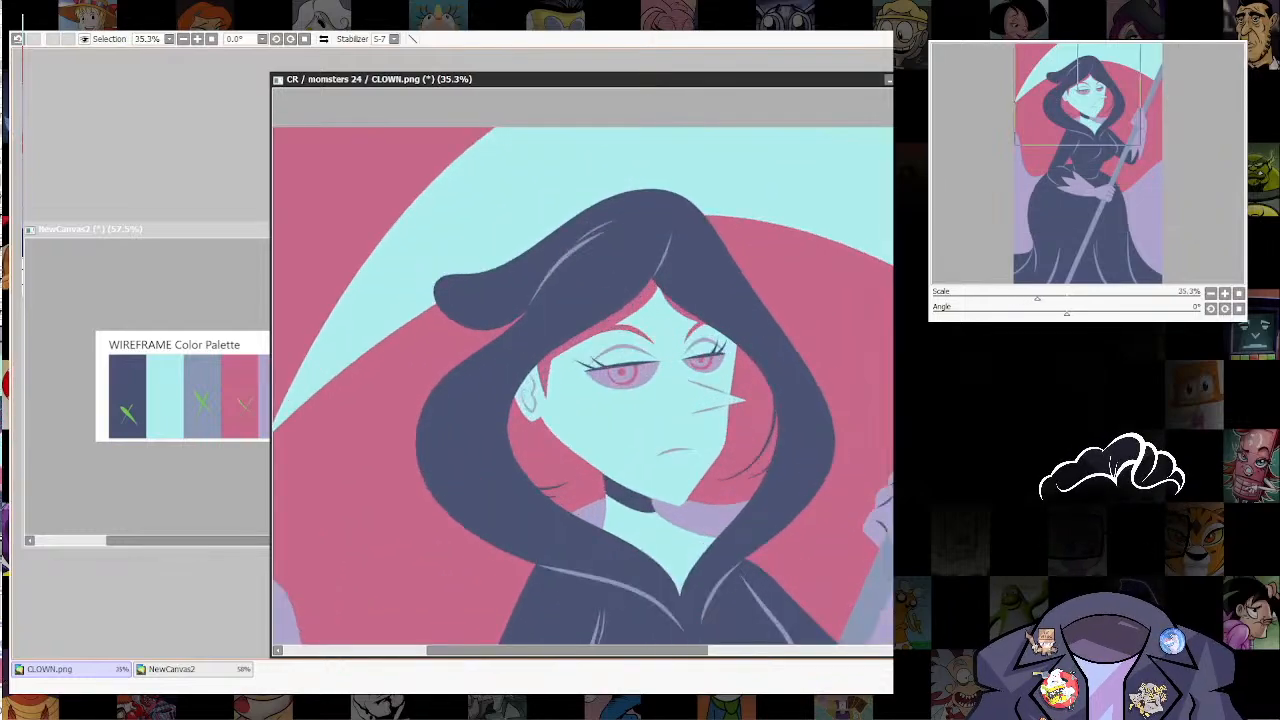
{"action": "scroll", "coordinate": [645, 333], "scroll_direction": "down", "scroll_amount": 3}
{"action": "scroll", "coordinate": [645, 333], "scroll_direction": "up", "scroll_amount": 3}
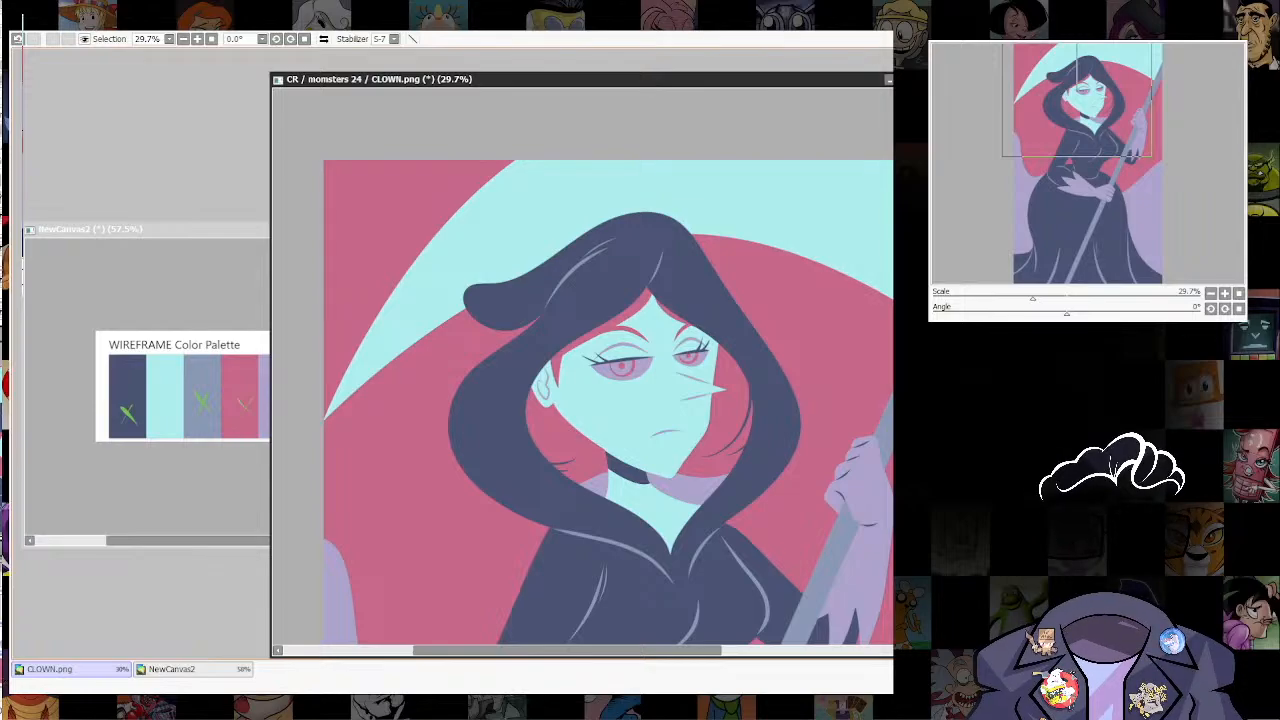
Step: Try recolouring the iris rings and pupils of both eyes dark navy and compare them on the whole figure
{"action": "scroll", "coordinate": [690, 343], "scroll_direction": "up", "scroll_amount": 1}
{"action": "scroll", "coordinate": [620, 367], "scroll_direction": "up", "scroll_amount": 5}
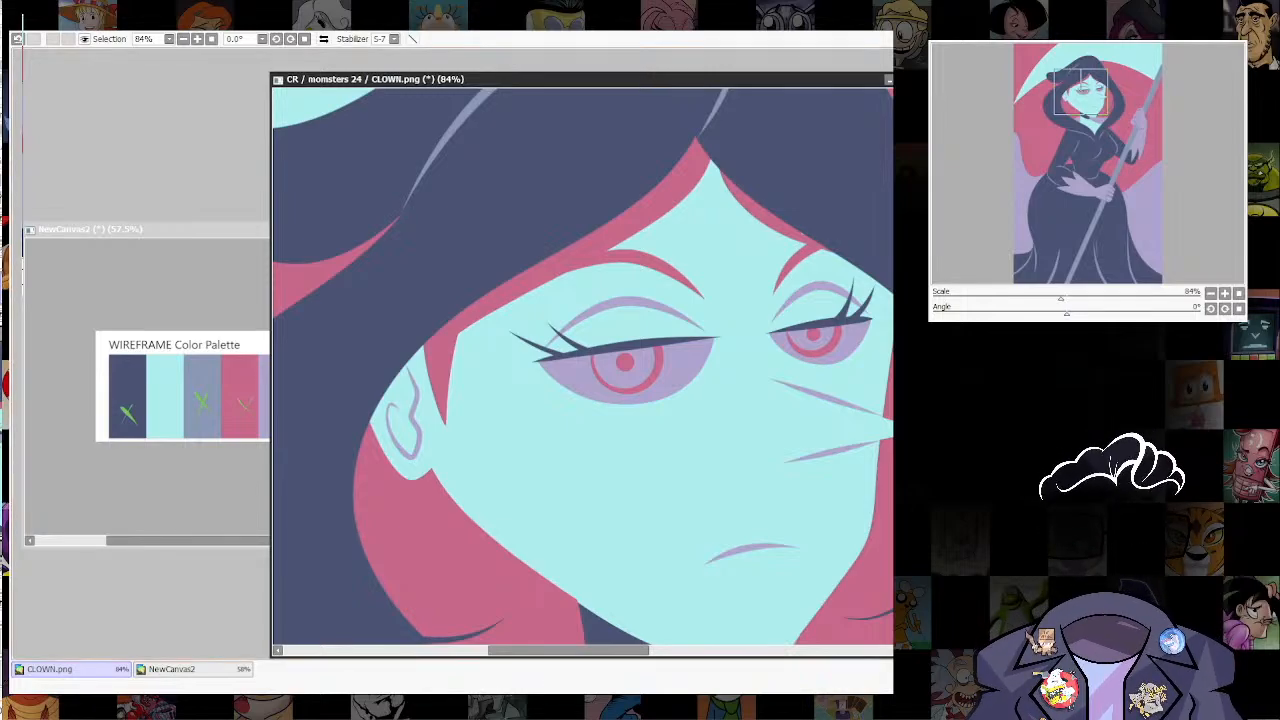
{"action": "right_click", "coordinate": [838, 146]}
{"action": "key", "text": "ctrl+f"}
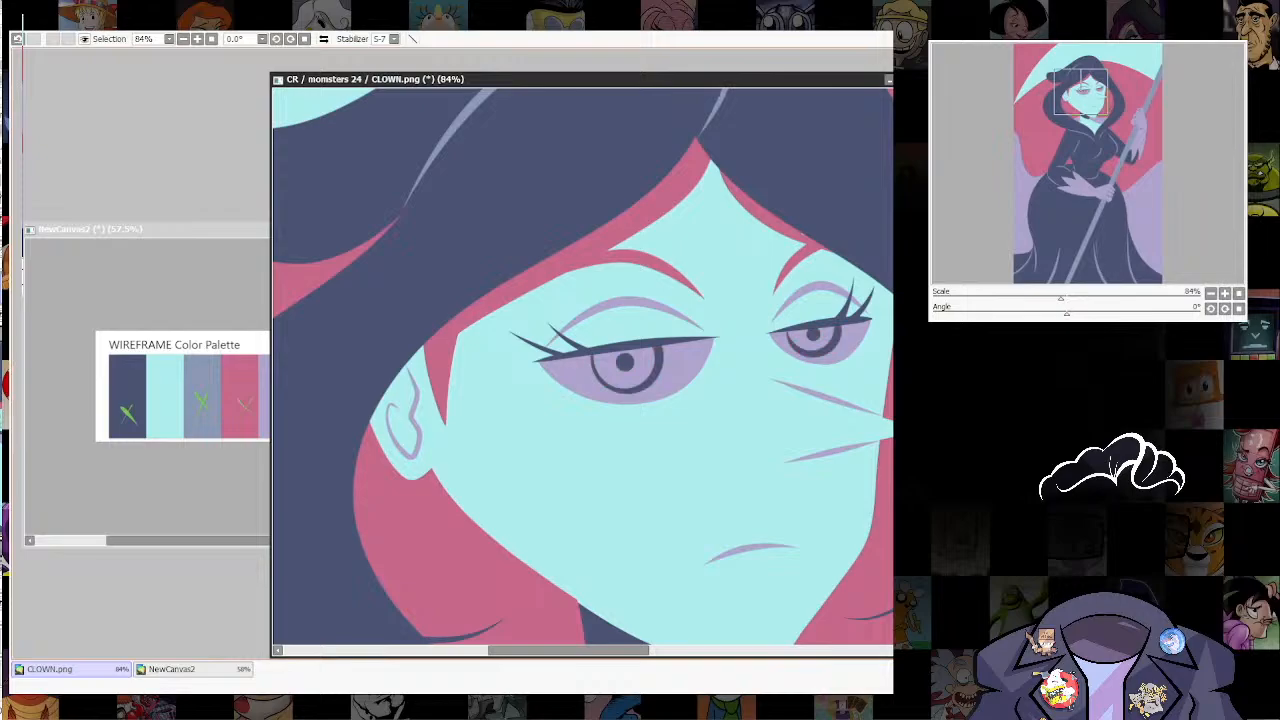
{"action": "scroll", "coordinate": [804, 334], "scroll_direction": "down", "scroll_amount": 13}
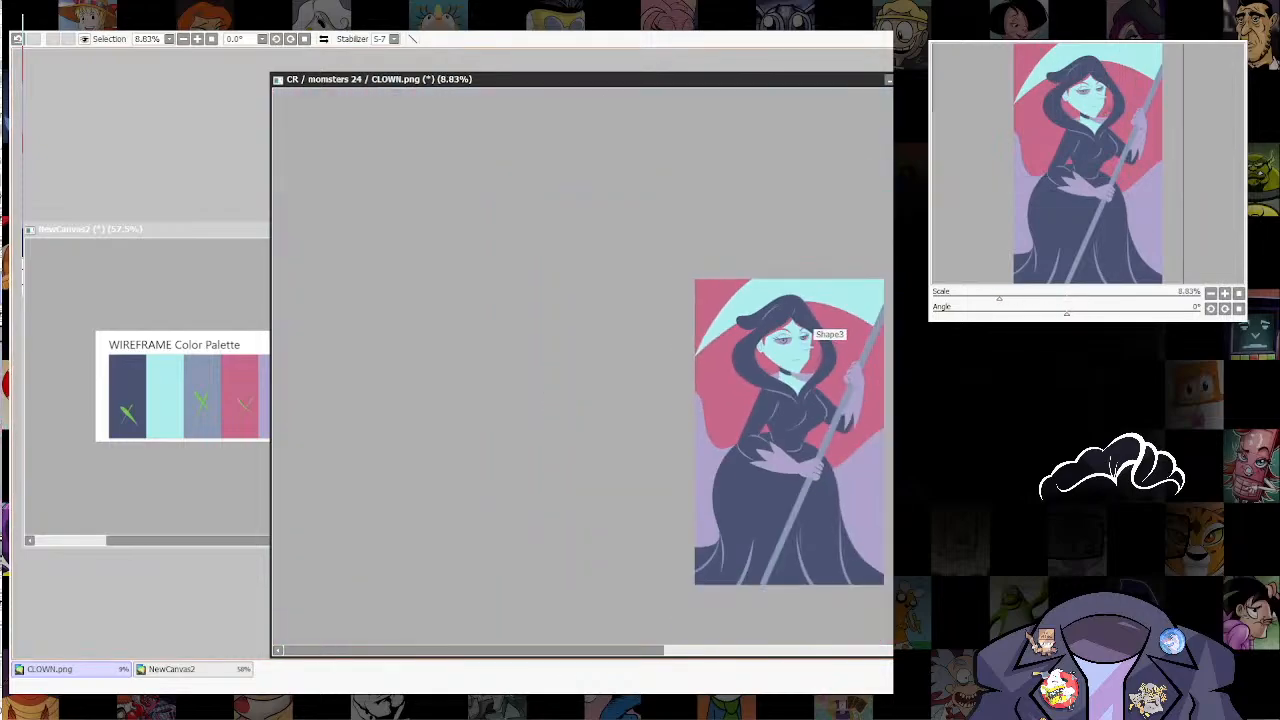
{"action": "scroll", "coordinate": [824, 320], "scroll_direction": "up", "scroll_amount": 6}
{"action": "scroll", "coordinate": [744, 360], "scroll_direction": "up", "scroll_amount": 3}
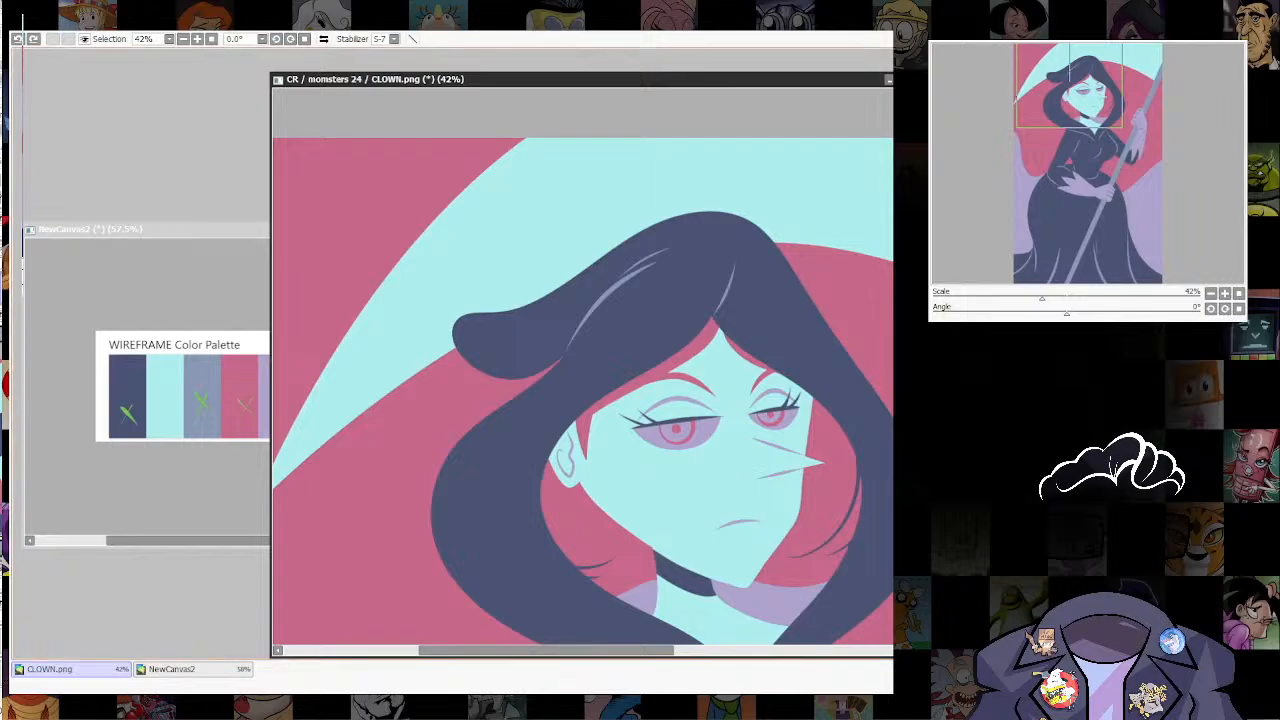
Step: Try filling the insides of both irises with pale aqua, check the whole figure, and undo the fill
{"action": "left_click", "coordinate": [669, 431]}
{"action": "left_click", "coordinate": [765, 416]}
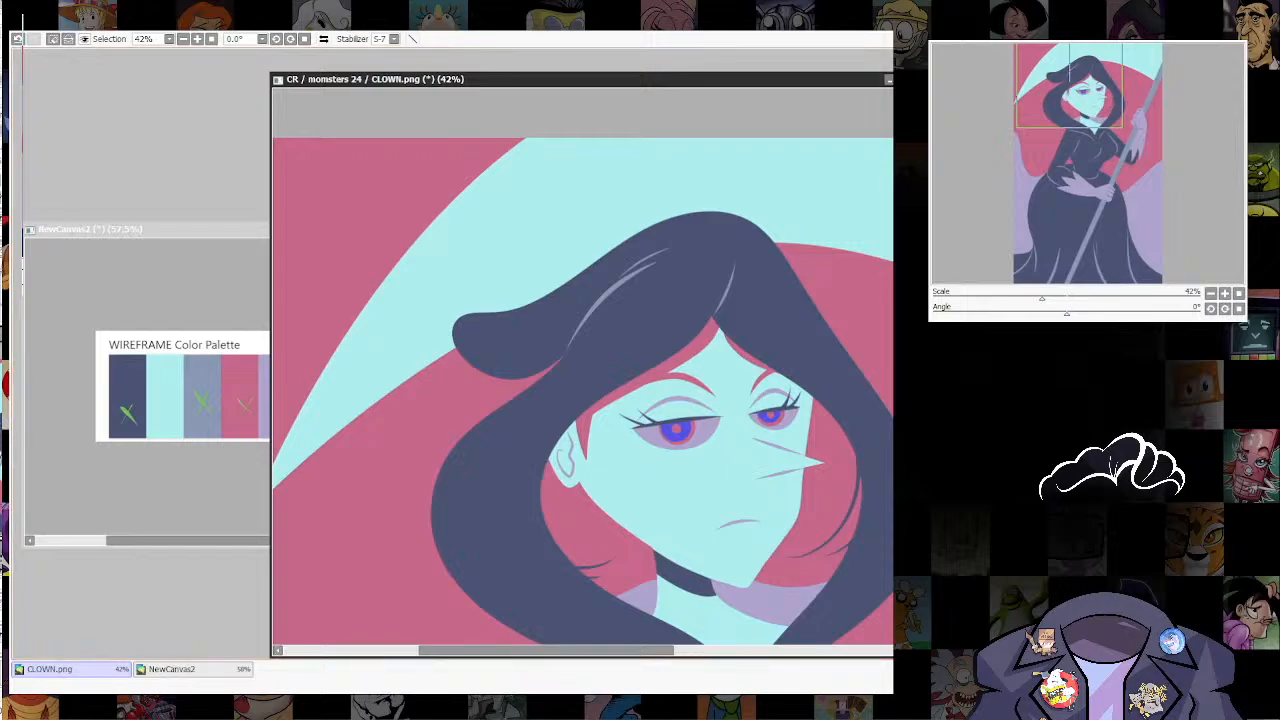
{"action": "key", "text": "ctrl+d"}
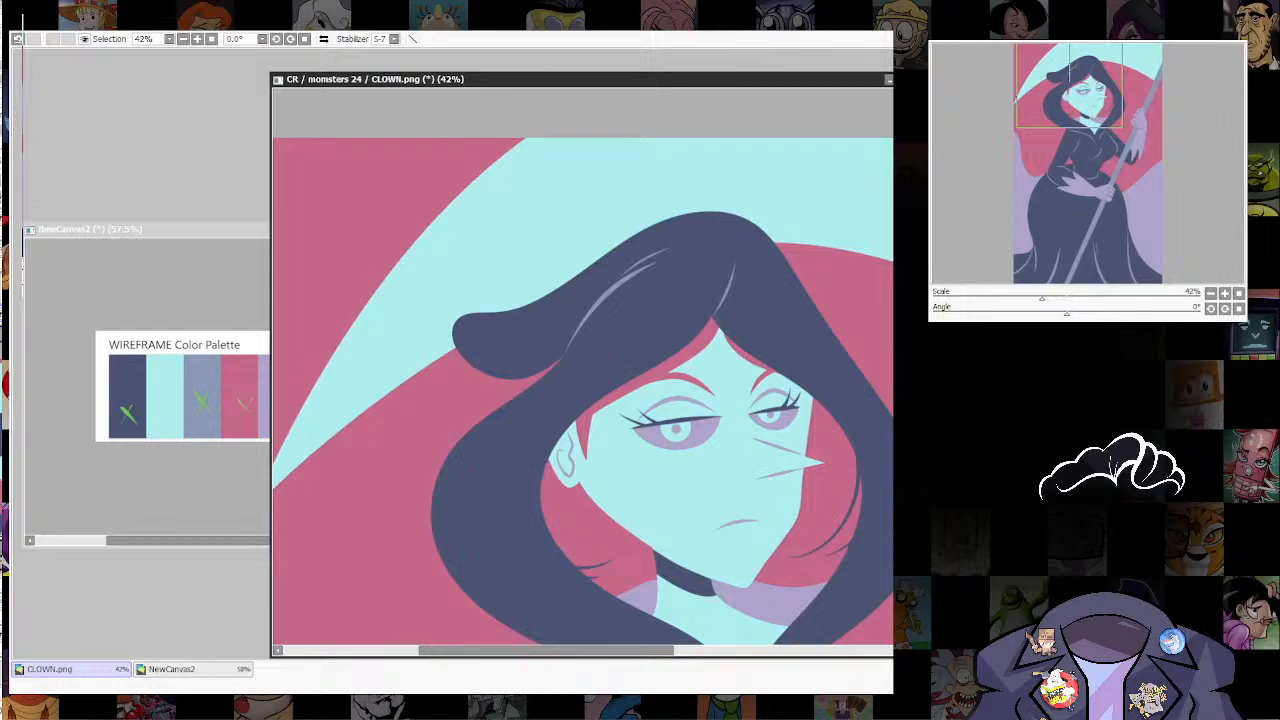
{"action": "key", "text": "ctrl+f"}
{"action": "scroll", "coordinate": [800, 460], "scroll_direction": "down", "scroll_amount": 6}
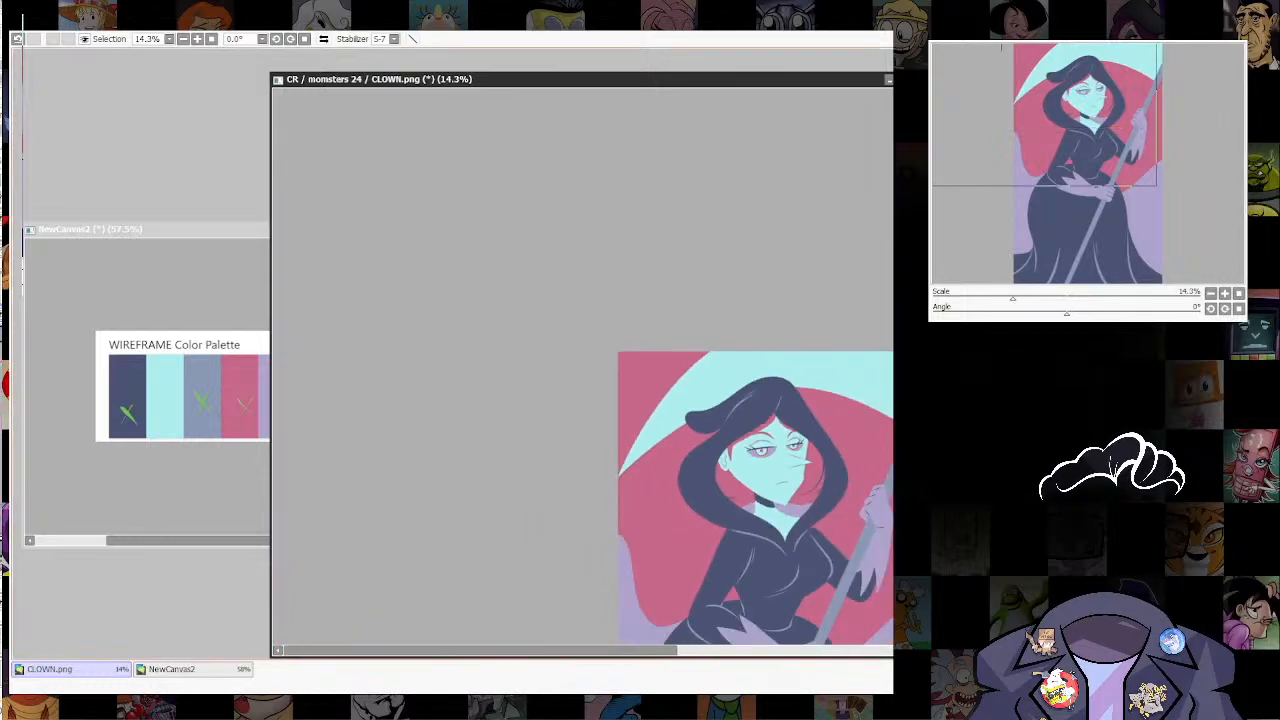
{"action": "left_click_drag", "start_coordinate": [800, 460], "coordinate": [729, 423]}
{"action": "scroll", "coordinate": [787, 391], "scroll_direction": "up", "scroll_amount": 6}
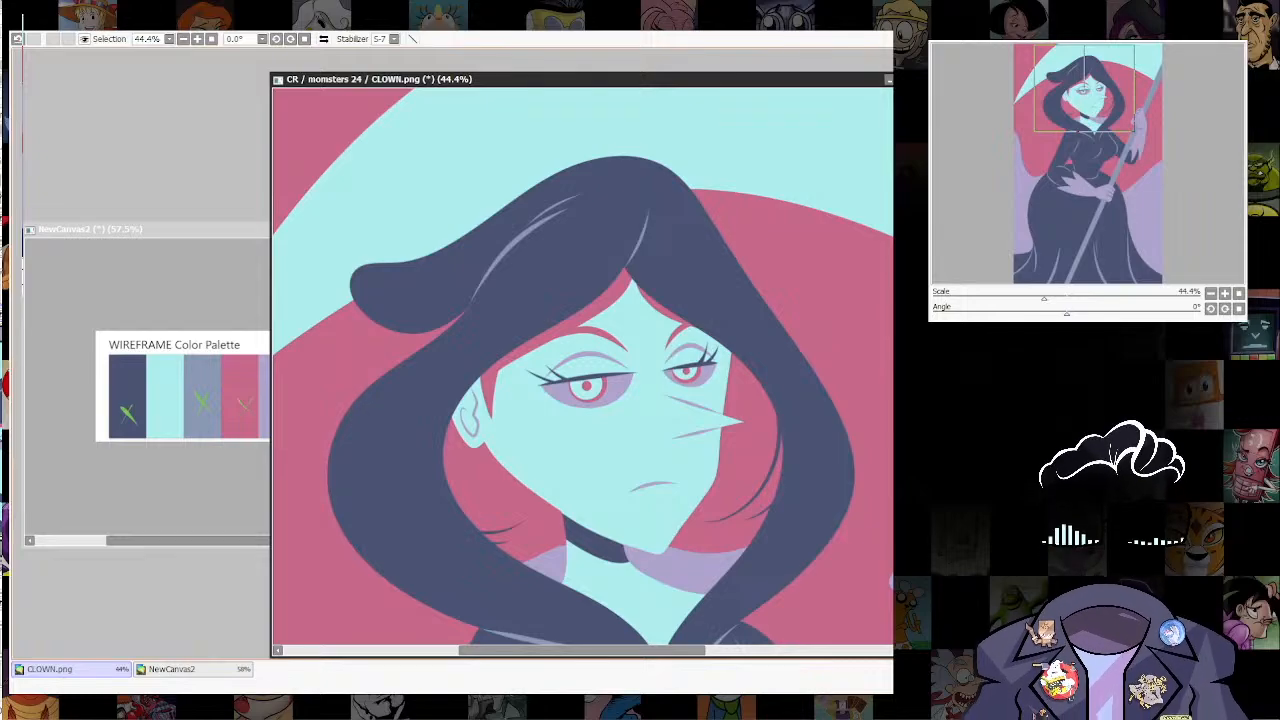
{"action": "key", "text": "ctrl+z"}
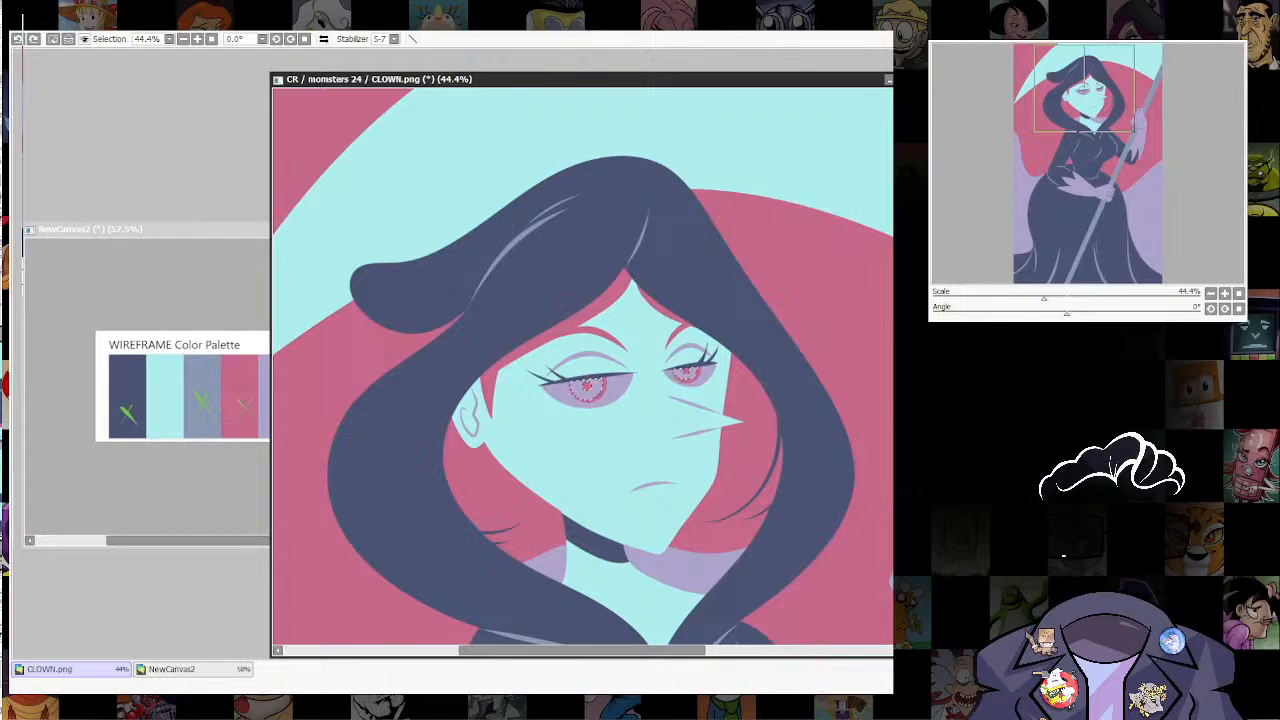
{"action": "key", "text": "ctrl+d"}
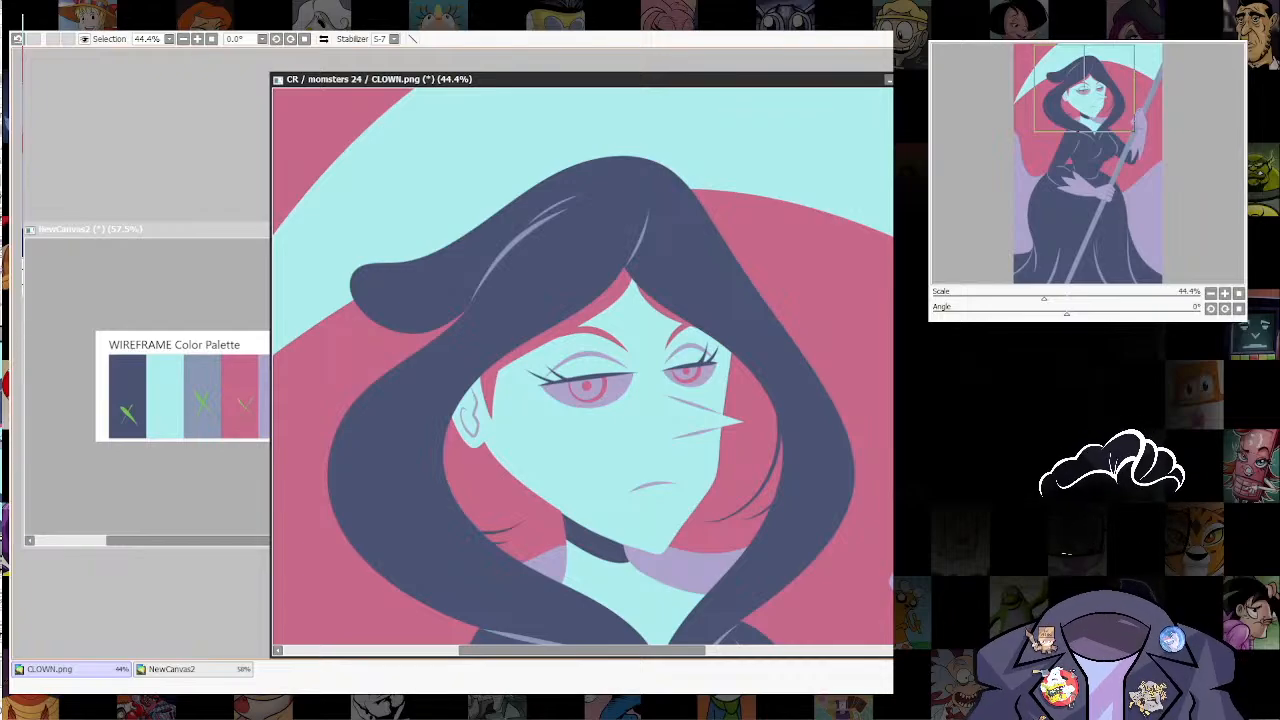
Step: Consult the palette canvas and fill the insides of both irises with grey-blue, keeping the pink rings and pupils
{"action": "left_click", "coordinate": [172, 669]}
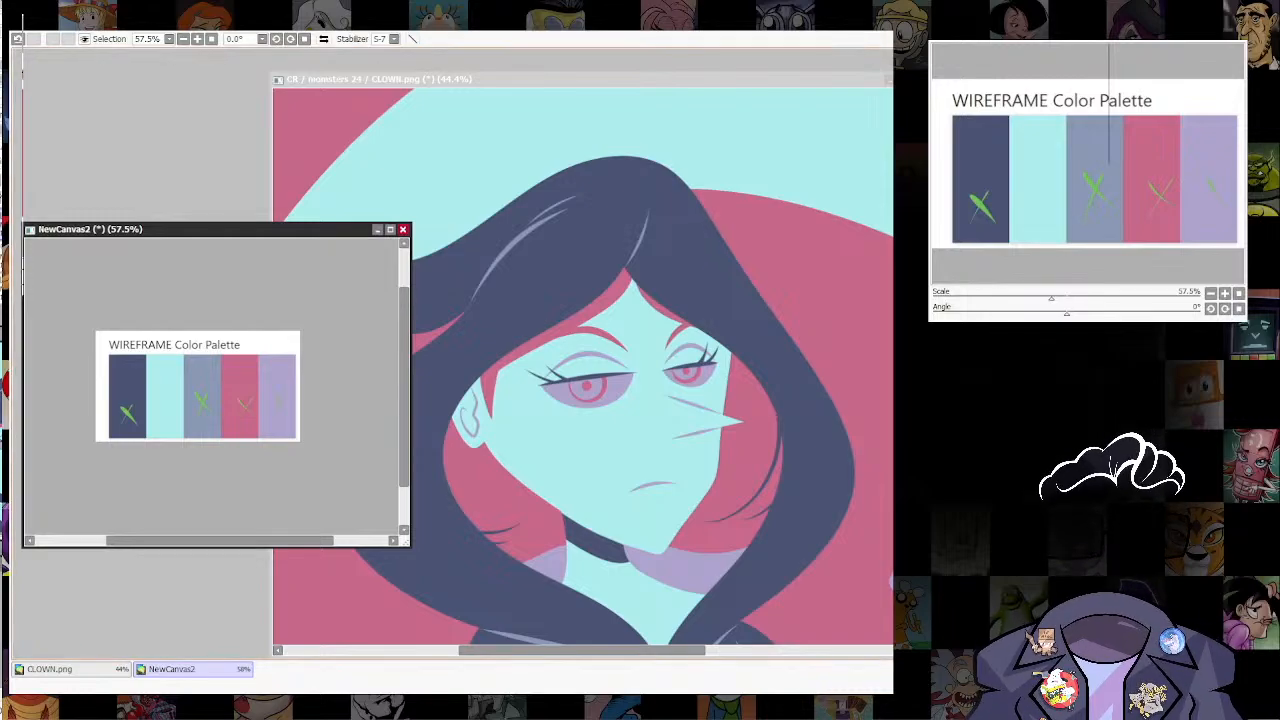
{"action": "left_click", "coordinate": [70, 669]}
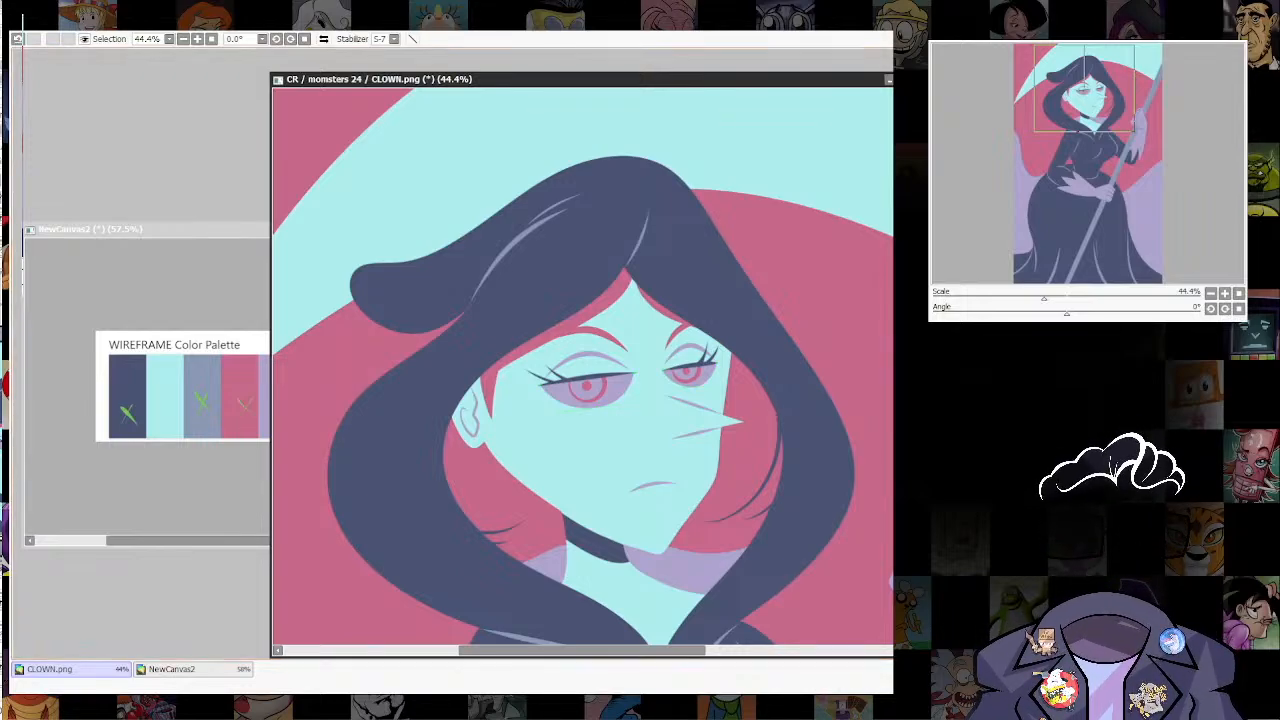
{"action": "key", "text": "e"}
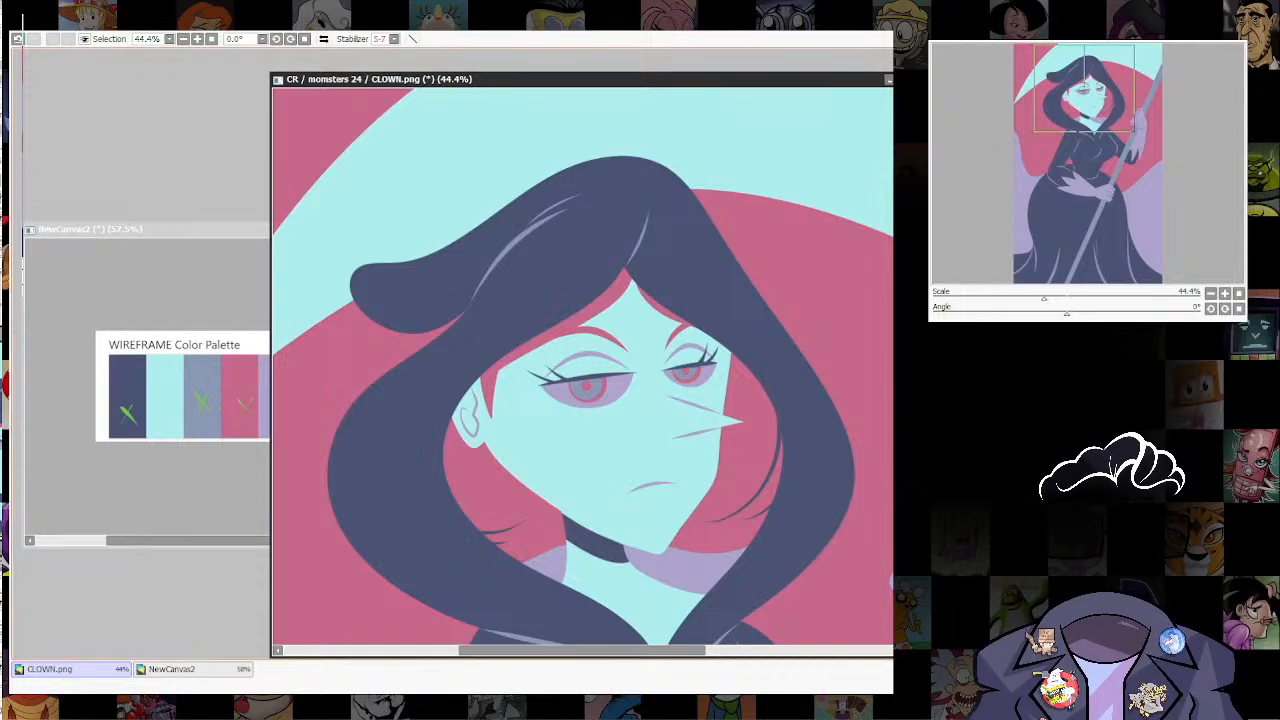
Step: Check how the grey-blue irises look with the rest of the figure at several zoom levels
{"action": "scroll", "coordinate": [745, 427], "scroll_direction": "down", "scroll_amount": 5}
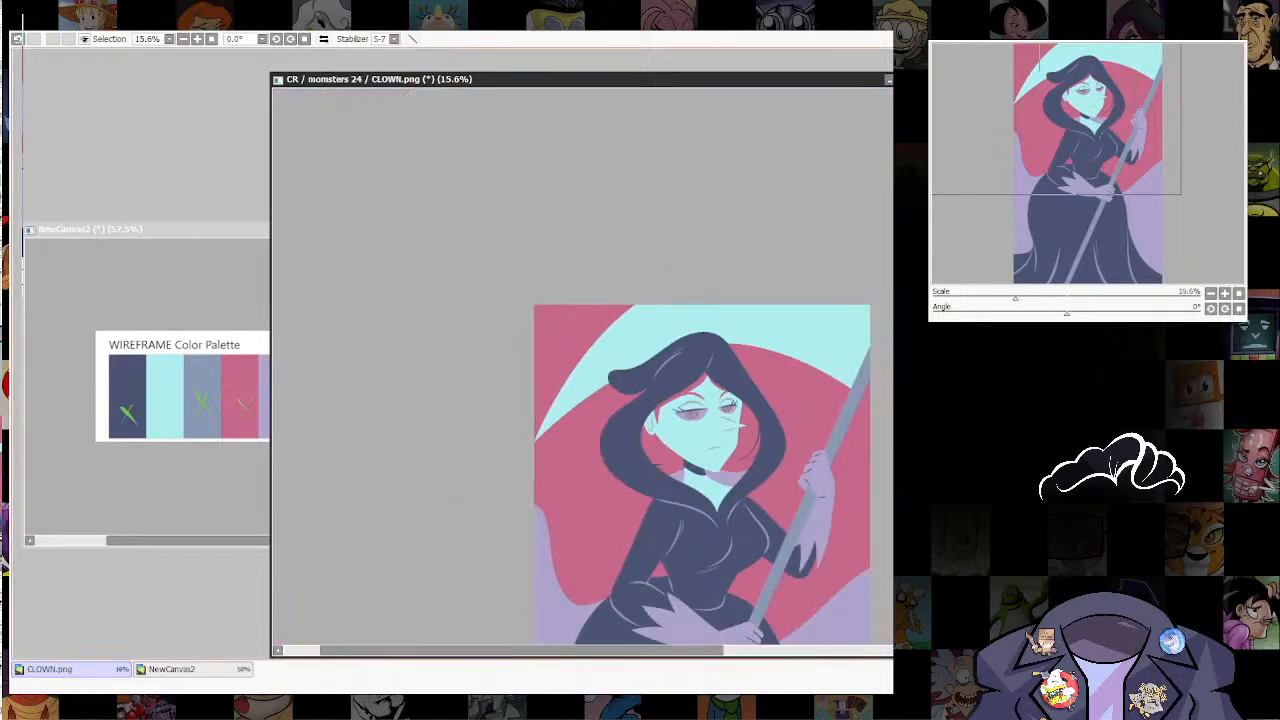
{"action": "left_click_drag", "start_coordinate": [745, 427], "coordinate": [683, 327]}
{"action": "scroll", "coordinate": [749, 431], "scroll_direction": "up", "scroll_amount": 3}
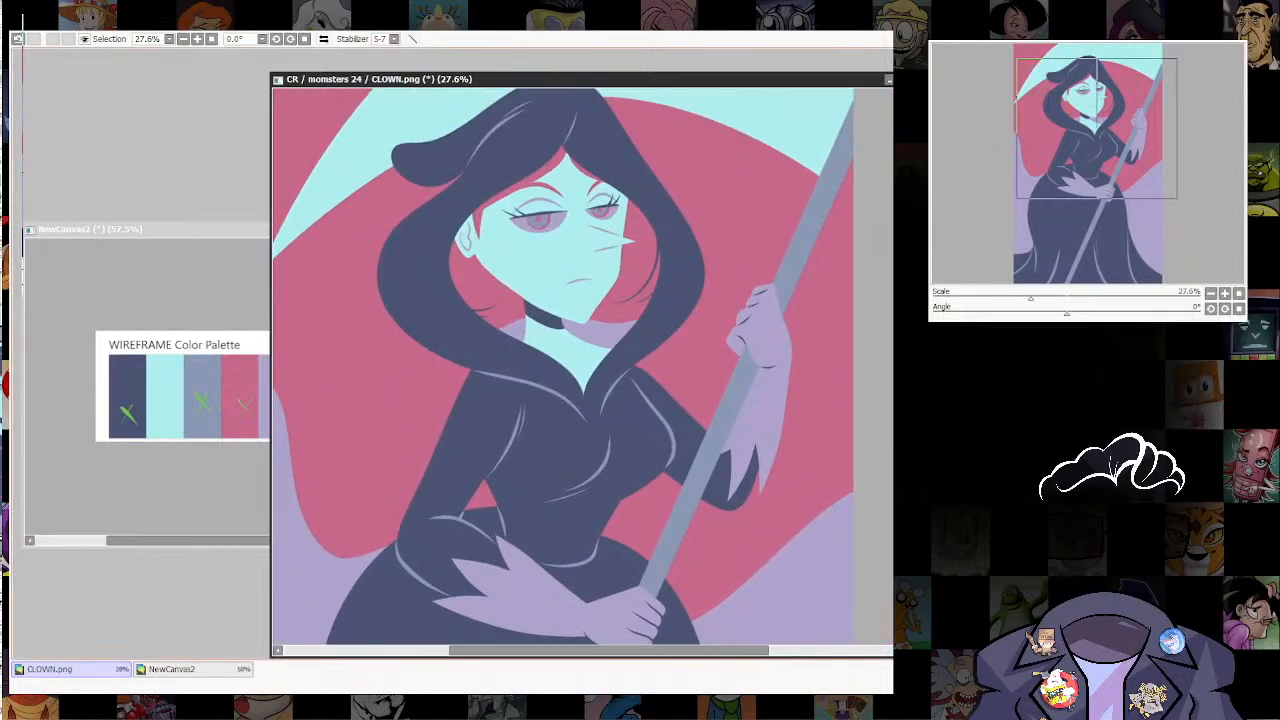
{"action": "scroll", "coordinate": [714, 234], "scroll_direction": "down", "scroll_amount": 14}
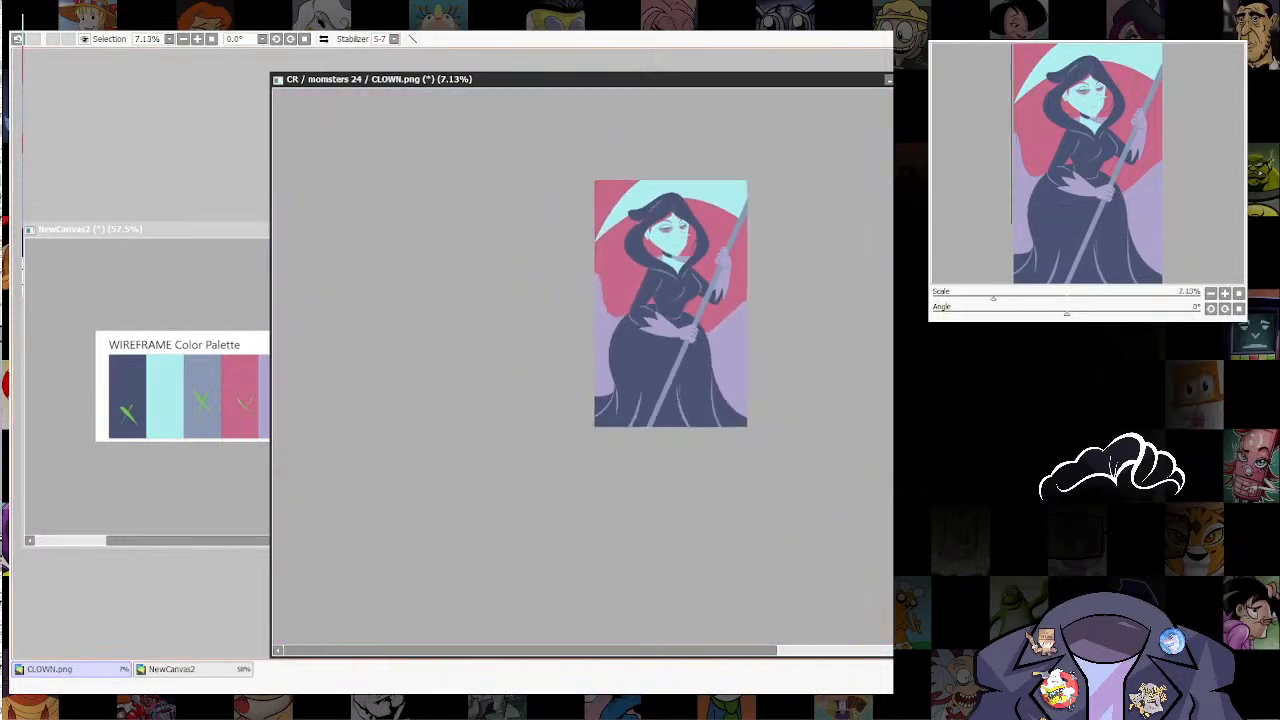
{"action": "scroll", "coordinate": [727, 227], "scroll_direction": "up", "scroll_amount": 10}
{"action": "scroll", "coordinate": [745, 240], "scroll_direction": "down", "scroll_amount": 15}
{"action": "scroll", "coordinate": [745, 240], "scroll_direction": "up", "scroll_amount": 10}
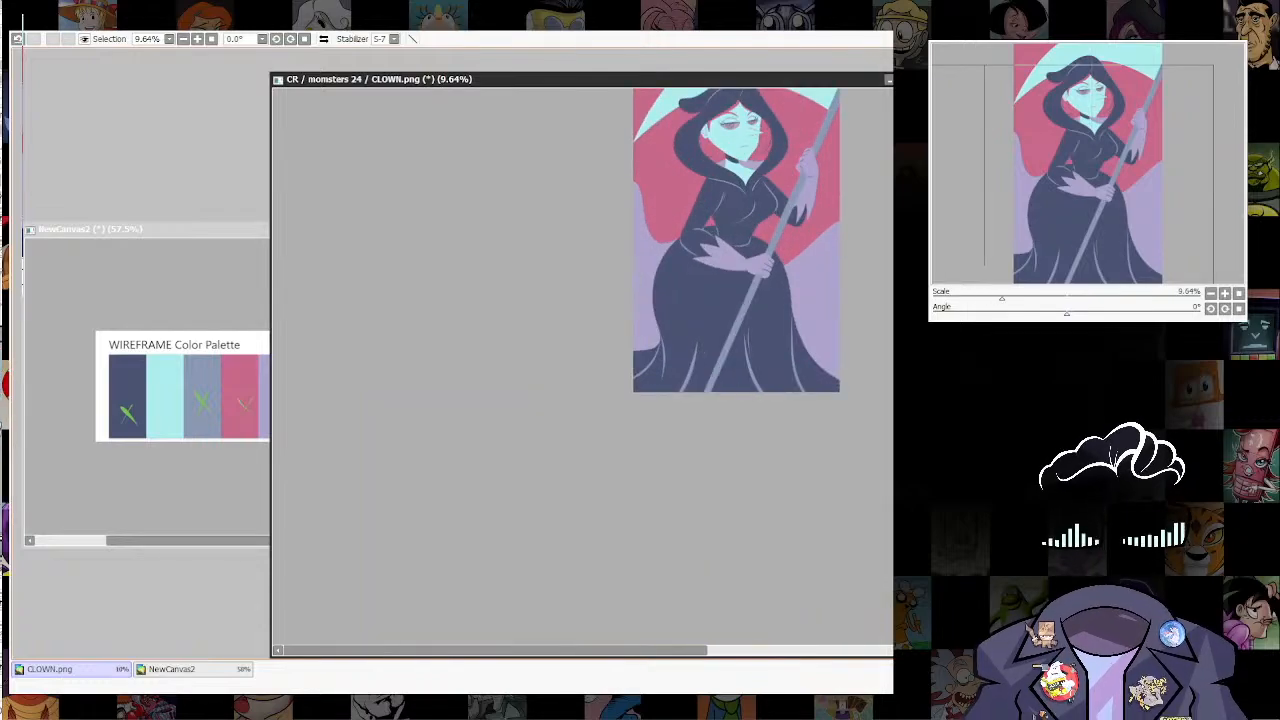
{"action": "left_click_drag", "start_coordinate": [792, 284], "coordinate": [670, 486]}
{"action": "scroll", "coordinate": [675, 486], "scroll_direction": "up", "scroll_amount": 3}
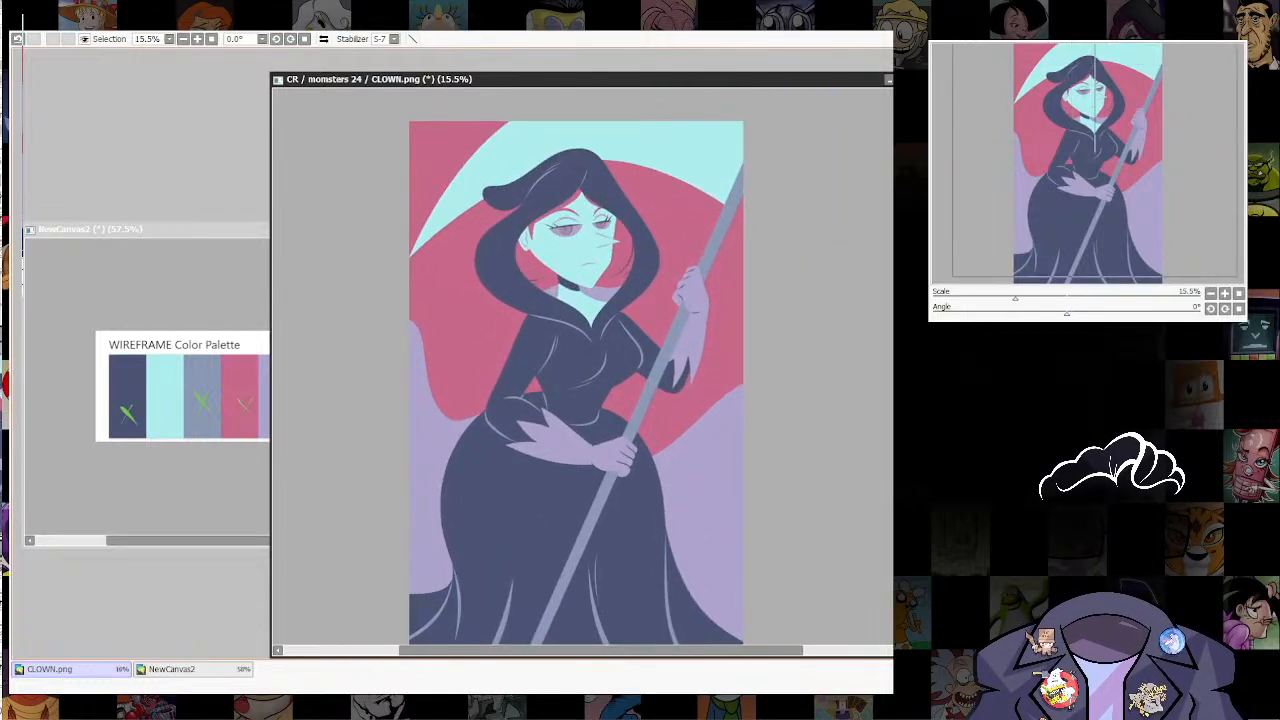
{"action": "left_click_drag", "start_coordinate": [700, 423], "coordinate": [700, 463]}
{"action": "scroll", "coordinate": [703, 463], "scroll_direction": "up", "scroll_amount": 1}
{"action": "left_click_drag", "start_coordinate": [742, 513], "coordinate": [773, 419]}
{"action": "scroll", "coordinate": [770, 371], "scroll_direction": "down", "scroll_amount": 7}
{"action": "scroll", "coordinate": [740, 423], "scroll_direction": "up", "scroll_amount": 6}
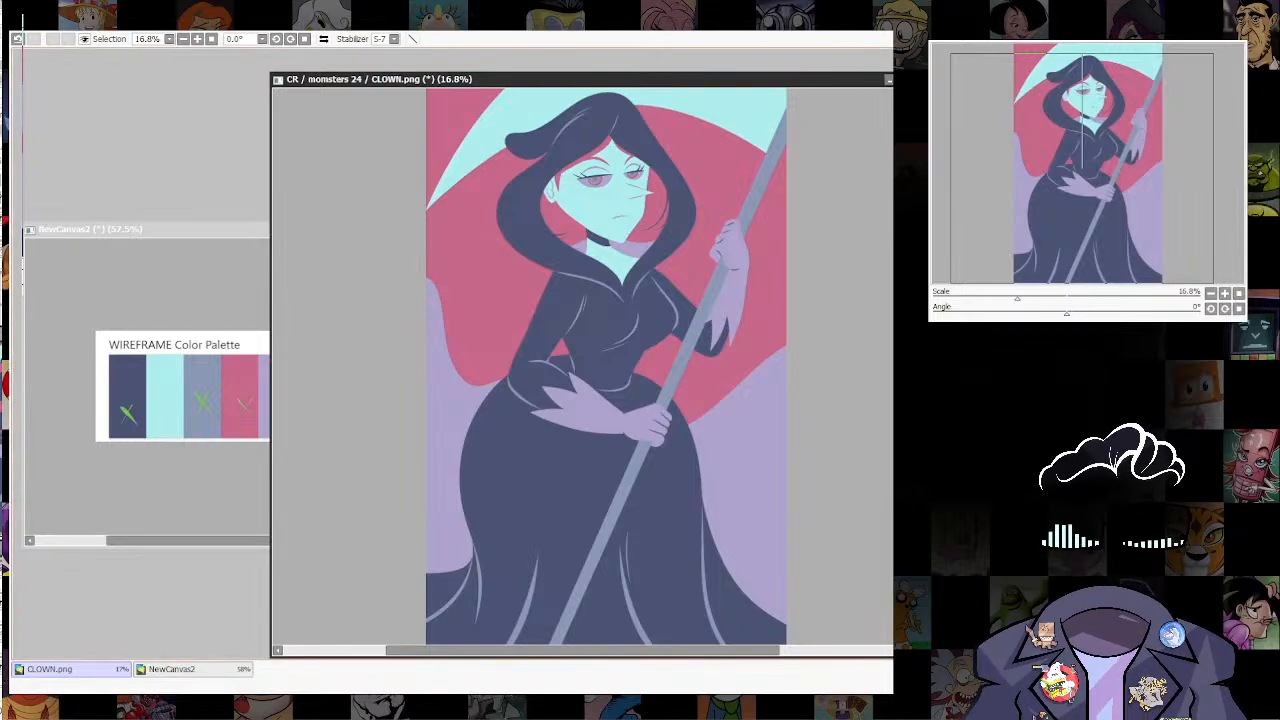
Step: Touch up the dark navy band on the neck with short strokes under the chin
{"action": "scroll", "coordinate": [630, 200], "scroll_direction": "up", "scroll_amount": 3}
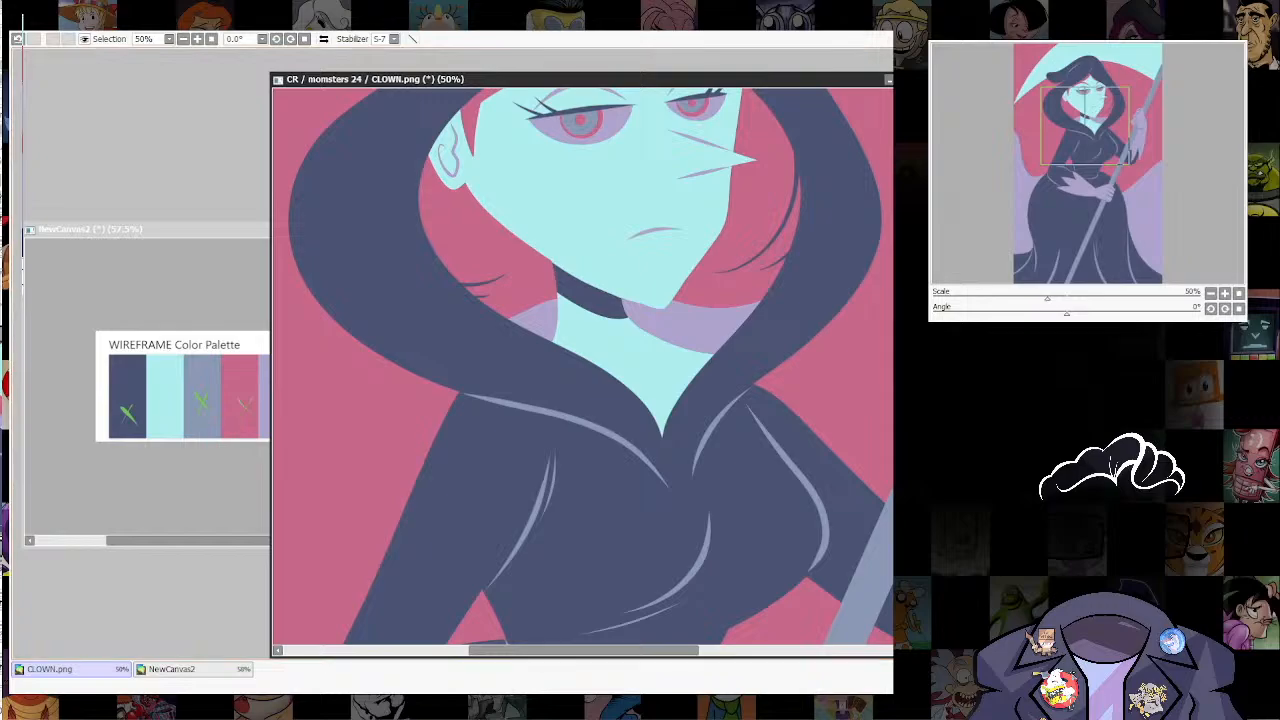
{"action": "left_click_drag", "start_coordinate": [684, 261], "coordinate": [698, 414]}
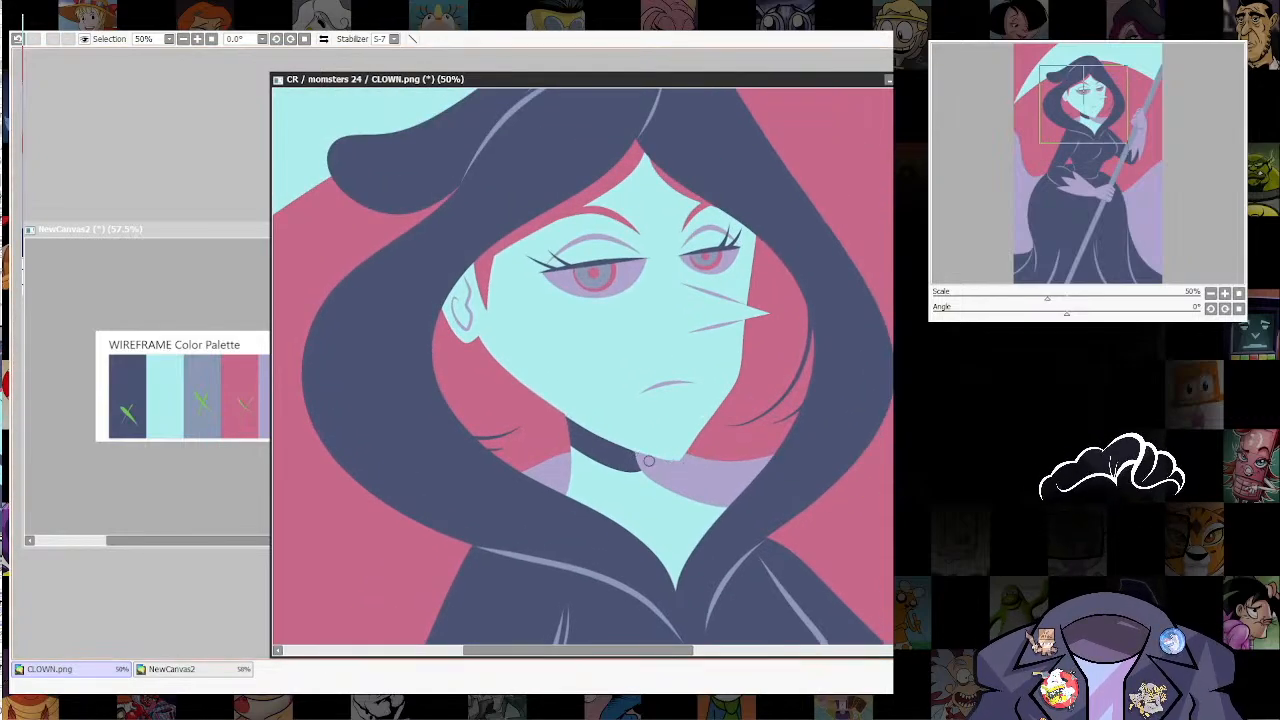
{"action": "left_click_drag", "start_coordinate": [590, 434], "coordinate": [660, 464]}
{"action": "left_click_drag", "start_coordinate": [702, 430], "coordinate": [673, 483]}
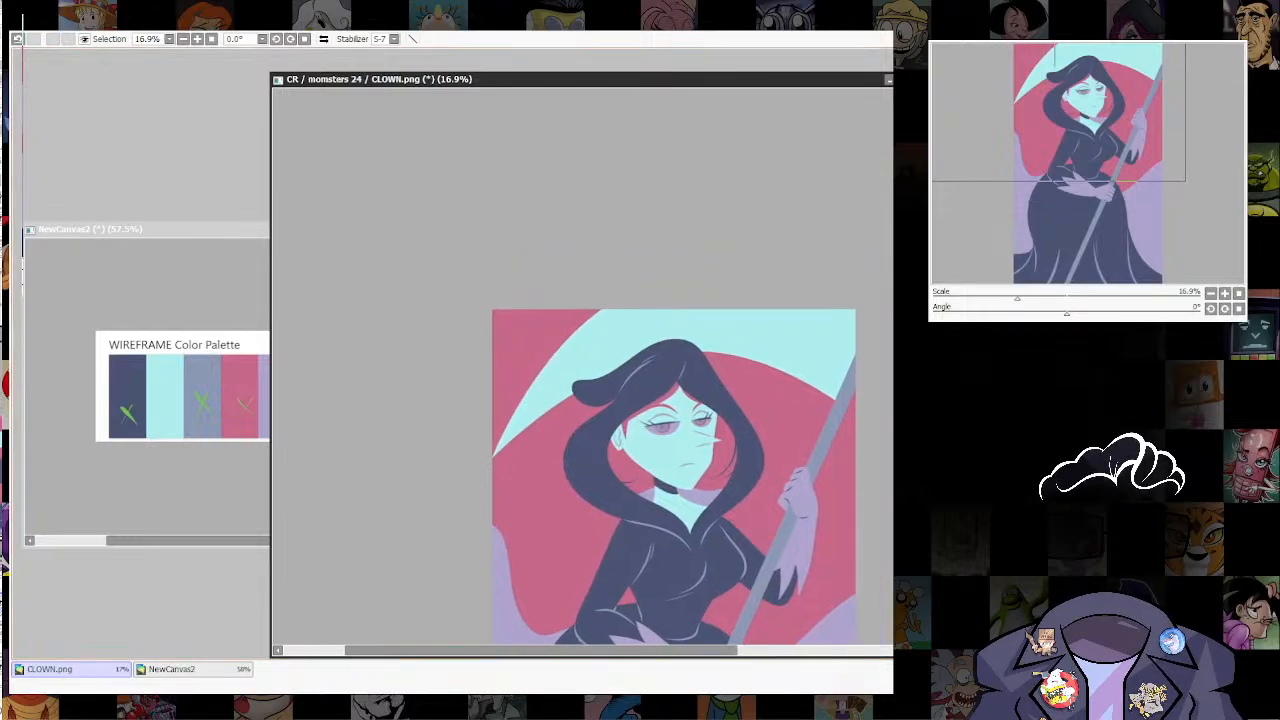
Step: Switch from the hooded woman's artwork to the ruku.sai2 sketch
{"action": "key", "text": "alt+Tab"}
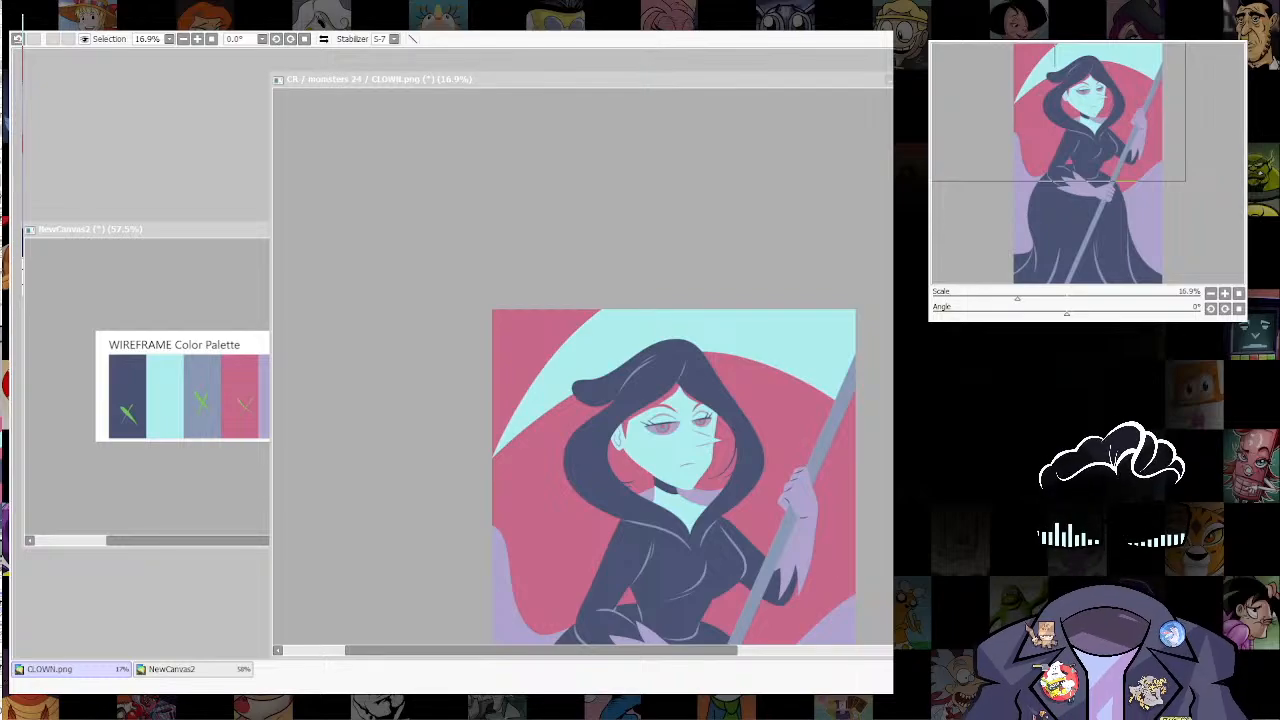
{"action": "key", "text": "alt+Tab"}
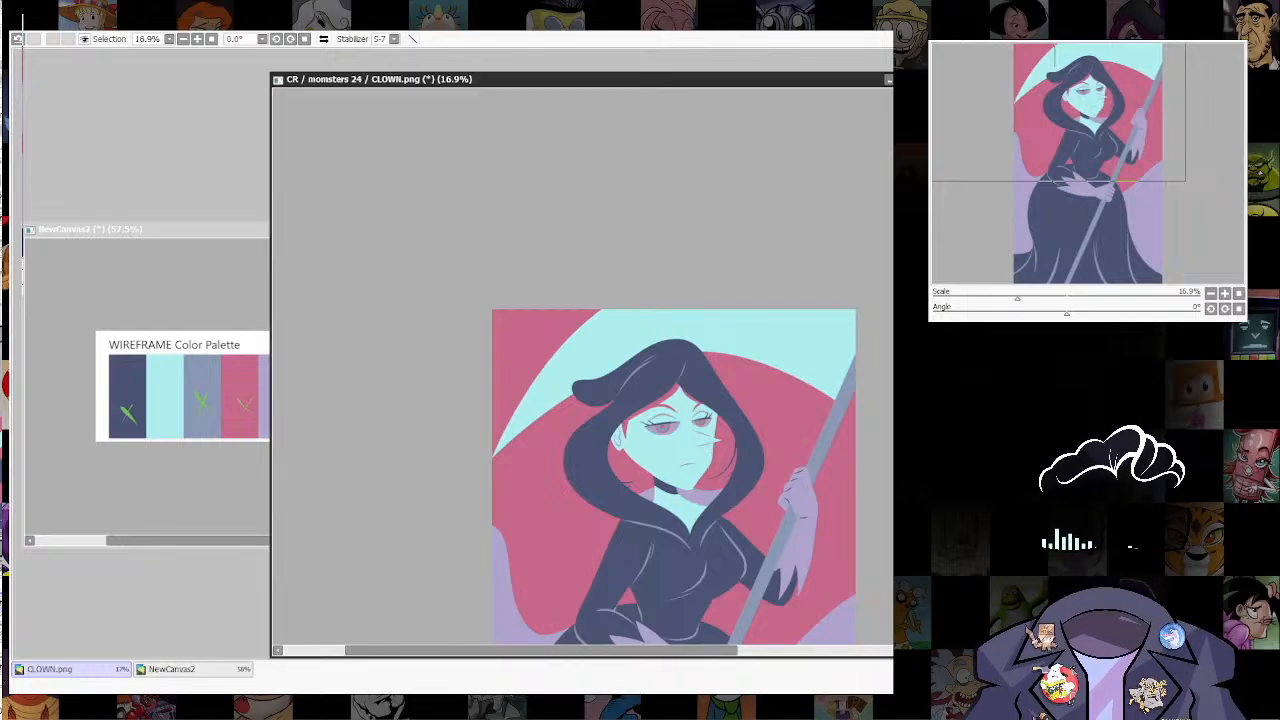
{"action": "key", "text": "alt+Tab"}
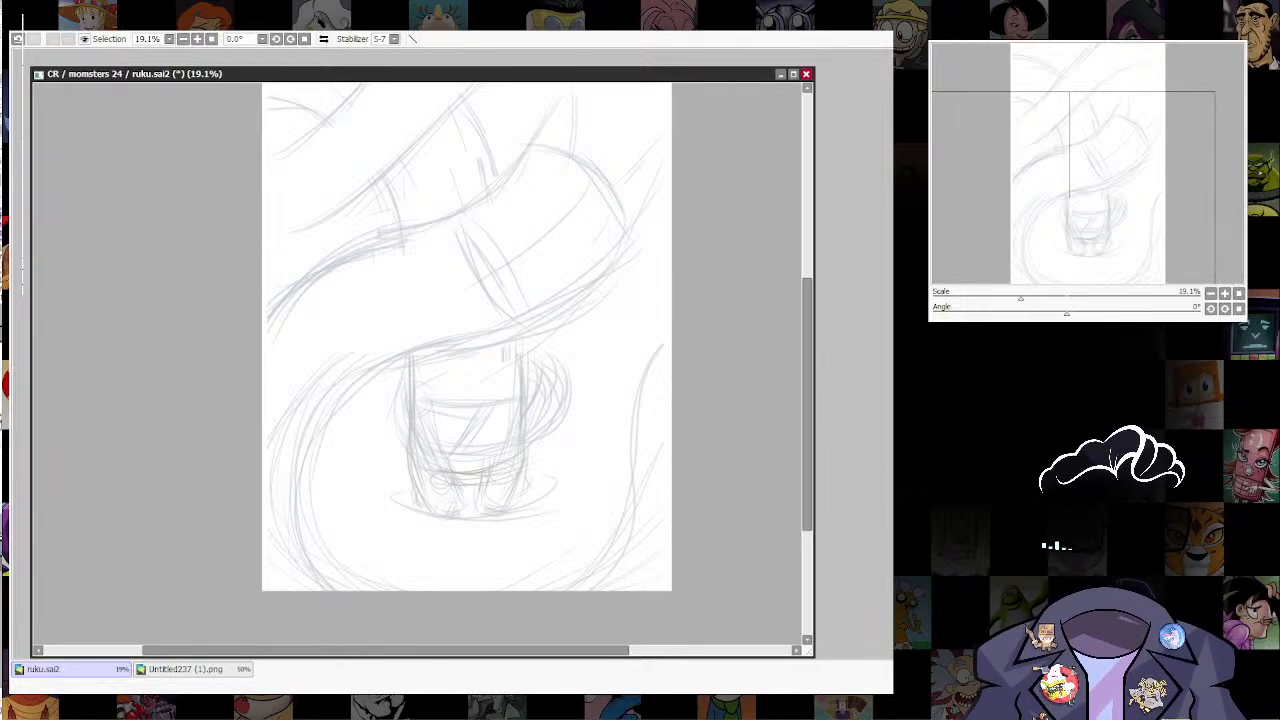
Step: Ink the main shape over the sketch with smooth curves: the large loop around the small figure and the upper contour above it
{"action": "scroll", "coordinate": [650, 331], "scroll_direction": "down", "scroll_amount": 5}
{"action": "scroll", "coordinate": [654, 374], "scroll_direction": "up", "scroll_amount": 5}
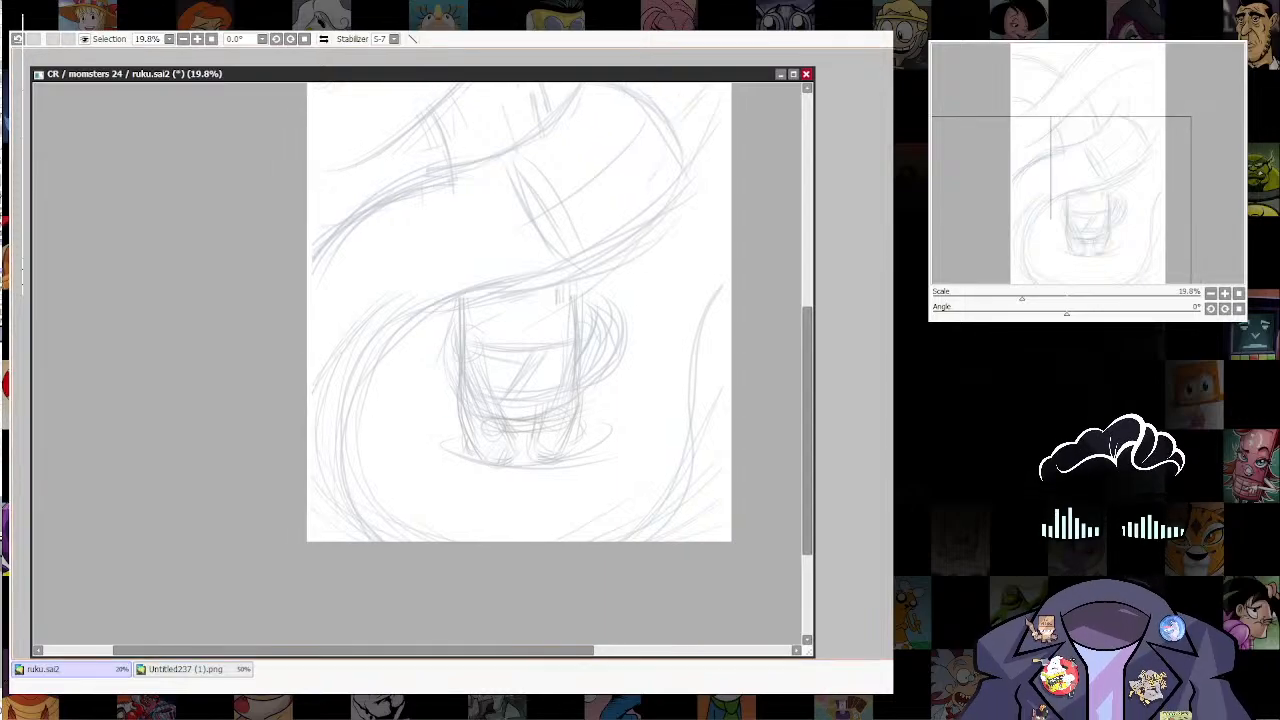
{"action": "left_click_drag", "start_coordinate": [668, 232], "coordinate": [677, 286]}
{"action": "key", "text": "bracketright"}
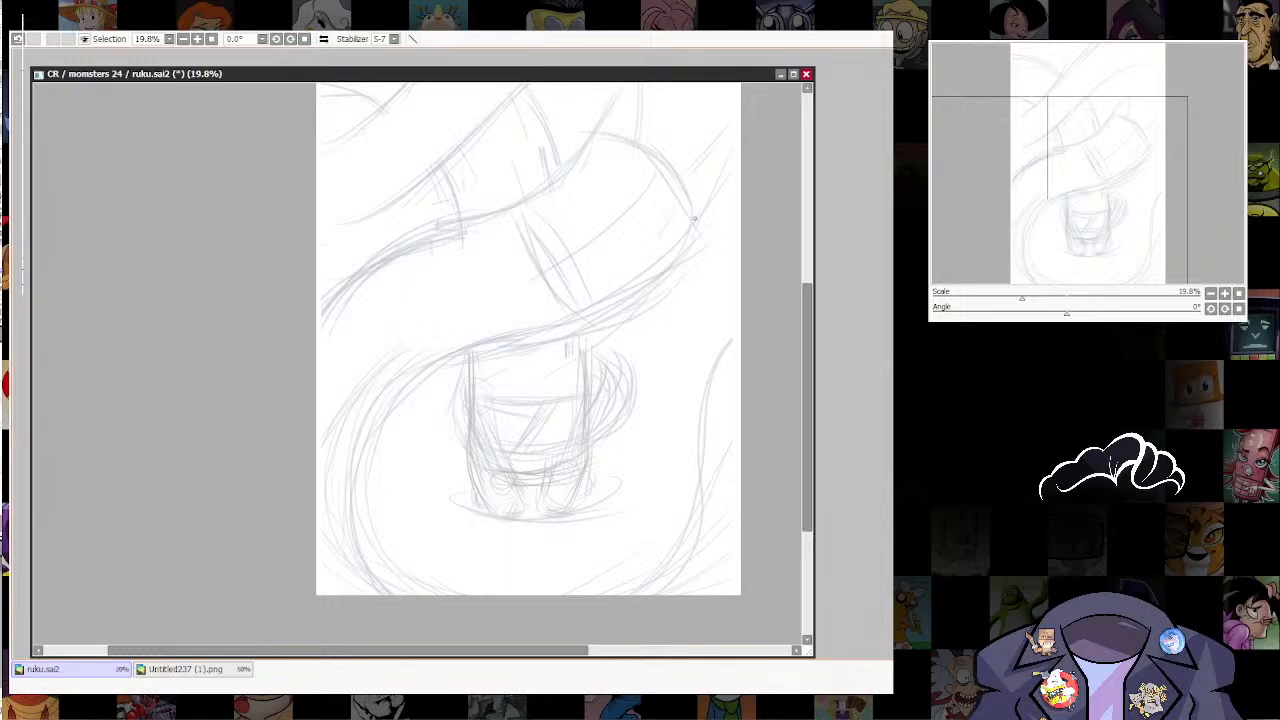
{"action": "mouse_move", "coordinate": [697, 222]}
{"action": "left_mouse_down"}
{"action": "mouse_move", "coordinate": [630, 285]}
{"action": "mouse_move", "coordinate": [458, 350]}
{"action": "mouse_move", "coordinate": [342, 494]}
{"action": "mouse_move", "coordinate": [420, 597]}
{"action": "left_mouse_up"}
{"action": "mouse_move", "coordinate": [687, 545]}
{"action": "left_mouse_down"}
{"action": "mouse_move", "coordinate": [694, 377]}
{"action": "mouse_move", "coordinate": [745, 318]}
{"action": "left_mouse_up"}
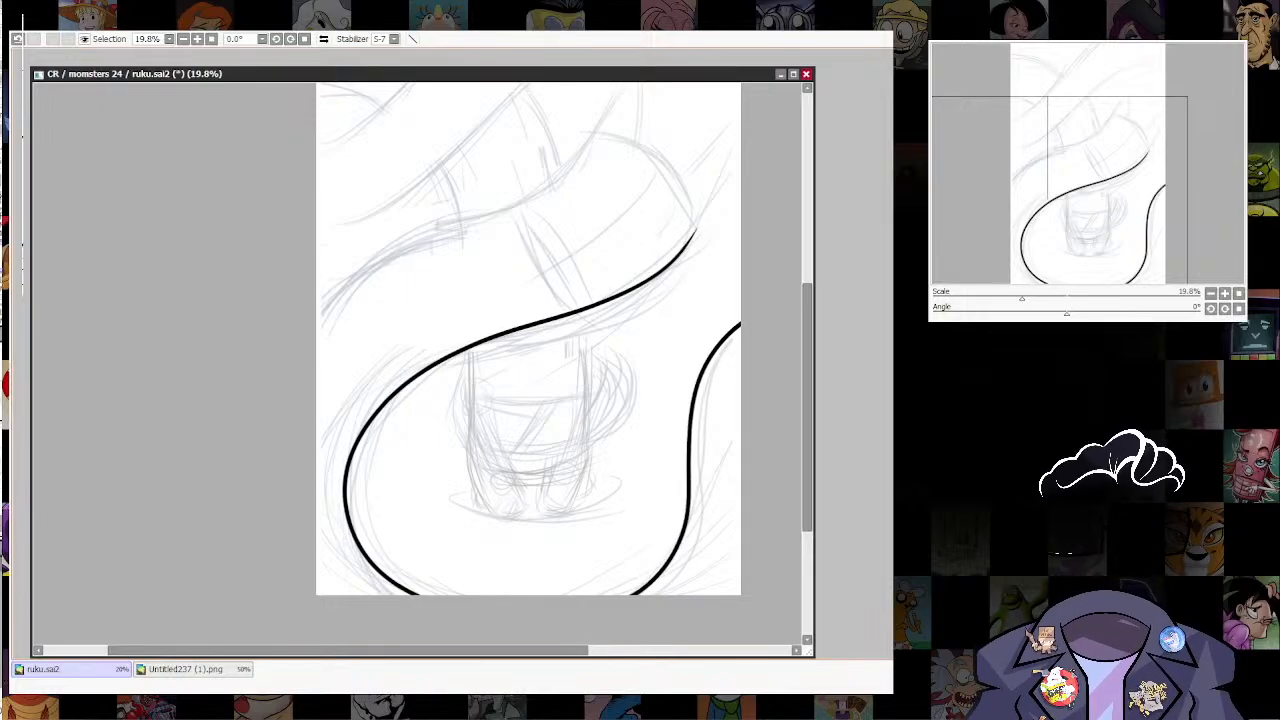
{"action": "left_click_drag", "start_coordinate": [682, 376], "coordinate": [688, 471]}
{"action": "mouse_move", "coordinate": [600, 228]}
{"action": "left_mouse_down"}
{"action": "mouse_move", "coordinate": [504, 300]}
{"action": "mouse_move", "coordinate": [358, 355]}
{"action": "mouse_move", "coordinate": [300, 446]}
{"action": "left_mouse_up"}
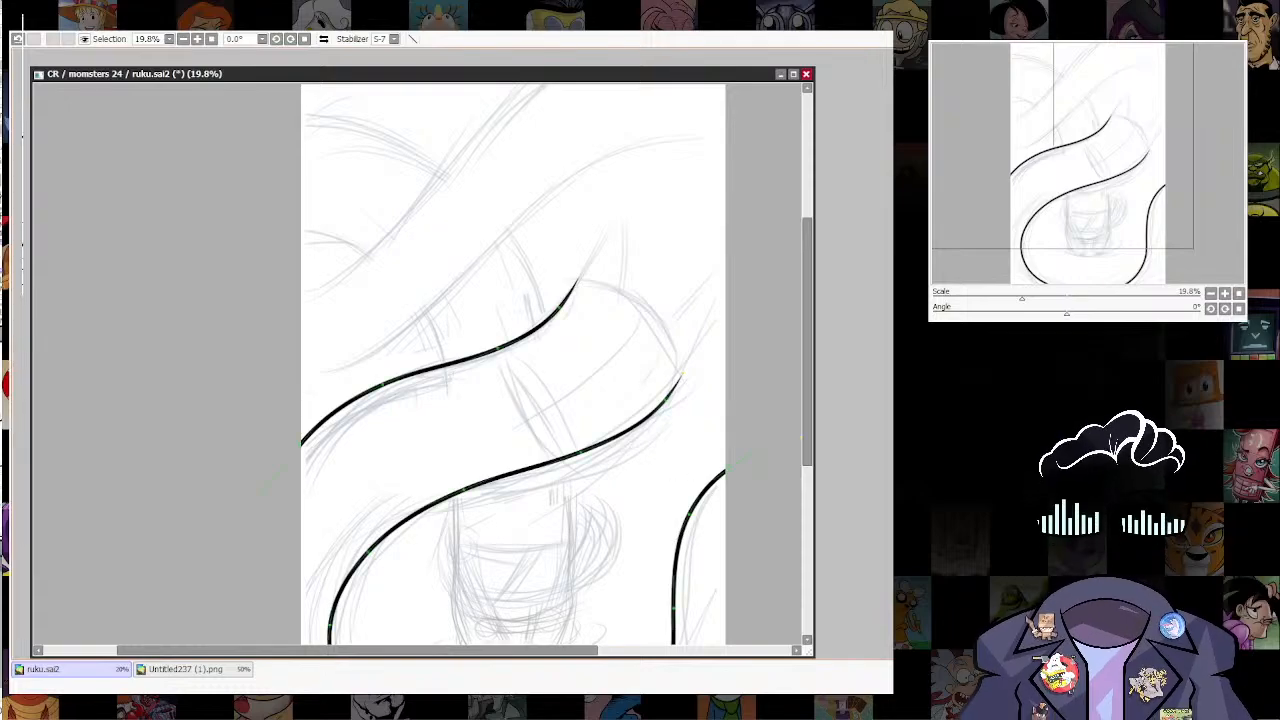
Step: Refine the upper contour by shifting its anchor points for a smoother flow
{"action": "key", "text": "ctrl"}
{"action": "left_click_drag", "start_coordinate": [498, 348], "coordinate": [506, 343]}
{"action": "left_click", "coordinate": [507, 348], "text": "ctrl+alt"}
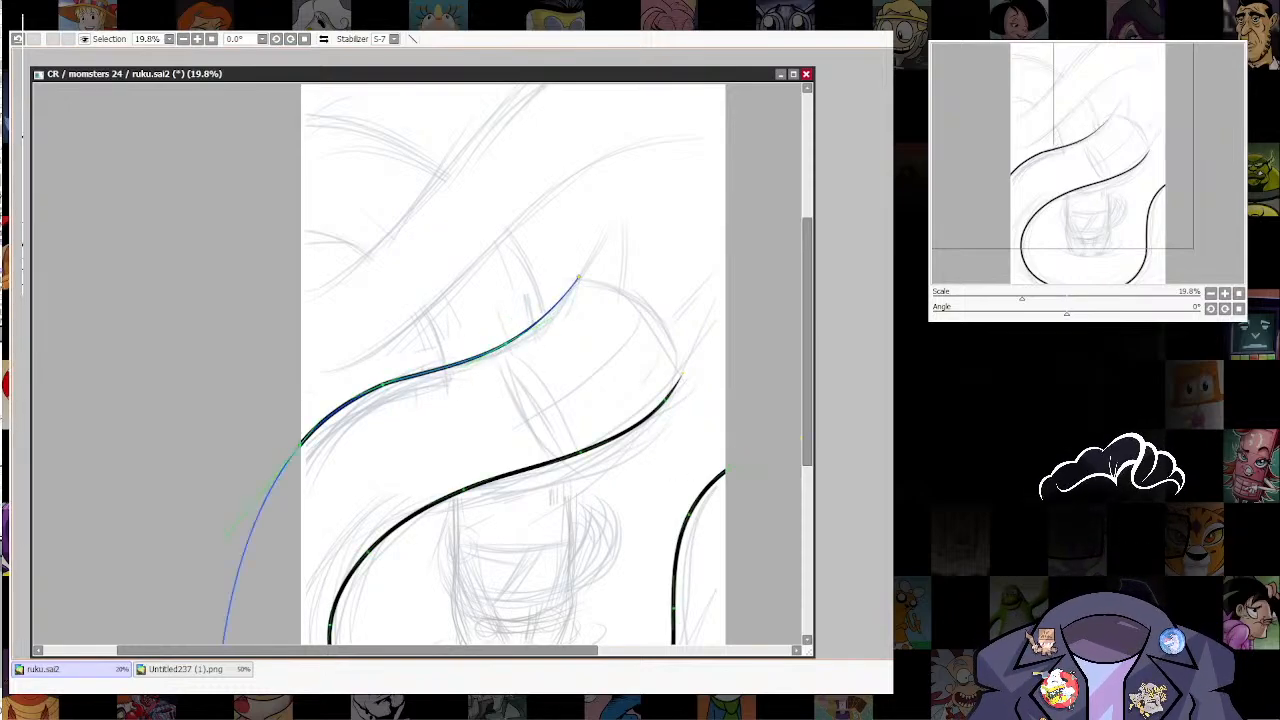
{"action": "left_click_drag", "start_coordinate": [383, 384], "coordinate": [385, 381]}
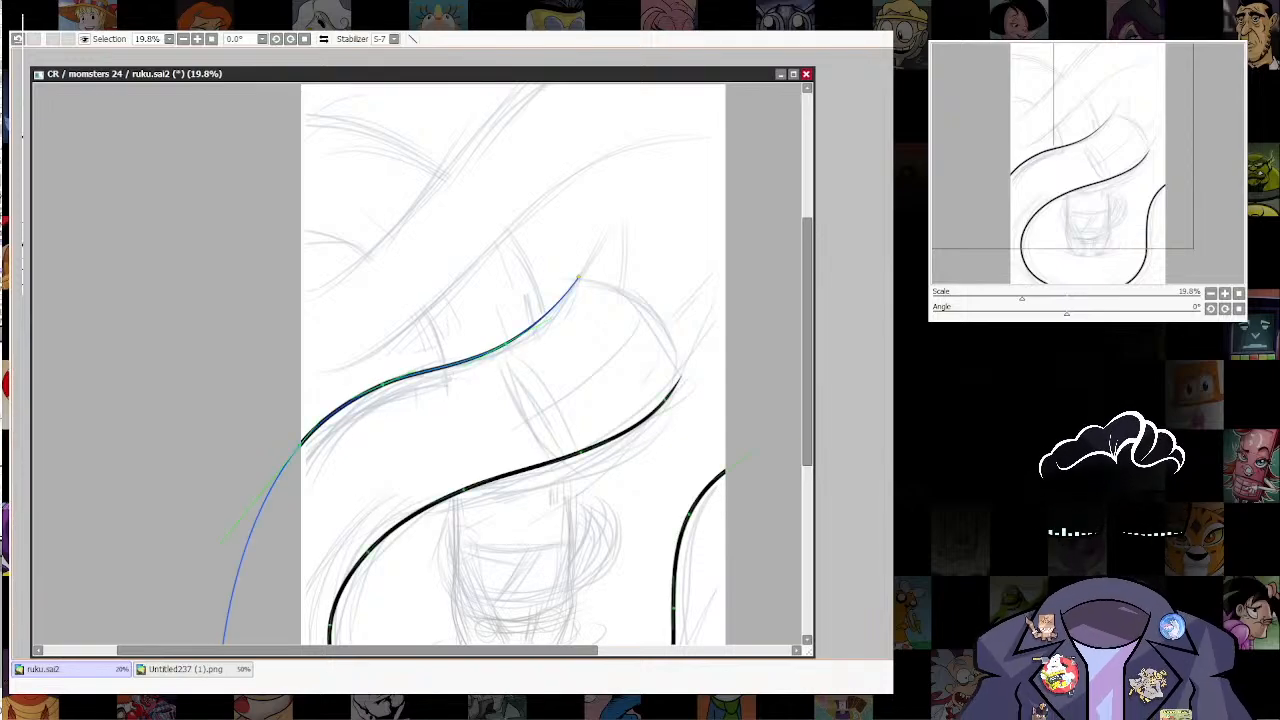
{"action": "left_click_drag", "start_coordinate": [609, 331], "coordinate": [584, 371]}
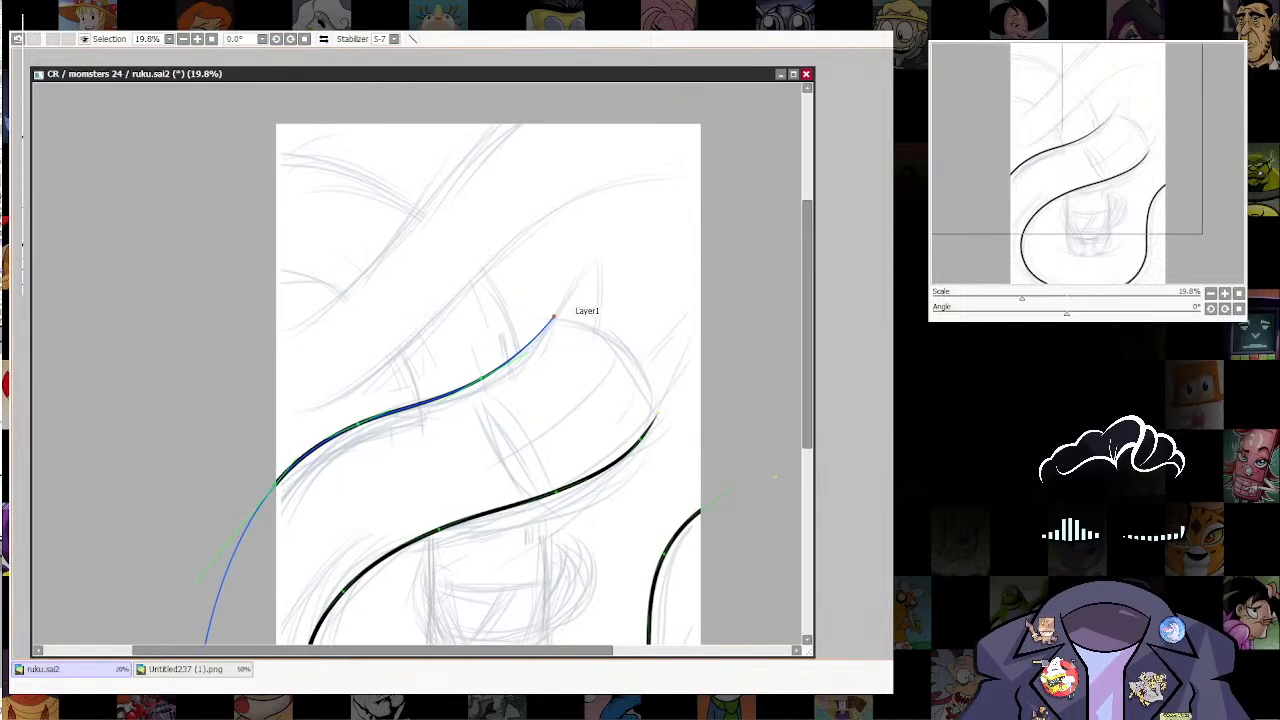
Step: Connect the ends of the upper and lower contours, bow the connecting line outward and thicken it at its points
{"action": "left_click_drag", "start_coordinate": [556, 316], "coordinate": [687, 432]}
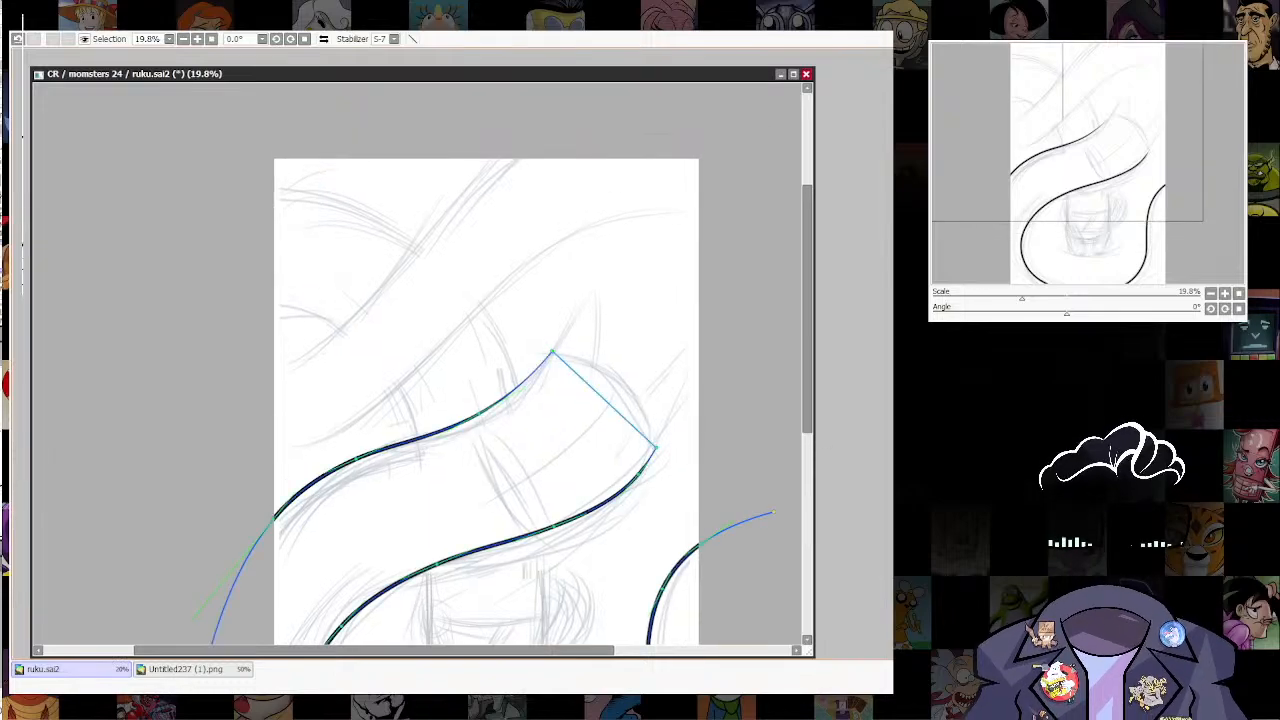
{"action": "left_click_drag", "start_coordinate": [606, 402], "coordinate": [617, 391]}
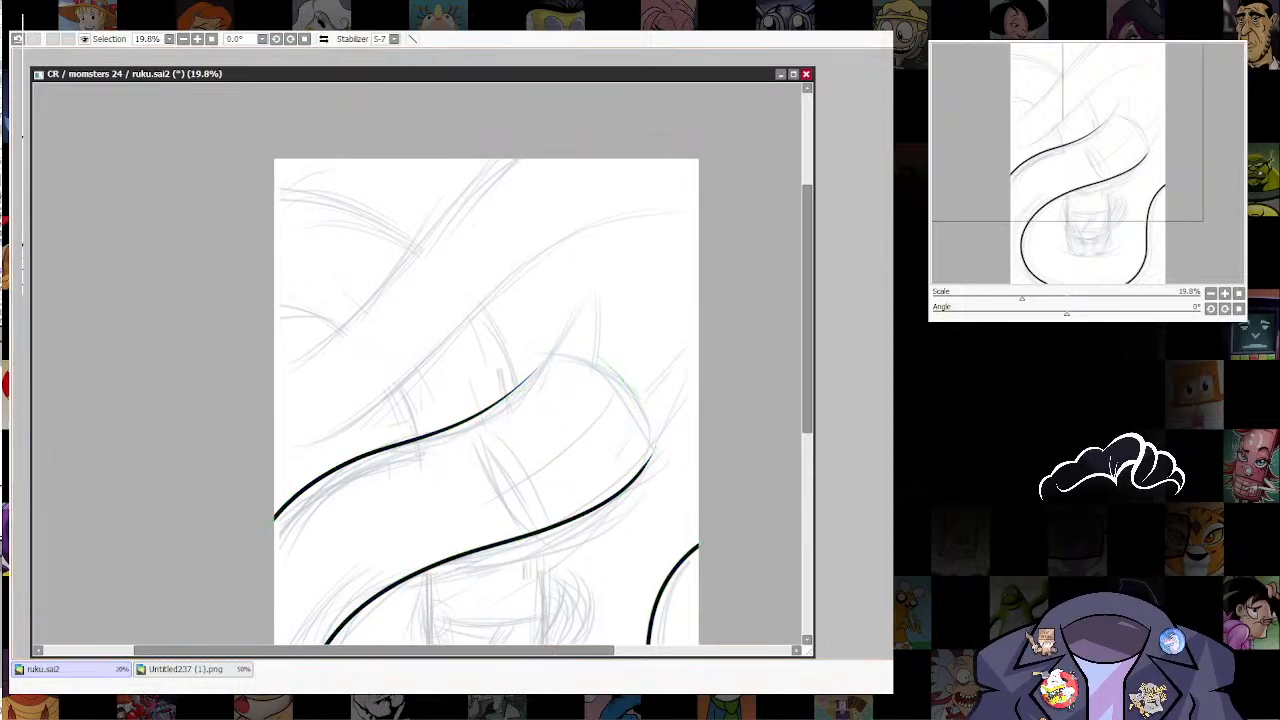
{"action": "left_click_drag", "start_coordinate": [552, 351], "coordinate": [602, 351]}
{"action": "left_click_drag", "start_coordinate": [626, 381], "coordinate": [676, 381]}
{"action": "left_click_drag", "start_coordinate": [656, 447], "coordinate": [706, 447]}
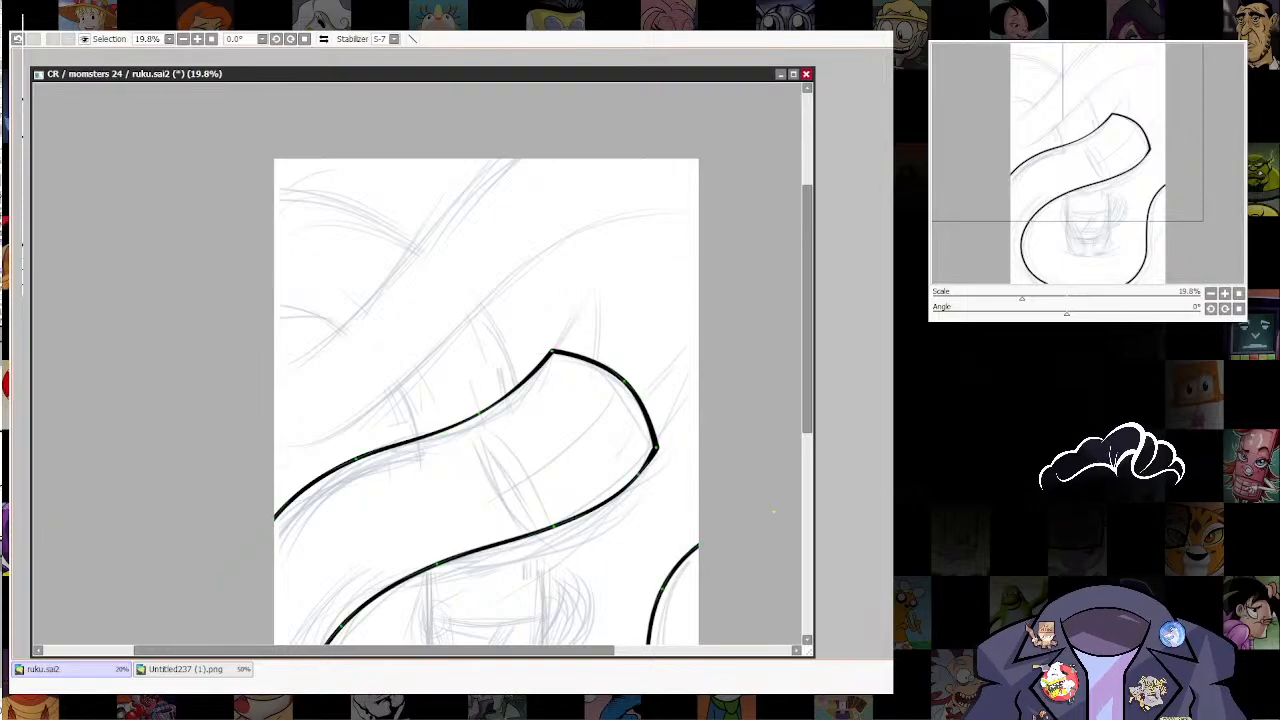
Step: Round off both corners of the shape's closed end by adjusting the anchor points around them
{"action": "mouse_move", "coordinate": [638, 474]}
{"action": "left_mouse_down"}
{"action": "mouse_move", "coordinate": [656, 429]}
{"action": "mouse_move", "coordinate": [625, 447]}
{"action": "mouse_move", "coordinate": [625, 478]}
{"action": "left_mouse_up"}
{"action": "left_click", "coordinate": [656, 429], "text": "alt"}
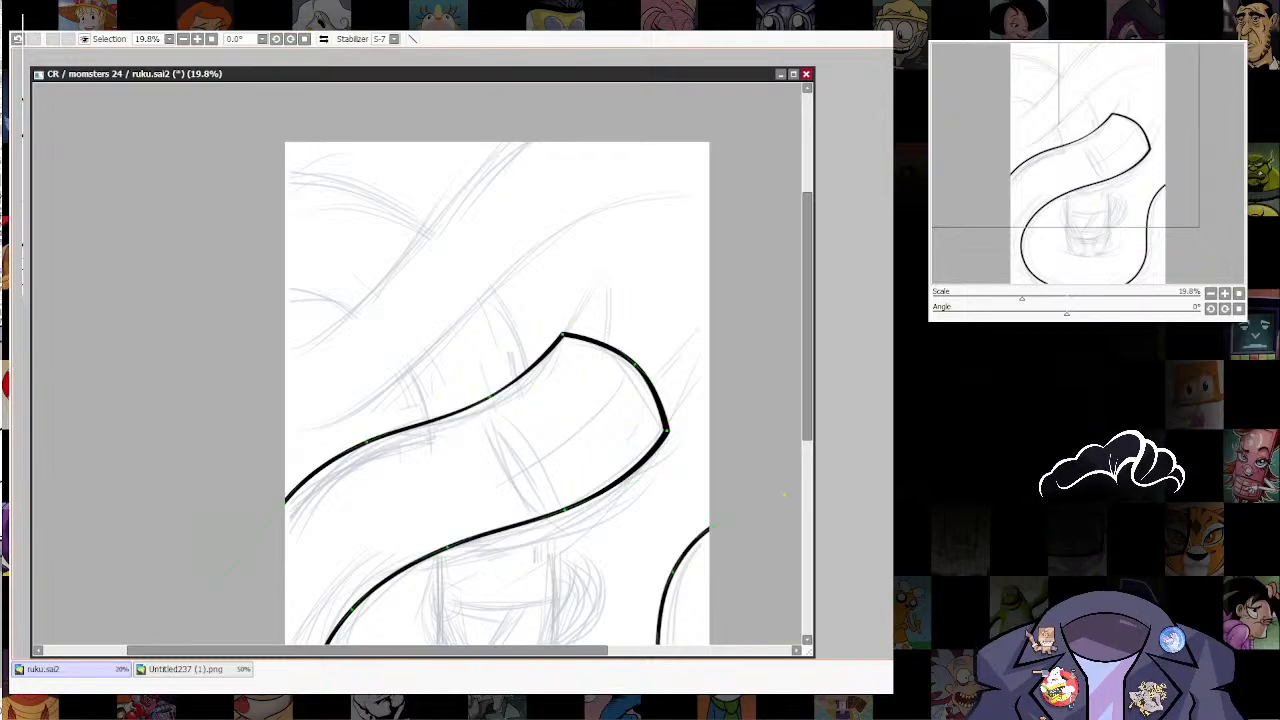
{"action": "left_click", "coordinate": [552, 348]}
{"action": "left_click", "coordinate": [582, 338]}
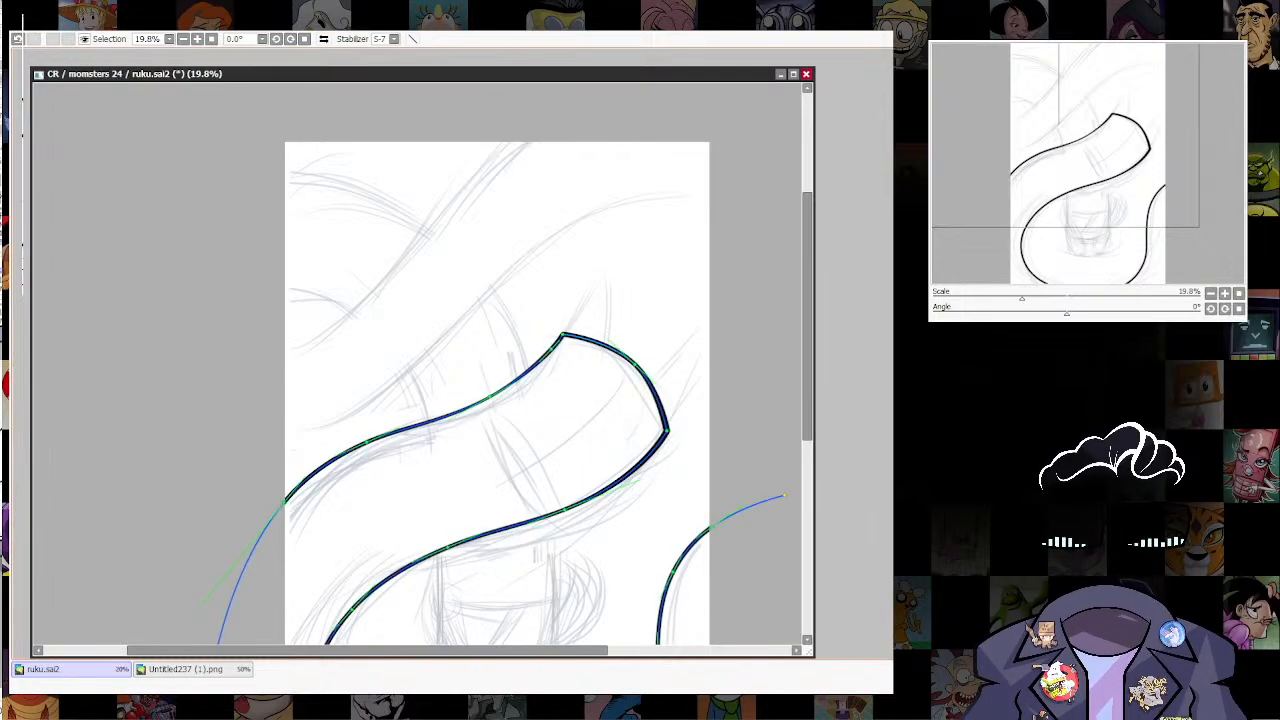
{"action": "left_click", "coordinate": [562, 334], "text": "alt"}
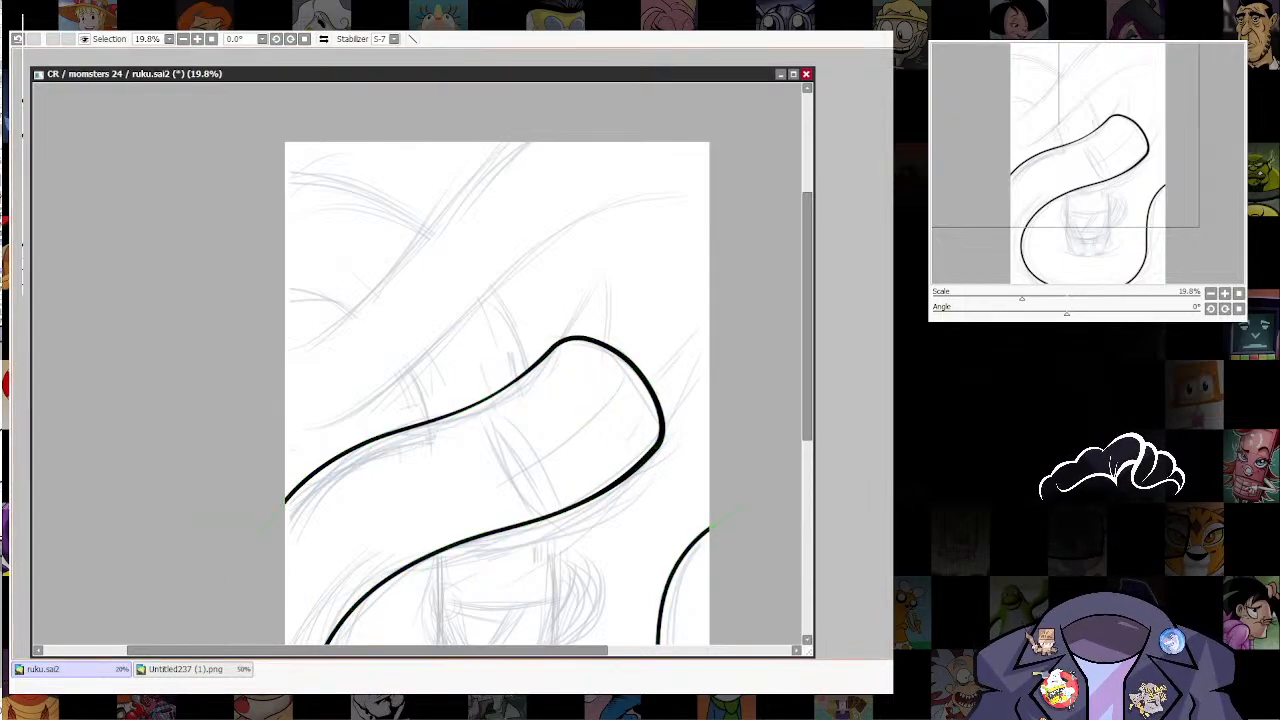
Step: Thicken the line weight along the lower and upper contours at their anchor points
{"action": "left_click_drag", "start_coordinate": [460, 542], "coordinate": [531, 434]}
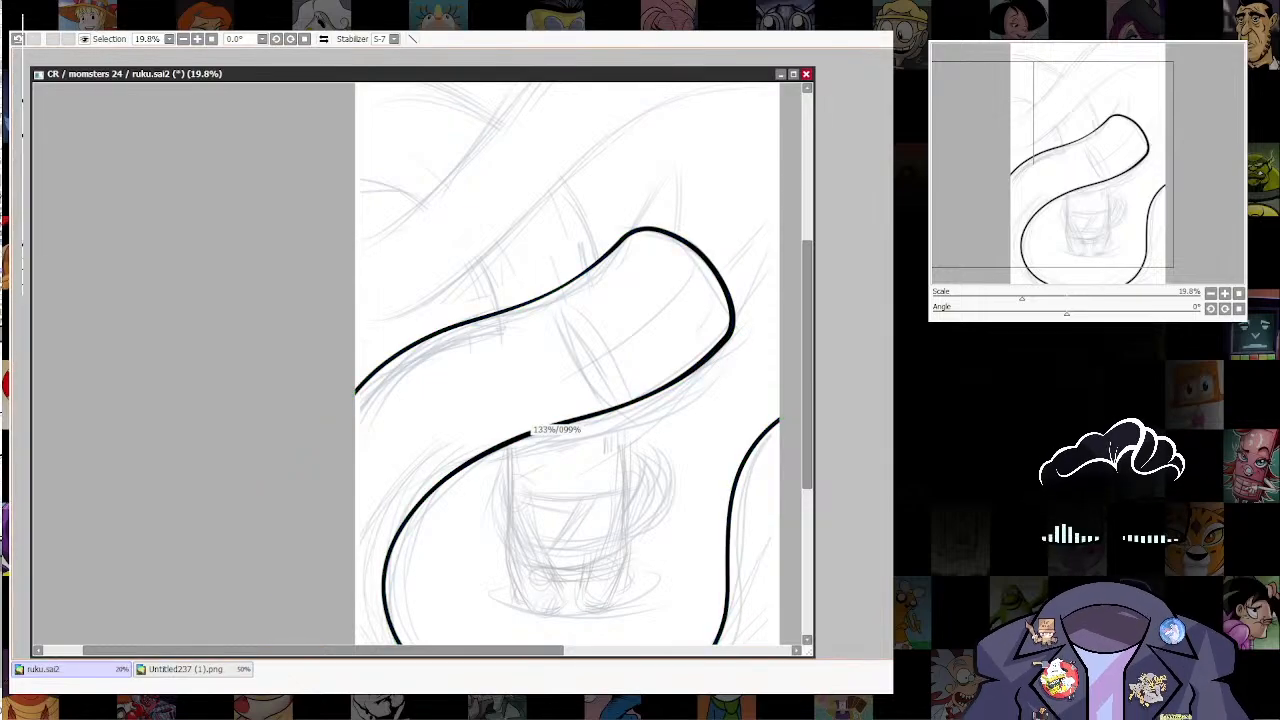
{"action": "left_click_drag", "start_coordinate": [630, 403], "coordinate": [677, 299]}
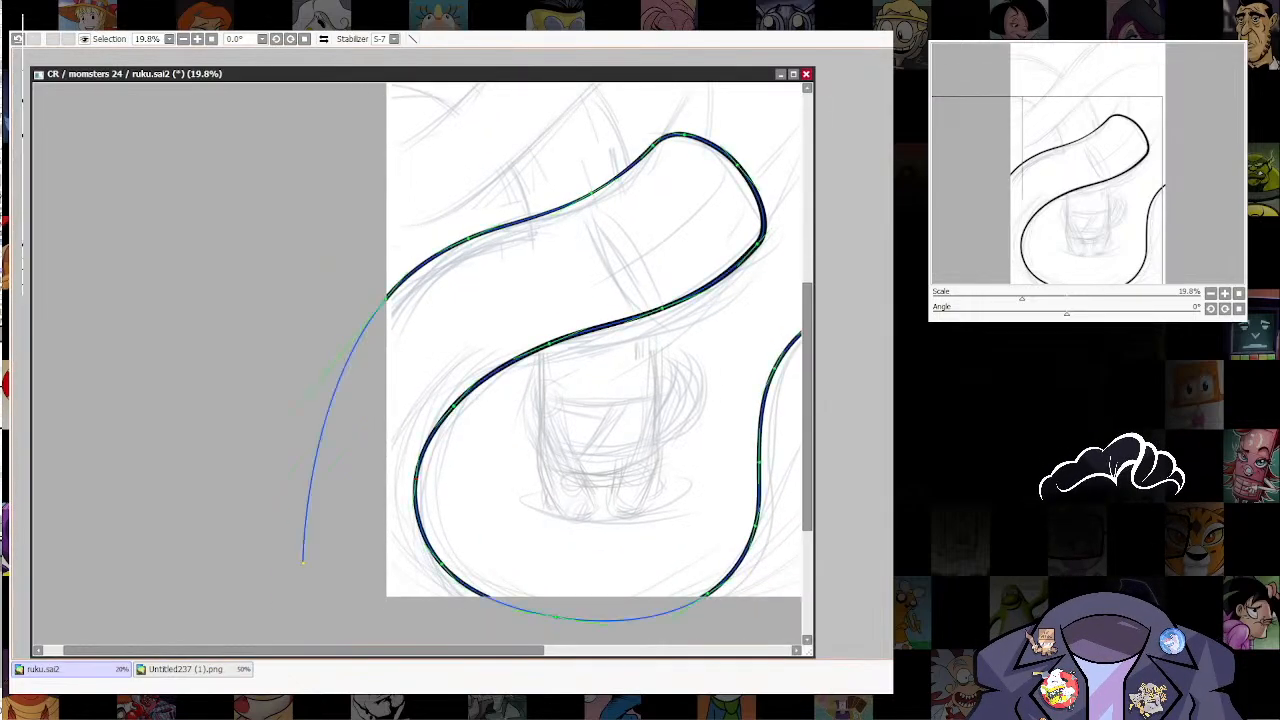
{"action": "left_click_drag", "start_coordinate": [595, 190], "coordinate": [570, 303]}
{"action": "left_click_drag", "start_coordinate": [613, 262], "coordinate": [625, 256]}
{"action": "left_click_drag", "start_coordinate": [645, 251], "coordinate": [656, 249]}
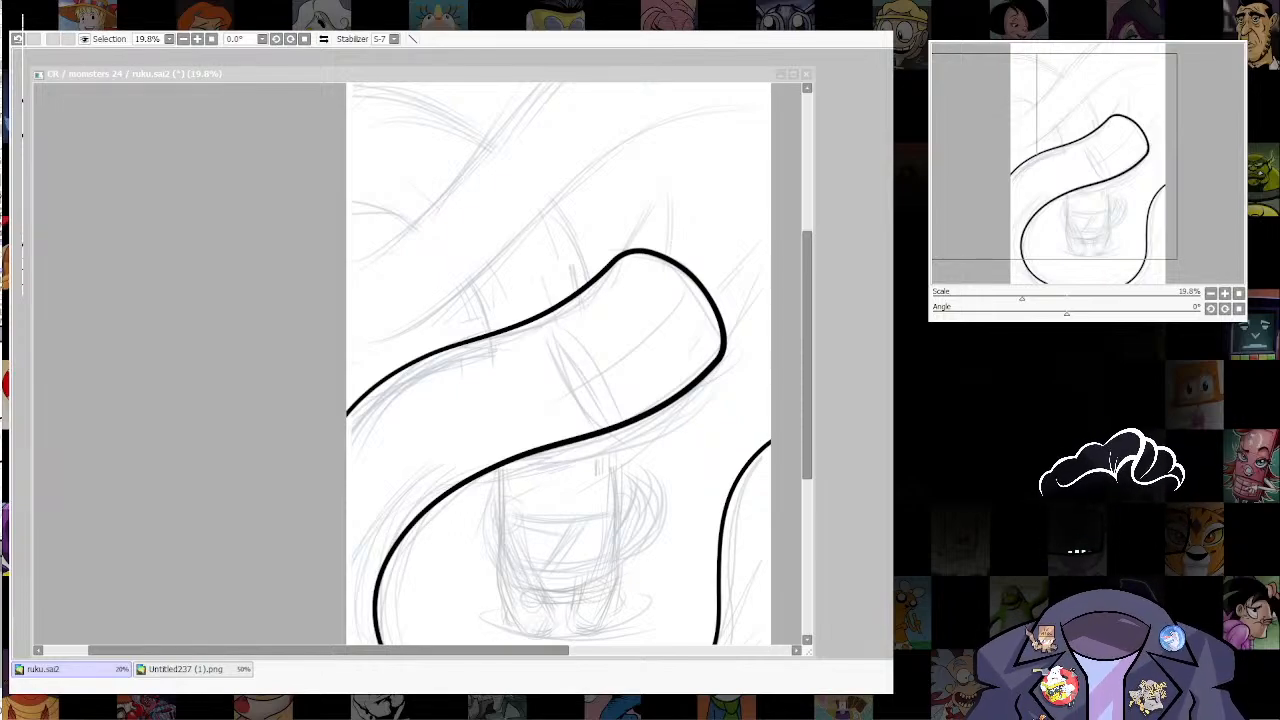
Step: Draw a pointed spike with two curved sides on the shape's rounded end, redrawing its right side and joining it at the tip
{"action": "left_click_drag", "start_coordinate": [640, 400], "coordinate": [642, 338]}
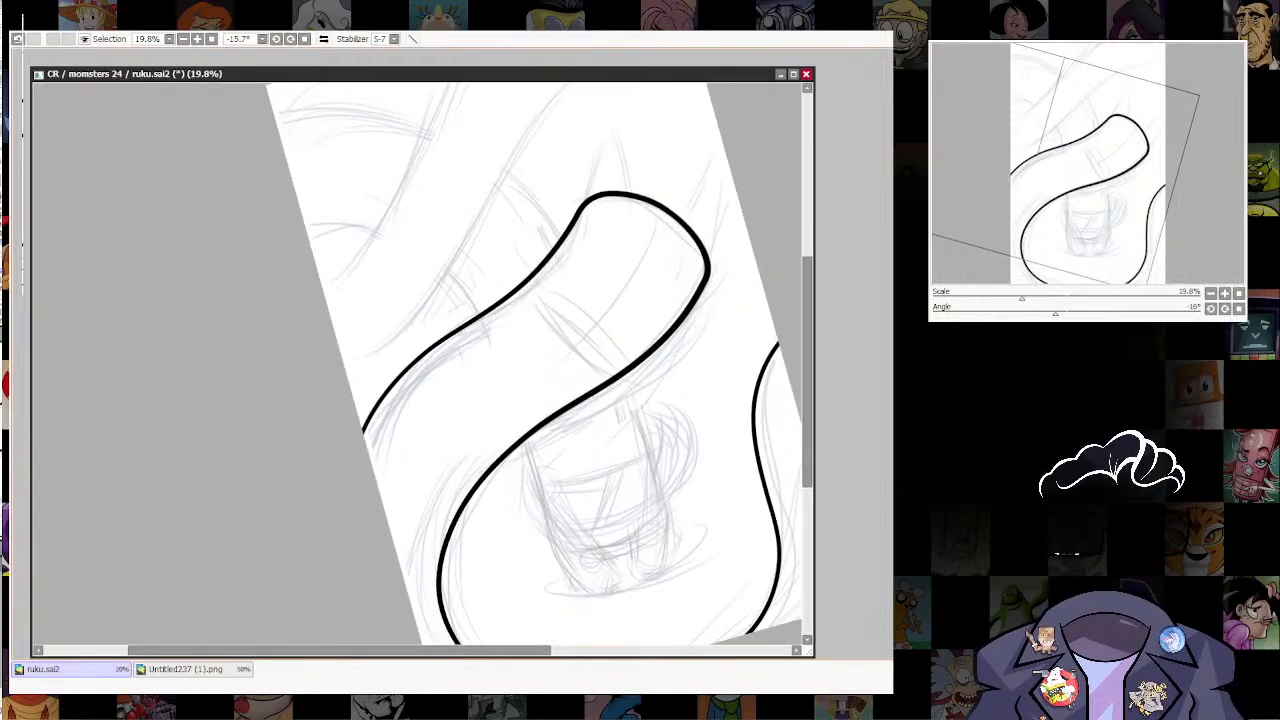
{"action": "left_click_drag", "start_coordinate": [560, 250], "coordinate": [540, 498]}
{"action": "left_click_drag", "start_coordinate": [600, 450], "coordinate": [612, 418]}
{"action": "left_click_drag", "start_coordinate": [636, 349], "coordinate": [690, 356]}
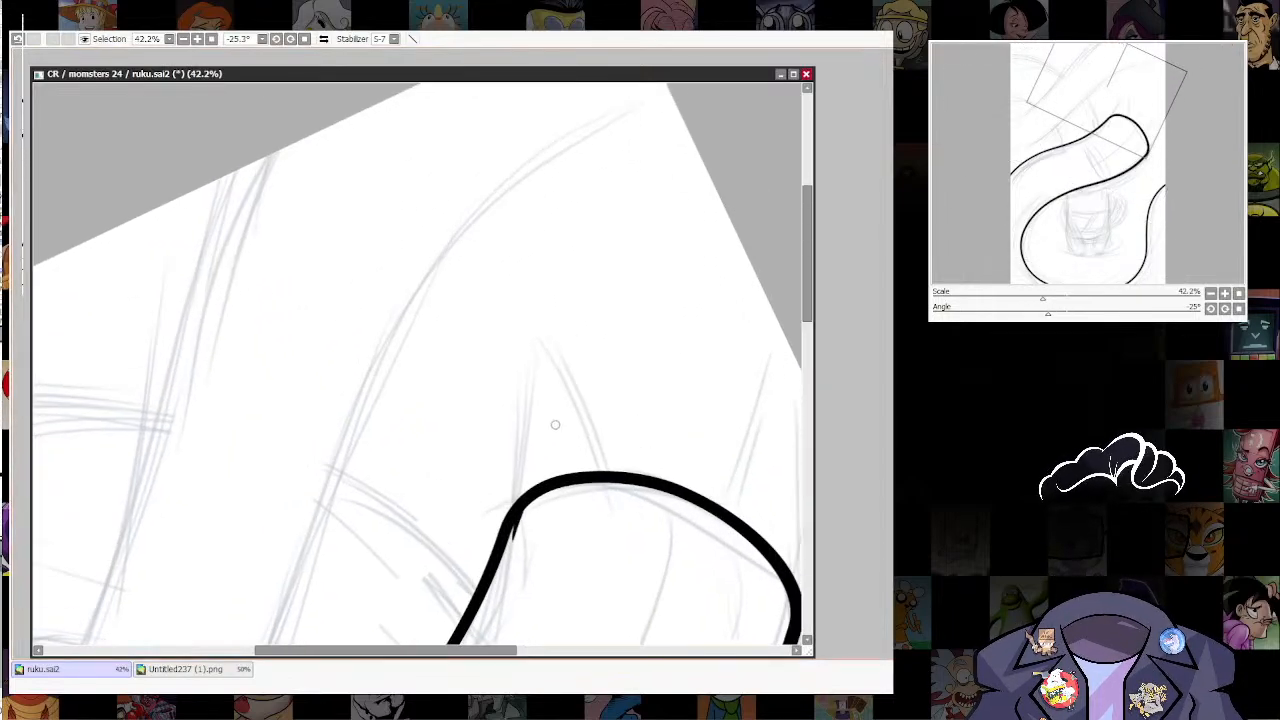
{"action": "mouse_move", "coordinate": [527, 490]}
{"action": "left_mouse_down"}
{"action": "mouse_move", "coordinate": [682, 300]}
{"action": "mouse_move", "coordinate": [630, 568]}
{"action": "left_mouse_up"}
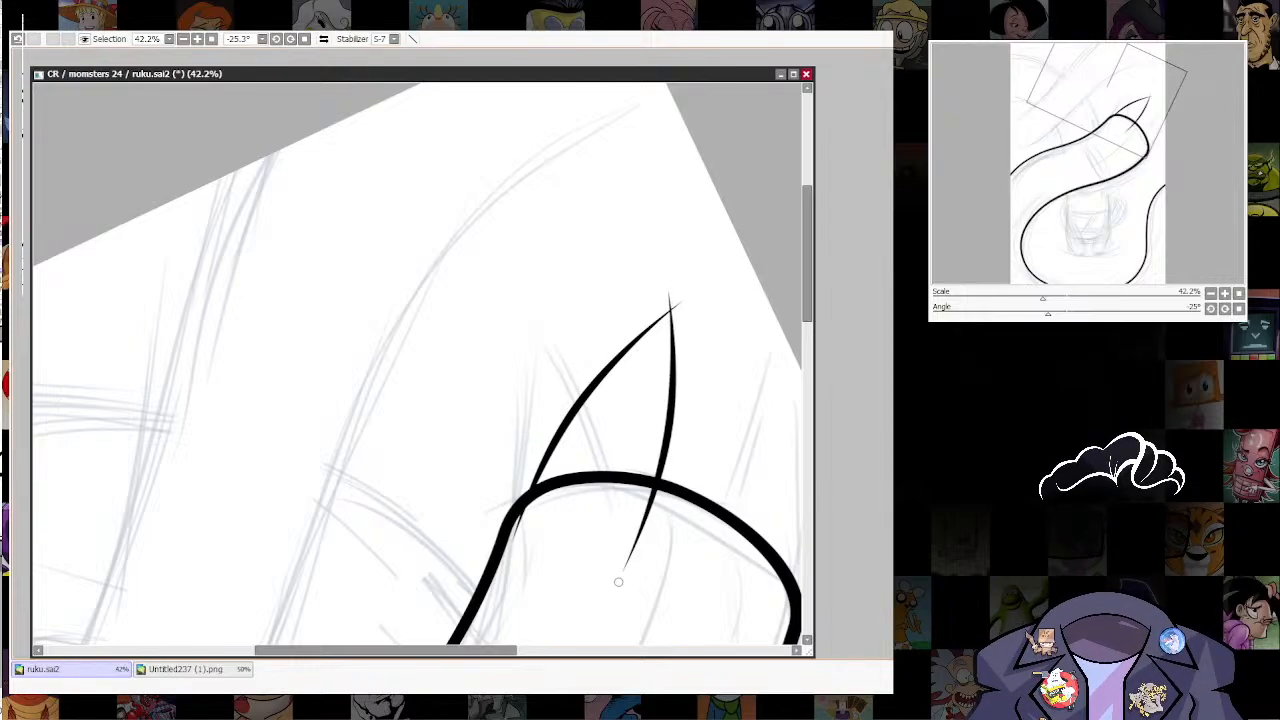
{"action": "key", "text": "ctrl+z"}
{"action": "mouse_move", "coordinate": [669, 290]}
{"action": "left_mouse_down"}
{"action": "mouse_move", "coordinate": [641, 565]}
{"action": "mouse_move", "coordinate": [672, 576]}
{"action": "left_mouse_up"}
{"action": "key", "text": "ctrl+z"}
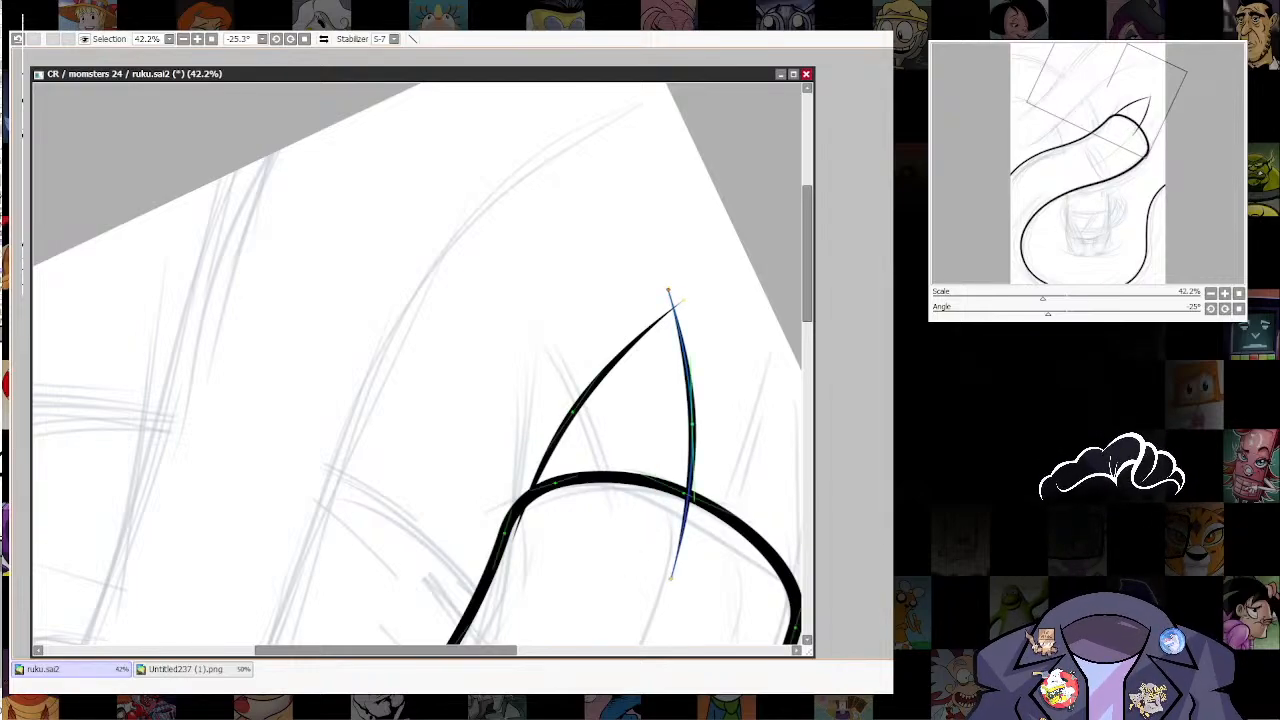
{"action": "left_click_drag", "start_coordinate": [670, 290], "coordinate": [675, 300]}
Step: Trim the spike's overlapping line ends inside the shape and thicken its outline up to the tip
{"action": "mouse_move", "coordinate": [790, 559]}
{"action": "left_mouse_down"}
{"action": "mouse_move", "coordinate": [750, 262]}
{"action": "mouse_move", "coordinate": [653, 473]}
{"action": "left_mouse_up"}
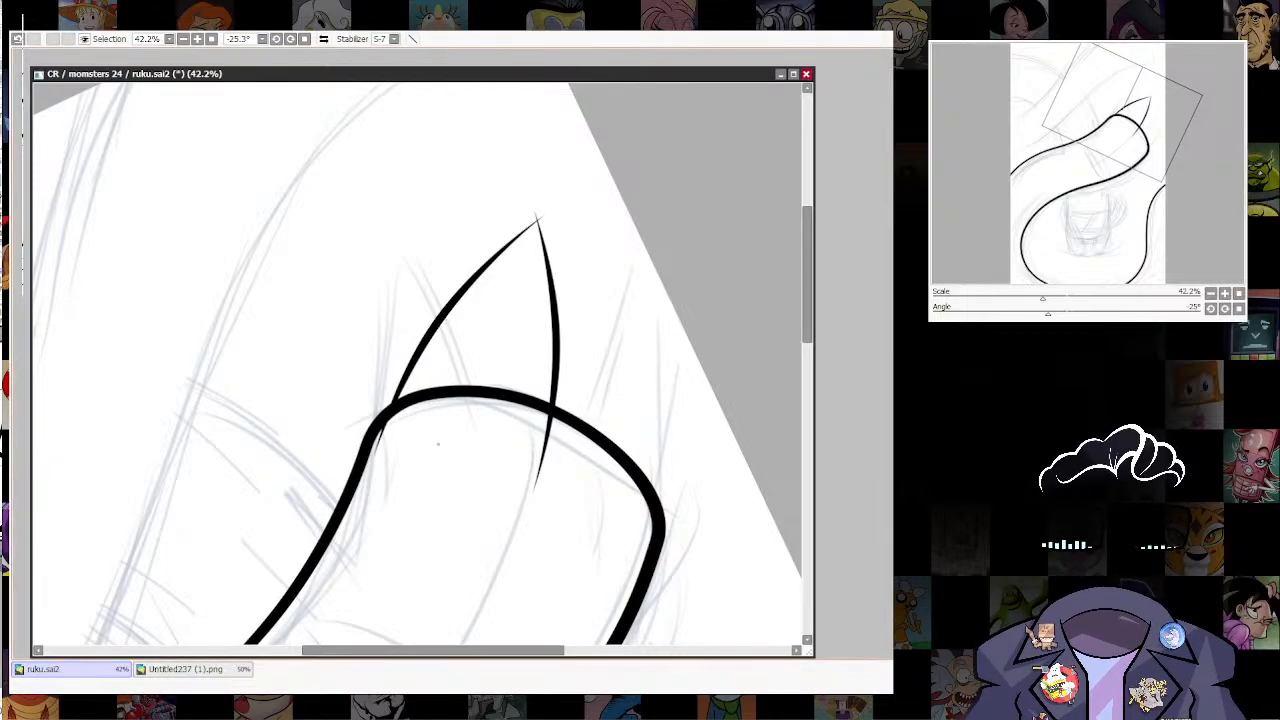
{"action": "left_click", "coordinate": [543, 458]}
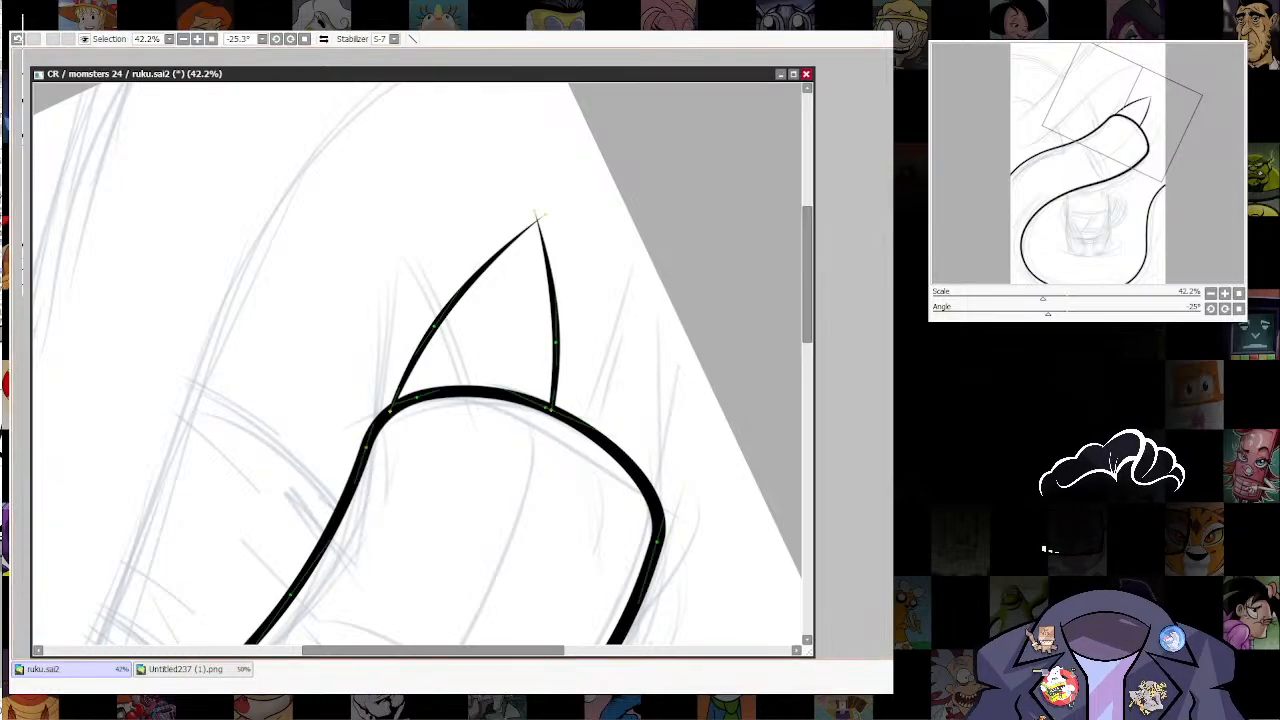
{"action": "left_click_drag", "start_coordinate": [394, 403], "coordinate": [409, 403]}
{"action": "mouse_move", "coordinate": [553, 408]}
{"action": "left_mouse_down"}
{"action": "mouse_move", "coordinate": [571, 408]}
{"action": "mouse_move", "coordinate": [561, 518]}
{"action": "left_mouse_up"}
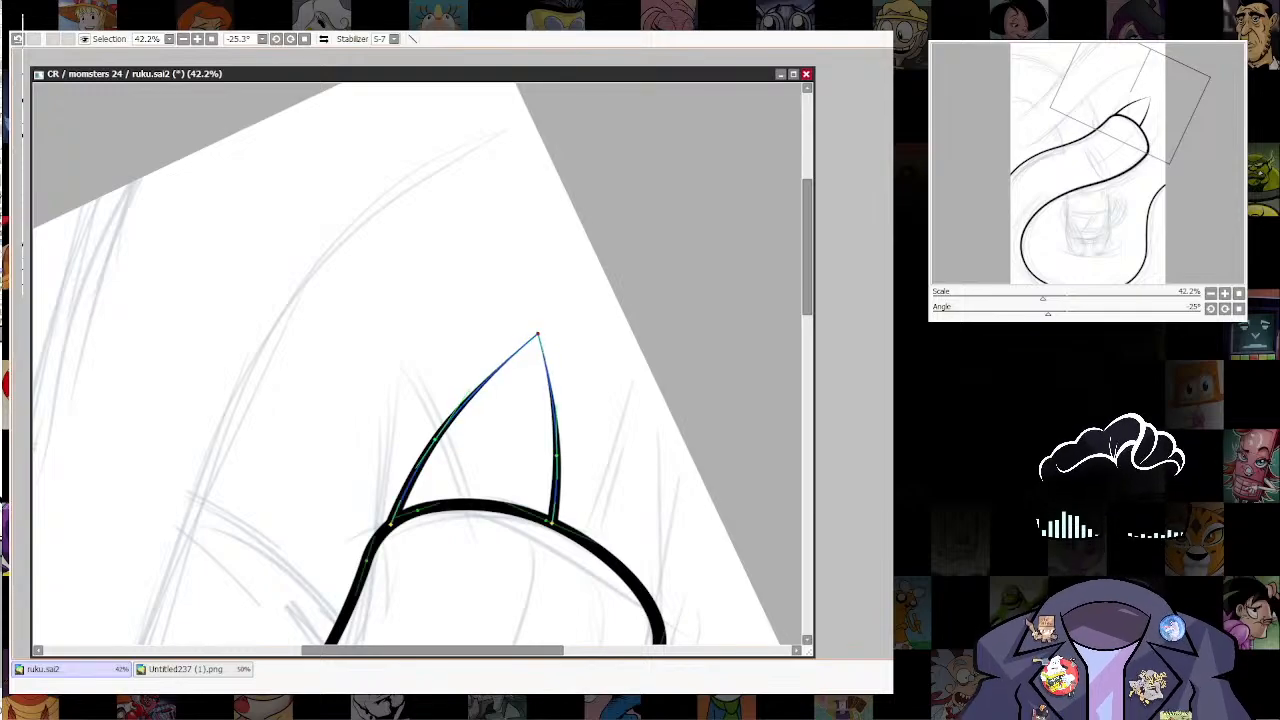
{"action": "left_click_drag", "start_coordinate": [538, 334], "coordinate": [596, 334]}
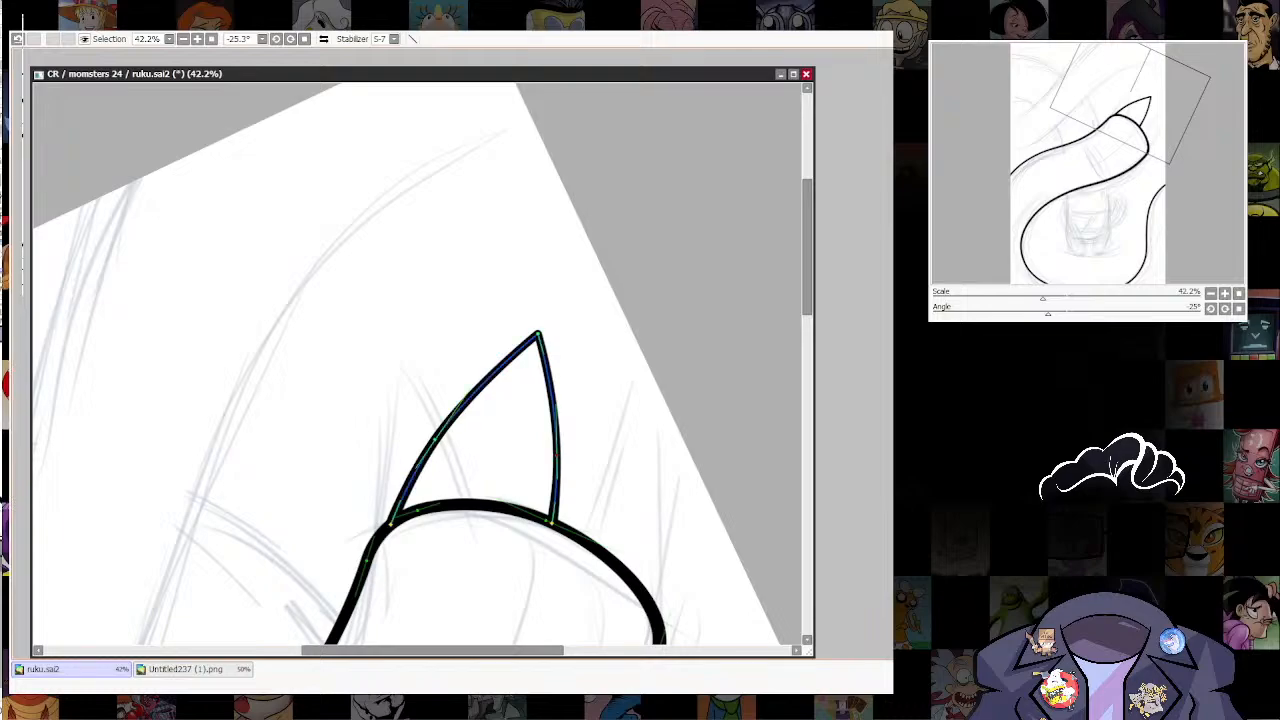
{"action": "left_click_drag", "start_coordinate": [556, 455], "coordinate": [566, 455]}
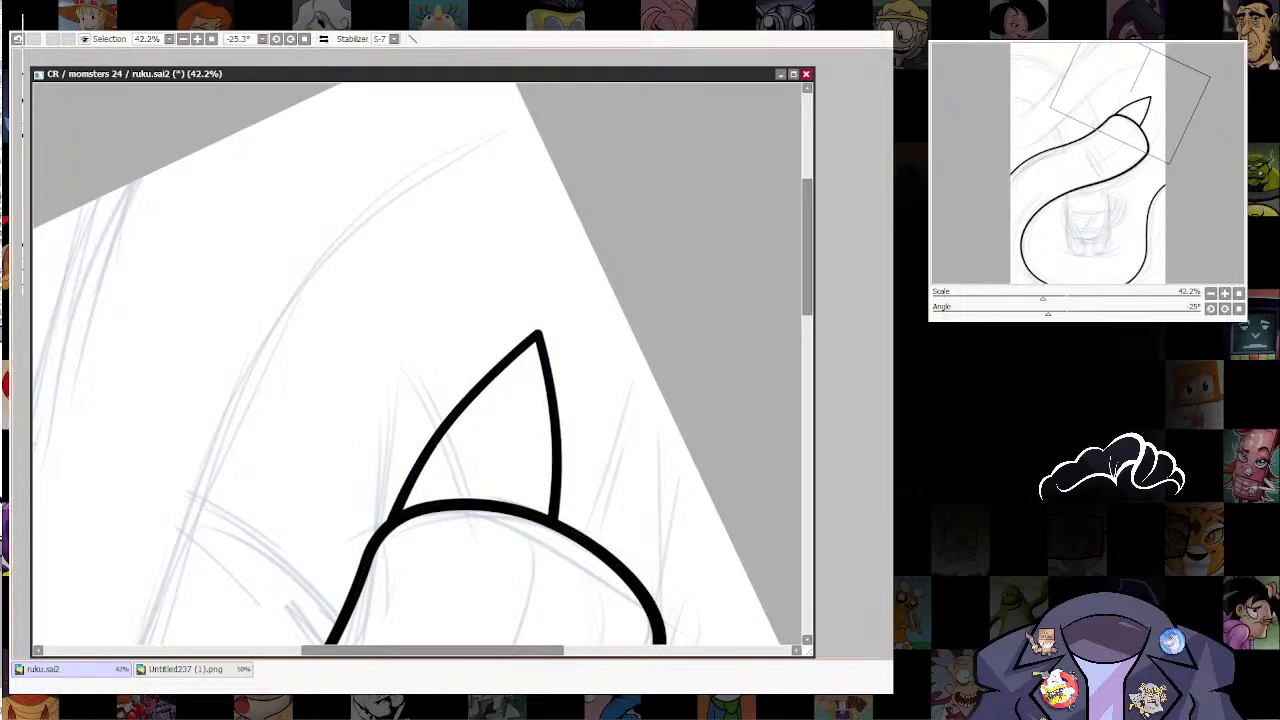
Step: Shorten the spike by pulling its tip inward and rework its sides into gentler curves
{"action": "scroll", "coordinate": [688, 453], "scroll_direction": "down", "scroll_amount": 5}
{"action": "mouse_move", "coordinate": [688, 453]}
{"action": "left_mouse_down"}
{"action": "mouse_move", "coordinate": [700, 186]}
{"action": "mouse_move", "coordinate": [670, 273]}
{"action": "mouse_move", "coordinate": [690, 363]}
{"action": "left_mouse_up"}
{"action": "scroll", "coordinate": [646, 280], "scroll_direction": "up", "scroll_amount": 3}
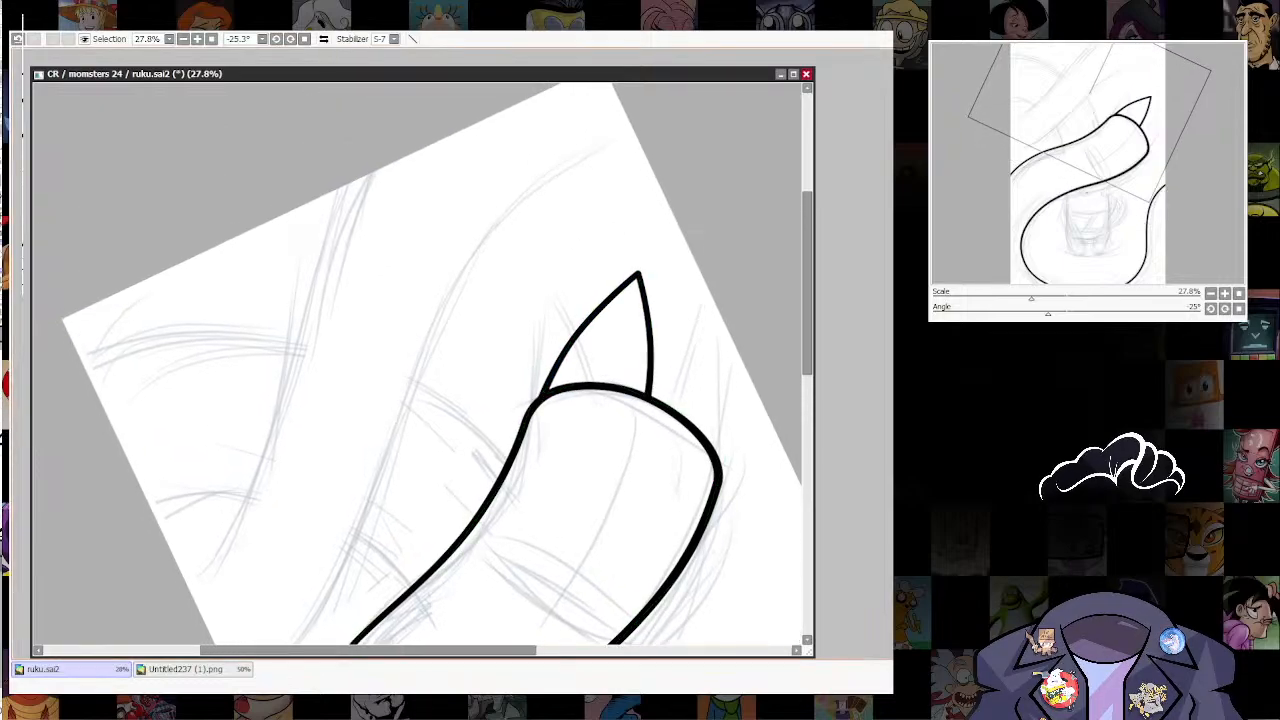
{"action": "left_click_drag", "start_coordinate": [638, 273], "coordinate": [646, 298]}
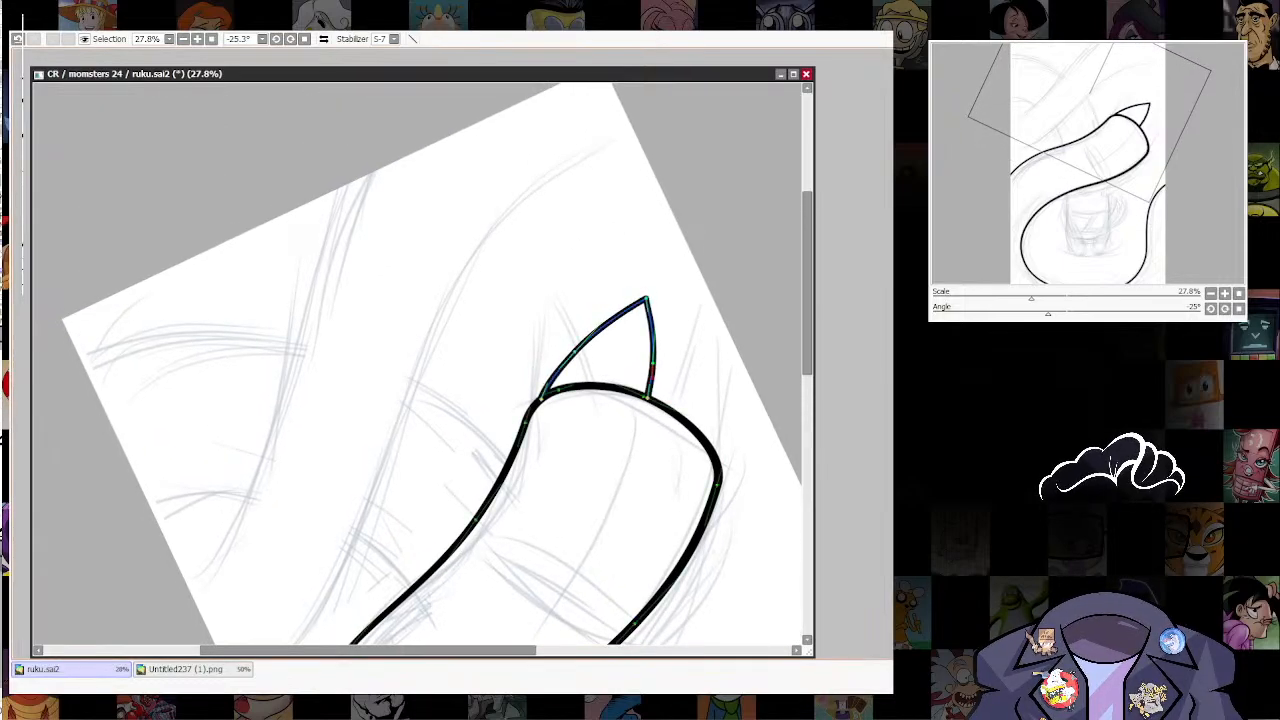
{"action": "left_click", "coordinate": [654, 363], "text": "alt"}
{"action": "left_click", "coordinate": [575, 351], "text": "alt"}
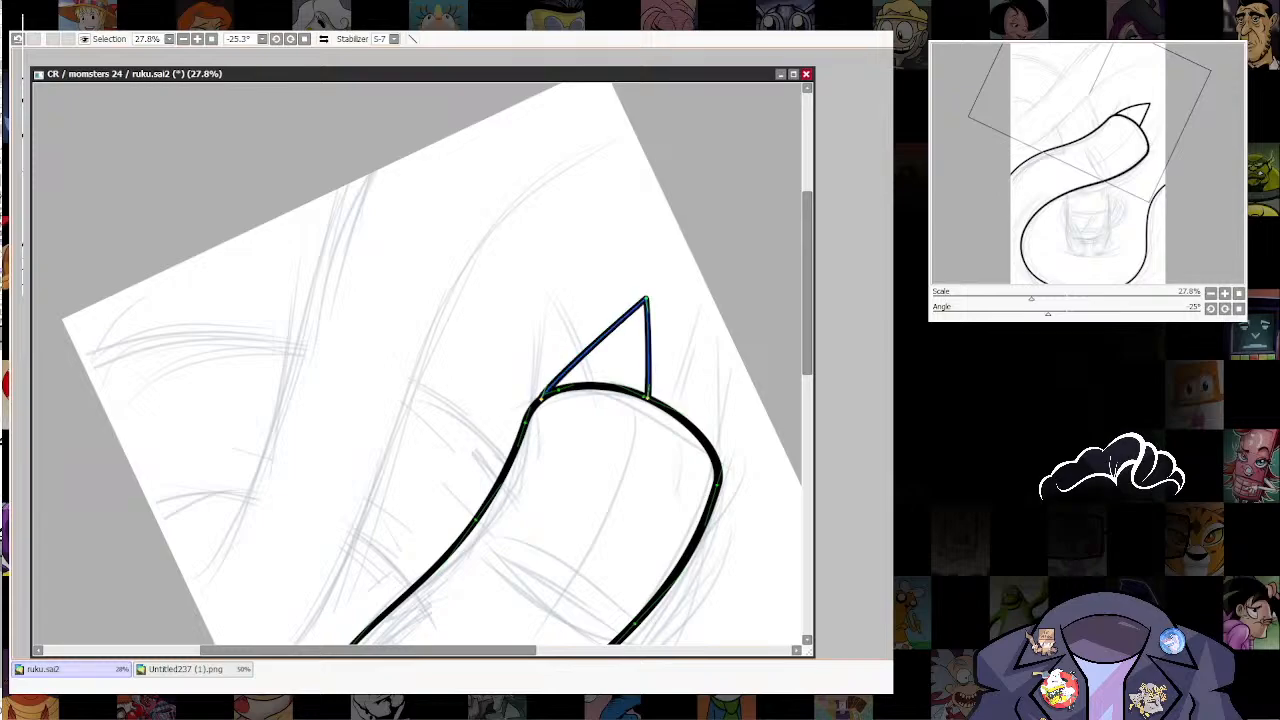
{"action": "left_click_drag", "start_coordinate": [594, 345], "coordinate": [668, 351]}
Step: Transform the duplicated spike to fit at the right corner of the rounded end, narrow its base and deselect it
{"action": "key", "text": "ctrl+t"}
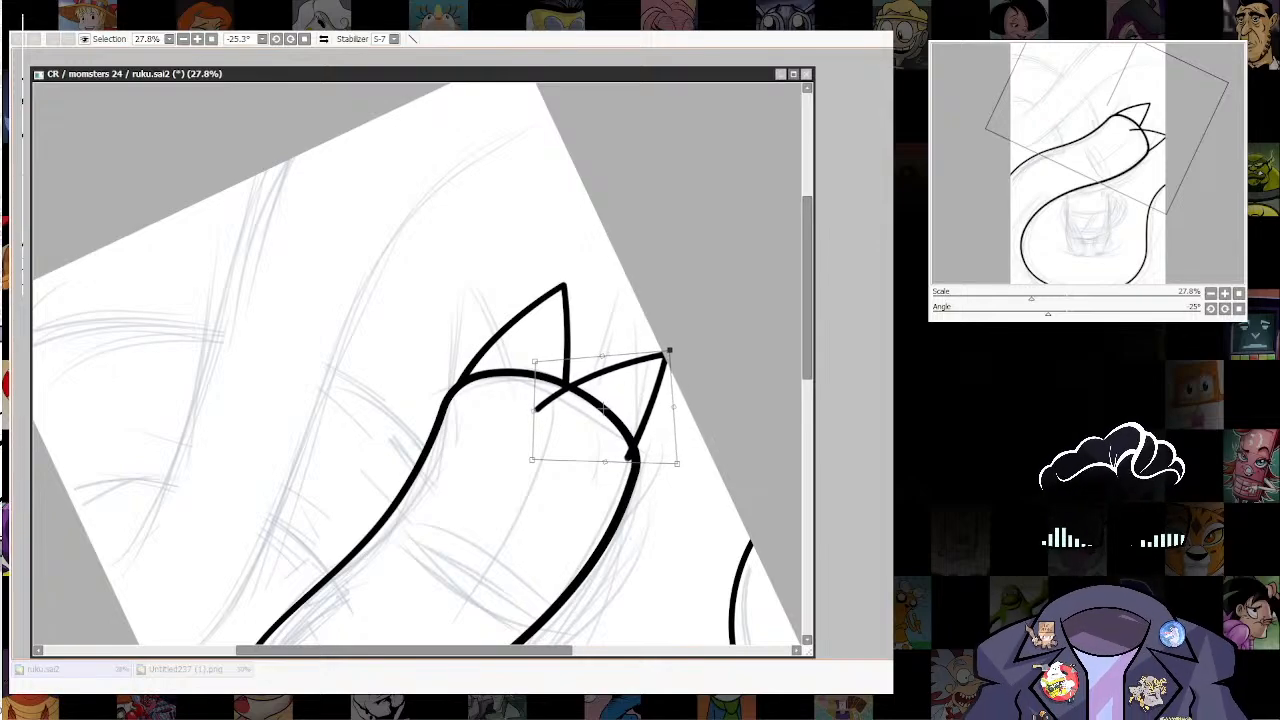
{"action": "left_click_drag", "start_coordinate": [534, 410], "coordinate": [546, 418]}
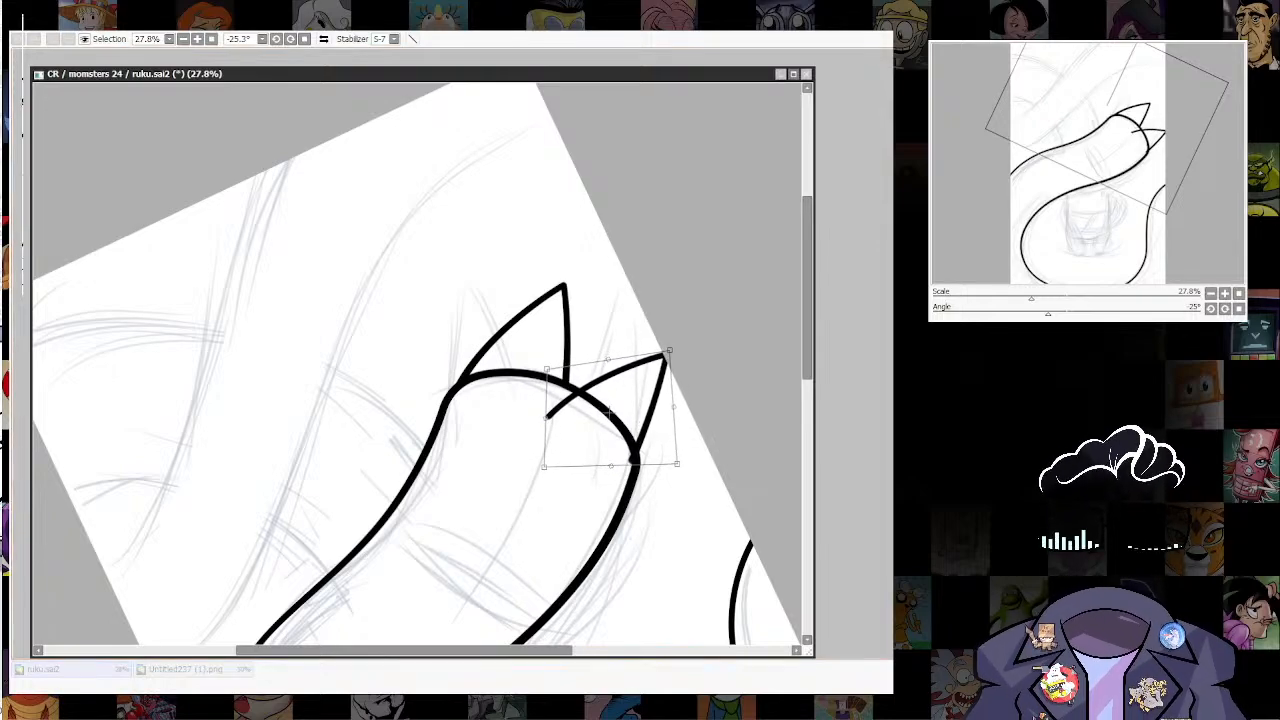
{"action": "key", "text": "Return"}
{"action": "key", "text": "ctrl+d"}
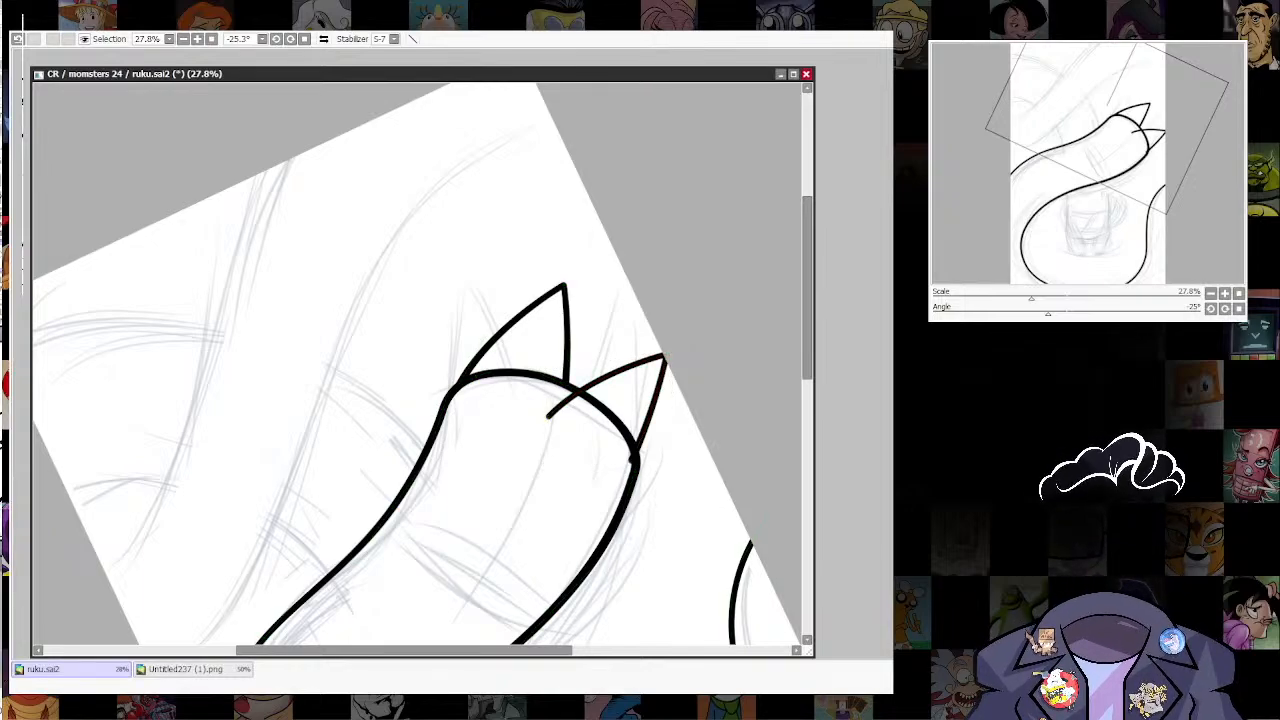
Step: Trim the second spike's line ends where they overlap the inside of the rounded end
{"action": "scroll", "coordinate": [672, 464], "scroll_direction": "down", "scroll_amount": 3}
{"action": "scroll", "coordinate": [619, 510], "scroll_direction": "up", "scroll_amount": 4}
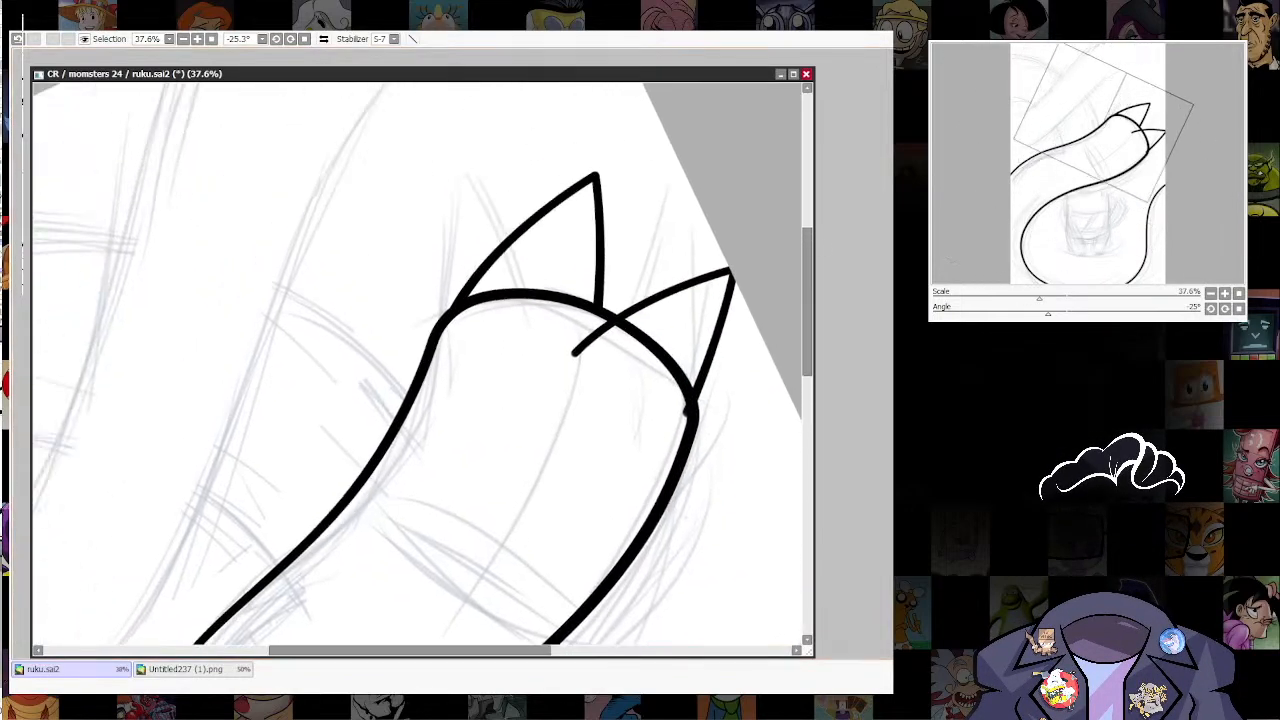
{"action": "left_click", "coordinate": [575, 353]}
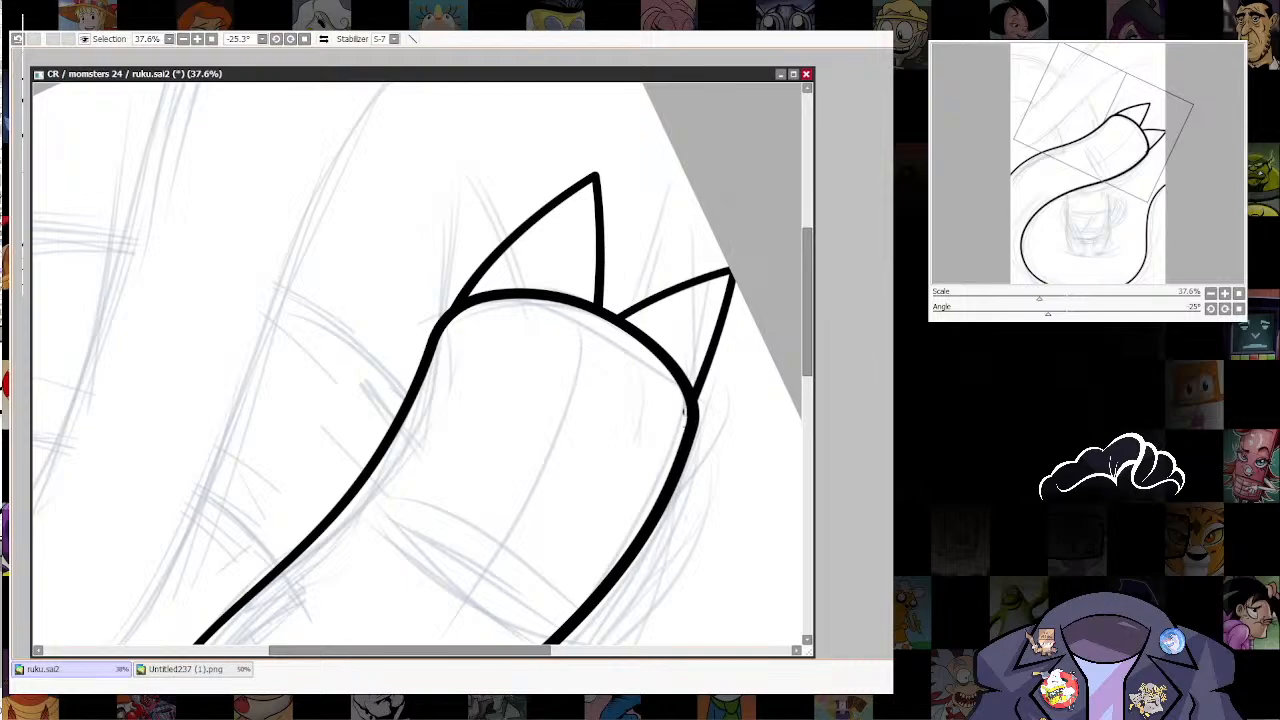
{"action": "left_click", "coordinate": [686, 410]}
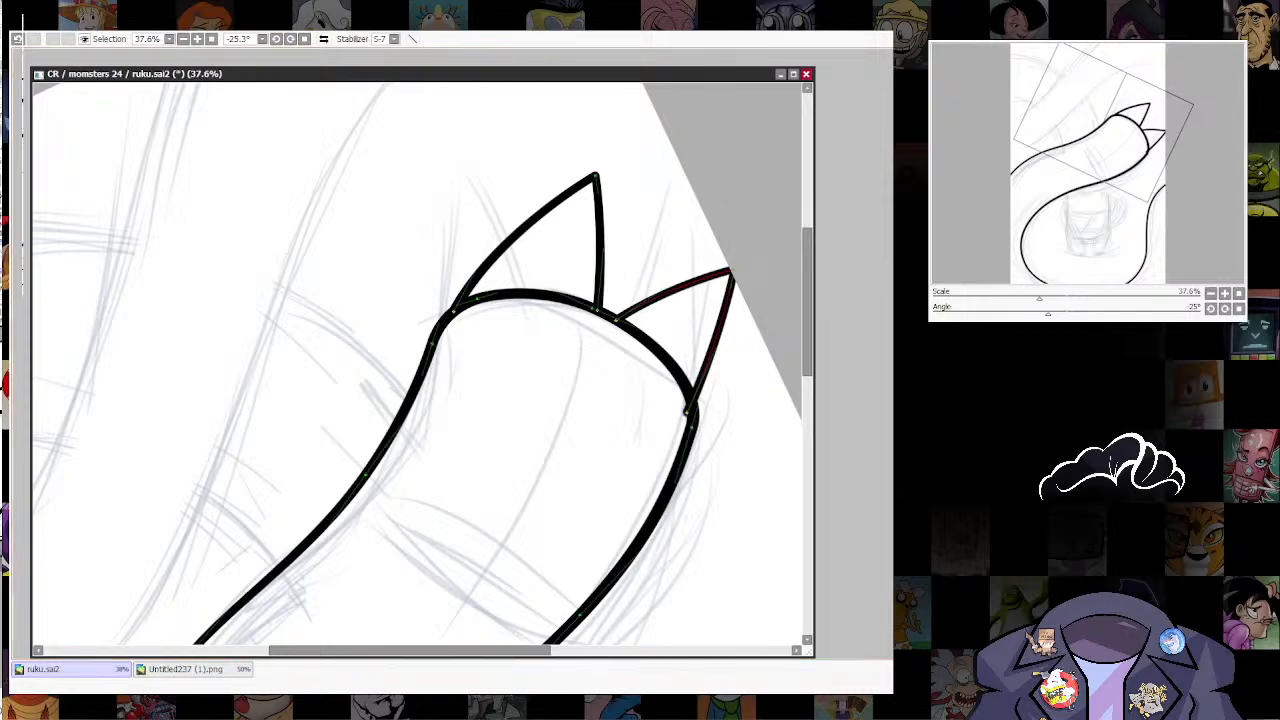
{"action": "key", "text": "ctrl+z"}
{"action": "key", "text": "ctrl+y"}
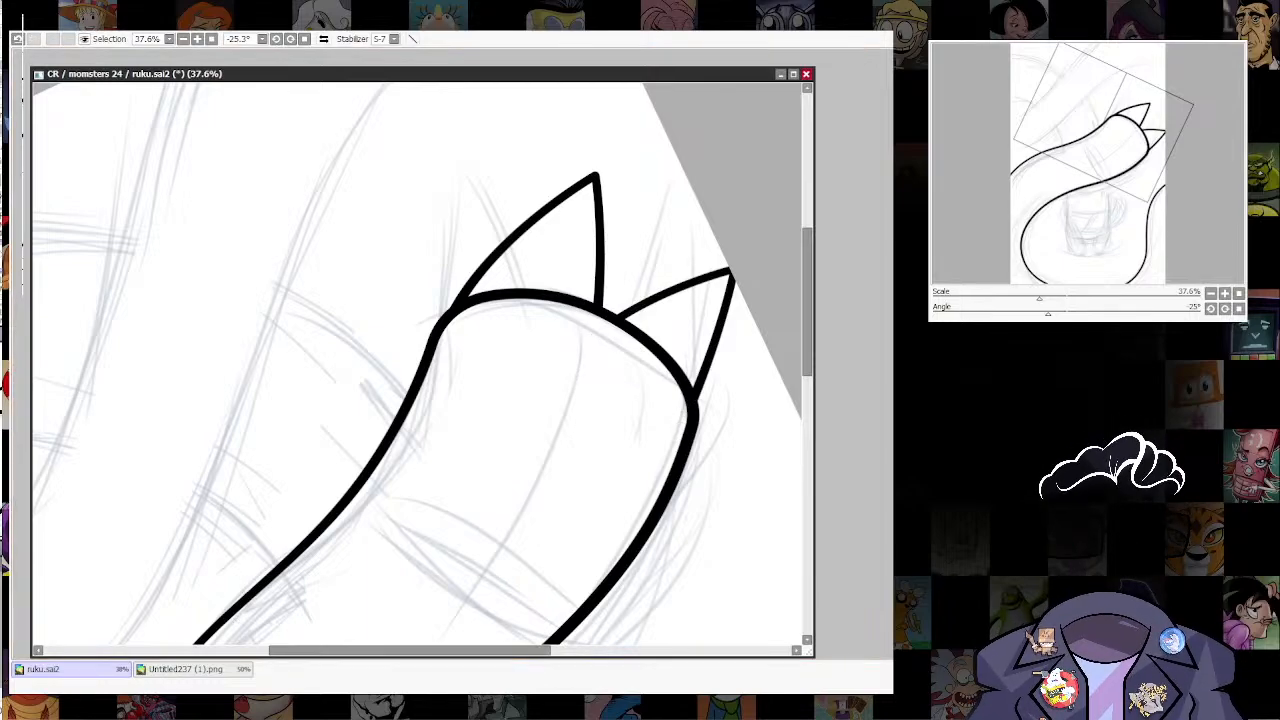
Step: Pull the second spike's tip inward so it sits clear of the canvas edge, keeping its sides gently curved
{"action": "scroll", "coordinate": [683, 410], "scroll_direction": "down", "scroll_amount": 6}
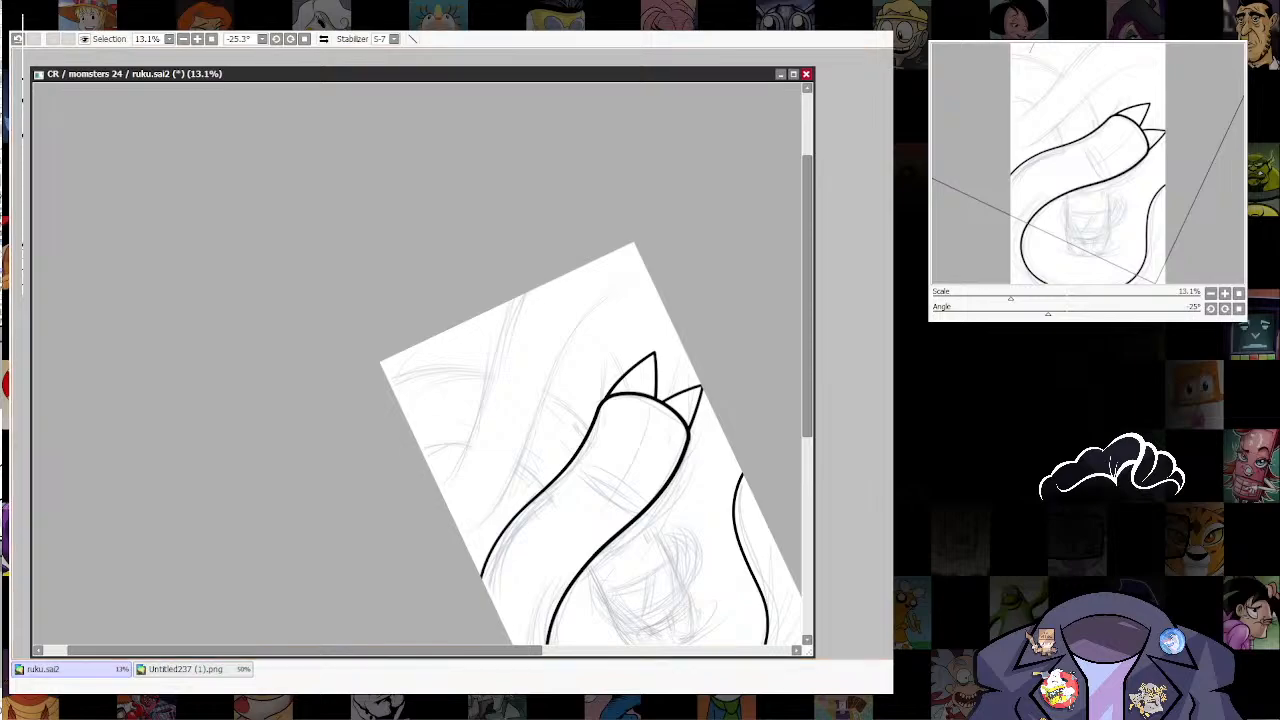
{"action": "key", "text": "alt+Tab"}
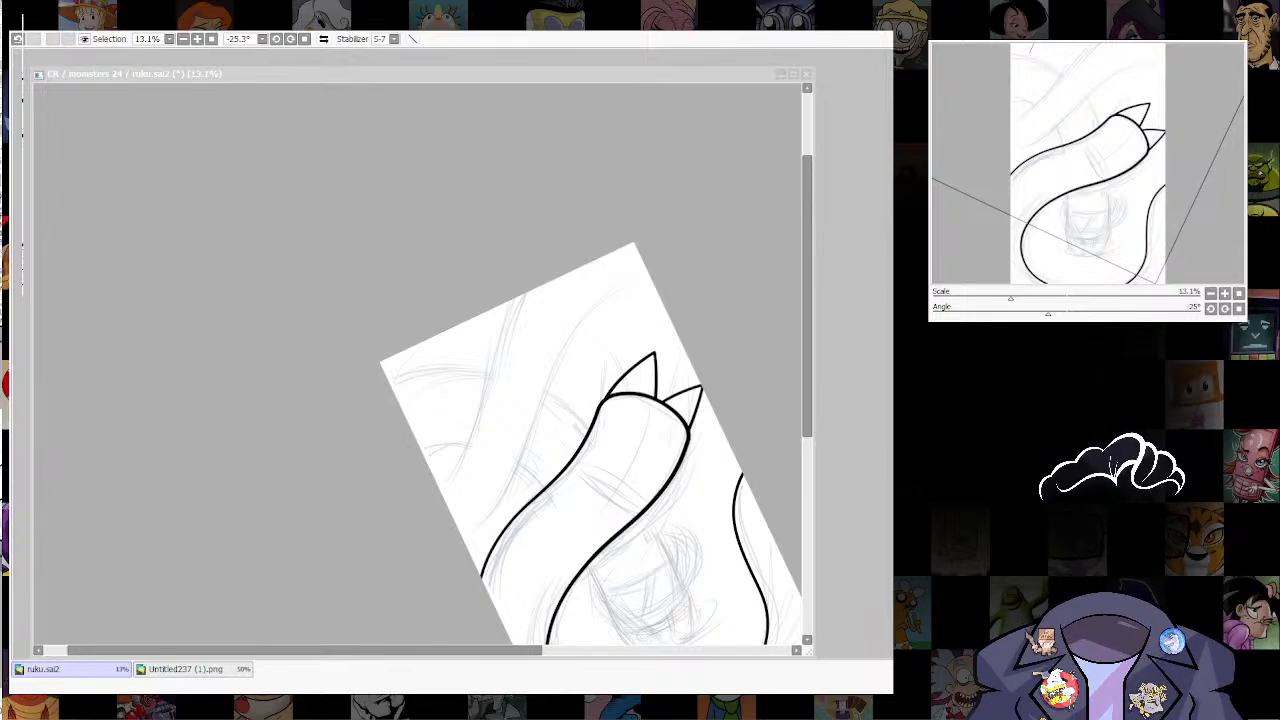
{"action": "left_click", "coordinate": [641, 443]}
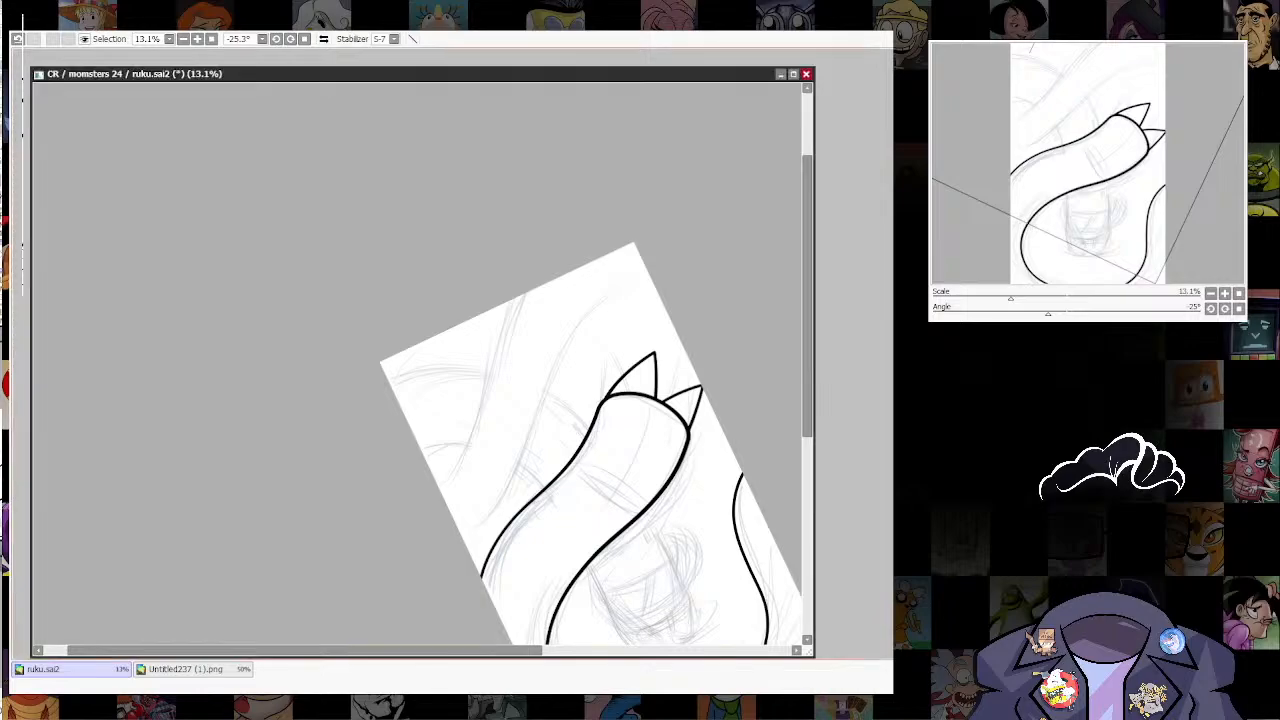
{"action": "scroll", "coordinate": [641, 443], "scroll_direction": "up", "scroll_amount": 4}
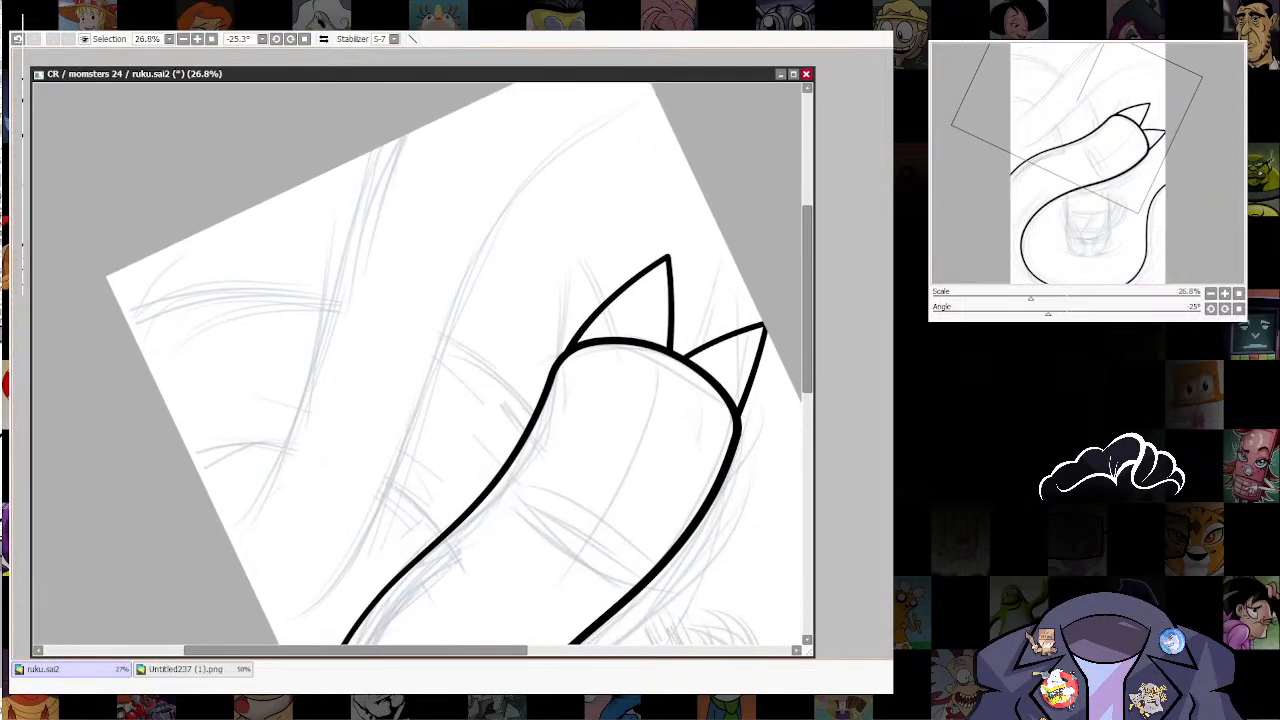
{"action": "scroll", "coordinate": [450, 365], "scroll_direction": "up", "scroll_amount": 2}
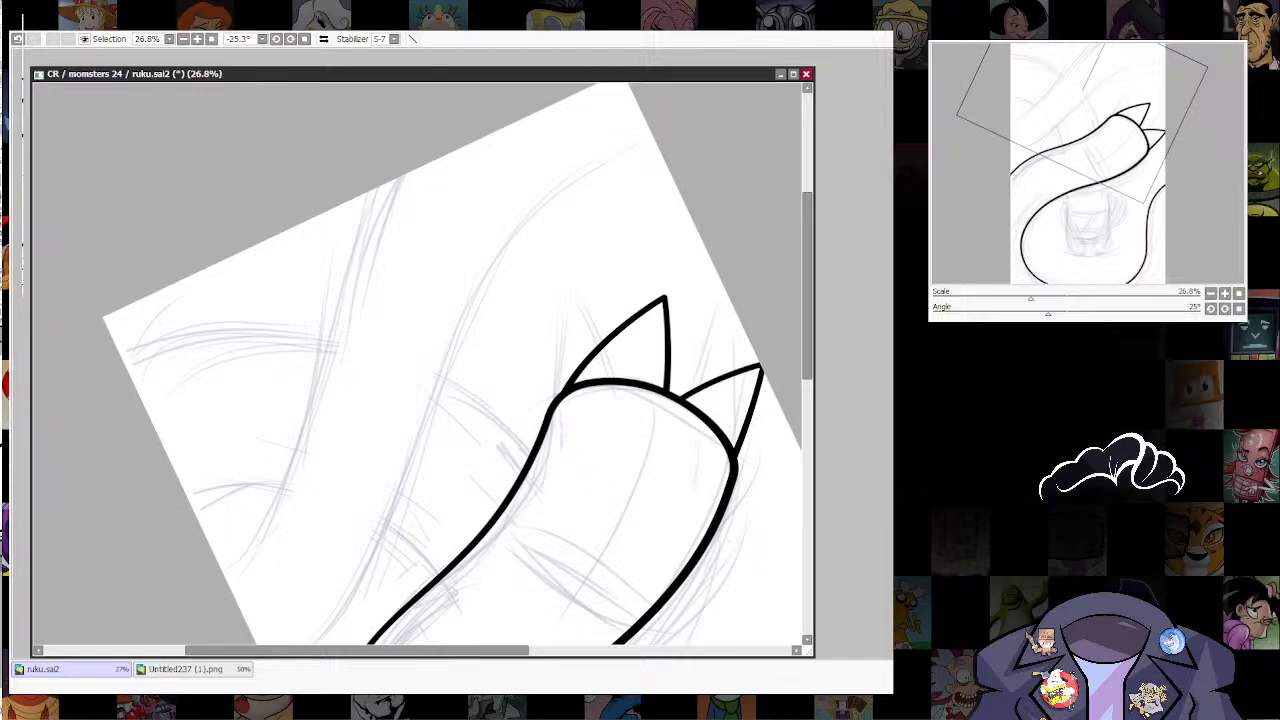
{"action": "left_click_drag", "start_coordinate": [664, 297], "coordinate": [669, 310]}
{"action": "left_click_drag", "start_coordinate": [762, 366], "coordinate": [730, 340]}
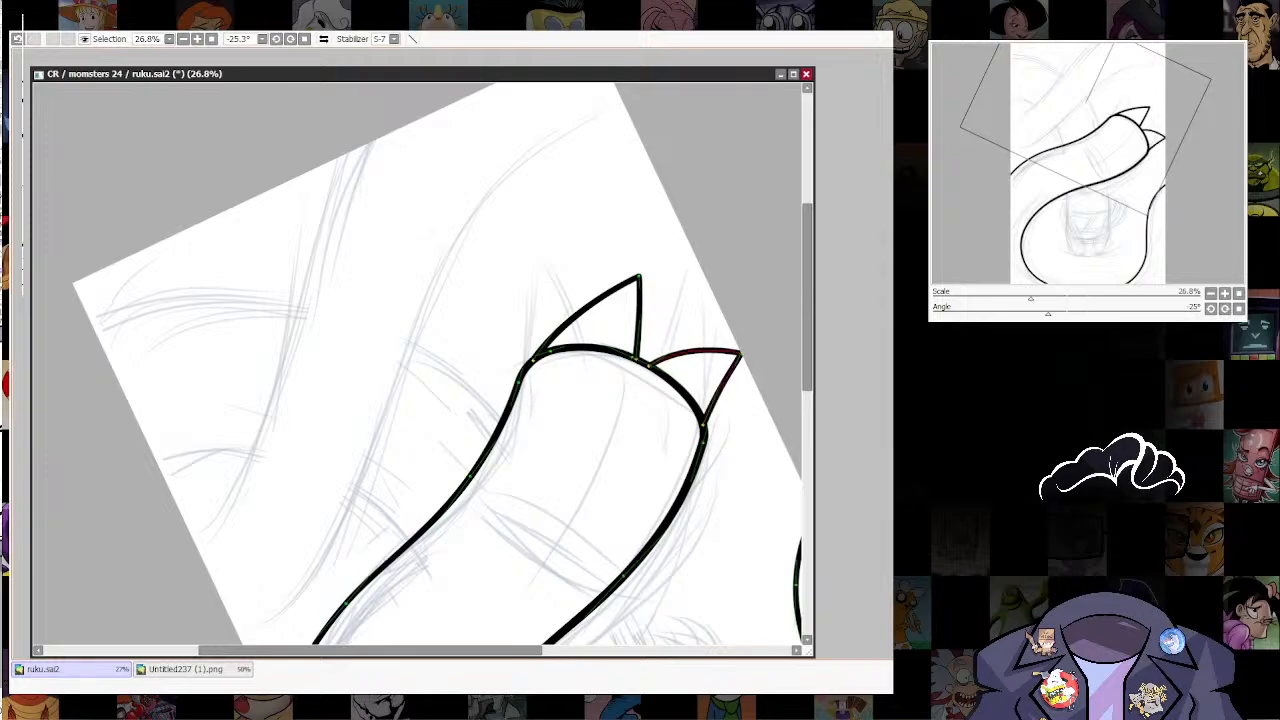
{"action": "left_click_drag", "start_coordinate": [740, 352], "coordinate": [730, 338]}
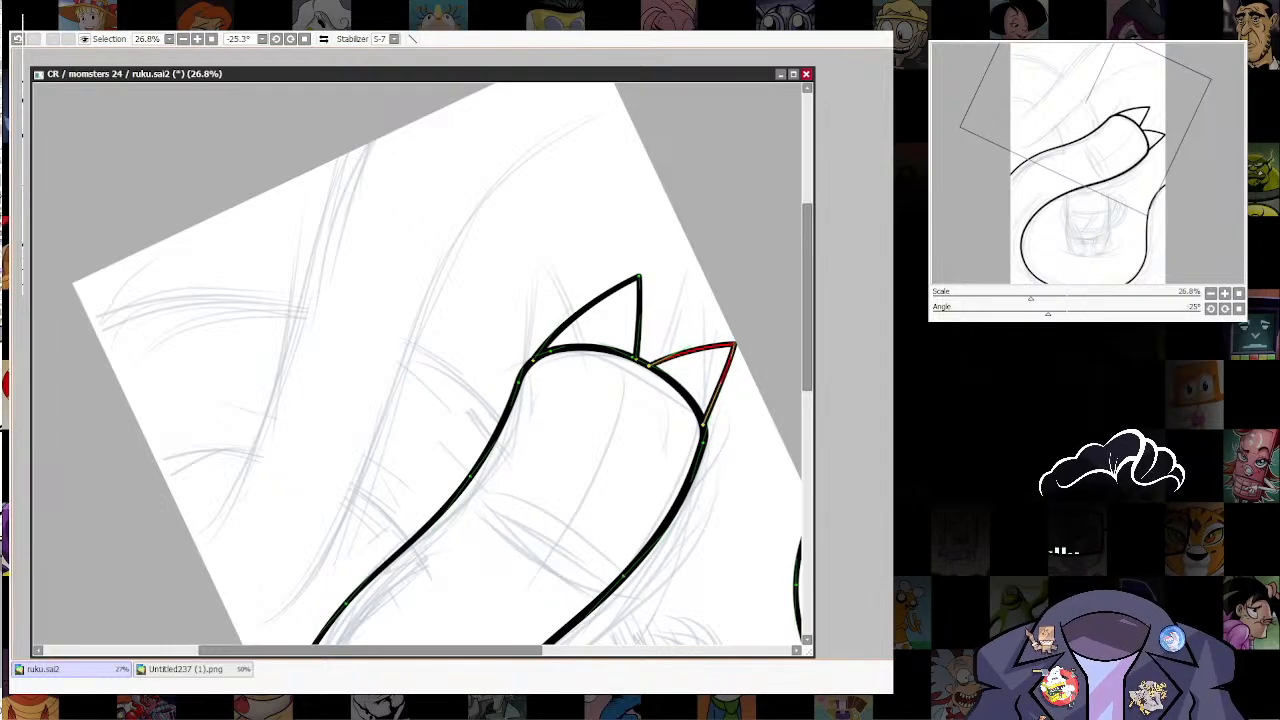
{"action": "left_click_drag", "start_coordinate": [734, 343], "coordinate": [729, 338]}
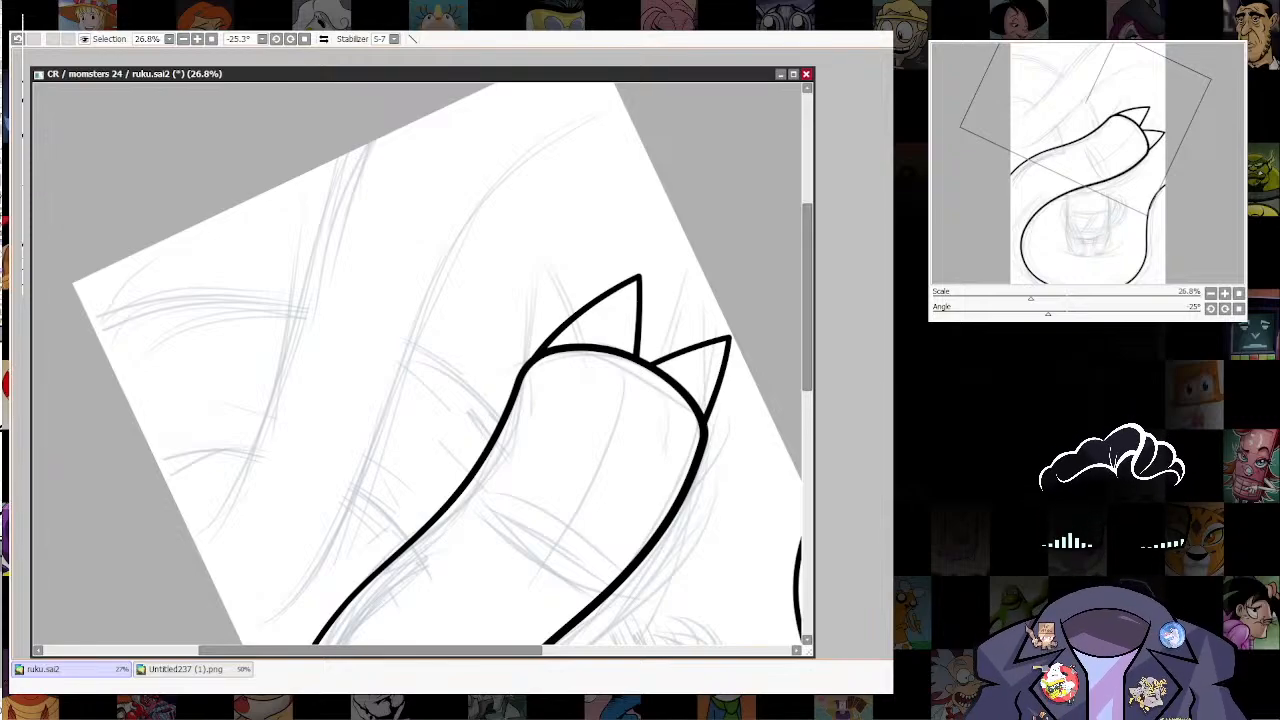
Step: Adjust the line weight slightly at the base and tip of the first spike
{"action": "scroll", "coordinate": [766, 404], "scroll_direction": "down", "scroll_amount": 8}
{"action": "scroll", "coordinate": [736, 438], "scroll_direction": "up", "scroll_amount": 6}
{"action": "left_click_drag", "start_coordinate": [736, 438], "coordinate": [622, 395]}
{"action": "scroll", "coordinate": [606, 122], "scroll_direction": "up", "scroll_amount": 3}
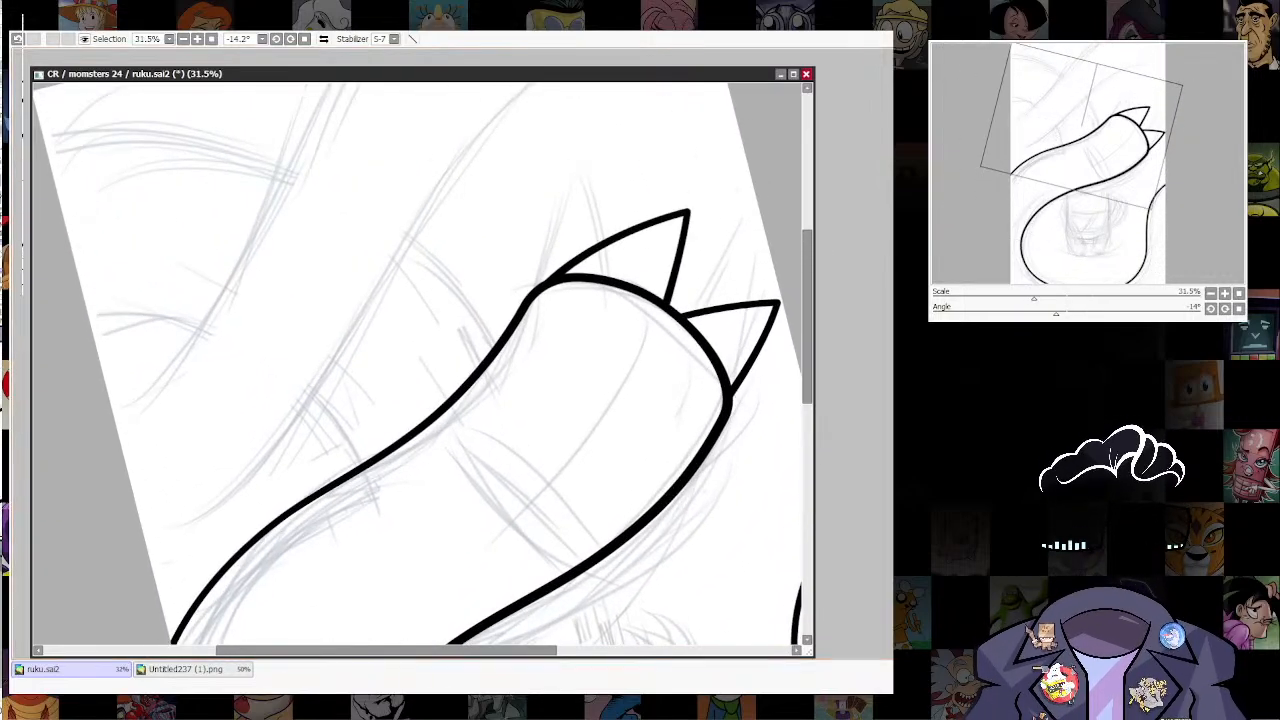
{"action": "left_click_drag", "start_coordinate": [548, 283], "coordinate": [550, 283]}
{"action": "left_click_drag", "start_coordinate": [687, 211], "coordinate": [692, 211]}
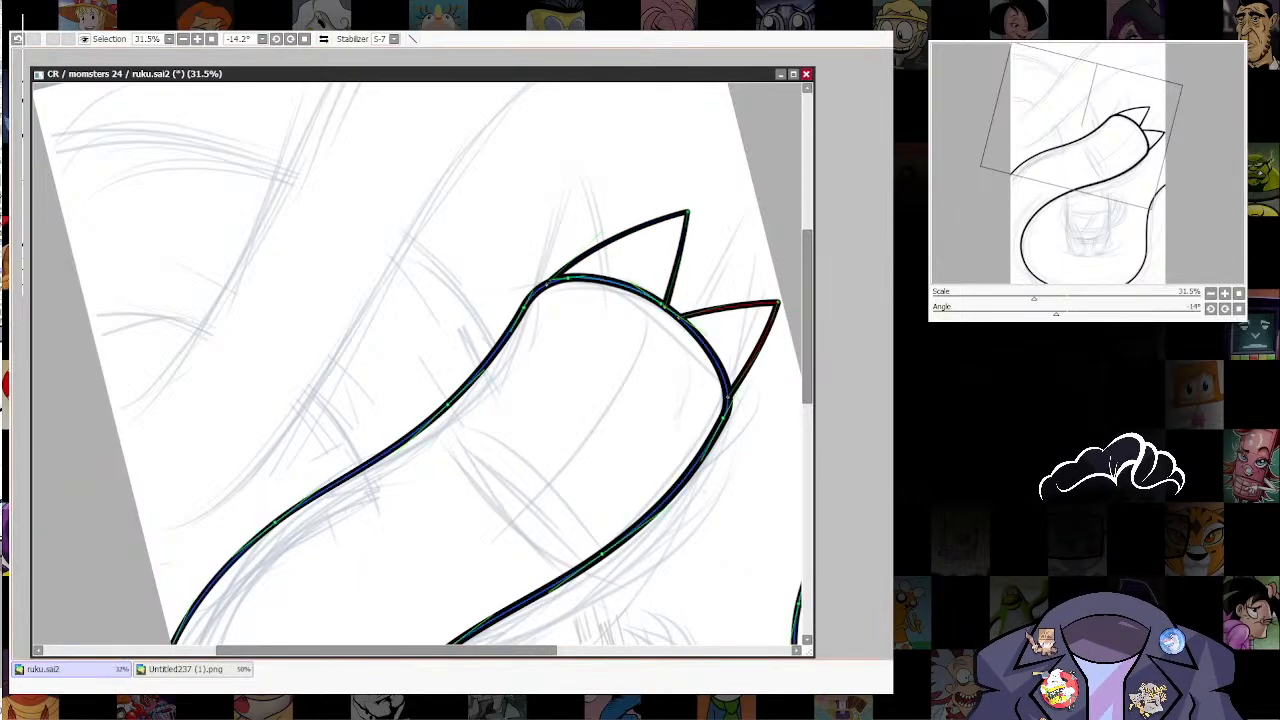
Step: Ink the uppermost sketched curve from the canvas's left edge up to its top edge, redrawing the first try
{"action": "scroll", "coordinate": [719, 372], "scroll_direction": "down", "scroll_amount": 4}
{"action": "mouse_move", "coordinate": [718, 392]}
{"action": "left_mouse_down"}
{"action": "mouse_move", "coordinate": [700, 297]}
{"action": "mouse_move", "coordinate": [700, 405]}
{"action": "left_mouse_up"}
{"action": "scroll", "coordinate": [700, 408], "scroll_direction": "up", "scroll_amount": 1}
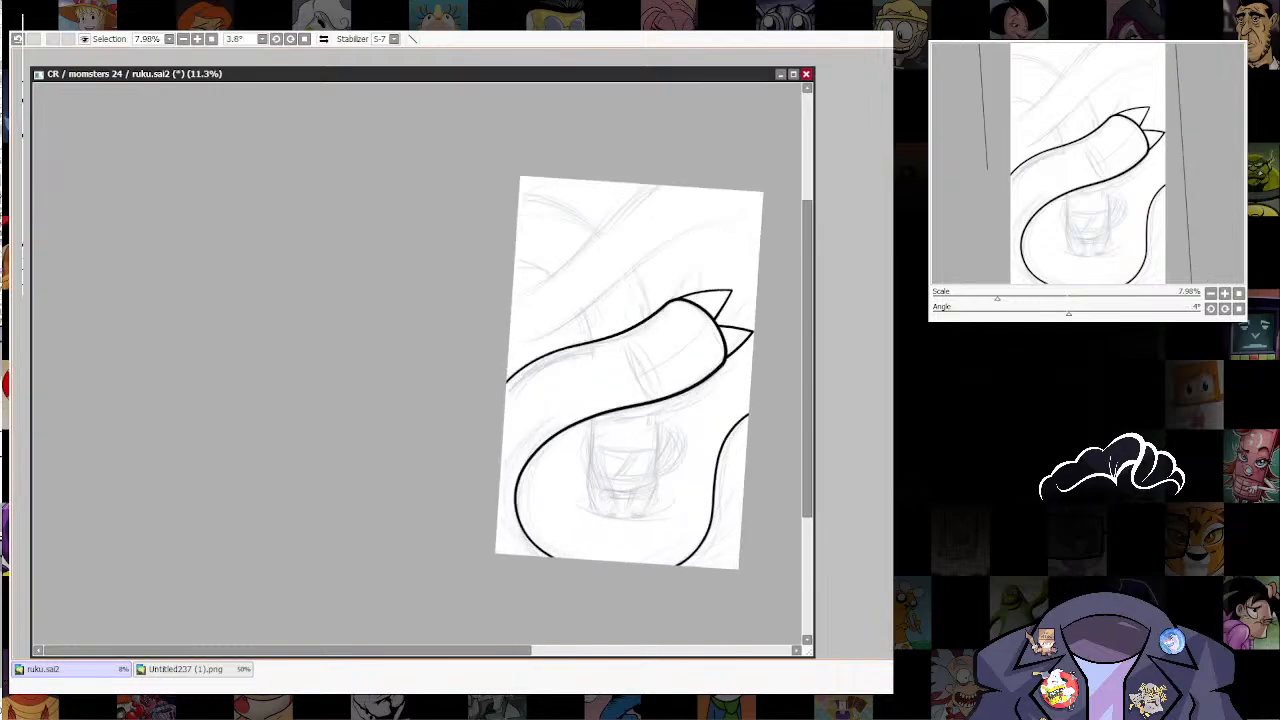
{"action": "scroll", "coordinate": [716, 352], "scroll_direction": "up", "scroll_amount": 1}
{"action": "left_click_drag", "start_coordinate": [716, 352], "coordinate": [751, 495]}
{"action": "scroll", "coordinate": [692, 445], "scroll_direction": "up", "scroll_amount": 1}
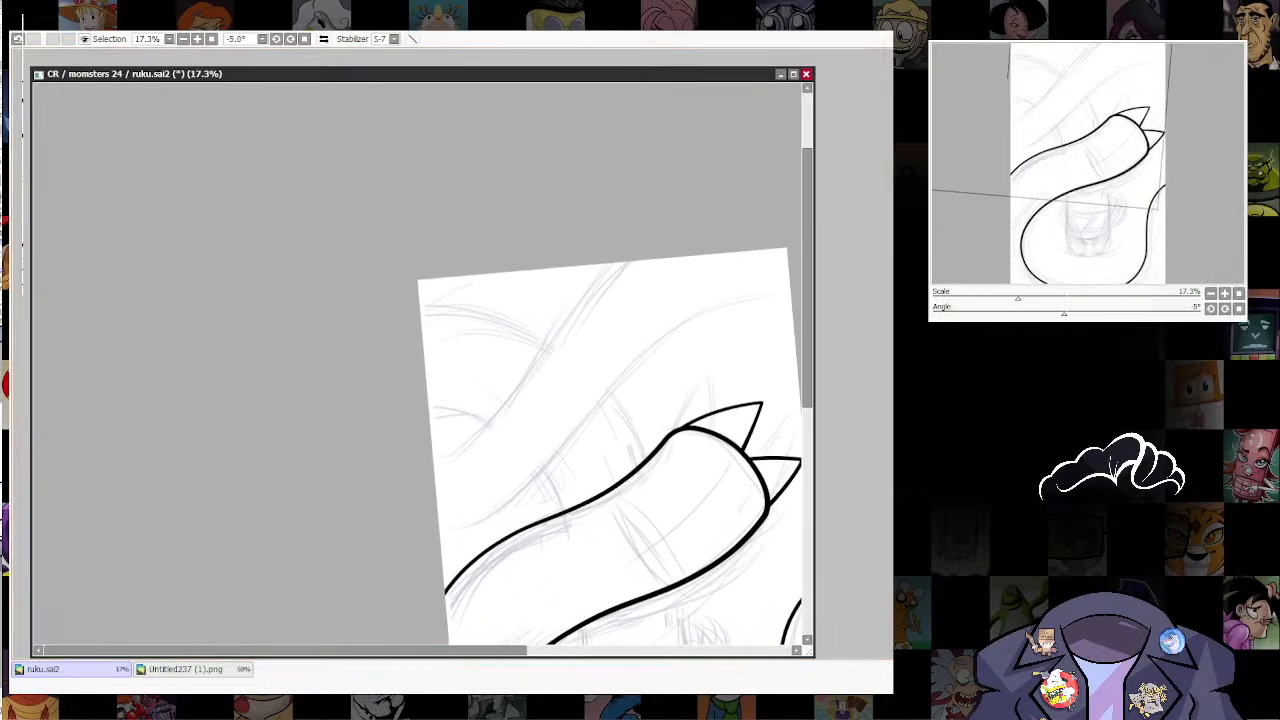
{"action": "left_click_drag", "start_coordinate": [484, 428], "coordinate": [608, 264]}
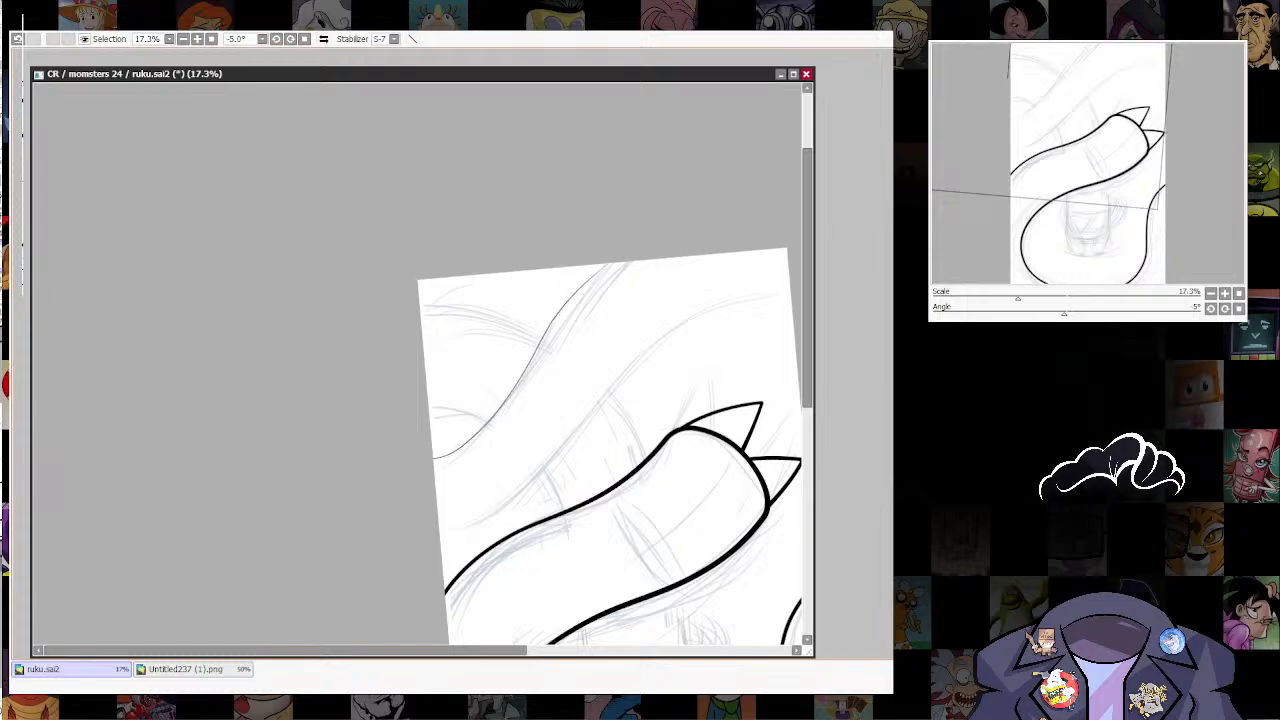
{"action": "key", "text": "ctrl+z"}
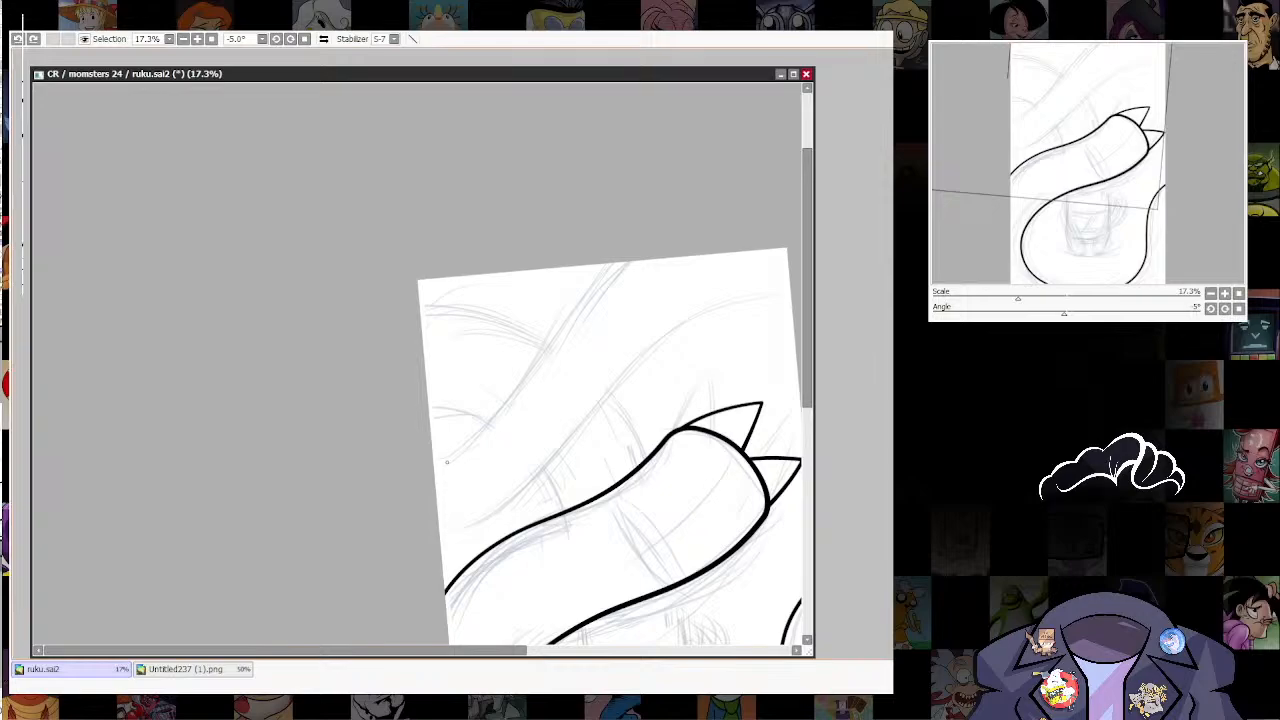
{"action": "left_click_drag", "start_coordinate": [485, 442], "coordinate": [615, 263]}
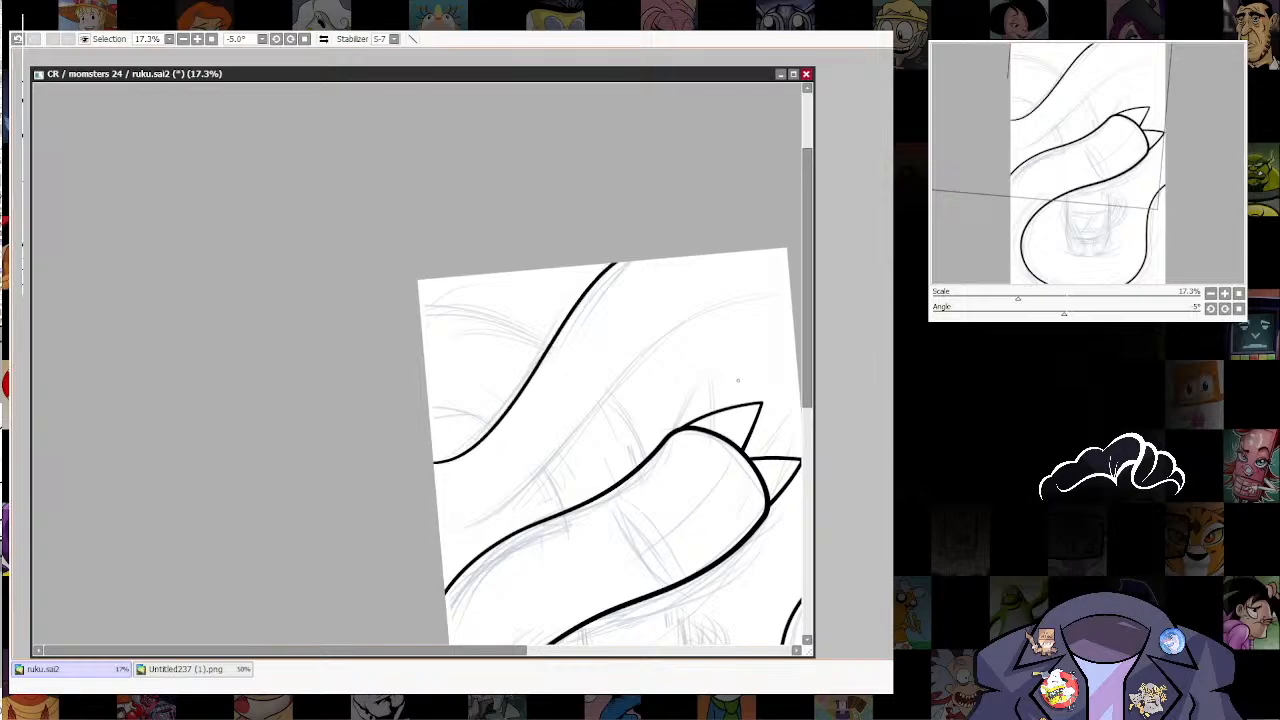
Step: Ink the long S-curve running above the spiked shape from the canvas's left edge to its right edge
{"action": "mouse_move", "coordinate": [470, 533]}
{"action": "left_mouse_down"}
{"action": "mouse_move", "coordinate": [549, 474]}
{"action": "mouse_move", "coordinate": [695, 318]}
{"action": "mouse_move", "coordinate": [800, 303]}
{"action": "left_mouse_up"}
{"action": "left_click_drag", "start_coordinate": [720, 330], "coordinate": [641, 317]}
{"action": "left_click_drag", "start_coordinate": [649, 476], "coordinate": [658, 495]}
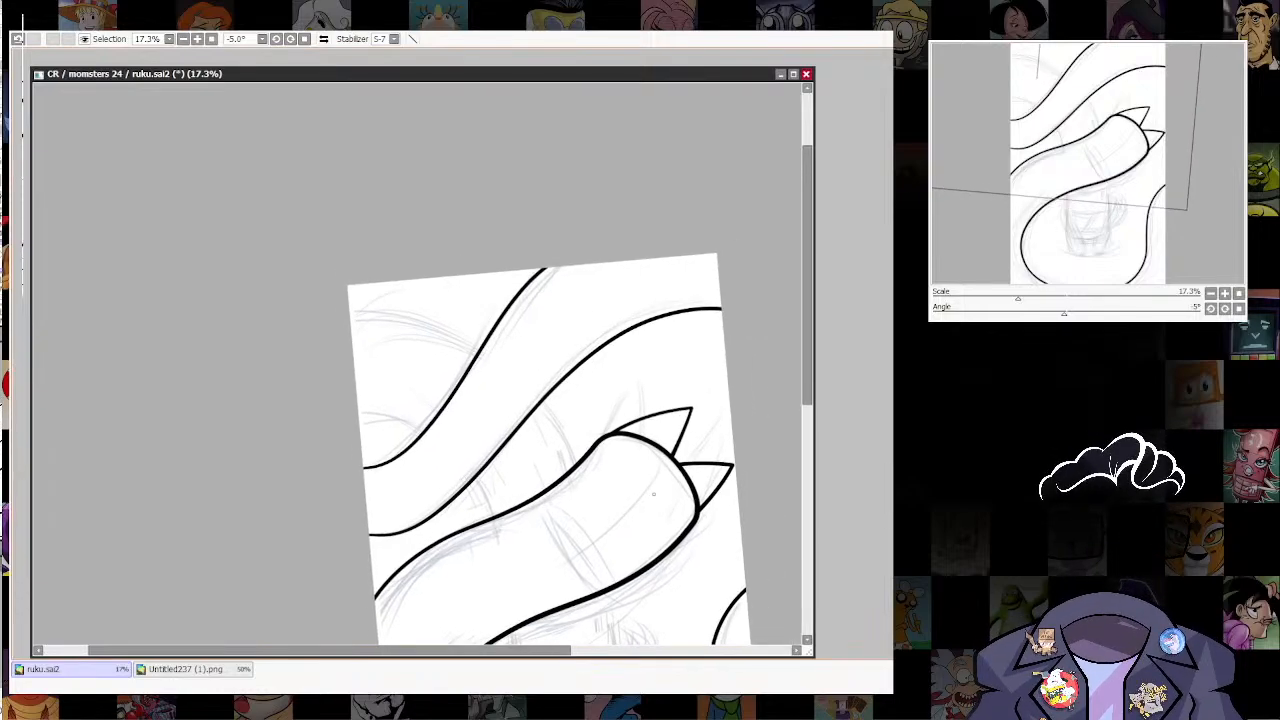
{"action": "key", "text": "ctrl"}
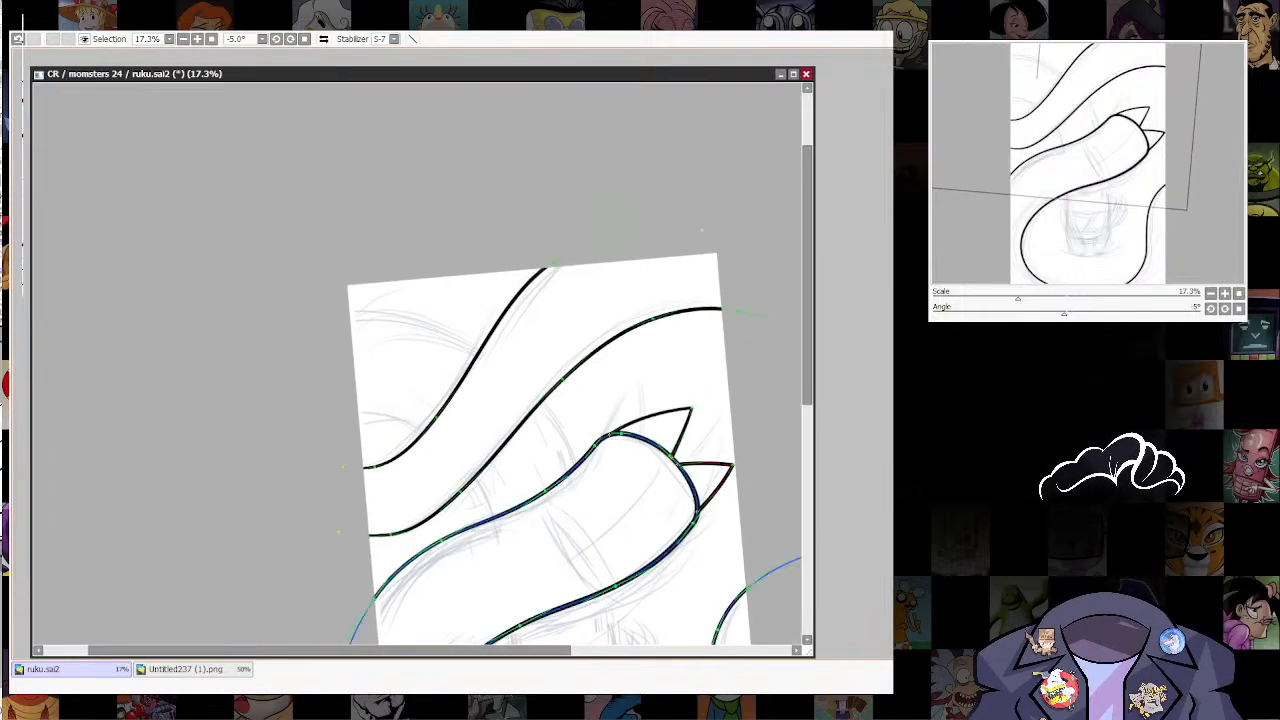
{"action": "key", "text": "ctrl"}
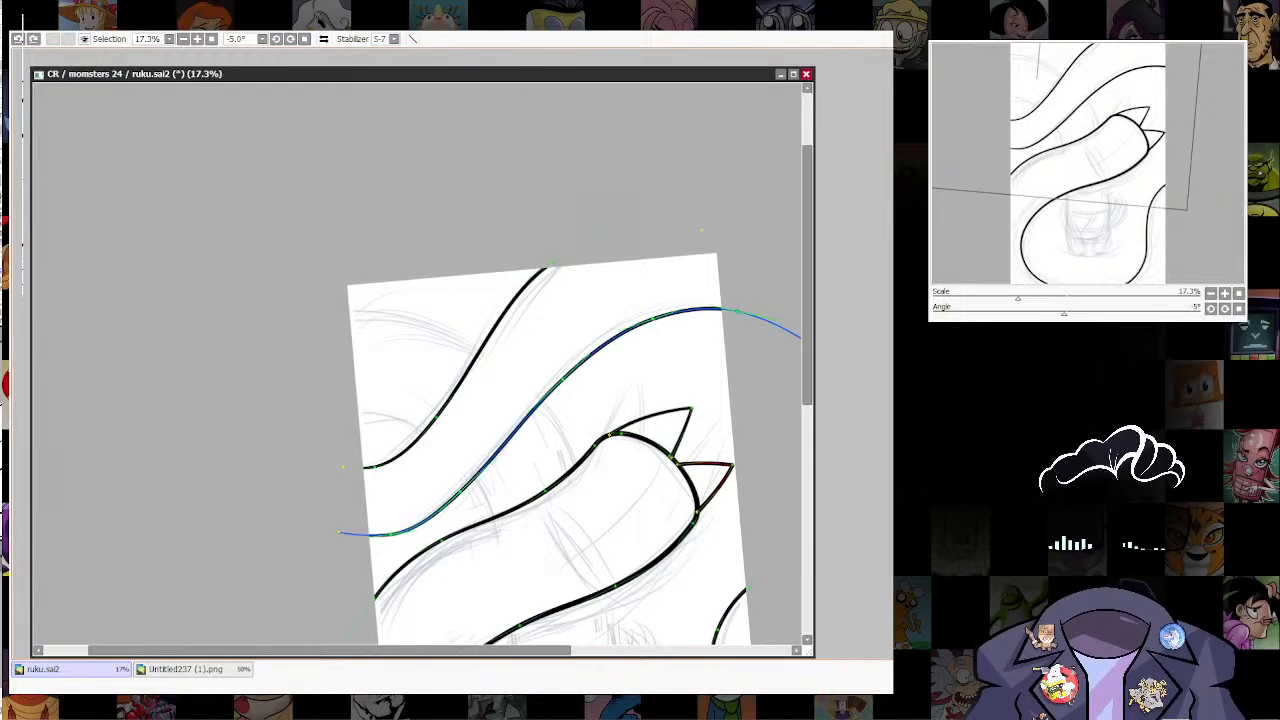
{"action": "left_click_drag", "start_coordinate": [631, 429], "coordinate": [652, 466]}
{"action": "scroll", "coordinate": [558, 369], "scroll_direction": "down", "scroll_amount": 5}
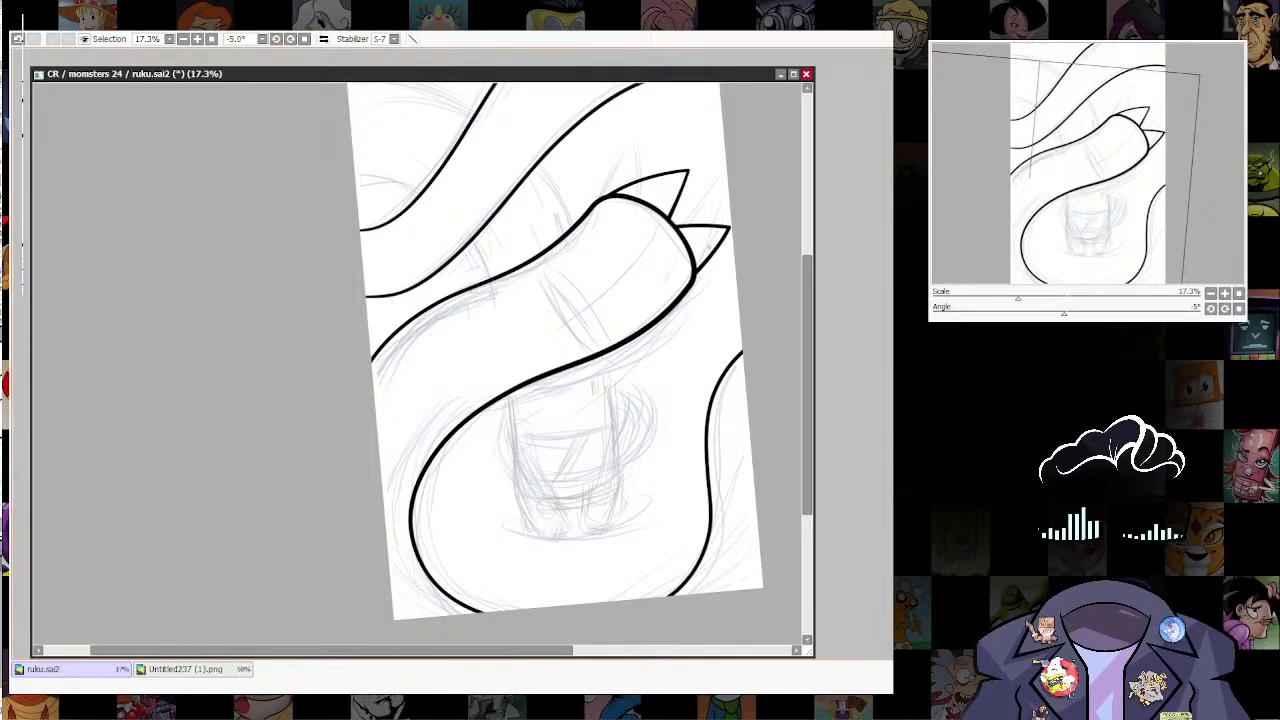
{"action": "key", "text": "Home"}
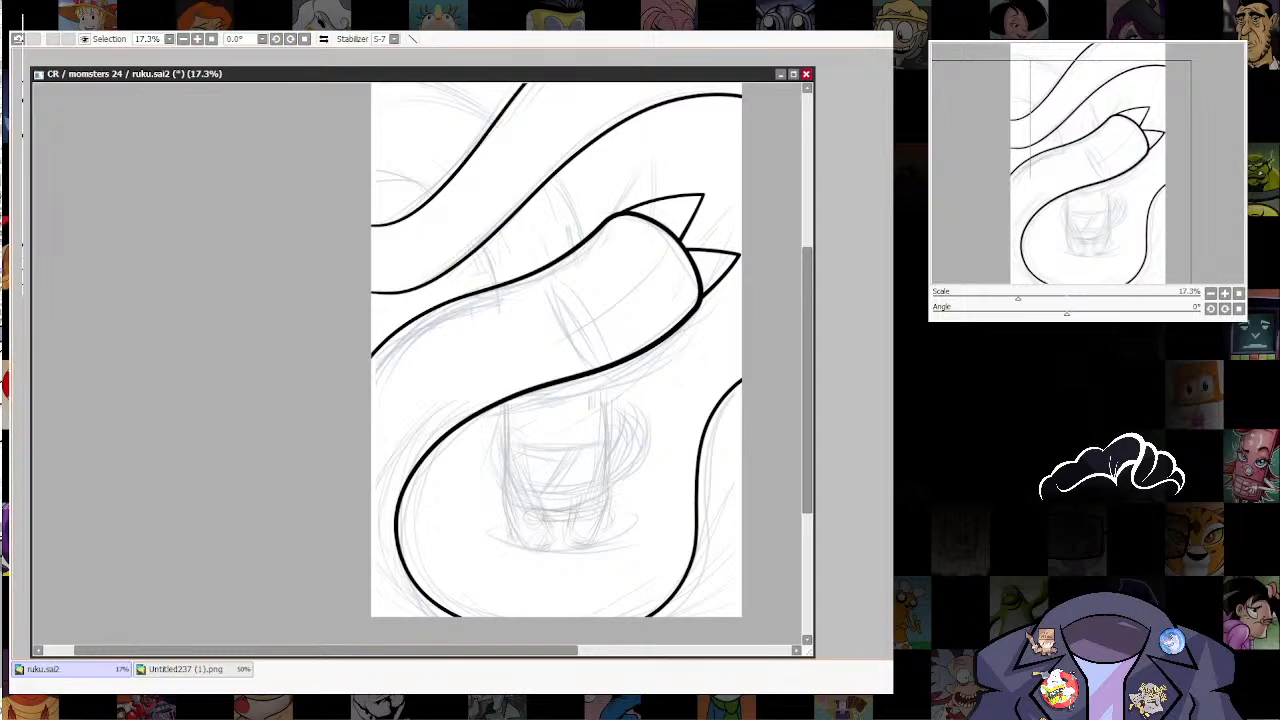
{"action": "left_click_drag", "start_coordinate": [560, 340], "coordinate": [601, 399]}
{"action": "scroll", "coordinate": [626, 526], "scroll_direction": "up", "scroll_amount": 3}
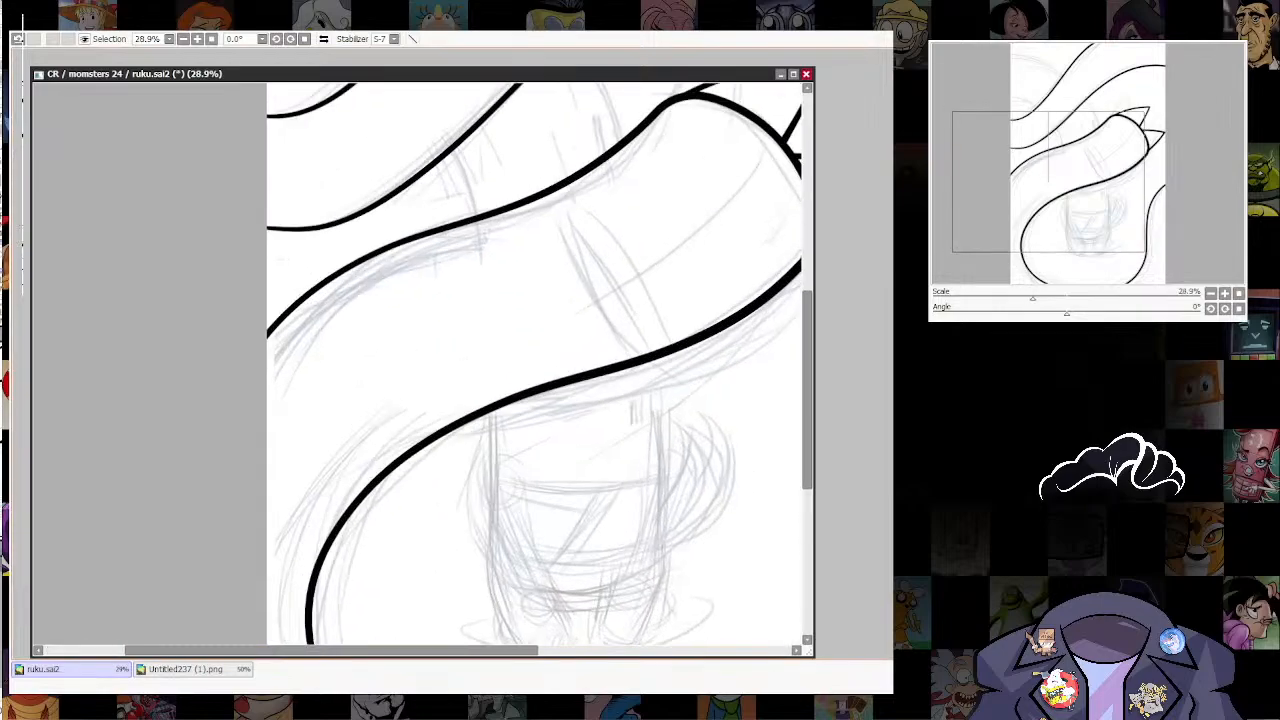
{"action": "left_click_drag", "start_coordinate": [626, 526], "coordinate": [657, 452]}
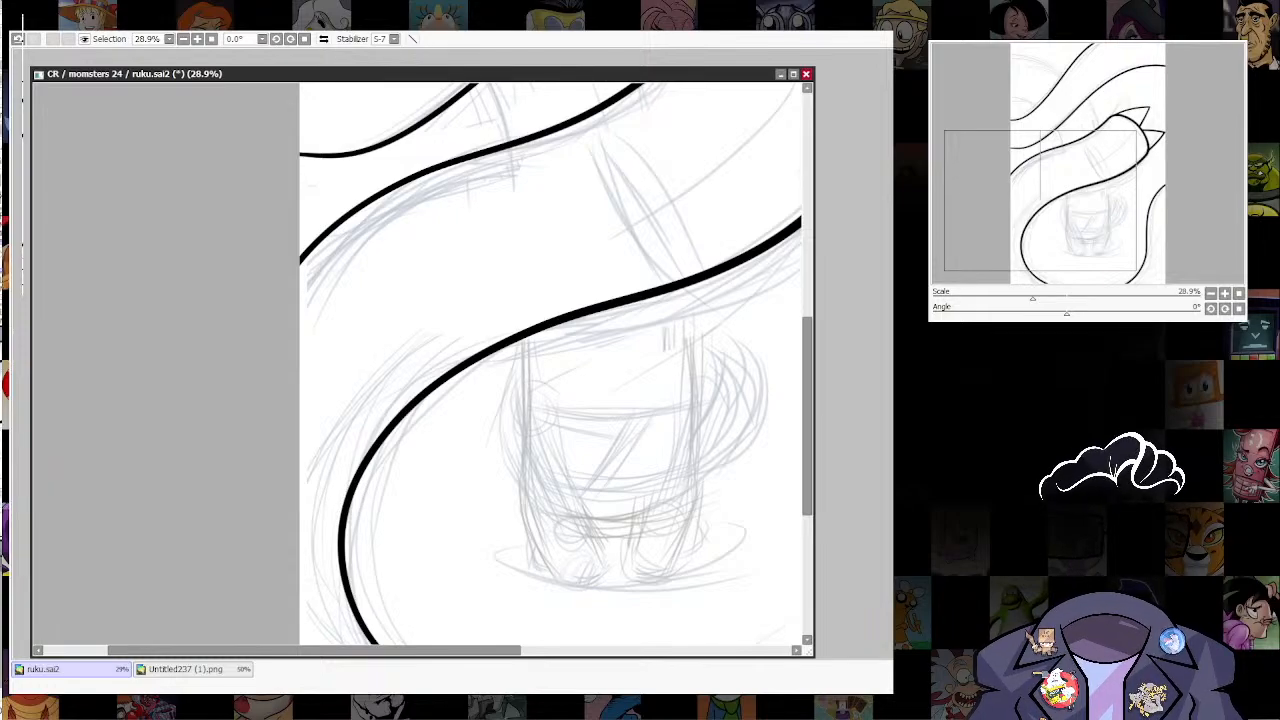
{"action": "key", "text": "alt+Tab"}
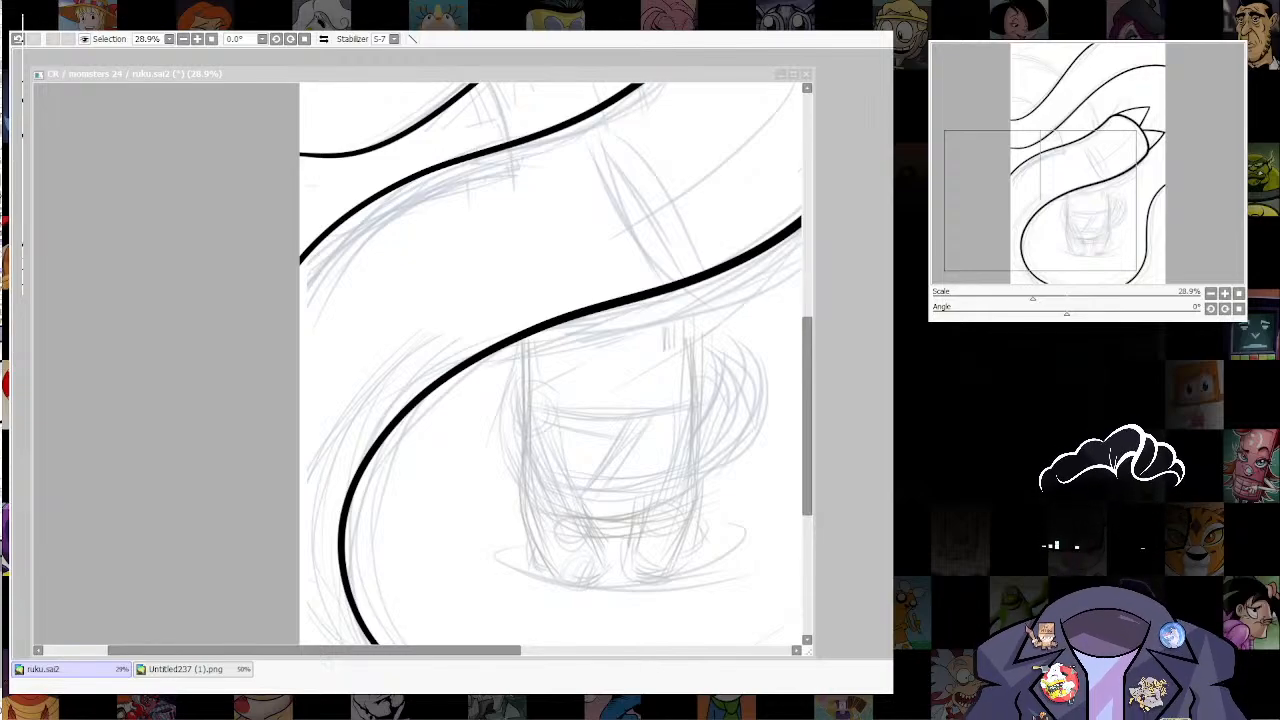
{"action": "left_click", "coordinate": [780, 375]}
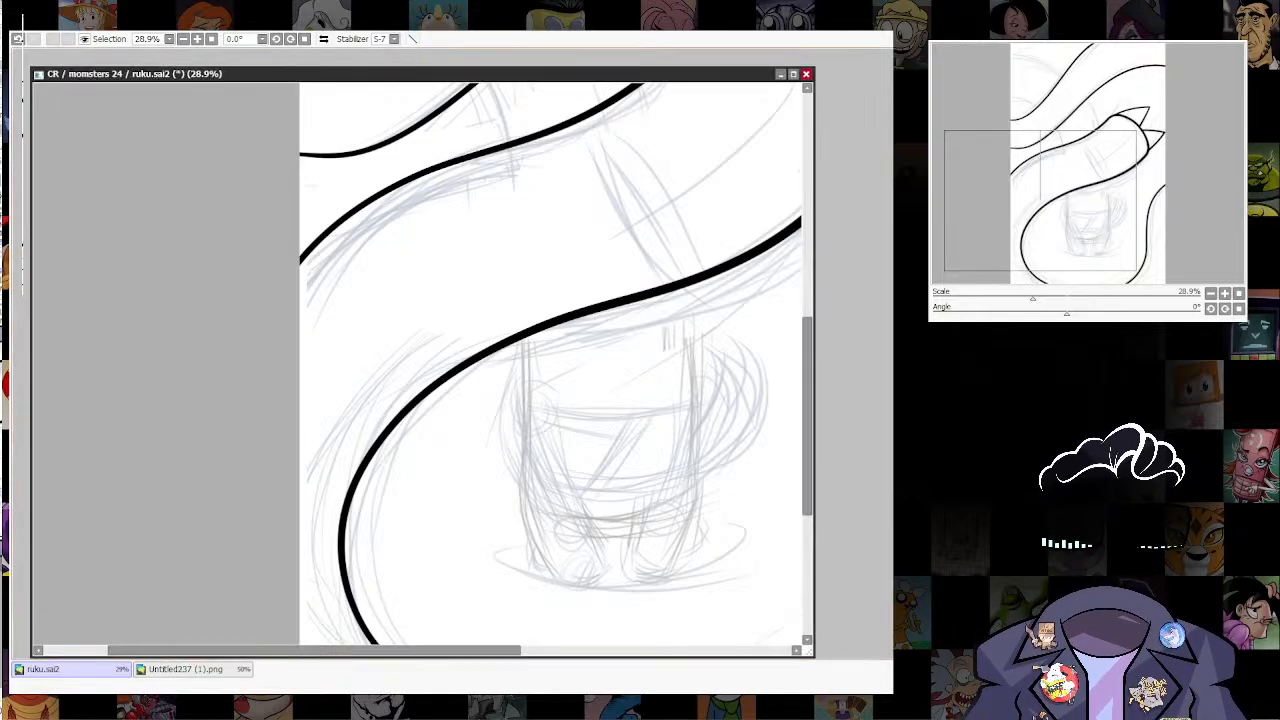
Step: Reduce the line weight slightly at the points along the upper outline of the spiked shape
{"action": "scroll", "coordinate": [734, 390], "scroll_direction": "down", "scroll_amount": 5}
{"action": "scroll", "coordinate": [734, 390], "scroll_direction": "up", "scroll_amount": 2}
{"action": "left_click_drag", "start_coordinate": [580, 376], "coordinate": [576, 398]}
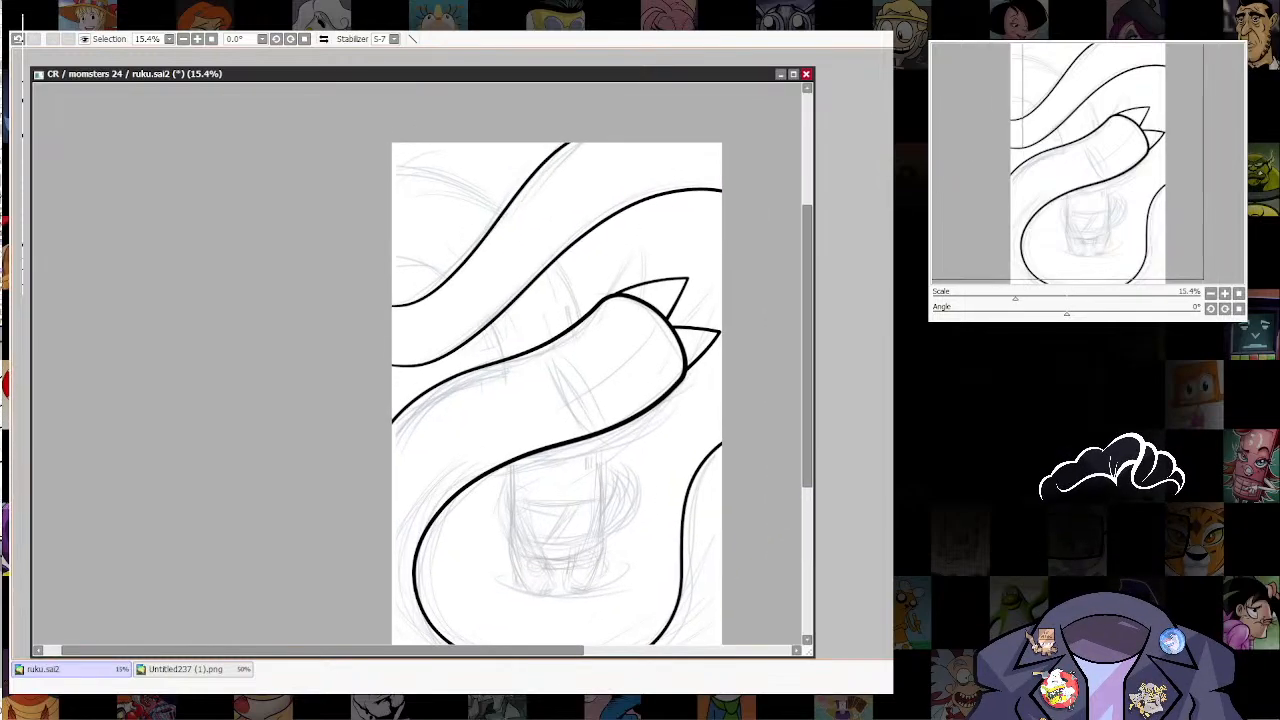
{"action": "scroll", "coordinate": [668, 247], "scroll_direction": "up", "scroll_amount": 5}
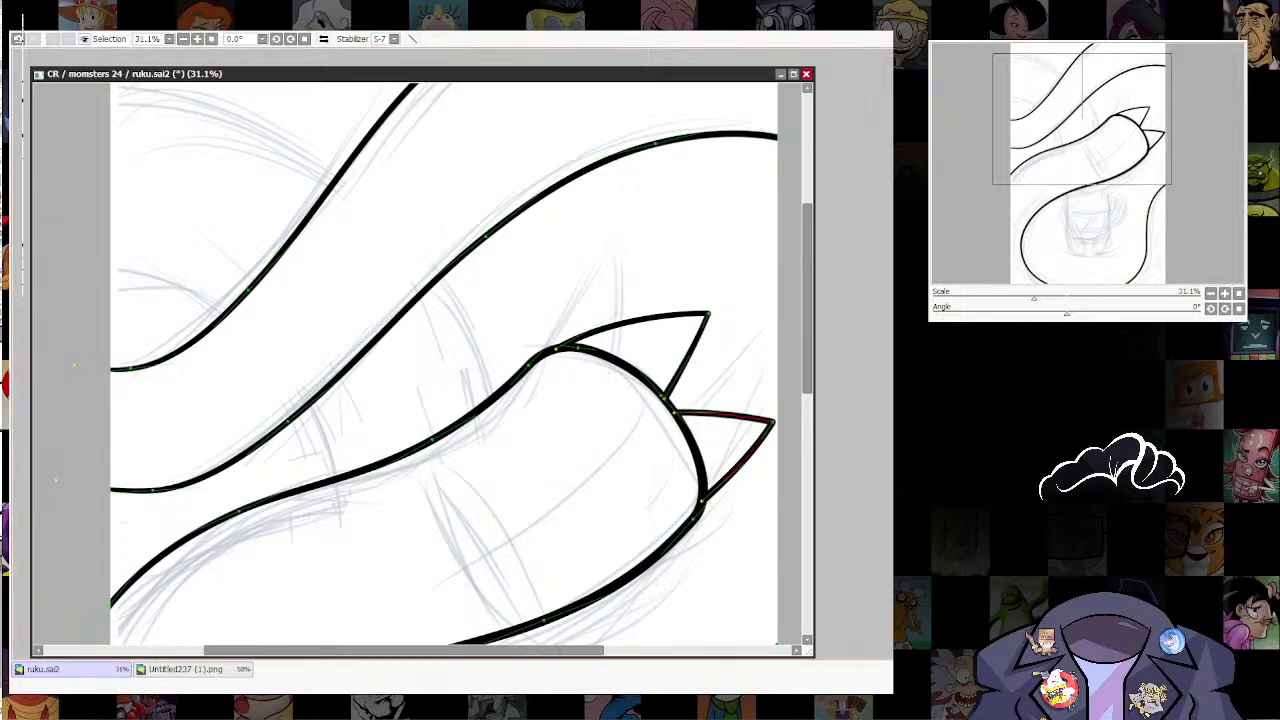
{"action": "left_click_drag", "start_coordinate": [529, 365], "coordinate": [517, 365]}
{"action": "left_click_drag", "start_coordinate": [432, 439], "coordinate": [421, 439]}
{"action": "left_click_drag", "start_coordinate": [239, 511], "coordinate": [229, 511]}
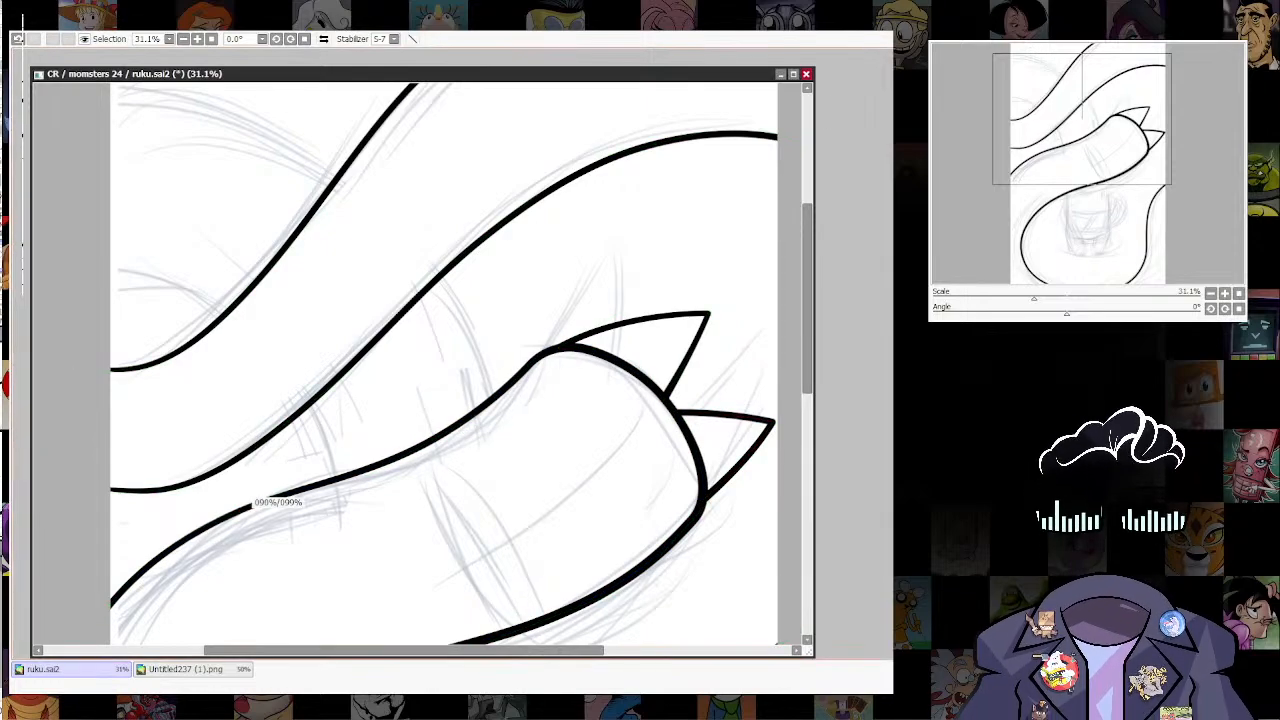
{"action": "scroll", "coordinate": [708, 207], "scroll_direction": "down", "scroll_amount": 5}
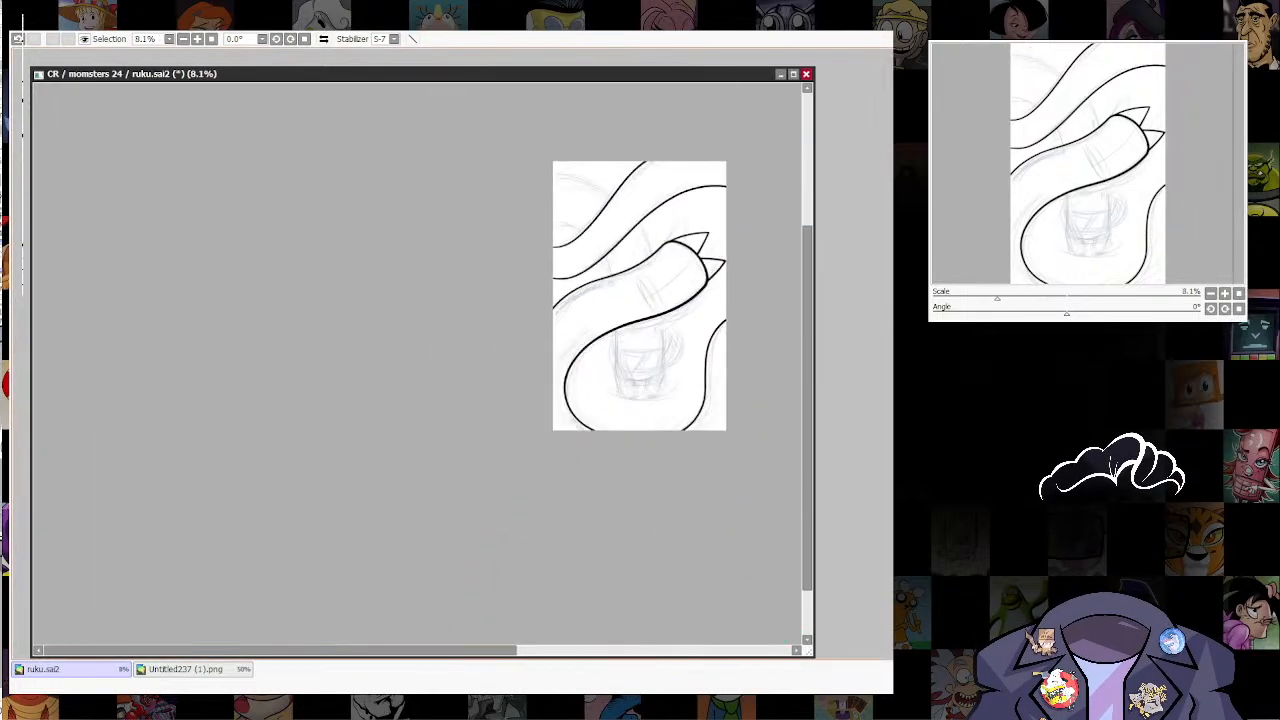
Step: Ink the left side of the cup-shaped figure, redrawing the first tries, and thicken the line at its top end and lower bend
{"action": "scroll", "coordinate": [672, 350], "scroll_direction": "up", "scroll_amount": 5}
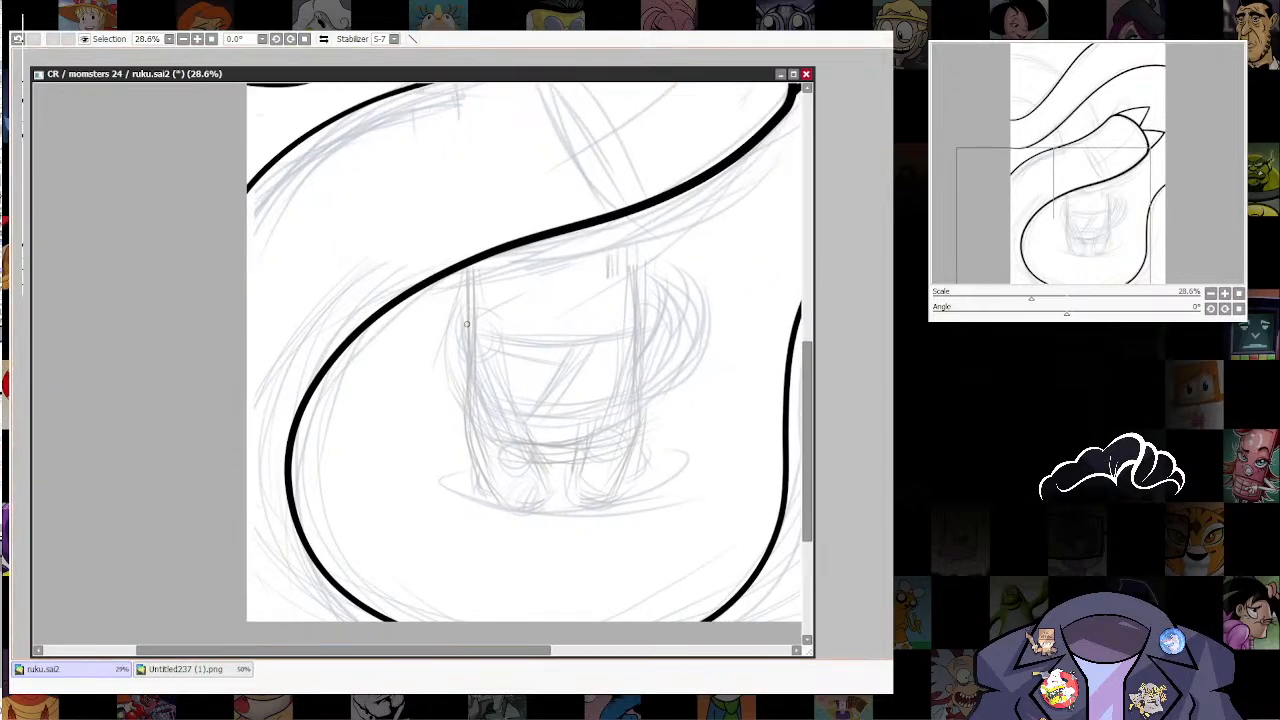
{"action": "key", "text": "["}
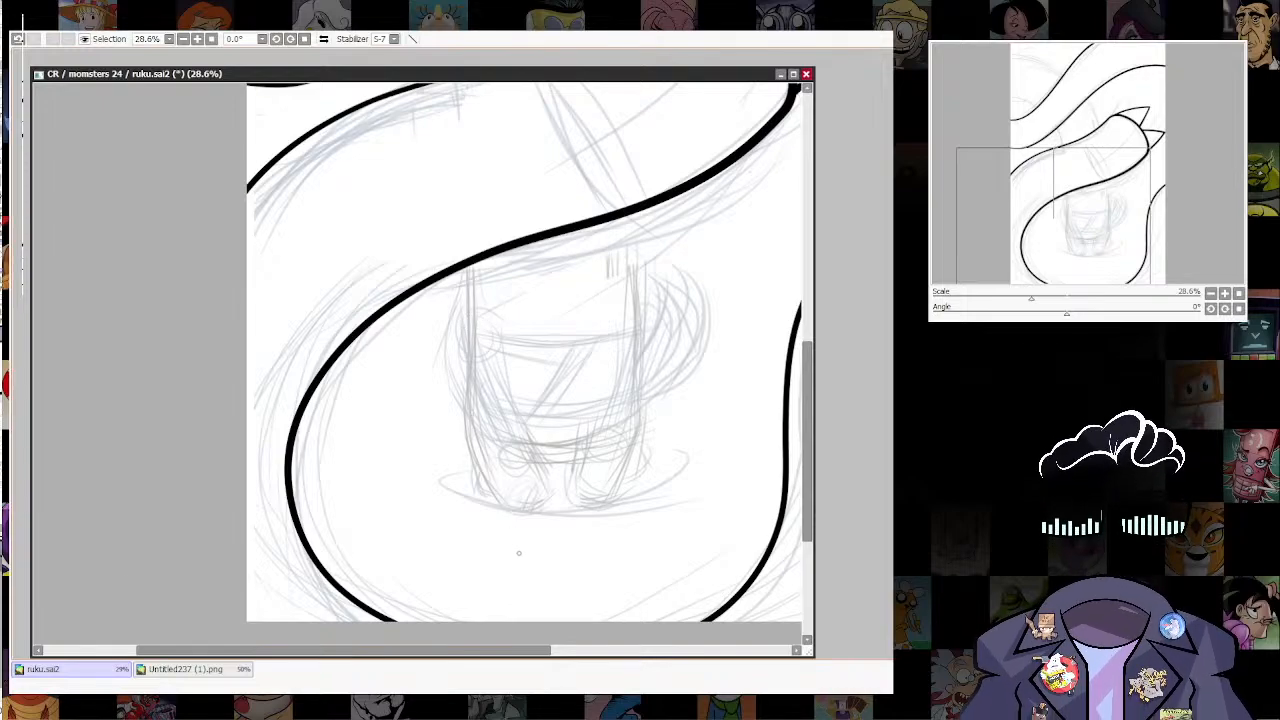
{"action": "left_click_drag", "start_coordinate": [471, 240], "coordinate": [463, 410]}
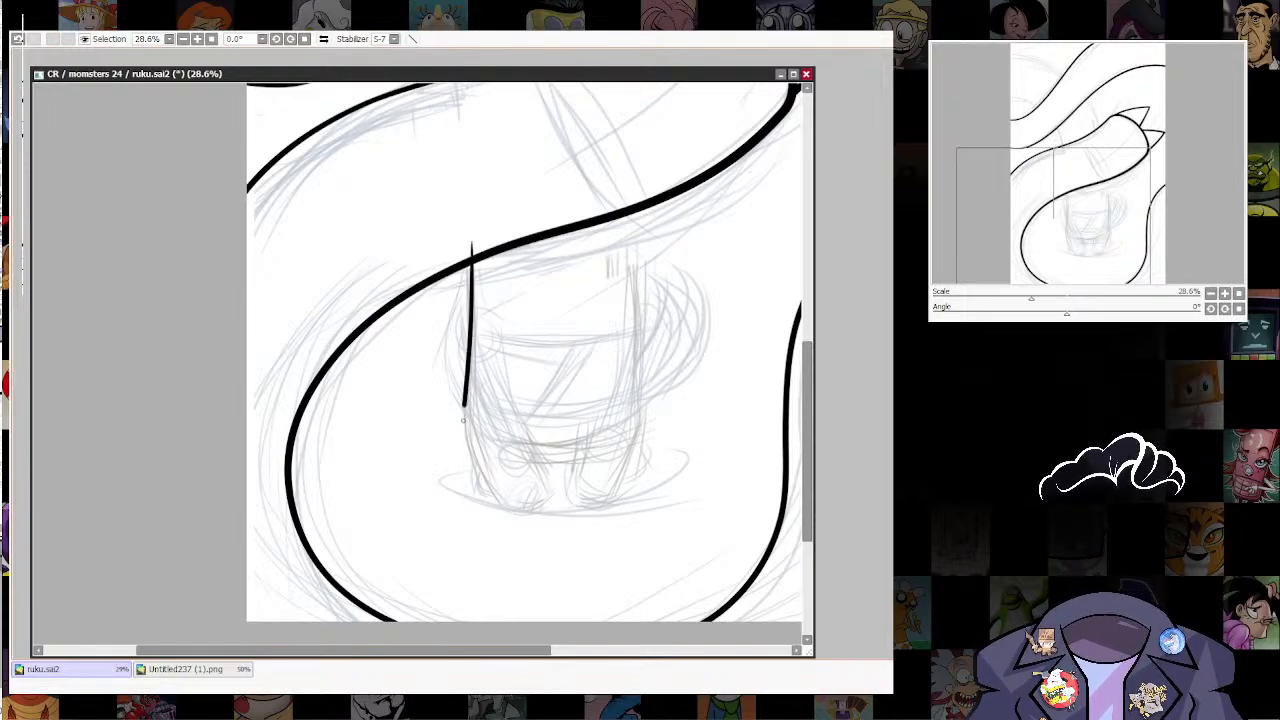
{"action": "key", "text": "ctrl+z"}
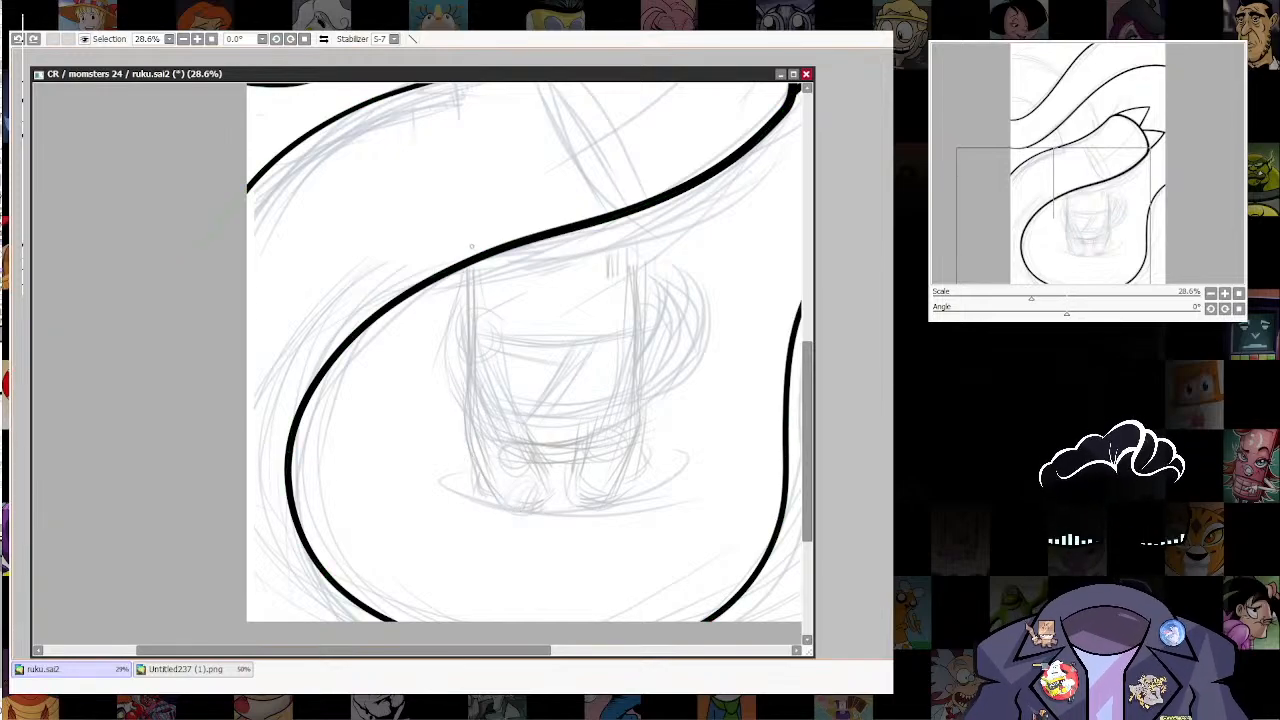
{"action": "left_click_drag", "start_coordinate": [471, 244], "coordinate": [474, 404]}
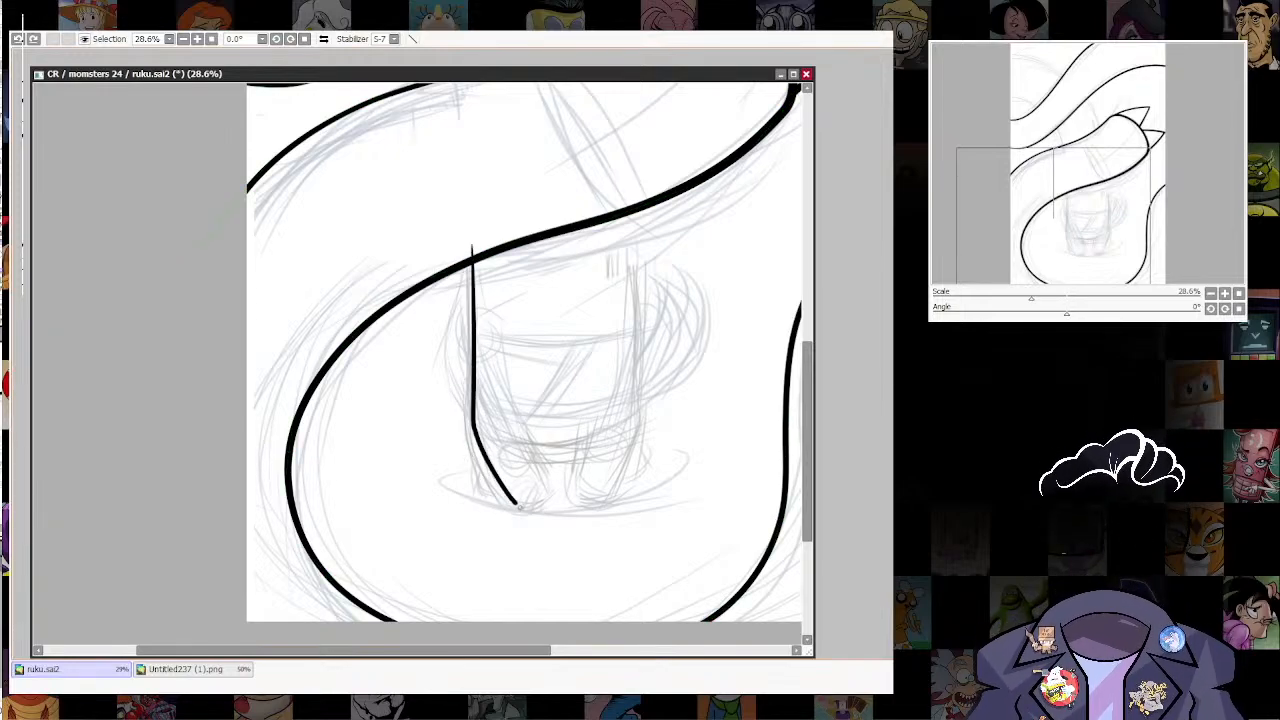
{"action": "key", "text": "ctrl+z"}
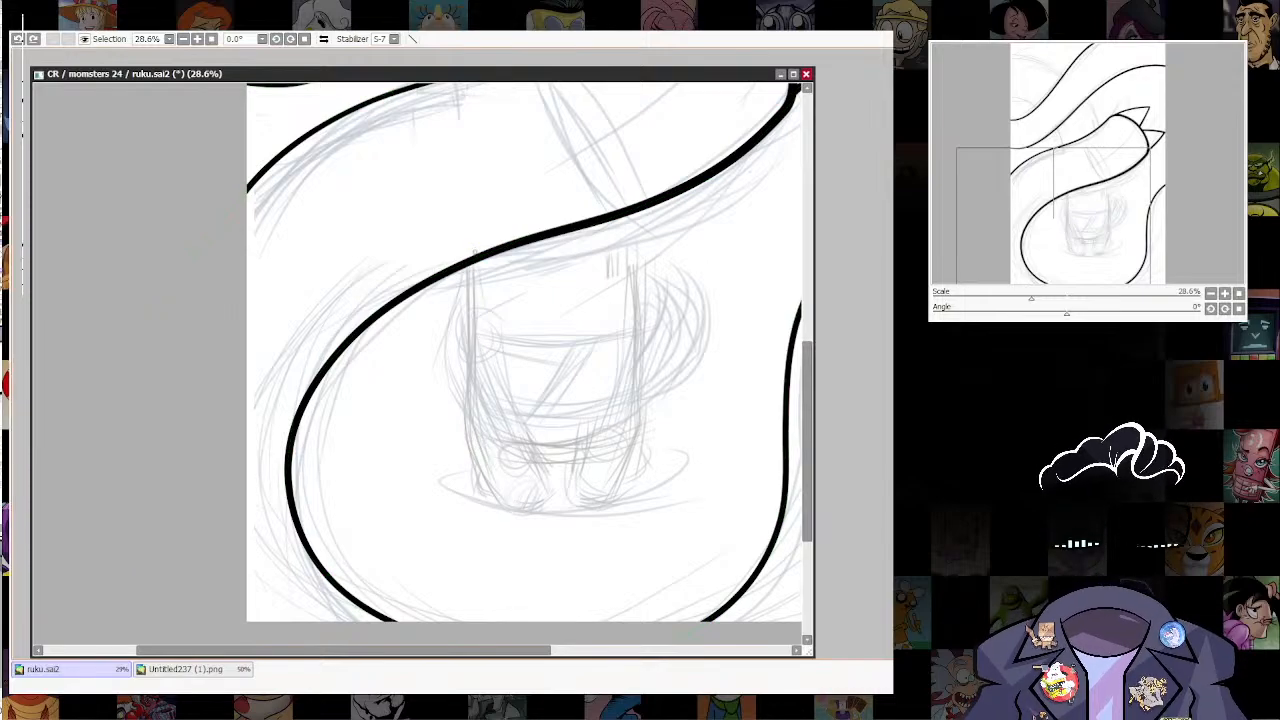
{"action": "left_click_drag", "start_coordinate": [472, 266], "coordinate": [473, 408]}
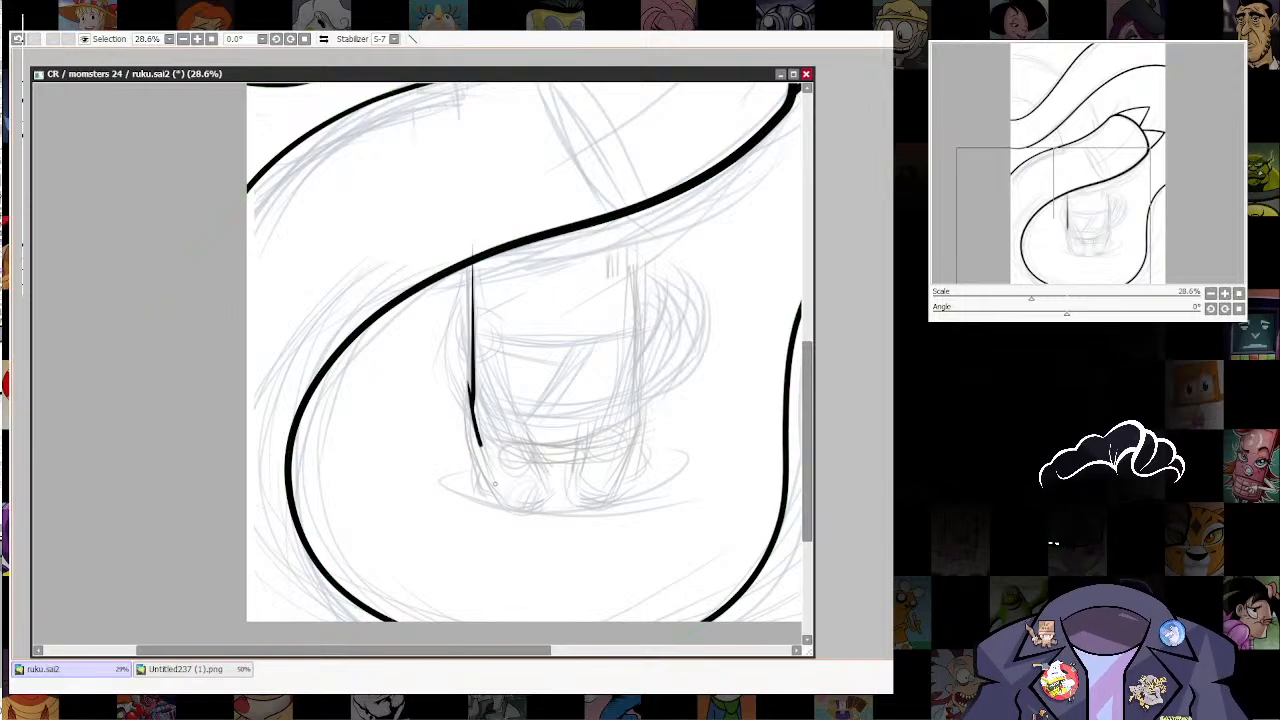
{"action": "left_click_drag", "start_coordinate": [495, 484], "coordinate": [538, 515]}
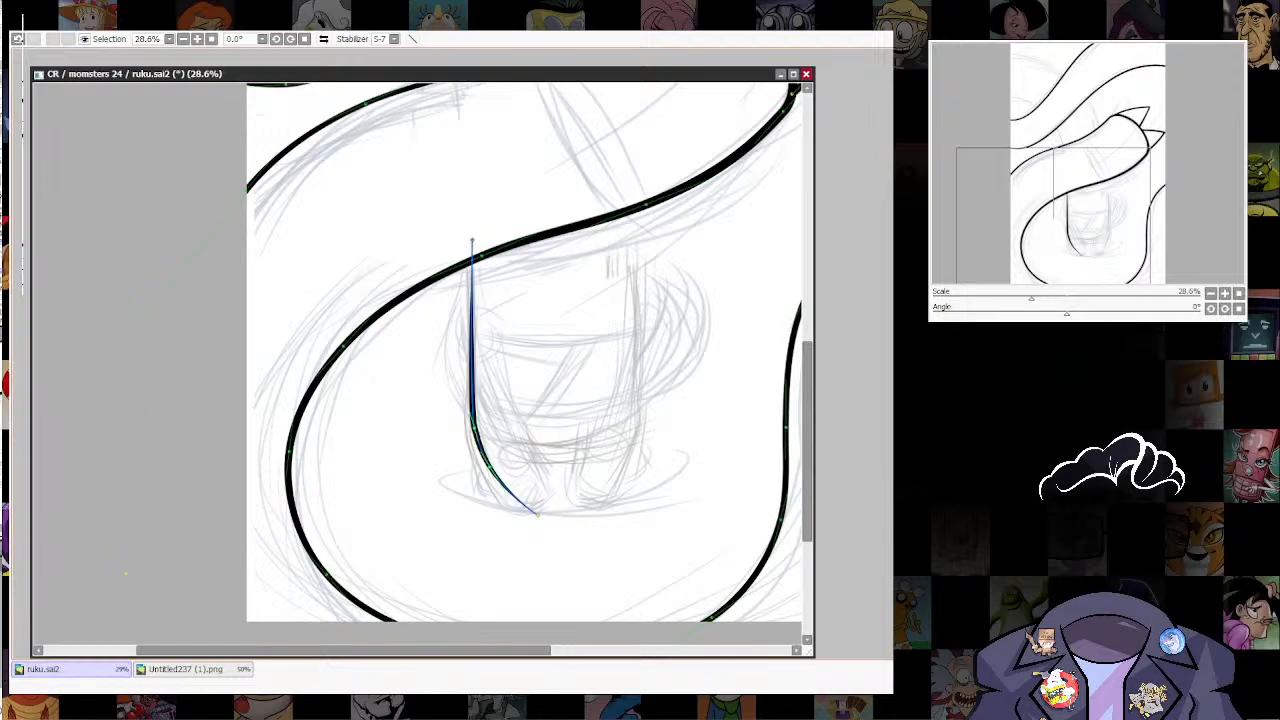
{"action": "left_click_drag", "start_coordinate": [472, 240], "coordinate": [505, 240]}
{"action": "left_click", "coordinate": [474, 429], "text": "ctrl+shift"}
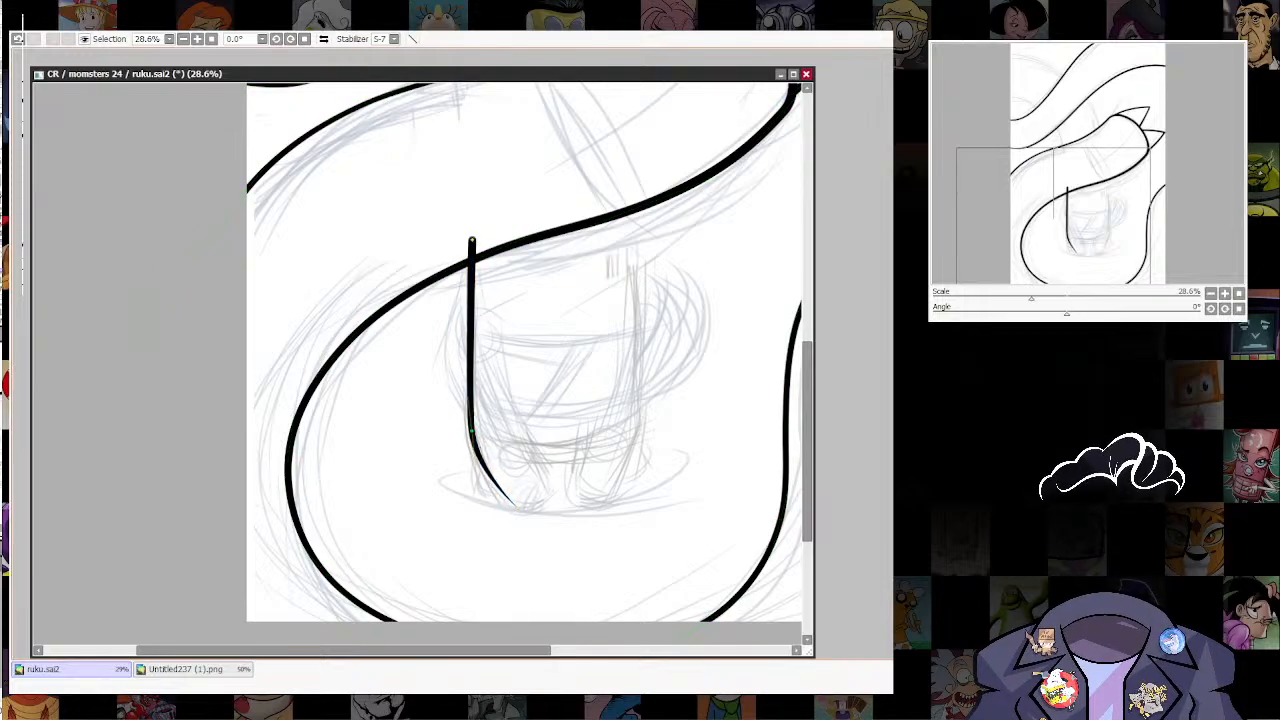
Step: Duplicate the figure's left side line across to its right side and check the placement in a mirrored view
{"action": "left_click_drag", "start_coordinate": [540, 350], "coordinate": [515, 393]}
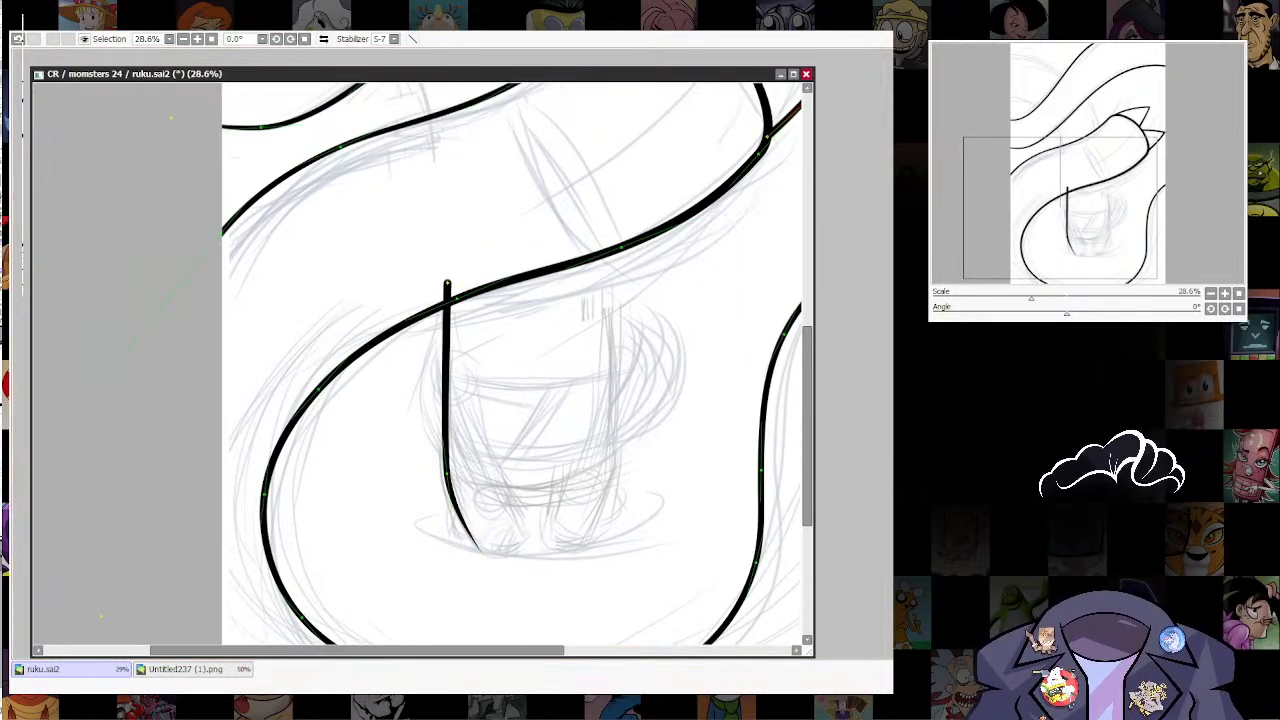
{"action": "left_click_drag", "start_coordinate": [600, 286], "coordinate": [632, 552]}
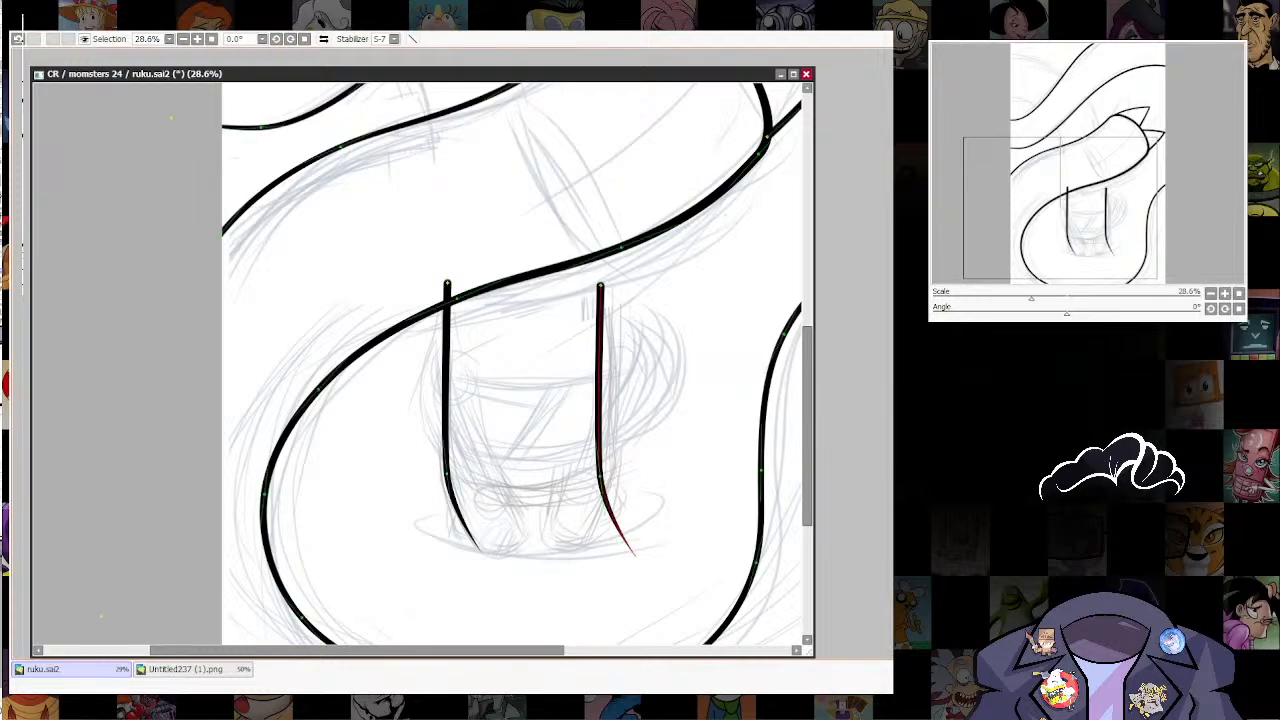
{"action": "key", "text": "h"}
{"action": "key", "text": "h"}
{"action": "key", "text": "h"}
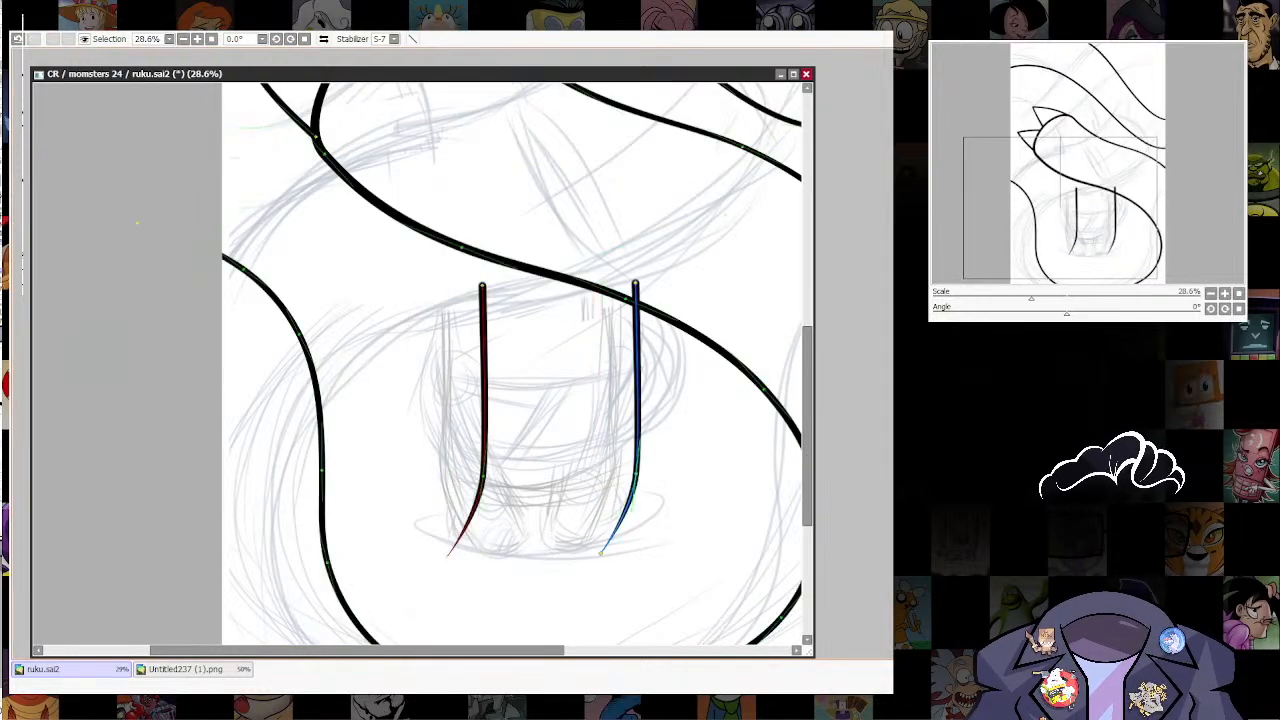
{"action": "key", "text": "h"}
{"action": "key", "text": "h"}
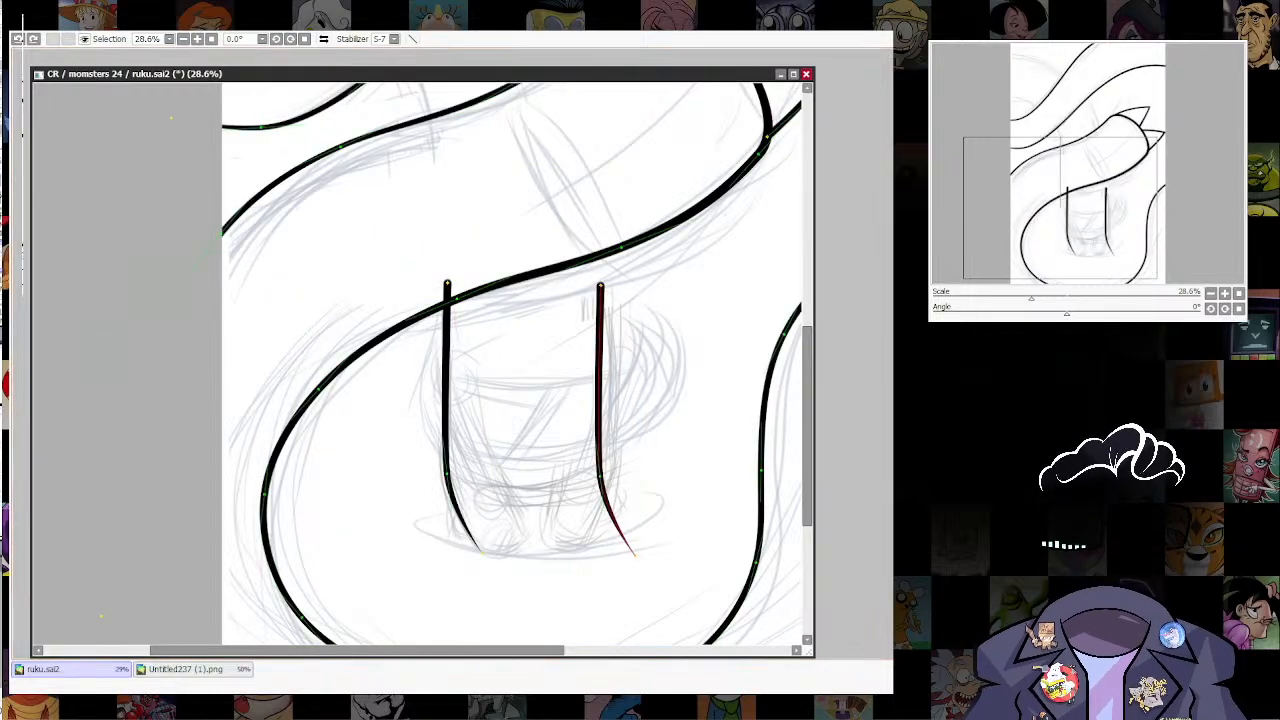
Step: Mirror the copied line horizontally, rotate it slightly to fit the figure's right side, and end the left line at the thick outline
{"action": "key", "text": "h"}
{"action": "key", "text": "ctrl+t"}
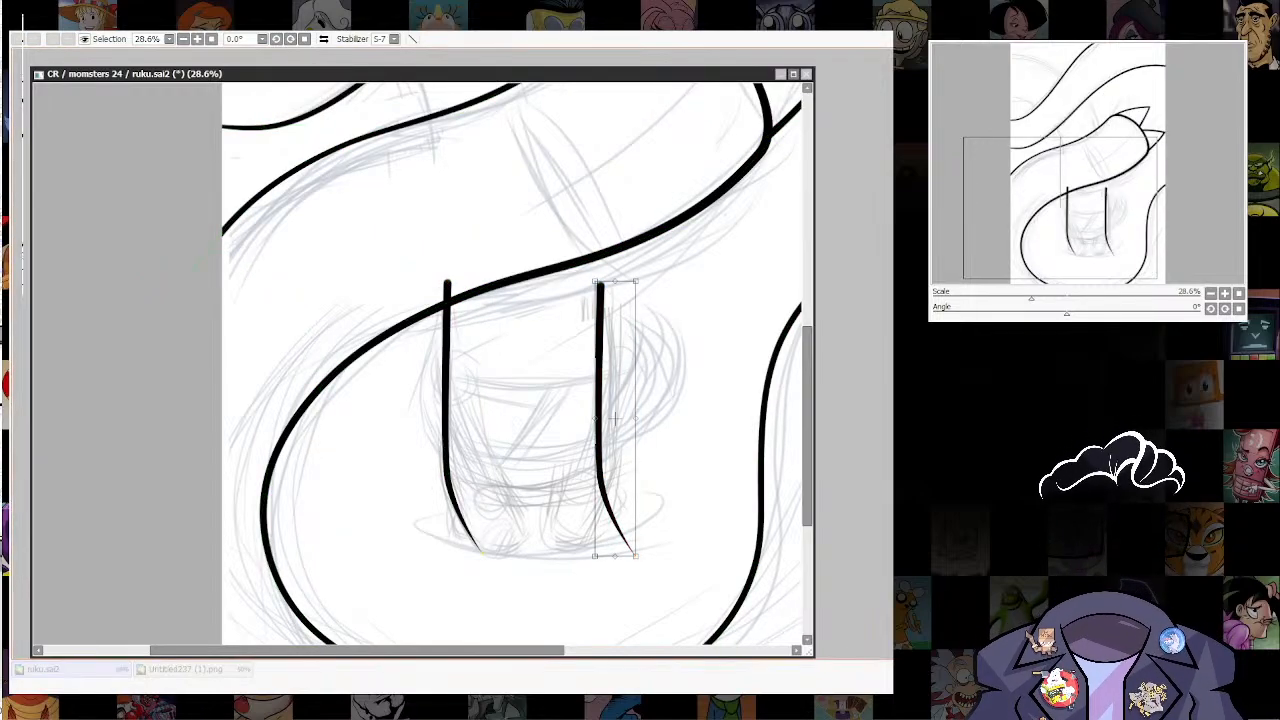
{"action": "key", "text": "h"}
{"action": "left_click_drag", "start_coordinate": [636, 418], "coordinate": [597, 401]}
{"action": "left_click_drag", "start_coordinate": [596, 252], "coordinate": [597, 250]}
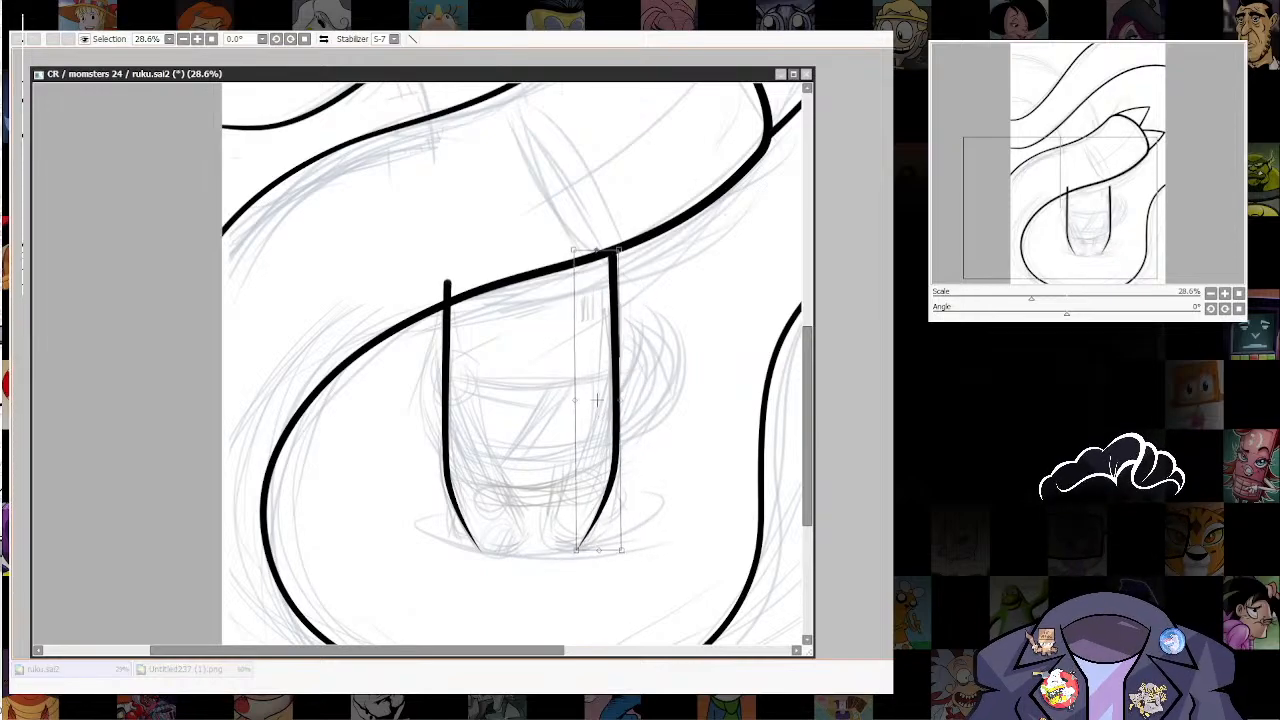
{"action": "left_click_drag", "start_coordinate": [596, 400], "coordinate": [601, 402]}
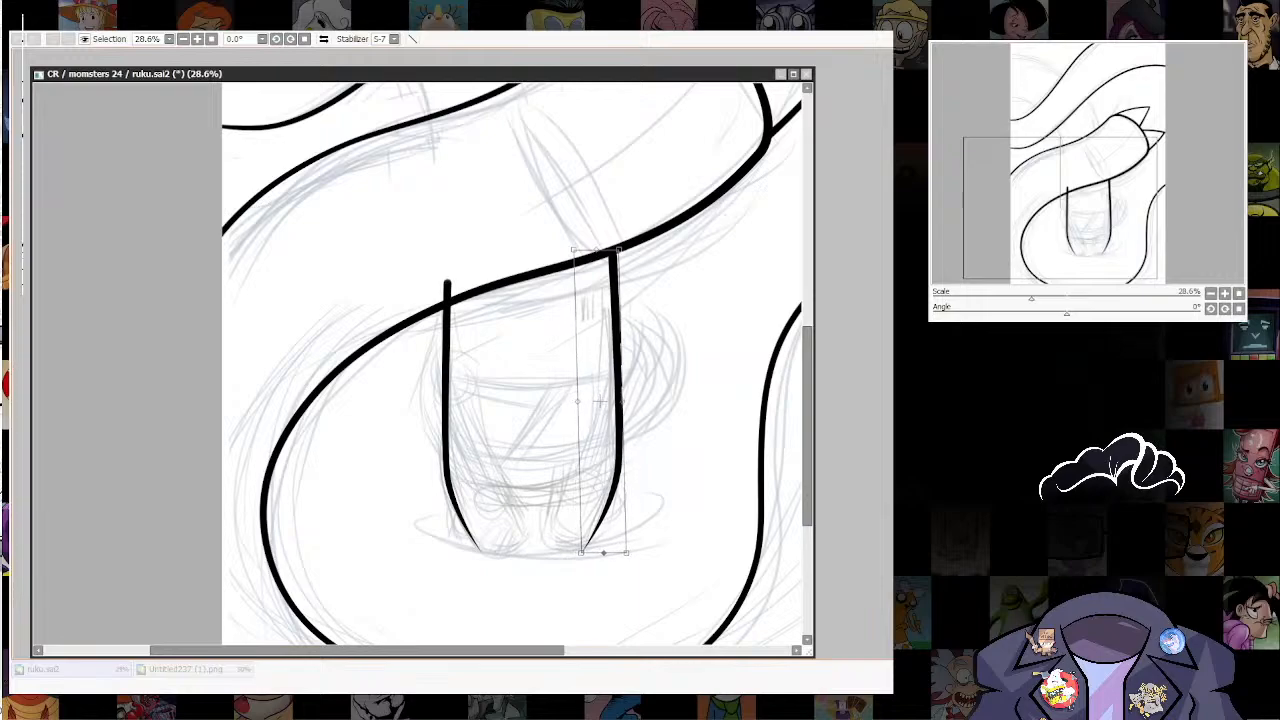
{"action": "key", "text": "Return"}
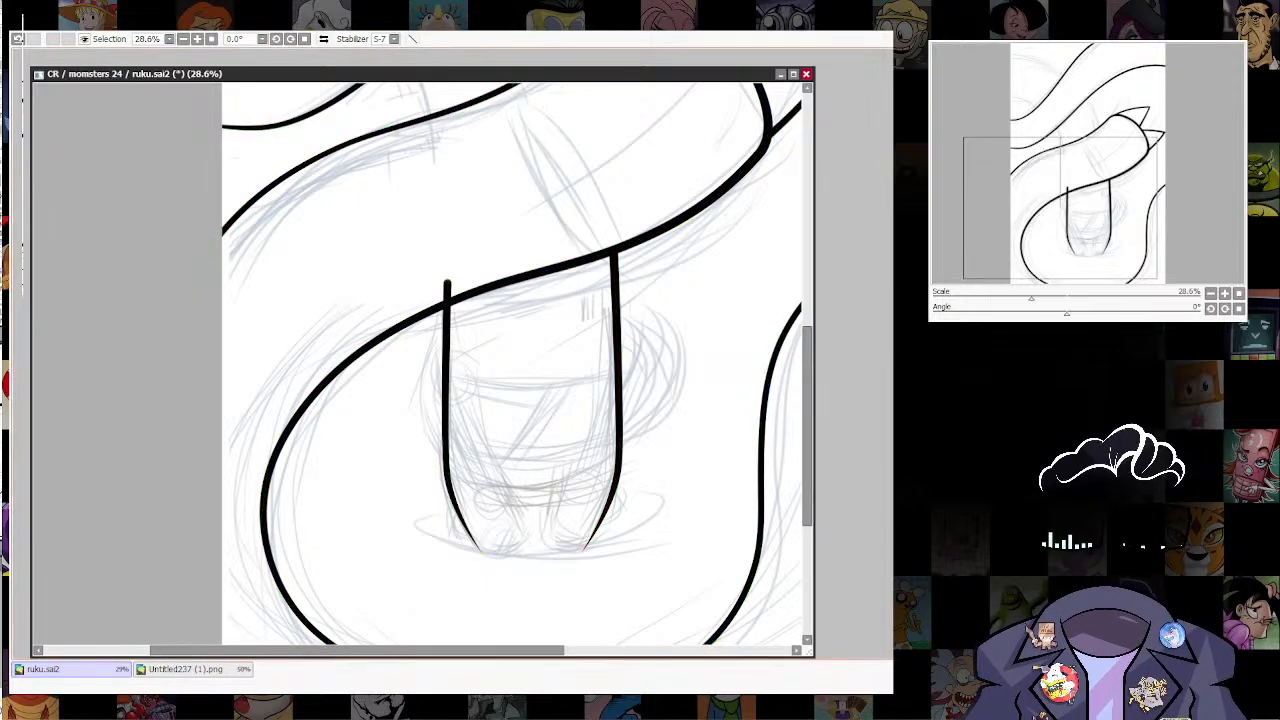
{"action": "left_click_drag", "start_coordinate": [435, 292], "coordinate": [466, 274]}
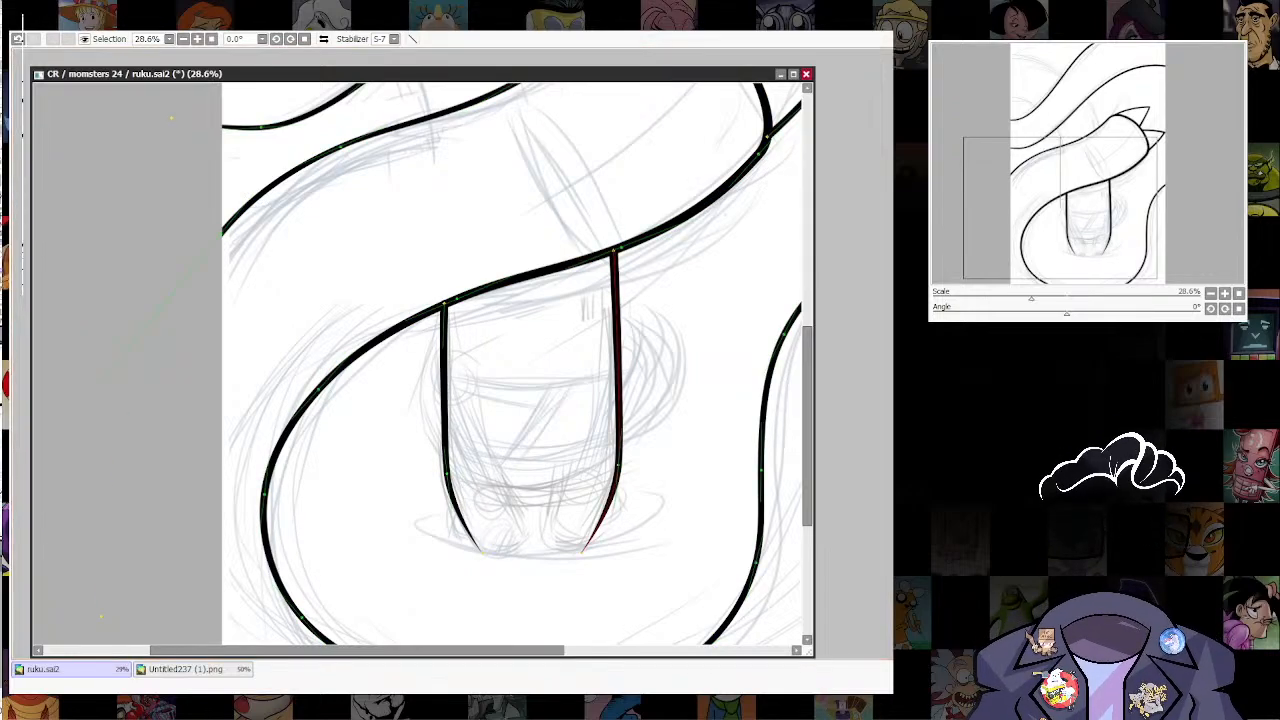
Step: Ink the inner edge and rounded bottom of the figure's right leg, redrawing the first tries
{"action": "scroll", "coordinate": [694, 426], "scroll_direction": "down", "scroll_amount": 3}
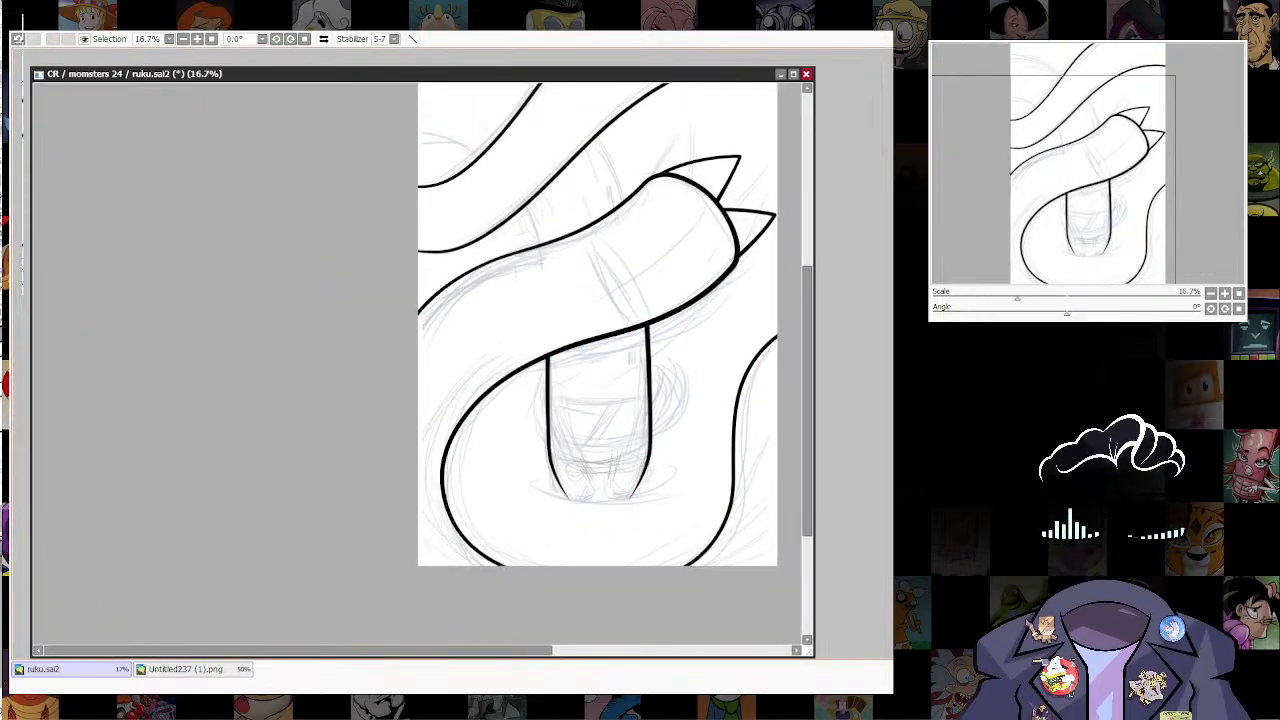
{"action": "scroll", "coordinate": [581, 428], "scroll_direction": "up", "scroll_amount": 3}
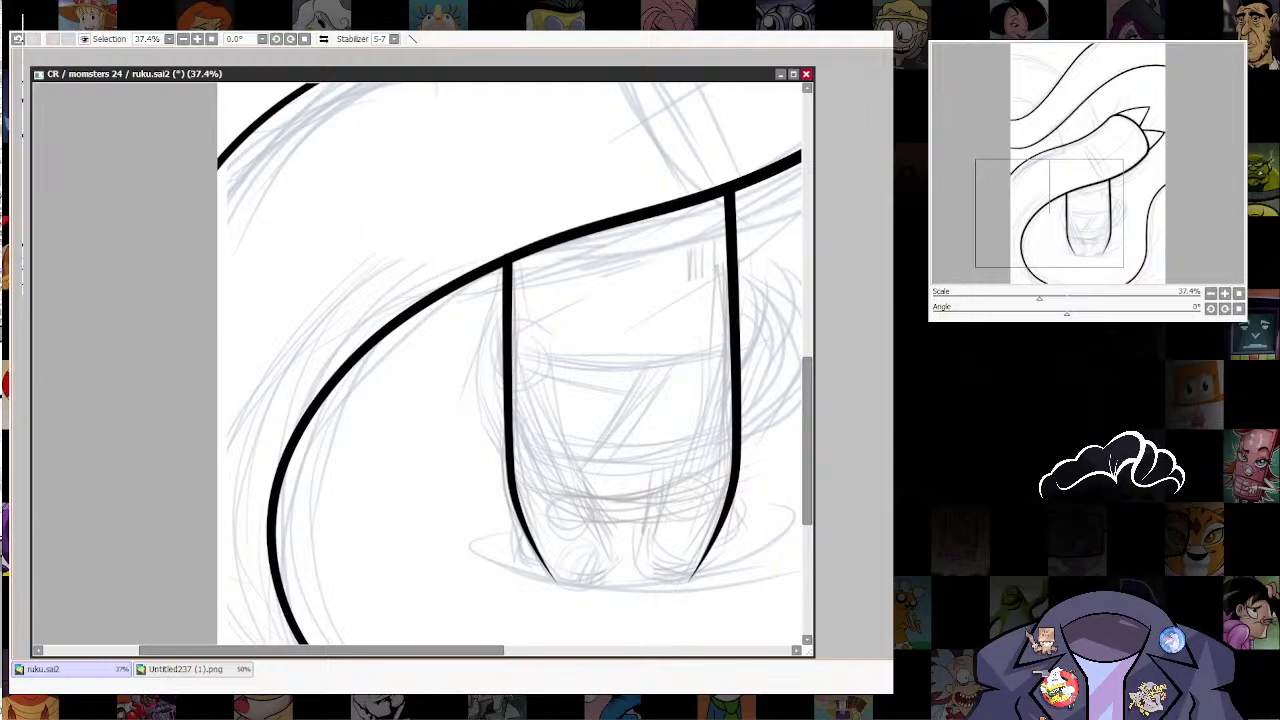
{"action": "scroll", "coordinate": [682, 570], "scroll_direction": "up", "scroll_amount": 2}
{"action": "left_click_drag", "start_coordinate": [682, 570], "coordinate": [692, 517]}
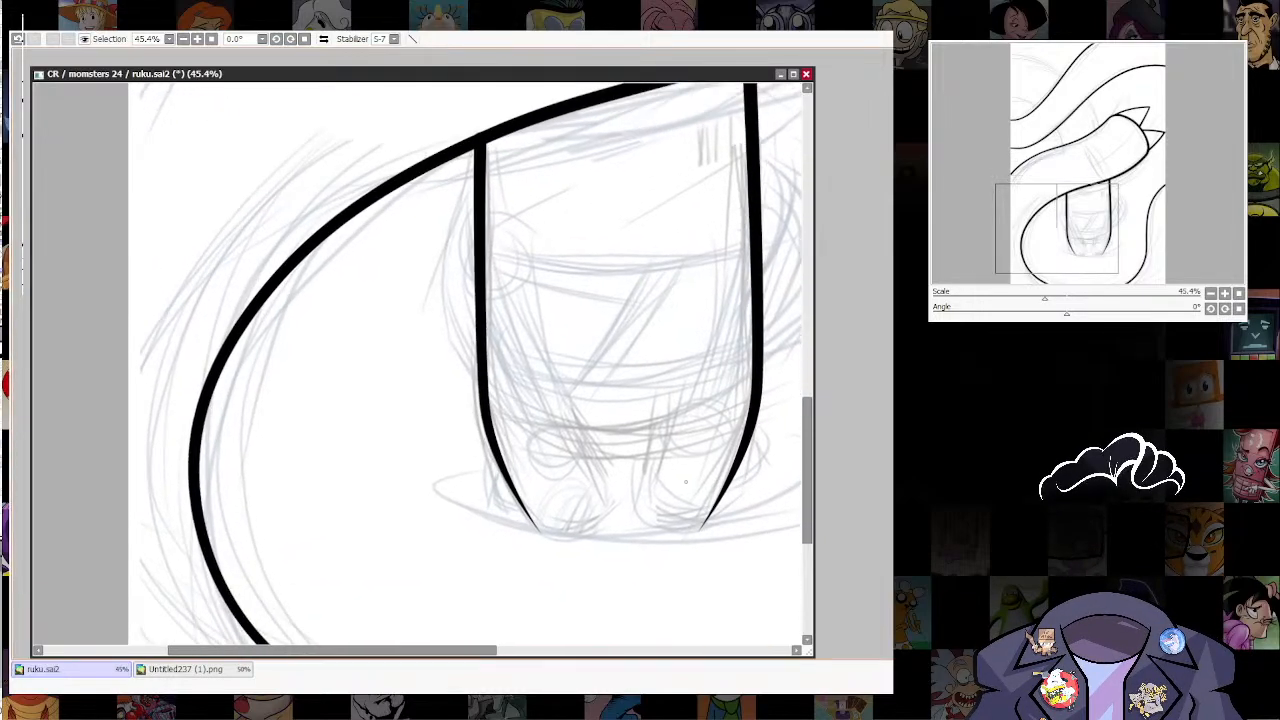
{"action": "left_click_drag", "start_coordinate": [643, 498], "coordinate": [644, 504]}
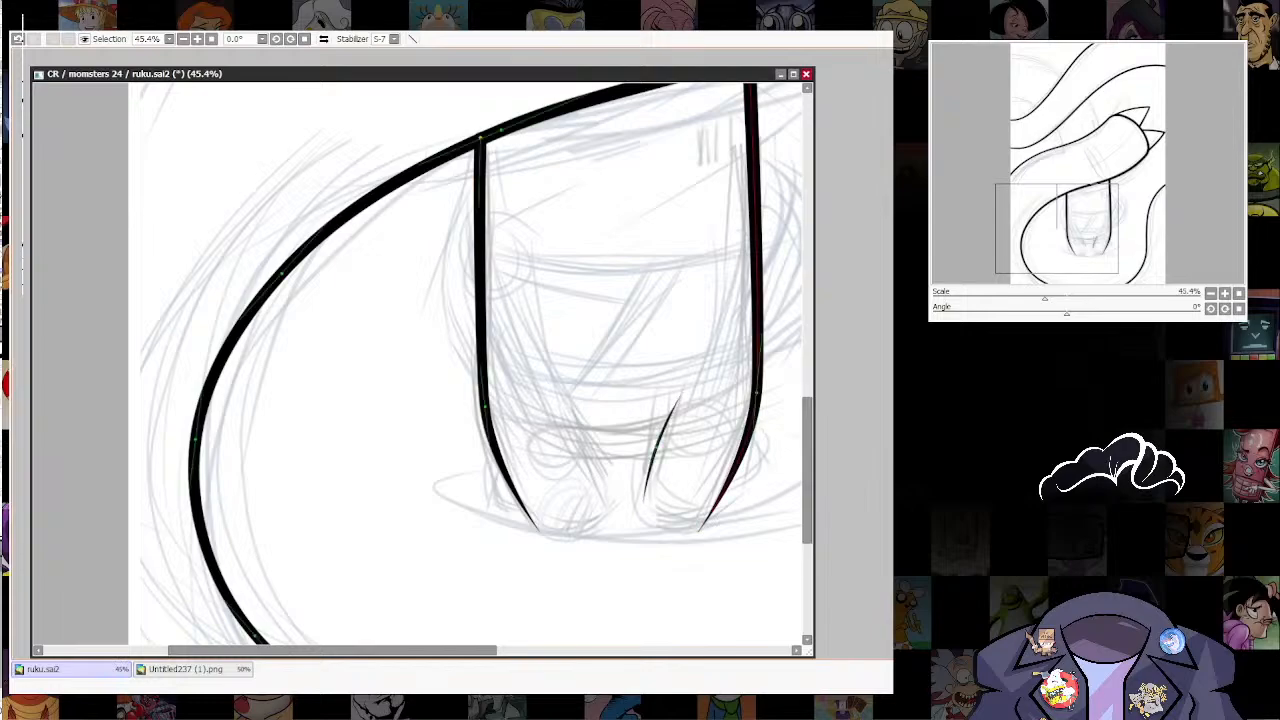
{"action": "key", "text": "ctrl+z"}
{"action": "mouse_move", "coordinate": [695, 396]}
{"action": "left_mouse_down"}
{"action": "mouse_move", "coordinate": [707, 396]}
{"action": "mouse_move", "coordinate": [654, 407]}
{"action": "left_mouse_up"}
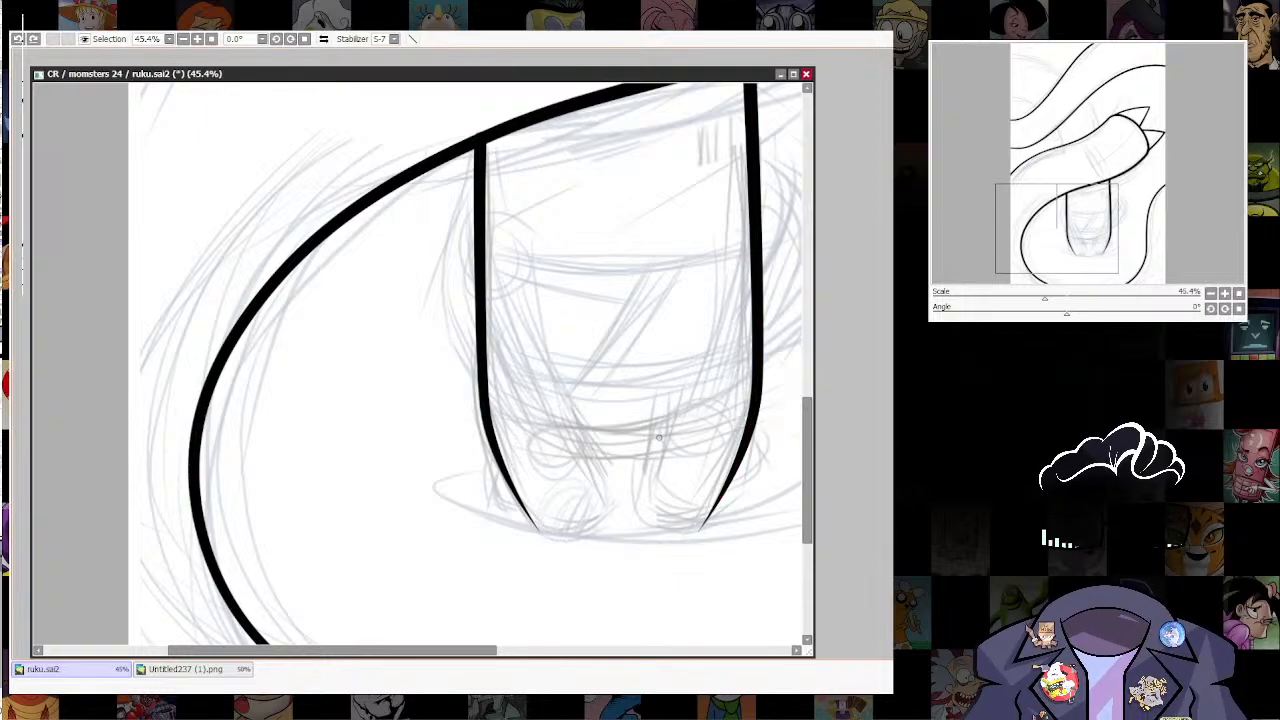
{"action": "mouse_move", "coordinate": [671, 402]}
{"action": "left_mouse_down"}
{"action": "mouse_move", "coordinate": [640, 490]}
{"action": "mouse_move", "coordinate": [672, 531]}
{"action": "left_mouse_up"}
{"action": "key", "text": "ctrl+z"}
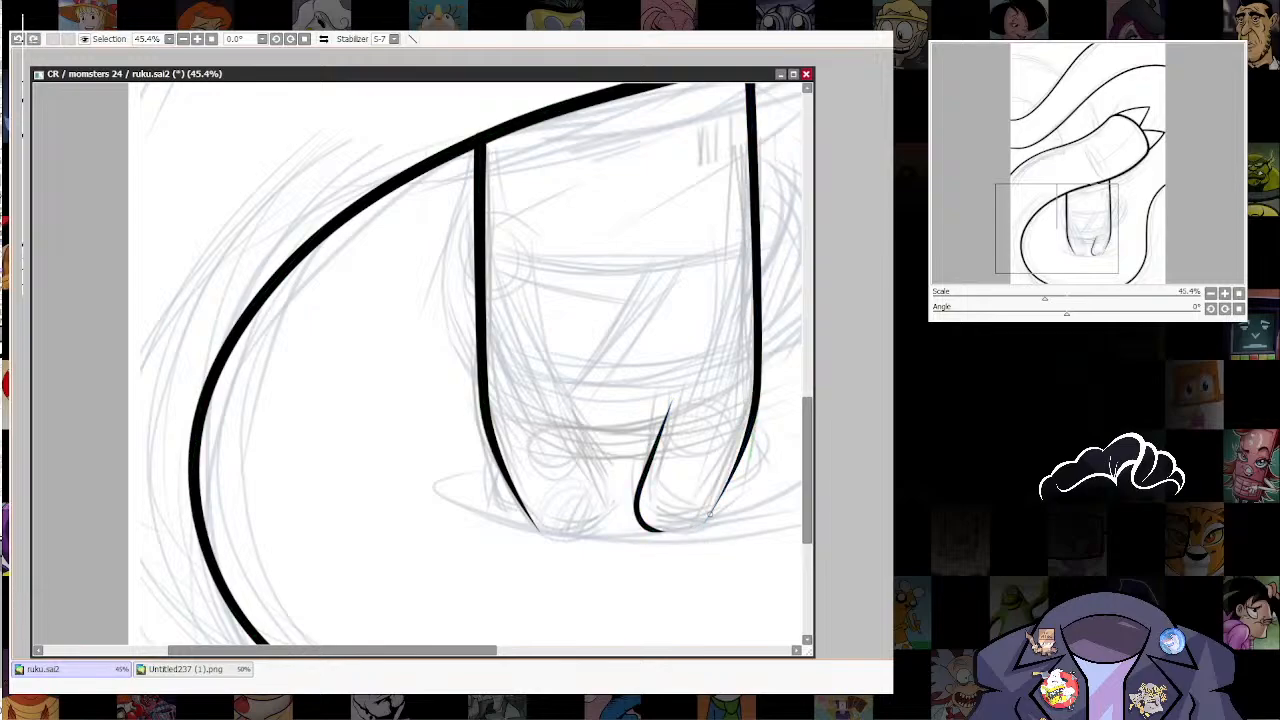
Step: Connect the right leg's rounded bottom to the figure's right side line and thicken the line where they join
{"action": "left_click", "coordinate": [728, 484]}
{"action": "key", "text": "ctrl+z"}
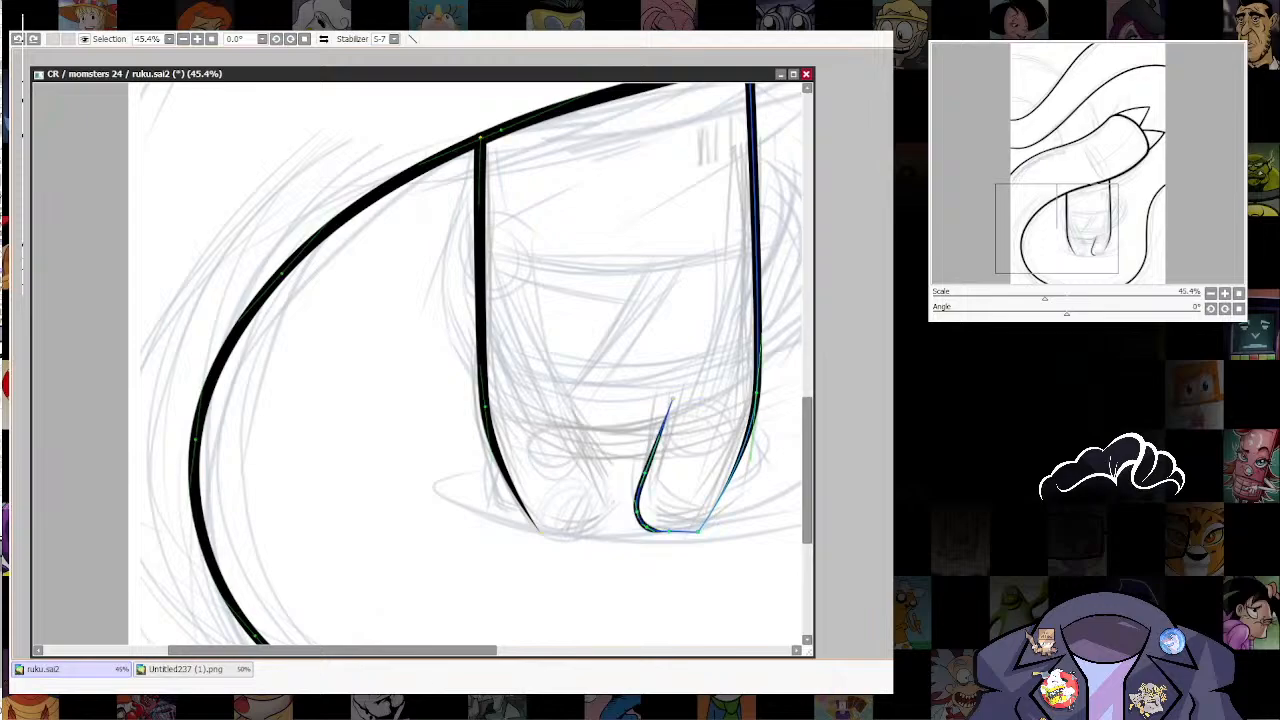
{"action": "left_click_drag", "start_coordinate": [698, 531], "coordinate": [710, 515]}
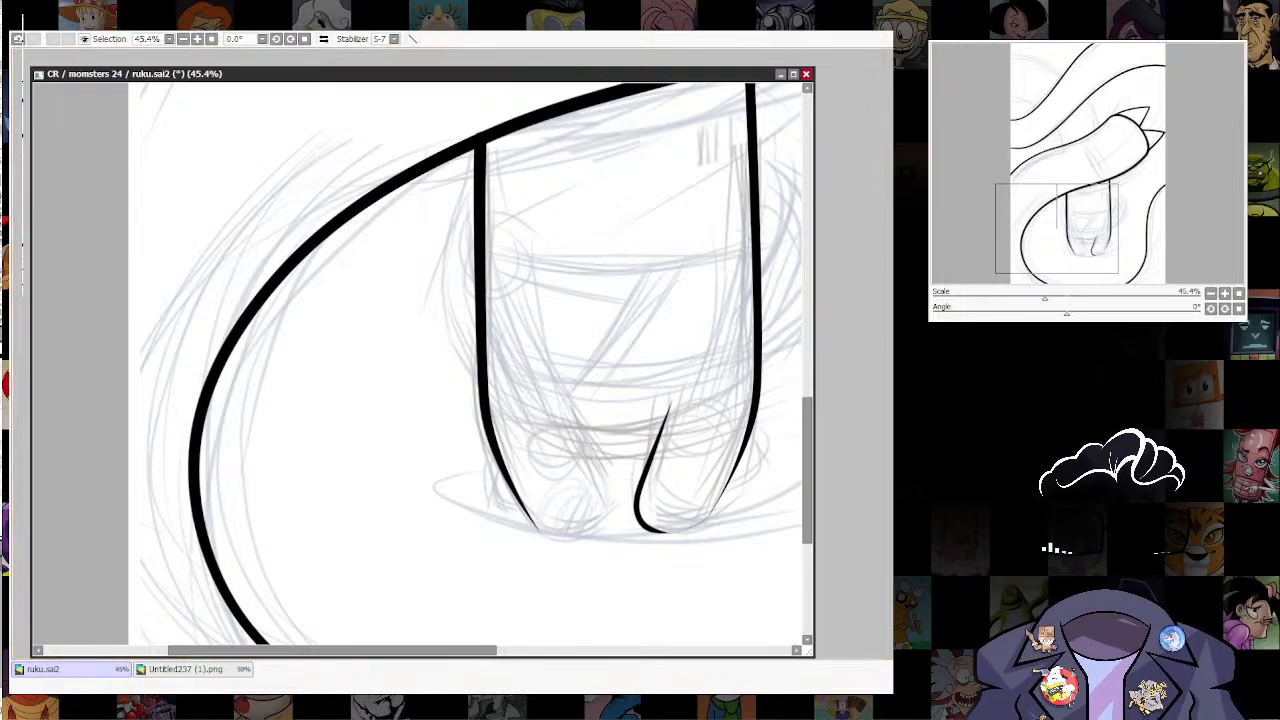
{"action": "mouse_move", "coordinate": [710, 515]}
{"action": "left_mouse_down"}
{"action": "mouse_move", "coordinate": [740, 514]}
{"action": "mouse_move", "coordinate": [676, 532]}
{"action": "mouse_move", "coordinate": [710, 520]}
{"action": "left_mouse_up"}
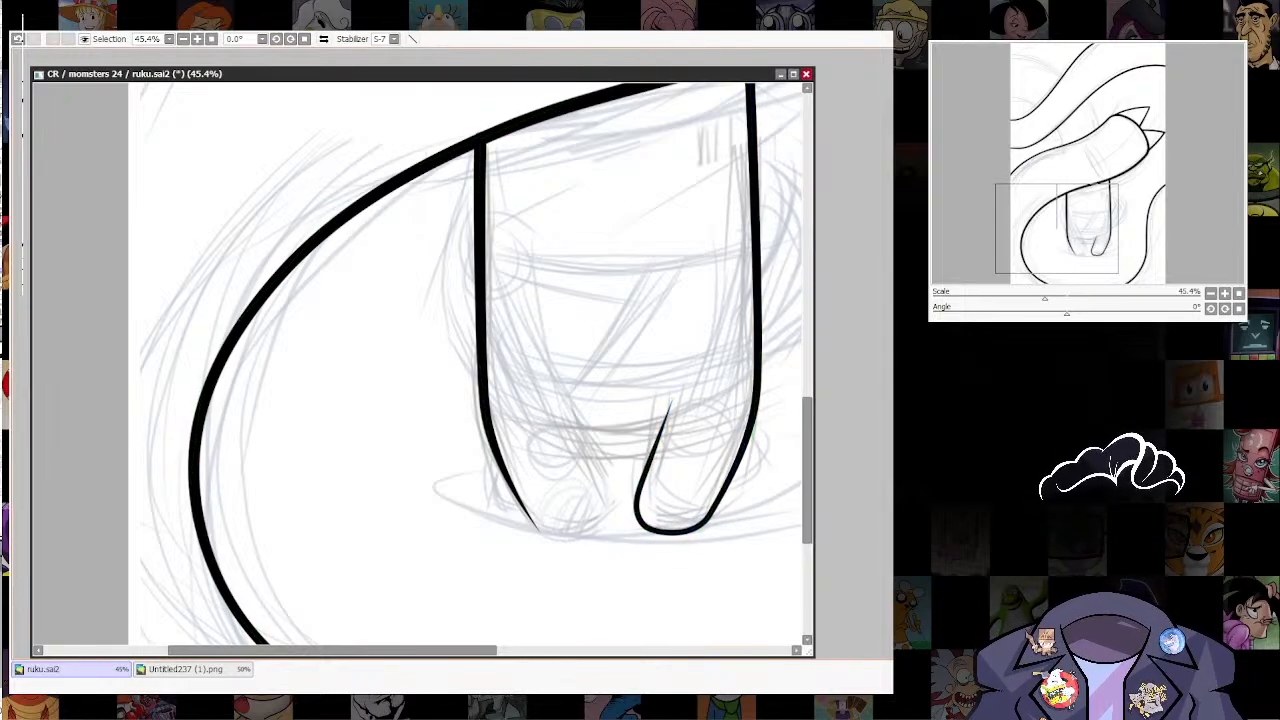
Step: Smooth the right leg by removing surplus control points along its inner edge and bottom, and bow the right side line slightly outward
{"action": "left_click_drag", "start_coordinate": [690, 440], "coordinate": [667, 487]}
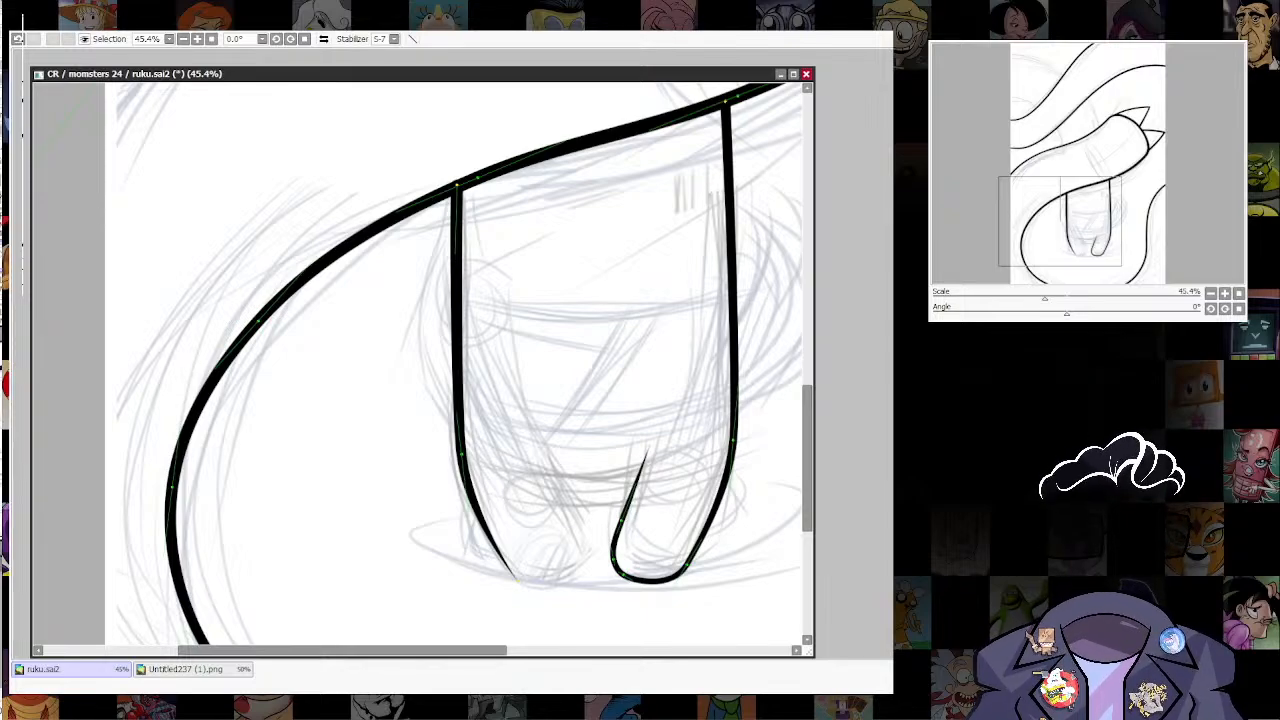
{"action": "left_click", "coordinate": [621, 520], "text": "alt"}
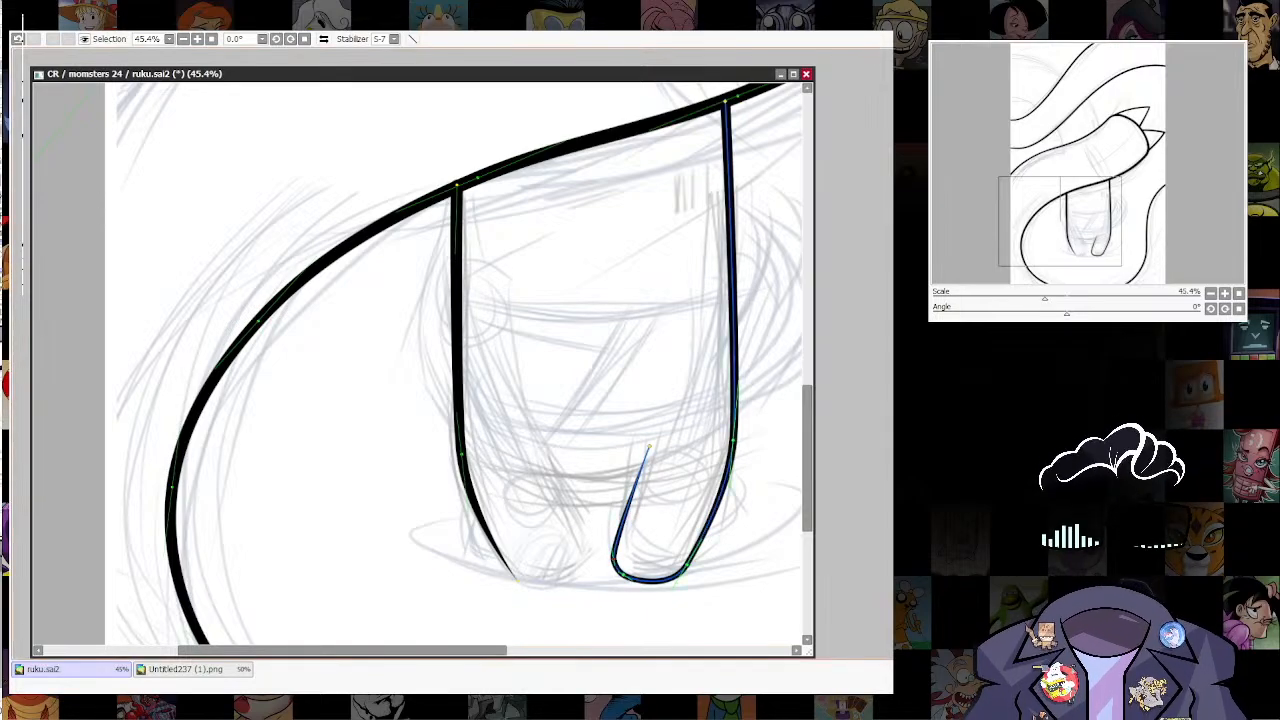
{"action": "left_click", "coordinate": [612, 549], "text": "alt"}
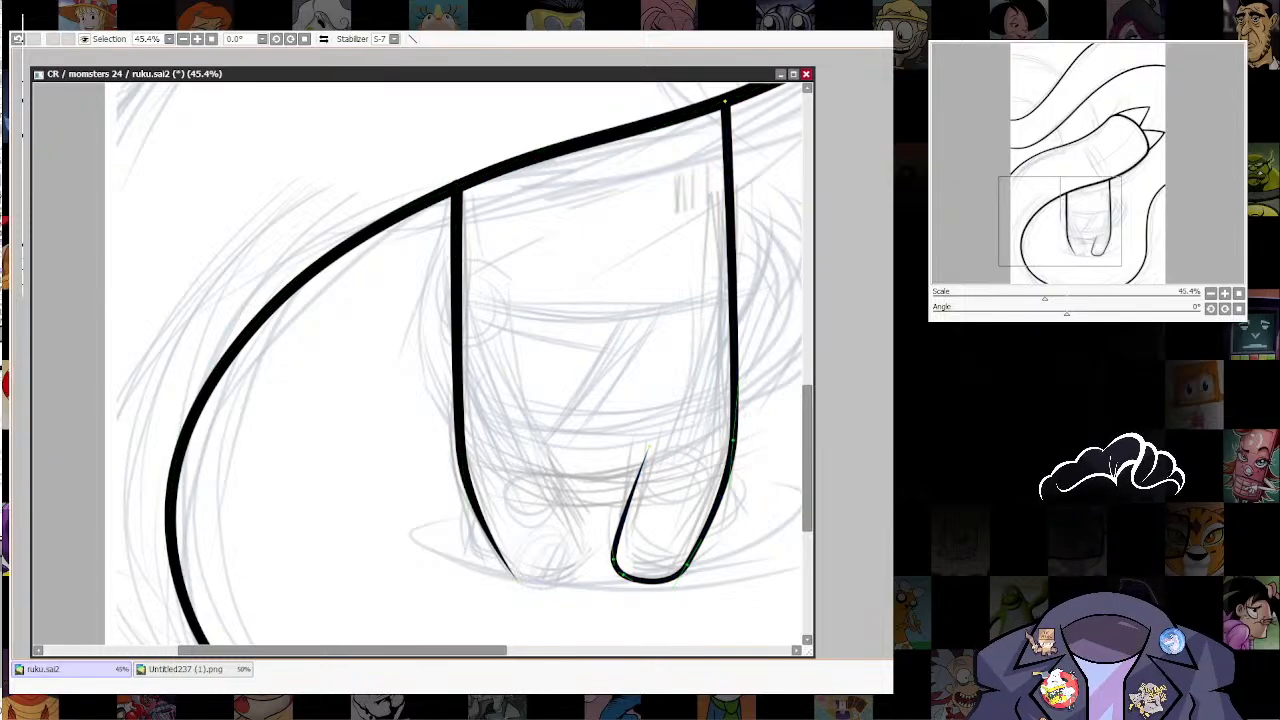
{"action": "left_click", "coordinate": [624, 575], "text": "alt"}
{"action": "mouse_move", "coordinate": [613, 559]}
{"action": "left_mouse_down"}
{"action": "mouse_move", "coordinate": [623, 592]}
{"action": "mouse_move", "coordinate": [621, 567]}
{"action": "mouse_move", "coordinate": [685, 562]}
{"action": "left_mouse_up"}
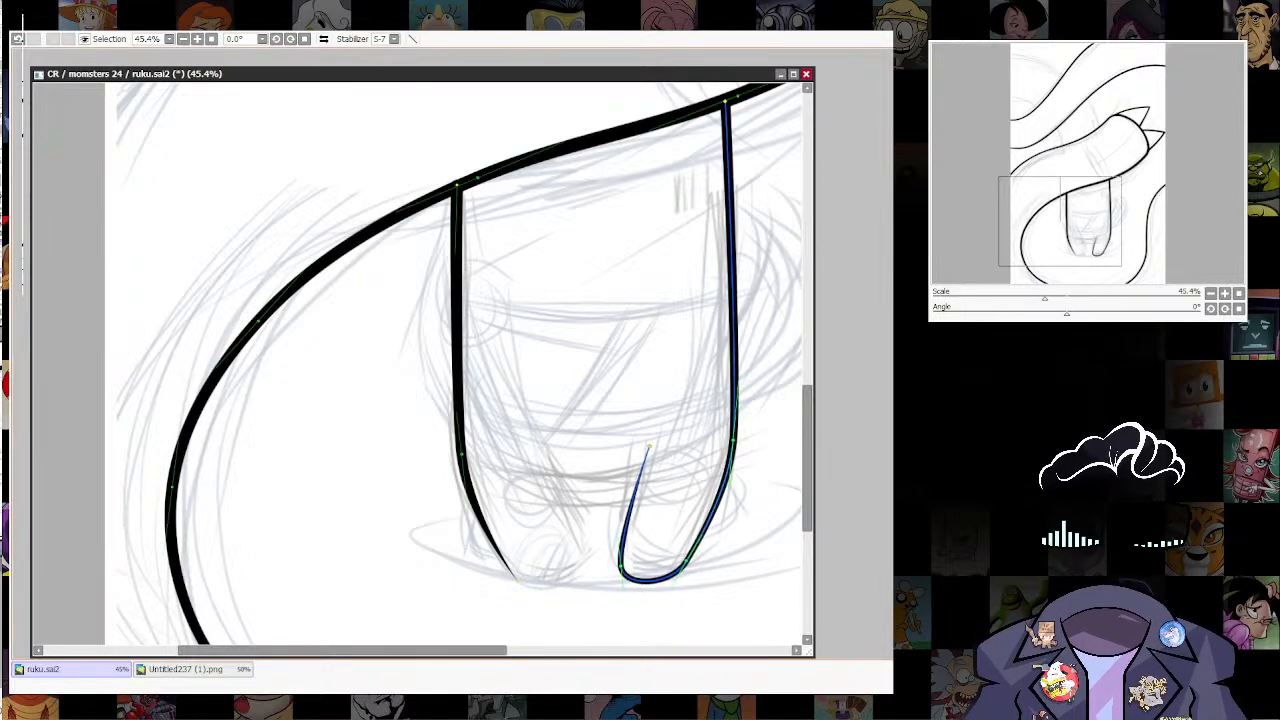
{"action": "left_click_drag", "start_coordinate": [733, 440], "coordinate": [737, 439]}
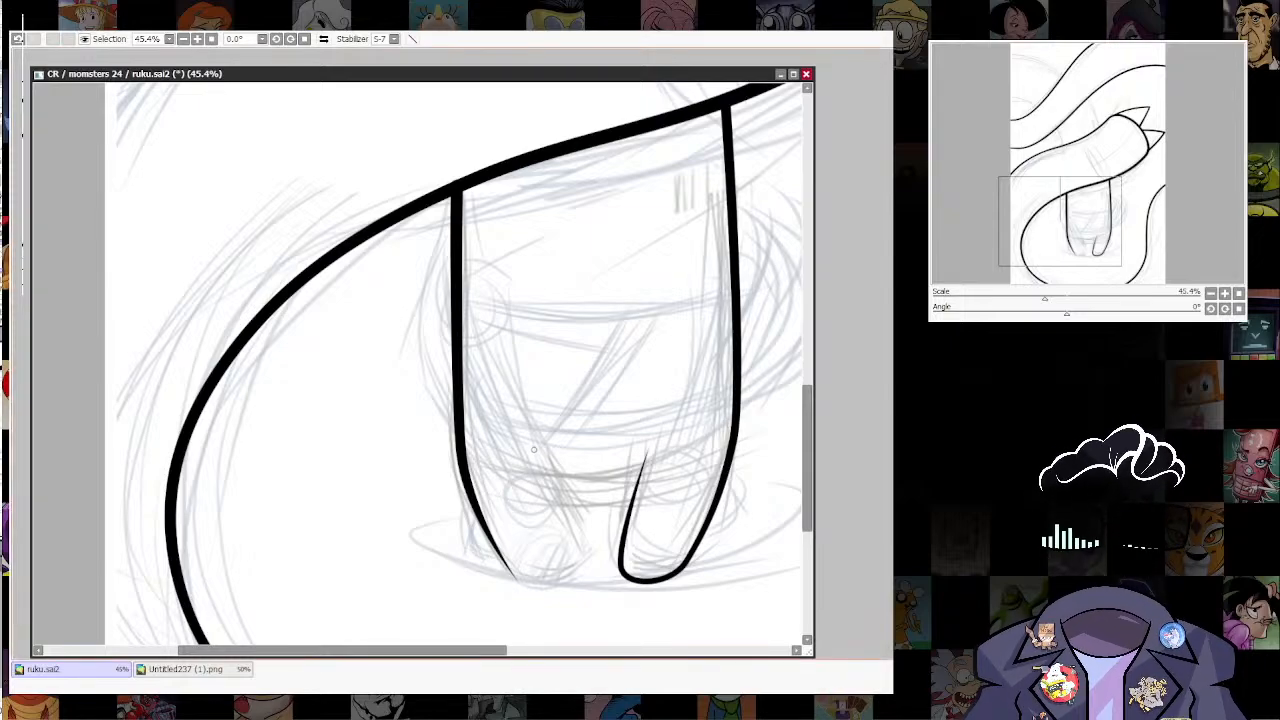
Step: Ink the left leg's inner edge and connect its lower end to the figure's left side line, redoing the first connection attempt
{"action": "left_click_drag", "start_coordinate": [541, 462], "coordinate": [585, 553]}
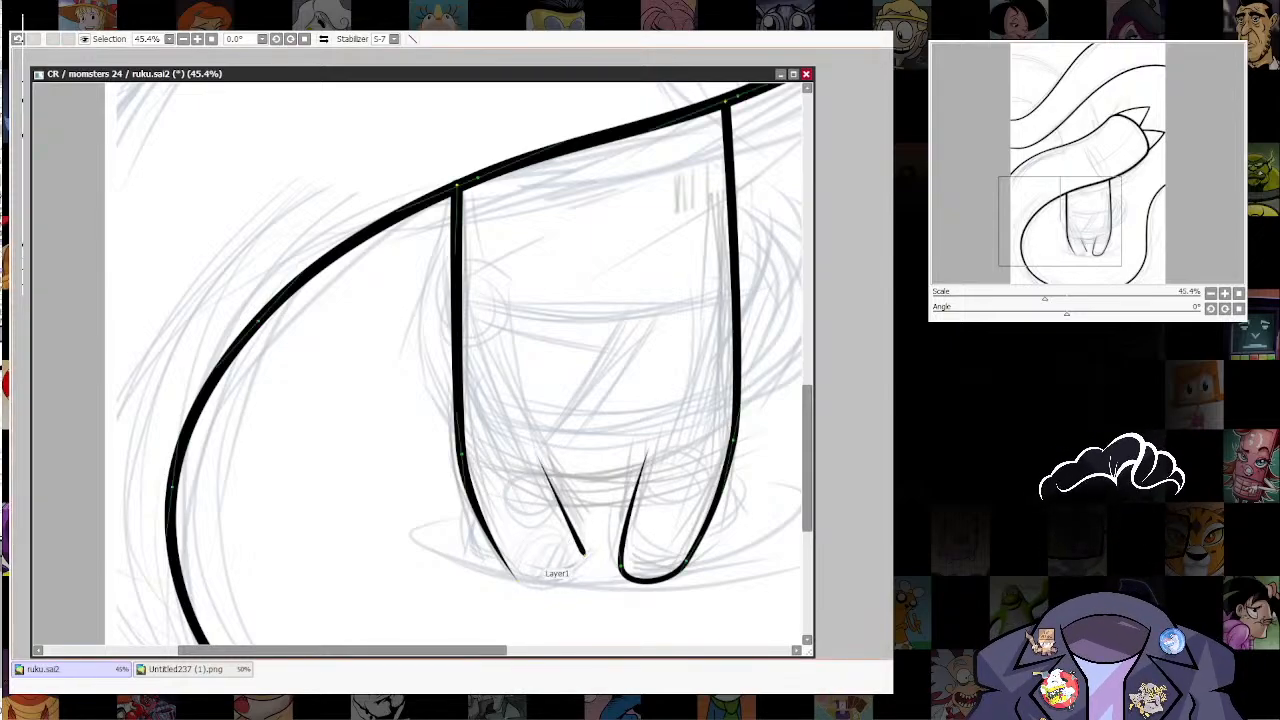
{"action": "left_click_drag", "start_coordinate": [517, 580], "coordinate": [585, 555]}
{"action": "left_click", "coordinate": [585, 555]}
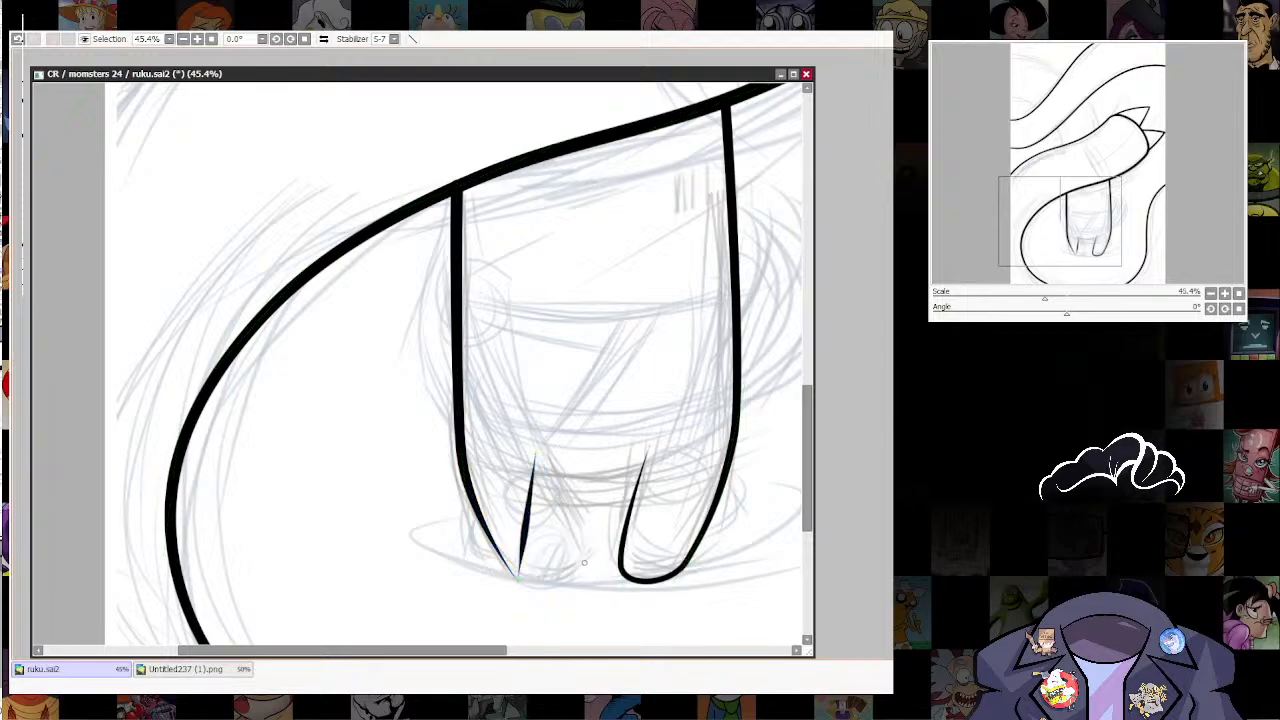
{"action": "key", "text": "ctrl+z"}
{"action": "left_click", "coordinate": [585, 555]}
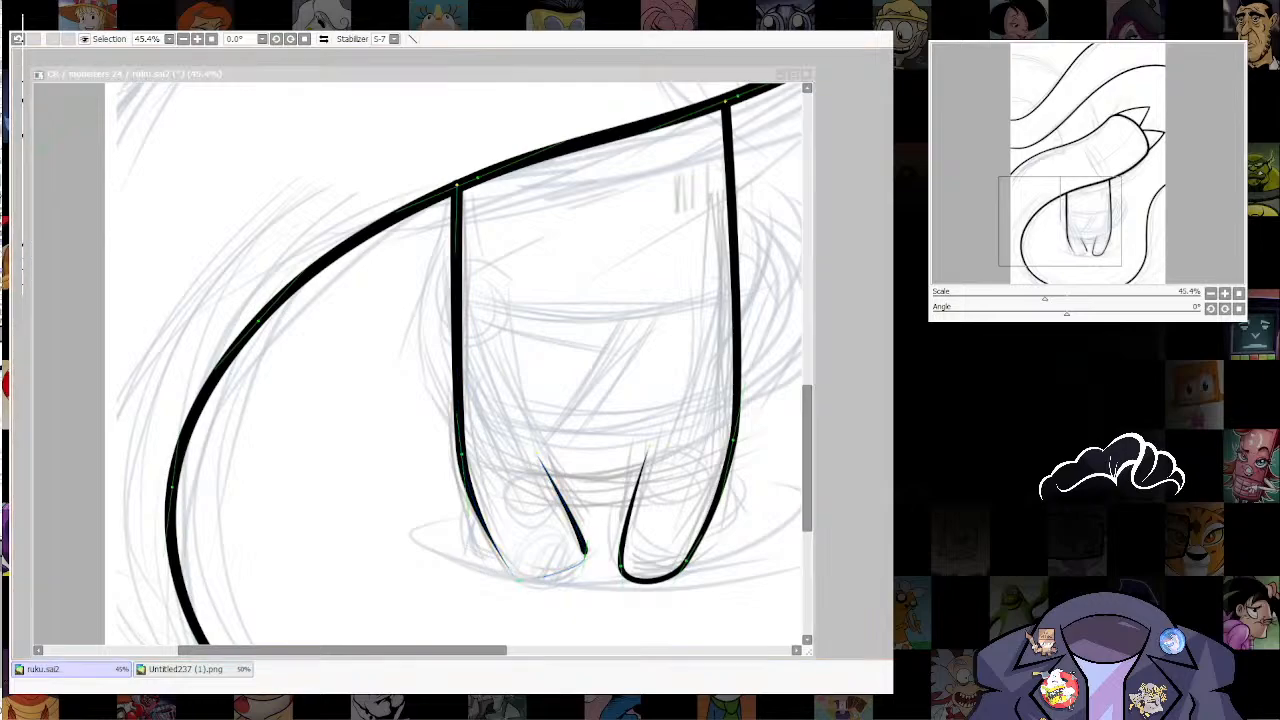
{"action": "mouse_move", "coordinate": [517, 580]}
{"action": "left_mouse_down"}
{"action": "mouse_move", "coordinate": [572, 577]}
{"action": "mouse_move", "coordinate": [560, 558]}
{"action": "left_mouse_up"}
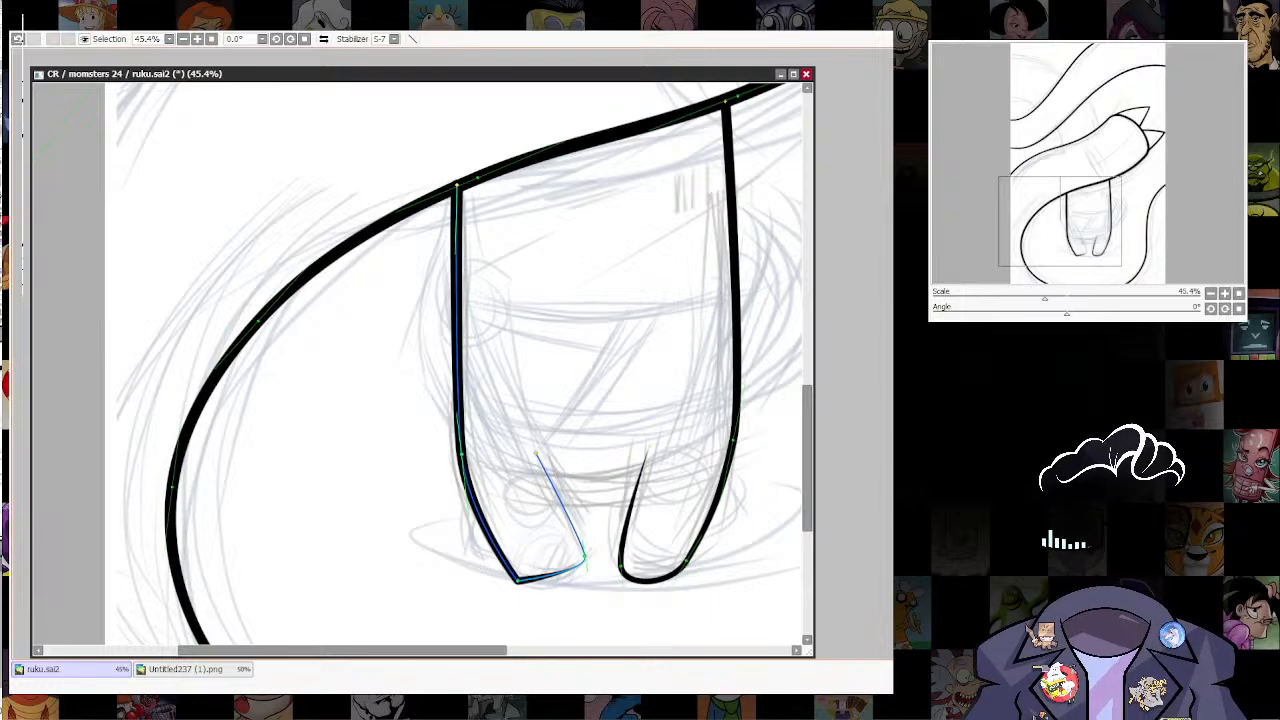
{"action": "left_click_drag", "start_coordinate": [585, 557], "coordinate": [645, 557]}
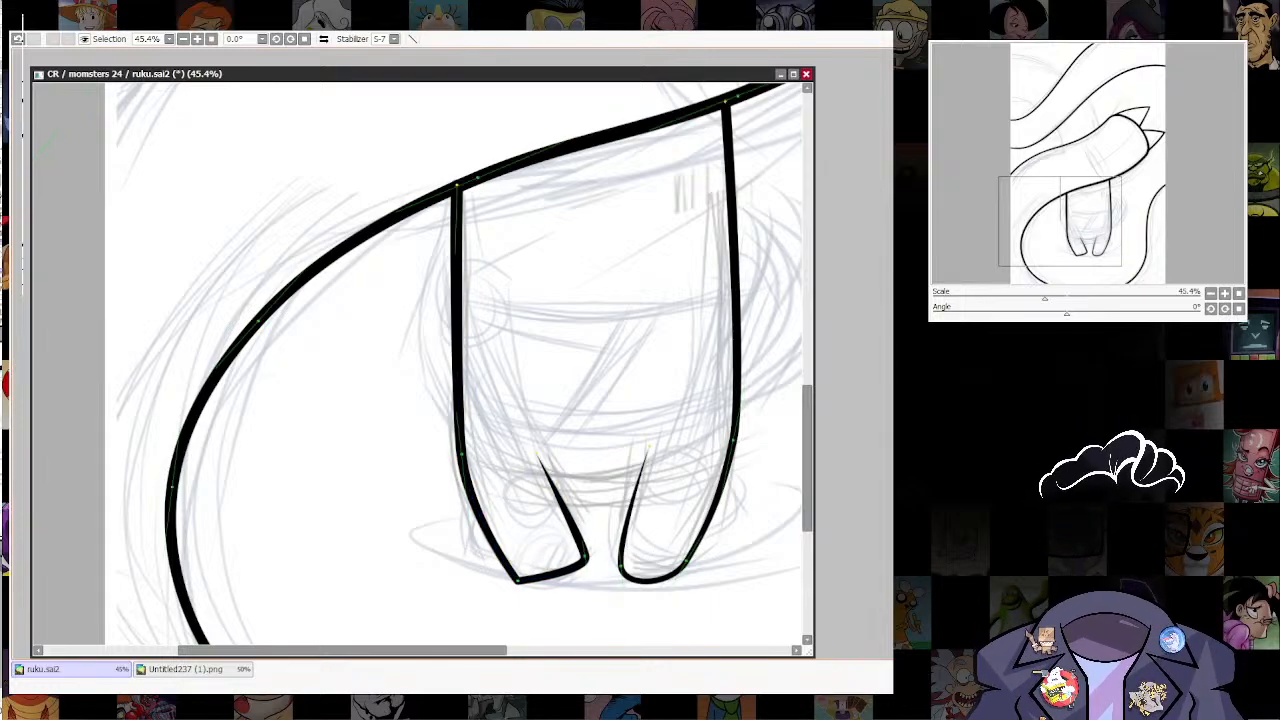
Step: Round the bottom of the left leg and curve the upper ends of both legs' inner edges outward
{"action": "left_click_drag", "start_coordinate": [517, 580], "coordinate": [523, 577]}
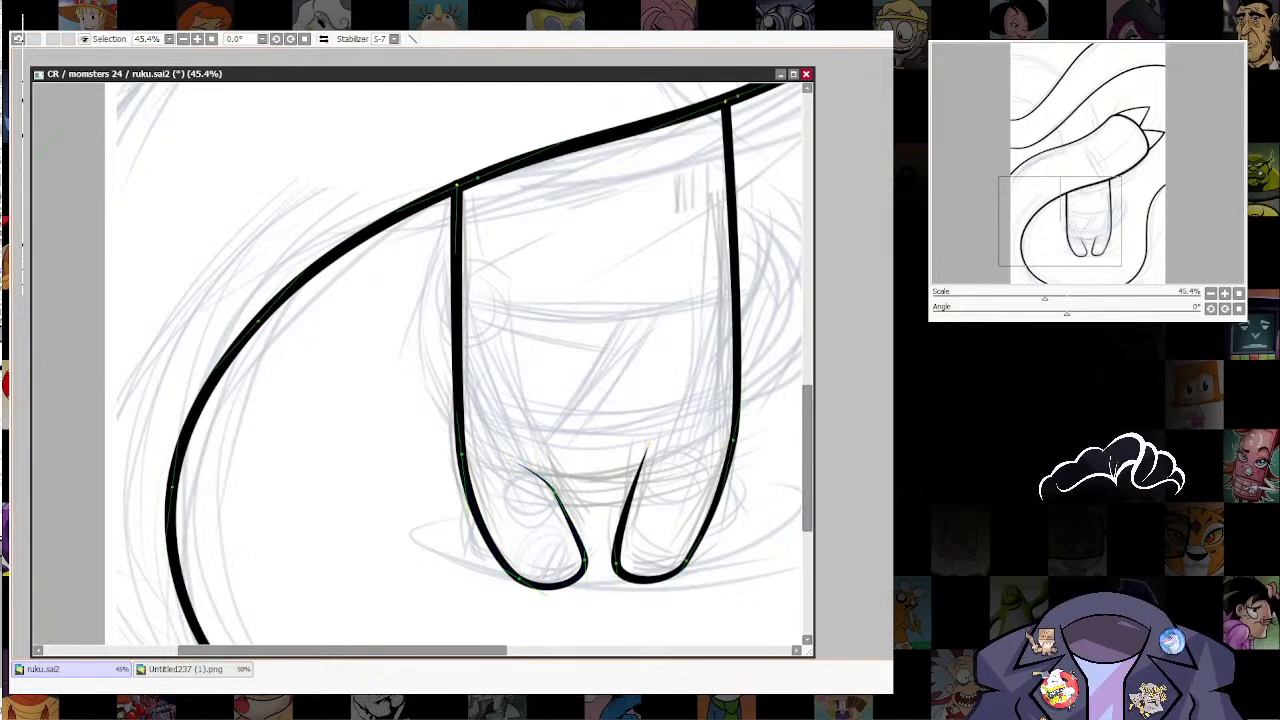
{"action": "left_click", "coordinate": [633, 487]}
{"action": "left_click_drag", "start_coordinate": [650, 443], "coordinate": [685, 444]}
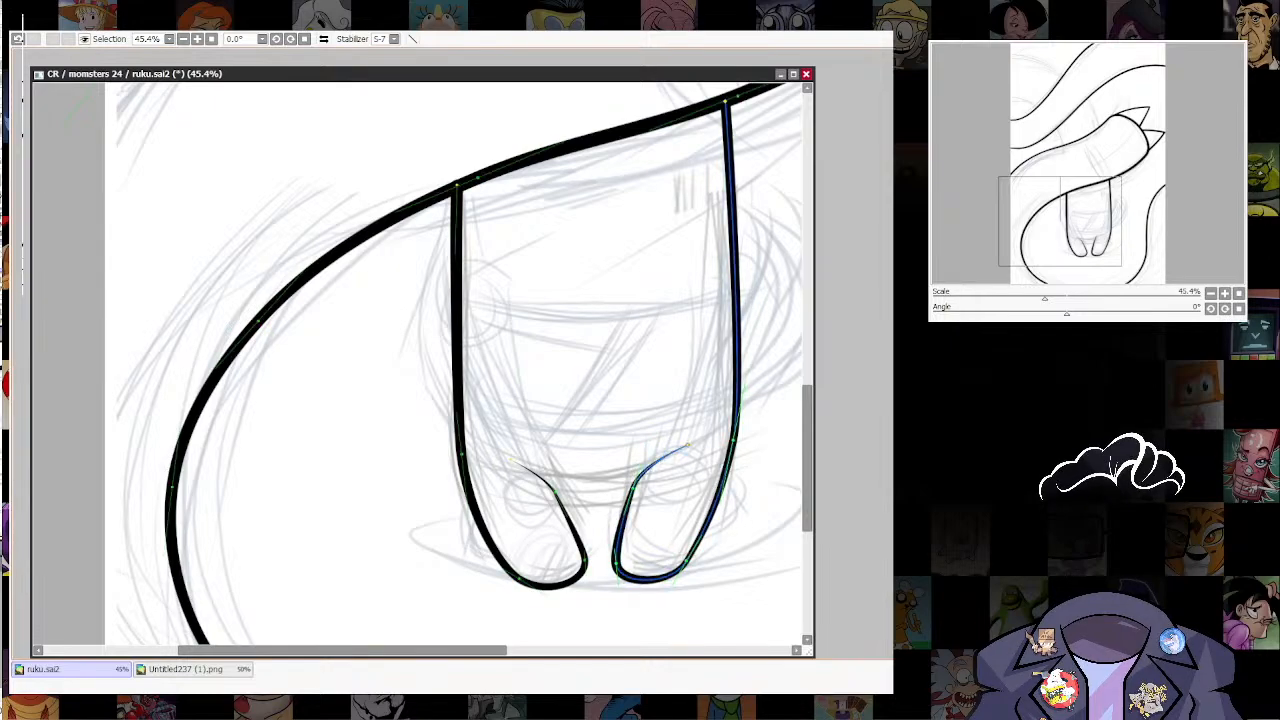
{"action": "left_click_drag", "start_coordinate": [632, 487], "coordinate": [563, 488]}
{"action": "left_click_drag", "start_coordinate": [584, 558], "coordinate": [596, 557]}
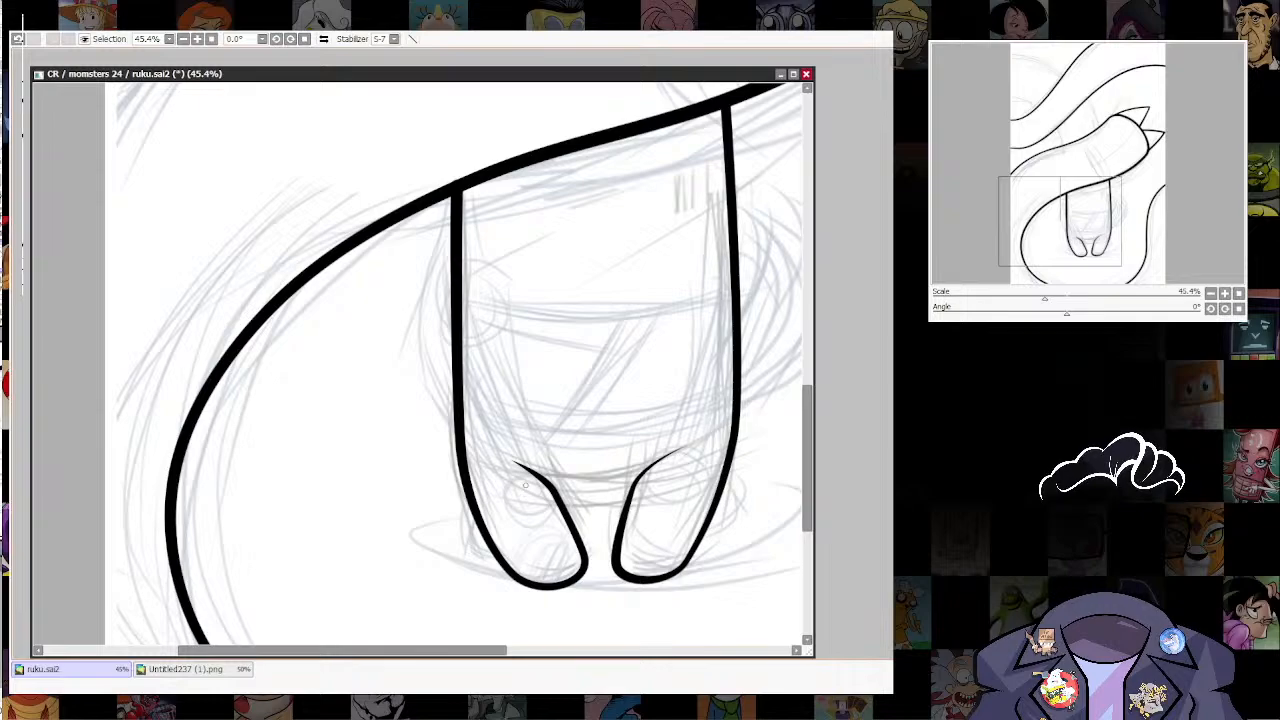
Step: Ink a shallow downward curve between the two legs and fit its ends to the legs' inner edges
{"action": "left_click_drag", "start_coordinate": [530, 478], "coordinate": [683, 474]}
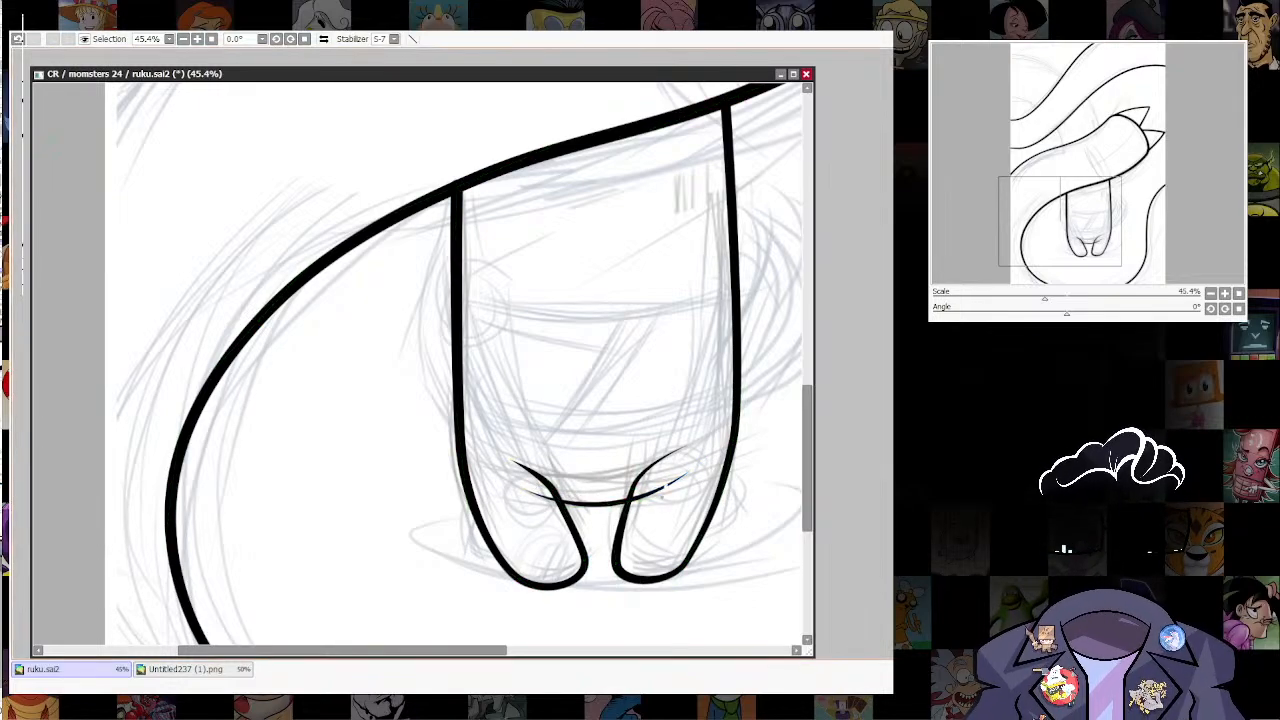
{"action": "left_click_drag", "start_coordinate": [662, 490], "coordinate": [685, 475]}
{"action": "left_click_drag", "start_coordinate": [552, 498], "coordinate": [530, 489]}
{"action": "left_click_drag", "start_coordinate": [629, 499], "coordinate": [636, 496]}
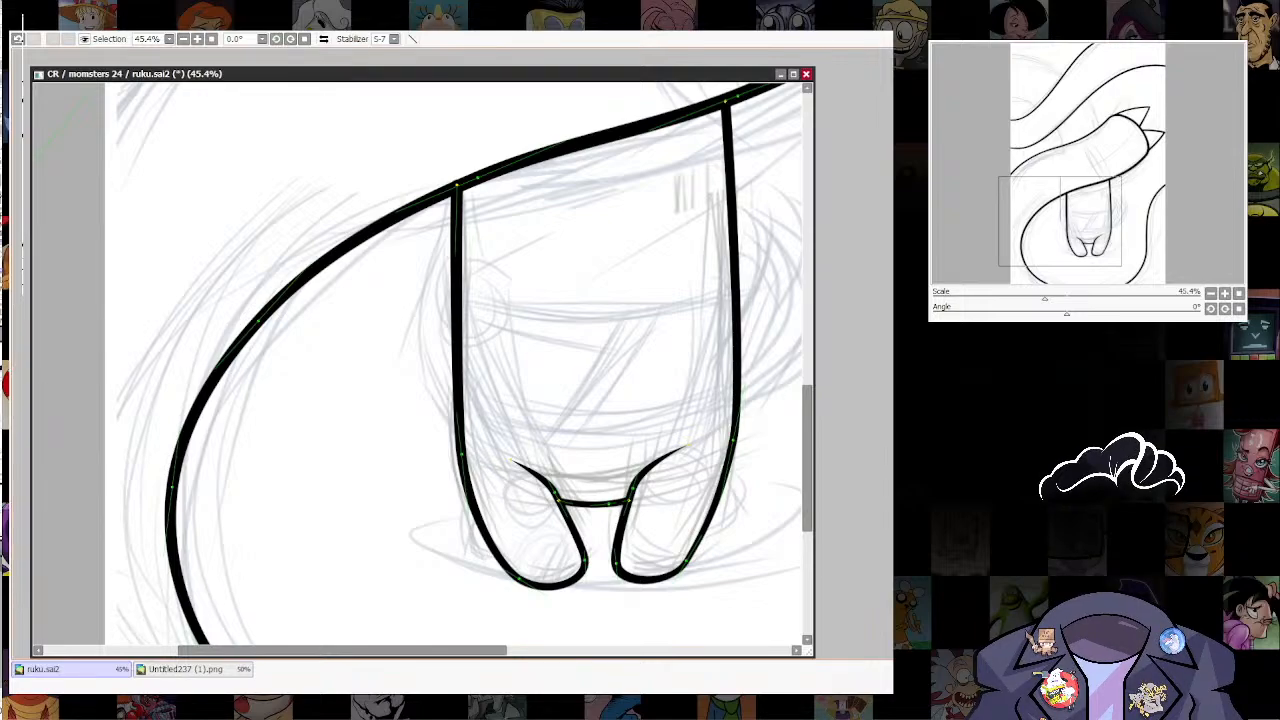
Step: Examine the inked figure and its legs against the sketch and the surrounding curves
{"action": "scroll", "coordinate": [560, 588], "scroll_direction": "down", "scroll_amount": 3}
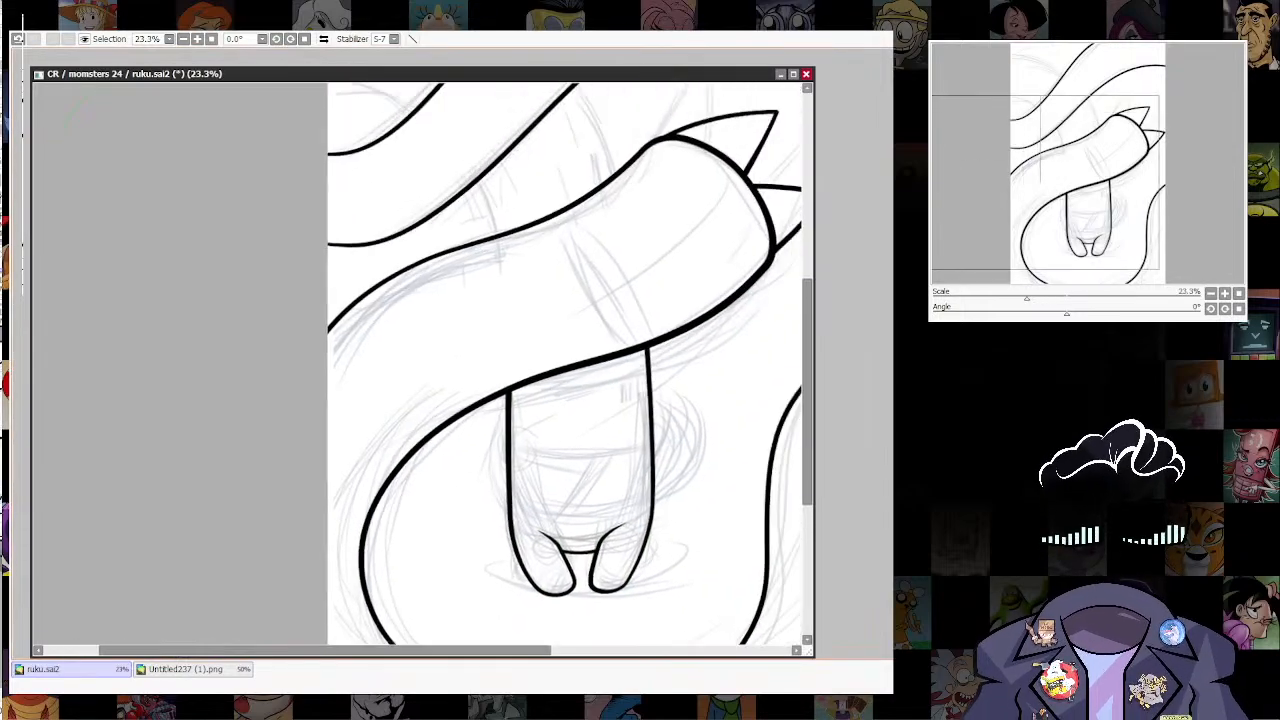
{"action": "scroll", "coordinate": [650, 400], "scroll_direction": "down", "scroll_amount": 2}
{"action": "scroll", "coordinate": [675, 407], "scroll_direction": "up", "scroll_amount": 3}
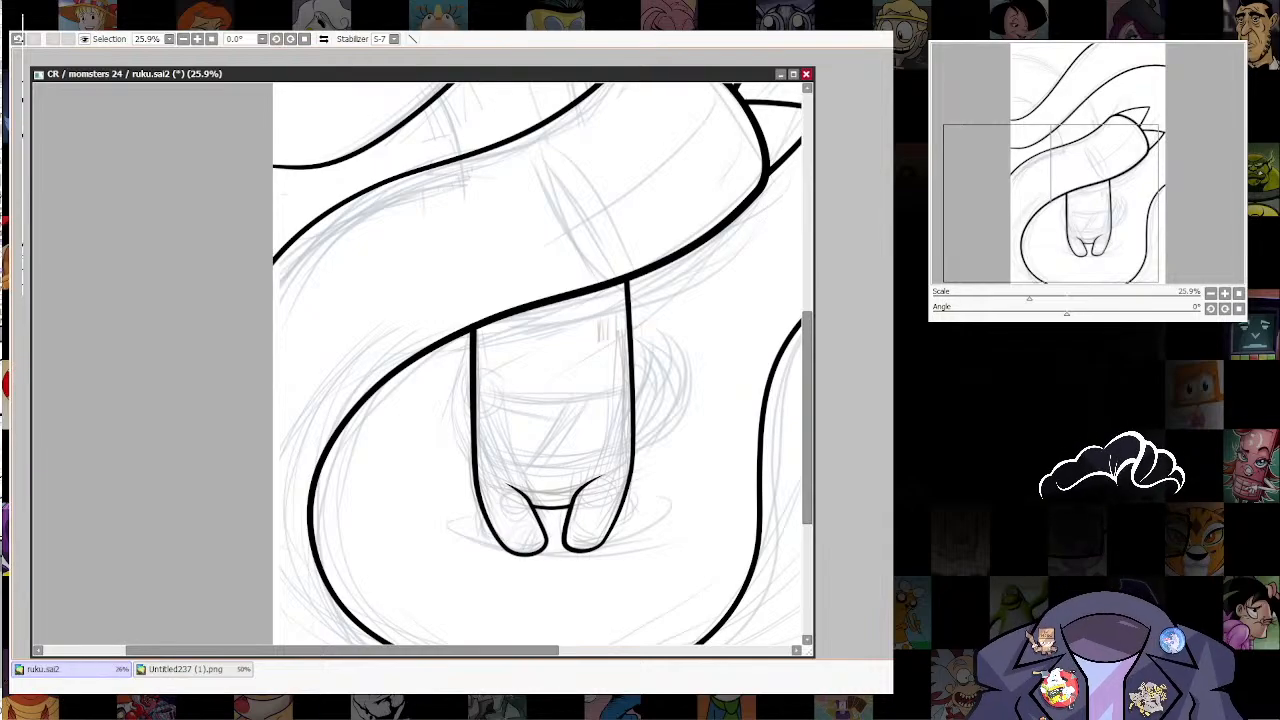
{"action": "scroll", "coordinate": [588, 435], "scroll_direction": "up", "scroll_amount": 2}
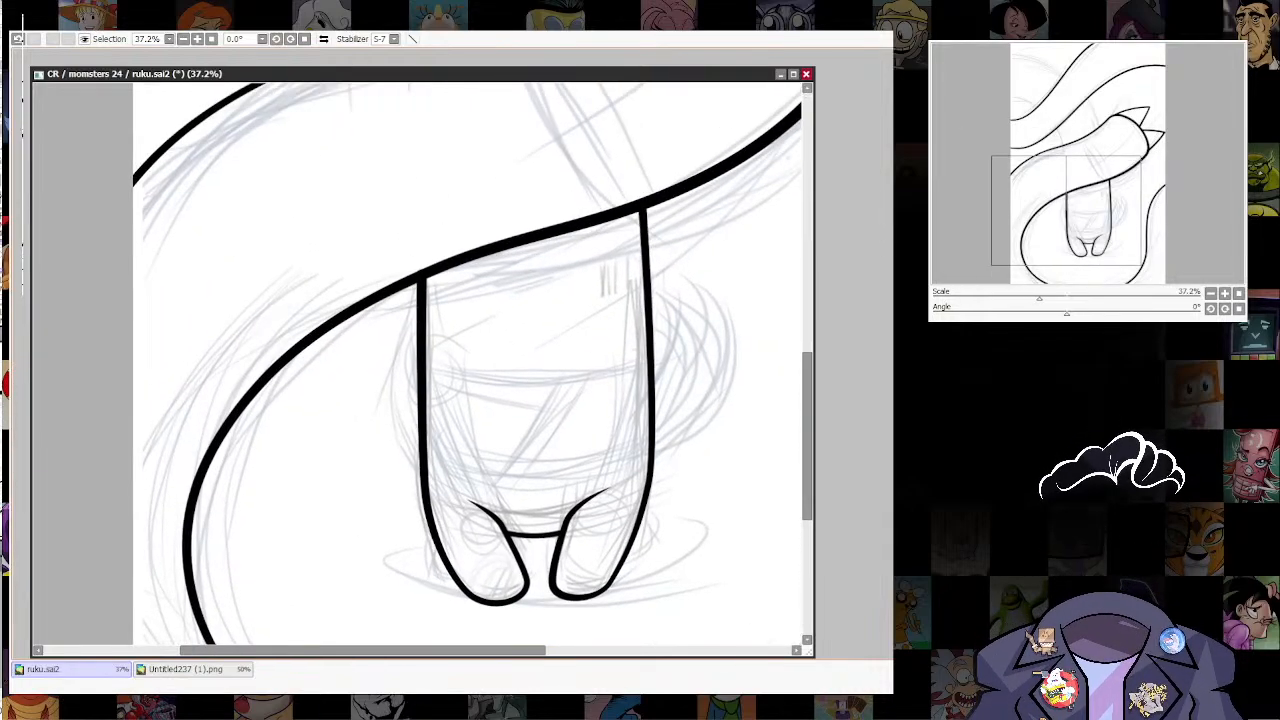
{"action": "left_click_drag", "start_coordinate": [588, 435], "coordinate": [596, 478]}
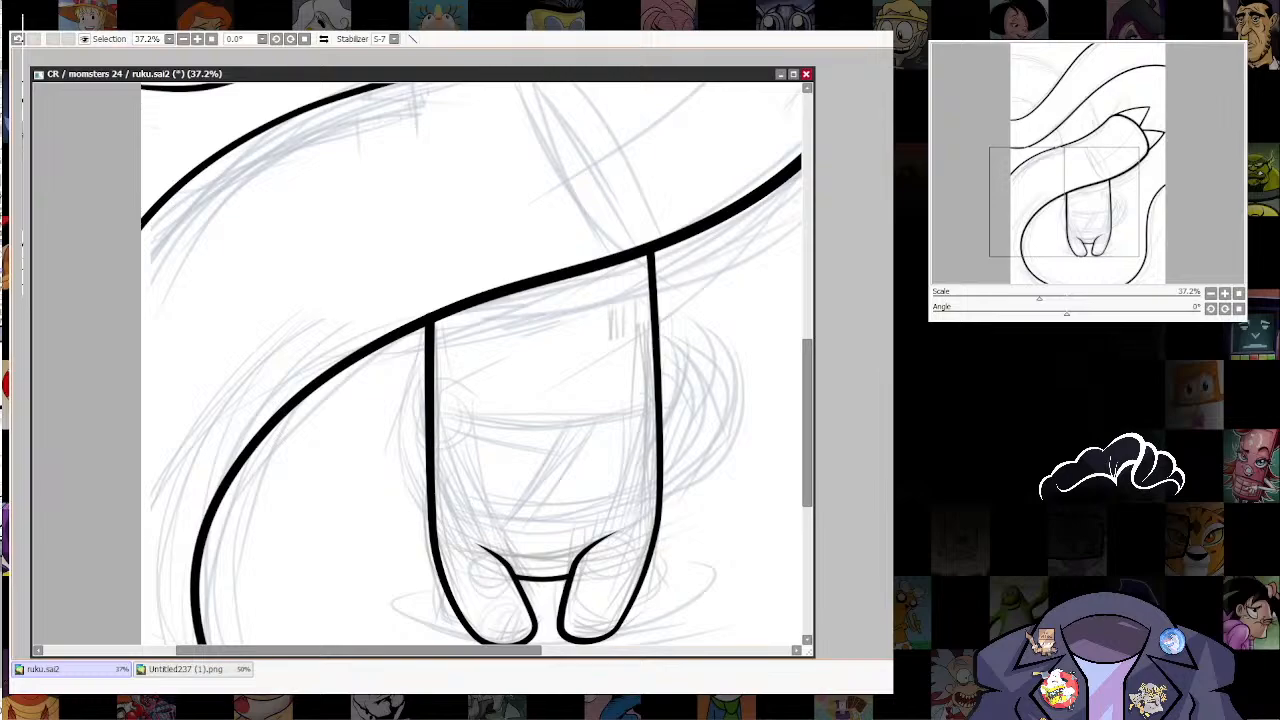
{"action": "left_click_drag", "start_coordinate": [711, 551], "coordinate": [697, 567]}
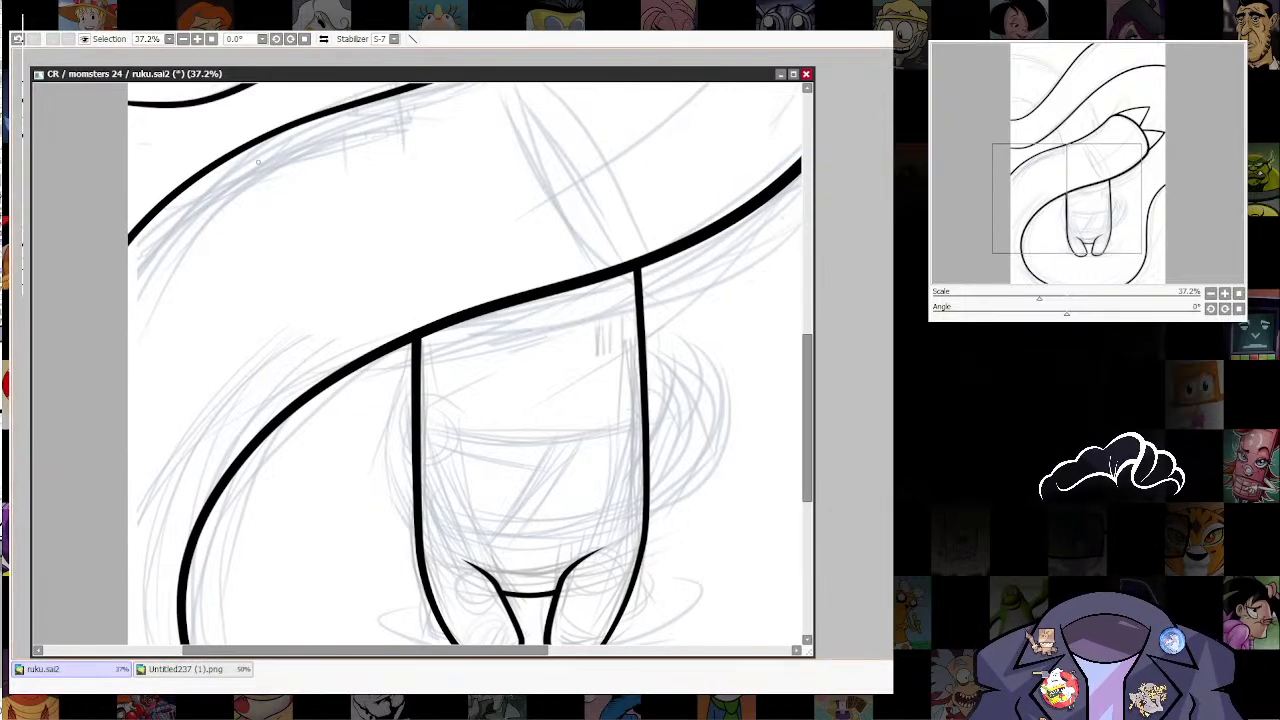
{"action": "key", "text": "alt+Tab"}
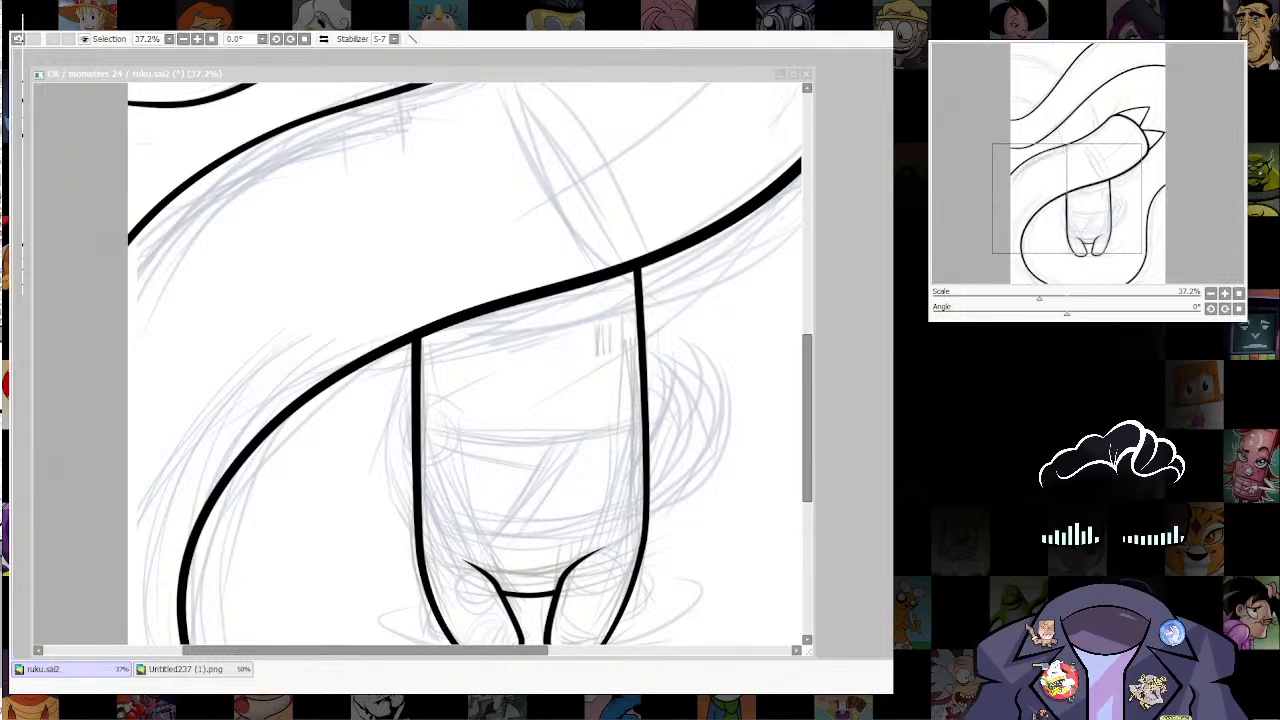
{"action": "left_click", "coordinate": [490, 440]}
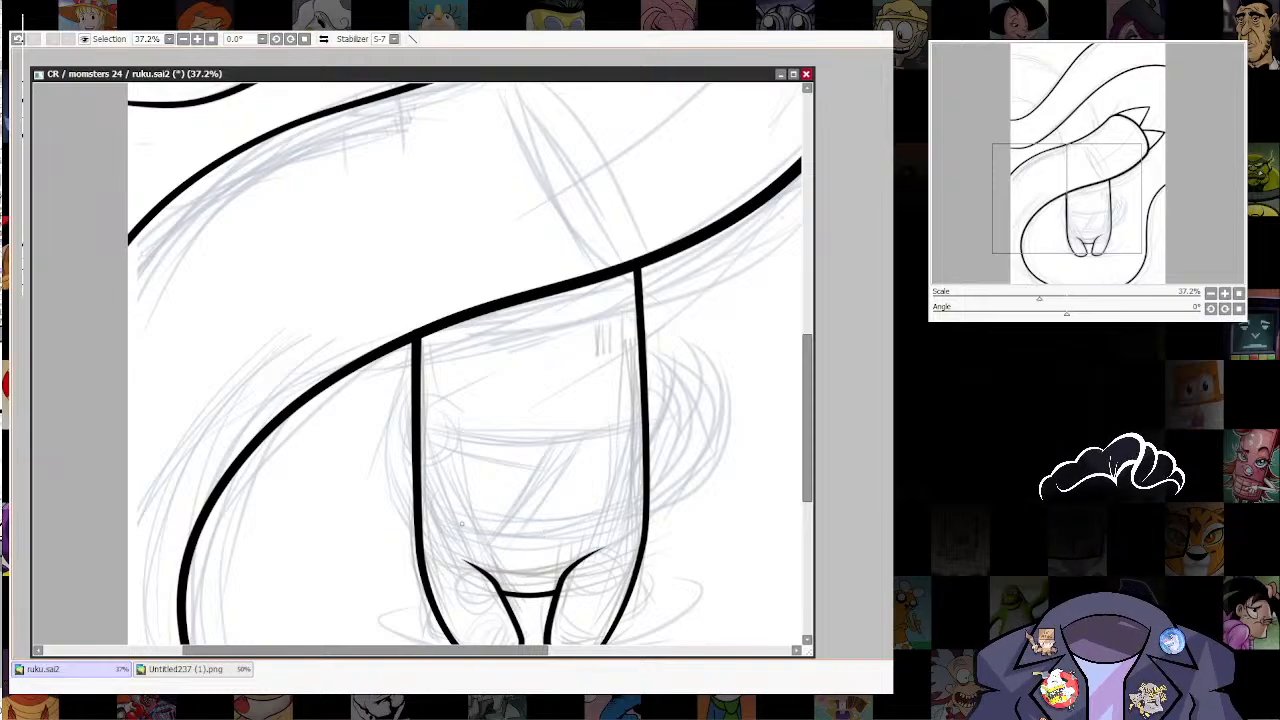
{"action": "left_click_drag", "start_coordinate": [531, 500], "coordinate": [562, 530]}
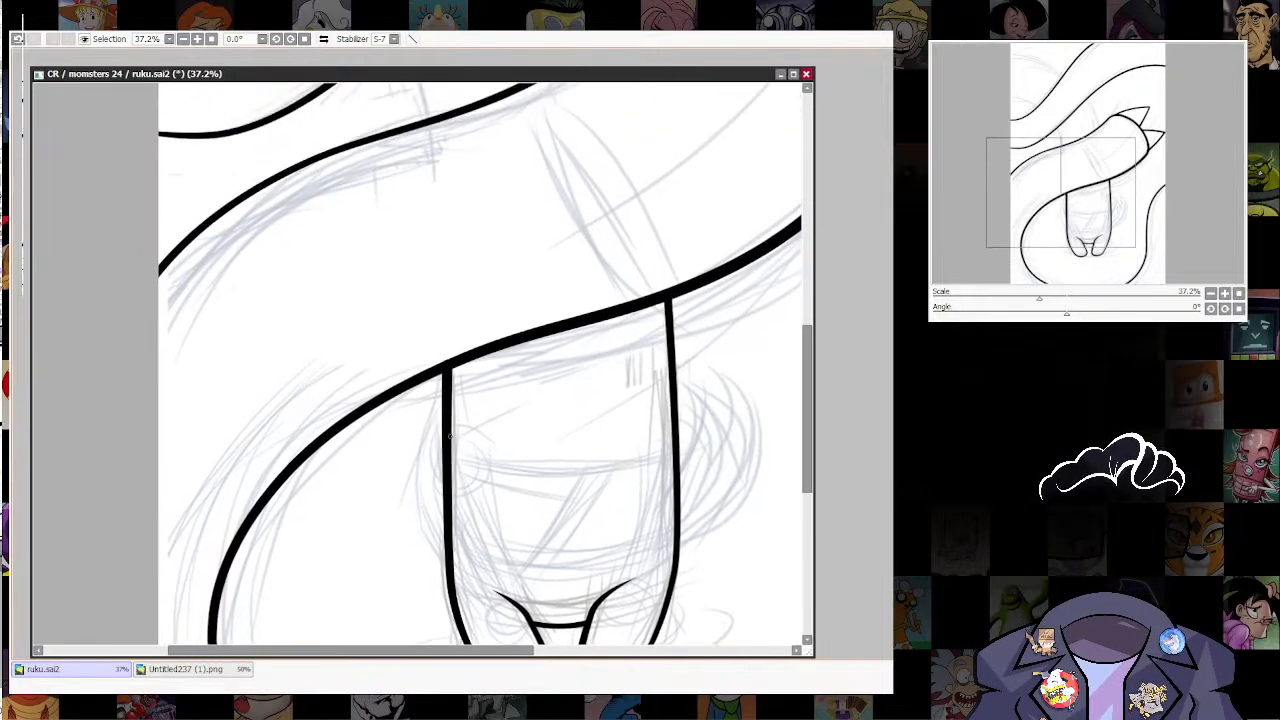
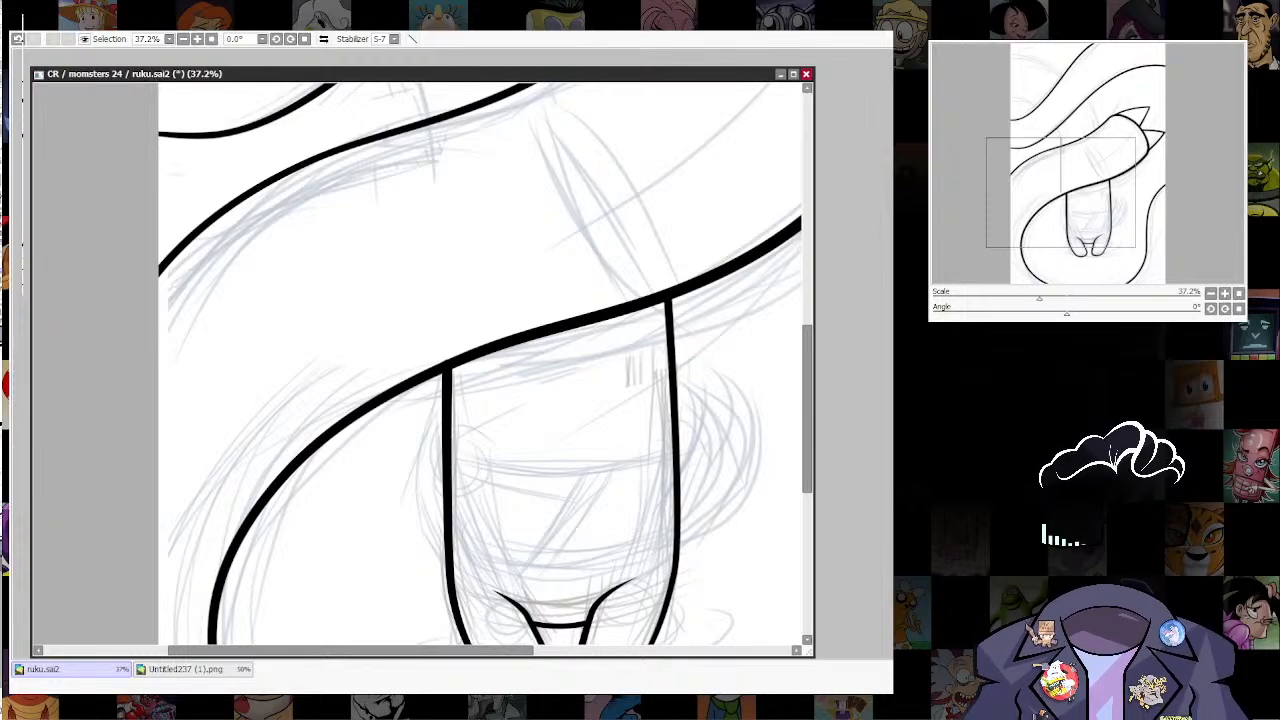
{"action": "key", "text": "alt+Tab"}
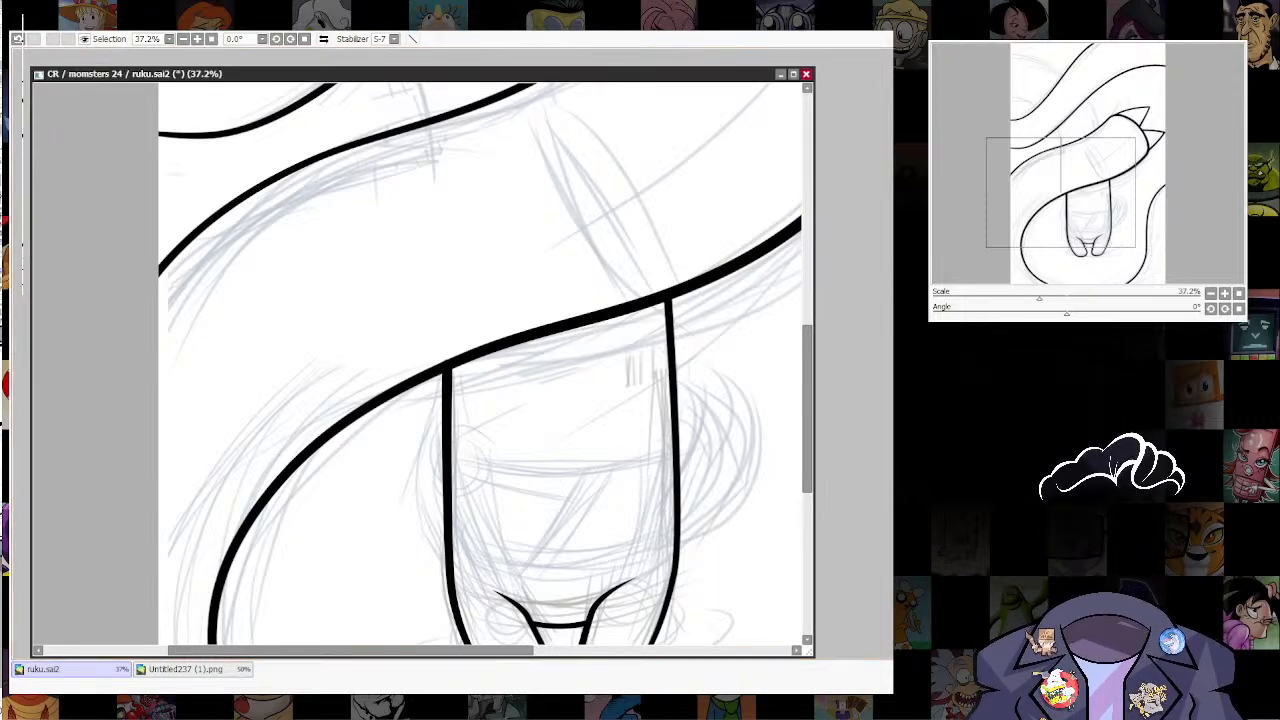
{"action": "left_click_drag", "start_coordinate": [440, 455], "coordinate": [441, 374]}
{"action": "key", "text": "["}
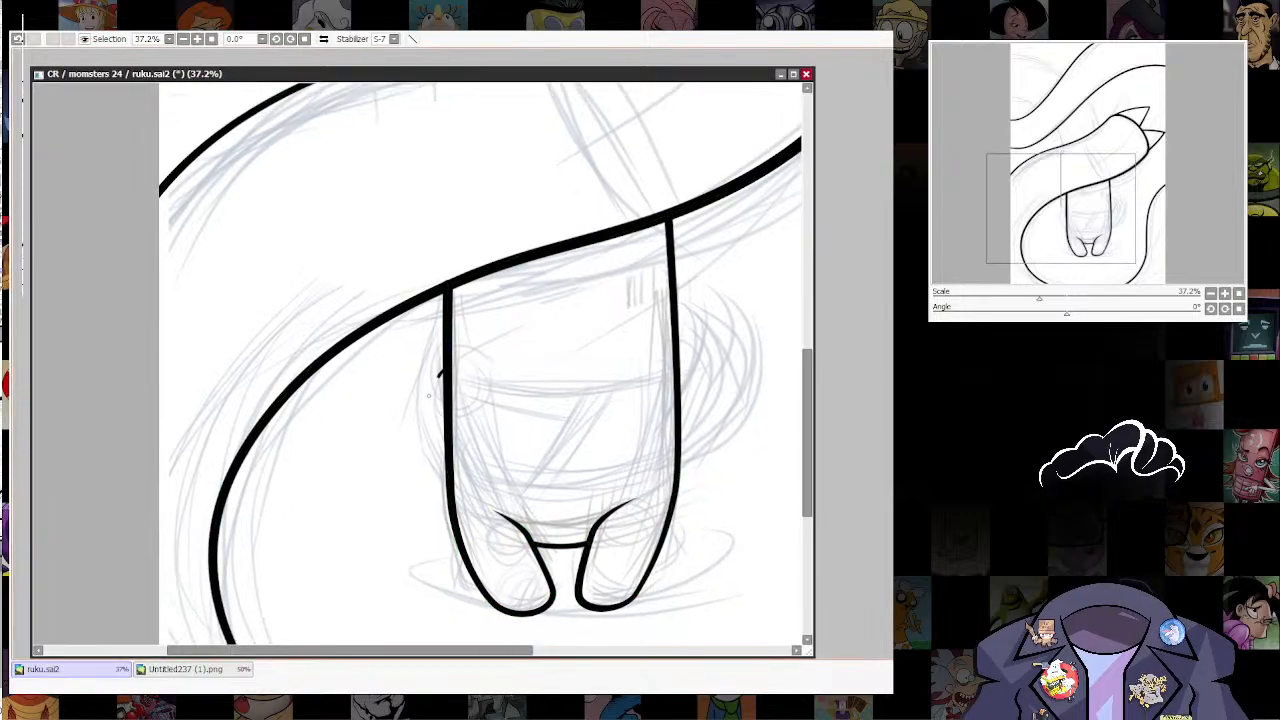
{"action": "left_click_drag", "start_coordinate": [446, 470], "coordinate": [494, 566]}
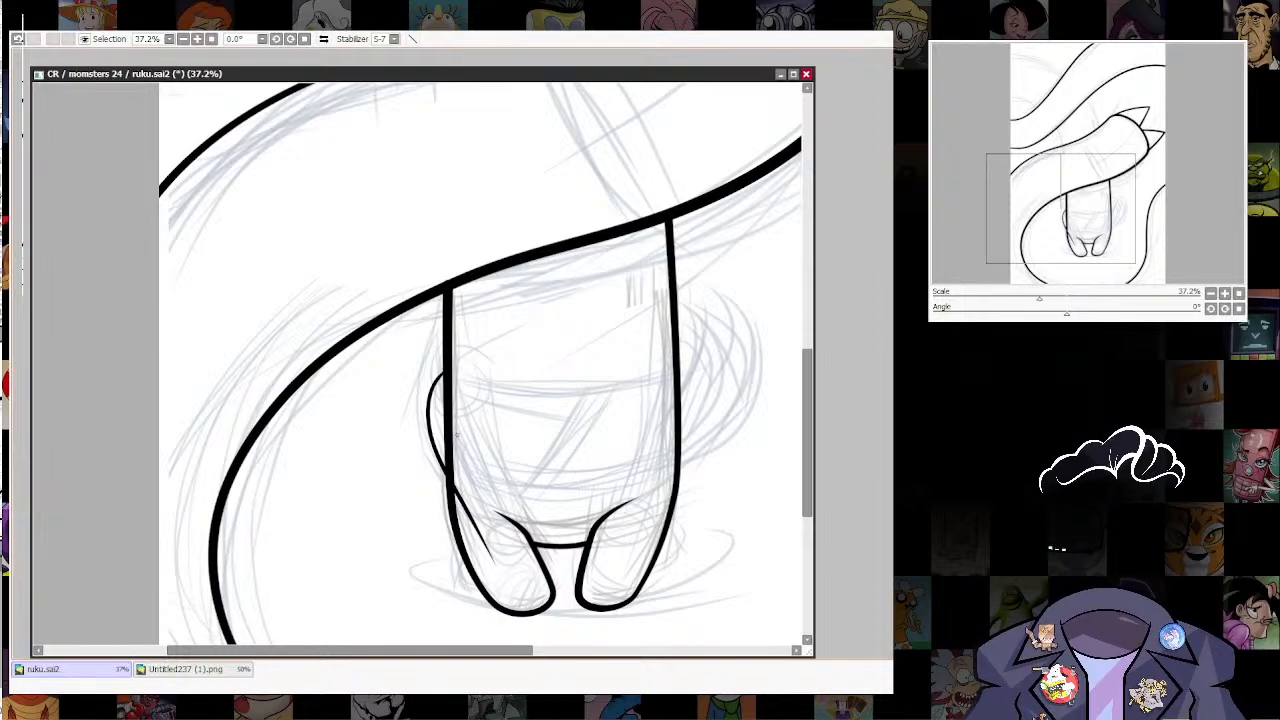
{"action": "key", "text": "ctrl+z"}
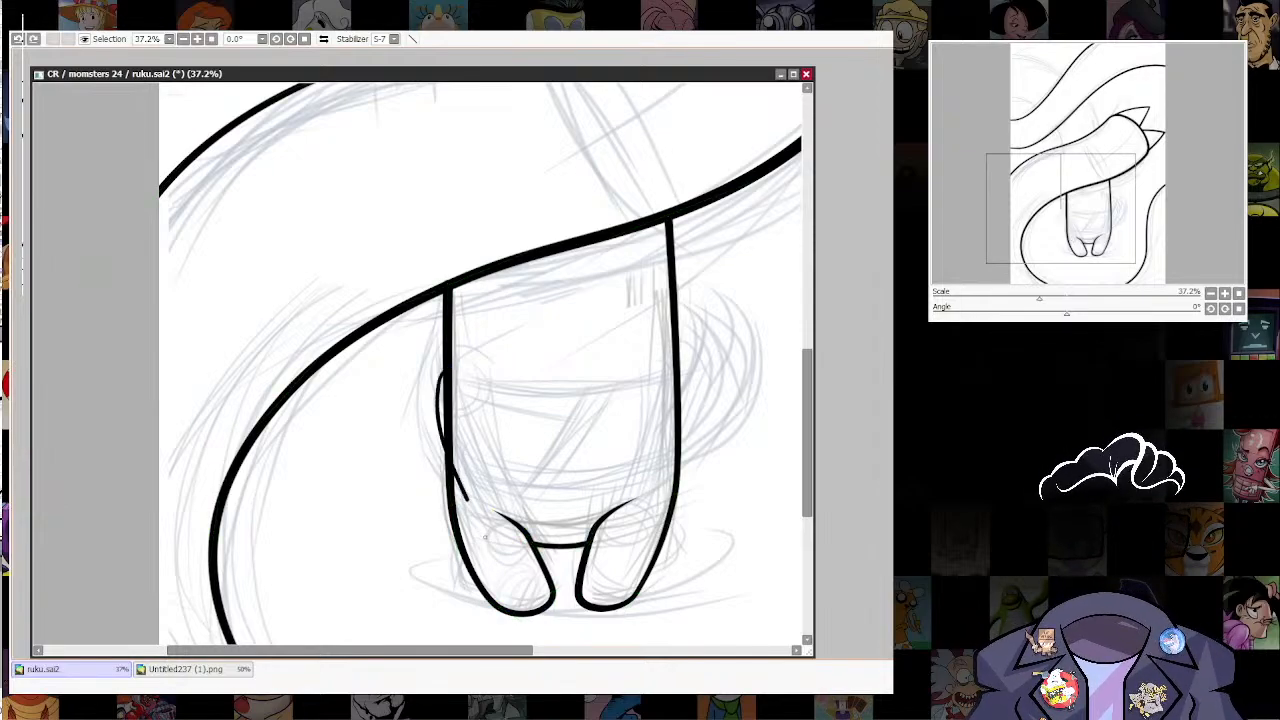
{"action": "key", "text": "ctrl+z"}
Step: Ink the left arm's inner edge as a slanting line down to the left leg's upper end, redoing the first attempts
{"action": "key", "text": "bracketright"}
{"action": "key", "text": "bracketright"}
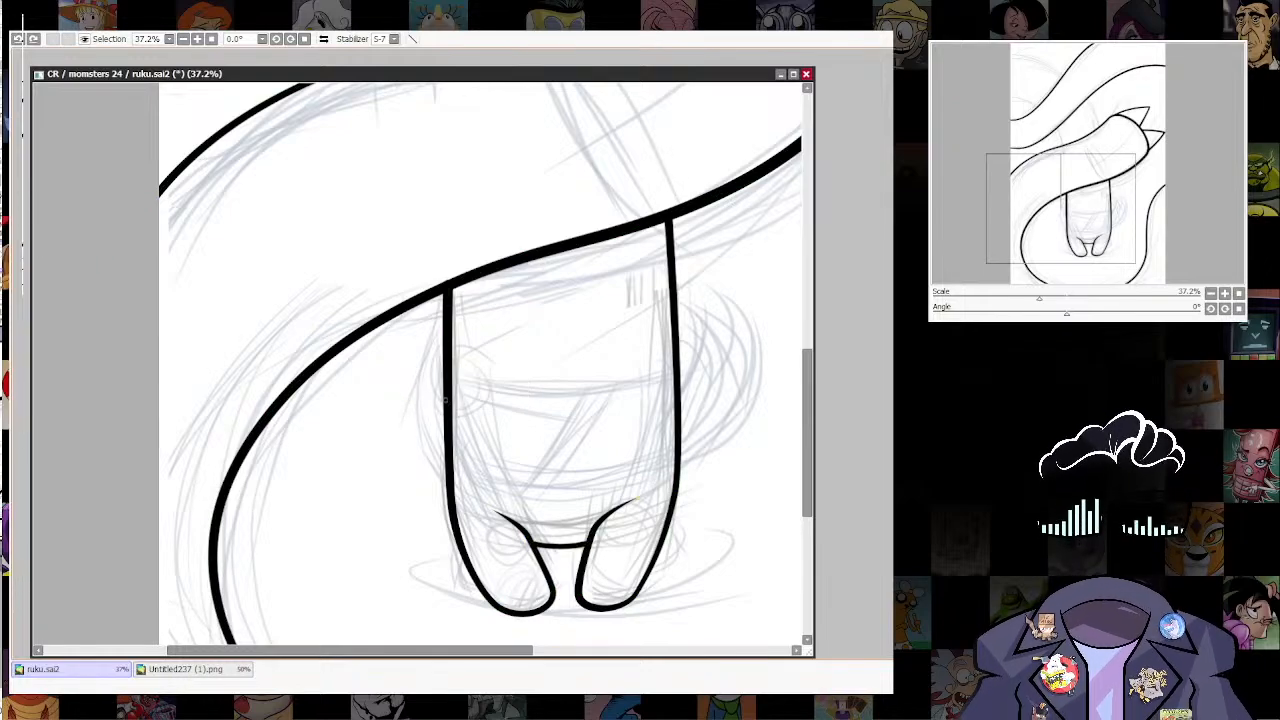
{"action": "left_click_drag", "start_coordinate": [514, 508], "coordinate": [523, 525]}
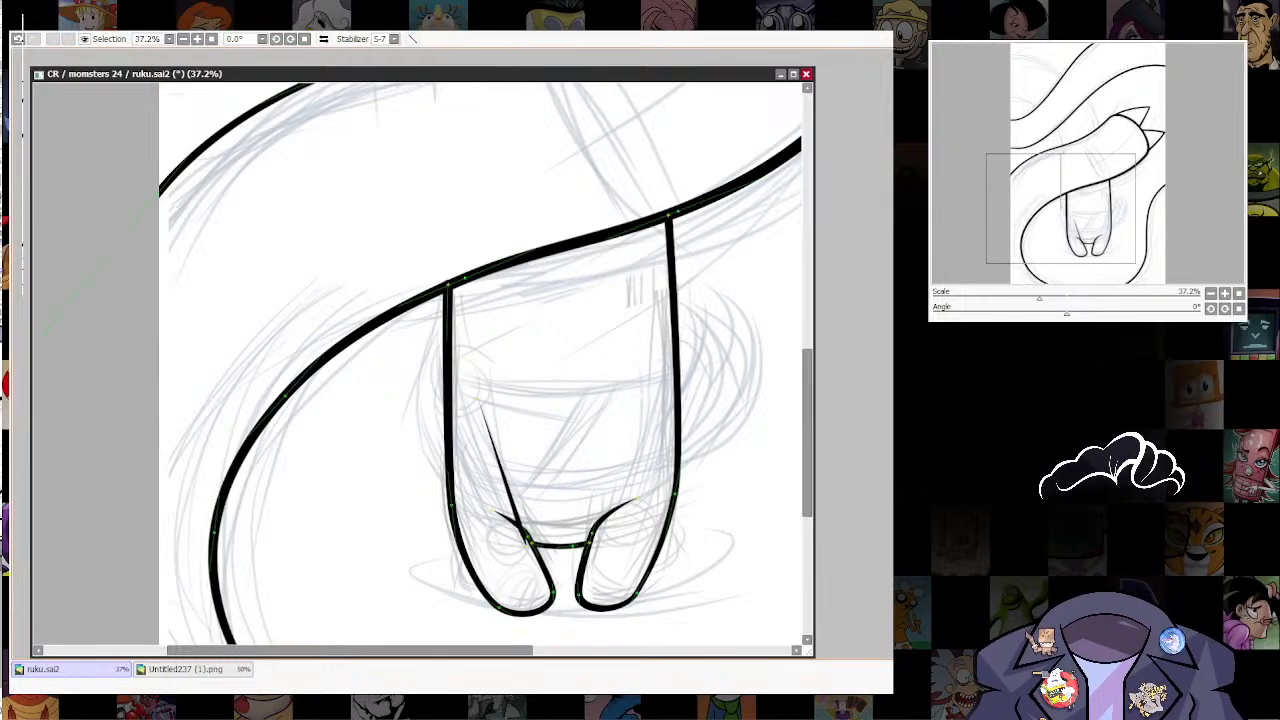
{"action": "key", "text": "ctrl+z"}
{"action": "left_click_drag", "start_coordinate": [492, 412], "coordinate": [520, 524]}
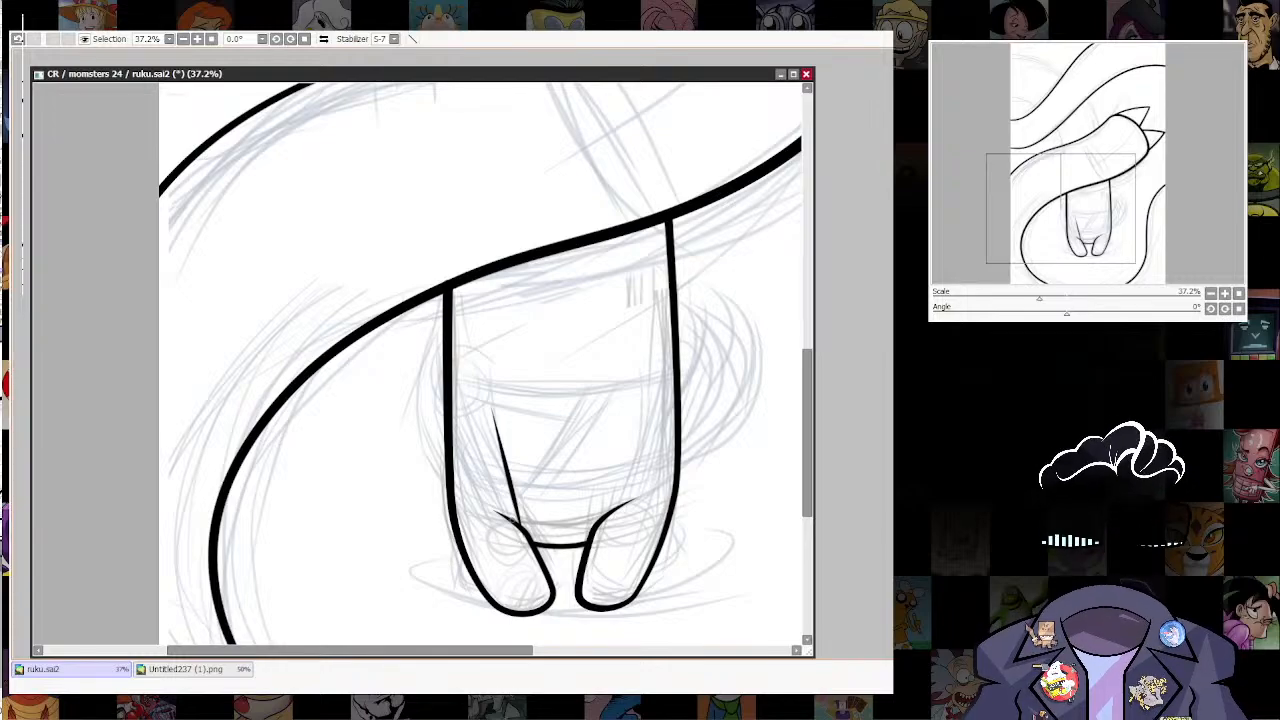
{"action": "key", "text": "ctrl+z"}
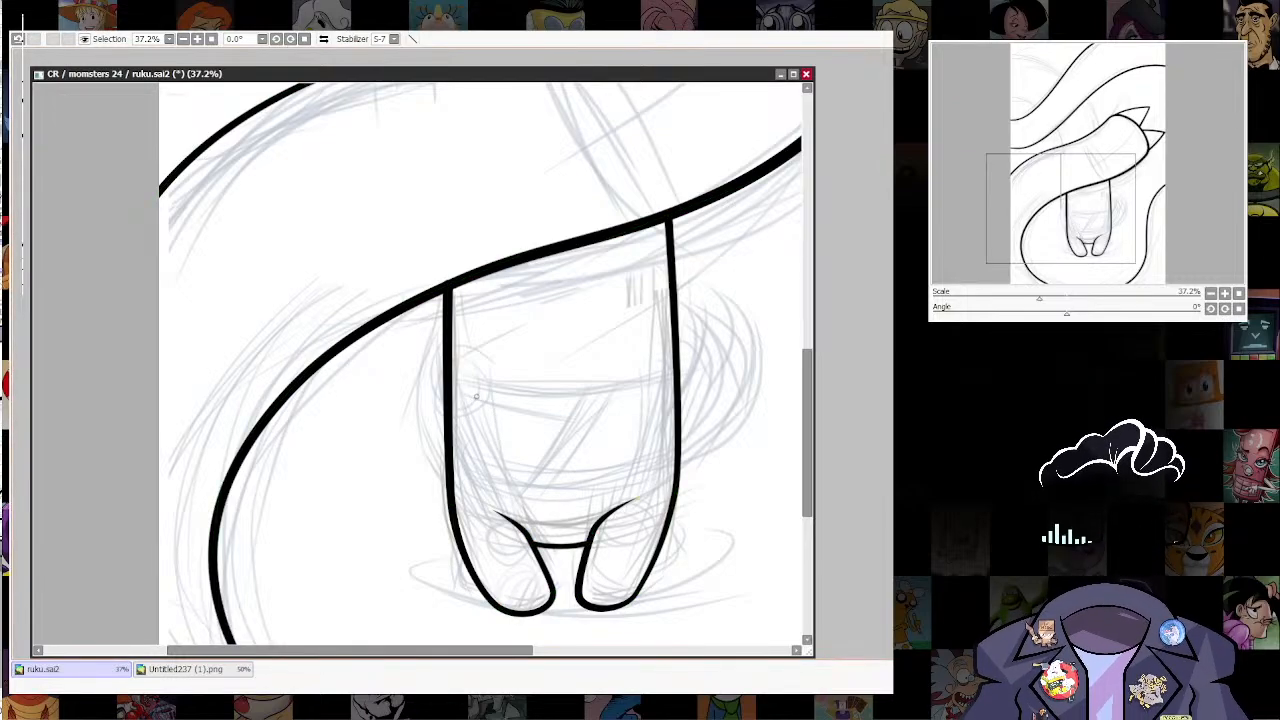
{"action": "left_click_drag", "start_coordinate": [476, 397], "coordinate": [524, 551]}
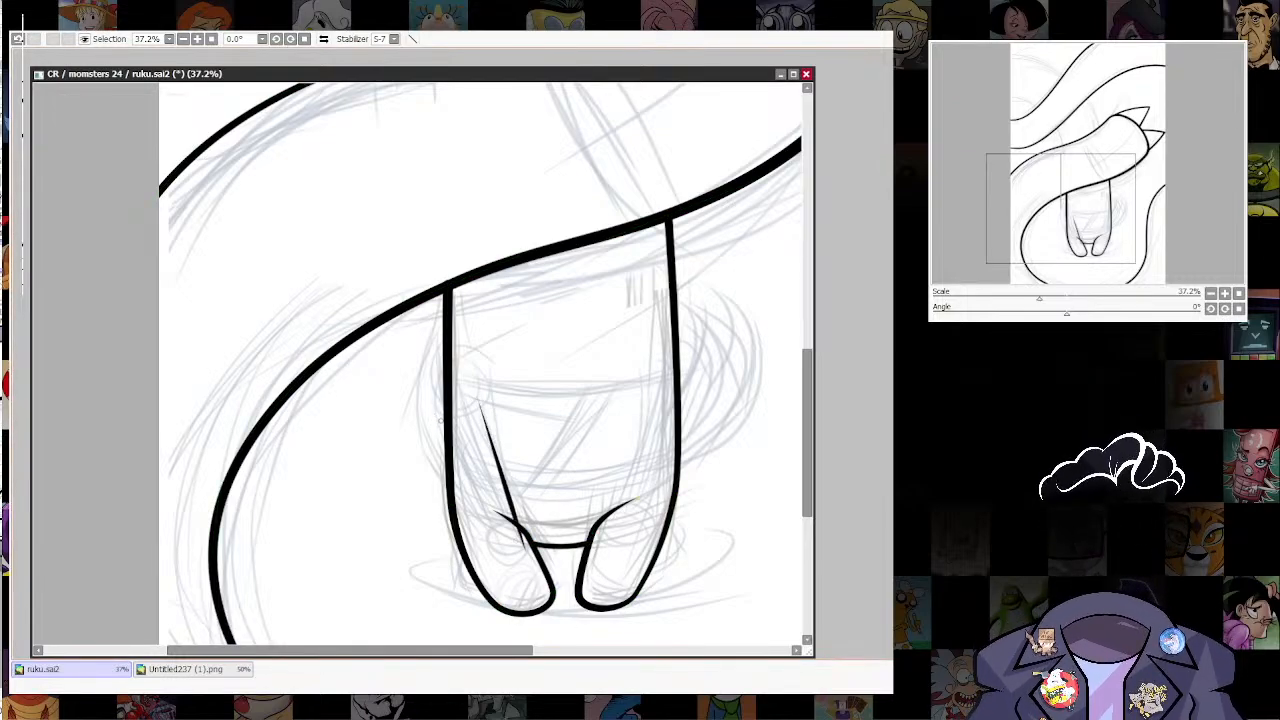
Step: Redo the arm's inner edge, ink its outer edge parallel to it, and bulge the shoulder slightly past the figure's left side line
{"action": "left_click_drag", "start_coordinate": [453, 455], "coordinate": [487, 550]}
{"action": "key", "text": "ctrl+z"}
{"action": "left_click_drag", "start_coordinate": [453, 451], "coordinate": [483, 546]}
{"action": "key", "text": "ctrl+z"}
{"action": "left_click_drag", "start_coordinate": [478, 399], "coordinate": [516, 522]}
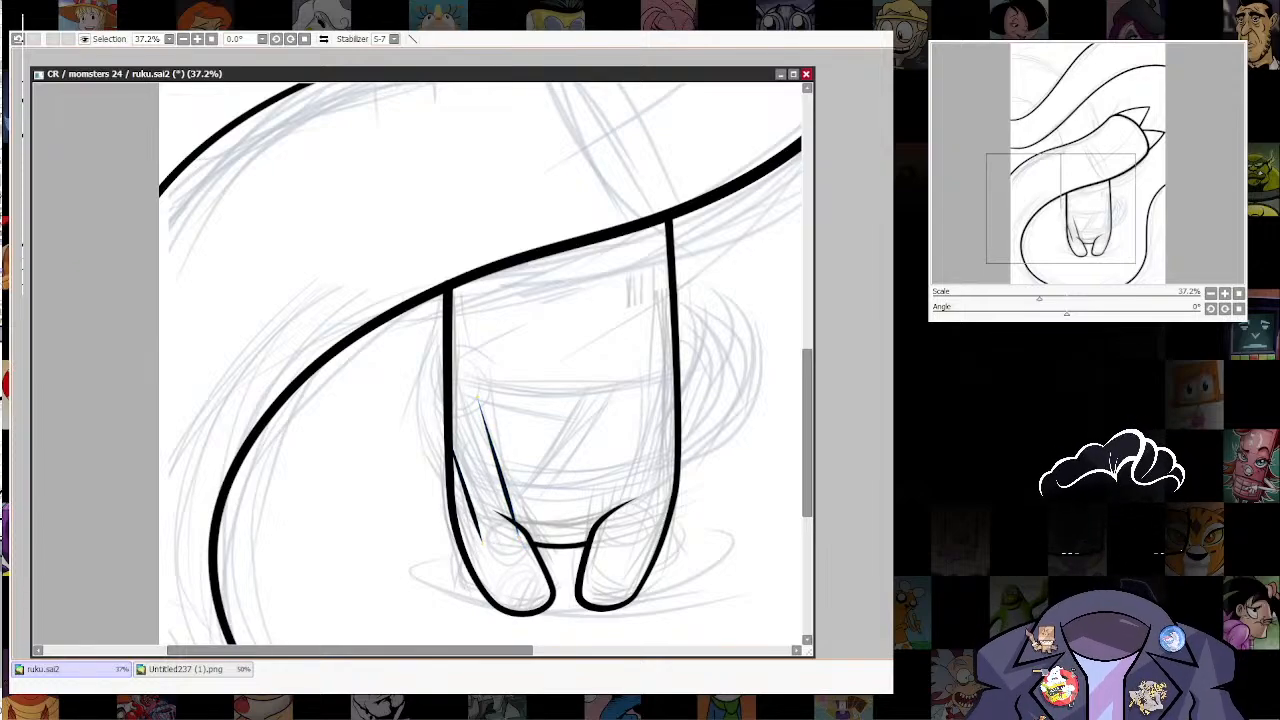
{"action": "key", "text": "ctrl+z"}
{"action": "left_click_drag", "start_coordinate": [479, 400], "coordinate": [515, 521]}
{"action": "left_click_drag", "start_coordinate": [442, 415], "coordinate": [482, 542]}
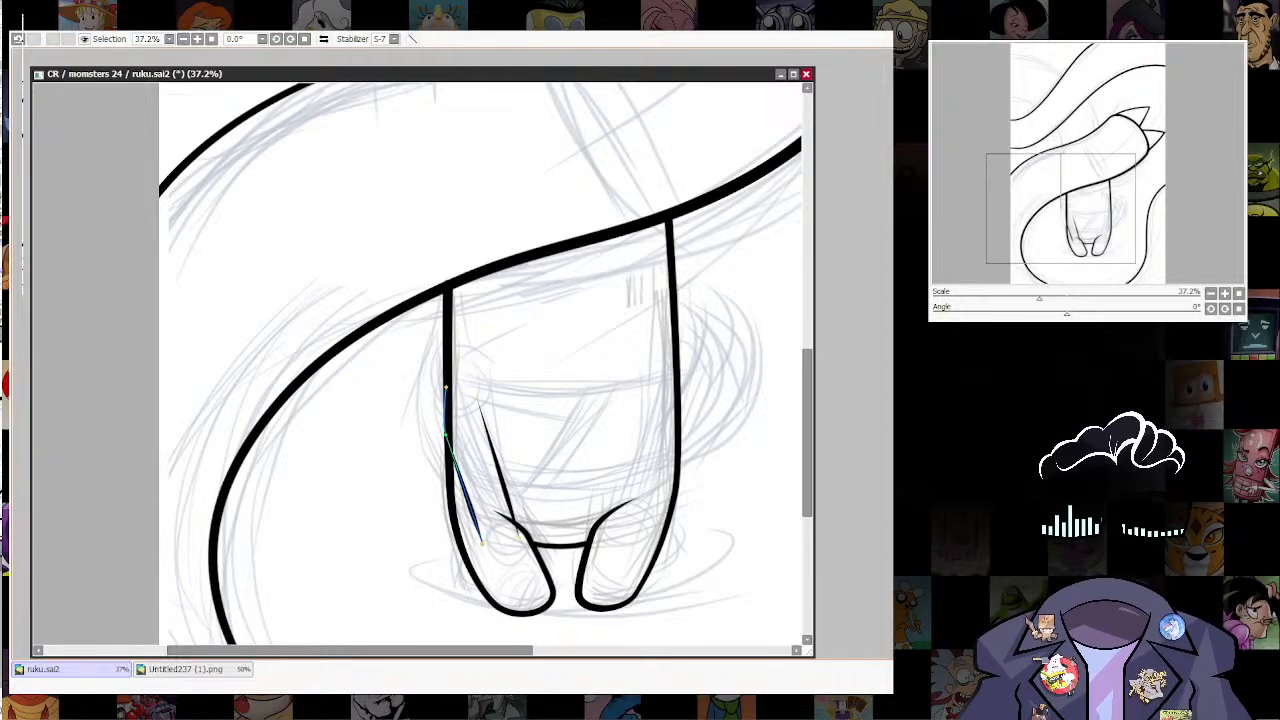
{"action": "mouse_move", "coordinate": [442, 423]}
{"action": "left_mouse_down"}
{"action": "mouse_move", "coordinate": [445, 434]}
{"action": "mouse_move", "coordinate": [450, 412]}
{"action": "left_mouse_up"}
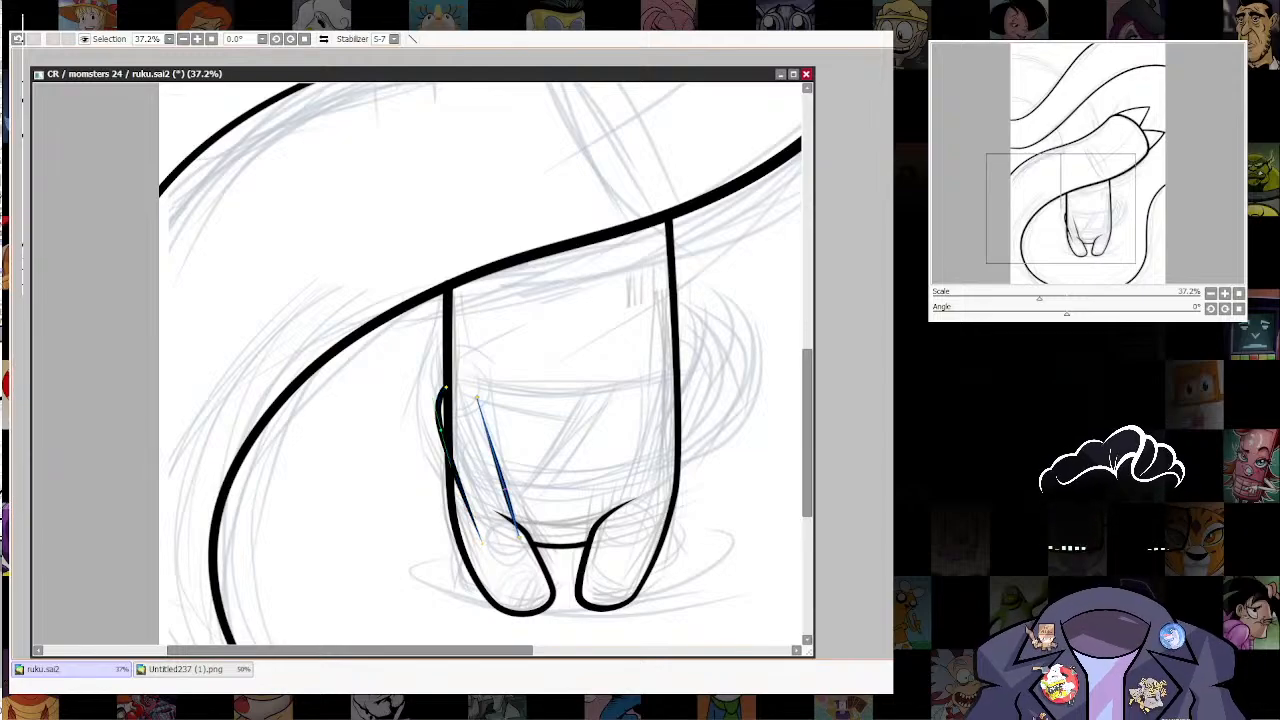
Step: Thicken the lower ends of both arm lines and lower the upper end of the inner line
{"action": "left_click", "coordinate": [501, 476]}
{"action": "mouse_move", "coordinate": [481, 541]}
{"action": "left_mouse_down"}
{"action": "mouse_move", "coordinate": [493, 540]}
{"action": "mouse_move", "coordinate": [478, 541]}
{"action": "left_mouse_up"}
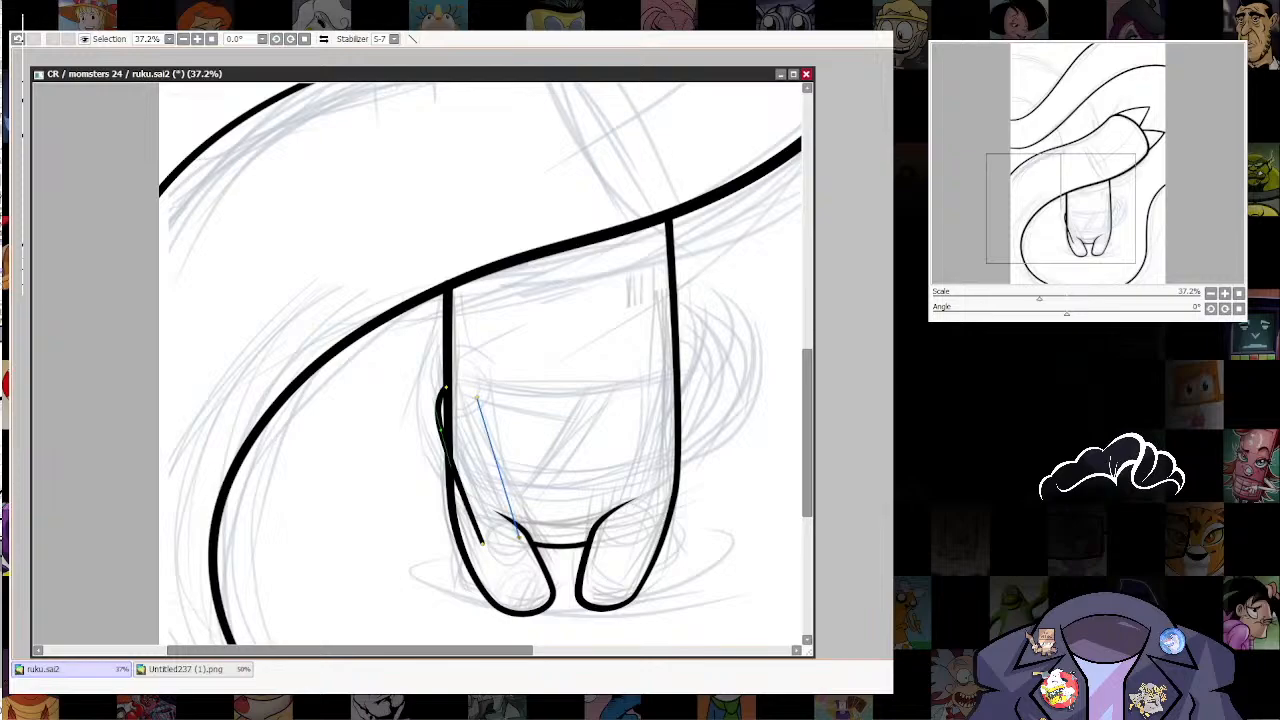
{"action": "left_click_drag", "start_coordinate": [519, 537], "coordinate": [533, 537]}
{"action": "left_click_drag", "start_coordinate": [477, 398], "coordinate": [476, 410]}
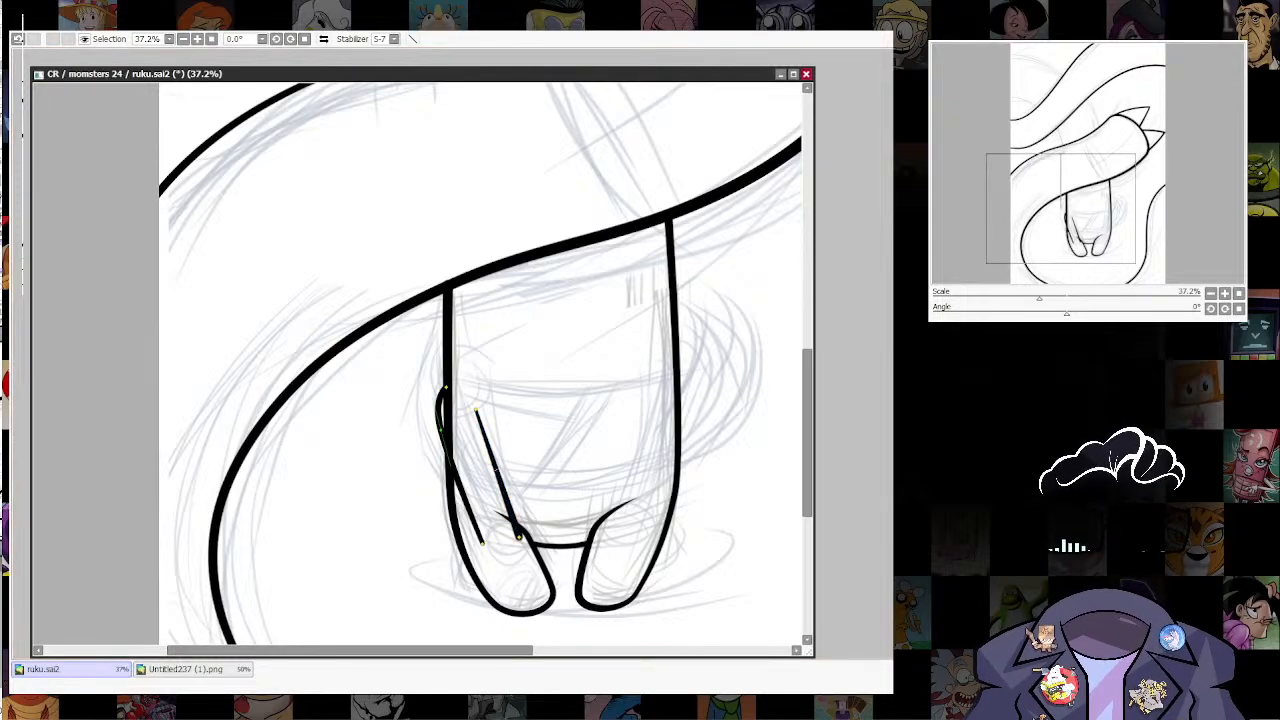
{"action": "left_click_drag", "start_coordinate": [476, 410], "coordinate": [466, 410]}
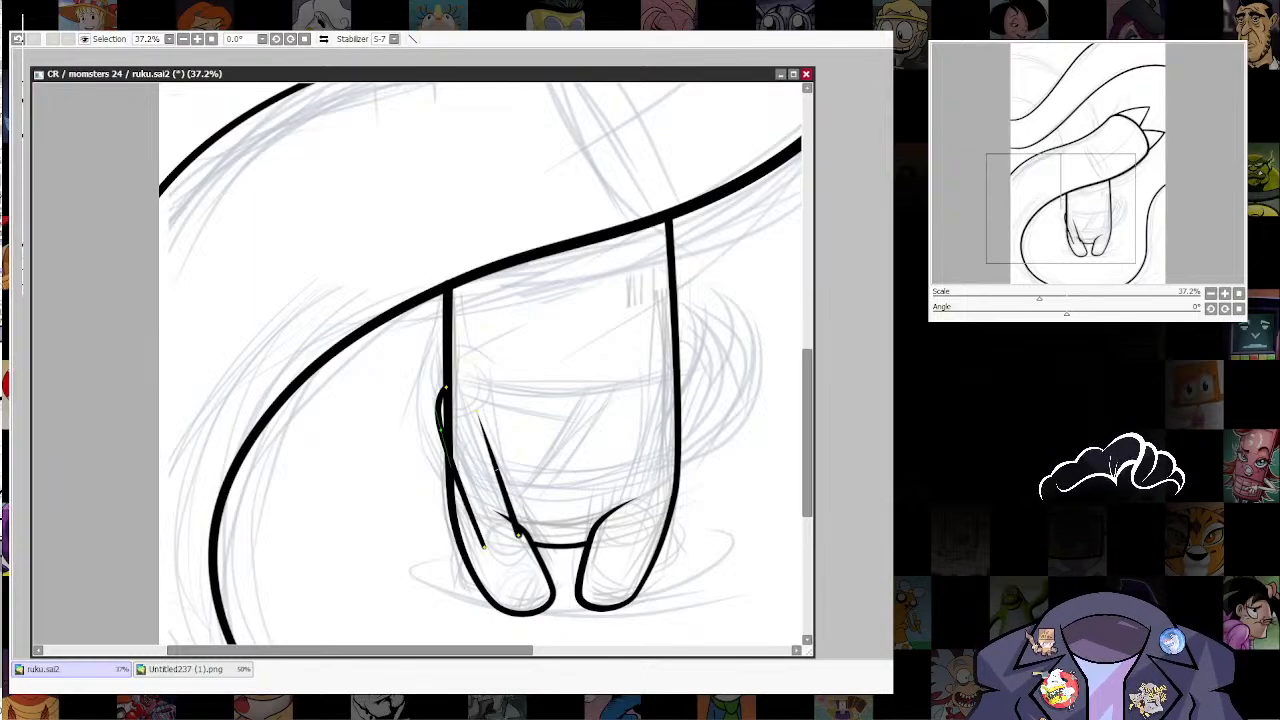
Step: Ink a small rounded thumb and the adjacent U-shaped finger at the lower end of the arm
{"action": "scroll", "coordinate": [423, 606], "scroll_direction": "up", "scroll_amount": 5}
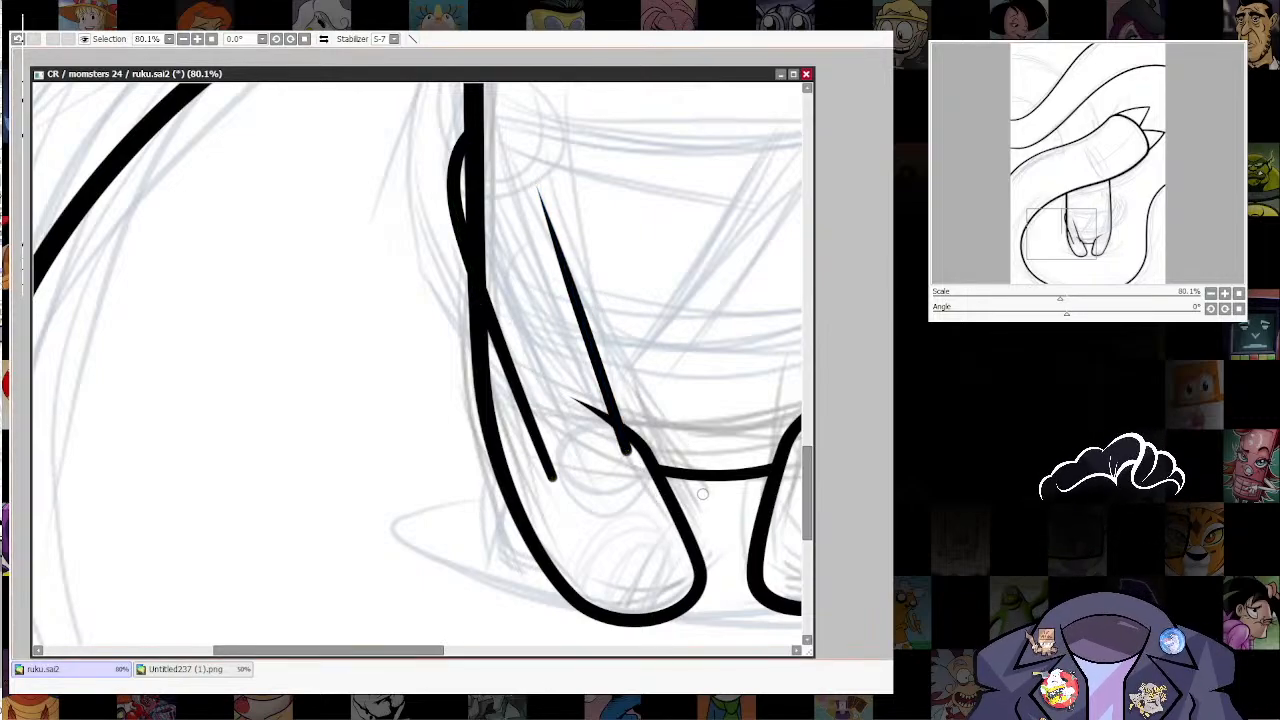
{"action": "left_click_drag", "start_coordinate": [674, 421], "coordinate": [676, 419]}
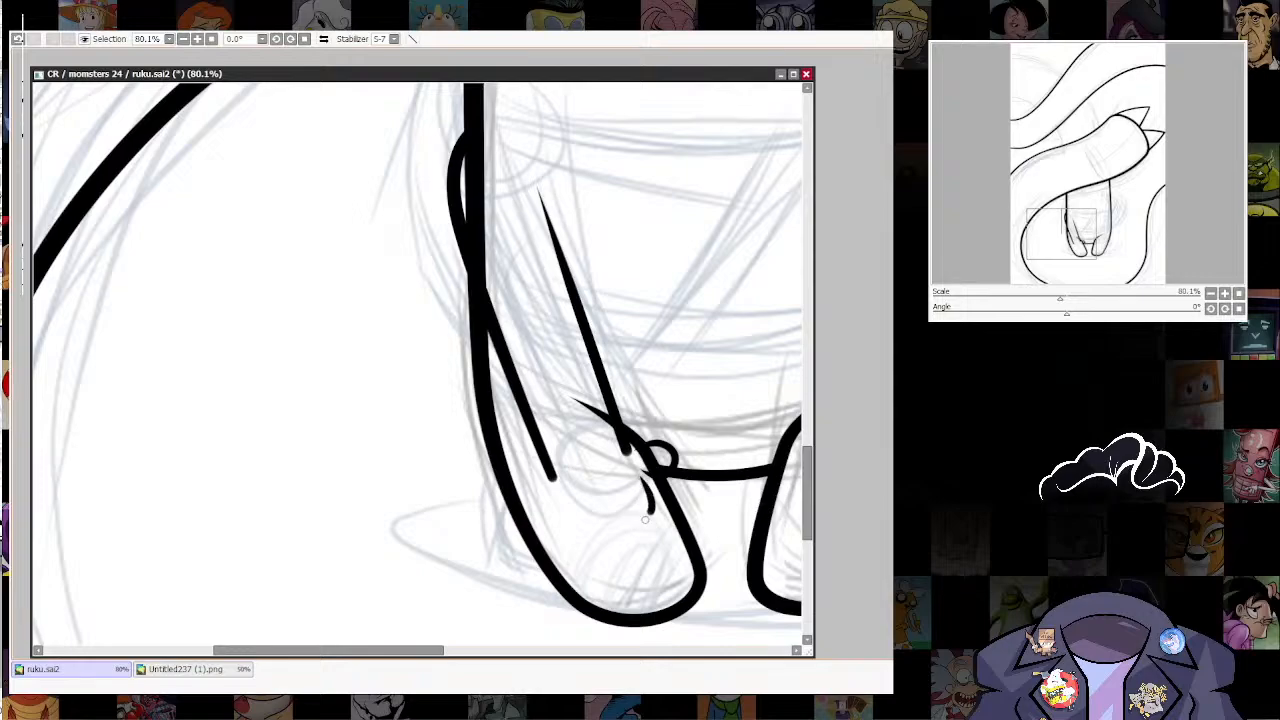
{"action": "key", "text": "ctrl+z"}
{"action": "left_click_drag", "start_coordinate": [655, 505], "coordinate": [640, 478]}
Step: Ink a second U-shaped finger beside the first, replacing the first attempt, and transform it to sit against its neighbour
{"action": "left_click_drag", "start_coordinate": [611, 531], "coordinate": [618, 508]}
{"action": "key", "text": "ctrl+z"}
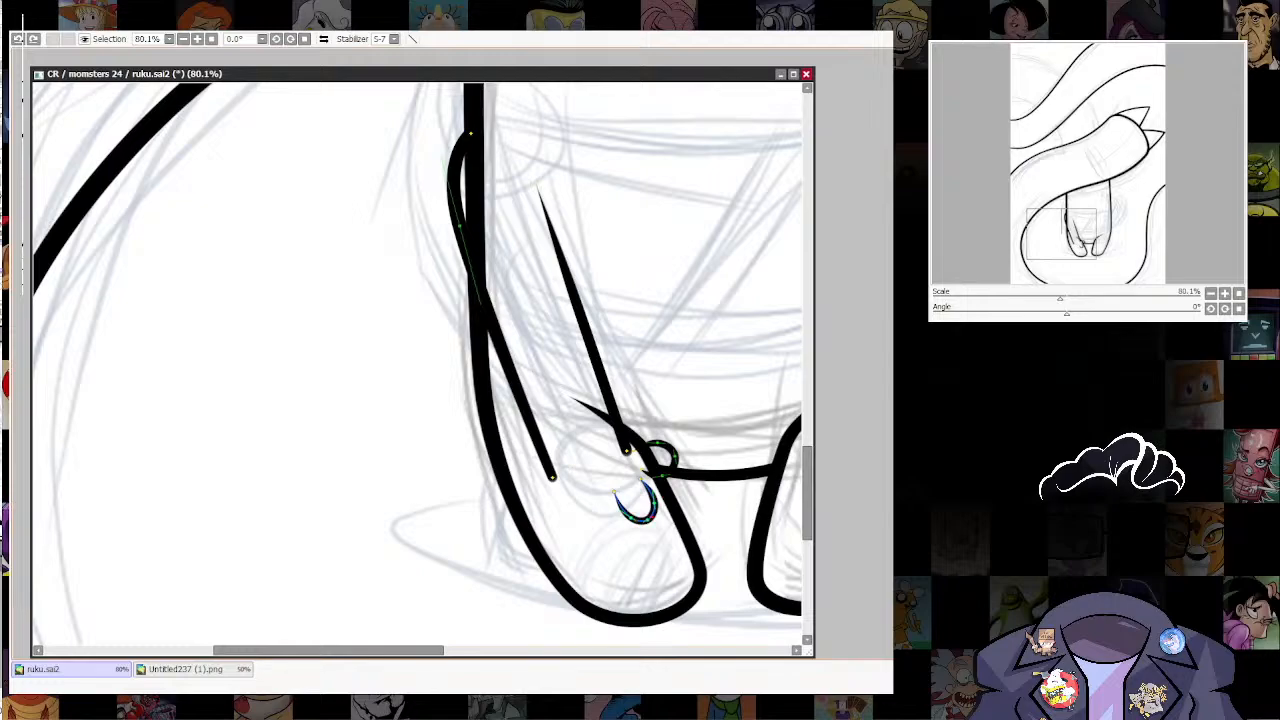
{"action": "mouse_move", "coordinate": [614, 494]}
{"action": "left_mouse_down"}
{"action": "mouse_move", "coordinate": [655, 502]}
{"action": "mouse_move", "coordinate": [622, 511]}
{"action": "mouse_move", "coordinate": [593, 483]}
{"action": "left_mouse_up"}
{"action": "key", "text": "ctrl+t"}
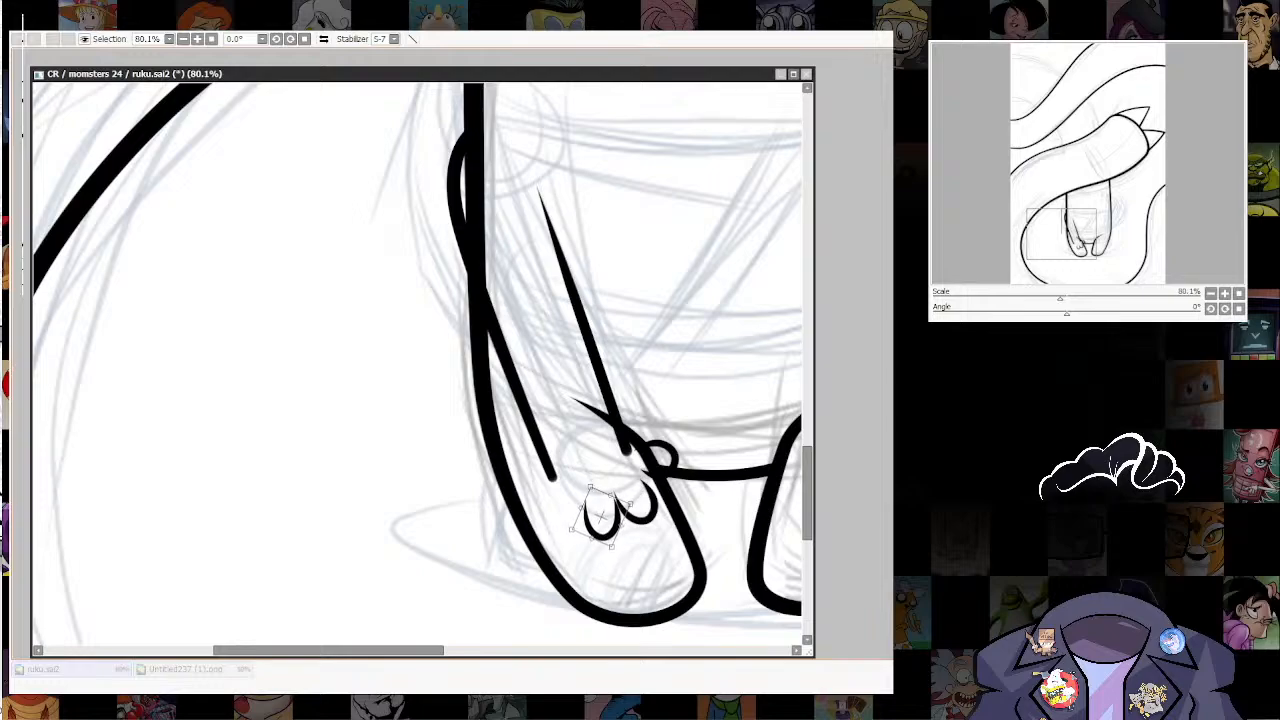
{"action": "key", "text": "Return"}
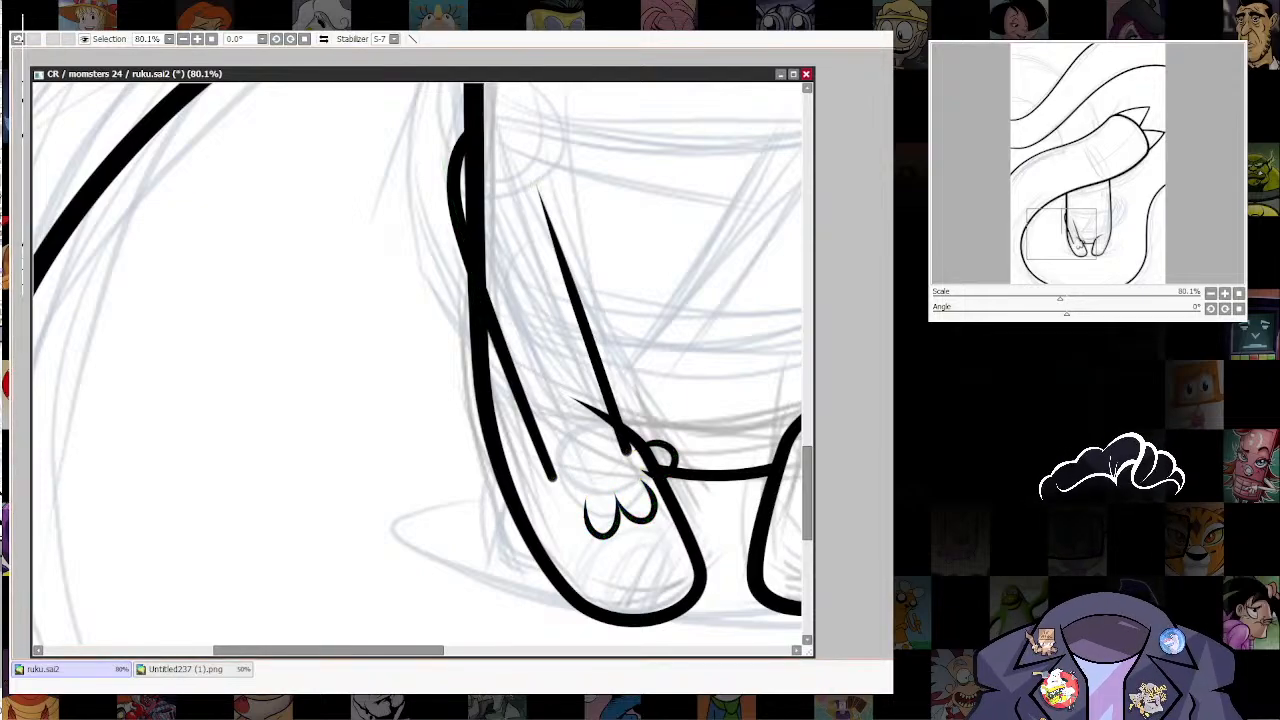
Step: Ink the third rounded finger below the arm's outer edge, redoing the first attempt
{"action": "scroll", "coordinate": [625, 500], "scroll_direction": "up", "scroll_amount": 4}
{"action": "left_click_drag", "start_coordinate": [600, 489], "coordinate": [514, 489]}
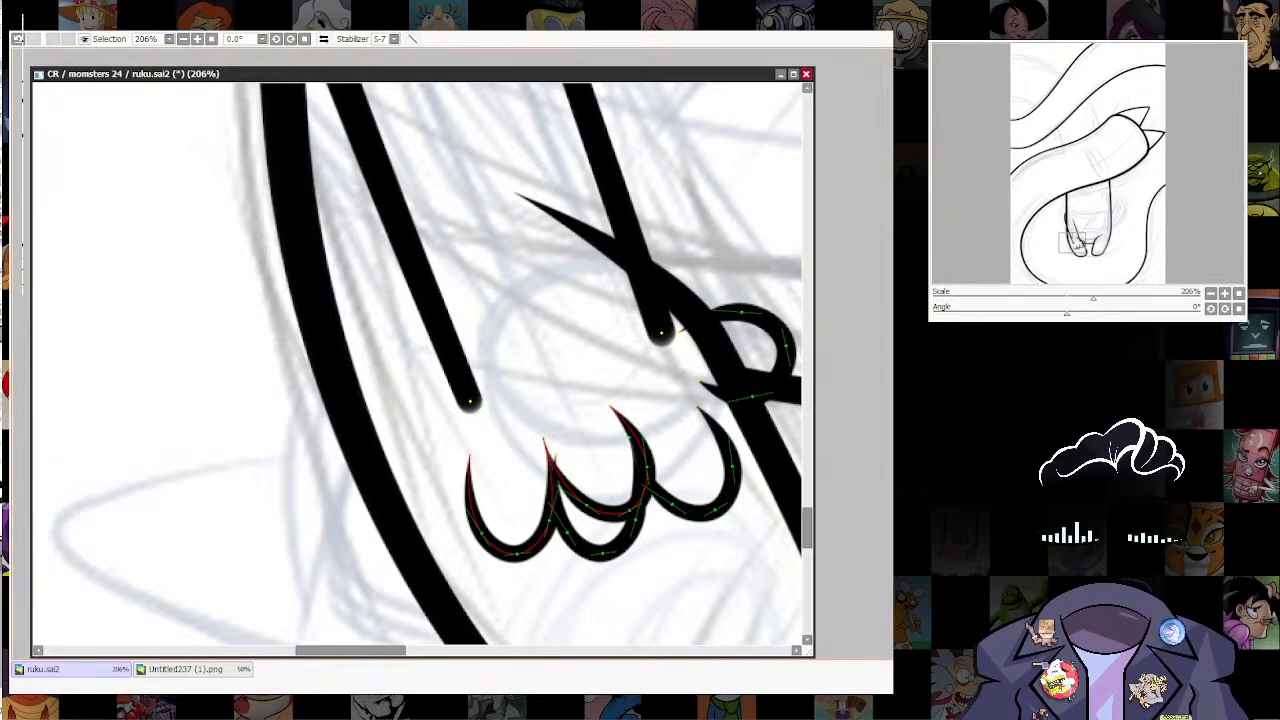
{"action": "key", "text": "ctrl+z"}
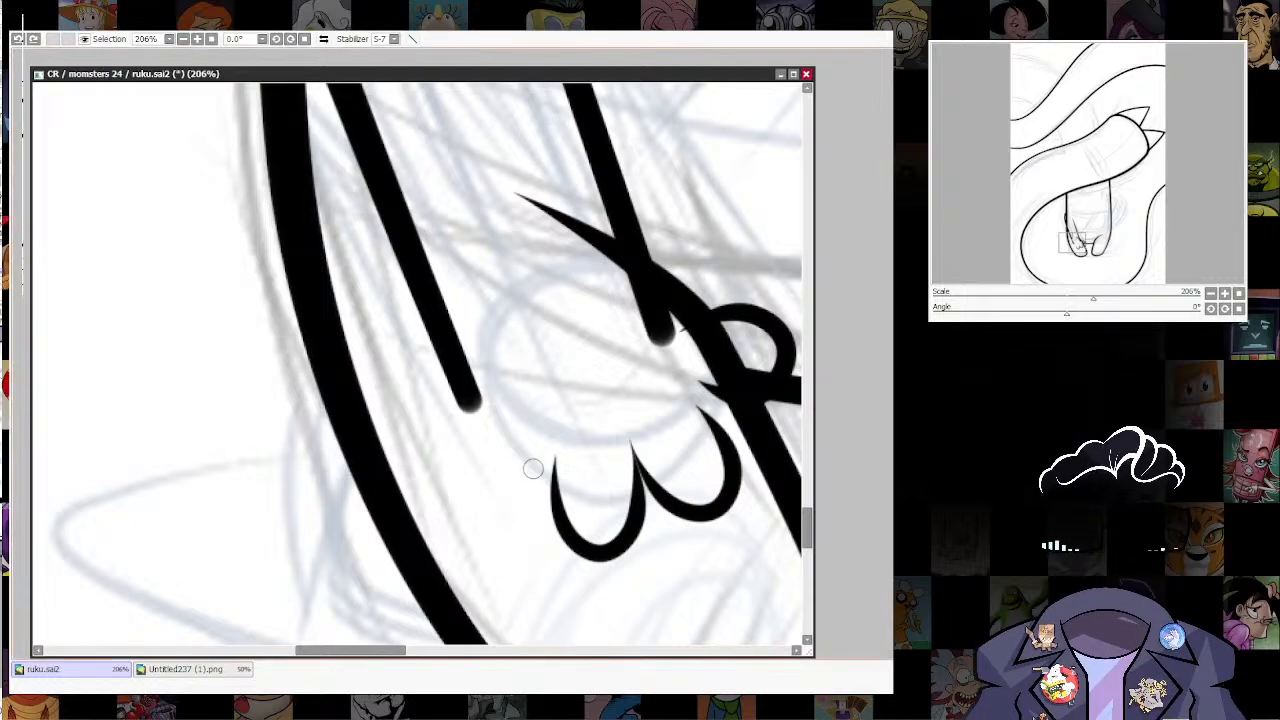
{"action": "mouse_move", "coordinate": [551, 455]}
{"action": "left_mouse_down"}
{"action": "mouse_move", "coordinate": [517, 527]}
{"action": "mouse_move", "coordinate": [472, 528]}
{"action": "mouse_move", "coordinate": [457, 486]}
{"action": "mouse_move", "coordinate": [482, 435]}
{"action": "left_mouse_up"}
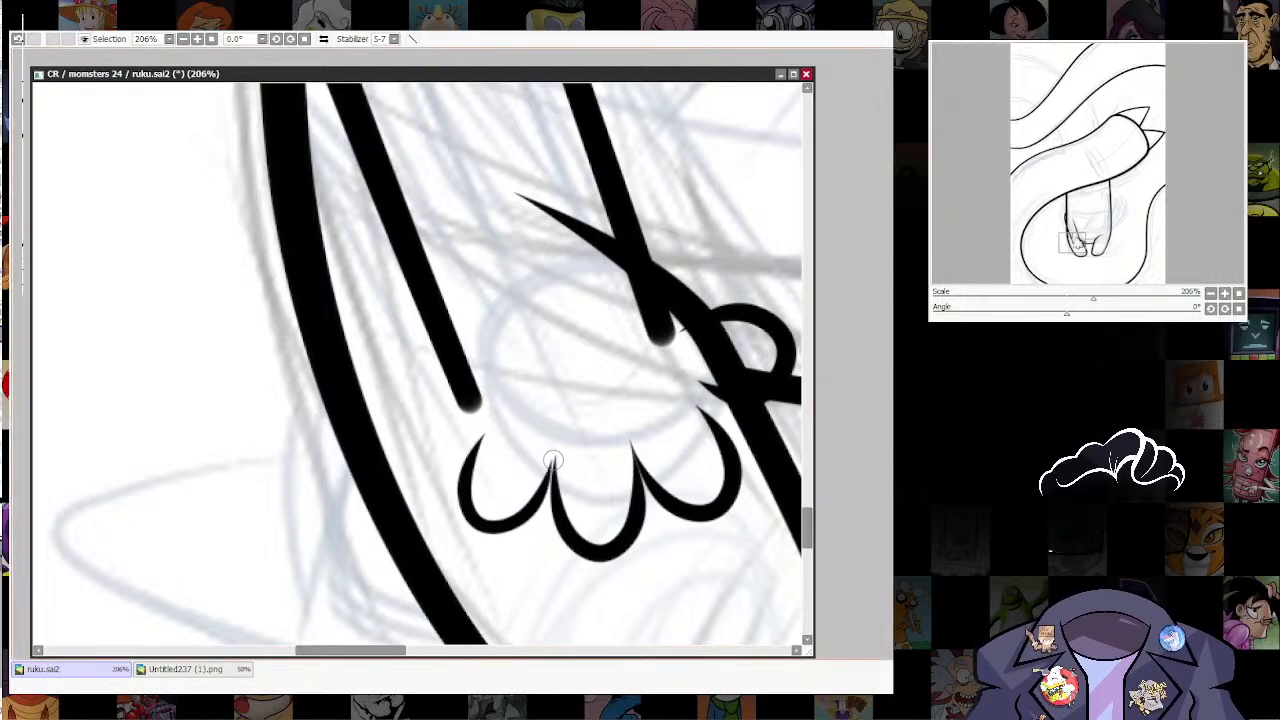
Step: Thicken the three finger strokes and connect the arm's outer edge to the outermost finger
{"action": "left_click_drag", "start_coordinate": [715, 510], "coordinate": [528, 512]}
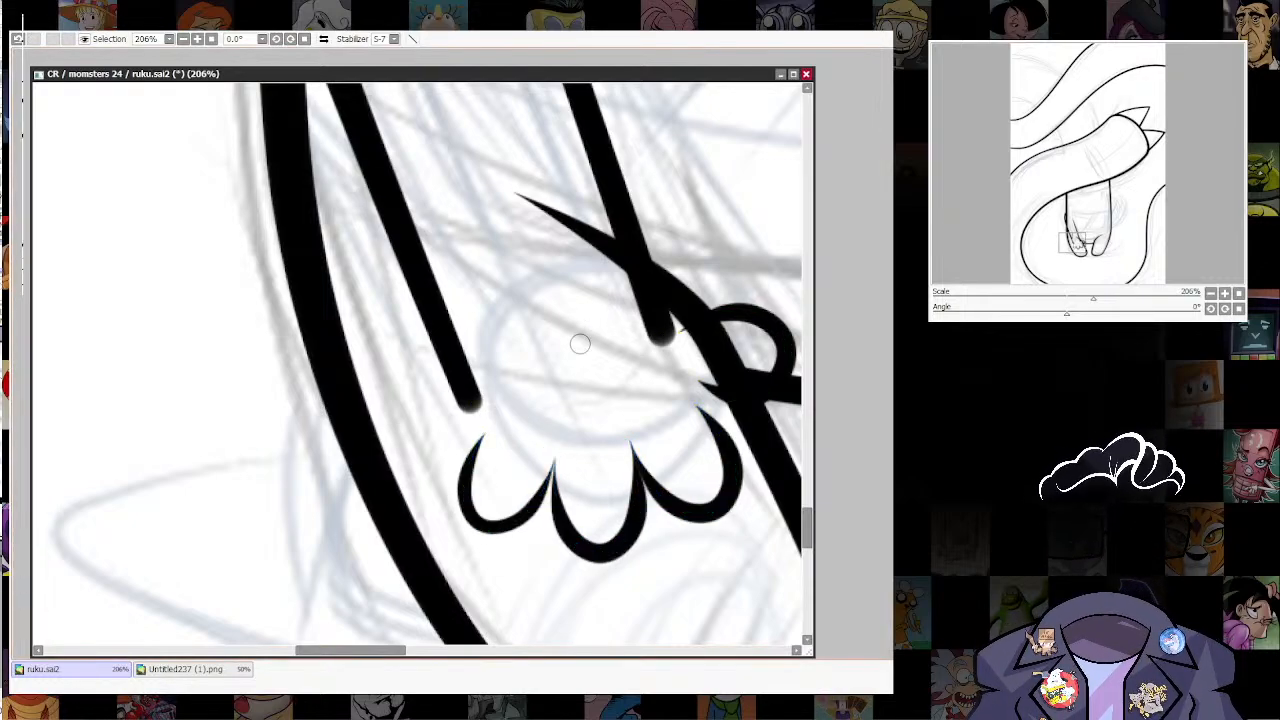
{"action": "mouse_move", "coordinate": [470, 402]}
{"action": "left_mouse_down"}
{"action": "mouse_move", "coordinate": [484, 434]}
{"action": "mouse_move", "coordinate": [460, 434]}
{"action": "mouse_move", "coordinate": [471, 402]}
{"action": "mouse_move", "coordinate": [485, 426]}
{"action": "left_mouse_up"}
{"action": "key", "text": "ctrl+z"}
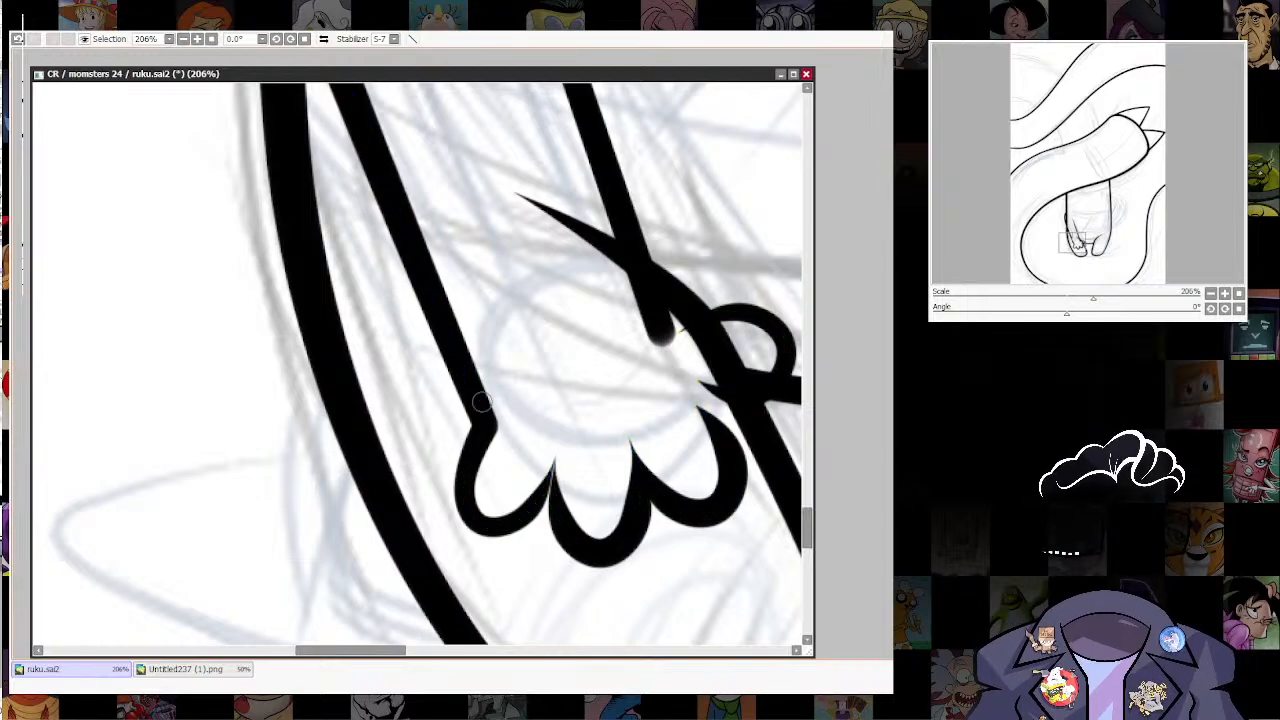
{"action": "scroll", "coordinate": [600, 585], "scroll_direction": "down", "scroll_amount": 5}
{"action": "scroll", "coordinate": [720, 520], "scroll_direction": "up", "scroll_amount": 5}
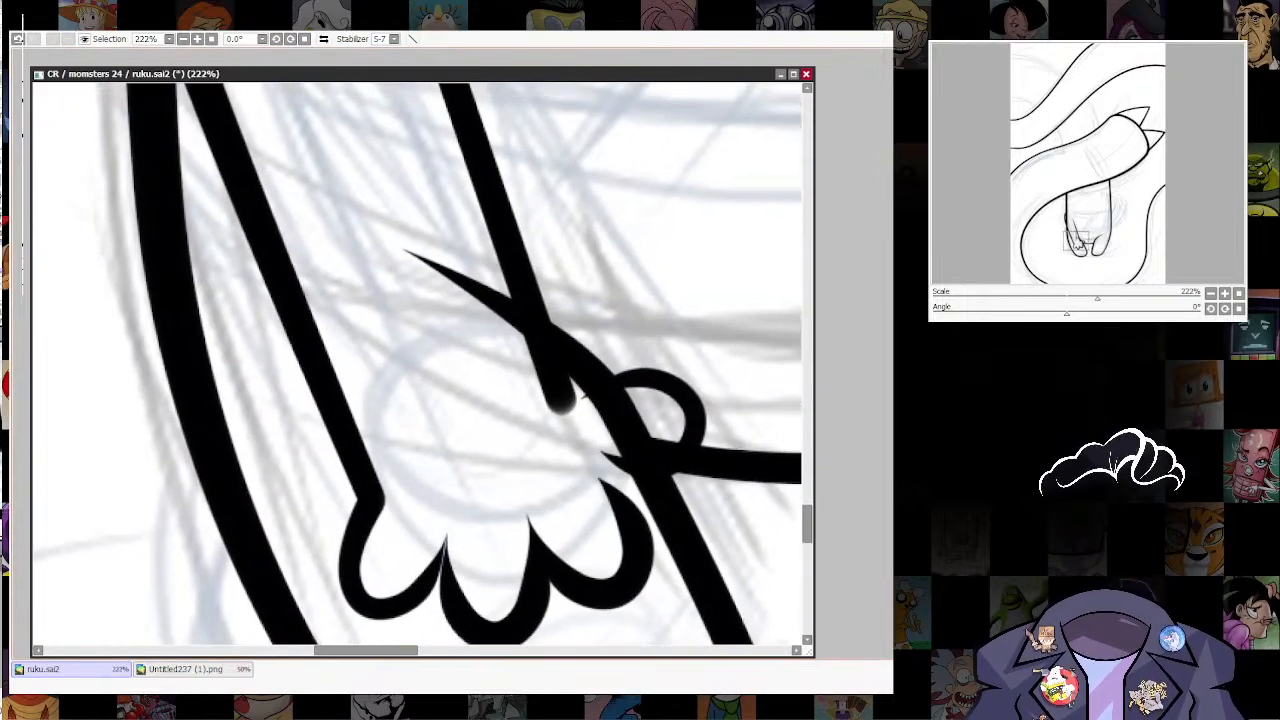
Step: Thin the line weight of the finger curves and the arm's outer edge
{"action": "mouse_move", "coordinate": [498, 637]}
{"action": "left_mouse_down"}
{"action": "mouse_move", "coordinate": [508, 540]}
{"action": "mouse_move", "coordinate": [496, 540]}
{"action": "left_mouse_up"}
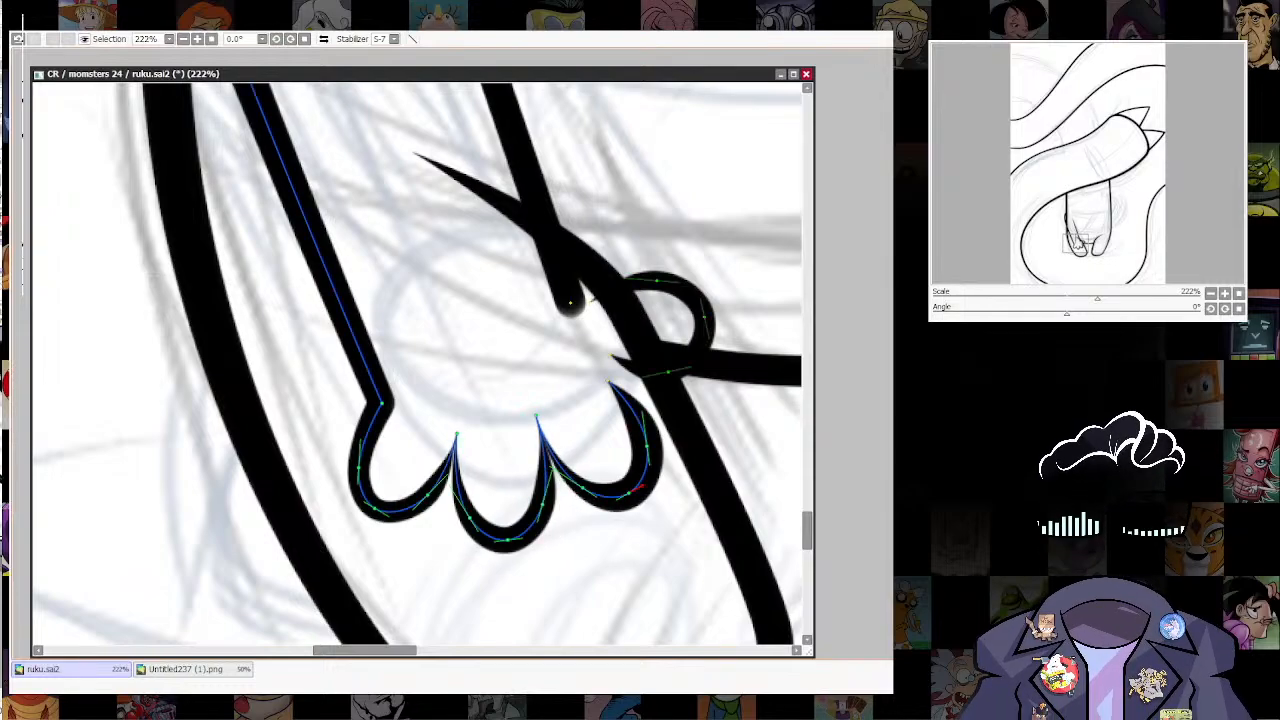
{"action": "left_click_drag", "start_coordinate": [647, 447], "coordinate": [641, 447]}
{"action": "left_click_drag", "start_coordinate": [428, 495], "coordinate": [422, 495]}
{"action": "left_click_drag", "start_coordinate": [359, 467], "coordinate": [354, 467]}
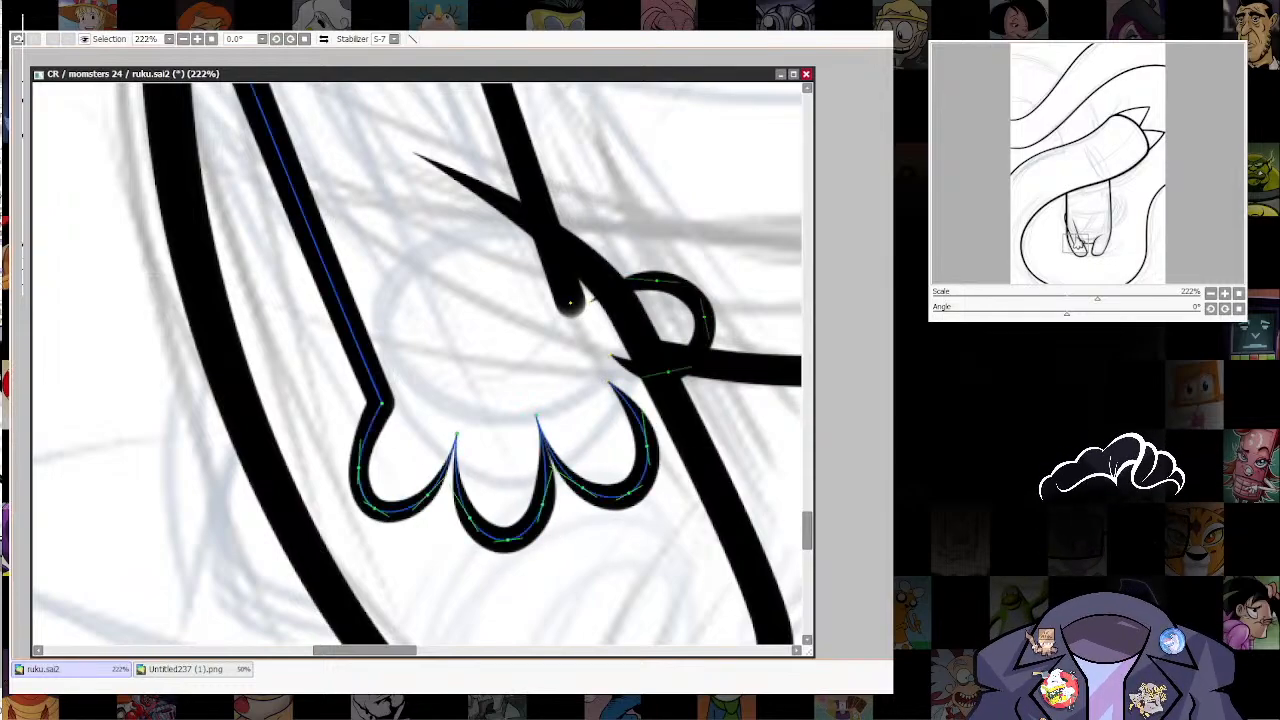
Step: Connect the thumb's ends to the arm's inner edge and the nearest finger
{"action": "left_click_drag", "start_coordinate": [400, 430], "coordinate": [363, 526]}
{"action": "mouse_move", "coordinate": [534, 399]}
{"action": "left_mouse_down"}
{"action": "mouse_move", "coordinate": [523, 399]}
{"action": "mouse_move", "coordinate": [587, 385]}
{"action": "left_mouse_up"}
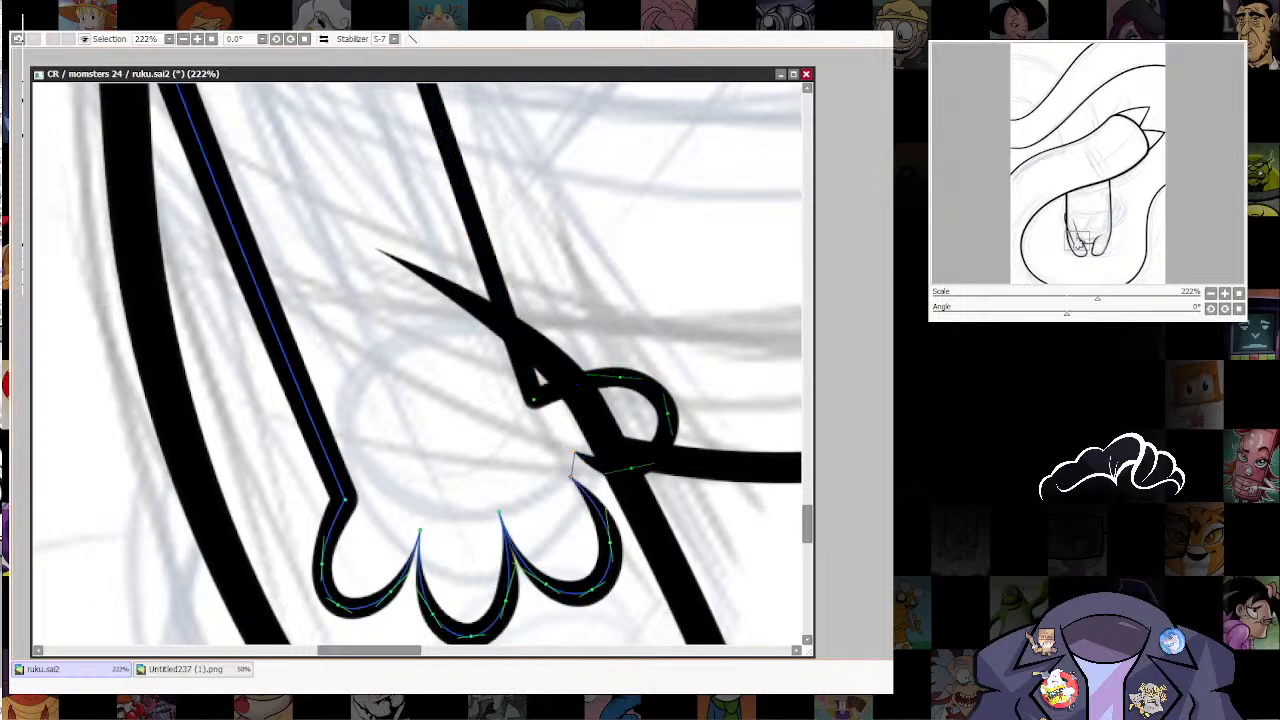
{"action": "left_click_drag", "start_coordinate": [572, 478], "coordinate": [572, 478]}
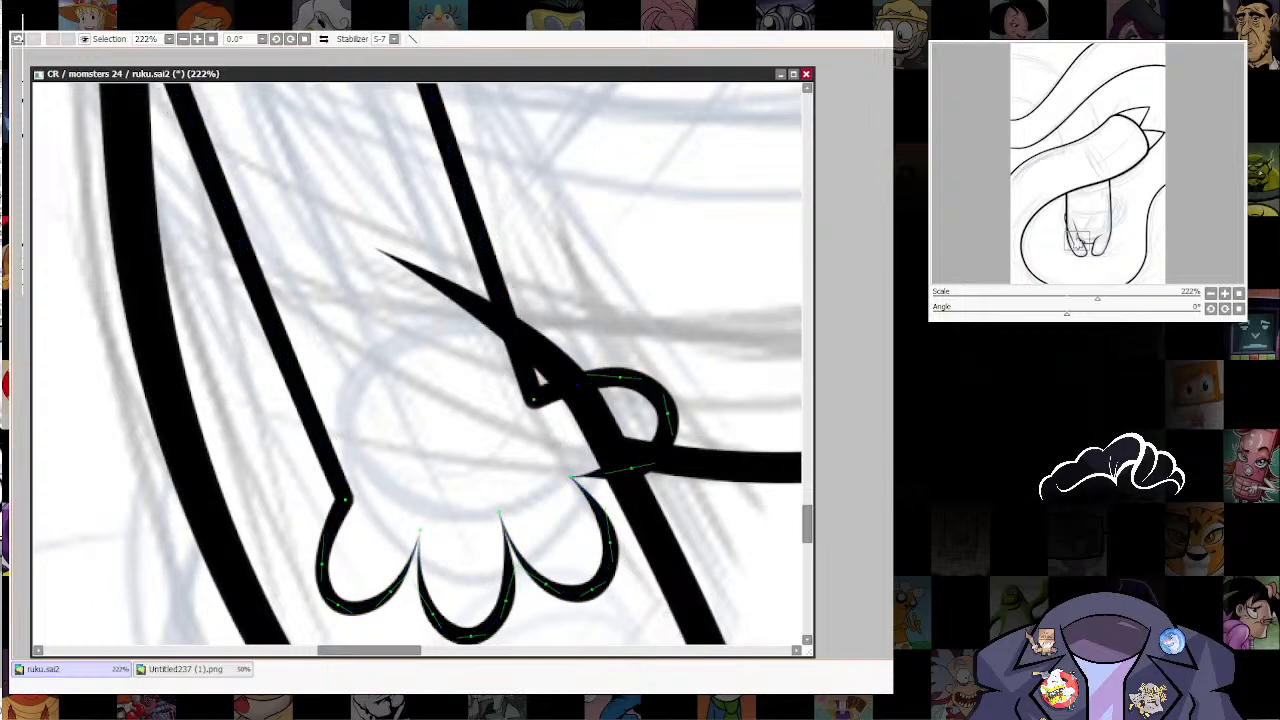
{"action": "scroll", "coordinate": [561, 578], "scroll_direction": "down", "scroll_amount": 6}
{"action": "scroll", "coordinate": [562, 600], "scroll_direction": "up", "scroll_amount": 6}
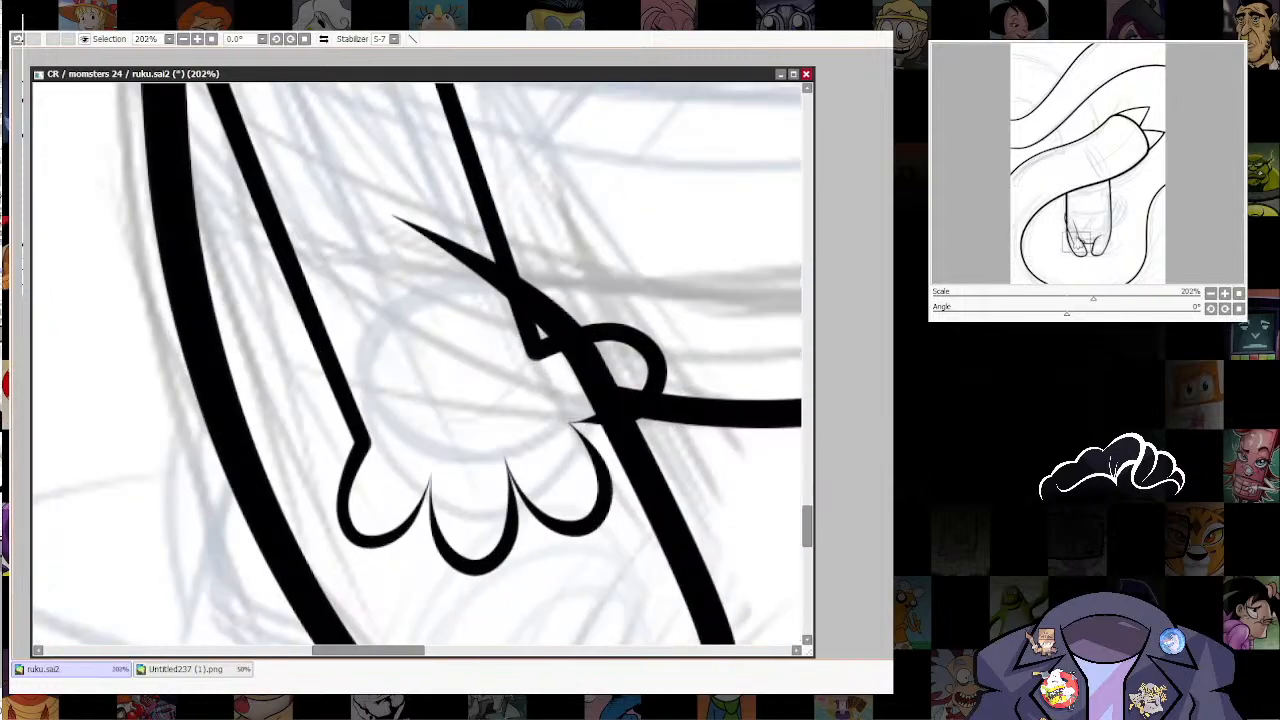
Step: Thicken the tapered joints between the thumb and the three fingers
{"action": "left_click_drag", "start_coordinate": [570, 422], "coordinate": [598, 422]}
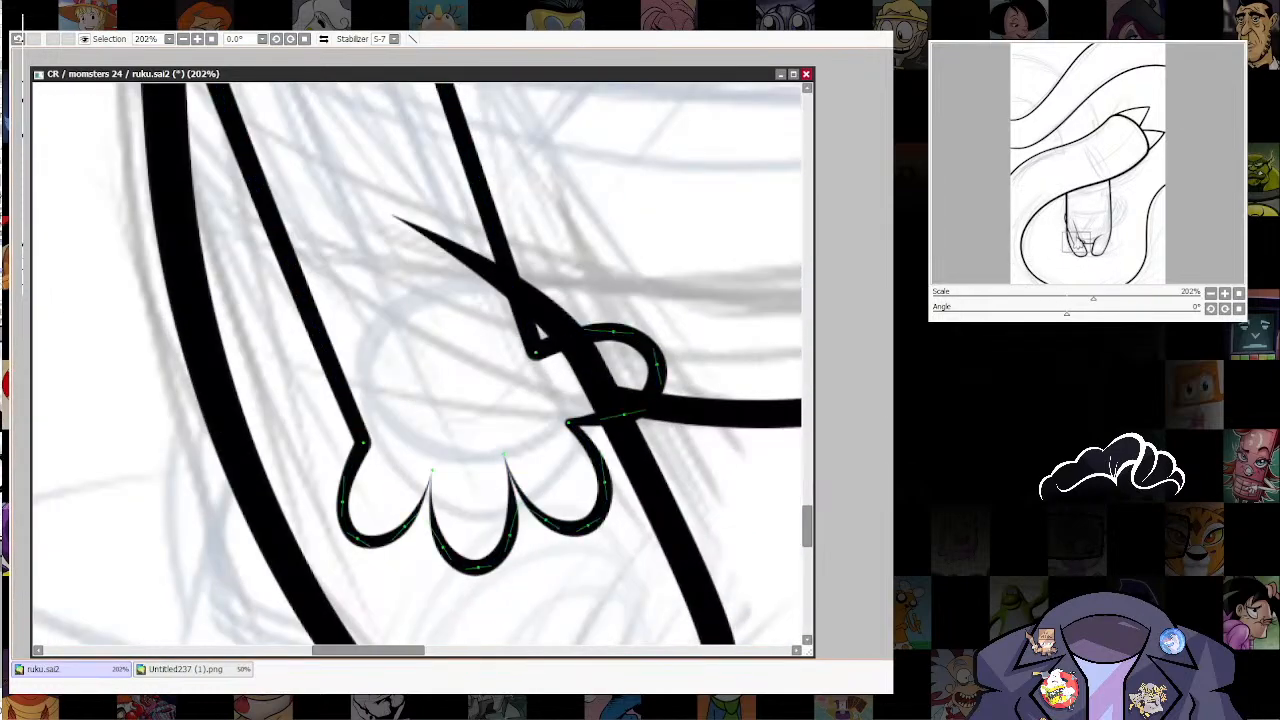
{"action": "left_click_drag", "start_coordinate": [504, 455], "coordinate": [534, 455]}
{"action": "left_click_drag", "start_coordinate": [432, 470], "coordinate": [476, 470]}
{"action": "left_click_drag", "start_coordinate": [476, 470], "coordinate": [416, 553]}
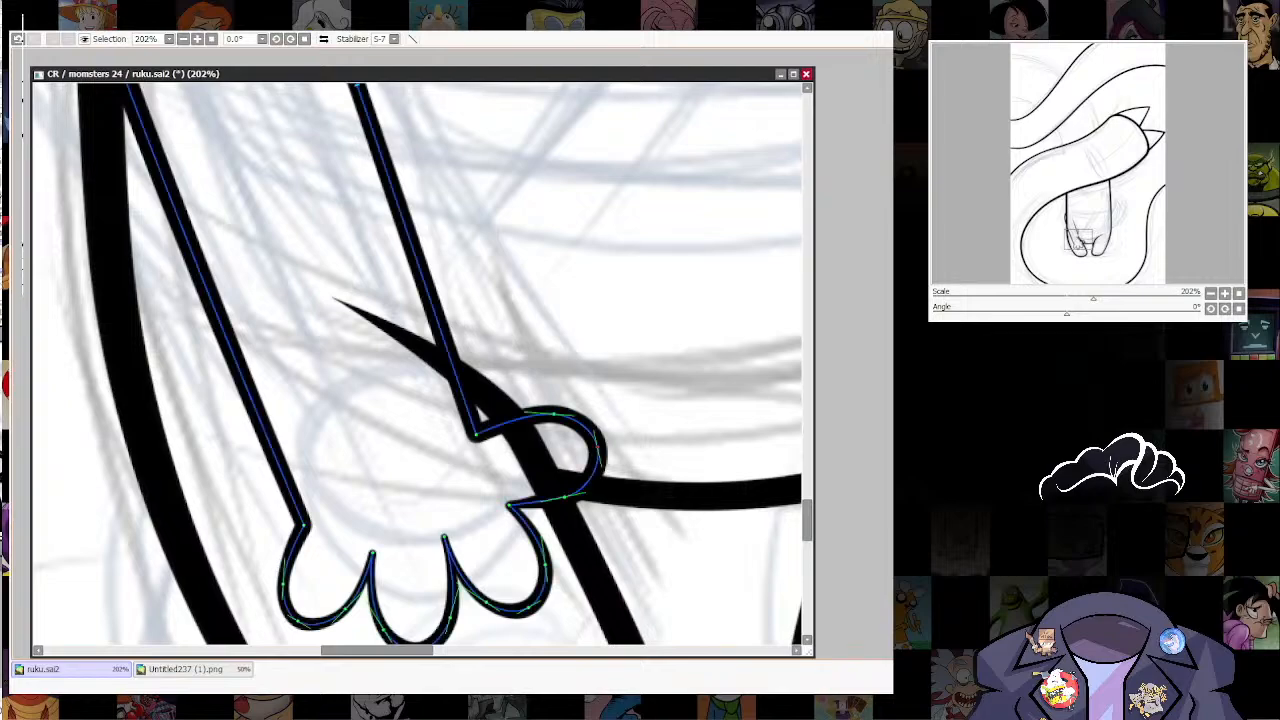
Step: Reshape the thumb by pulling its curve inward so it sits closer to the hand
{"action": "left_click_drag", "start_coordinate": [510, 505], "coordinate": [568, 504]}
{"action": "left_click_drag", "start_coordinate": [594, 461], "coordinate": [584, 462]}
{"action": "left_click_drag", "start_coordinate": [556, 420], "coordinate": [553, 429]}
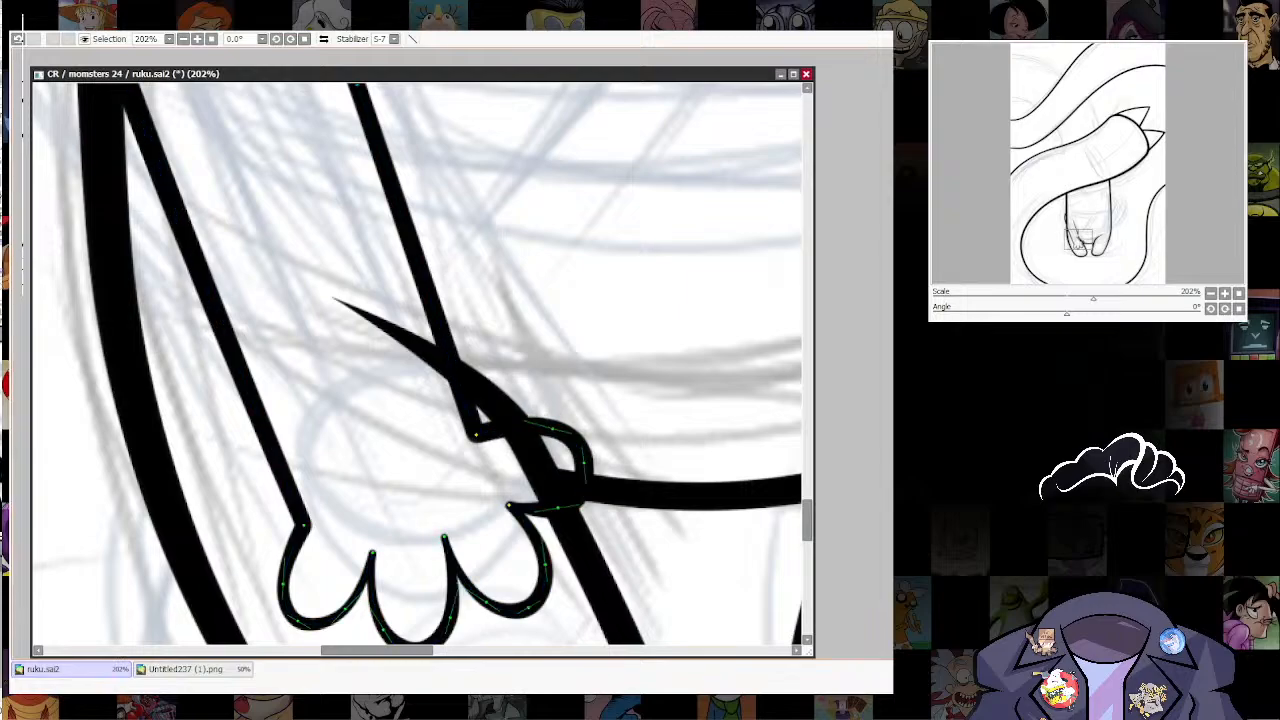
{"action": "scroll", "coordinate": [638, 481], "scroll_direction": "down", "scroll_amount": 5}
{"action": "left_click_drag", "start_coordinate": [606, 491], "coordinate": [500, 571]}
{"action": "scroll", "coordinate": [478, 560], "scroll_direction": "up", "scroll_amount": 2}
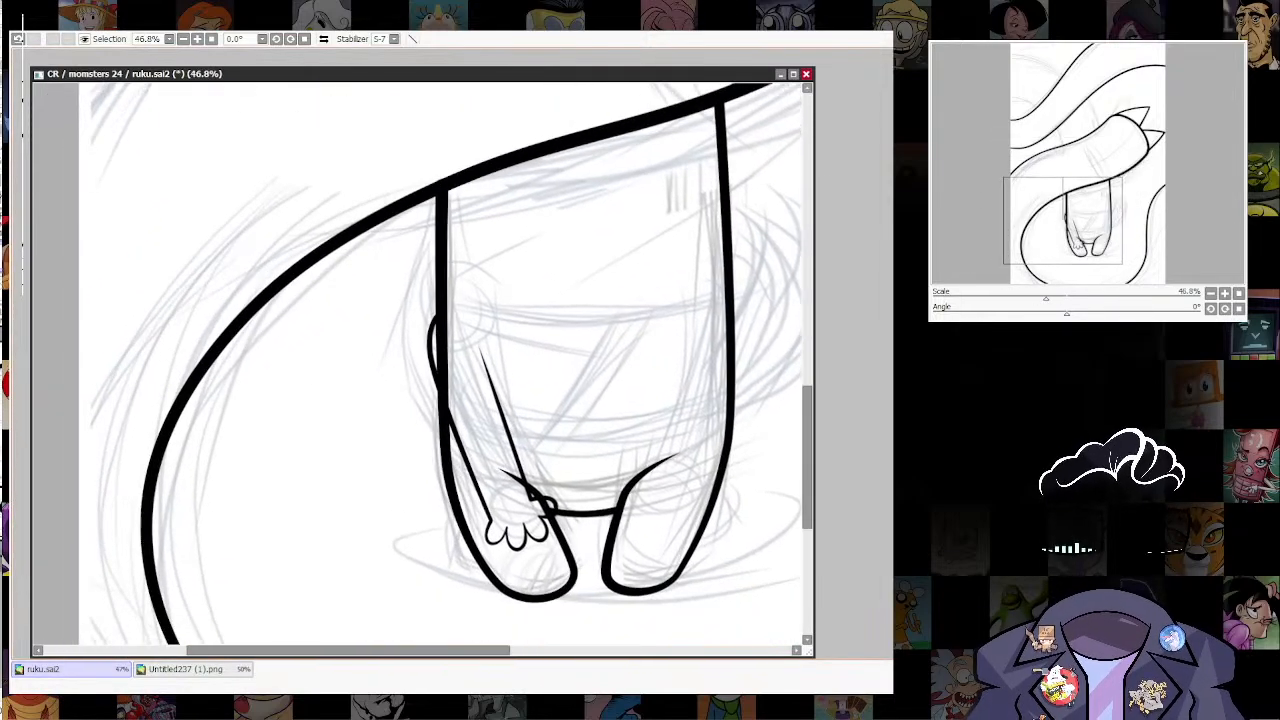
Step: Pull the middle finger's curve toward the outermost finger so the two fingers overlap
{"action": "scroll", "coordinate": [650, 518], "scroll_direction": "up", "scroll_amount": 1}
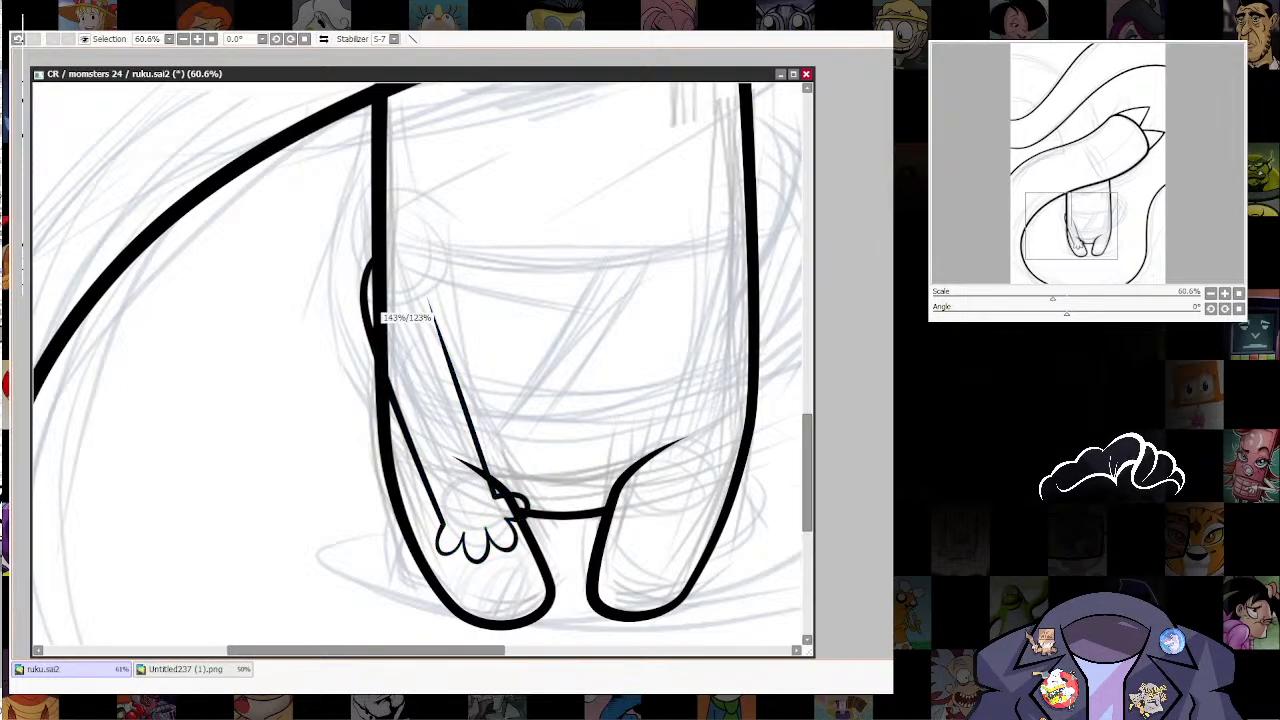
{"action": "left_click_drag", "start_coordinate": [368, 325], "coordinate": [380, 325]}
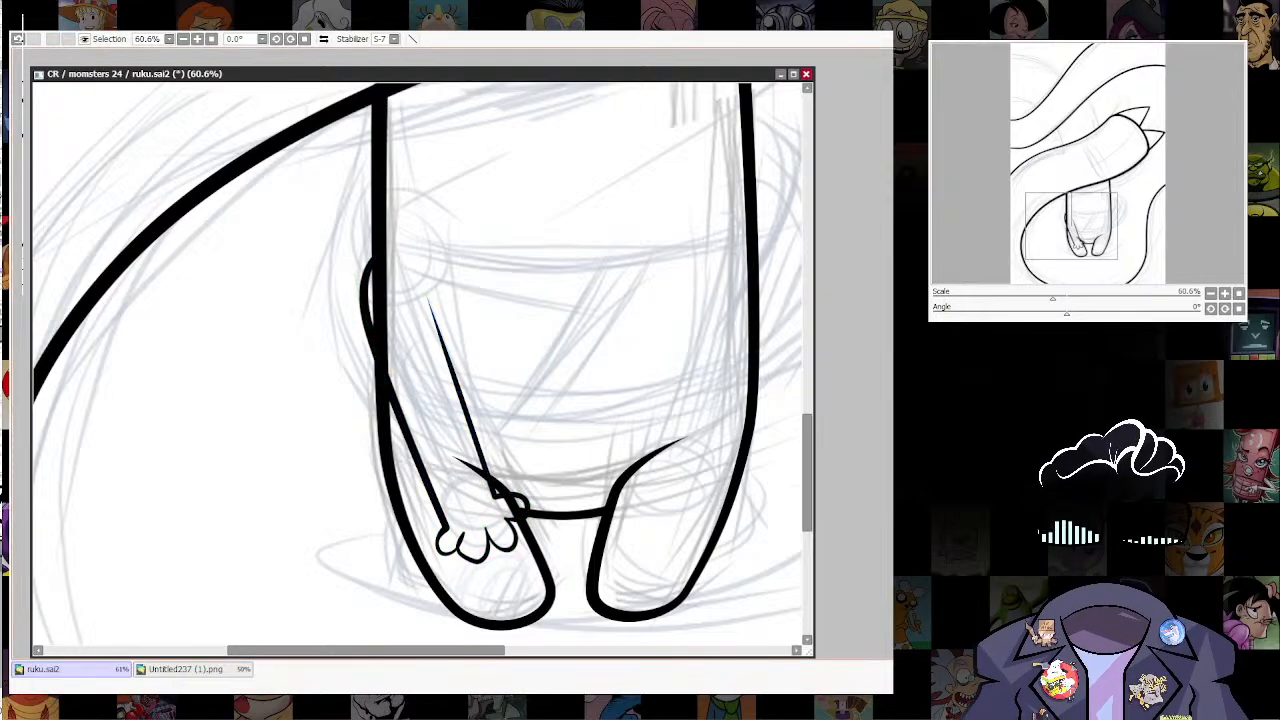
{"action": "scroll", "coordinate": [488, 557], "scroll_direction": "up", "scroll_amount": 5}
{"action": "key", "text": "ctrl+z"}
{"action": "left_click_drag", "start_coordinate": [620, 560], "coordinate": [720, 568]}
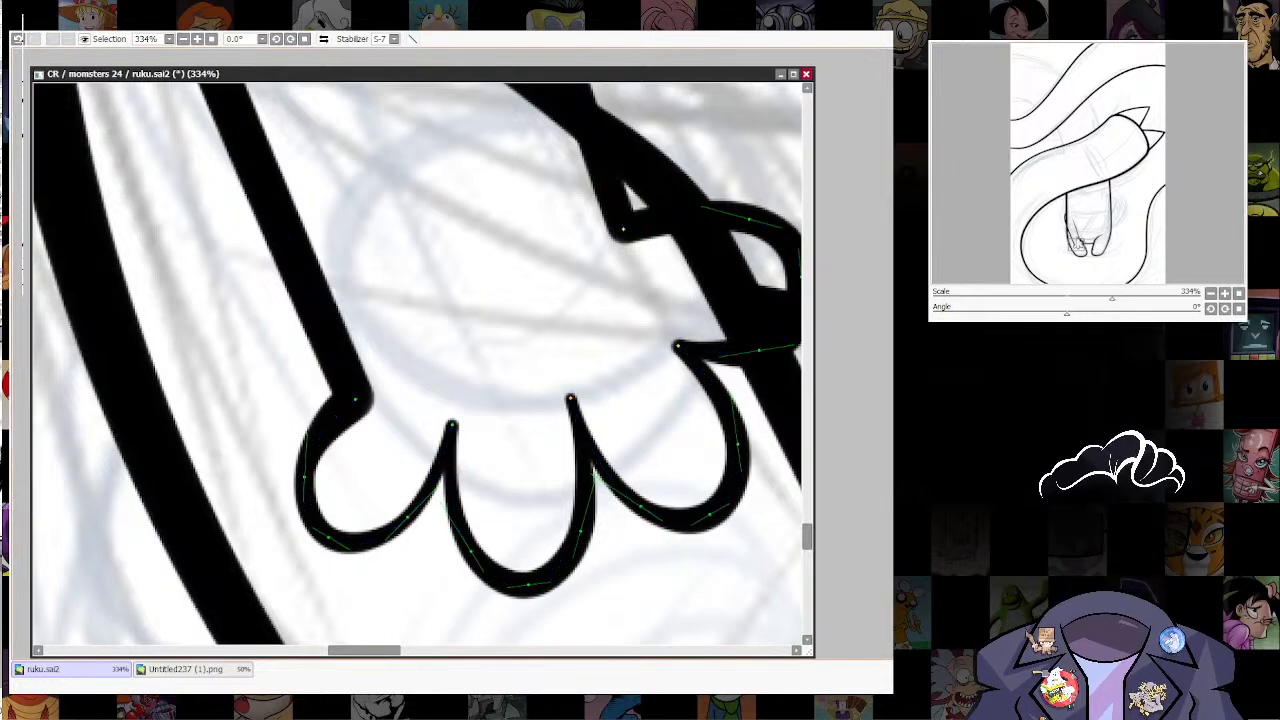
{"action": "left_click_drag", "start_coordinate": [528, 584], "coordinate": [487, 556]}
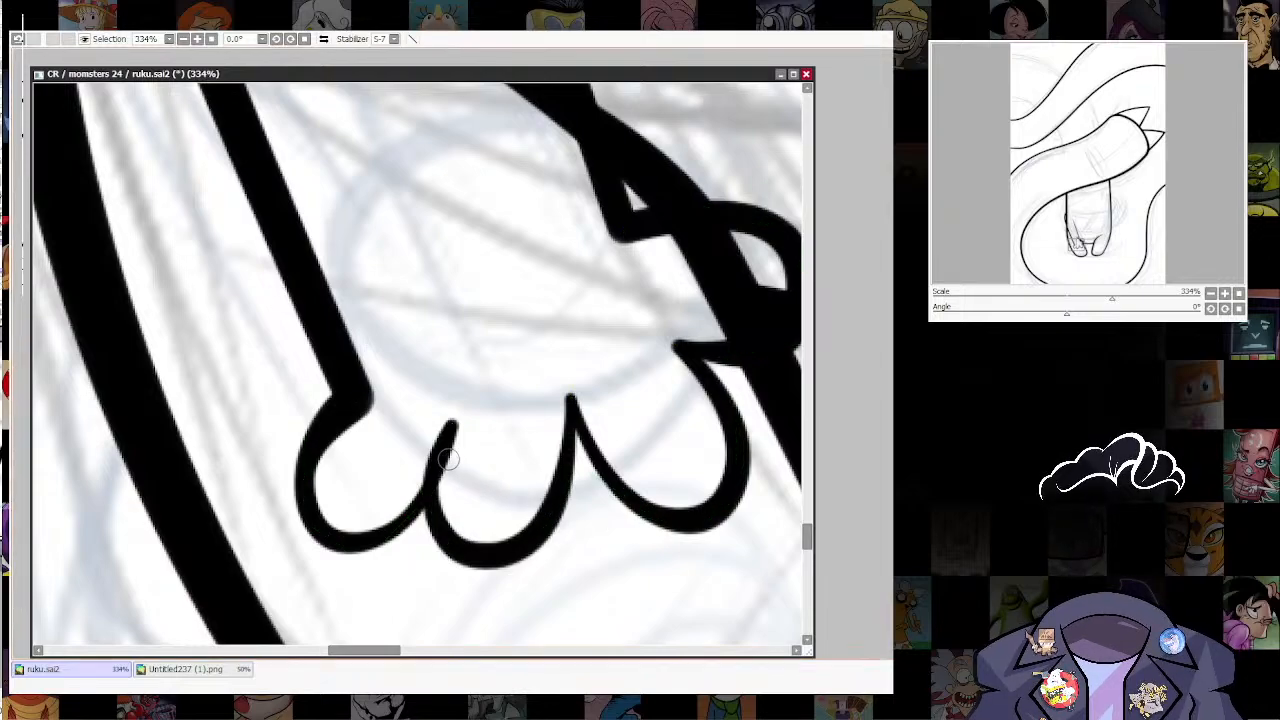
Step: Try to erase the overlapping tip where the outermost and middle fingers meet
{"action": "mouse_move", "coordinate": [448, 459]}
{"action": "left_mouse_down"}
{"action": "mouse_move", "coordinate": [452, 478]}
{"action": "mouse_move", "coordinate": [469, 431]}
{"action": "left_mouse_up"}
{"action": "key", "text": "ctrl+z"}
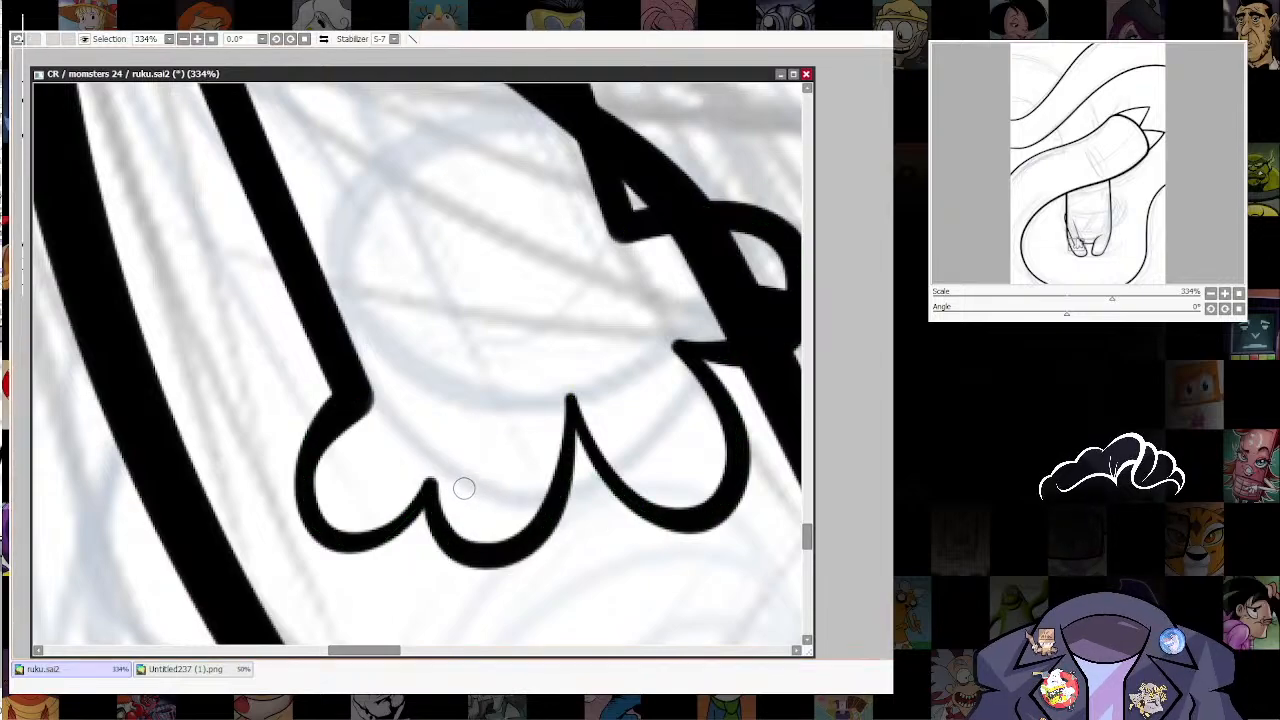
{"action": "key", "text": "ctrl+z"}
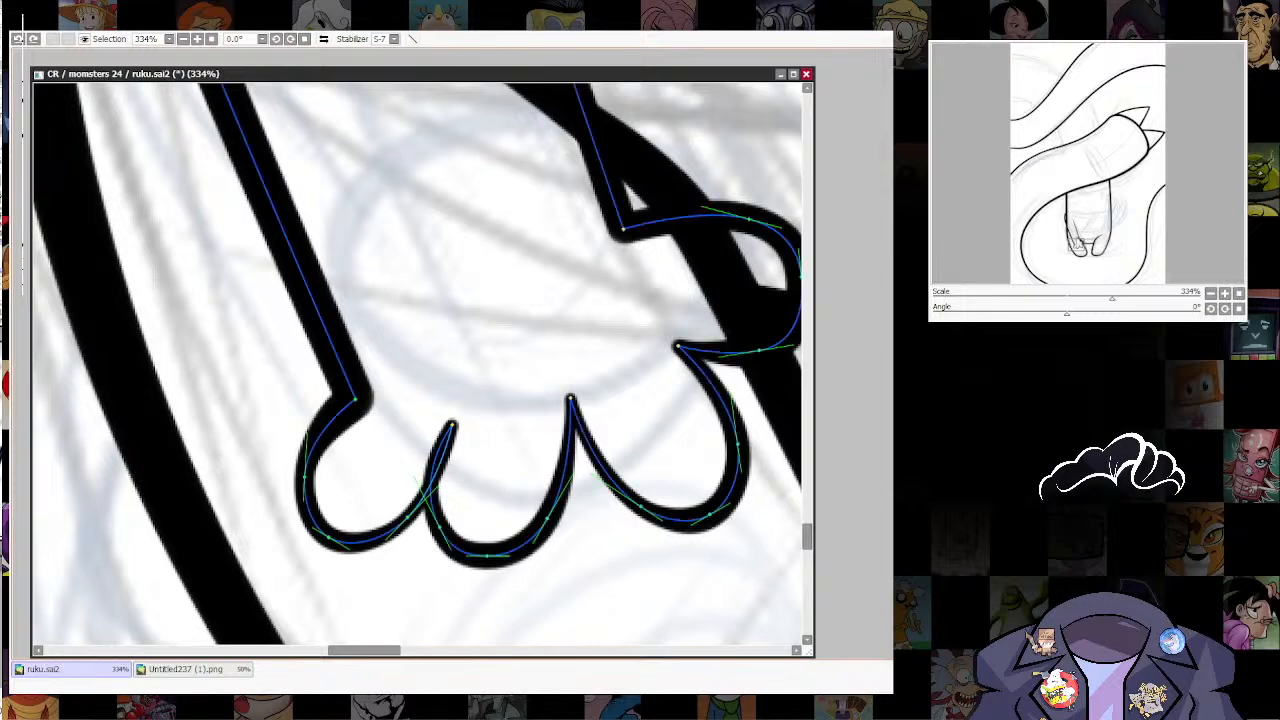
Step: Trim the outermost finger's overlapping end with a smaller brush and attach it to the middle finger's curve
{"action": "key", "text": "["}
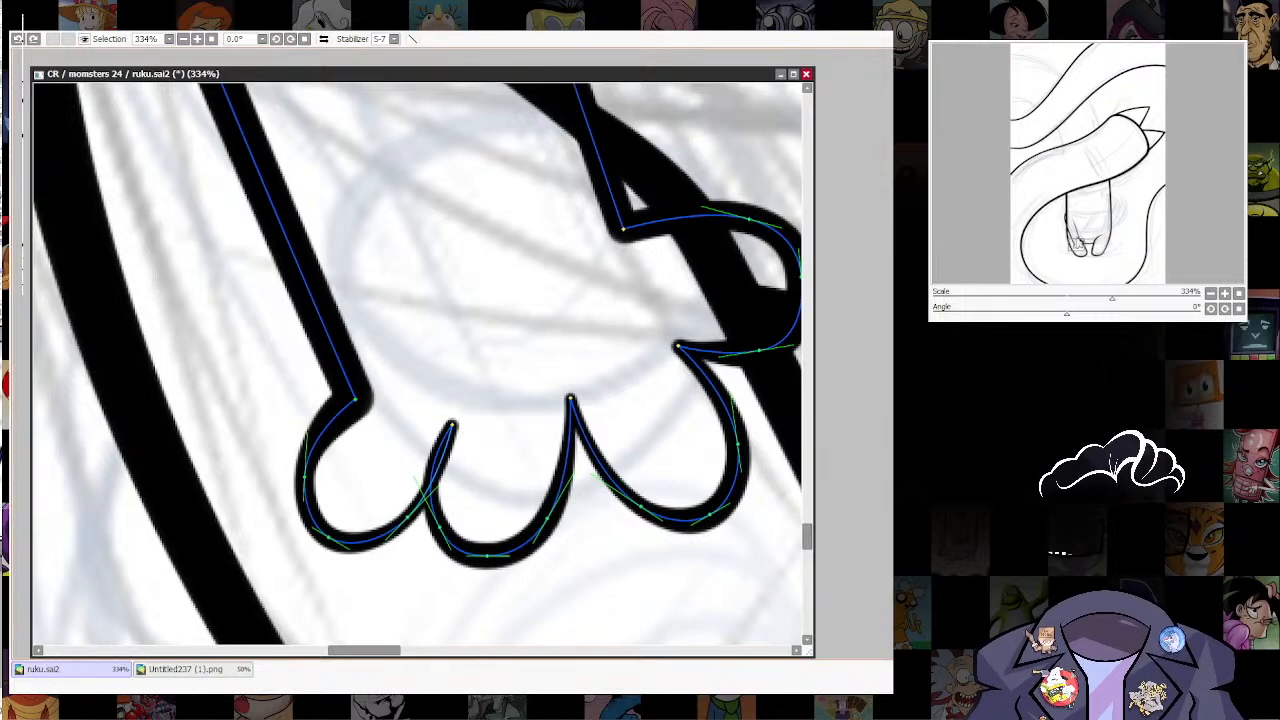
{"action": "left_click", "coordinate": [452, 425], "text": "alt"}
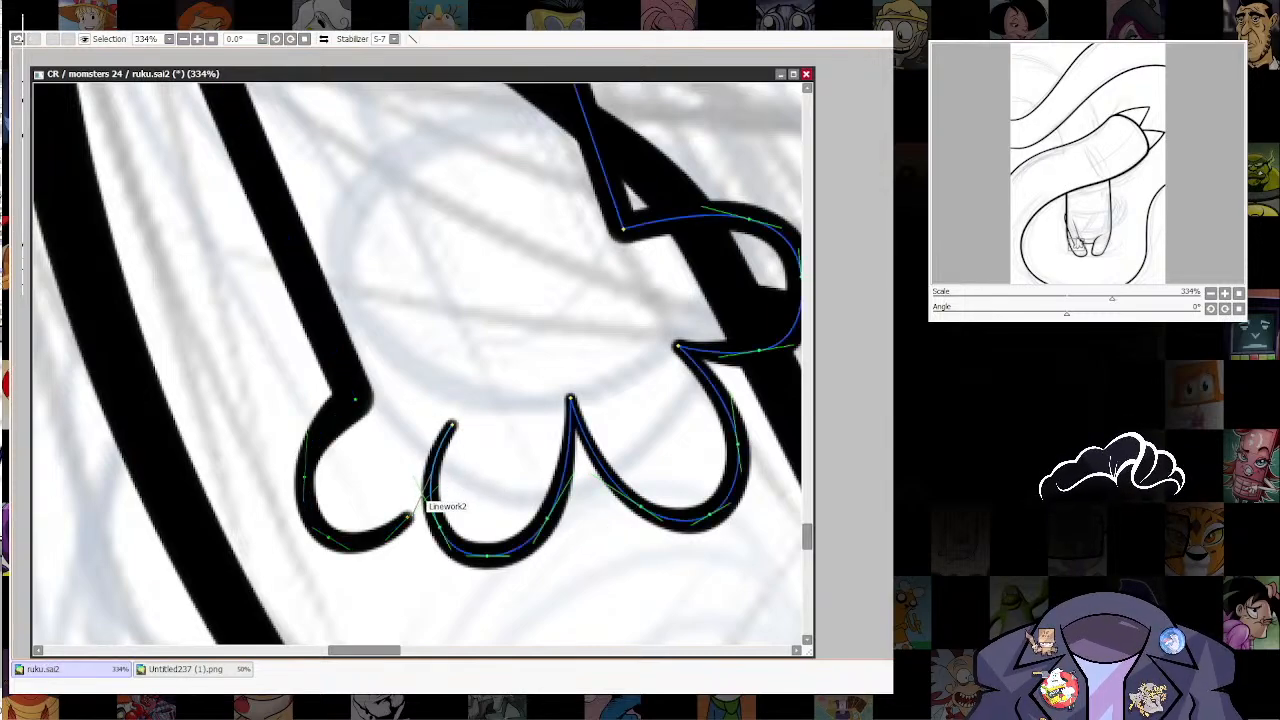
{"action": "left_click_drag", "start_coordinate": [420, 501], "coordinate": [429, 499]}
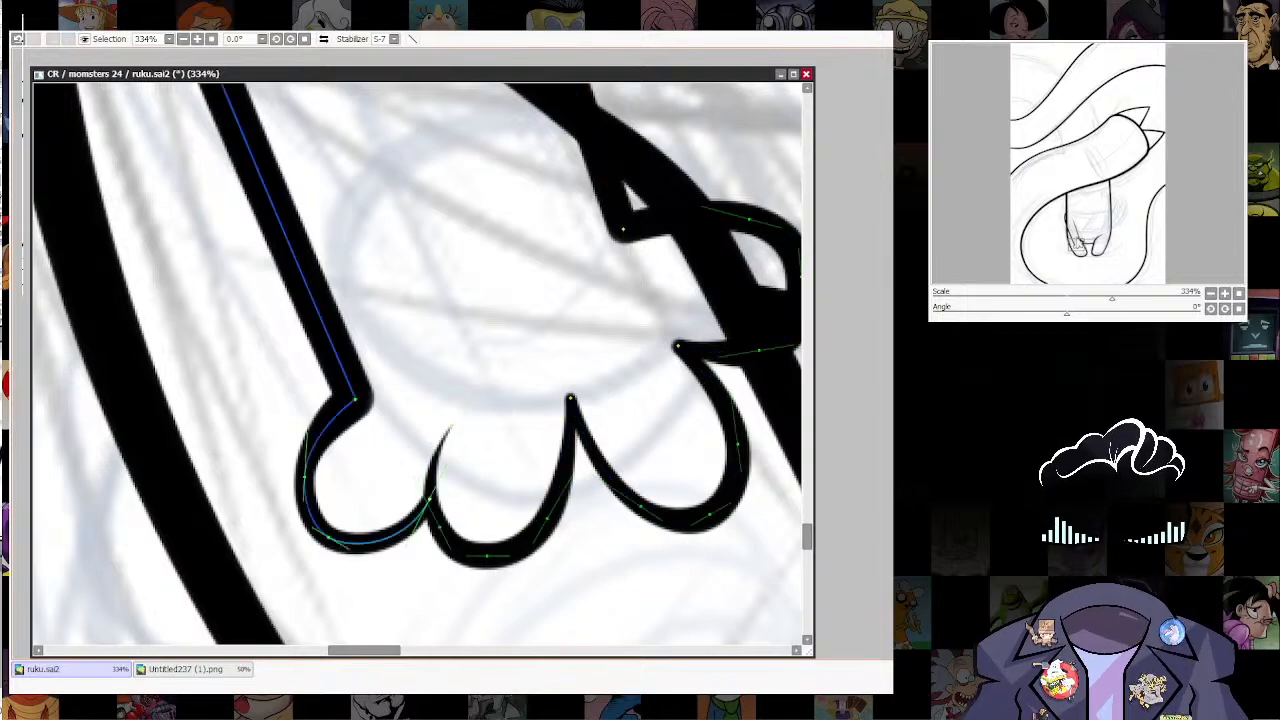
{"action": "left_click_drag", "start_coordinate": [452, 425], "coordinate": [334, 399]}
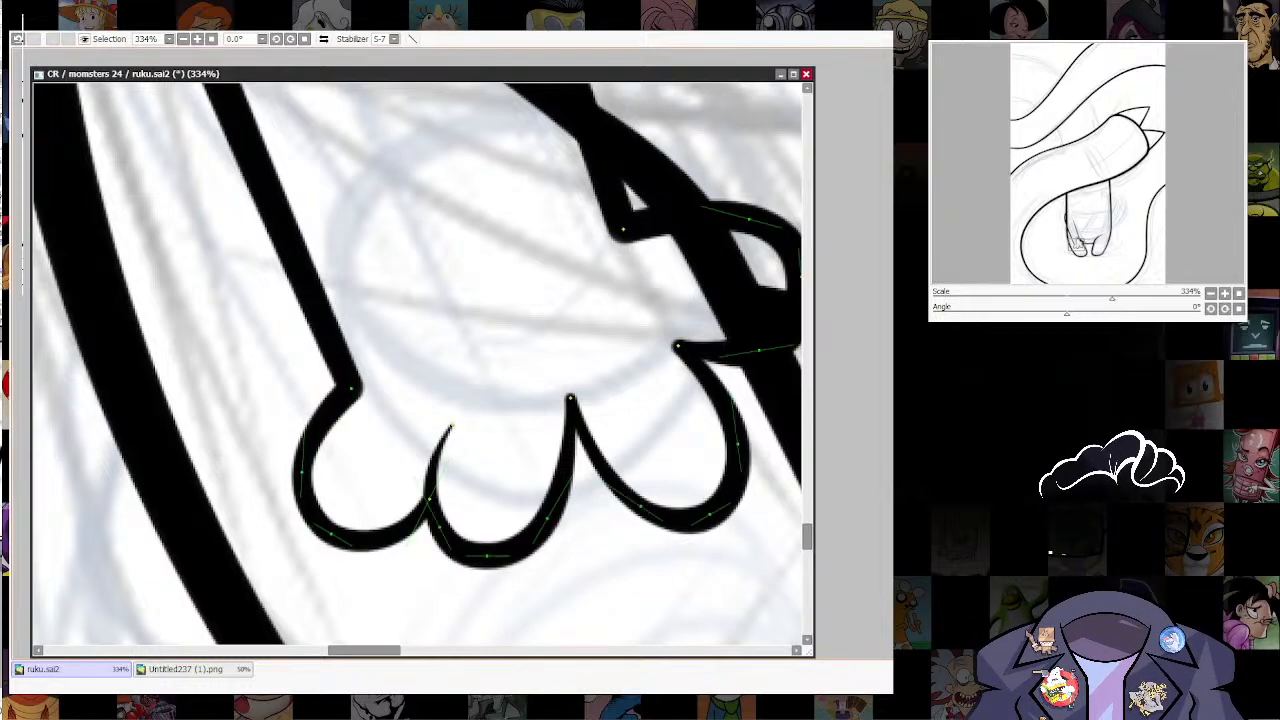
Step: Try to erase the body's left outline above the point where the arm crosses it
{"action": "left_click_drag", "start_coordinate": [452, 345], "coordinate": [298, 537]}
{"action": "scroll", "coordinate": [746, 430], "scroll_direction": "down", "scroll_amount": 6}
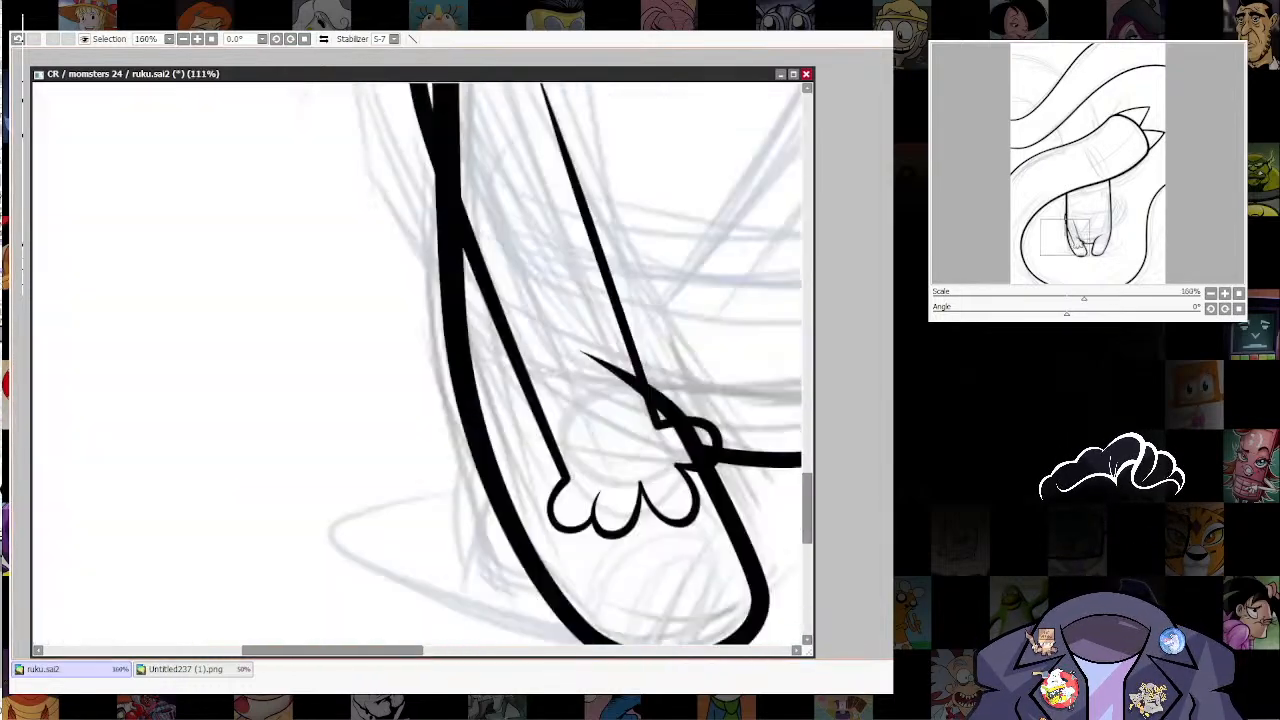
{"action": "left_click_drag", "start_coordinate": [746, 430], "coordinate": [662, 497]}
{"action": "scroll", "coordinate": [640, 480], "scroll_direction": "up", "scroll_amount": 1}
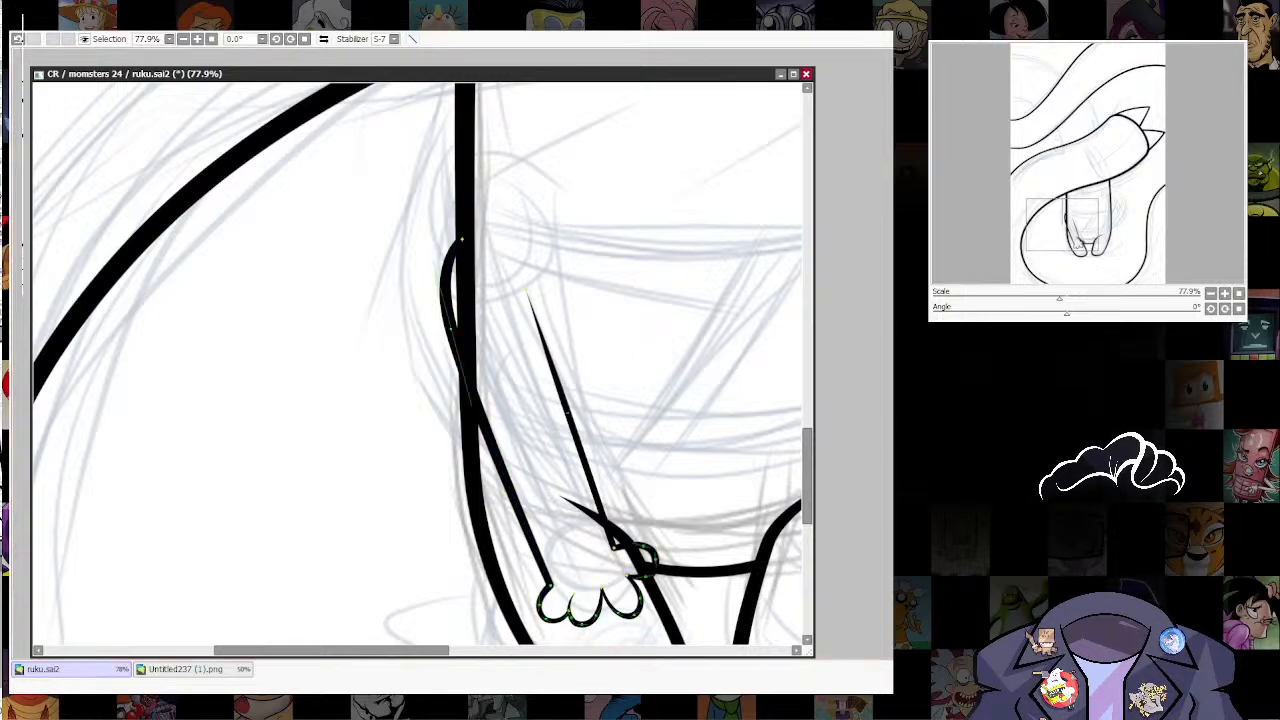
{"action": "mouse_move", "coordinate": [590, 500]}
{"action": "left_mouse_down"}
{"action": "mouse_move", "coordinate": [552, 323]}
{"action": "mouse_move", "coordinate": [521, 399]}
{"action": "left_mouse_up"}
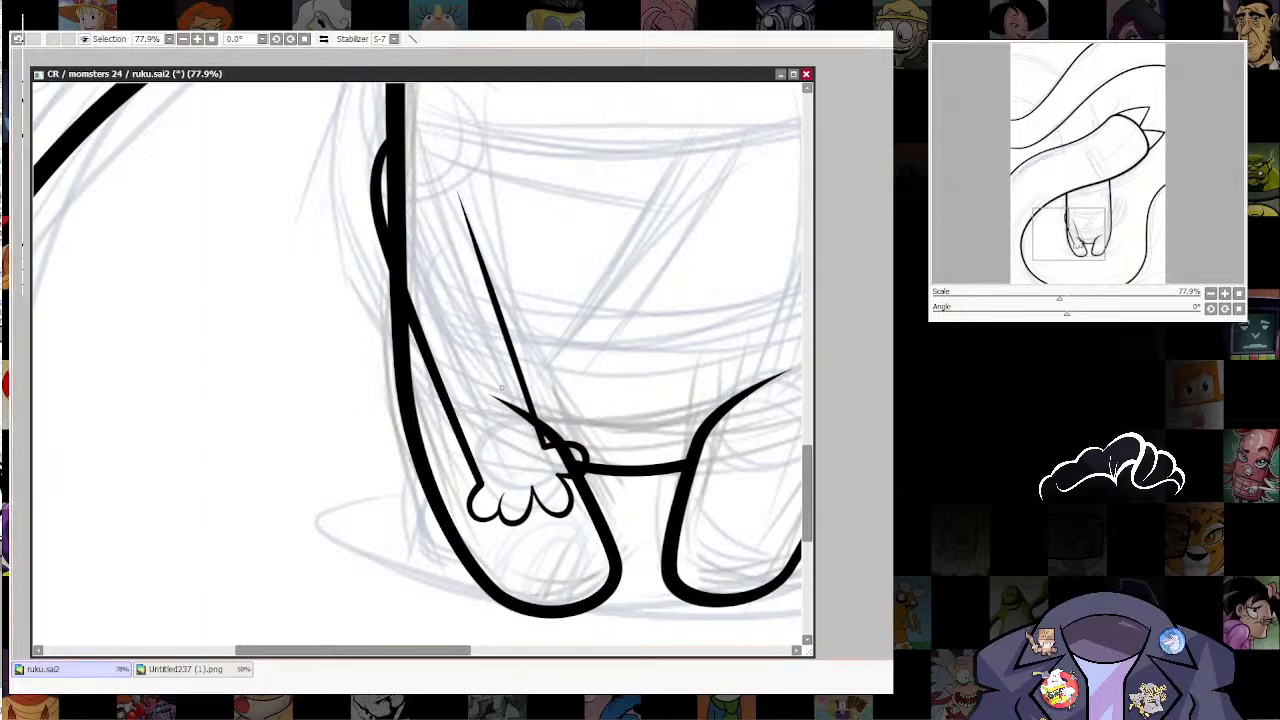
{"action": "left_click_drag", "start_coordinate": [405, 203], "coordinate": [463, 452]}
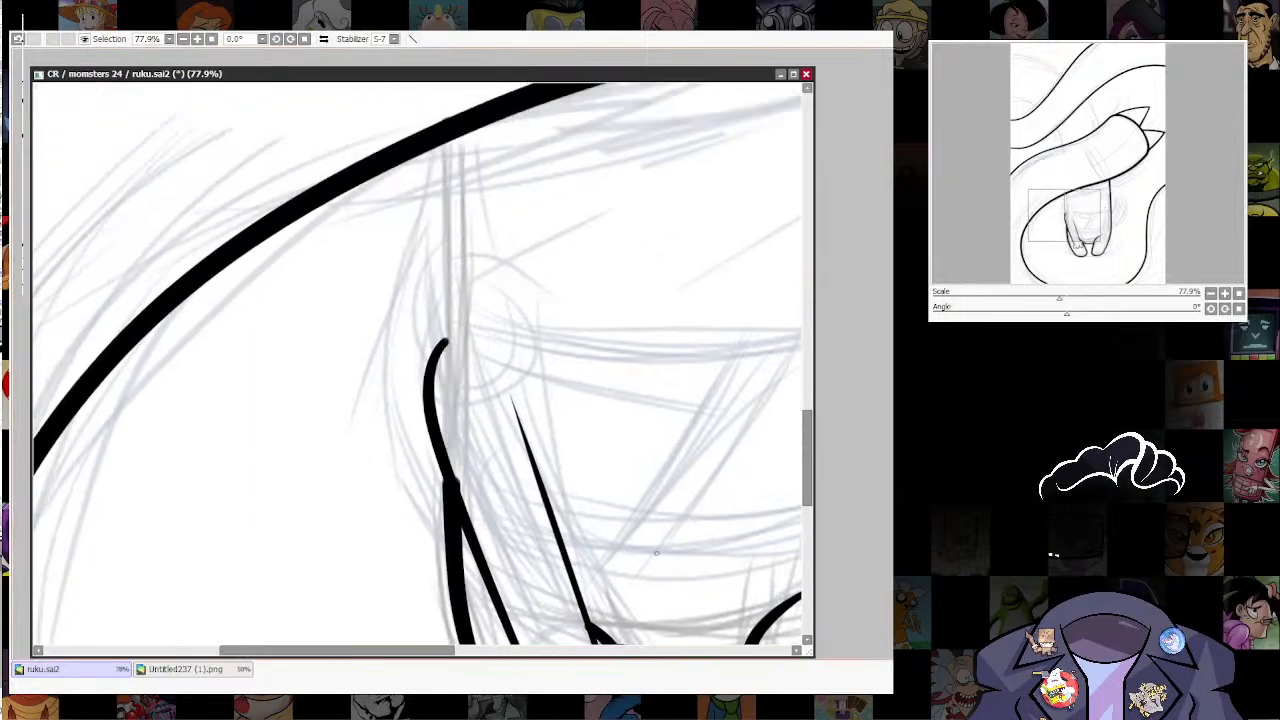
{"action": "key", "text": "ctrl+z"}
Step: Try to erase only the stretch of body outline inside the left shoulder and adjust the joint there
{"action": "left_click", "coordinate": [449, 376], "text": "ctrl+shift"}
{"action": "left_click_drag", "start_coordinate": [445, 343], "coordinate": [451, 334]}
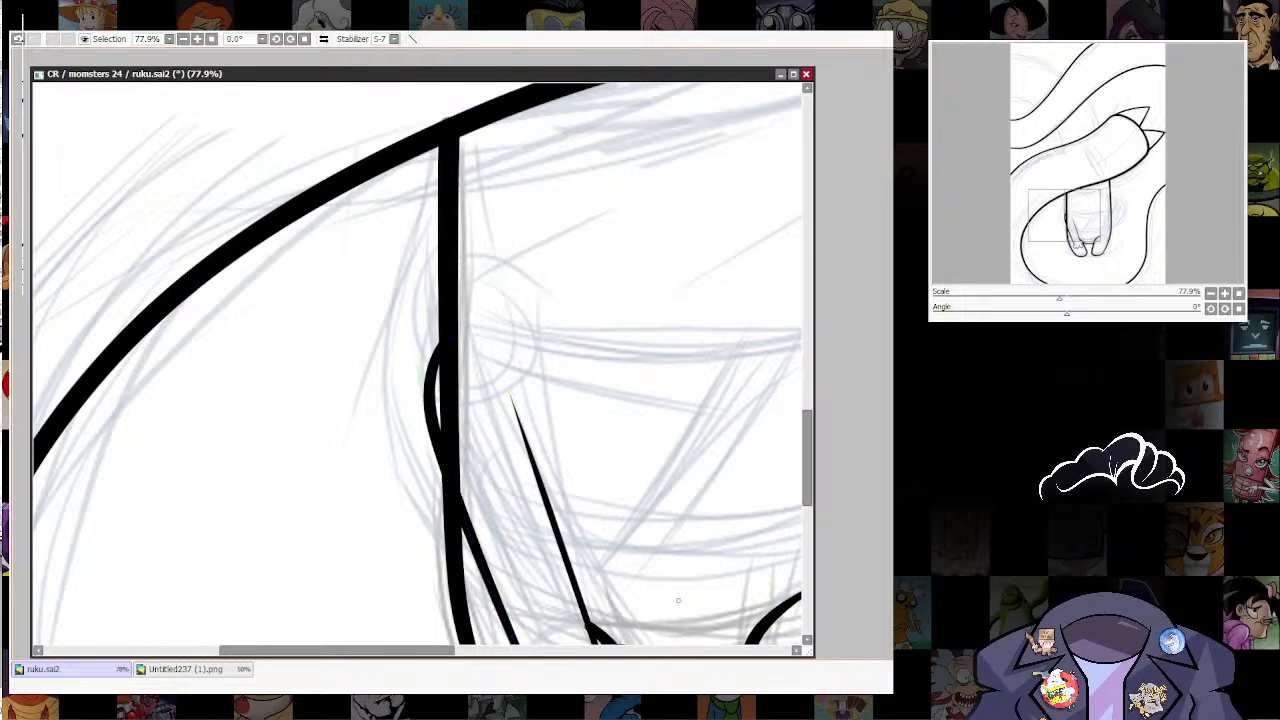
{"action": "left_click", "coordinate": [443, 386]}
{"action": "key", "text": "ctrl"}
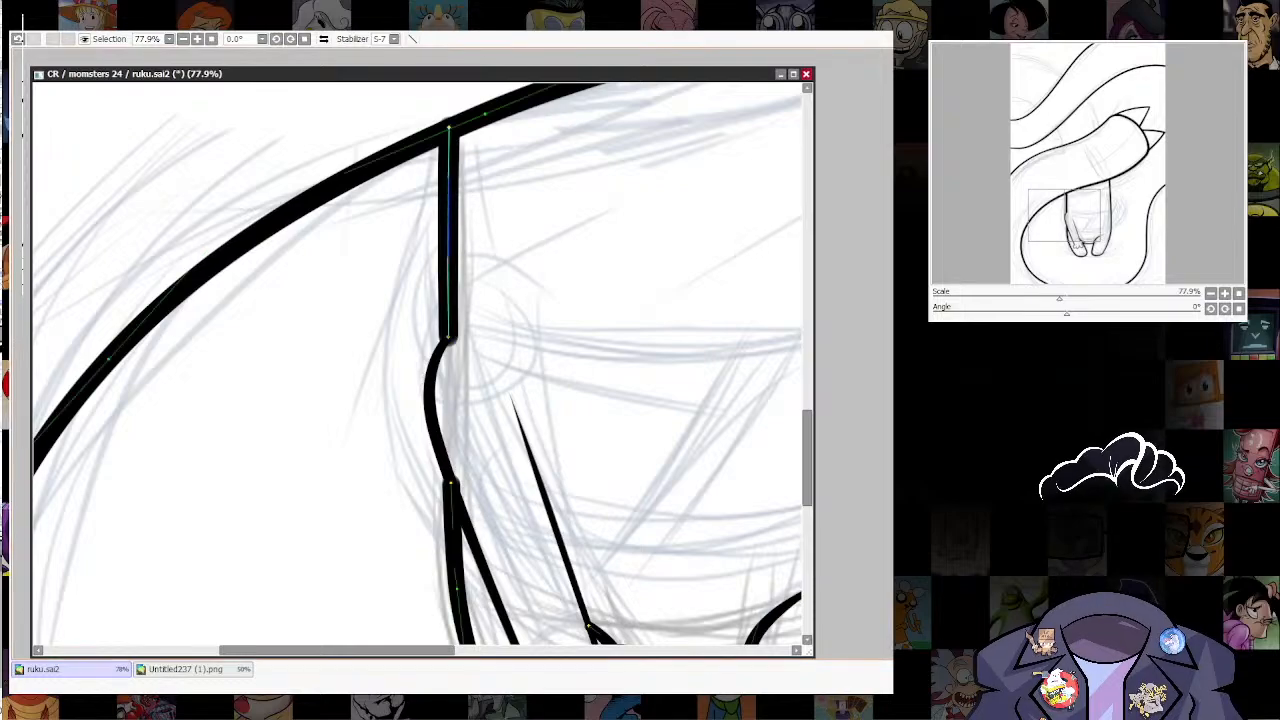
{"action": "left_click_drag", "start_coordinate": [448, 338], "coordinate": [449, 326], "text": "ctrl"}
{"action": "key", "text": "ctrl+z"}
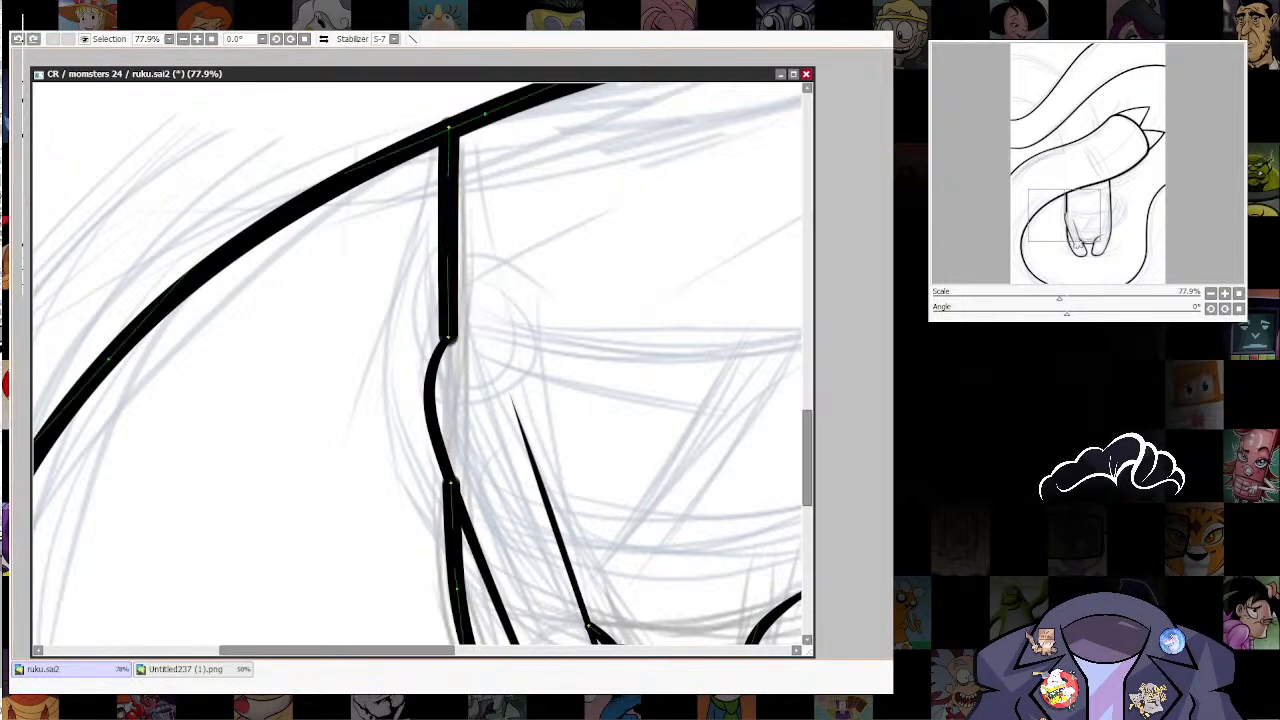
{"action": "key", "text": "ctrl+z"}
Step: Thin the line weight of the body's left outline, from the leg up to where it meets the large curve
{"action": "scroll", "coordinate": [633, 256], "scroll_direction": "down", "scroll_amount": 6}
{"action": "scroll", "coordinate": [680, 304], "scroll_direction": "up", "scroll_amount": 4}
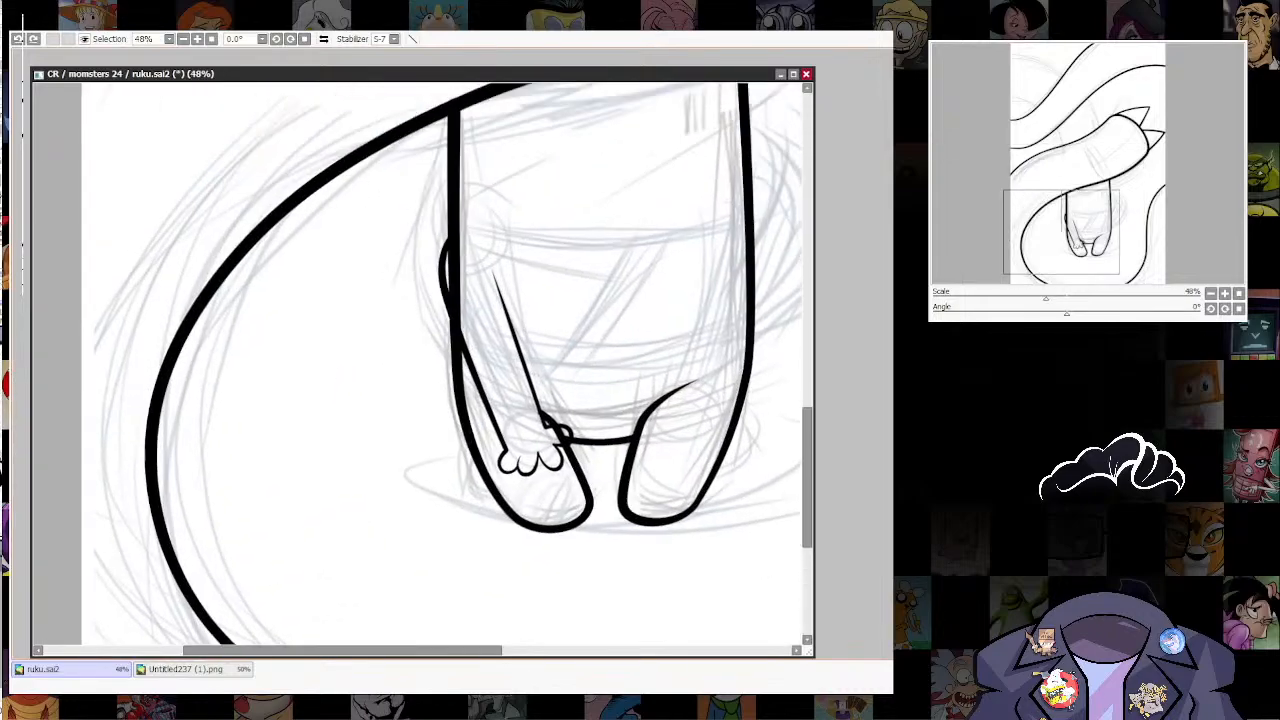
{"action": "scroll", "coordinate": [611, 368], "scroll_direction": "up", "scroll_amount": 2}
{"action": "key", "text": "ctrl"}
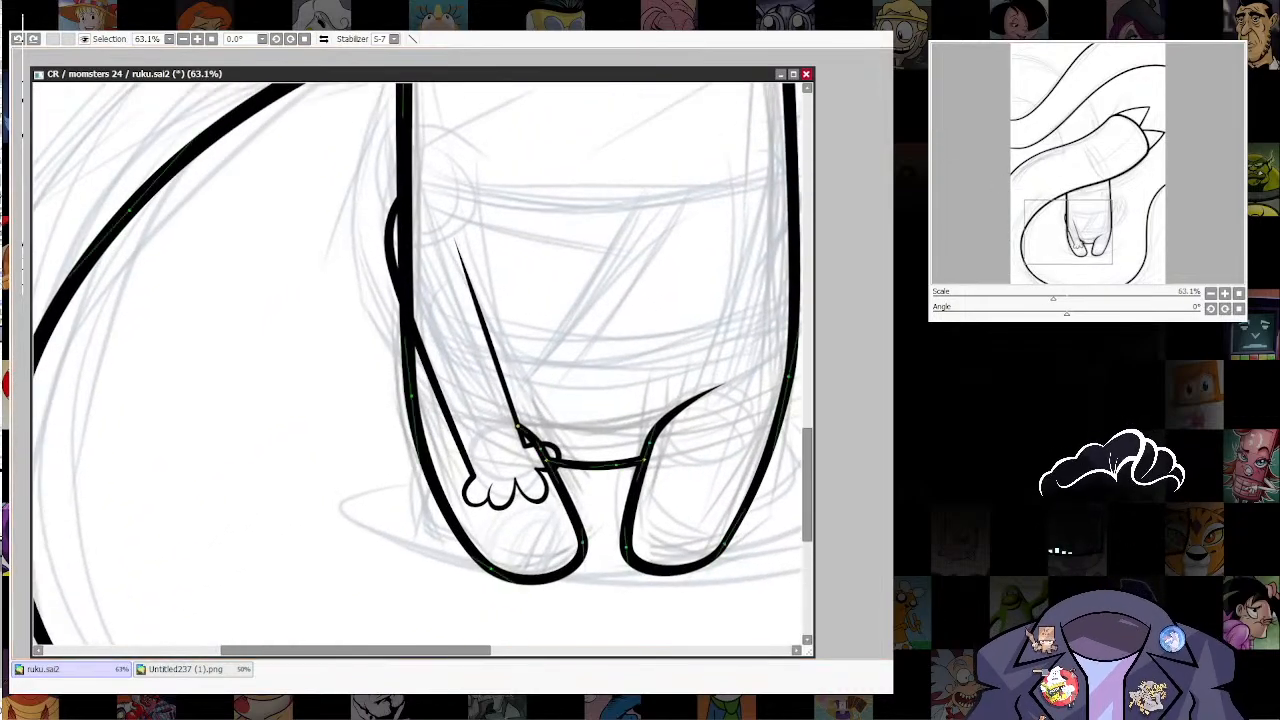
{"action": "left_click_drag", "start_coordinate": [411, 396], "coordinate": [398, 396], "text": "ctrl"}
{"action": "left_click_drag", "start_coordinate": [420, 300], "coordinate": [405, 491]}
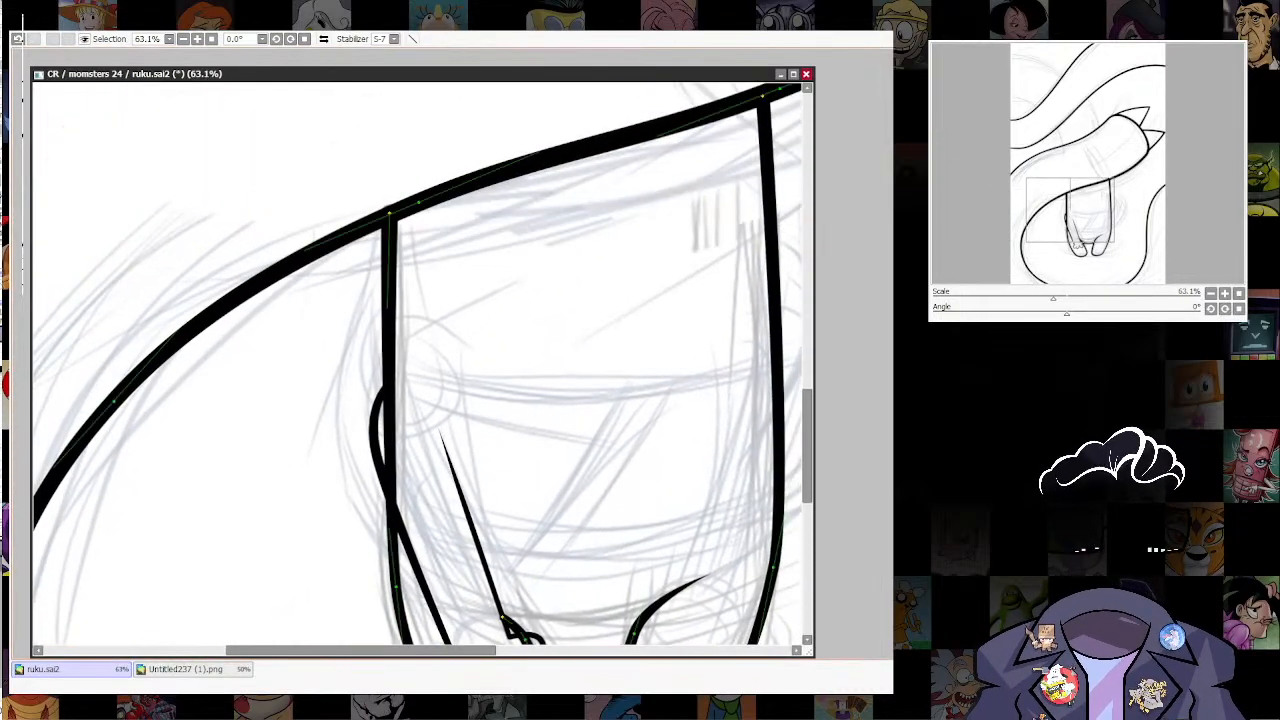
{"action": "left_click_drag", "start_coordinate": [389, 213], "coordinate": [376, 213], "text": "ctrl"}
{"action": "left_click_drag", "start_coordinate": [470, 490], "coordinate": [399, 258]}
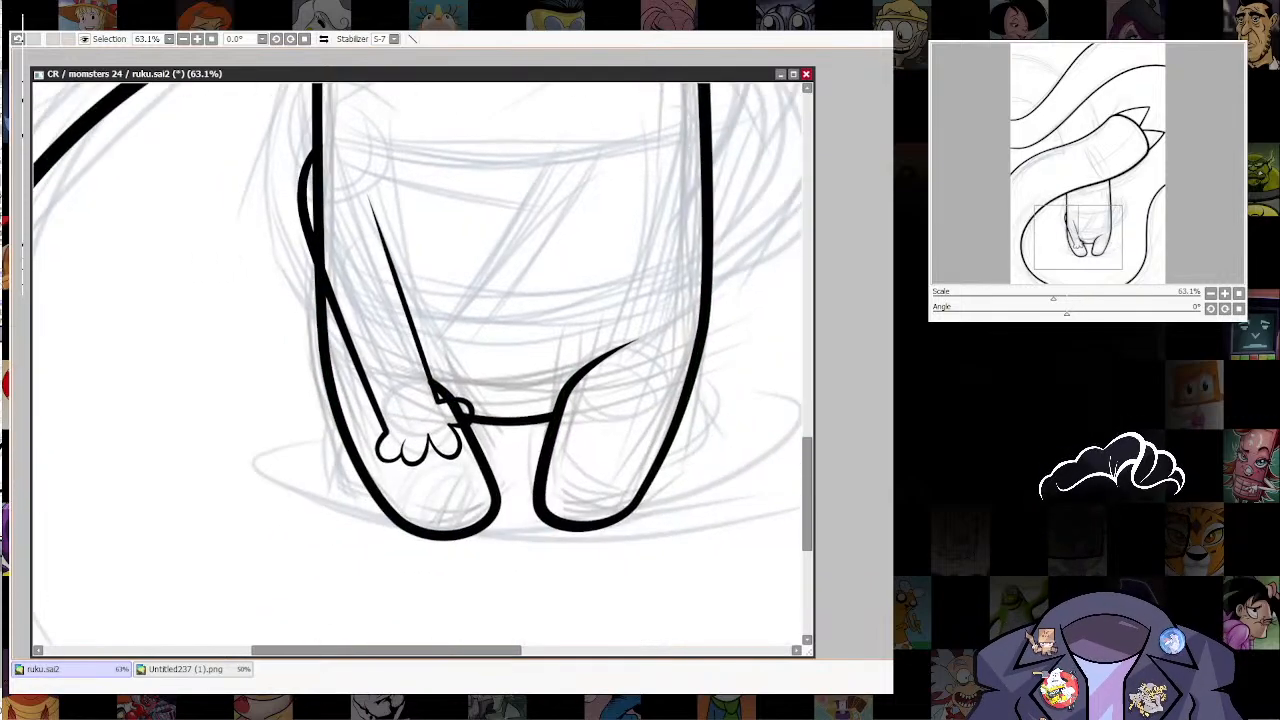
Step: Thin the line weight of the left foot, the line between the legs and the right leg's inner edge
{"action": "left_click_drag", "start_coordinate": [443, 536], "coordinate": [436, 536], "text": "ctrl"}
{"action": "left_click_drag", "start_coordinate": [463, 411], "coordinate": [424, 381], "text": "ctrl"}
{"action": "left_click_drag", "start_coordinate": [530, 420], "coordinate": [455, 412]}
{"action": "left_click_drag", "start_coordinate": [499, 503], "coordinate": [493, 503]}
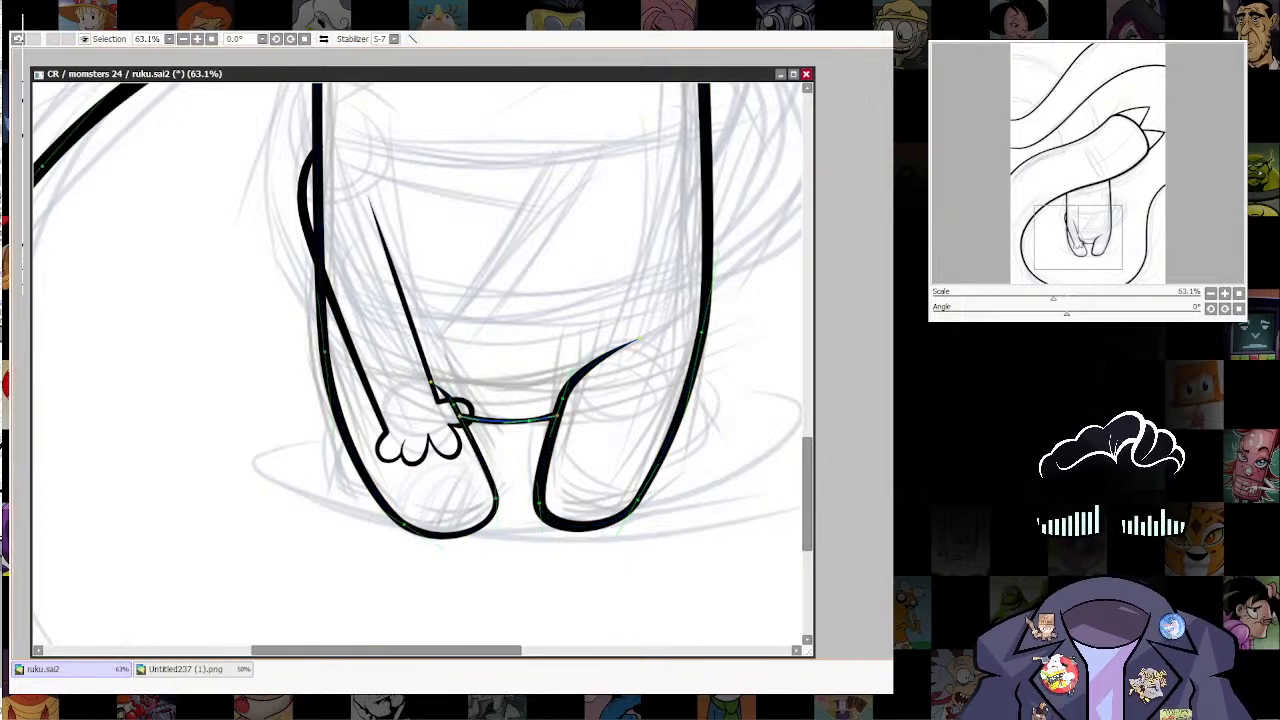
{"action": "left_click_drag", "start_coordinate": [557, 419], "coordinate": [564, 401]}
{"action": "left_click_drag", "start_coordinate": [547, 503], "coordinate": [542, 503]}
{"action": "left_click_drag", "start_coordinate": [405, 524], "coordinate": [399, 524]}
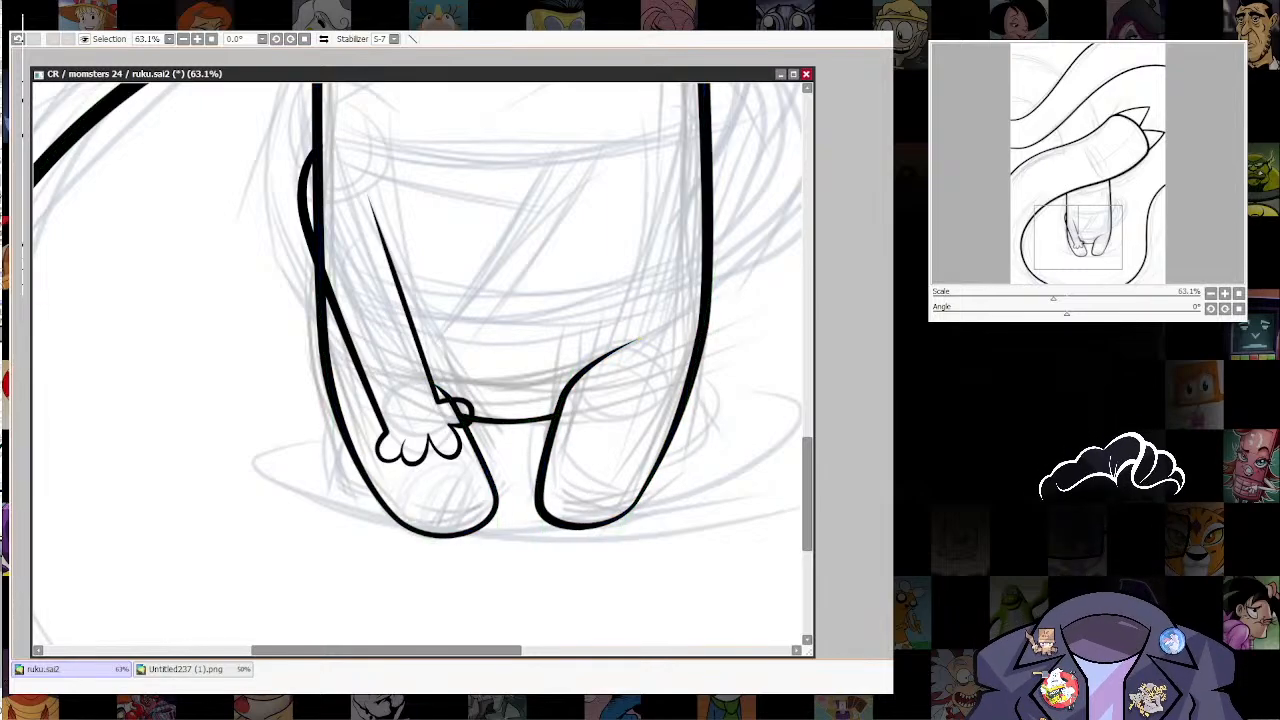
Step: Thin the line weight of the right foot's outer edge and the body's right outline up to the large curve
{"action": "left_click_drag", "start_coordinate": [640, 400], "coordinate": [609, 451]}
{"action": "left_click_drag", "start_coordinate": [672, 382], "coordinate": [666, 382]}
{"action": "left_click_drag", "start_coordinate": [611, 552], "coordinate": [606, 552]}
{"action": "left_click_drag", "start_coordinate": [620, 350], "coordinate": [590, 541]}
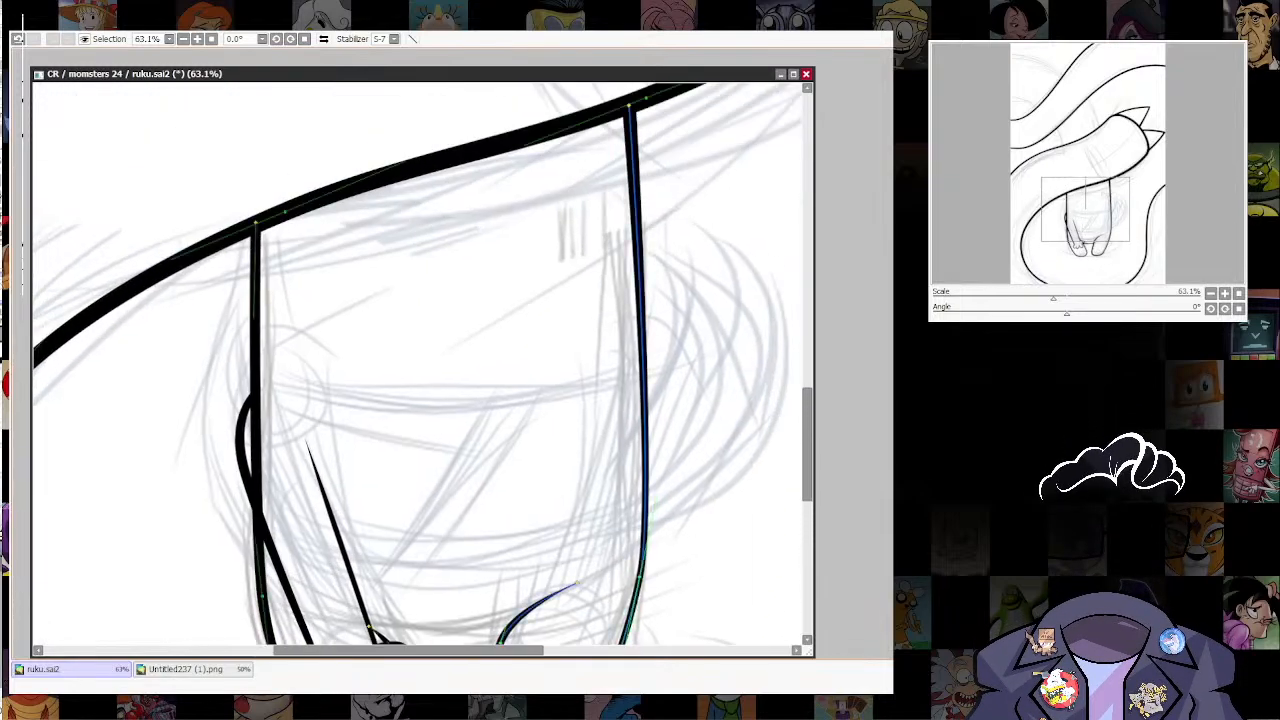
{"action": "left_click_drag", "start_coordinate": [634, 104], "coordinate": [629, 104]}
{"action": "left_click_drag", "start_coordinate": [610, 400], "coordinate": [636, 242]}
{"action": "left_click_drag", "start_coordinate": [480, 330], "coordinate": [491, 384]}
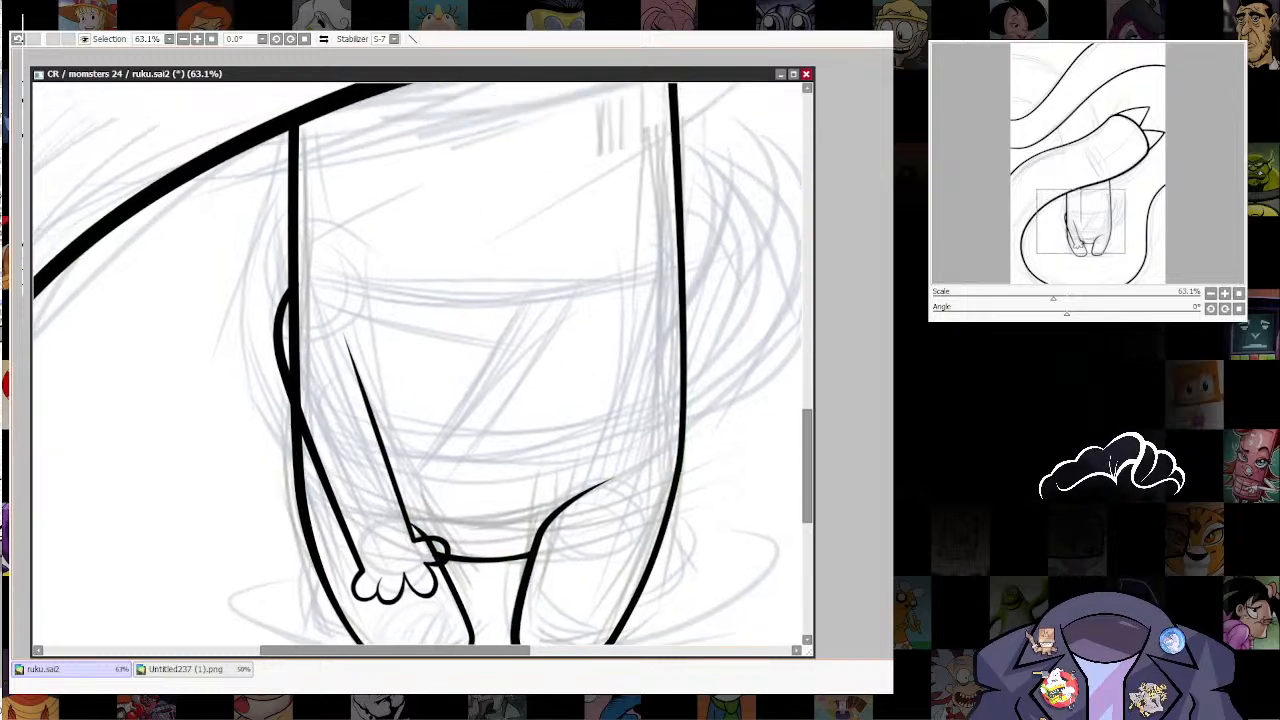
Step: Duplicate the arm with its hand, mirror the copy horizontally and place it on the body's right side
{"action": "left_click_drag", "start_coordinate": [348, 457], "coordinate": [439, 421]}
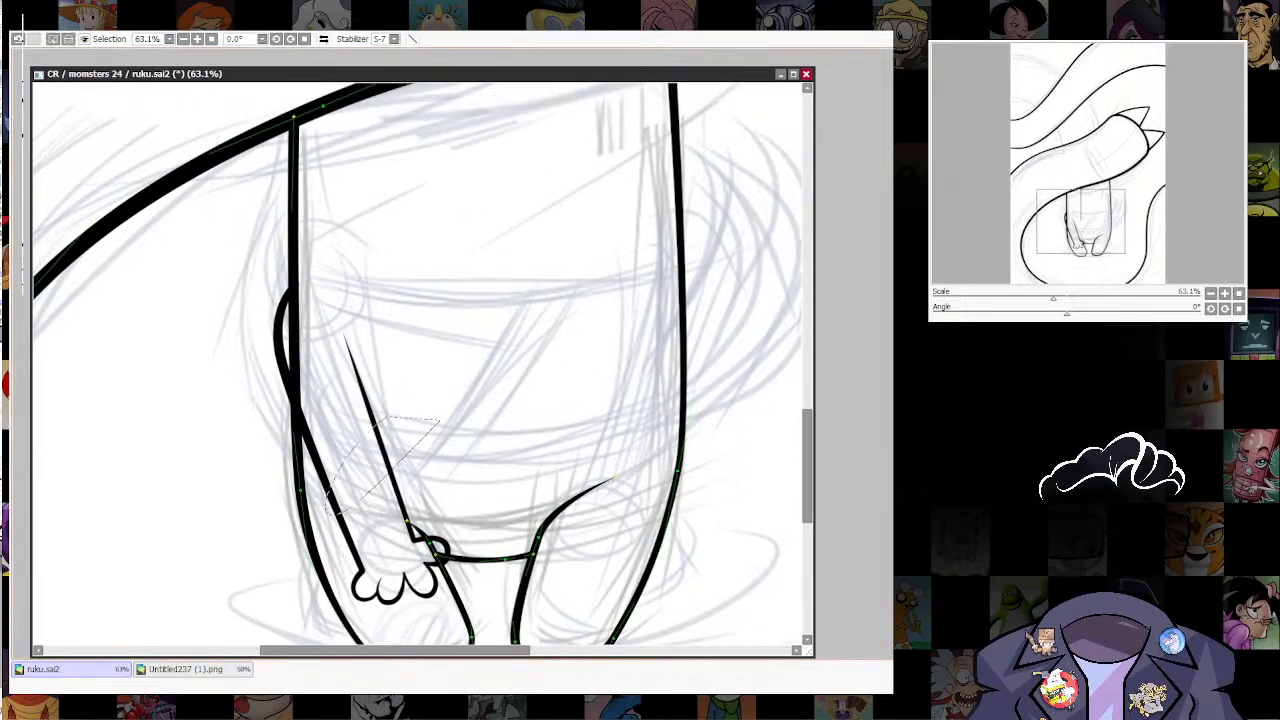
{"action": "key", "text": "ctrl+d"}
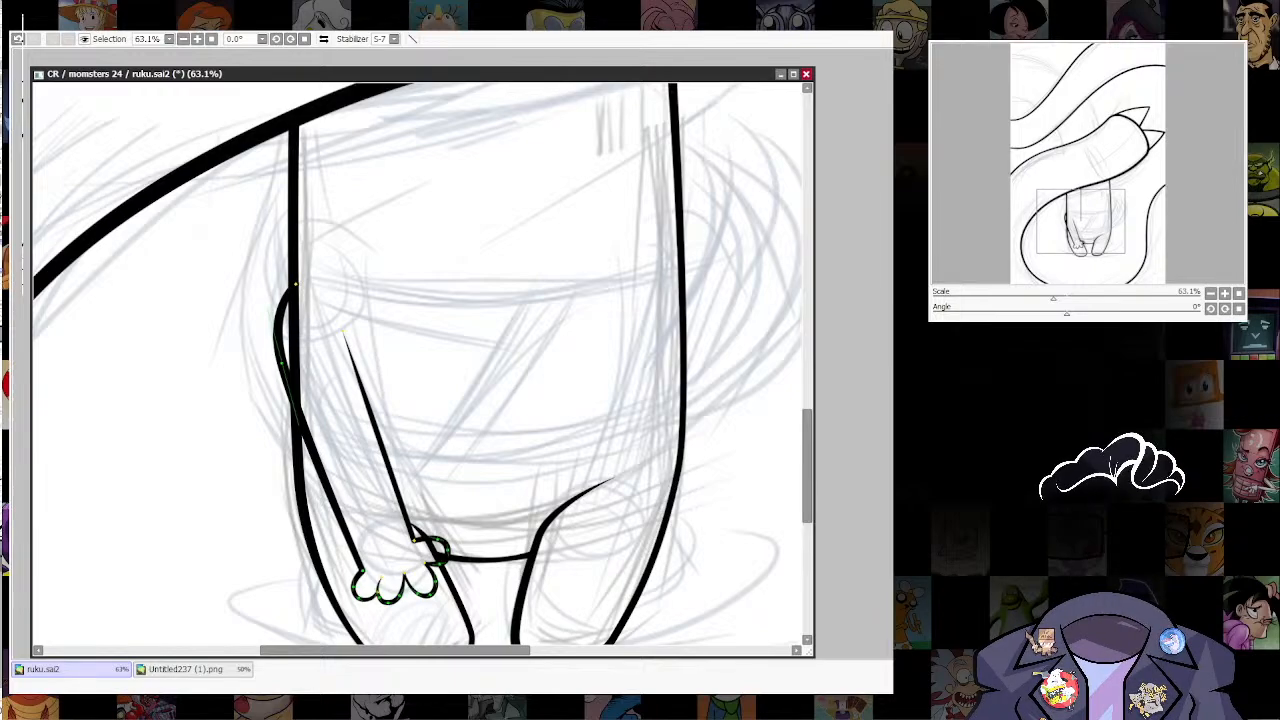
{"action": "key", "text": "ctrl+h"}
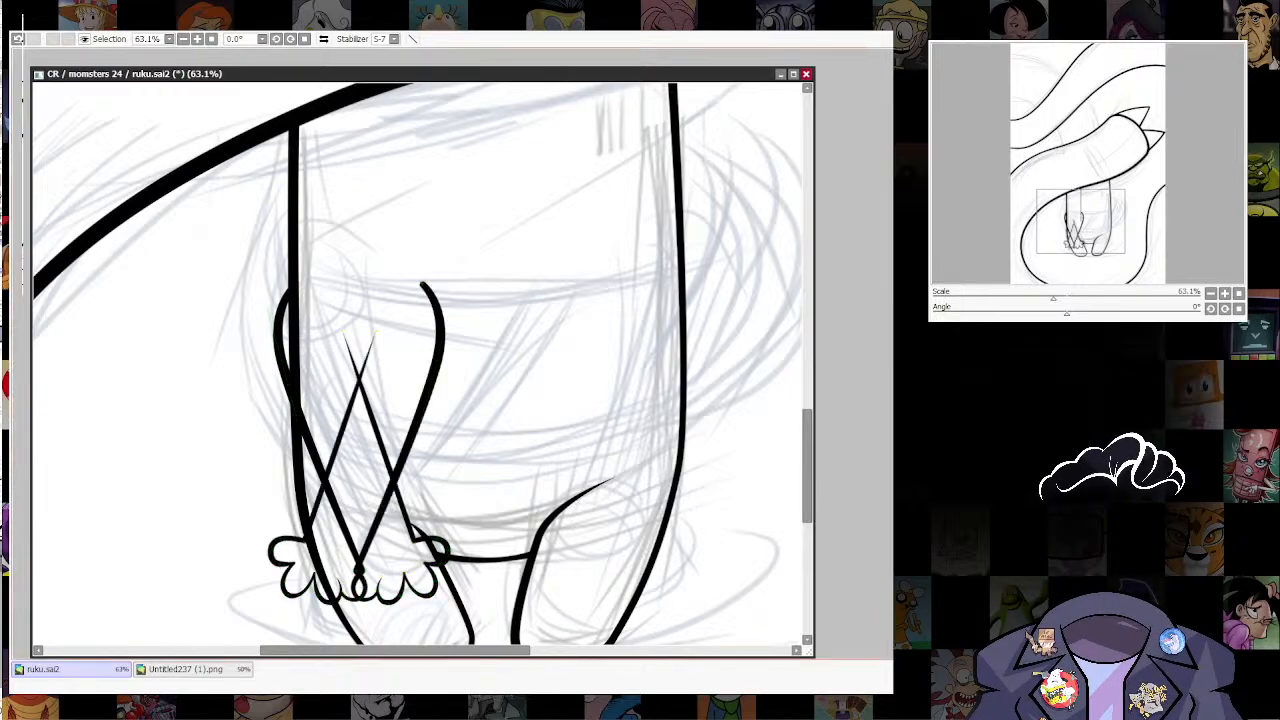
{"action": "left_click_drag", "start_coordinate": [400, 440], "coordinate": [664, 434]}
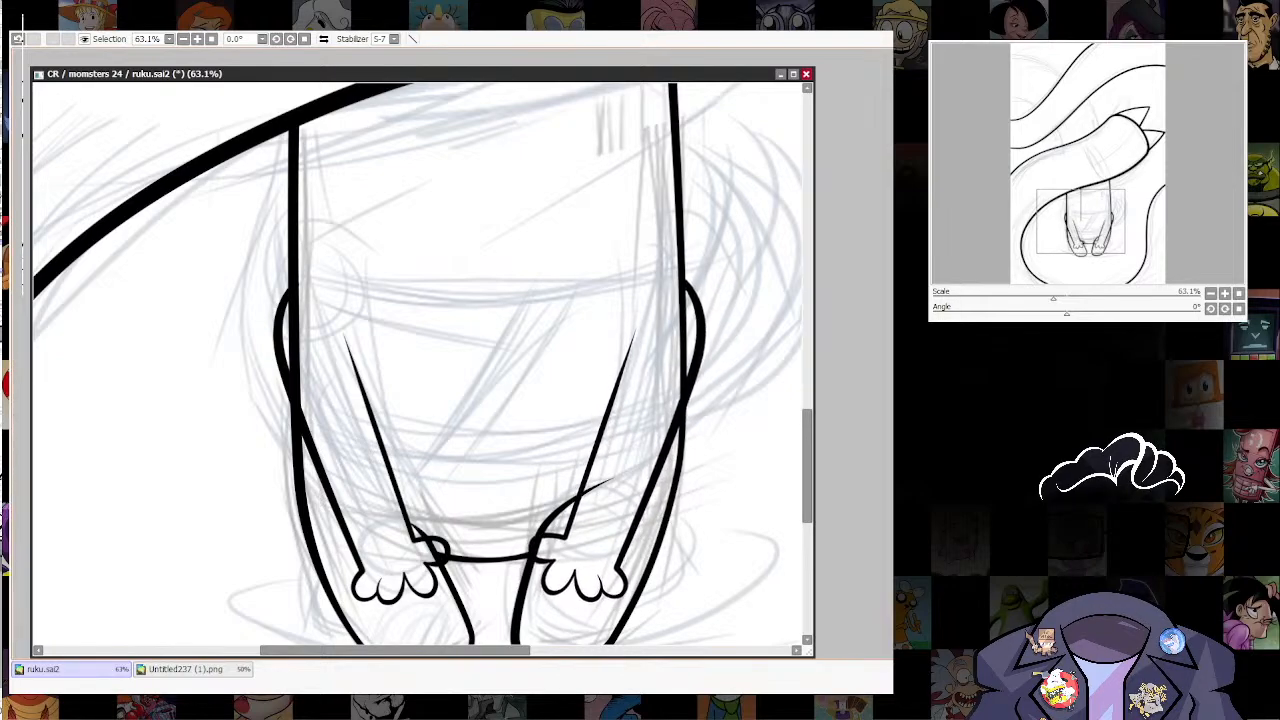
Step: Erase the leg lines that cross both hands and the body outlines that run through both upper arms
{"action": "scroll", "coordinate": [661, 578], "scroll_direction": "down", "scroll_amount": 7}
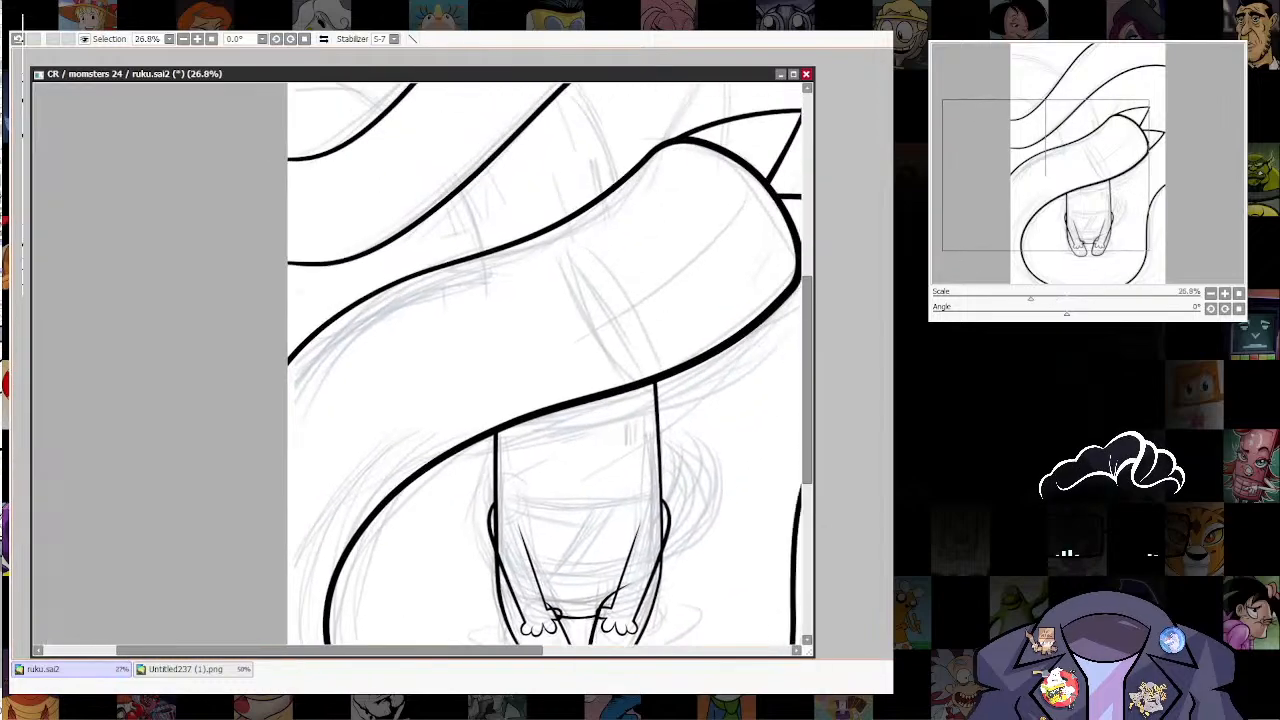
{"action": "scroll", "coordinate": [620, 560], "scroll_direction": "up", "scroll_amount": 7}
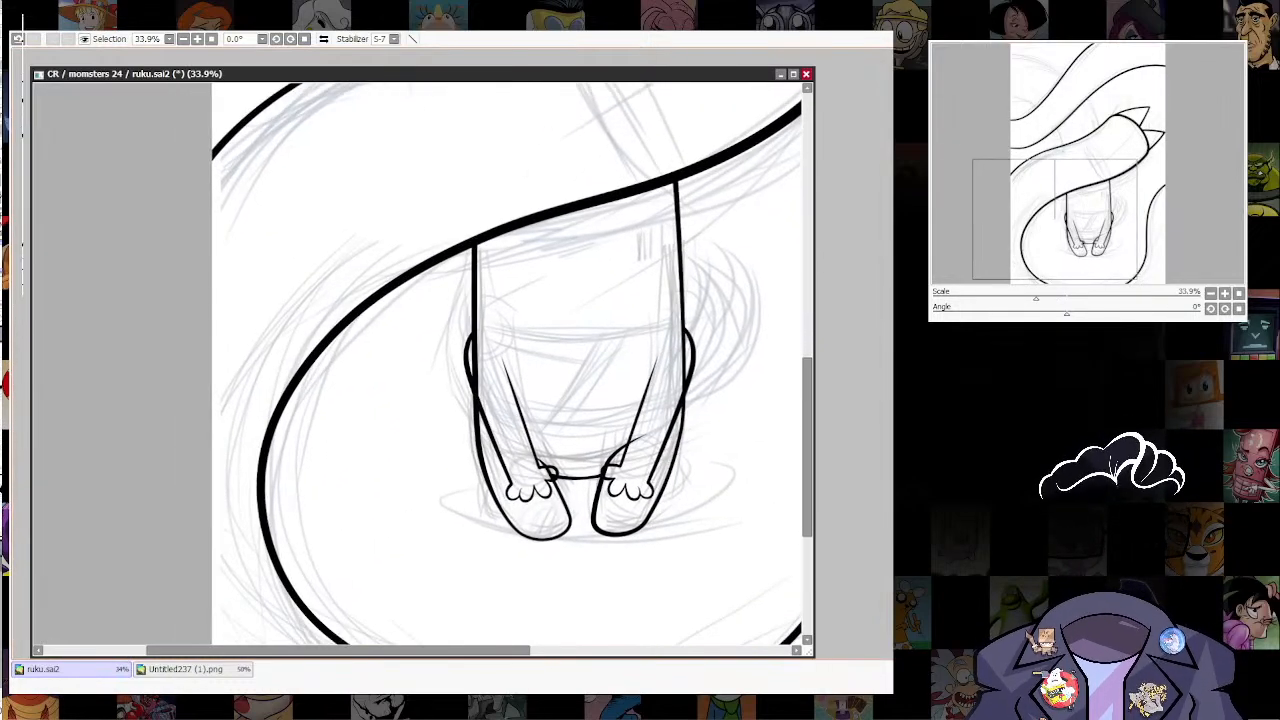
{"action": "scroll", "coordinate": [620, 560], "scroll_direction": "up", "scroll_amount": 1}
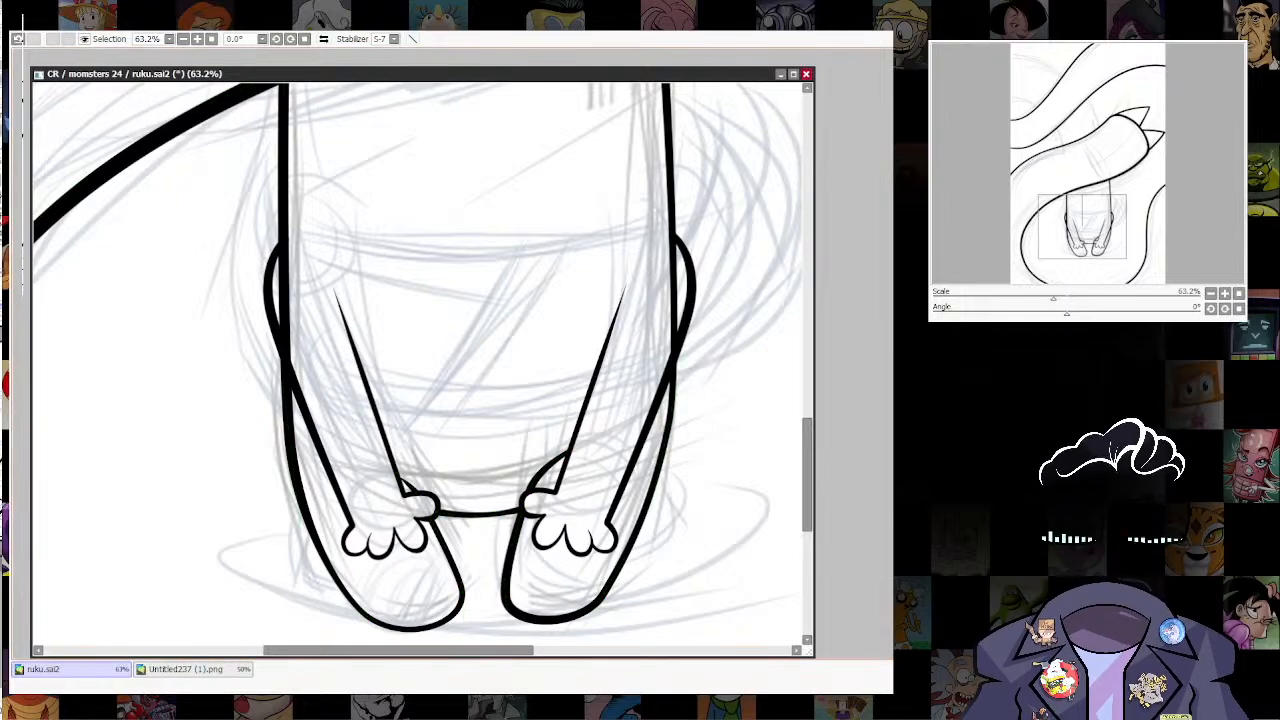
{"action": "scroll", "coordinate": [632, 608], "scroll_direction": "down", "scroll_amount": 3}
{"action": "scroll", "coordinate": [667, 486], "scroll_direction": "up", "scroll_amount": 2}
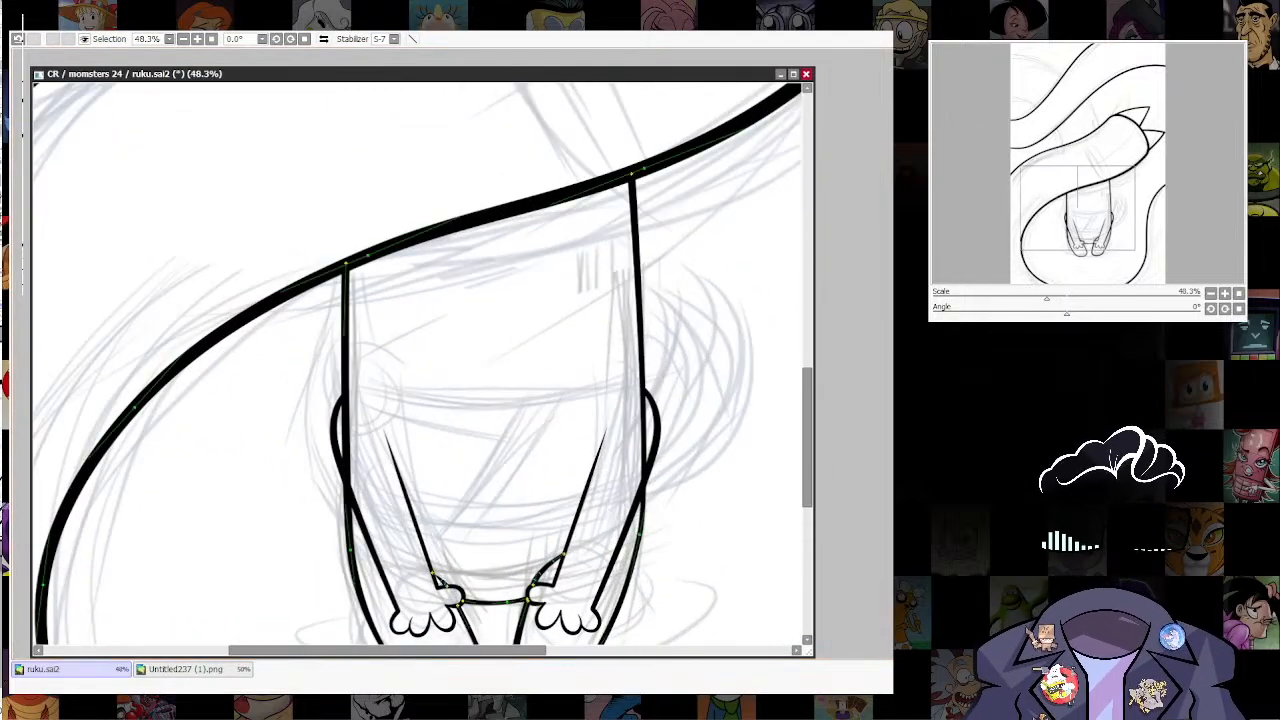
{"action": "left_click", "coordinate": [644, 427]}
{"action": "left_click_drag", "start_coordinate": [632, 181], "coordinate": [643, 390]}
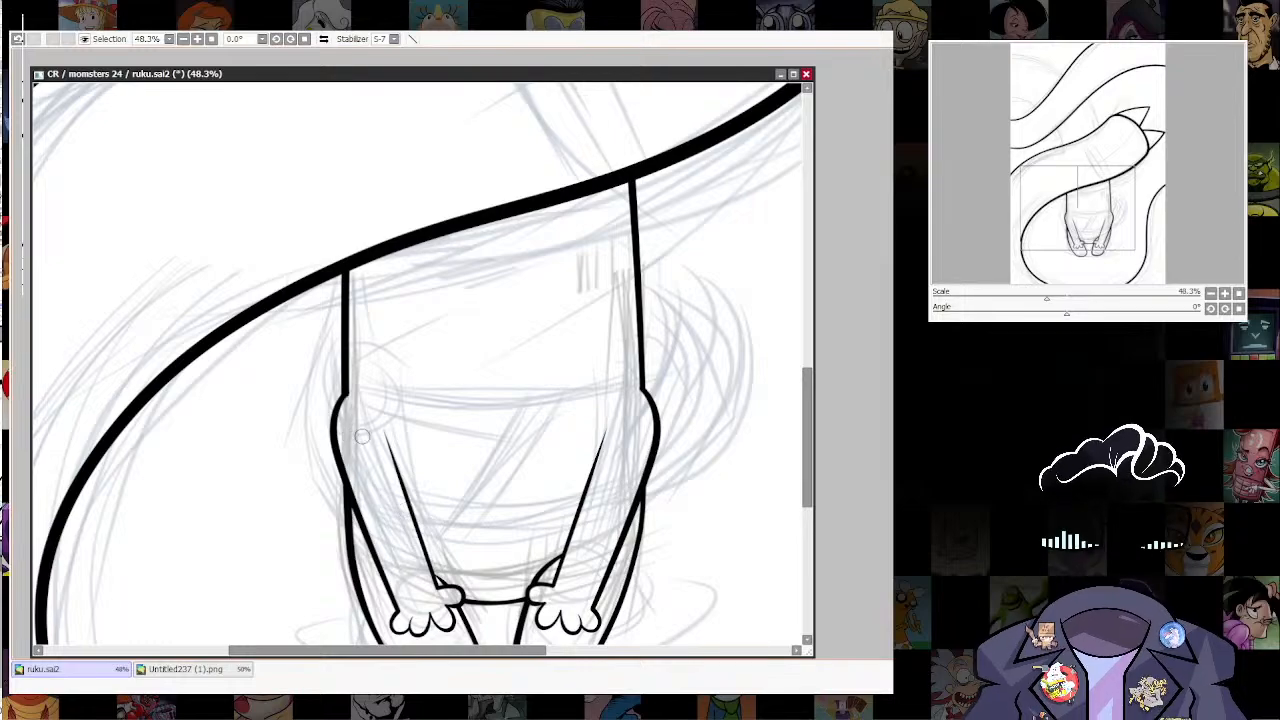
{"action": "scroll", "coordinate": [541, 565], "scroll_direction": "down", "scroll_amount": 4}
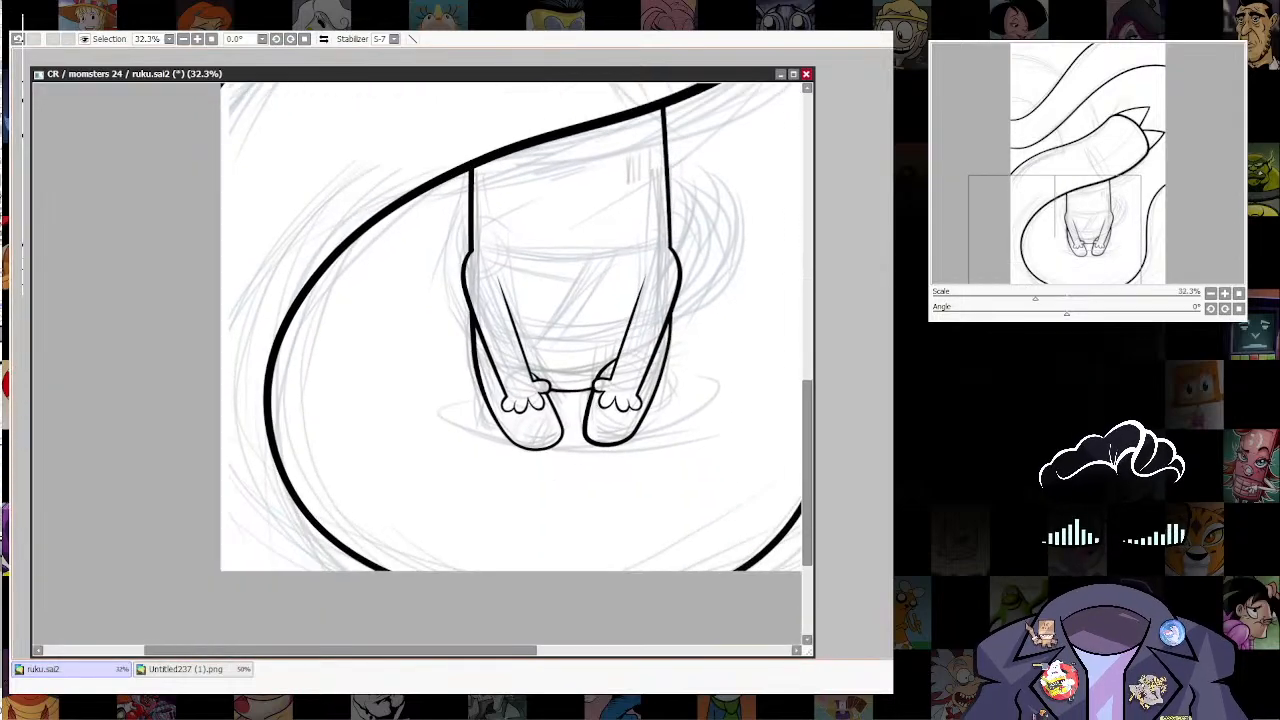
Step: Thin the line weight of the right foot's inner edge
{"action": "scroll", "coordinate": [678, 275], "scroll_direction": "up", "scroll_amount": 4}
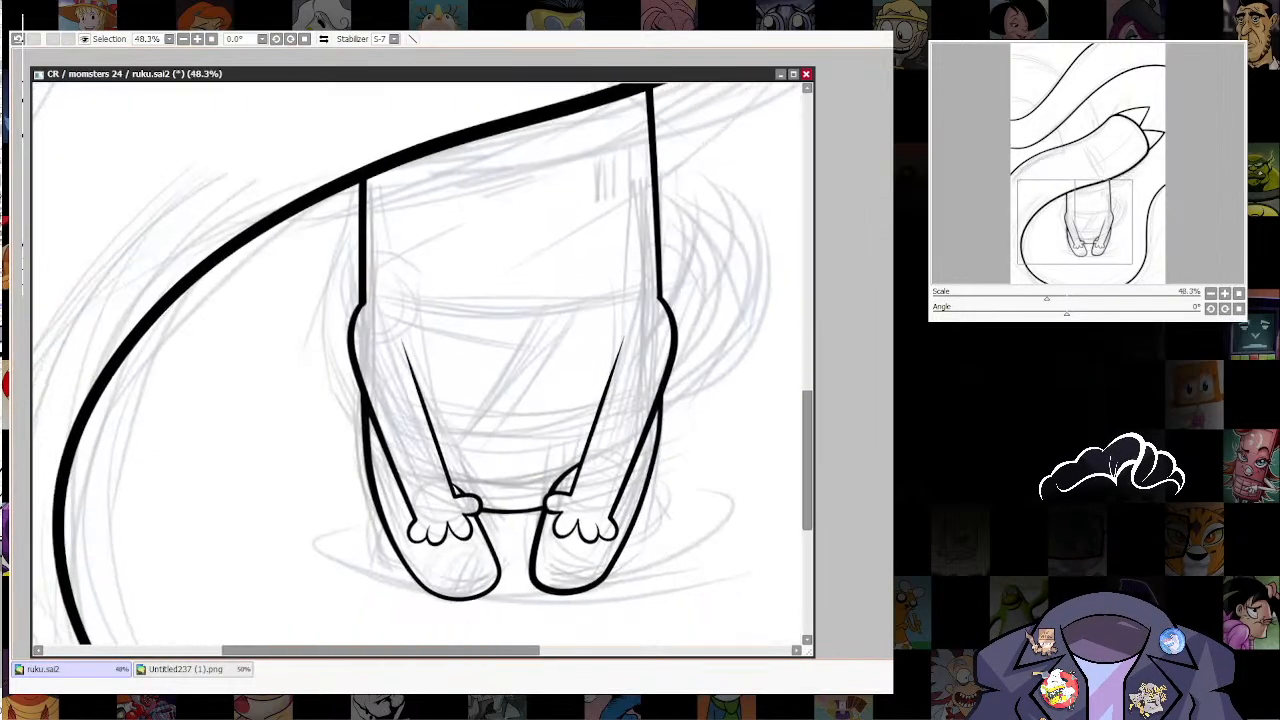
{"action": "scroll", "coordinate": [550, 560], "scroll_direction": "up", "scroll_amount": 2}
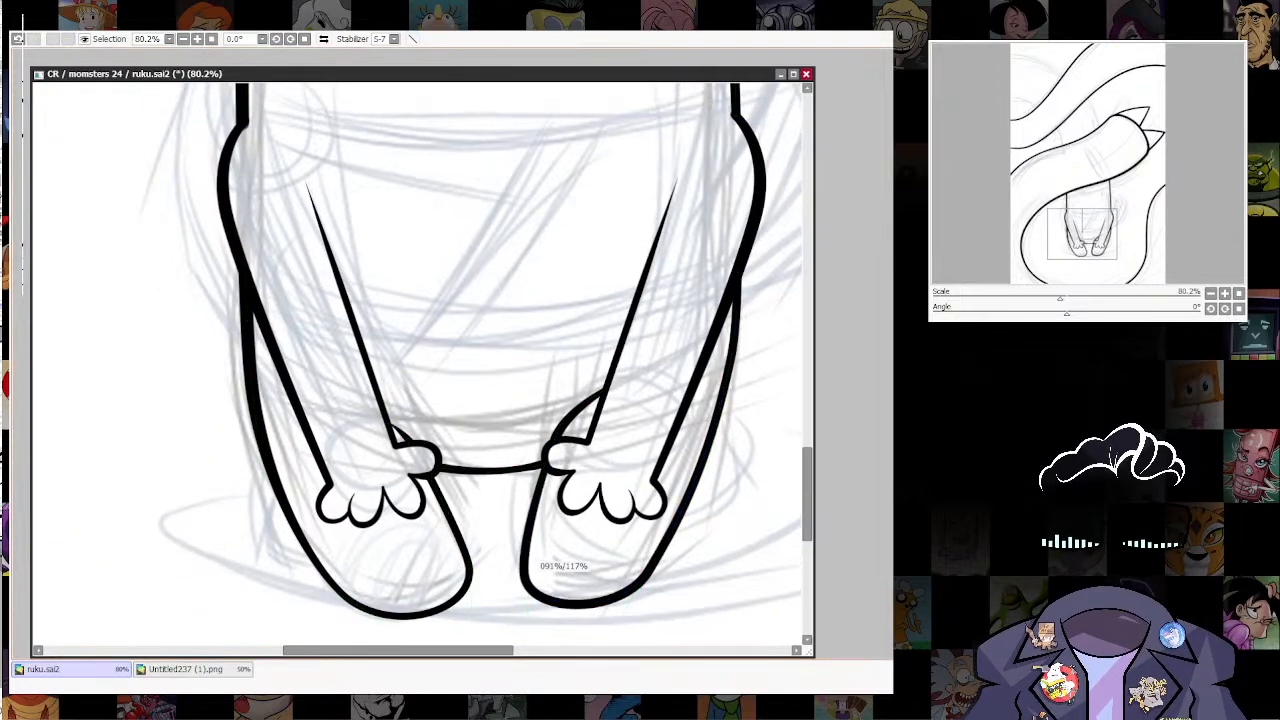
{"action": "left_click_drag", "start_coordinate": [526, 574], "coordinate": [506, 574]}
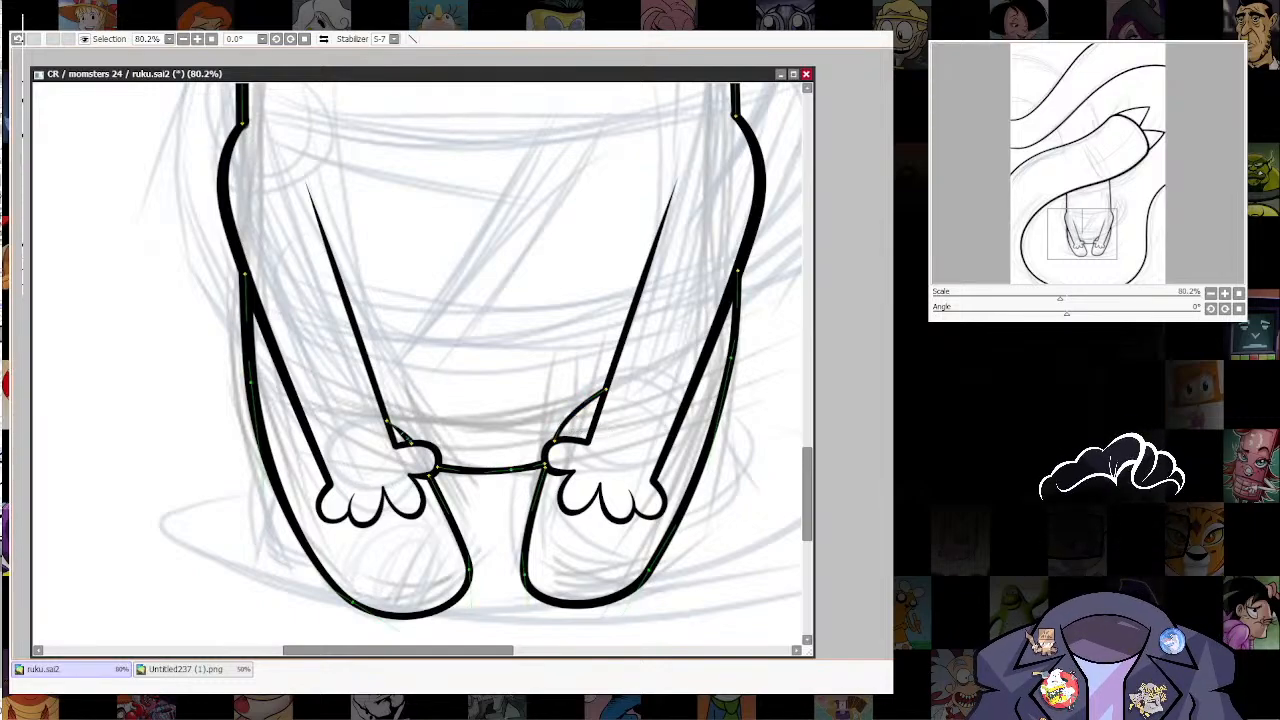
Step: Adjust the lower end of the body's right outline and connect it to the top of the right arm
{"action": "mouse_move", "coordinate": [480, 230]}
{"action": "left_mouse_down"}
{"action": "mouse_move", "coordinate": [370, 400]}
{"action": "mouse_move", "coordinate": [365, 530]}
{"action": "left_mouse_up"}
{"action": "left_click_drag", "start_coordinate": [620, 415], "coordinate": [619, 404]}
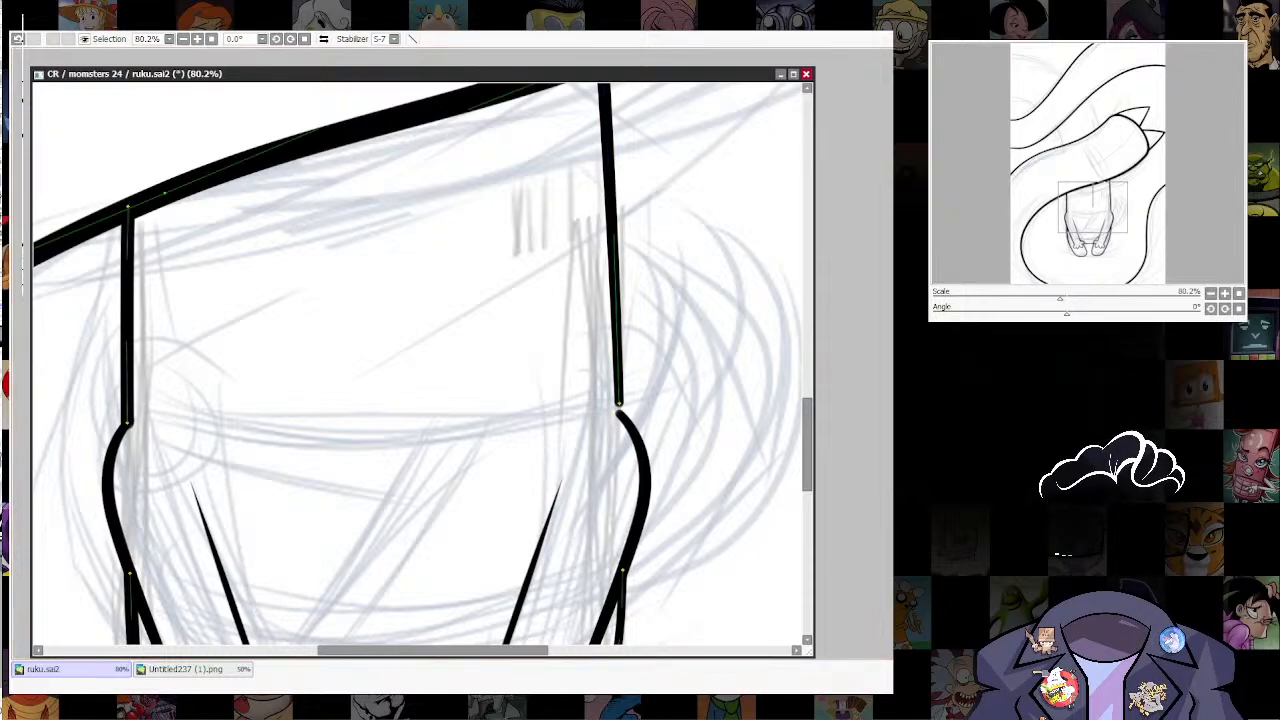
{"action": "left_click", "coordinate": [622, 418], "text": "ctrl+shift"}
{"action": "left_click", "coordinate": [619, 404]}
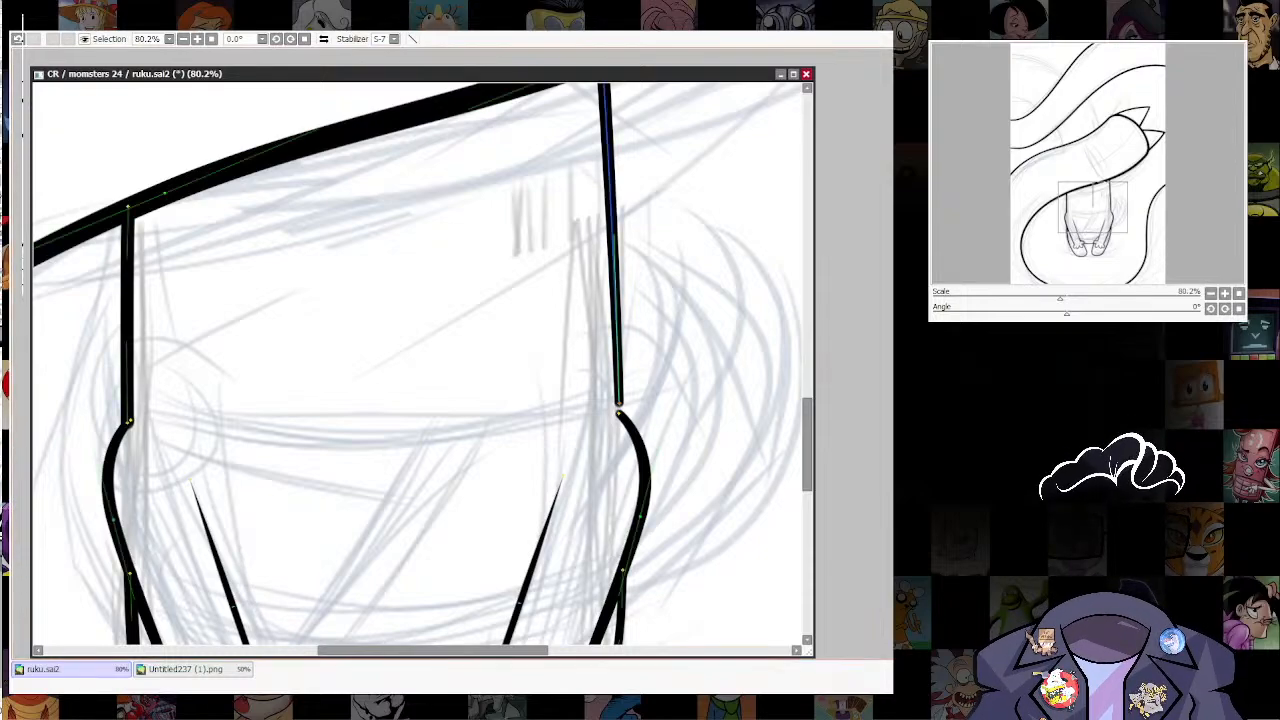
{"action": "left_click", "coordinate": [619, 413]}
Step: Connect the lower end of the body's left outline to the top of the left arm
{"action": "left_click_drag", "start_coordinate": [306, 325], "coordinate": [529, 403]}
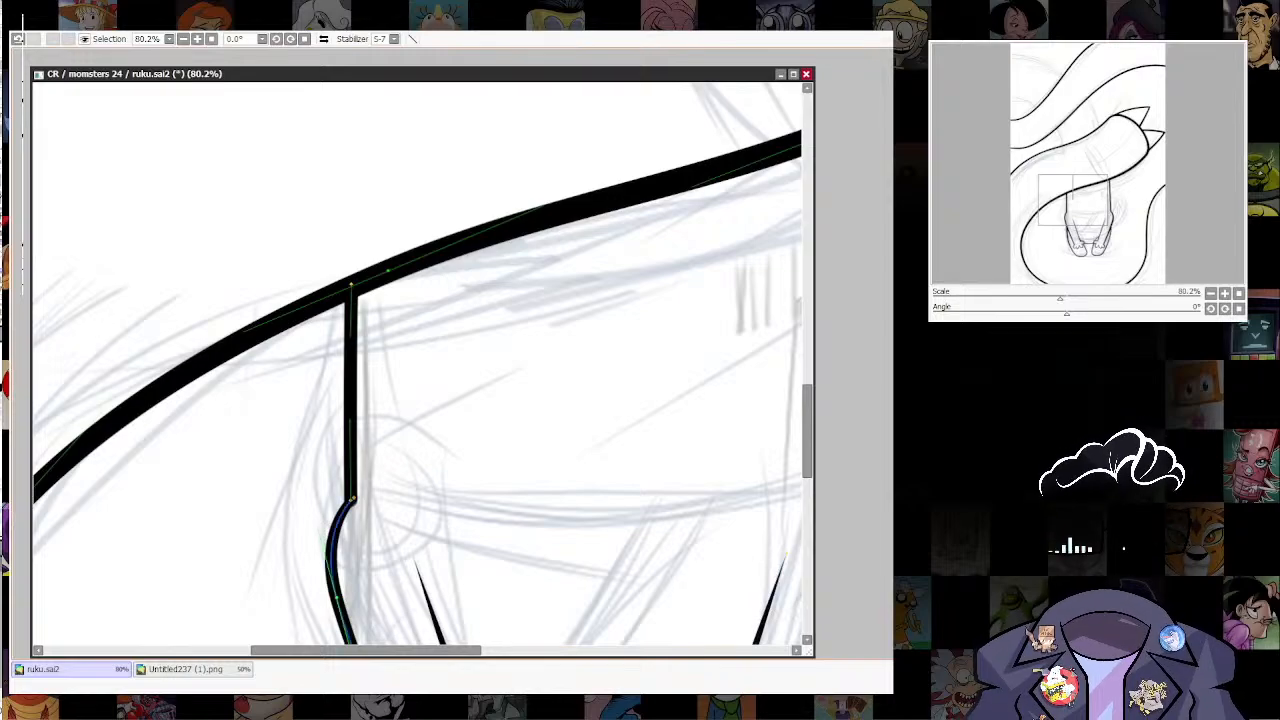
{"action": "left_click_drag", "start_coordinate": [353, 498], "coordinate": [350, 510]}
{"action": "left_click", "coordinate": [350, 500]}
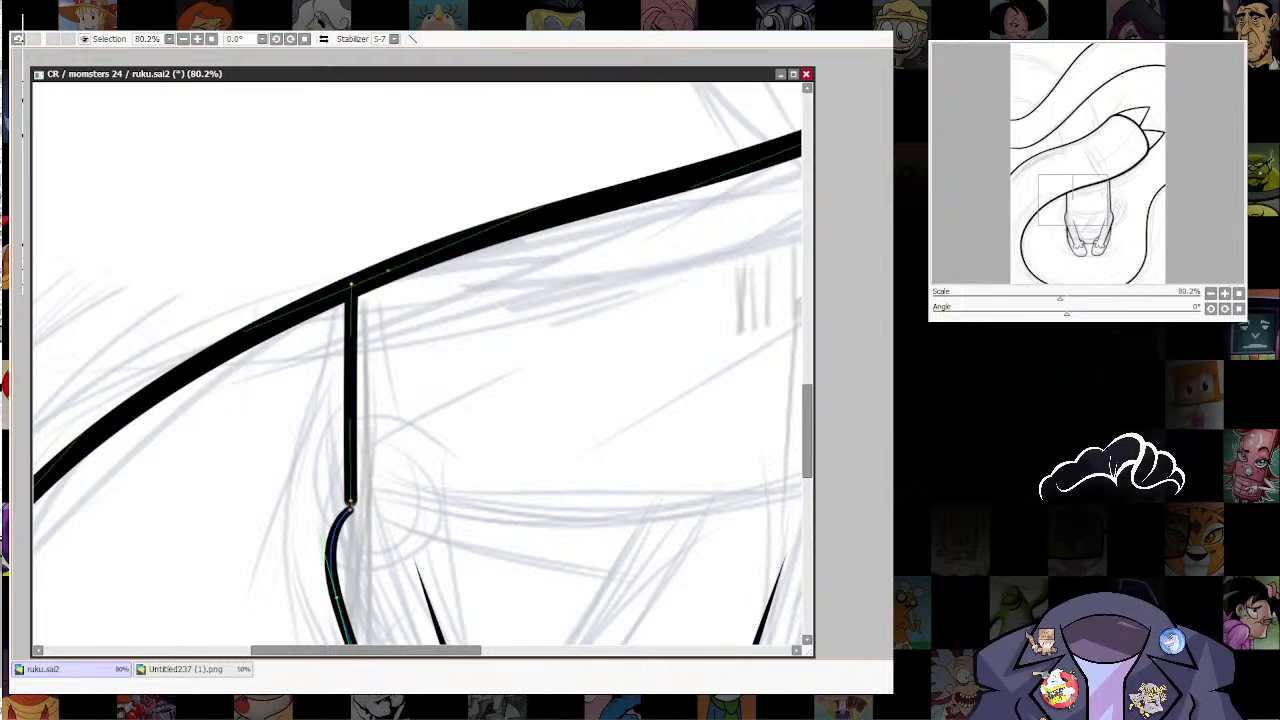
{"action": "left_click", "coordinate": [350, 510]}
{"action": "key", "text": "ctrl+z"}
{"action": "key", "text": "ctrl+z"}
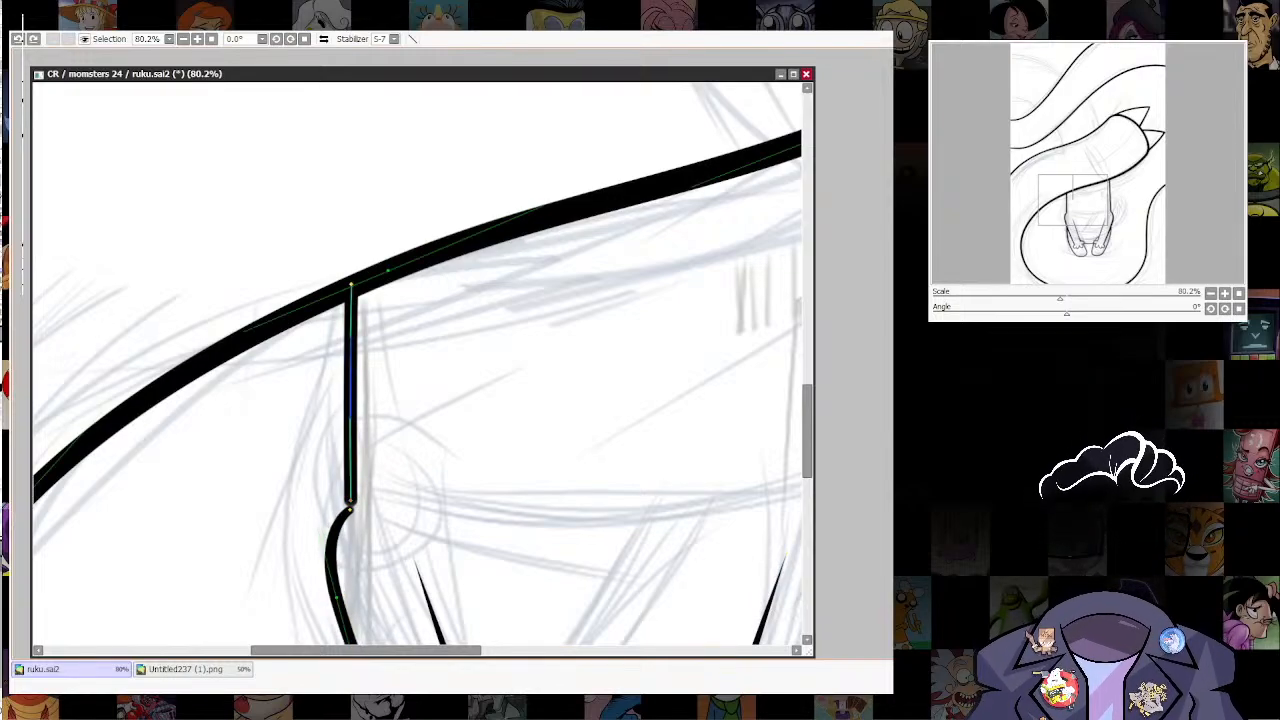
{"action": "key", "text": "ctrl+y"}
{"action": "key", "text": "ctrl+y"}
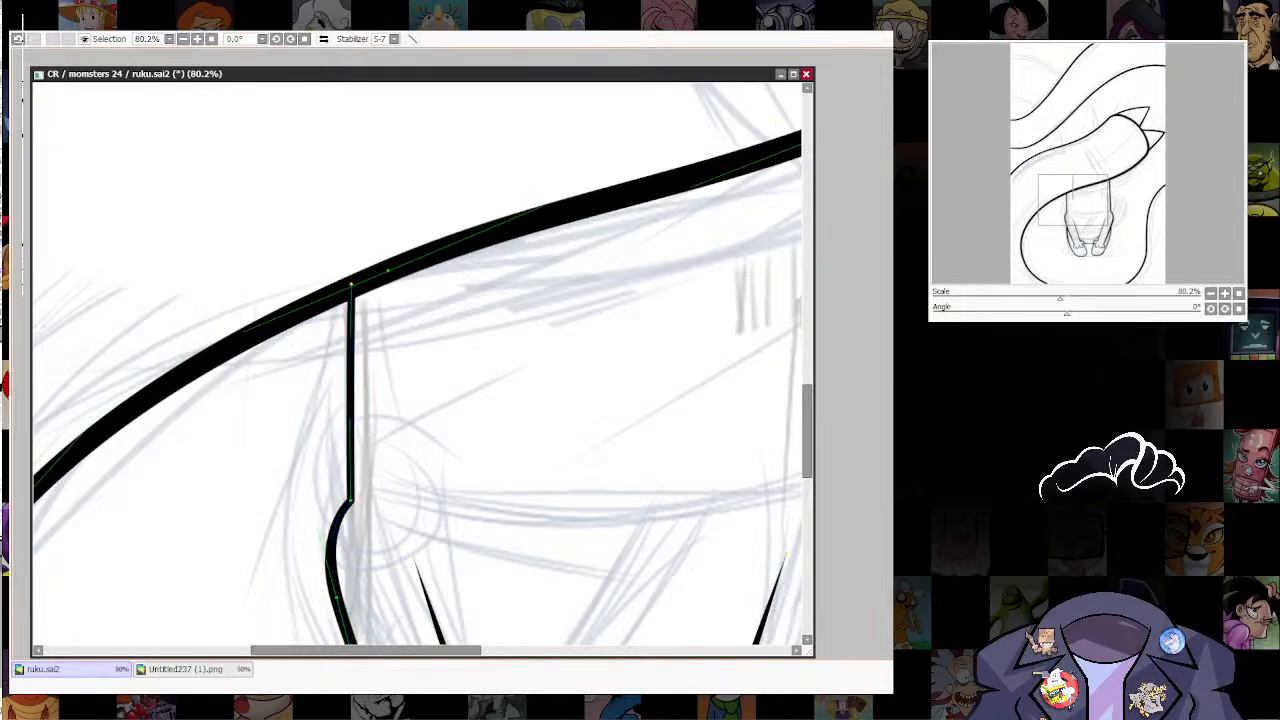
Step: Refine the left arm's outer curve below the shoulder and the point where the left leg line meets it
{"action": "left_click_drag", "start_coordinate": [350, 500], "coordinate": [377, 360]}
{"action": "left_click_drag", "start_coordinate": [364, 458], "coordinate": [365, 453]}
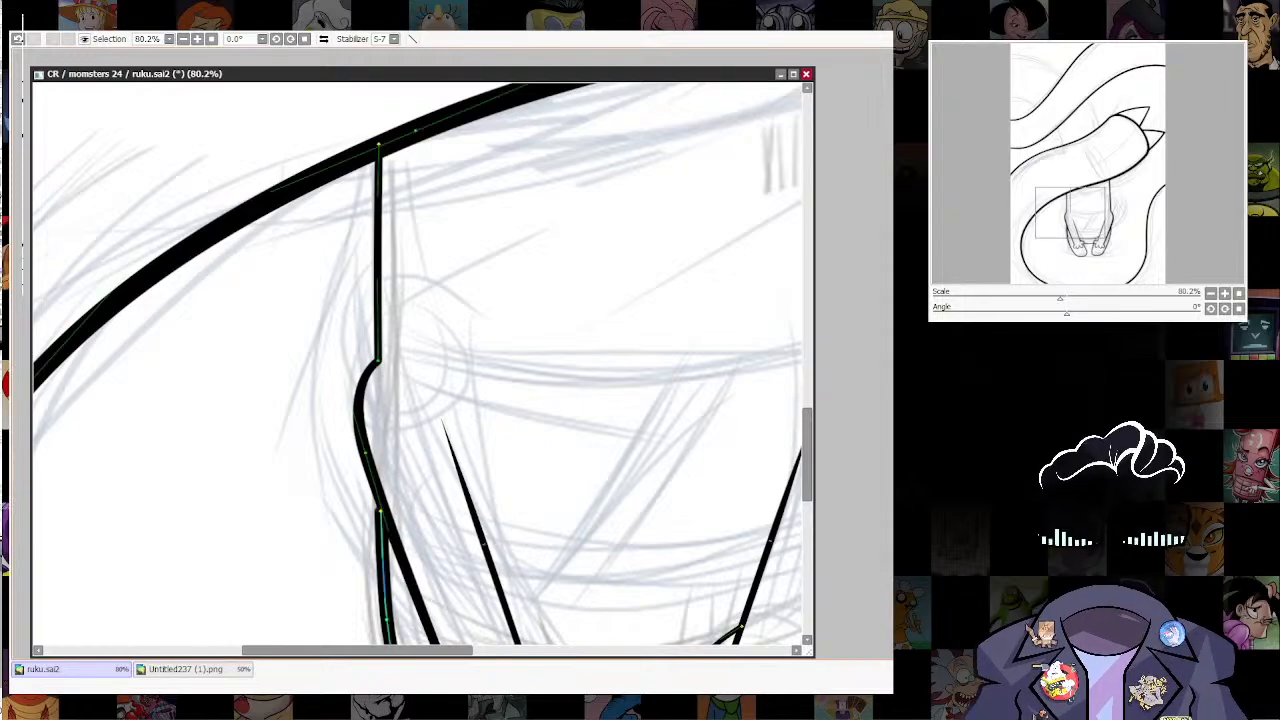
{"action": "left_click_drag", "start_coordinate": [376, 508], "coordinate": [384, 511]}
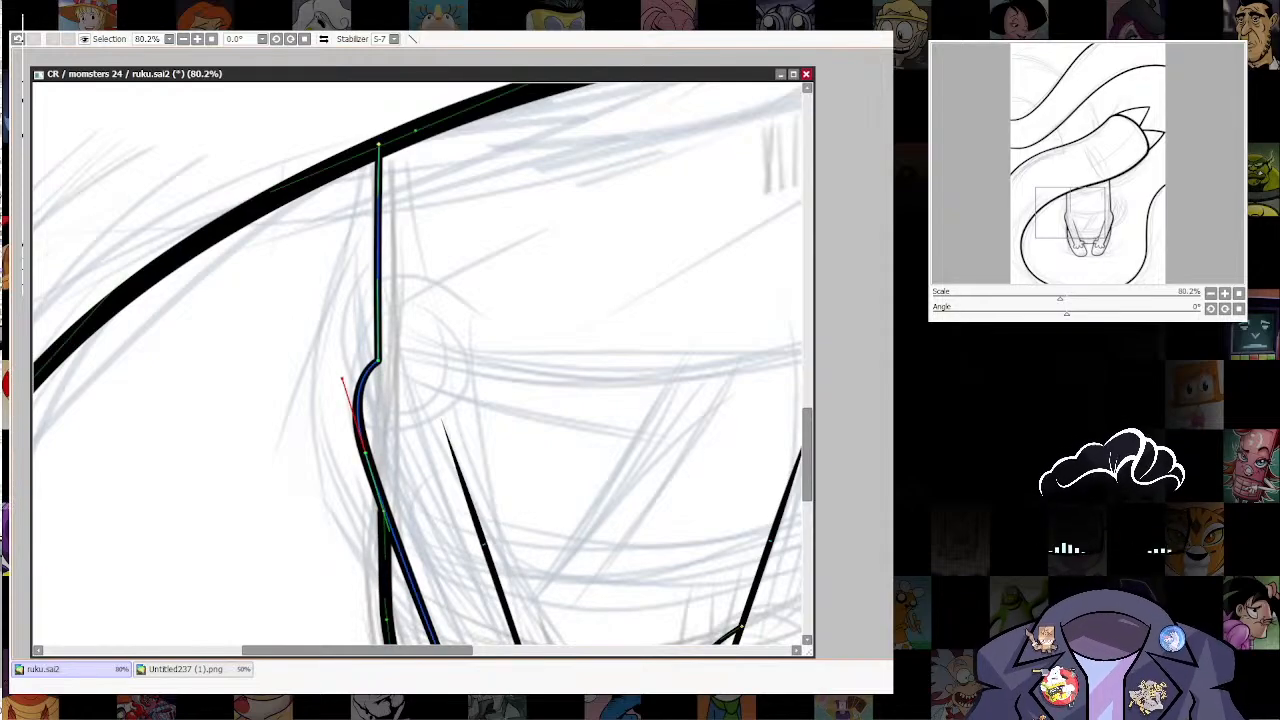
Step: Thicken the body's left outline where it meets the large curve and shift the right outline's upper end slightly outward
{"action": "scroll", "coordinate": [745, 445], "scroll_direction": "down", "scroll_amount": 5}
{"action": "left_click_drag", "start_coordinate": [770, 370], "coordinate": [650, 420]}
{"action": "scroll", "coordinate": [666, 408], "scroll_direction": "up", "scroll_amount": 4}
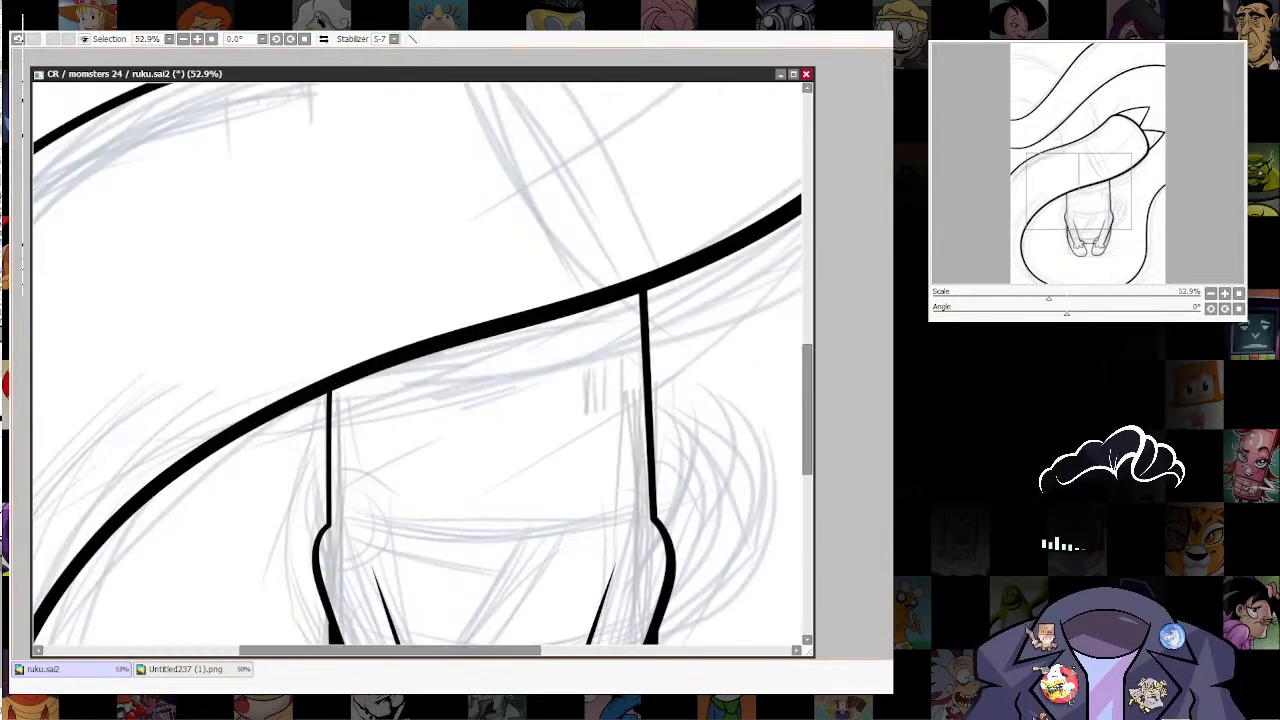
{"action": "scroll", "coordinate": [735, 330], "scroll_direction": "down", "scroll_amount": 4}
{"action": "left_click_drag", "start_coordinate": [640, 300], "coordinate": [556, 420]}
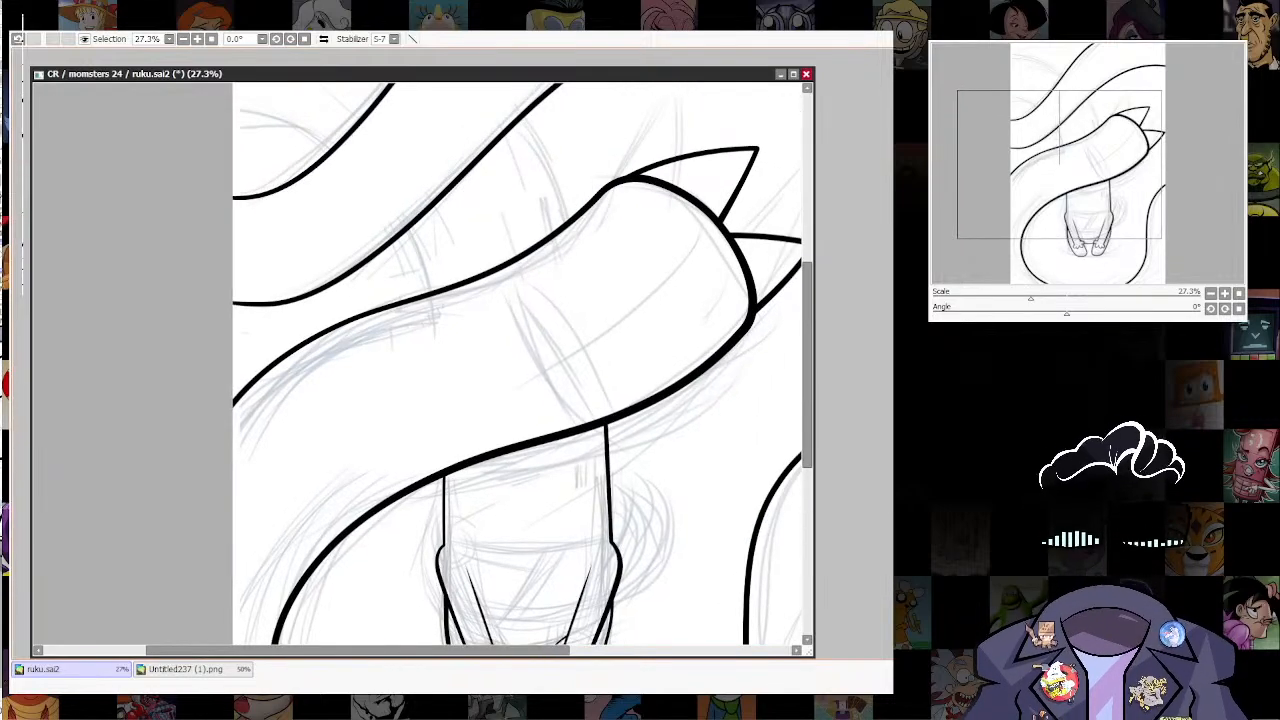
{"action": "scroll", "coordinate": [667, 405], "scroll_direction": "down", "scroll_amount": 5}
{"action": "scroll", "coordinate": [677, 410], "scroll_direction": "up", "scroll_amount": 4}
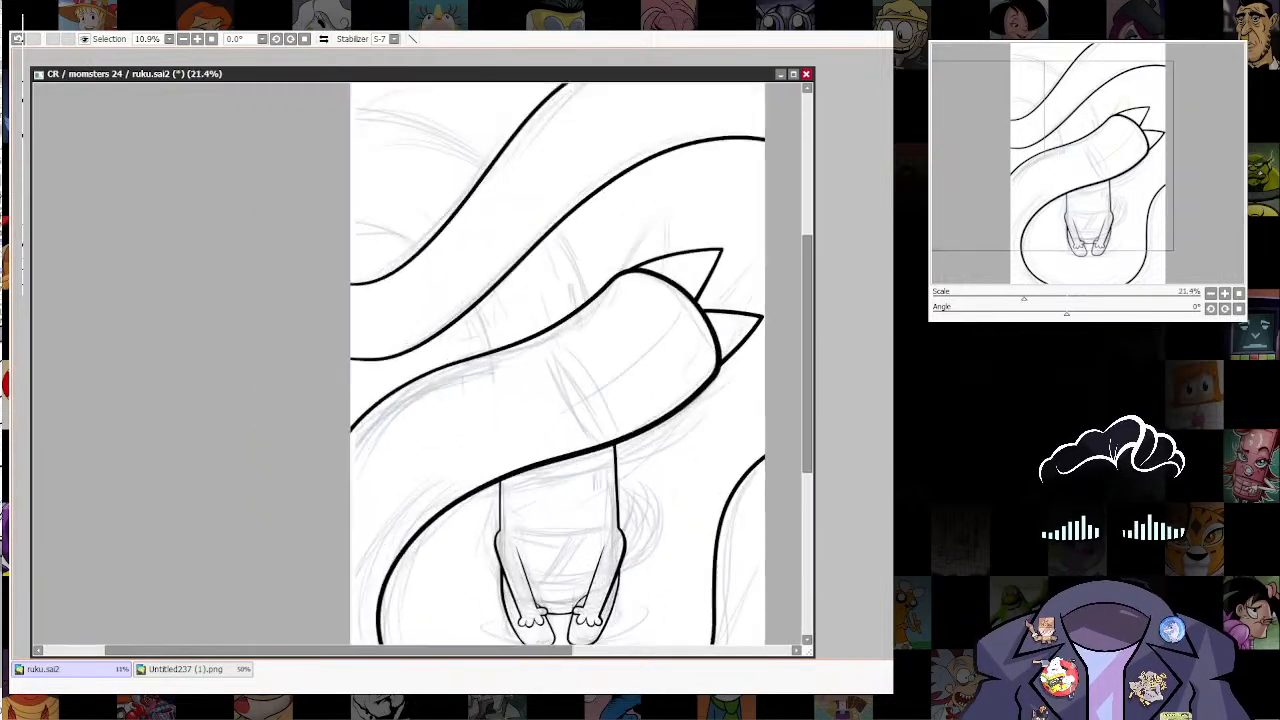
{"action": "left_click_drag", "start_coordinate": [675, 390], "coordinate": [717, 376]}
{"action": "left_click_drag", "start_coordinate": [522, 474], "coordinate": [533, 474]}
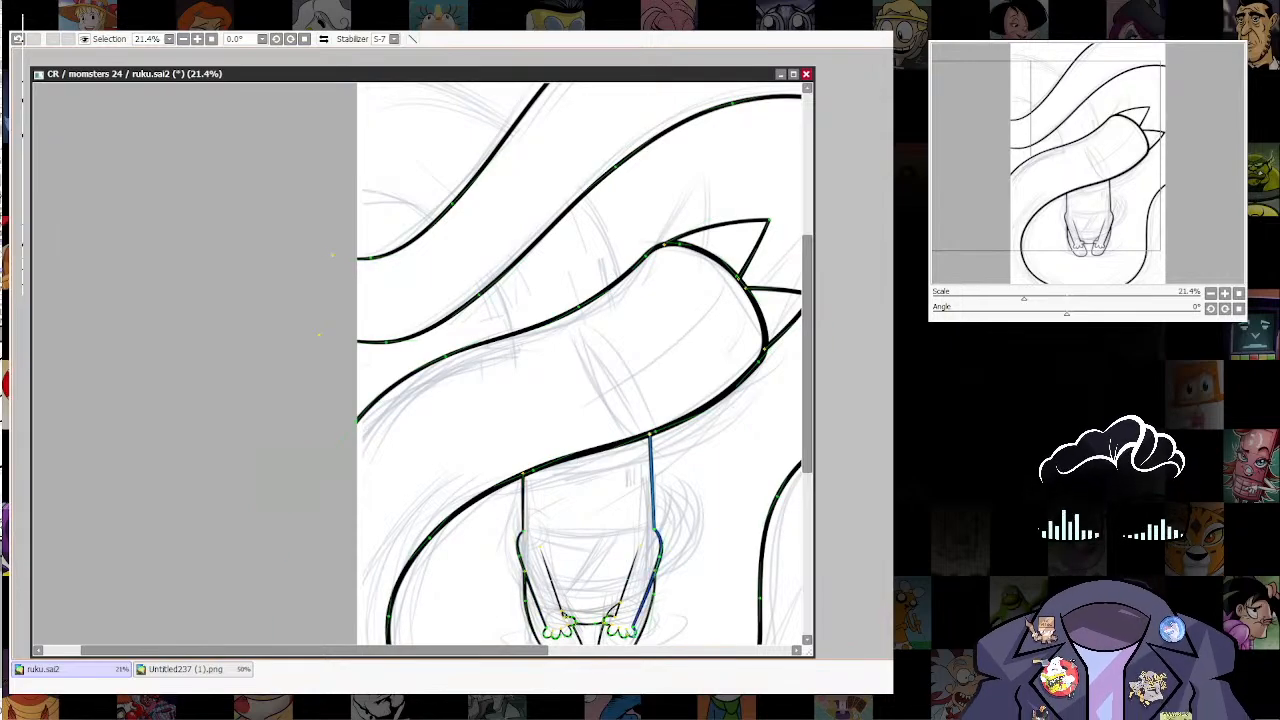
{"action": "left_click_drag", "start_coordinate": [650, 434], "coordinate": [656, 434]}
Step: Draw a curve from above the body across the upper-left bands, thicken its line weight and set the brush size to 54
{"action": "left_click_drag", "start_coordinate": [546, 388], "coordinate": [582, 510]}
{"action": "mouse_move", "coordinate": [508, 362]}
{"action": "left_mouse_down"}
{"action": "mouse_move", "coordinate": [436, 312]}
{"action": "mouse_move", "coordinate": [303, 305]}
{"action": "left_mouse_up"}
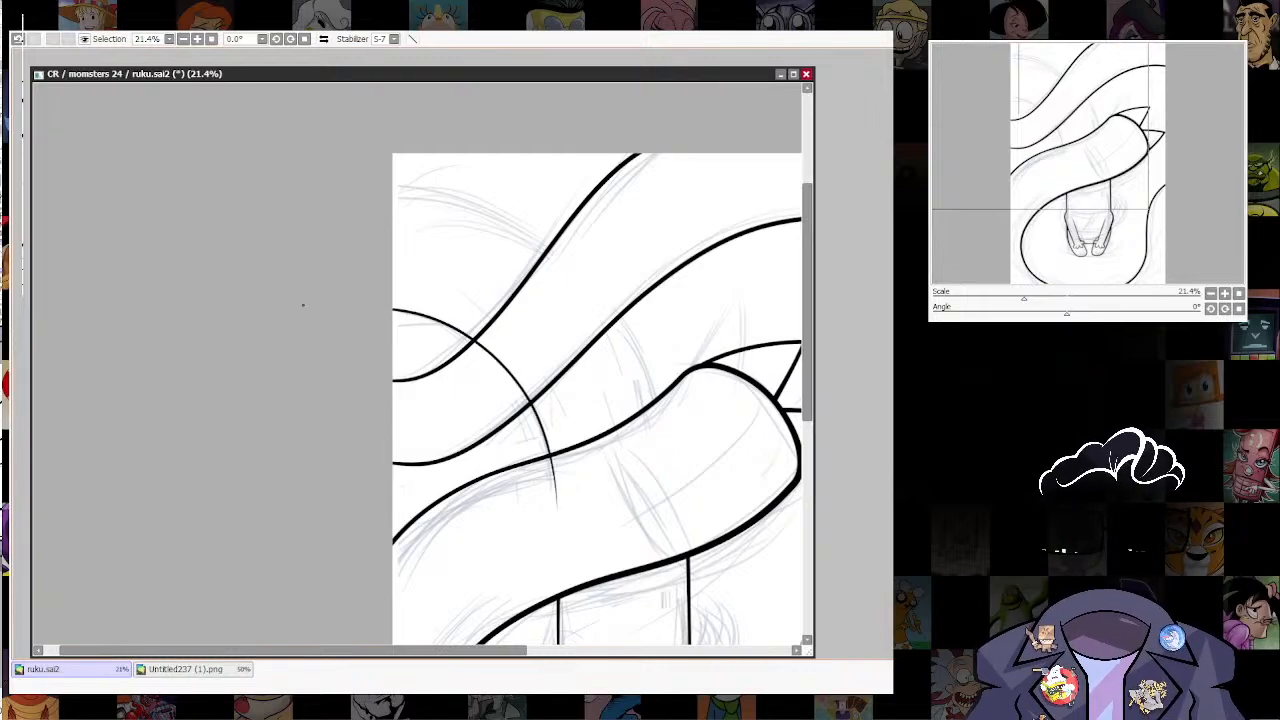
{"action": "left_click_drag", "start_coordinate": [642, 462], "coordinate": [650, 462]}
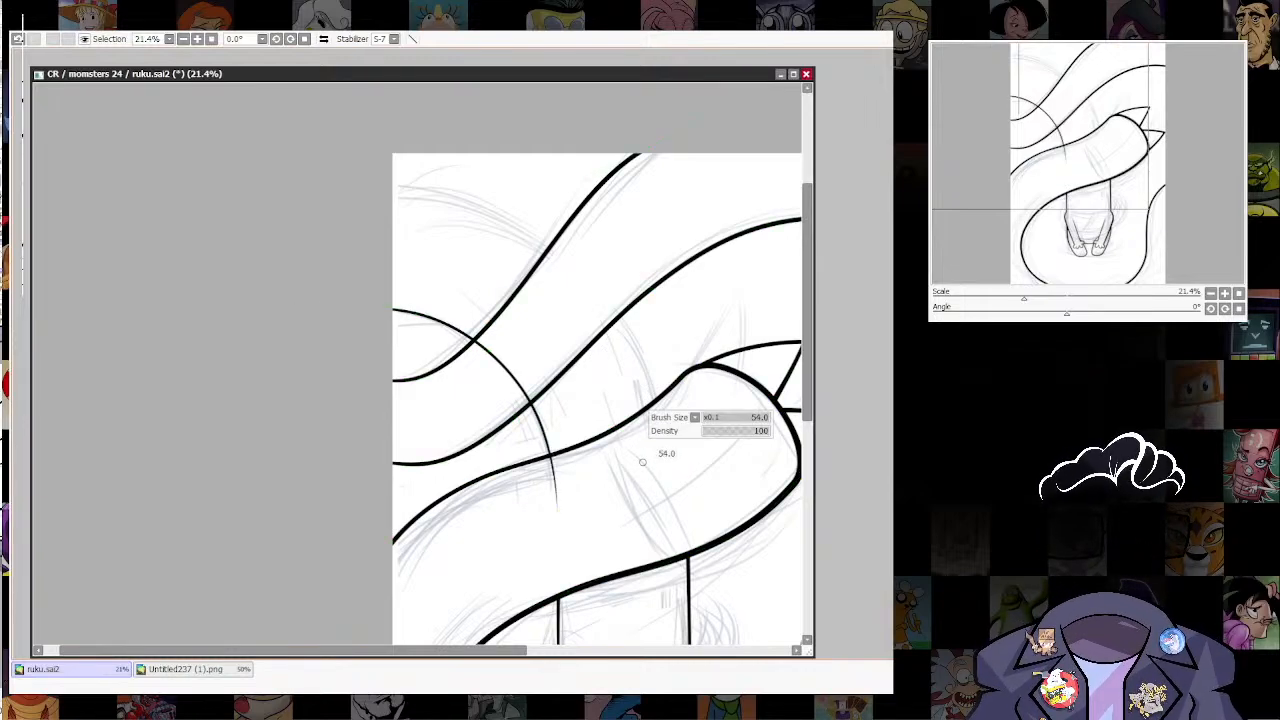
{"action": "left_click_drag", "start_coordinate": [487, 352], "coordinate": [498, 352]}
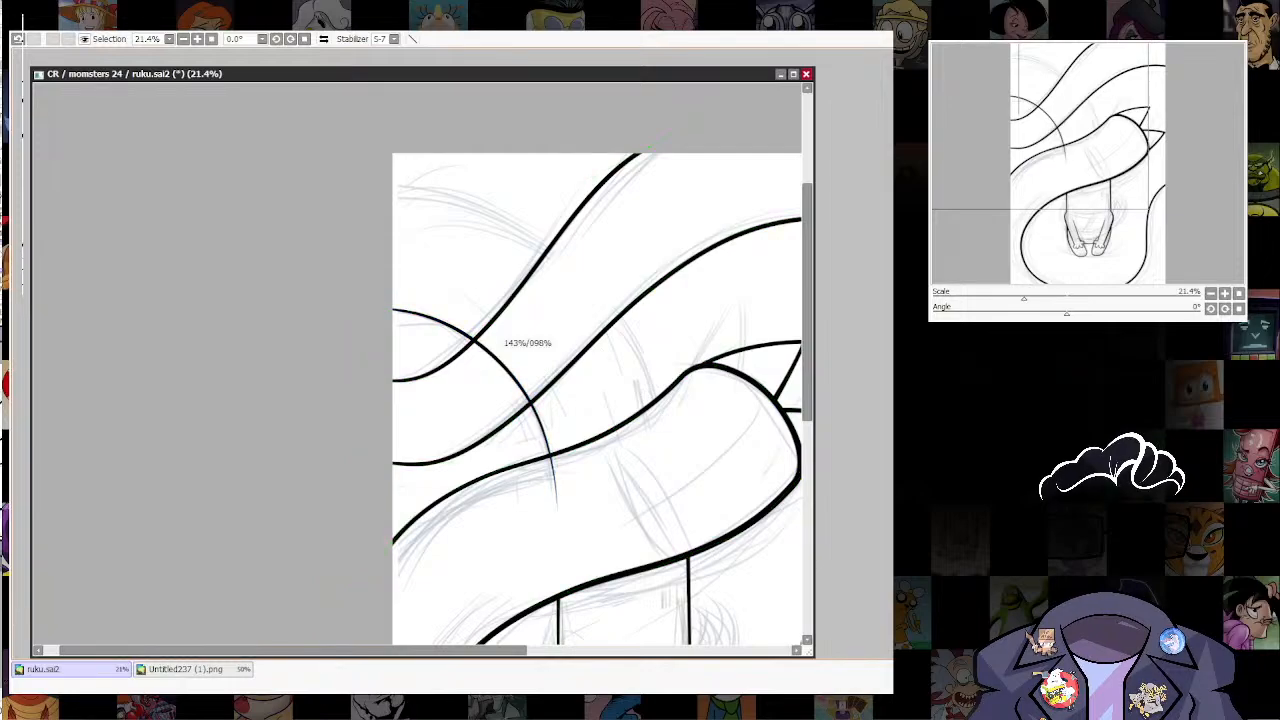
{"action": "left_click_drag", "start_coordinate": [556, 506], "coordinate": [568, 506]}
Step: Draw a second, larger curve outside the first across the upper-left bands and shift its points inward to fit the sketch
{"action": "left_click_drag", "start_coordinate": [538, 421], "coordinate": [594, 469]}
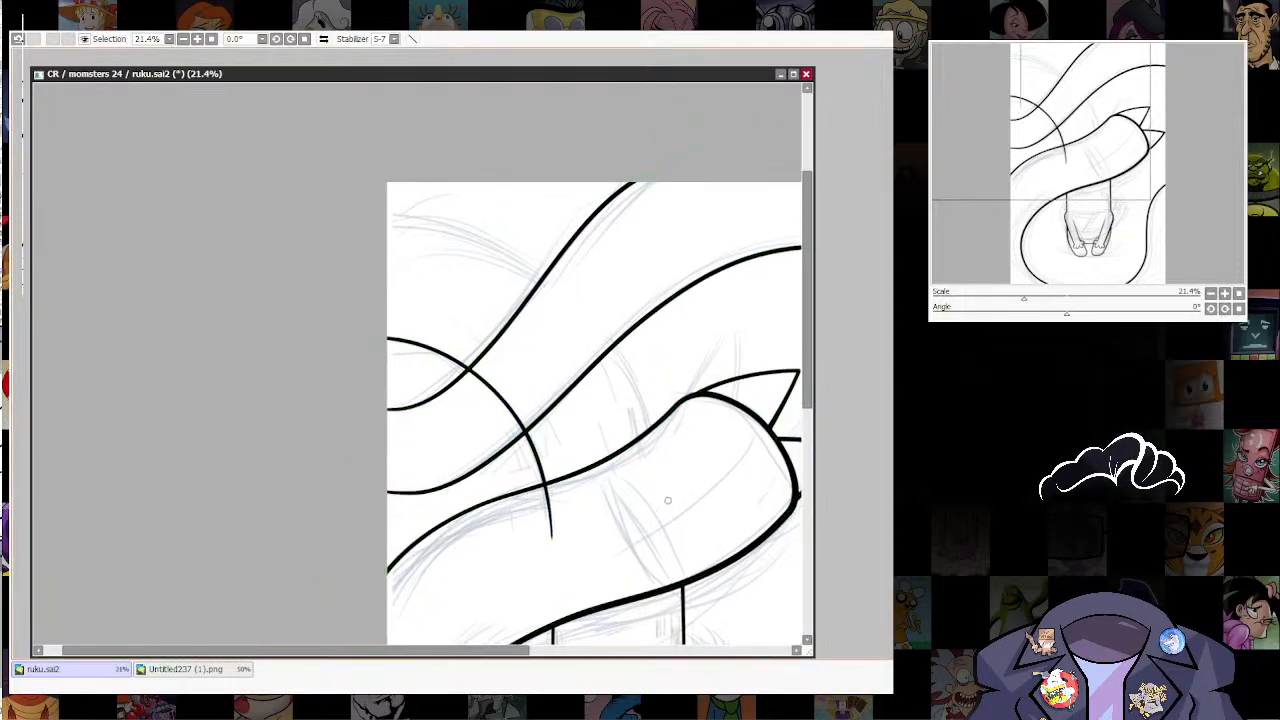
{"action": "mouse_move", "coordinate": [679, 500]}
{"action": "left_mouse_down"}
{"action": "mouse_move", "coordinate": [560, 264]}
{"action": "mouse_move", "coordinate": [279, 212]}
{"action": "left_mouse_up"}
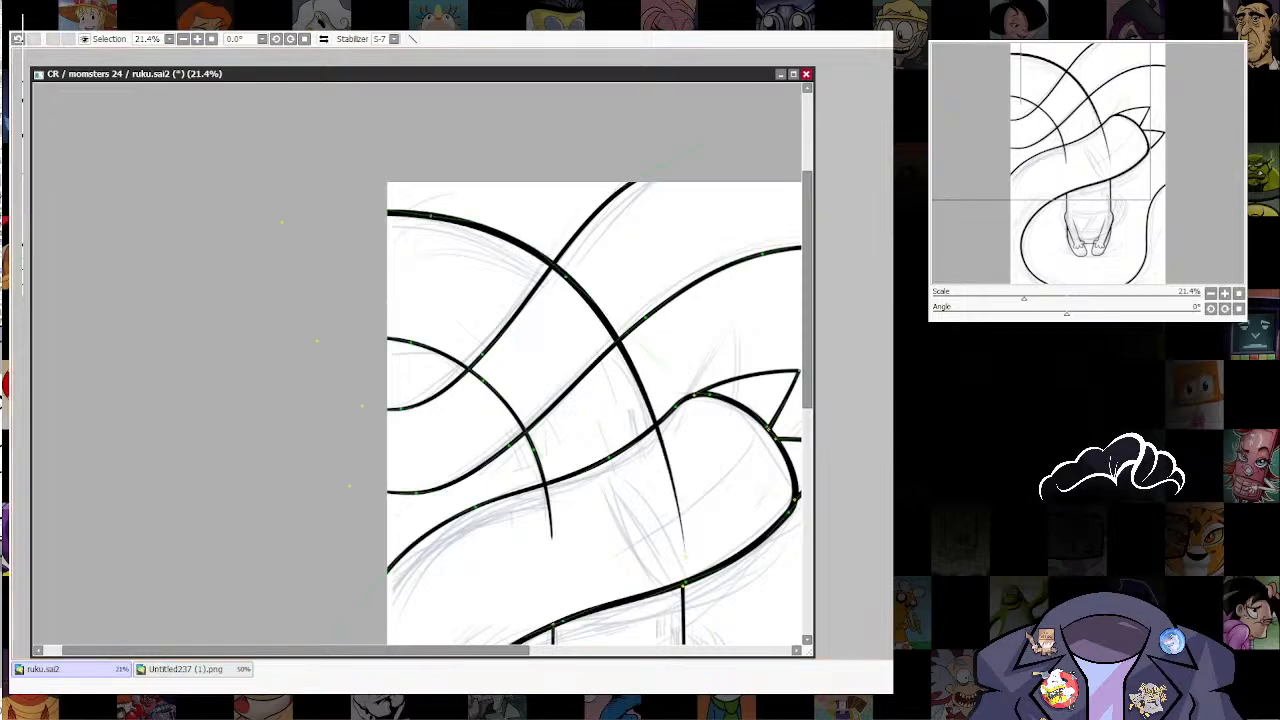
{"action": "left_click_drag", "start_coordinate": [573, 284], "coordinate": [567, 290]}
{"action": "left_click_drag", "start_coordinate": [433, 215], "coordinate": [433, 222]}
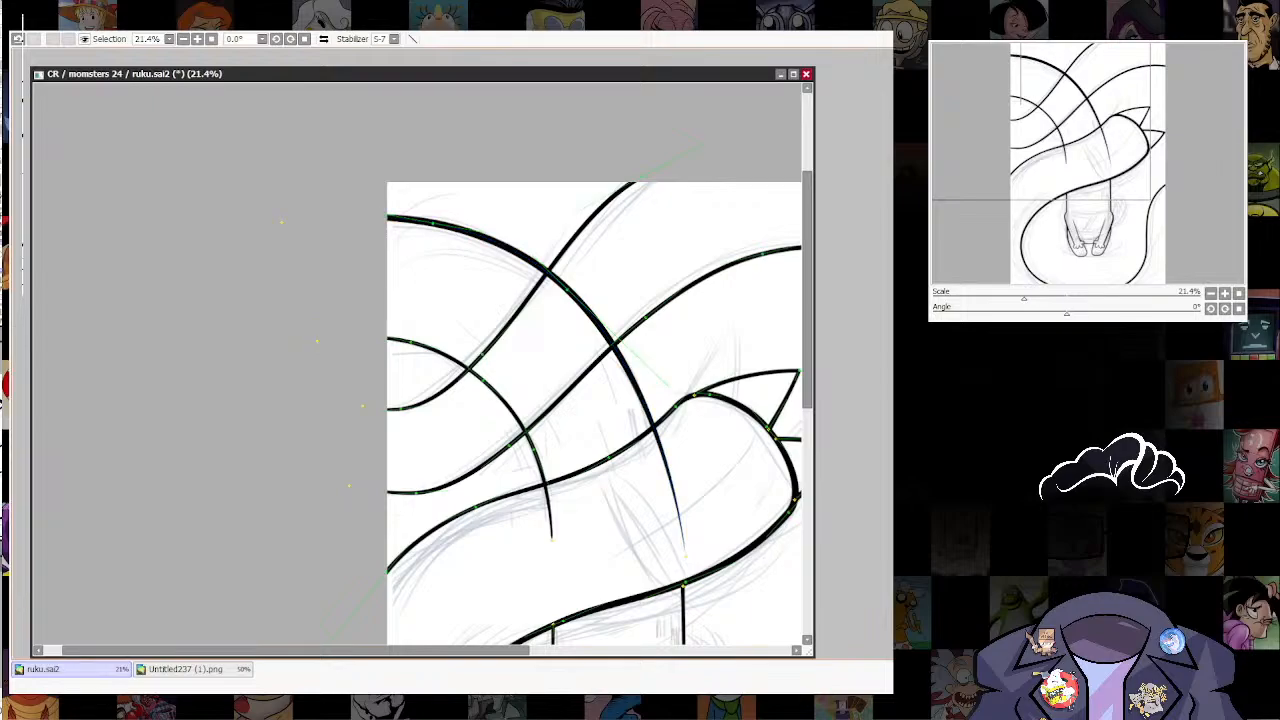
Step: Erase the segments of both new curves that cross the spiked shape and the diagonal band
{"action": "left_click", "coordinate": [672, 487]}
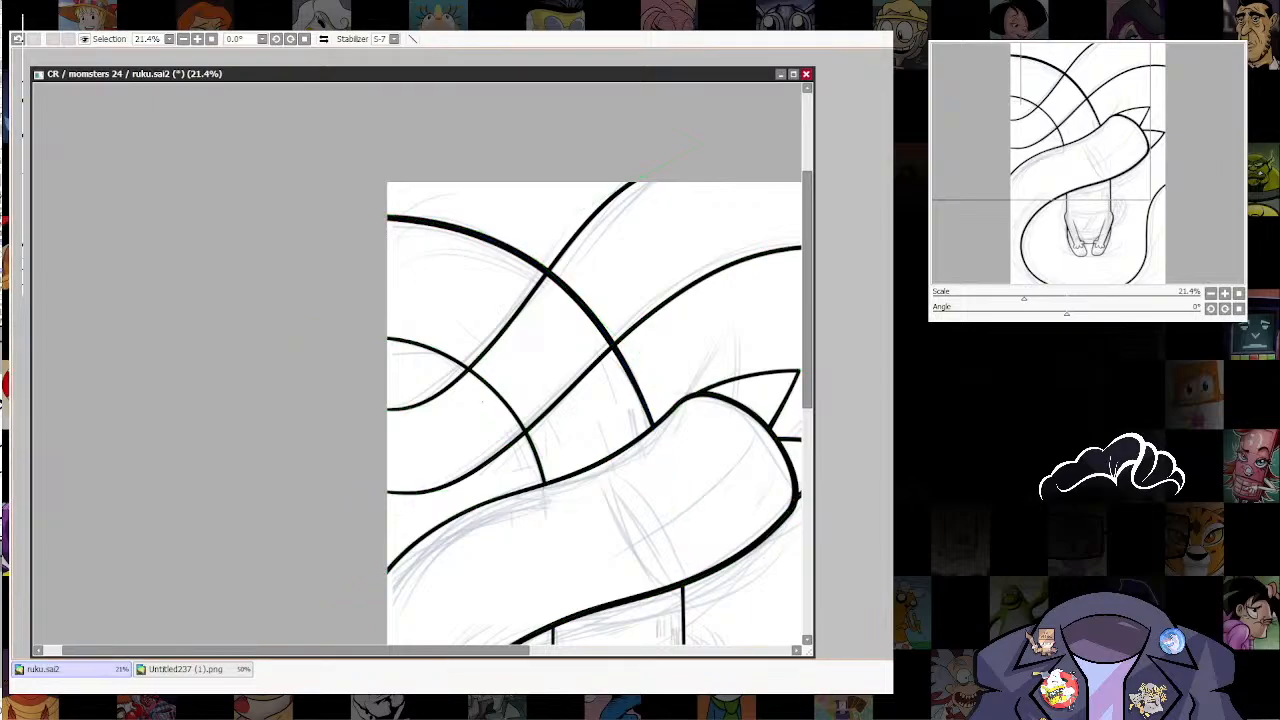
{"action": "left_click", "coordinate": [502, 398]}
{"action": "left_click", "coordinate": [584, 305]}
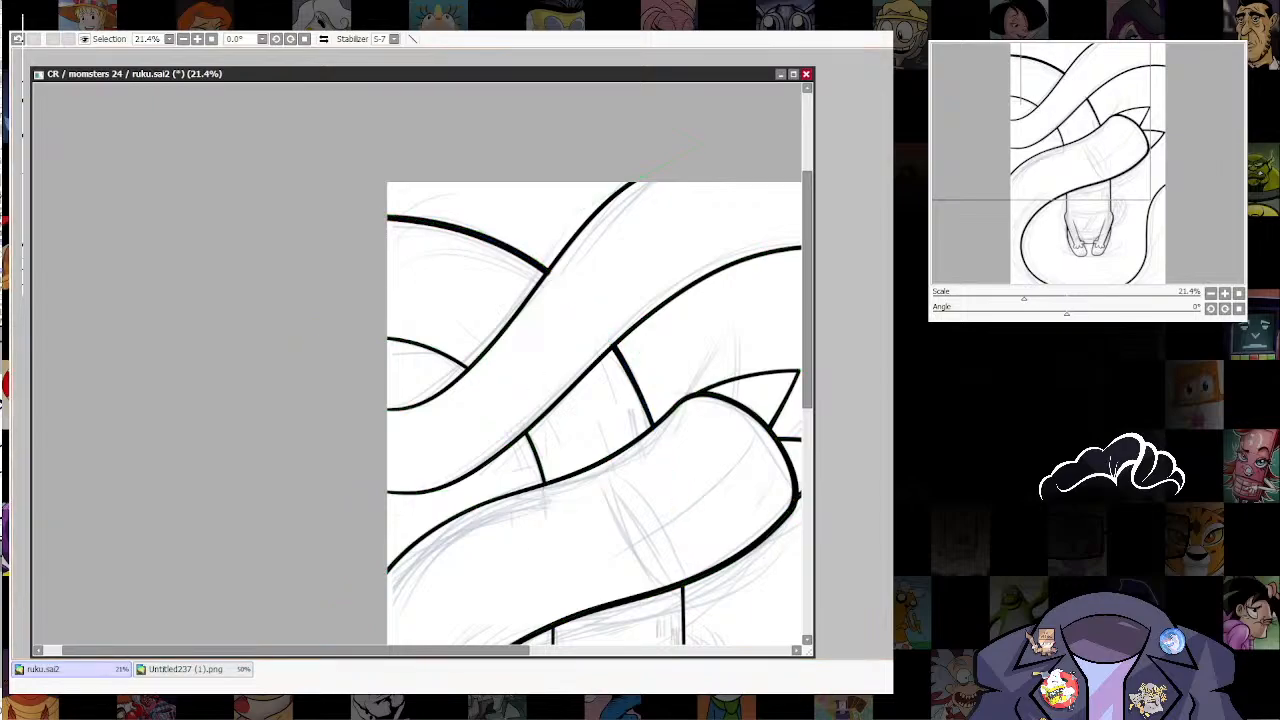
Step: Thin the line weight of the remaining segments of the larger curve on both sides of the diagonal band
{"action": "left_click_drag", "start_coordinate": [614, 346], "coordinate": [604, 346]}
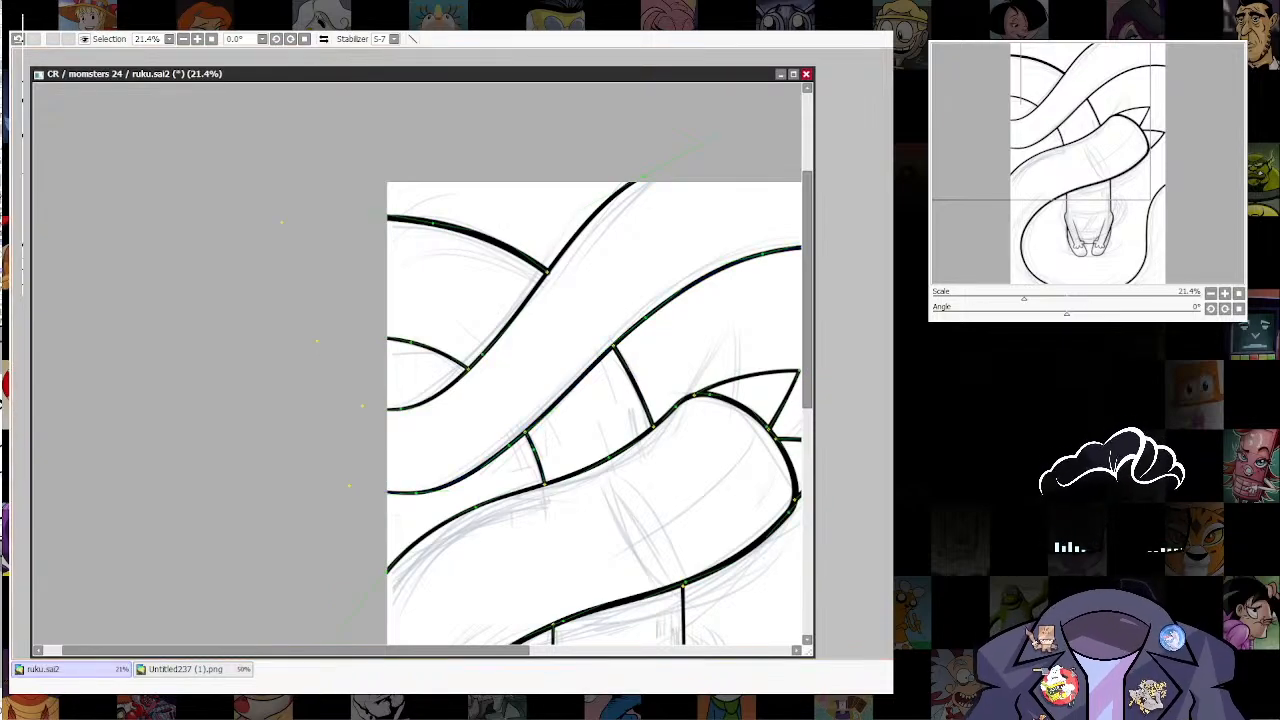
{"action": "left_click_drag", "start_coordinate": [547, 271], "coordinate": [535, 271]}
{"action": "left_click_drag", "start_coordinate": [433, 223], "coordinate": [425, 223]}
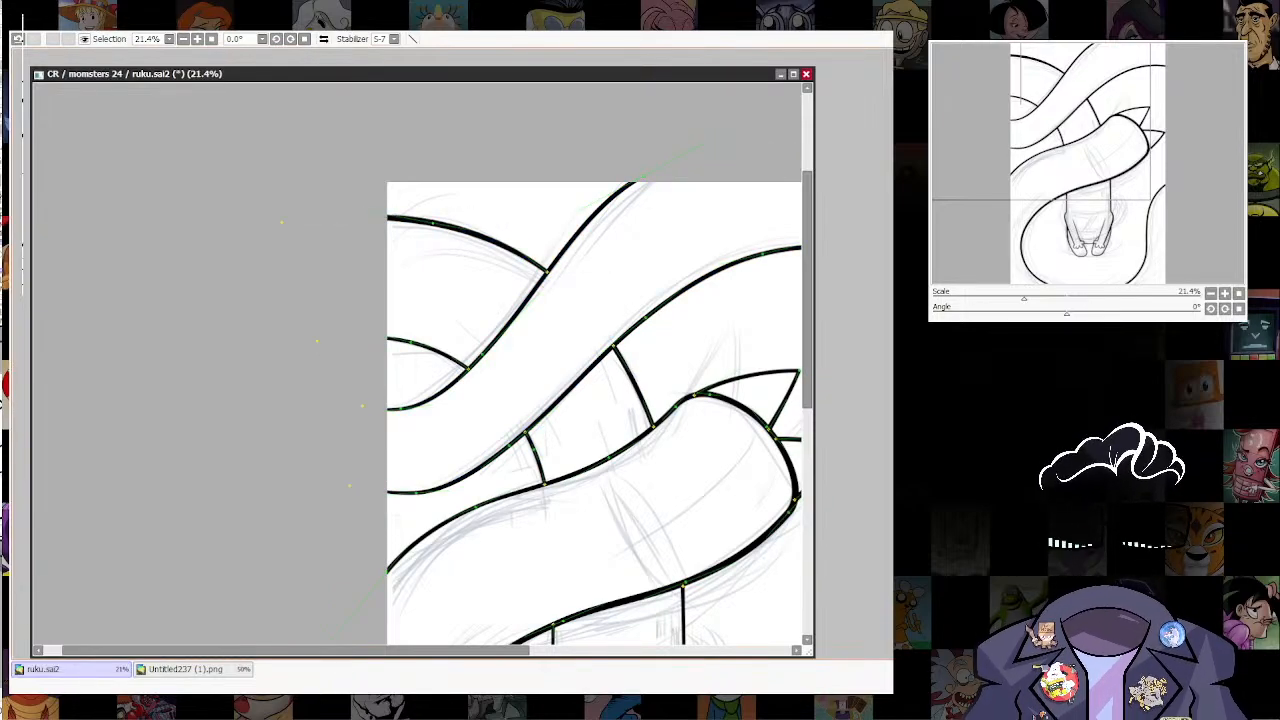
Step: Hide the rough sketch so only the line art shows, and save the drawing
{"action": "scroll", "coordinate": [765, 484], "scroll_direction": "down", "scroll_amount": 8}
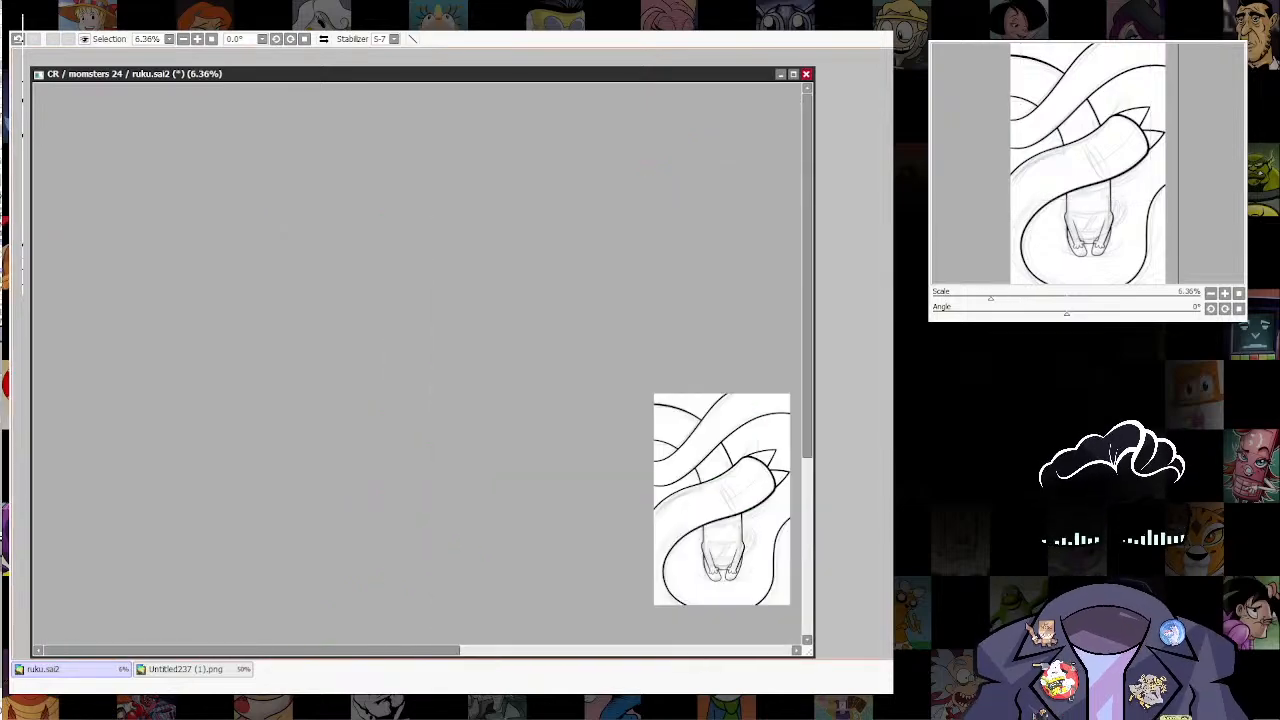
{"action": "left_click_drag", "start_coordinate": [765, 484], "coordinate": [678, 324]}
{"action": "scroll", "coordinate": [700, 390], "scroll_direction": "up", "scroll_amount": 7}
{"action": "mouse_move", "coordinate": [700, 390]}
{"action": "left_mouse_down"}
{"action": "mouse_move", "coordinate": [694, 460]}
{"action": "mouse_move", "coordinate": [646, 542]}
{"action": "left_mouse_up"}
{"action": "scroll", "coordinate": [670, 498], "scroll_direction": "down", "scroll_amount": 3}
{"action": "scroll", "coordinate": [645, 542], "scroll_direction": "up", "scroll_amount": 7}
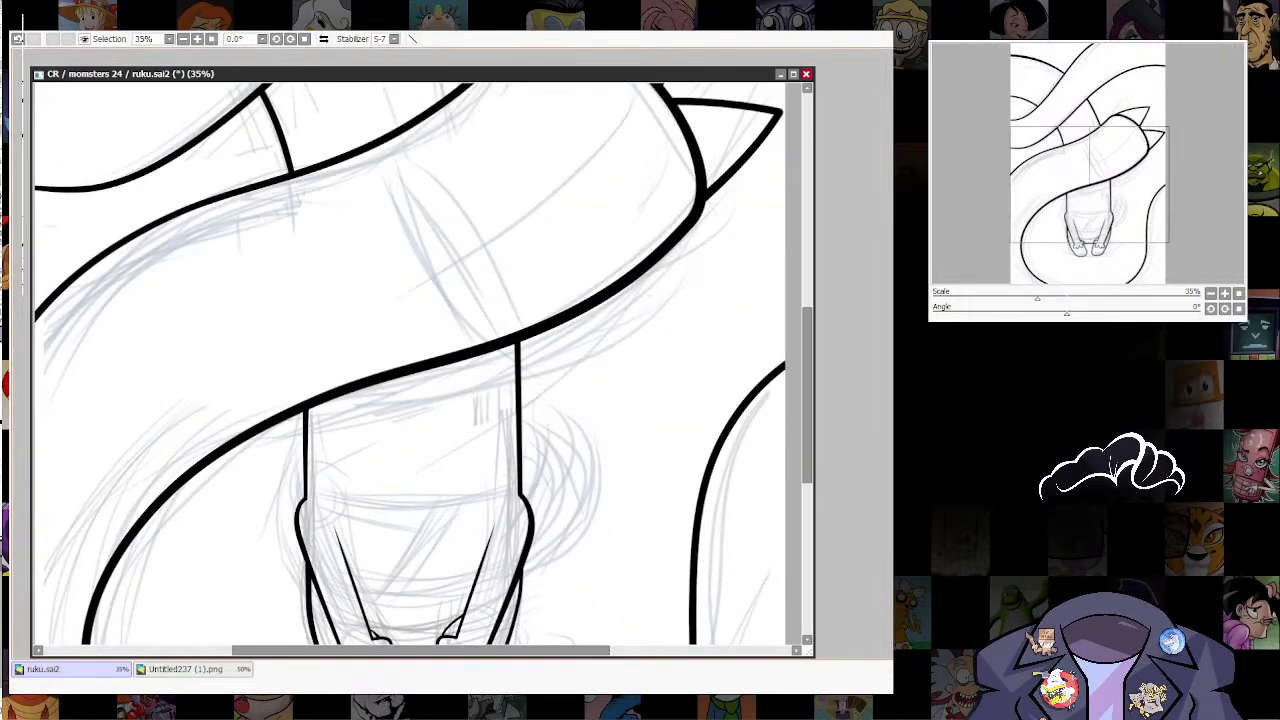
{"action": "scroll", "coordinate": [678, 424], "scroll_direction": "down", "scroll_amount": 5}
{"action": "mouse_move", "coordinate": [600, 594]}
{"action": "left_mouse_down"}
{"action": "mouse_move", "coordinate": [678, 424]}
{"action": "mouse_move", "coordinate": [627, 535]}
{"action": "left_mouse_up"}
{"action": "scroll", "coordinate": [584, 536], "scroll_direction": "up", "scroll_amount": 5}
{"action": "scroll", "coordinate": [620, 432], "scroll_direction": "down", "scroll_amount": 3}
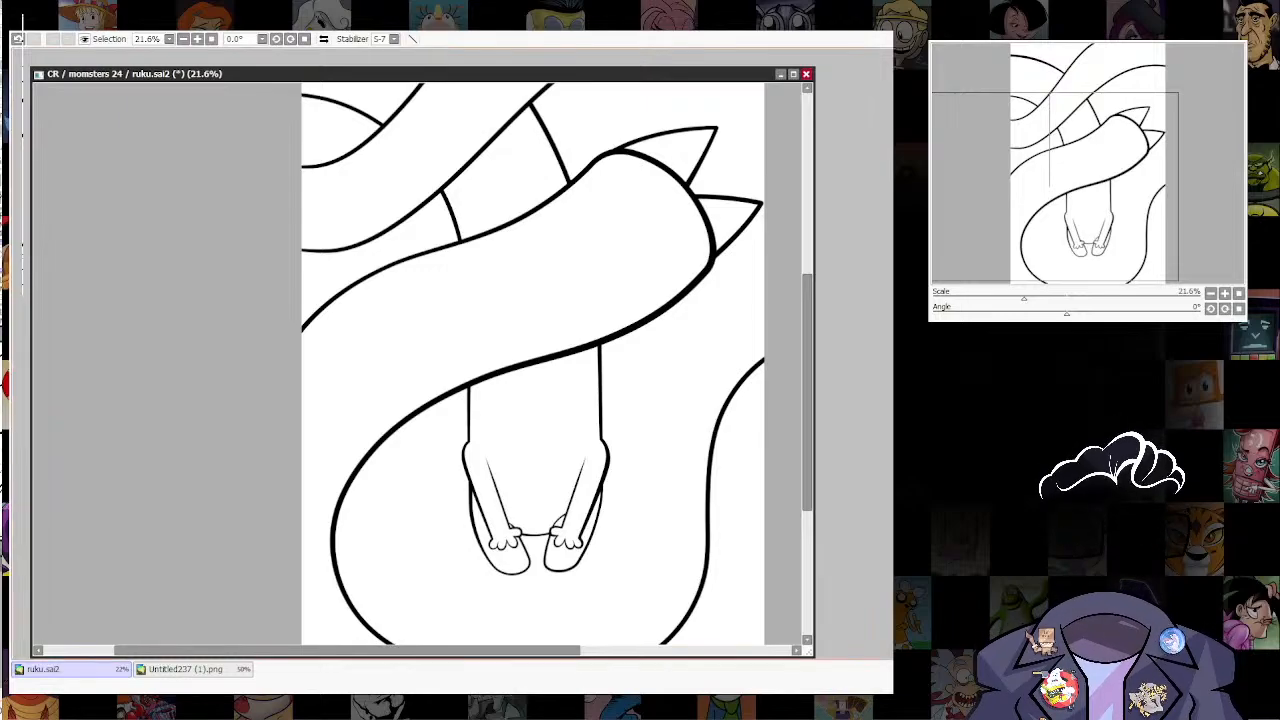
{"action": "key", "text": "ctrl+s"}
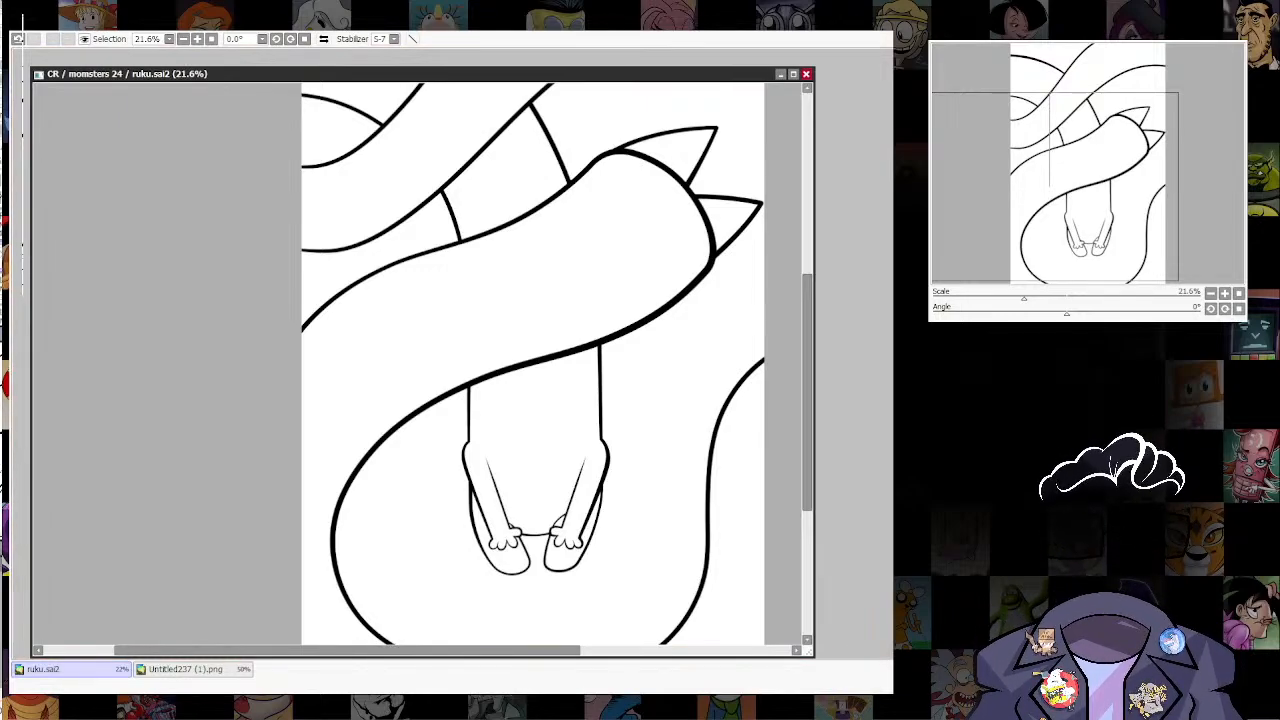
Step: Thin the line weight of the right arm's outer edge near the wrist
{"action": "key", "text": "alt+Tab"}
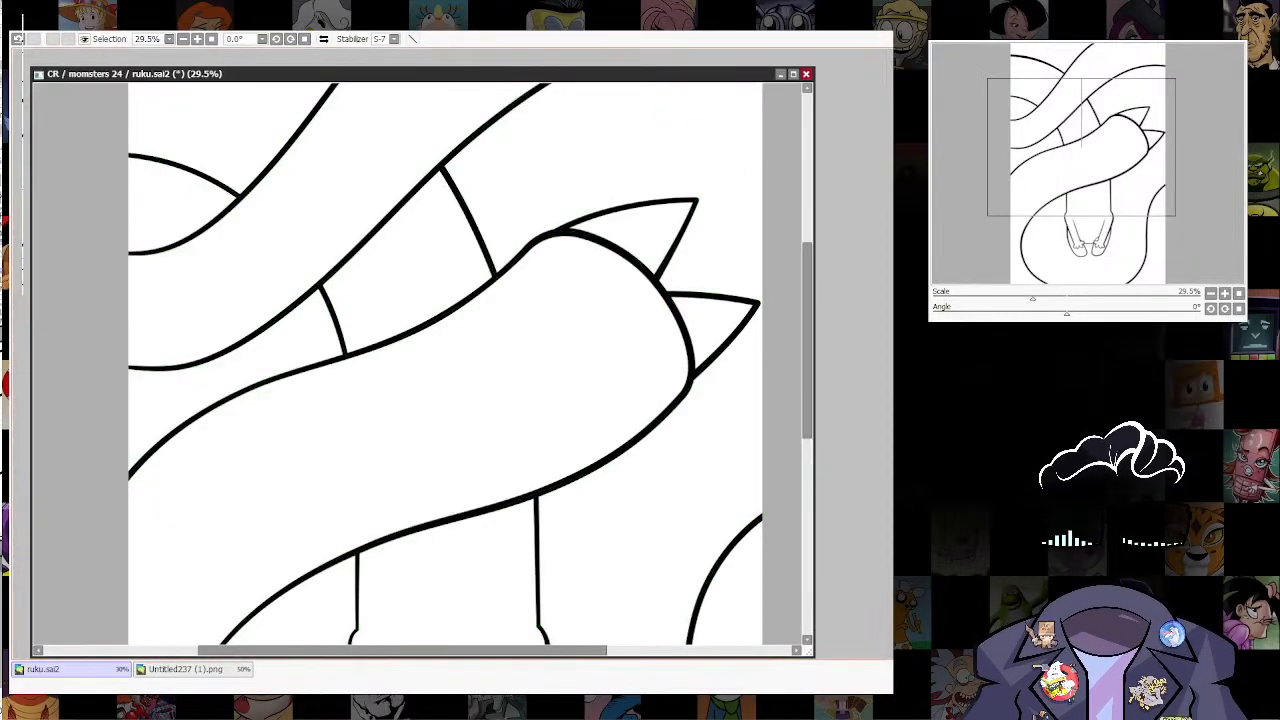
{"action": "scroll", "coordinate": [720, 160], "scroll_direction": "down", "scroll_amount": 5}
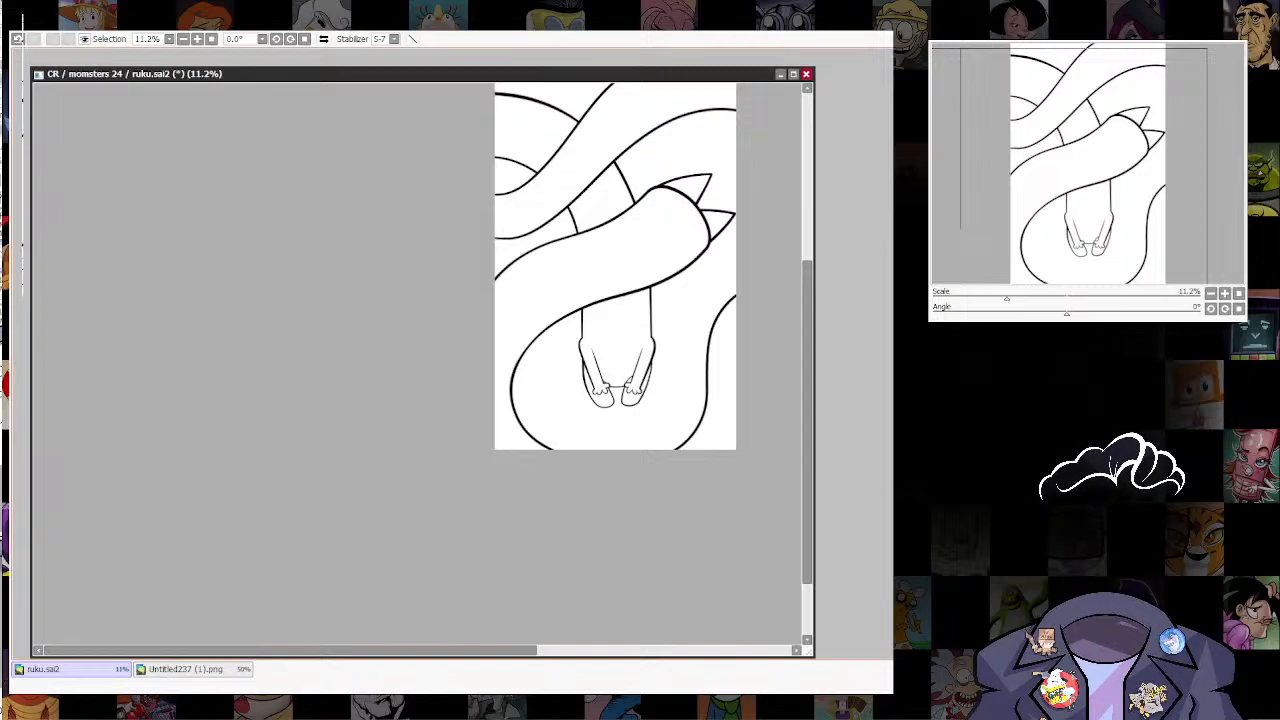
{"action": "scroll", "coordinate": [615, 370], "scroll_direction": "up", "scroll_amount": 5}
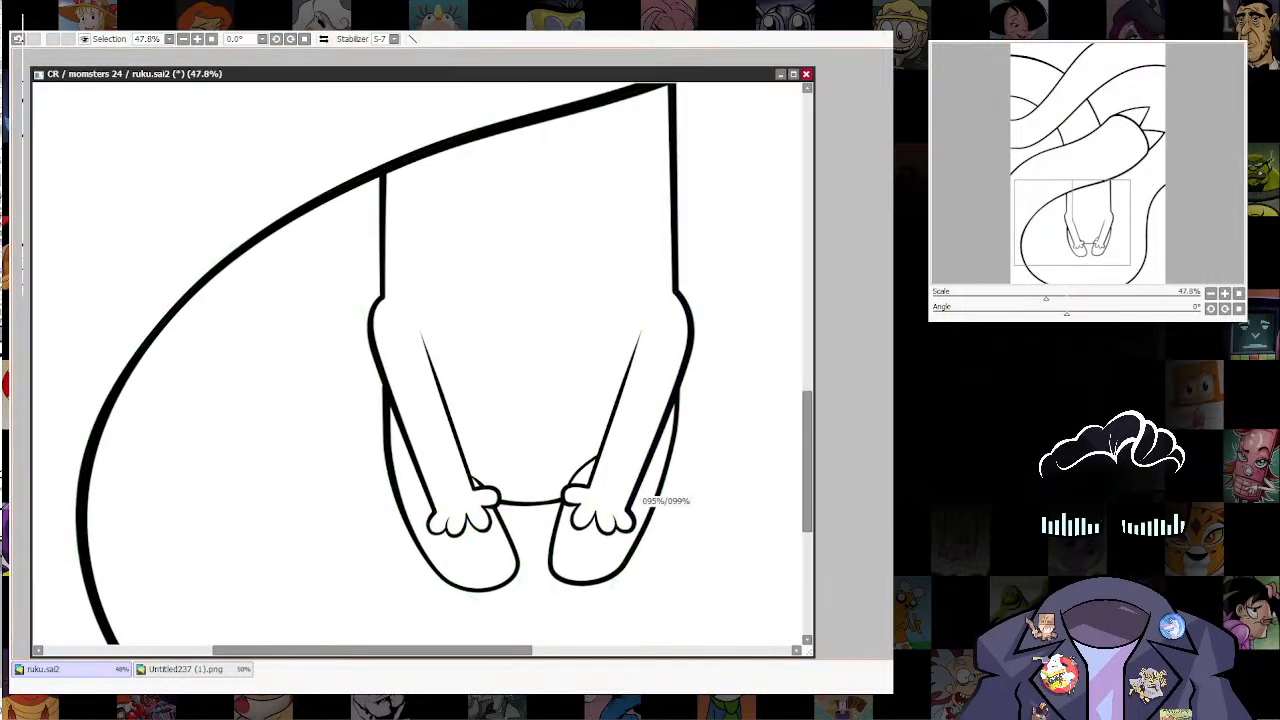
{"action": "left_click_drag", "start_coordinate": [634, 502], "coordinate": [628, 502]}
{"action": "left_click_drag", "start_coordinate": [678, 340], "coordinate": [664, 383]}
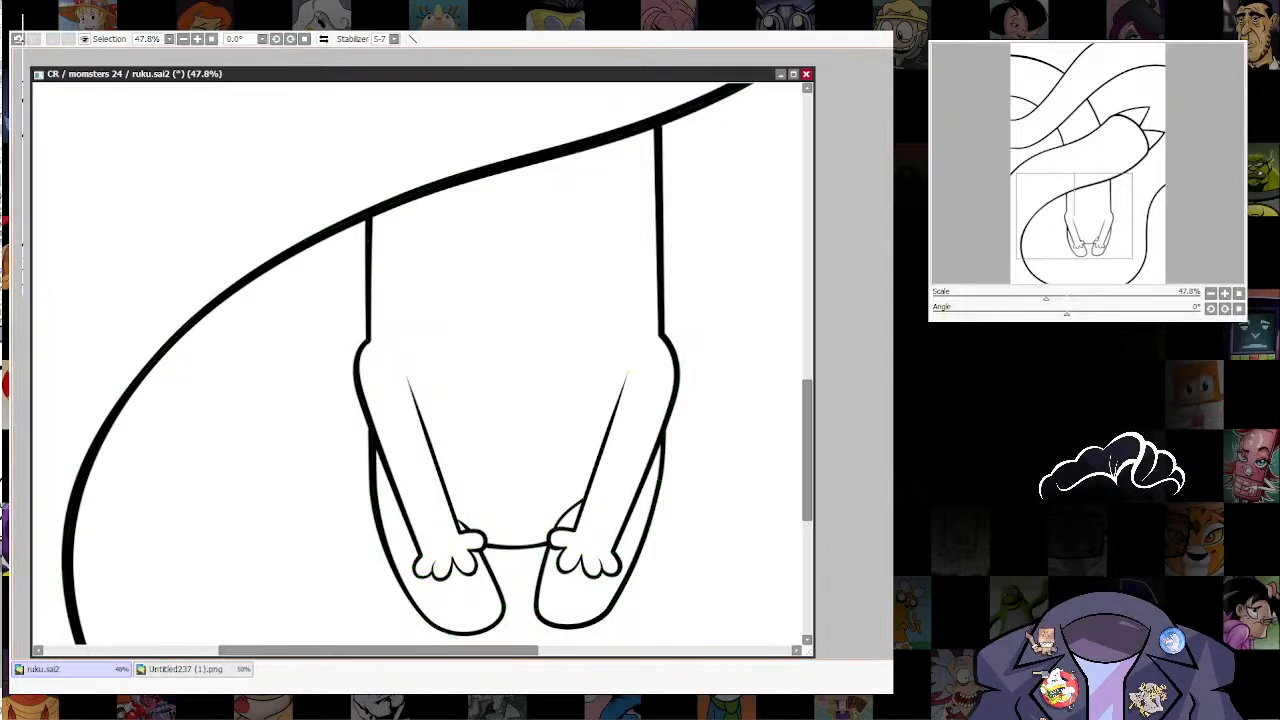
{"action": "scroll", "coordinate": [560, 540], "scroll_direction": "down", "scroll_amount": 4}
{"action": "left_click_drag", "start_coordinate": [560, 540], "coordinate": [546, 556]}
{"action": "scroll", "coordinate": [558, 480], "scroll_direction": "up", "scroll_amount": 2}
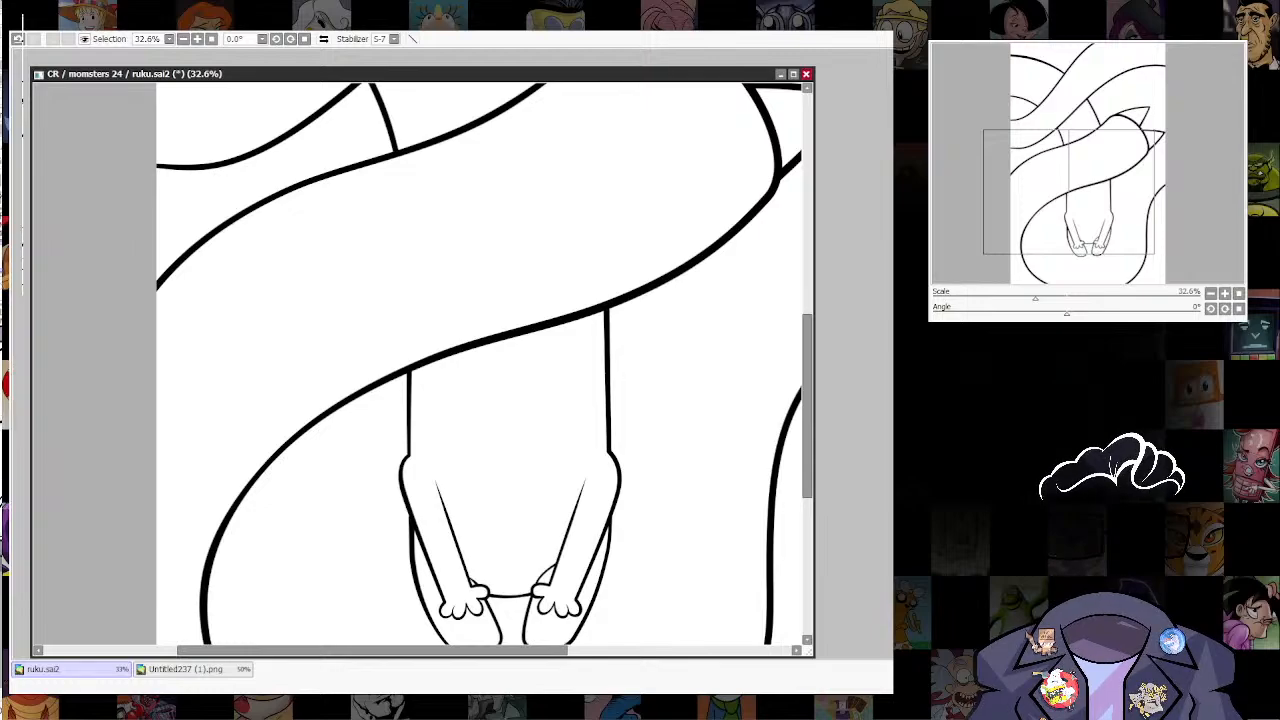
{"action": "key", "text": "alt+Tab"}
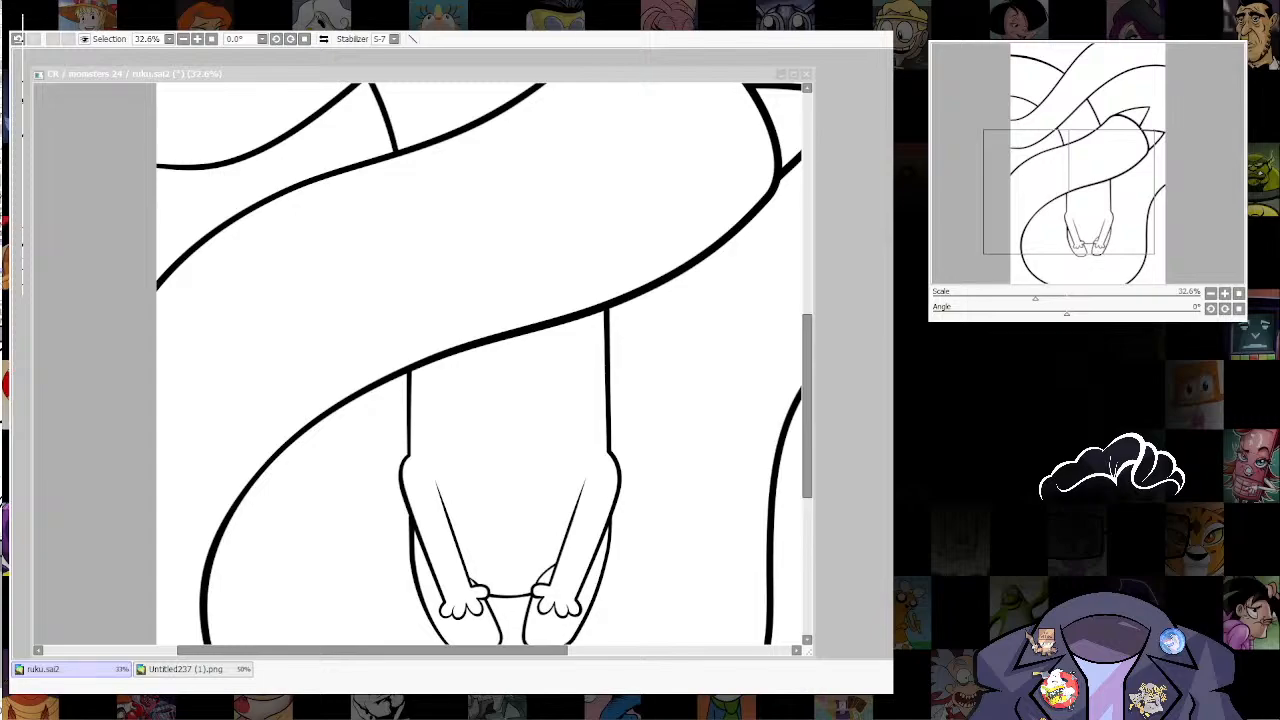
Step: Draw a diagonal curve from the torso's right edge toward its middle and a shallow waistline curve between the two arms
{"action": "key", "text": "alt+Tab"}
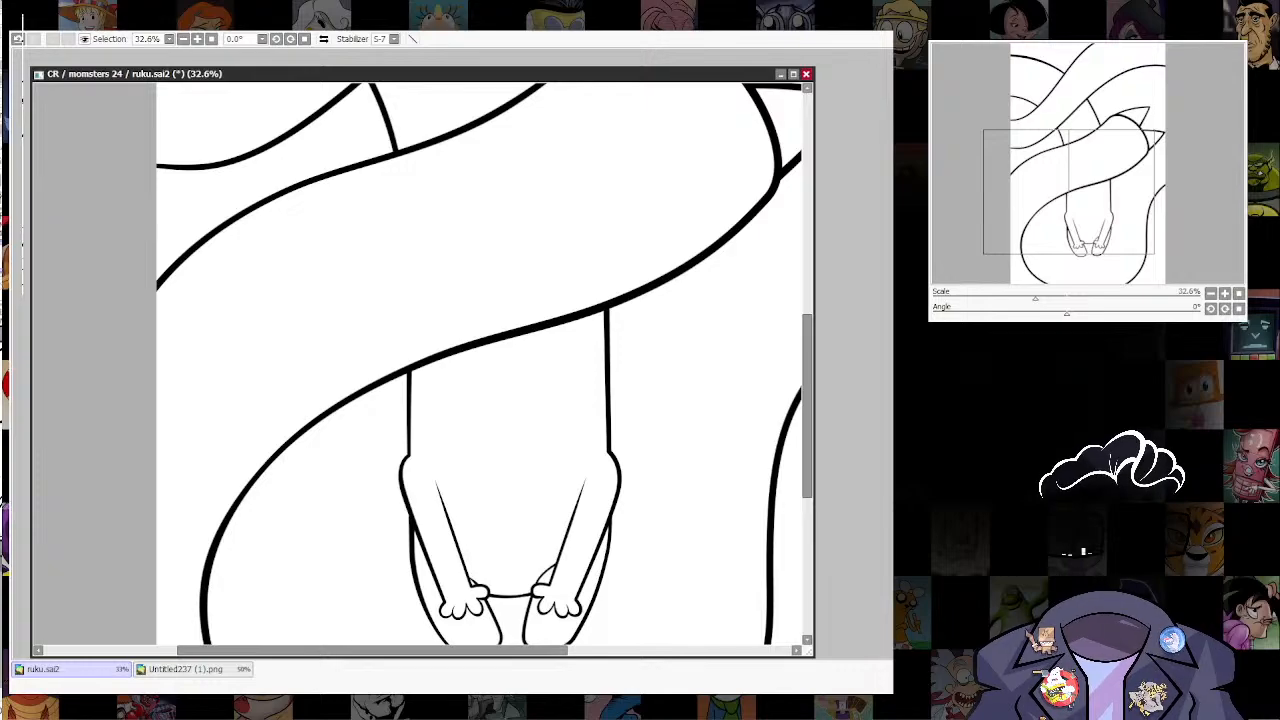
{"action": "left_click_drag", "start_coordinate": [604, 370], "coordinate": [498, 496]}
{"action": "key", "text": "ctrl+z"}
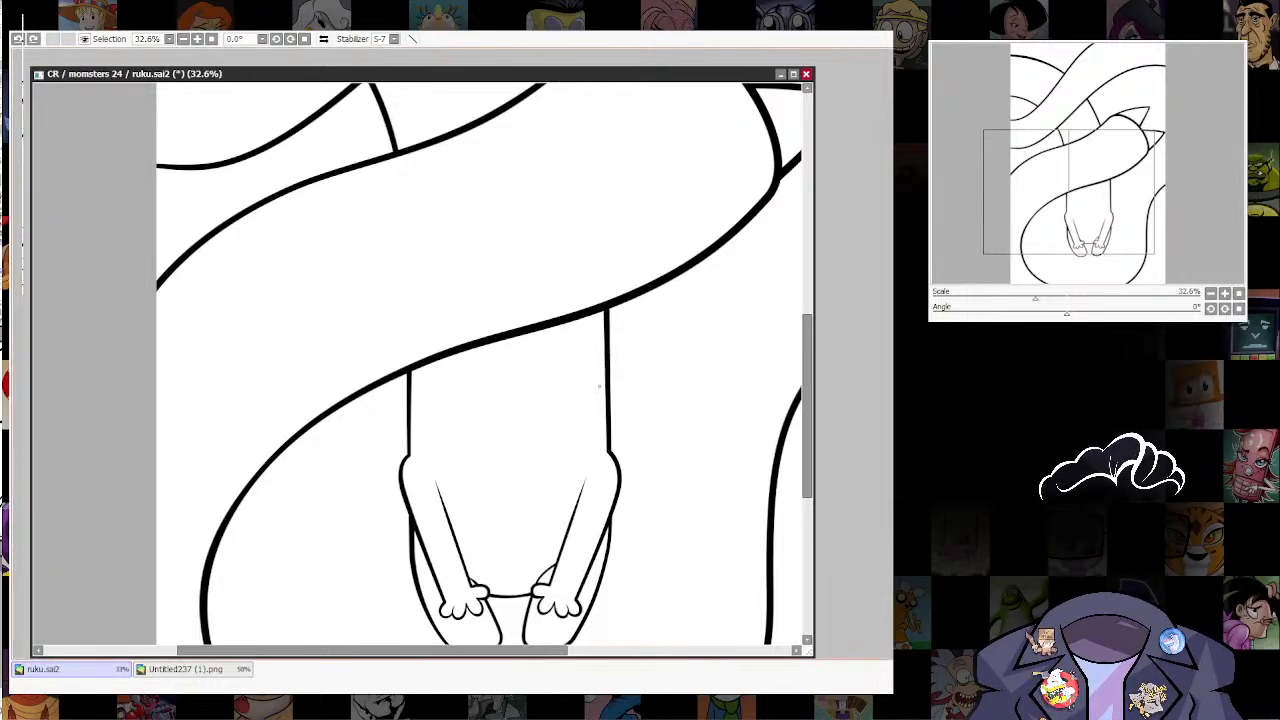
{"action": "mouse_move", "coordinate": [606, 368]}
{"action": "left_mouse_down"}
{"action": "mouse_move", "coordinate": [551, 435]}
{"action": "mouse_move", "coordinate": [500, 469]}
{"action": "mouse_move", "coordinate": [493, 504]}
{"action": "mouse_move", "coordinate": [591, 480]}
{"action": "left_mouse_up"}
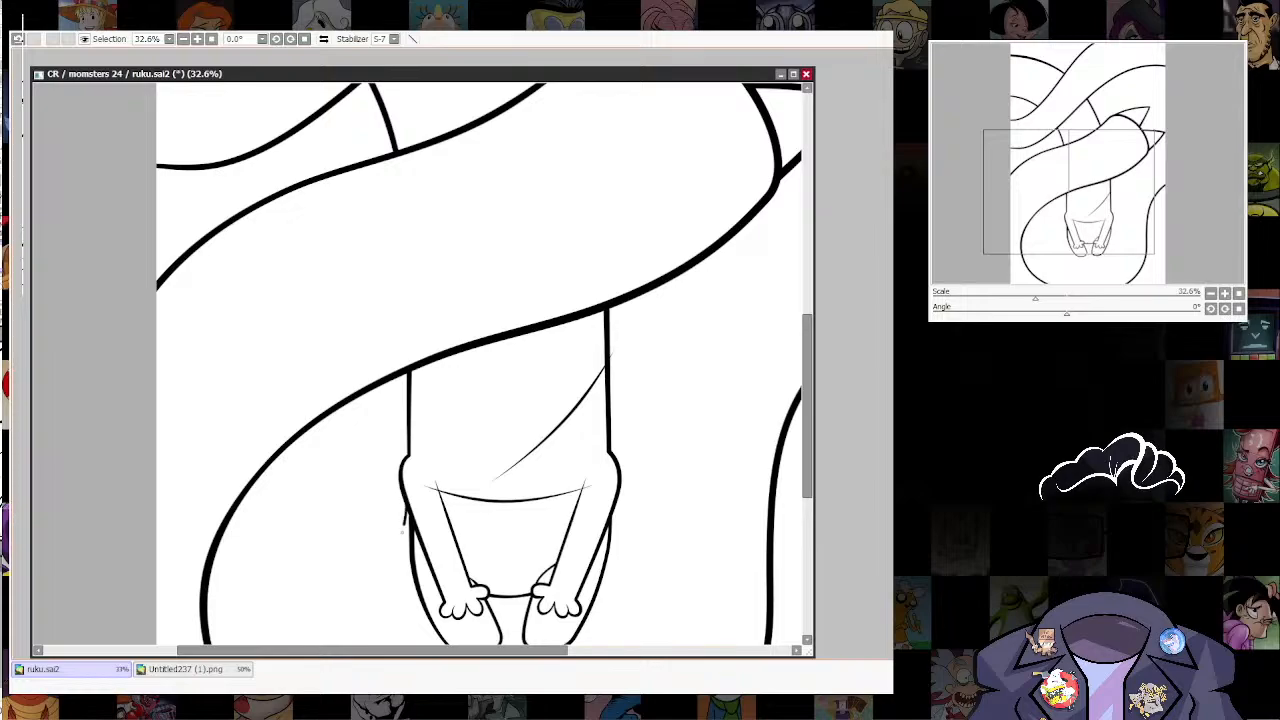
Step: Draw a hem curve that sags below the waistline and turns up past the outer edge of each arm
{"action": "left_click_drag", "start_coordinate": [587, 546], "coordinate": [617, 527]}
{"action": "key", "text": "ctrl"}
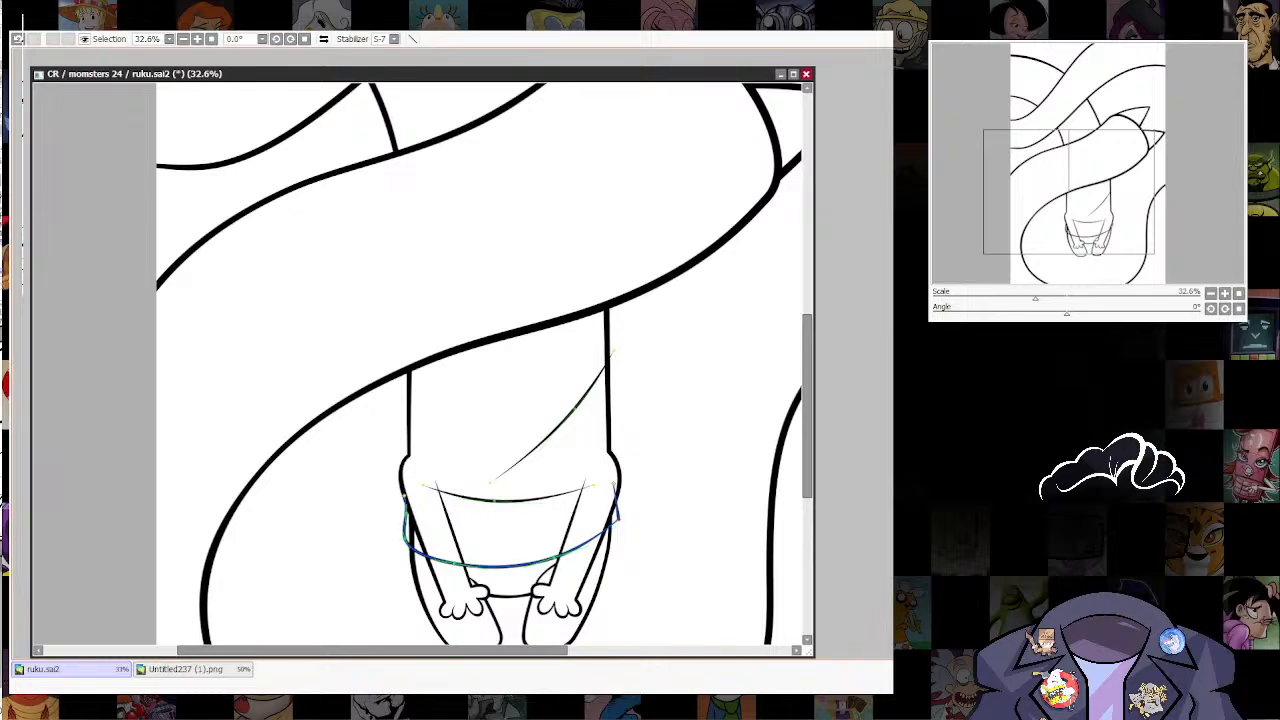
{"action": "key", "text": "bracketright"}
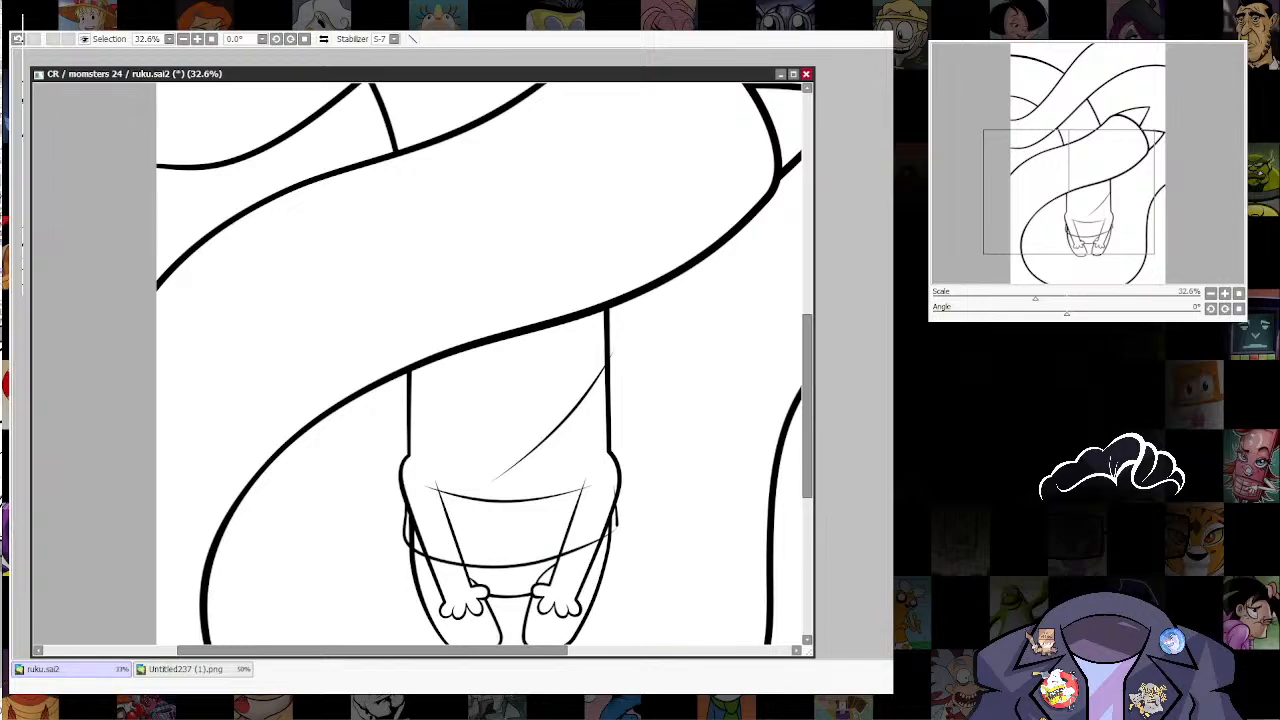
Step: Thin the line weight at the hem's right corner and pull the curve inward closer to the arm
{"action": "scroll", "coordinate": [613, 530], "scroll_direction": "up", "scroll_amount": 5}
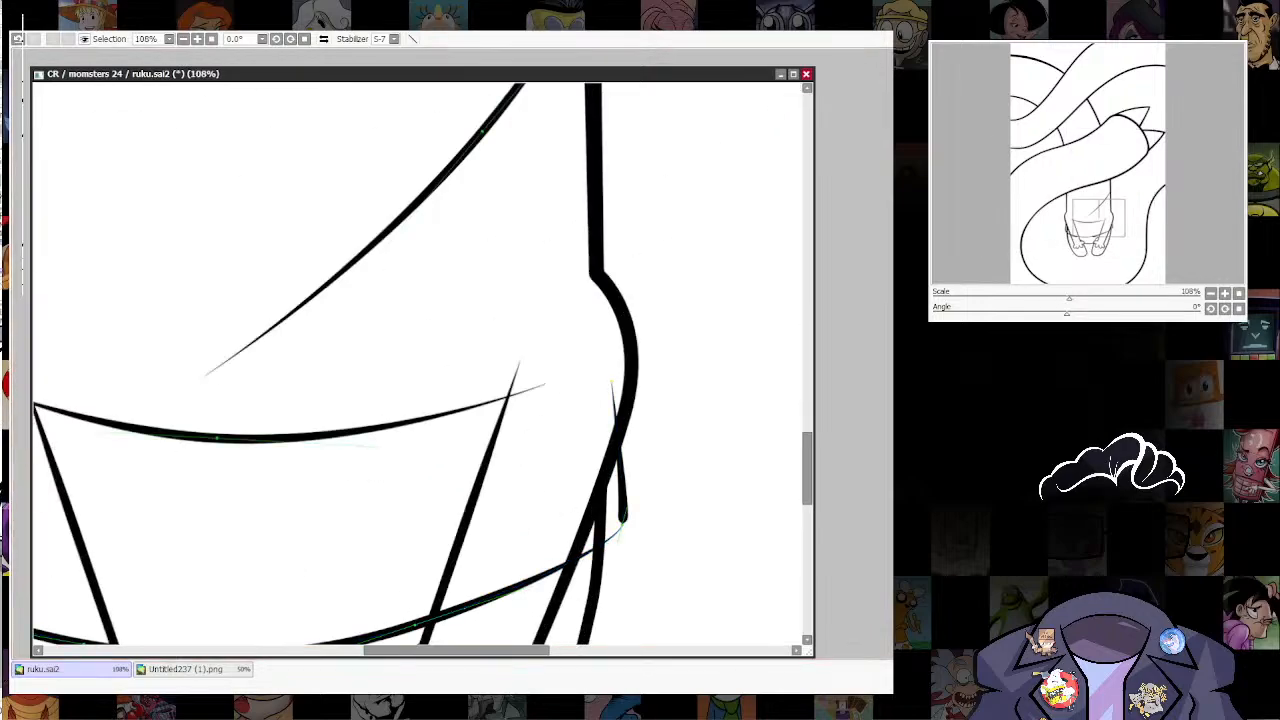
{"action": "left_click_drag", "start_coordinate": [622, 523], "coordinate": [590, 523]}
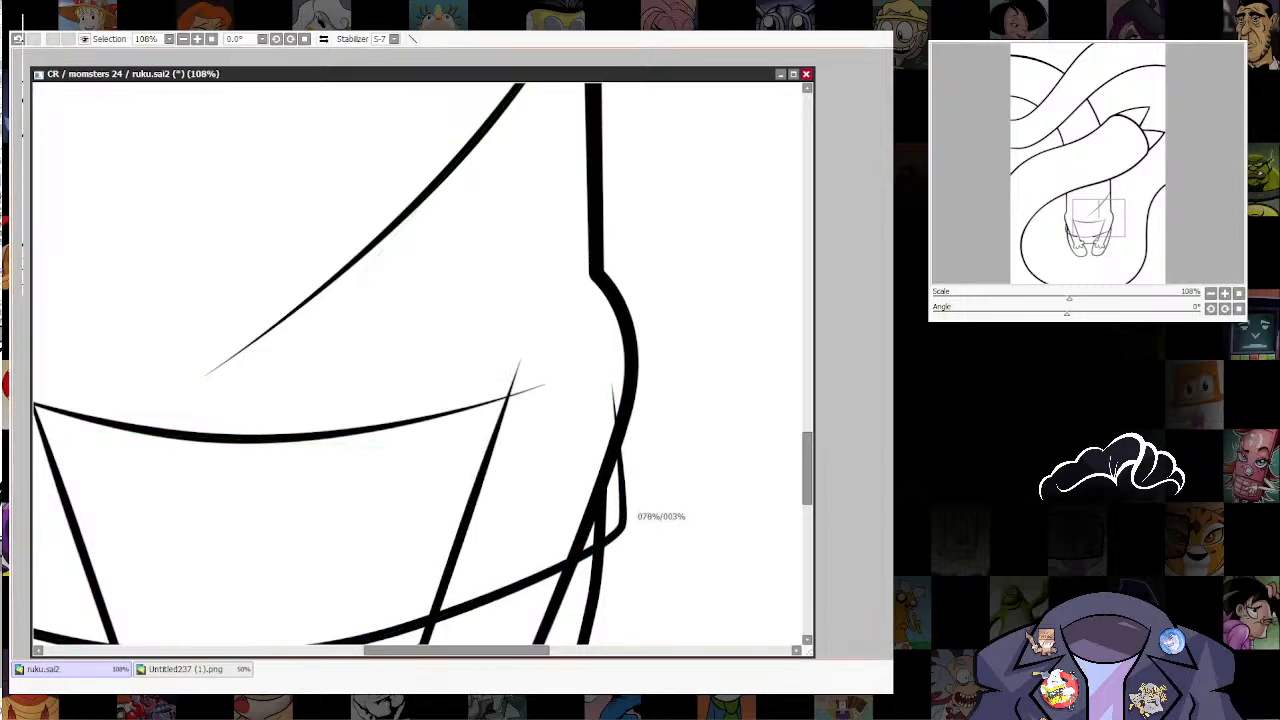
{"action": "left_click_drag", "start_coordinate": [622, 478], "coordinate": [610, 477]}
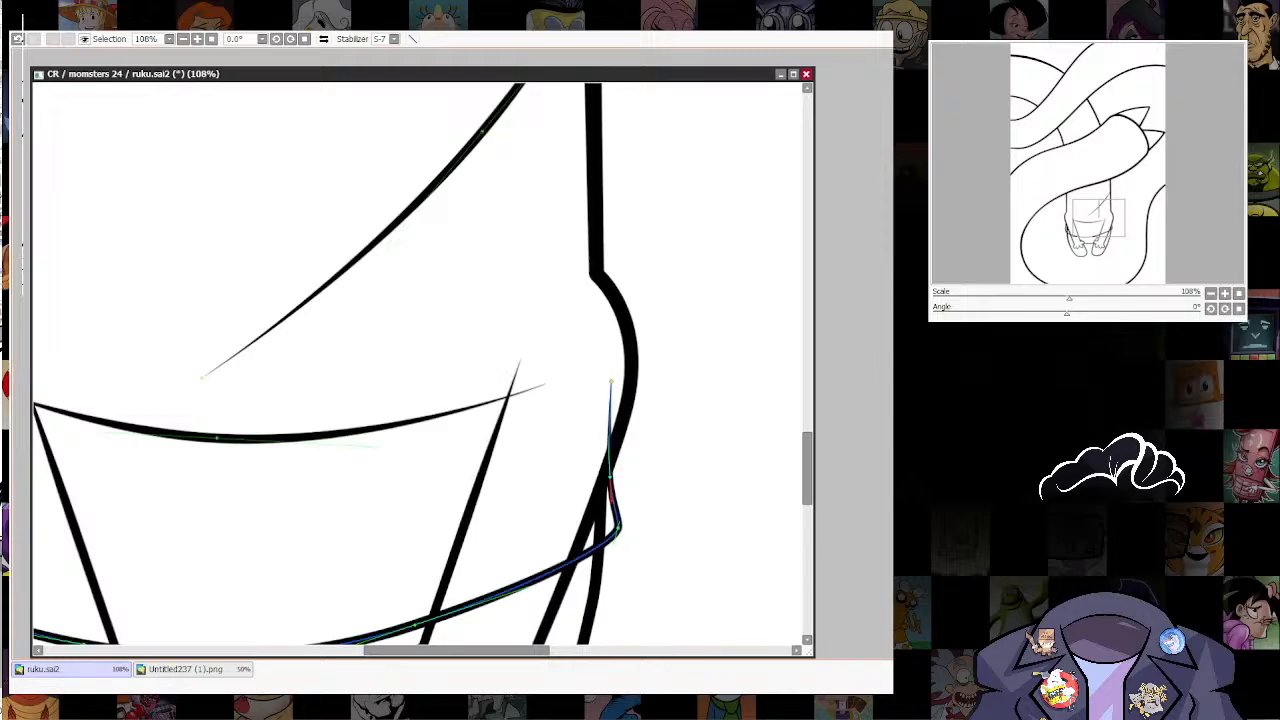
{"action": "left_click_drag", "start_coordinate": [548, 578], "coordinate": [543, 572]}
{"action": "left_click_drag", "start_coordinate": [545, 371], "coordinate": [590, 438]}
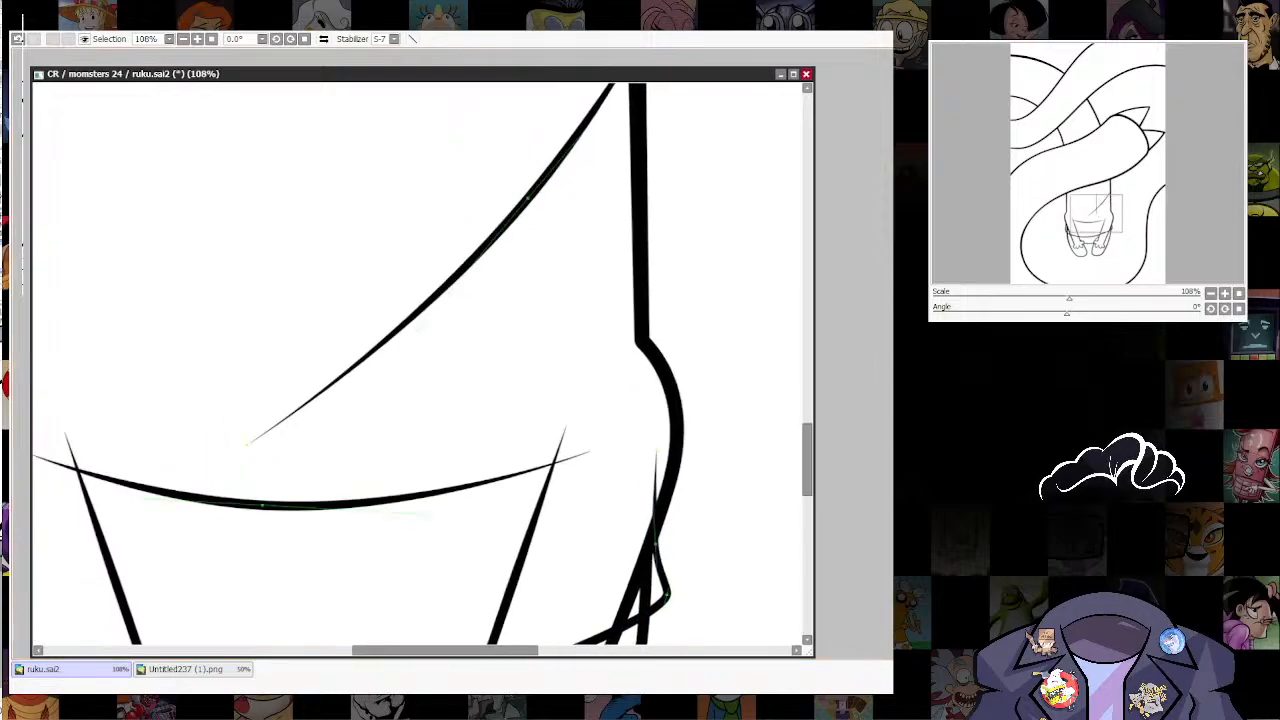
Step: Trim the hem's end inside the right arm and the waistline's overhang past the inner arm line
{"action": "left_click_drag", "start_coordinate": [653, 466], "coordinate": [657, 520]}
{"action": "mouse_move", "coordinate": [590, 468]}
{"action": "left_mouse_down"}
{"action": "mouse_move", "coordinate": [720, 410]}
{"action": "mouse_move", "coordinate": [686, 403]}
{"action": "left_mouse_up"}
{"action": "left_click_drag", "start_coordinate": [399, 432], "coordinate": [586, 437]}
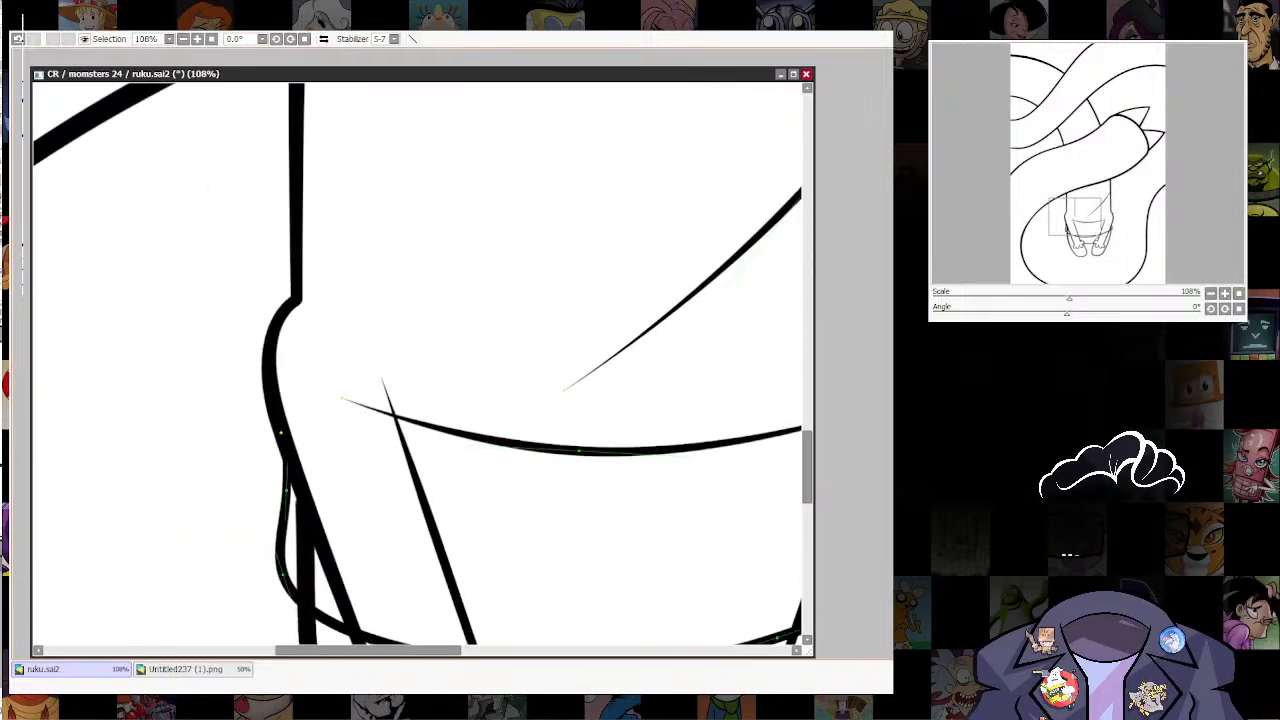
{"action": "left_click_drag", "start_coordinate": [376, 417], "coordinate": [364, 398]}
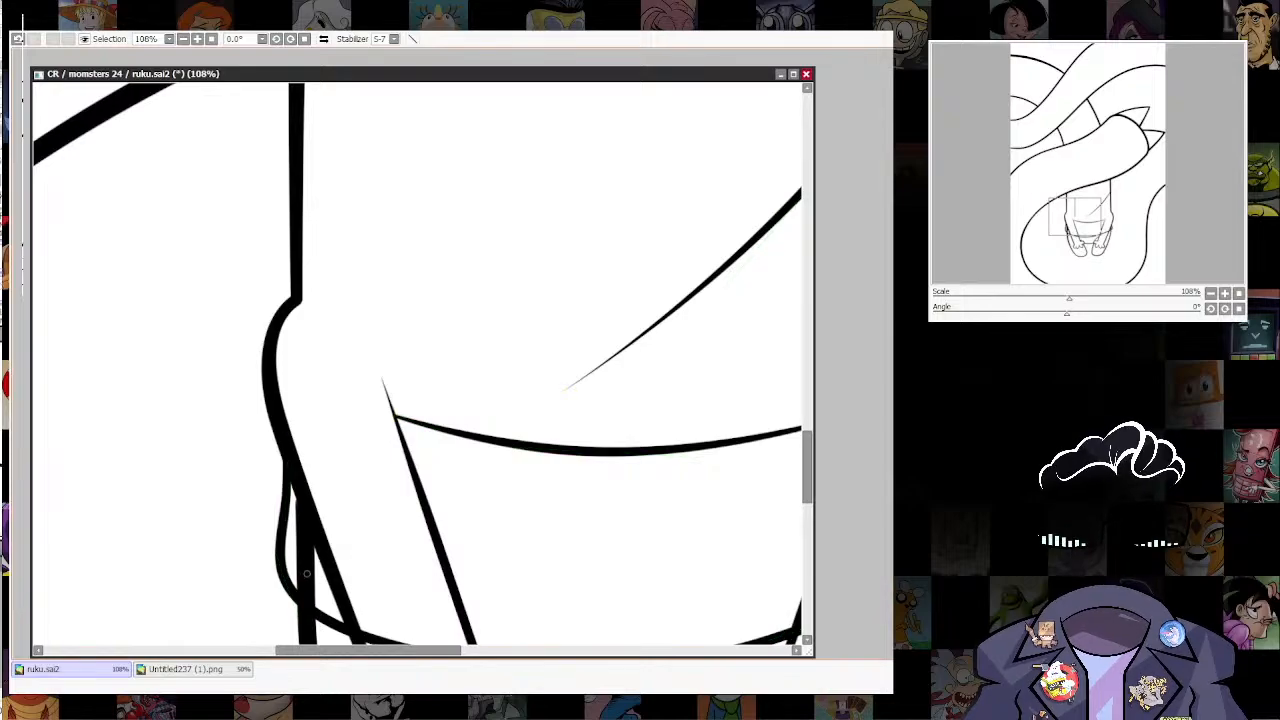
Step: Erase the left leg's outer line above the hem and thin the remaining line's weight near the junction
{"action": "left_click_drag", "start_coordinate": [292, 546], "coordinate": [316, 580]}
{"action": "left_click_drag", "start_coordinate": [501, 639], "coordinate": [655, 481]}
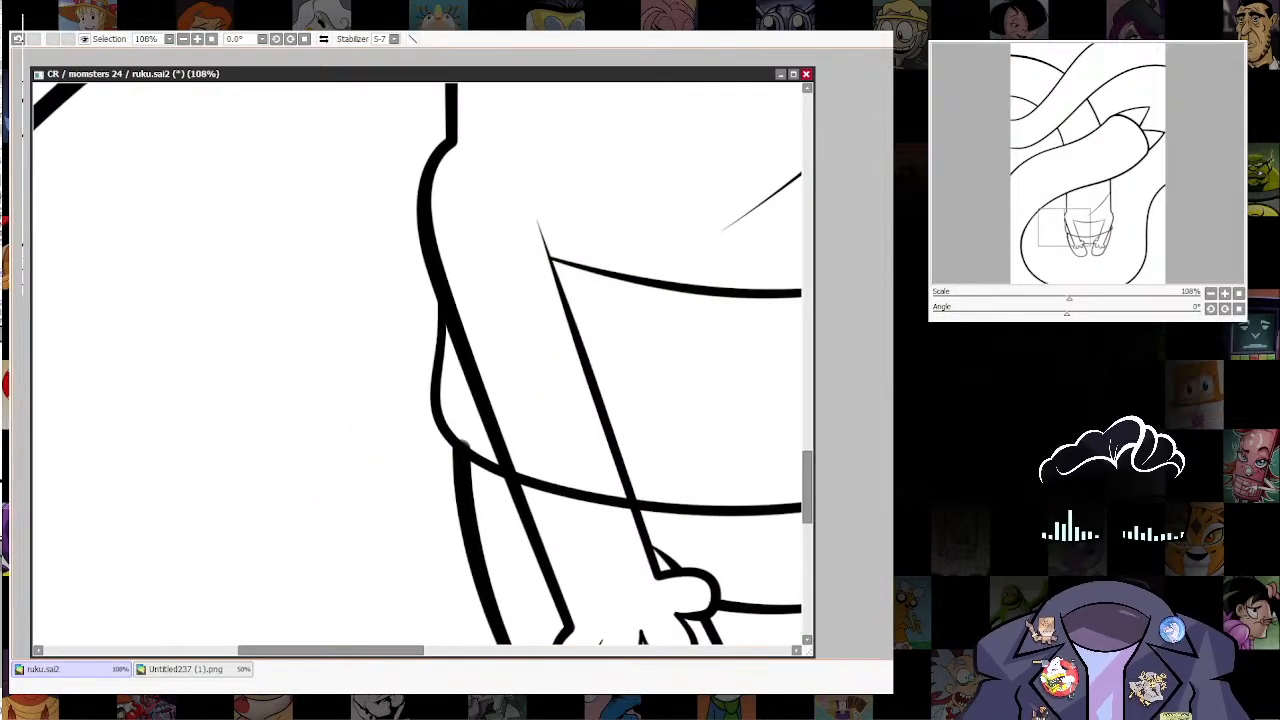
{"action": "left_click_drag", "start_coordinate": [461, 447], "coordinate": [444, 448]}
{"action": "left_click_drag", "start_coordinate": [463, 490], "coordinate": [449, 490]}
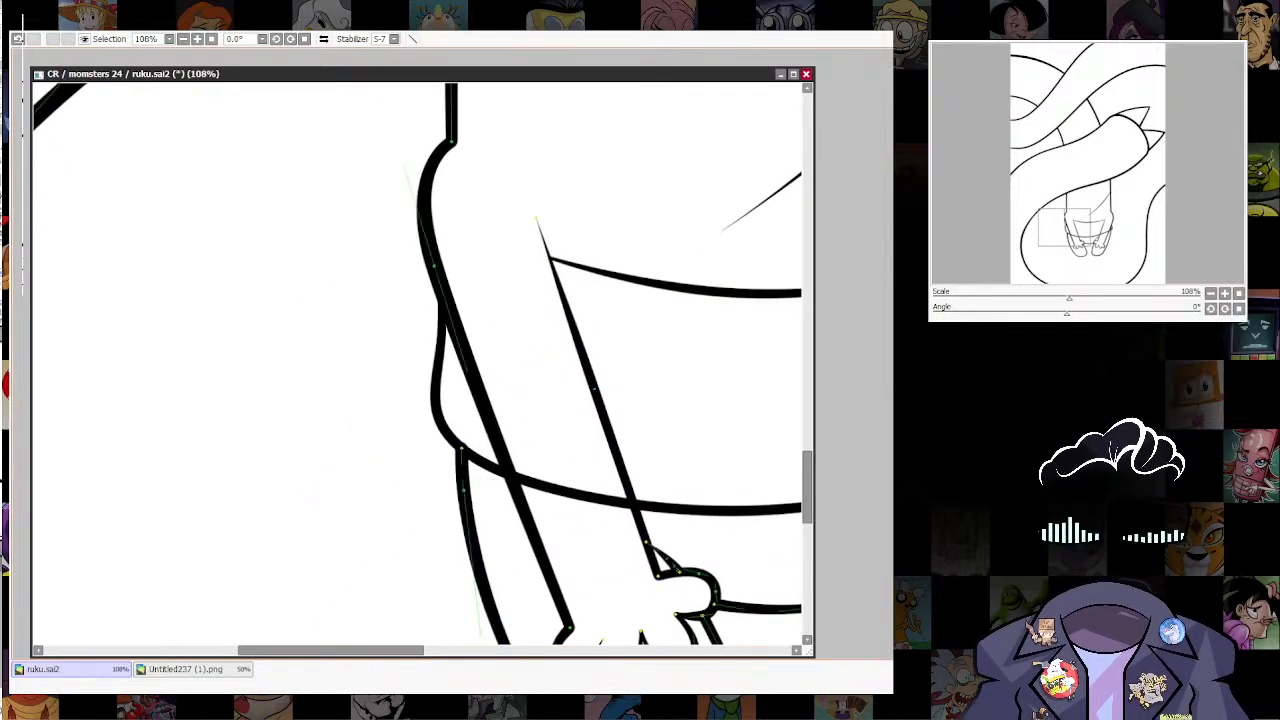
{"action": "left_click_drag", "start_coordinate": [458, 330], "coordinate": [427, 457]}
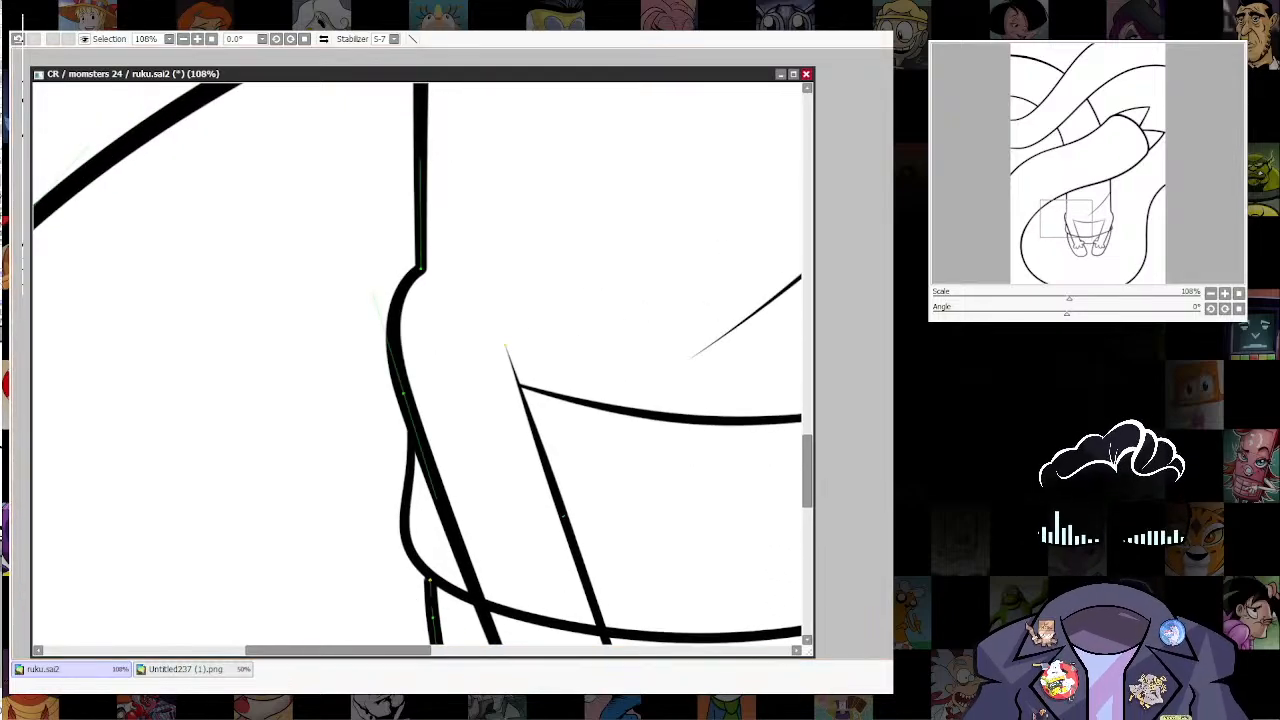
Step: Erase the hem segments crossing both forearms and the part of the right leg's outer line above the hem
{"action": "scroll", "coordinate": [706, 488], "scroll_direction": "down", "scroll_amount": 5}
{"action": "left_click_drag", "start_coordinate": [706, 488], "coordinate": [489, 543]}
{"action": "scroll", "coordinate": [640, 530], "scroll_direction": "up", "scroll_amount": 4}
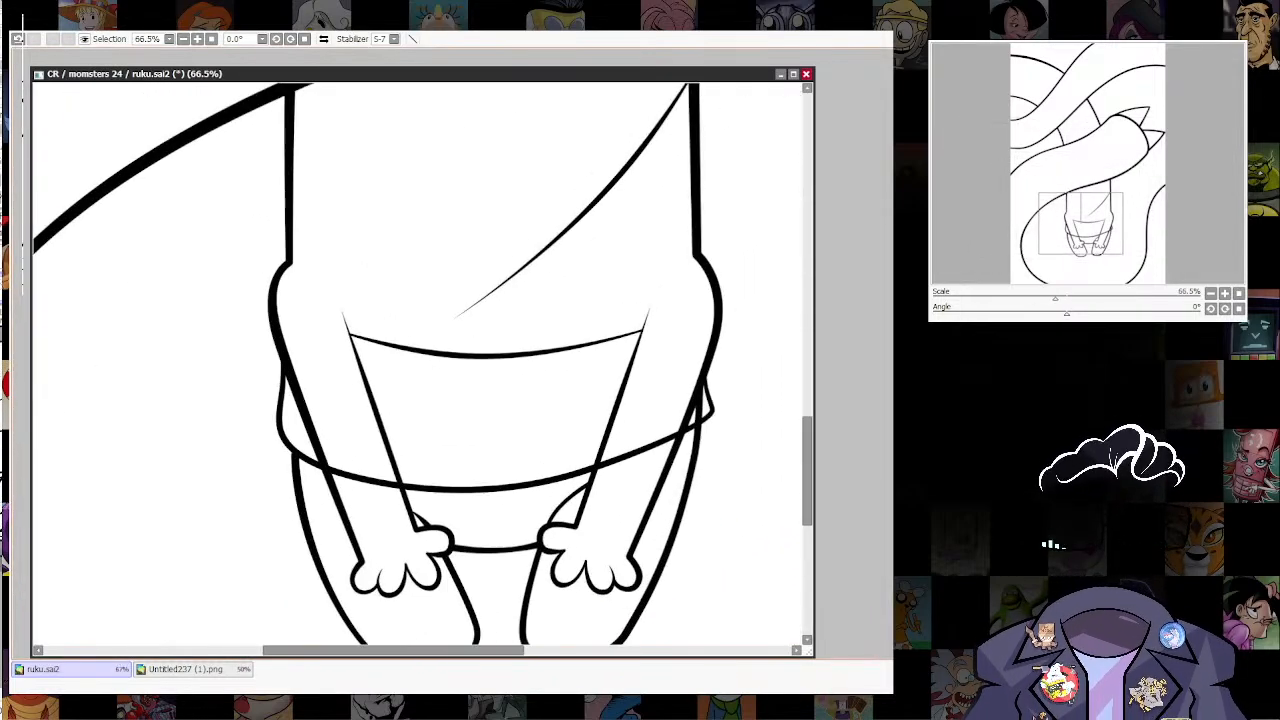
{"action": "left_click_drag", "start_coordinate": [489, 340], "coordinate": [487, 368]}
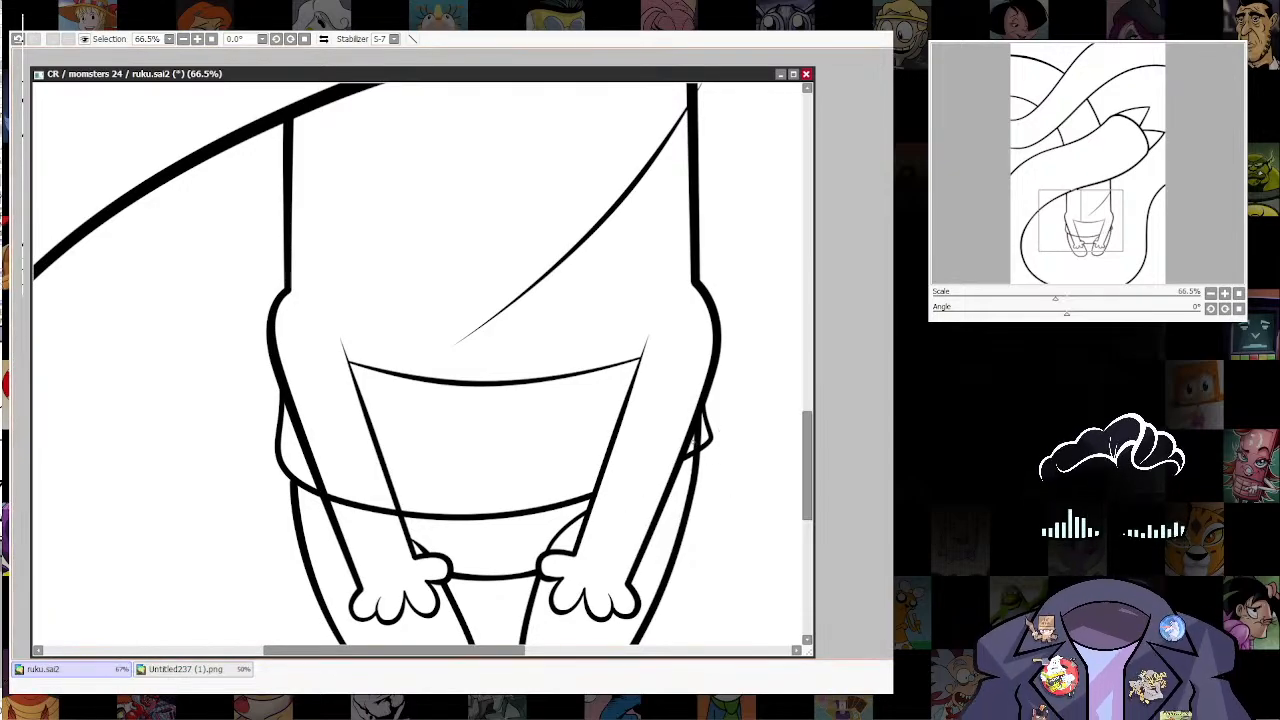
{"action": "key", "text": "ctrl"}
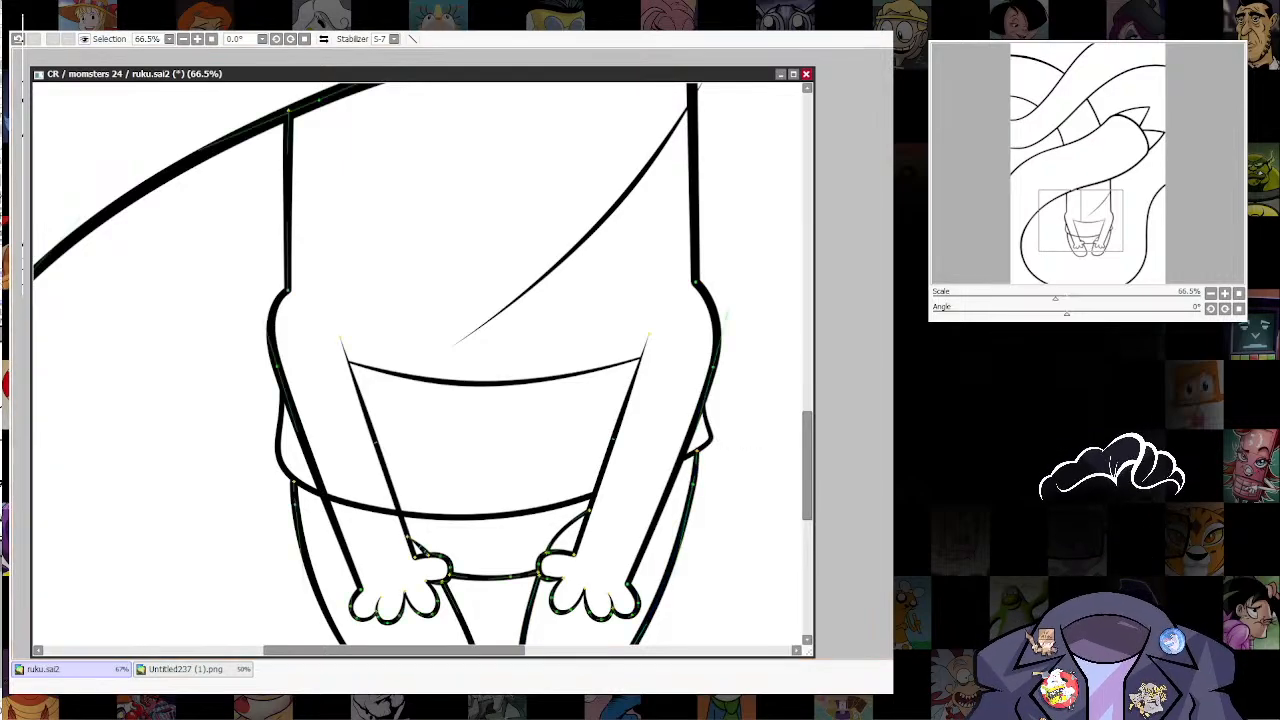
{"action": "scroll", "coordinate": [718, 436], "scroll_direction": "down", "scroll_amount": 3}
{"action": "left_click_drag", "start_coordinate": [718, 436], "coordinate": [649, 508]}
{"action": "scroll", "coordinate": [649, 480], "scroll_direction": "down", "scroll_amount": 3}
{"action": "scroll", "coordinate": [566, 515], "scroll_direction": "up", "scroll_amount": 5}
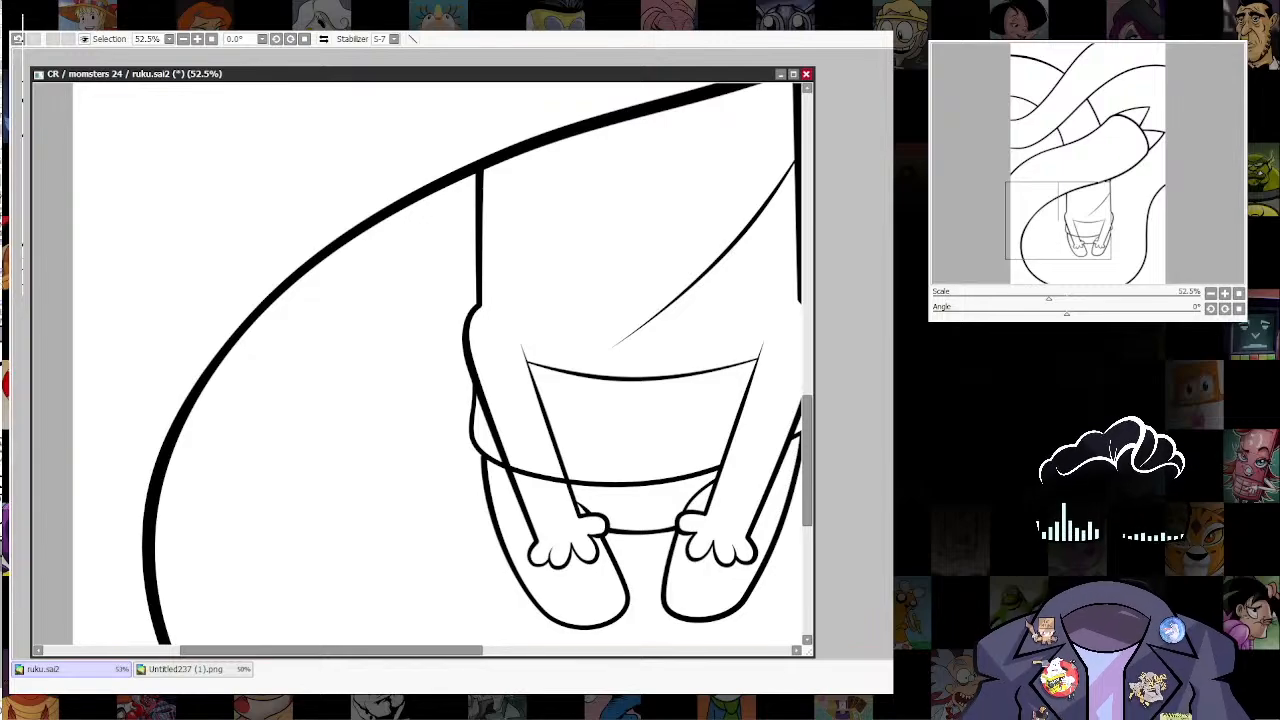
{"action": "left_click_drag", "start_coordinate": [536, 476], "coordinate": [562, 481]}
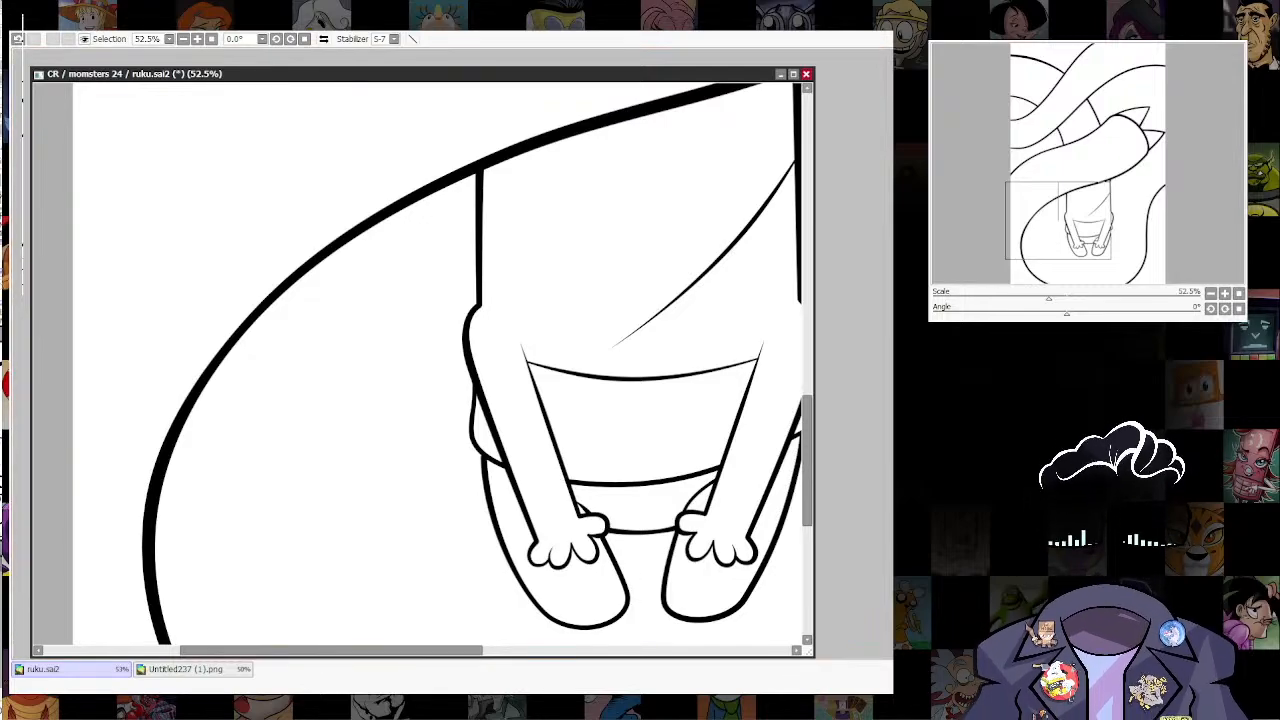
Step: Duplicate the diagonal torso curve just below the original and extend the original's lower end to the waistline
{"action": "scroll", "coordinate": [708, 432], "scroll_direction": "down", "scroll_amount": 5}
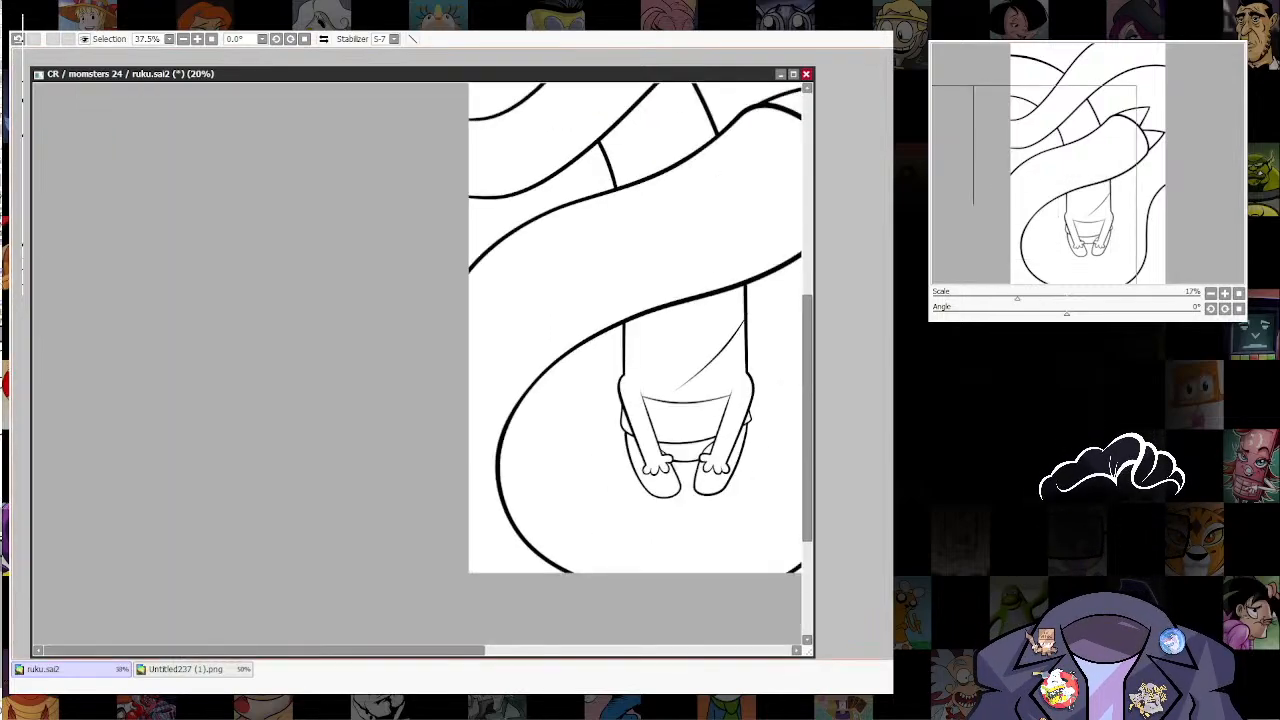
{"action": "left_click_drag", "start_coordinate": [710, 432], "coordinate": [598, 504]}
{"action": "scroll", "coordinate": [658, 418], "scroll_direction": "down", "scroll_amount": 4}
{"action": "scroll", "coordinate": [638, 450], "scroll_direction": "up", "scroll_amount": 9}
{"action": "left_click_drag", "start_coordinate": [640, 450], "coordinate": [654, 478]}
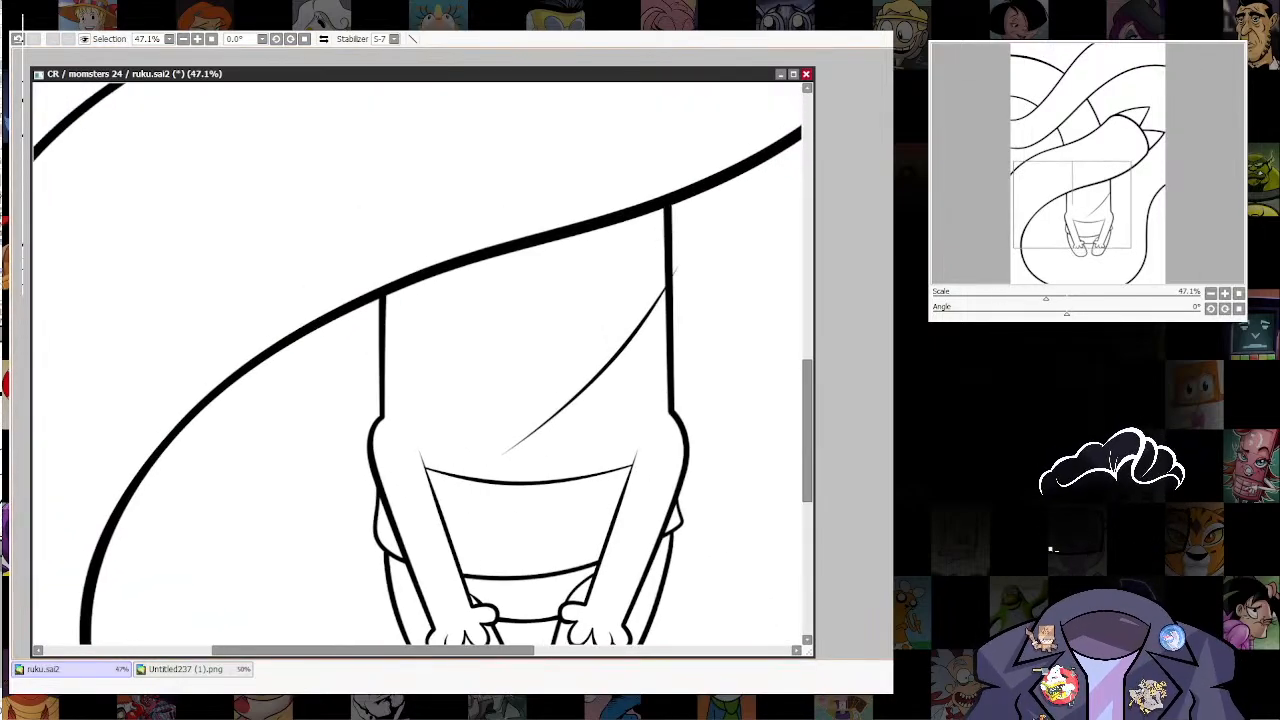
{"action": "left_click", "coordinate": [640, 331], "text": "ctrl+shift"}
{"action": "left_click_drag", "start_coordinate": [640, 331], "coordinate": [664, 358]}
{"action": "left_click_drag", "start_coordinate": [698, 295], "coordinate": [688, 334]}
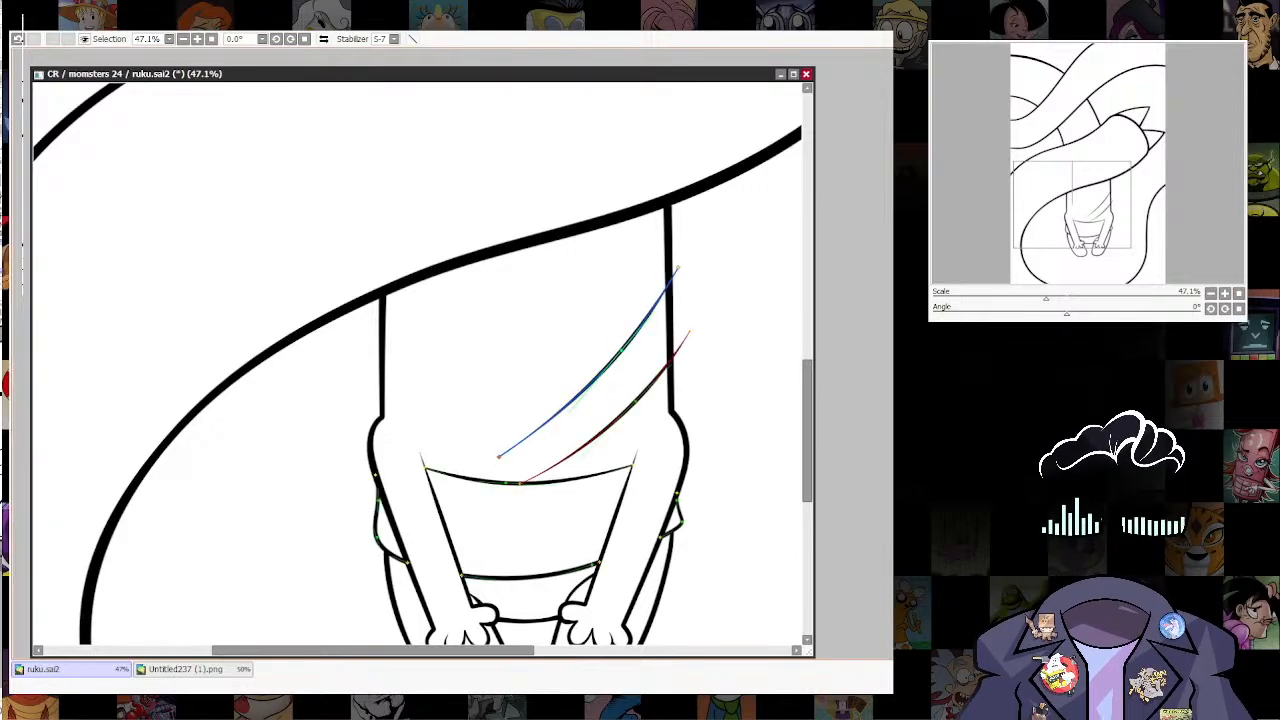
{"action": "left_click_drag", "start_coordinate": [500, 456], "coordinate": [474, 472]}
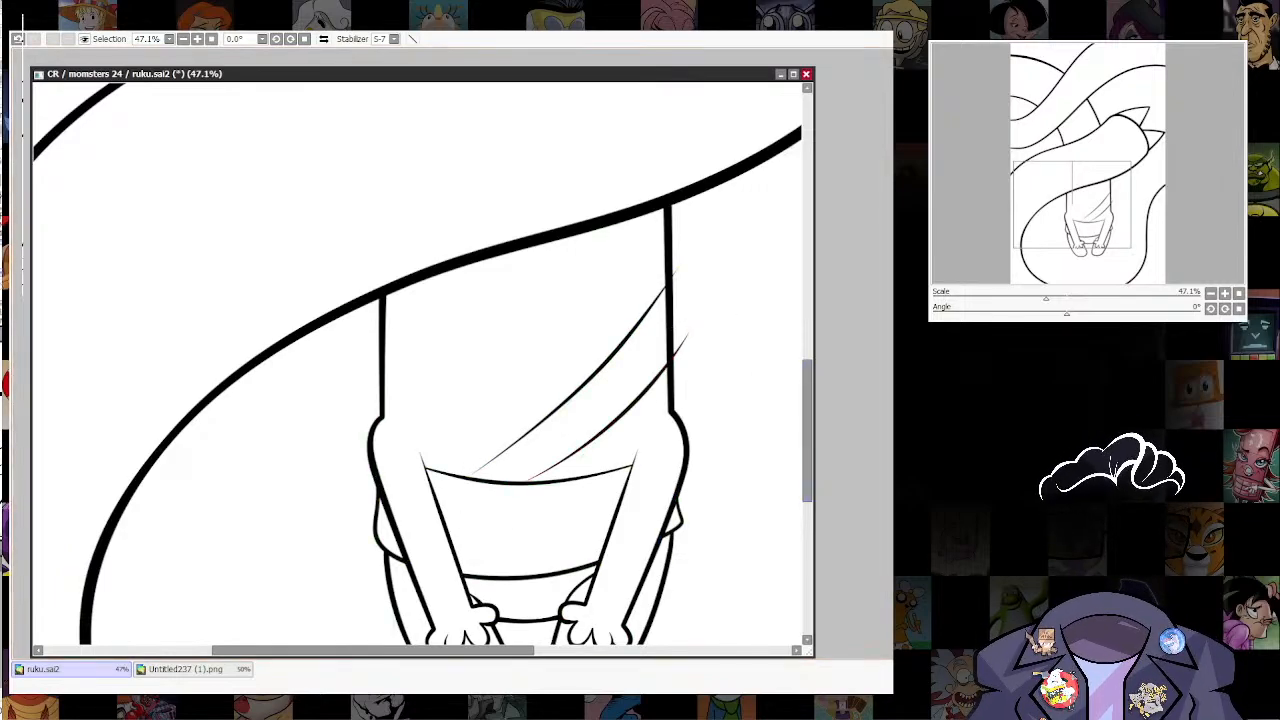
Step: Erase the torso's right edge between the two diagonal curves and taper the upper remaining segment down to the upper curve
{"action": "left_click", "coordinate": [670, 316]}
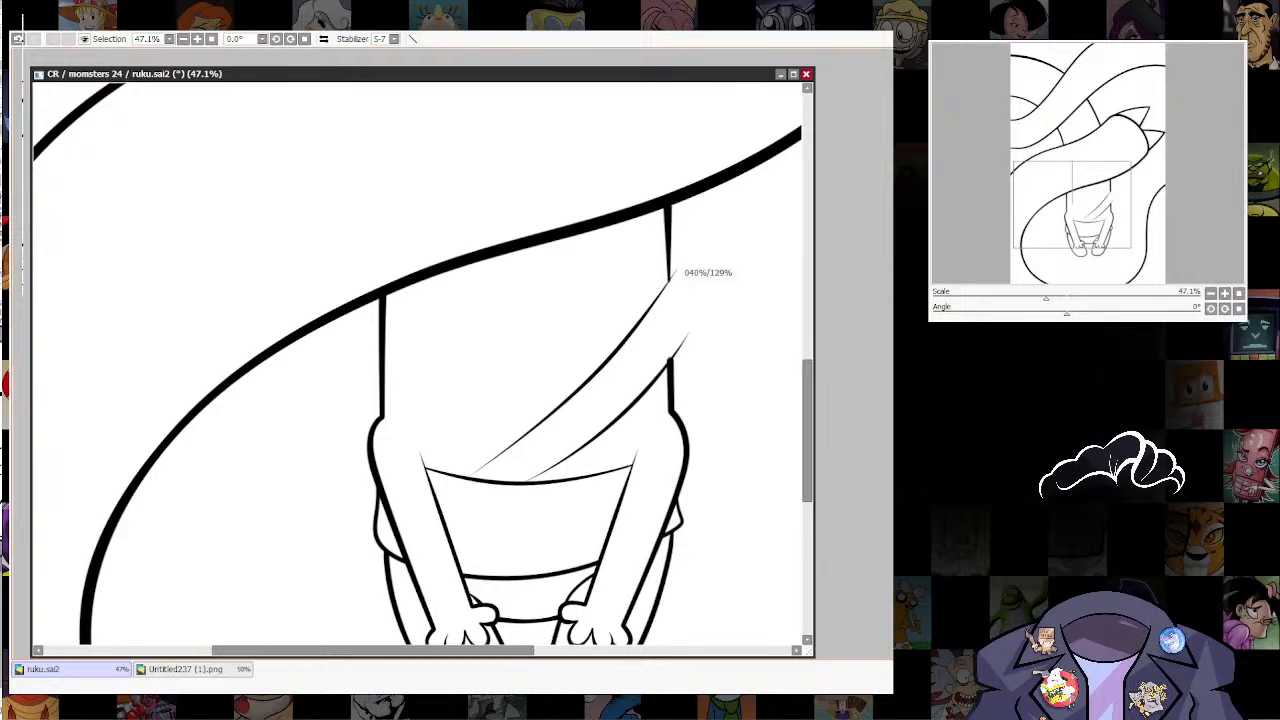
{"action": "left_click_drag", "start_coordinate": [672, 278], "coordinate": [685, 270]}
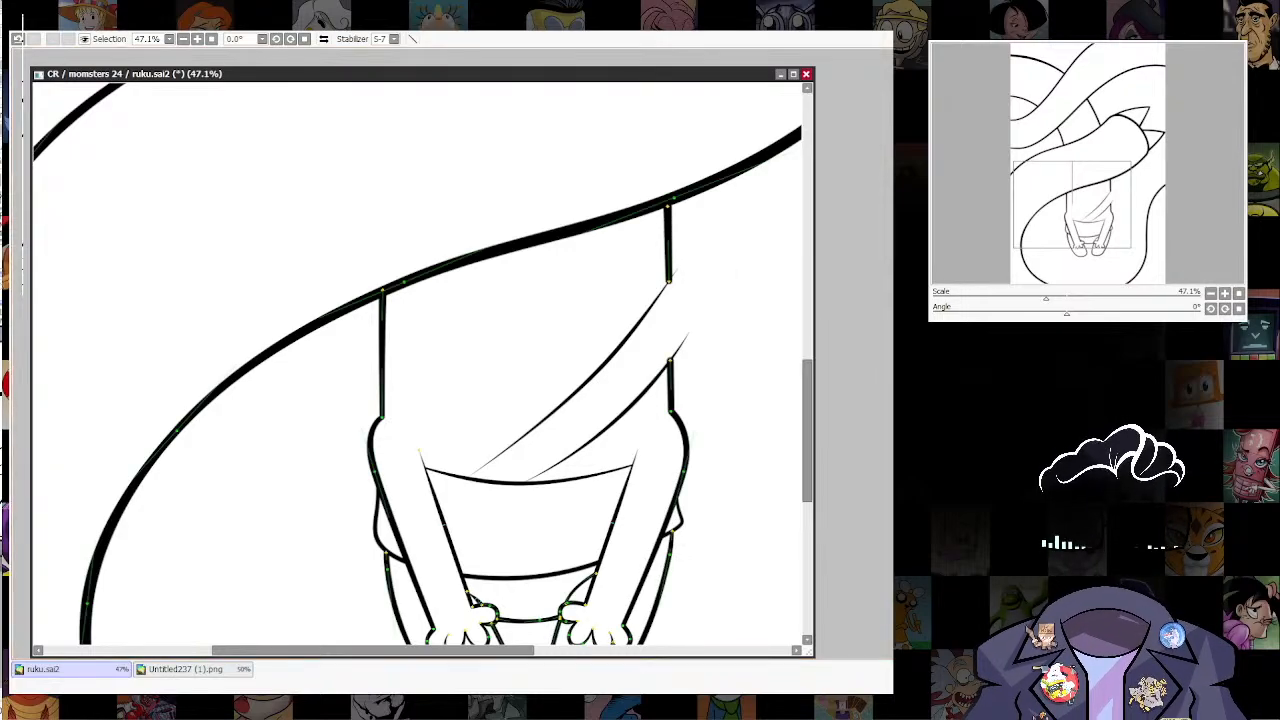
{"action": "scroll", "coordinate": [685, 264], "scroll_direction": "up", "scroll_amount": 3}
{"action": "scroll", "coordinate": [585, 319], "scroll_direction": "up", "scroll_amount": 2}
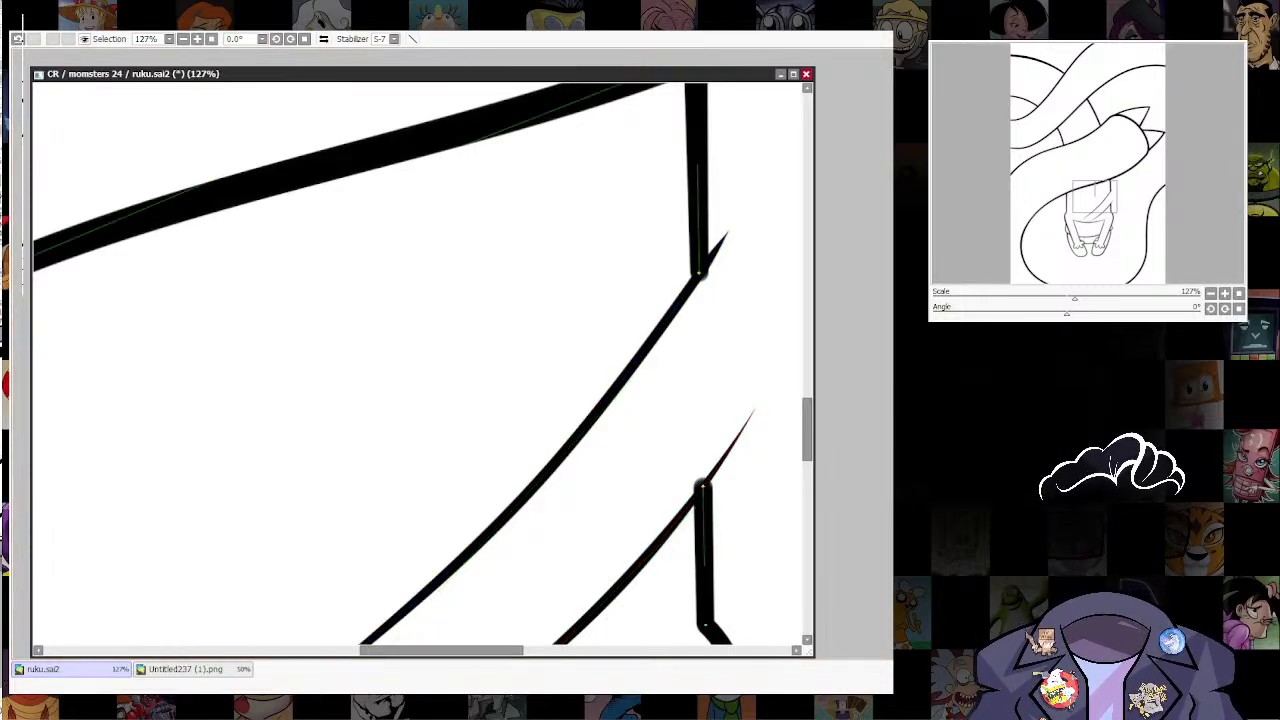
{"action": "mouse_move", "coordinate": [699, 273]}
{"action": "left_mouse_down"}
{"action": "mouse_move", "coordinate": [672, 273]}
{"action": "mouse_move", "coordinate": [710, 238]}
{"action": "left_mouse_up"}
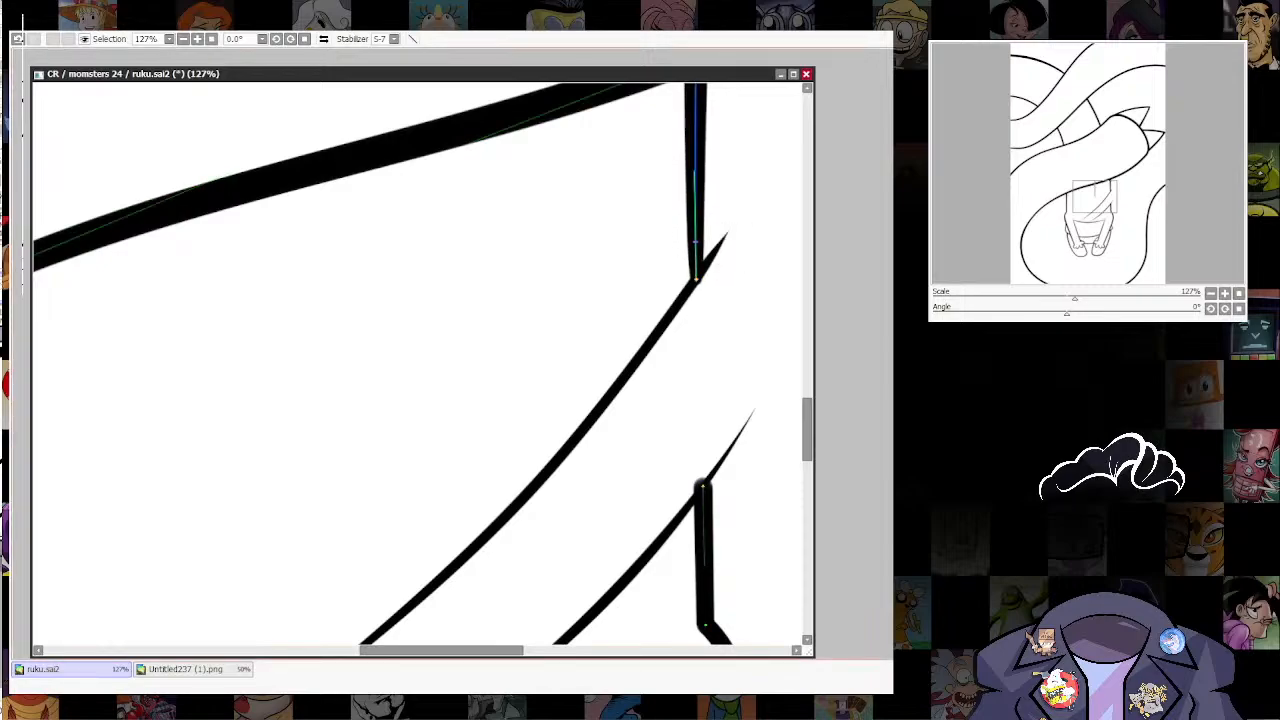
{"action": "left_click_drag", "start_coordinate": [695, 165], "coordinate": [688, 165]}
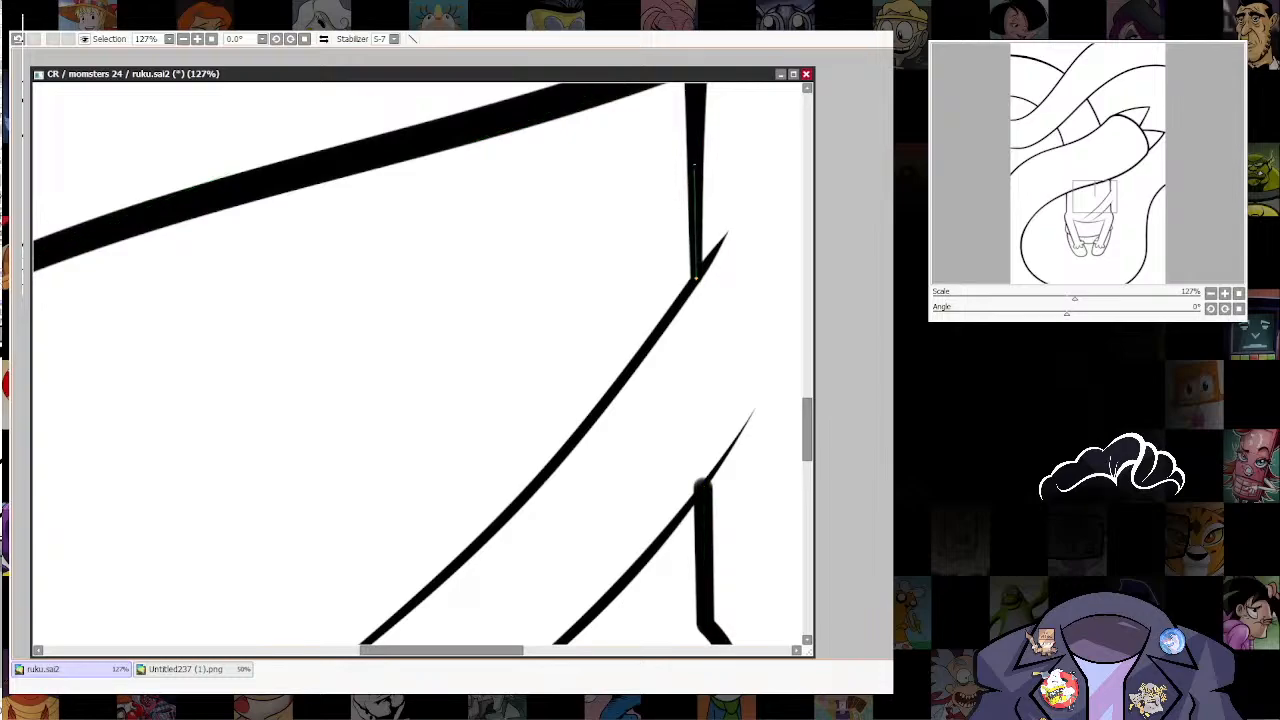
{"action": "left_click_drag", "start_coordinate": [690, 220], "coordinate": [632, 425]}
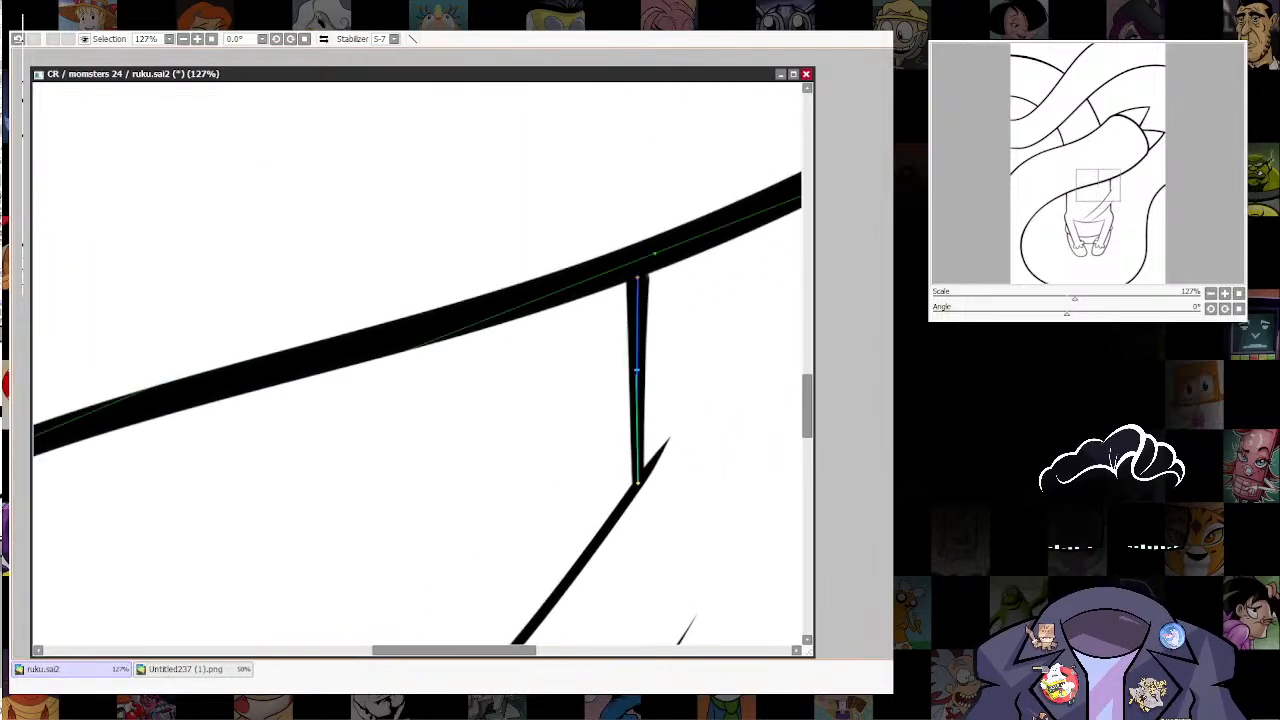
Step: Taper the torso edge segment below the lower diagonal curve toward their junction and thicken that curve there
{"action": "left_click_drag", "start_coordinate": [638, 590], "coordinate": [648, 160]}
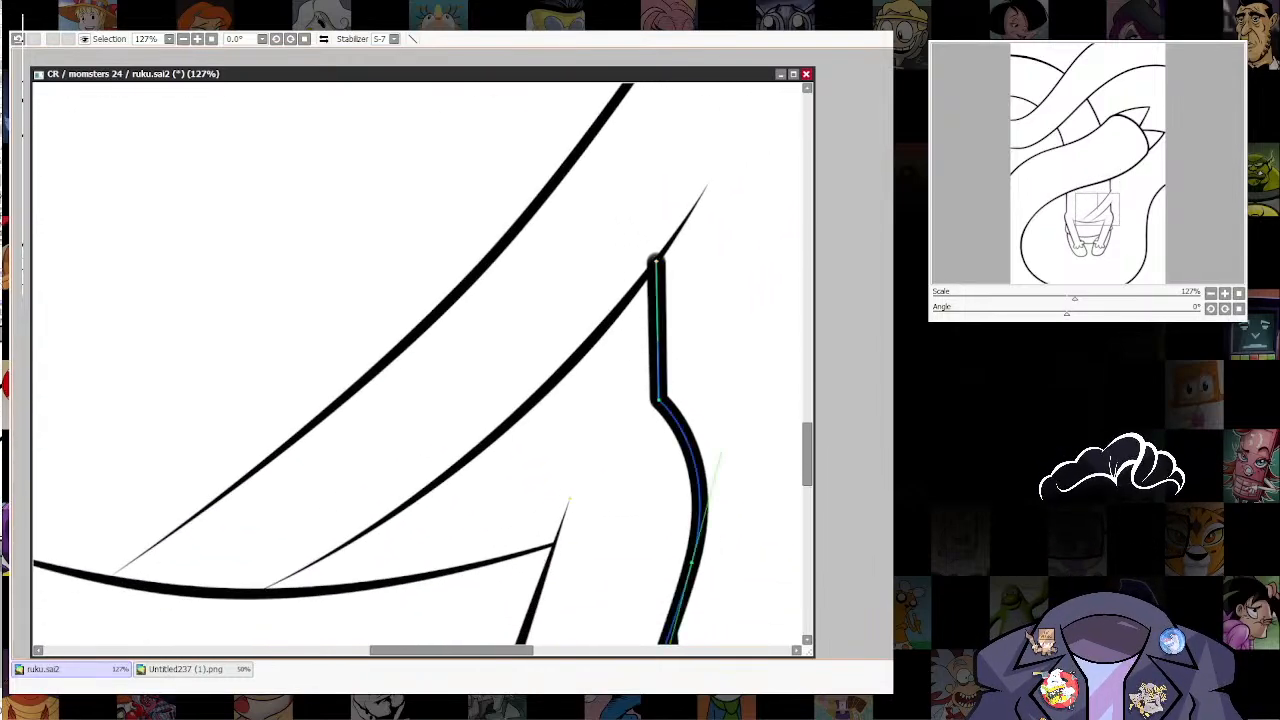
{"action": "left_click_drag", "start_coordinate": [656, 261], "coordinate": [565, 261]}
{"action": "left_click_drag", "start_coordinate": [657, 301], "coordinate": [620, 301]}
{"action": "left_click_drag", "start_coordinate": [656, 261], "coordinate": [668, 261]}
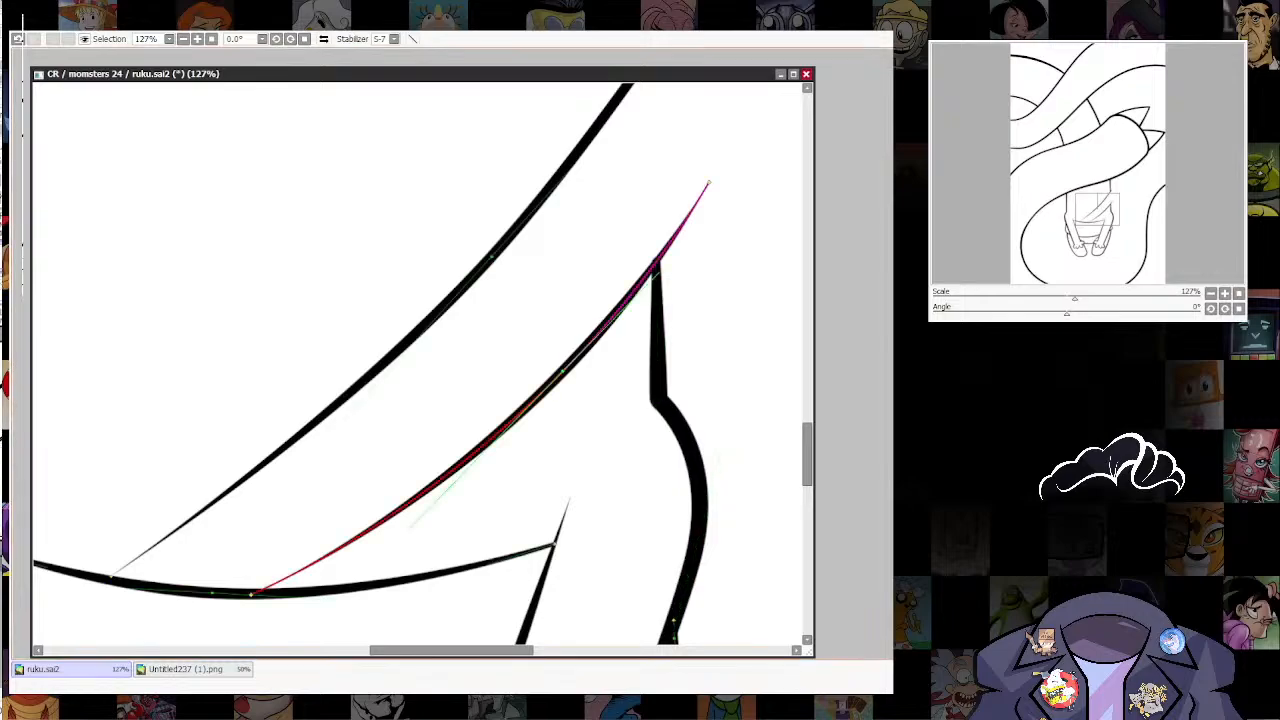
{"action": "left_click_drag", "start_coordinate": [660, 256], "coordinate": [712, 256]}
Step: Adjust the line weight of both diagonal curves' lower ends so they meet the waistline with thicker tips
{"action": "scroll", "coordinate": [757, 386], "scroll_direction": "down", "scroll_amount": 10}
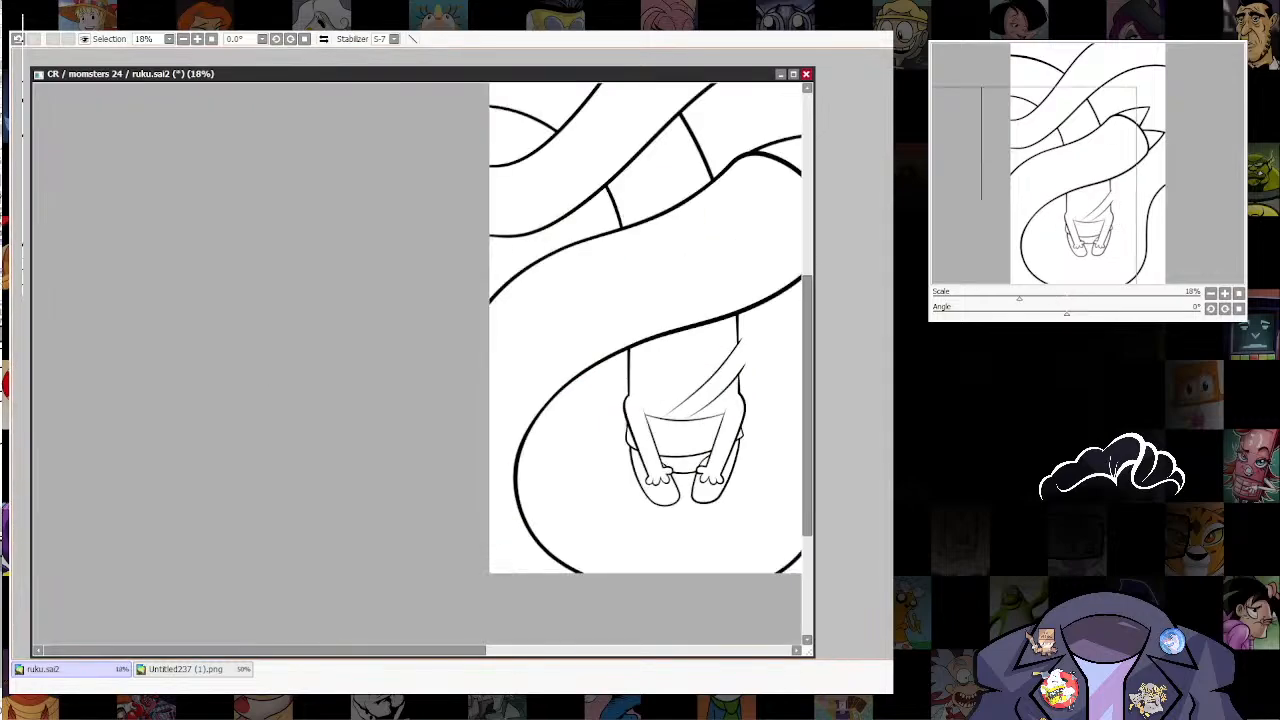
{"action": "left_click_drag", "start_coordinate": [757, 386], "coordinate": [731, 243]}
{"action": "scroll", "coordinate": [723, 184], "scroll_direction": "up", "scroll_amount": 3}
{"action": "left_click_drag", "start_coordinate": [723, 184], "coordinate": [657, 280]}
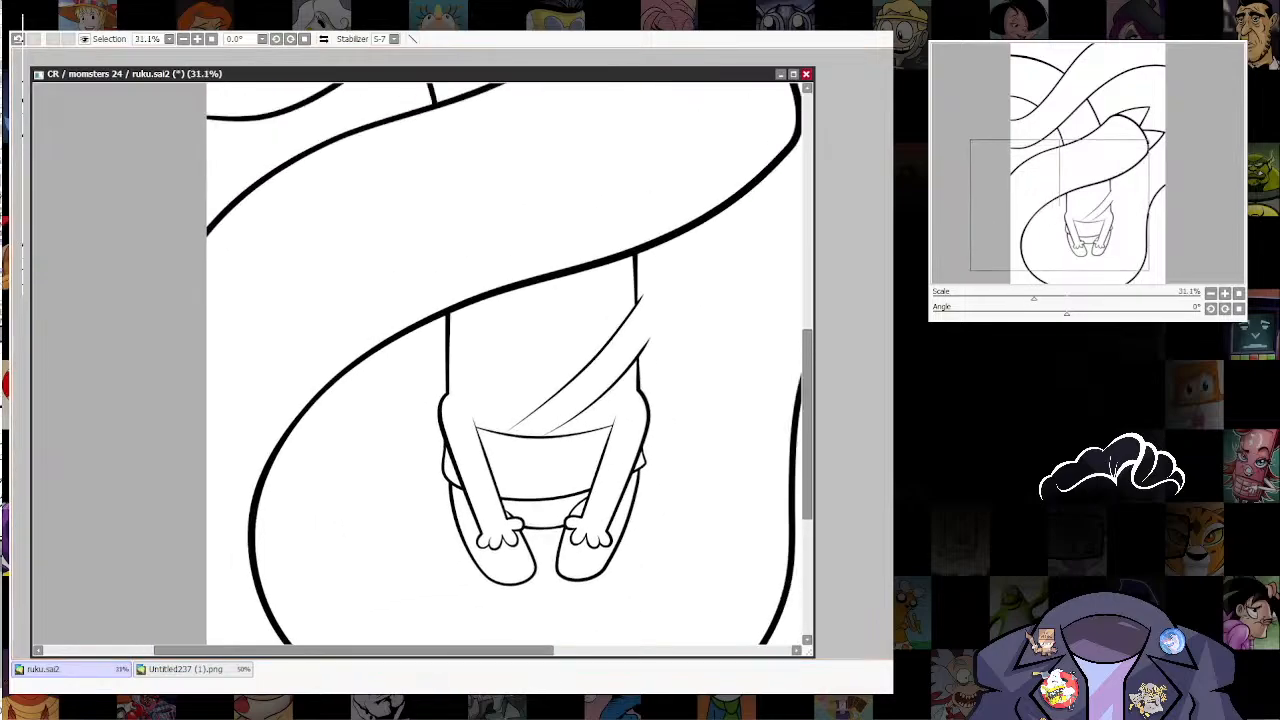
{"action": "scroll", "coordinate": [497, 432], "scroll_direction": "up", "scroll_amount": 8}
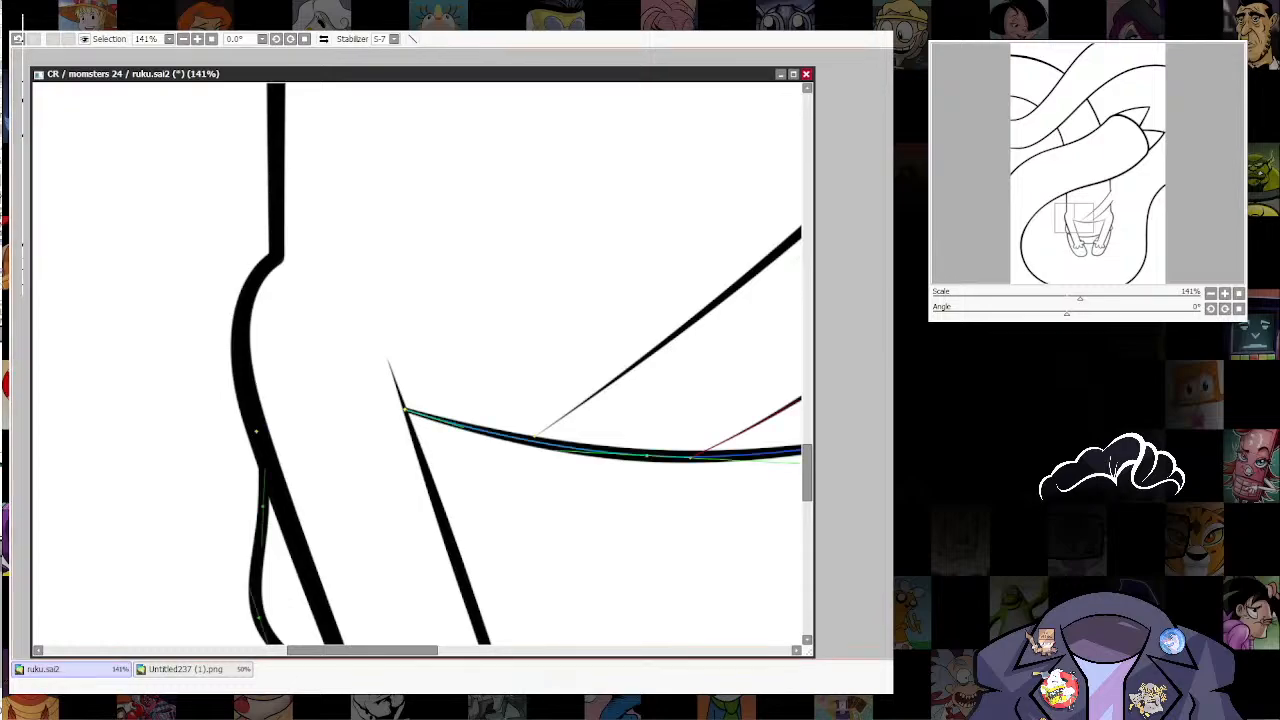
{"action": "left_click_drag", "start_coordinate": [536, 436], "coordinate": [543, 435]}
{"action": "left_click_drag", "start_coordinate": [543, 435], "coordinate": [478, 439]}
{"action": "left_click_drag", "start_coordinate": [637, 454], "coordinate": [662, 453]}
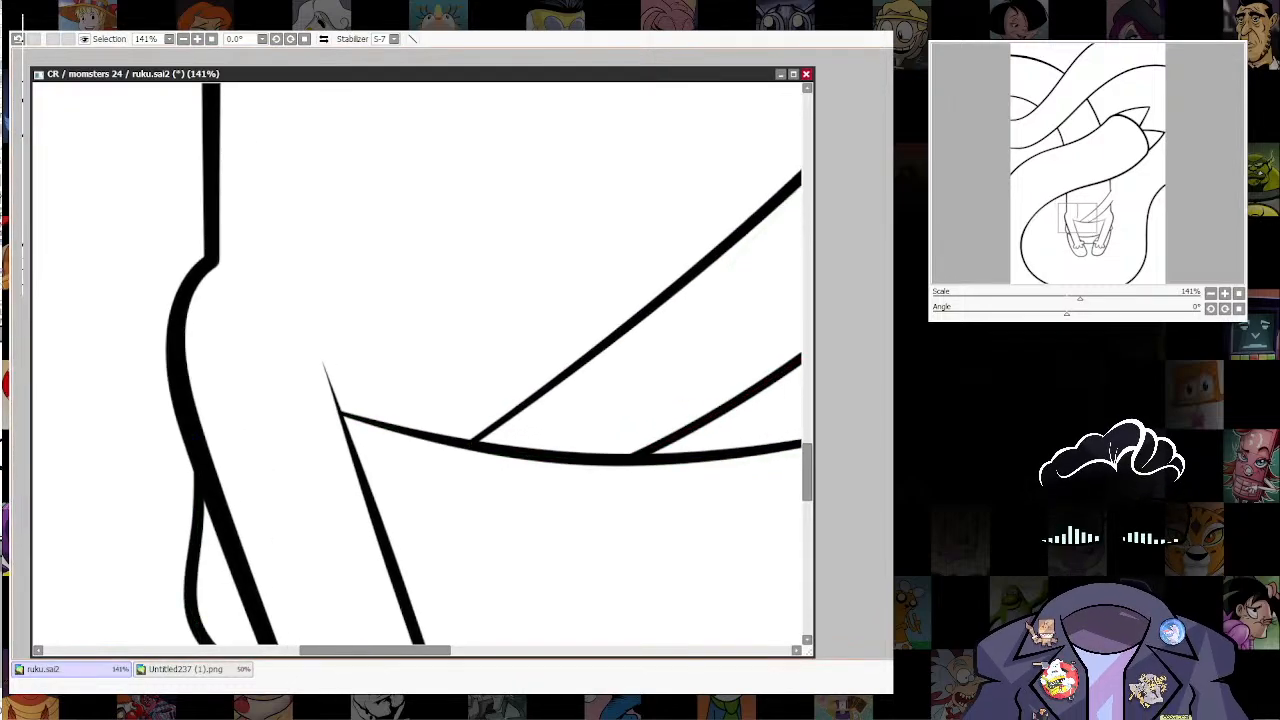
Step: Draw the bunched cloth fold around the upper ends of the two diagonal curves, outside the torso's right edge
{"action": "scroll", "coordinate": [420, 370], "scroll_direction": "down", "scroll_amount": 5}
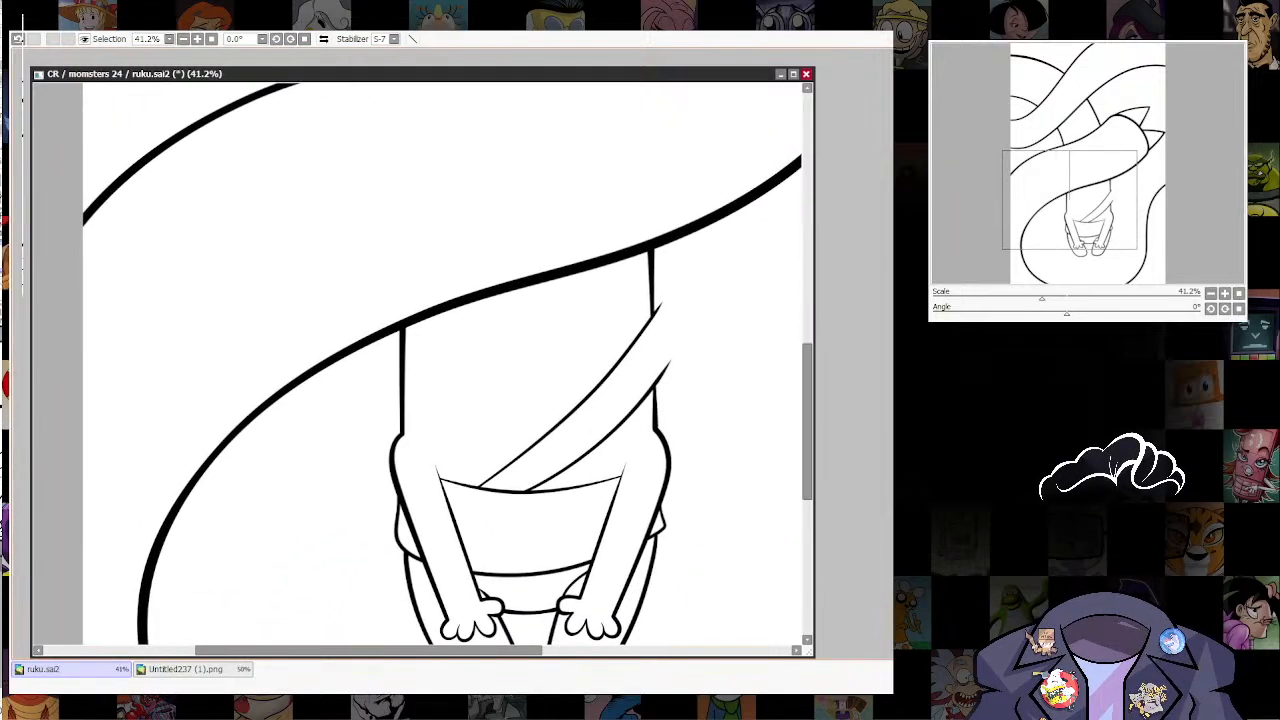
{"action": "left_click_drag", "start_coordinate": [520, 400], "coordinate": [516, 428]}
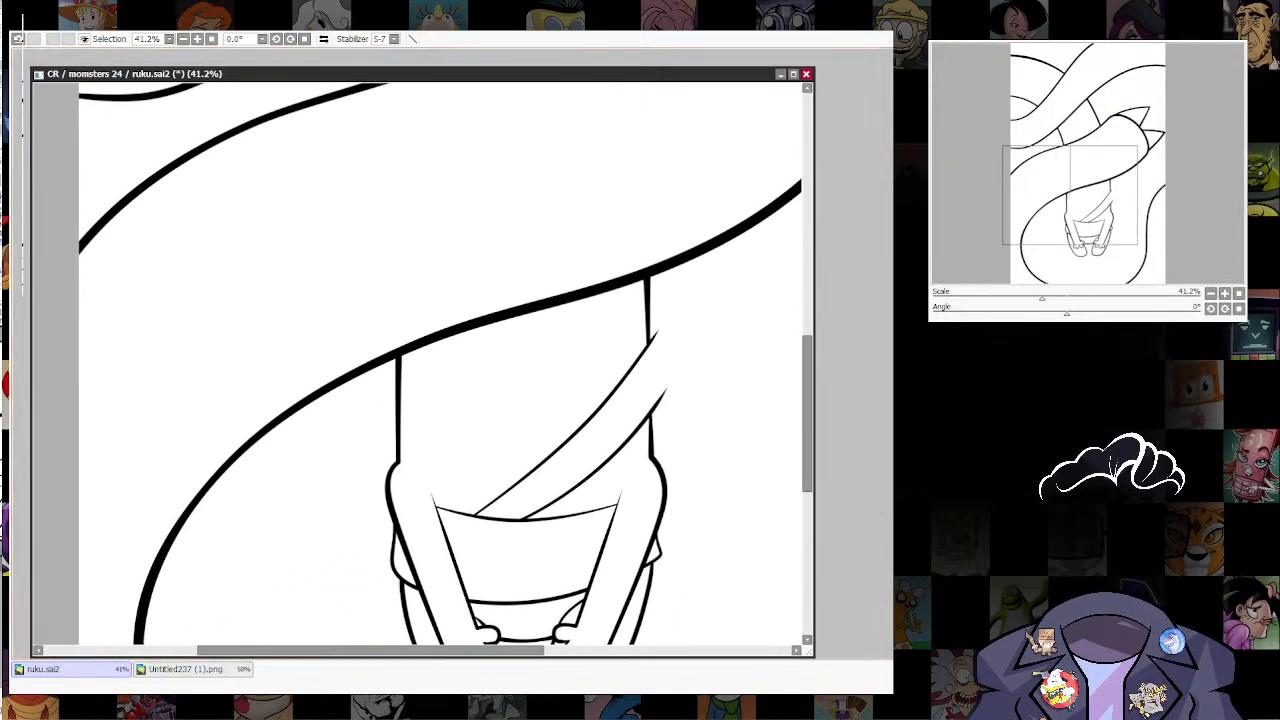
{"action": "scroll", "coordinate": [637, 329], "scroll_direction": "up", "scroll_amount": 4}
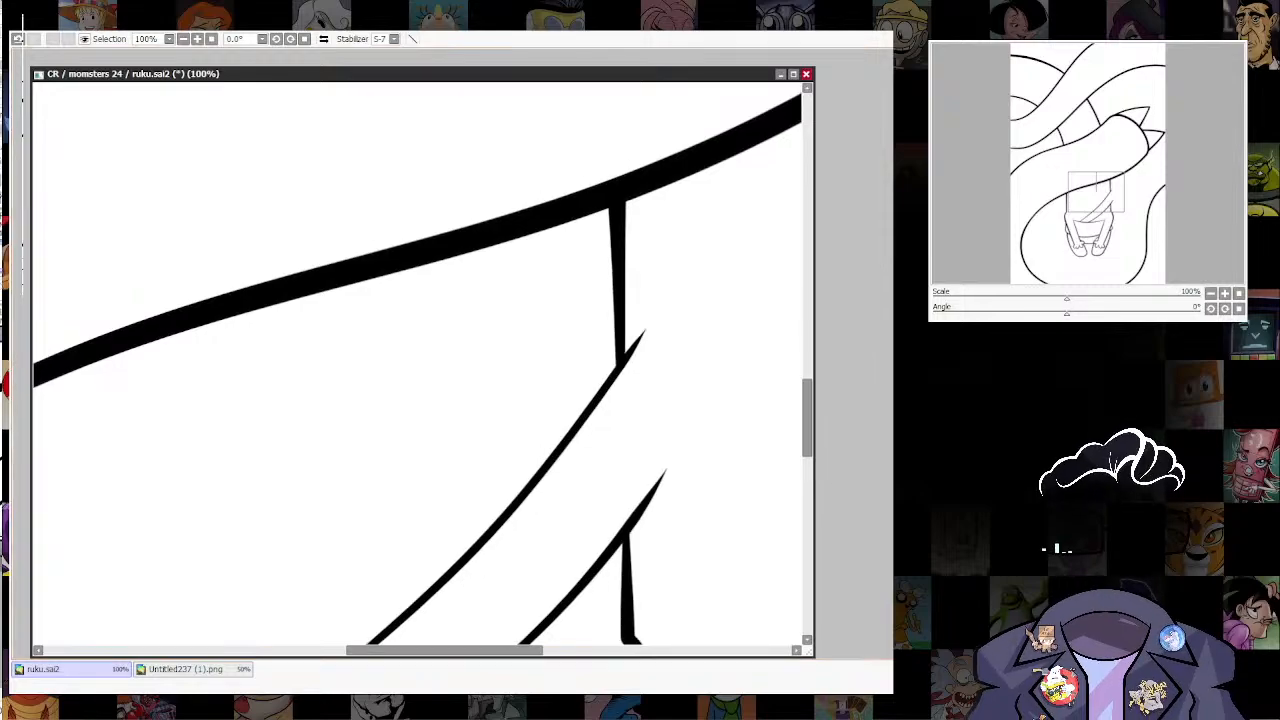
{"action": "key", "text": "bracketleft"}
{"action": "key", "text": "bracketleft"}
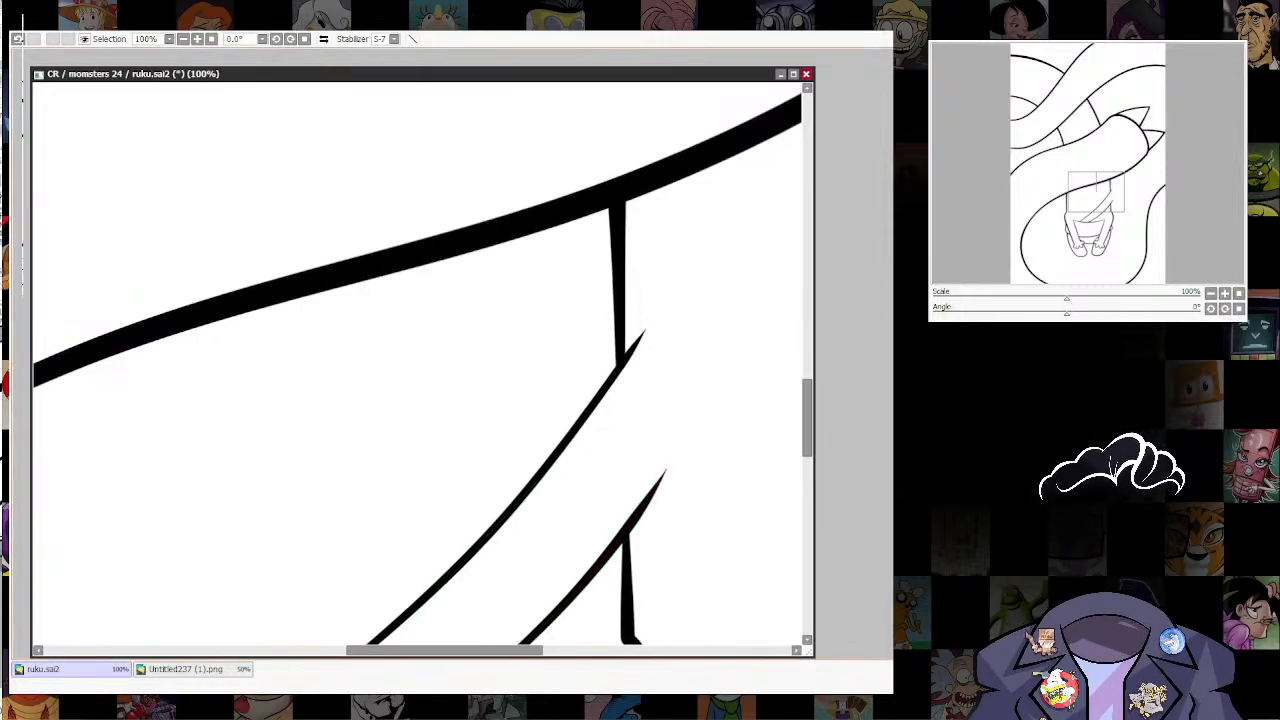
{"action": "key", "text": "bracketright"}
{"action": "mouse_move", "coordinate": [622, 310]}
{"action": "left_mouse_down"}
{"action": "mouse_move", "coordinate": [655, 312]}
{"action": "mouse_move", "coordinate": [651, 453]}
{"action": "mouse_move", "coordinate": [668, 419]}
{"action": "mouse_move", "coordinate": [679, 440]}
{"action": "mouse_move", "coordinate": [665, 472]}
{"action": "left_mouse_up"}
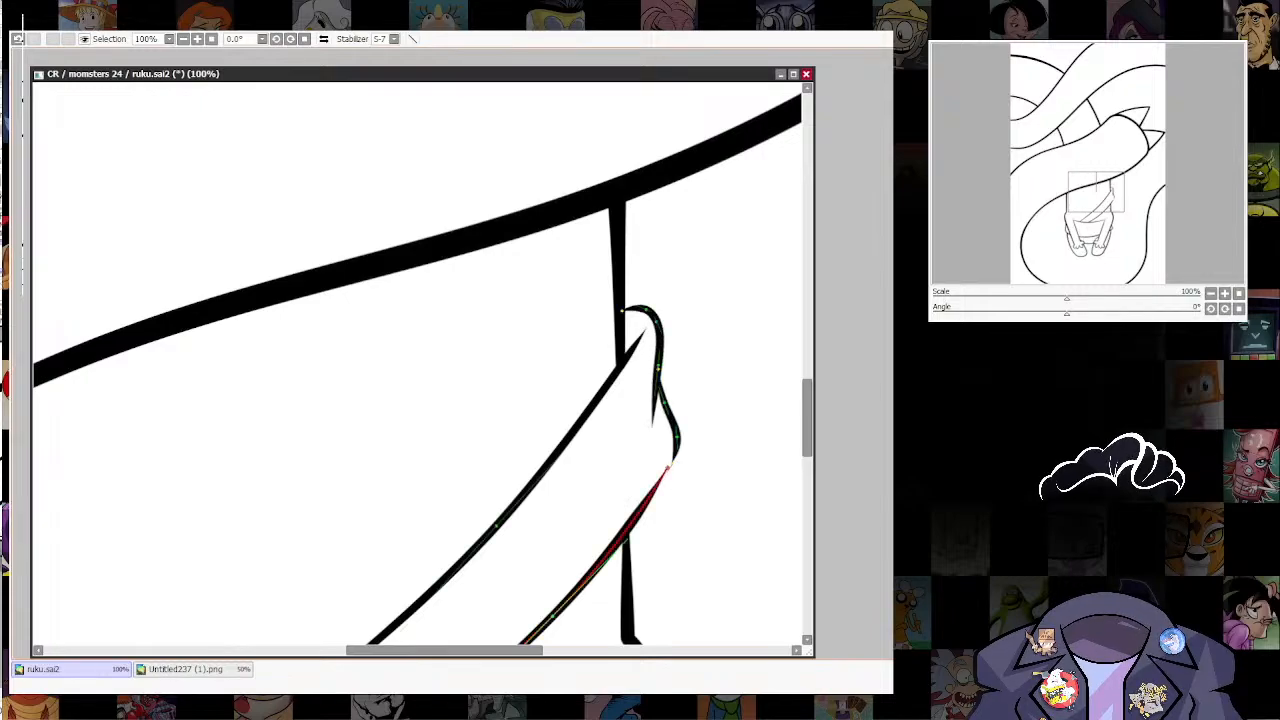
Step: Join the lower diagonal curve's upper end to the new fold's outline as one continuous line
{"action": "left_click", "coordinate": [667, 469], "text": "ctrl+alt"}
{"action": "left_click", "coordinate": [652, 495], "text": "ctrl+alt"}
{"action": "key", "text": "ctrl+z"}
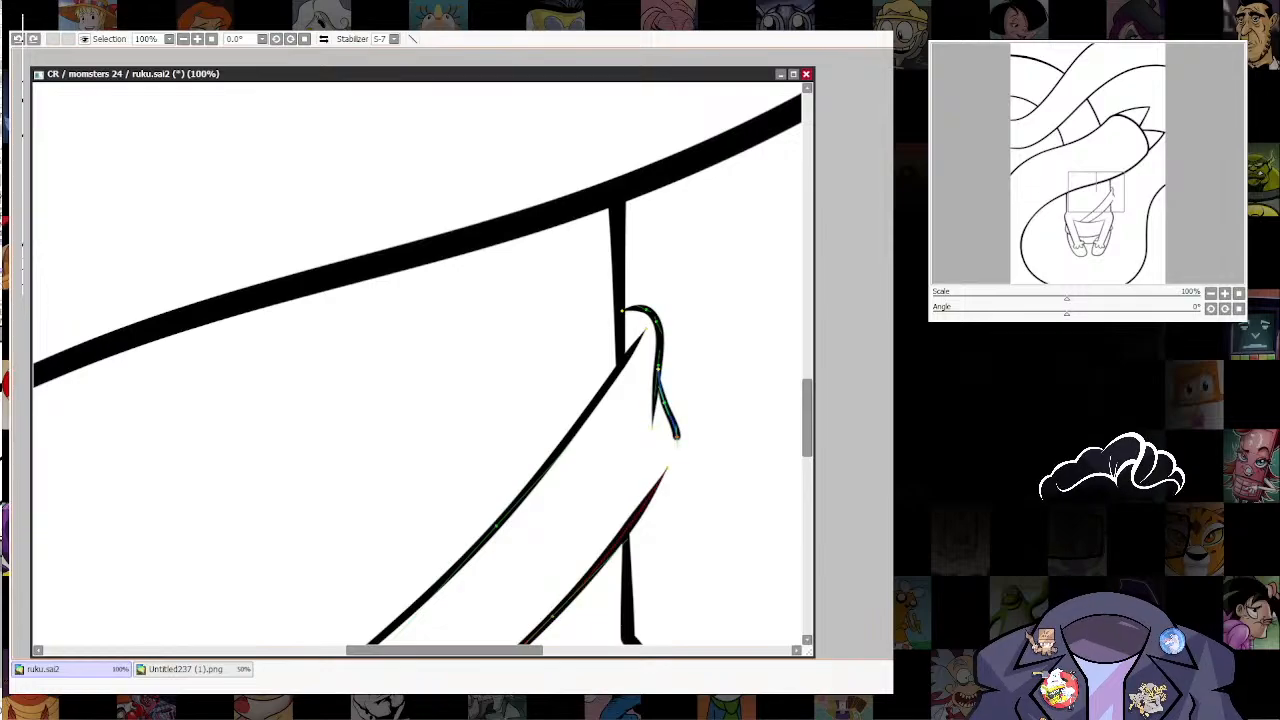
{"action": "left_click", "coordinate": [667, 468]}
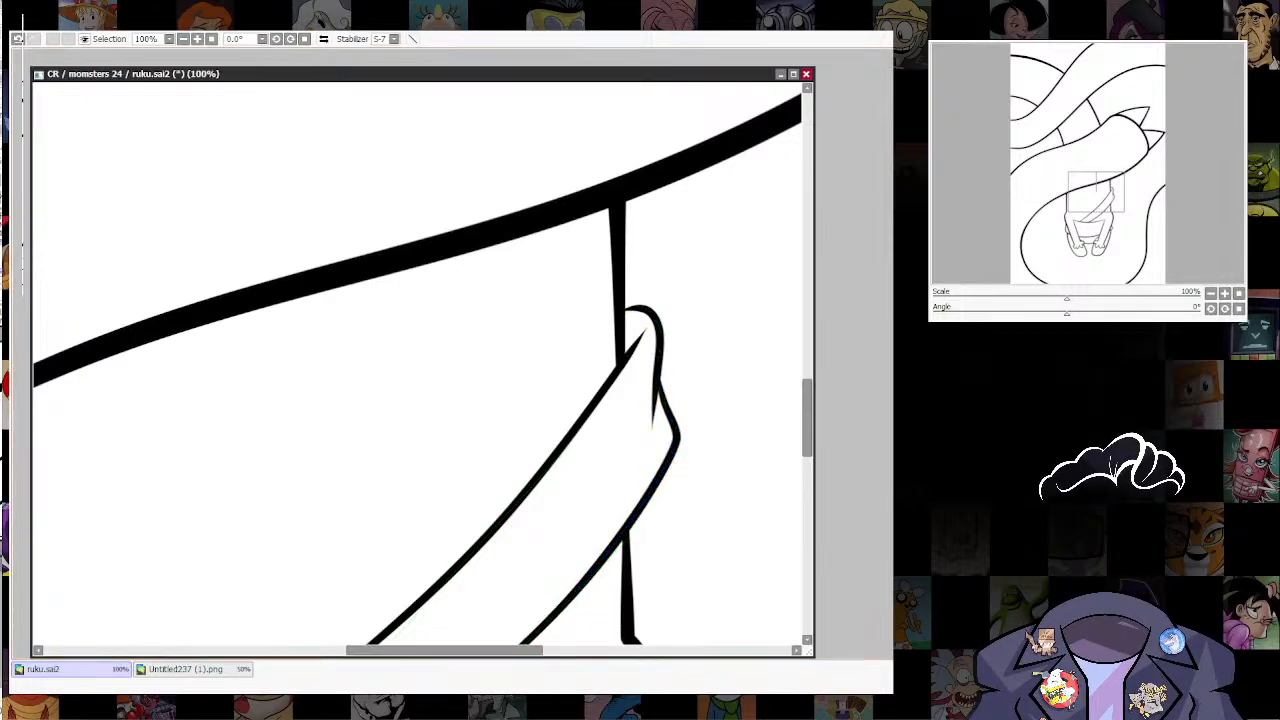
Step: Draw thin tapering crease lines rising from the waistline between the two diagonal curves
{"action": "scroll", "coordinate": [760, 414], "scroll_direction": "down", "scroll_amount": 3}
{"action": "left_click_drag", "start_coordinate": [760, 414], "coordinate": [700, 338]}
{"action": "scroll", "coordinate": [755, 270], "scroll_direction": "up", "scroll_amount": 1}
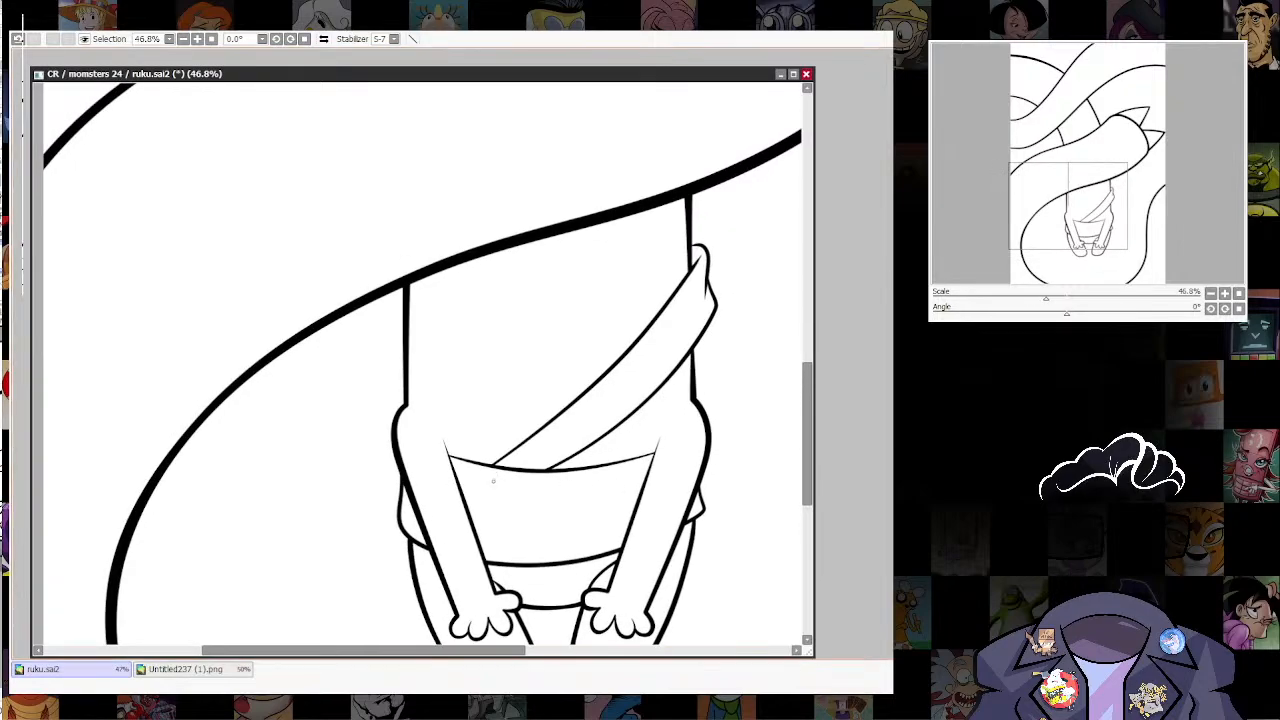
{"action": "left_click_drag", "start_coordinate": [492, 481], "coordinate": [600, 400]}
{"action": "left_click_drag", "start_coordinate": [522, 471], "coordinate": [586, 427]}
{"action": "key", "text": "ctrl+z"}
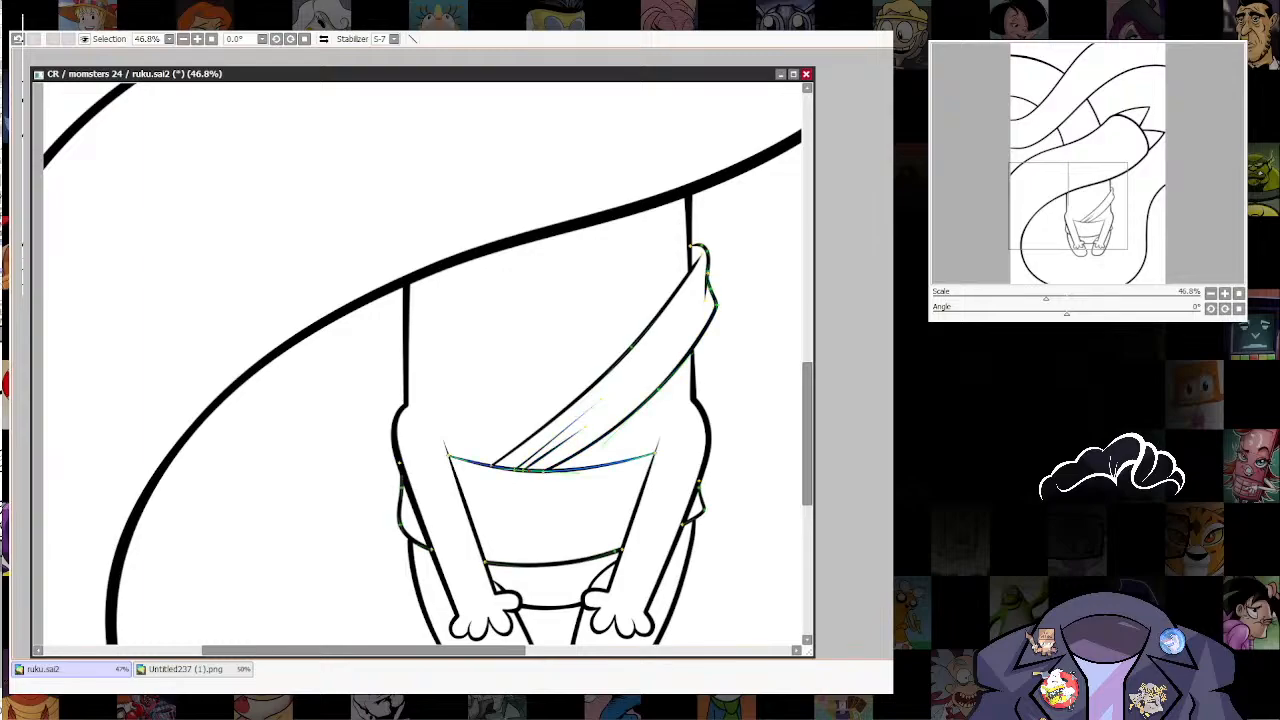
Step: Draw the opposite garment band as two diagonal curves from the torso's left edge to the first band, with a bunched fold at its shoulder end
{"action": "scroll", "coordinate": [655, 437], "scroll_direction": "down", "scroll_amount": 6}
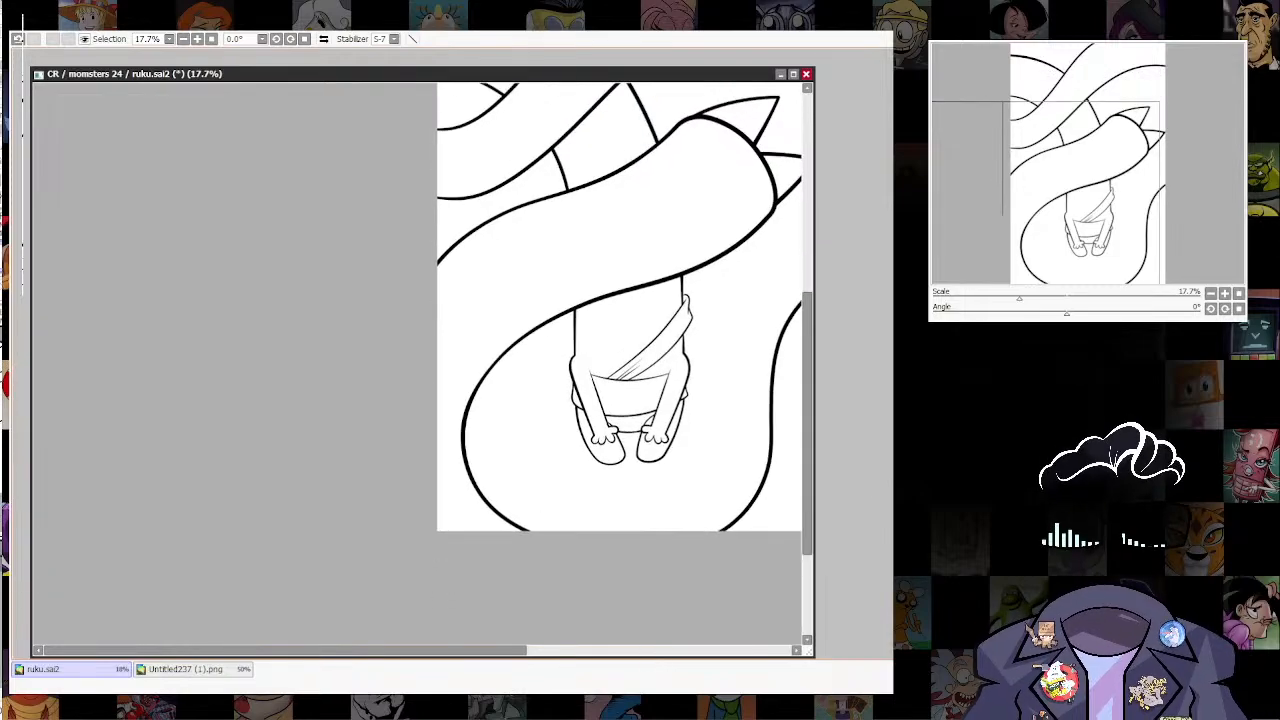
{"action": "scroll", "coordinate": [615, 468], "scroll_direction": "down", "scroll_amount": 7}
{"action": "scroll", "coordinate": [630, 460], "scroll_direction": "up", "scroll_amount": 10}
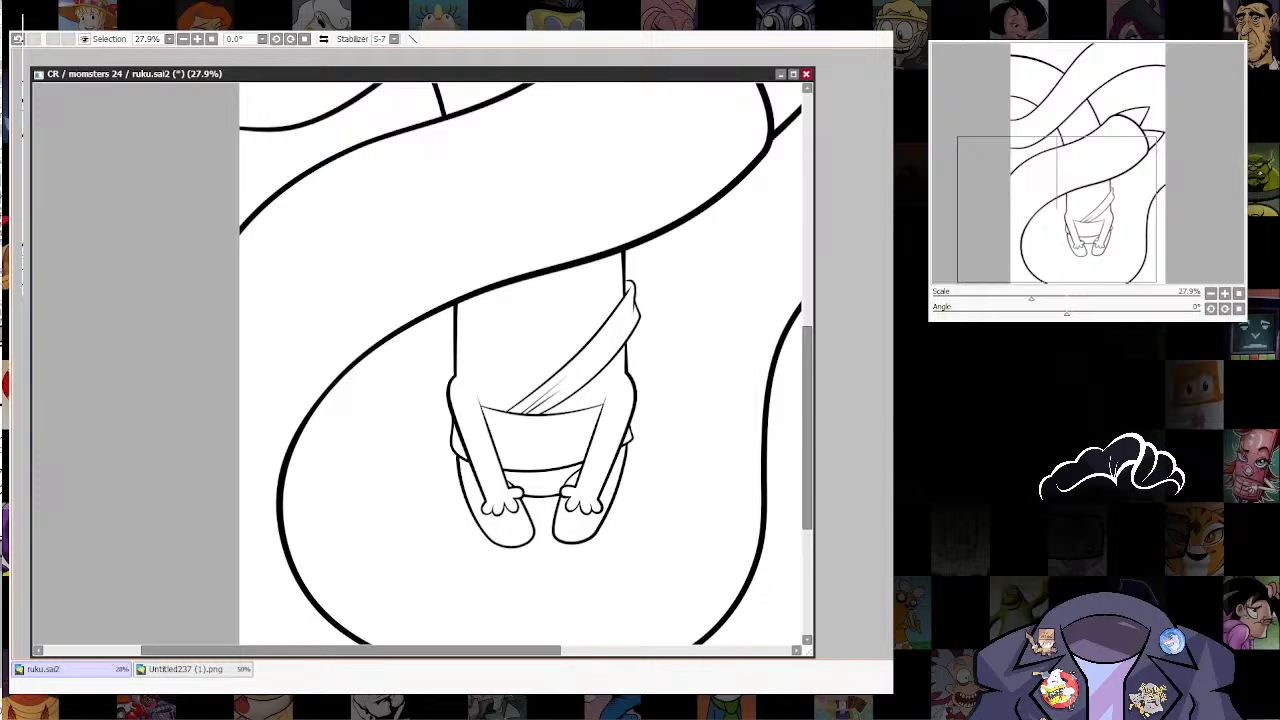
{"action": "scroll", "coordinate": [533, 289], "scroll_direction": "up", "scroll_amount": 4}
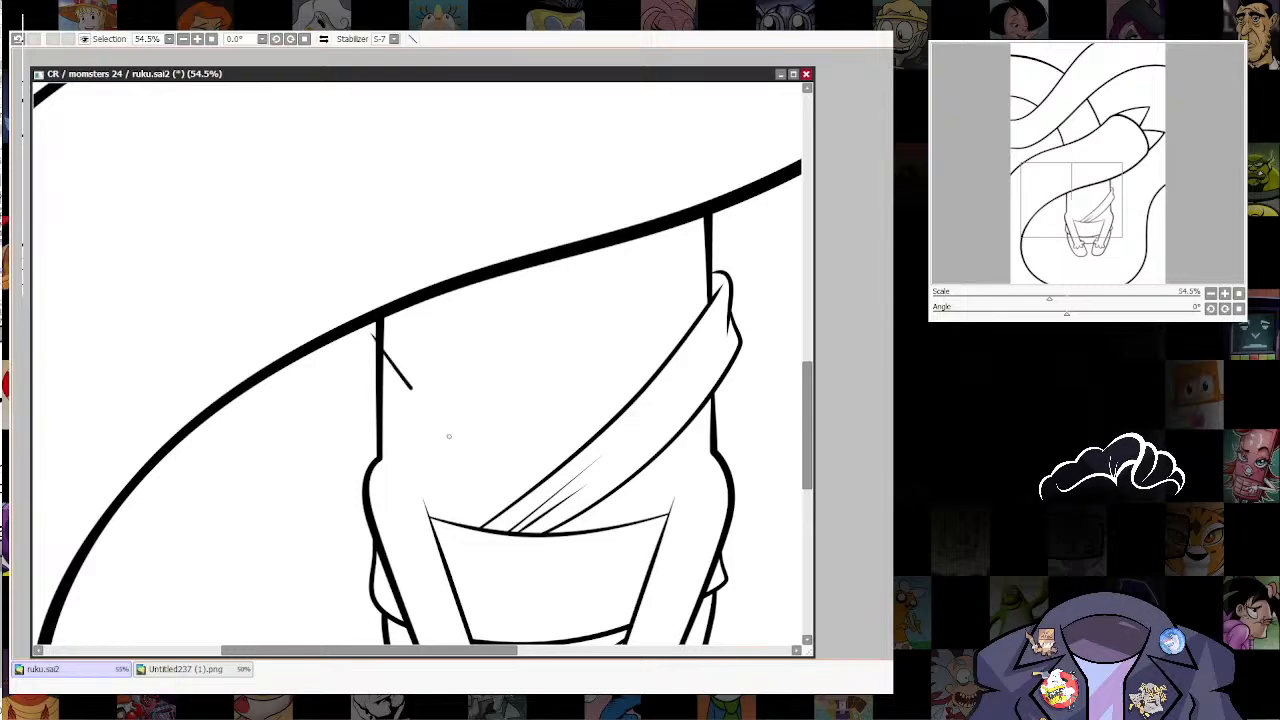
{"action": "left_click_drag", "start_coordinate": [449, 436], "coordinate": [515, 500]}
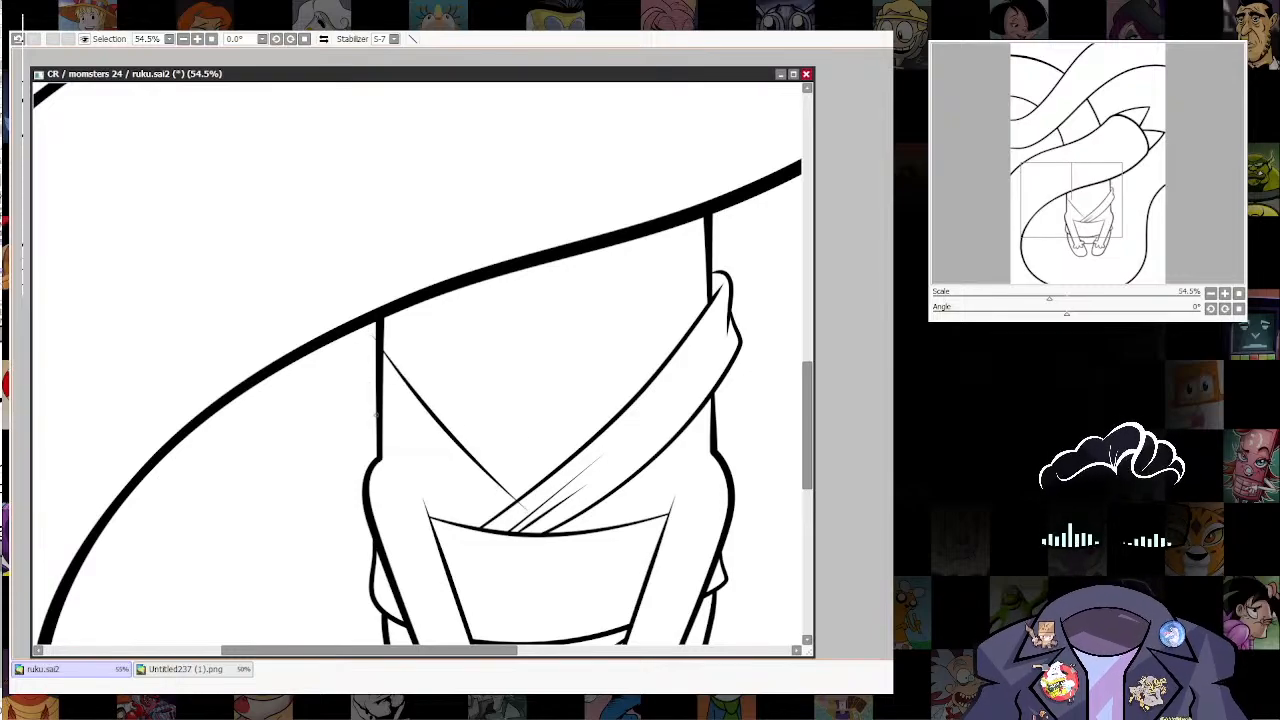
{"action": "left_click_drag", "start_coordinate": [365, 388], "coordinate": [497, 528]}
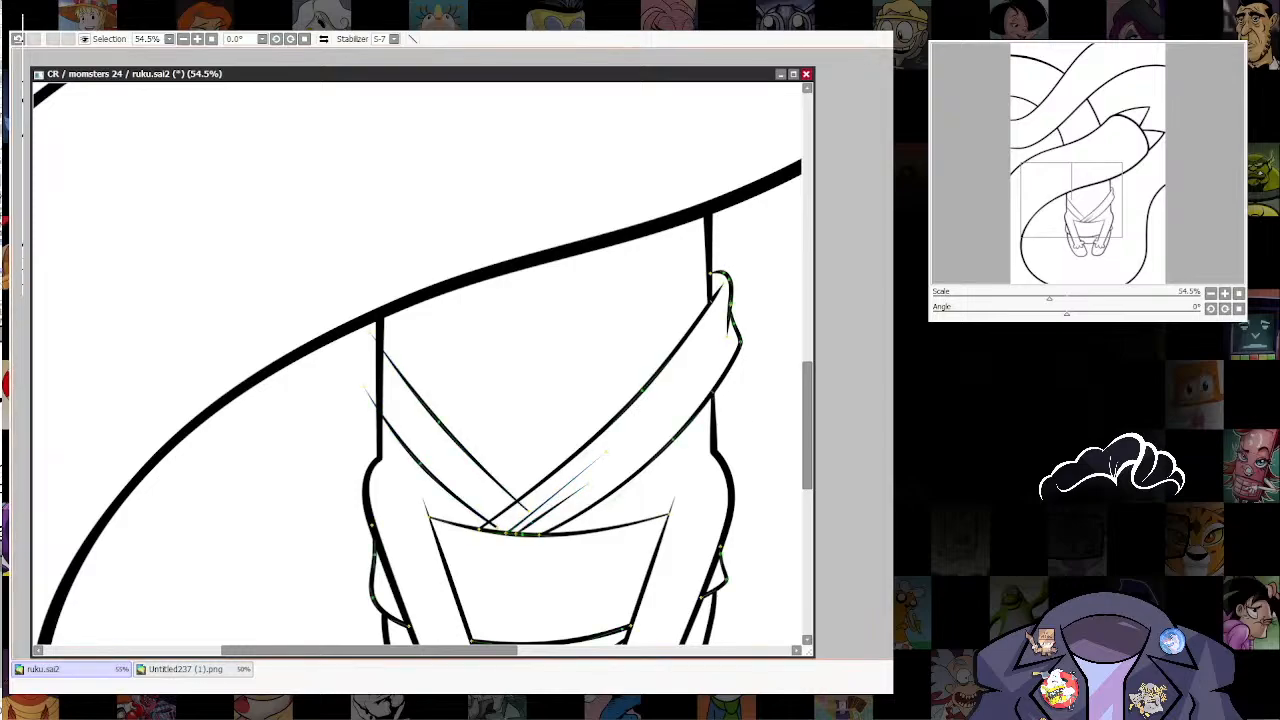
{"action": "left_click_drag", "start_coordinate": [365, 388], "coordinate": [364, 399]}
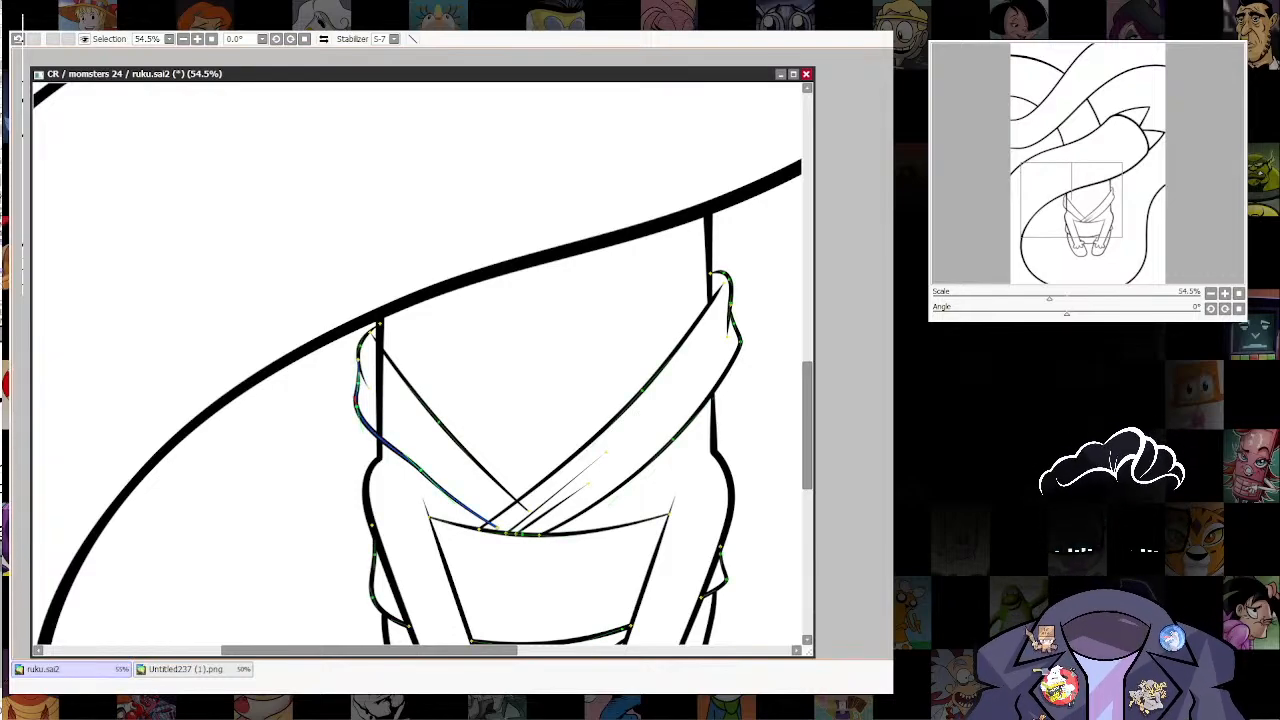
{"action": "left_click", "coordinate": [353, 387]}
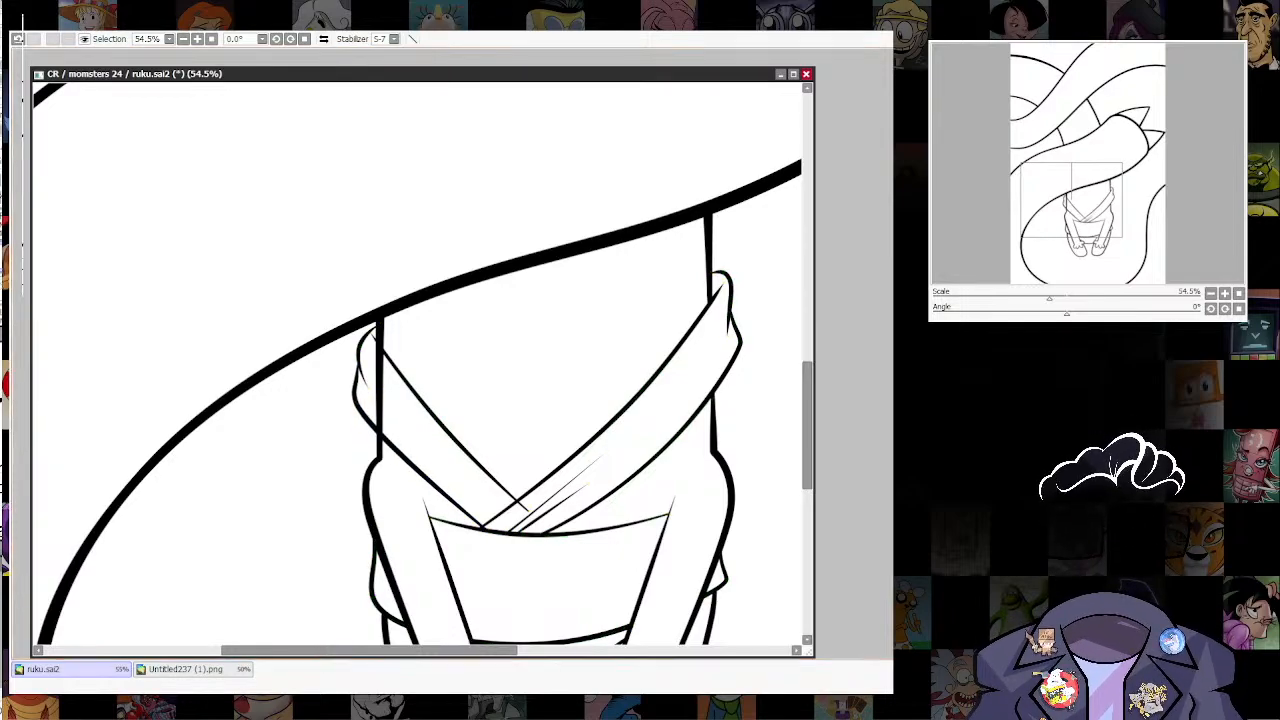
Step: Trim the lower ends of the left band's two curves so they stop at the first diagonal band
{"action": "scroll", "coordinate": [500, 526], "scroll_direction": "up", "scroll_amount": 10}
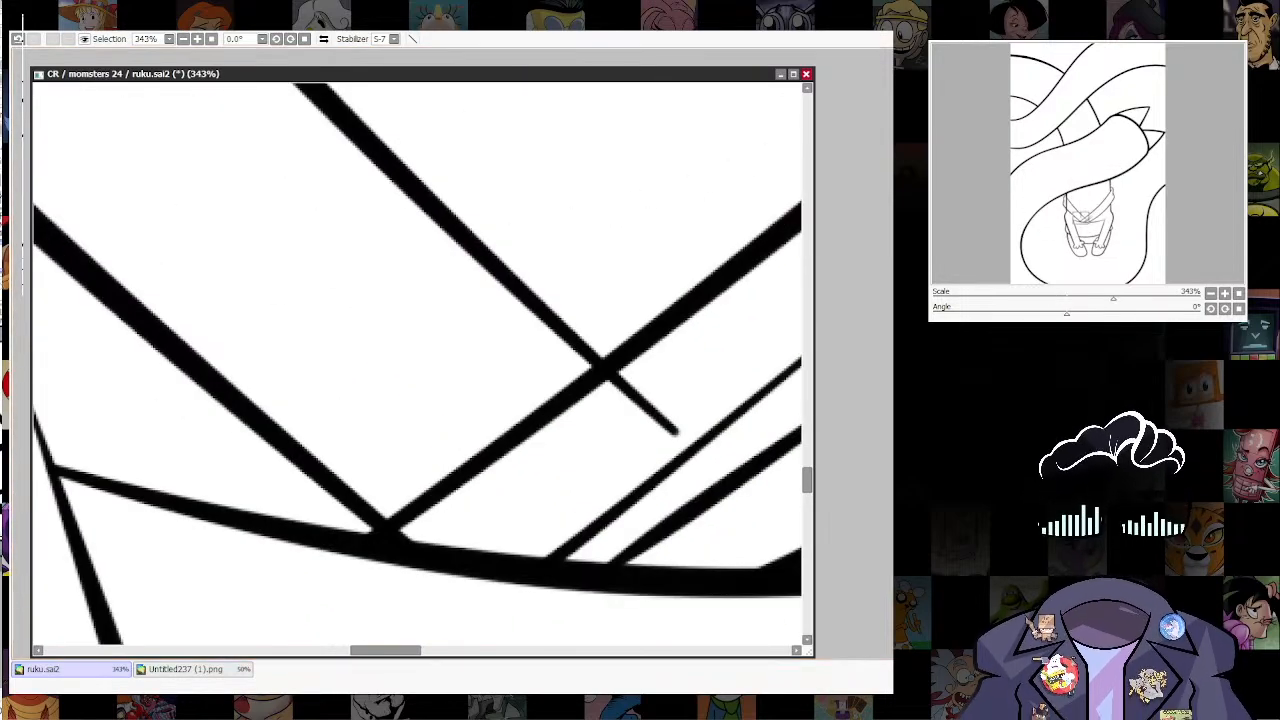
{"action": "left_click", "coordinate": [225, 385]}
{"action": "key", "text": "ctrl+z"}
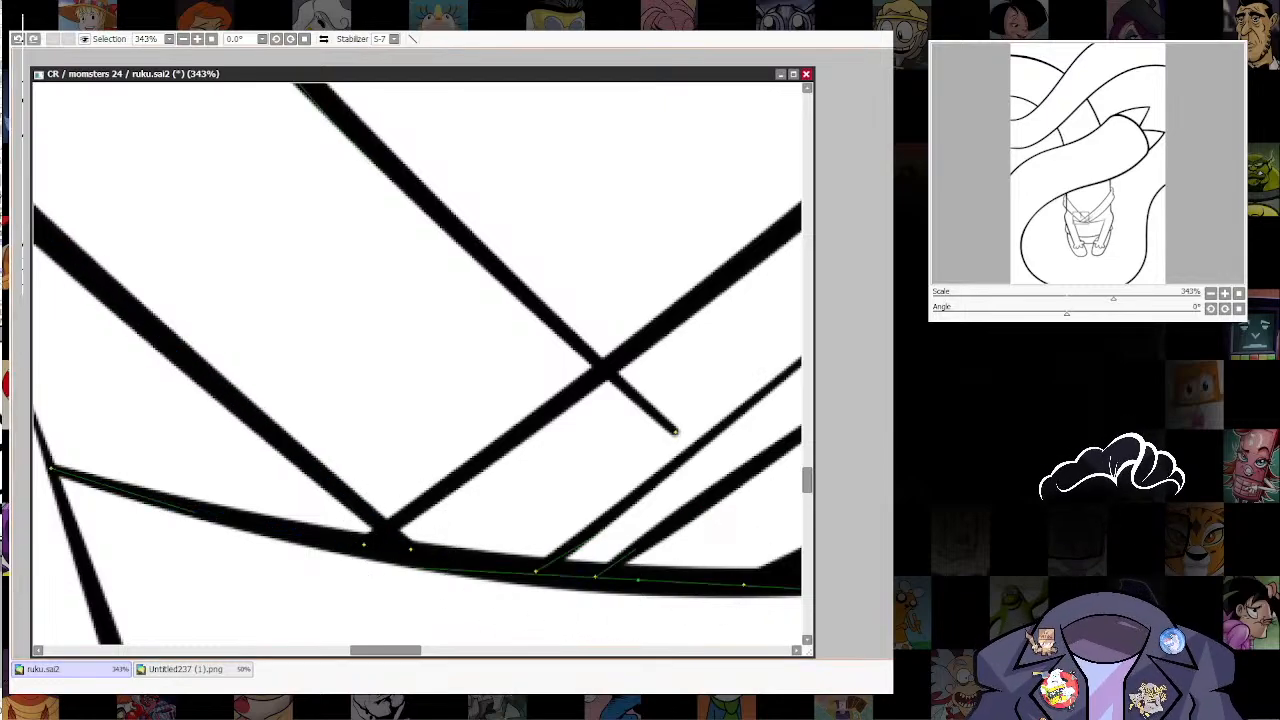
{"action": "left_click_drag", "start_coordinate": [395, 461], "coordinate": [389, 461]}
{"action": "left_click_drag", "start_coordinate": [407, 543], "coordinate": [401, 540]}
{"action": "left_click_drag", "start_coordinate": [575, 510], "coordinate": [557, 584]}
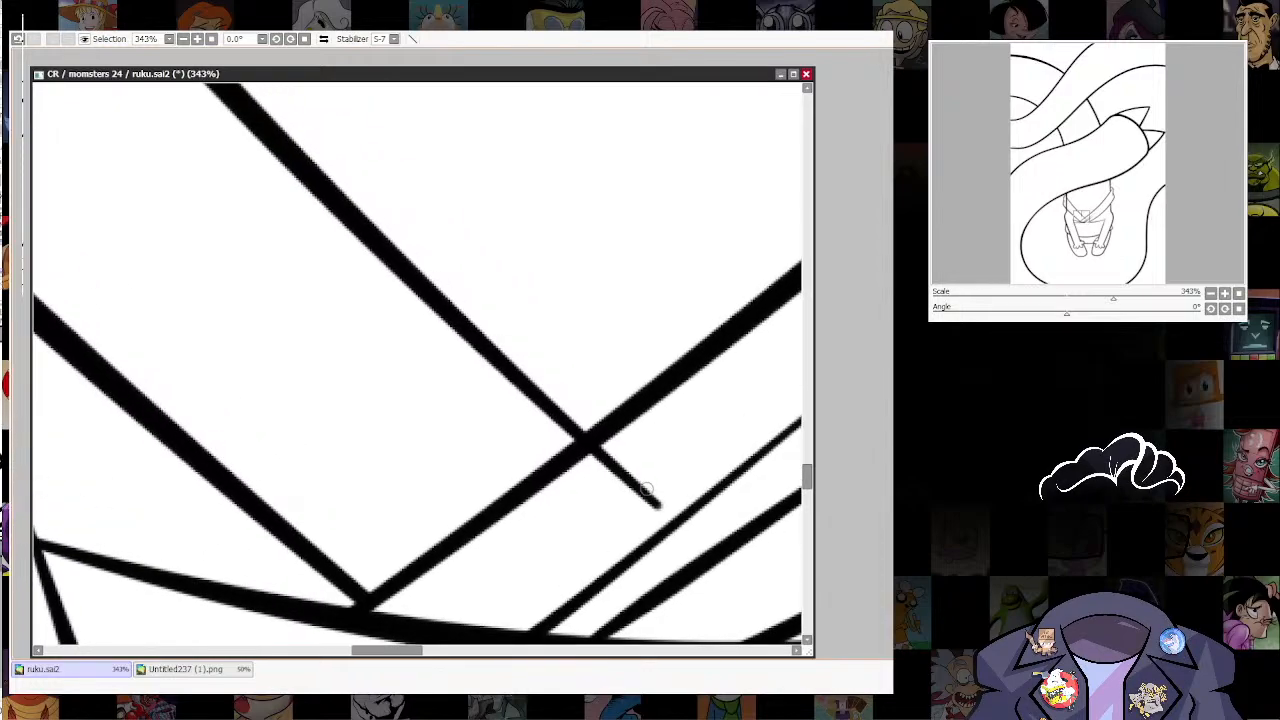
{"action": "left_click_drag", "start_coordinate": [647, 489], "coordinate": [637, 502]}
Step: Erase the section of the torso's left edge that crosses the left garment band
{"action": "scroll", "coordinate": [582, 555], "scroll_direction": "down", "scroll_amount": 8}
{"action": "scroll", "coordinate": [512, 438], "scroll_direction": "up", "scroll_amount": 3}
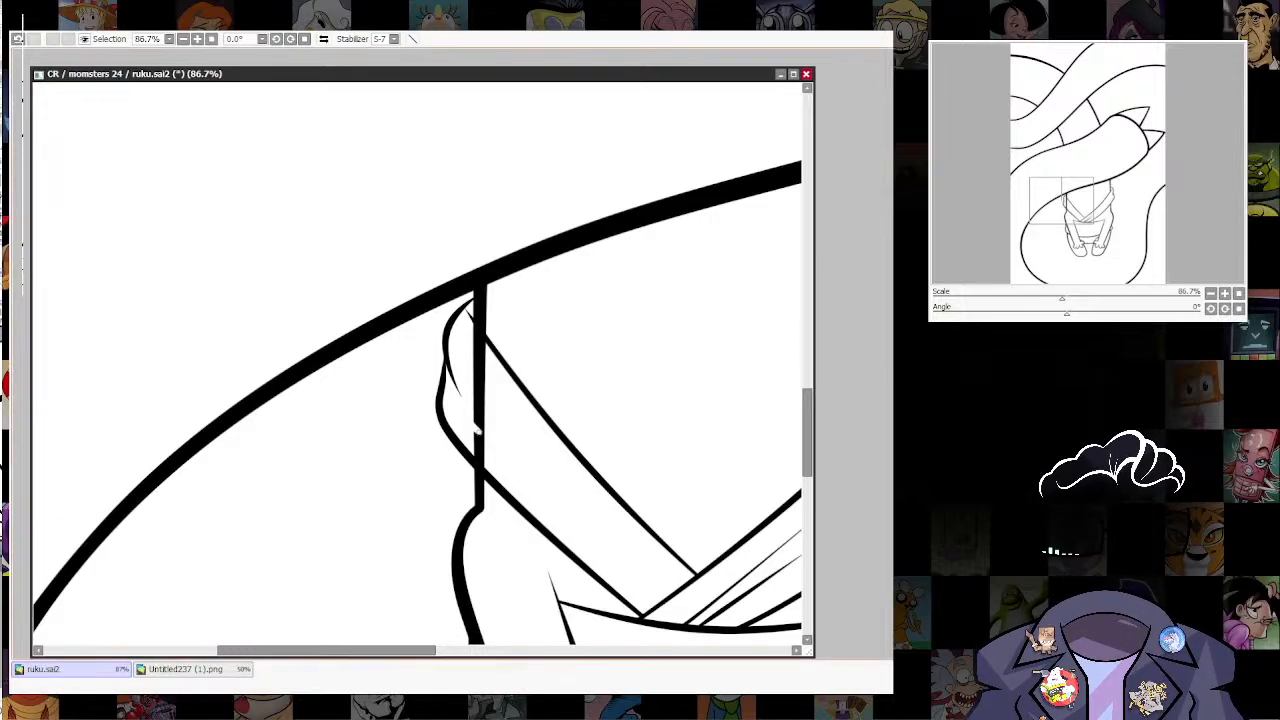
{"action": "mouse_move", "coordinate": [479, 430]}
{"action": "left_mouse_down"}
{"action": "mouse_move", "coordinate": [481, 405]}
{"action": "mouse_move", "coordinate": [498, 480]}
{"action": "left_mouse_up"}
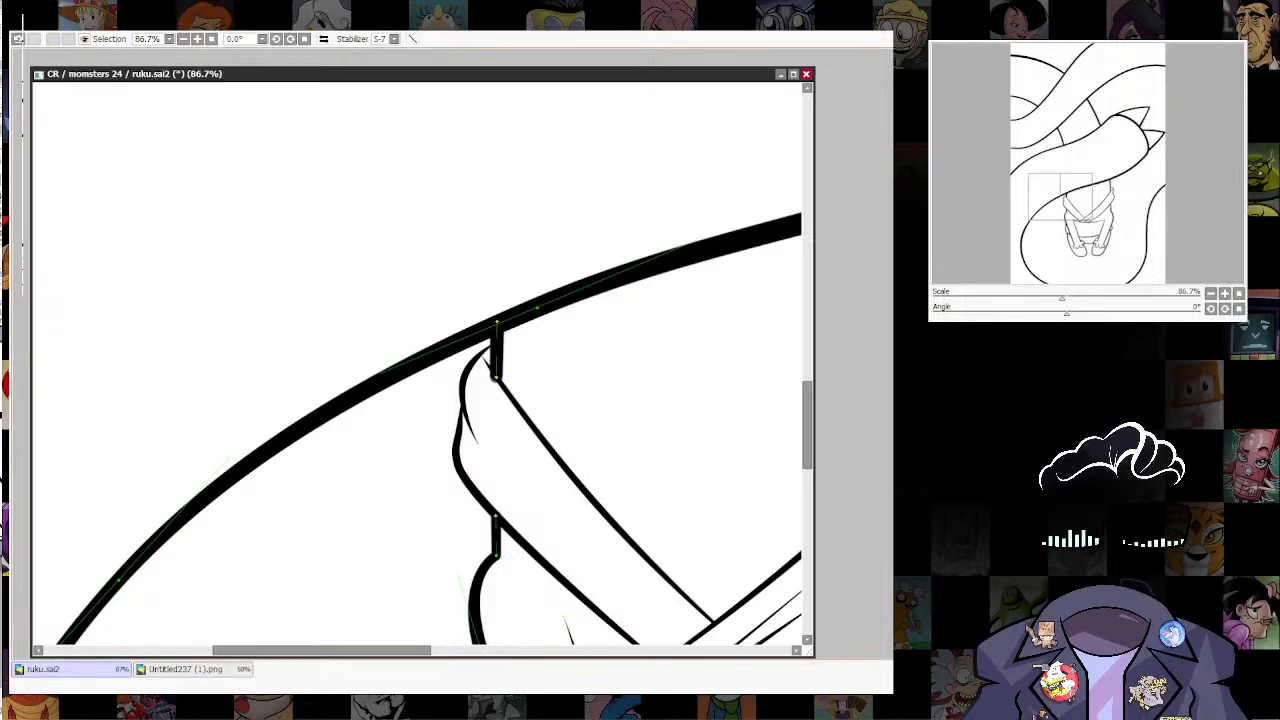
Step: Thicken the left band's upper curve at the torso and taper the remaining upper torso segment down to meet it
{"action": "left_click_drag", "start_coordinate": [493, 343], "coordinate": [498, 342]}
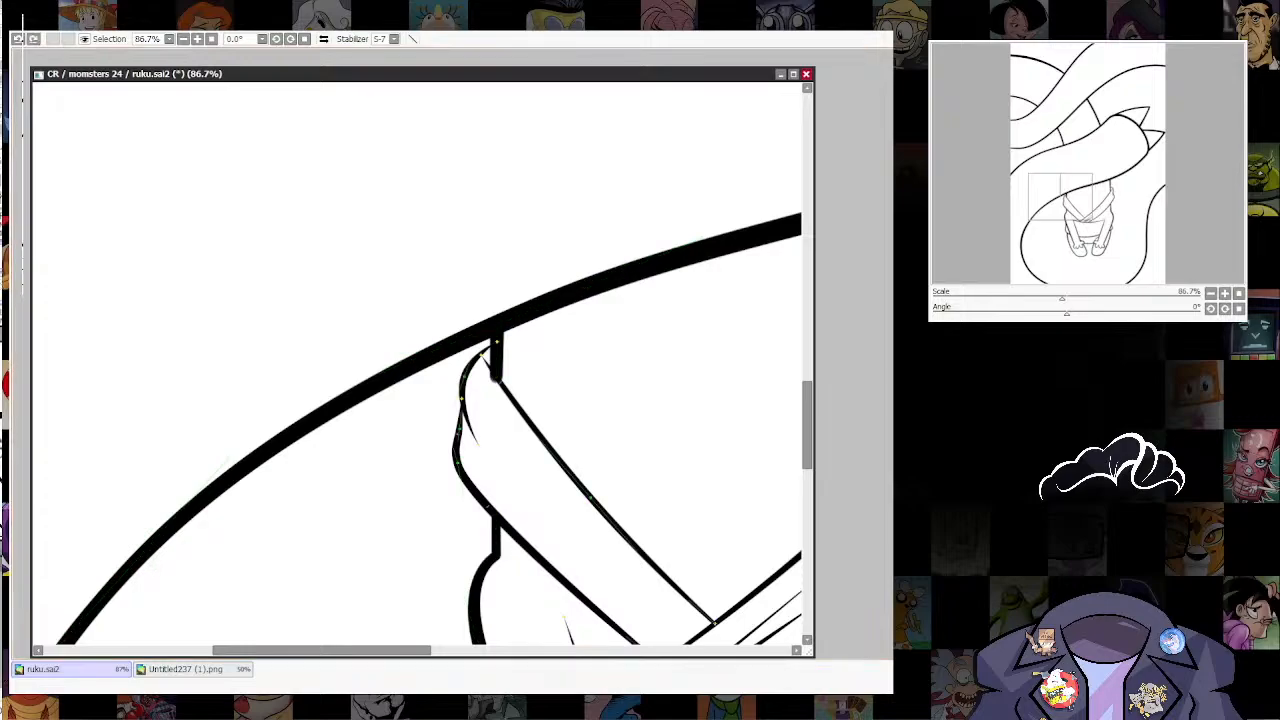
{"action": "left_click_drag", "start_coordinate": [497, 379], "coordinate": [508, 379]}
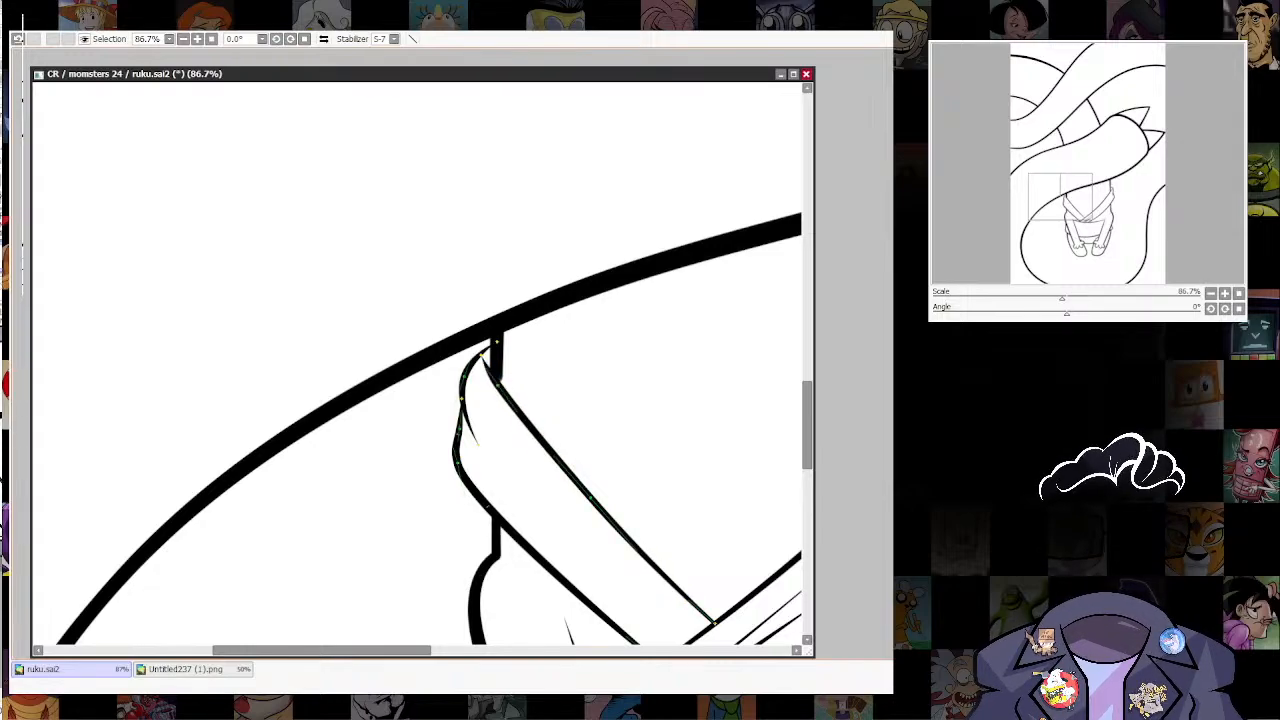
{"action": "left_click_drag", "start_coordinate": [590, 495], "coordinate": [597, 543]}
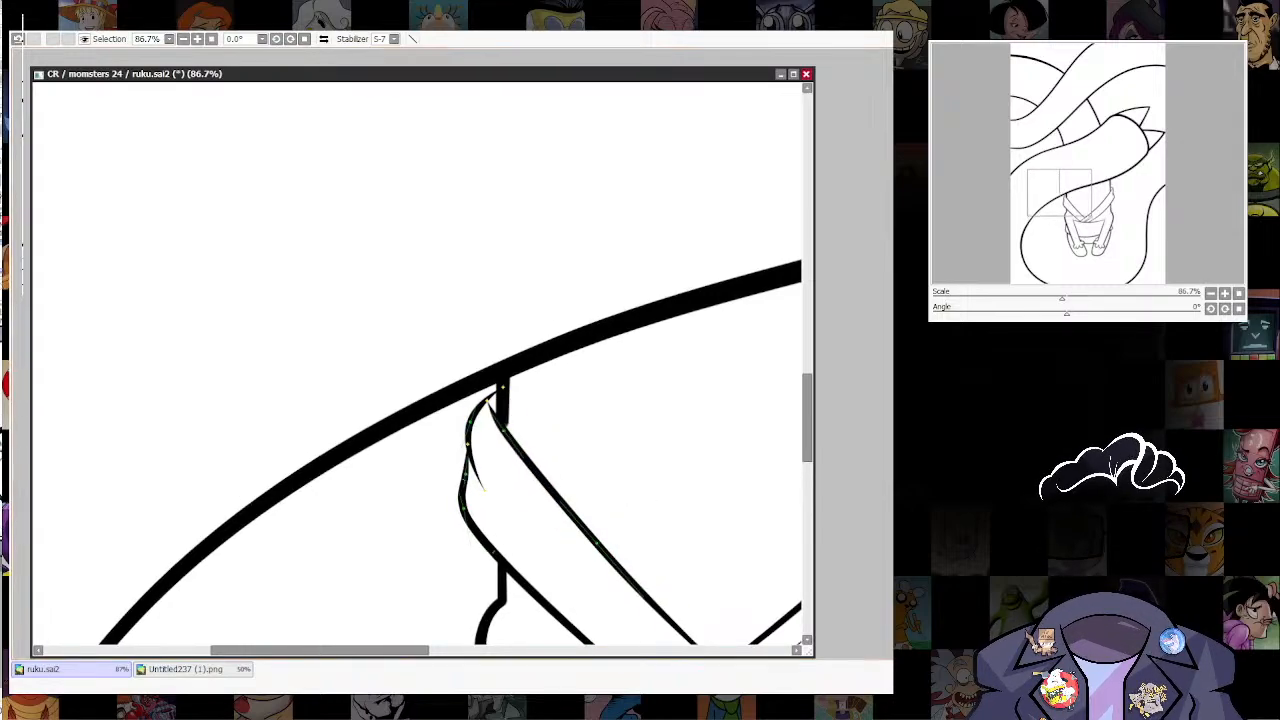
{"action": "left_click", "coordinate": [503, 403], "text": "ctrl+shift"}
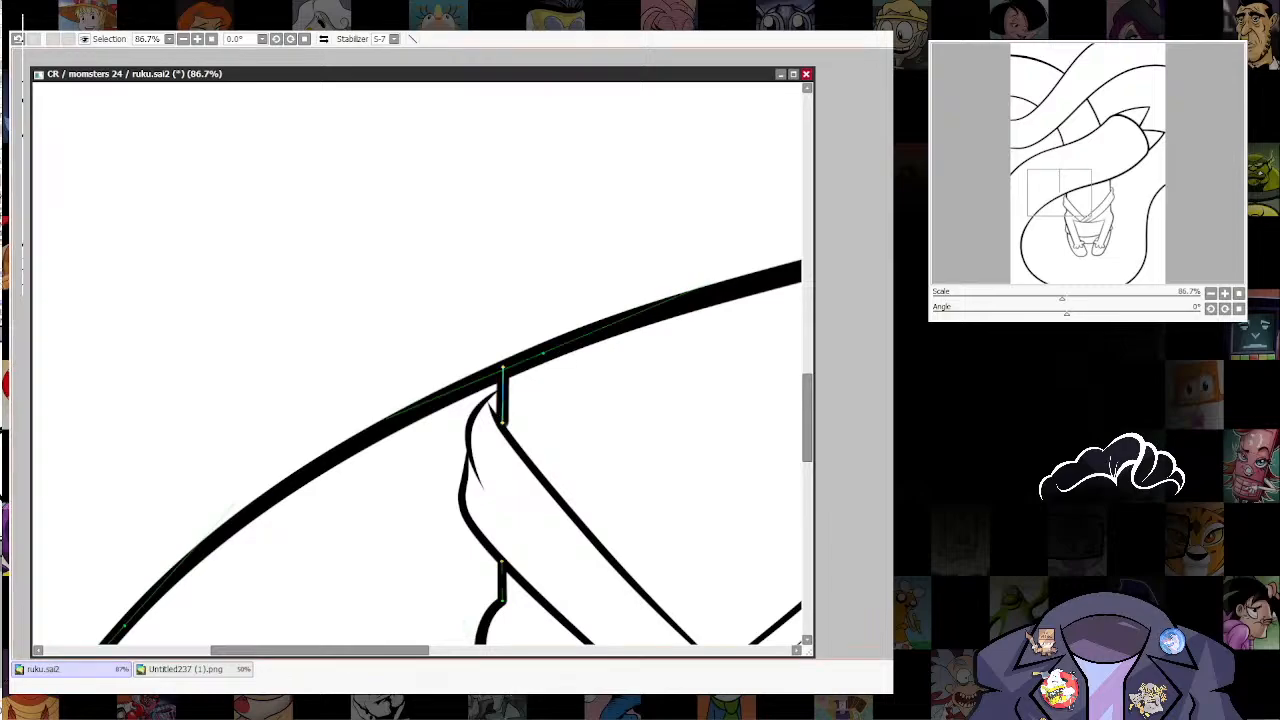
{"action": "left_click_drag", "start_coordinate": [502, 423], "coordinate": [500, 429]}
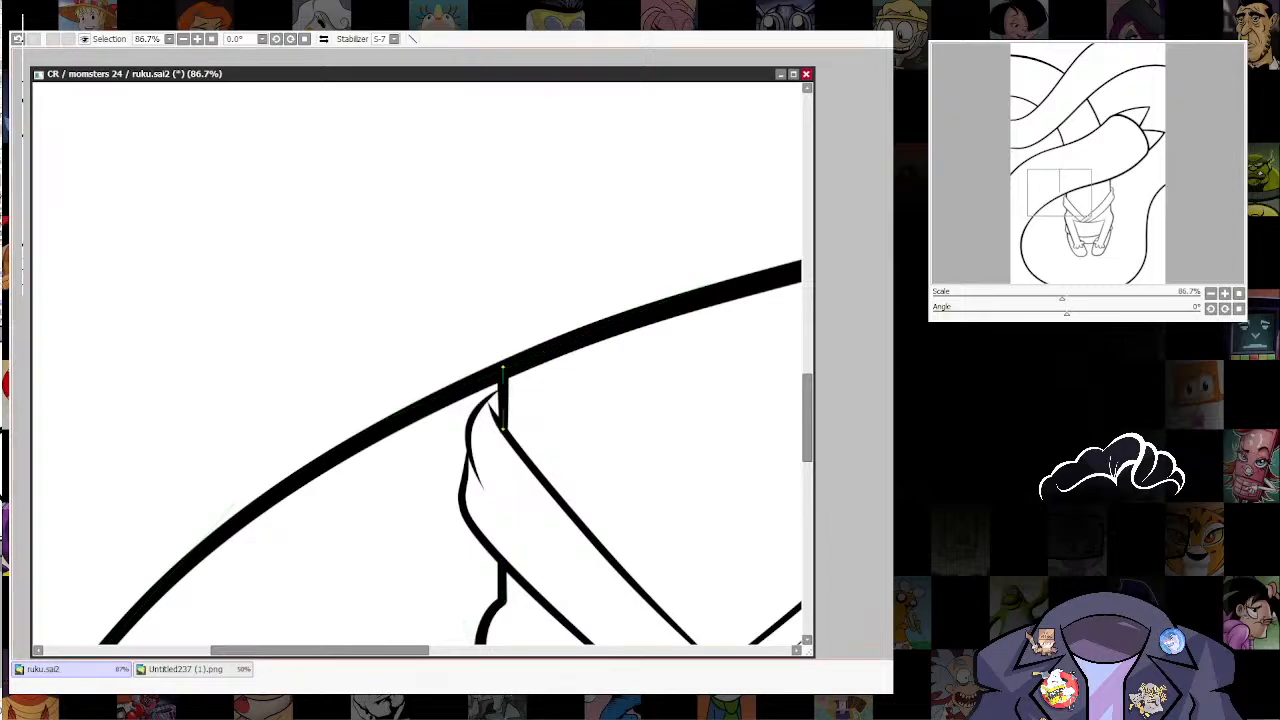
Step: Draw a curved fold line across the midsection, between the waistline and the garment's lower line, with brush size 14
{"action": "scroll", "coordinate": [687, 447], "scroll_direction": "down", "scroll_amount": 8}
{"action": "left_click_drag", "start_coordinate": [687, 447], "coordinate": [517, 447]}
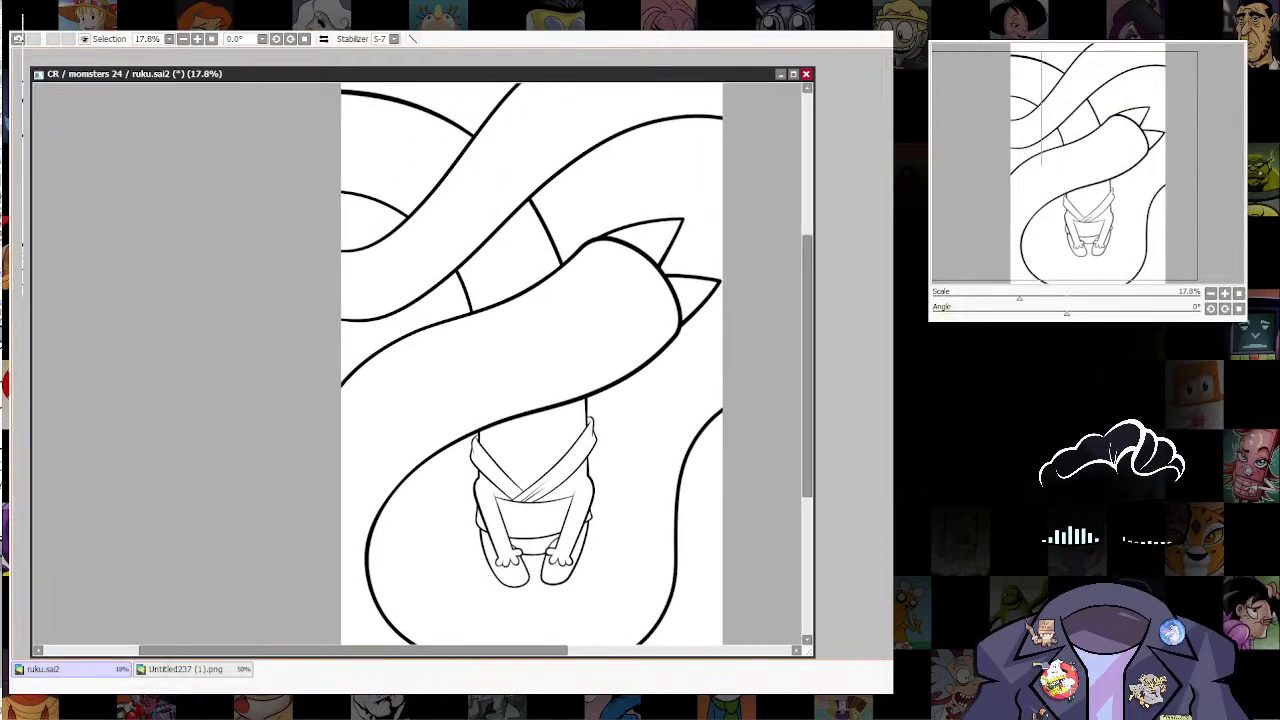
{"action": "left_click_drag", "start_coordinate": [542, 502], "coordinate": [588, 390]}
{"action": "scroll", "coordinate": [588, 390], "scroll_direction": "up", "scroll_amount": 5}
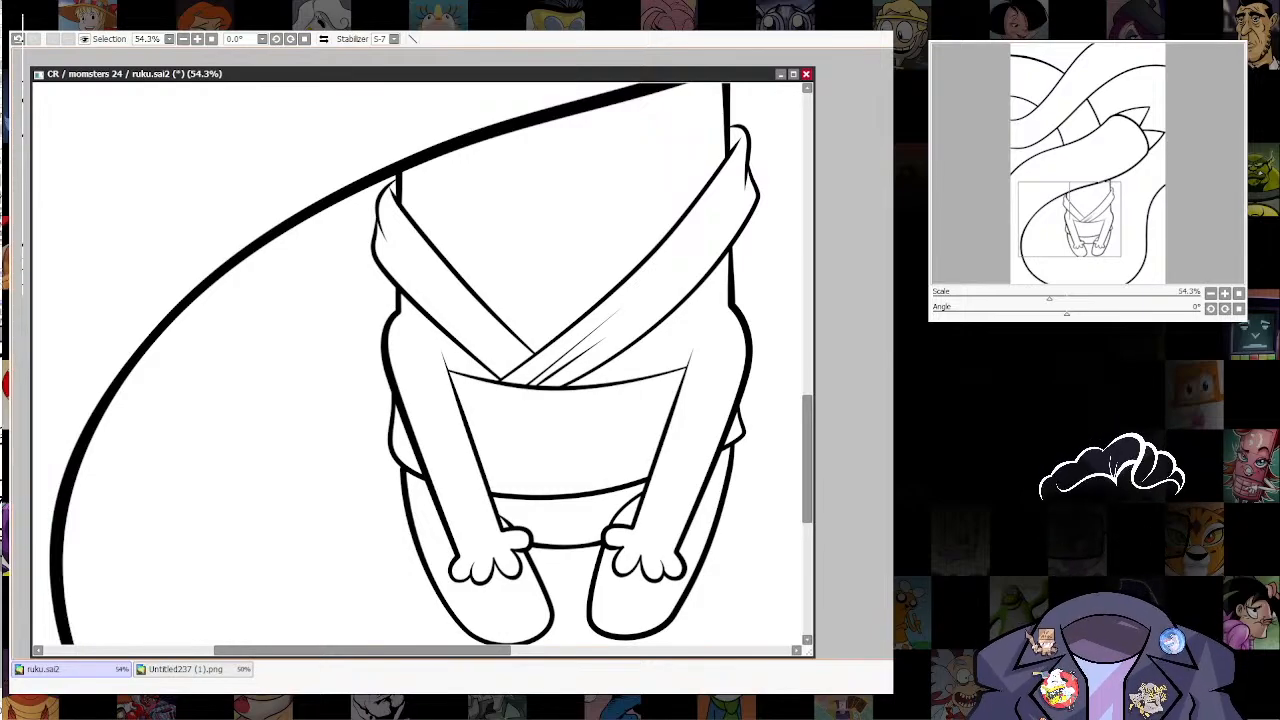
{"action": "scroll", "coordinate": [416, 431], "scroll_direction": "up", "scroll_amount": 1}
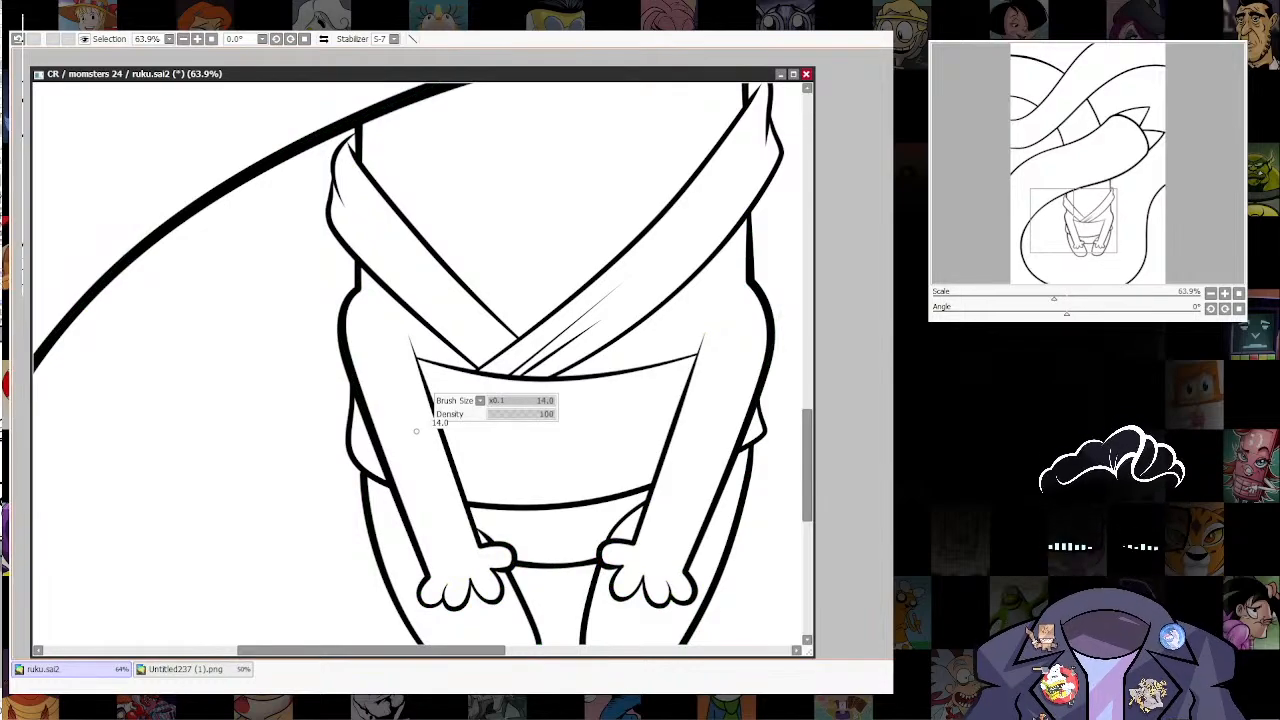
{"action": "mouse_move", "coordinate": [380, 413]}
{"action": "left_mouse_down"}
{"action": "mouse_move", "coordinate": [450, 439]}
{"action": "mouse_move", "coordinate": [570, 450]}
{"action": "mouse_move", "coordinate": [702, 427]}
{"action": "mouse_move", "coordinate": [743, 391]}
{"action": "left_mouse_up"}
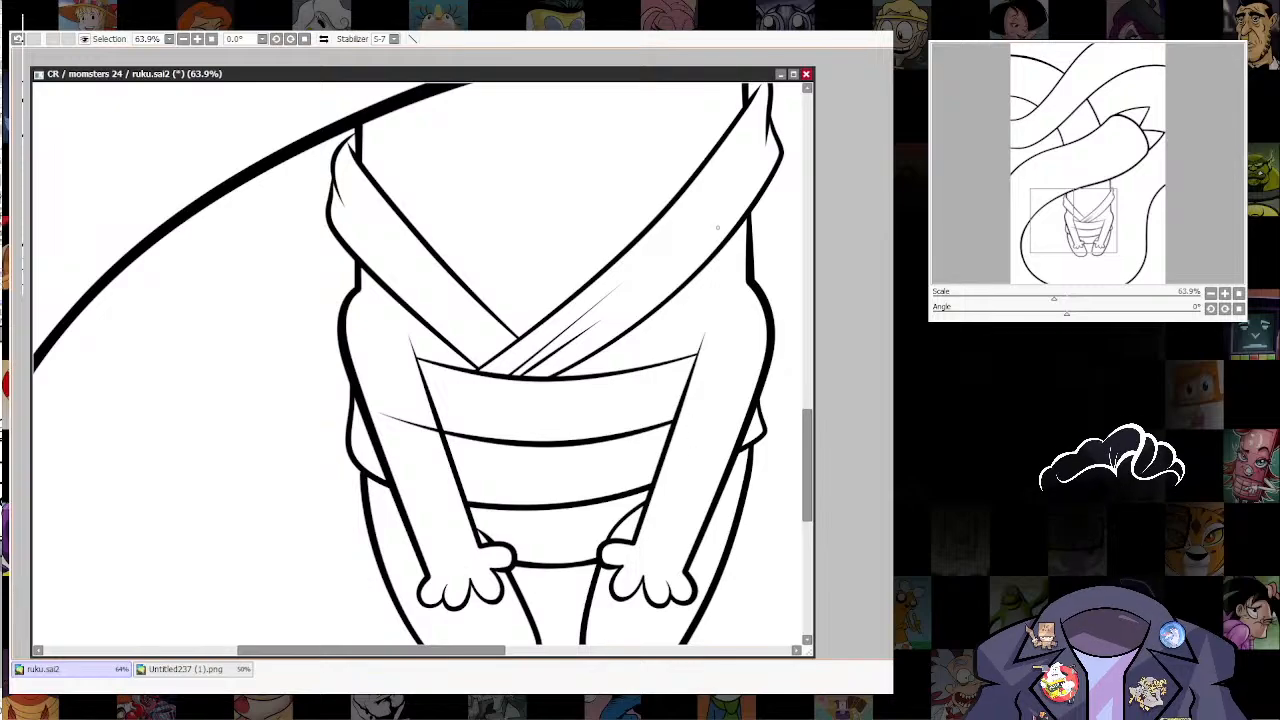
Step: Trim the midsection fold line's overshooting left end so it stops at the left arm's inner edge
{"action": "scroll", "coordinate": [730, 358], "scroll_direction": "down", "scroll_amount": 5}
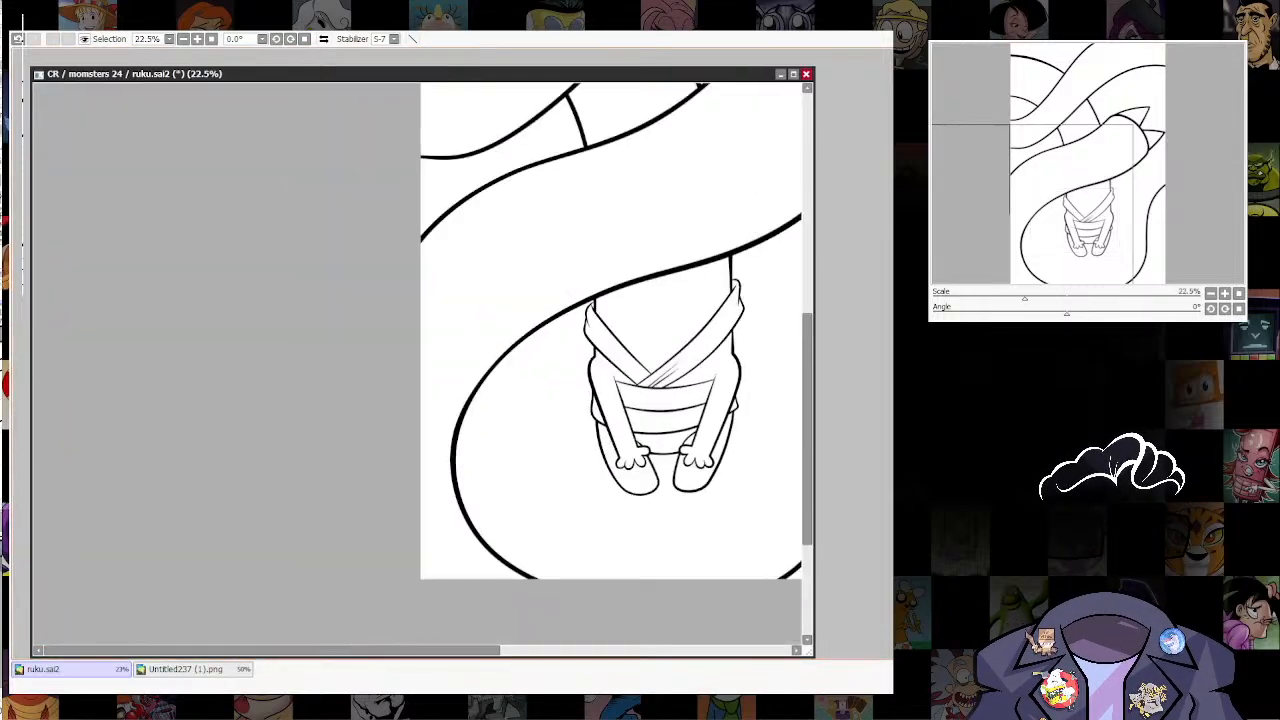
{"action": "left_click_drag", "start_coordinate": [730, 358], "coordinate": [676, 444]}
{"action": "scroll", "coordinate": [684, 500], "scroll_direction": "up", "scroll_amount": 2}
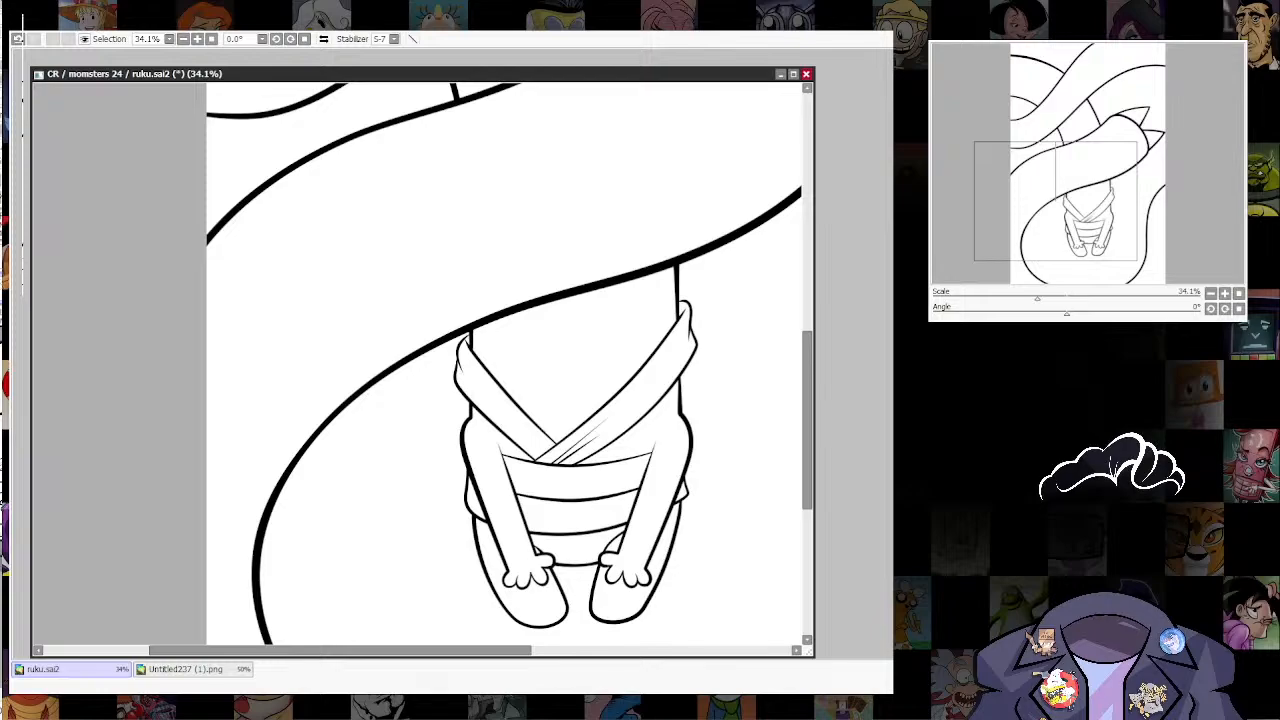
{"action": "scroll", "coordinate": [564, 530], "scroll_direction": "up", "scroll_amount": 4}
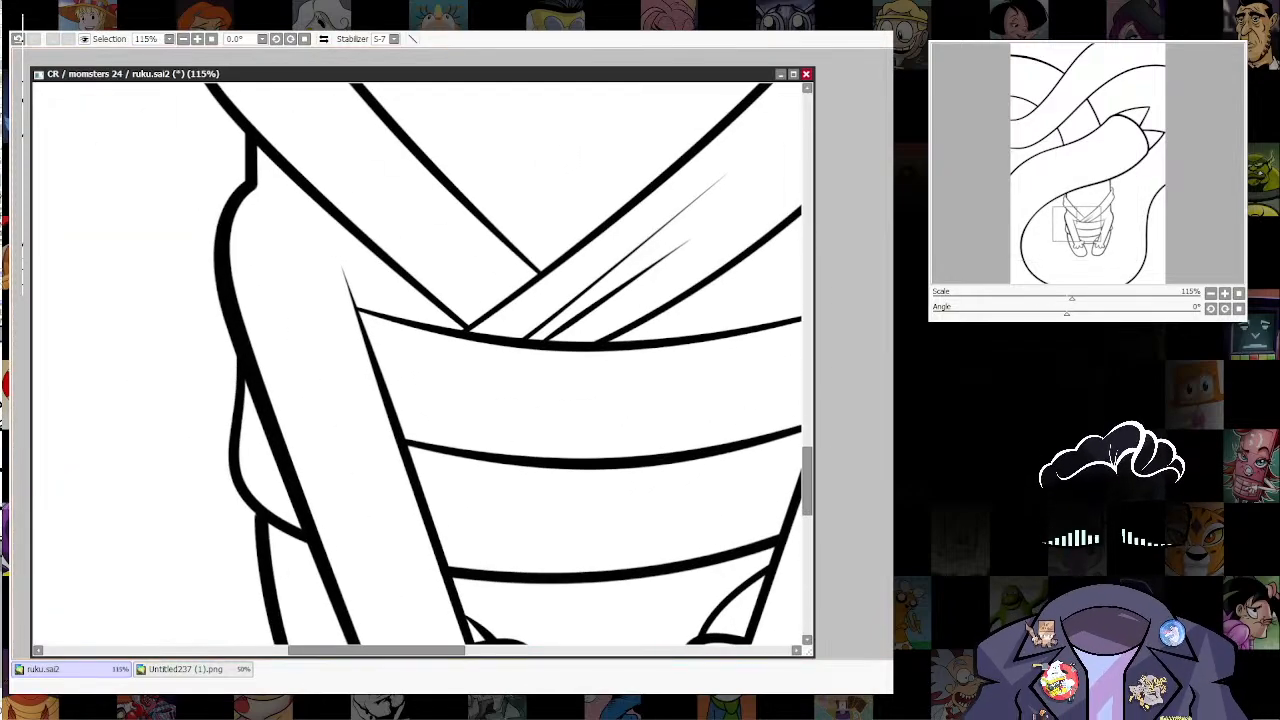
{"action": "left_click", "coordinate": [686, 446], "text": "ctrl+shift"}
{"action": "left_click", "coordinate": [622, 462], "text": "ctrl+shift"}
{"action": "left_click", "coordinate": [622, 462], "text": "ctrl+shift"}
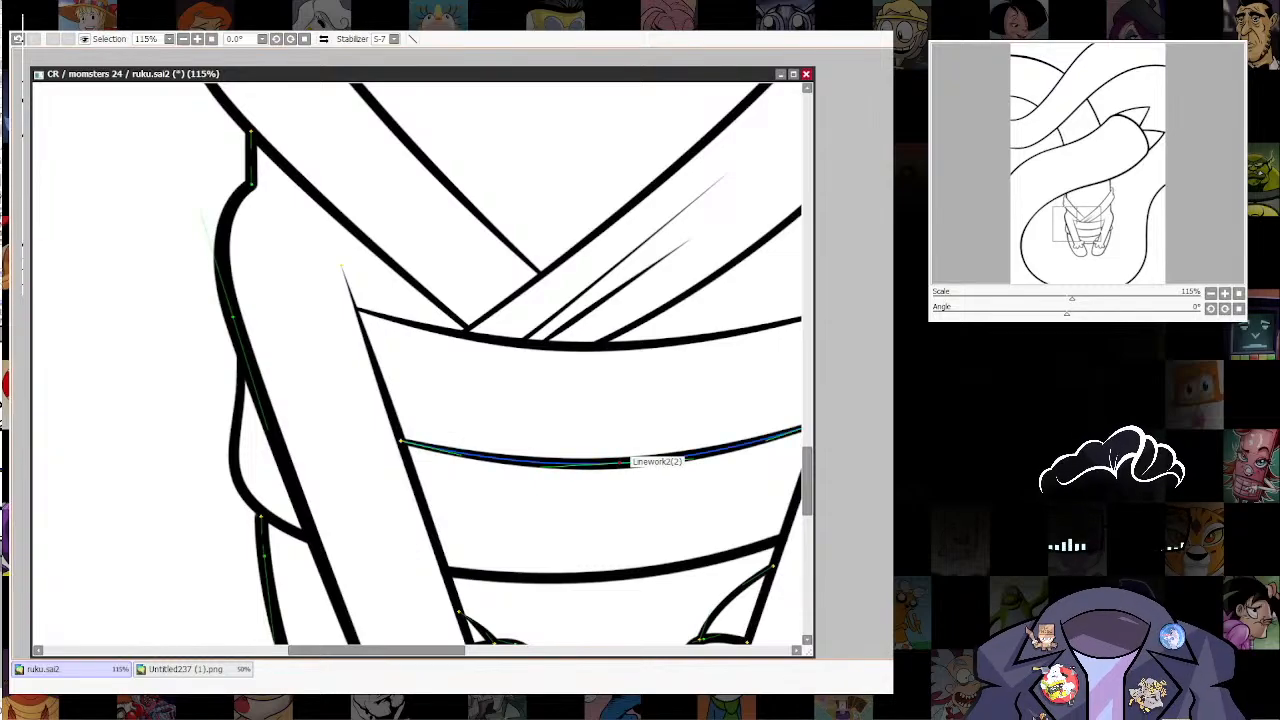
{"action": "key", "text": "ctrl+z"}
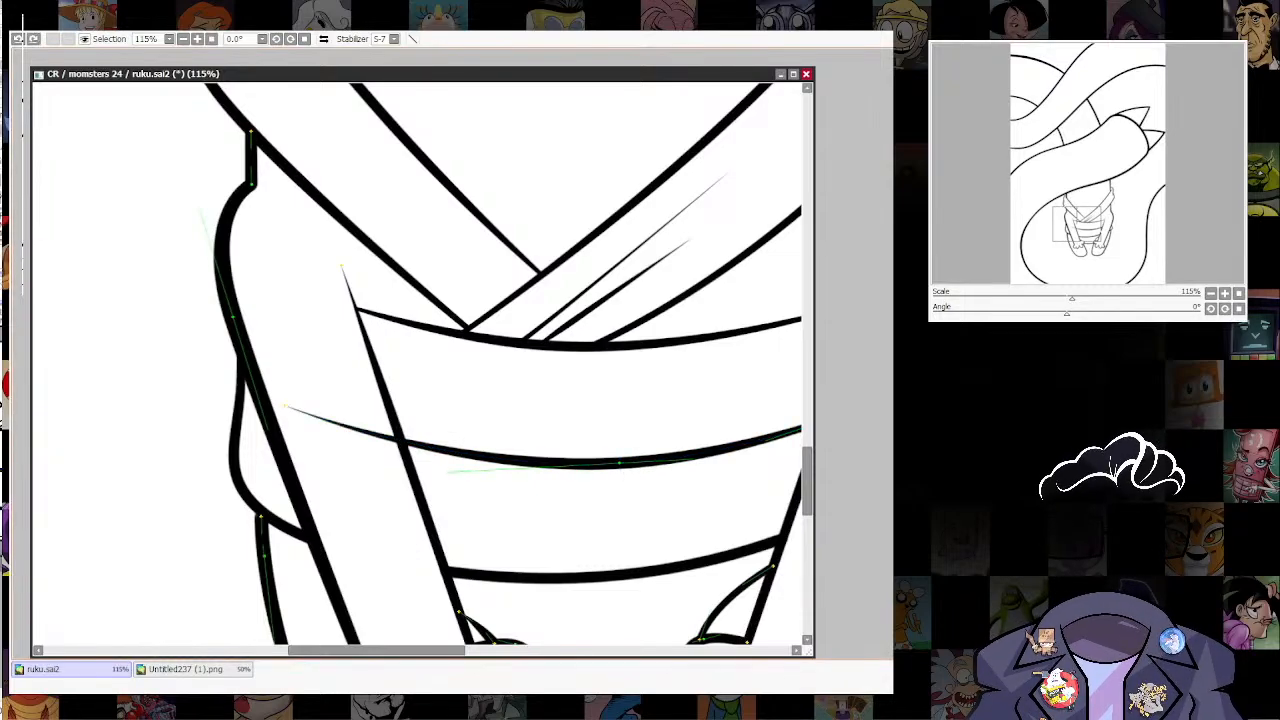
{"action": "key", "text": "ctrl+y"}
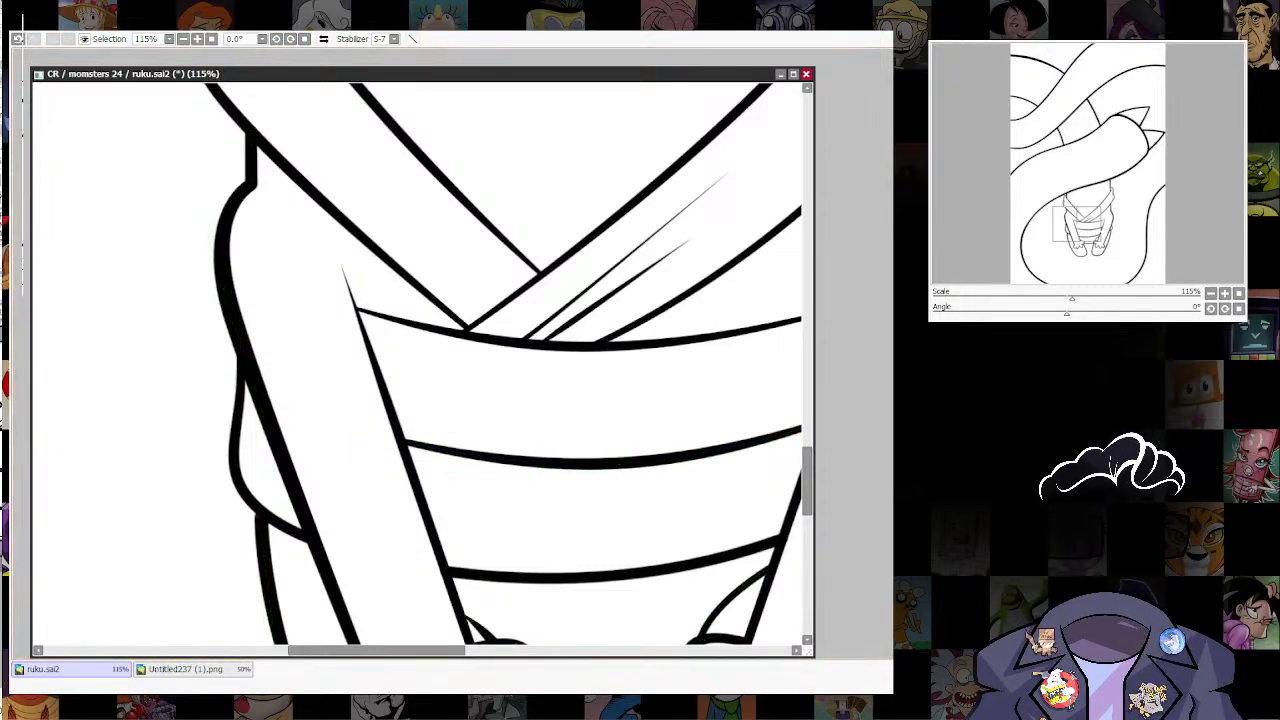
Step: Add a parallel line just below the midsection fold line and erase a gap in the centre of both with brush size 38
{"action": "left_click", "coordinate": [768, 440], "text": "ctrl+shift"}
{"action": "left_click_drag", "start_coordinate": [768, 440], "coordinate": [708, 477]}
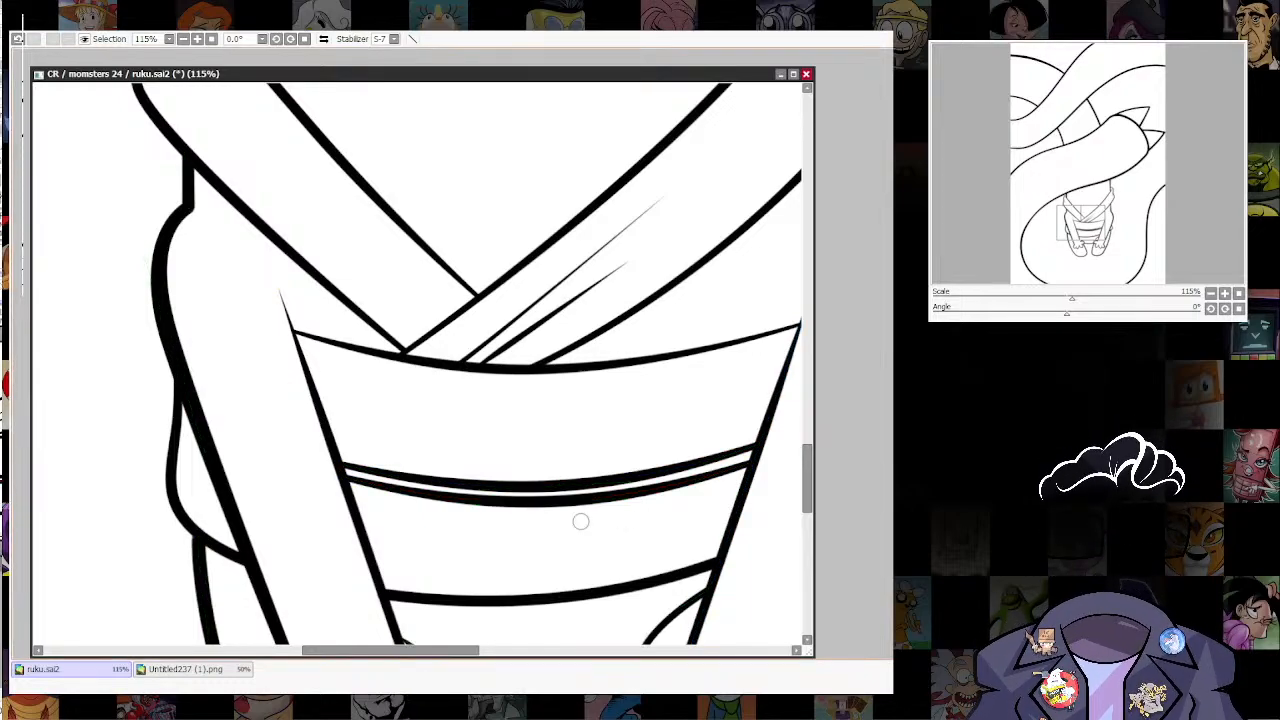
{"action": "left_click_drag", "start_coordinate": [543, 448], "coordinate": [560, 448]}
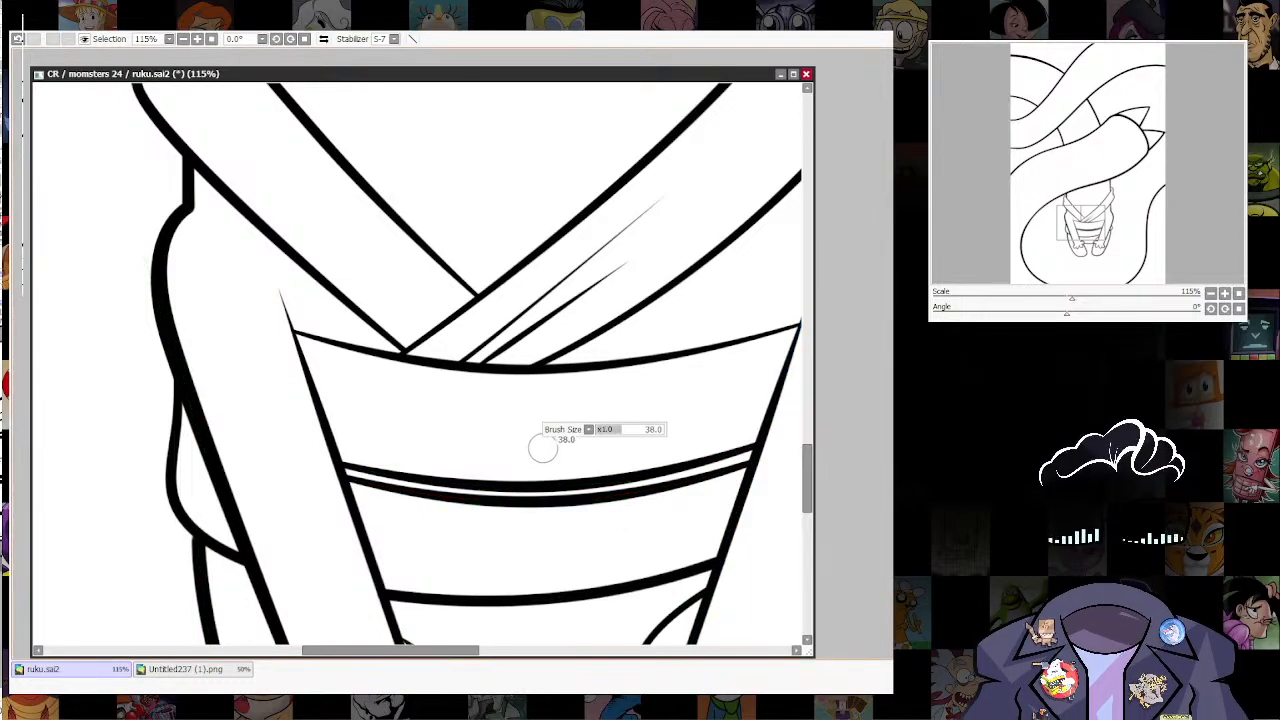
{"action": "left_click_drag", "start_coordinate": [532, 497], "coordinate": [540, 486]}
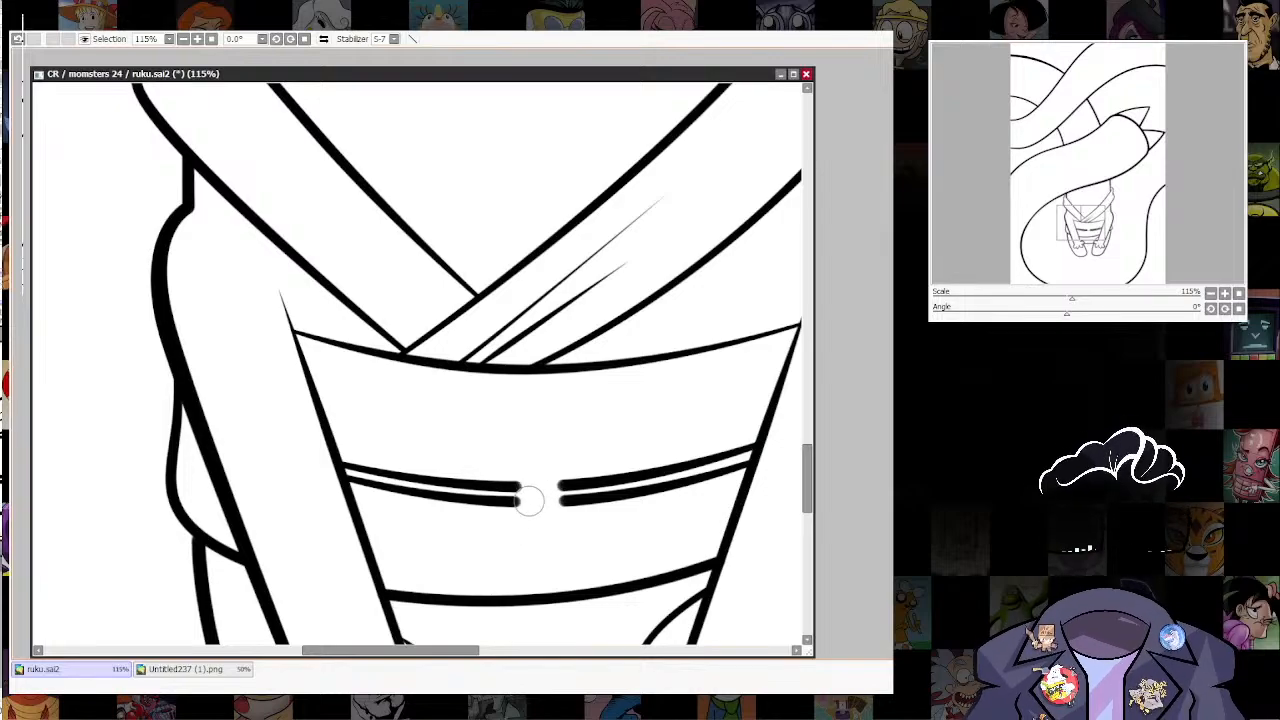
Step: Draw an upright oval knot in the gap between the belt cord lines and close its outline on the left side
{"action": "scroll", "coordinate": [550, 529], "scroll_direction": "up", "scroll_amount": 5}
{"action": "left_click_drag", "start_coordinate": [550, 529], "coordinate": [576, 515]}
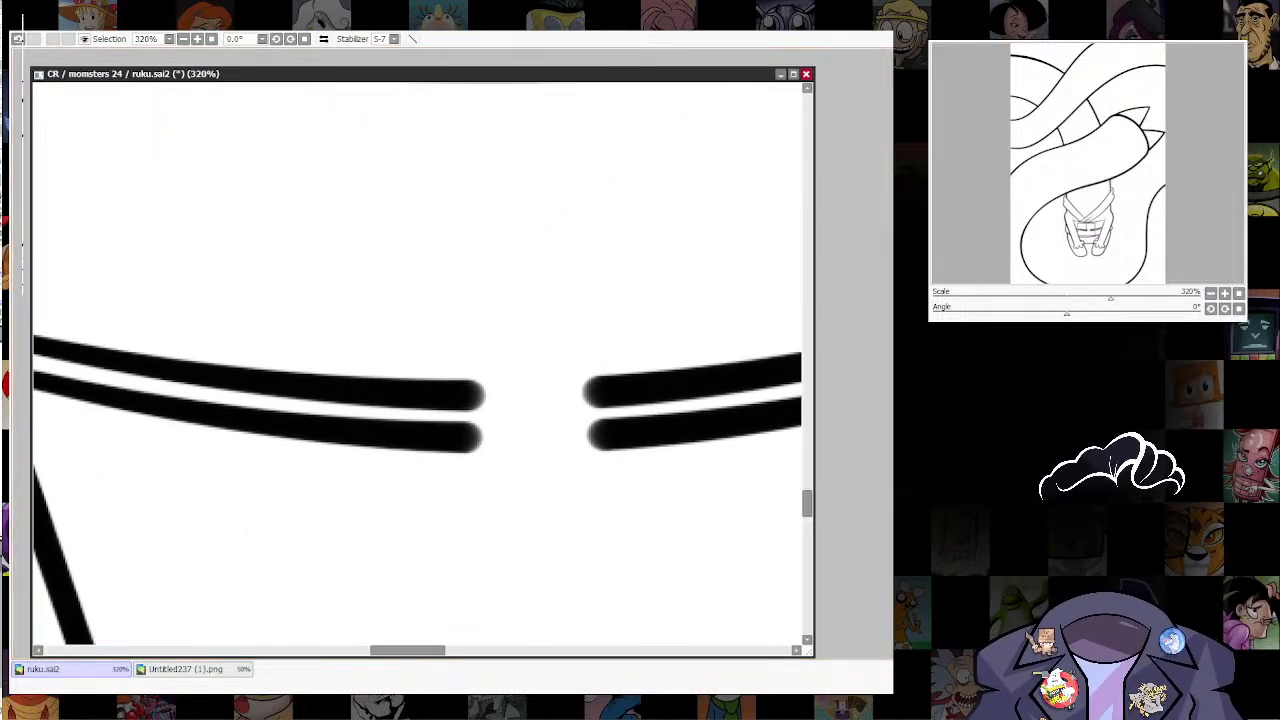
{"action": "left_click_drag", "start_coordinate": [548, 383], "coordinate": [520, 383]}
{"action": "left_click_drag", "start_coordinate": [573, 441], "coordinate": [581, 466]}
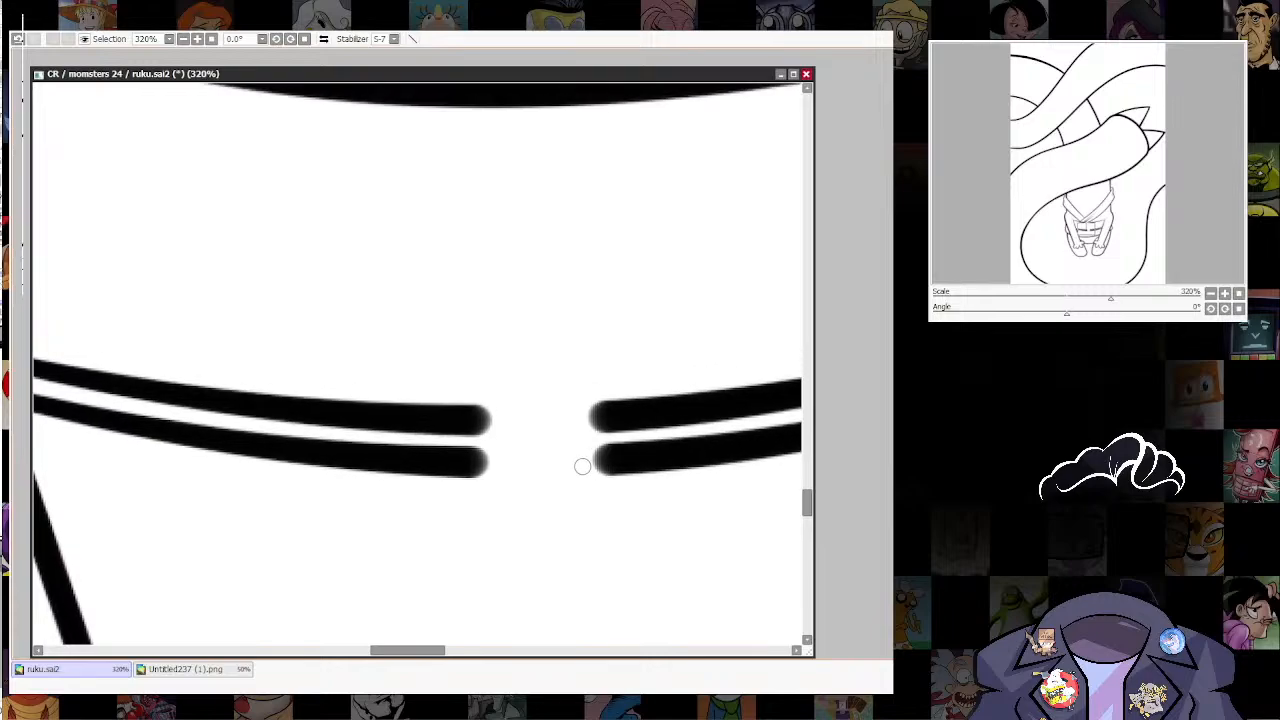
{"action": "mouse_move", "coordinate": [483, 408]}
{"action": "left_mouse_down"}
{"action": "mouse_move", "coordinate": [574, 399]}
{"action": "mouse_move", "coordinate": [600, 497]}
{"action": "mouse_move", "coordinate": [542, 558]}
{"action": "mouse_move", "coordinate": [476, 480]}
{"action": "mouse_move", "coordinate": [477, 468]}
{"action": "mouse_move", "coordinate": [512, 464]}
{"action": "mouse_move", "coordinate": [496, 427]}
{"action": "mouse_move", "coordinate": [512, 427]}
{"action": "left_mouse_up"}
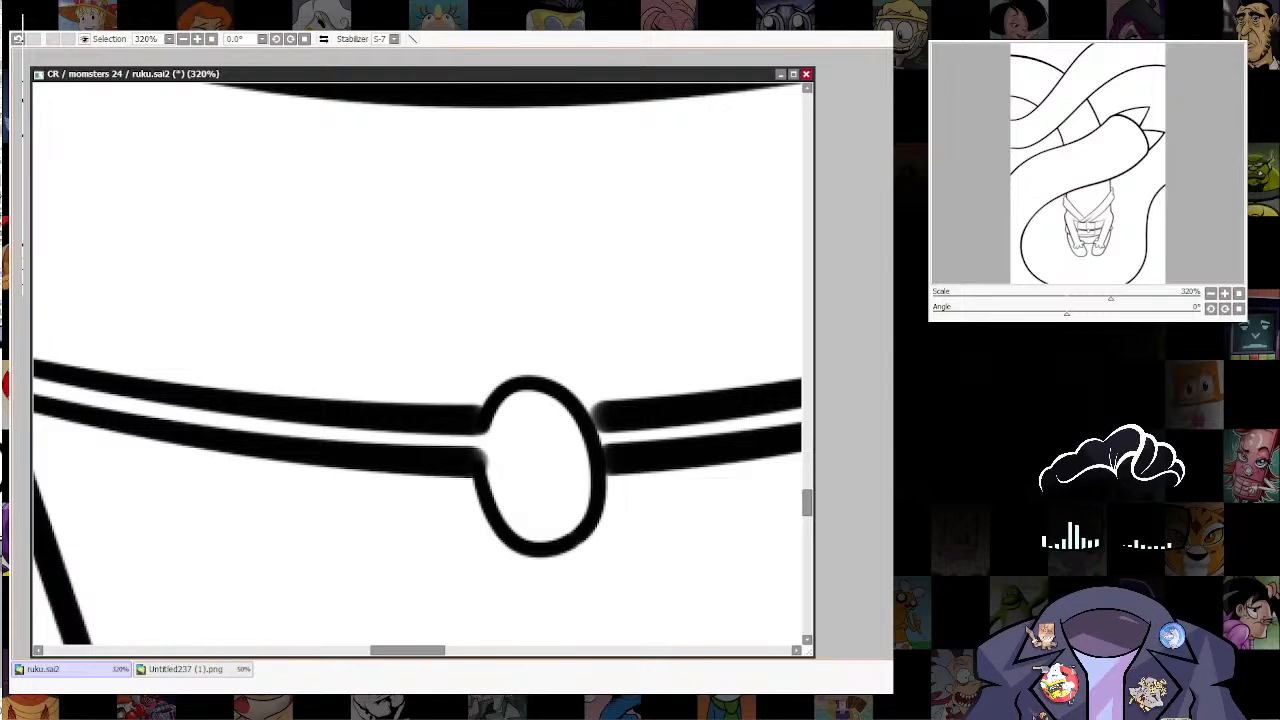
{"action": "left_click", "coordinate": [482, 430], "text": "ctrl+shift"}
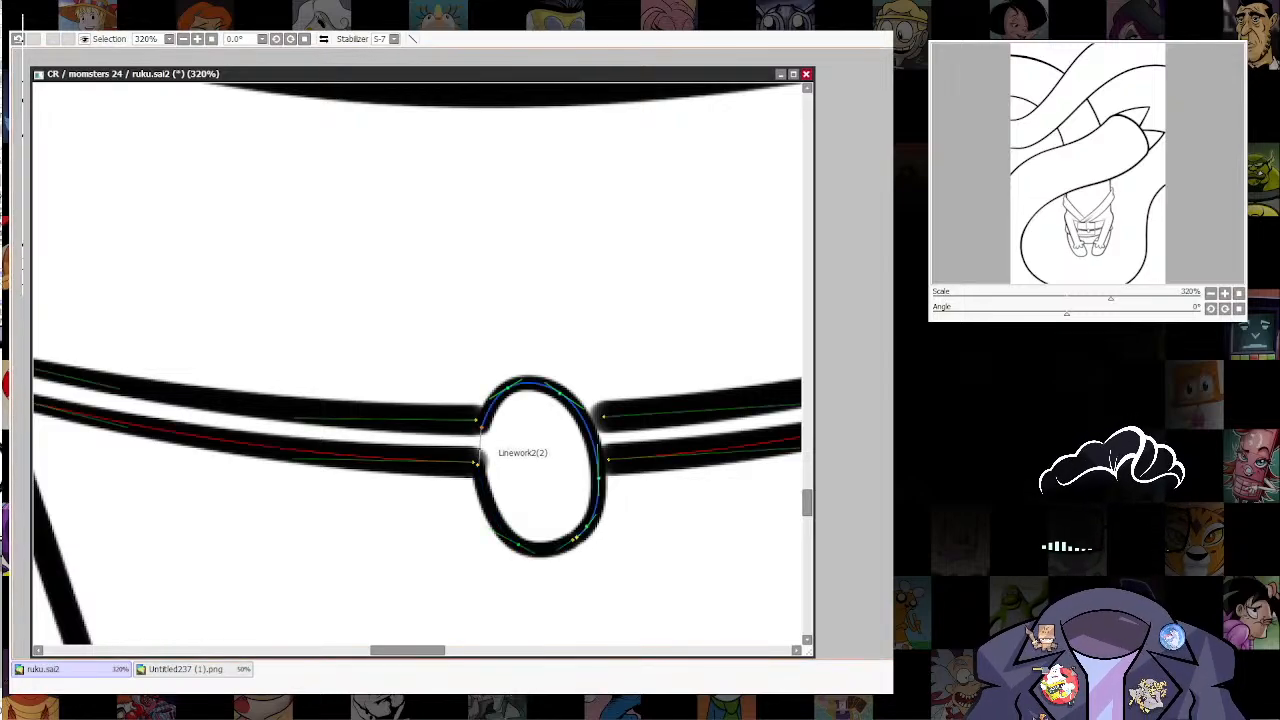
{"action": "mouse_move", "coordinate": [478, 464]}
{"action": "left_mouse_down"}
{"action": "mouse_move", "coordinate": [482, 428]}
{"action": "mouse_move", "coordinate": [477, 455]}
{"action": "left_mouse_up"}
{"action": "left_click", "coordinate": [485, 429], "text": "alt"}
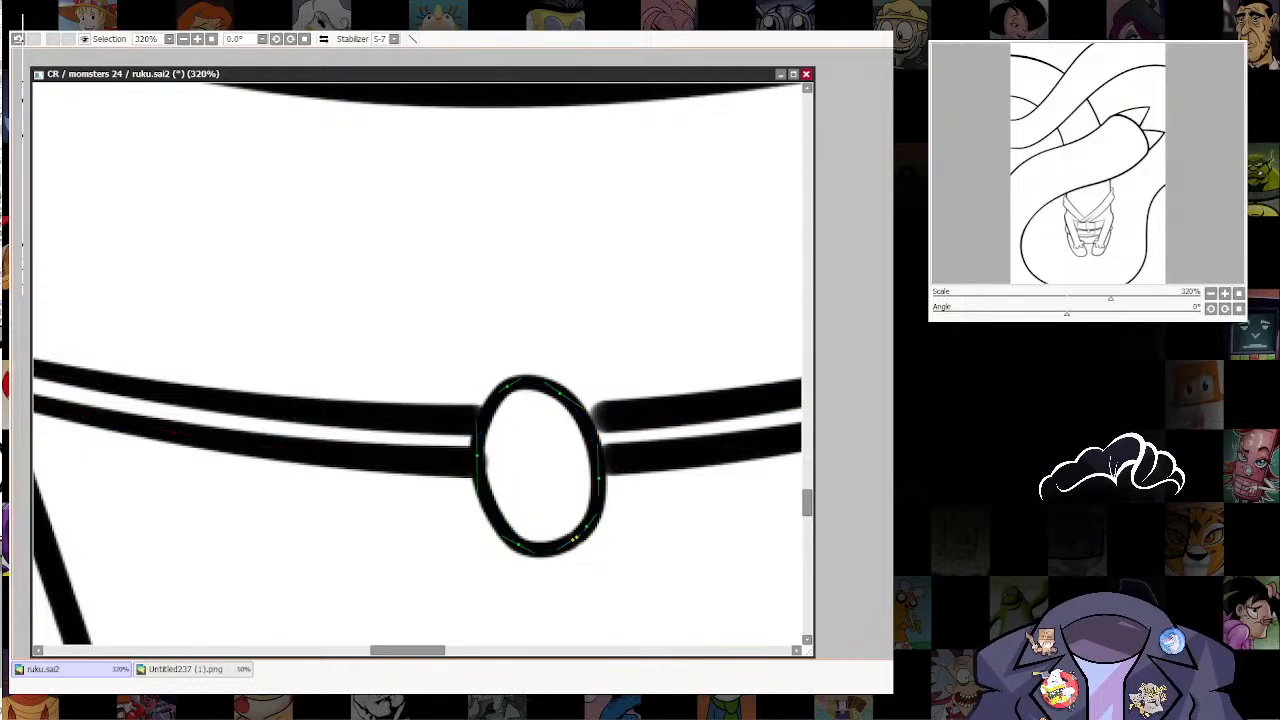
Step: Reshape the oval knot into a smoother, more even rounded form by adjusting its curve points and handles
{"action": "left_click_drag", "start_coordinate": [550, 386], "coordinate": [503, 354]}
{"action": "mouse_move", "coordinate": [476, 420]}
{"action": "left_mouse_down"}
{"action": "mouse_move", "coordinate": [476, 406]}
{"action": "mouse_move", "coordinate": [474, 491]}
{"action": "left_mouse_up"}
{"action": "key", "text": "ctrl+z"}
{"action": "key", "text": "ctrl+z"}
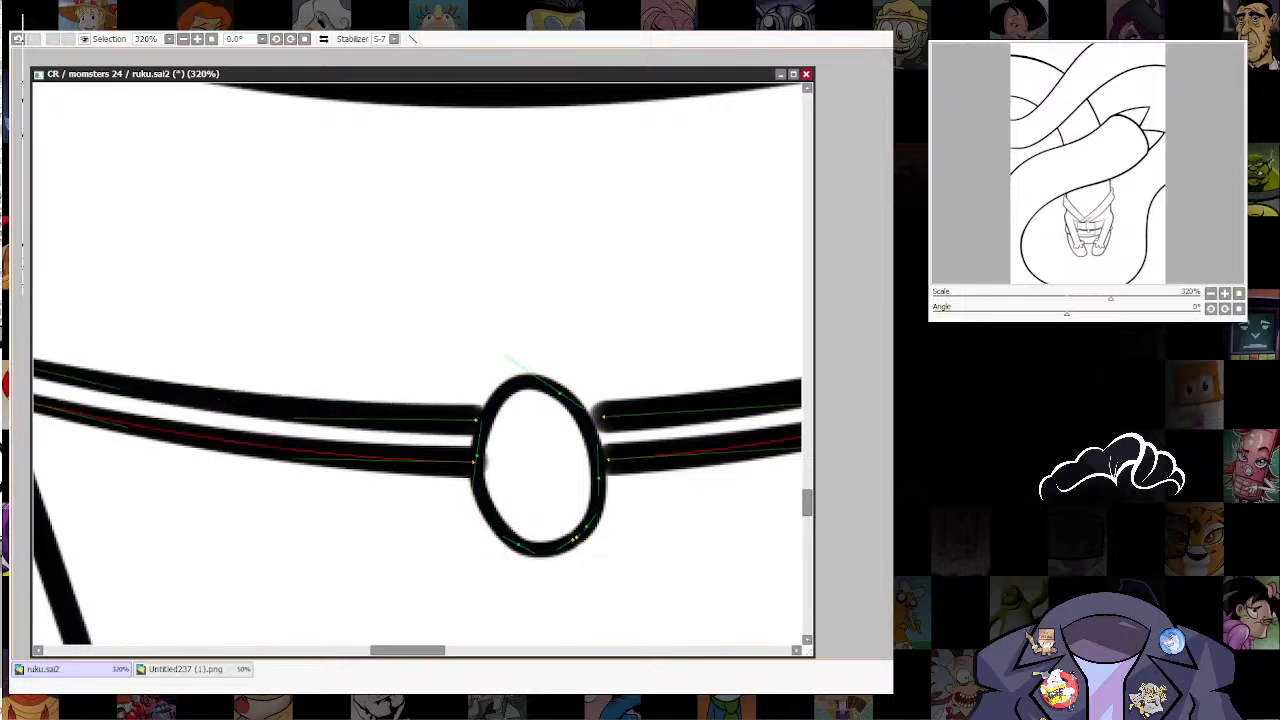
{"action": "left_click_drag", "start_coordinate": [503, 537], "coordinate": [515, 541]}
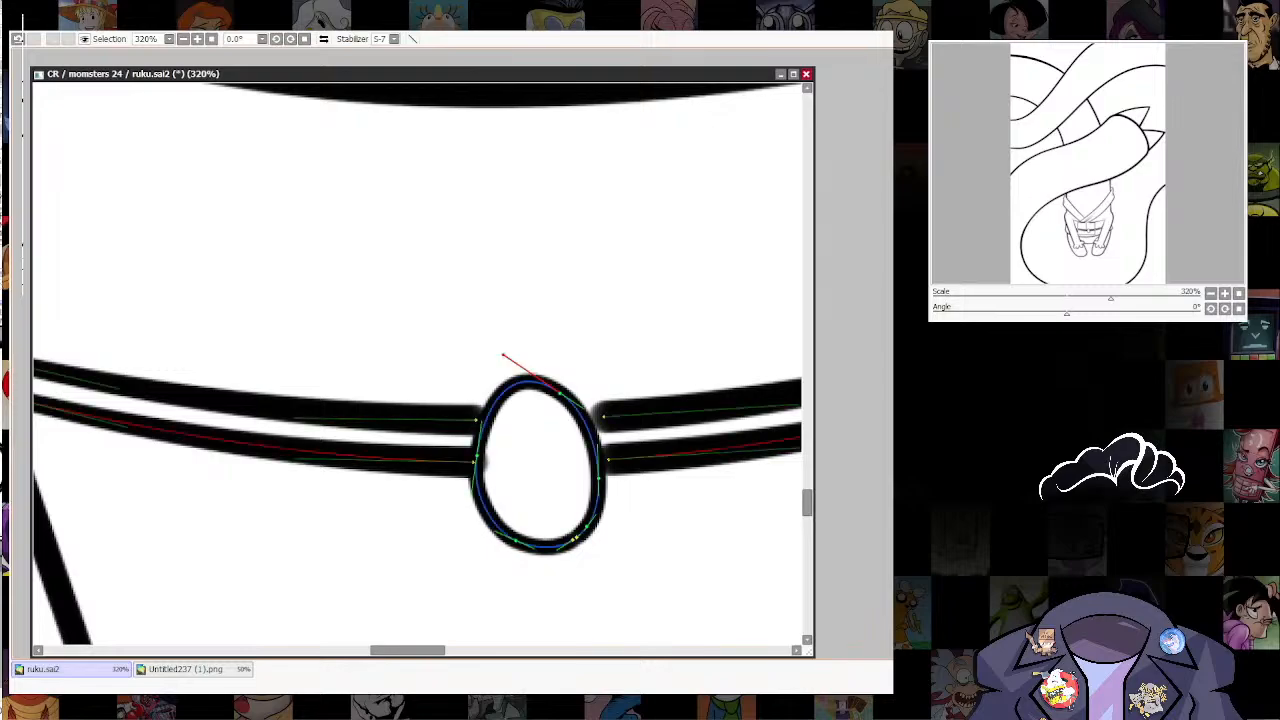
{"action": "left_click_drag", "start_coordinate": [503, 355], "coordinate": [502, 363]}
{"action": "left_click_drag", "start_coordinate": [492, 401], "coordinate": [491, 398]}
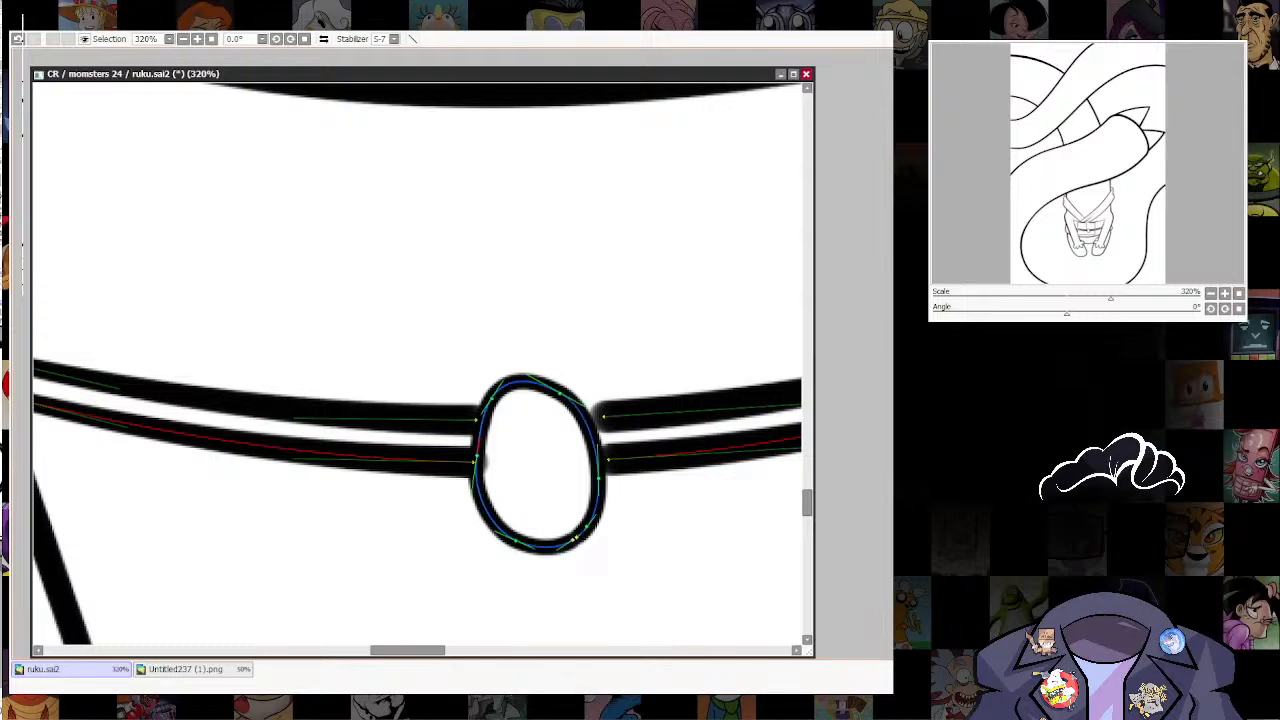
{"action": "left_click_drag", "start_coordinate": [472, 489], "coordinate": [479, 492]}
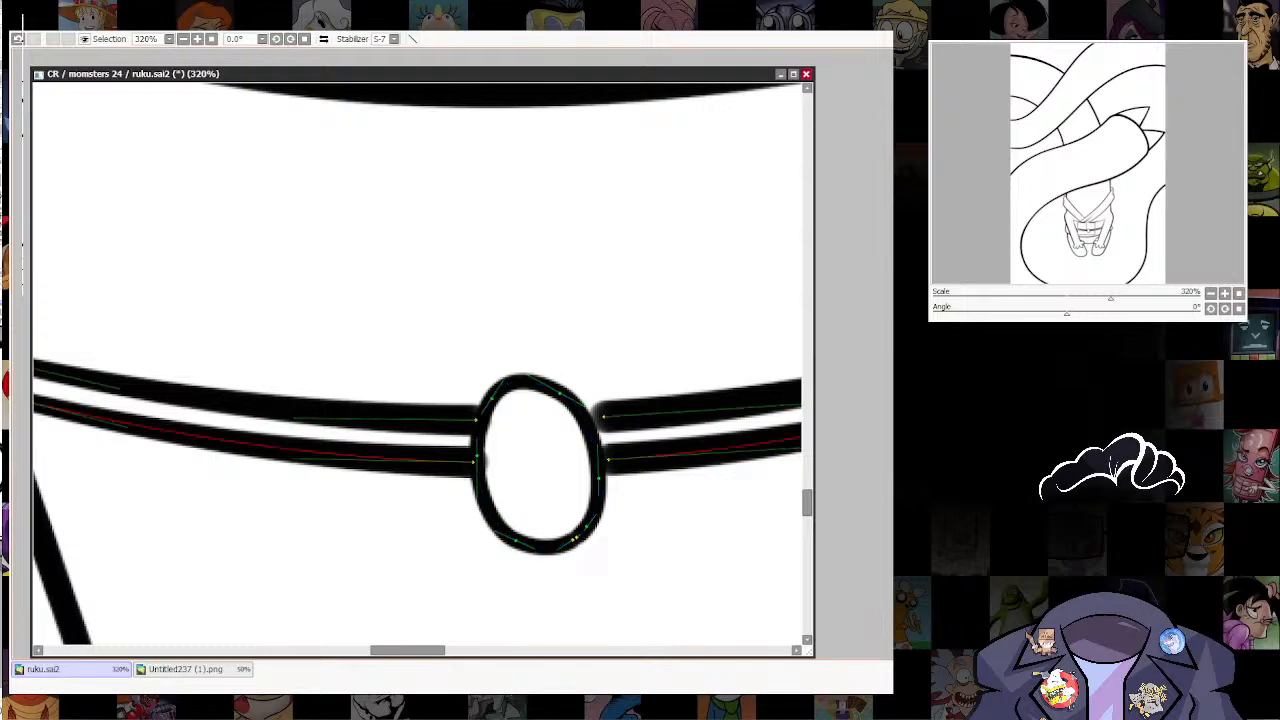
{"action": "left_click_drag", "start_coordinate": [559, 393], "coordinate": [572, 390]}
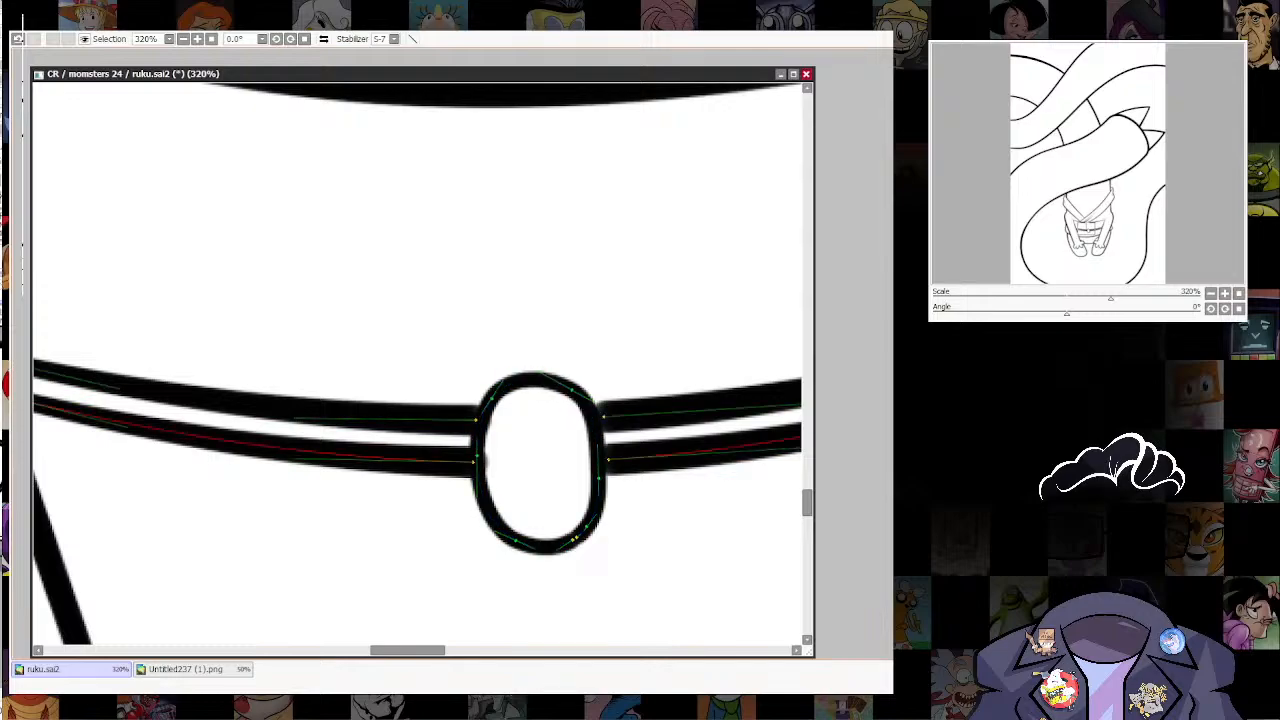
Step: Adjust the inner ends of the belt cord lines so they meet the oval knot's outline cleanly
{"action": "left_click_drag", "start_coordinate": [478, 456], "coordinate": [477, 455]}
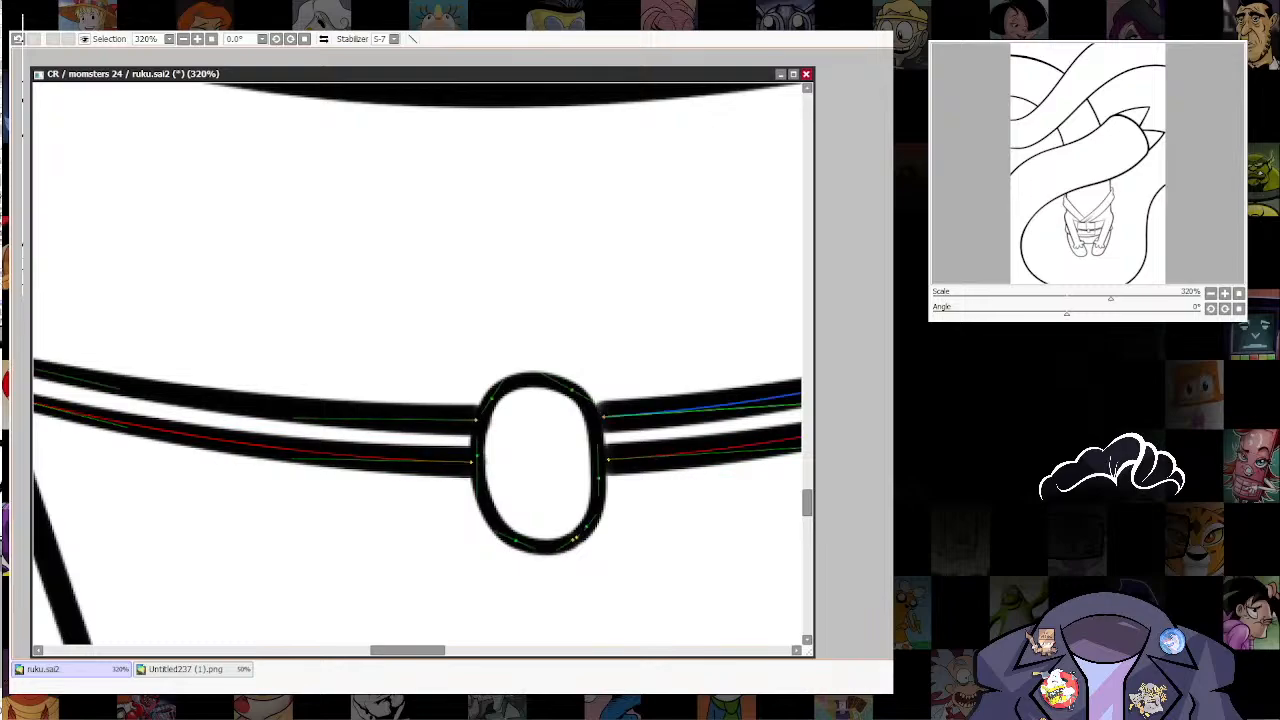
{"action": "mouse_move", "coordinate": [603, 417]}
{"action": "left_mouse_down"}
{"action": "mouse_move", "coordinate": [573, 386]}
{"action": "mouse_move", "coordinate": [594, 417]}
{"action": "left_mouse_up"}
{"action": "left_click_drag", "start_coordinate": [696, 408], "coordinate": [692, 408]}
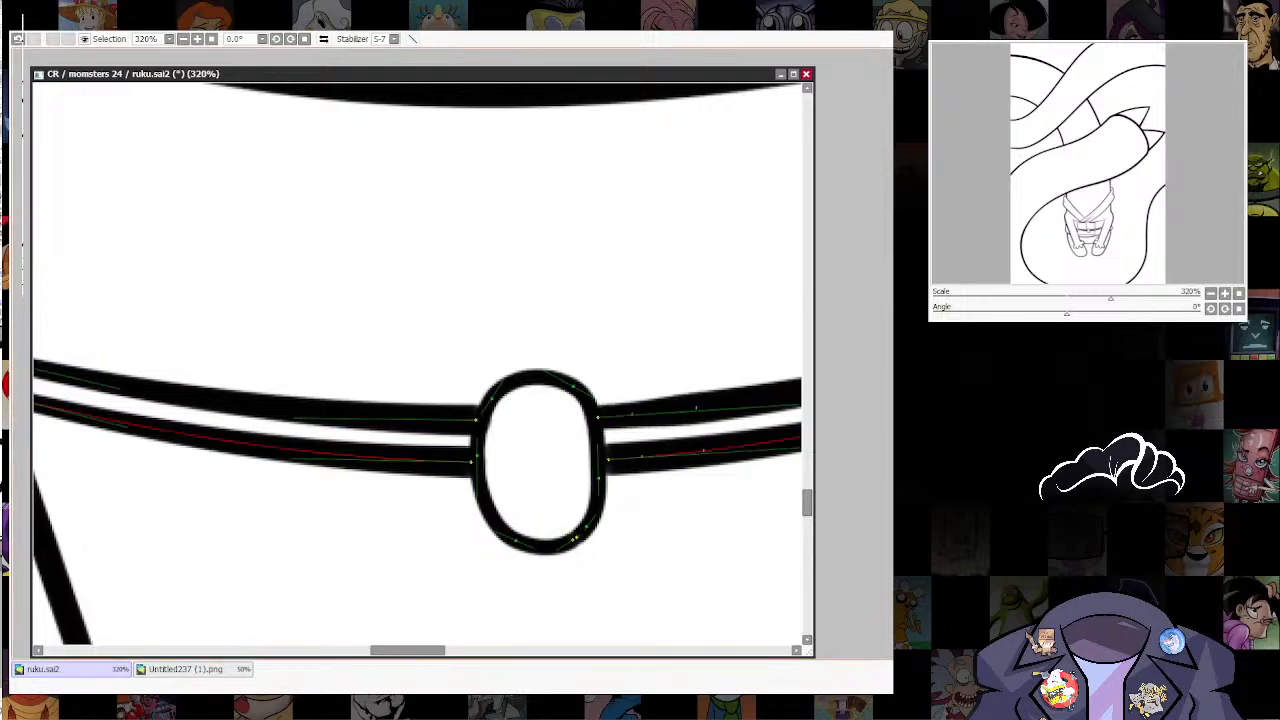
{"action": "left_click_drag", "start_coordinate": [608, 460], "coordinate": [604, 460]}
{"action": "left_click_drag", "start_coordinate": [642, 457], "coordinate": [638, 457]}
{"action": "left_click_drag", "start_coordinate": [696, 408], "coordinate": [692, 408]}
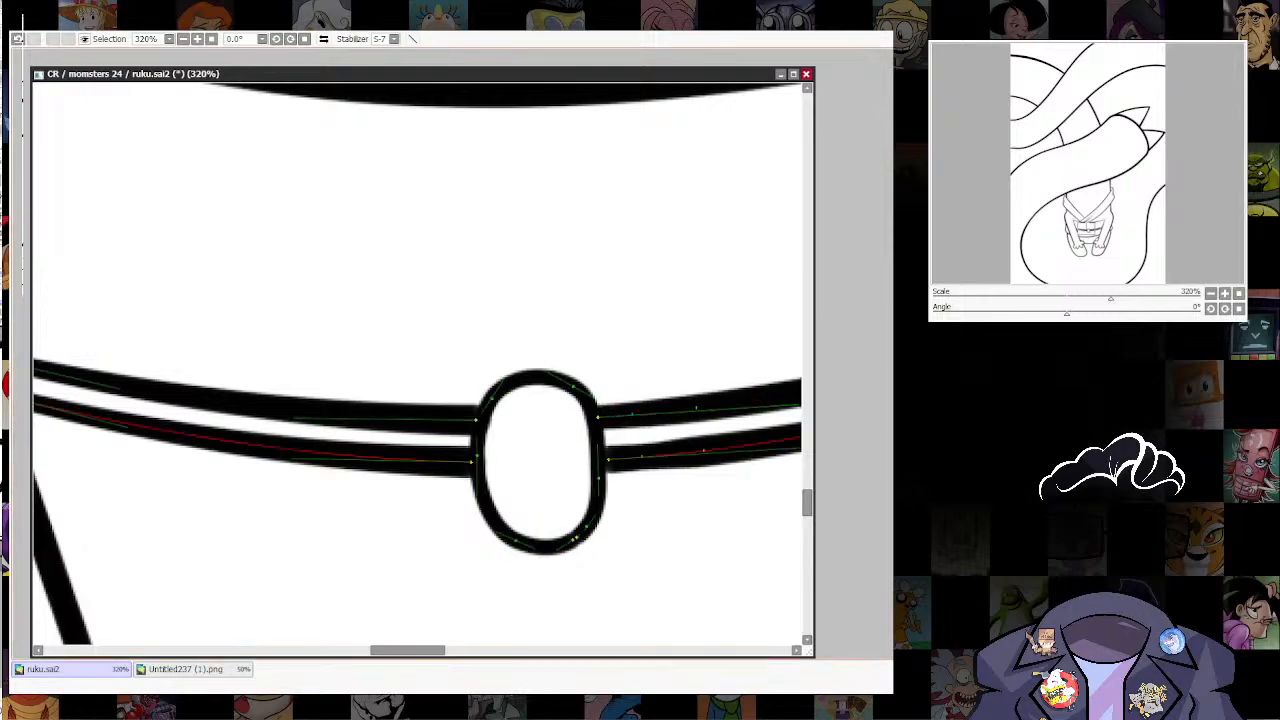
{"action": "left_click_drag", "start_coordinate": [704, 451], "coordinate": [660, 283]}
{"action": "scroll", "coordinate": [687, 434], "scroll_direction": "down", "scroll_amount": 8}
{"action": "scroll", "coordinate": [655, 270], "scroll_direction": "up", "scroll_amount": 9}
{"action": "left_click_drag", "start_coordinate": [560, 430], "coordinate": [552, 396]}
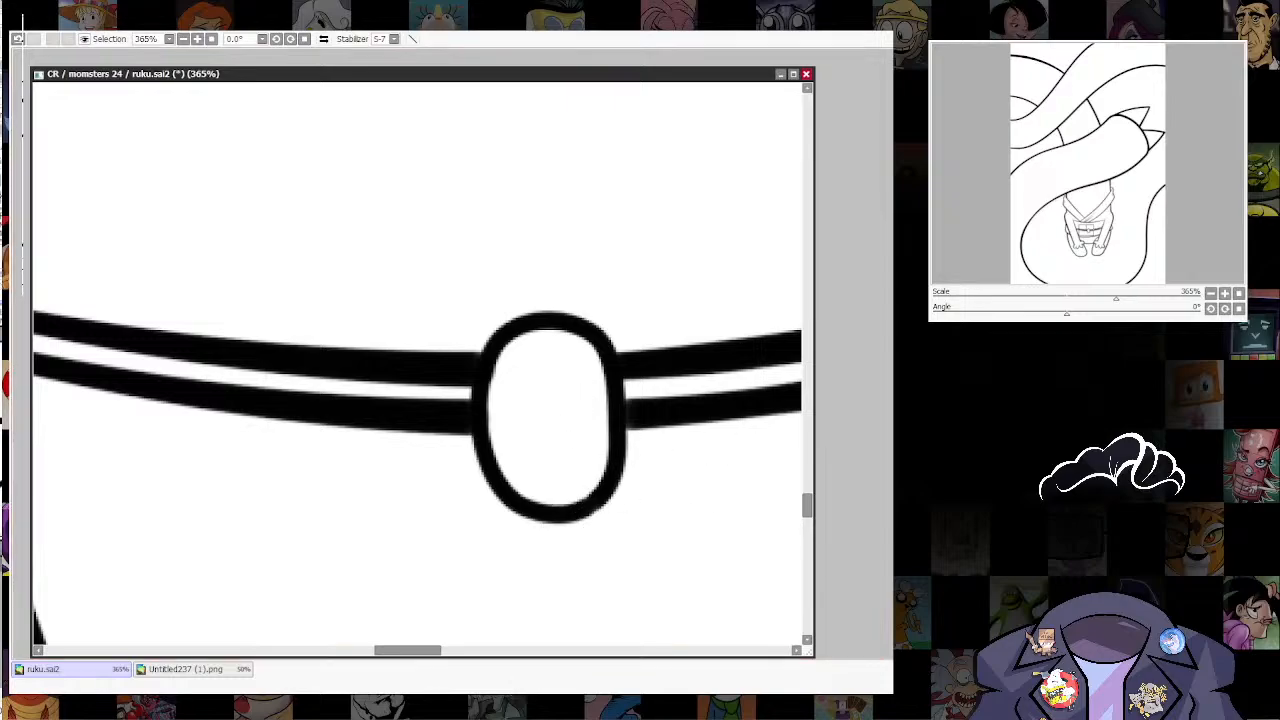
Step: Draw a small curved lobe peeking out from behind the oval knot's lower right edge
{"action": "scroll", "coordinate": [660, 440], "scroll_direction": "down", "scroll_amount": 10}
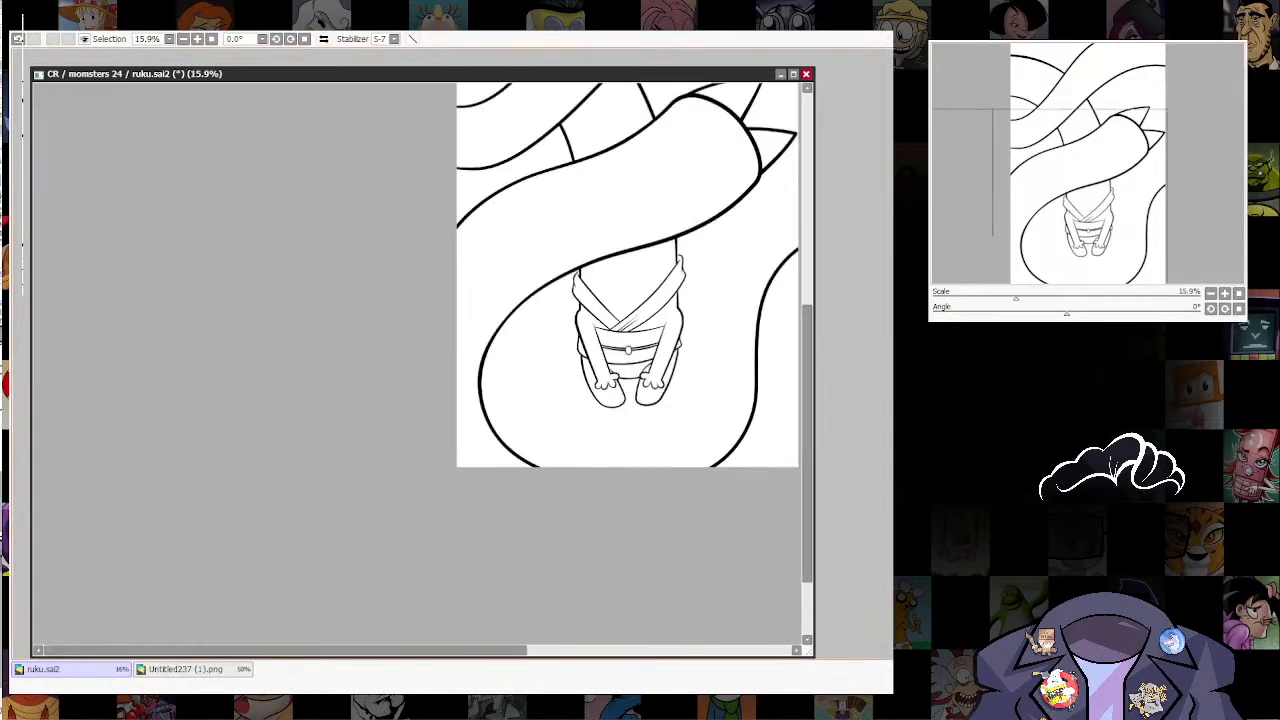
{"action": "scroll", "coordinate": [632, 344], "scroll_direction": "up", "scroll_amount": 10}
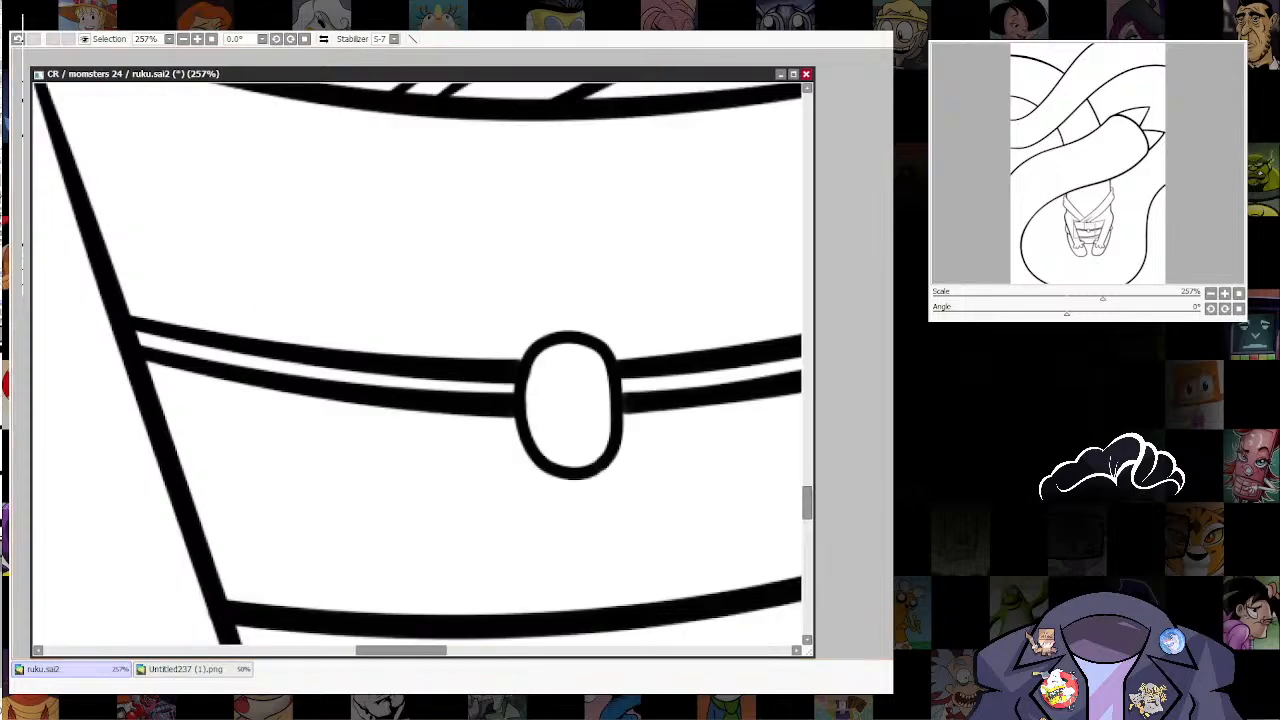
{"action": "mouse_move", "coordinate": [618, 488]}
{"action": "left_mouse_down"}
{"action": "mouse_move", "coordinate": [604, 484]}
{"action": "mouse_move", "coordinate": [649, 457]}
{"action": "mouse_move", "coordinate": [628, 408]}
{"action": "left_mouse_up"}
{"action": "scroll", "coordinate": [550, 508], "scroll_direction": "down", "scroll_amount": 11}
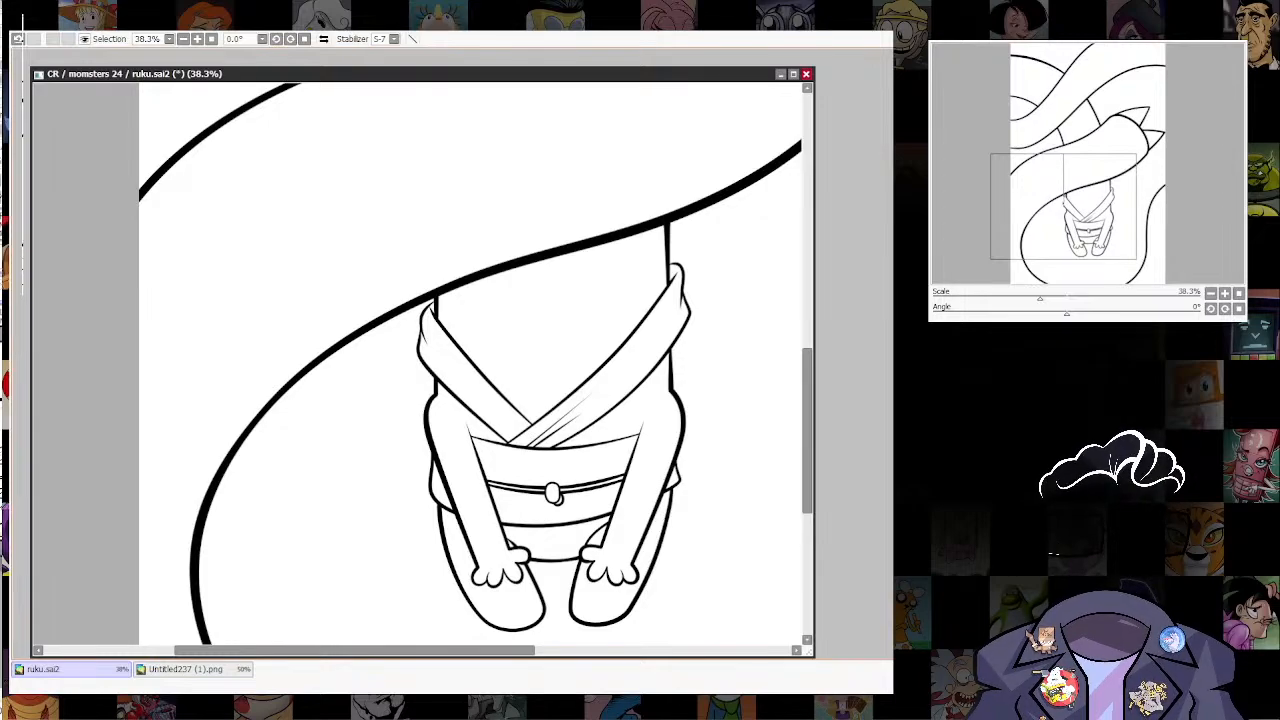
Step: Add a third parallel line above the two belt cord lines on both sides, with its inner ends meeting the oval knot
{"action": "scroll", "coordinate": [555, 559], "scroll_direction": "up", "scroll_amount": 5}
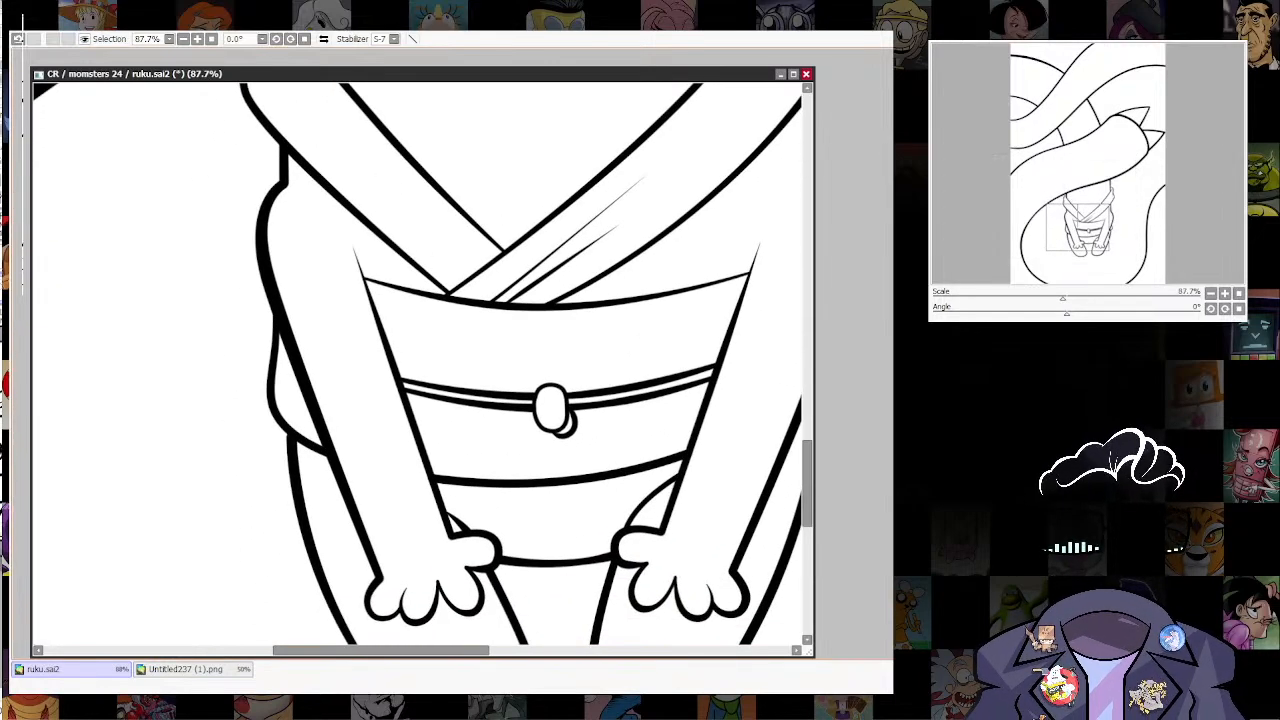
{"action": "scroll", "coordinate": [632, 600], "scroll_direction": "down", "scroll_amount": 2}
{"action": "scroll", "coordinate": [628, 482], "scroll_direction": "up", "scroll_amount": 3}
{"action": "left_click_drag", "start_coordinate": [620, 475], "coordinate": [646, 488]}
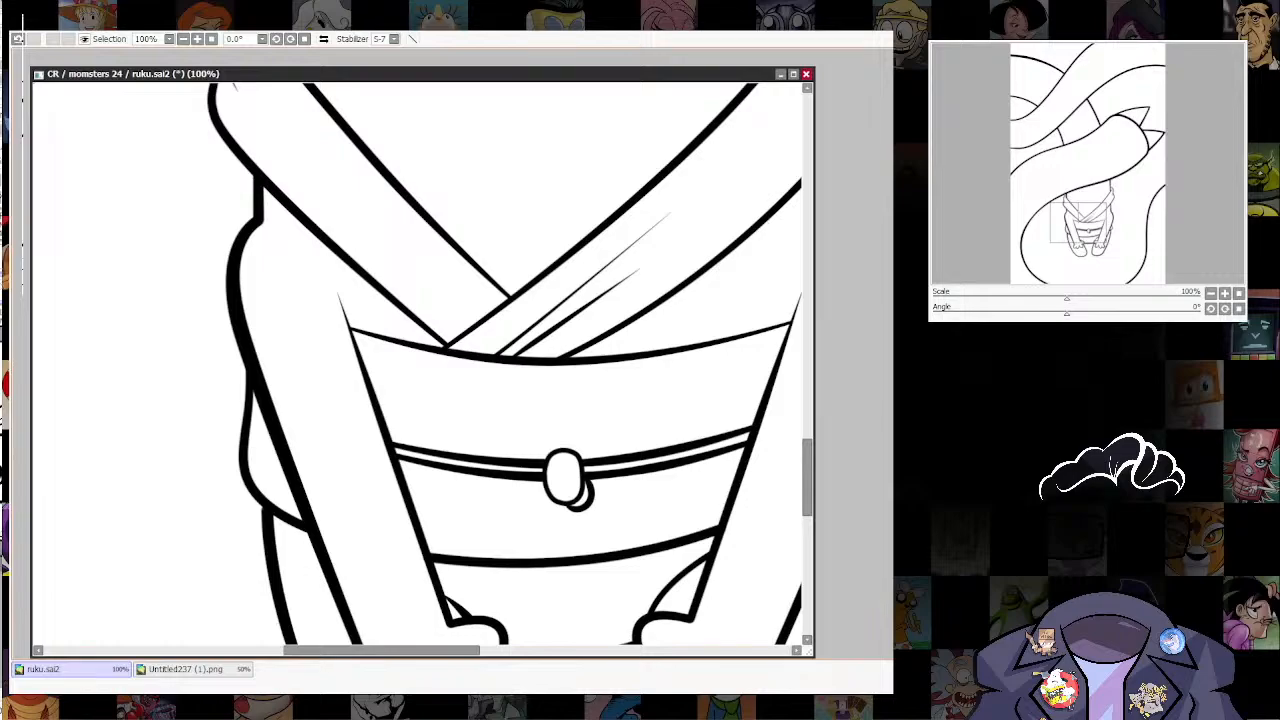
{"action": "scroll", "coordinate": [715, 300], "scroll_direction": "up", "scroll_amount": 1}
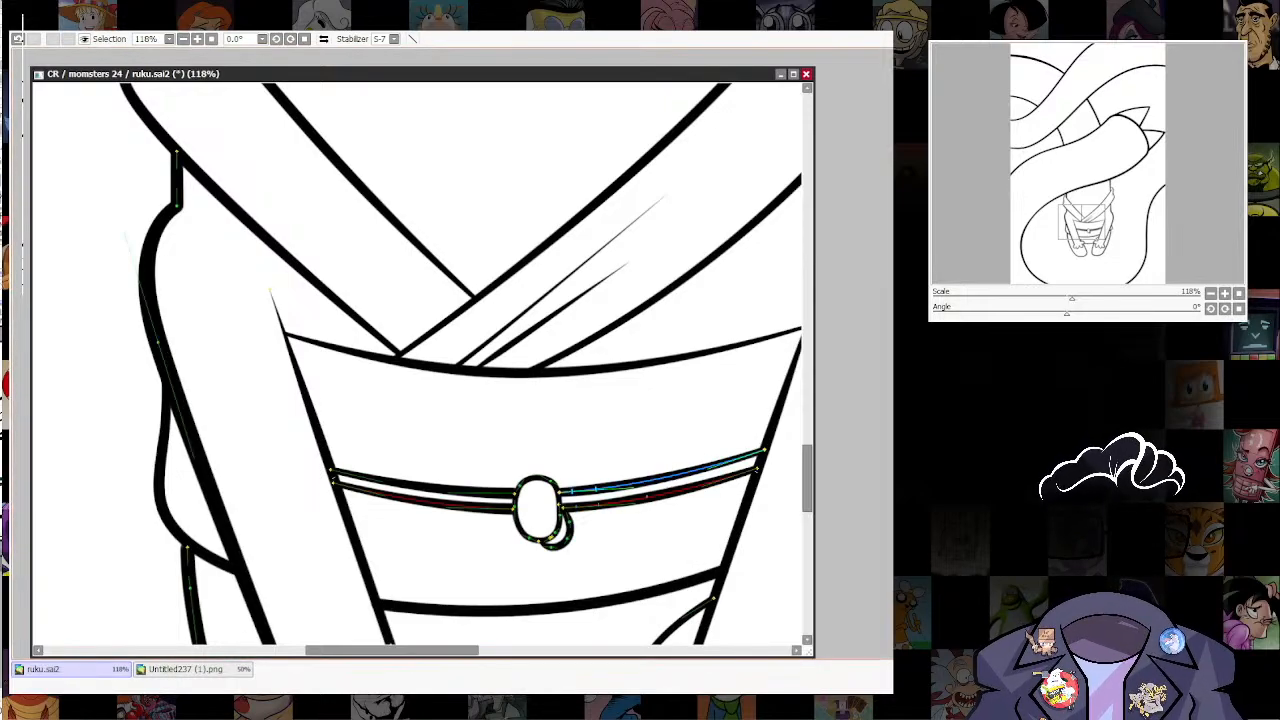
{"action": "left_click", "coordinate": [647, 497]}
{"action": "left_click", "coordinate": [599, 505]}
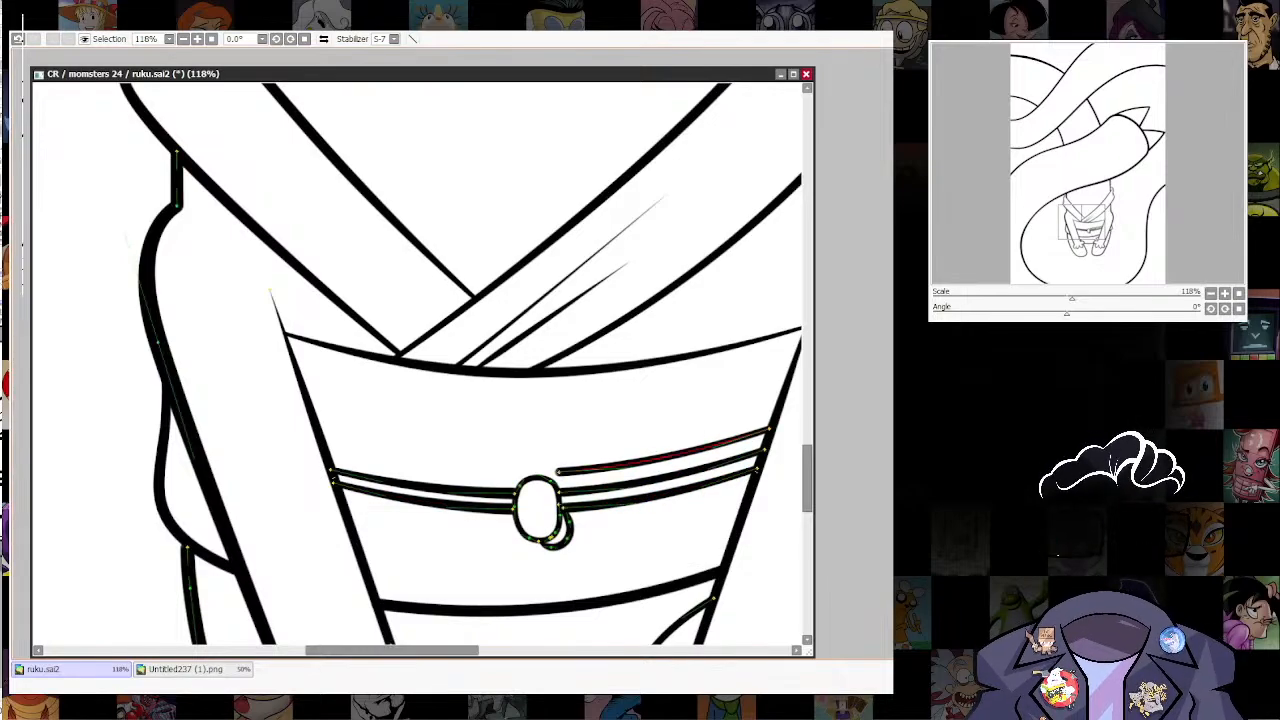
{"action": "mouse_move", "coordinate": [558, 472]}
{"action": "left_mouse_down"}
{"action": "mouse_move", "coordinate": [509, 493]}
{"action": "mouse_move", "coordinate": [416, 476]}
{"action": "left_mouse_up"}
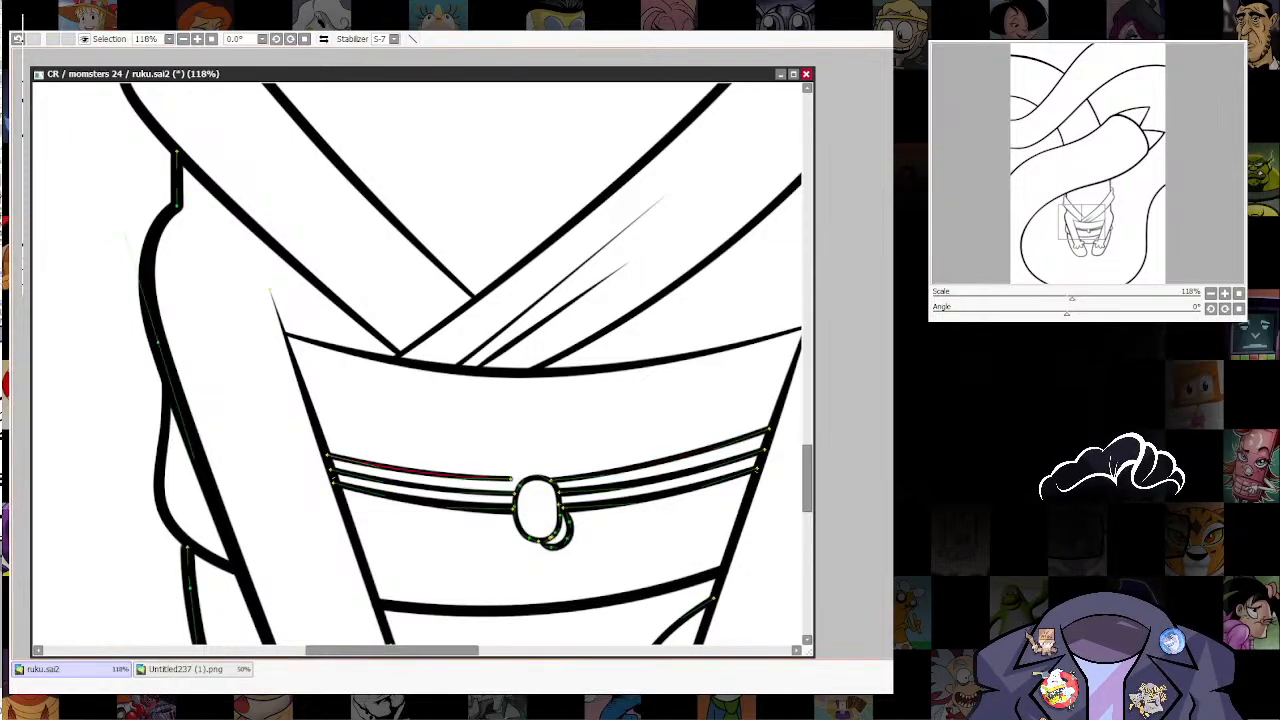
{"action": "mouse_move", "coordinate": [511, 479]}
{"action": "left_mouse_down"}
{"action": "mouse_move", "coordinate": [520, 486]}
{"action": "mouse_move", "coordinate": [497, 510]}
{"action": "mouse_move", "coordinate": [547, 508]}
{"action": "left_mouse_up"}
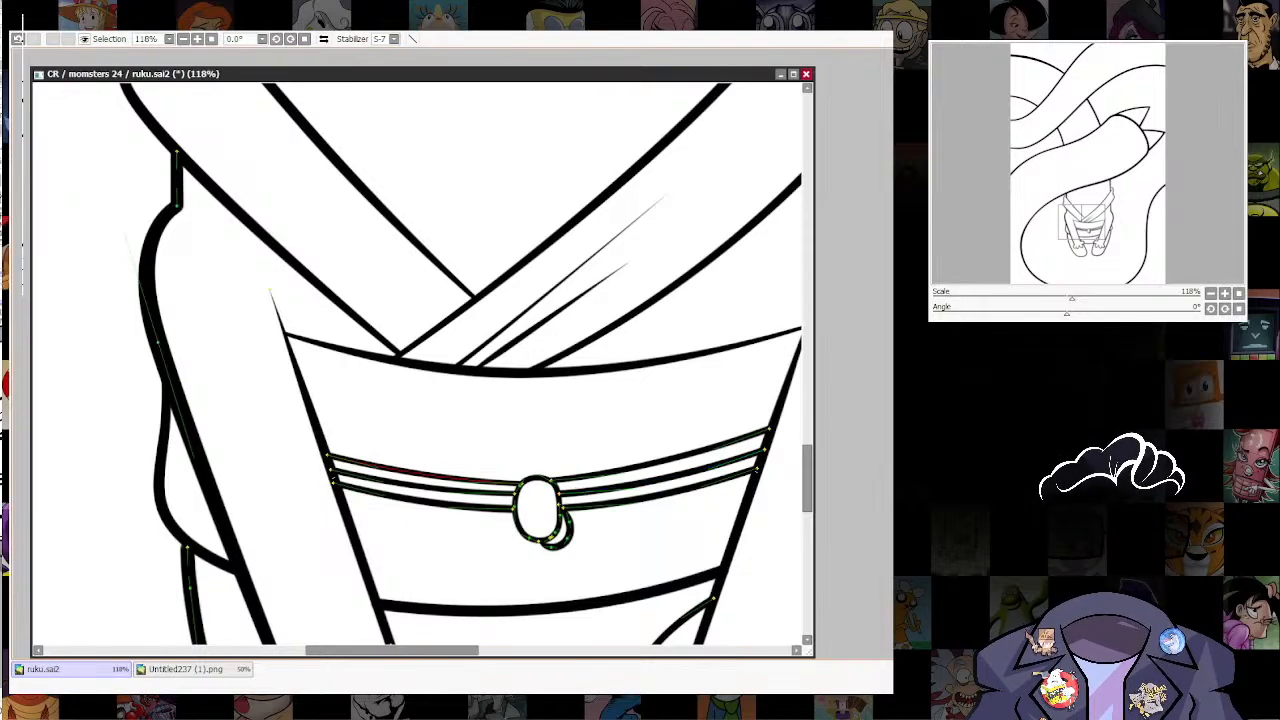
{"action": "scroll", "coordinate": [657, 452], "scroll_direction": "down", "scroll_amount": 5}
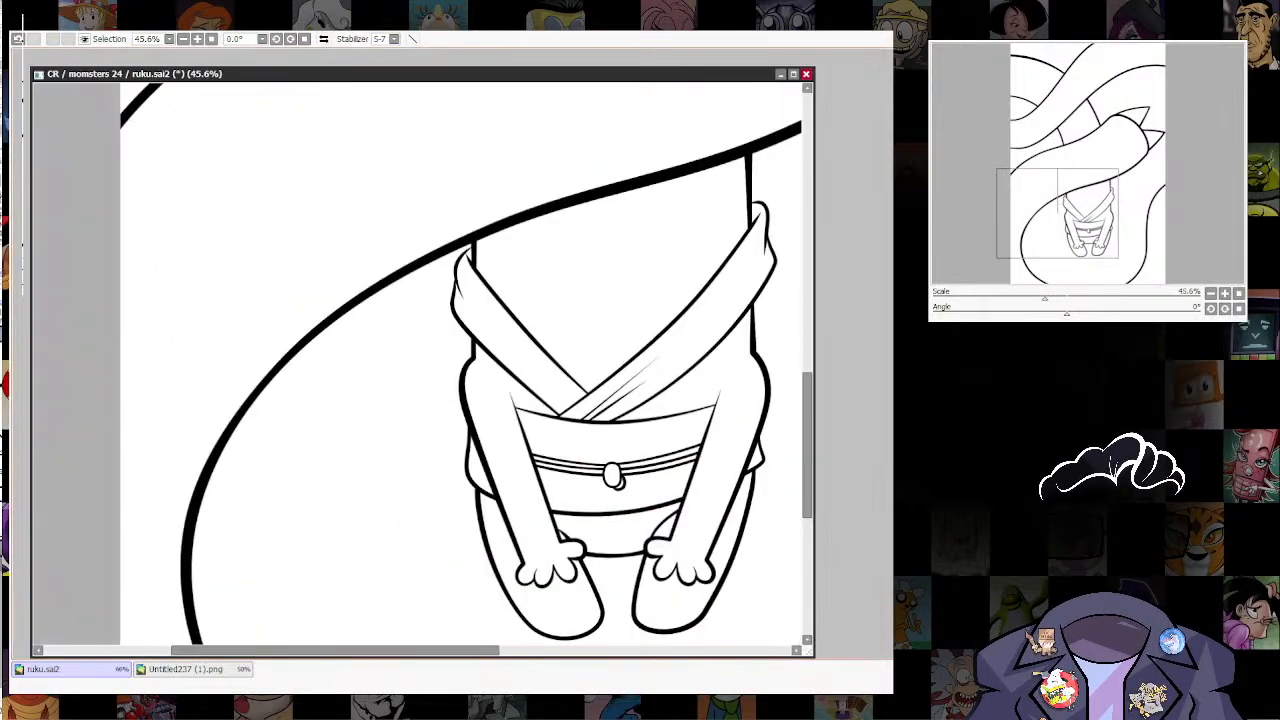
{"action": "left_click_drag", "start_coordinate": [657, 452], "coordinate": [533, 543]}
{"action": "scroll", "coordinate": [666, 500], "scroll_direction": "down", "scroll_amount": 3}
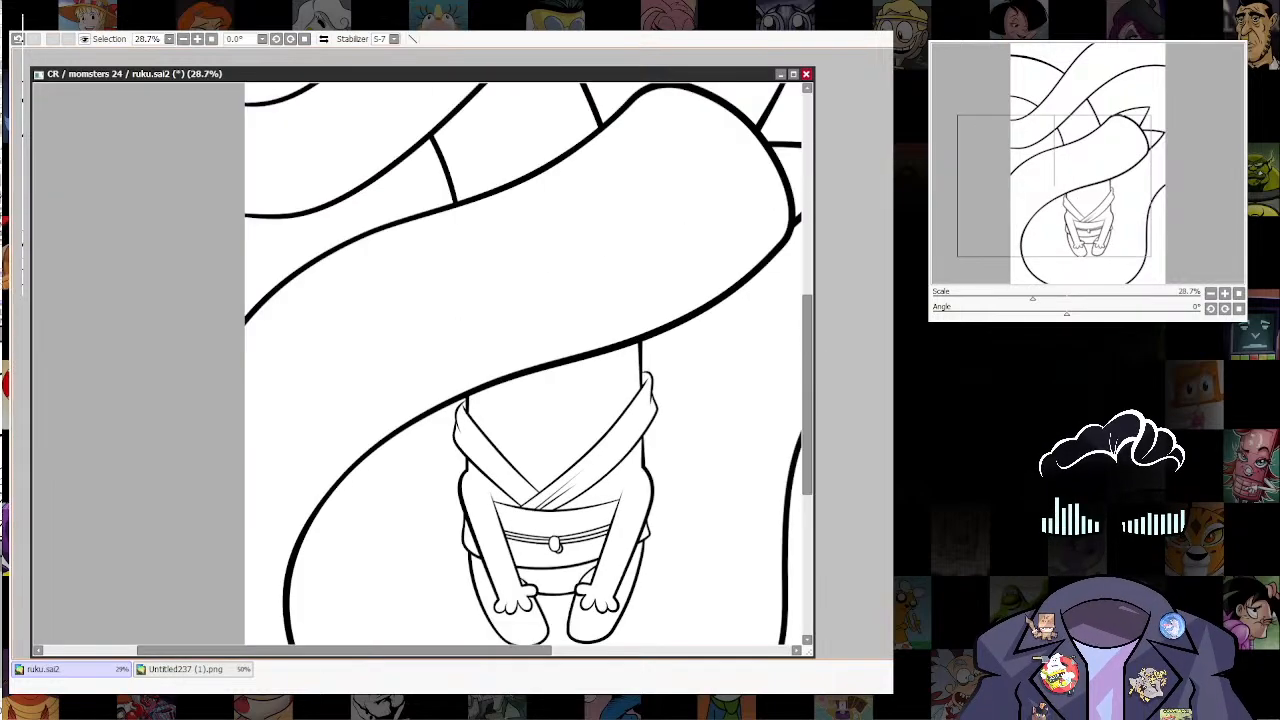
{"action": "left_click_drag", "start_coordinate": [666, 500], "coordinate": [666, 412]}
{"action": "scroll", "coordinate": [664, 410], "scroll_direction": "down", "scroll_amount": 3}
{"action": "scroll", "coordinate": [643, 410], "scroll_direction": "up", "scroll_amount": 4}
{"action": "scroll", "coordinate": [480, 420], "scroll_direction": "up", "scroll_amount": 1}
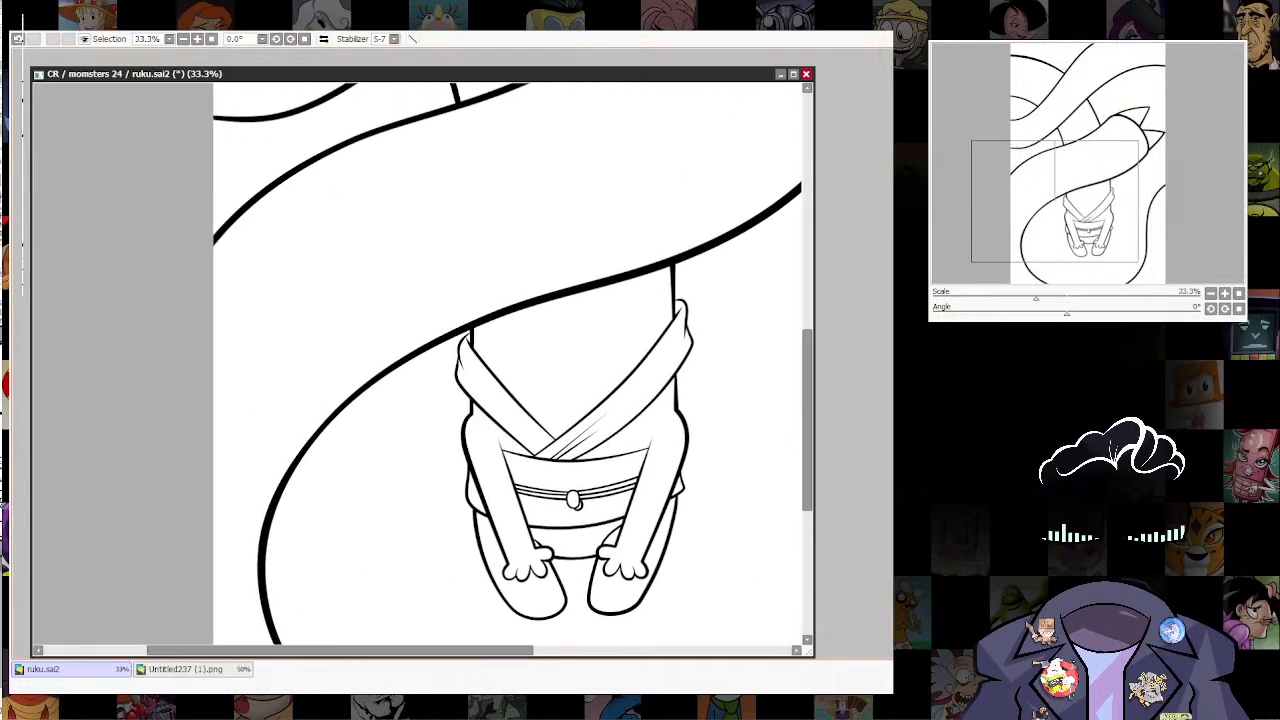
Step: Draw three parallel curved cord lines across the figure's left arm, continuing the belt cord past the garment's outer edge
{"action": "scroll", "coordinate": [480, 420], "scroll_direction": "up", "scroll_amount": 2}
{"action": "scroll", "coordinate": [479, 467], "scroll_direction": "up", "scroll_amount": 4}
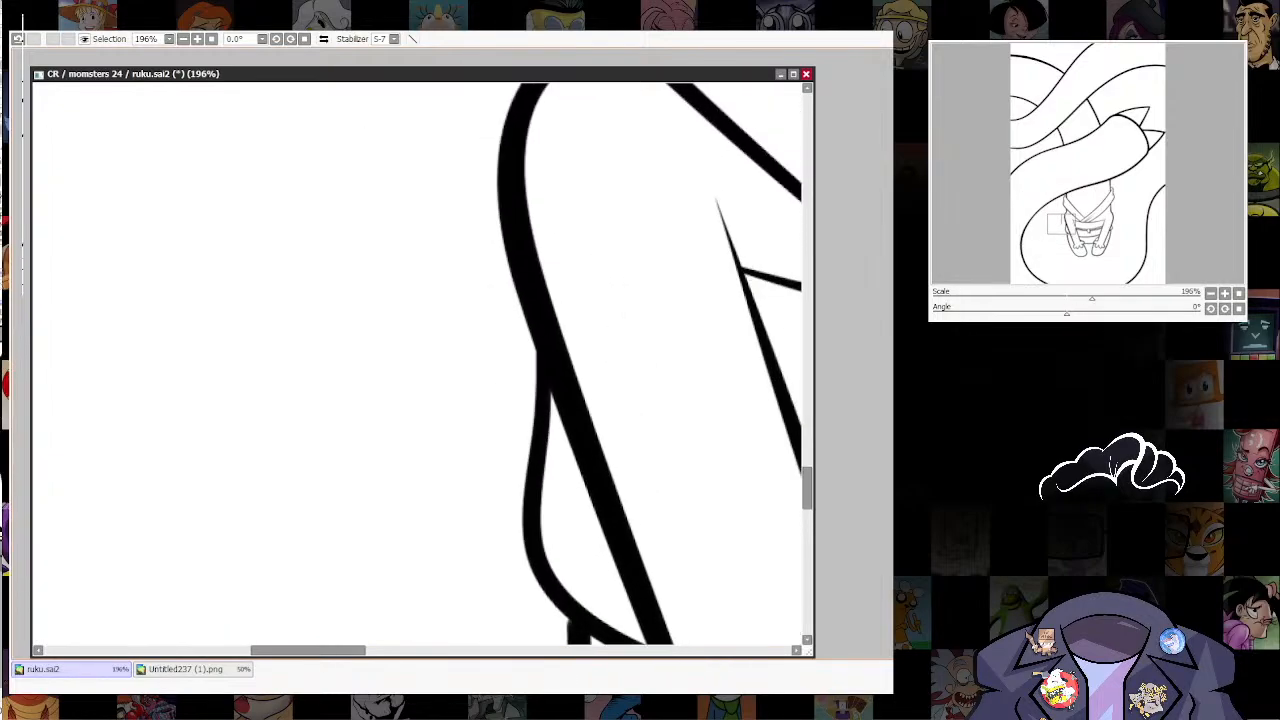
{"action": "left_click_drag", "start_coordinate": [479, 467], "coordinate": [253, 473]}
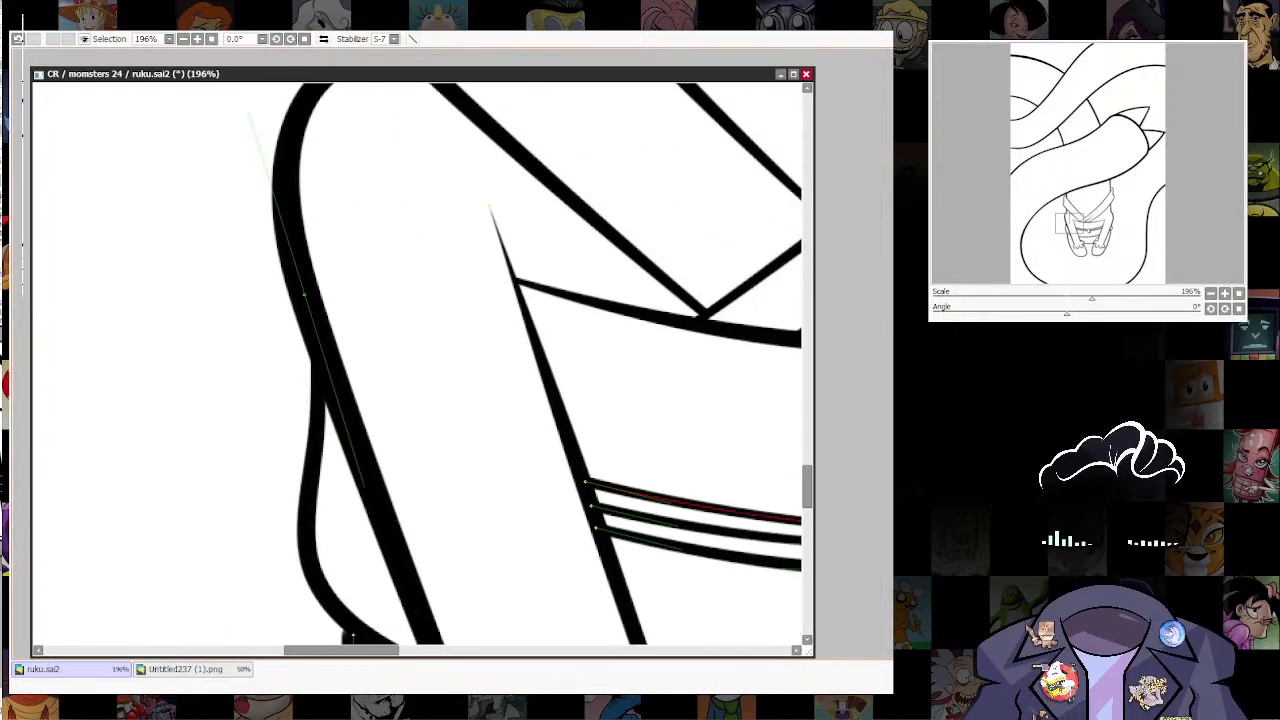
{"action": "left_click_drag", "start_coordinate": [791, 565], "coordinate": [730, 520]}
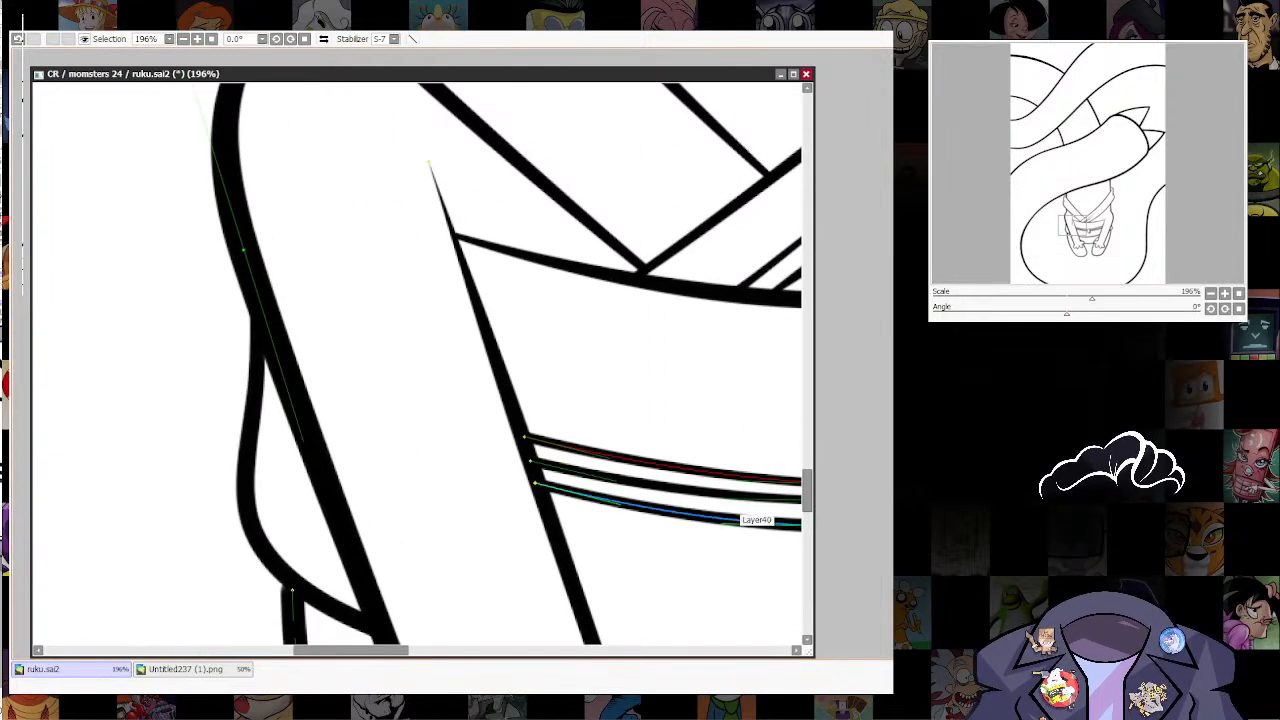
{"action": "mouse_move", "coordinate": [245, 405]}
{"action": "left_mouse_down"}
{"action": "mouse_move", "coordinate": [545, 452]}
{"action": "mouse_move", "coordinate": [530, 484]}
{"action": "left_mouse_up"}
{"action": "mouse_move", "coordinate": [440, 440]}
{"action": "left_mouse_down"}
{"action": "mouse_move", "coordinate": [444, 466]}
{"action": "mouse_move", "coordinate": [425, 459]}
{"action": "left_mouse_up"}
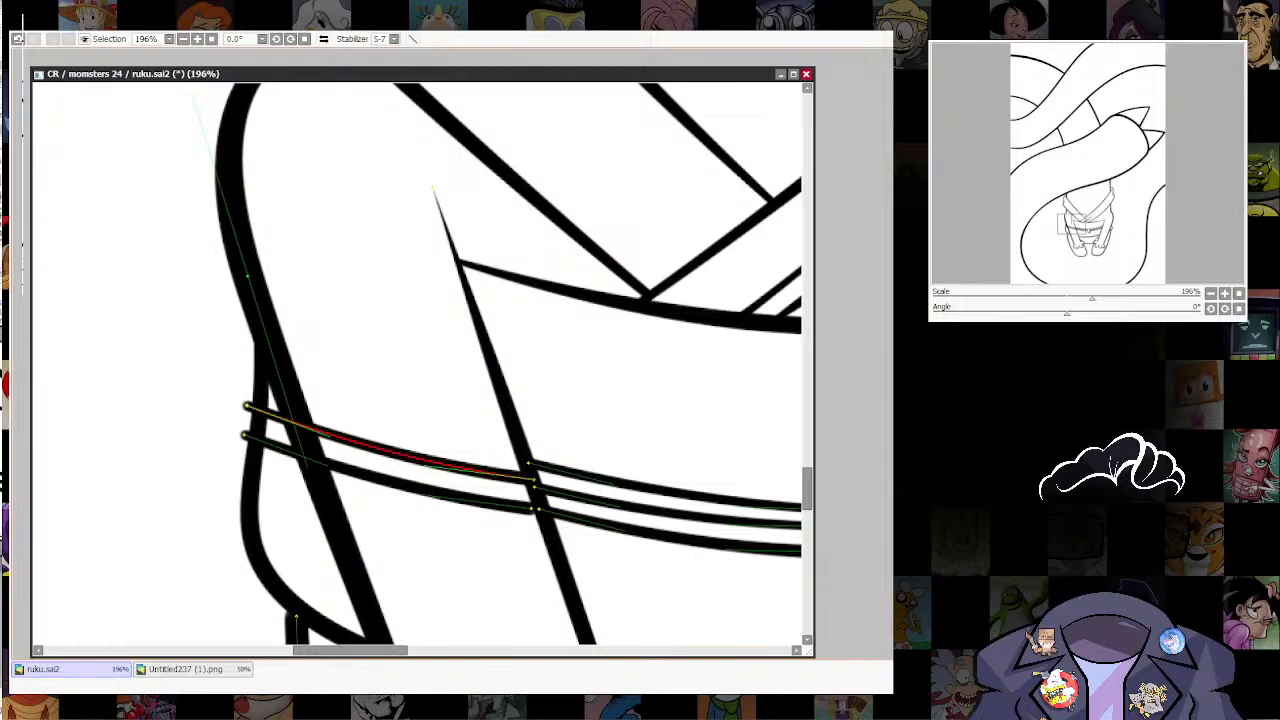
{"action": "left_click_drag", "start_coordinate": [534, 480], "coordinate": [517, 504]}
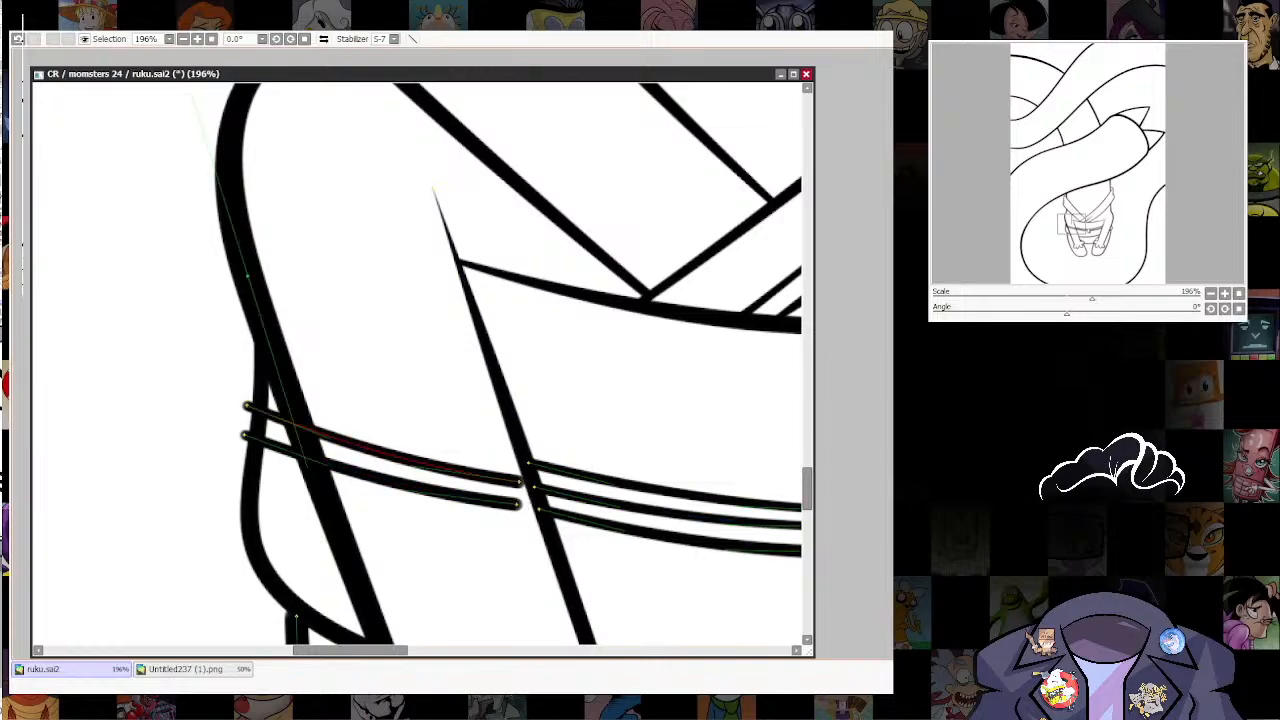
{"action": "left_click_drag", "start_coordinate": [422, 464], "coordinate": [422, 441]}
{"action": "left_click_drag", "start_coordinate": [520, 459], "coordinate": [501, 455]}
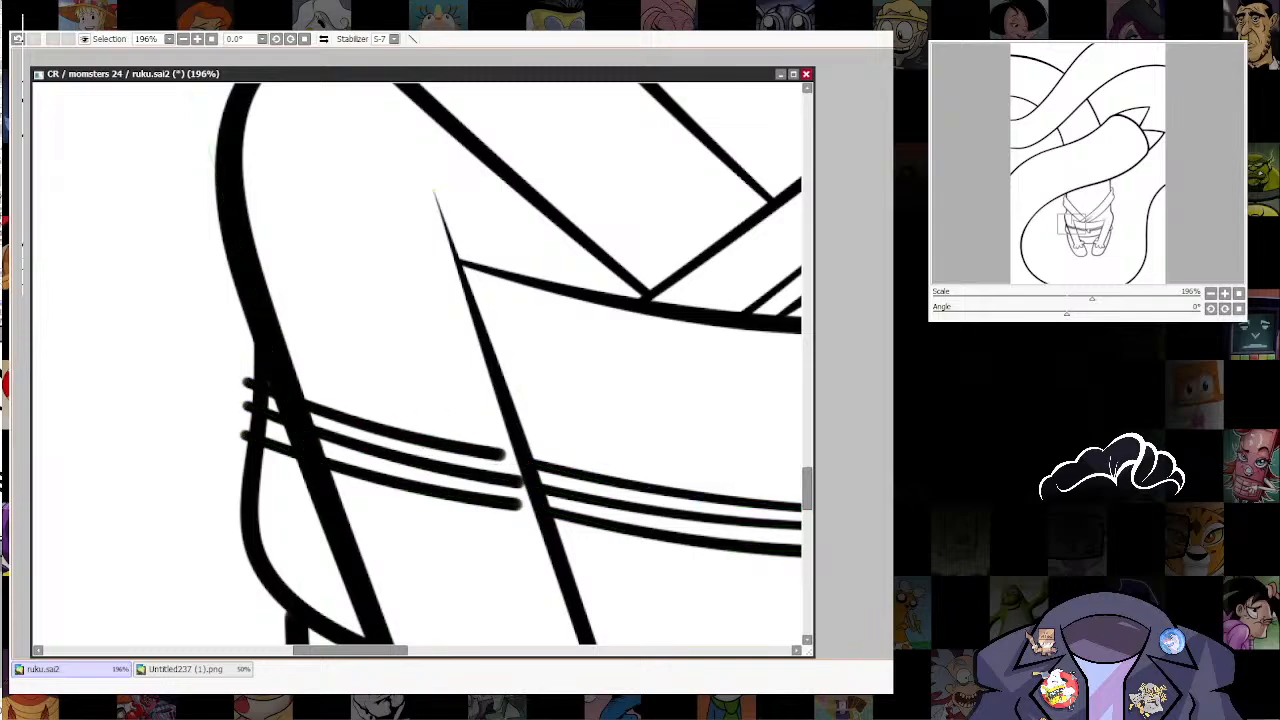
Step: Erase the new cord lines where they cross the left arm and clear the garment outline between the remaining stubs, tapering its cut ends
{"action": "mouse_move", "coordinate": [424, 438]}
{"action": "left_mouse_down"}
{"action": "mouse_move", "coordinate": [480, 537]}
{"action": "mouse_move", "coordinate": [550, 606]}
{"action": "left_mouse_up"}
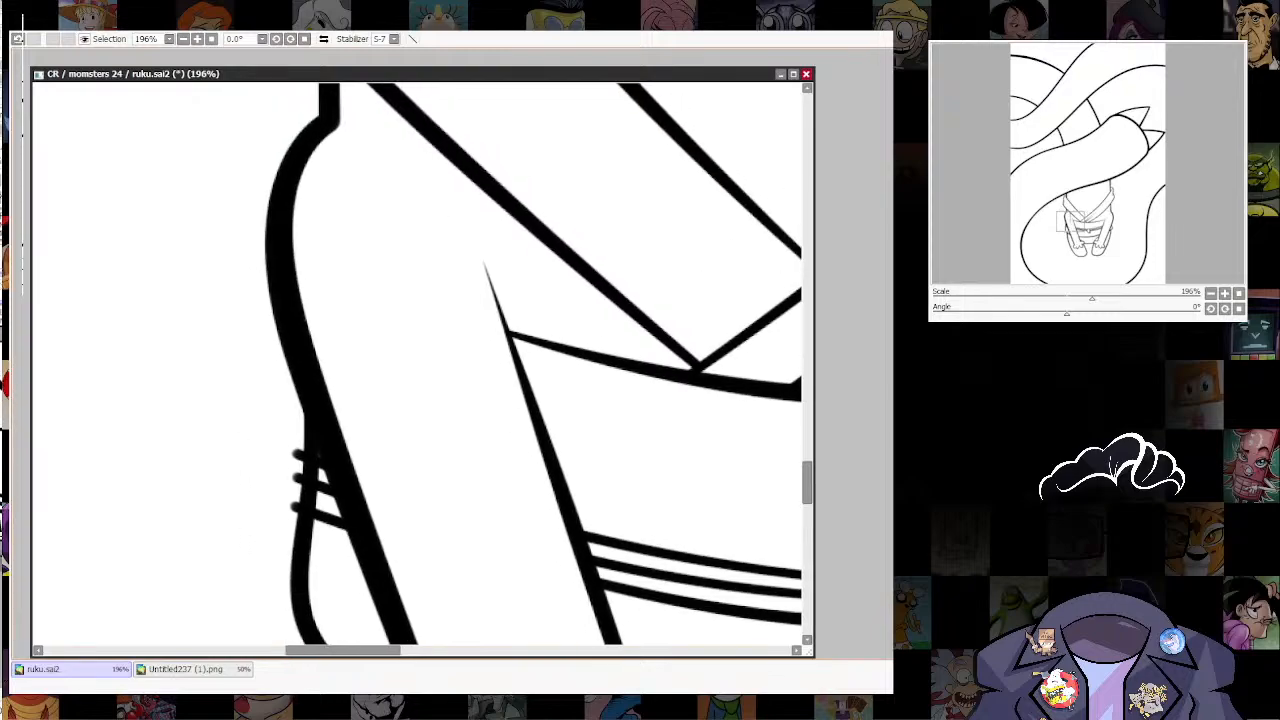
{"action": "scroll", "coordinate": [325, 474], "scroll_direction": "up", "scroll_amount": 3}
{"action": "left_click_drag", "start_coordinate": [325, 474], "coordinate": [450, 346]}
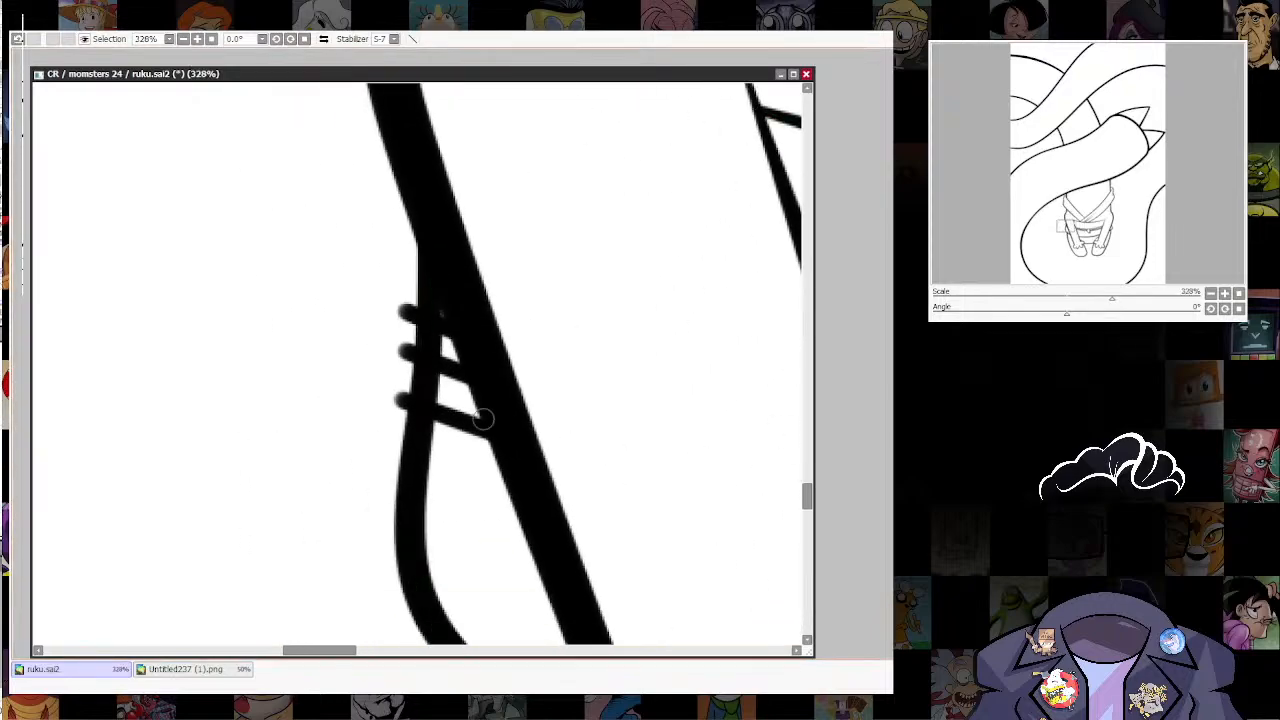
{"action": "mouse_move", "coordinate": [408, 380]}
{"action": "left_mouse_down"}
{"action": "mouse_move", "coordinate": [434, 384]}
{"action": "mouse_move", "coordinate": [426, 338]}
{"action": "mouse_move", "coordinate": [436, 348]}
{"action": "left_mouse_up"}
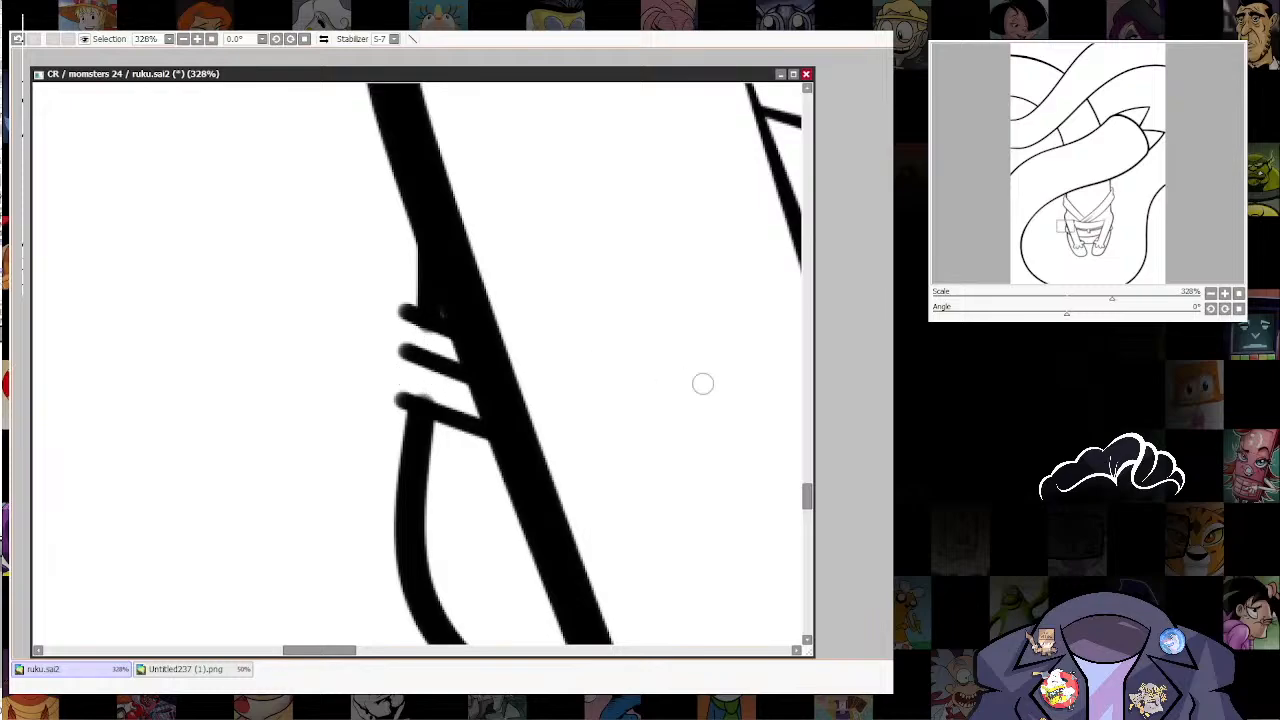
{"action": "left_click_drag", "start_coordinate": [422, 406], "coordinate": [392, 406]}
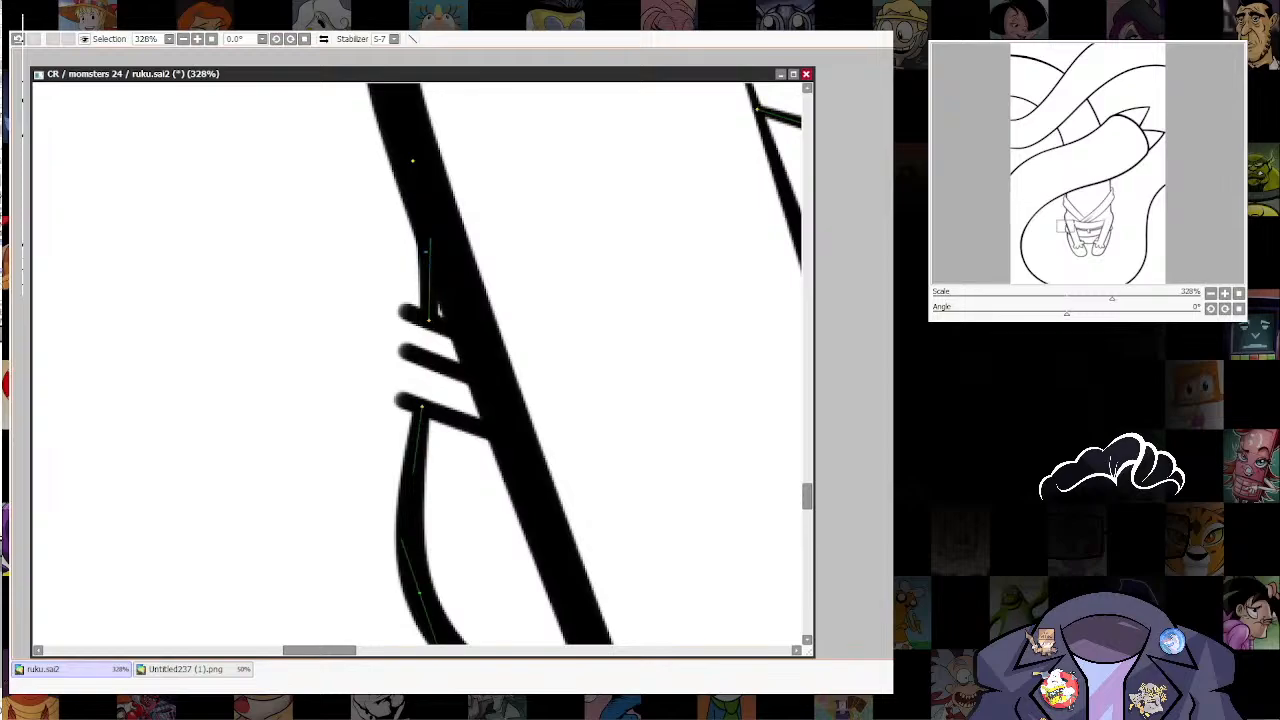
{"action": "left_click", "coordinate": [426, 252], "text": "ctrl+shift"}
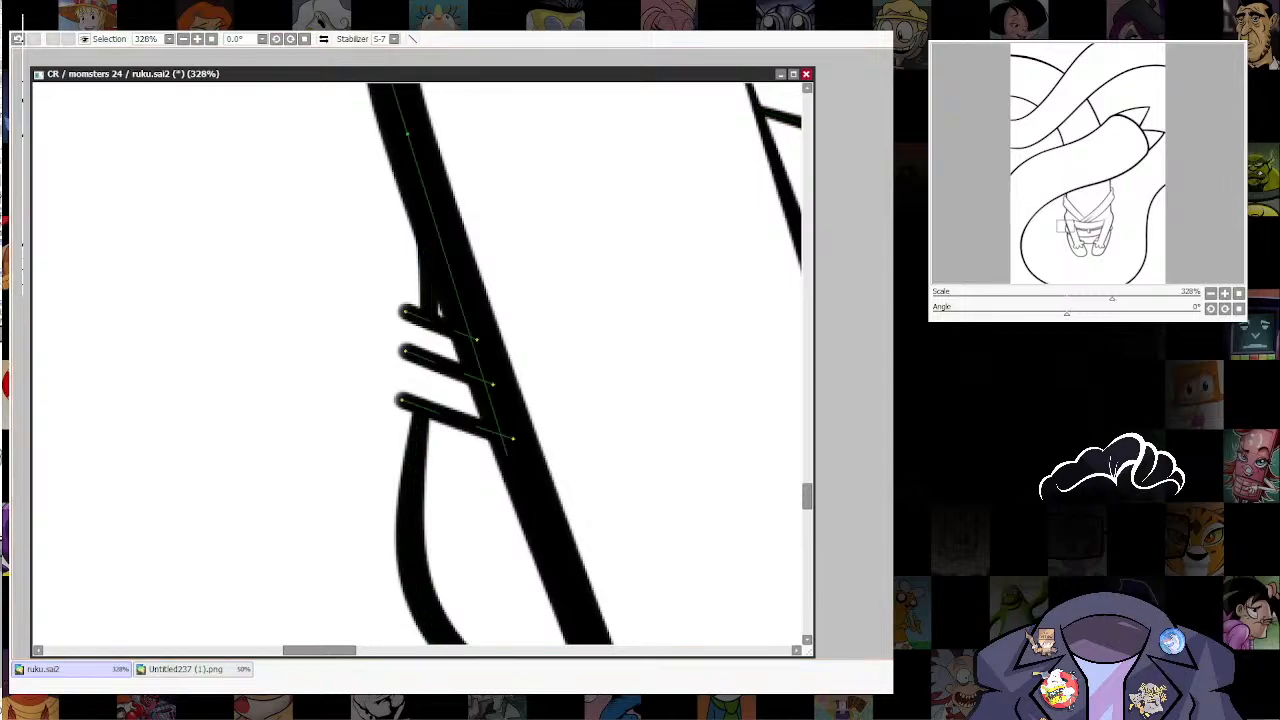
Step: Join the three cord stubs beside the left arm with two rounded end curves and adjust their shape
{"action": "mouse_move", "coordinate": [404, 335]}
{"action": "left_mouse_down"}
{"action": "mouse_move", "coordinate": [405, 351]}
{"action": "mouse_move", "coordinate": [396, 328]}
{"action": "left_mouse_up"}
{"action": "left_click", "coordinate": [406, 311], "text": "alt"}
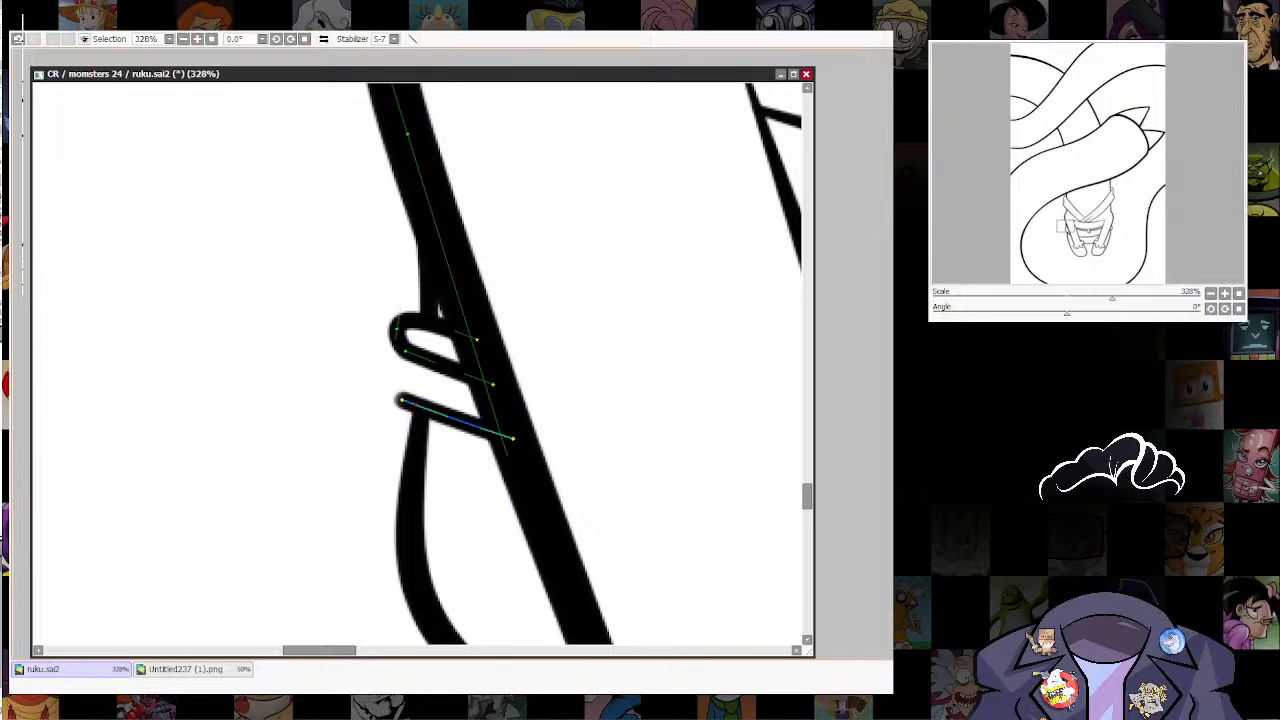
{"action": "left_click", "coordinate": [415, 404]}
{"action": "mouse_move", "coordinate": [402, 400]}
{"action": "left_mouse_down"}
{"action": "mouse_move", "coordinate": [400, 357]}
{"action": "mouse_move", "coordinate": [387, 381]}
{"action": "left_mouse_up"}
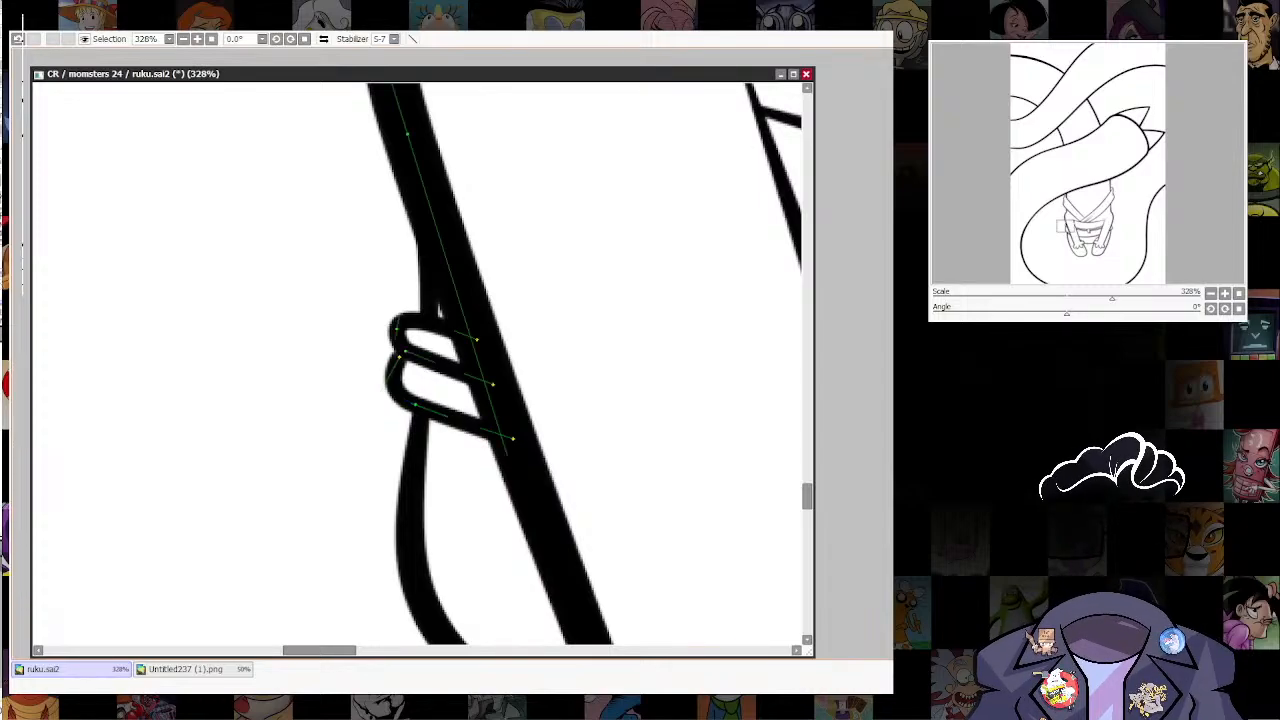
{"action": "left_click_drag", "start_coordinate": [400, 357], "coordinate": [390, 381]}
{"action": "left_click_drag", "start_coordinate": [397, 332], "coordinate": [416, 319]}
Step: Examine the inked figure and the whole composition at several magnifications
{"action": "scroll", "coordinate": [645, 430], "scroll_direction": "down", "scroll_amount": 3}
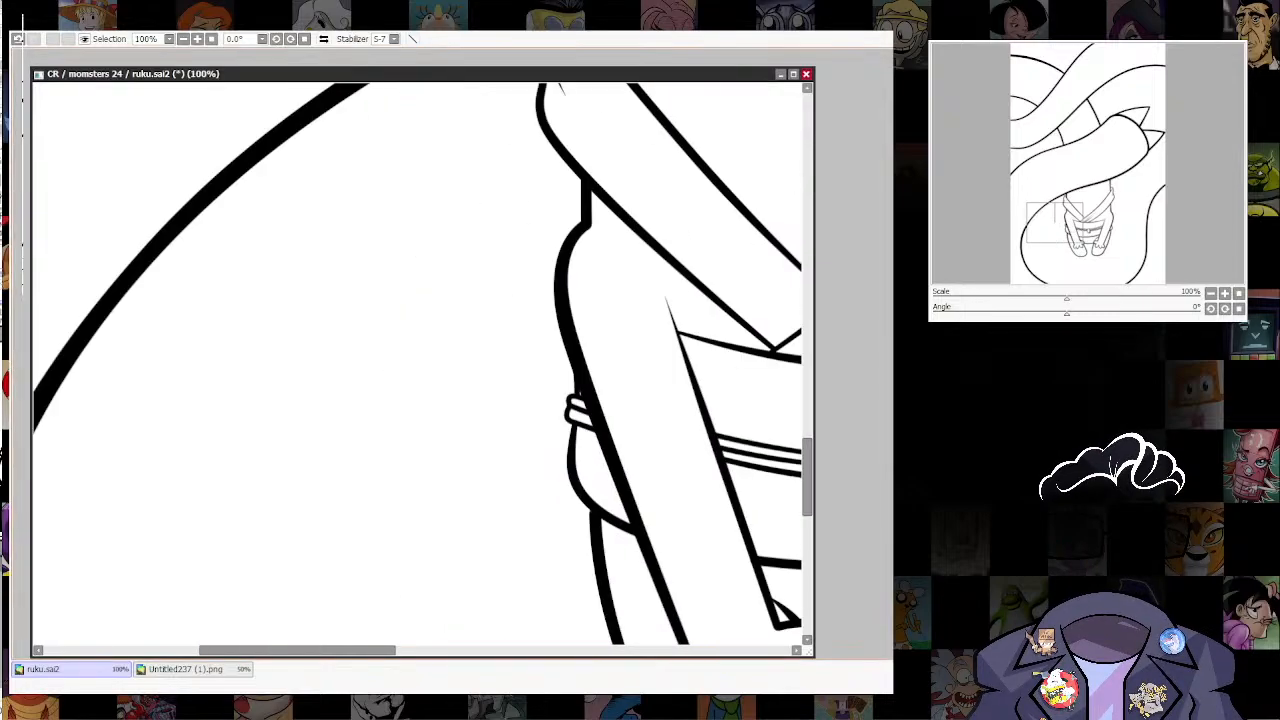
{"action": "left_click_drag", "start_coordinate": [645, 430], "coordinate": [348, 482]}
{"action": "scroll", "coordinate": [637, 432], "scroll_direction": "down", "scroll_amount": 3}
{"action": "left_click_drag", "start_coordinate": [765, 466], "coordinate": [550, 529]}
{"action": "scroll", "coordinate": [550, 529], "scroll_direction": "up", "scroll_amount": 2}
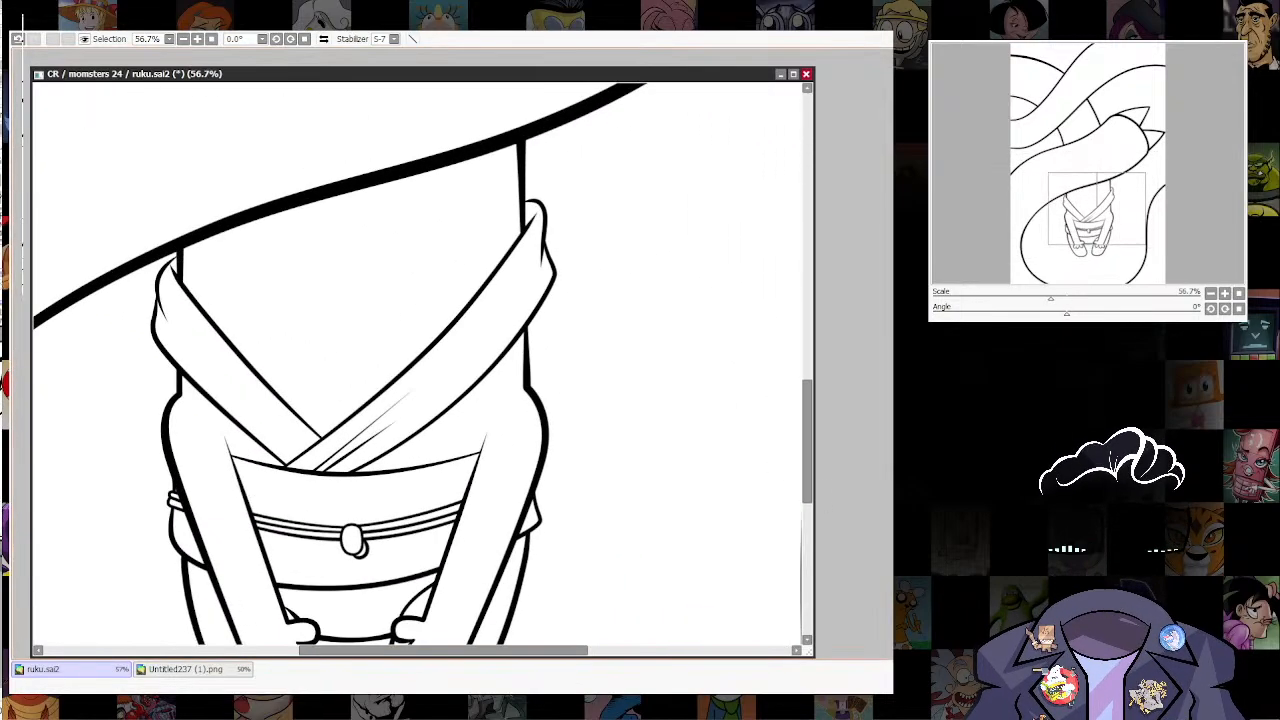
{"action": "scroll", "coordinate": [590, 466], "scroll_direction": "down", "scroll_amount": 6}
{"action": "left_click_drag", "start_coordinate": [590, 480], "coordinate": [618, 365]}
{"action": "scroll", "coordinate": [629, 371], "scroll_direction": "down", "scroll_amount": 1}
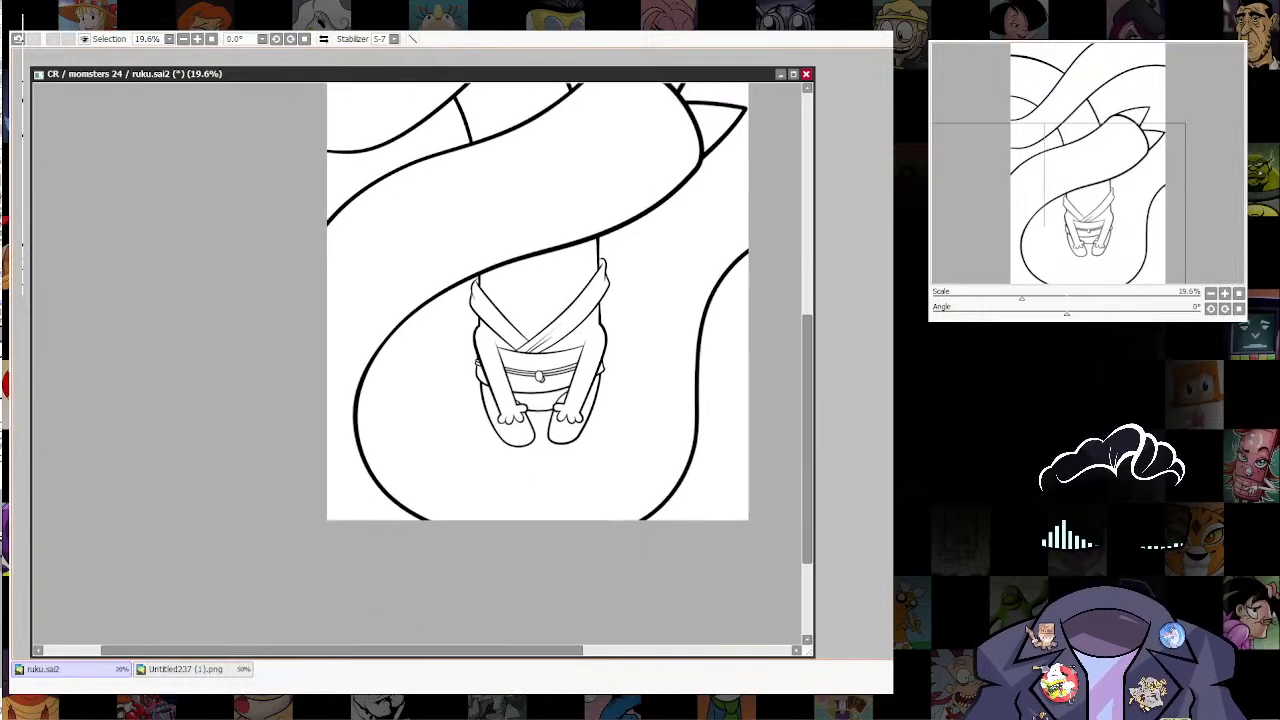
{"action": "scroll", "coordinate": [625, 310], "scroll_direction": "up", "scroll_amount": 1}
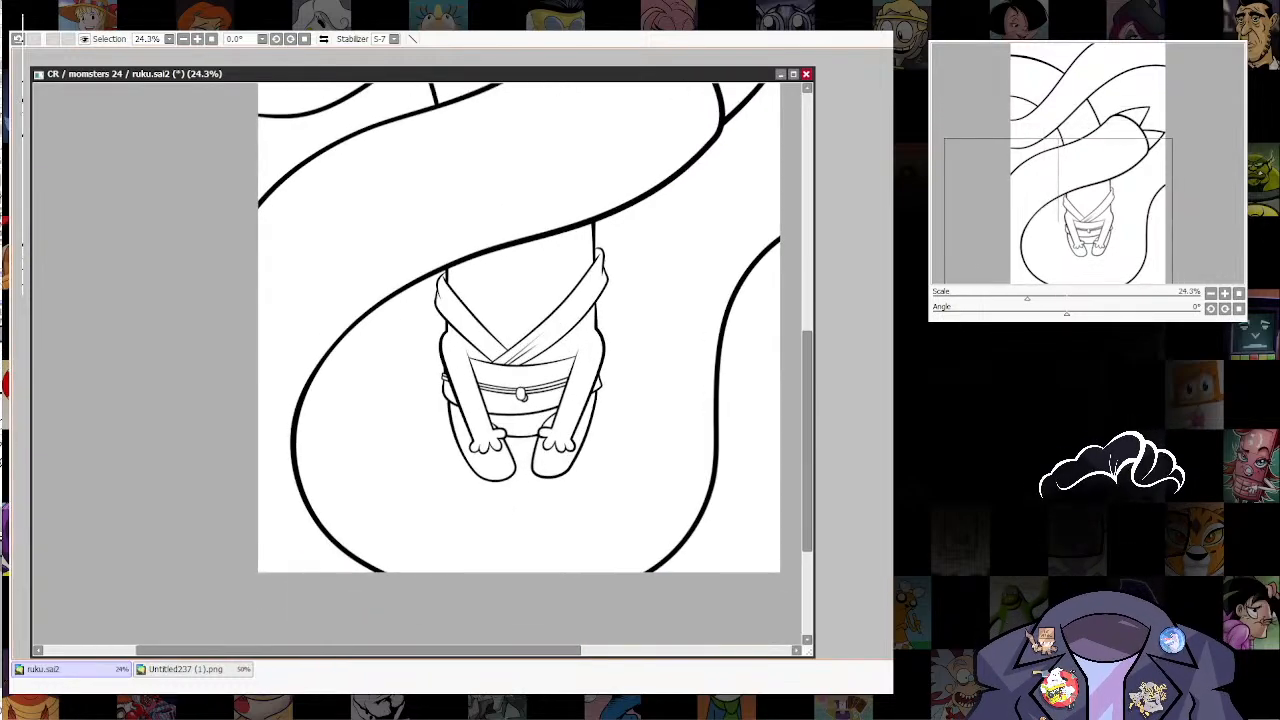
{"action": "left_click_drag", "start_coordinate": [625, 310], "coordinate": [590, 373]}
{"action": "scroll", "coordinate": [640, 410], "scroll_direction": "down", "scroll_amount": 4}
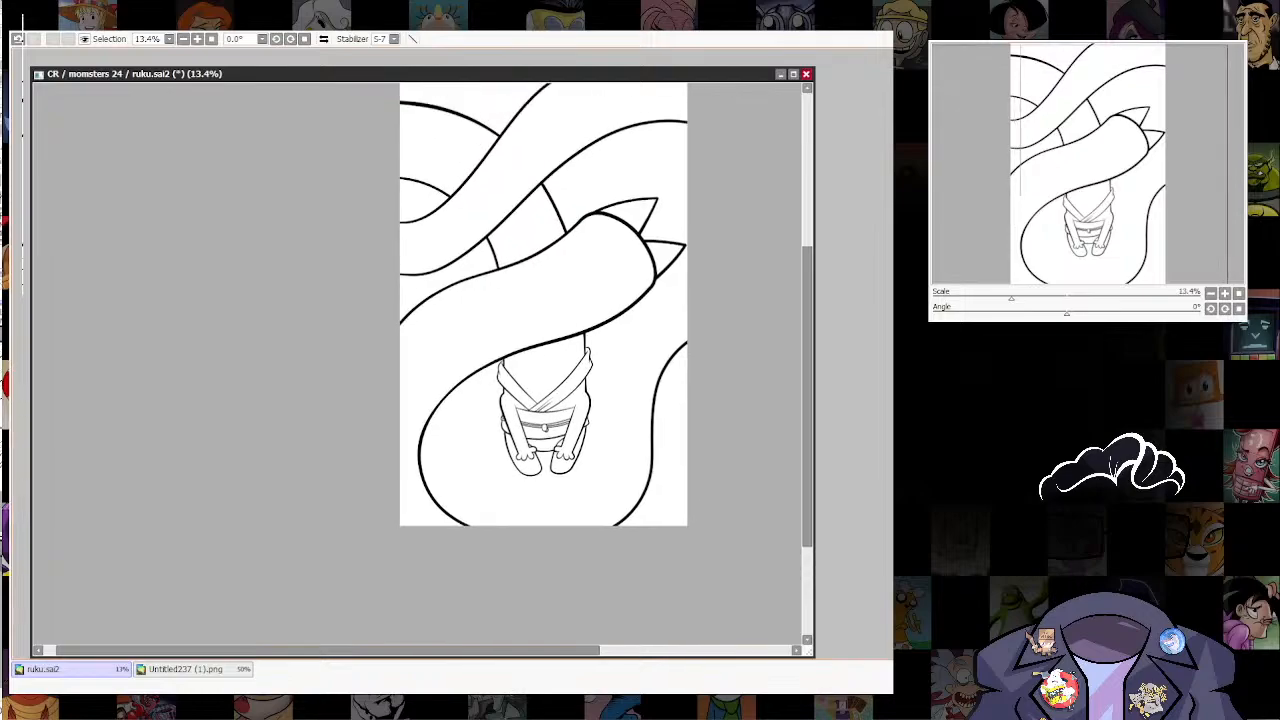
{"action": "scroll", "coordinate": [615, 353], "scroll_direction": "up", "scroll_amount": 1}
Step: Bring up the Untitled237 (1).png sketch, and open the Patchwork Color Palette image as a new canvas in an enlarged window
{"action": "left_click_drag", "start_coordinate": [400, 74], "coordinate": [457, 79]}
{"action": "left_click", "coordinate": [180, 91]}
{"action": "left_click", "coordinate": [186, 669]}
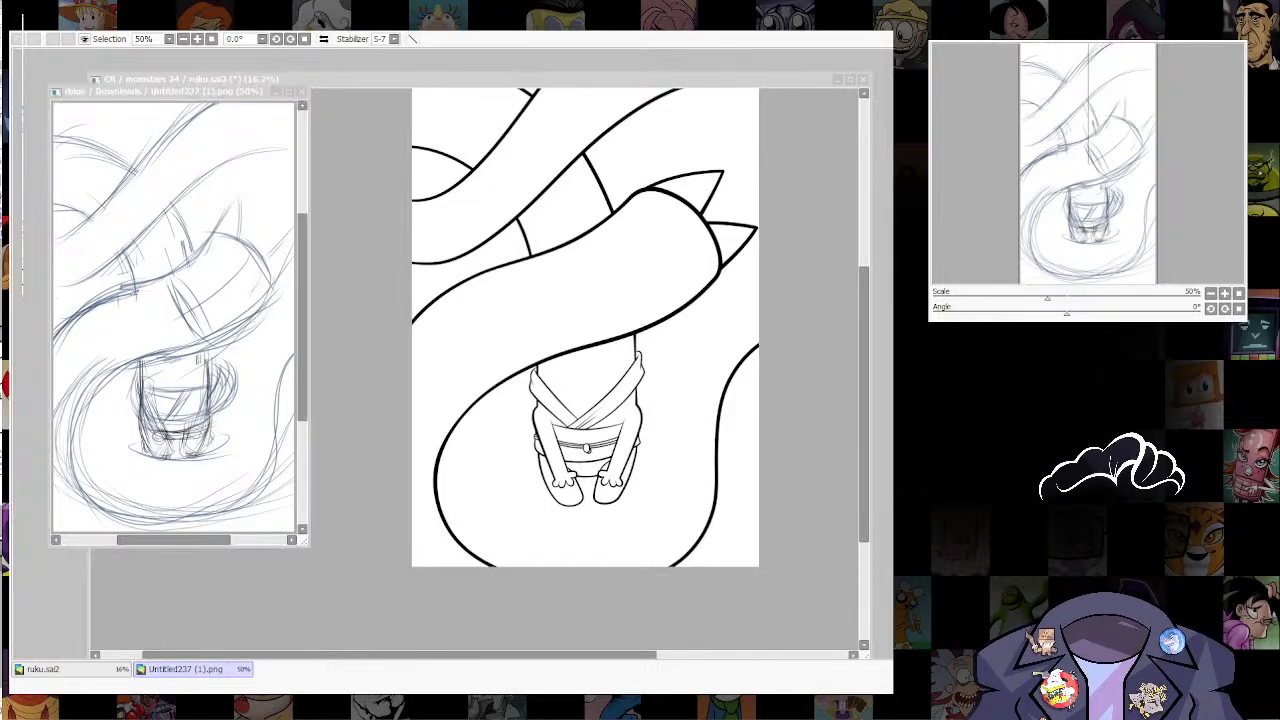
{"action": "key", "text": "alt+Tab"}
{"action": "key", "text": "ctrl+shift+n"}
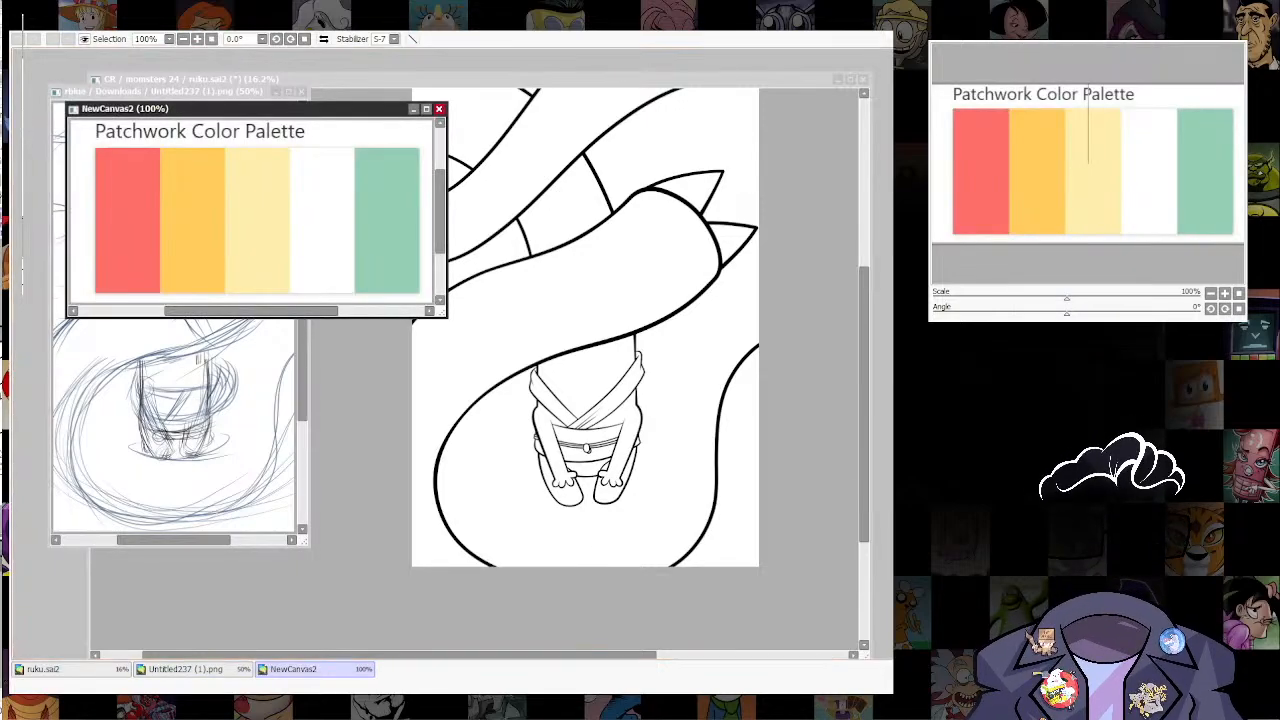
{"action": "left_click_drag", "start_coordinate": [443, 314], "coordinate": [476, 525]}
{"action": "scroll", "coordinate": [268, 345], "scroll_direction": "up", "scroll_amount": 4}
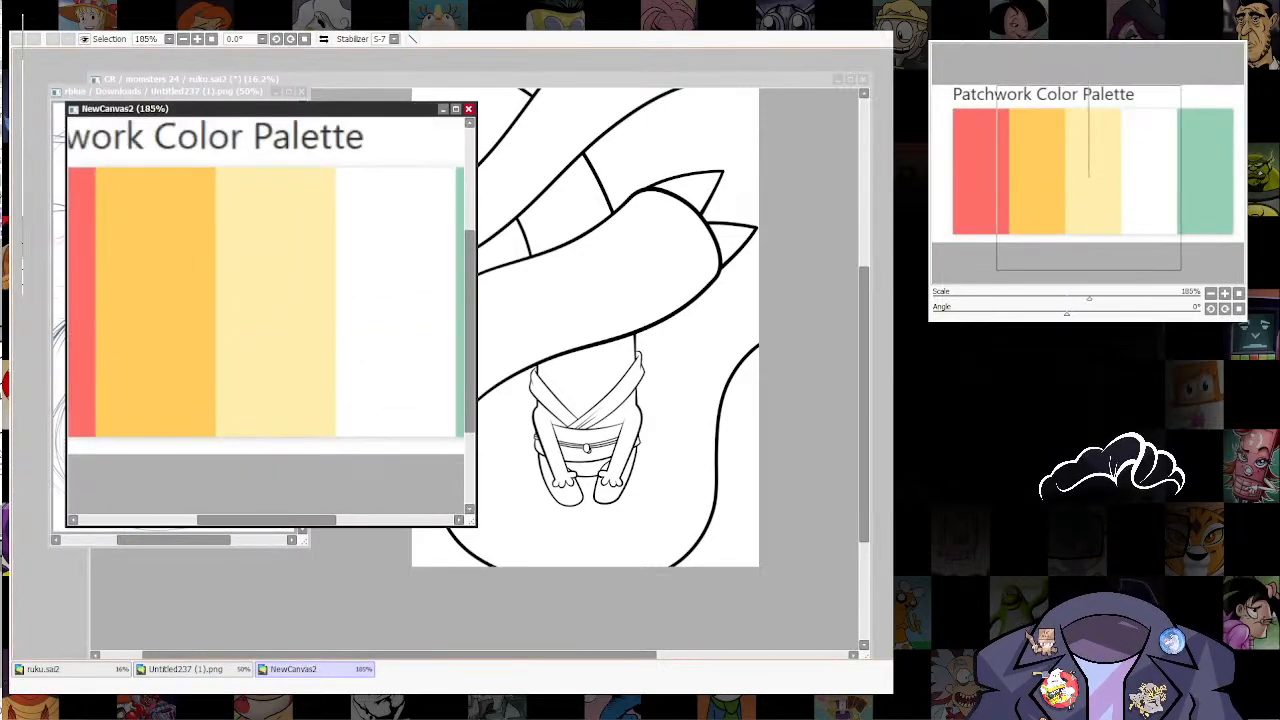
{"action": "left_click_drag", "start_coordinate": [268, 345], "coordinate": [358, 359]}
{"action": "left_click_drag", "start_coordinate": [476, 525], "coordinate": [553, 653]}
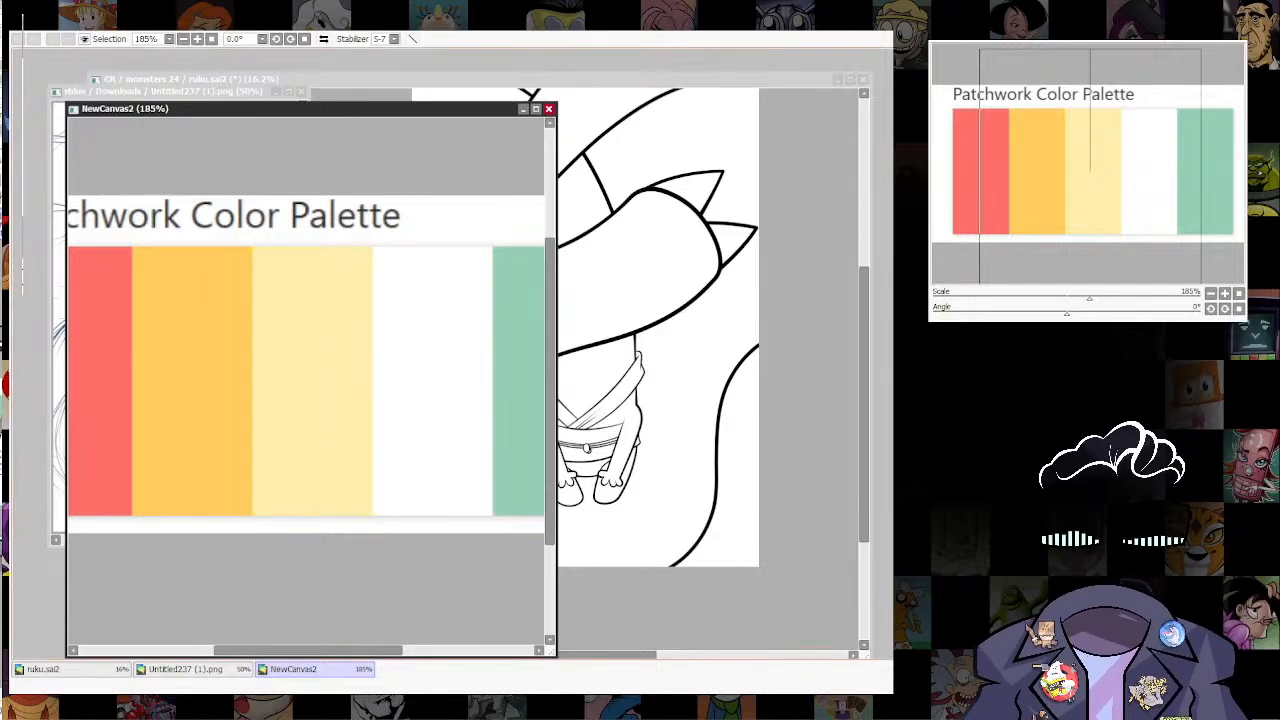
Step: Fill the whole ruku.sai2 canvas behind the line art with the palette's mint green
{"action": "left_click_drag", "start_coordinate": [320, 390], "coordinate": [232, 406]}
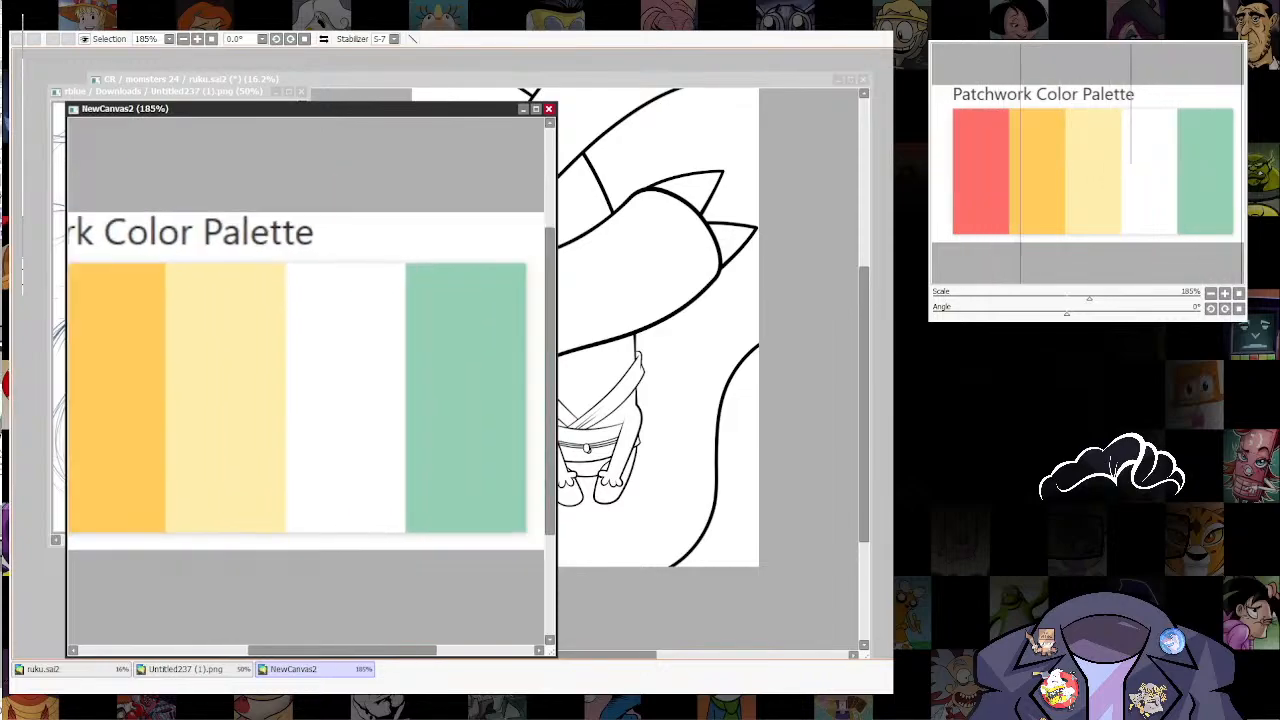
{"action": "left_click", "coordinate": [70, 669]}
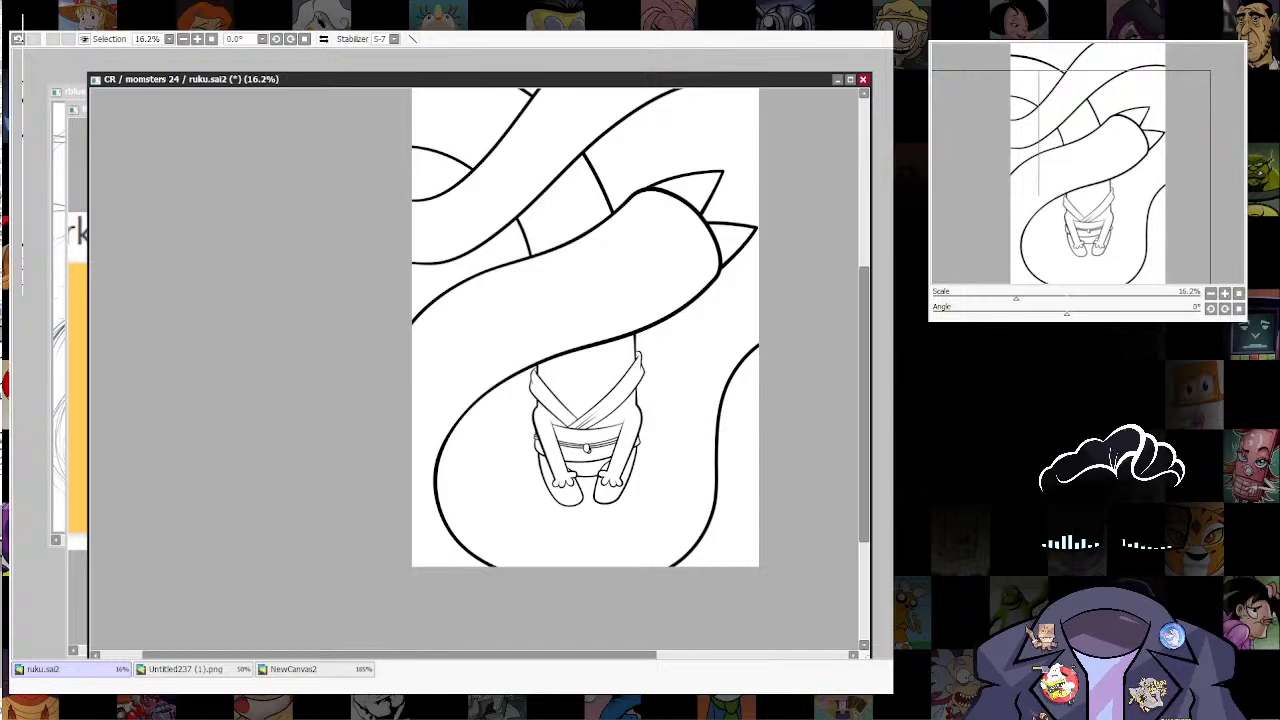
{"action": "key", "text": "ctrl+f"}
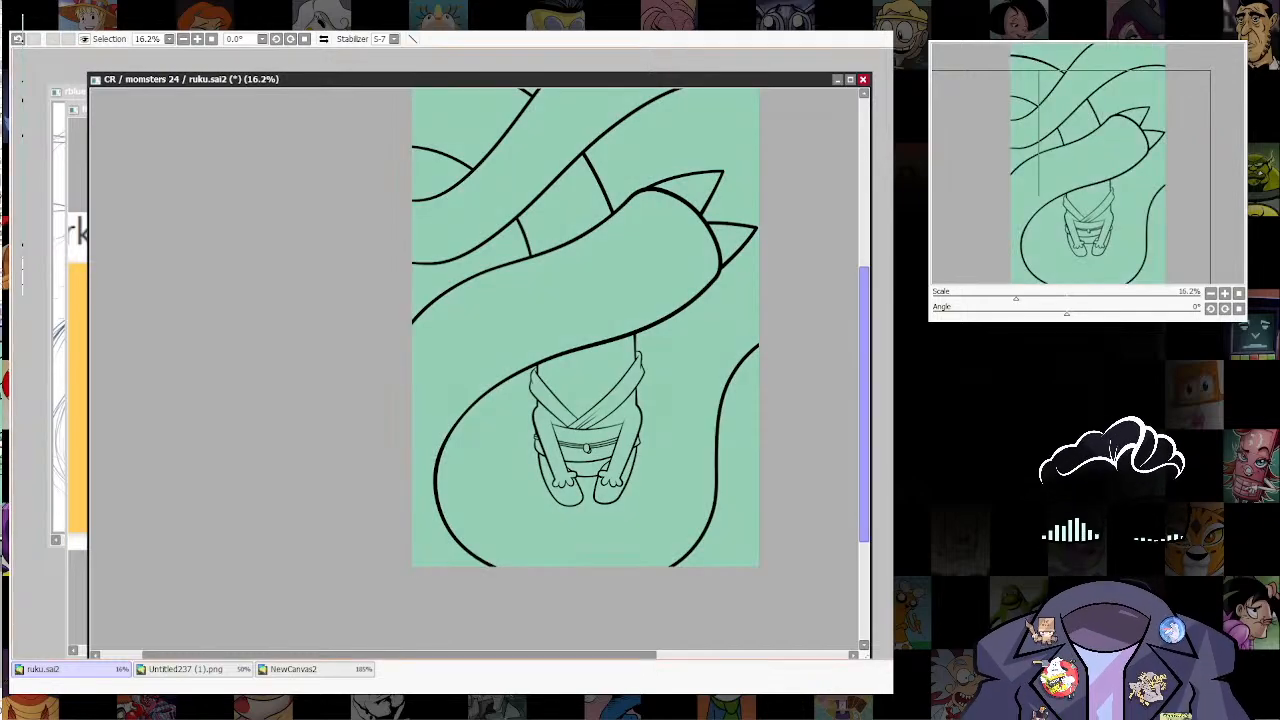
Step: Move the ruku.sai2 window aside to uncover the palette canvas and bring its coral red swatch into view
{"action": "left_click_drag", "start_coordinate": [330, 79], "coordinate": [477, 59]}
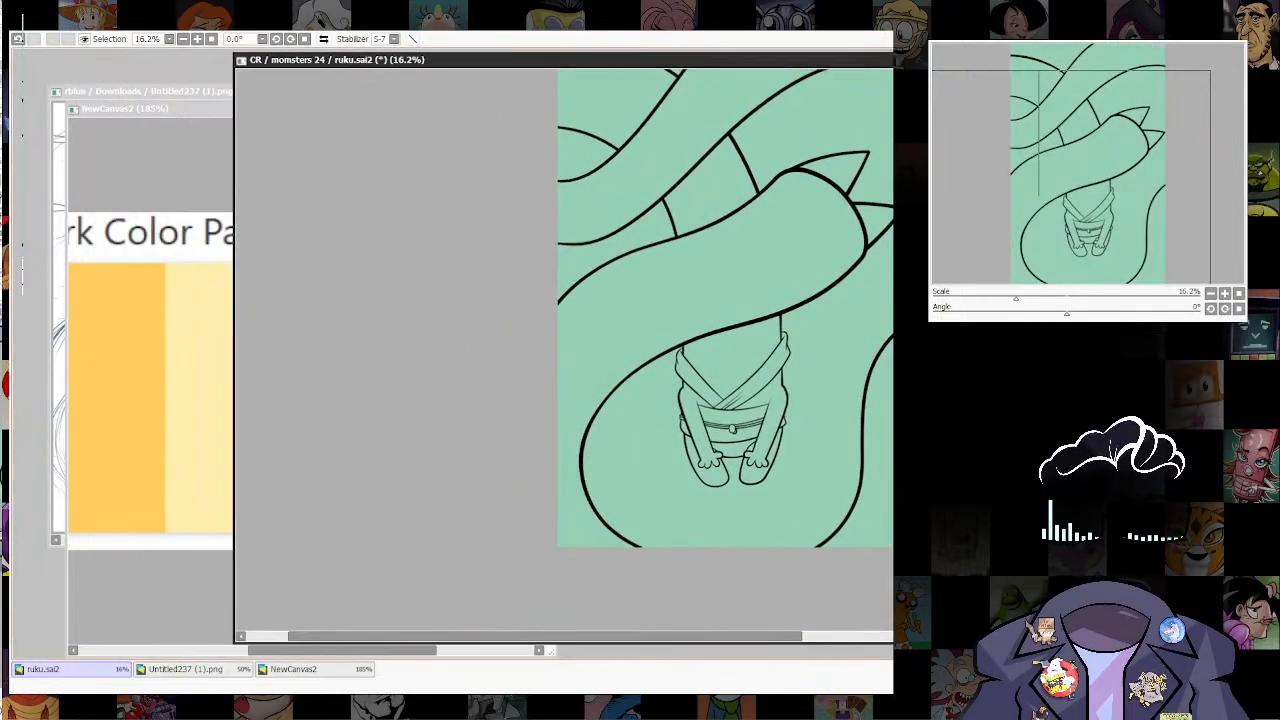
{"action": "left_click", "coordinate": [150, 330]}
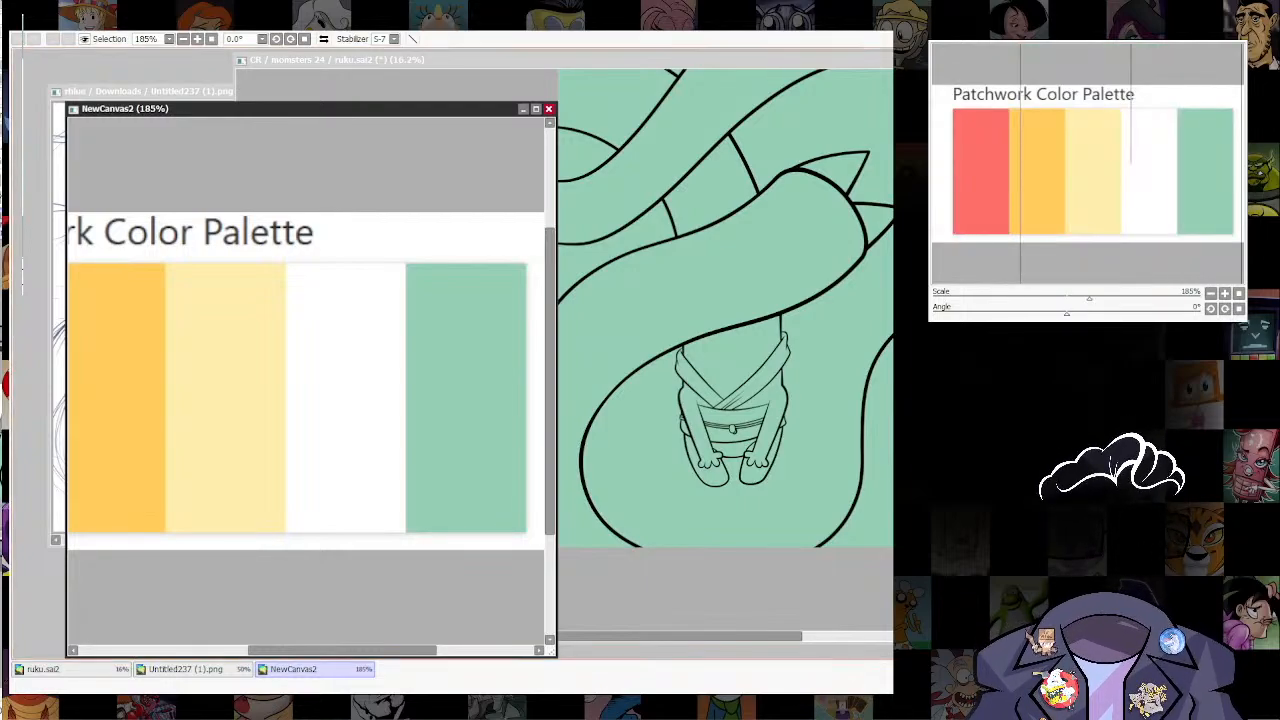
{"action": "left_click_drag", "start_coordinate": [300, 380], "coordinate": [388, 333]}
{"action": "left_click_drag", "start_coordinate": [300, 350], "coordinate": [371, 381]}
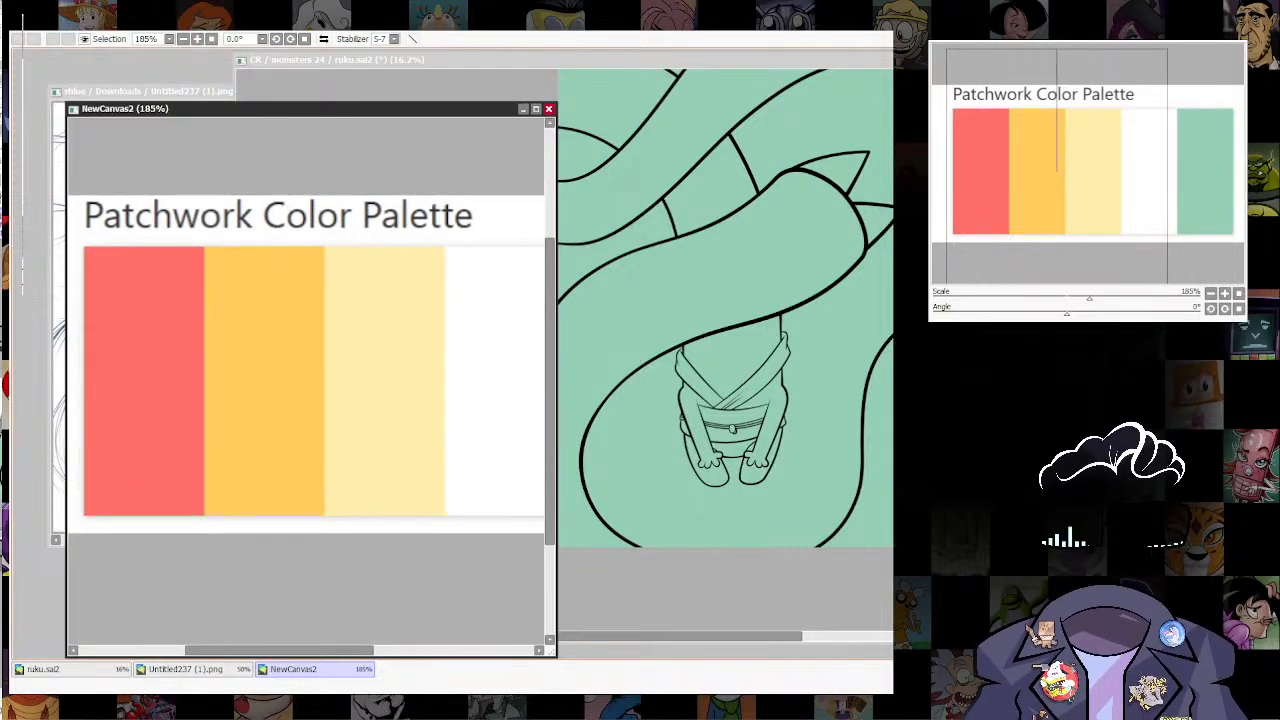
Step: Select both crossed collar bands of the figure's garment, fill them with the palette's coral red and deselect
{"action": "left_click", "coordinate": [70, 669]}
{"action": "scroll", "coordinate": [761, 396], "scroll_direction": "up", "scroll_amount": 5}
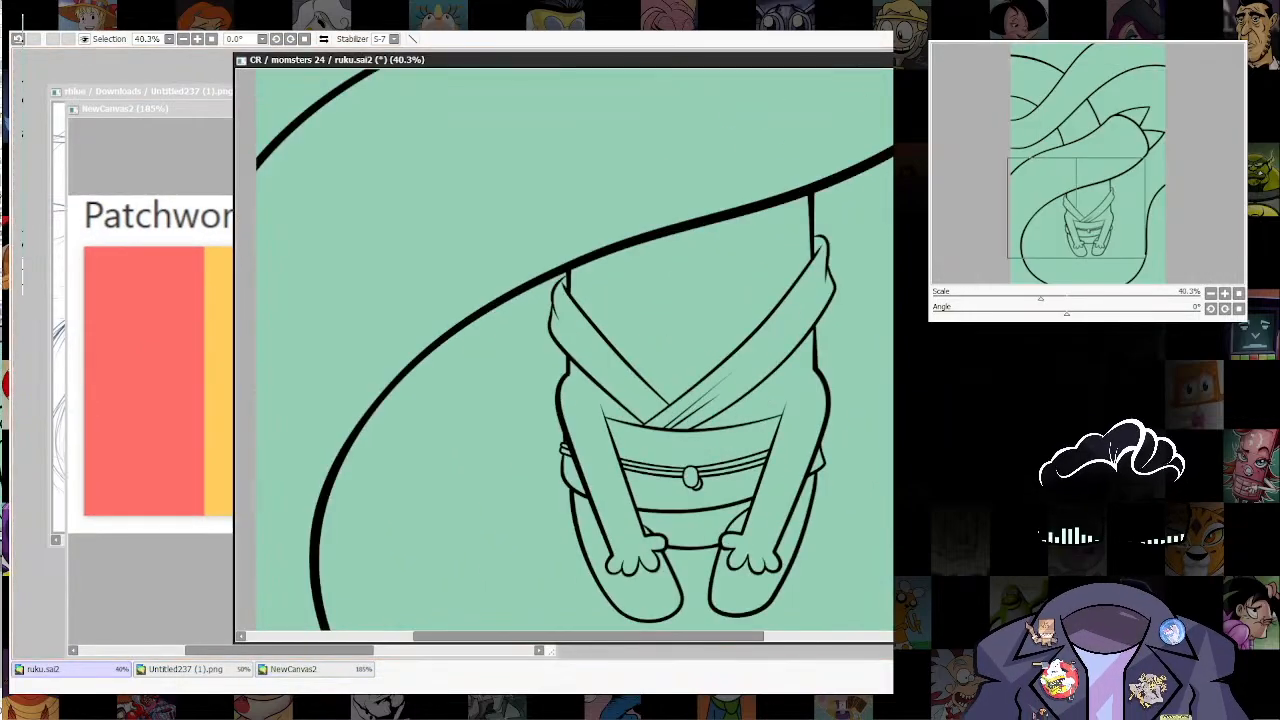
{"action": "left_click", "coordinate": [757, 360]}
{"action": "left_click", "coordinate": [608, 368]}
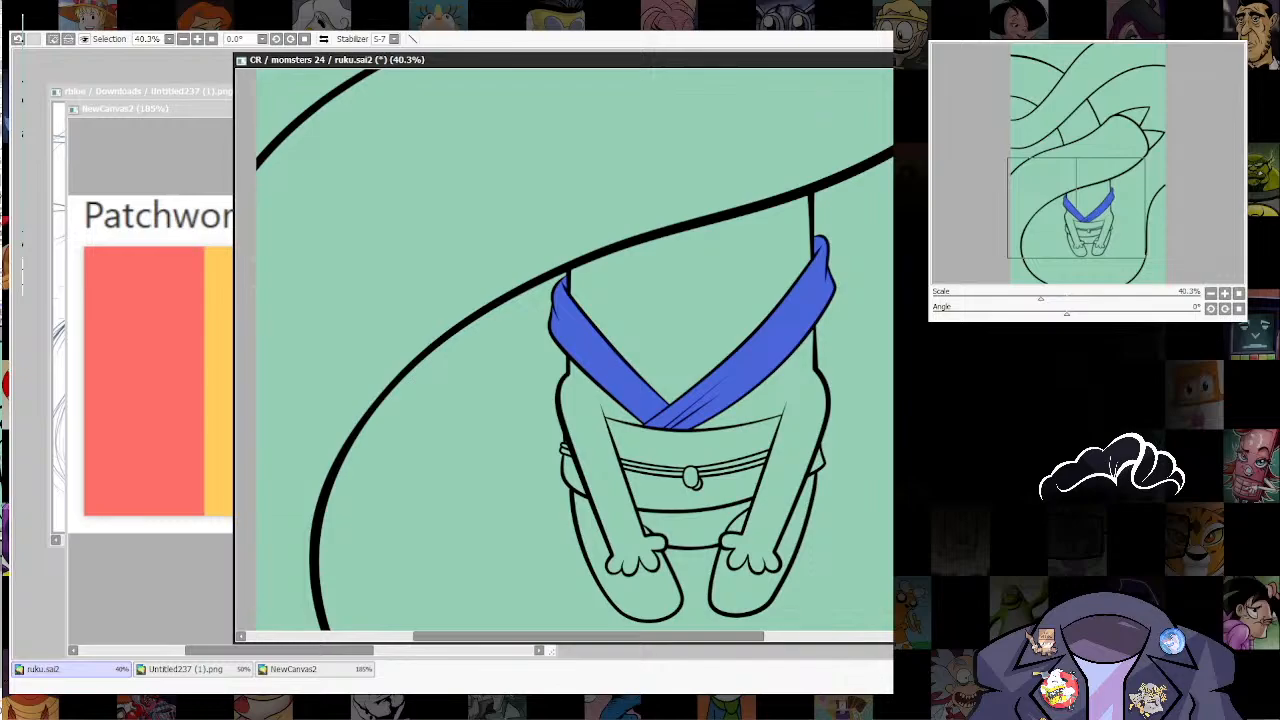
{"action": "key", "text": "ctrl+f"}
{"action": "key", "text": "ctrl+d"}
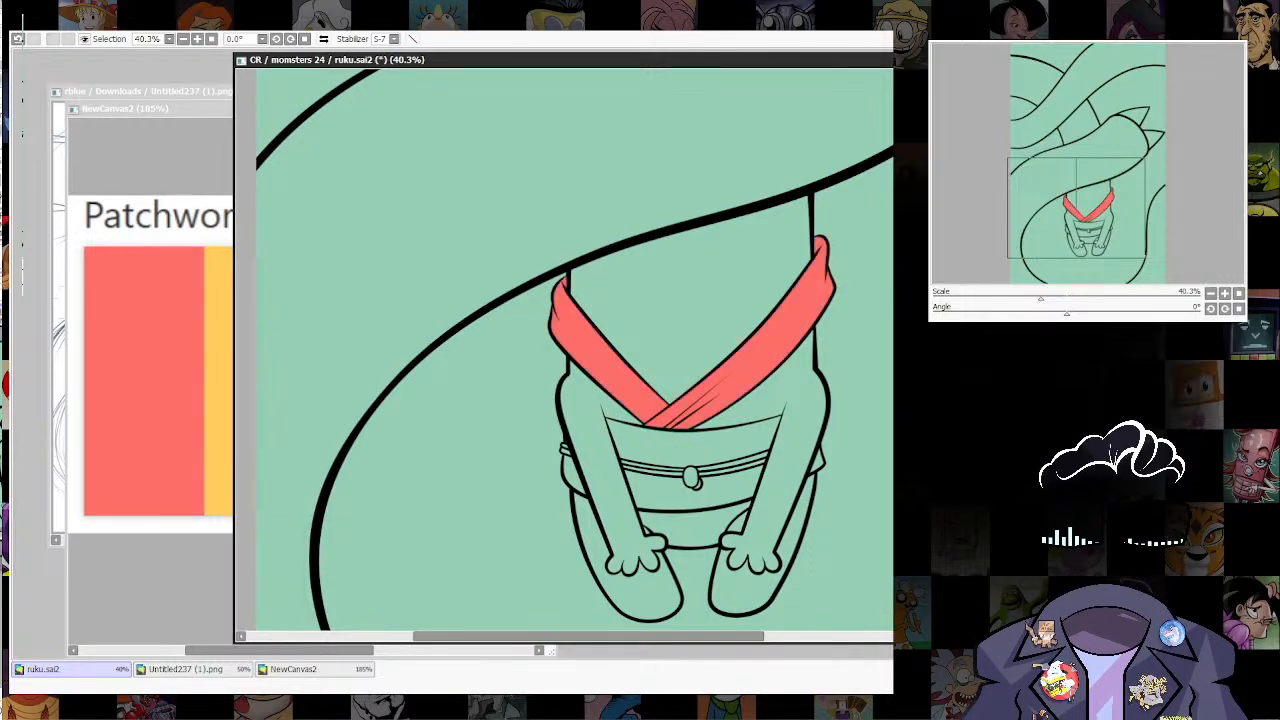
Step: Select the belt areas above and below the cord, including the side pieces behind the arms, and fill them with coral red
{"action": "left_click_drag", "start_coordinate": [694, 448], "coordinate": [640, 440]}
{"action": "left_click", "coordinate": [640, 437]}
{"action": "left_click", "coordinate": [638, 490]}
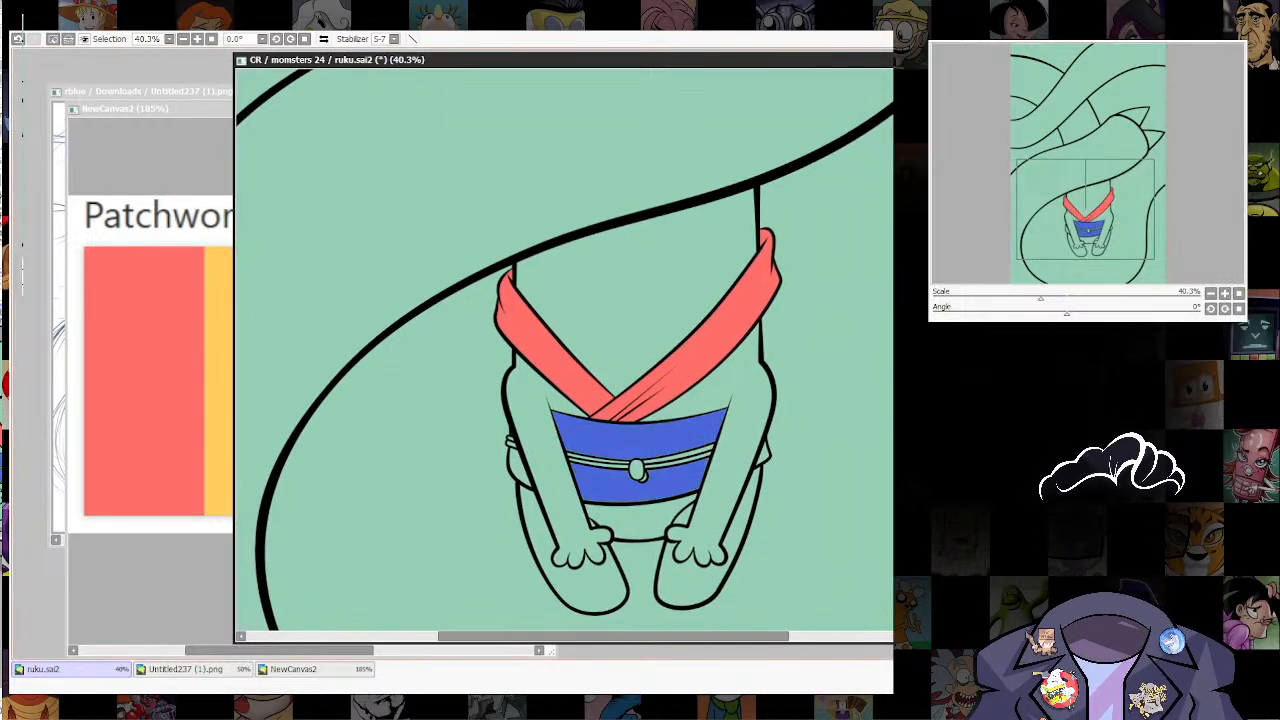
{"action": "left_click", "coordinate": [518, 469]}
{"action": "left_click", "coordinate": [512, 435]}
{"action": "key", "text": "ctrl+f"}
{"action": "key", "text": "ctrl+d"}
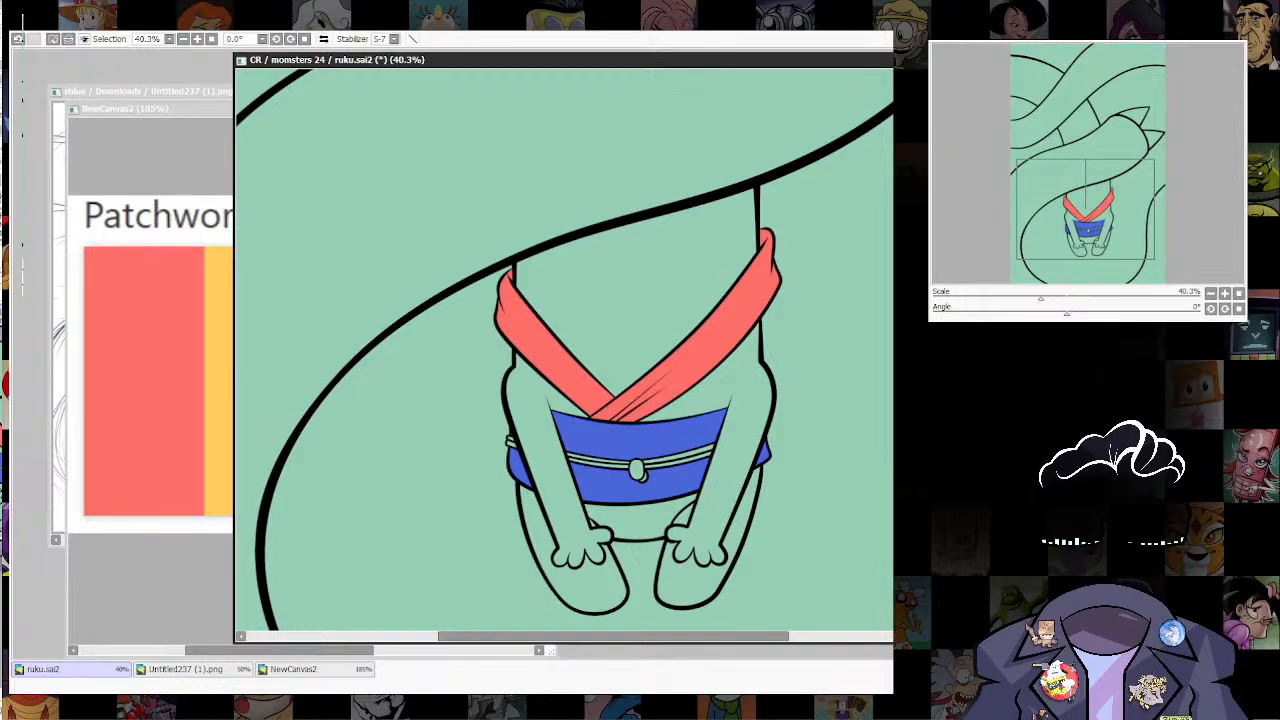
{"action": "key", "text": "ctrl+f"}
{"action": "key", "text": "ctrl+d"}
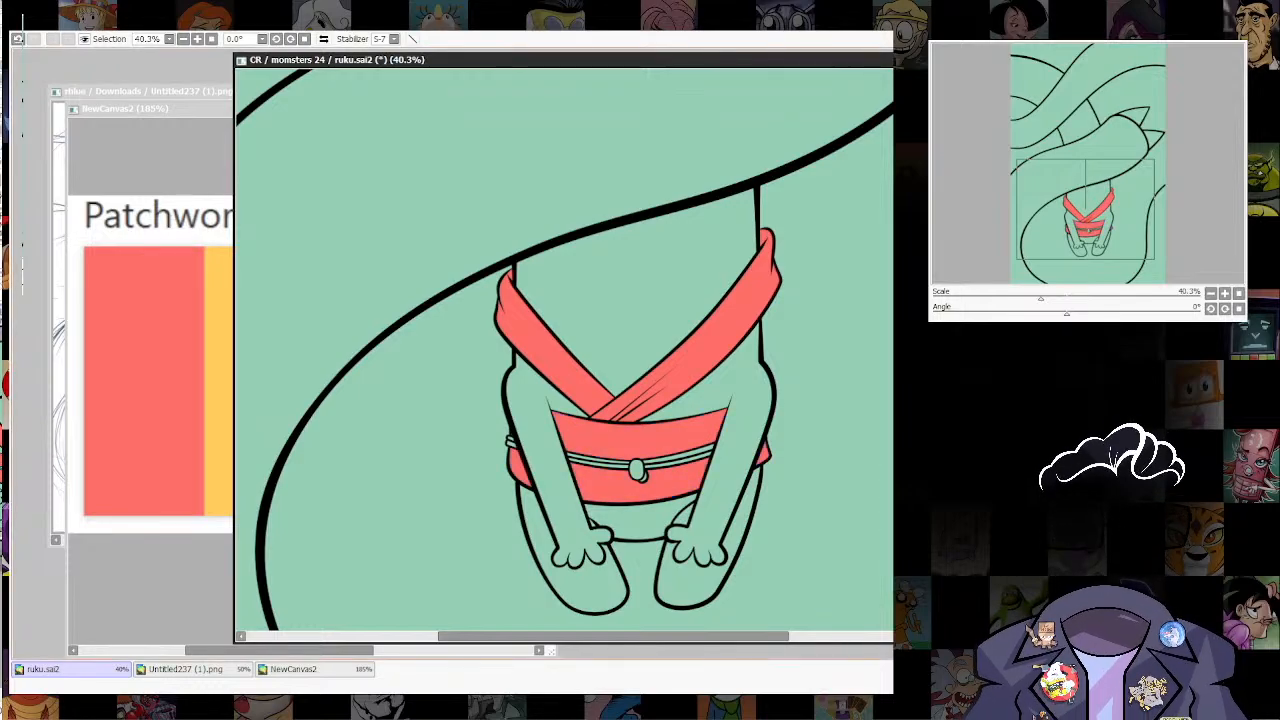
{"action": "scroll", "coordinate": [749, 341], "scroll_direction": "down", "scroll_amount": 3}
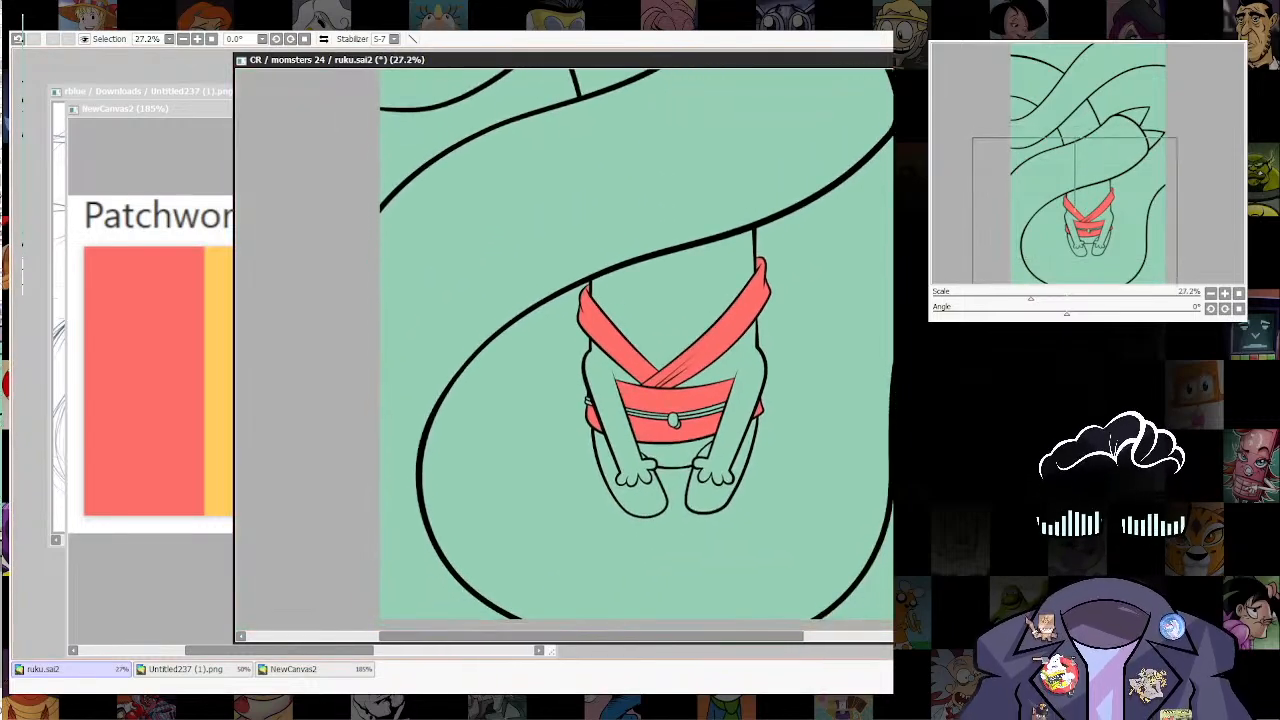
{"action": "scroll", "coordinate": [715, 460], "scroll_direction": "up", "scroll_amount": 3}
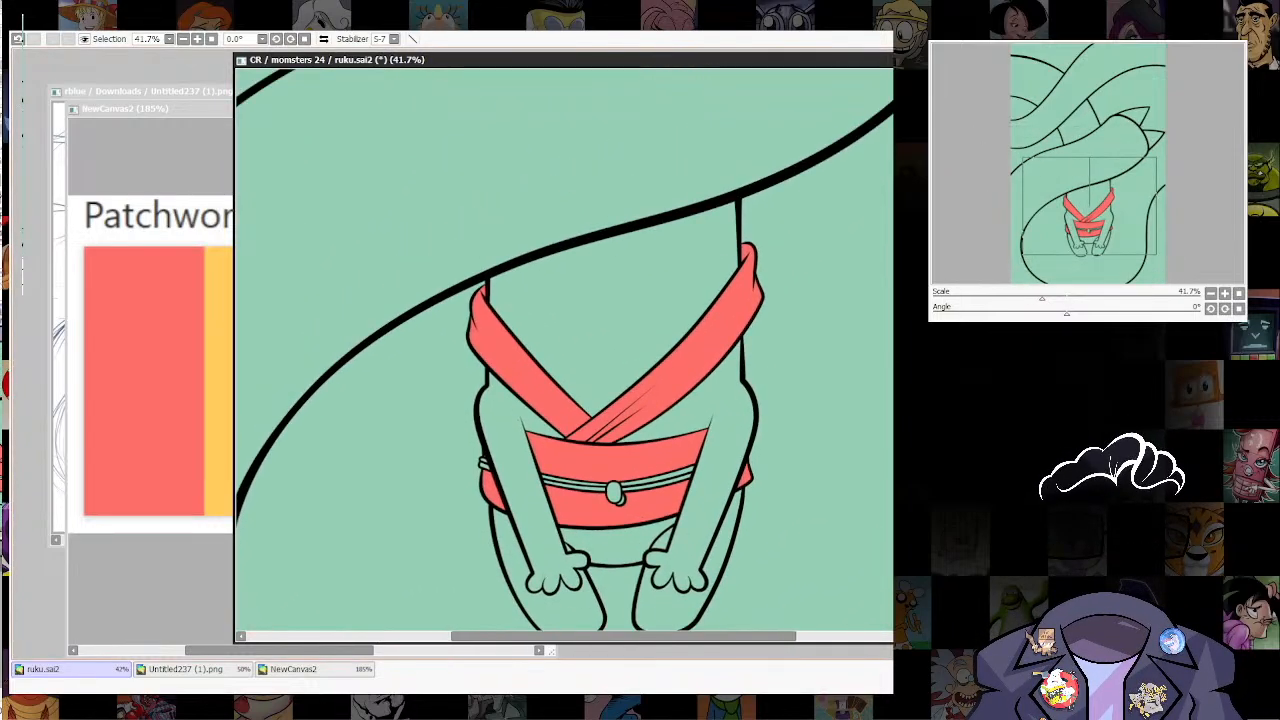
{"action": "left_click_drag", "start_coordinate": [690, 532], "coordinate": [690, 463]}
{"action": "scroll", "coordinate": [685, 464], "scroll_direction": "up", "scroll_amount": 2}
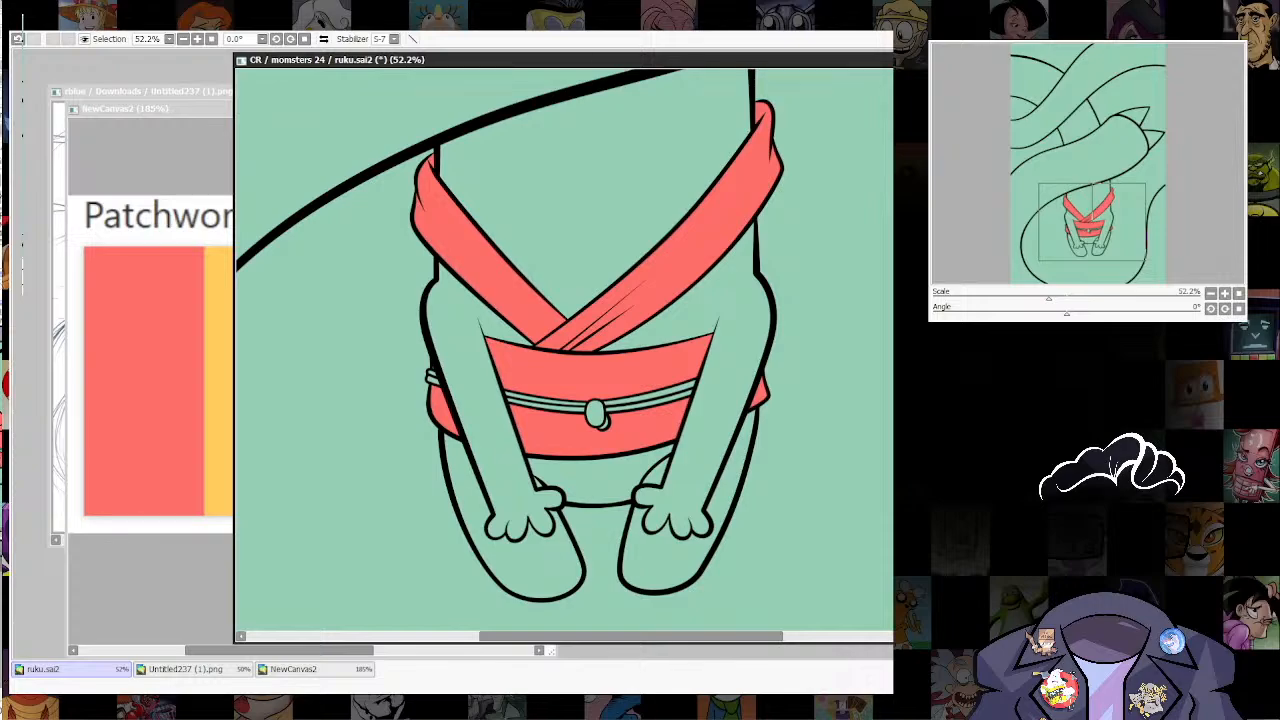
{"action": "left_click_drag", "start_coordinate": [467, 441], "coordinate": [455, 441]}
{"action": "key", "text": "ctrl+z"}
{"action": "mouse_move", "coordinate": [466, 471]}
{"action": "left_mouse_down"}
{"action": "mouse_move", "coordinate": [436, 480]}
{"action": "mouse_move", "coordinate": [427, 450]}
{"action": "mouse_move", "coordinate": [503, 493]}
{"action": "mouse_move", "coordinate": [621, 497]}
{"action": "mouse_move", "coordinate": [722, 463]}
{"action": "mouse_move", "coordinate": [781, 407]}
{"action": "left_mouse_up"}
{"action": "key", "text": "ctrl+z"}
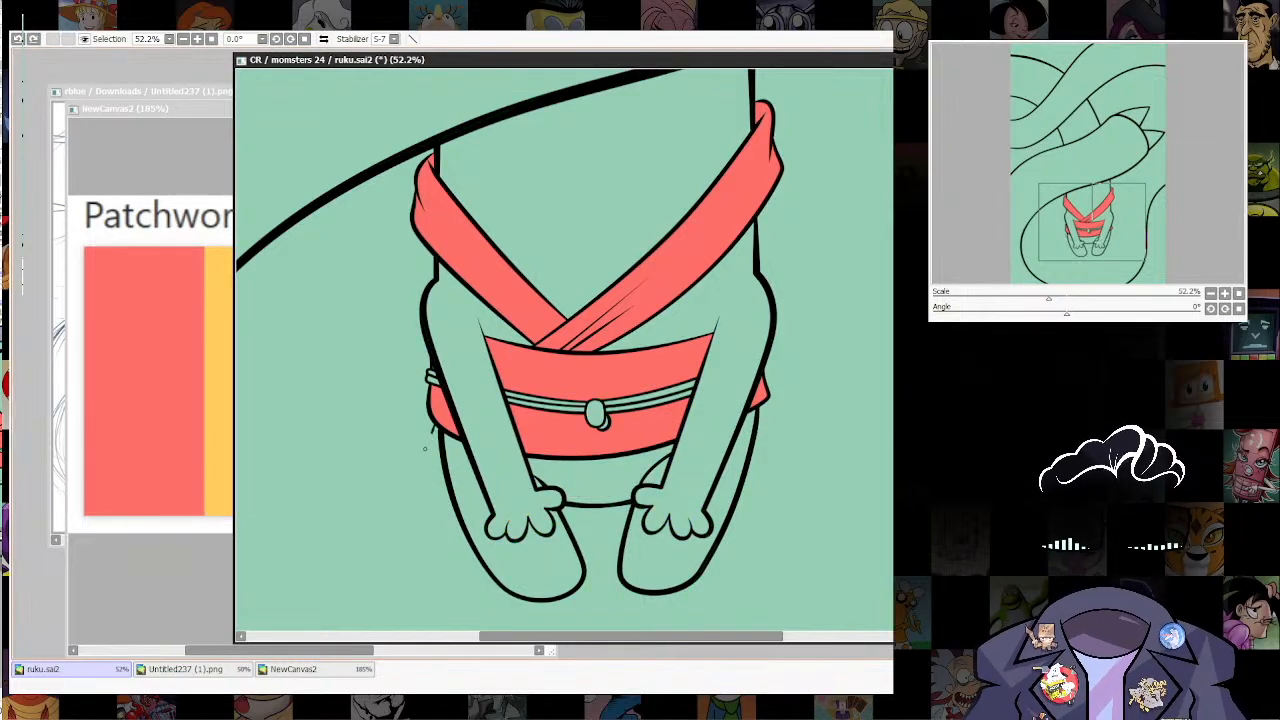
Step: Ink the garment's hem below the belt as a curved band with flared side pieces behind both arms, and tidy where it meets the legs
{"action": "mouse_move", "coordinate": [427, 440]}
{"action": "left_mouse_down"}
{"action": "mouse_move", "coordinate": [604, 478]}
{"action": "mouse_move", "coordinate": [763, 416]}
{"action": "mouse_move", "coordinate": [764, 403]}
{"action": "left_mouse_up"}
{"action": "key", "text": "ctrl"}
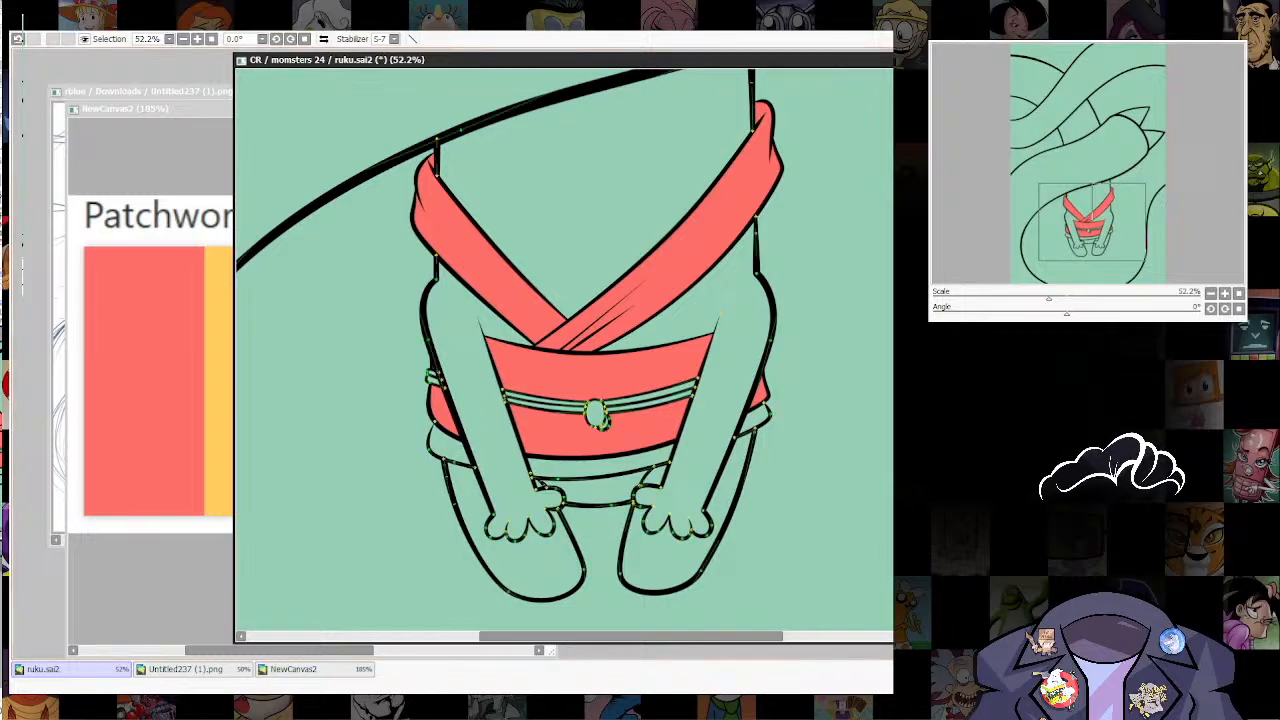
{"action": "key", "text": "ctrl"}
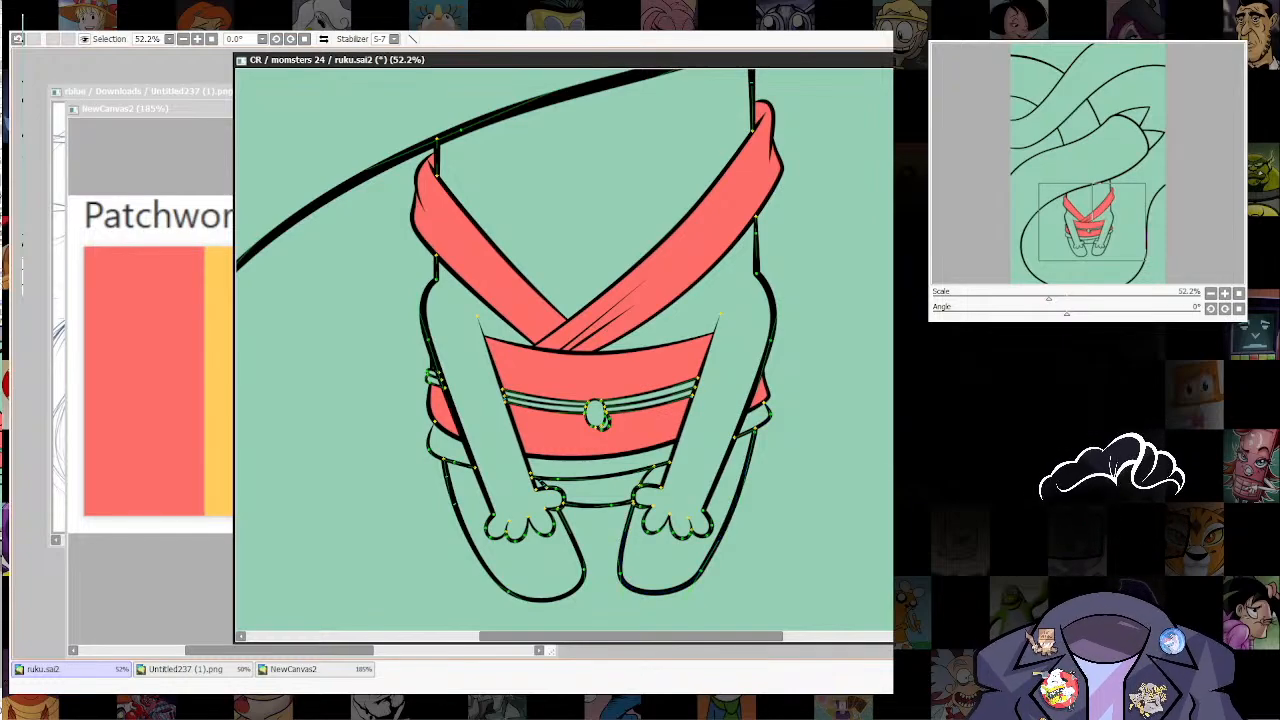
Step: Examine the new hem line art against the whole illustration and up close, and undo the last edit
{"action": "scroll", "coordinate": [737, 427], "scroll_direction": "down", "scroll_amount": 2}
{"action": "left_click_drag", "start_coordinate": [740, 427], "coordinate": [694, 490]}
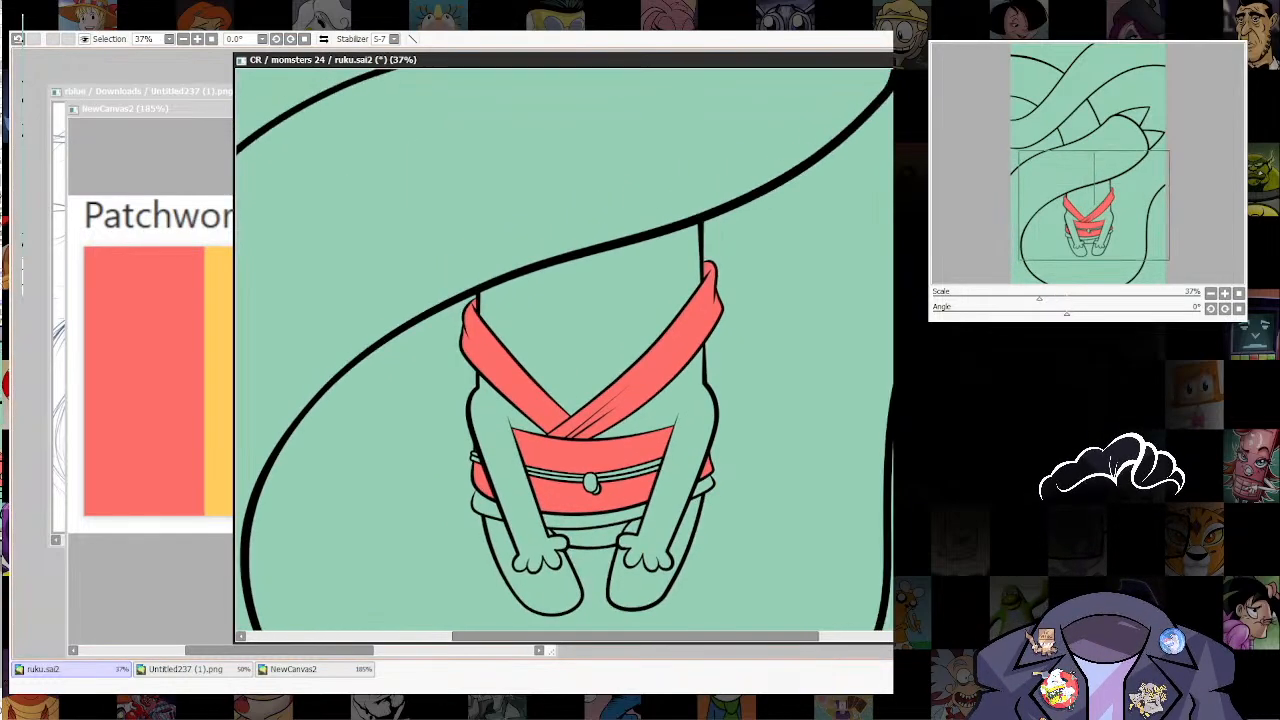
{"action": "scroll", "coordinate": [700, 498], "scroll_direction": "down", "scroll_amount": 3}
{"action": "scroll", "coordinate": [704, 498], "scroll_direction": "down", "scroll_amount": 1}
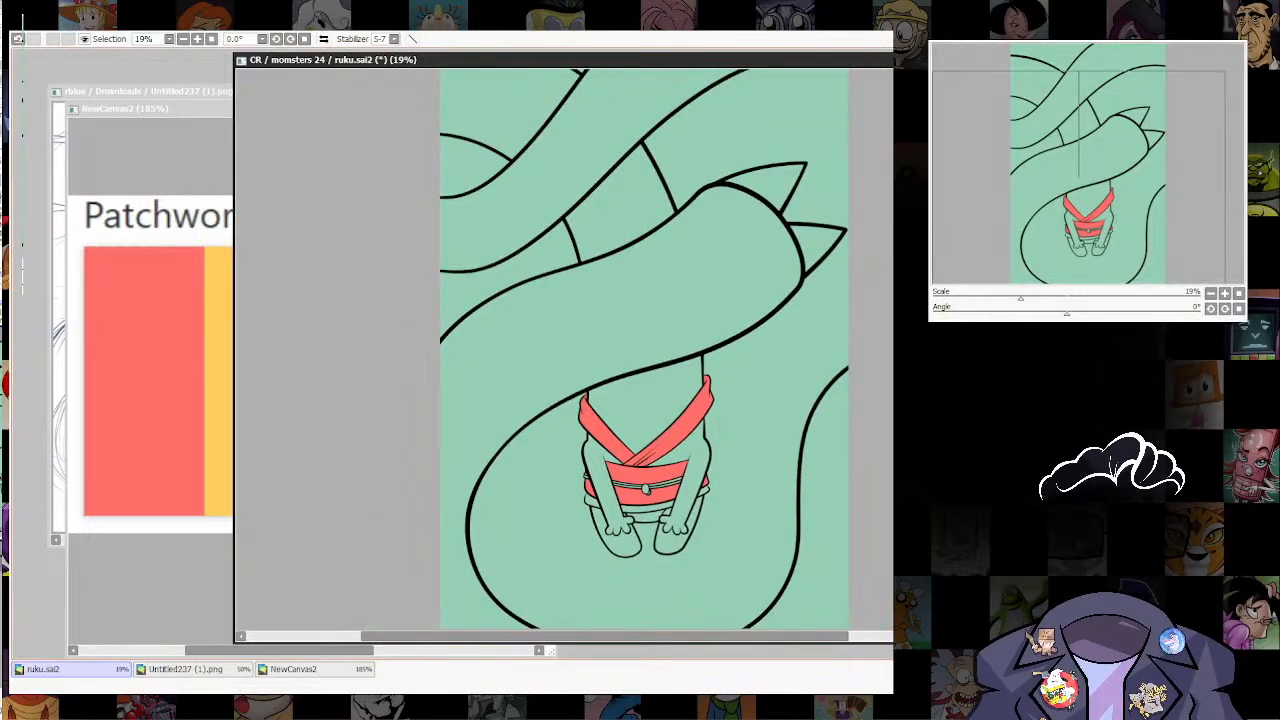
{"action": "scroll", "coordinate": [706, 504], "scroll_direction": "up", "scroll_amount": 3}
{"action": "left_click_drag", "start_coordinate": [706, 504], "coordinate": [714, 492]}
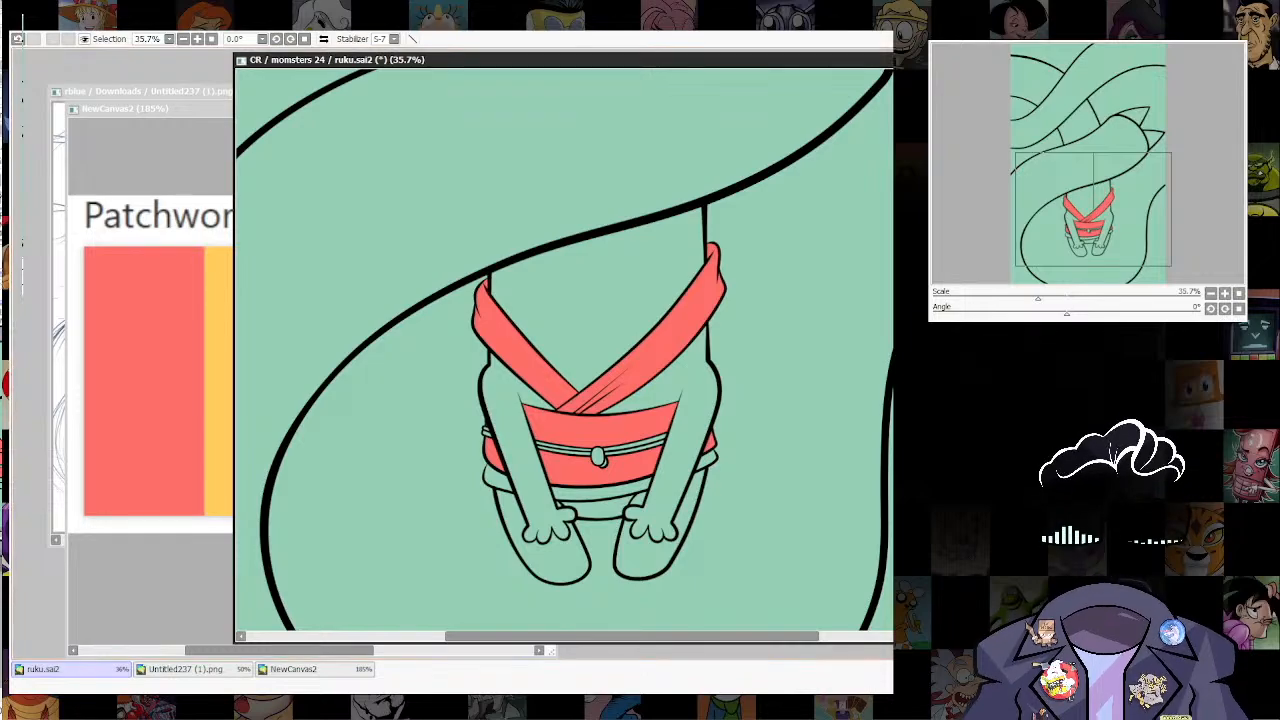
{"action": "scroll", "coordinate": [703, 504], "scroll_direction": "up", "scroll_amount": 3}
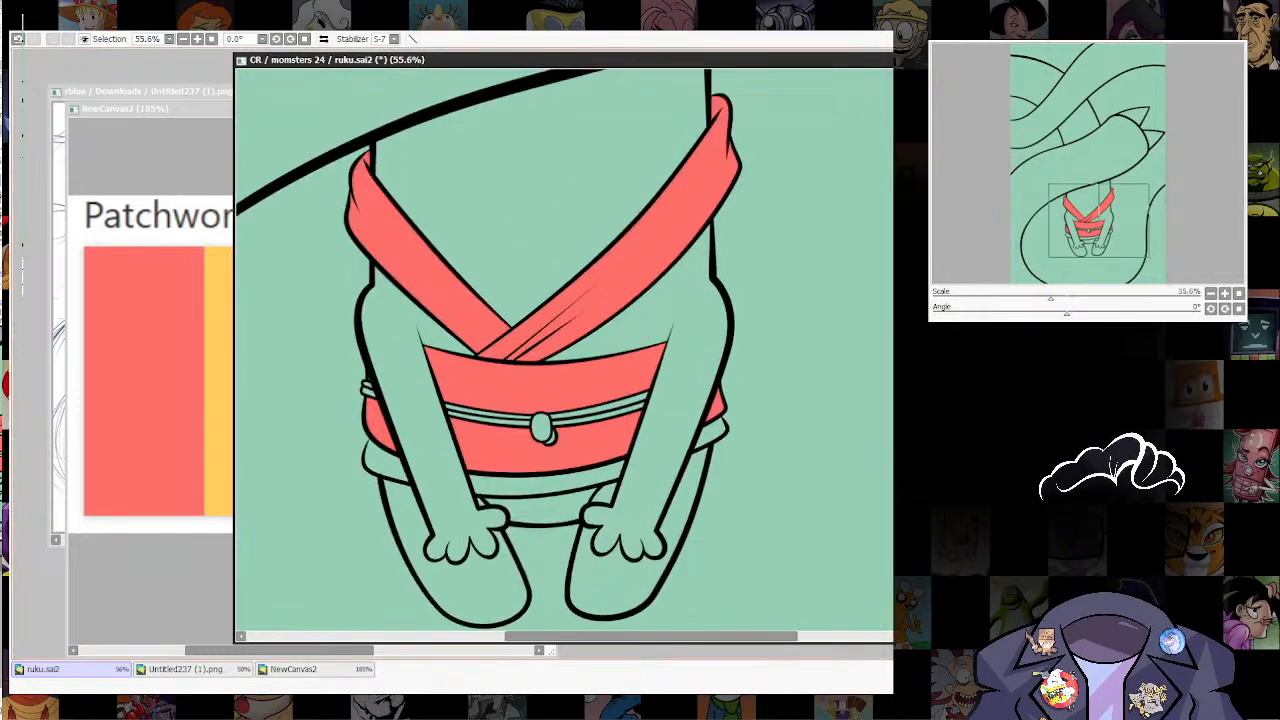
{"action": "left_click_drag", "start_coordinate": [703, 504], "coordinate": [749, 456]}
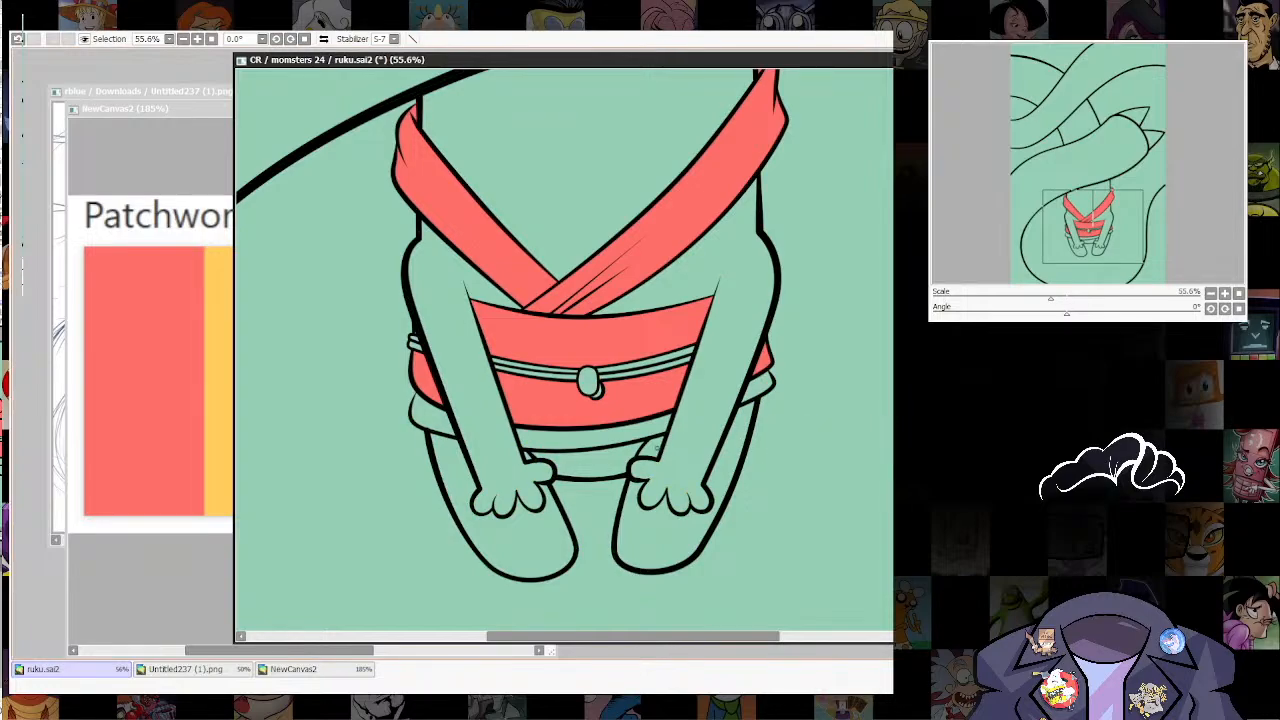
{"action": "key", "text": "ctrl+z"}
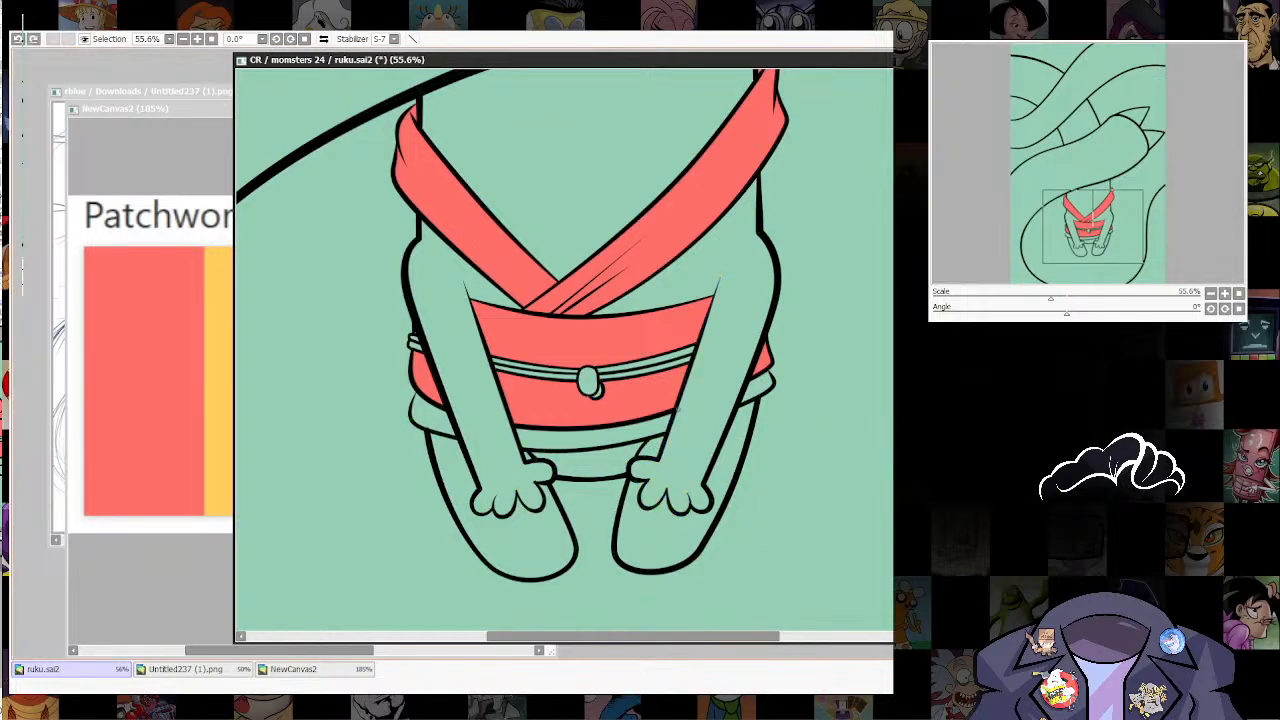
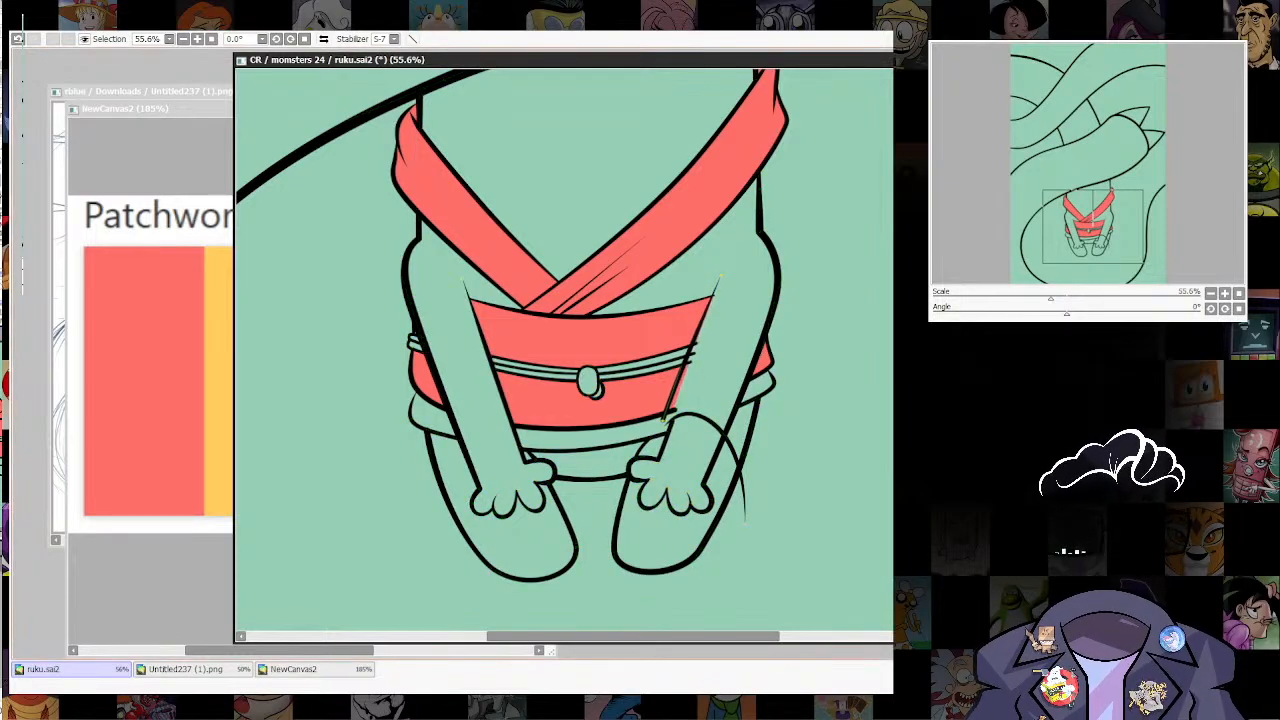
Step: Undo the last edit and reshape the right arm's inner line so it curves into the sleeve cuff at the belt's lower edge
{"action": "key", "text": "ctrl+z"}
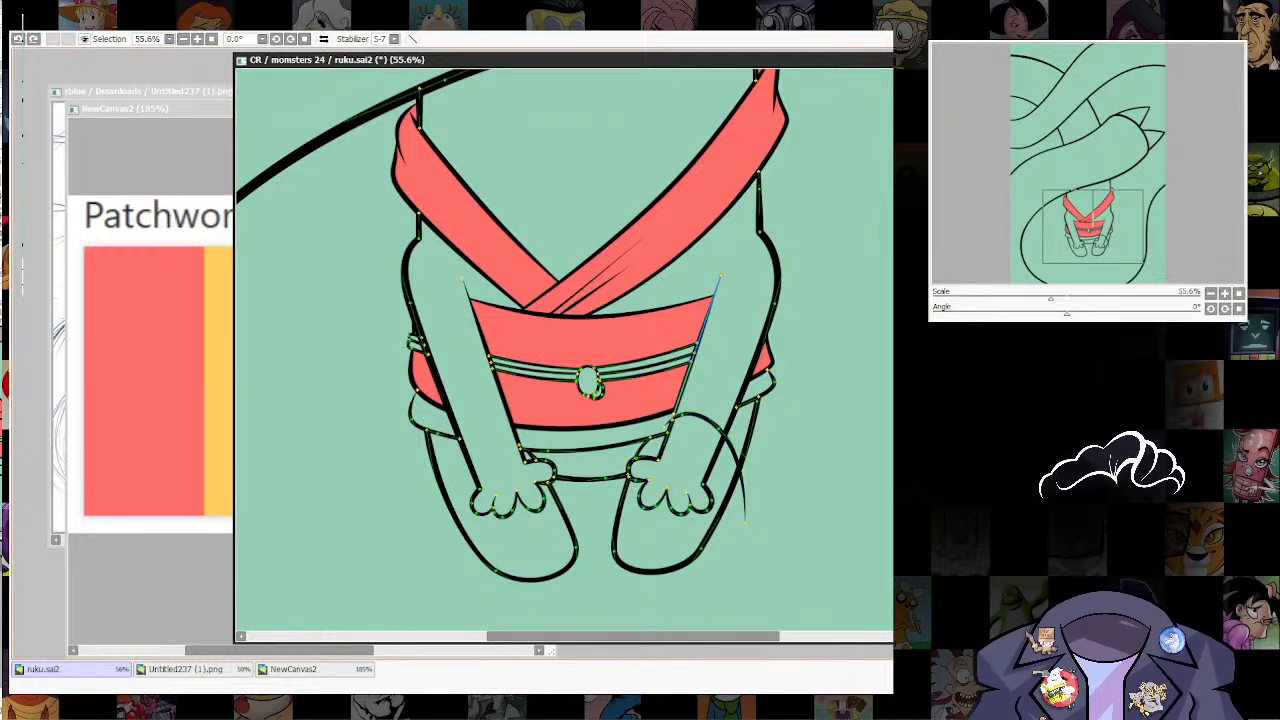
{"action": "left_click_drag", "start_coordinate": [673, 416], "coordinate": [662, 419], "text": "ctrl"}
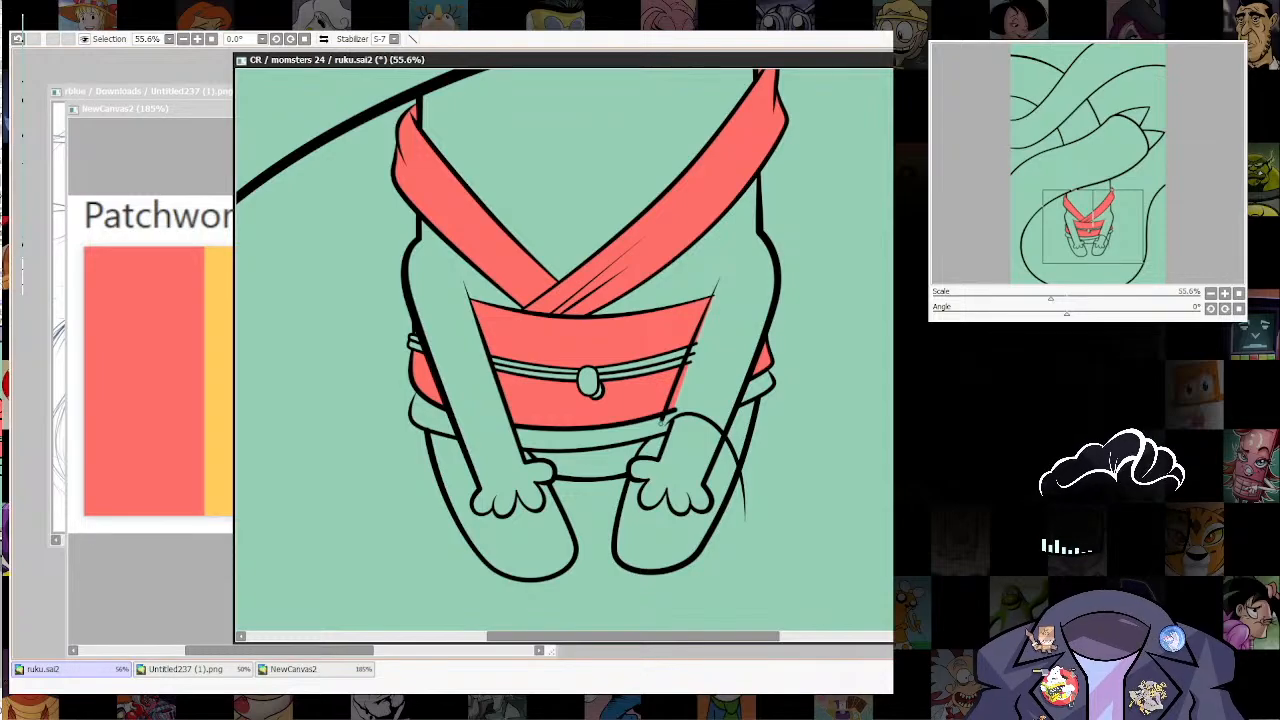
{"action": "key", "text": "ctrl"}
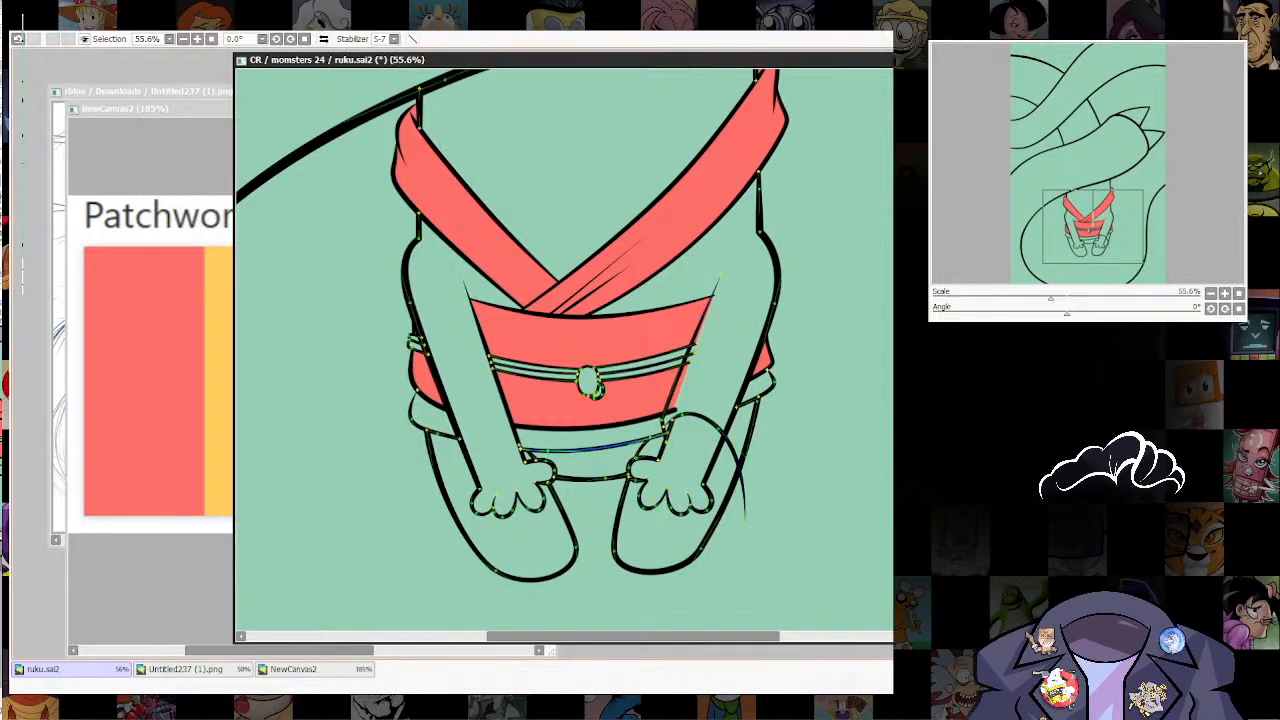
{"action": "key", "text": "["}
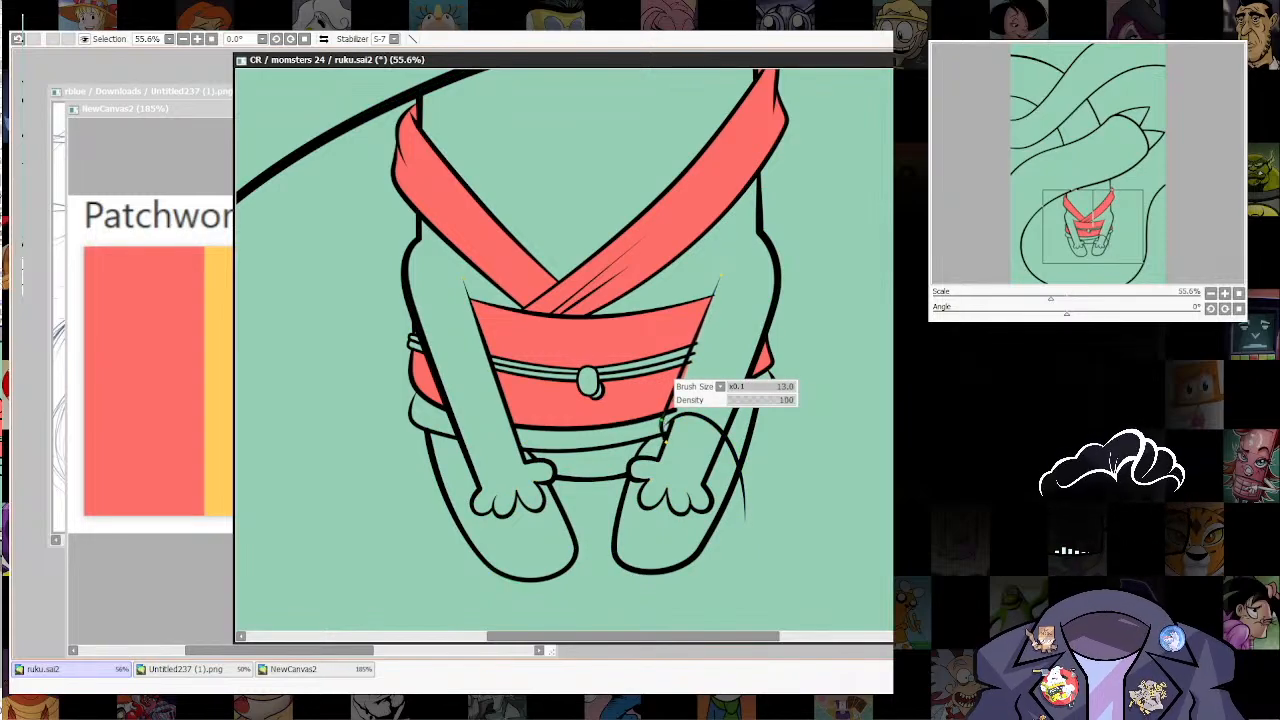
{"action": "key", "text": "ctrl"}
{"action": "left_click_drag", "start_coordinate": [662, 422], "coordinate": [677, 398], "text": "ctrl"}
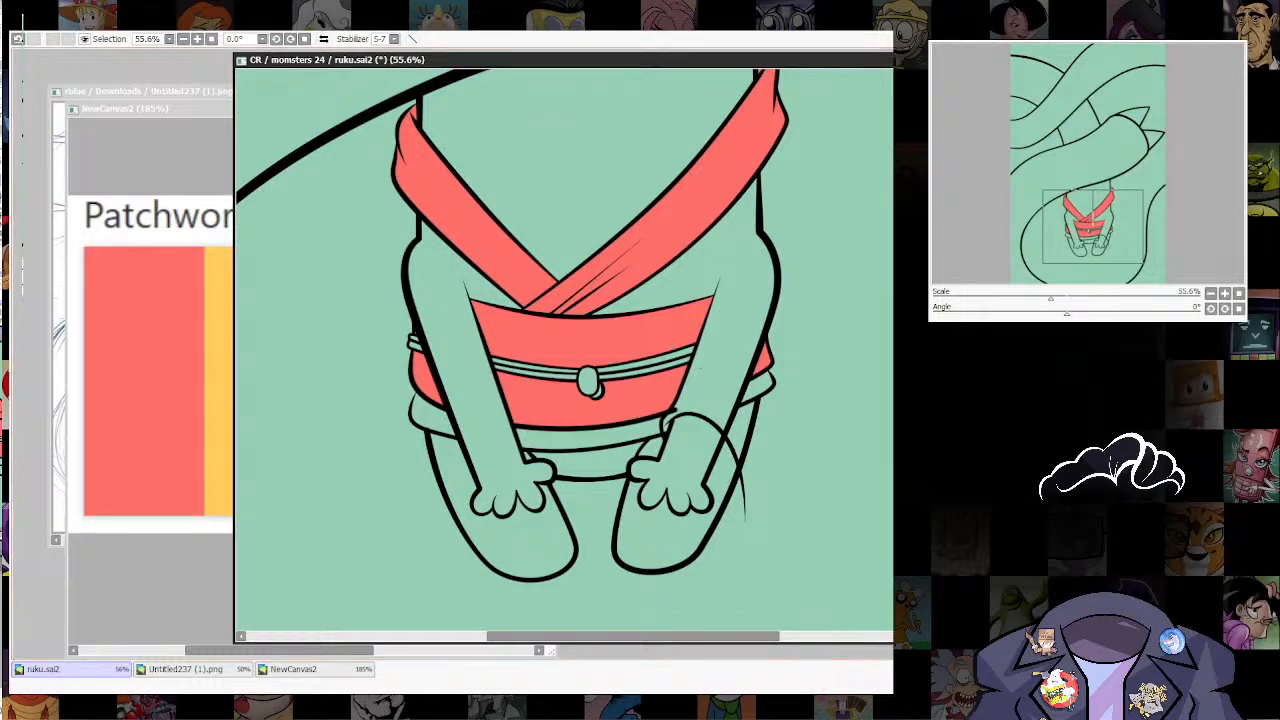
Step: Shorten the end of the belt's lower line so it meets the right arm's inner line without overshooting
{"action": "scroll", "coordinate": [660, 434], "scroll_direction": "up", "scroll_amount": 7}
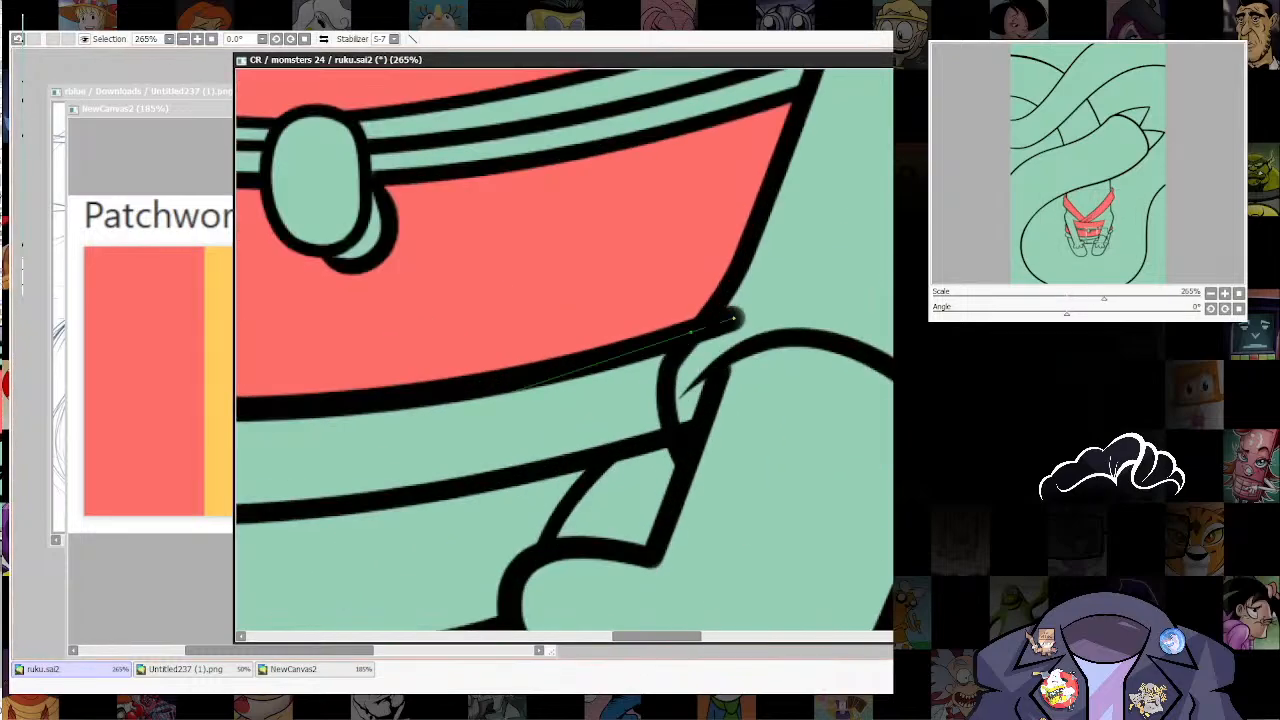
{"action": "left_click_drag", "start_coordinate": [736, 317], "coordinate": [691, 330], "text": "ctrl"}
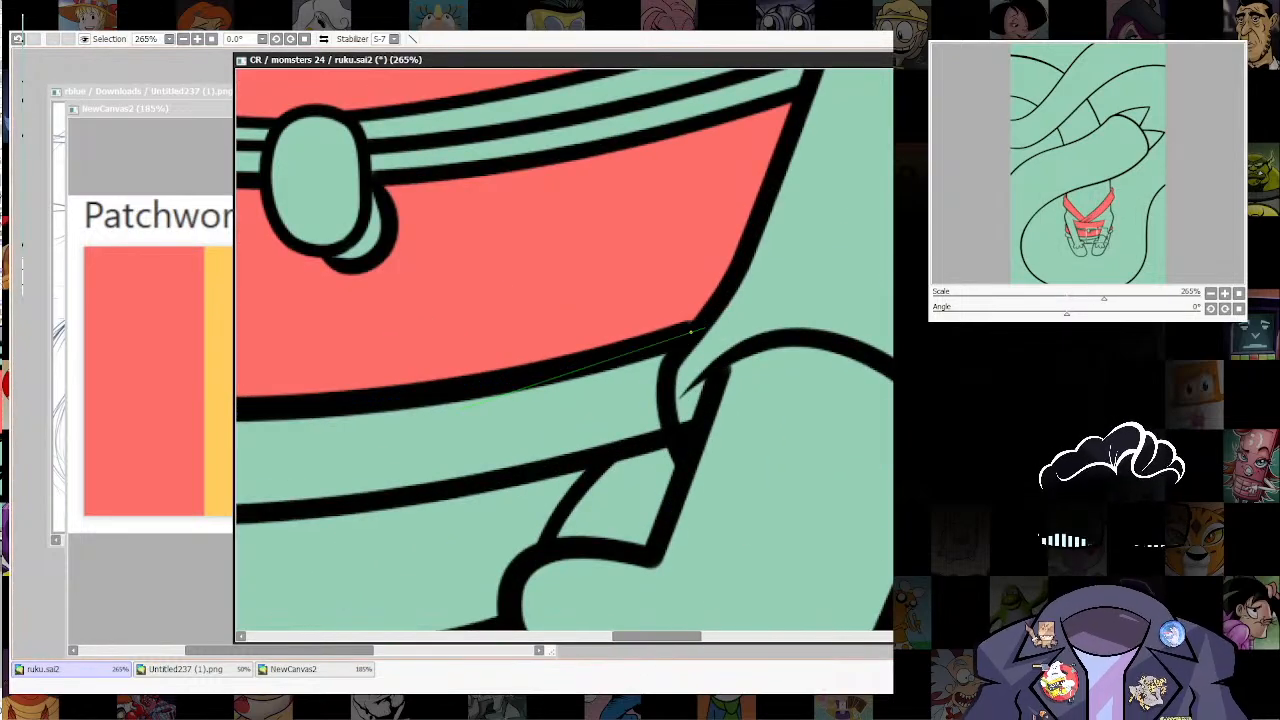
{"action": "left_click", "coordinate": [745, 243], "text": "ctrl+shift"}
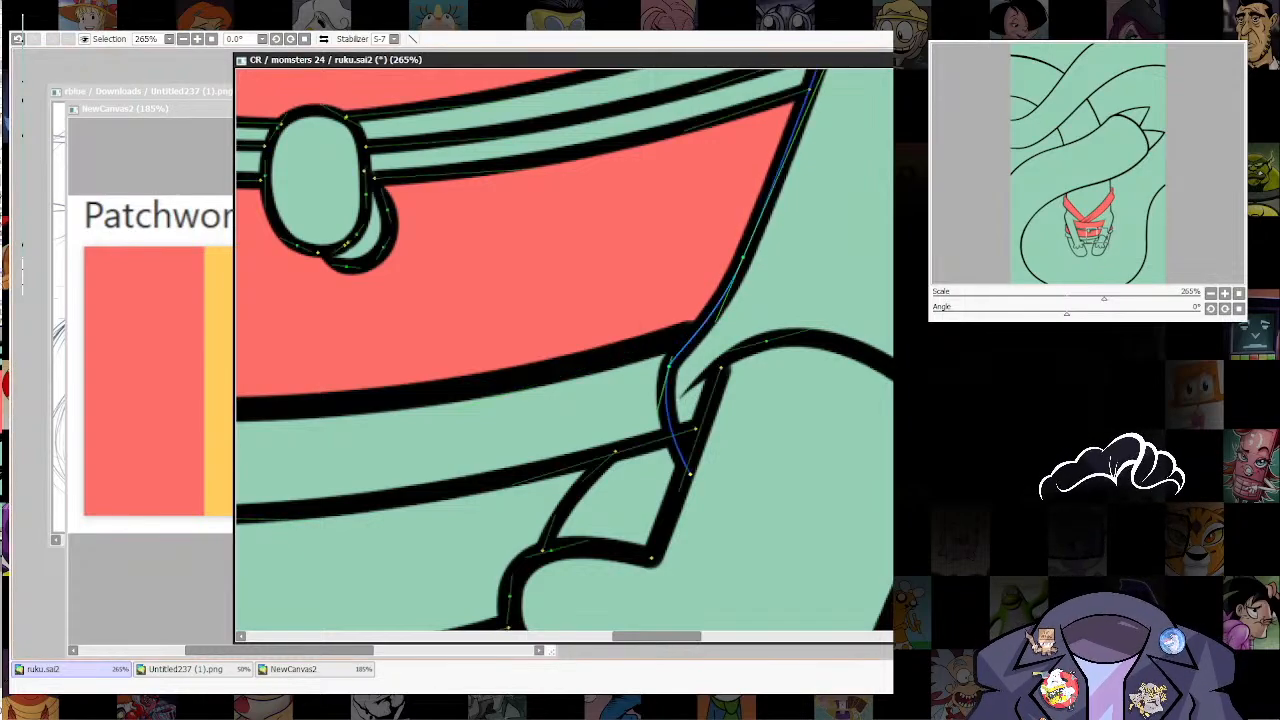
{"action": "left_click", "coordinate": [690, 330], "text": "ctrl+shift"}
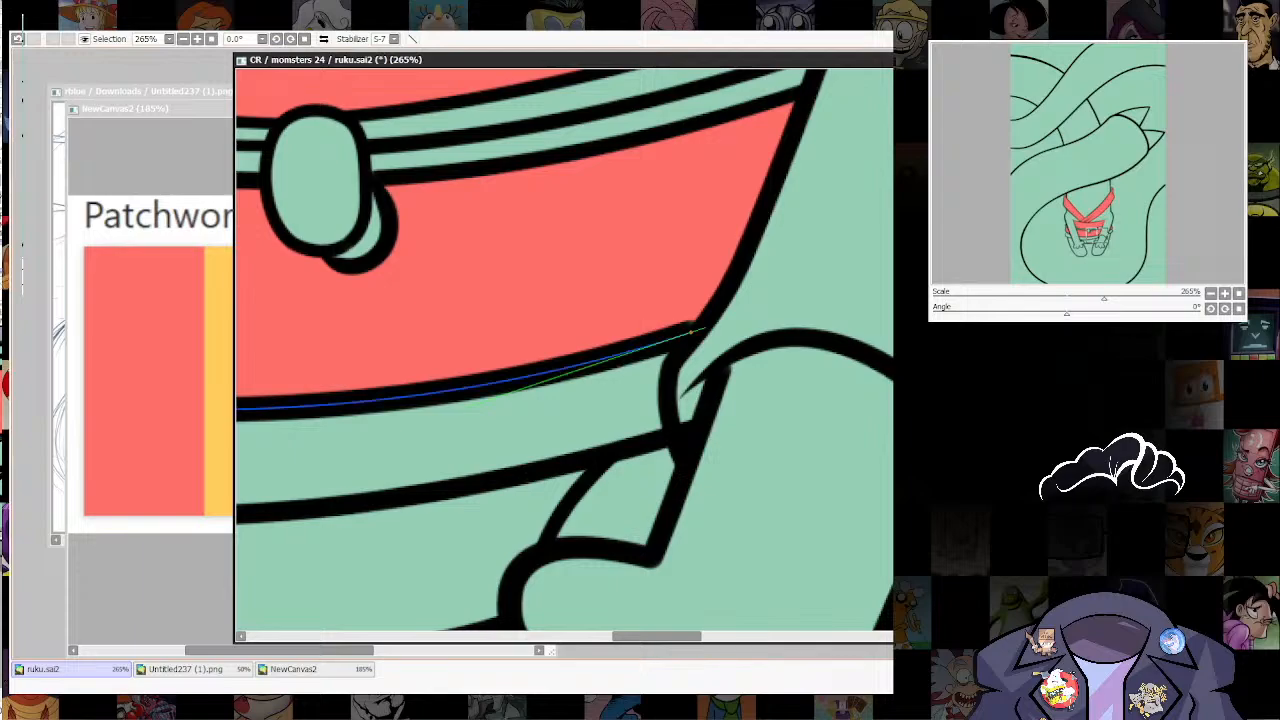
{"action": "left_click_drag", "start_coordinate": [689, 329], "coordinate": [698, 333]}
Step: Pull the hem line's end back to the right sleeve cuff and nudge the belt line's end onto the arm line
{"action": "scroll", "coordinate": [740, 400], "scroll_direction": "down", "scroll_amount": 5}
{"action": "scroll", "coordinate": [740, 400], "scroll_direction": "up", "scroll_amount": 5}
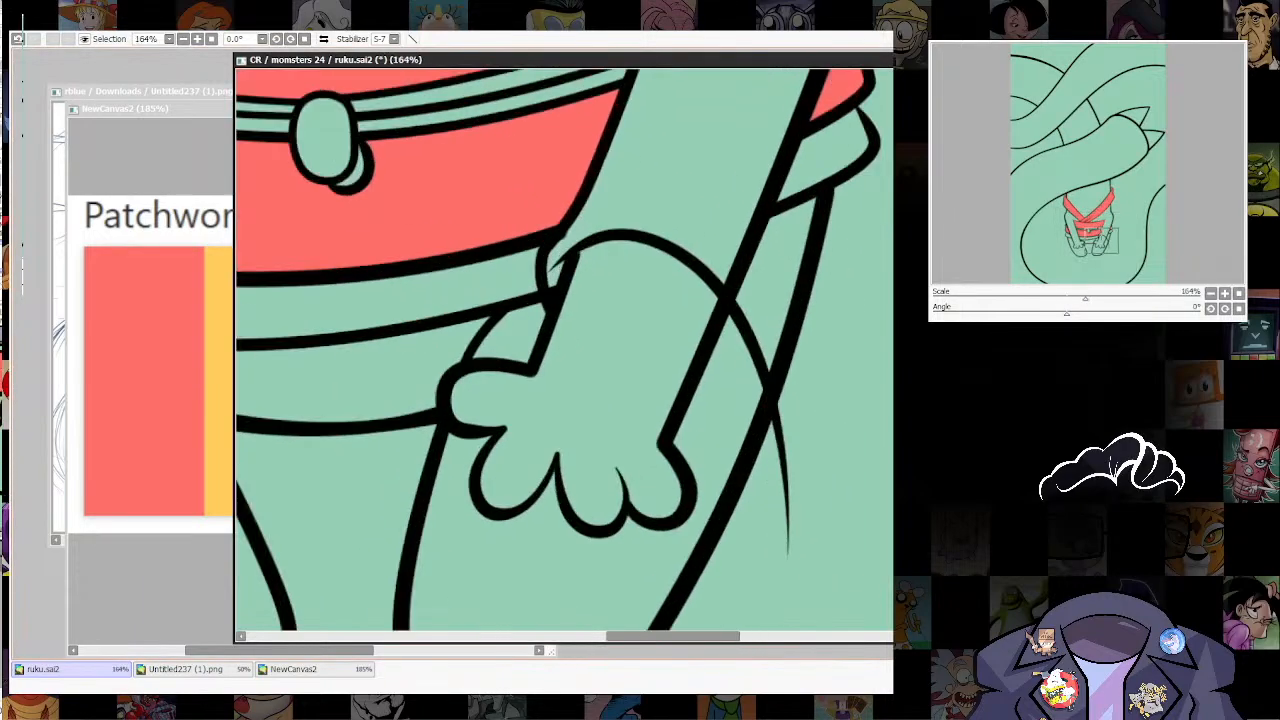
{"action": "key", "text": "ctrl"}
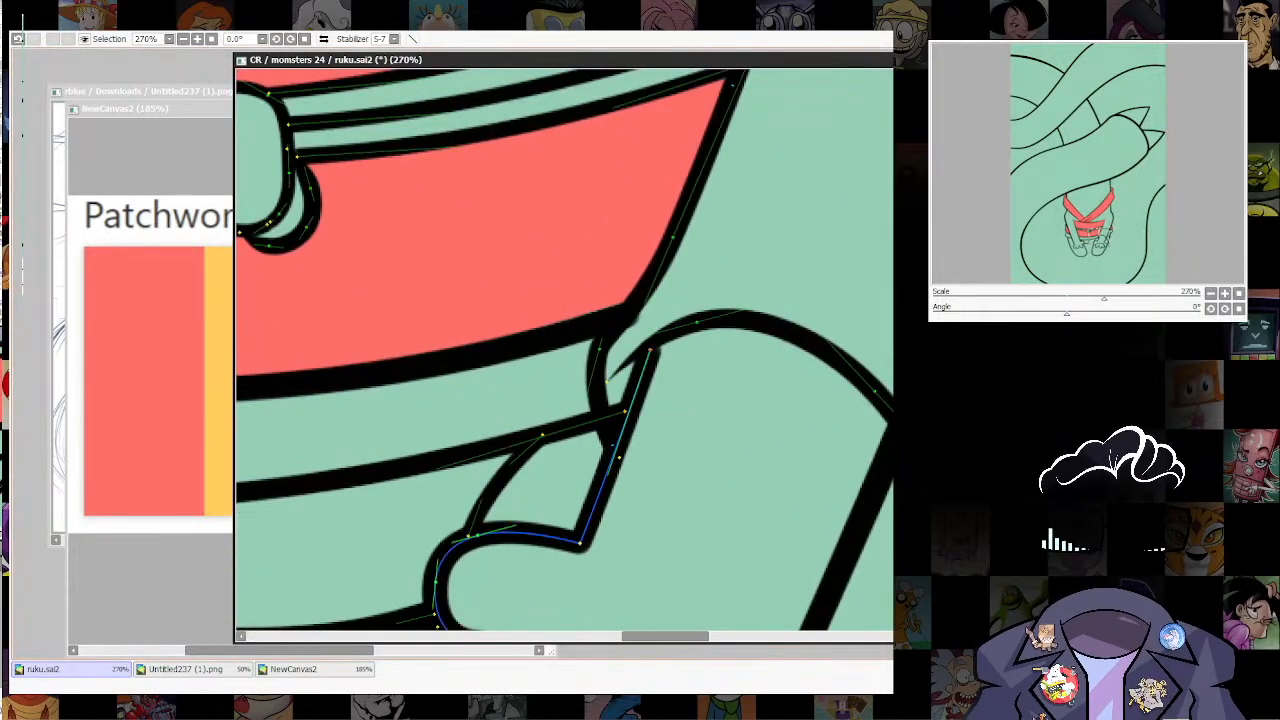
{"action": "left_click_drag", "start_coordinate": [625, 411], "coordinate": [606, 417]}
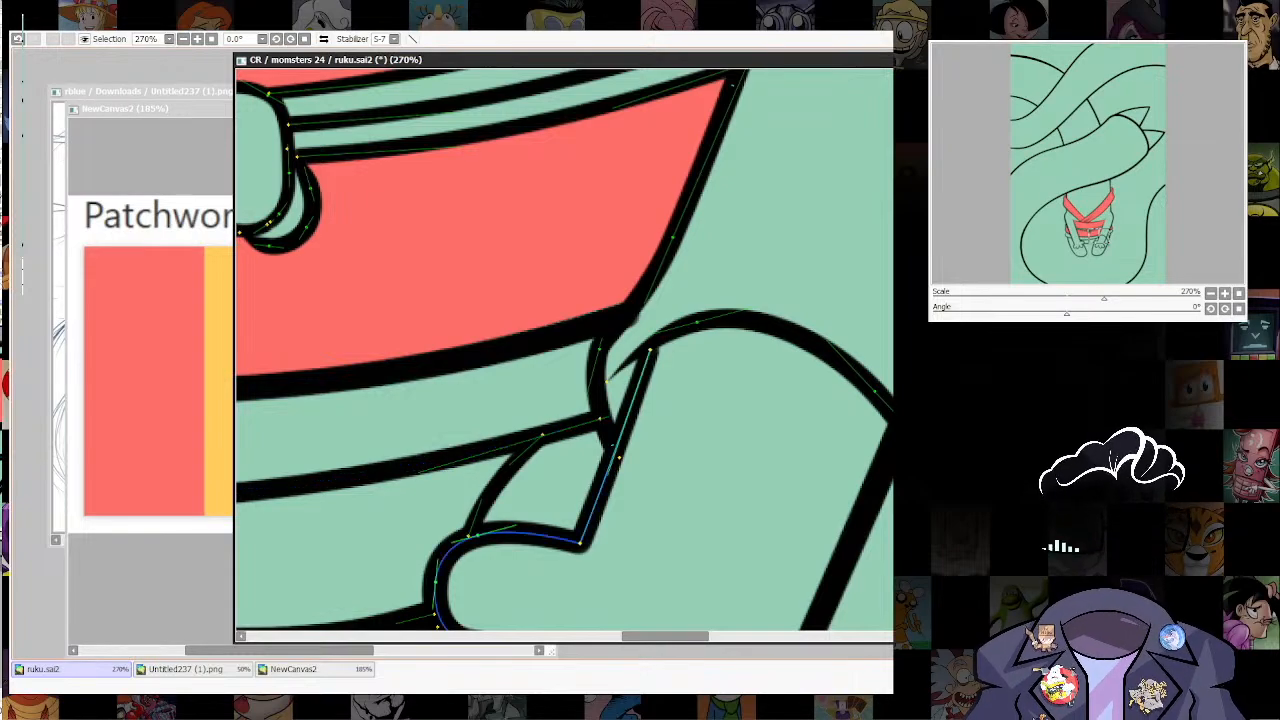
{"action": "scroll", "coordinate": [735, 381], "scroll_direction": "down", "scroll_amount": 5}
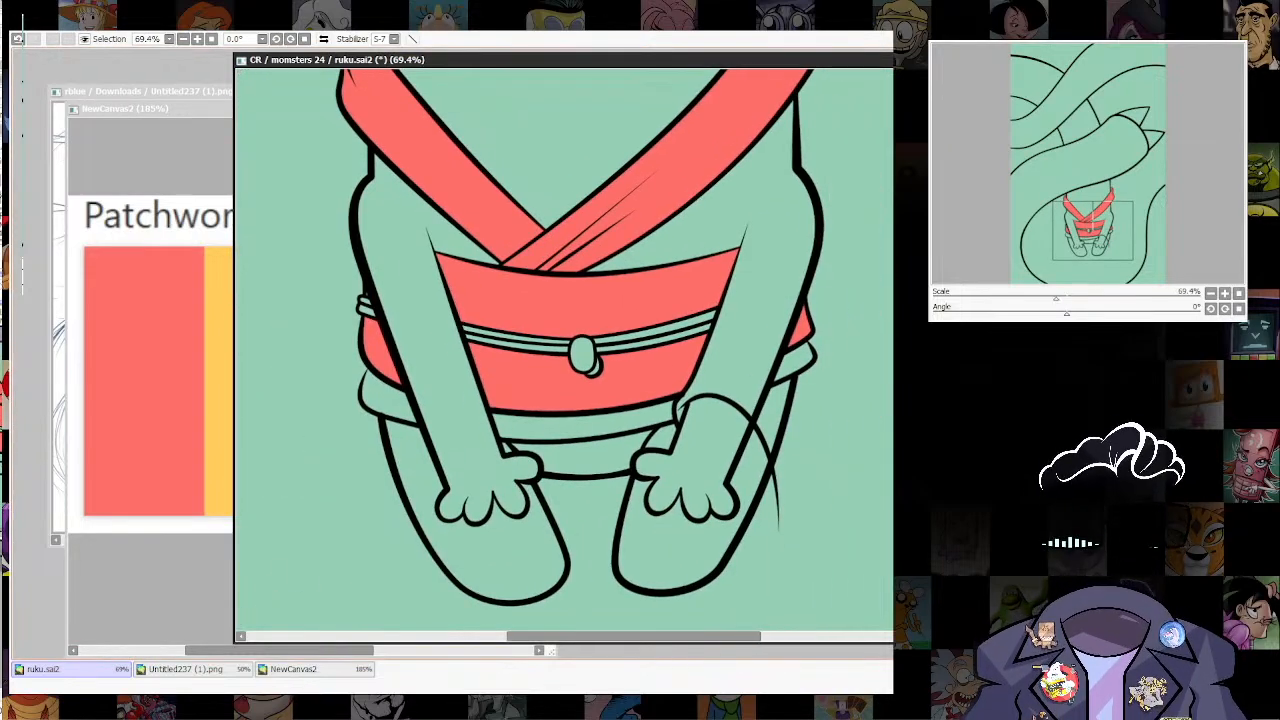
{"action": "scroll", "coordinate": [735, 381], "scroll_direction": "up", "scroll_amount": 6}
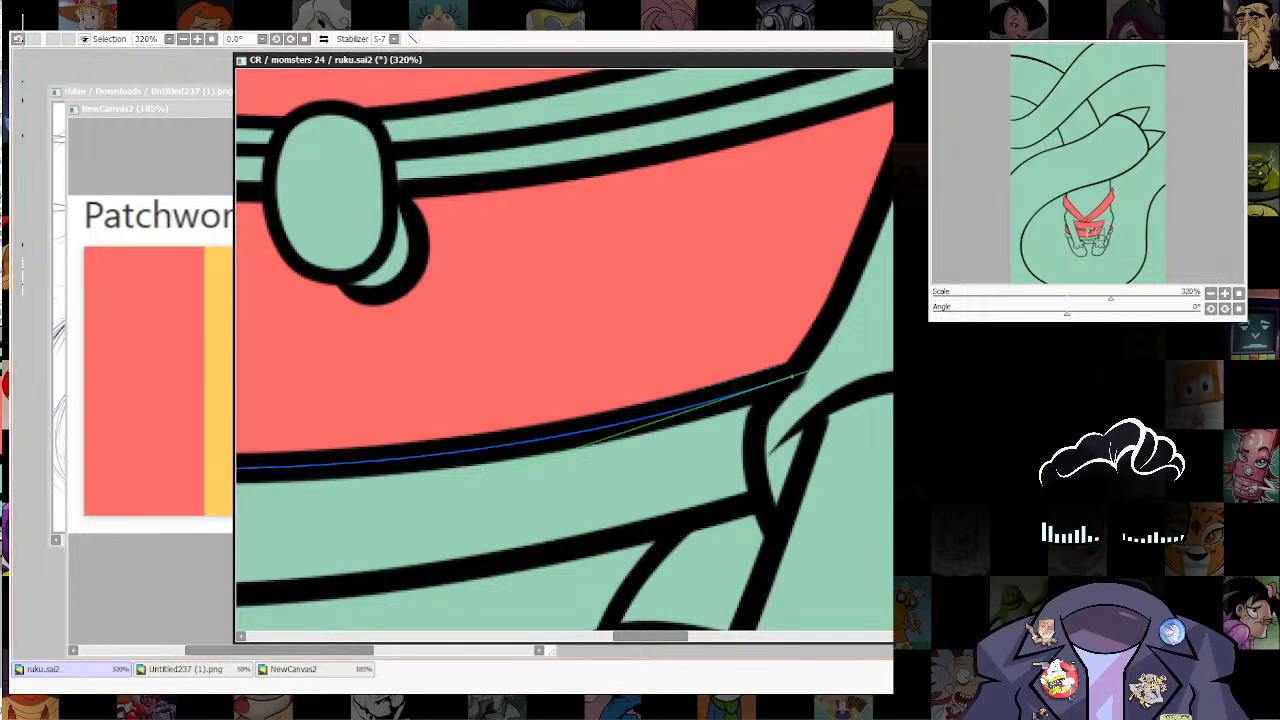
{"action": "left_click_drag", "start_coordinate": [792, 379], "coordinate": [789, 373]}
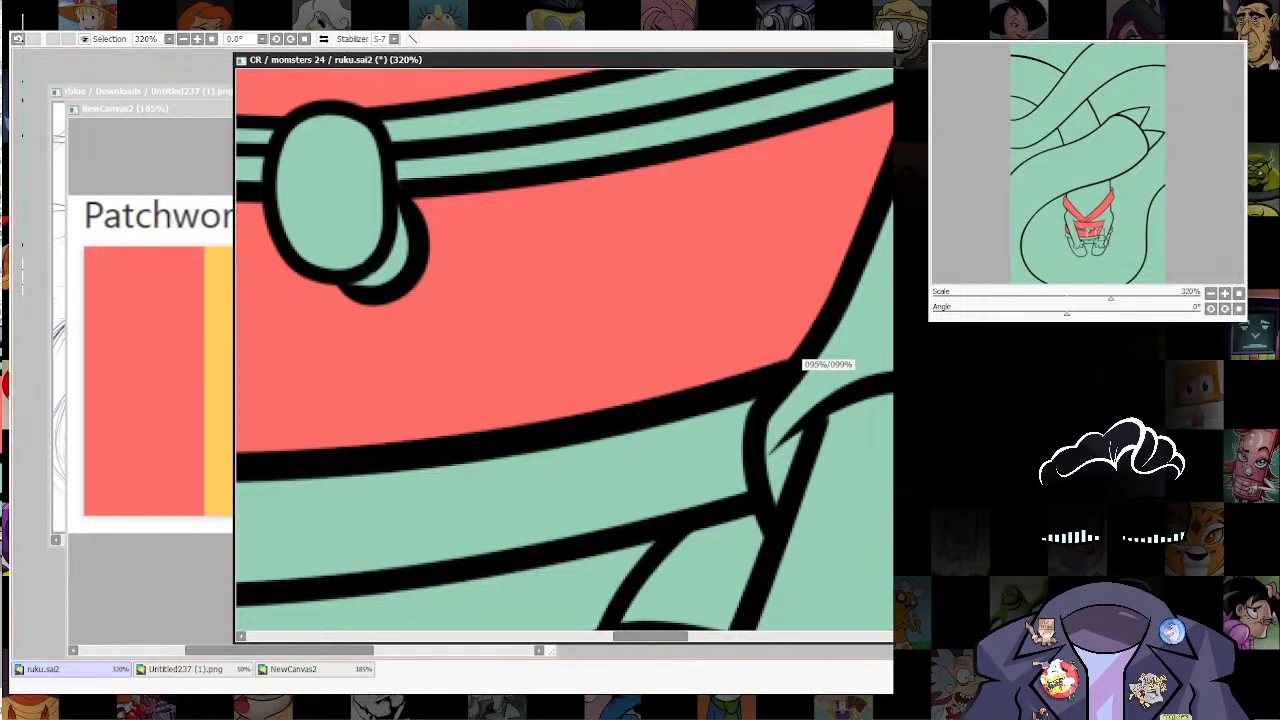
{"action": "scroll", "coordinate": [829, 365], "scroll_direction": "down", "scroll_amount": 5}
{"action": "scroll", "coordinate": [565, 350], "scroll_direction": "down", "scroll_amount": 4}
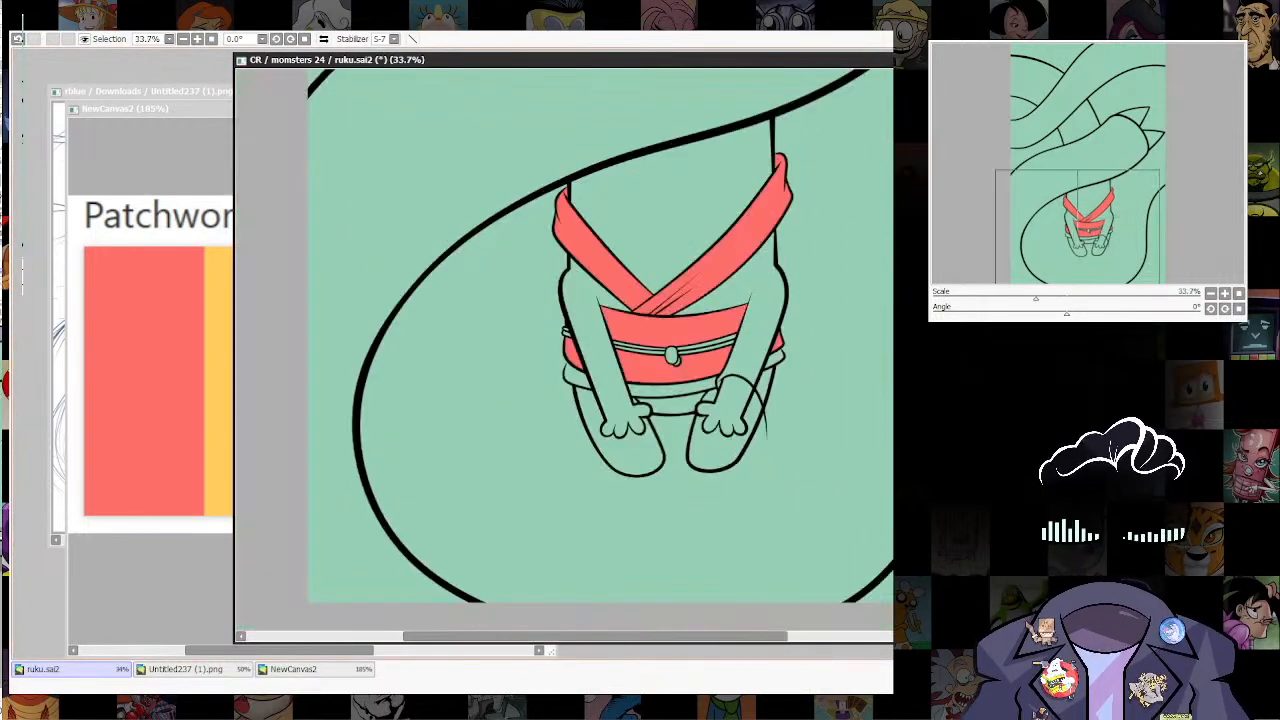
Step: Cut away the stretch of the right arm's outer line between the hem's side piece and the curved sleeve opening
{"action": "scroll", "coordinate": [740, 500], "scroll_direction": "up", "scroll_amount": 3}
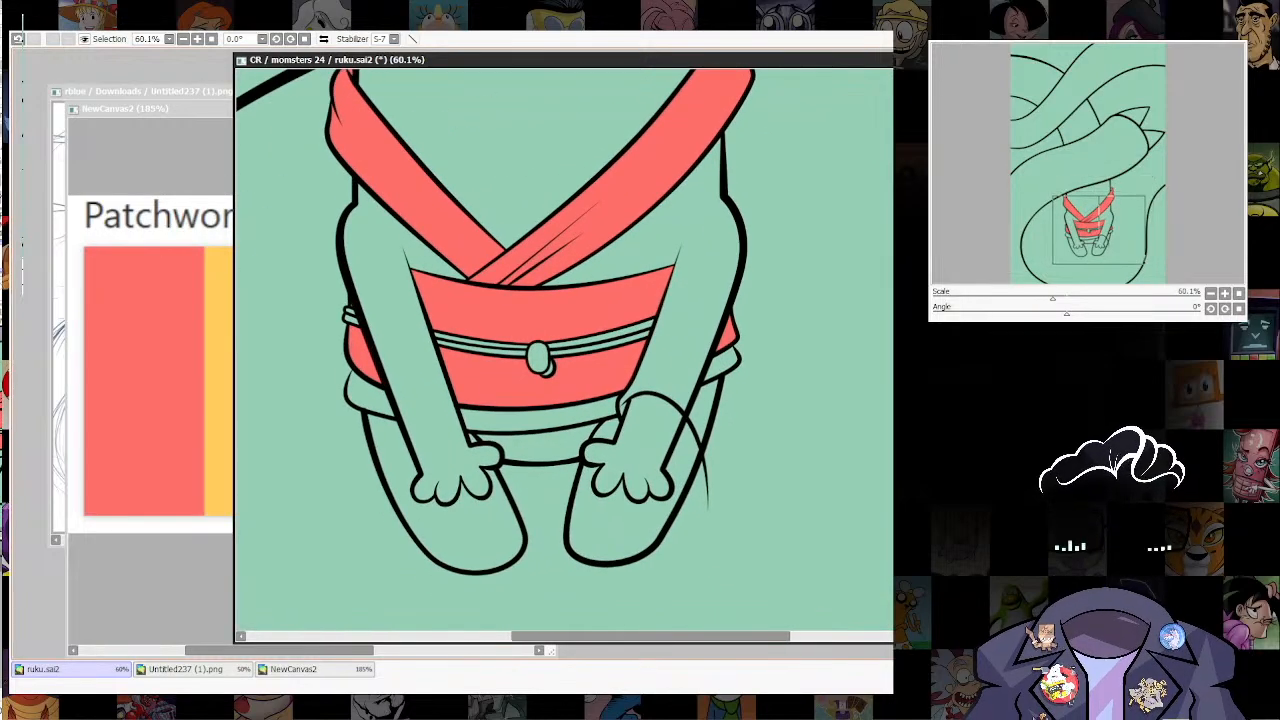
{"action": "left_click_drag", "start_coordinate": [743, 502], "coordinate": [734, 540]}
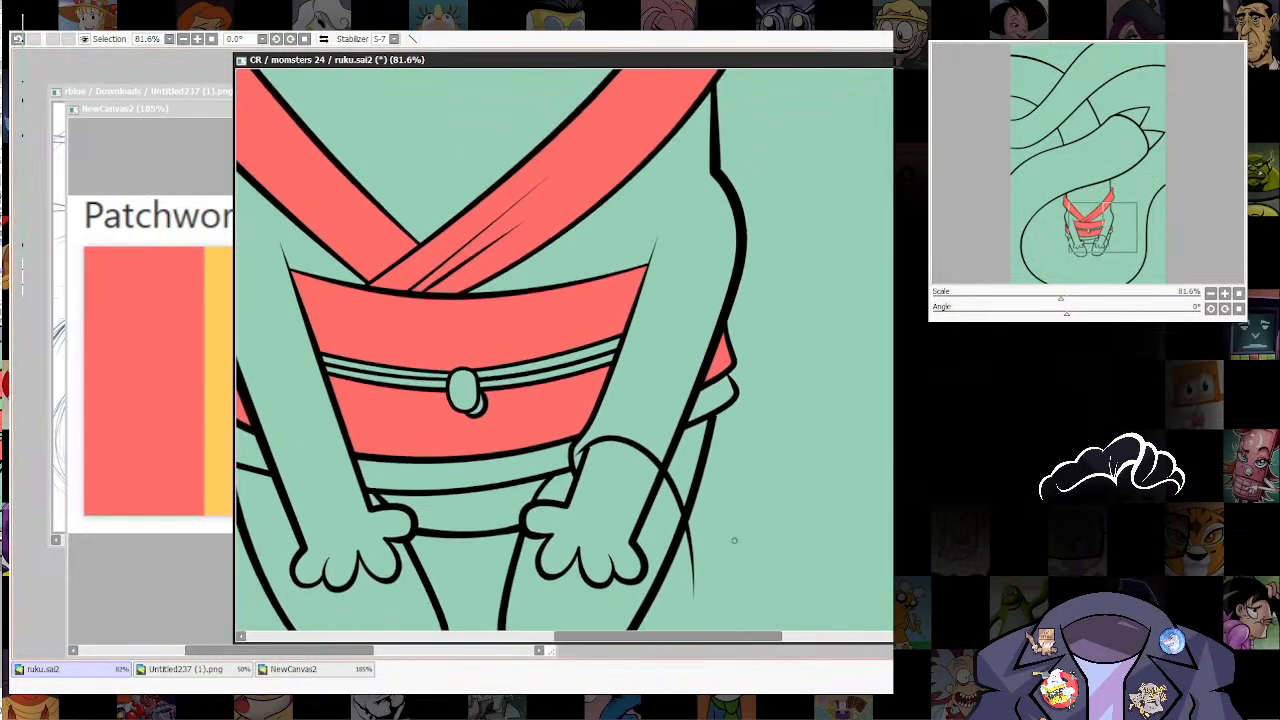
{"action": "left_click", "coordinate": [677, 460], "text": "ctrl+shift"}
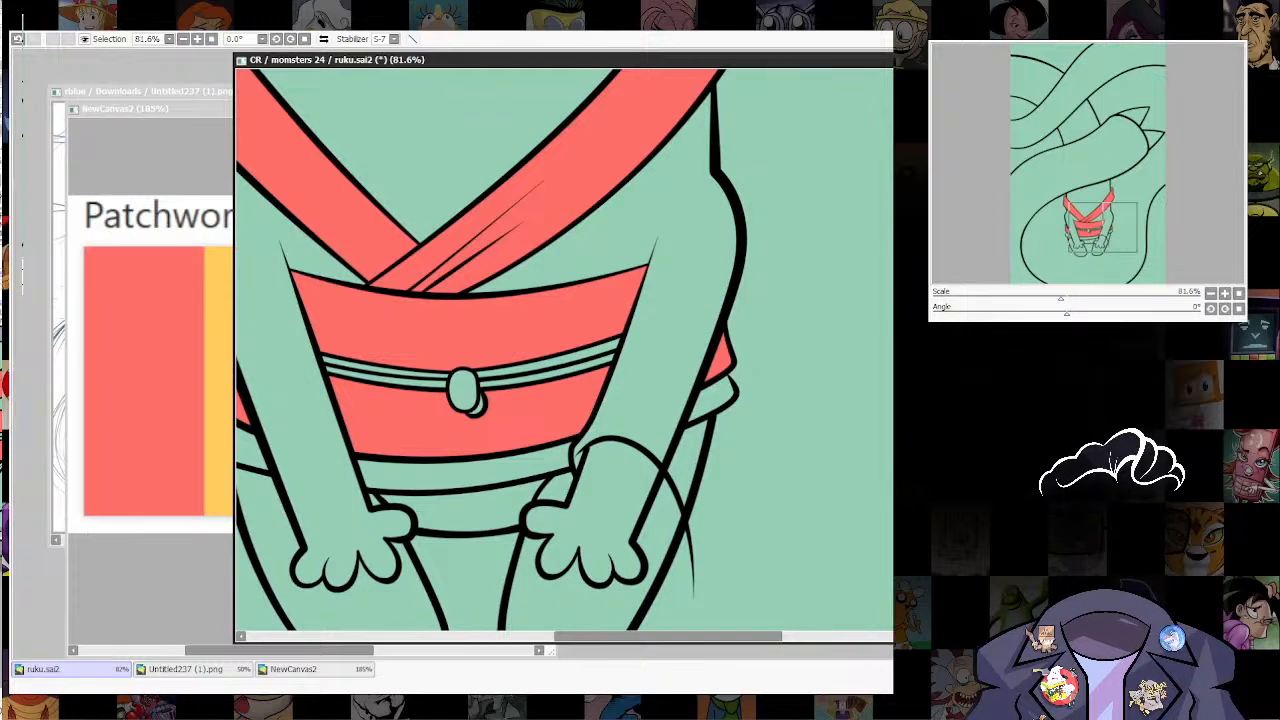
{"action": "key", "text": "ctrl+z"}
{"action": "key", "text": "ctrl+z"}
{"action": "key", "text": "ctrl+z"}
{"action": "key", "text": "ctrl+z"}
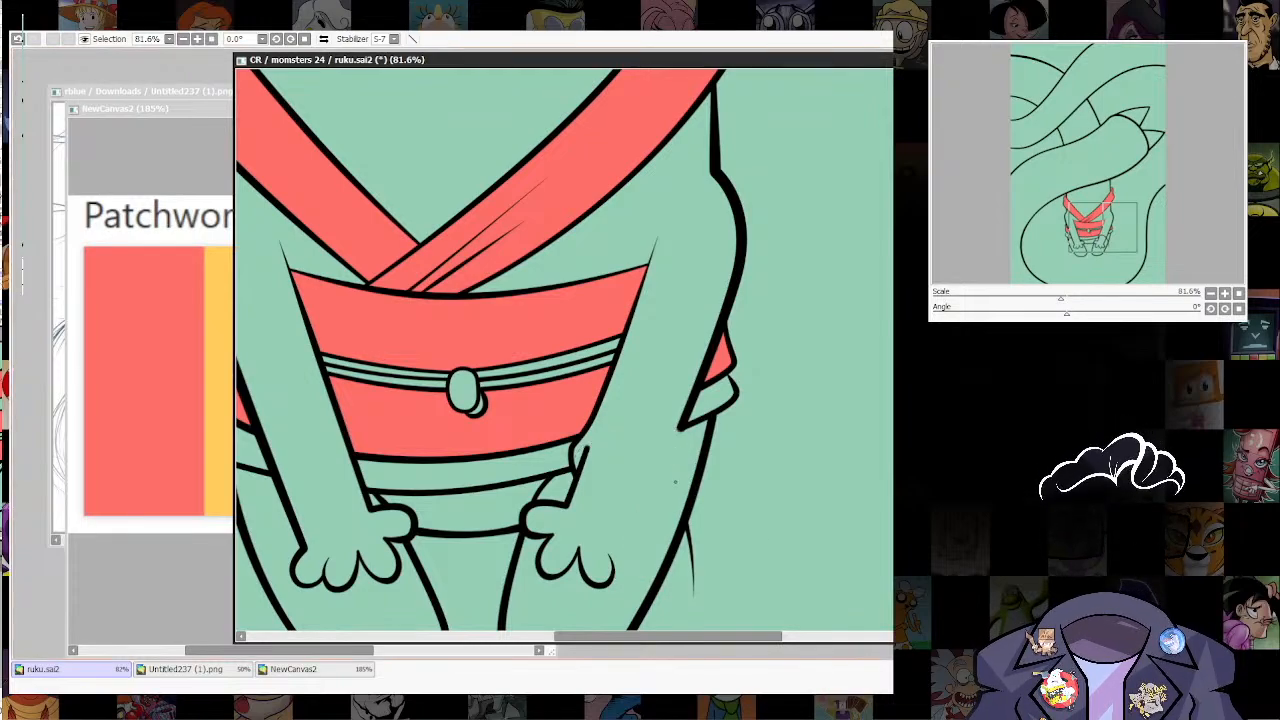
{"action": "key", "text": "ctrl+y"}
{"action": "key", "text": "ctrl+y"}
{"action": "key", "text": "ctrl+y"}
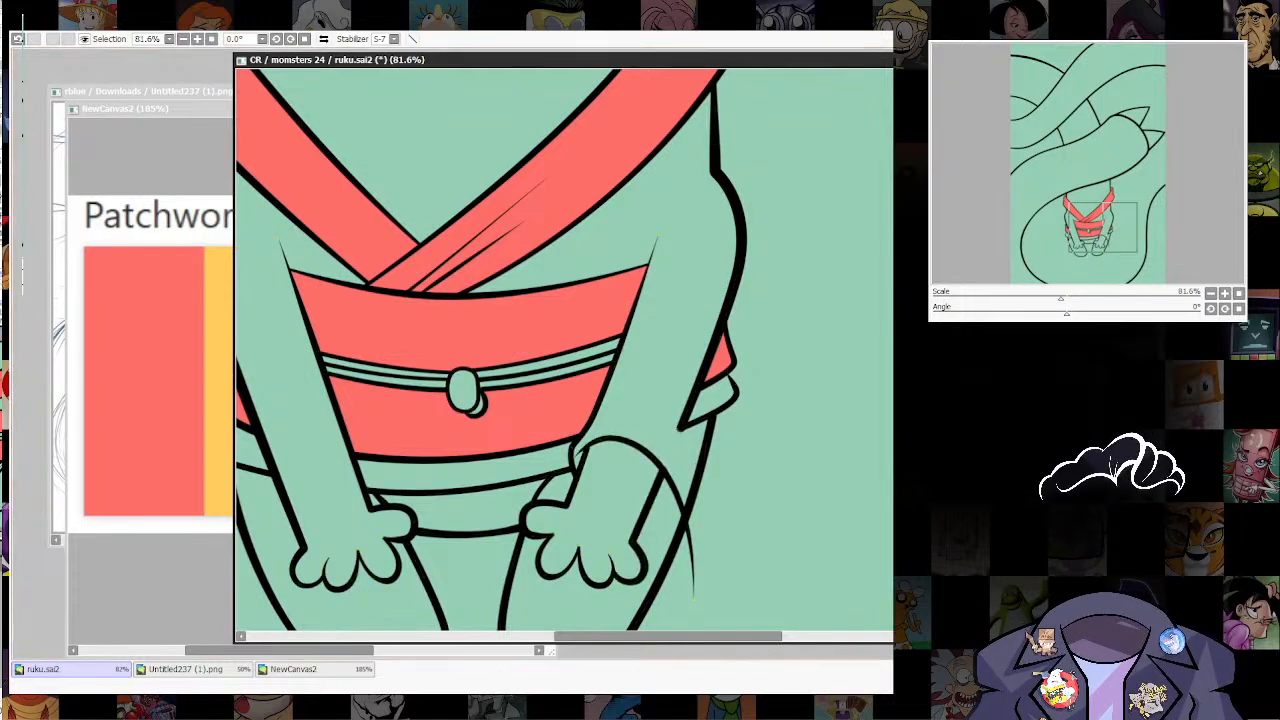
{"action": "key", "text": "ctrl"}
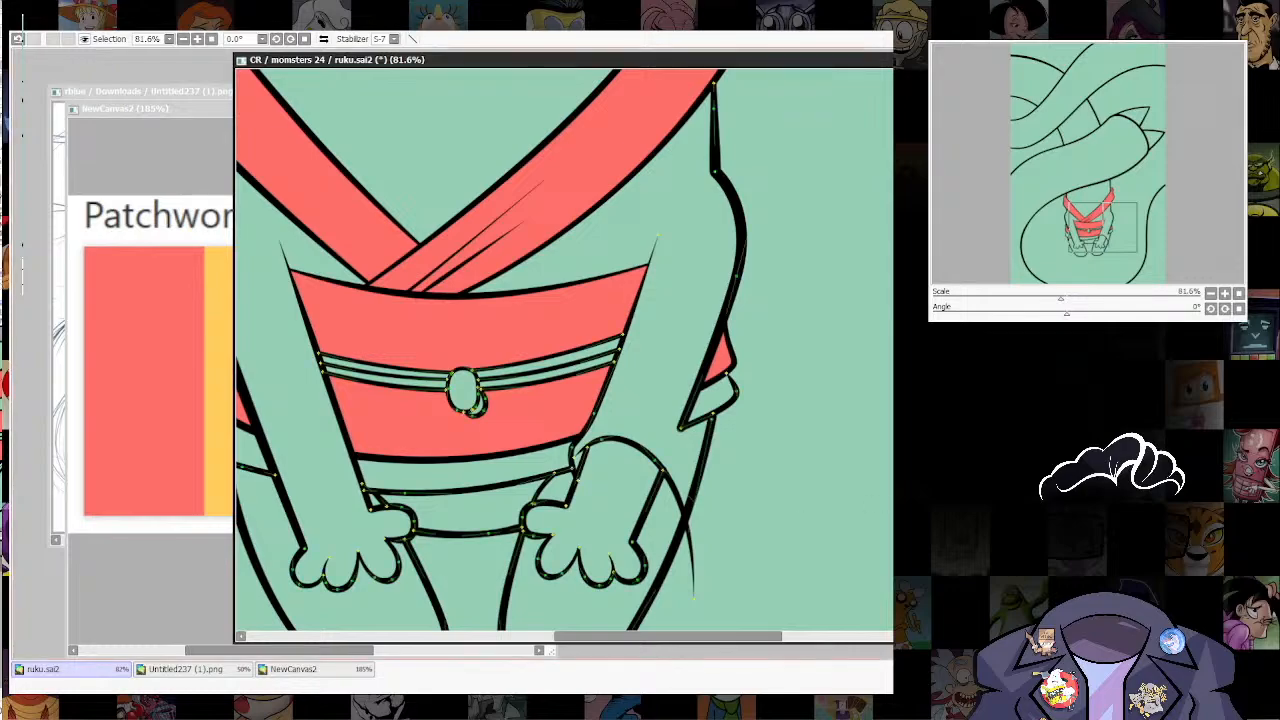
{"action": "key", "text": "ctrl+z"}
{"action": "key", "text": "ctrl+z"}
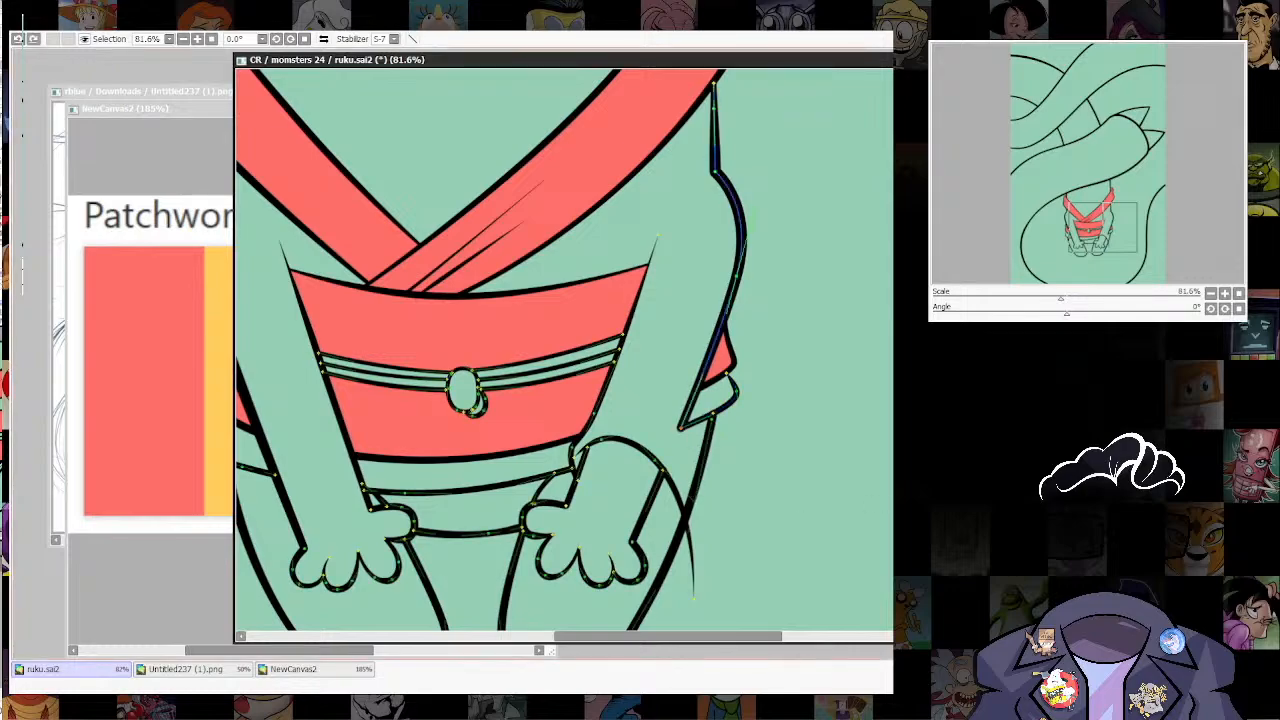
Step: Extend the right arm's outer line down into a hanging sleeve with a rounded tip, trimming the belt and hem ends behind it
{"action": "left_click_drag", "start_coordinate": [734, 281], "coordinate": [740, 280]}
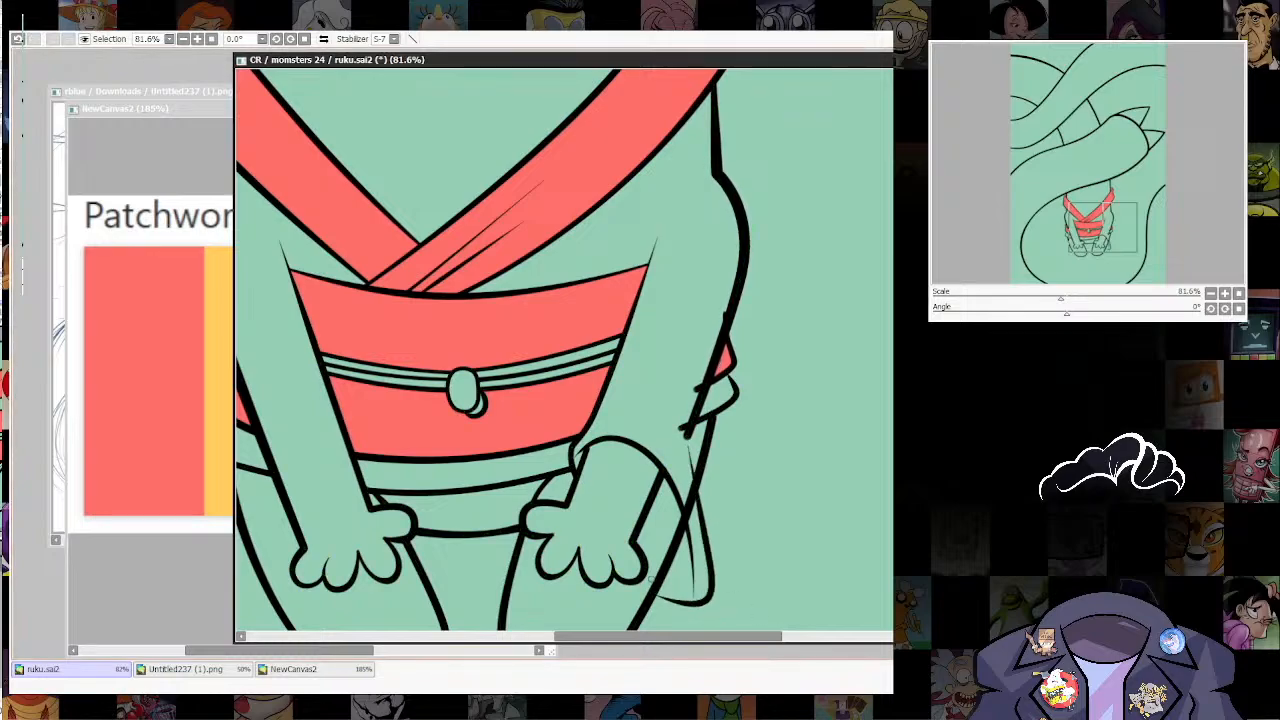
{"action": "scroll", "coordinate": [689, 580], "scroll_direction": "down", "scroll_amount": 2}
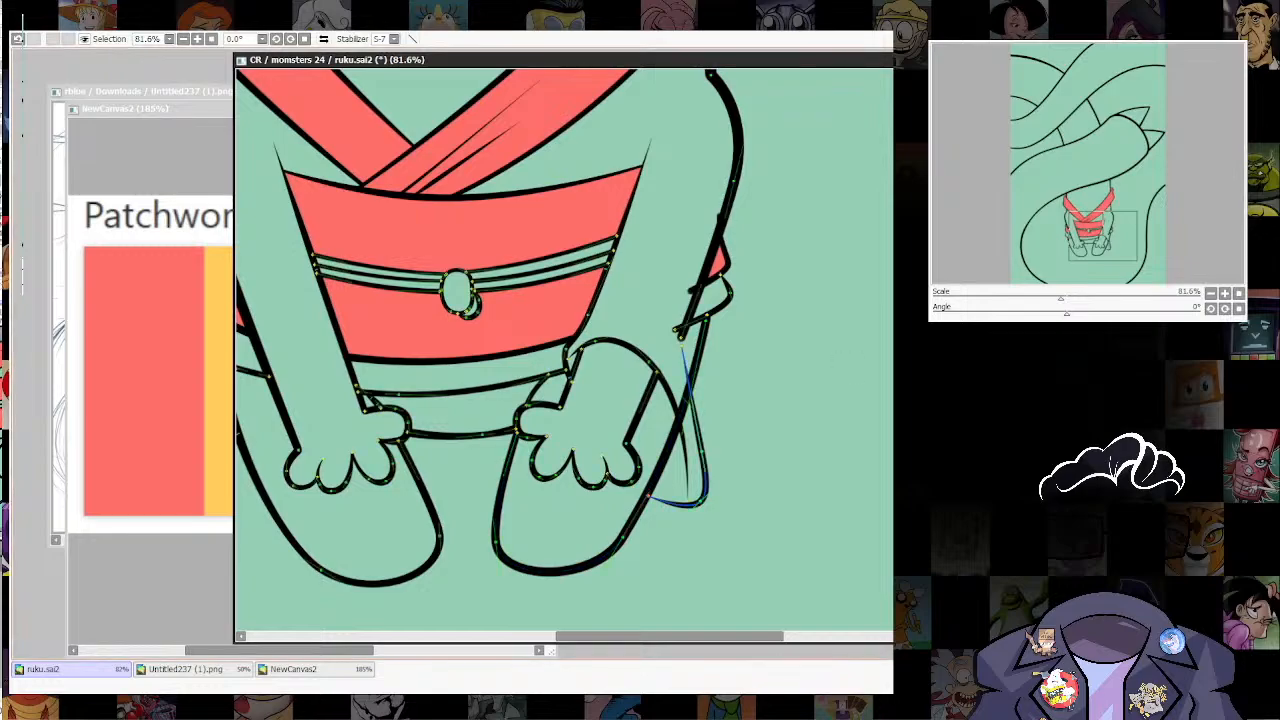
{"action": "left_click_drag", "start_coordinate": [650, 496], "coordinate": [680, 496]}
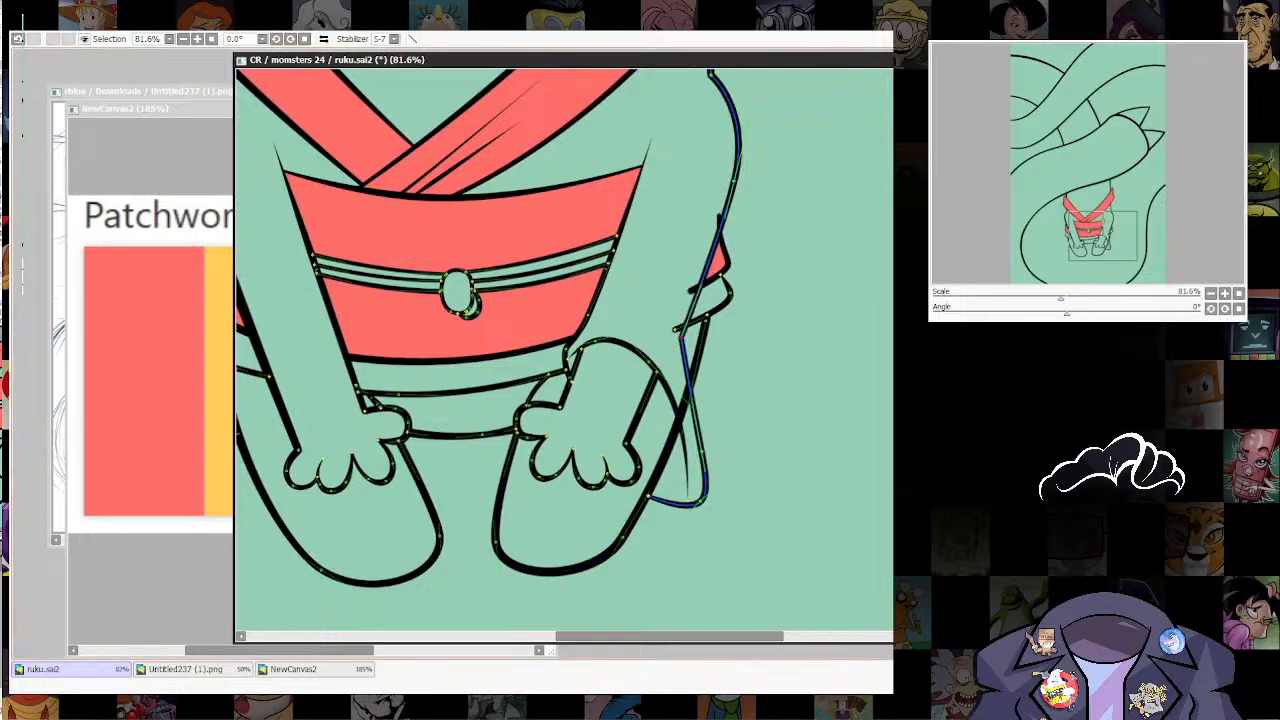
{"action": "left_click", "coordinate": [682, 338]}
{"action": "mouse_move", "coordinate": [706, 344]}
{"action": "left_mouse_down"}
{"action": "mouse_move", "coordinate": [683, 350]}
{"action": "mouse_move", "coordinate": [678, 450]}
{"action": "mouse_move", "coordinate": [687, 421]}
{"action": "left_mouse_up"}
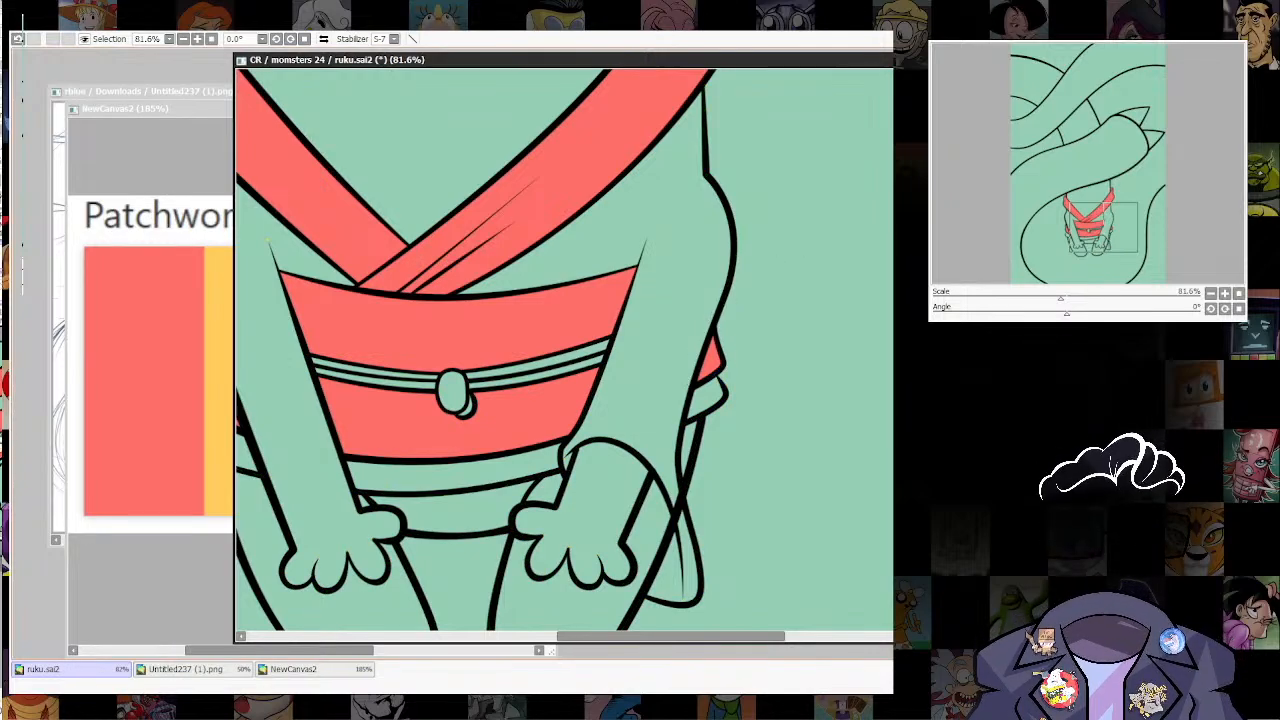
Step: Bring the end of the hanging sleeve's lower line up to the outer edge of the right hand
{"action": "scroll", "coordinate": [749, 425], "scroll_direction": "down", "scroll_amount": 7}
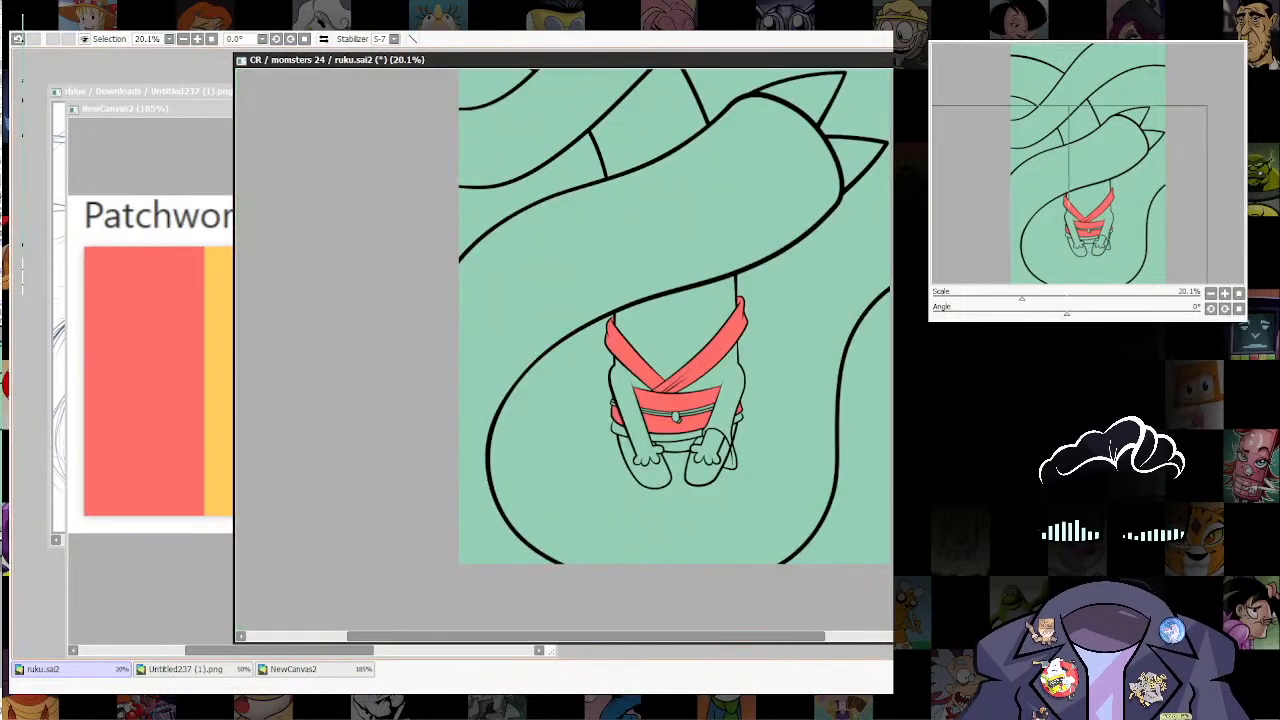
{"action": "scroll", "coordinate": [747, 446], "scroll_direction": "up", "scroll_amount": 6}
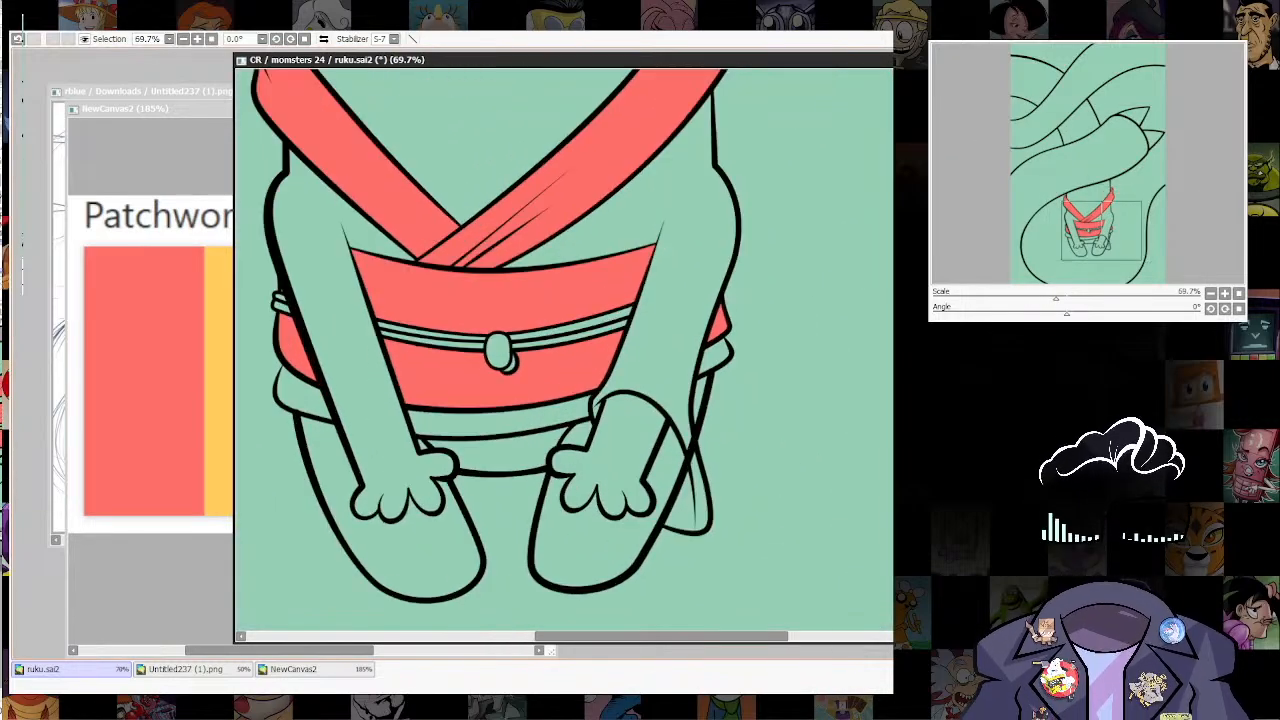
{"action": "left_click", "coordinate": [682, 529], "text": "ctrl+shift"}
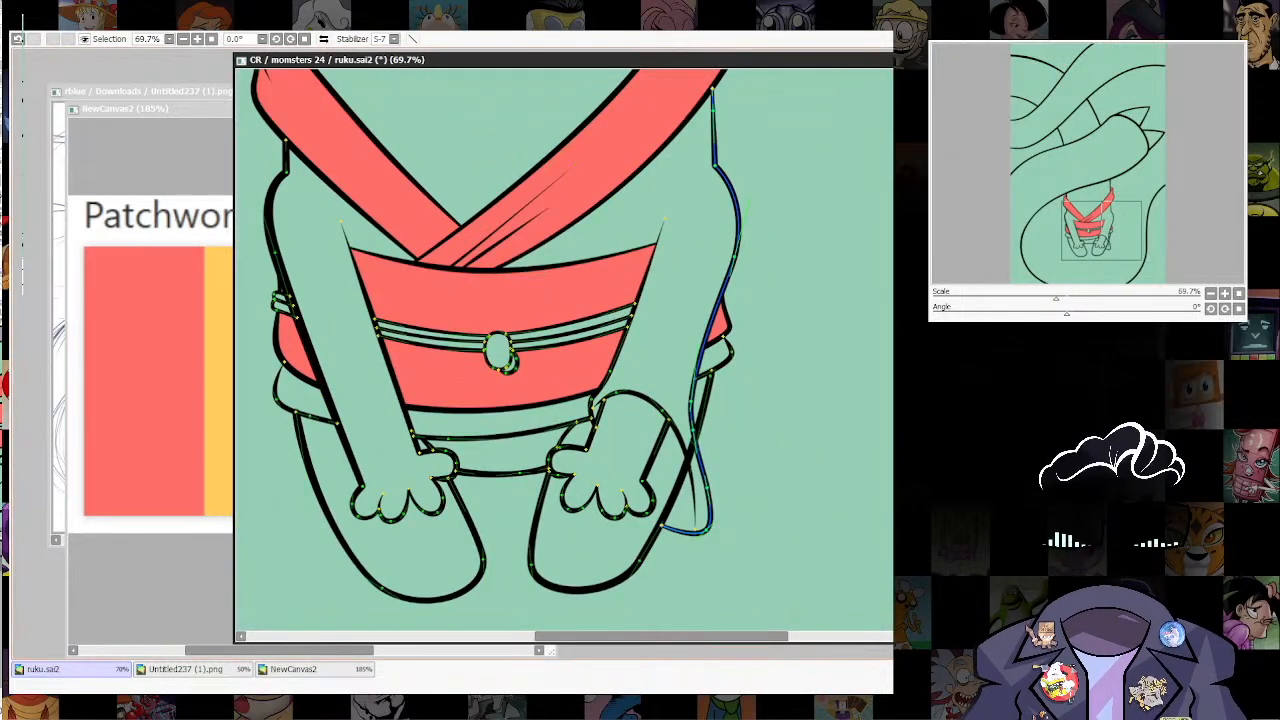
{"action": "left_click_drag", "start_coordinate": [662, 526], "coordinate": [645, 474]}
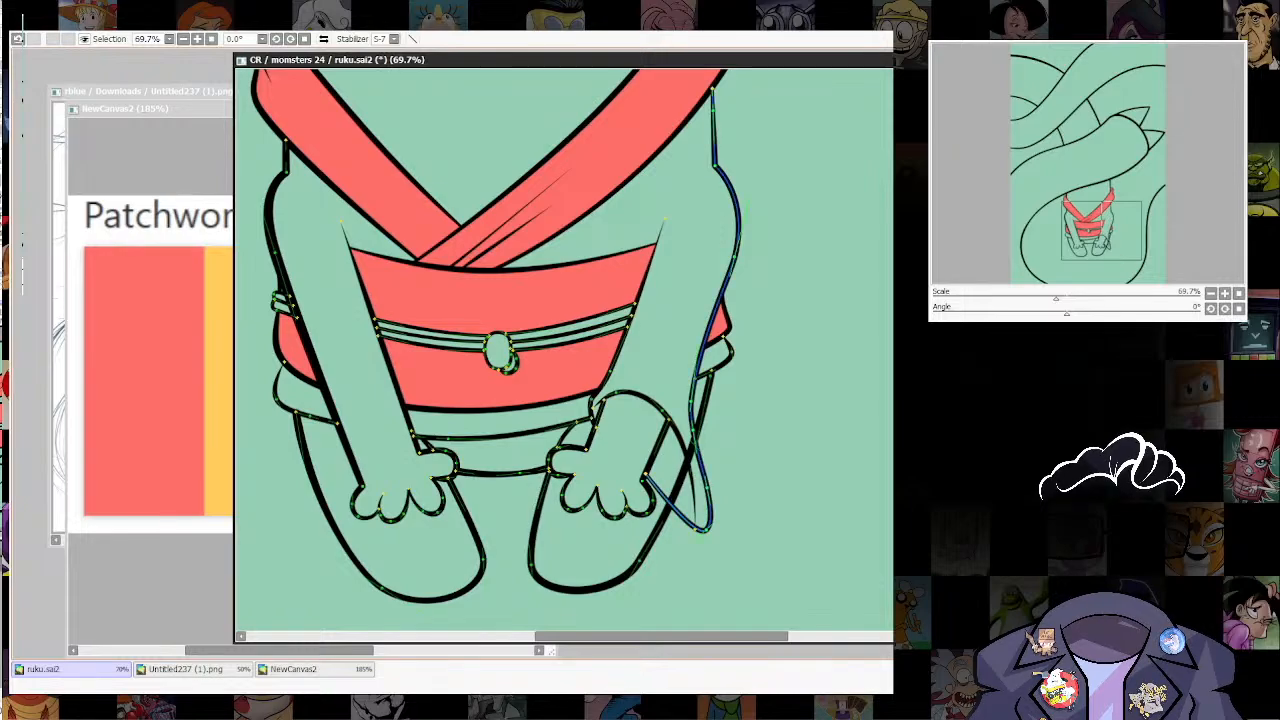
{"action": "left_click_drag", "start_coordinate": [696, 529], "coordinate": [678, 505]}
{"action": "key", "text": "ctrl+z"}
{"action": "key", "text": "ctrl+z"}
{"action": "key", "text": "ctrl+z"}
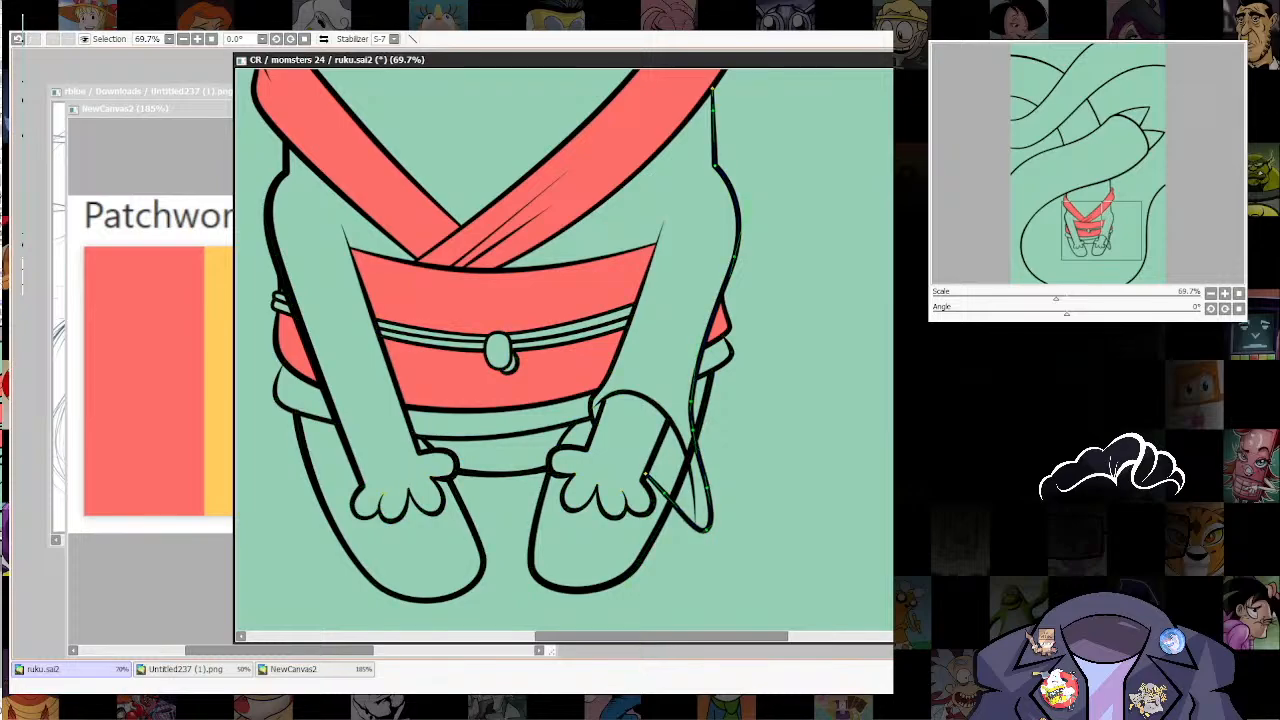
Step: Reshape the hanging sleeve's bottom into a flat edge with rounded corners beside the leg, and remove the leg outline crossing it
{"action": "left_click_drag", "start_coordinate": [659, 543], "coordinate": [682, 541]}
{"action": "left_click_drag", "start_coordinate": [708, 530], "coordinate": [706, 538]}
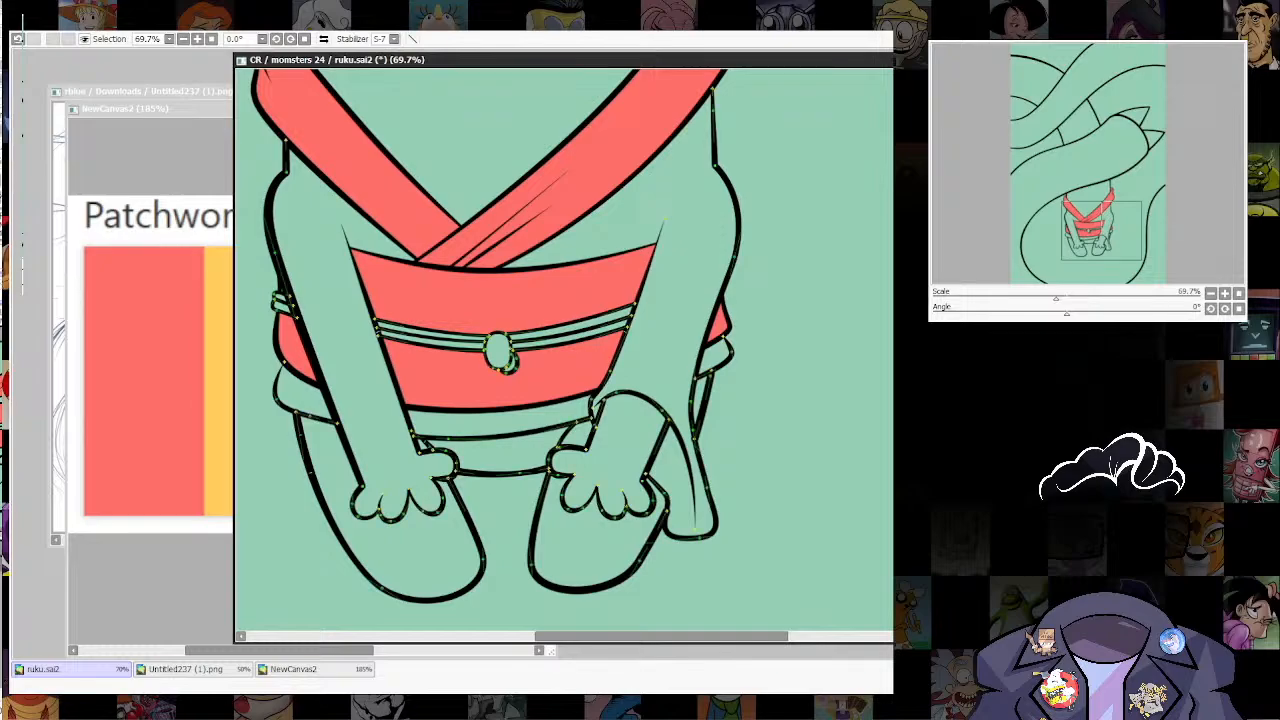
{"action": "left_click_drag", "start_coordinate": [665, 516], "coordinate": [650, 517]}
{"action": "left_click_drag", "start_coordinate": [693, 441], "coordinate": [705, 473]}
{"action": "scroll", "coordinate": [824, 350], "scroll_direction": "down", "scroll_amount": 5}
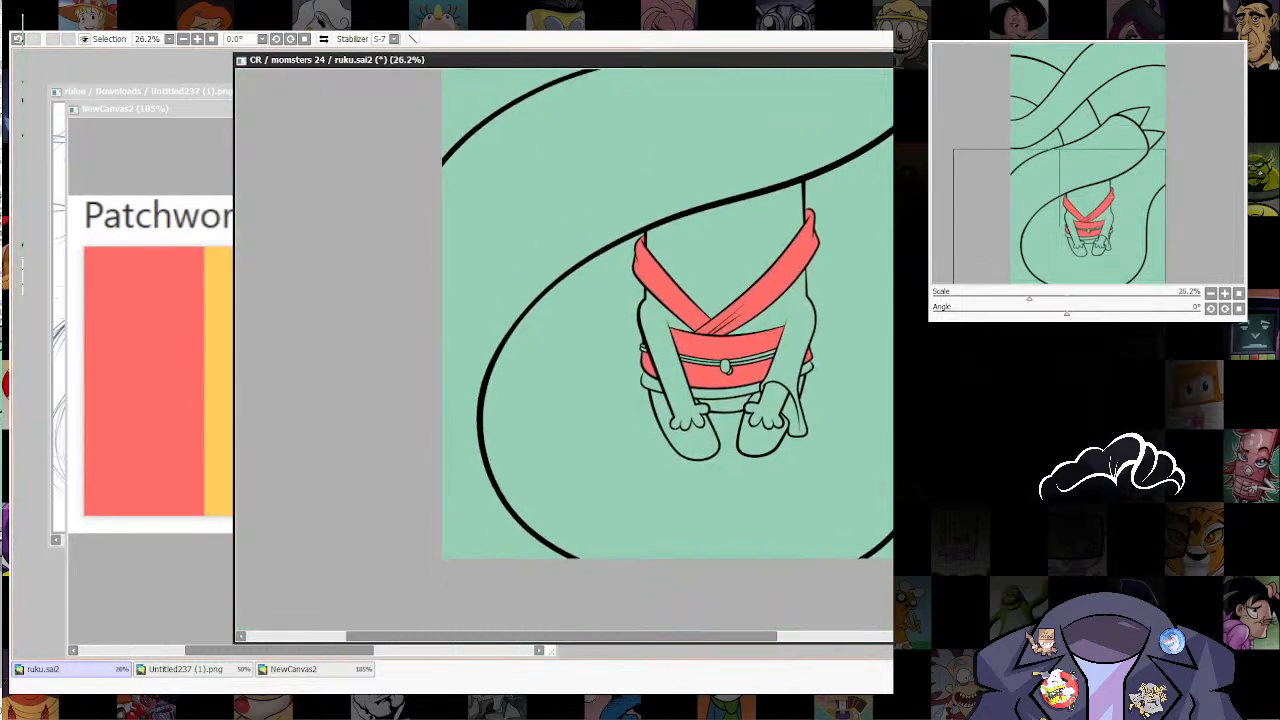
{"action": "scroll", "coordinate": [725, 360], "scroll_direction": "up", "scroll_amount": 5}
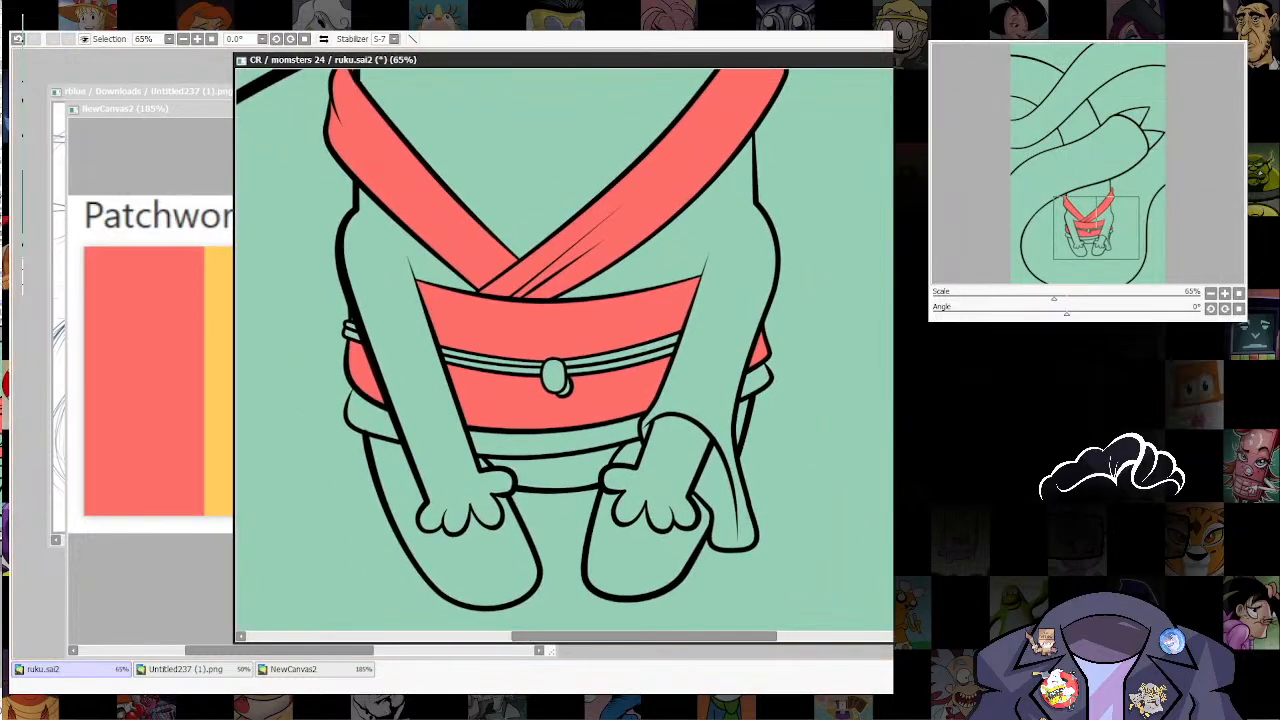
Step: Fine-tune the rounded bottom corner of the hanging sleeve beside the right leg
{"action": "left_click_drag", "start_coordinate": [757, 542], "coordinate": [753, 545]}
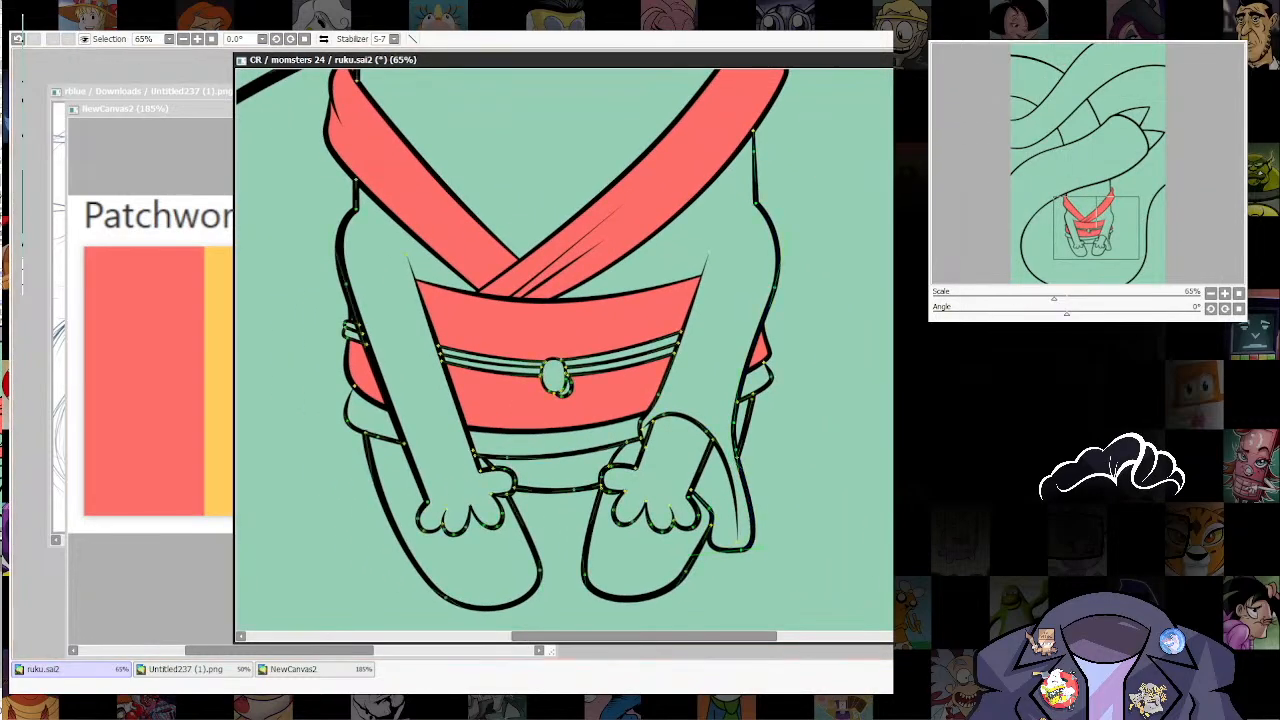
{"action": "scroll", "coordinate": [760, 500], "scroll_direction": "down", "scroll_amount": 4}
{"action": "scroll", "coordinate": [755, 495], "scroll_direction": "up", "scroll_amount": 7}
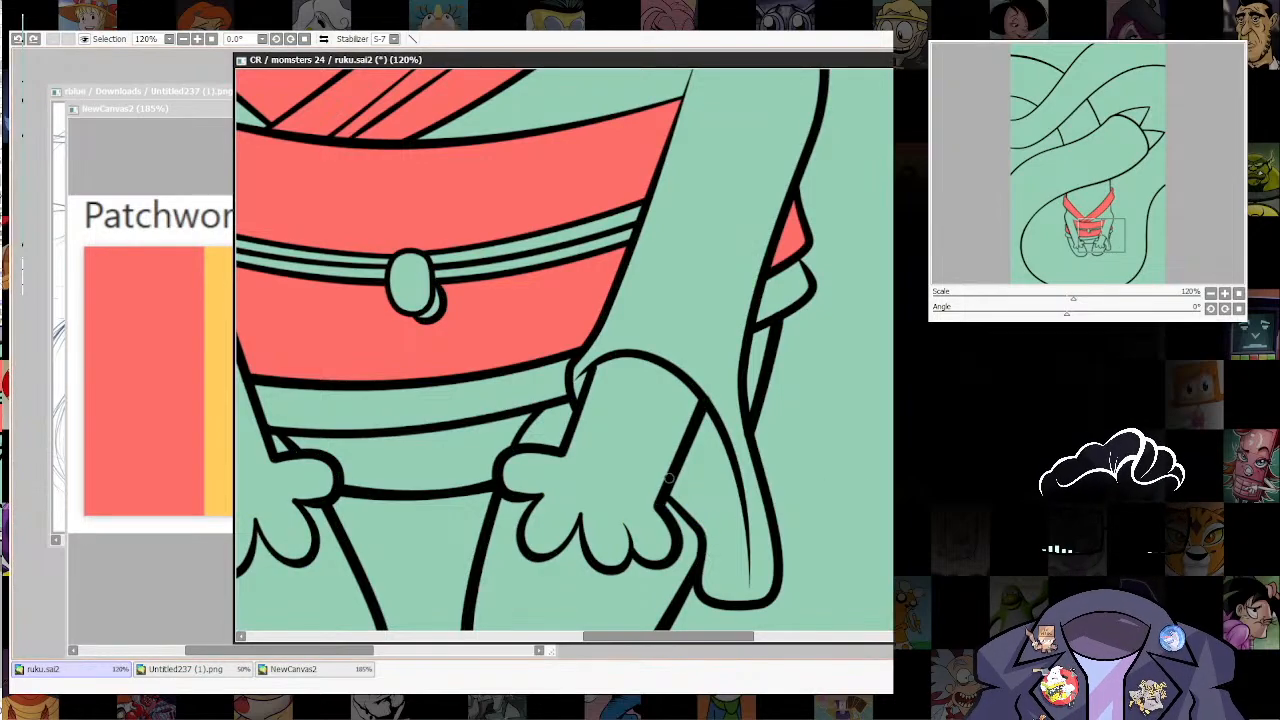
{"action": "scroll", "coordinate": [651, 551], "scroll_direction": "down", "scroll_amount": 4}
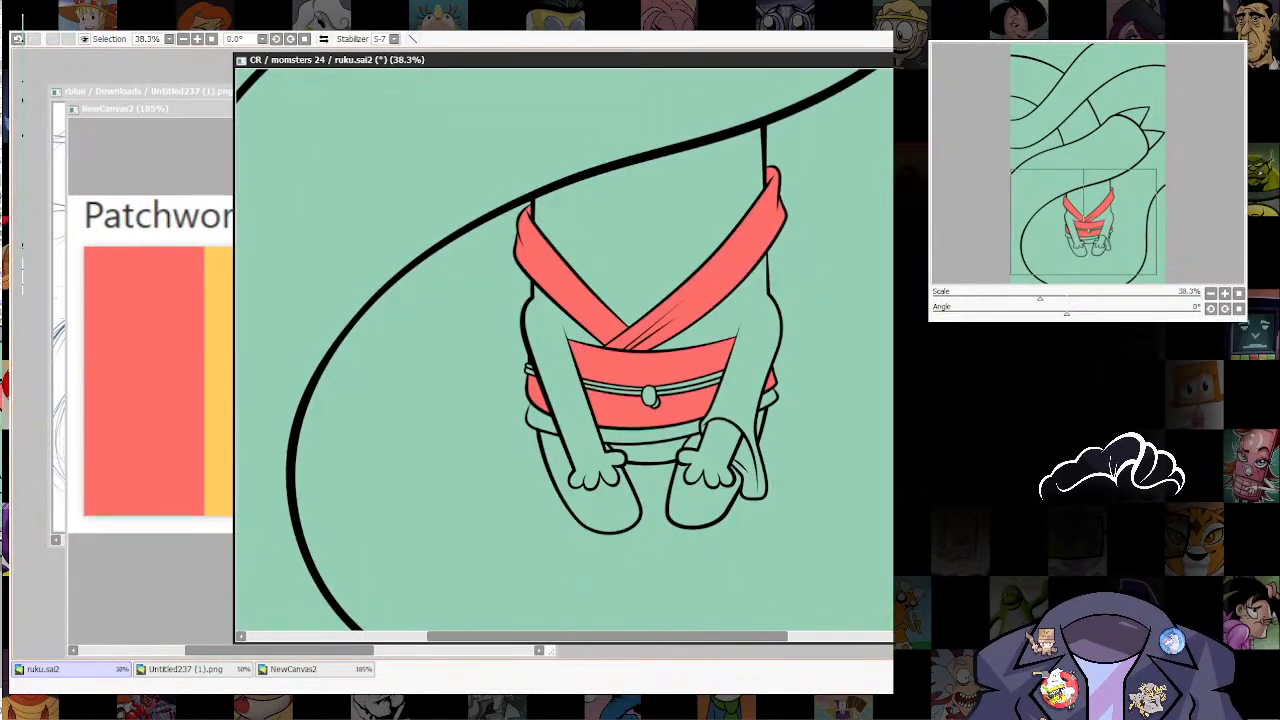
{"action": "scroll", "coordinate": [565, 350], "scroll_direction": "down", "scroll_amount": 2}
{"action": "scroll", "coordinate": [565, 350], "scroll_direction": "up", "scroll_amount": 3}
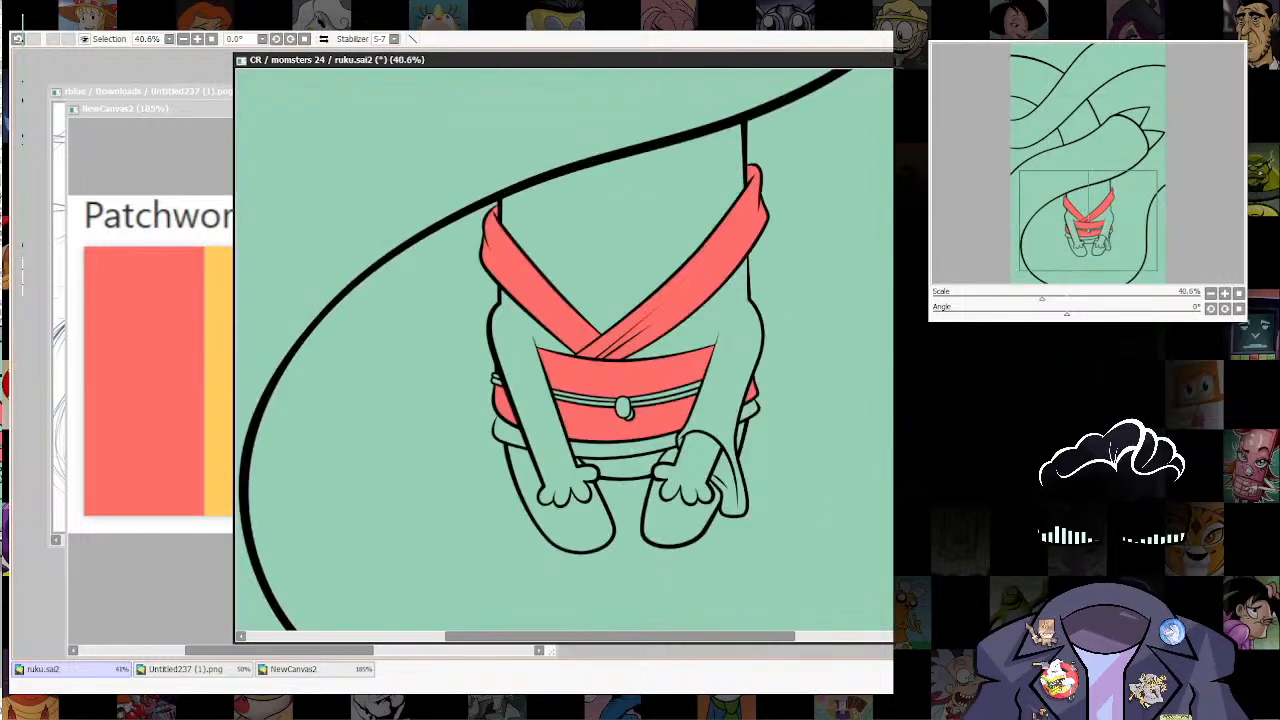
{"action": "scroll", "coordinate": [750, 440], "scroll_direction": "up", "scroll_amount": 1}
{"action": "left_click_drag", "start_coordinate": [750, 440], "coordinate": [813, 444]}
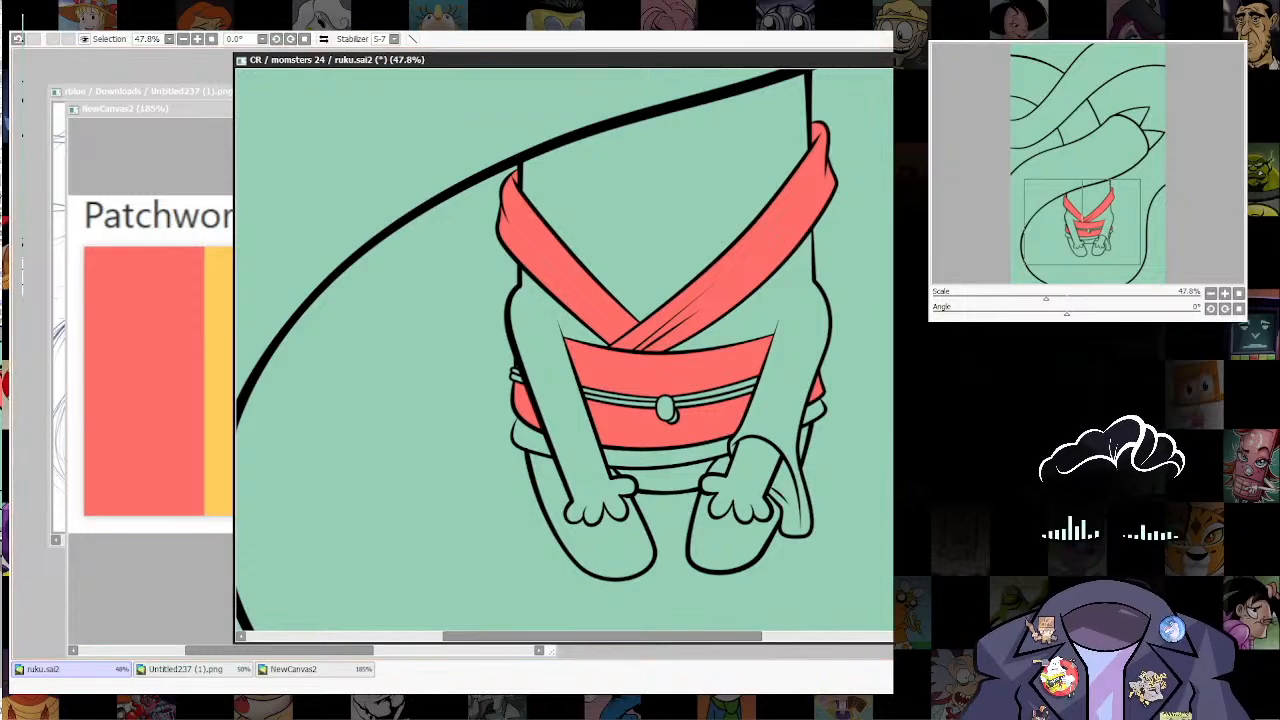
Step: Duplicate the right arm's outer sleeve line, flip the copy horizontally, and place it along the left arm's outer edge
{"action": "key", "text": "ctrl"}
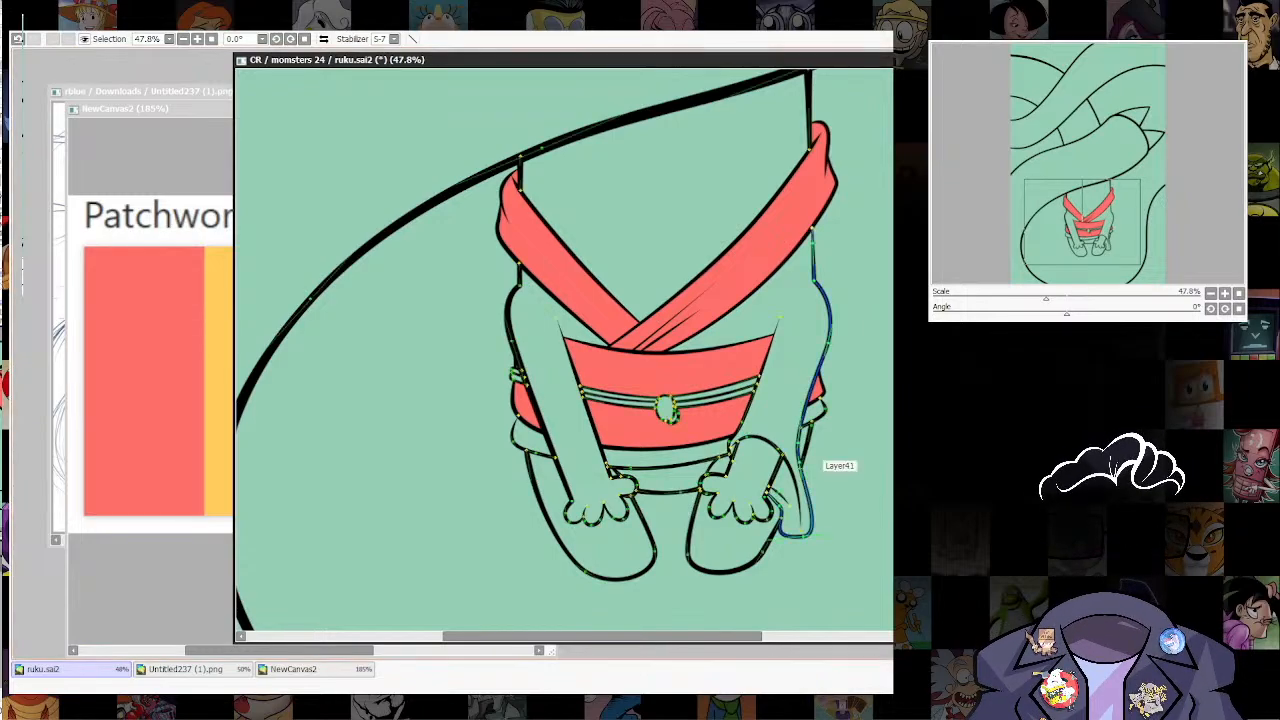
{"action": "mouse_move", "coordinate": [806, 450]}
{"action": "left_mouse_down"}
{"action": "mouse_move", "coordinate": [880, 414]}
{"action": "mouse_move", "coordinate": [671, 457]}
{"action": "left_mouse_up"}
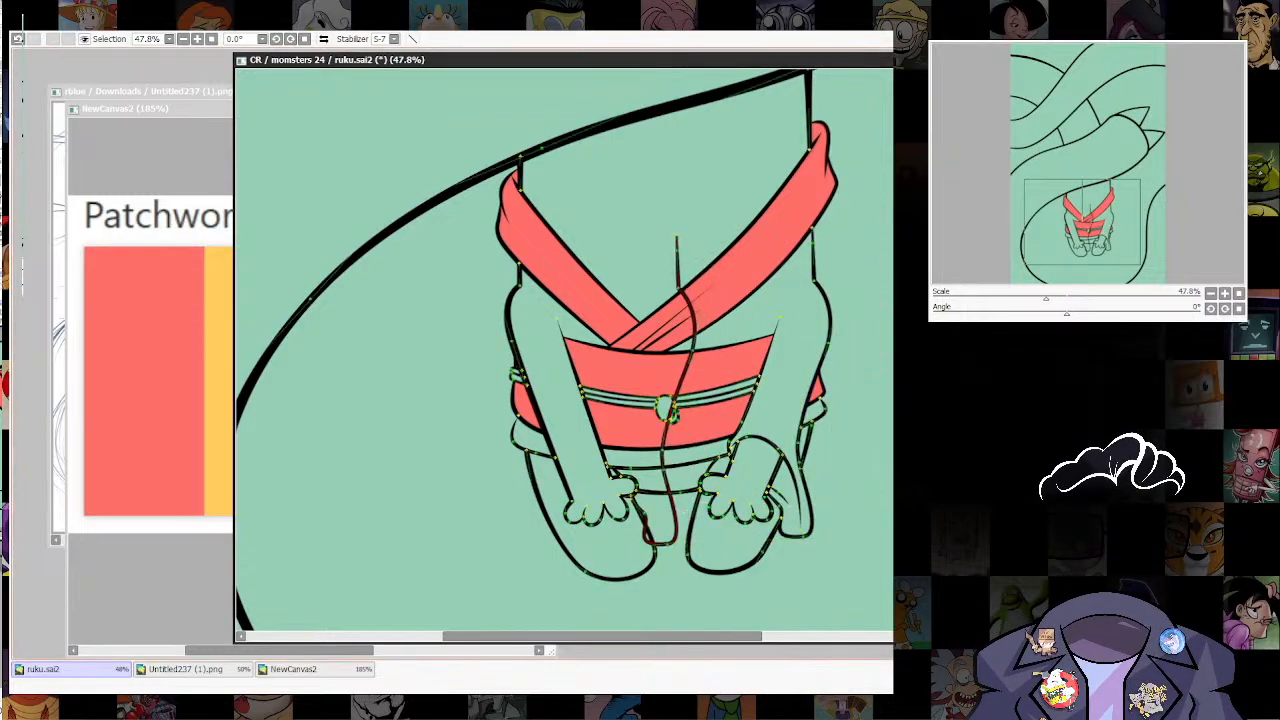
{"action": "key", "text": "h"}
{"action": "key", "text": "ctrl+z"}
{"action": "key", "text": "ctrl+t"}
{"action": "key", "text": "h"}
{"action": "mouse_move", "coordinate": [664, 390]}
{"action": "left_mouse_down"}
{"action": "mouse_move", "coordinate": [537, 402]}
{"action": "mouse_move", "coordinate": [537, 390]}
{"action": "left_mouse_up"}
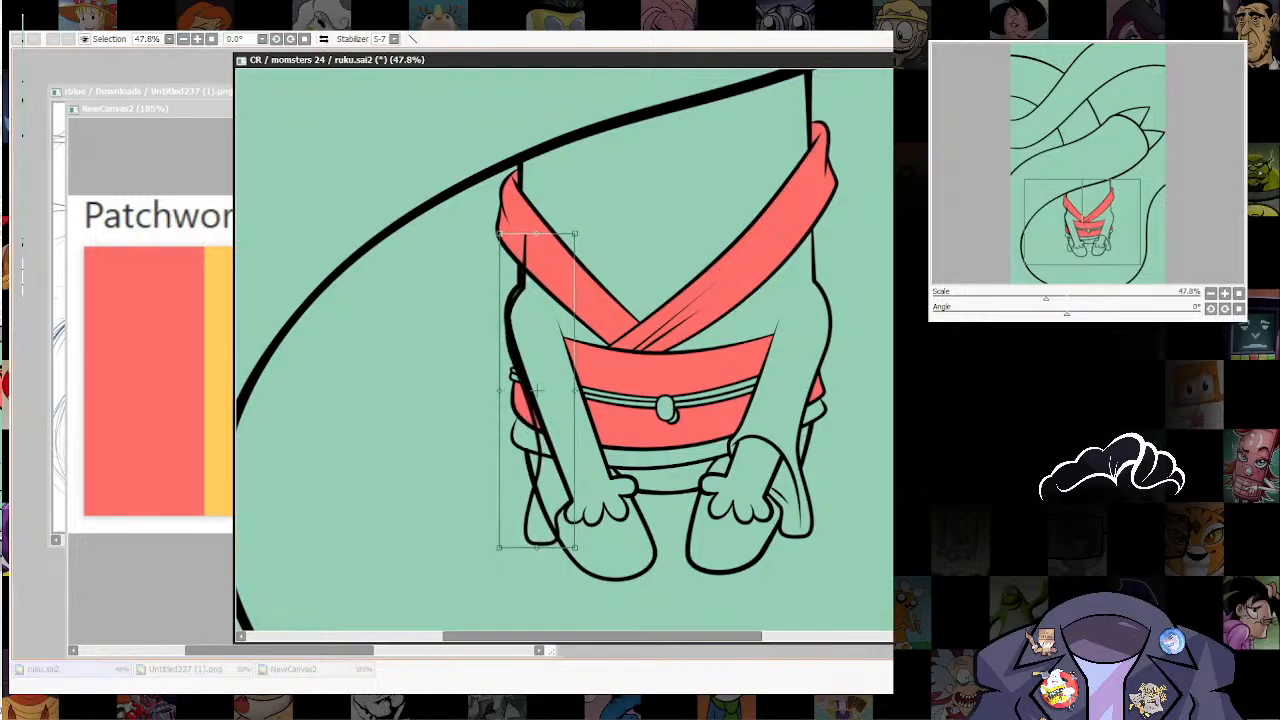
{"action": "key", "text": "Return"}
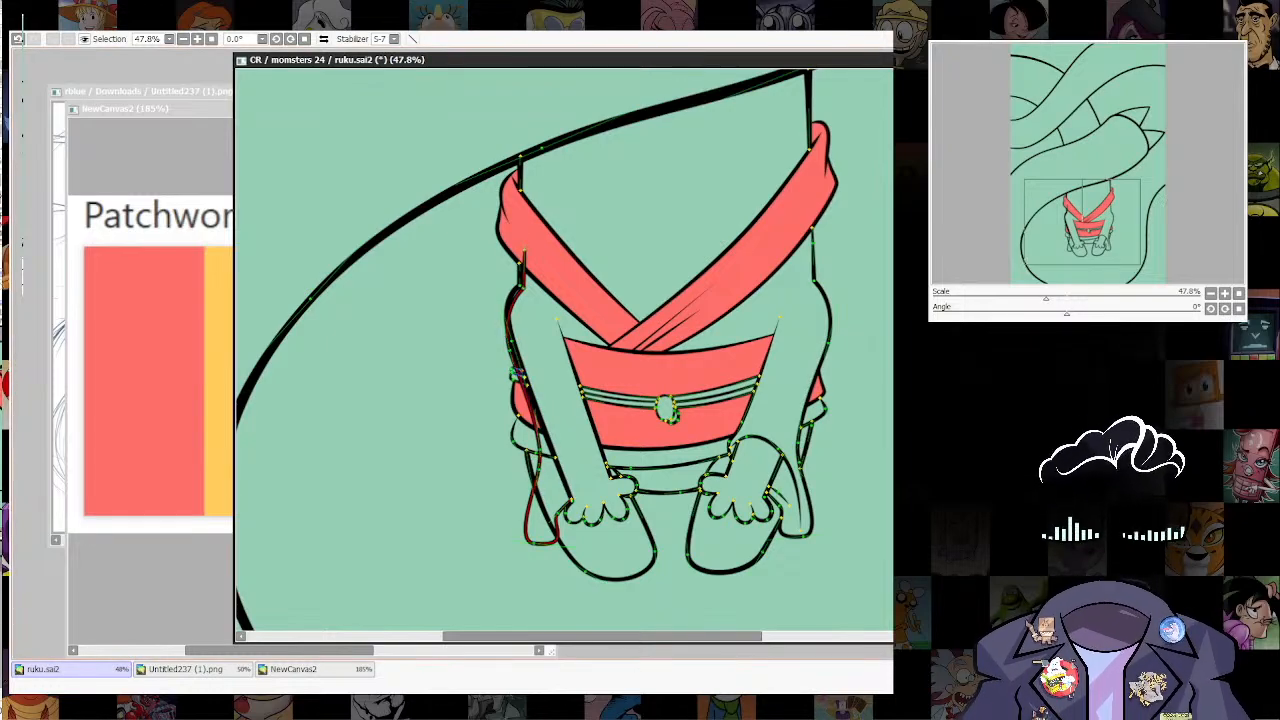
Step: Trim the upper part off the mirrored sleeve line and extend its end up to meet the left arm's outer line
{"action": "left_click", "coordinate": [536, 420]}
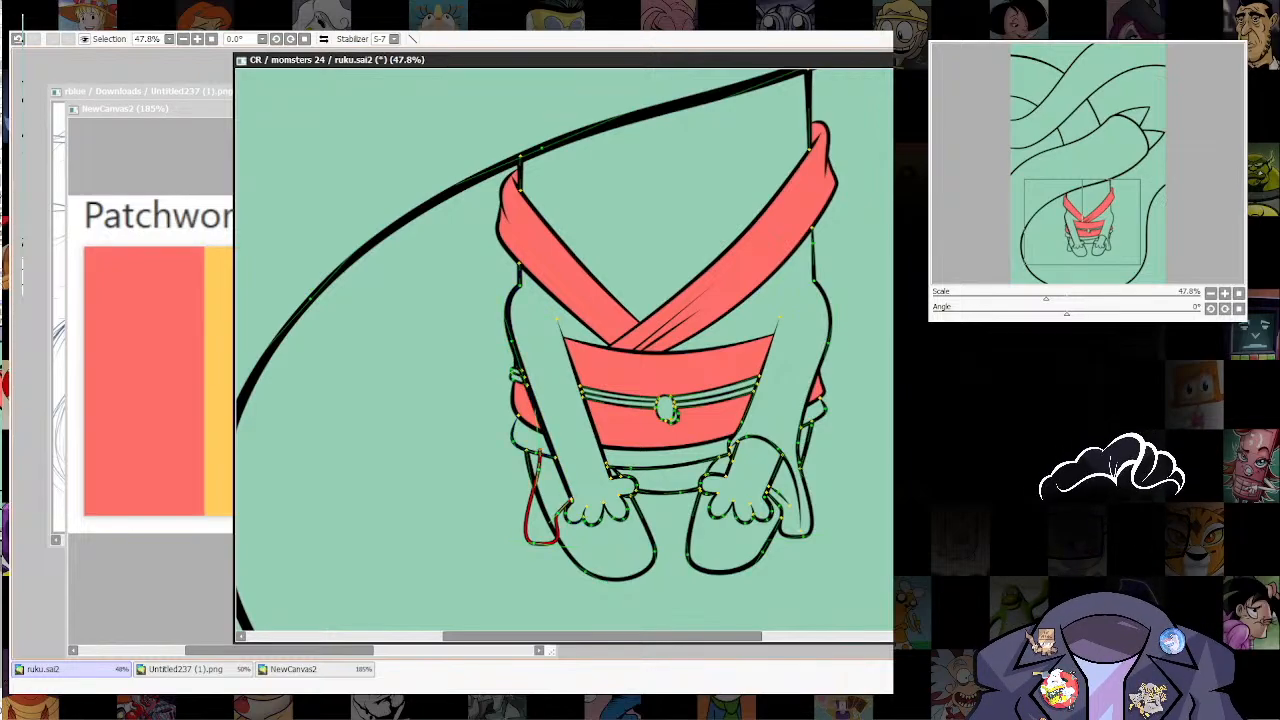
{"action": "left_click_drag", "start_coordinate": [540, 451], "coordinate": [540, 416]}
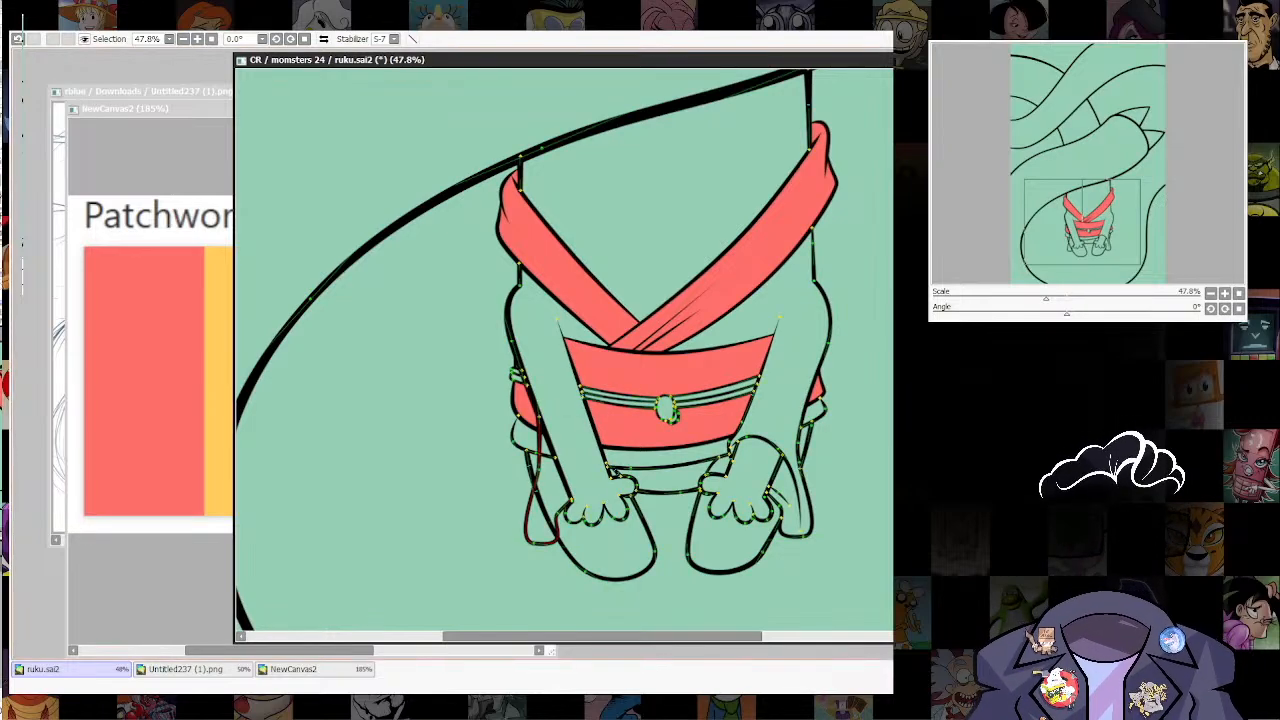
{"action": "left_click_drag", "start_coordinate": [538, 468], "coordinate": [536, 472]}
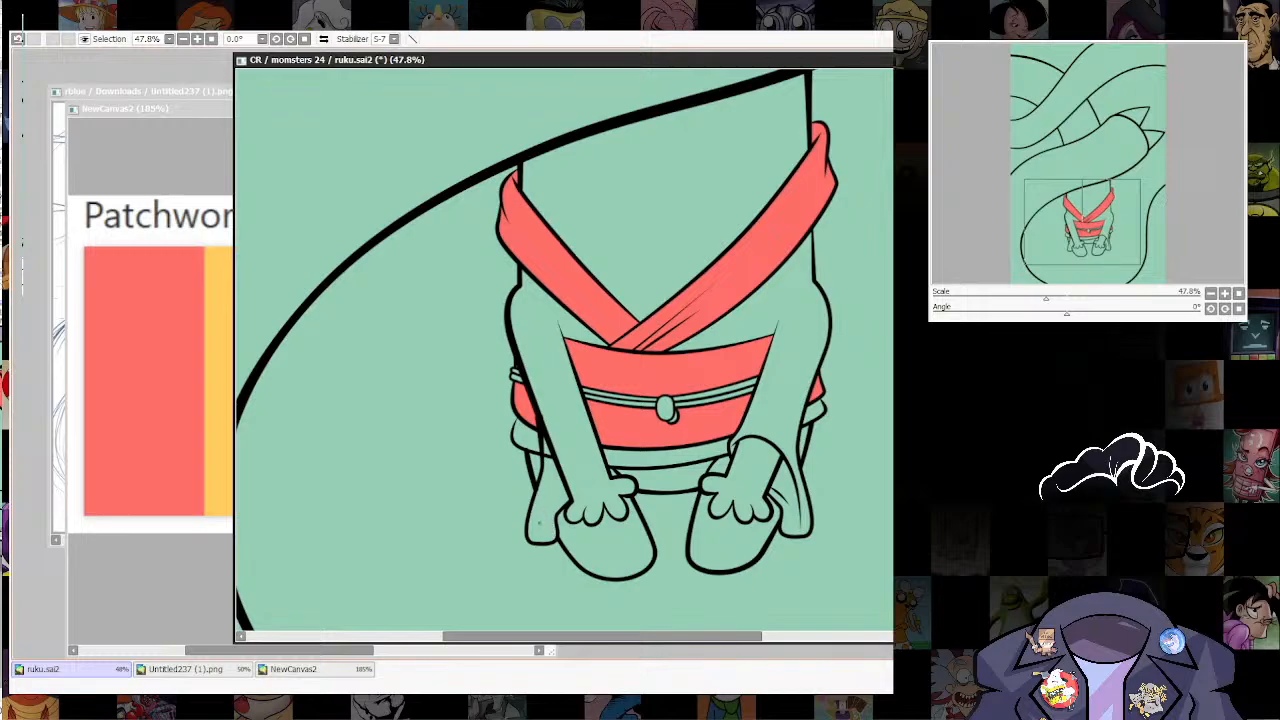
{"action": "scroll", "coordinate": [536, 467], "scroll_direction": "up", "scroll_amount": 2}
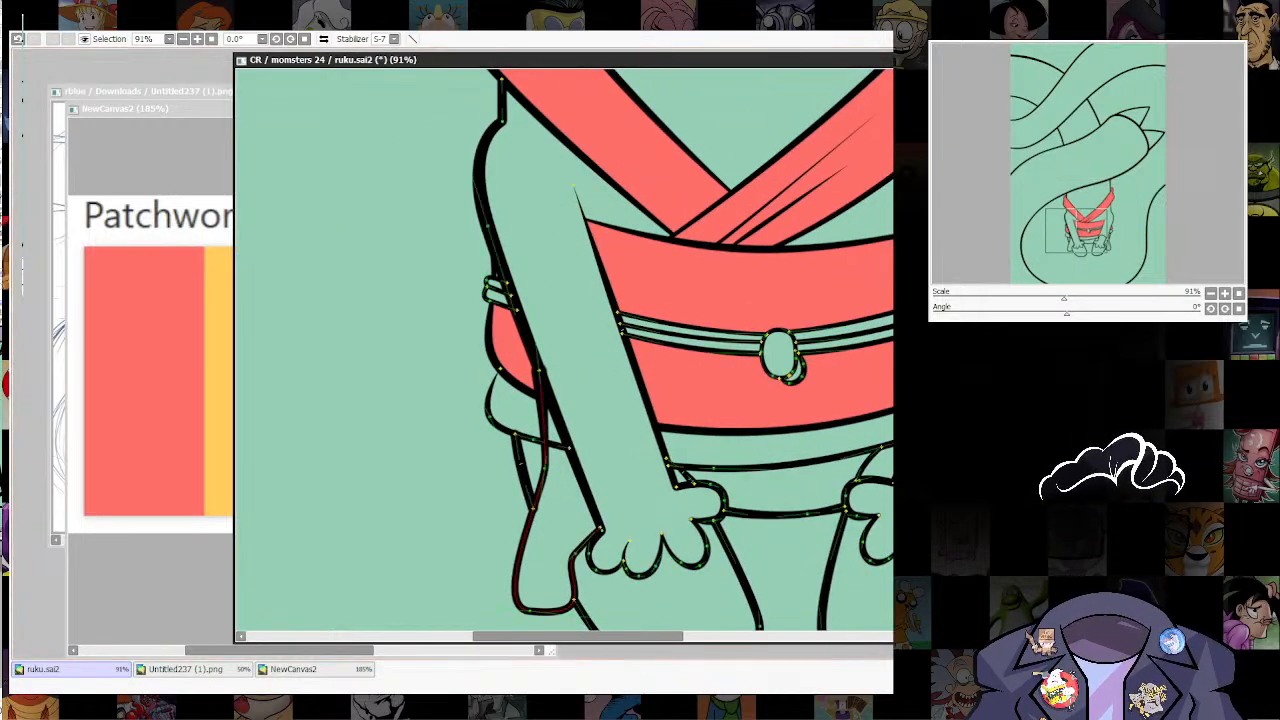
Step: Draw a curved sleeve opening from inside the left hanging sleeve up across the wrist to the hem line
{"action": "left_click_drag", "start_coordinate": [545, 466], "coordinate": [414, 448]}
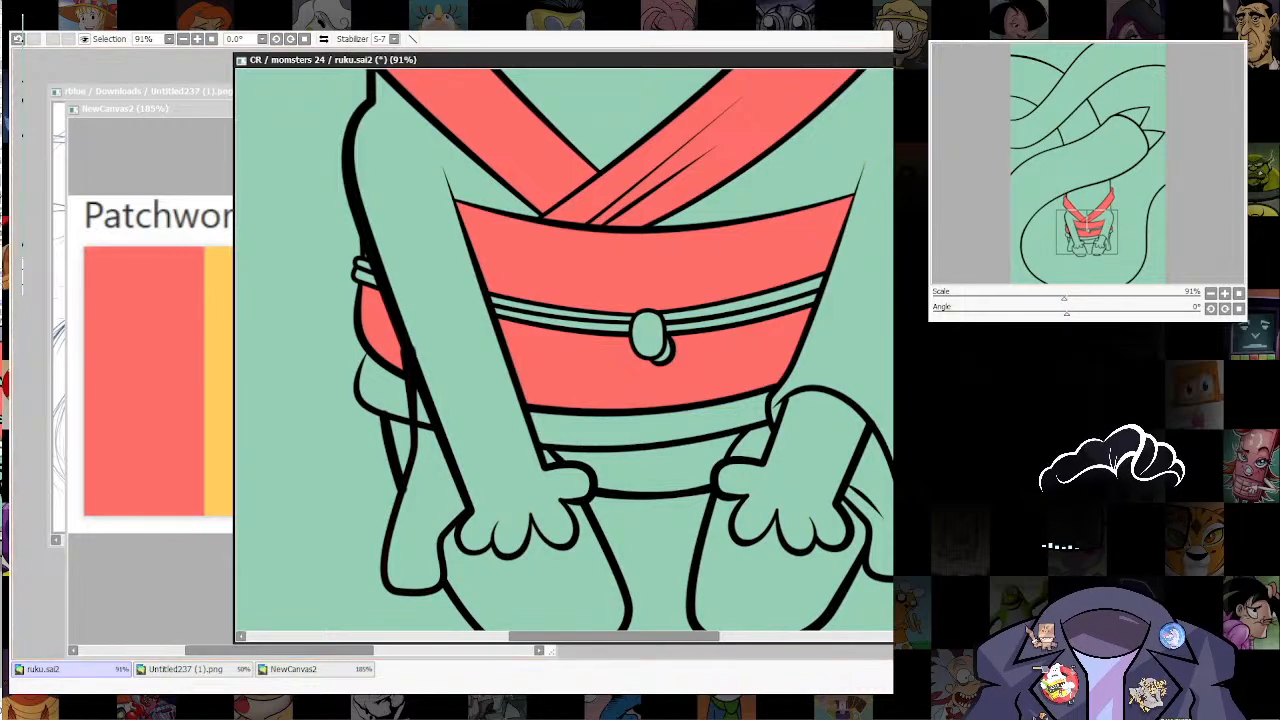
{"action": "left_click_drag", "start_coordinate": [521, 437], "coordinate": [562, 463]}
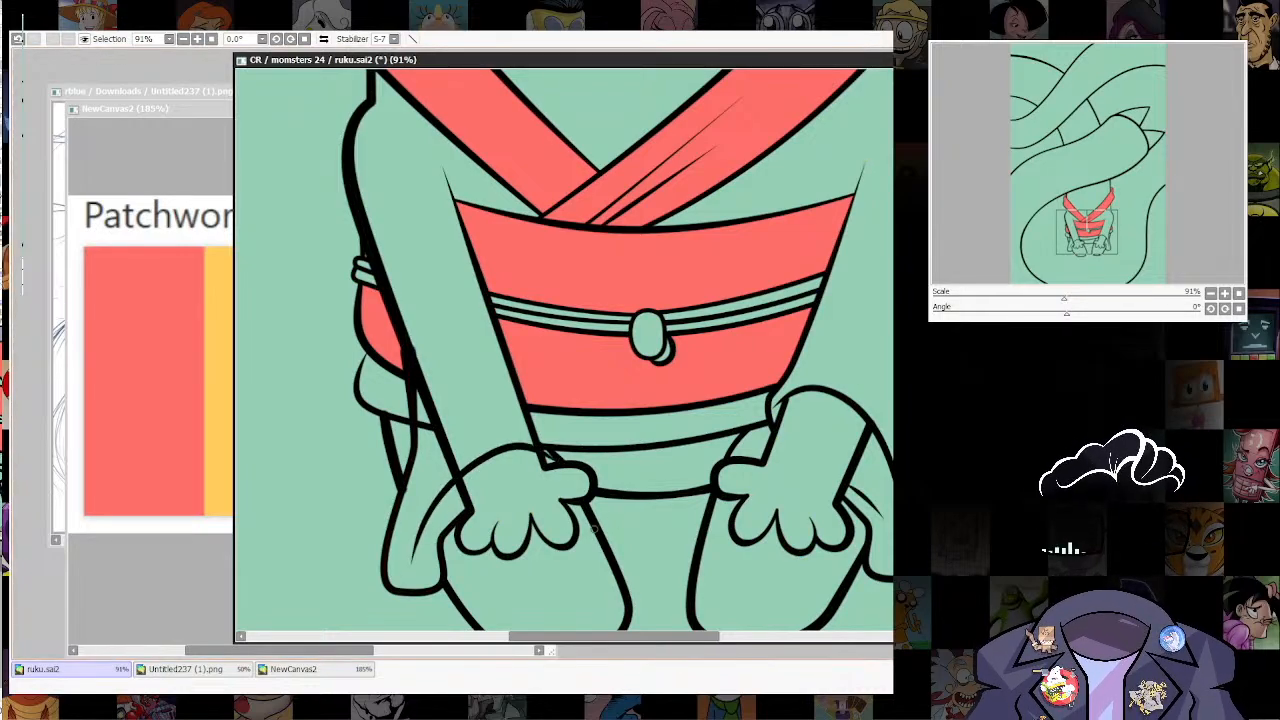
{"action": "mouse_move", "coordinate": [411, 558]}
{"action": "left_mouse_down"}
{"action": "mouse_move", "coordinate": [488, 449]}
{"action": "mouse_move", "coordinate": [561, 451]}
{"action": "left_mouse_up"}
{"action": "left_click_drag", "start_coordinate": [571, 509], "coordinate": [600, 542]}
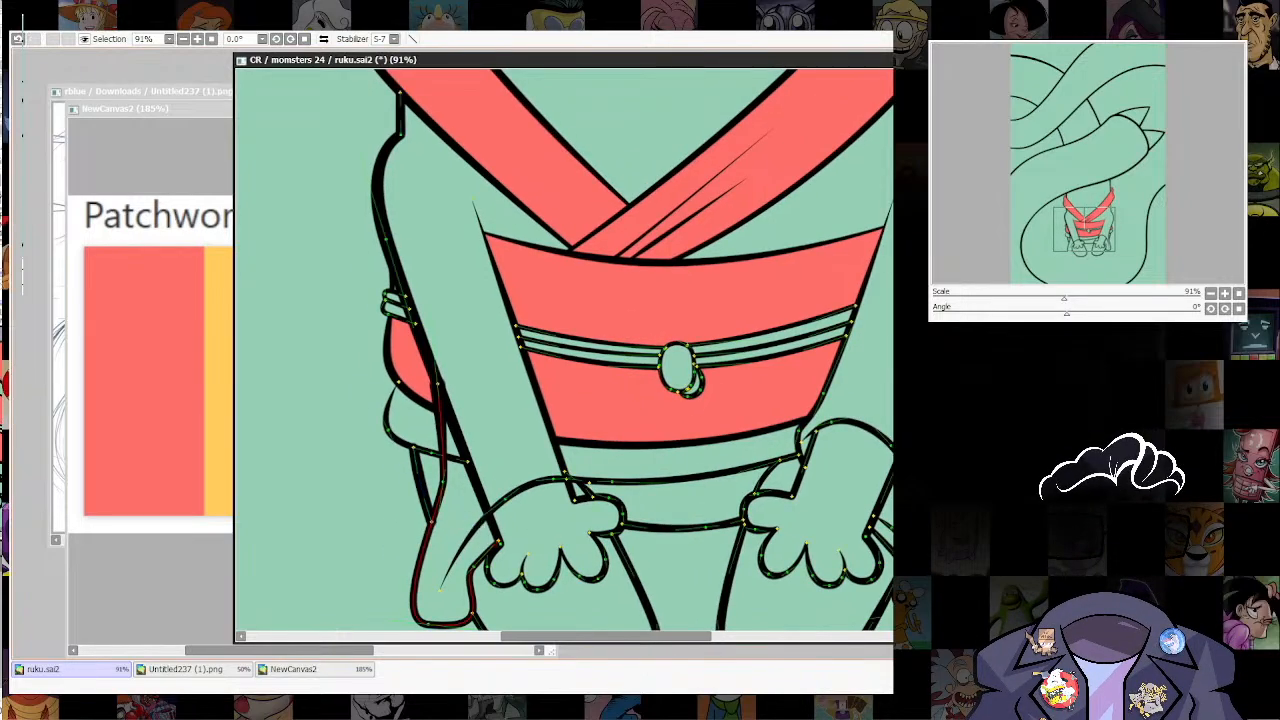
Step: Cut away the left arm's old outer line above the hand and join the upper arm line smoothly to the hanging sleeve
{"action": "mouse_move", "coordinate": [419, 477]}
{"action": "left_mouse_down"}
{"action": "mouse_move", "coordinate": [430, 479]}
{"action": "mouse_move", "coordinate": [397, 523]}
{"action": "mouse_move", "coordinate": [448, 513]}
{"action": "left_mouse_up"}
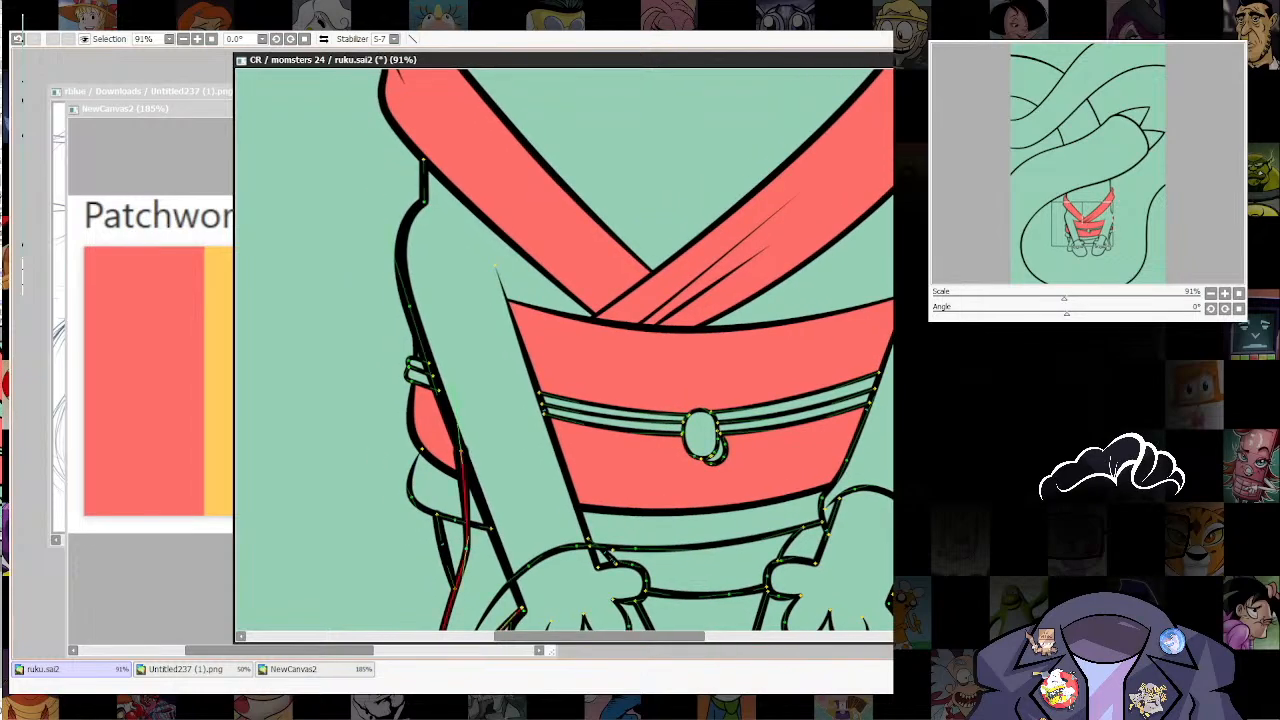
{"action": "left_click_drag", "start_coordinate": [463, 453], "coordinate": [474, 455]}
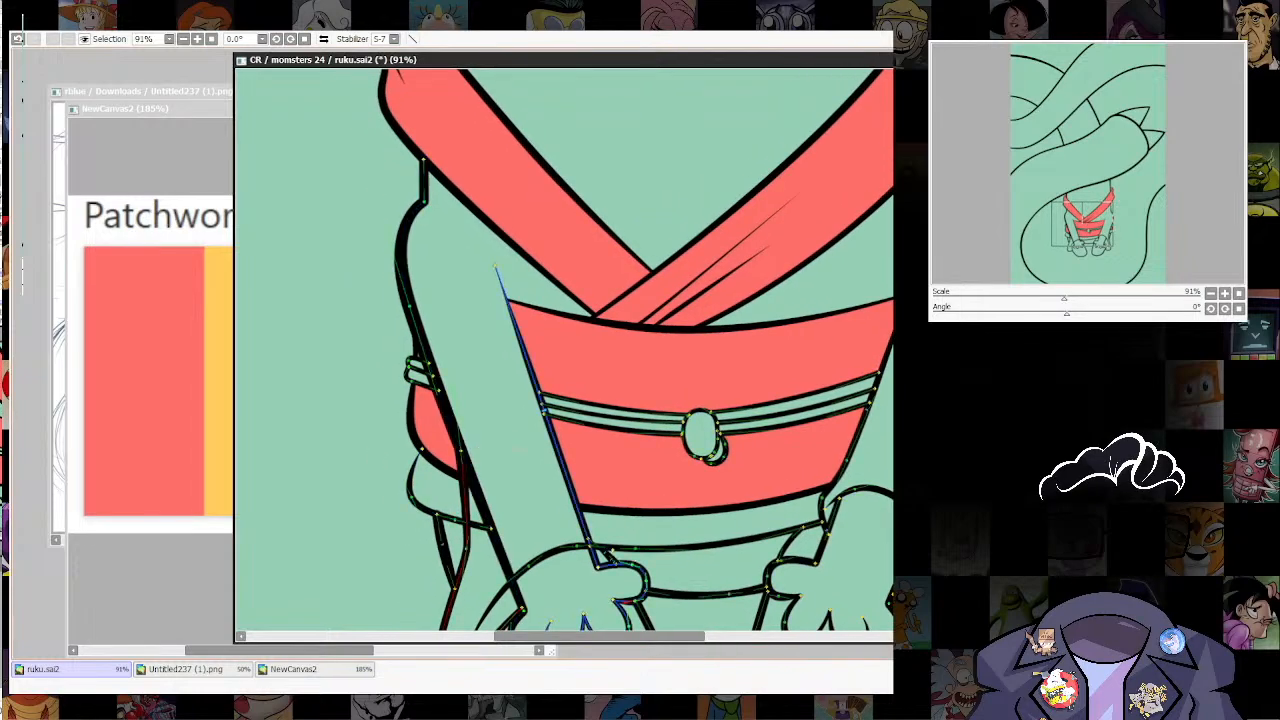
{"action": "left_click_drag", "start_coordinate": [481, 540], "coordinate": [496, 478]}
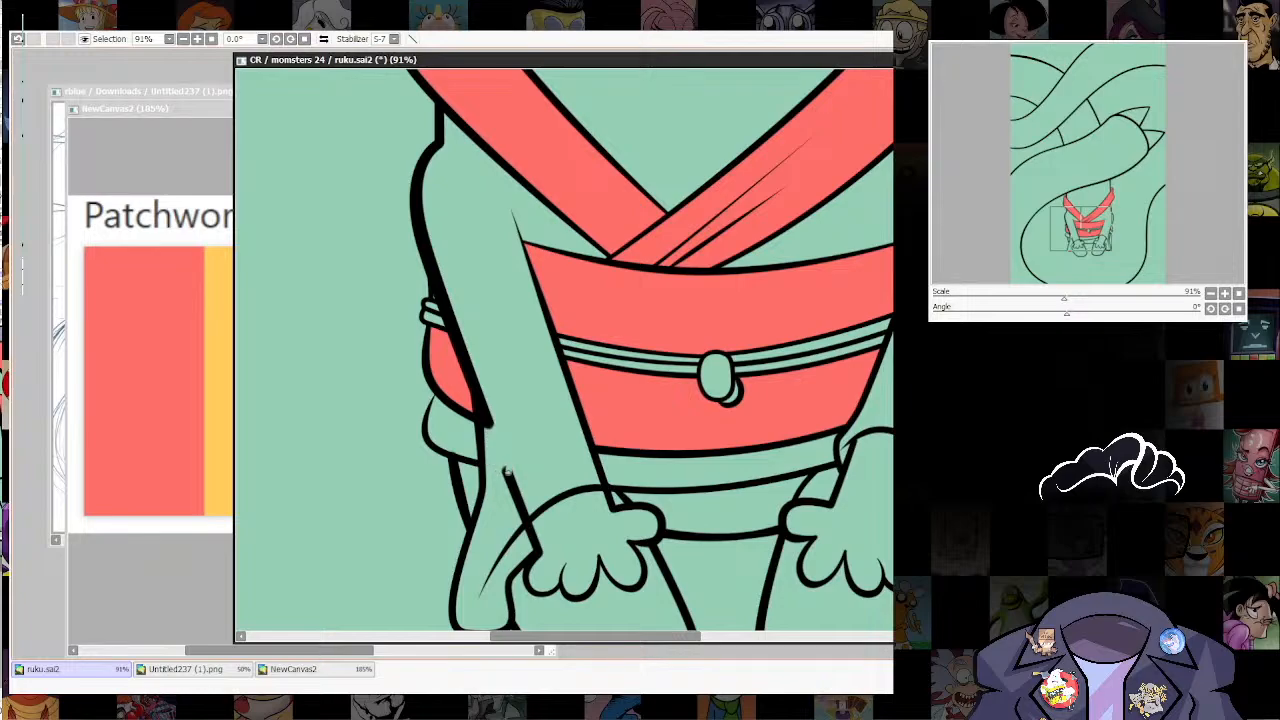
{"action": "left_click", "coordinate": [480, 407]}
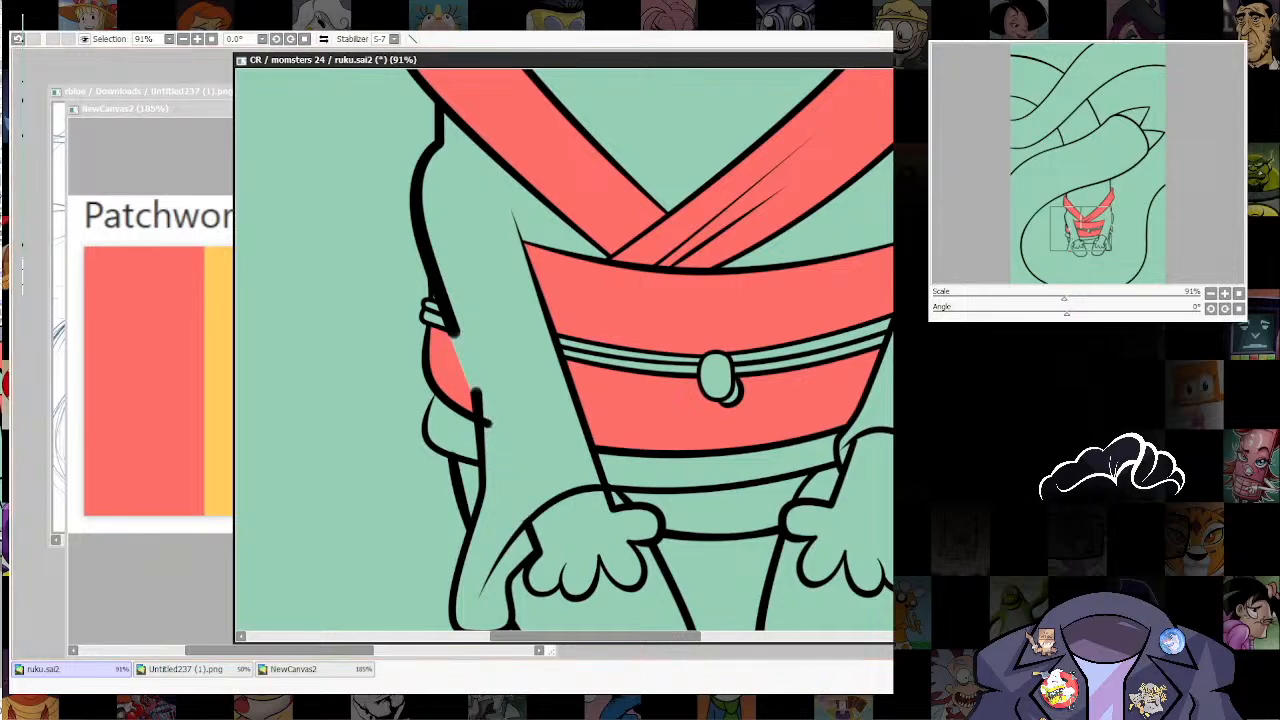
{"action": "left_click_drag", "start_coordinate": [476, 392], "coordinate": [456, 332]}
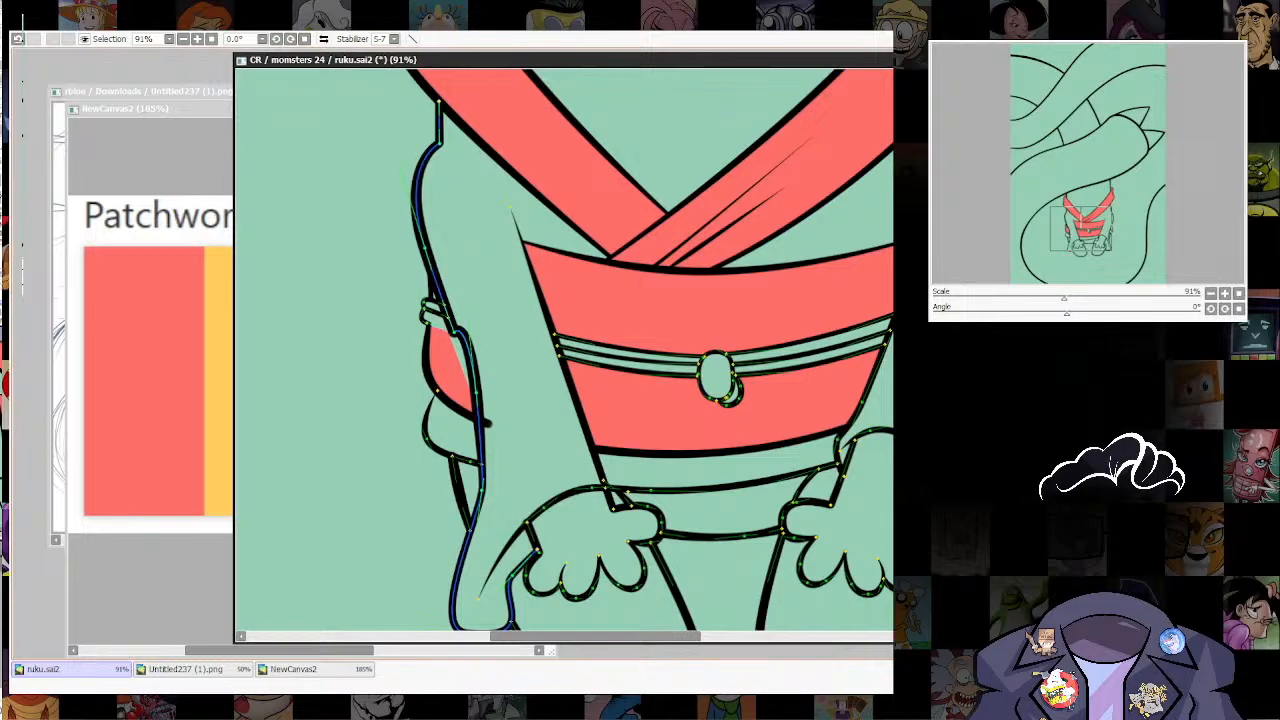
{"action": "key", "text": "ctrl+z"}
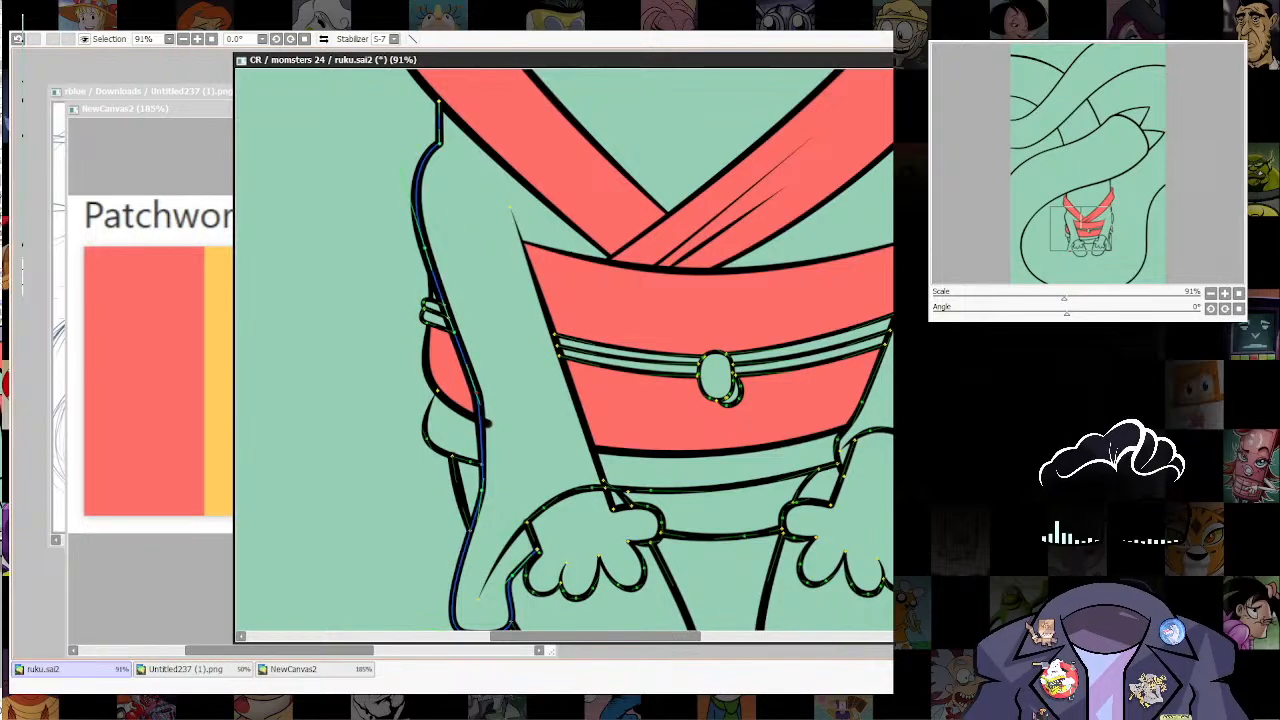
{"action": "left_click", "coordinate": [476, 392]}
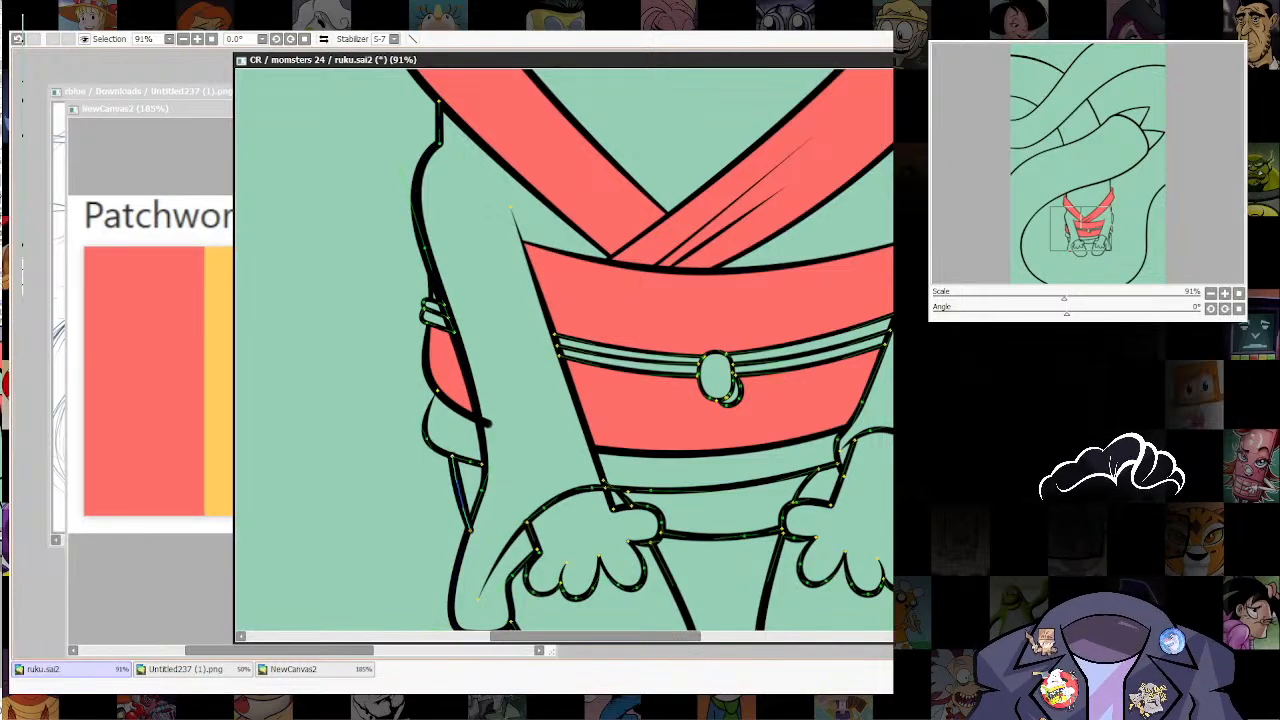
Step: Adjust the leg outline's end behind the left sleeve and pull the belt's lower line back to the sleeve's edge
{"action": "left_click_drag", "start_coordinate": [470, 530], "coordinate": [469, 518]}
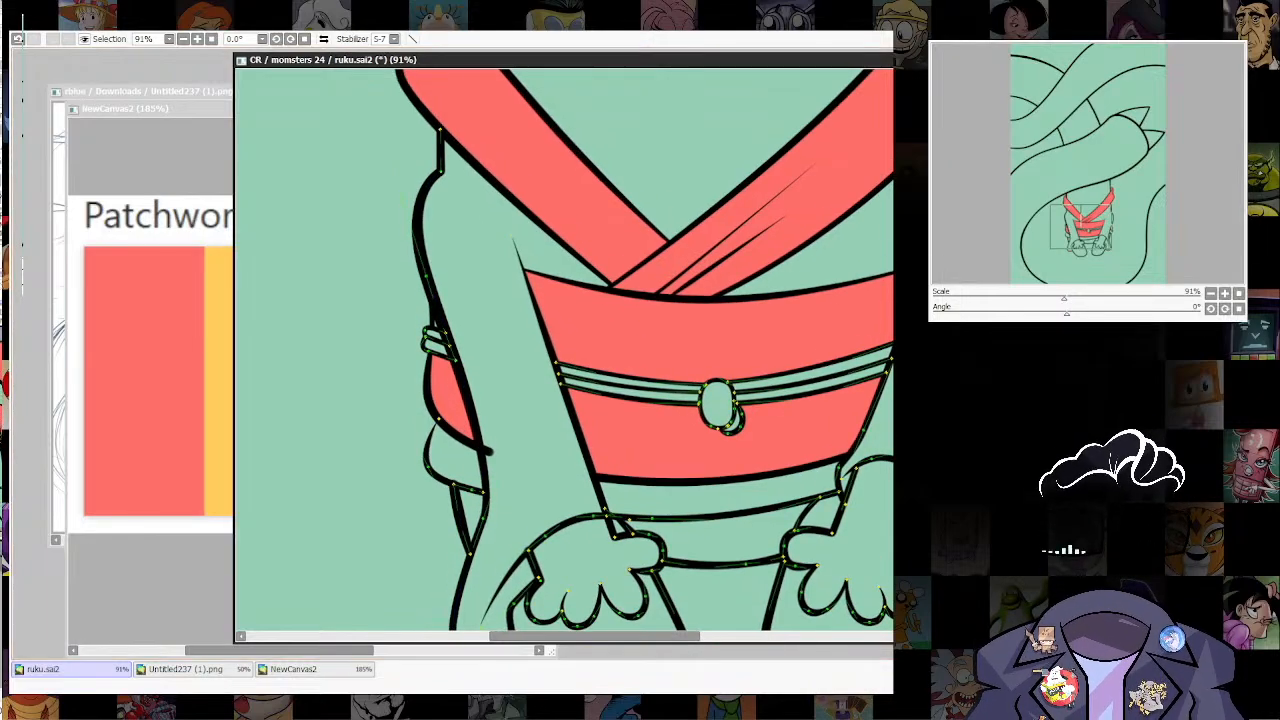
{"action": "left_click", "coordinate": [432, 370], "text": "ctrl+shift"}
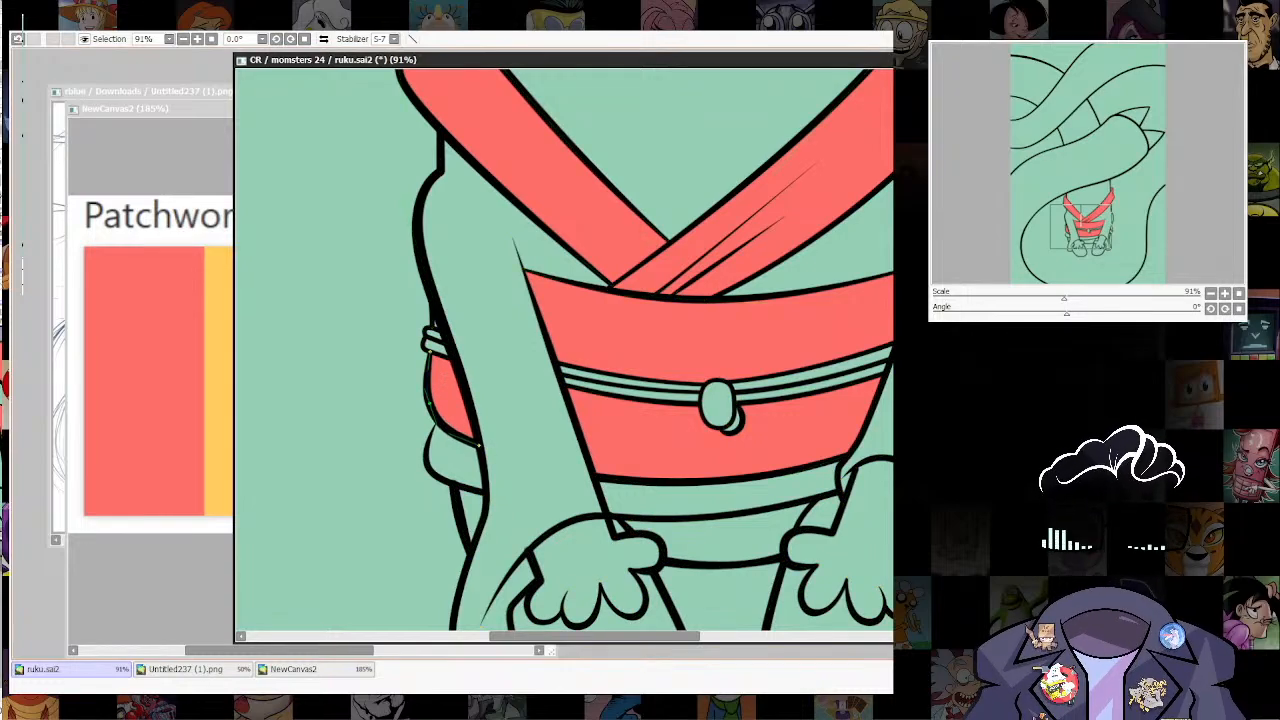
{"action": "left_click_drag", "start_coordinate": [490, 452], "coordinate": [438, 418]}
{"action": "left_click", "coordinate": [438, 452], "text": "ctrl+shift"}
Step: Cut back the left sleeve opening's curve and redraw it across the wrist, with a tapered tip past the arm's inner line
{"action": "left_click_drag", "start_coordinate": [716, 402], "coordinate": [675, 329]}
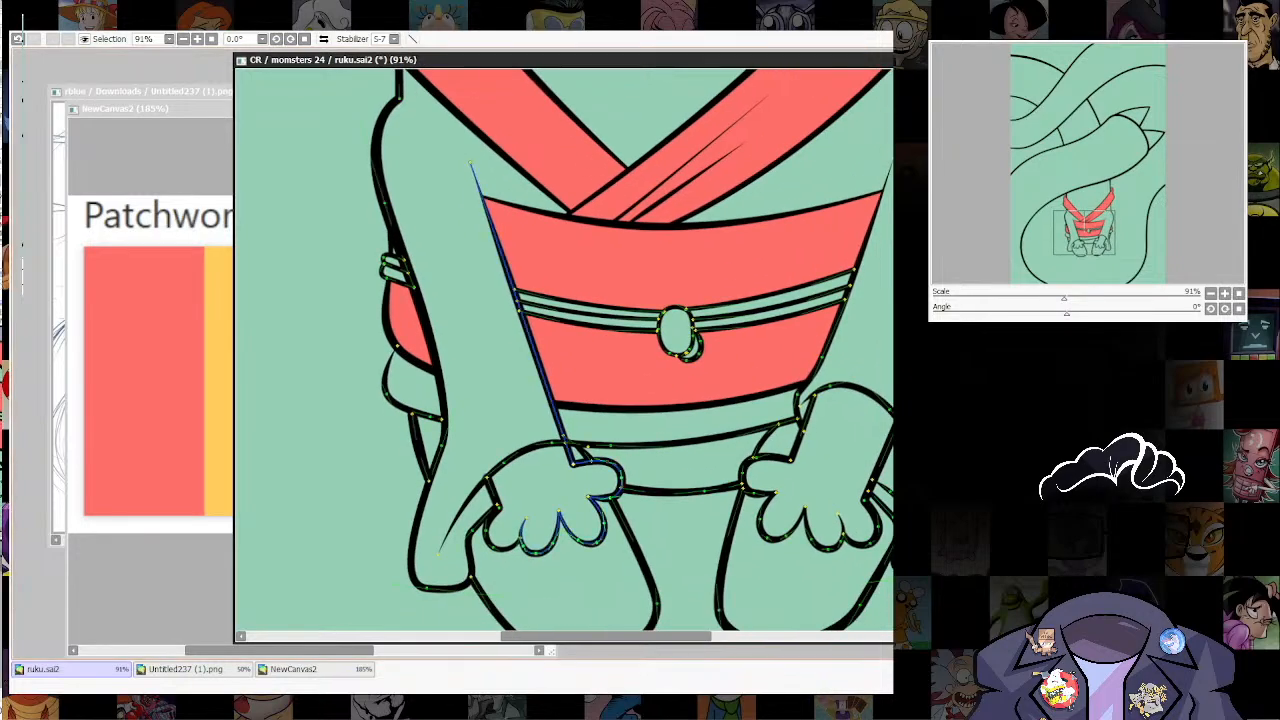
{"action": "left_click_drag", "start_coordinate": [588, 447], "coordinate": [591, 459]}
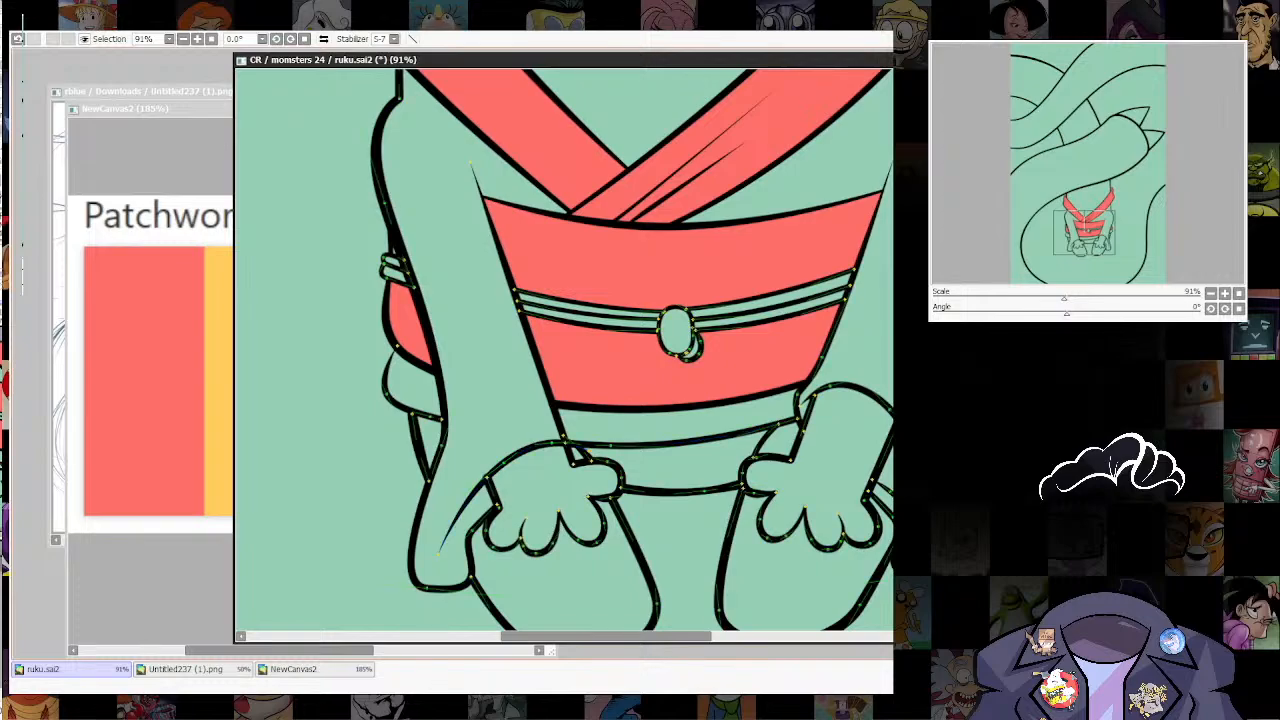
{"action": "left_click", "coordinate": [560, 441]}
{"action": "left_click_drag", "start_coordinate": [552, 443], "coordinate": [556, 433]}
{"action": "left_click", "coordinate": [556, 433]}
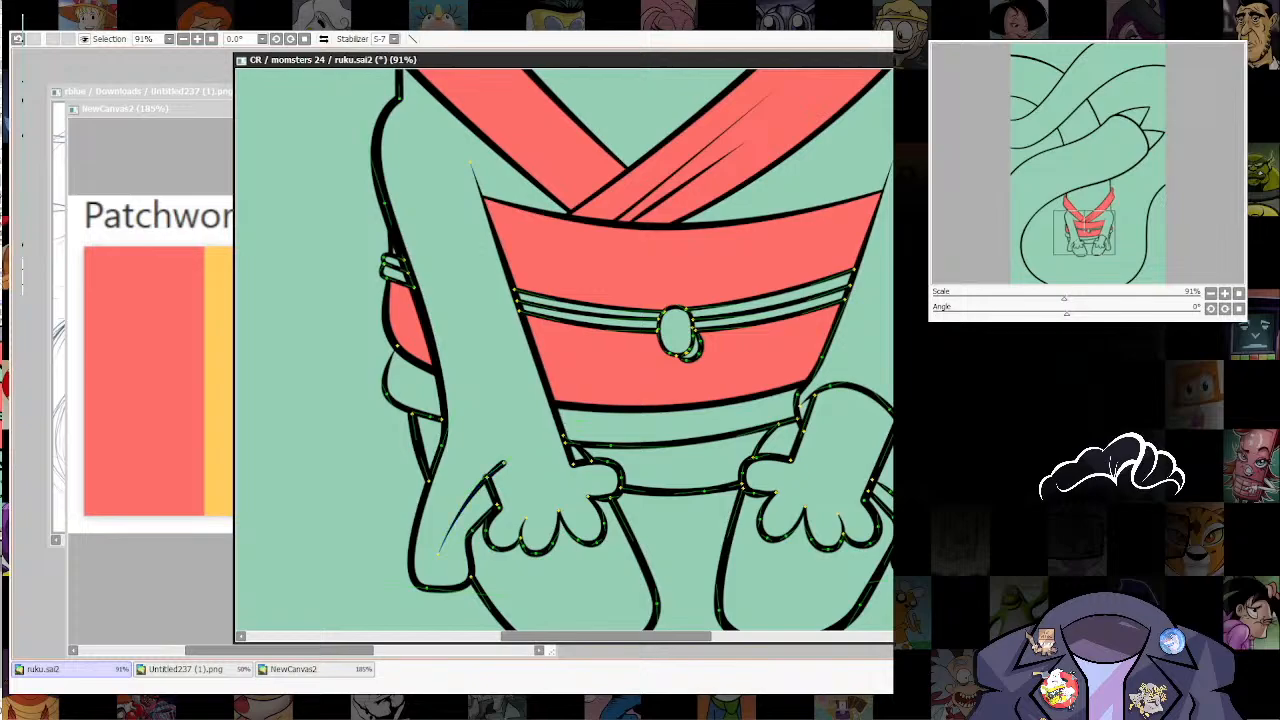
{"action": "mouse_move", "coordinate": [486, 478]}
{"action": "left_mouse_down"}
{"action": "mouse_move", "coordinate": [566, 415]}
{"action": "mouse_move", "coordinate": [505, 434]}
{"action": "left_mouse_up"}
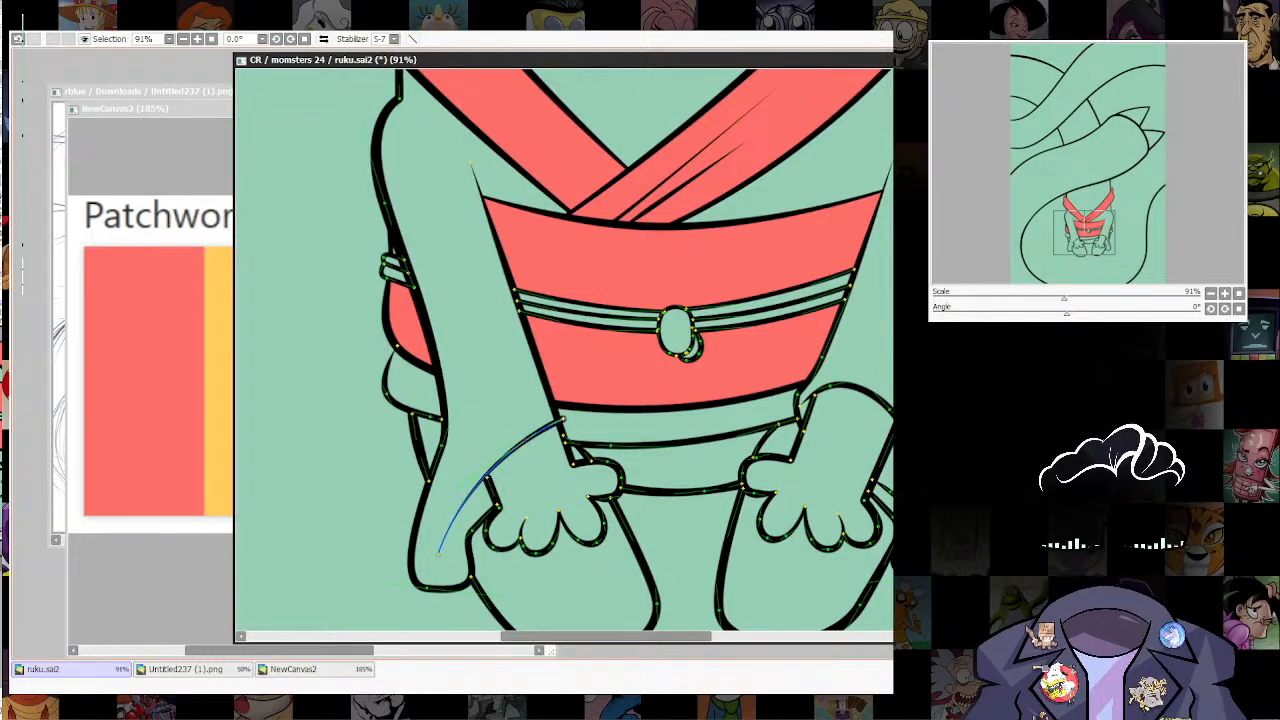
{"action": "mouse_move", "coordinate": [564, 419]}
{"action": "left_mouse_down"}
{"action": "mouse_move", "coordinate": [584, 429]}
{"action": "mouse_move", "coordinate": [567, 424]}
{"action": "left_mouse_up"}
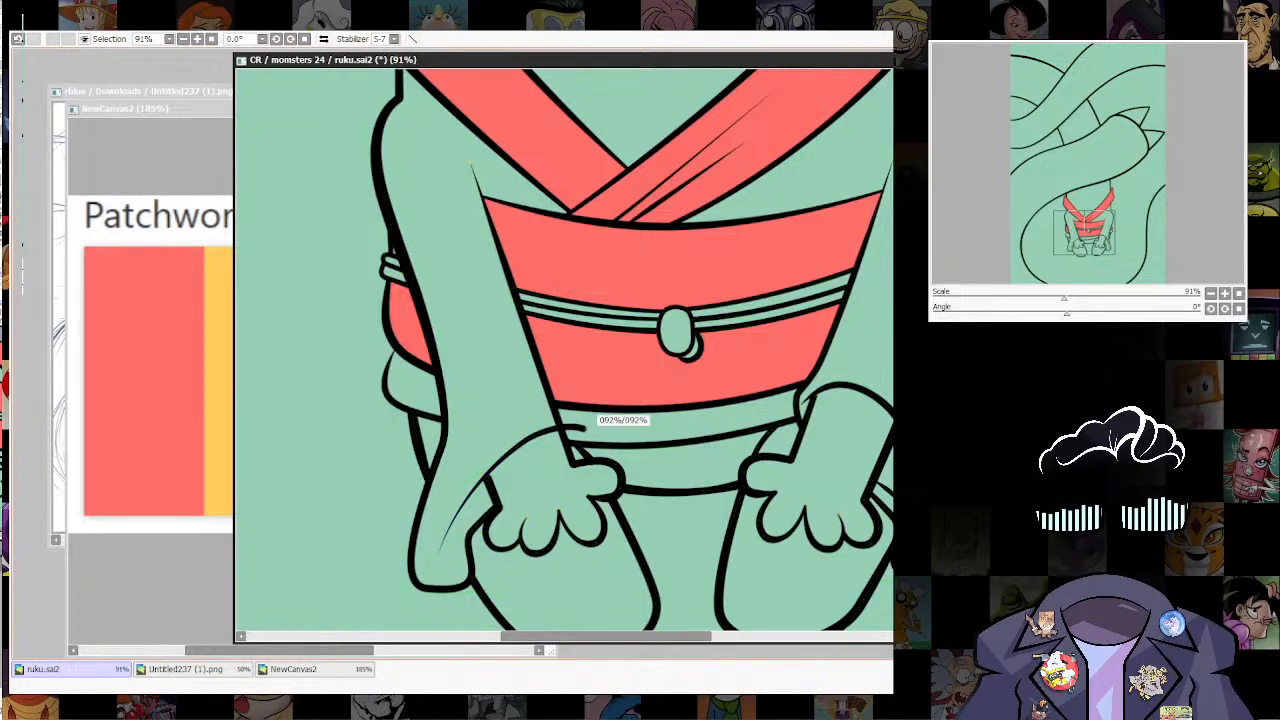
{"action": "left_click_drag", "start_coordinate": [500, 460], "coordinate": [508, 458]}
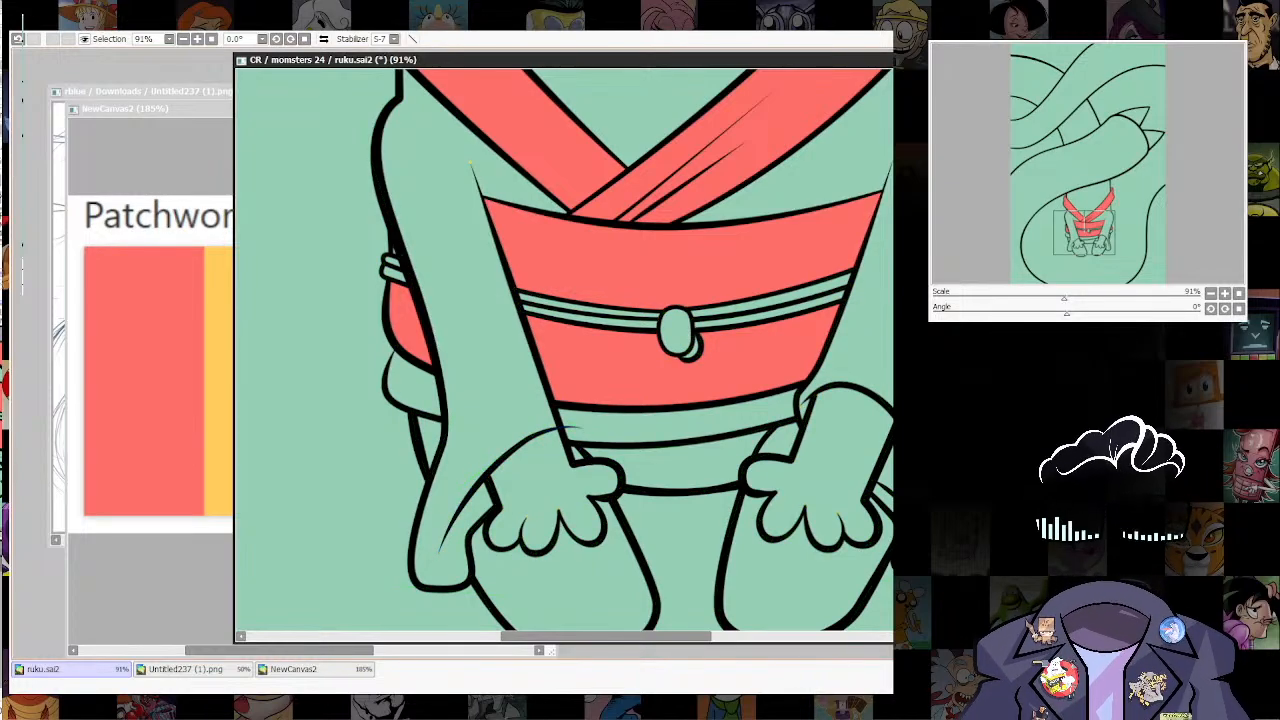
Step: Bow the left sleeve opening's curve upward over the wrist and remove the arm's inner line between the belt and the hand
{"action": "left_click", "coordinate": [489, 478]}
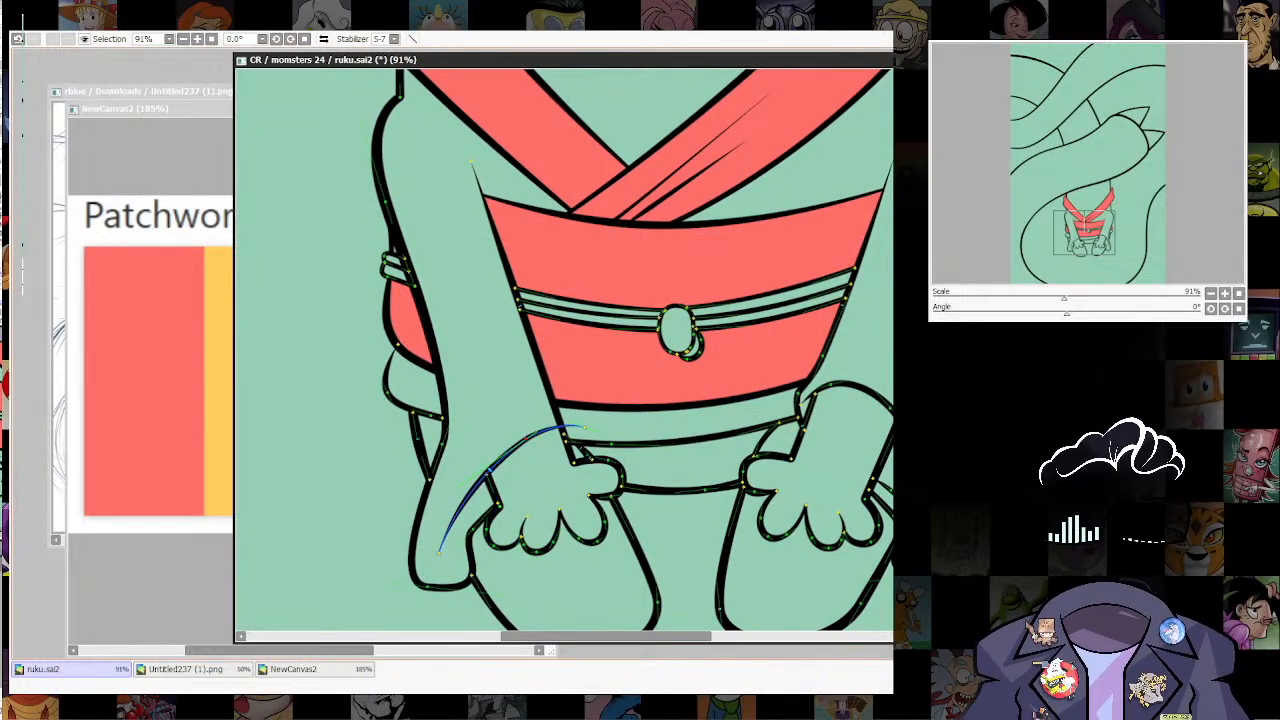
{"action": "mouse_move", "coordinate": [507, 454]}
{"action": "left_mouse_down"}
{"action": "mouse_move", "coordinate": [498, 439]}
{"action": "mouse_move", "coordinate": [535, 411]}
{"action": "left_mouse_up"}
{"action": "left_click_drag", "start_coordinate": [486, 474], "coordinate": [481, 461]}
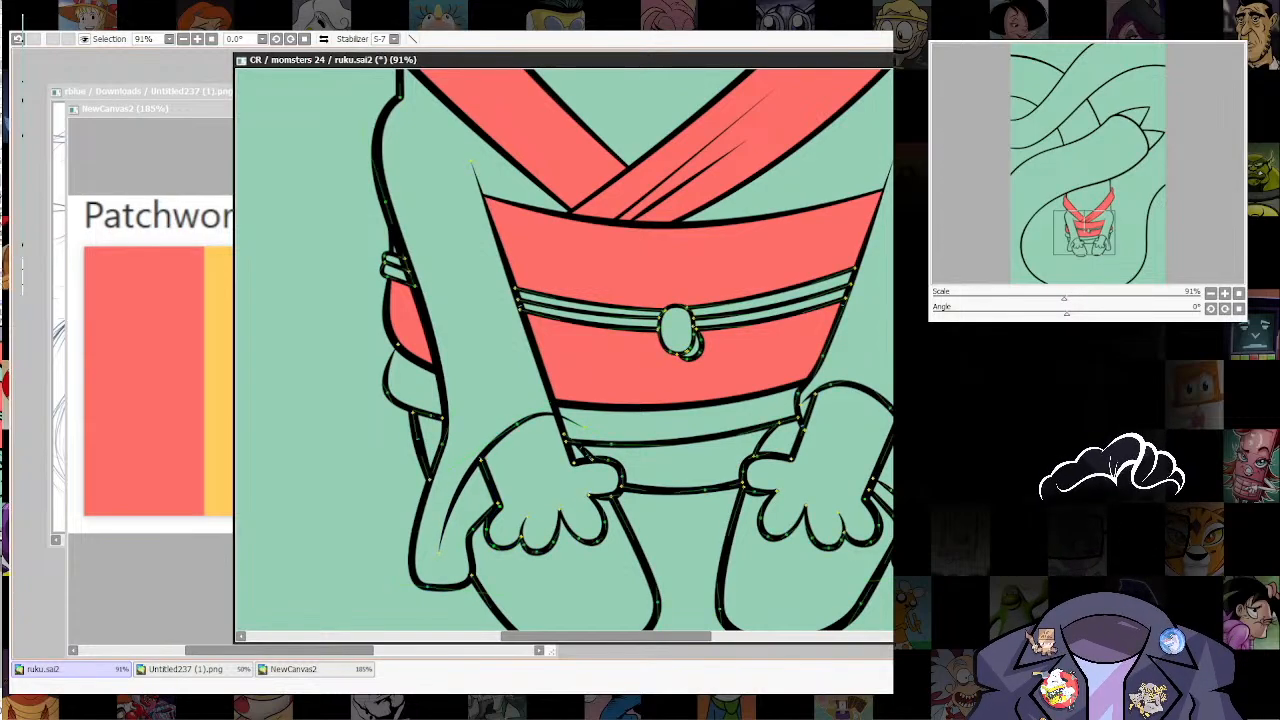
{"action": "left_click_drag", "start_coordinate": [519, 423], "coordinate": [535, 423]}
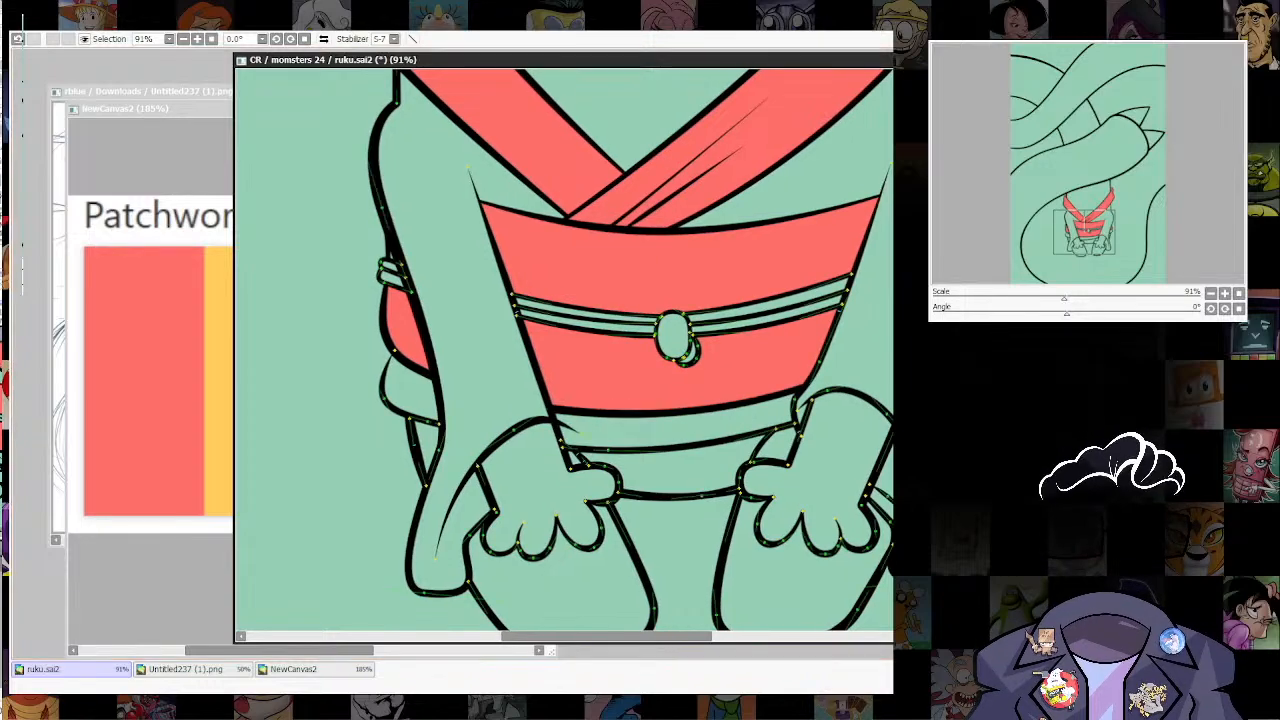
{"action": "left_click_drag", "start_coordinate": [641, 394], "coordinate": [626, 416]}
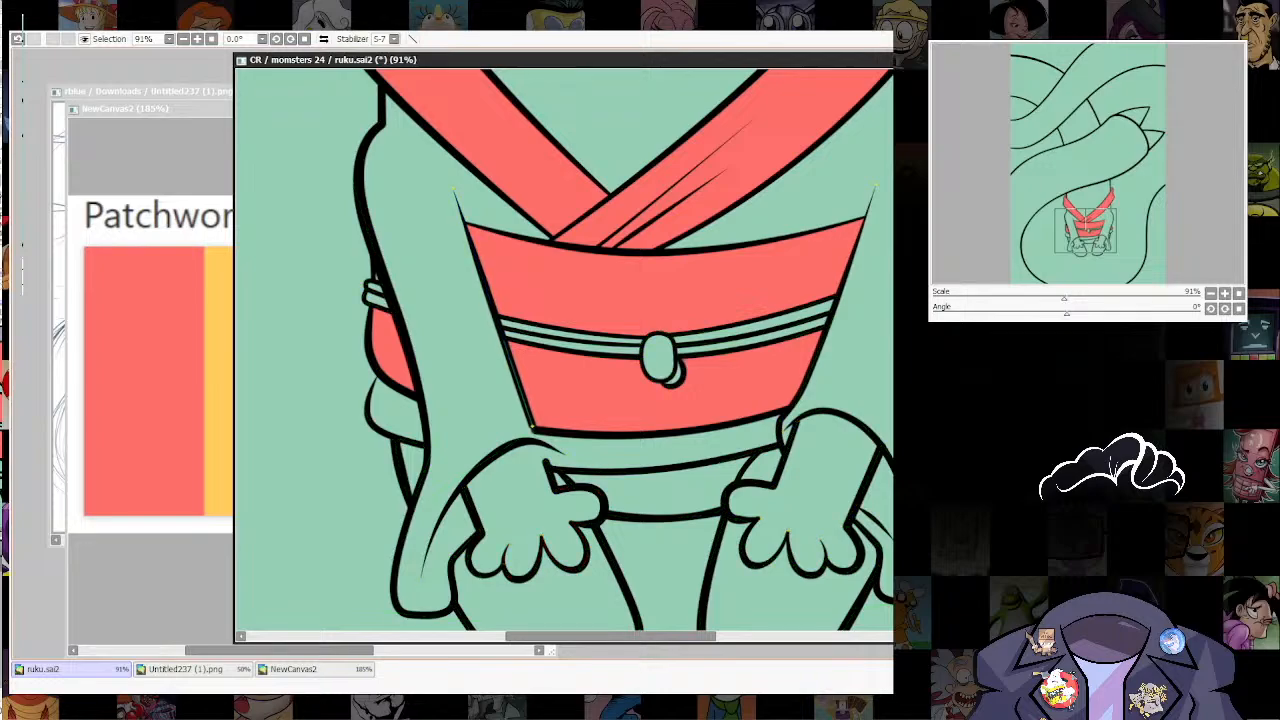
Step: Extend the left sleeve's inner edge past the belt, curve it down to the thumb, and trim the belt's lower line to meet it
{"action": "left_click_drag", "start_coordinate": [539, 441], "coordinate": [583, 448]}
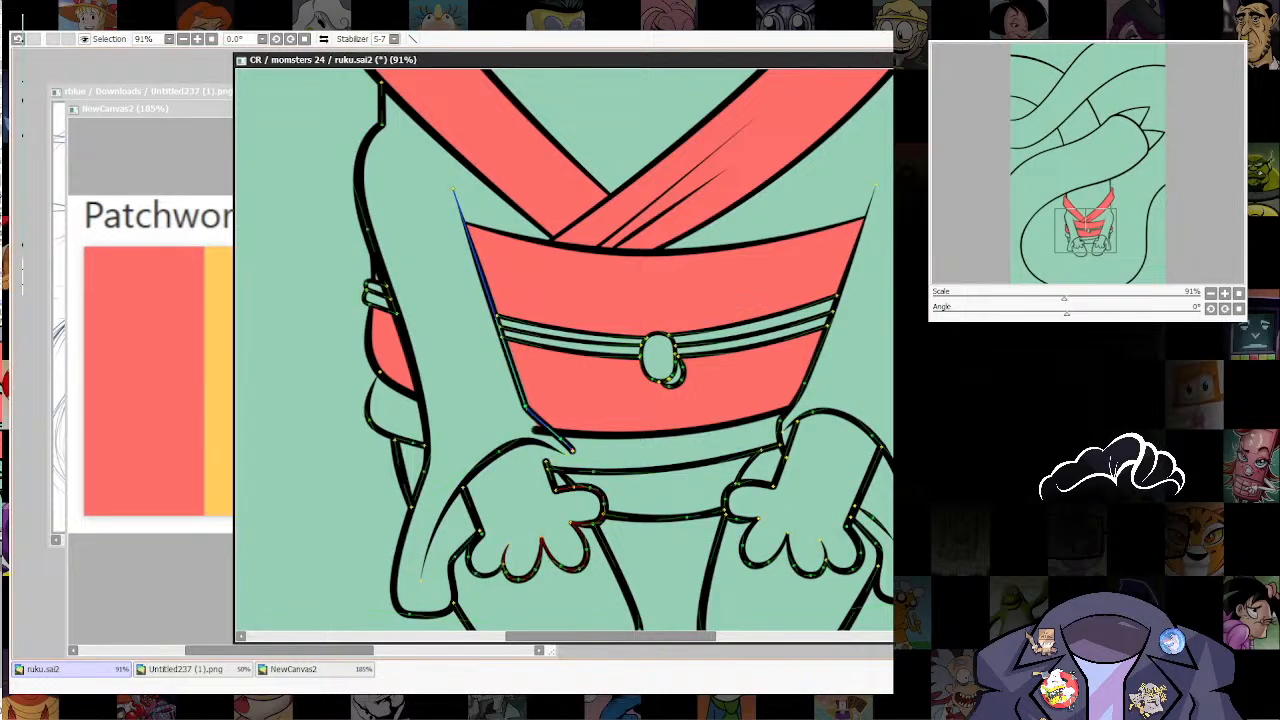
{"action": "mouse_move", "coordinate": [567, 446]}
{"action": "left_mouse_down"}
{"action": "mouse_move", "coordinate": [556, 487]}
{"action": "mouse_move", "coordinate": [562, 438]}
{"action": "left_mouse_up"}
{"action": "left_click_drag", "start_coordinate": [553, 482], "coordinate": [556, 488]}
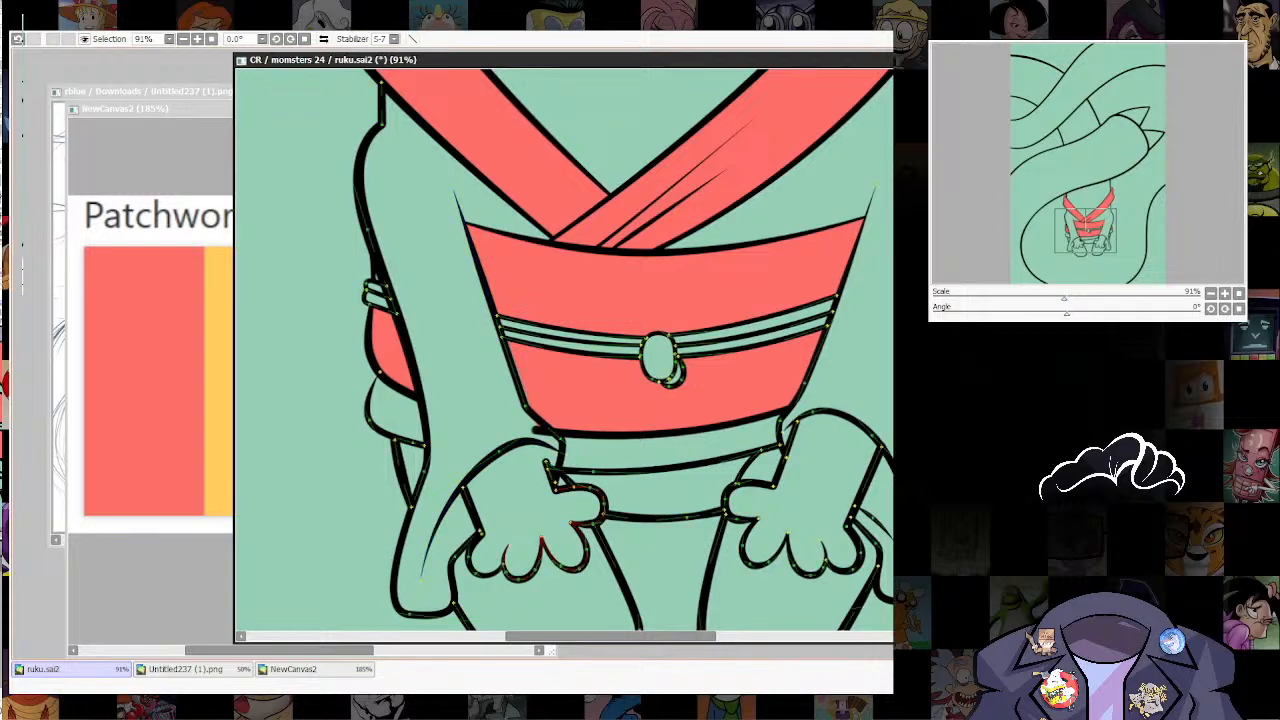
{"action": "left_click_drag", "start_coordinate": [565, 443], "coordinate": [558, 483]}
{"action": "left_click", "coordinate": [634, 435], "text": "ctrl+shift"}
{"action": "left_click_drag", "start_coordinate": [537, 430], "coordinate": [551, 428]}
{"action": "scroll", "coordinate": [768, 420], "scroll_direction": "down", "scroll_amount": 5}
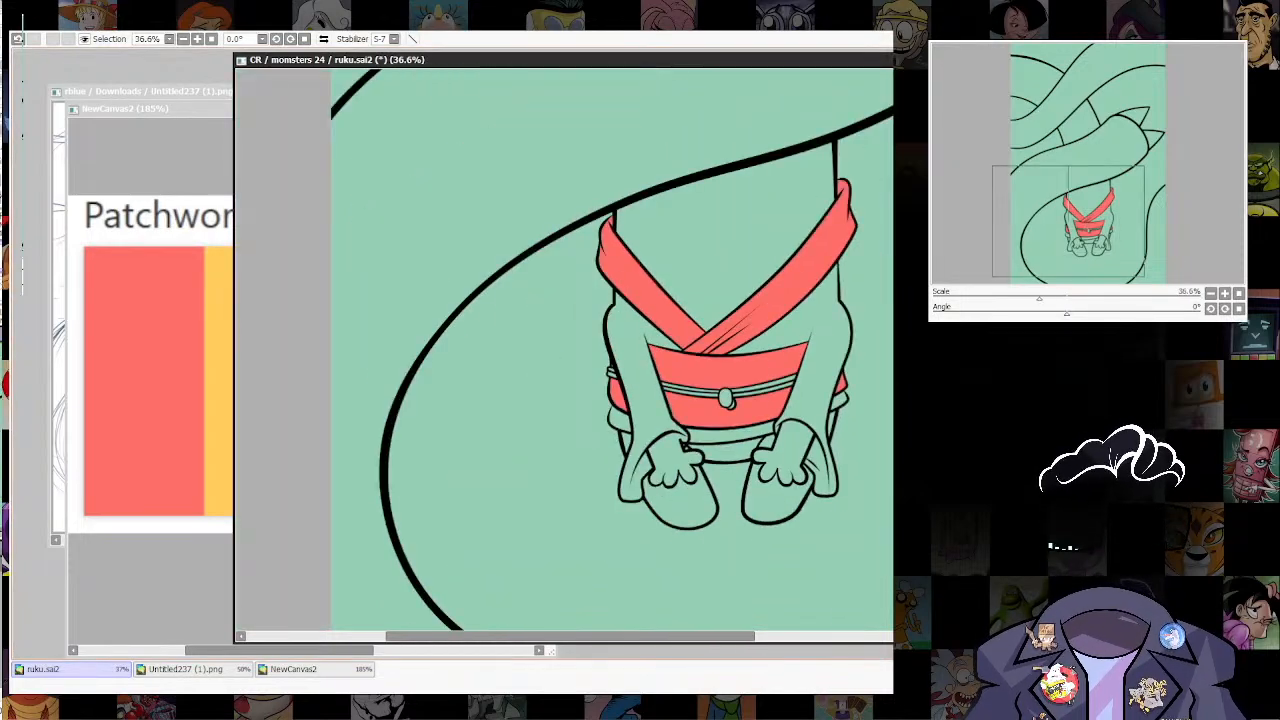
Step: Extend the left hand's inner wrist line up to the sleeve opening and pull the hem line's end back to the sleeve's edge
{"action": "scroll", "coordinate": [772, 361], "scroll_direction": "up", "scroll_amount": 5}
{"action": "scroll", "coordinate": [612, 366], "scroll_direction": "up", "scroll_amount": 3}
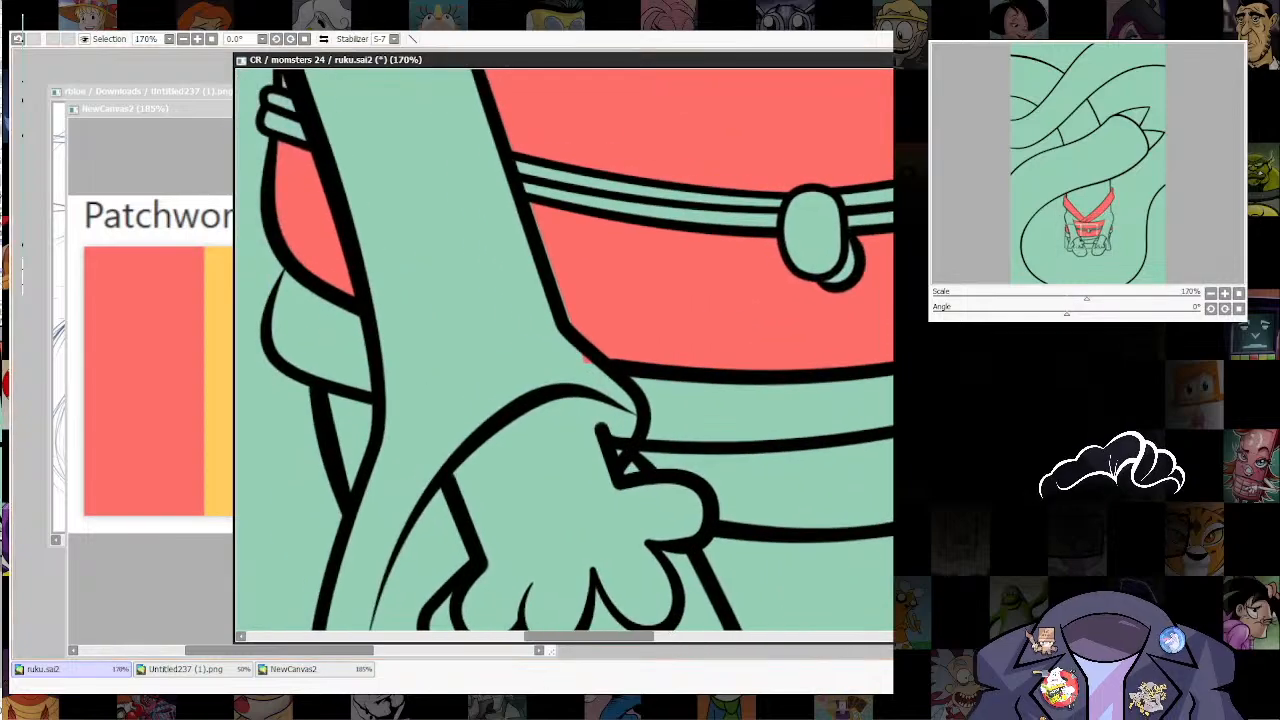
{"action": "left_click", "coordinate": [640, 445], "text": "ctrl+shift"}
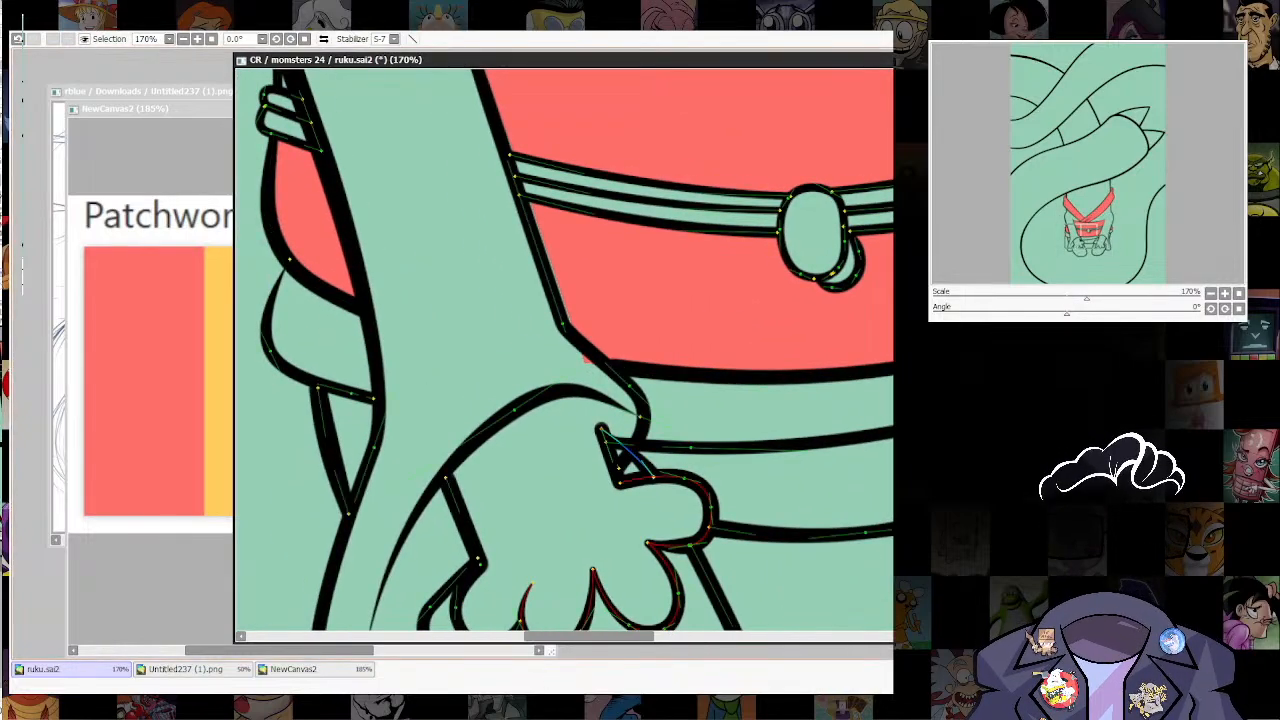
{"action": "left_click_drag", "start_coordinate": [624, 447], "coordinate": [591, 398]}
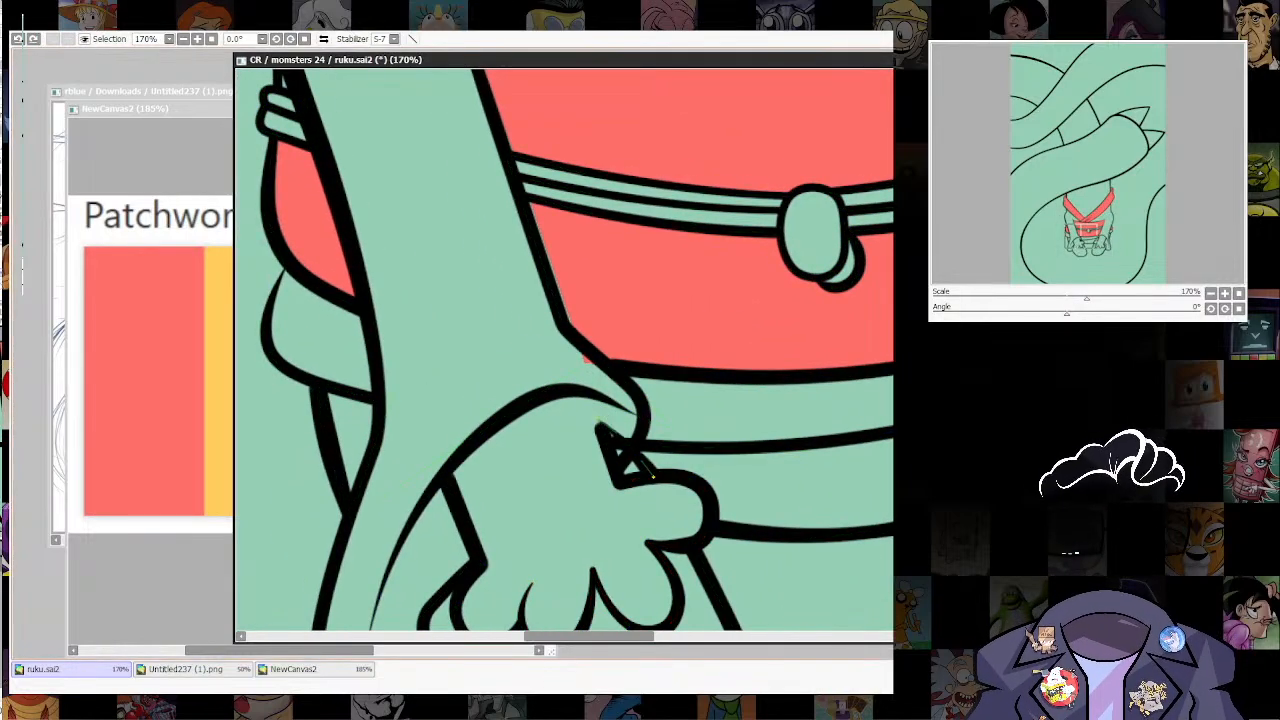
{"action": "key", "text": "ctrl+z"}
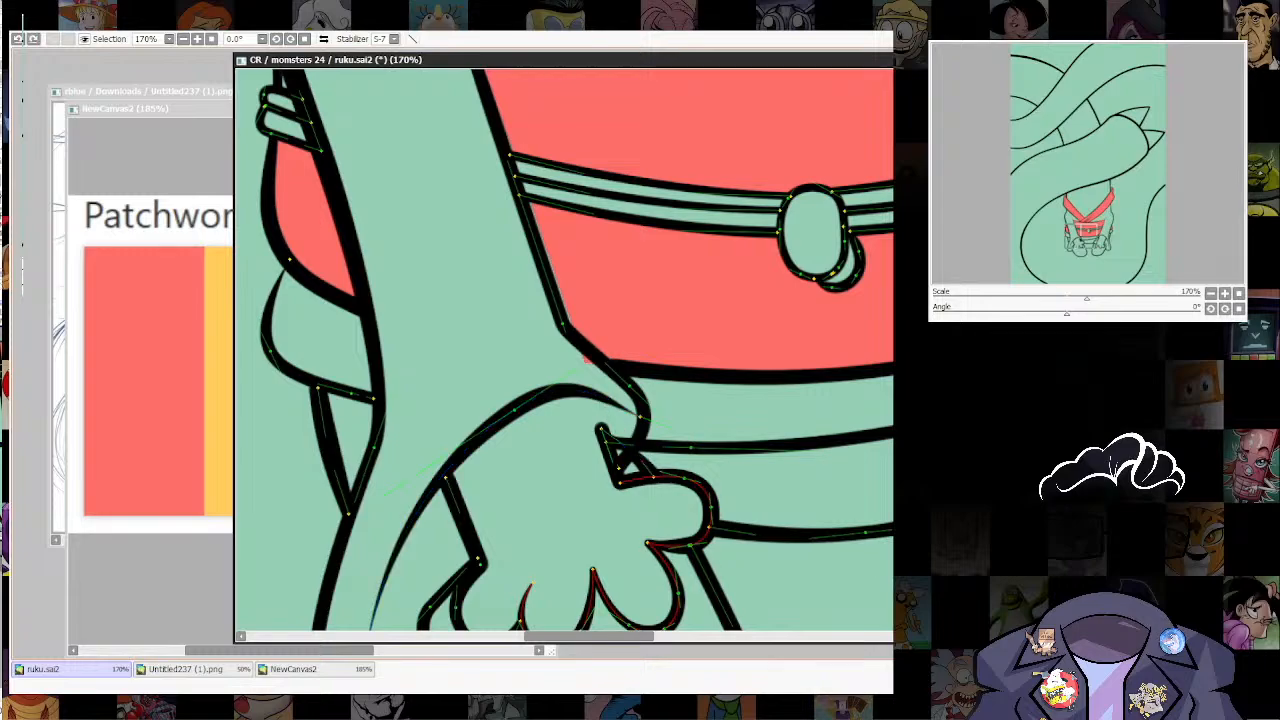
{"action": "left_click_drag", "start_coordinate": [640, 420], "coordinate": [434, 417]}
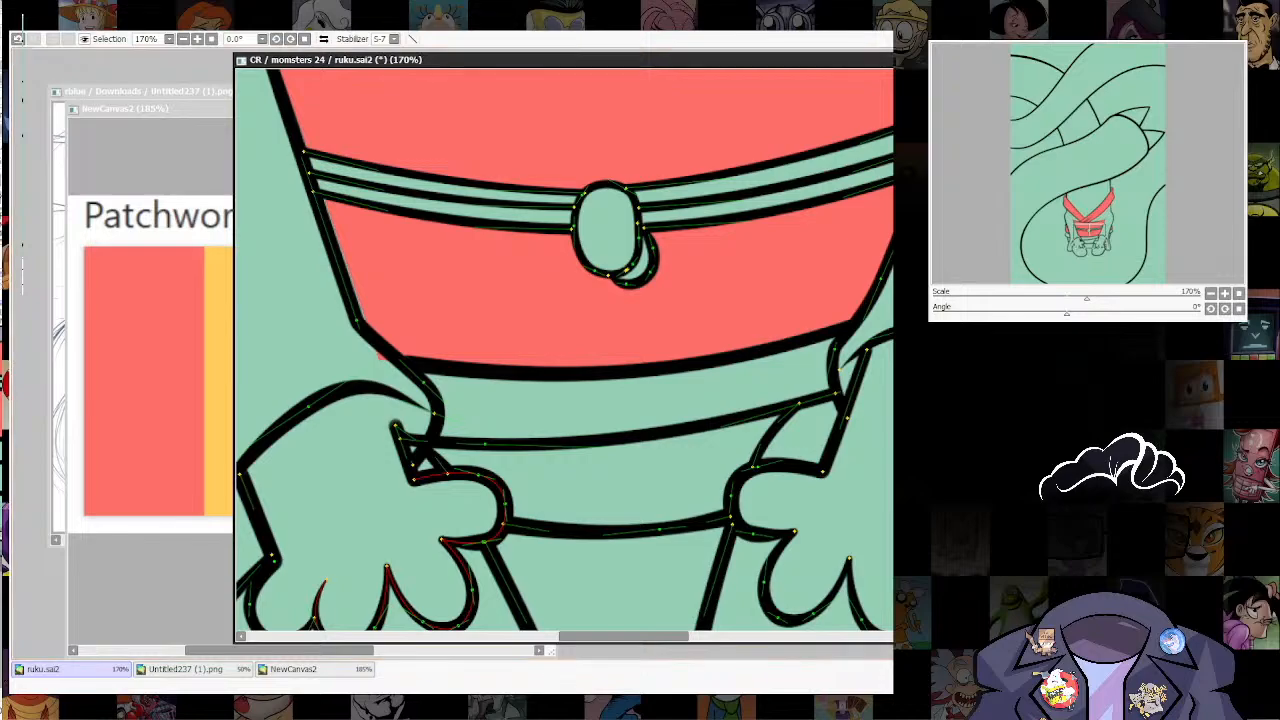
{"action": "key", "text": "n"}
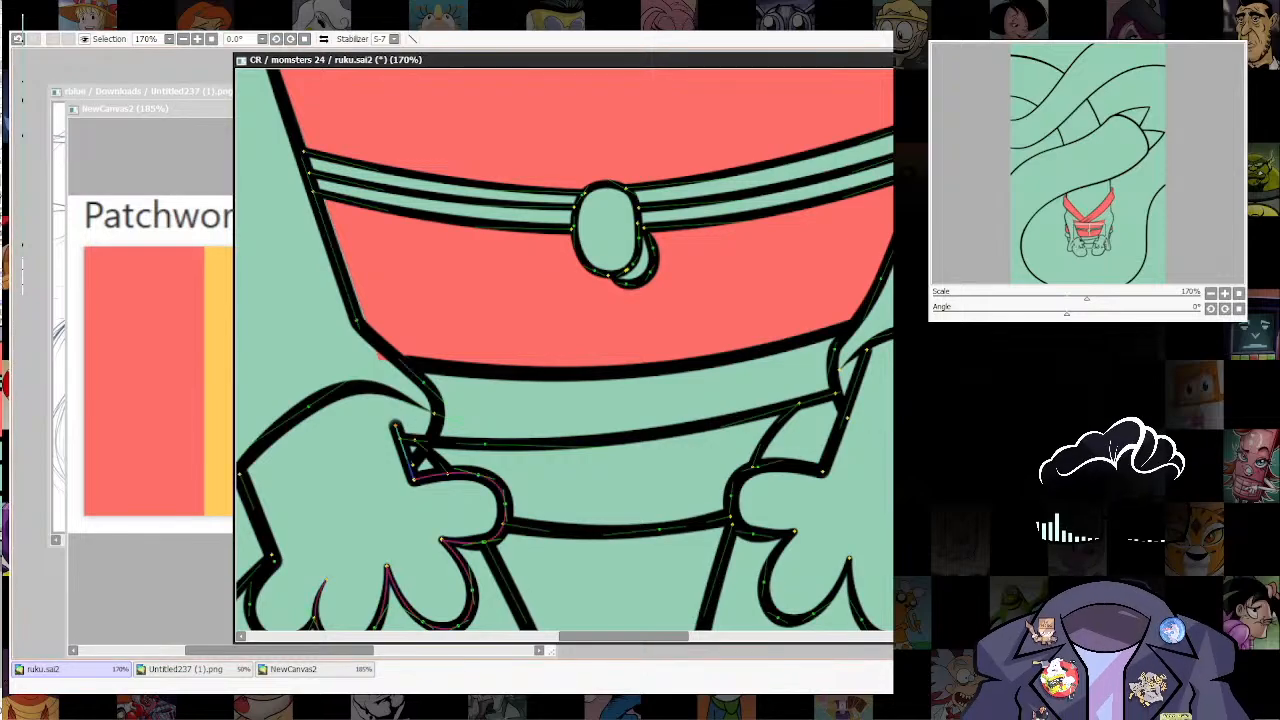
{"action": "left_click_drag", "start_coordinate": [396, 426], "coordinate": [377, 392]}
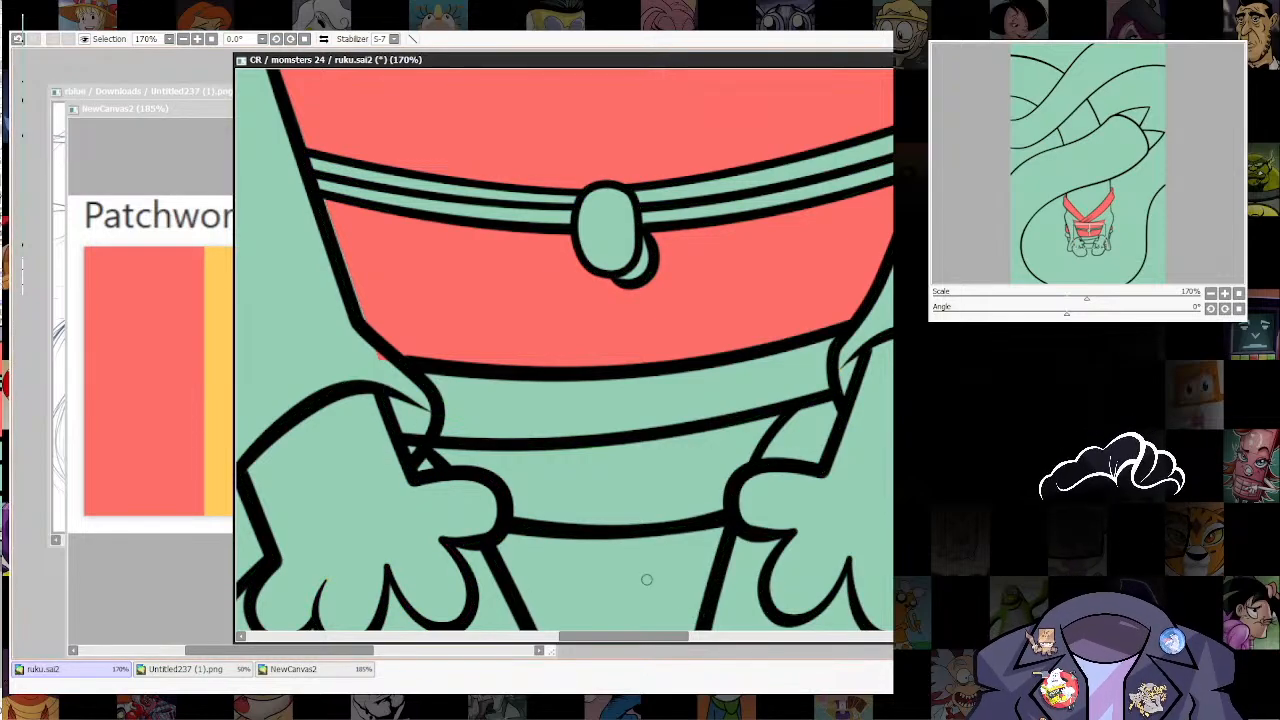
{"action": "left_click_drag", "start_coordinate": [448, 463], "coordinate": [432, 460]}
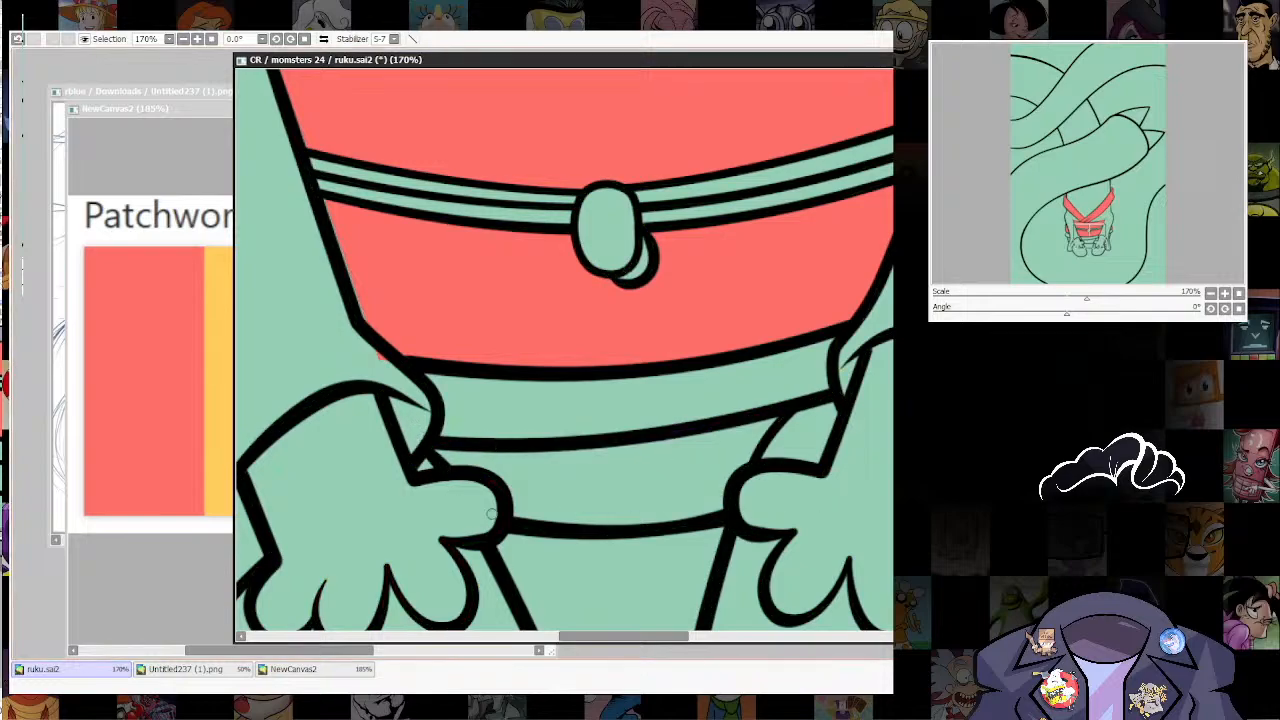
{"action": "scroll", "coordinate": [694, 495], "scroll_direction": "down", "scroll_amount": 10}
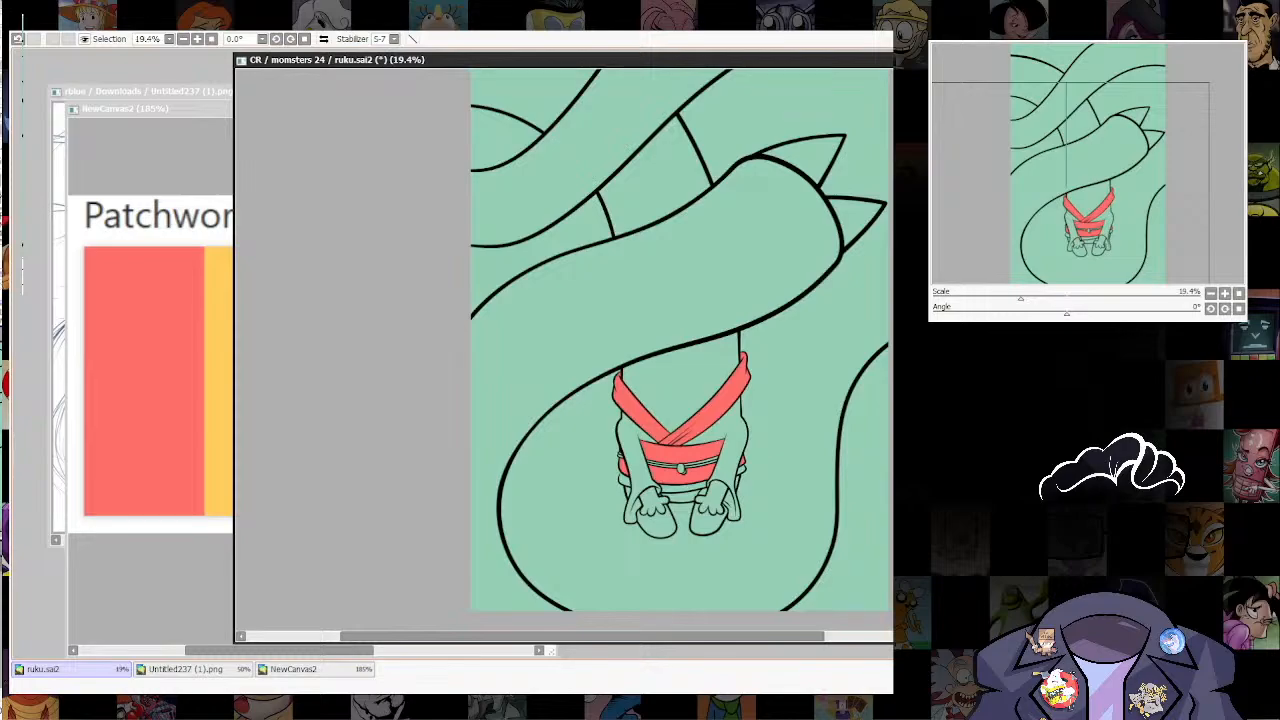
{"action": "scroll", "coordinate": [755, 500], "scroll_direction": "up", "scroll_amount": 2}
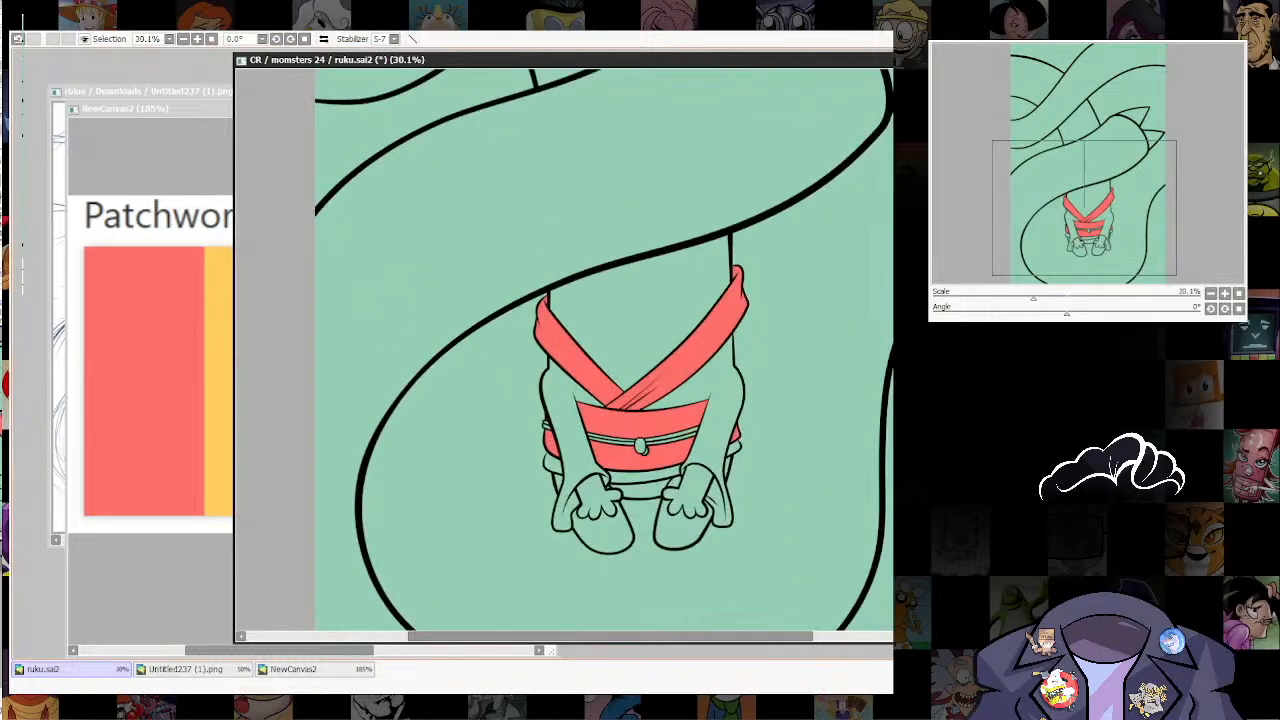
{"action": "scroll", "coordinate": [583, 456], "scroll_direction": "up", "scroll_amount": 4}
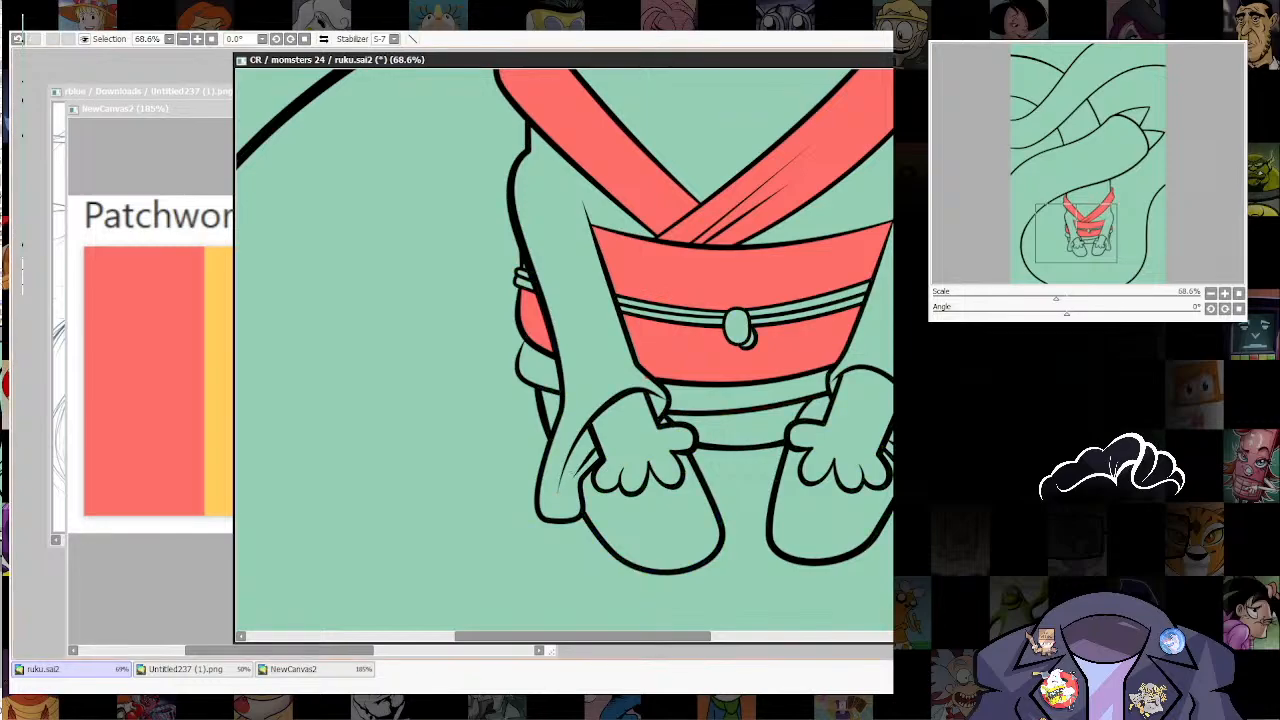
{"action": "scroll", "coordinate": [565, 350], "scroll_direction": "down", "scroll_amount": 4}
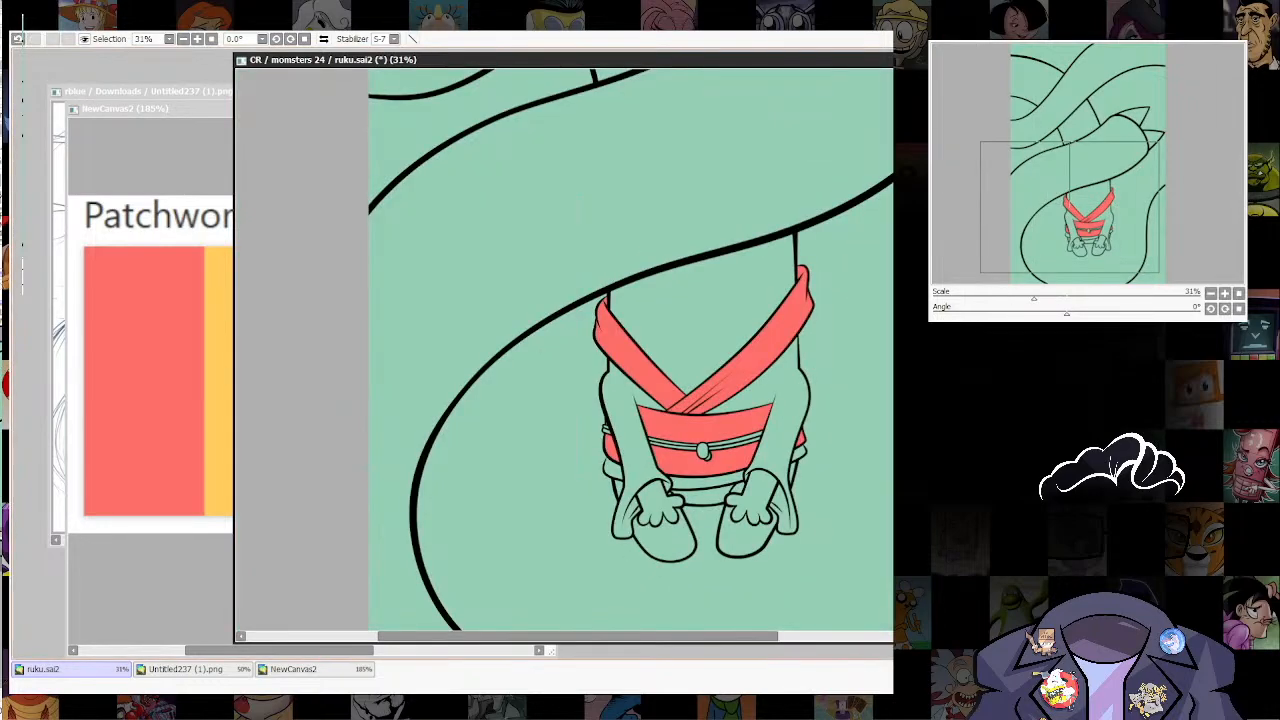
{"action": "scroll", "coordinate": [828, 434], "scroll_direction": "down", "scroll_amount": 4}
{"action": "scroll", "coordinate": [790, 430], "scroll_direction": "up", "scroll_amount": 4}
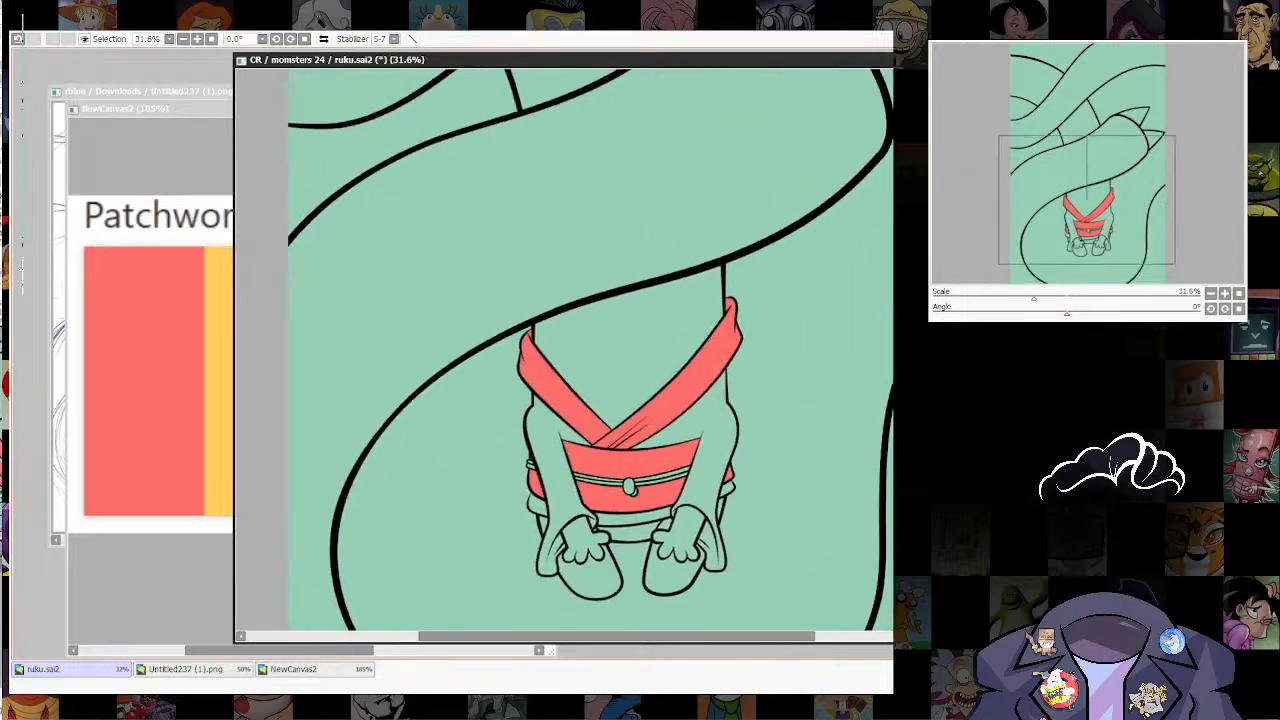
Step: Fill both sleeves, their inner folds and the garment areas beside the collar with the palette's white
{"action": "left_click_drag", "start_coordinate": [184, 108], "coordinate": [183, 118]}
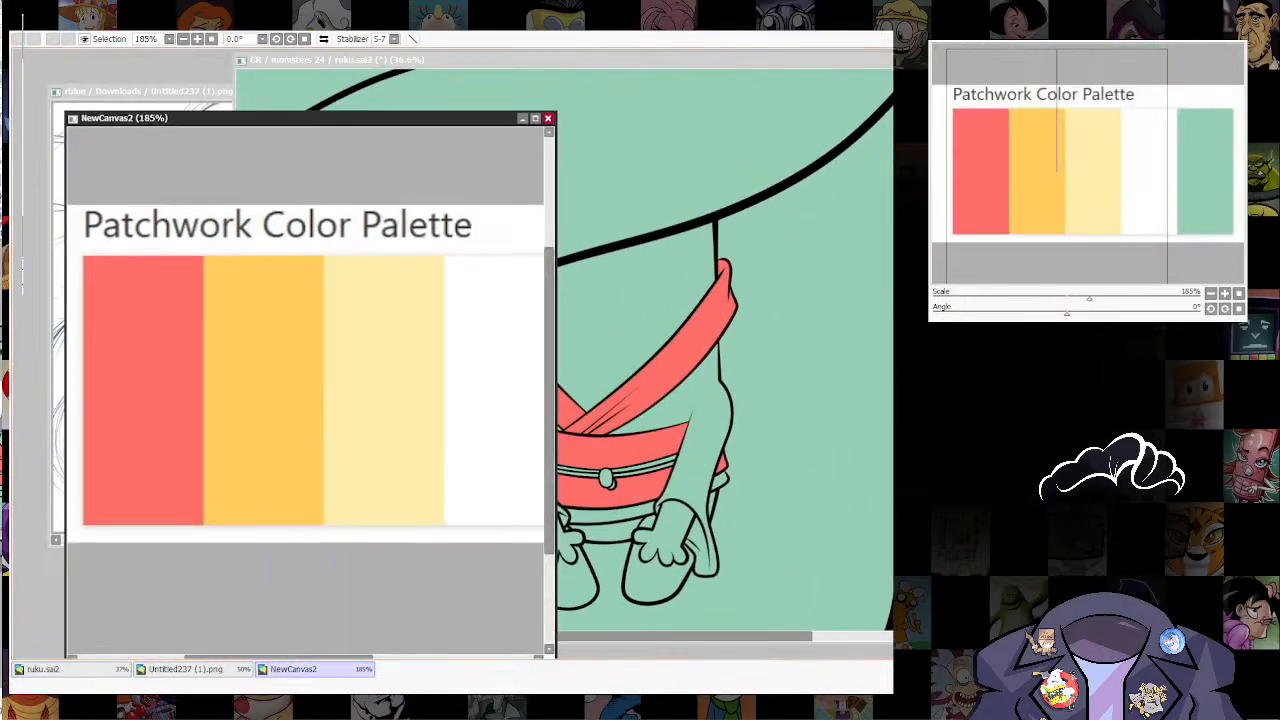
{"action": "left_click", "coordinate": [700, 350]}
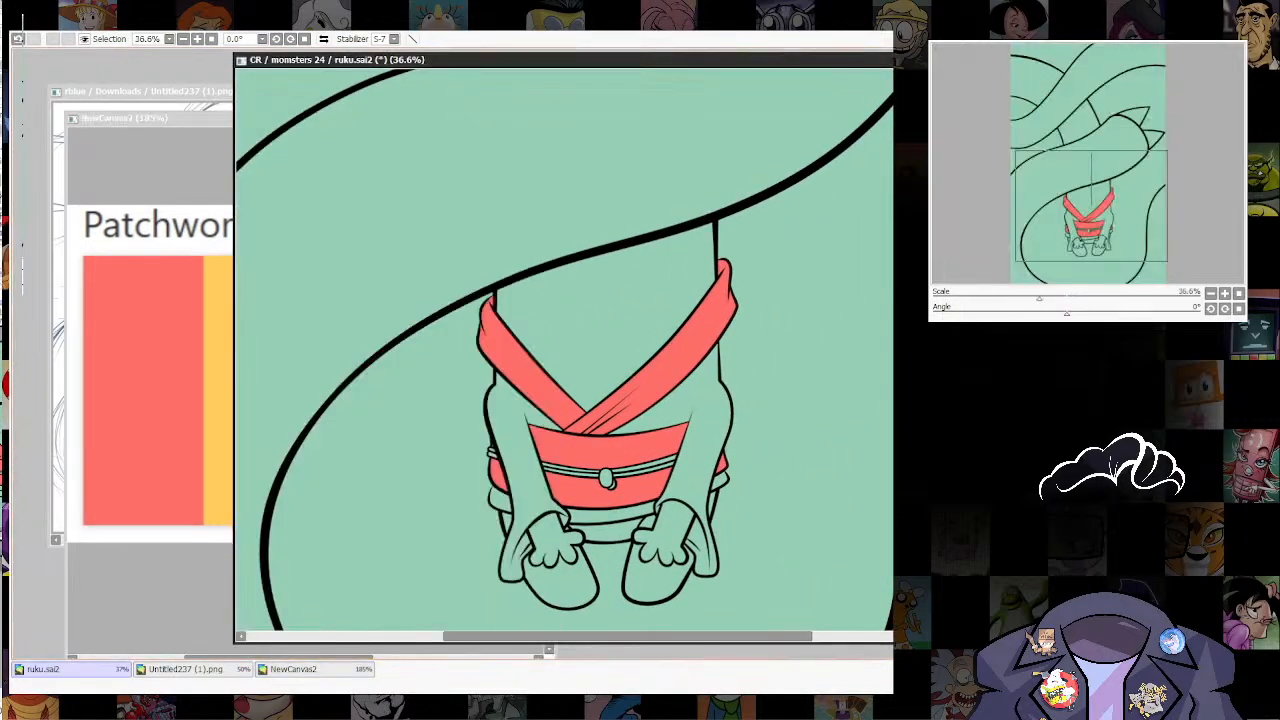
{"action": "left_click", "coordinate": [697, 420]}
{"action": "left_click", "coordinate": [514, 430]}
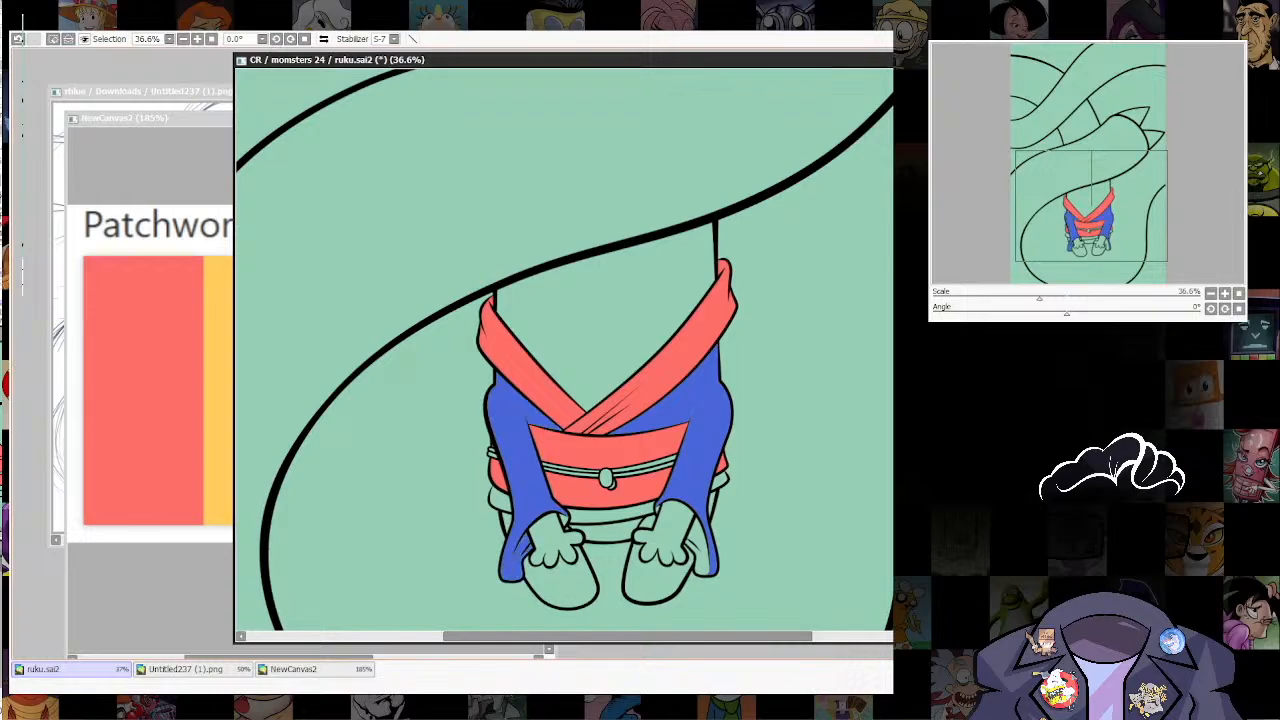
{"action": "left_click", "coordinate": [681, 525]}
{"action": "key", "text": "ctrl+z"}
{"action": "left_click", "coordinate": [698, 541]}
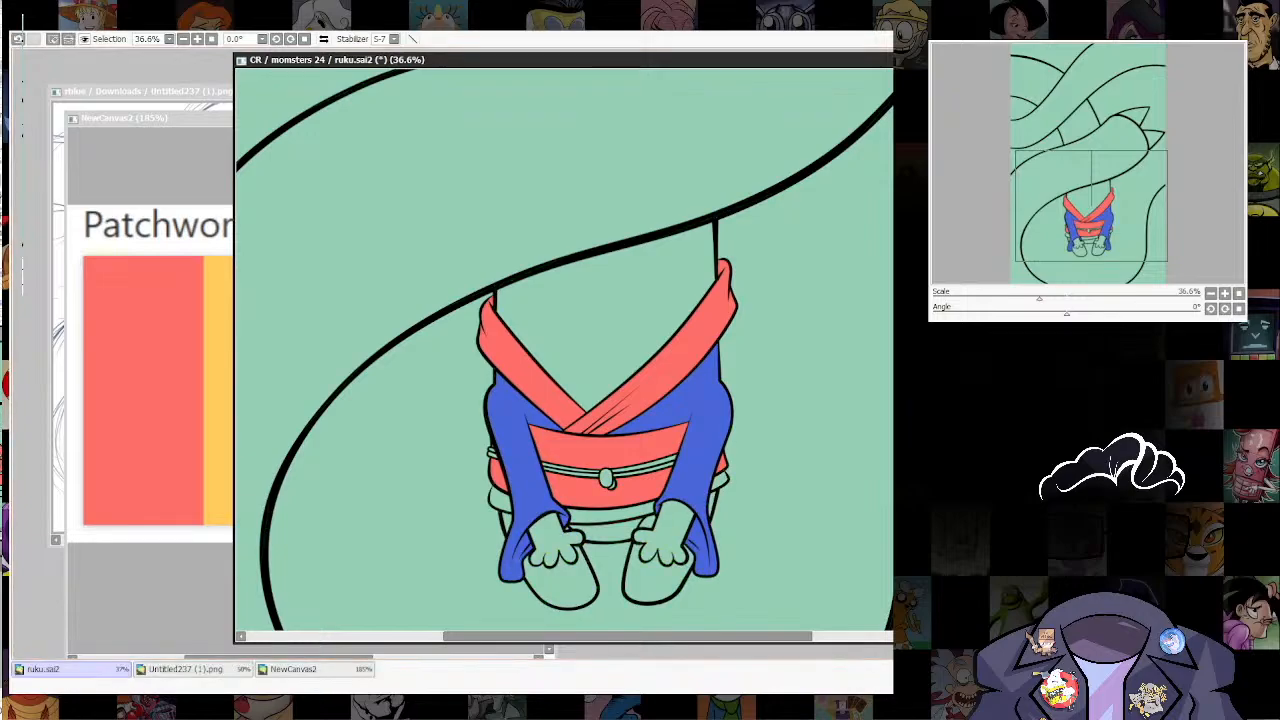
{"action": "key", "text": "ctrl+d"}
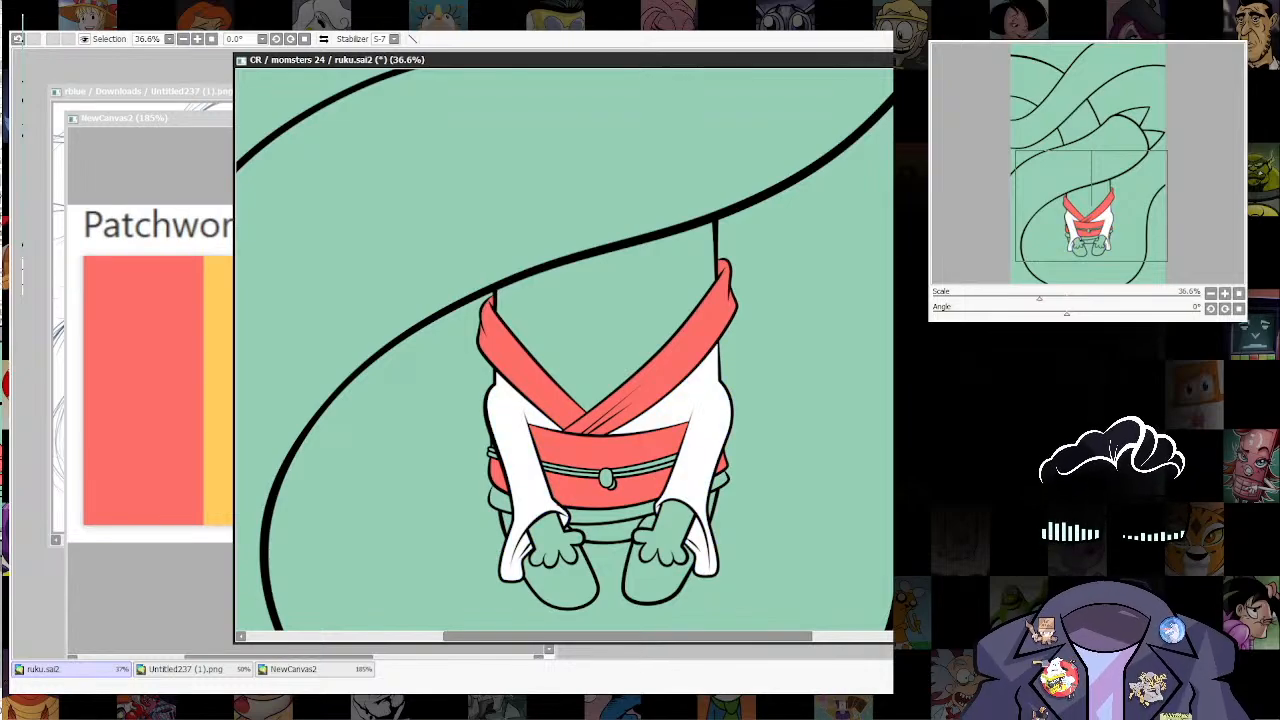
Step: Fill the belt's cord, its knot and the cord ends at the figure's side with white
{"action": "left_click", "coordinate": [606, 478]}
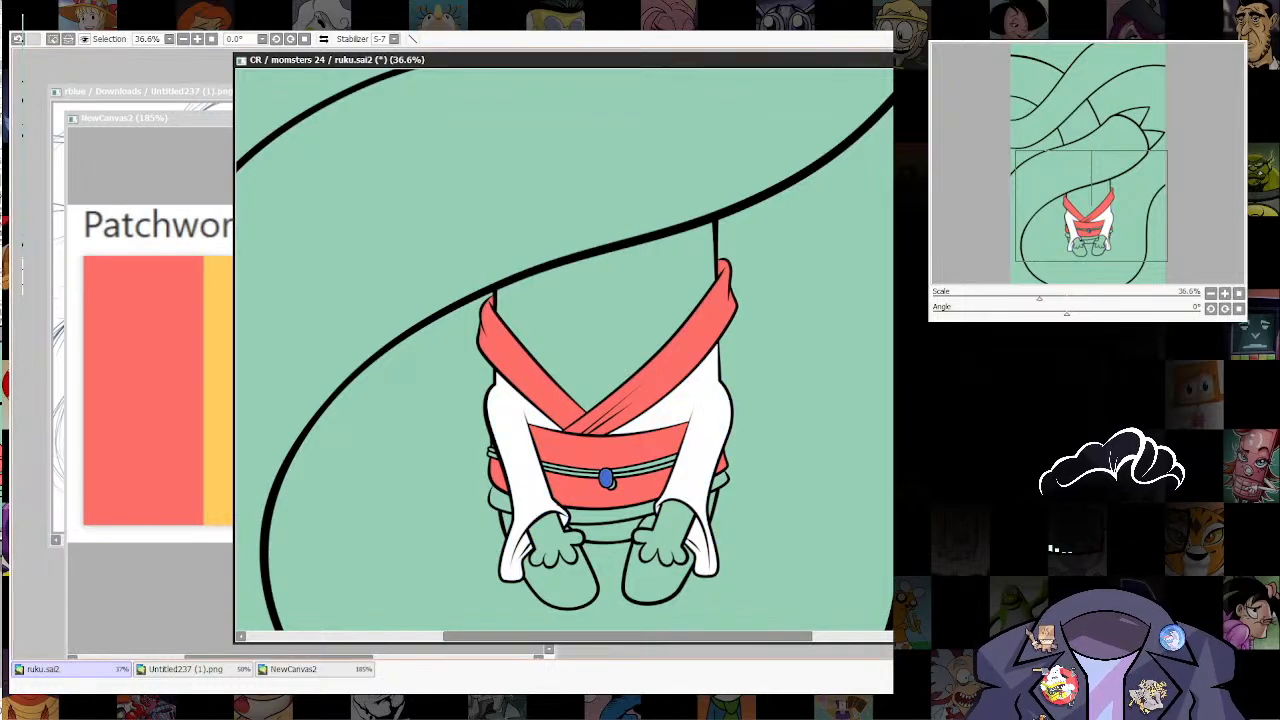
{"action": "left_click", "coordinate": [645, 462]}
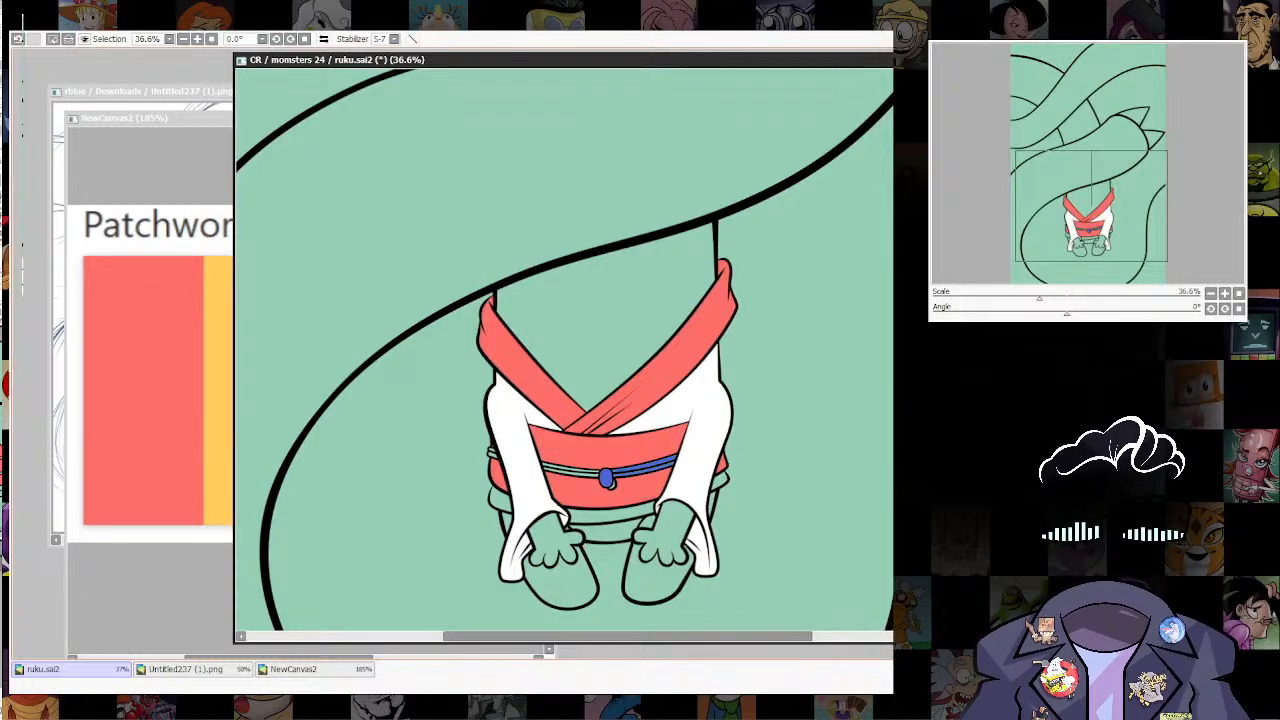
{"action": "left_click", "coordinate": [645, 469]}
{"action": "left_click", "coordinate": [574, 468]}
{"action": "left_click", "coordinate": [572, 474]}
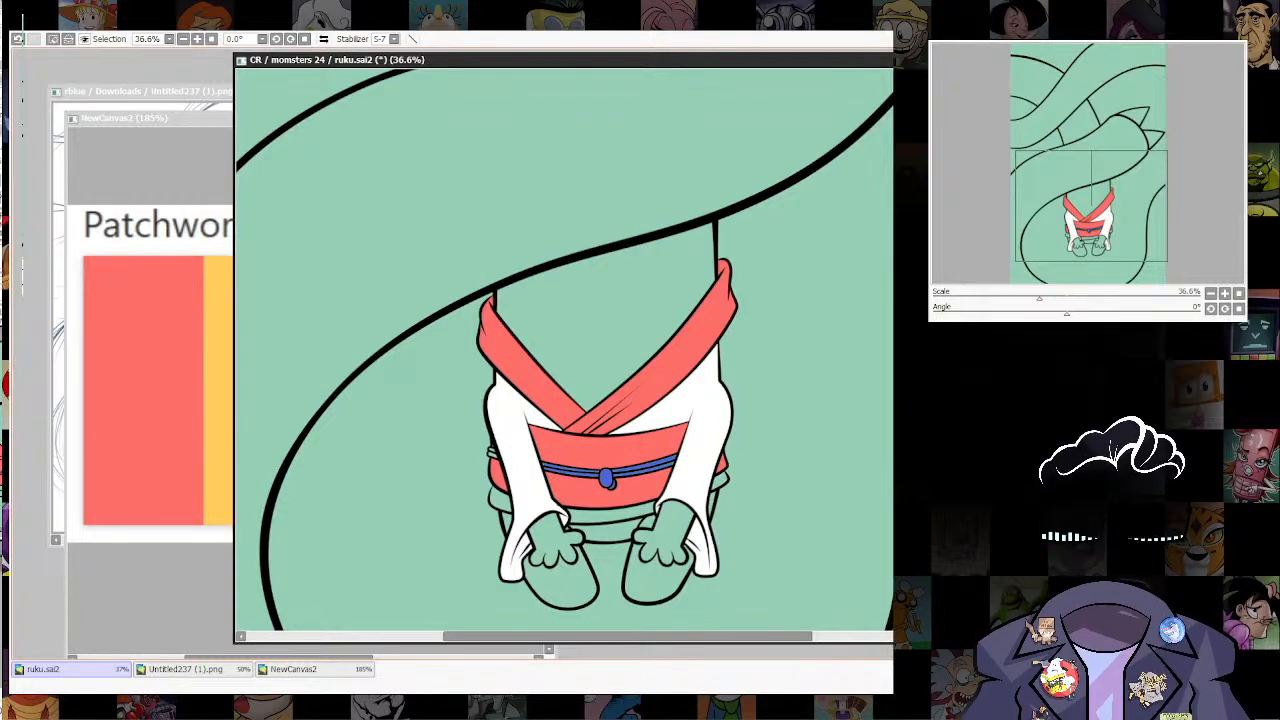
{"action": "left_click", "coordinate": [492, 453]}
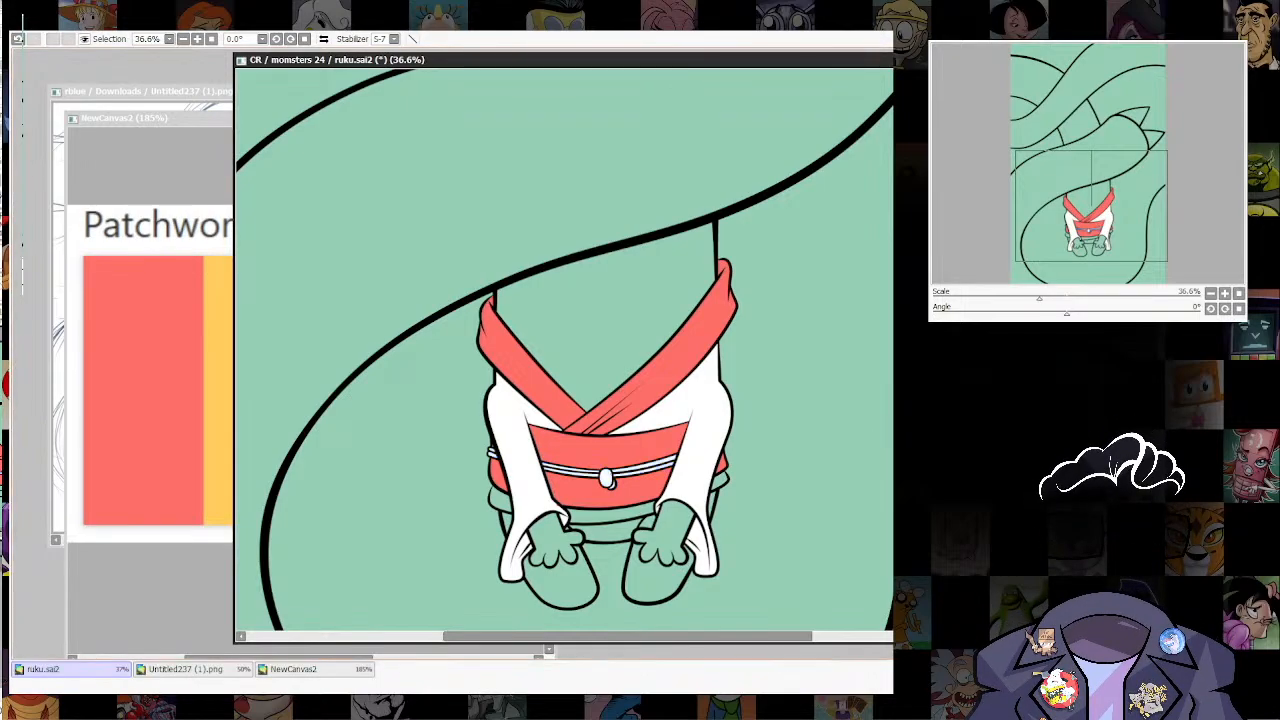
Step: Fill the garment band below the belt with white, including the parts sticking out behind both sleeves
{"action": "scroll", "coordinate": [467, 479], "scroll_direction": "up", "scroll_amount": 6}
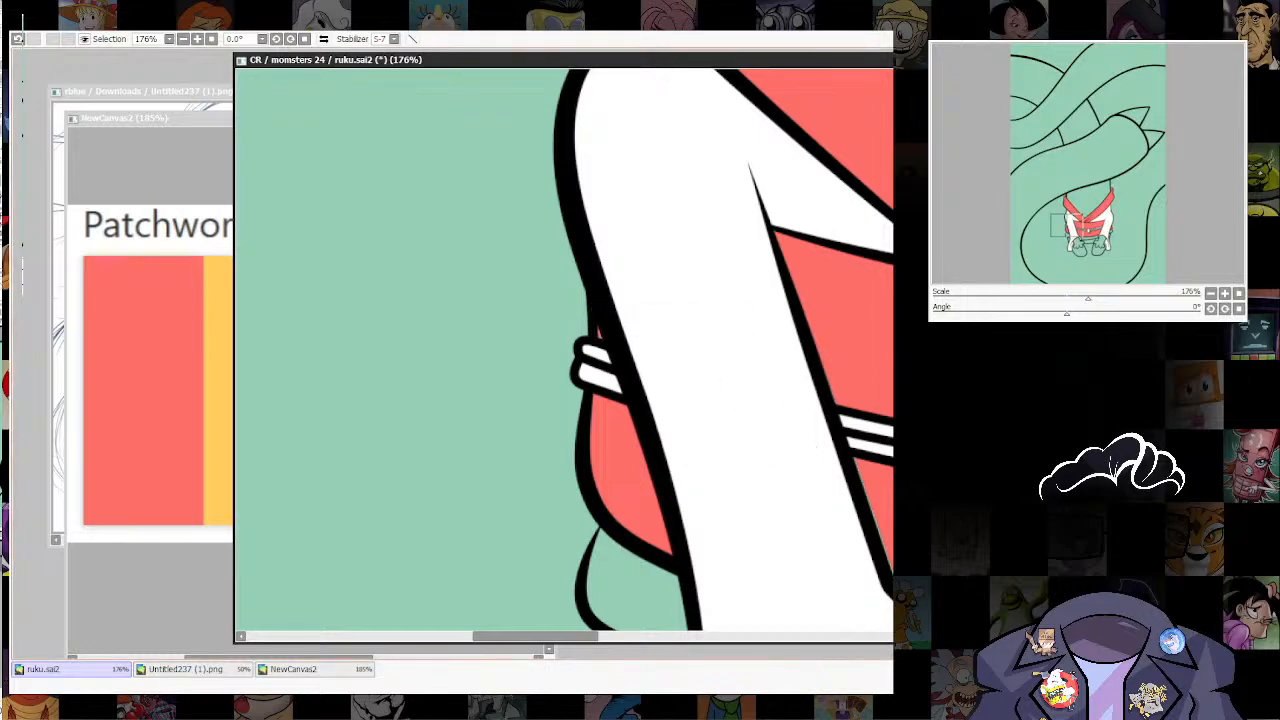
{"action": "left_click_drag", "start_coordinate": [640, 560], "coordinate": [336, 321]}
{"action": "left_click", "coordinate": [610, 535]}
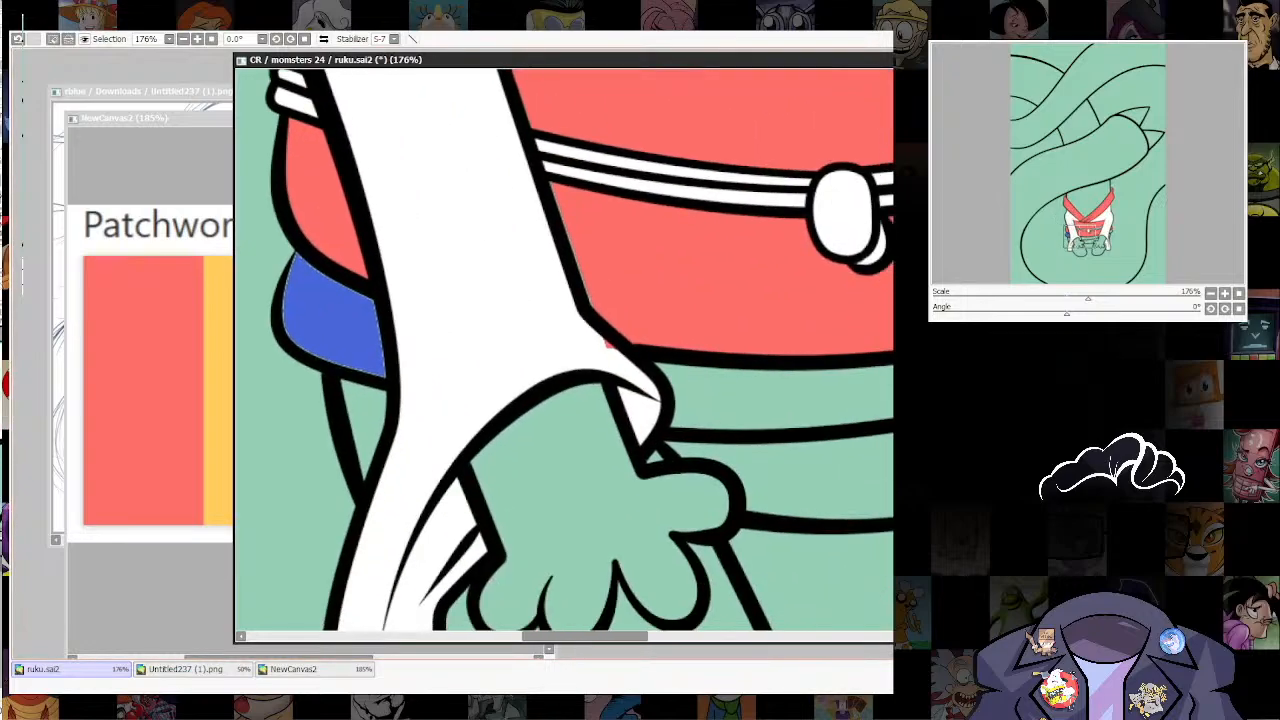
{"action": "left_click", "coordinate": [745, 398]}
{"action": "left_click_drag", "start_coordinate": [745, 398], "coordinate": [374, 515]}
{"action": "left_click_drag", "start_coordinate": [800, 350], "coordinate": [871, 329]}
{"action": "left_click", "coordinate": [606, 406]}
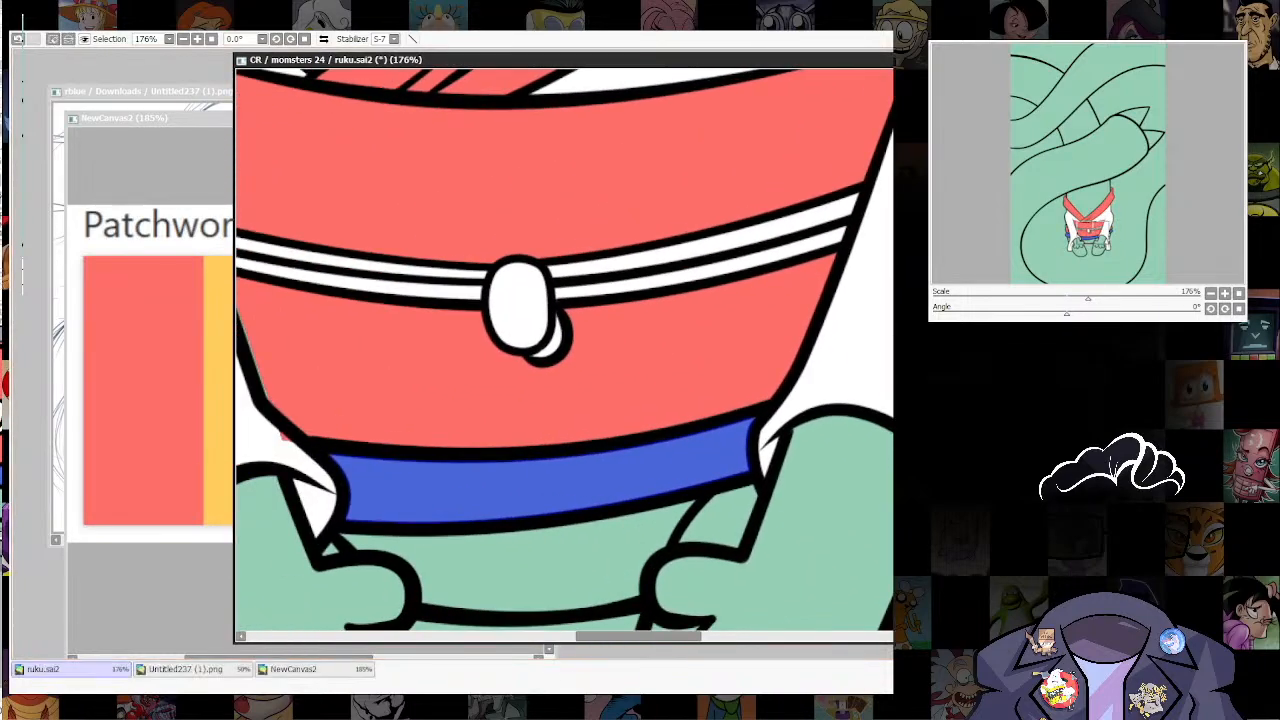
{"action": "key", "text": "ctrl+d"}
Step: Paint out the red spill on the left sleeve beside the belt's lower corner with white, using a smaller brush
{"action": "left_click_drag", "start_coordinate": [450, 400], "coordinate": [677, 398]}
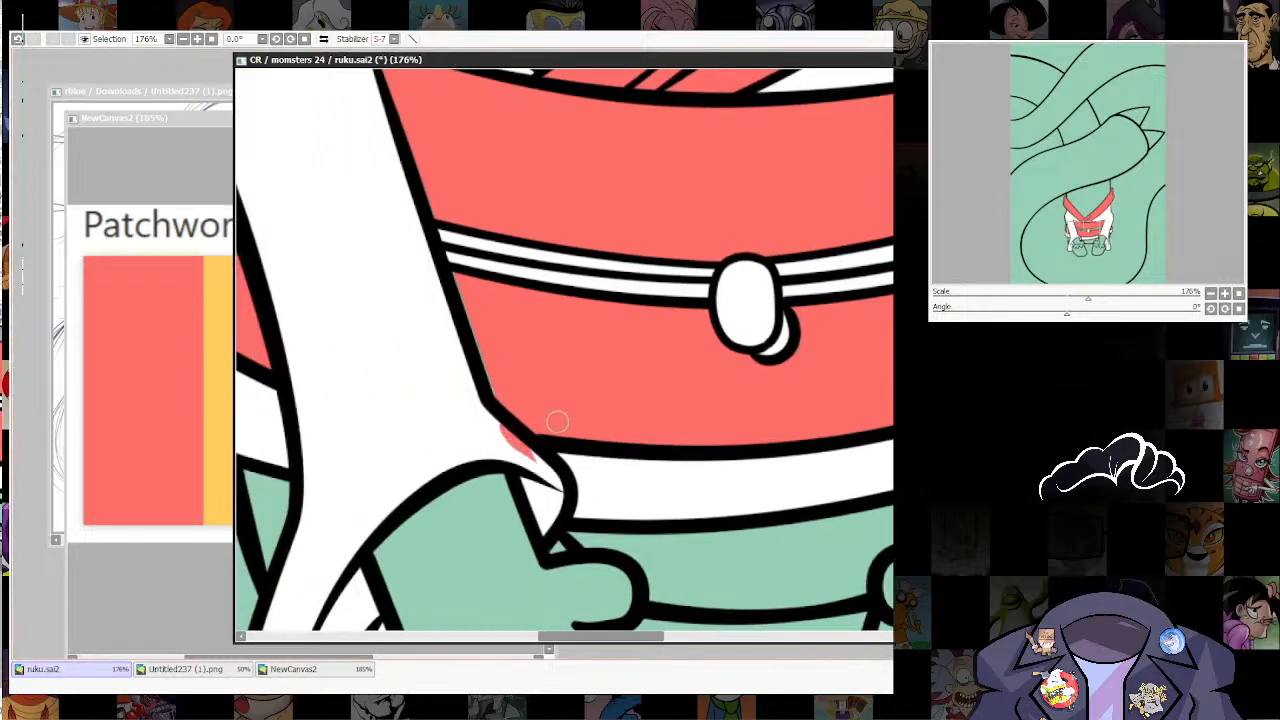
{"action": "key", "text": "ctrl+z"}
{"action": "key", "text": "["}
{"action": "left_click_drag", "start_coordinate": [508, 430], "coordinate": [526, 431]}
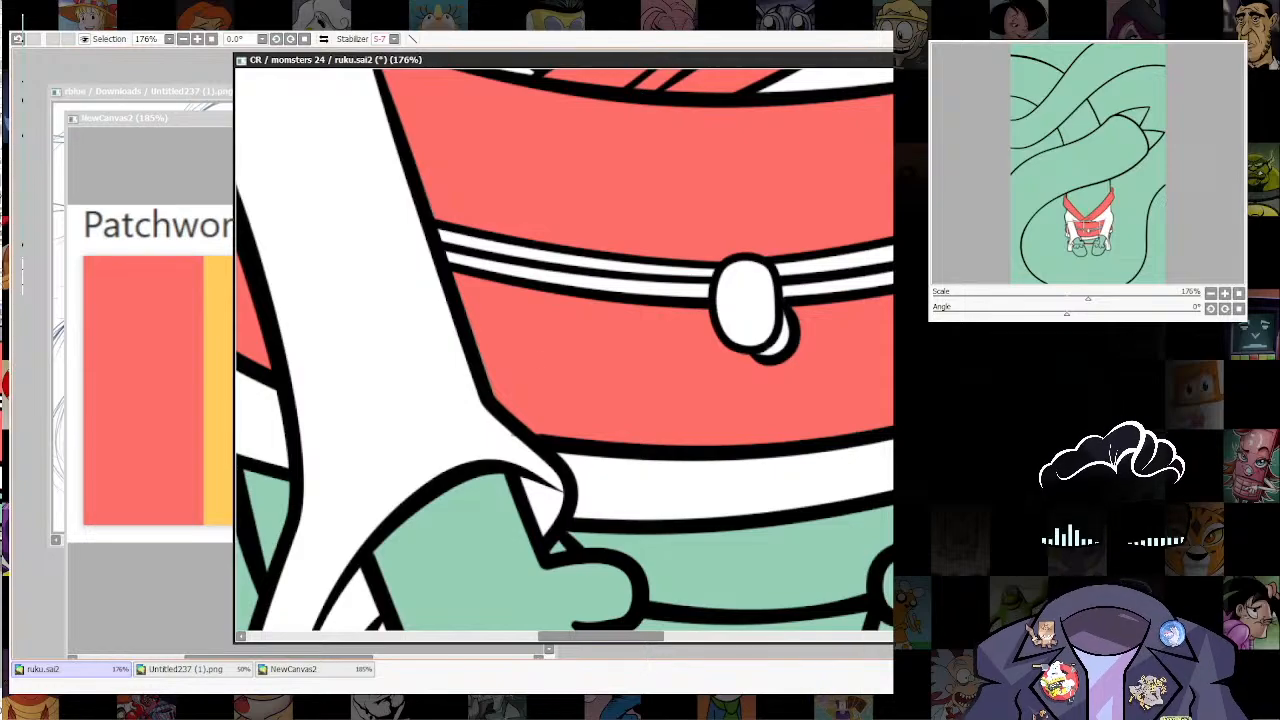
Step: Pick the orange from the Patchwork Color Palette as the fill colour for the figure's body in ruku.sai2
{"action": "scroll", "coordinate": [671, 494], "scroll_direction": "down", "scroll_amount": 8}
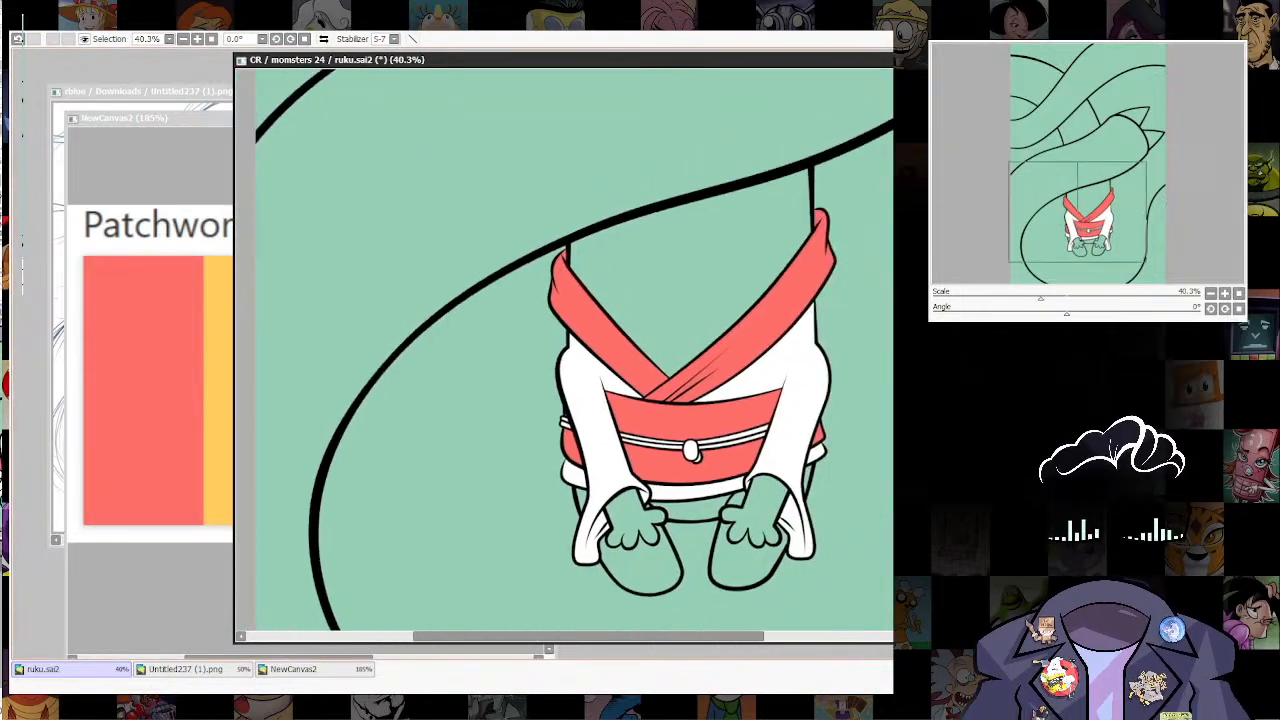
{"action": "scroll", "coordinate": [800, 410], "scroll_direction": "up", "scroll_amount": 2}
{"action": "scroll", "coordinate": [787, 368], "scroll_direction": "down", "scroll_amount": 8}
{"action": "scroll", "coordinate": [800, 300], "scroll_direction": "up", "scroll_amount": 2}
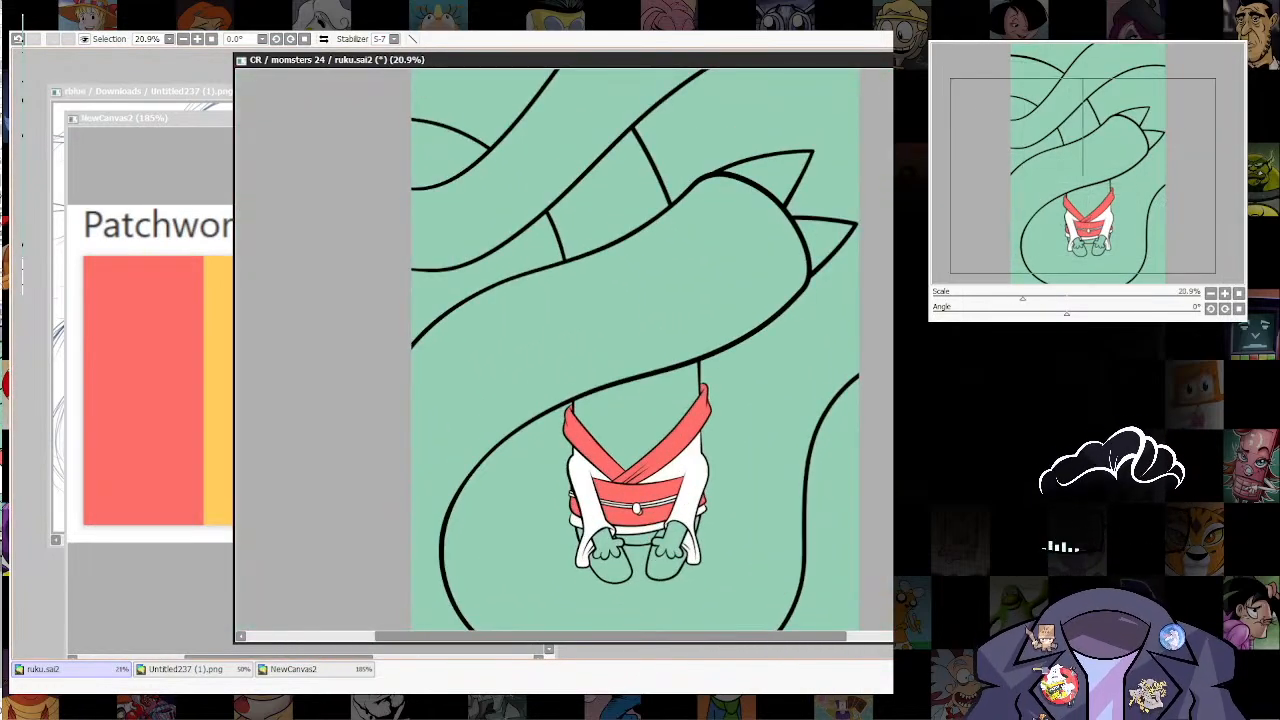
{"action": "scroll", "coordinate": [650, 497], "scroll_direction": "down", "scroll_amount": 1}
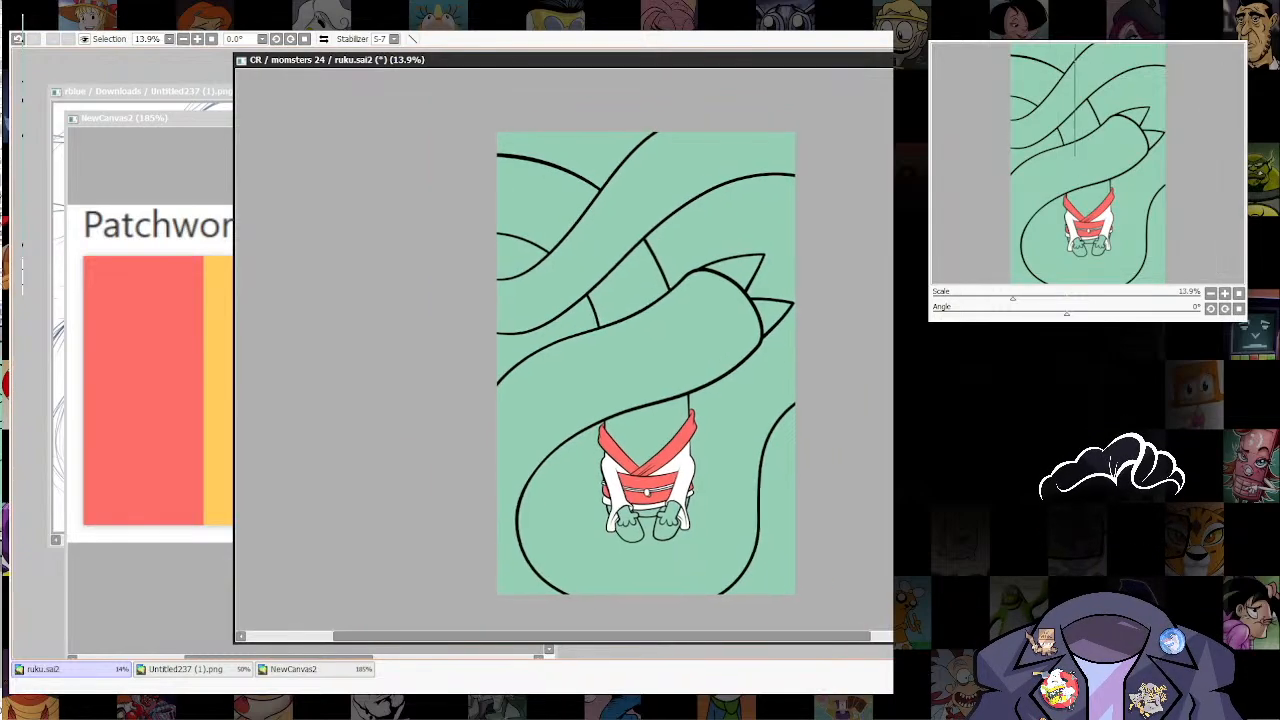
{"action": "scroll", "coordinate": [650, 497], "scroll_direction": "up", "scroll_amount": 5}
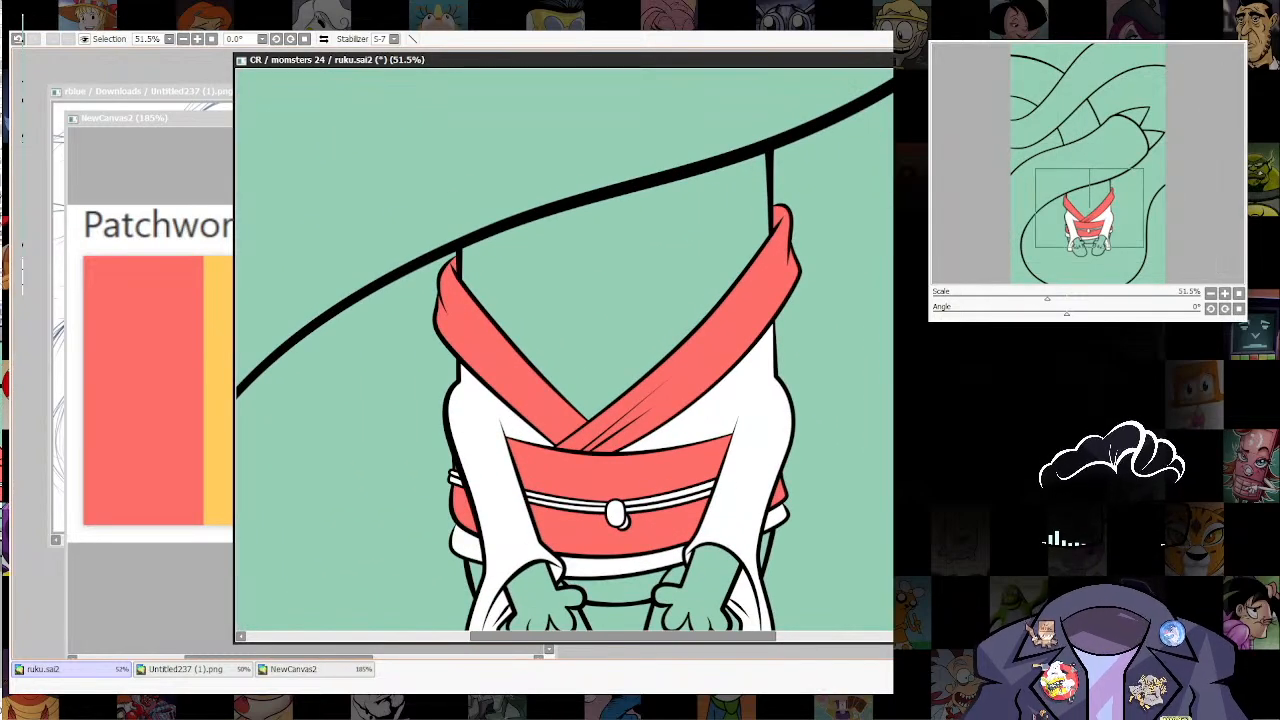
{"action": "left_click", "coordinate": [293, 669]}
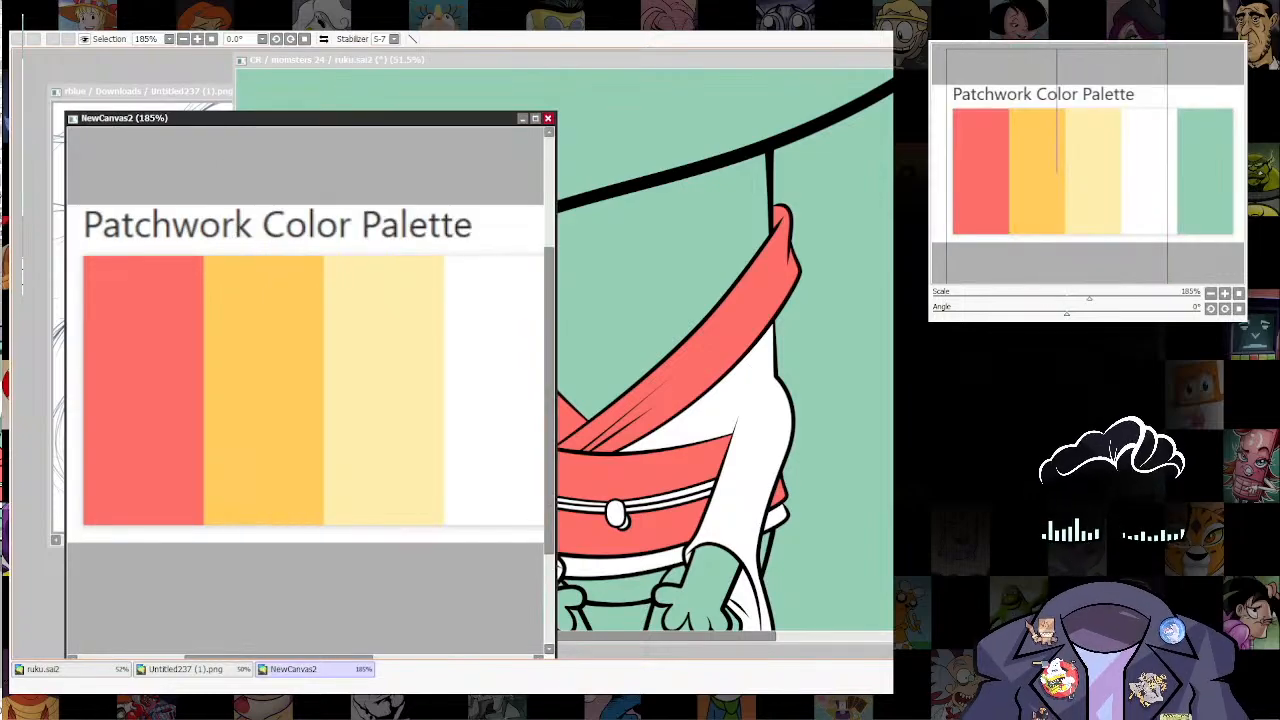
{"action": "left_click_drag", "start_coordinate": [430, 380], "coordinate": [191, 422]}
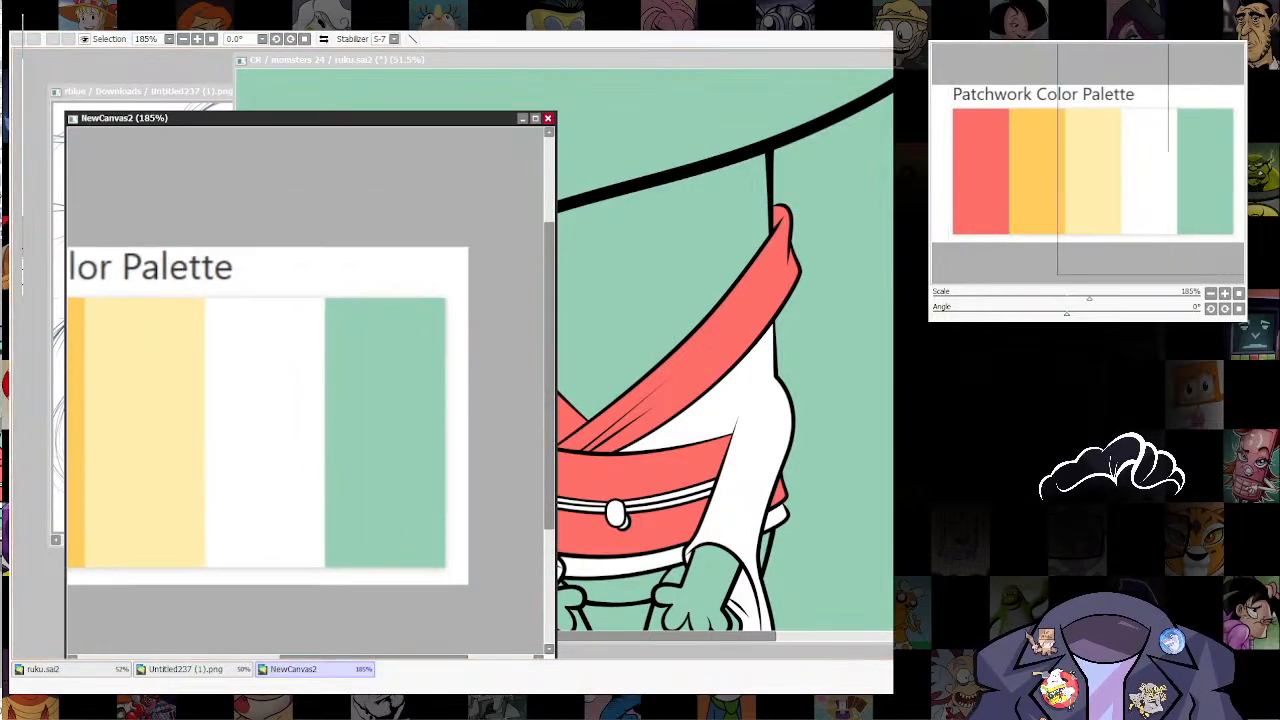
{"action": "scroll", "coordinate": [329, 423], "scroll_direction": "down", "scroll_amount": 5}
{"action": "scroll", "coordinate": [168, 484], "scroll_direction": "up", "scroll_amount": 2}
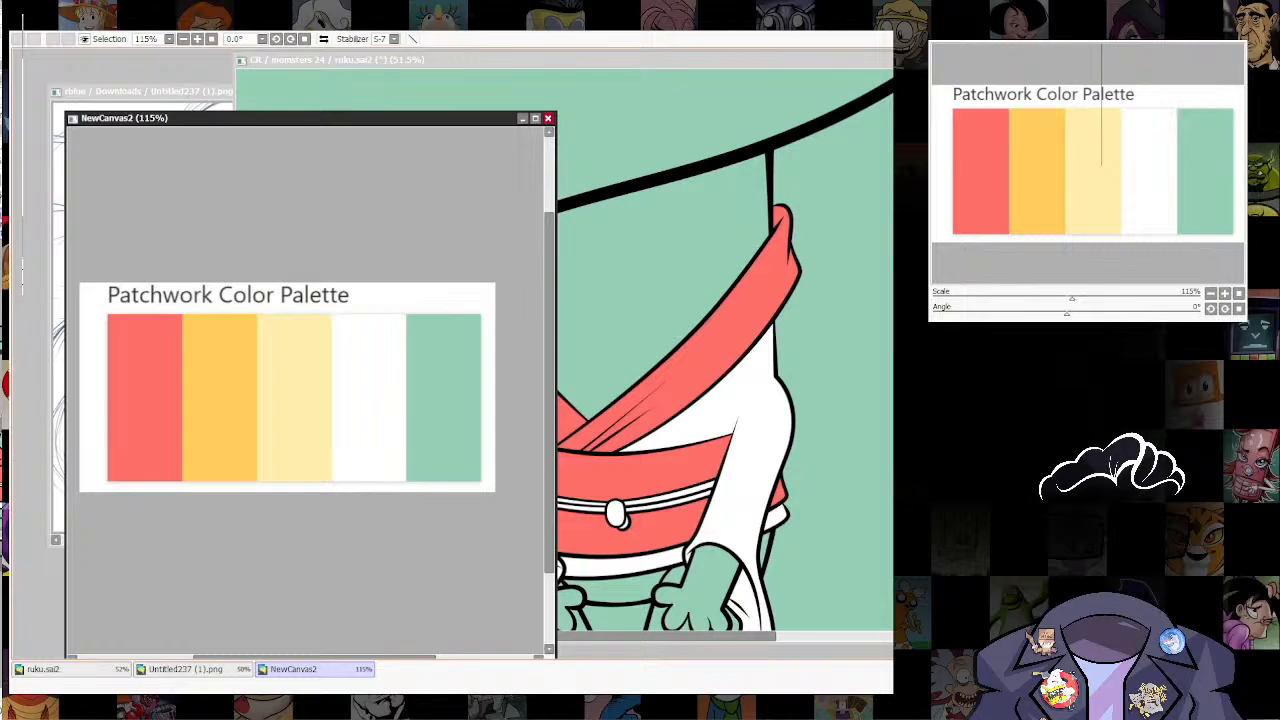
{"action": "left_click", "coordinate": [43, 669]}
Step: Select the figure's chest, the large front tail, both feet, both hands and the body strip below the white garment band
{"action": "scroll", "coordinate": [746, 418], "scroll_direction": "down", "scroll_amount": 6}
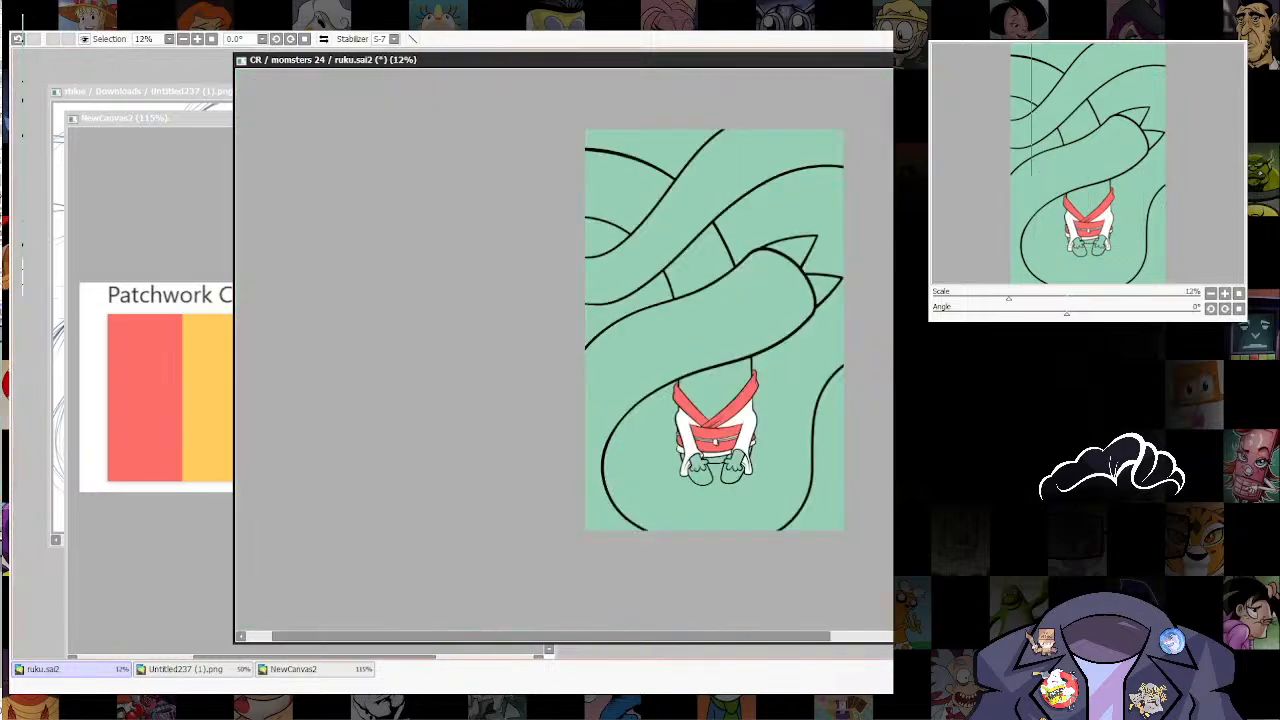
{"action": "scroll", "coordinate": [826, 417], "scroll_direction": "up", "scroll_amount": 3}
{"action": "left_click_drag", "start_coordinate": [600, 380], "coordinate": [643, 385]}
{"action": "left_click", "coordinate": [629, 360]}
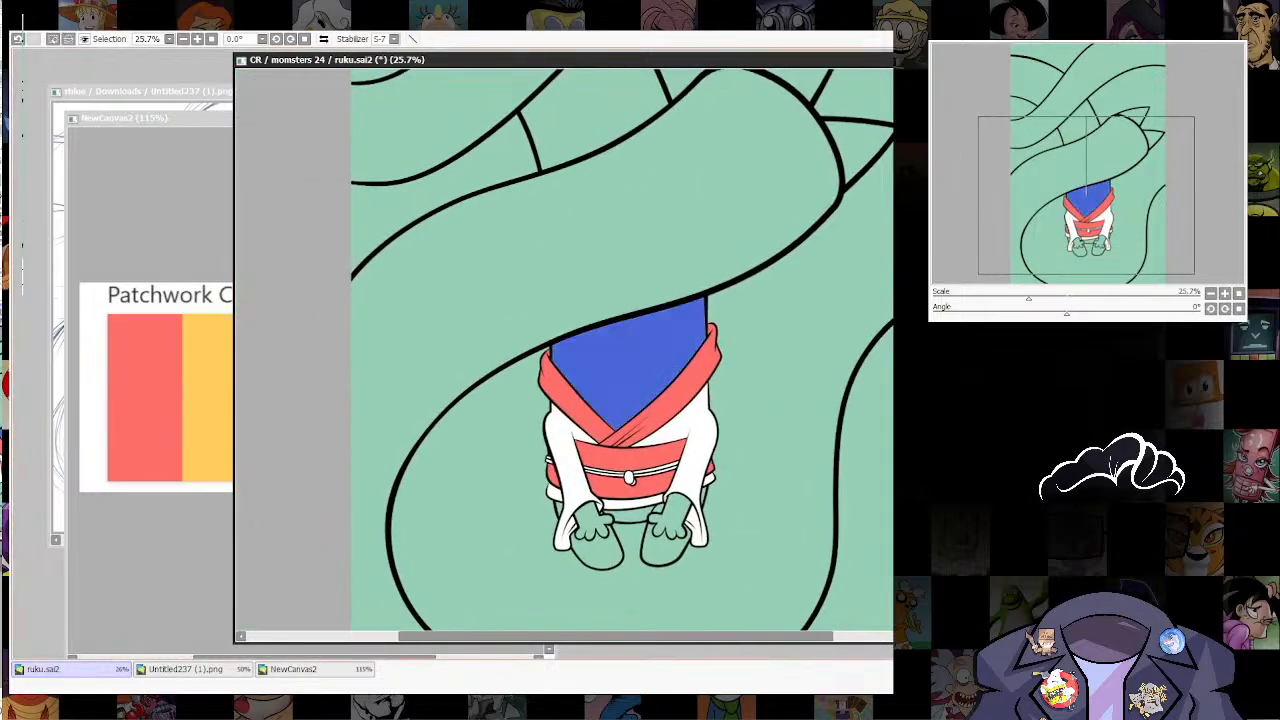
{"action": "left_click", "coordinate": [626, 262]}
{"action": "left_click", "coordinate": [664, 549]}
{"action": "left_click", "coordinate": [600, 552]}
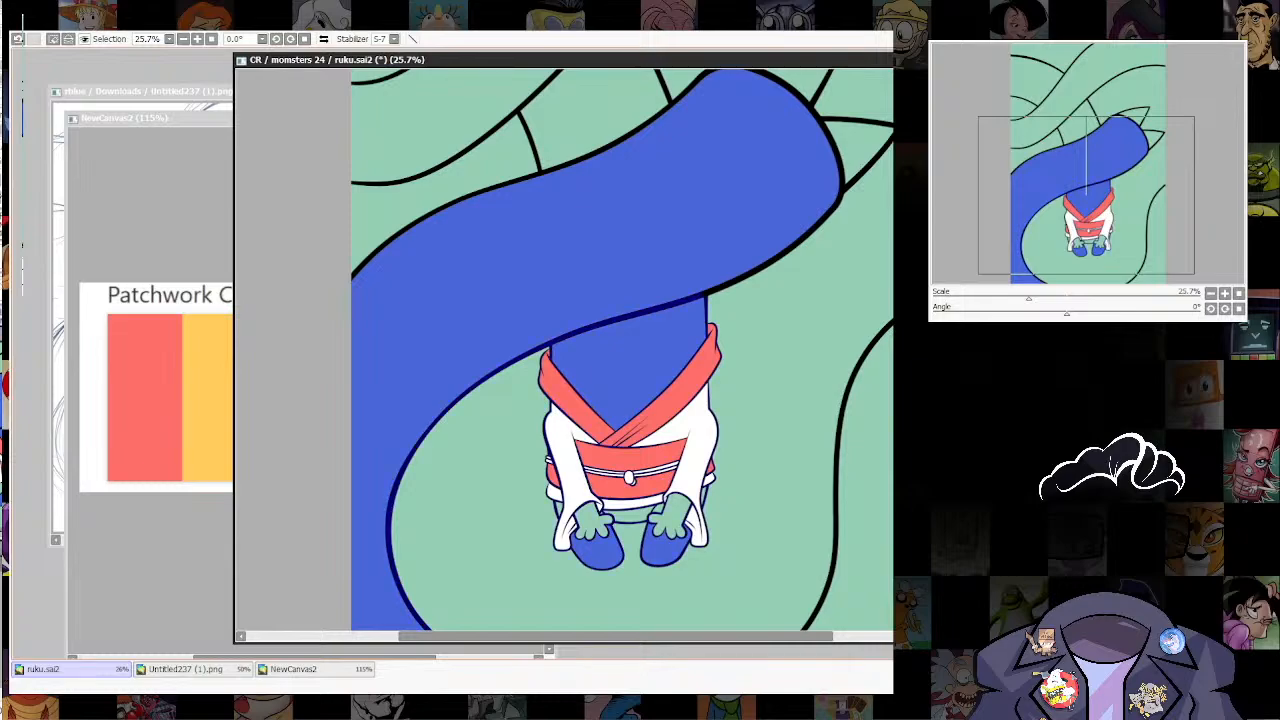
{"action": "left_click", "coordinate": [592, 520]}
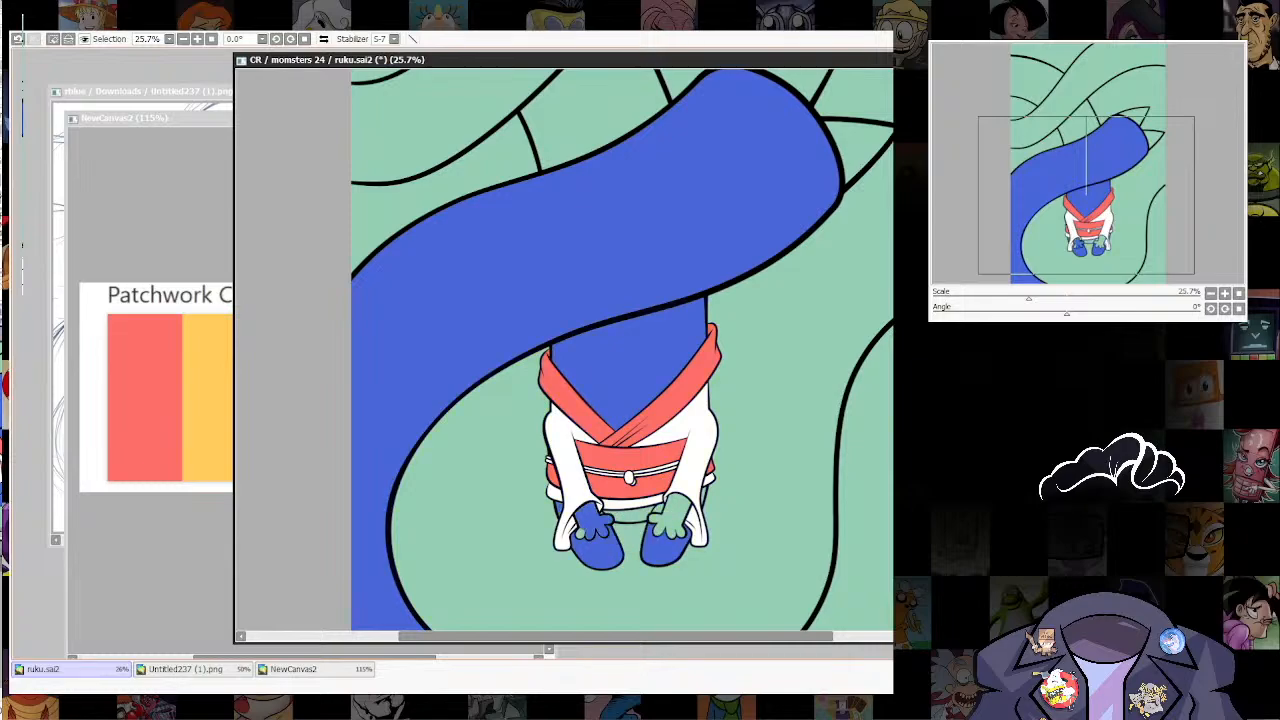
{"action": "left_click", "coordinate": [670, 515]}
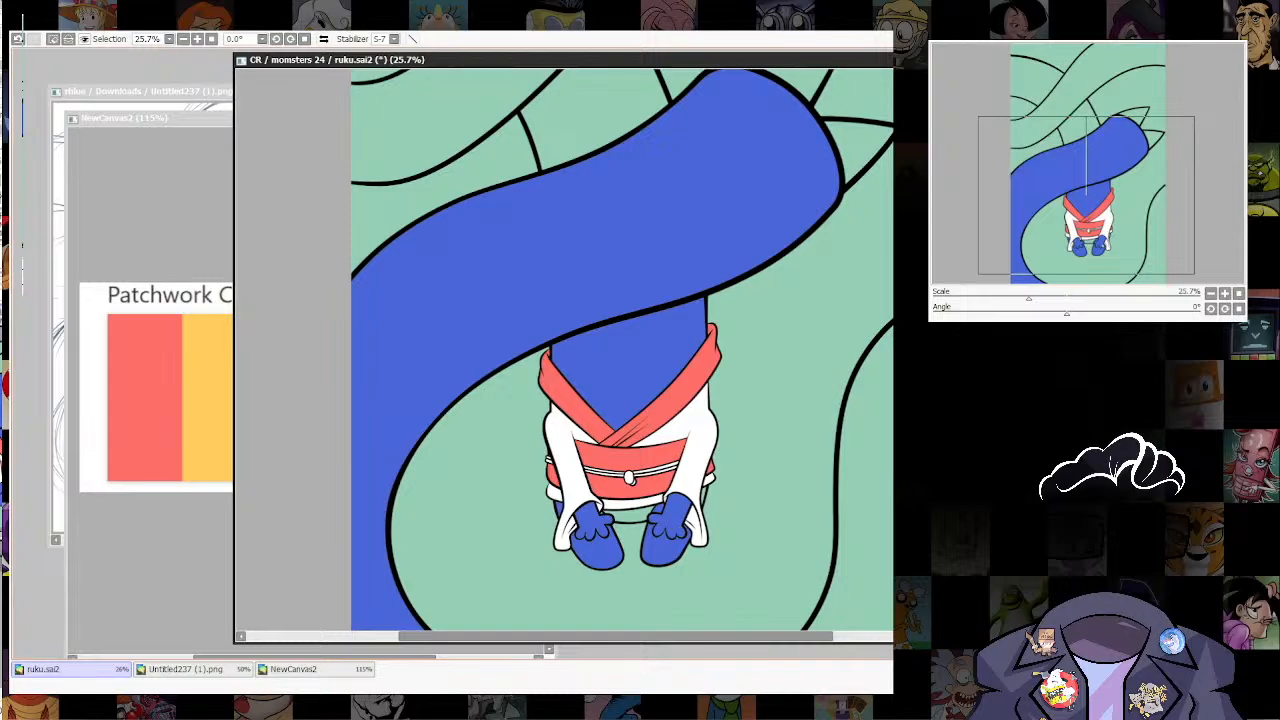
{"action": "left_click", "coordinate": [630, 516]}
{"action": "left_click_drag", "start_coordinate": [680, 400], "coordinate": [636, 490]}
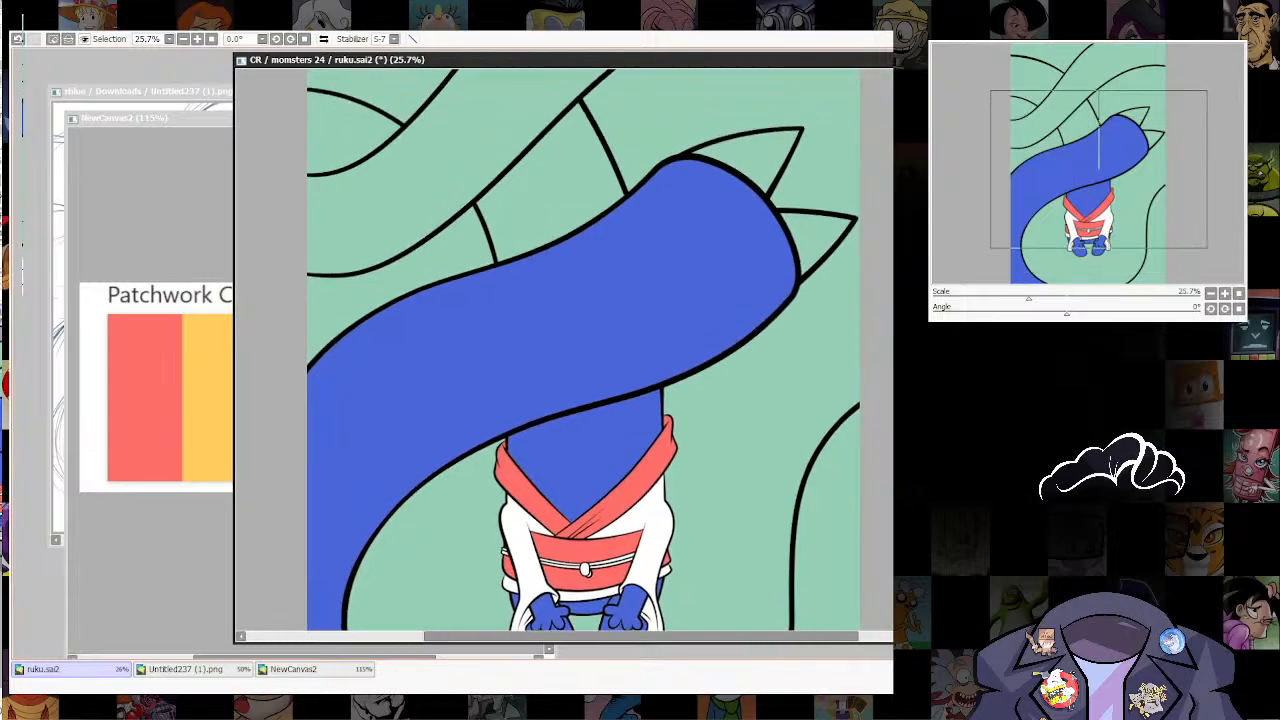
Step: Add the remaining tail sections at the page's edge and behind the front tail, plus both pointed tips, to the selection
{"action": "left_click", "coordinate": [830, 520]}
{"action": "left_click", "coordinate": [555, 185]}
{"action": "left_click", "coordinate": [450, 160]}
{"action": "left_click_drag", "start_coordinate": [450, 160], "coordinate": [514, 395]}
{"action": "left_click", "coordinate": [455, 250]}
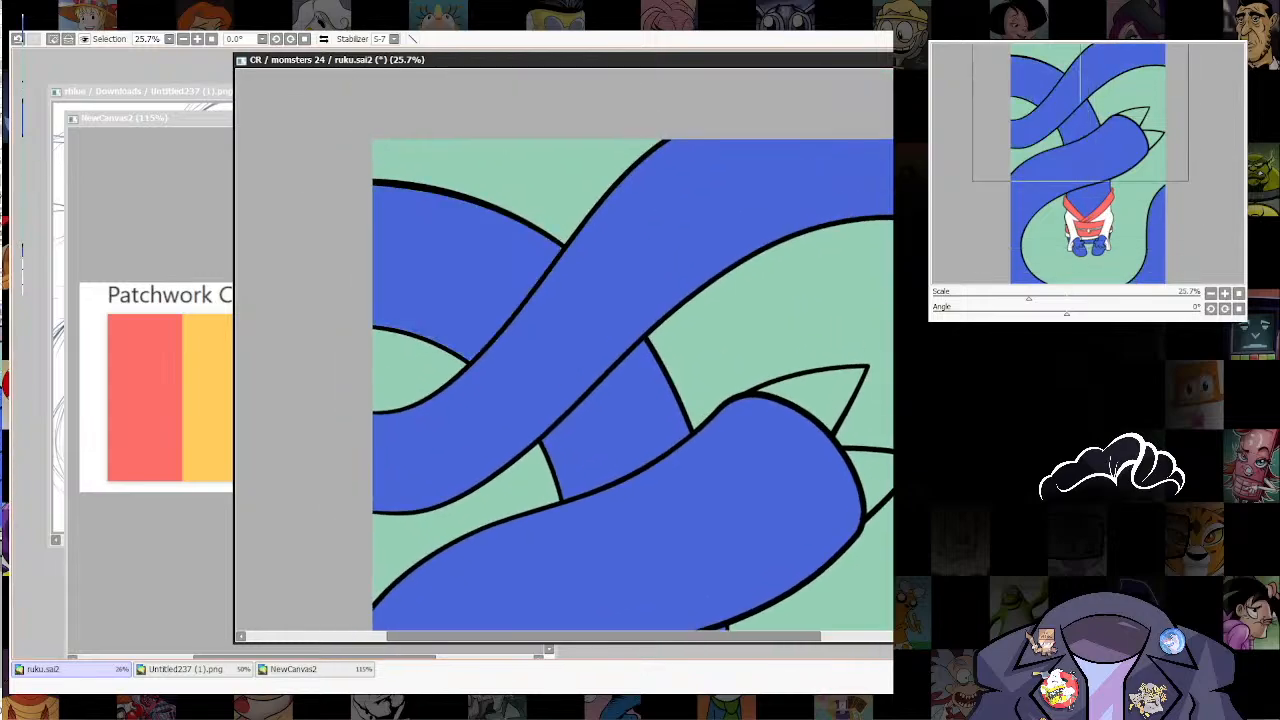
{"action": "left_click", "coordinate": [828, 396]}
{"action": "left_click", "coordinate": [870, 475]}
{"action": "left_click_drag", "start_coordinate": [840, 470], "coordinate": [779, 191]}
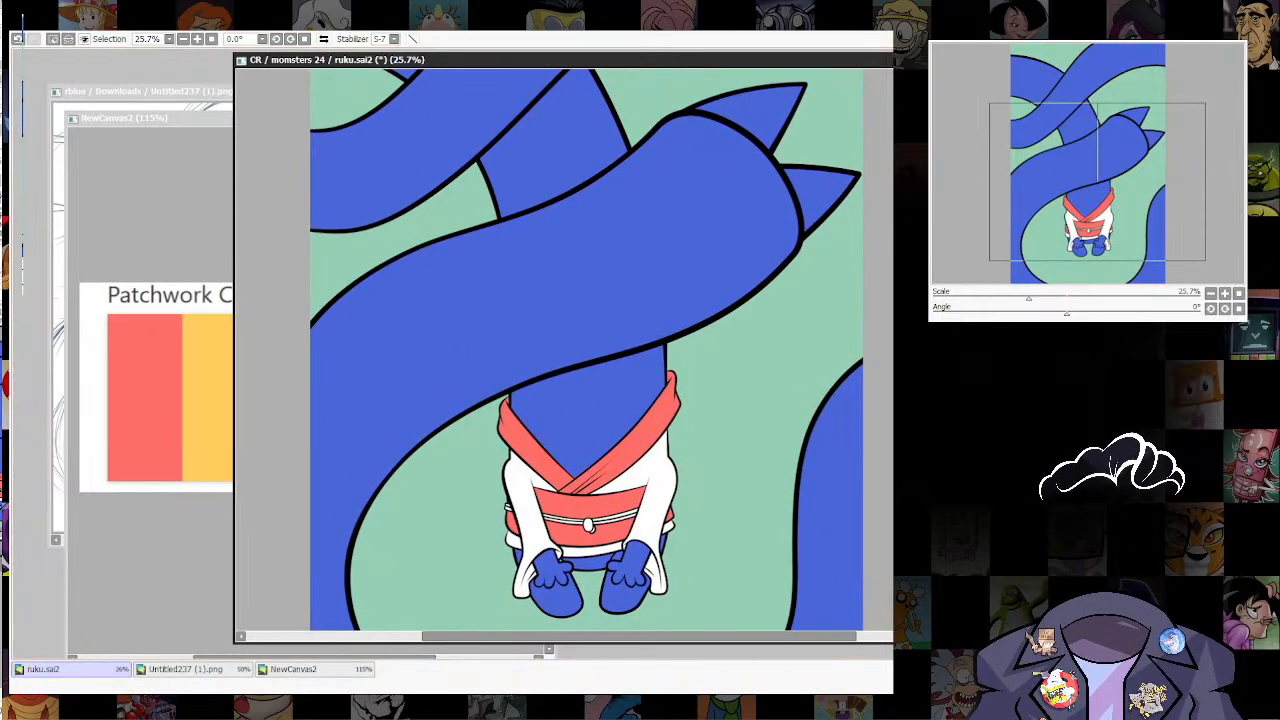
Step: Fill the selected body, hands, feet and tails with the palette's orange and clear the selection
{"action": "key", "text": "ctrl+f"}
{"action": "key", "text": "ctrl+d"}
{"action": "scroll", "coordinate": [719, 280], "scroll_direction": "down", "scroll_amount": 5}
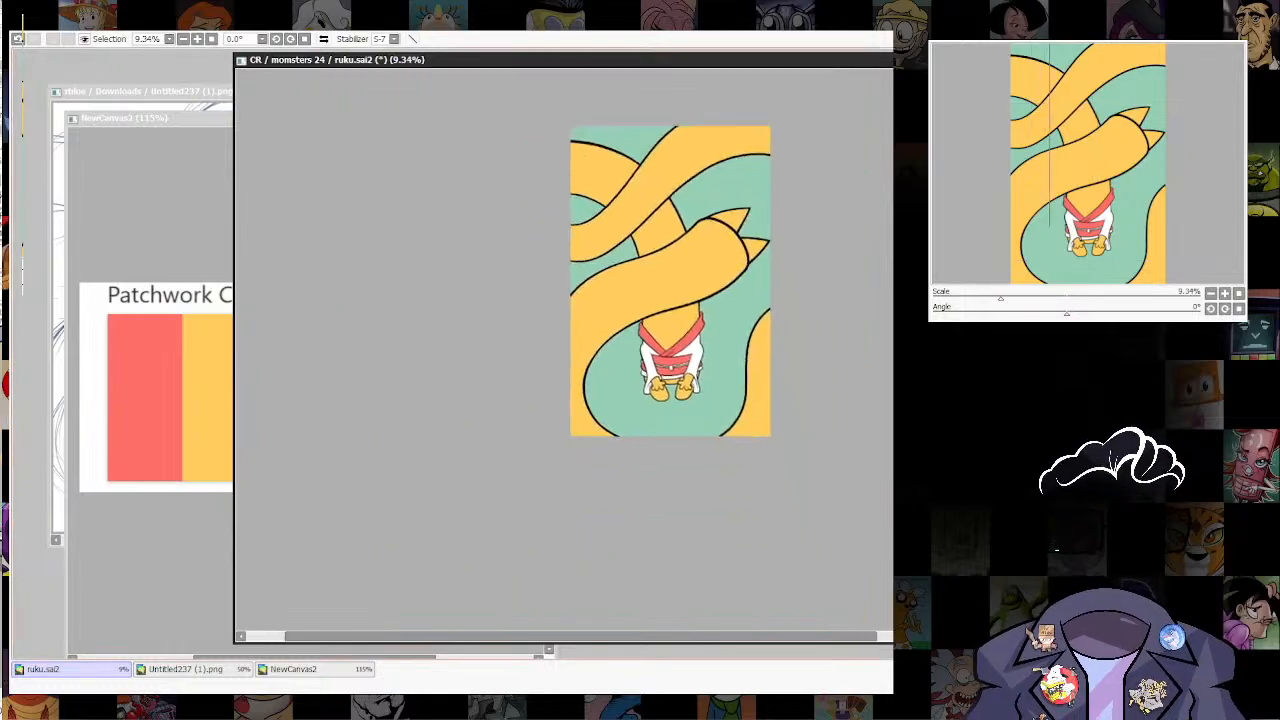
{"action": "scroll", "coordinate": [692, 400], "scroll_direction": "up", "scroll_amount": 8}
{"action": "left_click_drag", "start_coordinate": [591, 225], "coordinate": [637, 400]}
{"action": "scroll", "coordinate": [738, 515], "scroll_direction": "down", "scroll_amount": 7}
{"action": "scroll", "coordinate": [735, 510], "scroll_direction": "up", "scroll_amount": 8}
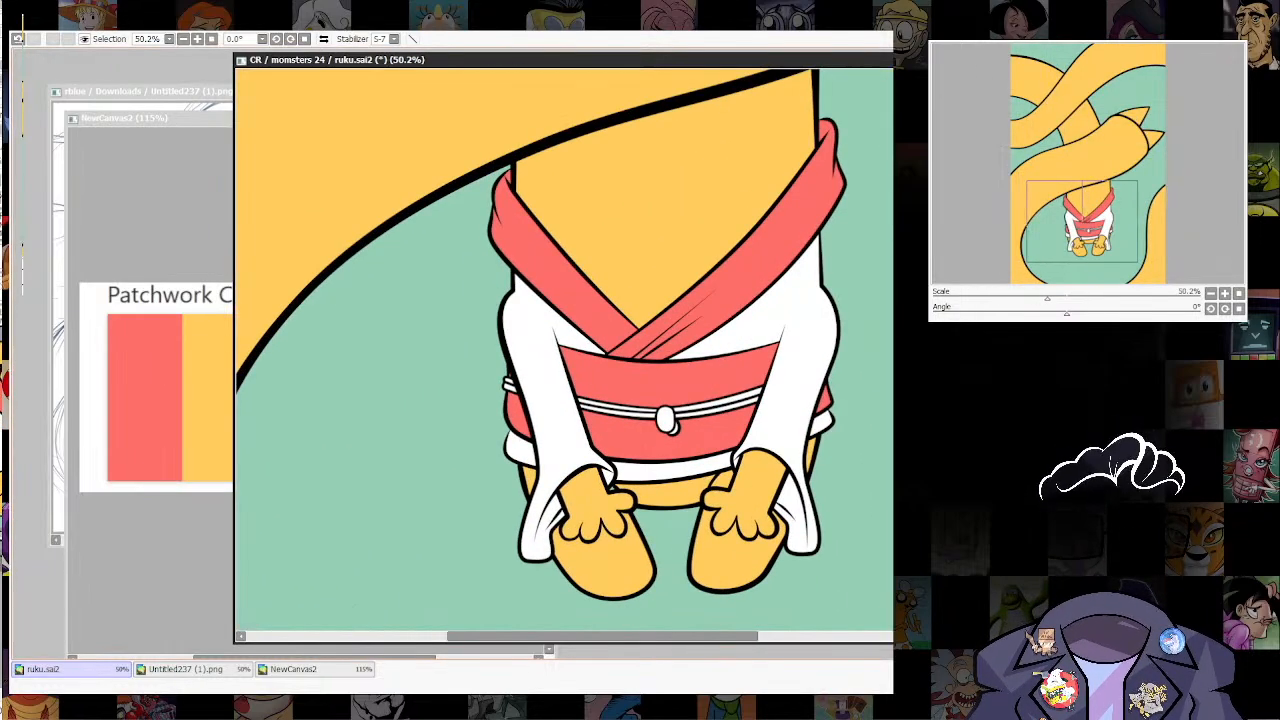
Step: Hide the black line art of the figure and tails, including the collar and belt outlines, leaving only the flat colours
{"action": "scroll", "coordinate": [530, 350], "scroll_direction": "up", "scroll_amount": 4}
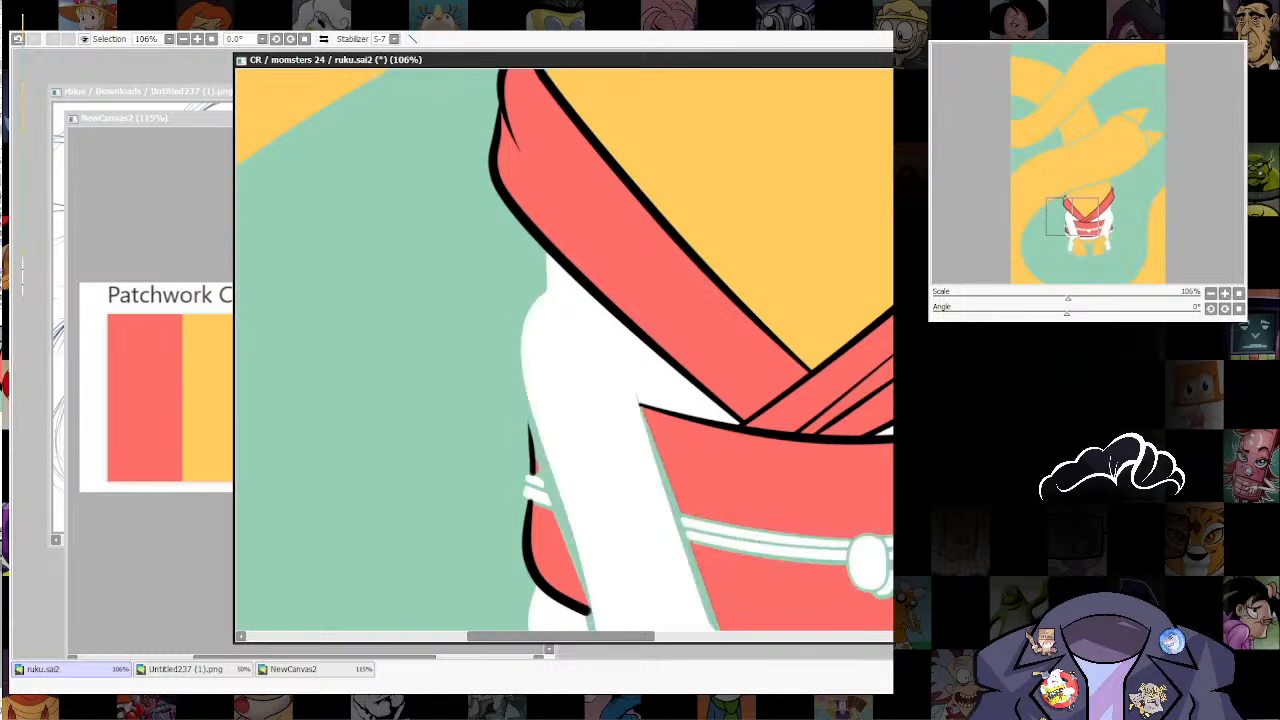
{"action": "scroll", "coordinate": [801, 476], "scroll_direction": "down", "scroll_amount": 5}
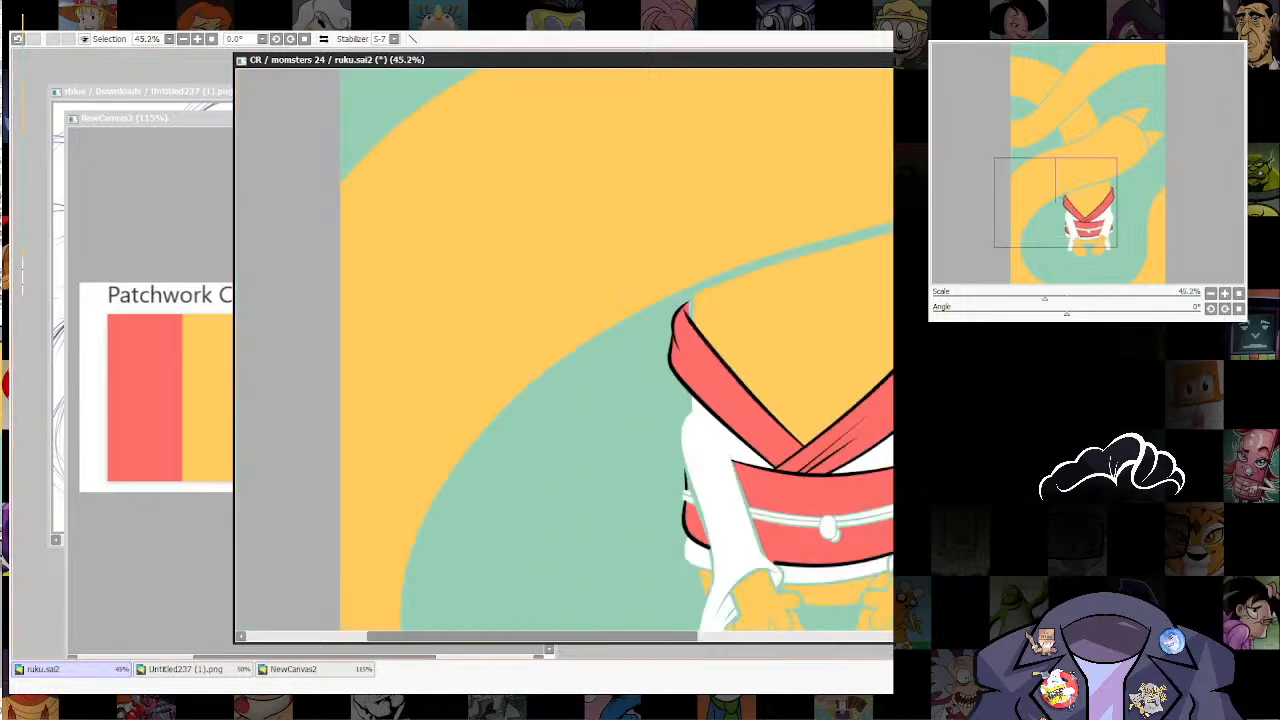
{"action": "left_click_drag", "start_coordinate": [801, 476], "coordinate": [679, 330]}
{"action": "scroll", "coordinate": [815, 410], "scroll_direction": "up", "scroll_amount": 2}
{"action": "scroll", "coordinate": [806, 453], "scroll_direction": "down", "scroll_amount": 4}
{"action": "scroll", "coordinate": [788, 500], "scroll_direction": "up", "scroll_amount": 2}
{"action": "left_click_drag", "start_coordinate": [828, 453], "coordinate": [777, 548]}
{"action": "key", "text": "ctrl+f"}
{"action": "scroll", "coordinate": [481, 531], "scroll_direction": "up", "scroll_amount": 2}
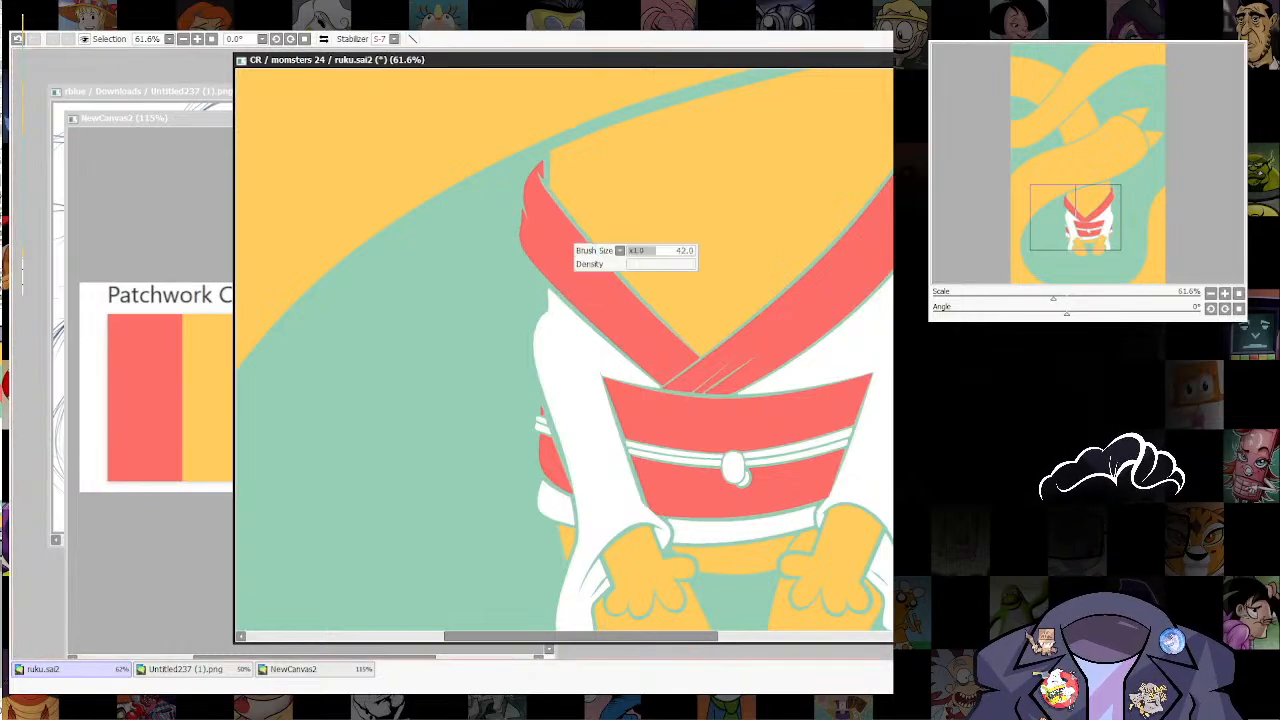
{"action": "mouse_move", "coordinate": [555, 290]}
{"action": "left_mouse_down"}
{"action": "mouse_move", "coordinate": [558, 308]}
{"action": "mouse_move", "coordinate": [548, 266]}
{"action": "left_mouse_up"}
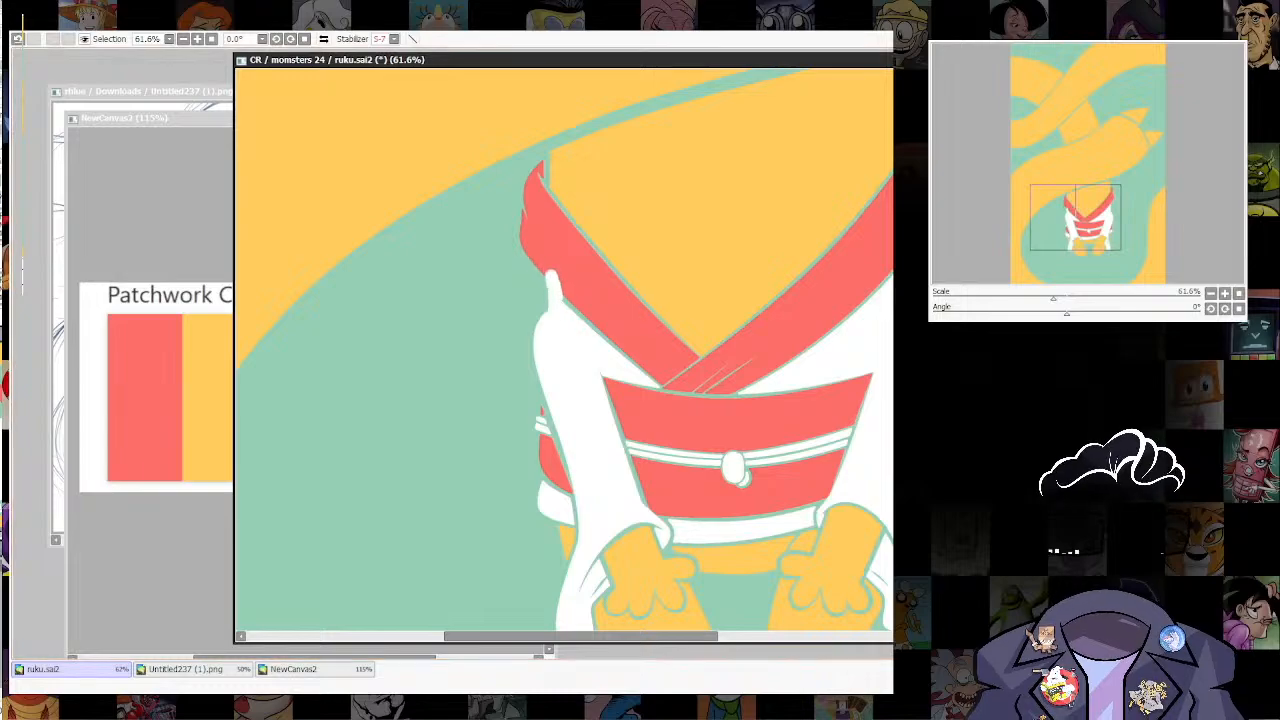
{"action": "key", "text": "ctrl+z"}
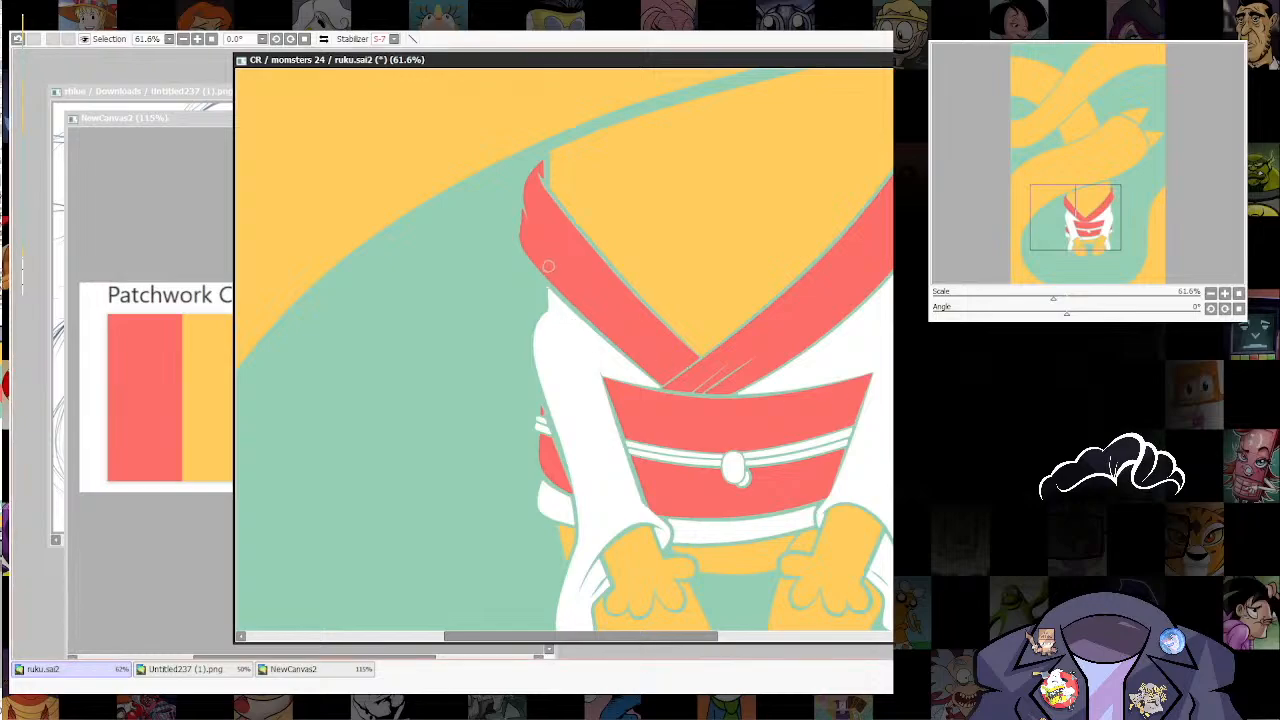
{"action": "left_click_drag", "start_coordinate": [549, 267], "coordinate": [563, 334]}
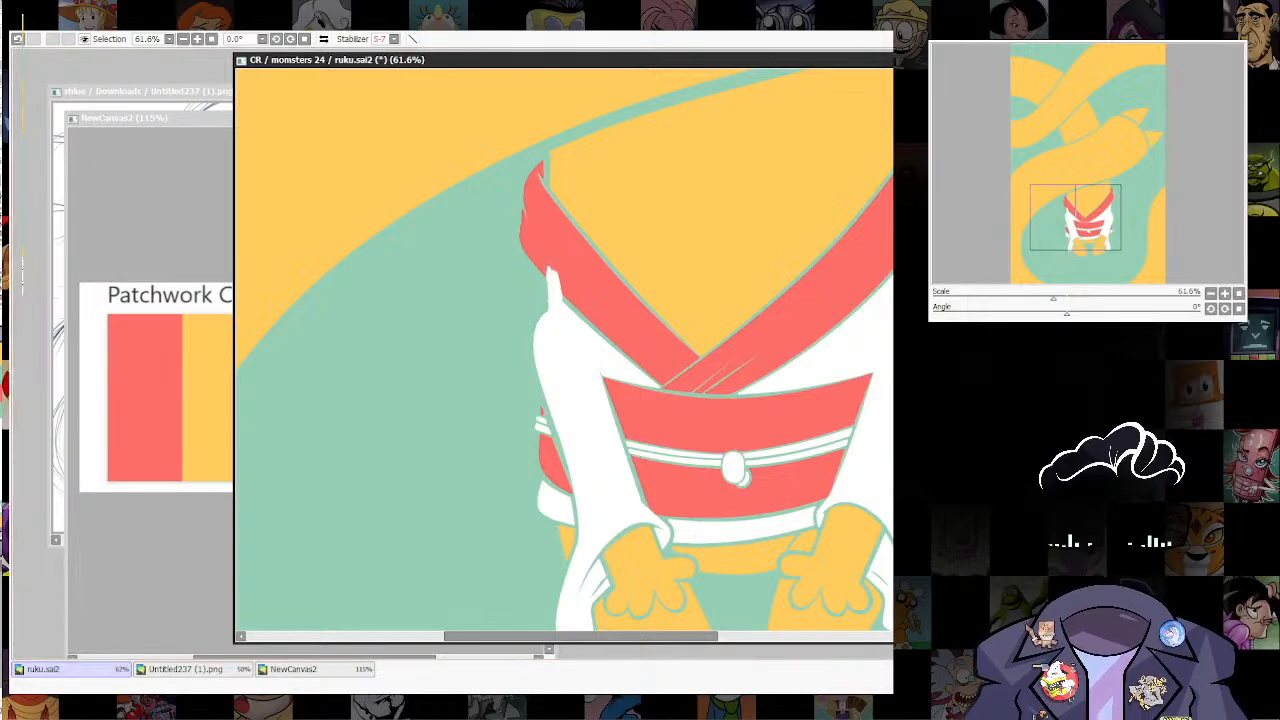
{"action": "key", "text": "ctrl+z"}
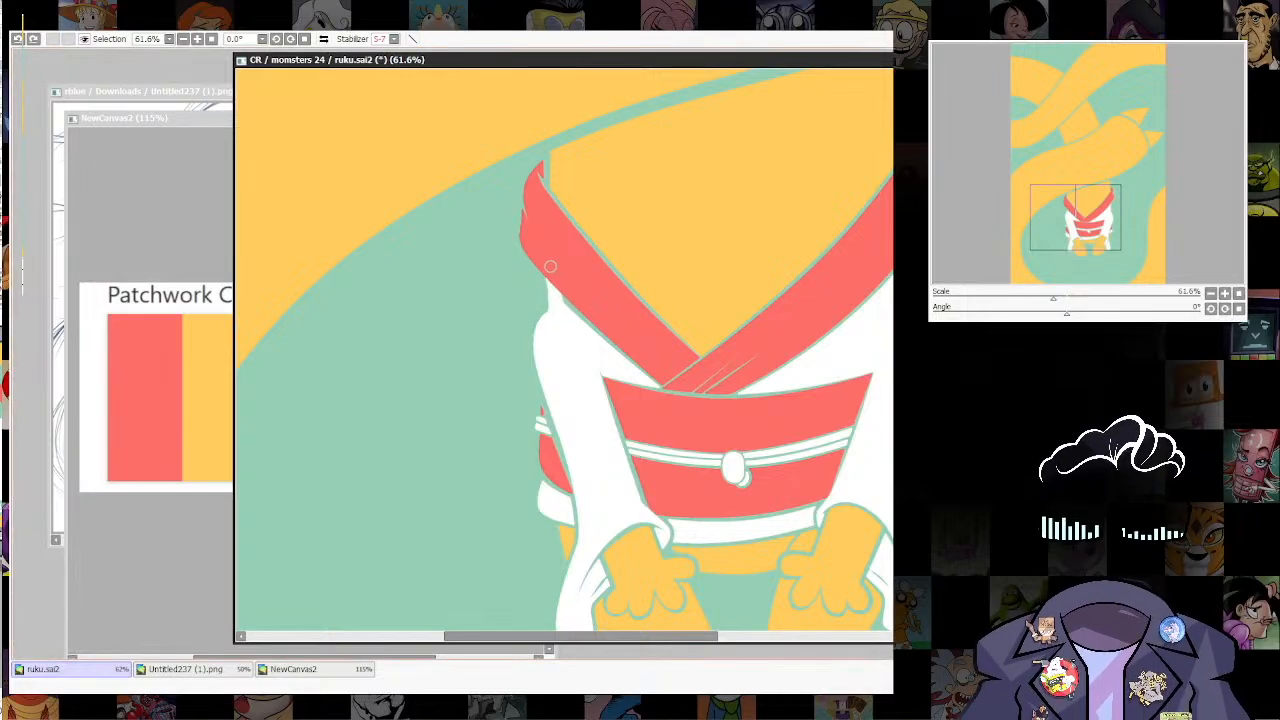
Step: Paint white over the gaps along the lower edge of the left collar band and the belt's upper left edge
{"action": "mouse_move", "coordinate": [551, 267]}
{"action": "left_mouse_down"}
{"action": "mouse_move", "coordinate": [559, 301]}
{"action": "mouse_move", "coordinate": [655, 384]}
{"action": "left_mouse_up"}
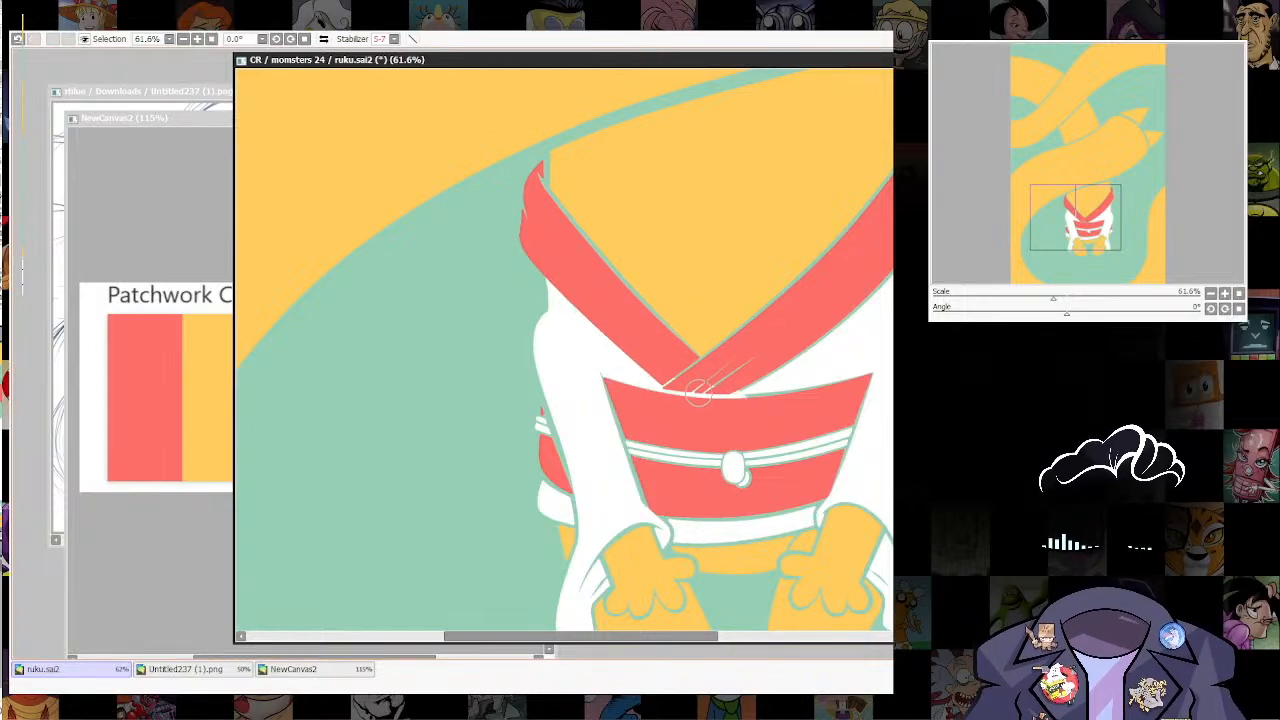
{"action": "key", "text": "ctrl+z"}
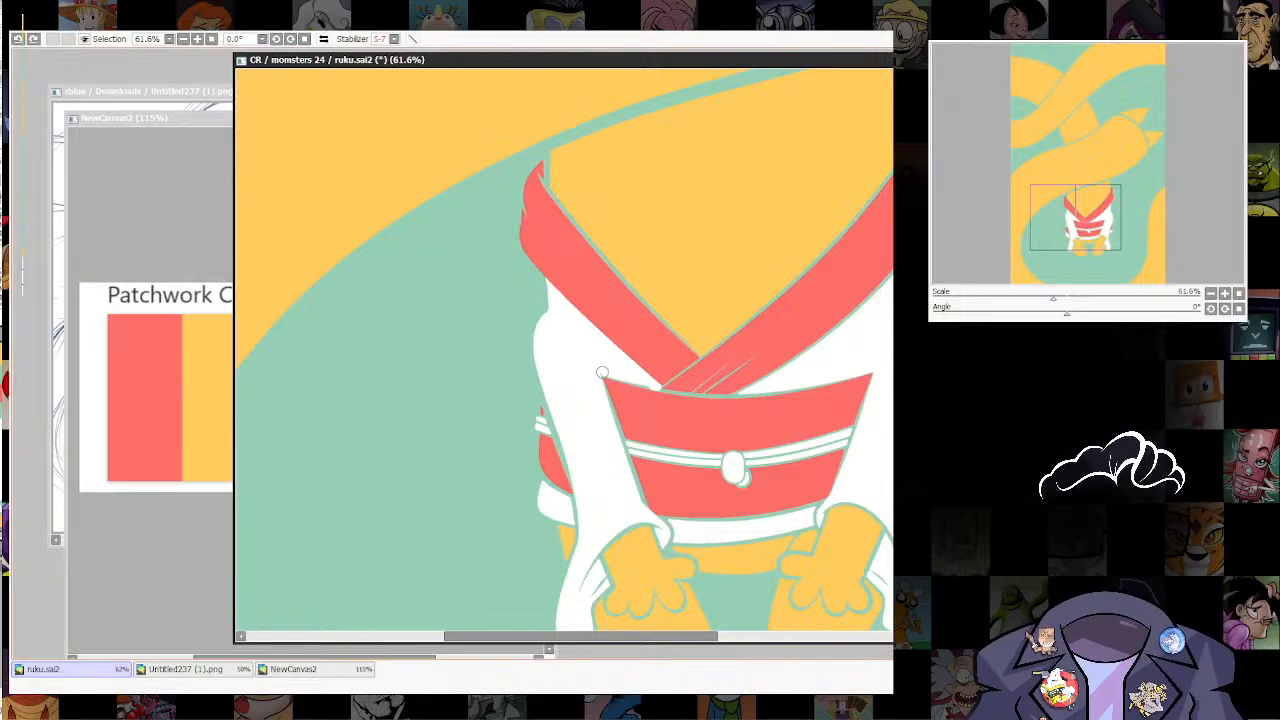
{"action": "left_click_drag", "start_coordinate": [606, 375], "coordinate": [666, 399]}
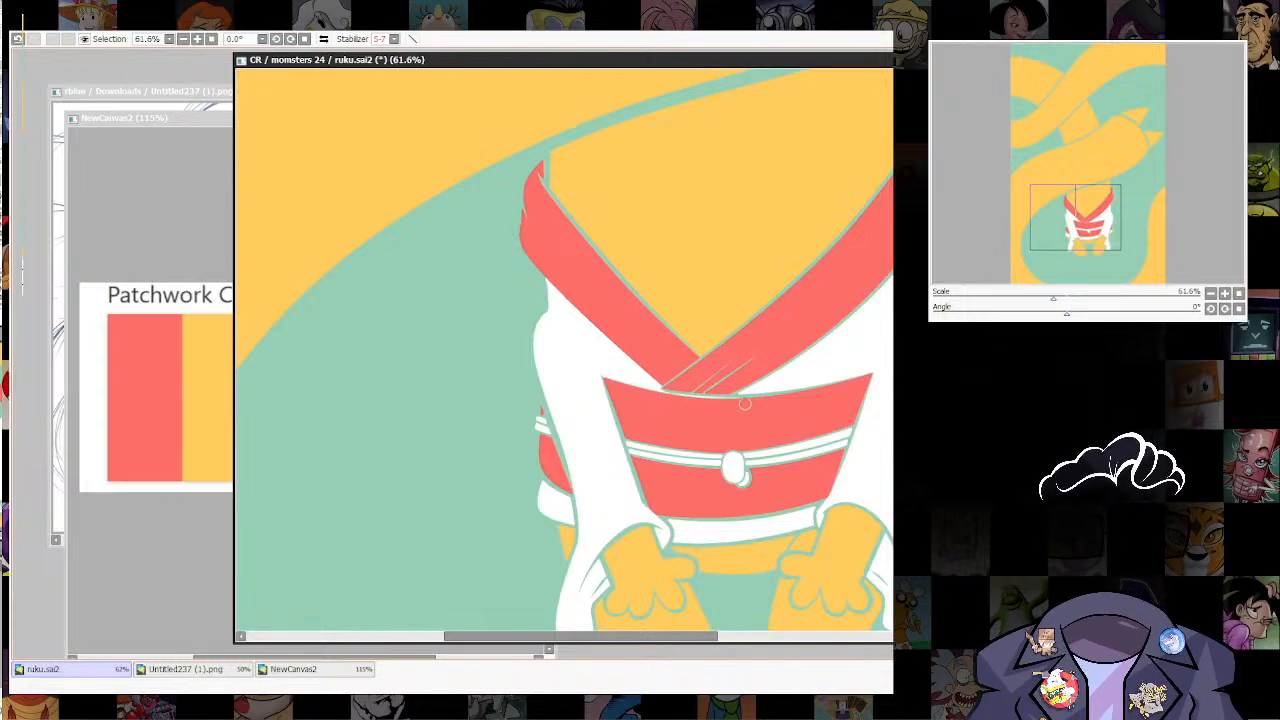
{"action": "key", "text": "ctrl+z"}
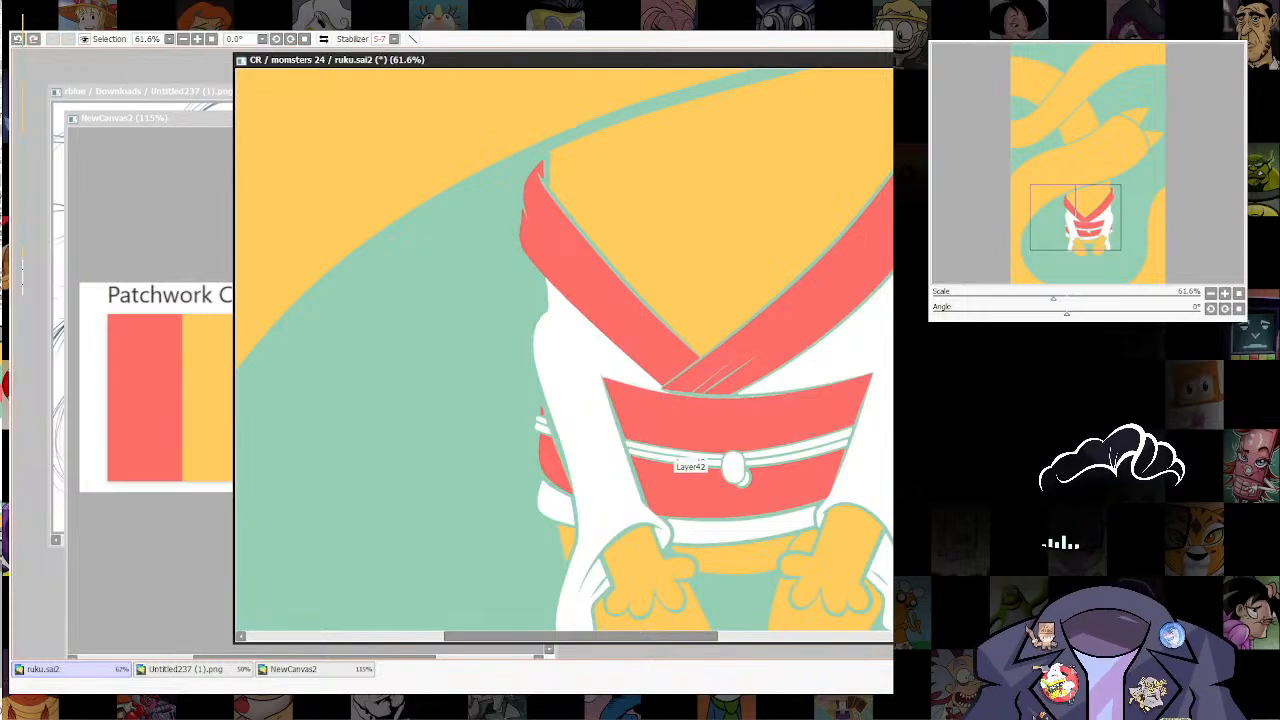
{"action": "key", "text": "ctrl+z"}
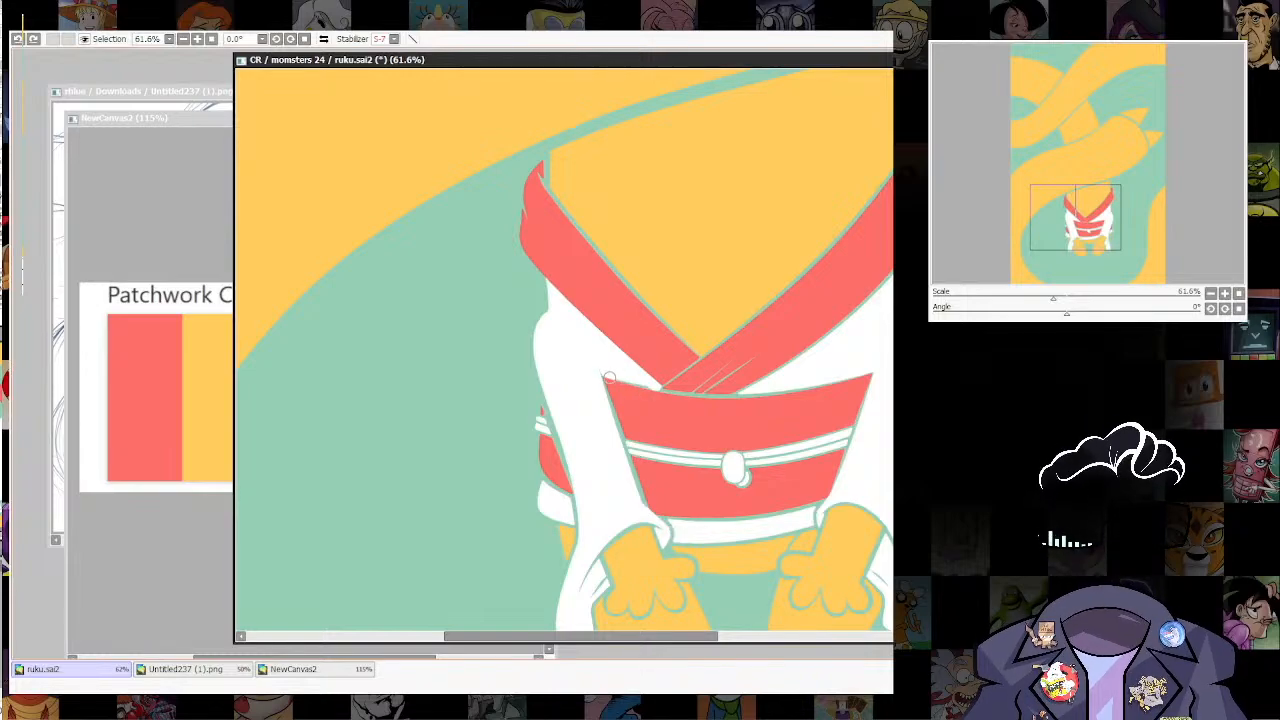
{"action": "left_click_drag", "start_coordinate": [608, 378], "coordinate": [653, 392]}
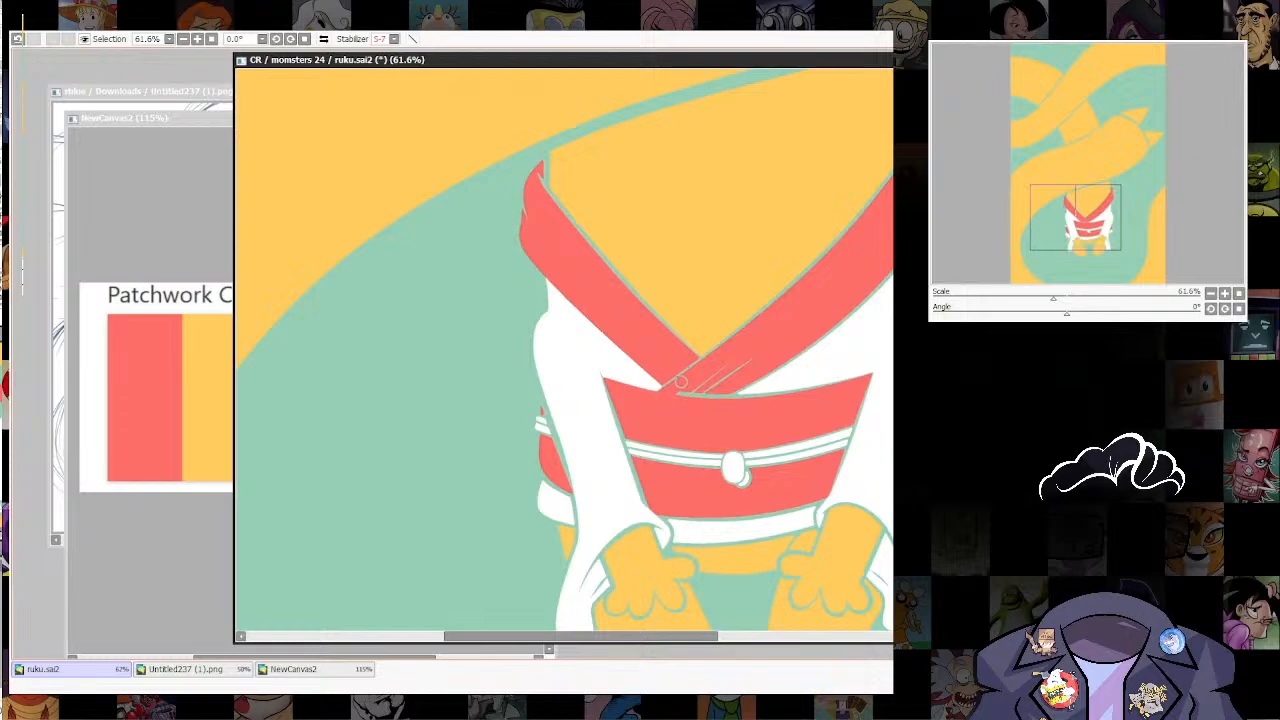
Step: Paint white over the gaps below the right collar band, along the collar overlap and on the belt's upper edge
{"action": "scroll", "coordinate": [681, 381], "scroll_direction": "down", "scroll_amount": 3}
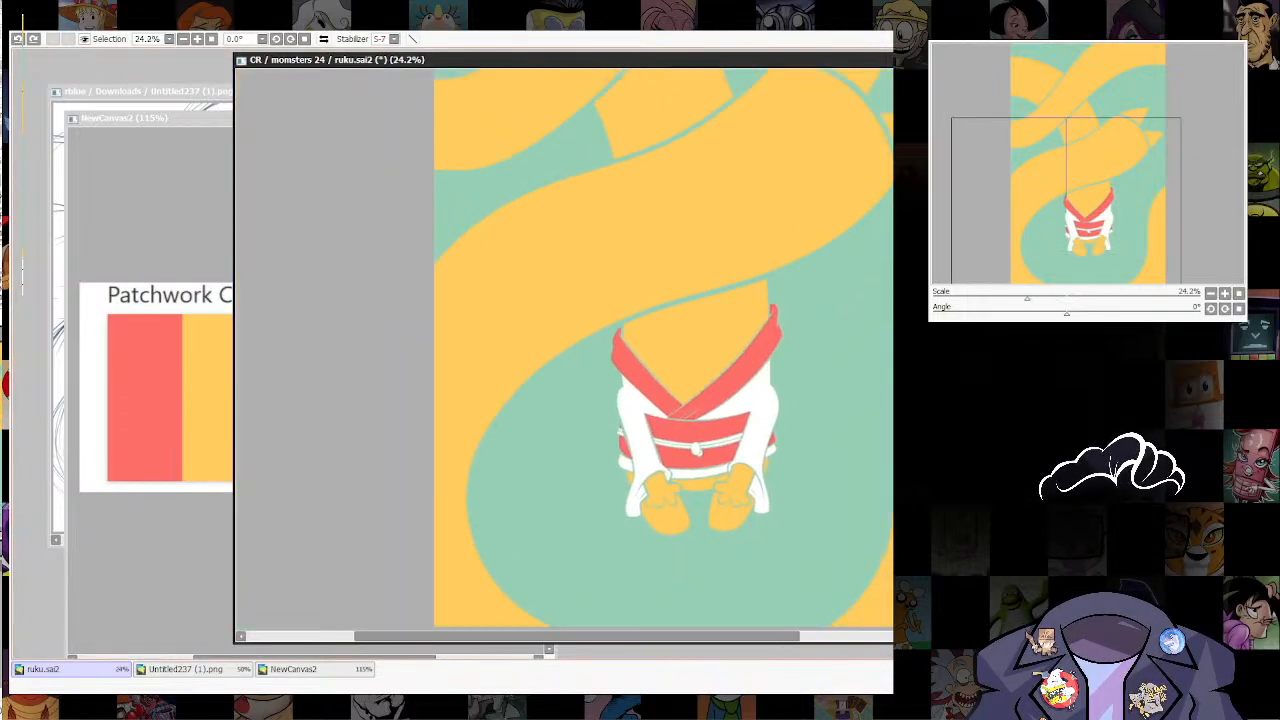
{"action": "scroll", "coordinate": [780, 367], "scroll_direction": "up", "scroll_amount": 2}
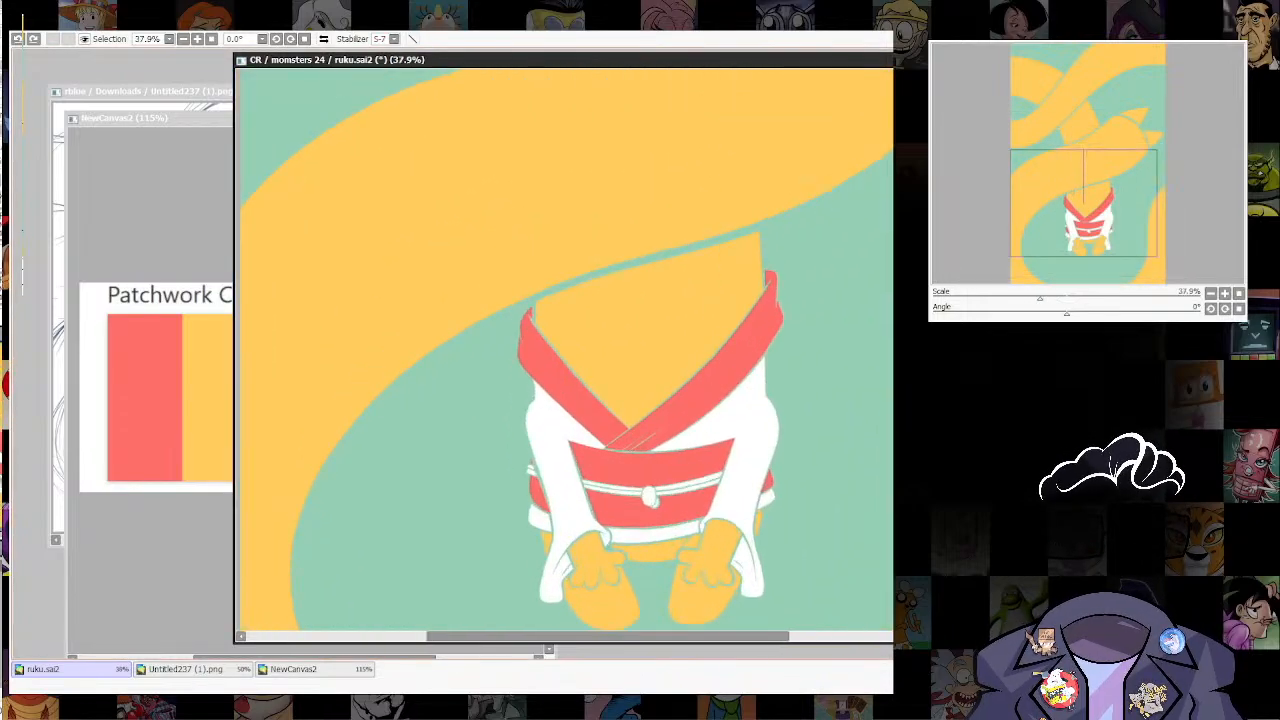
{"action": "left_click", "coordinate": [314, 669]}
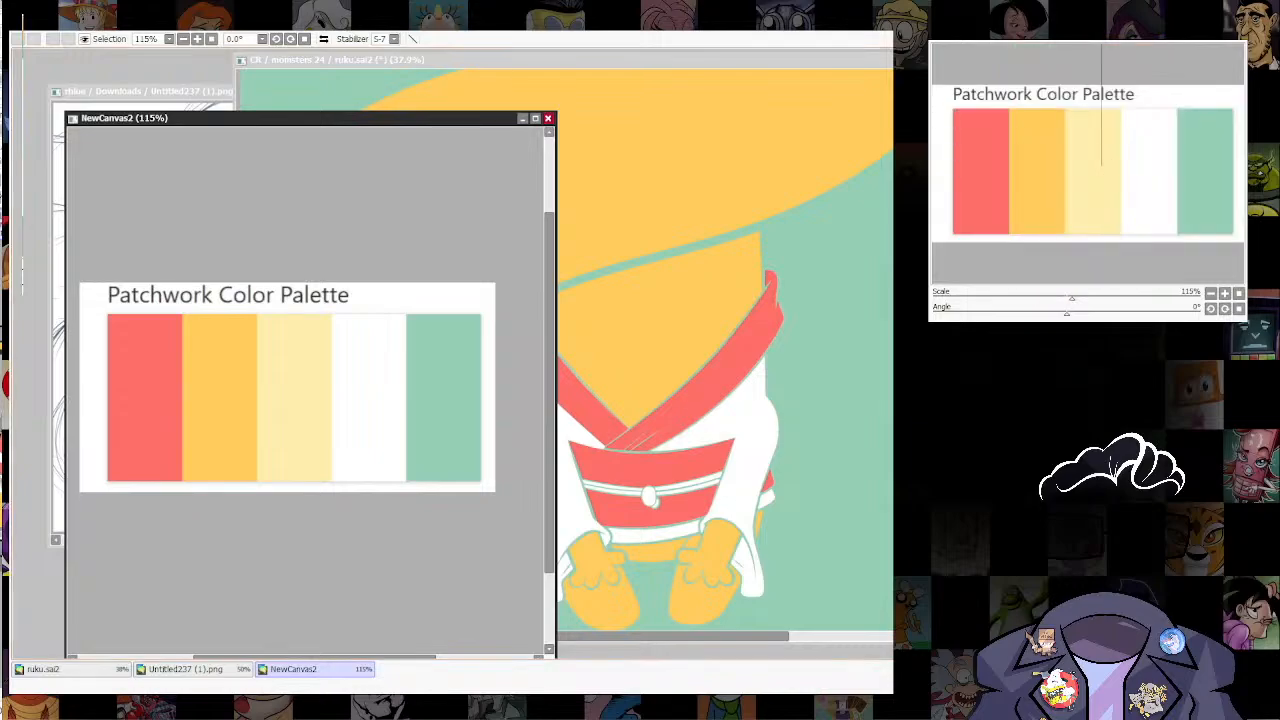
{"action": "left_click", "coordinate": [71, 669]}
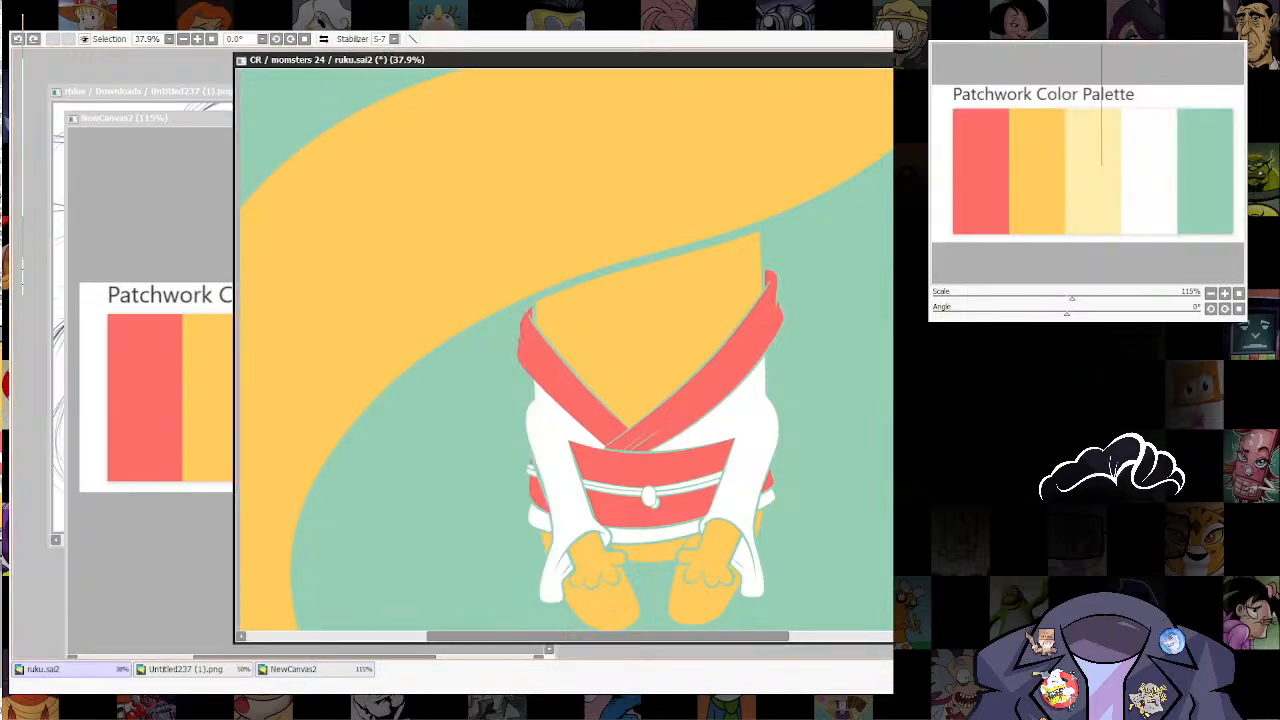
{"action": "scroll", "coordinate": [714, 463], "scroll_direction": "up", "scroll_amount": 3}
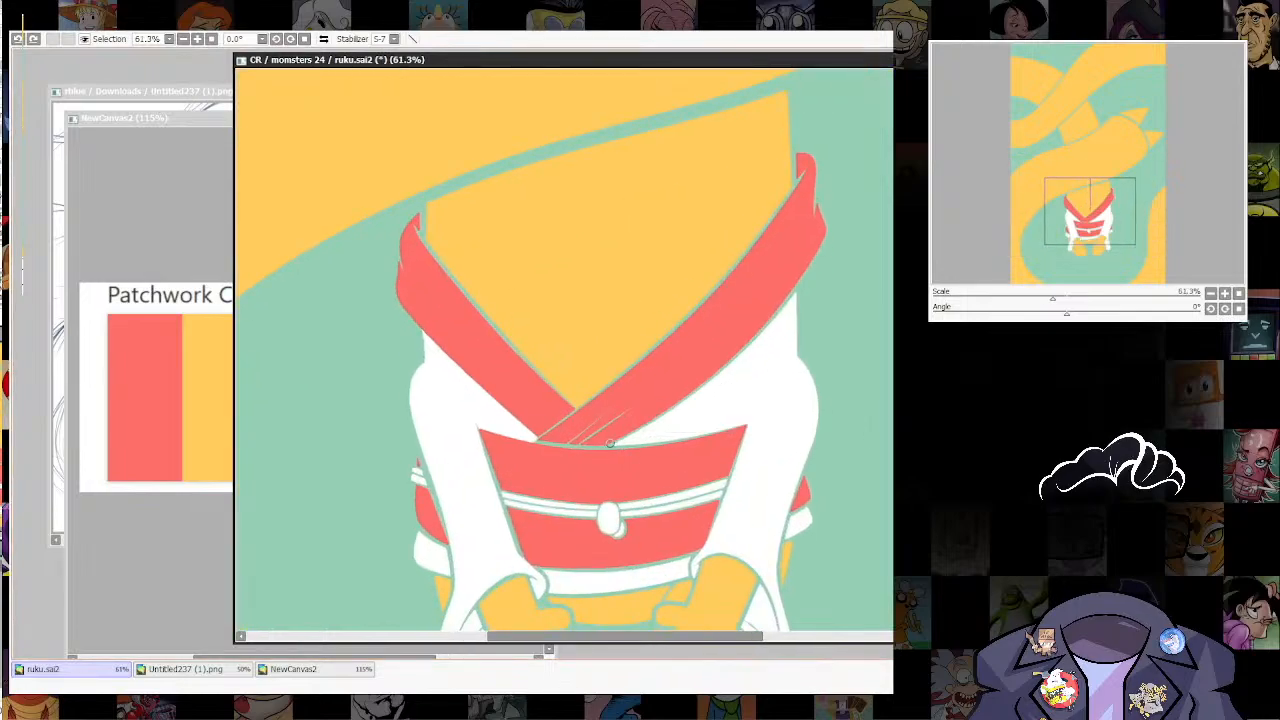
{"action": "mouse_move", "coordinate": [624, 438]}
{"action": "left_mouse_down"}
{"action": "mouse_move", "coordinate": [712, 382]}
{"action": "mouse_move", "coordinate": [789, 293]}
{"action": "left_mouse_up"}
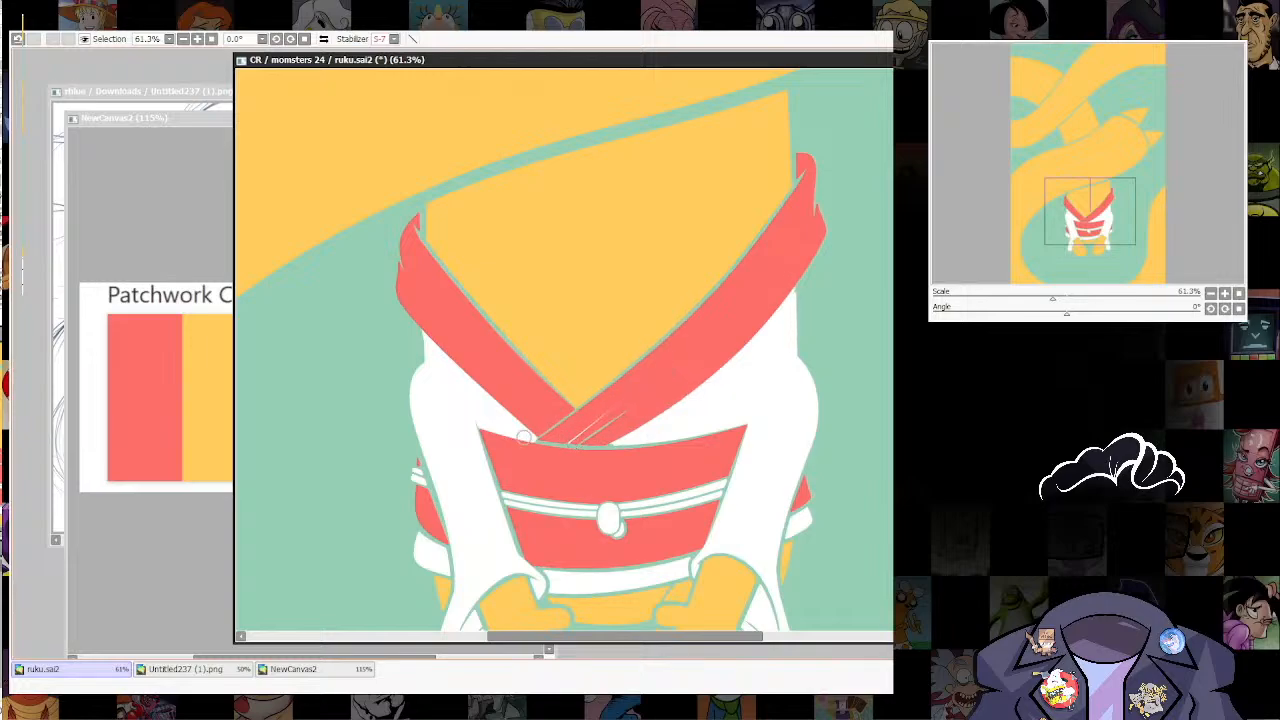
{"action": "mouse_move", "coordinate": [526, 438]}
{"action": "left_mouse_down"}
{"action": "mouse_move", "coordinate": [576, 448]}
{"action": "mouse_move", "coordinate": [689, 435]}
{"action": "mouse_move", "coordinate": [544, 446]}
{"action": "mouse_move", "coordinate": [538, 432]}
{"action": "mouse_move", "coordinate": [564, 414]}
{"action": "left_mouse_up"}
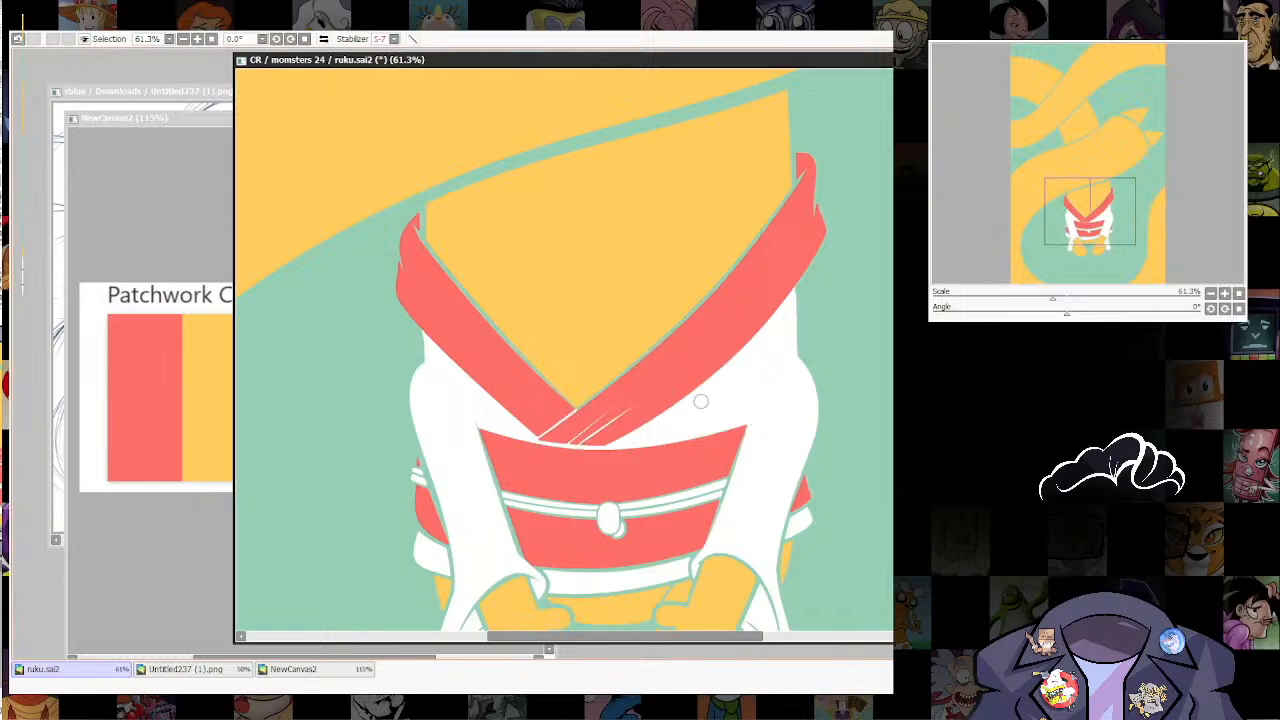
Step: Close the gaps between the orange chest and both collar bands, and extend the chest's side edges out to the collar tips
{"action": "left_click_drag", "start_coordinate": [701, 401], "coordinate": [692, 447]}
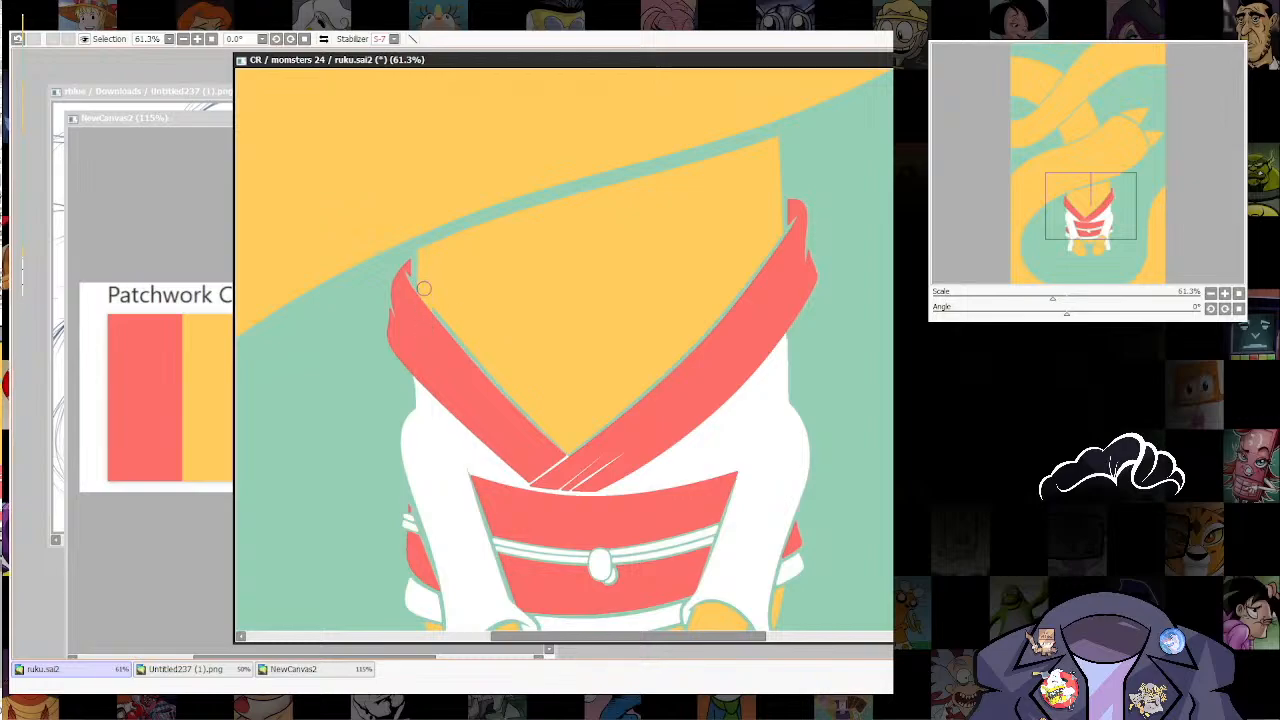
{"action": "mouse_move", "coordinate": [424, 308]}
{"action": "left_mouse_down"}
{"action": "mouse_move", "coordinate": [567, 454]}
{"action": "mouse_move", "coordinate": [649, 394]}
{"action": "mouse_move", "coordinate": [775, 240]}
{"action": "left_mouse_up"}
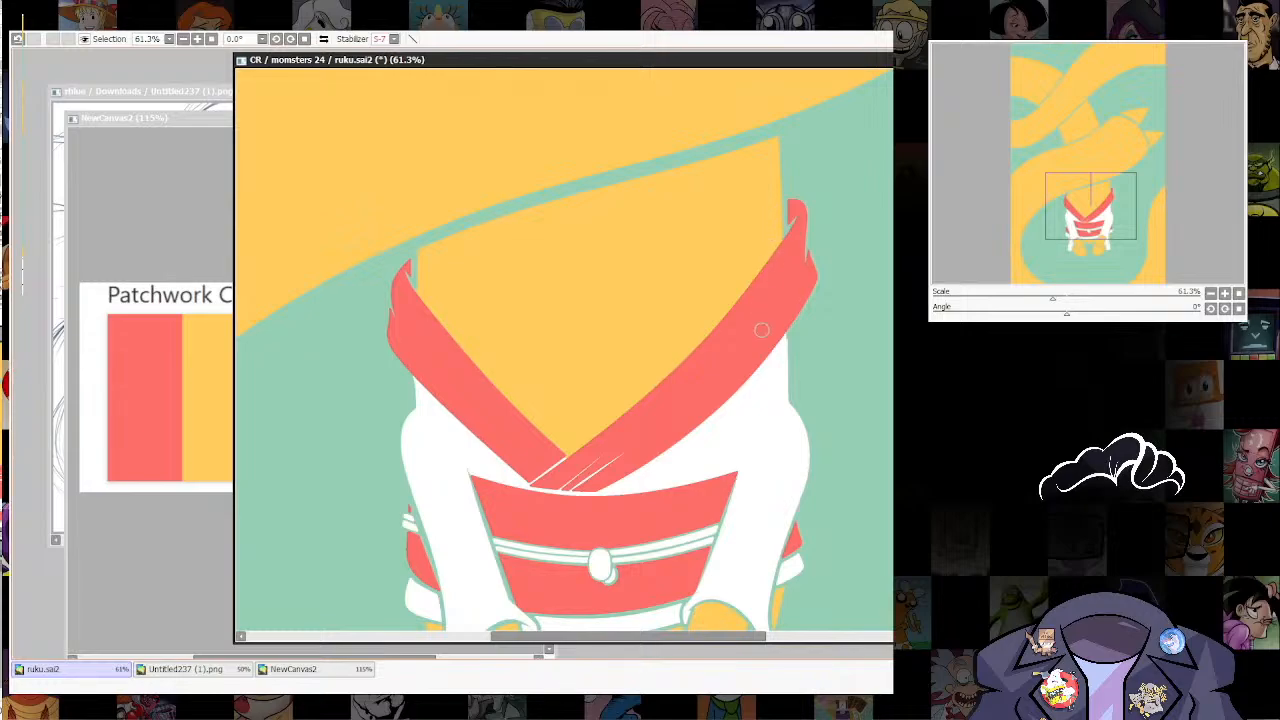
{"action": "left_click_drag", "start_coordinate": [627, 343], "coordinate": [635, 440]}
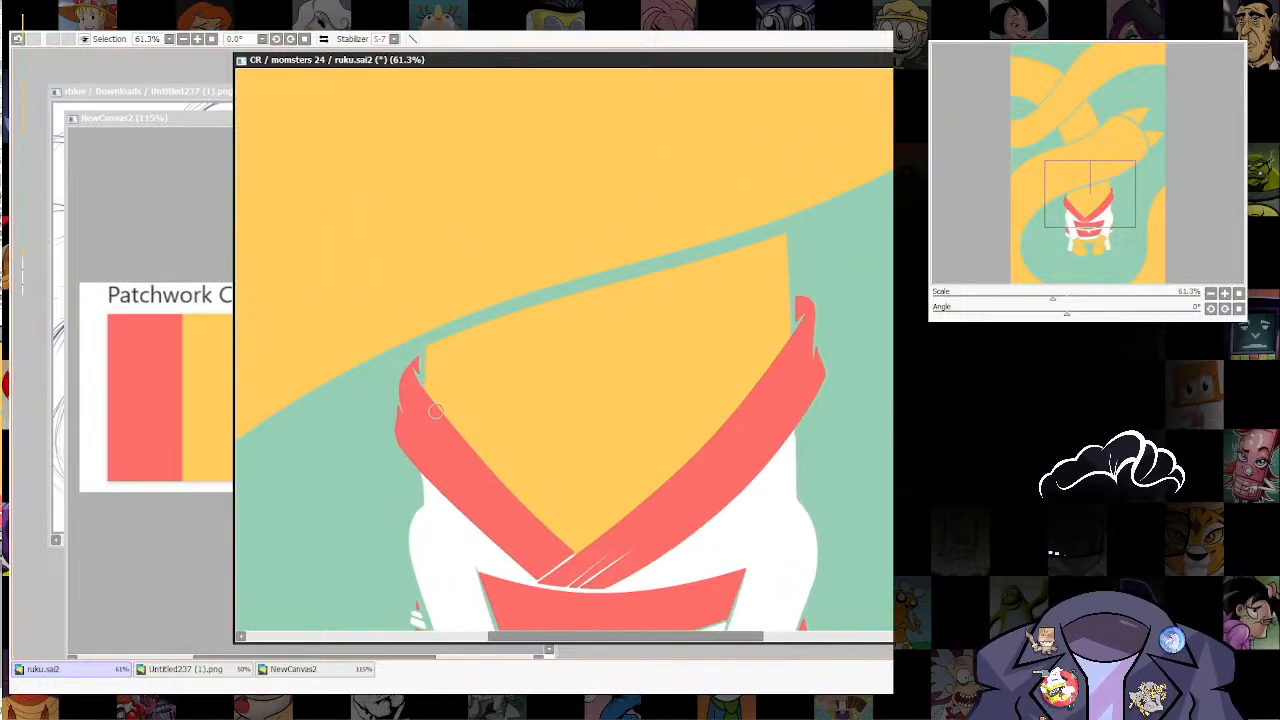
{"action": "left_click", "coordinate": [424, 348], "text": "ctrl+alt"}
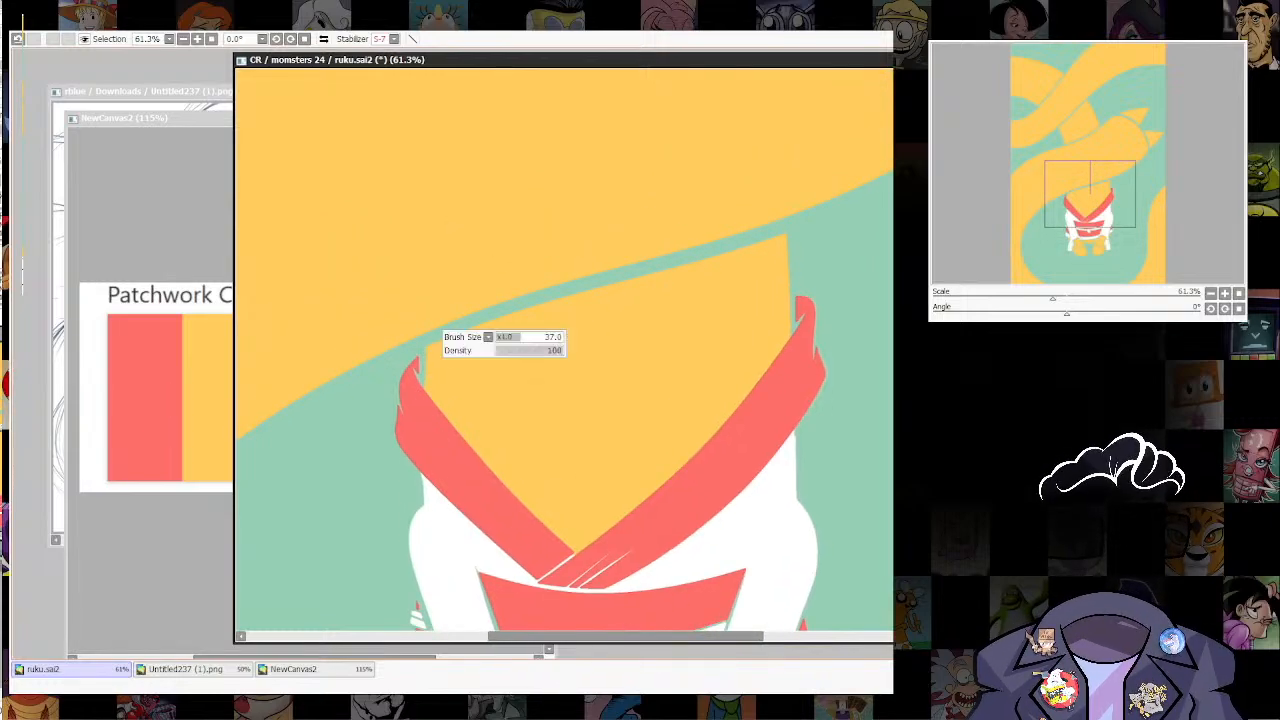
{"action": "left_click_drag", "start_coordinate": [425, 350], "coordinate": [419, 442]}
{"action": "left_click", "coordinate": [429, 352], "text": "ctrl+shift"}
{"action": "right_click", "coordinate": [430, 353]}
{"action": "left_click_drag", "start_coordinate": [423, 352], "coordinate": [422, 461]}
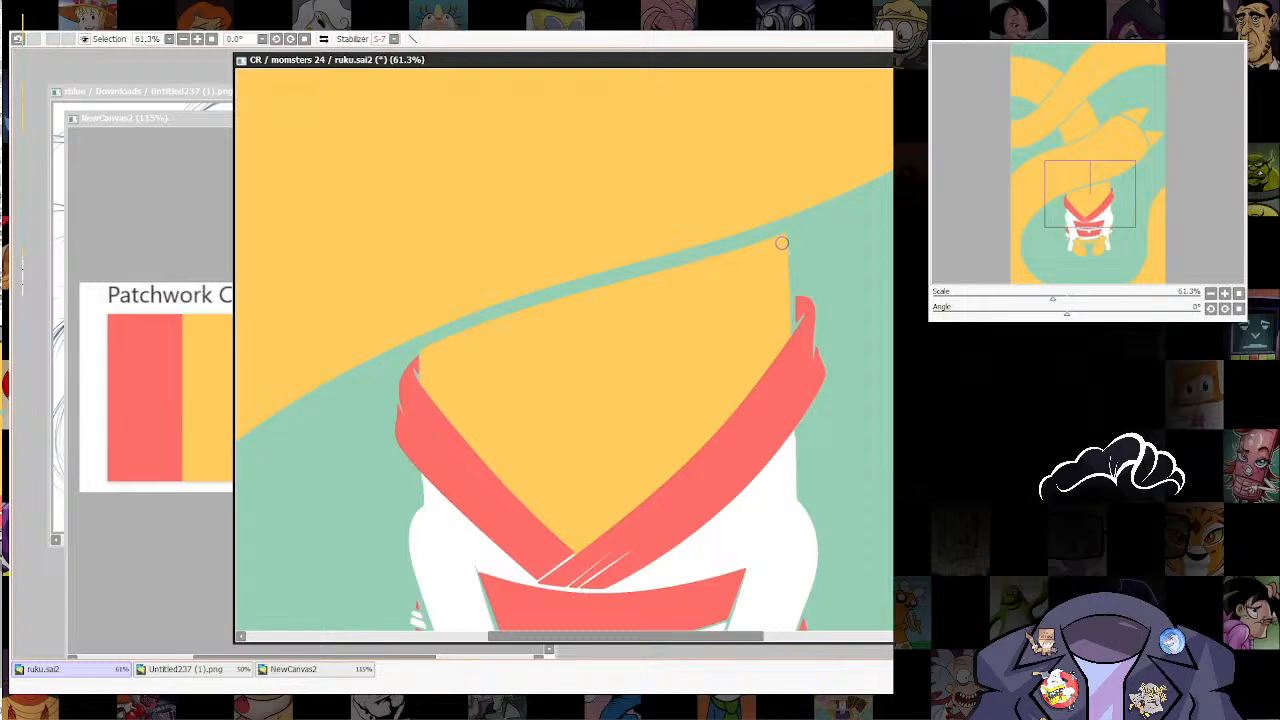
{"action": "mouse_move", "coordinate": [782, 243]}
{"action": "left_mouse_down"}
{"action": "mouse_move", "coordinate": [790, 363]}
{"action": "mouse_move", "coordinate": [790, 244]}
{"action": "left_mouse_up"}
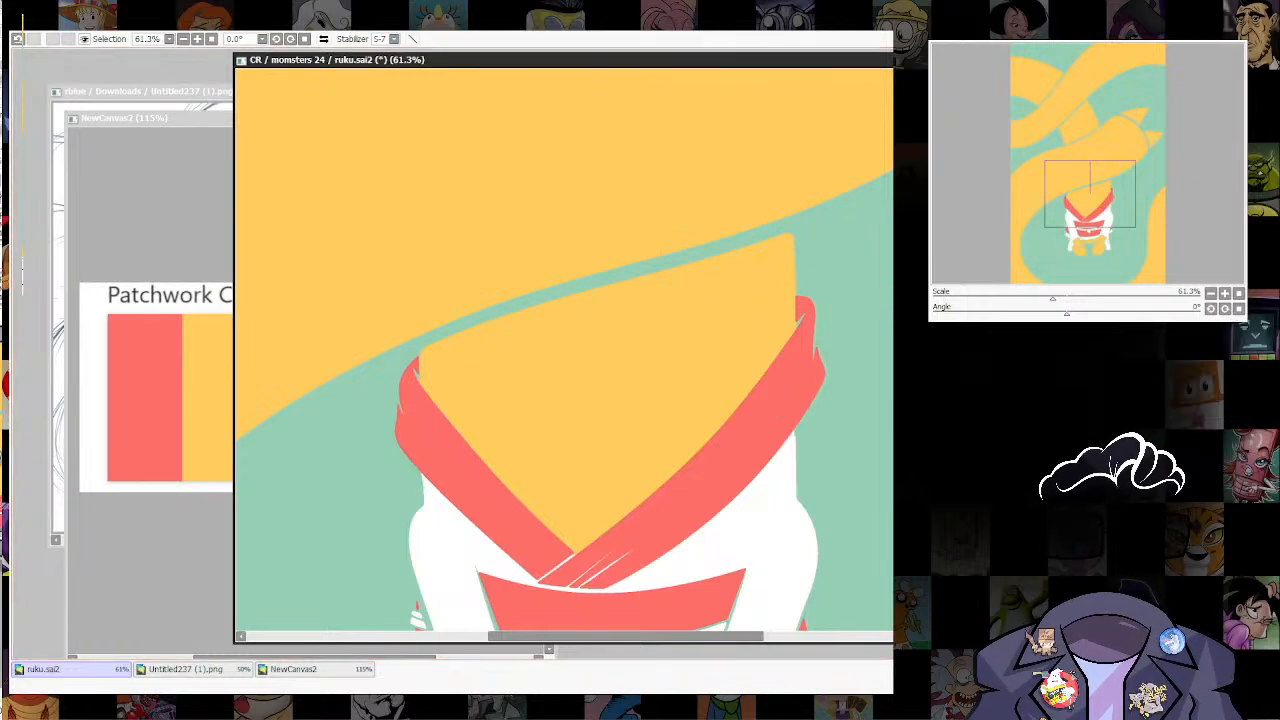
Step: Retouch the belt's upper edge below the crossing collar bands with one long stroke across its width
{"action": "scroll", "coordinate": [732, 197], "scroll_direction": "down", "scroll_amount": 8}
{"action": "scroll", "coordinate": [780, 170], "scroll_direction": "up", "scroll_amount": 4}
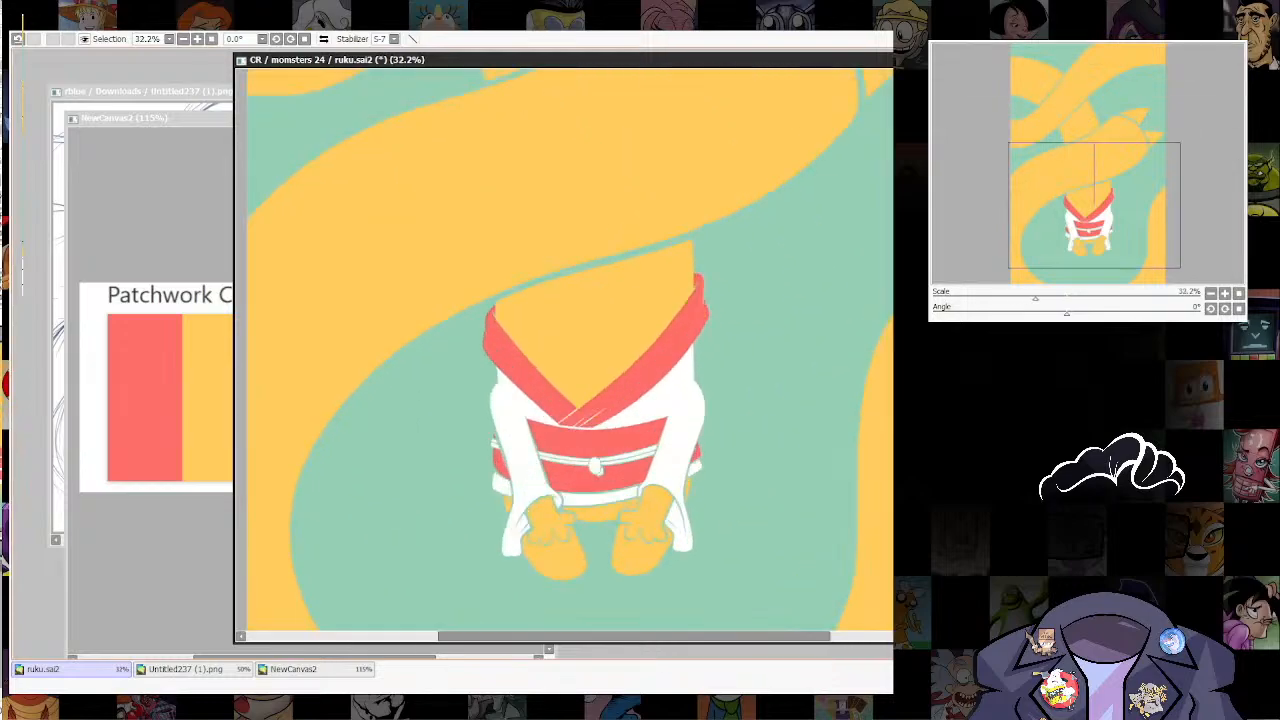
{"action": "scroll", "coordinate": [580, 430], "scroll_direction": "down", "scroll_amount": 1}
{"action": "scroll", "coordinate": [580, 430], "scroll_direction": "up", "scroll_amount": 5}
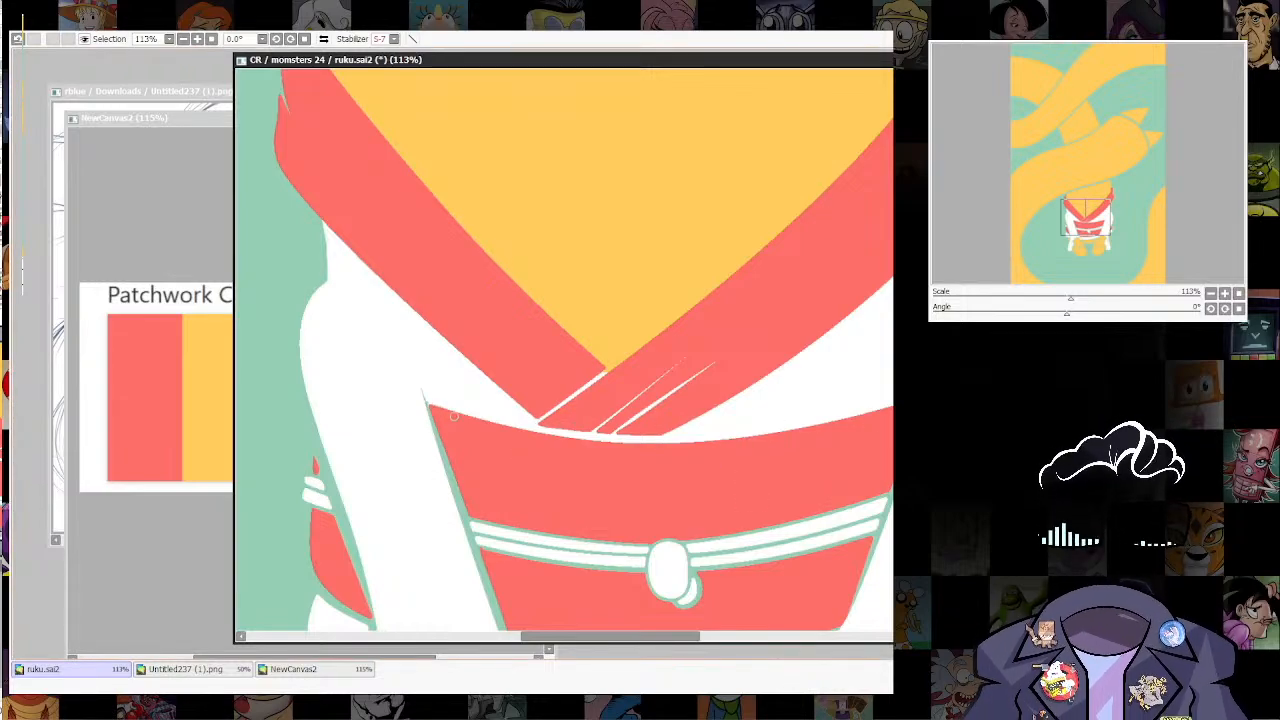
{"action": "mouse_move", "coordinate": [431, 407]}
{"action": "left_mouse_down"}
{"action": "mouse_move", "coordinate": [538, 430]}
{"action": "mouse_move", "coordinate": [725, 437]}
{"action": "mouse_move", "coordinate": [834, 421]}
{"action": "left_mouse_up"}
{"action": "key", "text": "ctrl+z"}
{"action": "mouse_move", "coordinate": [455, 416]}
{"action": "left_mouse_down"}
{"action": "mouse_move", "coordinate": [678, 445]}
{"action": "mouse_move", "coordinate": [888, 420]}
{"action": "left_mouse_up"}
Step: Erase the white from the overlap line between the two collar bands to expose the green background
{"action": "mouse_move", "coordinate": [576, 400]}
{"action": "left_mouse_down"}
{"action": "mouse_move", "coordinate": [564, 350]}
{"action": "mouse_move", "coordinate": [654, 384]}
{"action": "left_mouse_up"}
{"action": "key", "text": "e"}
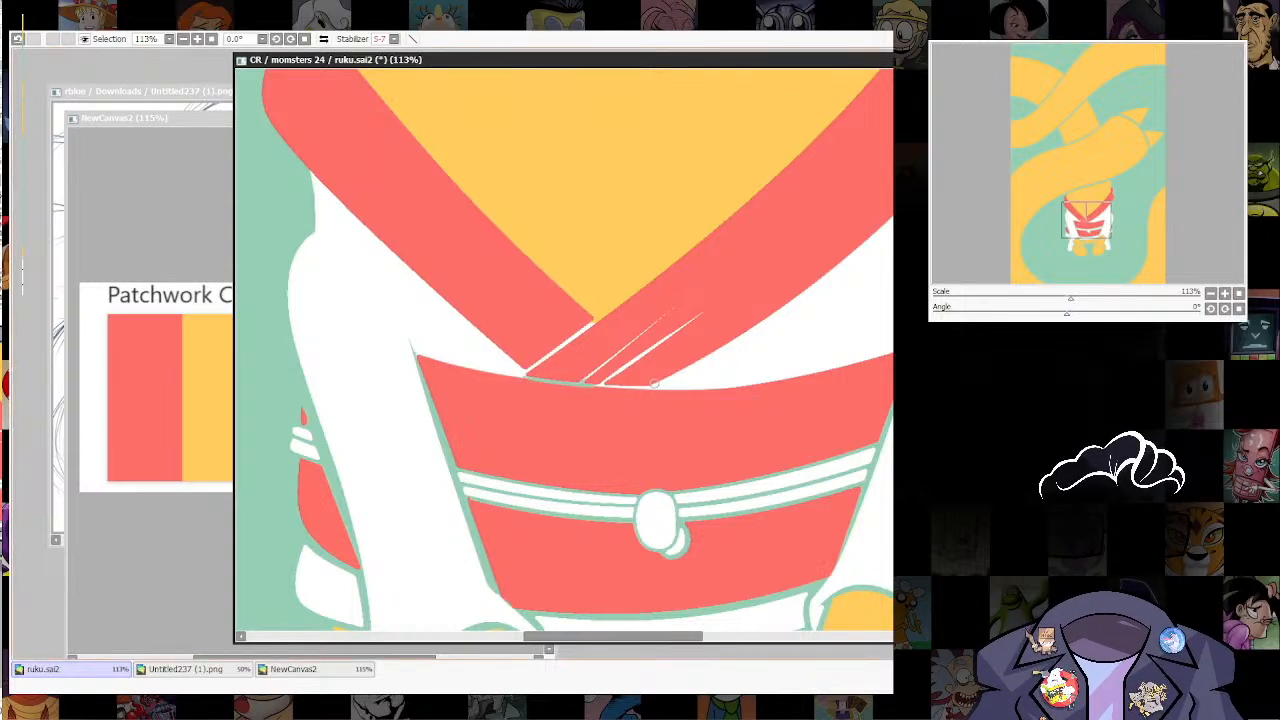
{"action": "key", "text": "ctrl+z"}
{"action": "left_click_drag", "start_coordinate": [533, 366], "coordinate": [590, 327]}
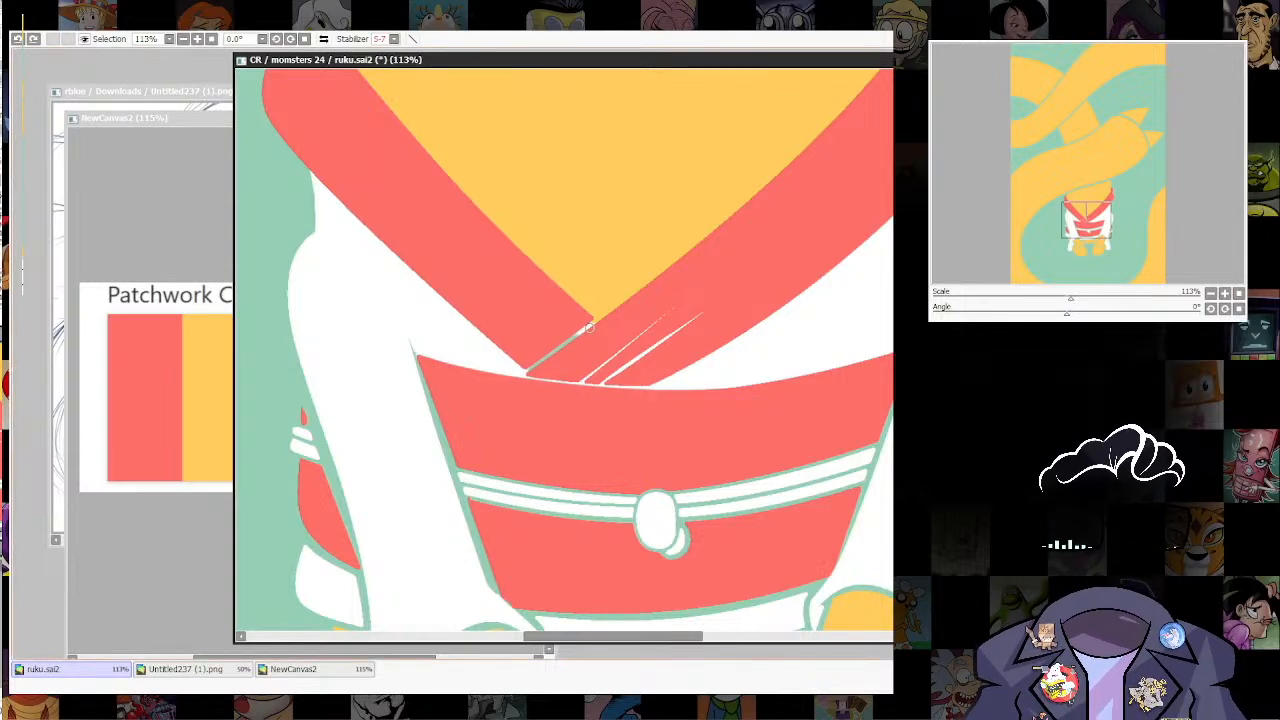
Step: Try to erase the white line between the collar overlap and the belt with straight strokes
{"action": "left_click_drag", "start_coordinate": [526, 377], "coordinate": [654, 386]}
{"action": "key", "text": "ctrl+z"}
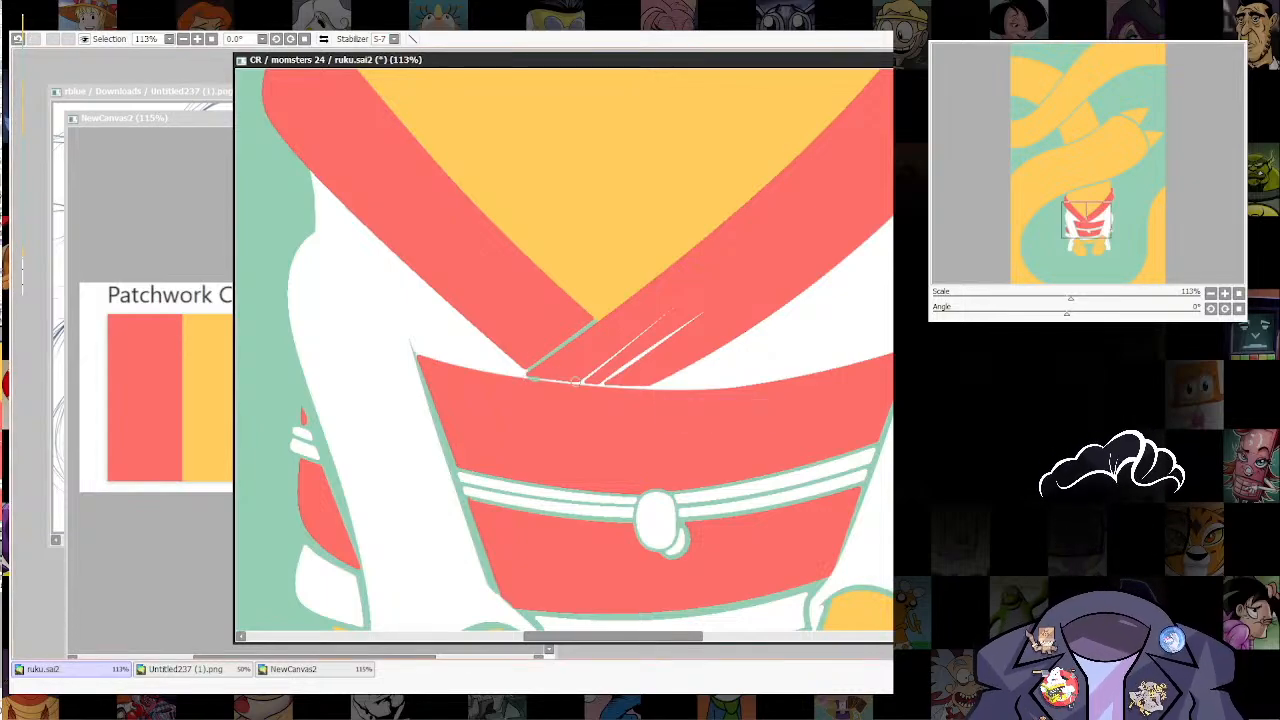
{"action": "left_click_drag", "start_coordinate": [575, 382], "coordinate": [664, 386]}
{"action": "key", "text": "ctrl+z"}
{"action": "left_click_drag", "start_coordinate": [524, 377], "coordinate": [668, 388]}
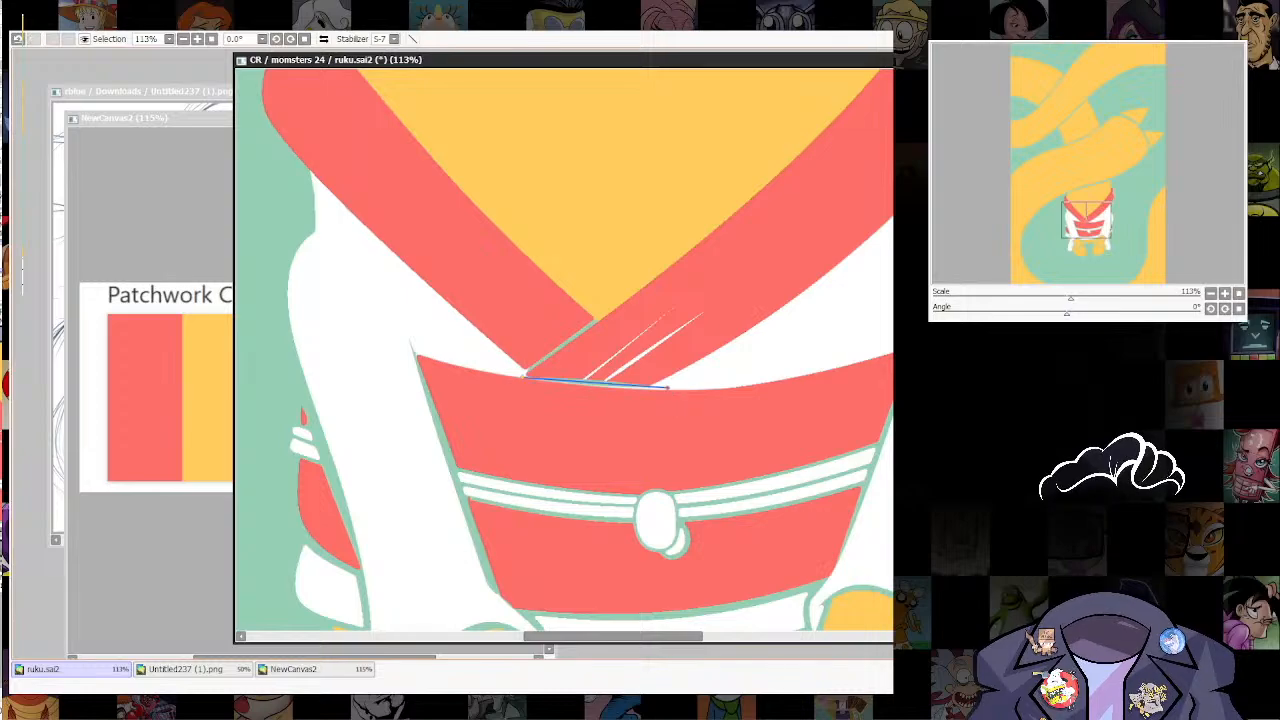
{"action": "key", "text": "ctrl+z"}
{"action": "left_click_drag", "start_coordinate": [525, 376], "coordinate": [662, 388]}
{"action": "key", "text": "ctrl+z"}
Step: Erase the white line under the collar overlap and carve two longer, tapered green fold lines into the right collar band
{"action": "mouse_move", "coordinate": [525, 376]}
{"action": "left_mouse_down"}
{"action": "mouse_move", "coordinate": [656, 387]}
{"action": "mouse_move", "coordinate": [662, 318]}
{"action": "mouse_move", "coordinate": [711, 276]}
{"action": "left_mouse_up"}
{"action": "left_click_drag", "start_coordinate": [606, 380], "coordinate": [750, 275]}
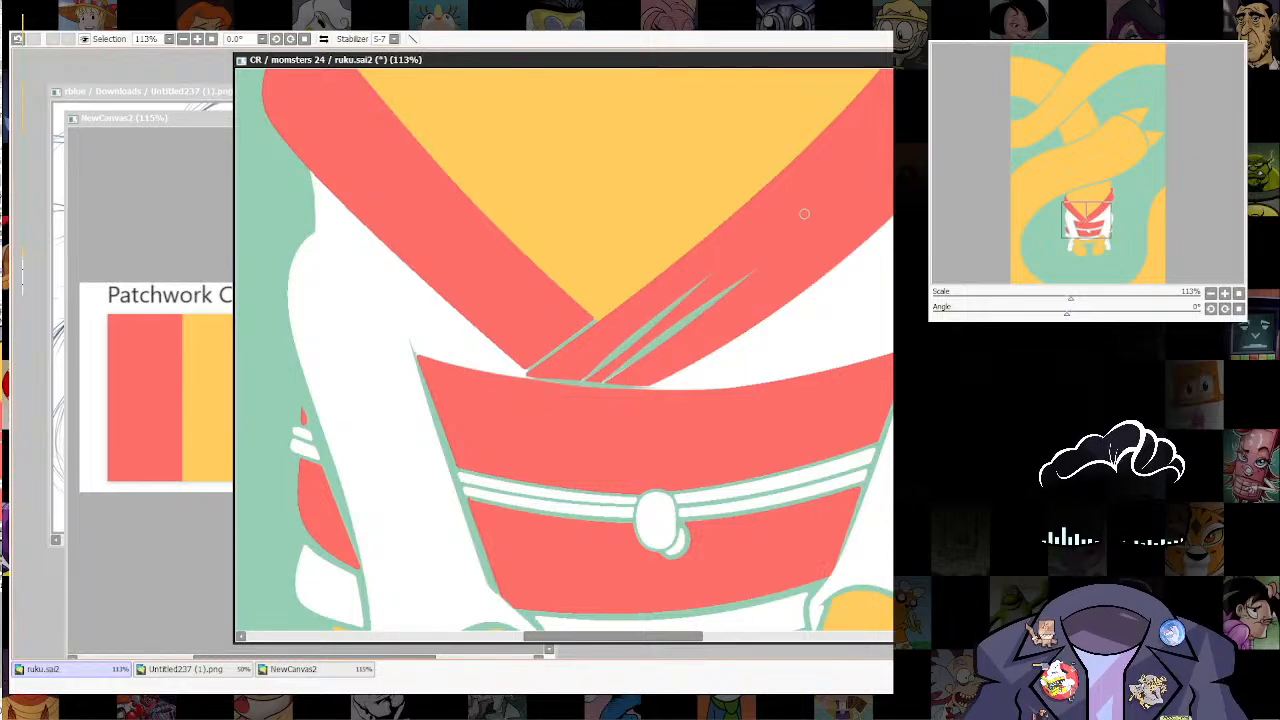
Step: Examine the flat-coloured figure and the surrounding tails across the whole canvas
{"action": "scroll", "coordinate": [762, 379], "scroll_direction": "down", "scroll_amount": 5}
{"action": "left_click_drag", "start_coordinate": [762, 379], "coordinate": [672, 434]}
{"action": "scroll", "coordinate": [703, 435], "scroll_direction": "up", "scroll_amount": 5}
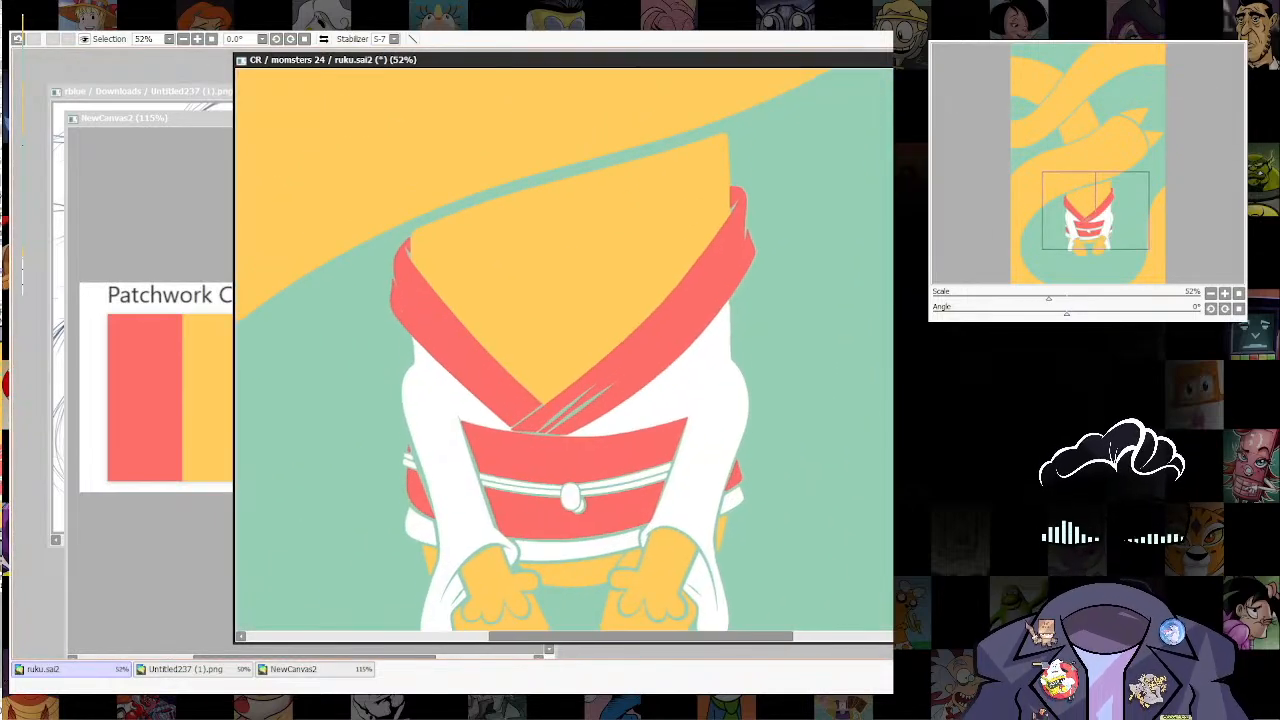
{"action": "scroll", "coordinate": [742, 417], "scroll_direction": "down", "scroll_amount": 2}
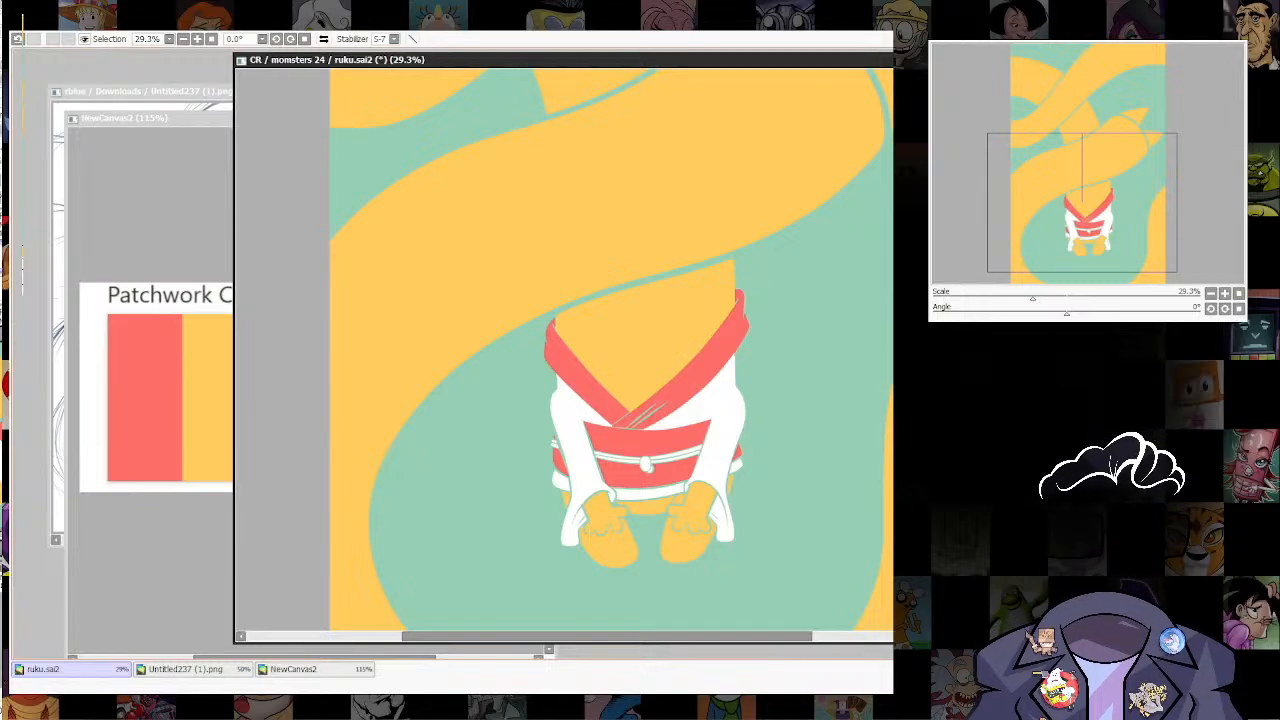
{"action": "scroll", "coordinate": [739, 454], "scroll_direction": "up", "scroll_amount": 2}
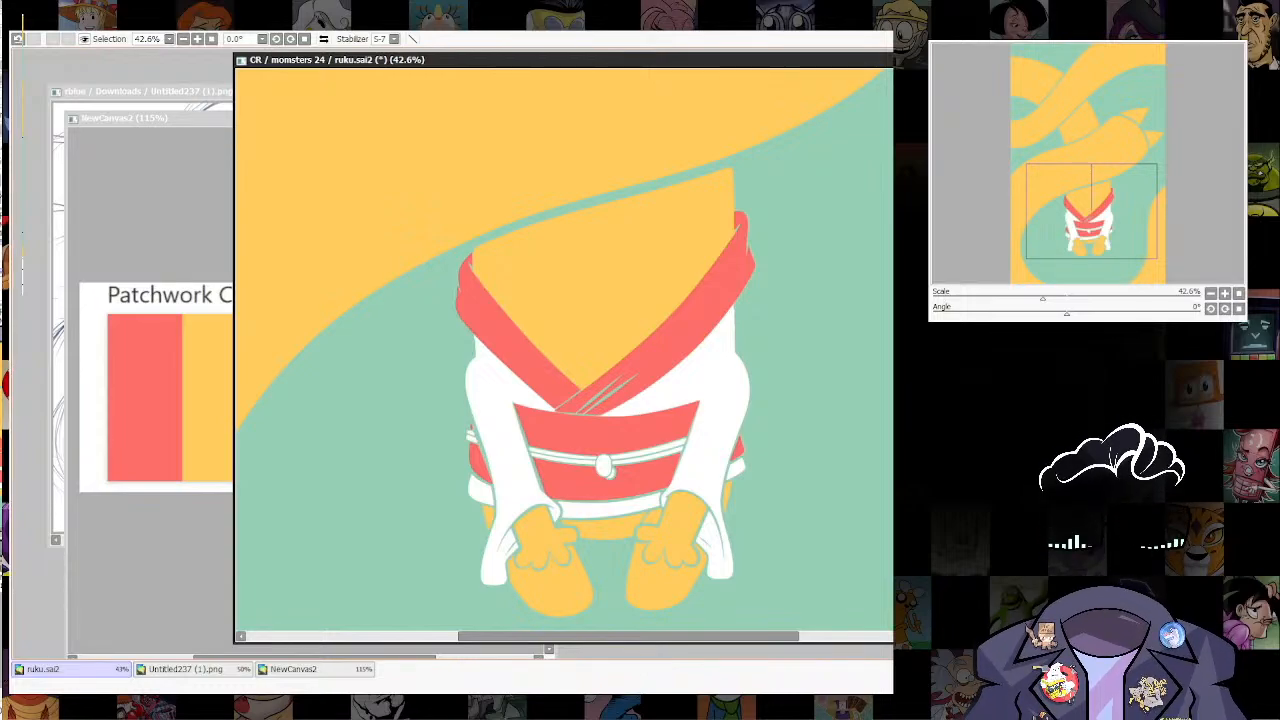
{"action": "scroll", "coordinate": [800, 466], "scroll_direction": "down", "scroll_amount": 8}
{"action": "left_click_drag", "start_coordinate": [800, 466], "coordinate": [750, 512]}
{"action": "scroll", "coordinate": [752, 560], "scroll_direction": "up", "scroll_amount": 3}
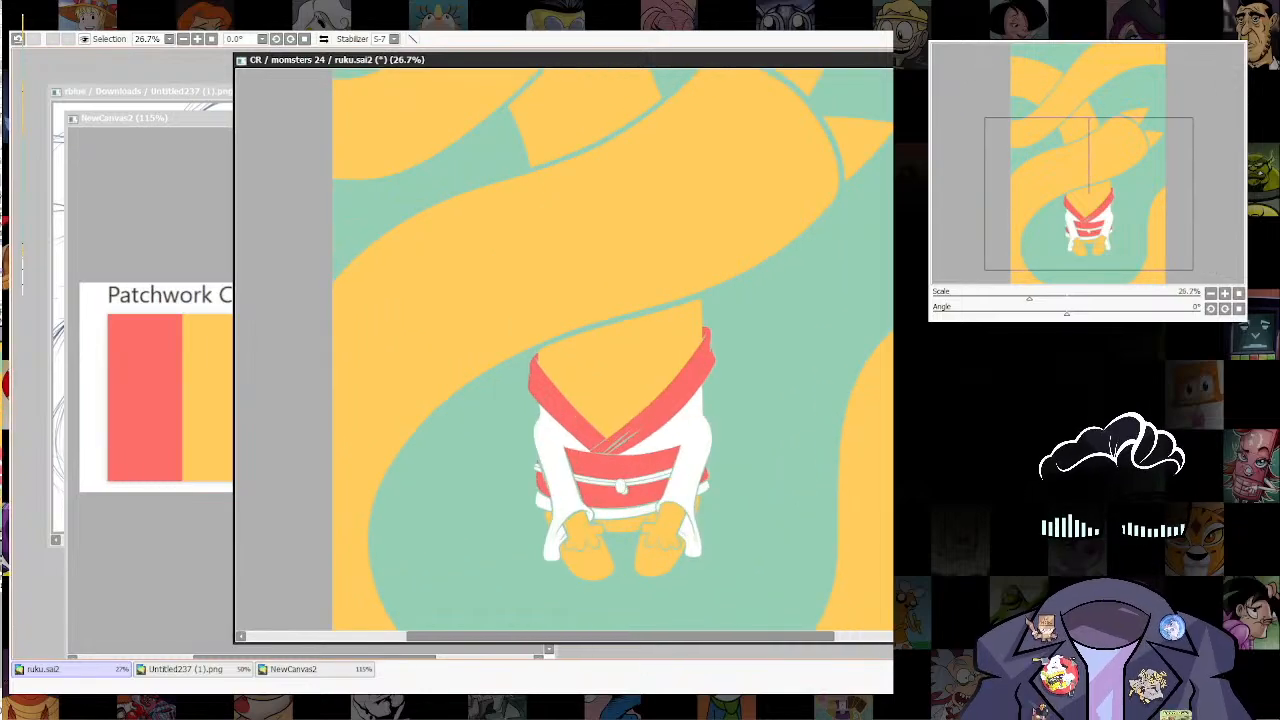
{"action": "scroll", "coordinate": [663, 400], "scroll_direction": "down", "scroll_amount": 4}
{"action": "scroll", "coordinate": [706, 383], "scroll_direction": "up", "scroll_amount": 3}
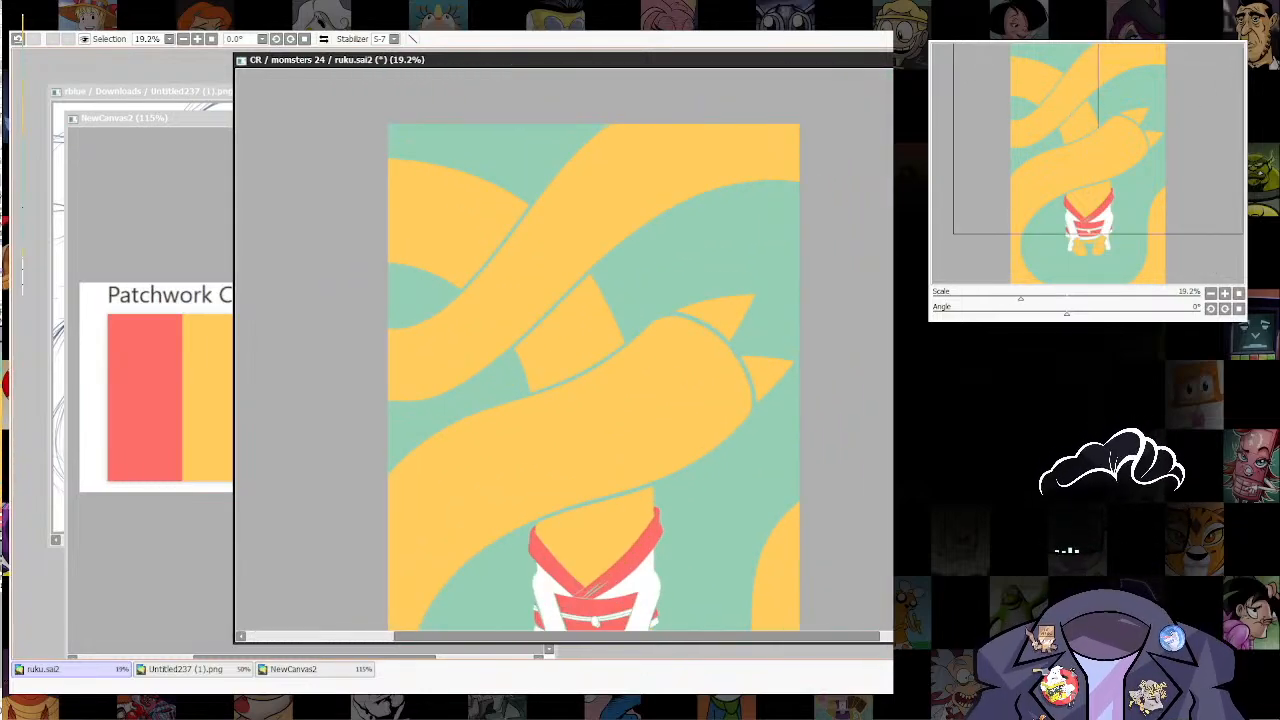
{"action": "scroll", "coordinate": [701, 417], "scroll_direction": "down", "scroll_amount": 2}
{"action": "scroll", "coordinate": [701, 417], "scroll_direction": "up", "scroll_amount": 3}
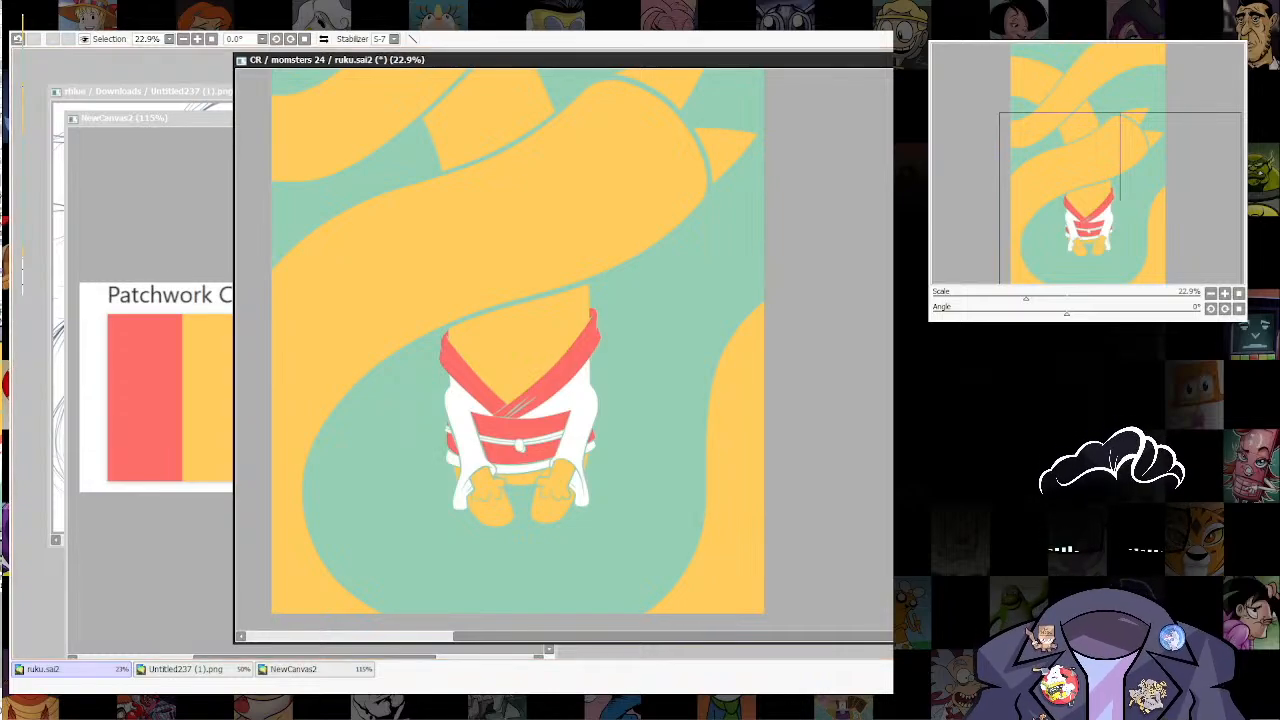
Step: Draw a flat ellipse in the Patchwork palette's pale yellow behind the figure's feet
{"action": "left_click", "coordinate": [293, 669]}
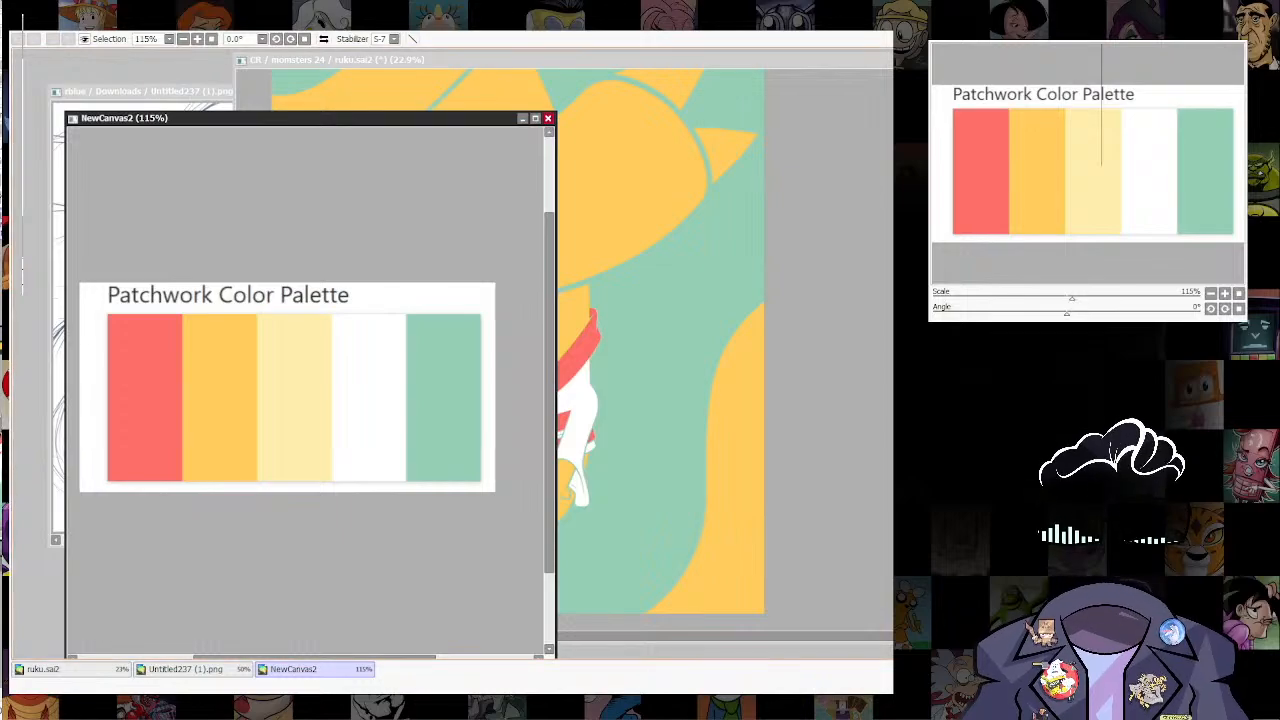
{"action": "left_click", "coordinate": [70, 669]}
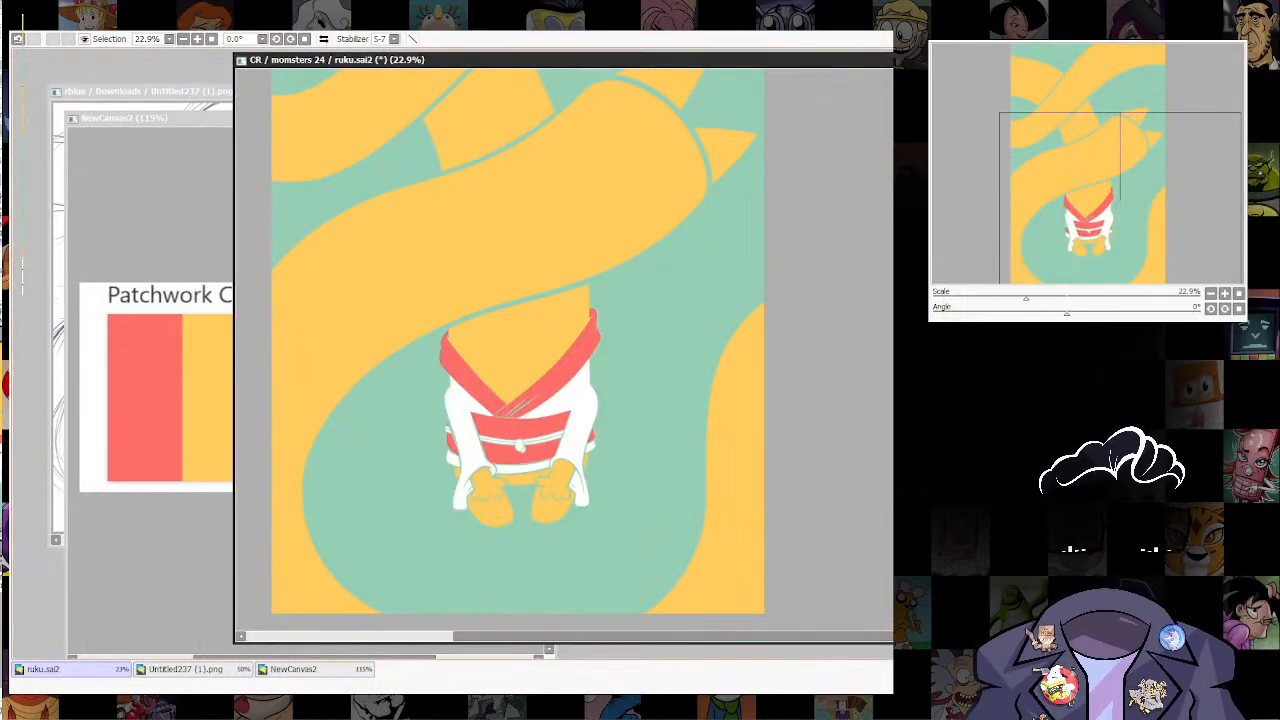
{"action": "left_click_drag", "start_coordinate": [420, 498], "coordinate": [645, 527]}
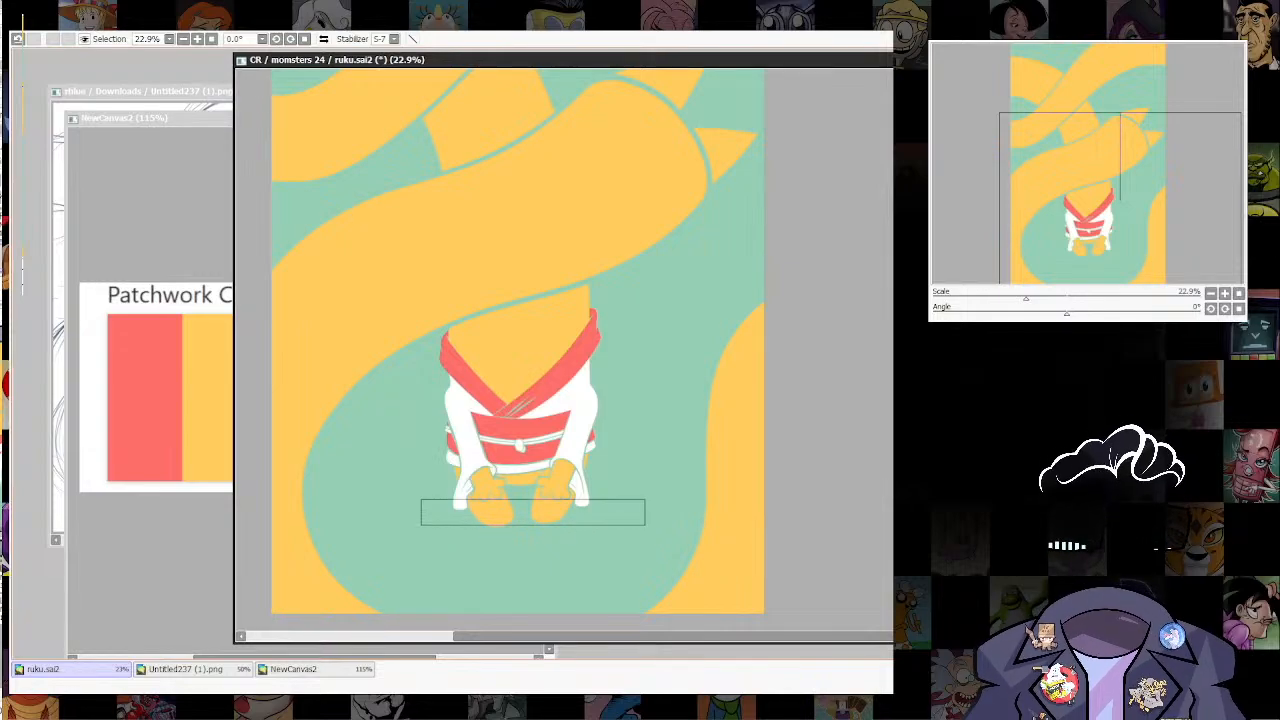
{"action": "key", "text": "ctrl+z"}
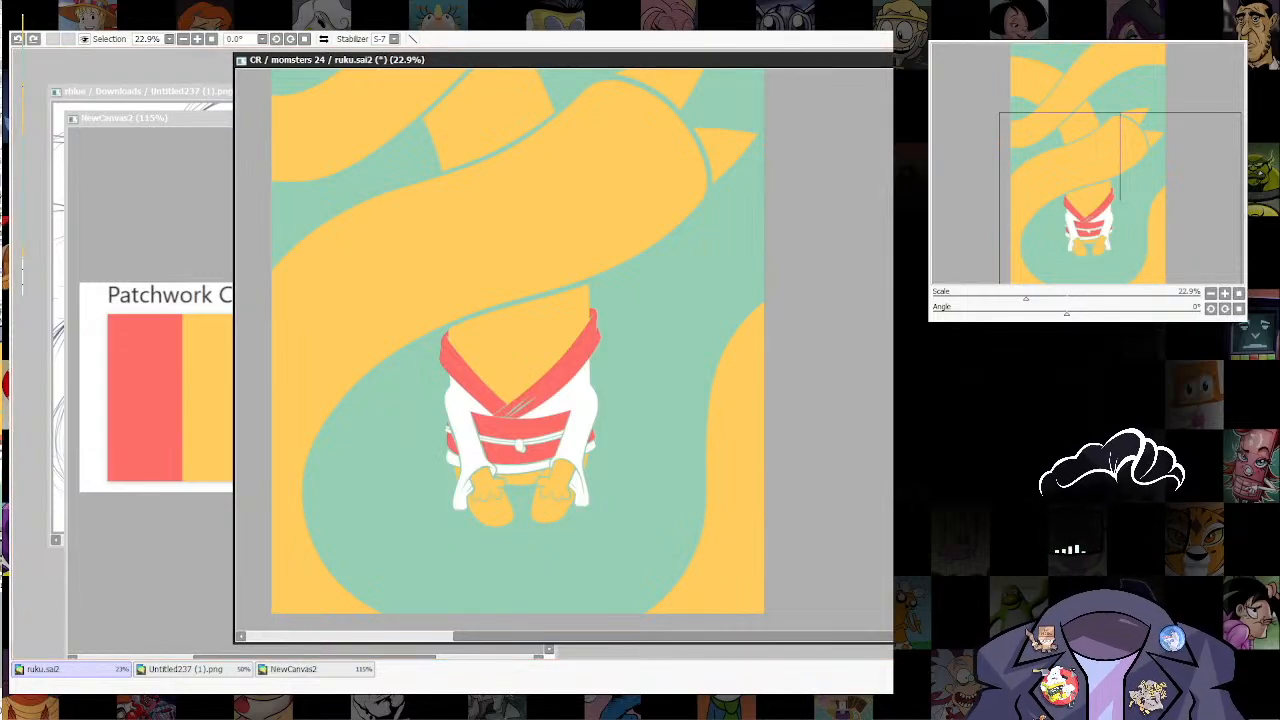
{"action": "left_click_drag", "start_coordinate": [410, 505], "coordinate": [641, 530]}
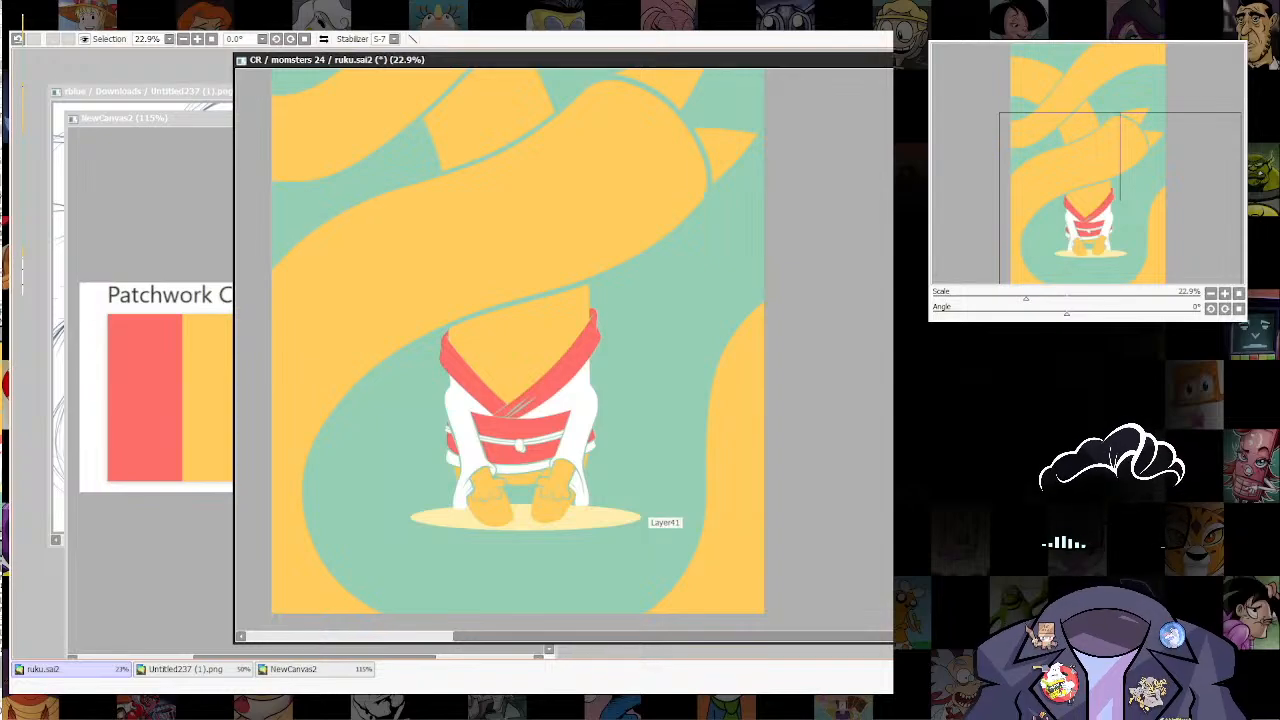
Step: Transform the pale yellow ellipse into a taller, slightly tilted ground patch around the figure's feet
{"action": "key", "text": "ctrl+t"}
{"action": "mouse_move", "coordinate": [525, 503]}
{"action": "left_mouse_down"}
{"action": "mouse_move", "coordinate": [525, 471]}
{"action": "mouse_move", "coordinate": [516, 514]}
{"action": "left_mouse_up"}
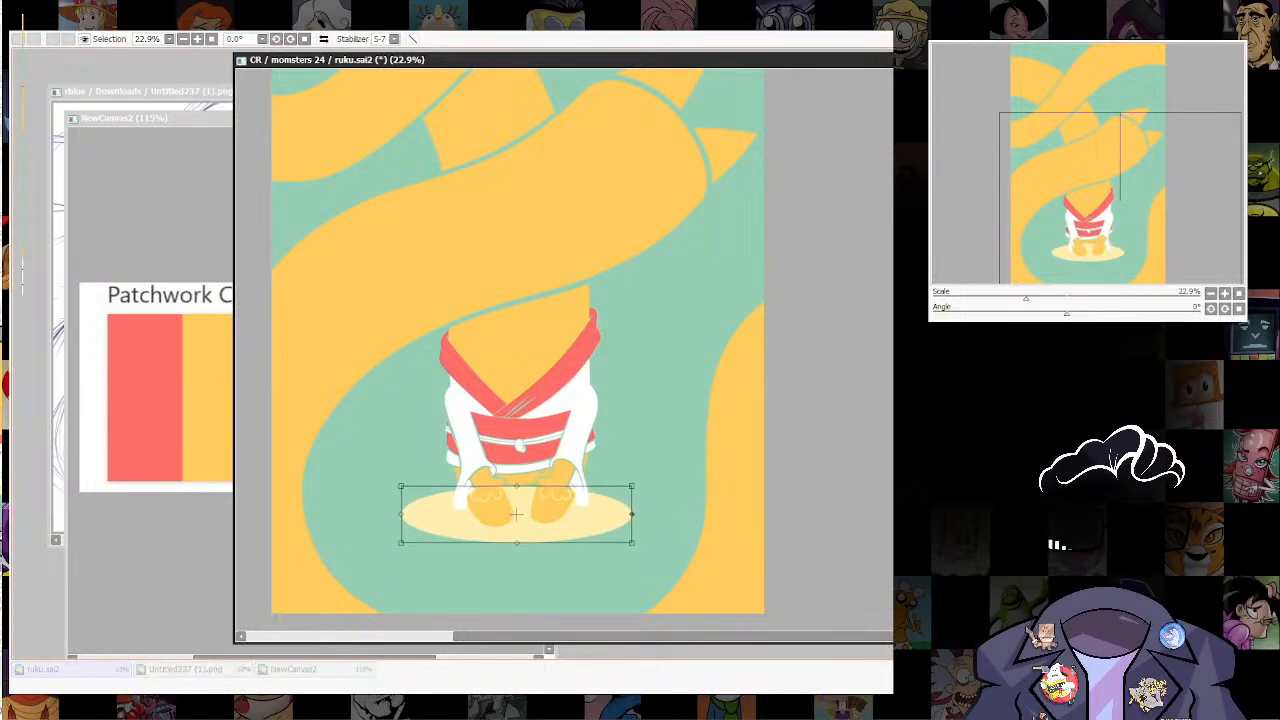
{"action": "left_click_drag", "start_coordinate": [632, 514], "coordinate": [628, 508]}
{"action": "mouse_move", "coordinate": [516, 511]}
{"action": "left_mouse_down"}
{"action": "mouse_move", "coordinate": [519, 484]}
{"action": "mouse_move", "coordinate": [525, 505]}
{"action": "left_mouse_up"}
{"action": "left_click_drag", "start_coordinate": [638, 501], "coordinate": [638, 504]}
{"action": "left_click_drag", "start_coordinate": [408, 523], "coordinate": [408, 521]}
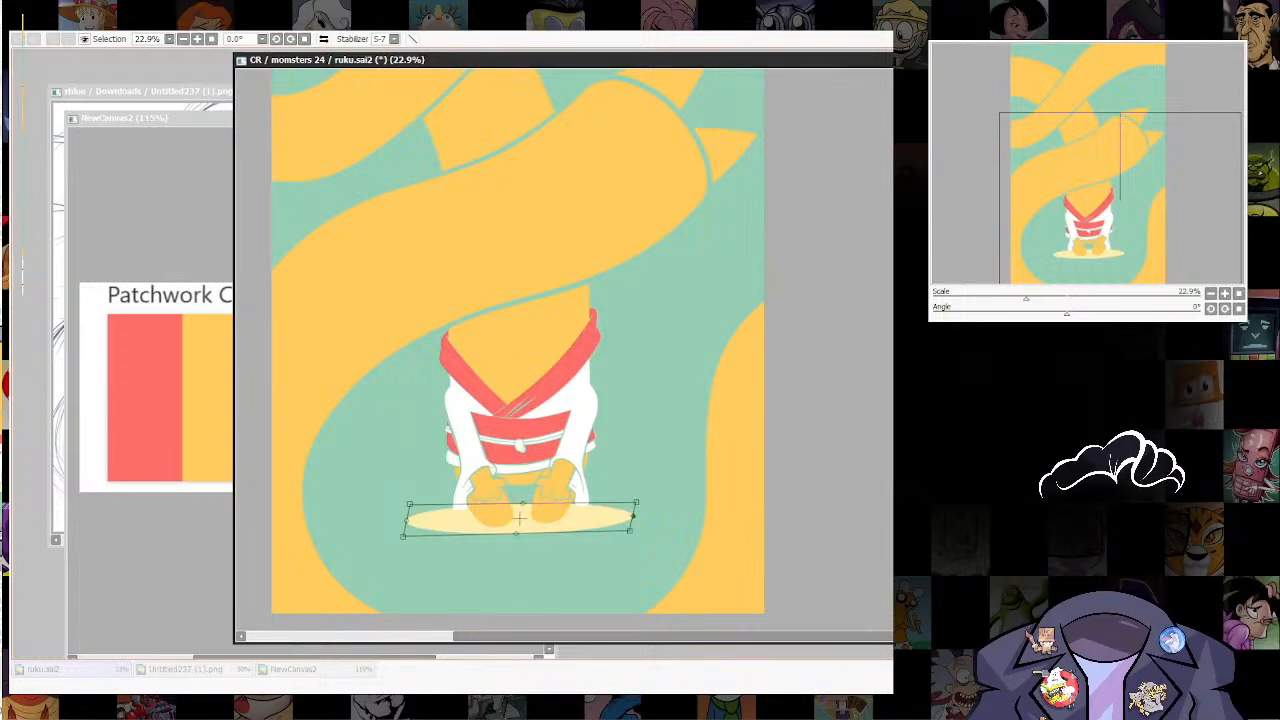
{"action": "left_click_drag", "start_coordinate": [633, 516], "coordinate": [633, 519]}
{"action": "left_click_drag", "start_coordinate": [519, 517], "coordinate": [518, 508]}
{"action": "key", "text": "Return"}
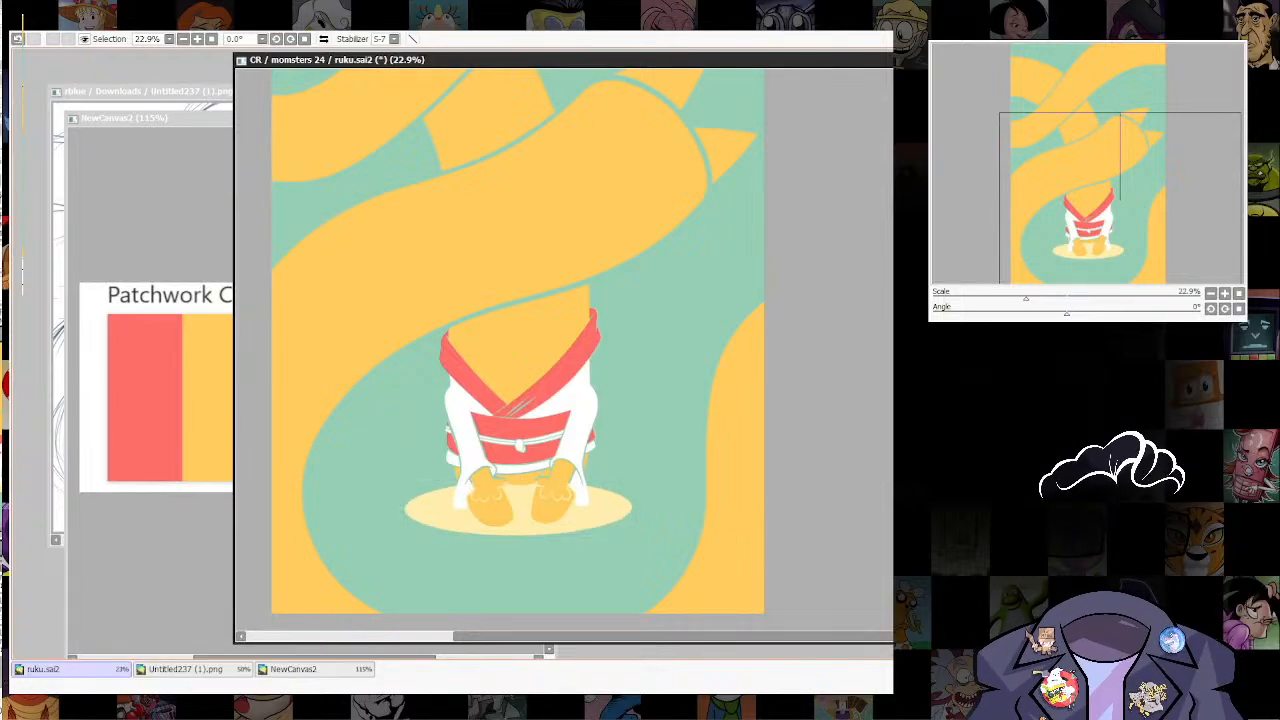
{"action": "scroll", "coordinate": [515, 515], "scroll_direction": "up", "scroll_amount": 3}
{"action": "scroll", "coordinate": [628, 498], "scroll_direction": "up", "scroll_amount": 1}
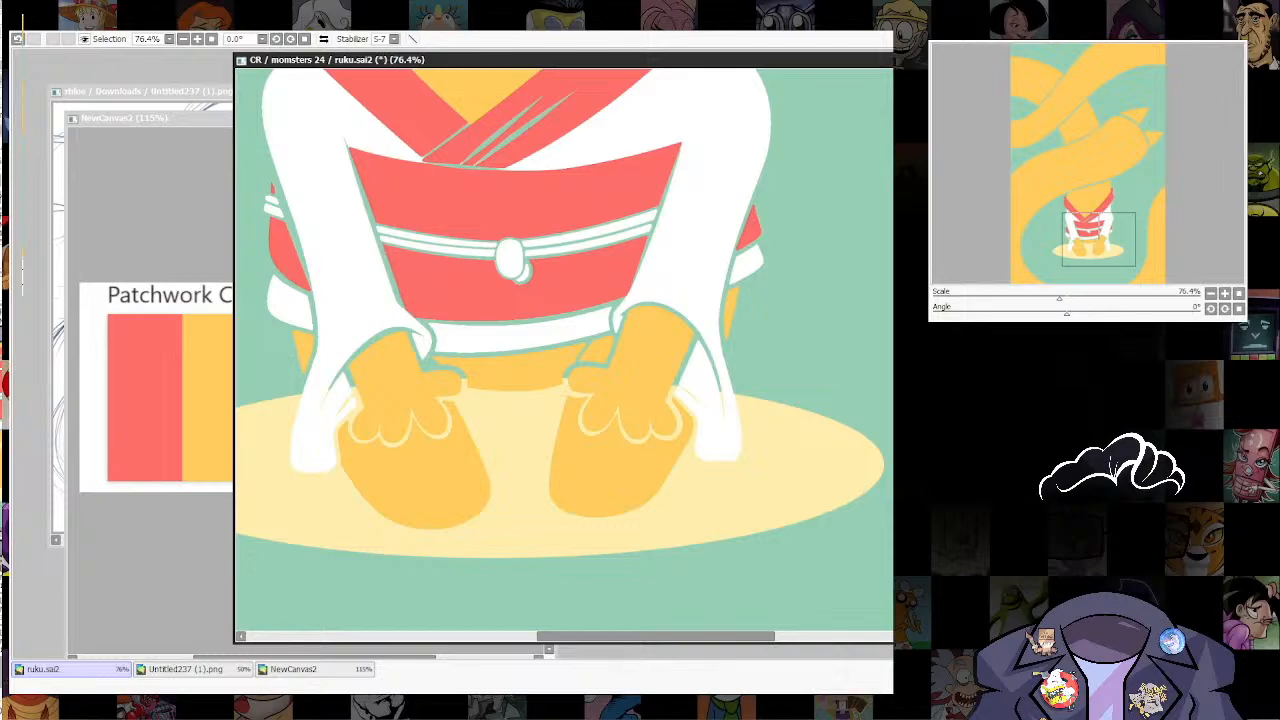
Step: Carve green contour gaps through the pale yellow ellipse along the left sleeve cuff and around the left hand's fingers and thumb
{"action": "left_click_drag", "start_coordinate": [378, 432], "coordinate": [356, 434]}
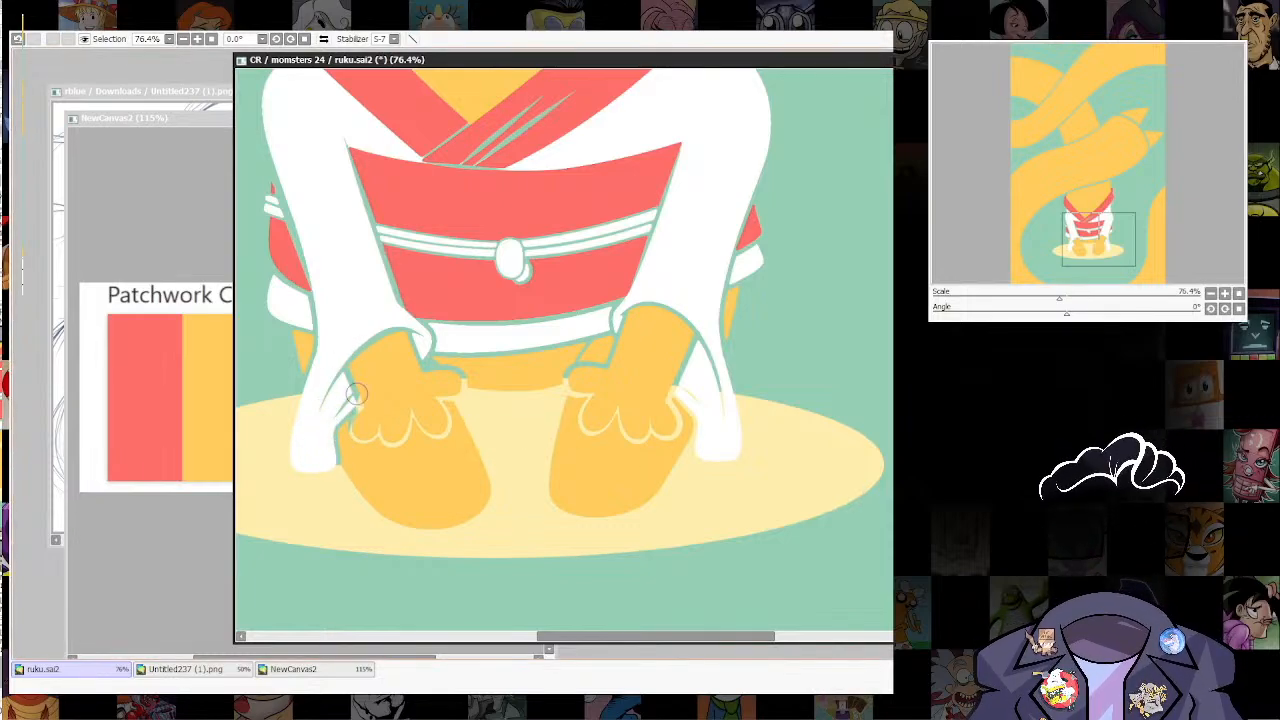
{"action": "left_click_drag", "start_coordinate": [374, 388], "coordinate": [400, 382]}
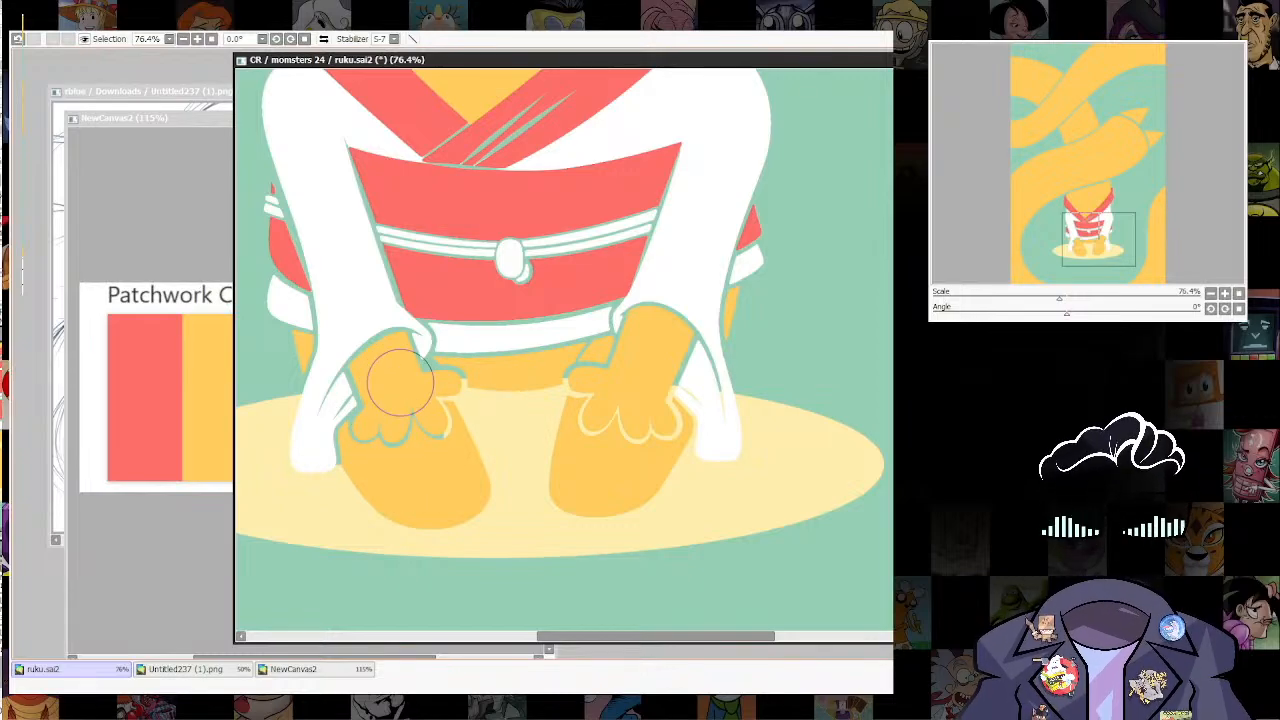
{"action": "mouse_move", "coordinate": [486, 403]}
{"action": "left_mouse_down"}
{"action": "mouse_move", "coordinate": [450, 454]}
{"action": "mouse_move", "coordinate": [445, 386]}
{"action": "mouse_move", "coordinate": [466, 380]}
{"action": "mouse_move", "coordinate": [462, 367]}
{"action": "left_mouse_up"}
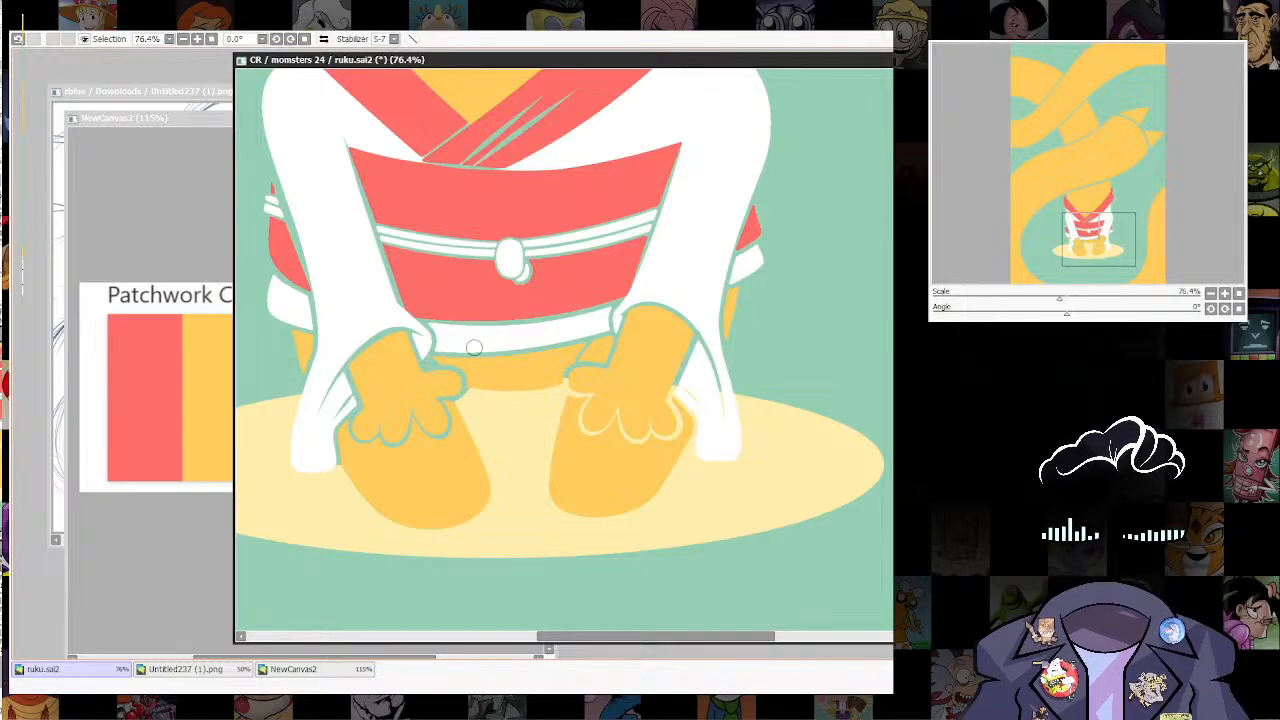
{"action": "key", "text": "ctrl+z"}
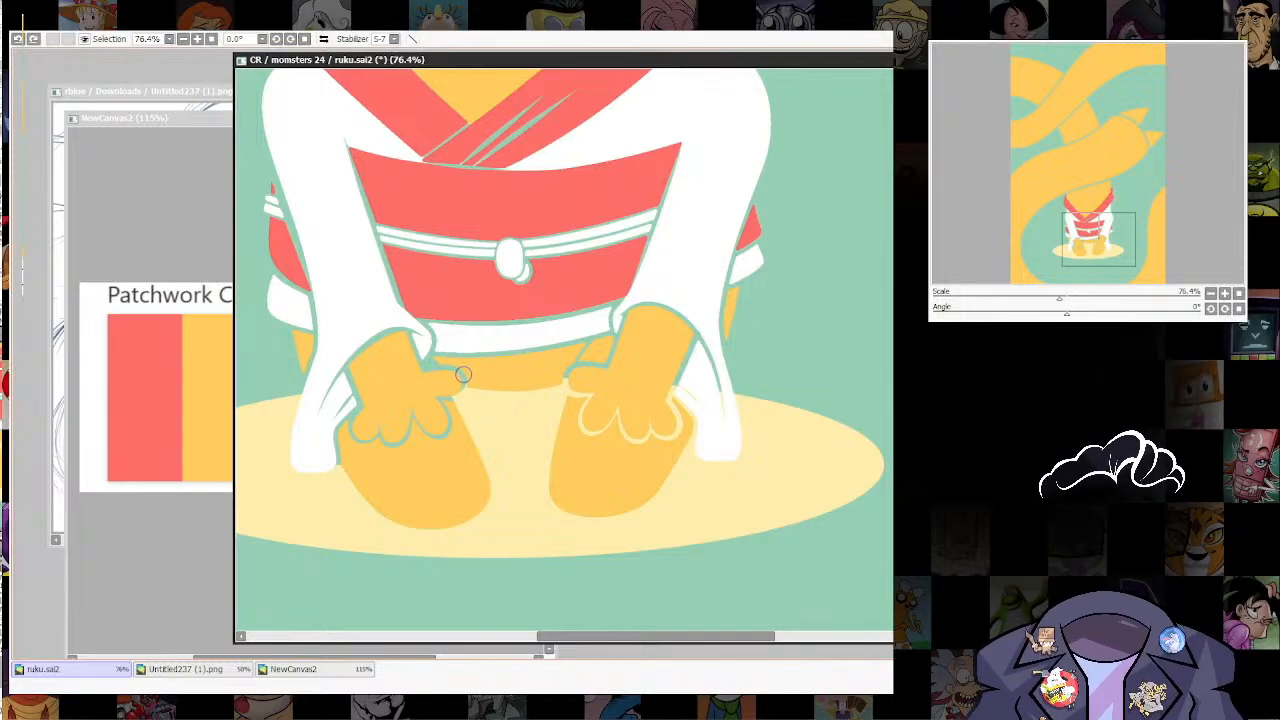
{"action": "left_click_drag", "start_coordinate": [438, 388], "coordinate": [439, 390]}
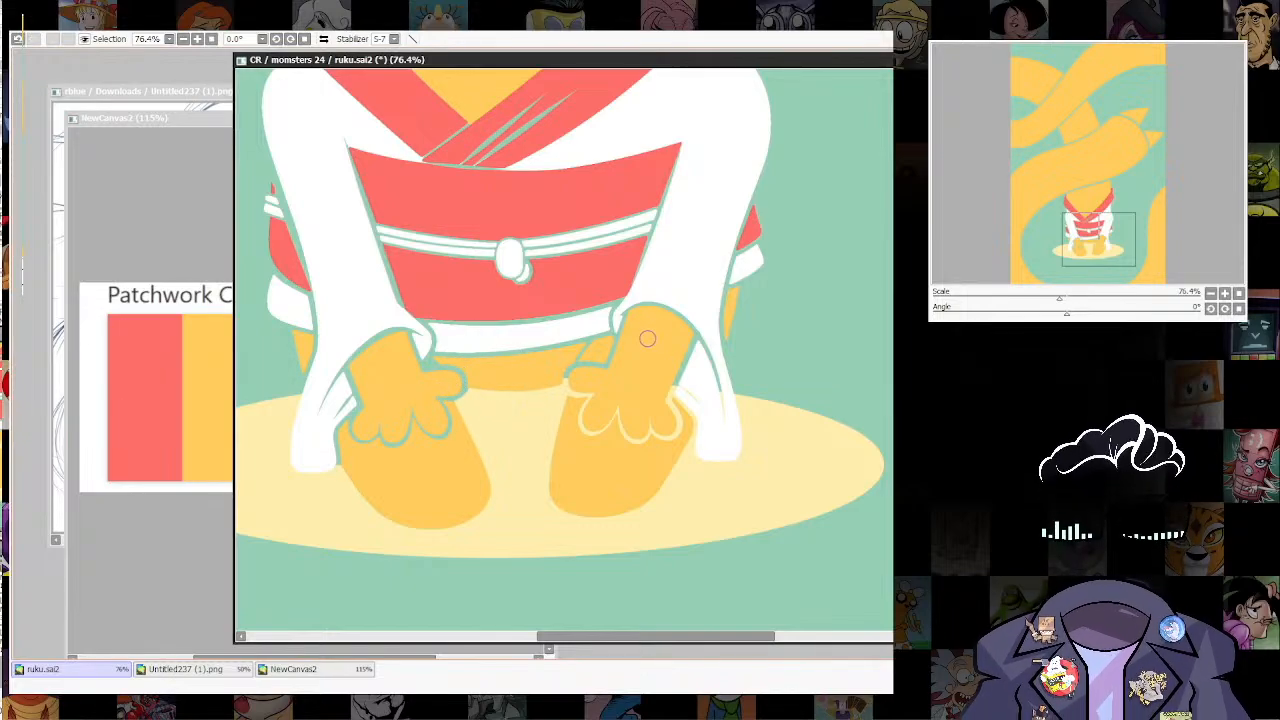
Step: Carve matching green contour gaps through the pale yellow ellipse around the right hand's thumb, fingers and sleeve cuff
{"action": "mouse_move", "coordinate": [567, 377]}
{"action": "left_mouse_down"}
{"action": "mouse_move", "coordinate": [593, 389]}
{"action": "mouse_move", "coordinate": [586, 446]}
{"action": "left_mouse_up"}
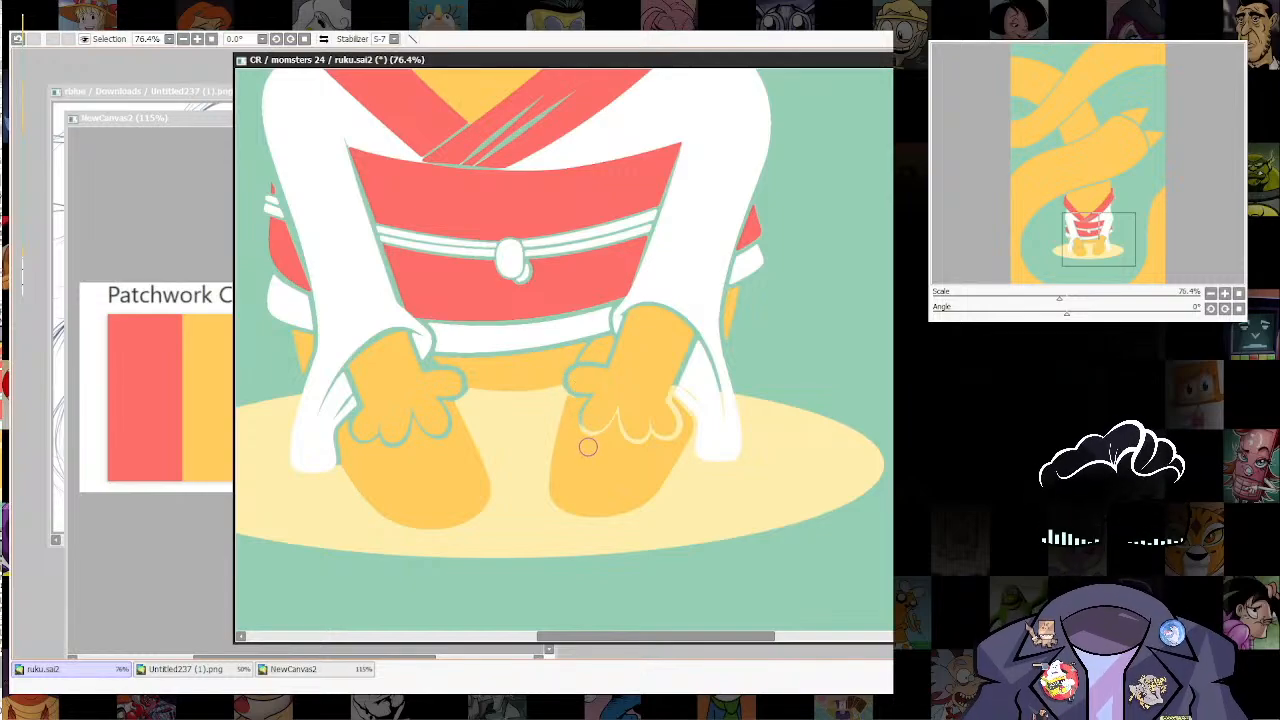
{"action": "left_click_drag", "start_coordinate": [622, 402], "coordinate": [617, 431]}
{"action": "left_click_drag", "start_coordinate": [616, 427], "coordinate": [605, 432]}
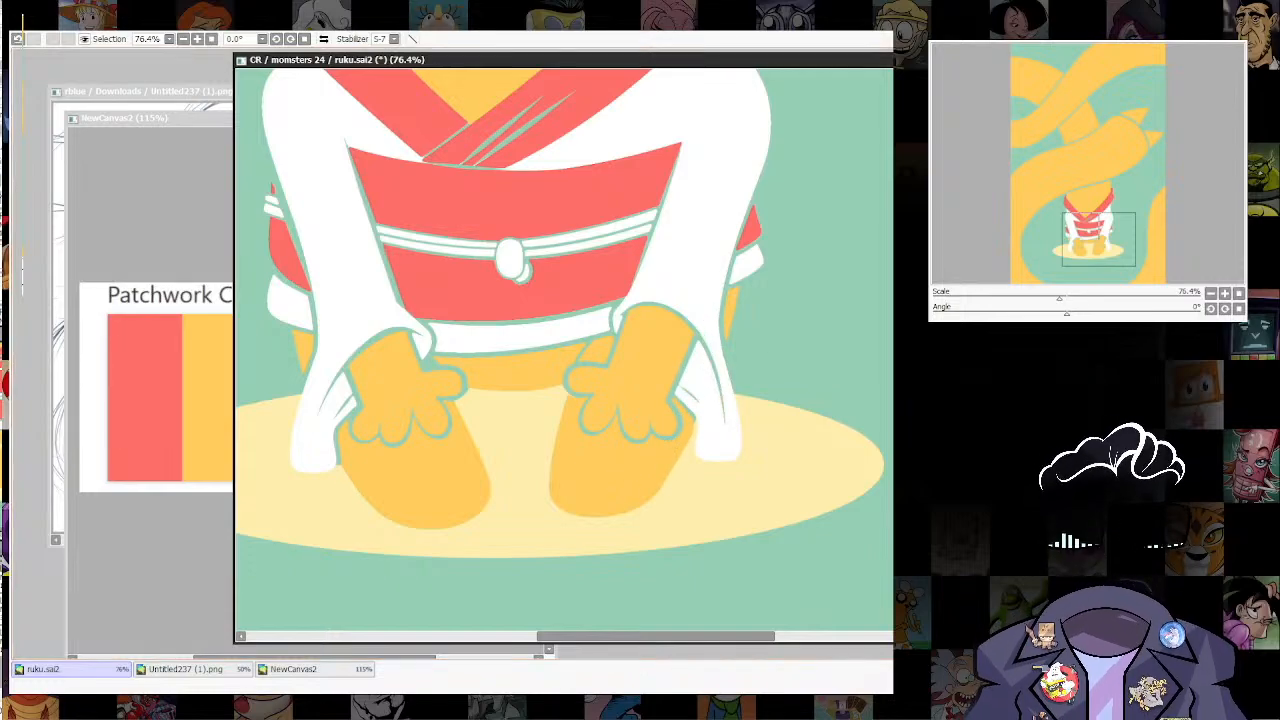
{"action": "scroll", "coordinate": [576, 355], "scroll_direction": "down", "scroll_amount": 4}
{"action": "scroll", "coordinate": [576, 355], "scroll_direction": "down", "scroll_amount": 3}
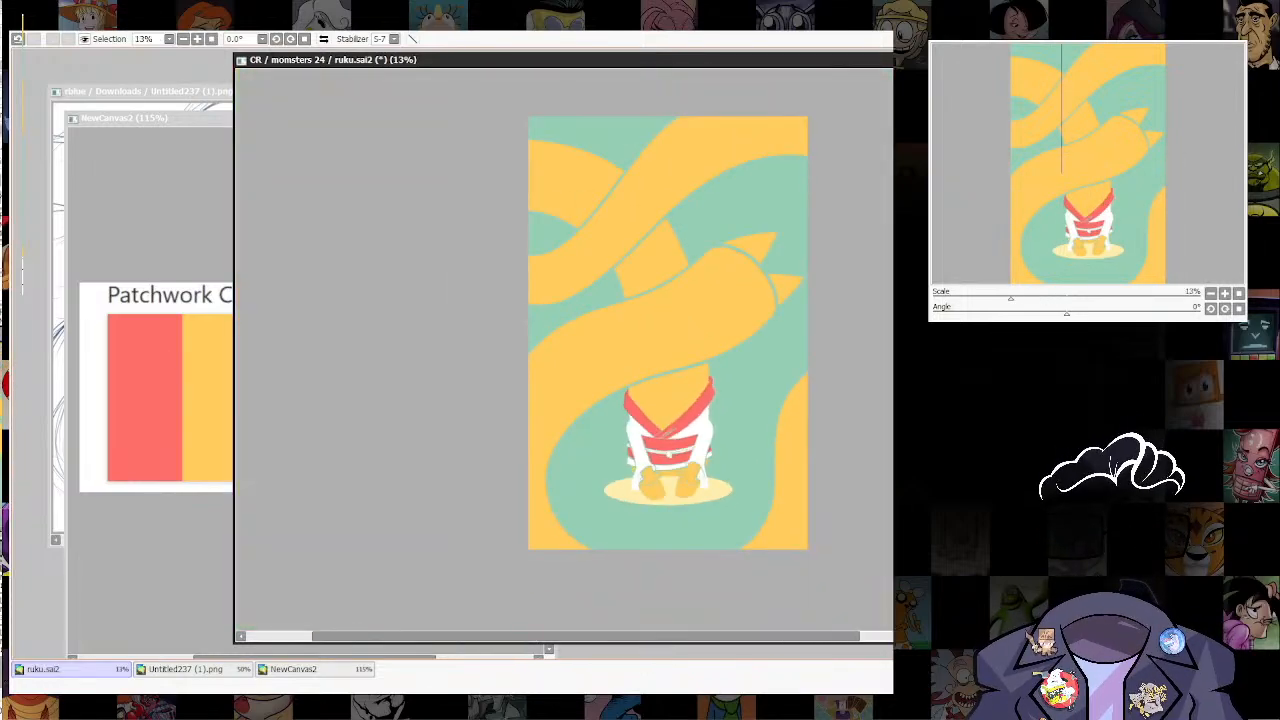
{"action": "scroll", "coordinate": [736, 457], "scroll_direction": "up", "scroll_amount": 2}
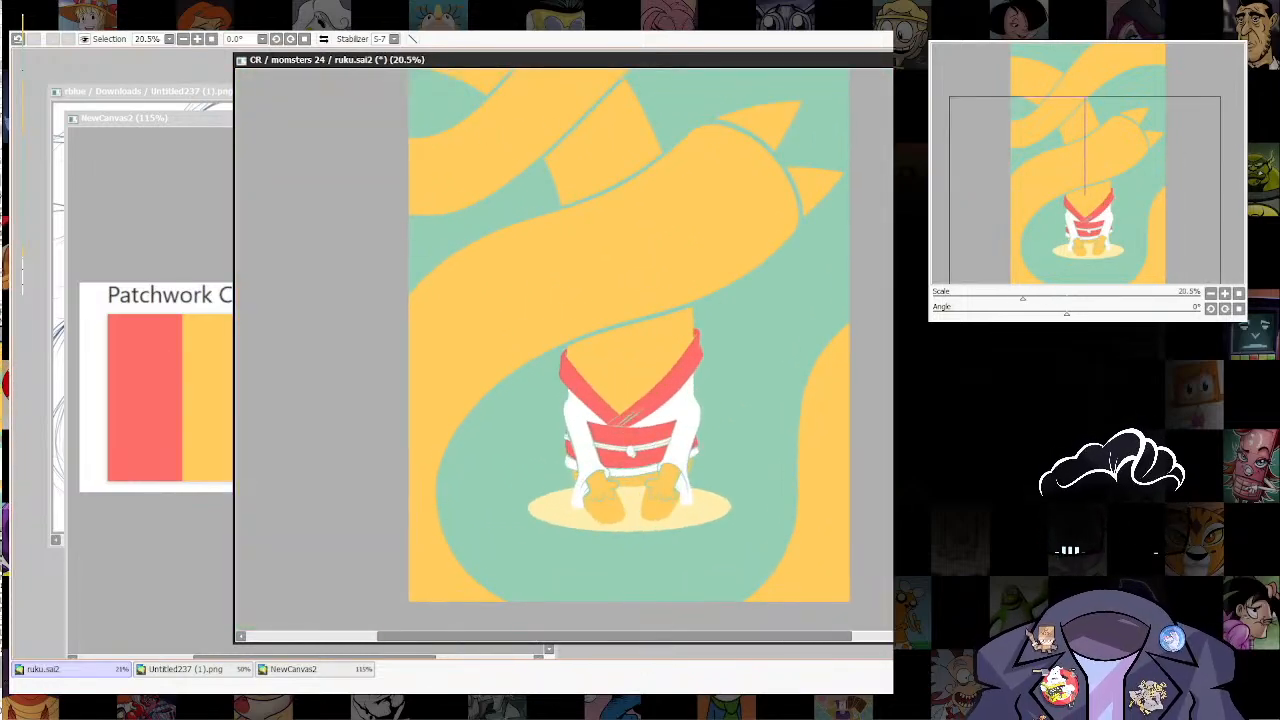
Step: Try recolouring the ground ellipse with the Patchwork palette's coral red, and undo the recolouring
{"action": "left_click", "coordinate": [314, 669]}
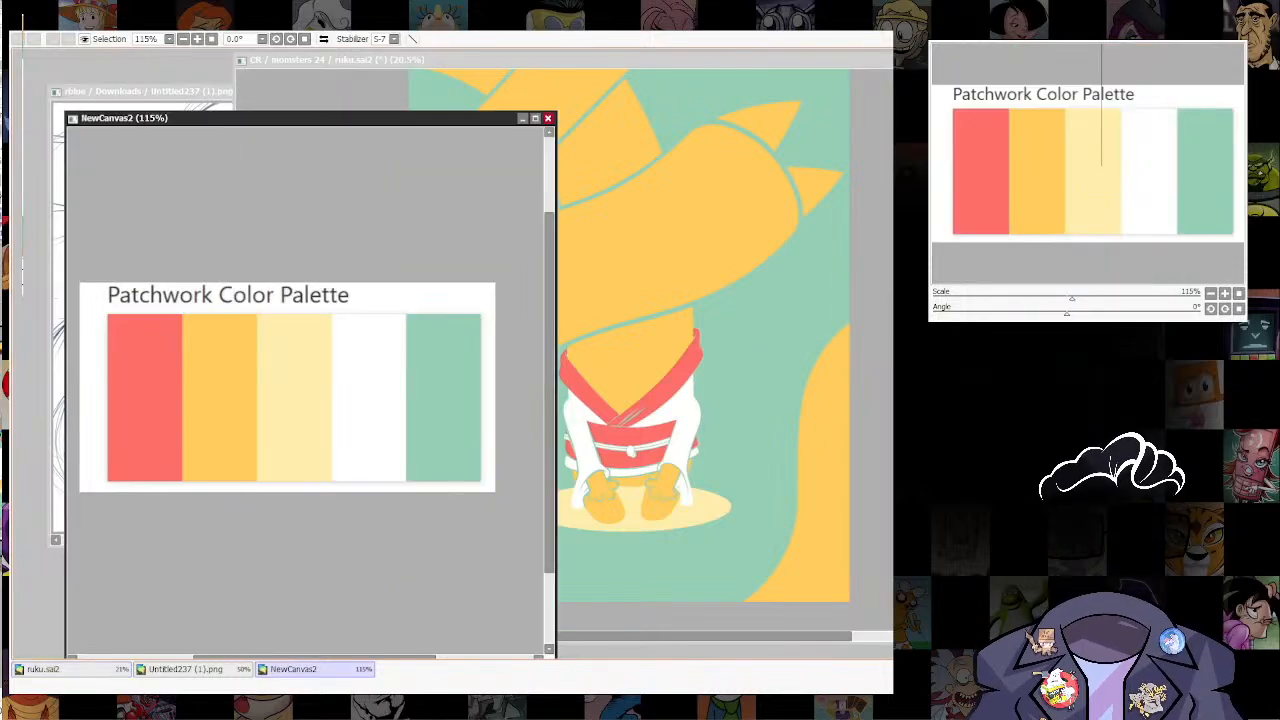
{"action": "left_click", "coordinate": [72, 669]}
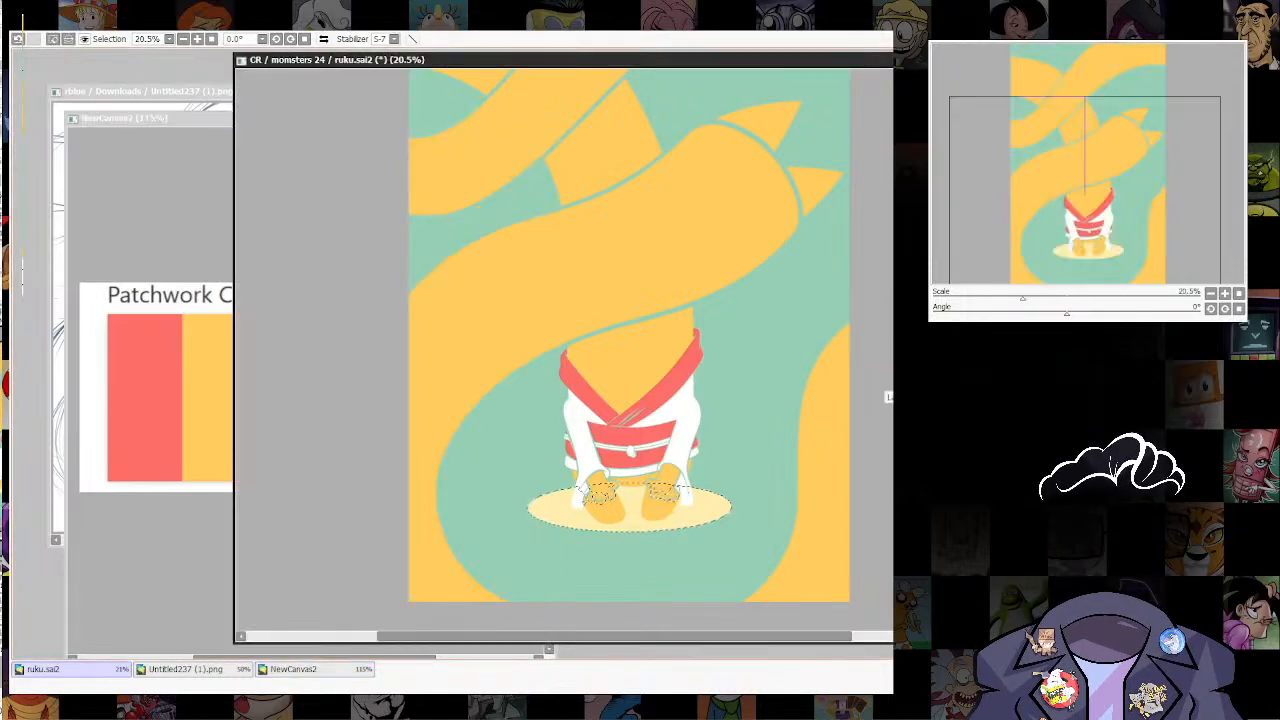
{"action": "key", "text": "ctrl+f"}
{"action": "key", "text": "ctrl+z"}
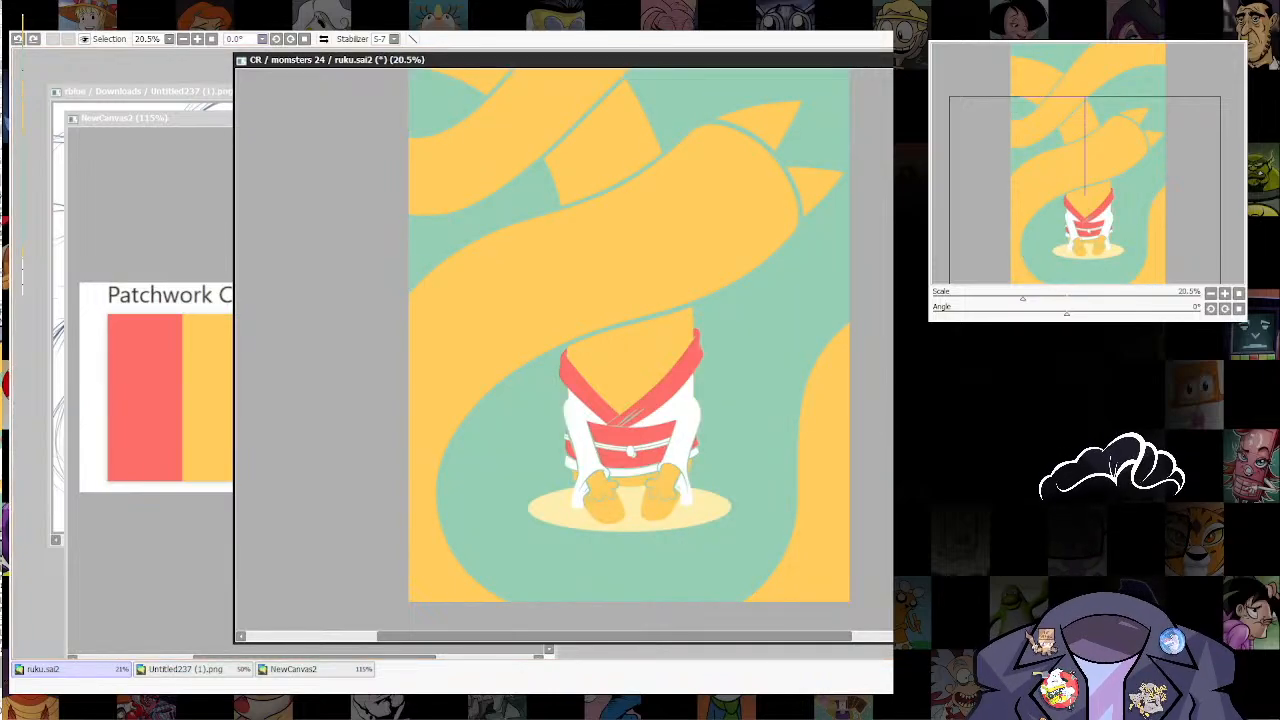
{"action": "key", "text": "ctrl+z"}
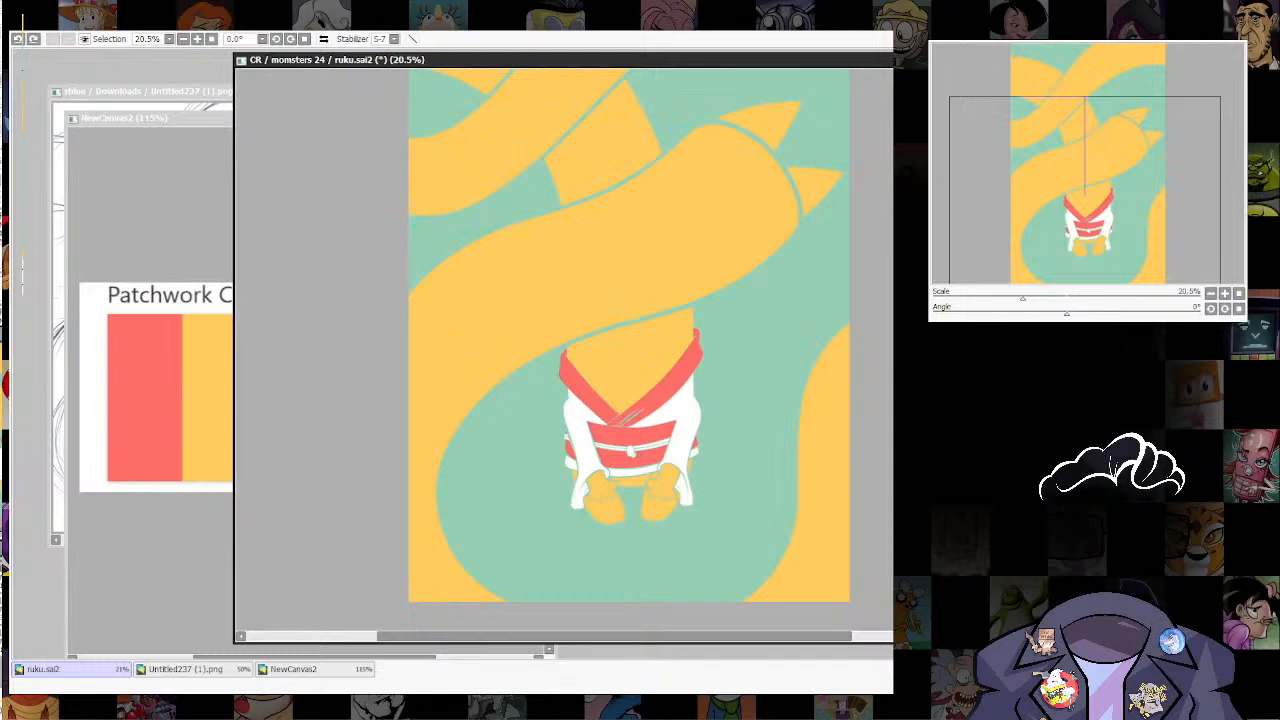
{"action": "key", "text": "ctrl+y"}
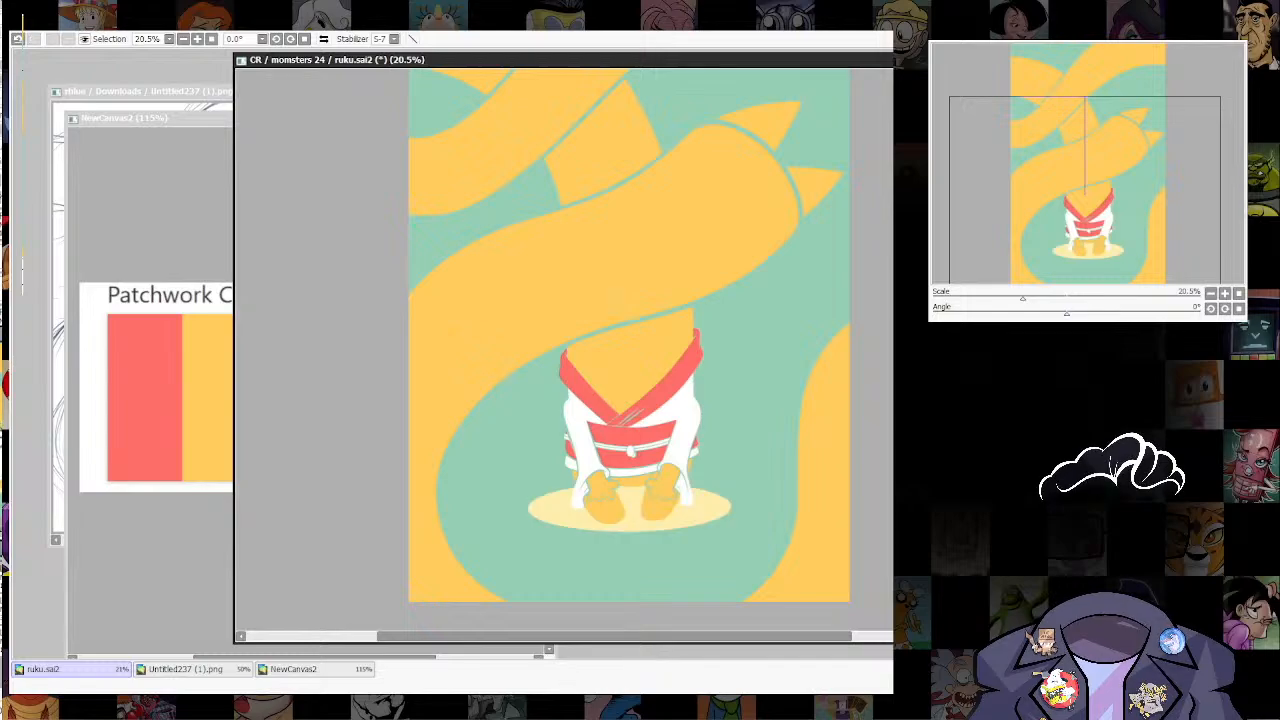
{"action": "key", "text": "ctrl+f"}
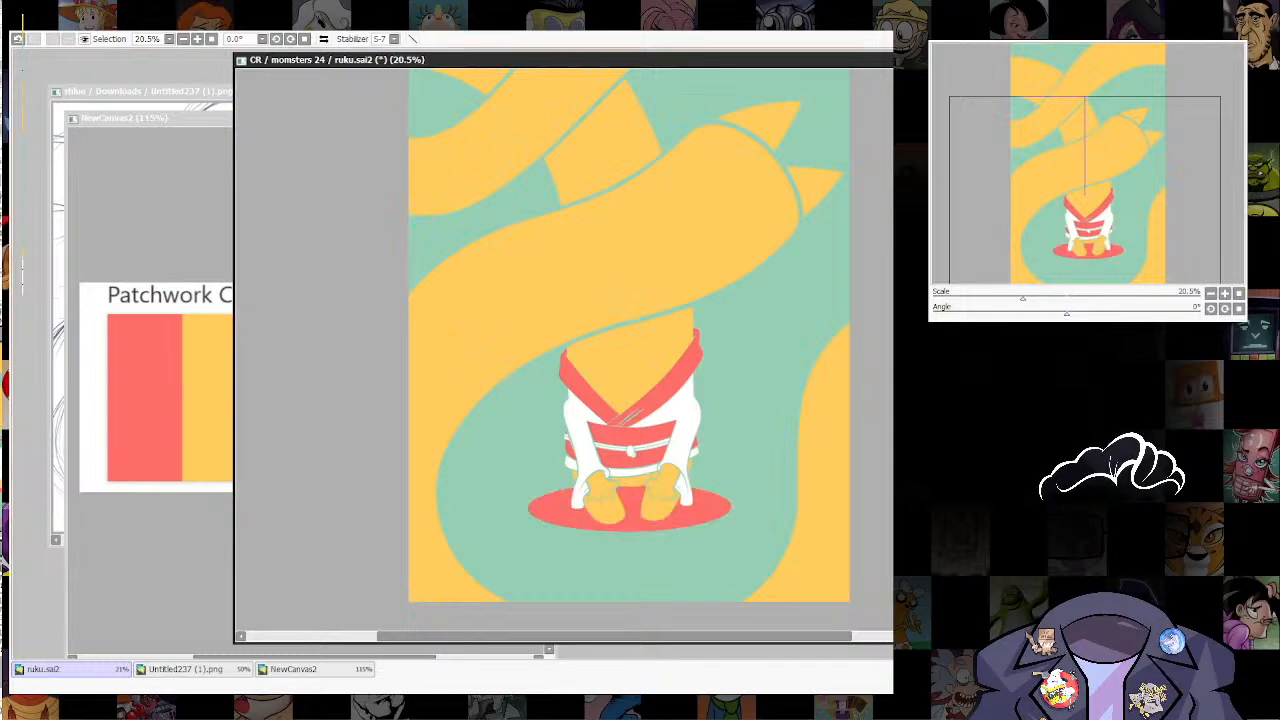
{"action": "scroll", "coordinate": [753, 533], "scroll_direction": "down", "scroll_amount": 4}
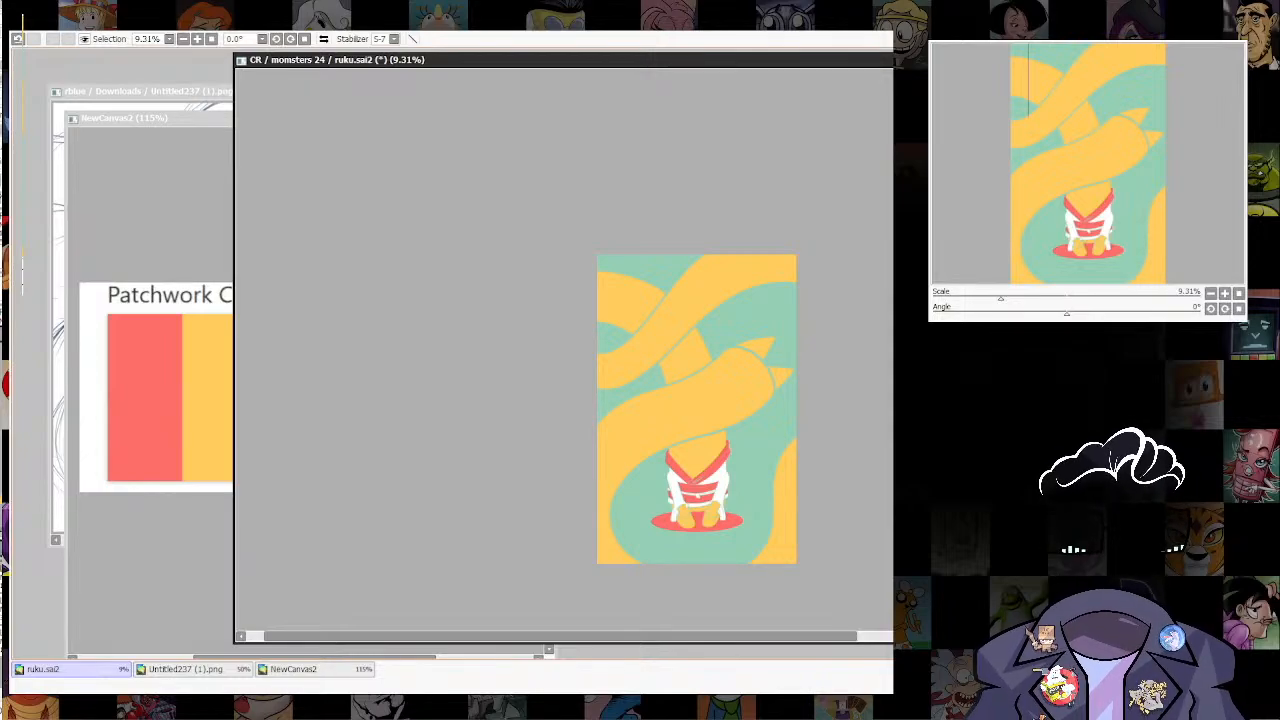
{"action": "key", "text": "ctrl+z"}
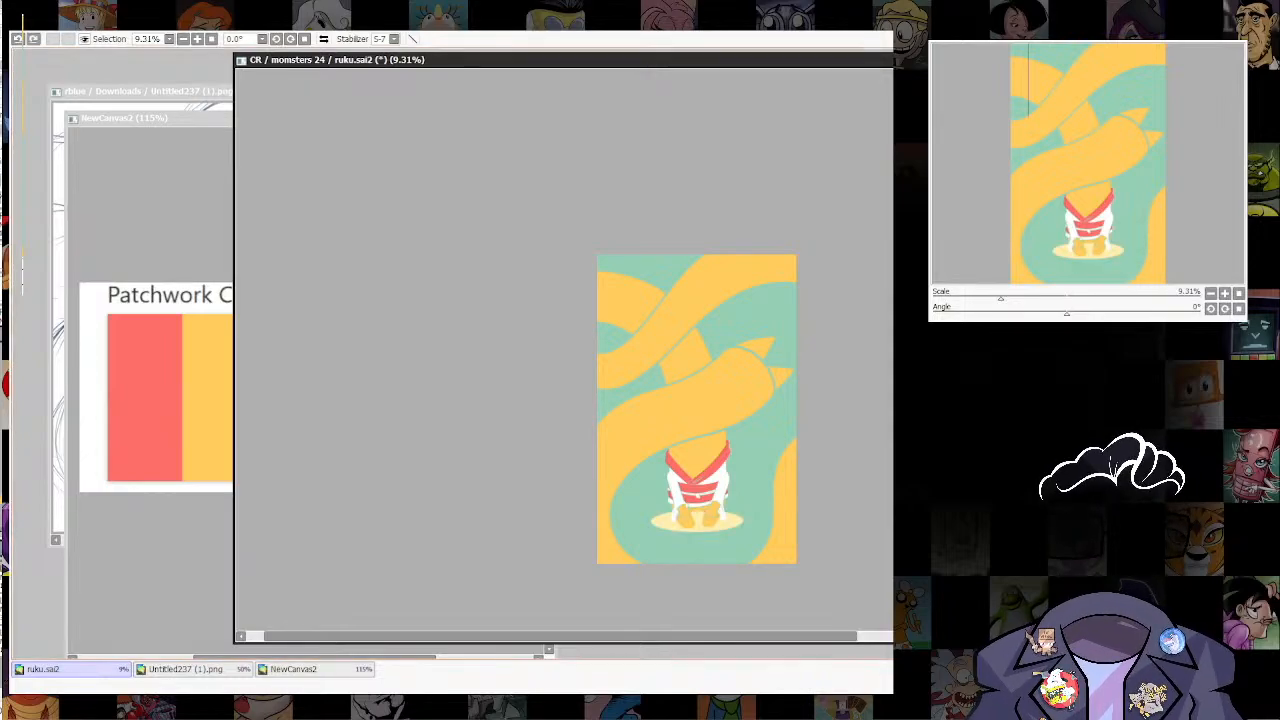
Step: Remove the pale yellow ground ellipse and bring back the black line art over the flat colours
{"action": "left_click", "coordinate": [314, 669]}
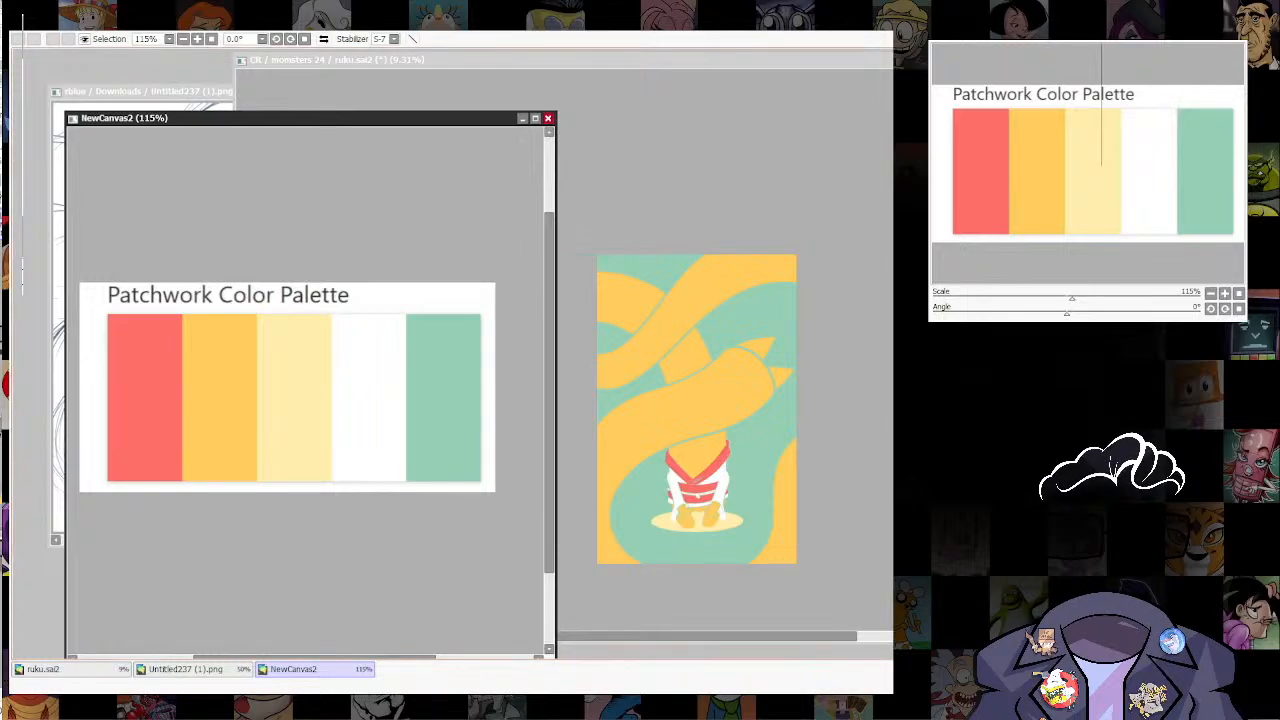
{"action": "left_click", "coordinate": [70, 669]}
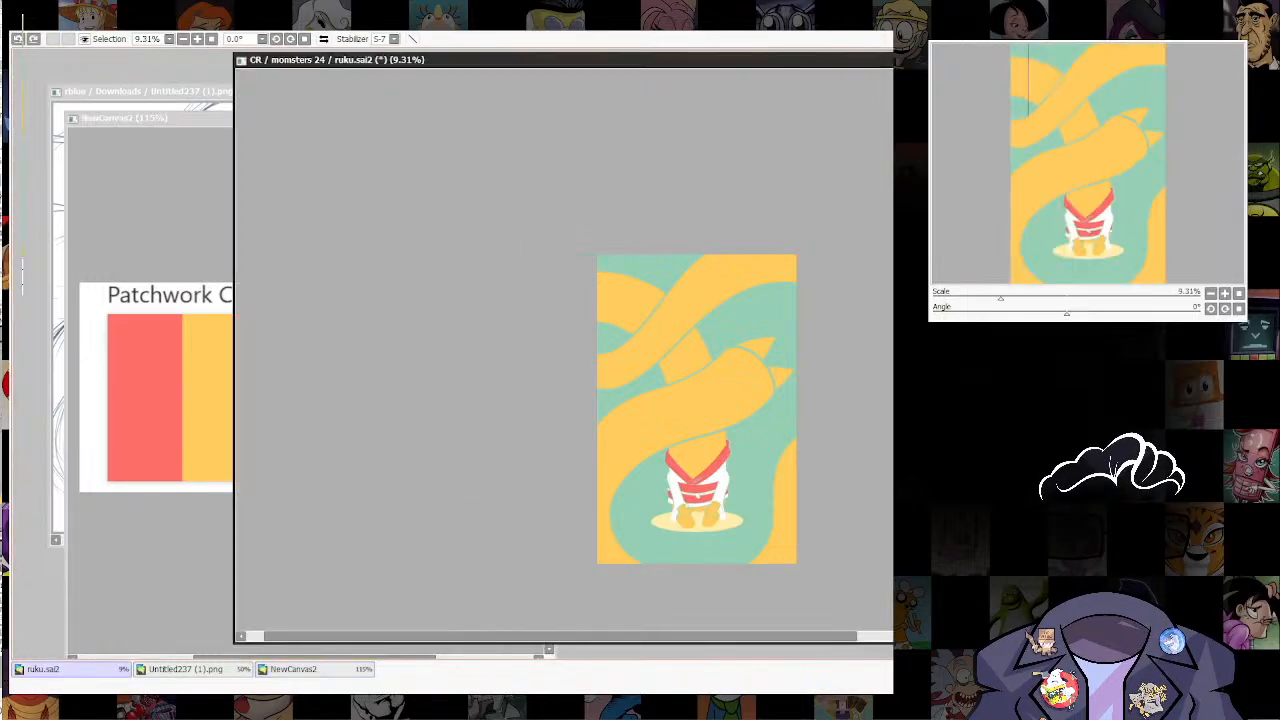
{"action": "scroll", "coordinate": [744, 450], "scroll_direction": "up", "scroll_amount": 6}
{"action": "left_click_drag", "start_coordinate": [744, 450], "coordinate": [756, 362]}
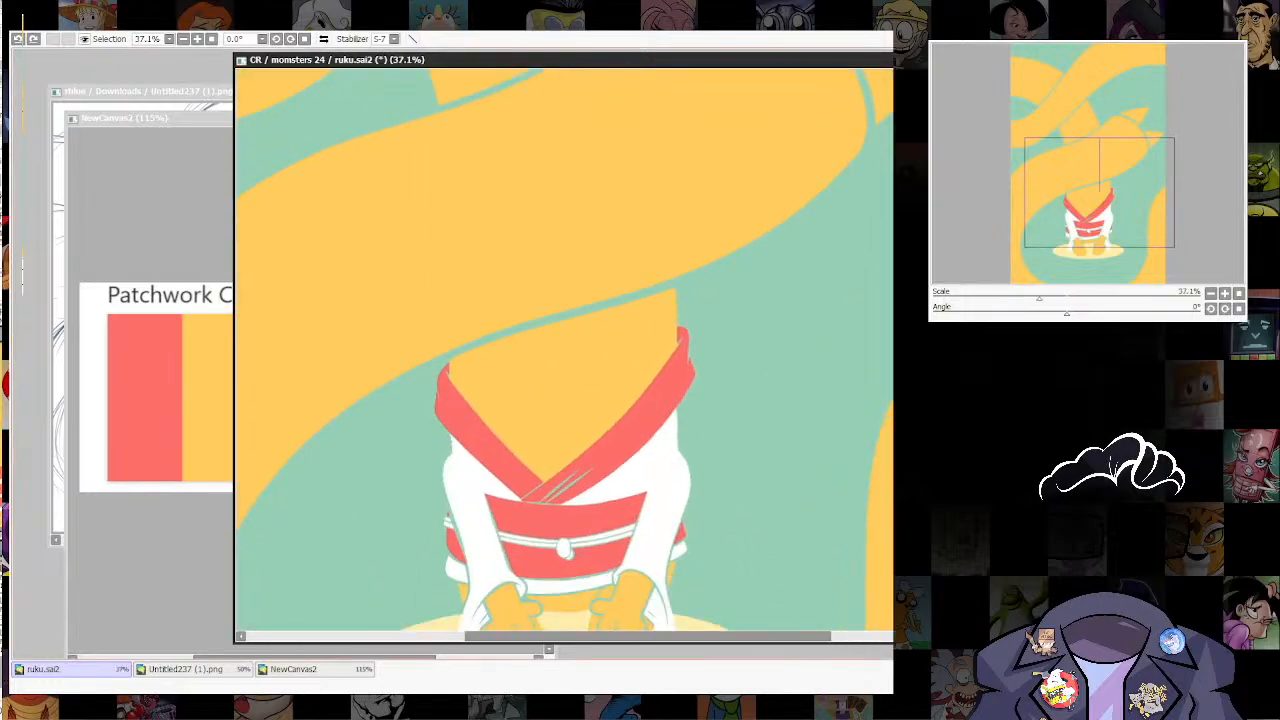
{"action": "scroll", "coordinate": [809, 448], "scroll_direction": "down", "scroll_amount": 4}
{"action": "left_click_drag", "start_coordinate": [809, 448], "coordinate": [820, 419]}
{"action": "scroll", "coordinate": [795, 495], "scroll_direction": "up", "scroll_amount": 4}
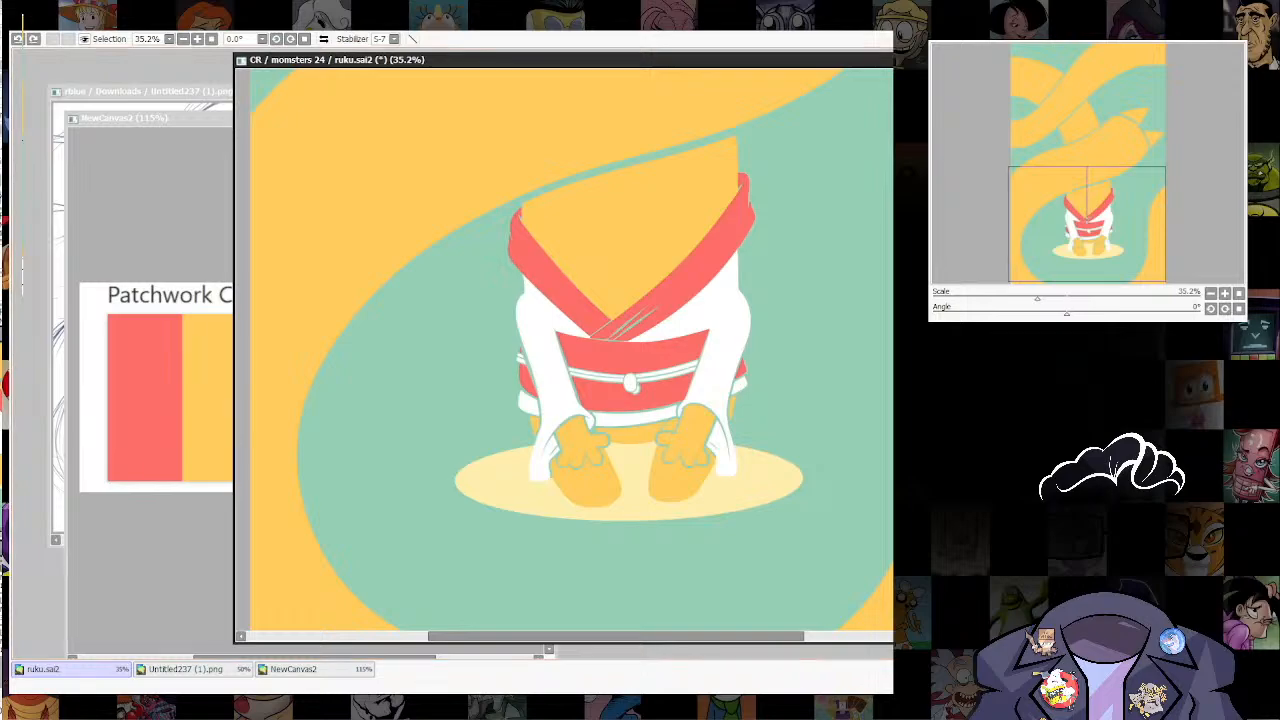
{"action": "key", "text": "Delete"}
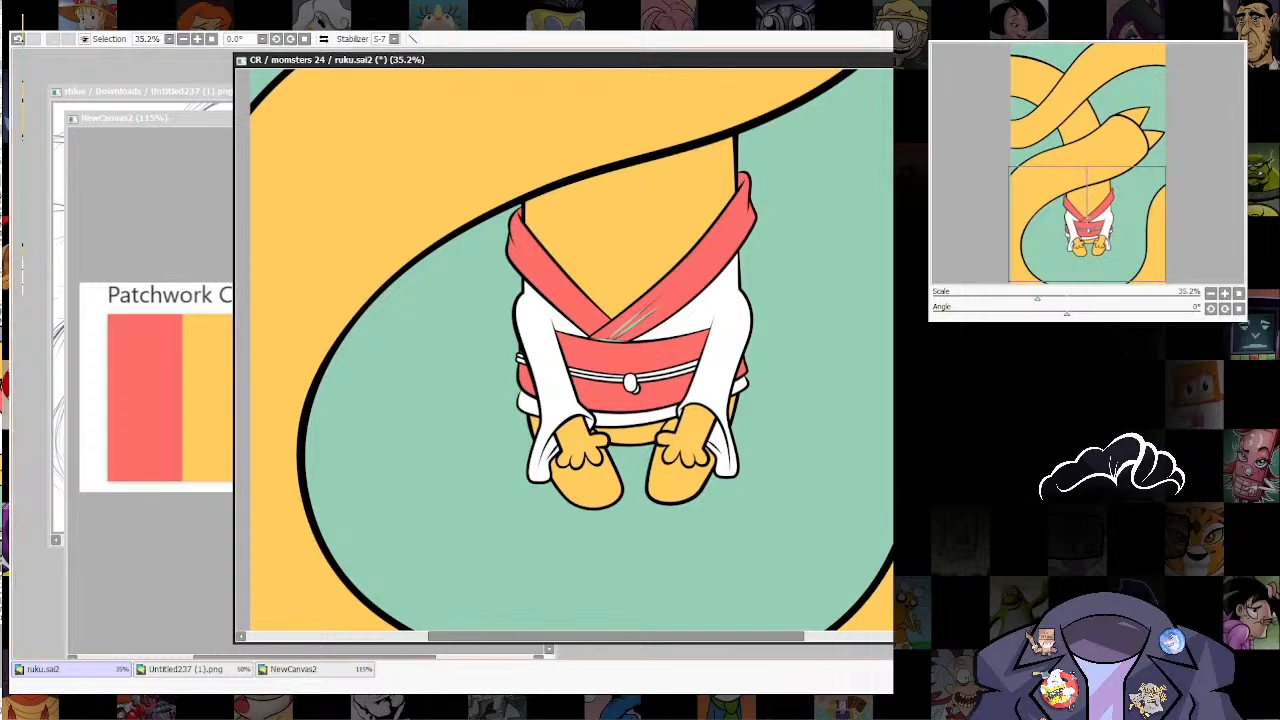
Step: Draw a wide, flat orange ellipse across the feet, turn it into a selection and clear its fill
{"action": "left_click_drag", "start_coordinate": [460, 444], "coordinate": [800, 526]}
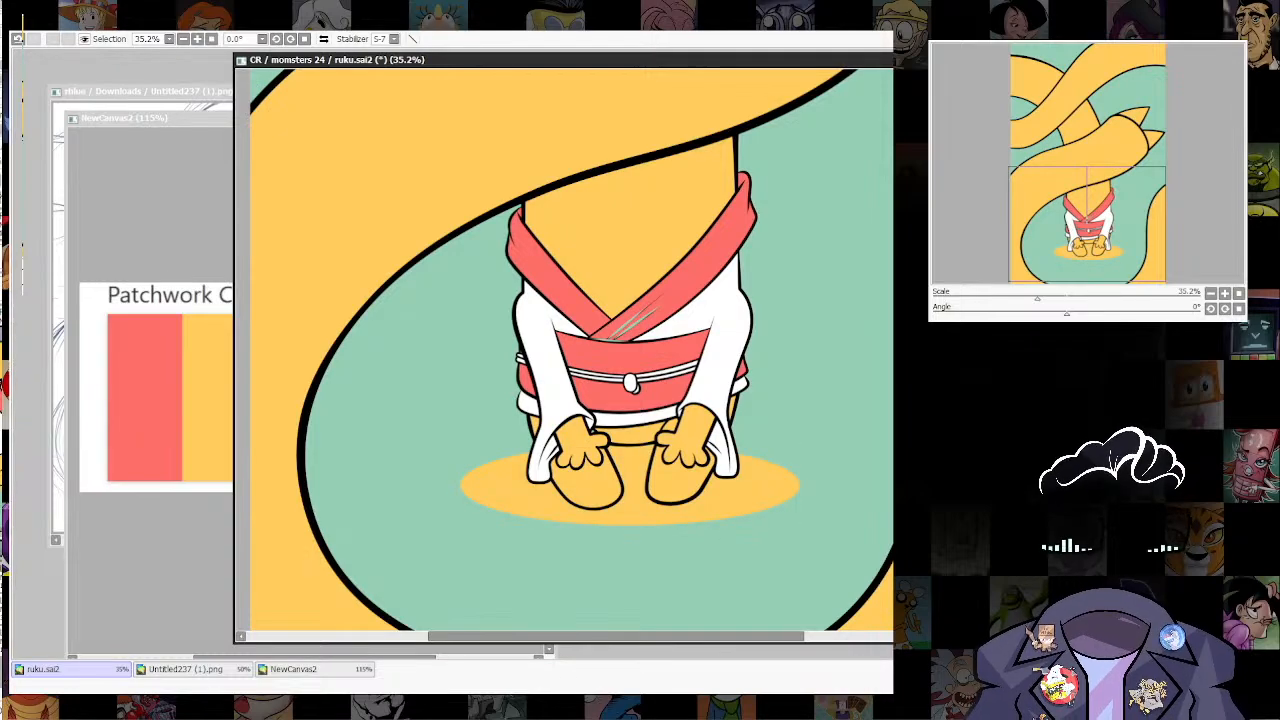
{"action": "left_click", "coordinate": [635, 500]}
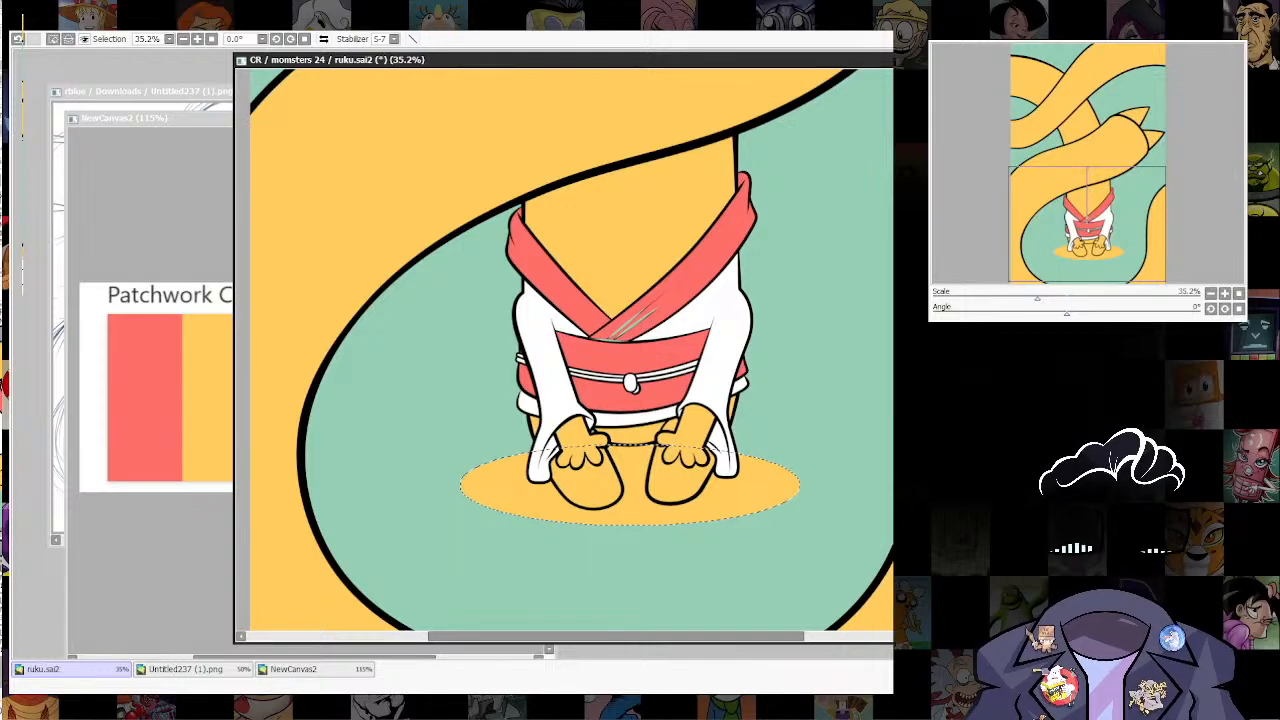
{"action": "key", "text": "Delete"}
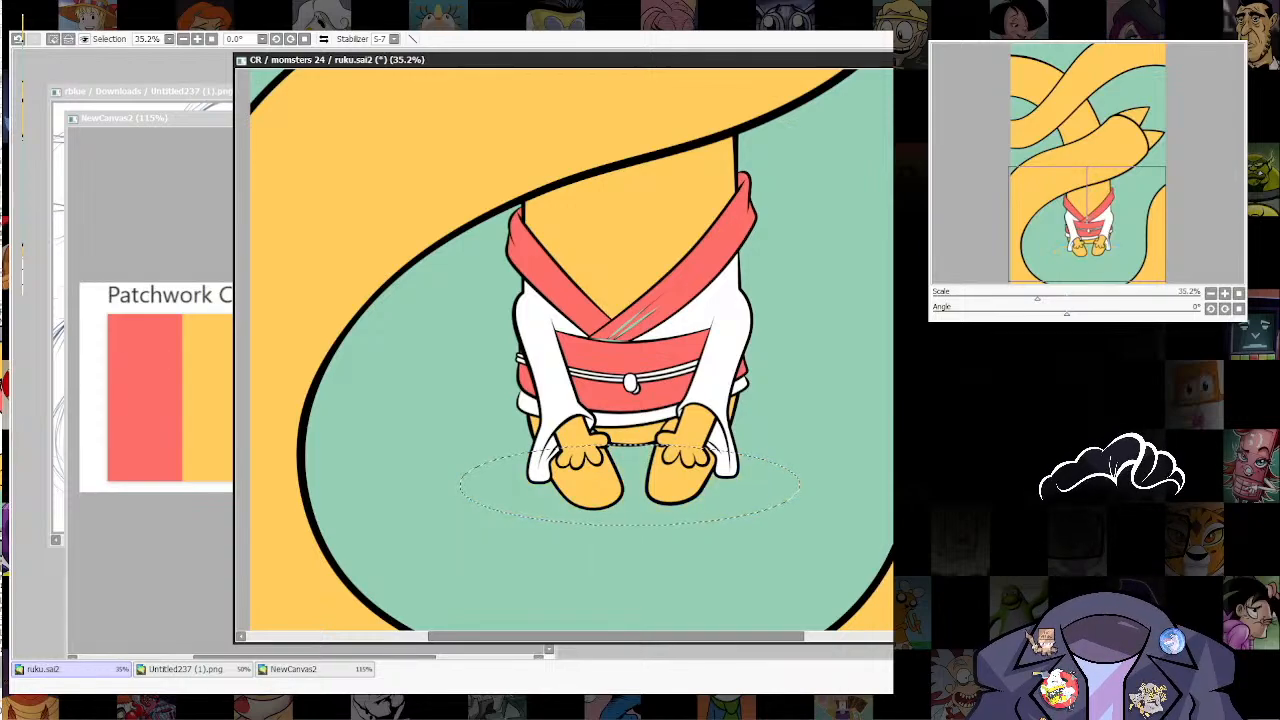
{"action": "key", "text": "a"}
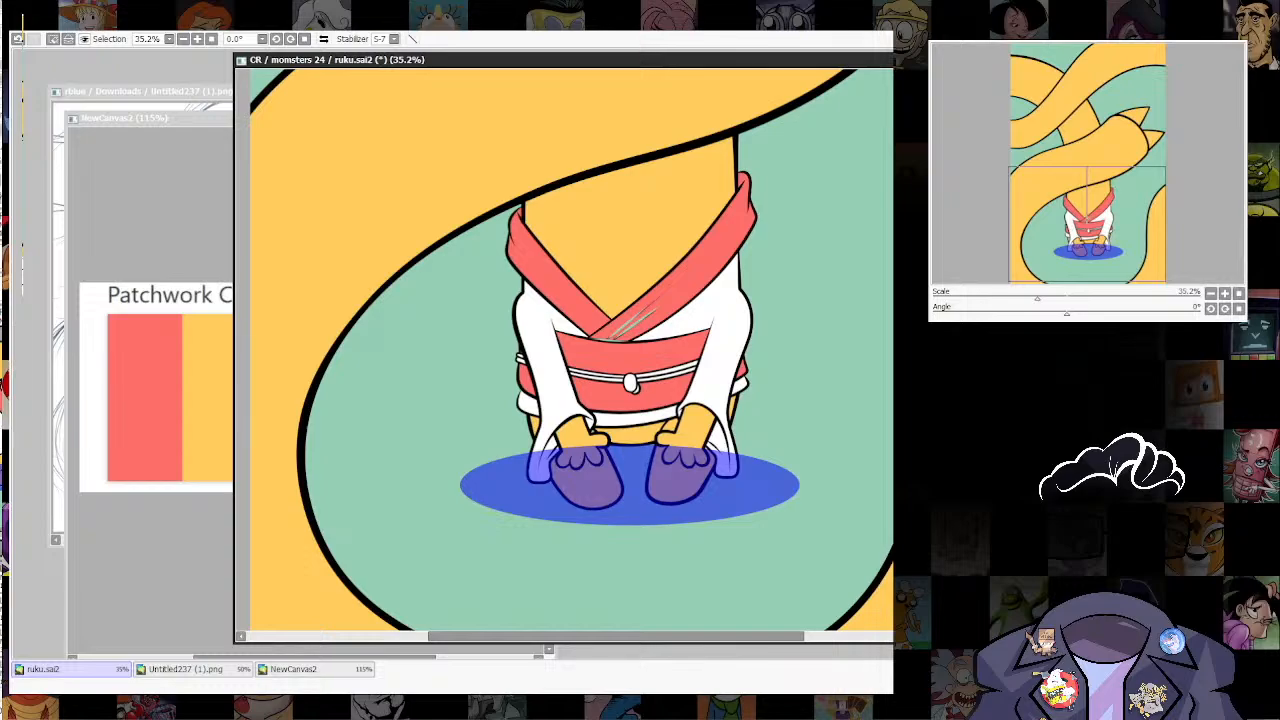
Step: Fill the elliptical selection with orange behind the green contours, with the black line art hidden, and deselect it
{"action": "key", "text": "g"}
{"action": "key", "text": "ctrl+f"}
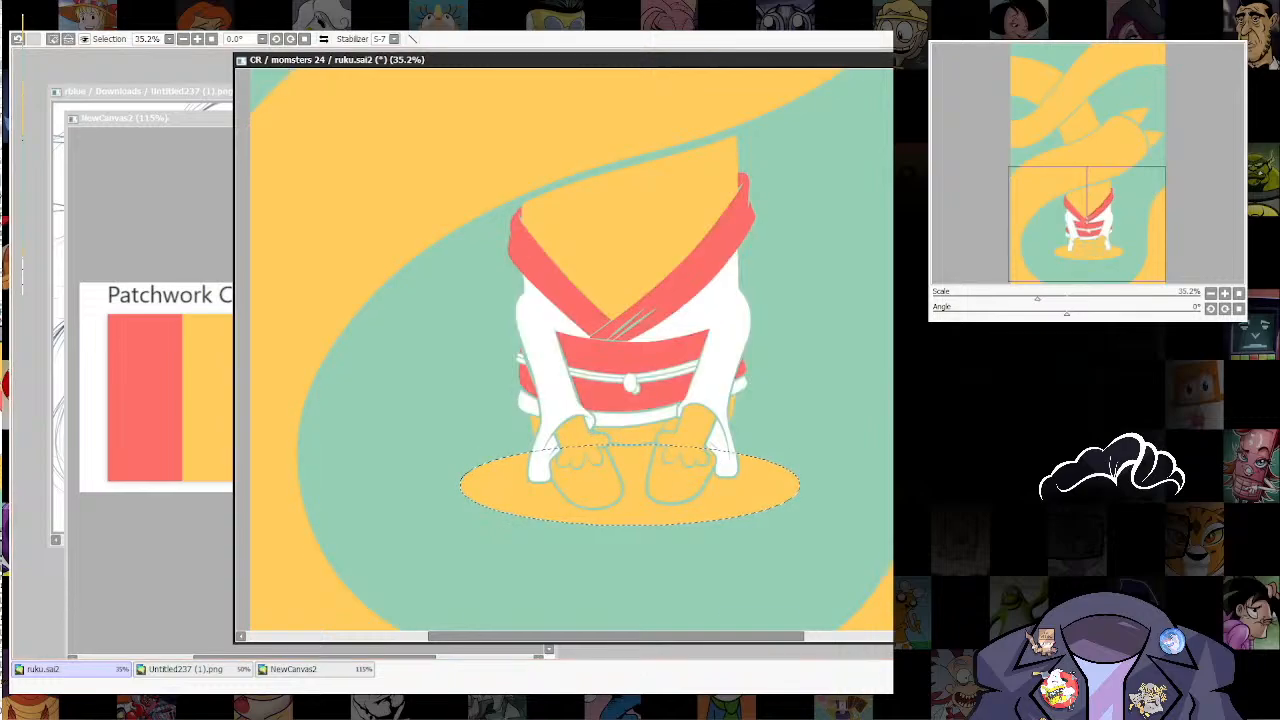
{"action": "key", "text": "ctrl+d"}
{"action": "scroll", "coordinate": [745, 435], "scroll_direction": "down", "scroll_amount": 5}
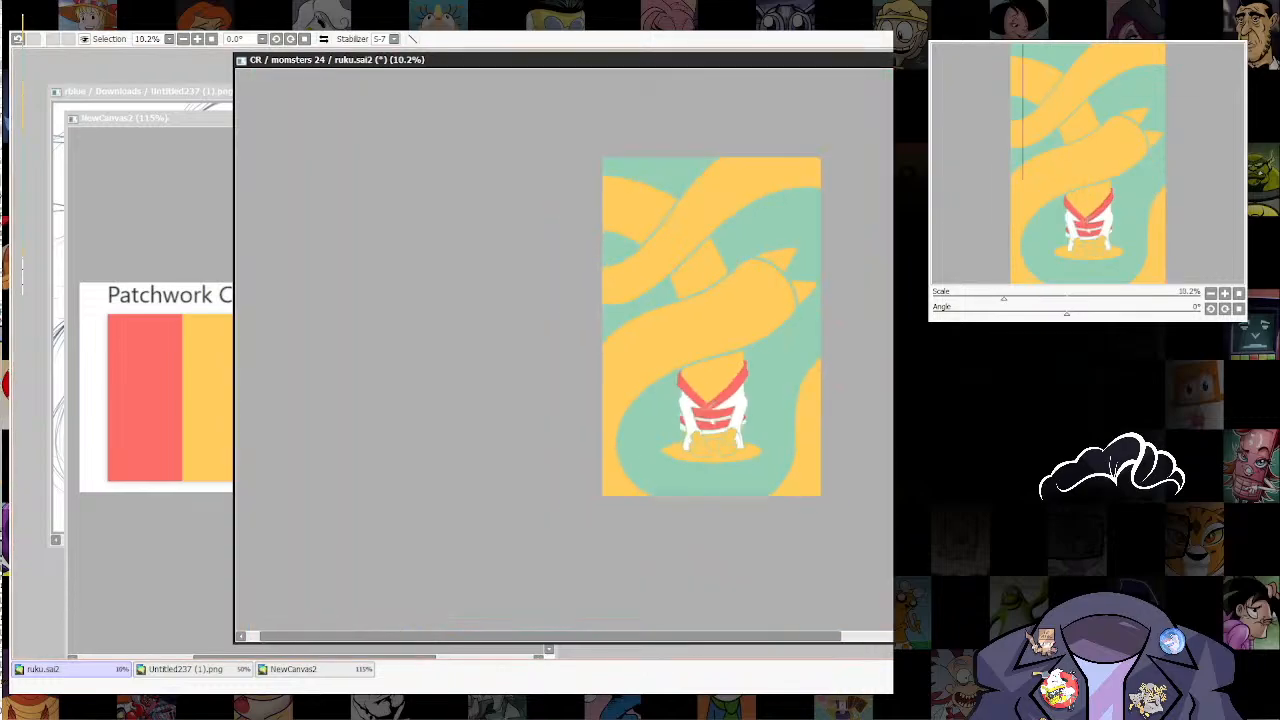
{"action": "scroll", "coordinate": [735, 427], "scroll_direction": "up", "scroll_amount": 5}
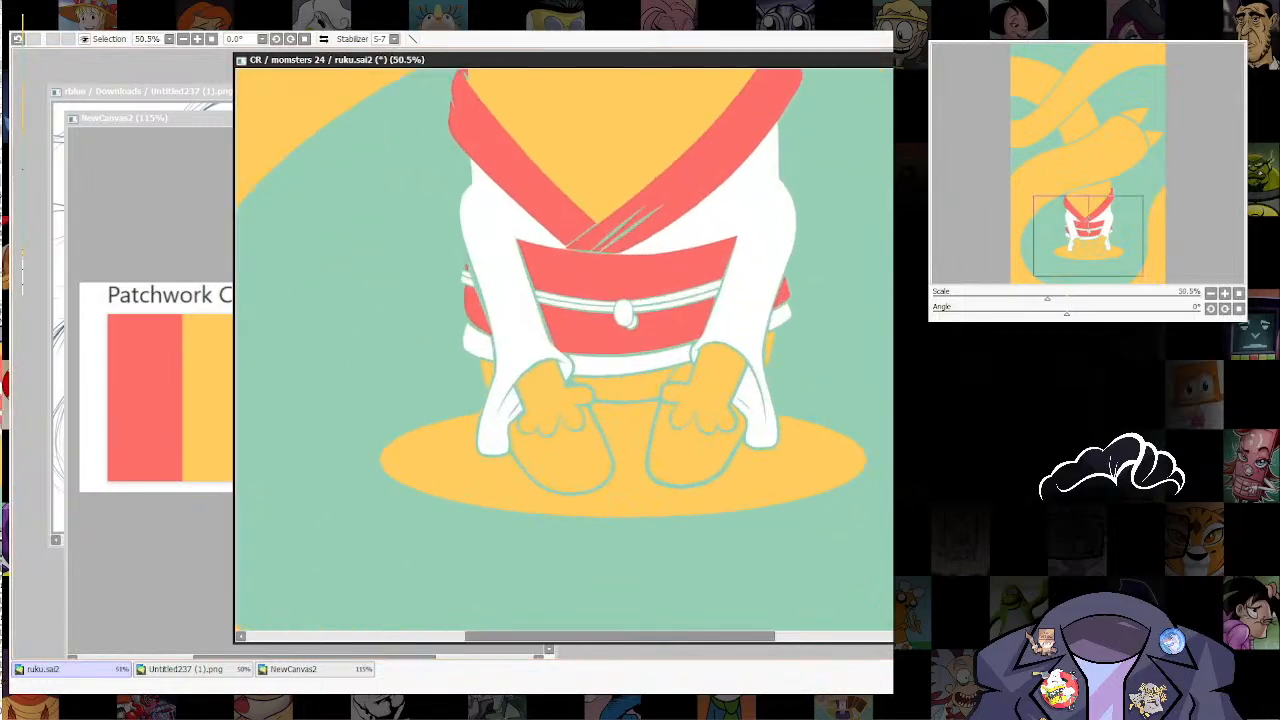
Step: Try filling the green background and contours with the Patchwork palette's white, and undo the fill
{"action": "left_click", "coordinate": [293, 669]}
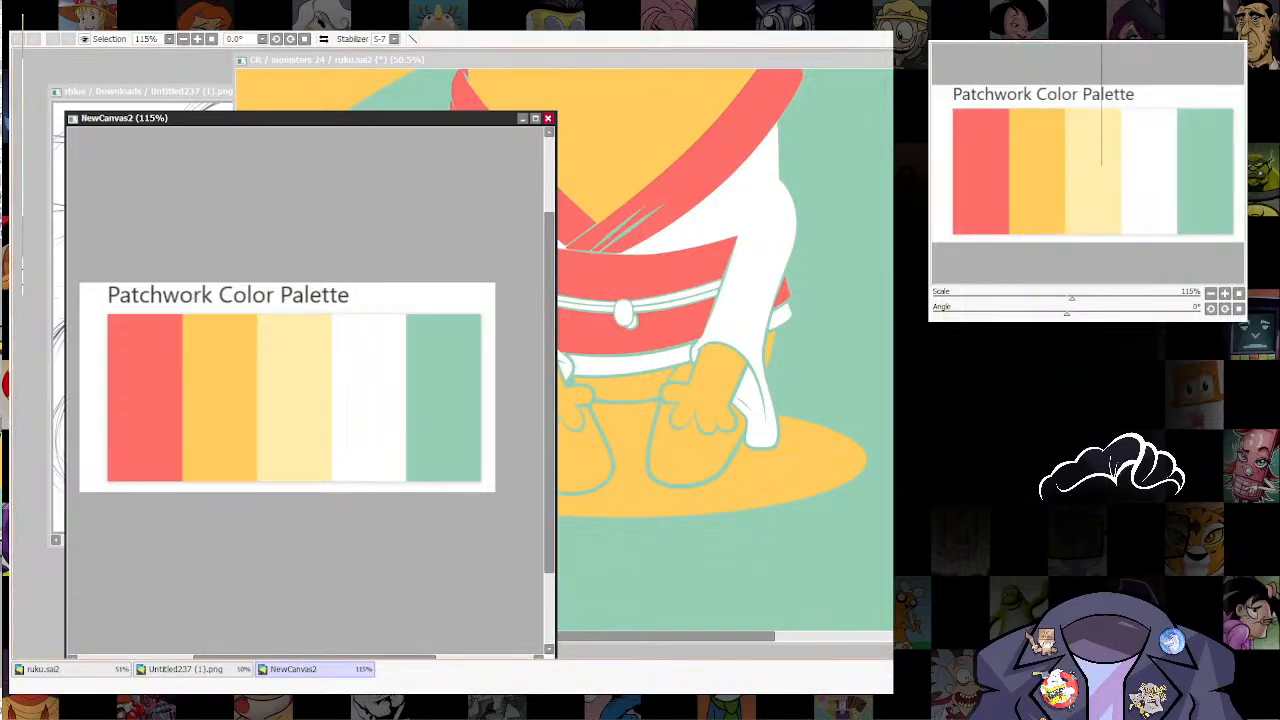
{"action": "left_click", "coordinate": [43, 669]}
{"action": "key", "text": "ctrl+f"}
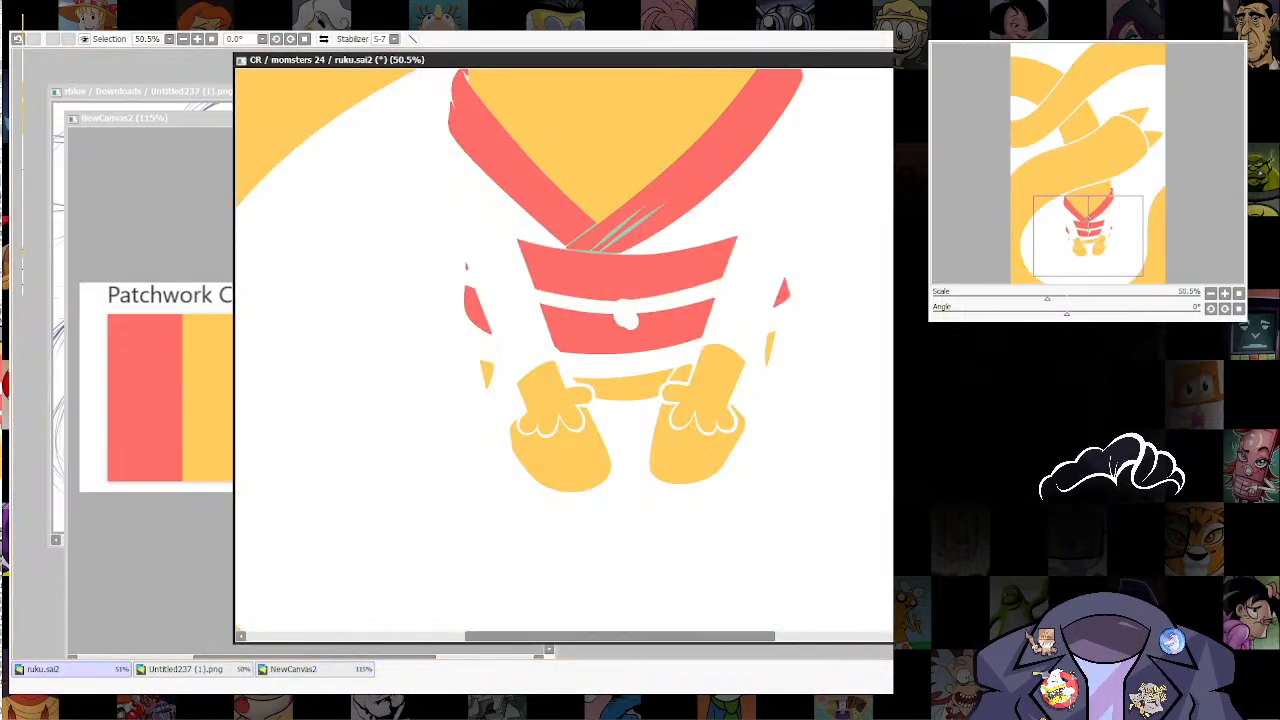
{"action": "key", "text": "ctrl+z"}
{"action": "key", "text": "ctrl+y"}
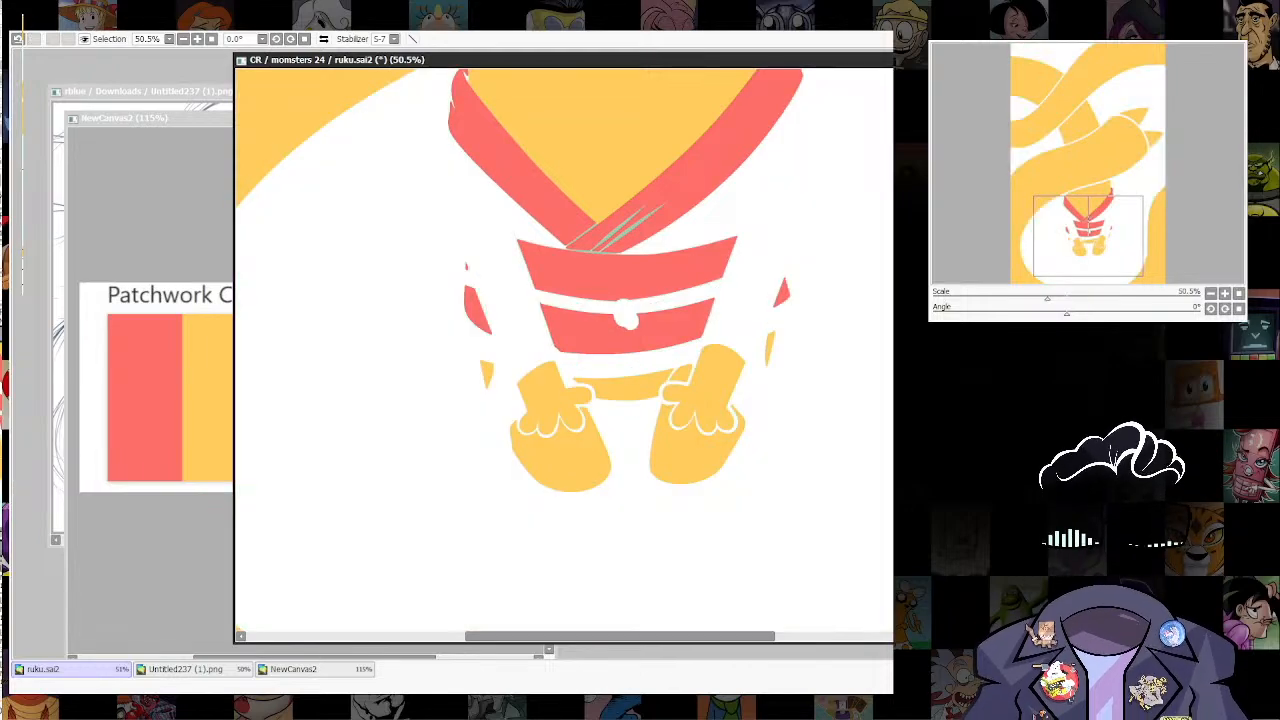
{"action": "key", "text": "ctrl+z"}
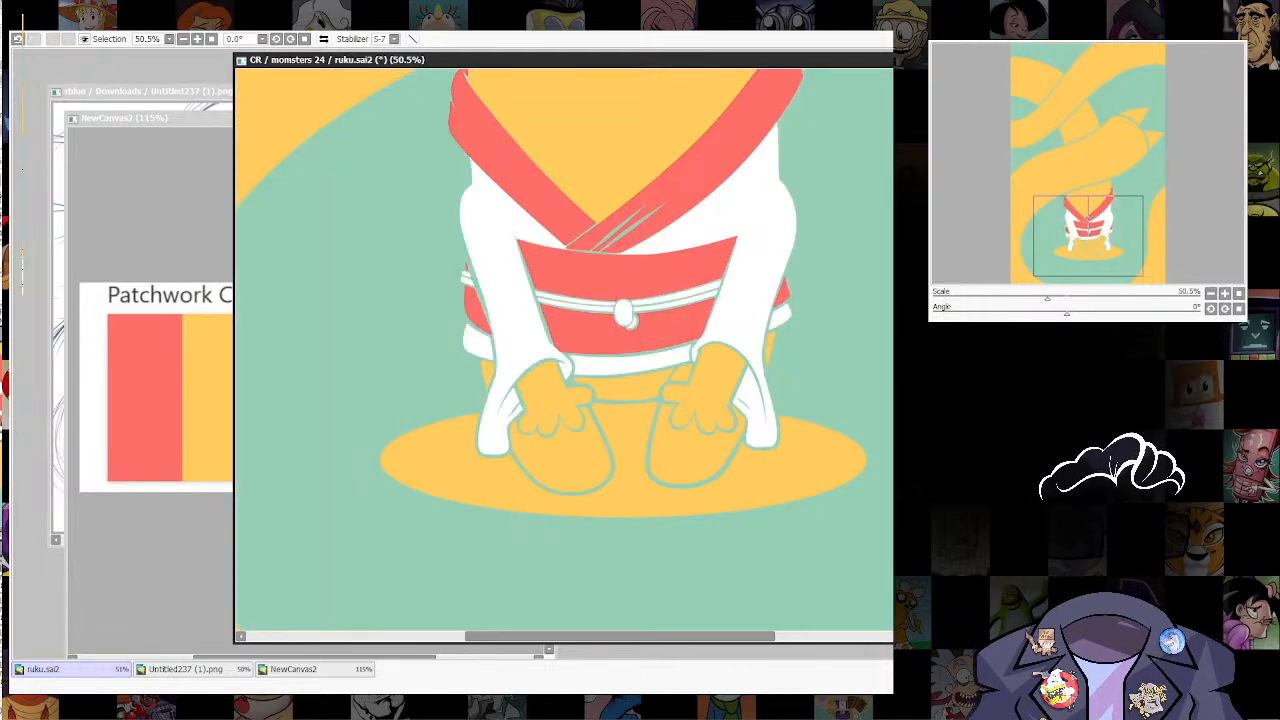
Step: Try the ground ellipse in white, and recolour it with the Patchwork palette's pale yellow
{"action": "key", "text": "ctrl+f"}
{"action": "left_click", "coordinate": [315, 669]}
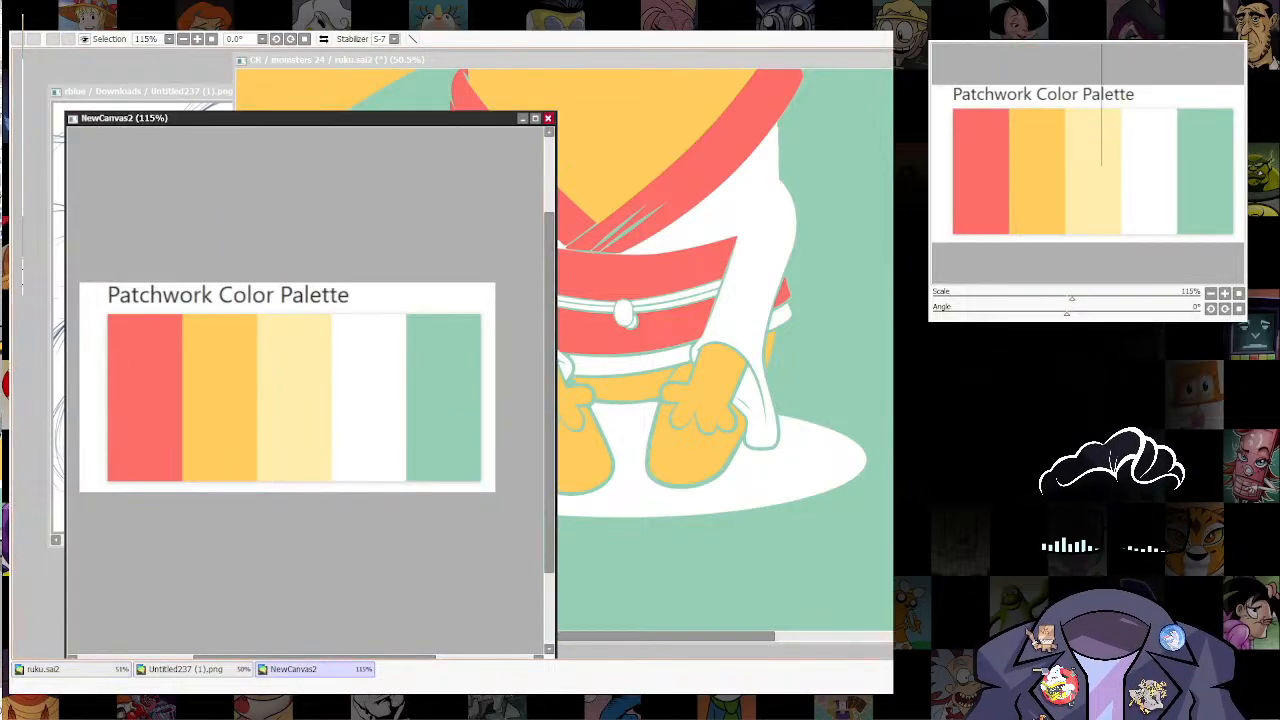
{"action": "left_click", "coordinate": [700, 500]}
{"action": "key", "text": "ctrl+f"}
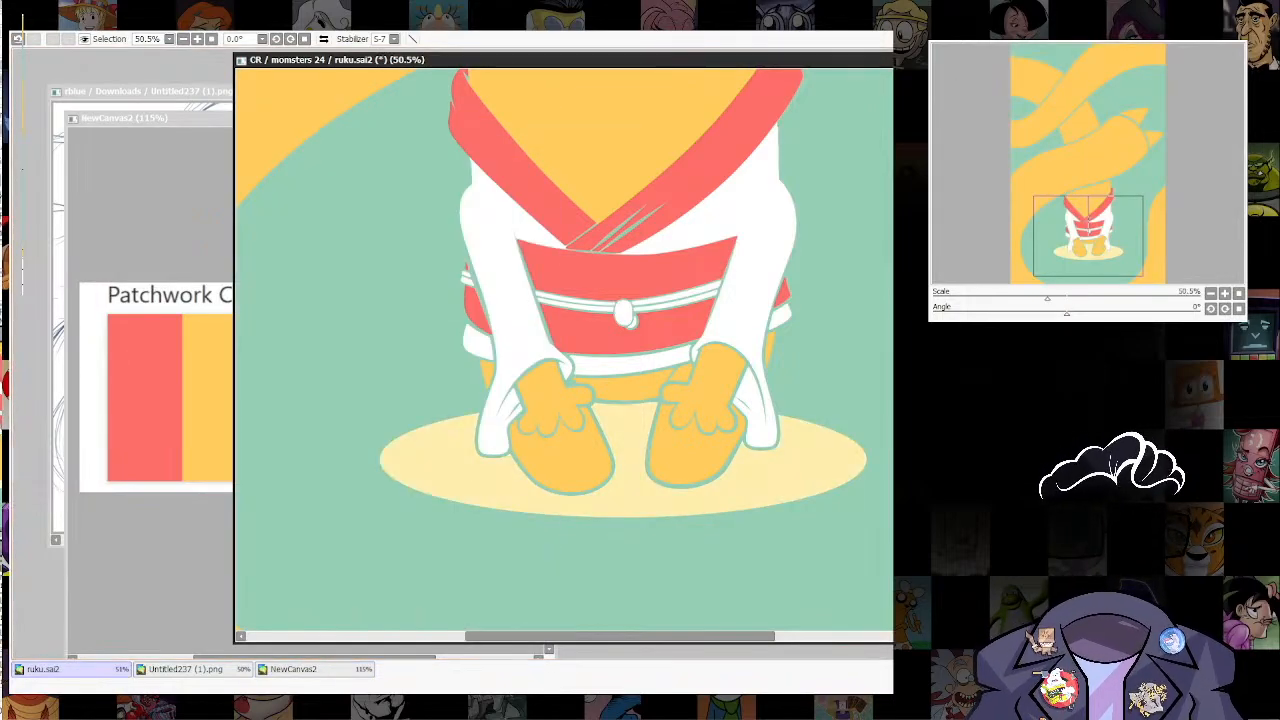
Step: Examine the coloured composition at several zoom levels, from the figure and ground ellipse to the full canvas
{"action": "scroll", "coordinate": [628, 575], "scroll_direction": "down", "scroll_amount": 7}
{"action": "scroll", "coordinate": [676, 482], "scroll_direction": "up", "scroll_amount": 2}
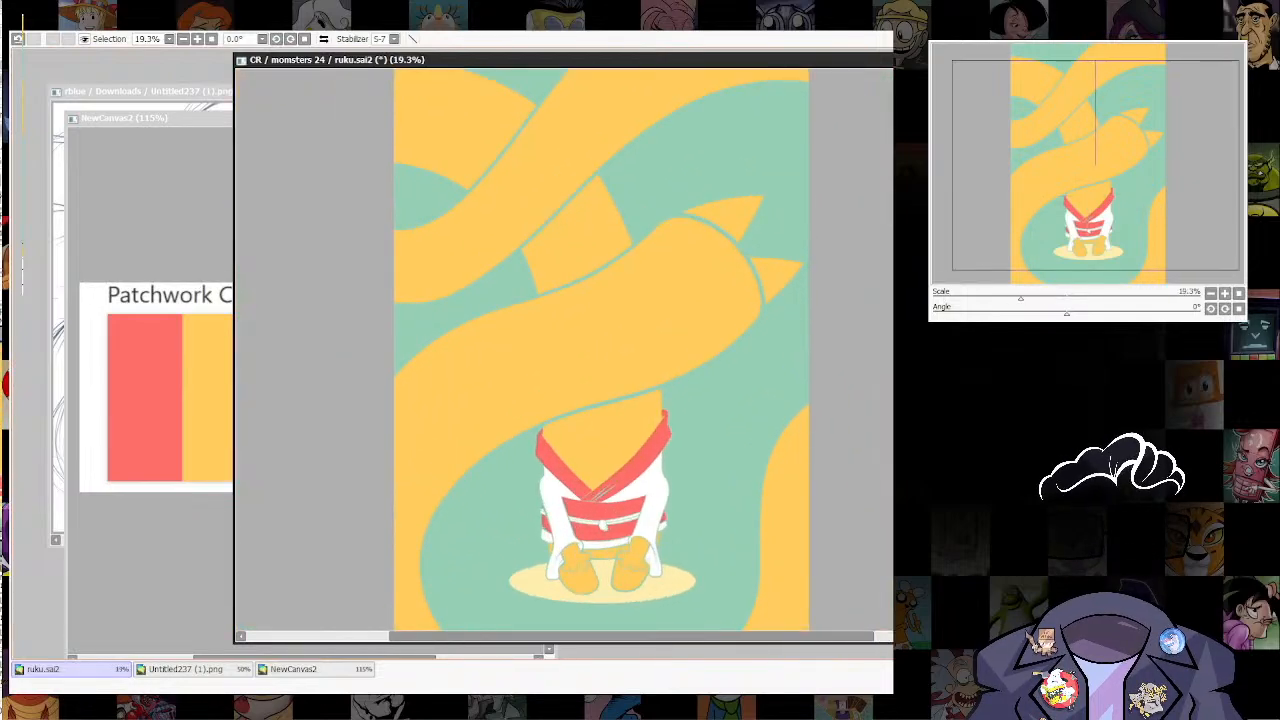
{"action": "scroll", "coordinate": [600, 350], "scroll_direction": "down", "scroll_amount": 3}
{"action": "scroll", "coordinate": [600, 350], "scroll_direction": "up", "scroll_amount": 4}
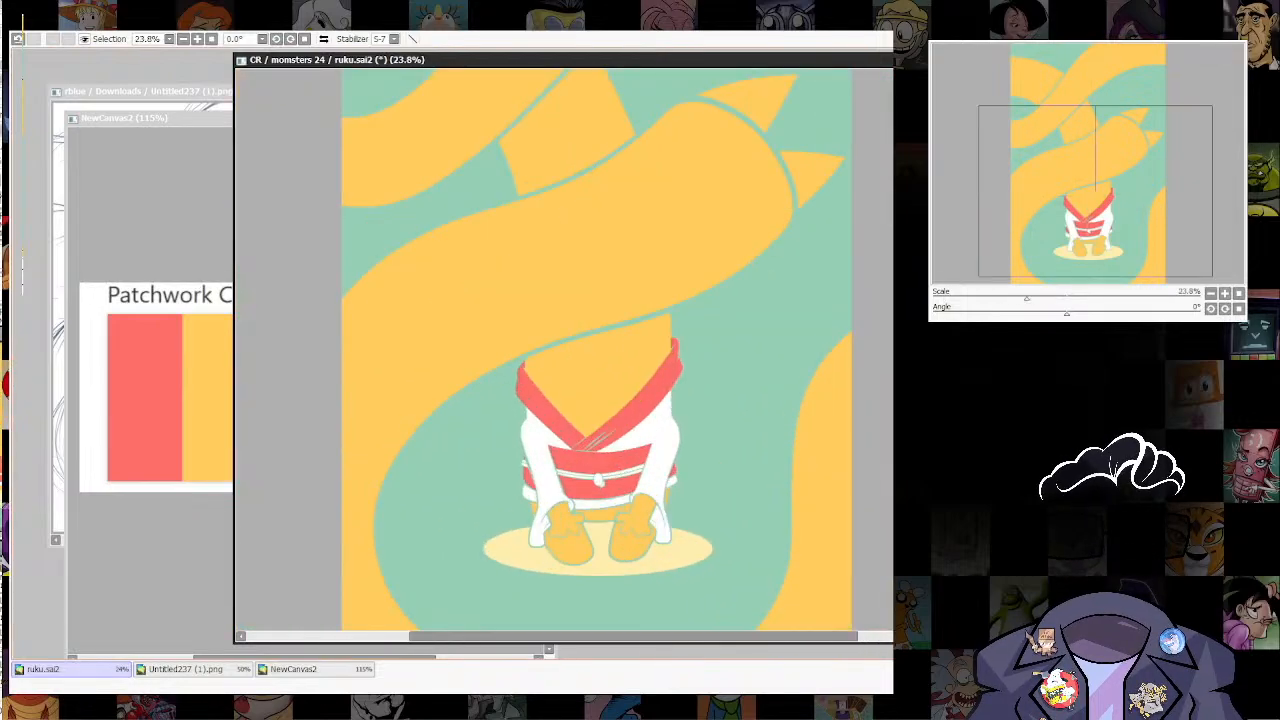
{"action": "scroll", "coordinate": [600, 350], "scroll_direction": "down", "scroll_amount": 3}
{"action": "scroll", "coordinate": [600, 350], "scroll_direction": "up", "scroll_amount": 1}
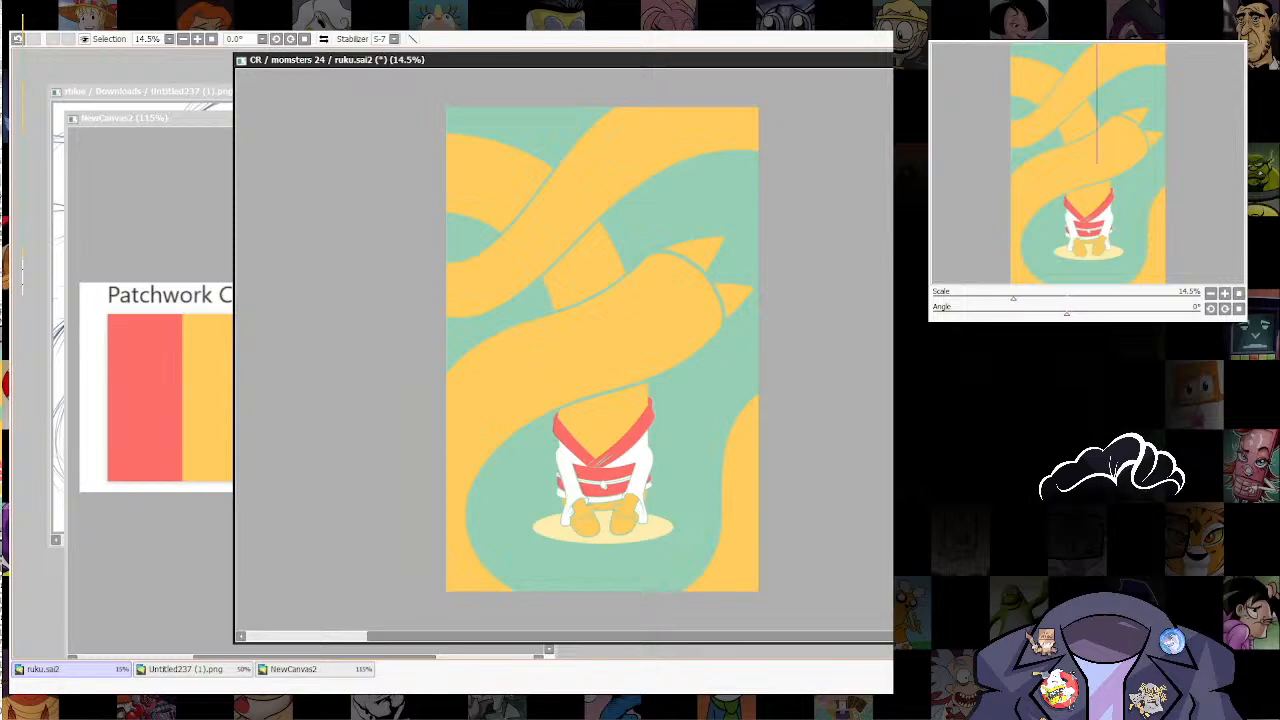
{"action": "scroll", "coordinate": [600, 350], "scroll_direction": "up", "scroll_amount": 3}
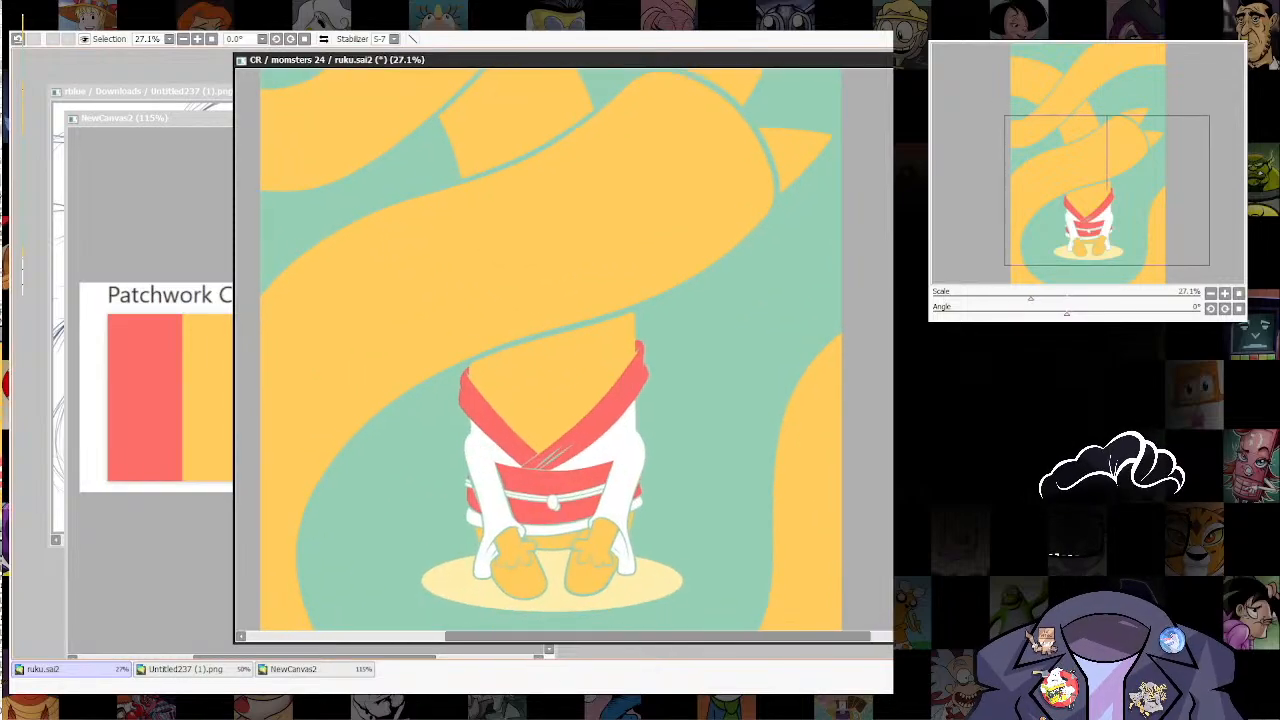
{"action": "scroll", "coordinate": [600, 350], "scroll_direction": "down", "scroll_amount": 1}
{"action": "scroll", "coordinate": [600, 350], "scroll_direction": "down", "scroll_amount": 2}
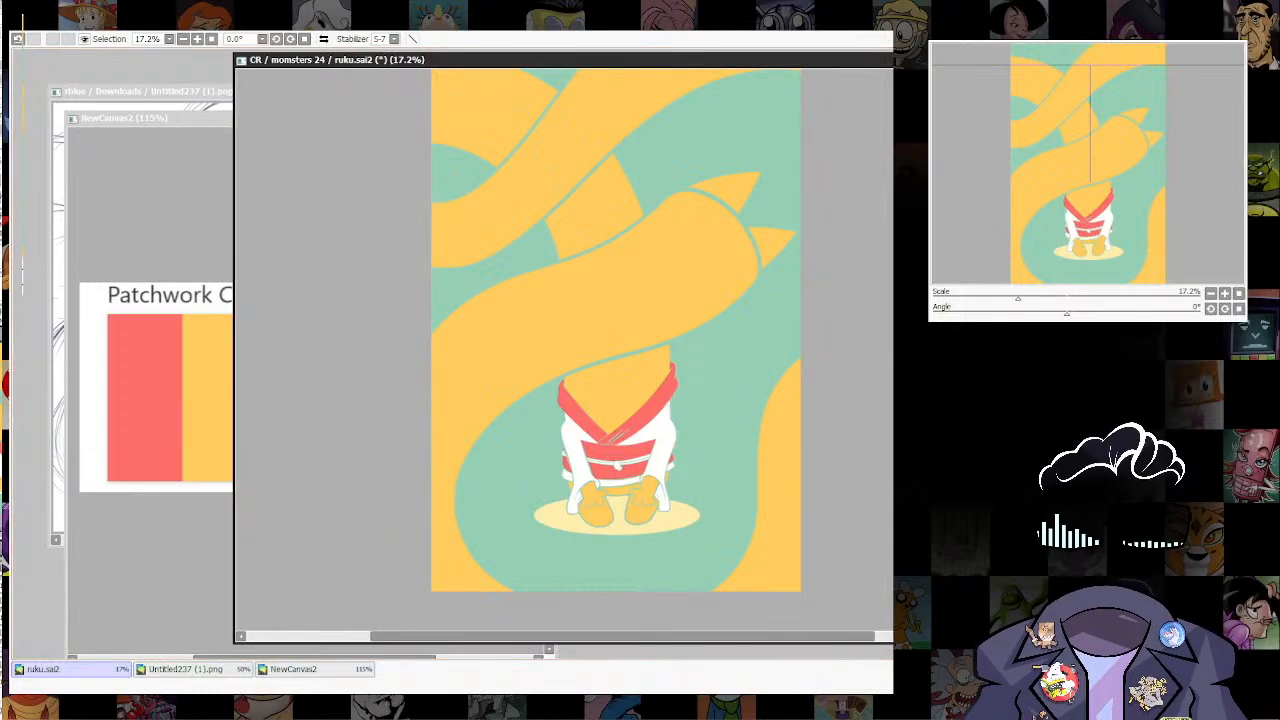
{"action": "key", "text": "alt+Tab"}
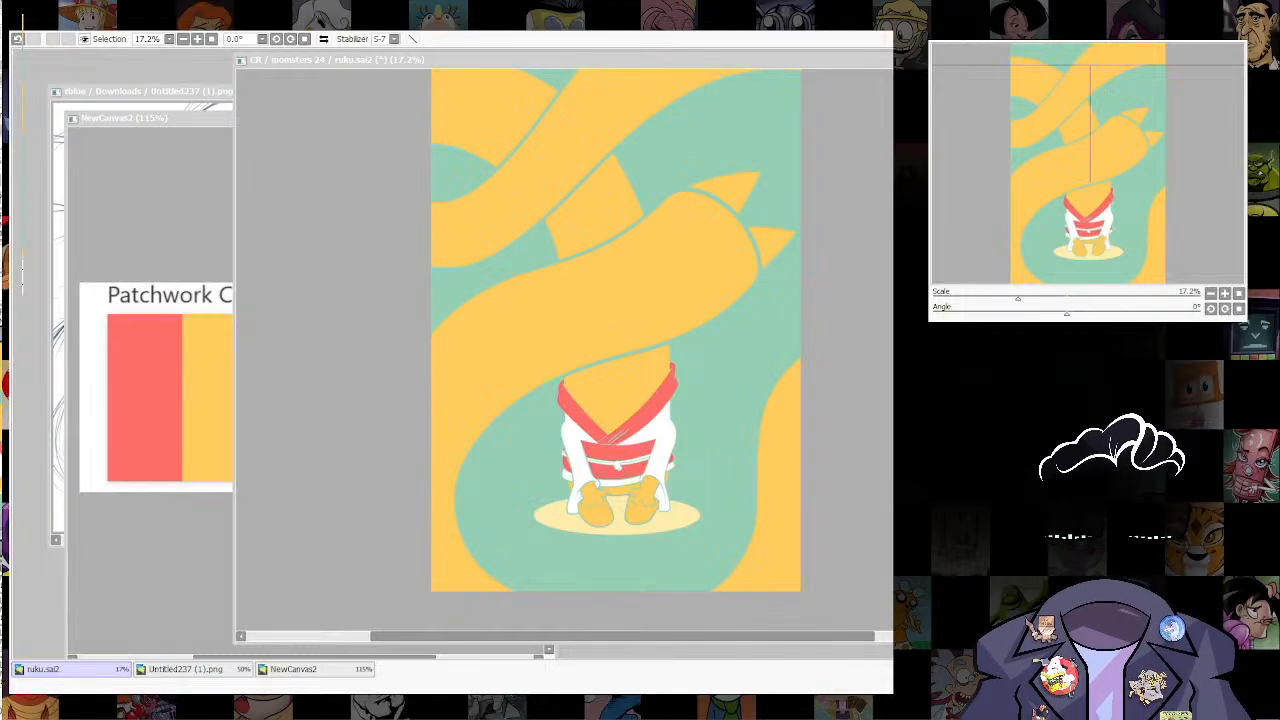
{"action": "key", "text": "alt+Tab"}
Step: Try filling both ears with purple, compare them with the orange version, and undo the purple fills
{"action": "scroll", "coordinate": [682, 309], "scroll_direction": "up", "scroll_amount": 2}
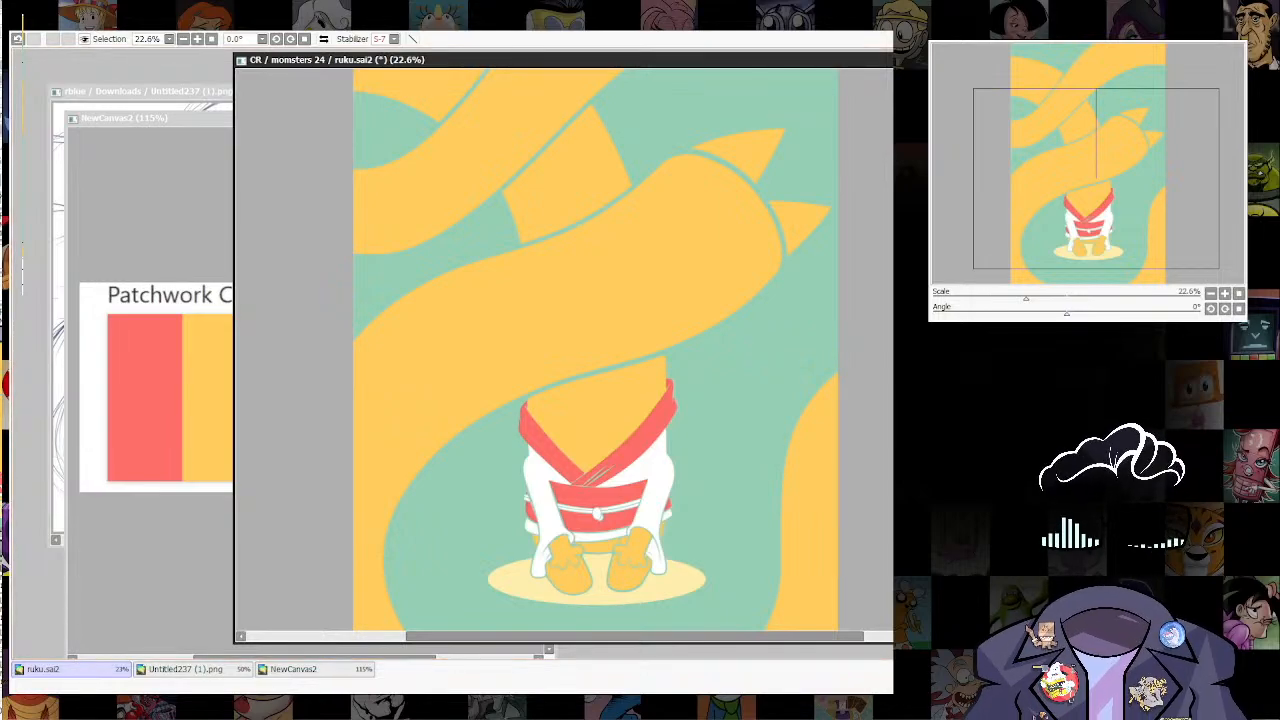
{"action": "scroll", "coordinate": [808, 110], "scroll_direction": "up", "scroll_amount": 8}
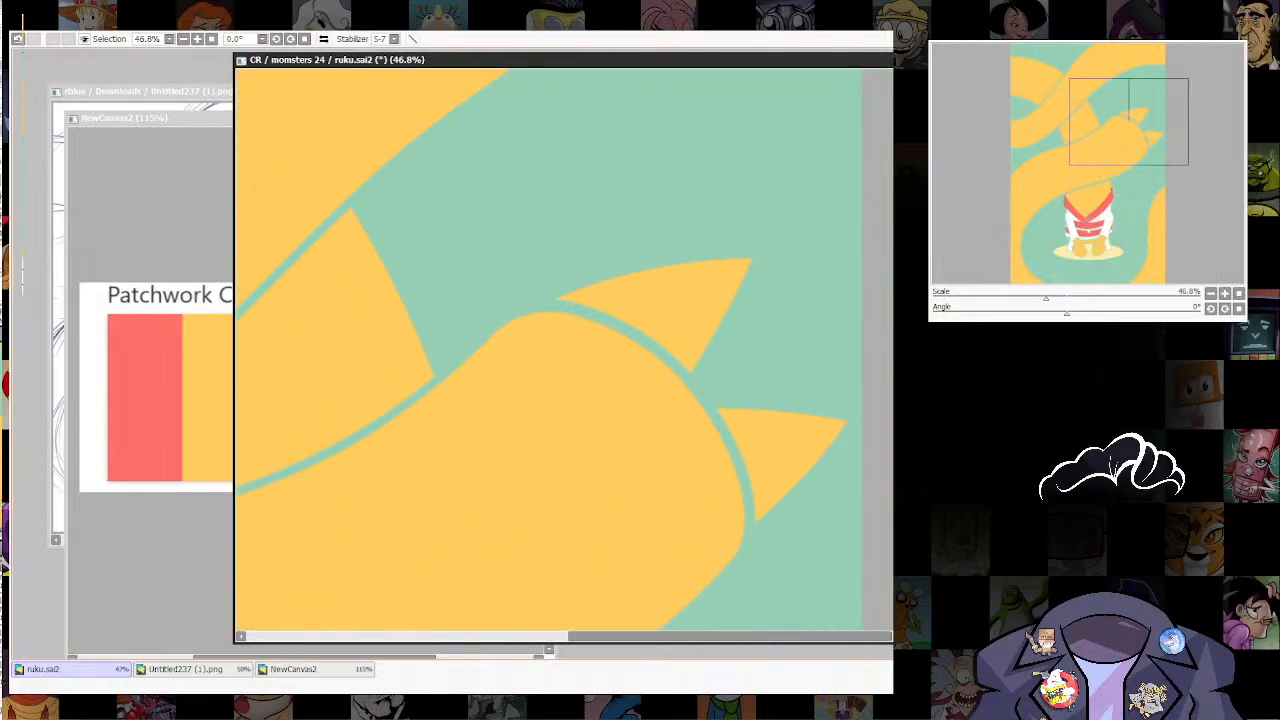
{"action": "left_click", "coordinate": [684, 307]}
{"action": "left_click", "coordinate": [775, 448]}
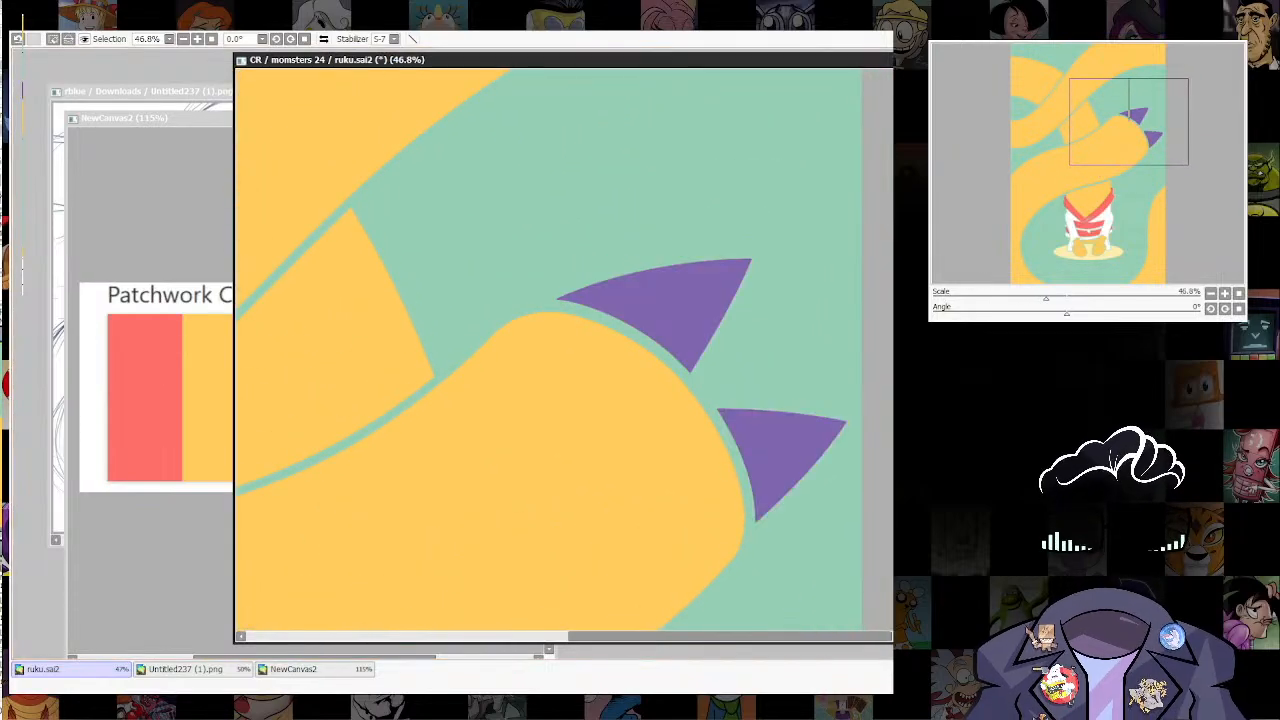
{"action": "key", "text": "ctrl+z"}
{"action": "key", "text": "ctrl+z"}
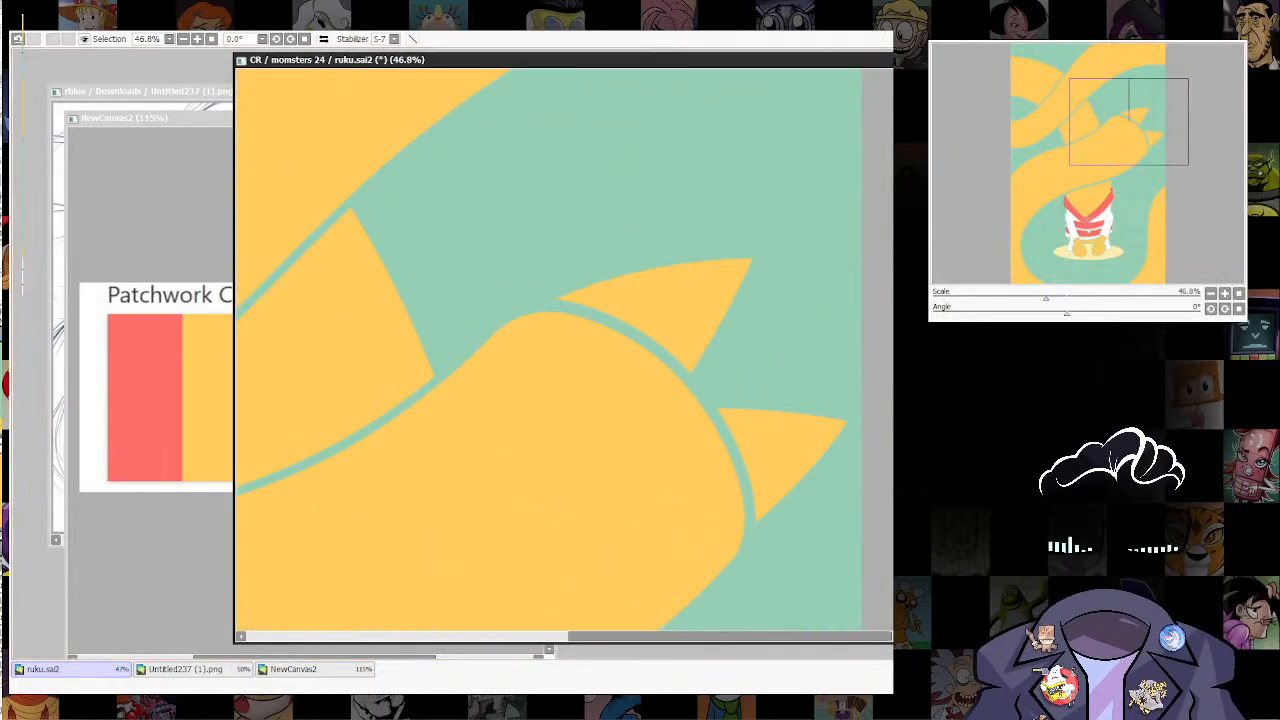
{"action": "key", "text": "ctrl+y"}
{"action": "key", "text": "ctrl+y"}
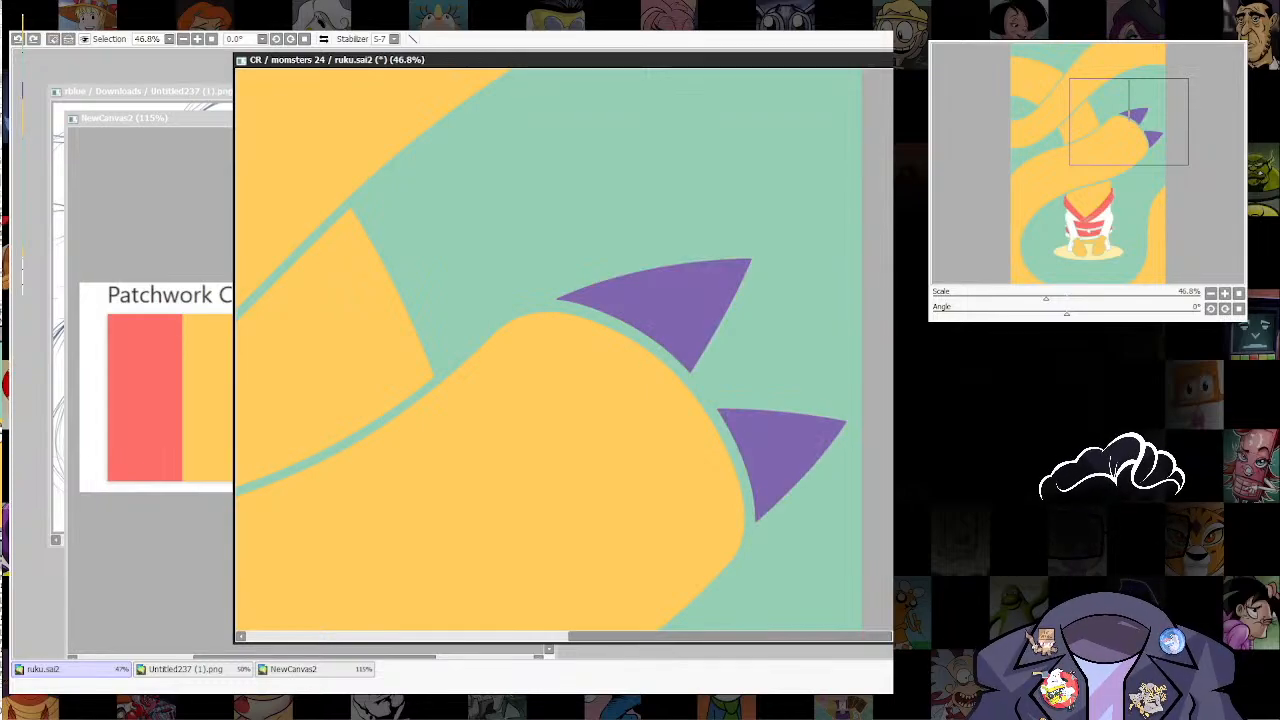
{"action": "key", "text": "ctrl+z"}
{"action": "key", "text": "ctrl+z"}
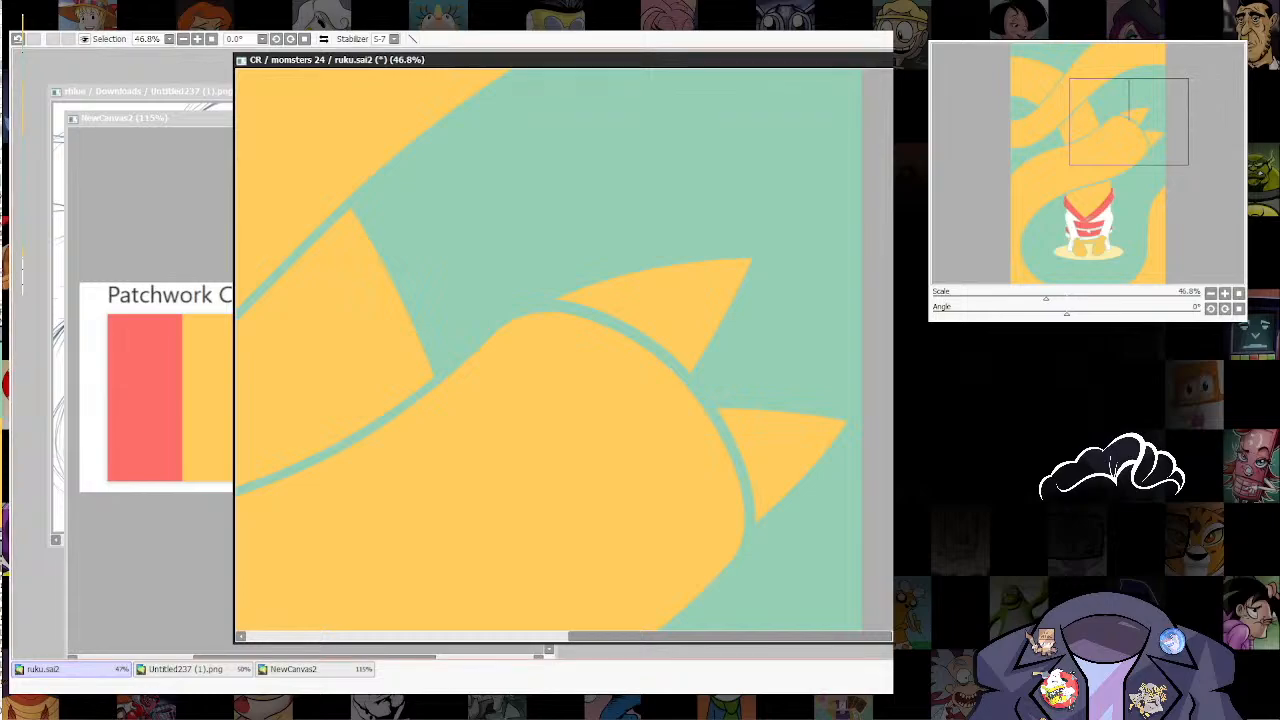
Step: Paint pale yellow triangular inner ears inside both orange ears, leaving an orange rim along the outer edges
{"action": "left_click_drag", "start_coordinate": [658, 303], "coordinate": [588, 308]}
{"action": "left_click_drag", "start_coordinate": [681, 339], "coordinate": [731, 271]}
{"action": "left_click_drag", "start_coordinate": [638, 340], "coordinate": [673, 354]}
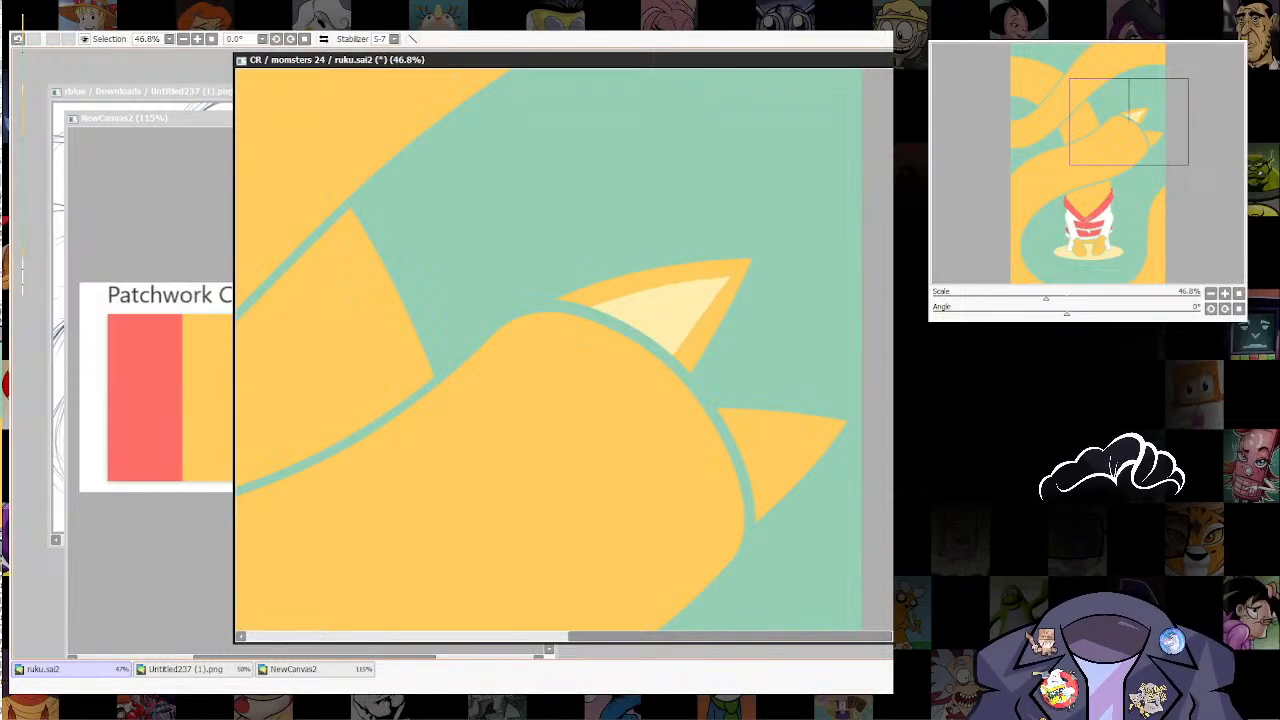
{"action": "left_click_drag", "start_coordinate": [668, 312], "coordinate": [742, 456]}
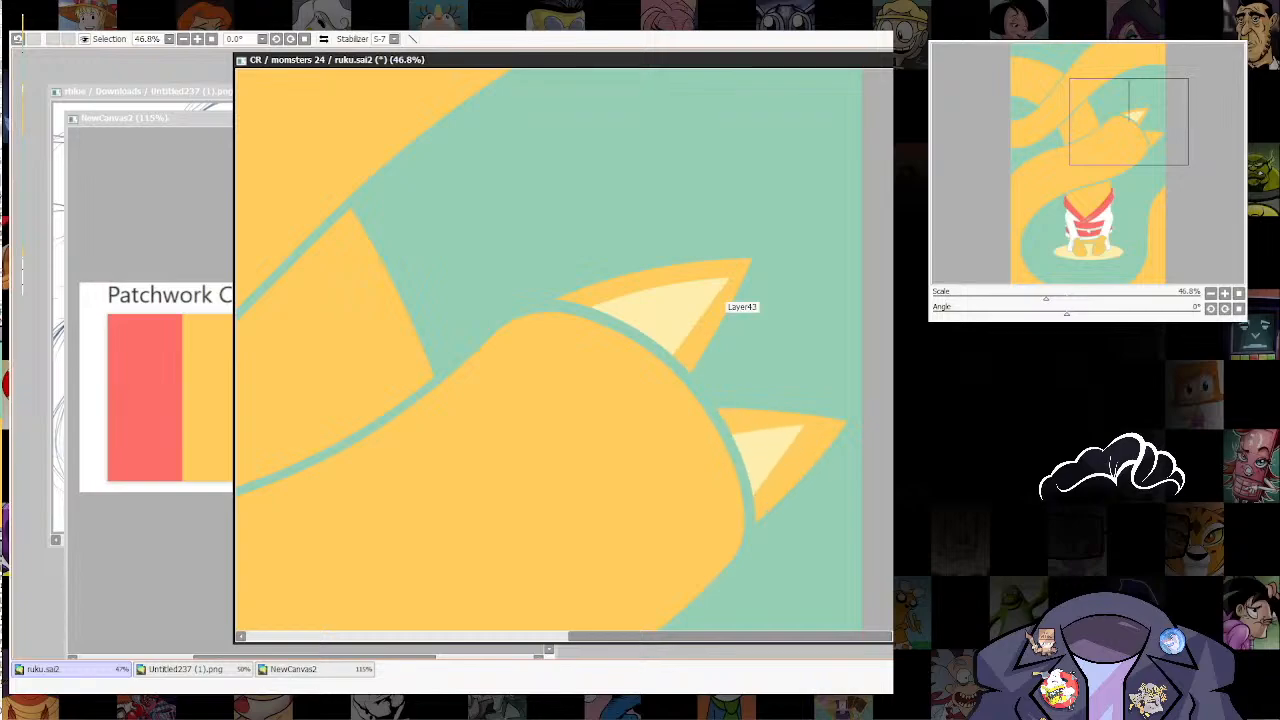
{"action": "left_click_drag", "start_coordinate": [804, 421], "coordinate": [836, 428]}
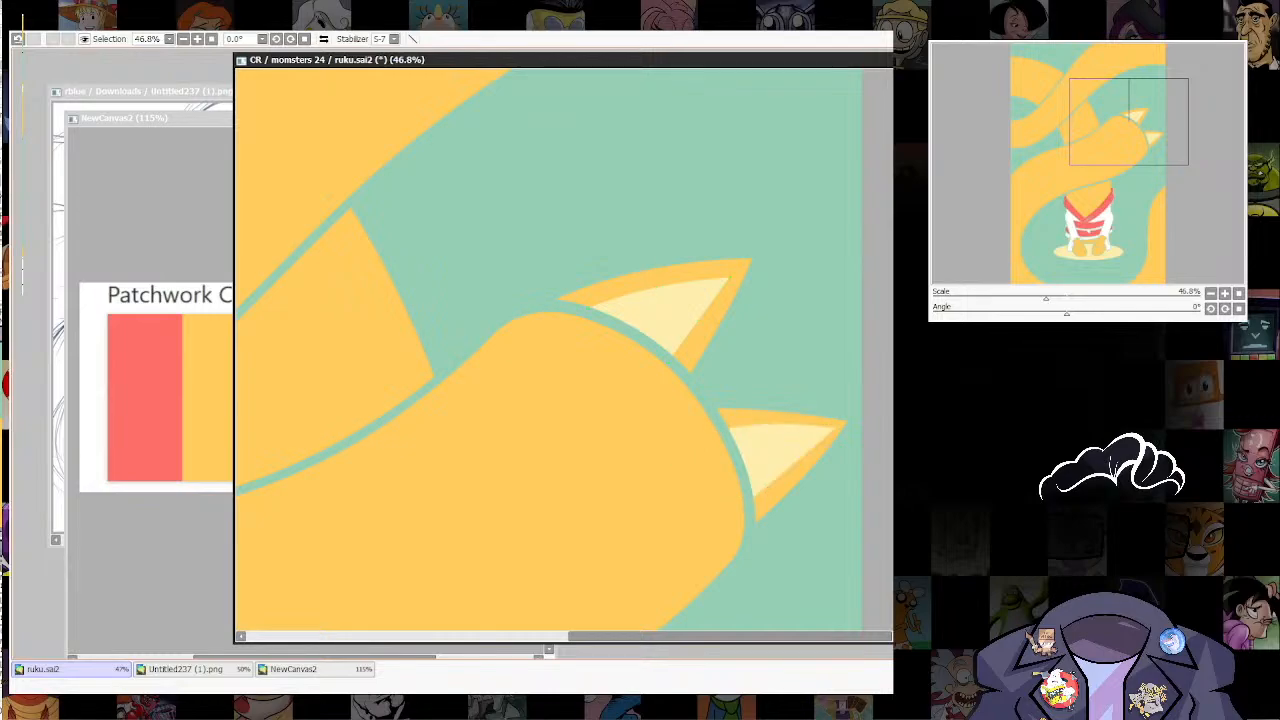
{"action": "left_click_drag", "start_coordinate": [662, 452], "coordinate": [677, 431]}
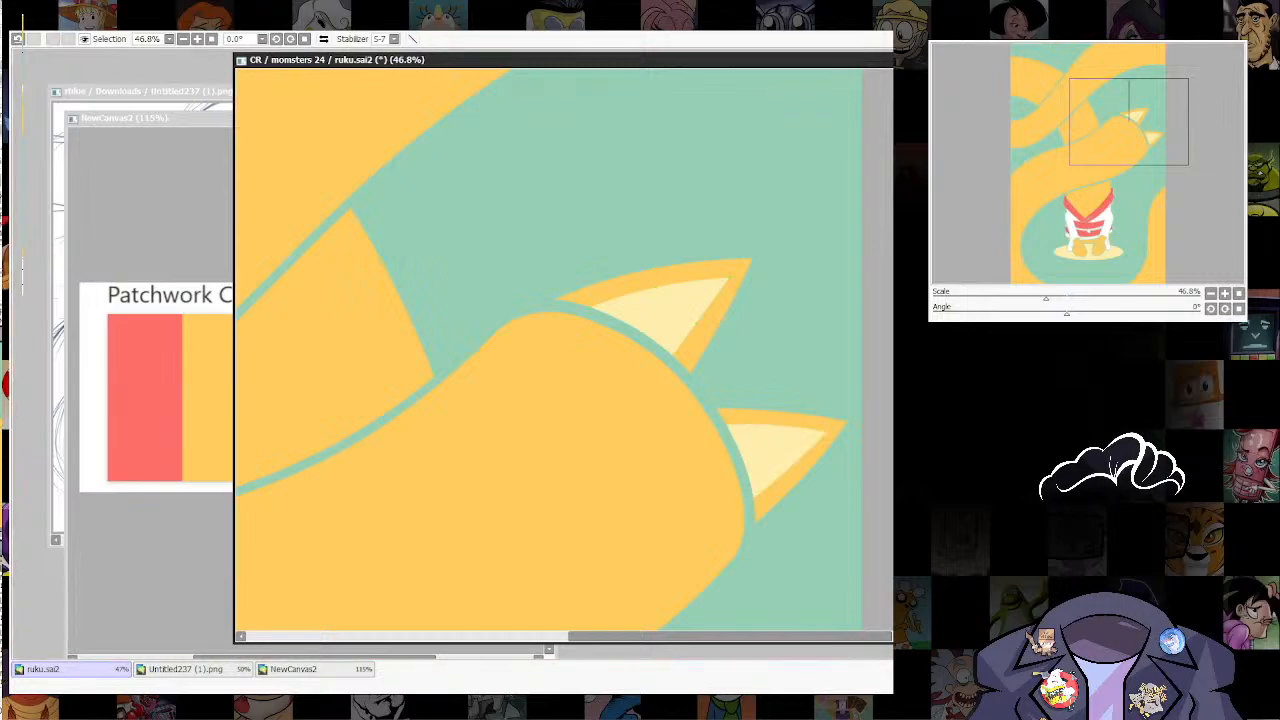
Step: Recolour the outer rims of both ears with the Patchwork palette's red and check them in the full composition
{"action": "left_click", "coordinate": [293, 669]}
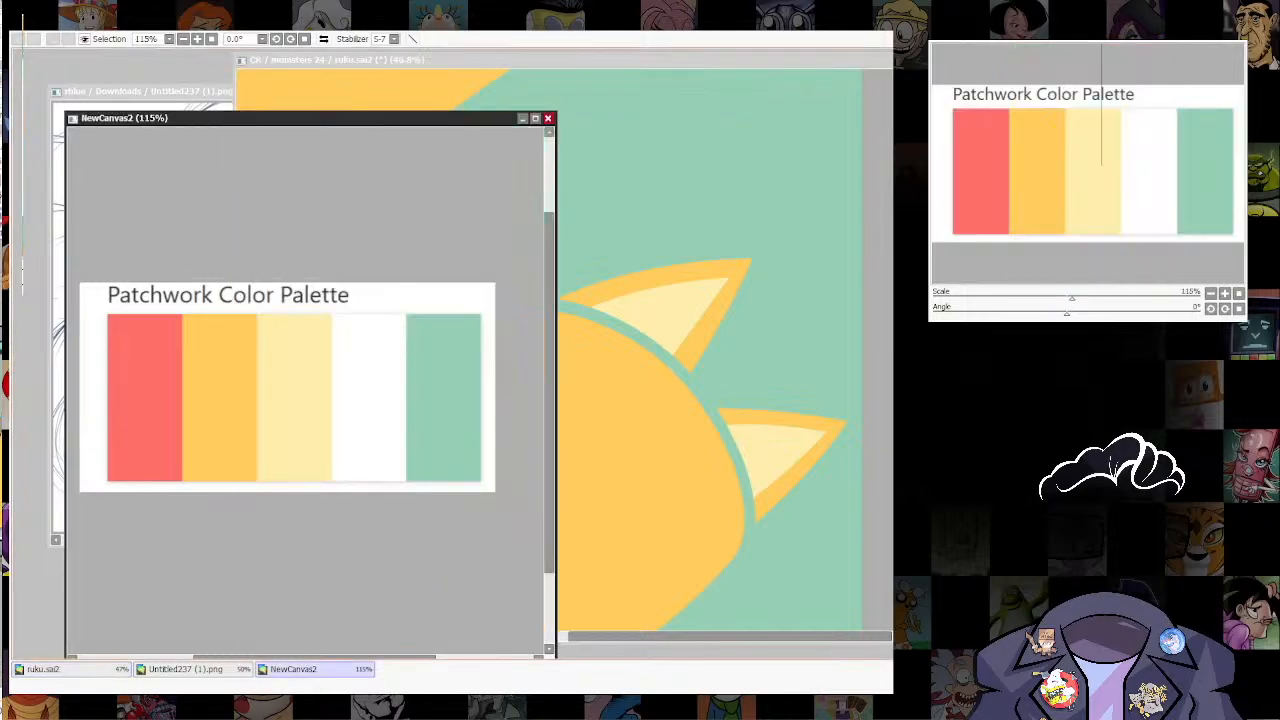
{"action": "left_click", "coordinate": [44, 669]}
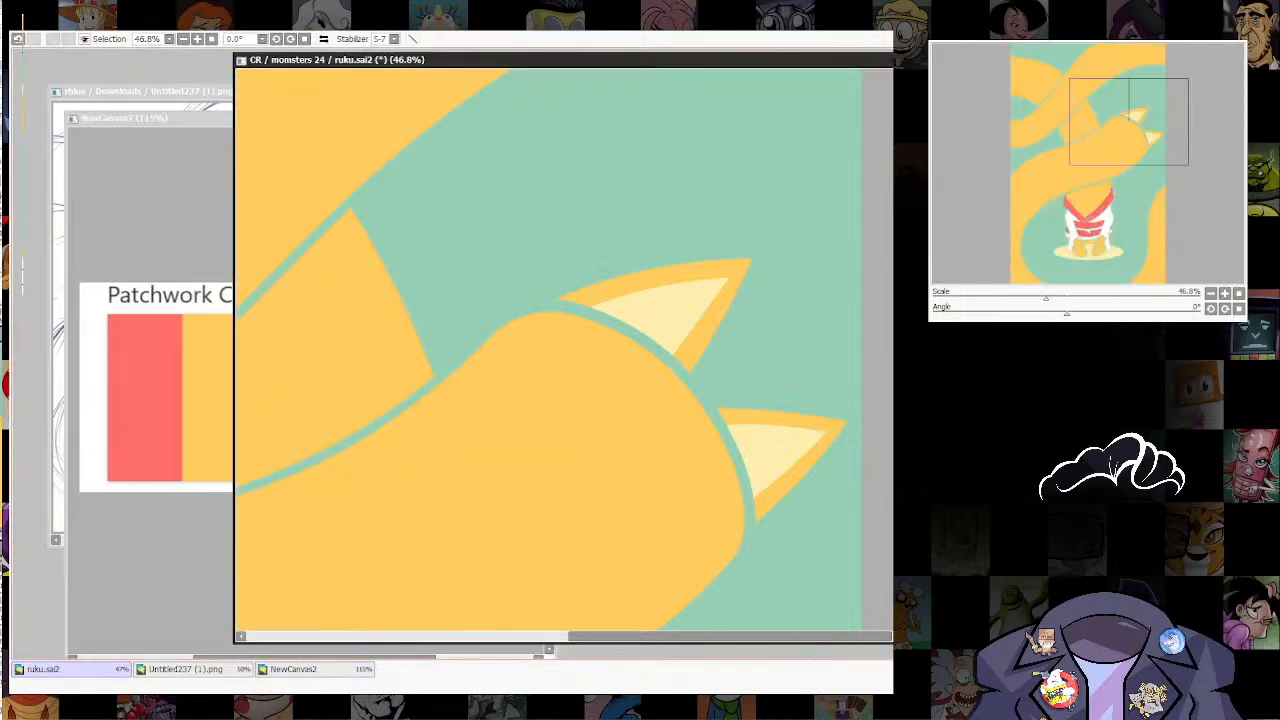
{"action": "key", "text": "ctrl+f"}
{"action": "scroll", "coordinate": [715, 330], "scroll_direction": "down", "scroll_amount": 7}
{"action": "left_click_drag", "start_coordinate": [715, 330], "coordinate": [721, 184]}
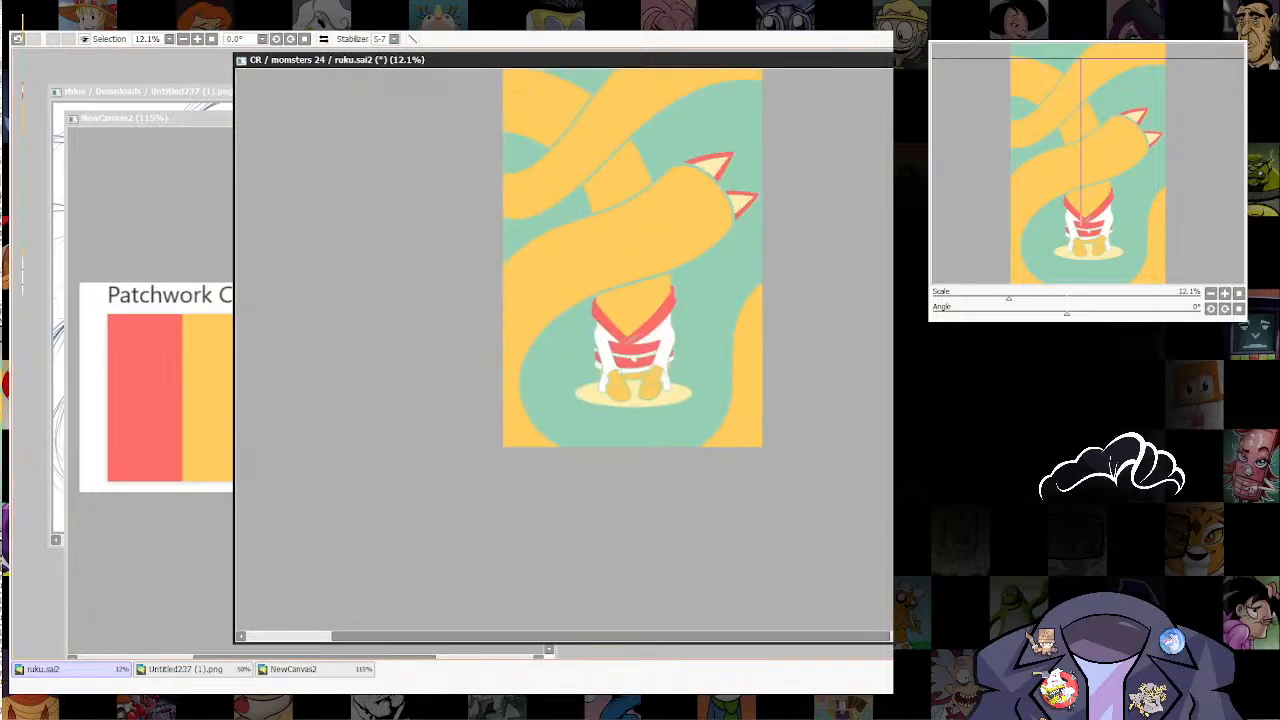
{"action": "scroll", "coordinate": [669, 370], "scroll_direction": "down", "scroll_amount": 6}
{"action": "scroll", "coordinate": [681, 330], "scroll_direction": "up", "scroll_amount": 12}
{"action": "scroll", "coordinate": [748, 327], "scroll_direction": "down", "scroll_amount": 12}
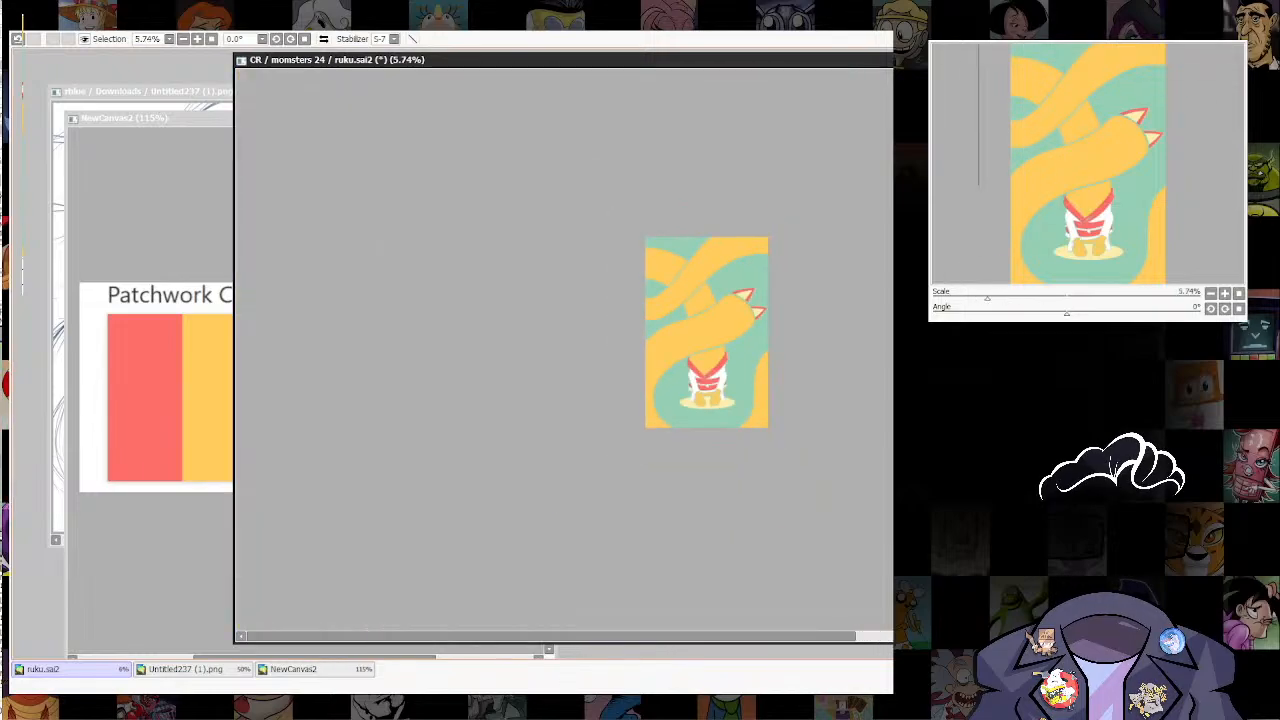
Step: Extend the upper ear's red base over the green gap to meet the head, using a resized brush
{"action": "scroll", "coordinate": [752, 290], "scroll_direction": "up", "scroll_amount": 4}
{"action": "scroll", "coordinate": [736, 295], "scroll_direction": "up", "scroll_amount": 4}
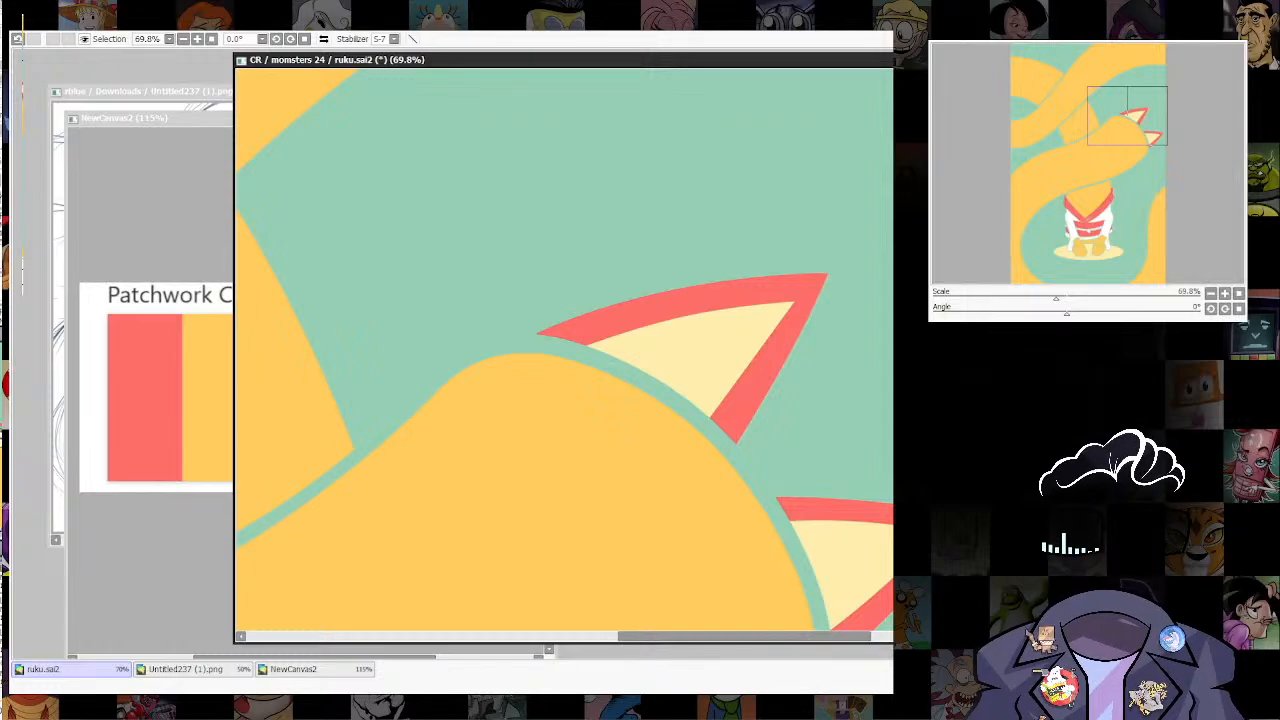
{"action": "key", "text": "bracketright"}
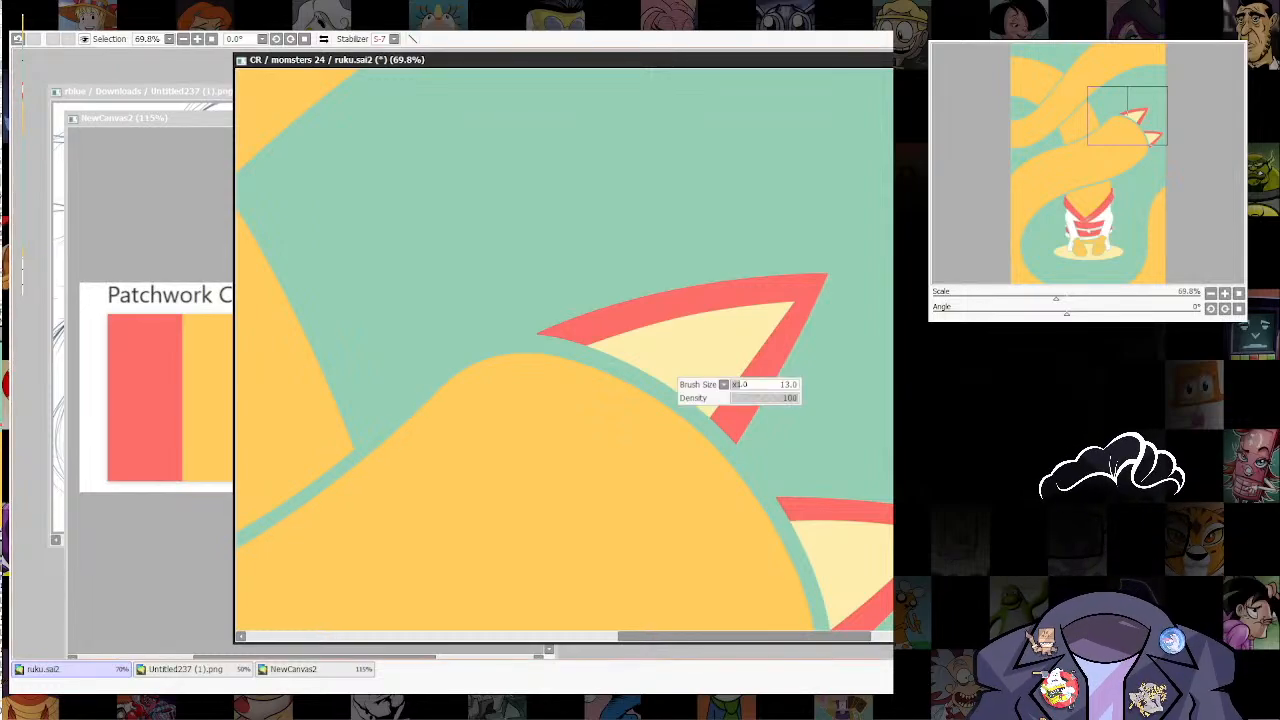
{"action": "mouse_move", "coordinate": [566, 332]}
{"action": "left_mouse_down"}
{"action": "mouse_move", "coordinate": [502, 377]}
{"action": "mouse_move", "coordinate": [592, 322]}
{"action": "mouse_move", "coordinate": [491, 380]}
{"action": "left_mouse_up"}
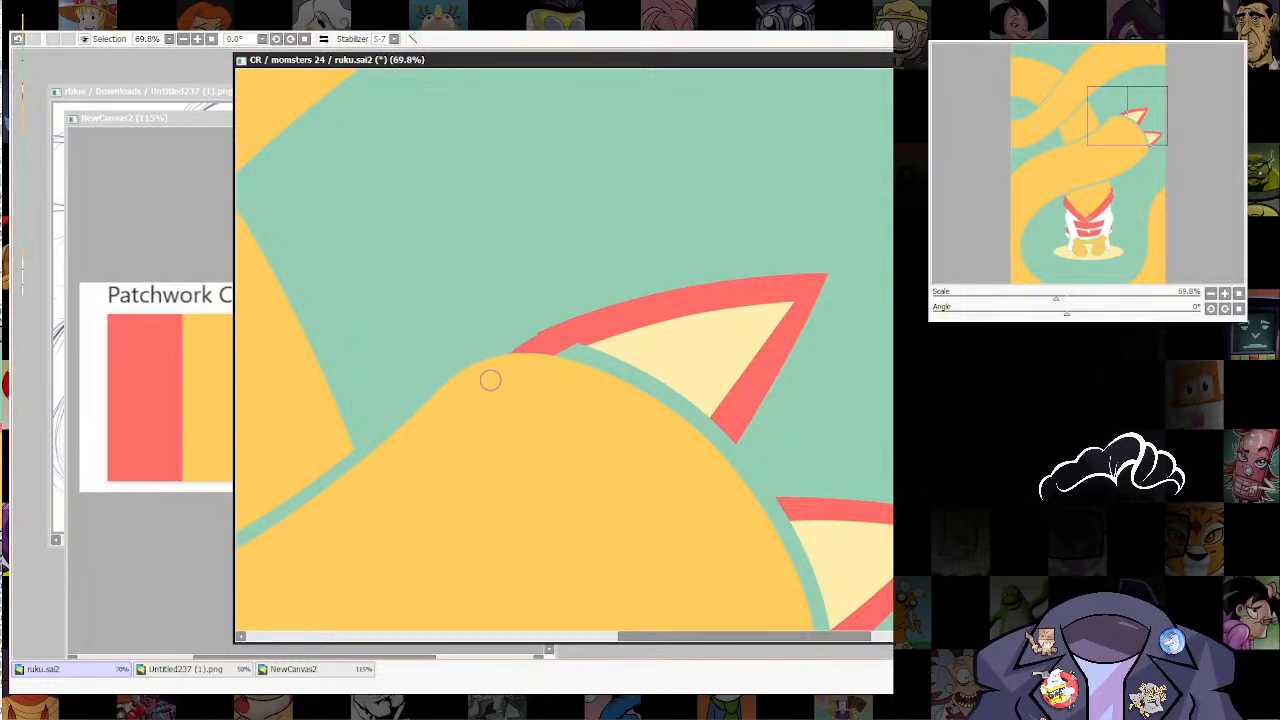
{"action": "mouse_move", "coordinate": [573, 331]}
{"action": "left_mouse_down"}
{"action": "mouse_move", "coordinate": [491, 377]}
{"action": "mouse_move", "coordinate": [621, 324]}
{"action": "mouse_move", "coordinate": [492, 402]}
{"action": "mouse_move", "coordinate": [612, 324]}
{"action": "mouse_move", "coordinate": [596, 339]}
{"action": "mouse_move", "coordinate": [645, 335]}
{"action": "mouse_move", "coordinate": [541, 417]}
{"action": "mouse_move", "coordinate": [690, 341]}
{"action": "mouse_move", "coordinate": [596, 434]}
{"action": "mouse_move", "coordinate": [726, 403]}
{"action": "left_mouse_up"}
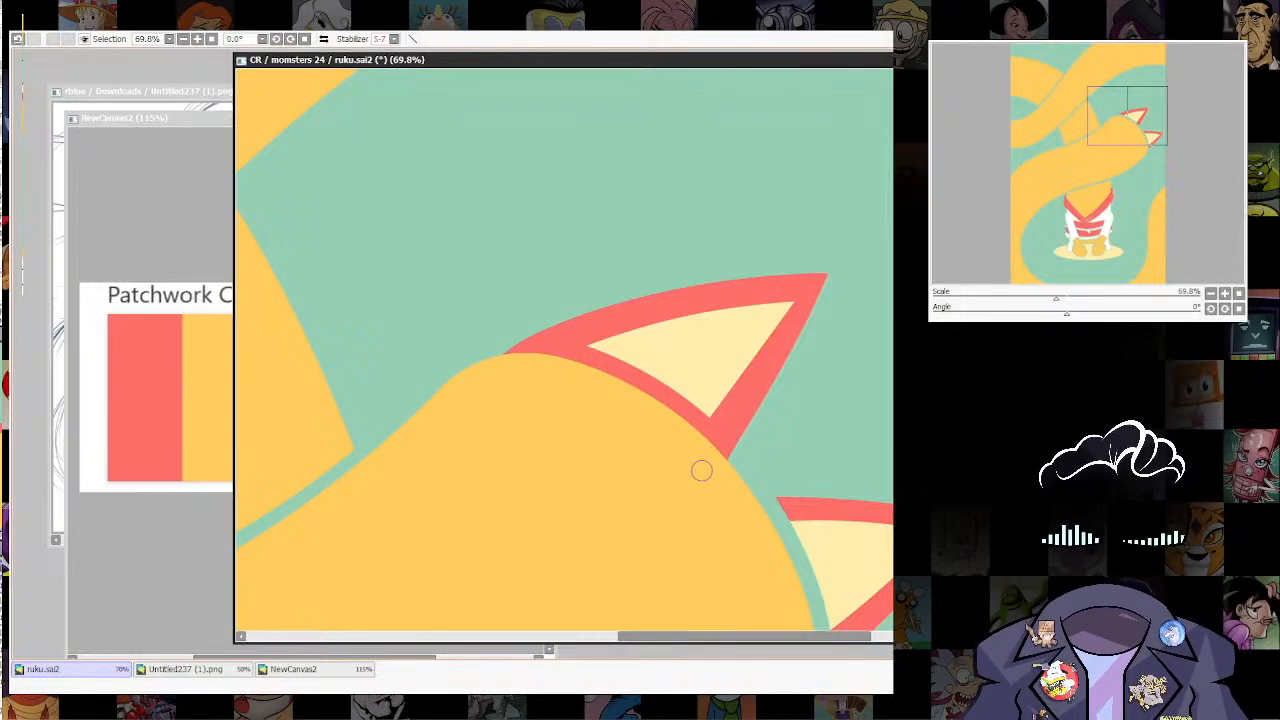
Step: Rotate the view and paint the second ear's base red over the green gap until it meets the head
{"action": "left_click_drag", "start_coordinate": [873, 511], "coordinate": [748, 85]}
{"action": "left_click_drag", "start_coordinate": [772, 299], "coordinate": [669, 491]}
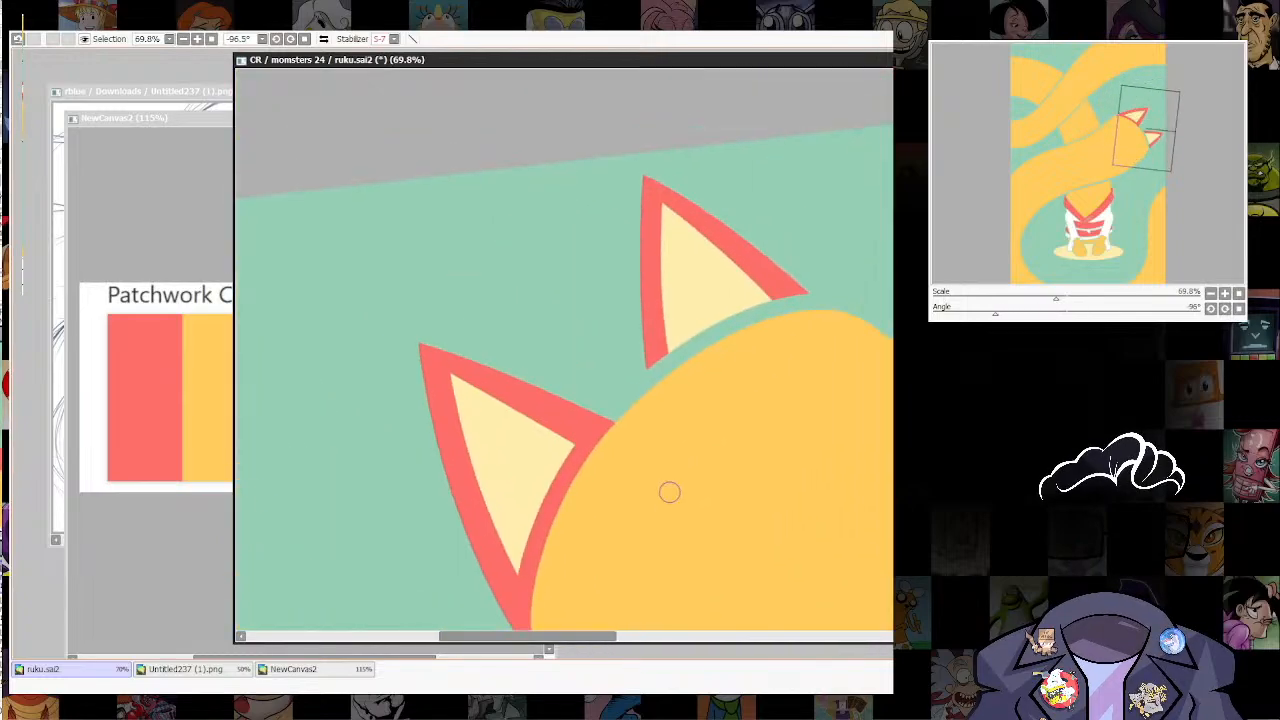
{"action": "mouse_move", "coordinate": [654, 329]}
{"action": "left_mouse_down"}
{"action": "mouse_move", "coordinate": [663, 412]}
{"action": "mouse_move", "coordinate": [673, 352]}
{"action": "mouse_move", "coordinate": [706, 385]}
{"action": "mouse_move", "coordinate": [720, 272]}
{"action": "mouse_move", "coordinate": [756, 328]}
{"action": "mouse_move", "coordinate": [745, 369]}
{"action": "mouse_move", "coordinate": [715, 329]}
{"action": "mouse_move", "coordinate": [717, 294]}
{"action": "mouse_move", "coordinate": [788, 330]}
{"action": "mouse_move", "coordinate": [744, 280]}
{"action": "mouse_move", "coordinate": [817, 334]}
{"action": "left_mouse_up"}
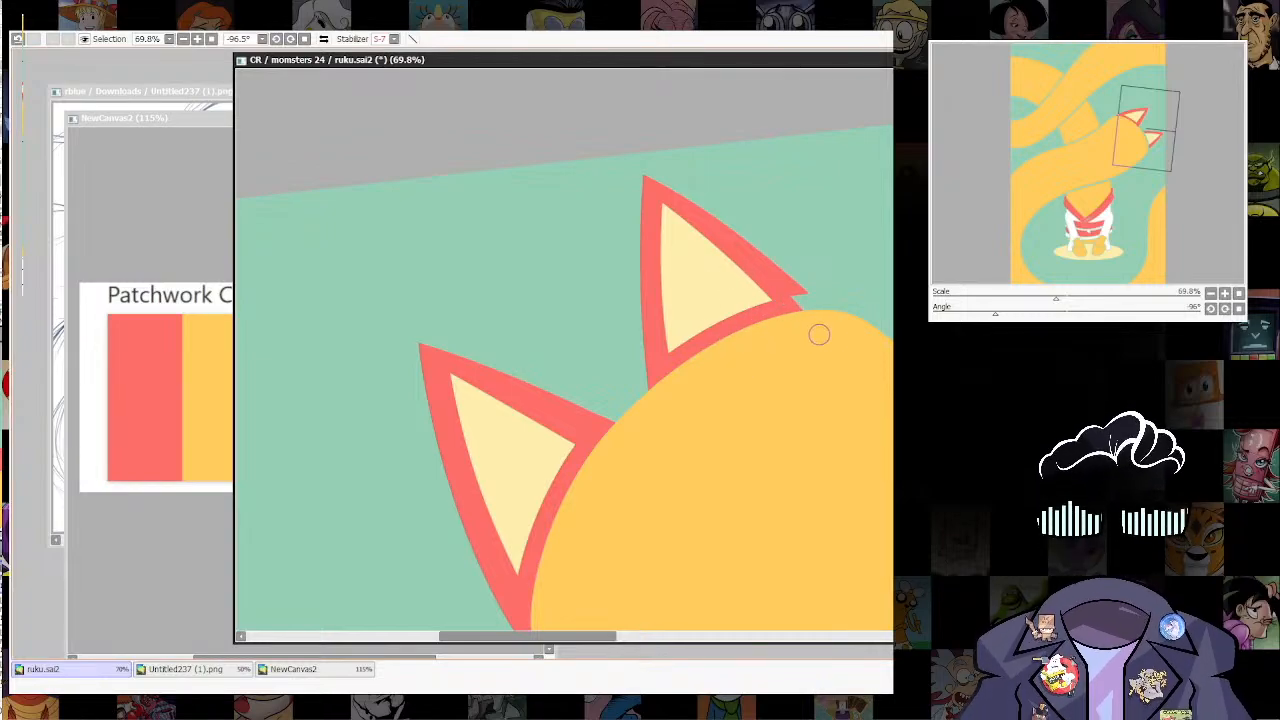
{"action": "left_click_drag", "start_coordinate": [757, 269], "coordinate": [826, 327]}
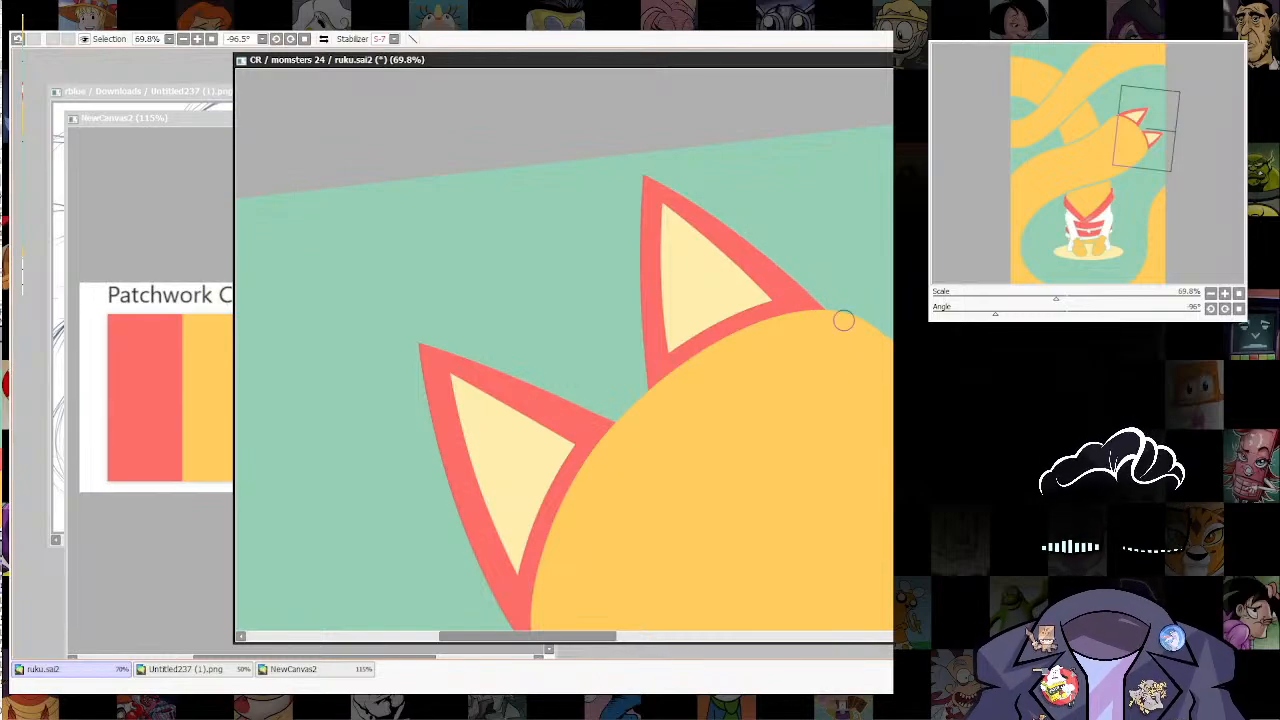
Step: Compare the outer ears in orange and in red, and restore the red
{"action": "left_click_drag", "start_coordinate": [843, 320], "coordinate": [827, 439]}
{"action": "left_click", "coordinate": [508, 392], "text": "ctrl+shift"}
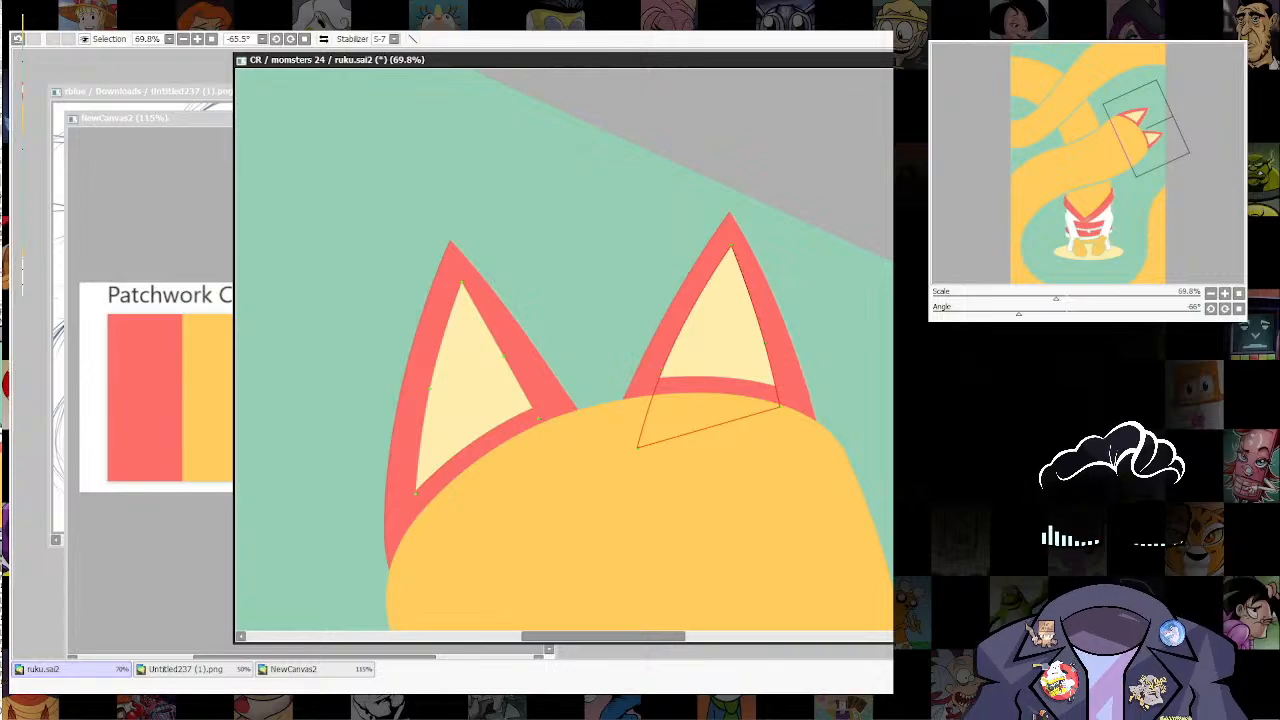
{"action": "left_click", "coordinate": [668, 369], "text": "ctrl+shift"}
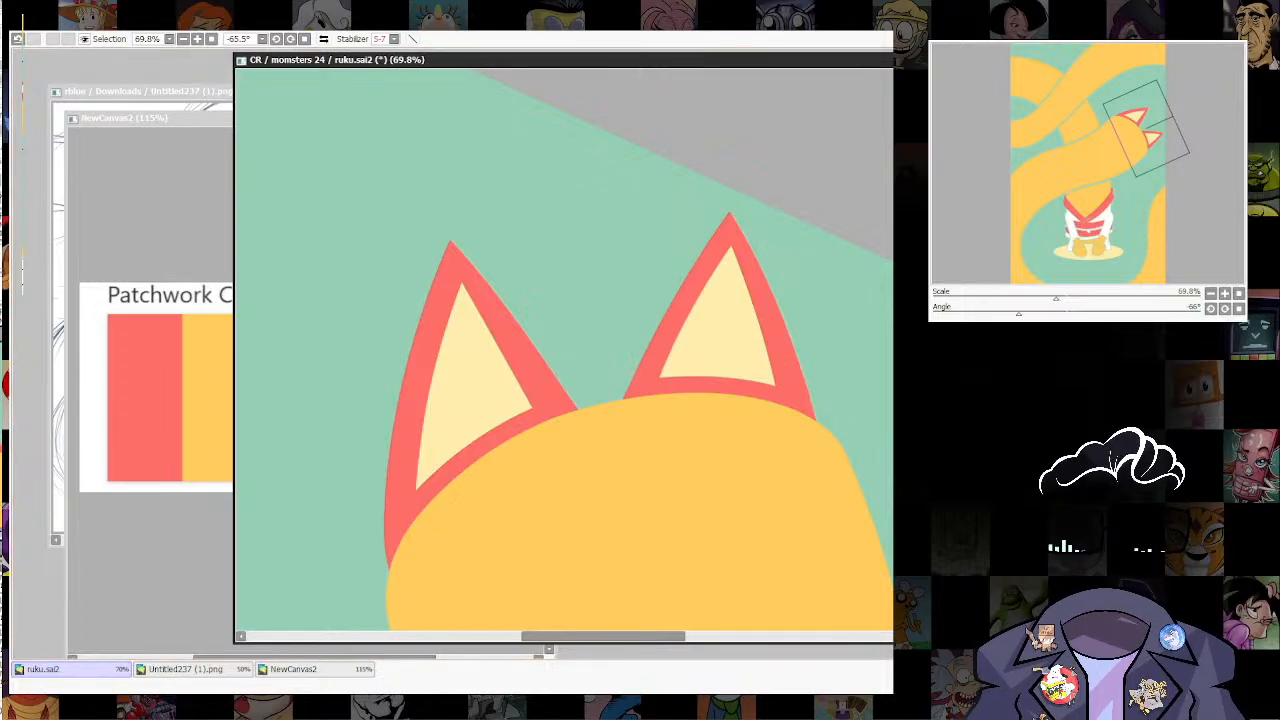
{"action": "key", "text": "ctrl+z"}
{"action": "key", "text": "ctrl+y"}
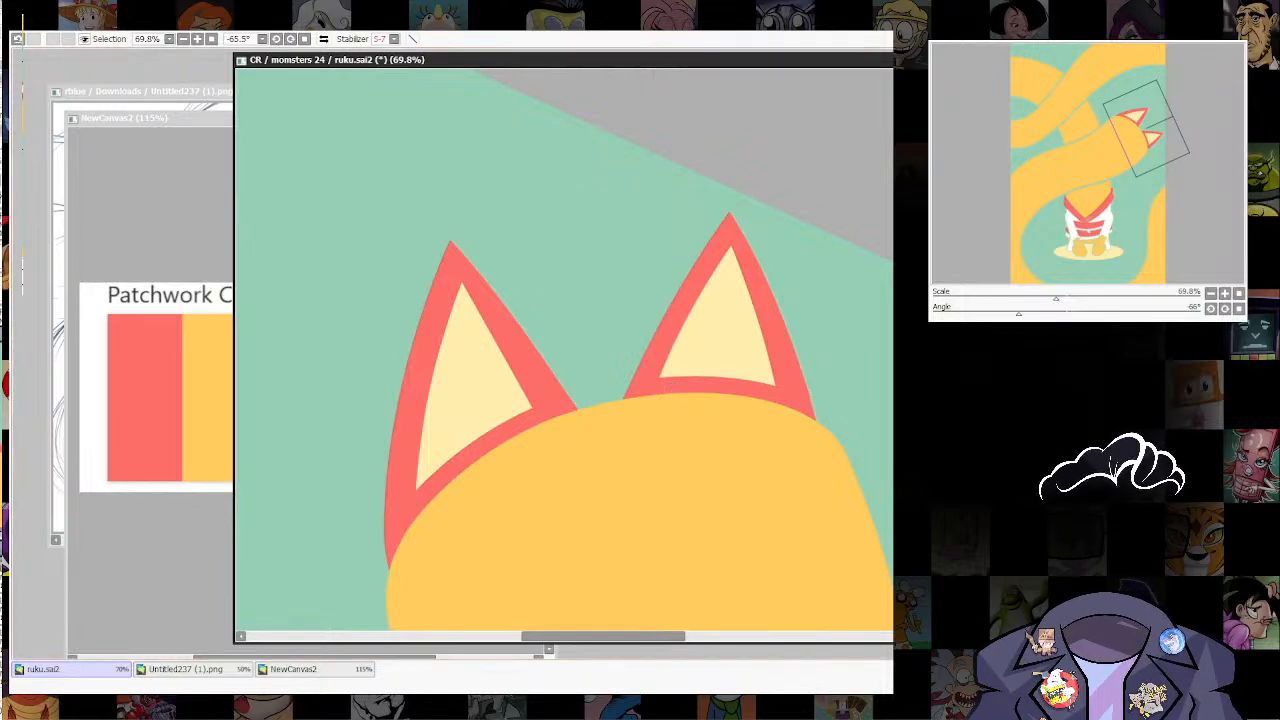
{"action": "key", "text": "ctrl+z"}
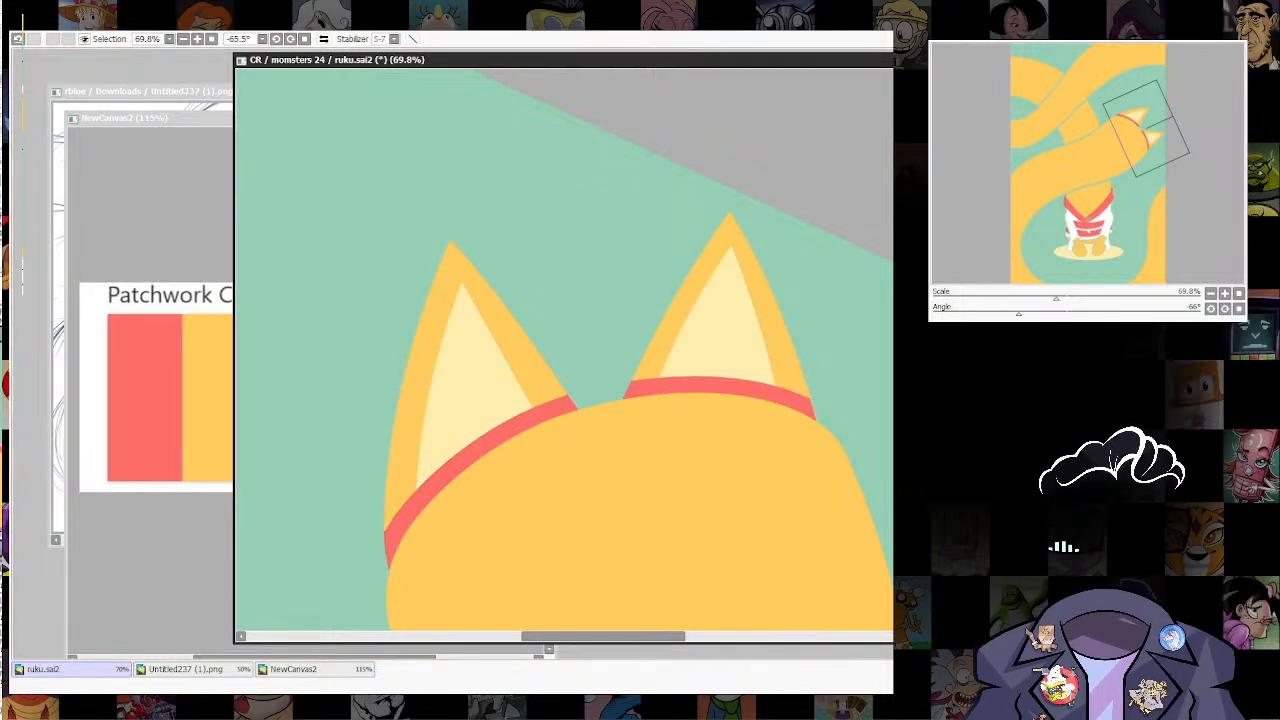
{"action": "key", "text": "ctrl+y"}
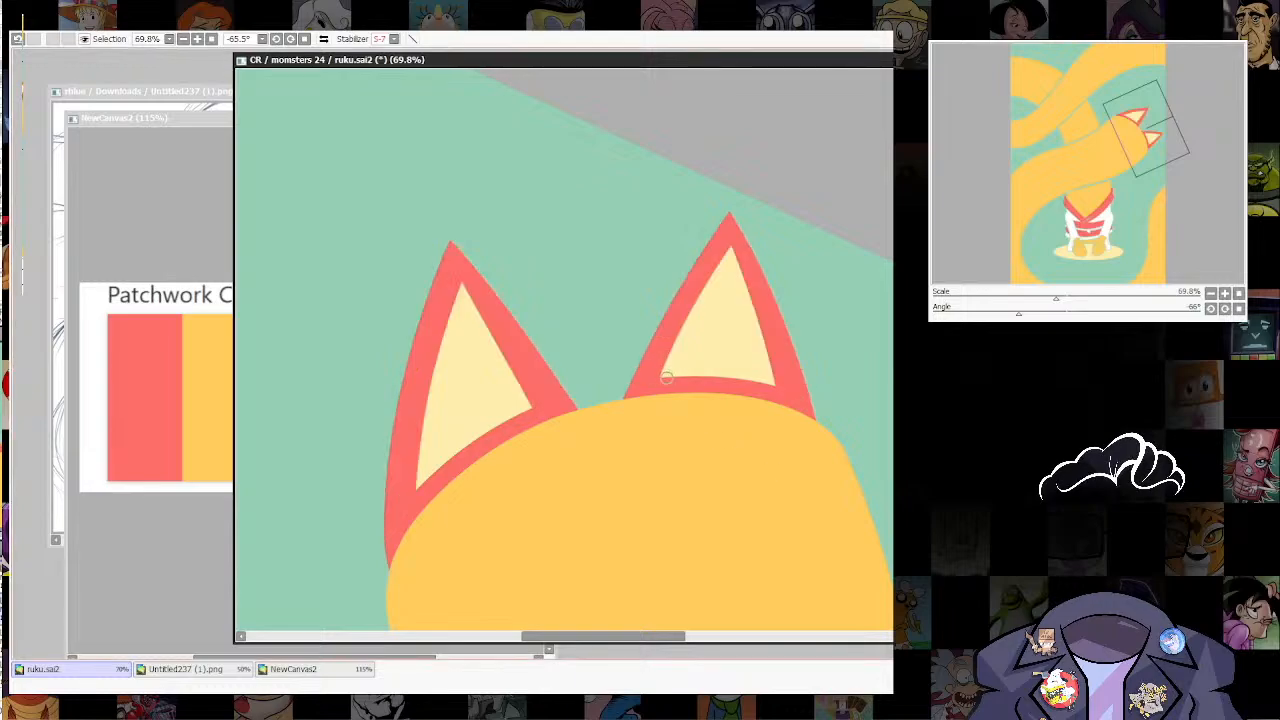
Step: Extend the pale yellow inner areas of both ears over the red base bands down to the head
{"action": "left_click_drag", "start_coordinate": [667, 377], "coordinate": [654, 426]}
{"action": "key", "text": "ctrl+z"}
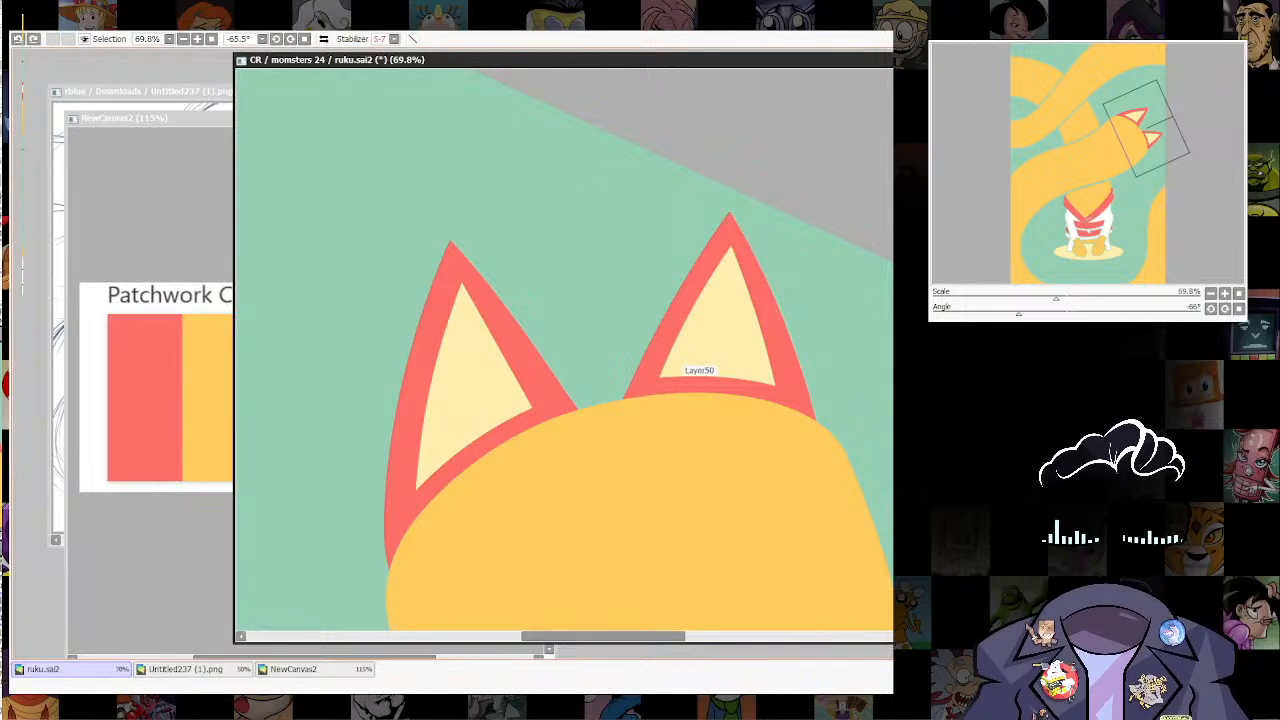
{"action": "mouse_move", "coordinate": [668, 375]}
{"action": "left_mouse_down"}
{"action": "mouse_move", "coordinate": [656, 409]}
{"action": "mouse_move", "coordinate": [671, 397]}
{"action": "left_mouse_up"}
{"action": "mouse_move", "coordinate": [694, 342]}
{"action": "left_mouse_down"}
{"action": "mouse_move", "coordinate": [705, 421]}
{"action": "mouse_move", "coordinate": [728, 361]}
{"action": "mouse_move", "coordinate": [731, 412]}
{"action": "left_mouse_up"}
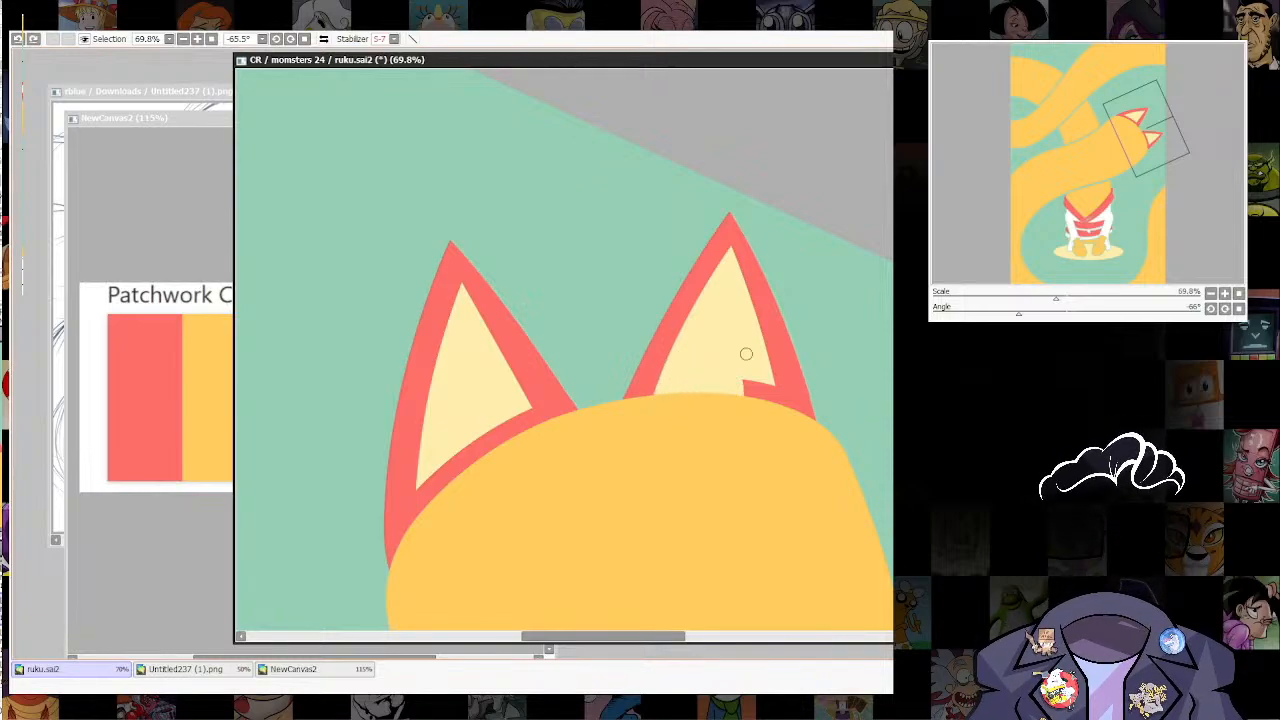
{"action": "mouse_move", "coordinate": [746, 354]}
{"action": "left_mouse_down"}
{"action": "mouse_move", "coordinate": [752, 423]}
{"action": "mouse_move", "coordinate": [754, 340]}
{"action": "mouse_move", "coordinate": [774, 439]}
{"action": "mouse_move", "coordinate": [750, 338]}
{"action": "mouse_move", "coordinate": [772, 430]}
{"action": "mouse_move", "coordinate": [755, 343]}
{"action": "mouse_move", "coordinate": [766, 385]}
{"action": "left_mouse_up"}
{"action": "mouse_move", "coordinate": [426, 468]}
{"action": "left_mouse_down"}
{"action": "mouse_move", "coordinate": [423, 539]}
{"action": "mouse_move", "coordinate": [442, 424]}
{"action": "mouse_move", "coordinate": [438, 476]}
{"action": "mouse_move", "coordinate": [461, 403]}
{"action": "mouse_move", "coordinate": [503, 488]}
{"action": "mouse_move", "coordinate": [485, 494]}
{"action": "mouse_move", "coordinate": [472, 439]}
{"action": "mouse_move", "coordinate": [483, 415]}
{"action": "mouse_move", "coordinate": [519, 473]}
{"action": "mouse_move", "coordinate": [501, 402]}
{"action": "mouse_move", "coordinate": [503, 390]}
{"action": "mouse_move", "coordinate": [530, 437]}
{"action": "mouse_move", "coordinate": [516, 384]}
{"action": "mouse_move", "coordinate": [556, 470]}
{"action": "mouse_move", "coordinate": [505, 380]}
{"action": "mouse_move", "coordinate": [539, 440]}
{"action": "mouse_move", "coordinate": [511, 392]}
{"action": "left_mouse_up"}
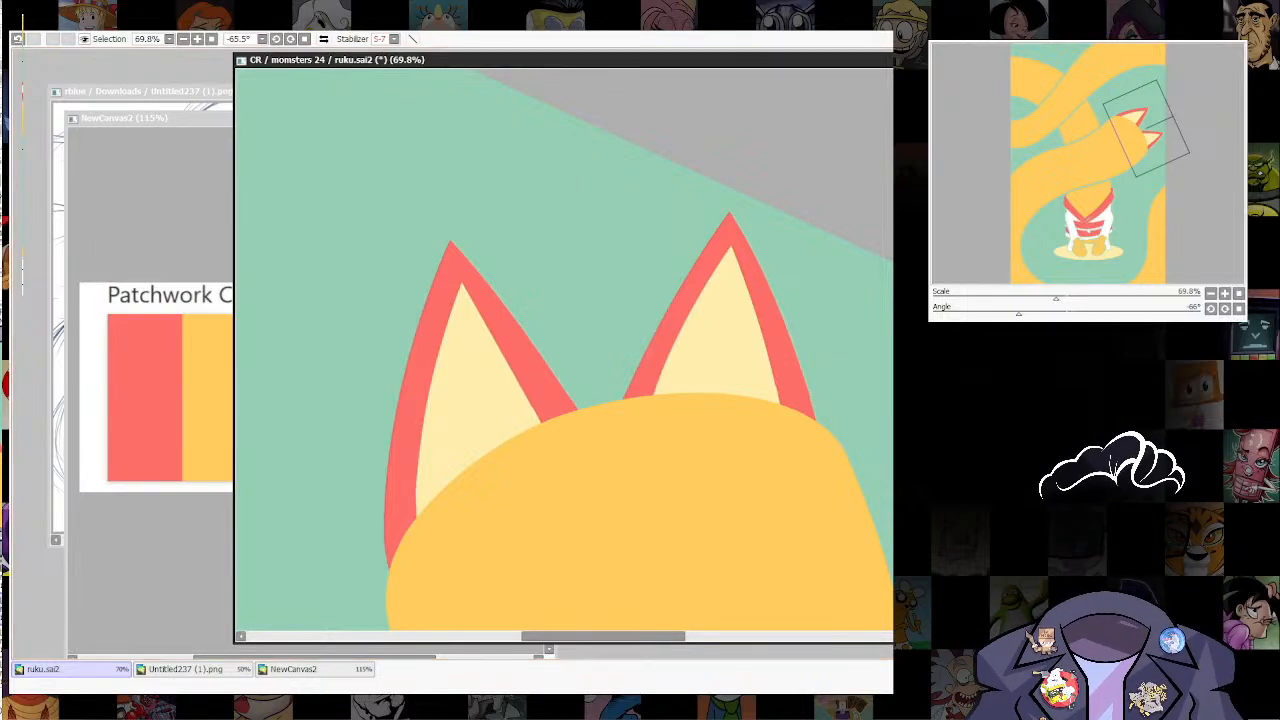
Step: Examine how the ears join the head, both close up and in the full composition
{"action": "scroll", "coordinate": [792, 394], "scroll_direction": "down", "scroll_amount": 8}
{"action": "left_click_drag", "start_coordinate": [792, 394], "coordinate": [695, 192]}
{"action": "key", "text": "End"}
{"action": "key", "text": "End"}
{"action": "key", "text": "End"}
{"action": "scroll", "coordinate": [780, 360], "scroll_direction": "up", "scroll_amount": 3}
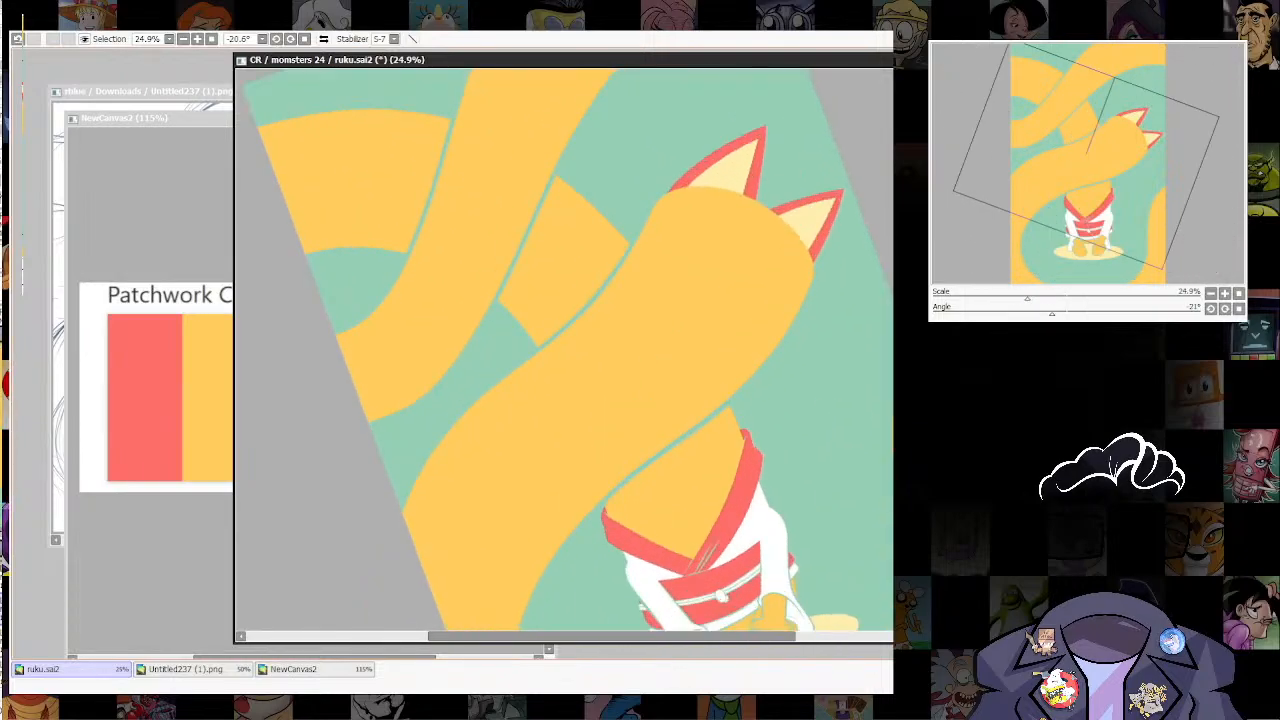
{"action": "left_click_drag", "start_coordinate": [842, 280], "coordinate": [780, 350]}
{"action": "scroll", "coordinate": [795, 345], "scroll_direction": "down", "scroll_amount": 5}
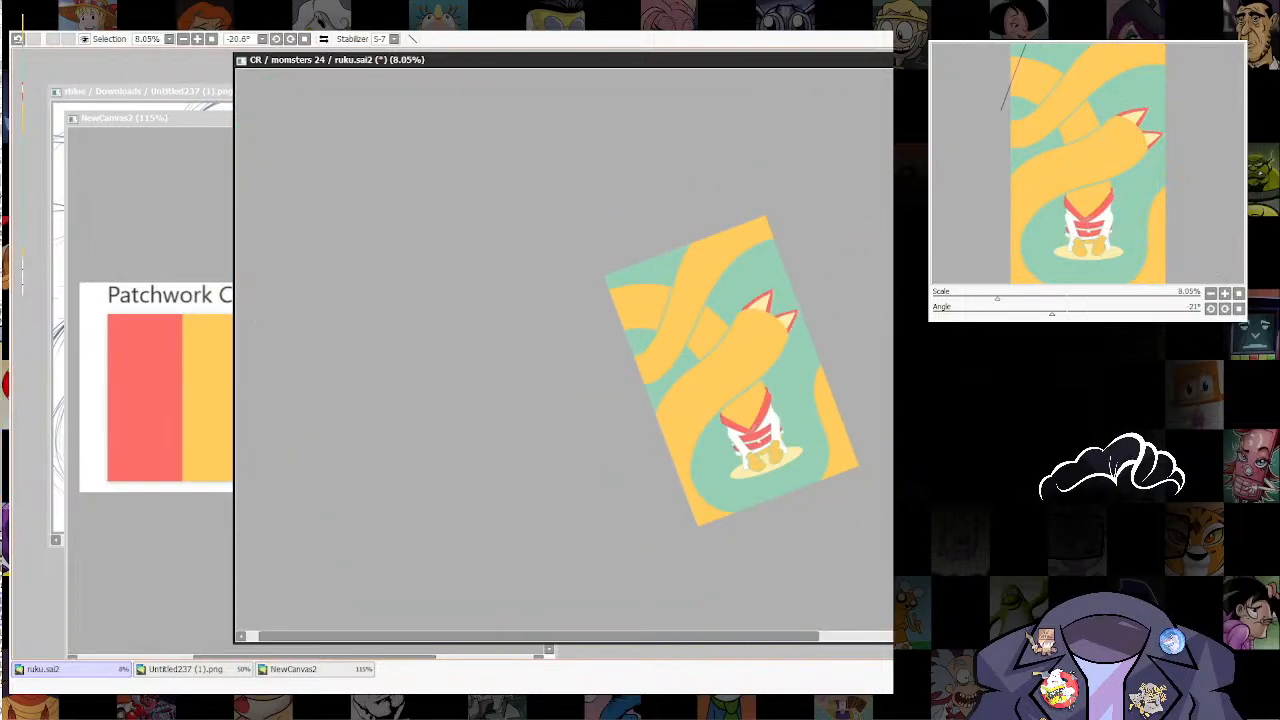
{"action": "scroll", "coordinate": [768, 352], "scroll_direction": "up", "scroll_amount": 3}
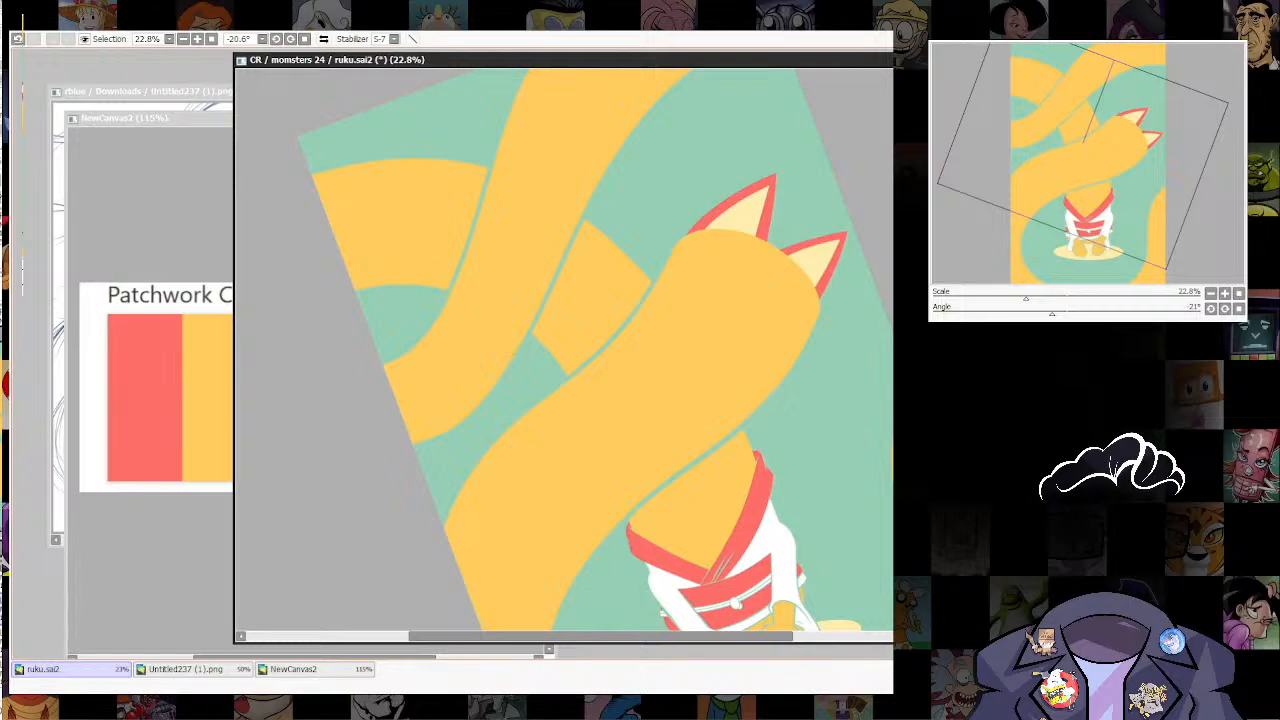
{"action": "left_click_drag", "start_coordinate": [770, 352], "coordinate": [758, 421]}
{"action": "left_click", "coordinate": [758, 424], "text": "ctrl+shift"}
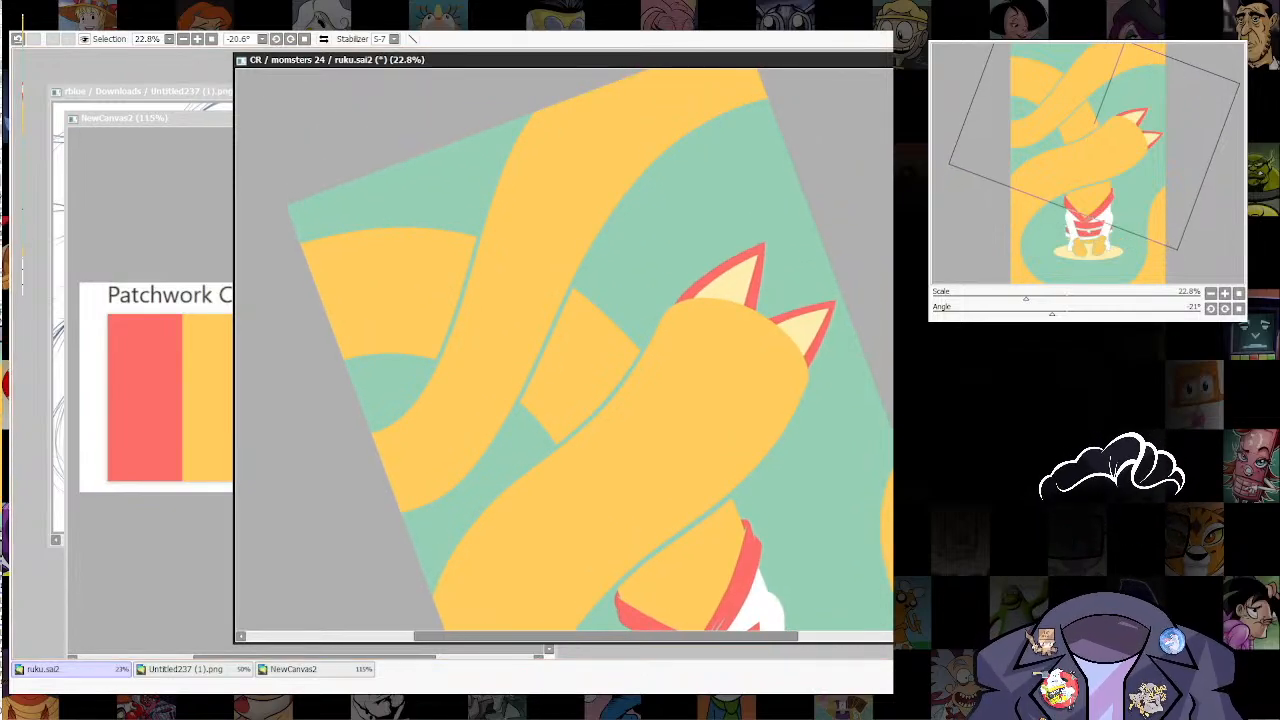
Step: Outline a curved patch across the head below the upper ear and fill it with red
{"action": "left_click", "coordinate": [735, 415]}
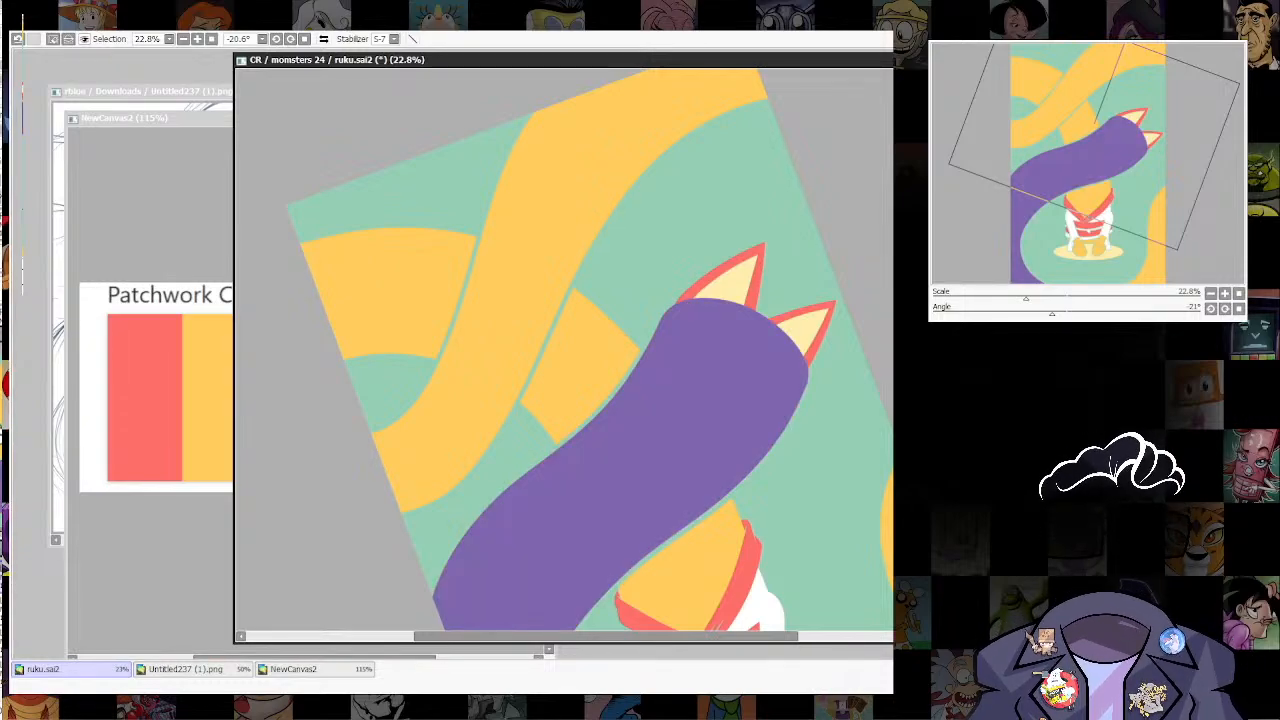
{"action": "key", "text": "ctrl+d"}
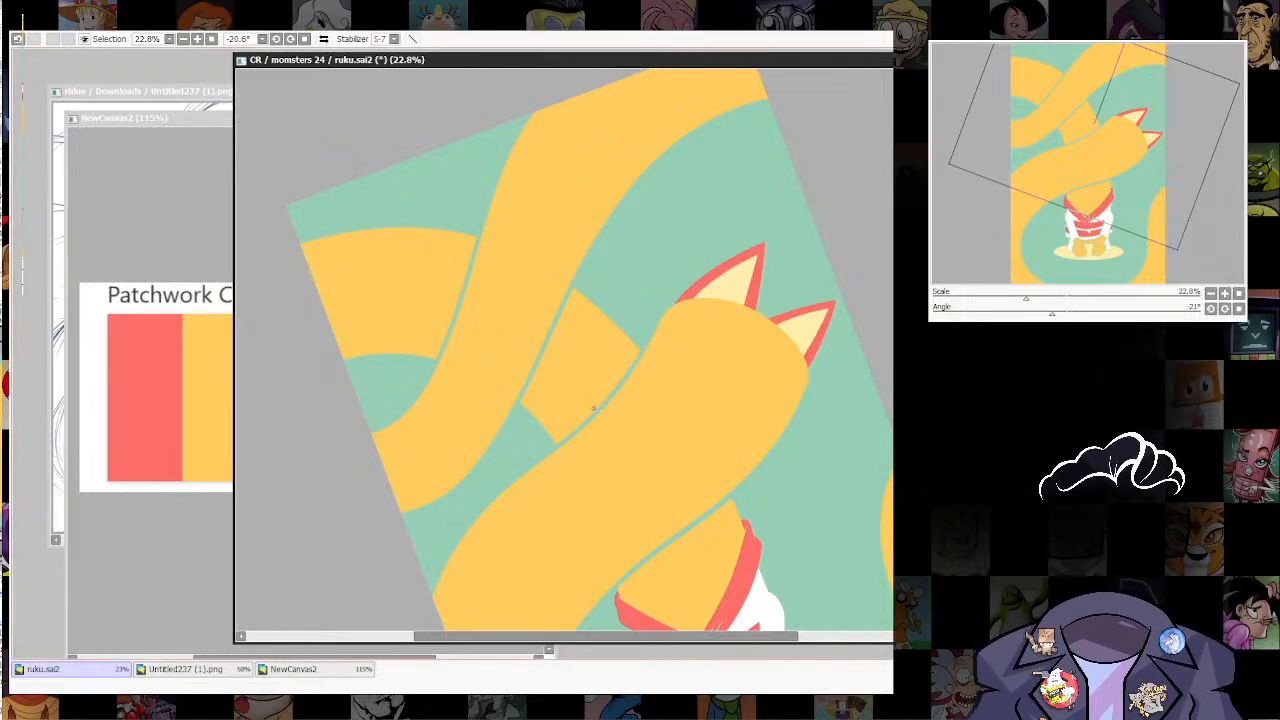
{"action": "left_click_drag", "start_coordinate": [676, 410], "coordinate": [750, 315]}
{"action": "key", "text": "ctrl+z"}
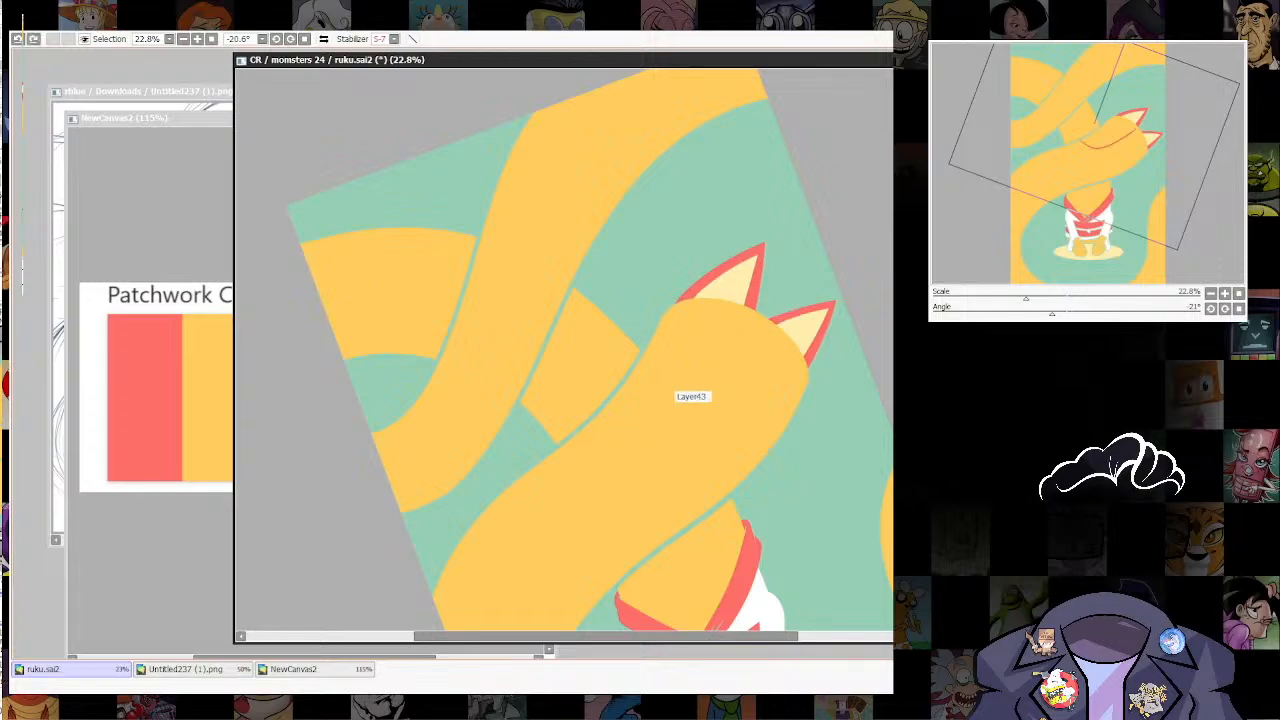
{"action": "left_click_drag", "start_coordinate": [704, 418], "coordinate": [770, 318]}
{"action": "left_click", "coordinate": [690, 361]}
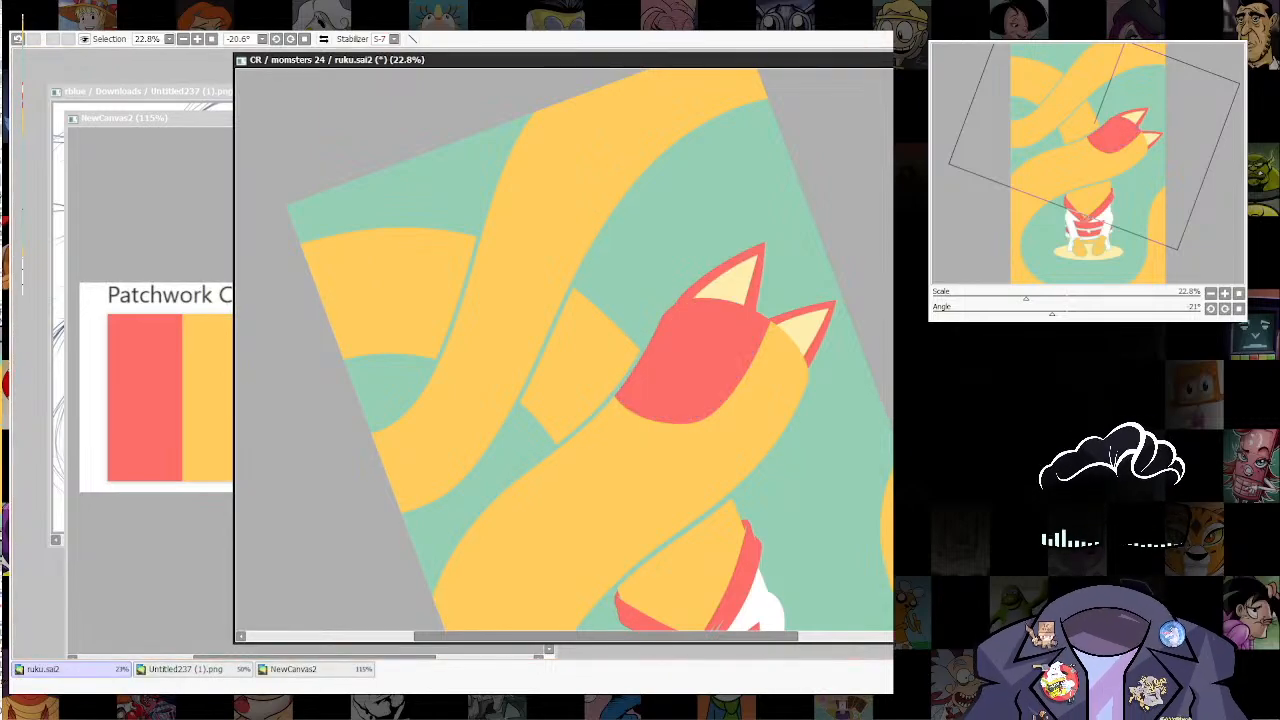
Step: Draw a pale yellow strip along the red patch's edge, reaching up to the second ear's base
{"action": "scroll", "coordinate": [731, 202], "scroll_direction": "down", "scroll_amount": 5}
{"action": "scroll", "coordinate": [744, 260], "scroll_direction": "up", "scroll_amount": 5}
{"action": "scroll", "coordinate": [700, 180], "scroll_direction": "up", "scroll_amount": 3}
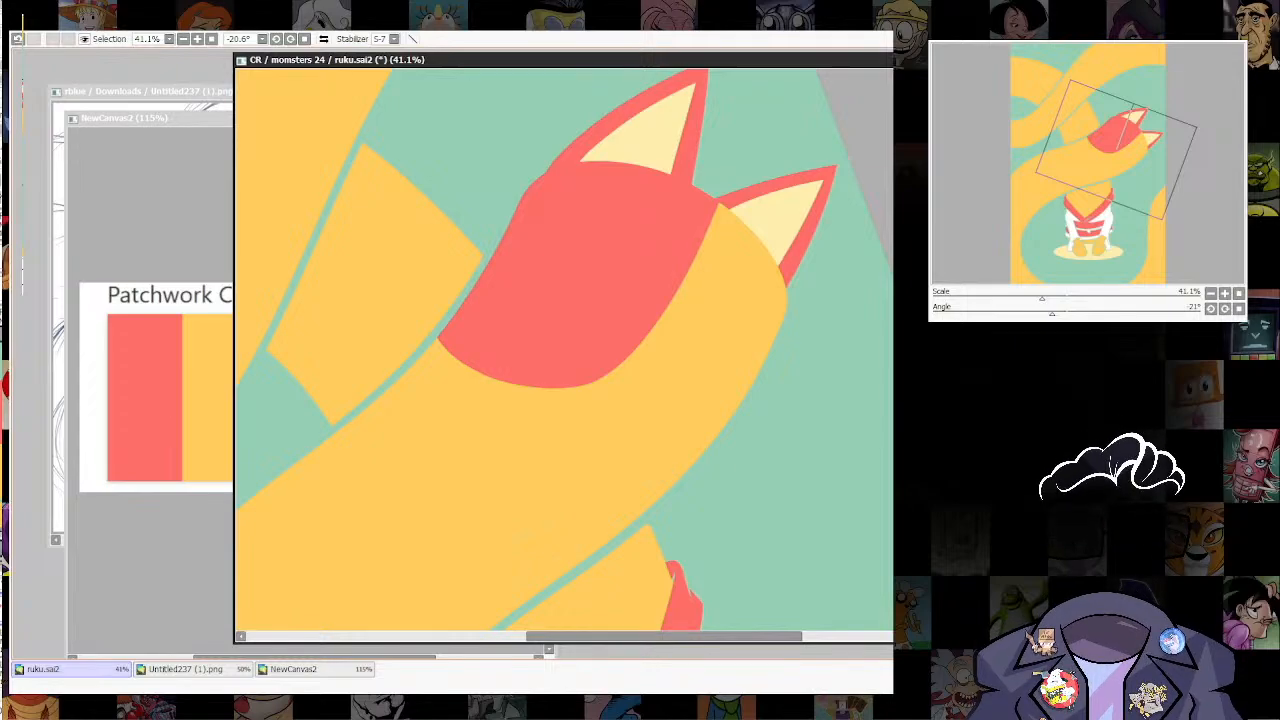
{"action": "left_click_drag", "start_coordinate": [600, 440], "coordinate": [591, 511]}
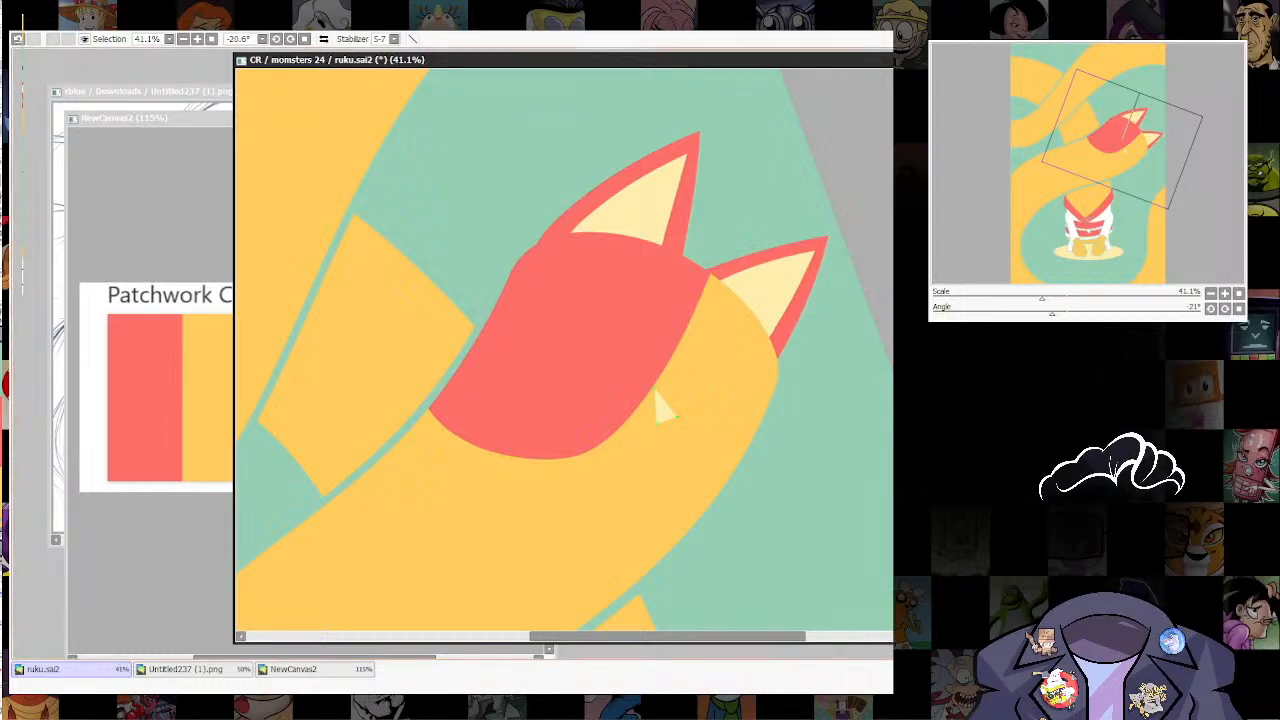
{"action": "left_click_drag", "start_coordinate": [655, 390], "coordinate": [725, 286]}
{"action": "left_click", "coordinate": [725, 286]}
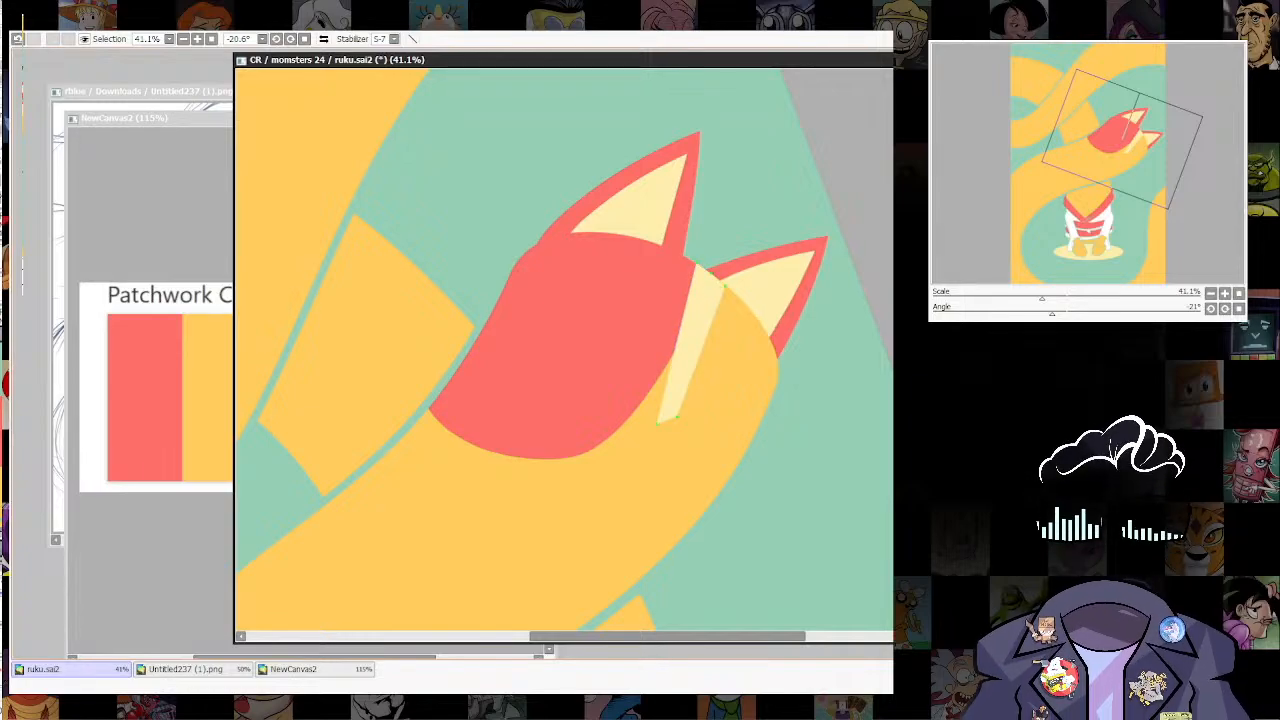
Step: Reshape the pale yellow strip into a curved, pointed marking that sweeps along the red patch's lower edge
{"action": "left_click_drag", "start_coordinate": [680, 332], "coordinate": [620, 318]}
{"action": "key", "text": "ctrl+z"}
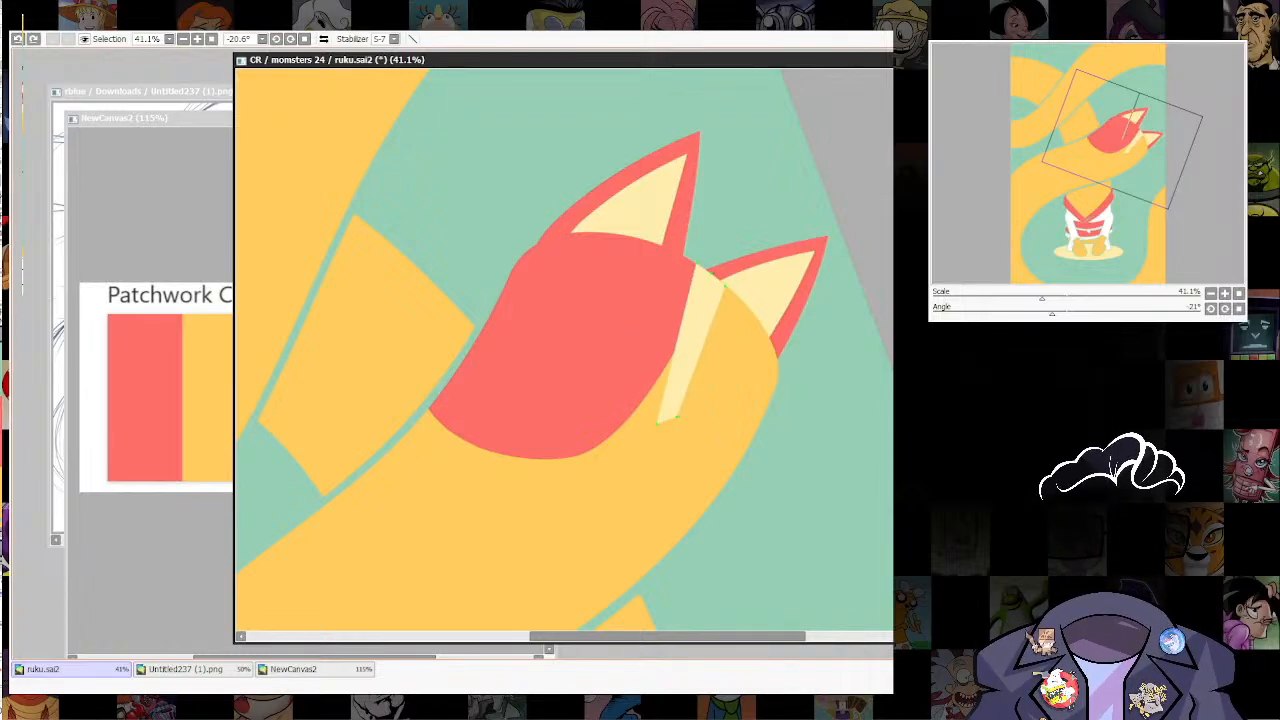
{"action": "left_click_drag", "start_coordinate": [658, 424], "coordinate": [535, 438]}
{"action": "left_click_drag", "start_coordinate": [622, 345], "coordinate": [681, 378]}
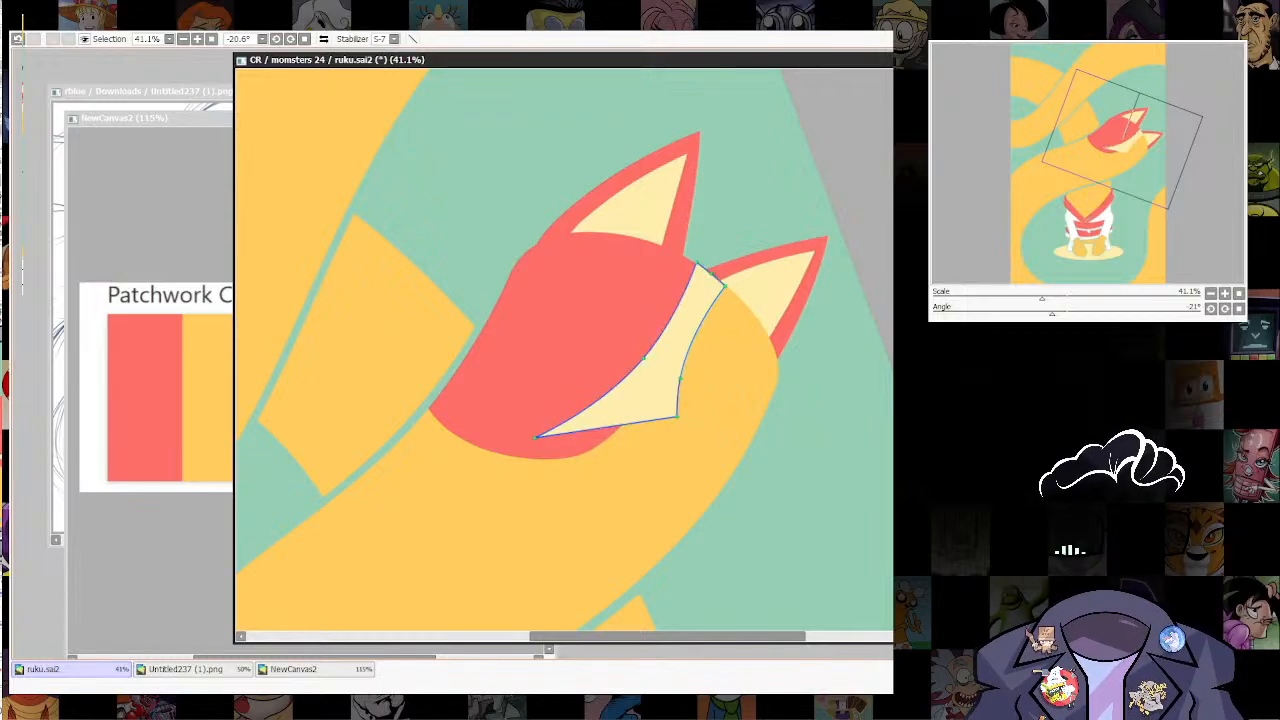
{"action": "left_click", "coordinate": [681, 378], "text": "alt+shift"}
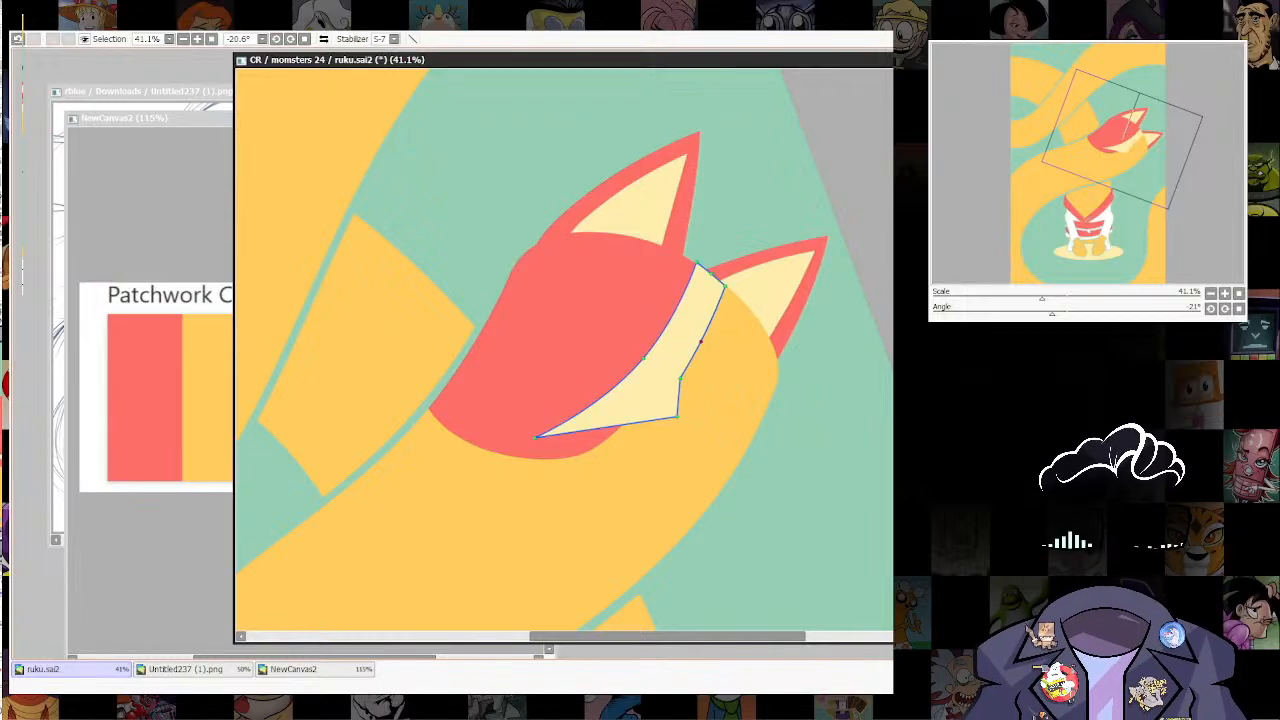
{"action": "left_click_drag", "start_coordinate": [722, 410], "coordinate": [753, 426]}
{"action": "left_click_drag", "start_coordinate": [753, 426], "coordinate": [547, 359]}
Step: Review the whole illustration and examine the robe, hands and feet close up
{"action": "left_click_drag", "start_coordinate": [640, 340], "coordinate": [600, 420]}
{"action": "left_click_drag", "start_coordinate": [640, 300], "coordinate": [640, 478]}
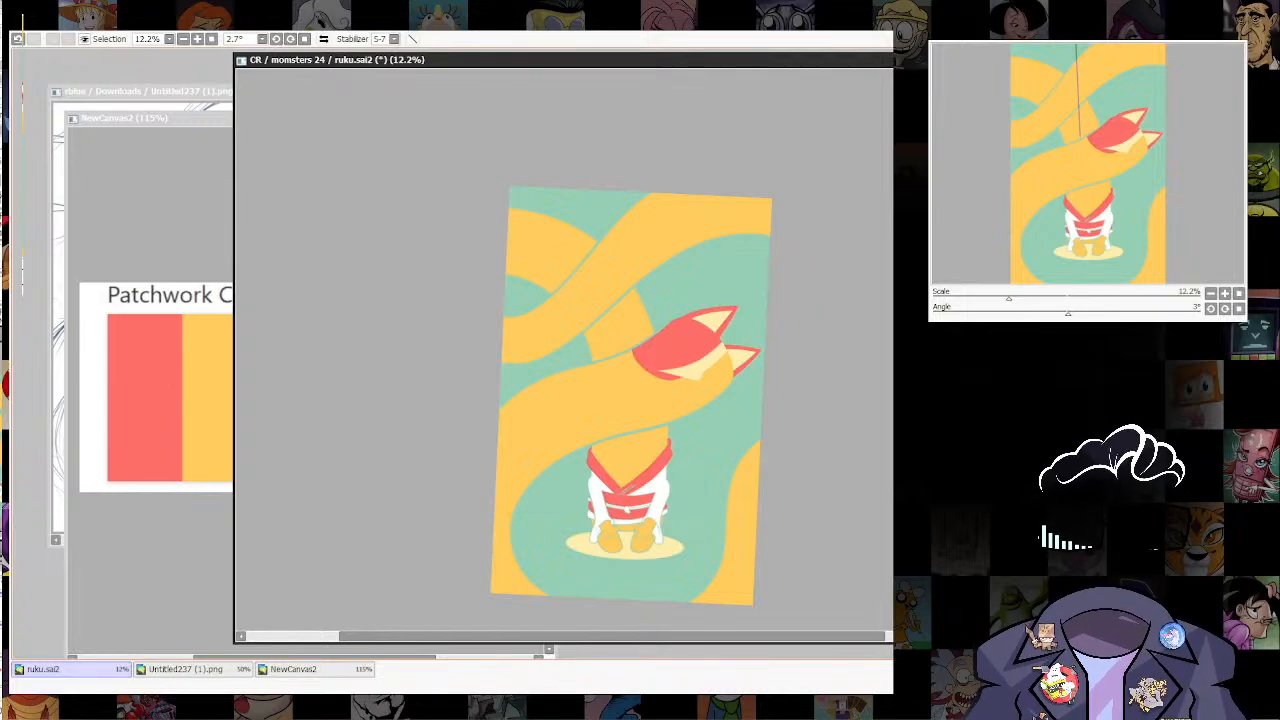
{"action": "key", "text": "alt+Tab"}
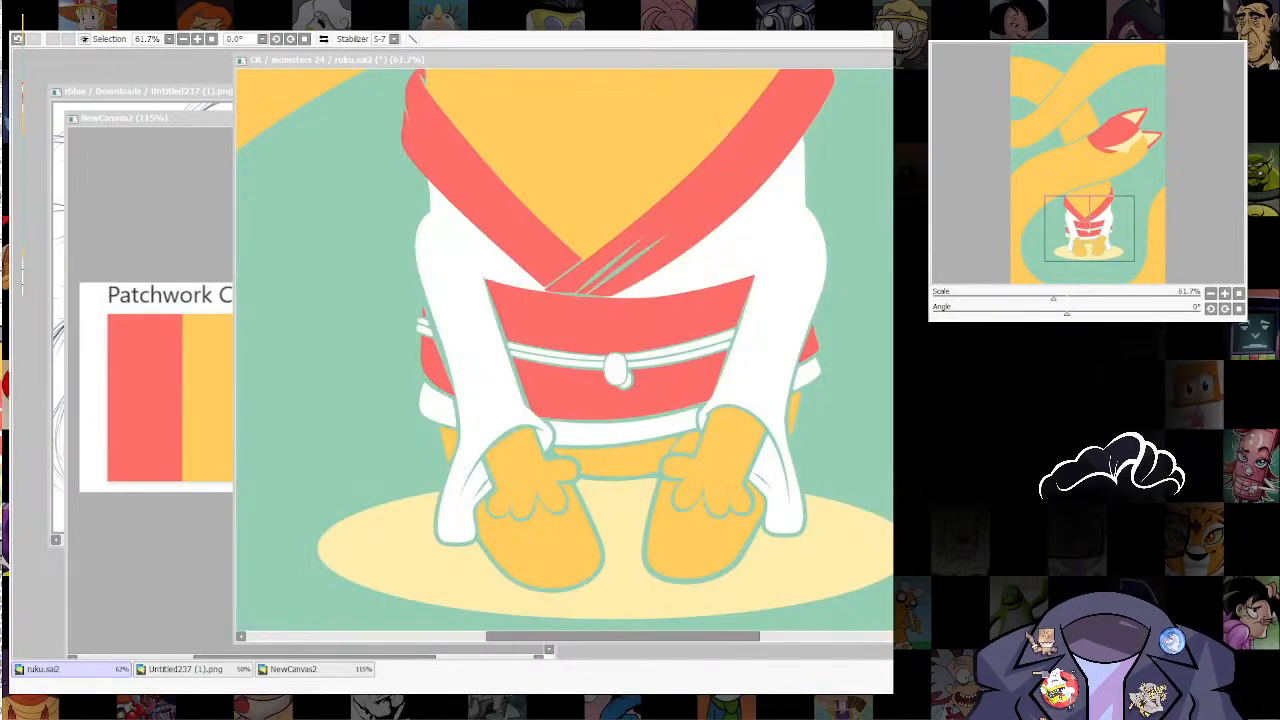
{"action": "left_click", "coordinate": [828, 485]}
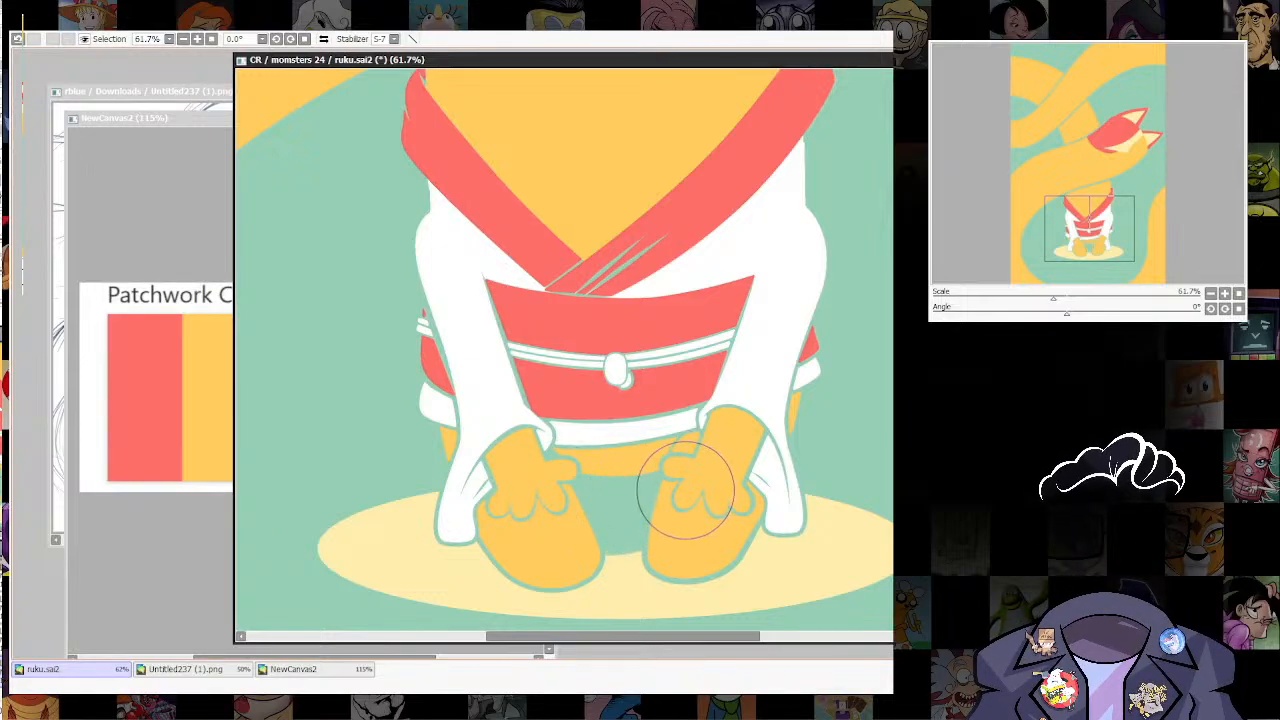
{"action": "left_click_drag", "start_coordinate": [677, 491], "coordinate": [472, 522]}
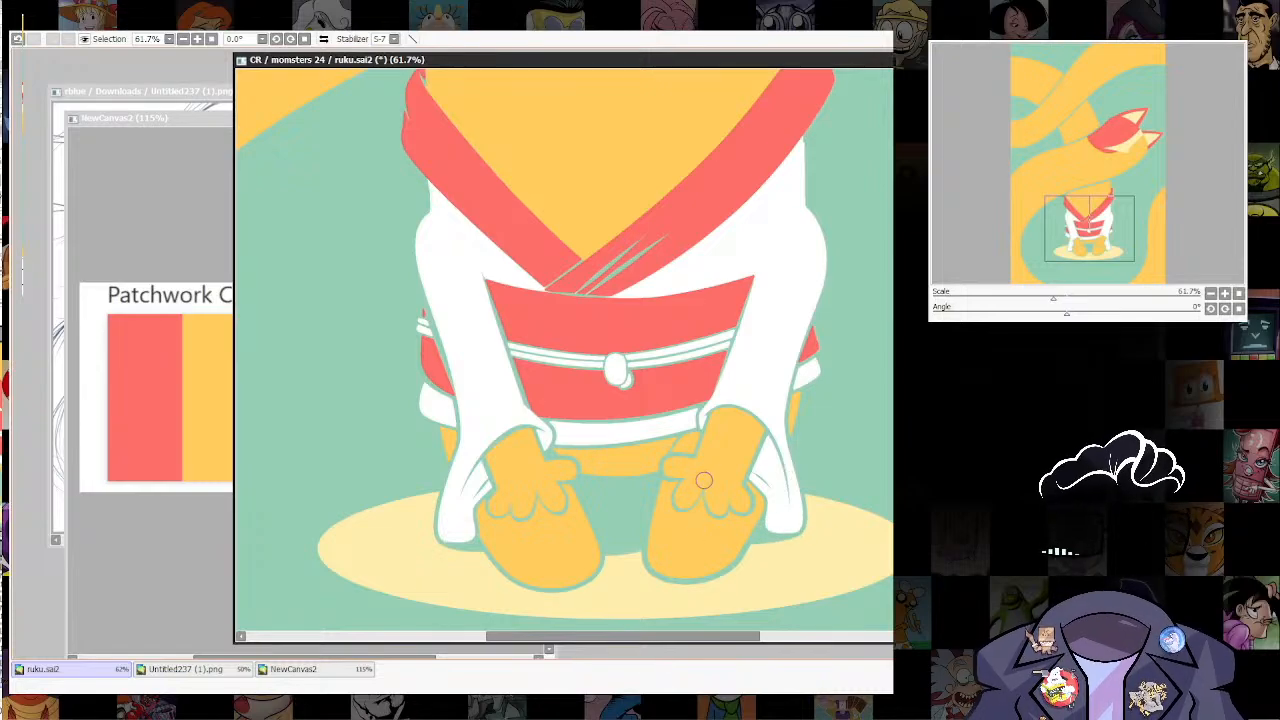
{"action": "scroll", "coordinate": [681, 496], "scroll_direction": "down", "scroll_amount": 5}
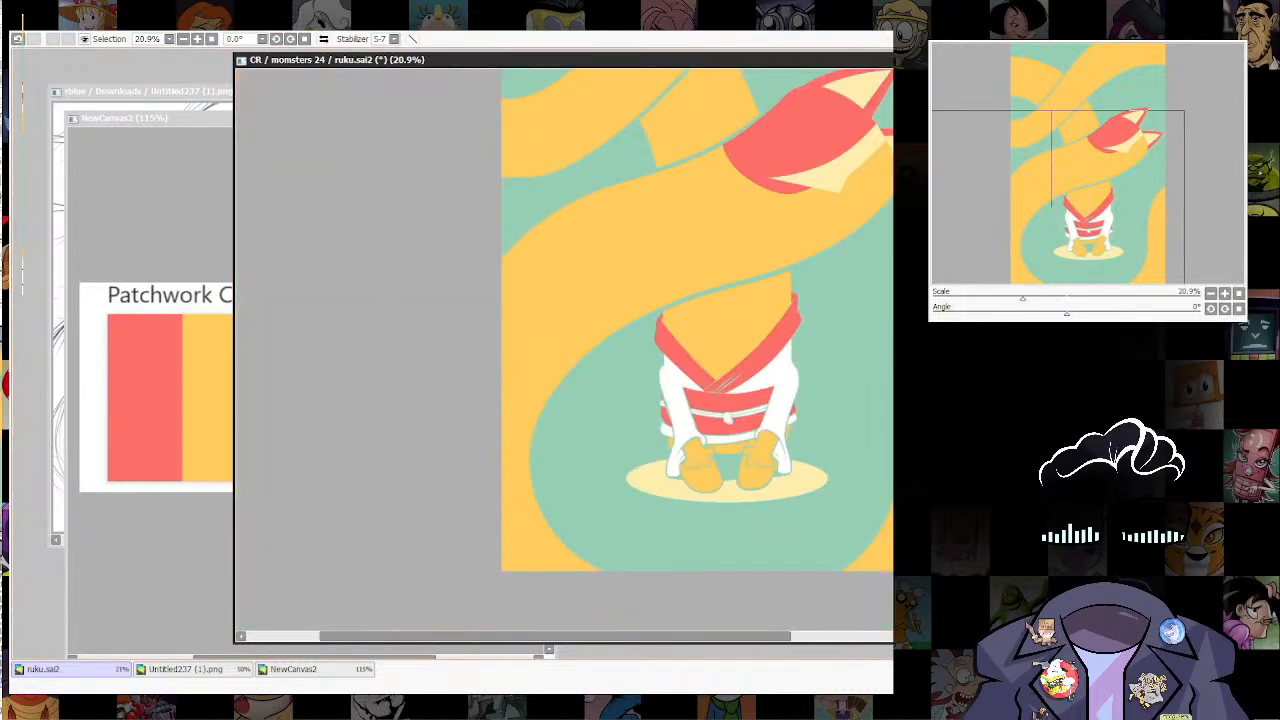
{"action": "scroll", "coordinate": [740, 475], "scroll_direction": "down", "scroll_amount": 2}
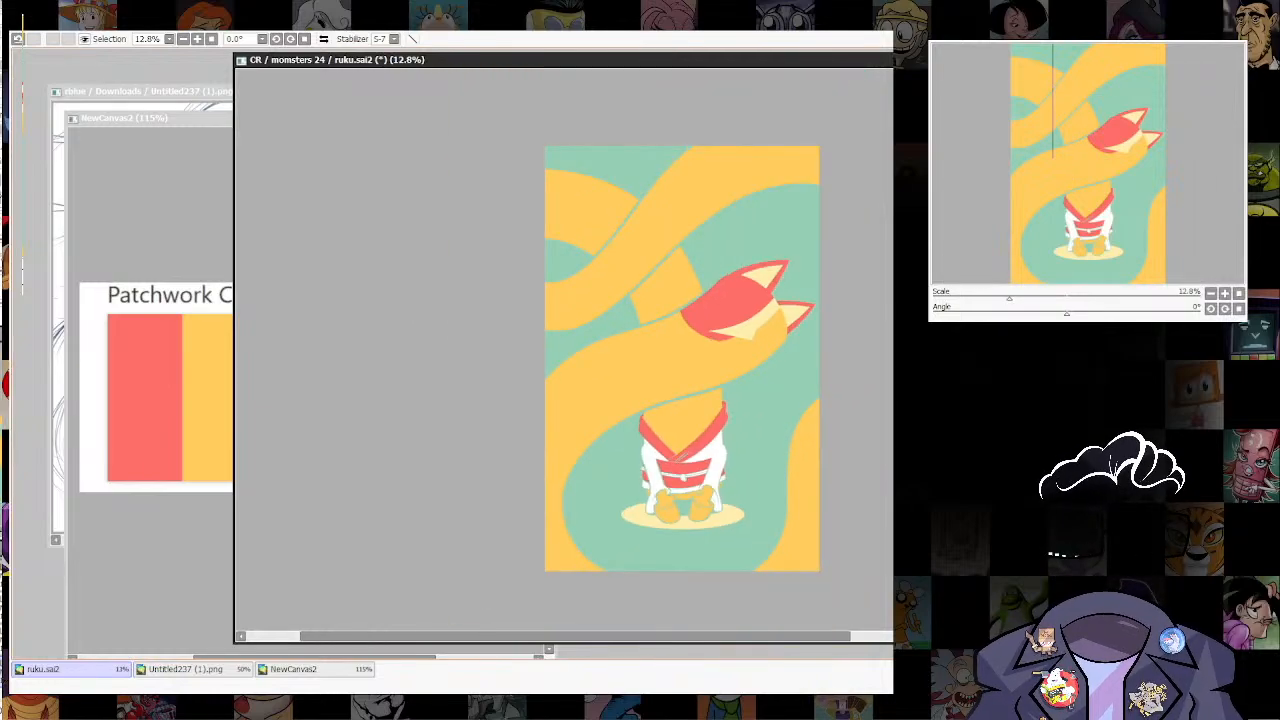
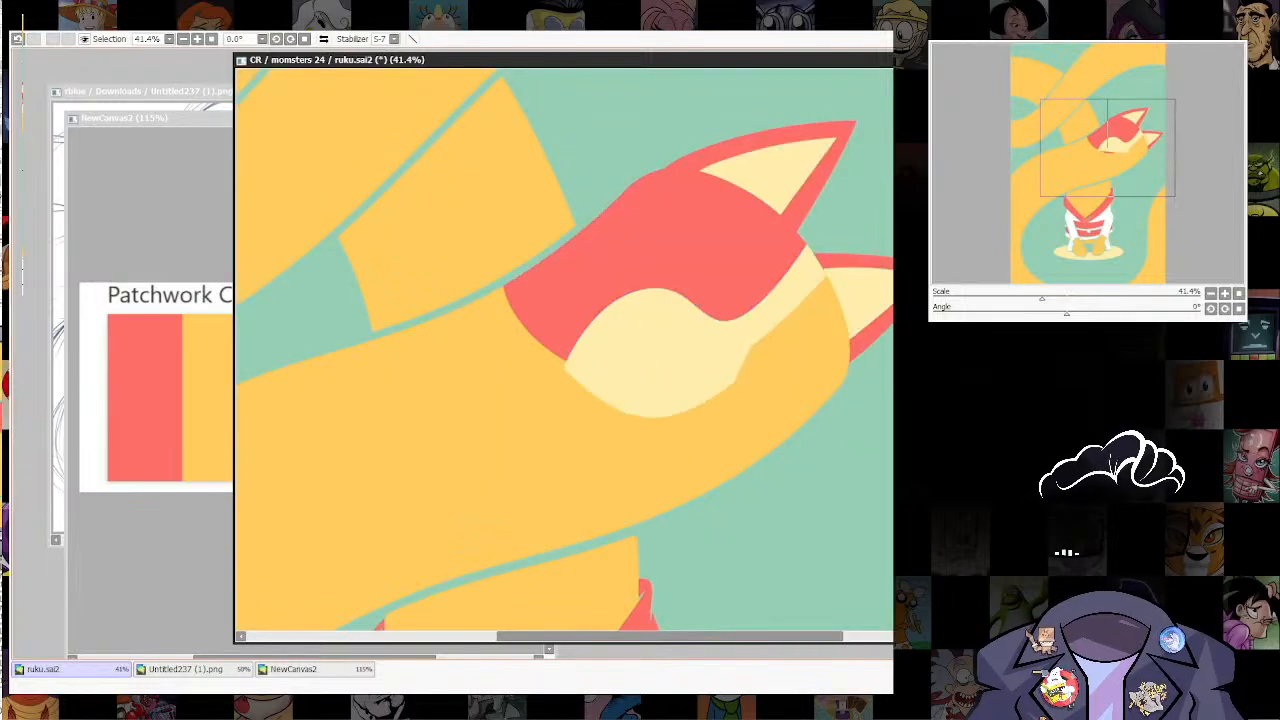
Step: Reshape the cream face patch by pulling its lower edge down into a rounder, deeper cheek
{"action": "left_click_drag", "start_coordinate": [652, 416], "coordinate": [636, 455]}
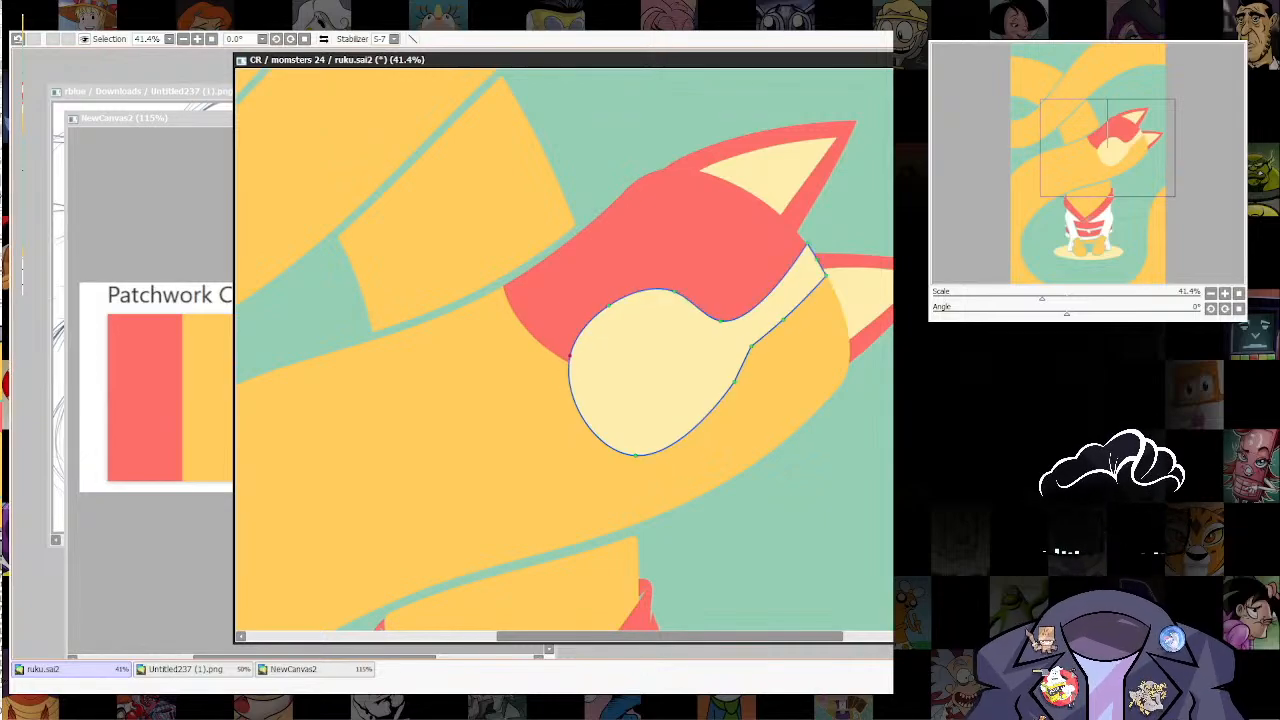
{"action": "left_click_drag", "start_coordinate": [609, 305], "coordinate": [616, 300]}
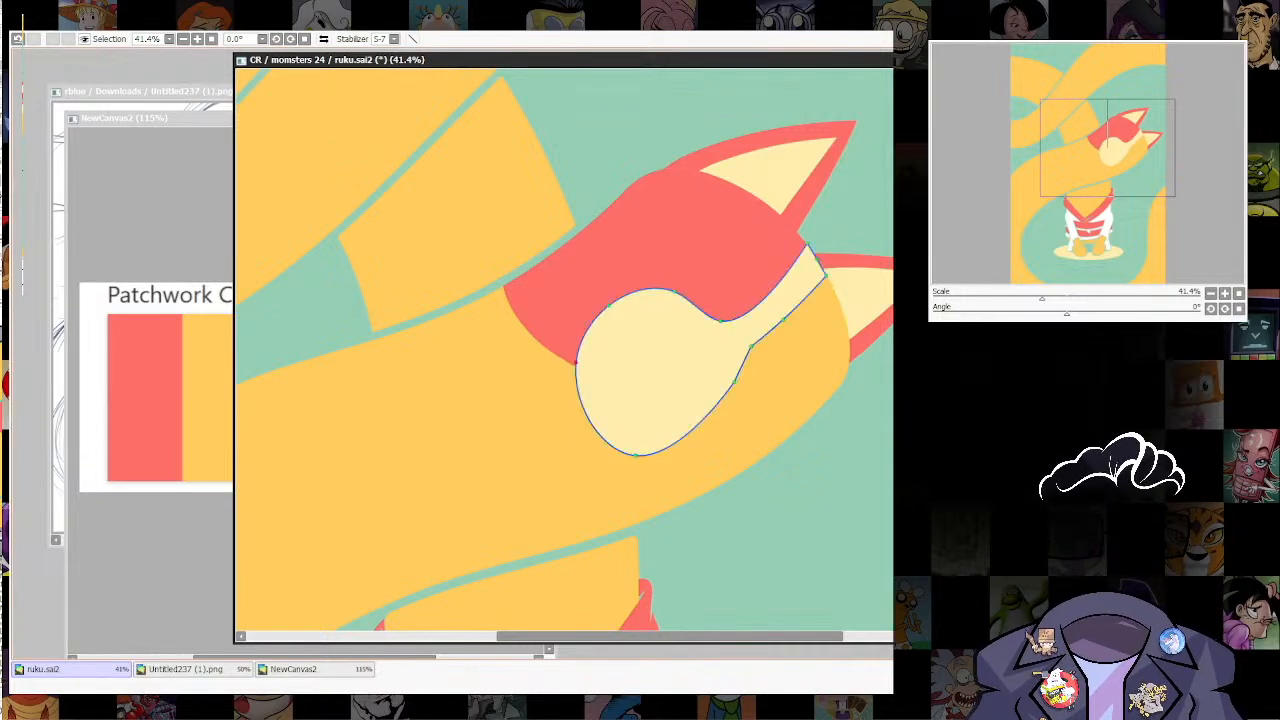
{"action": "left_click_drag", "start_coordinate": [636, 455], "coordinate": [640, 459]}
{"action": "left_click_drag", "start_coordinate": [740, 330], "coordinate": [560, 180]}
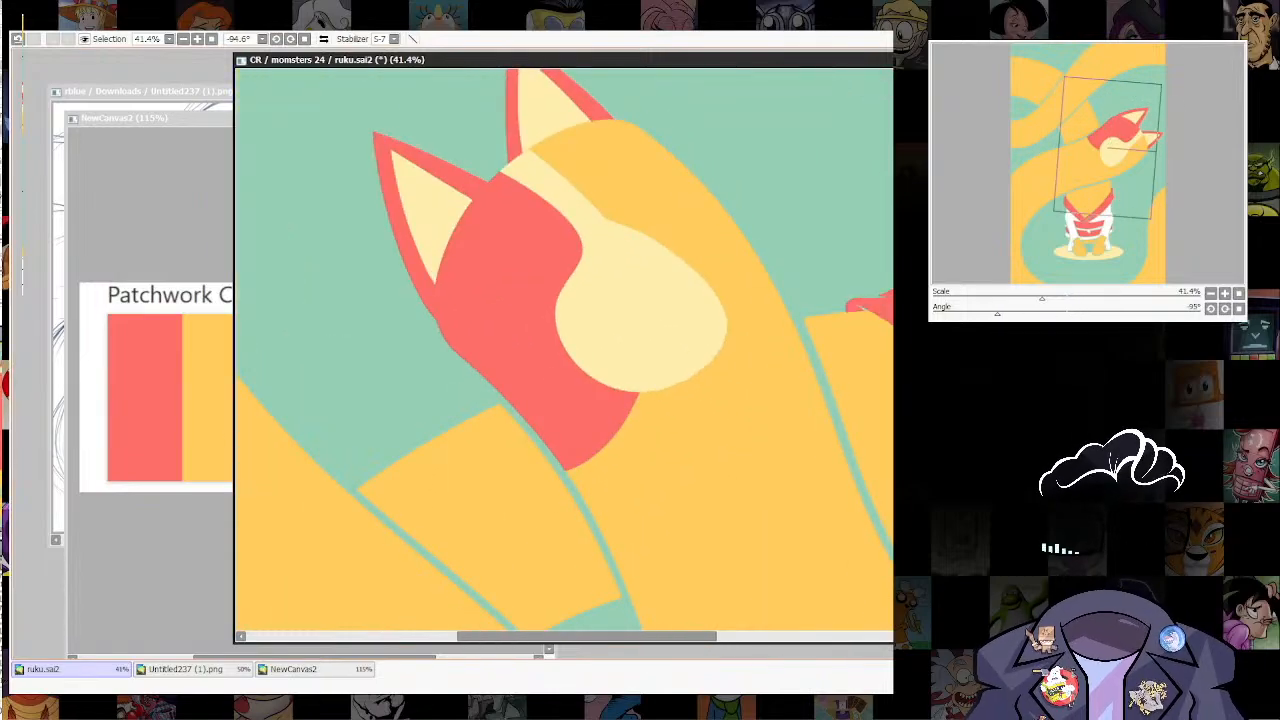
Step: Add a second rounded bulge to the cream face patch for the muzzle, and undo the last curve adjustments
{"action": "left_click_drag", "start_coordinate": [640, 300], "coordinate": [605, 412]}
{"action": "left_click_drag", "start_coordinate": [625, 352], "coordinate": [645, 313]}
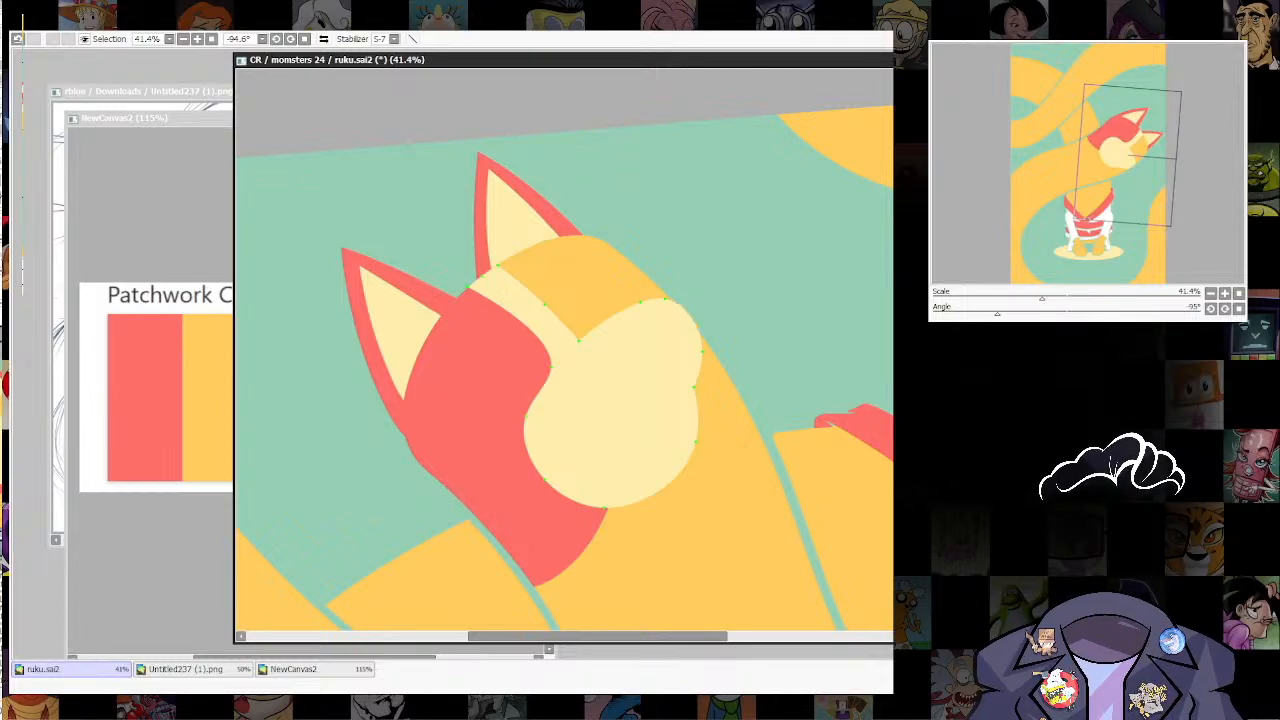
{"action": "left_click_drag", "start_coordinate": [610, 380], "coordinate": [606, 400]}
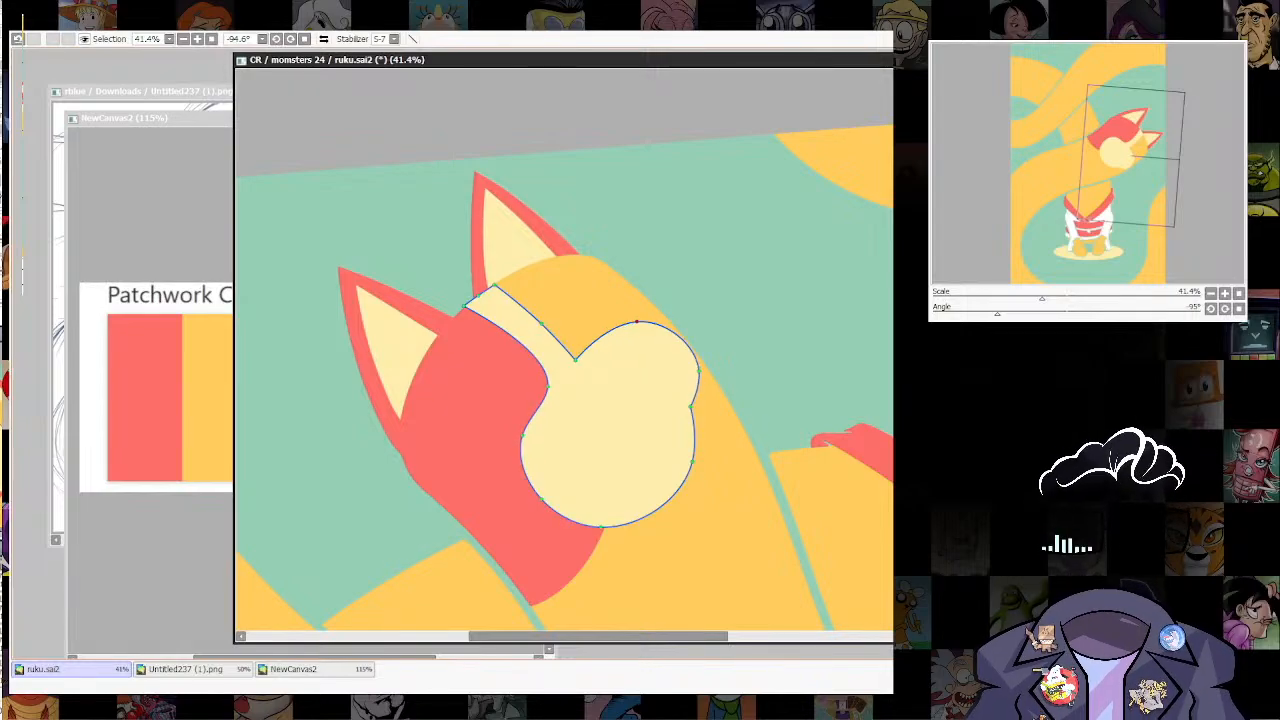
{"action": "key", "text": "ctrl+z"}
{"action": "key", "text": "ctrl+z"}
{"action": "key", "text": "ctrl+z"}
{"action": "key", "text": "ctrl+z"}
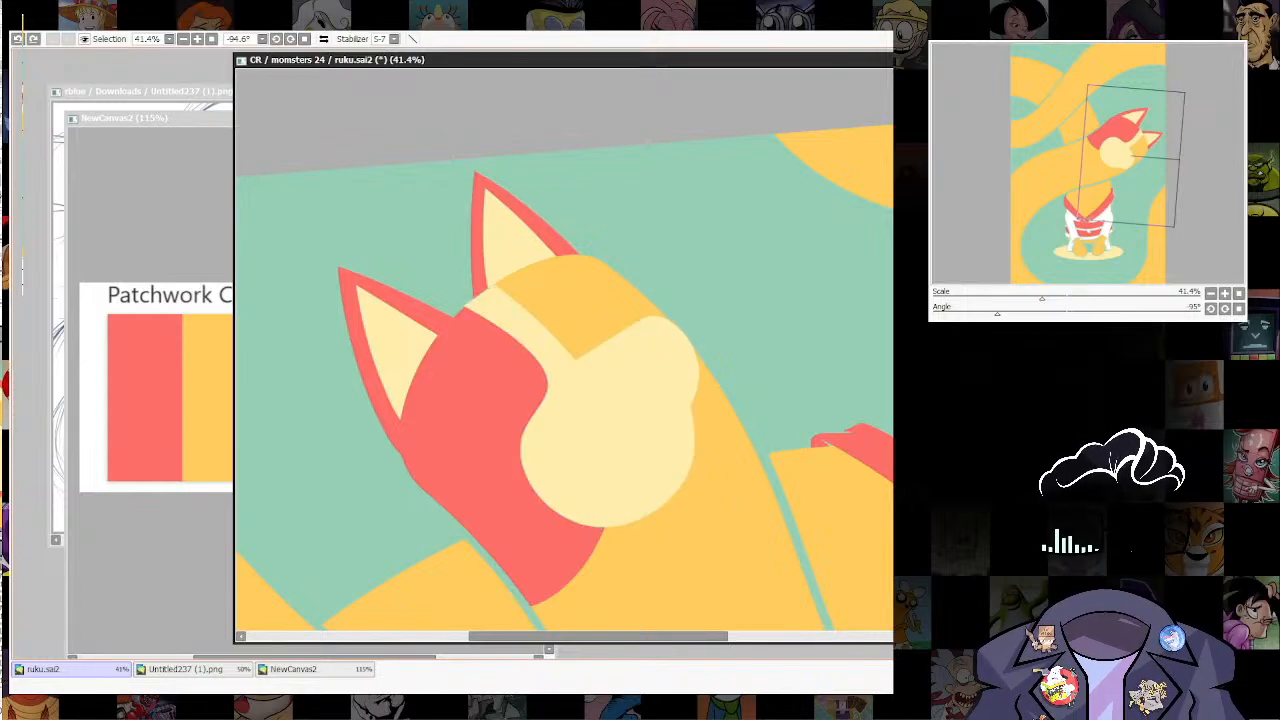
Step: Pull the muzzle bulge outward past the face outline and refine its lower notch and upper corner points
{"action": "left_click", "coordinate": [698, 372]}
{"action": "mouse_move", "coordinate": [698, 372]}
{"action": "left_mouse_down"}
{"action": "mouse_move", "coordinate": [698, 422]}
{"action": "mouse_move", "coordinate": [718, 380]}
{"action": "left_mouse_up"}
{"action": "left_click_drag", "start_coordinate": [698, 422], "coordinate": [699, 422]}
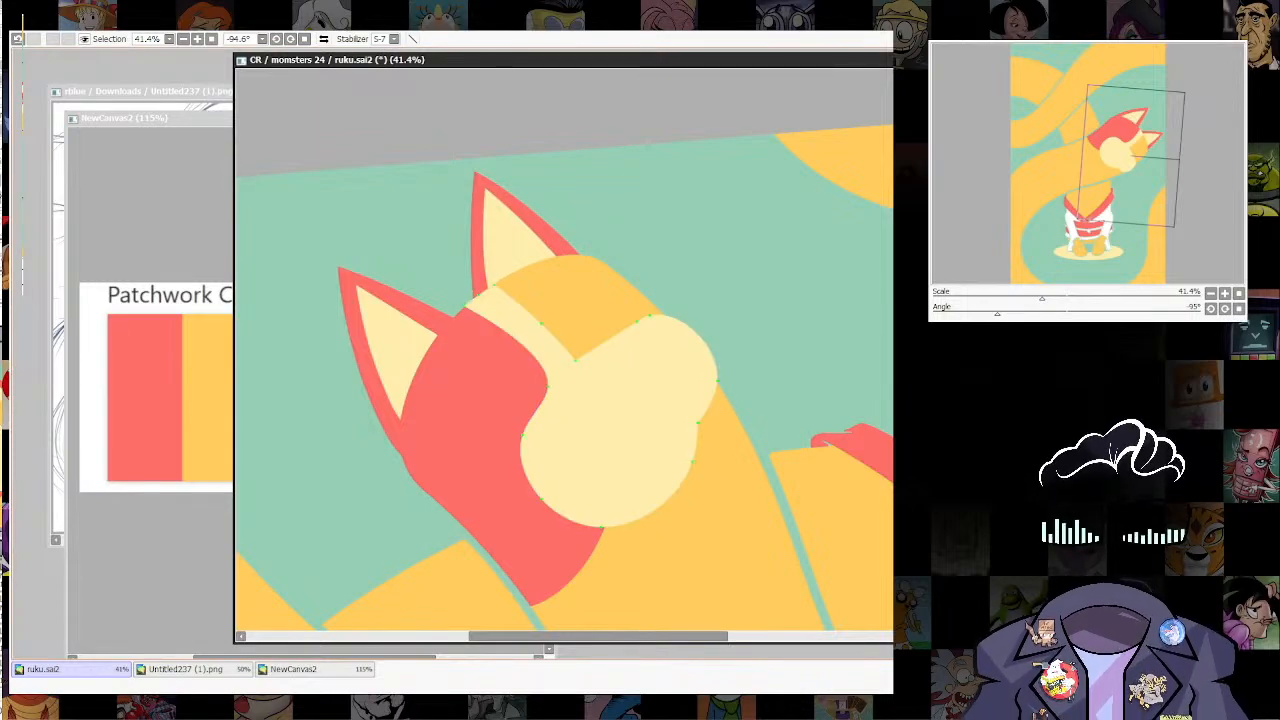
{"action": "left_click_drag", "start_coordinate": [575, 360], "coordinate": [581, 366]}
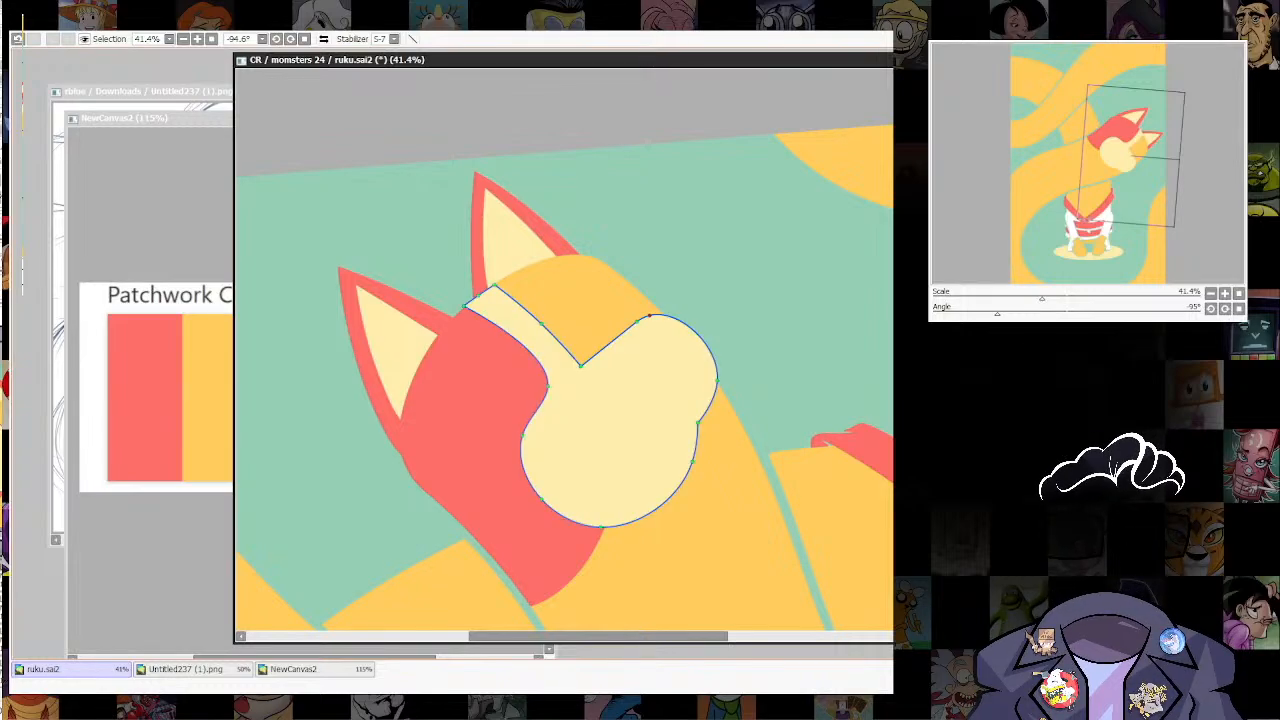
{"action": "left_click_drag", "start_coordinate": [649, 315], "coordinate": [652, 312]}
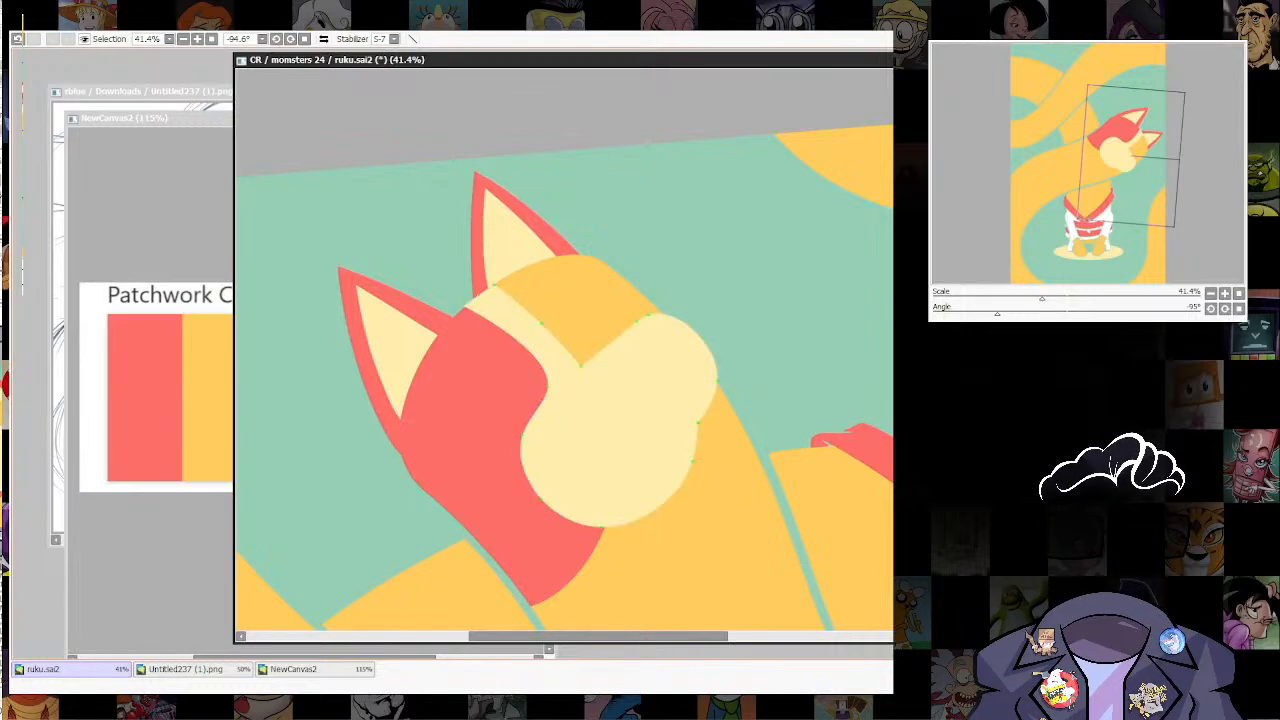
Step: Fine-tune the muzzle by nudging its outer edge slightly outward and its lower cheek curve slightly up
{"action": "left_click_drag", "start_coordinate": [600, 250], "coordinate": [658, 249]}
{"action": "left_click_drag", "start_coordinate": [642, 453], "coordinate": [675, 431]}
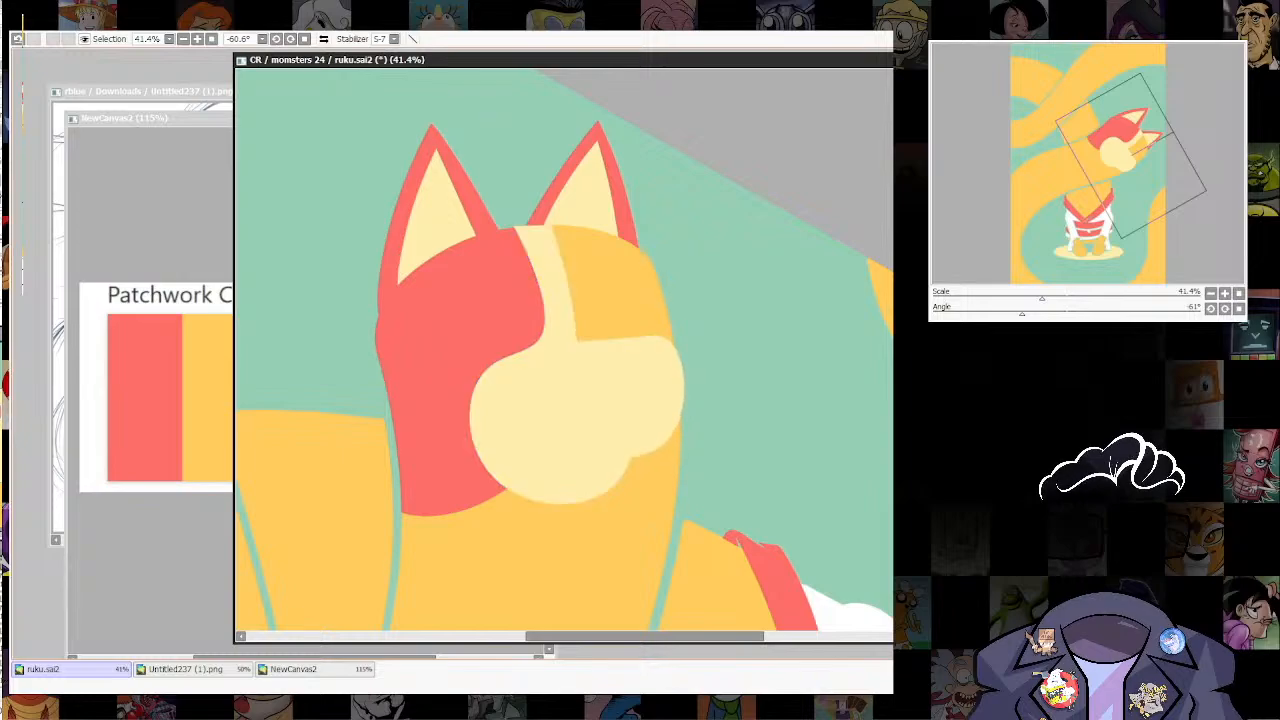
{"action": "left_click_drag", "start_coordinate": [683, 377], "coordinate": [688, 375]}
{"action": "left_click_drag", "start_coordinate": [574, 503], "coordinate": [573, 498]}
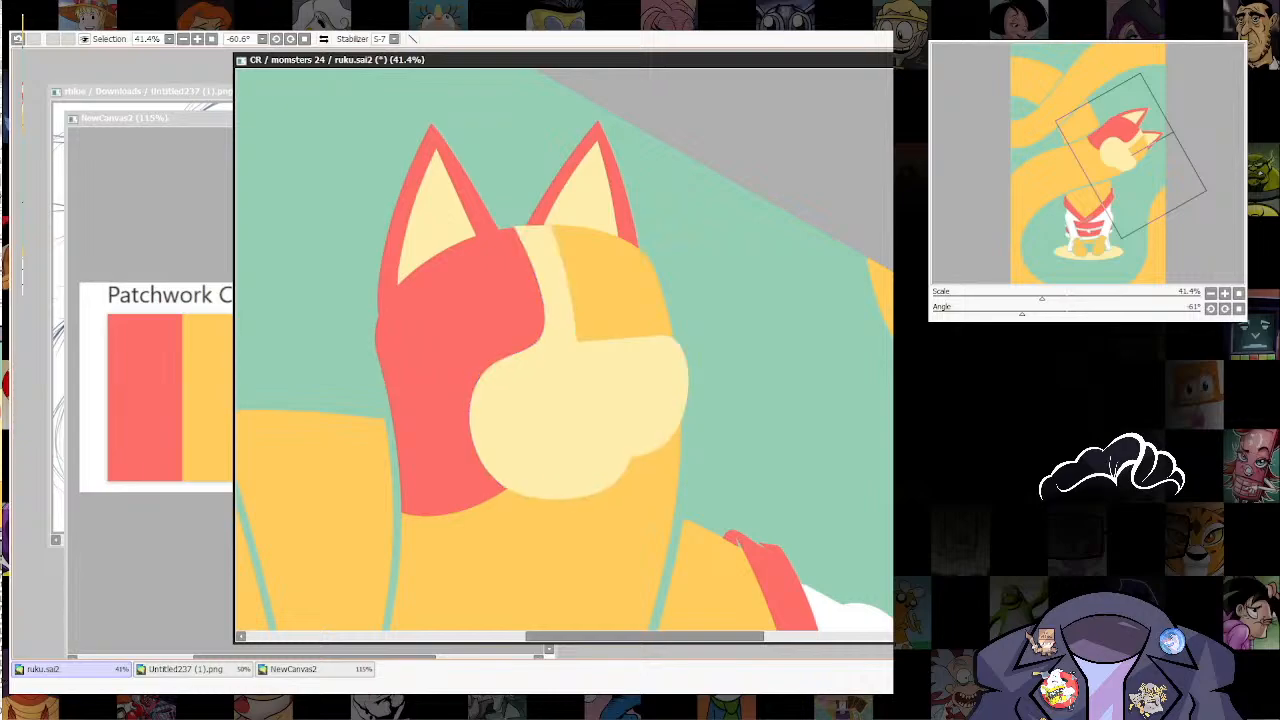
Step: Select the cream face patch, draw a red downward-pointing triangular nose at the muzzle's upper edge, and clear the selection
{"action": "scroll", "coordinate": [682, 191], "scroll_direction": "down", "scroll_amount": 6}
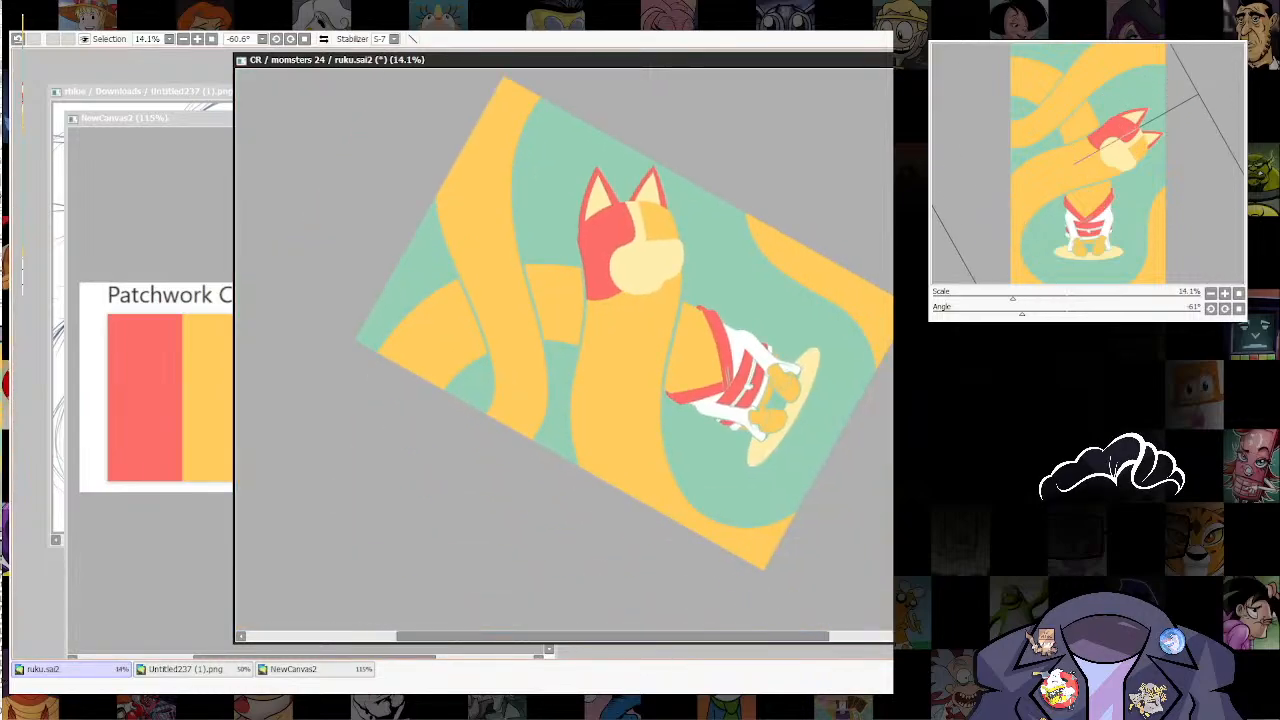
{"action": "key", "text": "Home"}
{"action": "left_click_drag", "start_coordinate": [757, 342], "coordinate": [762, 386]}
{"action": "scroll", "coordinate": [718, 460], "scroll_direction": "up", "scroll_amount": 5}
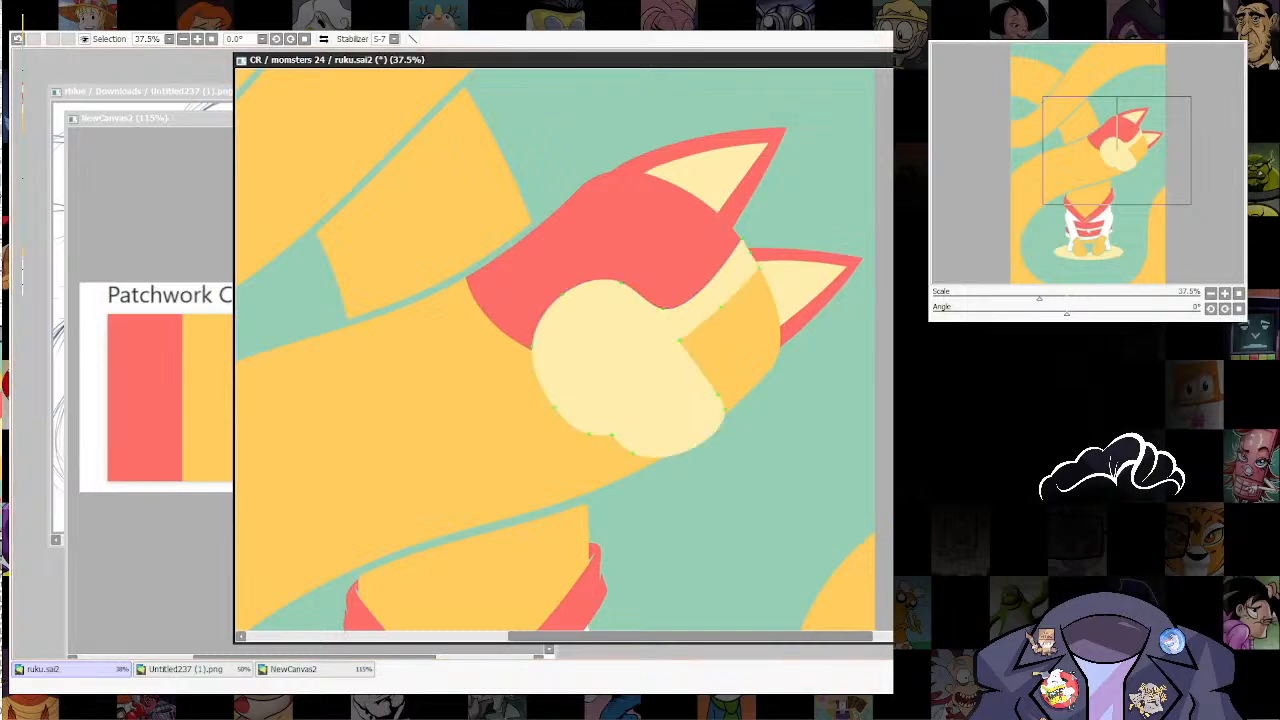
{"action": "left_click_drag", "start_coordinate": [786, 250], "coordinate": [632, 156]}
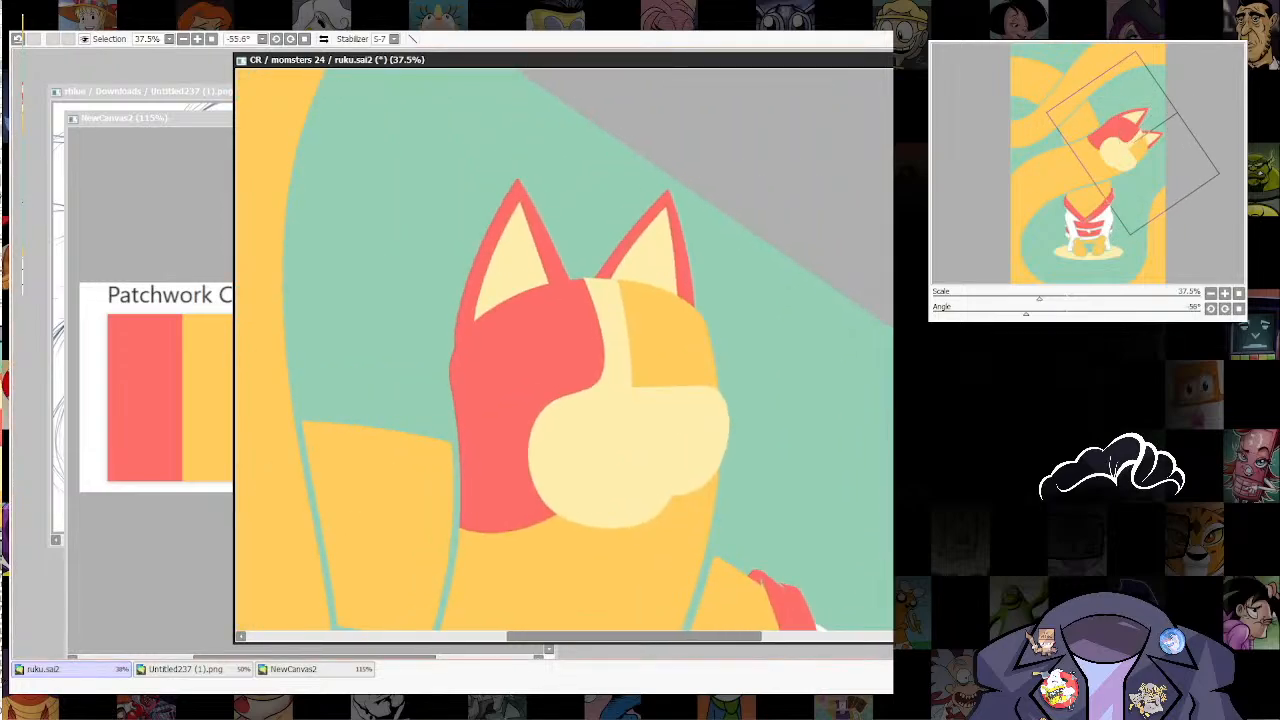
{"action": "left_click", "coordinate": [620, 450]}
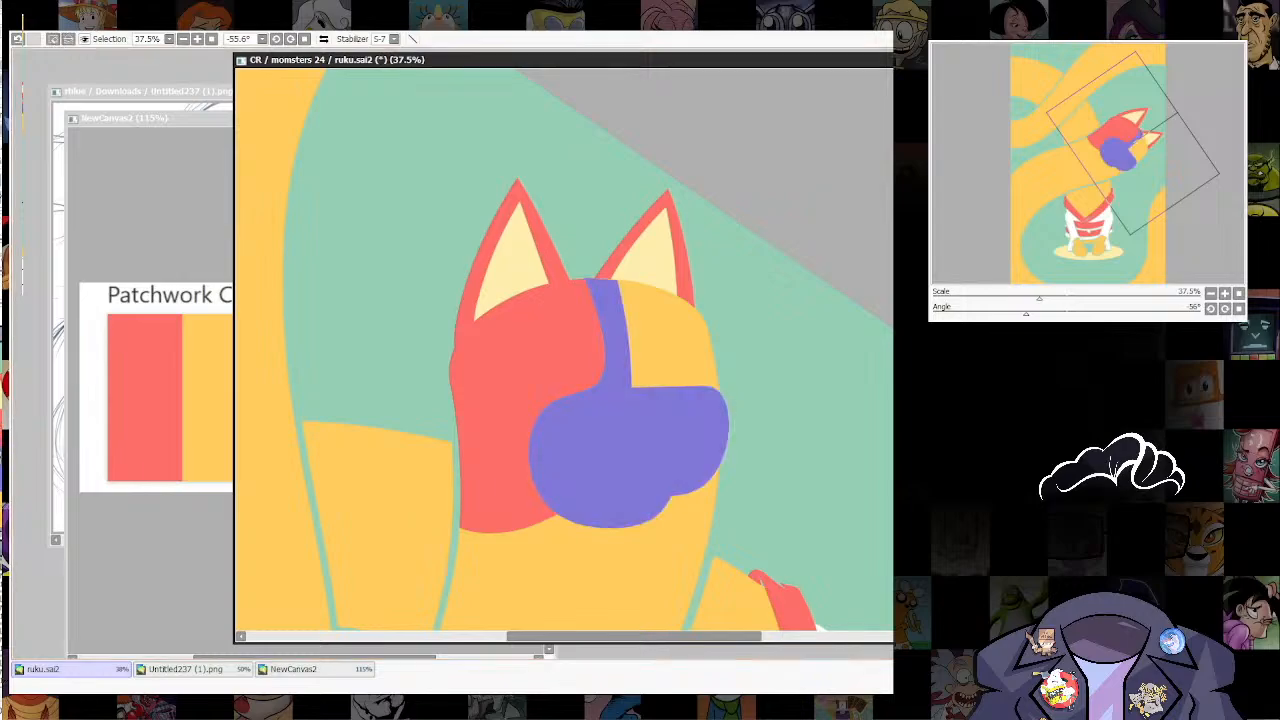
{"action": "key", "text": "b"}
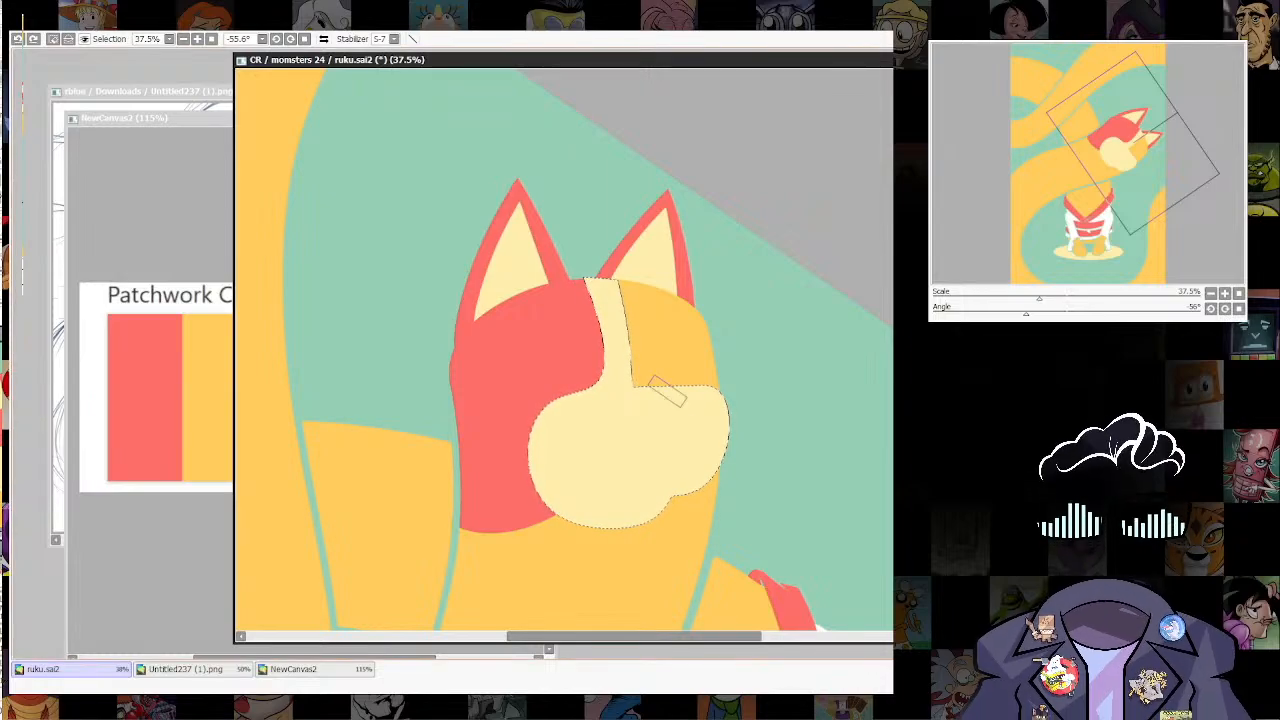
{"action": "mouse_move", "coordinate": [658, 388]}
{"action": "left_mouse_down"}
{"action": "mouse_move", "coordinate": [693, 410]}
{"action": "mouse_move", "coordinate": [702, 381]}
{"action": "mouse_move", "coordinate": [681, 419]}
{"action": "left_mouse_up"}
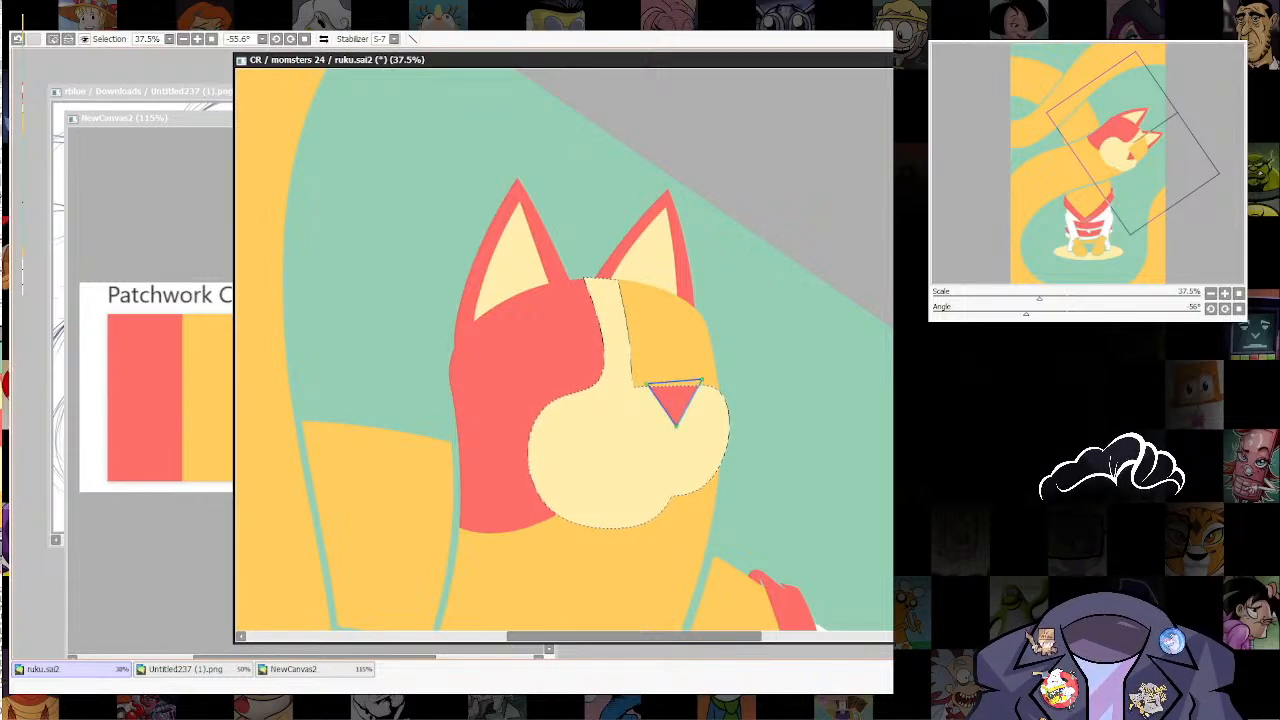
{"action": "key", "text": "ctrl+d"}
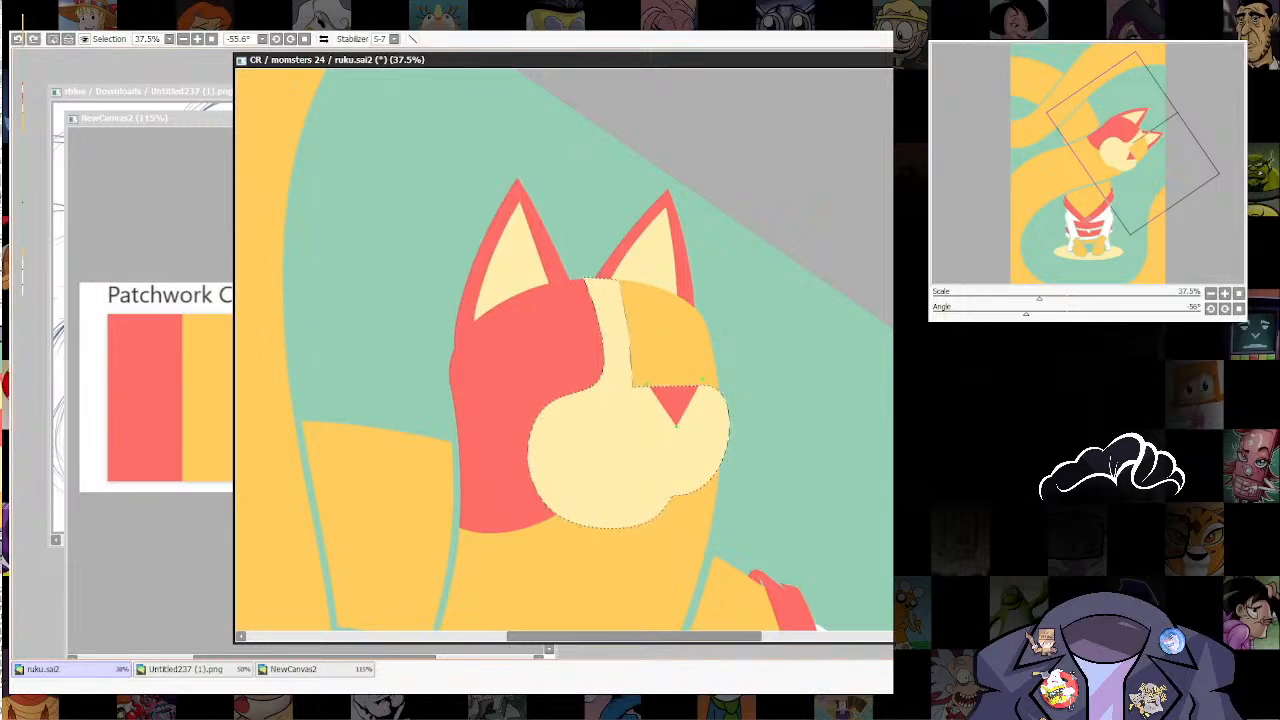
Step: Round the corners and curve the sides of the red nose into a soft, wide shape
{"action": "left_click", "coordinate": [676, 426]}
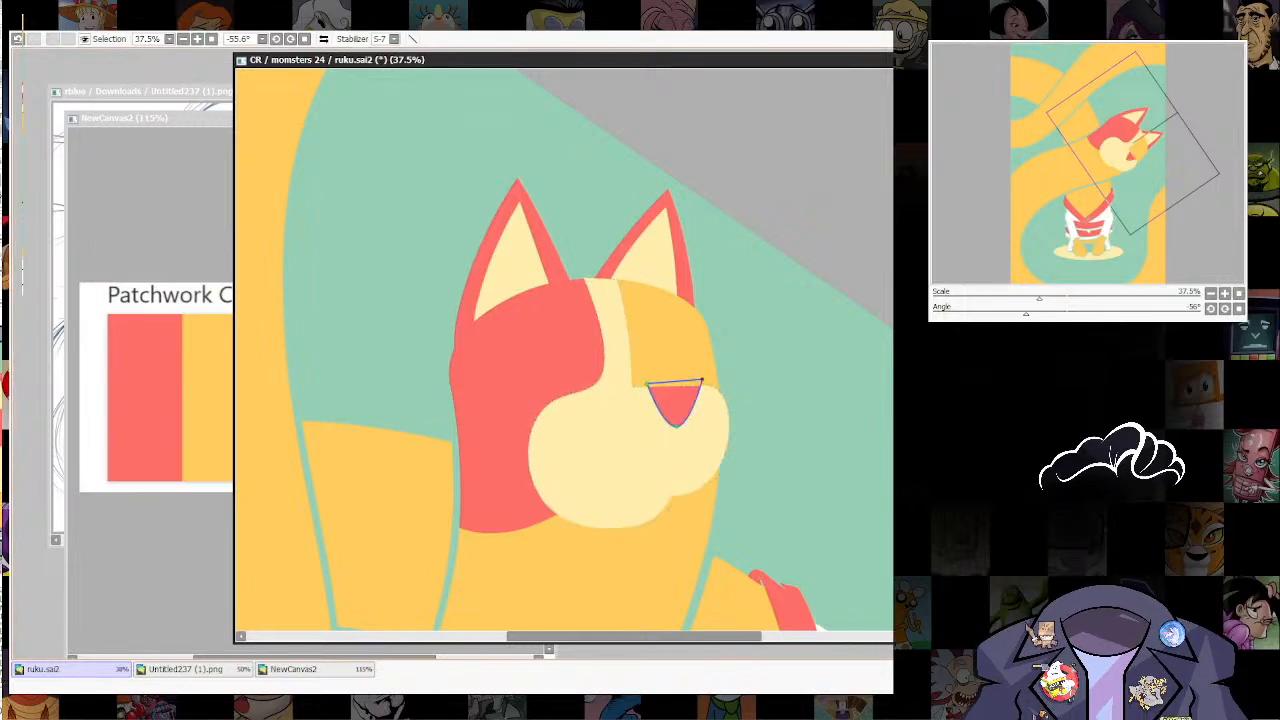
{"action": "left_click", "coordinate": [703, 380]}
{"action": "left_click", "coordinate": [648, 384]}
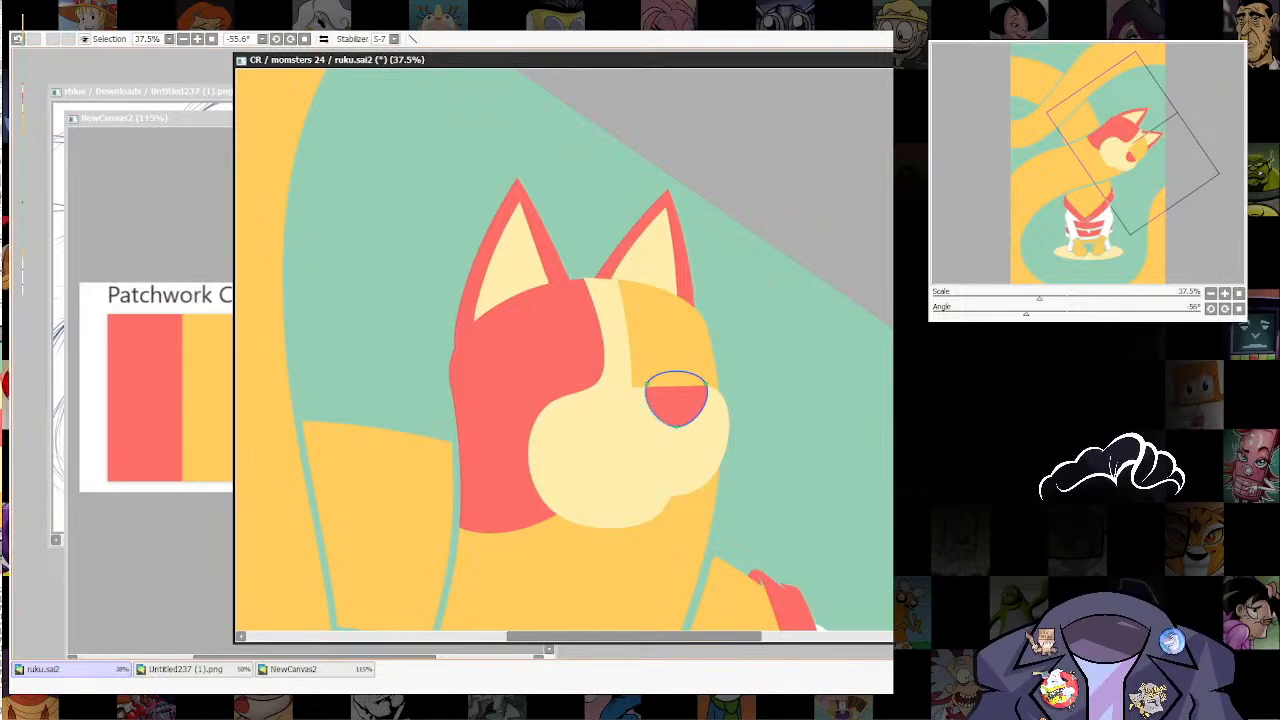
{"action": "left_click_drag", "start_coordinate": [651, 411], "coordinate": [656, 409]}
{"action": "left_click_drag", "start_coordinate": [703, 410], "coordinate": [710, 384]}
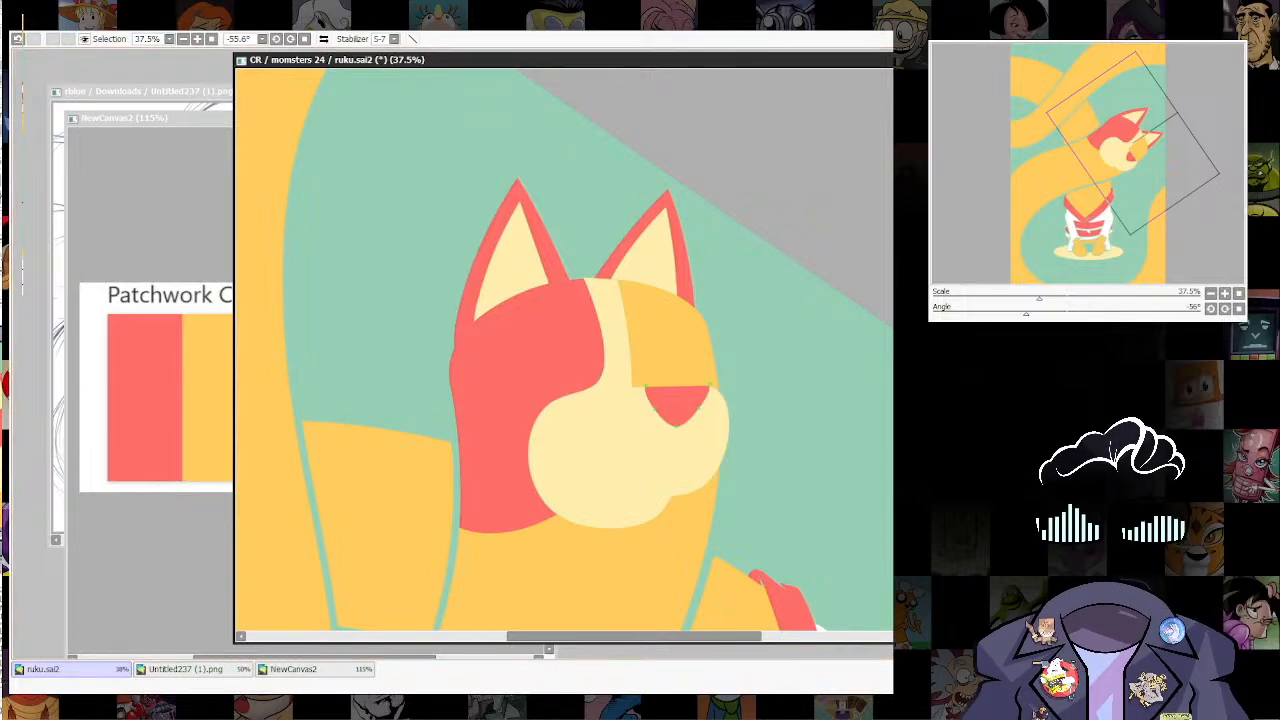
Step: Move the red nose toward the snout's outer edge and slightly distort its inner corners with a transform
{"action": "left_click_drag", "start_coordinate": [677, 404], "coordinate": [684, 405]}
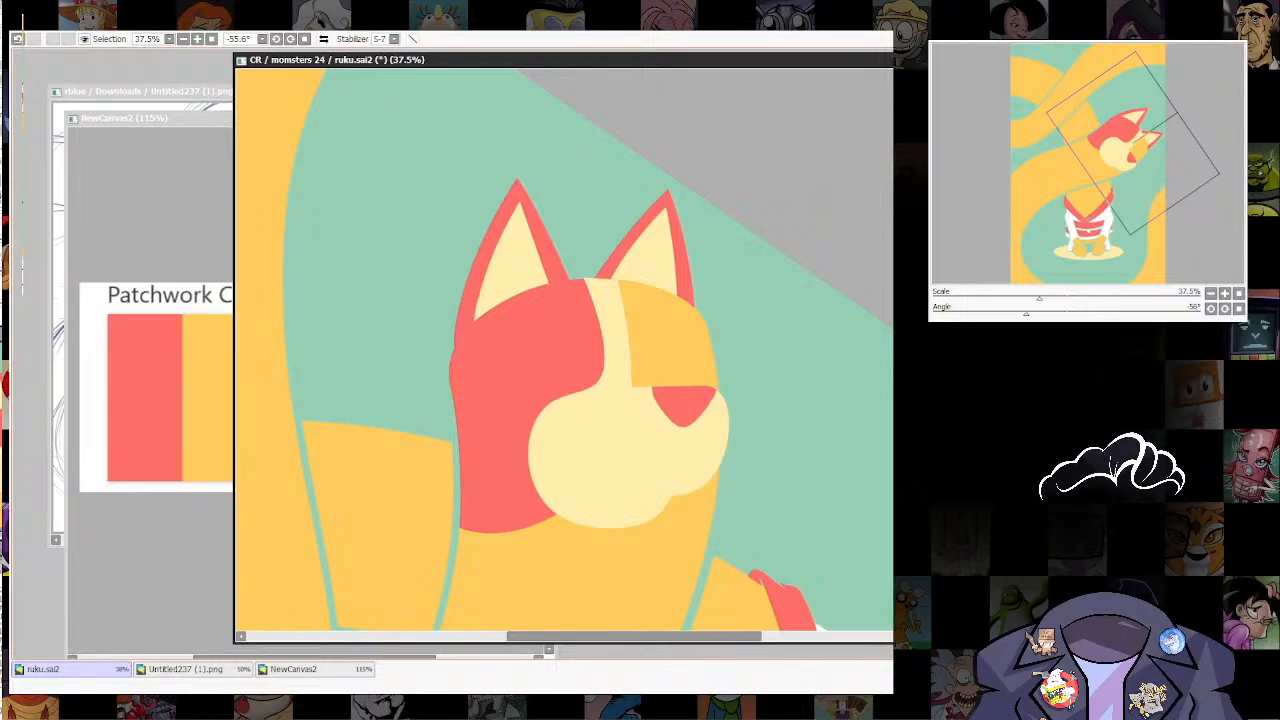
{"action": "key", "text": "ctrl+t"}
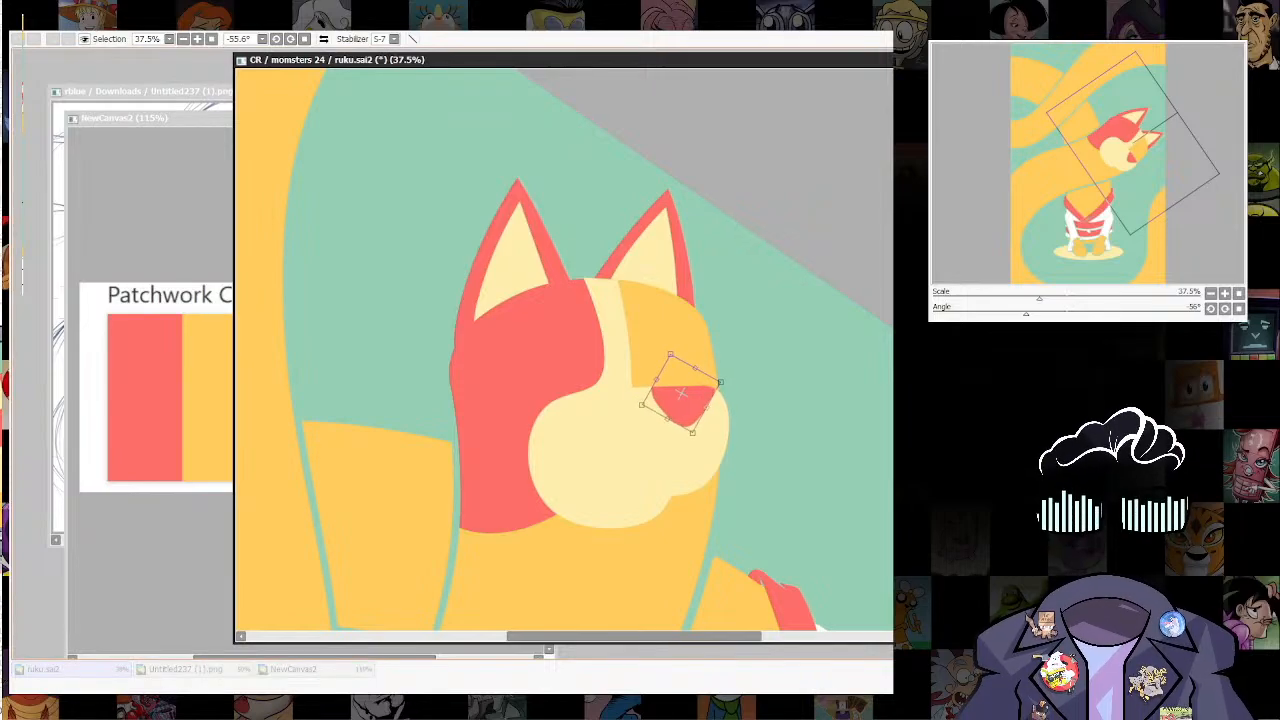
{"action": "left_click_drag", "start_coordinate": [707, 407], "coordinate": [708, 408]}
{"action": "left_click_drag", "start_coordinate": [671, 354], "coordinate": [673, 358]}
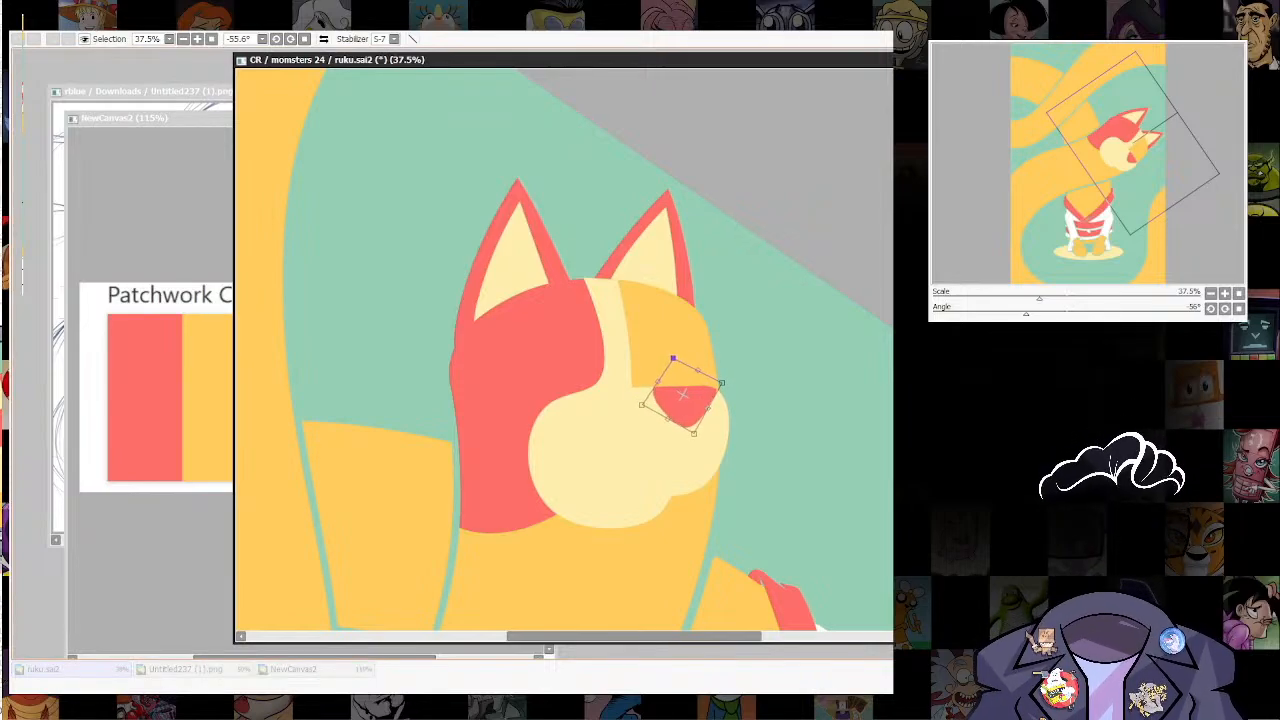
{"action": "left_click_drag", "start_coordinate": [641, 404], "coordinate": [635, 408]}
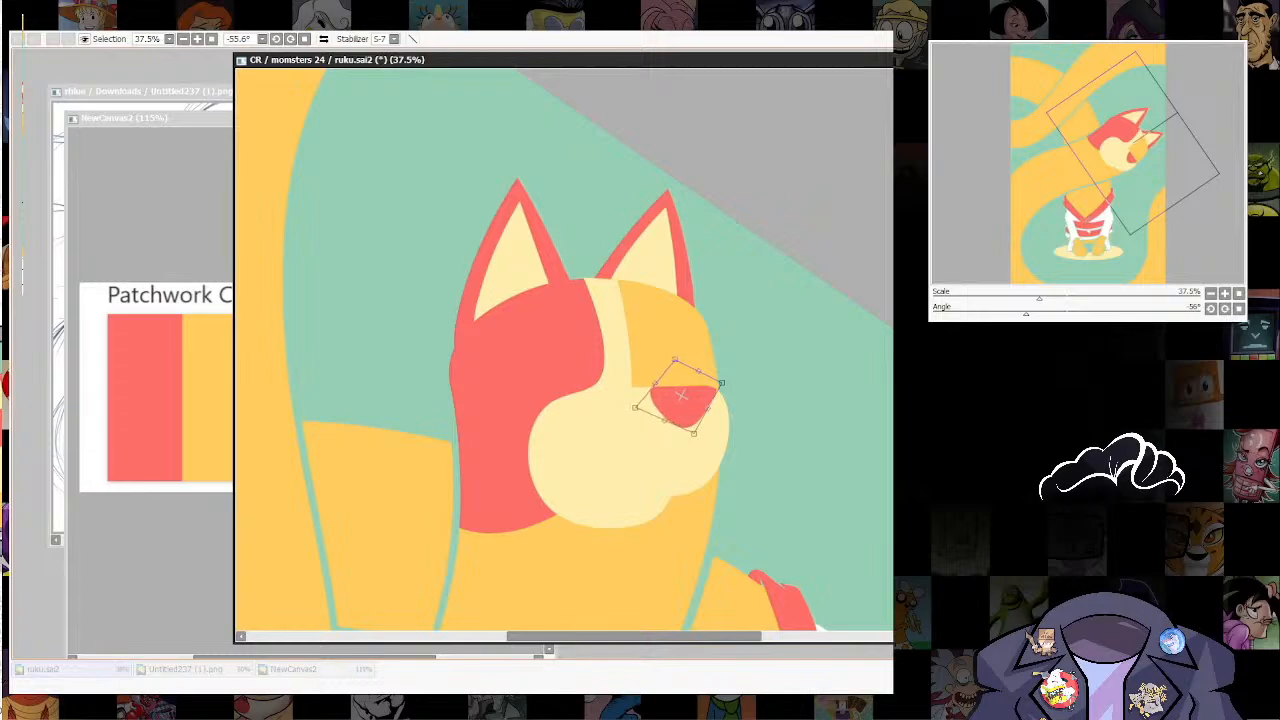
{"action": "key", "text": "Return"}
Step: Examine the whole illustration, comparing the head, nose and body up close and from afar
{"action": "scroll", "coordinate": [761, 408], "scroll_direction": "down", "scroll_amount": 6}
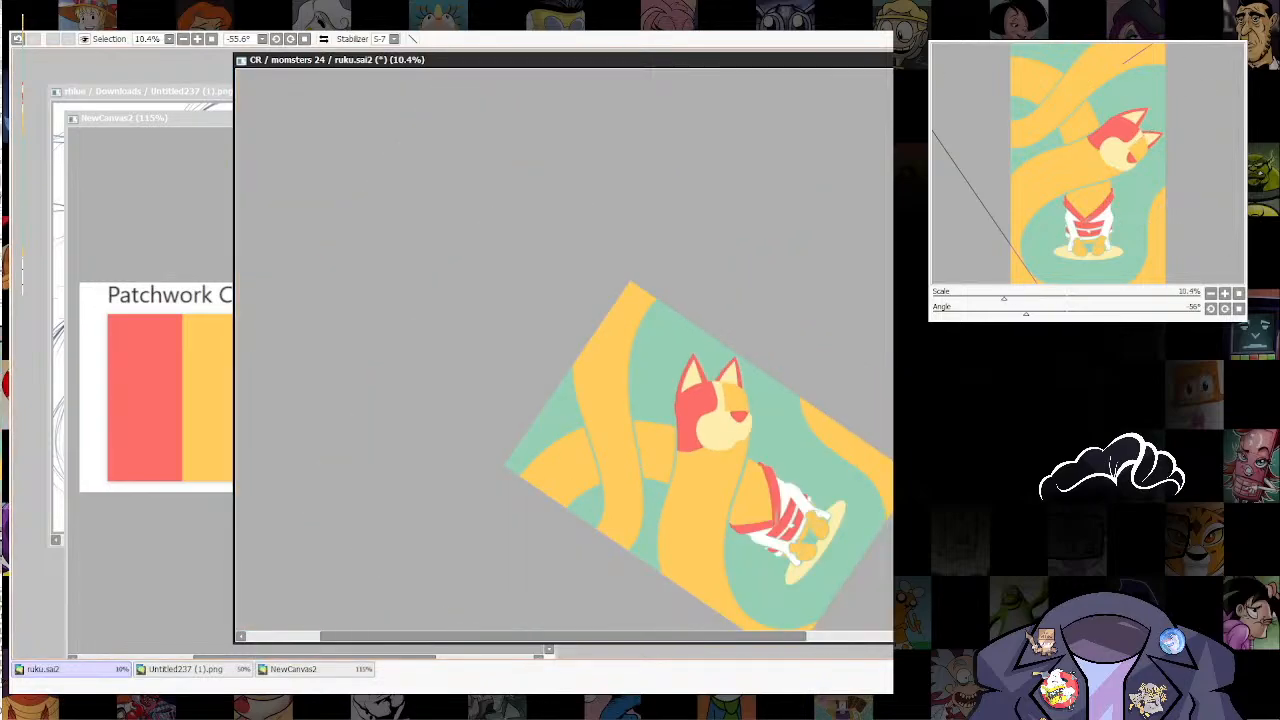
{"action": "scroll", "coordinate": [565, 350], "scroll_direction": "up", "scroll_amount": 5}
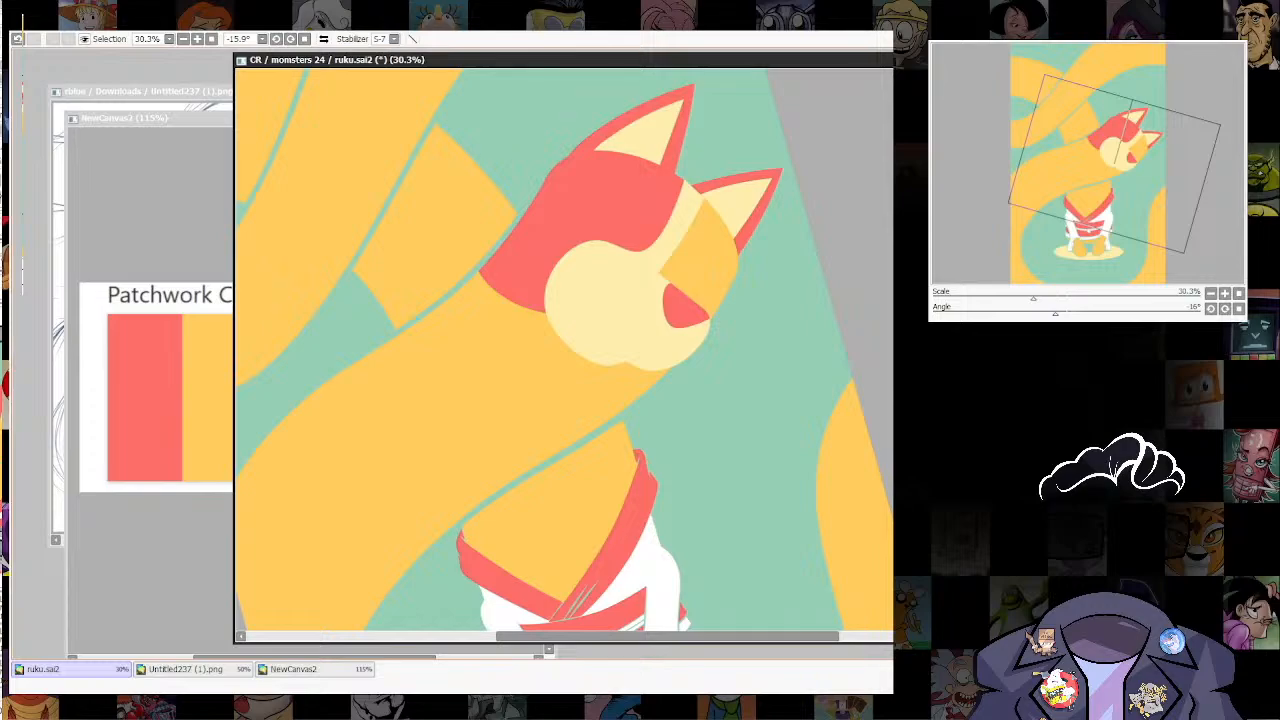
{"action": "scroll", "coordinate": [565, 350], "scroll_direction": "down", "scroll_amount": 5}
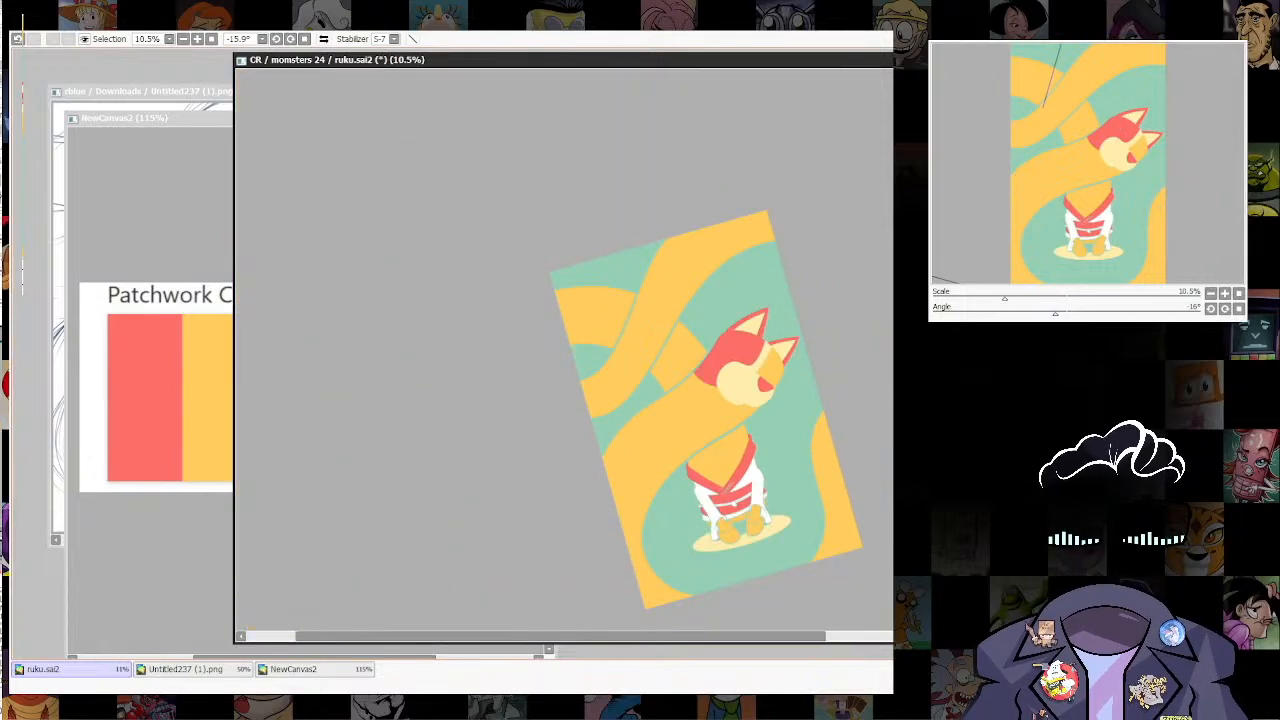
{"action": "scroll", "coordinate": [565, 350], "scroll_direction": "up", "scroll_amount": 5}
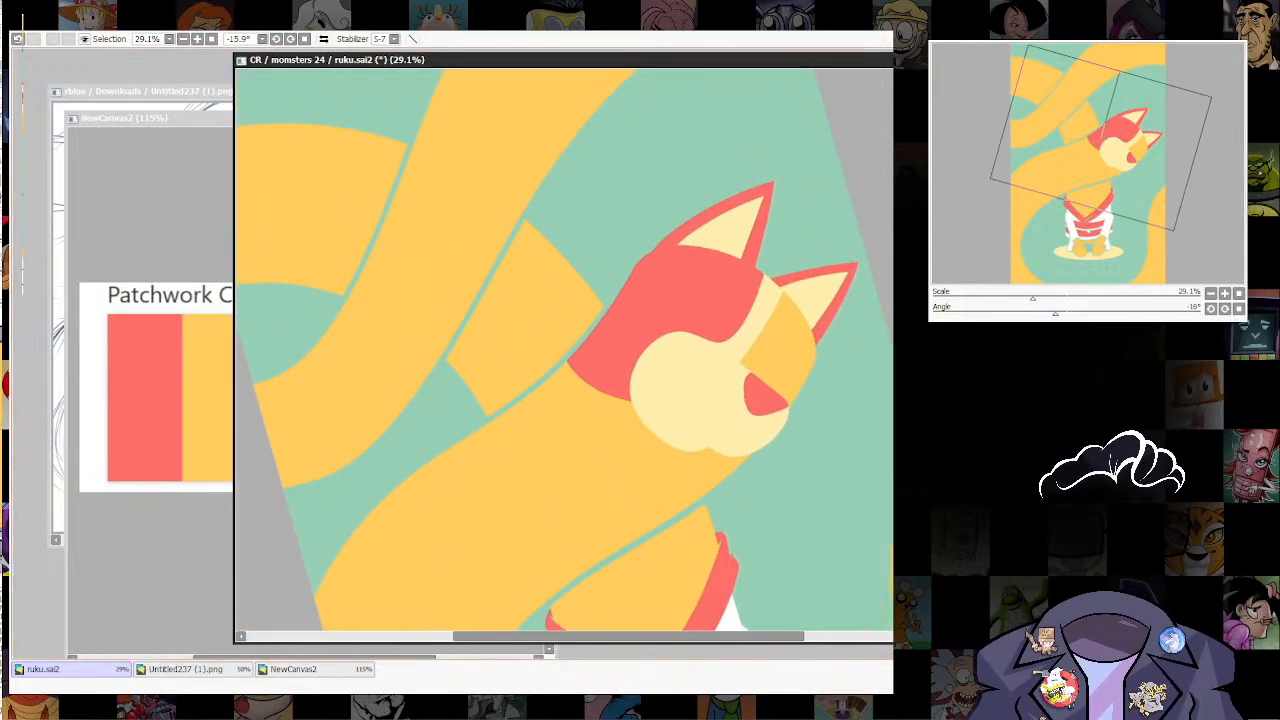
{"action": "scroll", "coordinate": [565, 350], "scroll_direction": "down", "scroll_amount": 5}
{"action": "scroll", "coordinate": [565, 350], "scroll_direction": "up", "scroll_amount": 5}
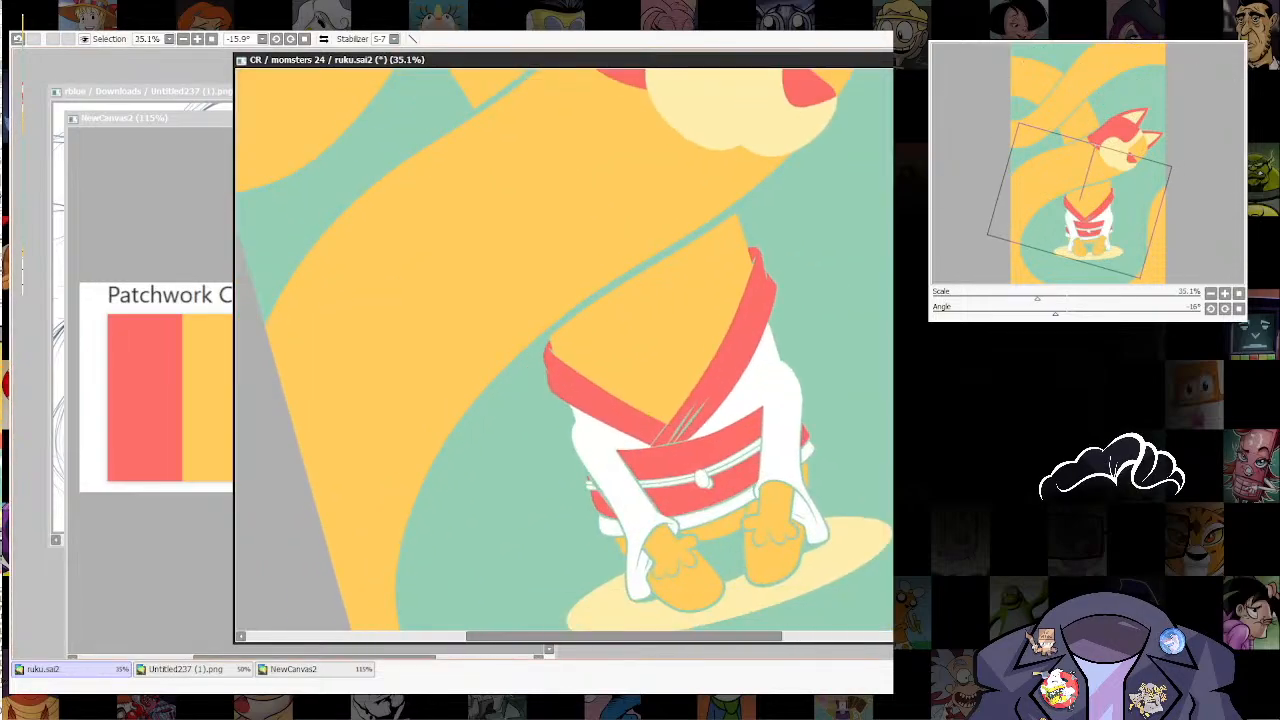
{"action": "left_click_drag", "start_coordinate": [565, 200], "coordinate": [500, 478]}
{"action": "scroll", "coordinate": [565, 350], "scroll_direction": "up", "scroll_amount": 5}
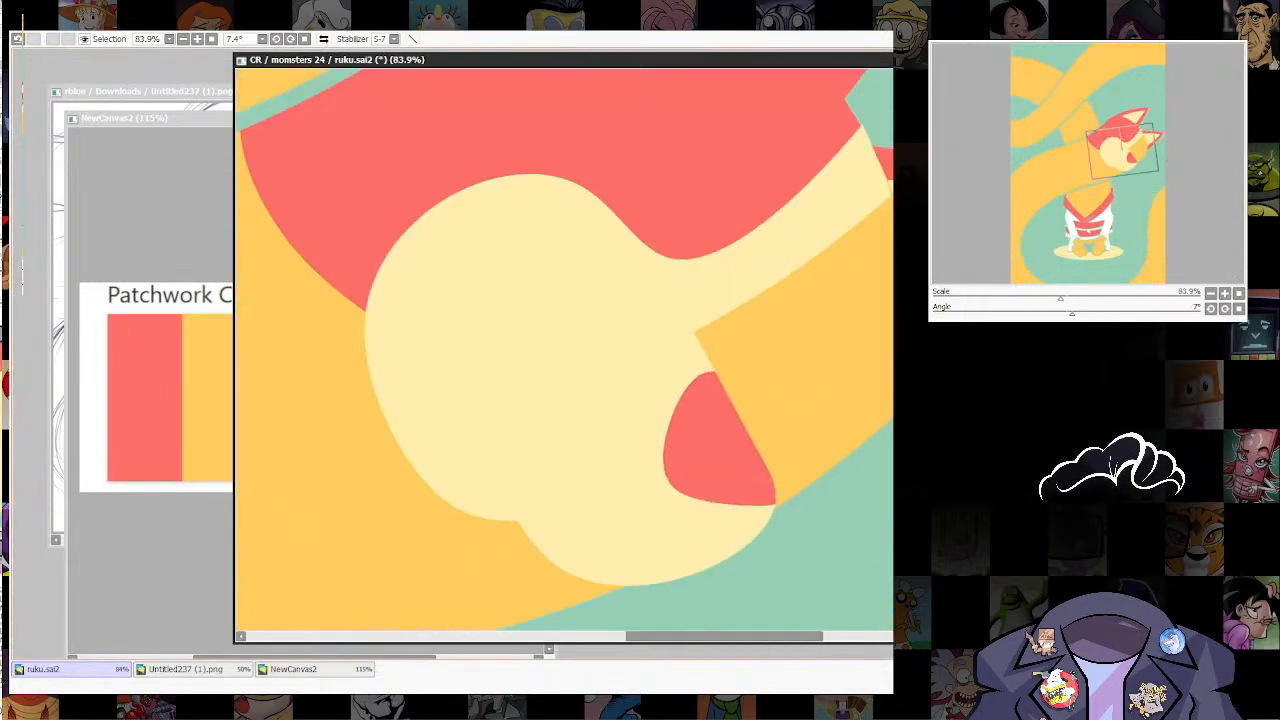
Step: Draw a thin, tapered red mouth line curving from the notch below the muzzle into the cream cheek
{"action": "left_click_drag", "start_coordinate": [565, 350], "coordinate": [595, 348]}
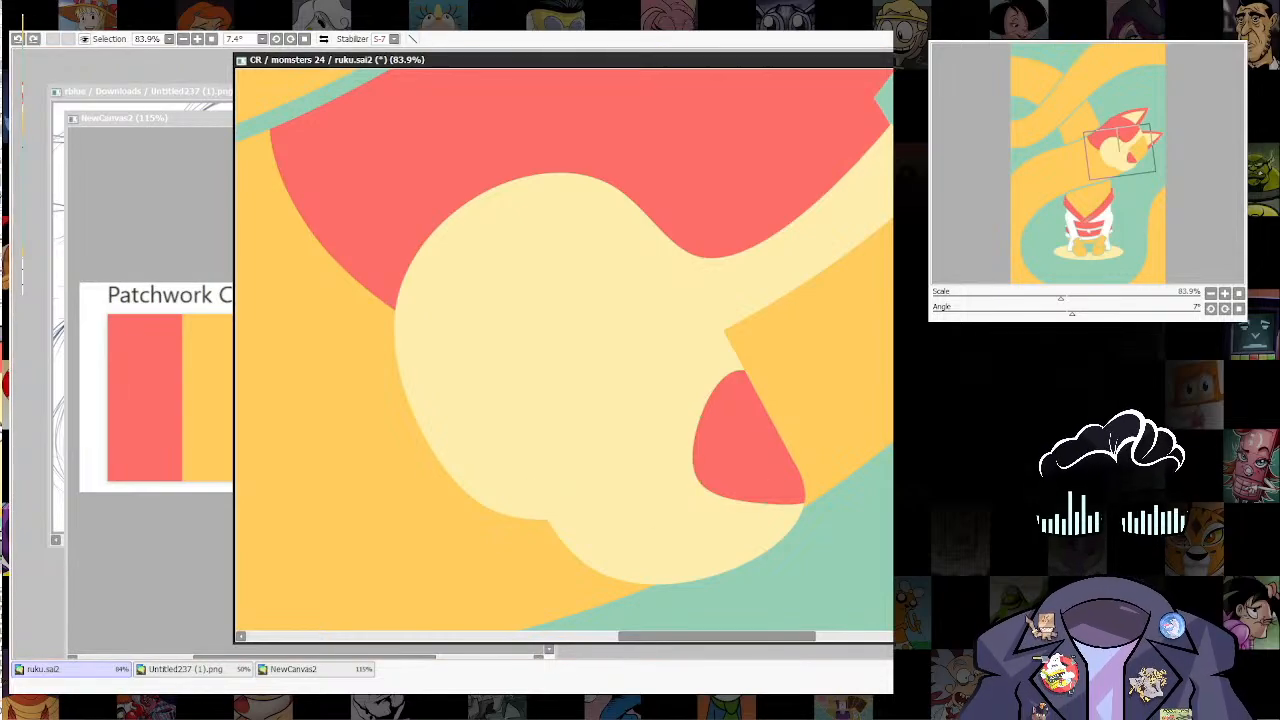
{"action": "left_click_drag", "start_coordinate": [635, 473], "coordinate": [800, 380]}
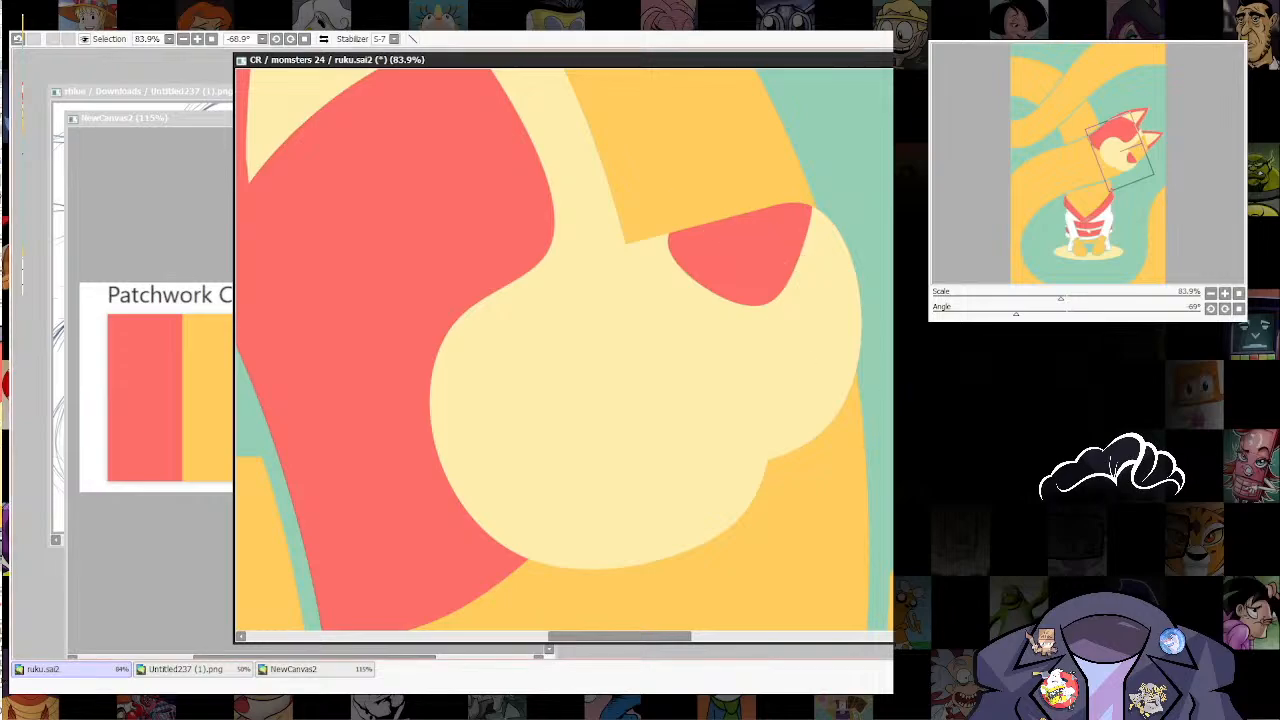
{"action": "mouse_move", "coordinate": [762, 467]}
{"action": "left_mouse_down"}
{"action": "mouse_move", "coordinate": [803, 373]}
{"action": "mouse_move", "coordinate": [717, 474]}
{"action": "left_mouse_up"}
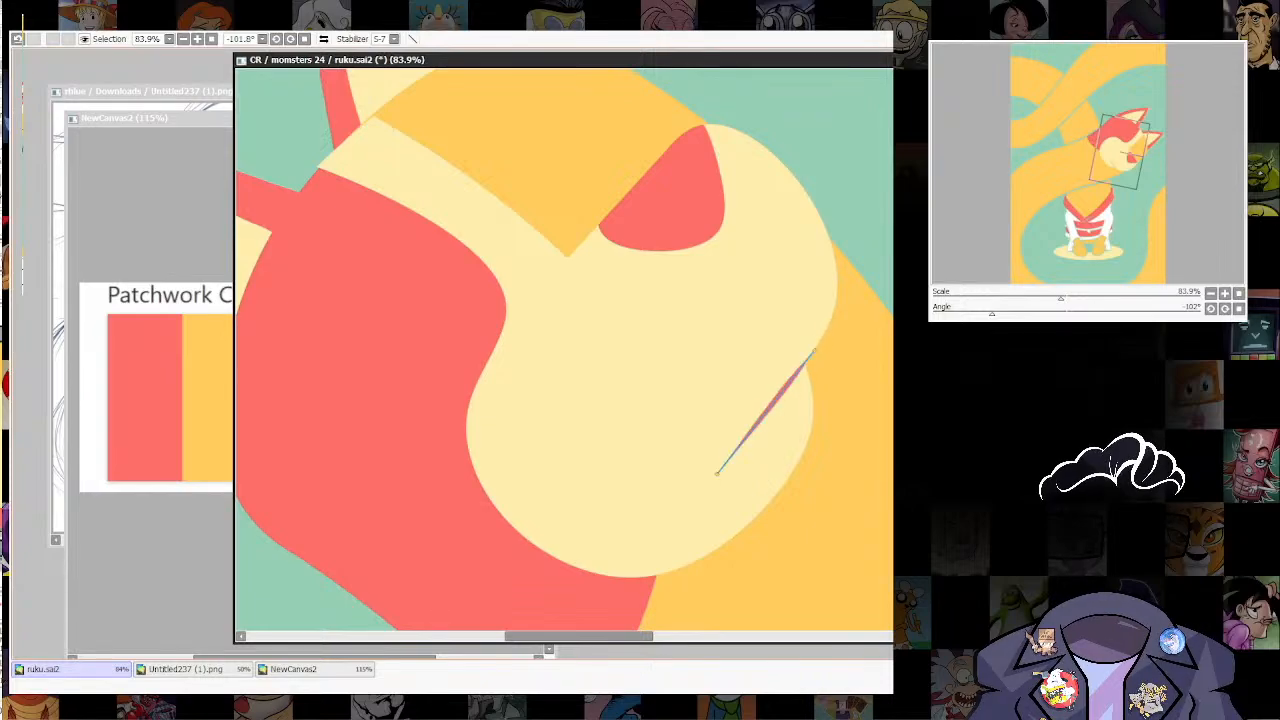
{"action": "key", "text": "ctrl+z"}
{"action": "left_click_drag", "start_coordinate": [812, 352], "coordinate": [720, 462]}
{"action": "key", "text": "ctrl+z"}
{"action": "mouse_move", "coordinate": [806, 360]}
{"action": "left_mouse_down"}
{"action": "mouse_move", "coordinate": [752, 438]}
{"action": "mouse_move", "coordinate": [685, 477]}
{"action": "mouse_move", "coordinate": [563, 496]}
{"action": "left_mouse_up"}
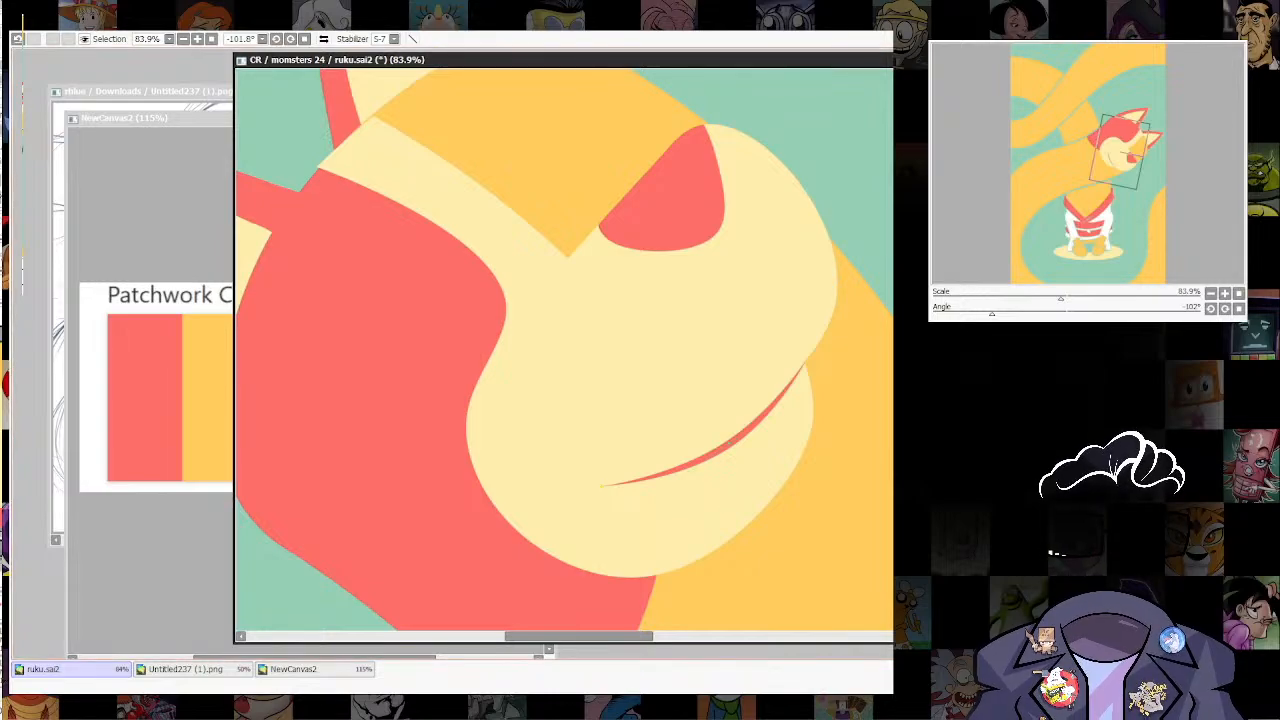
Step: Thicken the mouth line's outer end at the muzzle notch and add a short tapered red crease across its inner end
{"action": "mouse_move", "coordinate": [806, 359]}
{"action": "left_mouse_down"}
{"action": "mouse_move", "coordinate": [830, 357]}
{"action": "mouse_move", "coordinate": [805, 366]}
{"action": "left_mouse_up"}
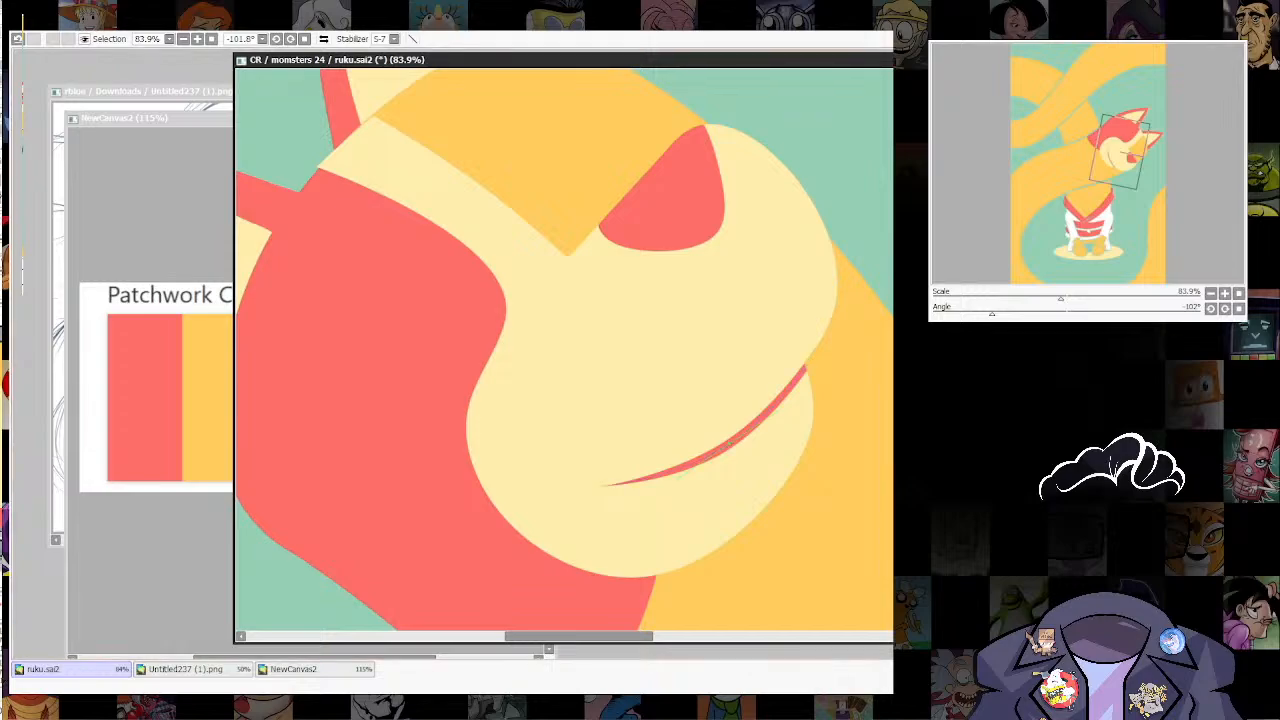
{"action": "key", "text": "alt+Tab"}
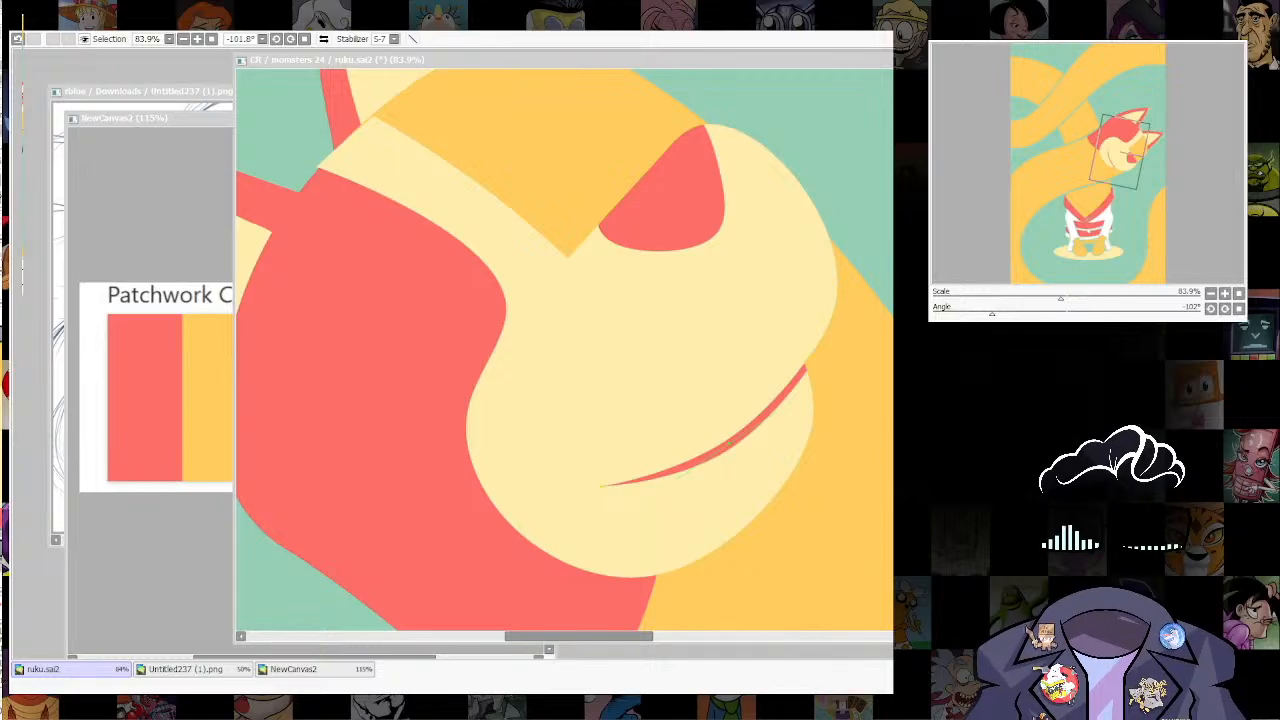
{"action": "key", "text": "alt+Tab"}
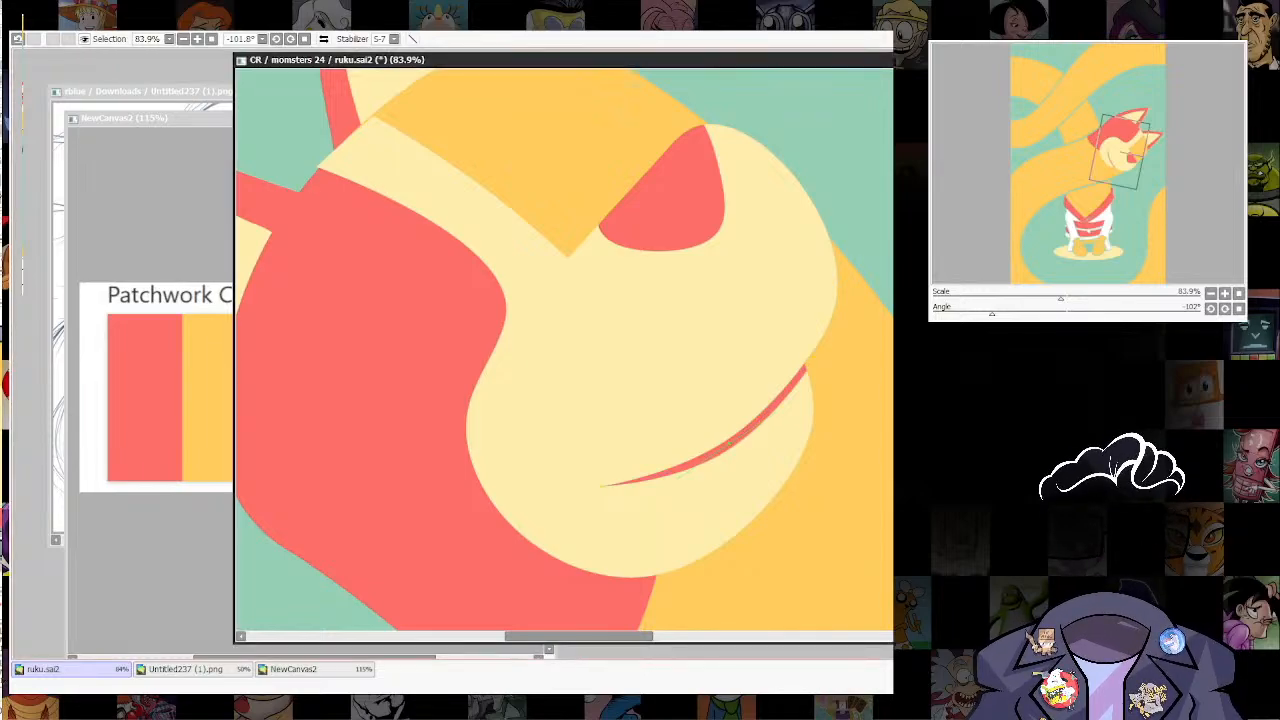
{"action": "left_click_drag", "start_coordinate": [612, 465], "coordinate": [607, 528]}
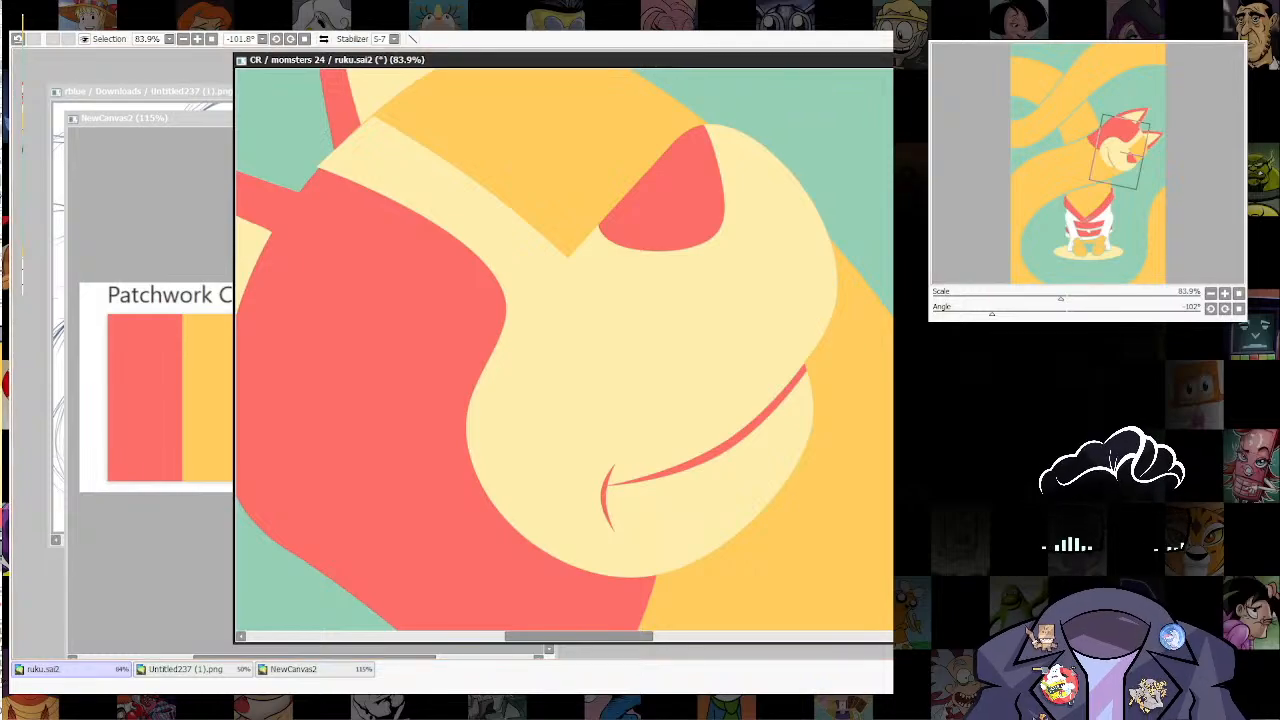
{"action": "key", "text": "alt+Tab"}
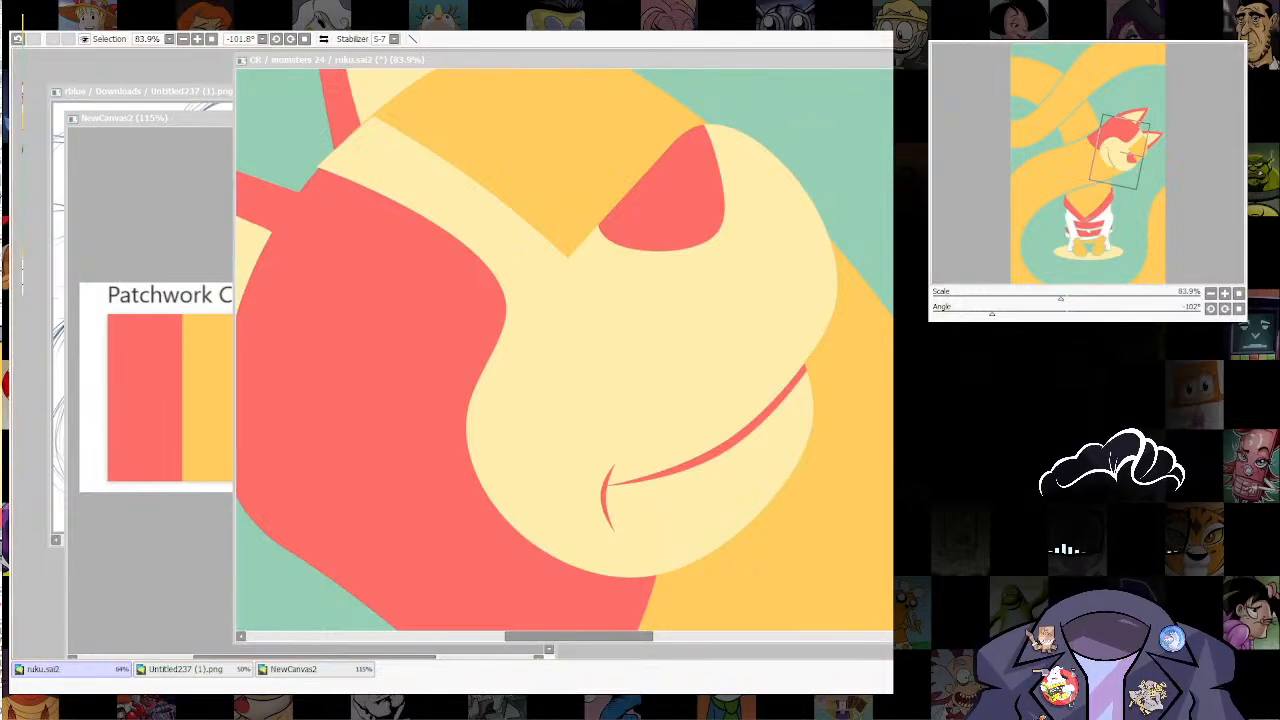
Step: Examine the whole illustration upright, comparing the smiling head with the neck, robe and feet from near and far
{"action": "scroll", "coordinate": [855, 423], "scroll_direction": "down", "scroll_amount": 10}
{"action": "left_click_drag", "start_coordinate": [478, 636], "coordinate": [631, 636]}
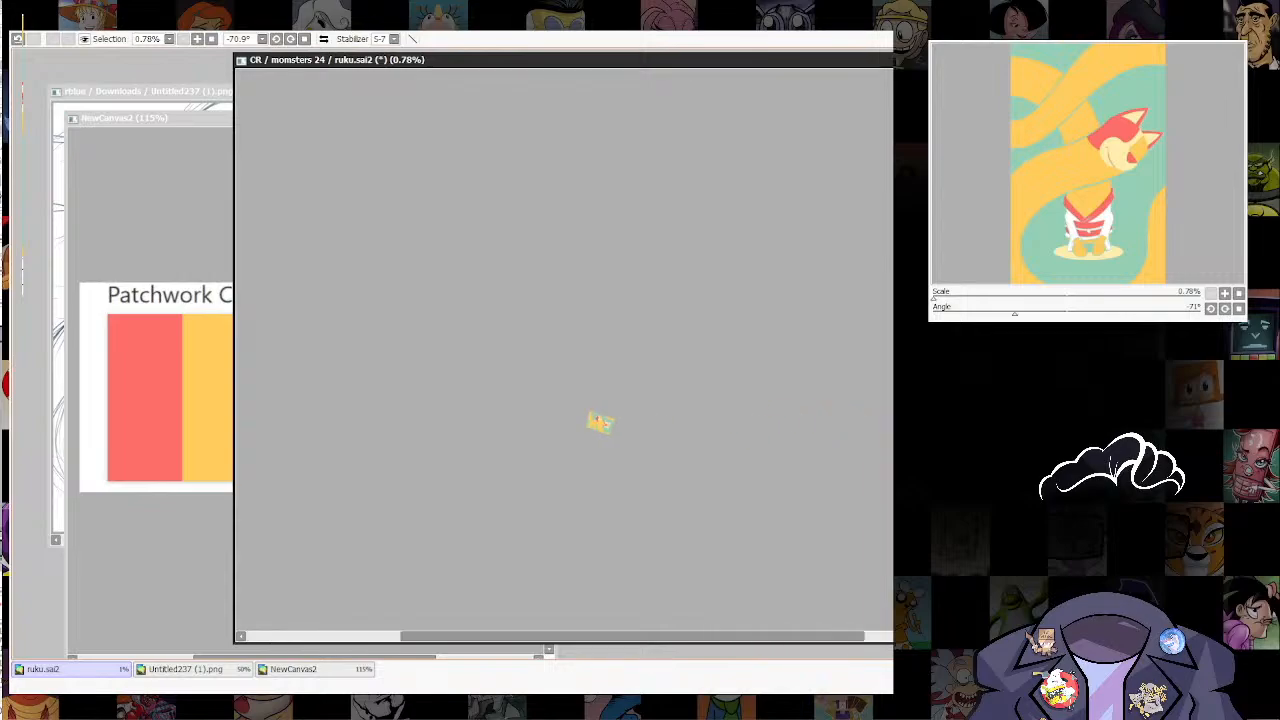
{"action": "scroll", "coordinate": [608, 428], "scroll_direction": "up", "scroll_amount": 10}
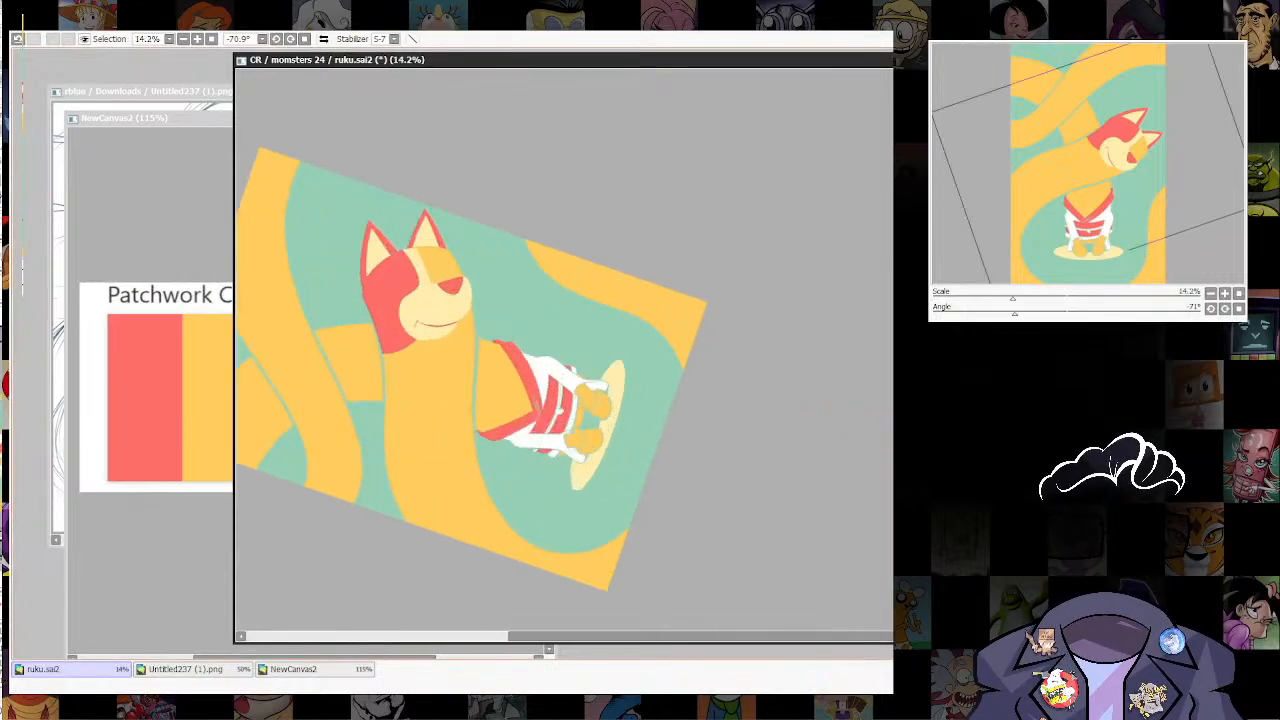
{"action": "key", "text": "Home"}
{"action": "left_click_drag", "start_coordinate": [597, 206], "coordinate": [672, 421]}
{"action": "scroll", "coordinate": [672, 421], "scroll_direction": "up", "scroll_amount": 8}
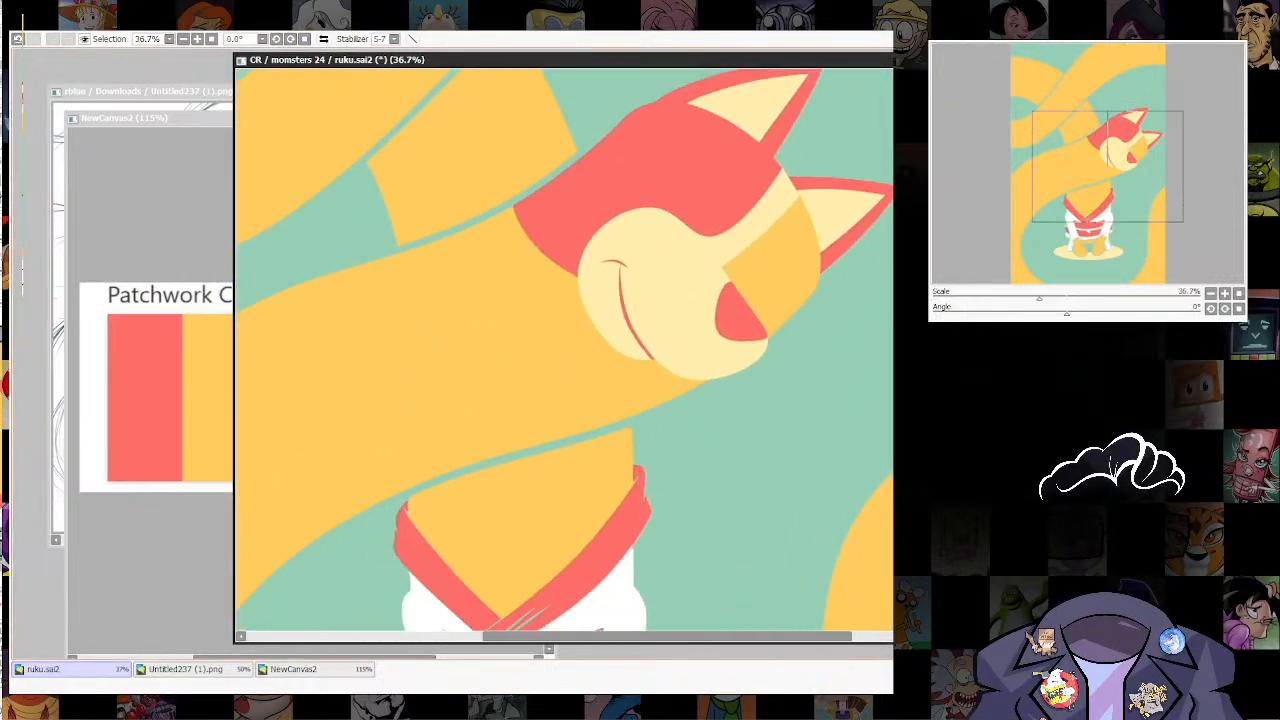
{"action": "scroll", "coordinate": [750, 350], "scroll_direction": "down", "scroll_amount": 9}
{"action": "left_click_drag", "start_coordinate": [690, 350], "coordinate": [645, 431]}
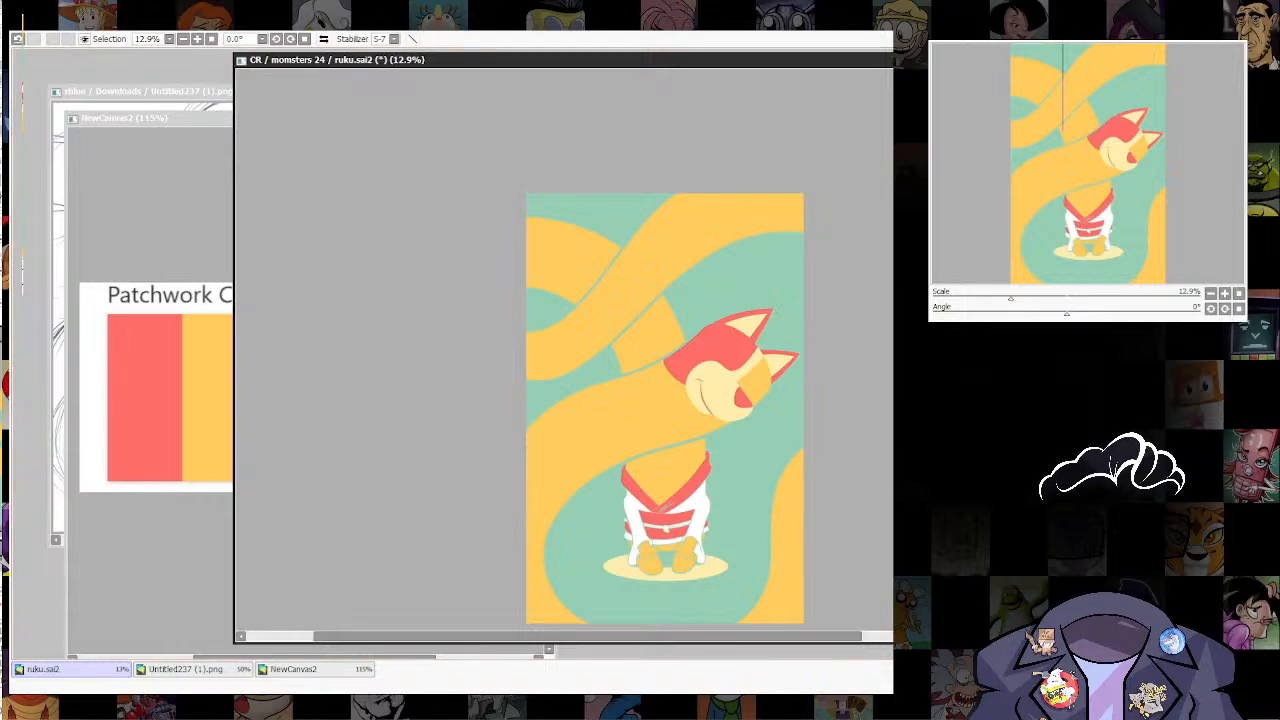
{"action": "scroll", "coordinate": [720, 412], "scroll_direction": "up", "scroll_amount": 6}
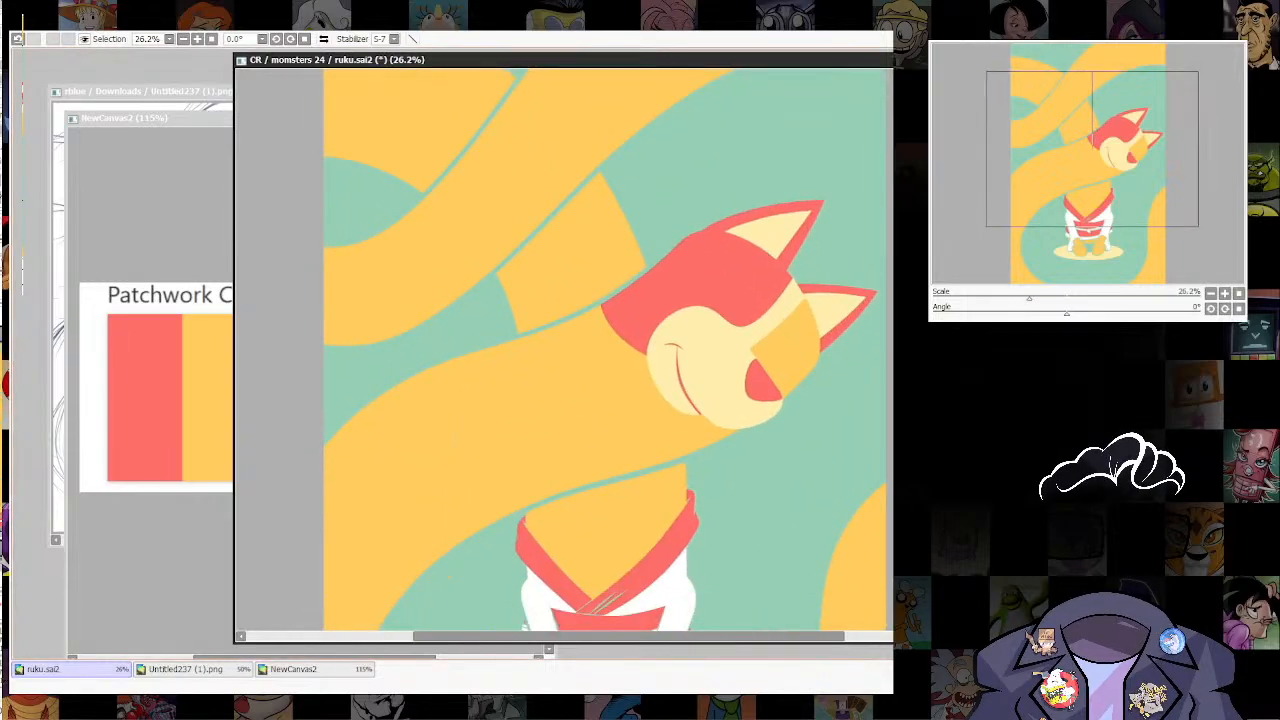
{"action": "left_click_drag", "start_coordinate": [725, 560], "coordinate": [695, 326]}
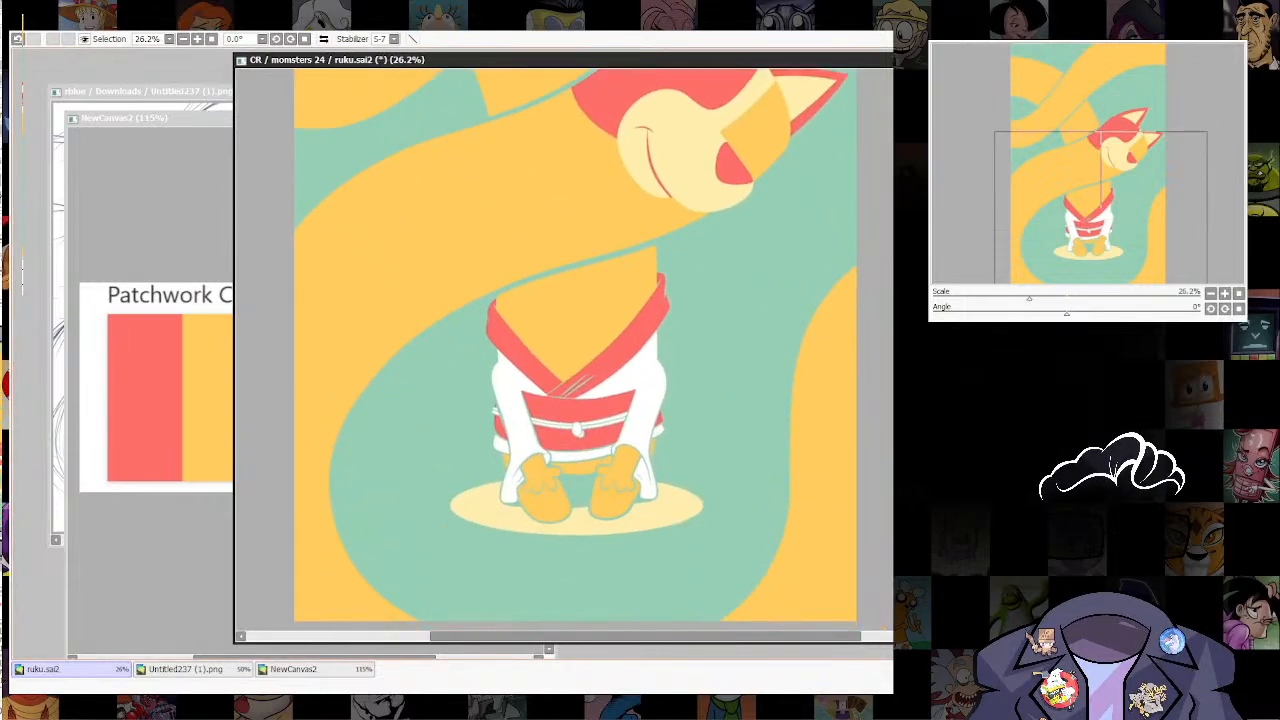
{"action": "scroll", "coordinate": [718, 500], "scroll_direction": "down", "scroll_amount": 9}
{"action": "scroll", "coordinate": [707, 430], "scroll_direction": "up", "scroll_amount": 9}
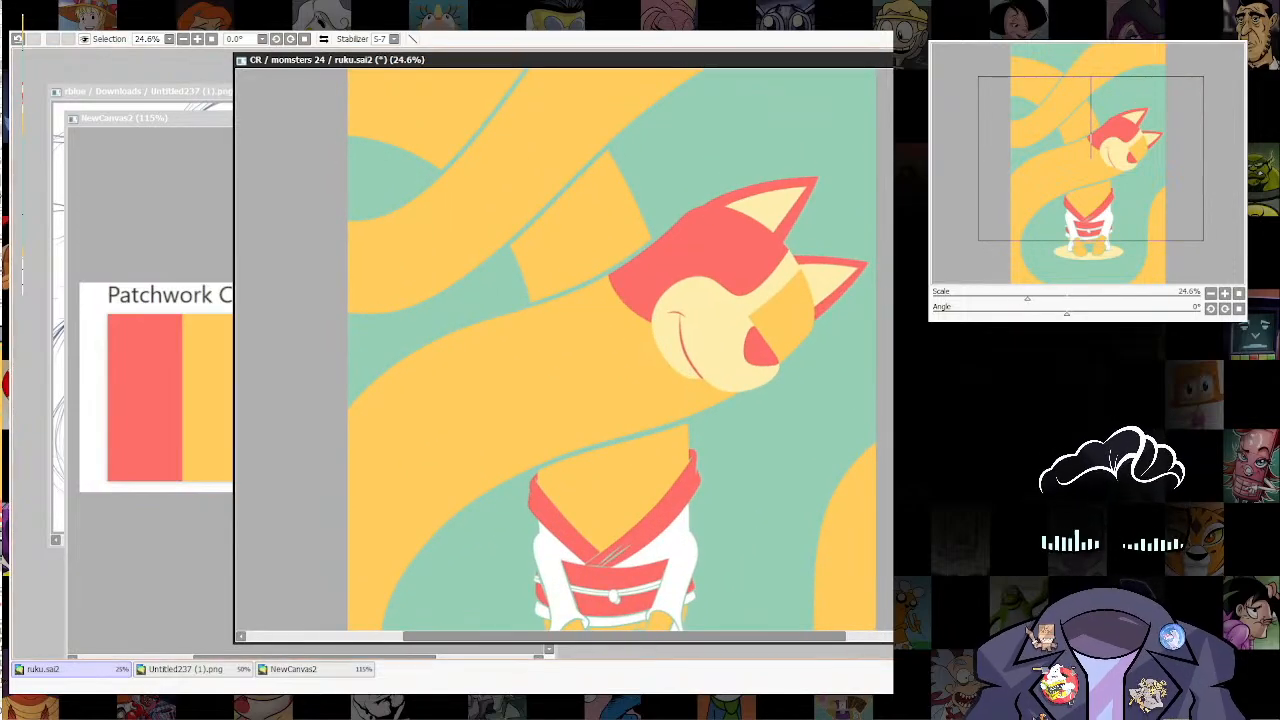
Step: Draw a thin cream arched line across the orange chest, with both ends tucked behind the red collar
{"action": "left_click", "coordinate": [620, 485]}
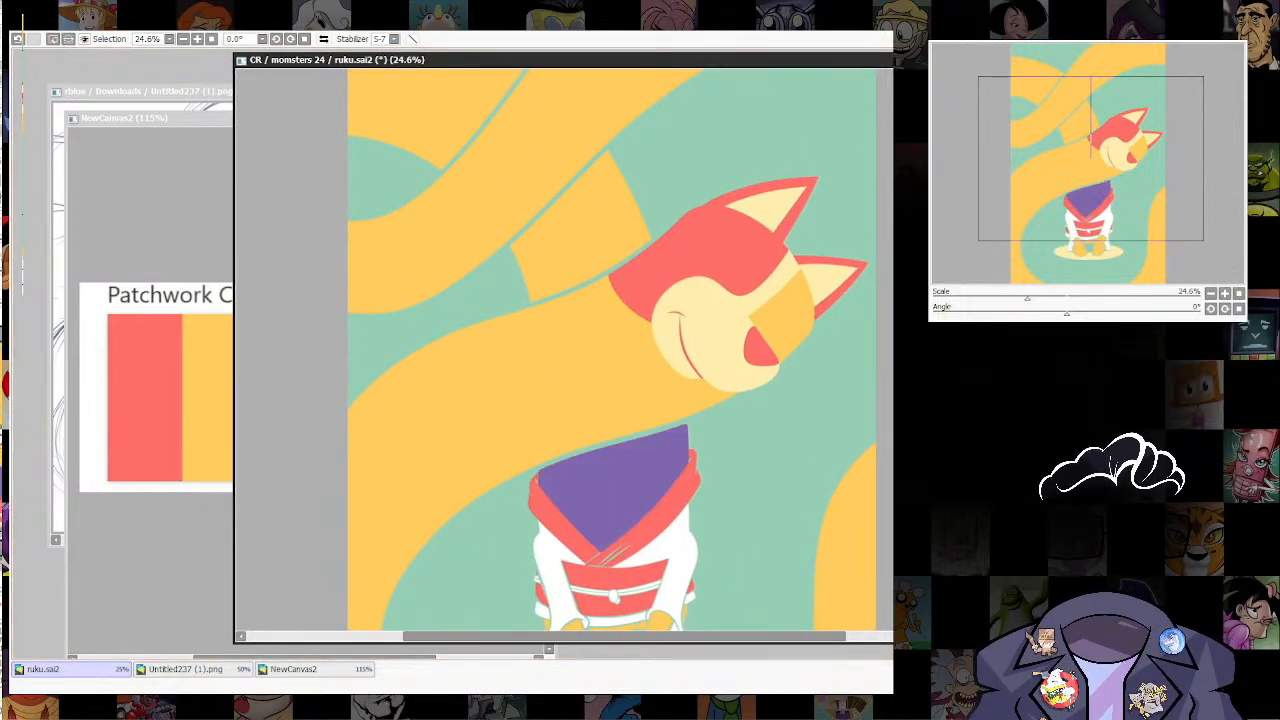
{"action": "key", "text": "ctrl+d"}
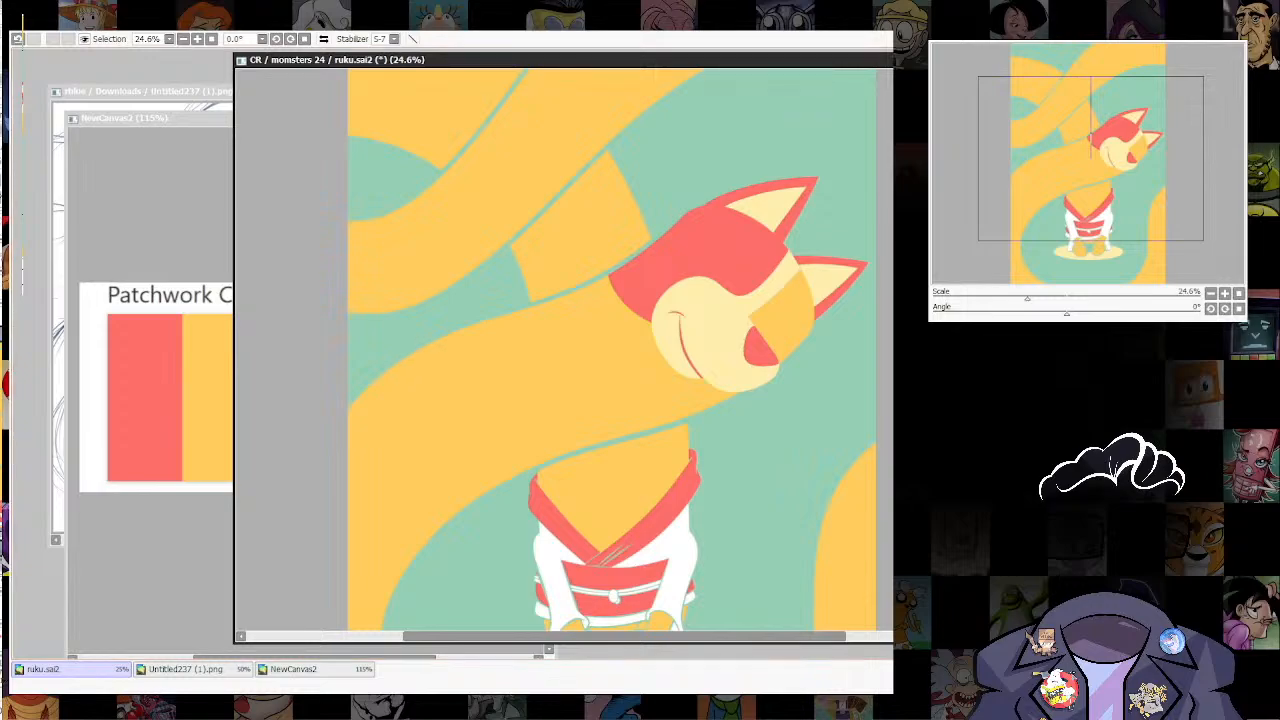
{"action": "key", "text": "]"}
{"action": "key", "text": "]"}
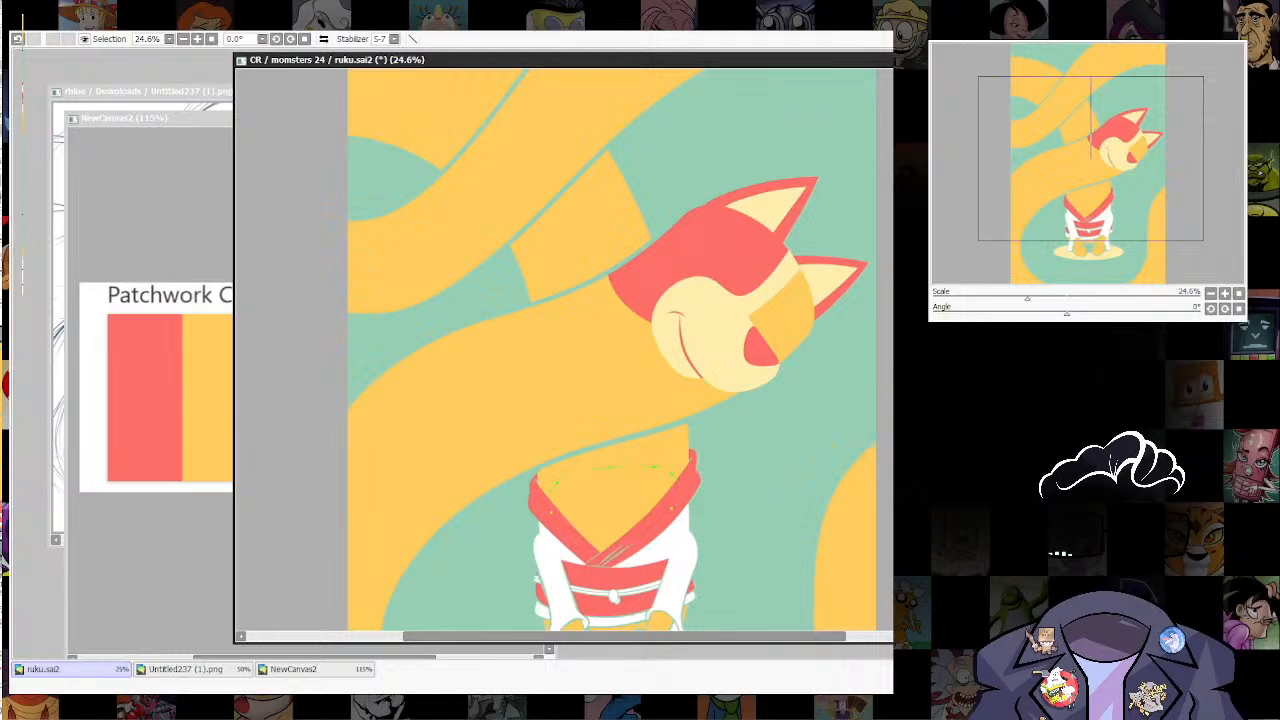
{"action": "key", "text": "ctrl+z"}
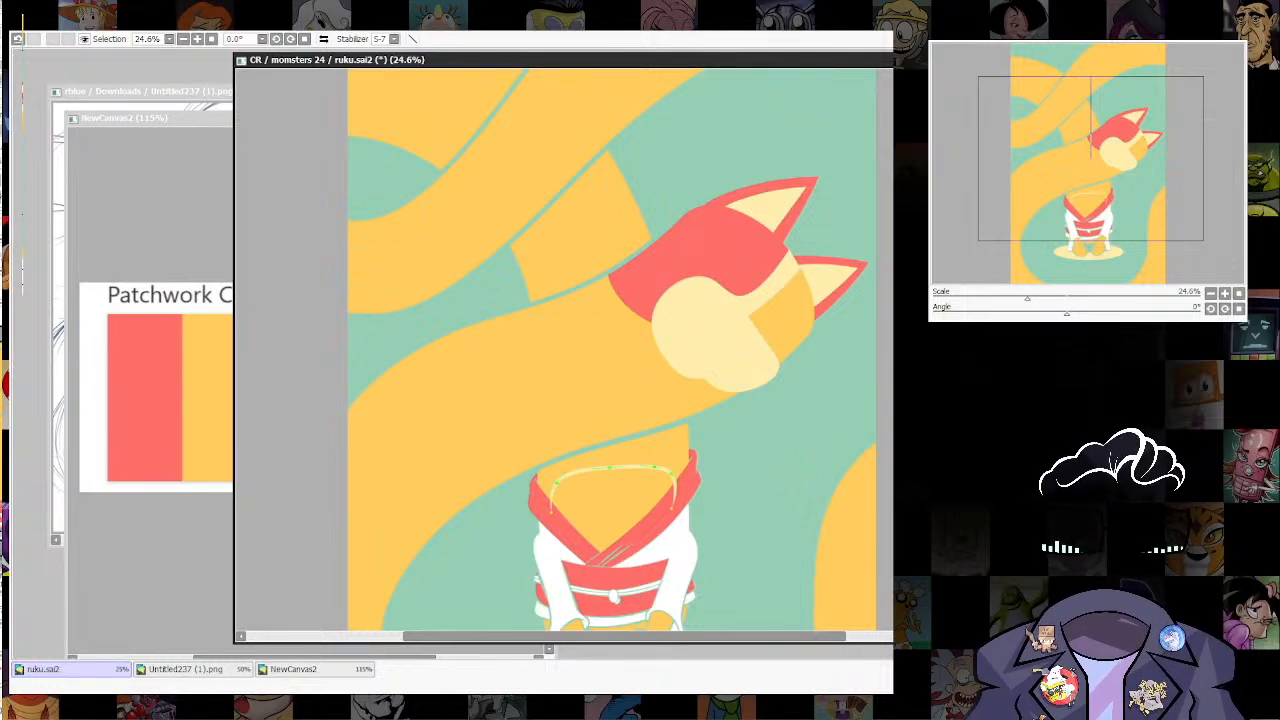
{"action": "key", "text": "ctrl+y"}
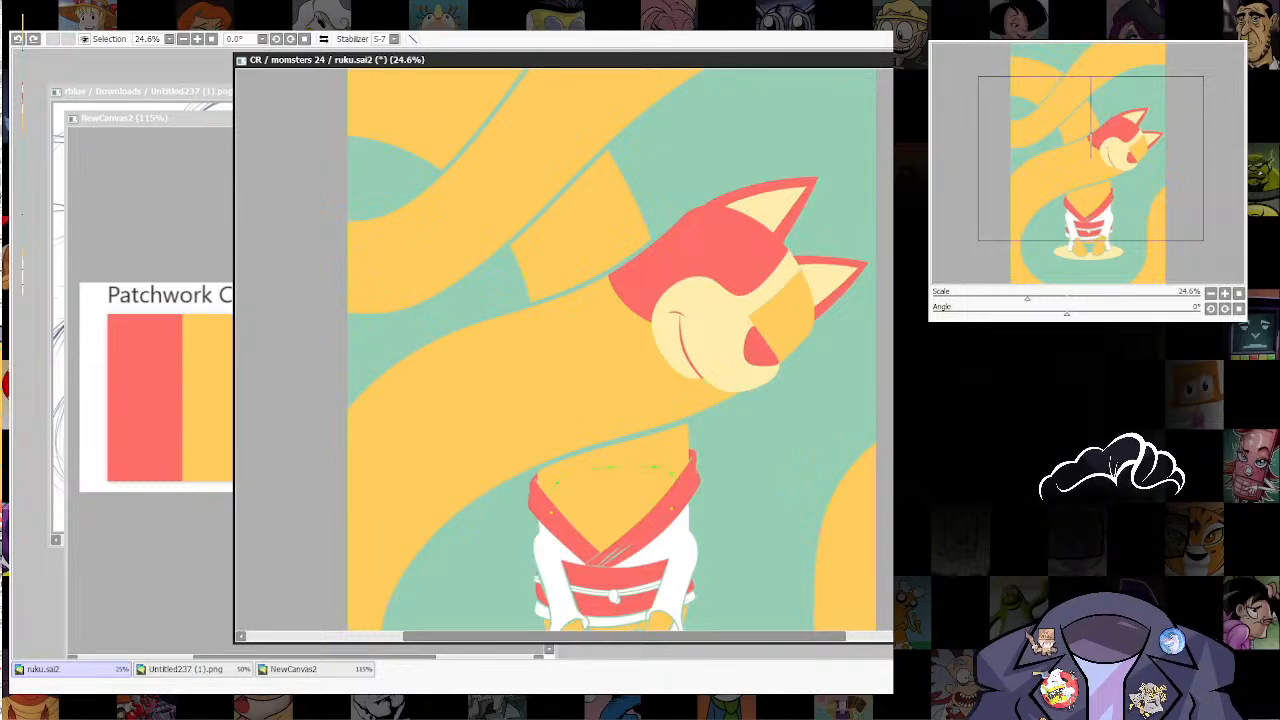
{"action": "key", "text": "ctrl+z"}
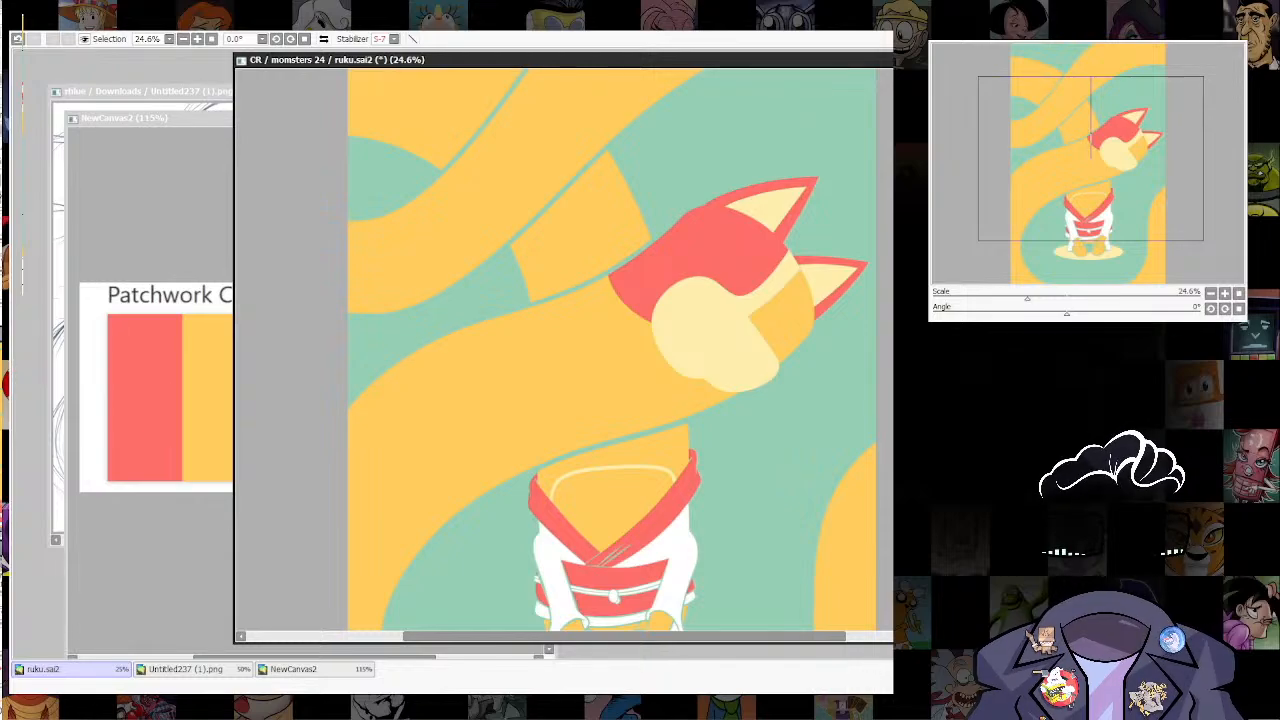
{"action": "key", "text": "ctrl+y"}
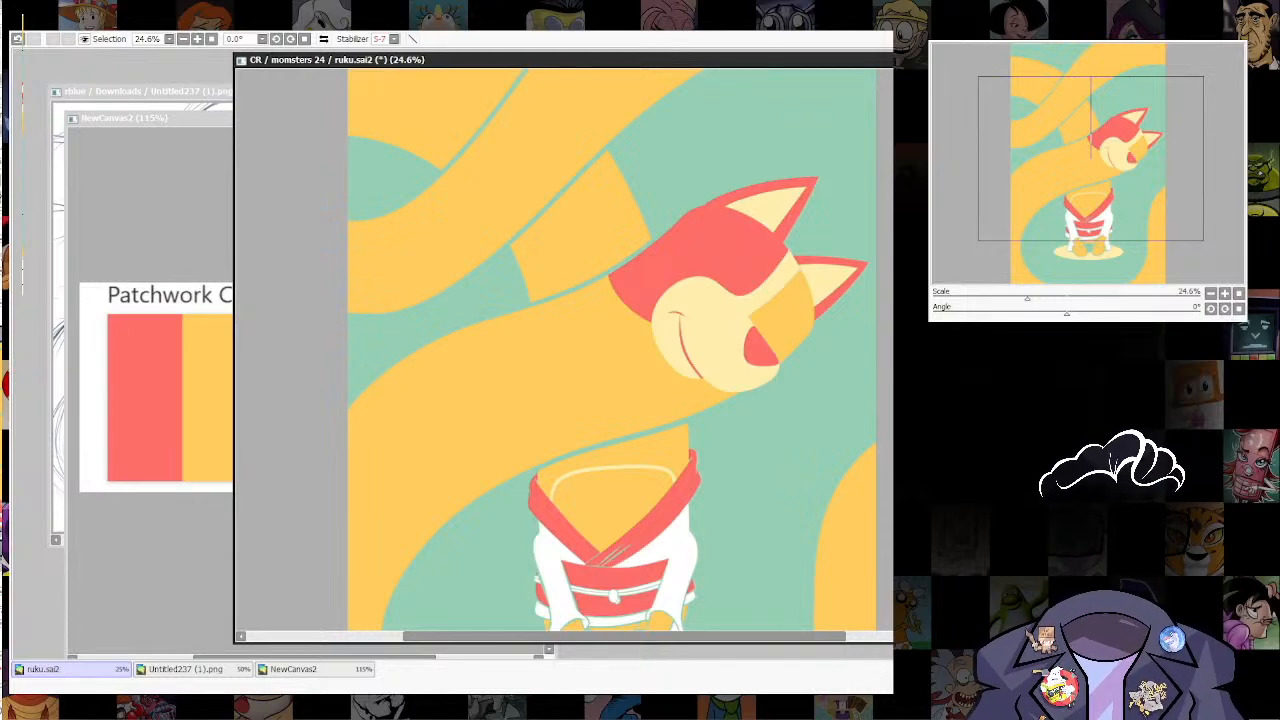
Step: Adjust the curve points of the cream chest line to soften its shoulder beside the collar into a rounder arch
{"action": "scroll", "coordinate": [622, 500], "scroll_direction": "up", "scroll_amount": 4}
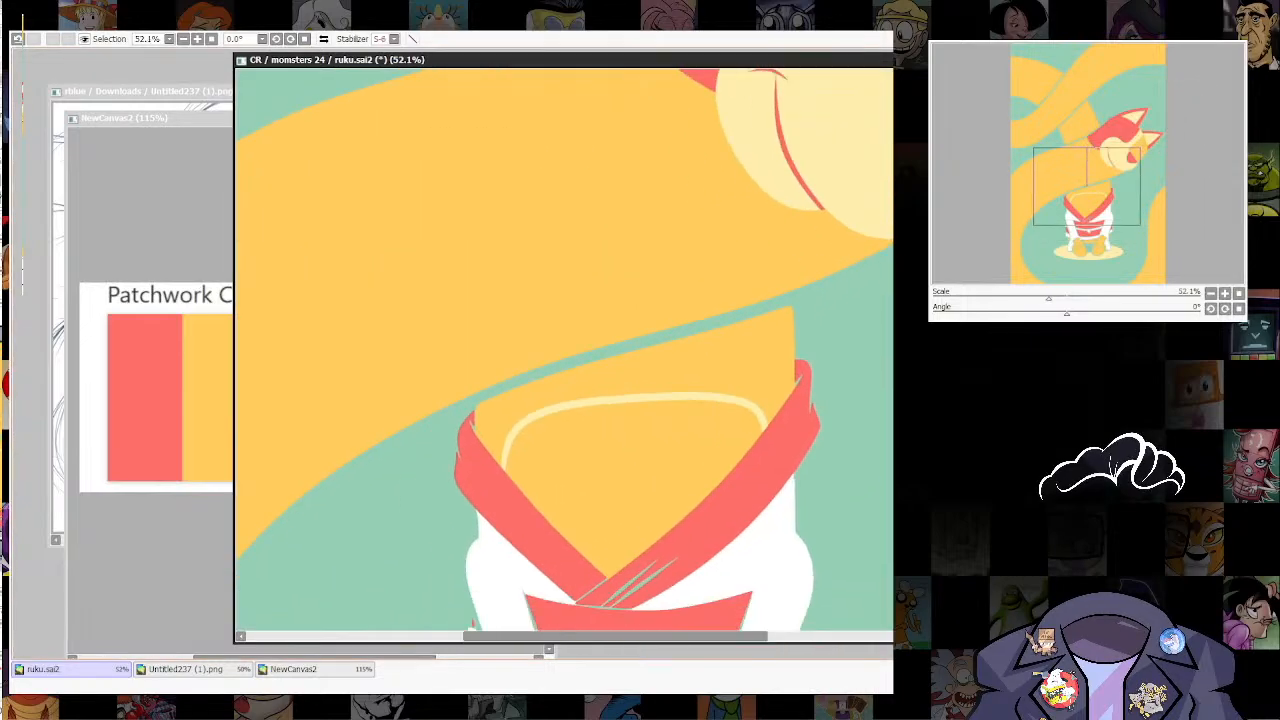
{"action": "left_click", "coordinate": [704, 396], "text": "ctrl+shift"}
{"action": "left_click", "coordinate": [721, 398], "text": "alt"}
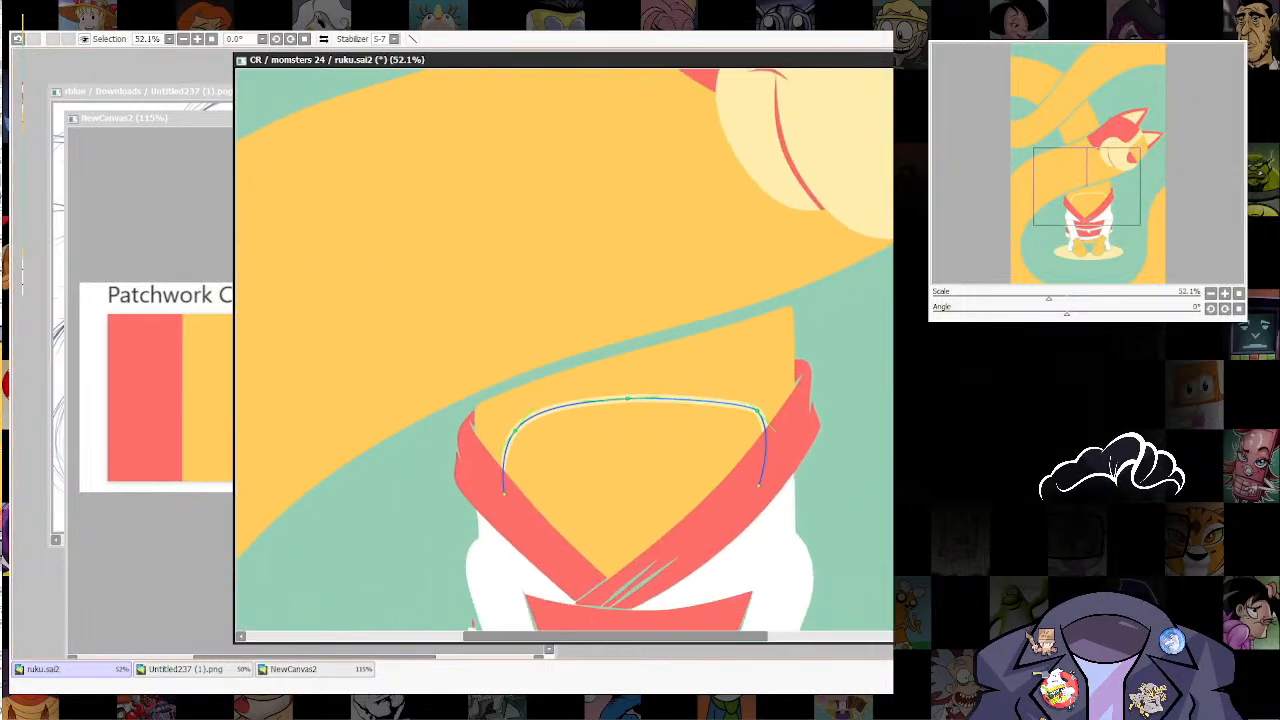
{"action": "left_click", "coordinate": [757, 410], "text": "alt"}
{"action": "left_click_drag", "start_coordinate": [628, 398], "coordinate": [716, 391]}
{"action": "left_click_drag", "start_coordinate": [528, 416], "coordinate": [536, 400]}
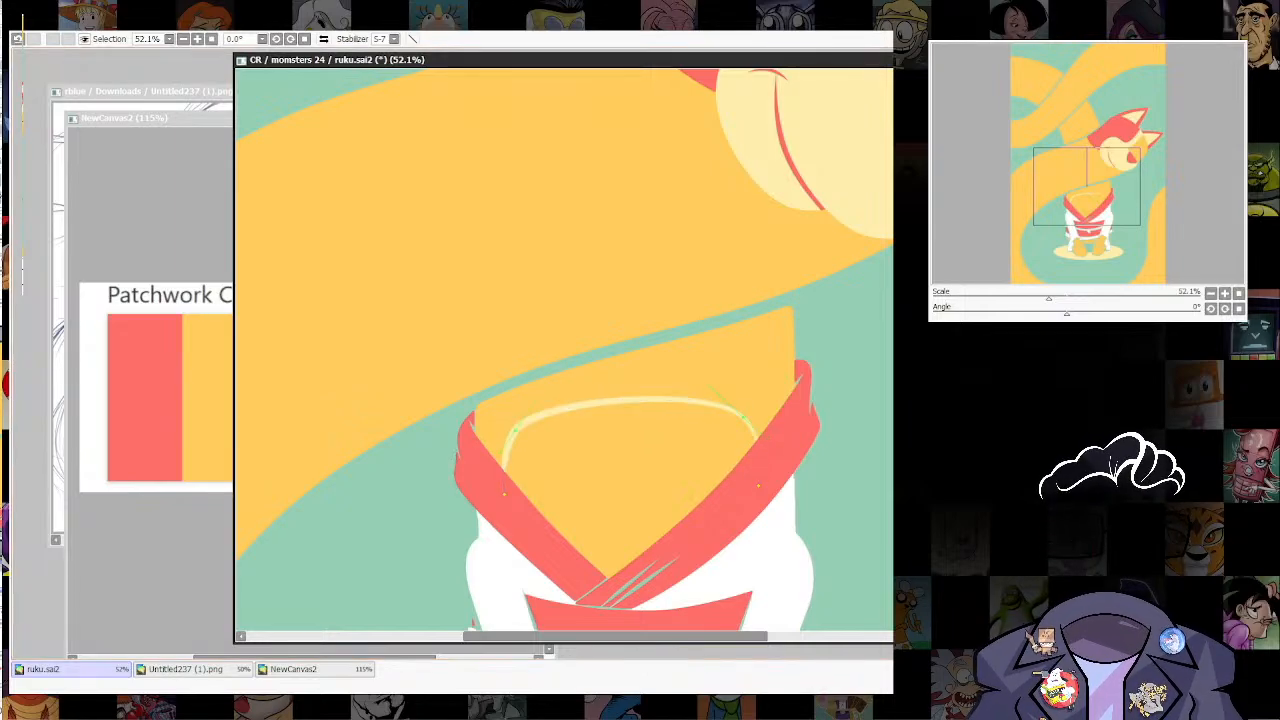
Step: Fill the chest area enclosed by the cream arch and the red collar with cream, and clear the selection
{"action": "left_click", "coordinate": [634, 477]}
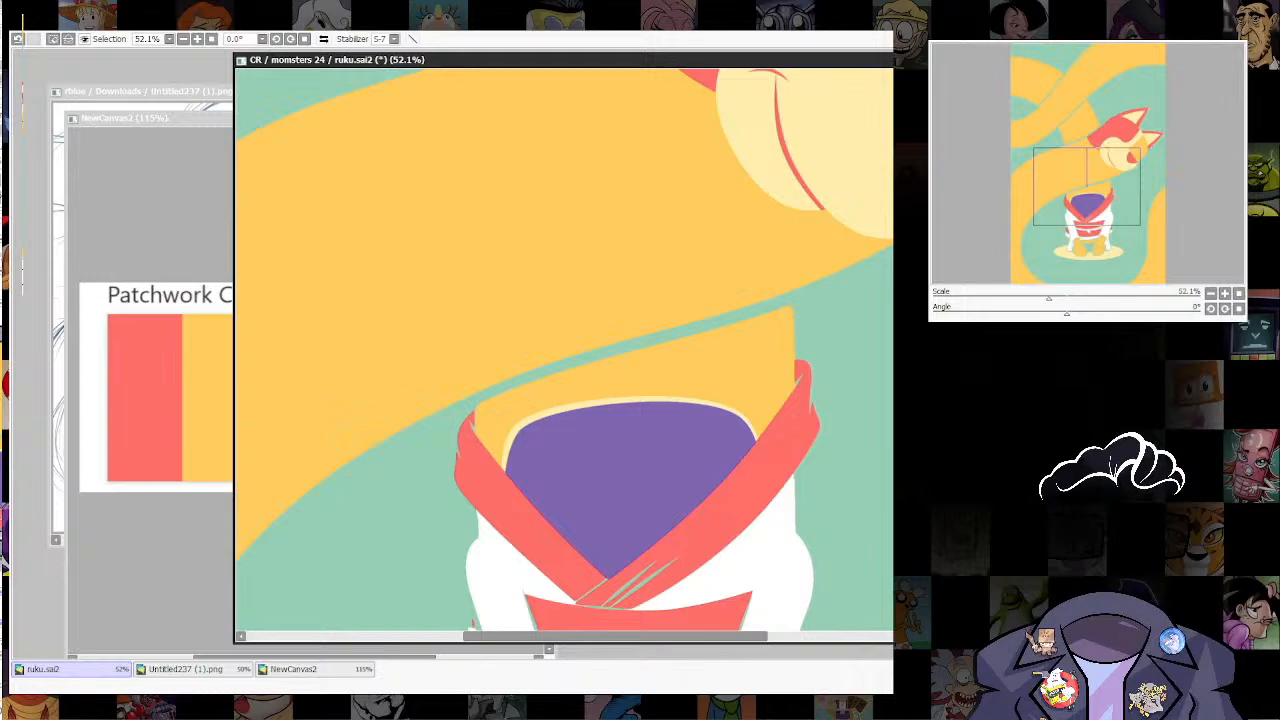
{"action": "key", "text": "ctrl+f"}
{"action": "key", "text": "ctrl+d"}
Step: Examine the cream chest patch within the whole composition from afar, and inspect the head up close
{"action": "scroll", "coordinate": [780, 470], "scroll_direction": "down", "scroll_amount": 5}
{"action": "left_click_drag", "start_coordinate": [780, 470], "coordinate": [755, 501]}
{"action": "scroll", "coordinate": [707, 387], "scroll_direction": "down", "scroll_amount": 2}
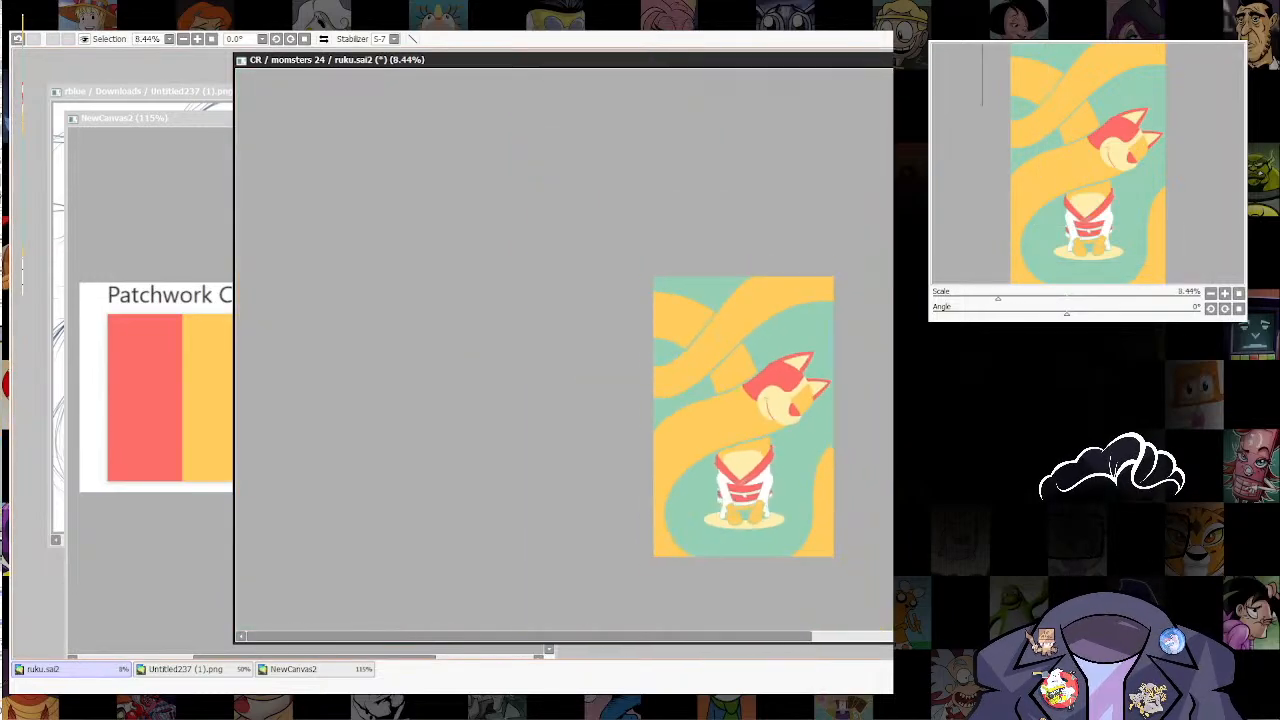
{"action": "scroll", "coordinate": [807, 387], "scroll_direction": "up", "scroll_amount": 6}
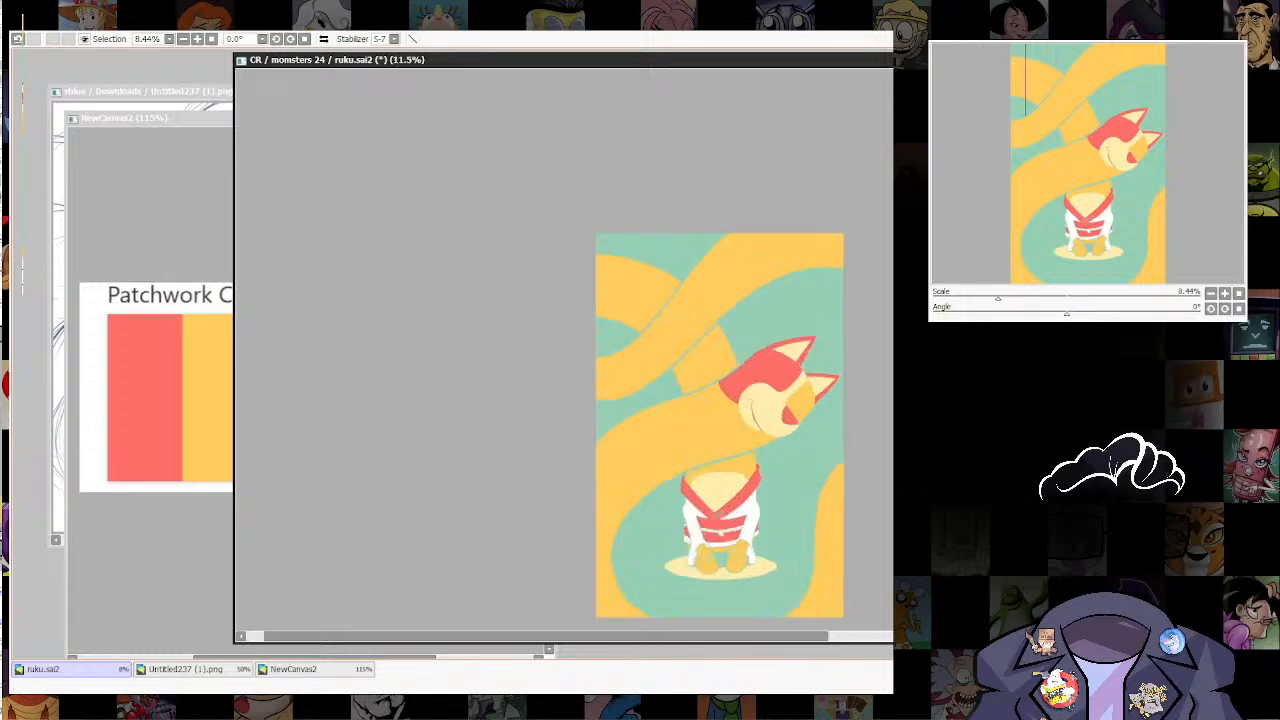
{"action": "scroll", "coordinate": [846, 380], "scroll_direction": "down", "scroll_amount": 5}
{"action": "left_click_drag", "start_coordinate": [846, 420], "coordinate": [790, 476]}
{"action": "scroll", "coordinate": [790, 476], "scroll_direction": "up", "scroll_amount": 1}
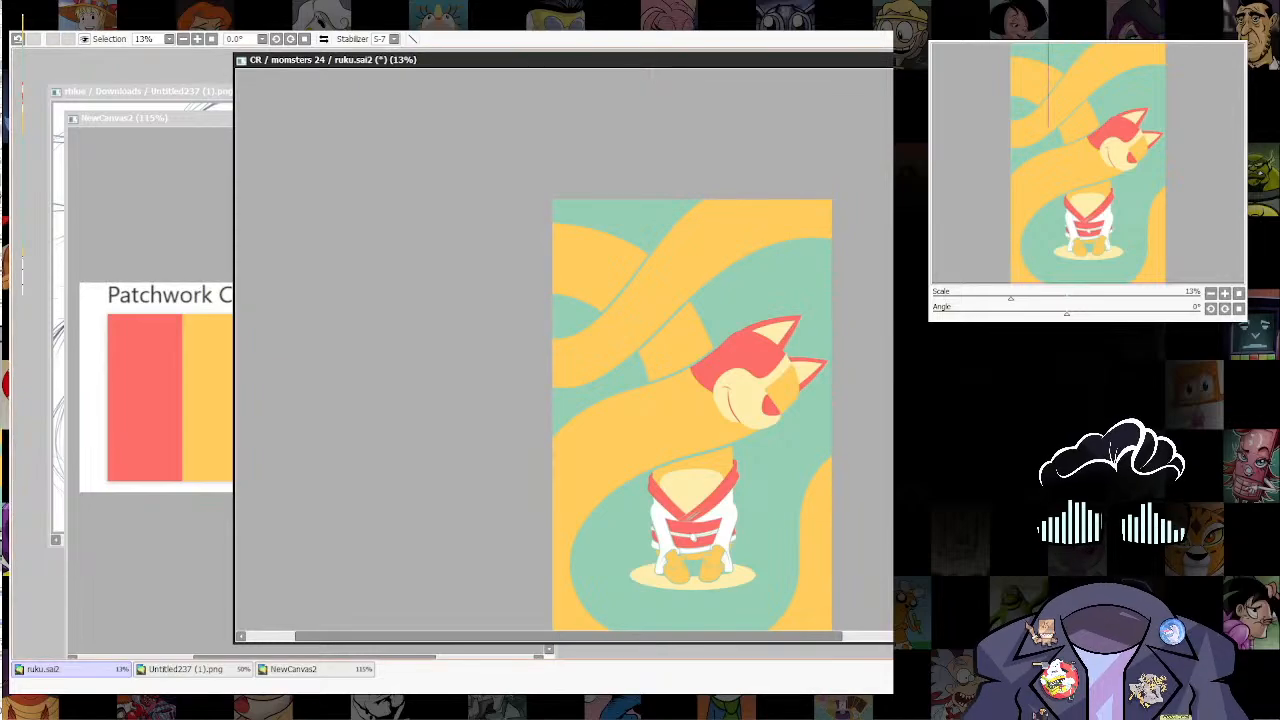
{"action": "scroll", "coordinate": [782, 342], "scroll_direction": "up", "scroll_amount": 6}
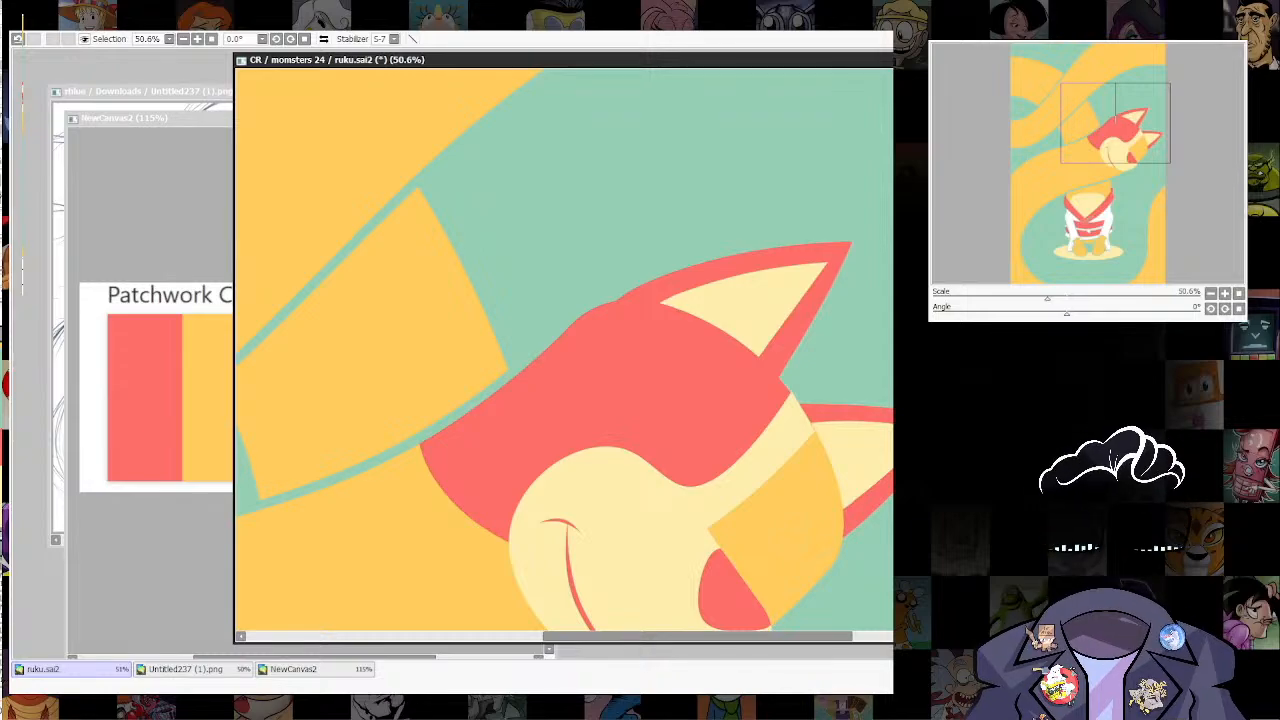
Step: Try the illustration on a plain white background in place of the green one
{"action": "key", "text": "ctrl+z"}
{"action": "scroll", "coordinate": [849, 421], "scroll_direction": "down", "scroll_amount": 8}
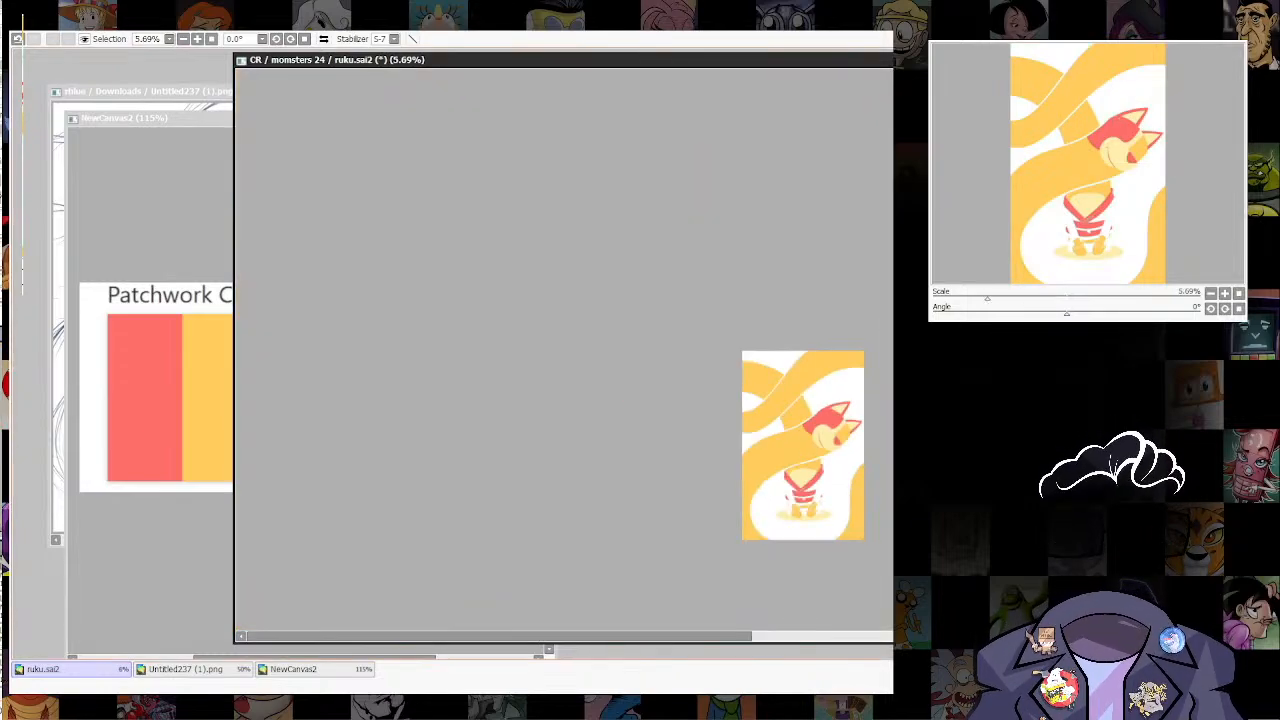
{"action": "left_click_drag", "start_coordinate": [849, 421], "coordinate": [783, 312]}
{"action": "scroll", "coordinate": [789, 394], "scroll_direction": "up", "scroll_amount": 3}
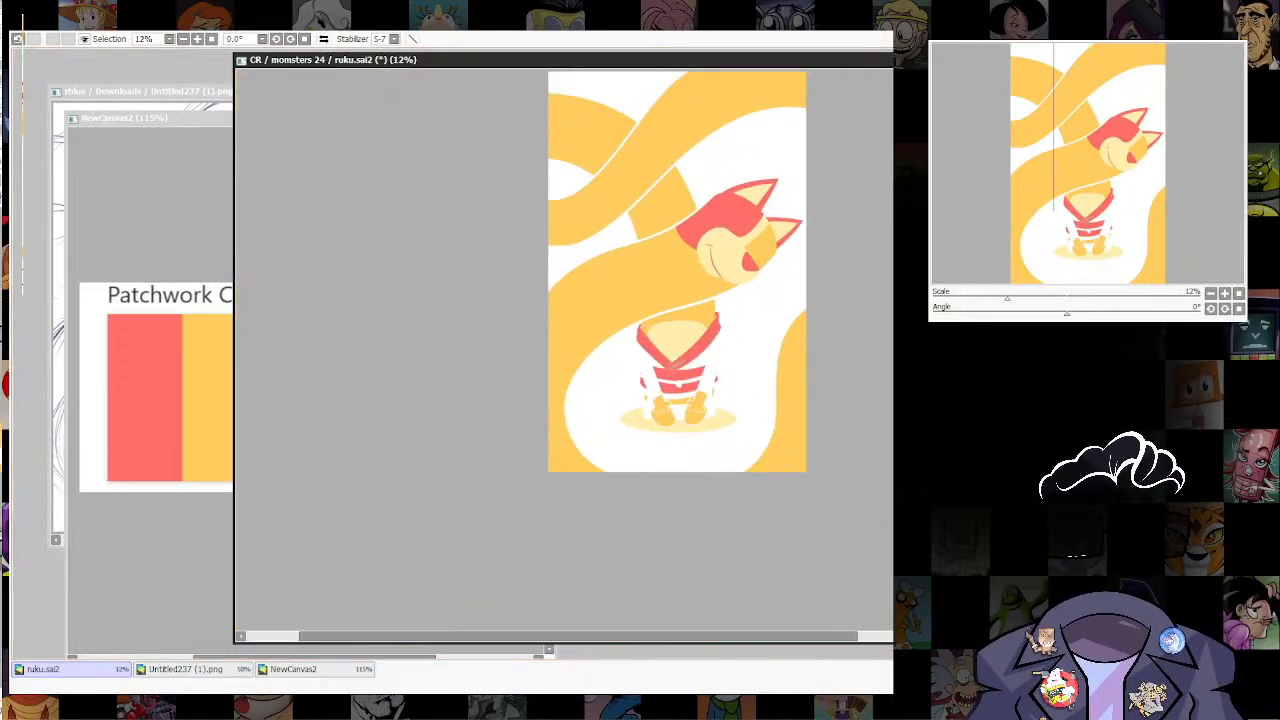
{"action": "key", "text": "ctrl+z"}
{"action": "key", "text": "ctrl+y"}
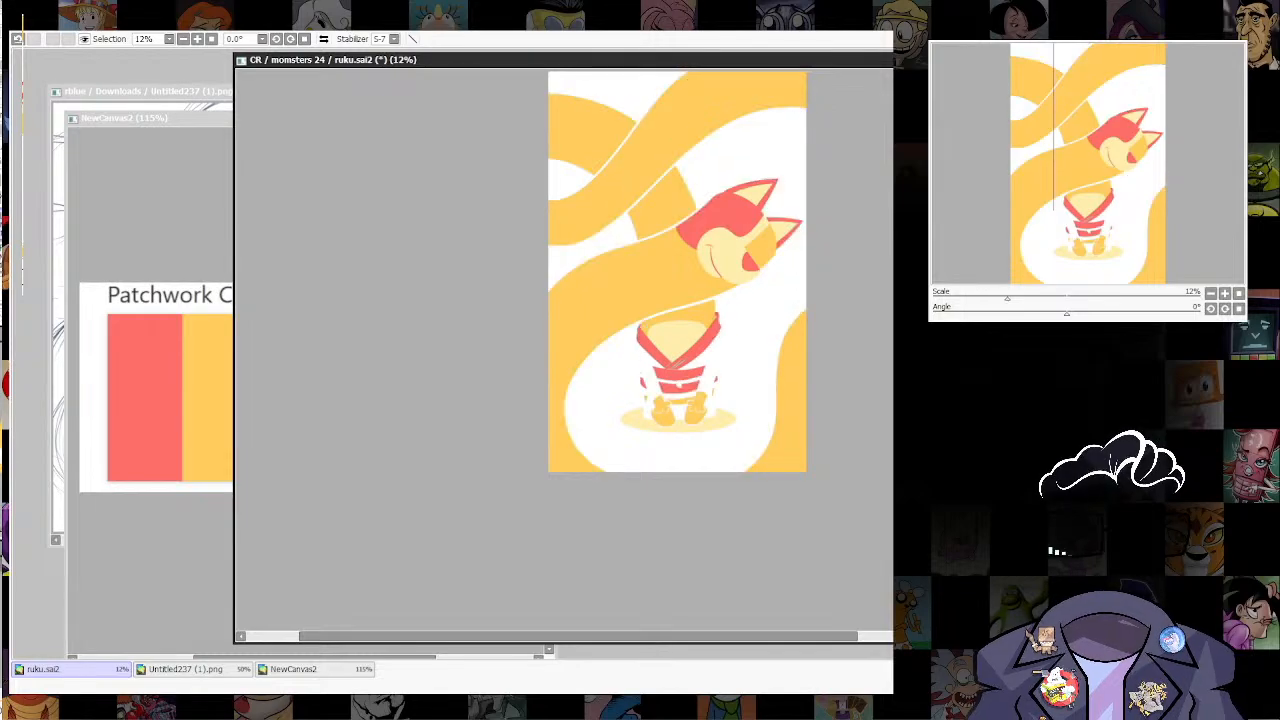
{"action": "key", "text": "ctrl+y"}
Step: Draw a white upright ellipse for the eye where the red brow meets the cream muzzle
{"action": "scroll", "coordinate": [787, 140], "scroll_direction": "up", "scroll_amount": 3}
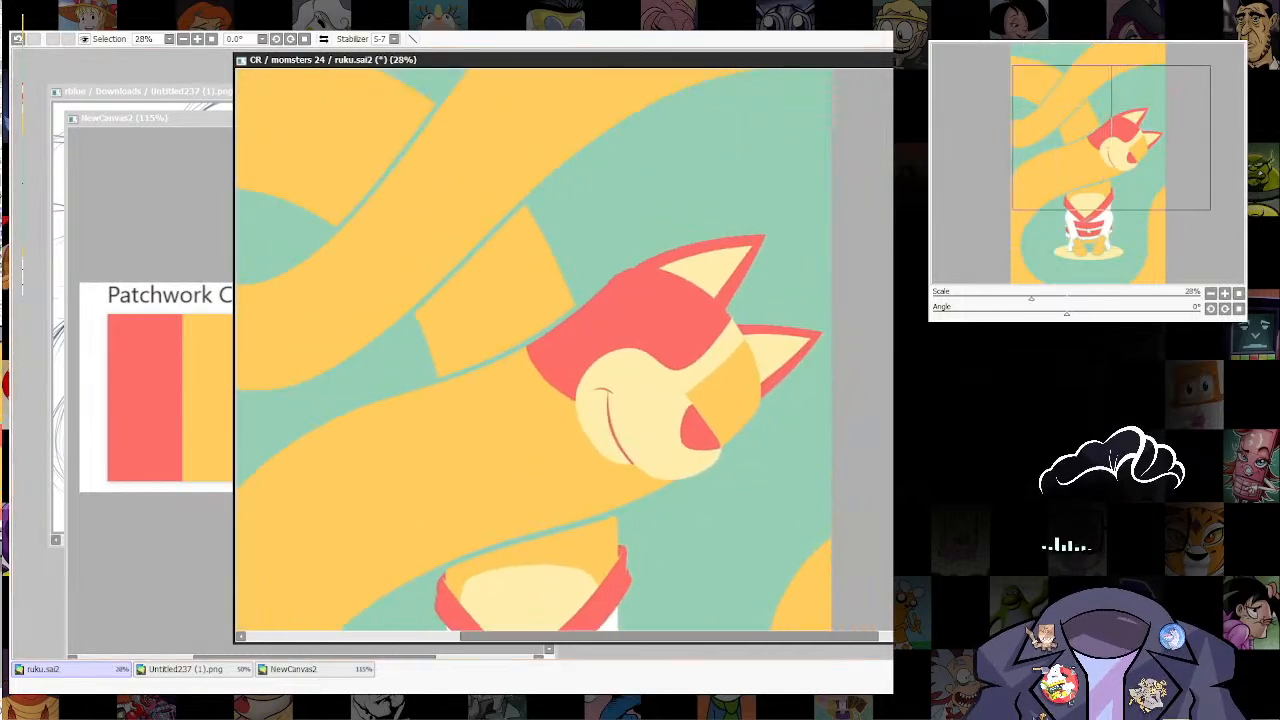
{"action": "left_click_drag", "start_coordinate": [600, 420], "coordinate": [612, 298]}
{"action": "scroll", "coordinate": [706, 111], "scroll_direction": "up", "scroll_amount": 3}
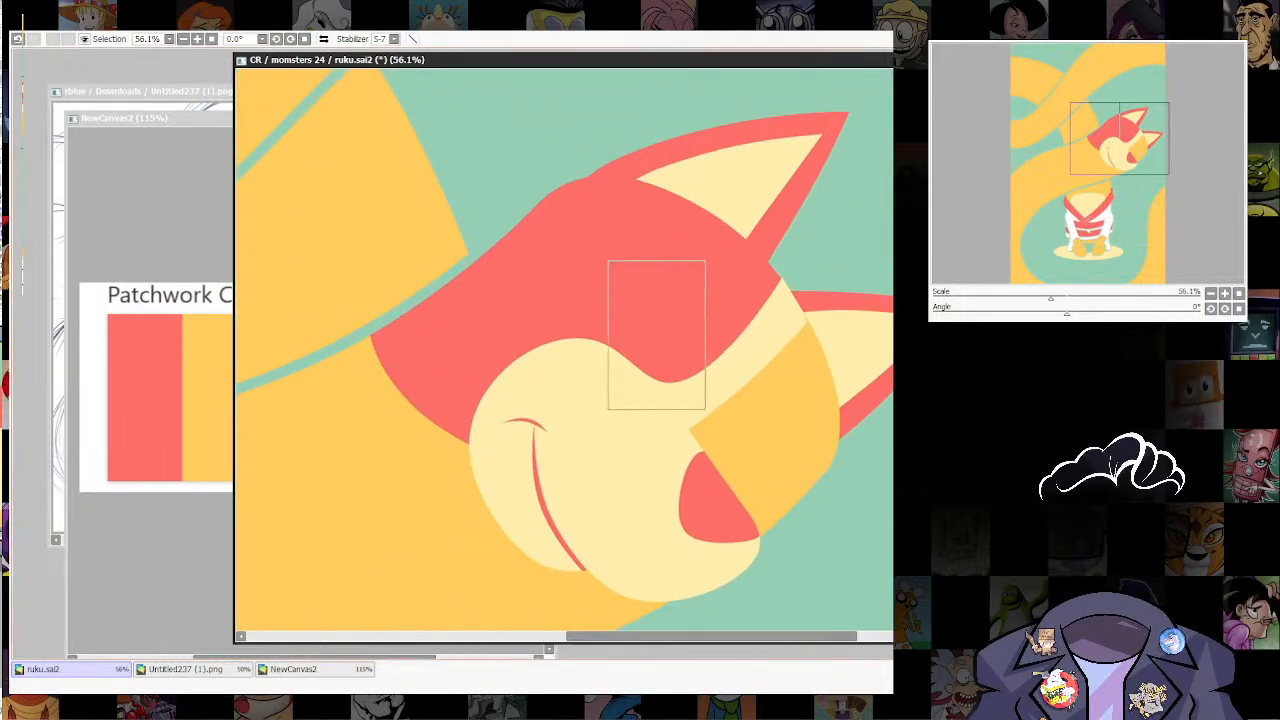
{"action": "left_click_drag", "start_coordinate": [602, 265], "coordinate": [702, 389]}
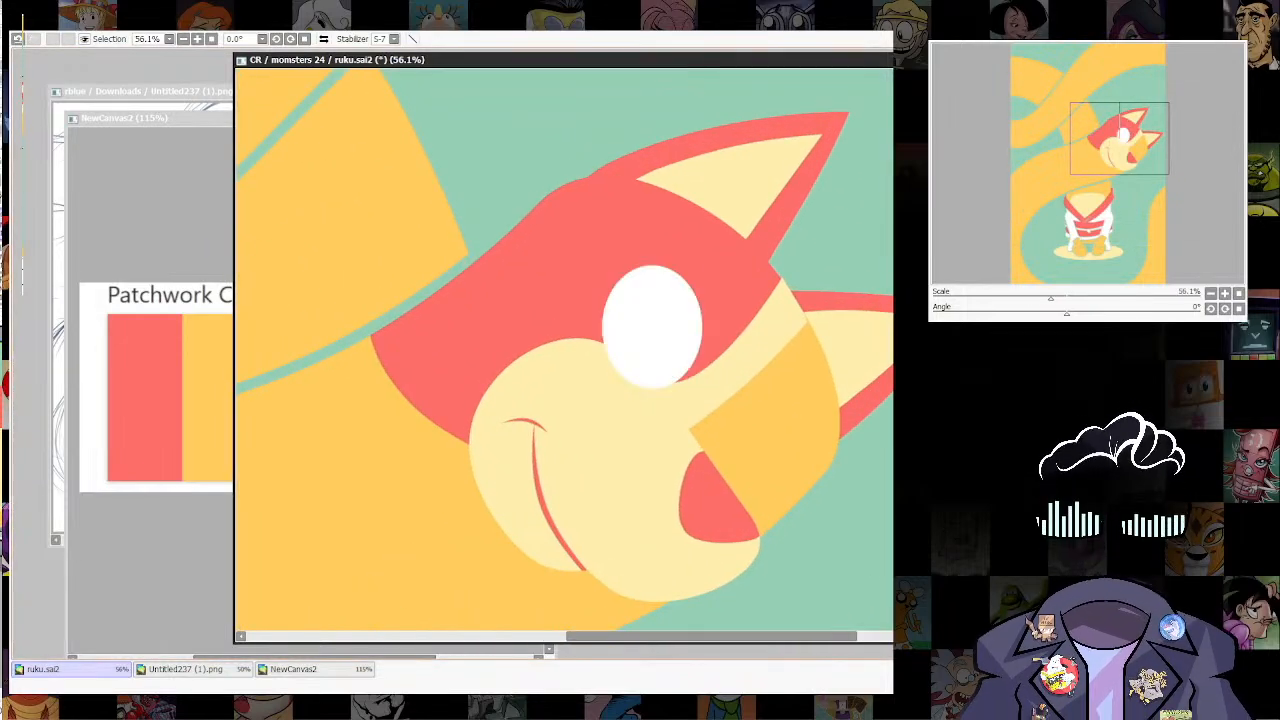
Step: Transform the white eye ellipse, rotating it to match the head's tilt and widening it toward the snout bridge
{"action": "key", "text": "ctrl+t"}
{"action": "left_click_drag", "start_coordinate": [710, 258], "coordinate": [741, 341]}
{"action": "left_click_drag", "start_coordinate": [704, 293], "coordinate": [720, 277]}
{"action": "left_click_drag", "start_coordinate": [660, 318], "coordinate": [685, 333]}
{"action": "left_click_drag", "start_coordinate": [660, 290], "coordinate": [629, 278]}
{"action": "left_click_drag", "start_coordinate": [730, 286], "coordinate": [745, 267]}
{"action": "left_click_drag", "start_coordinate": [568, 320], "coordinate": [559, 321]}
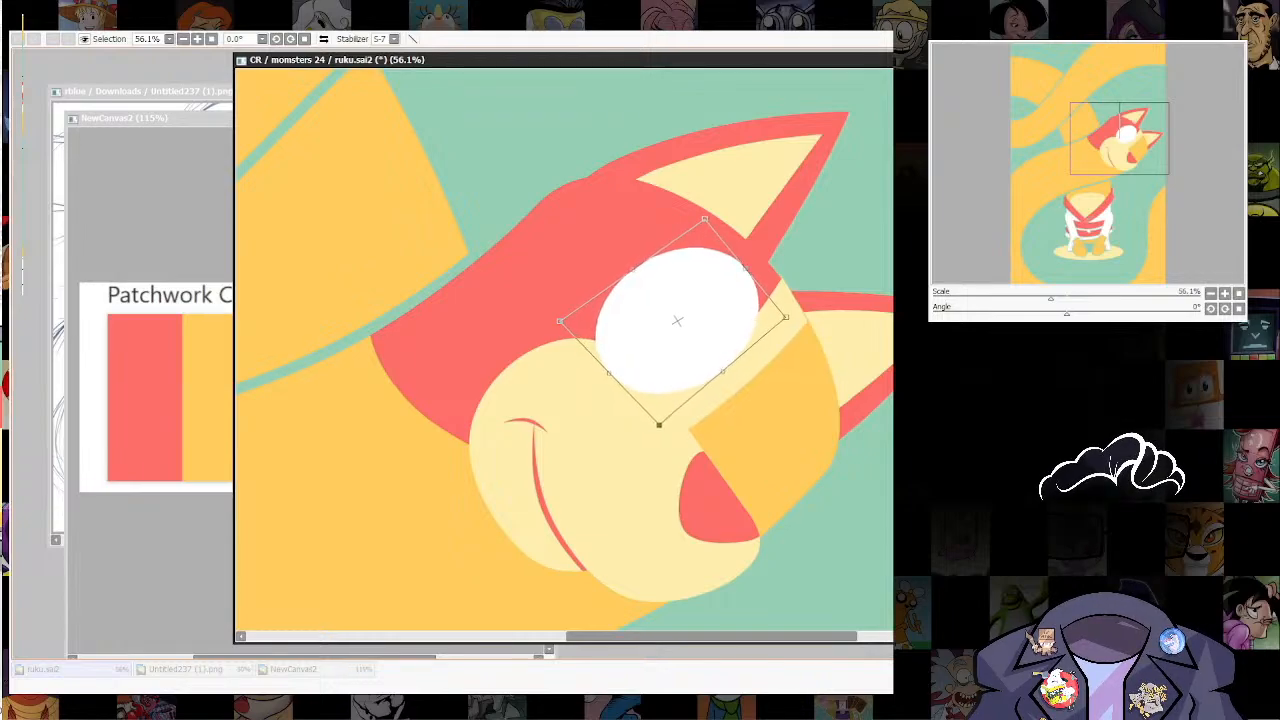
{"action": "key", "text": "Return"}
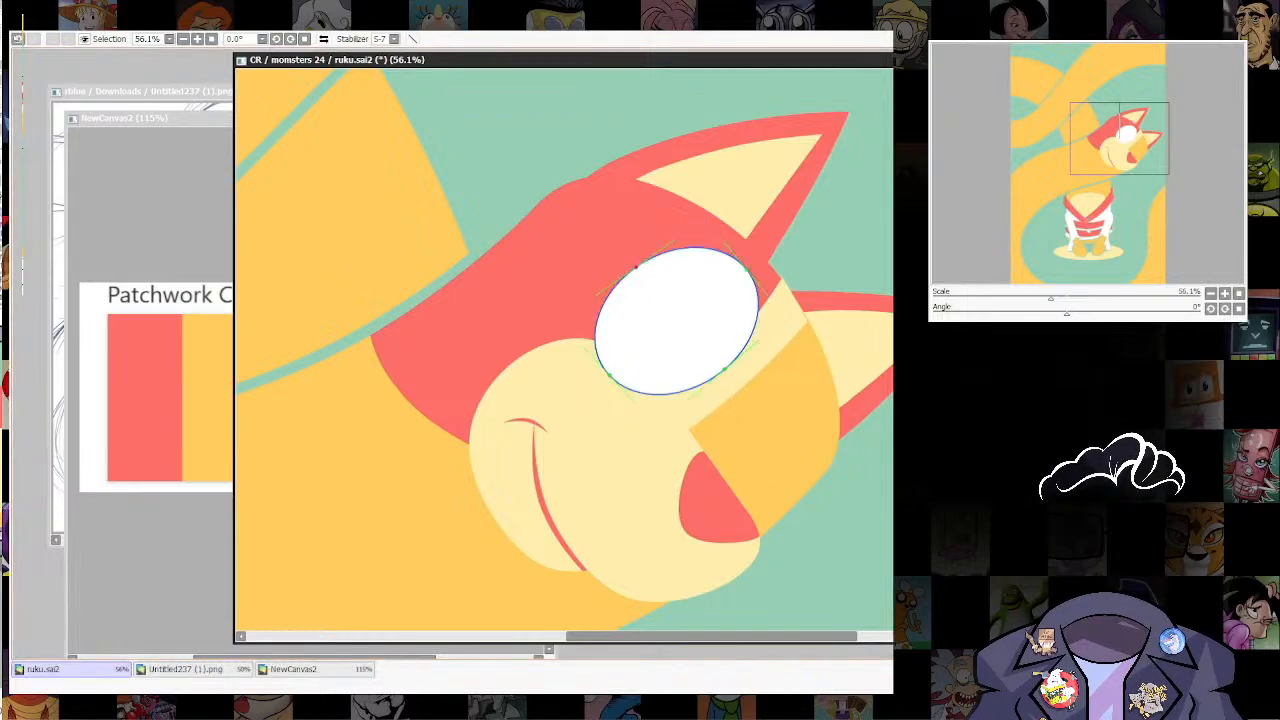
Step: Reshape the white near eye by shifting the curve points around its upper and lower outline
{"action": "left_click_drag", "start_coordinate": [633, 266], "coordinate": [623, 263]}
{"action": "left_click_drag", "start_coordinate": [746, 265], "coordinate": [754, 275]}
{"action": "left_click_drag", "start_coordinate": [724, 370], "coordinate": [722, 371]}
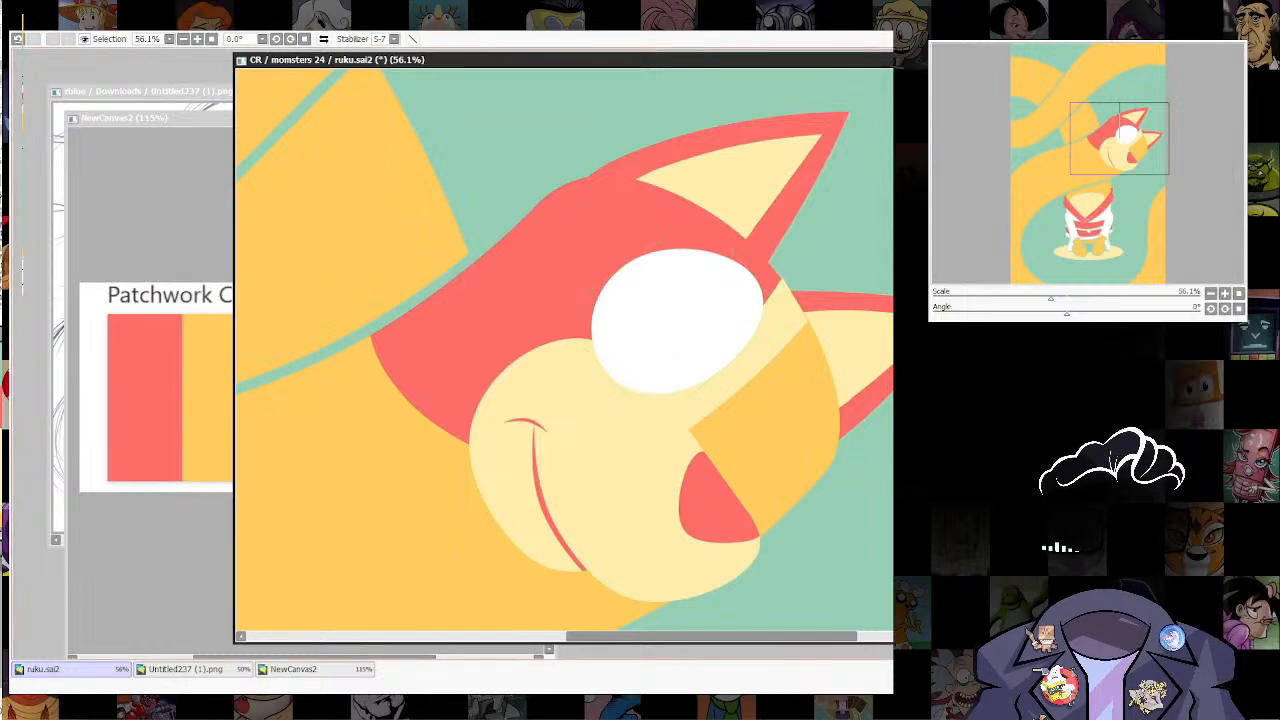
Step: Transform the white near eye, rotating and enlarging it slightly and moving it down toward the muzzle
{"action": "left_click_drag", "start_coordinate": [800, 400], "coordinate": [807, 367], "text": "alt"}
{"action": "key", "text": "ctrl+t"}
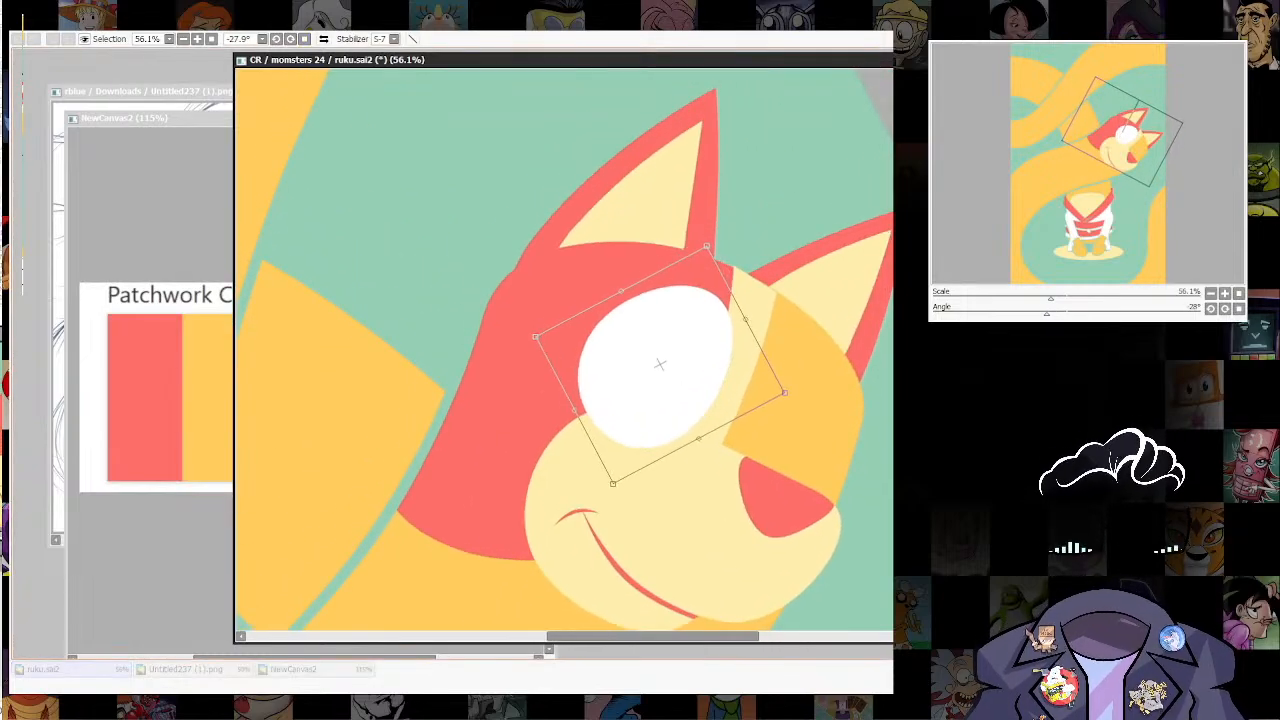
{"action": "left_click_drag", "start_coordinate": [658, 375], "coordinate": [657, 380]}
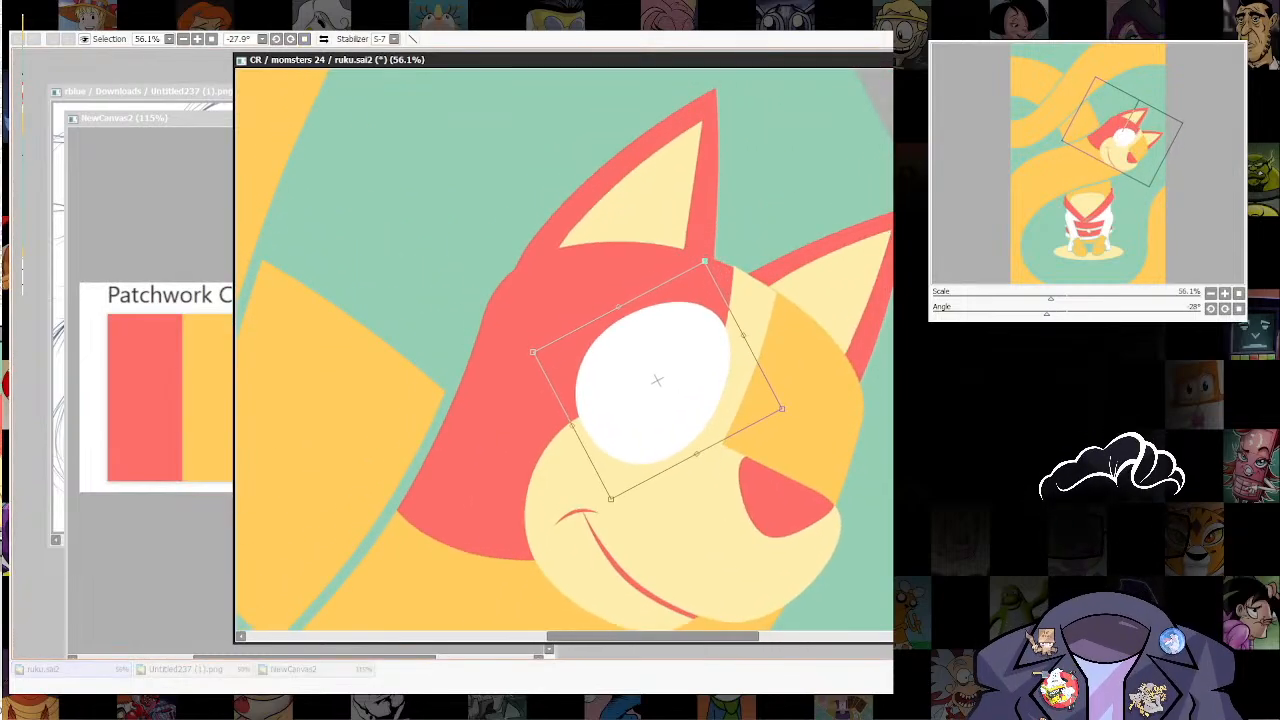
{"action": "left_click_drag", "start_coordinate": [705, 261], "coordinate": [706, 230]}
{"action": "left_click_drag", "start_coordinate": [657, 380], "coordinate": [651, 377]}
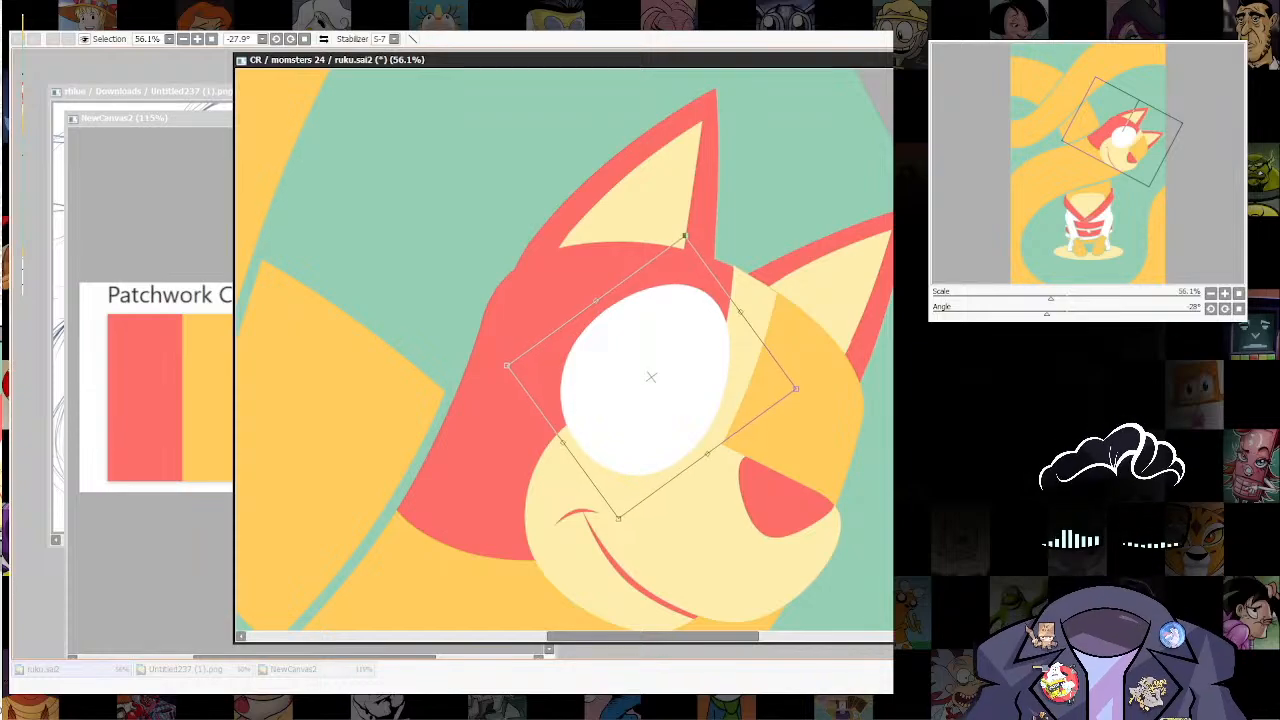
{"action": "key", "text": "Return"}
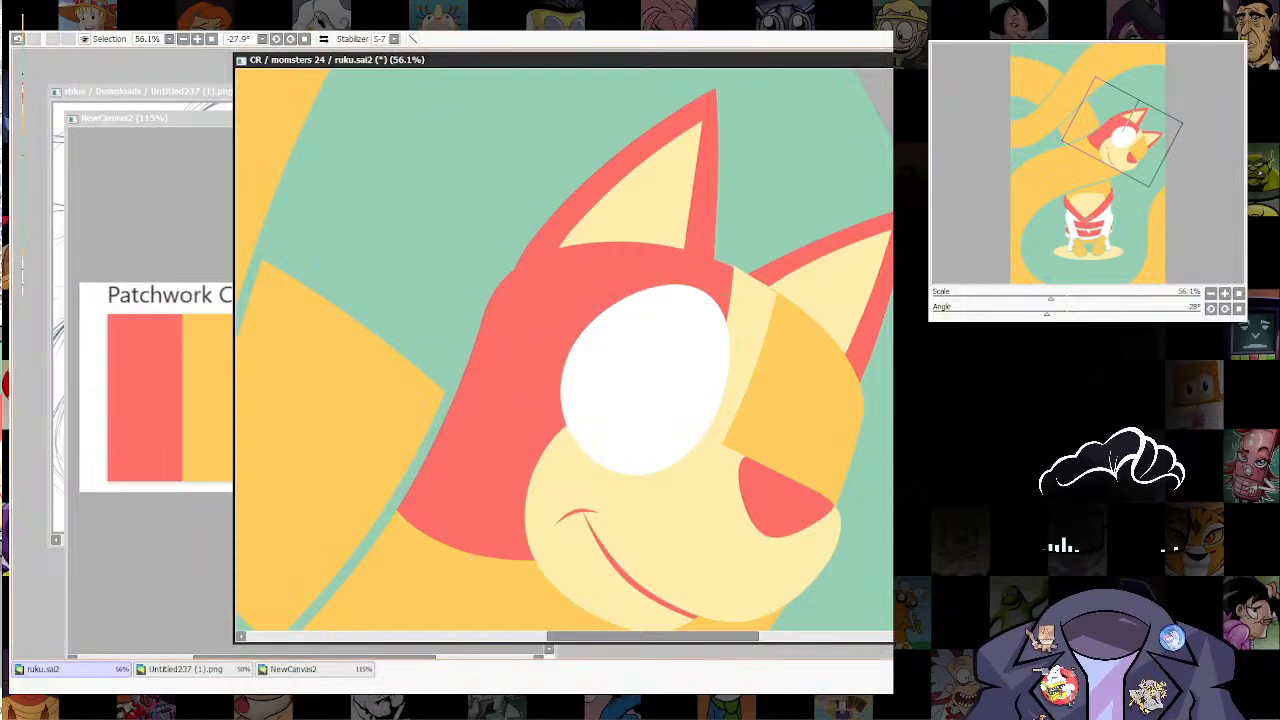
Step: Select the orange far side of the face and add a white far eye confined to that area
{"action": "left_click", "coordinate": [797, 390]}
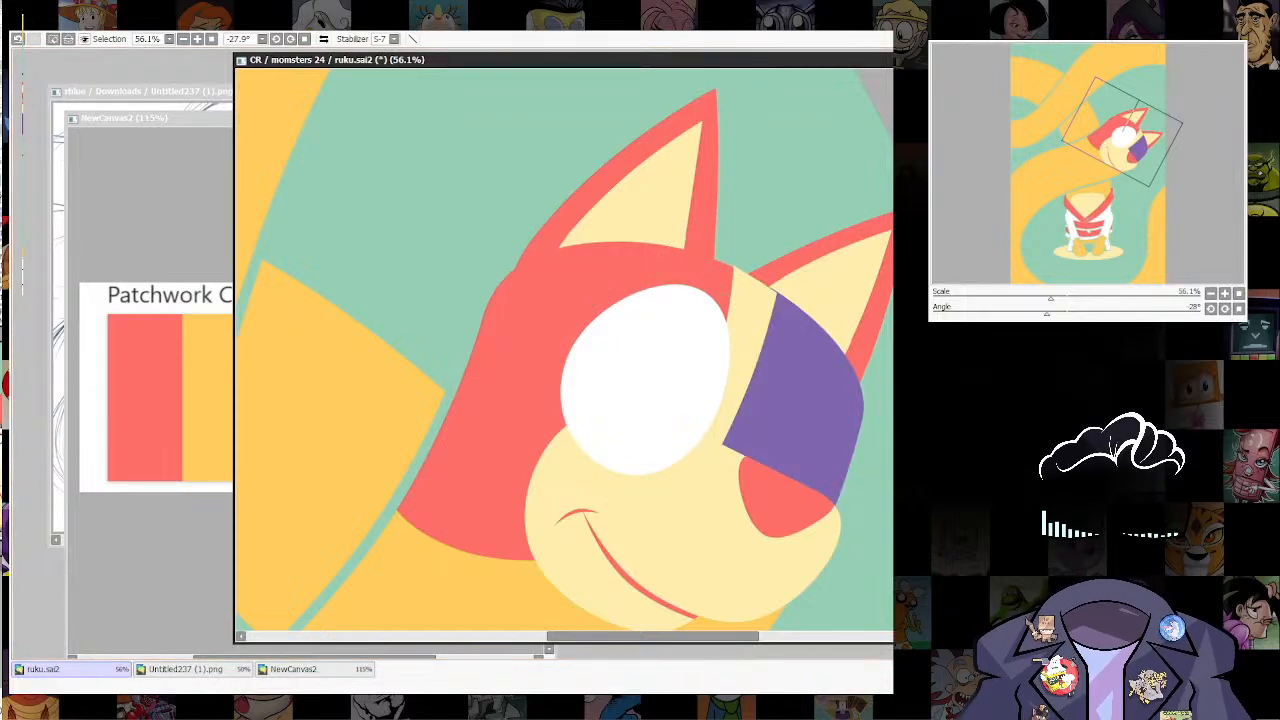
{"action": "key", "text": "ctrl+d"}
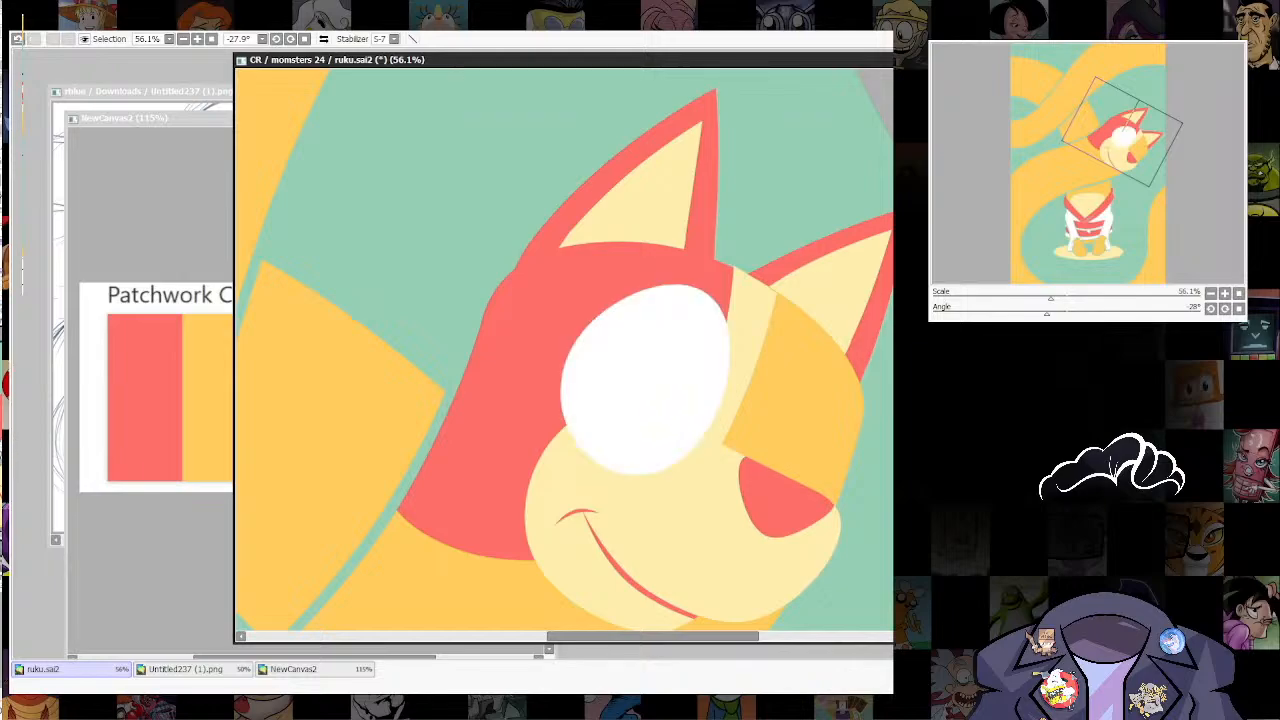
{"action": "left_click", "coordinate": [790, 405]}
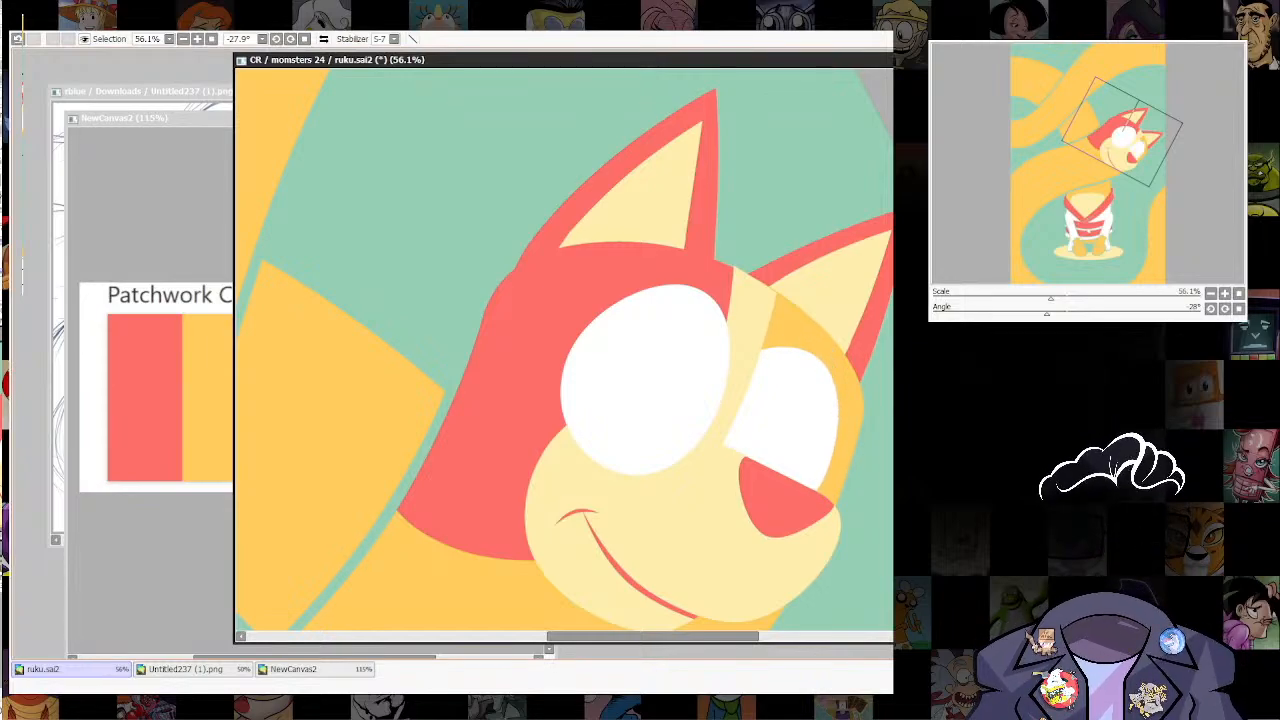
Step: Transform the white far eye, rotating it to follow the head's tilt and moving it up above the nose
{"action": "key", "text": "ctrl+t"}
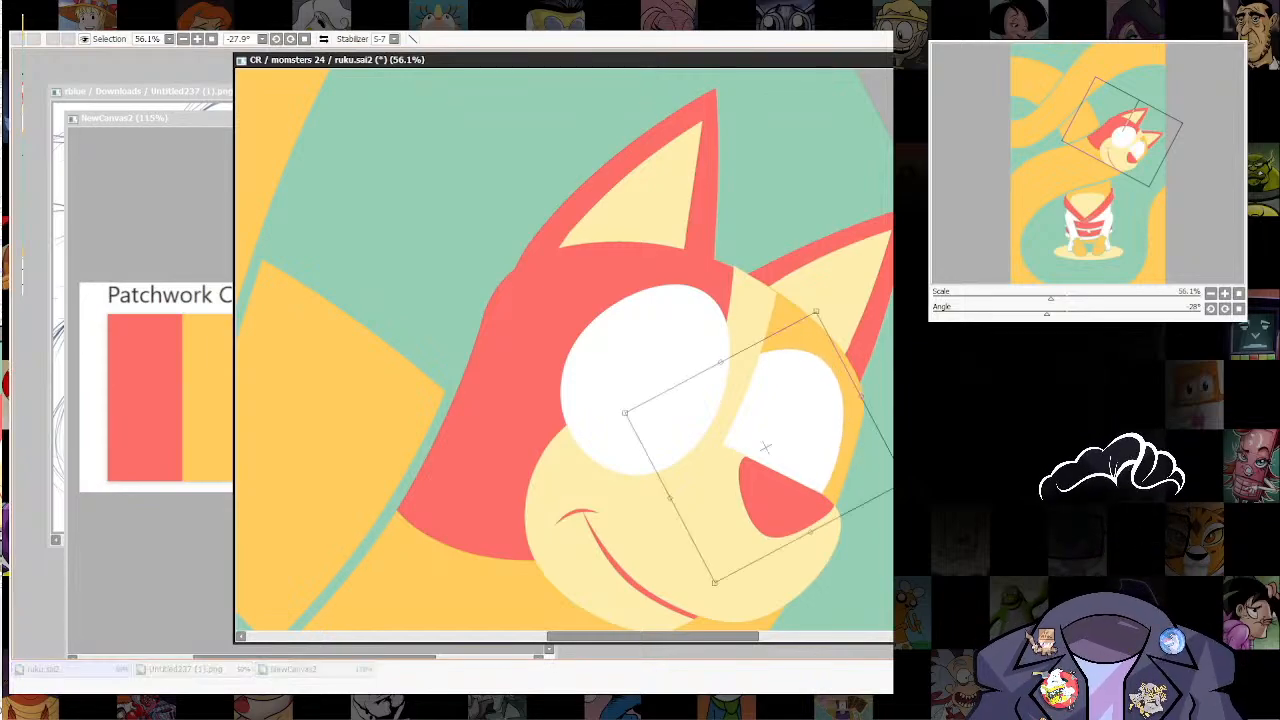
{"action": "key", "text": "Escape"}
{"action": "key", "text": "ctrl+t"}
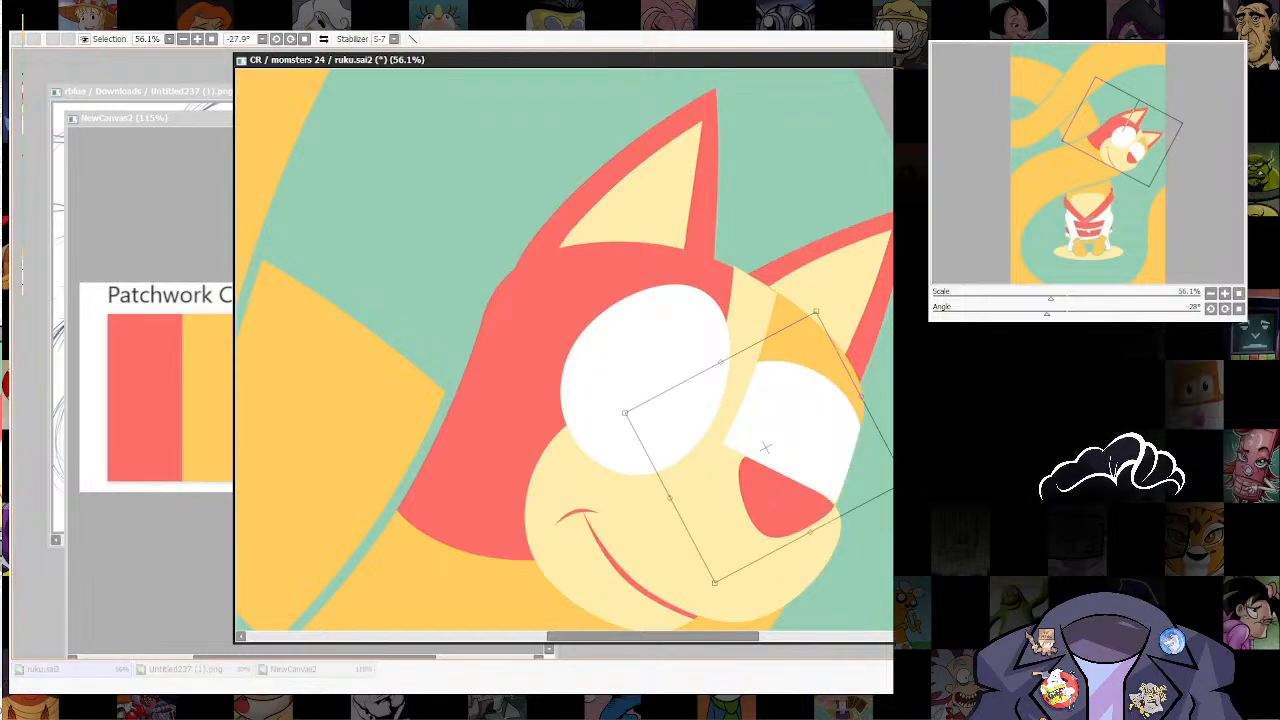
{"action": "left_click_drag", "start_coordinate": [860, 250], "coordinate": [554, 388]}
{"action": "left_click_drag", "start_coordinate": [766, 446], "coordinate": [775, 433]}
{"action": "left_click_drag", "start_coordinate": [786, 284], "coordinate": [788, 289]}
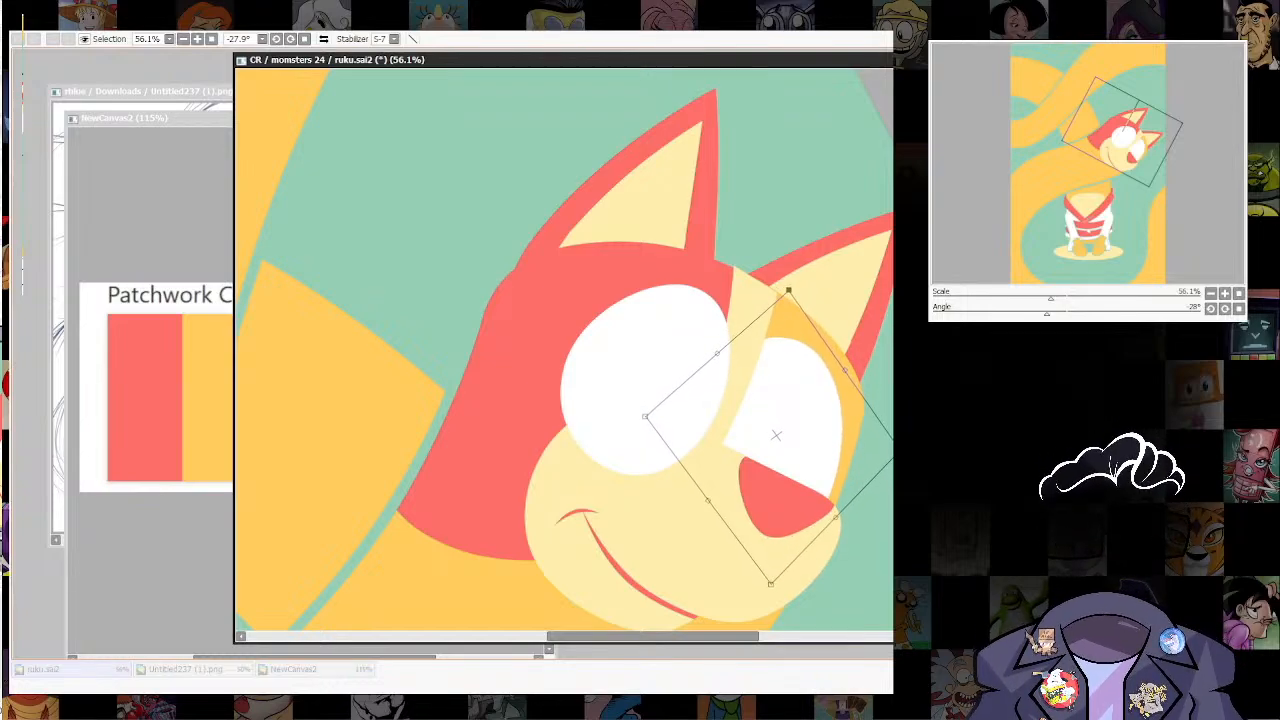
{"action": "key", "text": "Return"}
Step: Try a brush stroke along the far eye's inner edge beside the cream snout bridge, and undo it
{"action": "scroll", "coordinate": [812, 470], "scroll_direction": "down", "scroll_amount": 3}
{"action": "left_click_drag", "start_coordinate": [812, 480], "coordinate": [722, 400]}
{"action": "scroll", "coordinate": [800, 308], "scroll_direction": "up", "scroll_amount": 1}
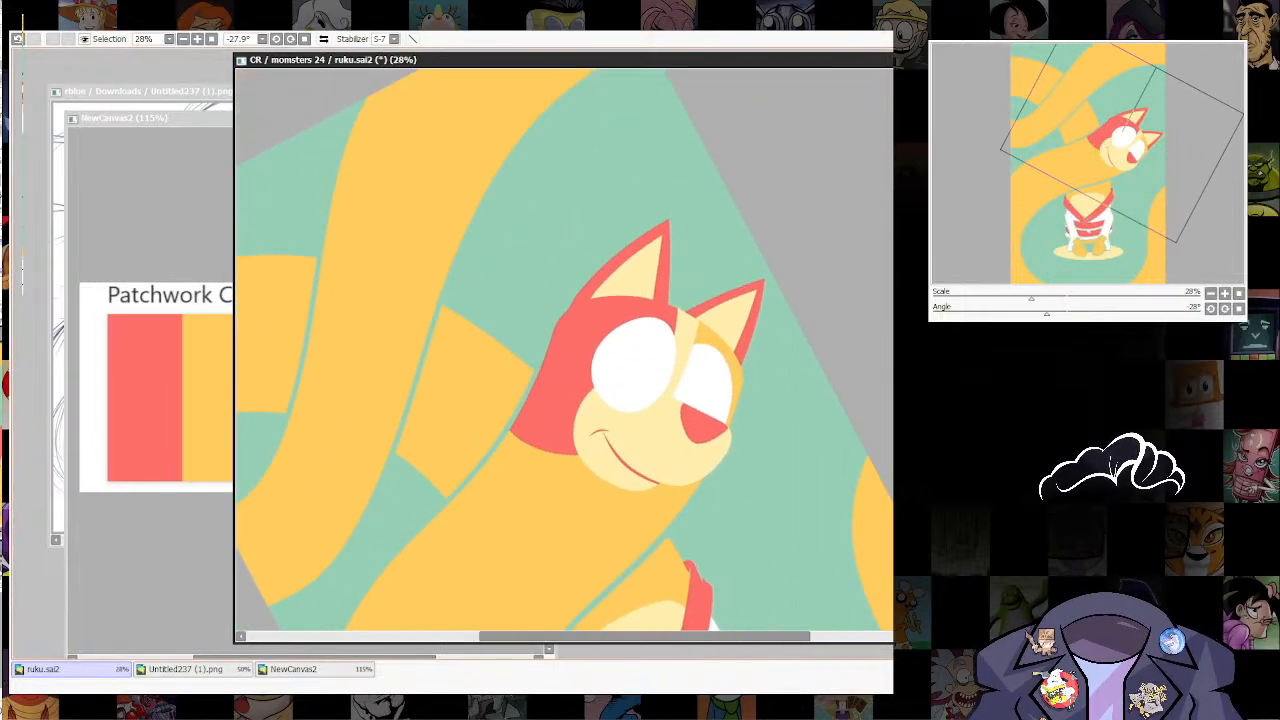
{"action": "scroll", "coordinate": [674, 373], "scroll_direction": "up", "scroll_amount": 4}
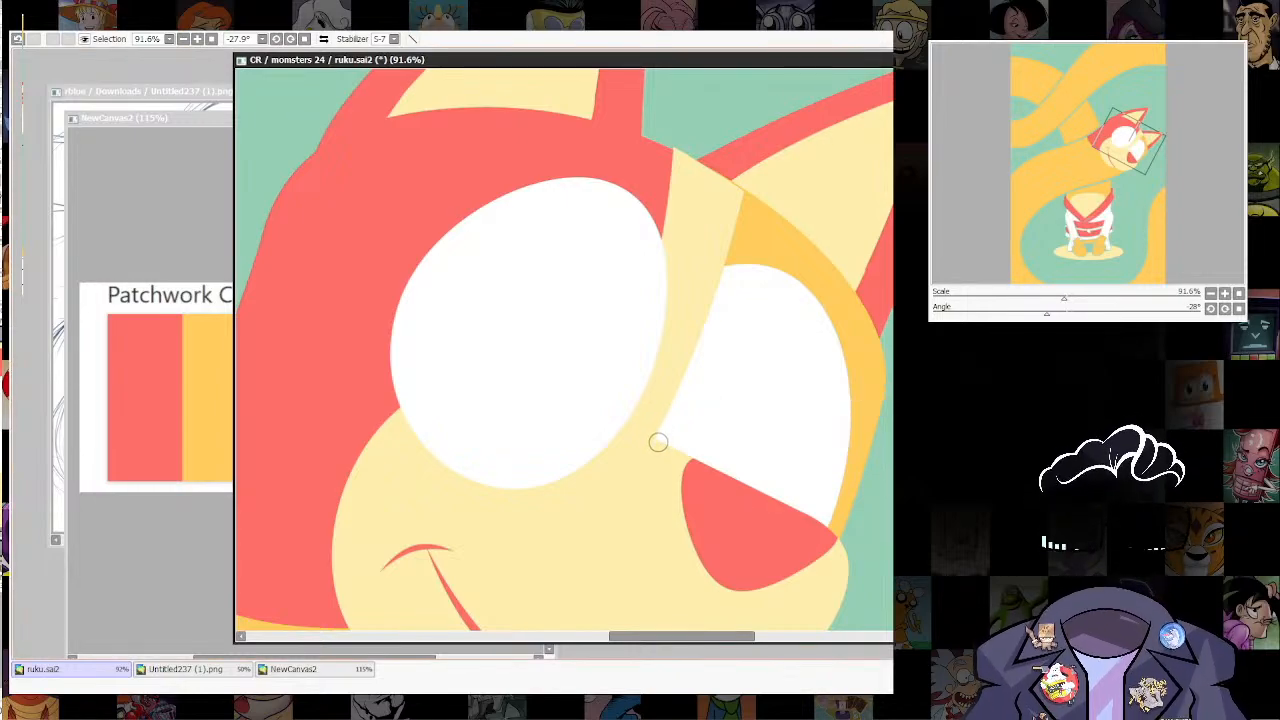
{"action": "left_click_drag", "start_coordinate": [658, 440], "coordinate": [735, 275]}
{"action": "key", "text": "ctrl+z"}
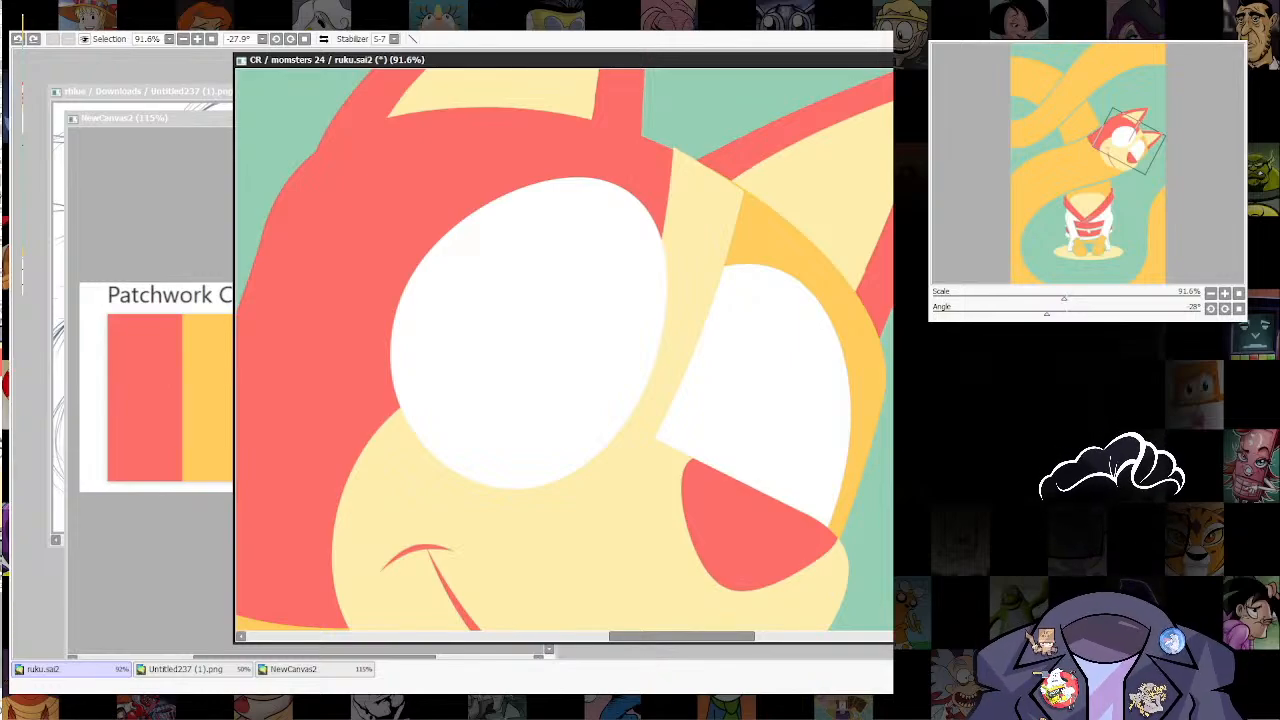
Step: Show the far eye's full ellipse and narrow it by moving its inner and upper curve points
{"action": "key", "text": "ctrl+z"}
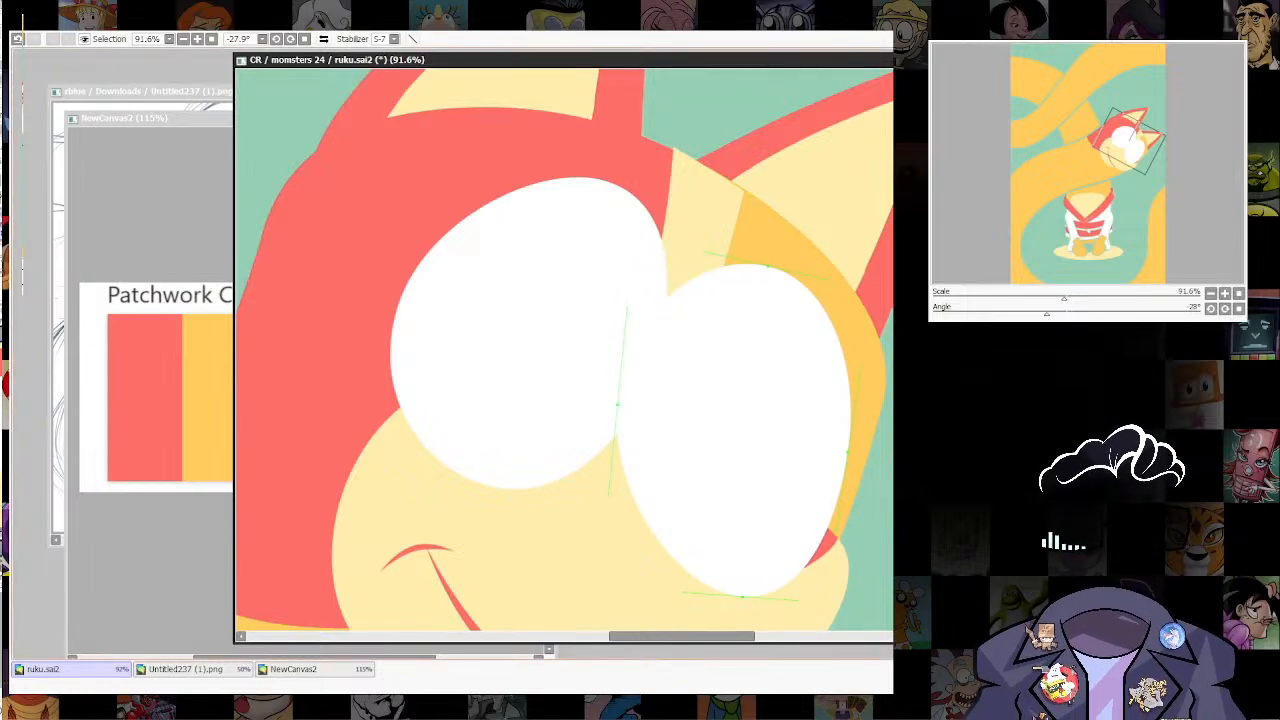
{"action": "left_click_drag", "start_coordinate": [617, 405], "coordinate": [652, 440]}
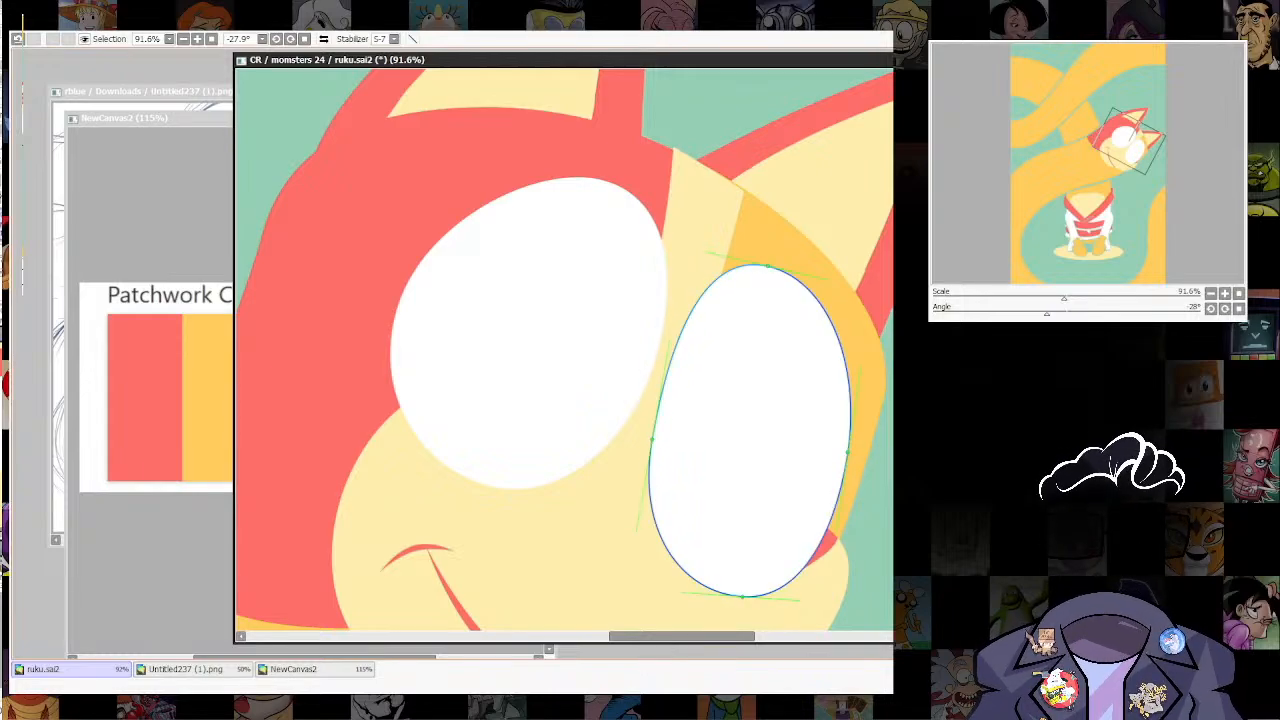
{"action": "left_click_drag", "start_coordinate": [768, 266], "coordinate": [774, 269]}
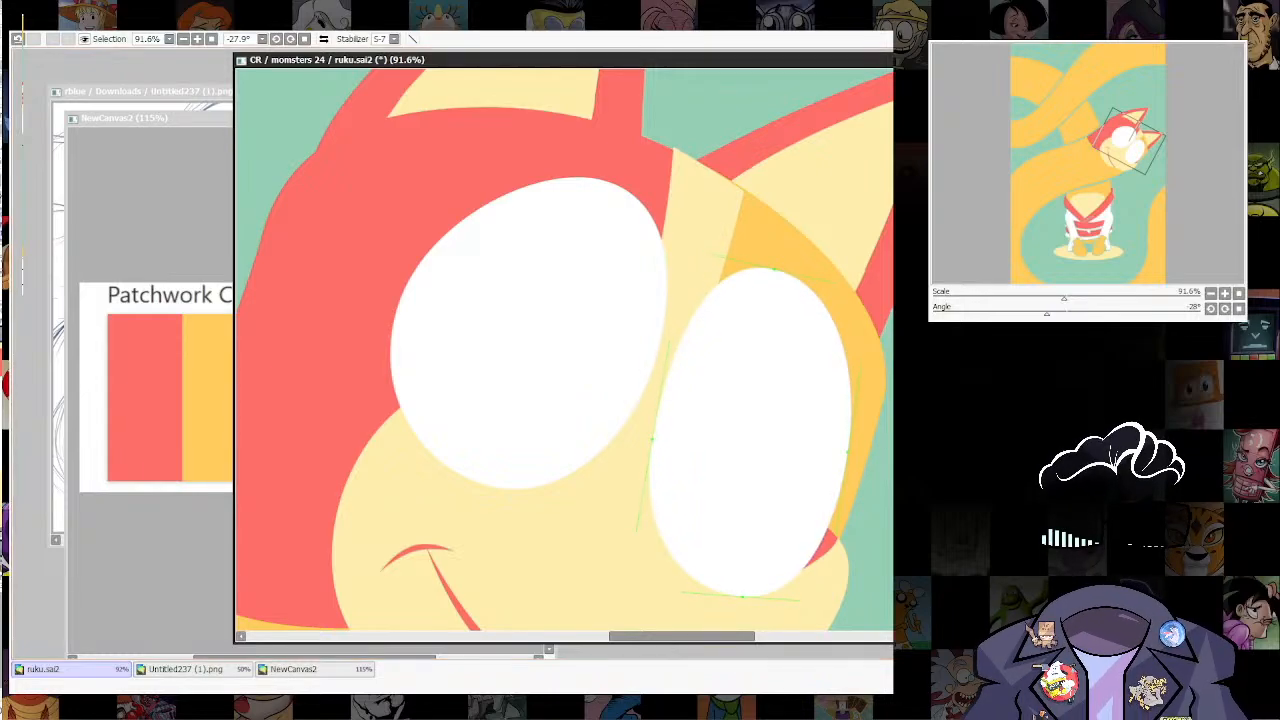
Step: Make the far eye see-through for positioning, rotate it, shrink it slightly, move it upward and restore its solid white
{"action": "left_click_drag", "start_coordinate": [700, 460], "coordinate": [704, 403]}
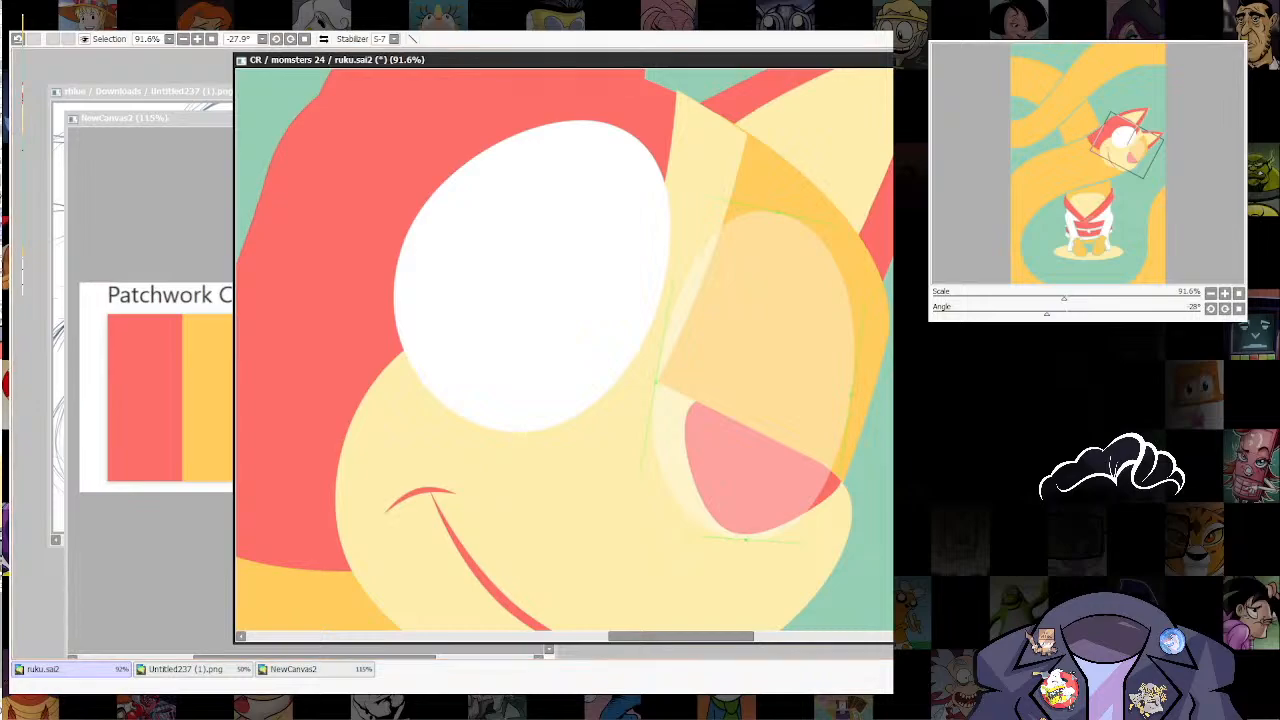
{"action": "key", "text": "ctrl+t"}
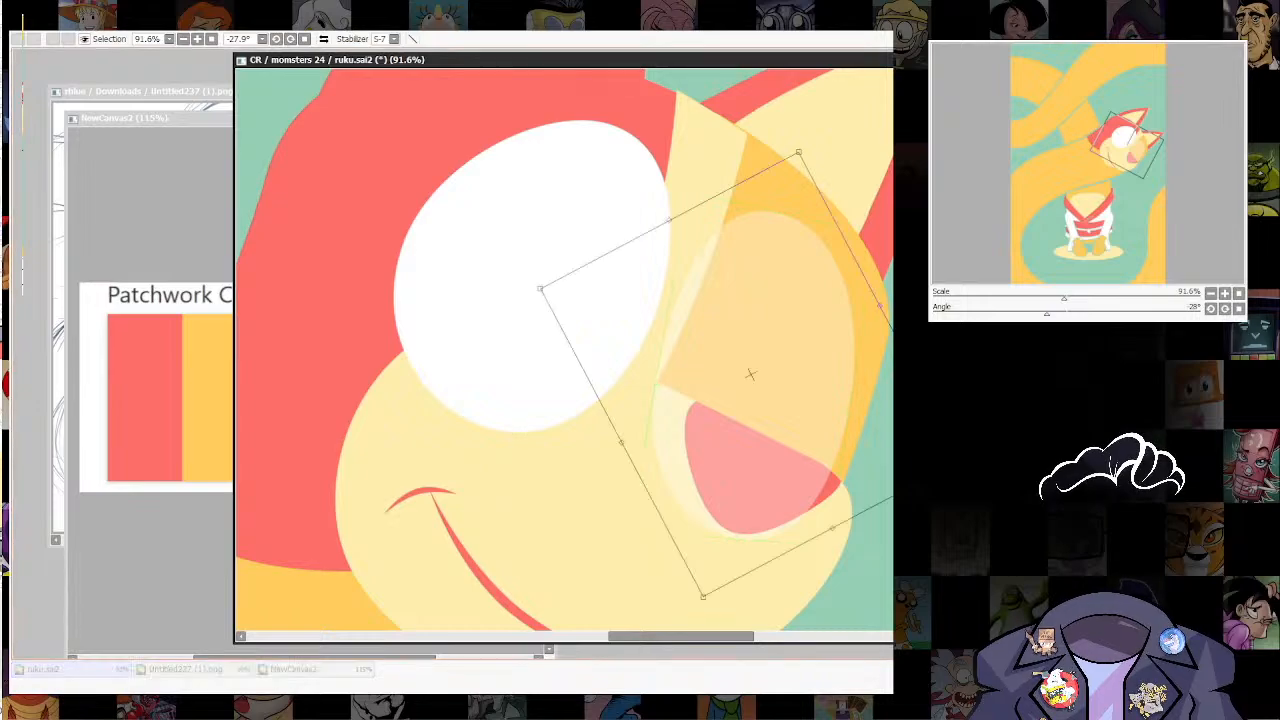
{"action": "left_click_drag", "start_coordinate": [690, 620], "coordinate": [649, 606]}
{"action": "left_click_drag", "start_coordinate": [751, 380], "coordinate": [748, 372]}
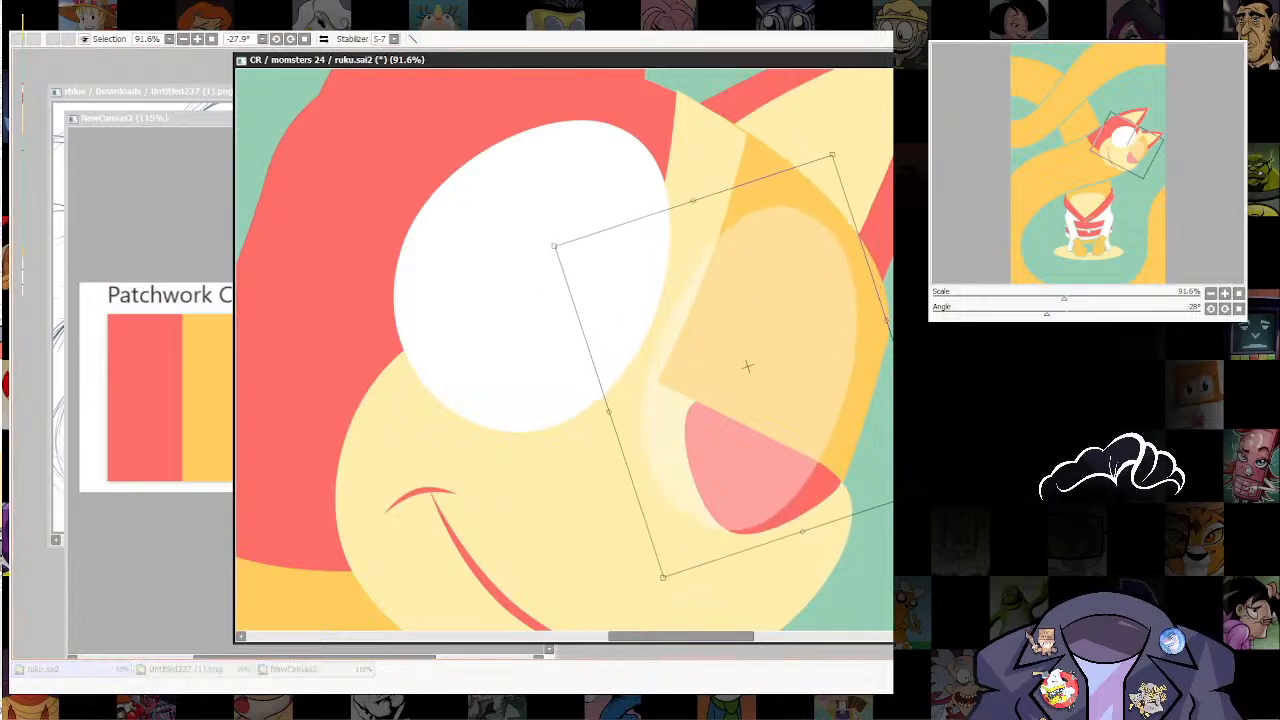
{"action": "left_click_drag", "start_coordinate": [832, 154], "coordinate": [826, 170]}
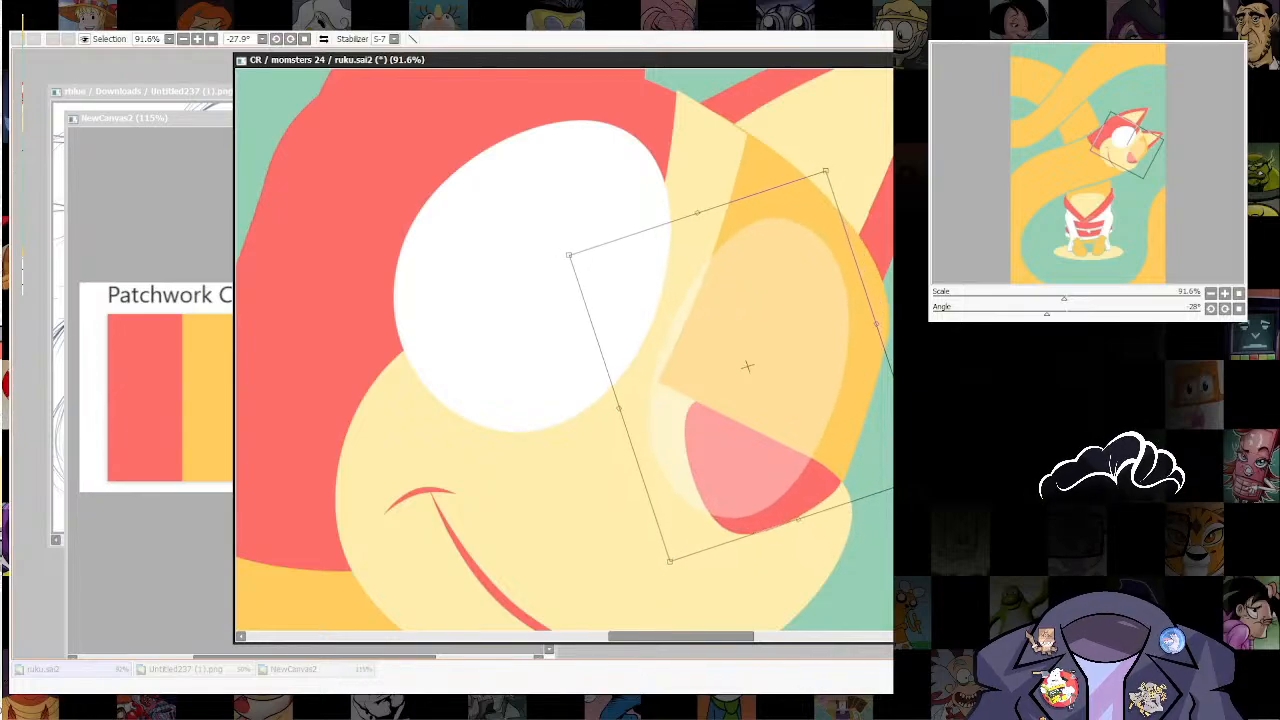
{"action": "left_click_drag", "start_coordinate": [748, 366], "coordinate": [748, 359]}
{"action": "key", "text": "Return"}
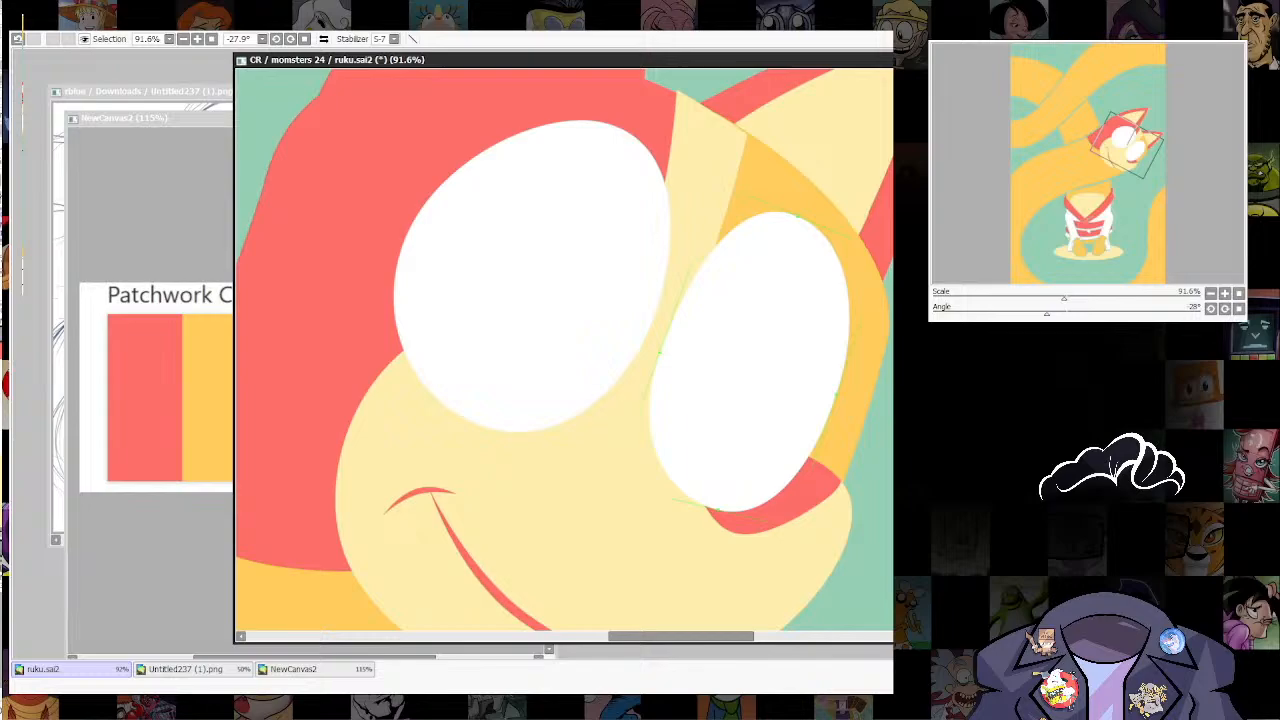
Step: Select the cream muzzle and nose area and hide the part of the far eye that overlaps it
{"action": "key", "text": "ctrl+d"}
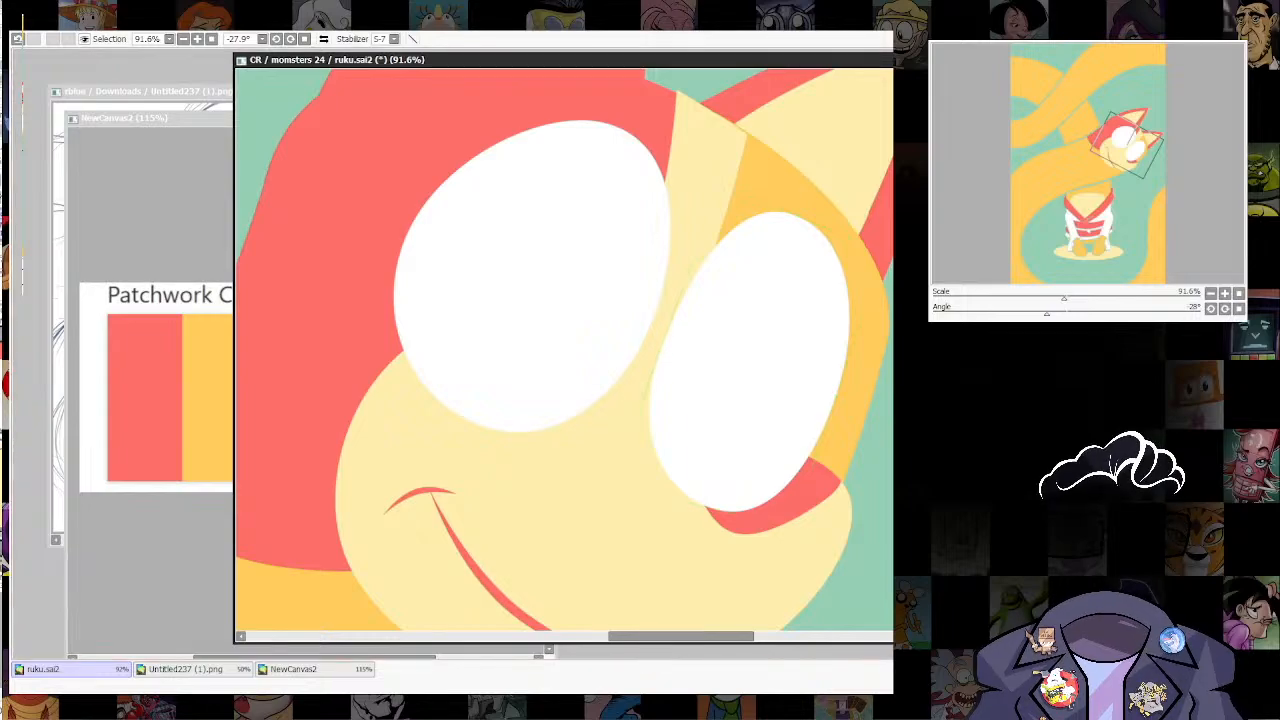
{"action": "left_click", "coordinate": [755, 472]}
{"action": "left_click", "coordinate": [640, 492]}
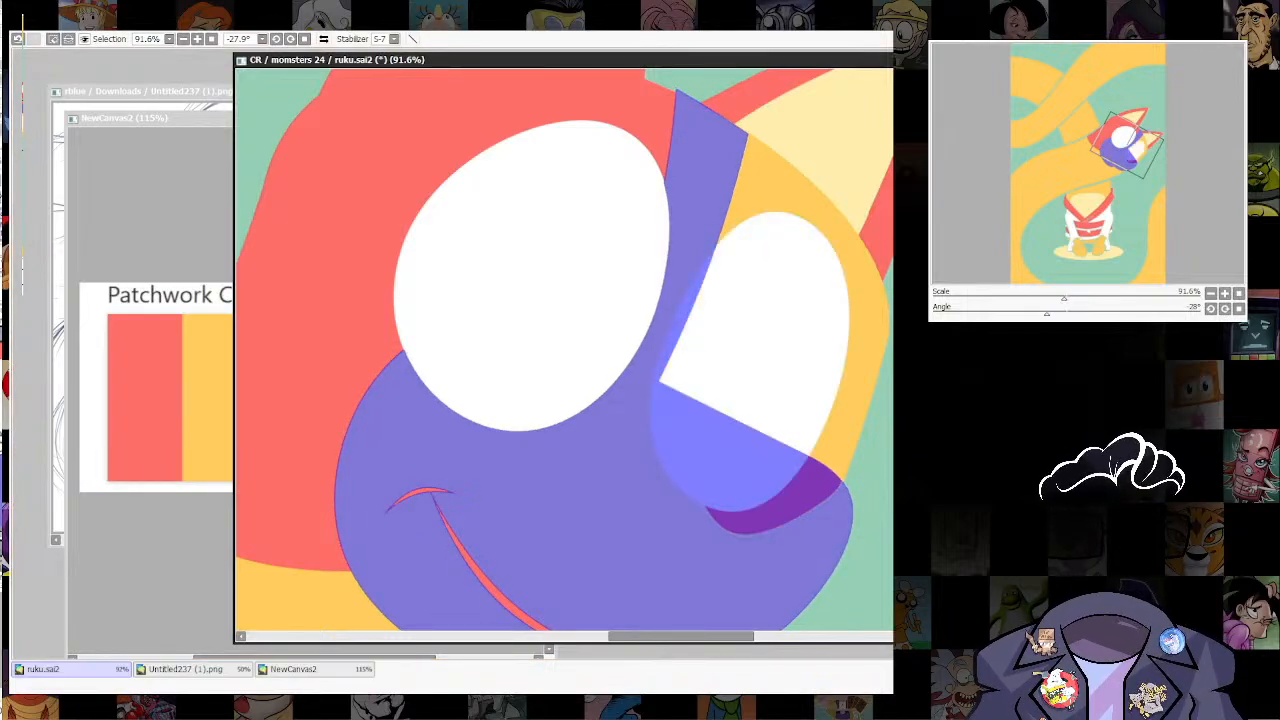
{"action": "key", "text": "ctrl+d"}
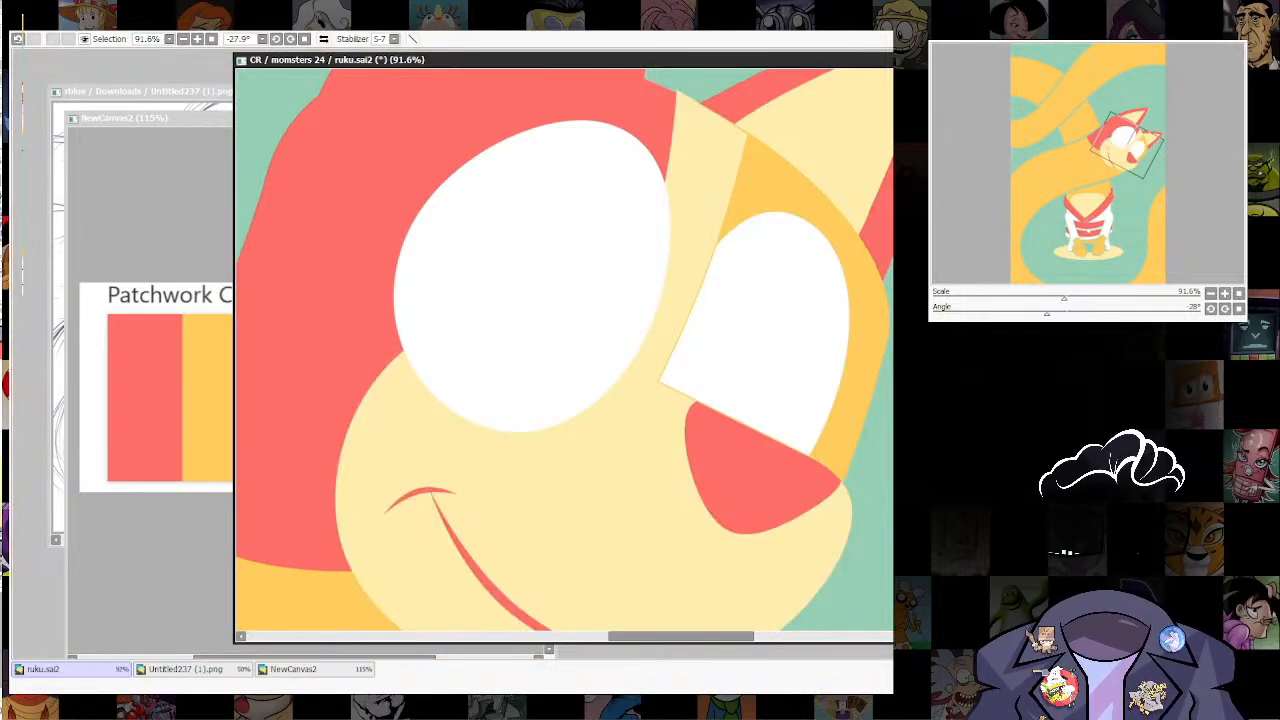
Step: Examine both white eyes within the whole composition from afar and on the head up close
{"action": "scroll", "coordinate": [816, 385], "scroll_direction": "down", "scroll_amount": 12}
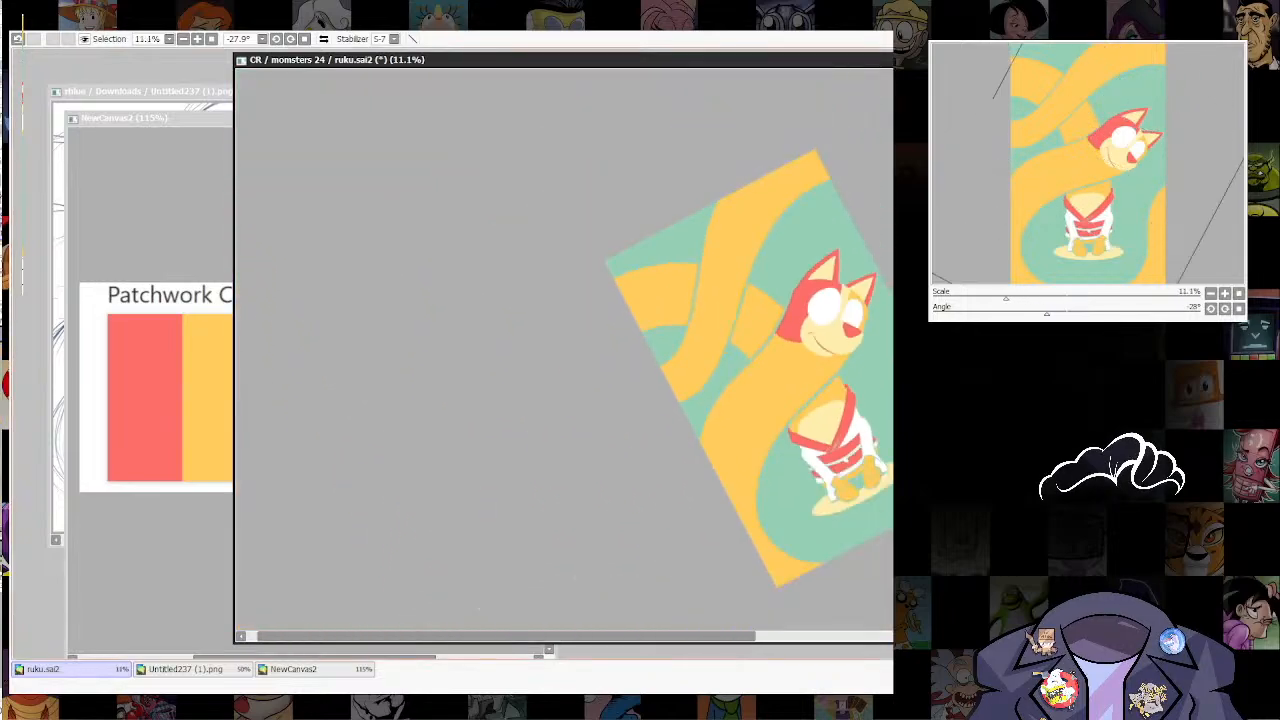
{"action": "scroll", "coordinate": [880, 316], "scroll_direction": "up", "scroll_amount": 9}
{"action": "left_click_drag", "start_coordinate": [812, 448], "coordinate": [790, 482]}
{"action": "key", "text": "ctrl+t"}
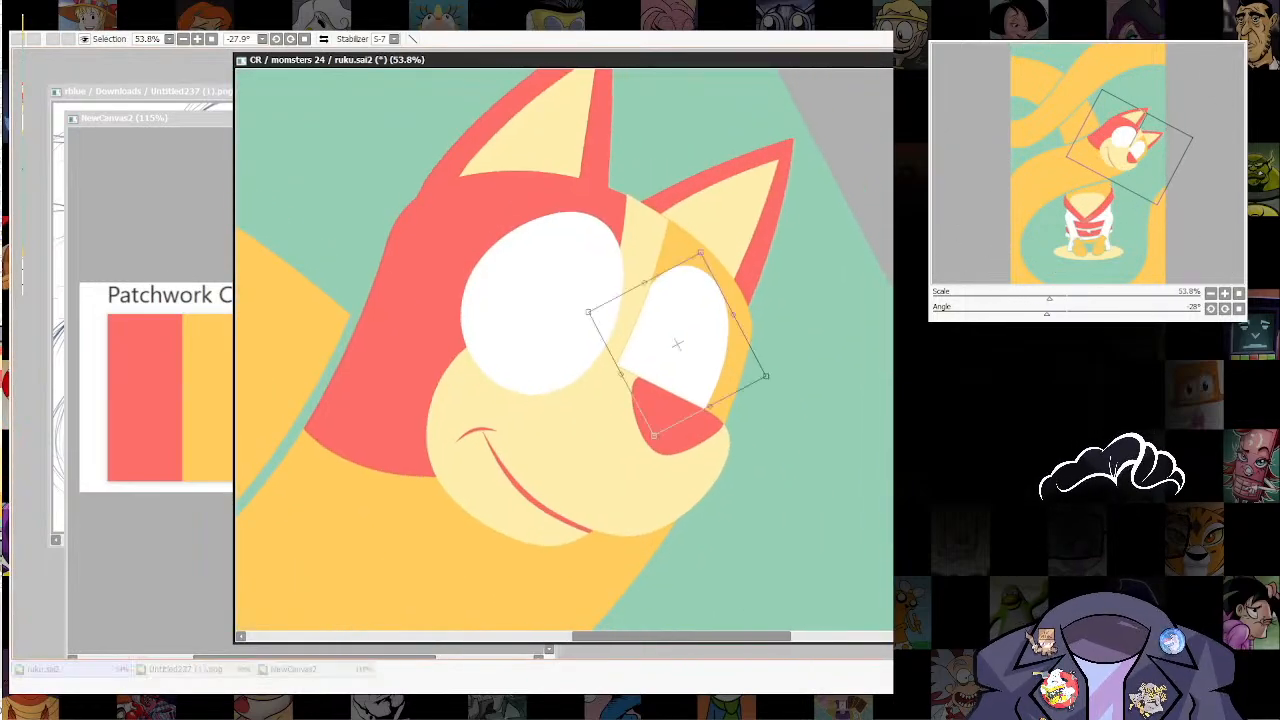
{"action": "key", "text": "Return"}
{"action": "scroll", "coordinate": [677, 344], "scroll_direction": "down", "scroll_amount": 8}
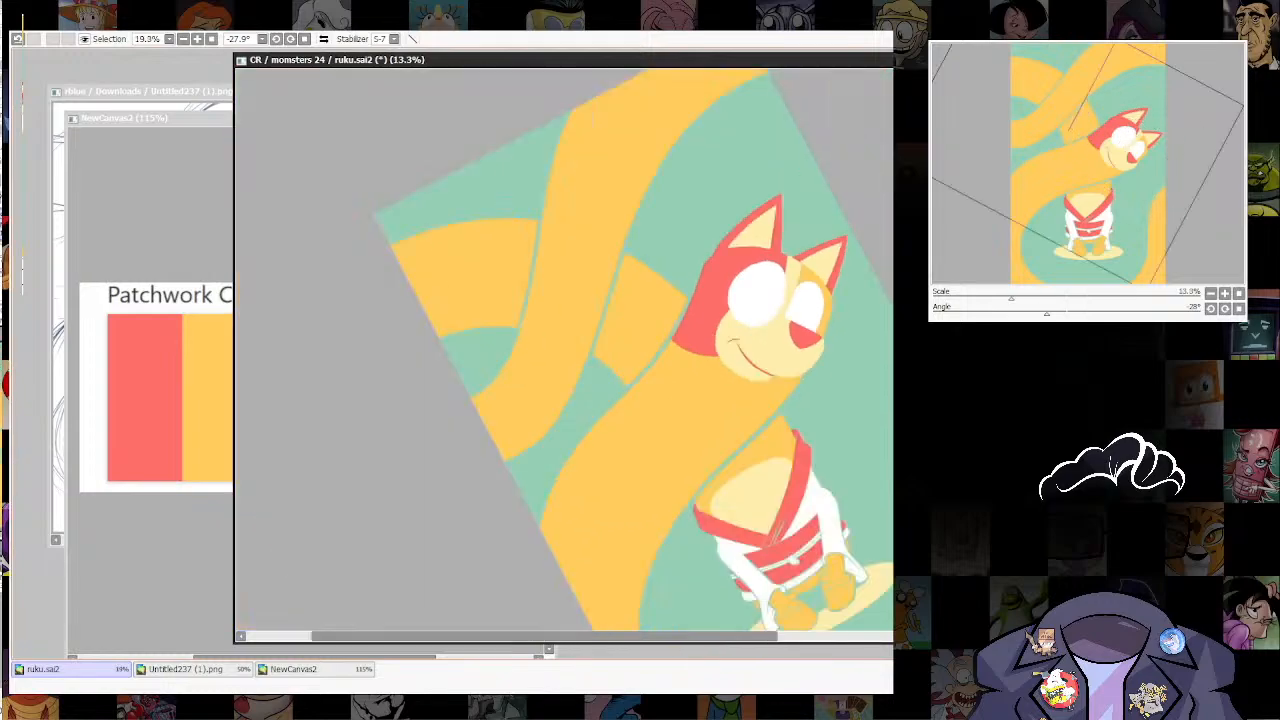
{"action": "scroll", "coordinate": [677, 344], "scroll_direction": "up", "scroll_amount": 5}
{"action": "scroll", "coordinate": [740, 366], "scroll_direction": "up", "scroll_amount": 3}
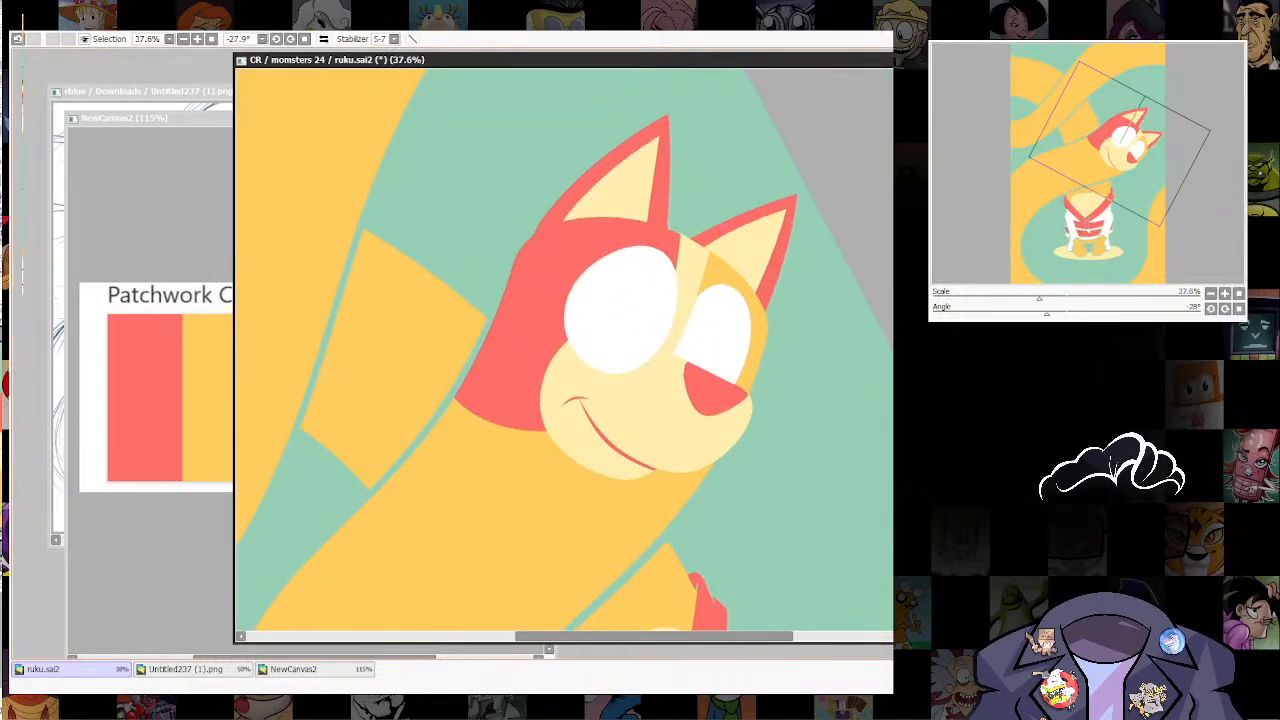
{"action": "scroll", "coordinate": [625, 180], "scroll_direction": "up", "scroll_amount": 2}
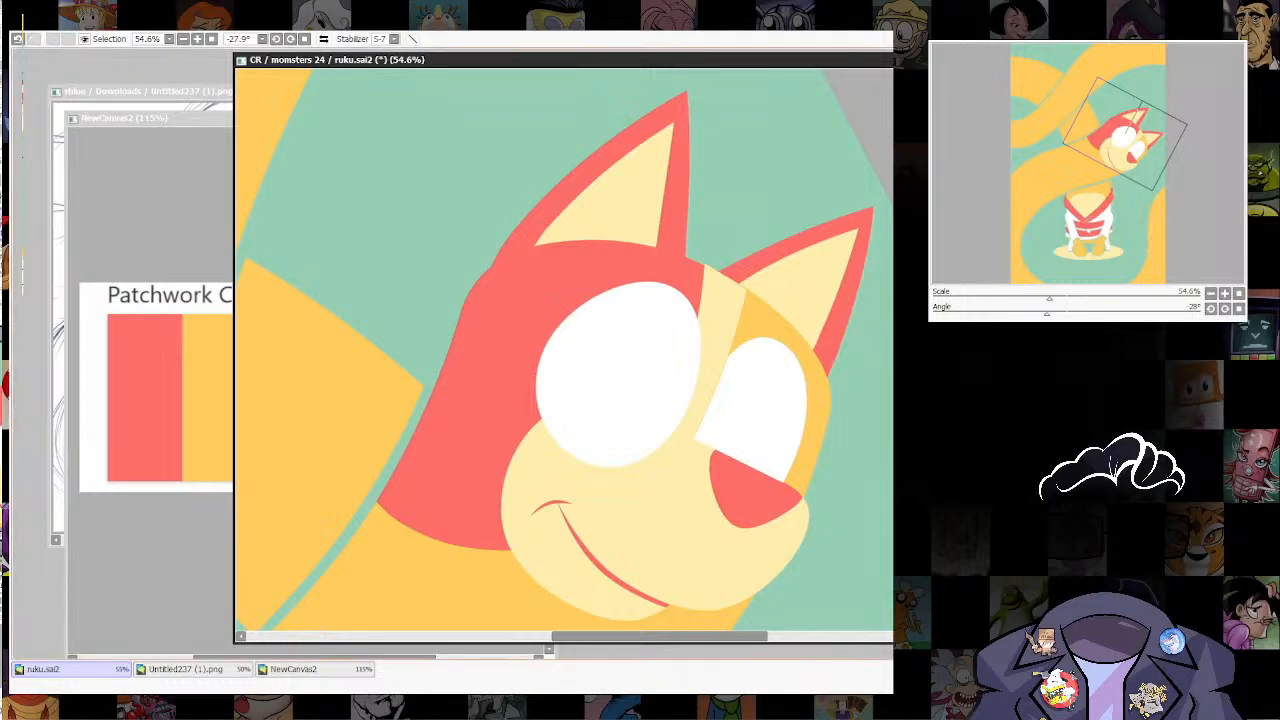
Step: Draw a cream brow curve above the near eye, running below the ear, with a brush size of 37
{"action": "key", "text": "Home"}
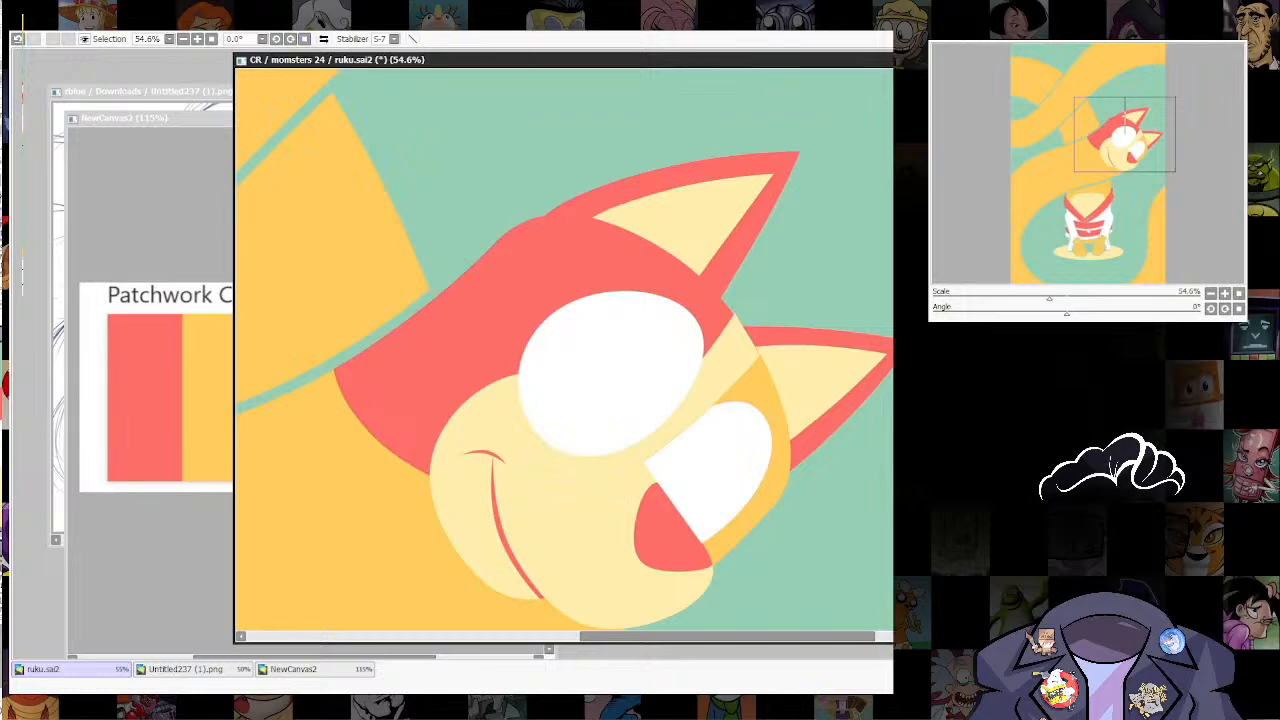
{"action": "key", "text": "bracketright"}
{"action": "key", "text": "bracketright"}
{"action": "key", "text": "bracketright"}
{"action": "key", "text": "bracketright"}
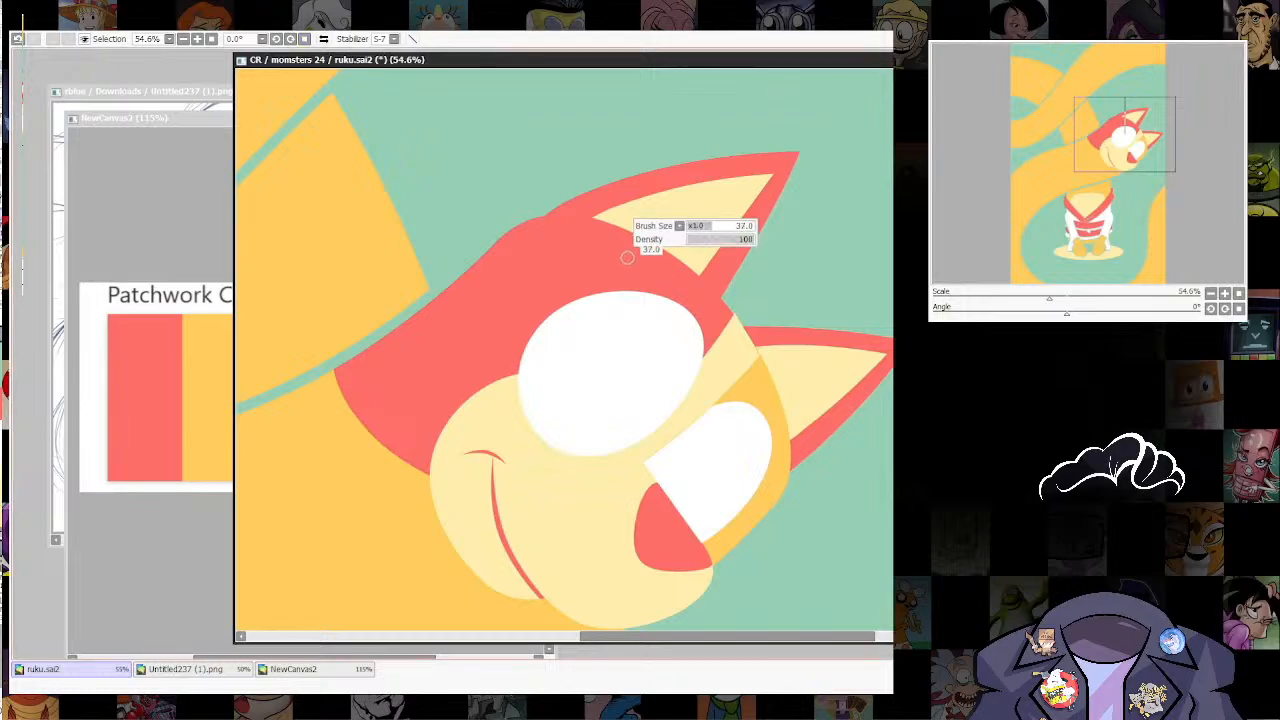
{"action": "mouse_move", "coordinate": [606, 256]}
{"action": "left_mouse_down"}
{"action": "mouse_move", "coordinate": [682, 251]}
{"action": "mouse_move", "coordinate": [740, 315]}
{"action": "left_mouse_up"}
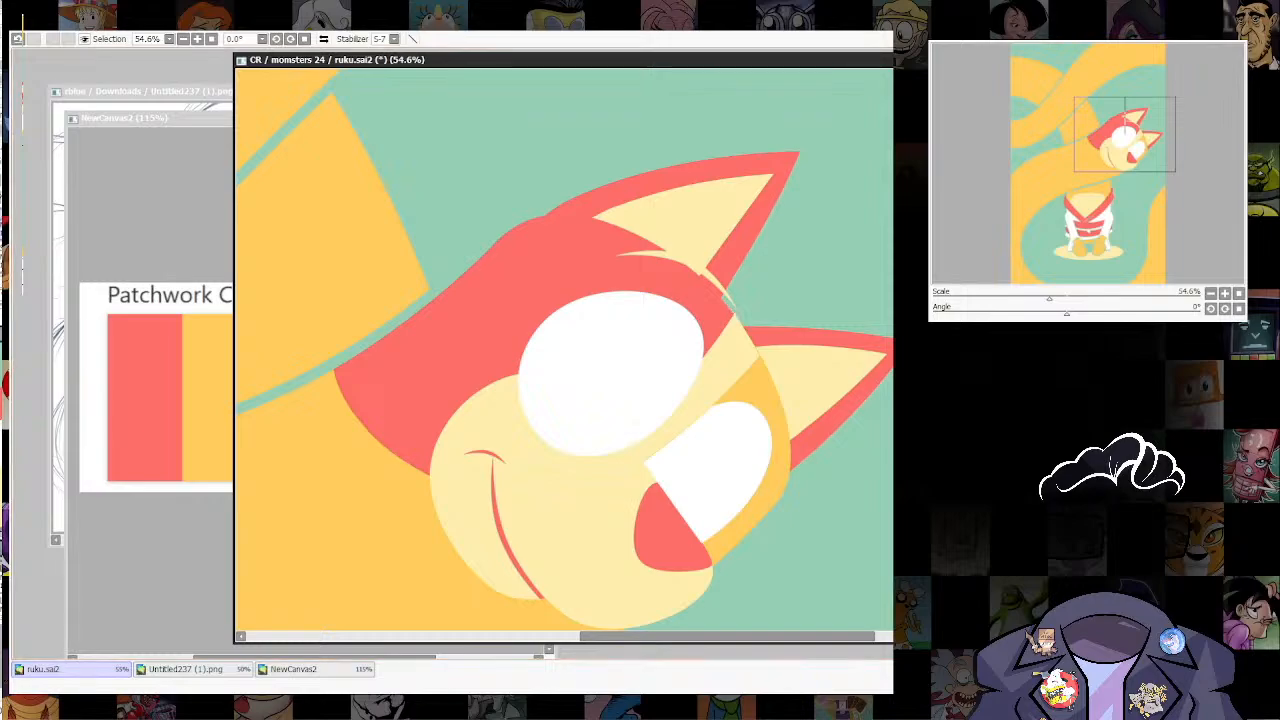
Step: Thicken the cream brow curve above the near eye and adjust its end and middle points into a smooth arc
{"action": "left_click_drag", "start_coordinate": [613, 256], "coordinate": [738, 262]}
{"action": "left_click_drag", "start_coordinate": [740, 315], "coordinate": [786, 315]}
{"action": "left_click_drag", "start_coordinate": [688, 262], "coordinate": [704, 262]}
{"action": "left_click_drag", "start_coordinate": [613, 256], "coordinate": [672, 256]}
{"action": "left_click_drag", "start_coordinate": [738, 310], "coordinate": [758, 310]}
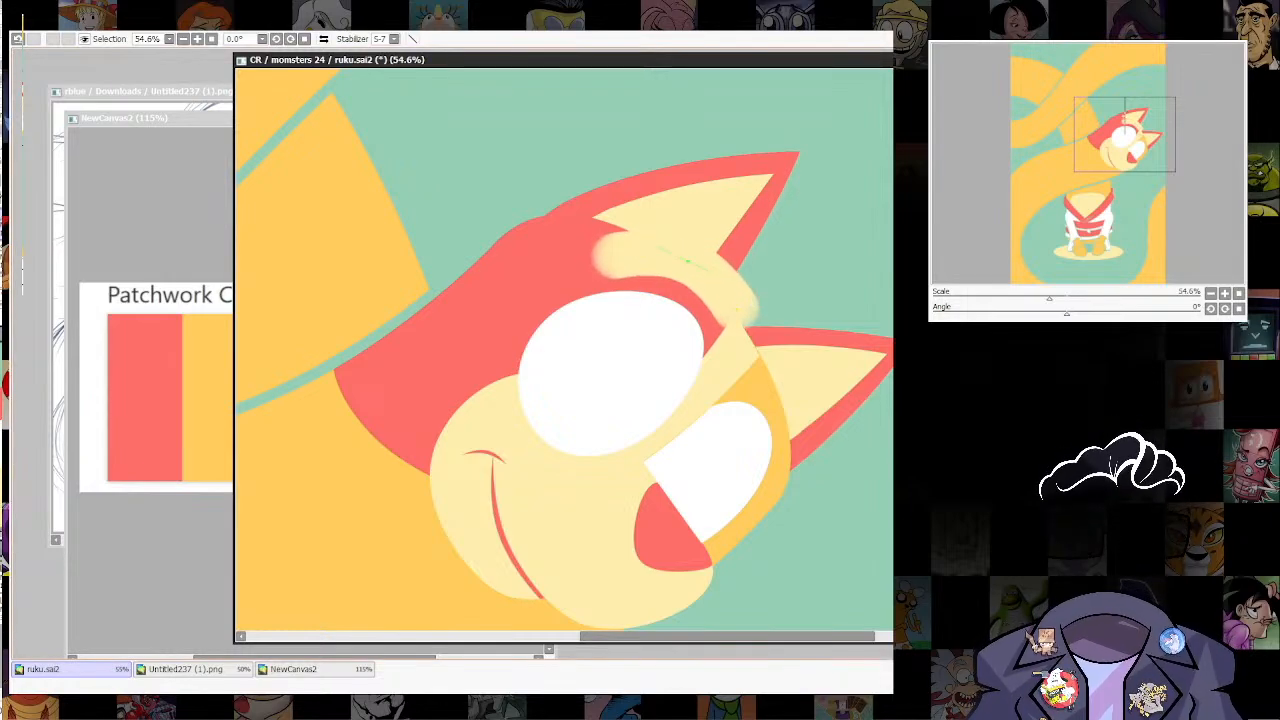
Step: Scale the cream brow above the near eye down to about half its size
{"action": "key", "text": "ctrl+t"}
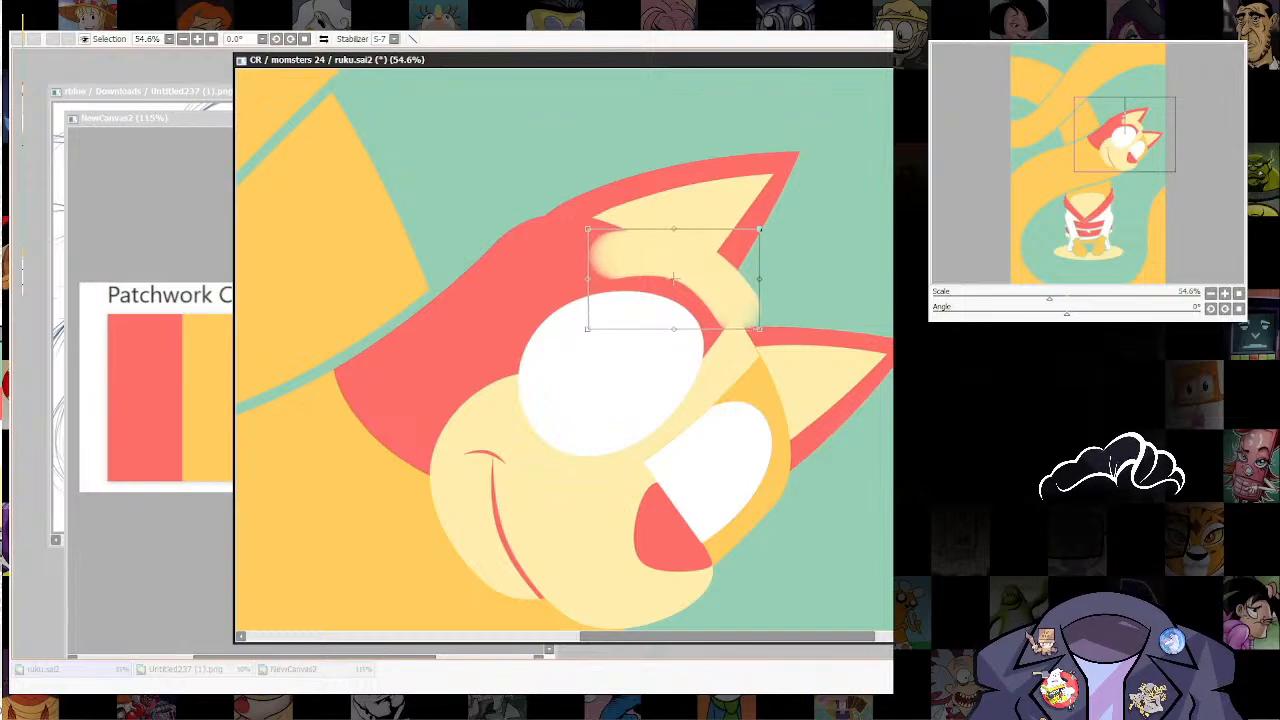
{"action": "left_click_drag", "start_coordinate": [762, 229], "coordinate": [680, 273]}
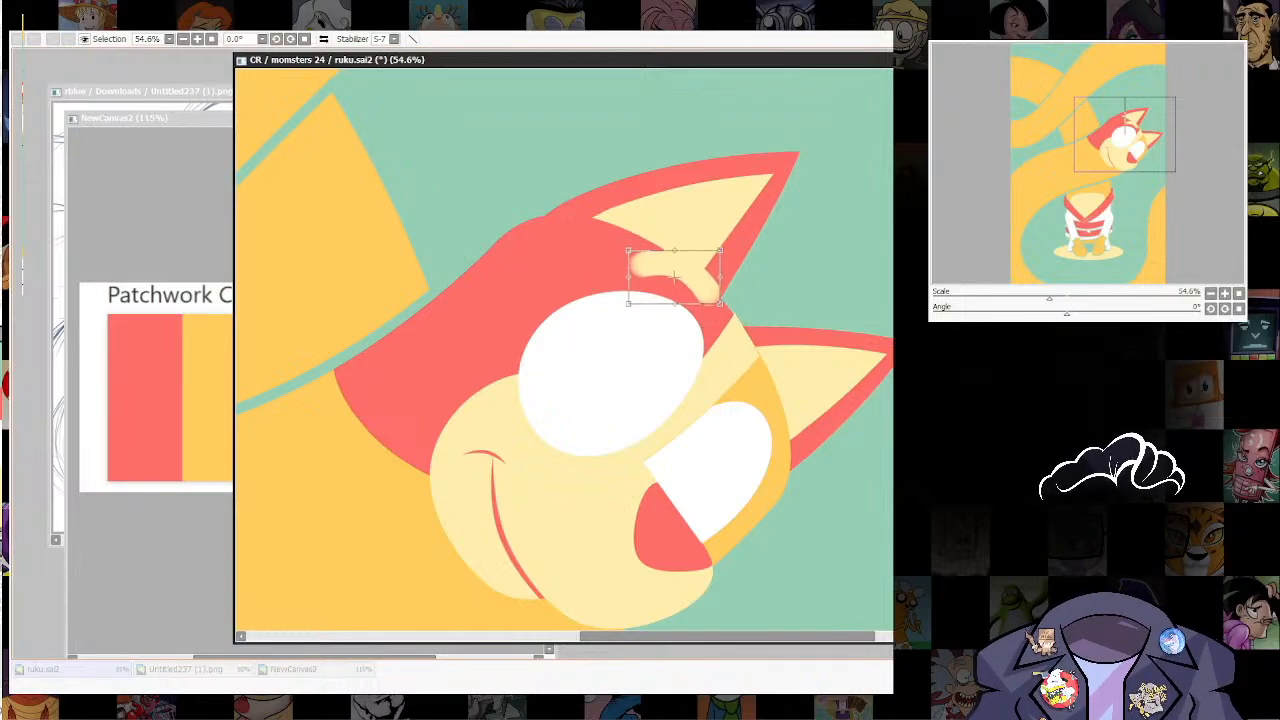
{"action": "key", "text": "Return"}
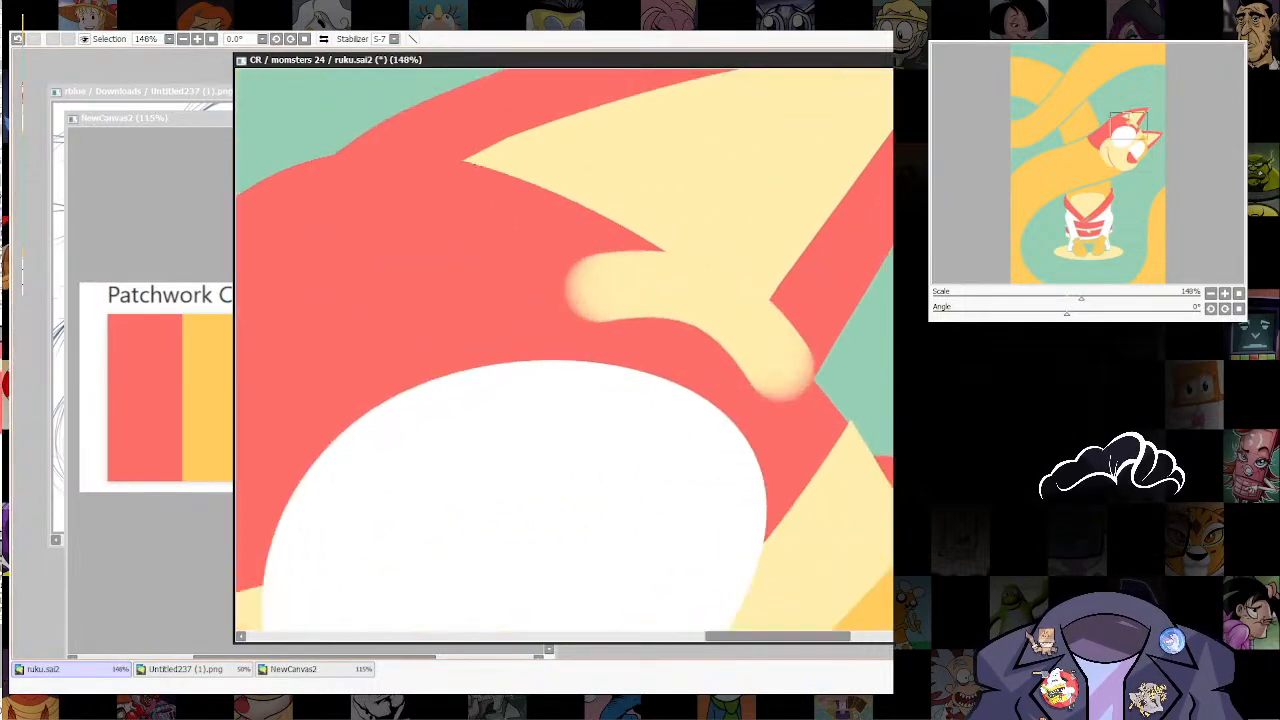
Step: Shorten the brow by moving the outer end of its curve inward and adjust the stroke width at its inner end
{"action": "scroll", "coordinate": [676, 276], "scroll_direction": "up", "scroll_amount": 3}
{"action": "left_click", "coordinate": [600, 287]}
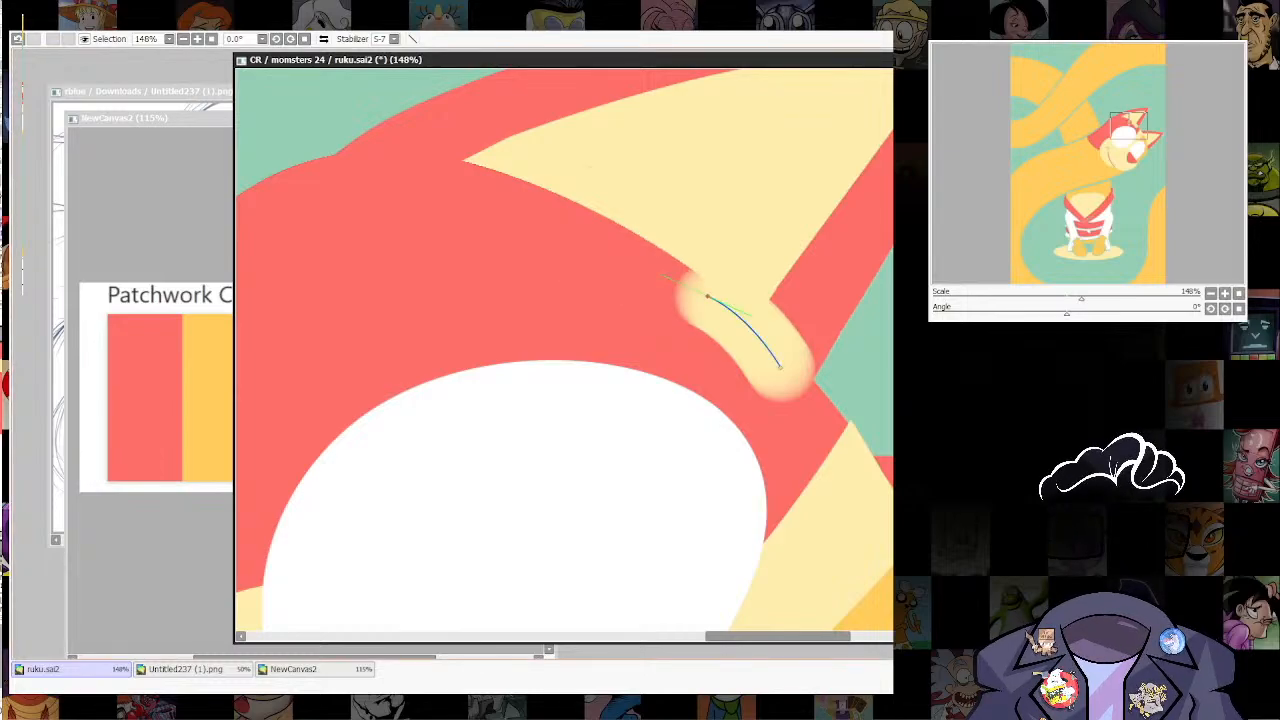
{"action": "key", "text": "ctrl+z"}
{"action": "key", "text": "ctrl+y"}
{"action": "key", "text": "ctrl+z"}
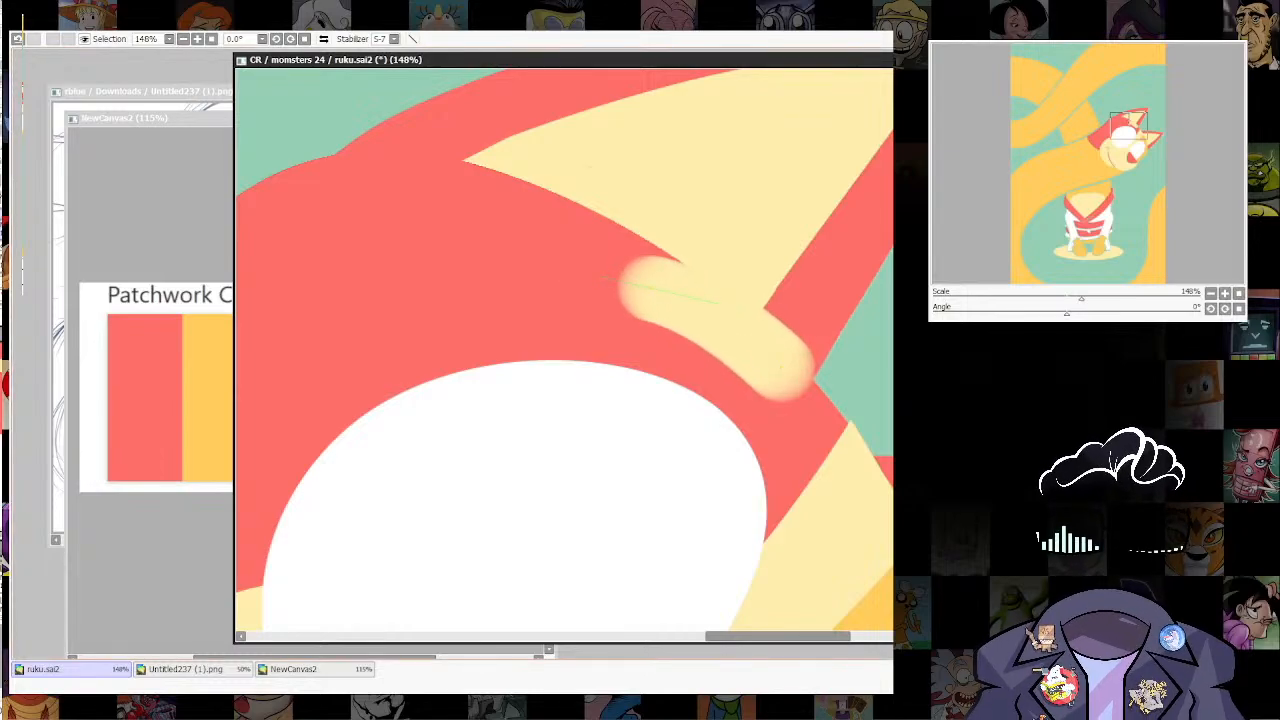
{"action": "scroll", "coordinate": [787, 373], "scroll_direction": "up", "scroll_amount": 2}
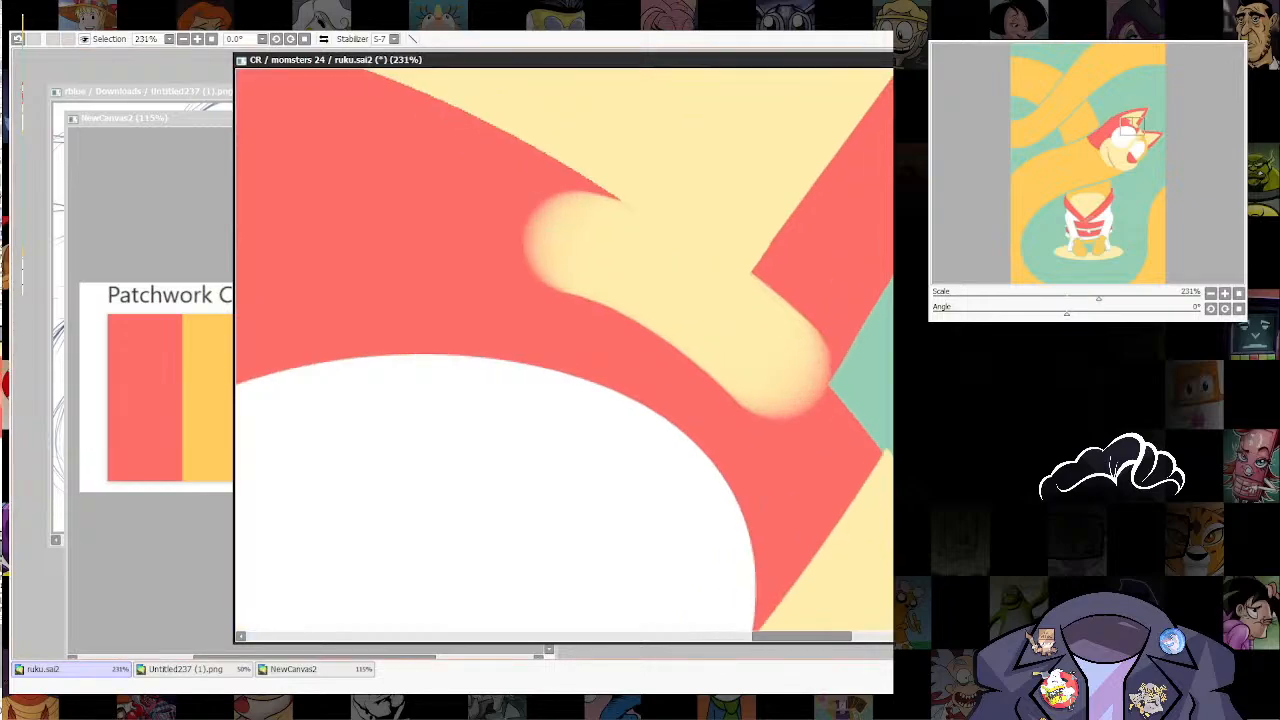
{"action": "left_click_drag", "start_coordinate": [787, 373], "coordinate": [787, 394]}
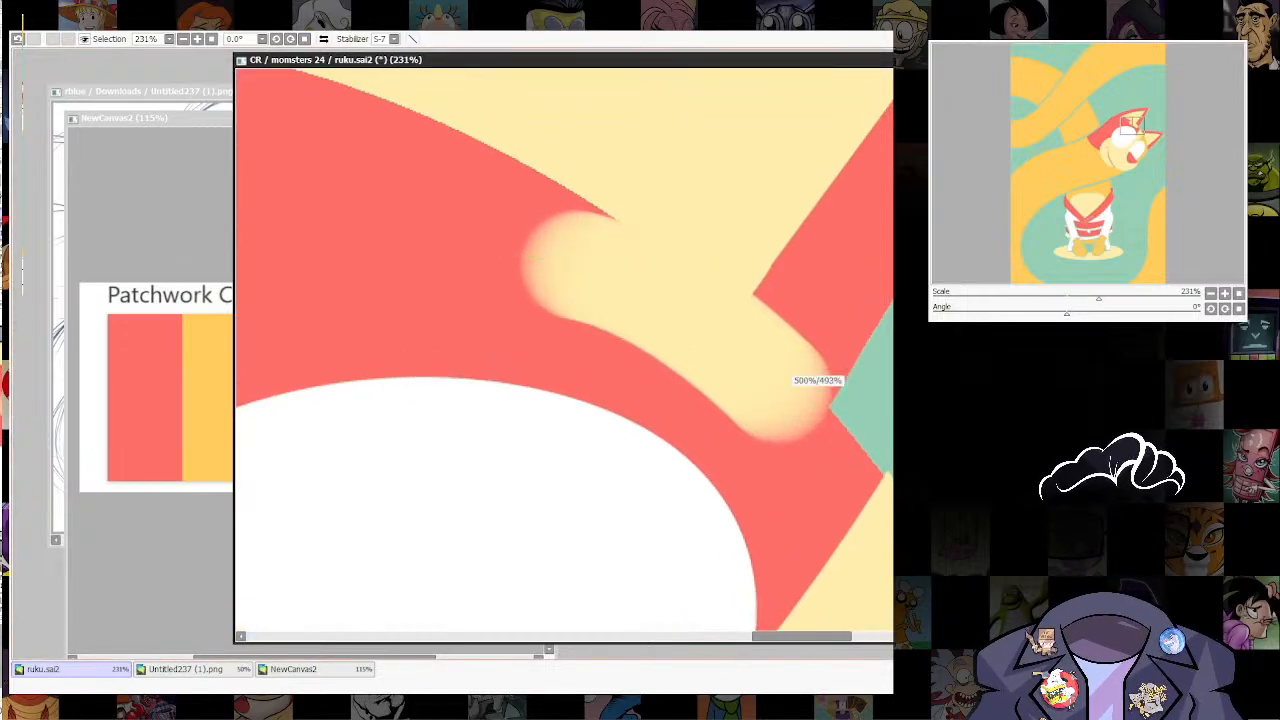
{"action": "left_click_drag", "start_coordinate": [640, 274], "coordinate": [686, 263]}
Step: Paint the brow's soft ends and edges solid cream, giving it a crisp, rounded shape above the near eye
{"action": "left_click_drag", "start_coordinate": [757, 457], "coordinate": [789, 317]}
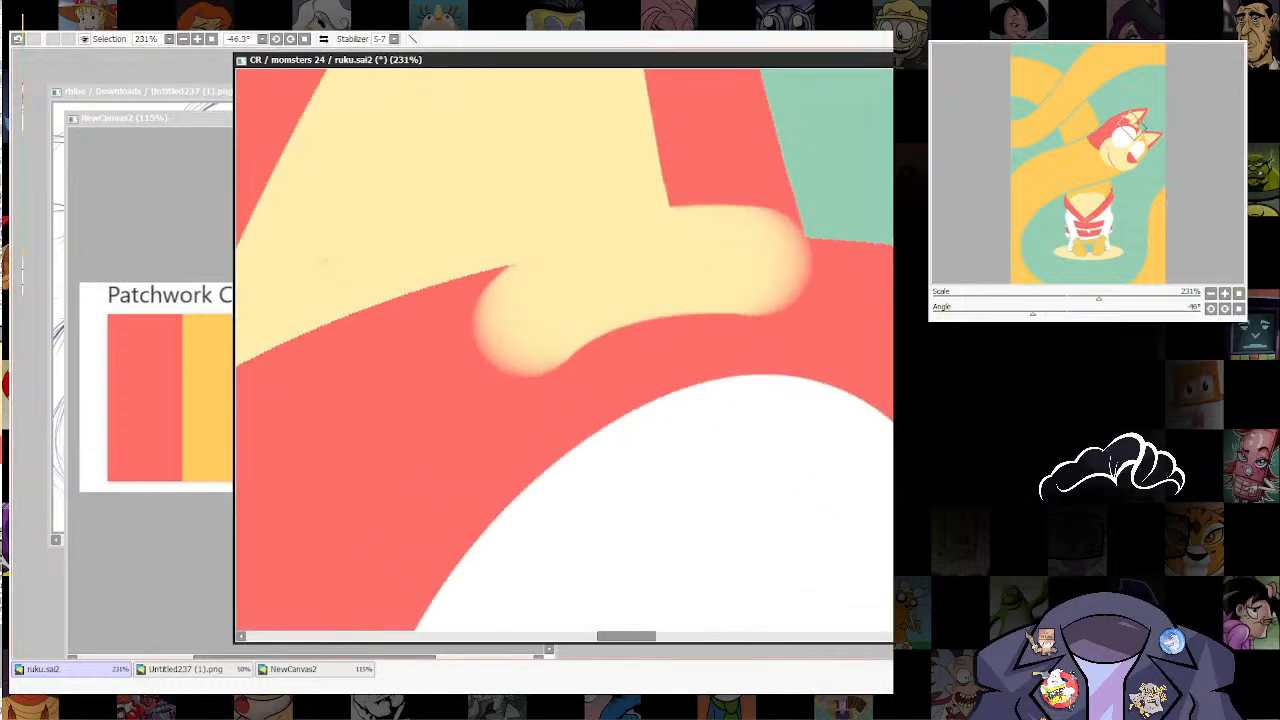
{"action": "scroll", "coordinate": [770, 360], "scroll_direction": "down", "scroll_amount": 11}
{"action": "left_click_drag", "start_coordinate": [755, 400], "coordinate": [717, 224]}
{"action": "scroll", "coordinate": [741, 175], "scroll_direction": "up", "scroll_amount": 8}
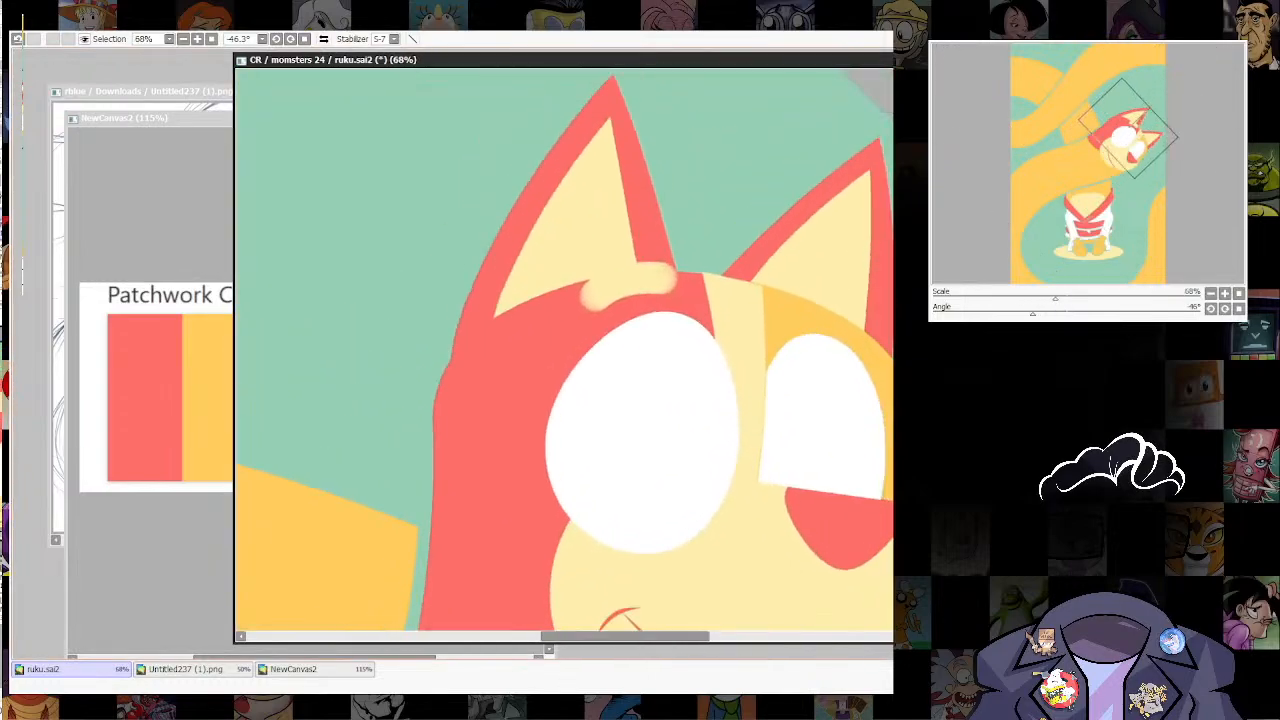
{"action": "left_click_drag", "start_coordinate": [560, 317], "coordinate": [630, 360]}
{"action": "scroll", "coordinate": [630, 360], "scroll_direction": "up", "scroll_amount": 4}
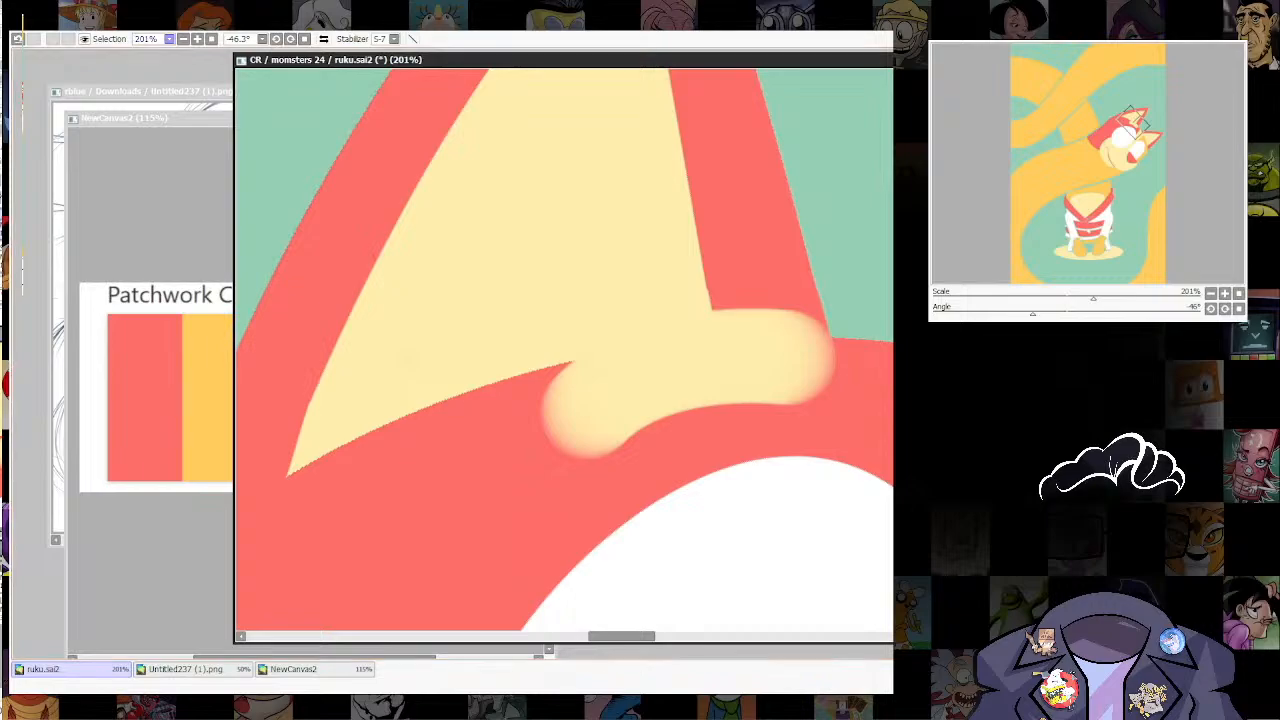
{"action": "mouse_move", "coordinate": [592, 403]}
{"action": "left_mouse_down"}
{"action": "mouse_move", "coordinate": [563, 414]}
{"action": "mouse_move", "coordinate": [597, 431]}
{"action": "mouse_move", "coordinate": [719, 348]}
{"action": "left_mouse_up"}
{"action": "left_click_drag", "start_coordinate": [546, 422], "coordinate": [578, 364]}
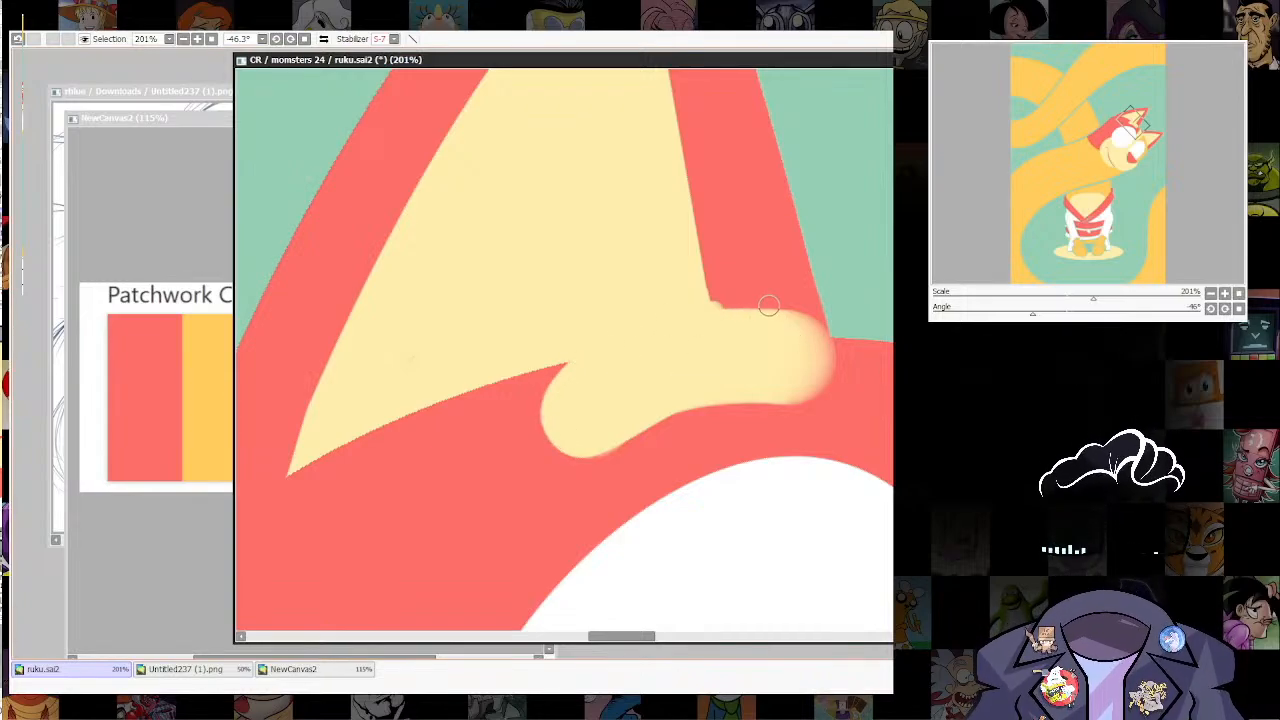
{"action": "mouse_move", "coordinate": [740, 303]}
{"action": "left_mouse_down"}
{"action": "mouse_move", "coordinate": [823, 338]}
{"action": "mouse_move", "coordinate": [826, 376]}
{"action": "mouse_move", "coordinate": [791, 399]}
{"action": "mouse_move", "coordinate": [698, 393]}
{"action": "left_mouse_up"}
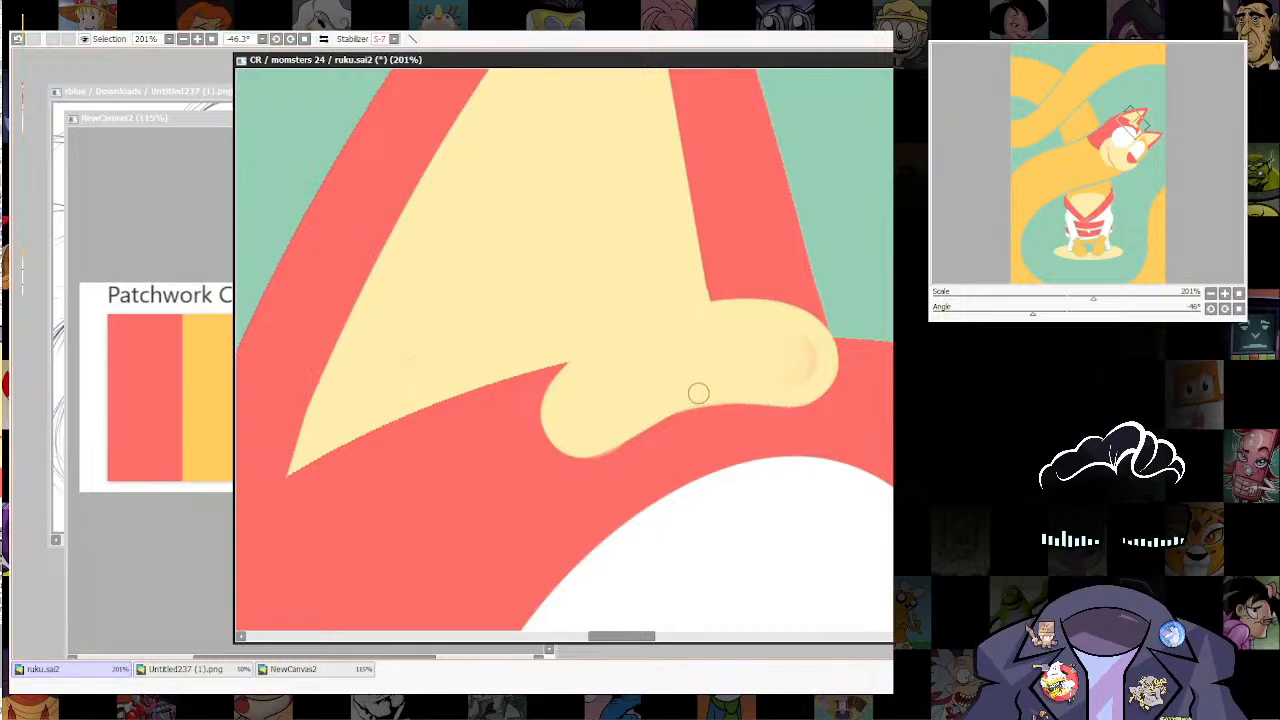
{"action": "mouse_move", "coordinate": [628, 434]}
{"action": "left_mouse_down"}
{"action": "mouse_move", "coordinate": [674, 406]}
{"action": "mouse_move", "coordinate": [781, 377]}
{"action": "mouse_move", "coordinate": [775, 333]}
{"action": "mouse_move", "coordinate": [820, 363]}
{"action": "mouse_move", "coordinate": [797, 388]}
{"action": "mouse_move", "coordinate": [777, 375]}
{"action": "mouse_move", "coordinate": [806, 340]}
{"action": "mouse_move", "coordinate": [744, 340]}
{"action": "mouse_move", "coordinate": [788, 372]}
{"action": "left_mouse_up"}
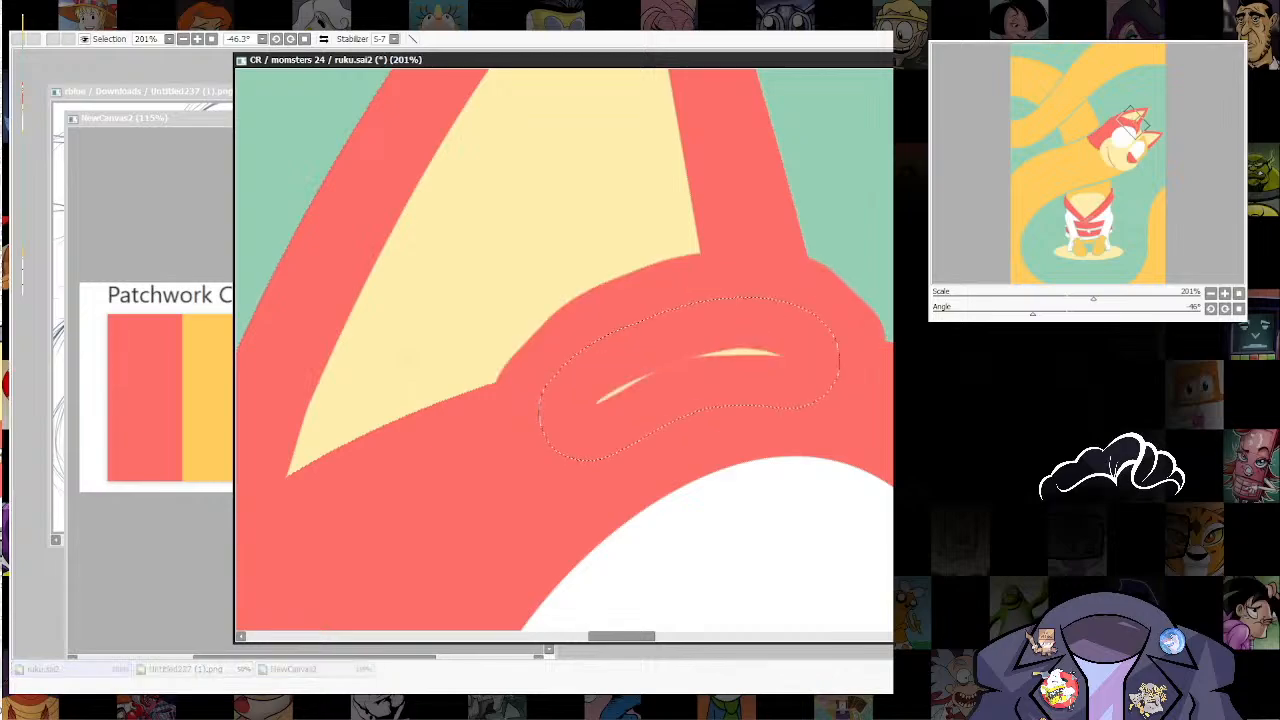
Step: Replace the wide red outline around the brow with a thin one and clear the selection
{"action": "key", "text": "ctrl+z"}
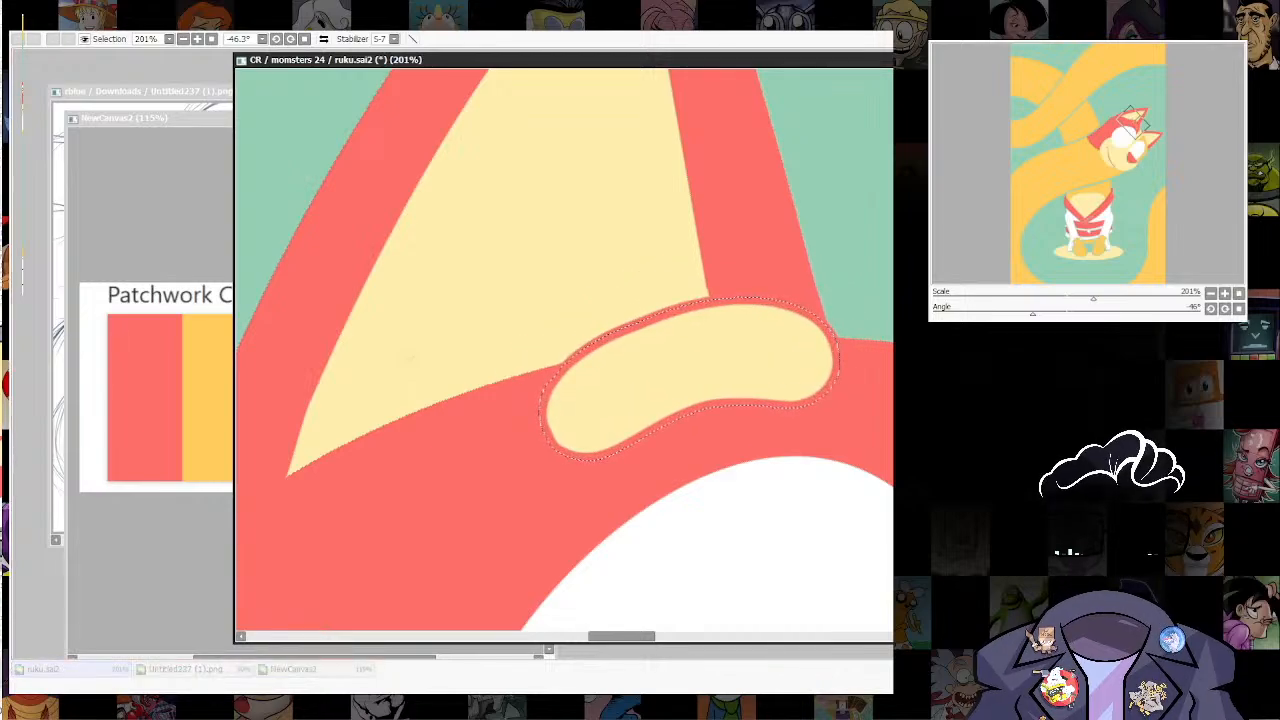
{"action": "key", "text": "Return"}
{"action": "key", "text": "ctrl+d"}
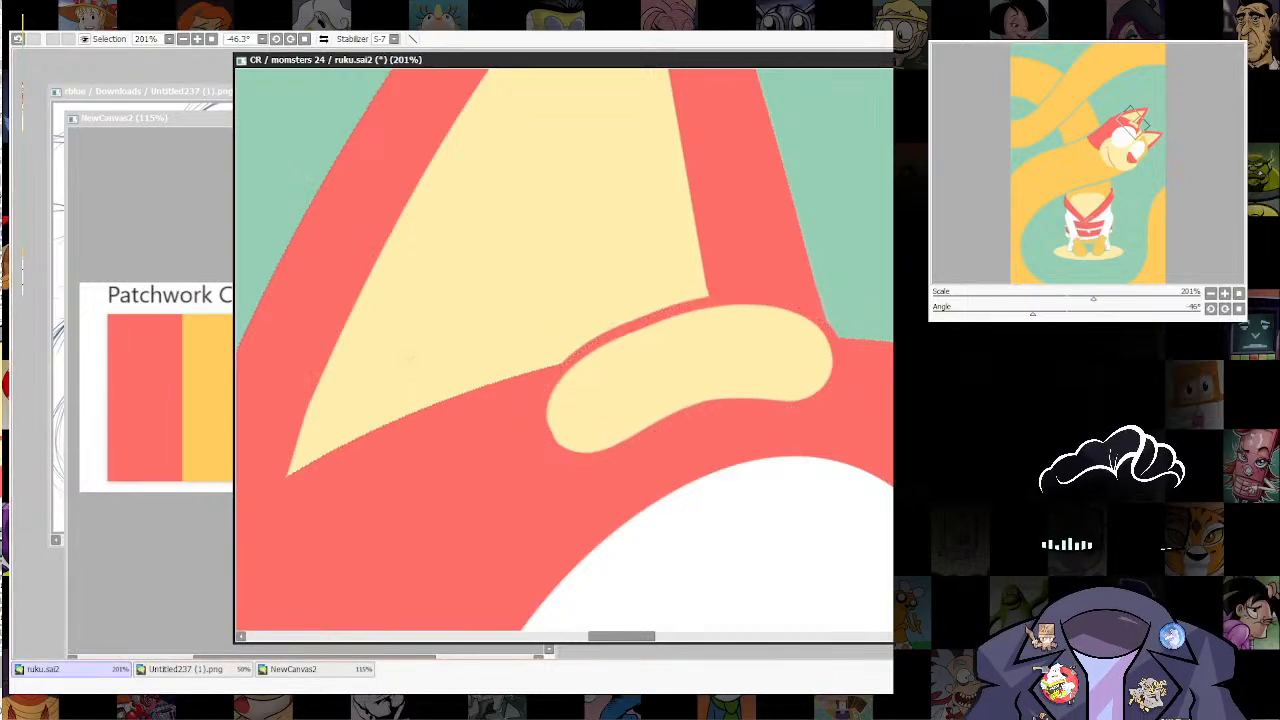
Step: Widen and smooth the thin red gap separating the brow from the near ear's cream interior
{"action": "scroll", "coordinate": [720, 380], "scroll_direction": "down", "scroll_amount": 10}
{"action": "scroll", "coordinate": [800, 384], "scroll_direction": "up", "scroll_amount": 3}
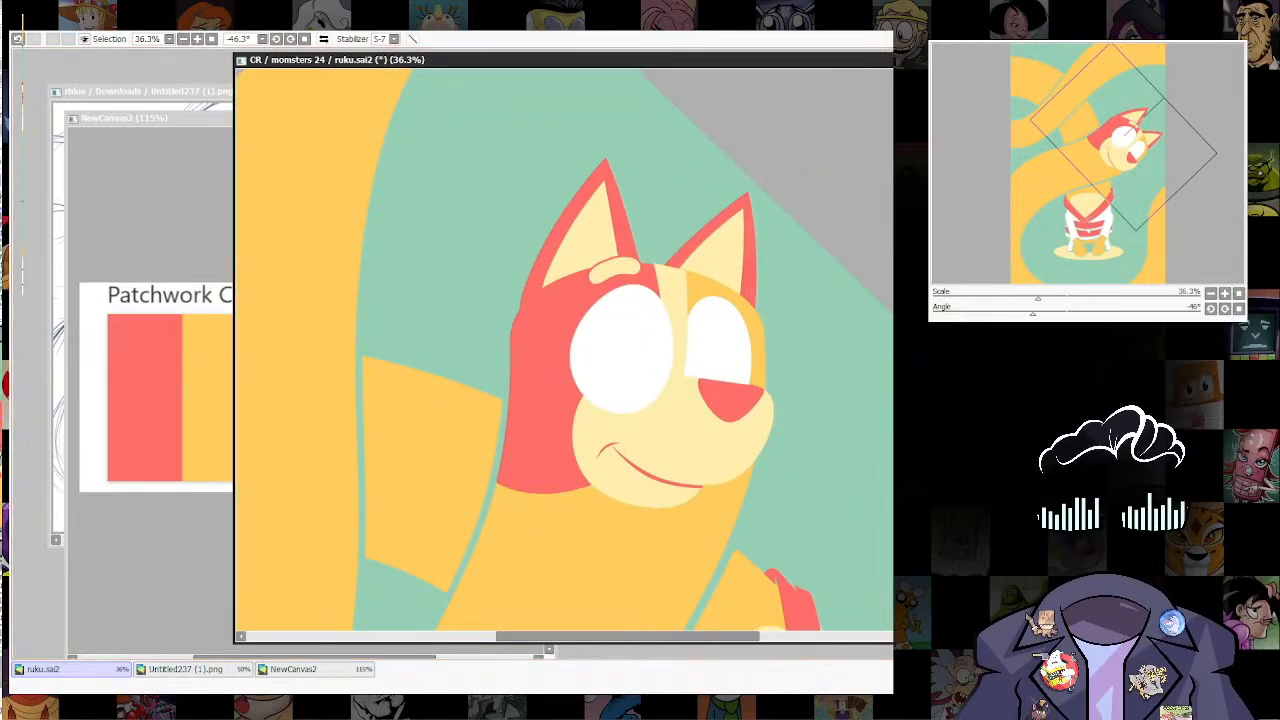
{"action": "scroll", "coordinate": [601, 230], "scroll_direction": "up", "scroll_amount": 5}
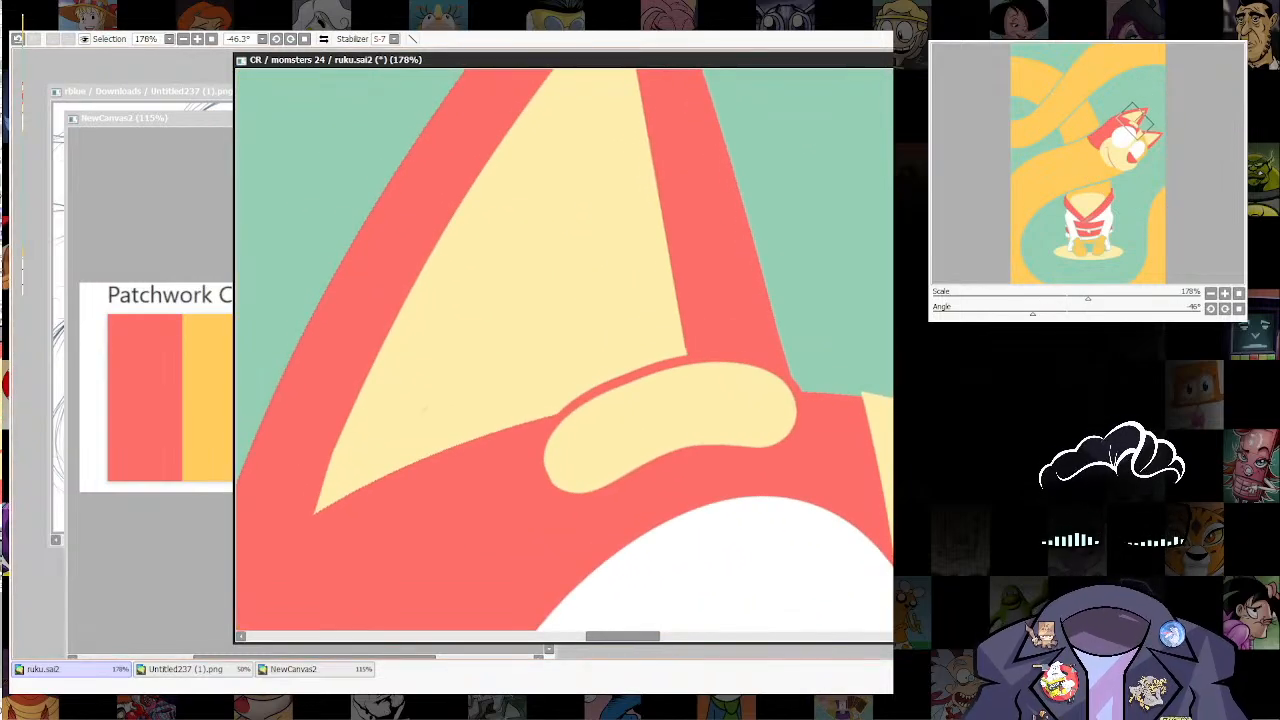
{"action": "left_click_drag", "start_coordinate": [567, 404], "coordinate": [706, 349]}
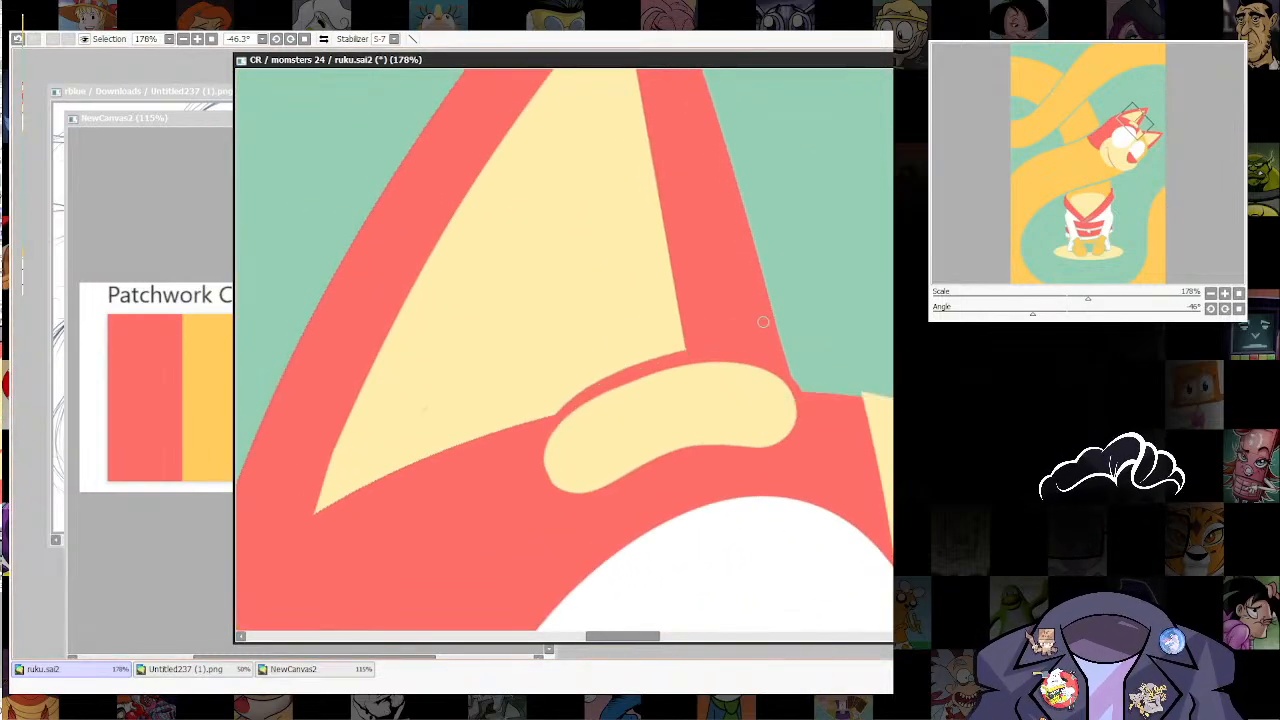
{"action": "scroll", "coordinate": [802, 432], "scroll_direction": "down", "scroll_amount": 5}
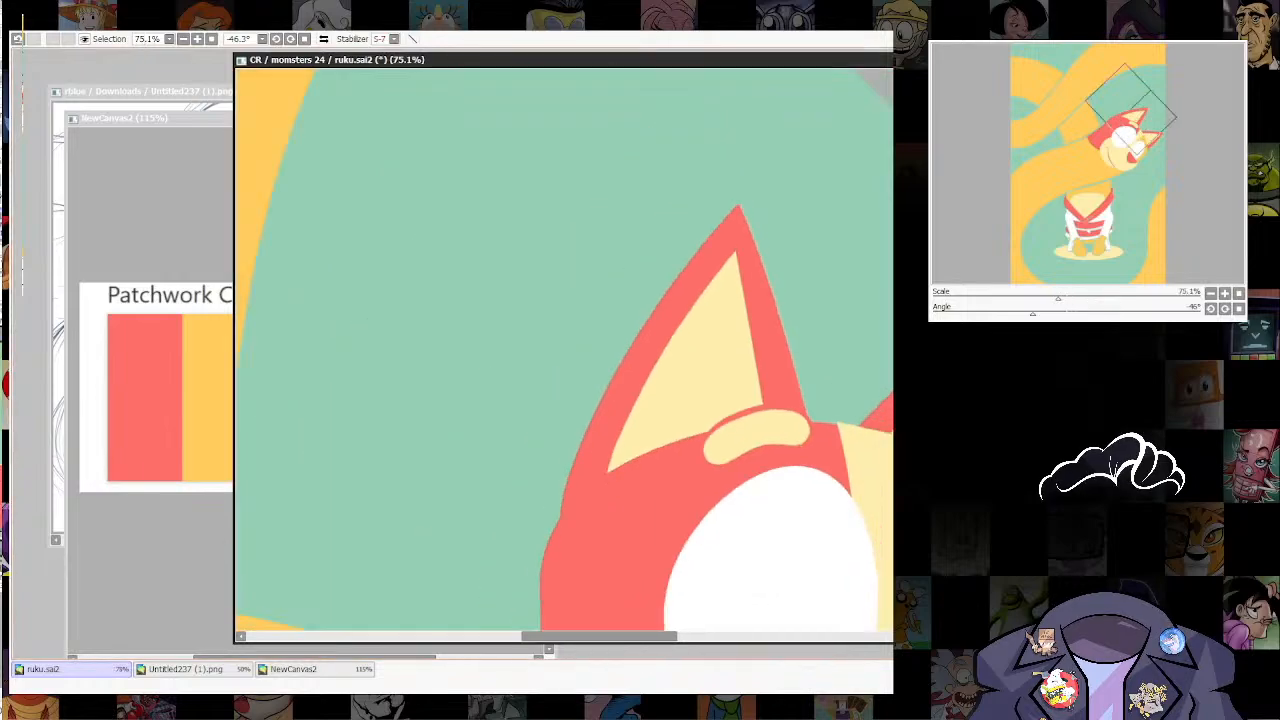
Step: Smooth the head's upper edge between the ears with cream, covering the thin orange sliver at the far ear's base
{"action": "left_click_drag", "start_coordinate": [830, 430], "coordinate": [751, 222]}
{"action": "scroll", "coordinate": [790, 222], "scroll_direction": "up", "scroll_amount": 6}
{"action": "scroll", "coordinate": [772, 280], "scroll_direction": "down", "scroll_amount": 5}
{"action": "left_click_drag", "start_coordinate": [785, 300], "coordinate": [750, 374]}
{"action": "scroll", "coordinate": [757, 317], "scroll_direction": "up", "scroll_amount": 7}
{"action": "left_click", "coordinate": [840, 556], "text": "ctrl+shift"}
{"action": "mouse_move", "coordinate": [757, 317]}
{"action": "left_mouse_down"}
{"action": "mouse_move", "coordinate": [789, 395]}
{"action": "mouse_move", "coordinate": [617, 345]}
{"action": "left_mouse_up"}
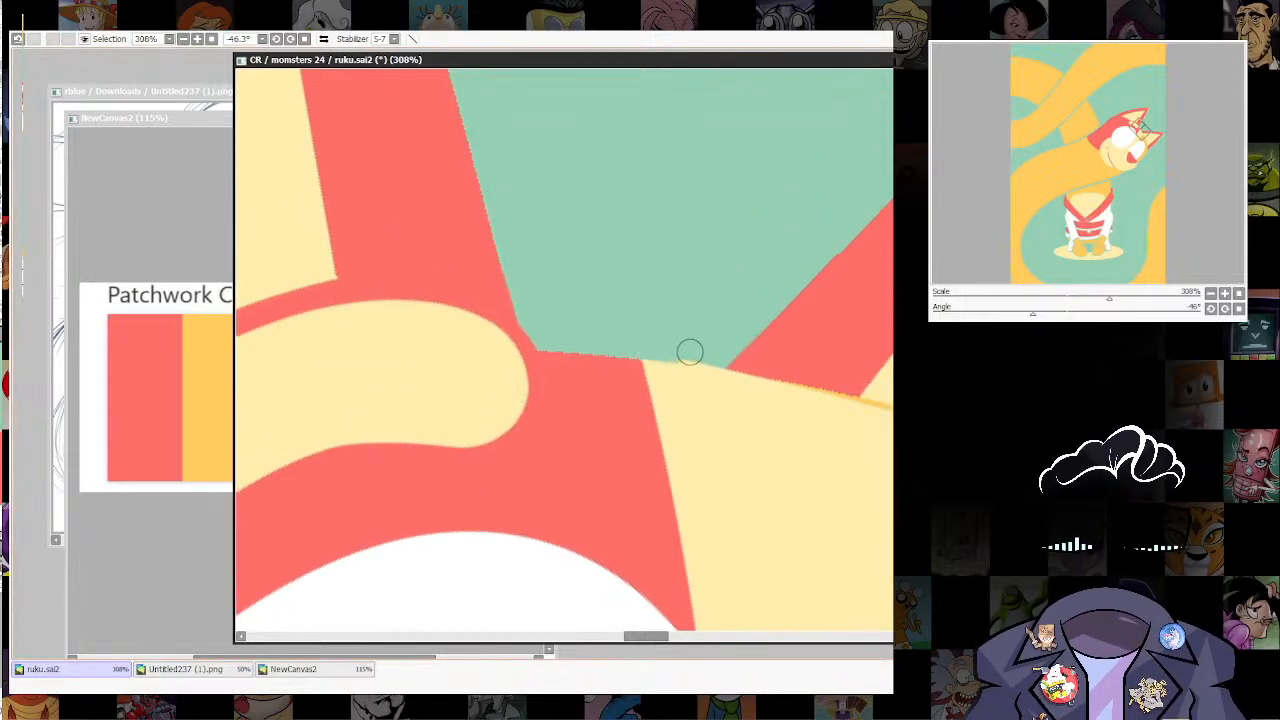
{"action": "left_click_drag", "start_coordinate": [810, 402], "coordinate": [738, 405]}
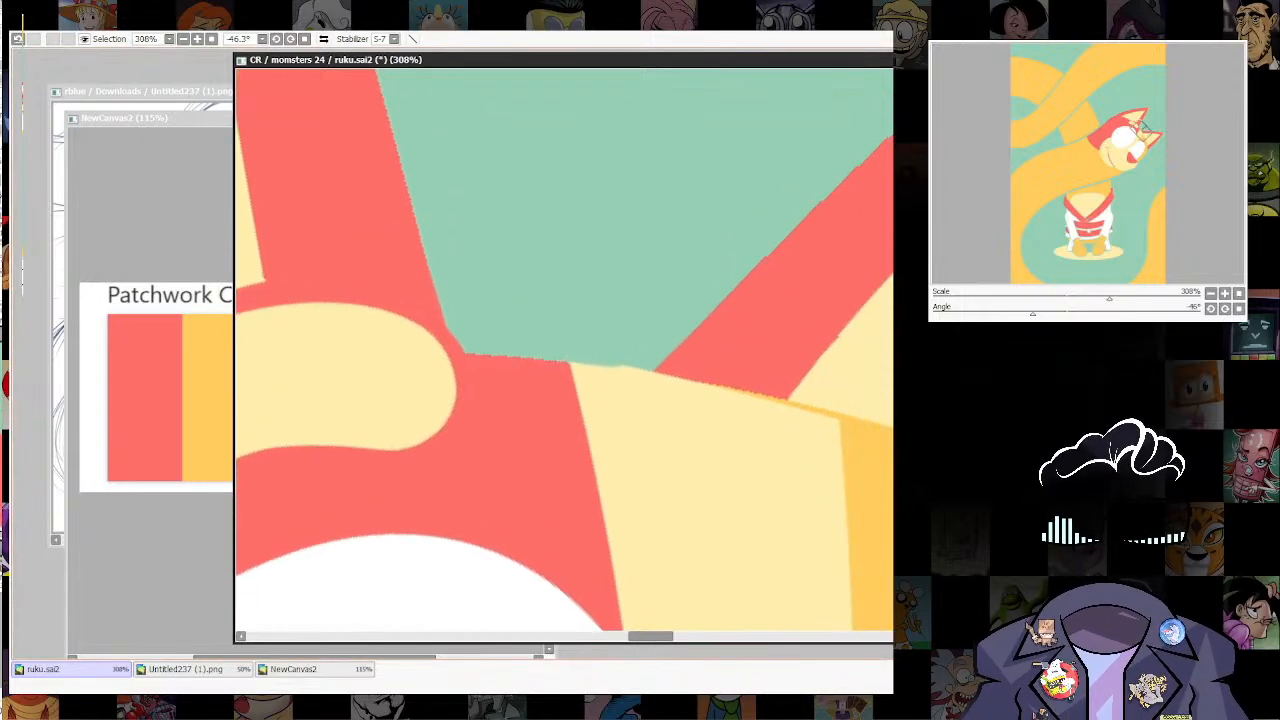
{"action": "left_click_drag", "start_coordinate": [764, 449], "coordinate": [694, 366]}
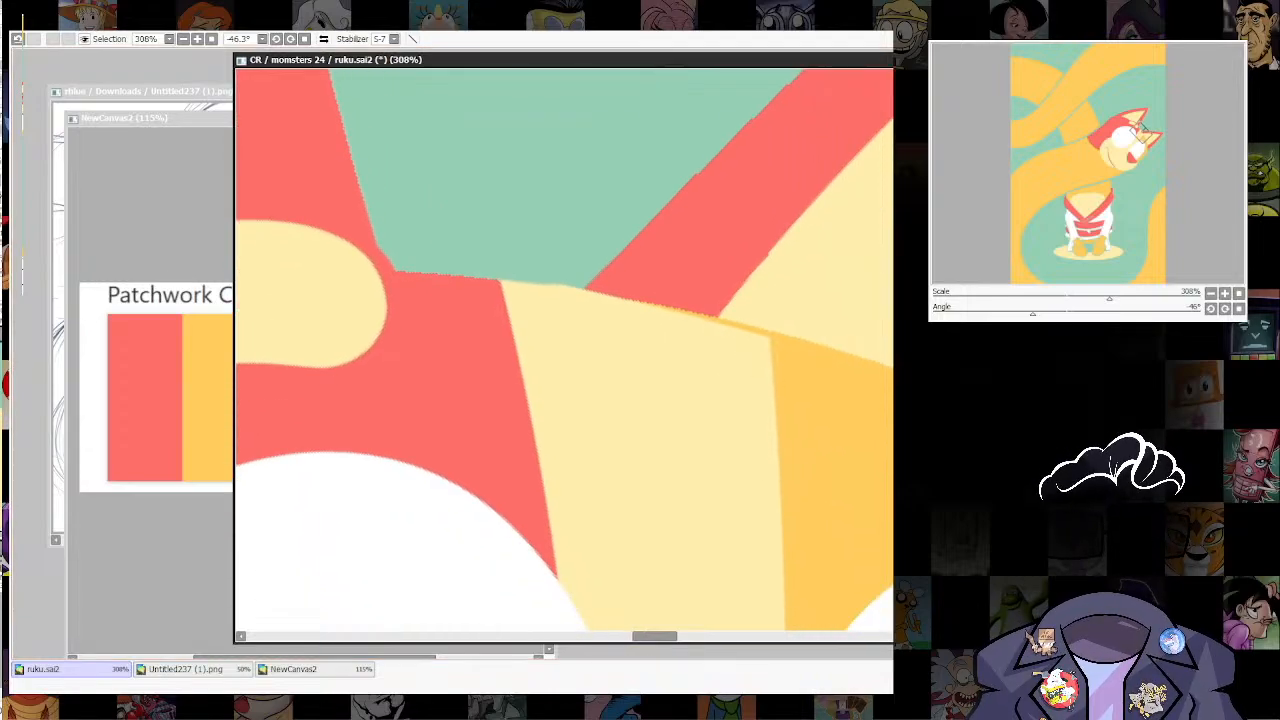
{"action": "left_click_drag", "start_coordinate": [768, 383], "coordinate": [735, 382]}
{"action": "left_click_drag", "start_coordinate": [505, 281], "coordinate": [745, 321]}
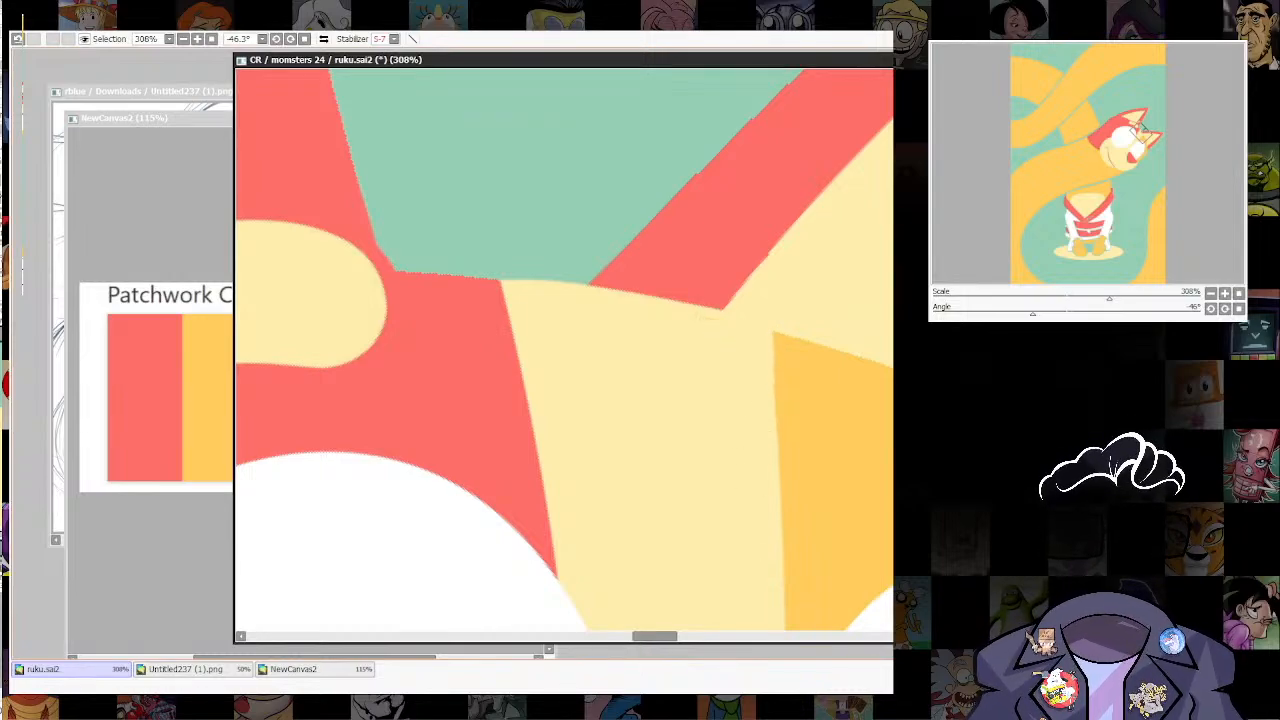
Step: Extend the far ear's red border in a narrow taper to the corner where the cream stripe meets the orange, redoing the first stroke
{"action": "mouse_move", "coordinate": [808, 293]}
{"action": "left_mouse_down"}
{"action": "mouse_move", "coordinate": [741, 398]}
{"action": "mouse_move", "coordinate": [506, 308]}
{"action": "mouse_move", "coordinate": [452, 337]}
{"action": "mouse_move", "coordinate": [386, 314]}
{"action": "left_mouse_up"}
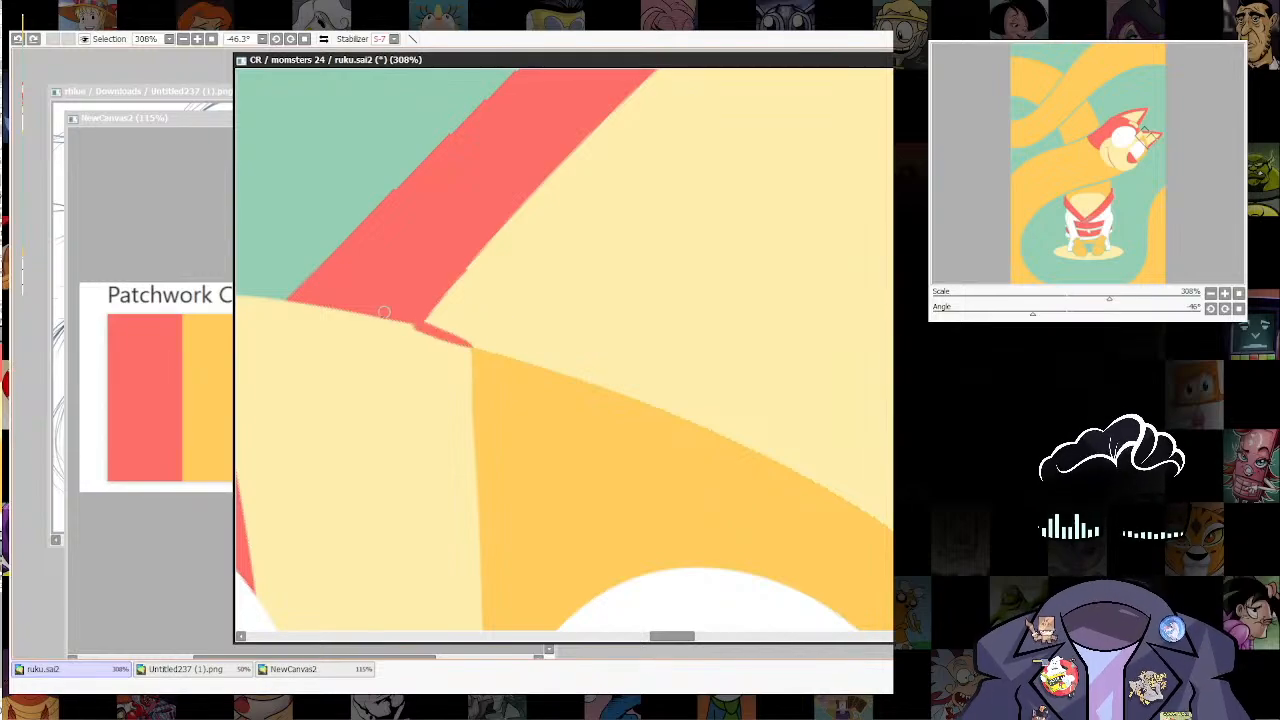
{"action": "key", "text": "ctrl+z"}
{"action": "left_click", "coordinate": [481, 341], "text": "ctrl+shift"}
{"action": "left_click_drag", "start_coordinate": [462, 341], "coordinate": [320, 295]}
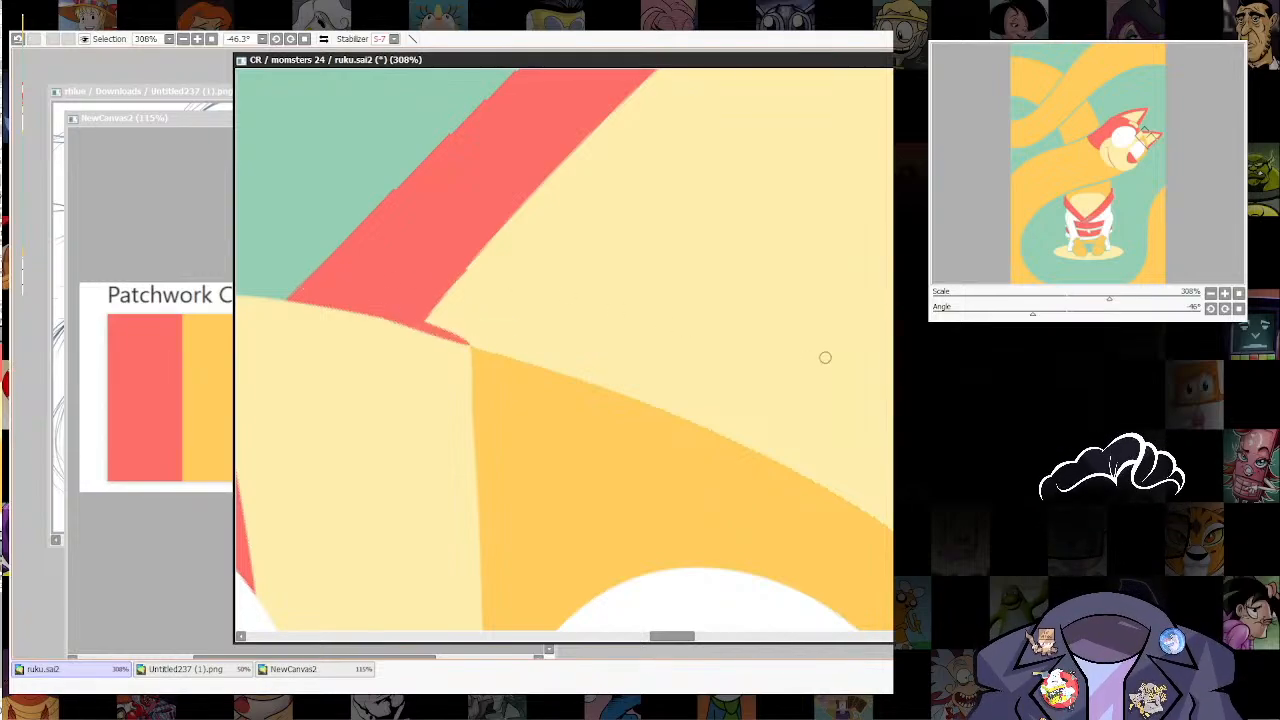
{"action": "scroll", "coordinate": [825, 357], "scroll_direction": "down", "scroll_amount": 10}
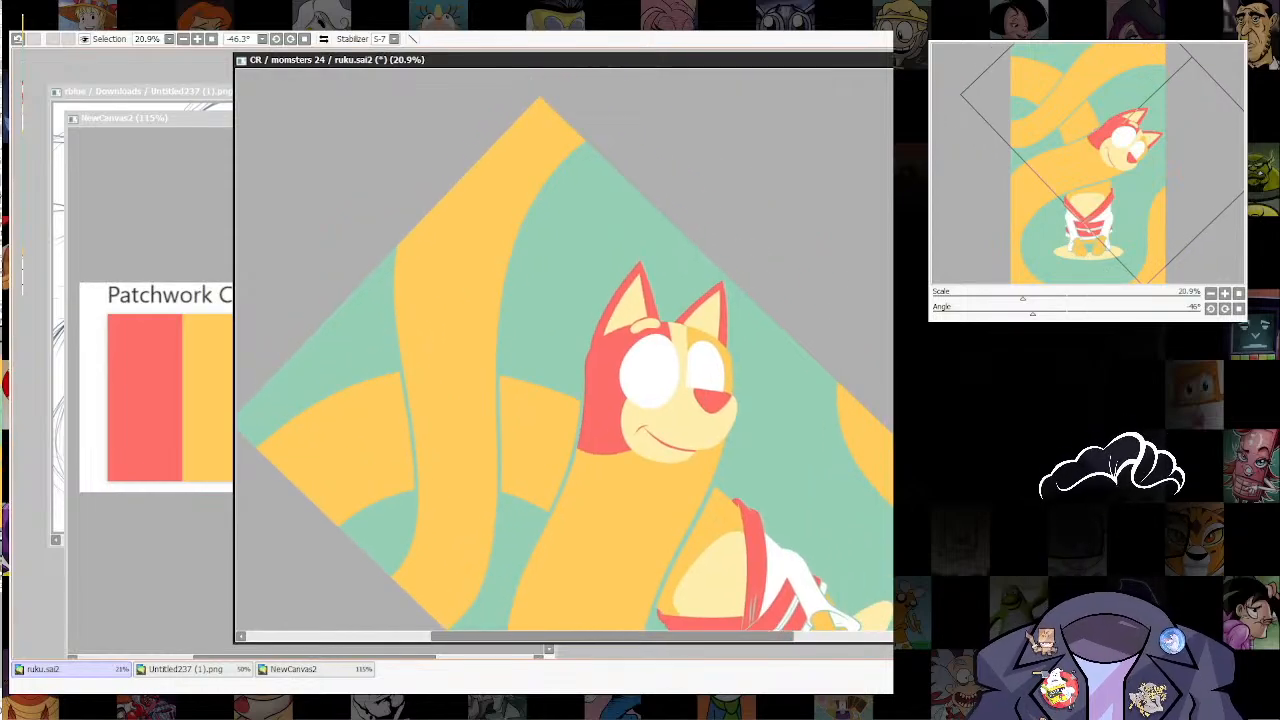
Step: Duplicate the outlined near-eye brow, mirror the copy, then rotate and place it above the far eye
{"action": "scroll", "coordinate": [700, 332], "scroll_direction": "up", "scroll_amount": 3}
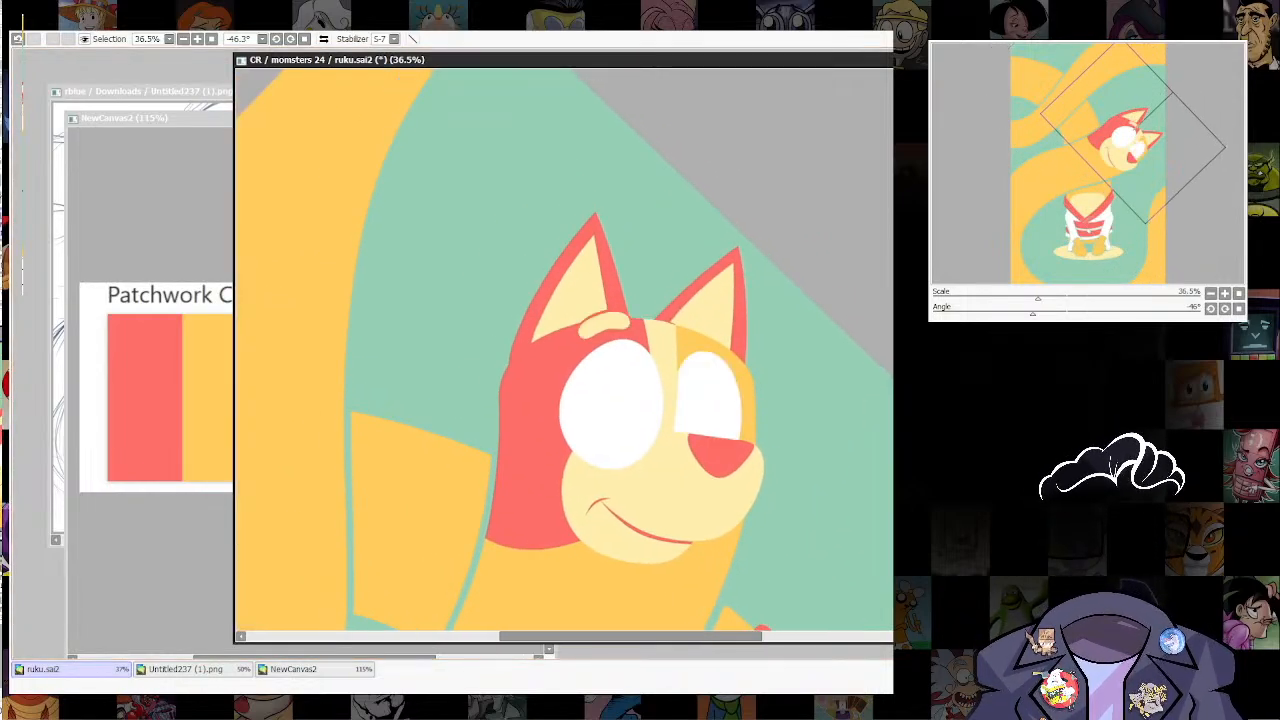
{"action": "mouse_move", "coordinate": [592, 294]}
{"action": "left_mouse_down"}
{"action": "mouse_move", "coordinate": [548, 350]}
{"action": "mouse_move", "coordinate": [633, 337]}
{"action": "mouse_move", "coordinate": [664, 278]}
{"action": "left_mouse_up"}
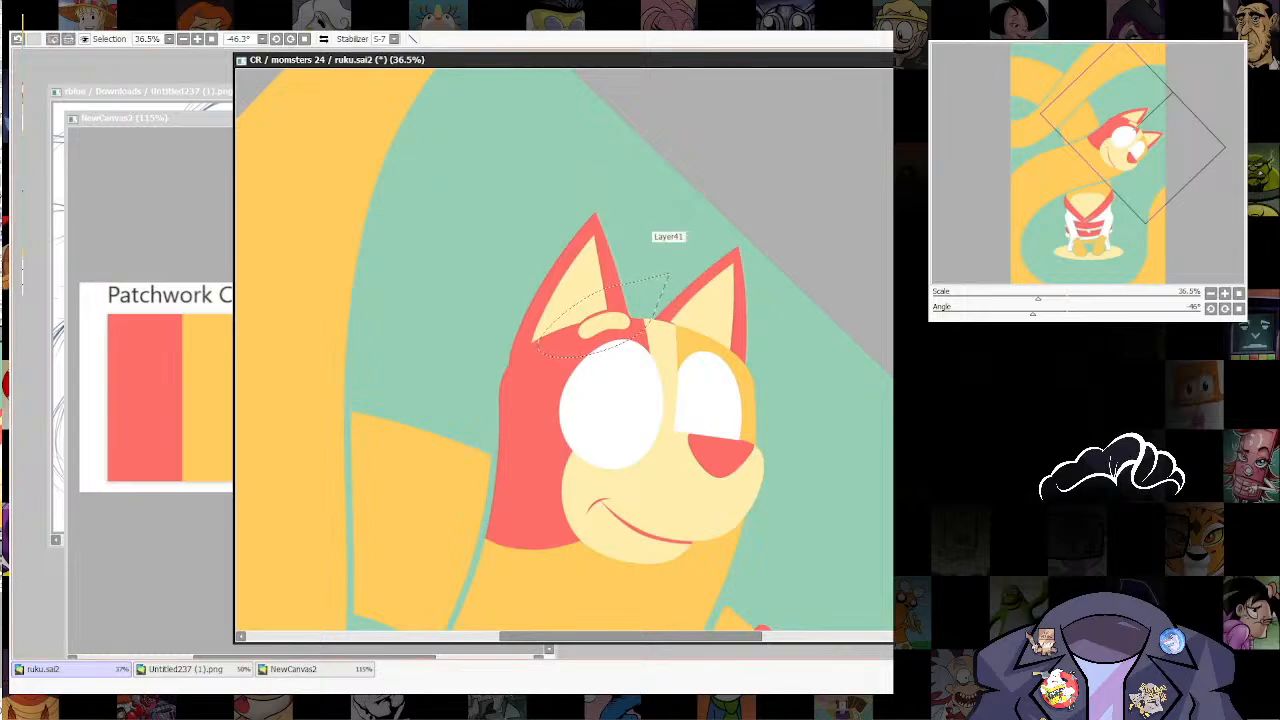
{"action": "key", "text": "ctrl+d"}
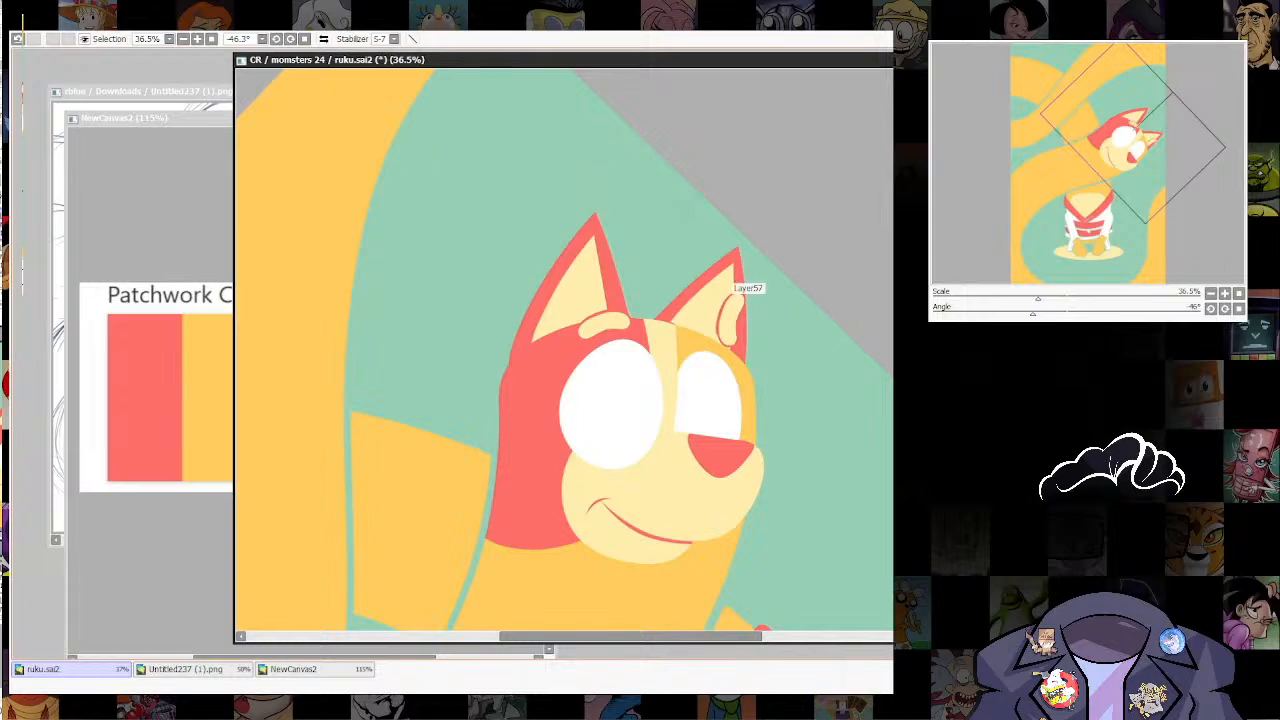
{"action": "key", "text": "ctrl+t"}
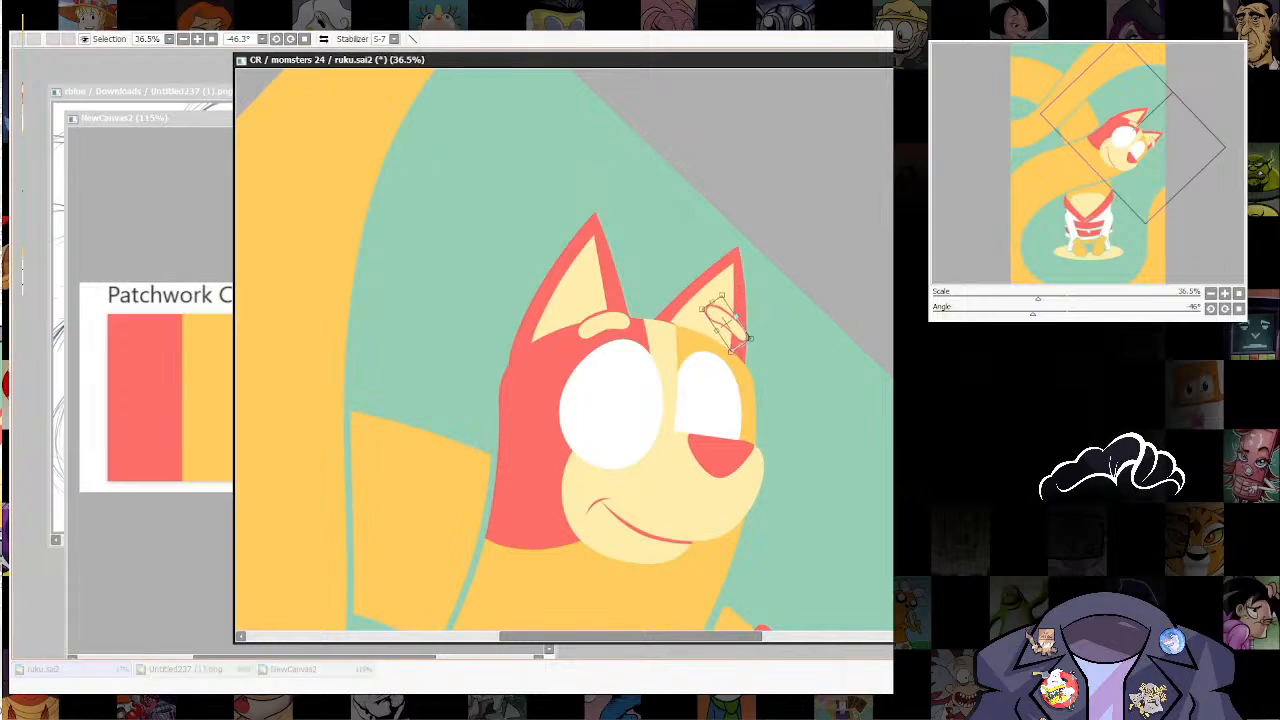
{"action": "left_click_drag", "start_coordinate": [733, 318], "coordinate": [710, 334]}
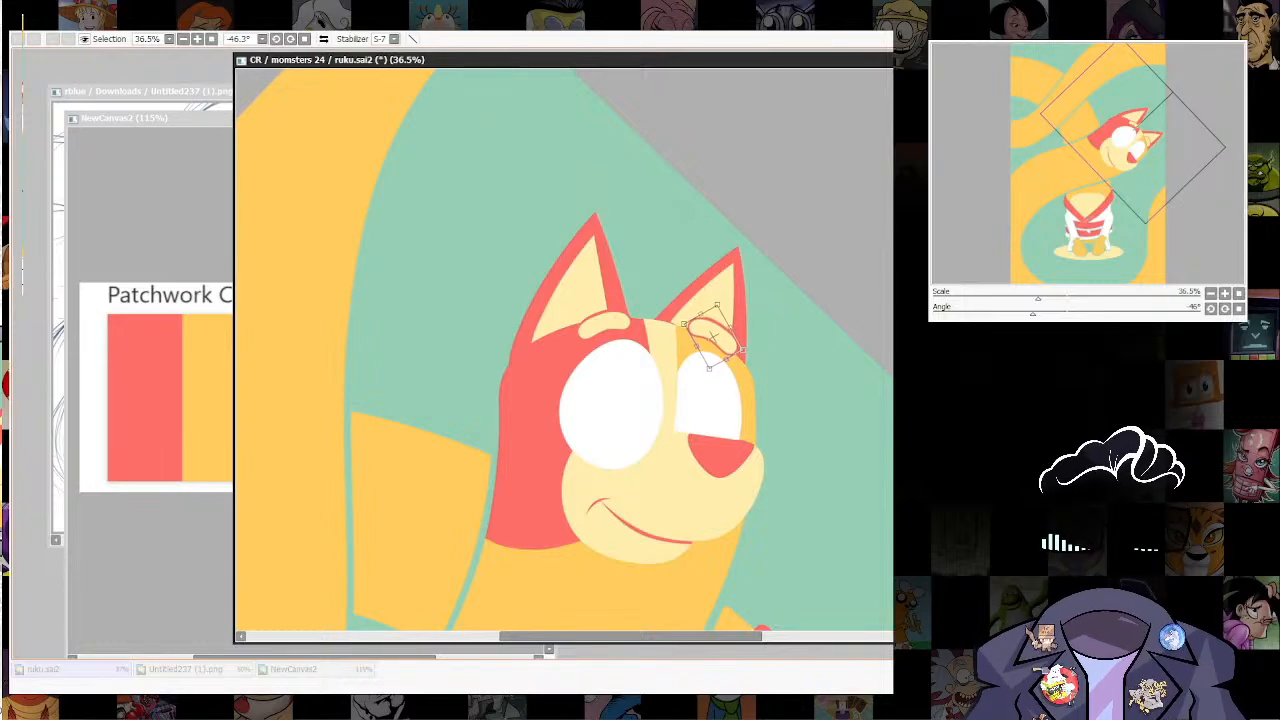
{"action": "key", "text": "Return"}
{"action": "scroll", "coordinate": [786, 390], "scroll_direction": "down", "scroll_amount": 8}
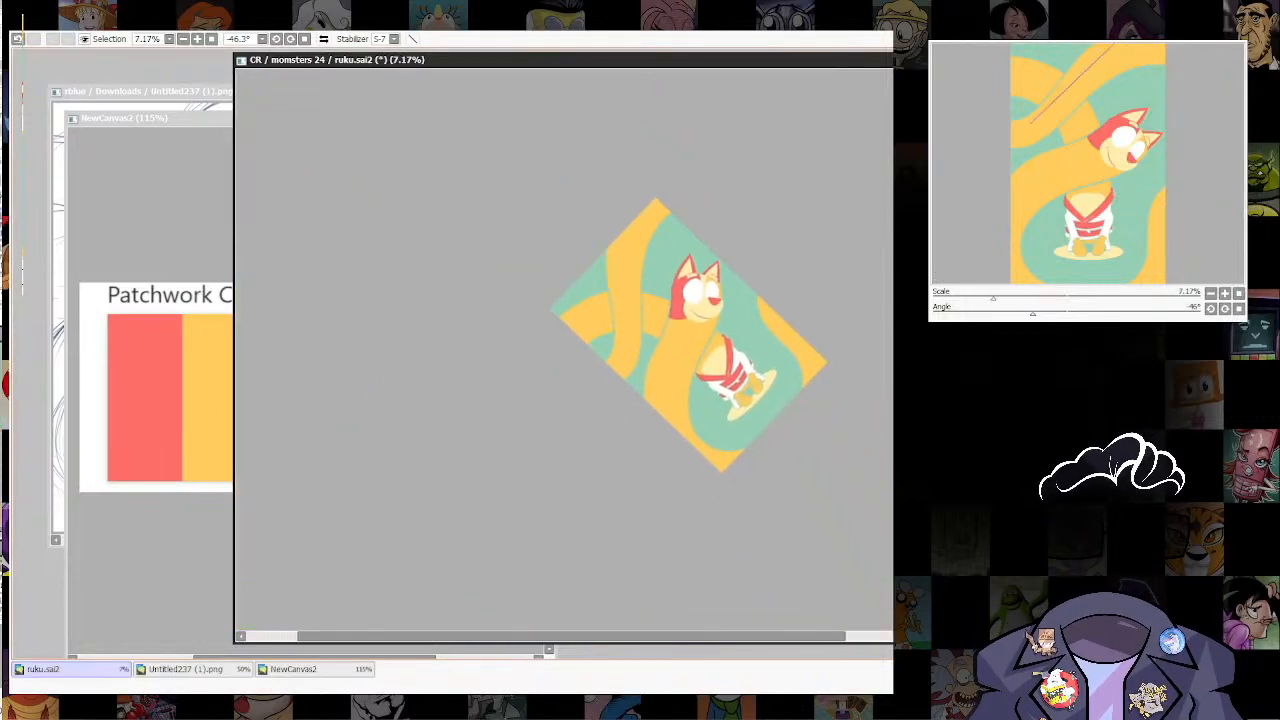
{"action": "left_click_drag", "start_coordinate": [740, 230], "coordinate": [751, 449]}
{"action": "scroll", "coordinate": [786, 370], "scroll_direction": "up", "scroll_amount": 10}
{"action": "scroll", "coordinate": [565, 350], "scroll_direction": "down", "scroll_amount": 10}
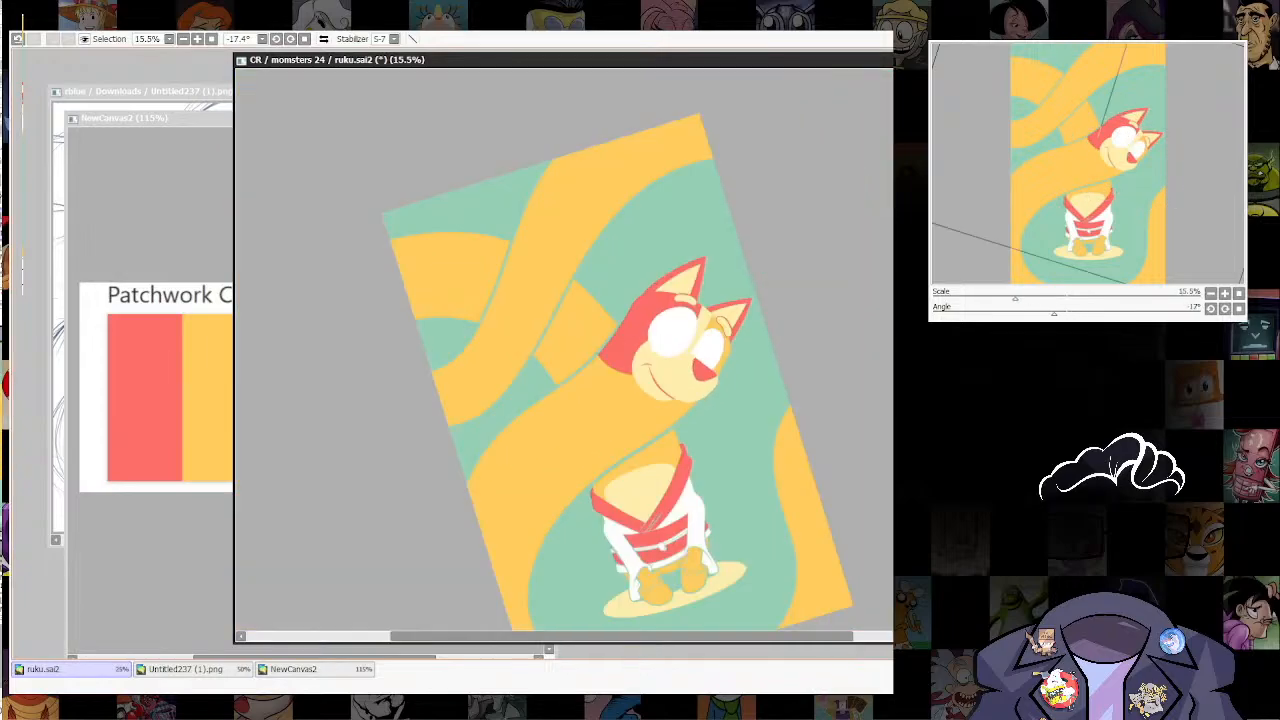
{"action": "scroll", "coordinate": [565, 350], "scroll_direction": "up", "scroll_amount": 5}
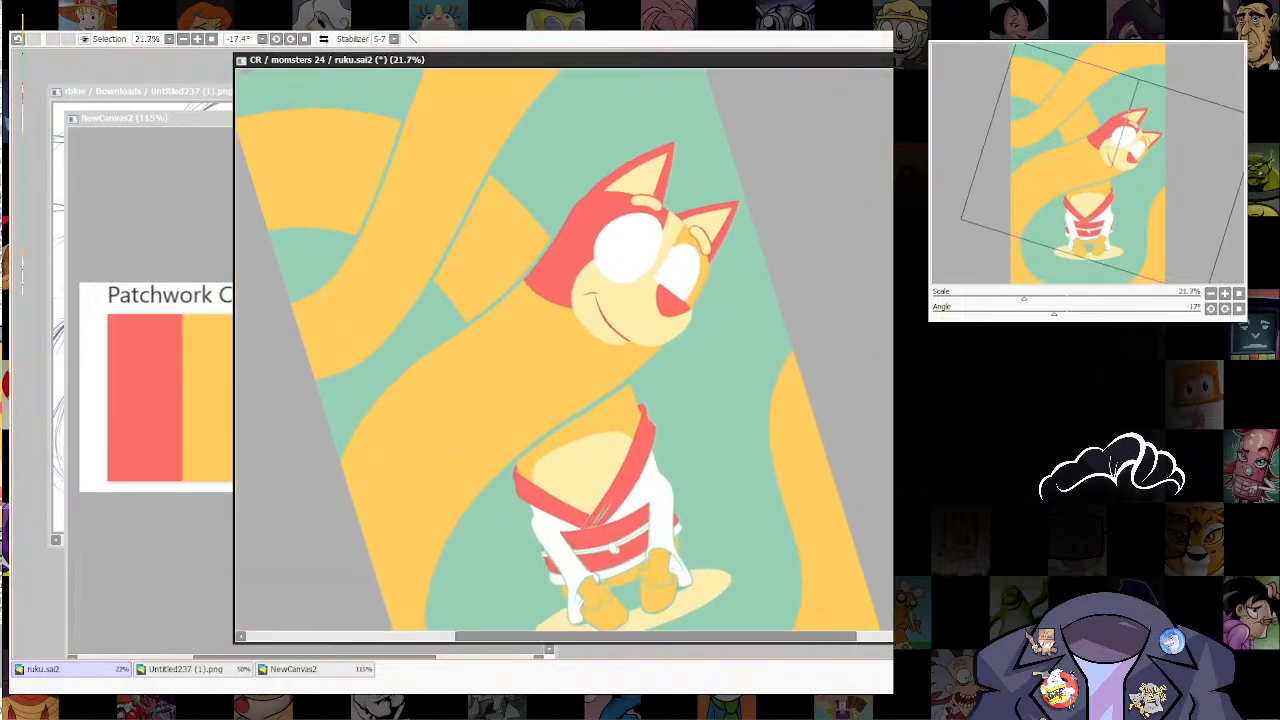
Step: Add a white oval highlight inside the red nose, narrowed and tilted to run parallel to the far eye's lower edge
{"action": "left_click_drag", "start_coordinate": [797, 347], "coordinate": [790, 400]}
{"action": "scroll", "coordinate": [790, 405], "scroll_direction": "up", "scroll_amount": 3}
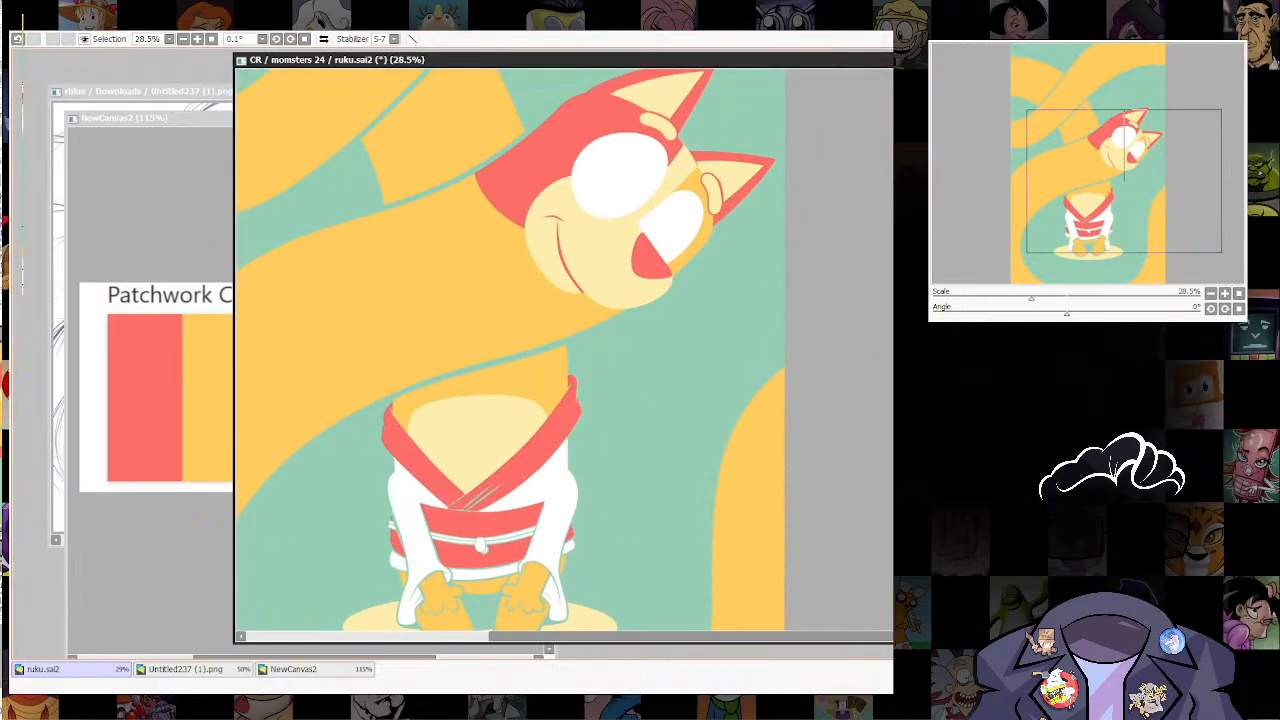
{"action": "scroll", "coordinate": [565, 350], "scroll_direction": "up", "scroll_amount": 4}
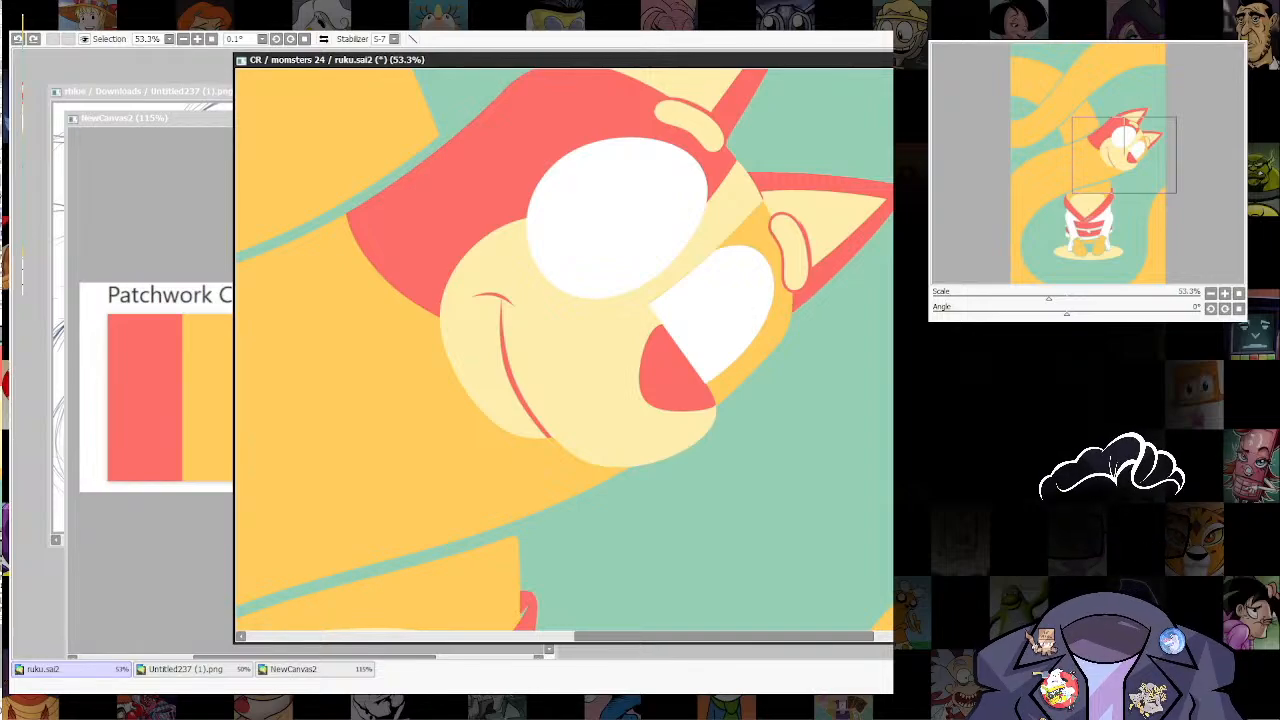
{"action": "left_click", "coordinate": [660, 357]}
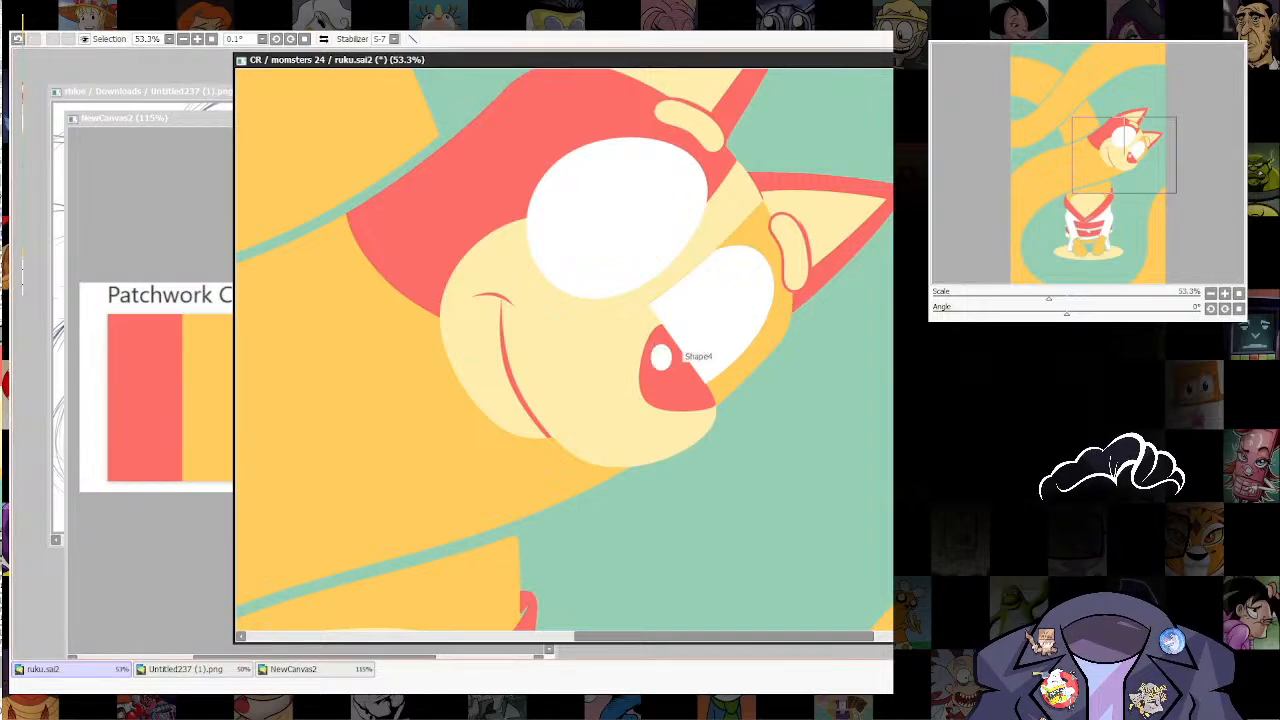
{"action": "key", "text": "ctrl+t"}
{"action": "mouse_move", "coordinate": [661, 371]}
{"action": "left_mouse_down"}
{"action": "mouse_move", "coordinate": [661, 393]}
{"action": "mouse_move", "coordinate": [698, 392]}
{"action": "mouse_move", "coordinate": [669, 370]}
{"action": "mouse_move", "coordinate": [680, 376]}
{"action": "left_mouse_up"}
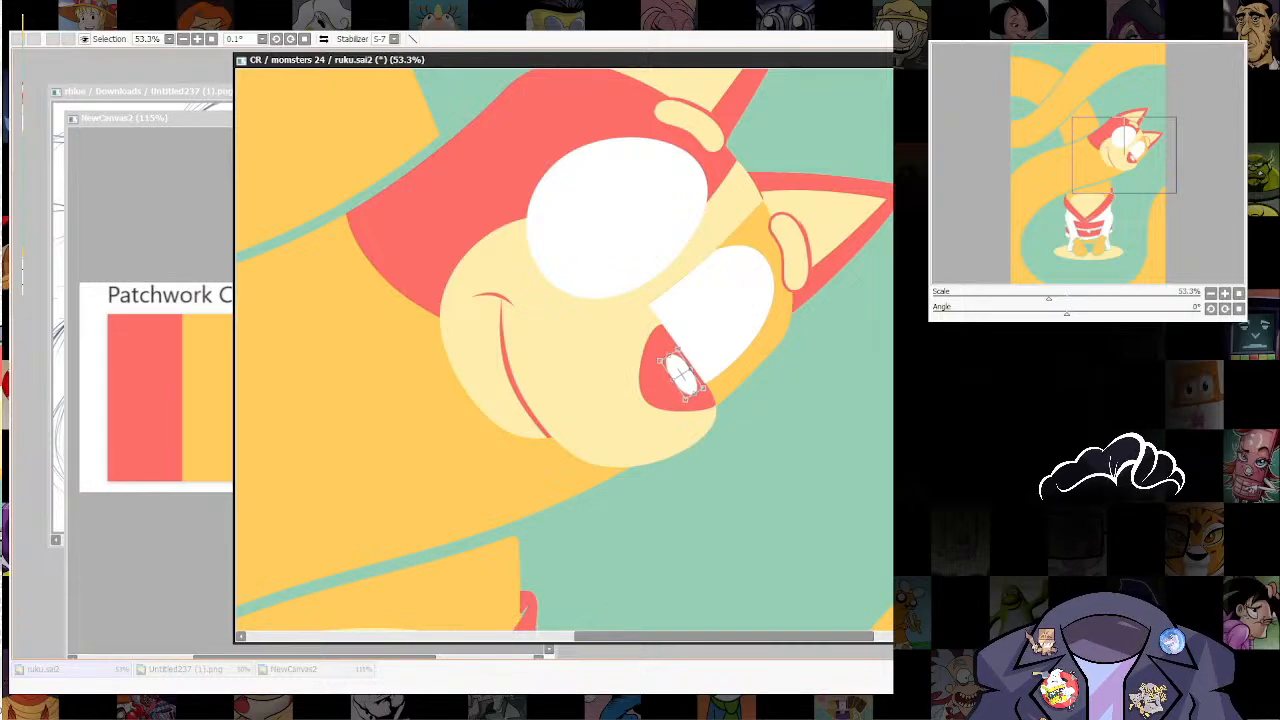
{"action": "key", "text": "Return"}
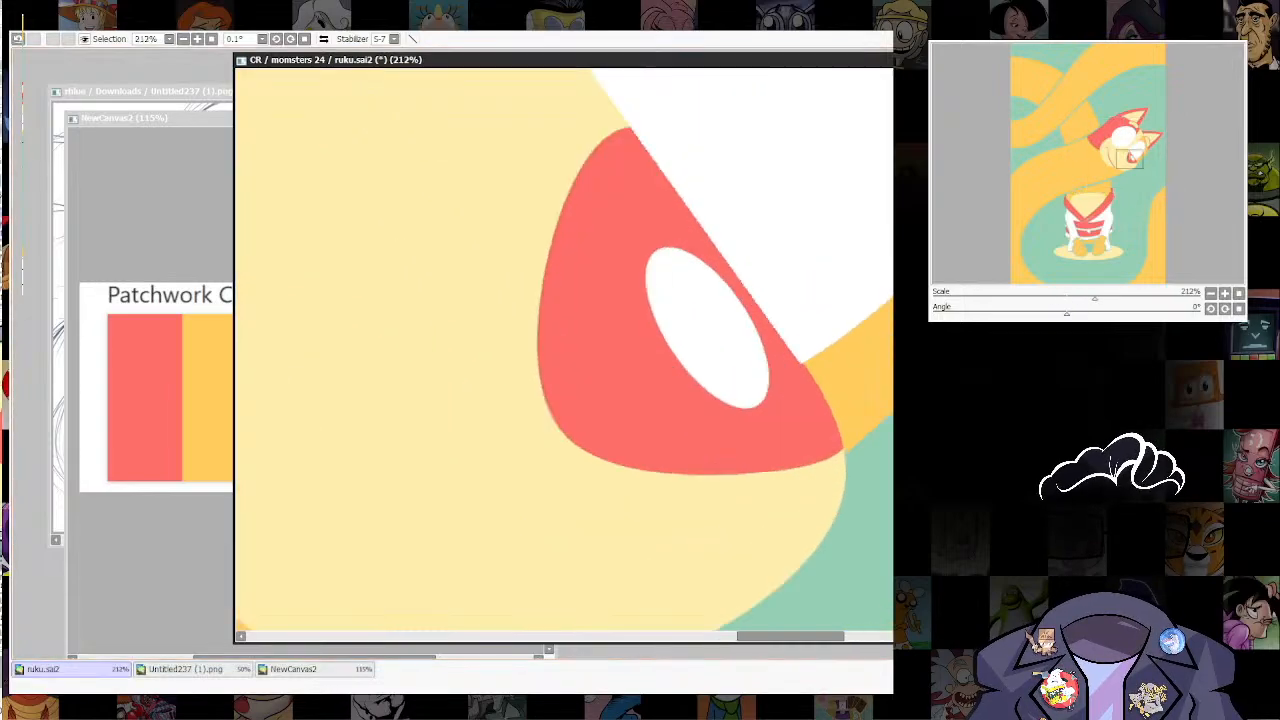
{"action": "scroll", "coordinate": [671, 391], "scroll_direction": "up", "scroll_amount": 5}
{"action": "left_click_drag", "start_coordinate": [760, 403], "coordinate": [768, 404]}
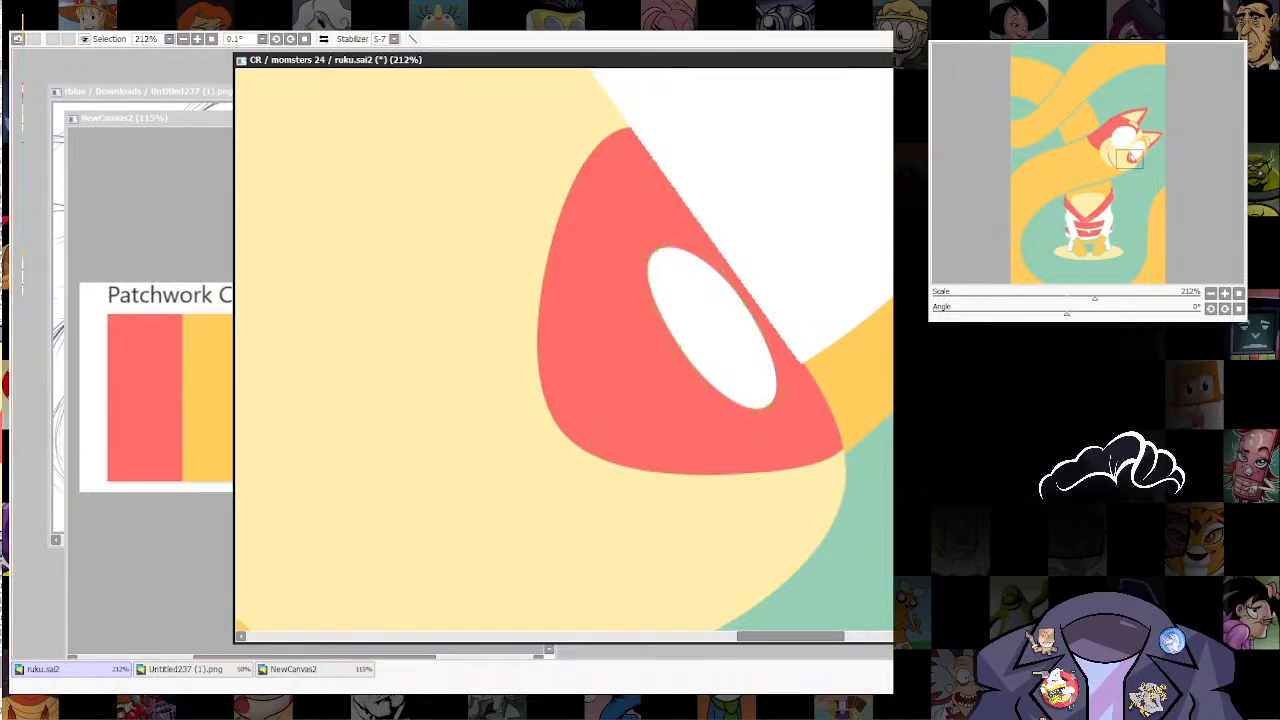
Step: Scatter short tapered cream fur flecks across the red patch on the back of the head
{"action": "scroll", "coordinate": [730, 290], "scroll_direction": "down", "scroll_amount": 11}
{"action": "left_click_drag", "start_coordinate": [735, 292], "coordinate": [716, 333]}
{"action": "scroll", "coordinate": [632, 323], "scroll_direction": "up", "scroll_amount": 5}
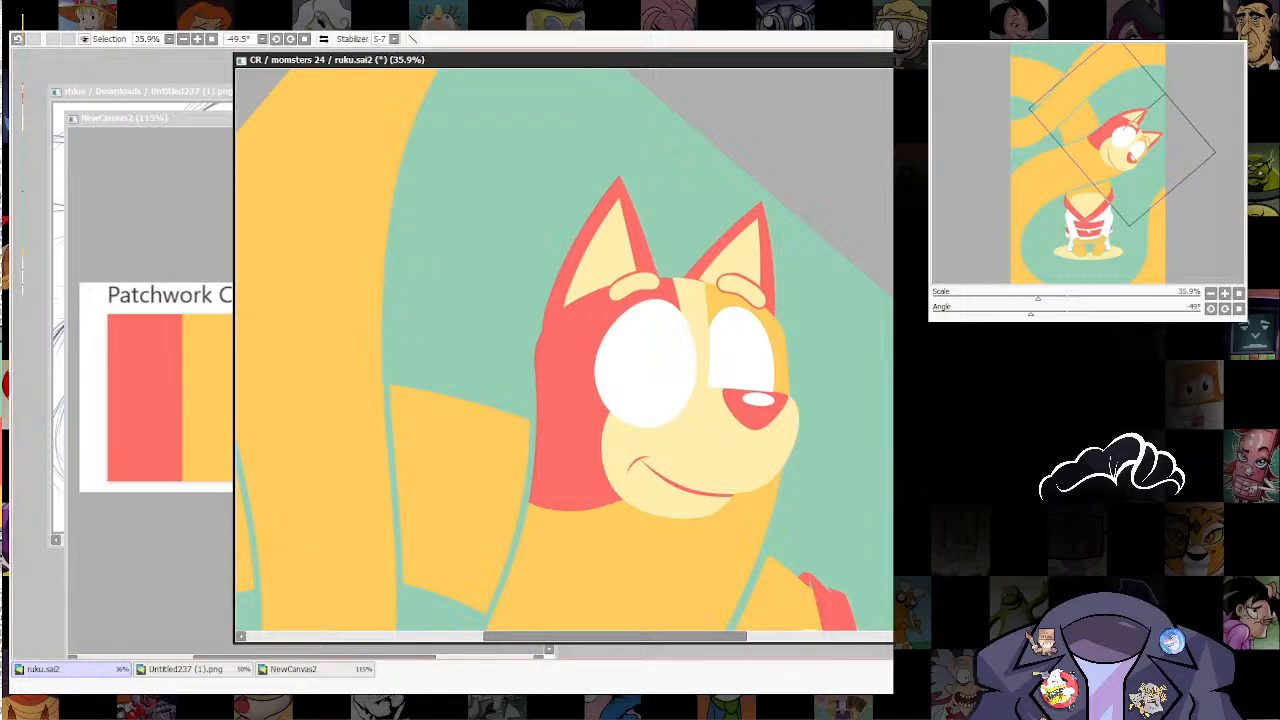
{"action": "key", "text": "bracketright"}
{"action": "key", "text": "bracketright"}
{"action": "left_click_drag", "start_coordinate": [650, 200], "coordinate": [735, 210]}
{"action": "scroll", "coordinate": [745, 200], "scroll_direction": "down", "scroll_amount": 5}
{"action": "left_click_drag", "start_coordinate": [650, 200], "coordinate": [735, 210]}
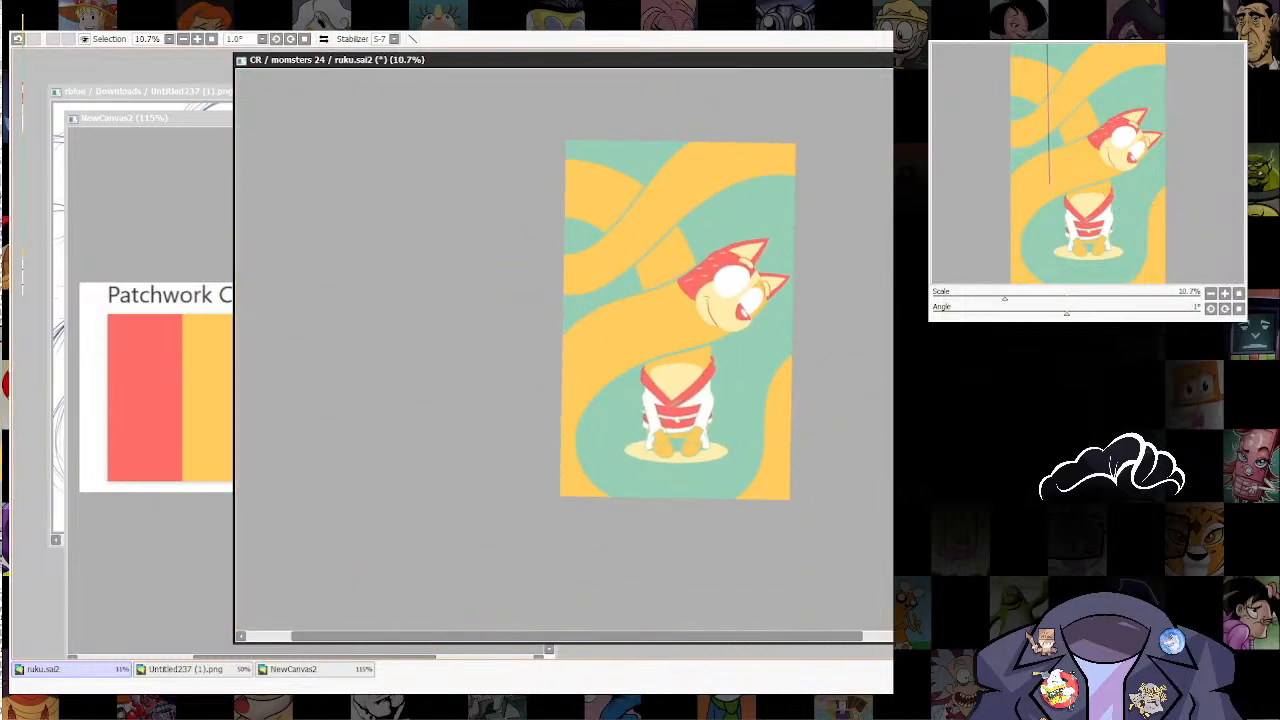
Step: Select both orange hands resting on the feet, fill them with cream, and clear the selection
{"action": "scroll", "coordinate": [745, 400], "scroll_direction": "up", "scroll_amount": 2}
{"action": "scroll", "coordinate": [620, 400], "scroll_direction": "up", "scroll_amount": 3}
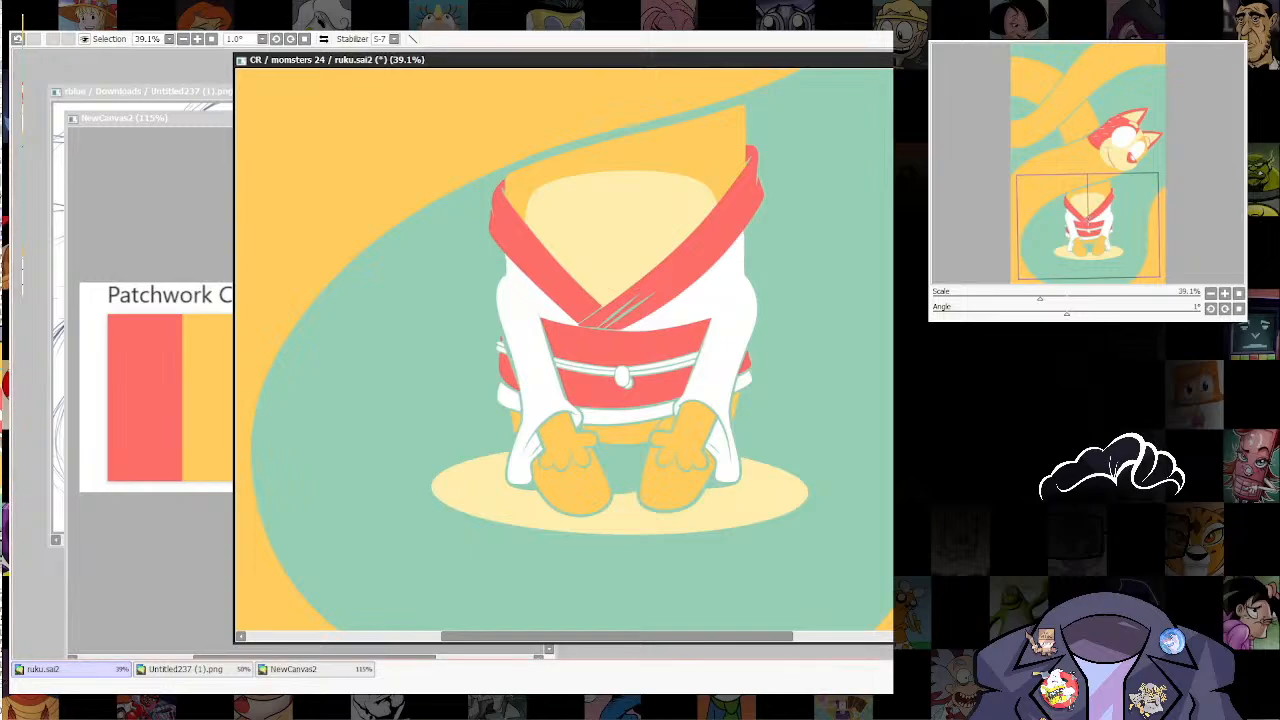
{"action": "scroll", "coordinate": [568, 451], "scroll_direction": "up", "scroll_amount": 7}
{"action": "left_click", "coordinate": [558, 432]}
{"action": "left_click", "coordinate": [835, 420]}
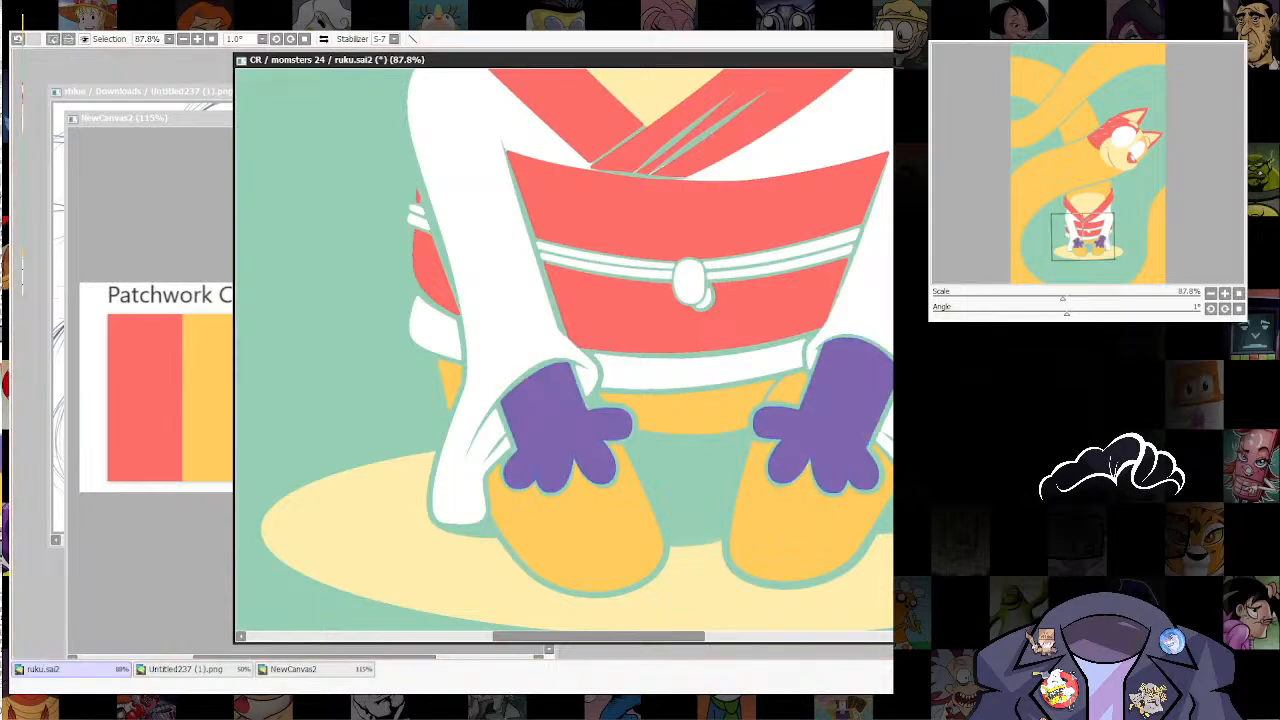
{"action": "key", "text": "ctrl+z"}
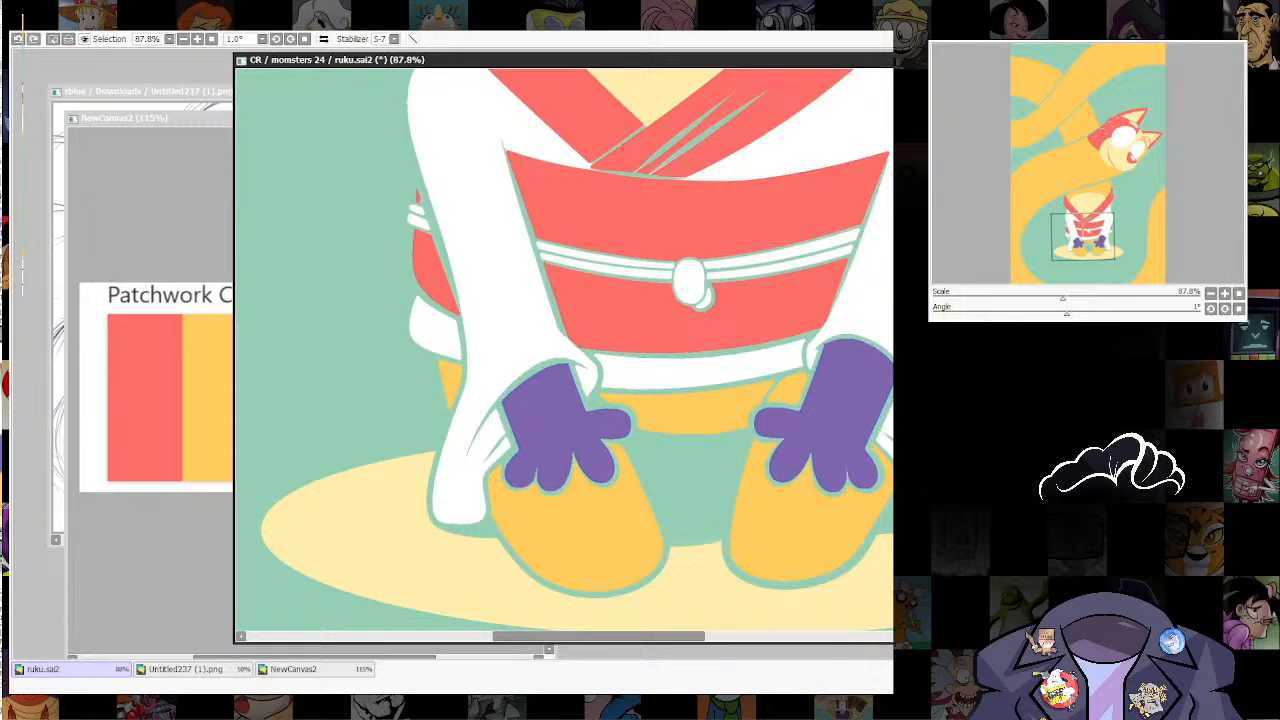
{"action": "key", "text": "ctrl+d"}
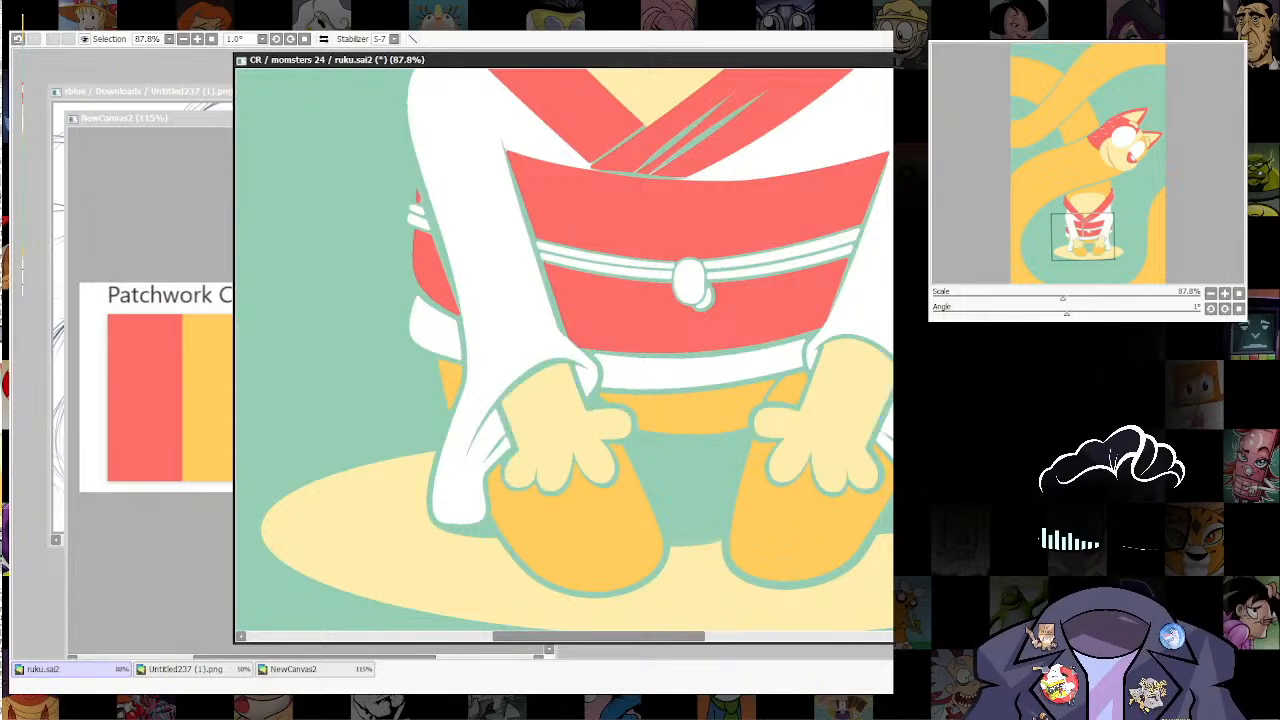
Step: Extend the teal inner-sleeve lines above the red sash in narrow tapers into the white robe
{"action": "scroll", "coordinate": [821, 440], "scroll_direction": "down", "scroll_amount": 6}
{"action": "left_click_drag", "start_coordinate": [821, 440], "coordinate": [723, 508]}
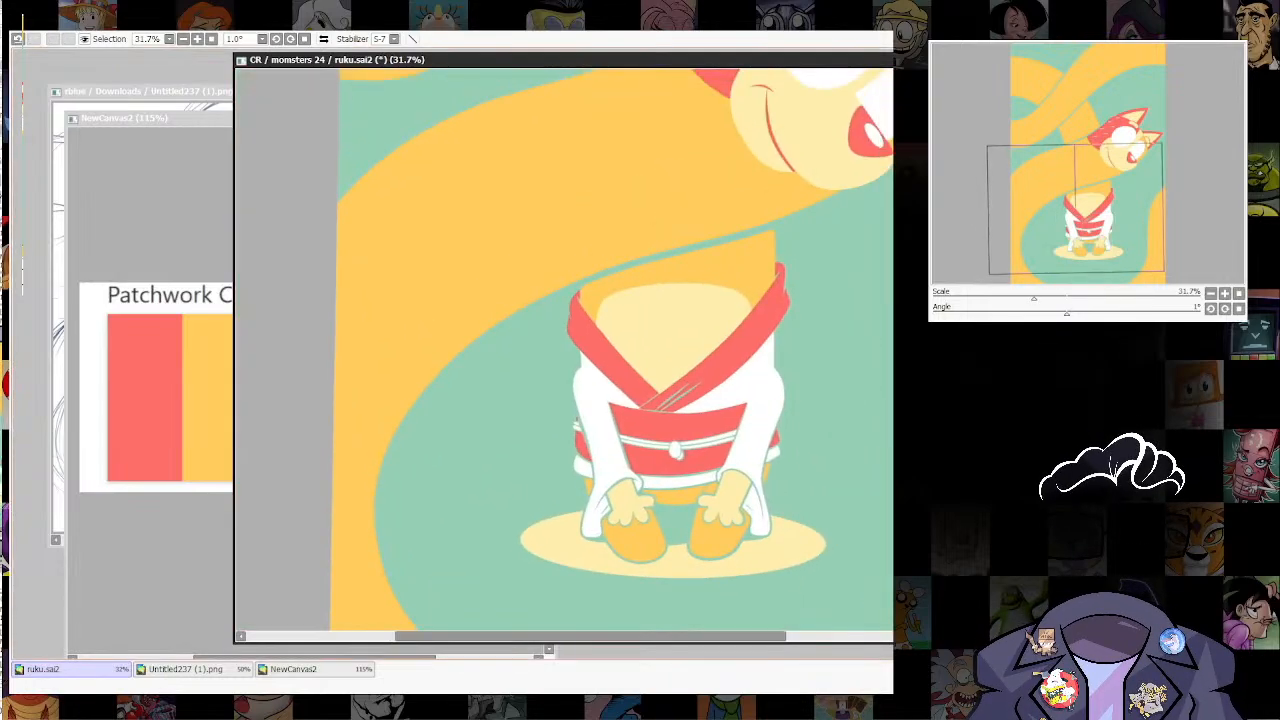
{"action": "scroll", "coordinate": [723, 400], "scroll_direction": "up", "scroll_amount": 4}
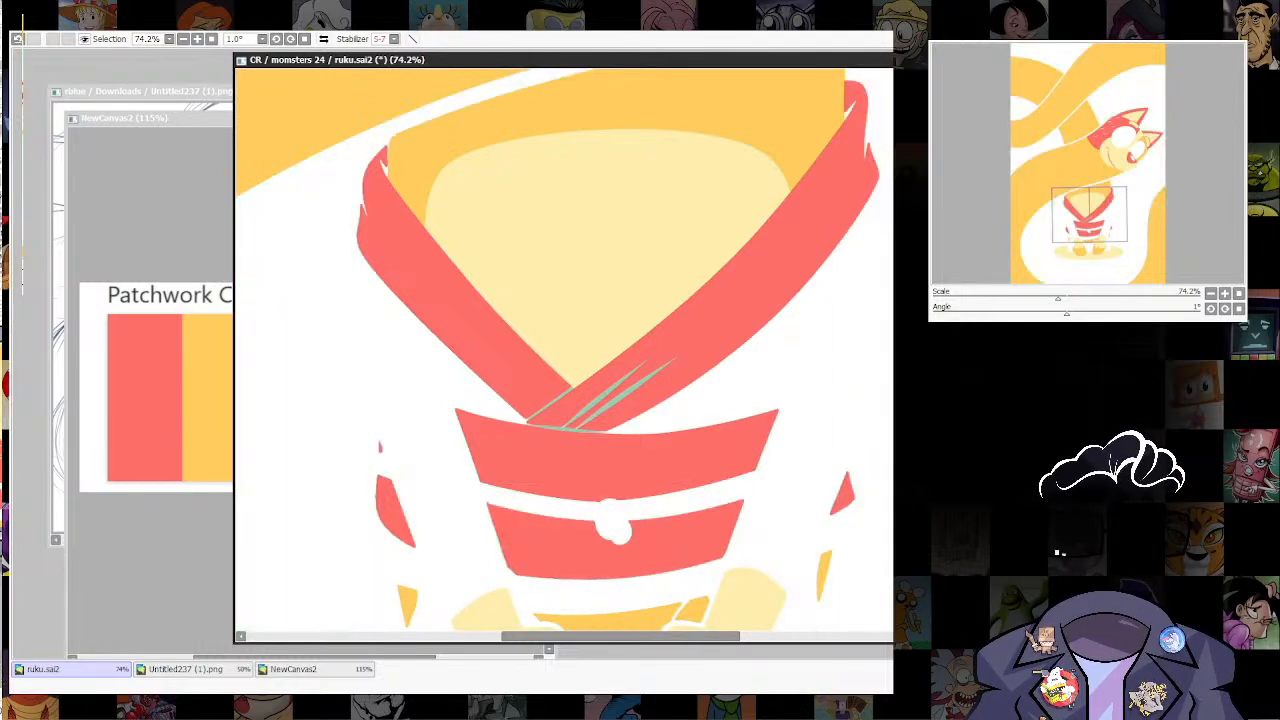
{"action": "key", "text": "ctrl+z"}
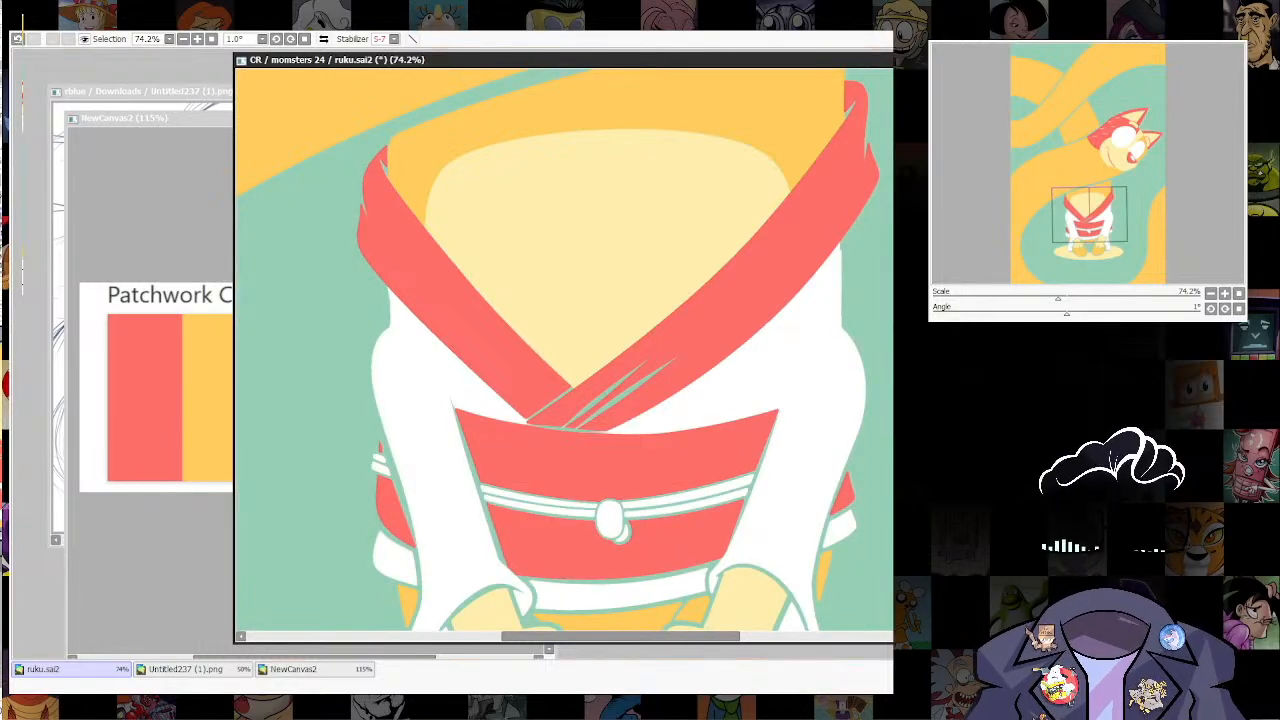
{"action": "key", "text": "["}
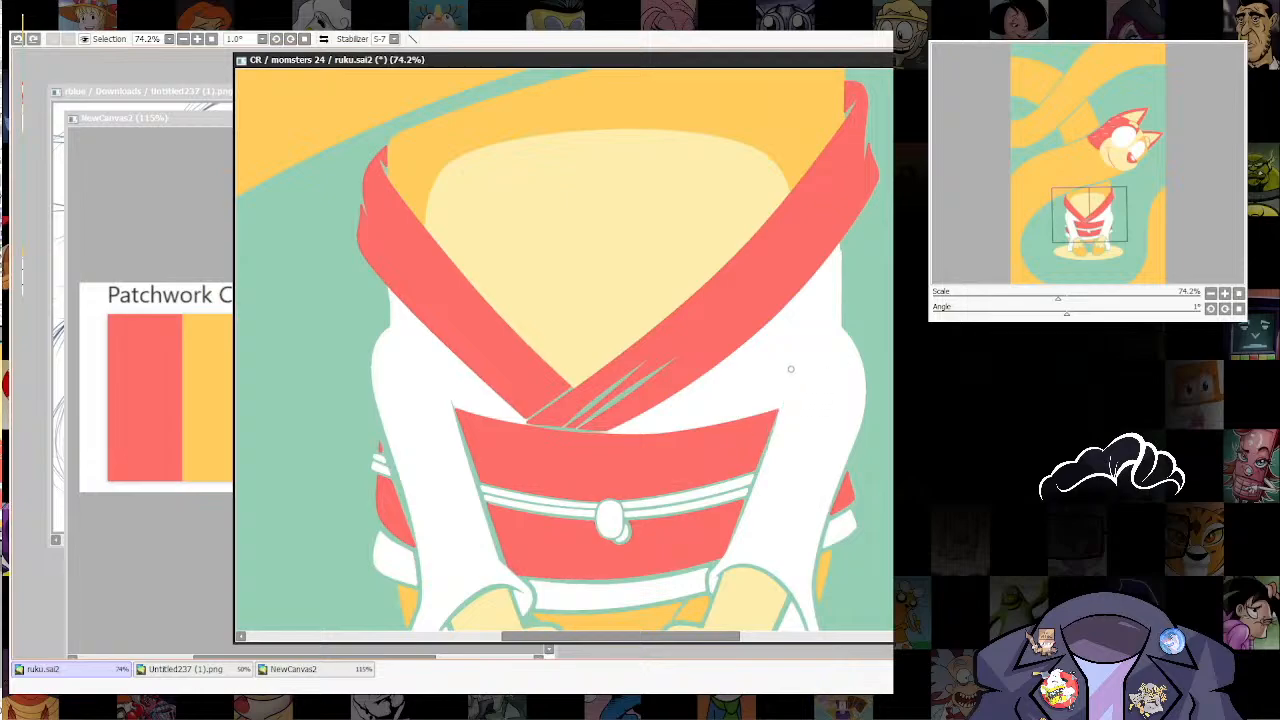
{"action": "left_click_drag", "start_coordinate": [790, 372], "coordinate": [722, 556]}
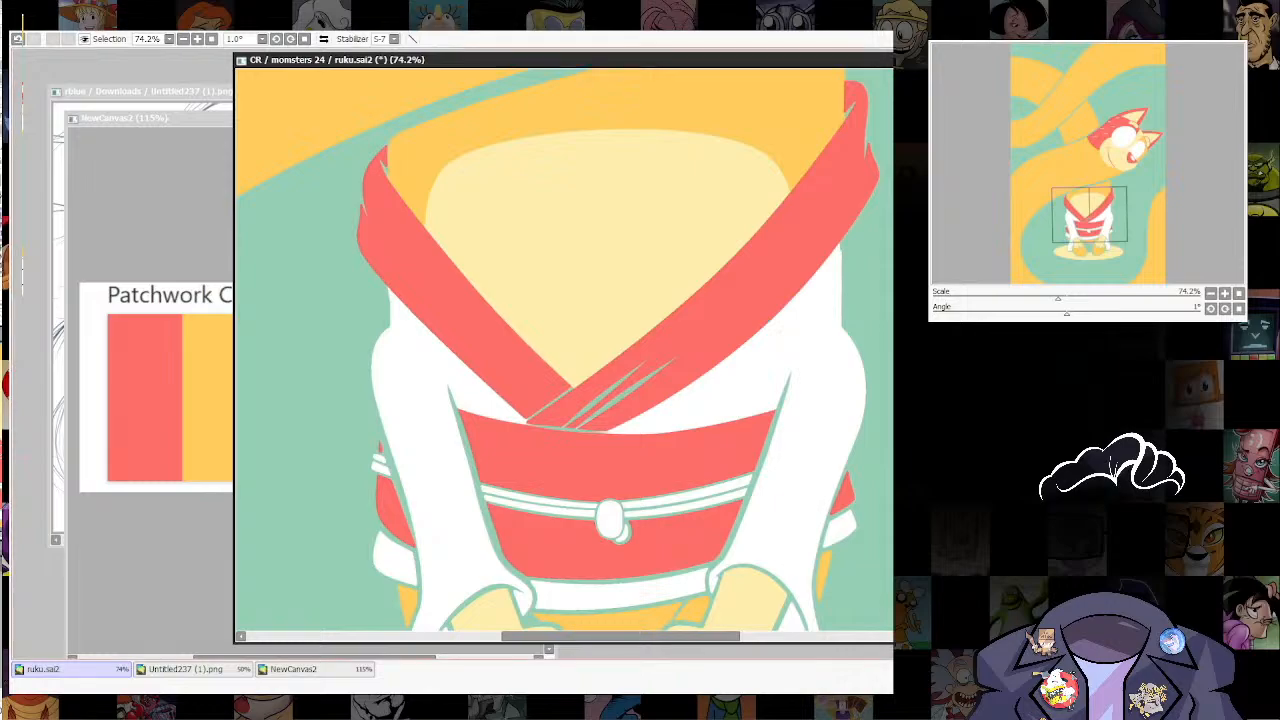
Step: Smooth the white robe's outer edge directly below the red collar at the shoulder beneath the head, redoing the first stroke
{"action": "scroll", "coordinate": [792, 225], "scroll_direction": "up", "scroll_amount": 4}
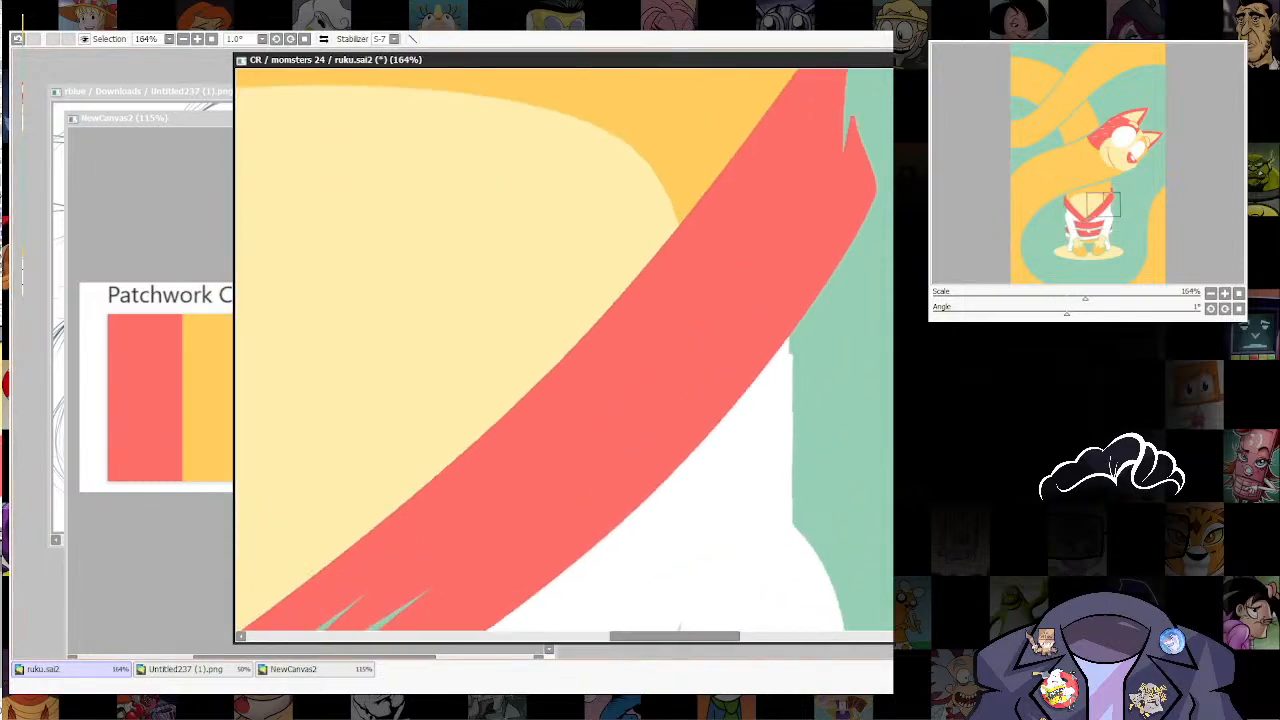
{"action": "left_click_drag", "start_coordinate": [782, 417], "coordinate": [792, 417]}
{"action": "left_click_drag", "start_coordinate": [788, 338], "coordinate": [779, 581]}
{"action": "key", "text": "ctrl+z"}
{"action": "left_click", "coordinate": [795, 315], "text": "ctrl+shift"}
{"action": "scroll", "coordinate": [779, 360], "scroll_direction": "up", "scroll_amount": 3}
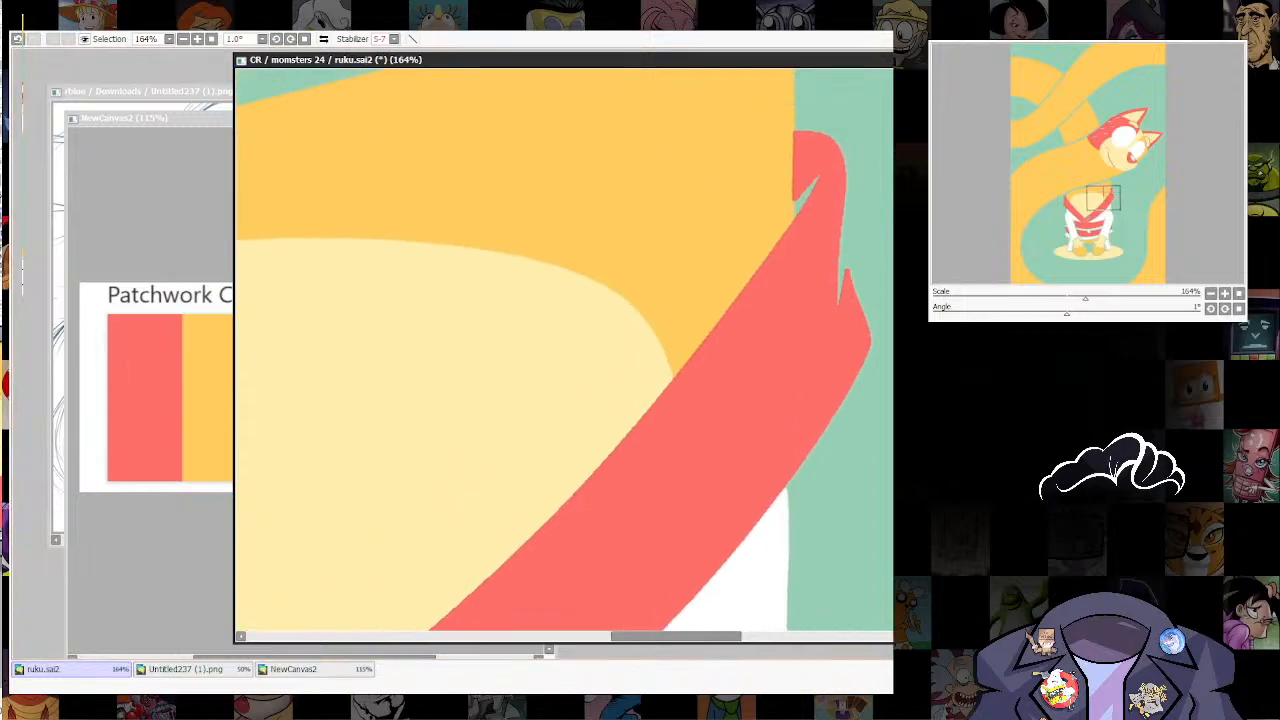
Step: Cut tapered teal fold slits into the red collar at both shoulders and tidy the adjoining edge of the orange neck
{"action": "mouse_move", "coordinate": [766, 430]}
{"action": "left_mouse_down"}
{"action": "mouse_move", "coordinate": [804, 362]}
{"action": "mouse_move", "coordinate": [857, 194]}
{"action": "left_mouse_up"}
{"action": "mouse_move", "coordinate": [769, 432]}
{"action": "left_mouse_down"}
{"action": "mouse_move", "coordinate": [829, 331]}
{"action": "mouse_move", "coordinate": [882, 148]}
{"action": "left_mouse_up"}
{"action": "left_click_drag", "start_coordinate": [310, 530], "coordinate": [805, 290]}
{"action": "mouse_move", "coordinate": [477, 312]}
{"action": "left_mouse_down"}
{"action": "mouse_move", "coordinate": [677, 442]}
{"action": "mouse_move", "coordinate": [580, 400]}
{"action": "mouse_move", "coordinate": [502, 238]}
{"action": "left_mouse_up"}
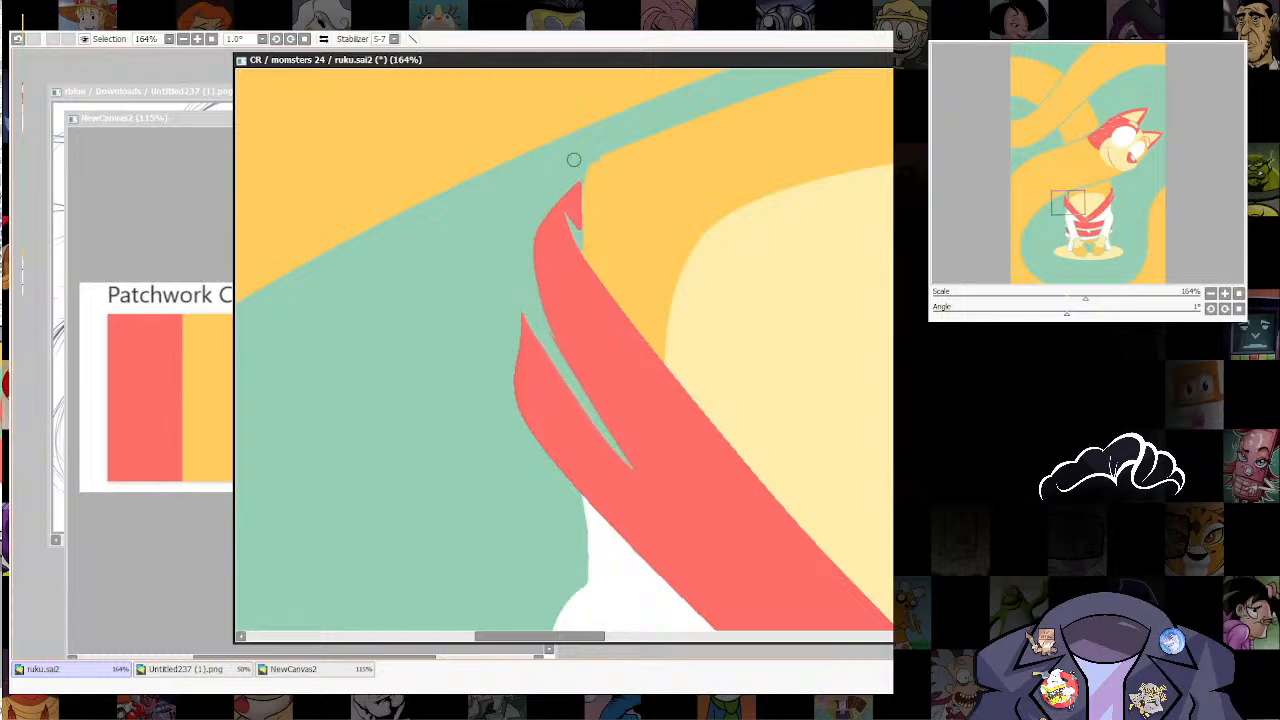
{"action": "scroll", "coordinate": [636, 421], "scroll_direction": "up", "scroll_amount": 3}
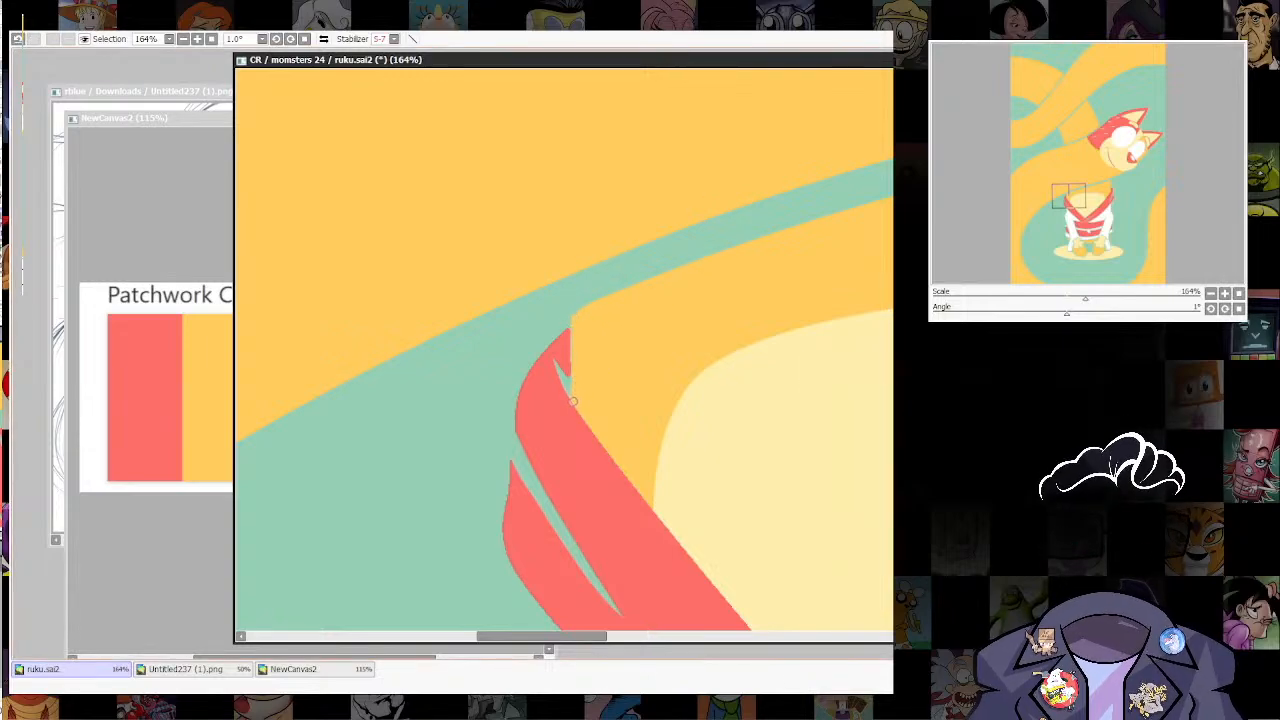
{"action": "left_click_drag", "start_coordinate": [571, 376], "coordinate": [571, 316]}
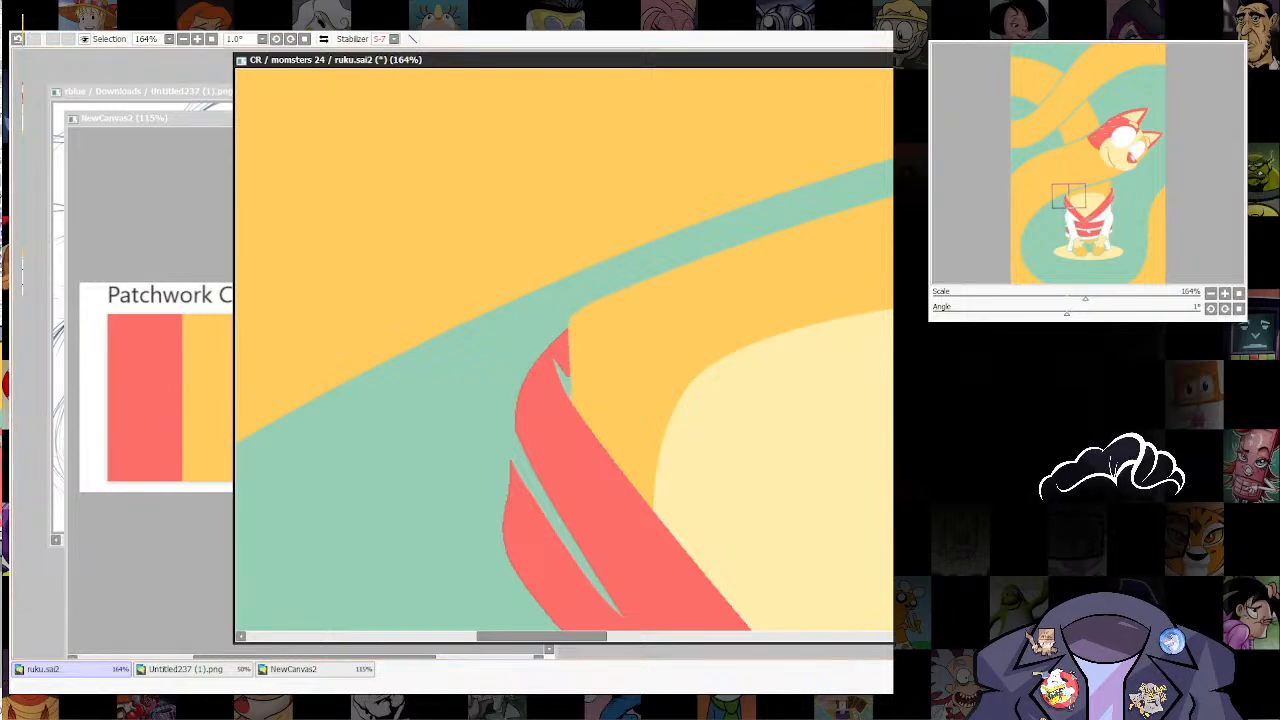
Step: Extend the teal fold line on the collar's shoulder beneath the head down along the red lapel
{"action": "scroll", "coordinate": [780, 365], "scroll_direction": "down", "scroll_amount": 10}
{"action": "left_click_drag", "start_coordinate": [926, 369], "coordinate": [716, 385]}
{"action": "scroll", "coordinate": [716, 387], "scroll_direction": "up", "scroll_amount": 3}
{"action": "scroll", "coordinate": [716, 387], "scroll_direction": "down", "scroll_amount": 5}
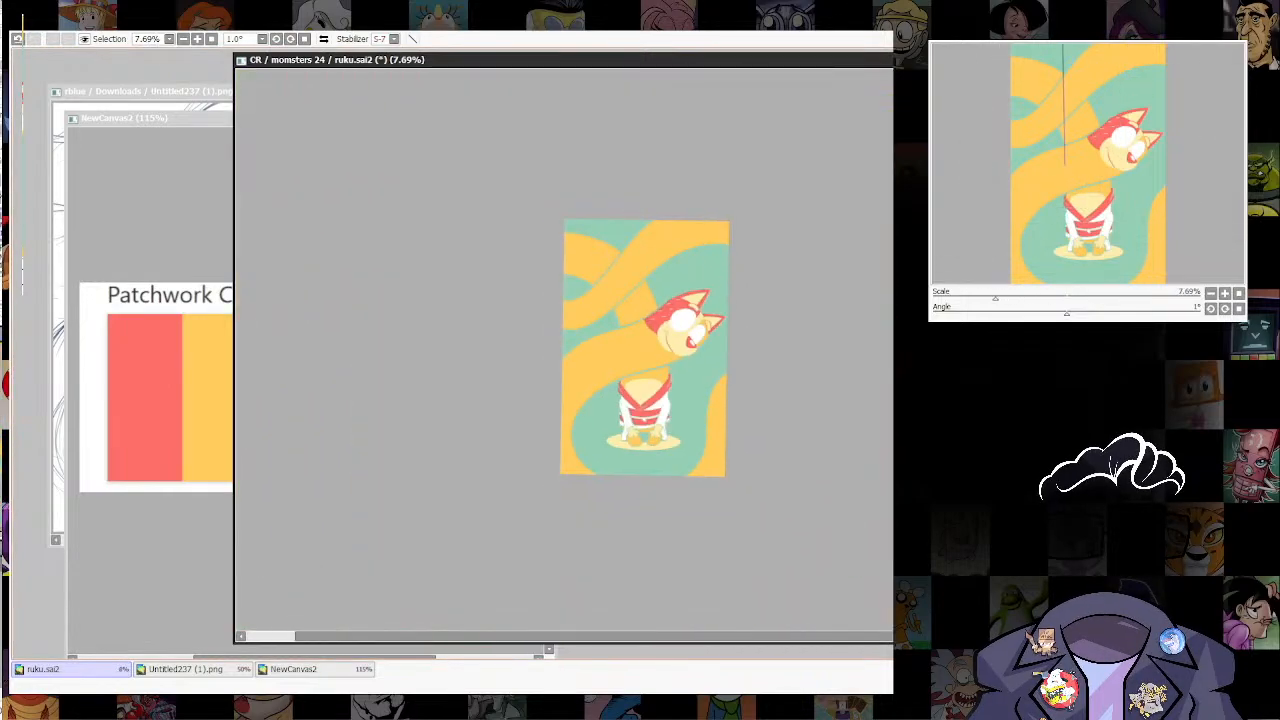
{"action": "scroll", "coordinate": [716, 392], "scroll_direction": "up", "scroll_amount": 7}
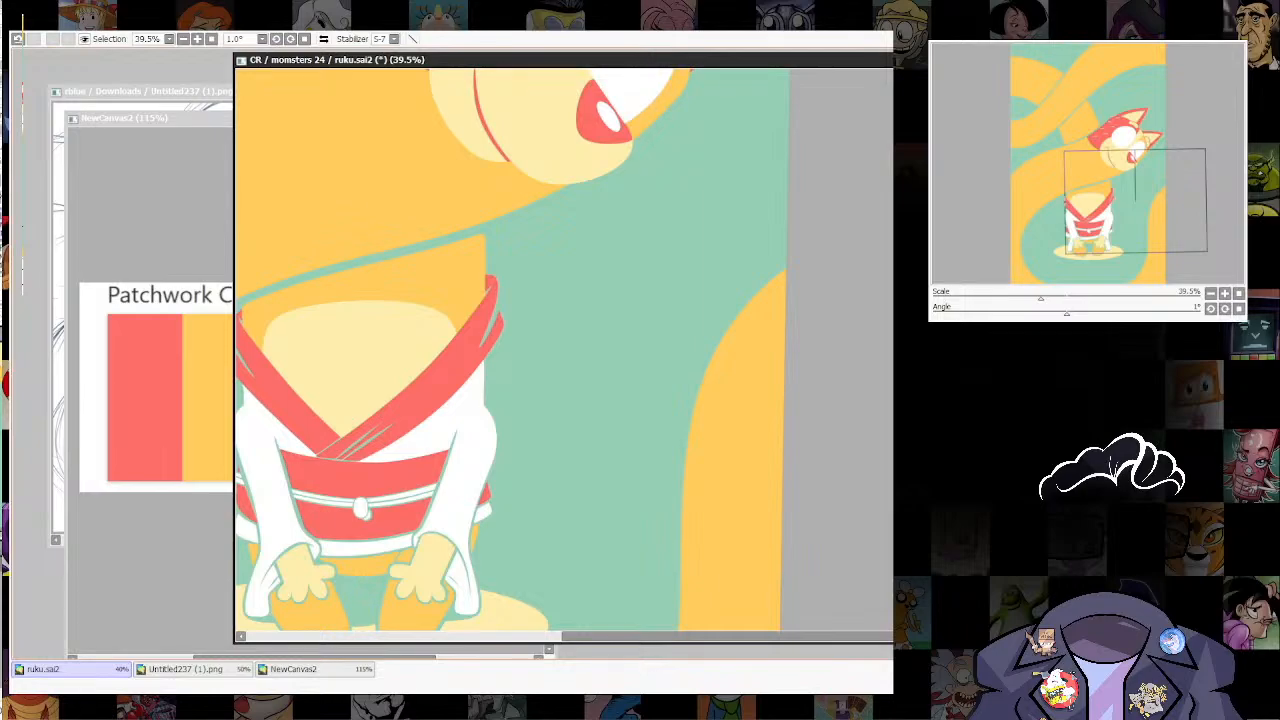
{"action": "scroll", "coordinate": [716, 392], "scroll_direction": "up", "scroll_amount": 4}
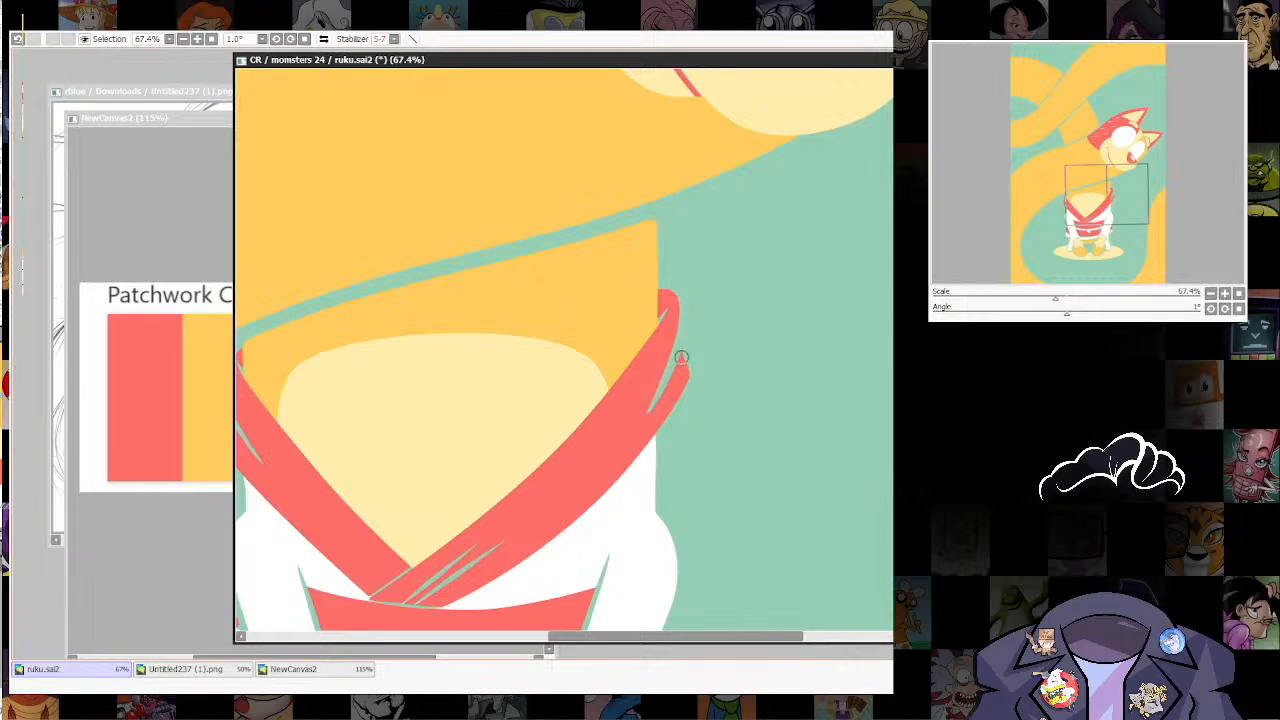
{"action": "mouse_move", "coordinate": [681, 357]}
{"action": "left_mouse_down"}
{"action": "mouse_move", "coordinate": [655, 414]}
{"action": "mouse_move", "coordinate": [577, 475]}
{"action": "left_mouse_up"}
{"action": "scroll", "coordinate": [645, 393], "scroll_direction": "down", "scroll_amount": 10}
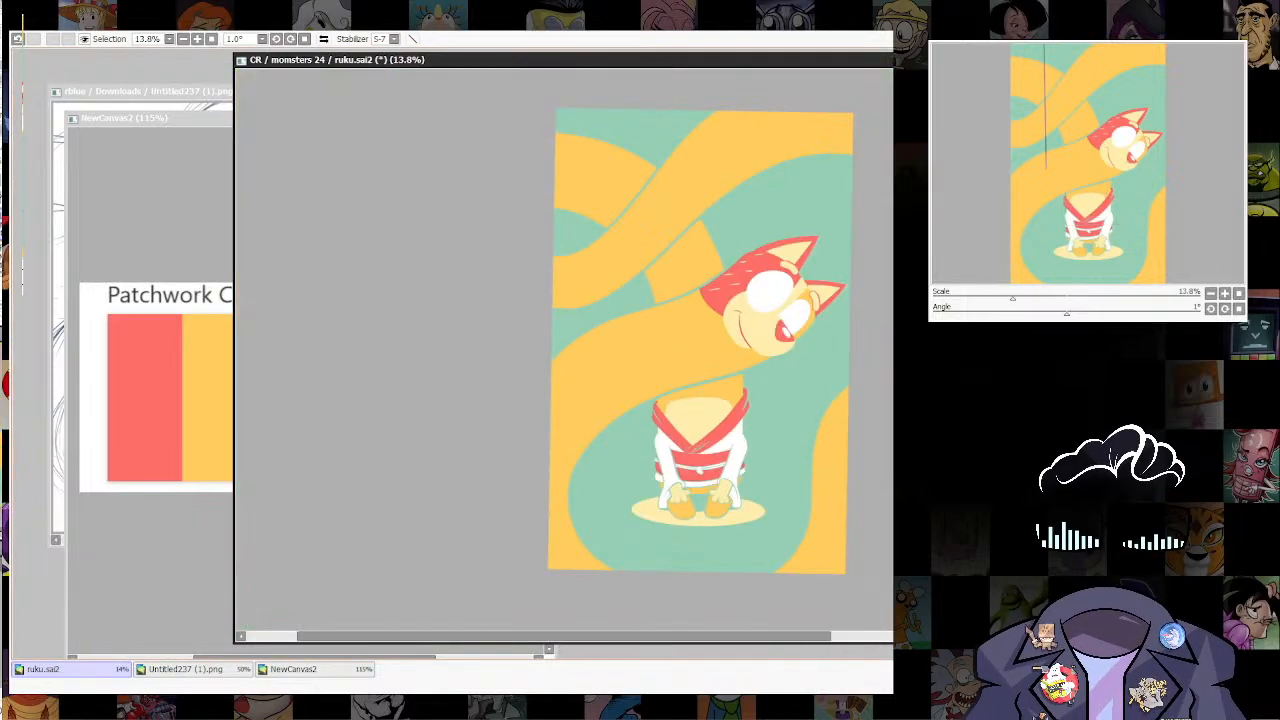
Step: Add a red oval pupil to the near eye, narrow and tilt it, and place a copy on the far eye
{"action": "scroll", "coordinate": [645, 393], "scroll_direction": "up", "scroll_amount": 2}
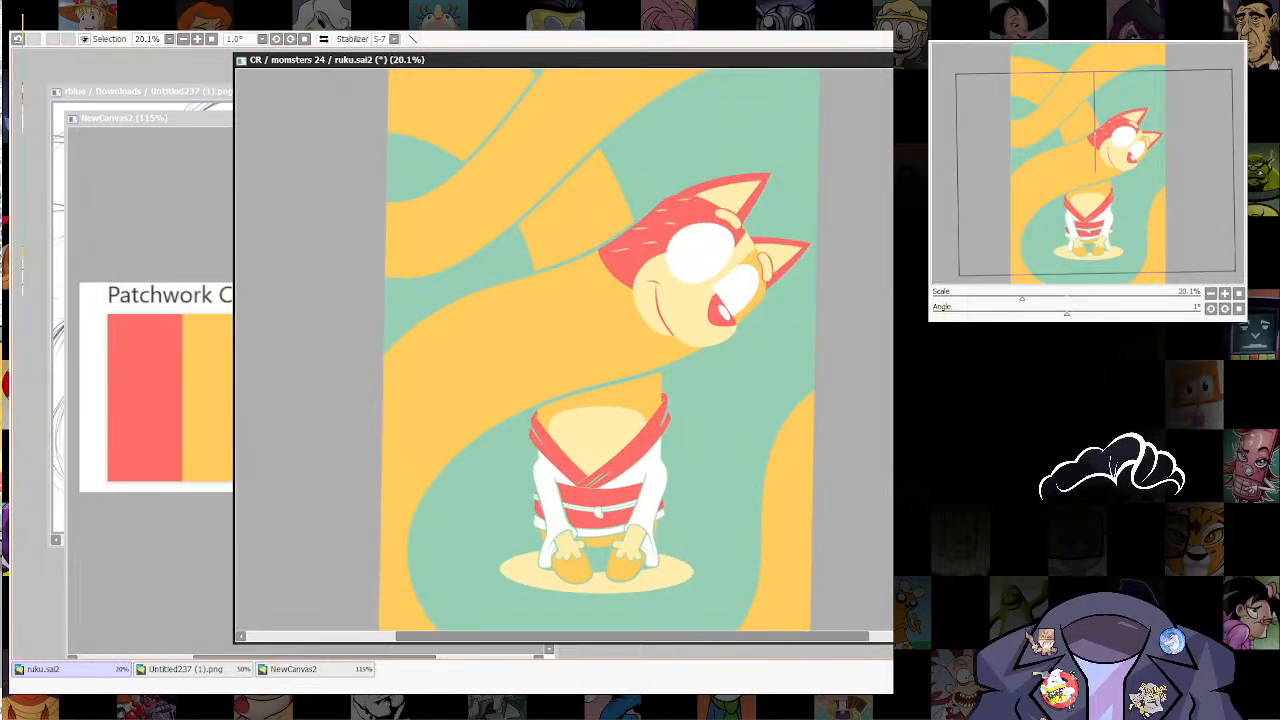
{"action": "left_click_drag", "start_coordinate": [769, 510], "coordinate": [732, 474]}
{"action": "scroll", "coordinate": [797, 380], "scroll_direction": "down", "scroll_amount": 4}
{"action": "scroll", "coordinate": [797, 380], "scroll_direction": "up", "scroll_amount": 3}
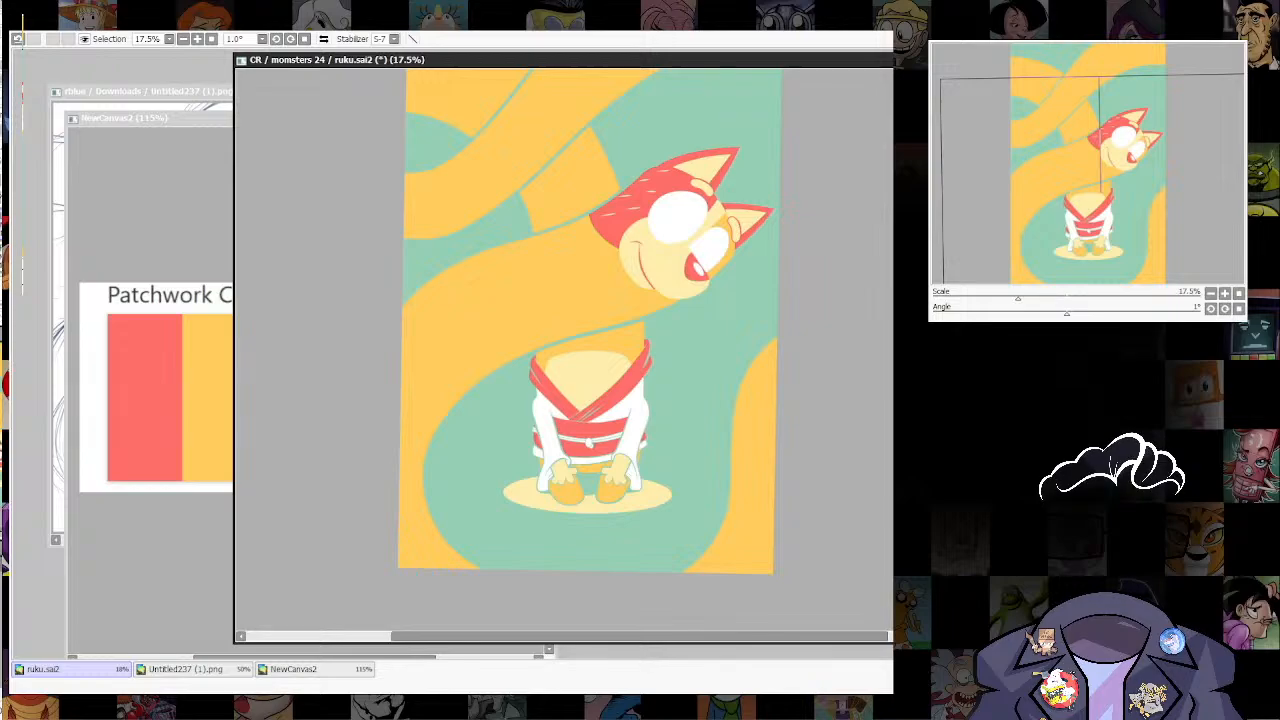
{"action": "scroll", "coordinate": [708, 213], "scroll_direction": "up", "scroll_amount": 5}
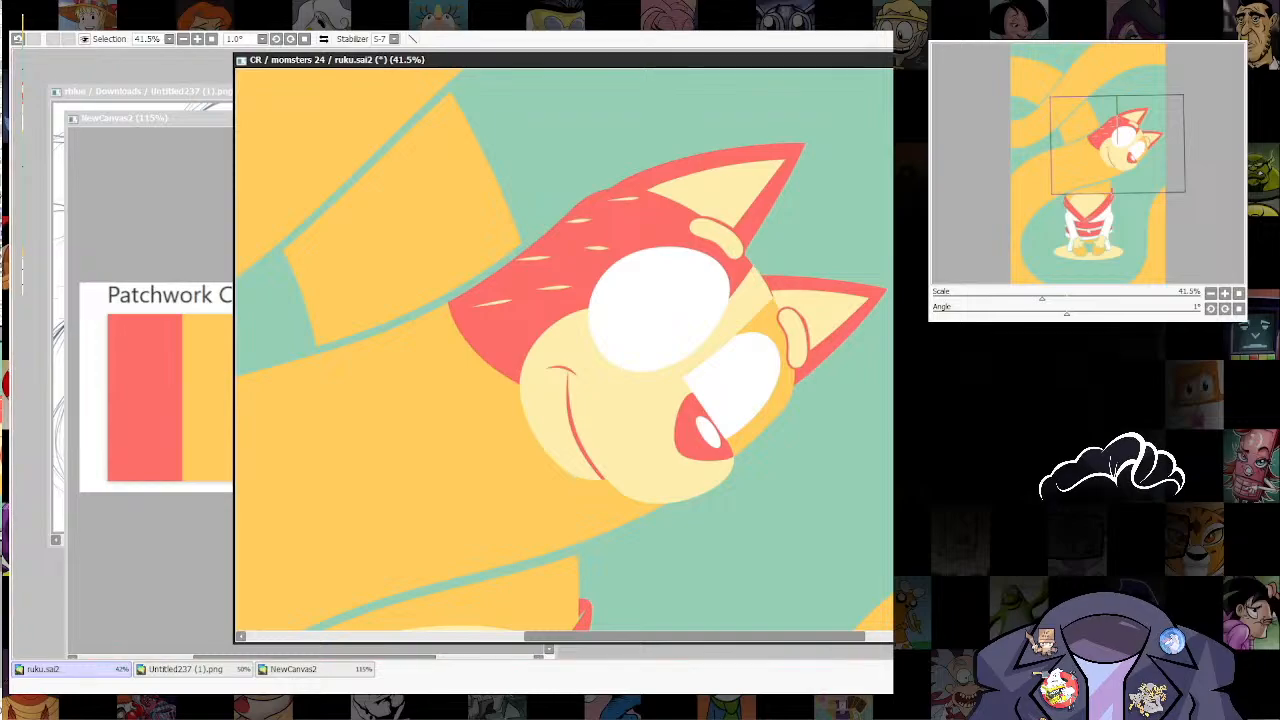
{"action": "left_click", "coordinate": [661, 326]}
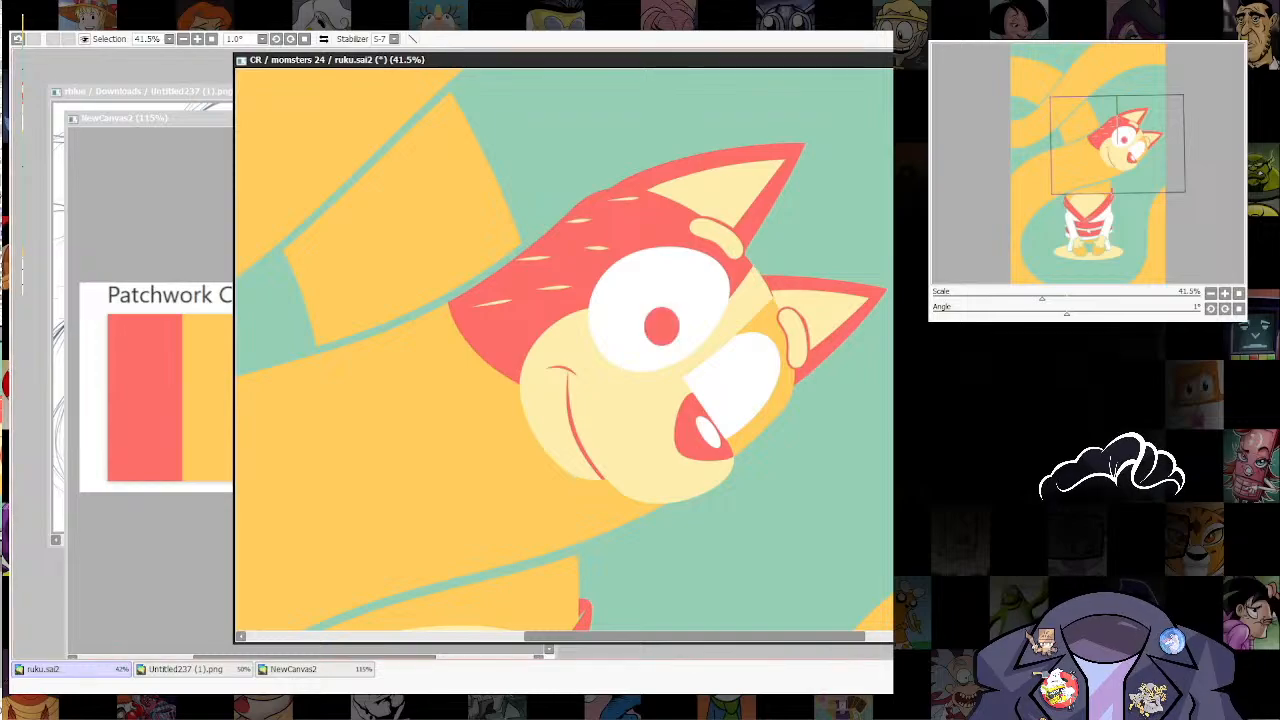
{"action": "key", "text": "ctrl+t"}
{"action": "mouse_move", "coordinate": [662, 307]}
{"action": "left_mouse_down"}
{"action": "mouse_move", "coordinate": [662, 280]}
{"action": "mouse_move", "coordinate": [712, 302]}
{"action": "mouse_move", "coordinate": [713, 316]}
{"action": "mouse_move", "coordinate": [675, 315]}
{"action": "left_mouse_up"}
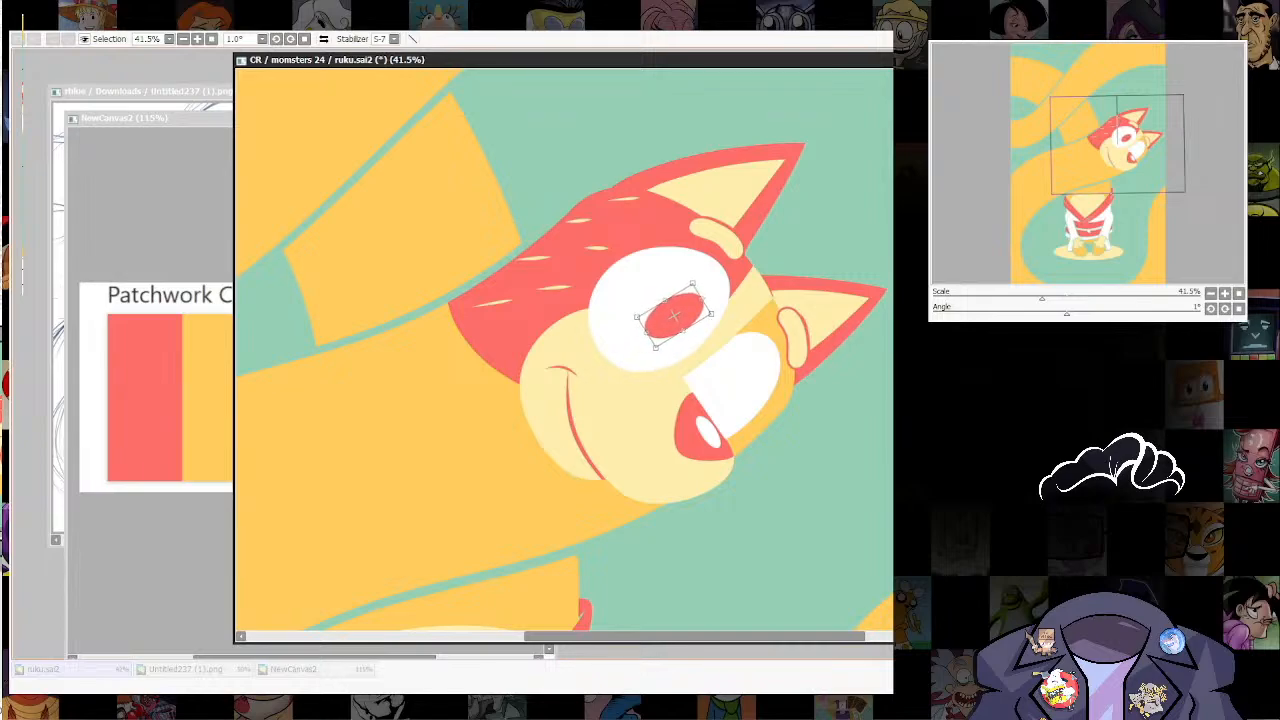
{"action": "key", "text": "Return"}
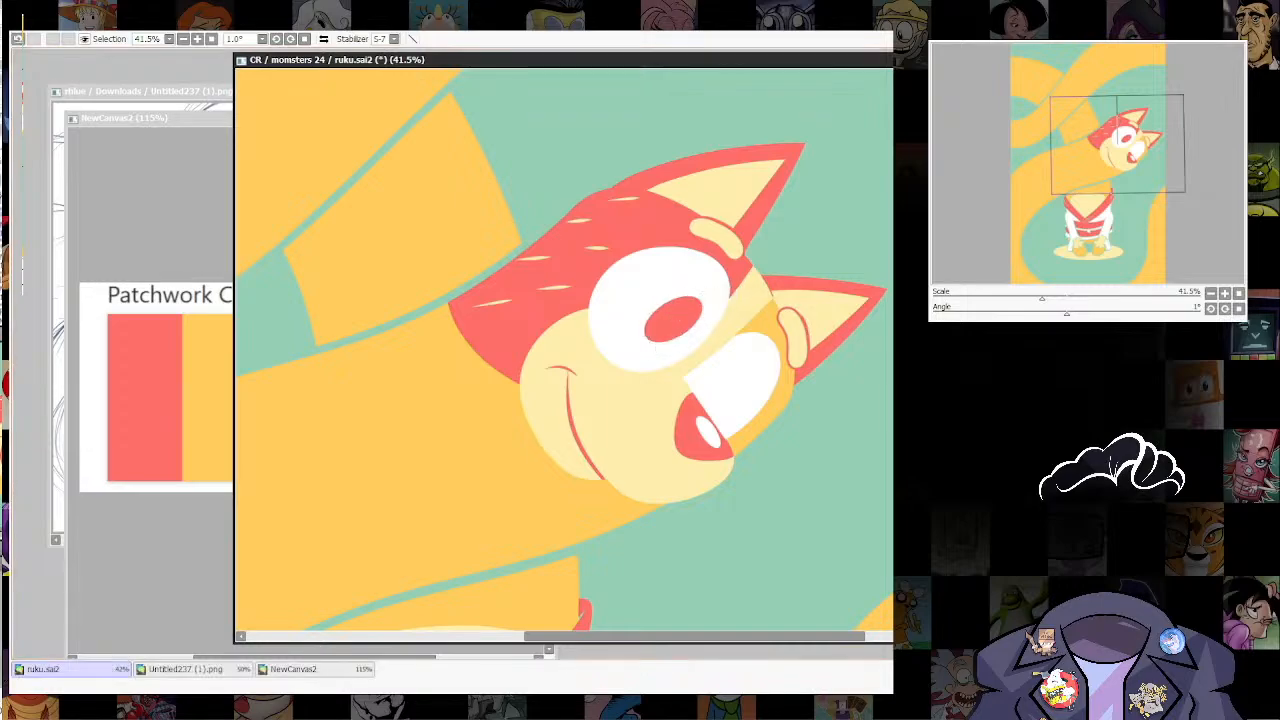
{"action": "left_click_drag", "start_coordinate": [673, 319], "coordinate": [715, 383]}
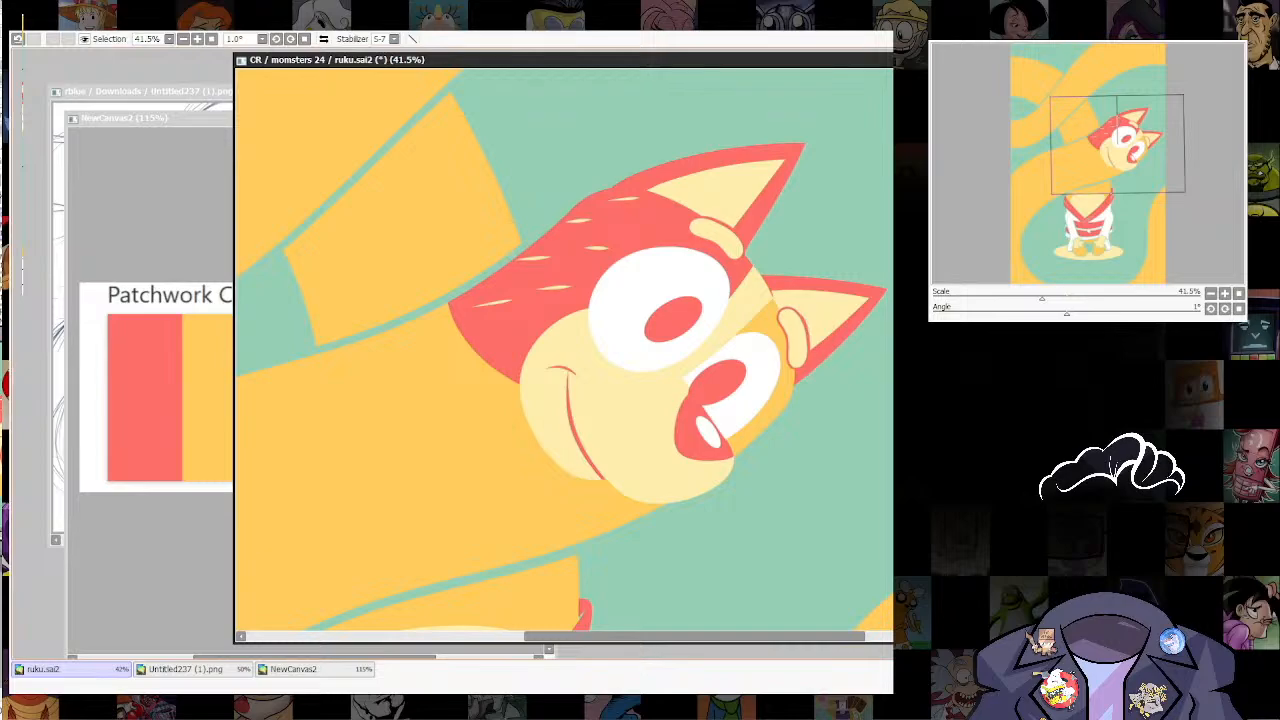
Step: Paint a thin pale line between the far eye's red pupil and the nose, redoing the stroke with a size 27 brush
{"action": "scroll", "coordinate": [771, 335], "scroll_direction": "up", "scroll_amount": 3}
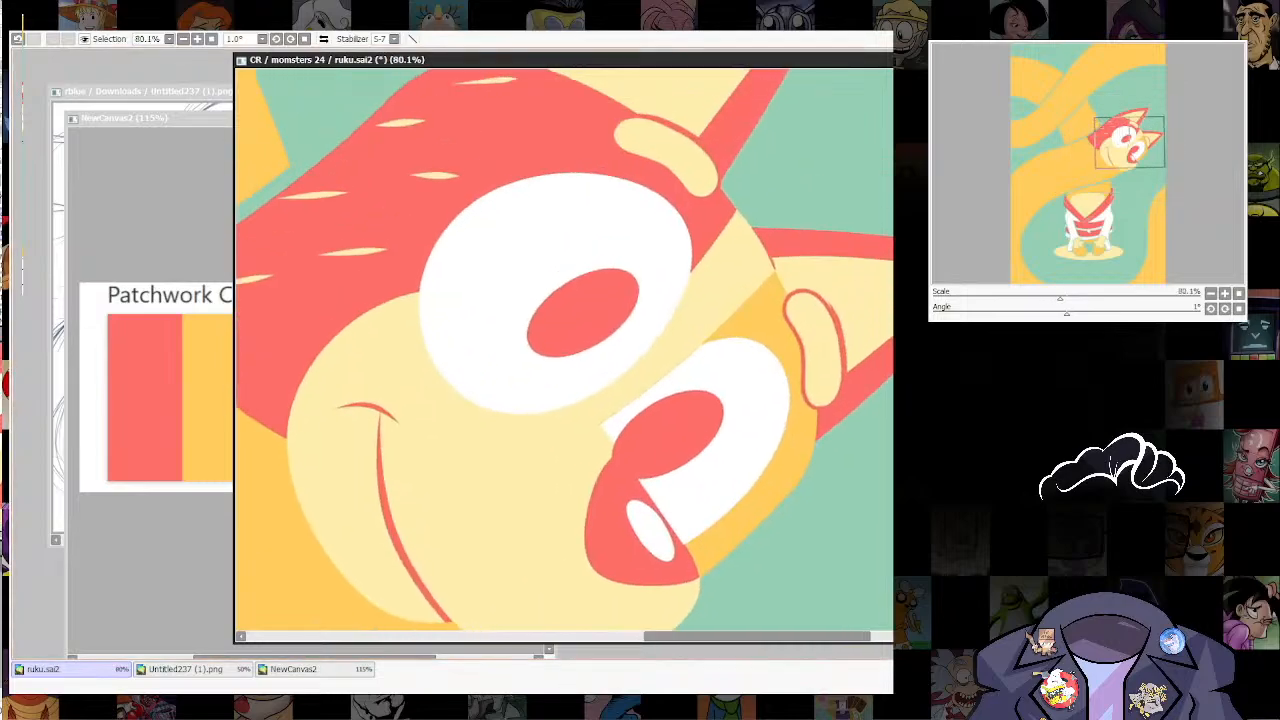
{"action": "left_click_drag", "start_coordinate": [602, 432], "coordinate": [647, 511]}
{"action": "left_click_drag", "start_coordinate": [606, 440], "coordinate": [639, 493]}
{"action": "key", "text": "ctrl+z"}
{"action": "left_click", "coordinate": [625, 474], "text": "ctrl+shift"}
{"action": "key", "text": "bracketleft"}
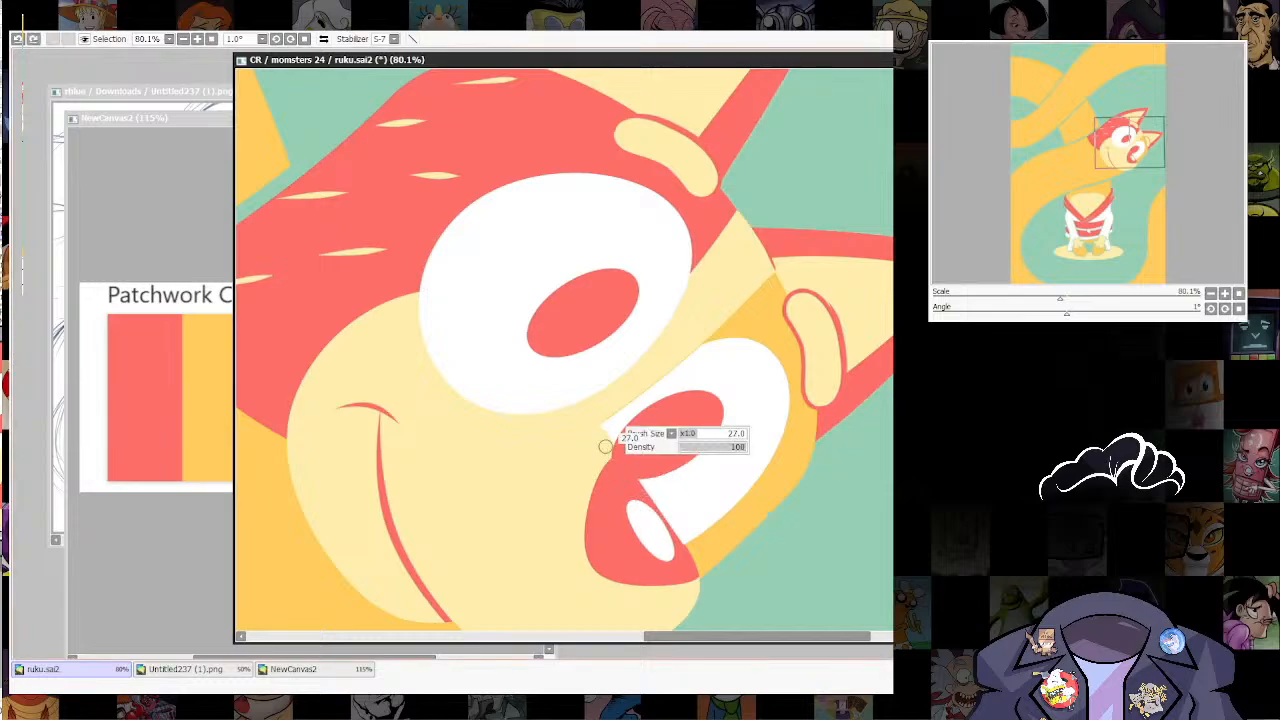
{"action": "left_click_drag", "start_coordinate": [604, 440], "coordinate": [643, 518]}
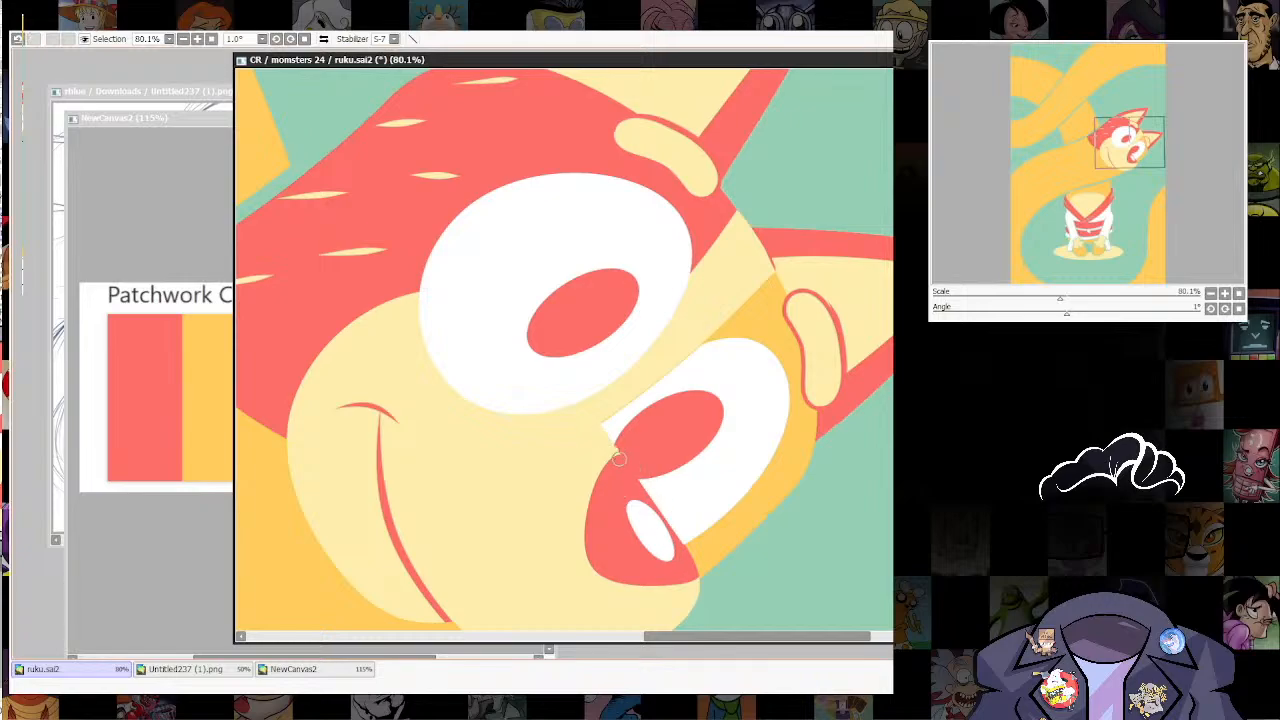
{"action": "key", "text": "ctrl+z"}
{"action": "left_click_drag", "start_coordinate": [600, 439], "coordinate": [621, 469]}
{"action": "left_click_drag", "start_coordinate": [627, 460], "coordinate": [652, 502]}
Step: Select the orange neck section behind the head and paint a small pale yellow spot on its upper edge
{"action": "scroll", "coordinate": [748, 350], "scroll_direction": "down", "scroll_amount": 8}
{"action": "scroll", "coordinate": [755, 352], "scroll_direction": "up", "scroll_amount": 2}
{"action": "left_click_drag", "start_coordinate": [755, 352], "coordinate": [720, 446]}
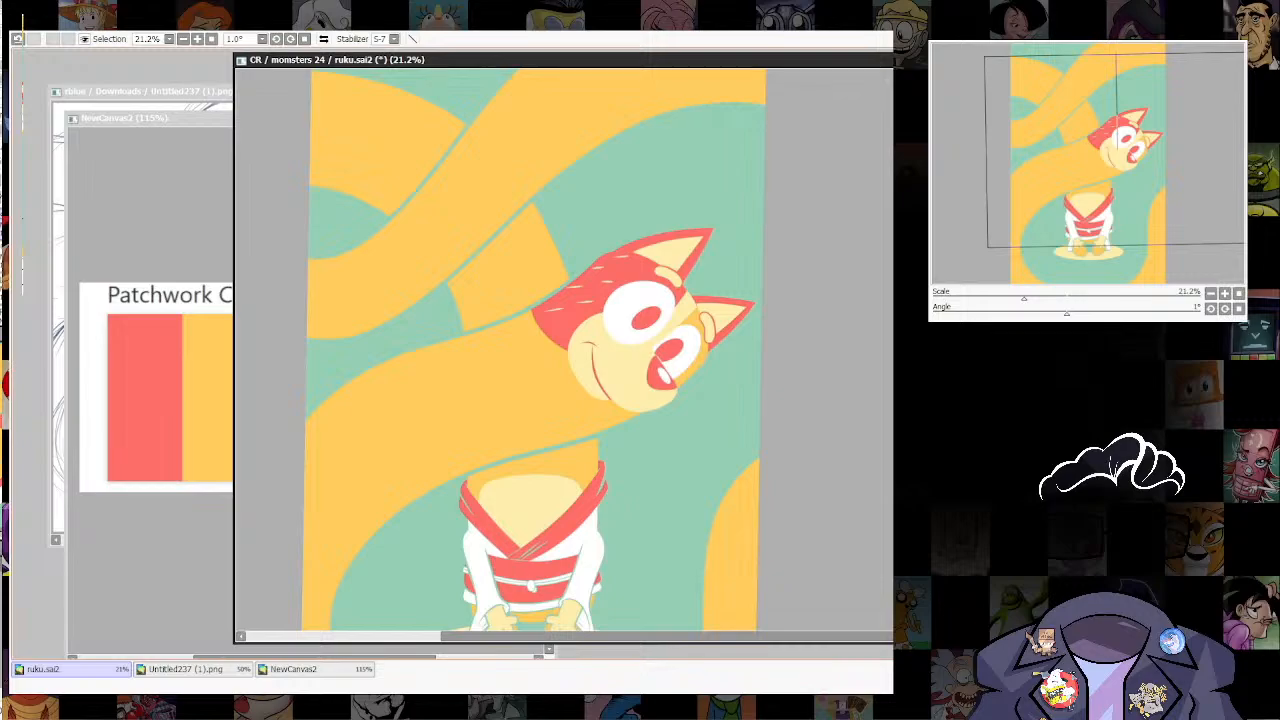
{"action": "left_click_drag", "start_coordinate": [720, 446], "coordinate": [784, 307]}
{"action": "scroll", "coordinate": [762, 290], "scroll_direction": "down", "scroll_amount": 2}
{"action": "scroll", "coordinate": [762, 330], "scroll_direction": "up", "scroll_amount": 1}
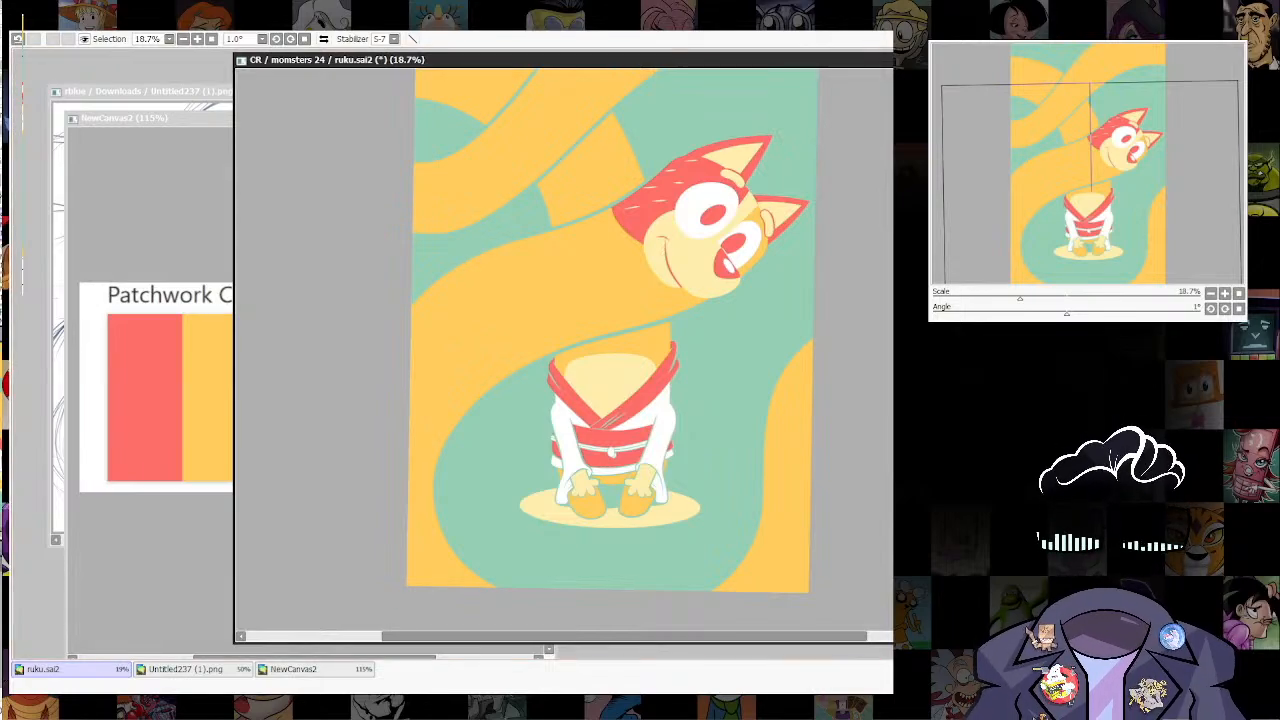
{"action": "left_click", "coordinate": [520, 292]}
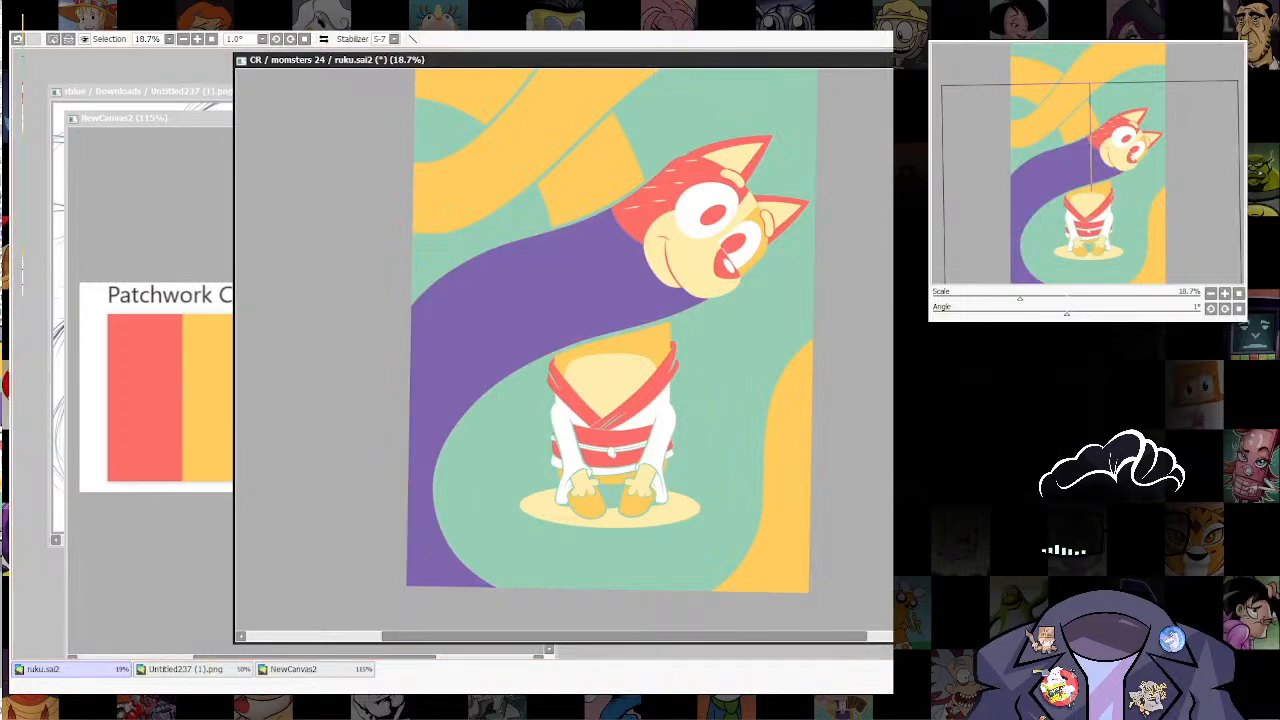
{"action": "key", "text": "n"}
{"action": "key", "text": "bracketright"}
{"action": "left_click_drag", "start_coordinate": [632, 328], "coordinate": [675, 303]}
{"action": "key", "text": "ctrl+z"}
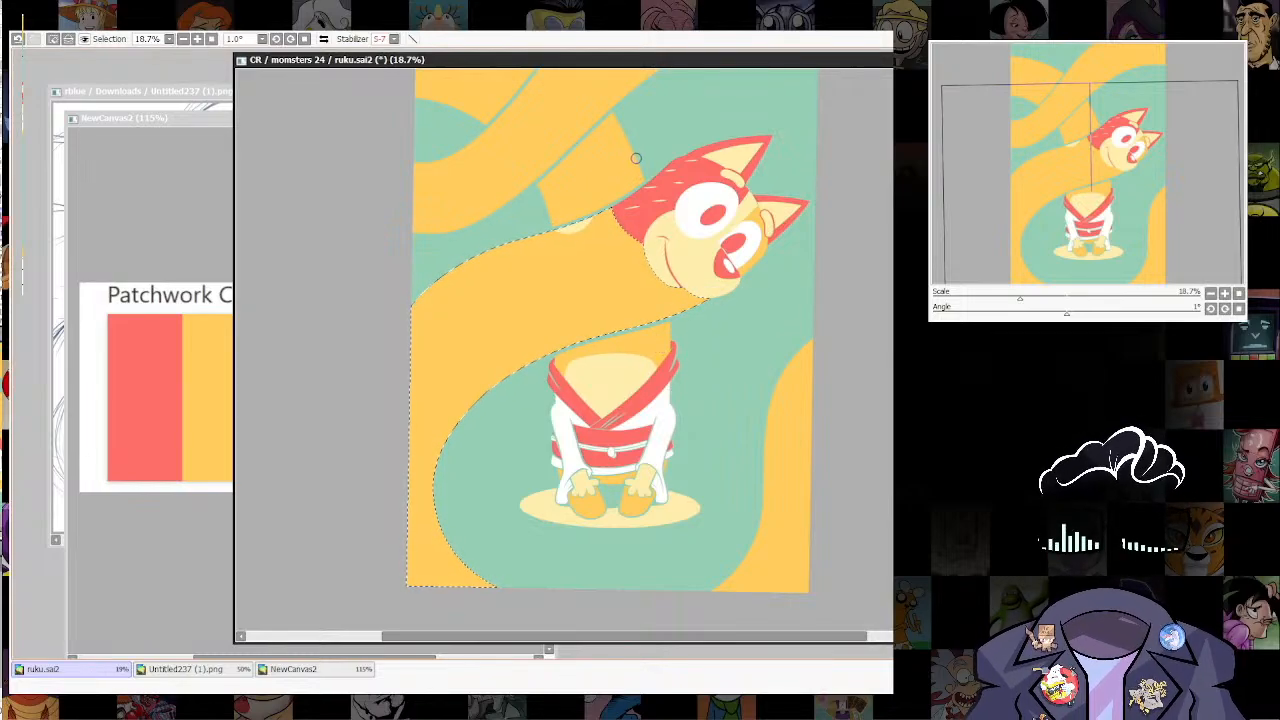
{"action": "left_click_drag", "start_coordinate": [583, 224], "coordinate": [571, 227]}
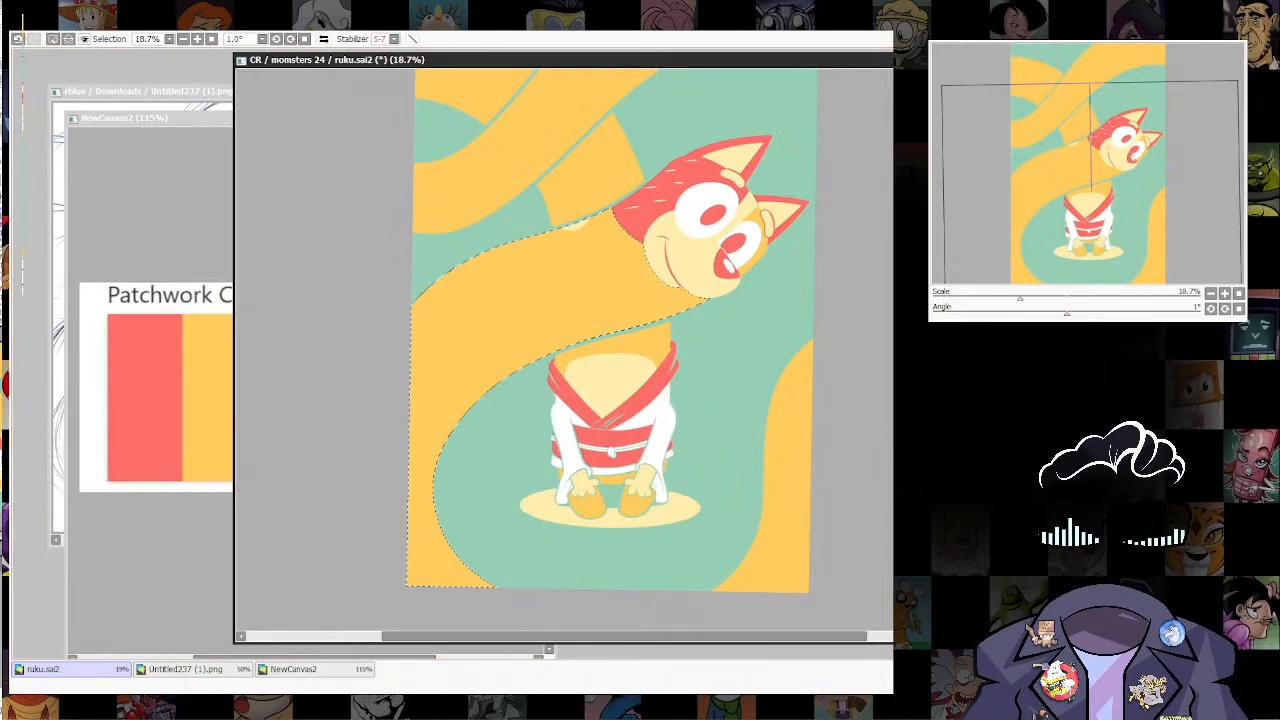
{"action": "scroll", "coordinate": [785, 362], "scroll_direction": "down", "scroll_amount": 5}
{"action": "key", "text": "ctrl+d"}
Step: Restore the neck selection and paint a larger pale yellow spot farther from the head along the neck's upper edge
{"action": "scroll", "coordinate": [766, 407], "scroll_direction": "up", "scroll_amount": 6}
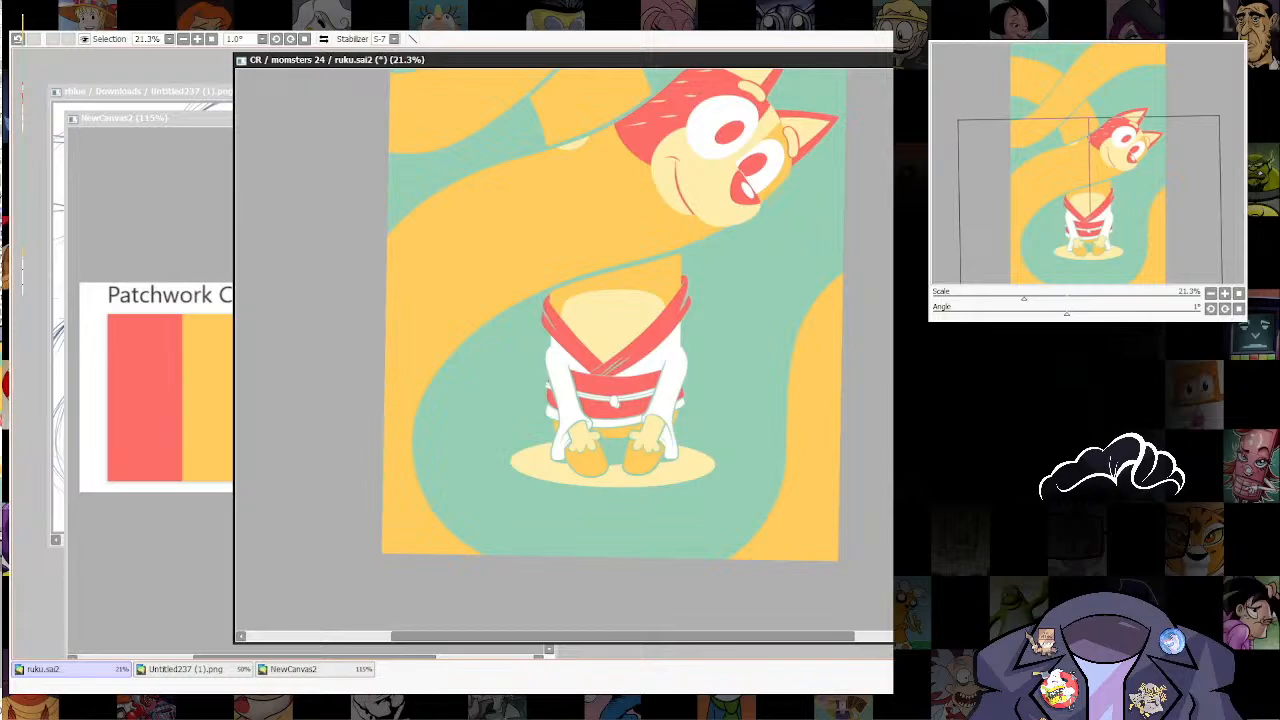
{"action": "scroll", "coordinate": [562, 251], "scroll_direction": "up", "scroll_amount": 3}
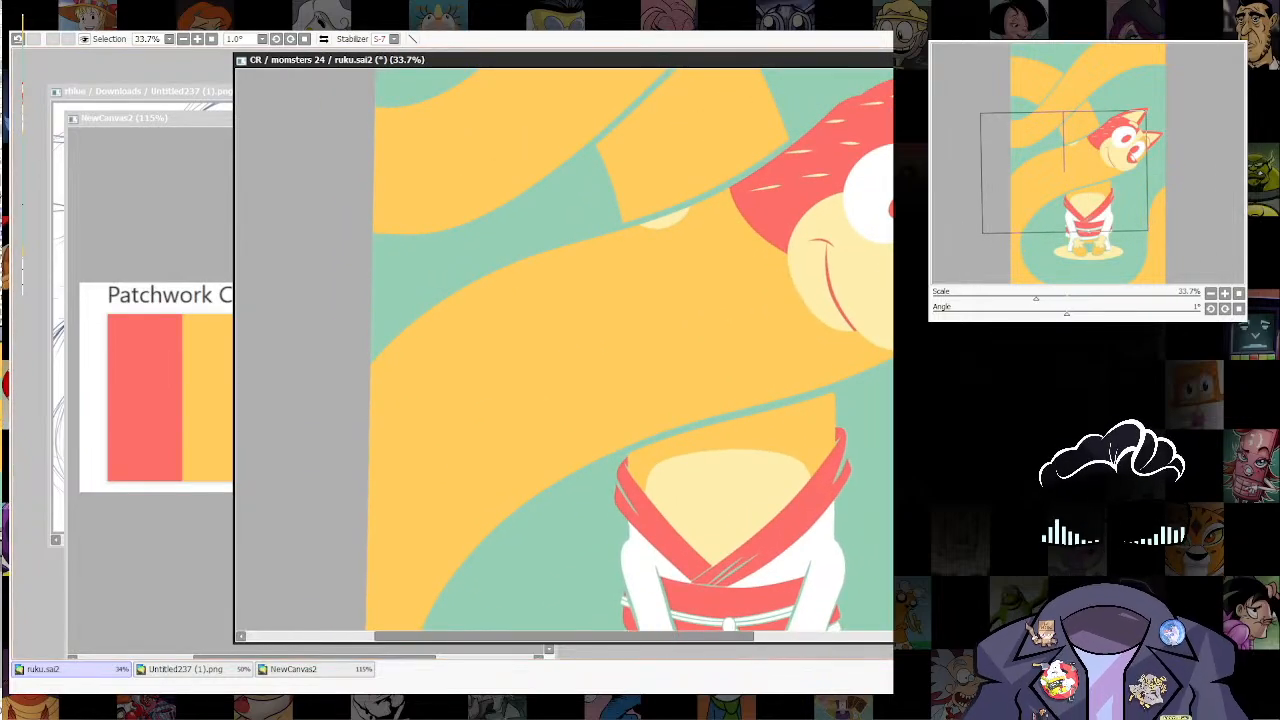
{"action": "key", "text": "ctrl+z"}
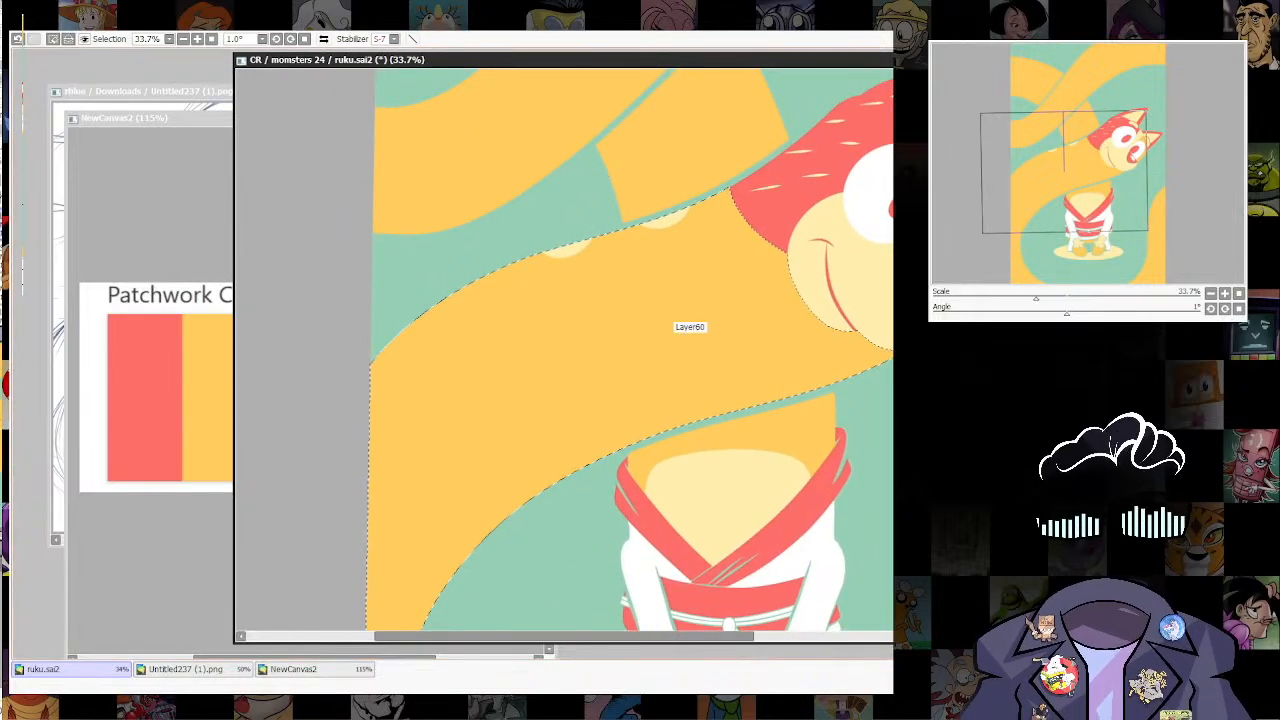
{"action": "mouse_move", "coordinate": [481, 267]}
{"action": "left_mouse_down"}
{"action": "mouse_move", "coordinate": [520, 276]}
{"action": "mouse_move", "coordinate": [558, 249]}
{"action": "mouse_move", "coordinate": [509, 266]}
{"action": "left_mouse_up"}
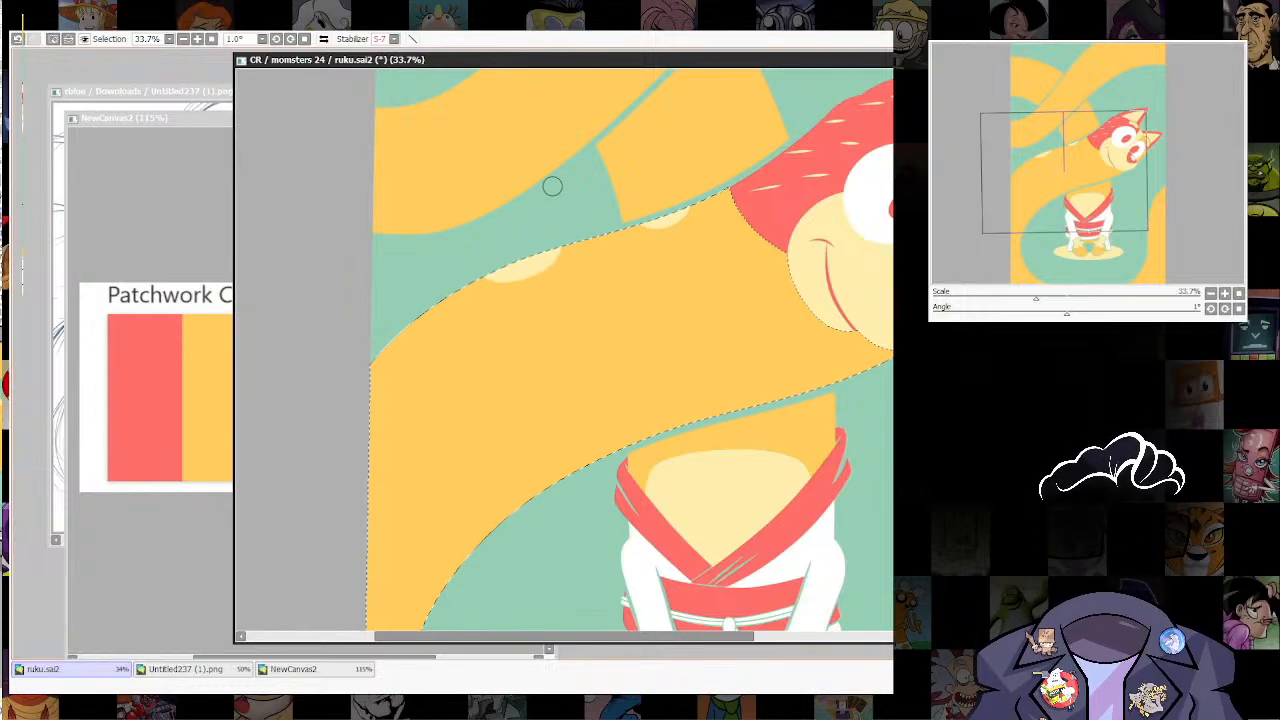
{"action": "scroll", "coordinate": [794, 516], "scroll_direction": "down", "scroll_amount": 3}
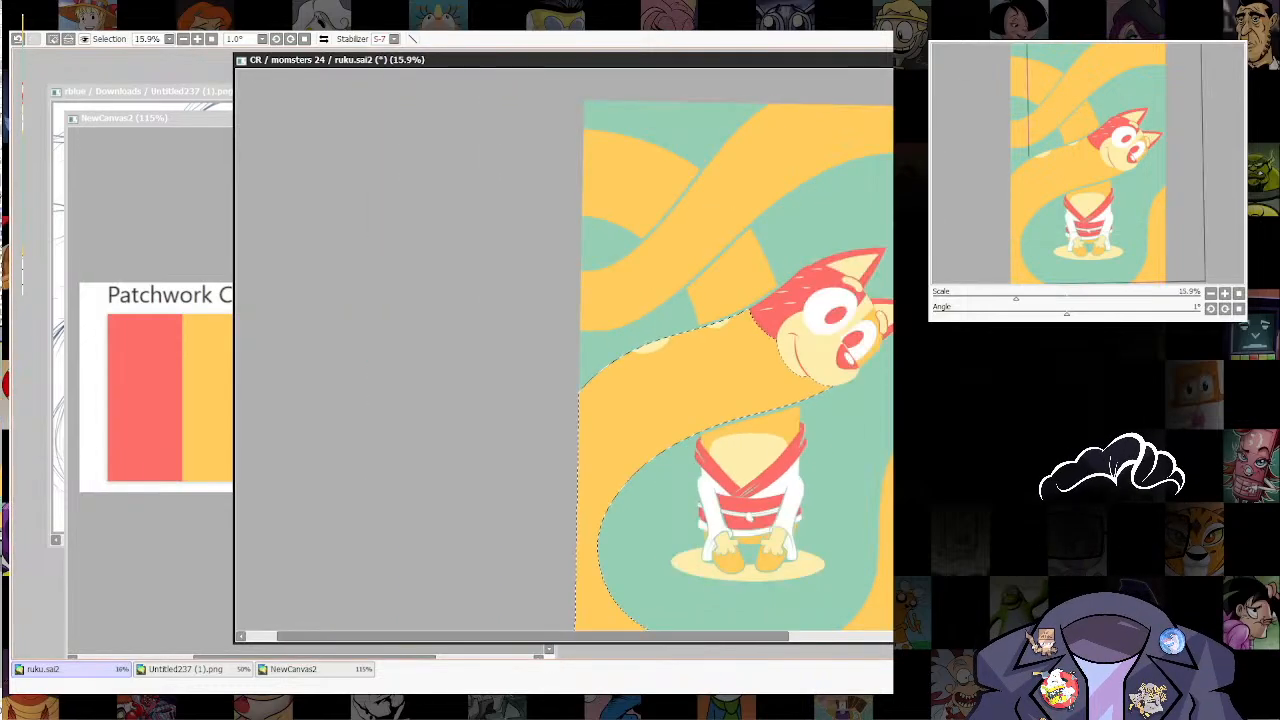
{"action": "scroll", "coordinate": [792, 528], "scroll_direction": "up", "scroll_amount": 3}
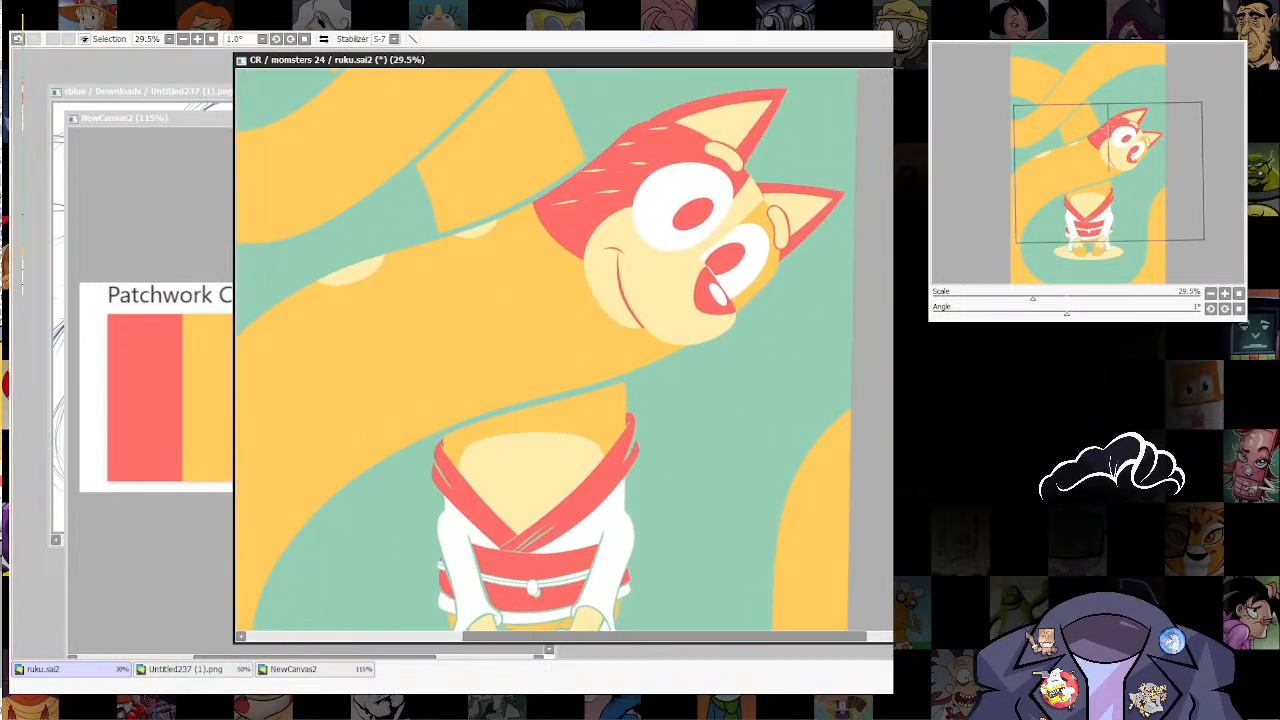
Step: Draw an orange outline of a bushy tail with a lobed tip extending from the robe beside the sash, redoing the first stroke
{"action": "left_click_drag", "start_coordinate": [792, 528], "coordinate": [790, 454]}
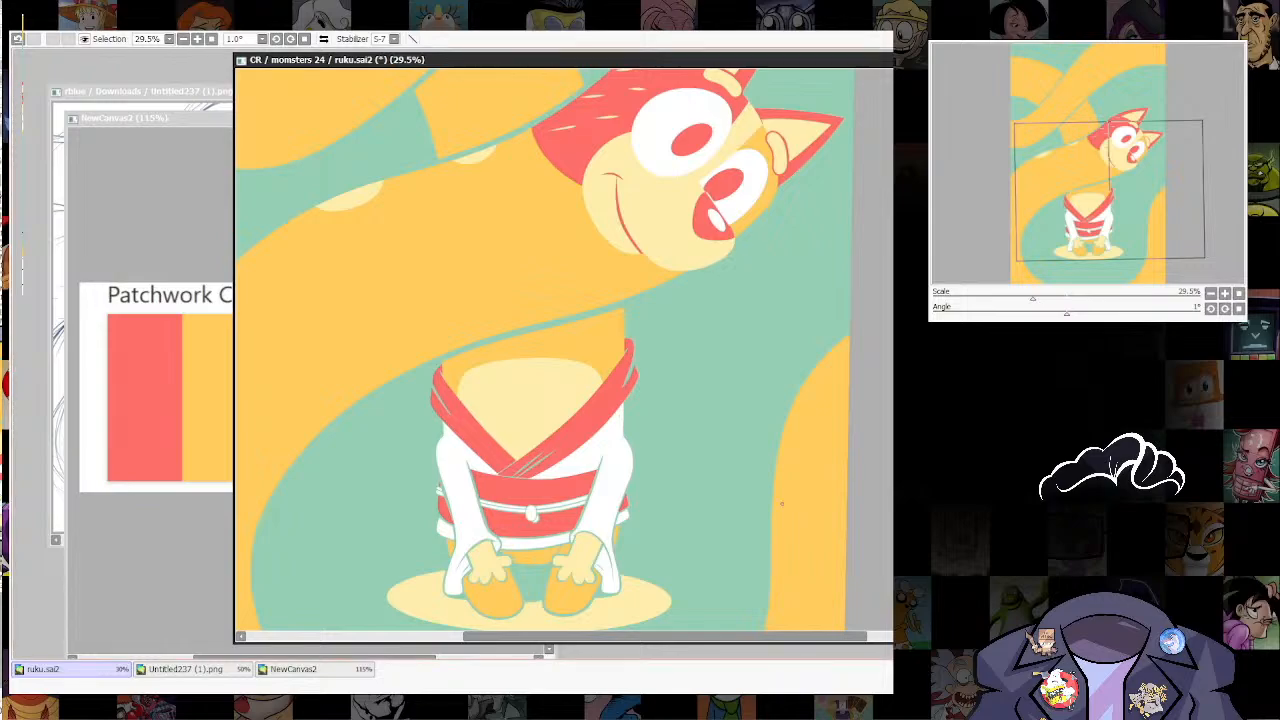
{"action": "key", "text": "bracketleft"}
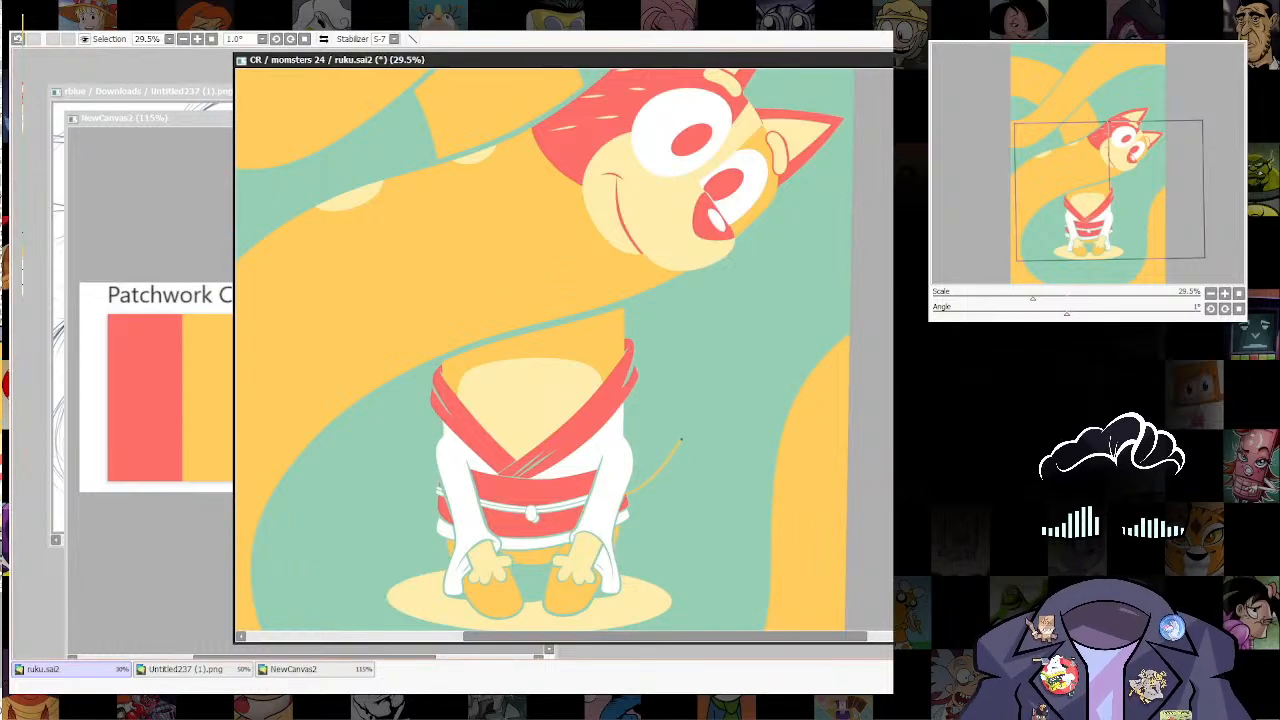
{"action": "key", "text": "ctrl+z"}
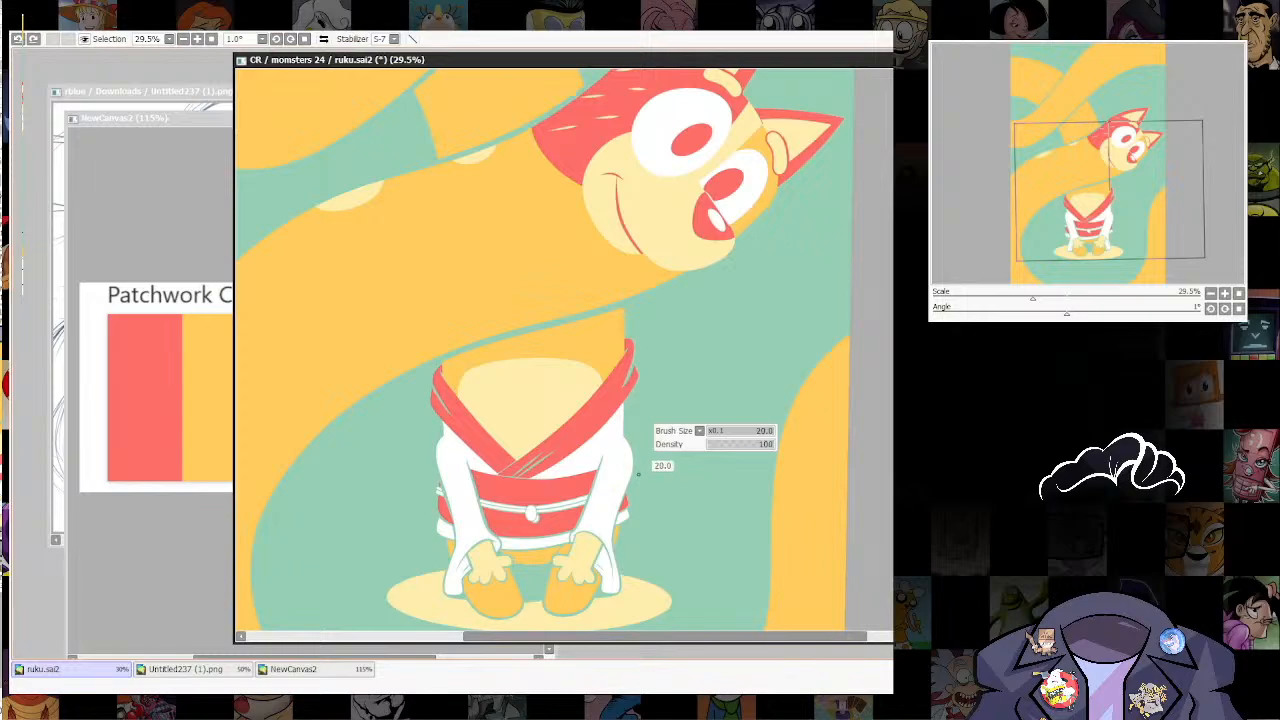
{"action": "key", "text": "["}
{"action": "key", "text": "["}
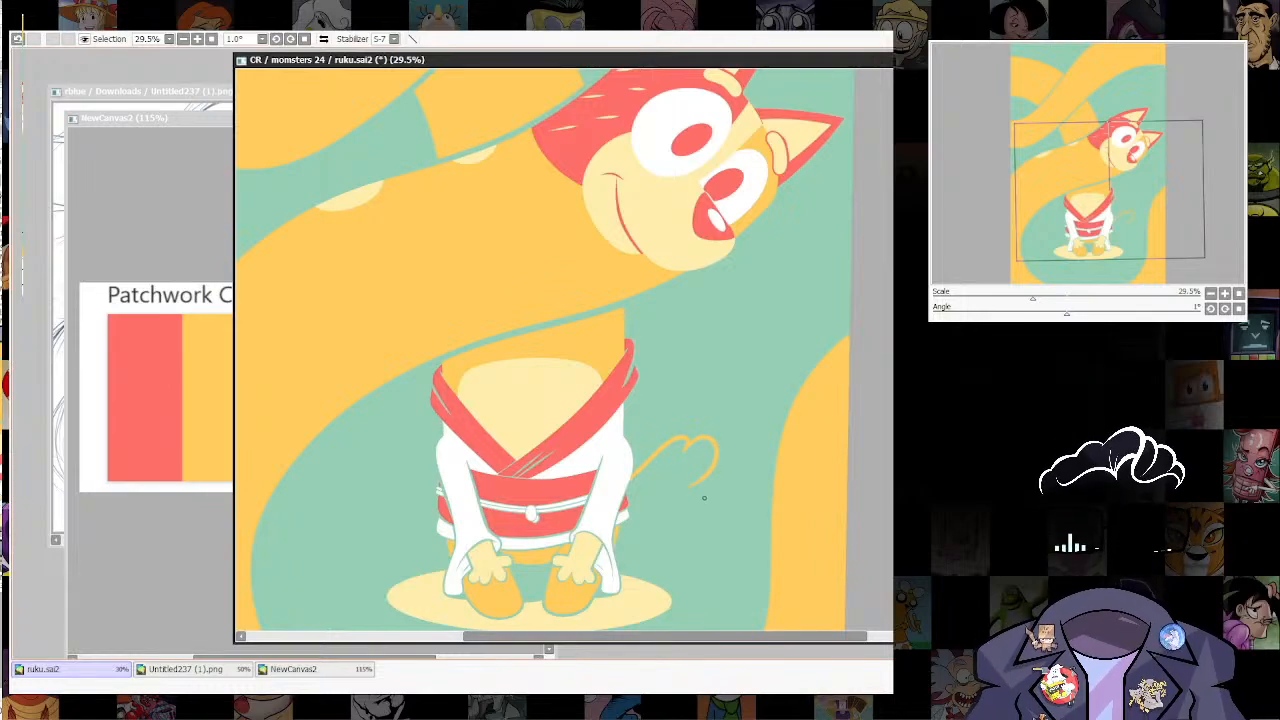
{"action": "left_click_drag", "start_coordinate": [713, 489], "coordinate": [630, 519]}
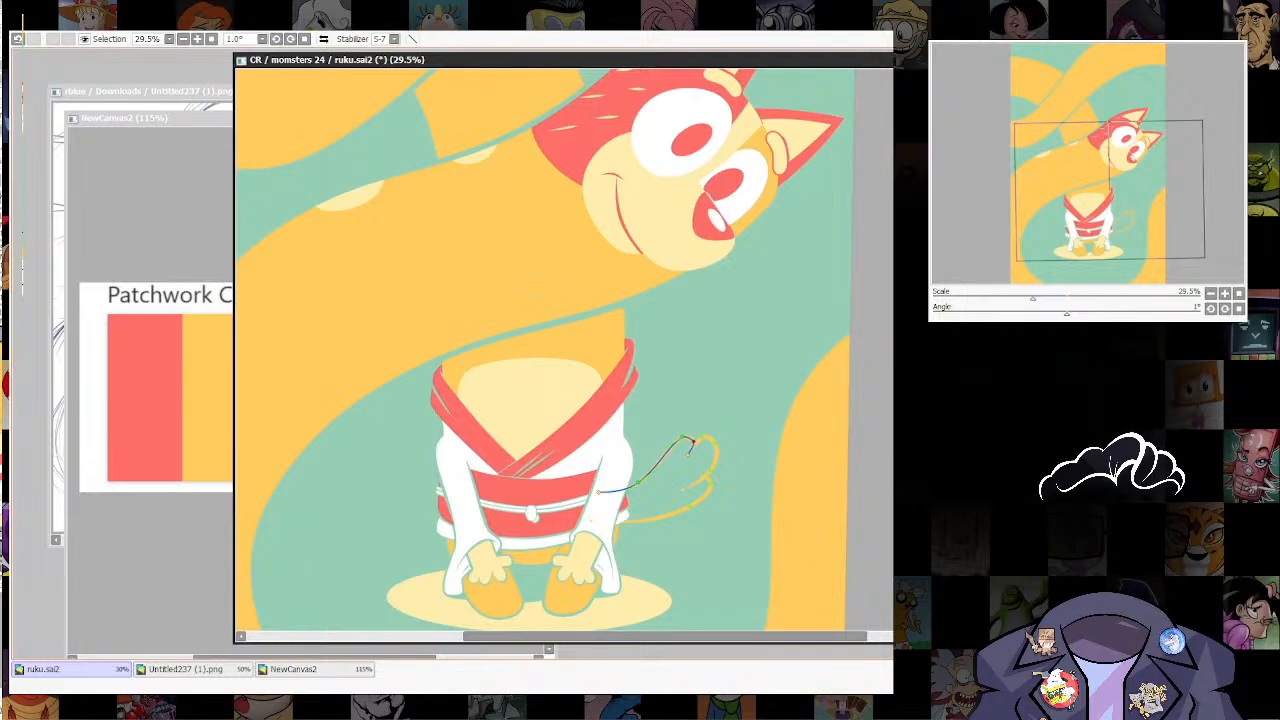
Step: Select the inside of the tail outline and fill it with the same orange
{"action": "scroll", "coordinate": [709, 440], "scroll_direction": "down", "scroll_amount": 8}
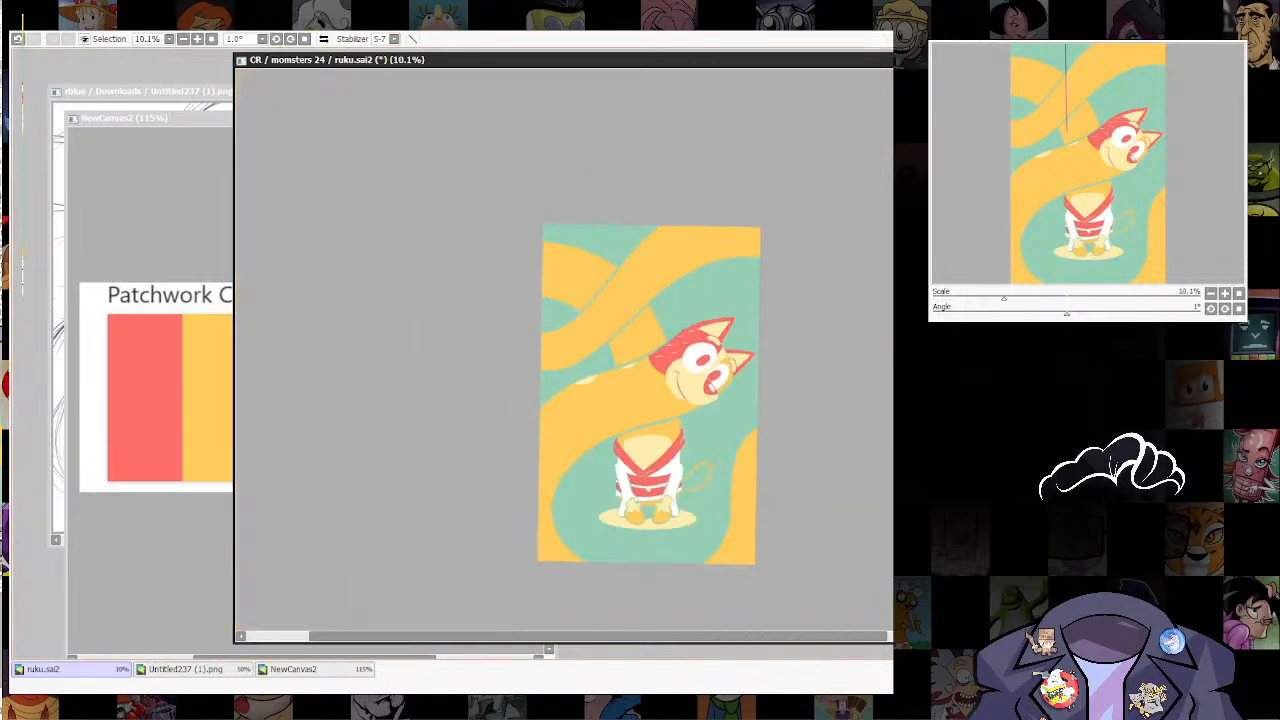
{"action": "scroll", "coordinate": [704, 480], "scroll_direction": "up", "scroll_amount": 9}
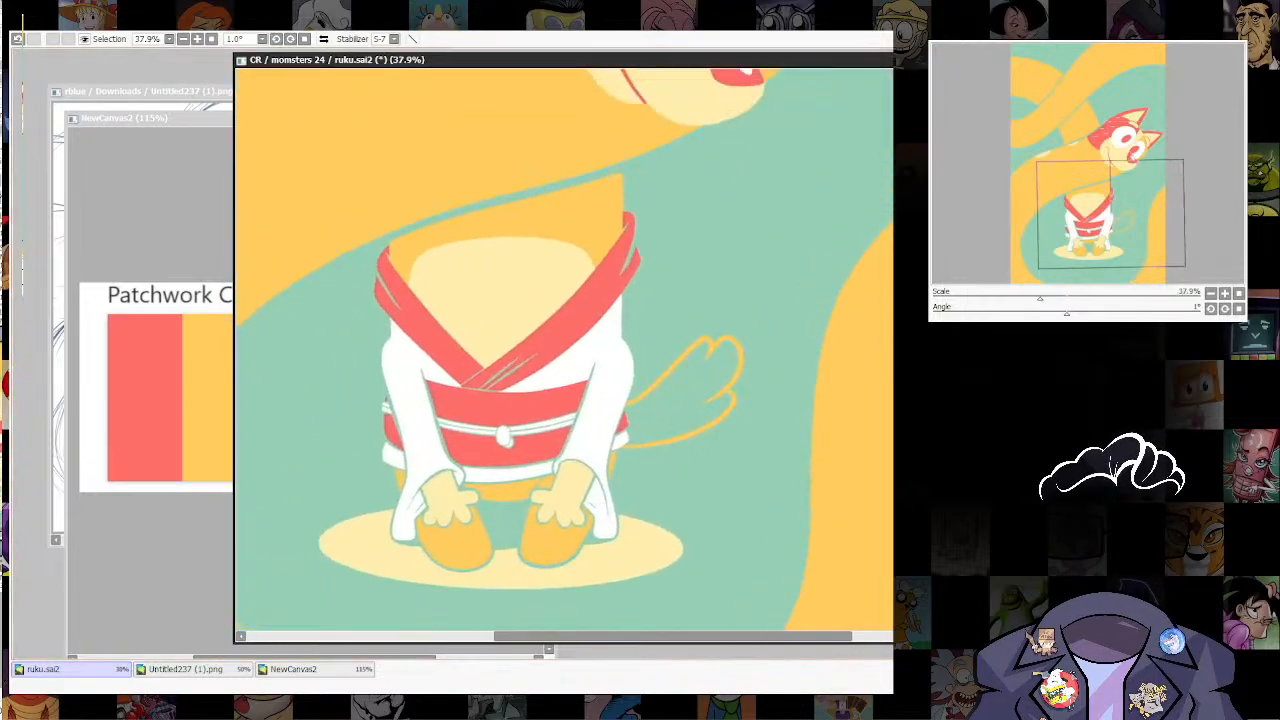
{"action": "left_click", "coordinate": [679, 398]}
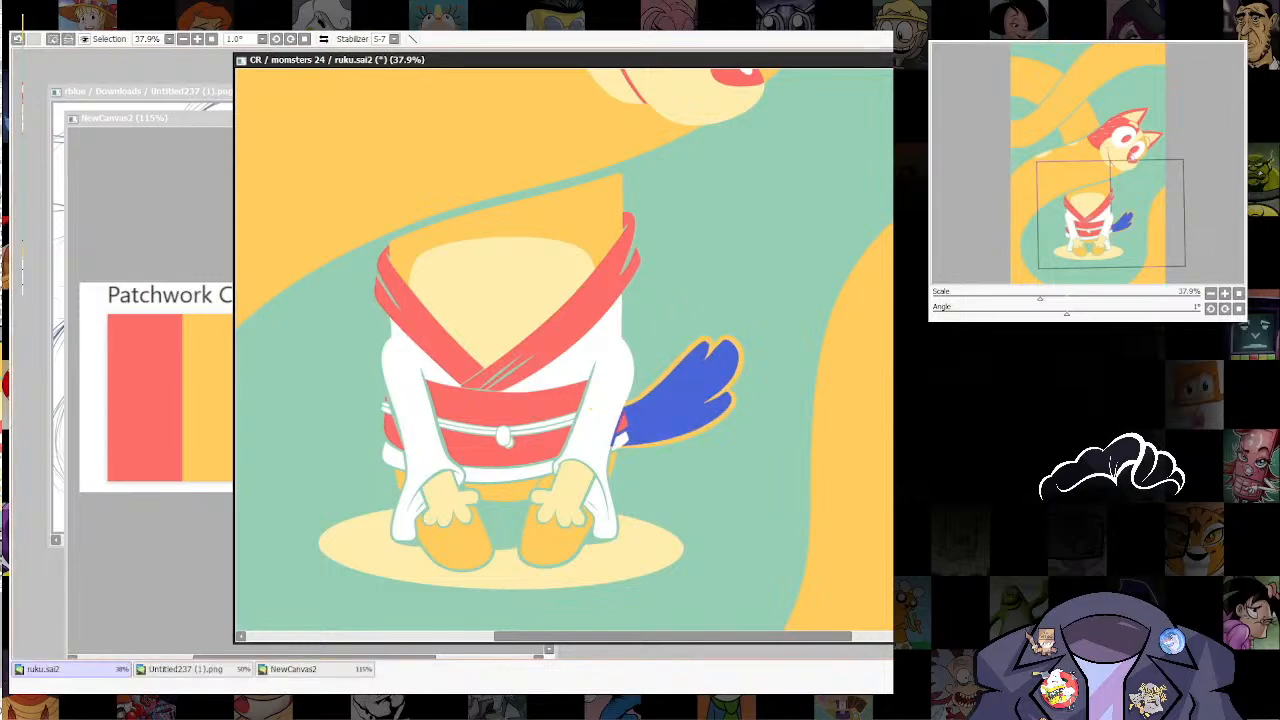
{"action": "key", "text": "ctrl+f"}
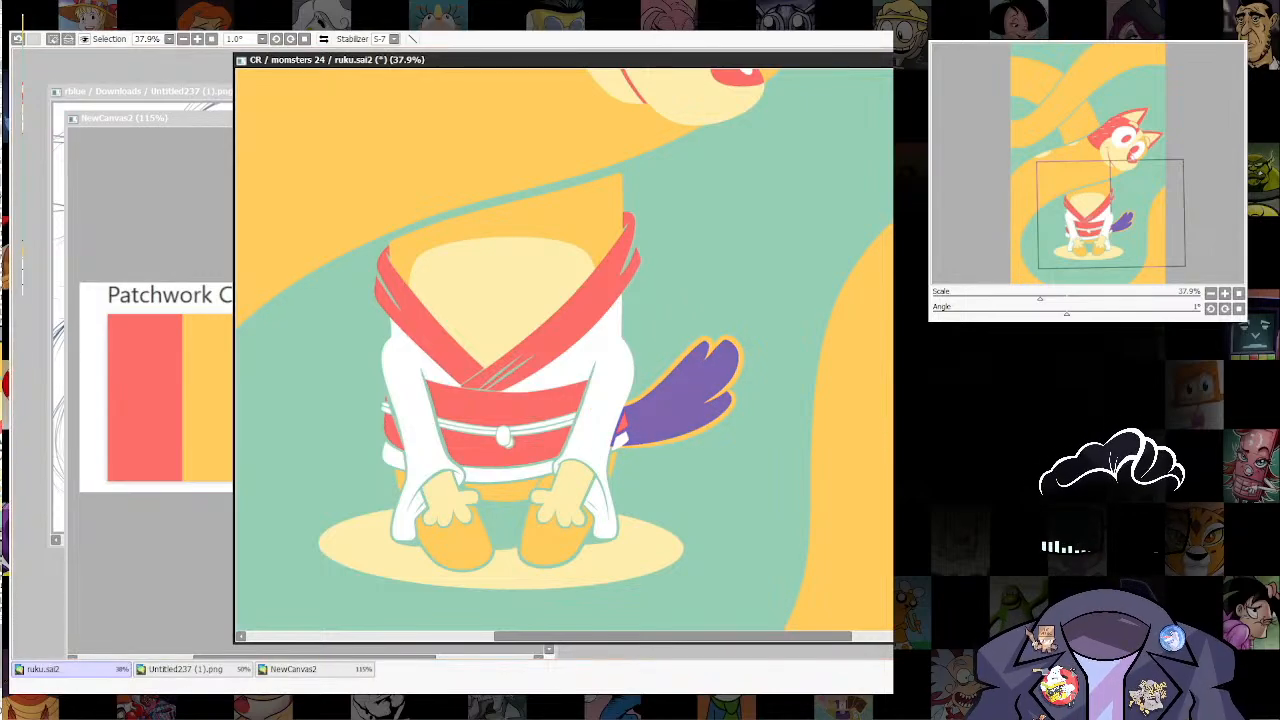
{"action": "key", "text": "ctrl+d"}
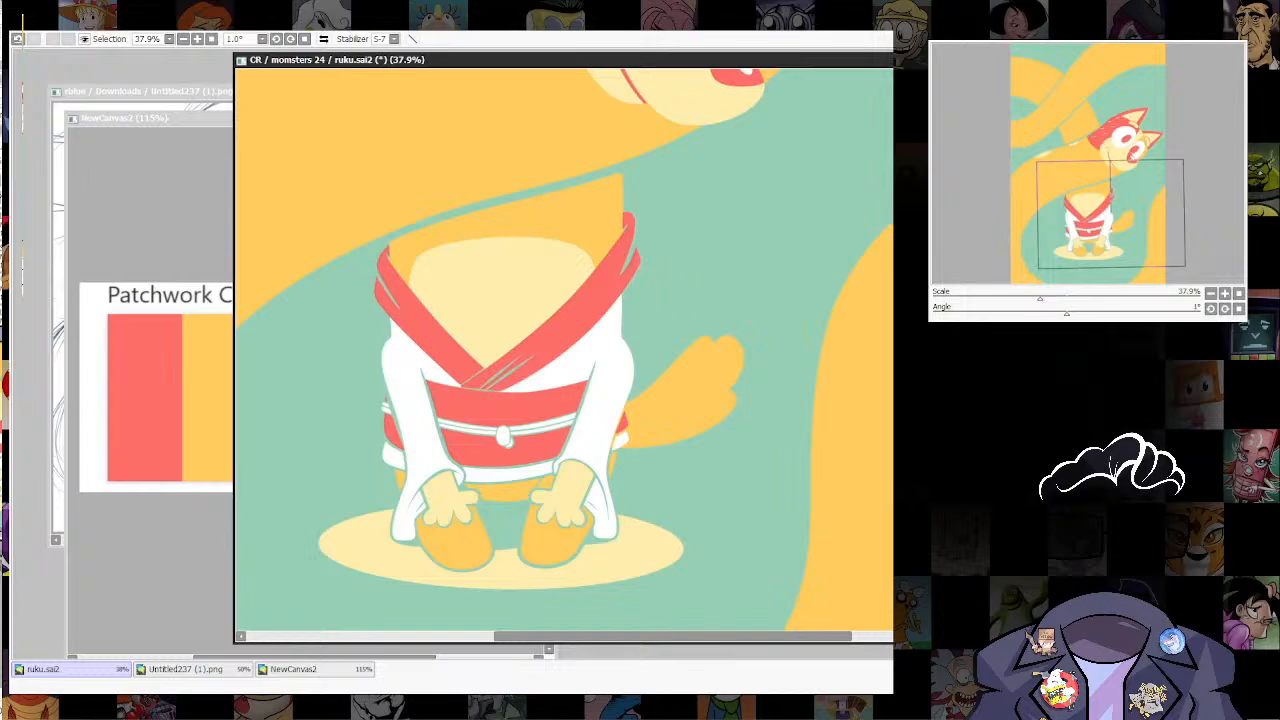
{"action": "left_click", "coordinate": [614, 415], "text": "ctrl+shift"}
{"action": "left_click", "coordinate": [612, 401], "text": "ctrl+shift"}
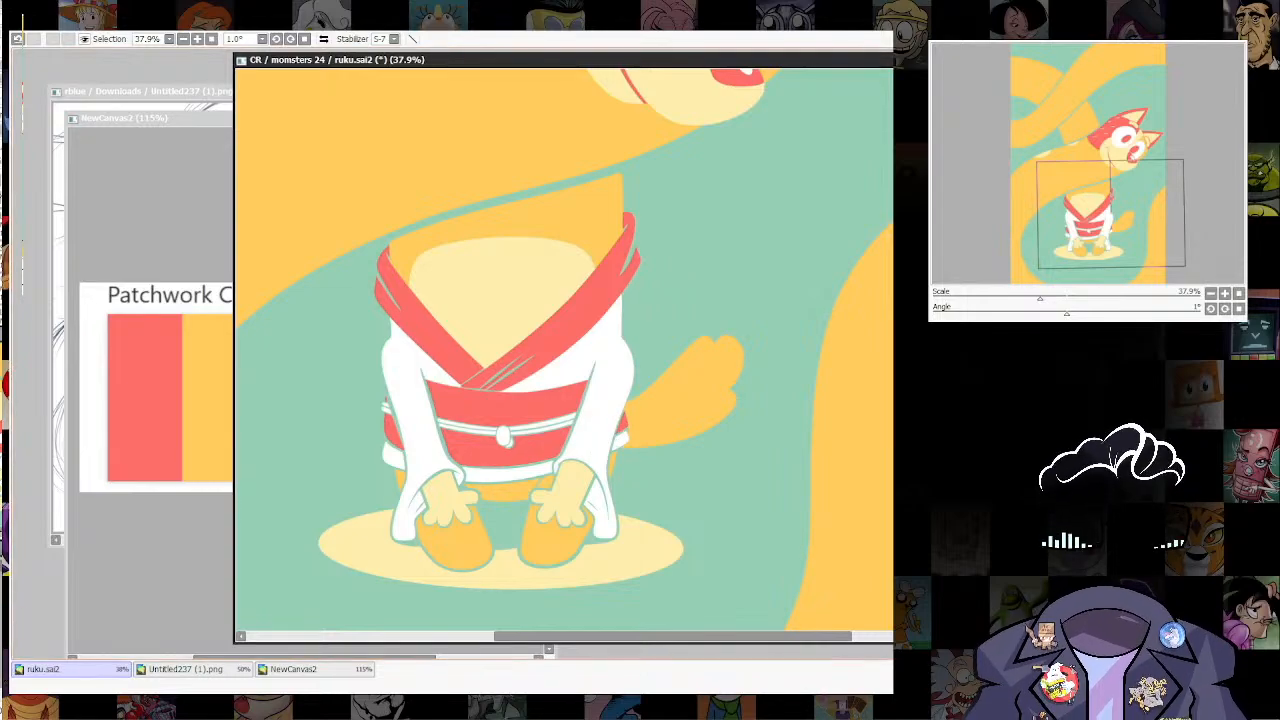
Step: Transform the tail, stretching it slightly wider away from the robe
{"action": "scroll", "coordinate": [735, 336], "scroll_direction": "up", "scroll_amount": 4}
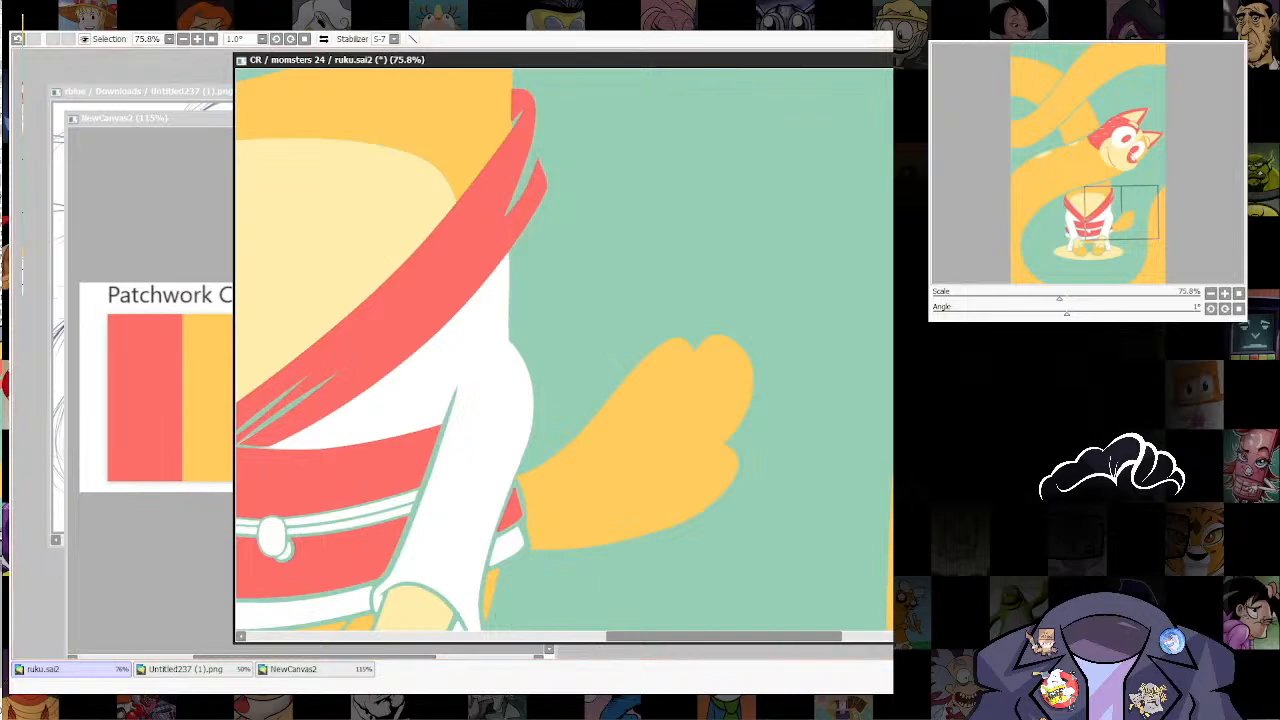
{"action": "scroll", "coordinate": [503, 609], "scroll_direction": "down", "scroll_amount": 5}
{"action": "scroll", "coordinate": [762, 309], "scroll_direction": "down", "scroll_amount": 4}
{"action": "scroll", "coordinate": [790, 245], "scroll_direction": "up", "scroll_amount": 4}
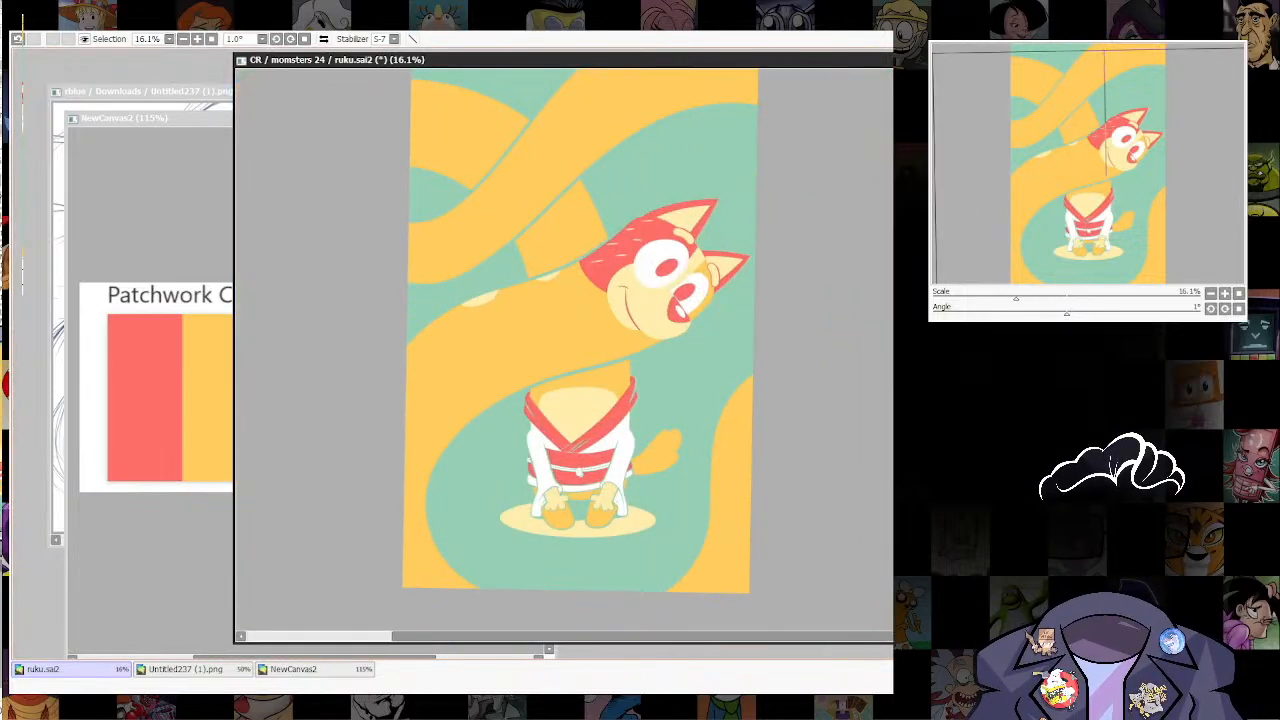
{"action": "left_click_drag", "start_coordinate": [675, 520], "coordinate": [675, 615]}
{"action": "scroll", "coordinate": [675, 615], "scroll_direction": "up", "scroll_amount": 2}
{"action": "left_click", "coordinate": [694, 498], "text": "ctrl+shift"}
{"action": "left_click_drag", "start_coordinate": [668, 538], "coordinate": [708, 495]}
{"action": "key", "text": "ctrl+t"}
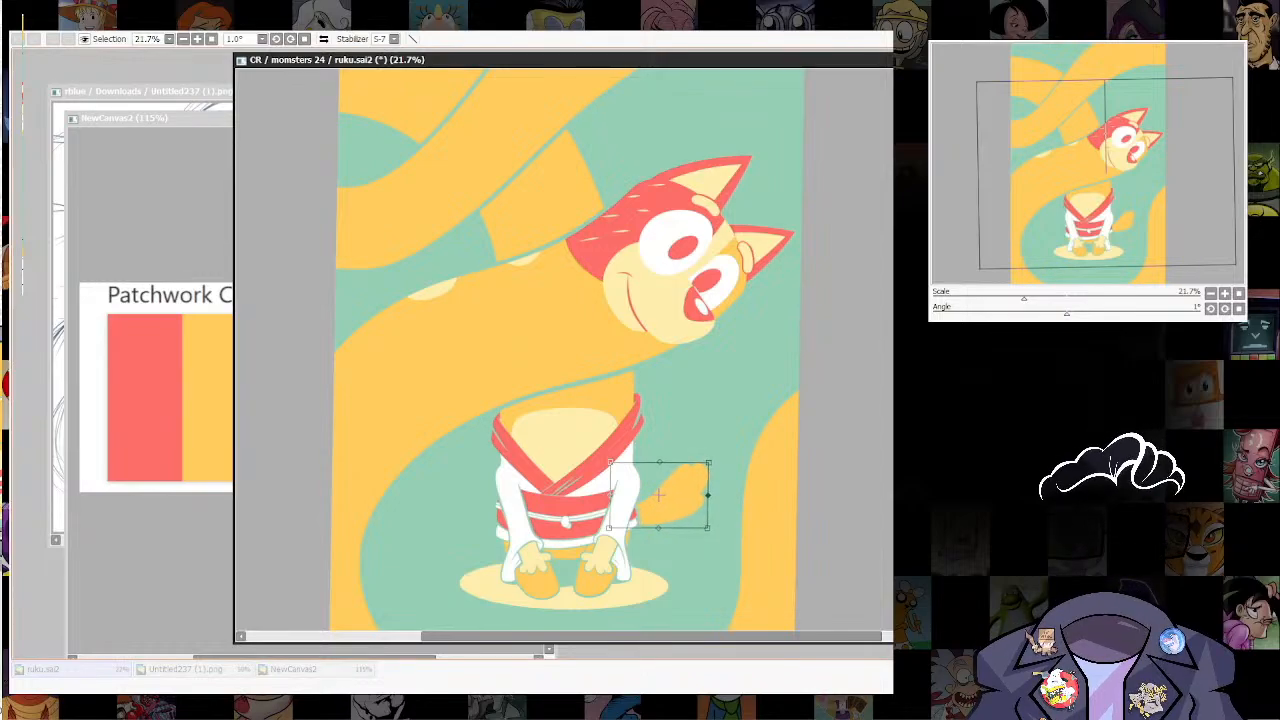
{"action": "key", "text": "Return"}
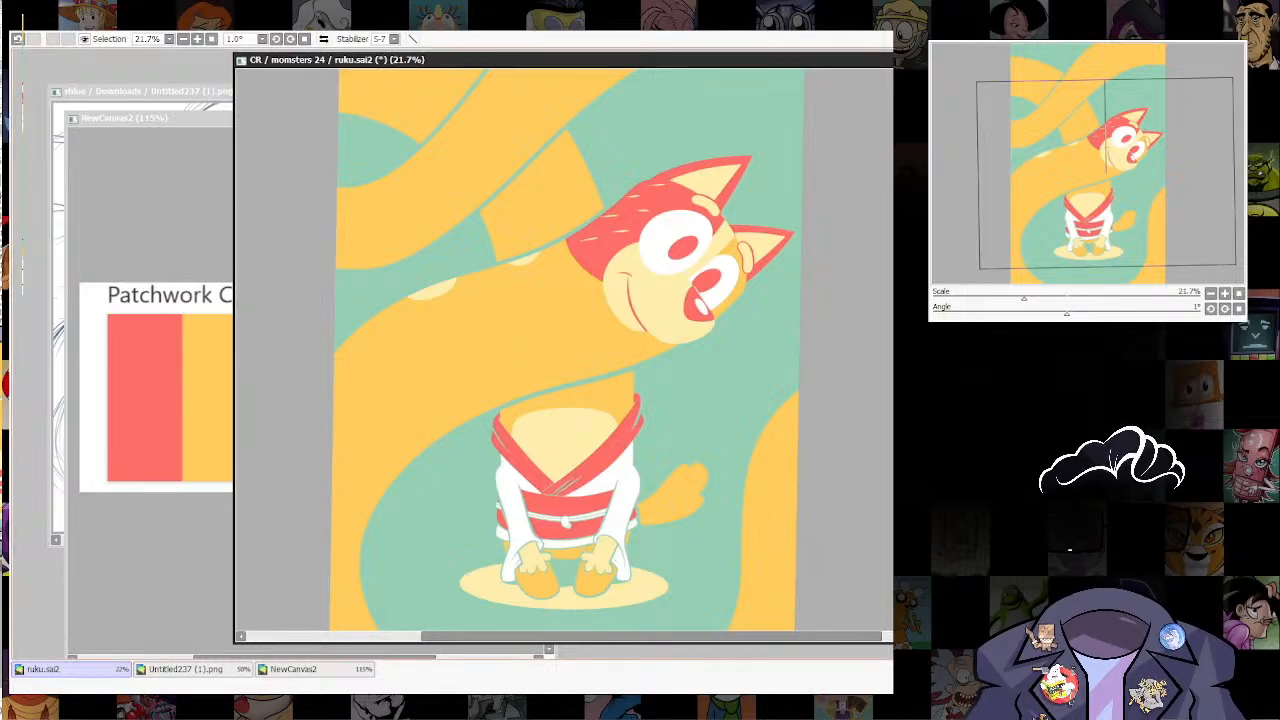
Step: Select the tail and paint pale yellow spots at its base, near its tip and in its middle
{"action": "scroll", "coordinate": [671, 489], "scroll_direction": "up", "scroll_amount": 3}
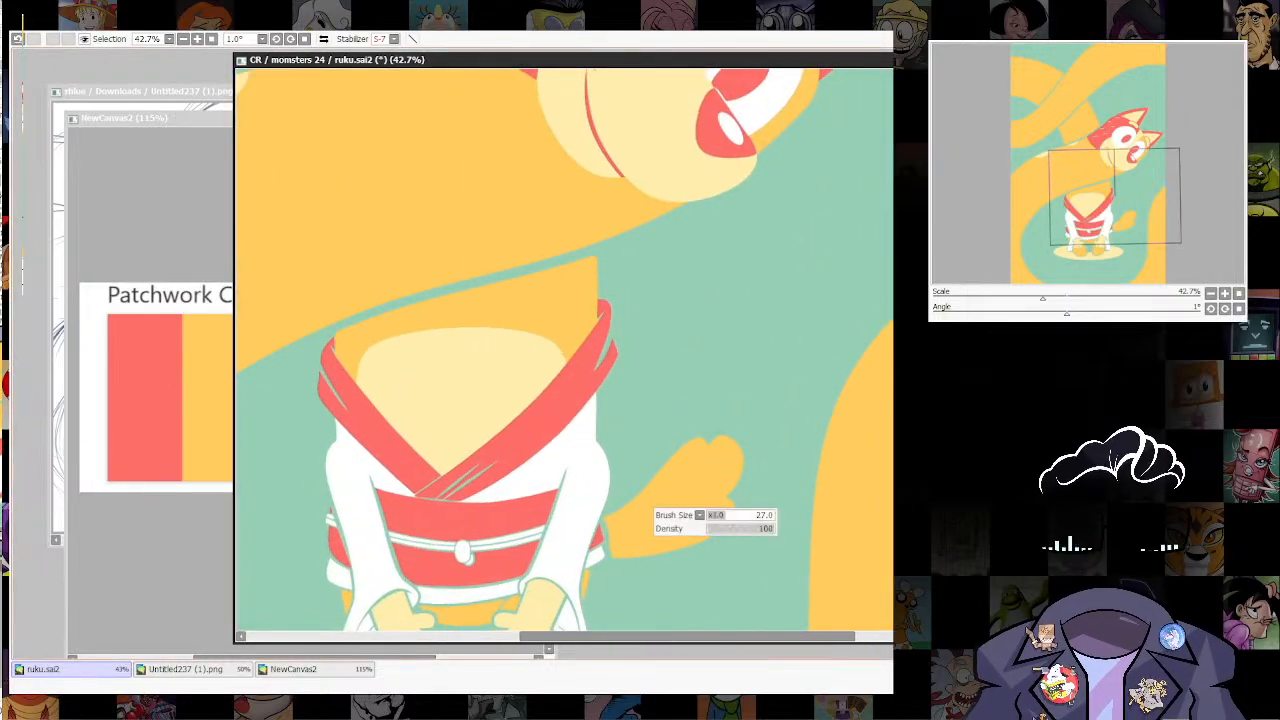
{"action": "left_click", "coordinate": [675, 497]}
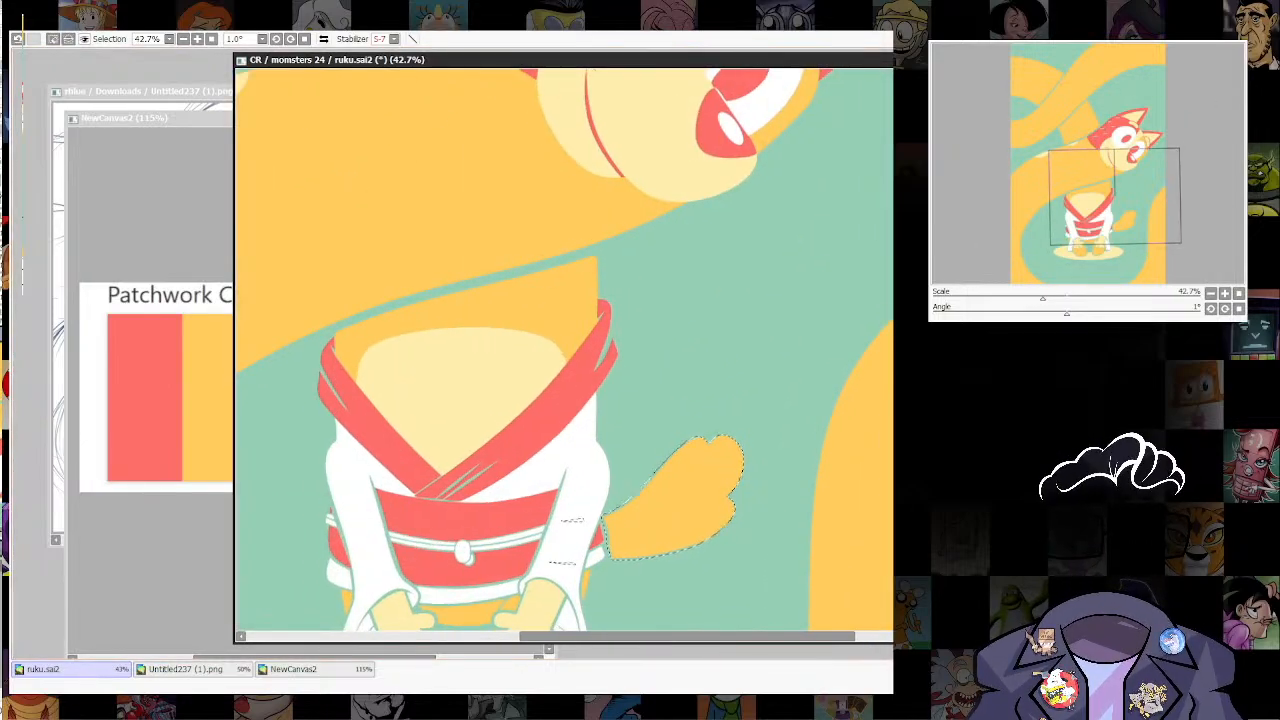
{"action": "key", "text": "n"}
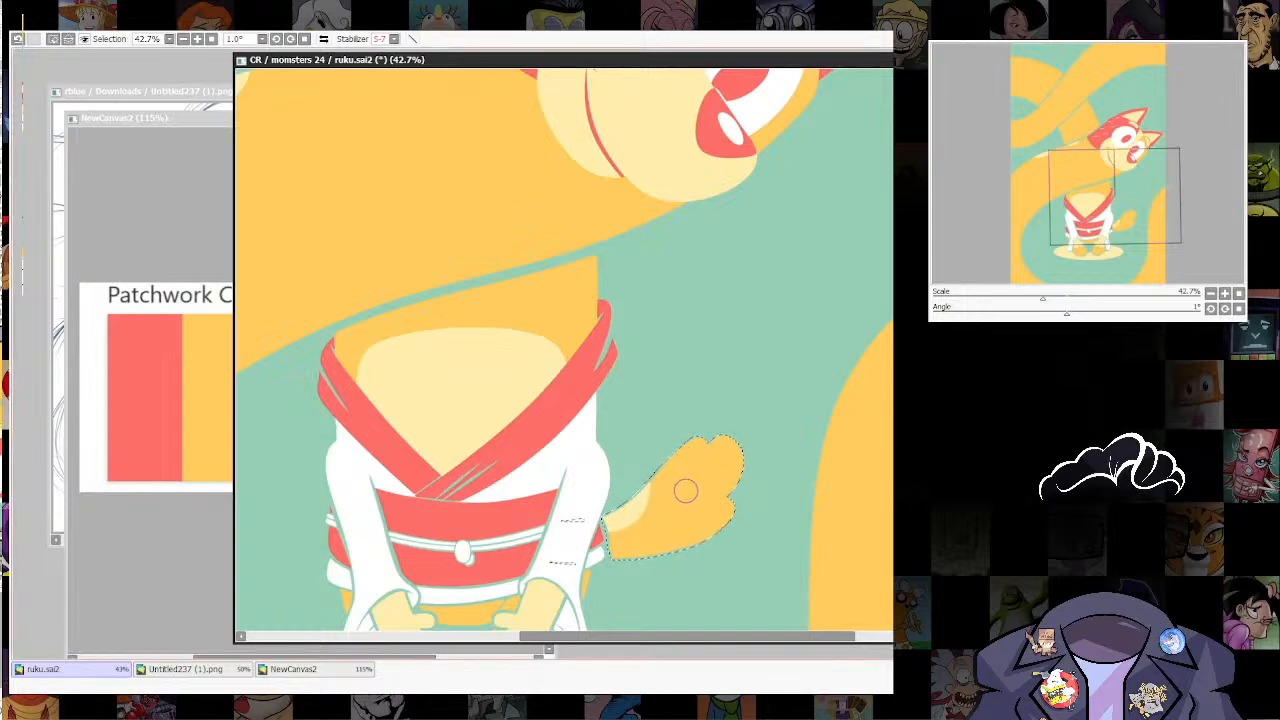
{"action": "left_click_drag", "start_coordinate": [679, 451], "coordinate": [693, 436]}
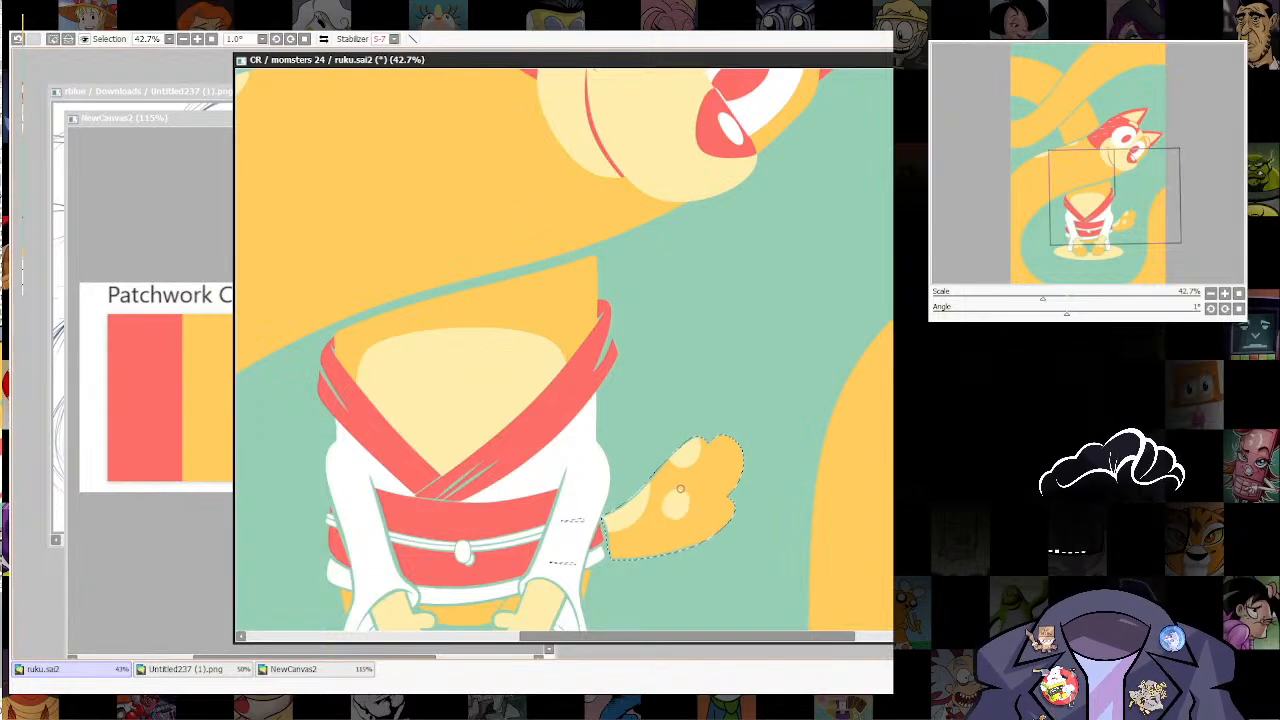
{"action": "scroll", "coordinate": [680, 488], "scroll_direction": "down", "scroll_amount": 4}
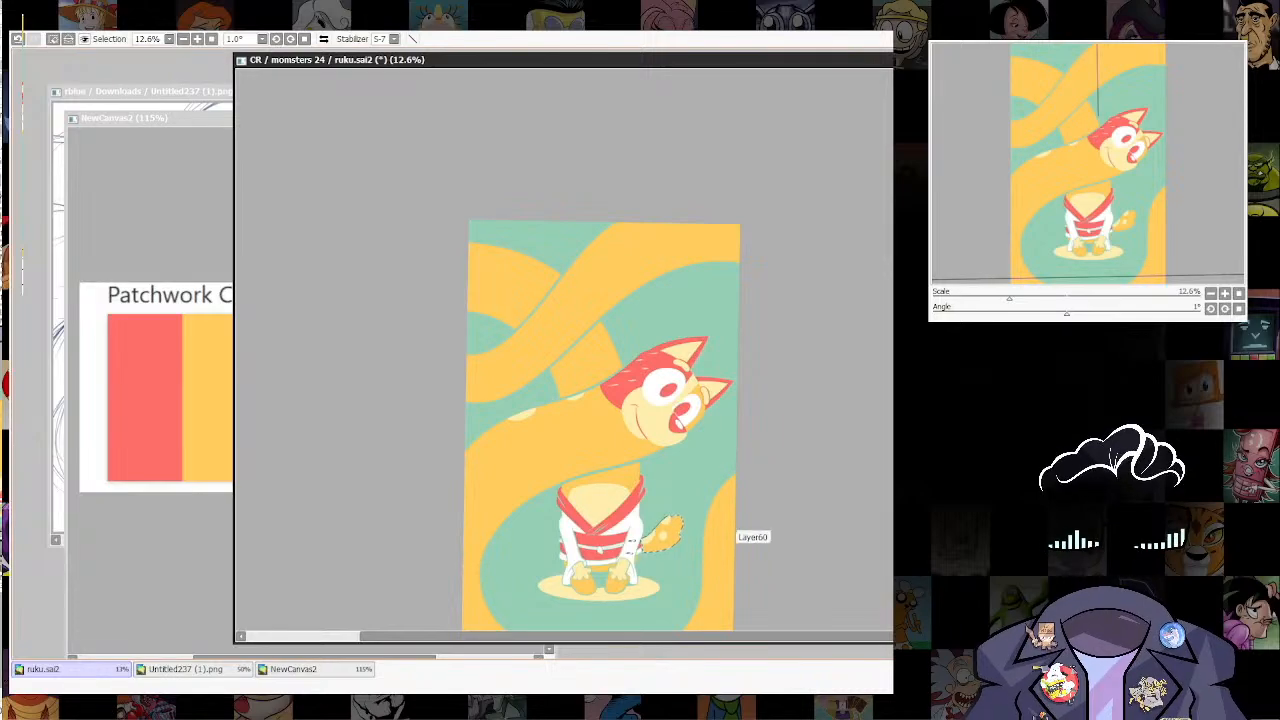
{"action": "key", "text": "ctrl+d"}
{"action": "scroll", "coordinate": [718, 505], "scroll_direction": "up", "scroll_amount": 1}
{"action": "left_click_drag", "start_coordinate": [722, 500], "coordinate": [779, 363]}
{"action": "scroll", "coordinate": [804, 328], "scroll_direction": "down", "scroll_amount": 4}
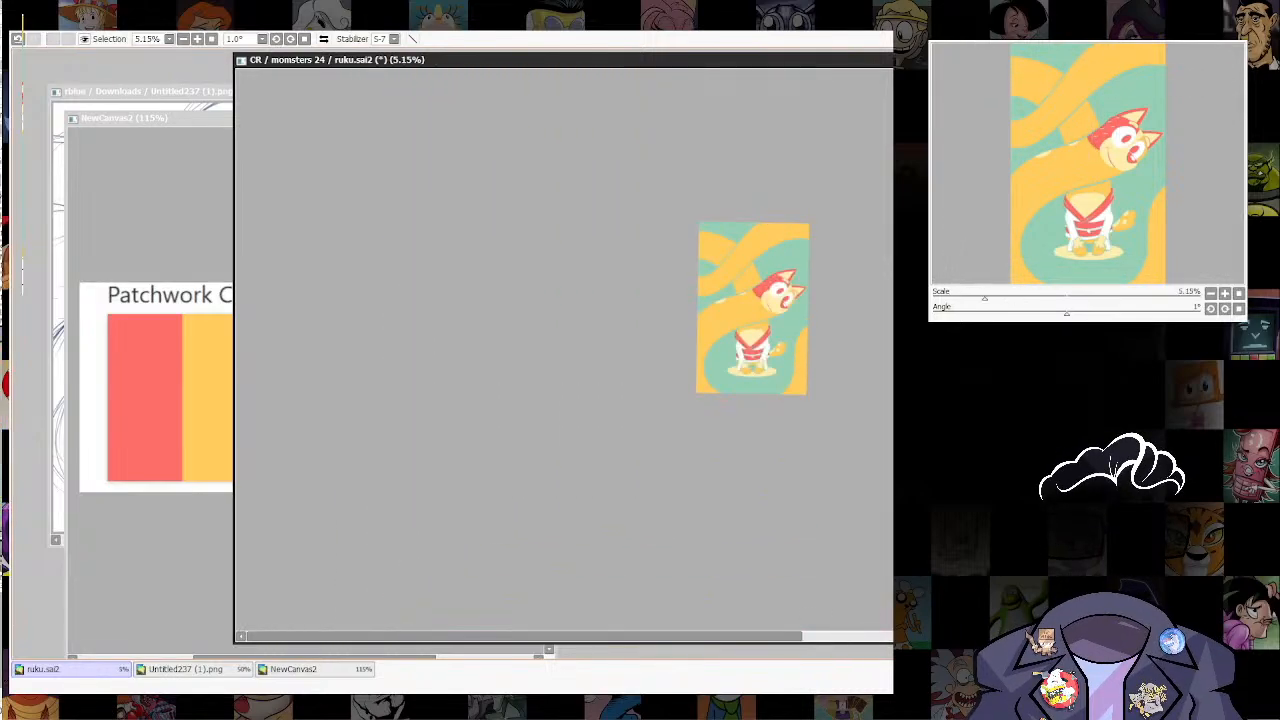
Step: Examine the whole illustration at several magnifications, comparing it with and without the green background fill
{"action": "scroll", "coordinate": [789, 298], "scroll_direction": "up", "scroll_amount": 5}
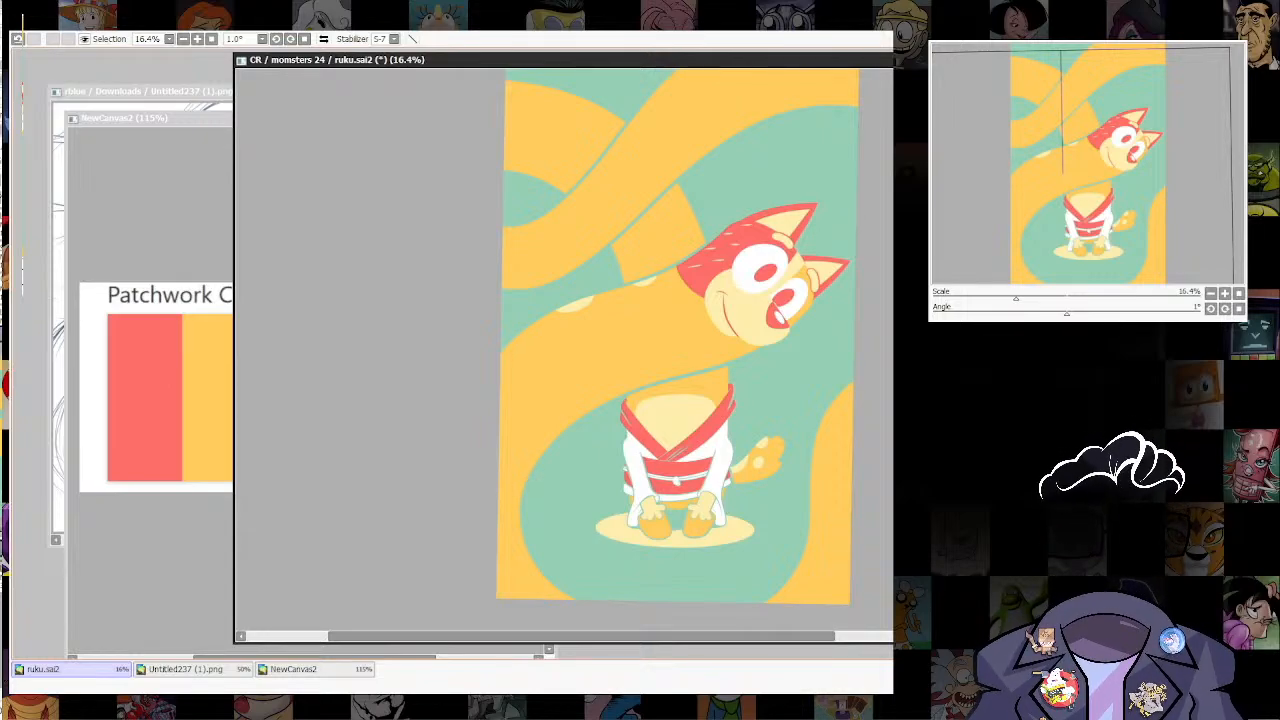
{"action": "scroll", "coordinate": [720, 590], "scroll_direction": "up", "scroll_amount": 1}
{"action": "scroll", "coordinate": [654, 327], "scroll_direction": "down", "scroll_amount": 2}
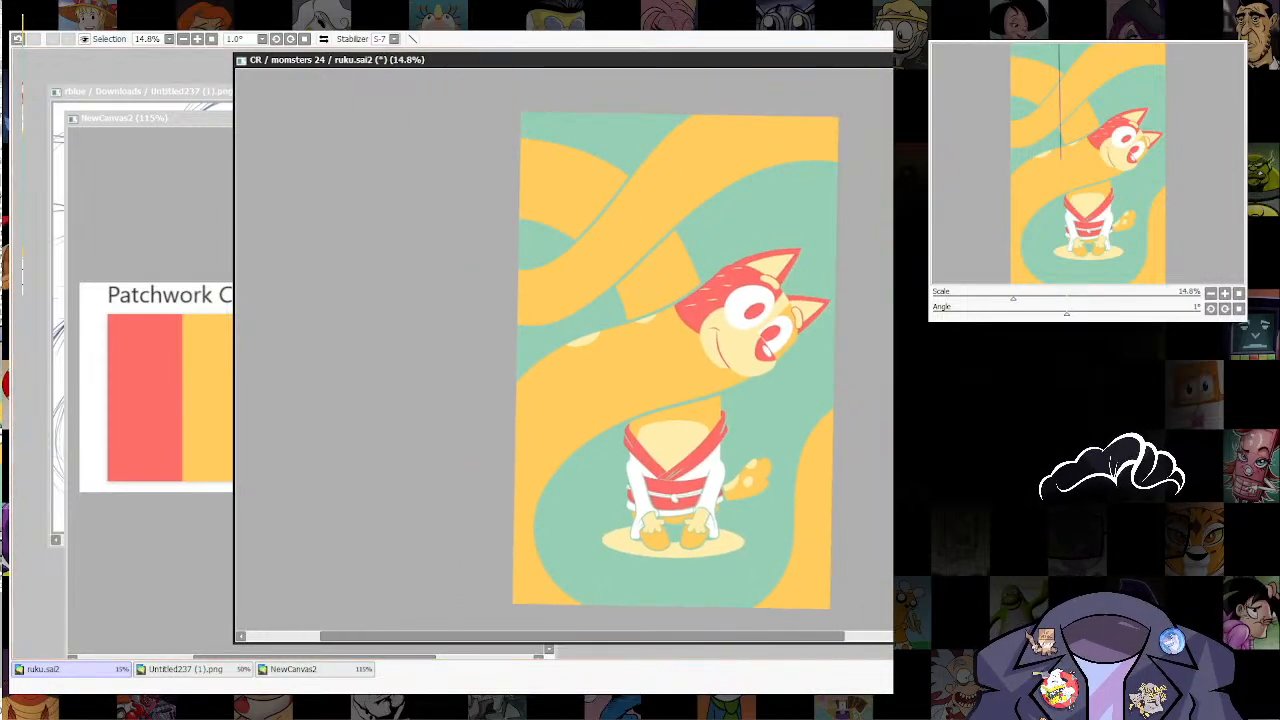
{"action": "scroll", "coordinate": [751, 436], "scroll_direction": "up", "scroll_amount": 2}
{"action": "scroll", "coordinate": [780, 401], "scroll_direction": "down", "scroll_amount": 3}
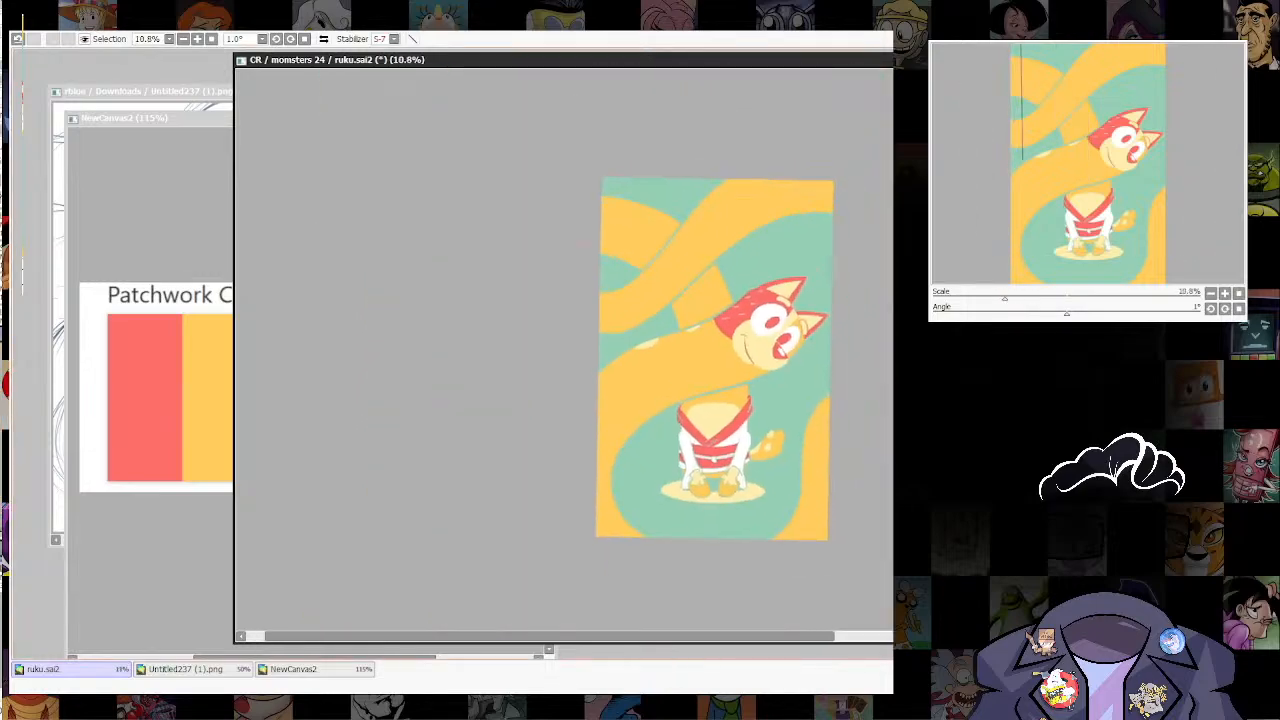
{"action": "scroll", "coordinate": [840, 425], "scroll_direction": "up", "scroll_amount": 1}
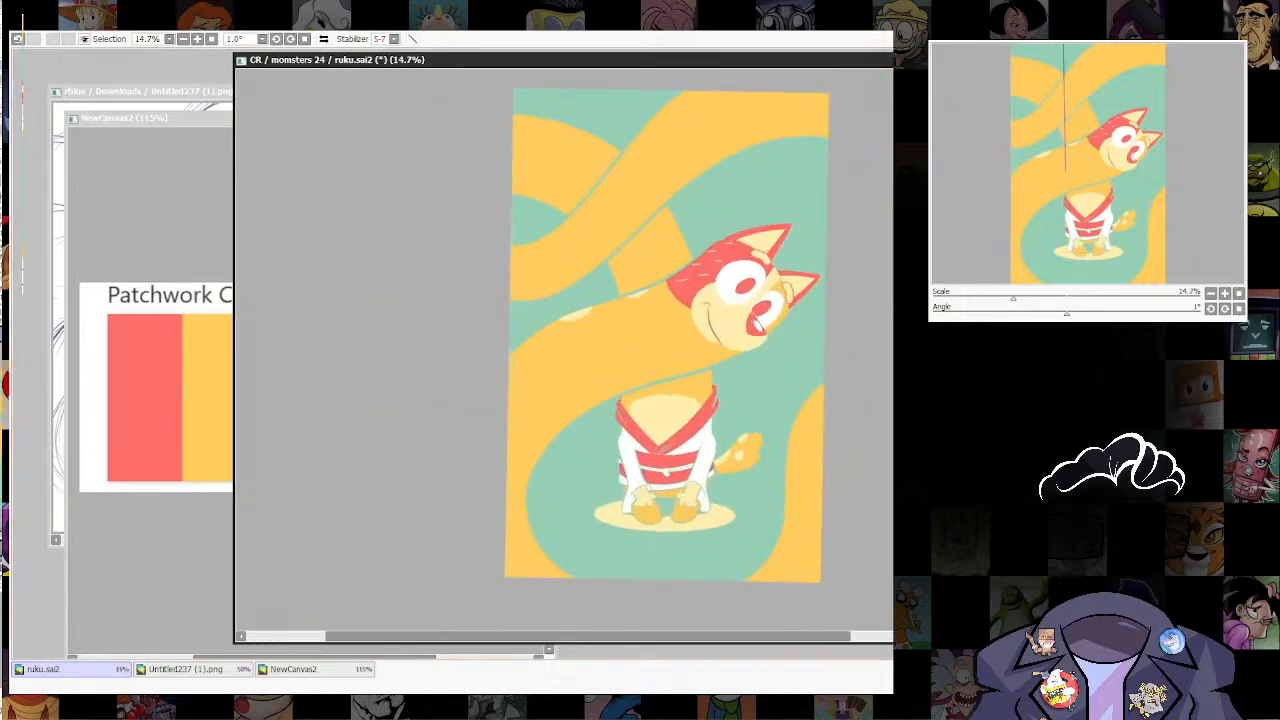
{"action": "key", "text": "ctrl+z"}
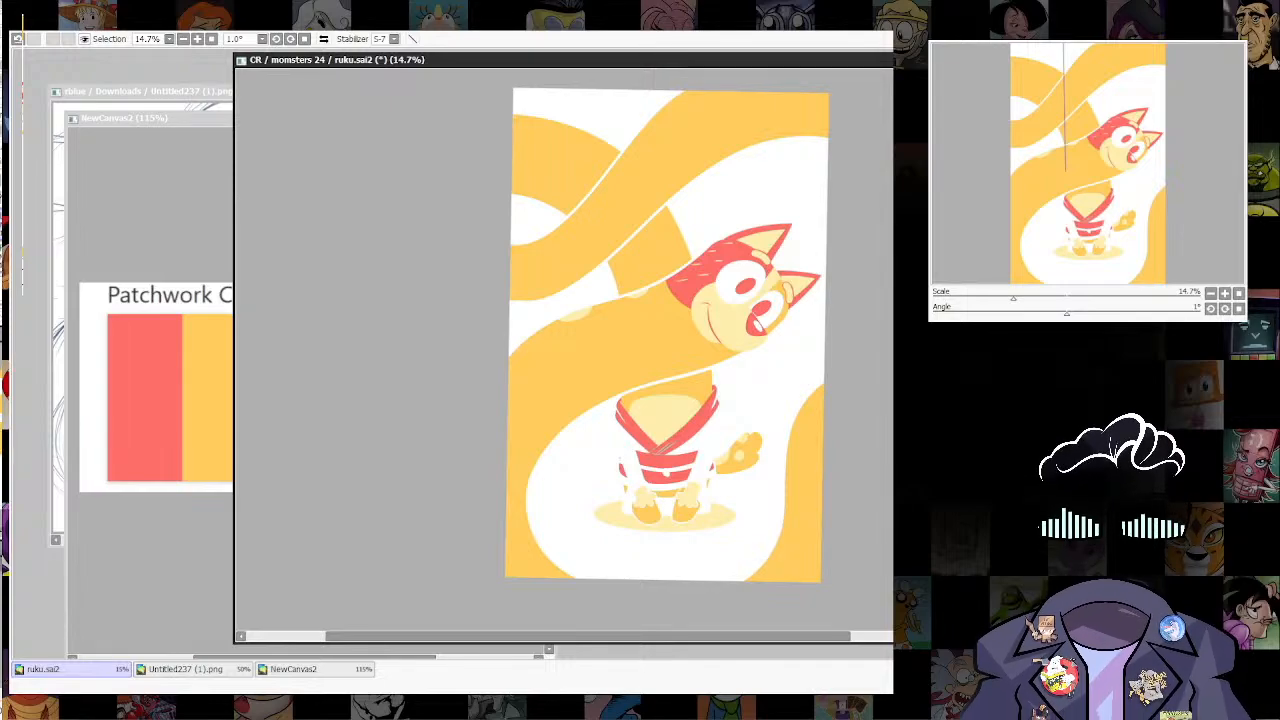
{"action": "key", "text": "ctrl+y"}
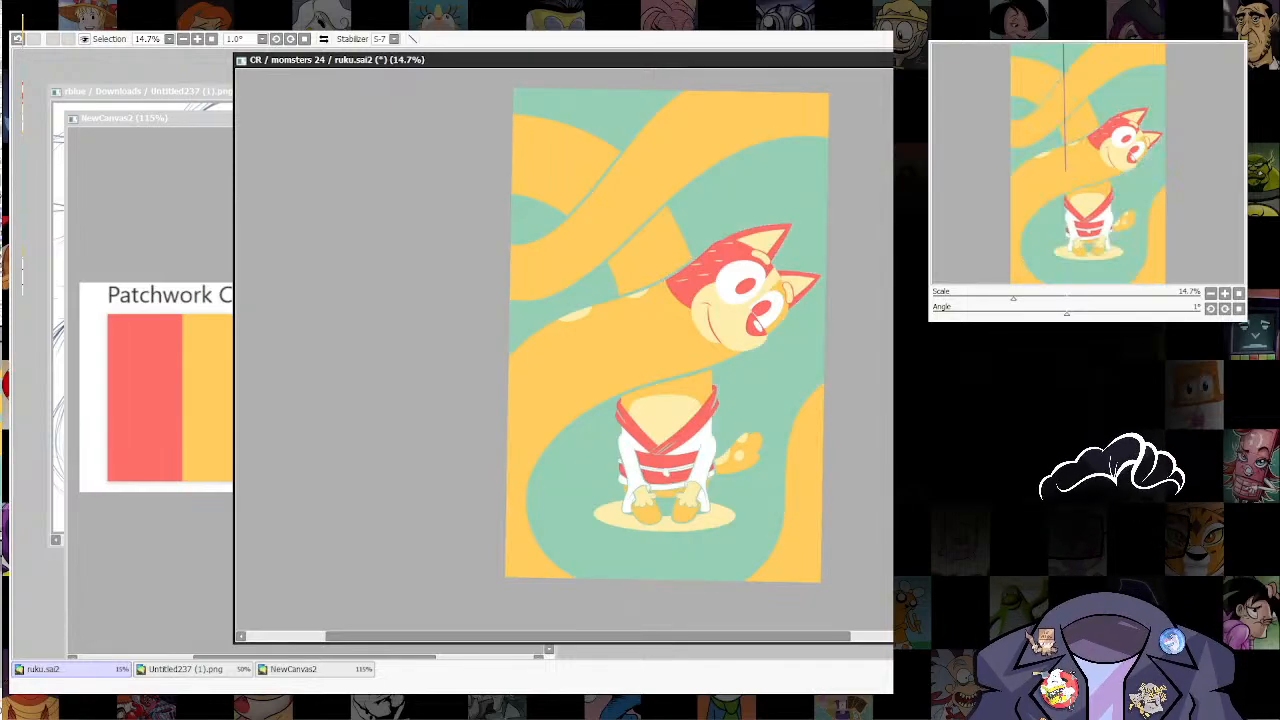
Step: Lasso the fox's head and the front section of its neck, out past the canvas edge
{"action": "left_click_drag", "start_coordinate": [667, 335], "coordinate": [668, 370]}
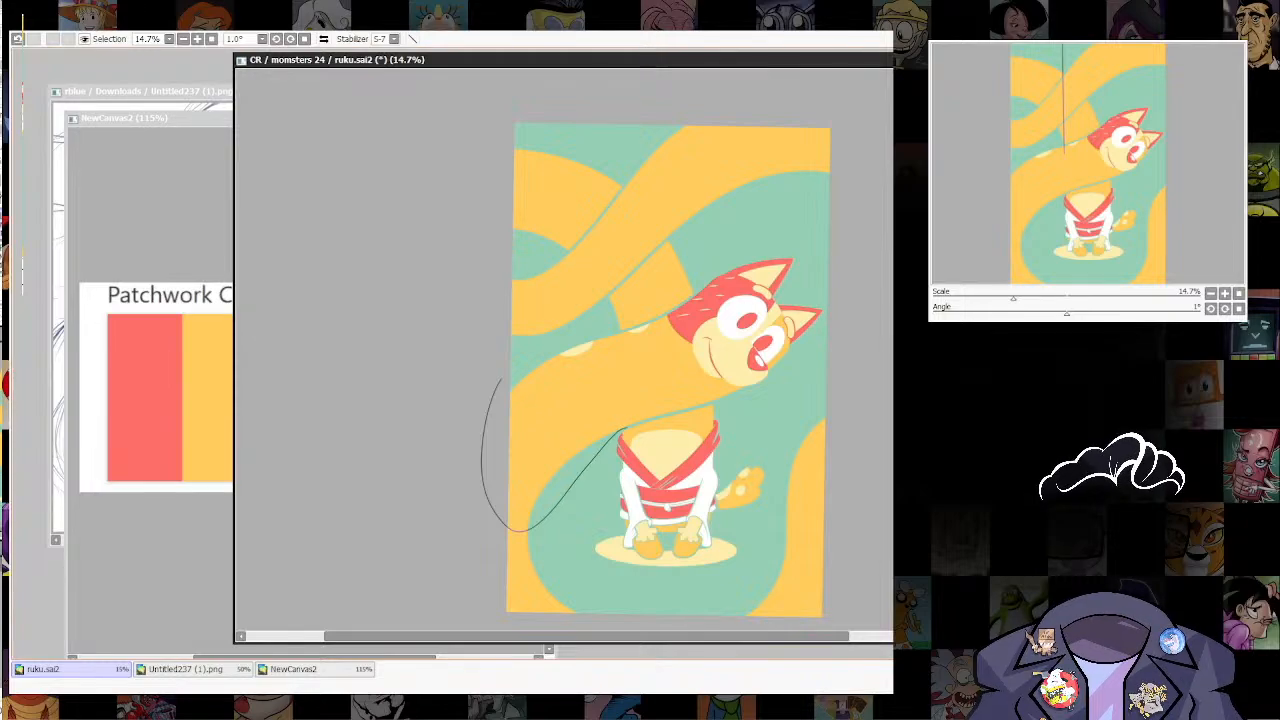
{"action": "mouse_move", "coordinate": [728, 400]}
{"action": "left_mouse_down"}
{"action": "mouse_move", "coordinate": [793, 369]}
{"action": "mouse_move", "coordinate": [828, 288]}
{"action": "left_mouse_up"}
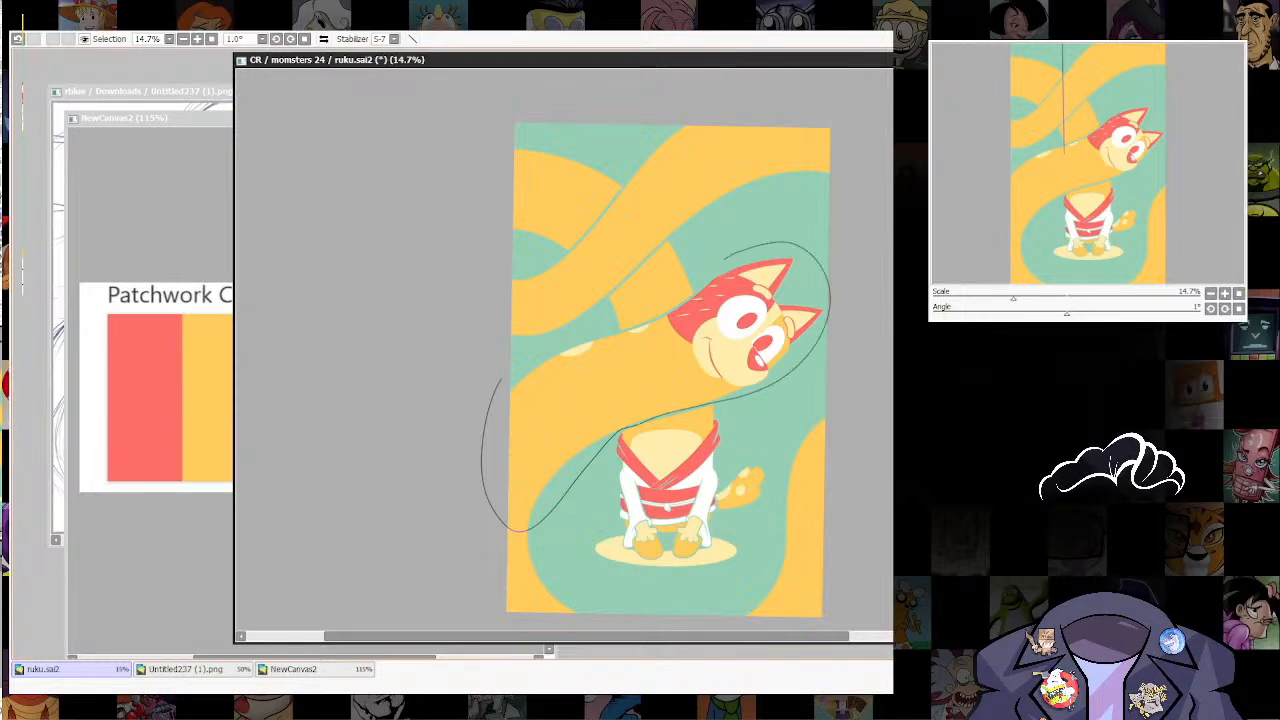
{"action": "left_click_drag", "start_coordinate": [680, 298], "coordinate": [590, 332]}
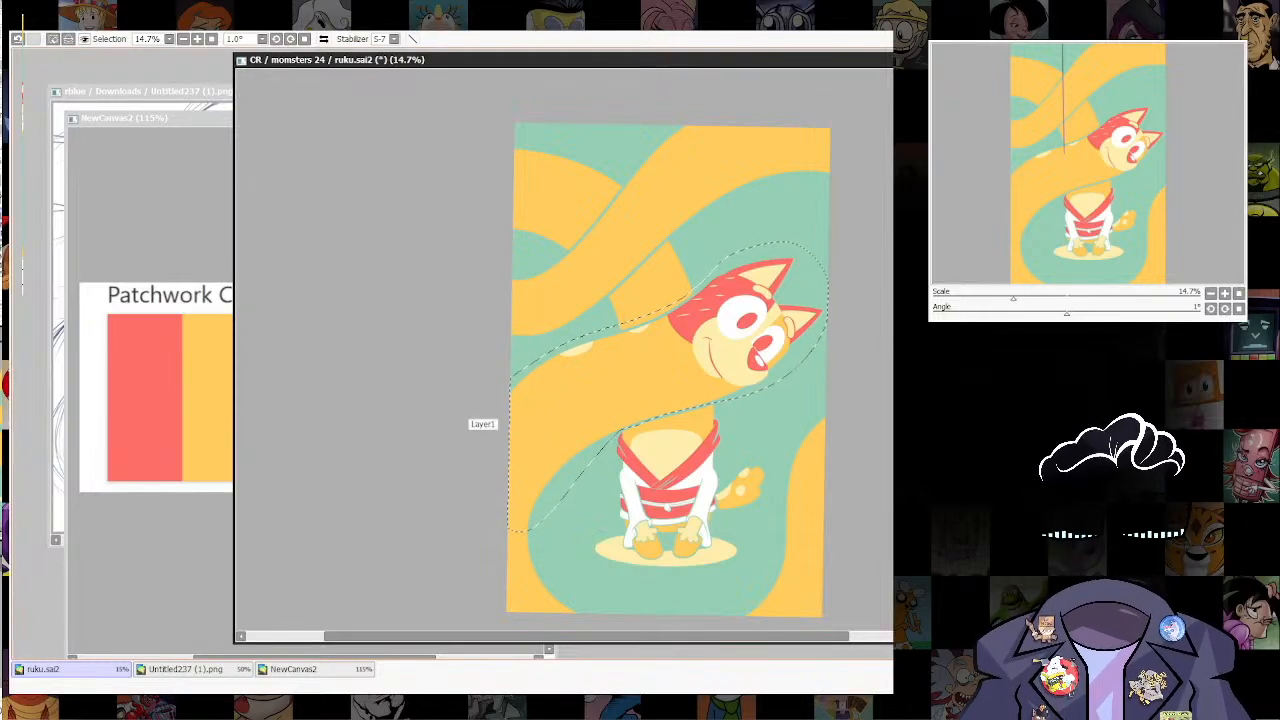
Step: Enlarge the selected head and neck and shift them up toward the canvas edge opposite the face
{"action": "key", "text": "ctrl+t"}
{"action": "left_click_drag", "start_coordinate": [831, 251], "coordinate": [867, 220]}
{"action": "left_click_drag", "start_coordinate": [665, 395], "coordinate": [624, 418]}
{"action": "mouse_move", "coordinate": [624, 412]}
{"action": "left_mouse_down"}
{"action": "mouse_move", "coordinate": [689, 400]}
{"action": "mouse_move", "coordinate": [622, 419]}
{"action": "left_mouse_up"}
{"action": "left_click_drag", "start_coordinate": [848, 246], "coordinate": [846, 232]}
{"action": "left_click_drag", "start_coordinate": [622, 419], "coordinate": [634, 401]}
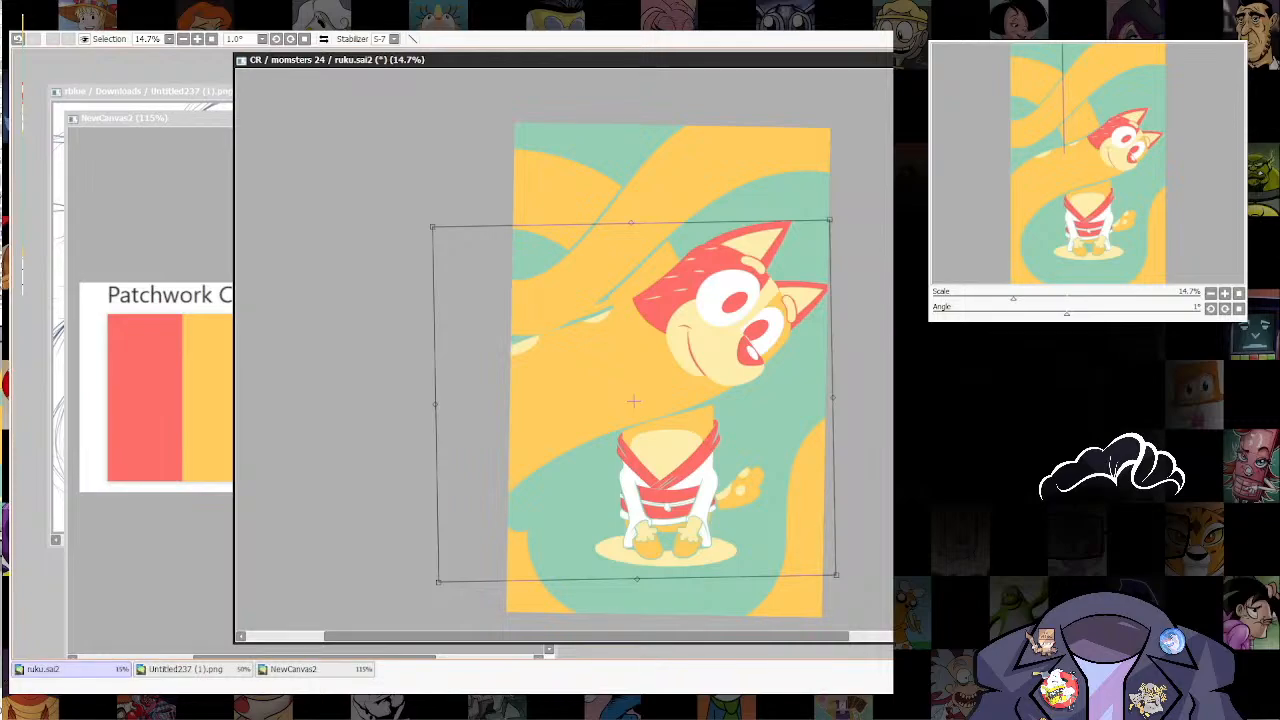
{"action": "key", "text": "Return"}
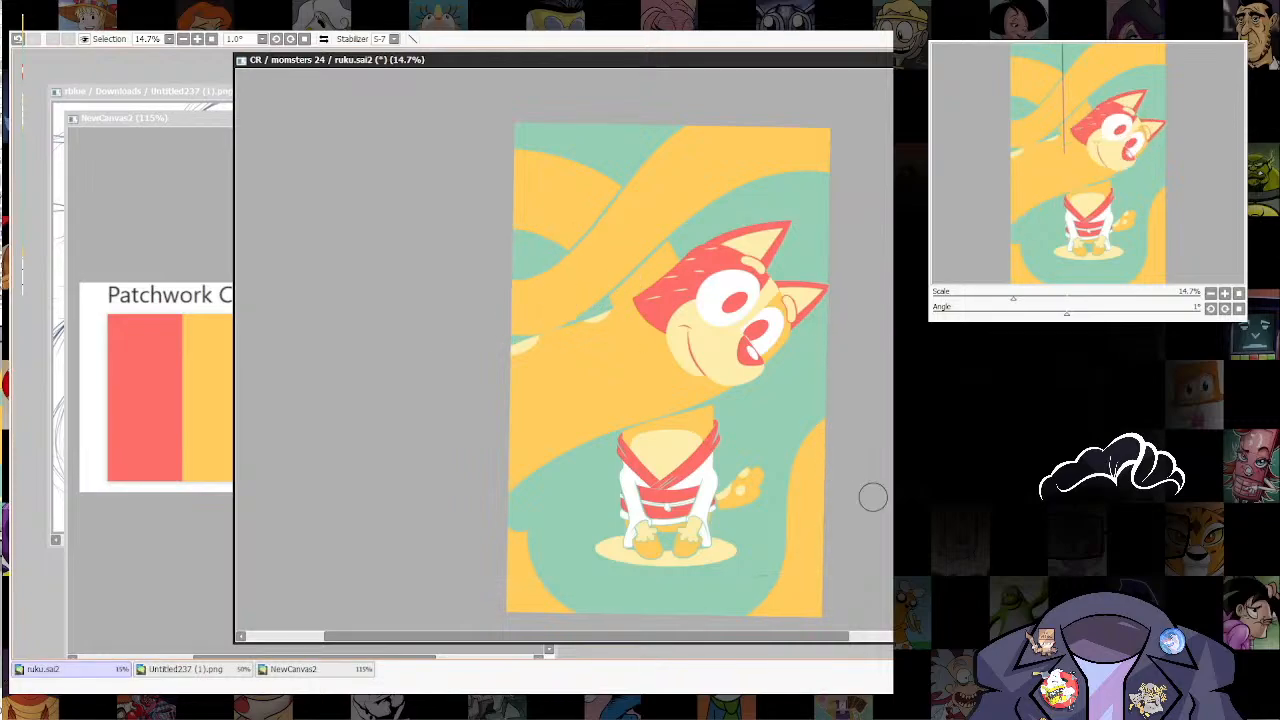
Step: Erase a thin gap along the enlarged neck's upper edge to separate it from the coil behind, undoing stray strokes
{"action": "key", "text": "ctrl+alt"}
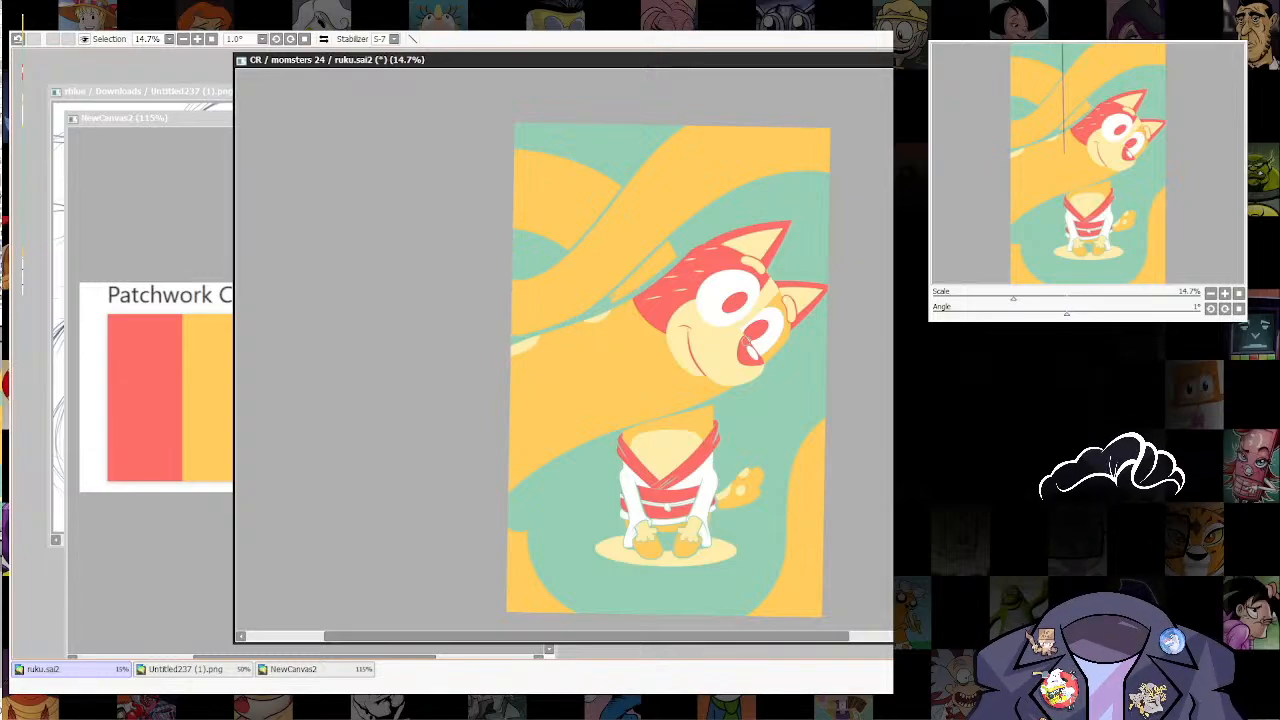
{"action": "key", "text": "ctrl+z"}
{"action": "left_click_drag", "start_coordinate": [535, 341], "coordinate": [443, 340]}
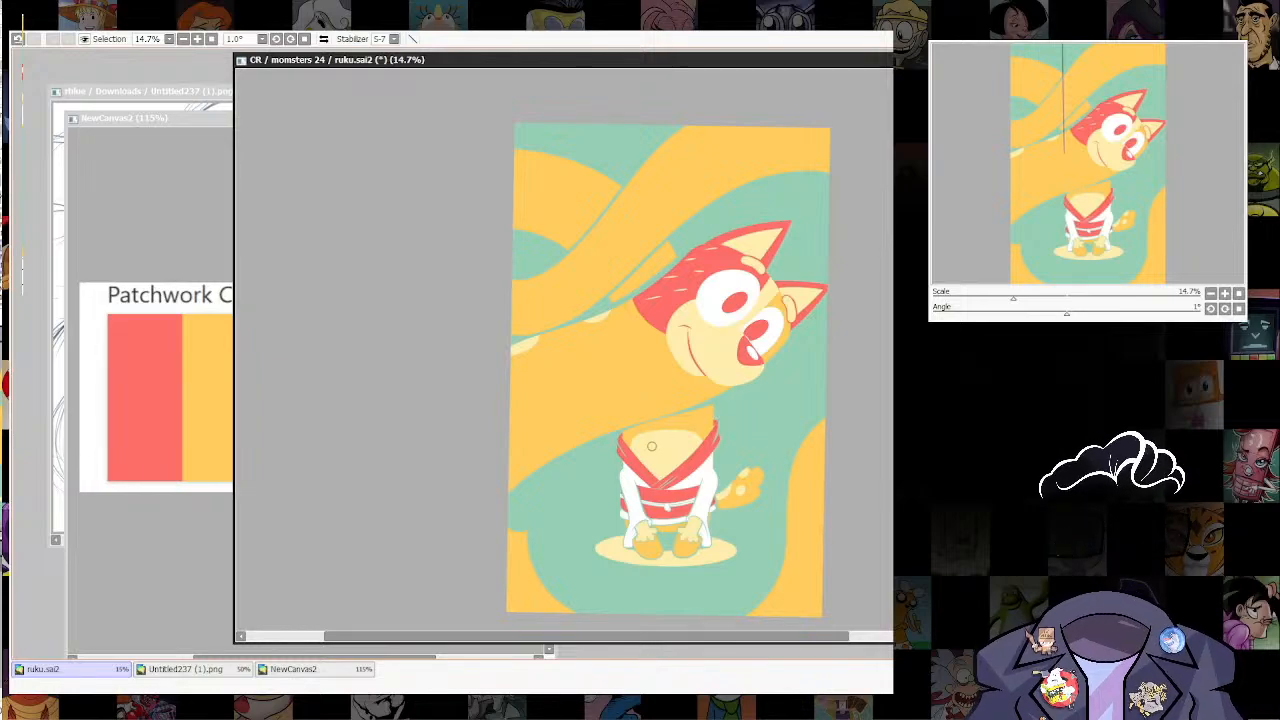
{"action": "key", "text": "ctrl+z"}
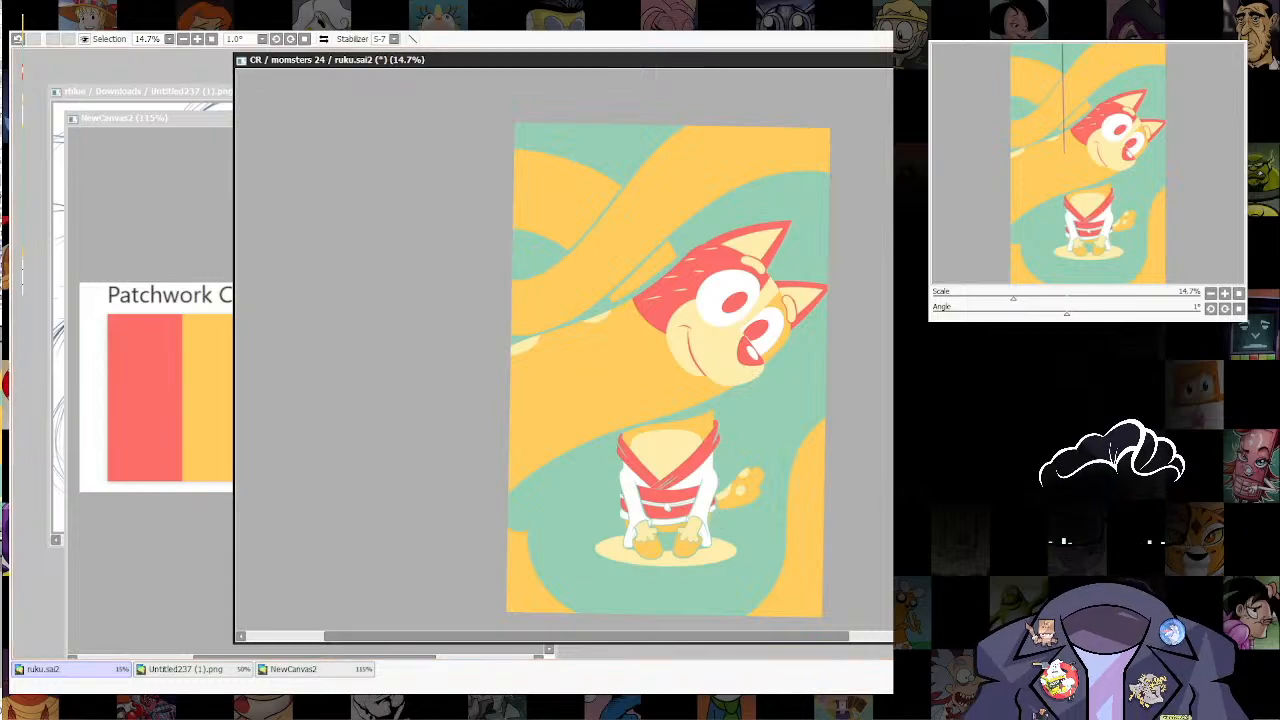
Step: Paint orange over the notch at the canvas edge, rejoining the enlarged neck with the lower coil in a smooth curve
{"action": "scroll", "coordinate": [811, 285], "scroll_direction": "down", "scroll_amount": 5}
{"action": "scroll", "coordinate": [811, 310], "scroll_direction": "up", "scroll_amount": 8}
{"action": "left_click_drag", "start_coordinate": [811, 310], "coordinate": [877, 184]}
{"action": "scroll", "coordinate": [800, 250], "scroll_direction": "down", "scroll_amount": 2}
{"action": "left_click_drag", "start_coordinate": [800, 250], "coordinate": [861, 294]}
{"action": "scroll", "coordinate": [560, 440], "scroll_direction": "up", "scroll_amount": 3}
{"action": "left_click_drag", "start_coordinate": [560, 440], "coordinate": [568, 456]}
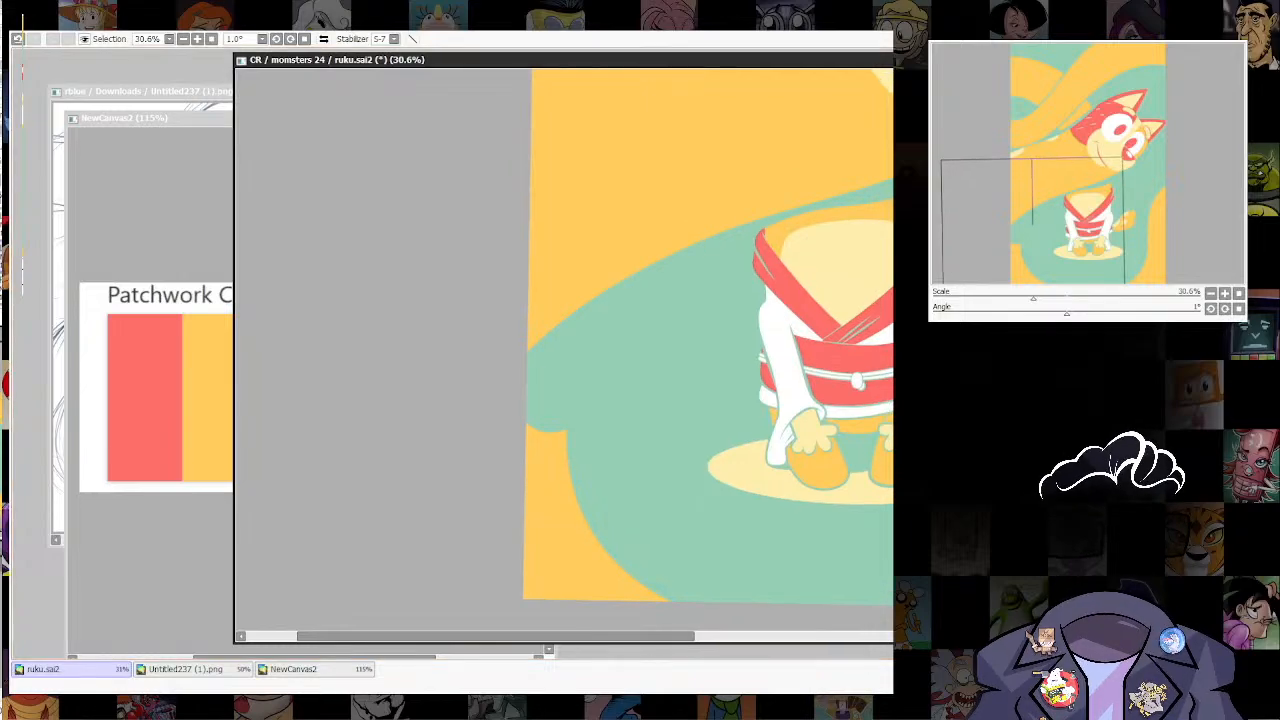
{"action": "key", "text": "n"}
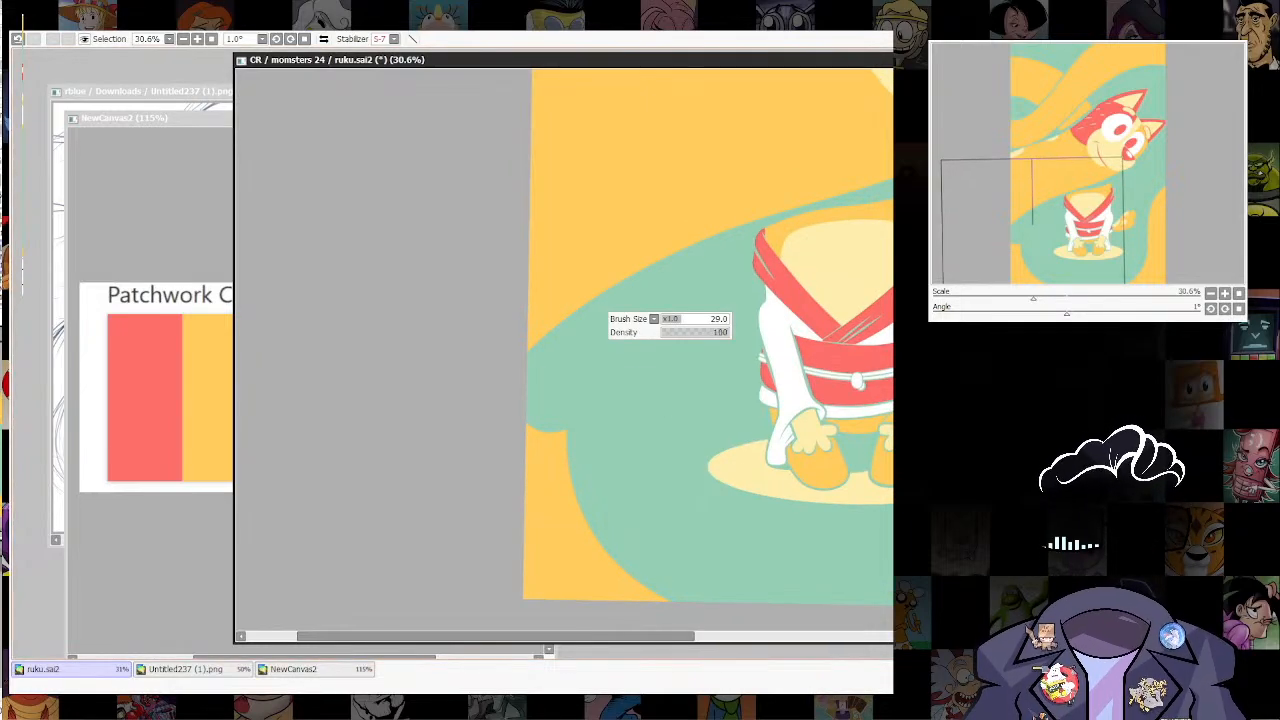
{"action": "mouse_move", "coordinate": [563, 496]}
{"action": "left_mouse_down"}
{"action": "mouse_move", "coordinate": [562, 378]}
{"action": "mouse_move", "coordinate": [618, 264]}
{"action": "left_mouse_up"}
{"action": "left_click_drag", "start_coordinate": [575, 390], "coordinate": [638, 388]}
{"action": "mouse_move", "coordinate": [557, 289]}
{"action": "left_mouse_down"}
{"action": "mouse_move", "coordinate": [522, 461]}
{"action": "mouse_move", "coordinate": [529, 500]}
{"action": "mouse_move", "coordinate": [555, 289]}
{"action": "mouse_move", "coordinate": [608, 236]}
{"action": "mouse_move", "coordinate": [507, 403]}
{"action": "left_mouse_up"}
{"action": "scroll", "coordinate": [812, 394], "scroll_direction": "down", "scroll_amount": 8}
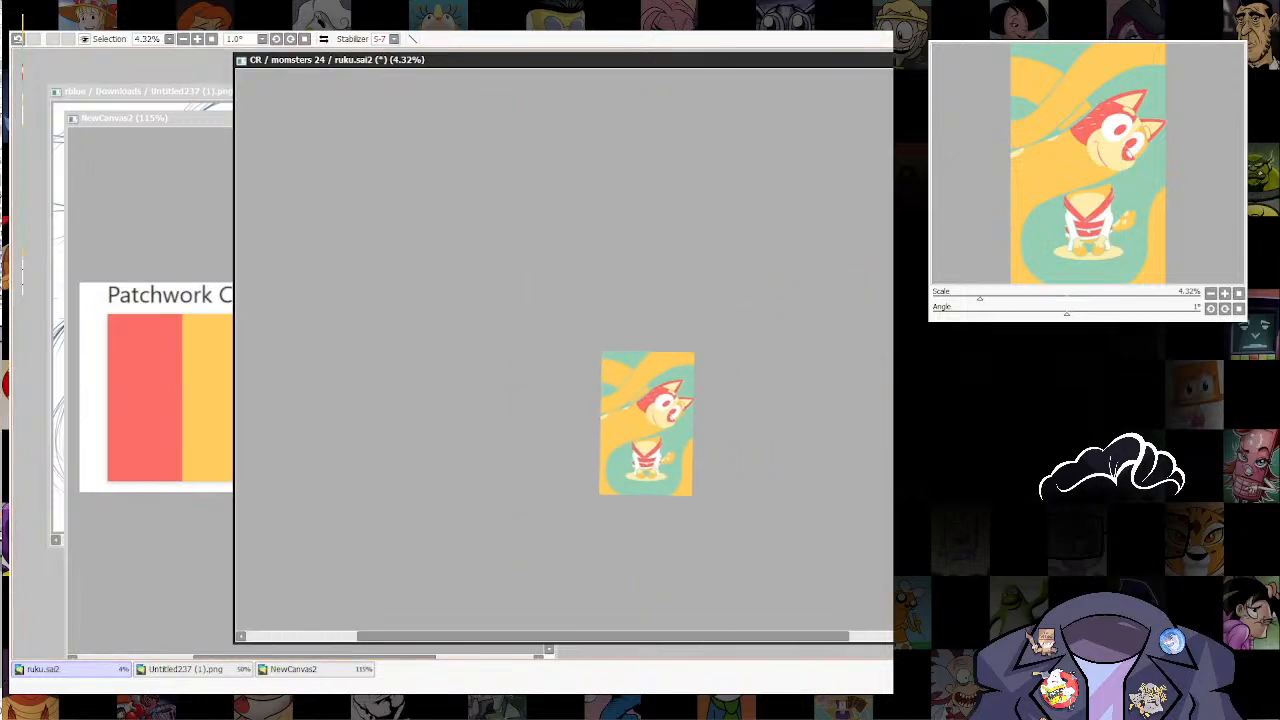
Step: Inspect the gap between the head and the coils up close and within the whole composition
{"action": "scroll", "coordinate": [697, 495], "scroll_direction": "up", "scroll_amount": 4}
{"action": "scroll", "coordinate": [573, 265], "scroll_direction": "up", "scroll_amount": 2}
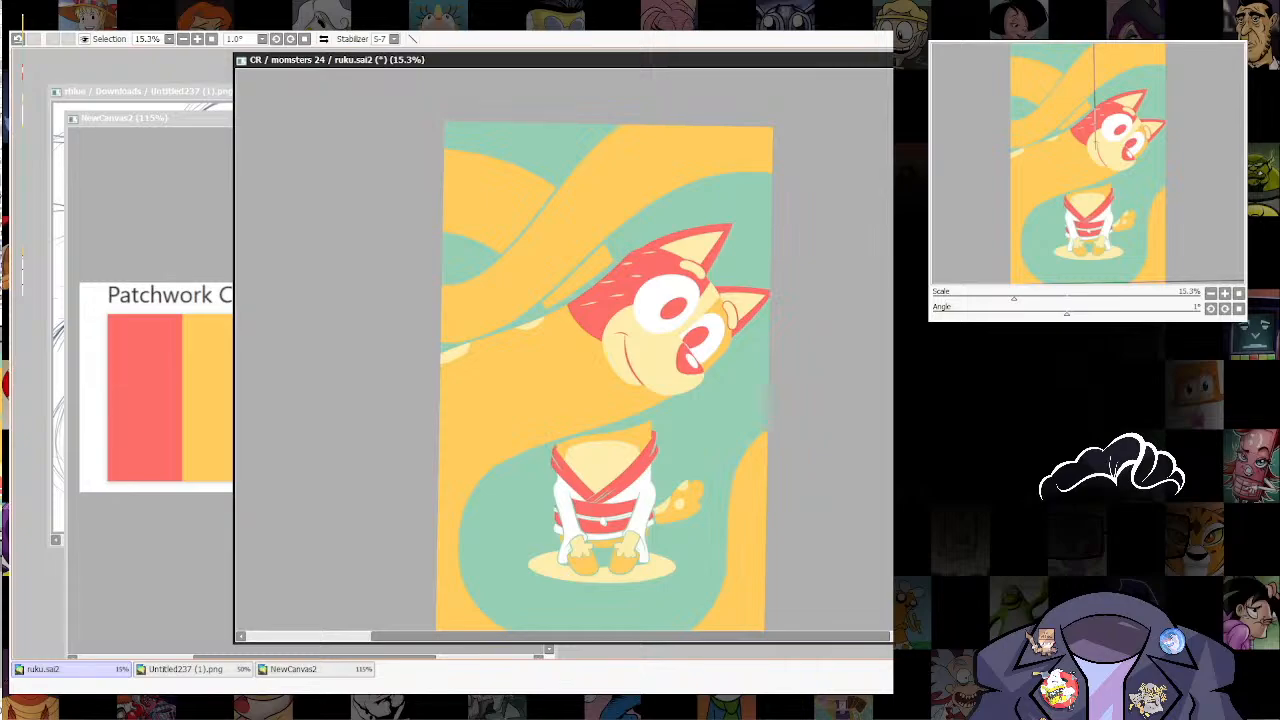
{"action": "scroll", "coordinate": [533, 221], "scroll_direction": "up", "scroll_amount": 3}
{"action": "scroll", "coordinate": [640, 430], "scroll_direction": "up", "scroll_amount": 2}
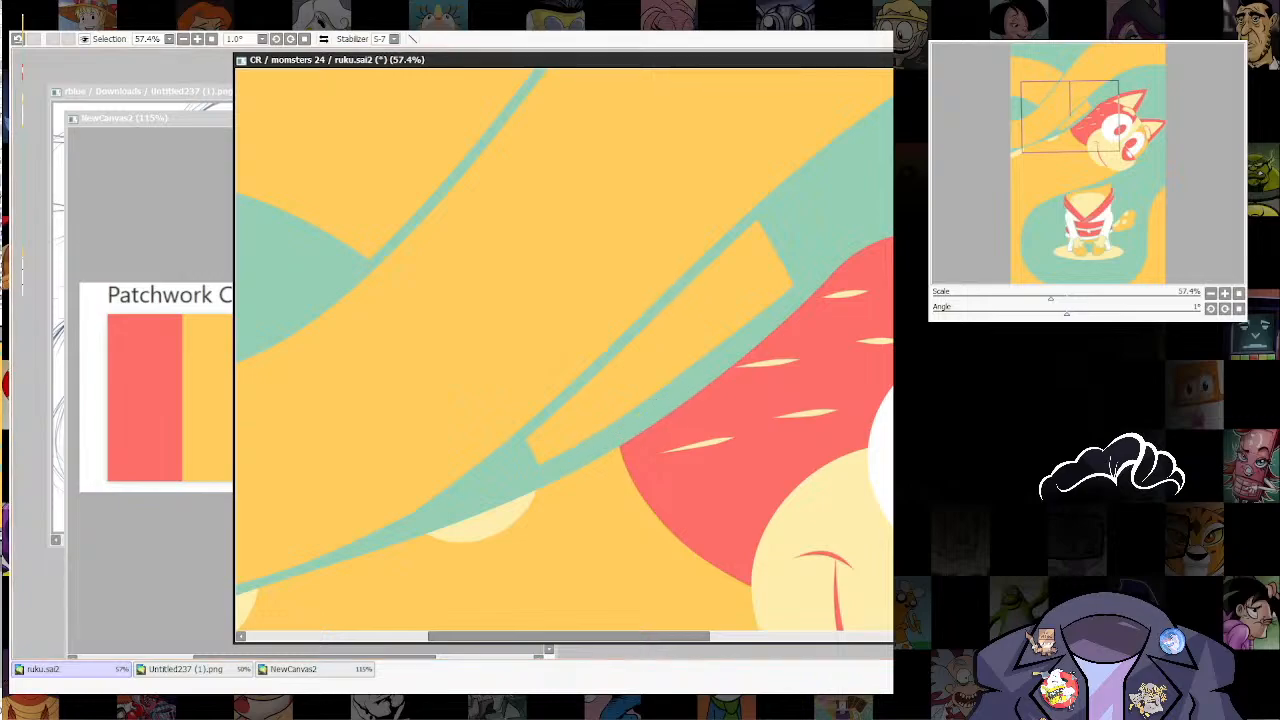
{"action": "scroll", "coordinate": [615, 431], "scroll_direction": "down", "scroll_amount": 6}
{"action": "scroll", "coordinate": [690, 400], "scroll_direction": "up", "scroll_amount": 2}
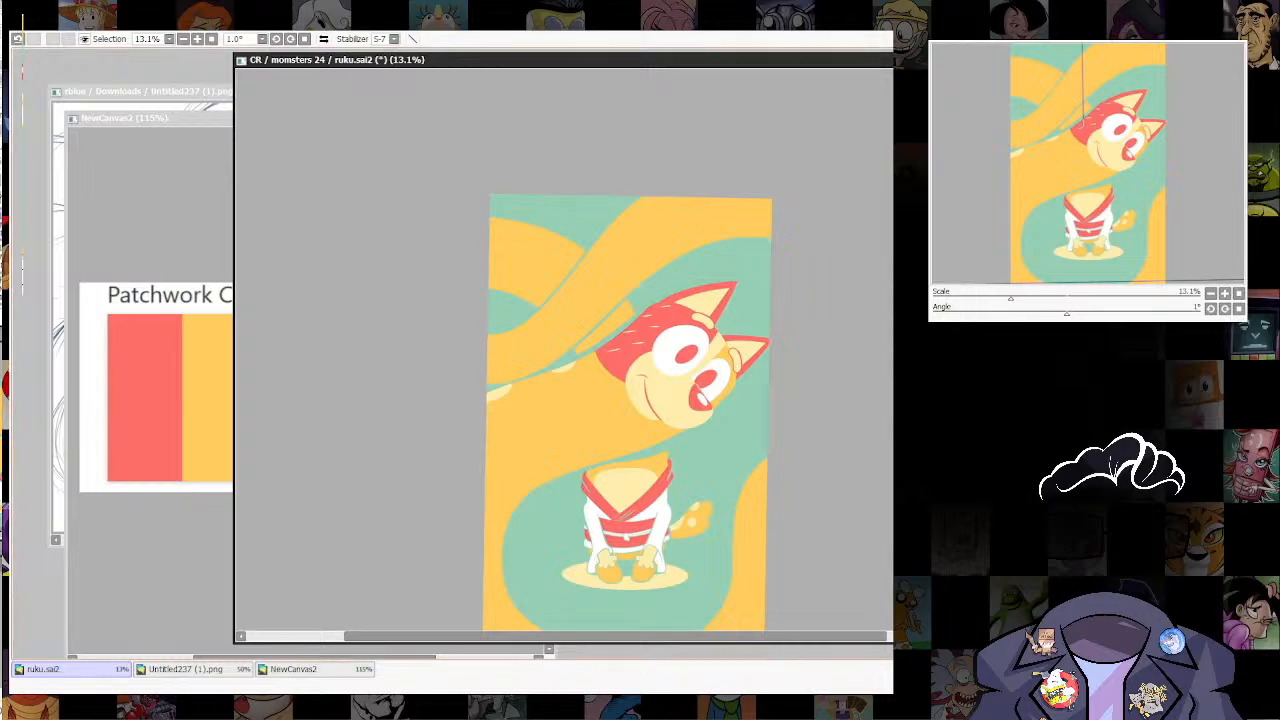
{"action": "left_click_drag", "start_coordinate": [611, 337], "coordinate": [616, 297]}
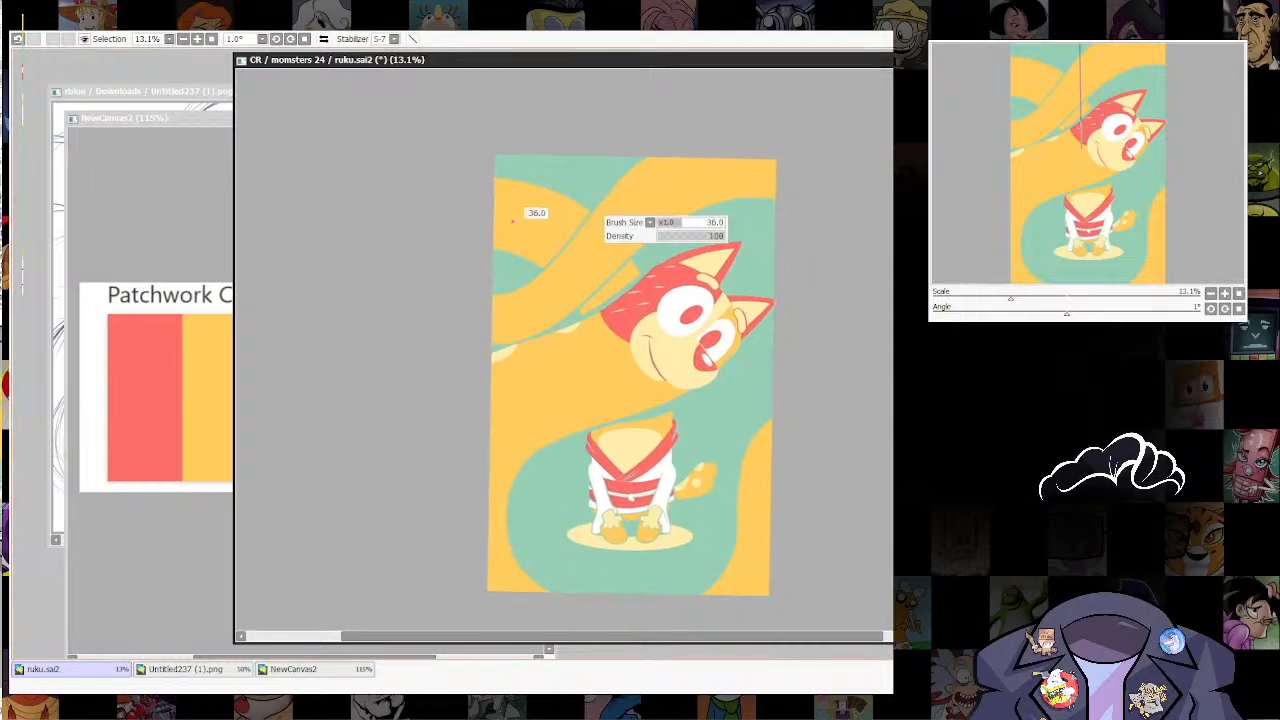
{"action": "left_click_drag", "start_coordinate": [646, 255], "coordinate": [640, 344]}
{"action": "key", "text": "]"}
{"action": "mouse_move", "coordinate": [450, 245]}
{"action": "left_mouse_down"}
{"action": "mouse_move", "coordinate": [722, 266]}
{"action": "mouse_move", "coordinate": [833, 317]}
{"action": "mouse_move", "coordinate": [889, 374]}
{"action": "left_mouse_up"}
{"action": "key", "text": "ctrl+z"}
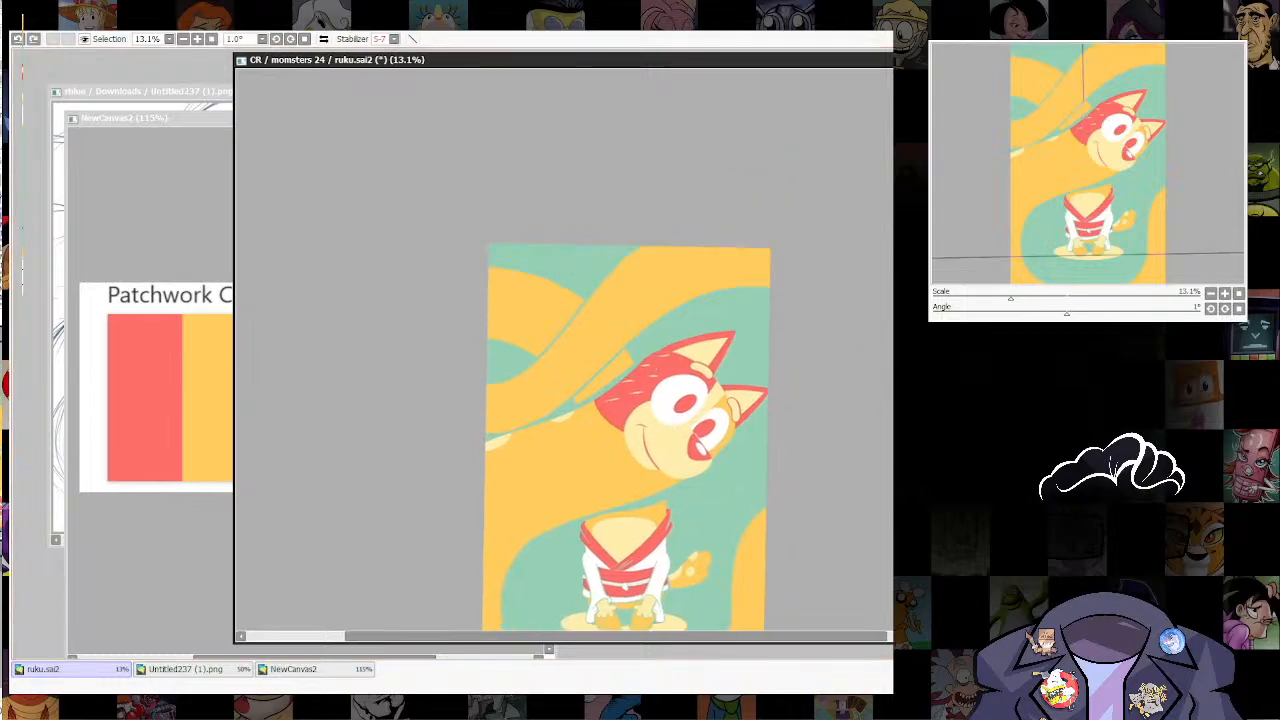
{"action": "key", "text": "]"}
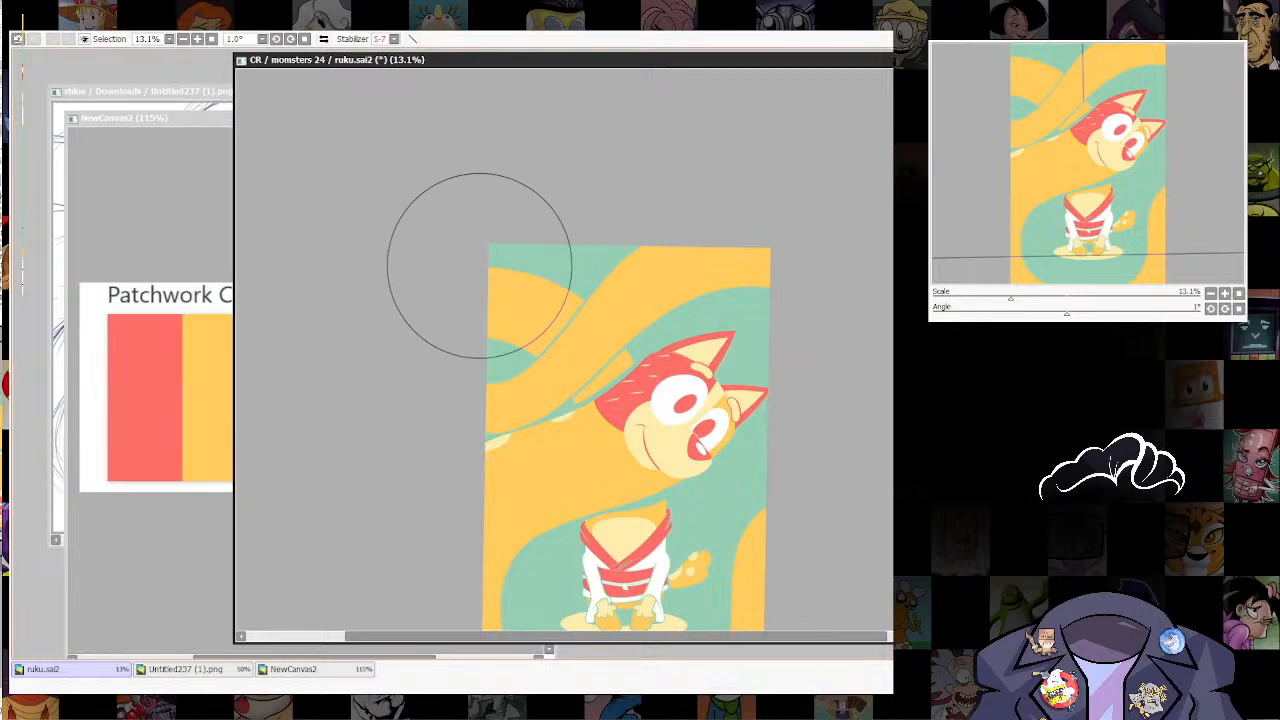
{"action": "mouse_move", "coordinate": [500, 210]}
{"action": "left_mouse_down"}
{"action": "mouse_move", "coordinate": [745, 235]}
{"action": "mouse_move", "coordinate": [984, 416]}
{"action": "left_mouse_up"}
{"action": "key", "text": "ctrl+z"}
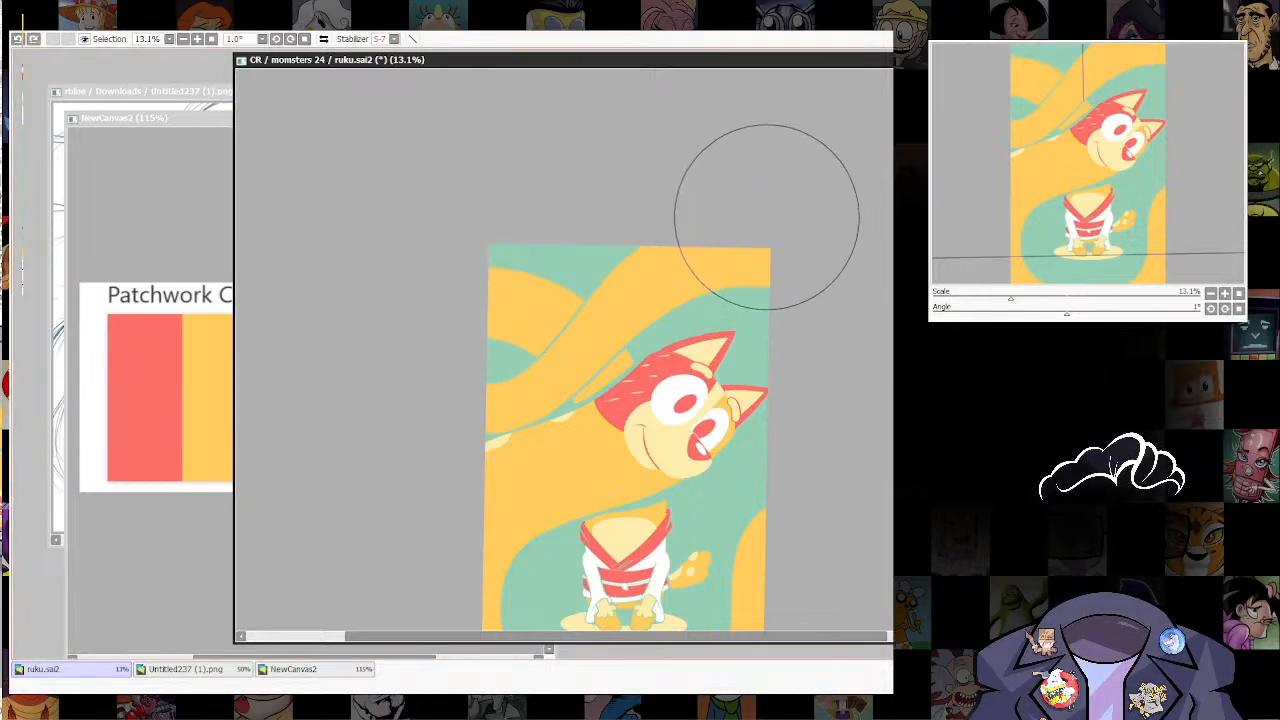
Step: Try to paint the background around the upper coils red with an oversized brush
{"action": "left_click_drag", "start_coordinate": [487, 272], "coordinate": [592, 222]}
{"action": "key", "text": "["}
{"action": "key", "text": "ctrl+z"}
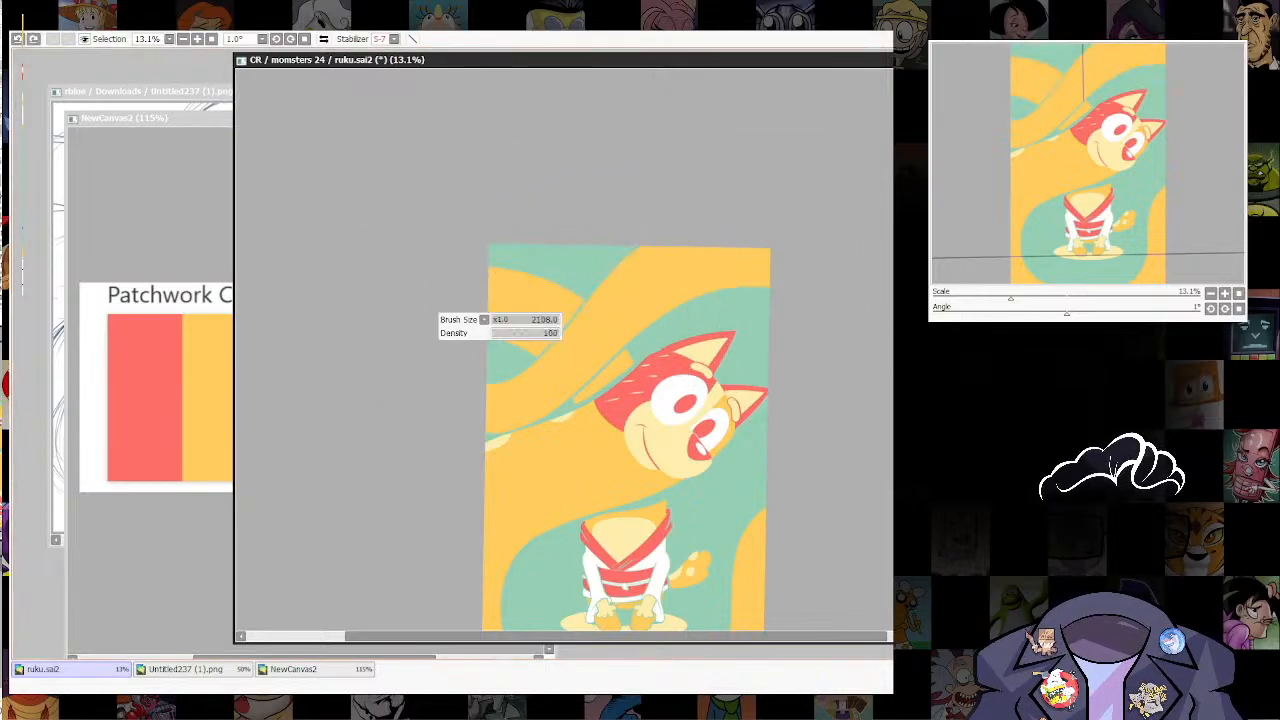
{"action": "left_click_drag", "start_coordinate": [394, 294], "coordinate": [520, 286]}
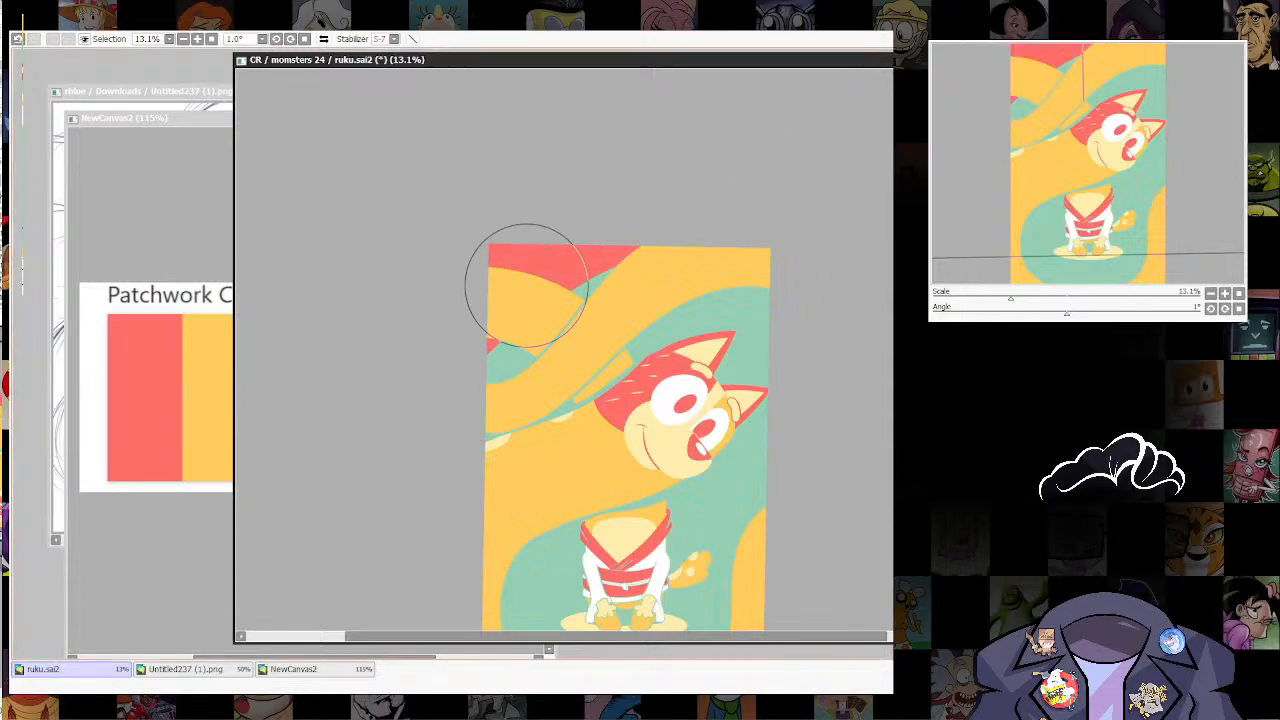
{"action": "mouse_move", "coordinate": [767, 406]}
{"action": "left_mouse_down"}
{"action": "mouse_move", "coordinate": [784, 240]}
{"action": "mouse_move", "coordinate": [752, 326]}
{"action": "left_mouse_up"}
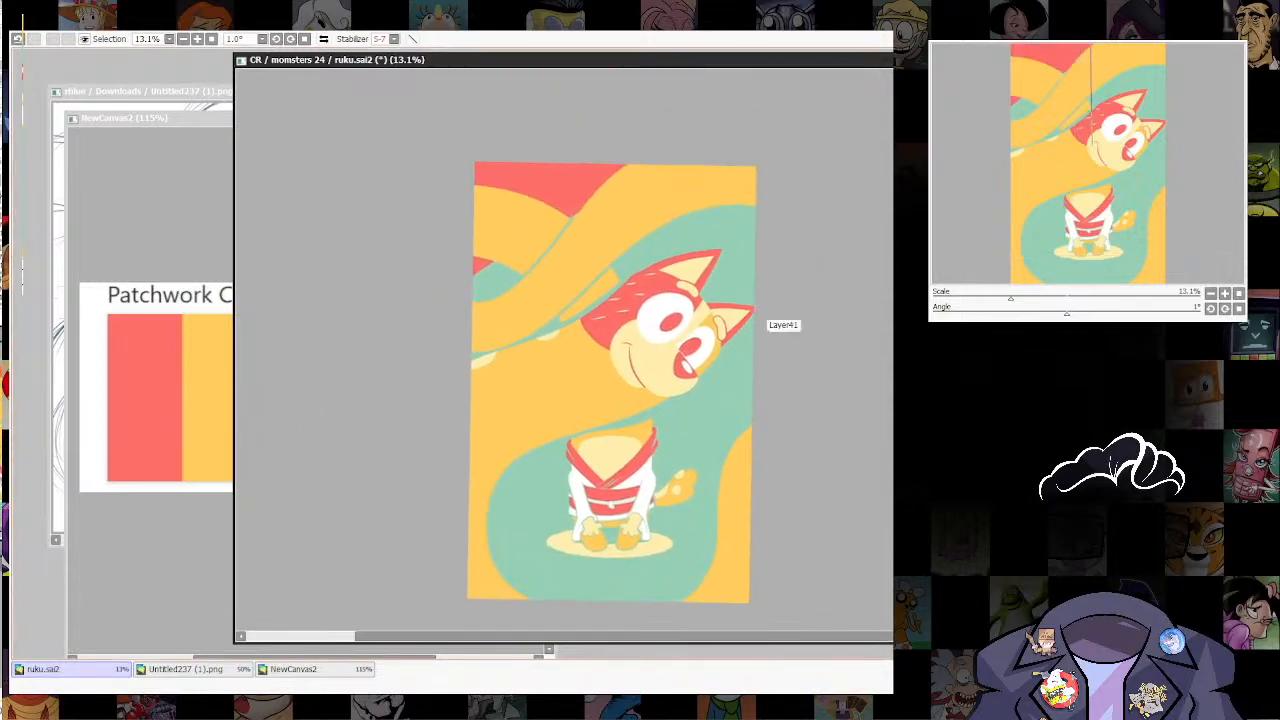
{"action": "key", "text": "ctrl+z"}
{"action": "key", "text": "ctrl+z"}
{"action": "key", "text": "["}
{"action": "key", "text": "["}
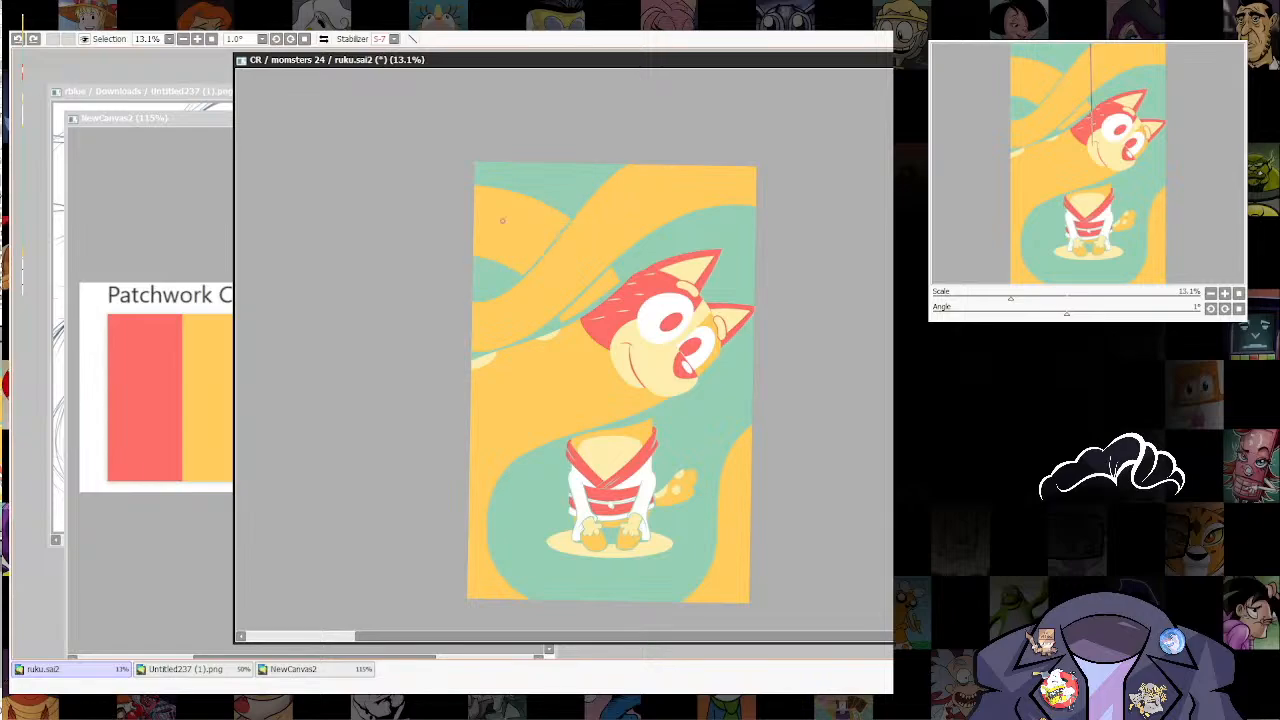
{"action": "key", "text": "ctrl+z"}
Step: Outline scalloped shapes in red in the upper background gaps between the coils and fill them with red
{"action": "left_click_drag", "start_coordinate": [473, 268], "coordinate": [478, 288]}
{"action": "left_click_drag", "start_coordinate": [527, 188], "coordinate": [598, 168]}
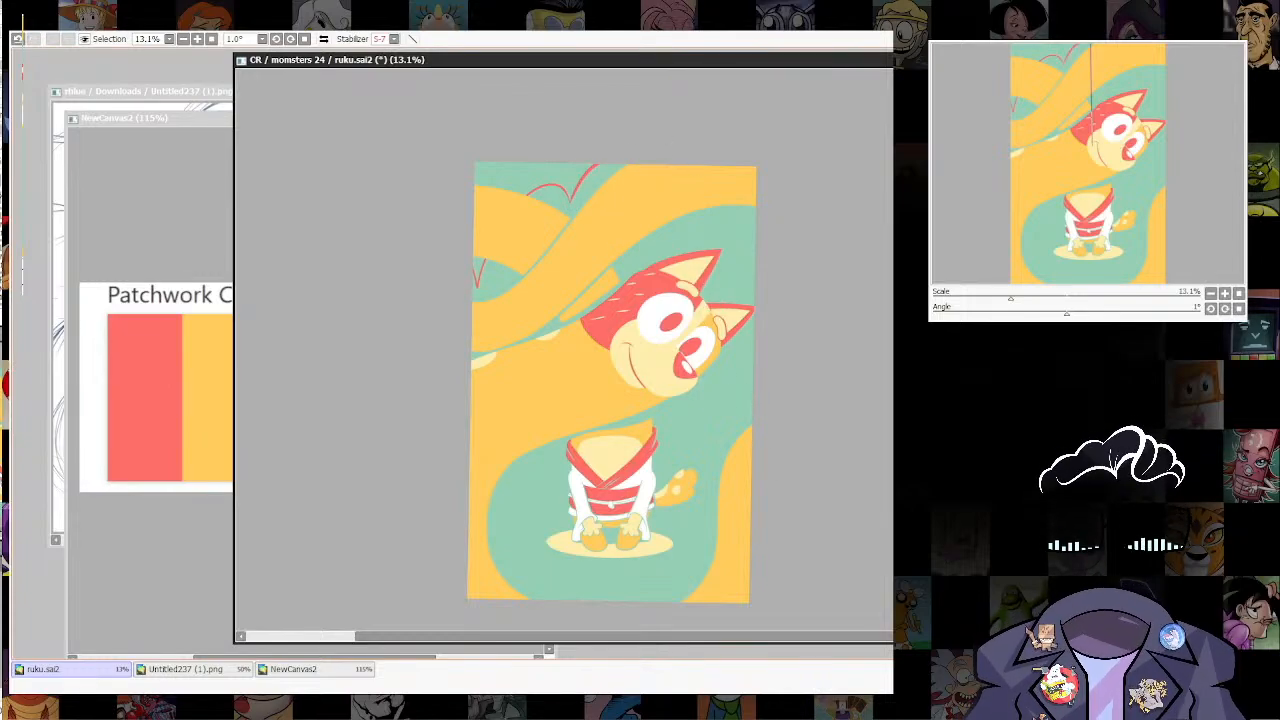
{"action": "left_click_drag", "start_coordinate": [600, 300], "coordinate": [591, 281]}
{"action": "left_click", "coordinate": [506, 158]}
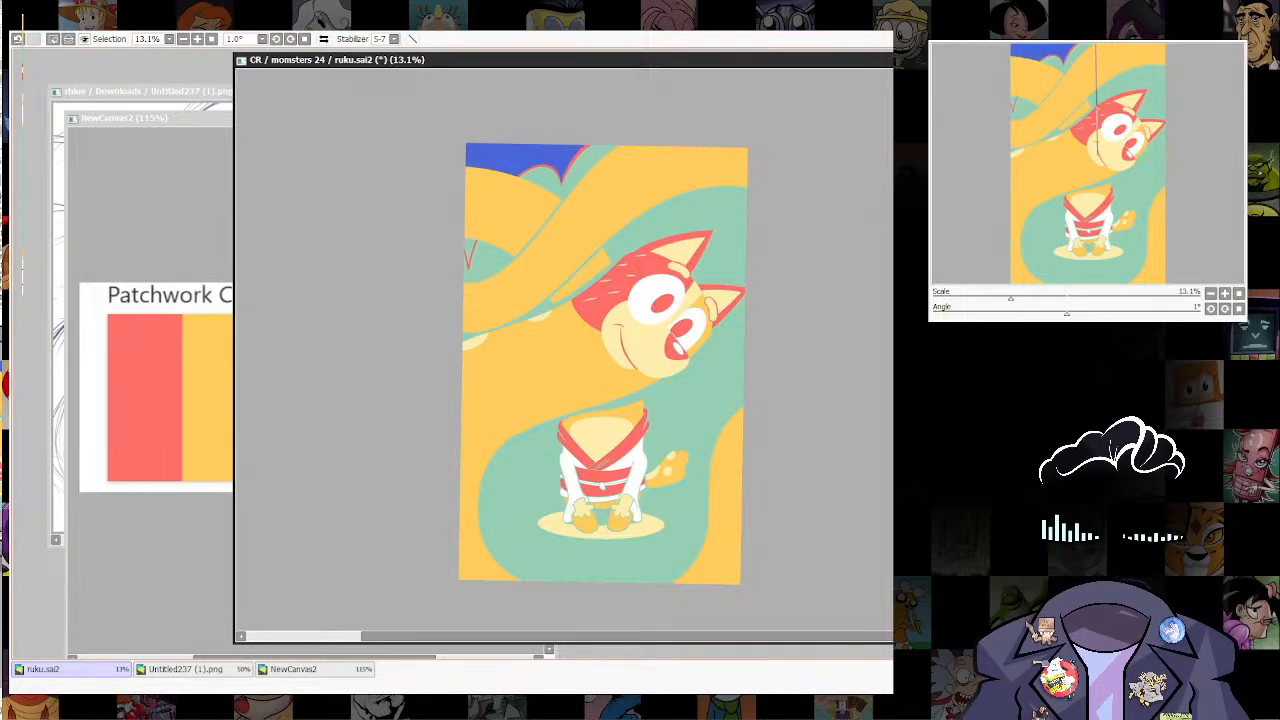
{"action": "left_click", "coordinate": [470, 251]}
{"action": "key", "text": "ctrl+f"}
{"action": "key", "text": "ctrl+d"}
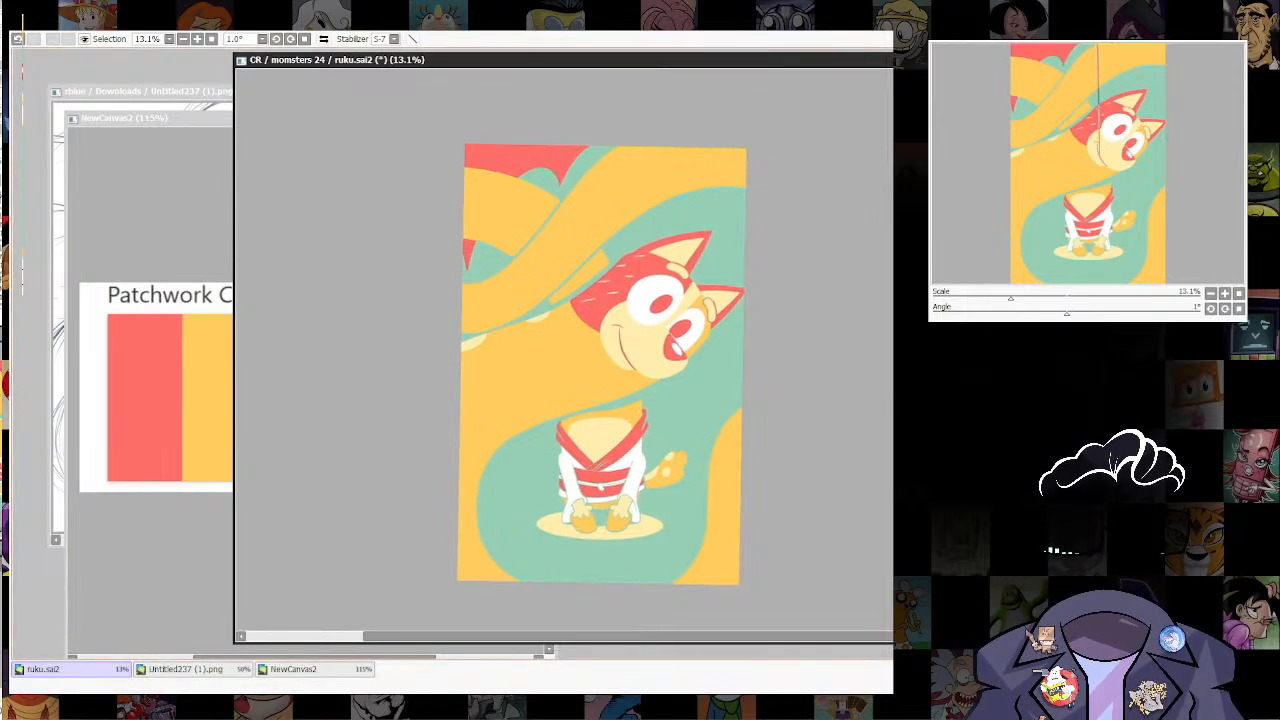
Step: Outline a pointed shape below the upper coil at the canvas edge above the ear and fill it with red
{"action": "mouse_move", "coordinate": [713, 162]}
{"action": "left_mouse_down"}
{"action": "mouse_move", "coordinate": [706, 186]}
{"action": "mouse_move", "coordinate": [728, 265]}
{"action": "left_mouse_up"}
{"action": "key", "text": "ctrl+z"}
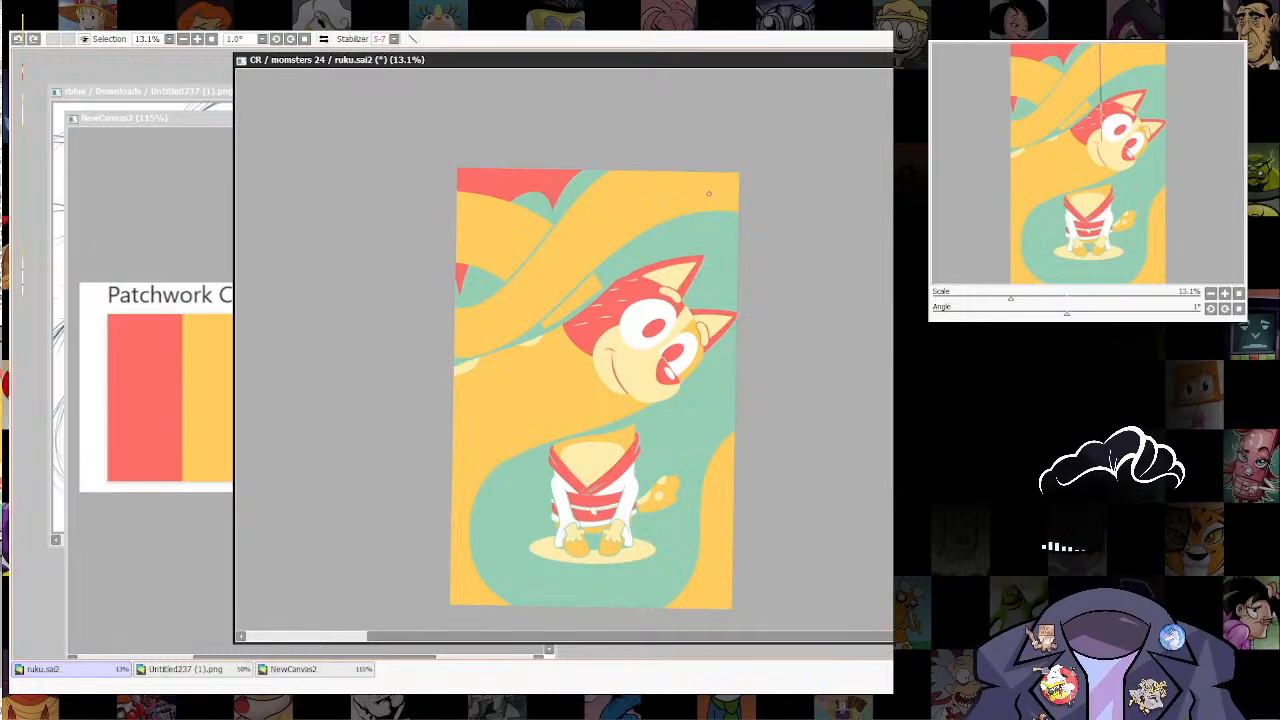
{"action": "key", "text": "ctrl+y"}
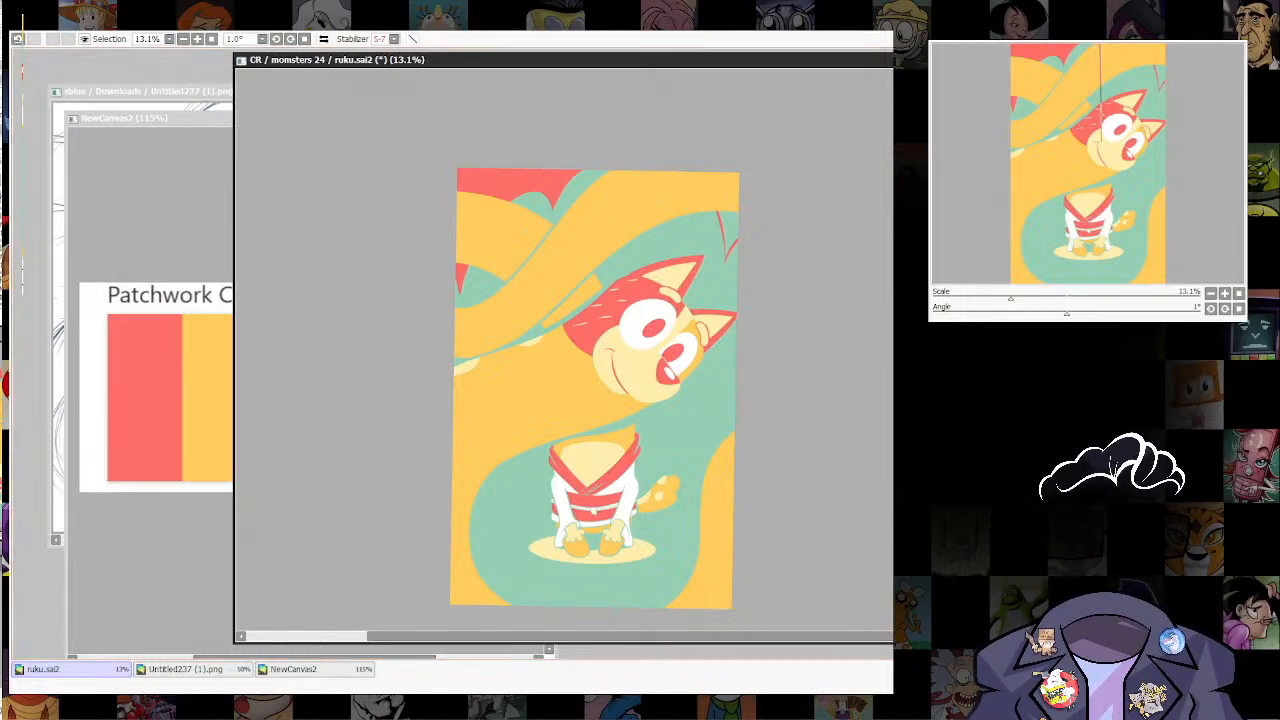
{"action": "left_click", "coordinate": [729, 228]}
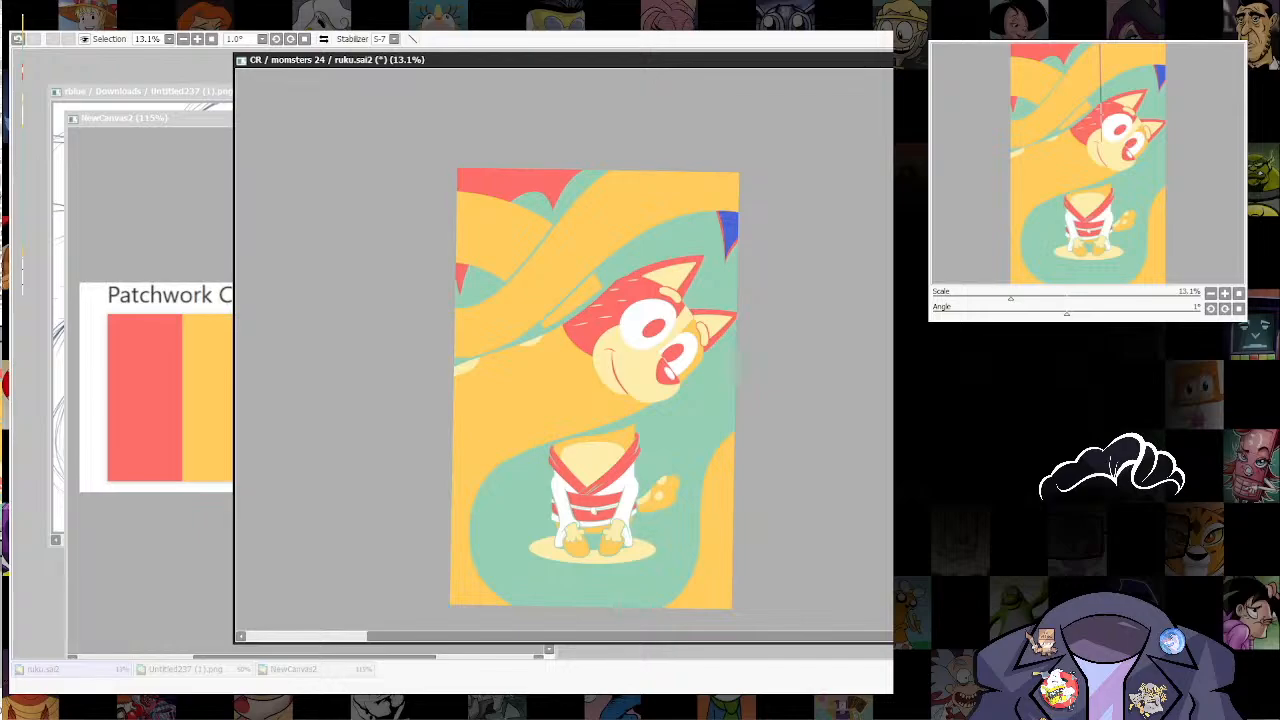
{"action": "scroll", "coordinate": [732, 509], "scroll_direction": "down", "scroll_amount": 3}
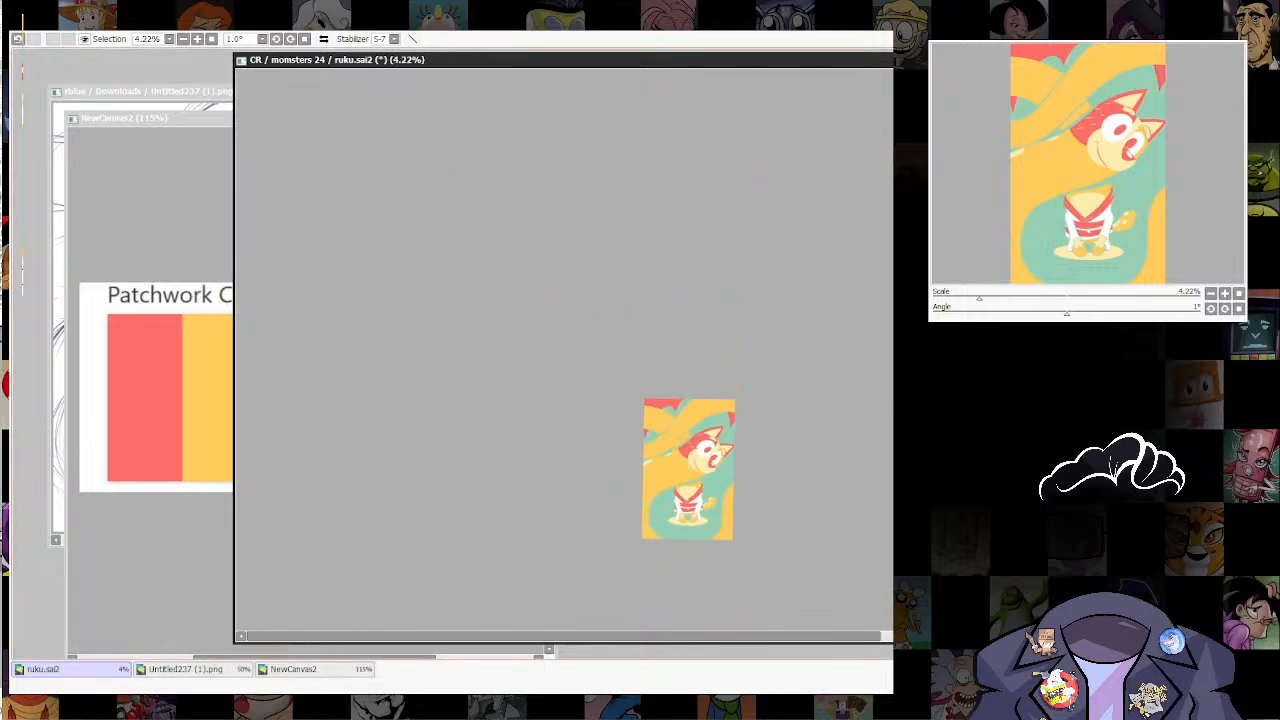
Step: Examine the coils, the head and the seated body up close and within the whole composition
{"action": "scroll", "coordinate": [705, 509], "scroll_direction": "up", "scroll_amount": 4}
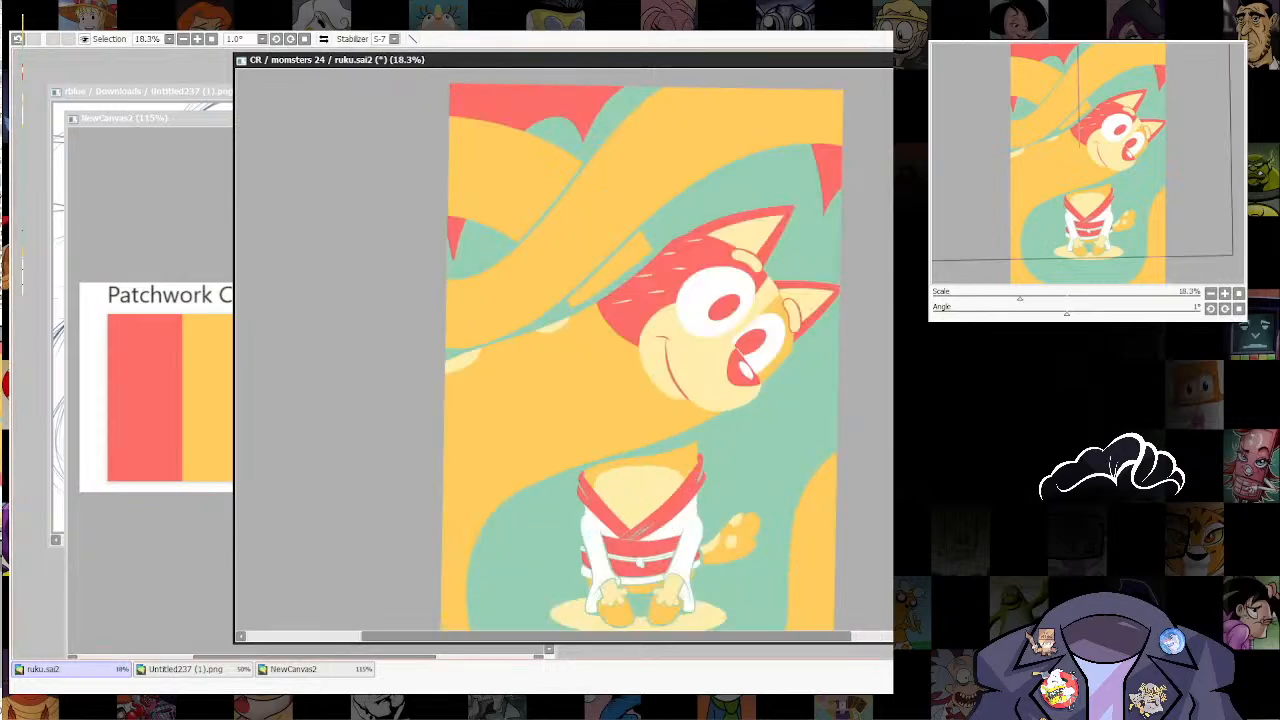
{"action": "scroll", "coordinate": [665, 560], "scroll_direction": "down", "scroll_amount": 1}
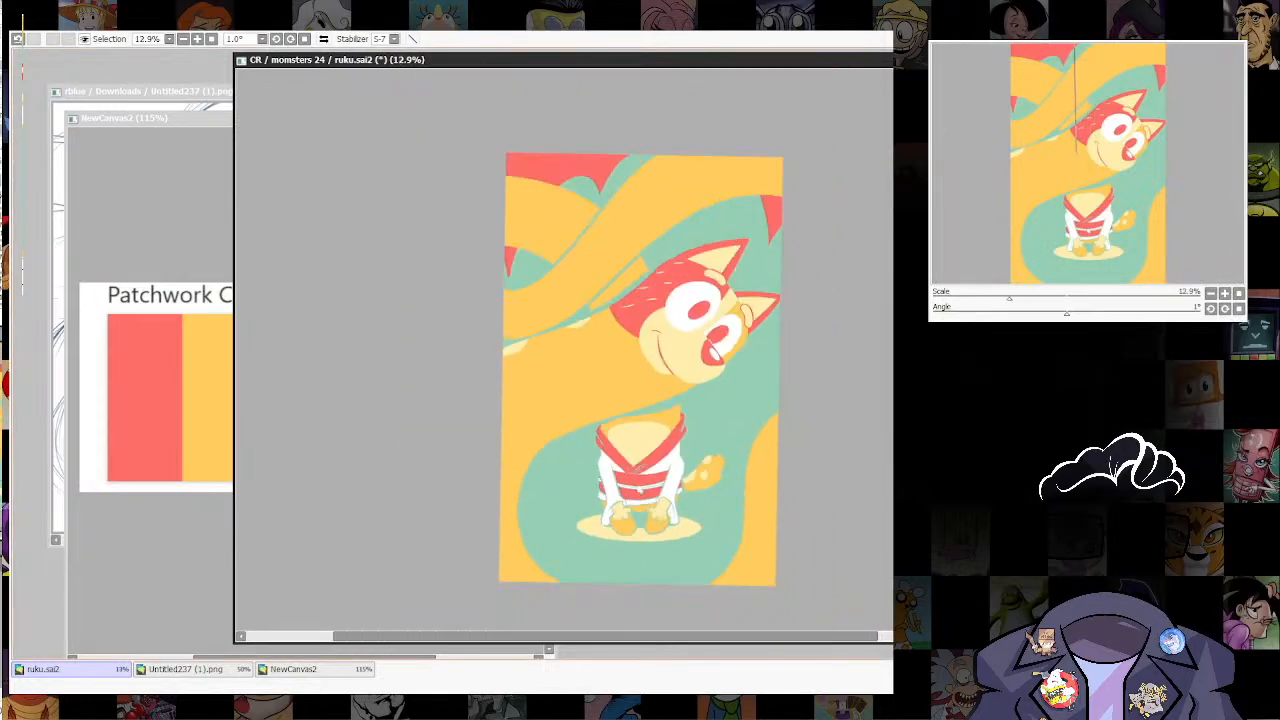
{"action": "scroll", "coordinate": [620, 385], "scroll_direction": "up", "scroll_amount": 3}
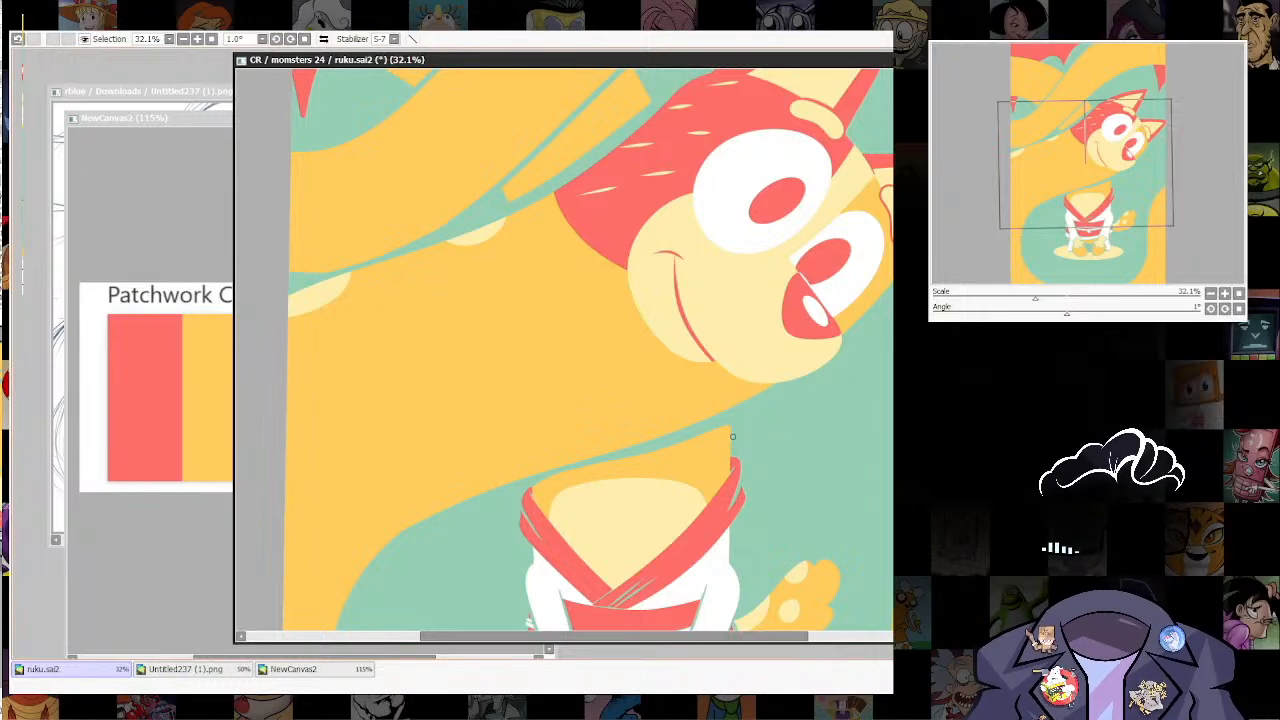
{"action": "scroll", "coordinate": [818, 428], "scroll_direction": "down", "scroll_amount": 6}
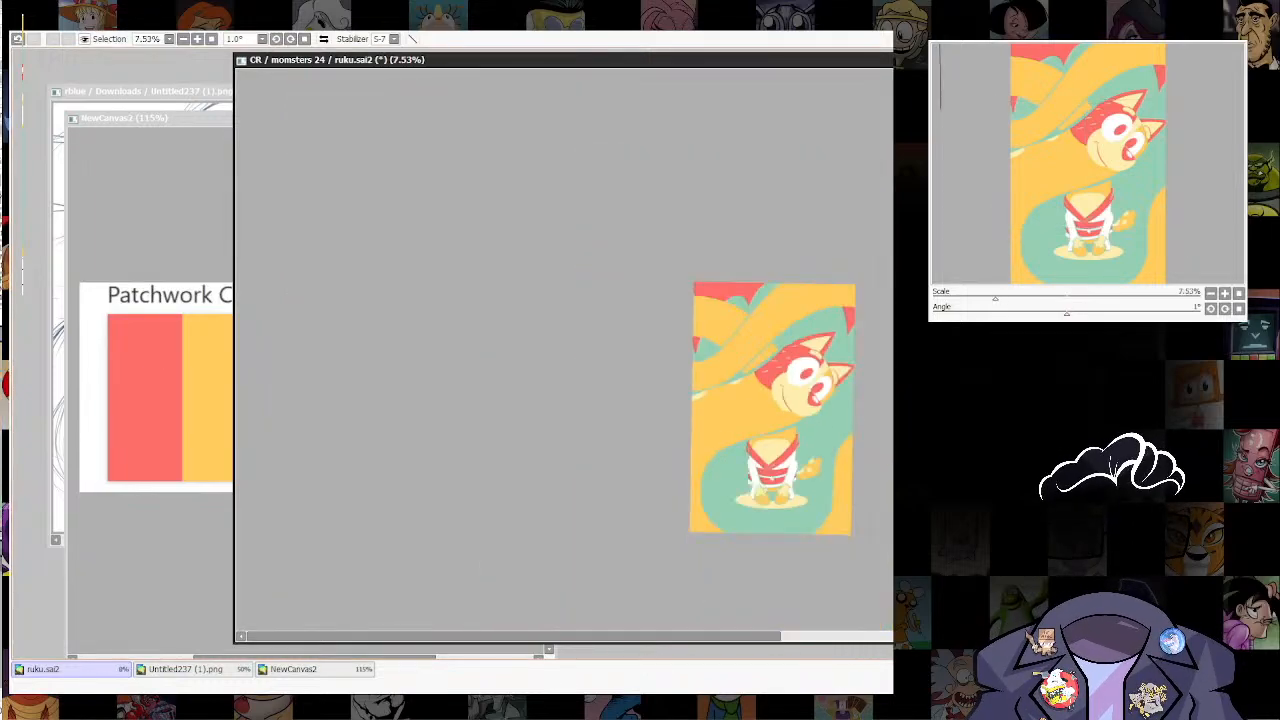
{"action": "scroll", "coordinate": [845, 455], "scroll_direction": "up", "scroll_amount": 4}
{"action": "scroll", "coordinate": [823, 520], "scroll_direction": "up", "scroll_amount": 2}
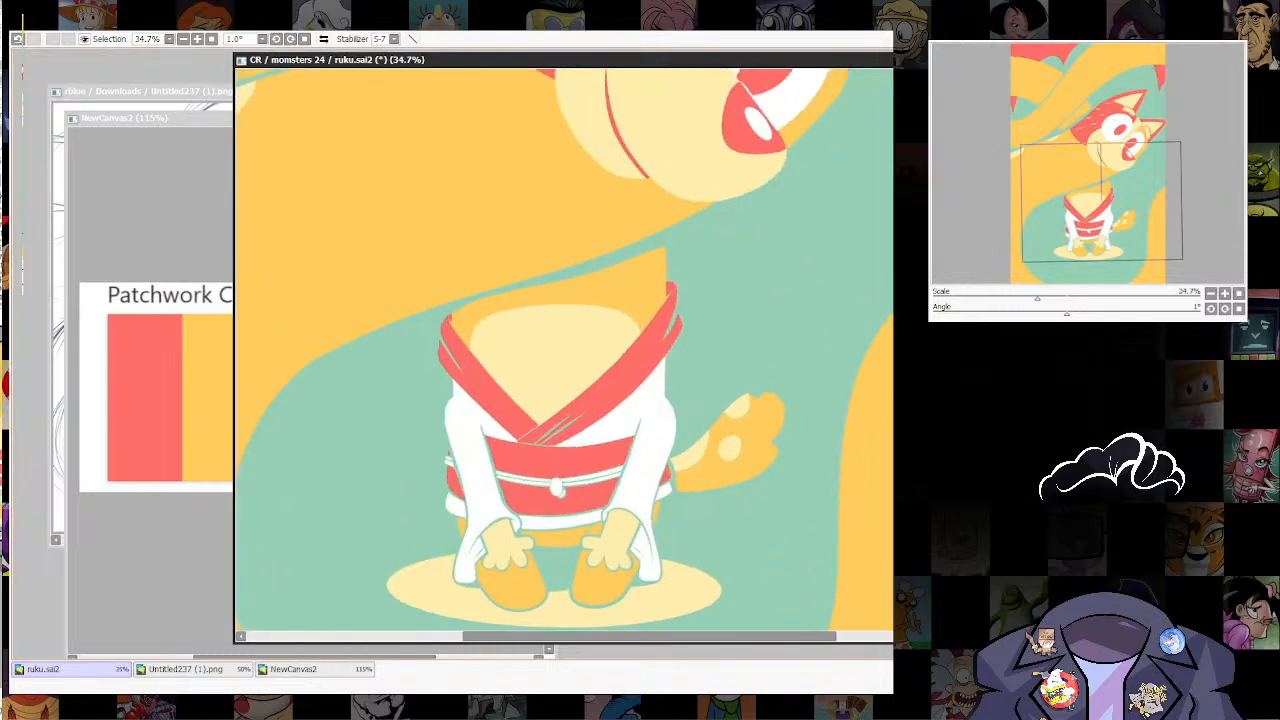
{"action": "scroll", "coordinate": [823, 520], "scroll_direction": "down", "scroll_amount": 3}
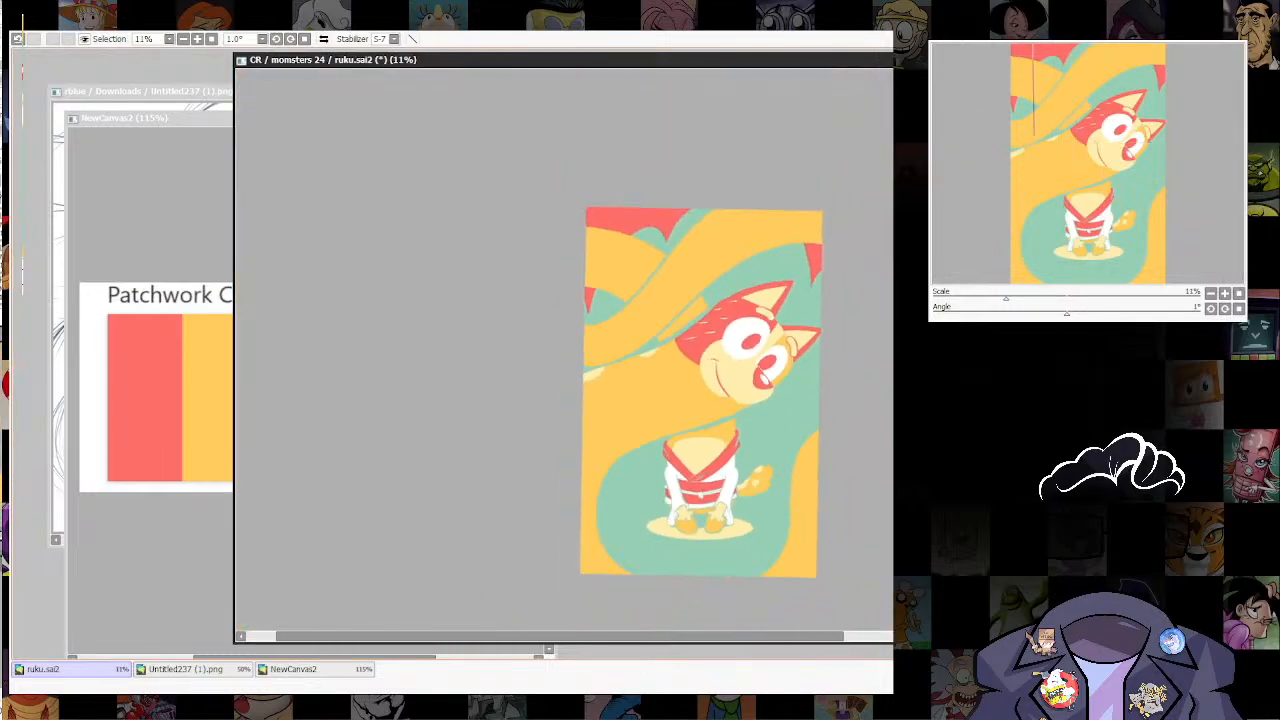
{"action": "scroll", "coordinate": [819, 389], "scroll_direction": "down", "scroll_amount": 2}
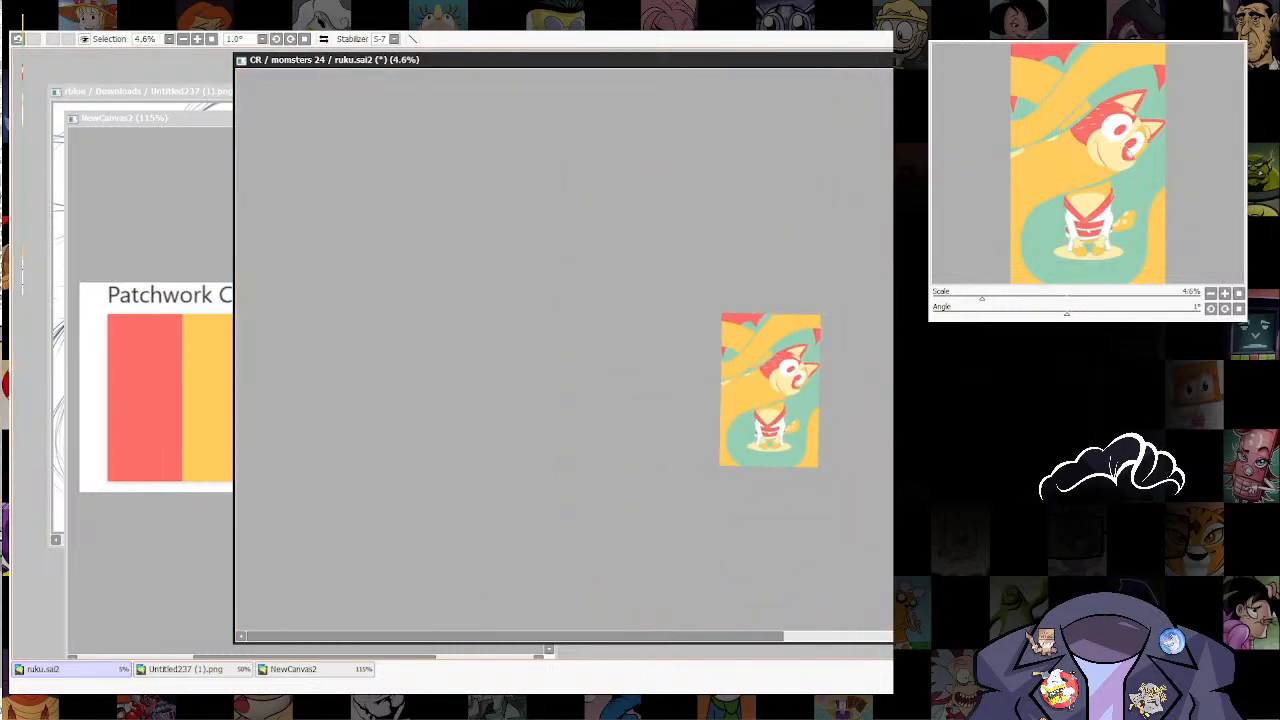
Step: Paint the yellow coil along the canvas's lower edge so both sides join beneath the seated body, filling the leftover green gap
{"action": "scroll", "coordinate": [818, 442], "scroll_direction": "up", "scroll_amount": 4}
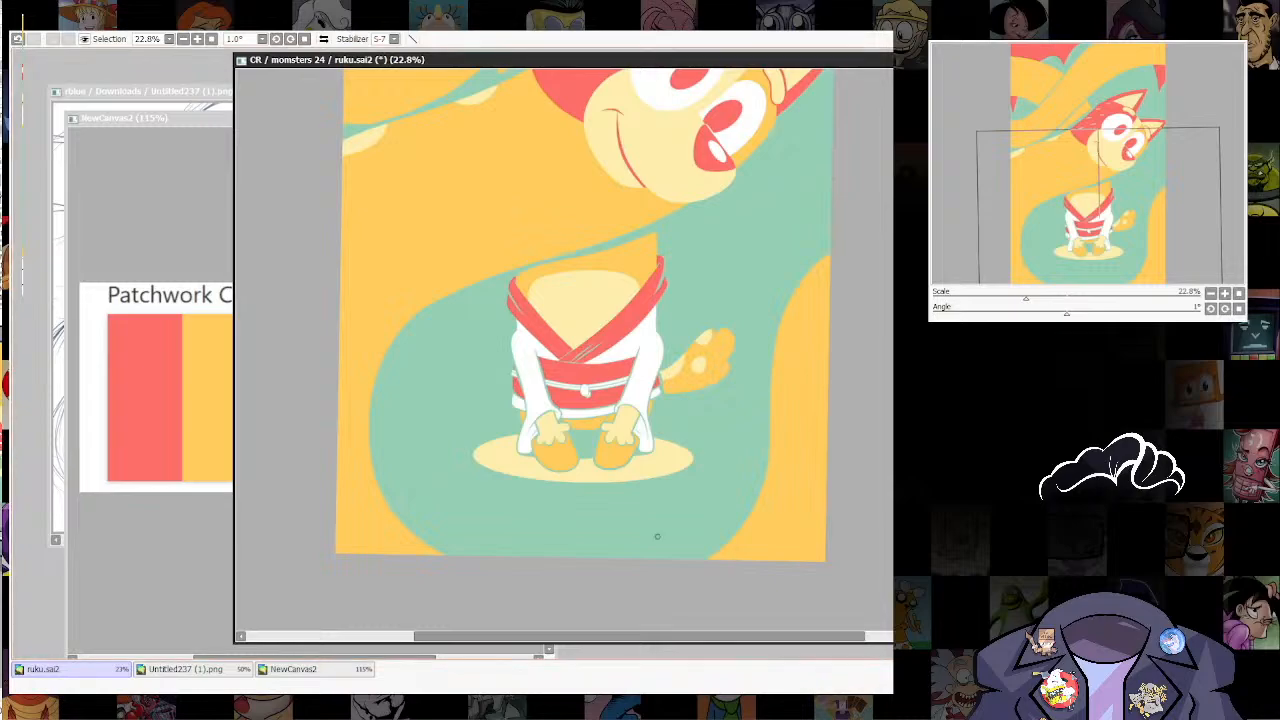
{"action": "mouse_move", "coordinate": [453, 278]}
{"action": "left_mouse_down"}
{"action": "mouse_move", "coordinate": [415, 303]}
{"action": "mouse_move", "coordinate": [343, 416]}
{"action": "mouse_move", "coordinate": [367, 508]}
{"action": "mouse_move", "coordinate": [474, 572]}
{"action": "mouse_move", "coordinate": [623, 572]}
{"action": "mouse_move", "coordinate": [732, 525]}
{"action": "mouse_move", "coordinate": [757, 485]}
{"action": "mouse_move", "coordinate": [786, 357]}
{"action": "left_mouse_up"}
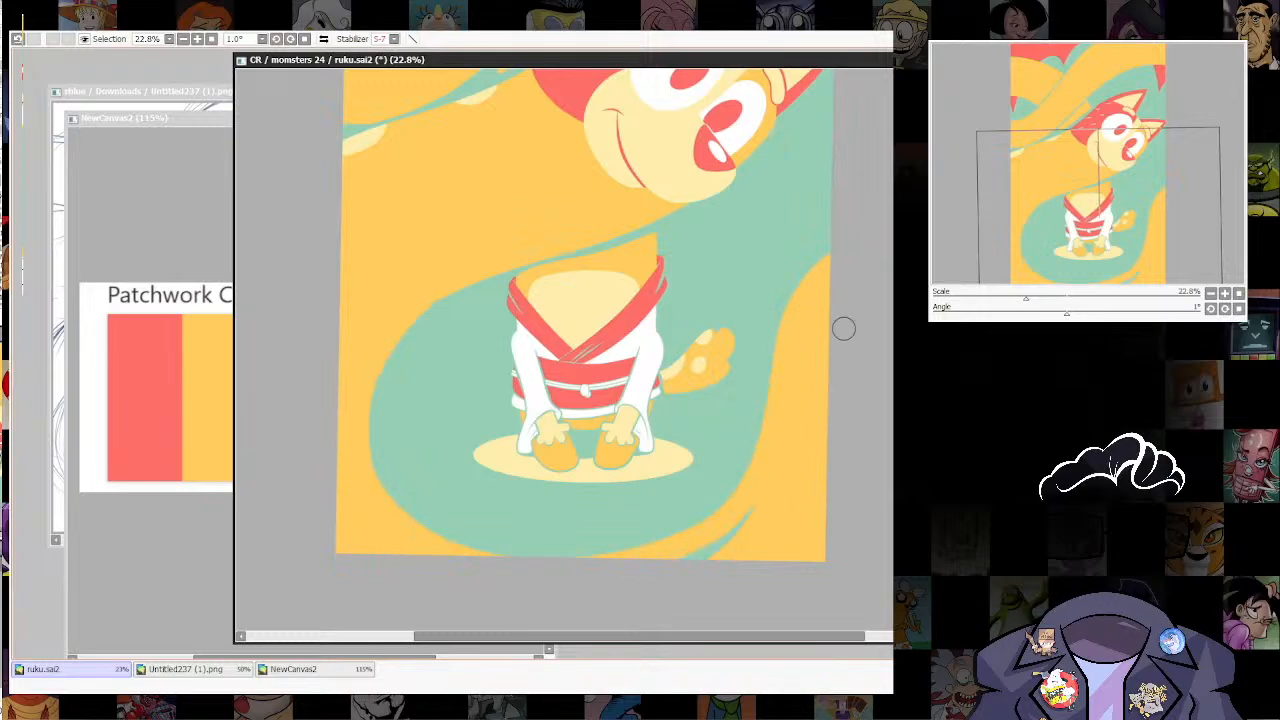
{"action": "left_click_drag", "start_coordinate": [666, 566], "coordinate": [755, 521]}
{"action": "scroll", "coordinate": [827, 423], "scroll_direction": "up", "scroll_amount": 3}
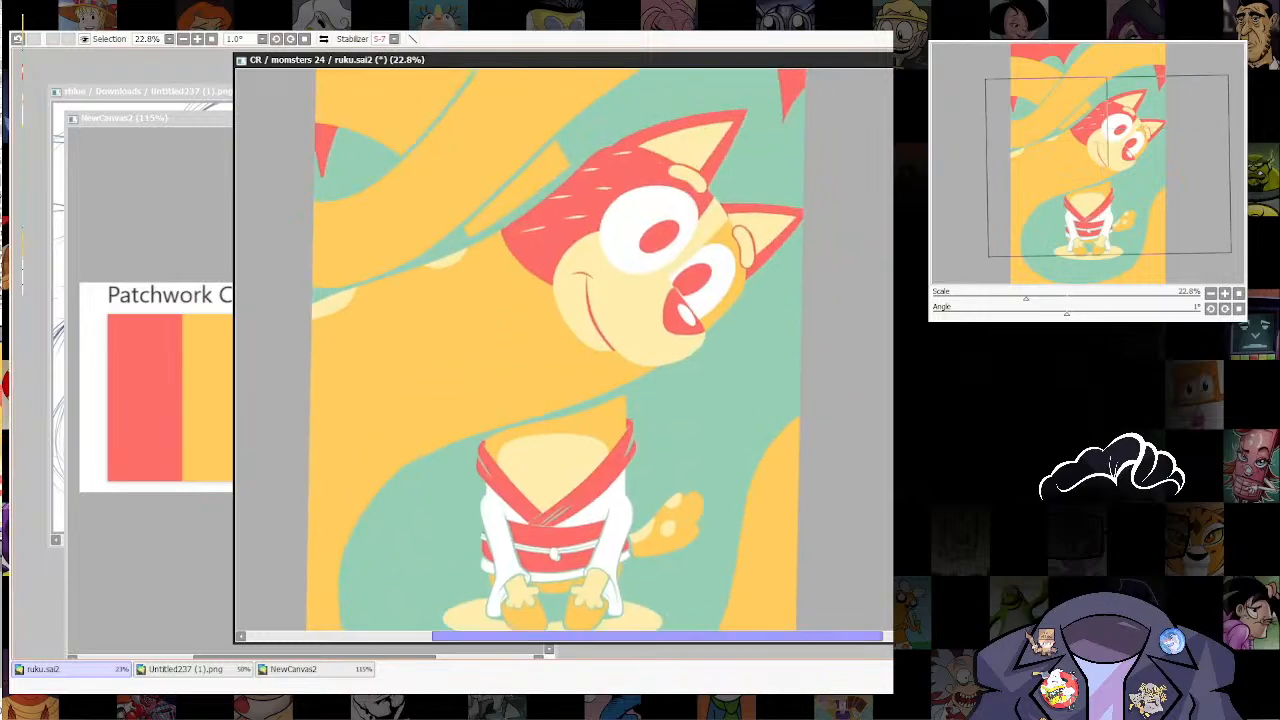
{"action": "left_click_drag", "start_coordinate": [834, 389], "coordinate": [930, 313]}
{"action": "scroll", "coordinate": [818, 434], "scroll_direction": "down", "scroll_amount": 4}
{"action": "mouse_move", "coordinate": [818, 434]}
{"action": "left_mouse_down"}
{"action": "mouse_move", "coordinate": [804, 494]}
{"action": "mouse_move", "coordinate": [828, 452]}
{"action": "left_mouse_up"}
{"action": "scroll", "coordinate": [804, 492], "scroll_direction": "up", "scroll_amount": 4}
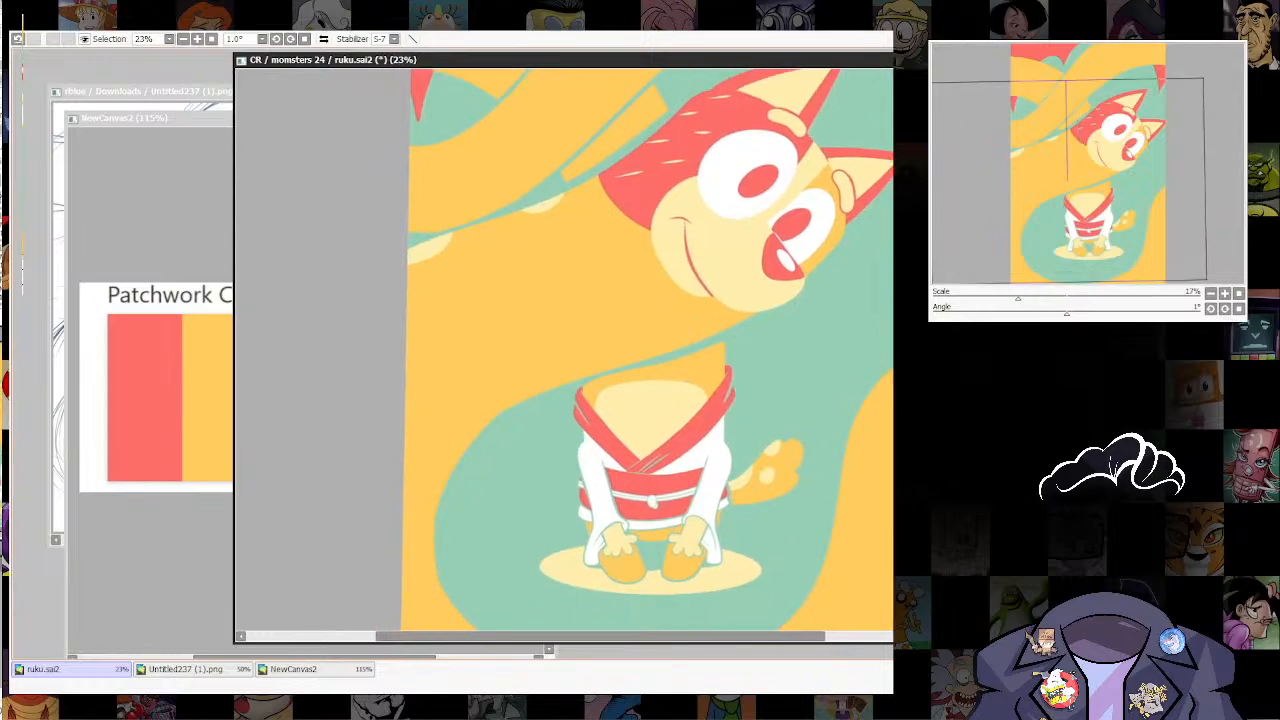
{"action": "scroll", "coordinate": [834, 410], "scroll_direction": "down", "scroll_amount": 4}
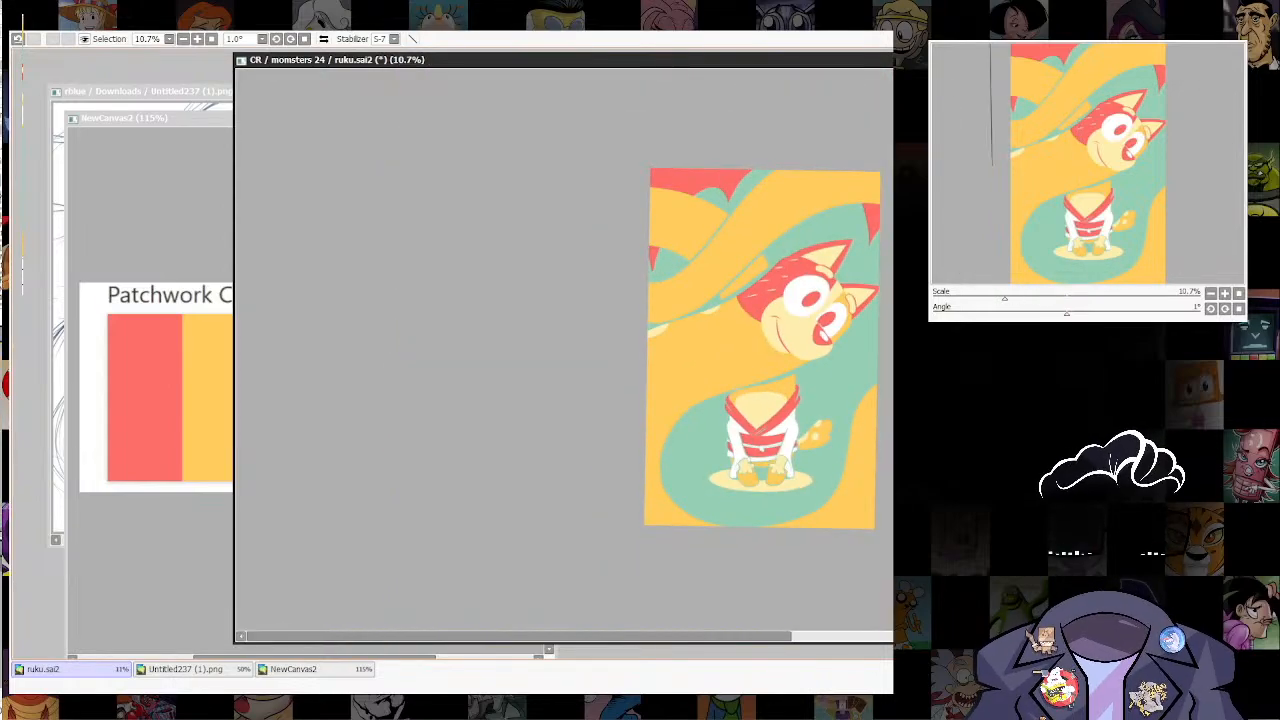
Step: Outline two curved flame-like points in red at the canvas edge below the lower ear and fill them with red
{"action": "scroll", "coordinate": [844, 333], "scroll_direction": "up", "scroll_amount": 1}
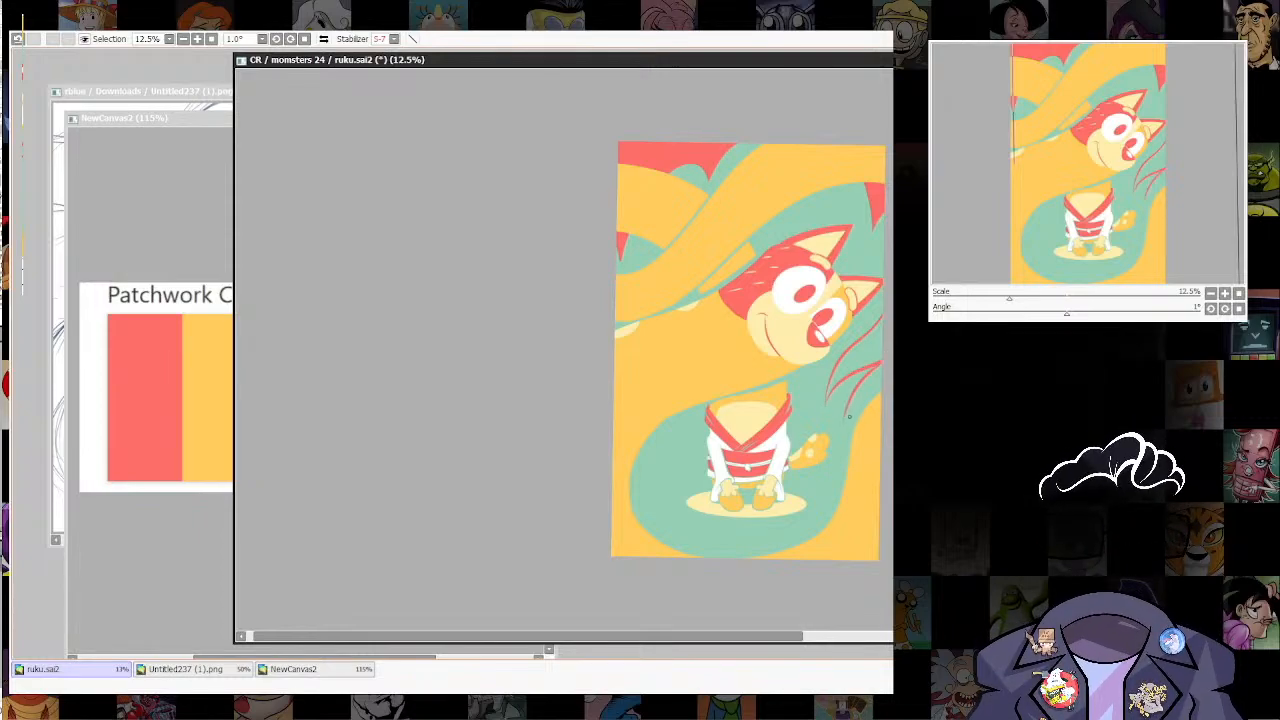
{"action": "left_click_drag", "start_coordinate": [853, 405], "coordinate": [845, 418]}
{"action": "key", "text": "w"}
{"action": "left_click", "coordinate": [862, 356]}
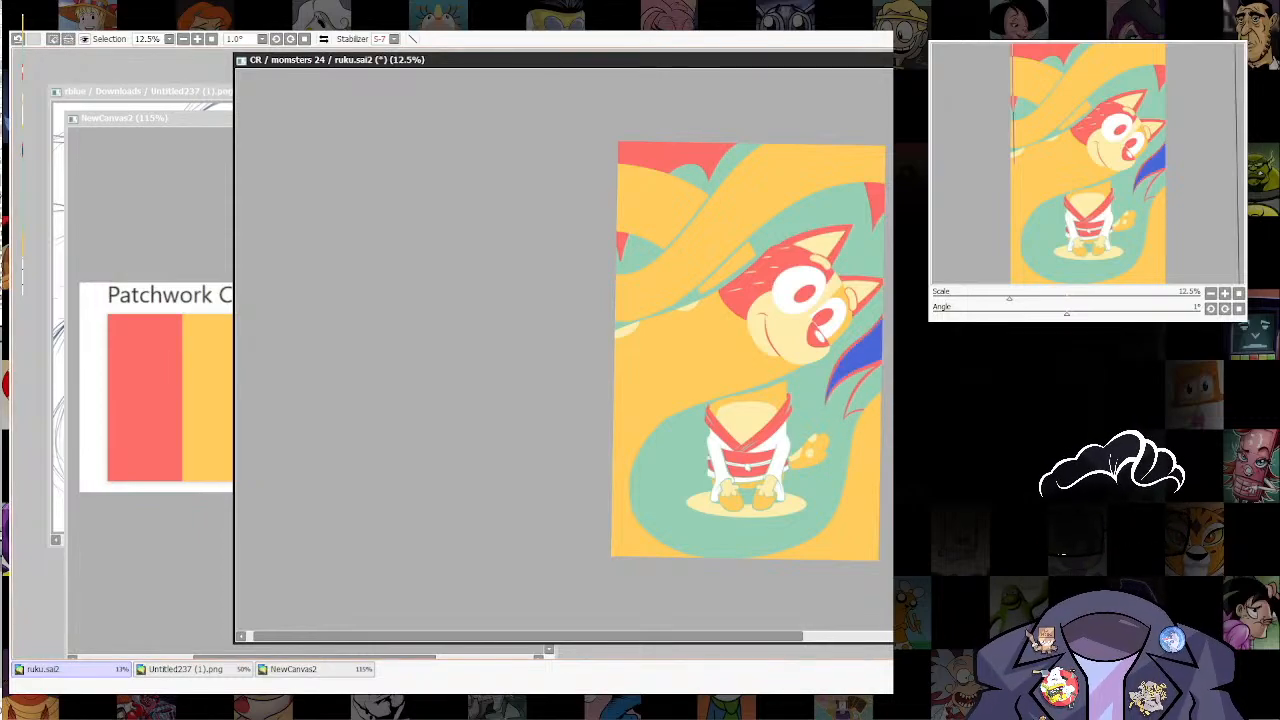
{"action": "left_click", "coordinate": [868, 390]}
{"action": "key", "text": "ctrl+f"}
{"action": "key", "text": "ctrl+d"}
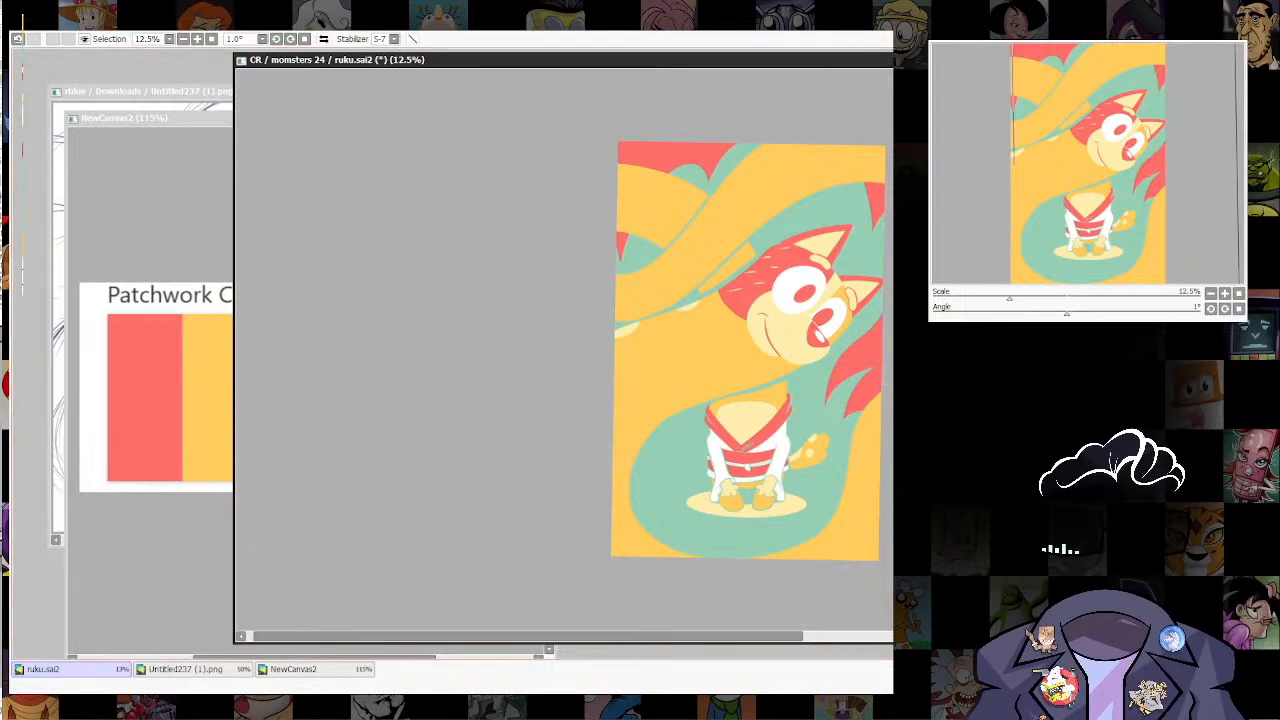
Step: Examine the red flame-like shapes beside the head up close and against the whole composition
{"action": "scroll", "coordinate": [837, 402], "scroll_direction": "up", "scroll_amount": 5}
{"action": "left_click_drag", "start_coordinate": [837, 402], "coordinate": [803, 449]}
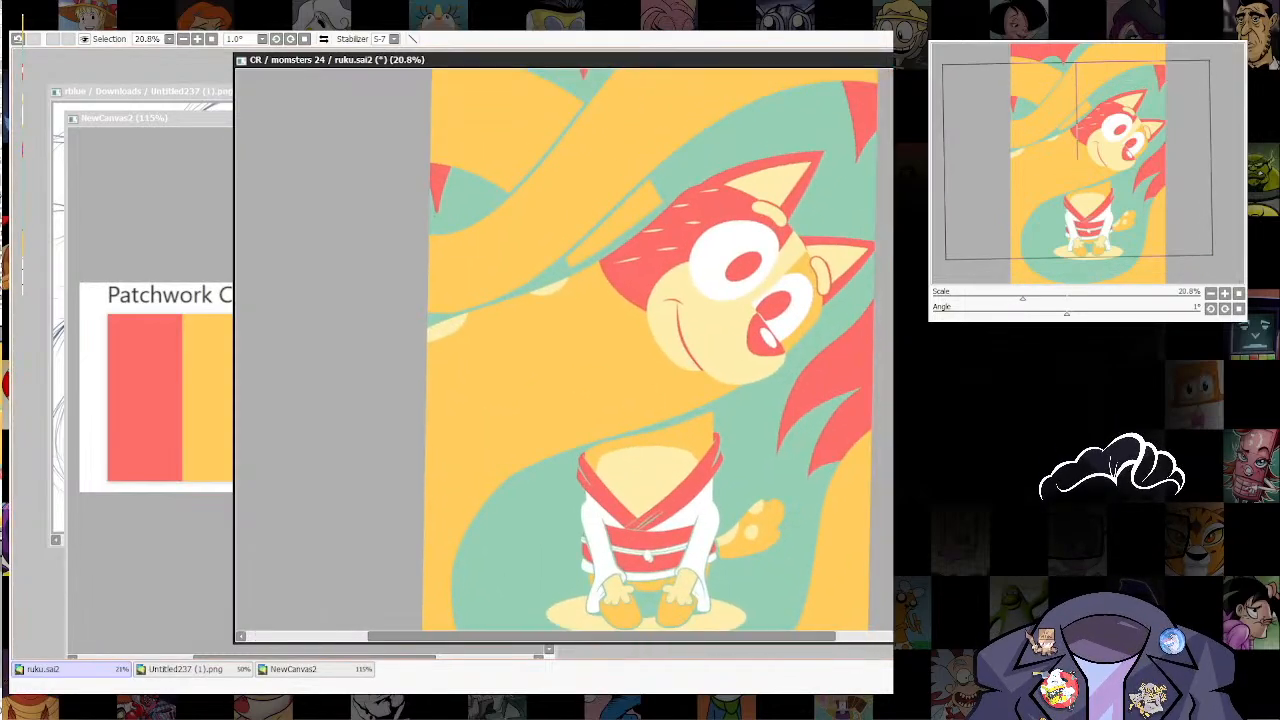
{"action": "scroll", "coordinate": [788, 475], "scroll_direction": "down", "scroll_amount": 8}
{"action": "scroll", "coordinate": [792, 488], "scroll_direction": "up", "scroll_amount": 2}
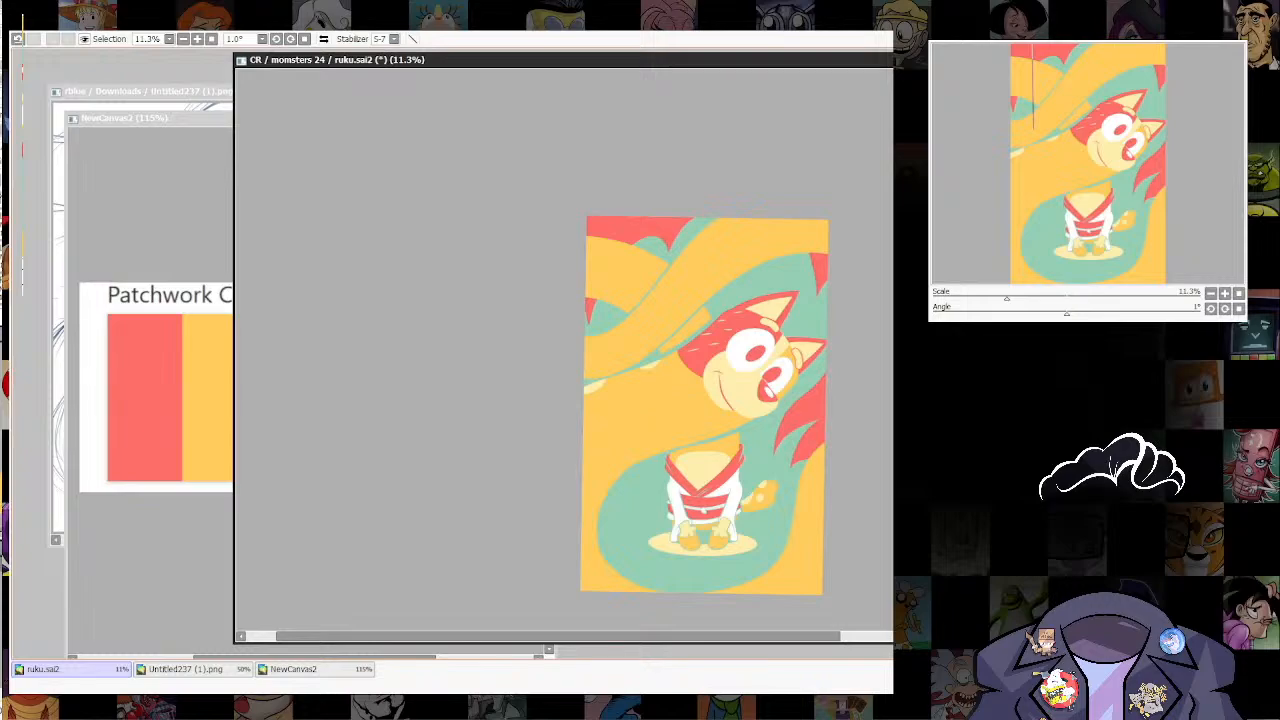
{"action": "scroll", "coordinate": [792, 490], "scroll_direction": "up", "scroll_amount": 3}
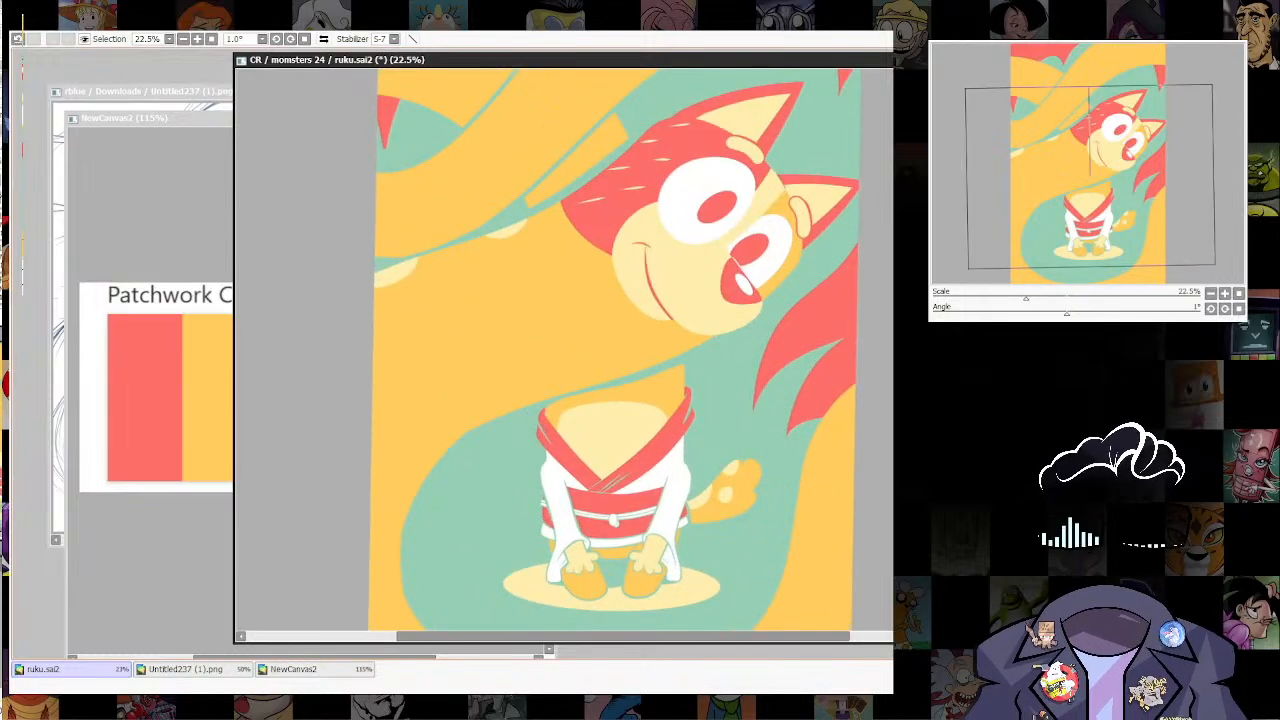
{"action": "scroll", "coordinate": [810, 520], "scroll_direction": "up", "scroll_amount": 1}
{"action": "left_click_drag", "start_coordinate": [810, 520], "coordinate": [772, 471]}
{"action": "scroll", "coordinate": [822, 412], "scroll_direction": "down", "scroll_amount": 3}
{"action": "scroll", "coordinate": [776, 407], "scroll_direction": "down", "scroll_amount": 3}
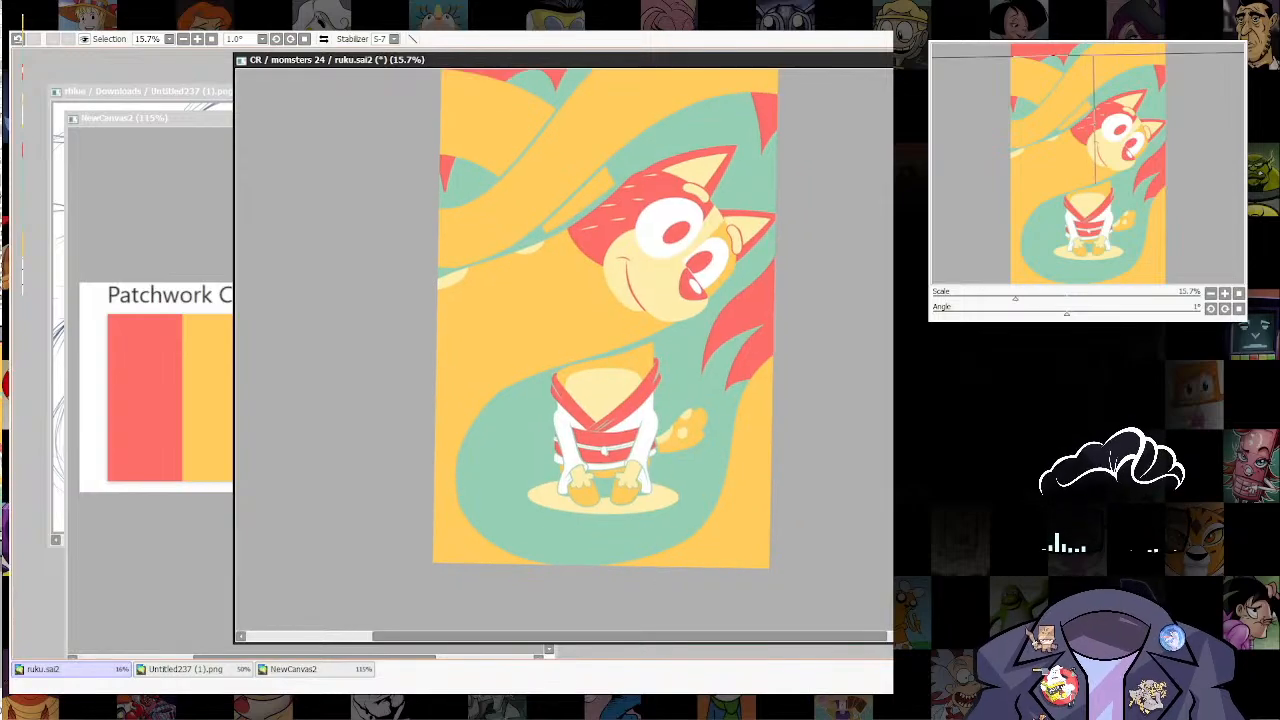
{"action": "scroll", "coordinate": [752, 386], "scroll_direction": "up", "scroll_amount": 3}
{"action": "left_click_drag", "start_coordinate": [752, 386], "coordinate": [744, 413]}
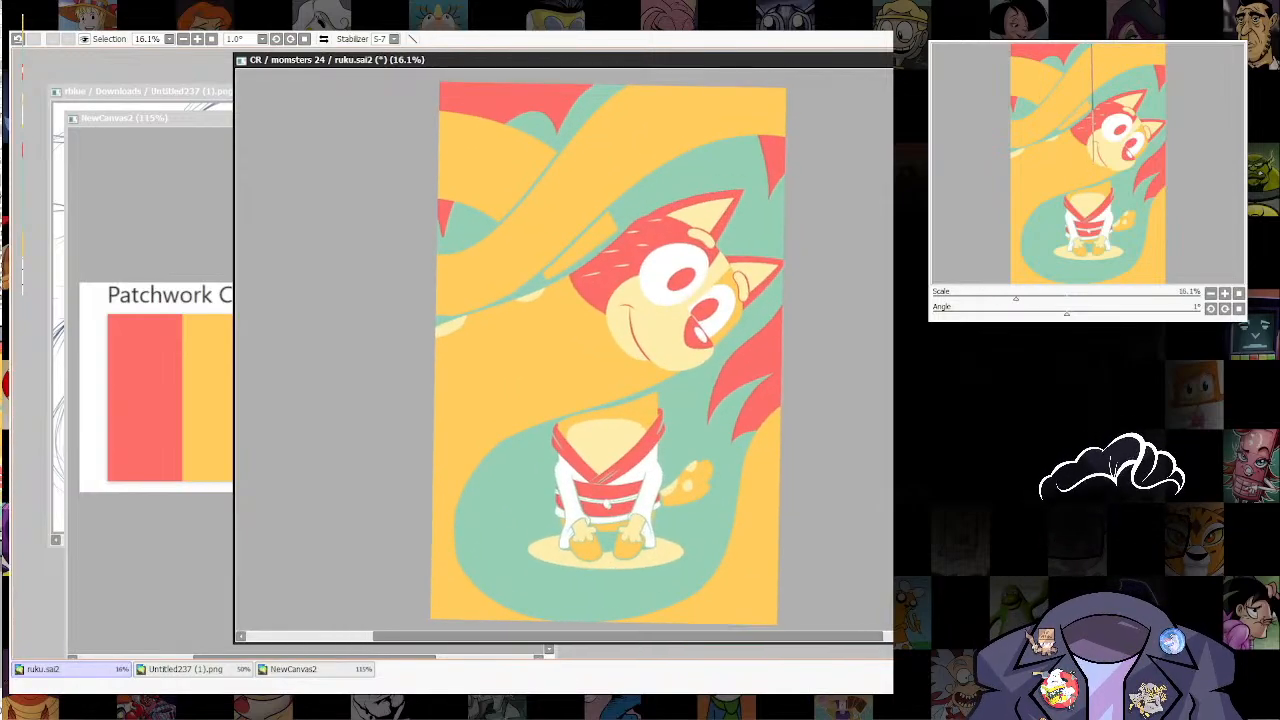